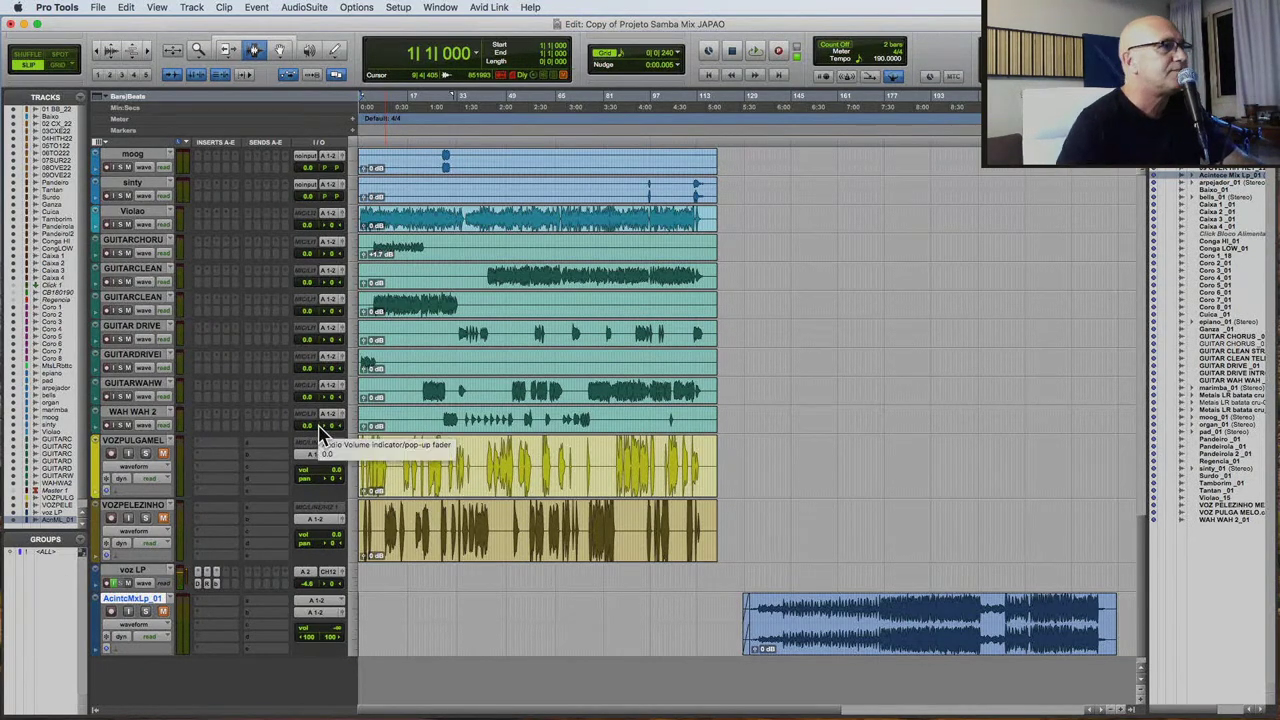
Play the song from the start while reviewing all the session's tracks, and stop playback.
key(space)
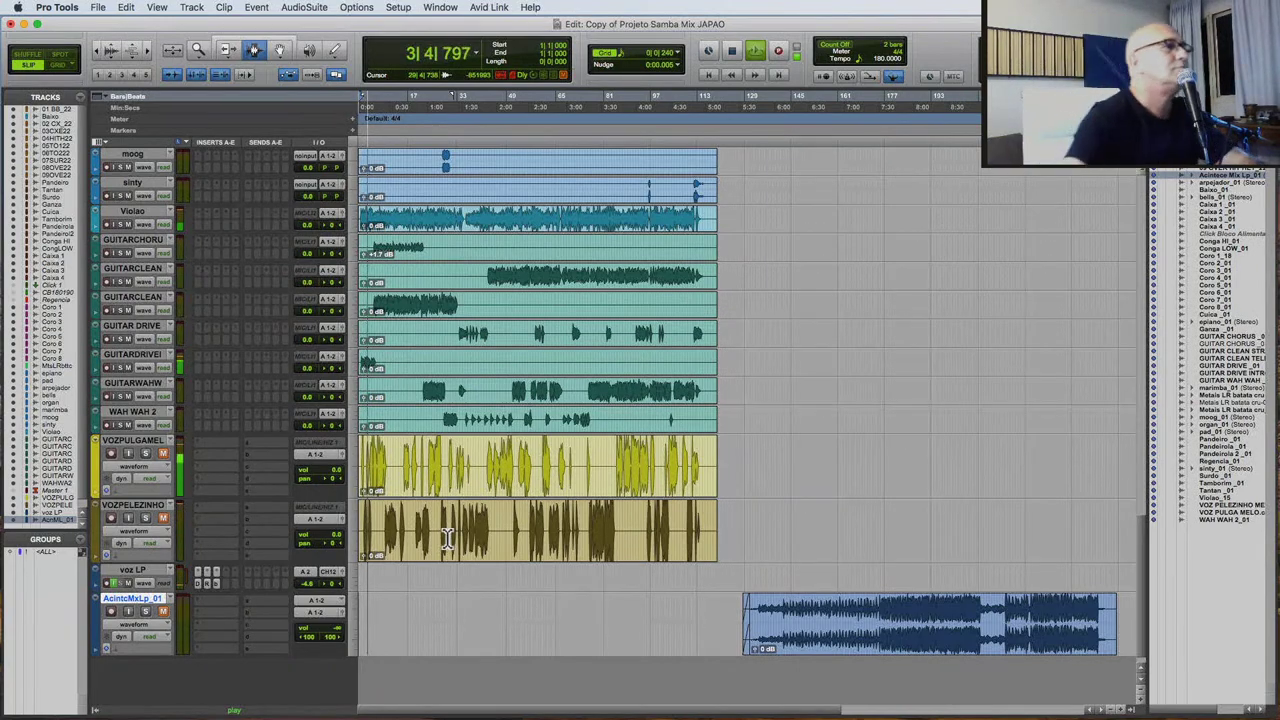
scroll(517, 430, up, 2)
scroll(517, 430, up, 10)
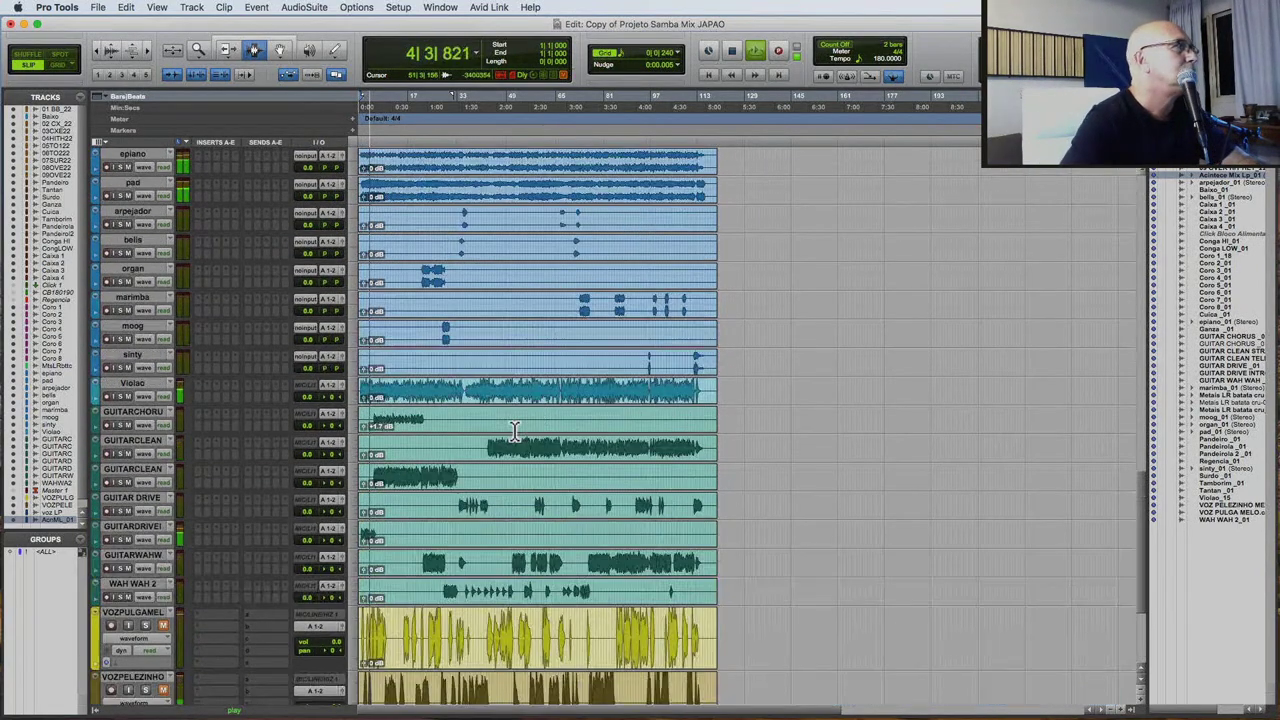
scroll(514, 431, down, 12)
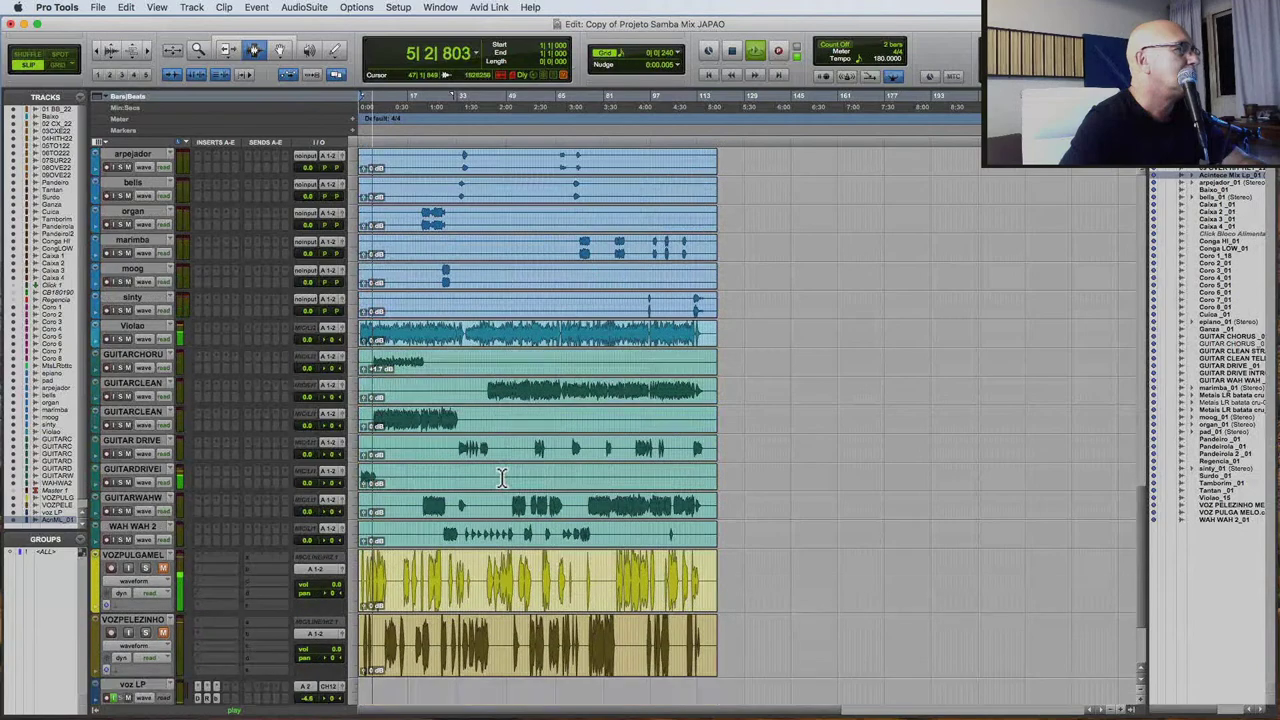
scroll(337, 531, up, 16)
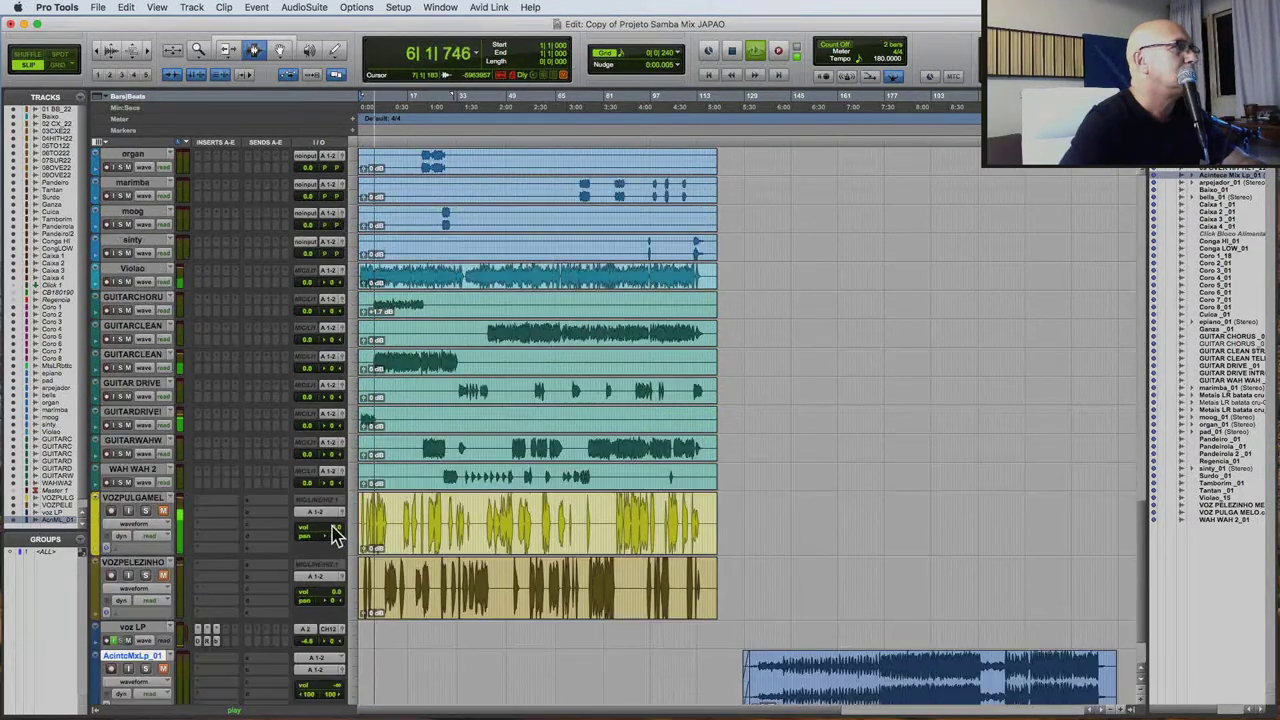
scroll(385, 463, up, 20)
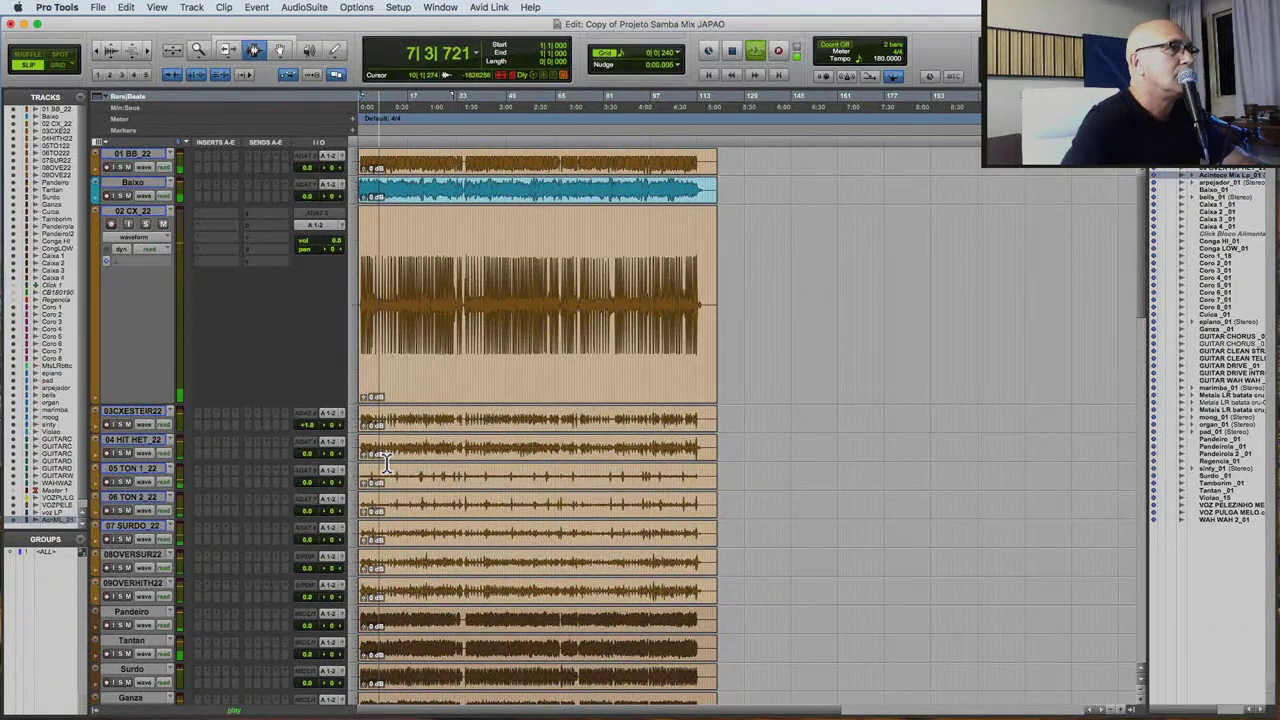
key(space)
scroll(385, 463, down, 20)
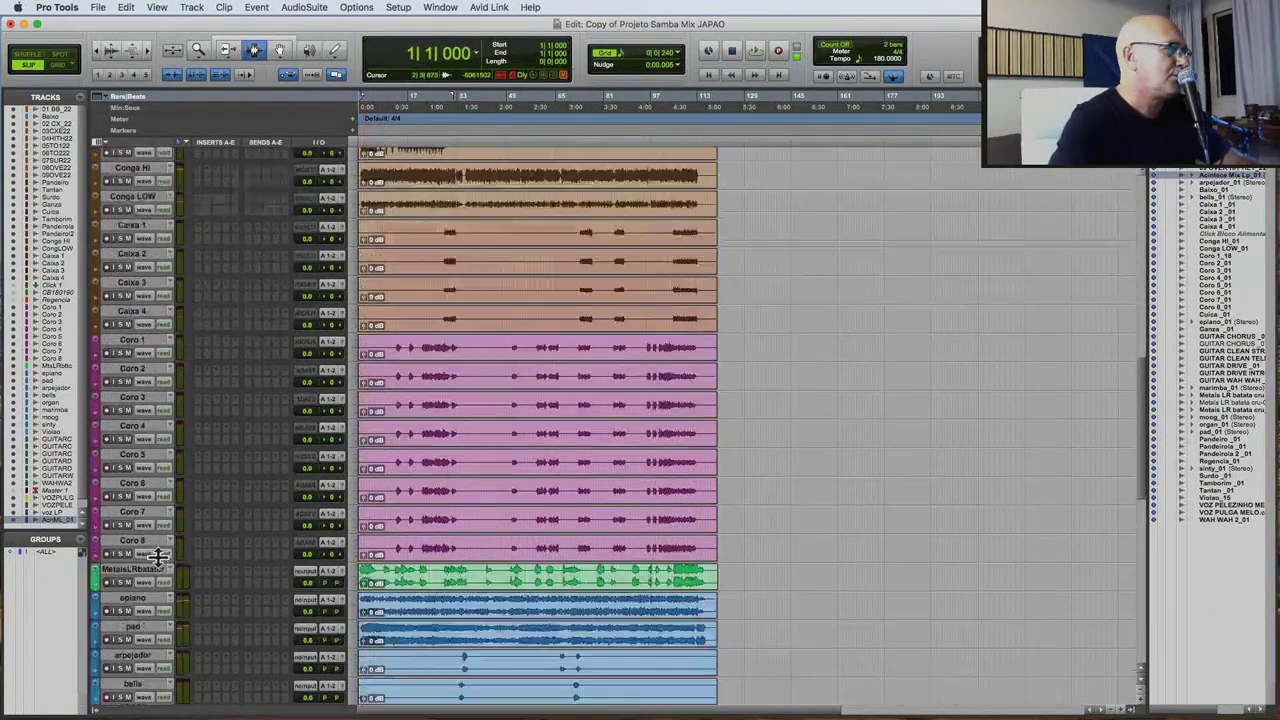
scroll(157, 557, down, 20)
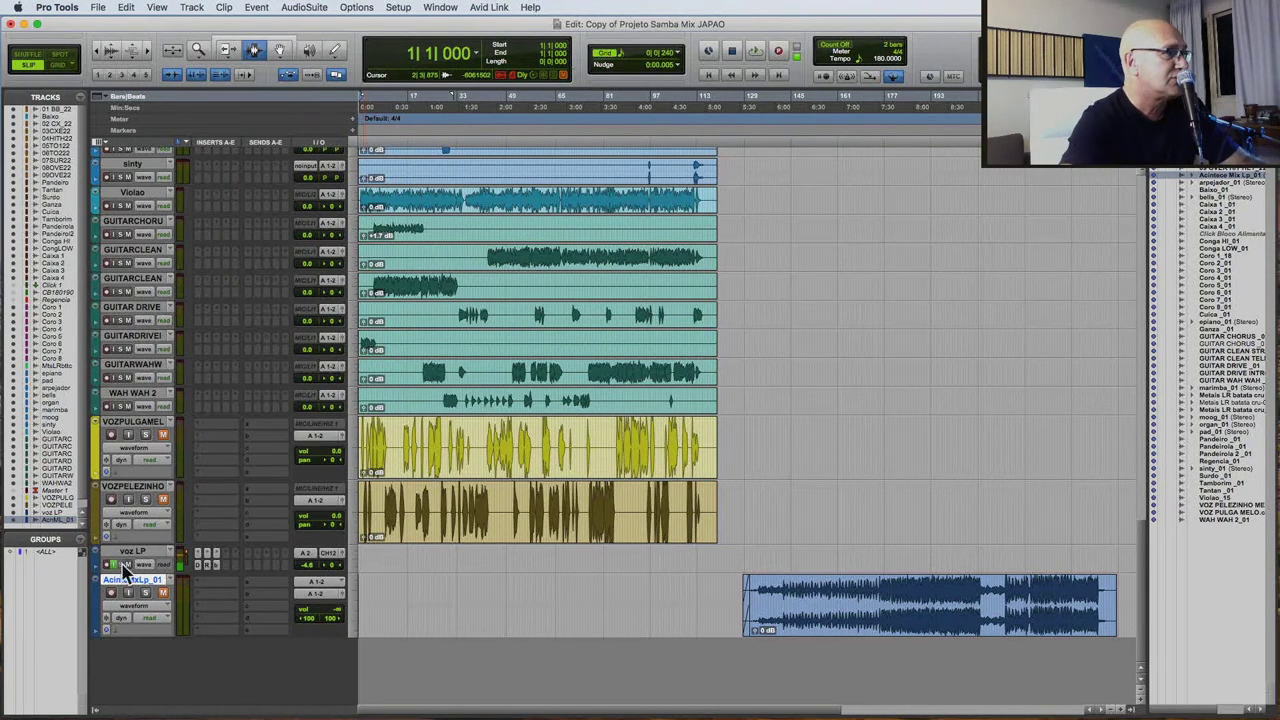
Lower all track volumes together through the <ALL> group, bringing the 05 TON 1_22 track to -7.3 dB.
right_click(48, 556)
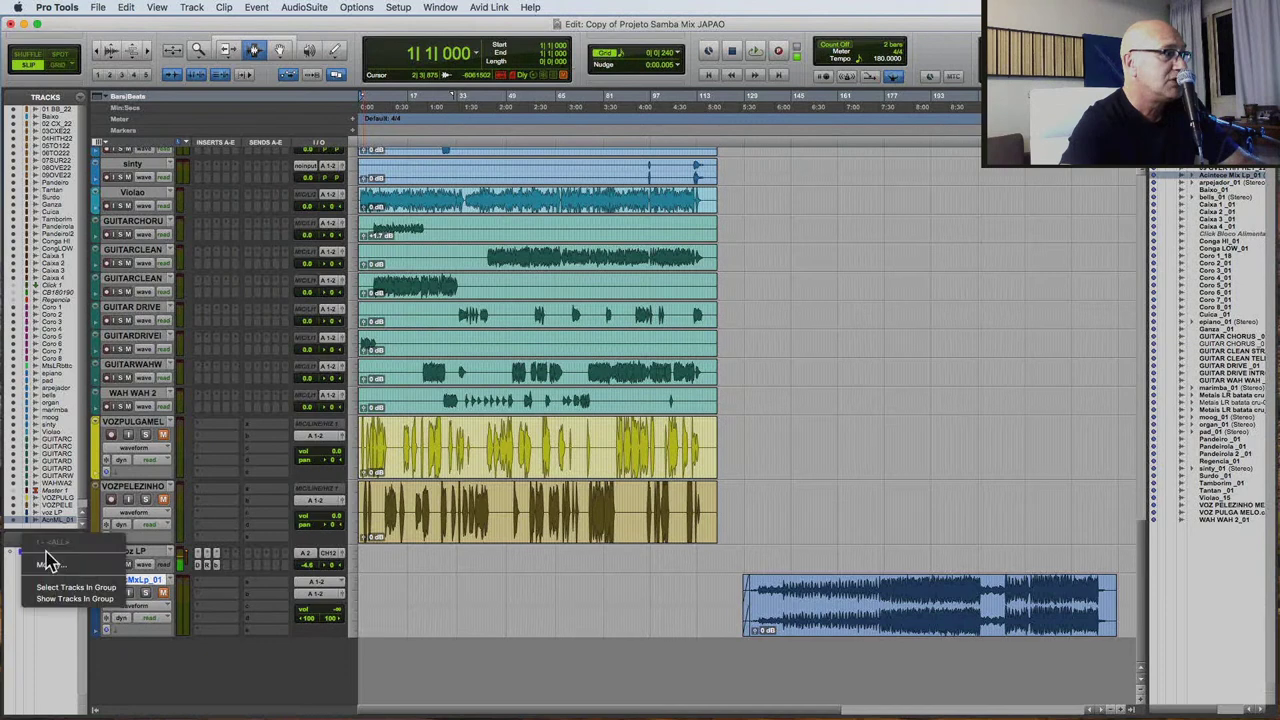
click(80, 512)
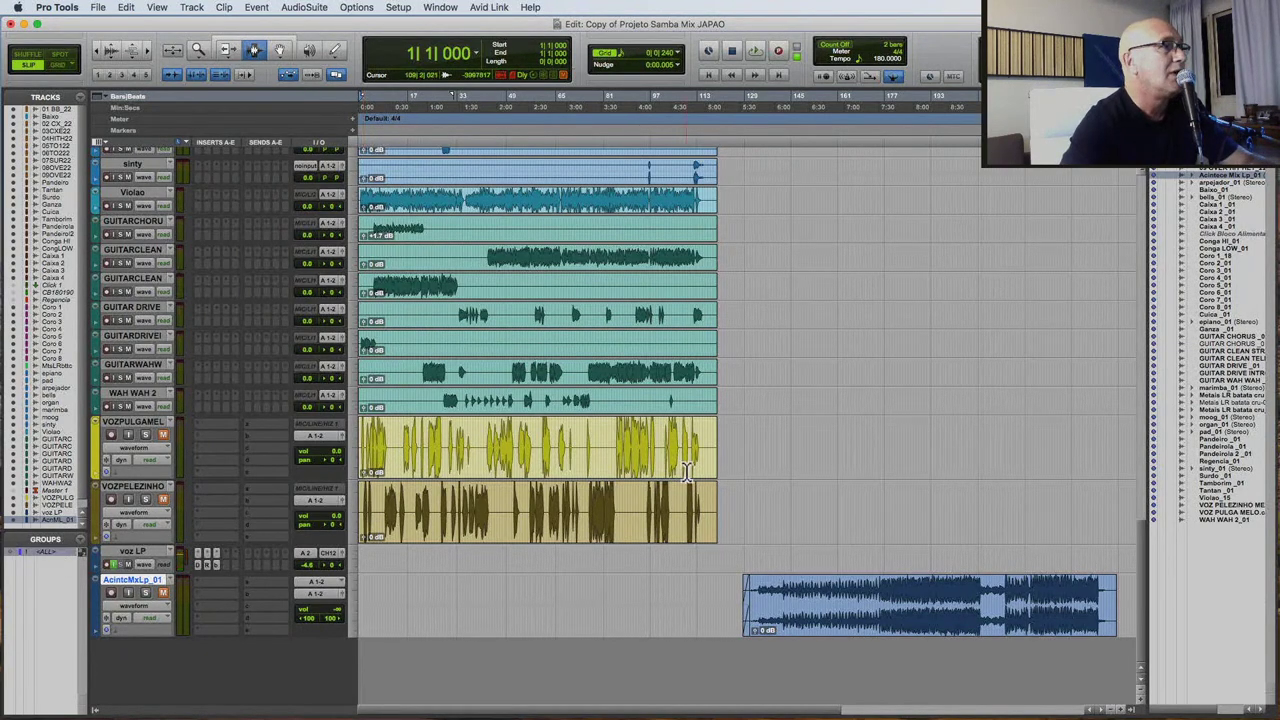
scroll(451, 348, up, 3)
scroll(451, 348, up, 7)
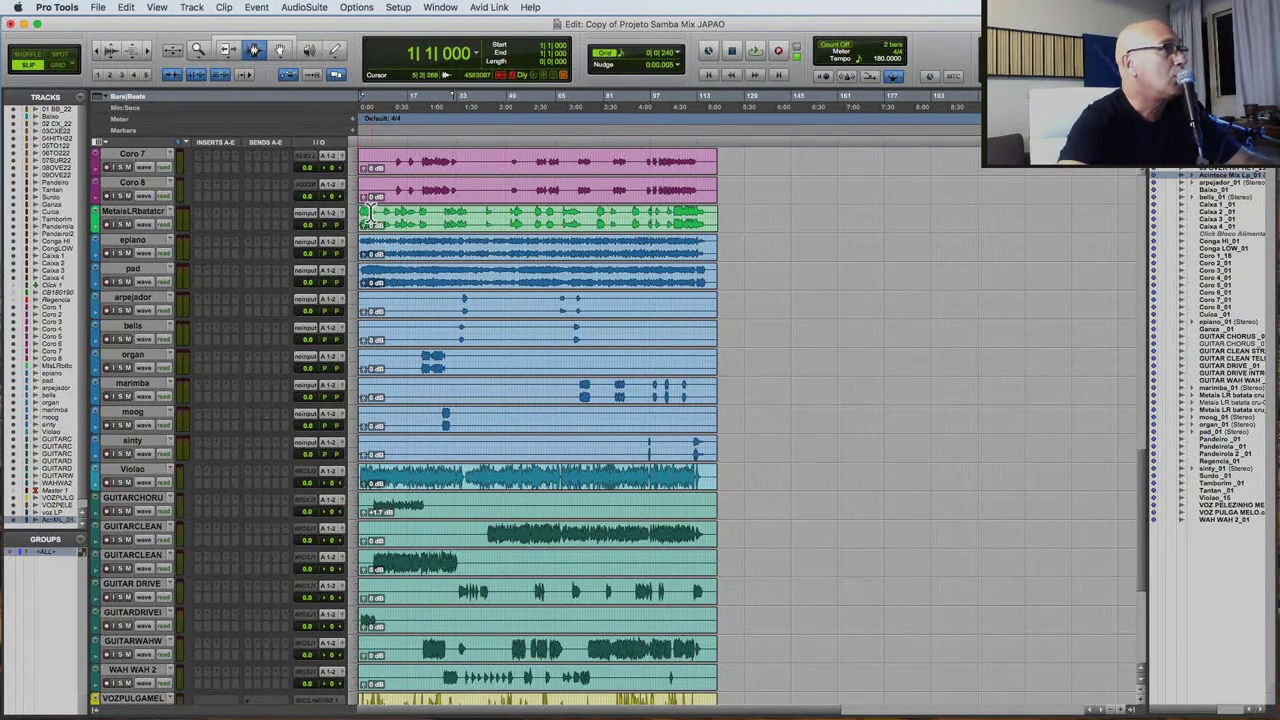
scroll(370, 215, up, 20)
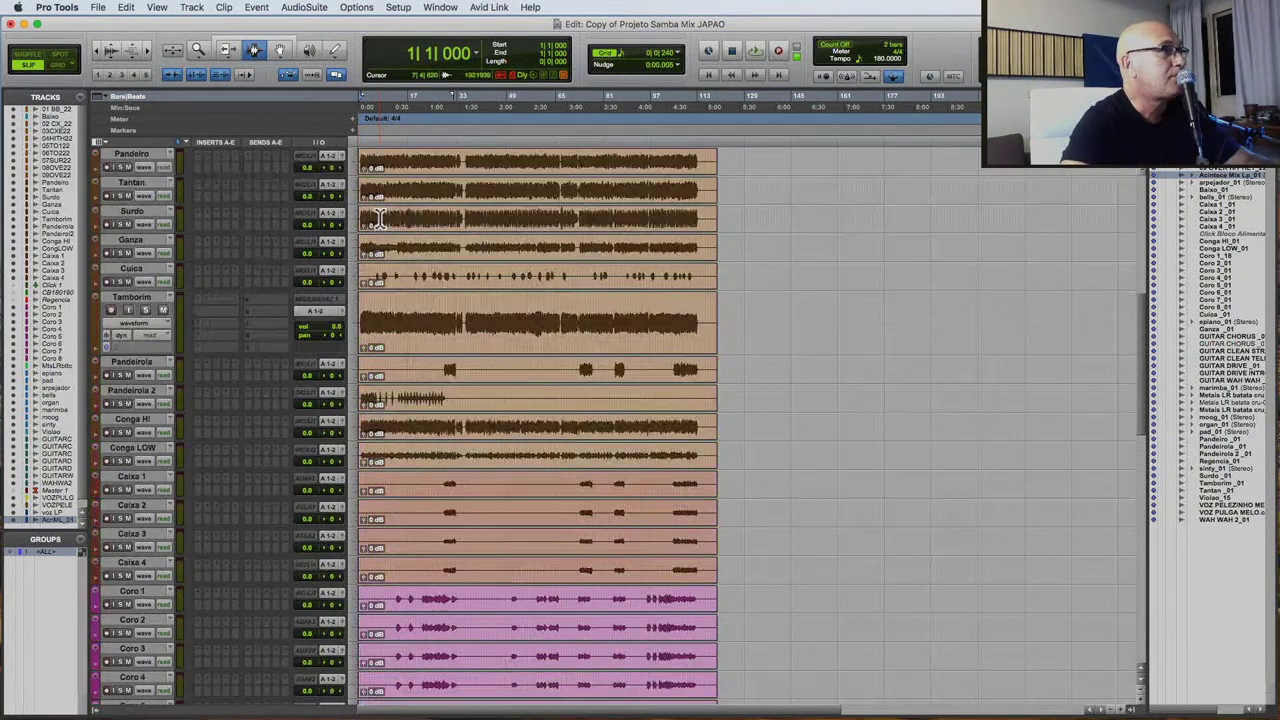
scroll(160, 445, up, 5)
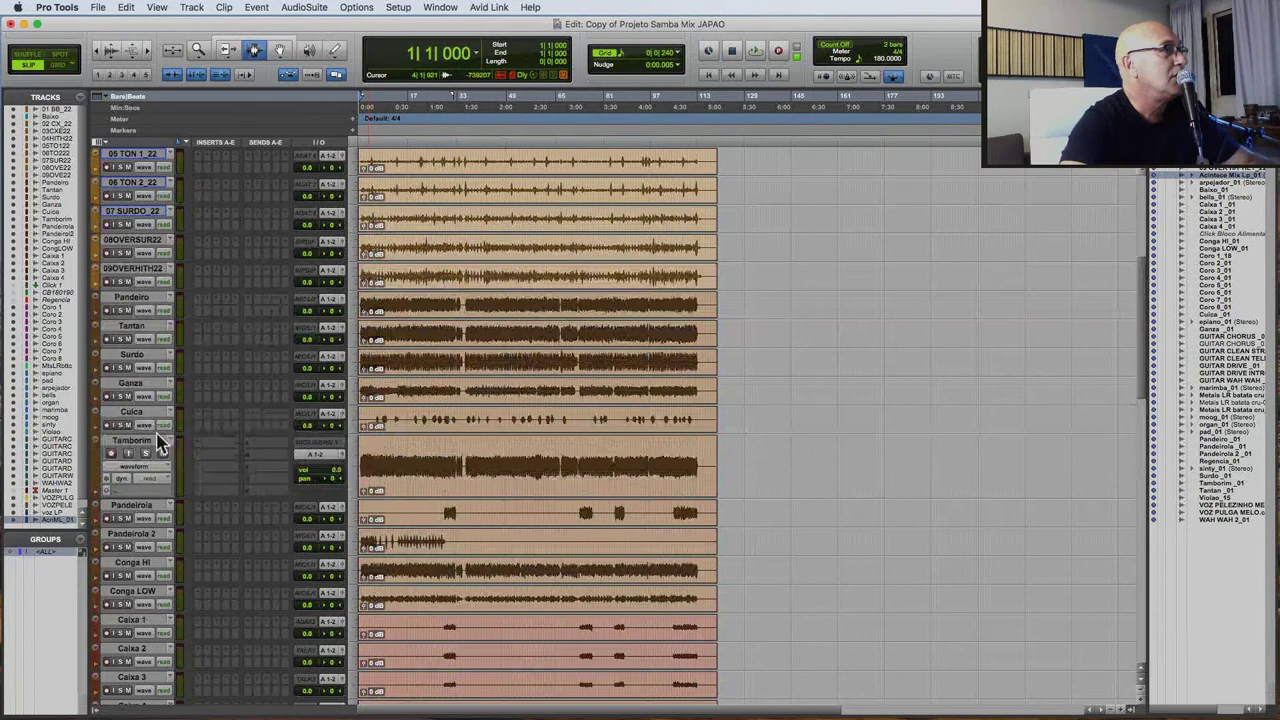
click(310, 168)
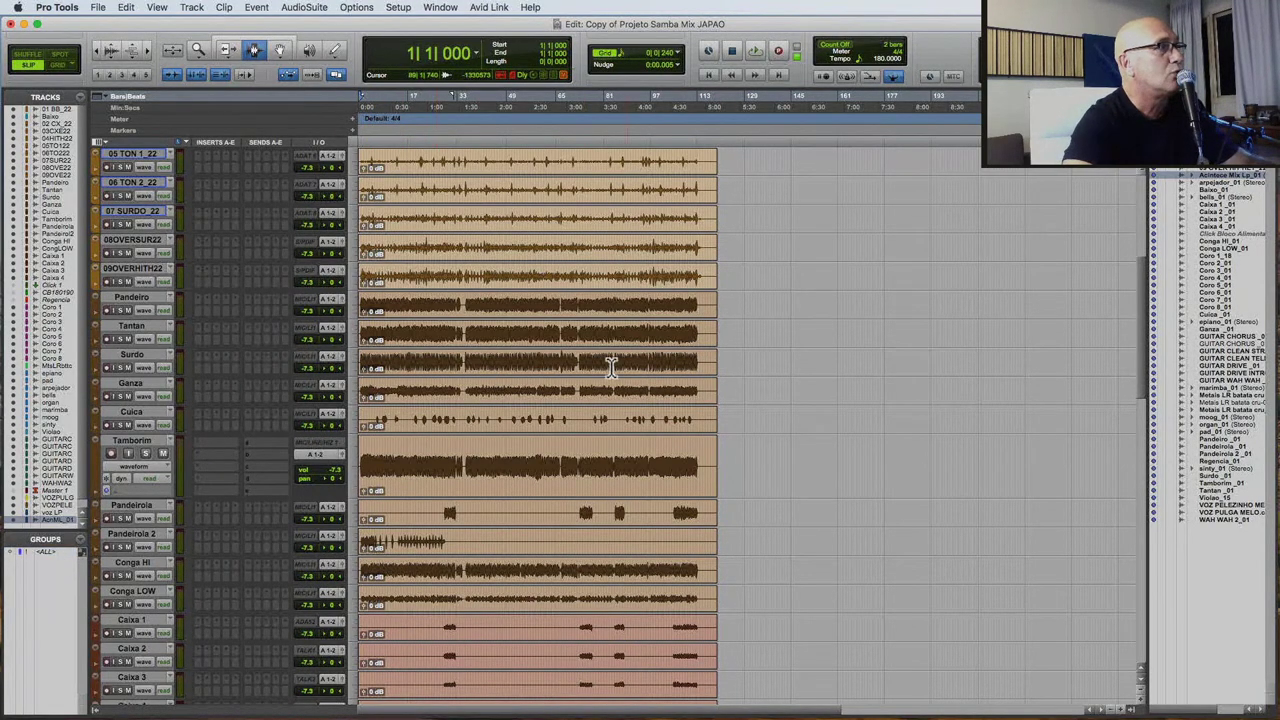
scroll(666, 505, down, 3)
scroll(666, 505, down, 8)
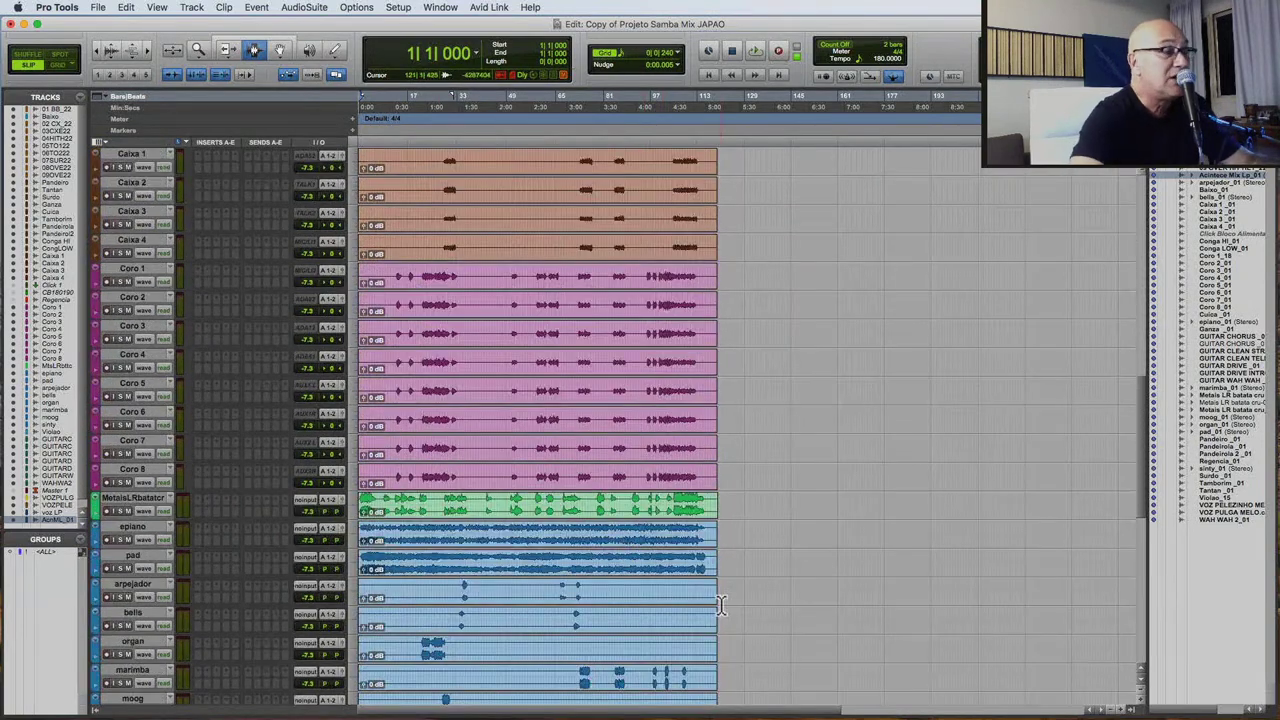
scroll(720, 604, down, 12)
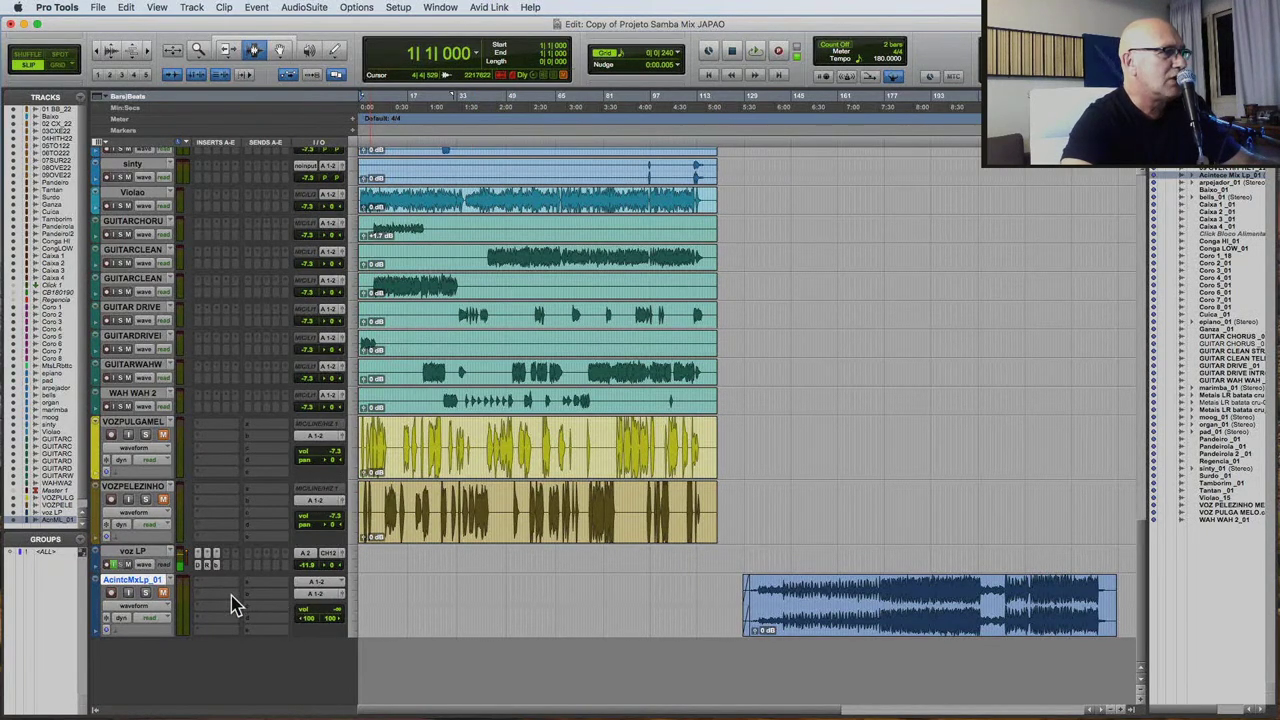
Create one new stereo audio track directly below the voz LP track.
click(140, 553)
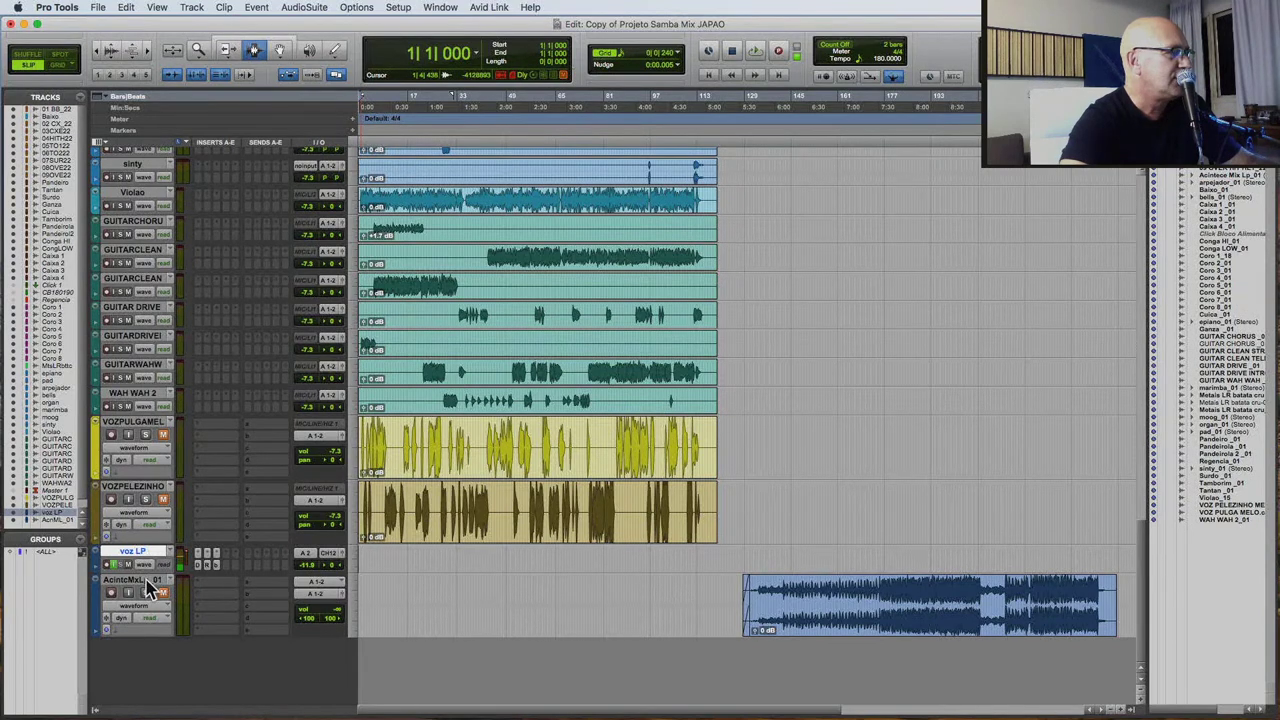
click(191, 8)
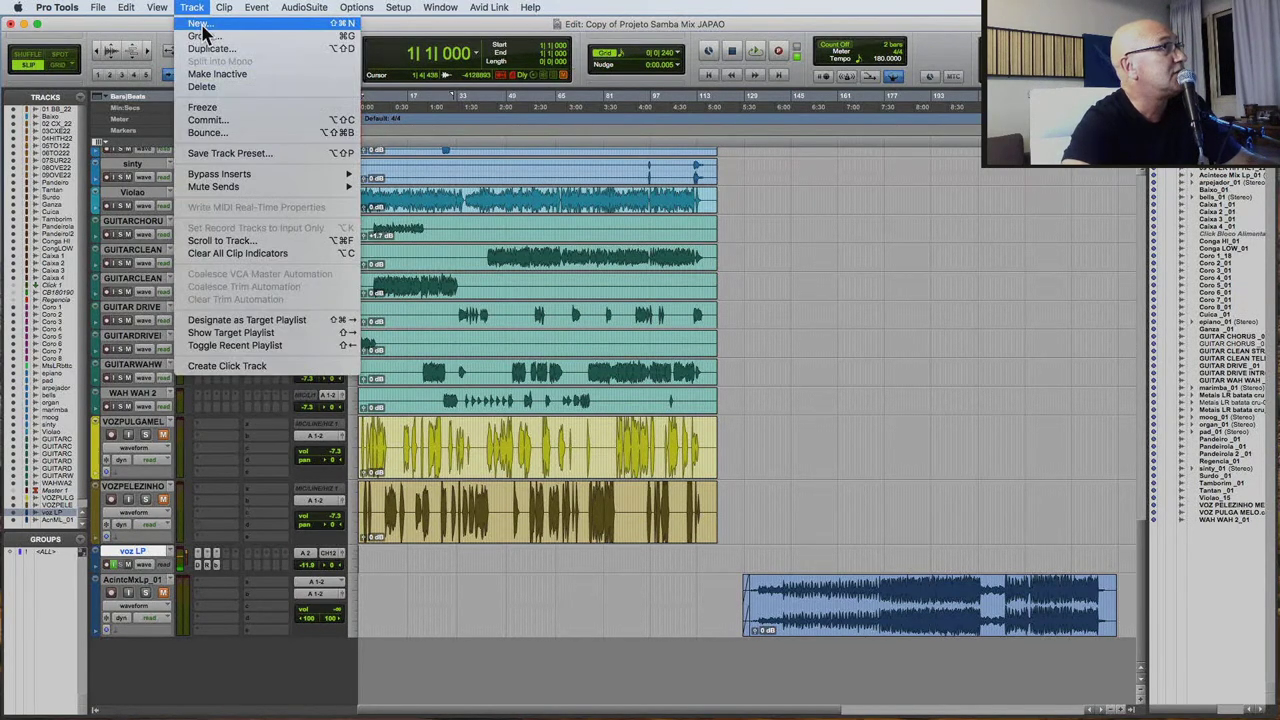
click(200, 24)
click(531, 263)
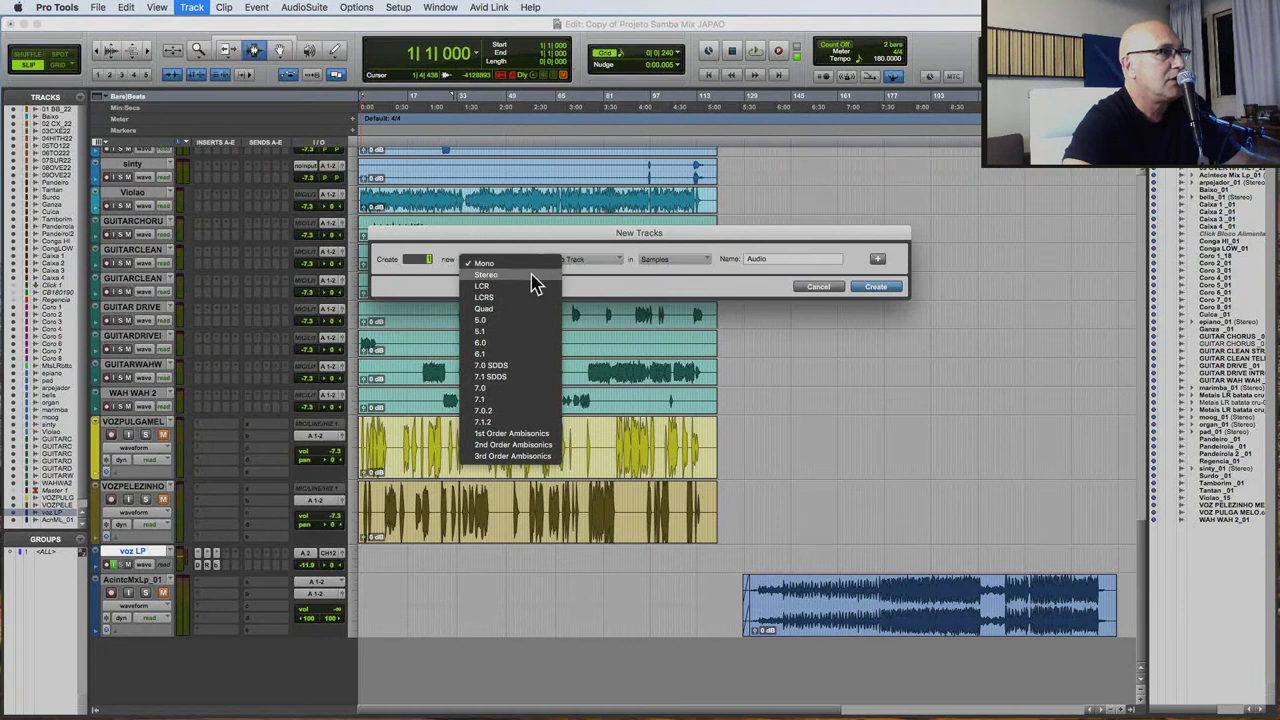
click(534, 282)
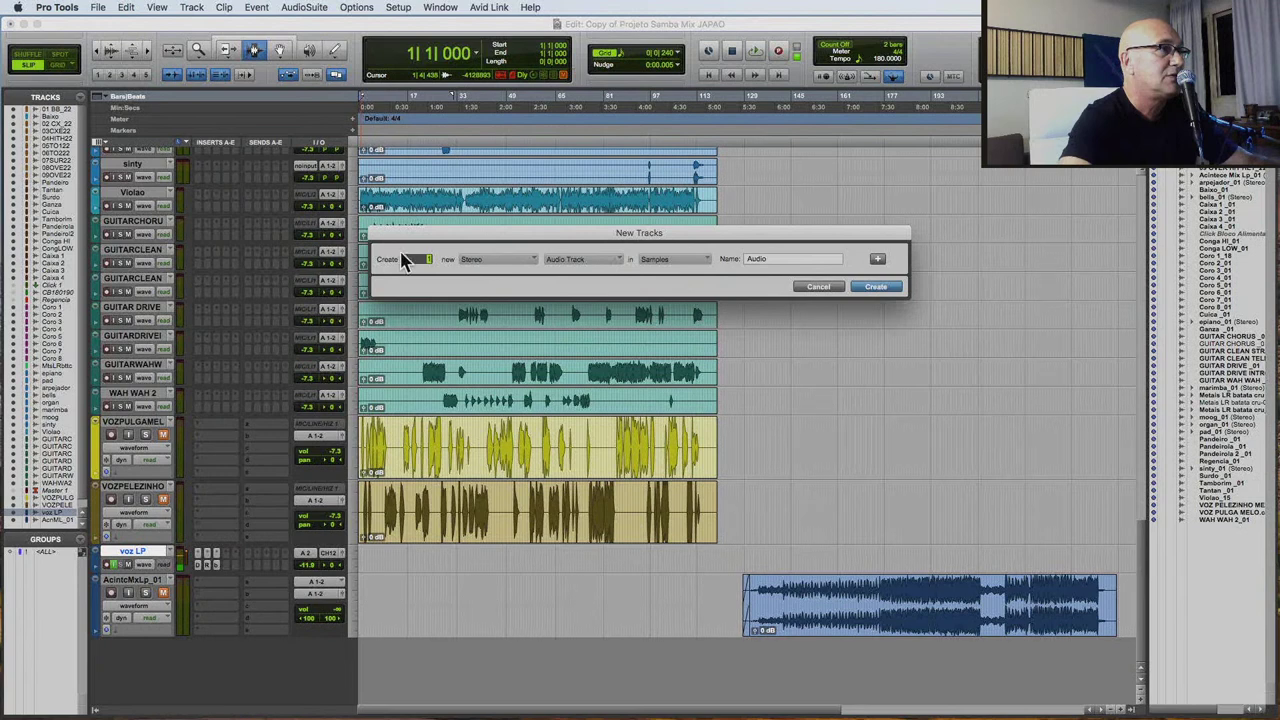
click(867, 290)
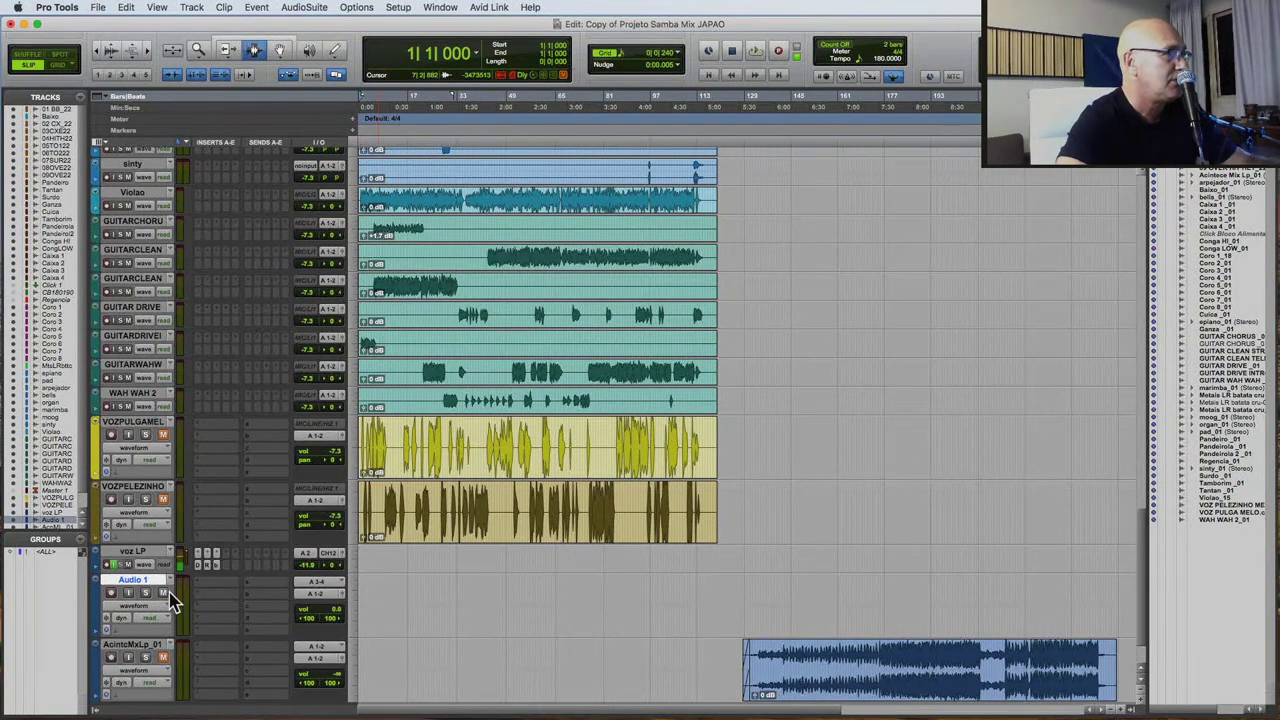
Set the new track's input to interface A 7-8 and name the track Samba mix.
click(318, 581)
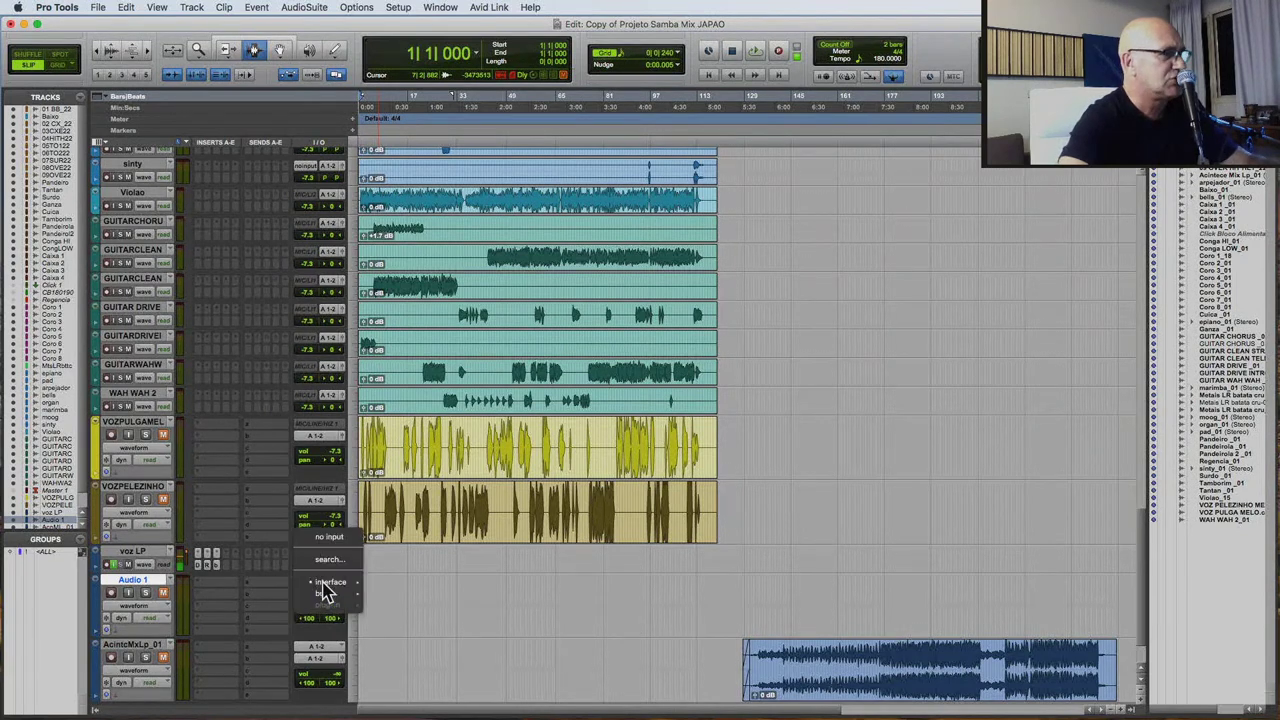
mouse_move(330, 582)
click(401, 569)
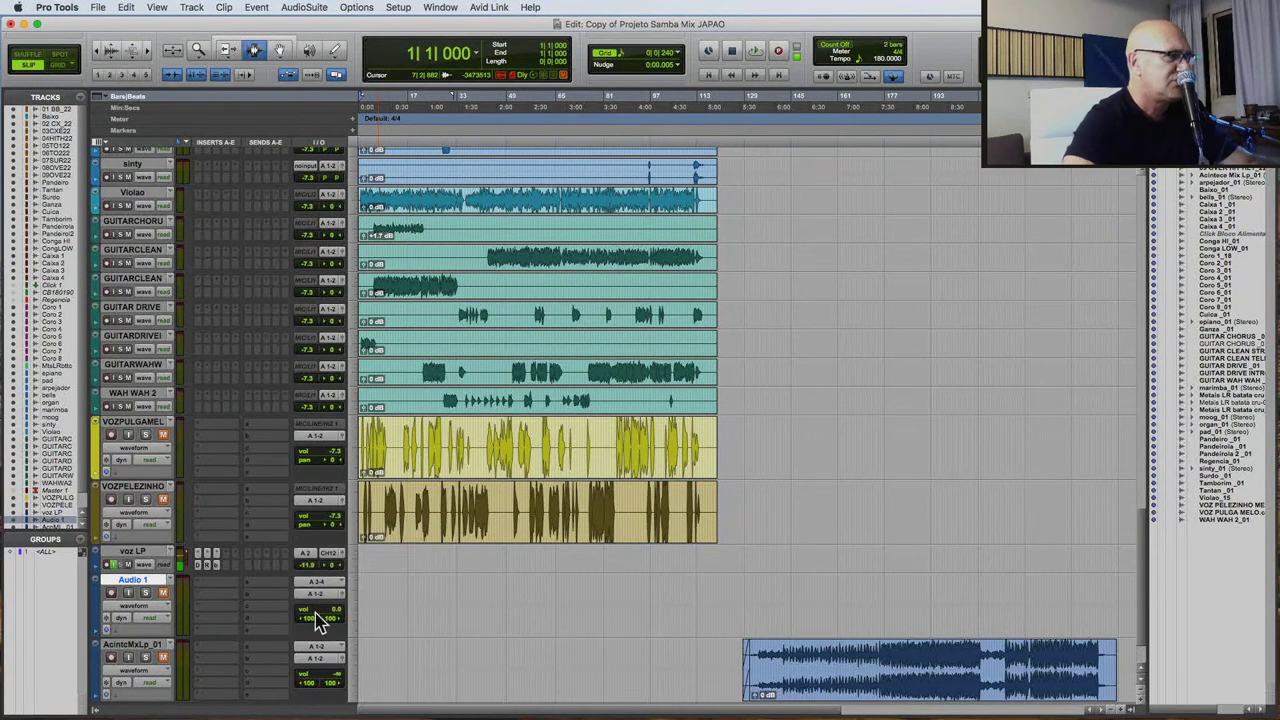
double_click(155, 582)
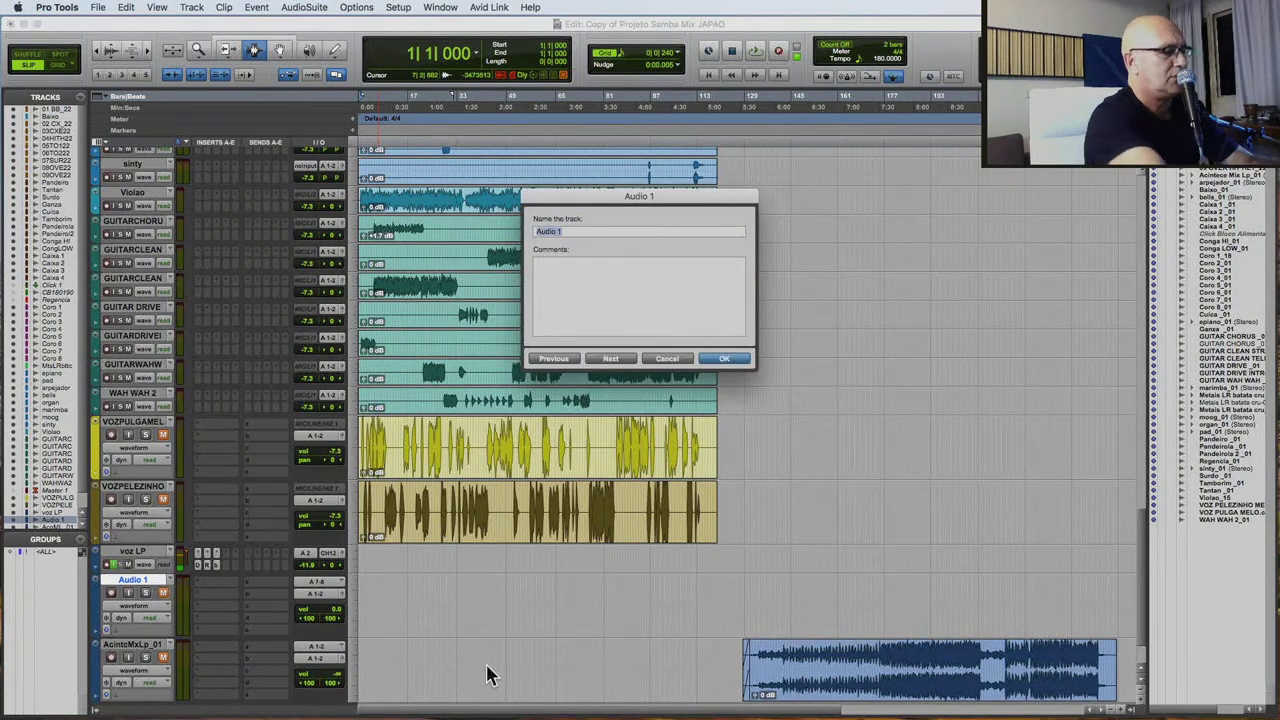
text(Samba mix)
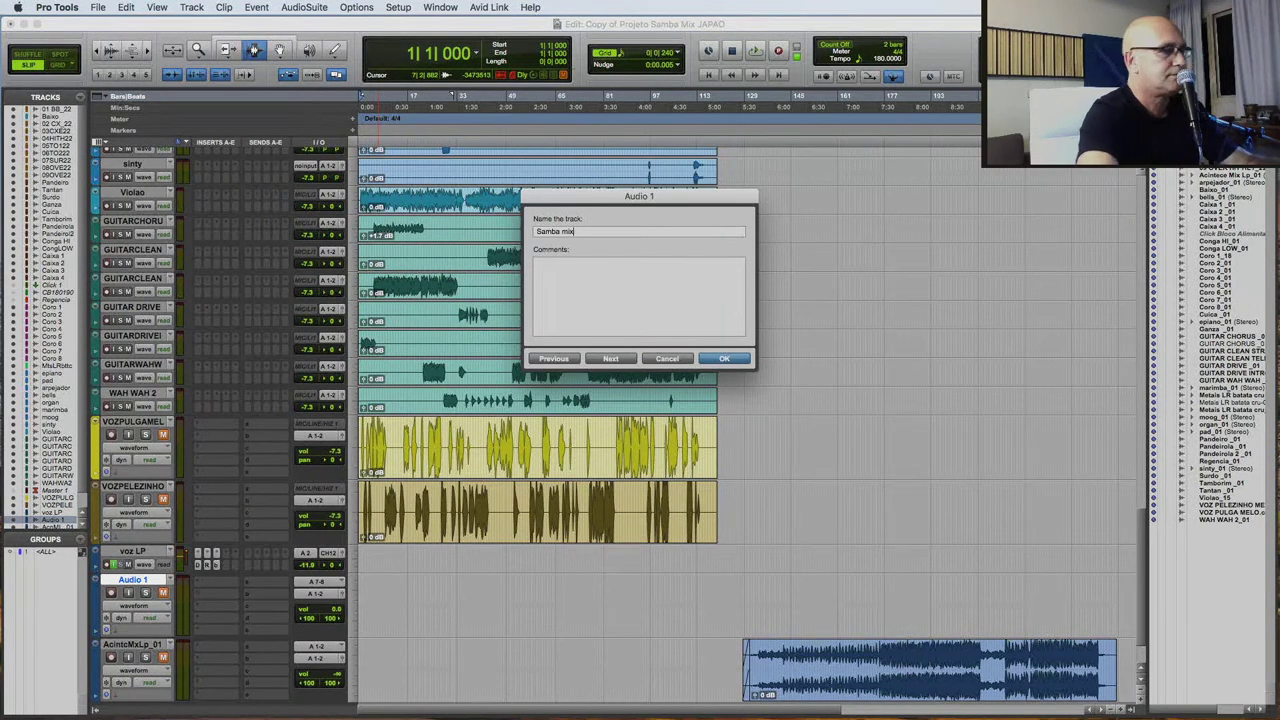
key(Return)
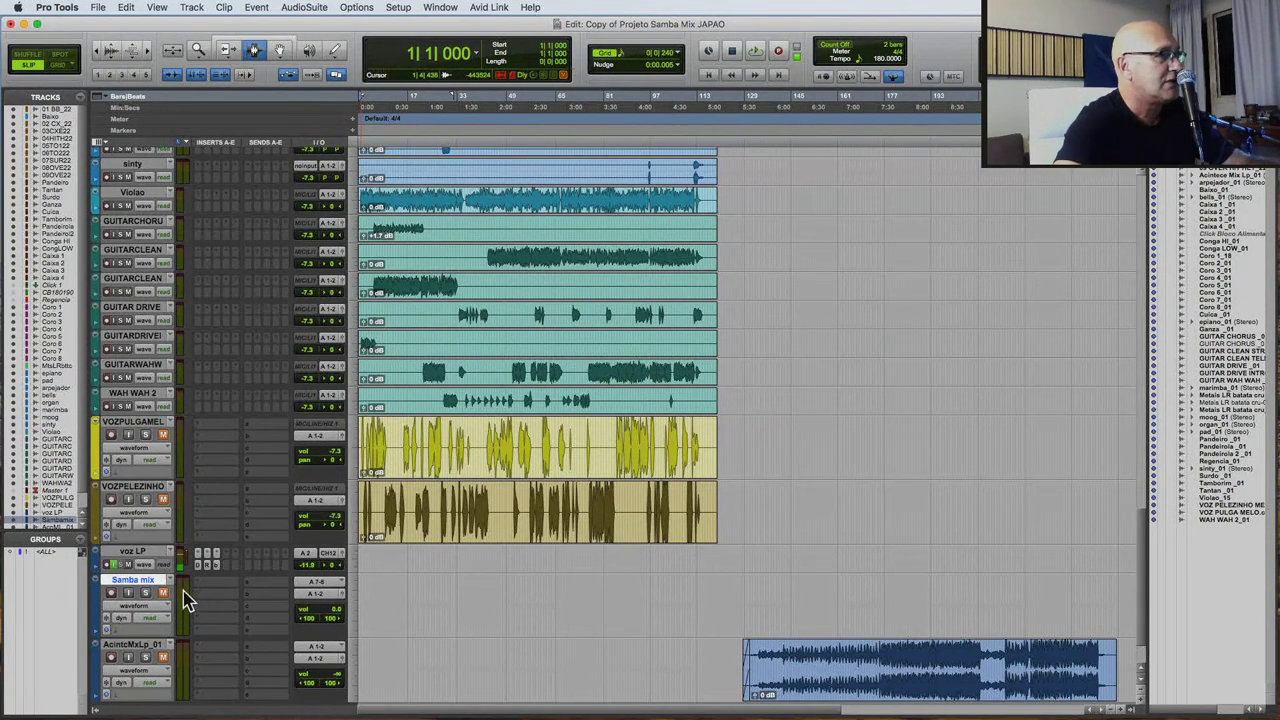
Enable input monitoring on the Samba mix track and play the song from around bar 15 to check its incoming signal.
click(128, 593)
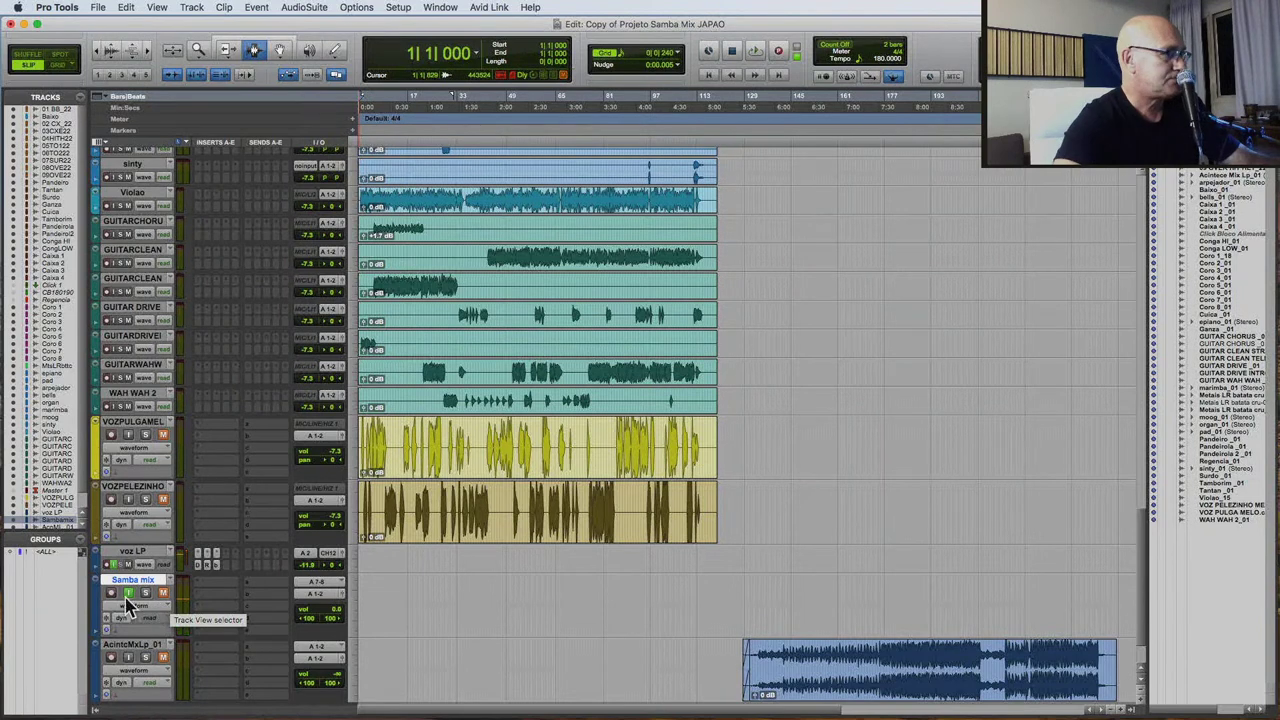
click(404, 514)
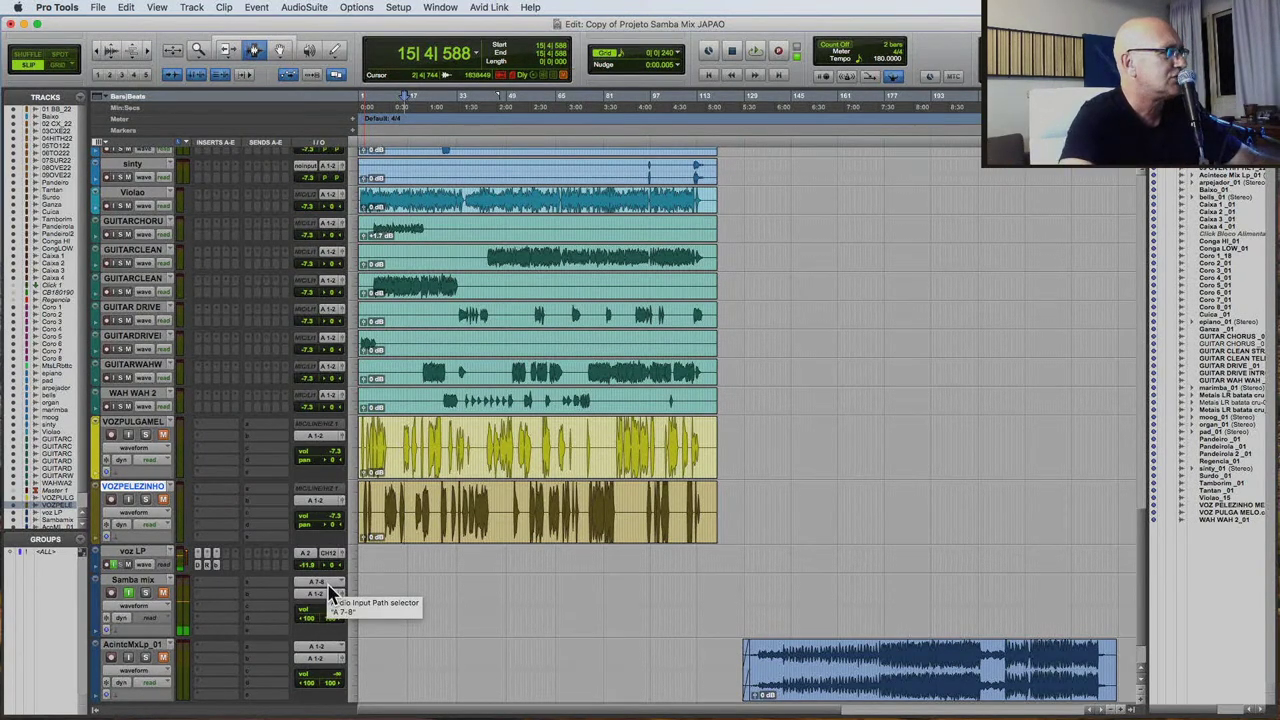
key(space)
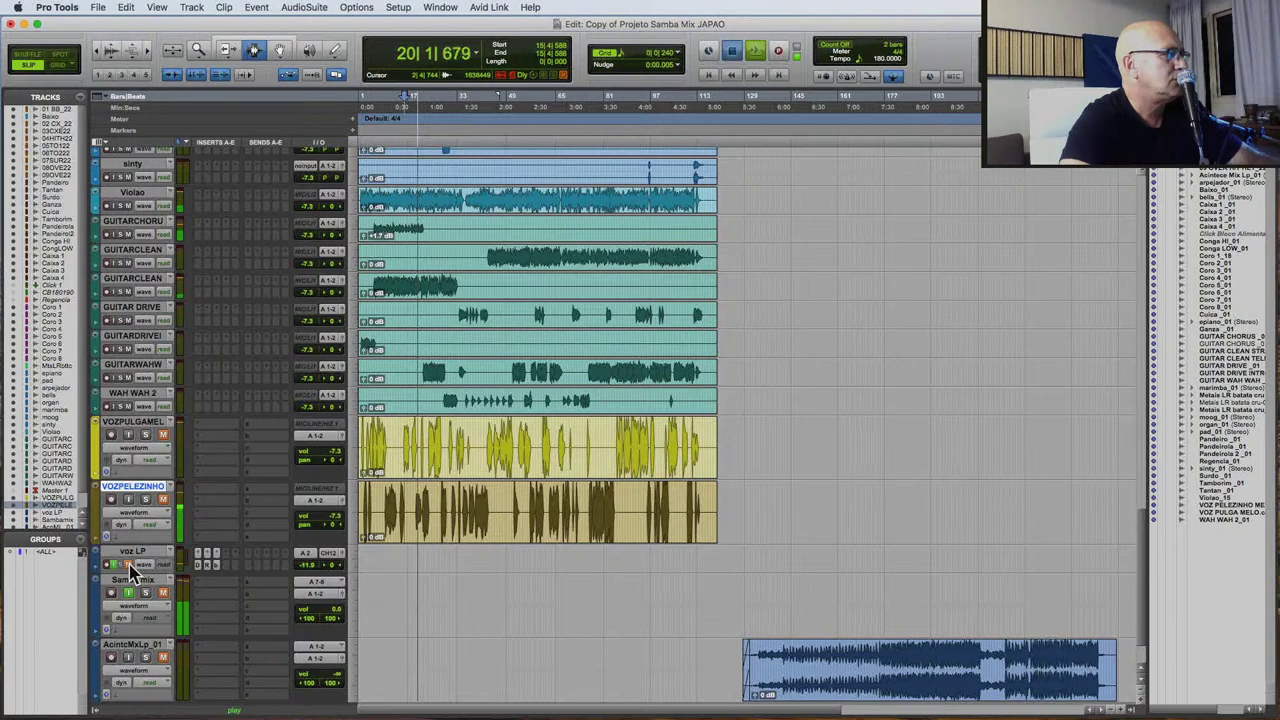
key(space)
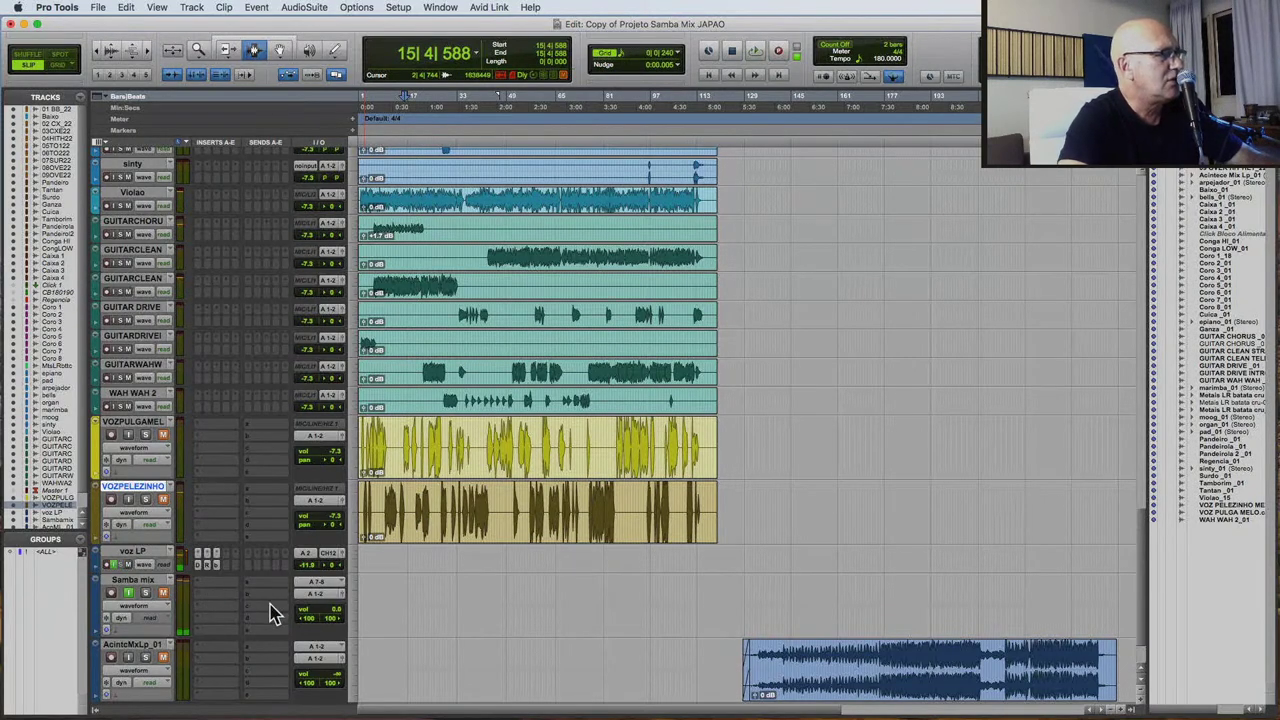
Lower the Samba mix track's volume to minus infinity and keep its name.
click(337, 617)
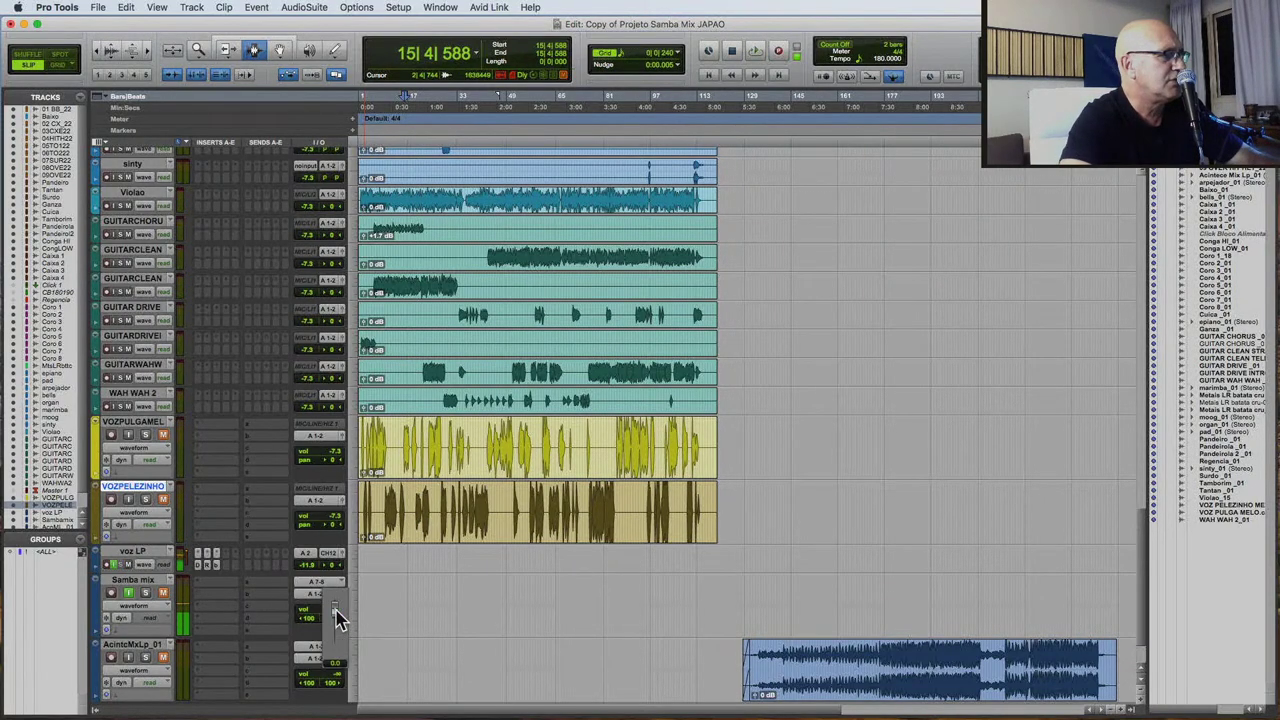
drag(337, 617, 333, 680)
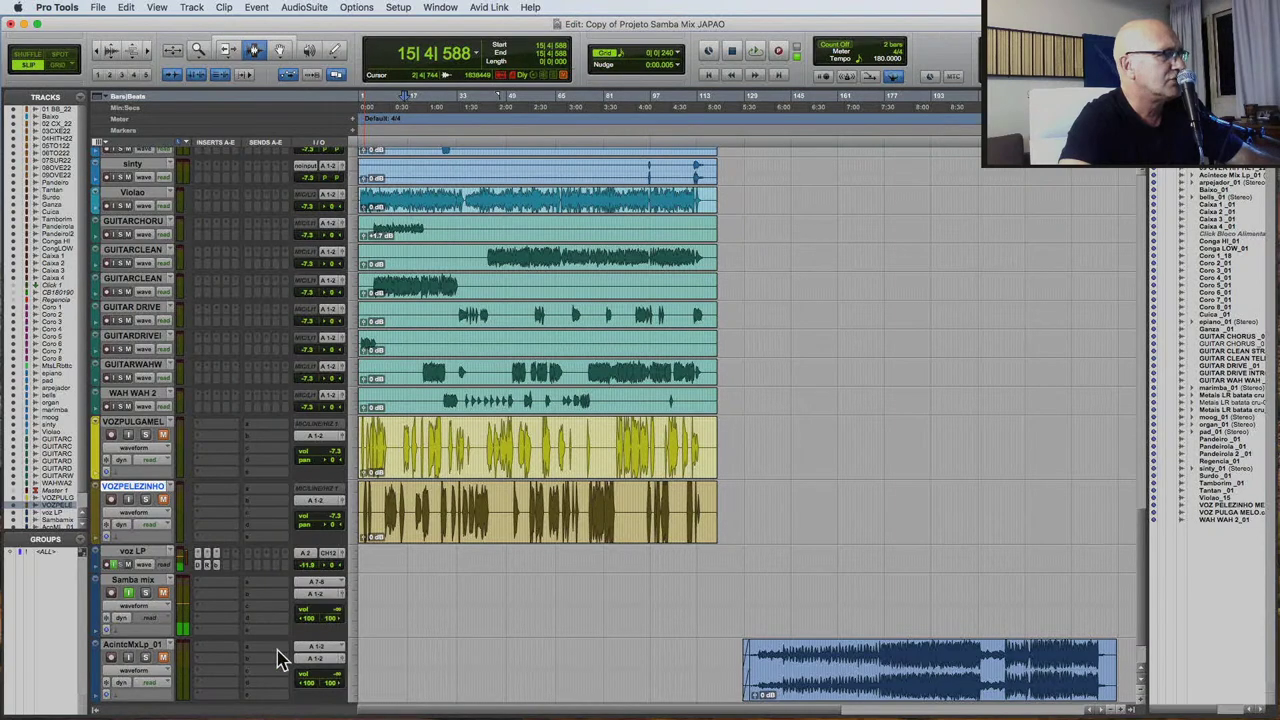
double_click(150, 581)
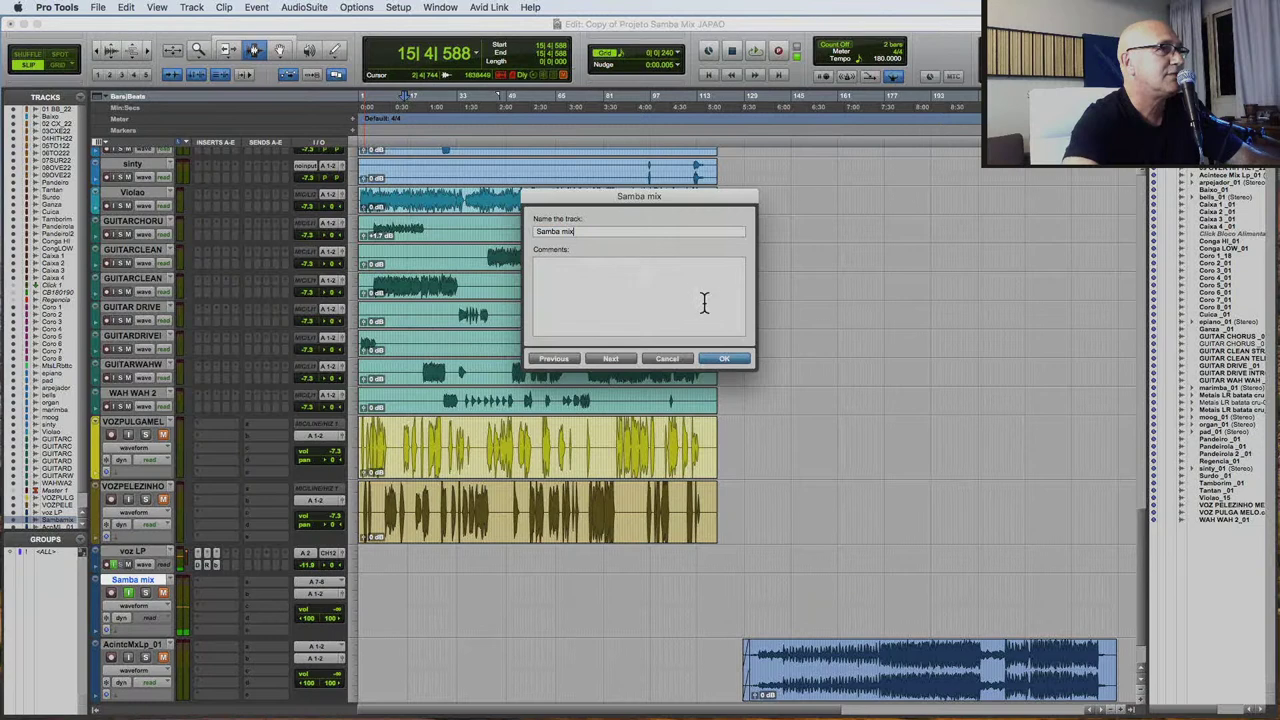
click(726, 359)
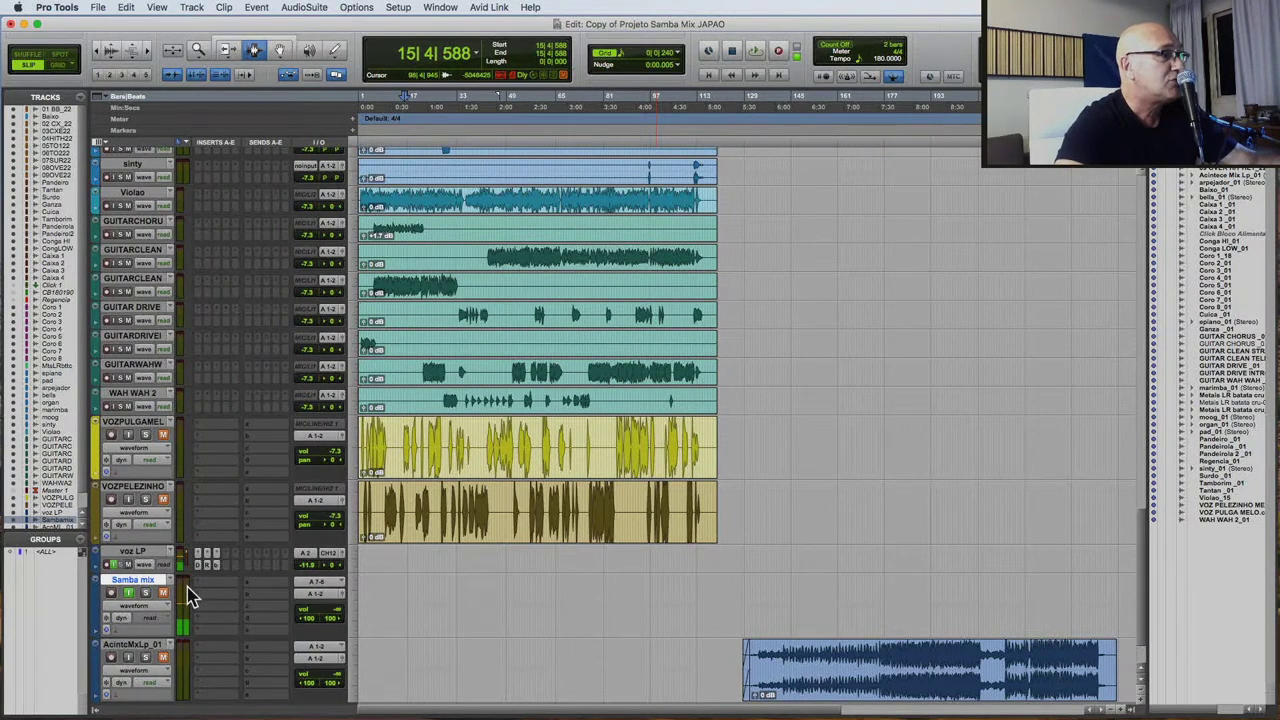
scroll(220, 578, up, 2)
click(217, 571)
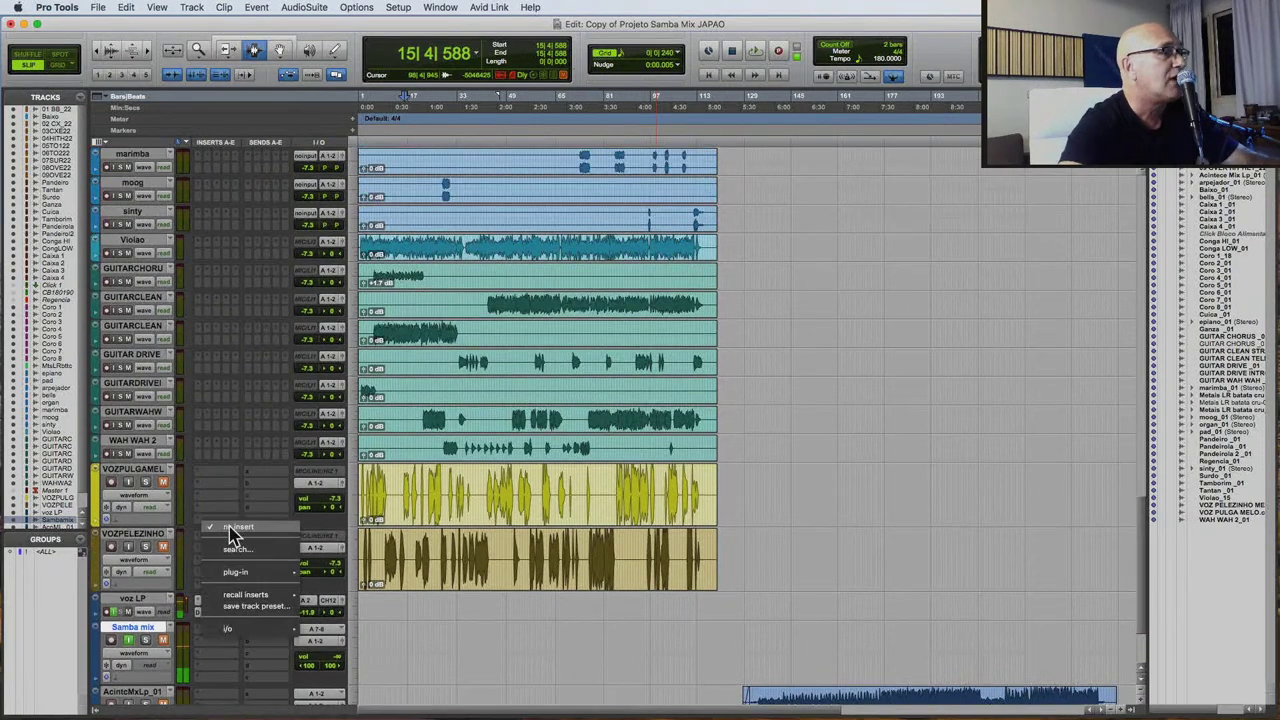
click(748, 388)
scroll(705, 288, up, 6)
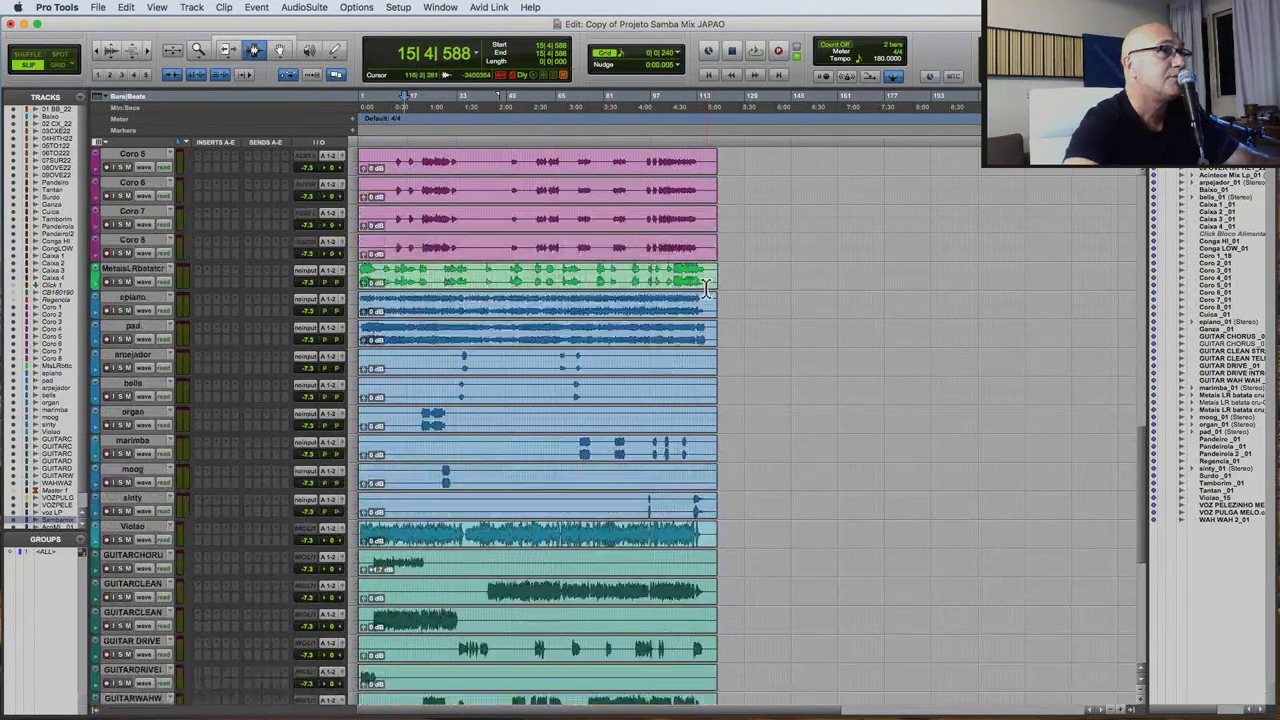
Move the Baixo track out of the drums so it sits directly below the 09OVERHITH track.
scroll(786, 300, up, 10)
scroll(787, 309, up, 8)
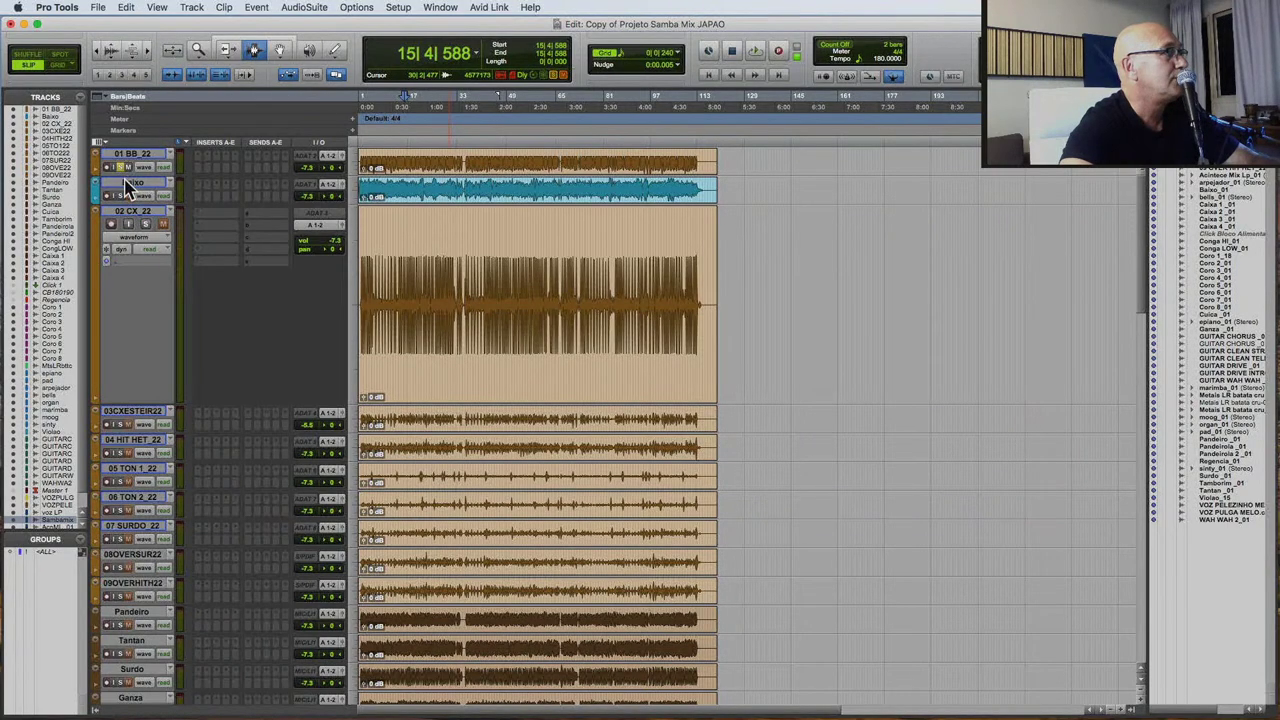
drag(127, 188, 166, 614)
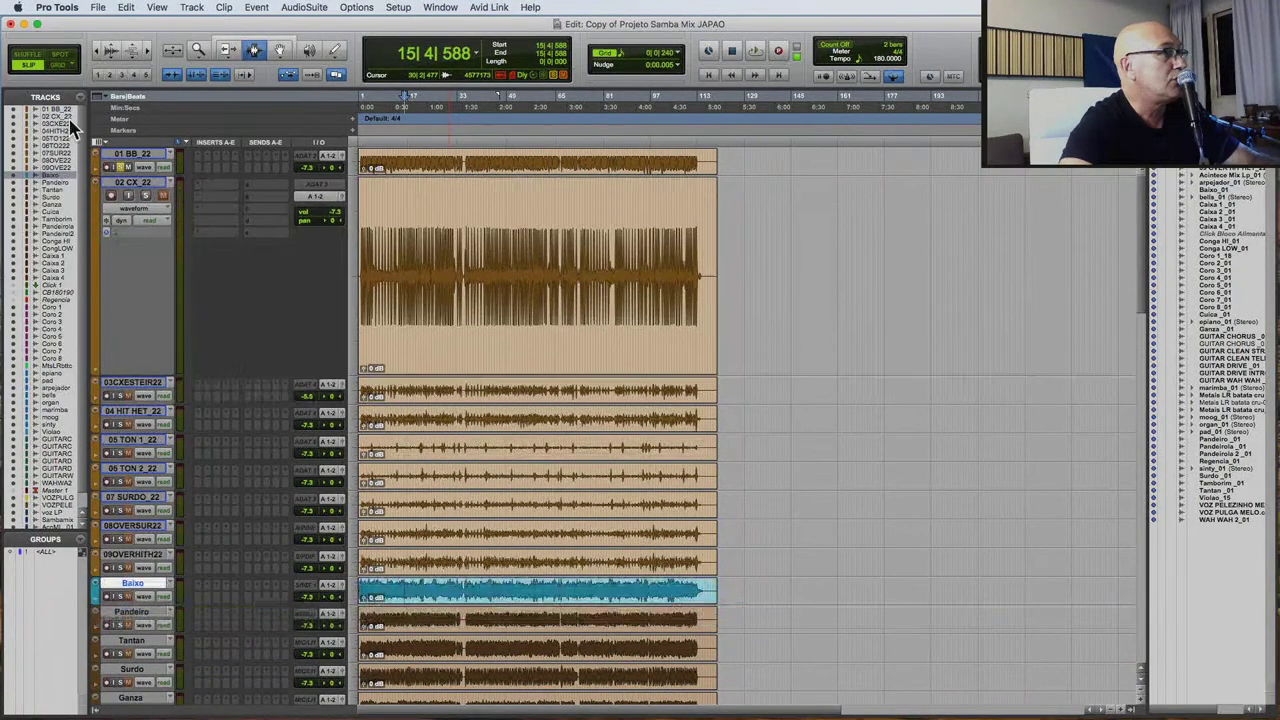
Create a Mix/Edit group named Batera from the nine drum tracks, 01 BB_22 through 09 OVER HIT HET_22.
click(130, 155)
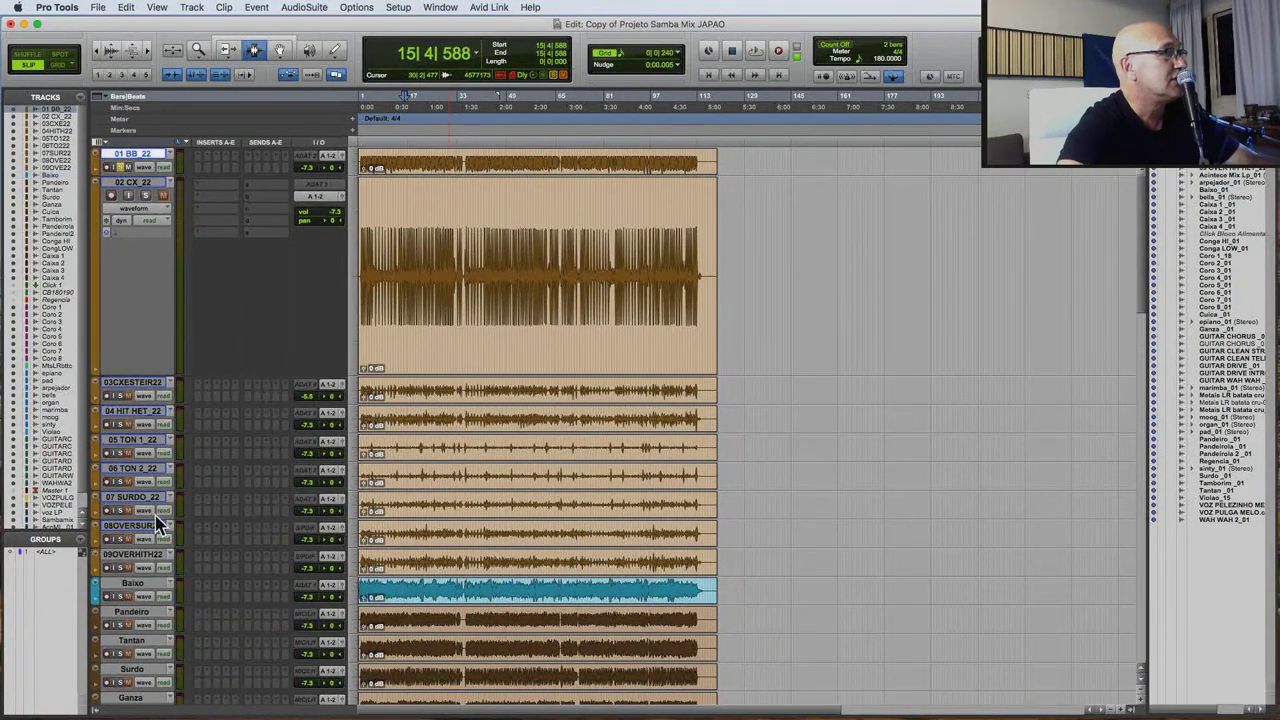
shift+click(143, 560)
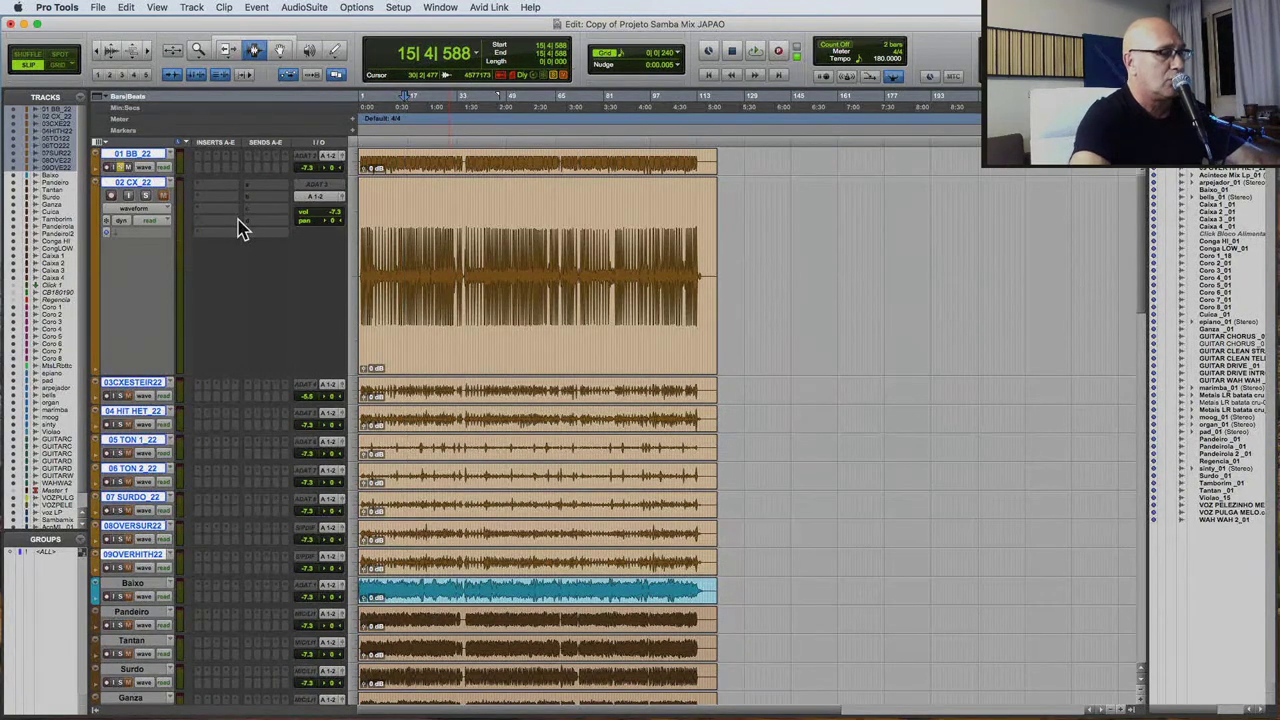
key(super+g)
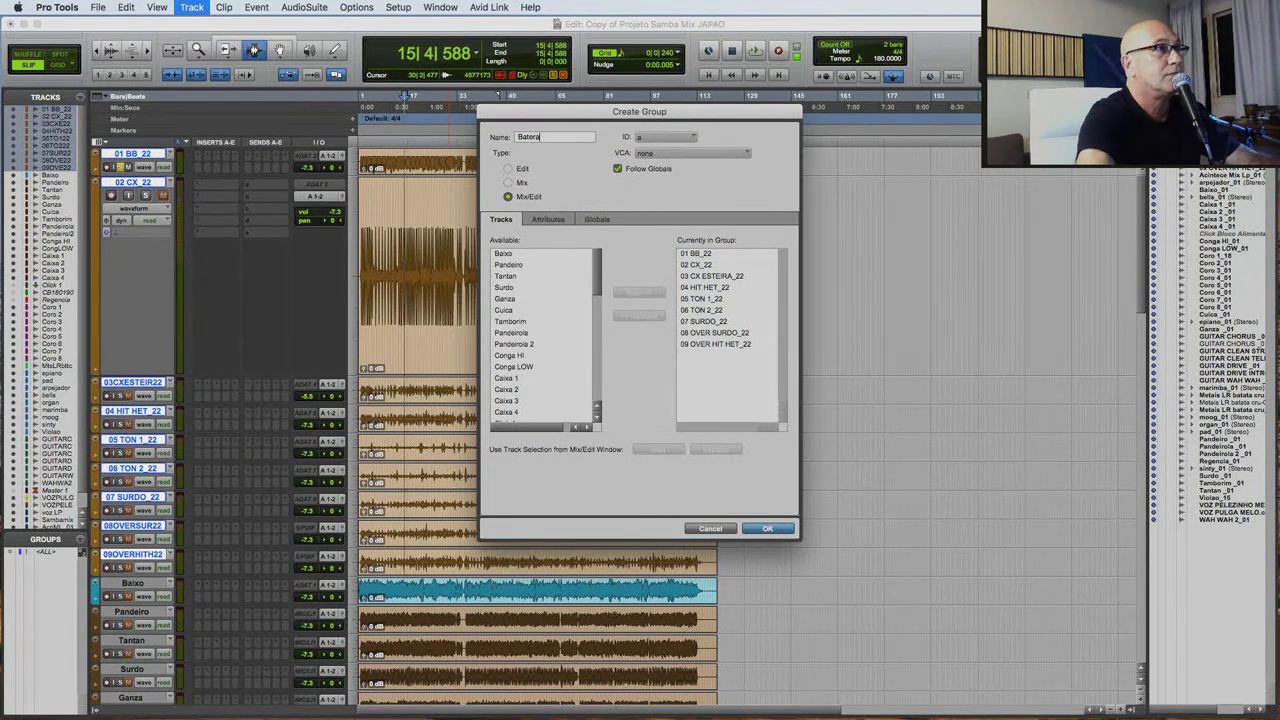
key(Return)
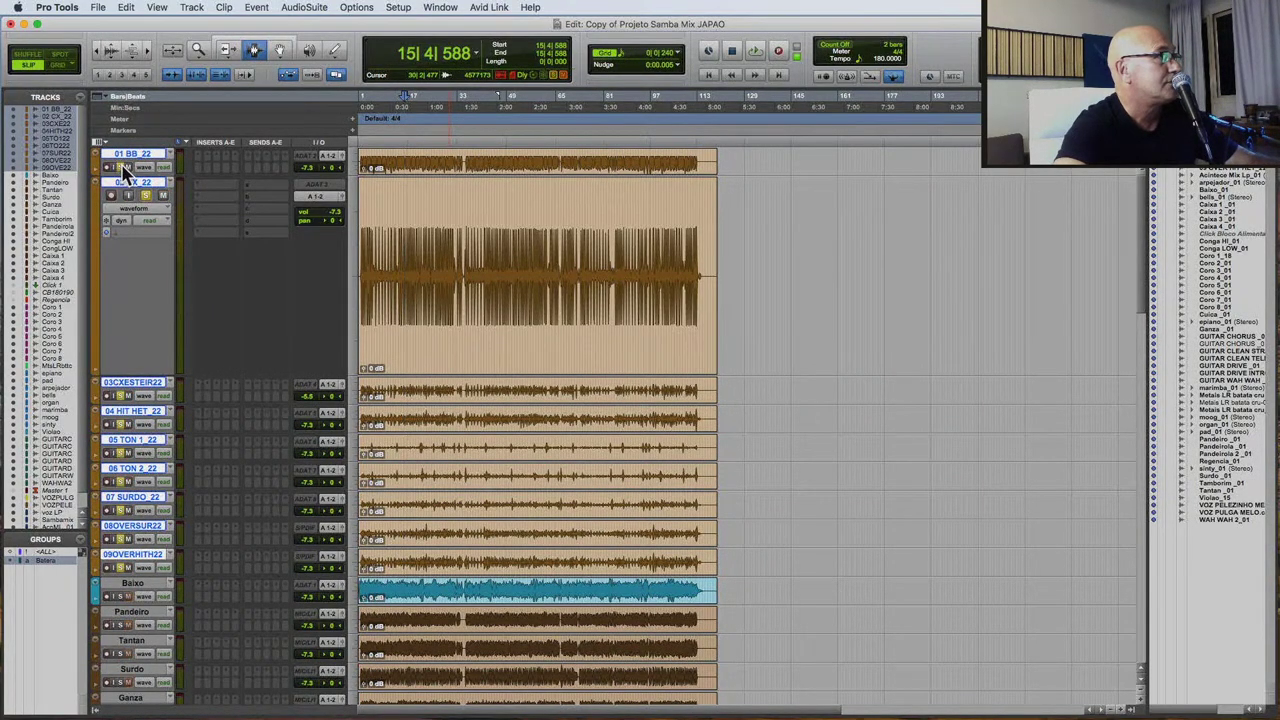
Solo the whole Batera group and play the drums from the start of the song.
key(super+bracketright)
click(367, 274)
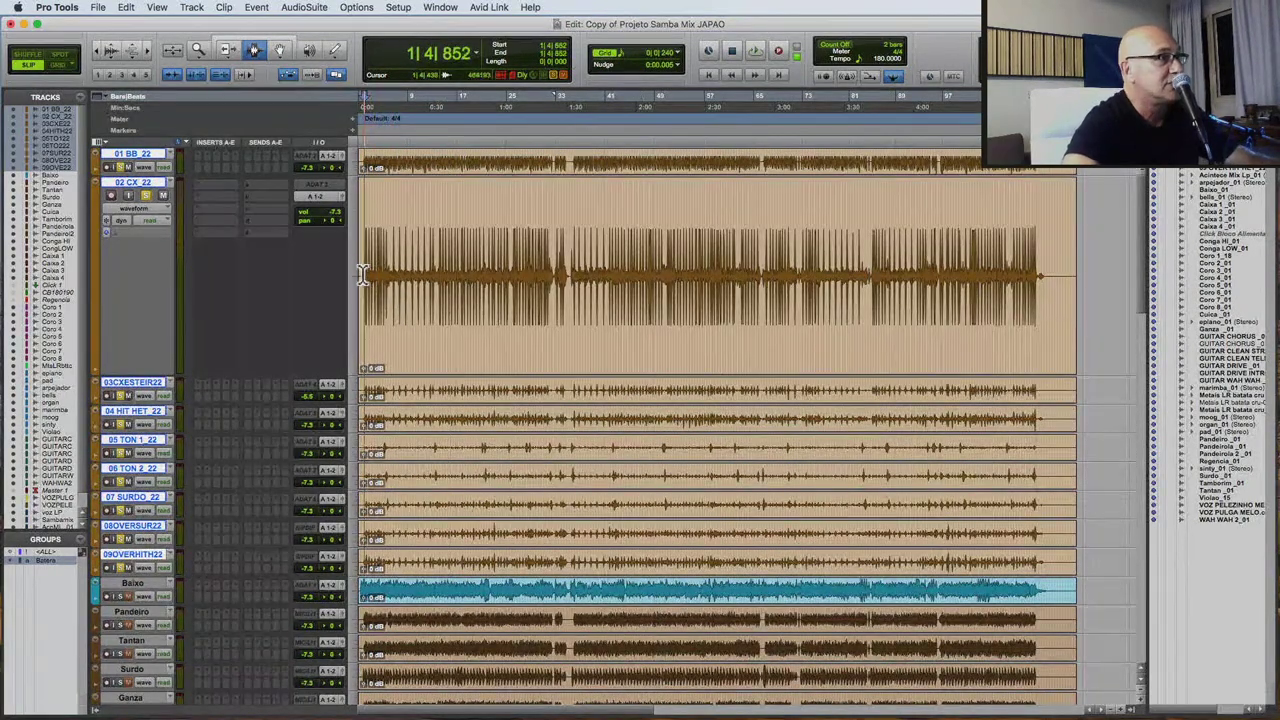
key(space)
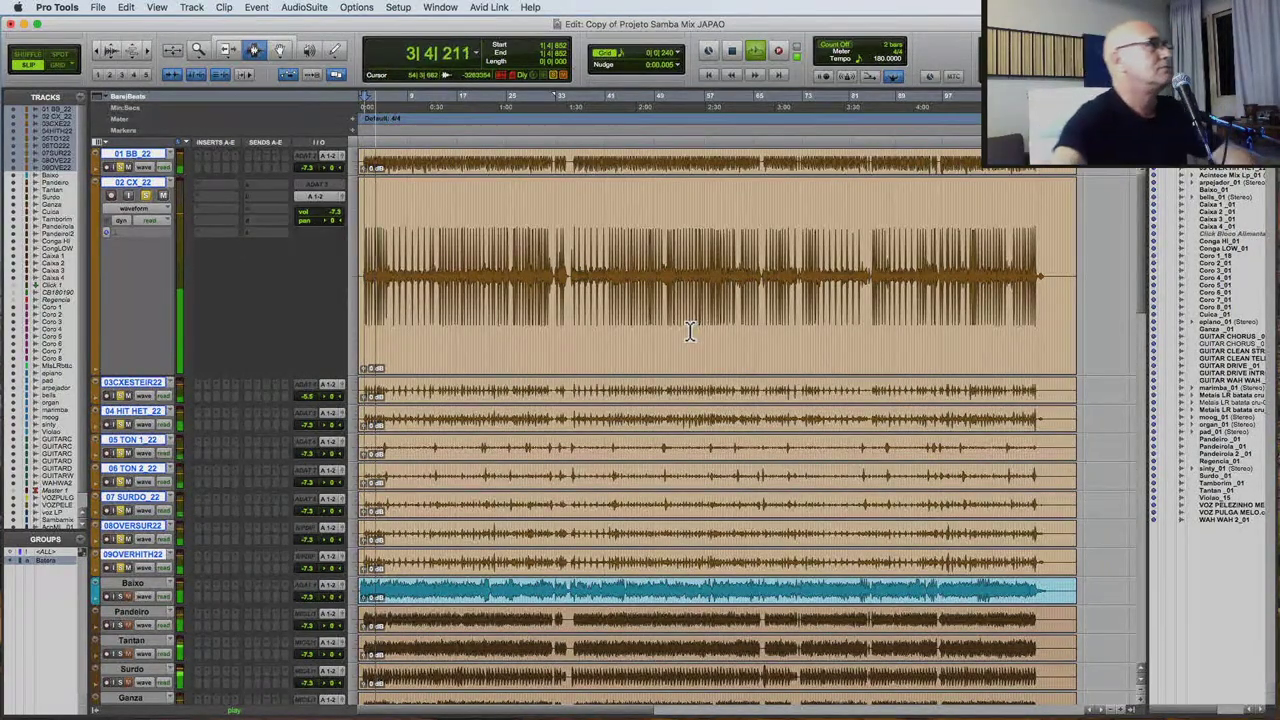
scroll(453, 488, down, 5)
scroll(453, 488, up, 5)
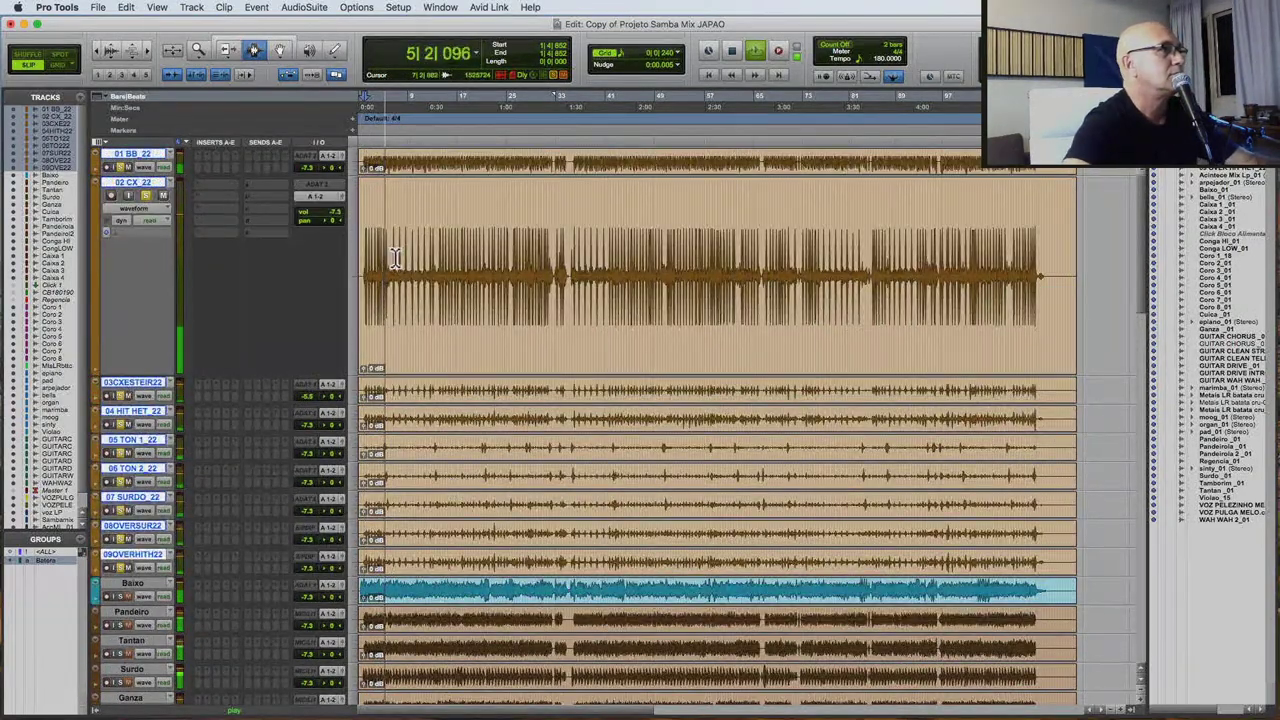
key(super+bracketright)
key(super+bracketright)
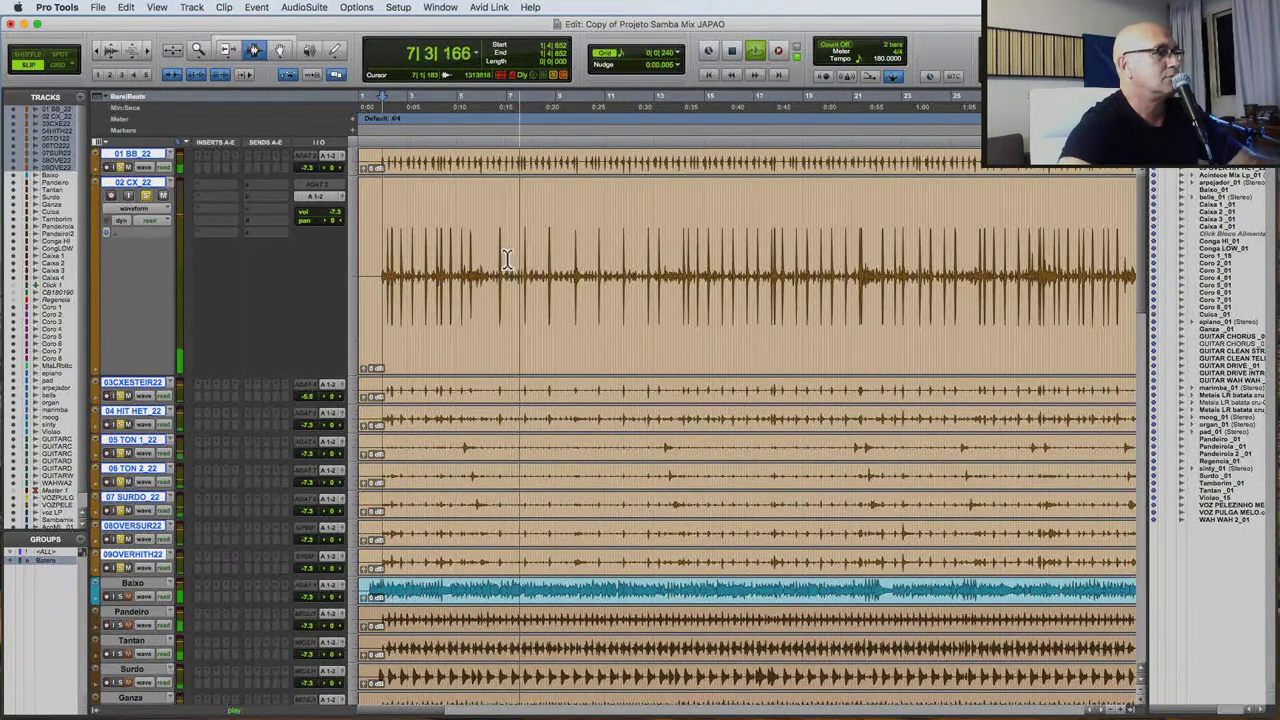
key(space)
key(super+bracketleft)
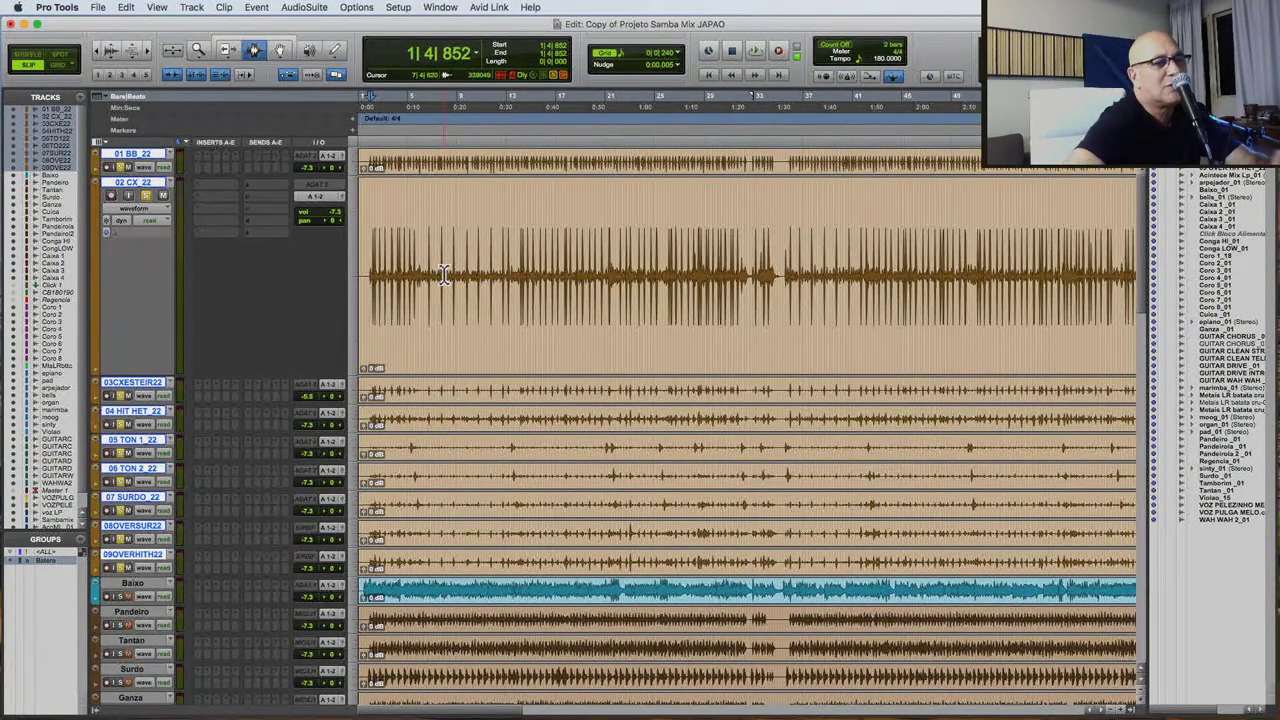
Leave only the 01 BB_22 track soloed and play it from the start of the drums.
alt+click(115, 397)
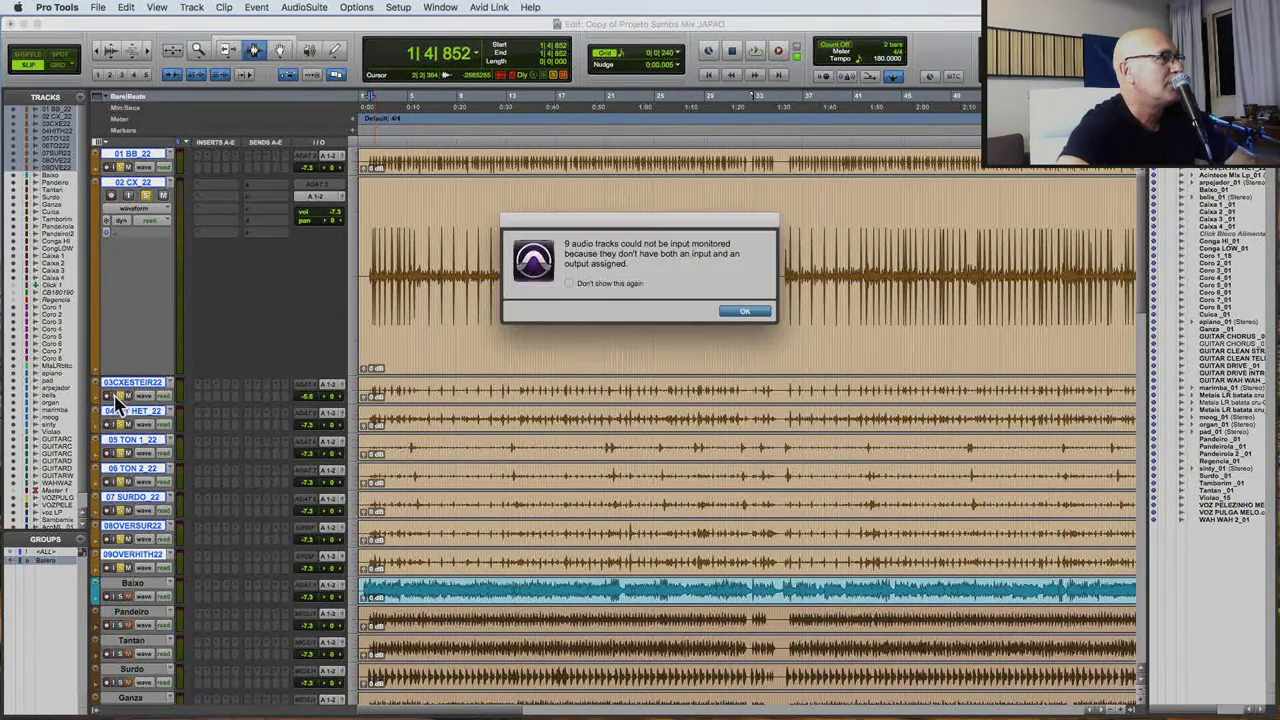
click(745, 313)
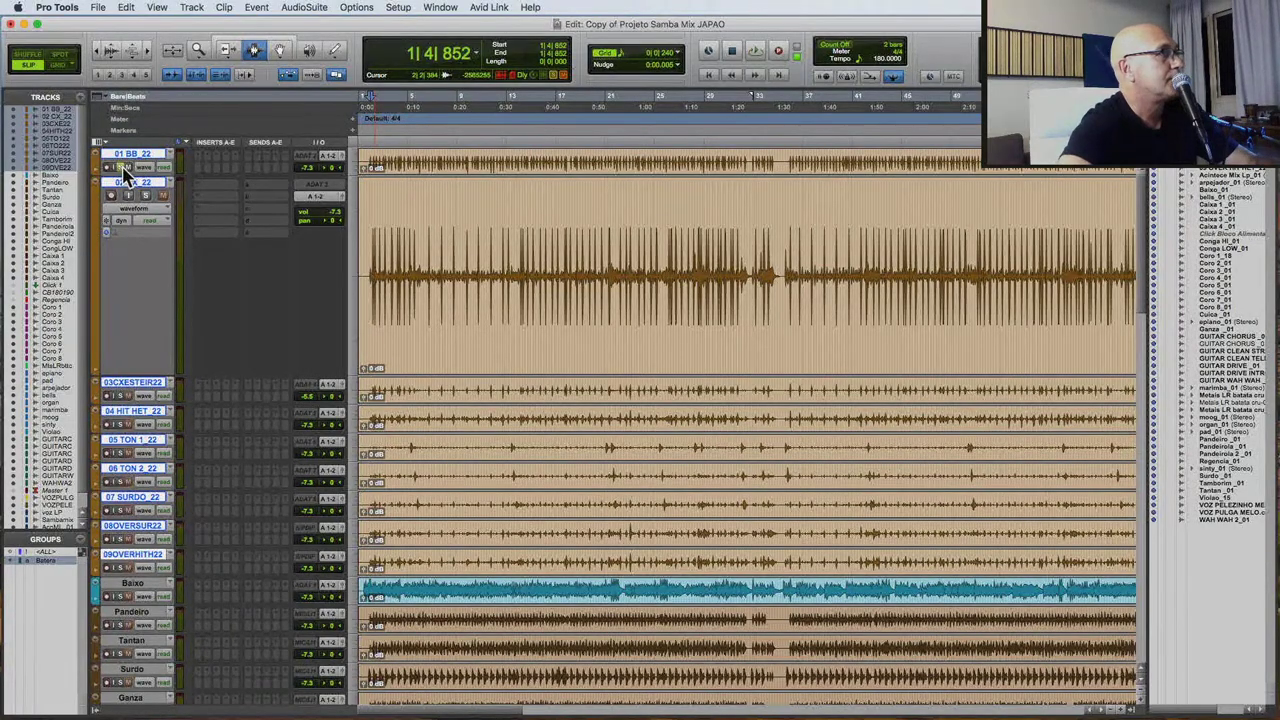
key(space)
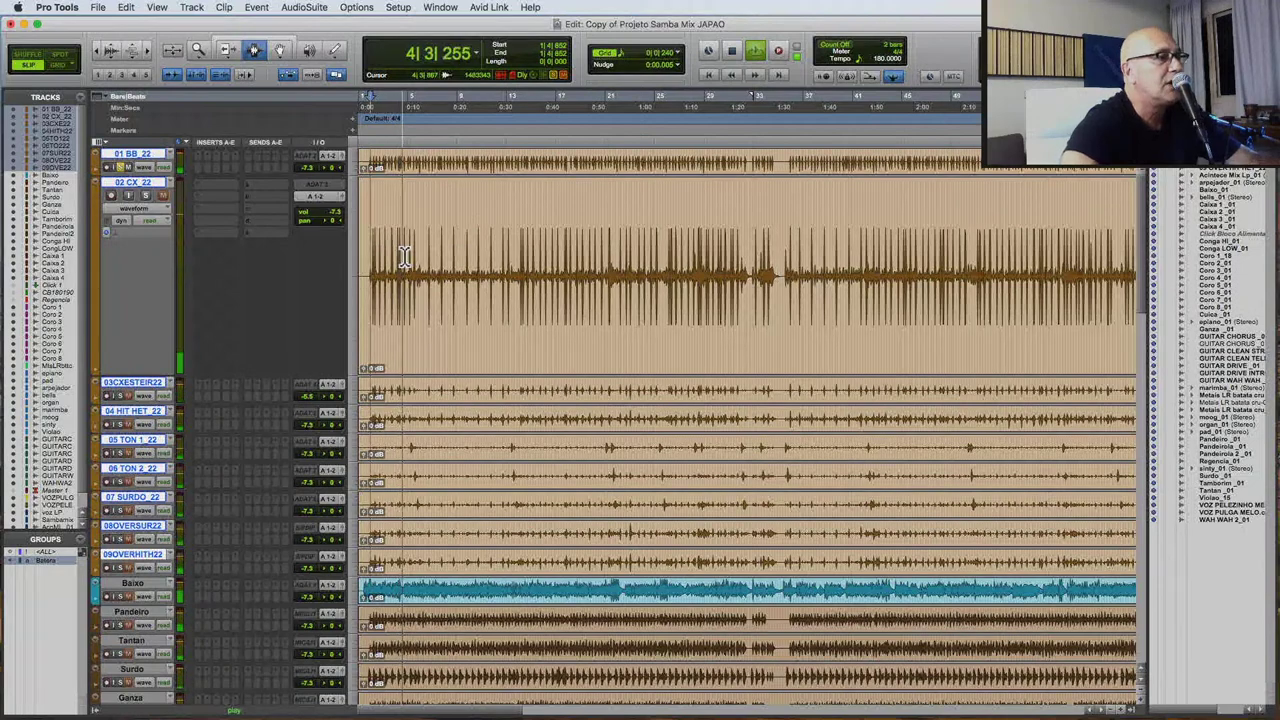
key(space)
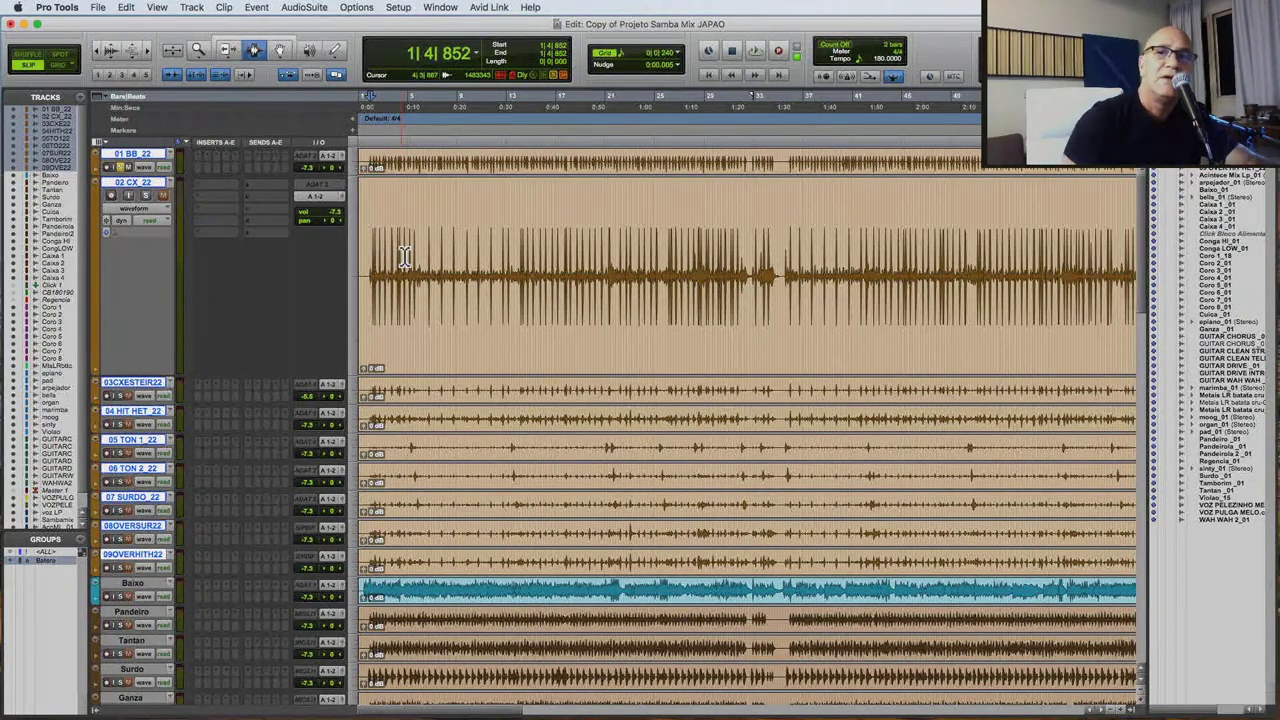
Give all the Batera group tracks one equal, taller track height while briefly playing the soloed 01 BB_22 track.
key(space)
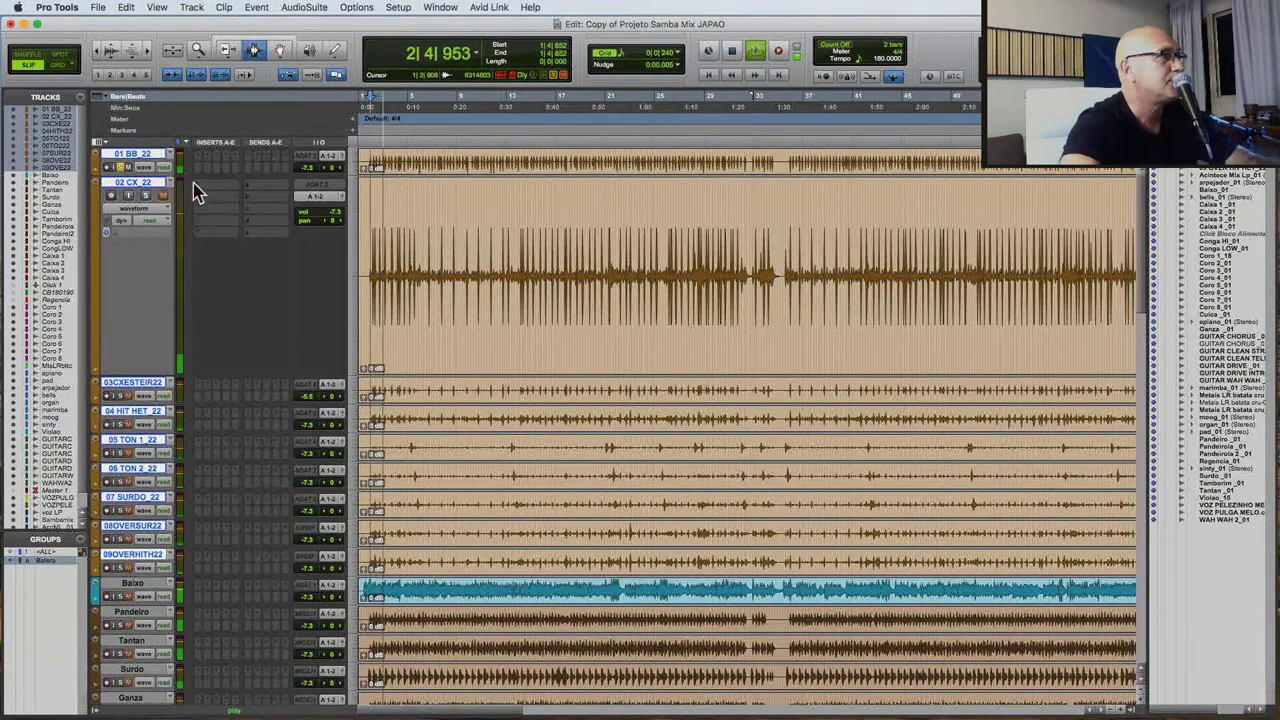
click(354, 165)
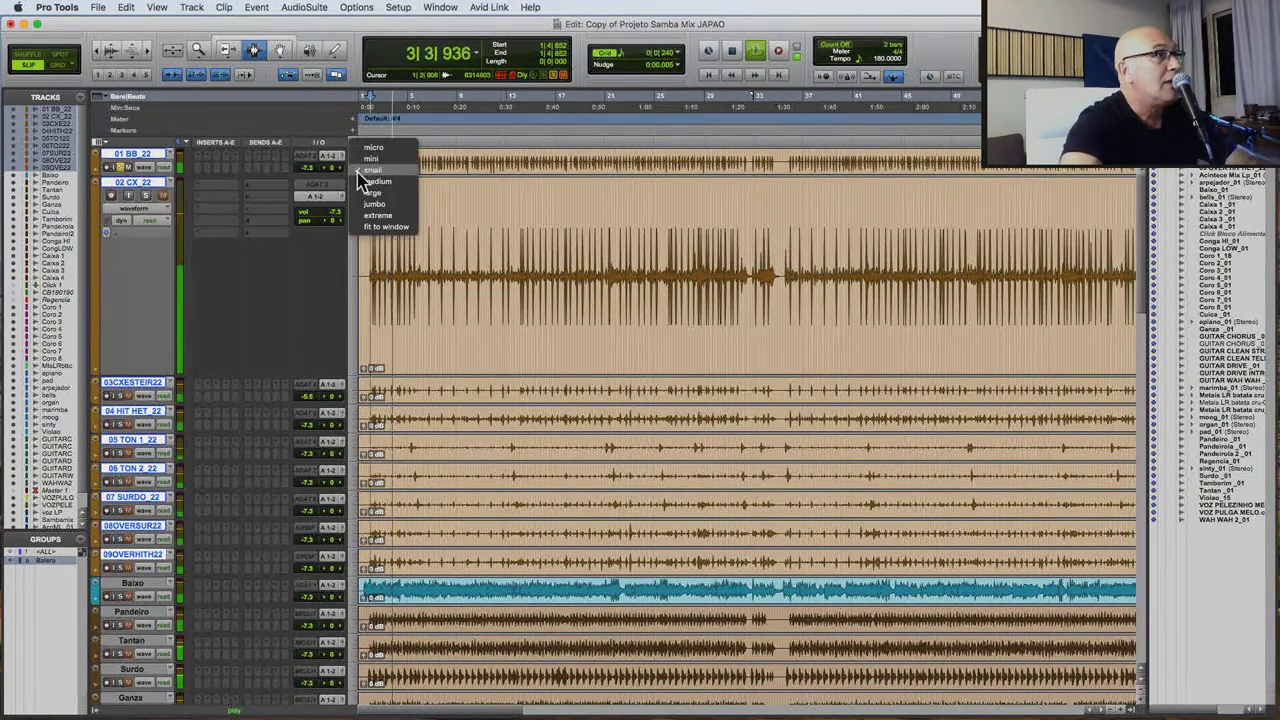
alt+click(372, 196)
key(space)
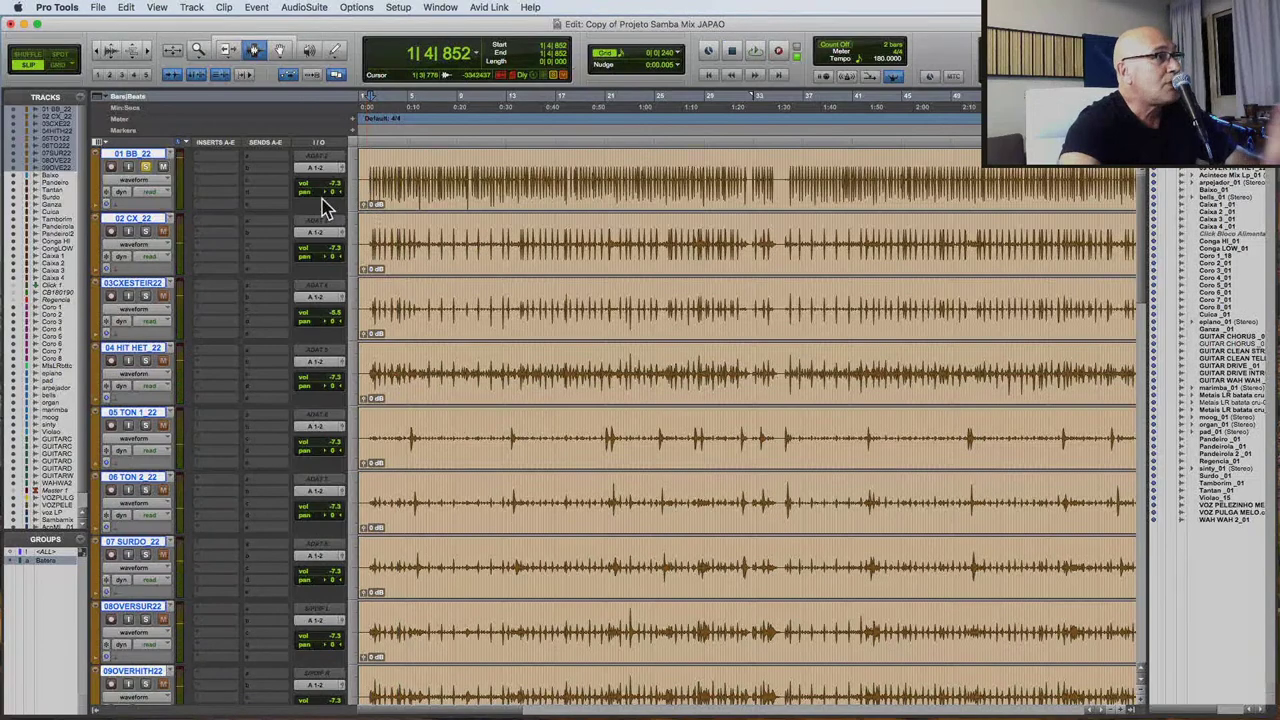
Insert the mono CLA-3A dynamics plug-in in the first insert slot of the 01 BB_22 track.
click(222, 168)
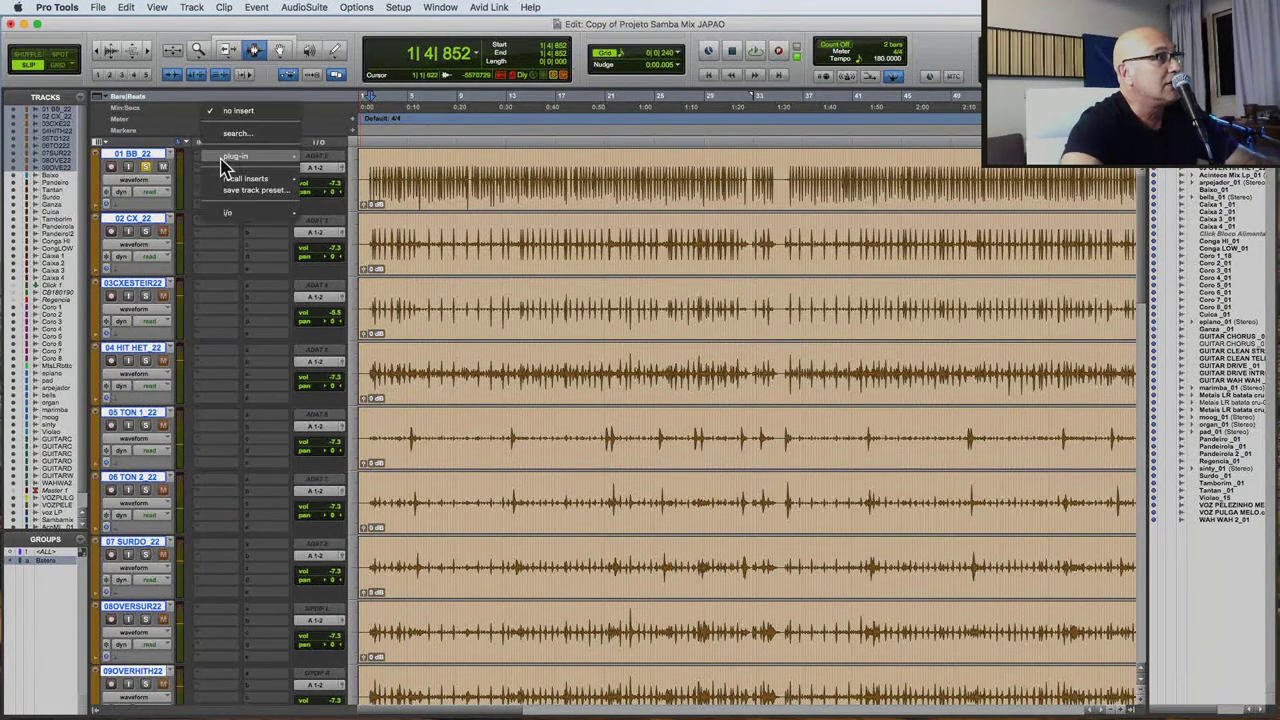
mouse_move(236, 156)
mouse_move(340, 193)
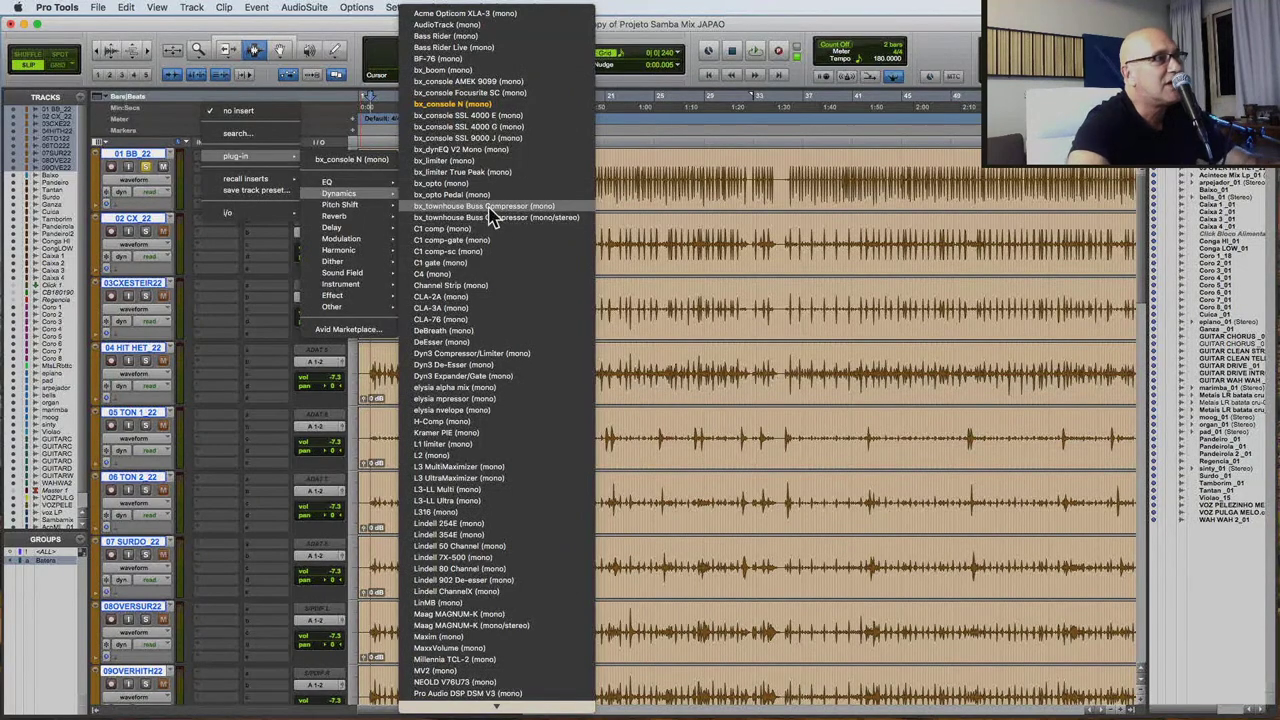
click(505, 310)
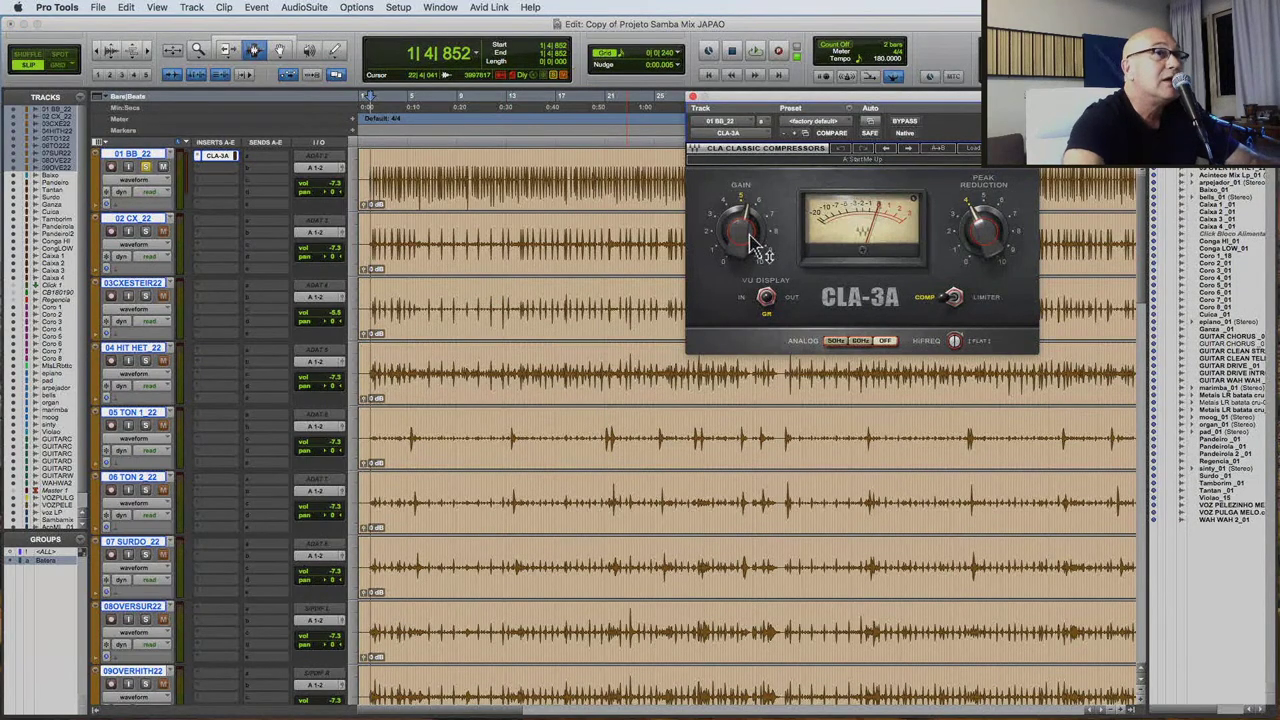
Bypass the CLA-3A and re-enable it during playback to compare the 01 BB_22 sound without and with compression.
click(906, 124)
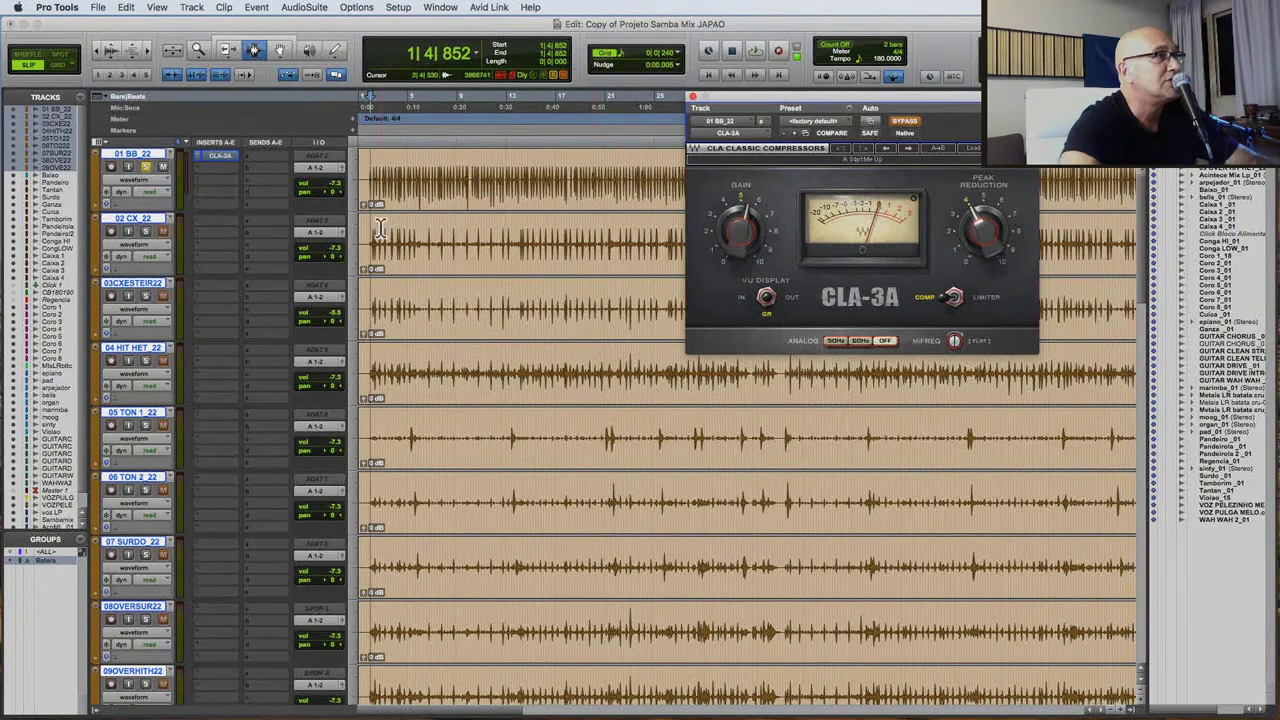
key(space)
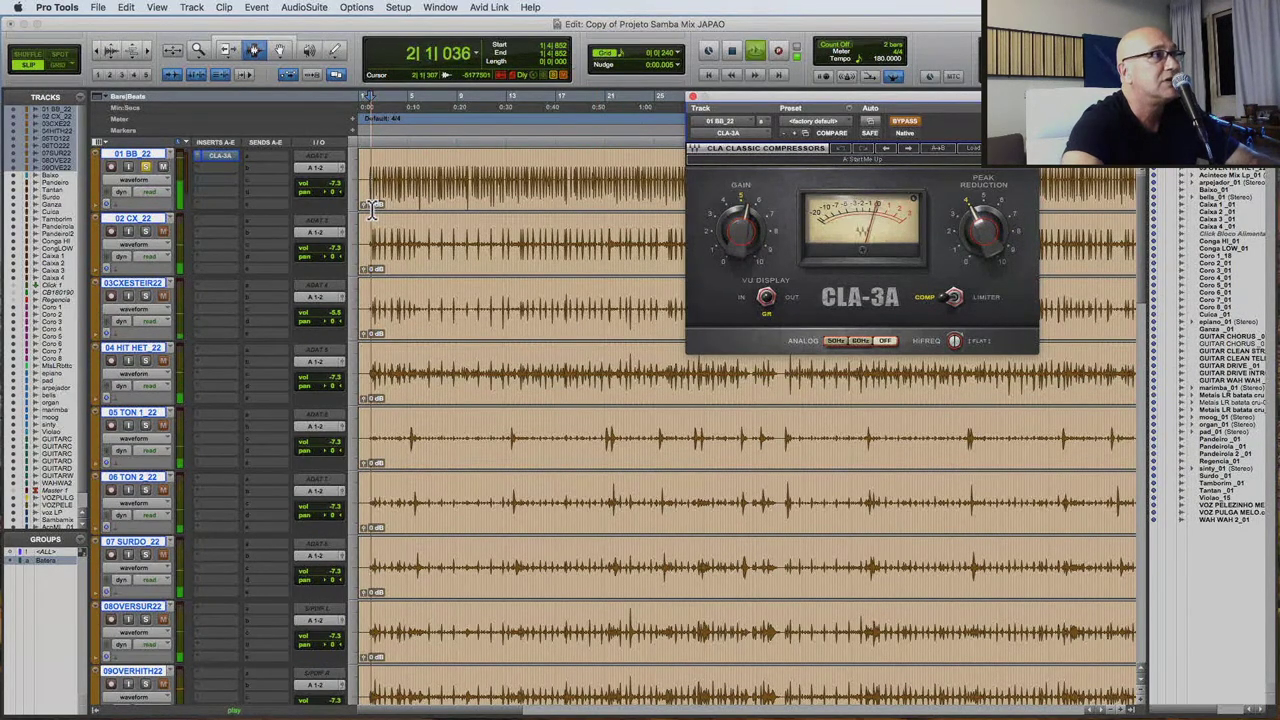
click(905, 122)
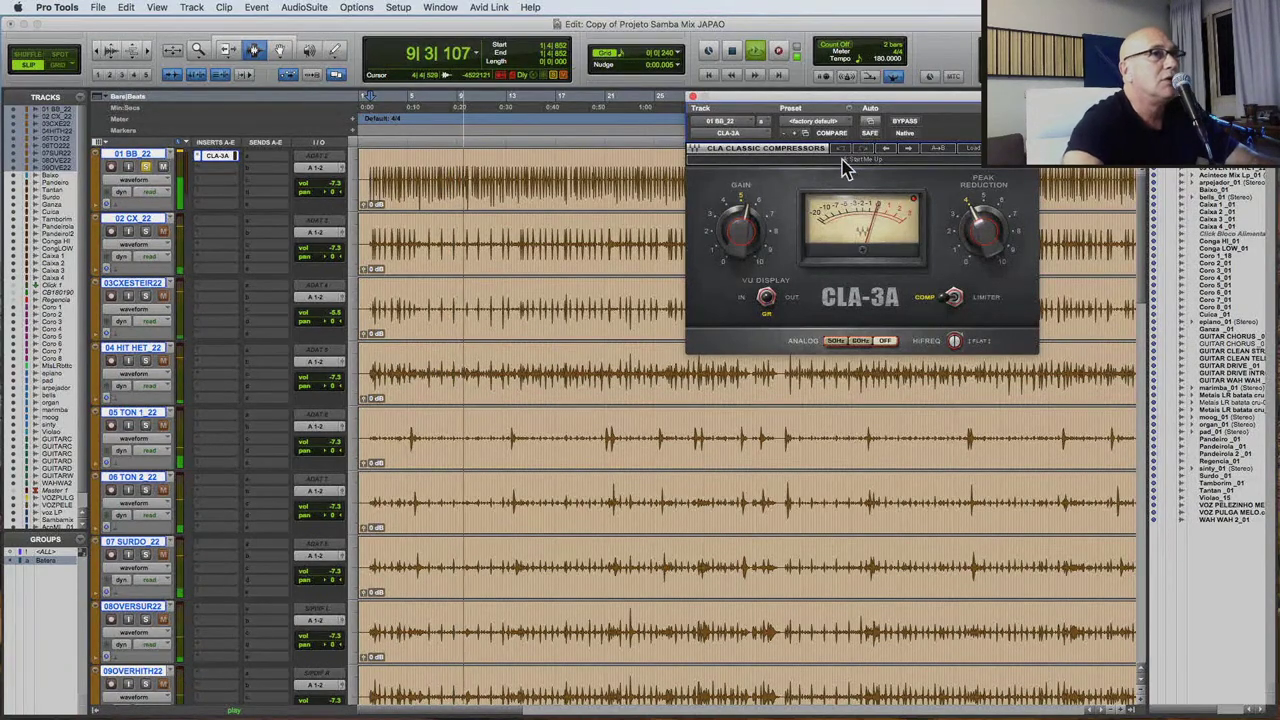
Lower the CLA-3A gain to slightly below 5, raise its peak reduction to about 5, and compare against bypass during playback.
mouse_move(755, 238)
drag(755, 238, 755, 232)
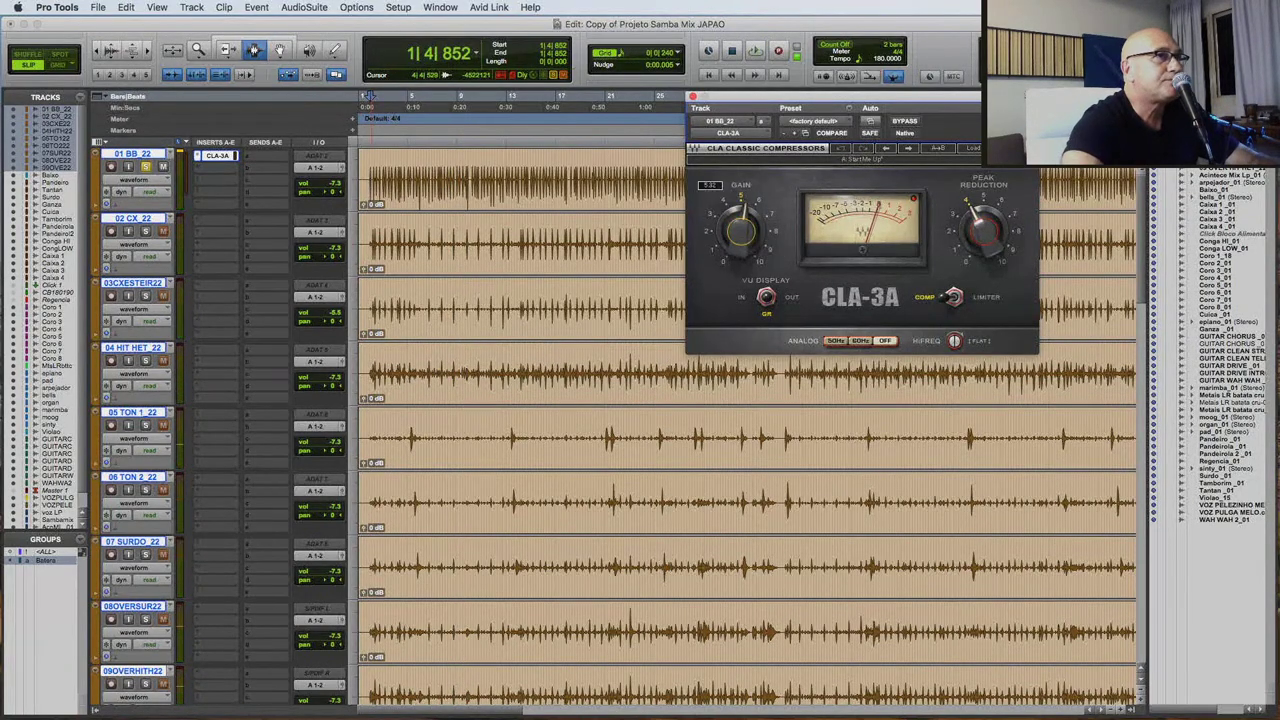
key(space)
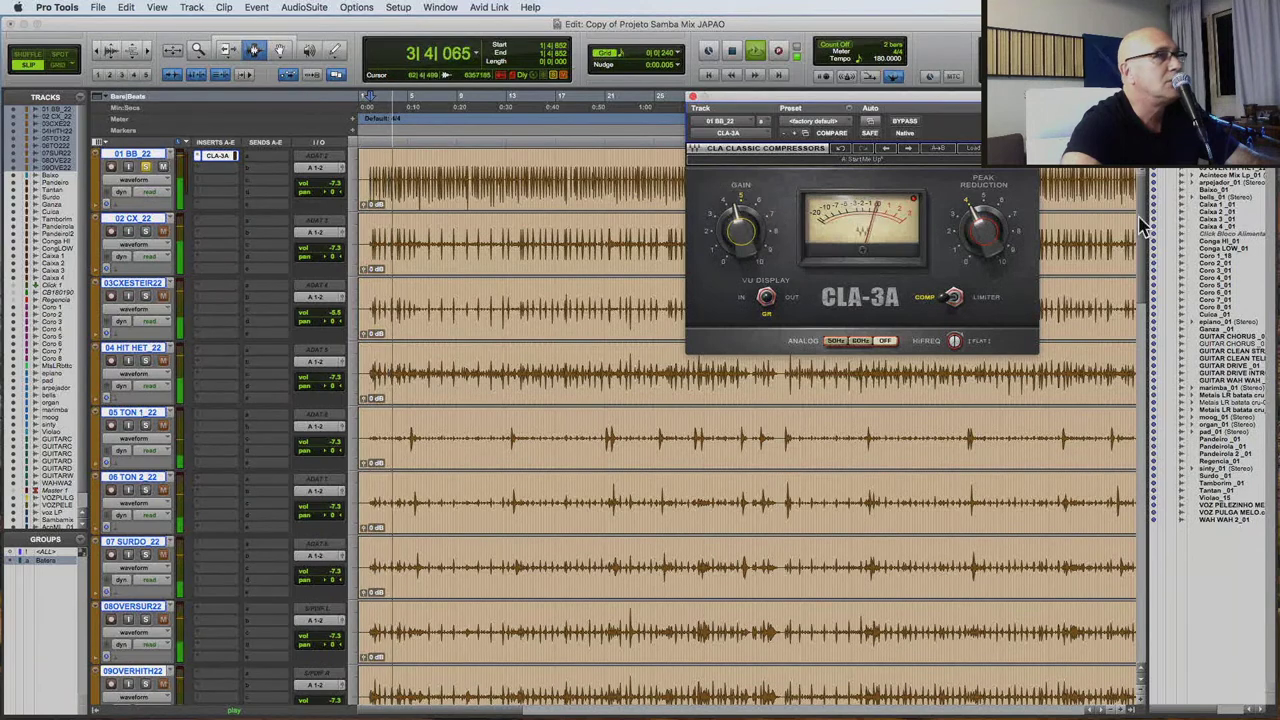
drag(997, 235, 977, 208)
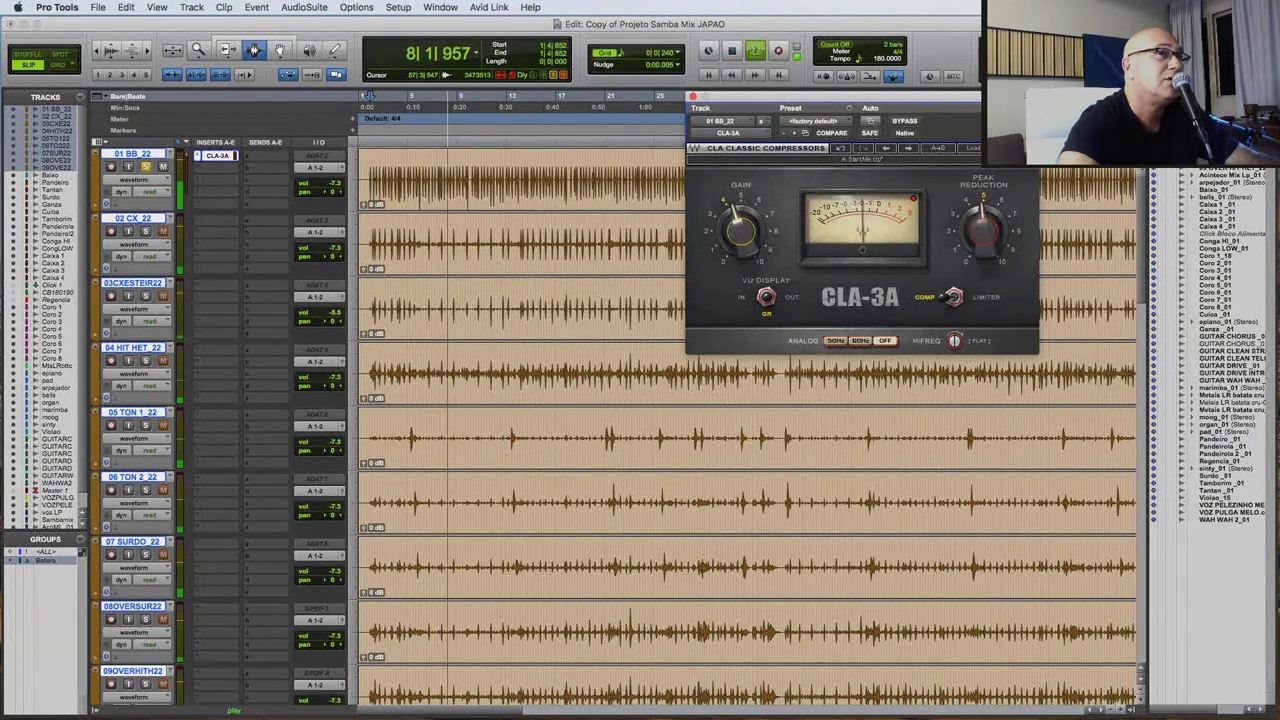
click(910, 122)
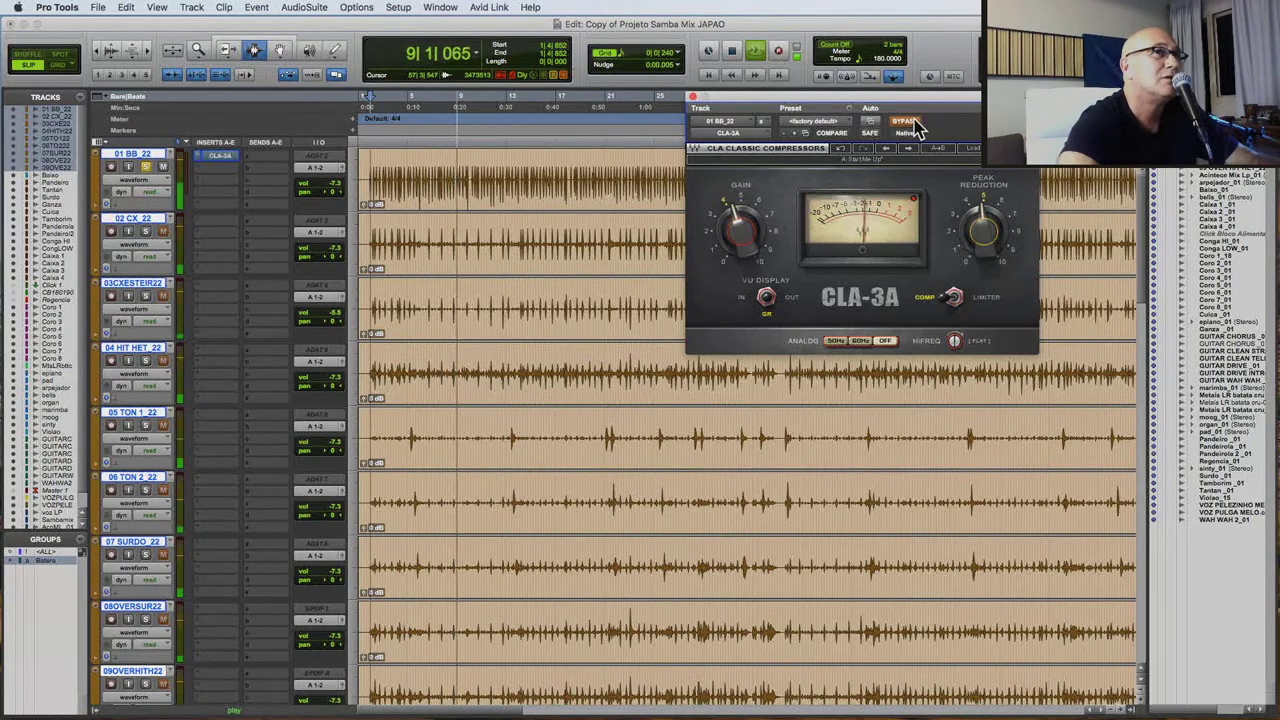
click(910, 122)
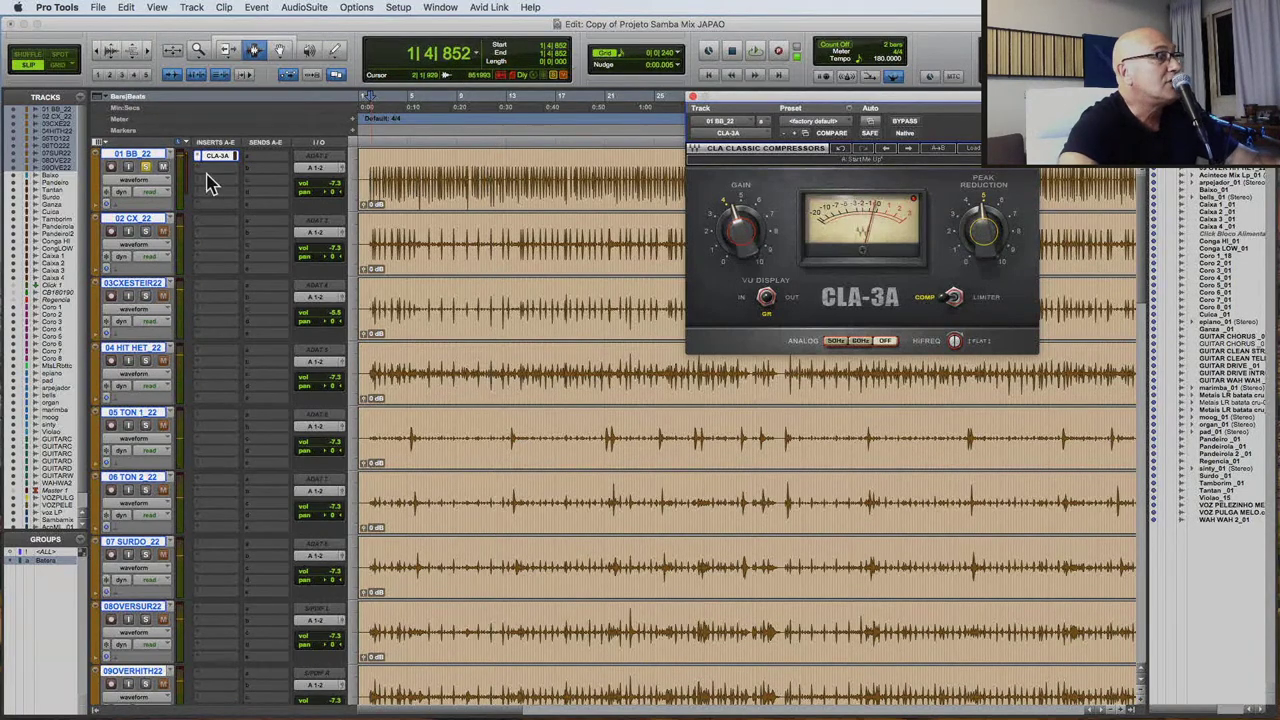
Solo all the drum tracks, lower the 02 CX_22 volume to -11.9 during playback, and close the CLA-3A window.
click(146, 232)
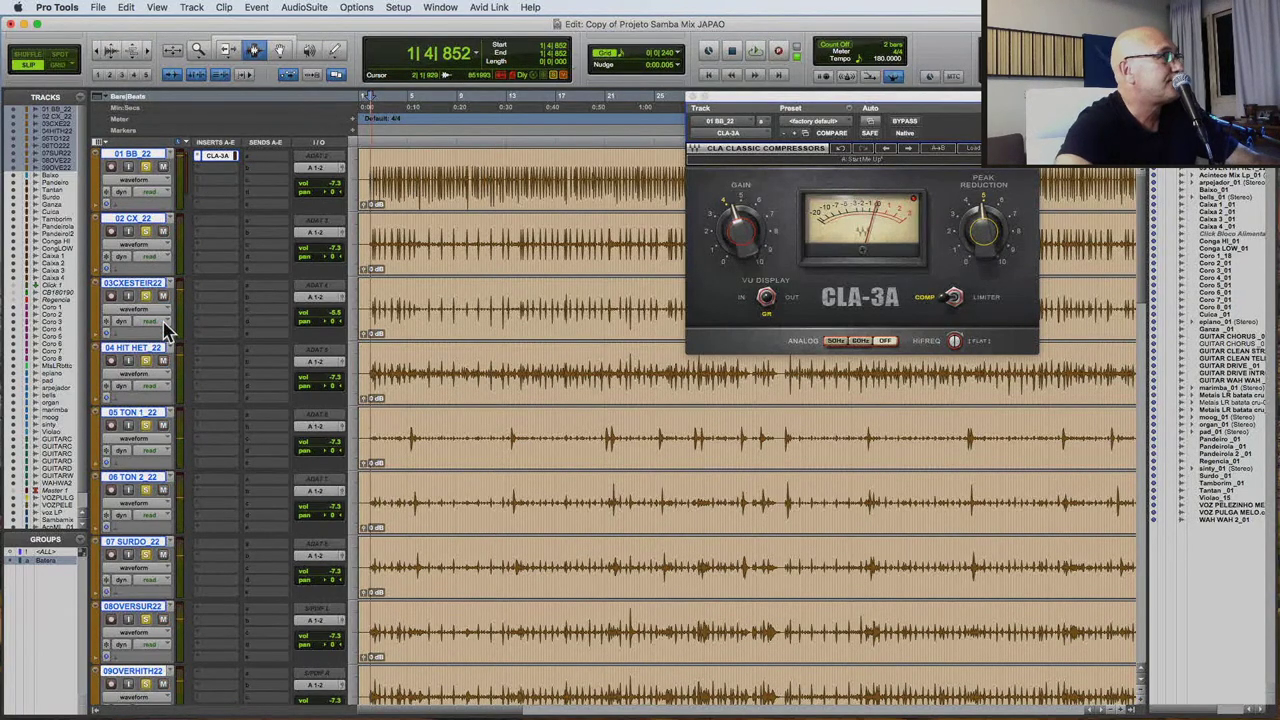
key(space)
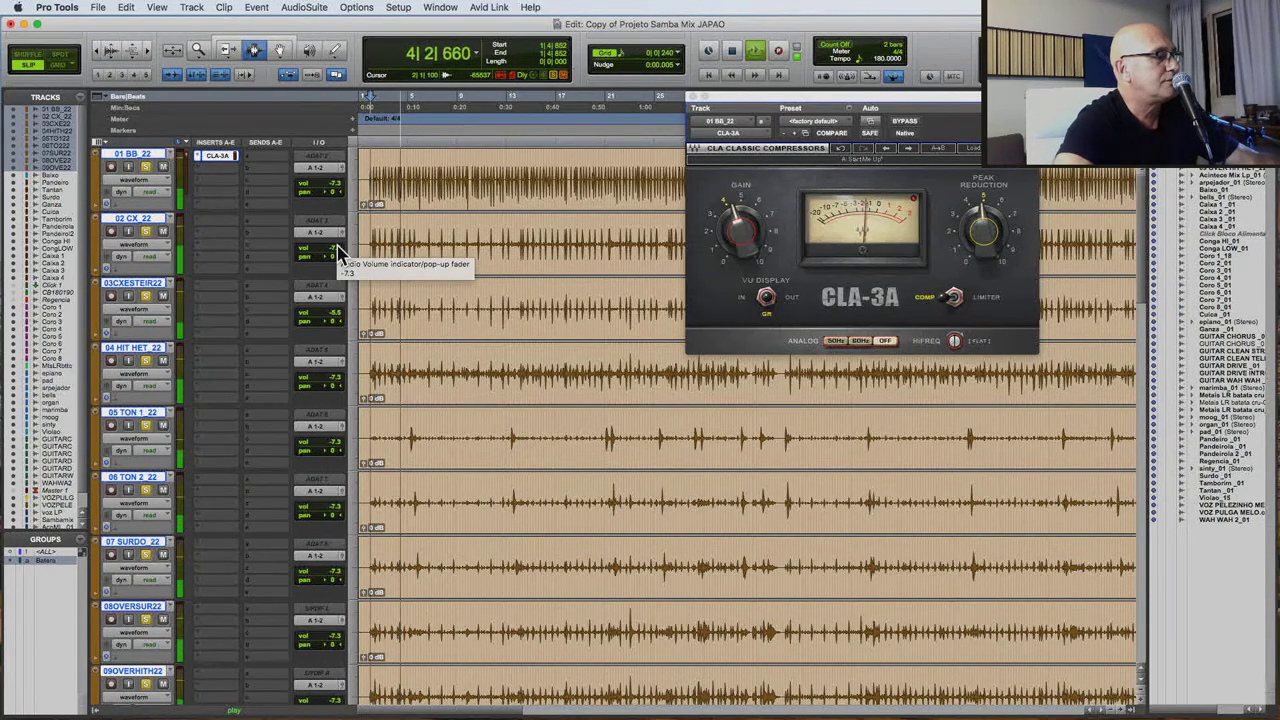
key(space)
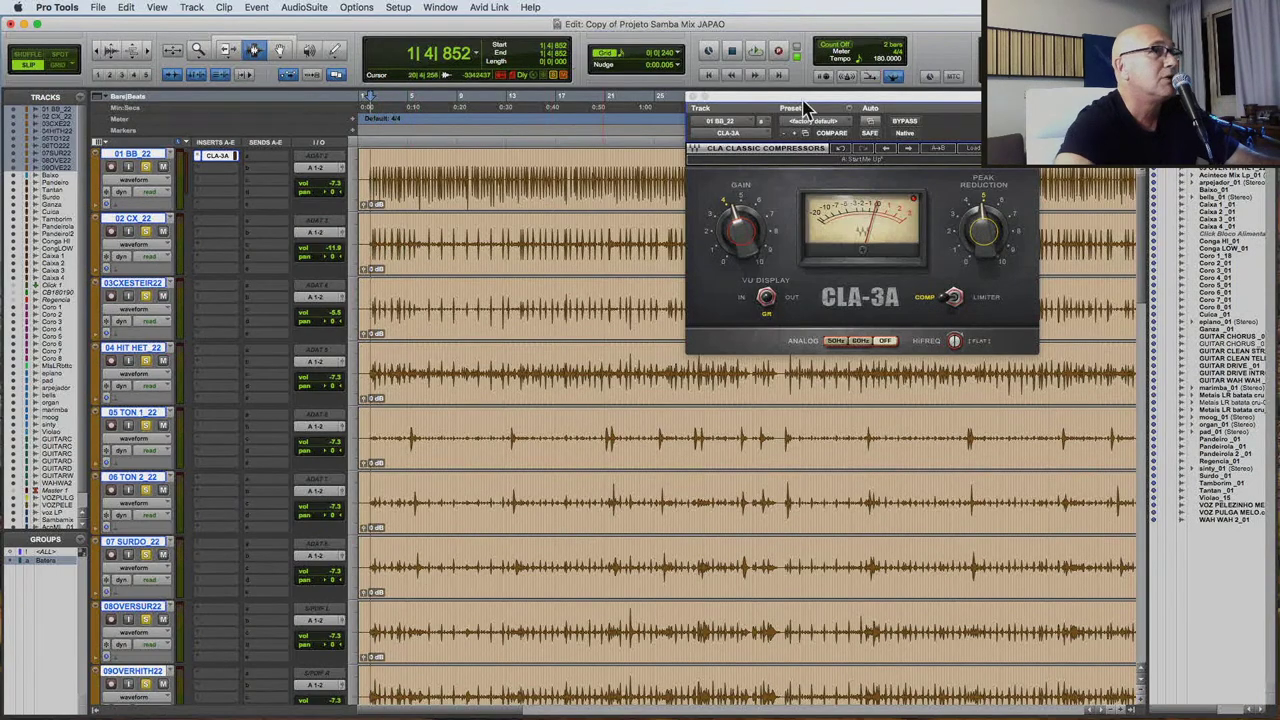
click(693, 98)
Create several stereo Aux Input tracks, timed in samples, directly below the last lead vocal track.
scroll(415, 350, down, 10)
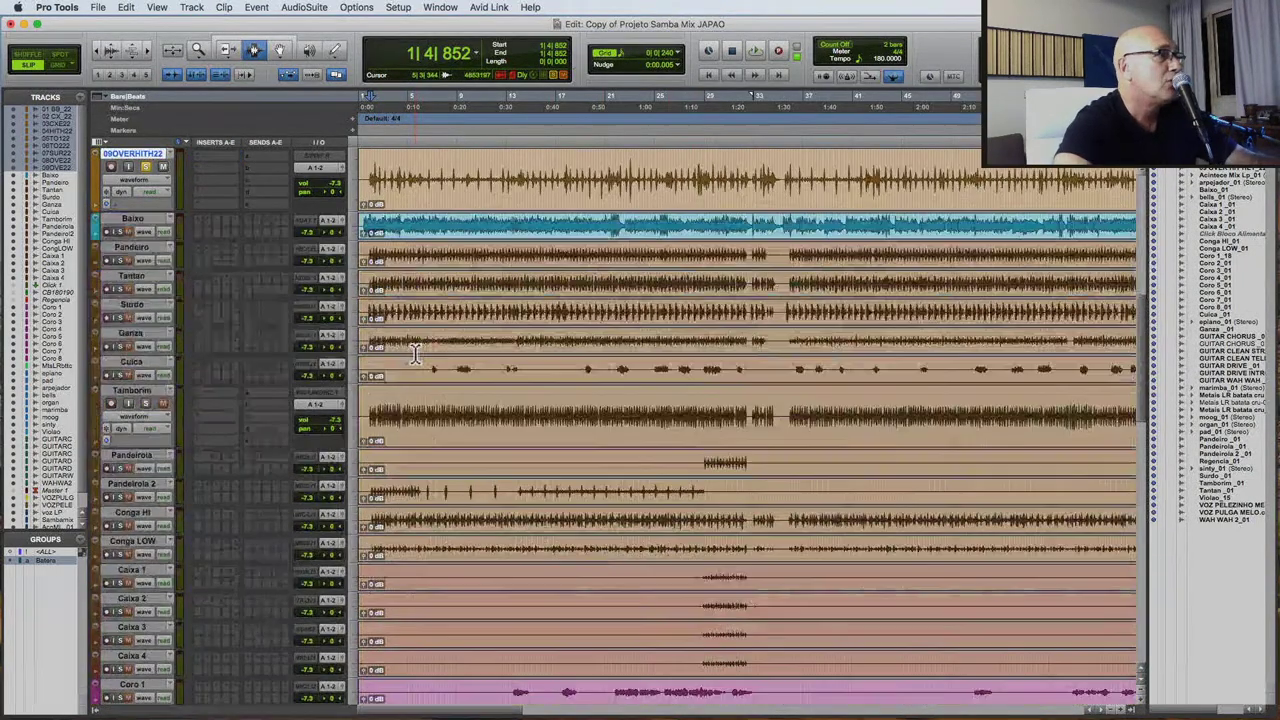
scroll(414, 343, down, 10)
scroll(412, 337, down, 15)
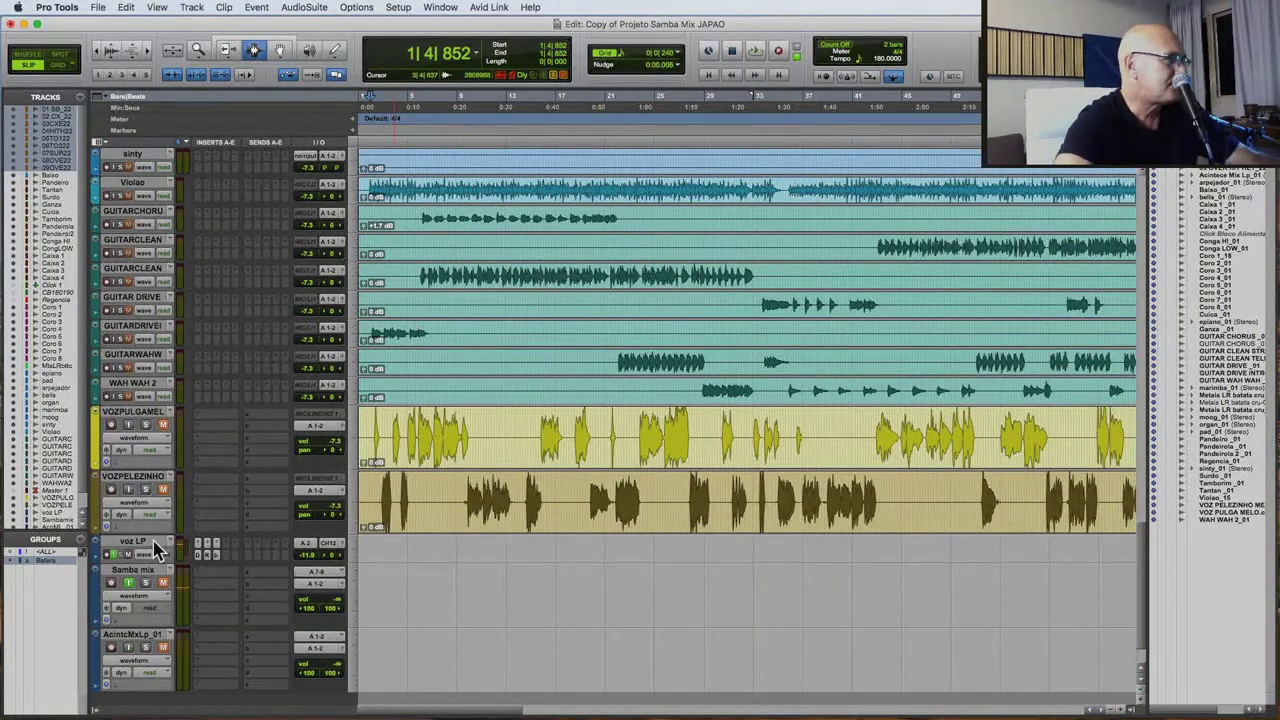
click(155, 478)
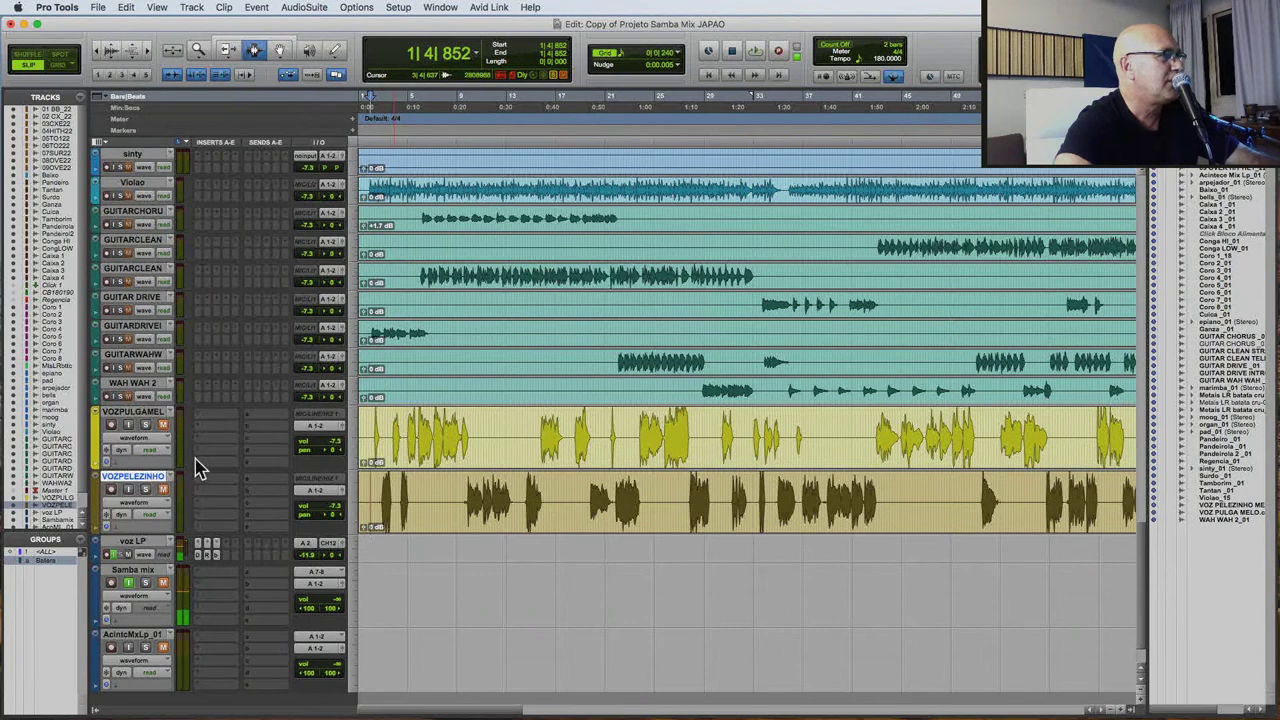
click(191, 7)
click(196, 25)
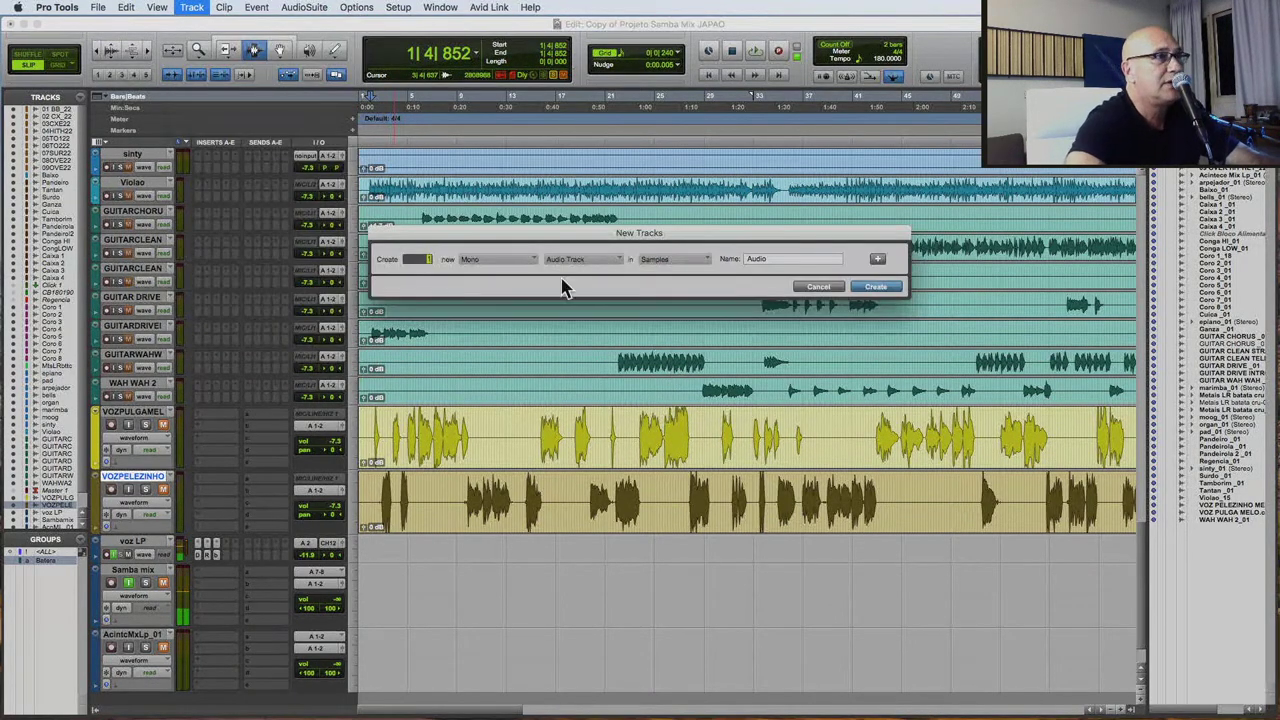
click(525, 260)
click(520, 275)
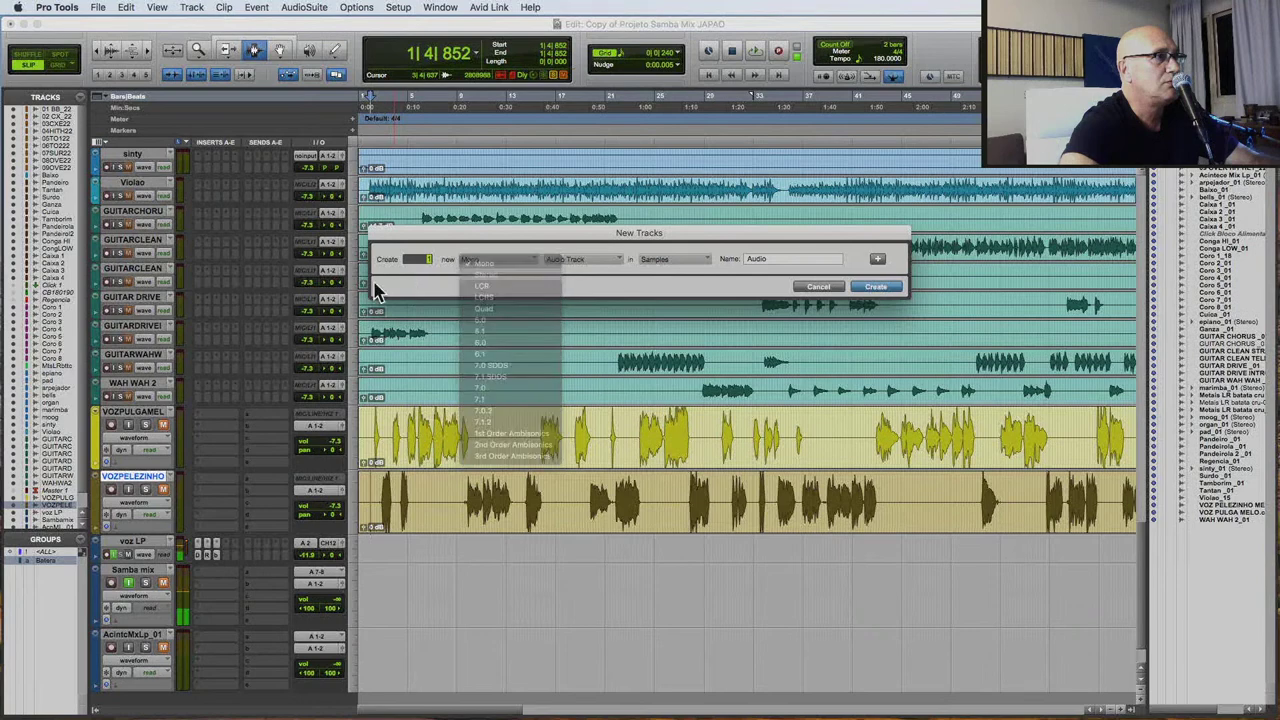
click(610, 262)
click(592, 276)
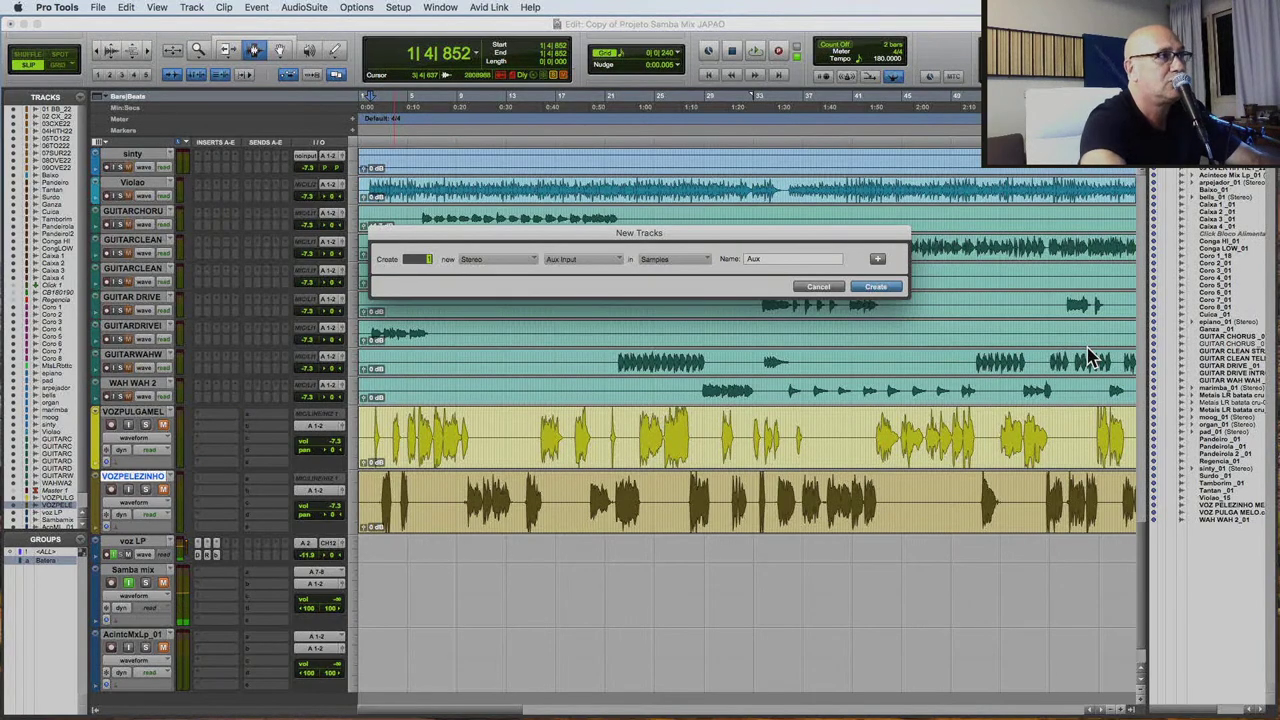
key(Return)
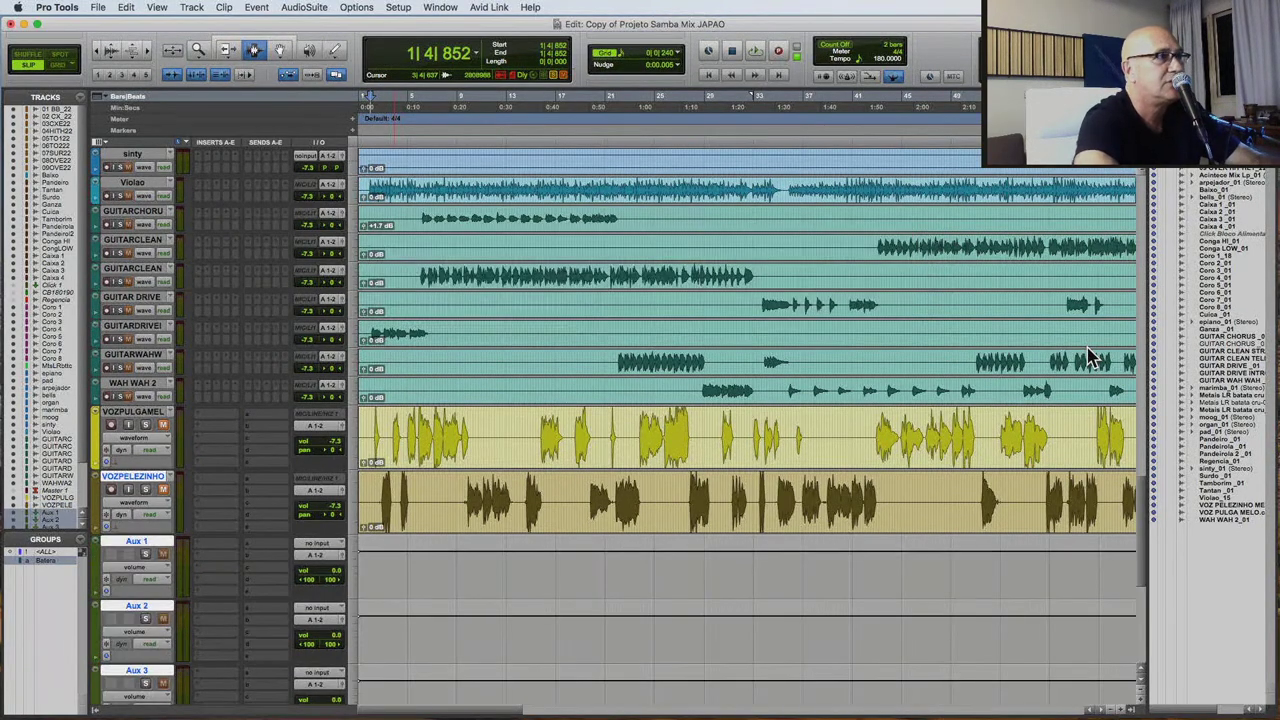
Put all the new aux tracks, starting with Aux 1, in solo-safe mode.
scroll(190, 575, down, 3)
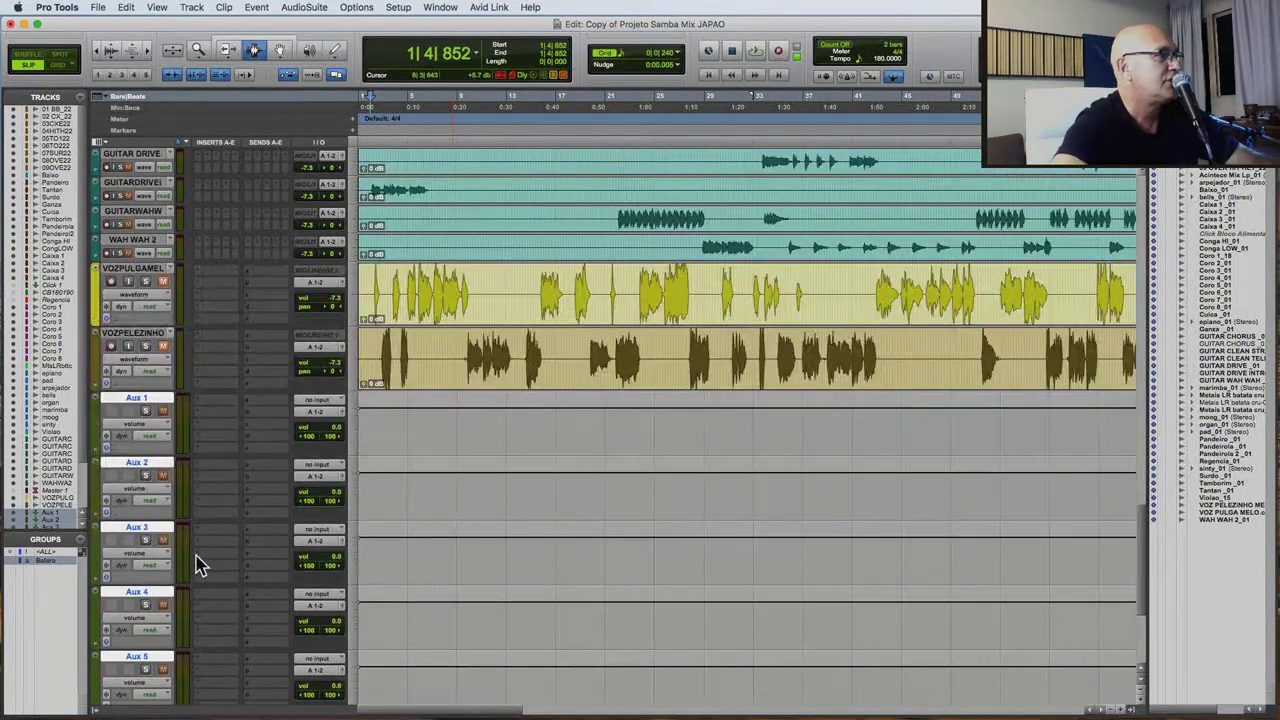
scroll(194, 560, up, 3)
scroll(190, 550, down, 3)
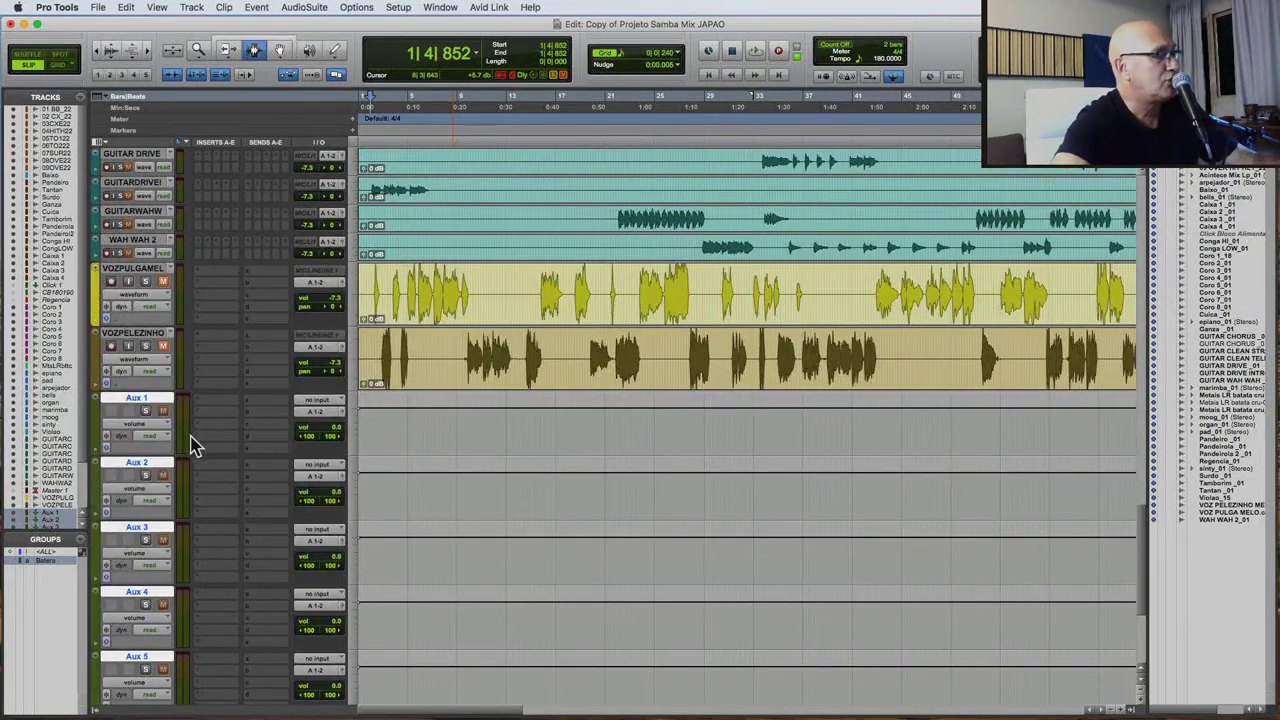
click(145, 477)
click(146, 477)
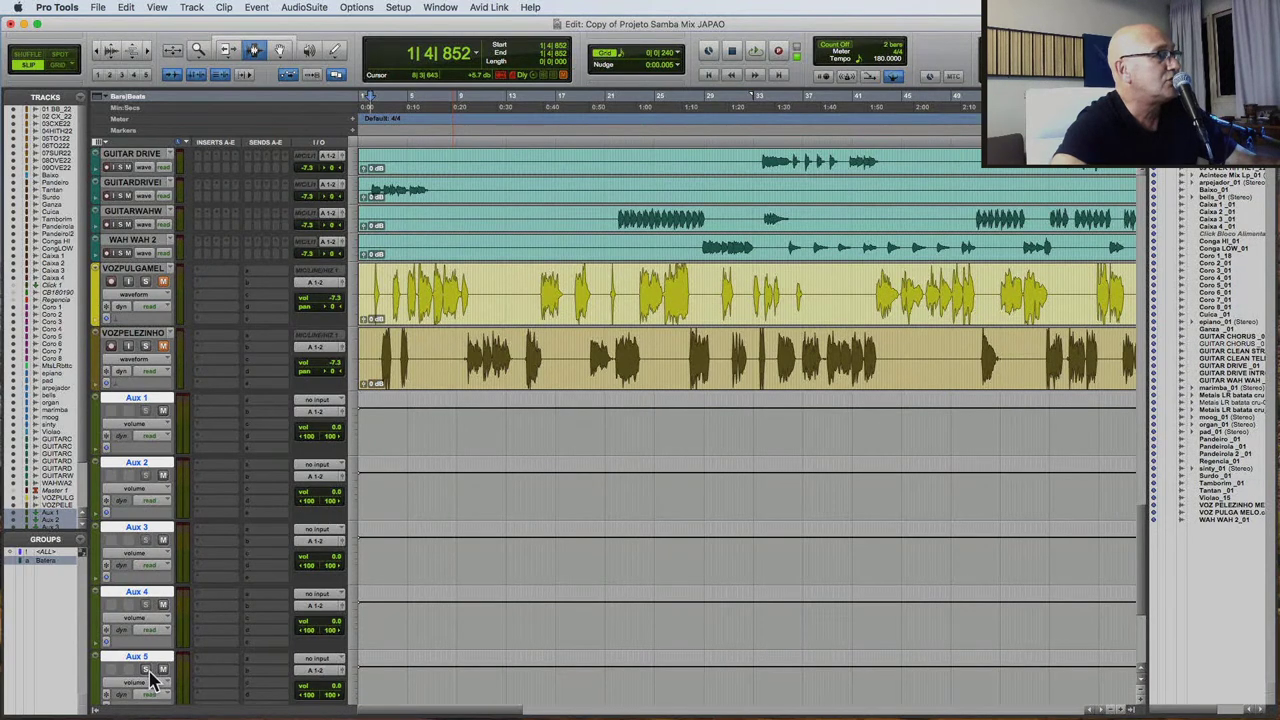
Assign ascending stereo bus inputs to the selected aux tracks, starting from Bus 1-2 on Aux 1, and route all their outputs to B 5-6.
click(332, 402)
mouse_move(335, 412)
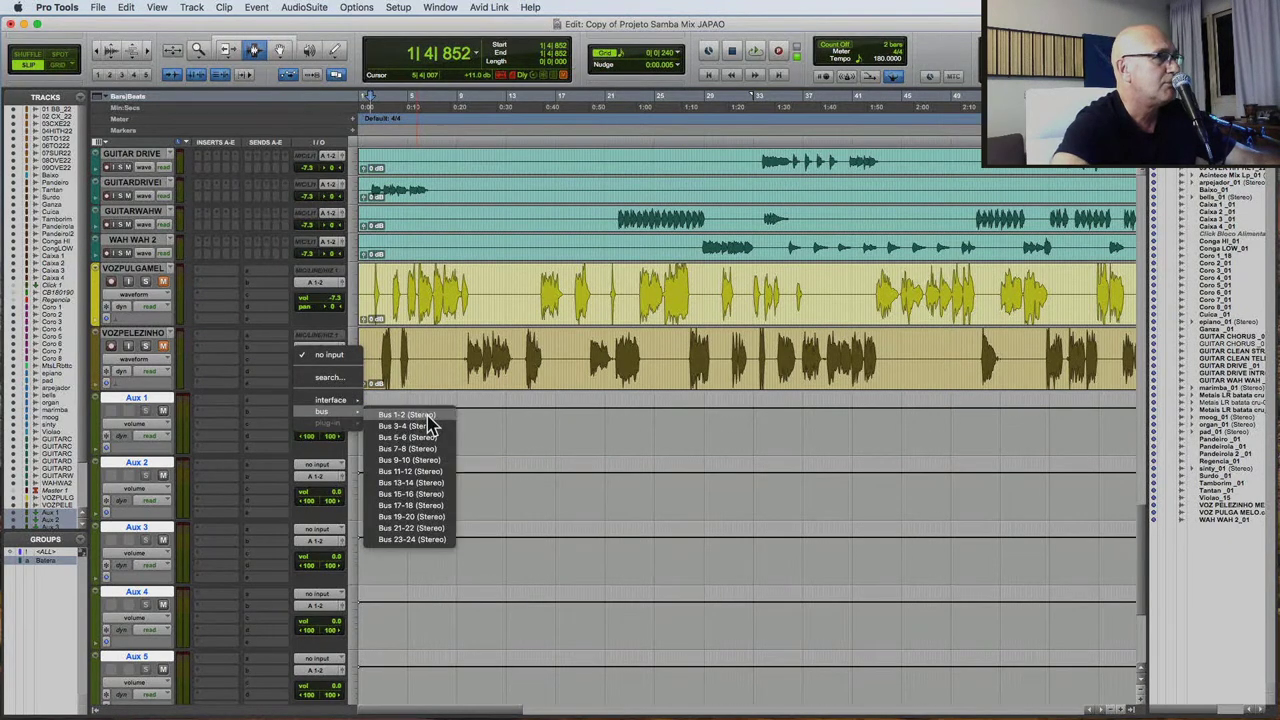
alt+shift+super+click(450, 420)
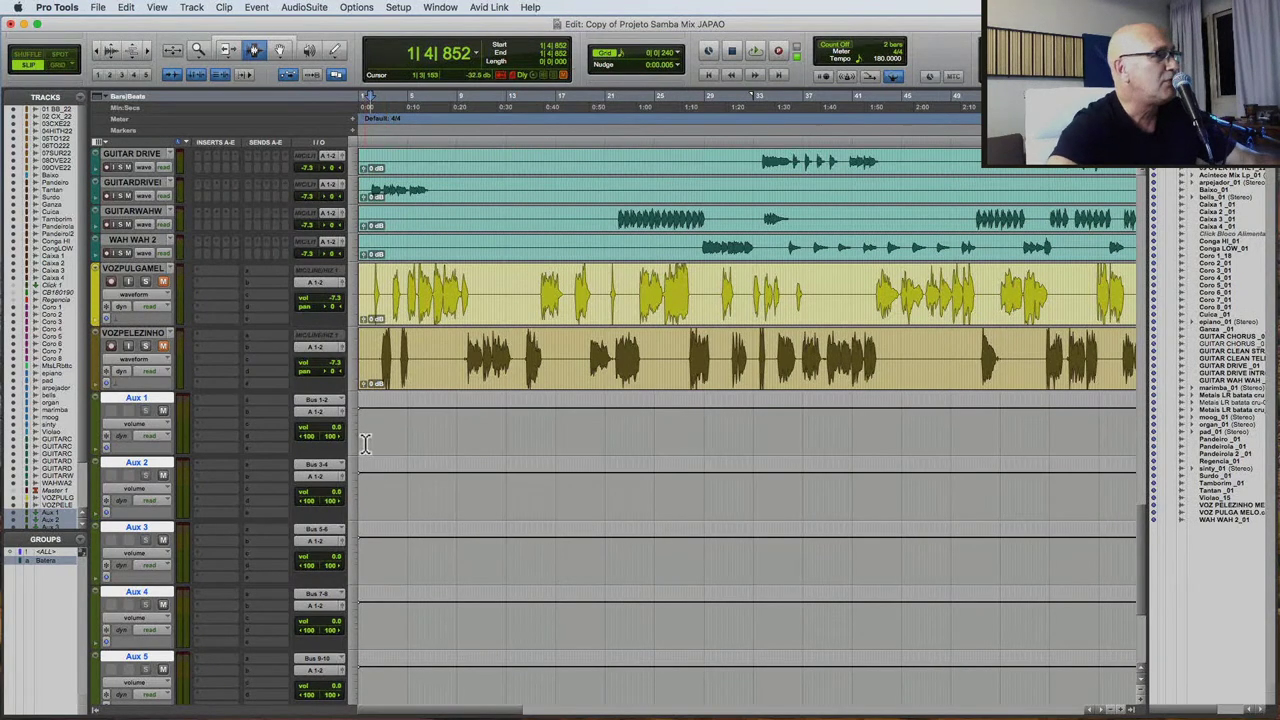
click(330, 413)
mouse_move(330, 413)
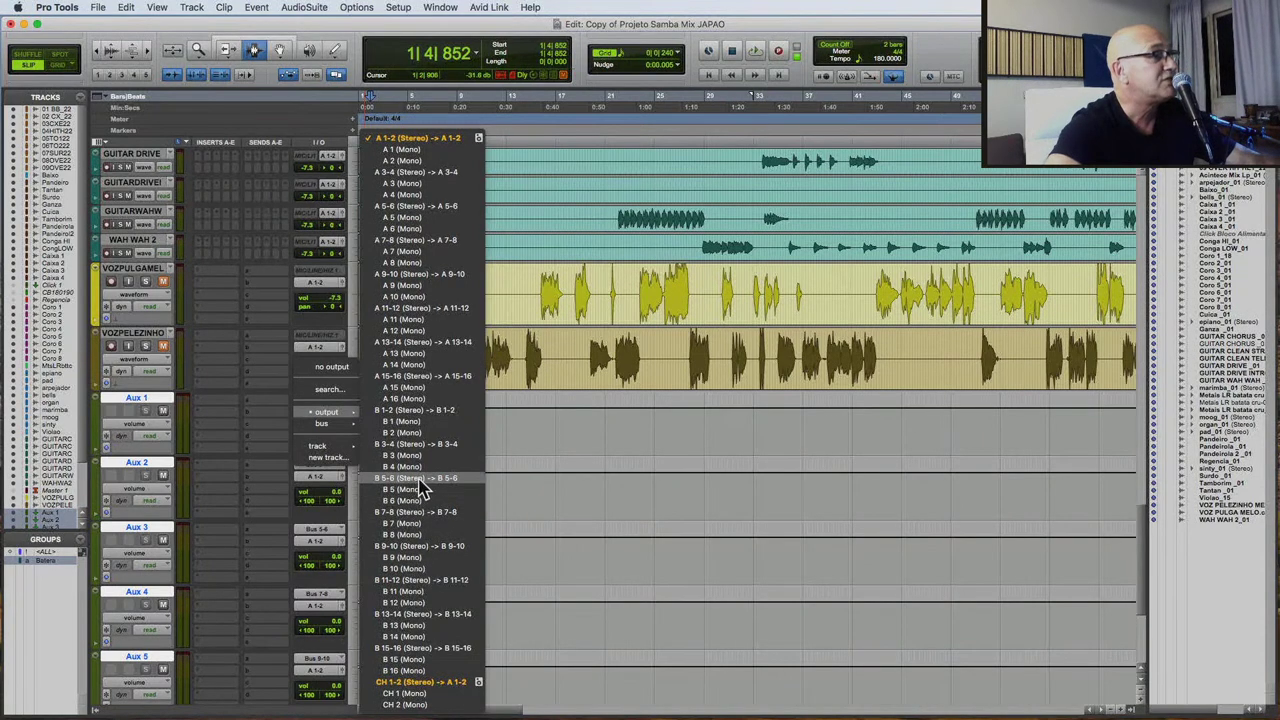
click(623, 580)
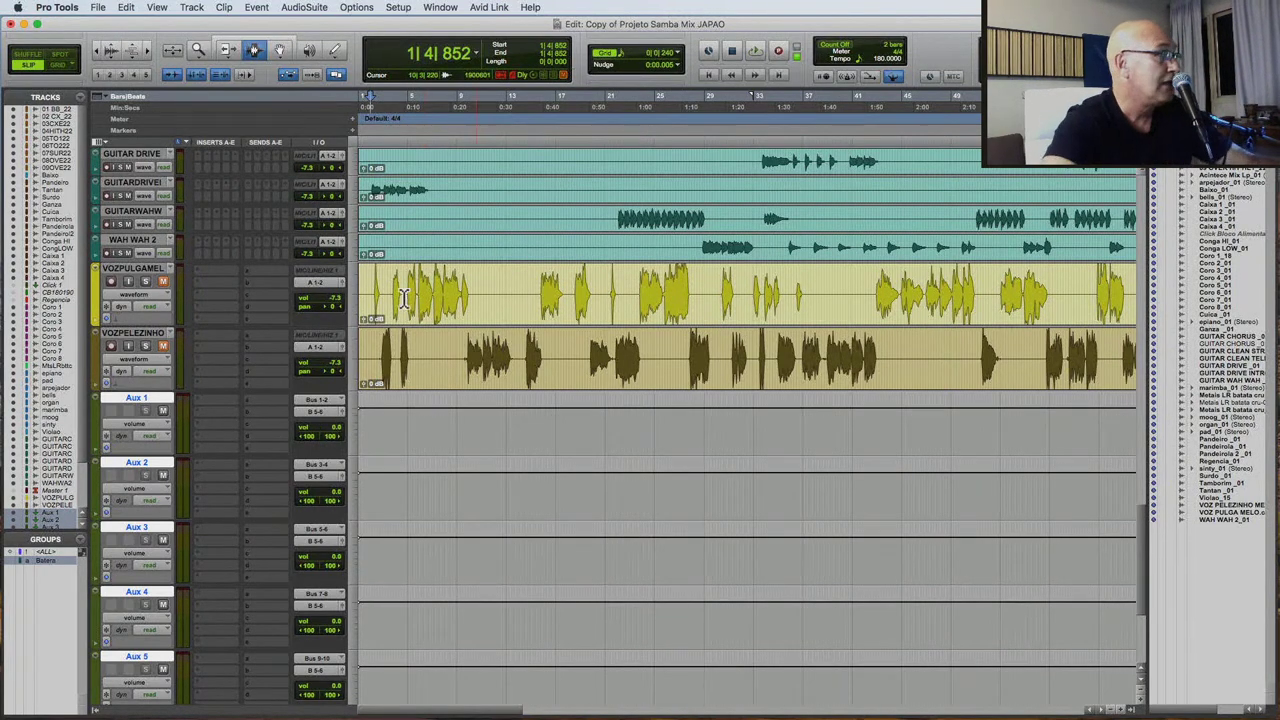
Insert the multichannel bx_rooMS stereo reverb in the first insert slot of Aux 1.
click(205, 412)
mouse_move(205, 408)
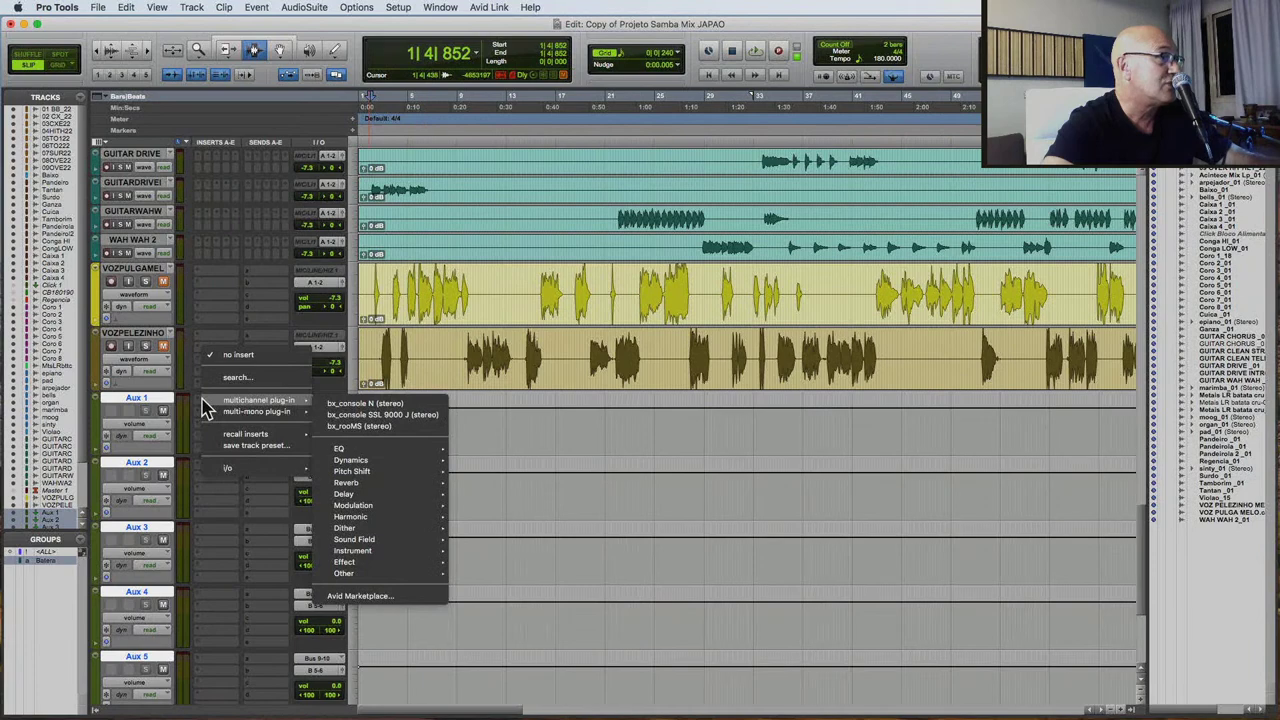
mouse_move(370, 460)
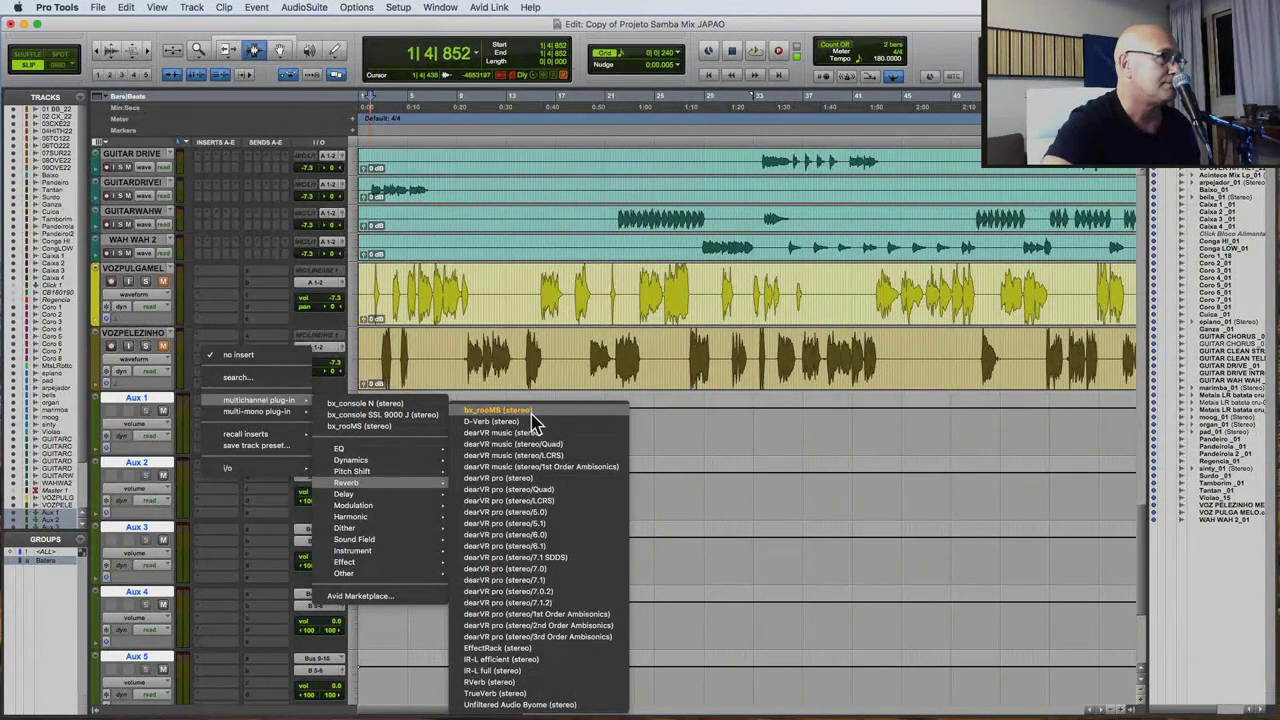
click(557, 425)
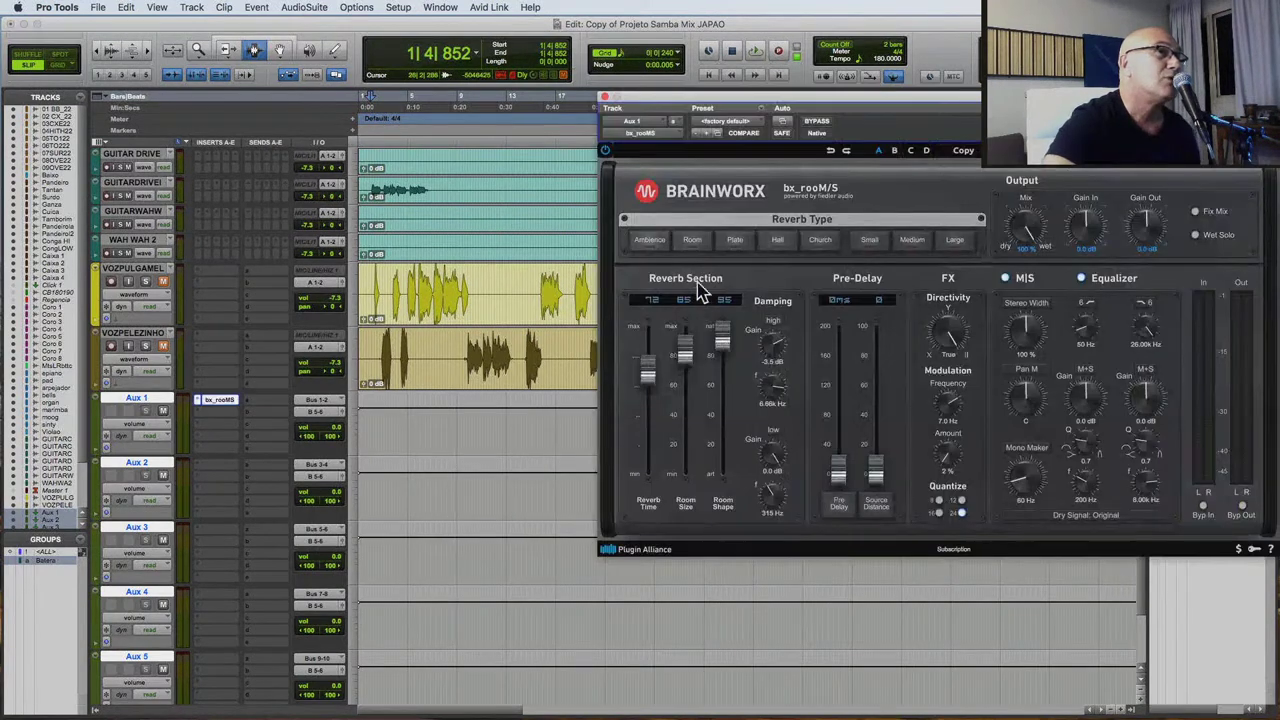
Set the Aux 1 bx_rooMS to the Plate type with reverb time 48 and room size 65, and close its window.
click(736, 243)
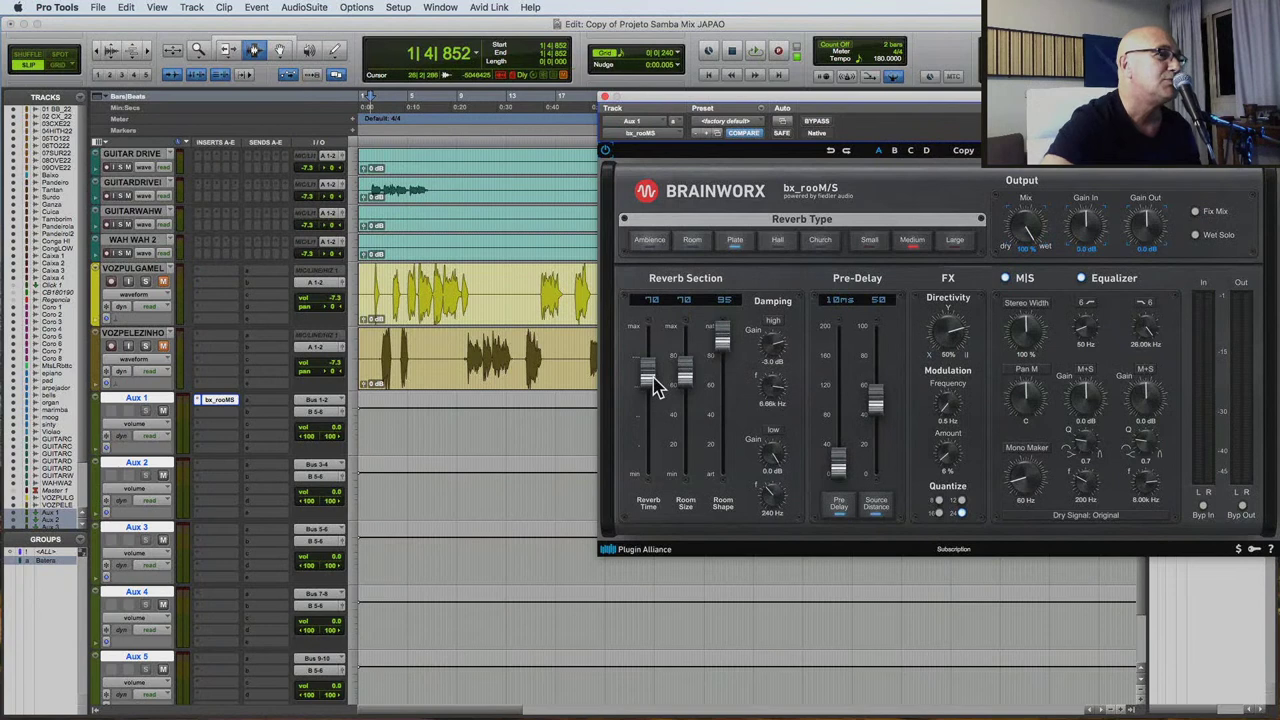
drag(651, 380, 662, 416)
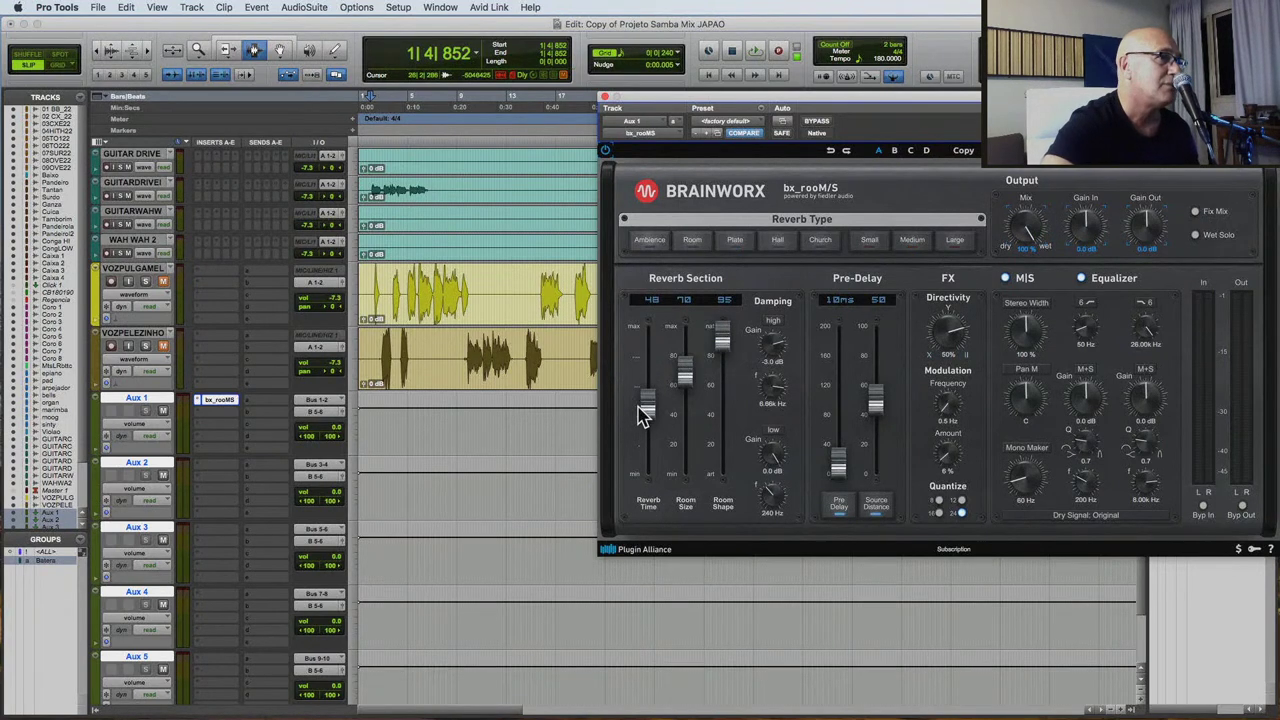
drag(686, 370, 686, 377)
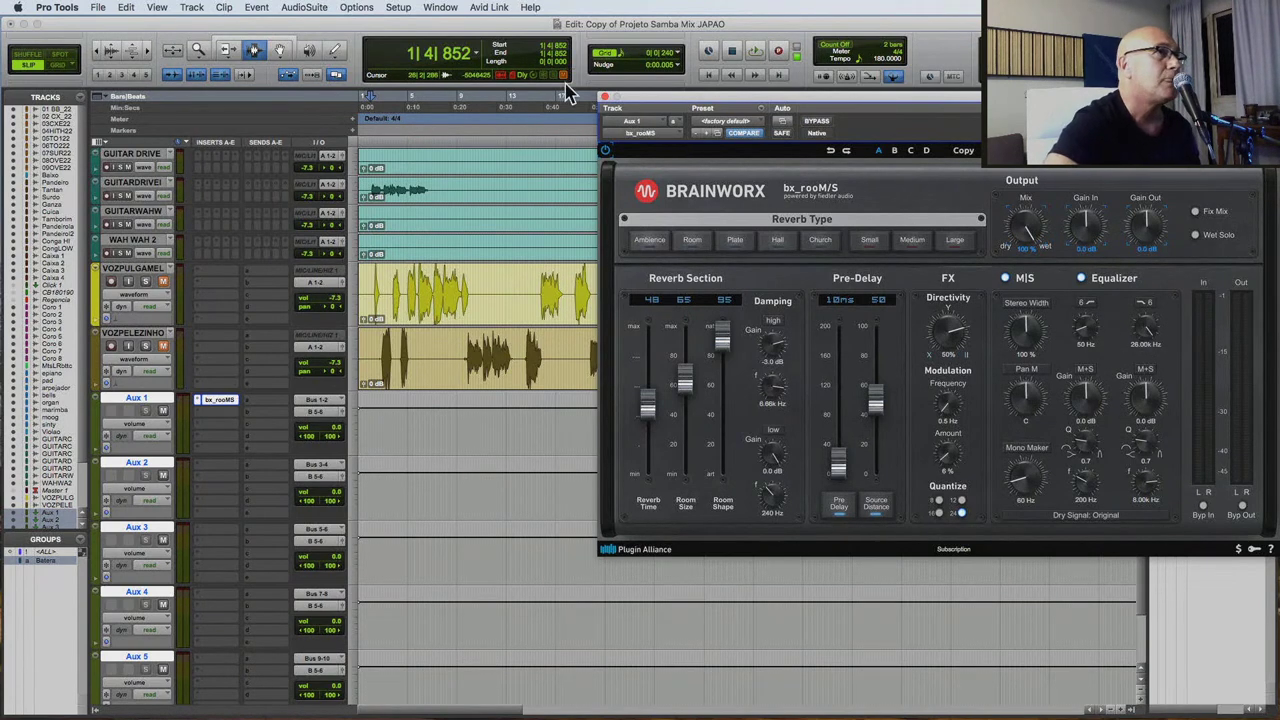
click(604, 97)
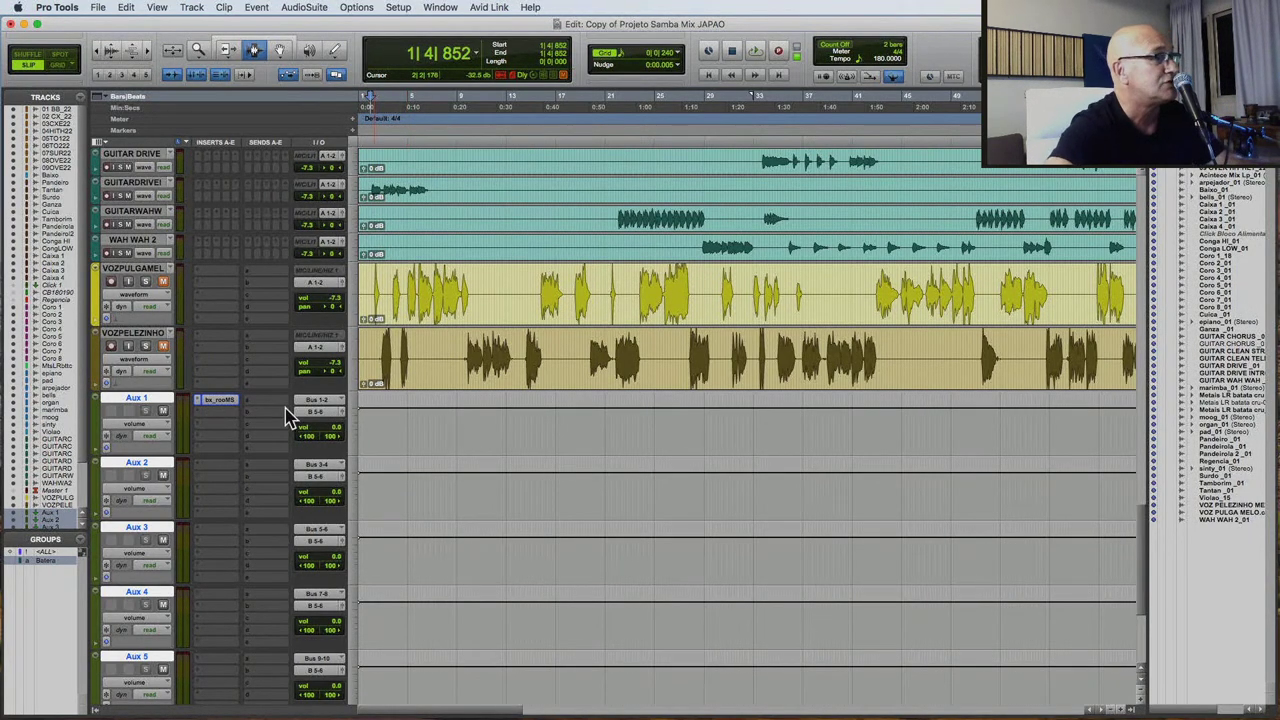
Copy the bx_rooMS insert from Aux 1 to Aux 2 and set the copy's reverb type to Hall.
drag(225, 408, 220, 470)
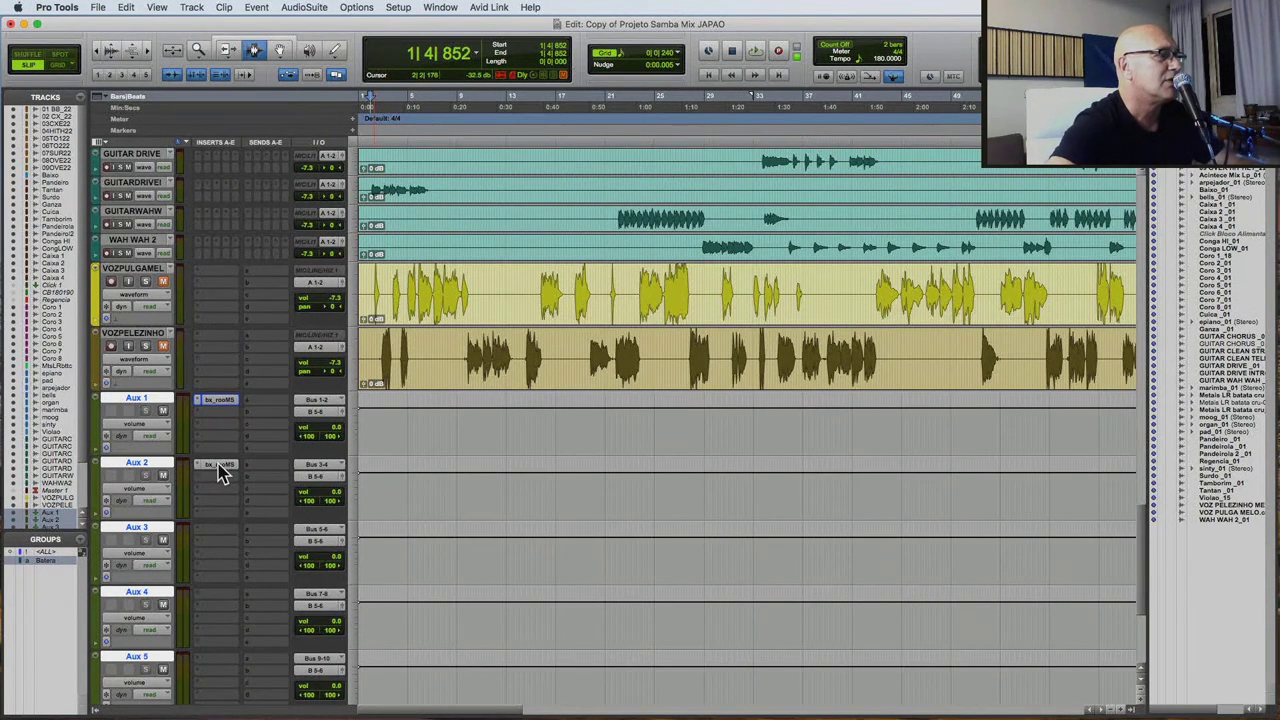
click(220, 466)
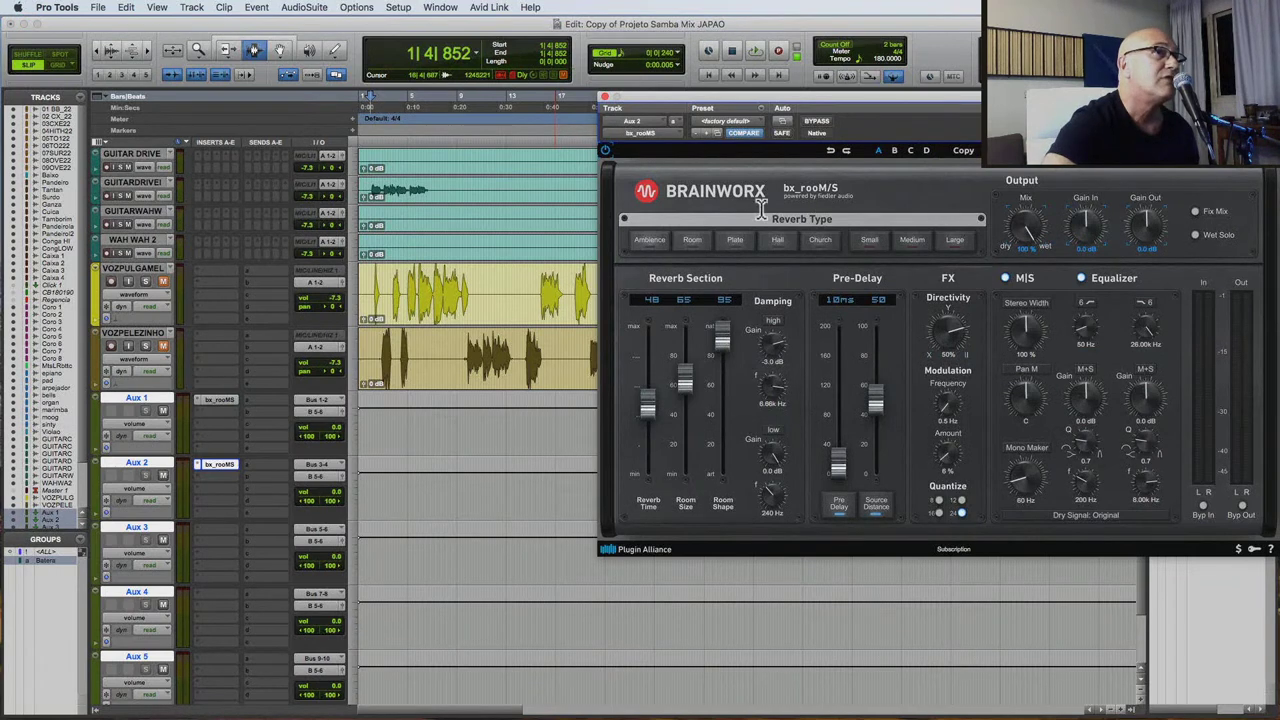
click(771, 242)
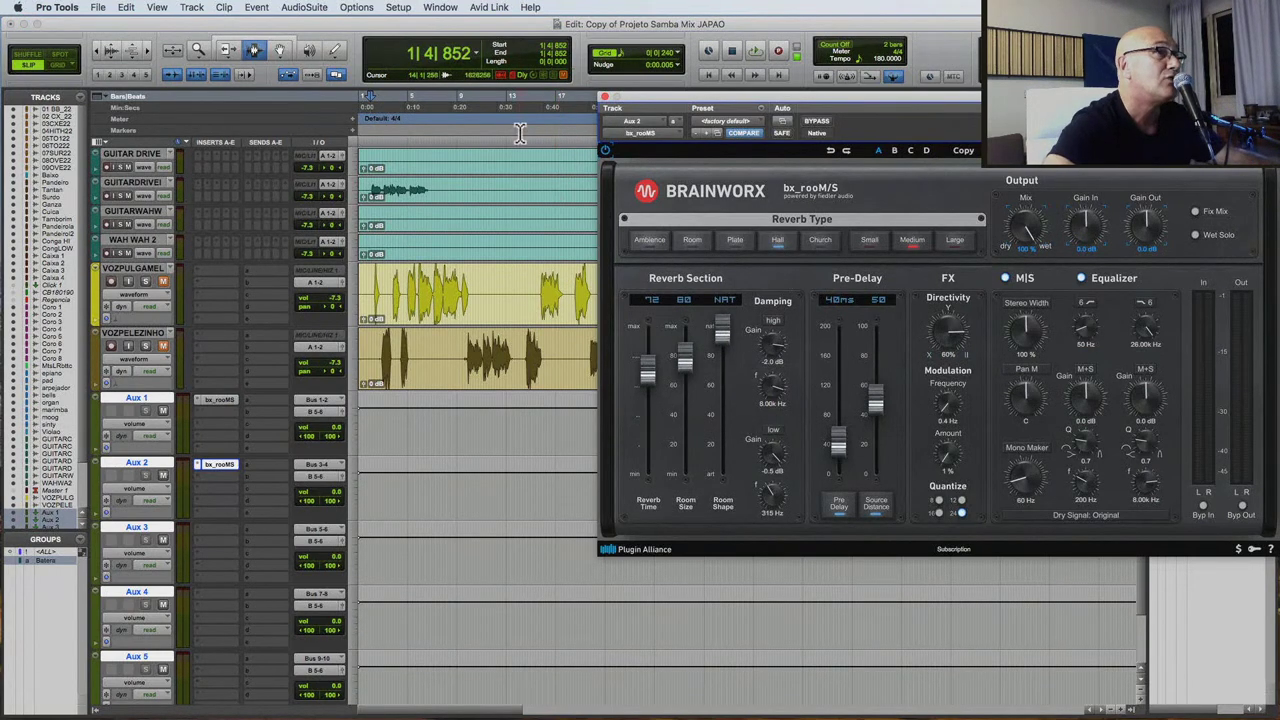
click(604, 97)
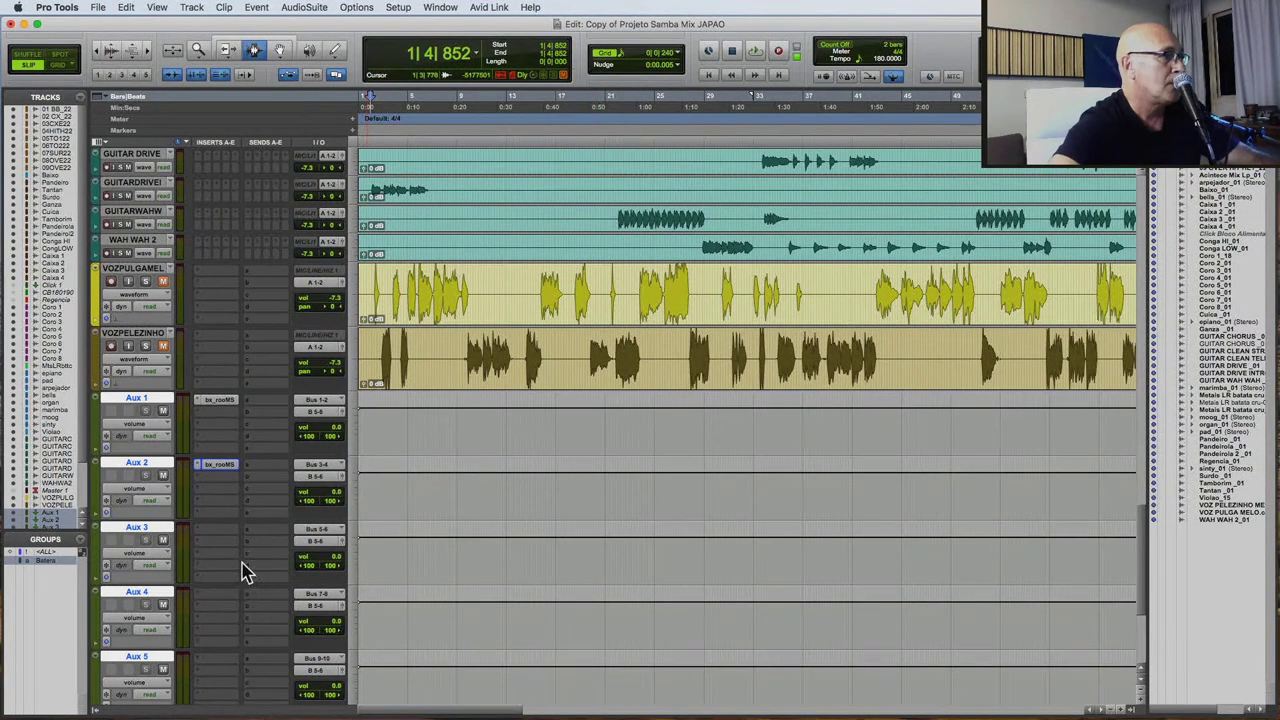
Insert the multichannel TrueVerb stereo reverb in the first insert slot of Aux 3.
click(208, 531)
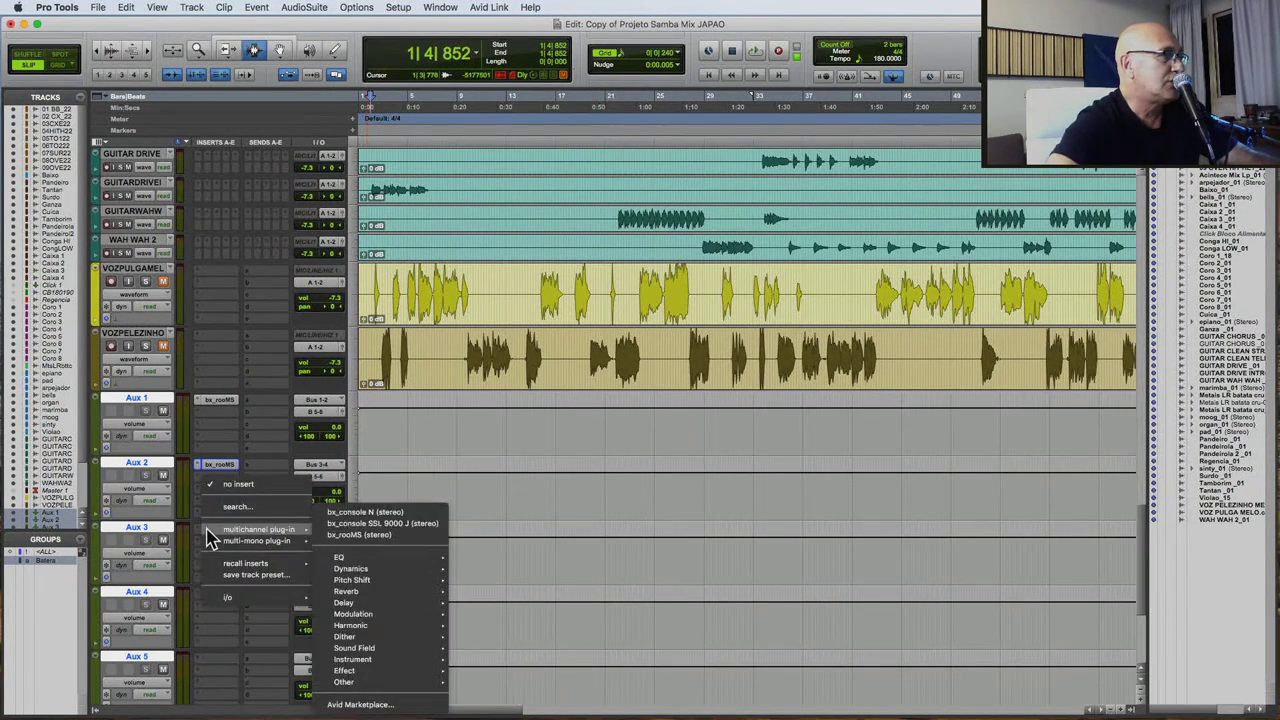
mouse_move(395, 565)
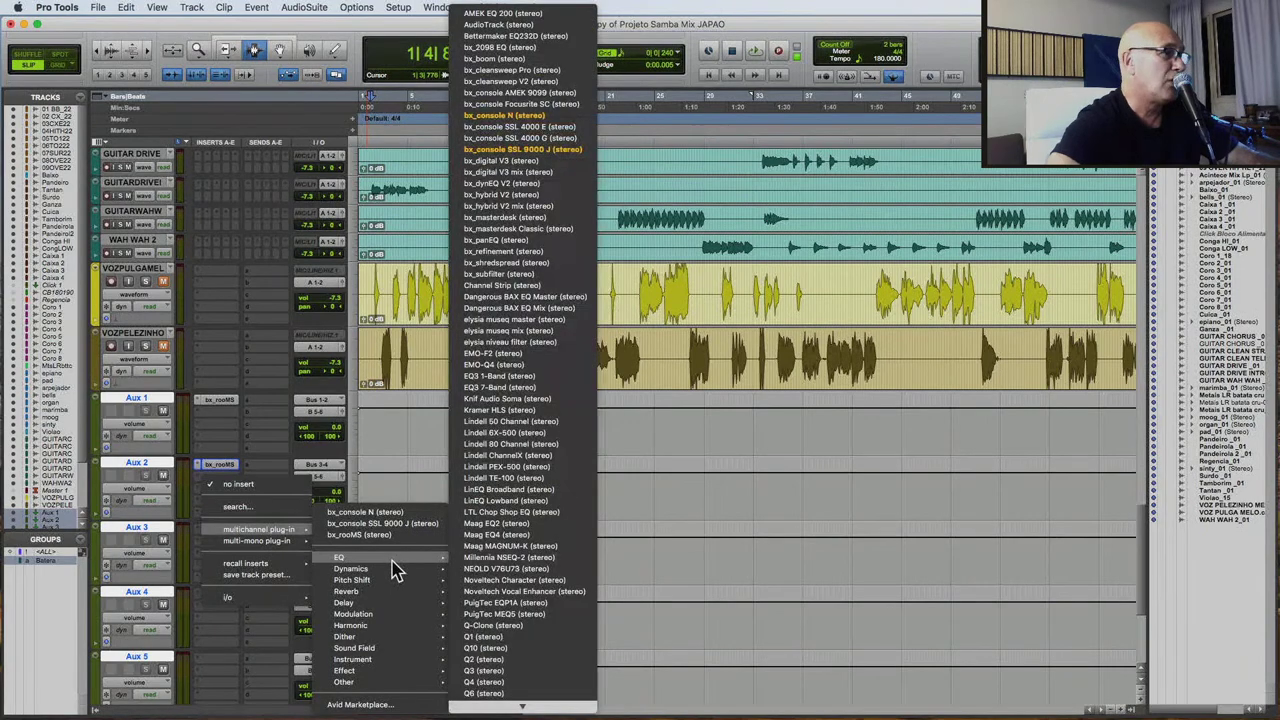
mouse_move(398, 591)
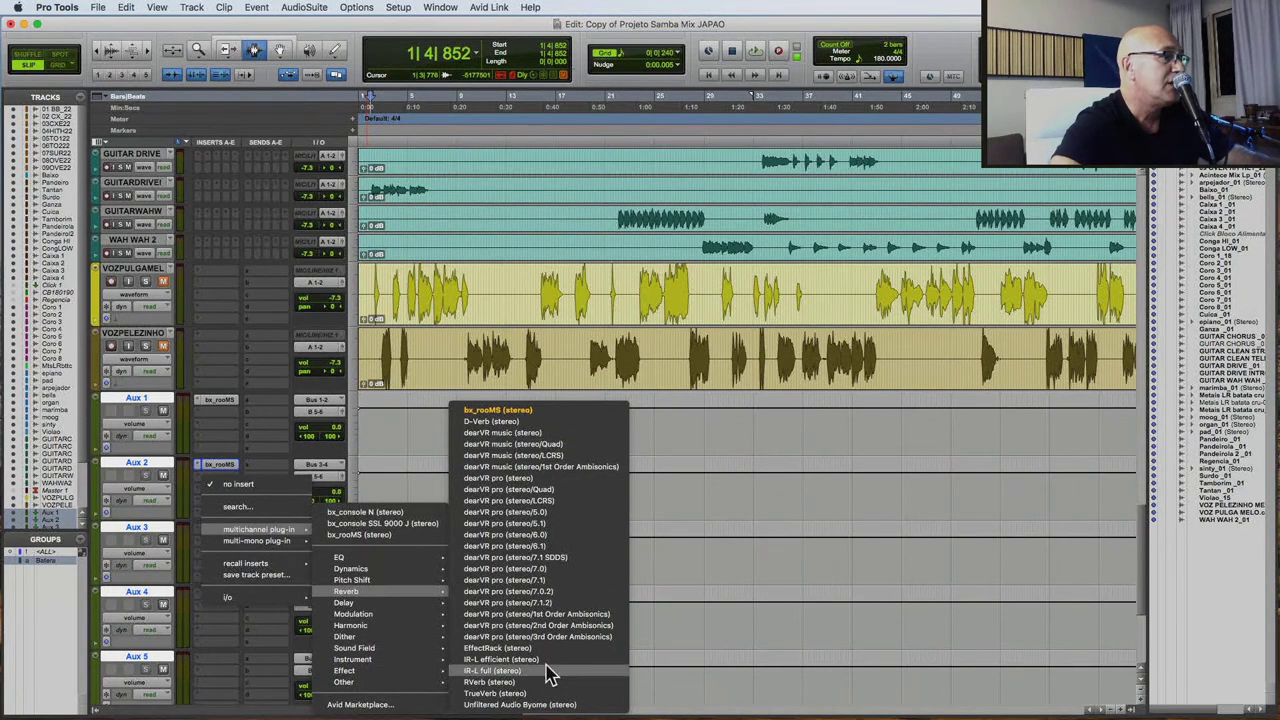
click(546, 698)
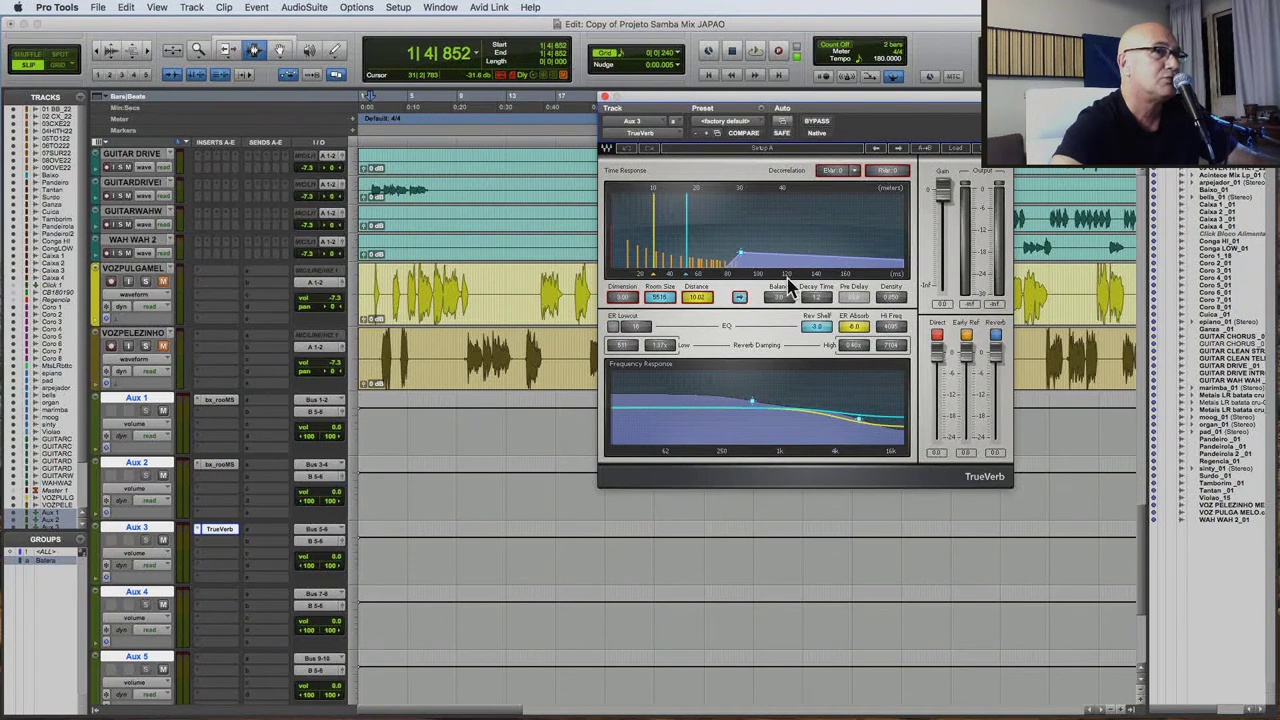
Reduce the TrueVerb room size and move its low reverb damping point to the low end of the spectrum, closing the plug-in window.
drag(684, 275, 640, 275)
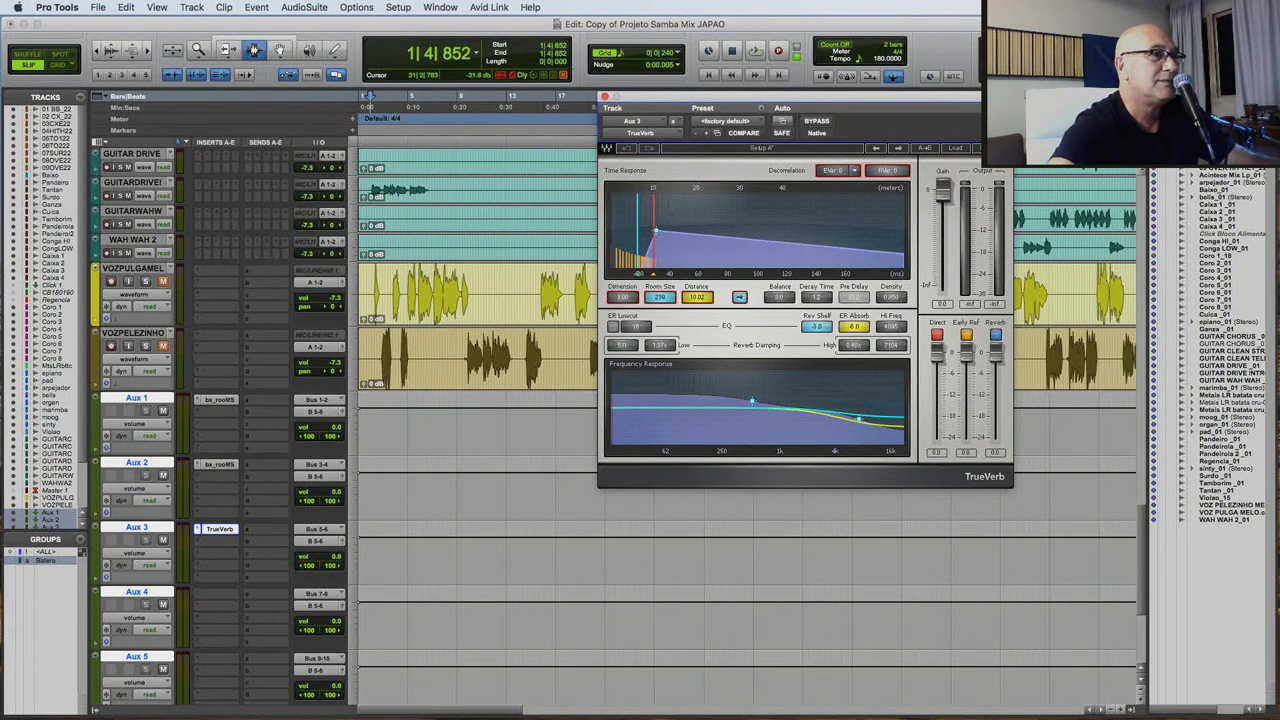
drag(755, 408, 613, 402)
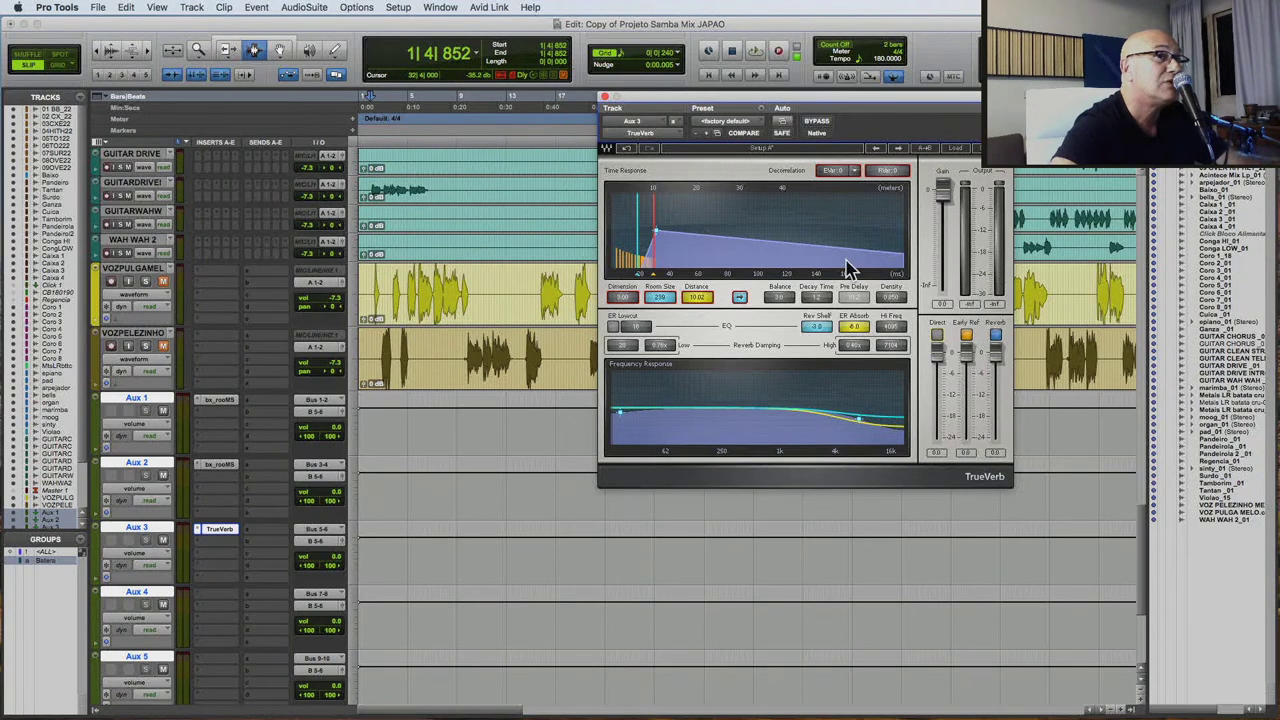
click(604, 96)
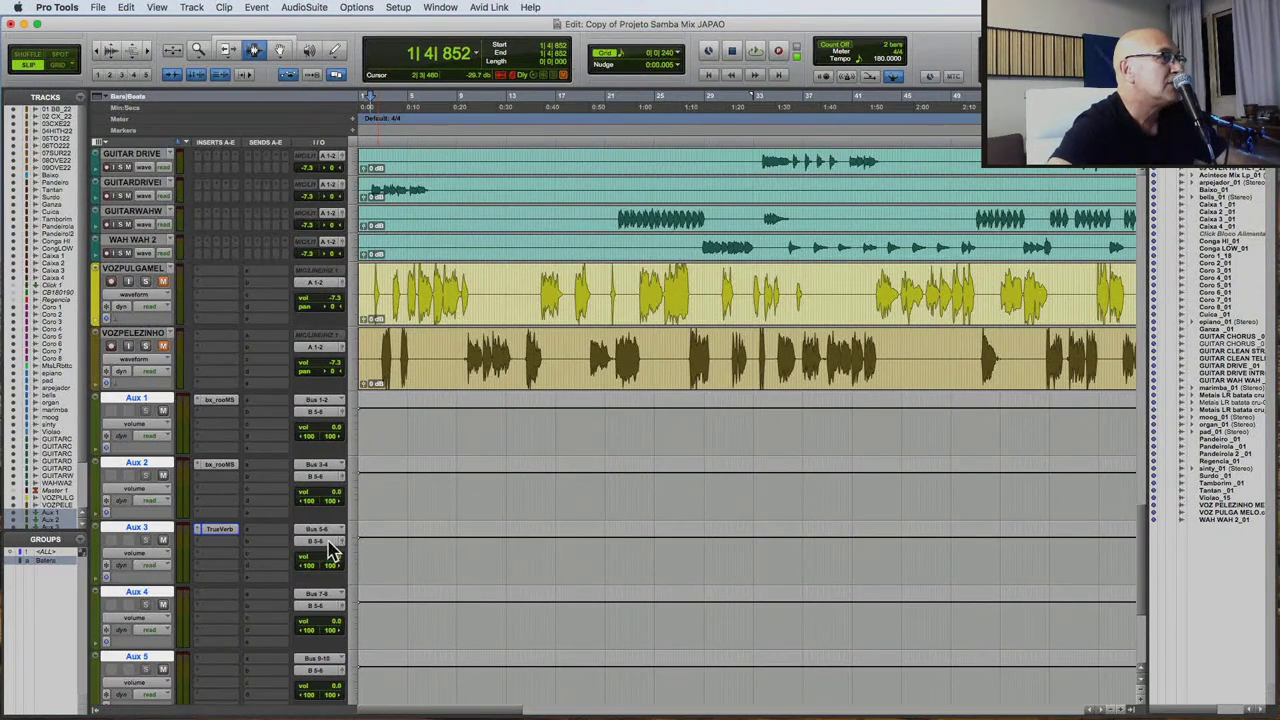
Insert the multichannel bx_delay2500 stereo delay in the first insert slot of Aux 4.
click(208, 600)
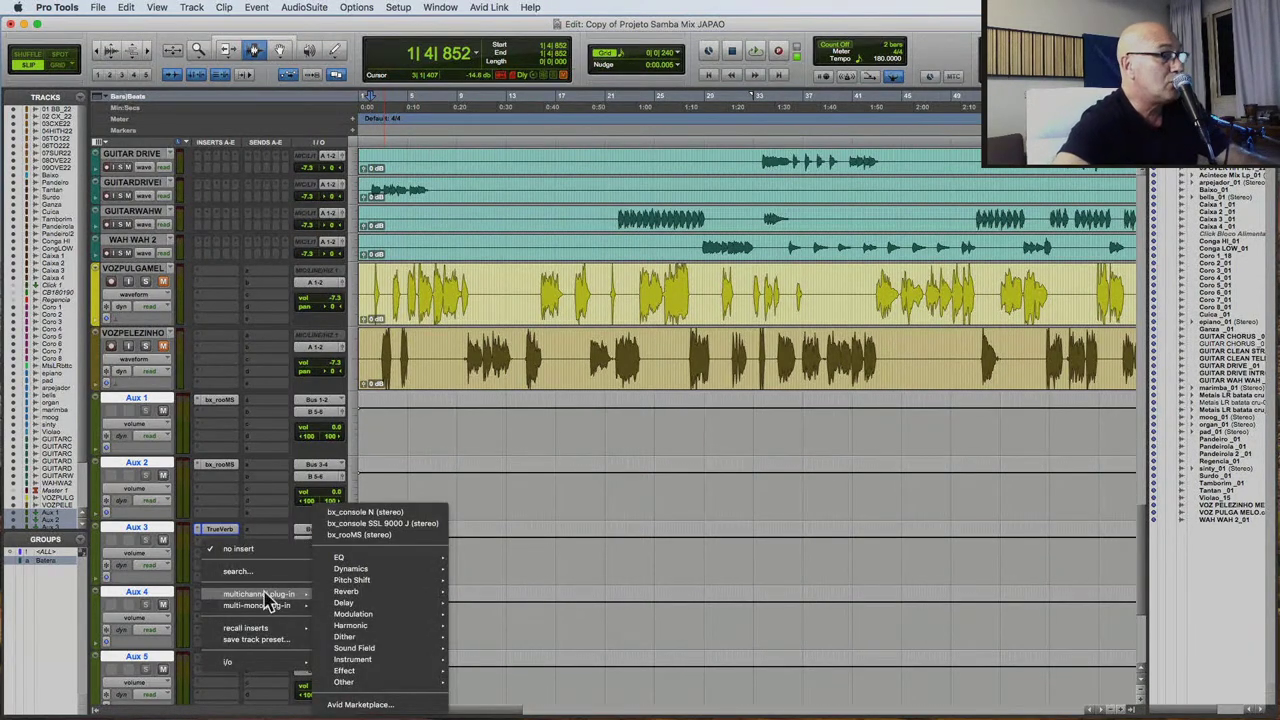
mouse_move(340, 558)
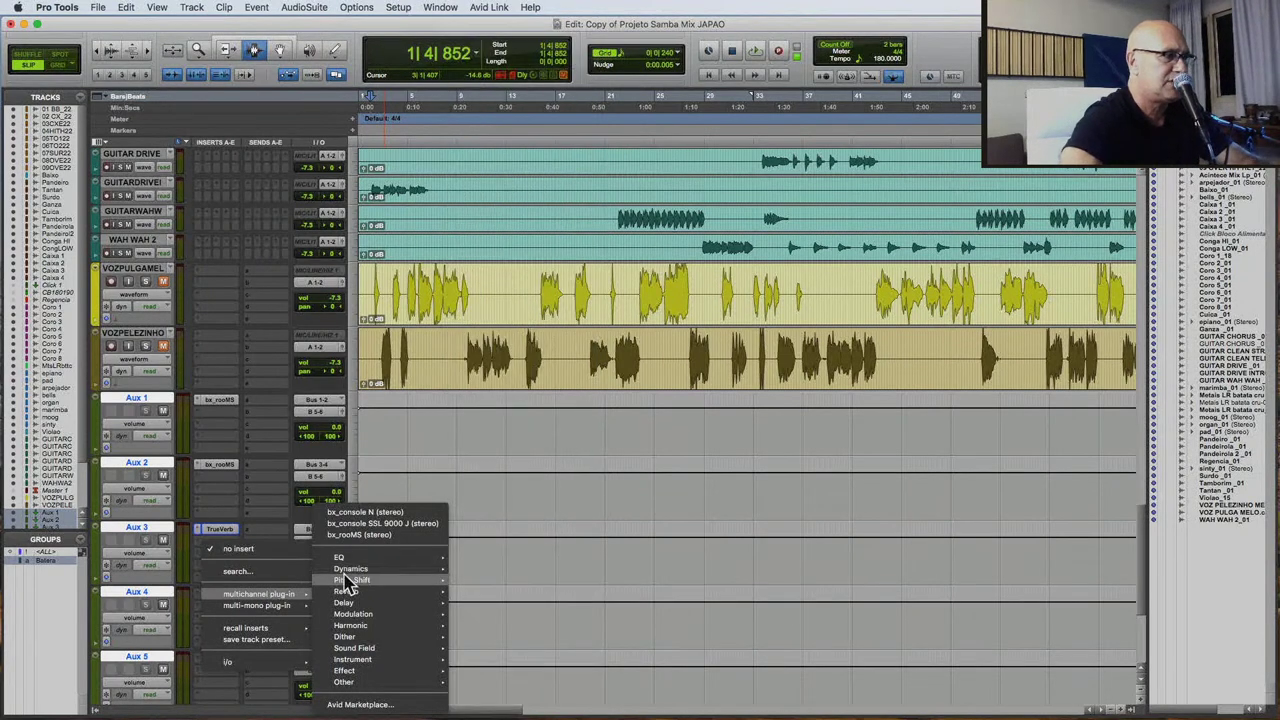
mouse_move(345, 582)
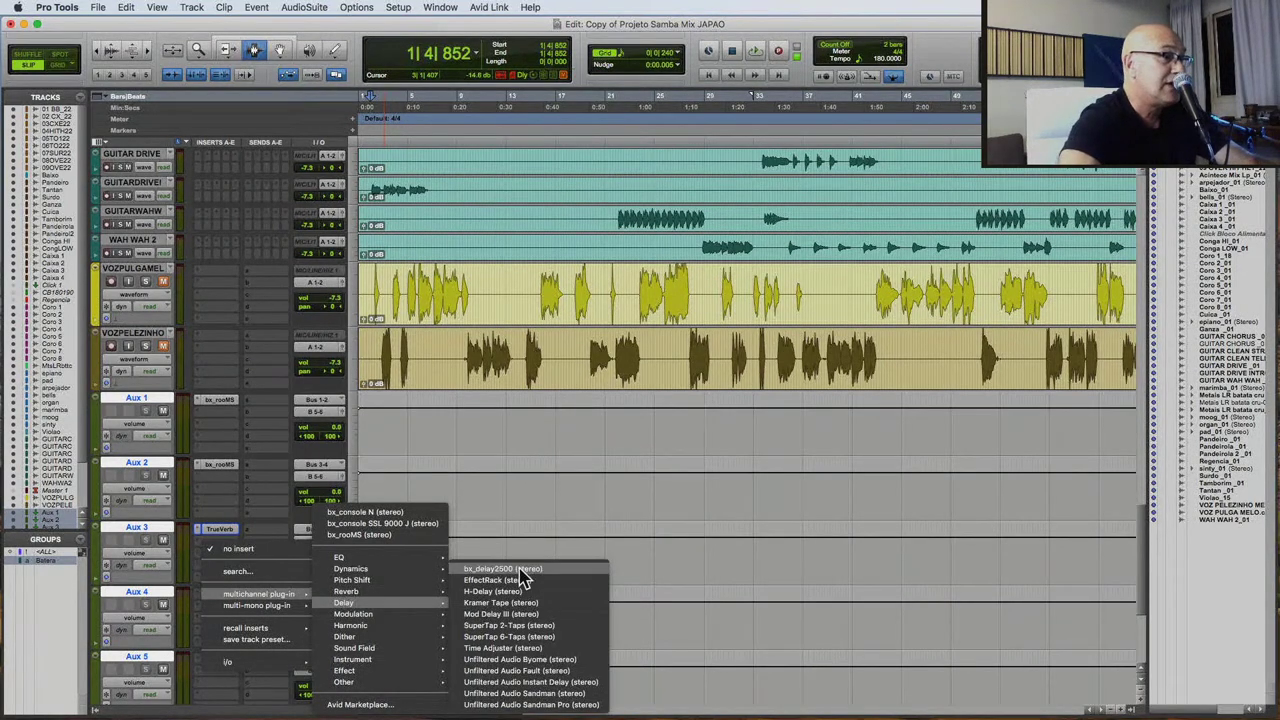
click(520, 577)
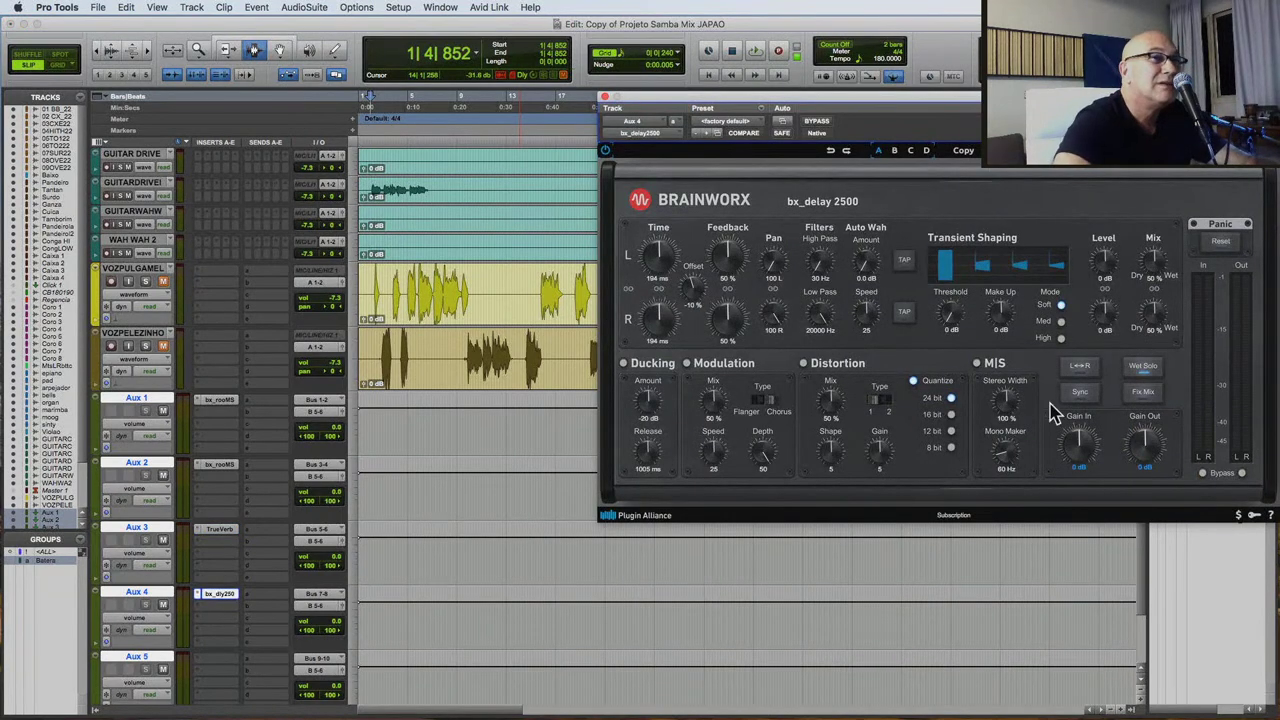
Turn on Sync in the bx_delay 2500, leaving the L↔R swap off, and move the plug-in window clear of the insert column.
click(1068, 370)
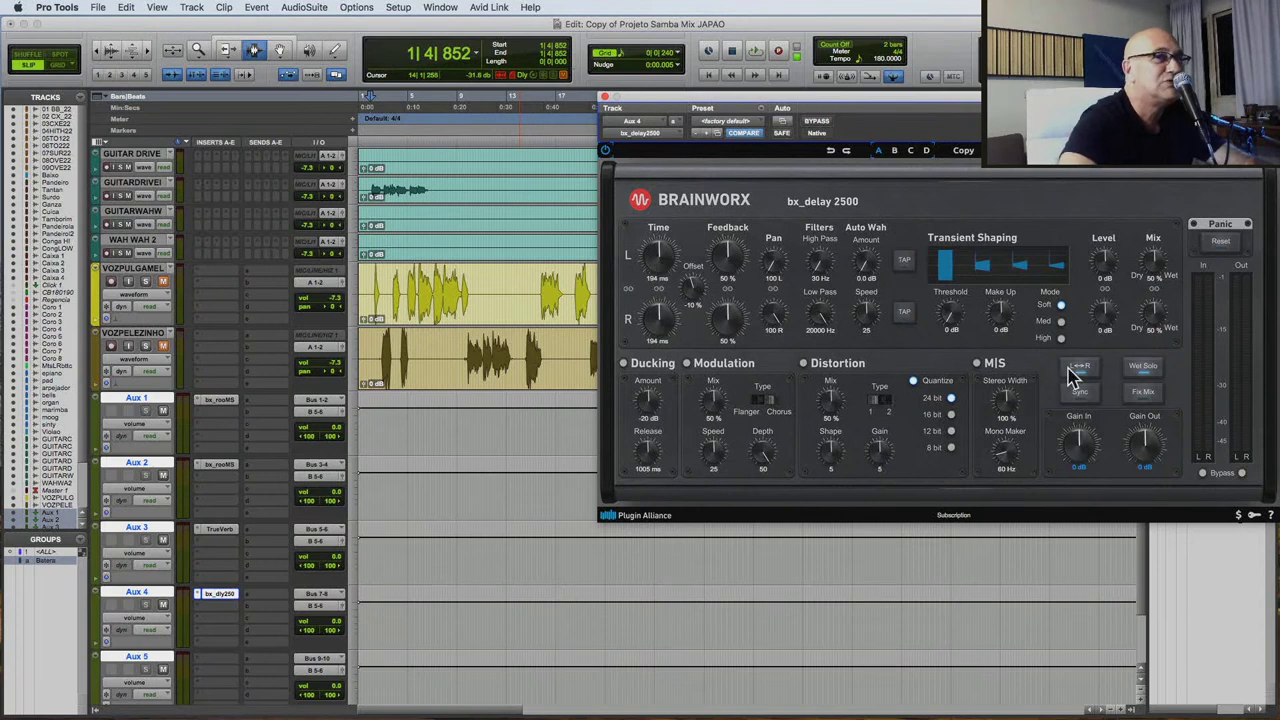
click(1084, 396)
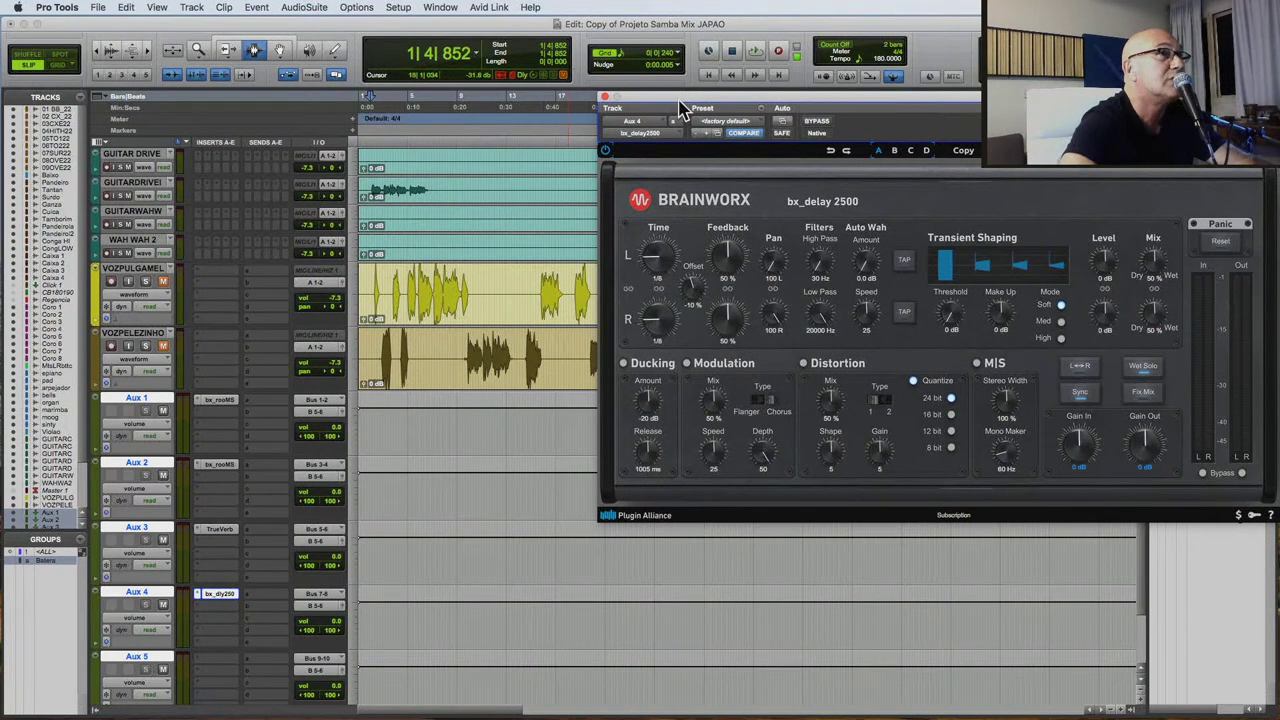
drag(678, 108, 470, 265)
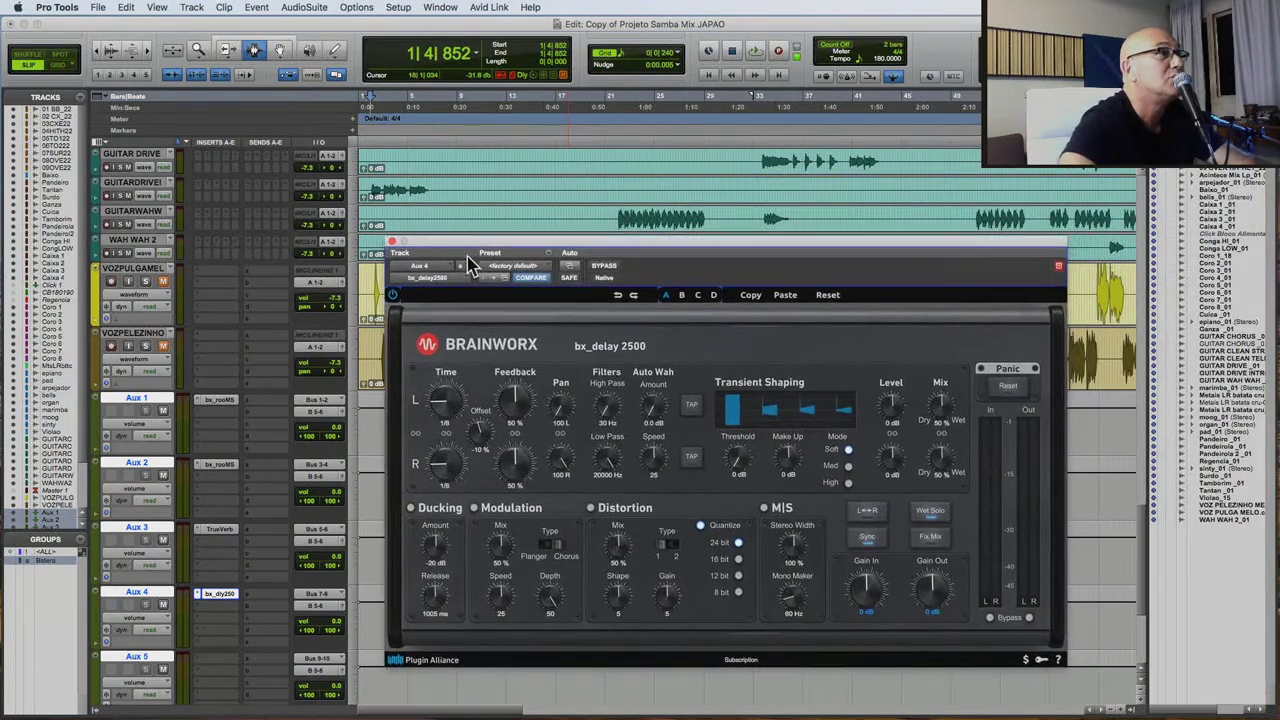
click(450, 714)
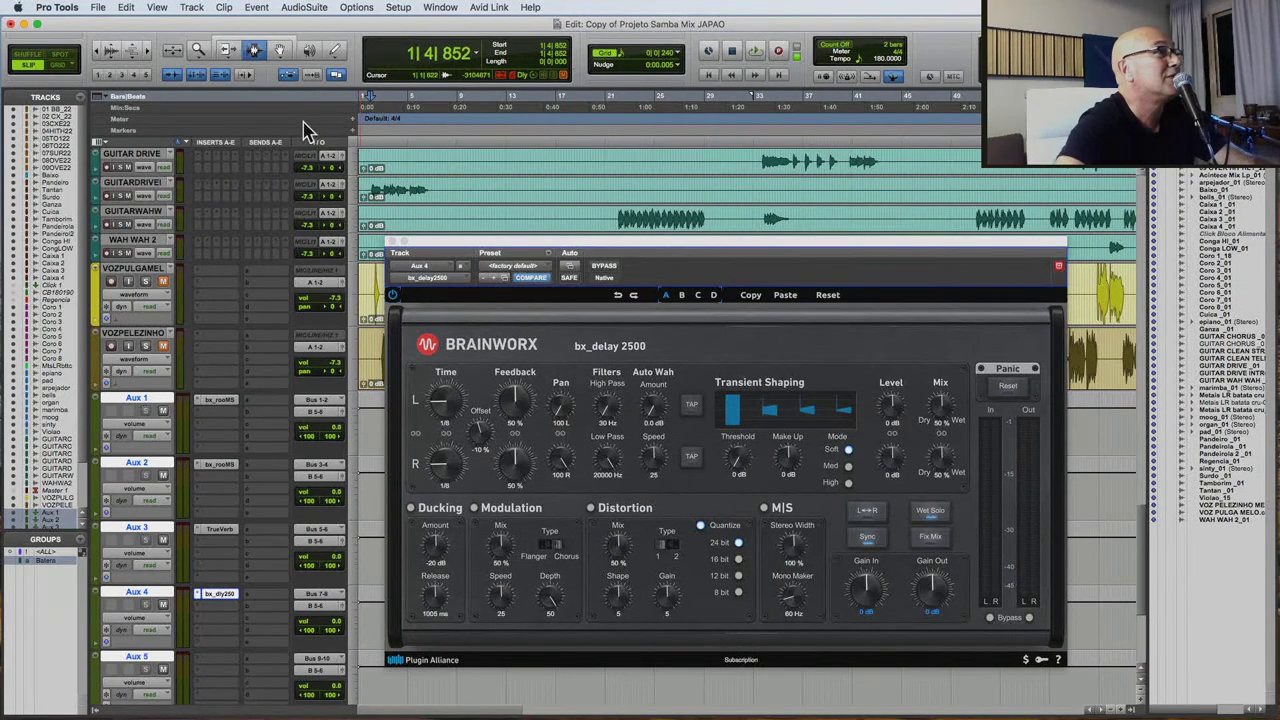
double_click(353, 118)
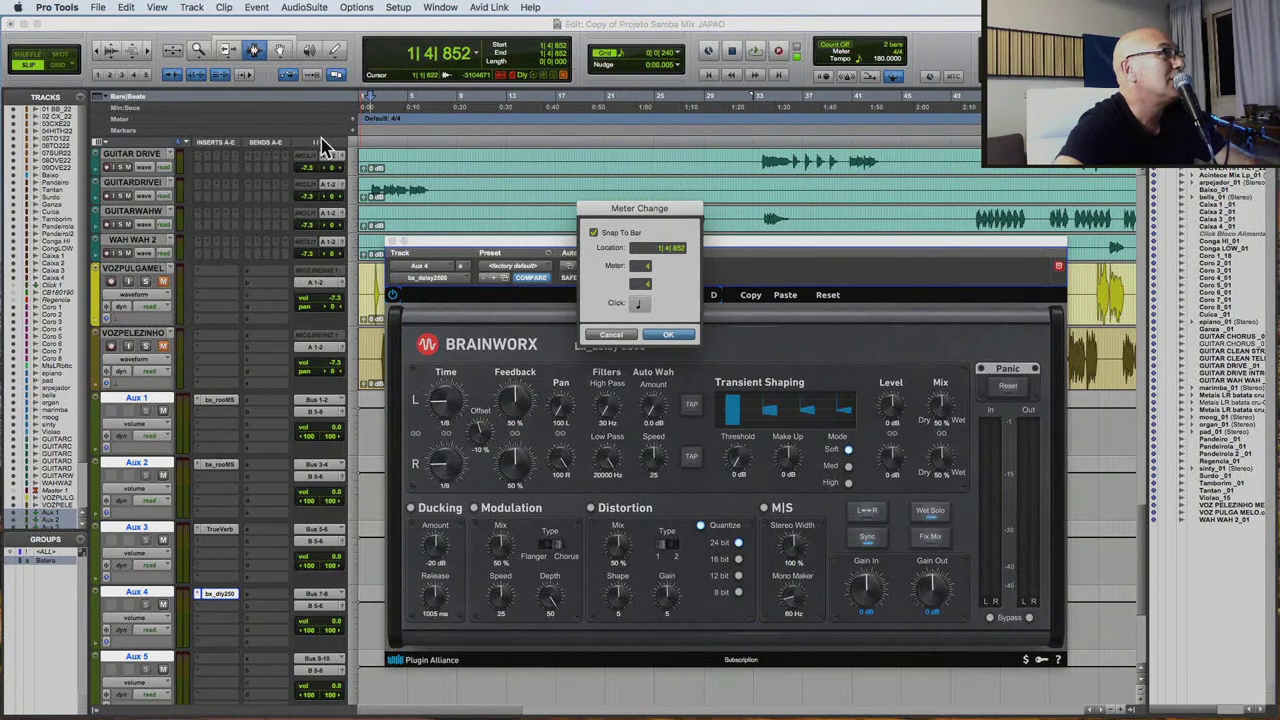
click(668, 334)
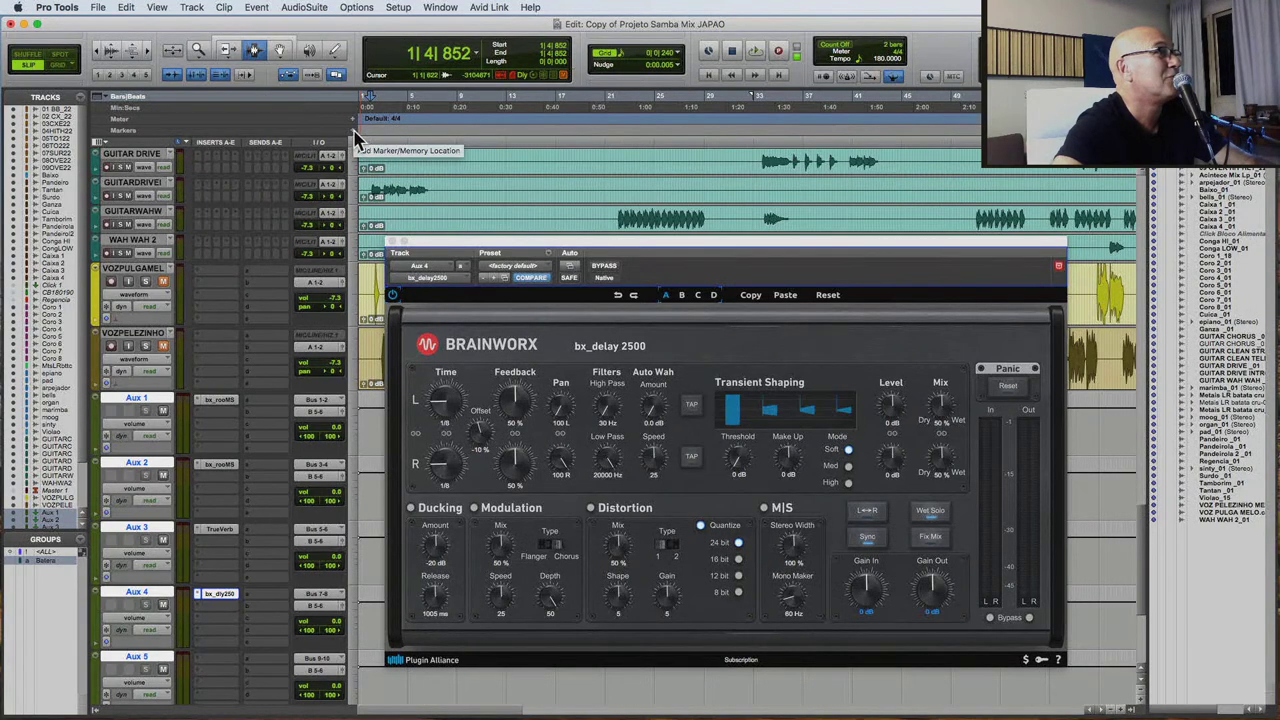
click(355, 135)
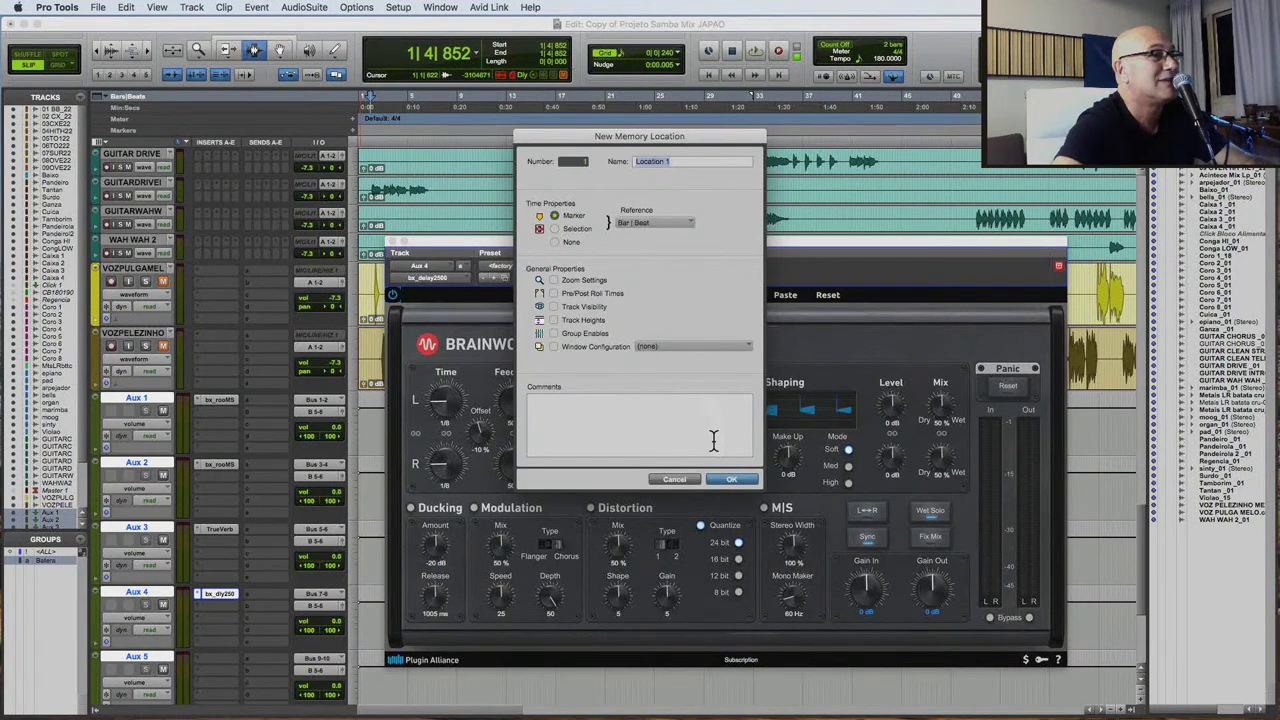
click(674, 480)
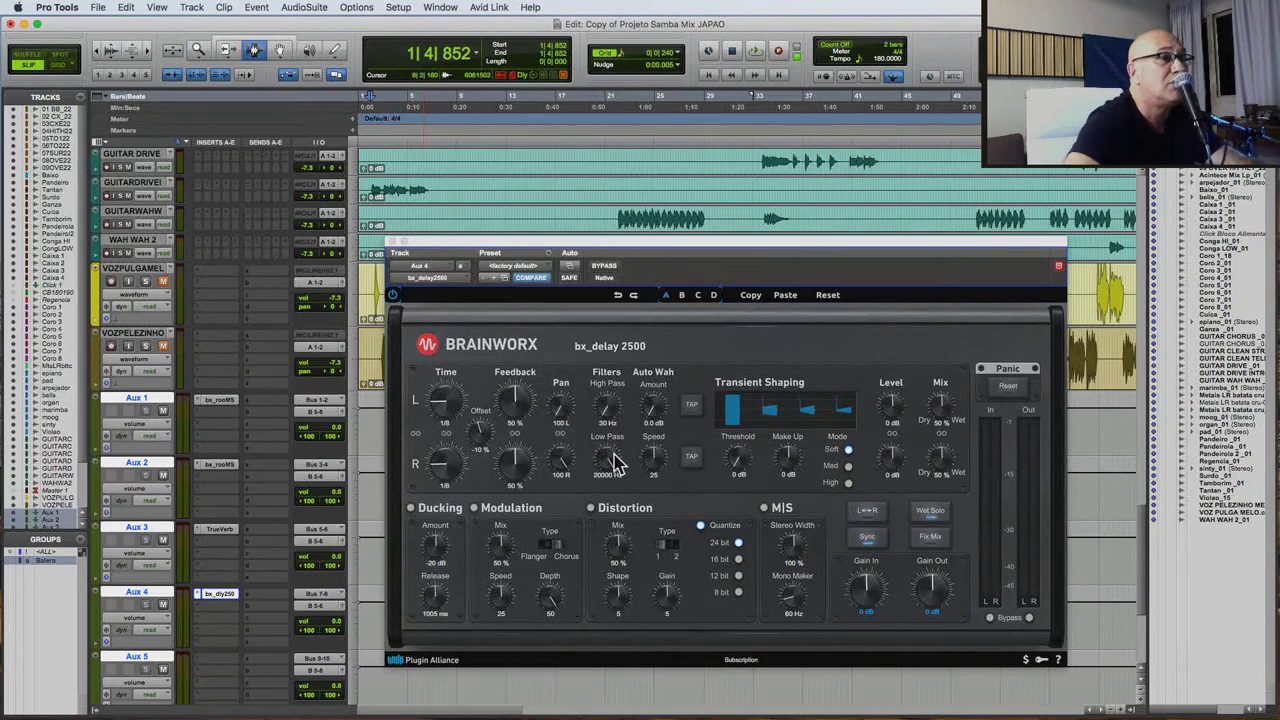
Set the bx_delay 2500 mixes fully wet, high pass to 113 Hz, low pass to 11601 Hz and transient mode to Med, closing its window.
click(945, 420)
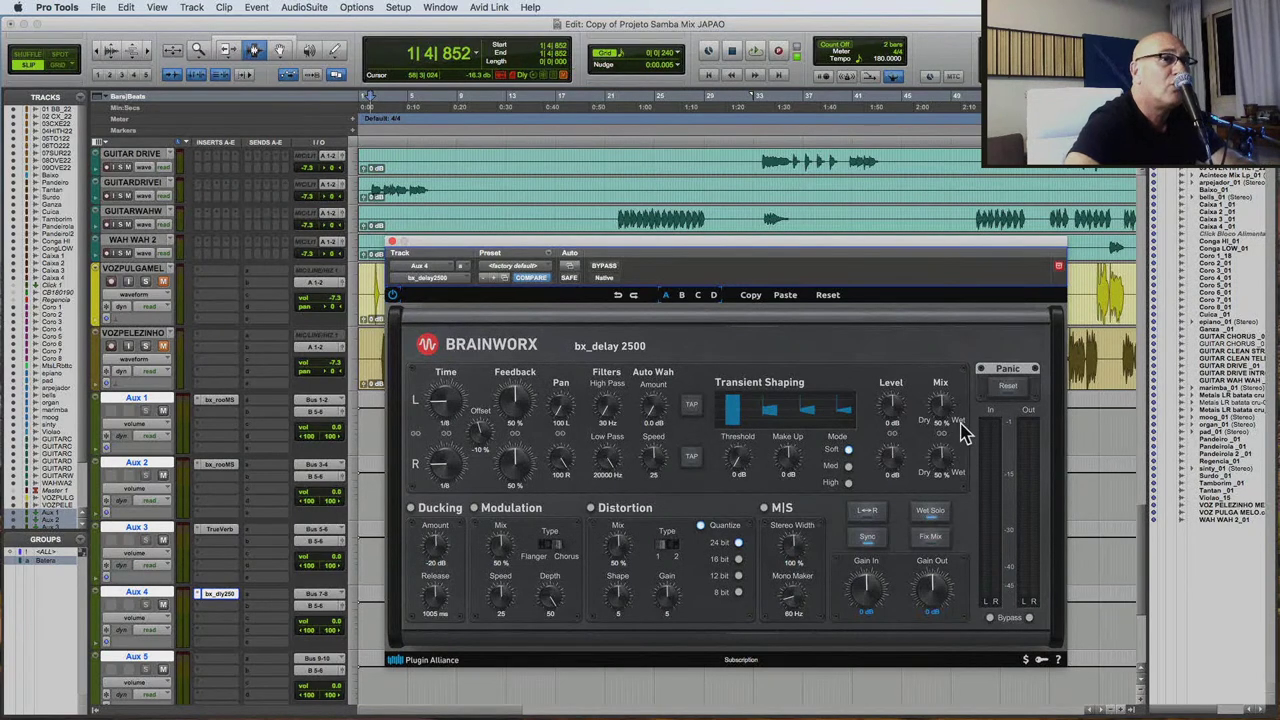
drag(962, 432, 948, 412)
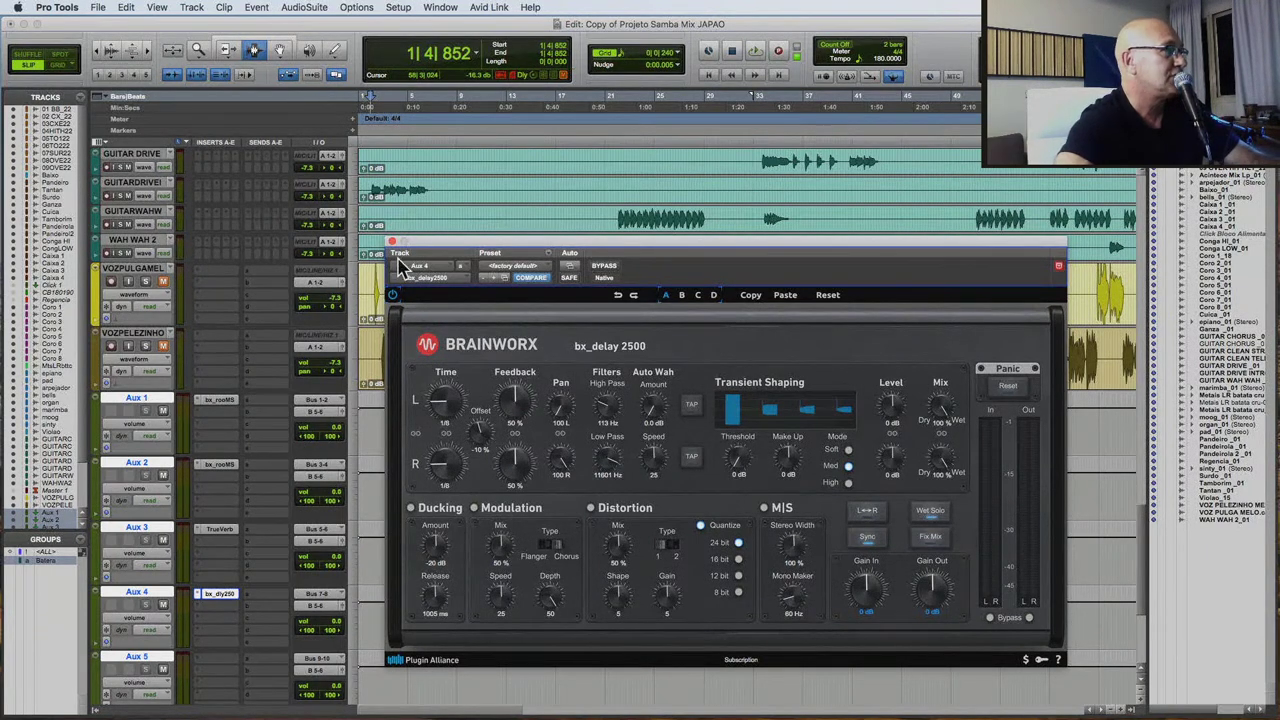
click(393, 245)
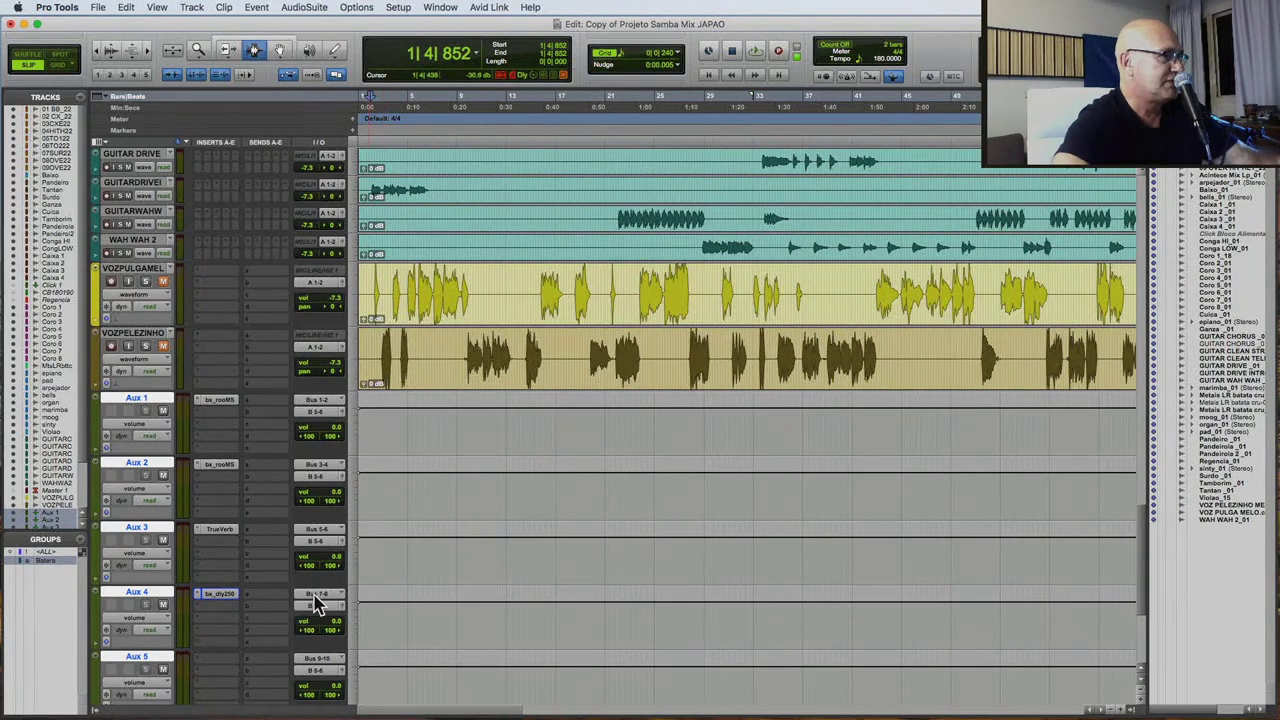
Insert the multichannel Unfiltered Audio Byome stereo plug-in in the first insert slot of Aux 5.
click(213, 666)
mouse_move(372, 576)
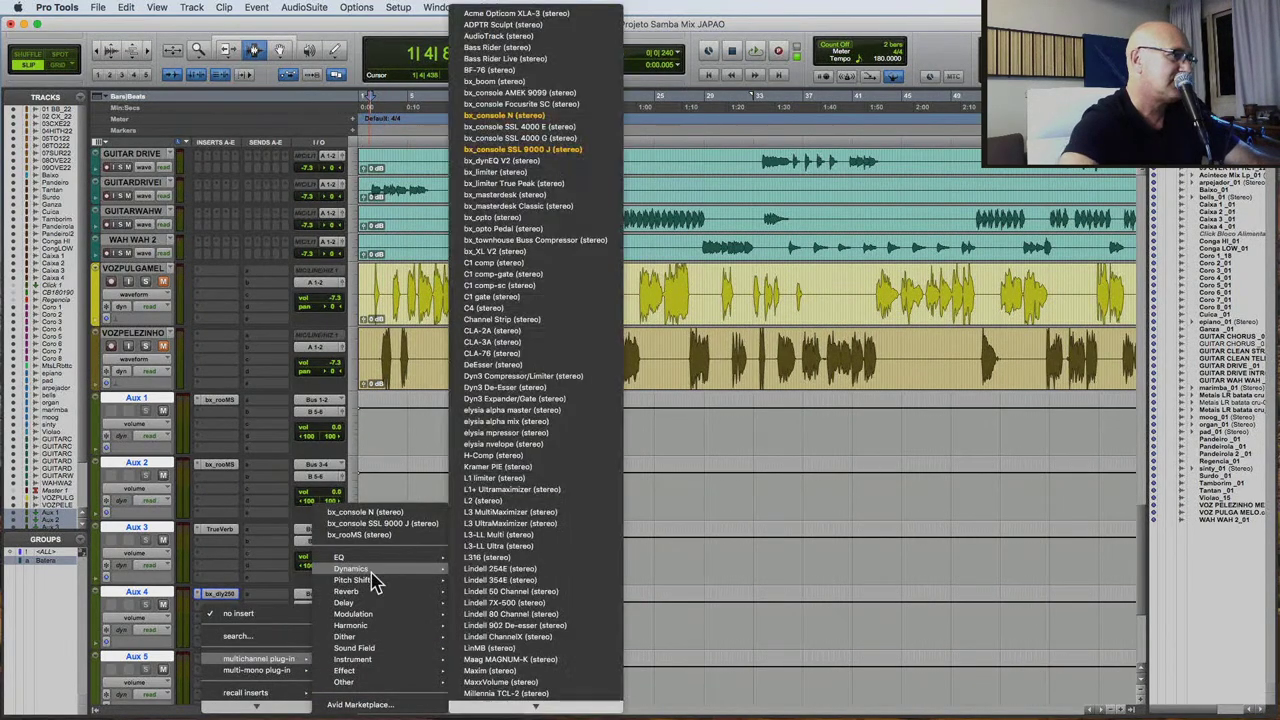
mouse_move(375, 603)
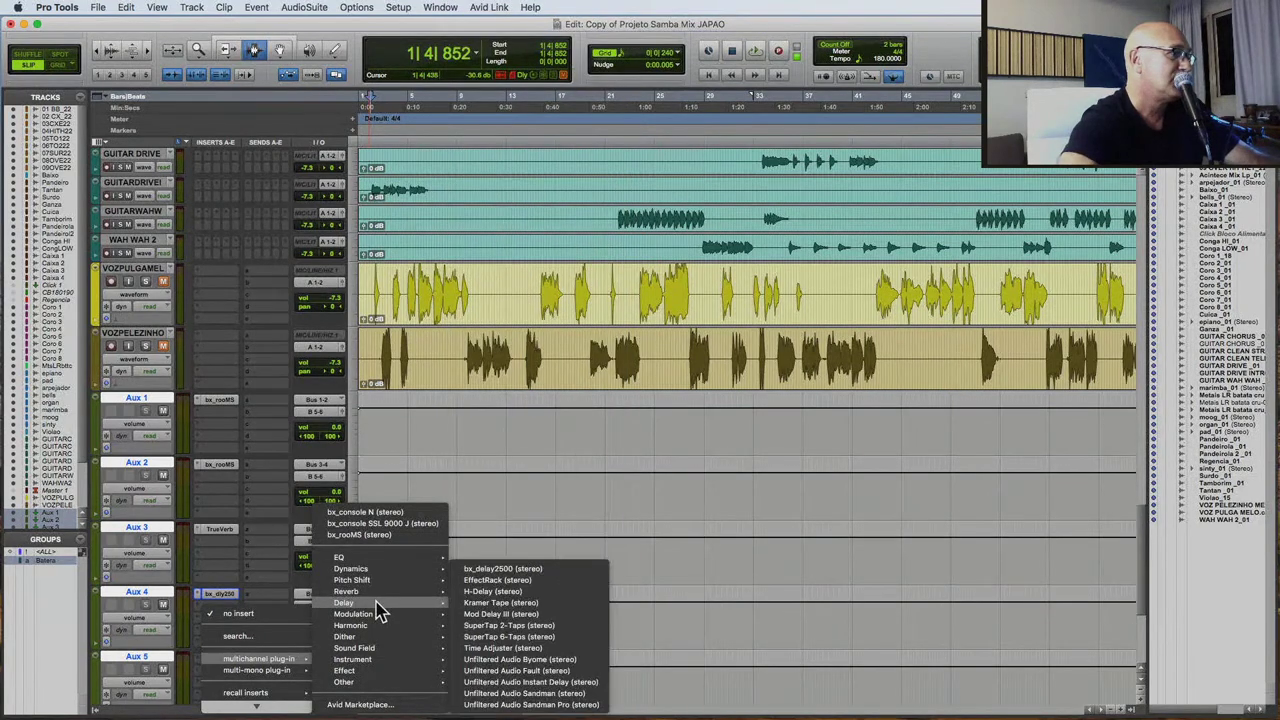
click(553, 668)
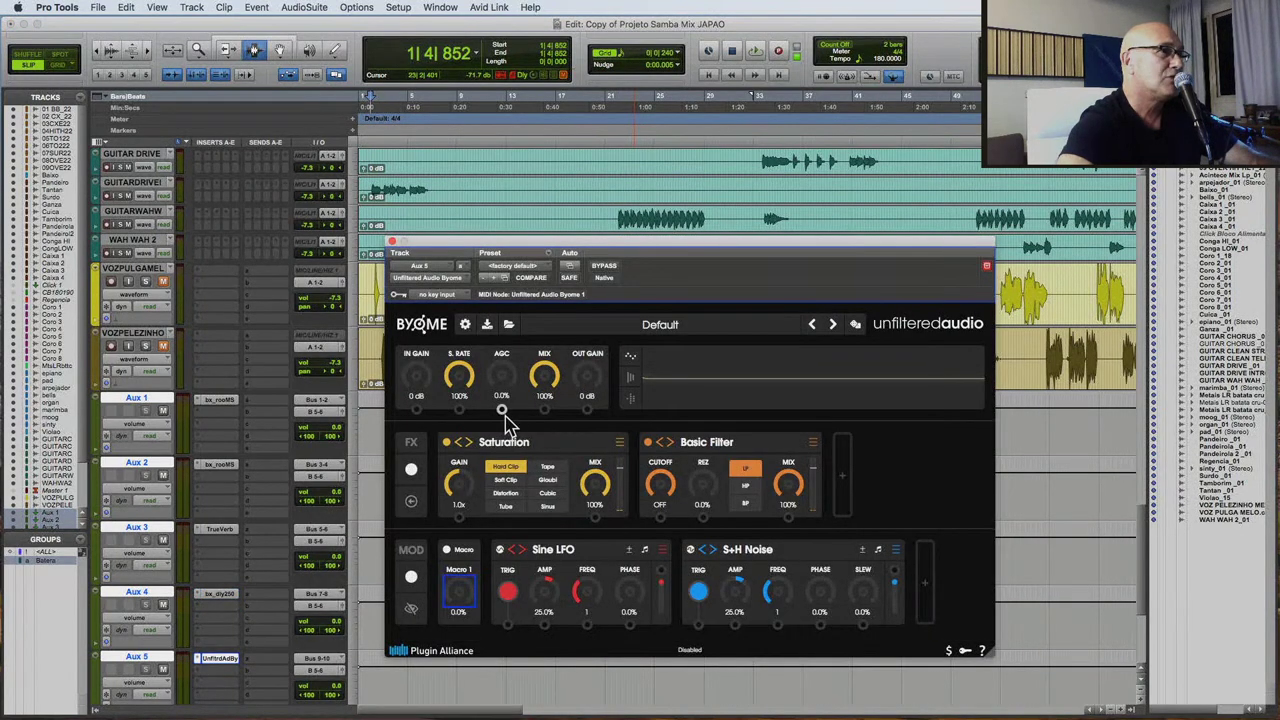
Load the saved user preset numbered 2 in Byome, lower its Instant Delay filter to about 2.68 kHz, and close the plug-in window.
click(550, 266)
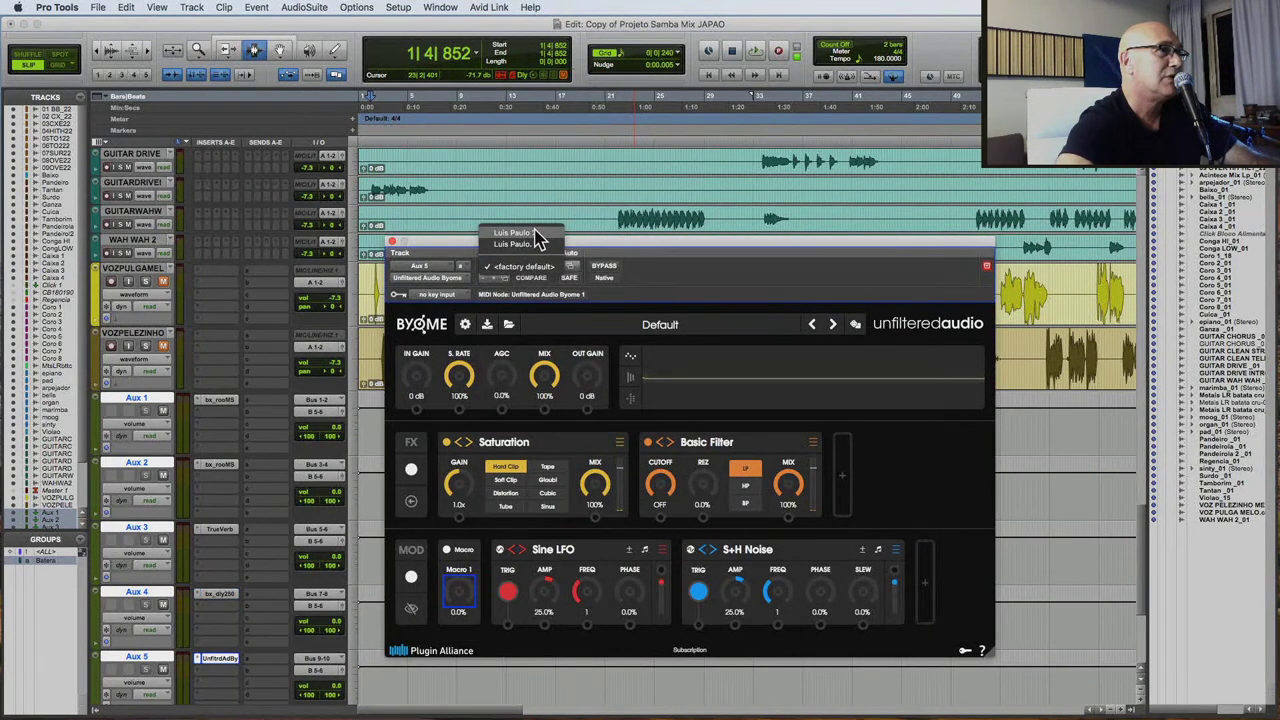
click(535, 240)
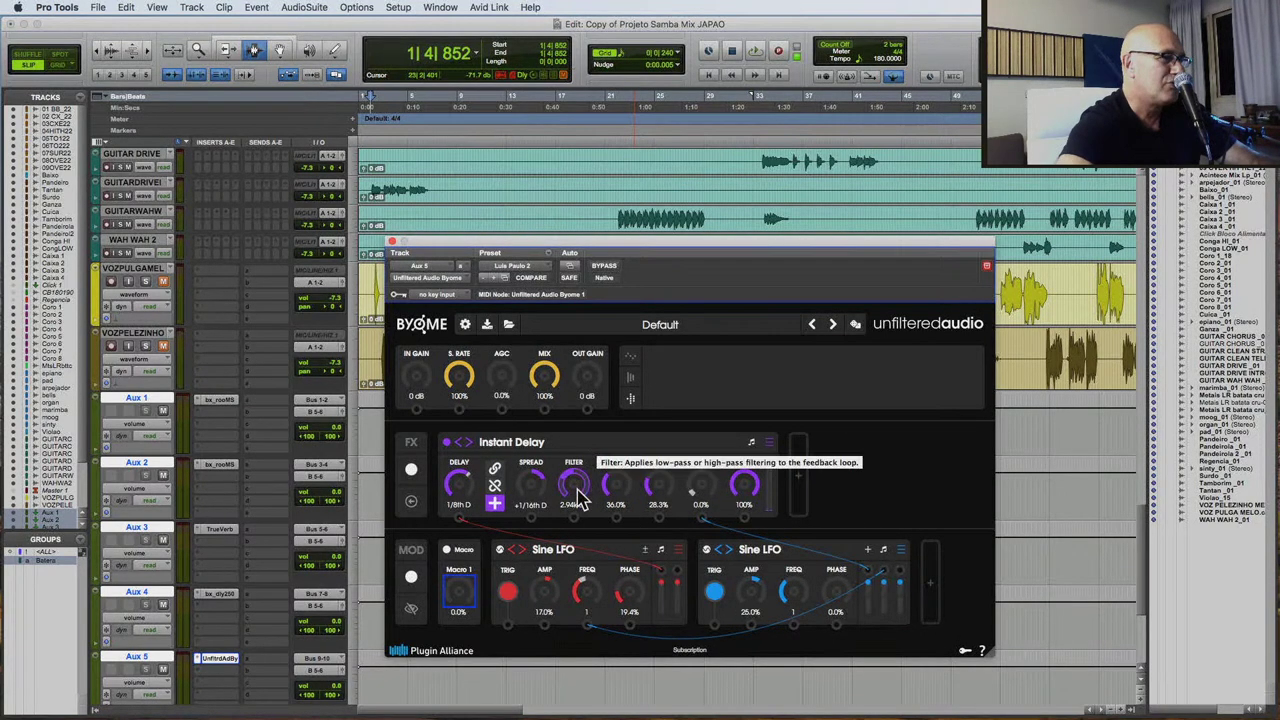
mouse_move(585, 486)
mouse_down()
mouse_move(573, 484)
mouse_move(576, 500)
mouse_up()
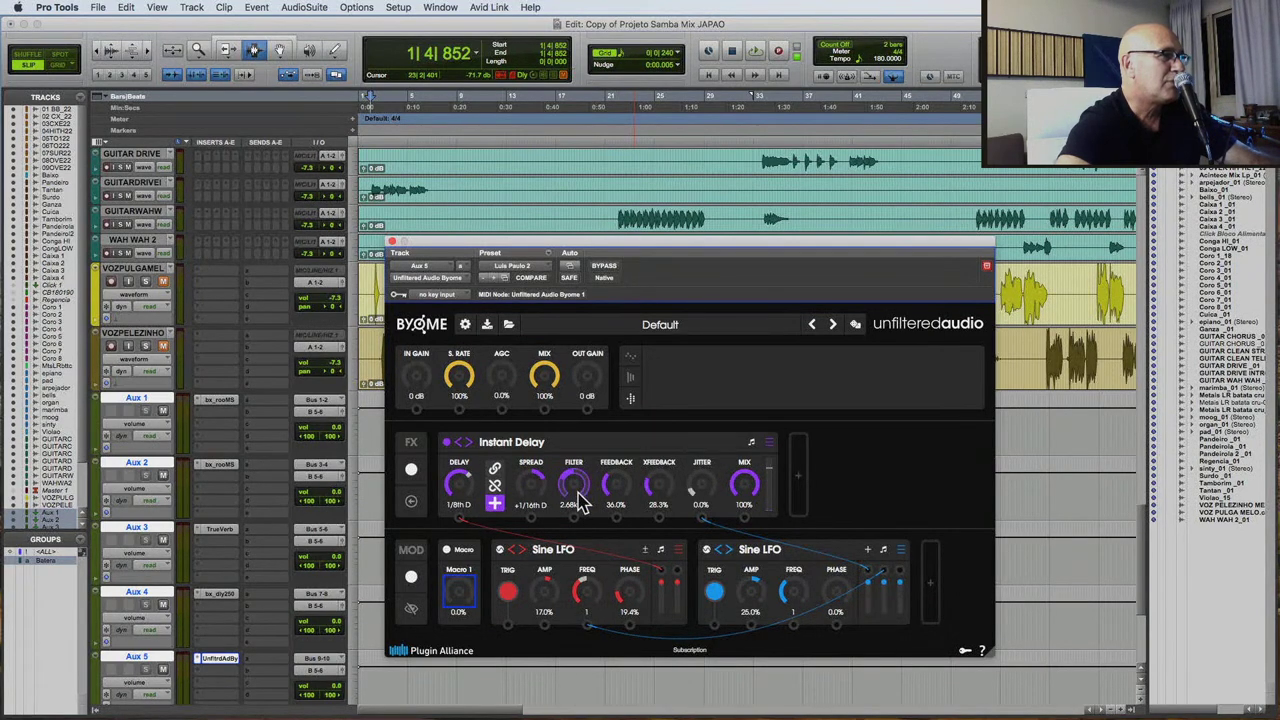
click(394, 243)
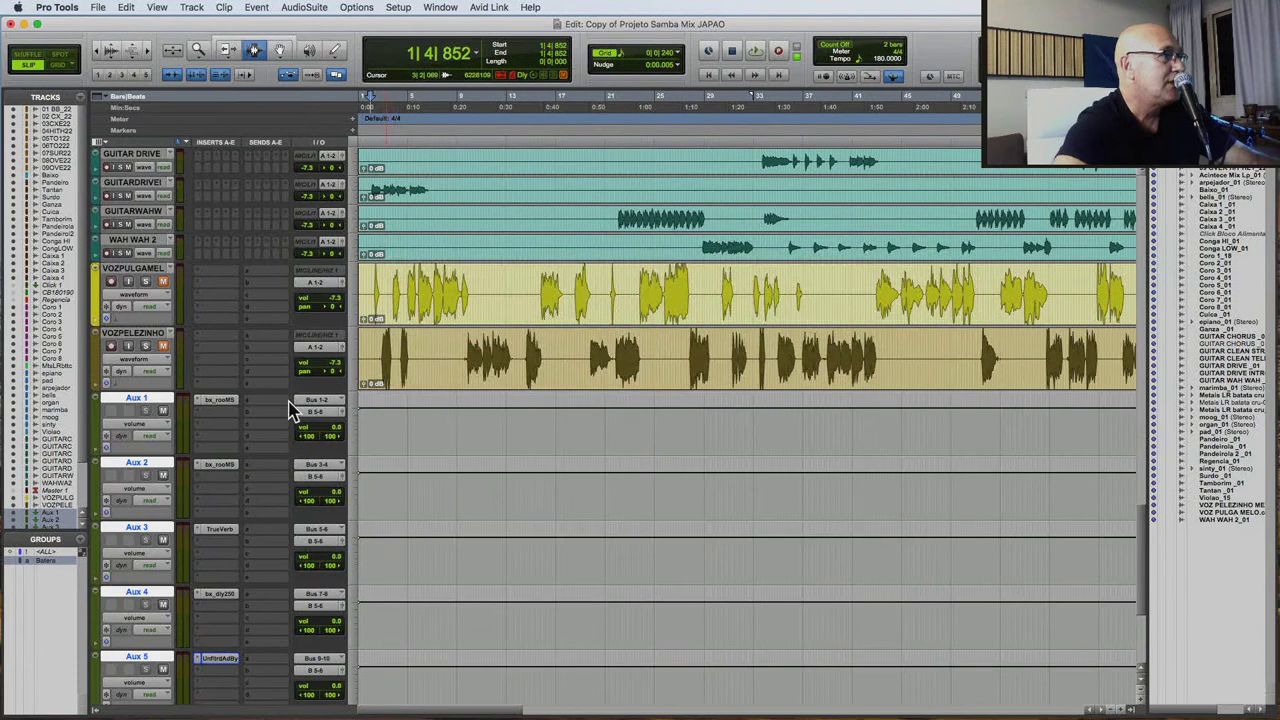
Rename the Aux 1 track as "reverb plate" and the Aux 2 track as "Hall".
double_click(134, 399)
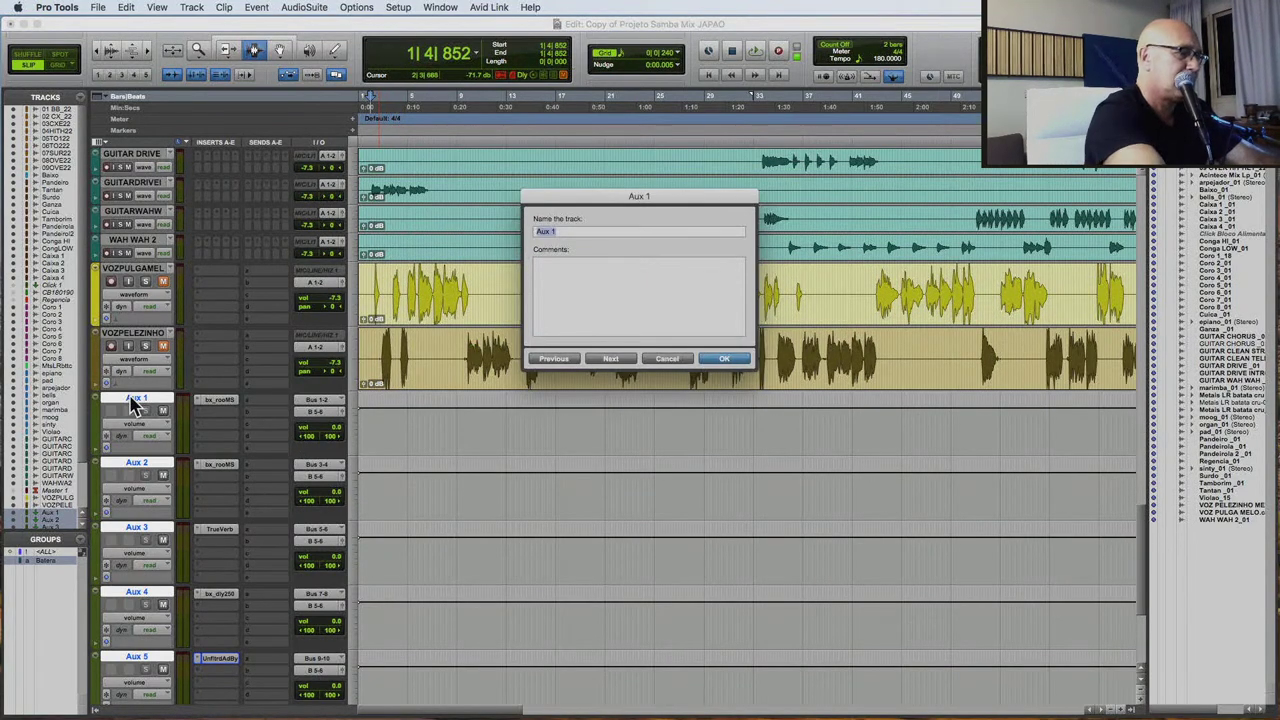
text(reverb plate)
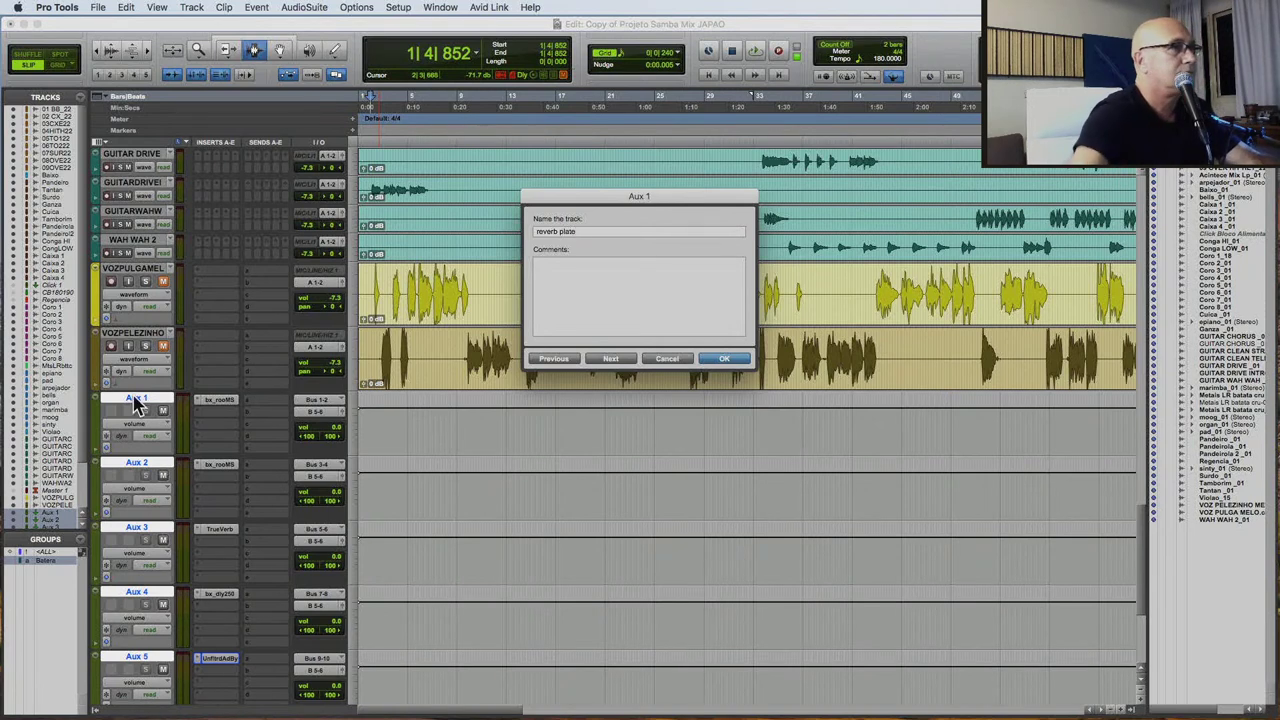
click(726, 360)
double_click(130, 463)
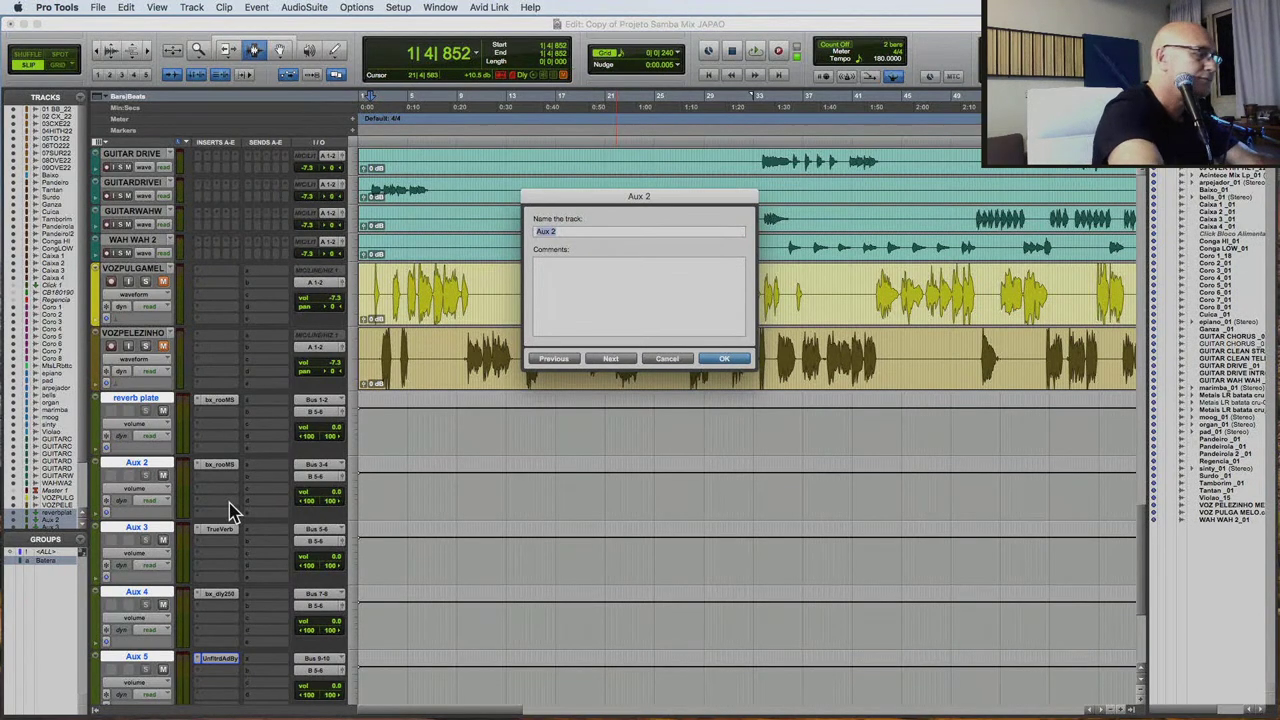
text(Hall)
key(Return)
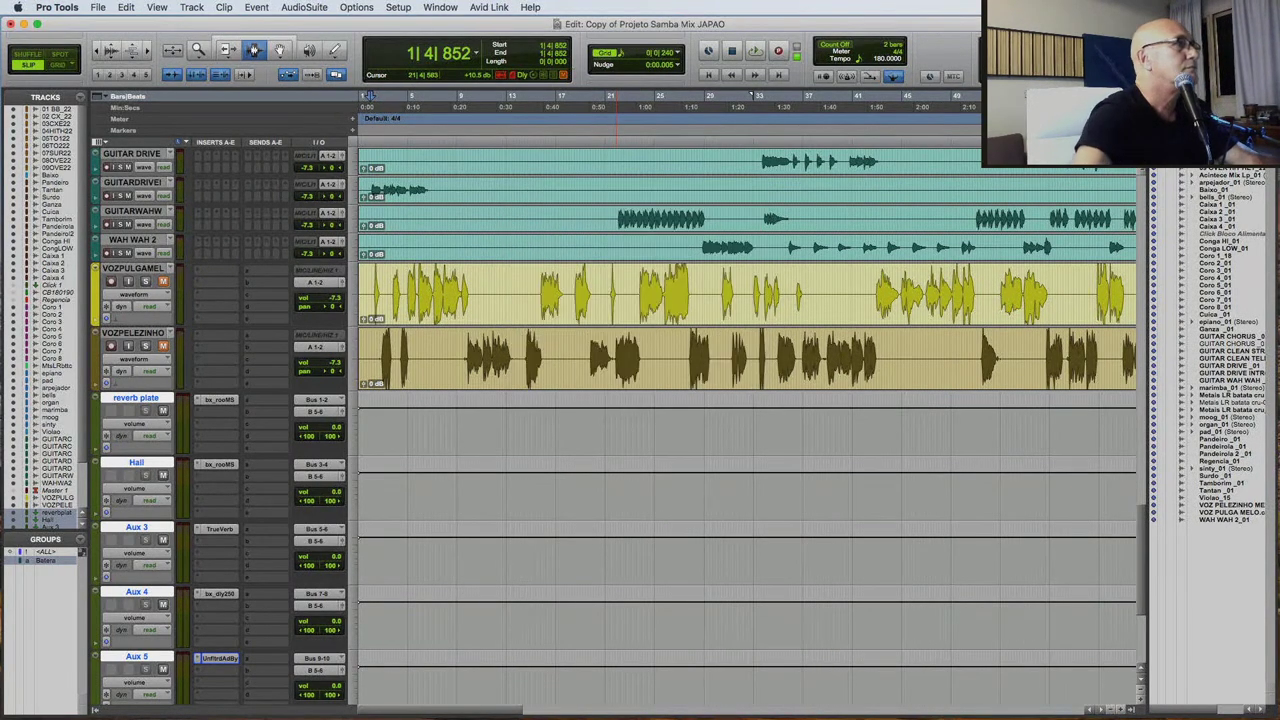
Rename the Aux 3 track as "Hall 2".
double_click(136, 528)
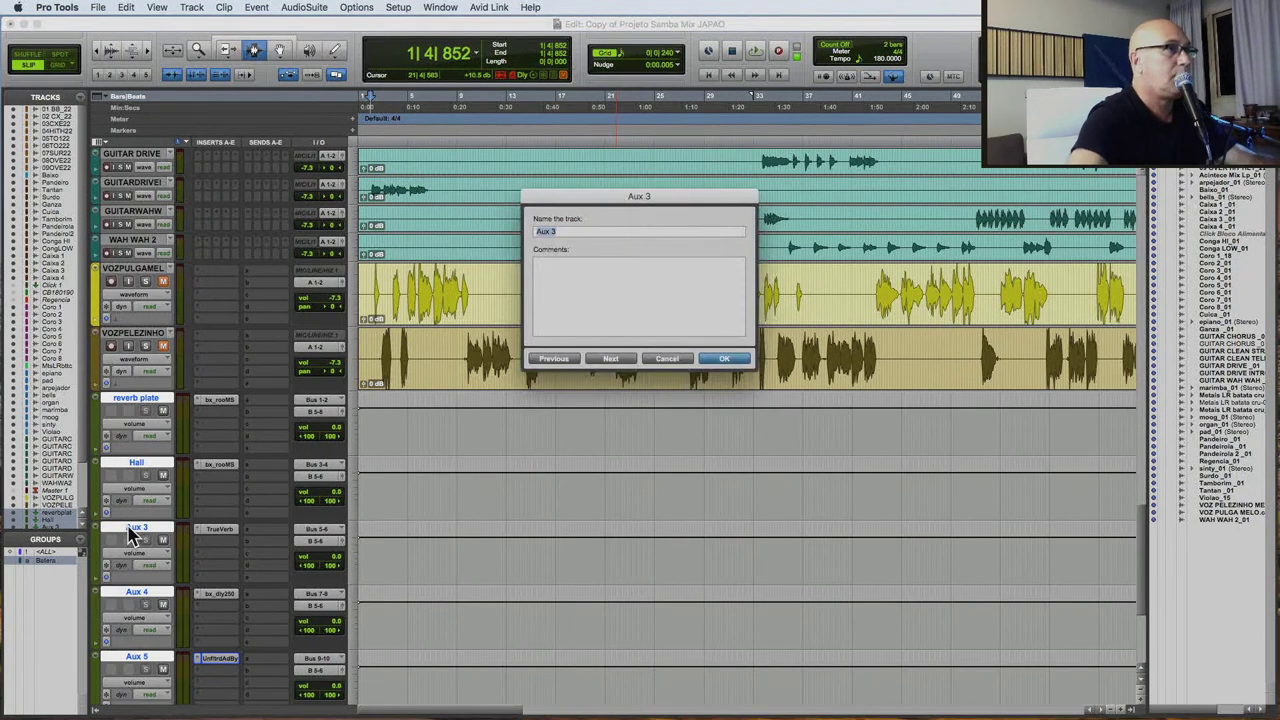
text(Hall)
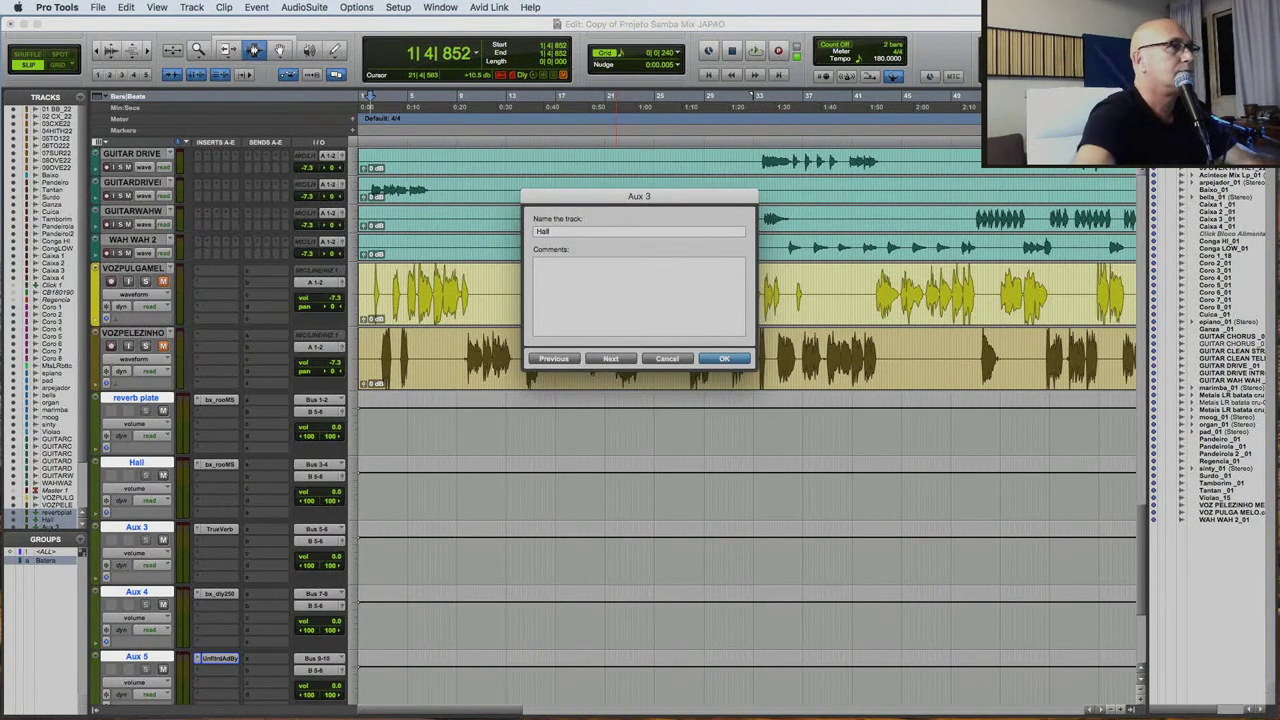
key(Return)
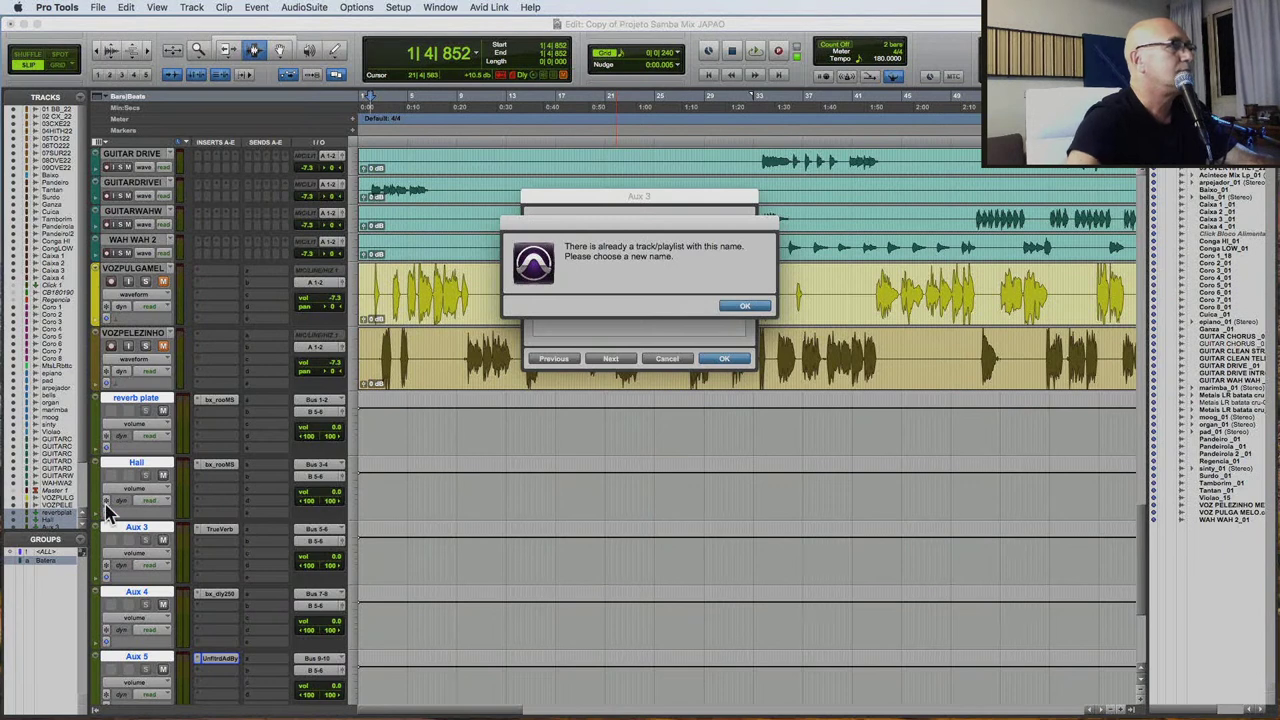
click(738, 307)
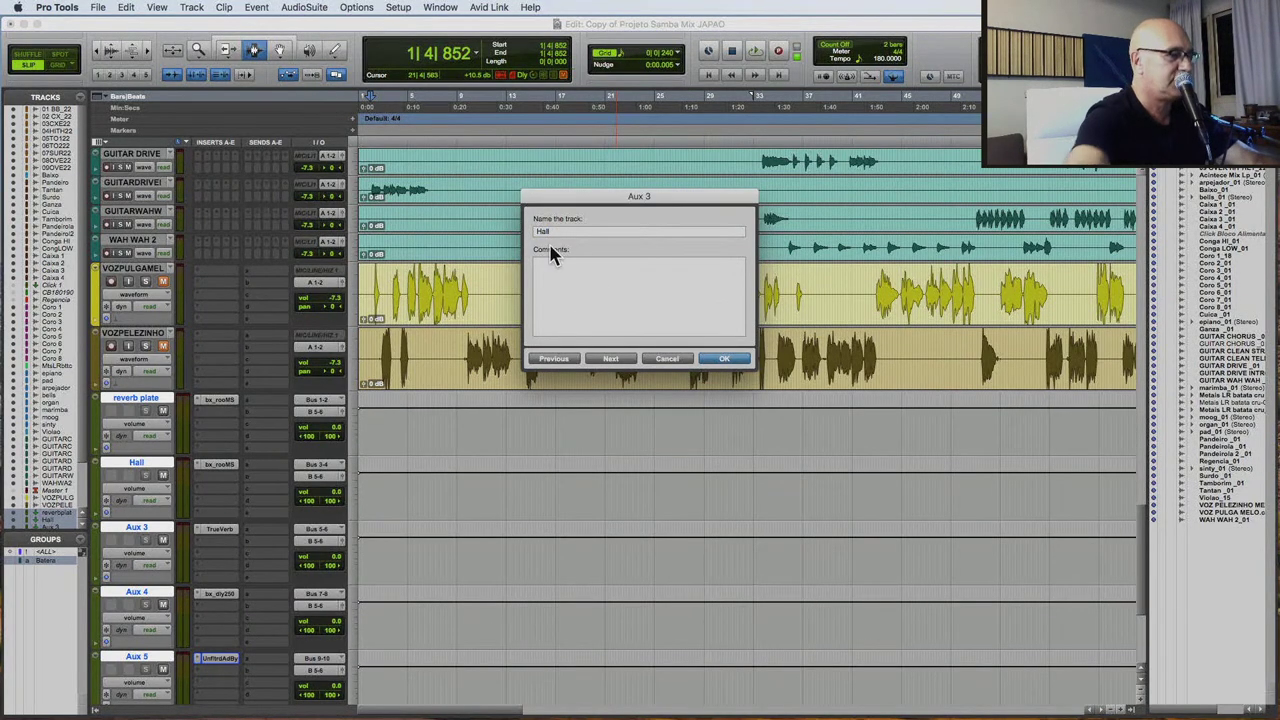
text(2)
key(Return)
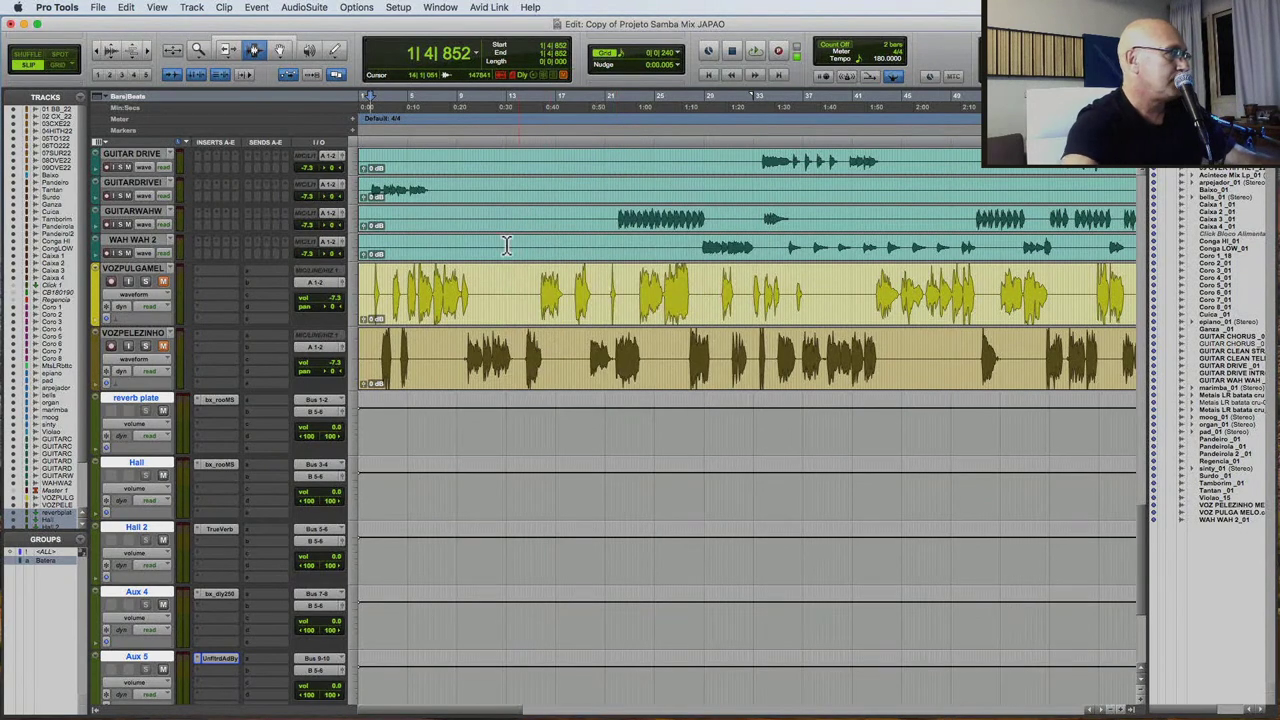
Rename the Aux 4 track as "Delay 1".
double_click(137, 594)
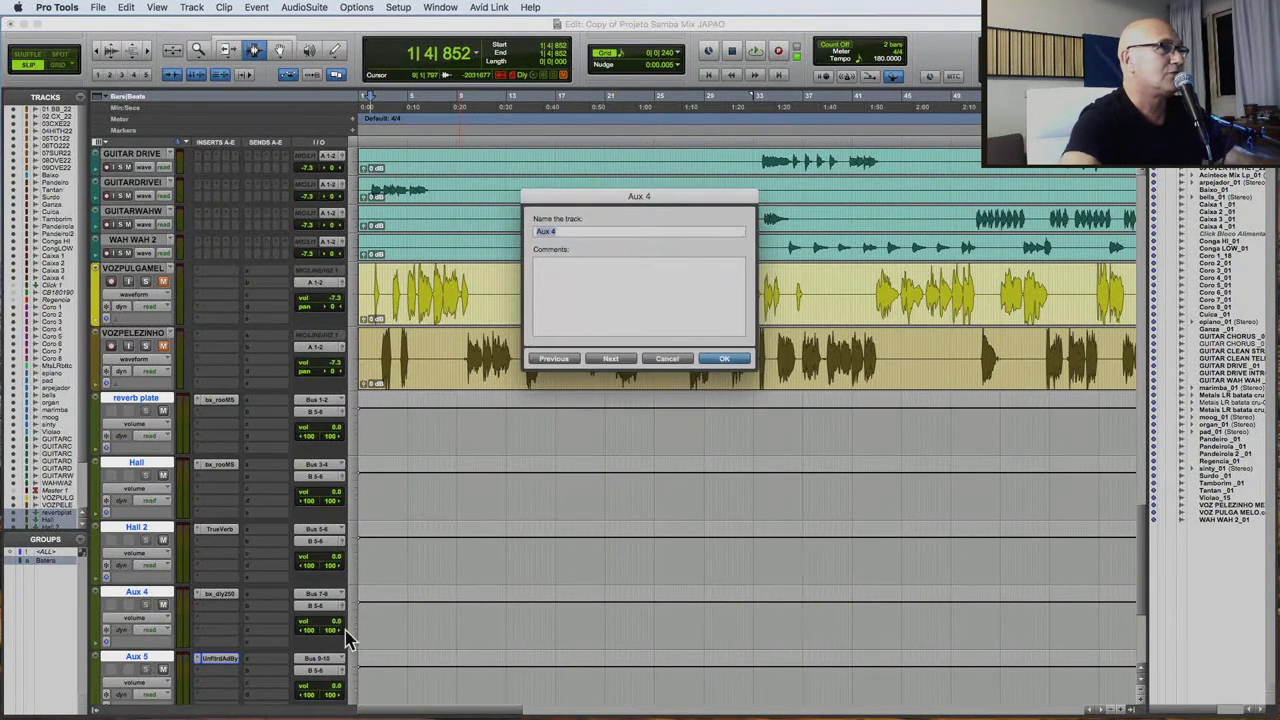
text(Delay)
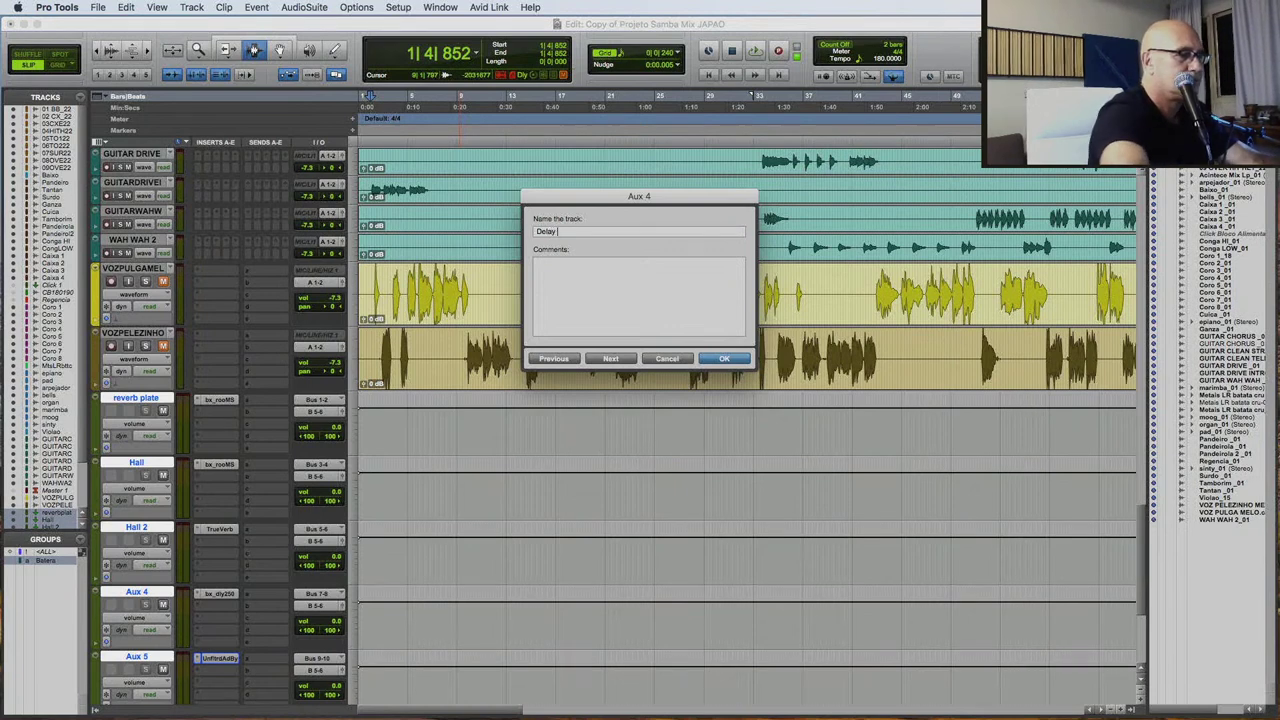
text( 1)
key(Return)
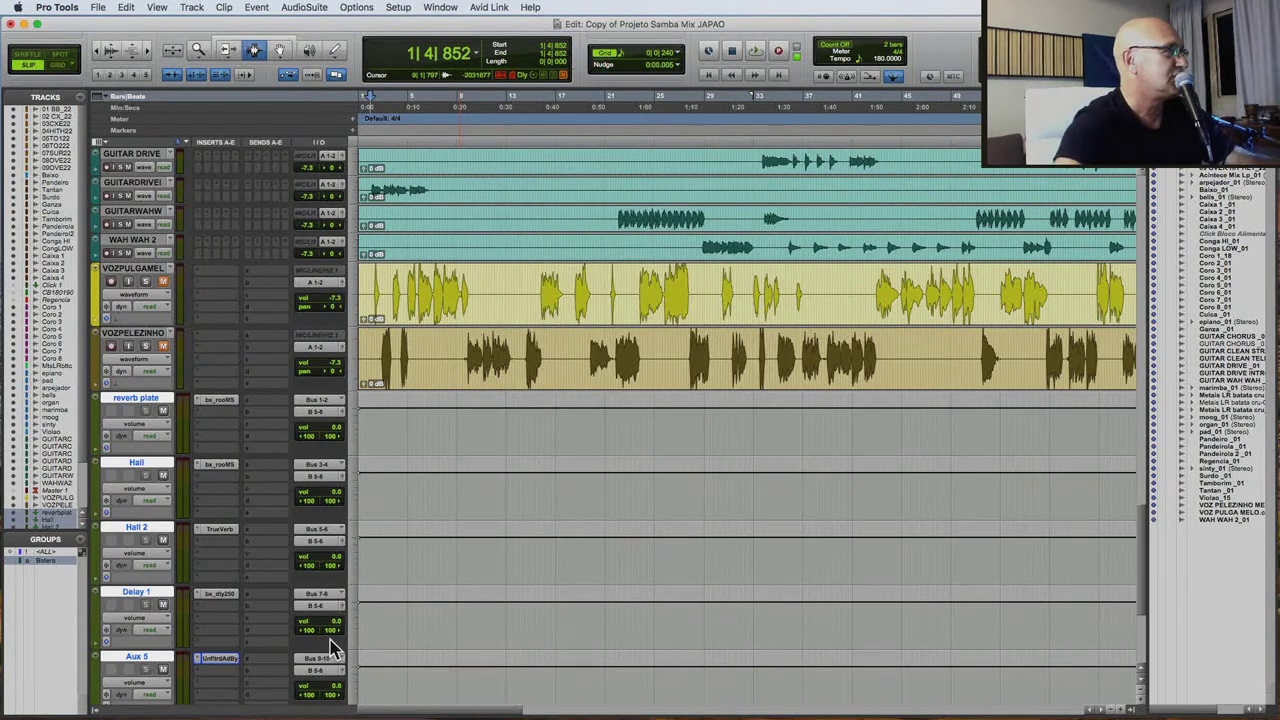
Rename the Aux 5 track as "DElay modulacao".
double_click(138, 659)
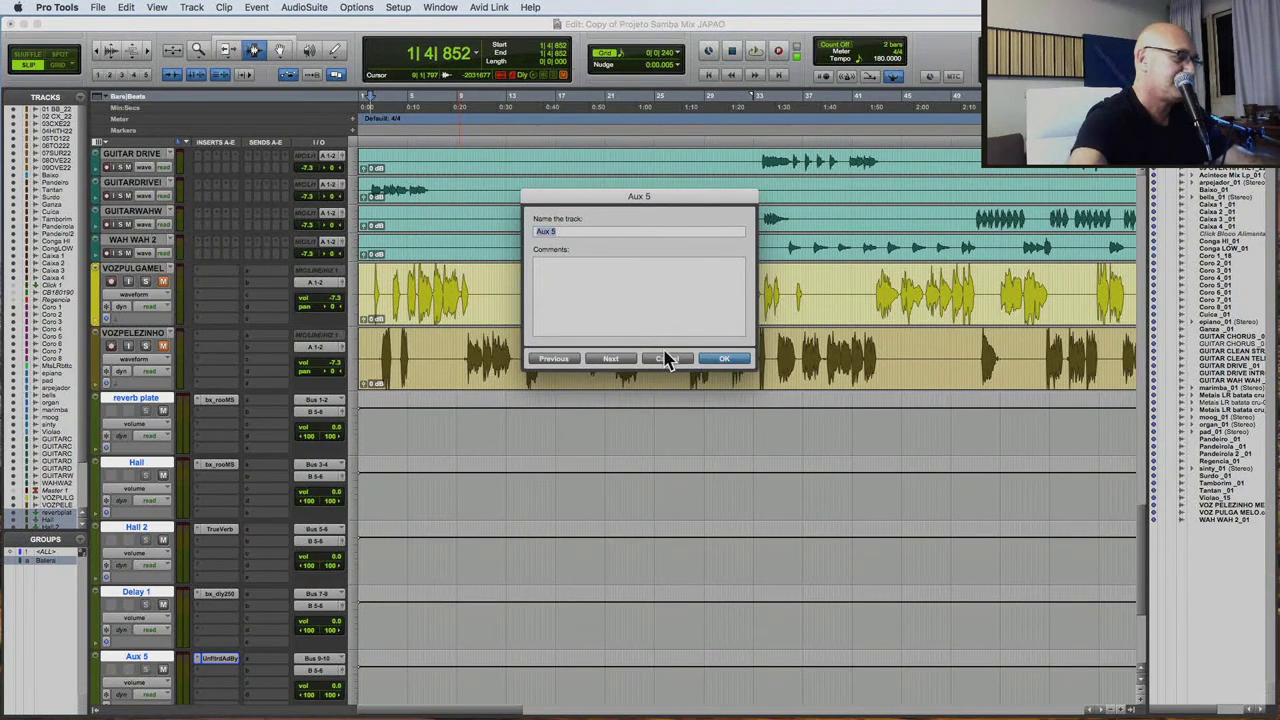
text(De)
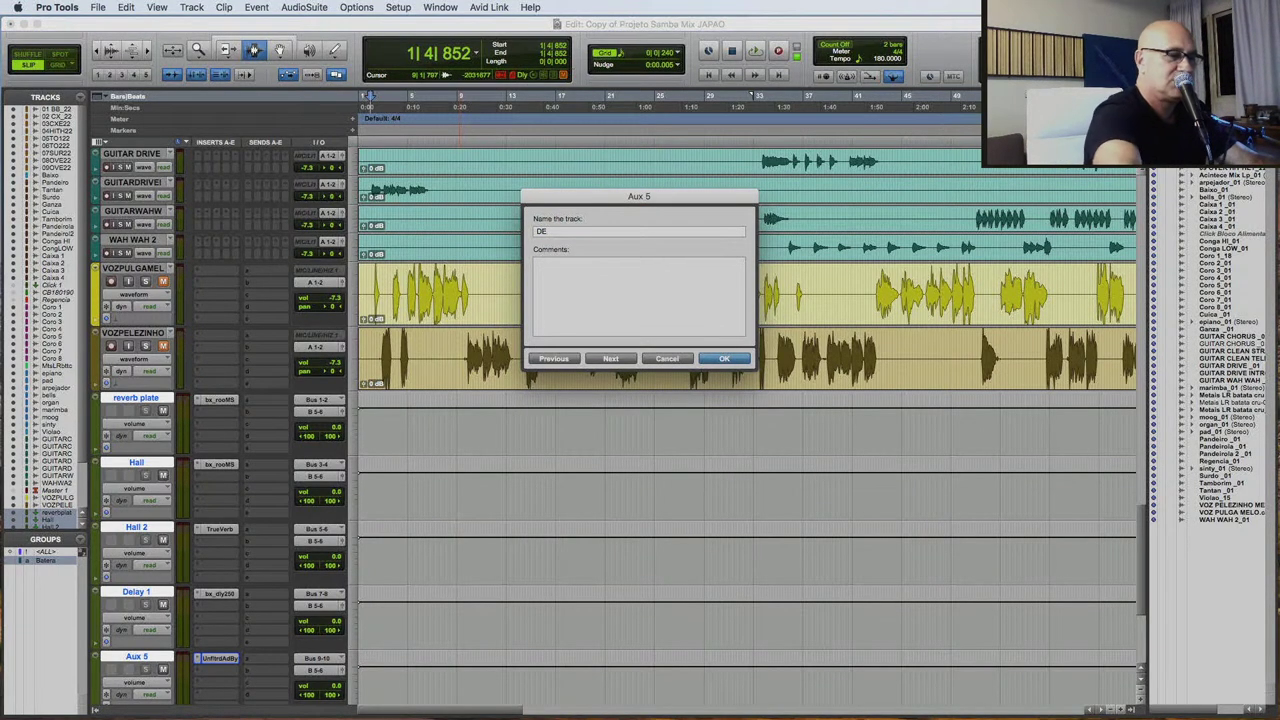
text(lay modulacao)
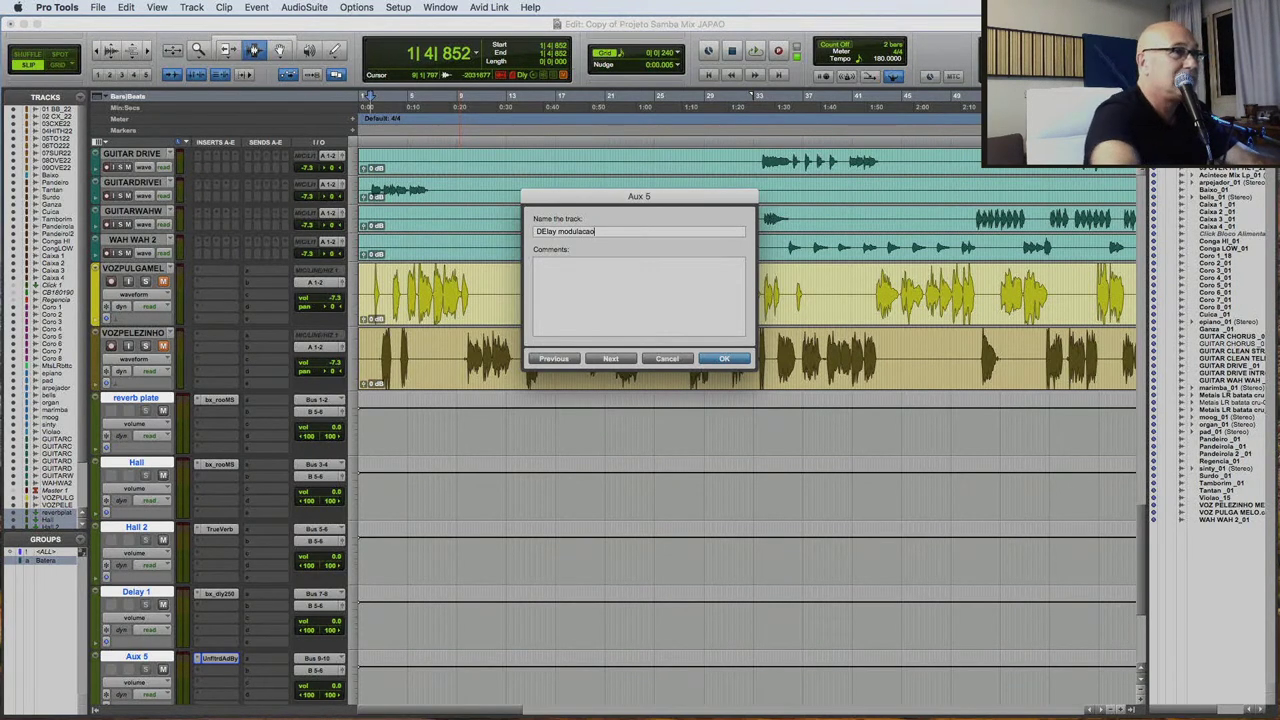
click(737, 362)
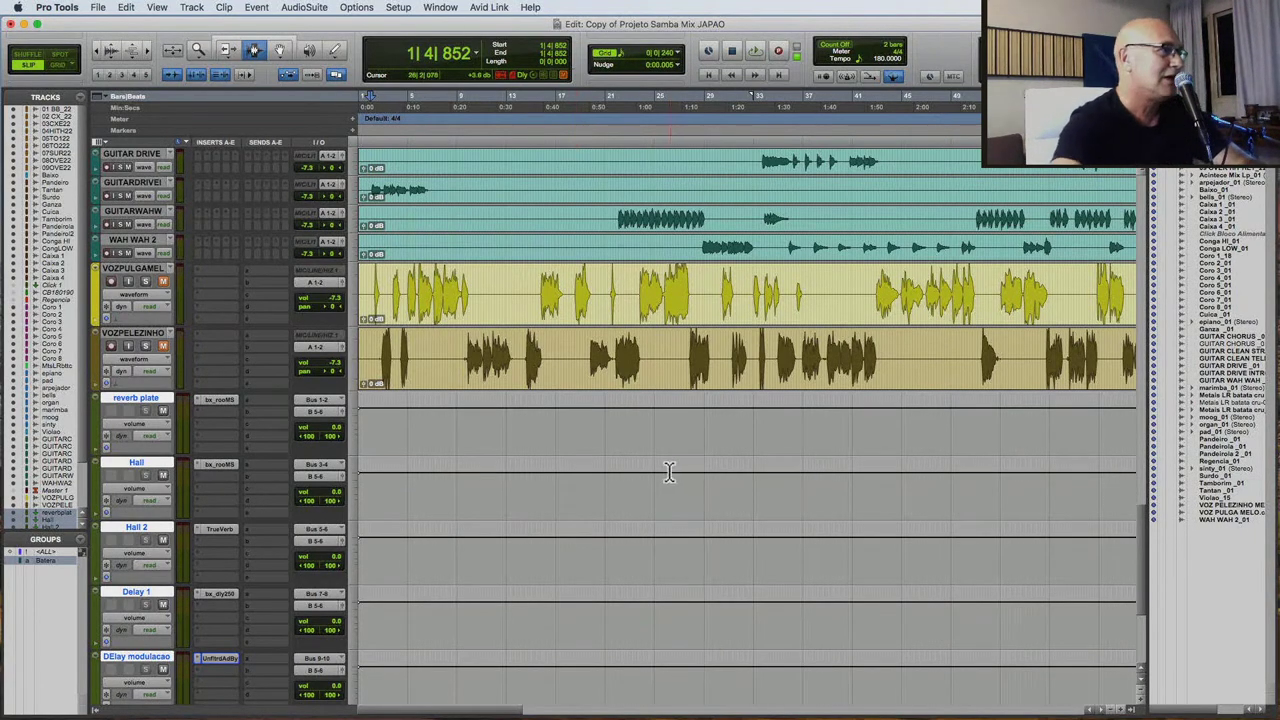
Select the grouped drum tracks' audio from about bar 1 to bar 65.
scroll(660, 440, up, 3)
scroll(655, 428, down, 3)
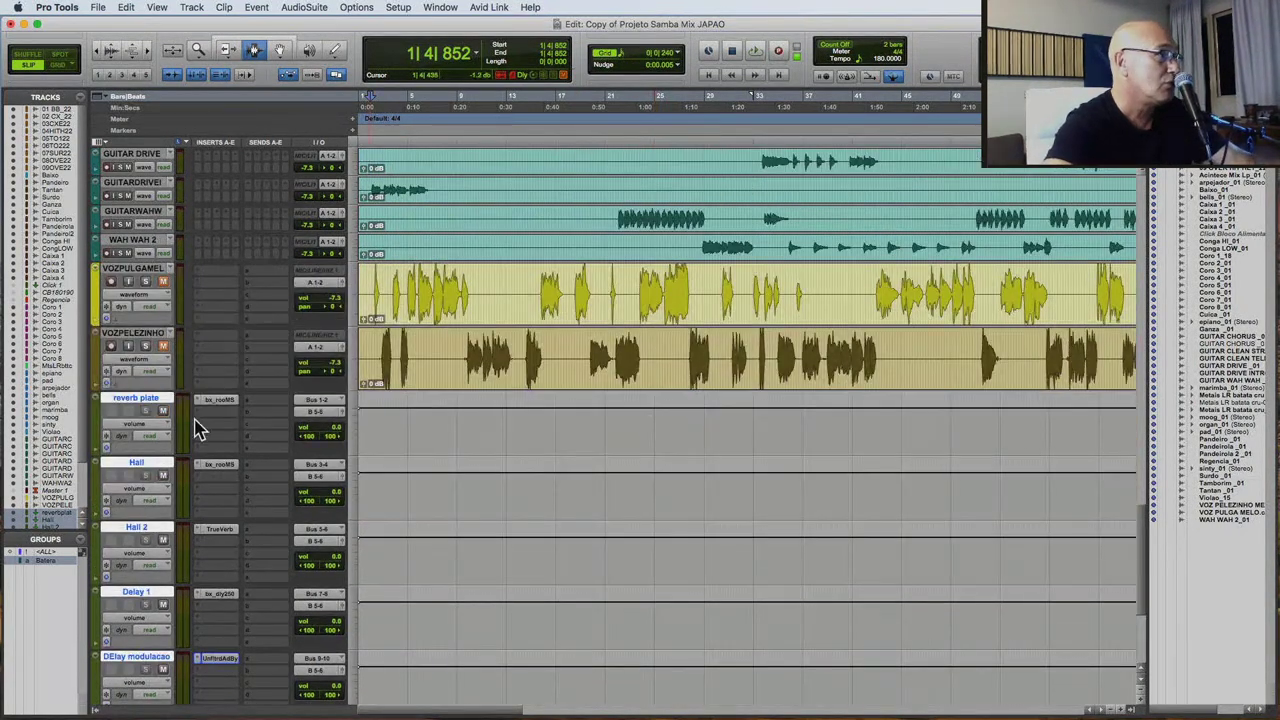
scroll(197, 428, down, 1)
scroll(191, 428, down, 3)
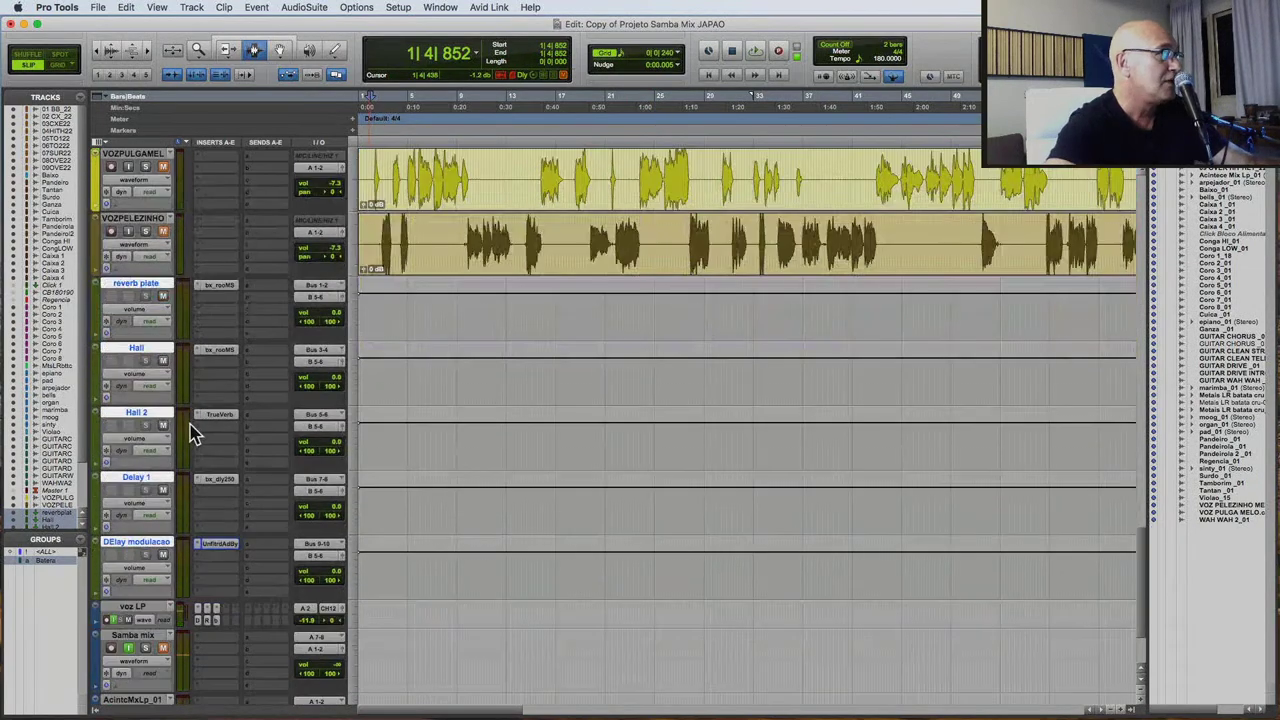
scroll(206, 315, up, 2)
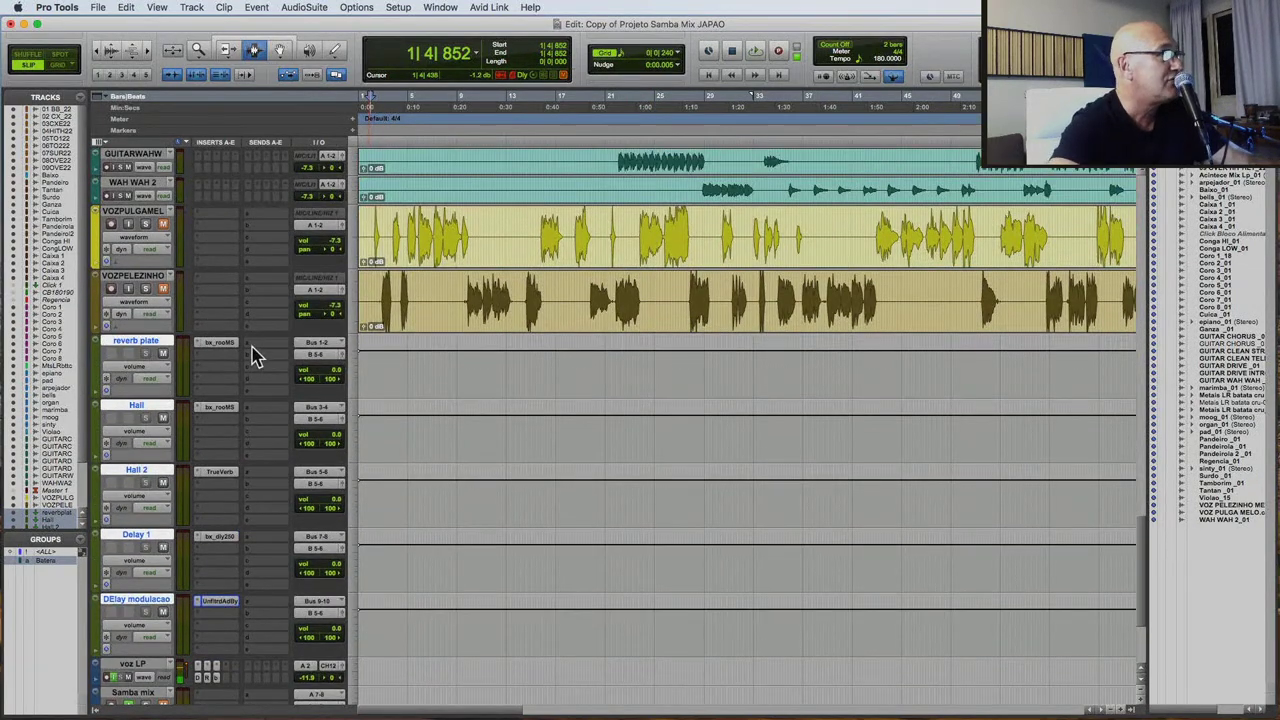
scroll(487, 323, up, 10)
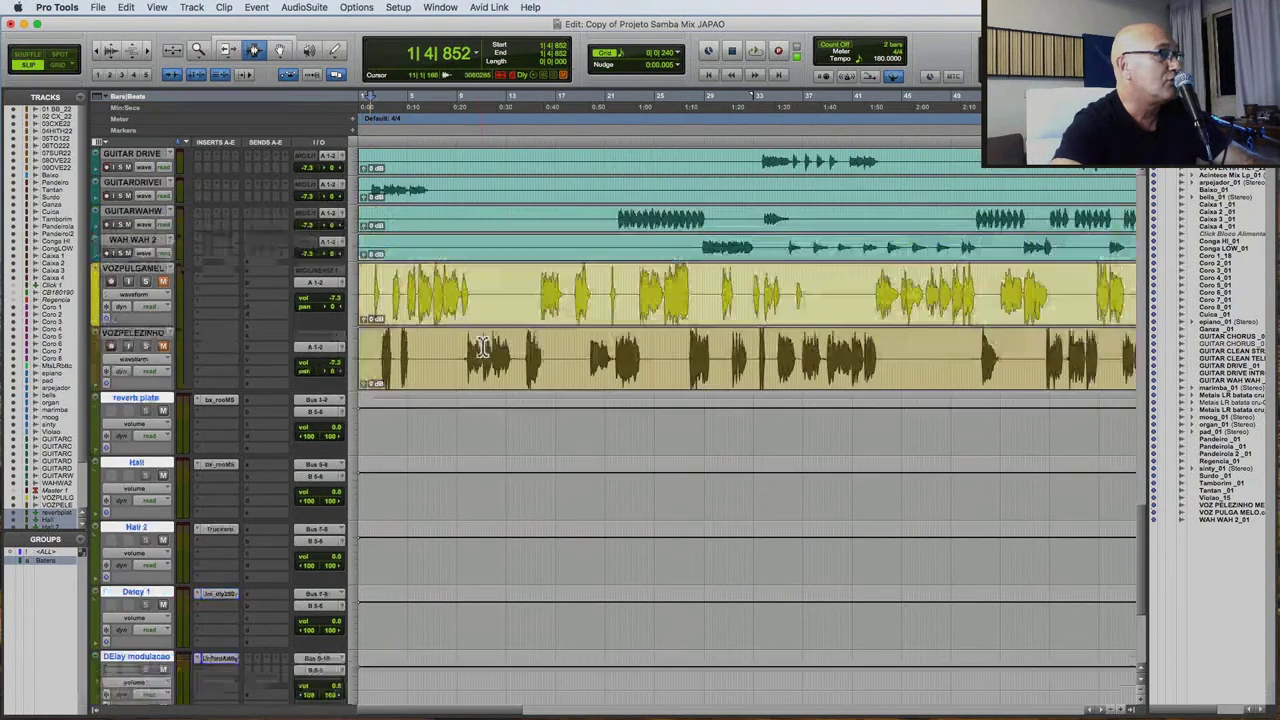
scroll(487, 323, up, 10)
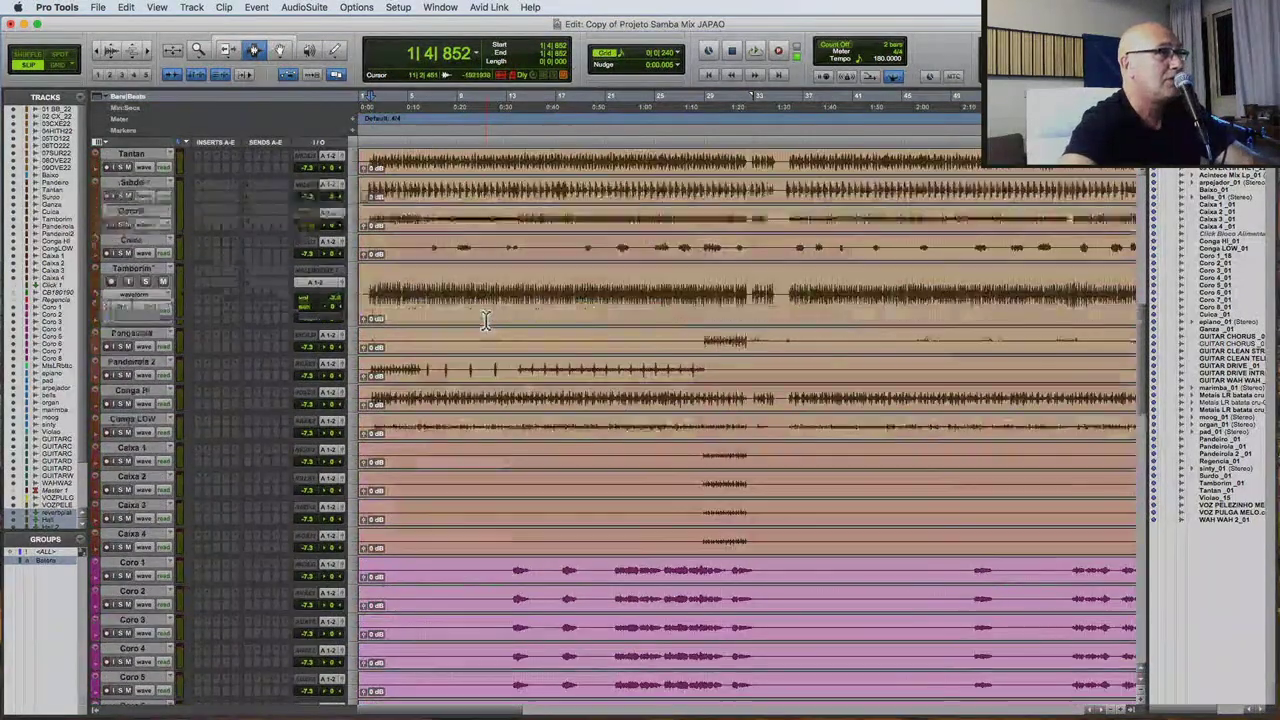
key(ctrl+Up)
key(ctrl+Up)
key(super+bracketleft)
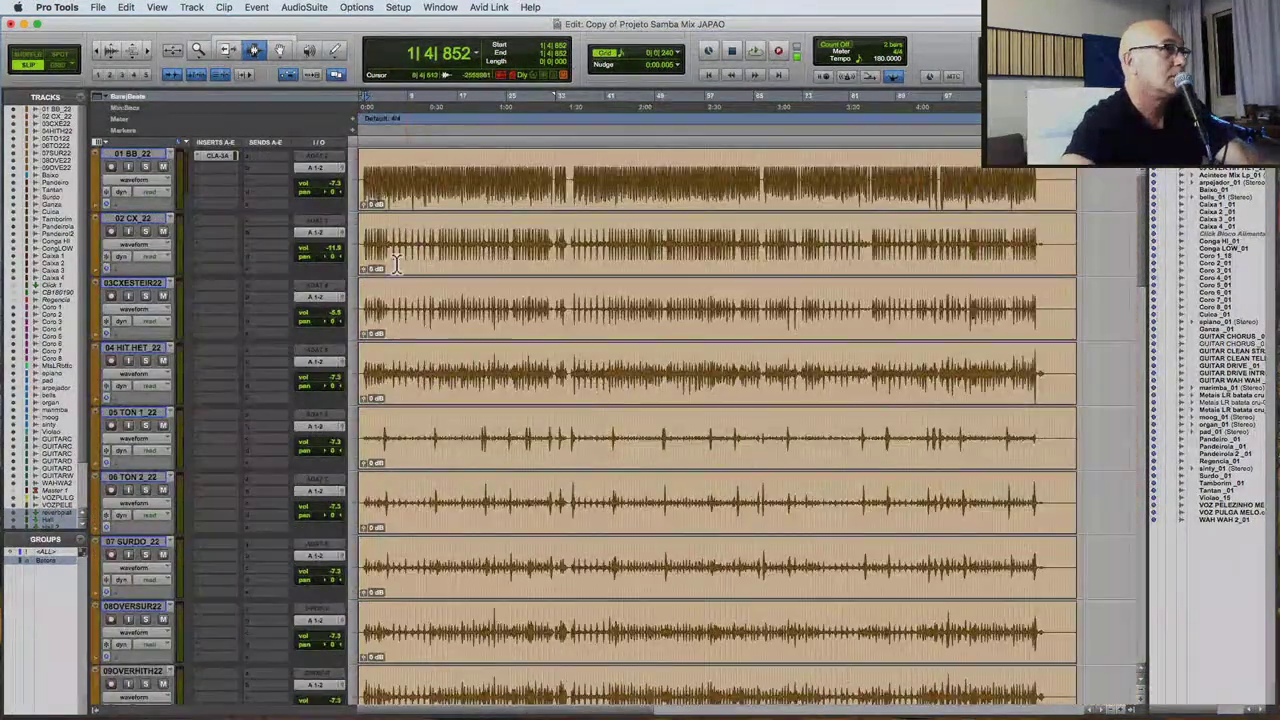
drag(365, 252, 755, 276)
key(alt+f)
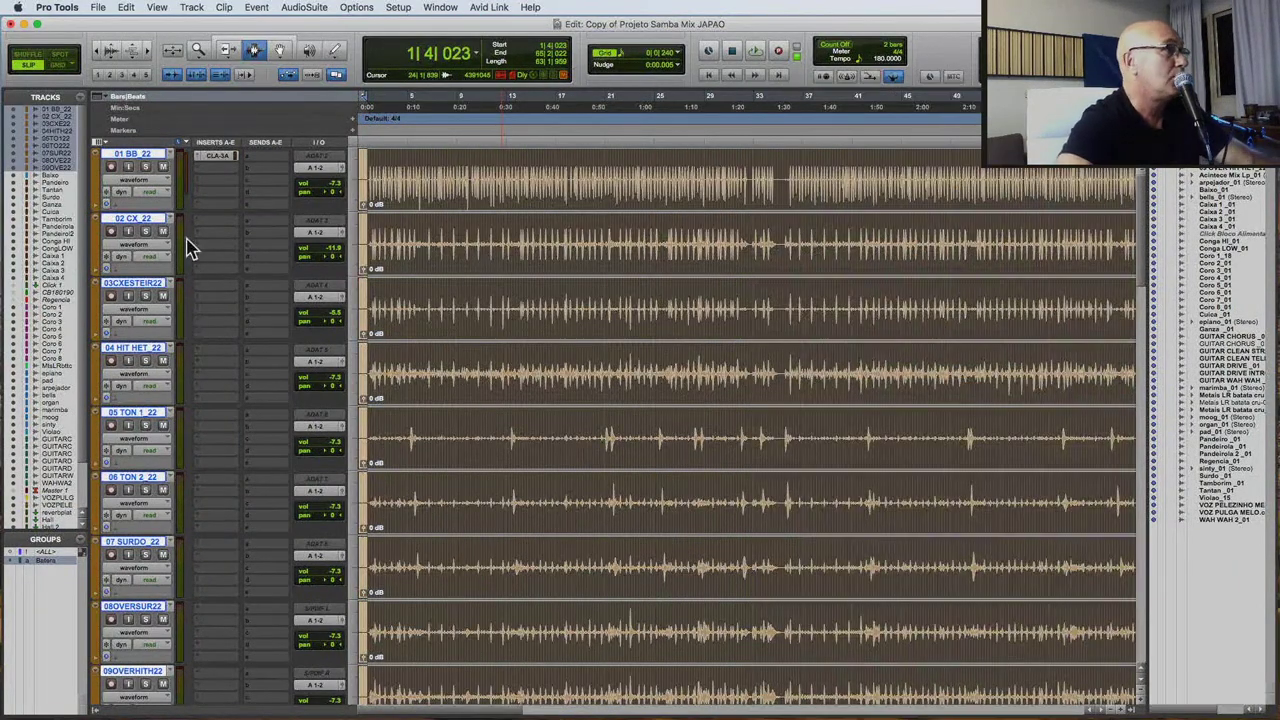
Add a send to Bus 1-2 (Stereo) on the first send slot of the 02 CX_22 track.
click(258, 226)
mouse_move(318, 233)
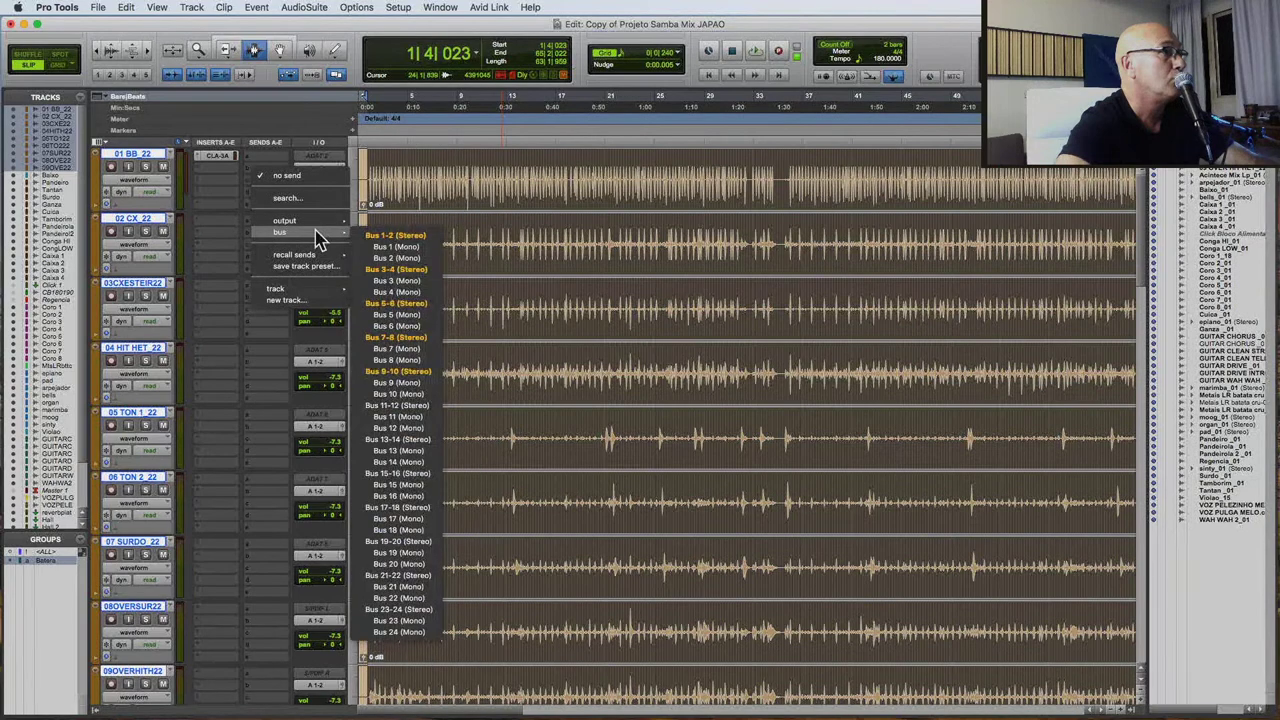
click(640, 237)
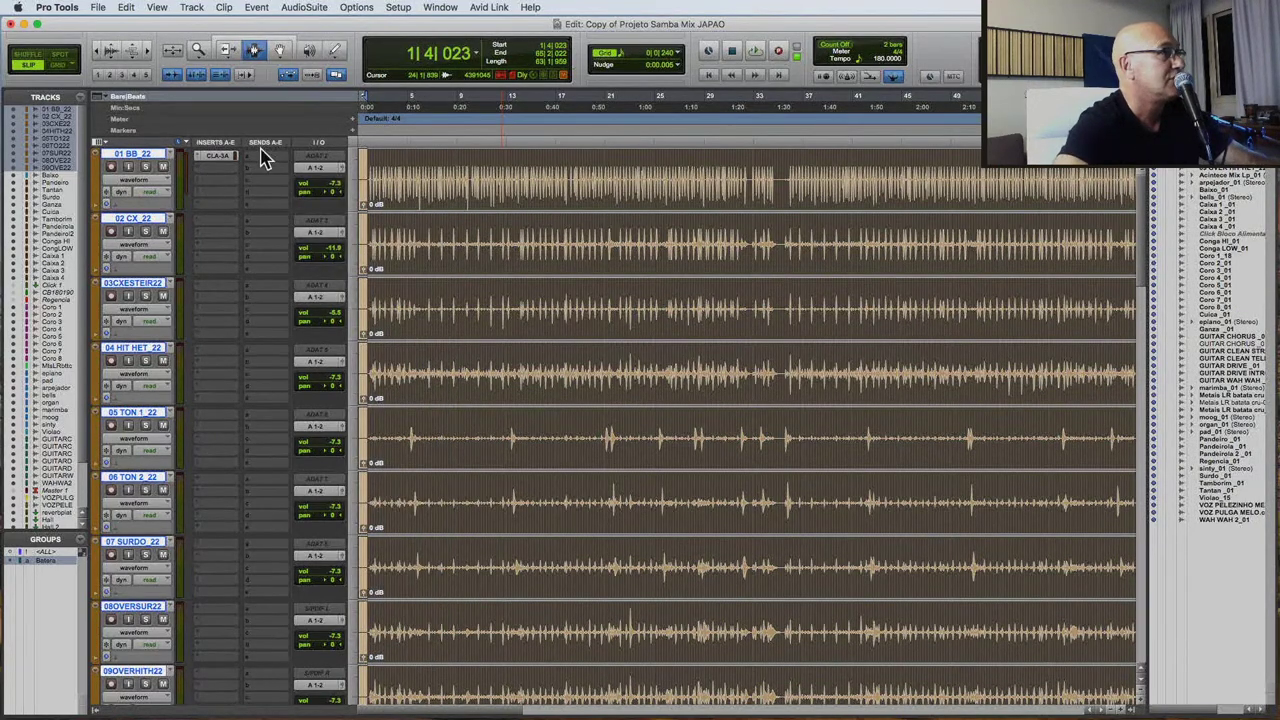
click(266, 226)
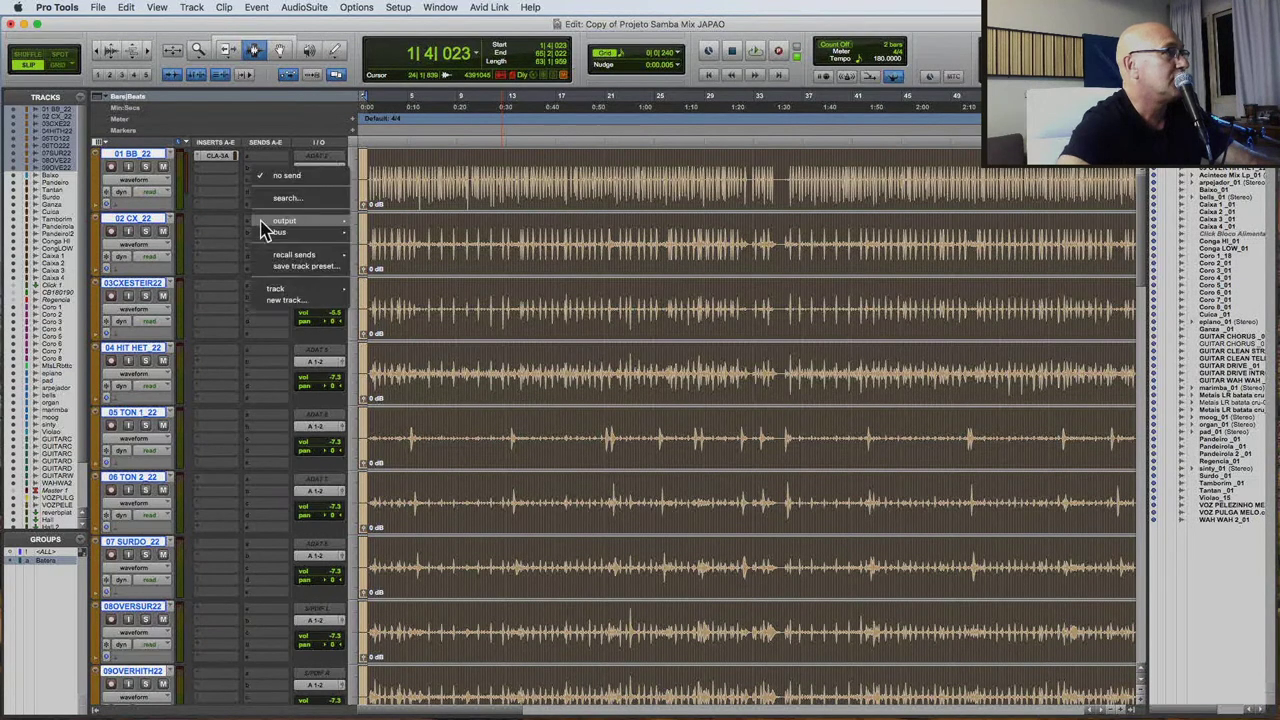
click(420, 245)
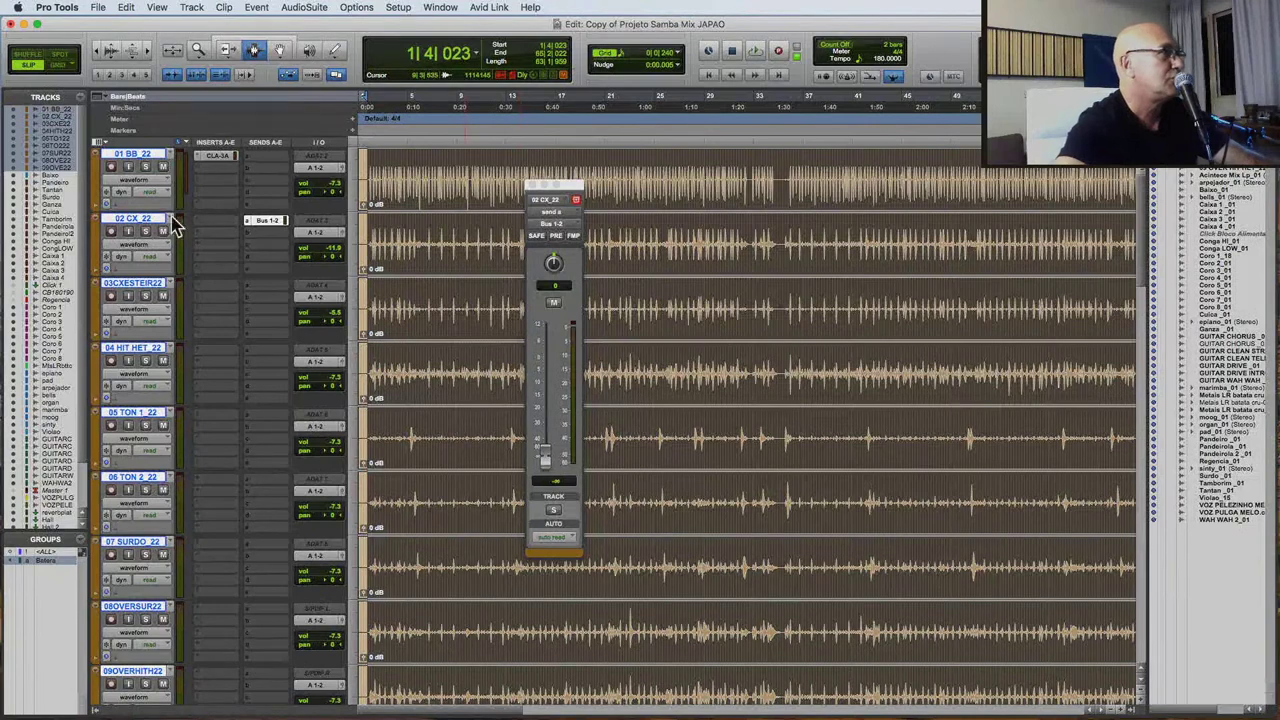
Solo the grouped drum tracks and raise the 02 CX_22 send to about -12.9 dB during playback.
click(145, 168)
key(space)
drag(545, 458, 548, 408)
key(space)
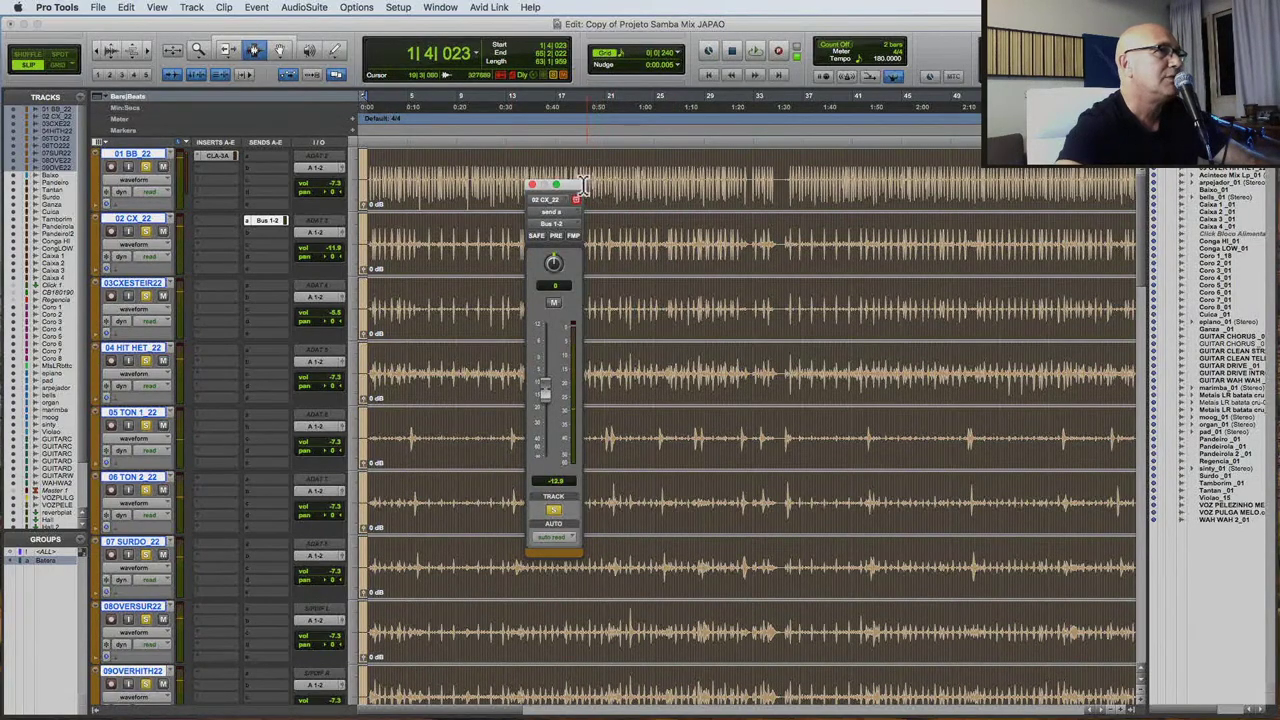
Play the soloed drums with the aux tracks in view and raise the 02 CX_22 send to about -7.5 dB.
scroll(975, 443, down, 5)
scroll(967, 443, down, 15)
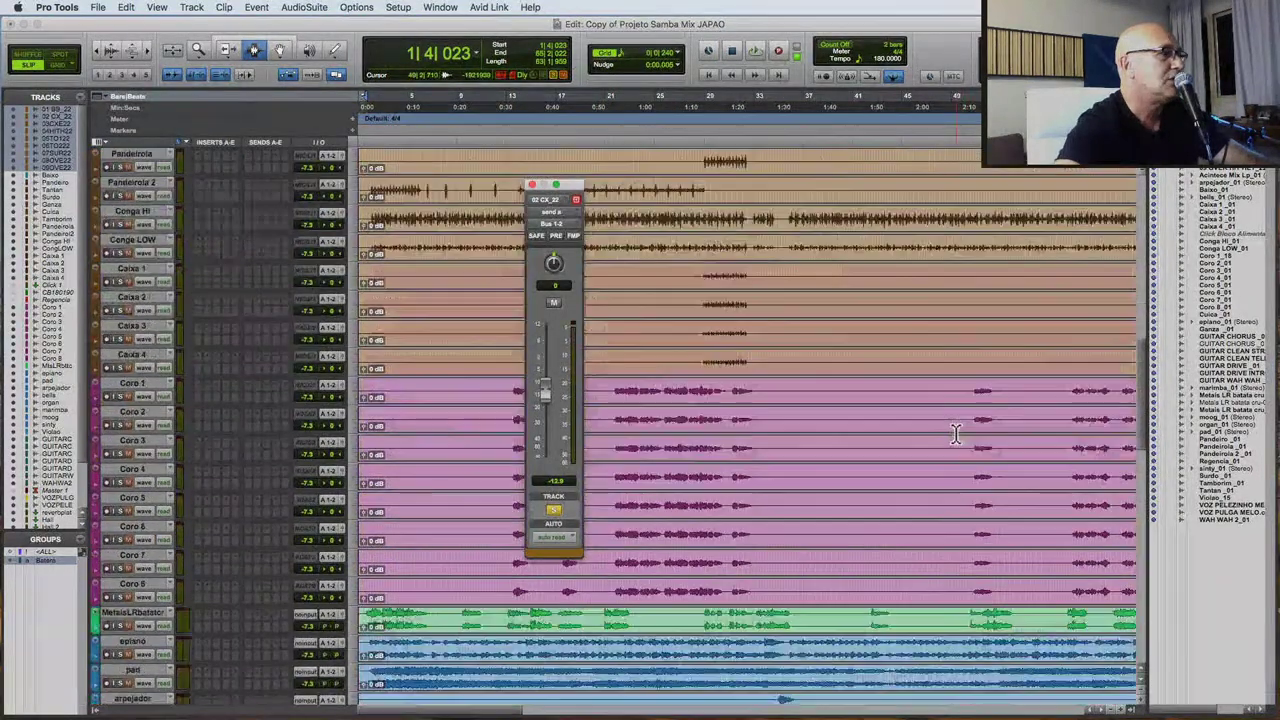
scroll(951, 432, down, 15)
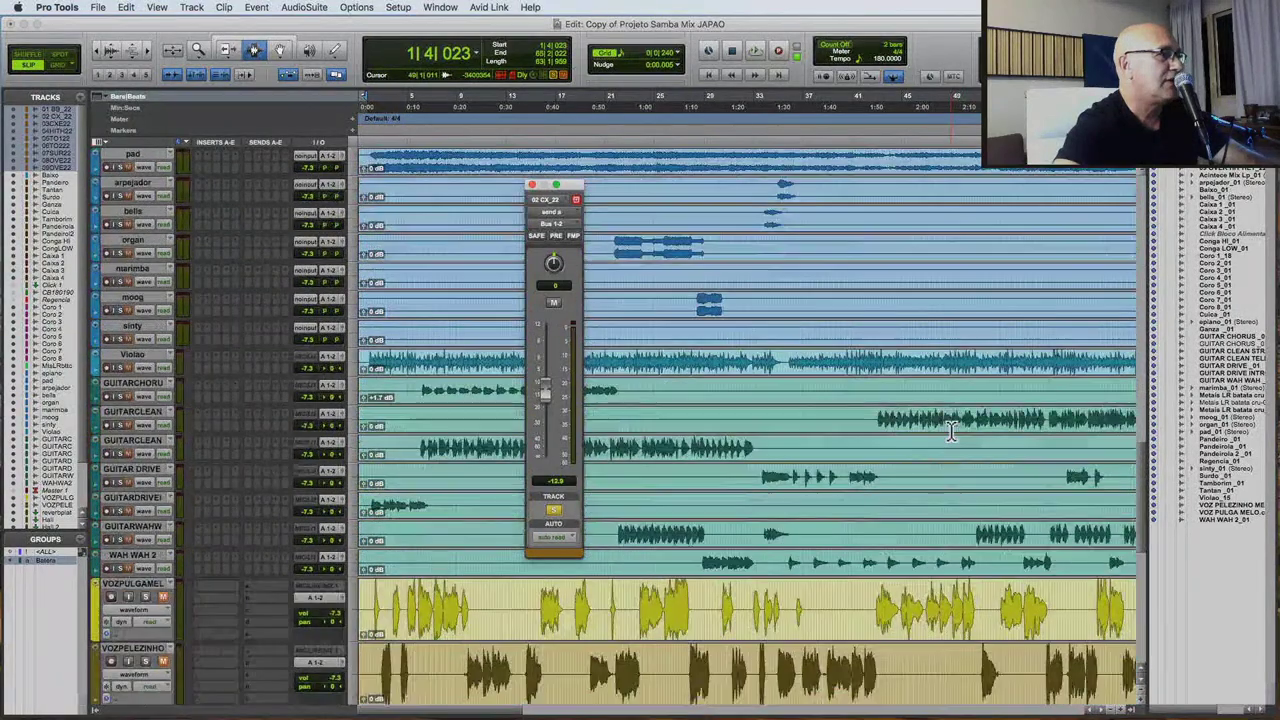
scroll(951, 432, down, 10)
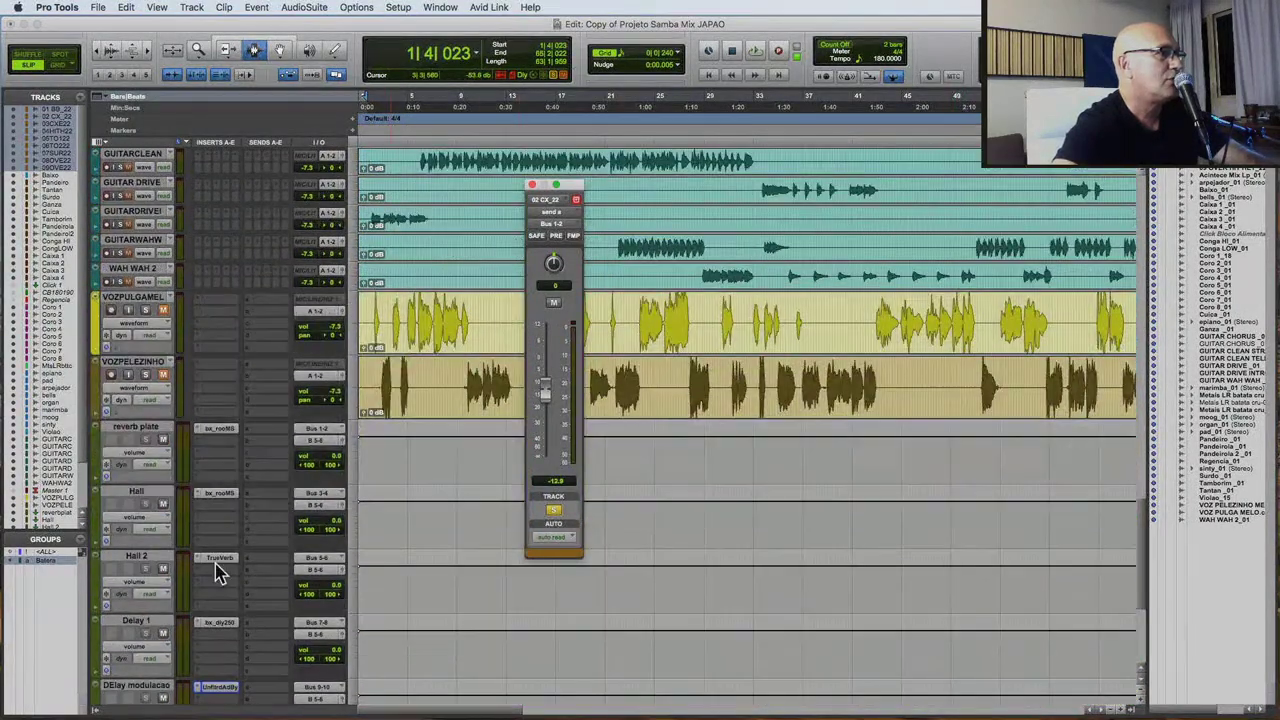
scroll(191, 614, up, 3)
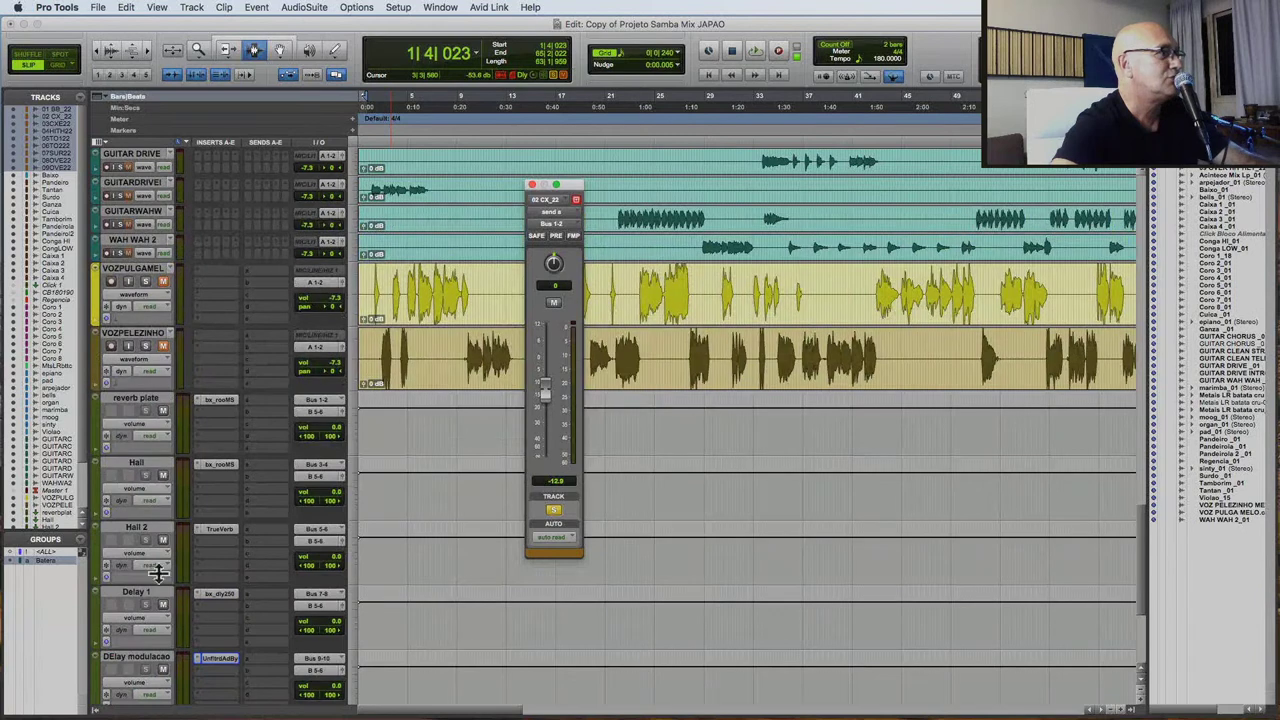
key(space)
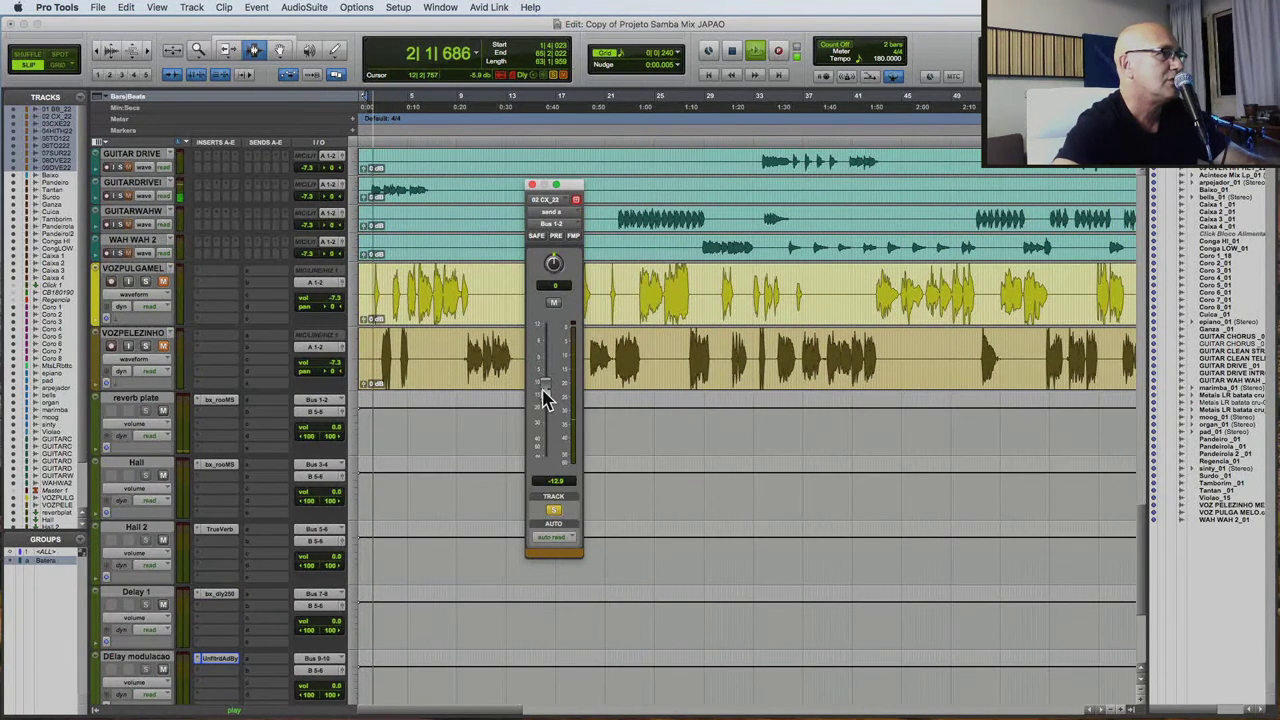
drag(543, 394, 548, 390)
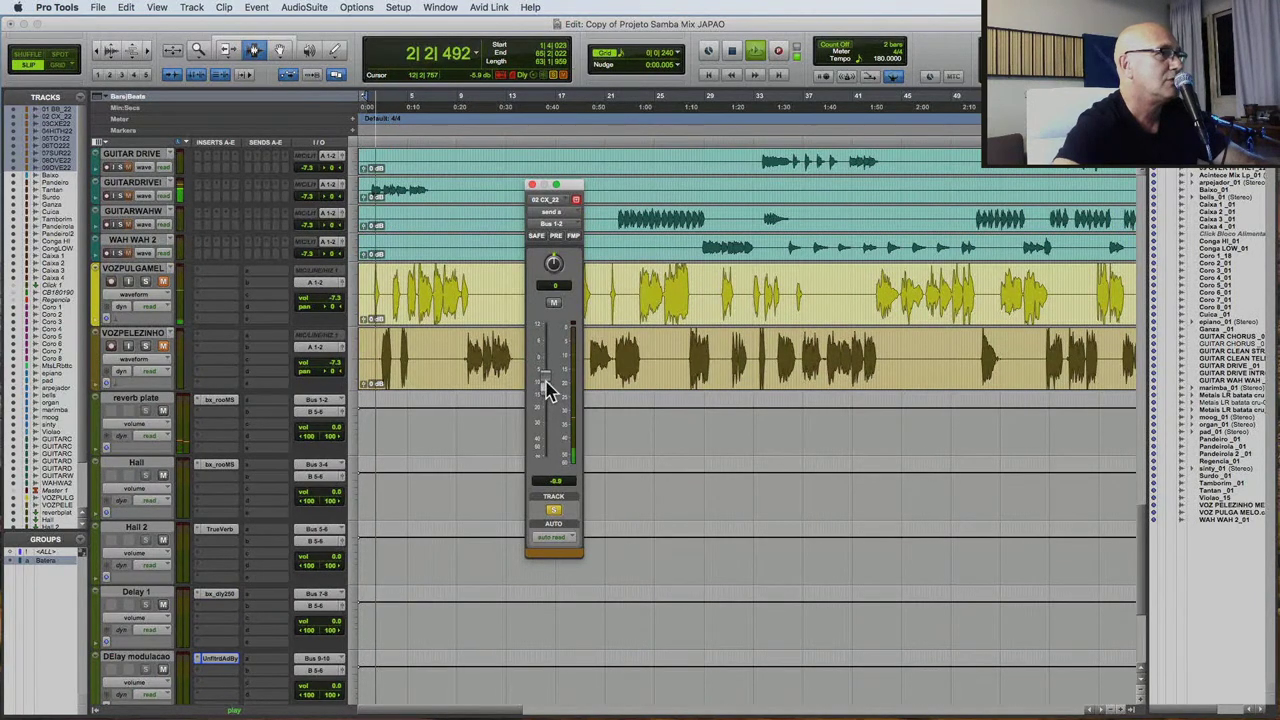
Open bx_rooM/S on the reverb plate track, raise its Reverb Time to 80 and turn off the equalizer's high-cut filter.
click(220, 400)
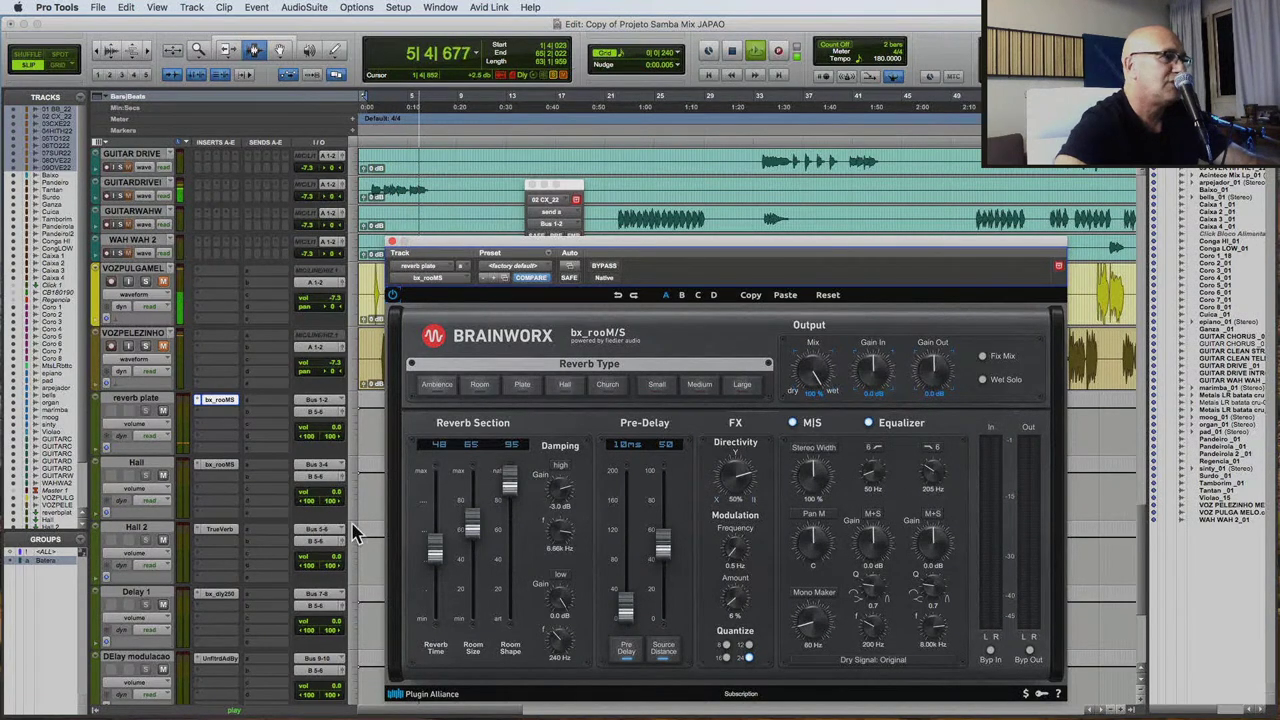
drag(433, 548, 434, 505)
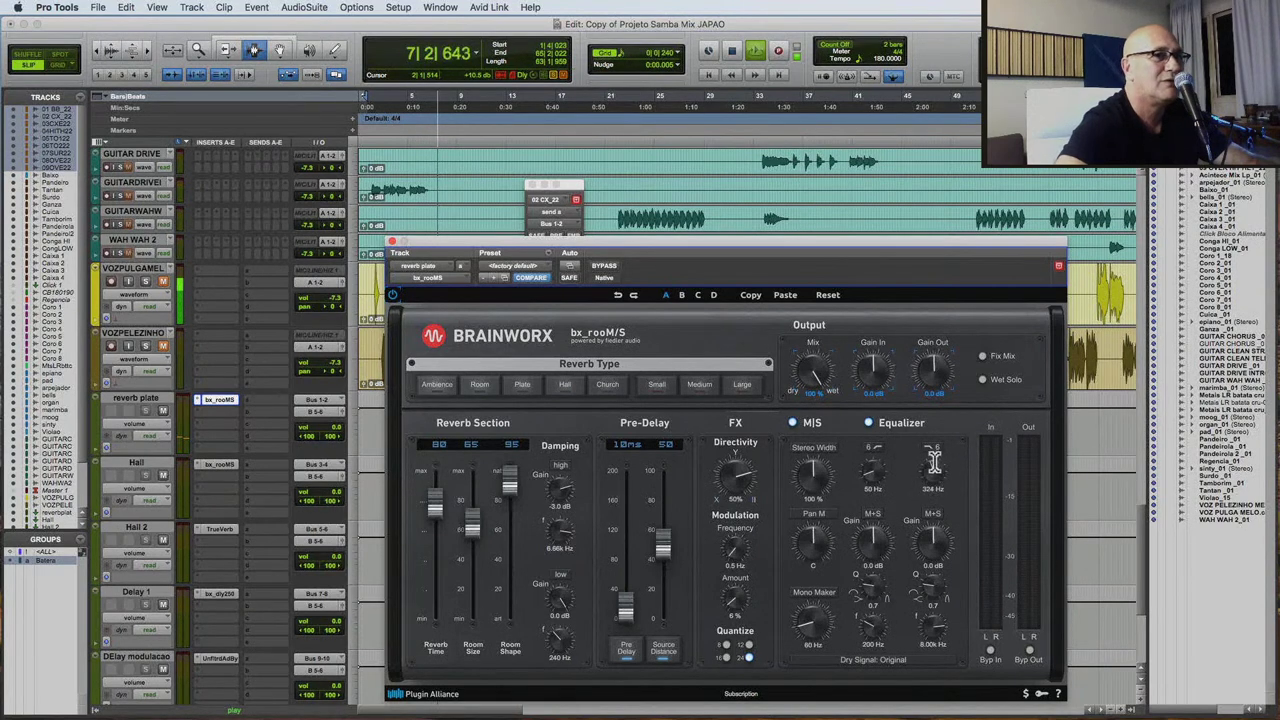
drag(932, 470, 960, 418)
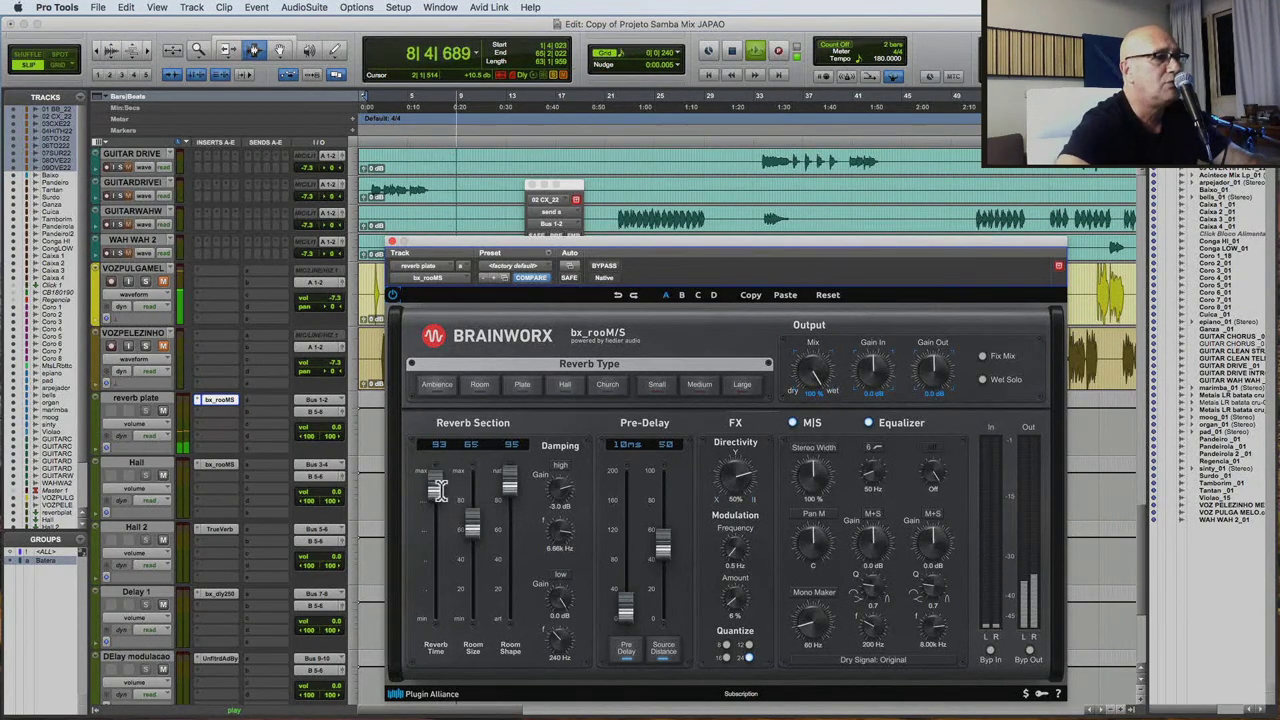
Set the plate reverb's Reverb Time to 44 and Room Size to 59, and close the plug-in and send windows.
drag(437, 490, 472, 492)
drag(436, 560, 436, 535)
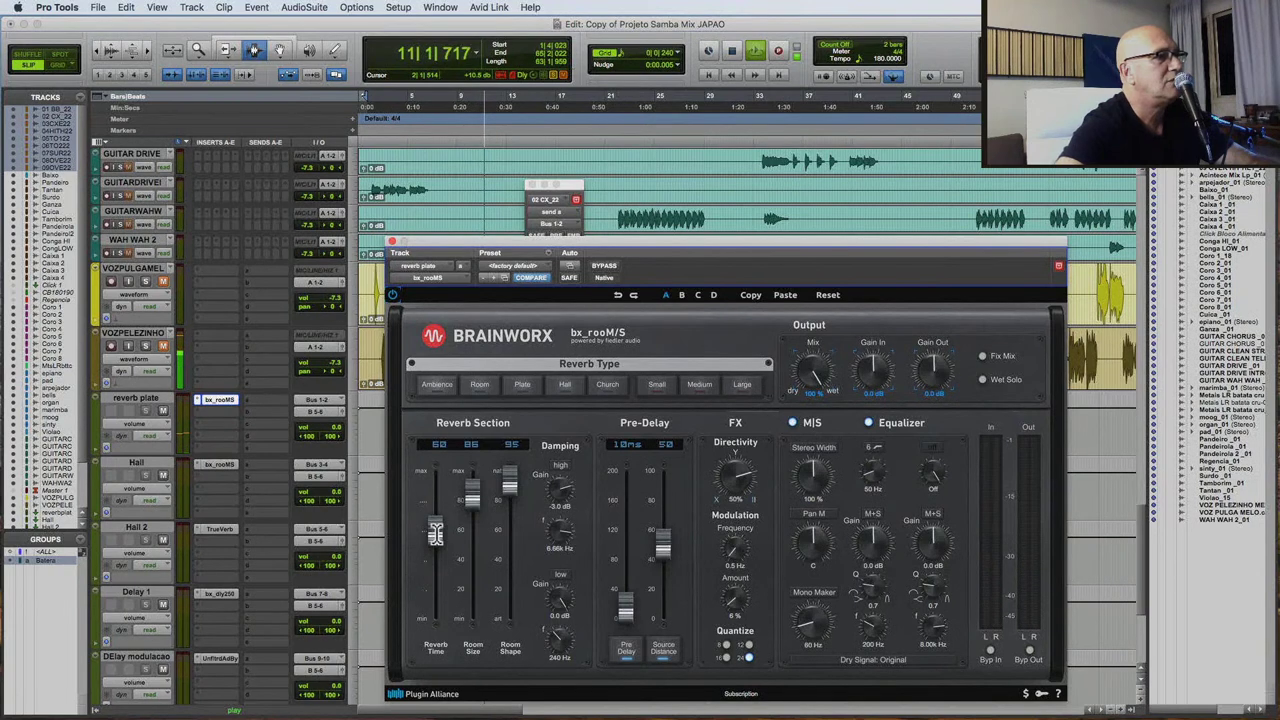
drag(471, 492, 470, 541)
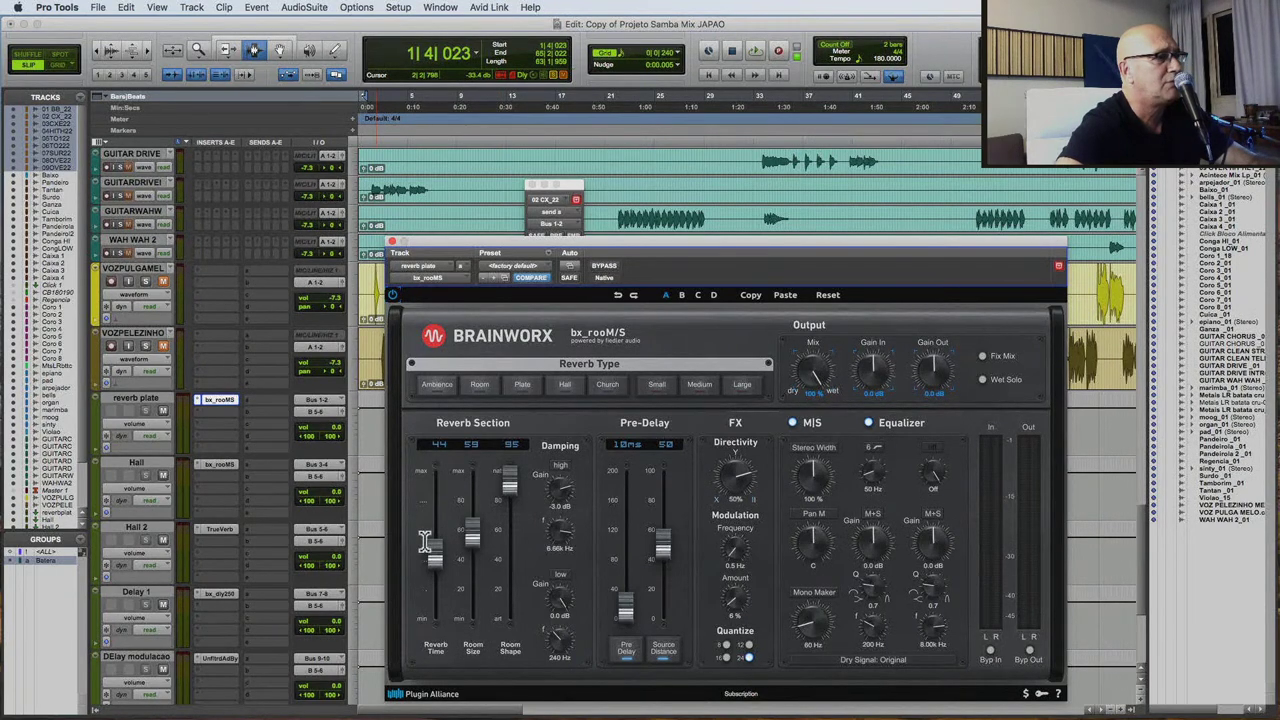
click(392, 242)
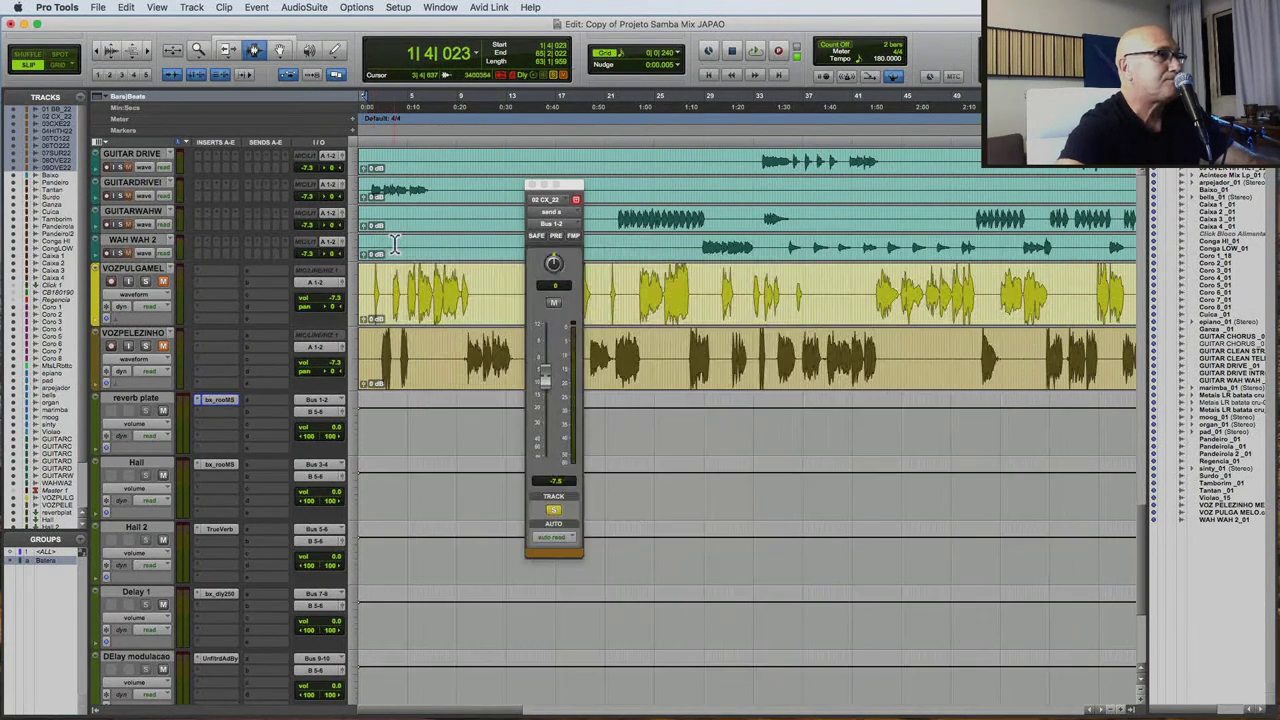
click(530, 186)
Copy the CLA-3A insert from 01 BB_22 to the first insert slot of 02 CX_22 and 03CXESTEIR22.
scroll(518, 194, up, 15)
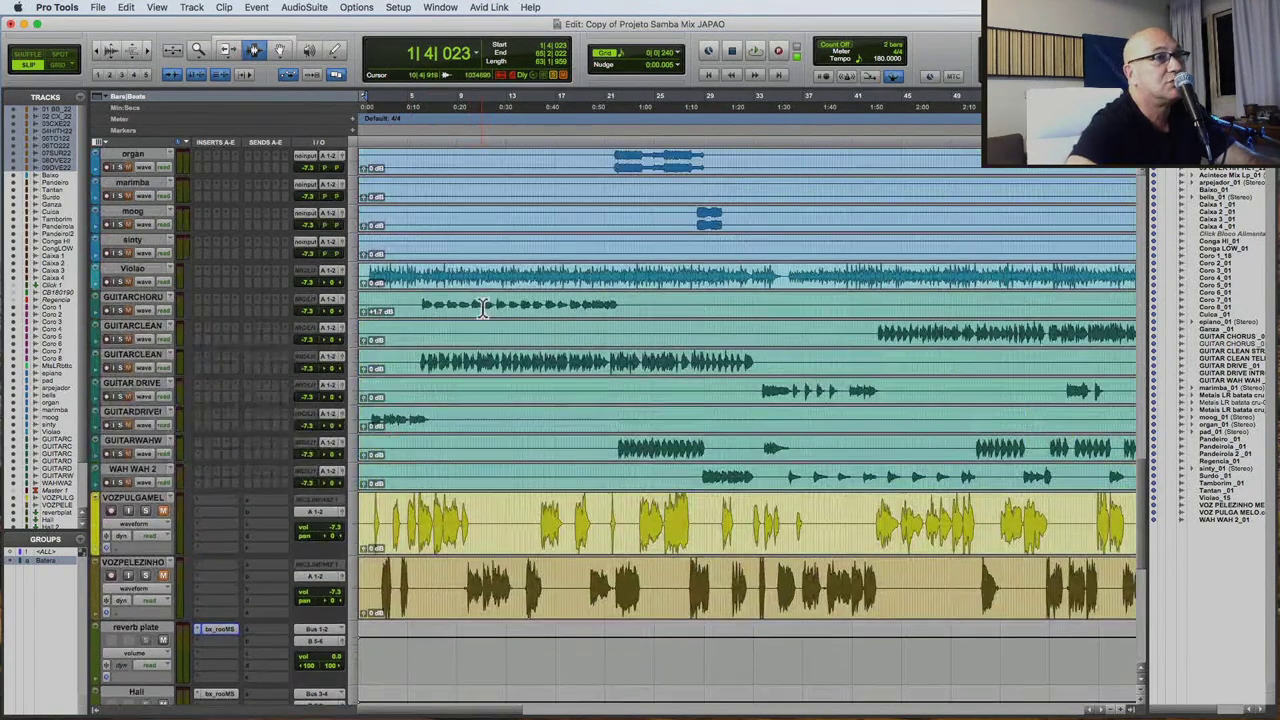
scroll(495, 330, up, 15)
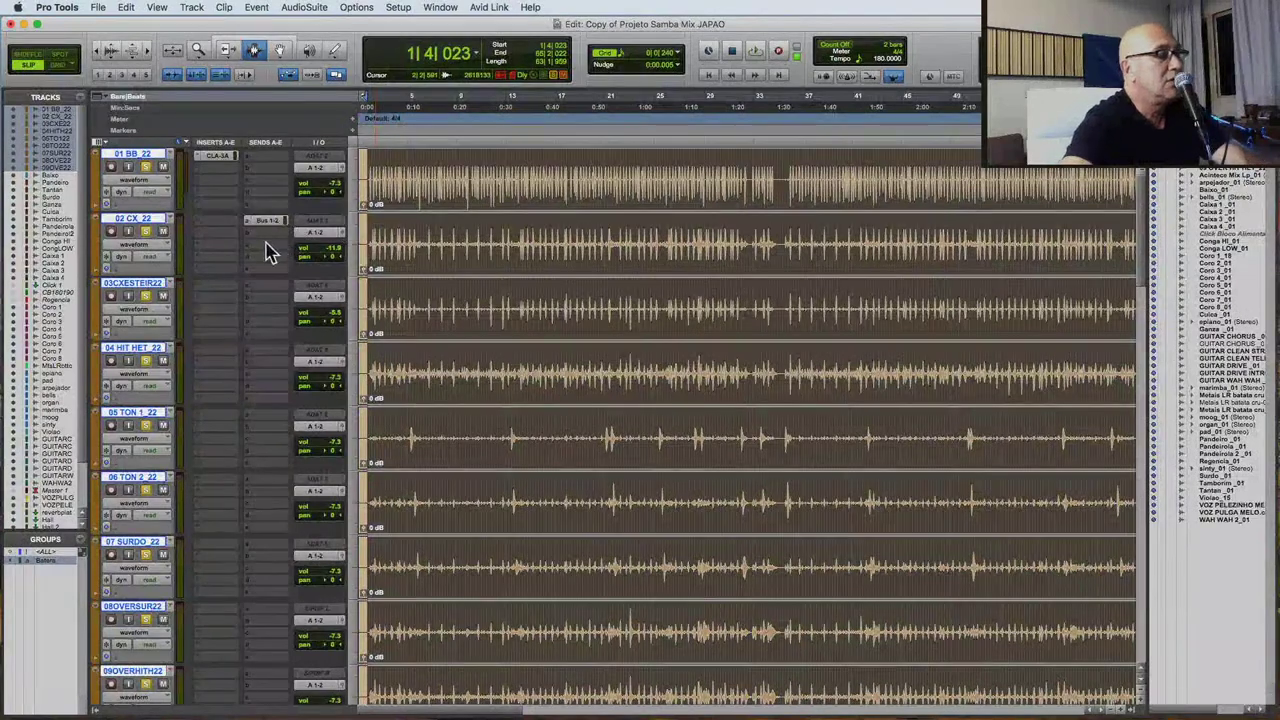
key(super+bracketright)
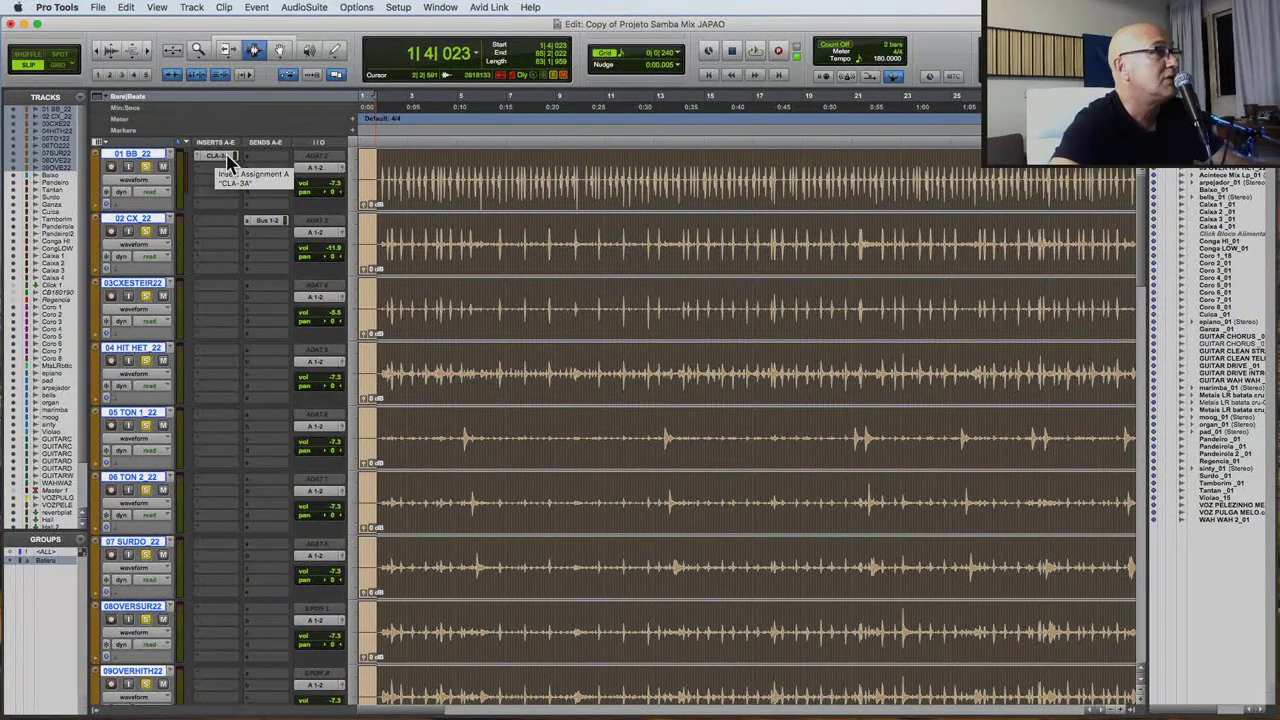
drag(228, 160, 238, 234)
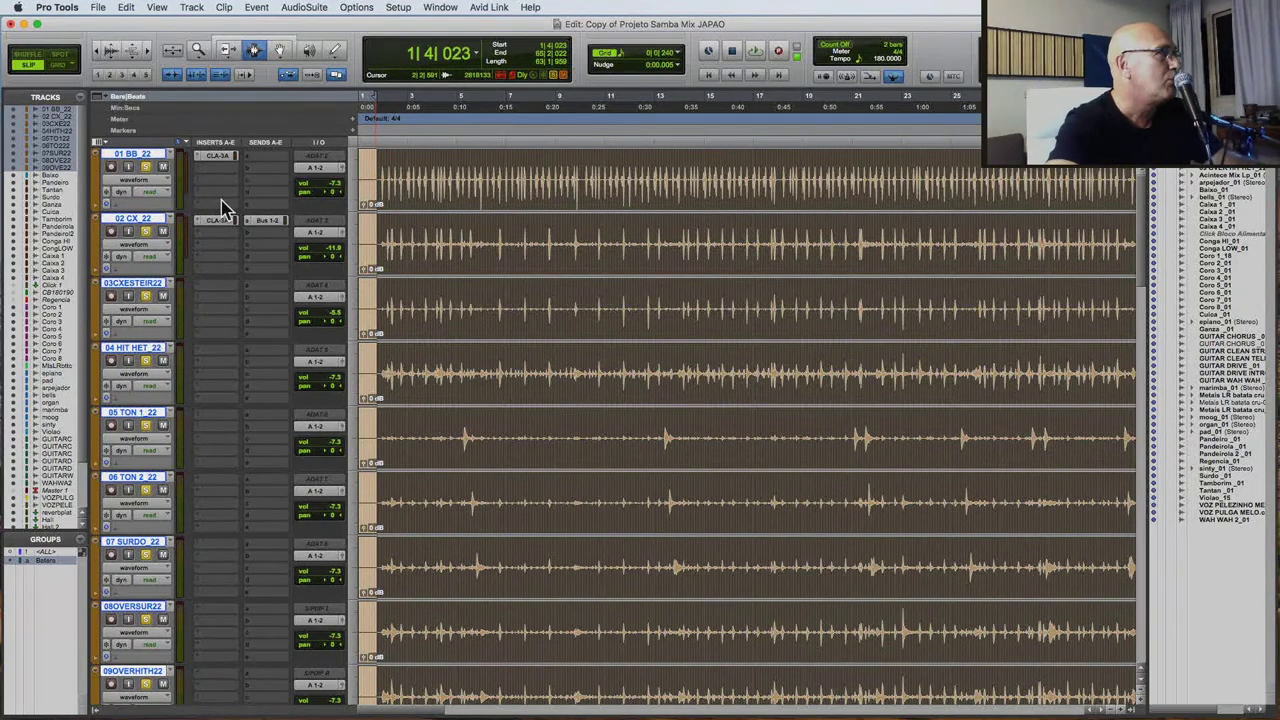
drag(224, 230, 222, 297)
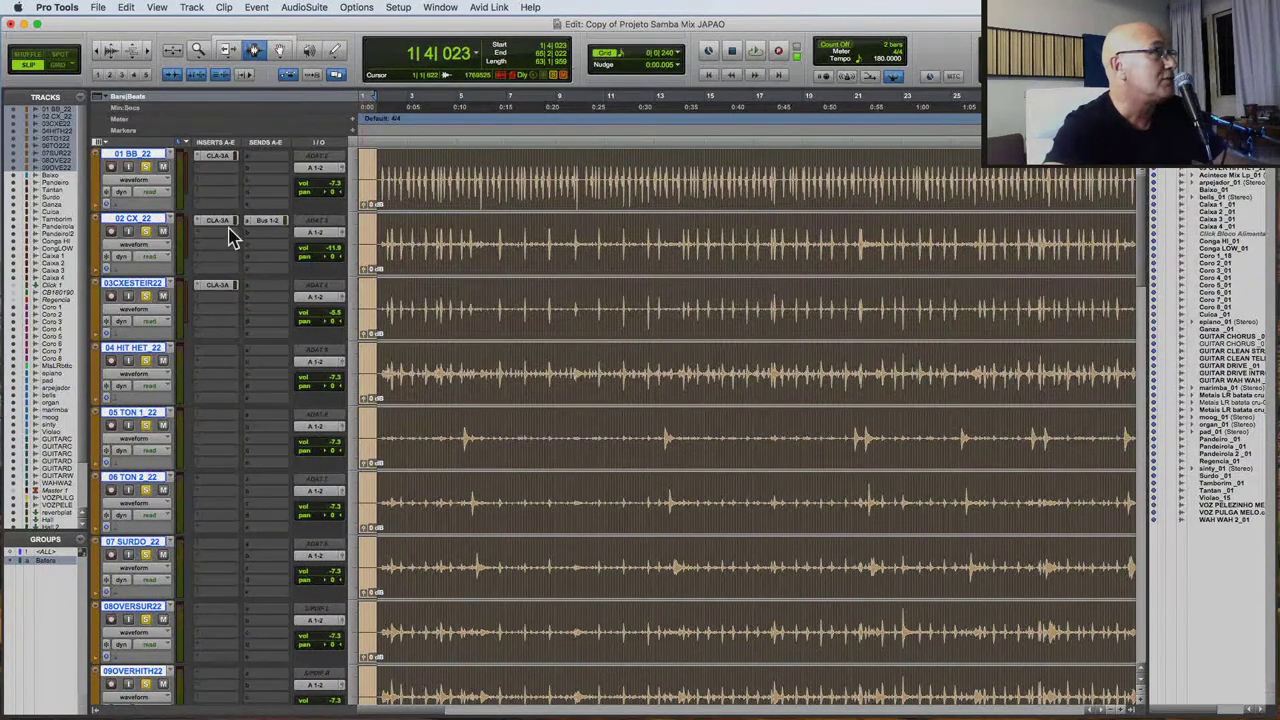
Insert the mono bx_console N EQ plug-in on the second insert slot of 01 BB_22.
click(203, 177)
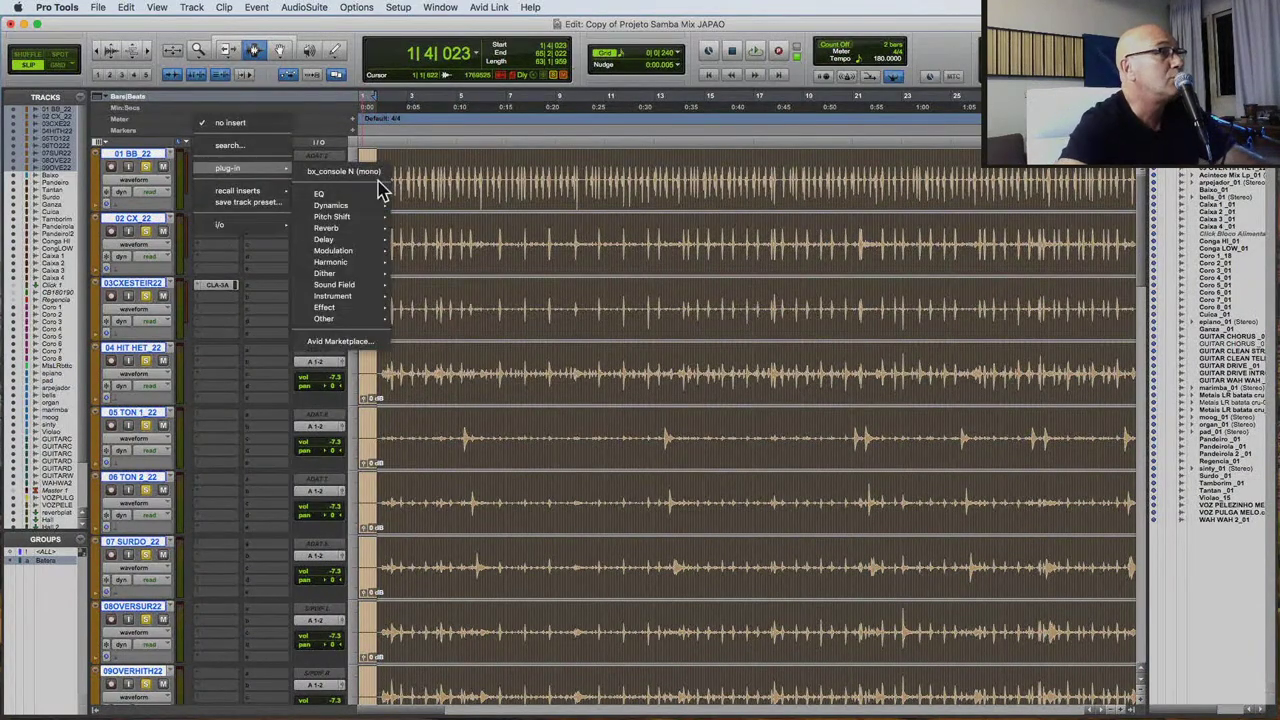
mouse_move(362, 213)
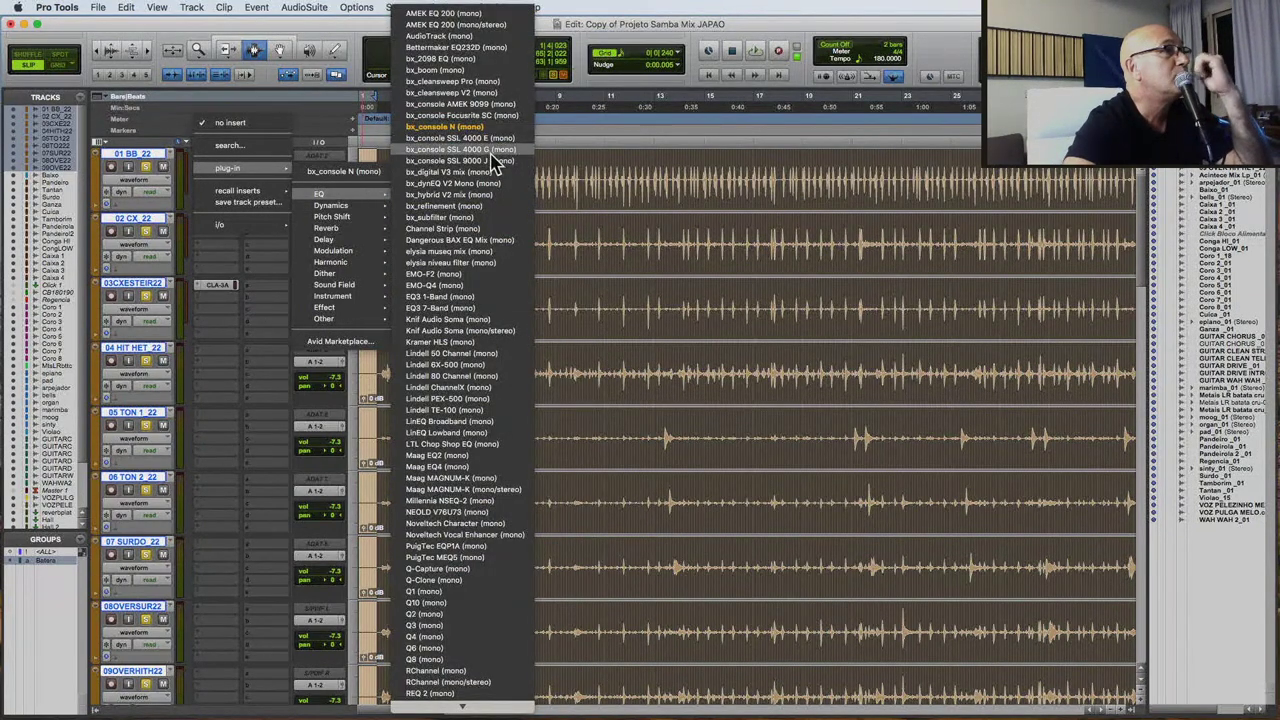
click(610, 245)
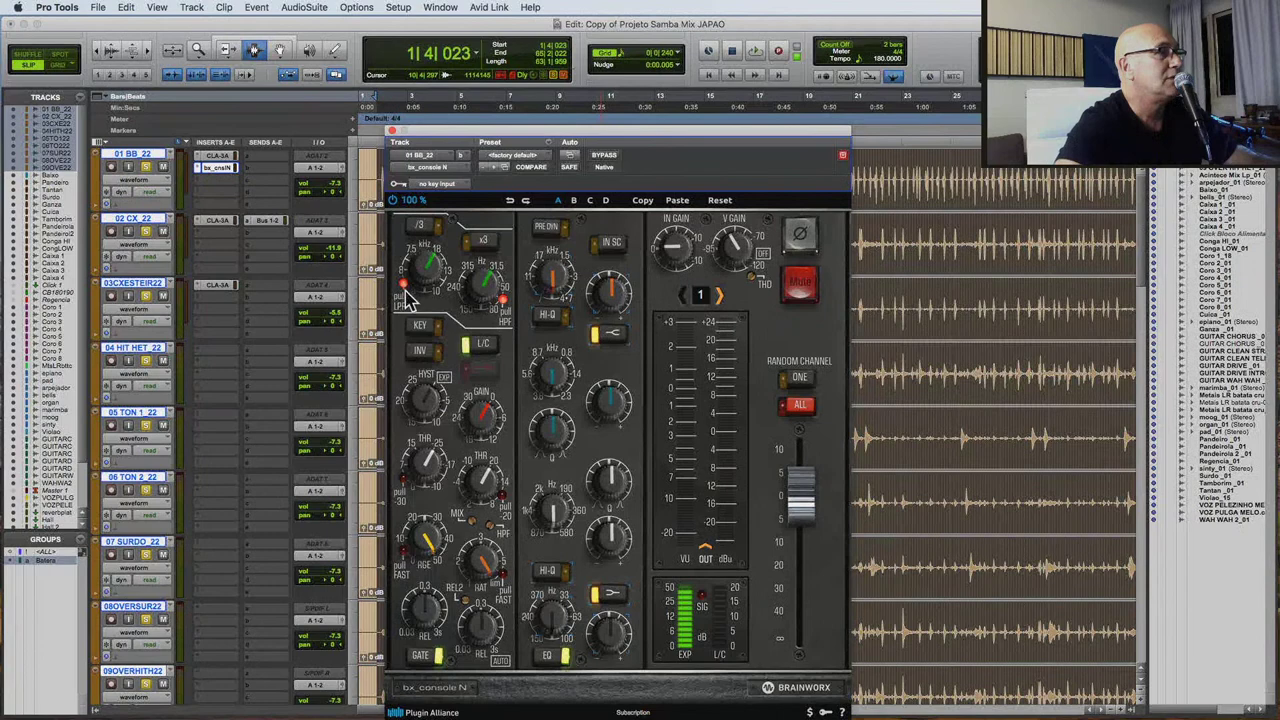
Turn off the low-pass filter, high-pass filter and gate in the 01 BB_22 console, and assign it one random channel.
drag(500, 310, 497, 407)
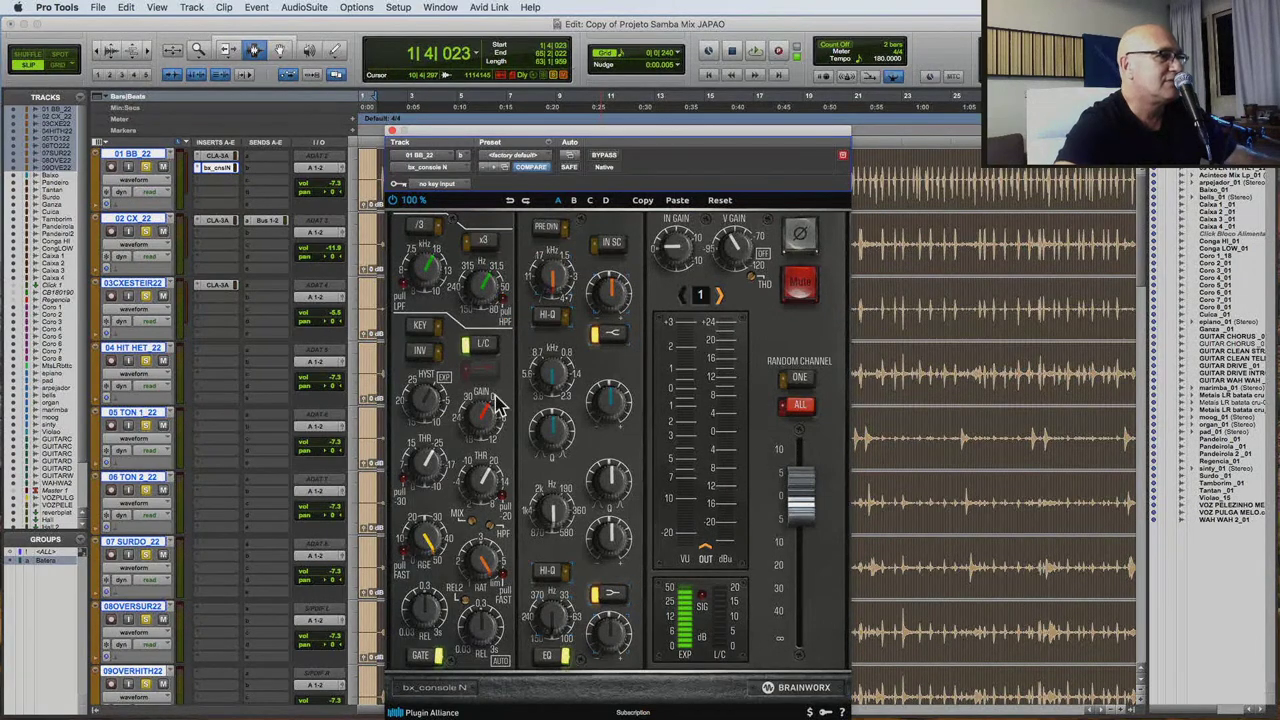
click(436, 656)
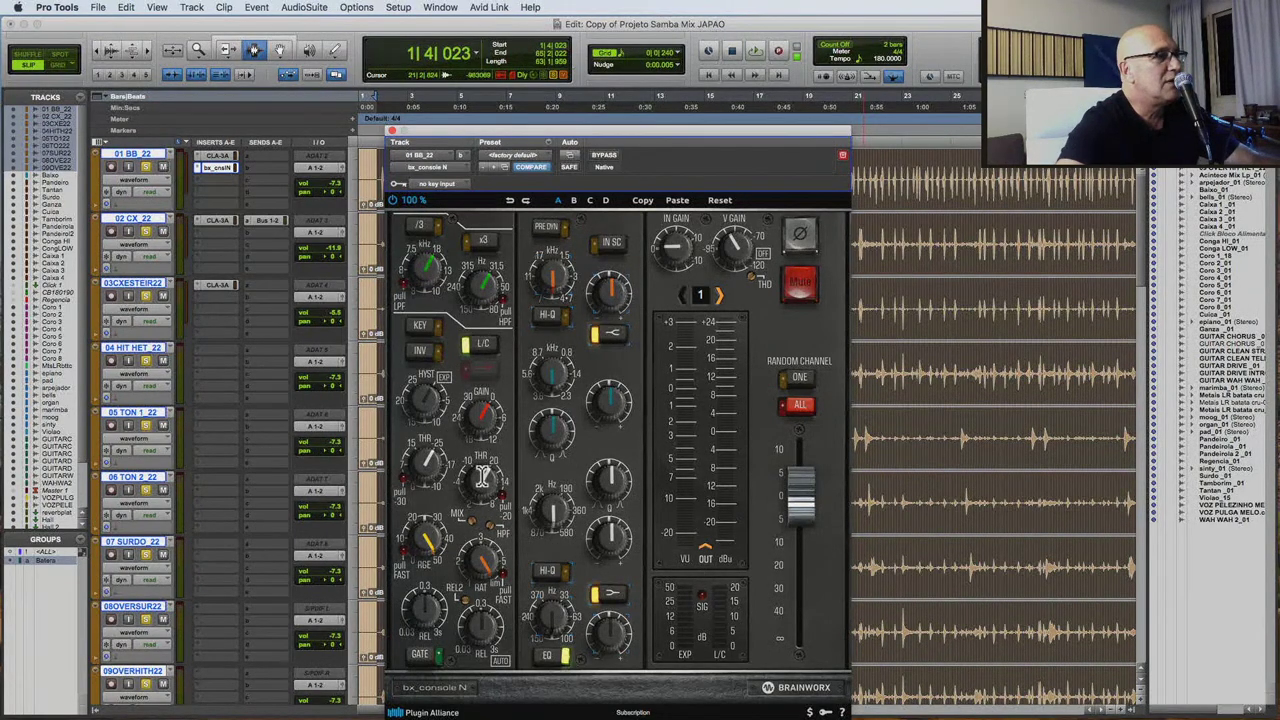
click(800, 378)
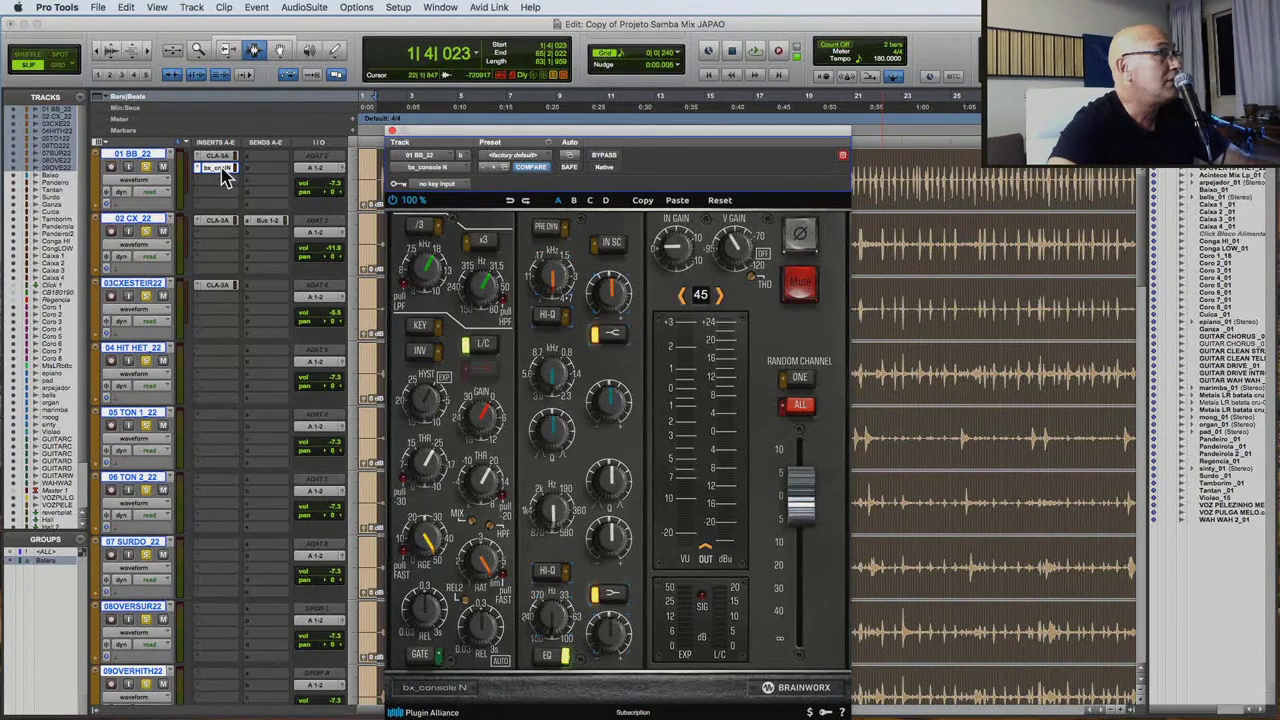
Insert bx_console SSL 9000 J on the second slot of 02 CX_22, assign it a random channel and close the plug-in window.
click(200, 245)
mouse_move(240, 233)
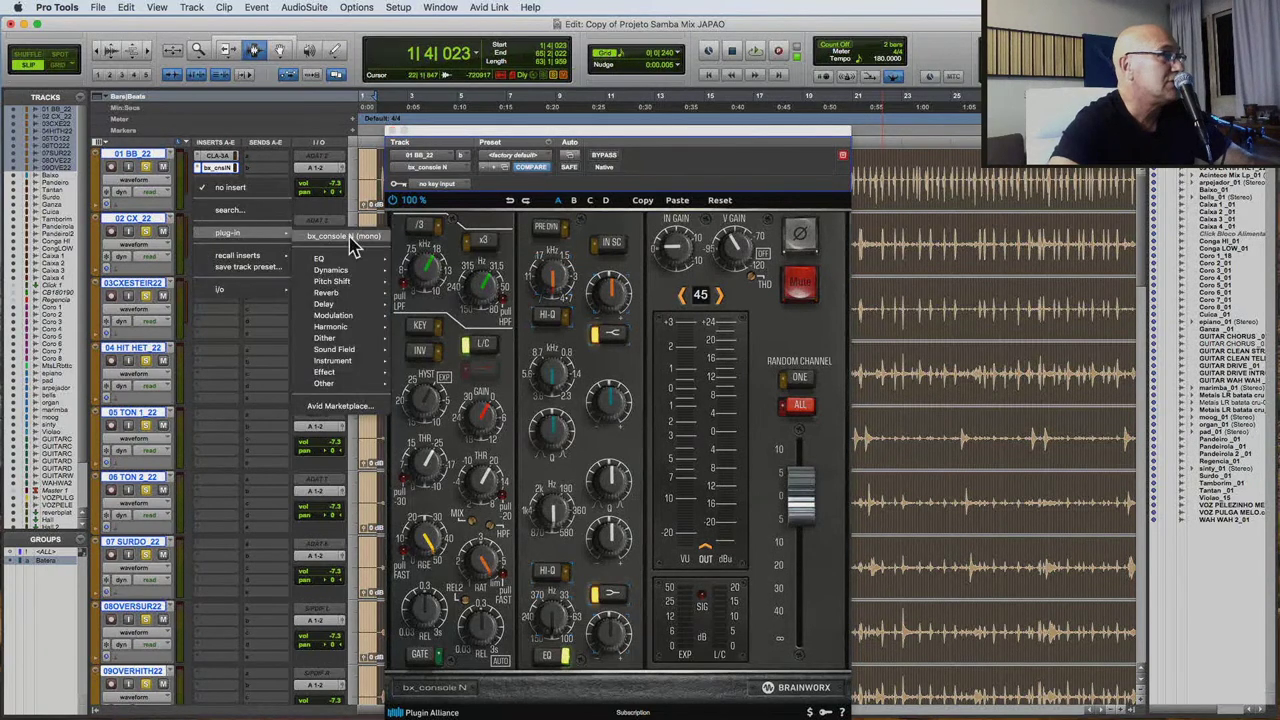
mouse_move(331, 270)
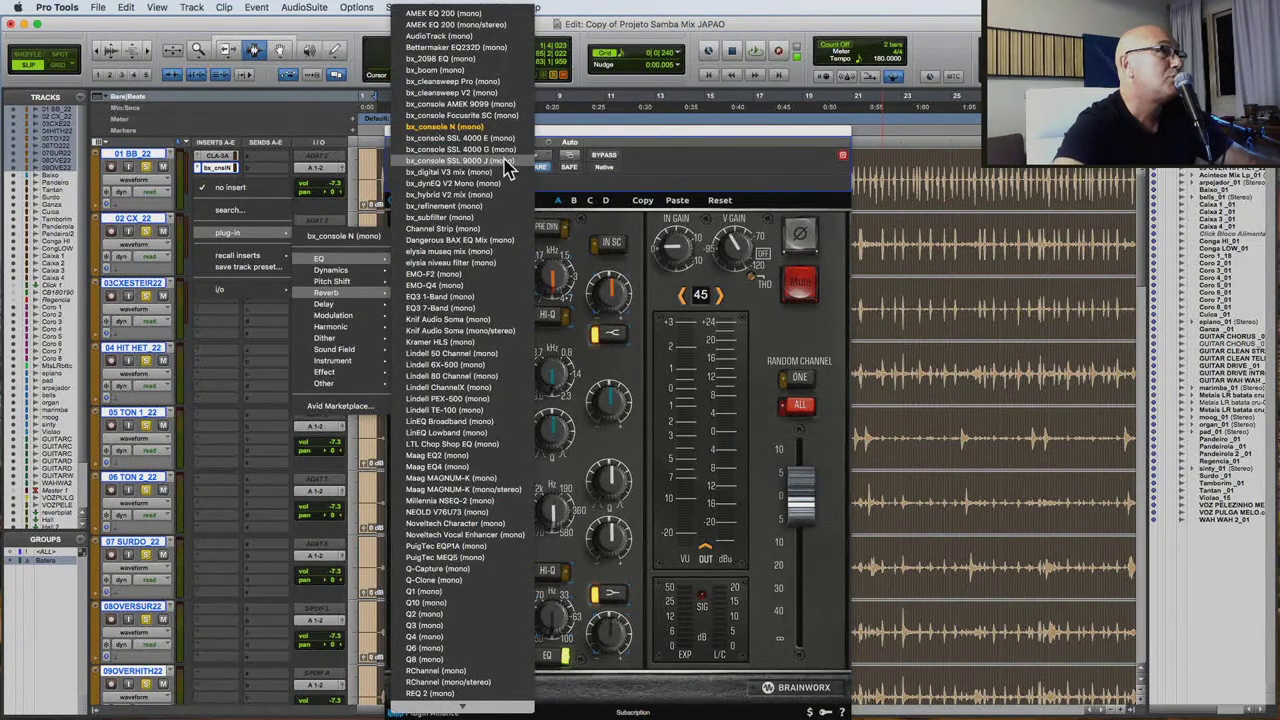
key(Escape)
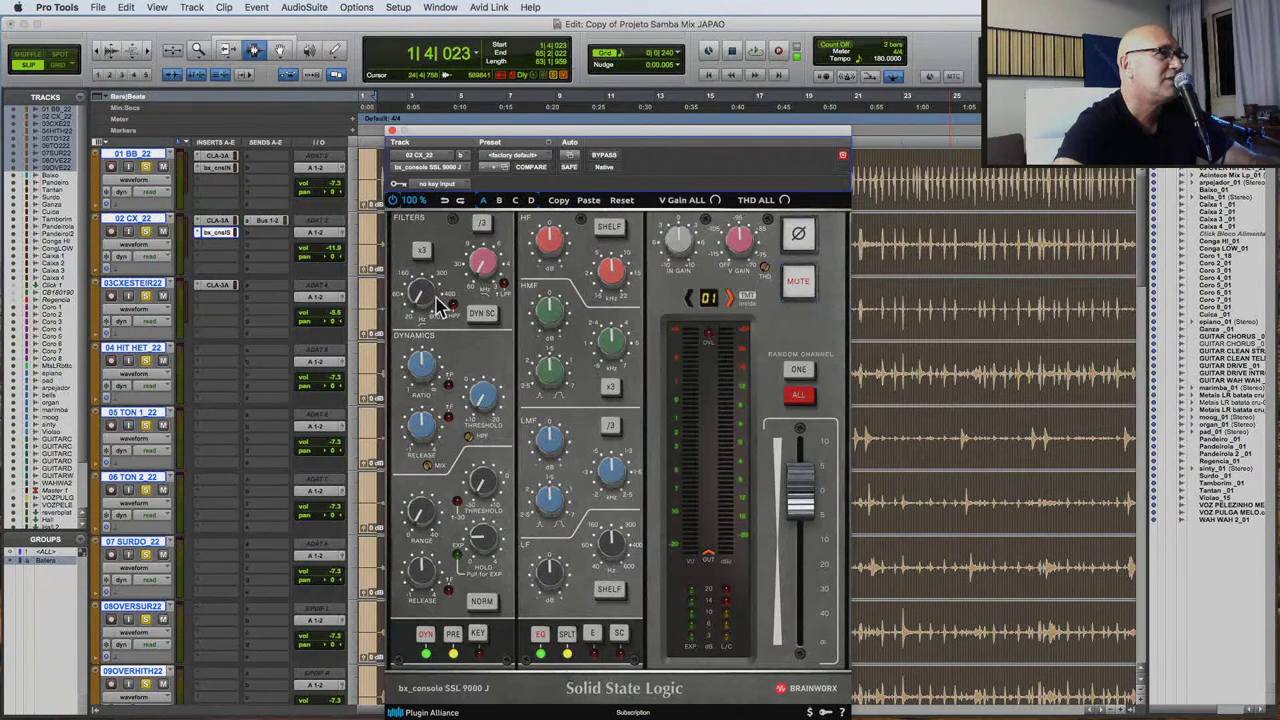
click(800, 368)
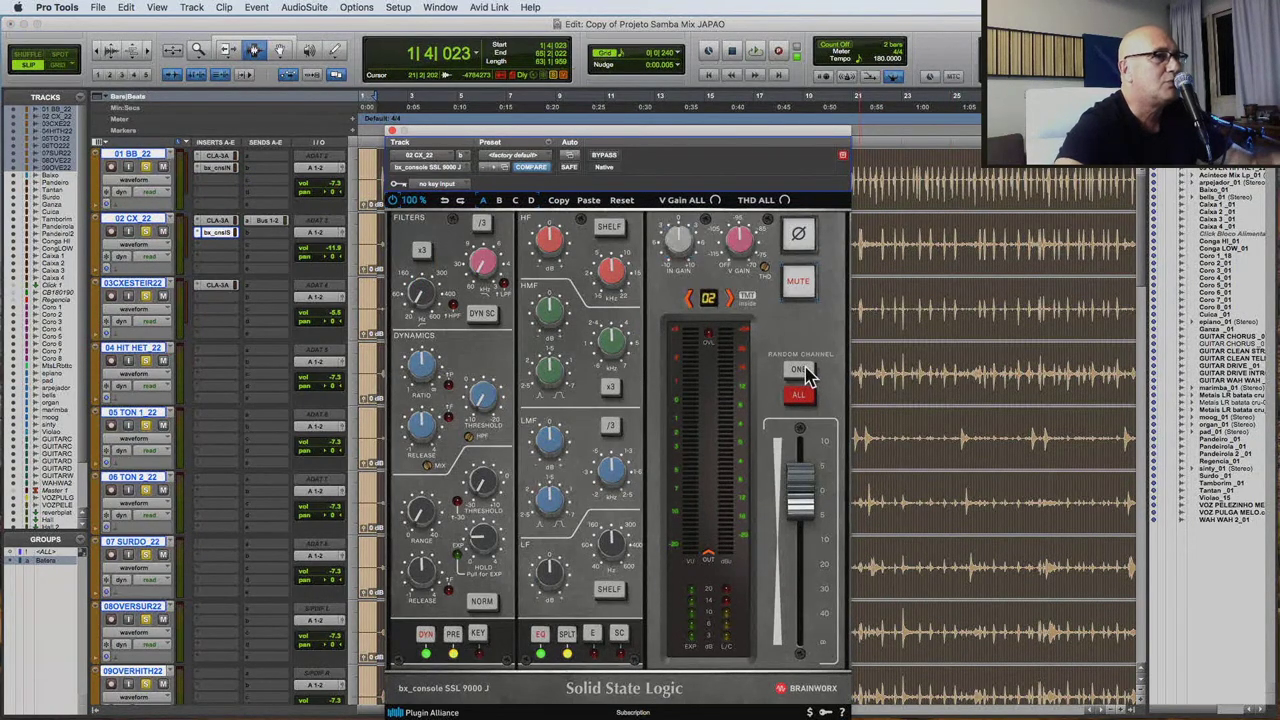
click(806, 370)
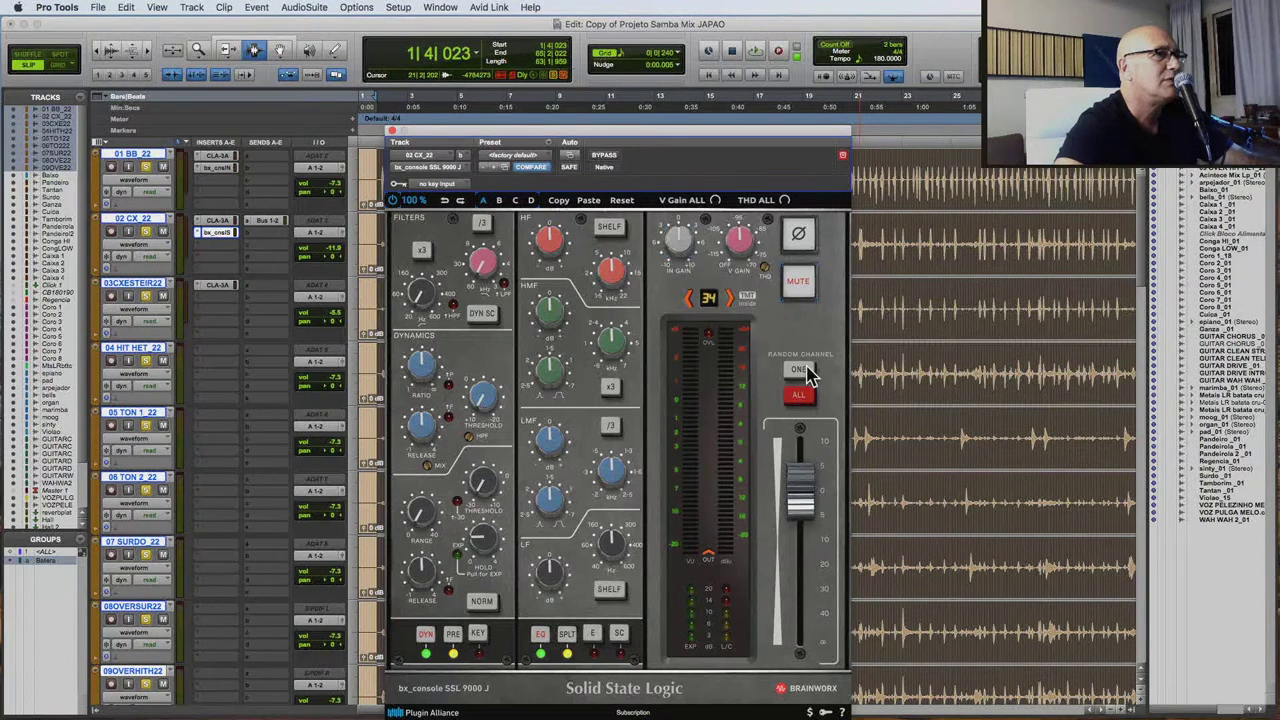
click(806, 370)
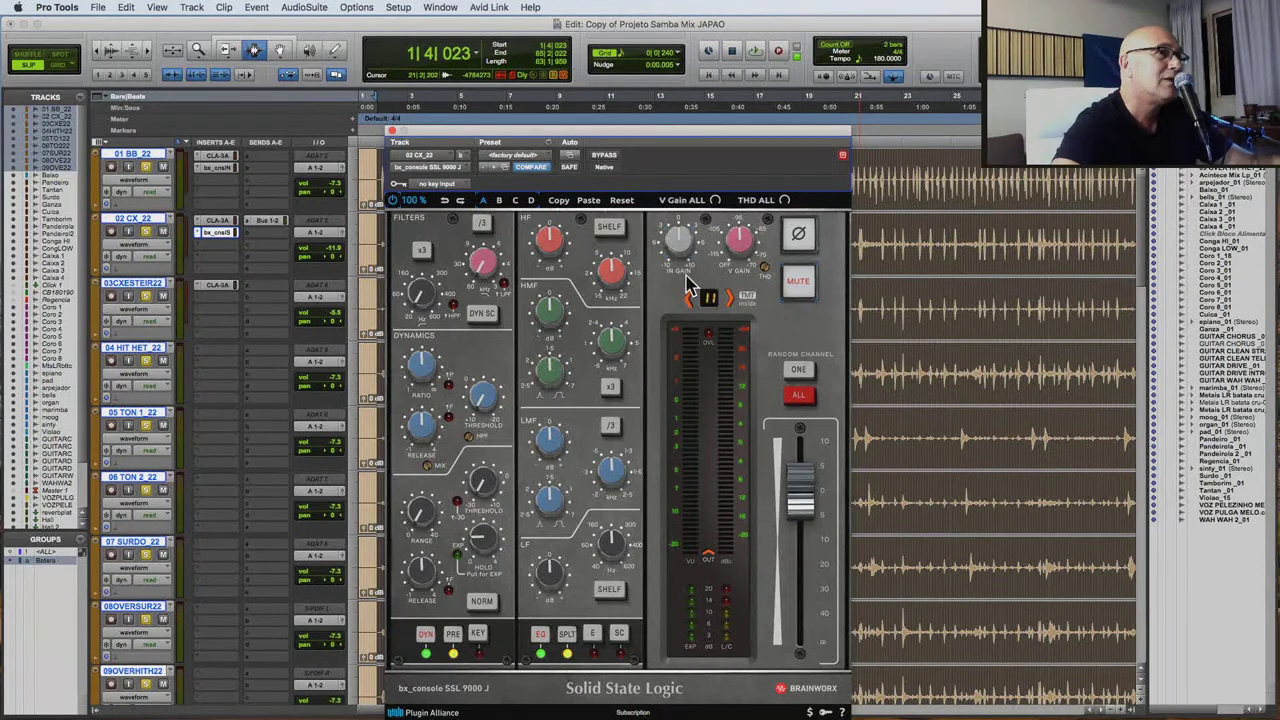
click(392, 133)
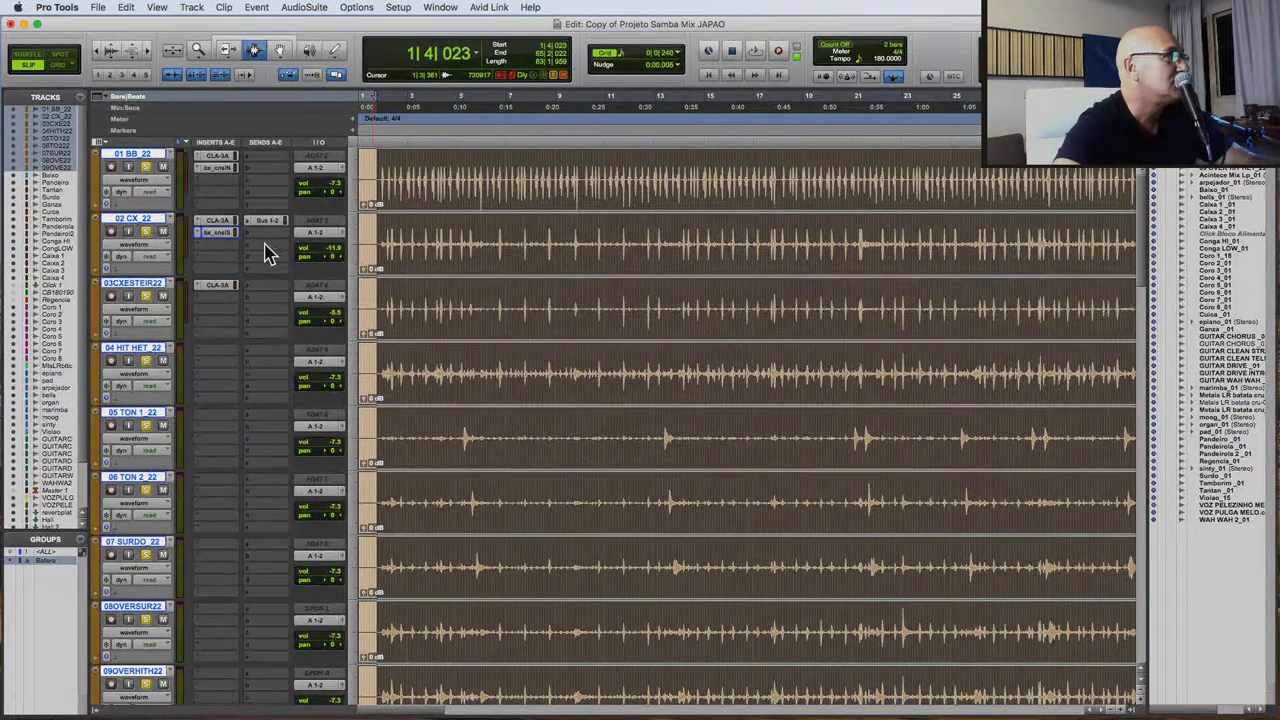
Copy the bx_console SSL 9000 J insert from 02 CX_22 to 03CXESTEIR22 and give the copy its own random channel.
click(212, 309)
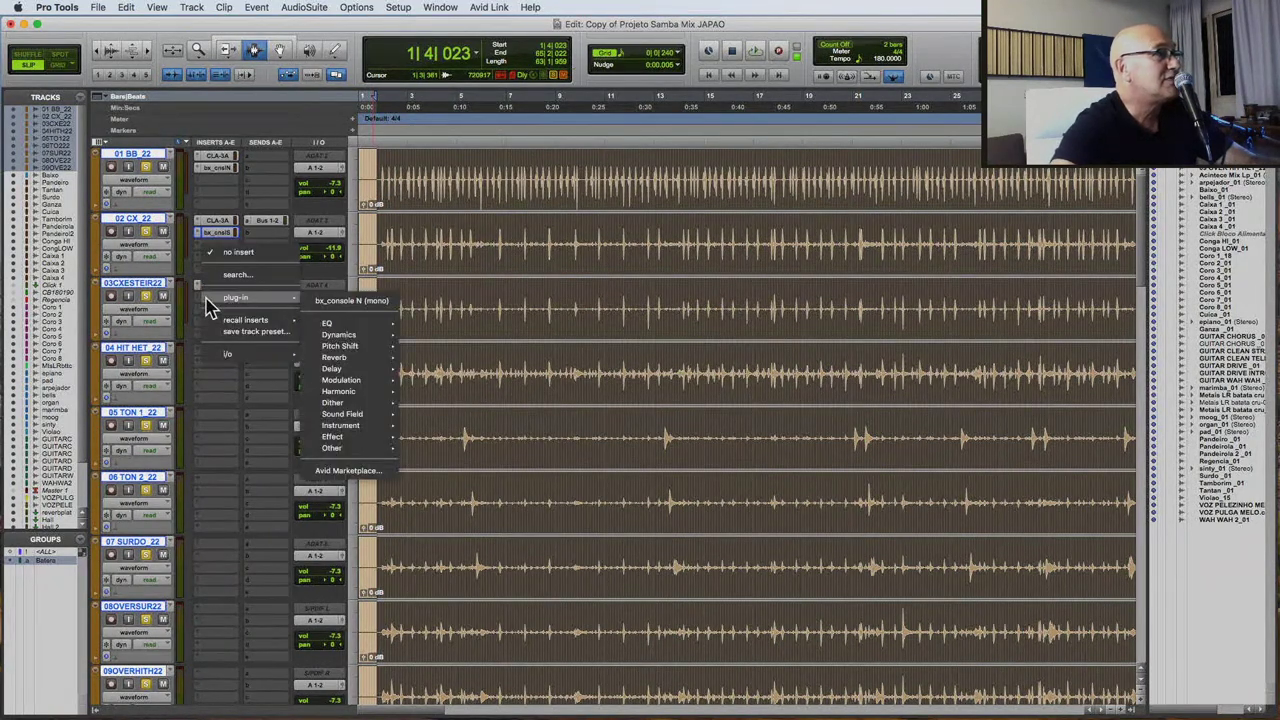
click(213, 250)
drag(224, 243, 220, 303)
click(218, 297)
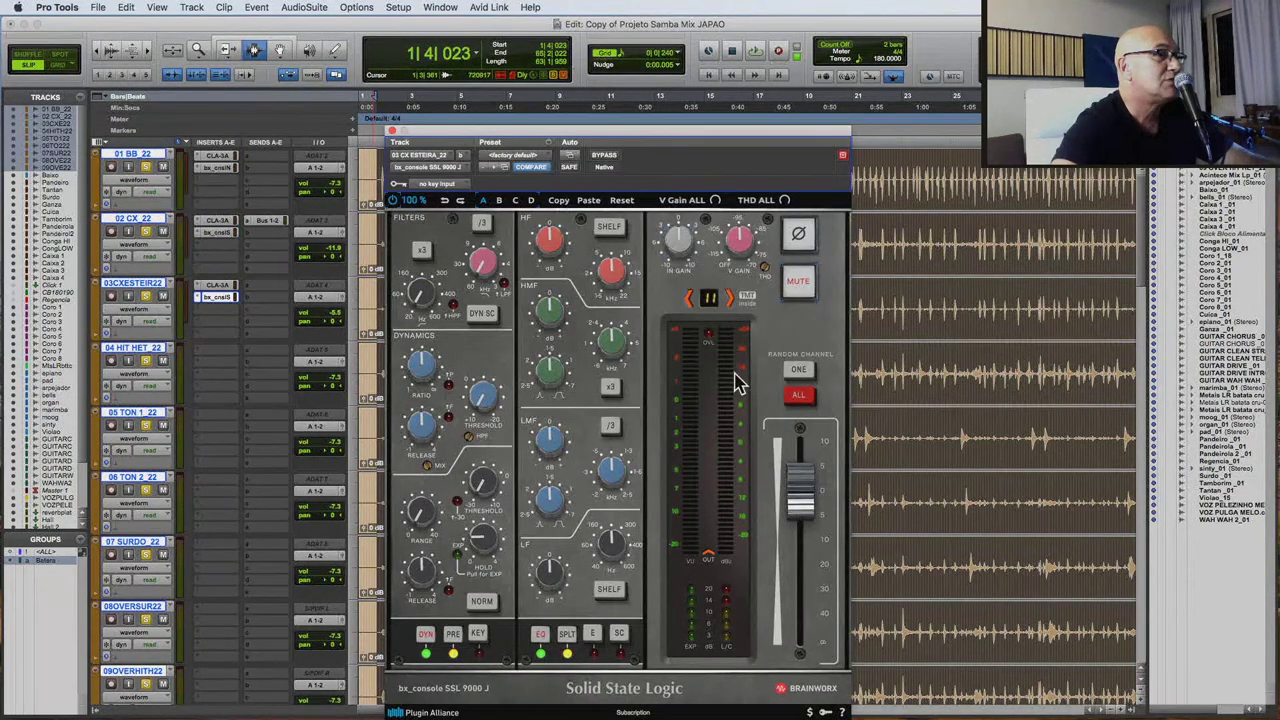
click(799, 370)
click(390, 131)
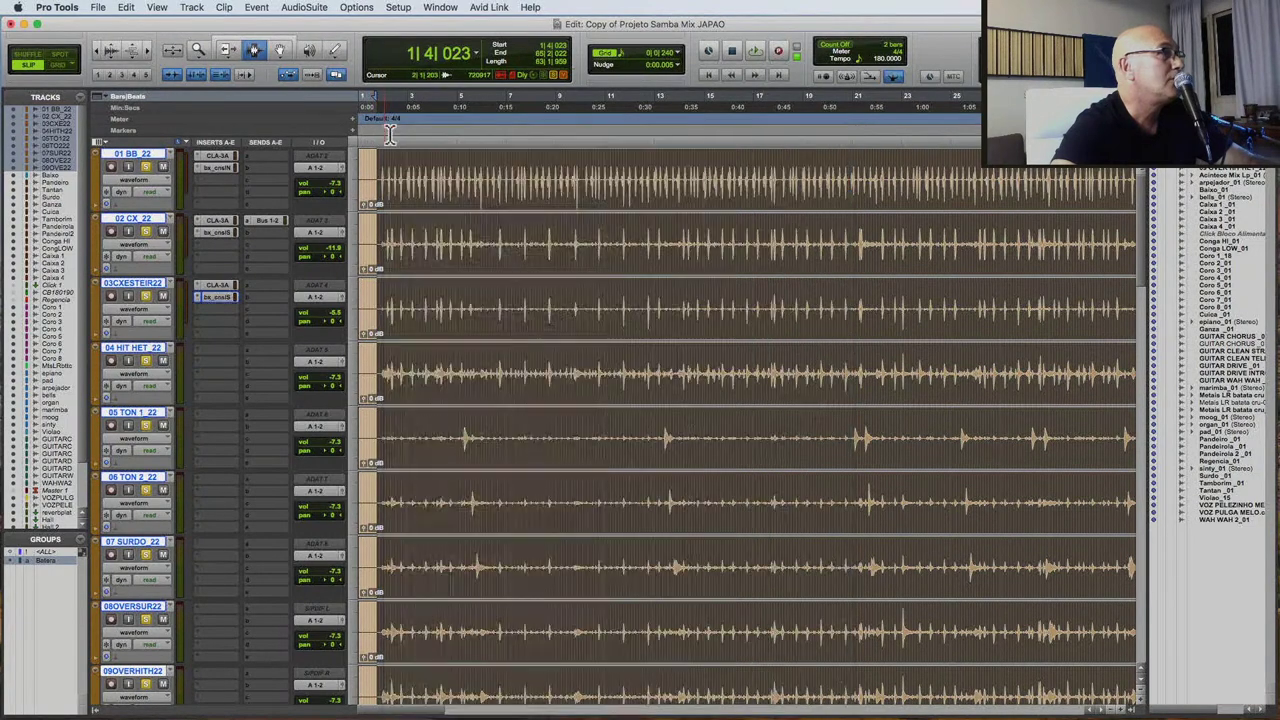
Insert bx_console SSL 9000 J on the first slot of 04 HIT HET_22, assign it a random channel and close the plug-in.
click(208, 357)
mouse_move(252, 354)
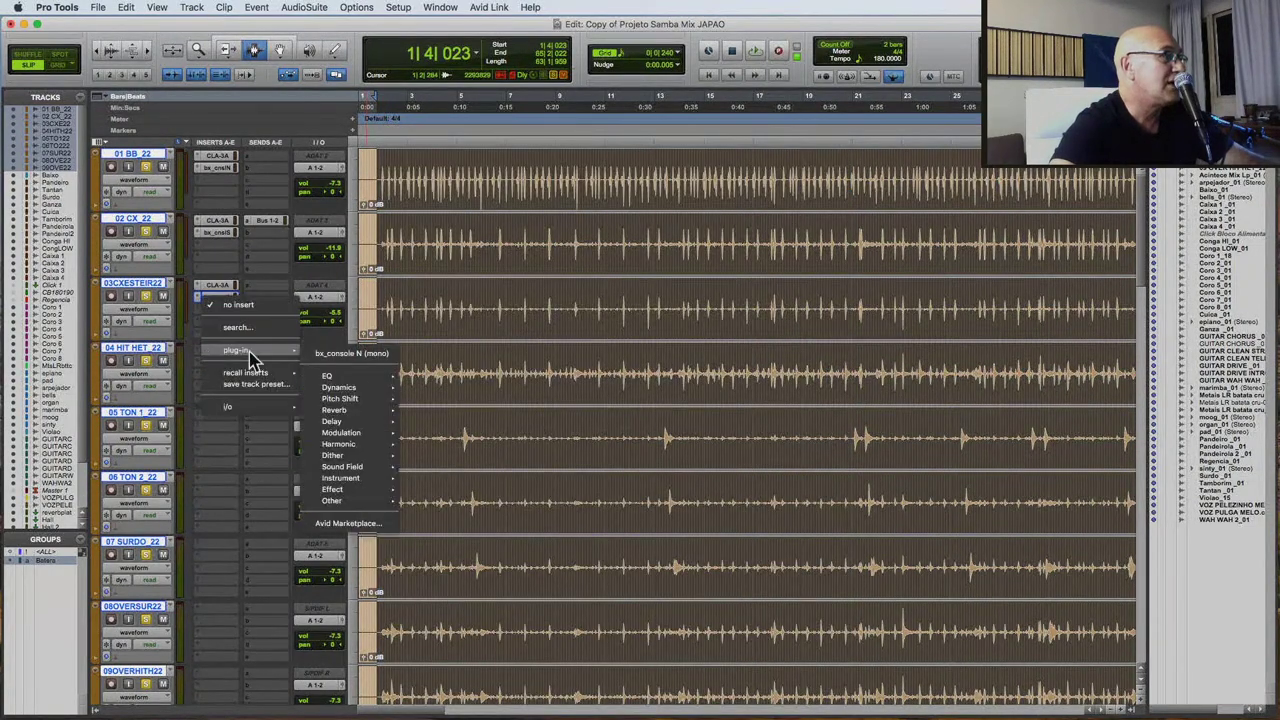
mouse_move(340, 385)
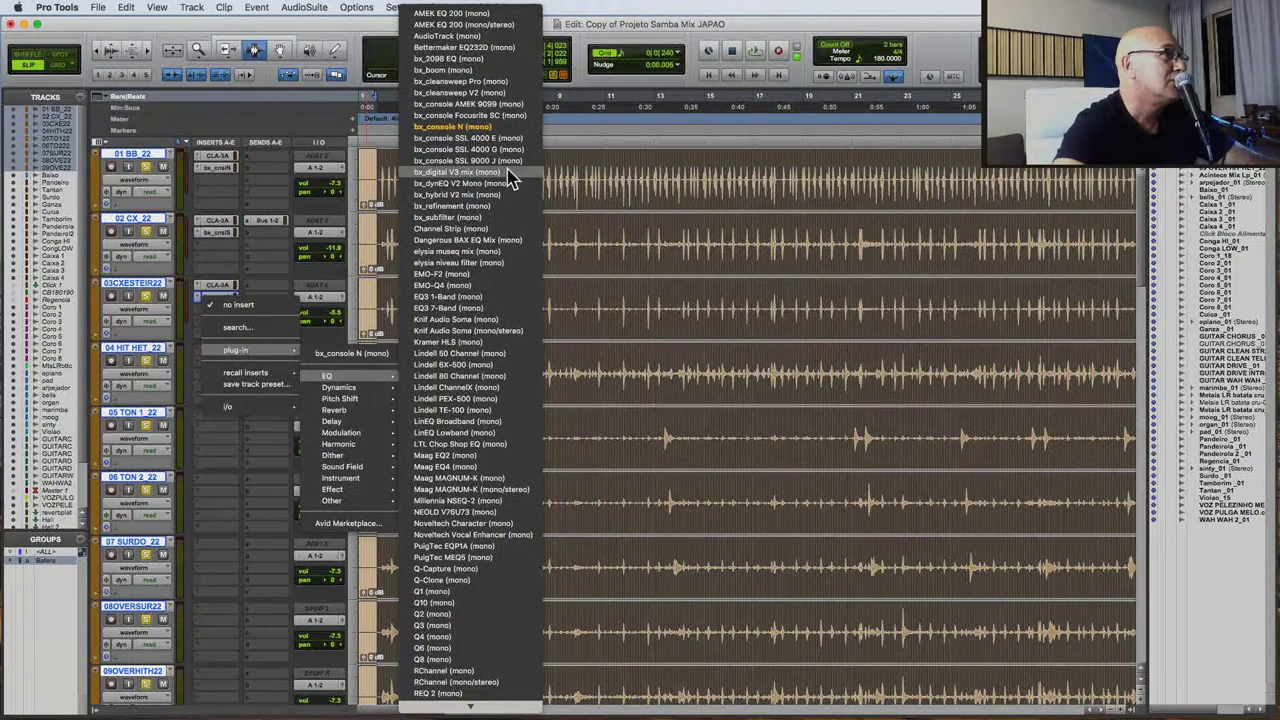
click(505, 127)
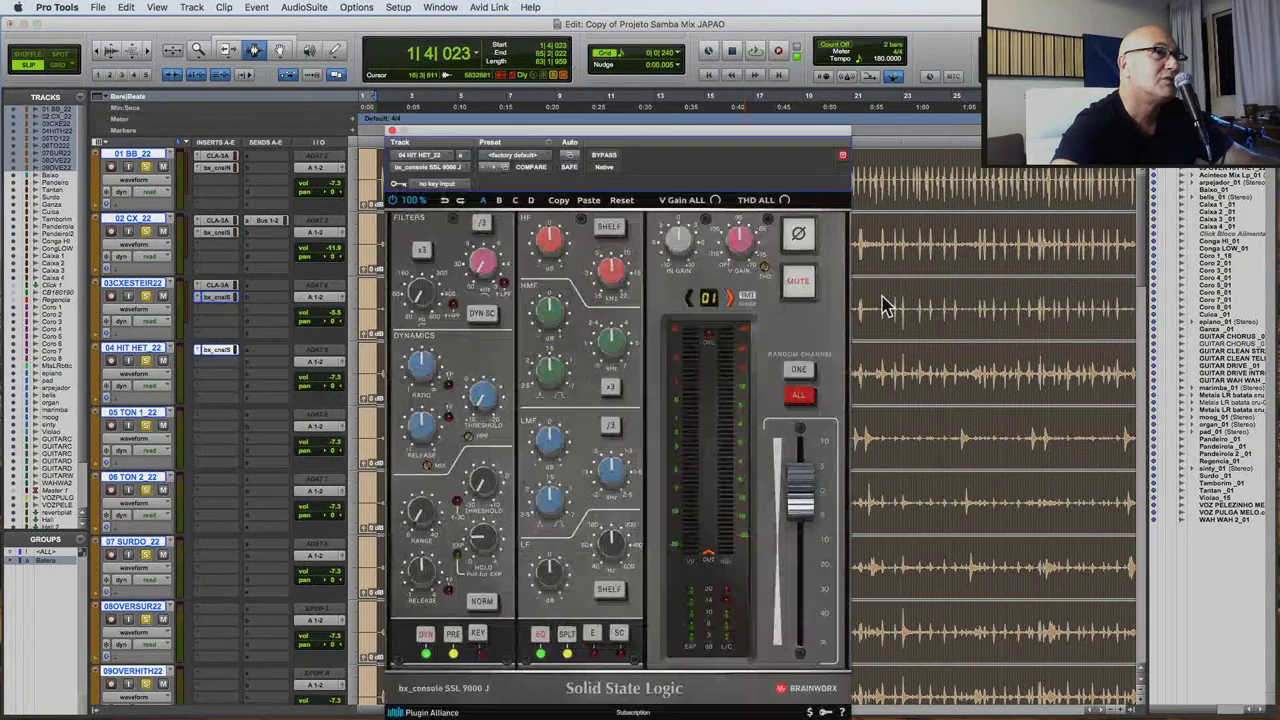
click(810, 369)
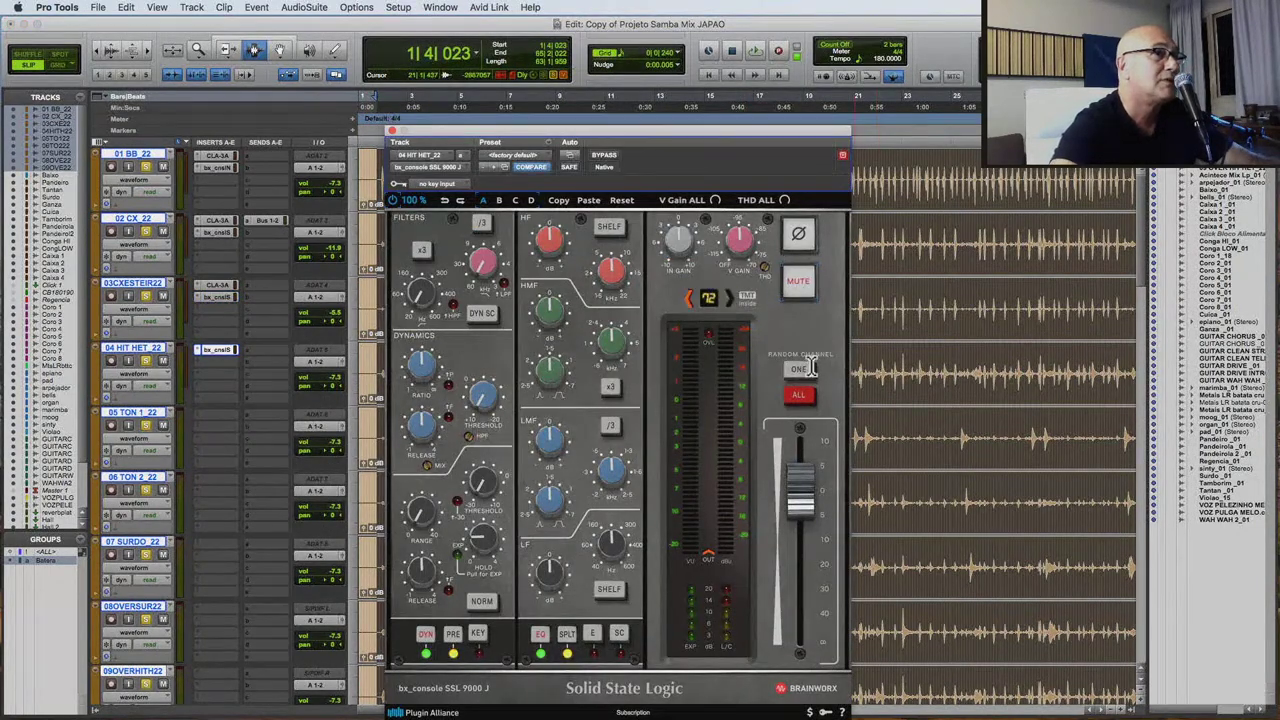
click(393, 134)
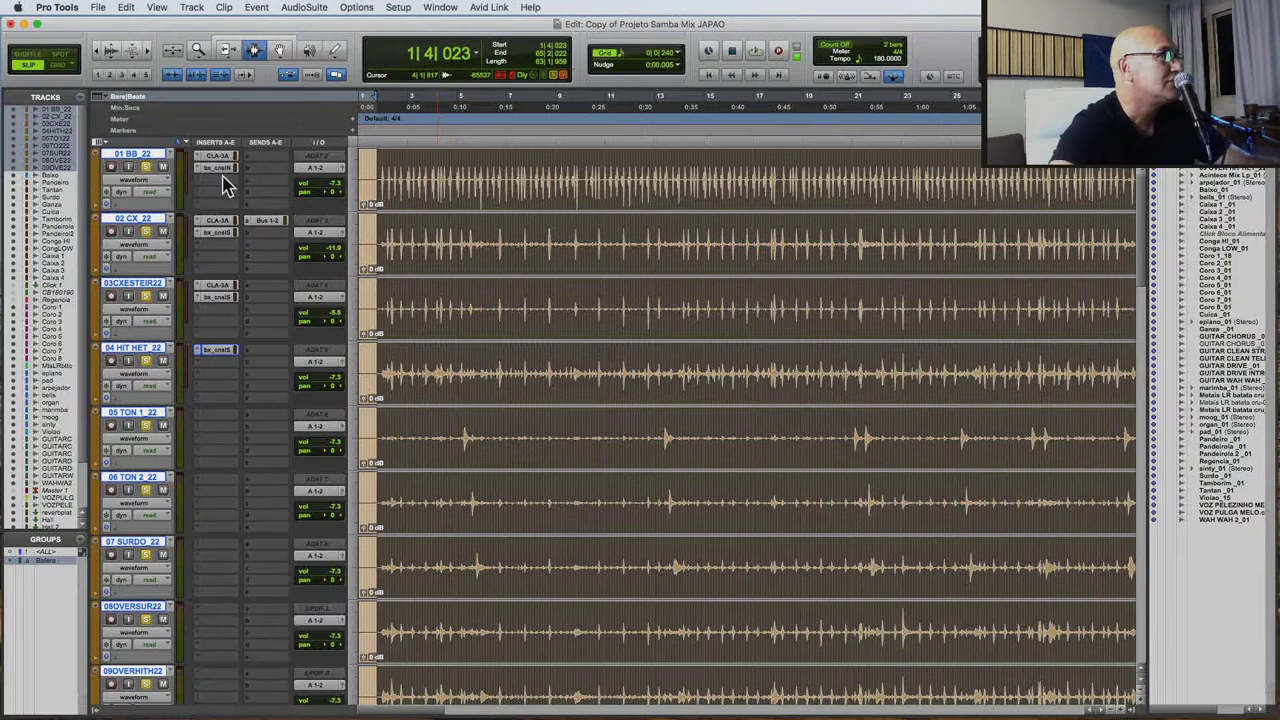
Insert bx_console N on the first slot of 05 TON 1_22, with filters and gate off and one random channel assigned.
click(203, 420)
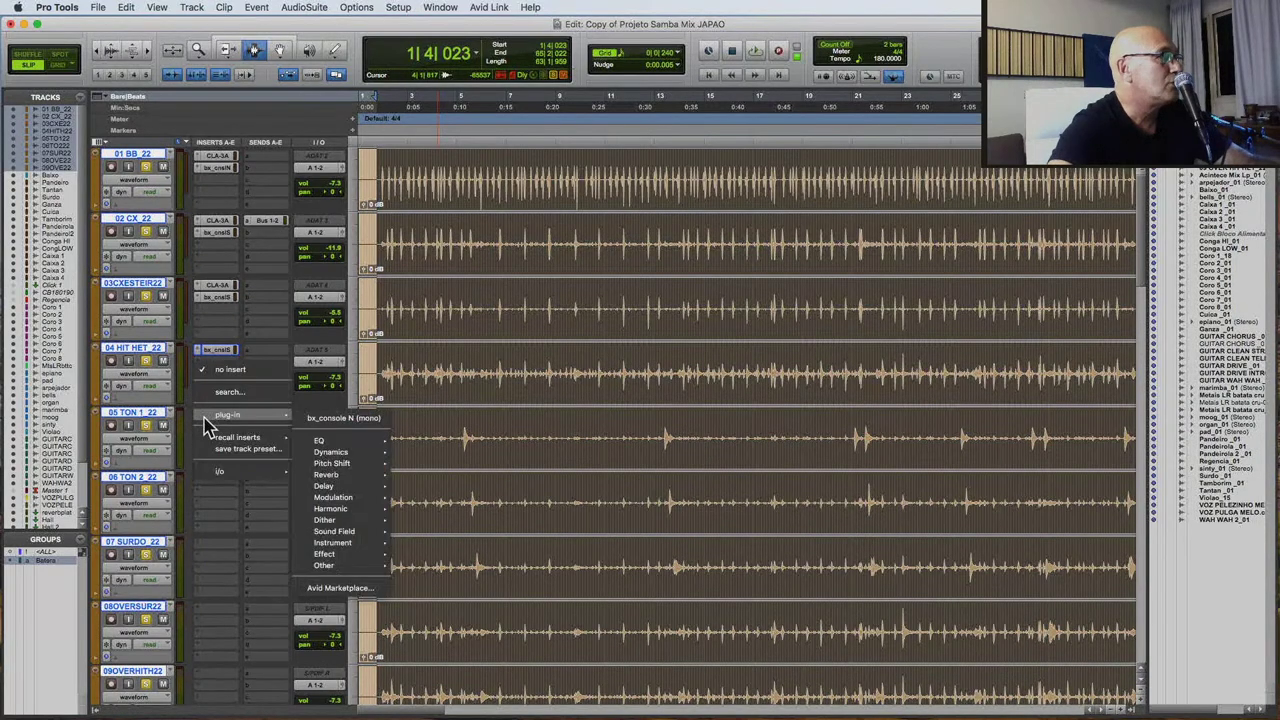
mouse_move(326, 455)
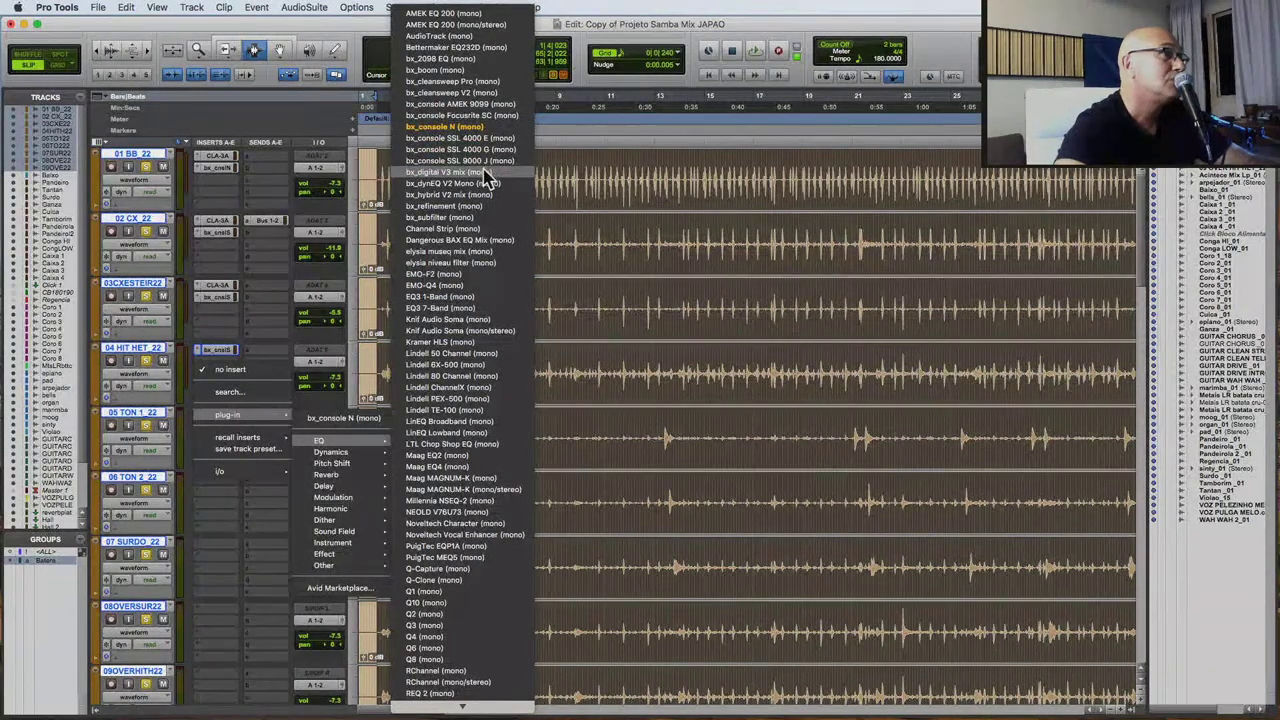
click(497, 128)
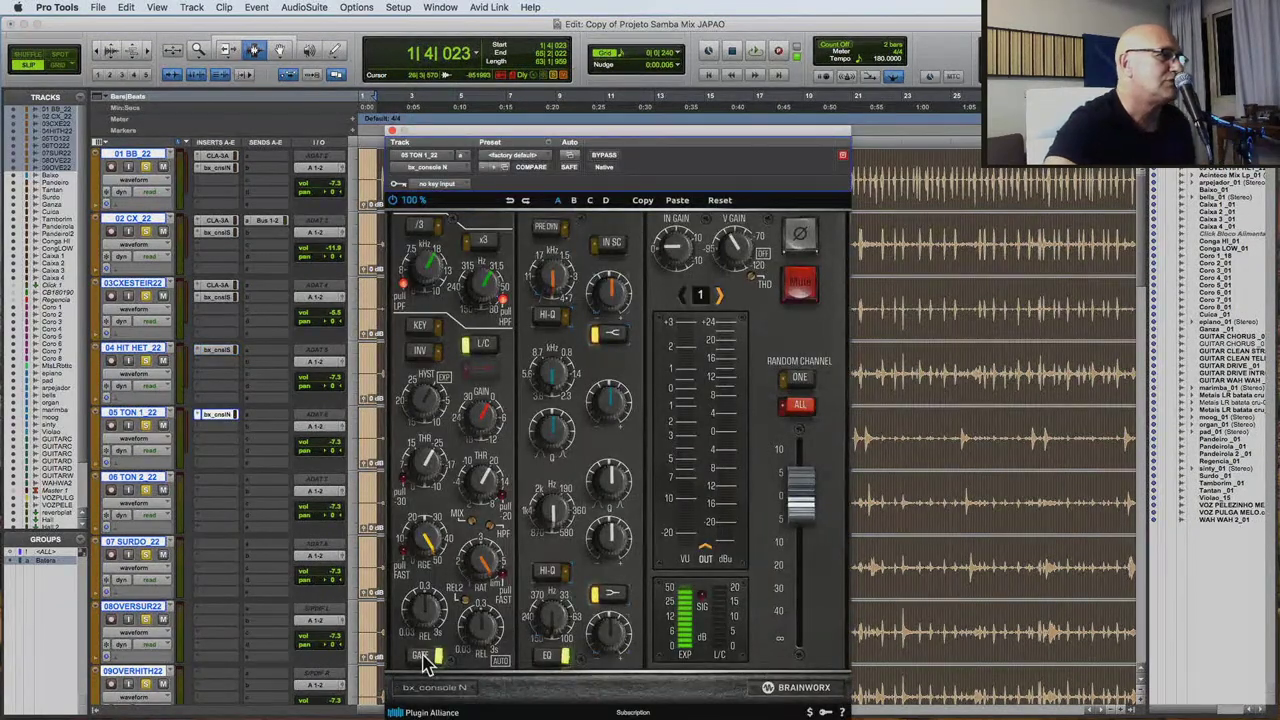
click(812, 379)
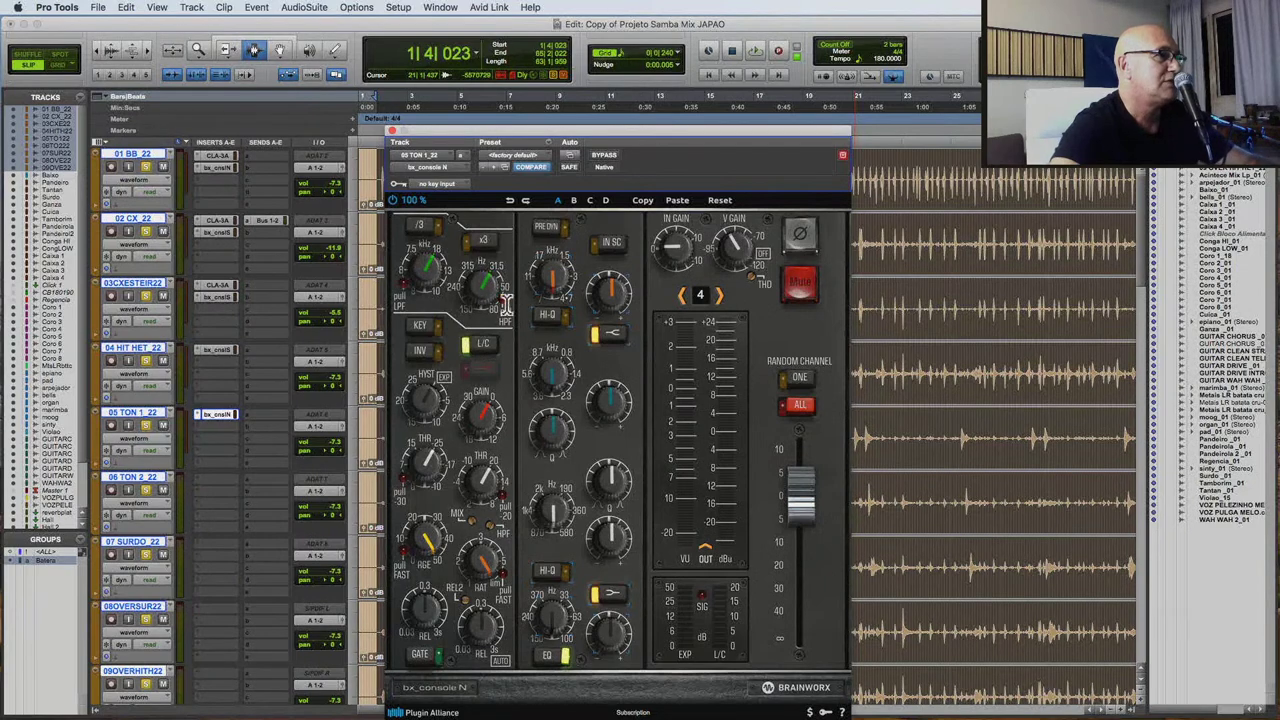
Copy the bx_console N insert from 05 TON 1_22 to 06 TON 2_22 and 07 SURDO_22, giving 06 TON 2_22 a random channel.
click(224, 428)
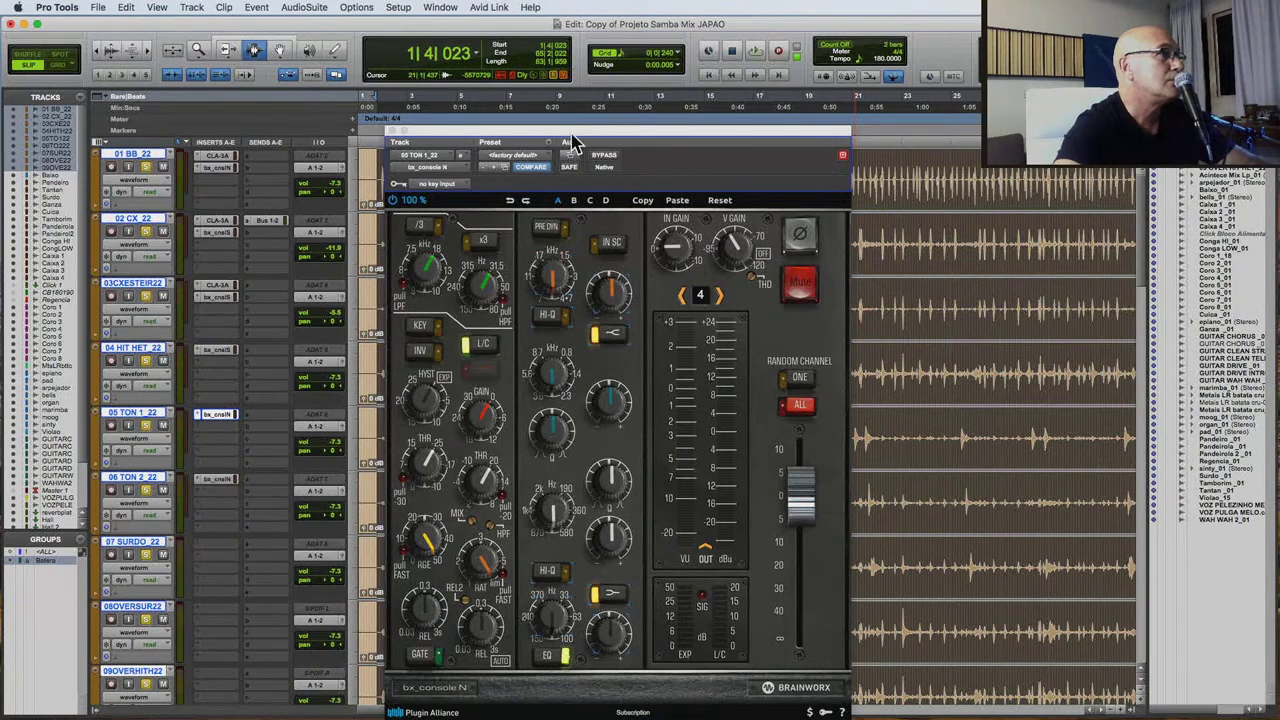
drag(573, 140, 737, 106)
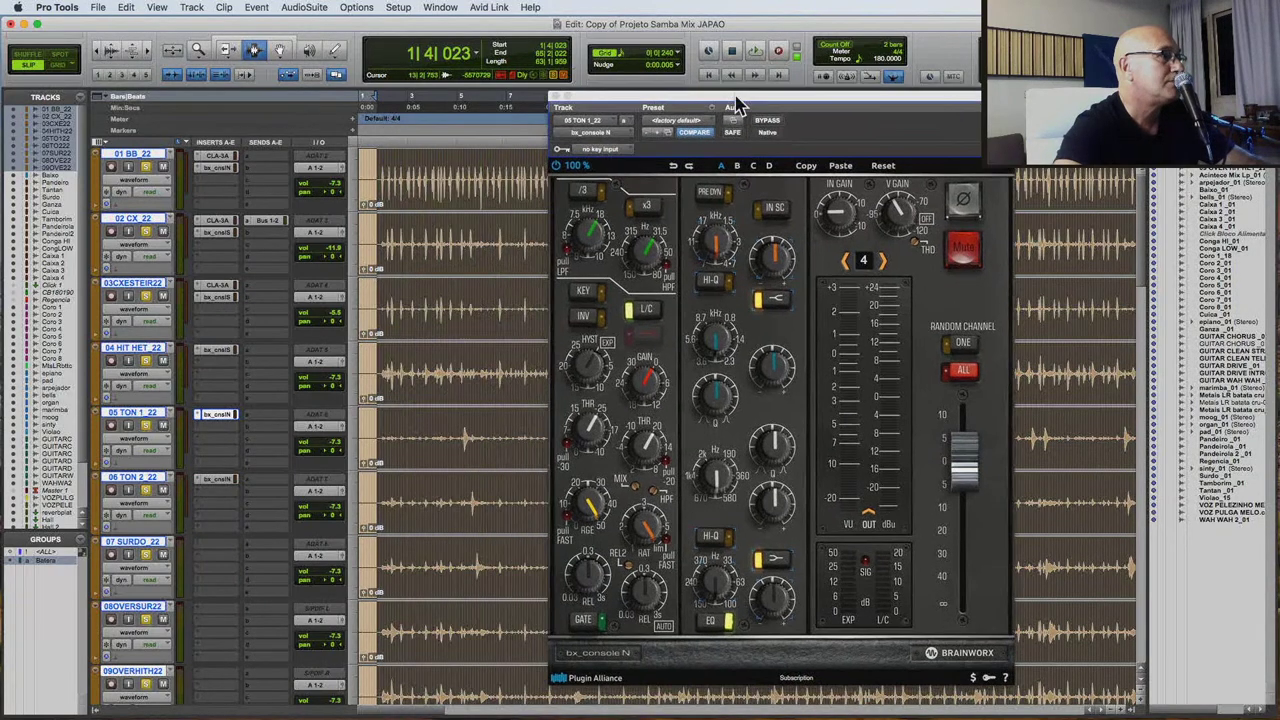
click(220, 481)
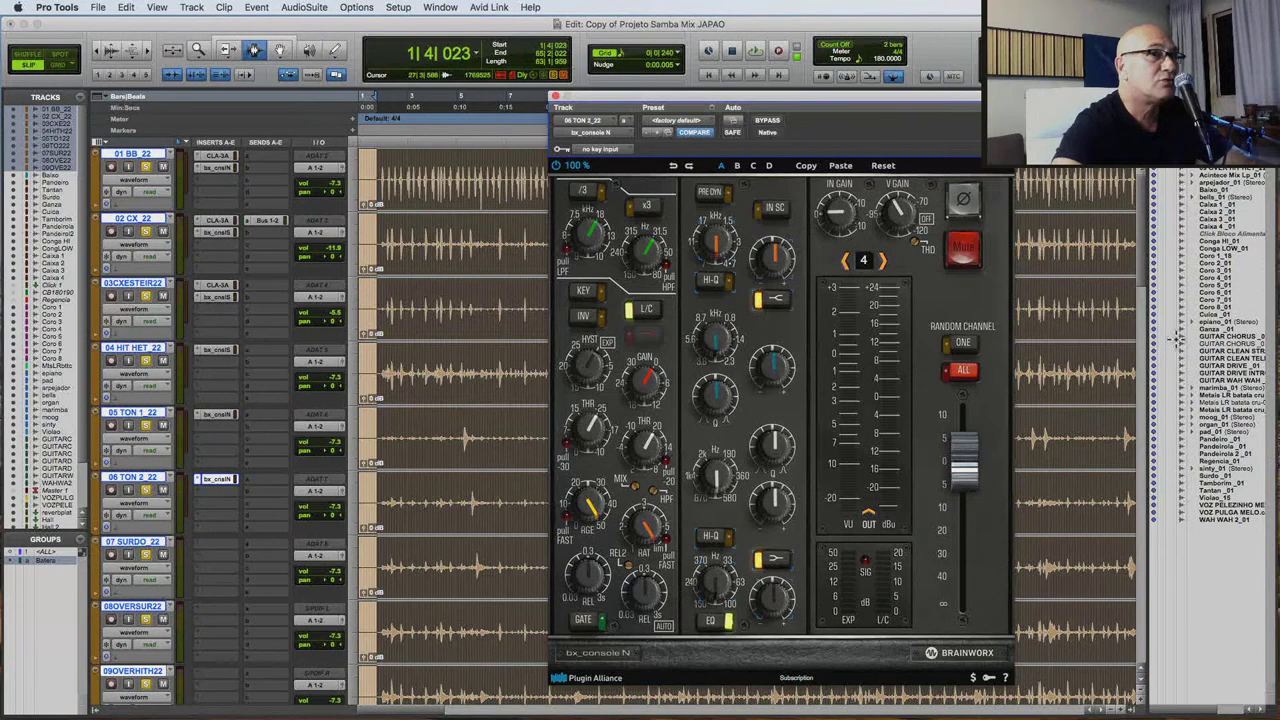
click(963, 342)
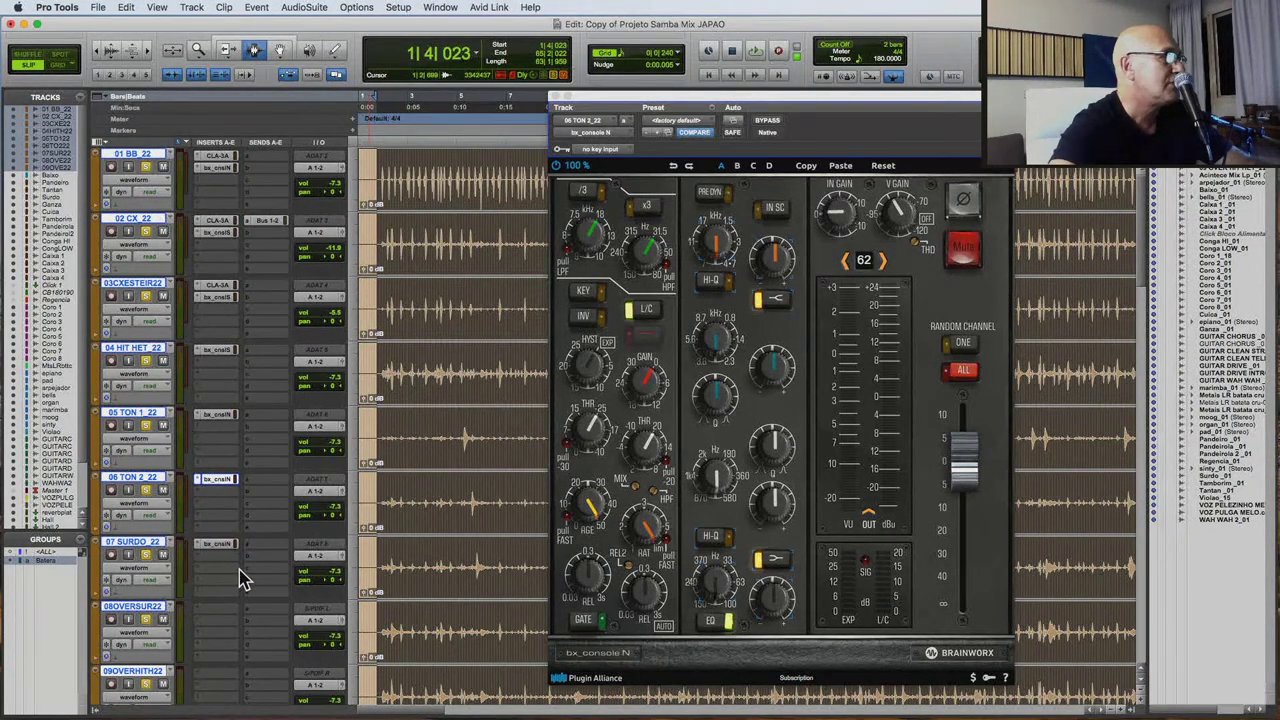
Insert the mono Maag EQ4 on the first slot of 08OVERSUR22, copy it to 09OVERHITH22 and close the plug-in window.
scroll(240, 578, down, 3)
click(212, 425)
mouse_move(250, 414)
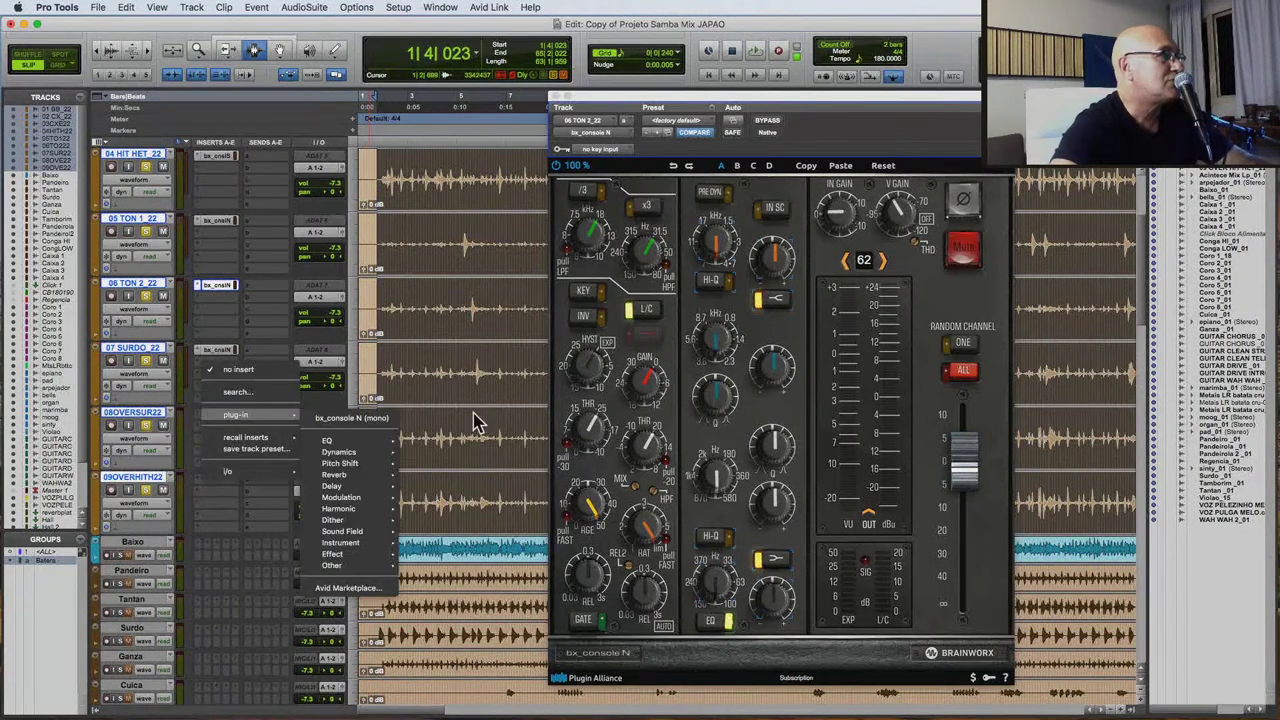
mouse_move(338, 455)
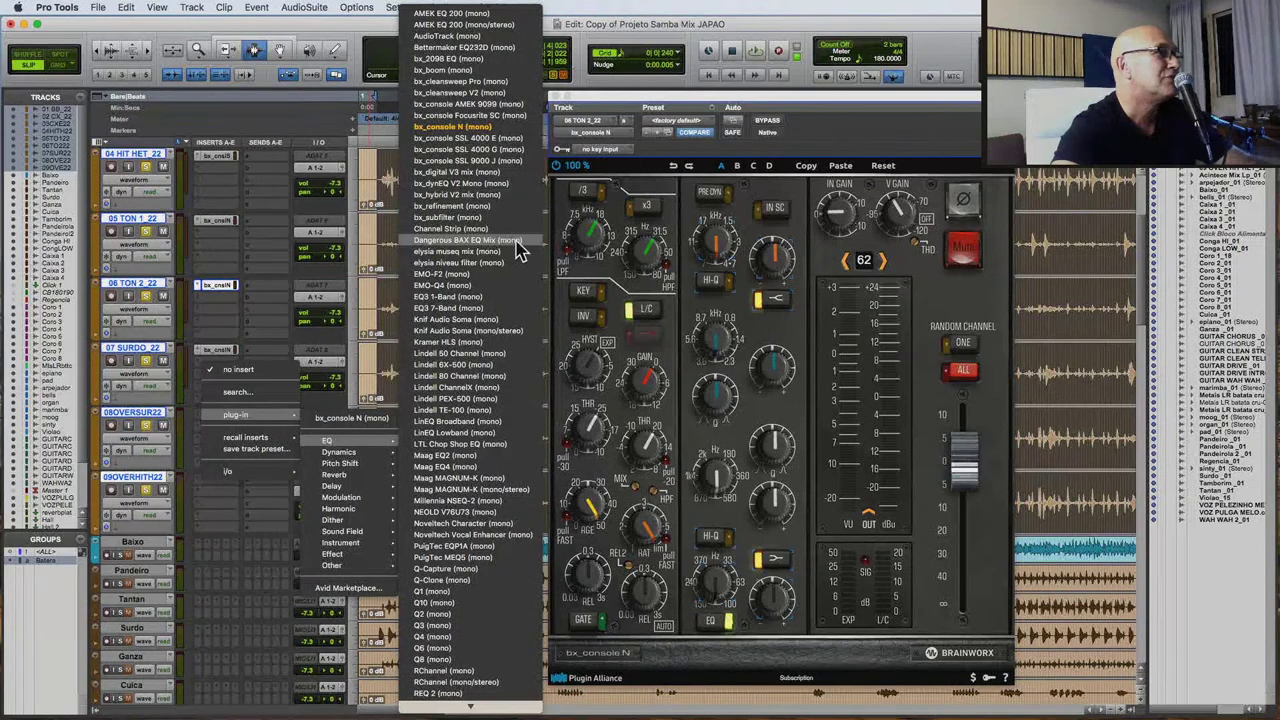
click(517, 467)
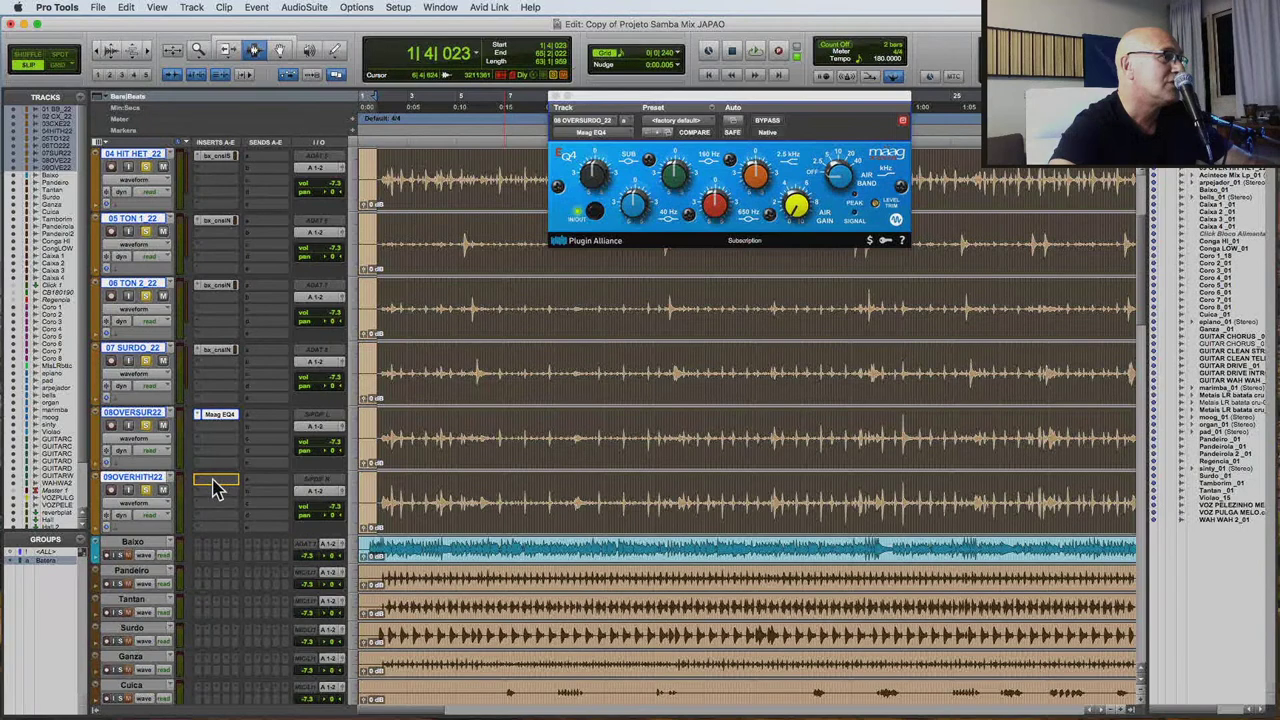
alt+drag(213, 487, 213, 487)
click(556, 98)
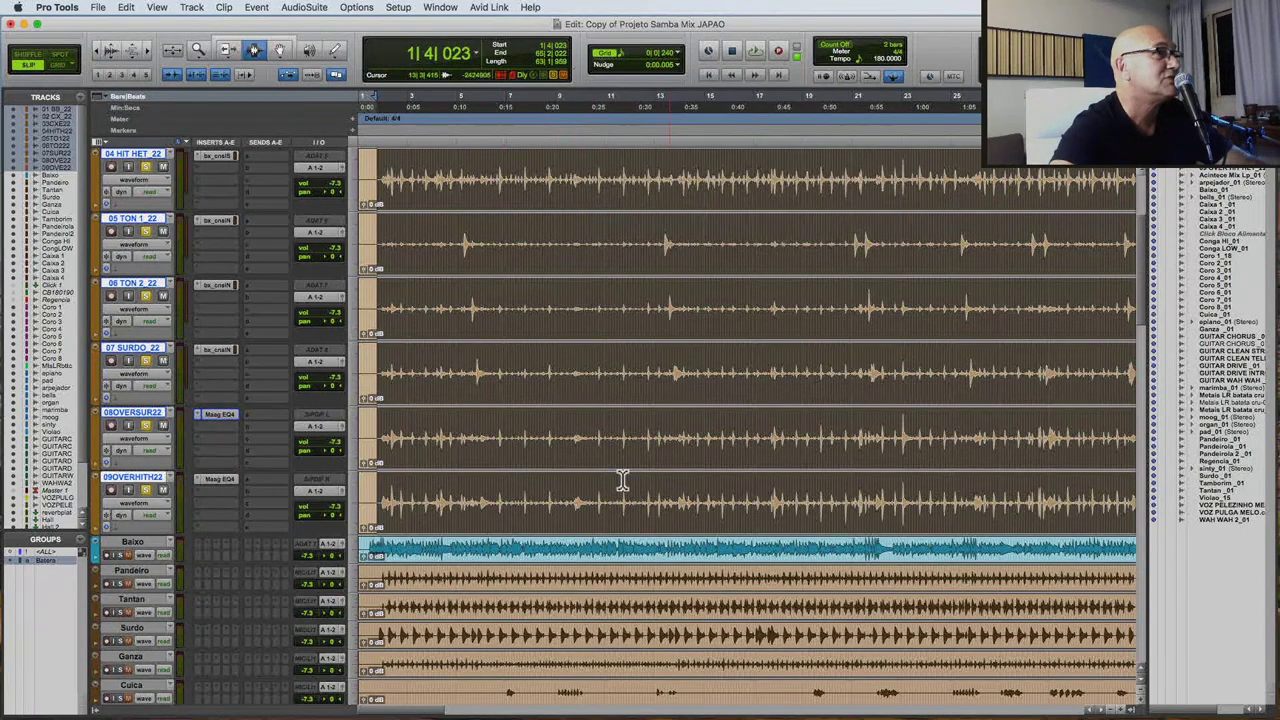
Clear the drum clip selection by placing the edit cursor near the start of the grouped drum tracks.
scroll(455, 484, up, 3)
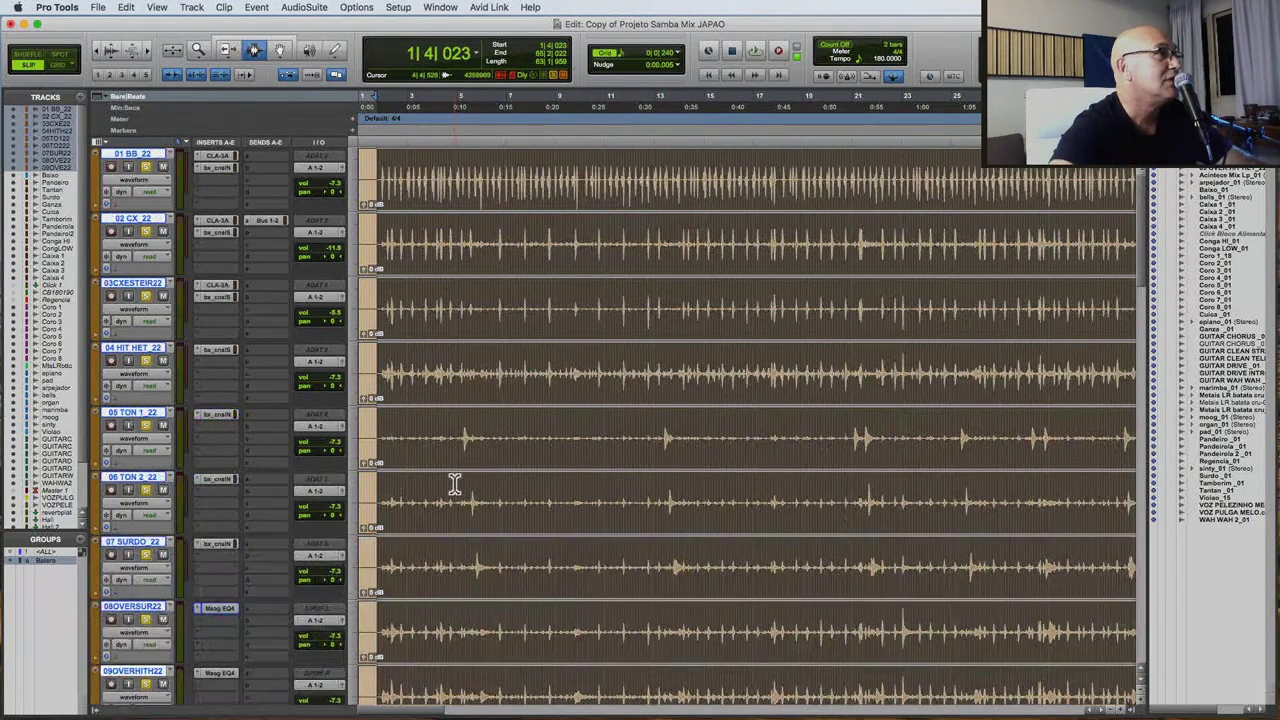
click(376, 190)
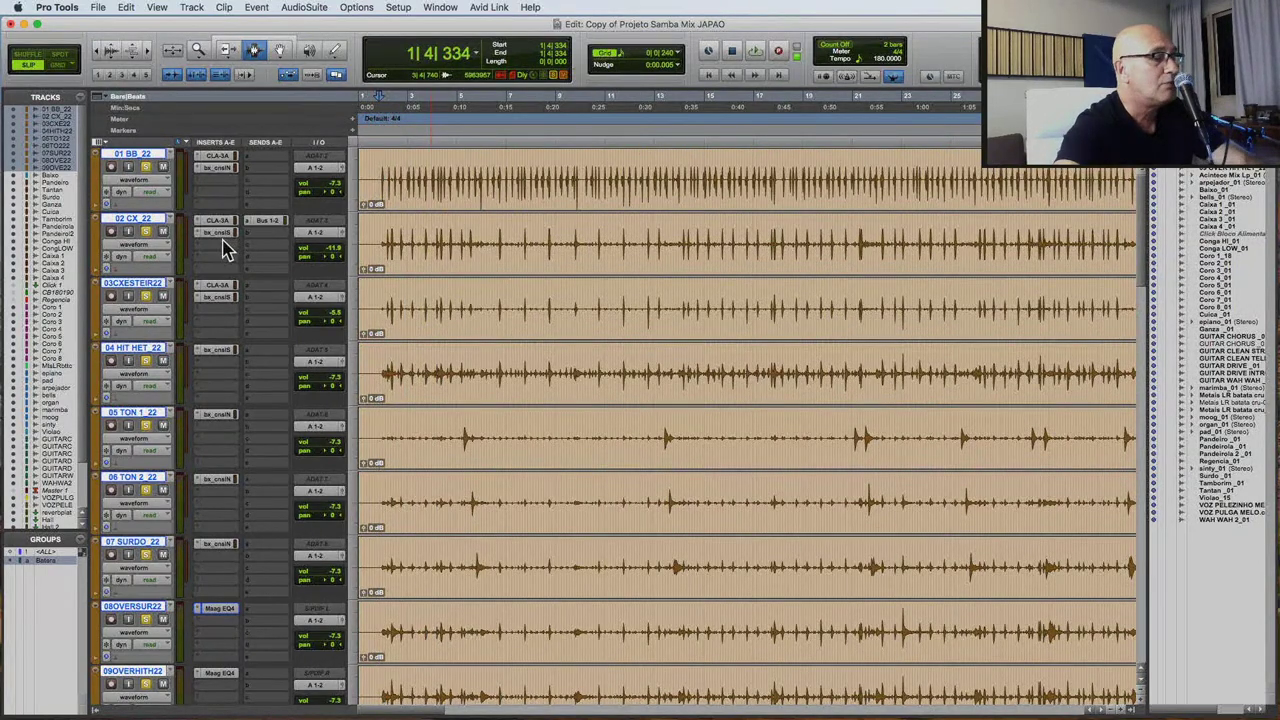
Play the mix from near the start while checking the tracks from the drums down to Samba mix, and stop playback back at the drums.
key(super+bracketright)
key(space)
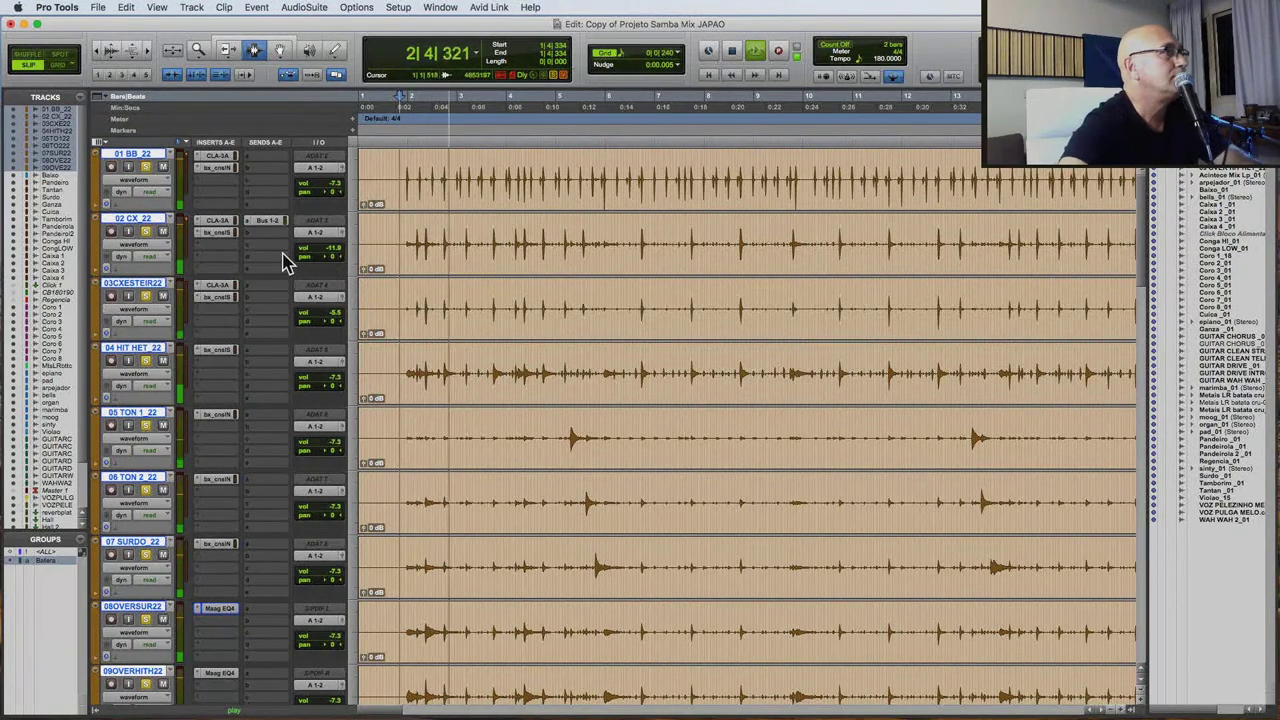
scroll(445, 270, down, 5)
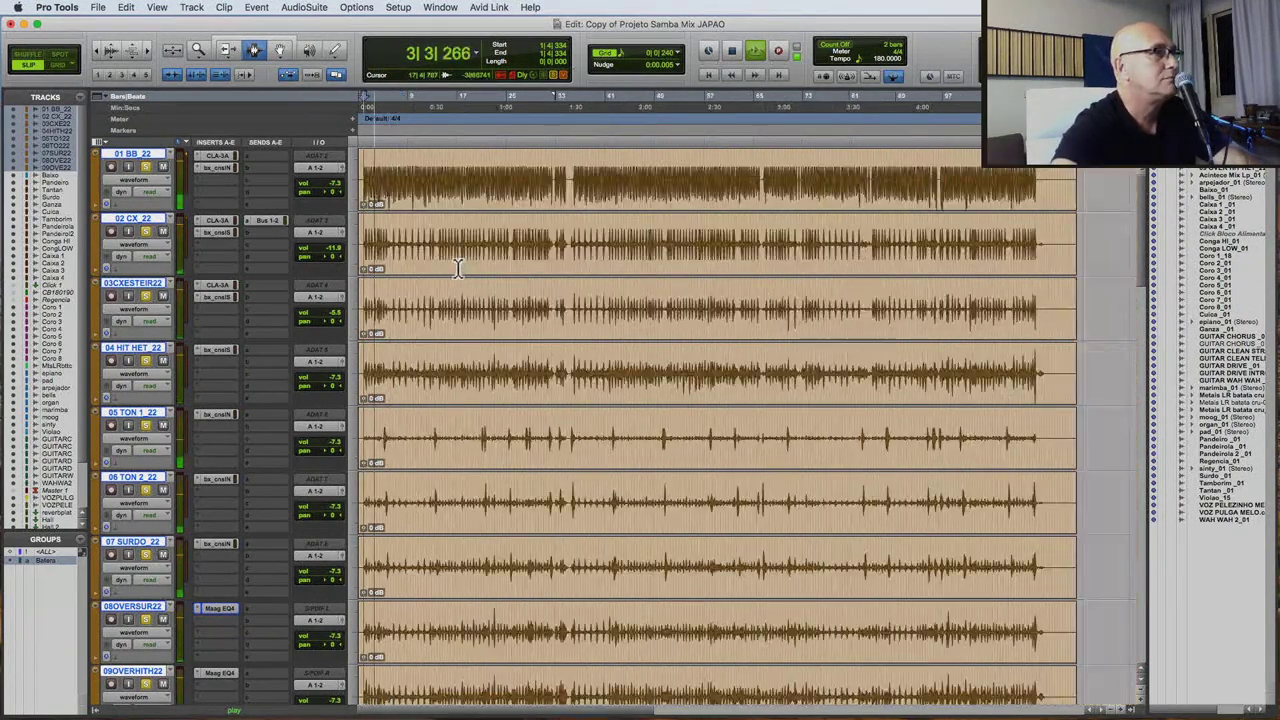
scroll(430, 278, down, 5)
scroll(420, 281, down, 10)
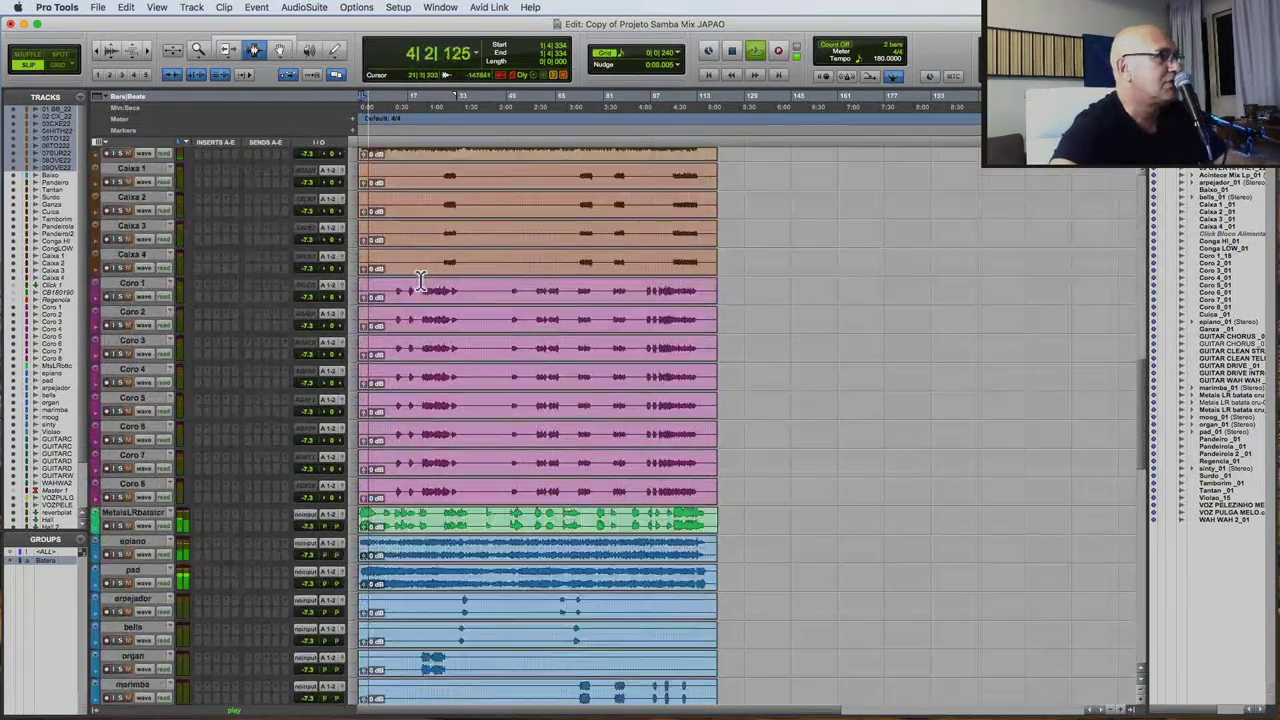
scroll(420, 280, down, 15)
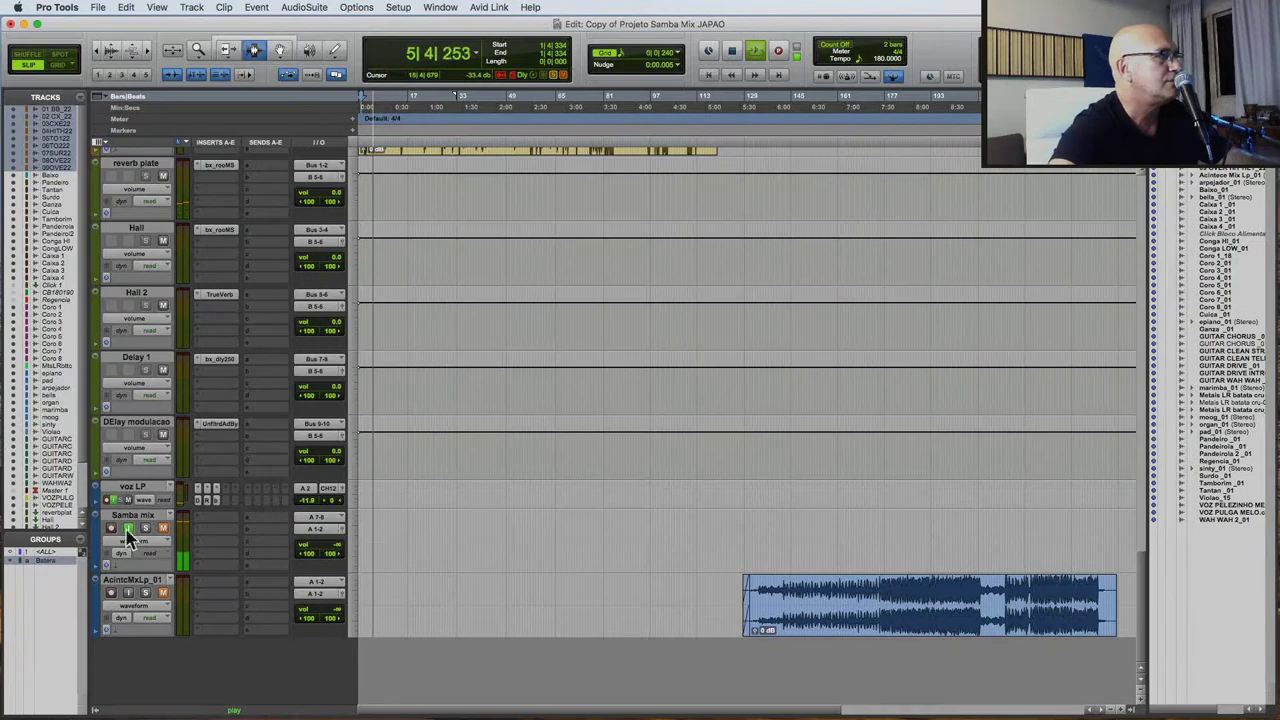
scroll(455, 424, up, 20)
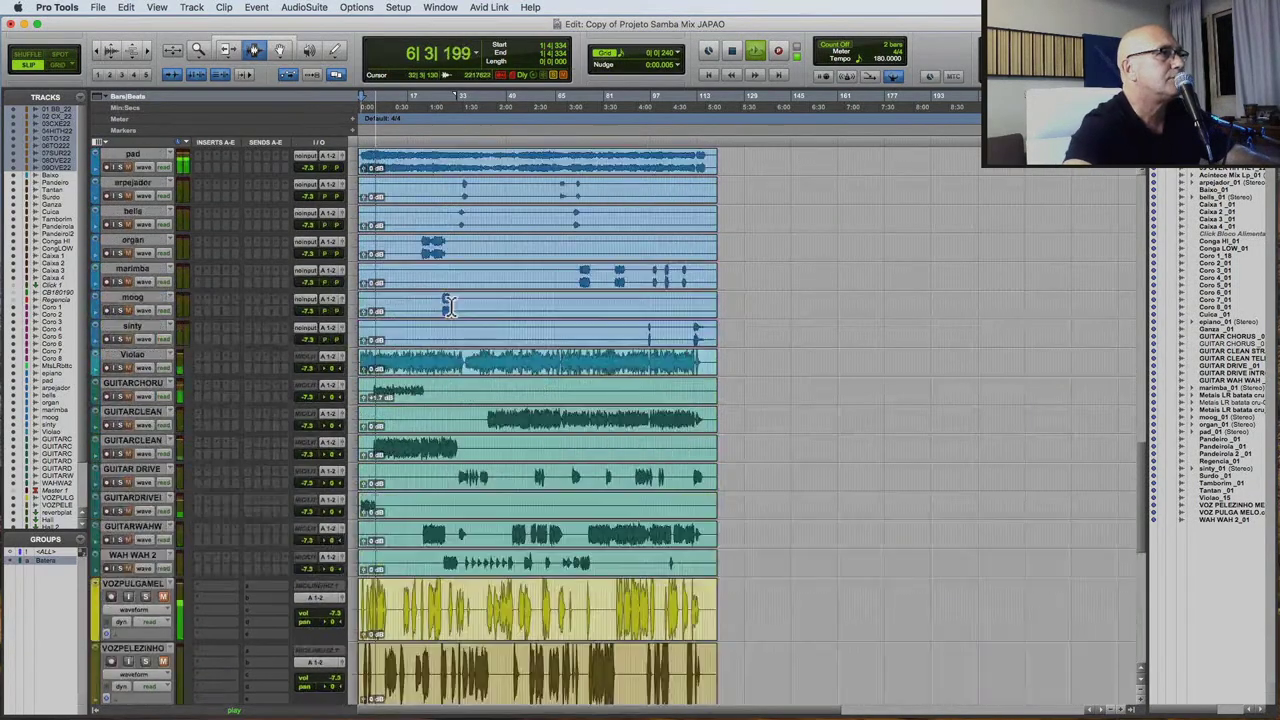
scroll(448, 277, up, 12)
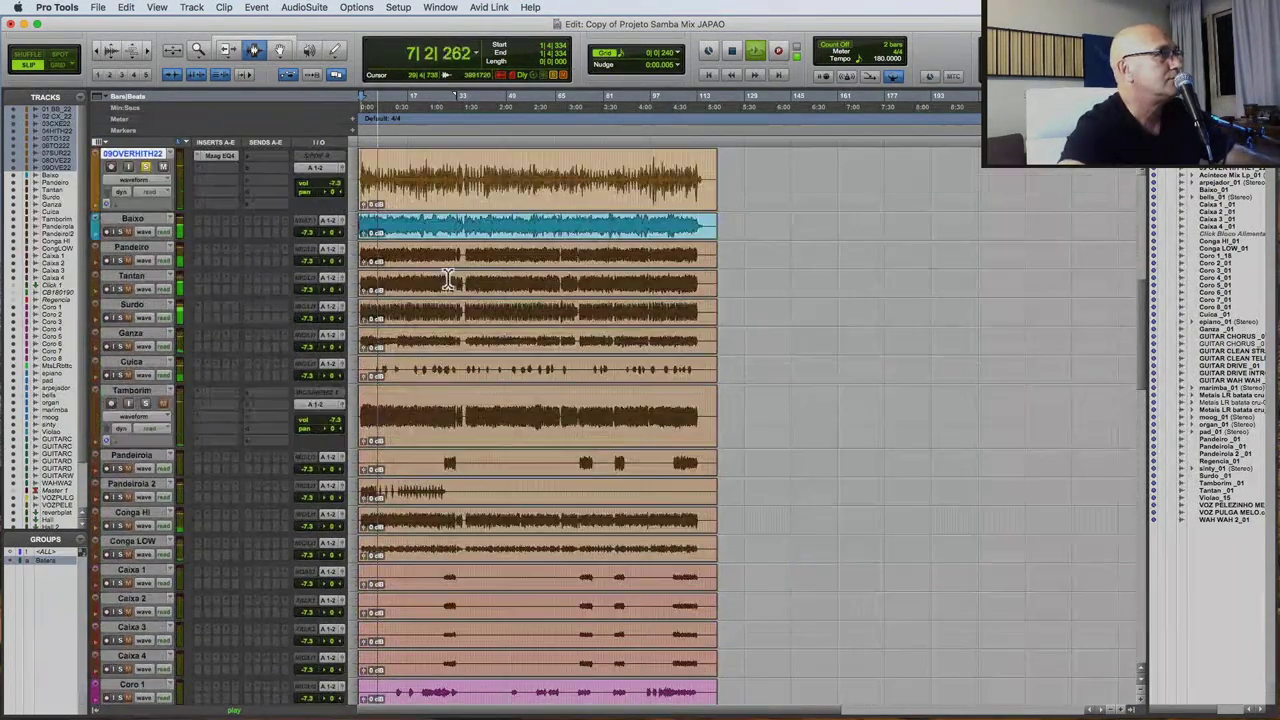
key(space)
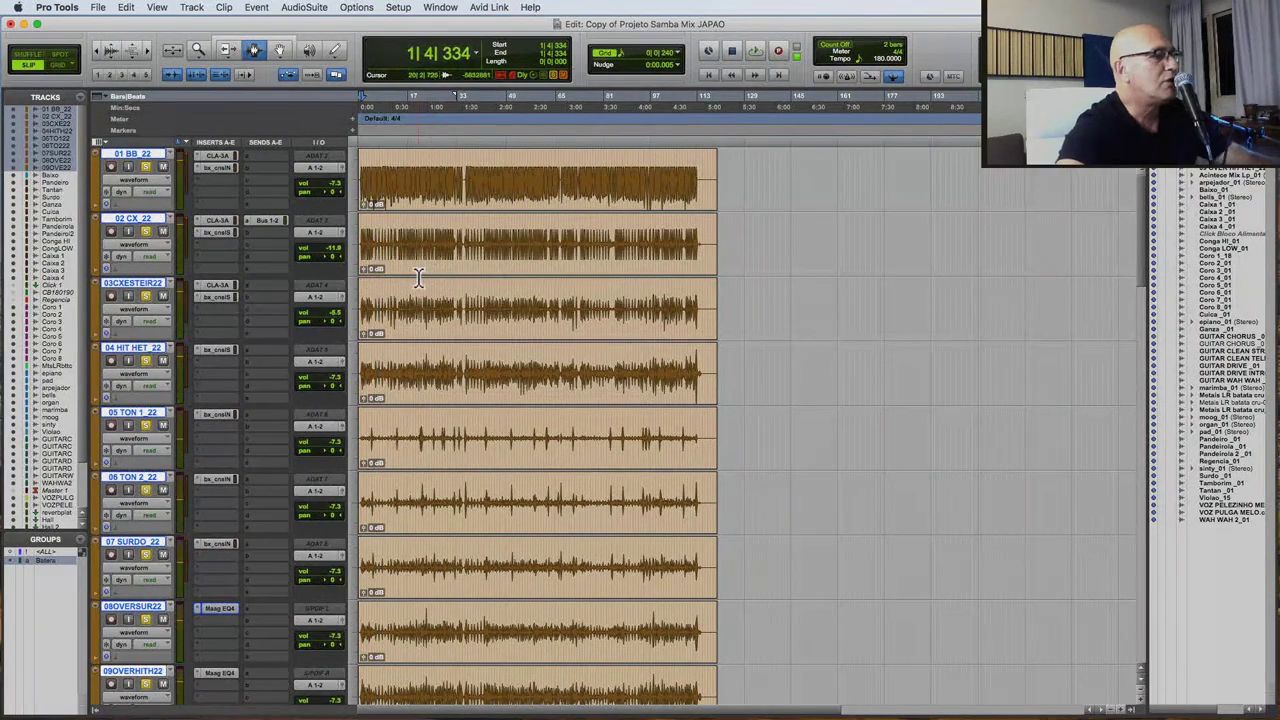
Look through the choir, guitar, vocal and aux tracks down to voz LP and return to the drum tracks.
key(super+bracketright)
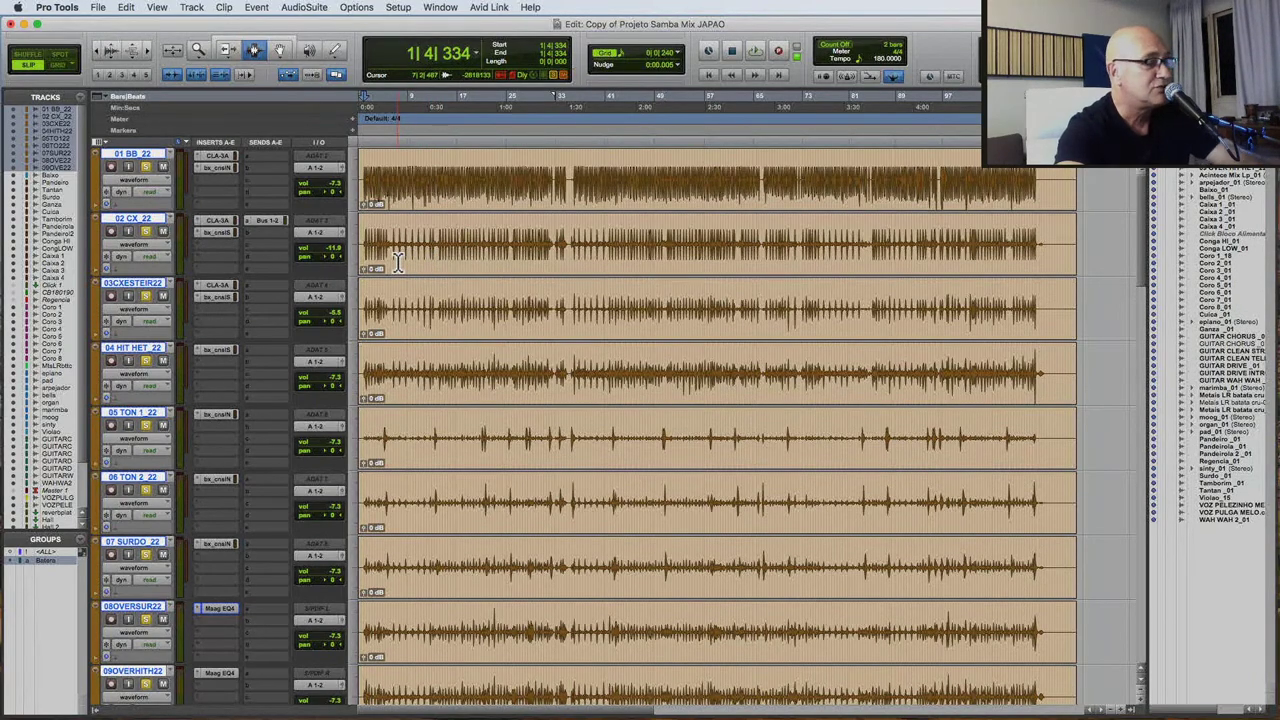
key(super+bracketright)
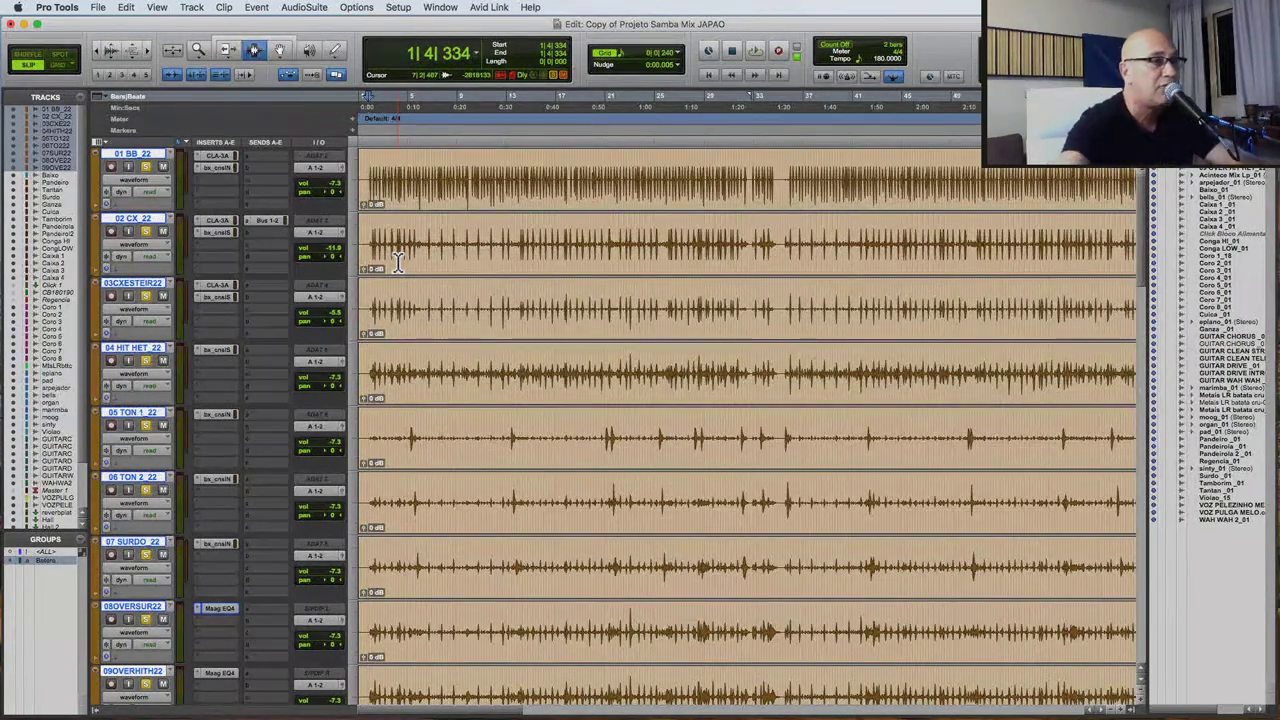
scroll(435, 598, down, 10)
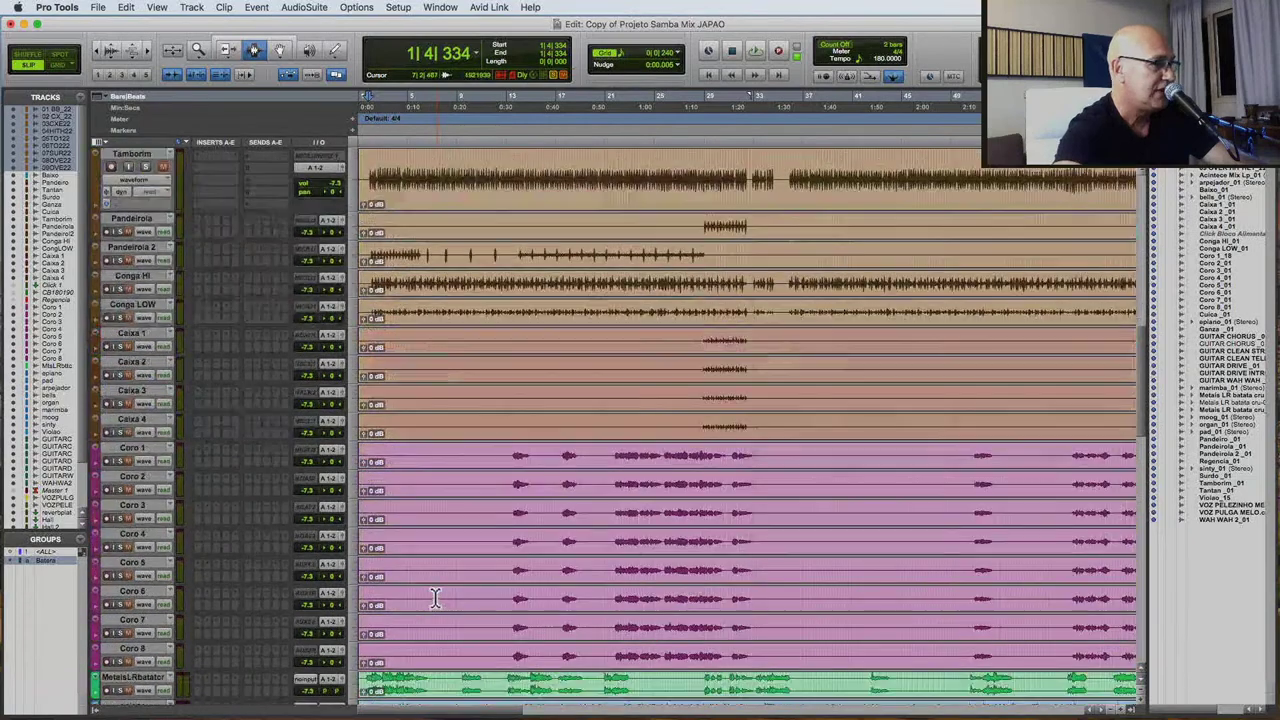
scroll(435, 598, down, 15)
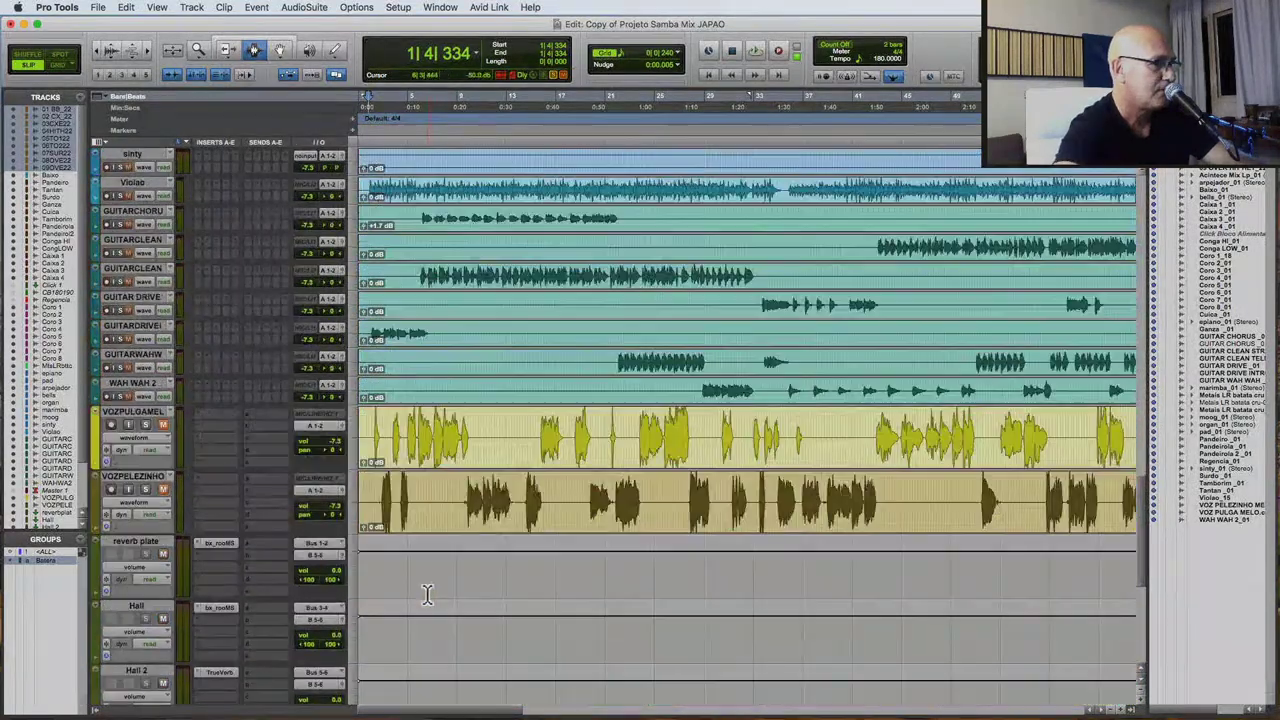
scroll(427, 594, down, 8)
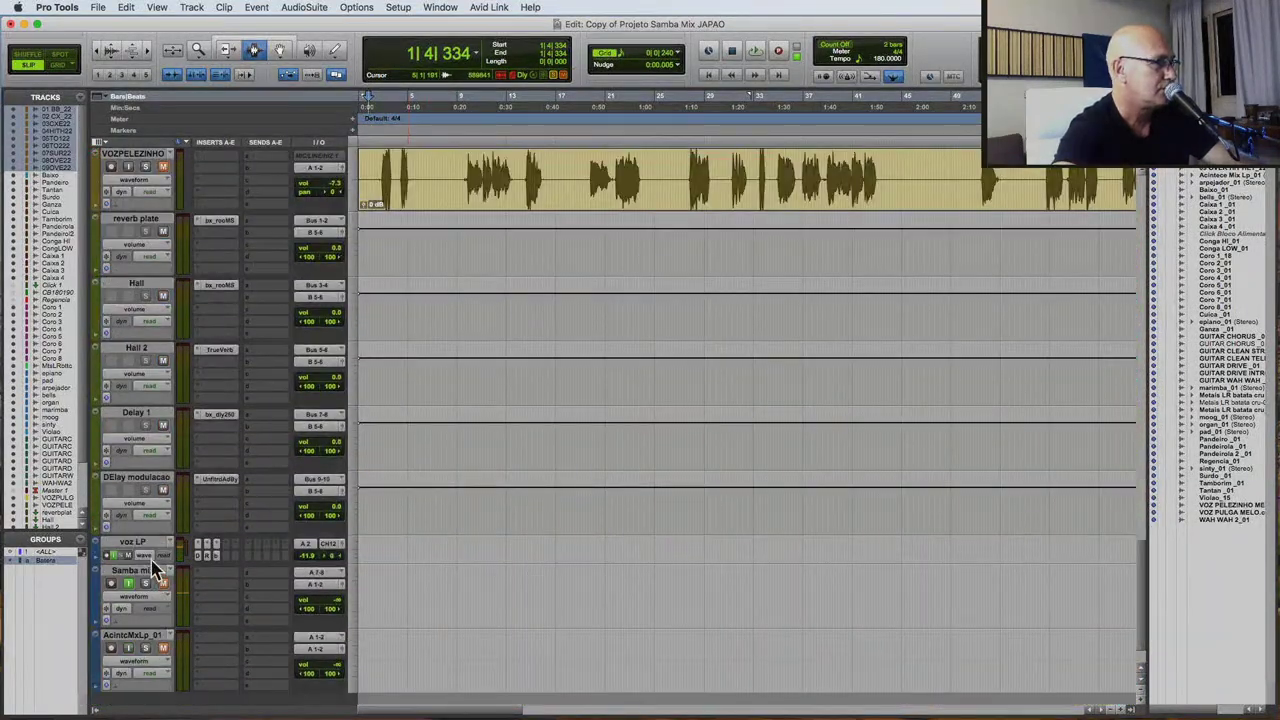
scroll(627, 563, up, 20)
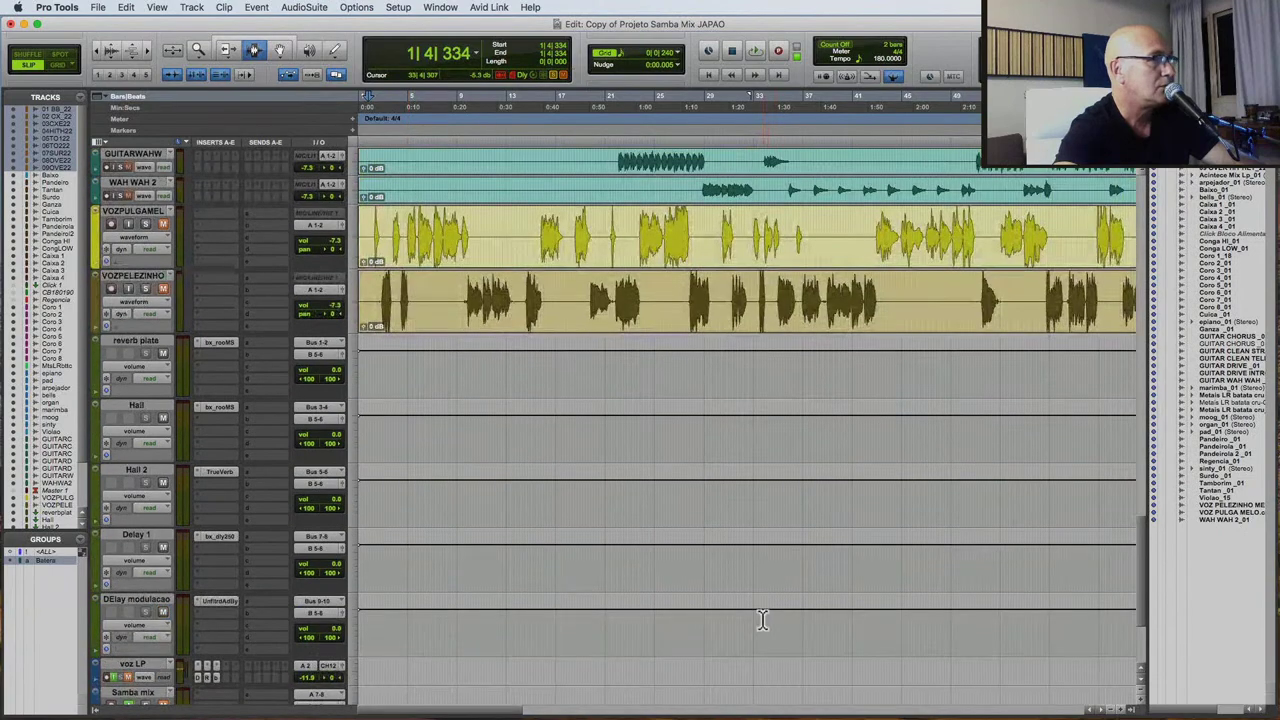
scroll(739, 594, up, 15)
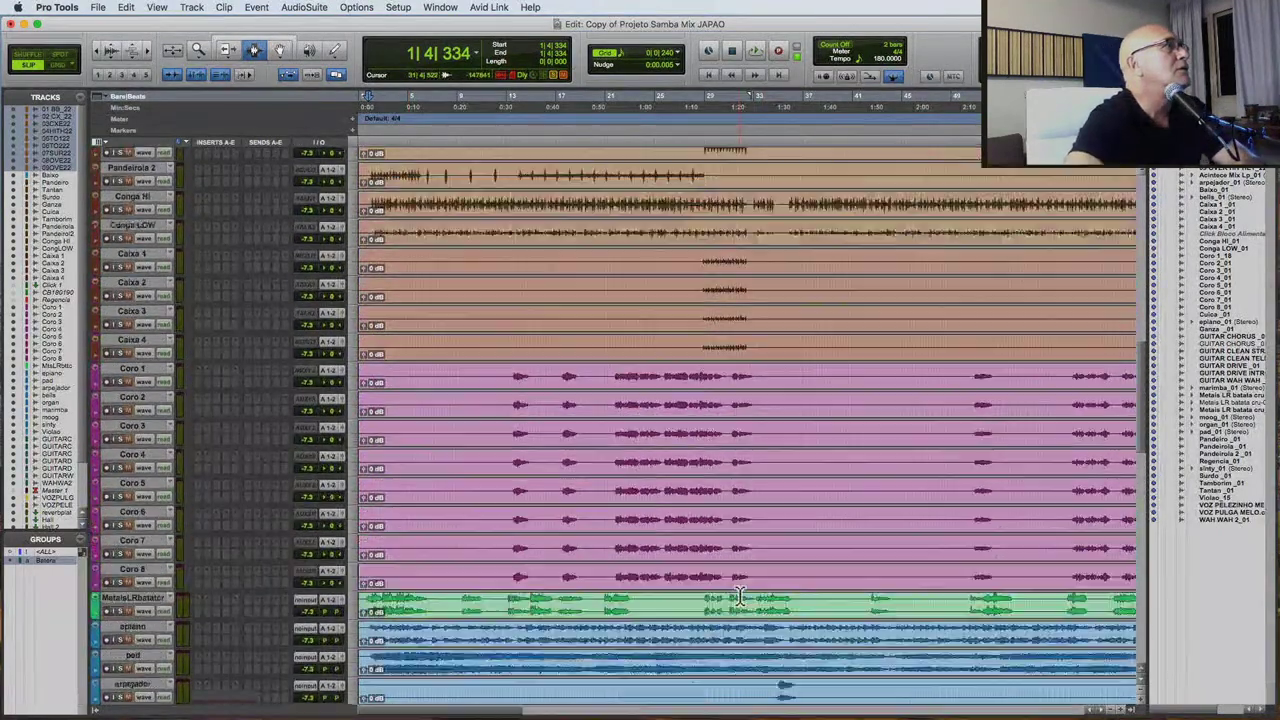
scroll(741, 598, up, 3)
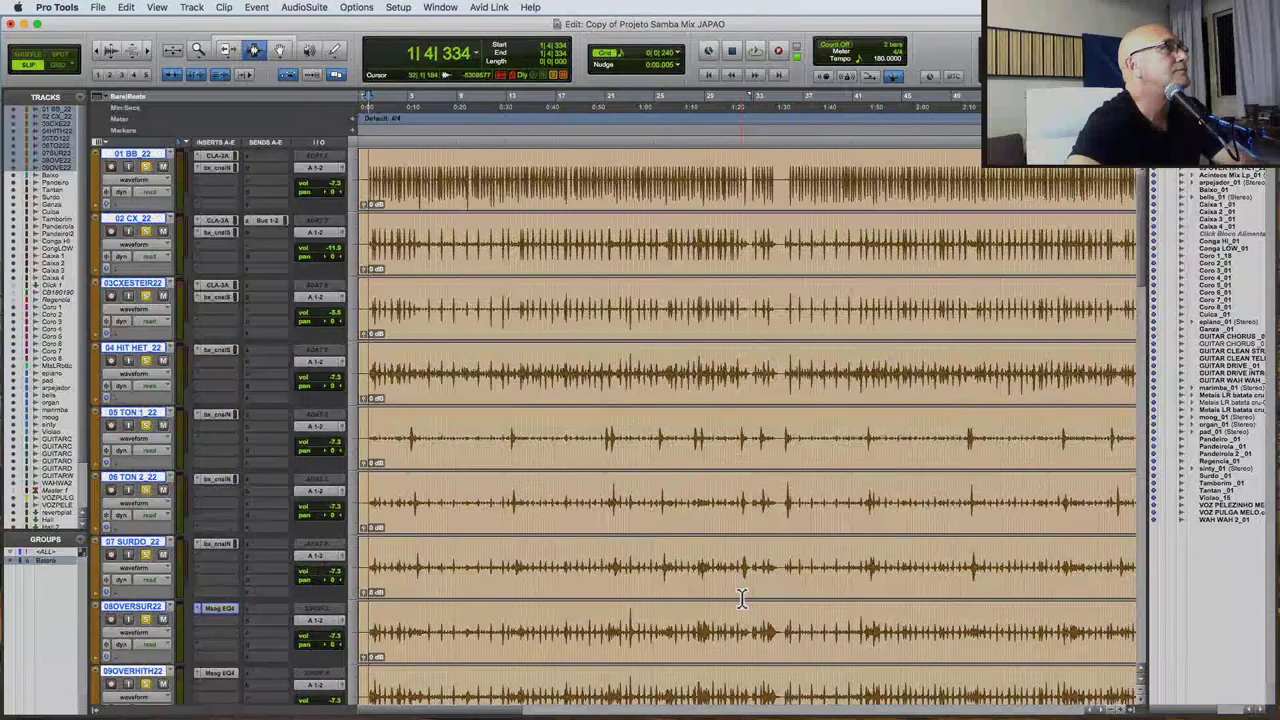
Play the drums and adjust the low-shelf EQ gain and frequency in the bx_console N of 01 BB_22.
key(space)
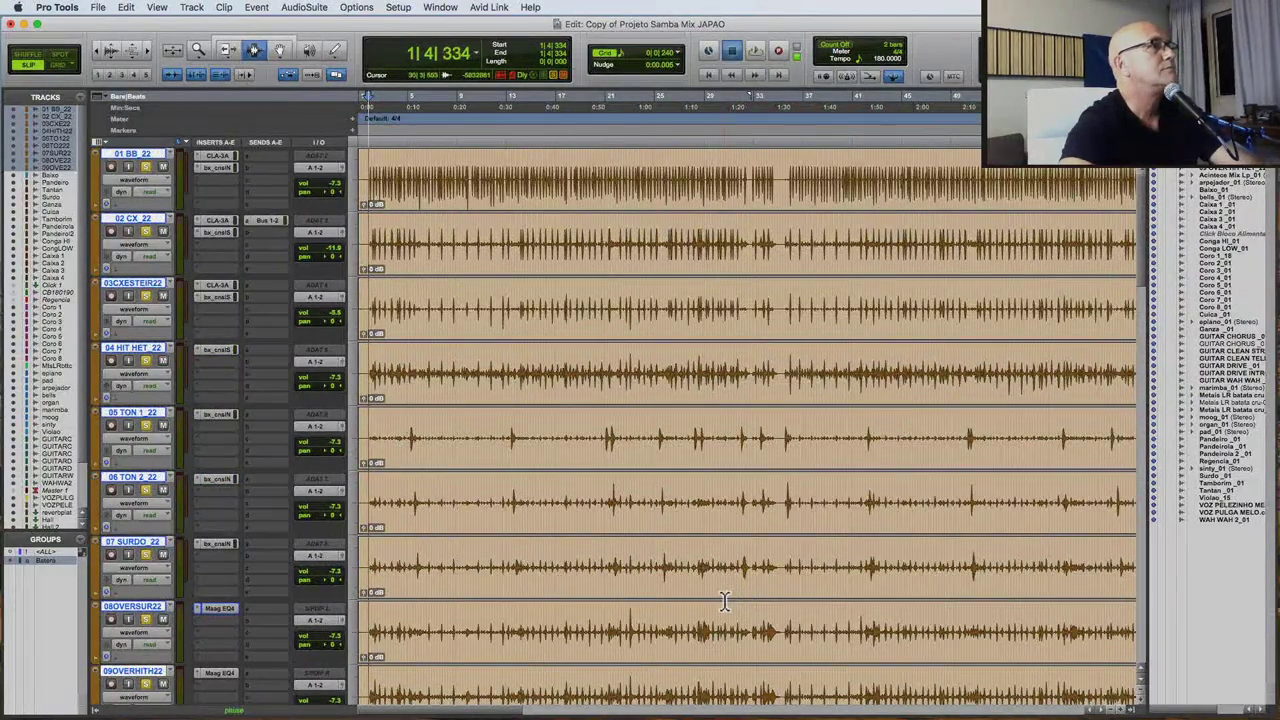
key(super+bracketright)
key(super+bracketright)
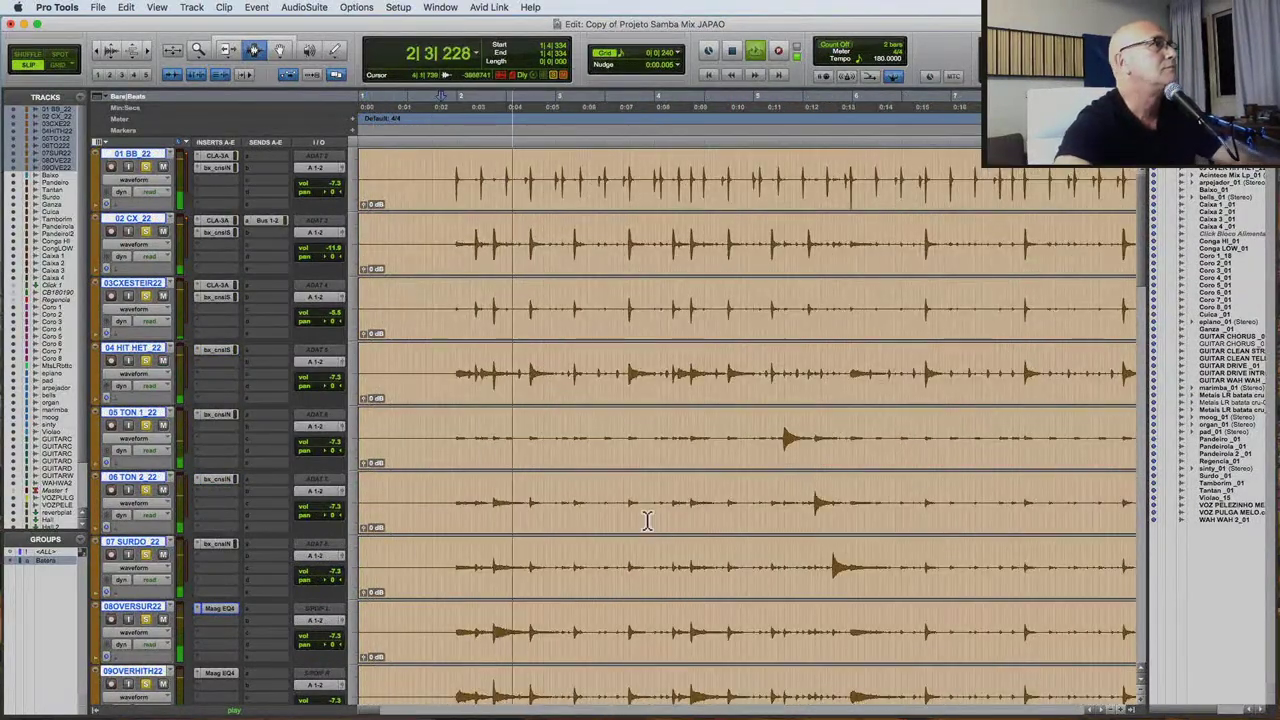
key(super+bracketright)
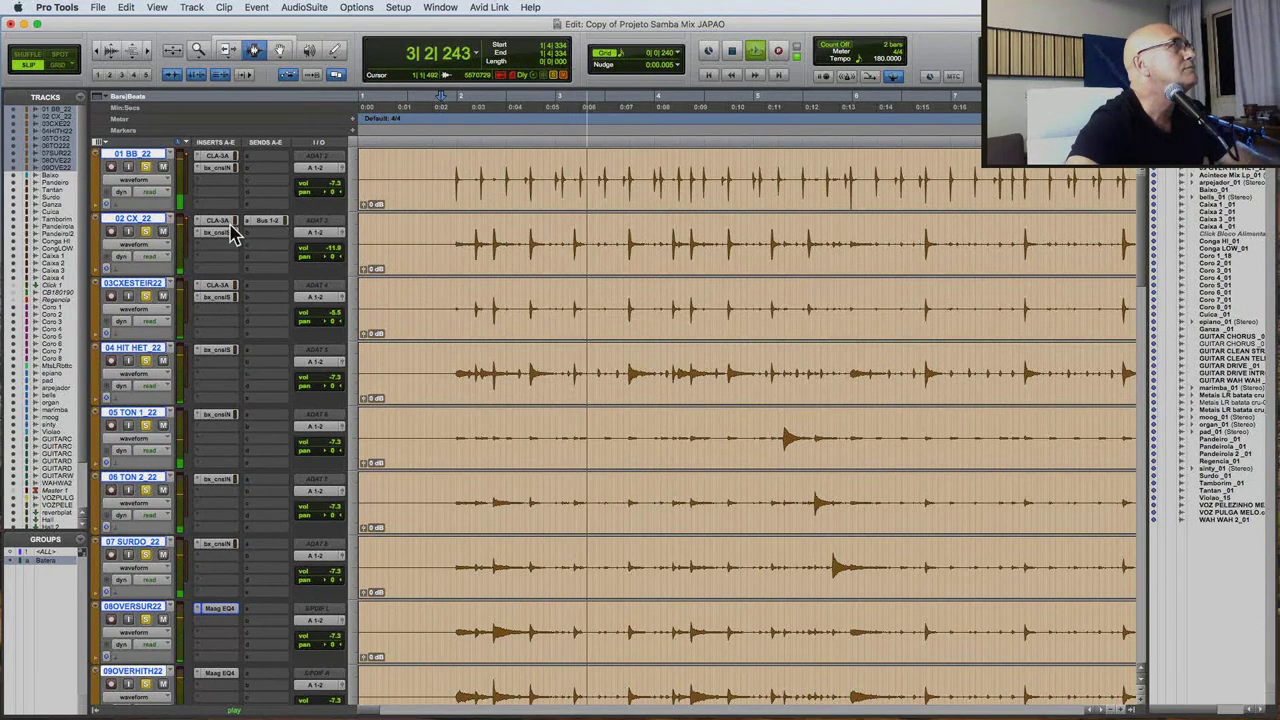
click(218, 167)
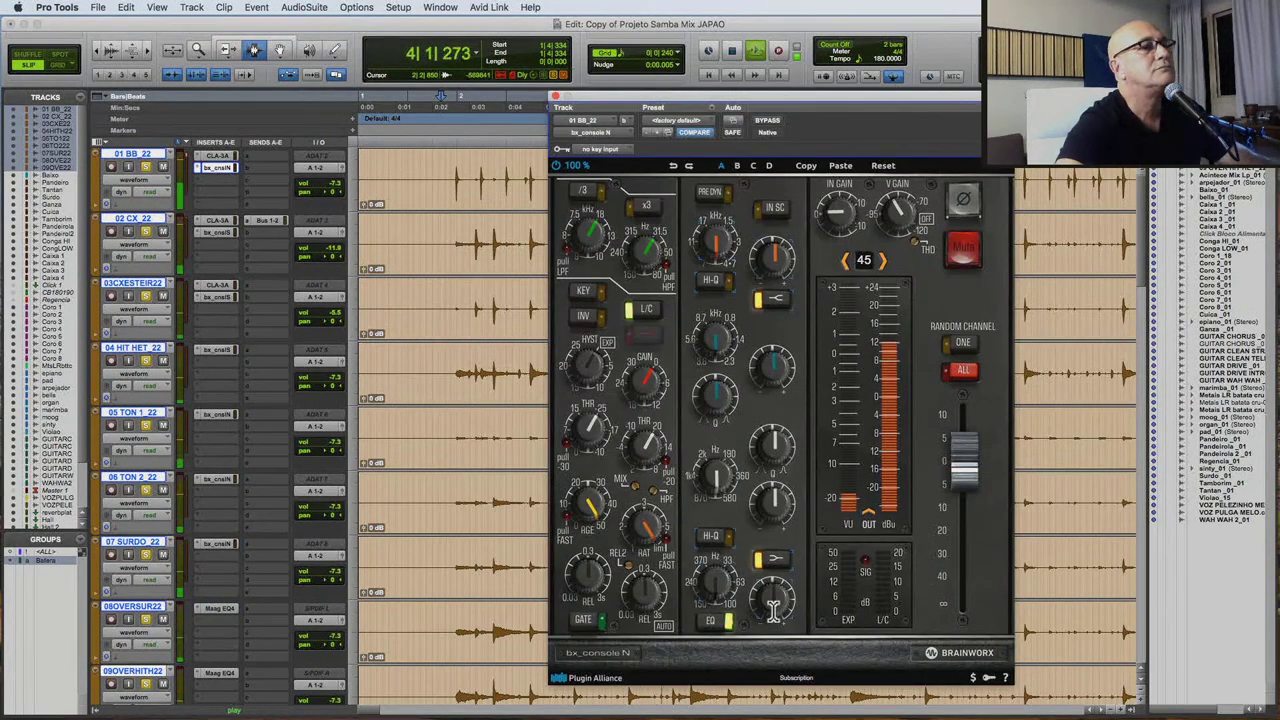
mouse_move(776, 596)
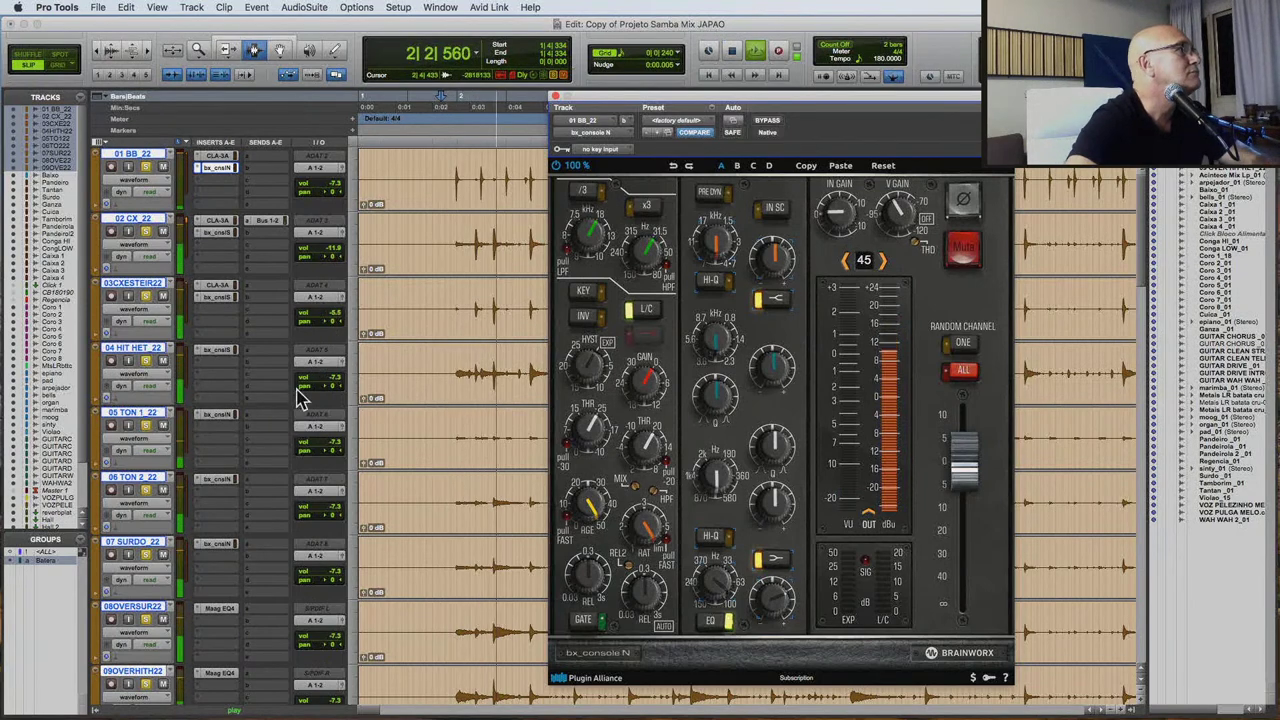
Pan 04 HIT HET_22 to 43 right, 05 TON 1_22 to 84 right and 06 TON 2_22 to 19 left.
drag(330, 392, 340, 393)
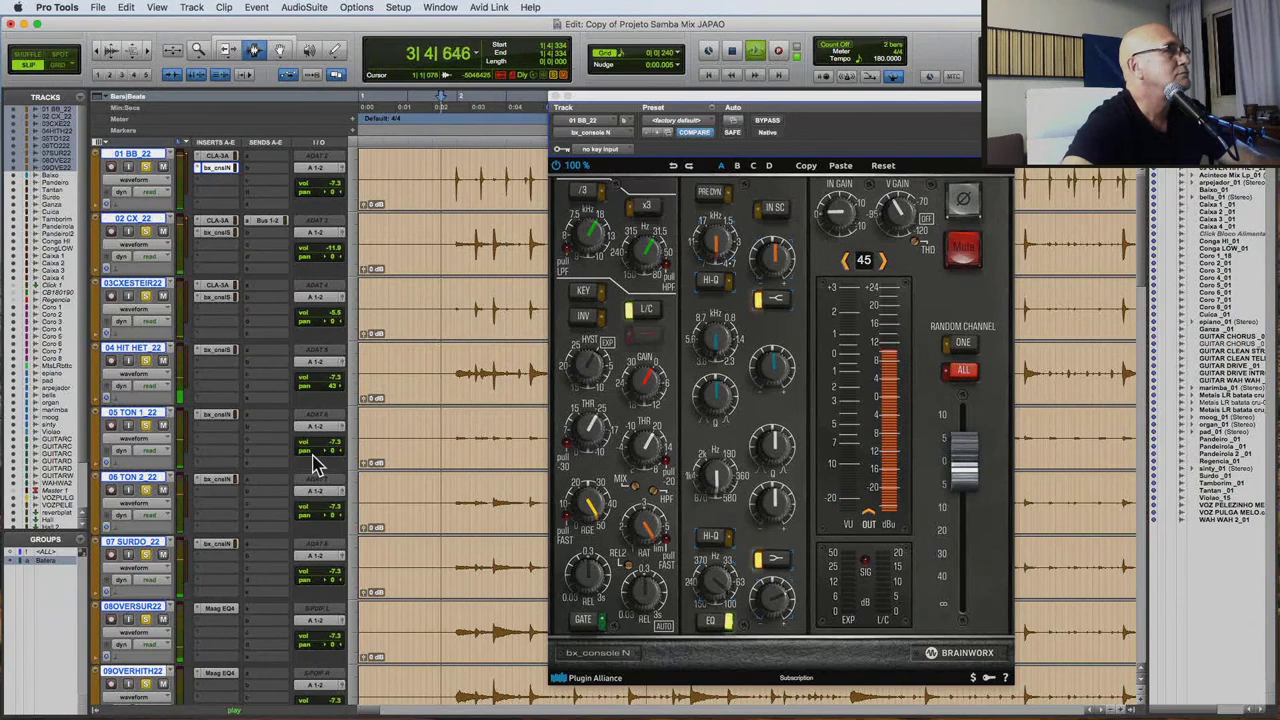
drag(314, 457, 355, 462)
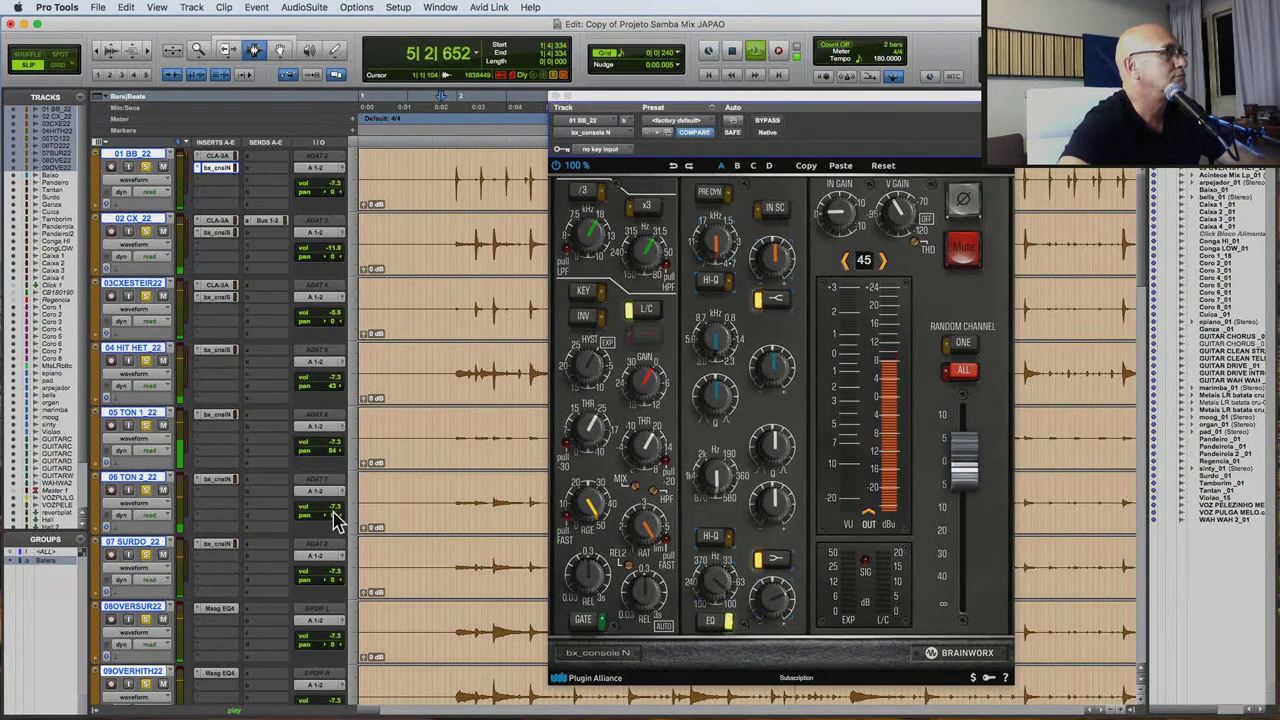
drag(335, 520, 334, 520)
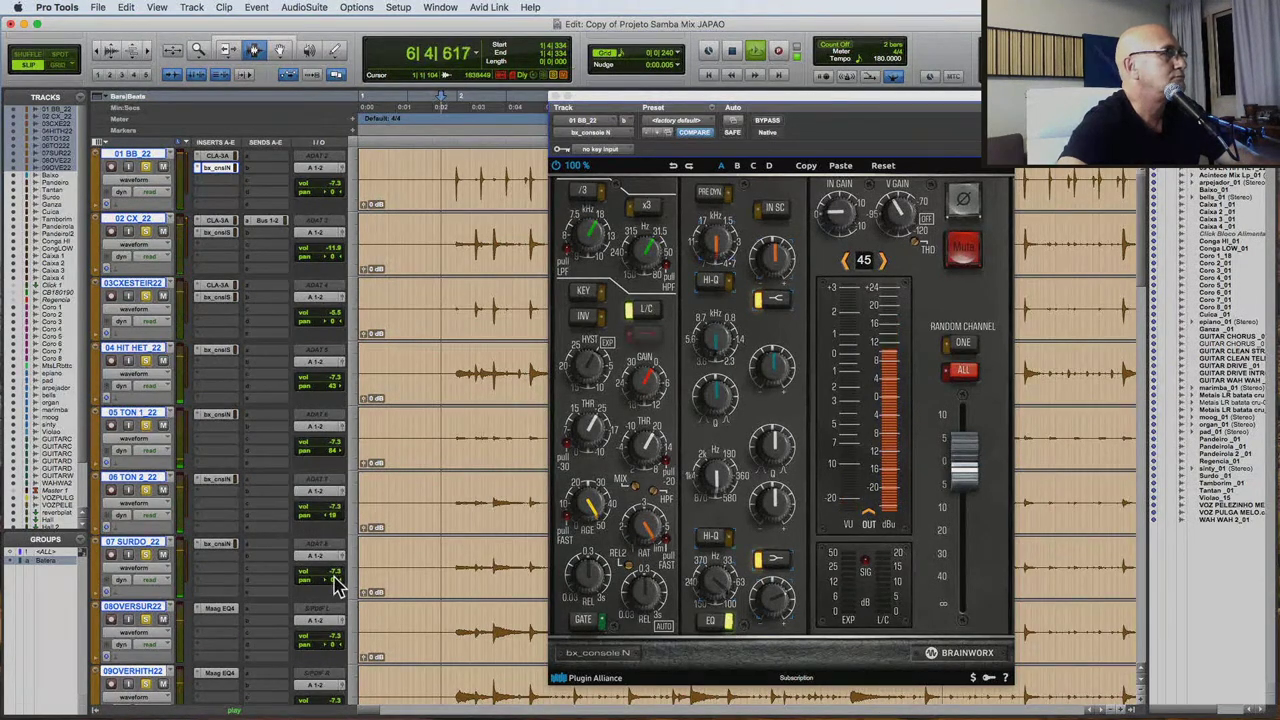
Pan 07 SURDO_22 to 73 left, 08OVERSUR22 to 100 left and 09OVERHITH22 to 100 right.
drag(336, 585, 318, 590)
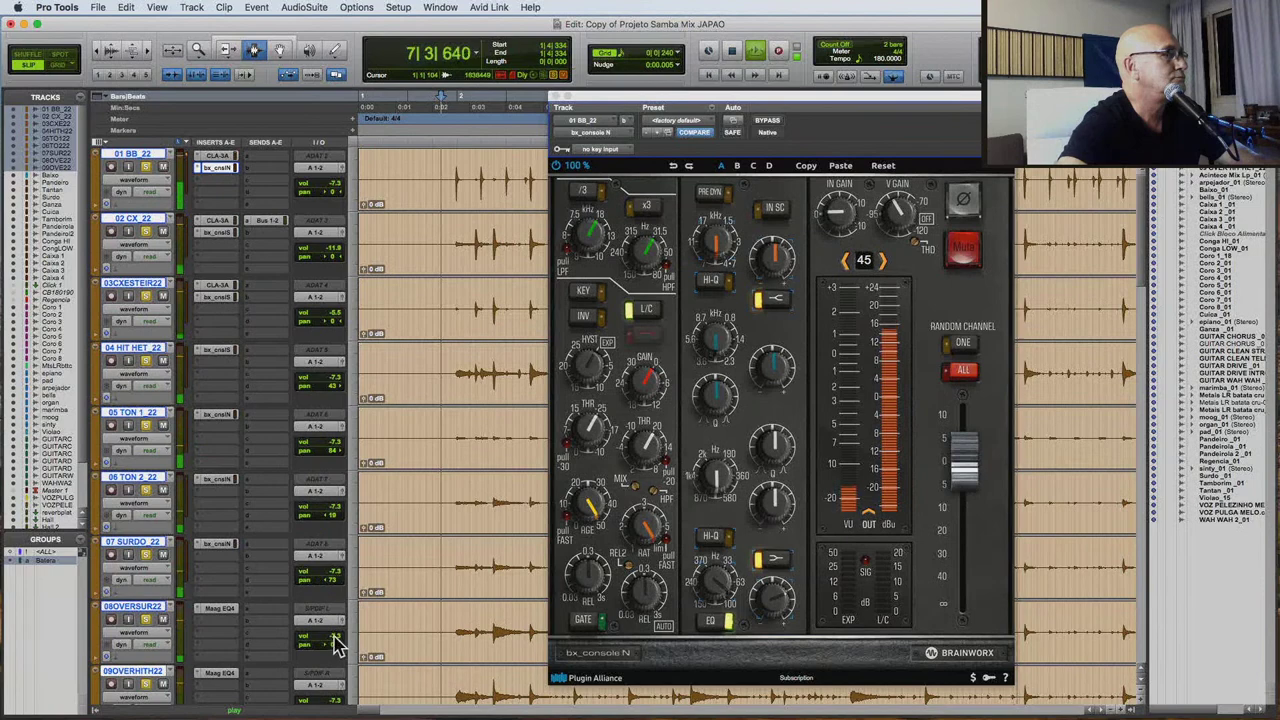
drag(335, 643, 300, 656)
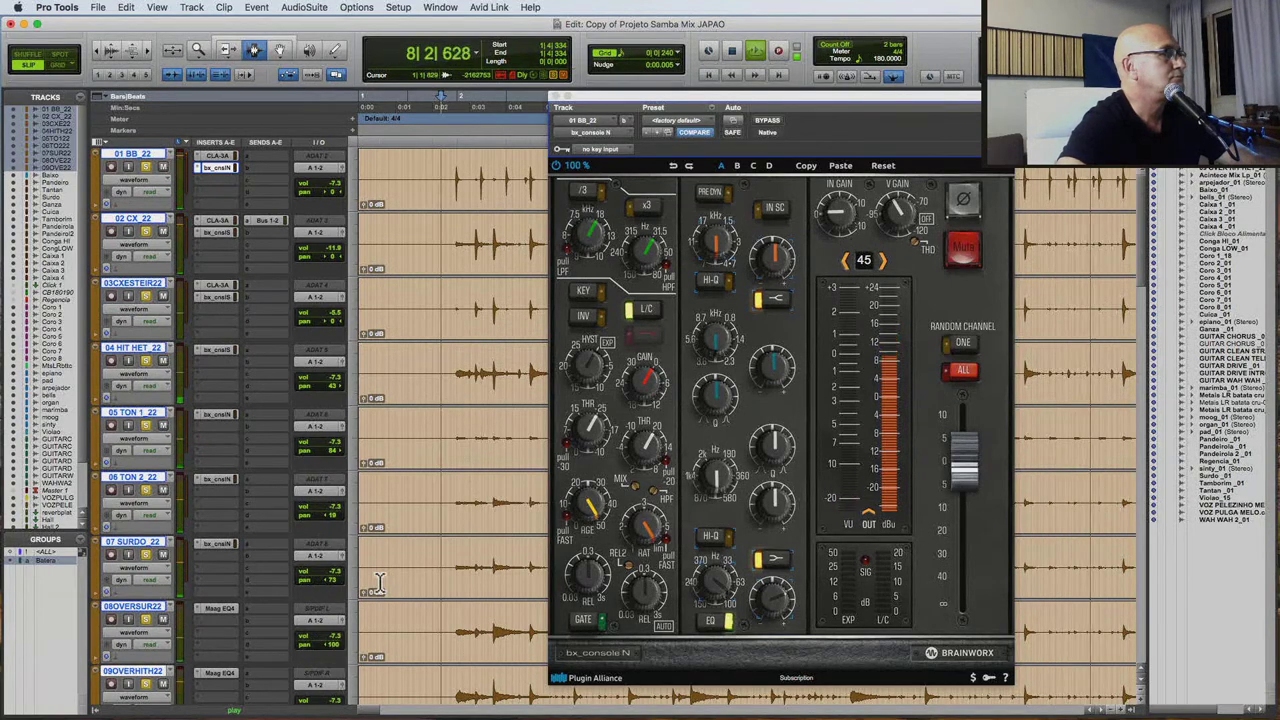
scroll(380, 585, down, 5)
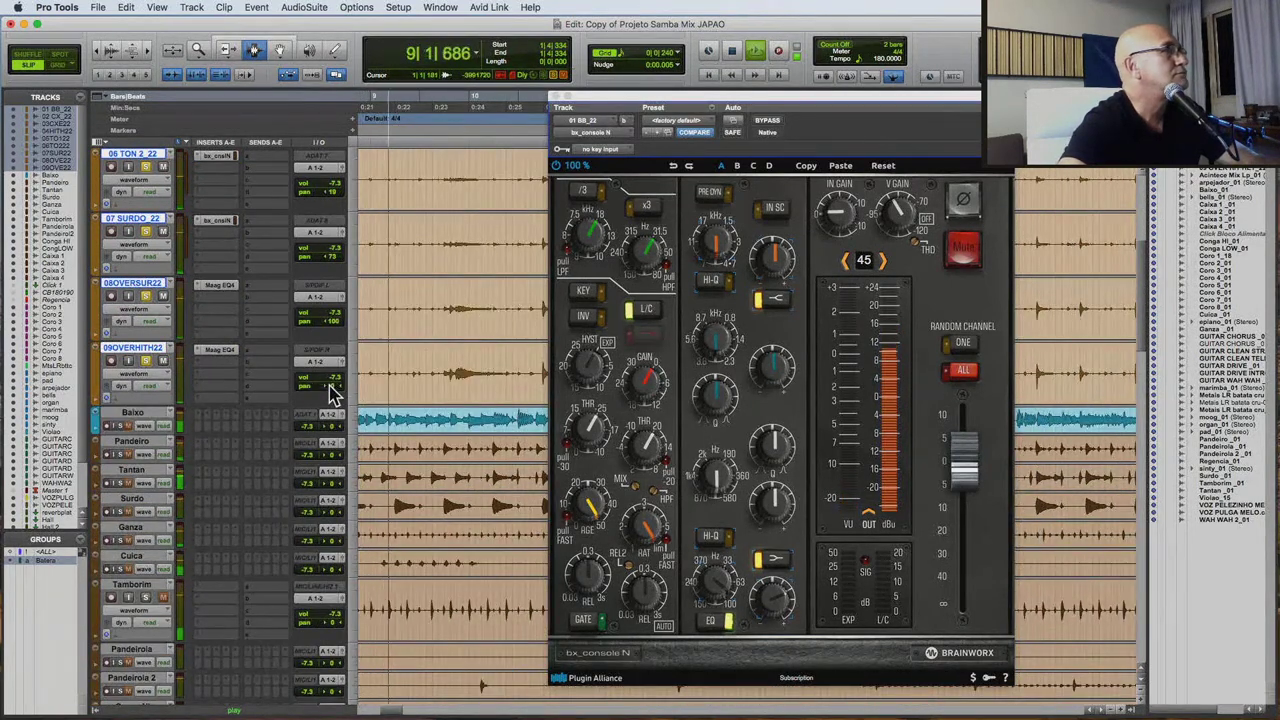
Stop playback and move the voz LP track up from below the aux tracks to between 09OVERHITH22 and Baixo.
scroll(365, 507, down, 6)
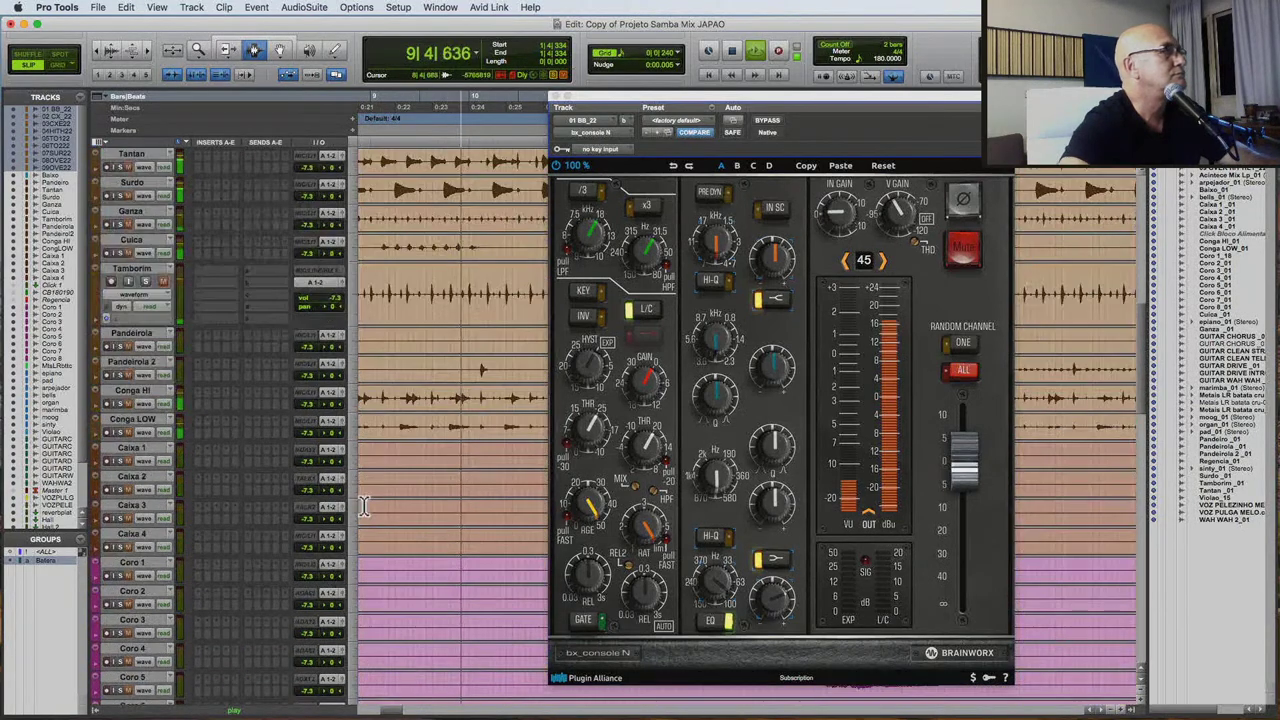
scroll(362, 507, down, 7)
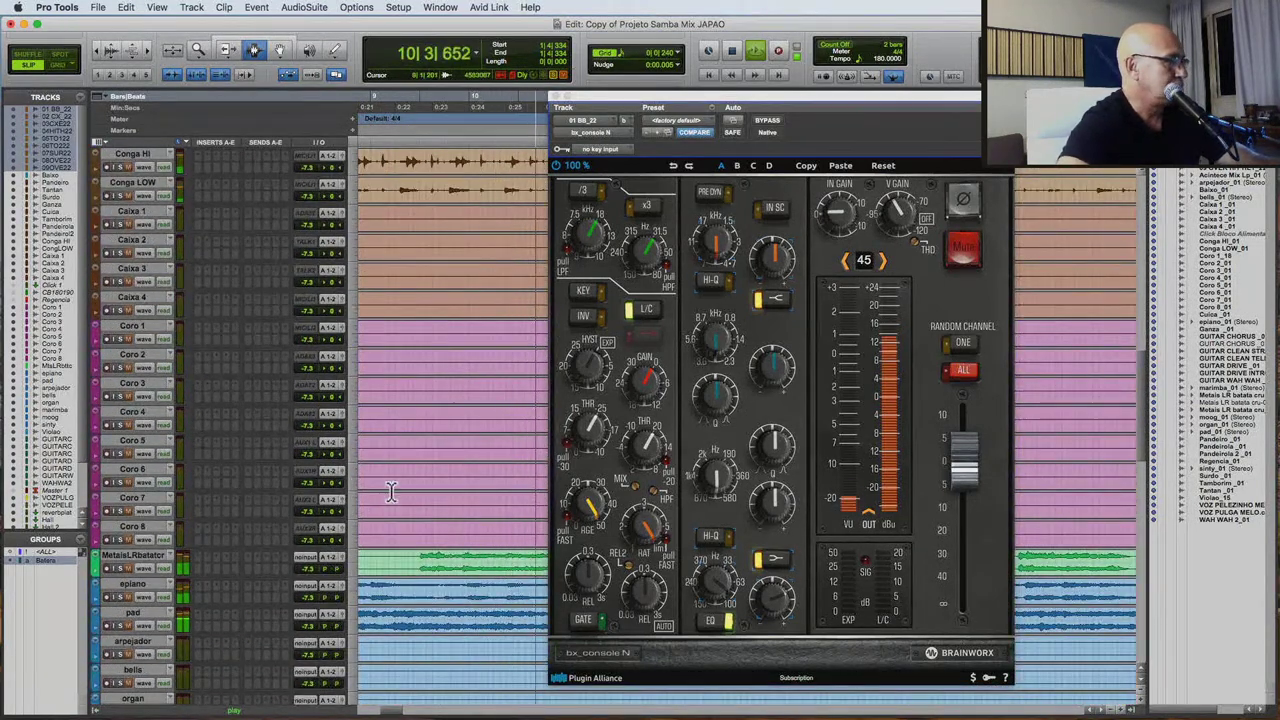
scroll(392, 500, down, 15)
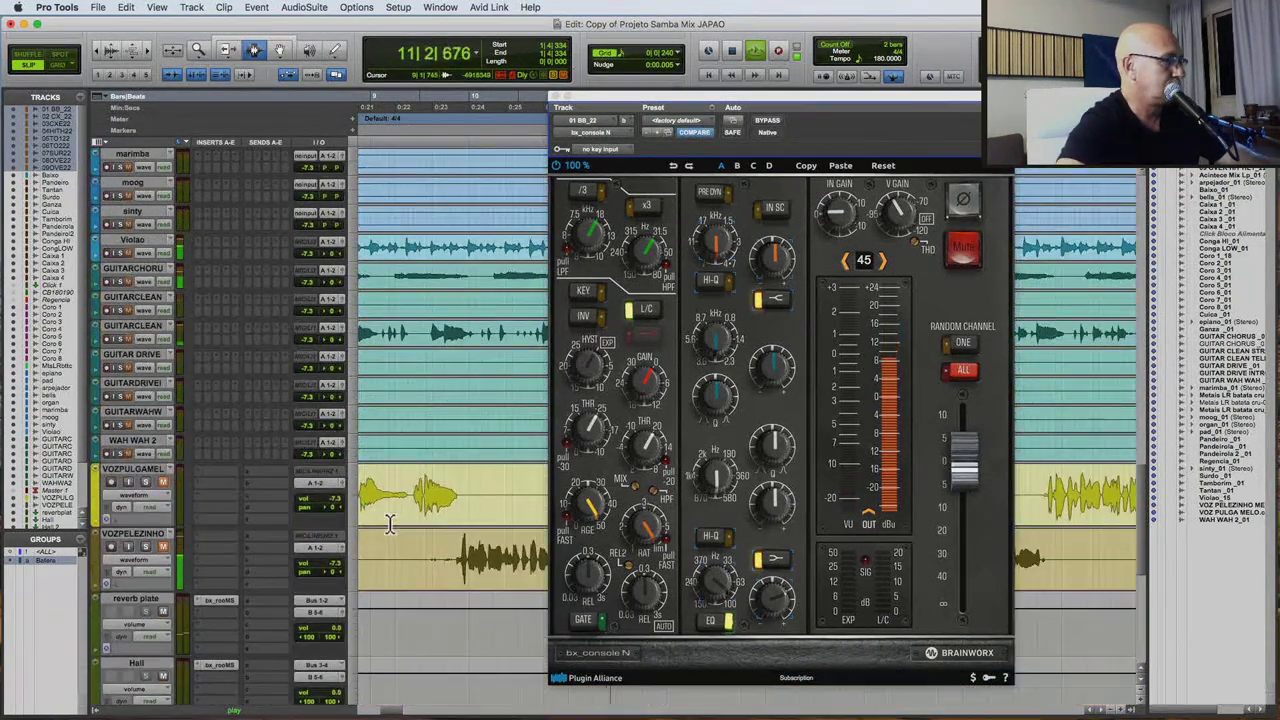
scroll(385, 520, down, 8)
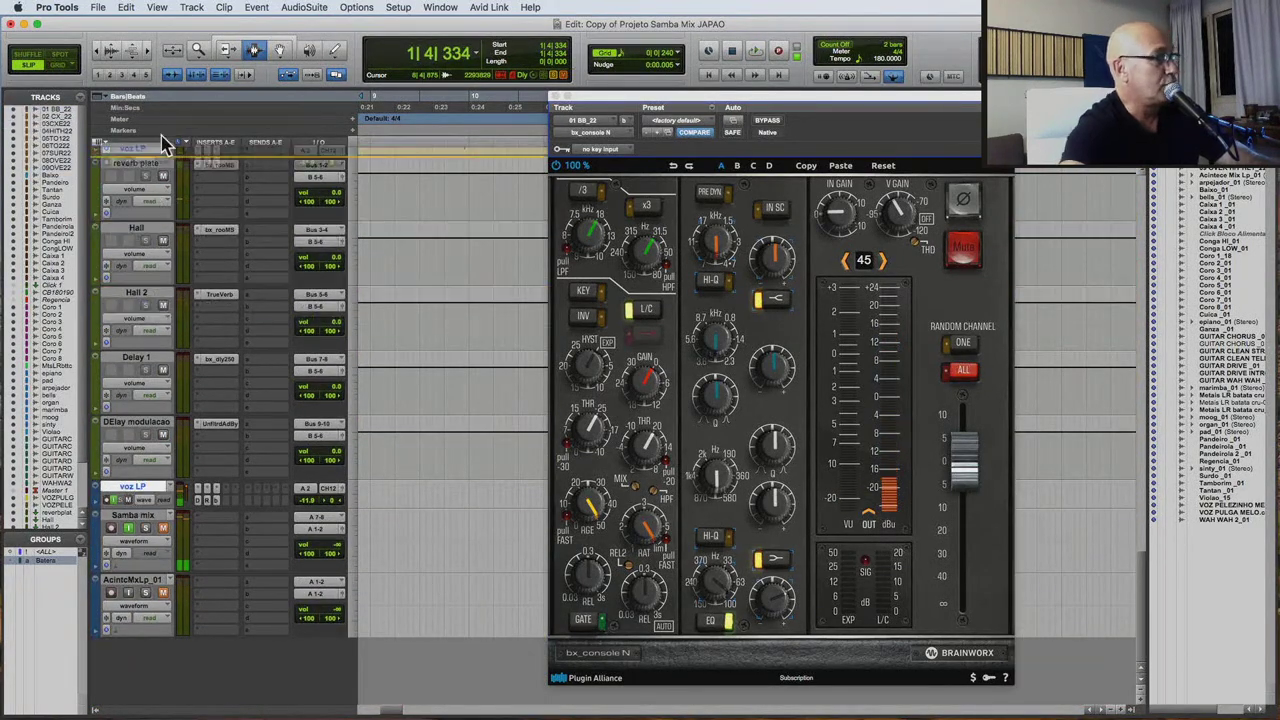
scroll(180, 229, up, 20)
scroll(228, 395, up, 5)
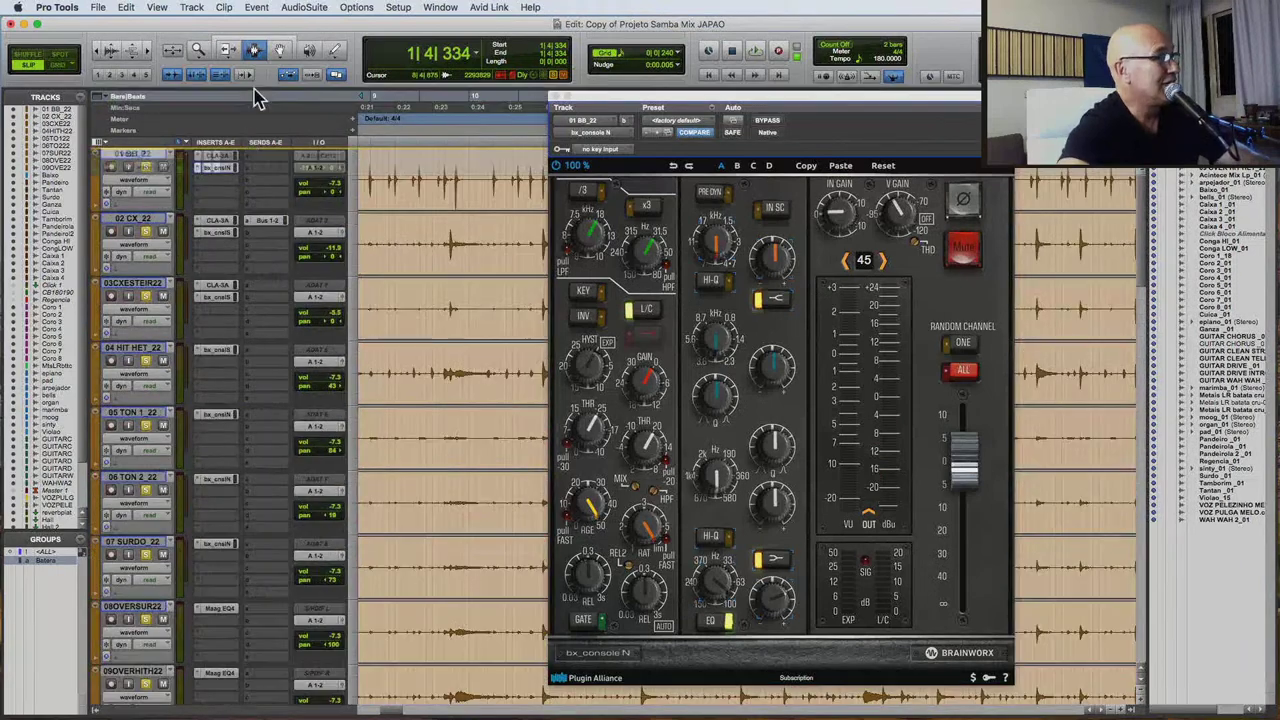
drag(255, 548, 288, 550)
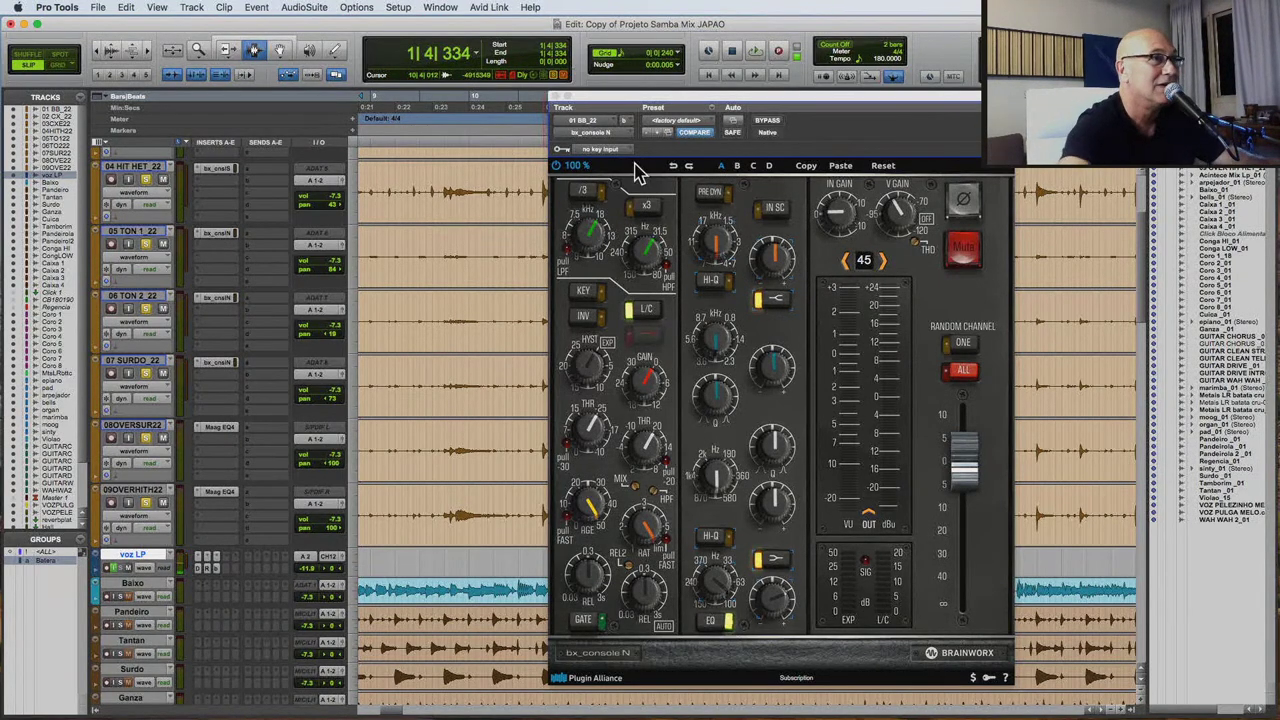
Close the bx_console N window, open the naming dialog of the 08 OVER SURDO_22 track and accept its existing name.
click(555, 99)
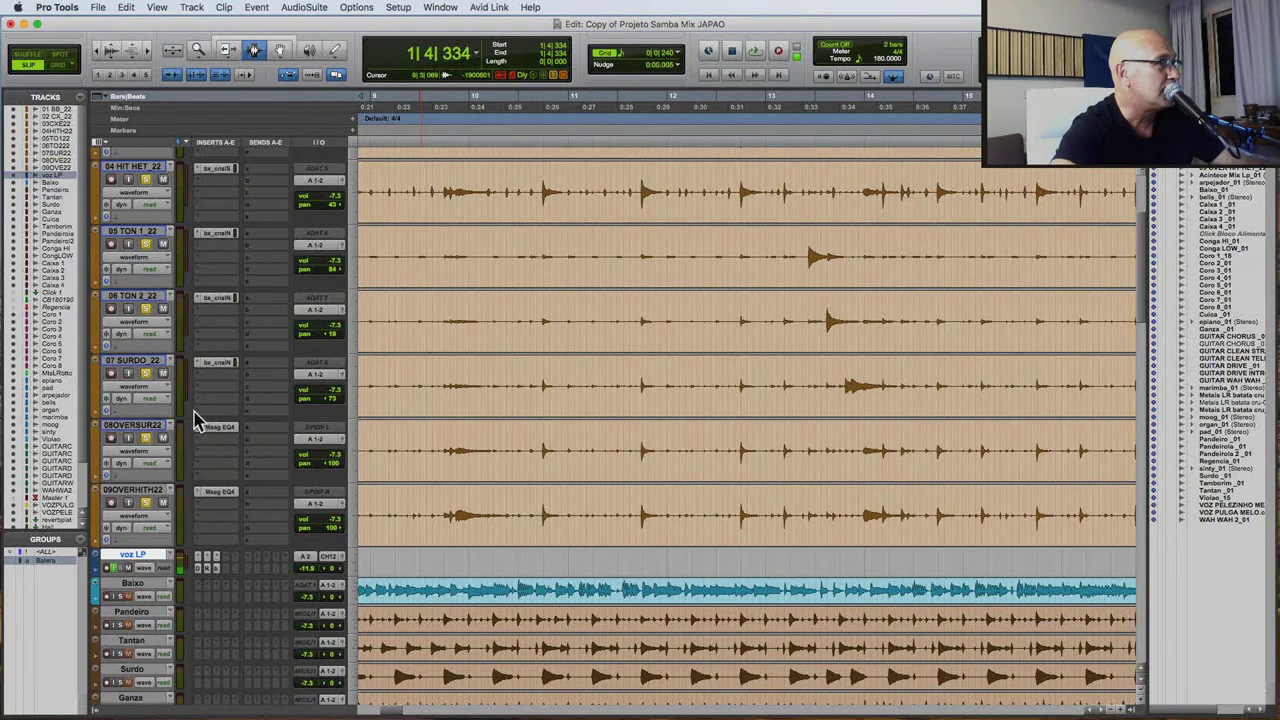
double_click(150, 434)
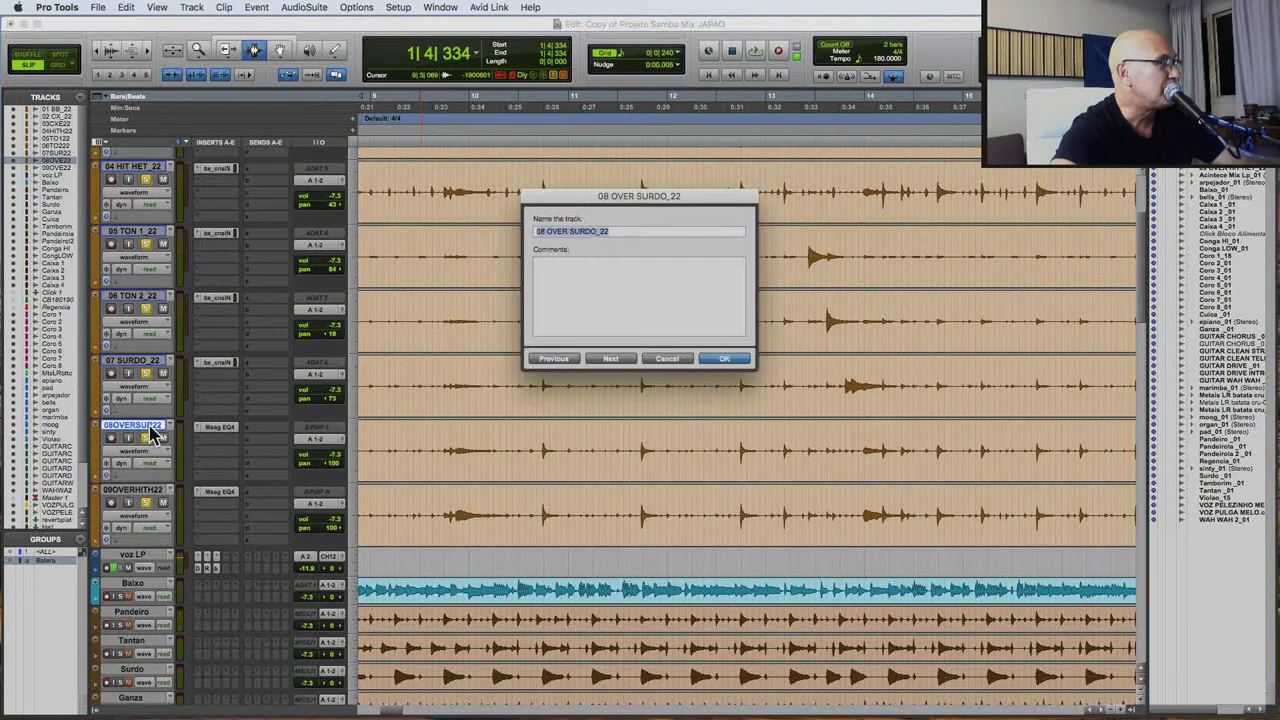
click(728, 360)
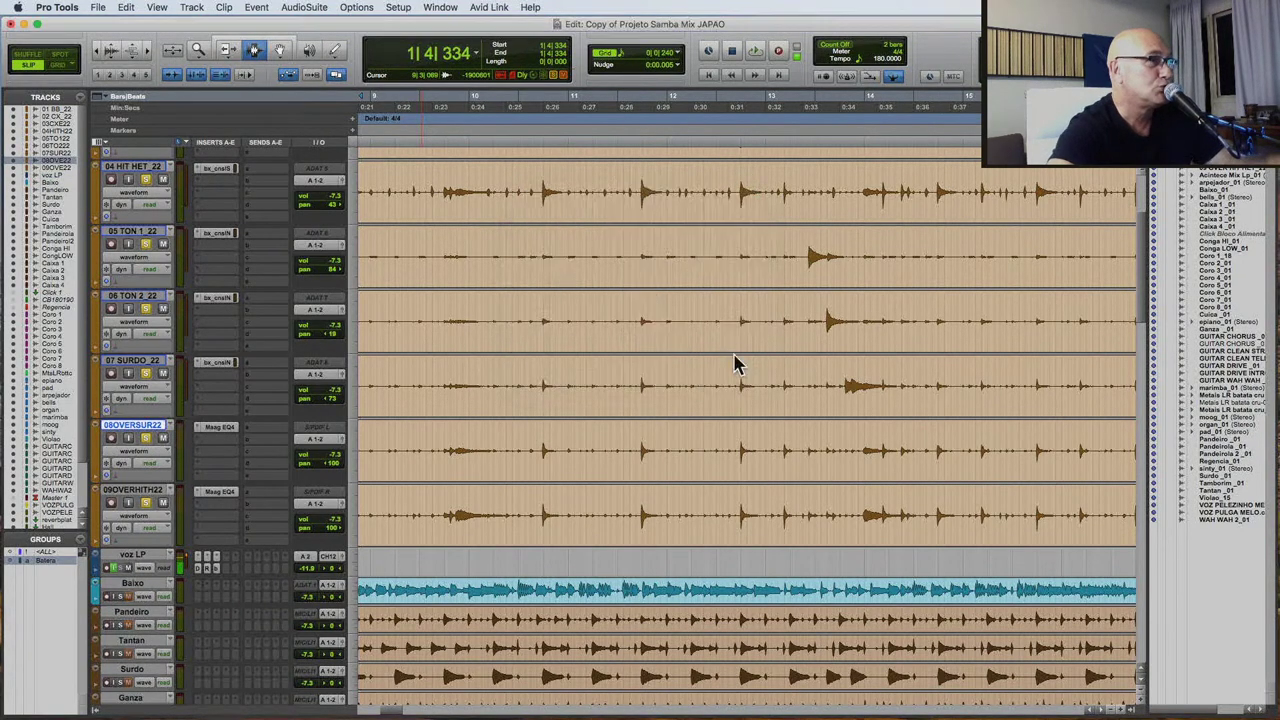
Select the 09OVERHITH22 track, return to the session start and play the grouped drums from just before bar 2.
click(148, 490)
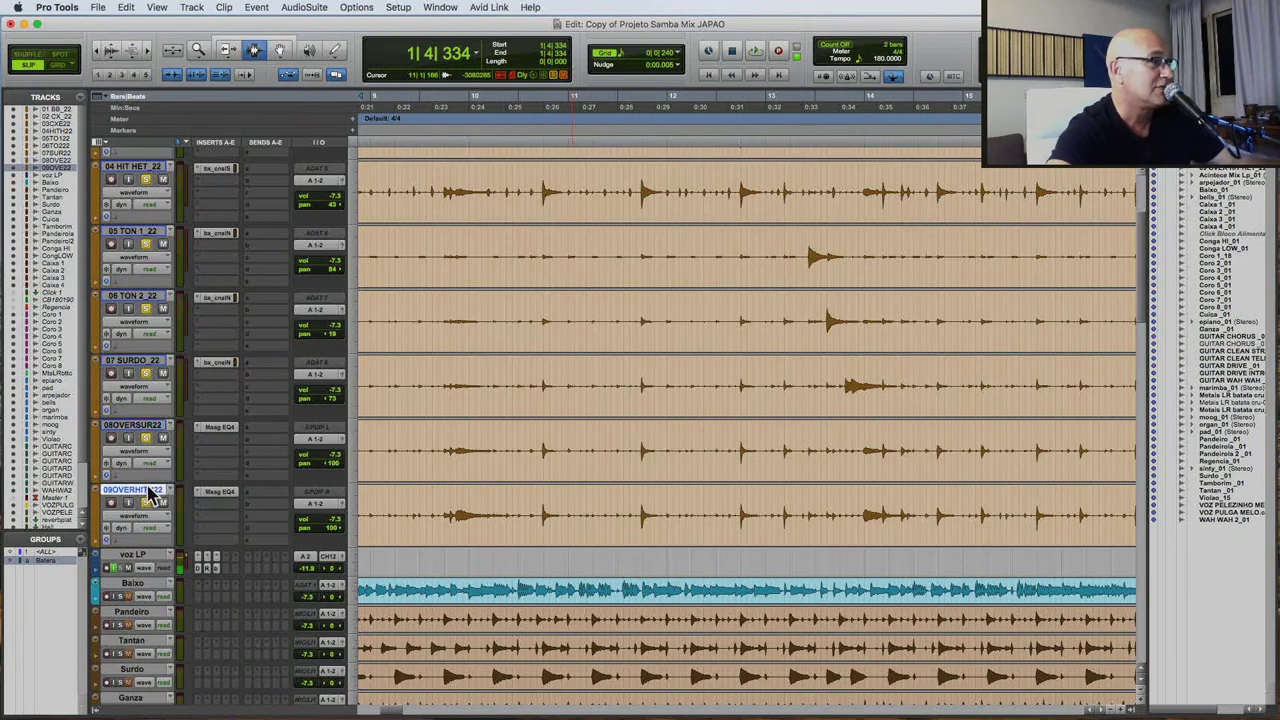
double_click(148, 490)
click(724, 362)
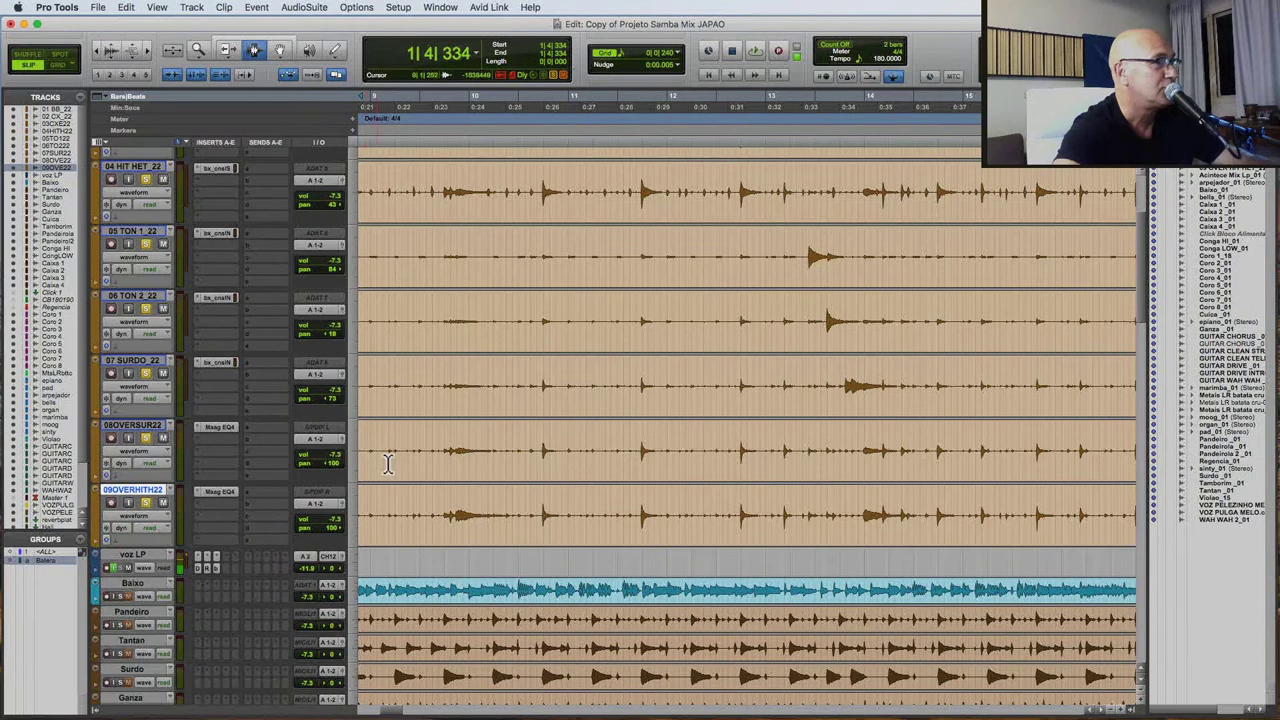
key(Return)
click(448, 380)
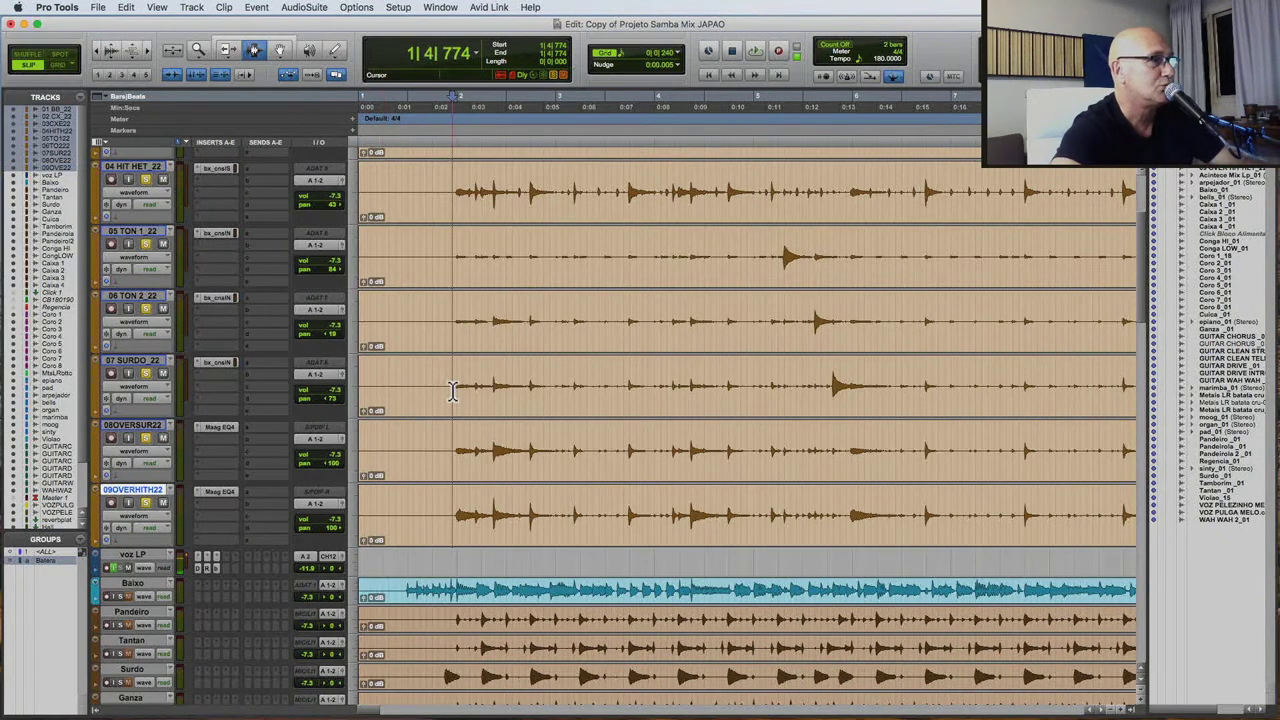
key(space)
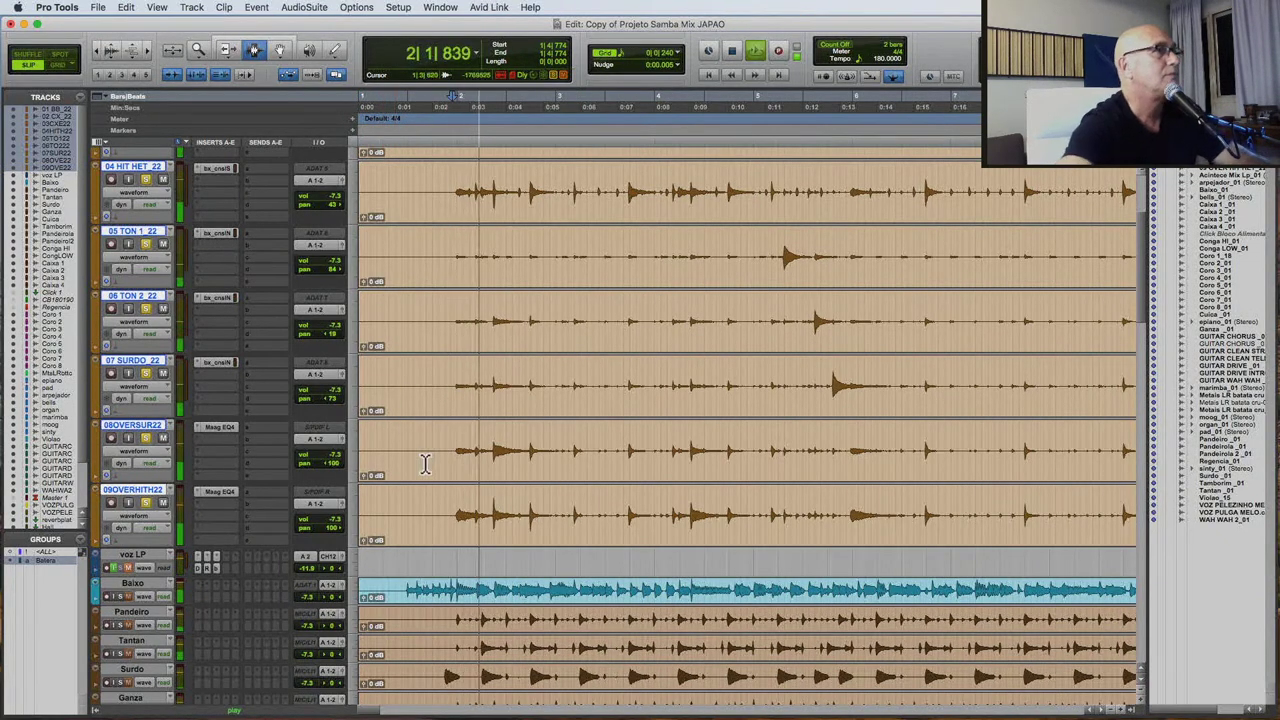
Open bx_console N on 01 BB_22, lower the high-frequency band's frequency and adjust its gain slightly.
scroll(430, 450, up, 3)
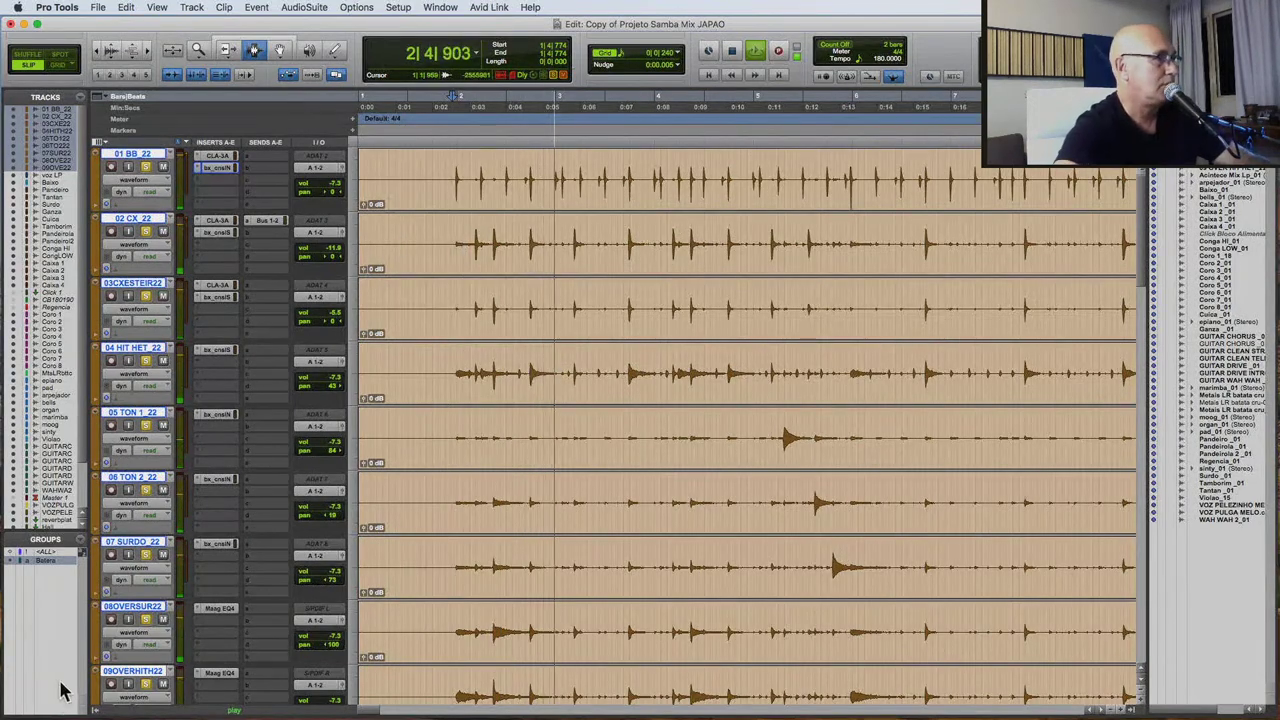
click(215, 167)
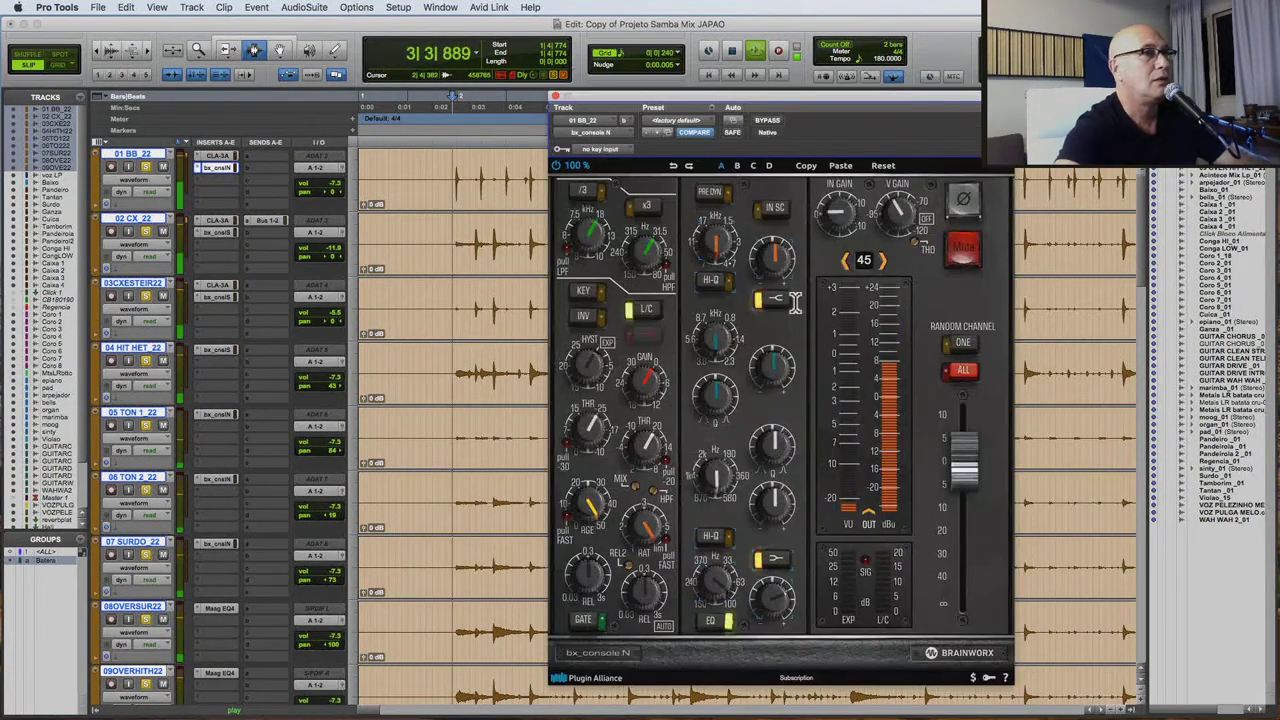
mouse_move(712, 235)
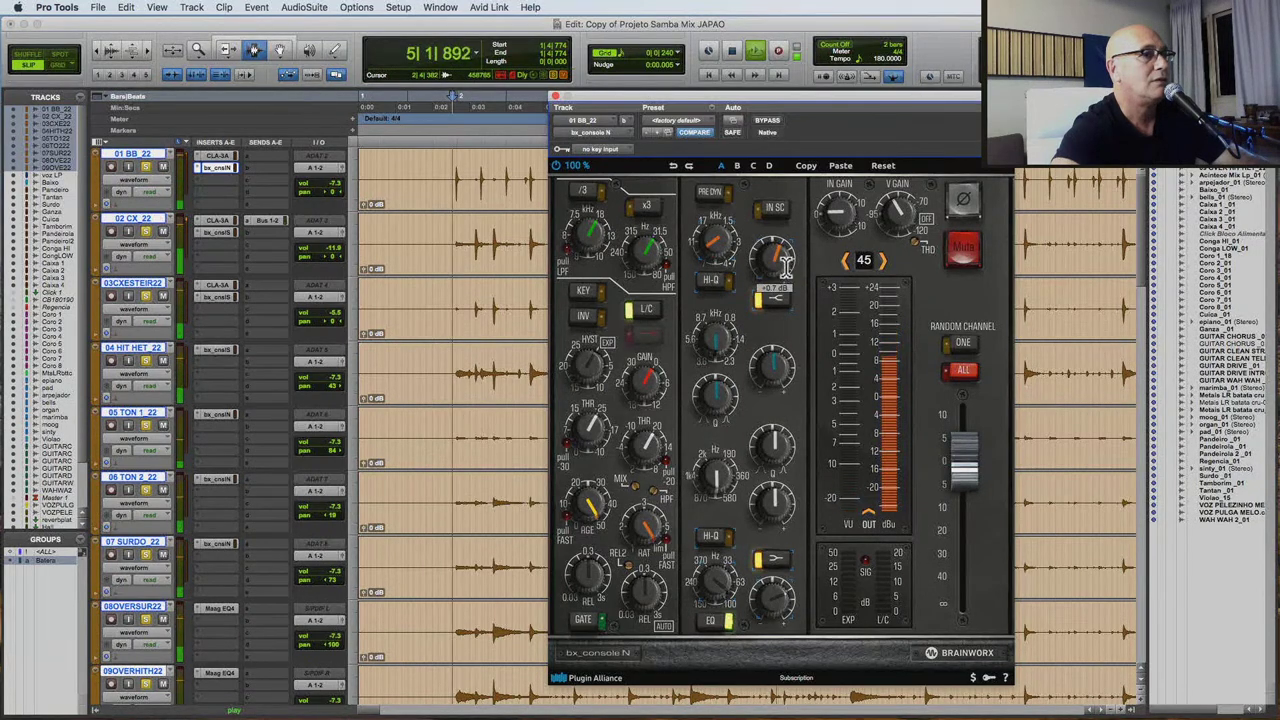
Compare 01 BB_22 with and without bx_console N by toggling its bypass during playback, restarting from the same position.
click(766, 121)
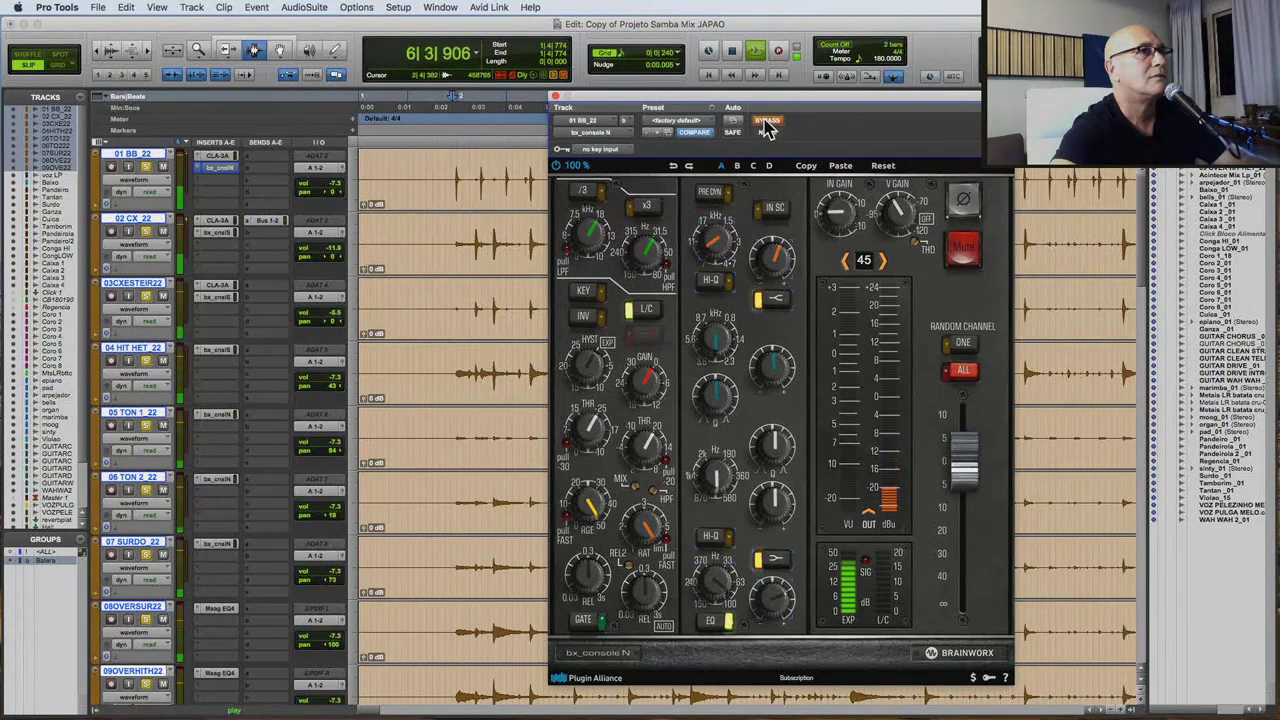
click(766, 122)
scroll(360, 540, down, 5)
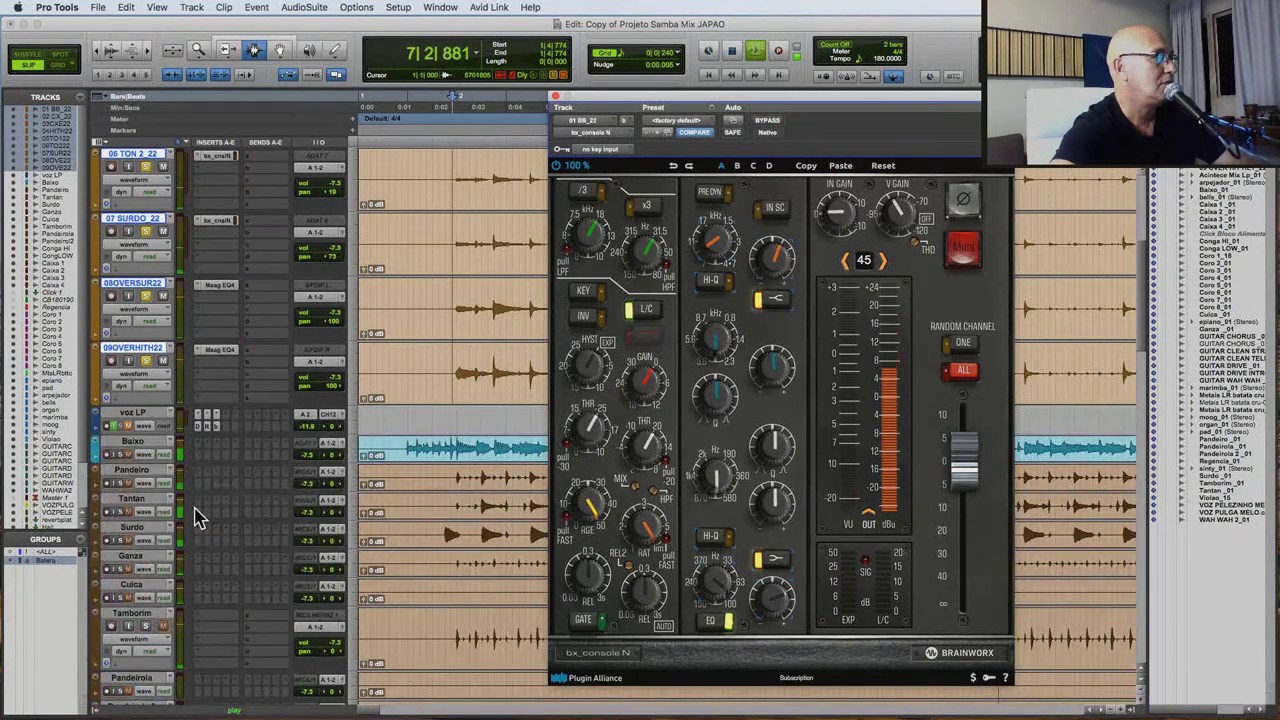
key(space)
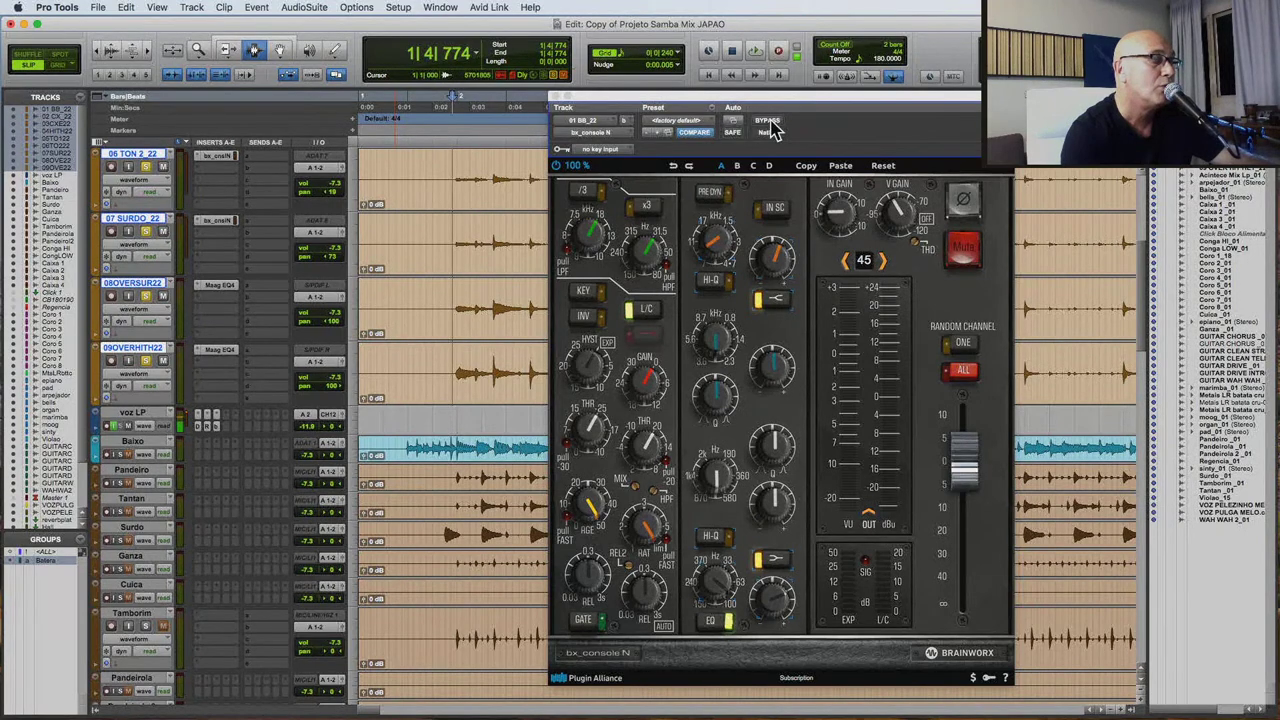
key(space)
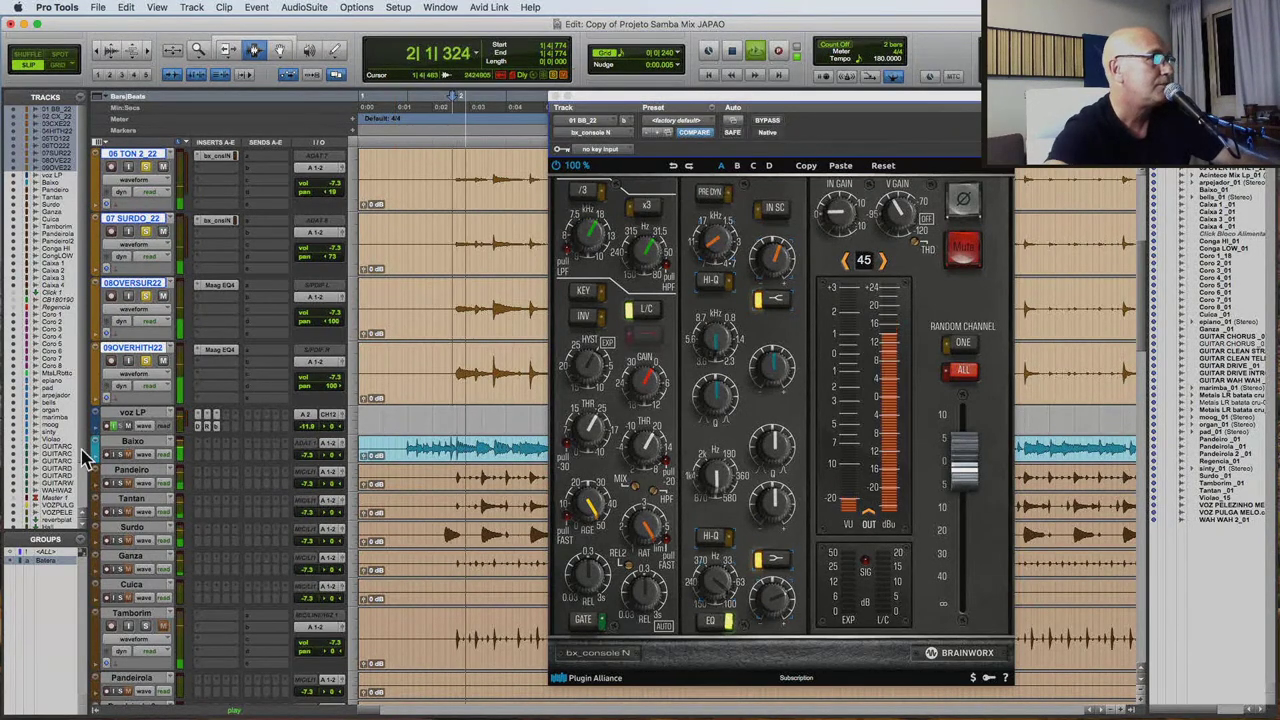
click(767, 121)
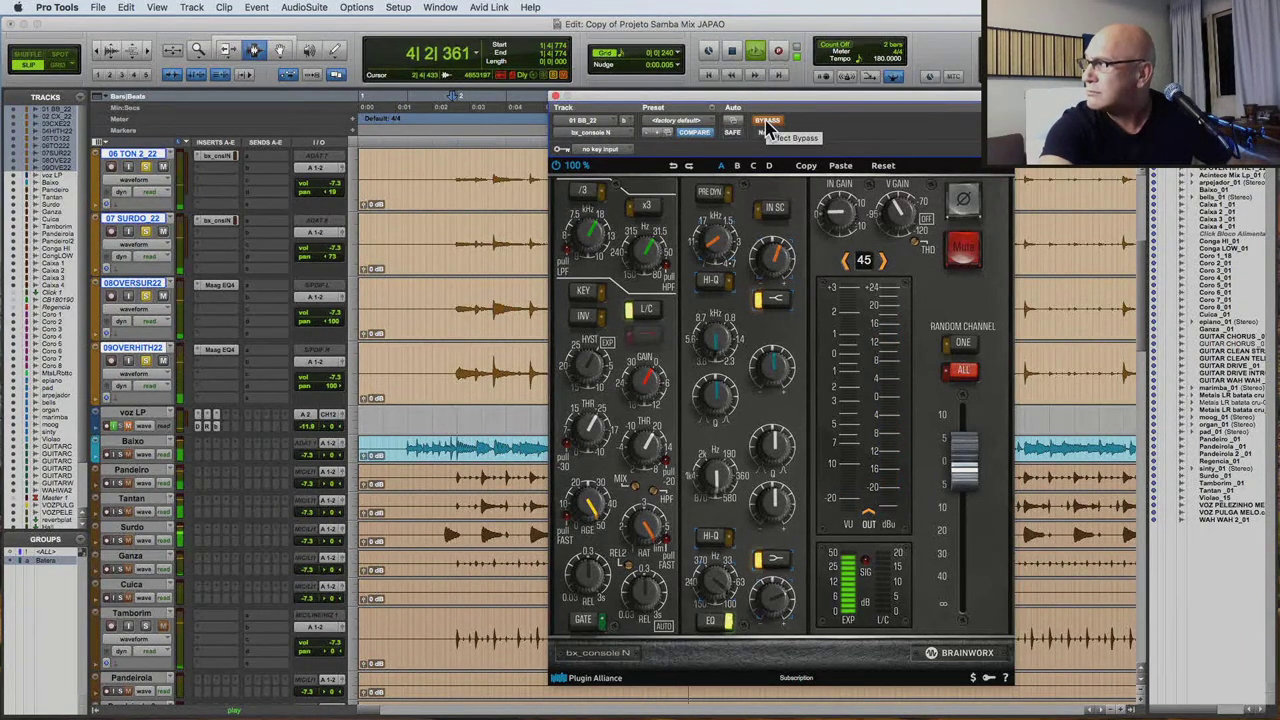
click(768, 122)
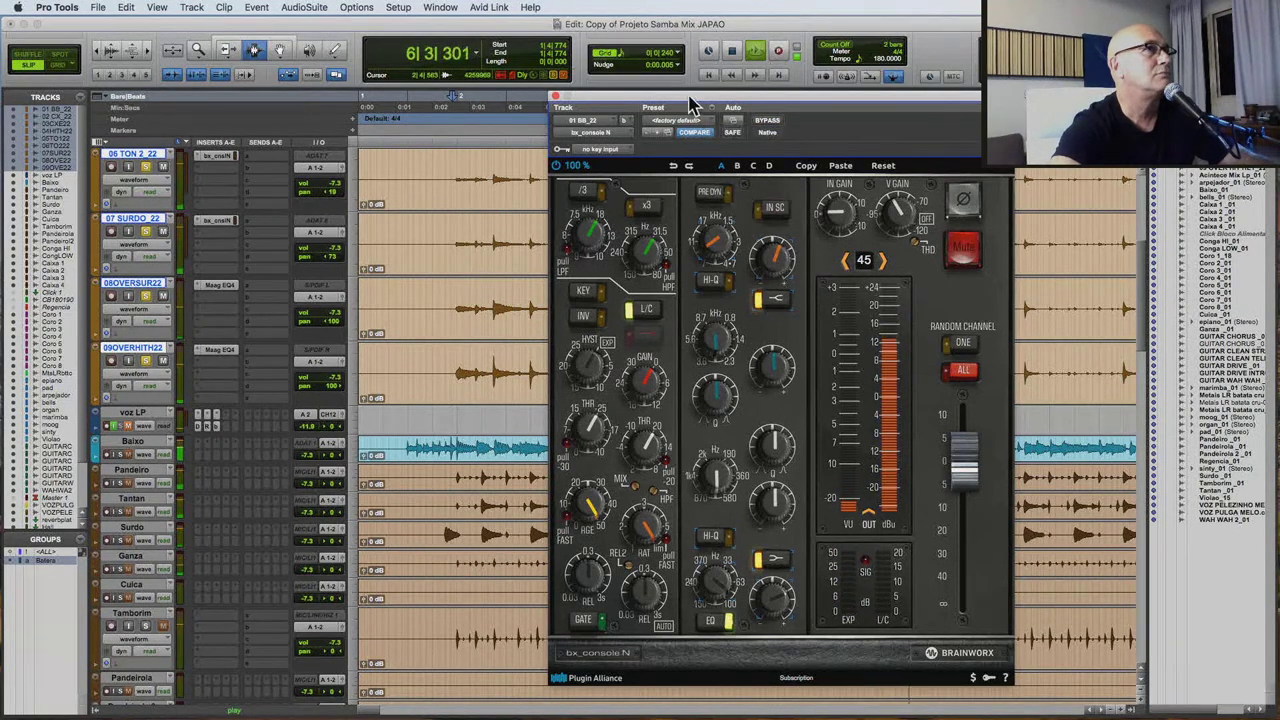
Move the bx_console N window aside, replay the bypass comparison for 01 BB_22, close the plug-in and stop playback.
drag(694, 106, 406, 210)
key(space)
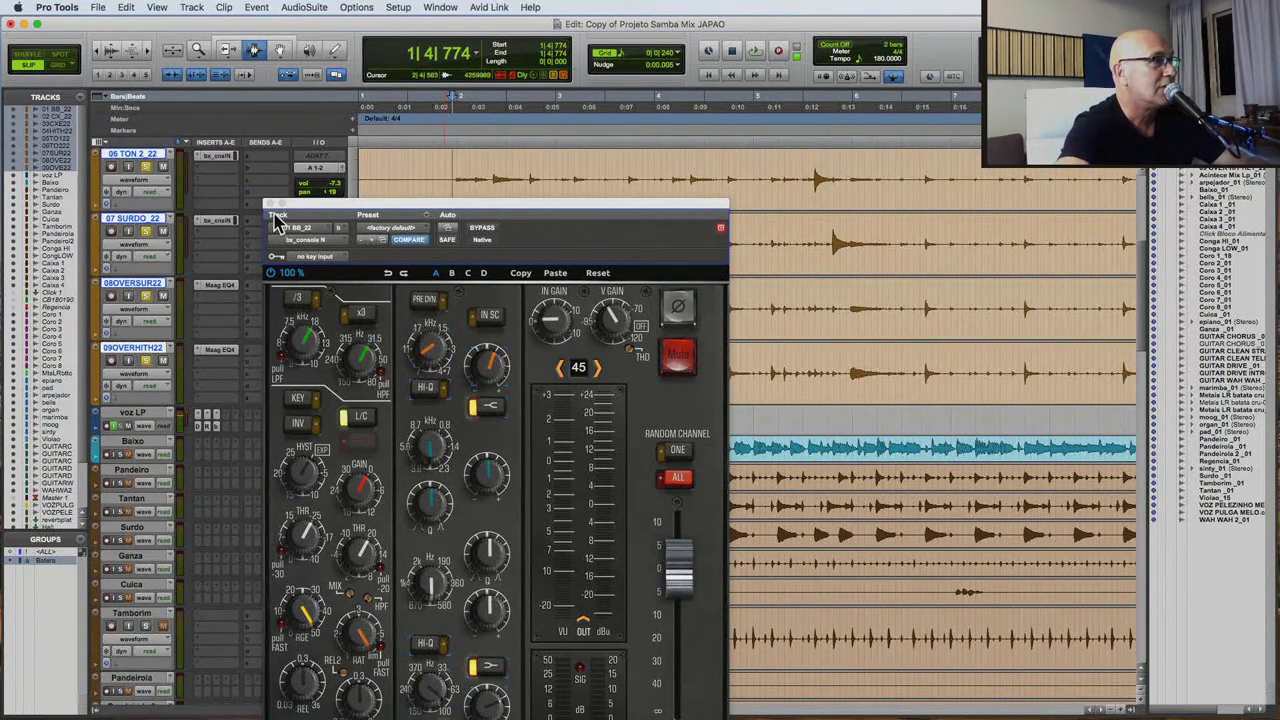
key(space)
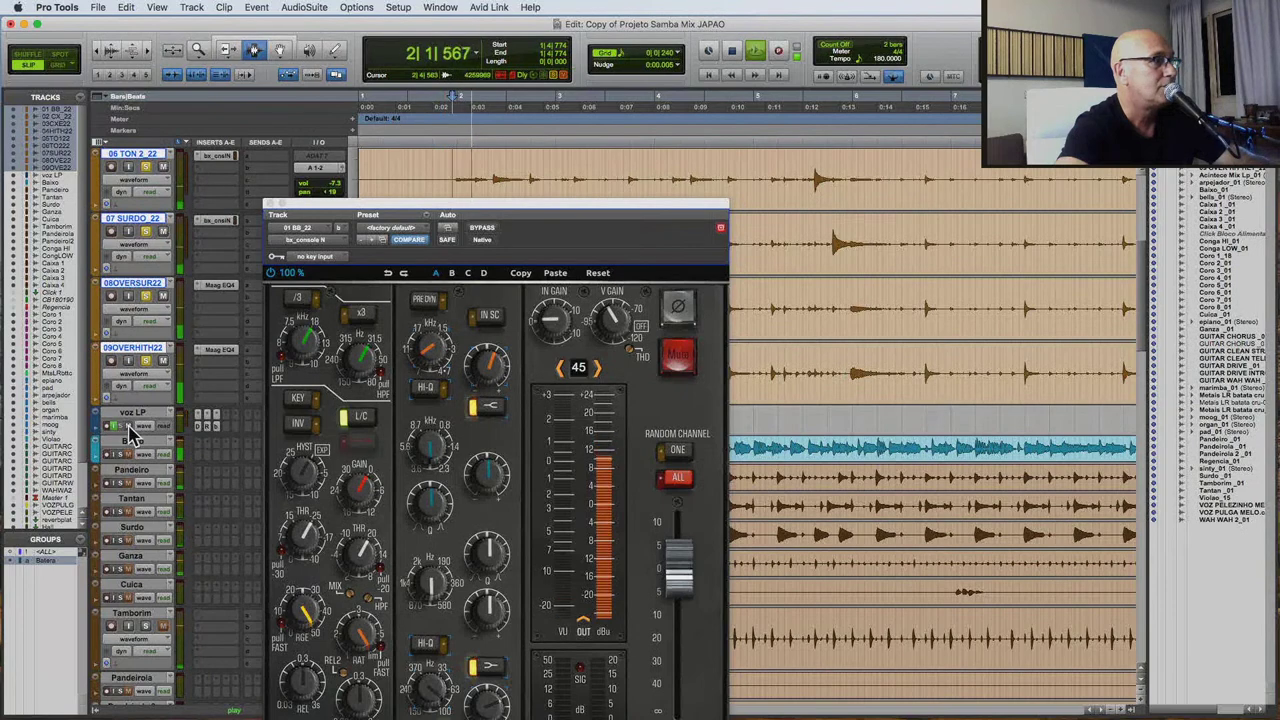
click(481, 232)
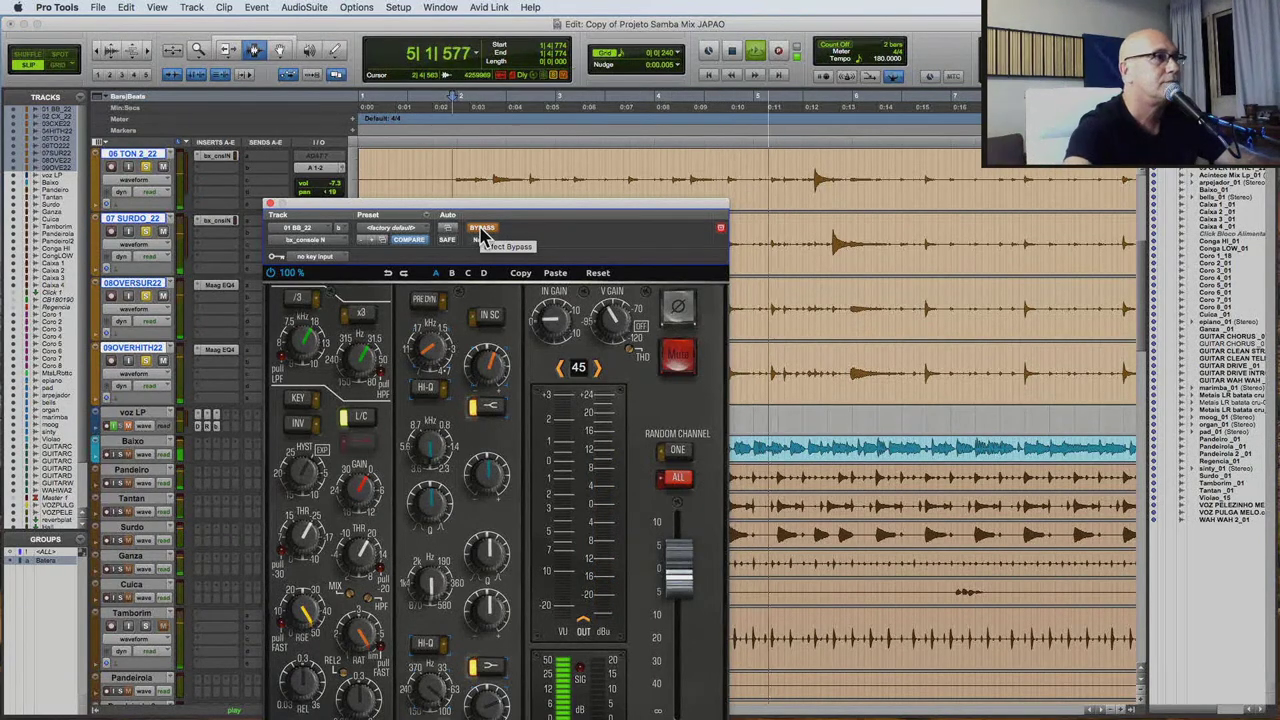
click(482, 229)
click(270, 205)
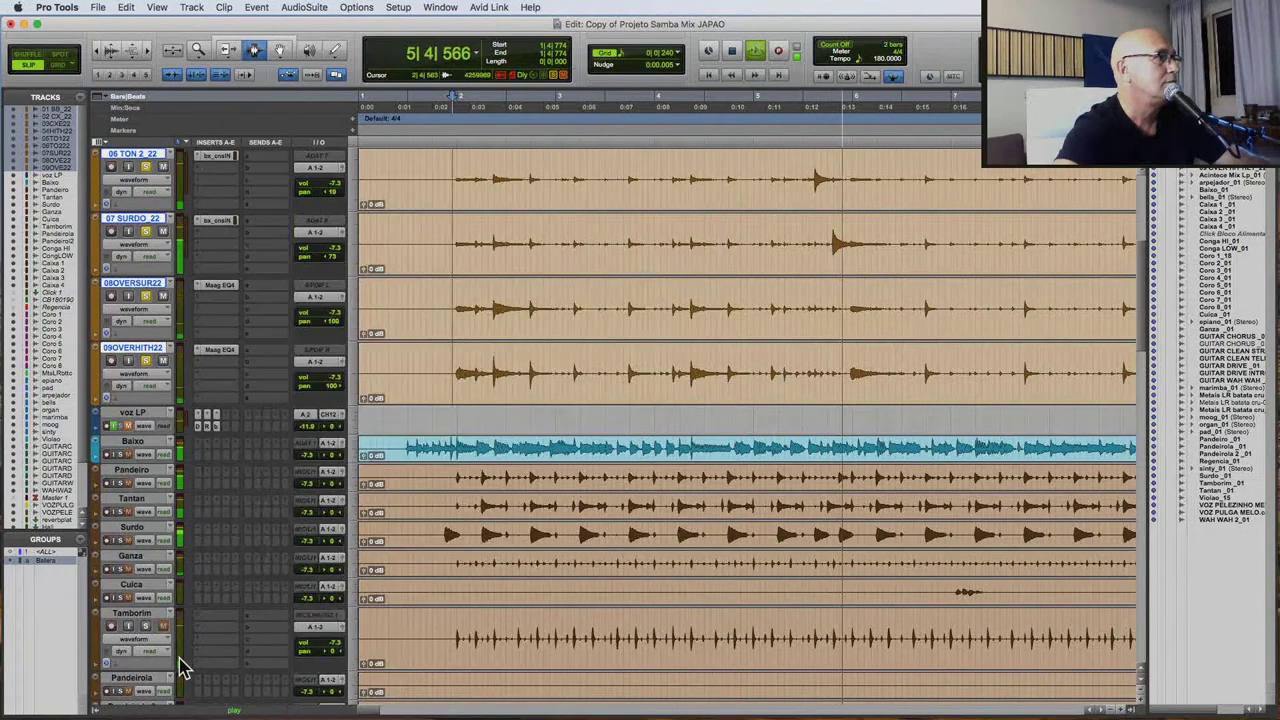
key(space)
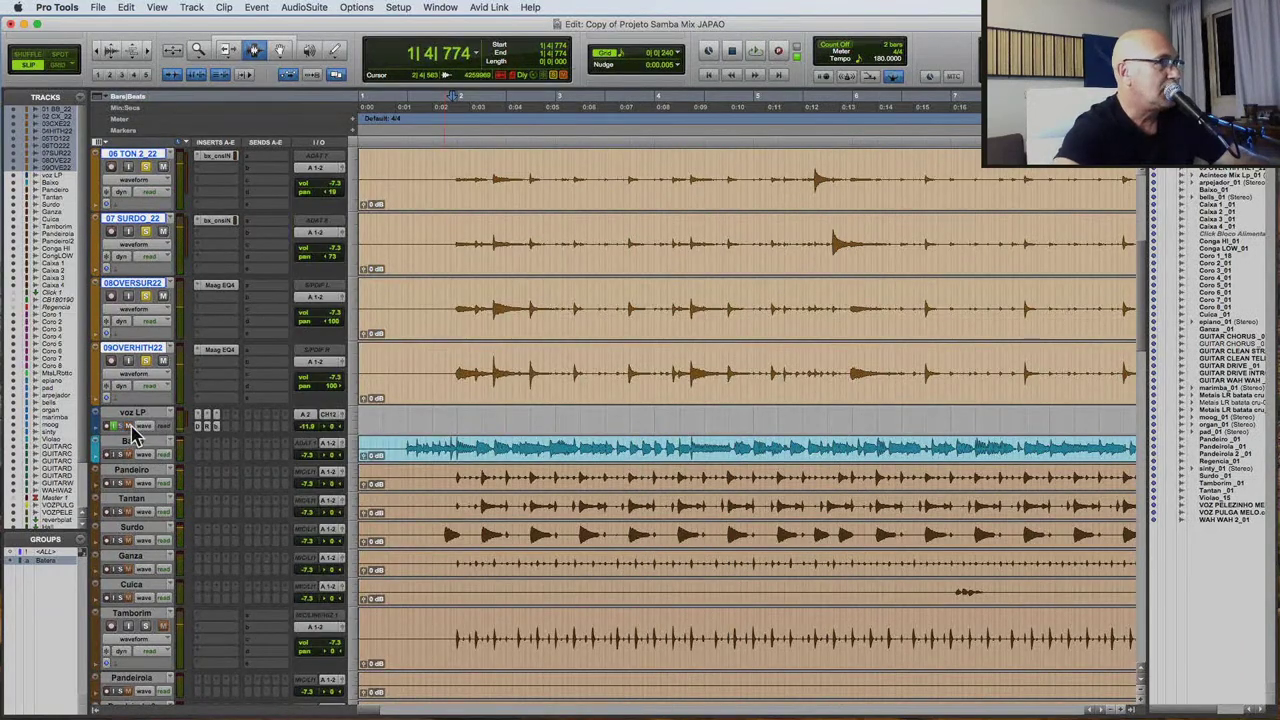
Play the drums briefly, then remove the solos from all drum tracks except 02 CX_22 and 03CXESTEIR22.
key(r)
key(r)
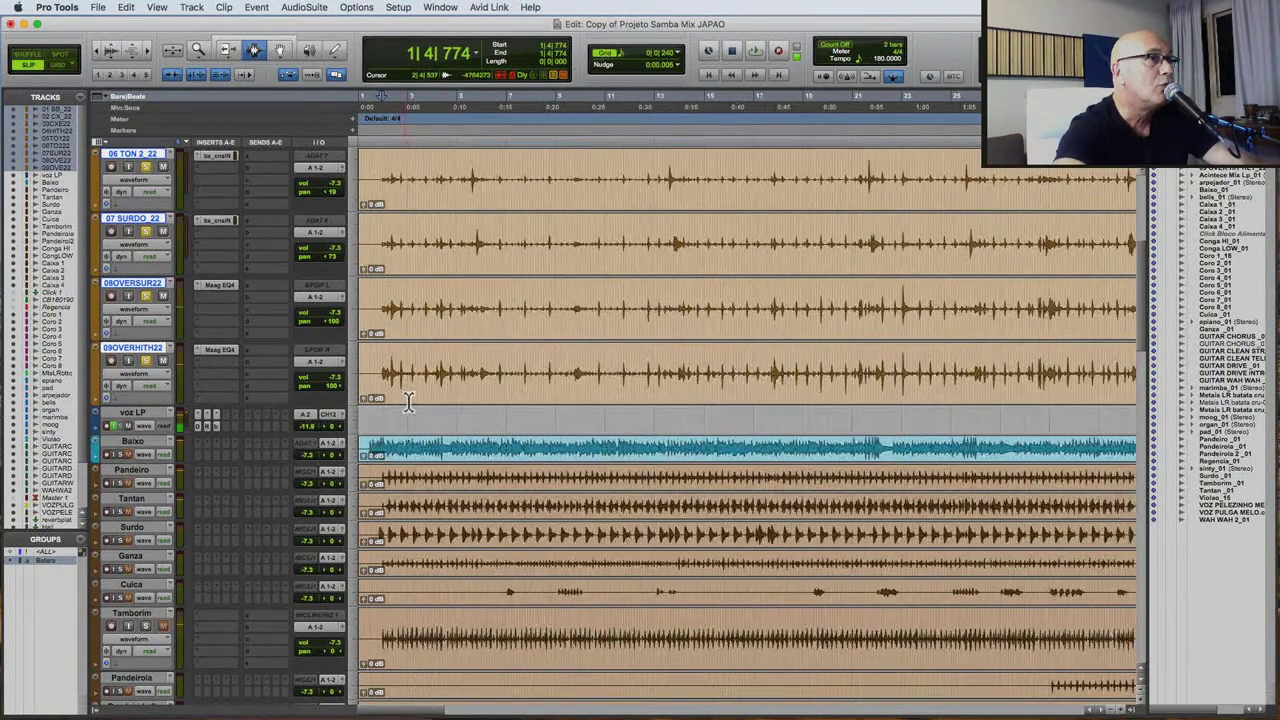
scroll(408, 400, up, 5)
key(r)
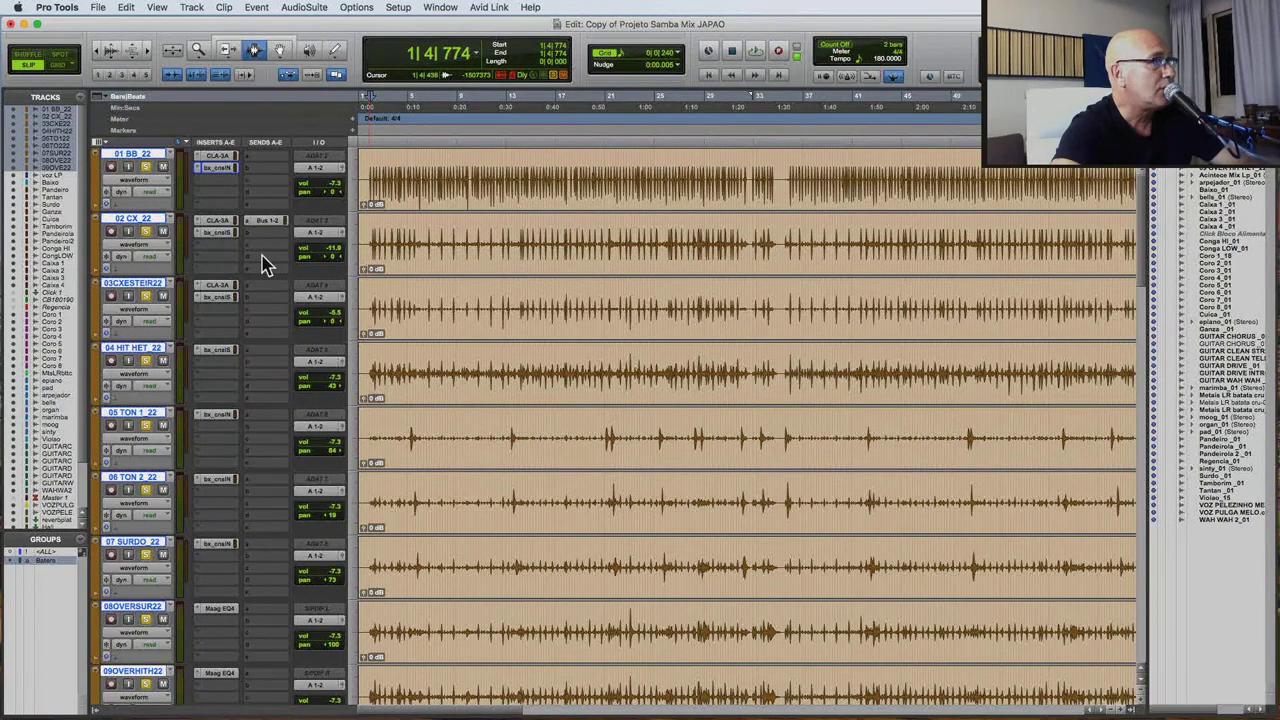
key(space)
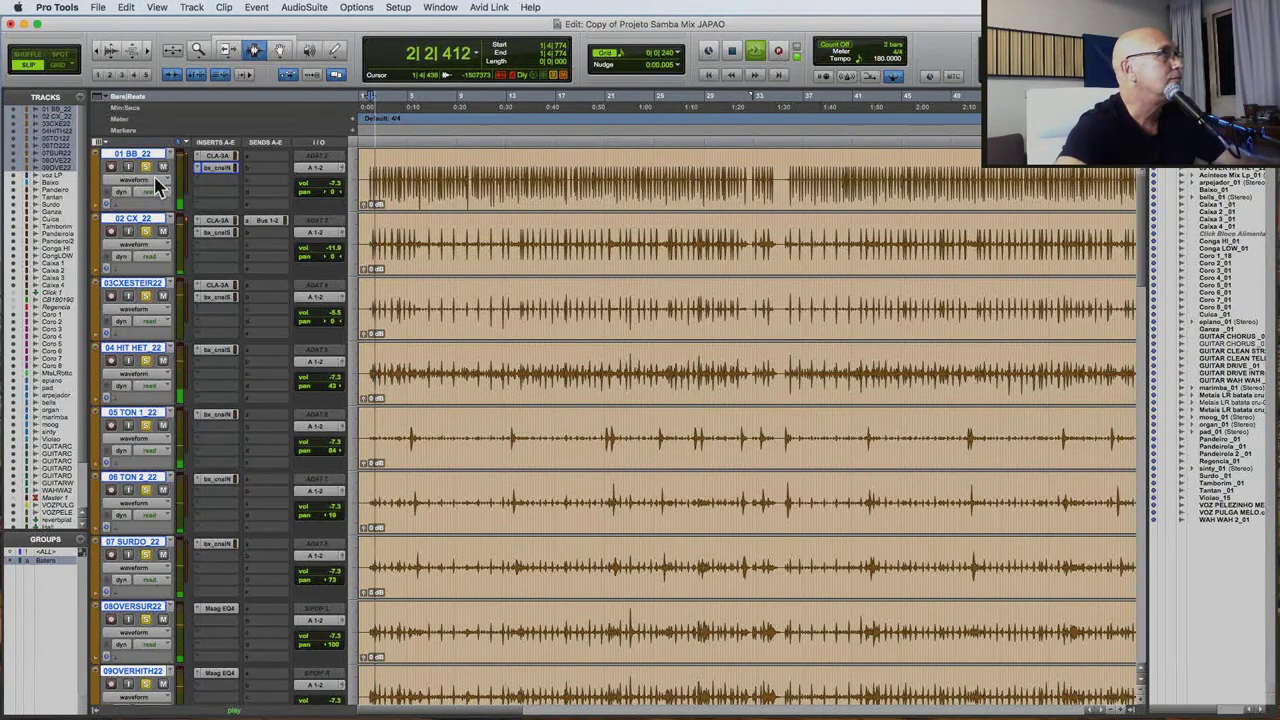
key(space)
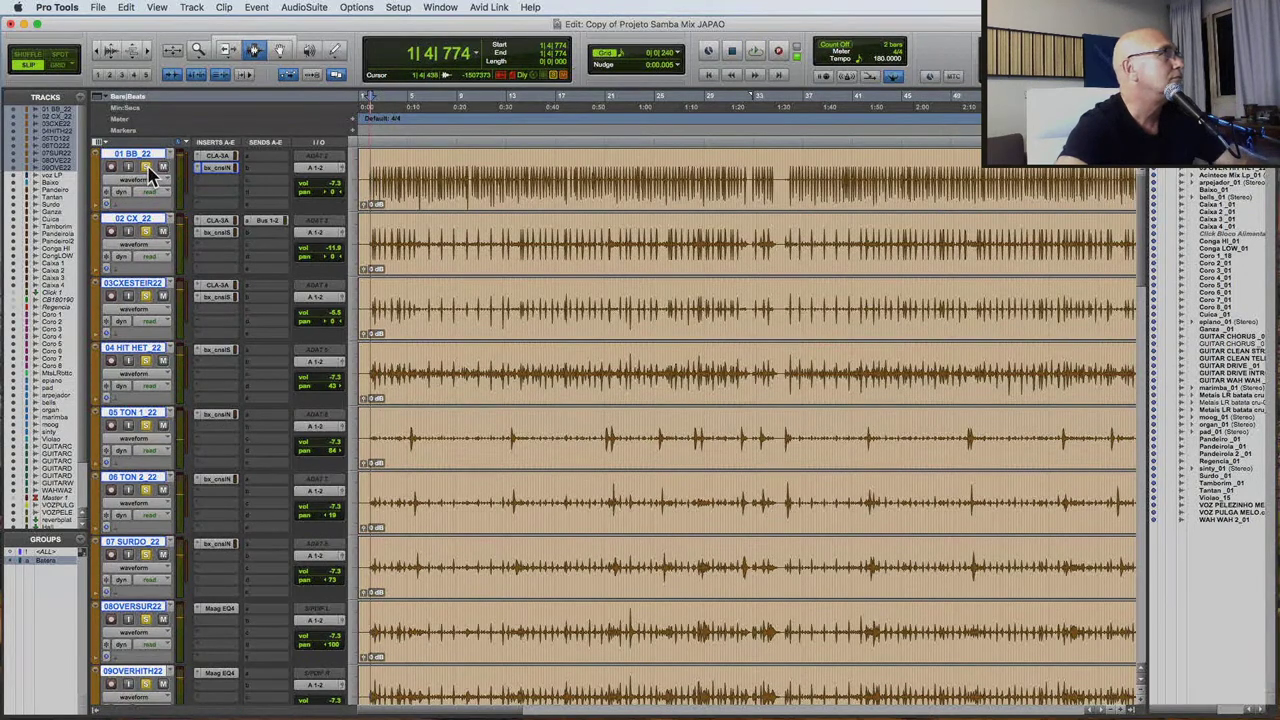
click(146, 168)
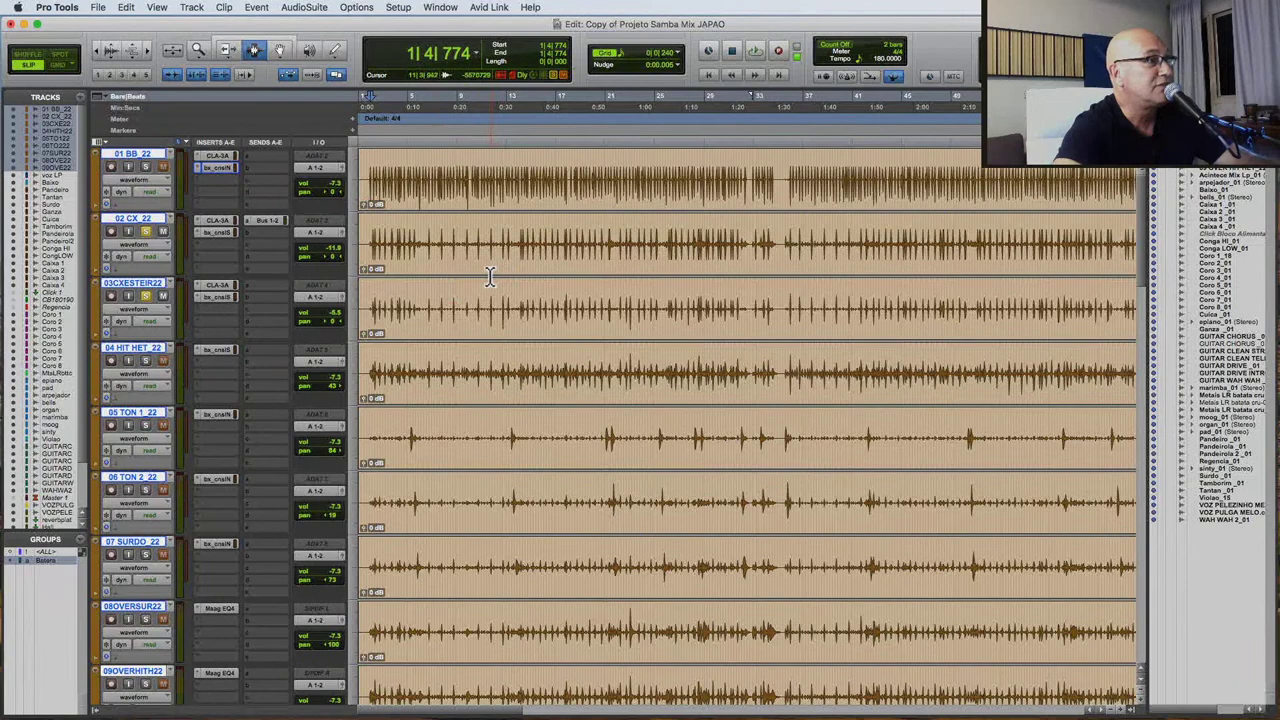
During playback, lower the Bus 1-2 send of 02 CX_22 to minus infinity and close the send window.
key(space)
key(r)
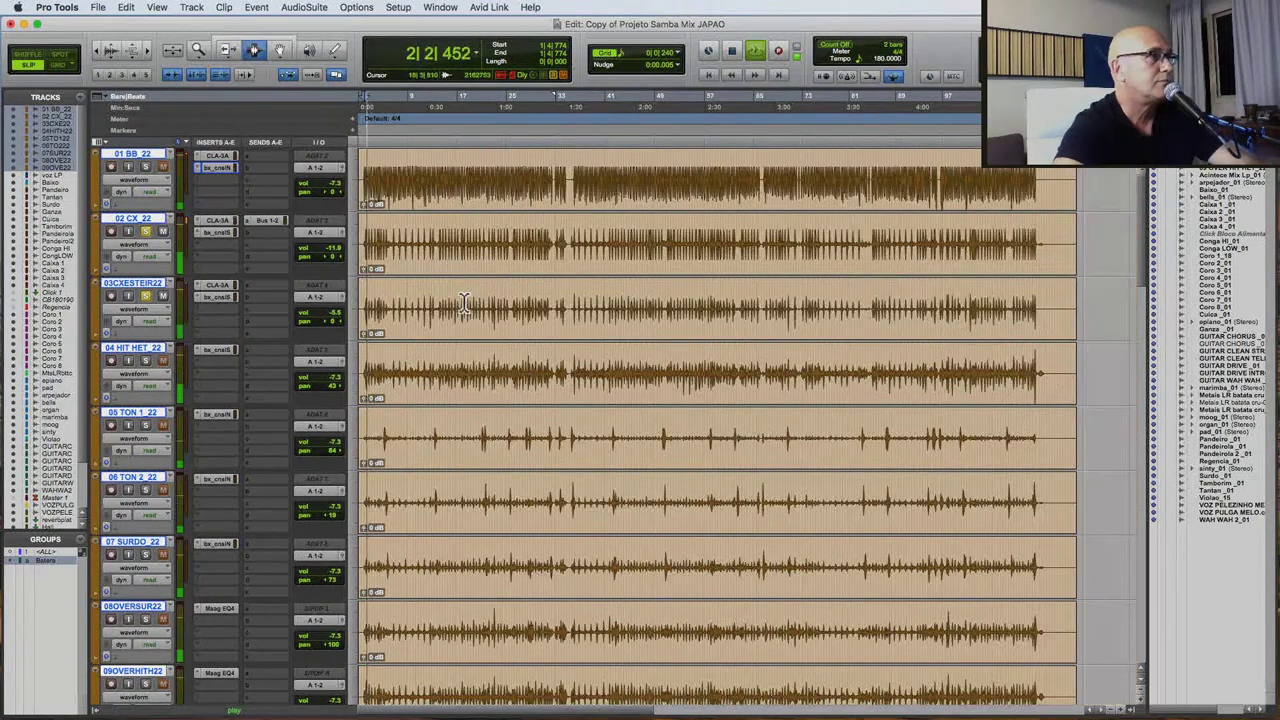
key(r)
click(268, 222)
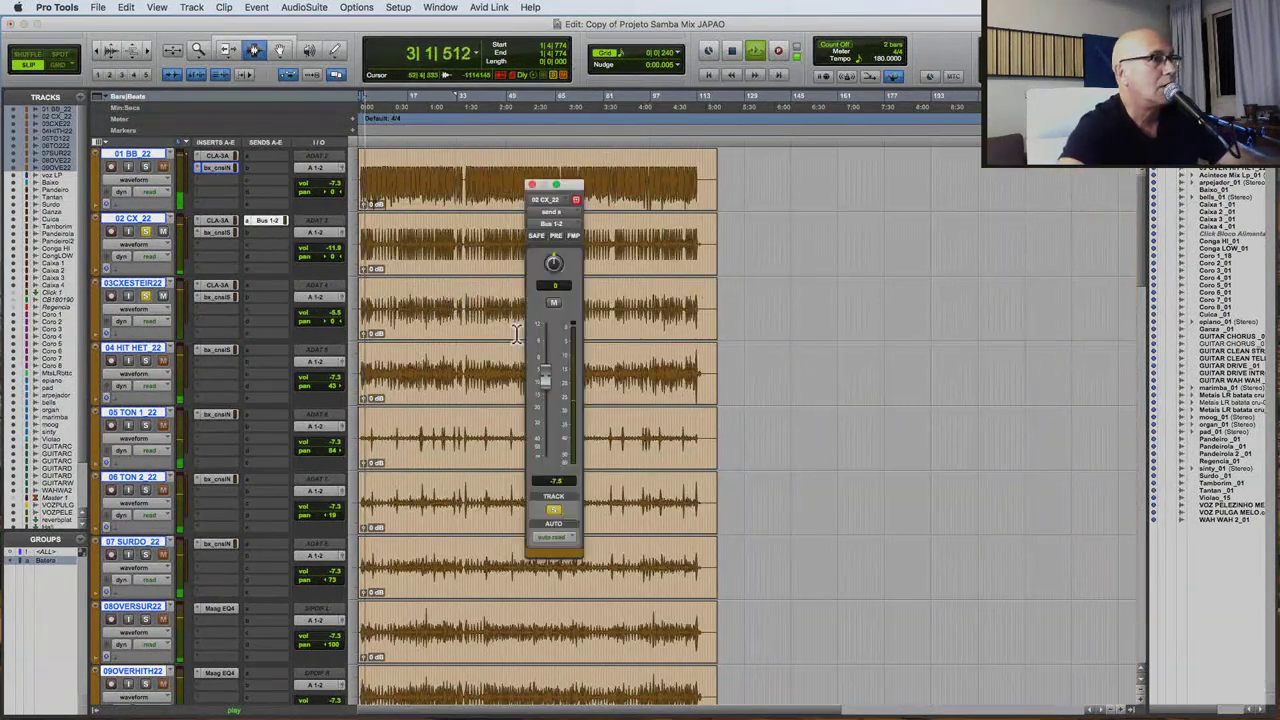
drag(539, 385, 580, 452)
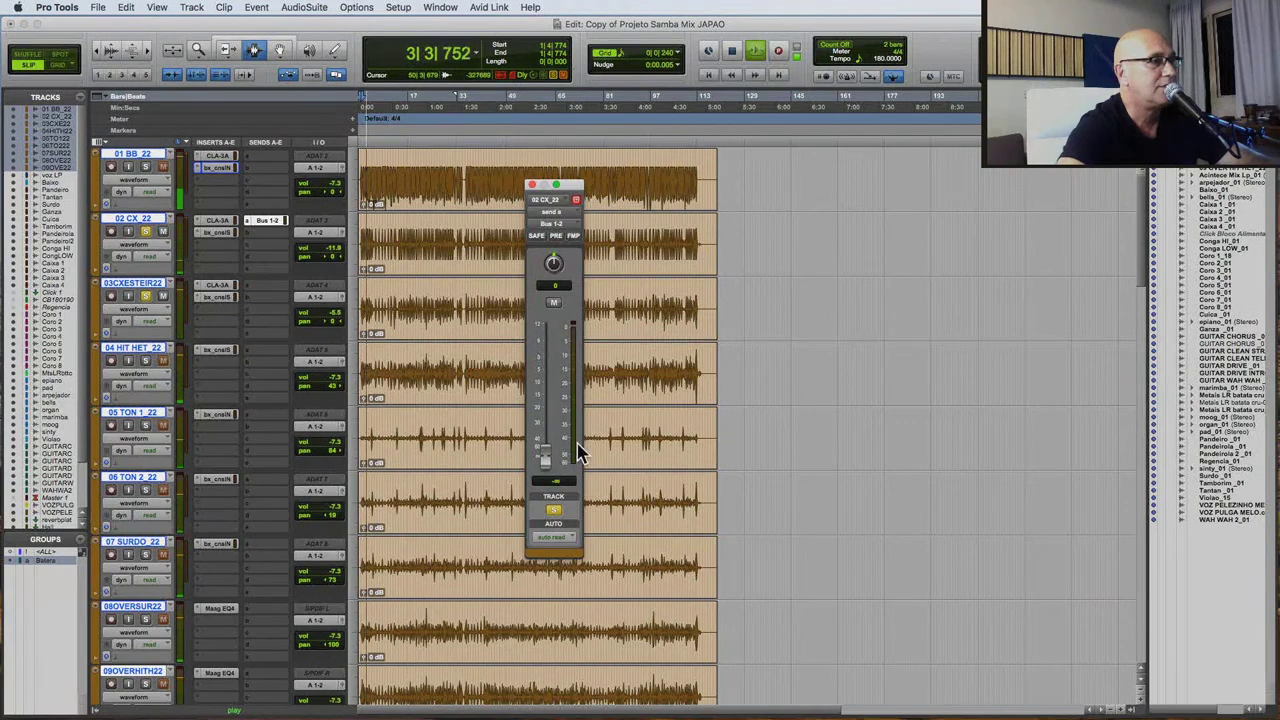
click(532, 186)
Open bx_console SSL 9000 J on 03CXESTEIR22, invert its phase and move the plug-in window clear of the track controls.
click(215, 298)
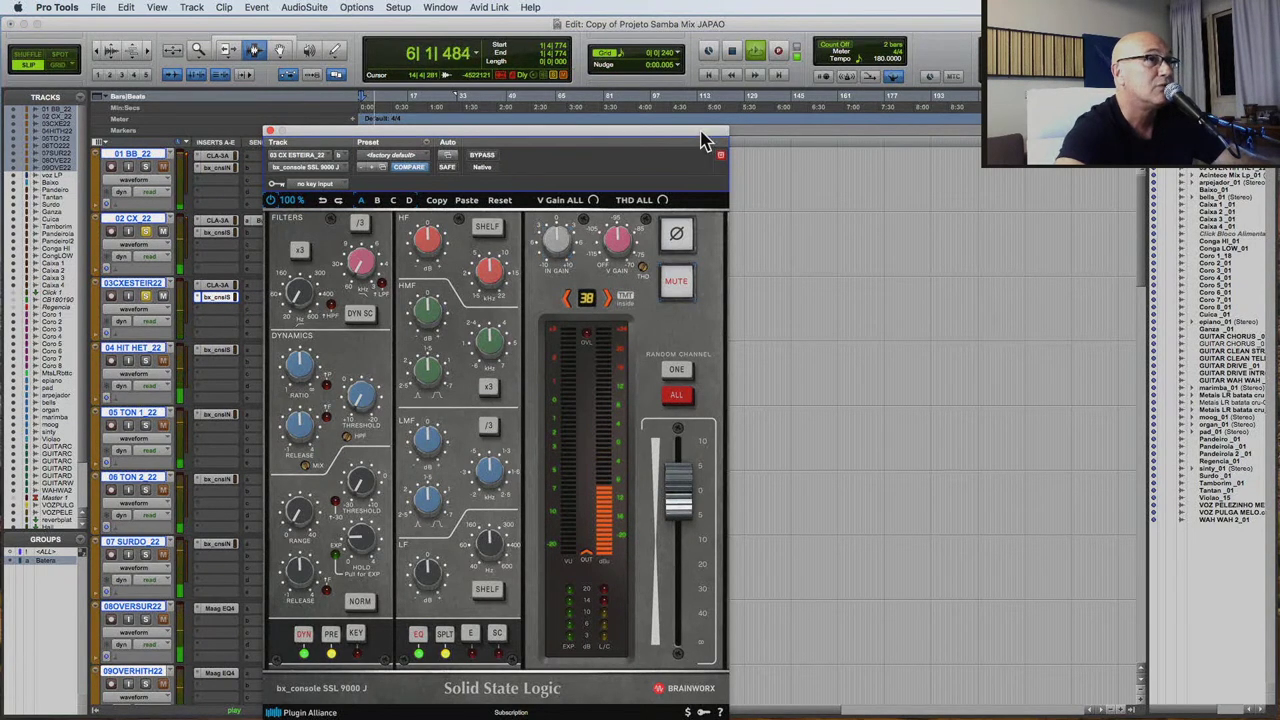
drag(705, 140, 912, 158)
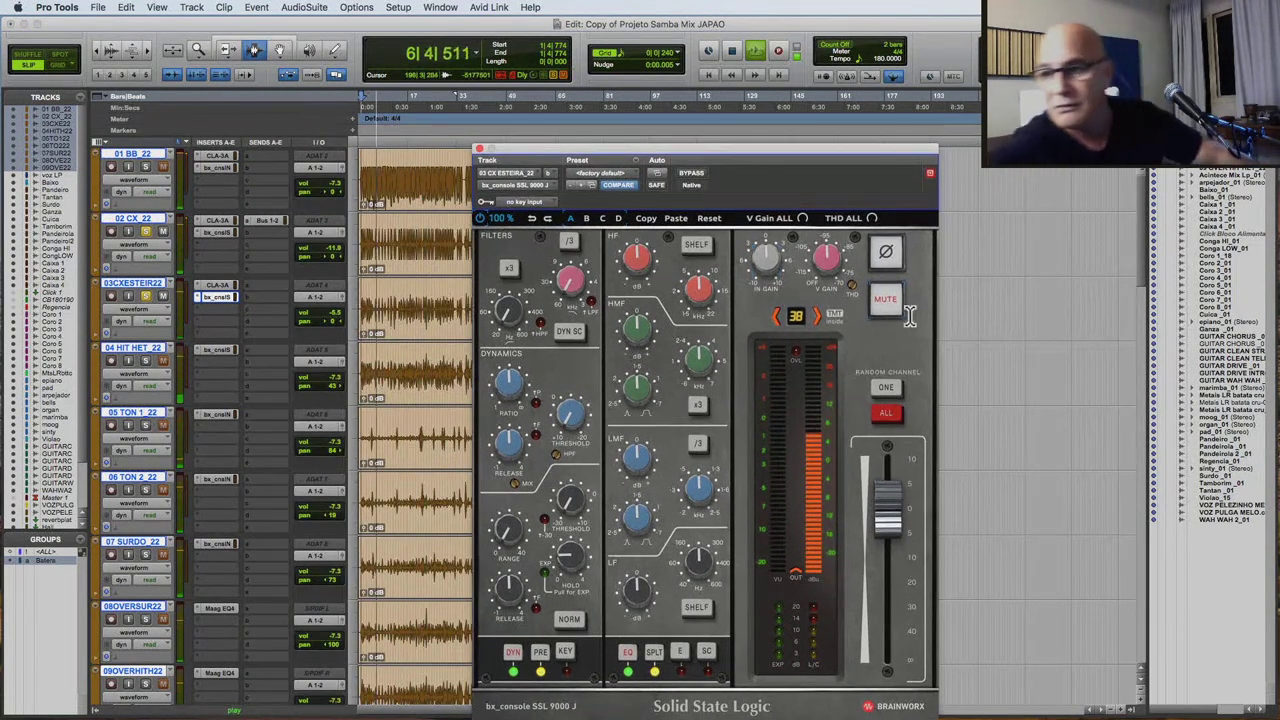
click(897, 256)
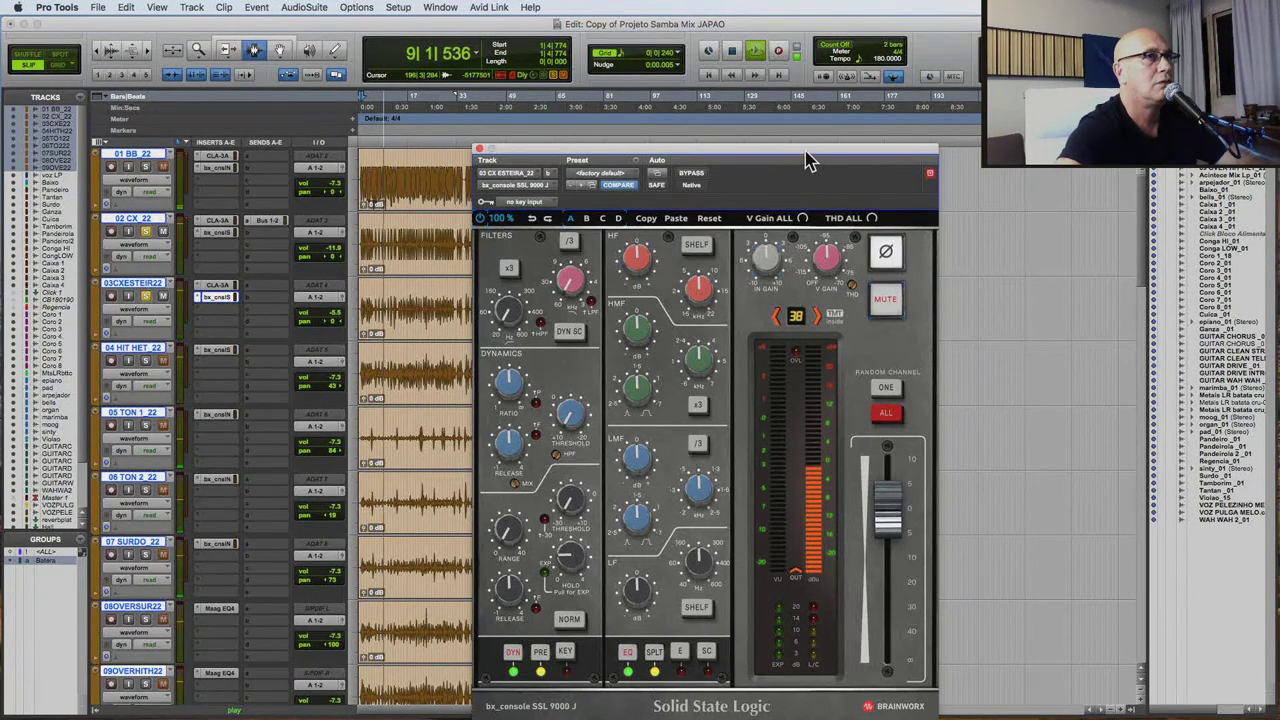
drag(808, 160, 895, 161)
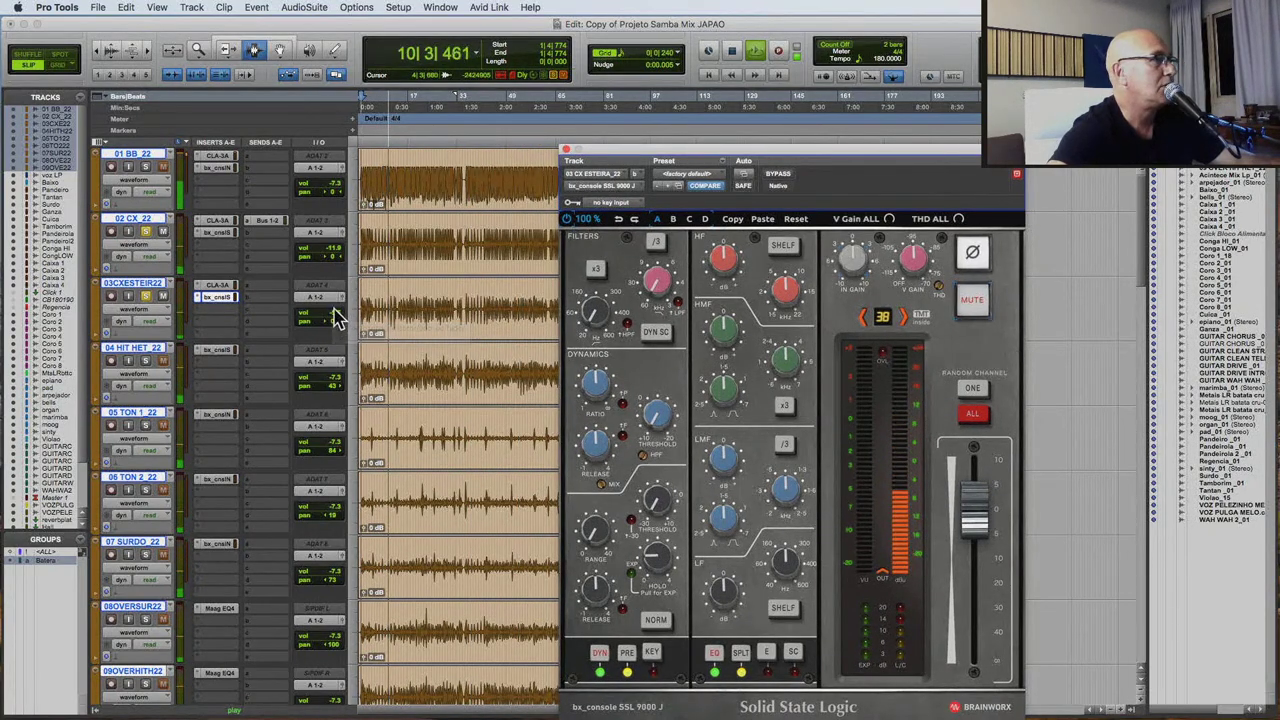
Set the volume of 03CXESTEIR22 to -18.6 dB and of 02 CX_22 to -5.3 dB.
click(335, 318)
drag(337, 333, 337, 348)
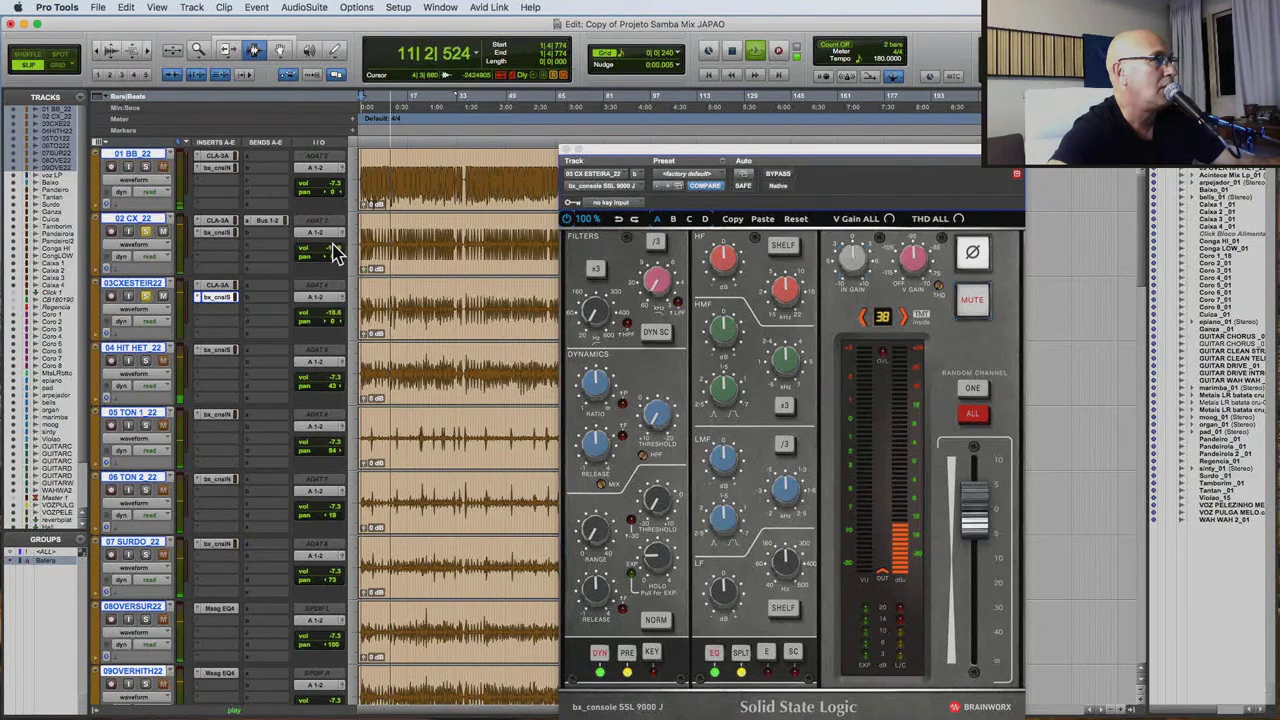
drag(330, 245, 331, 240)
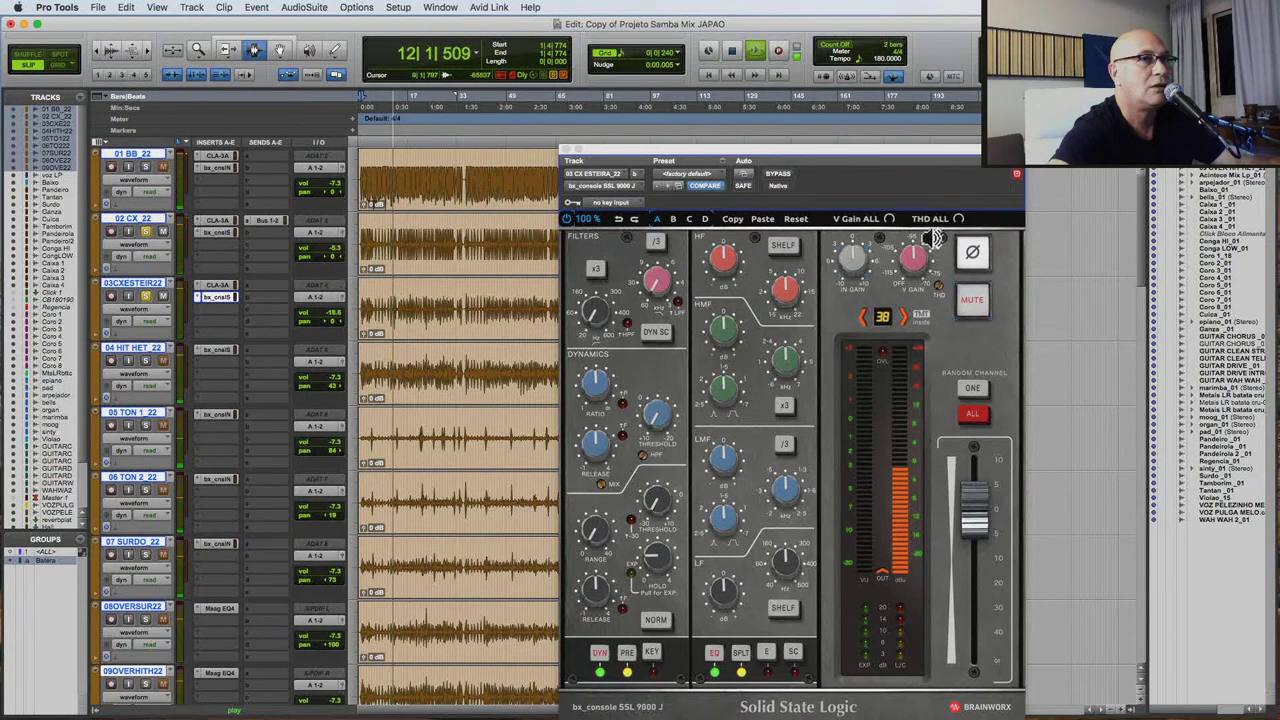
Turn off the phase inversion on 03CXESTEIR22, set the track's volume to -4.8 dB and invert the phase again.
click(971, 256)
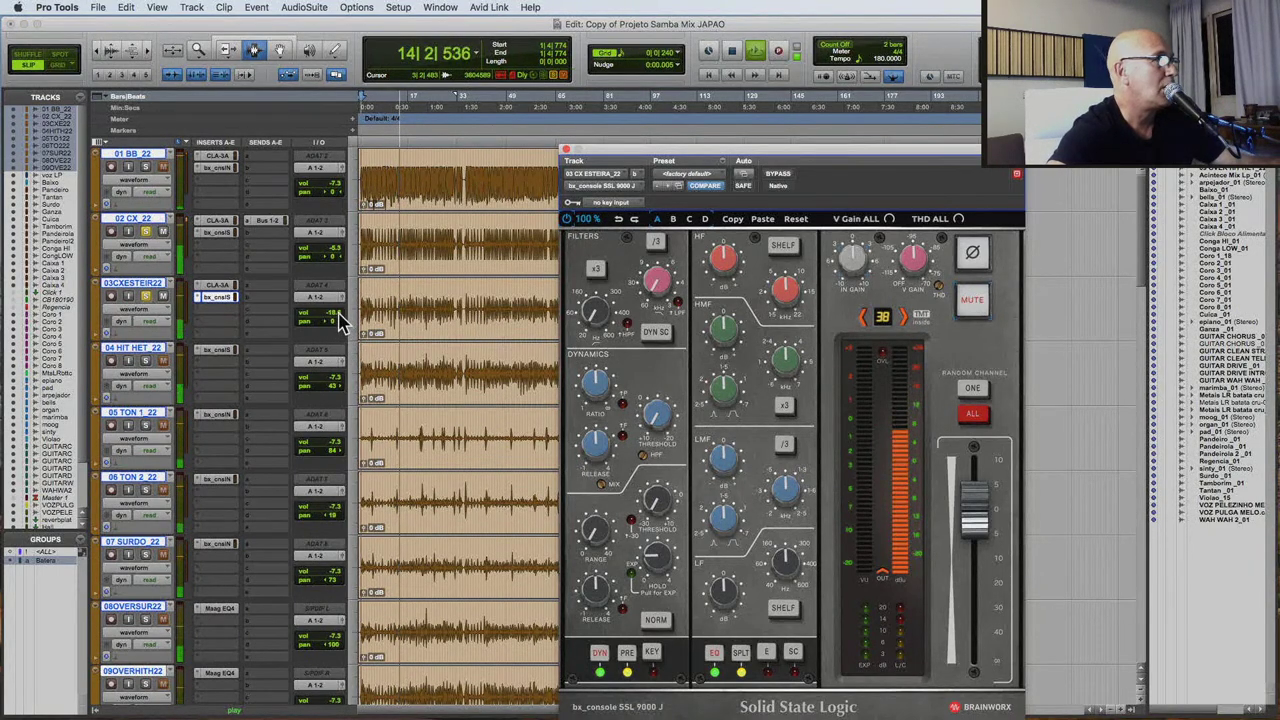
click(337, 315)
drag(337, 315, 337, 300)
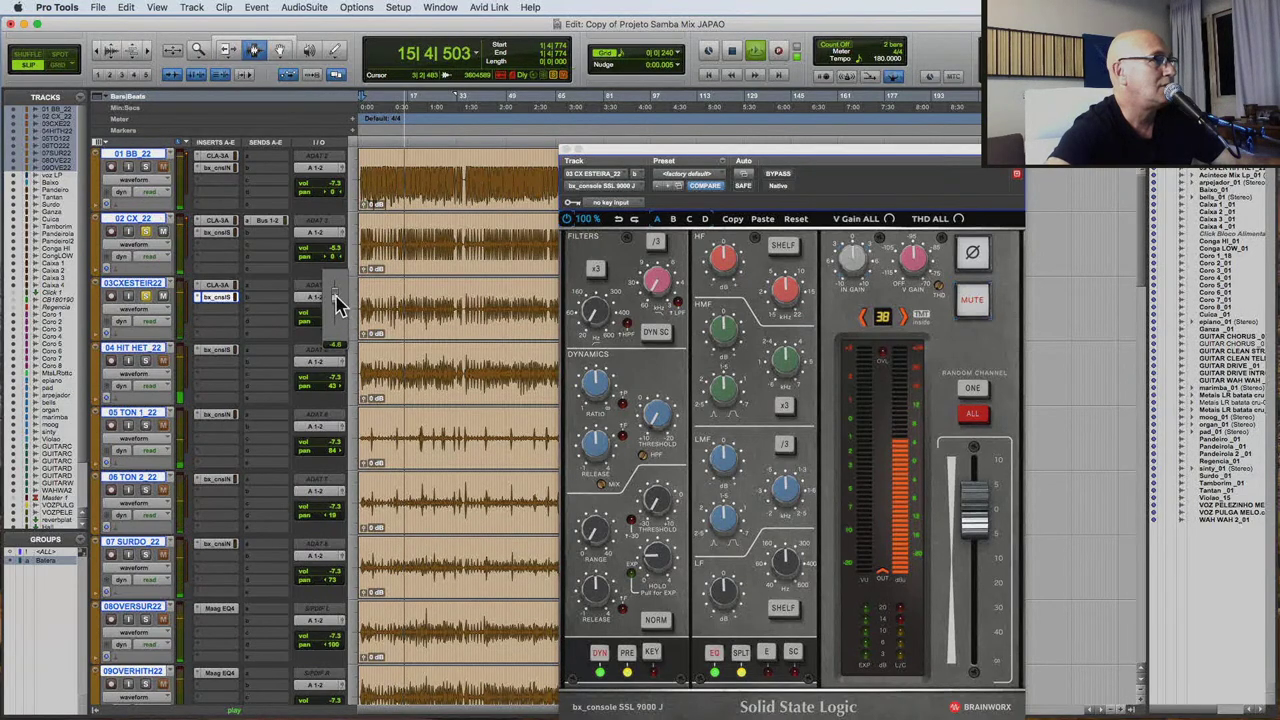
click(972, 256)
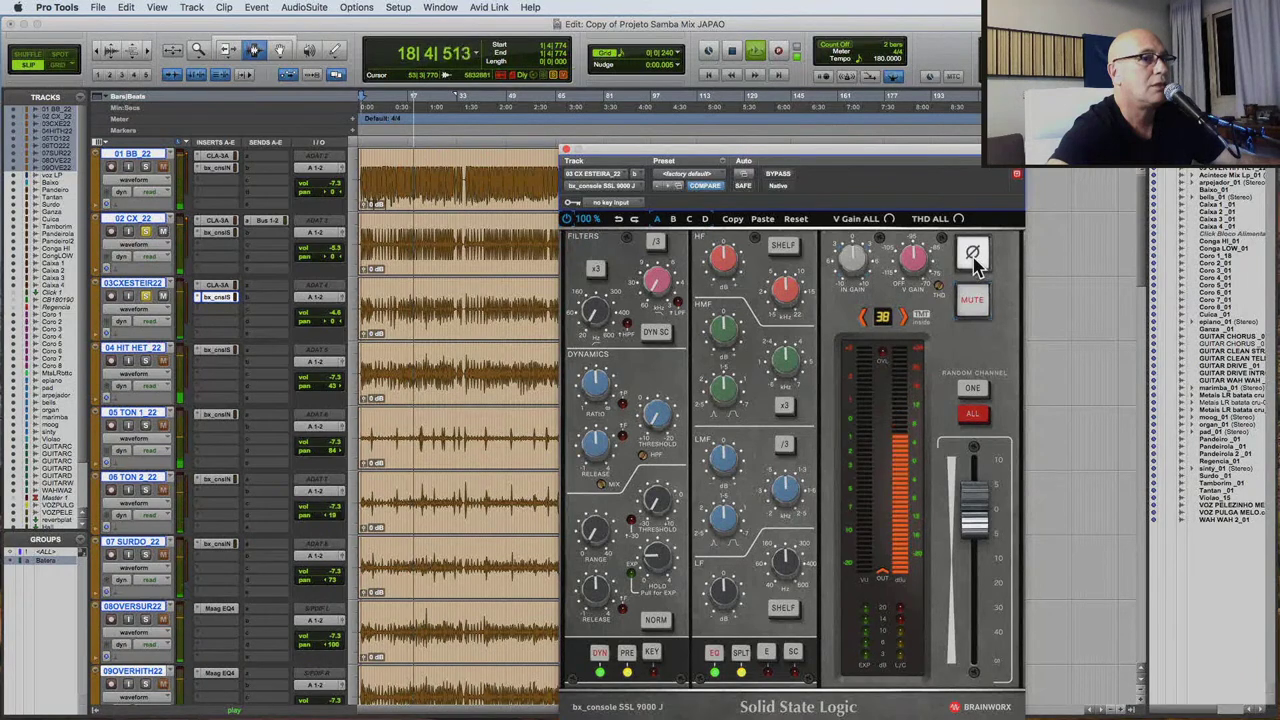
Compare 03CXESTEIR22 with and without phase inversion during playback and close its console plug-in window.
click(972, 256)
click(972, 256)
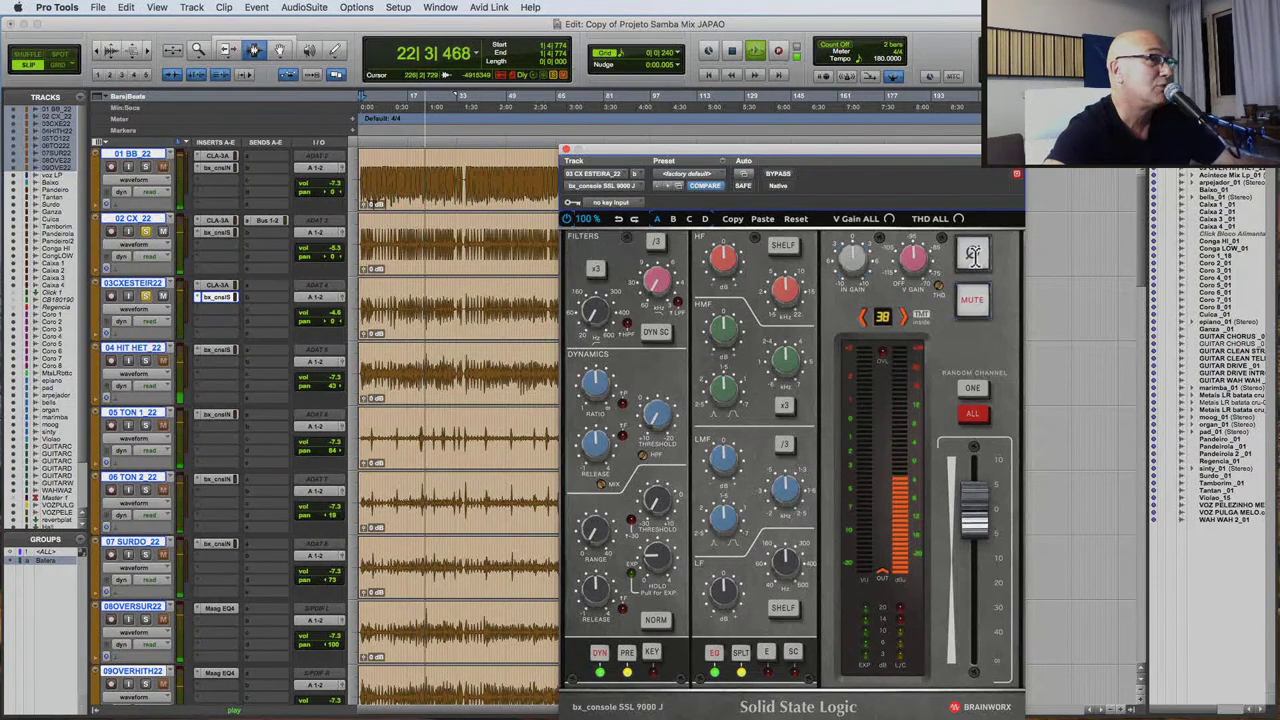
click(567, 148)
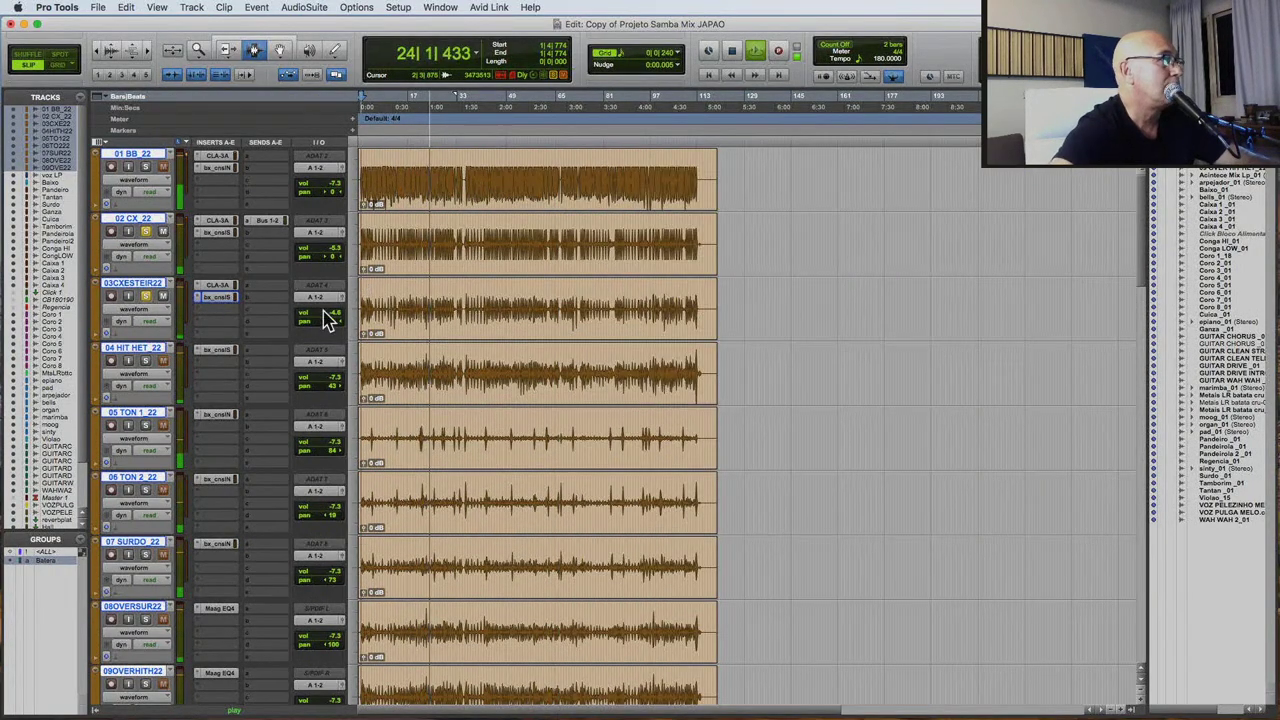
Boost HF by 3.3 dB and shape the high-mid band in bx_console SSL 9000 J on 02 CX_22, and toggle the mute of 03CXESTEIR22.
click(220, 233)
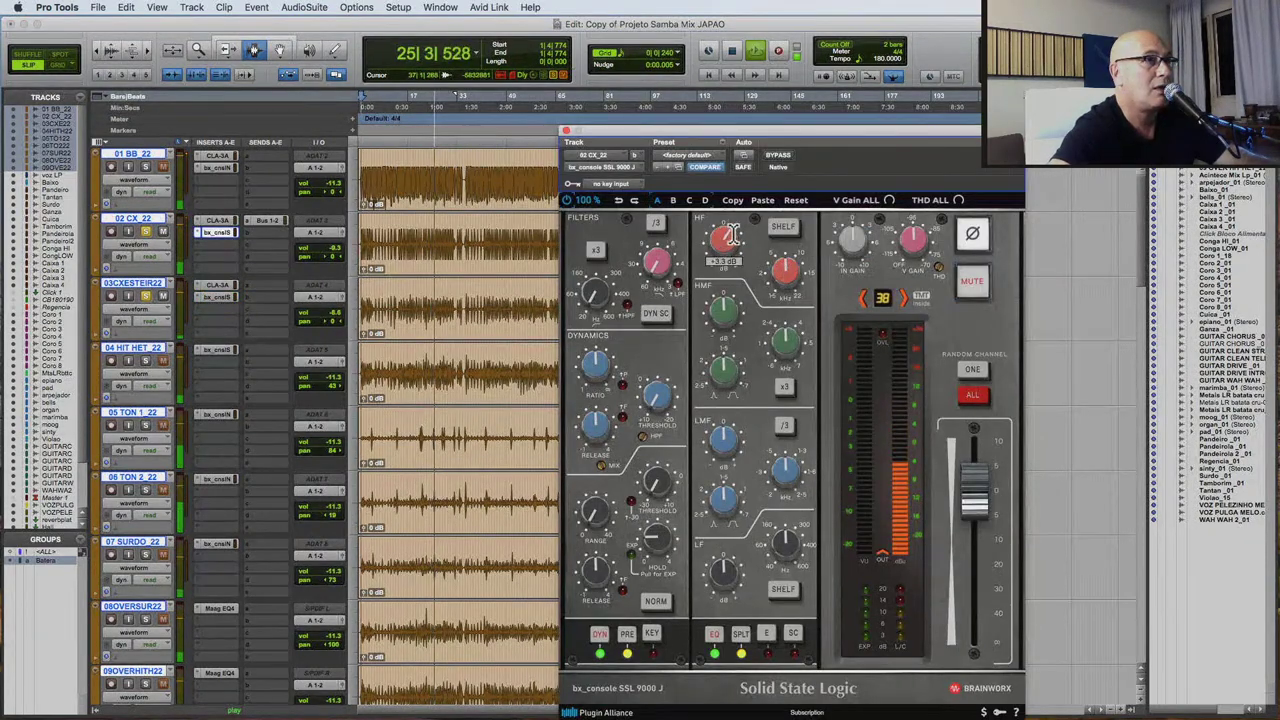
mouse_move(727, 305)
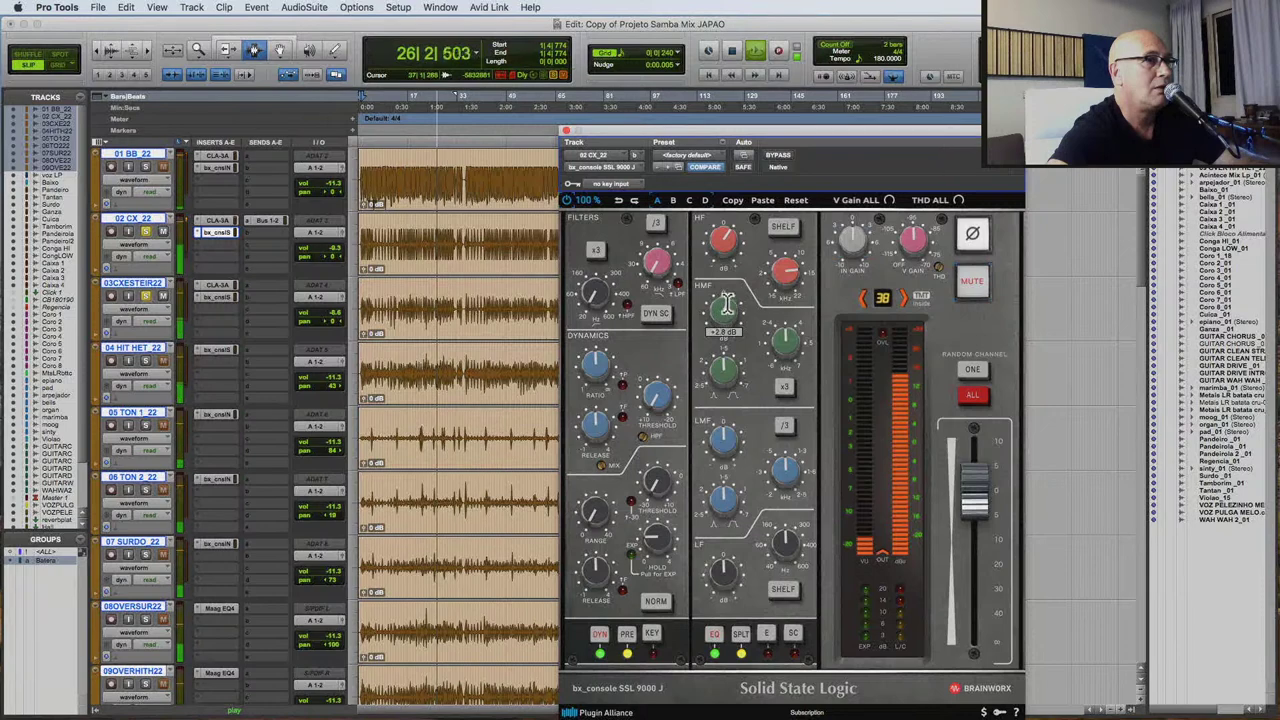
mouse_move(740, 362)
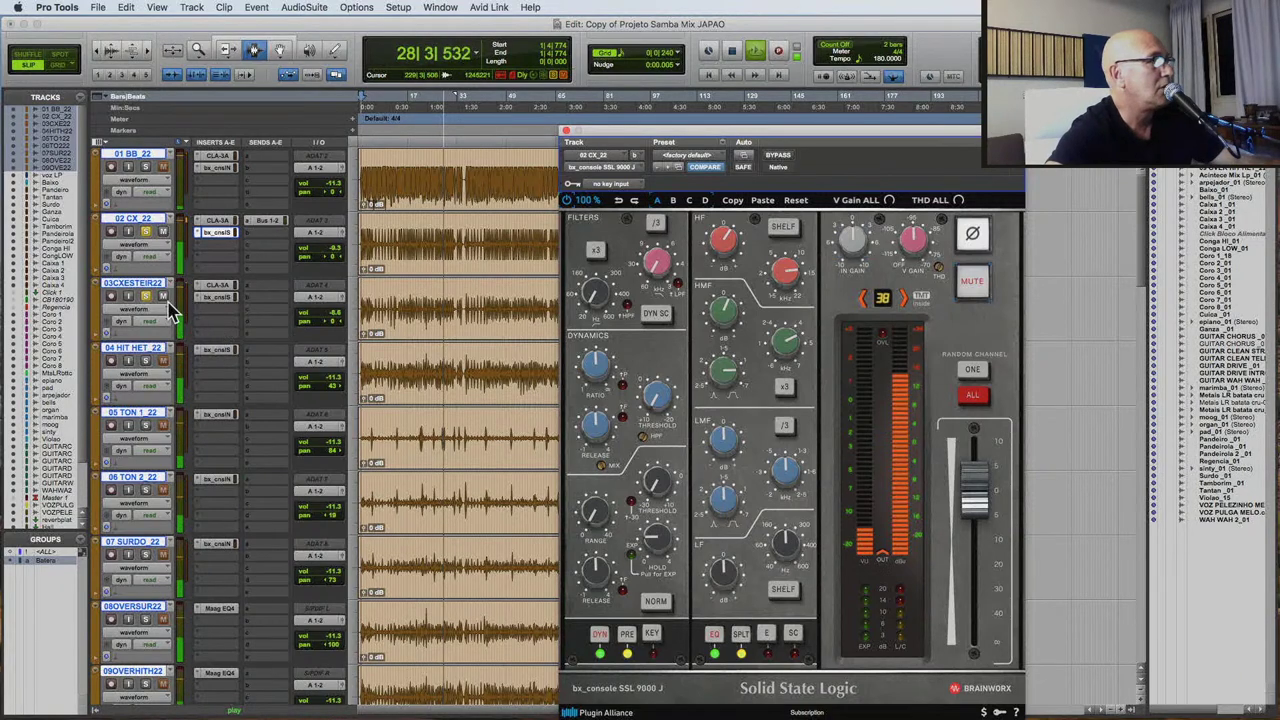
click(164, 298)
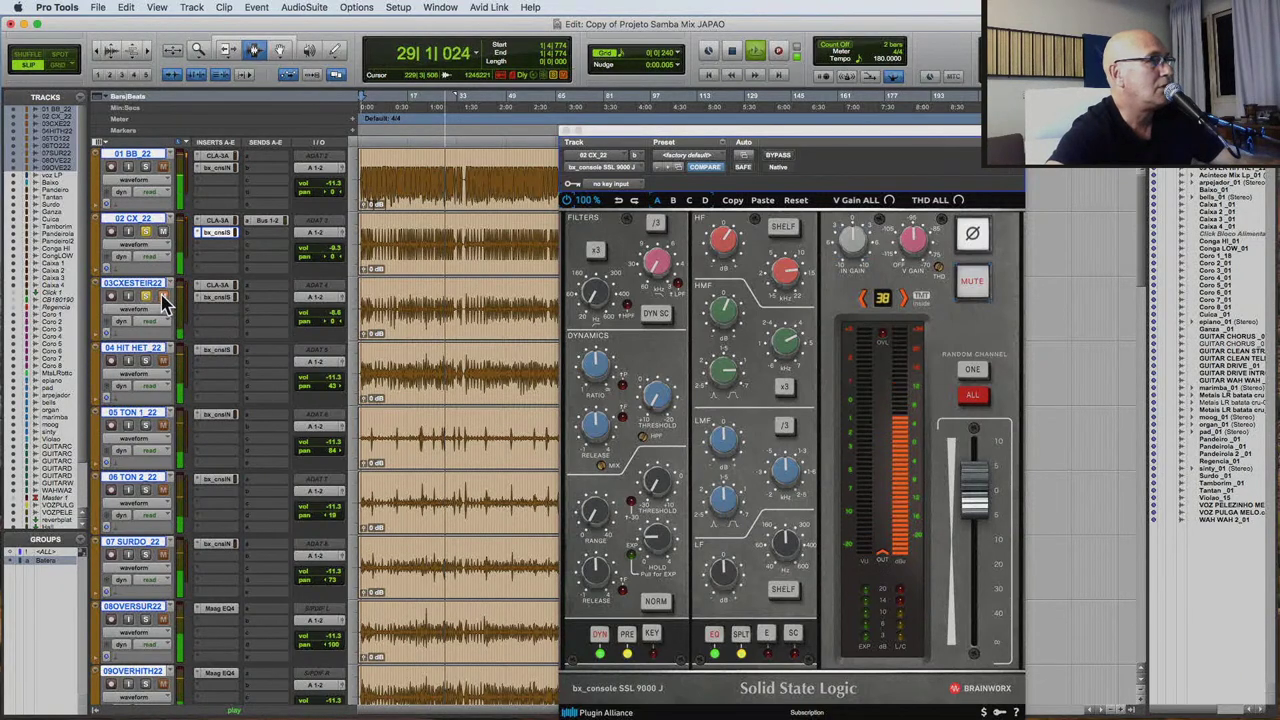
Stop playback, set the Bus 1-2 send of 02 CX_22 to -27.2 dB and restart playback.
key(space)
click(268, 221)
drag(548, 458, 550, 425)
key(space)
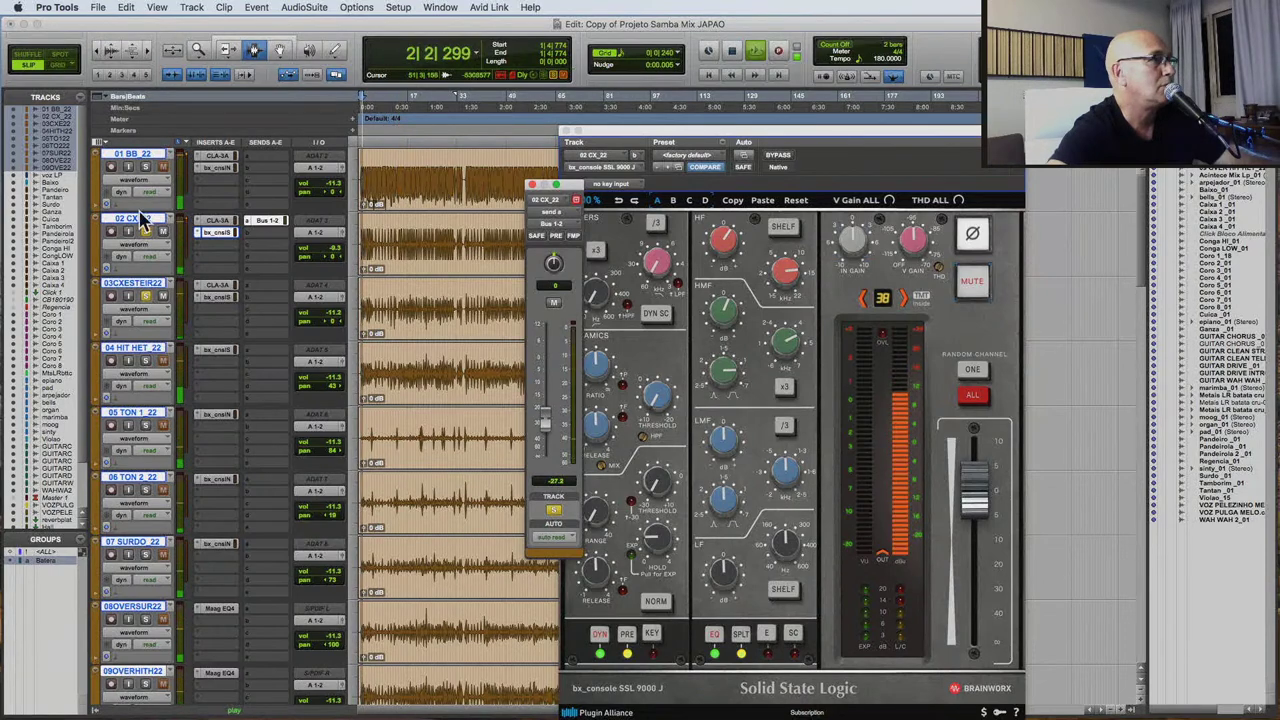
Solo all the grouped drum tracks, close the console plug-in window and stop playback.
click(141, 171)
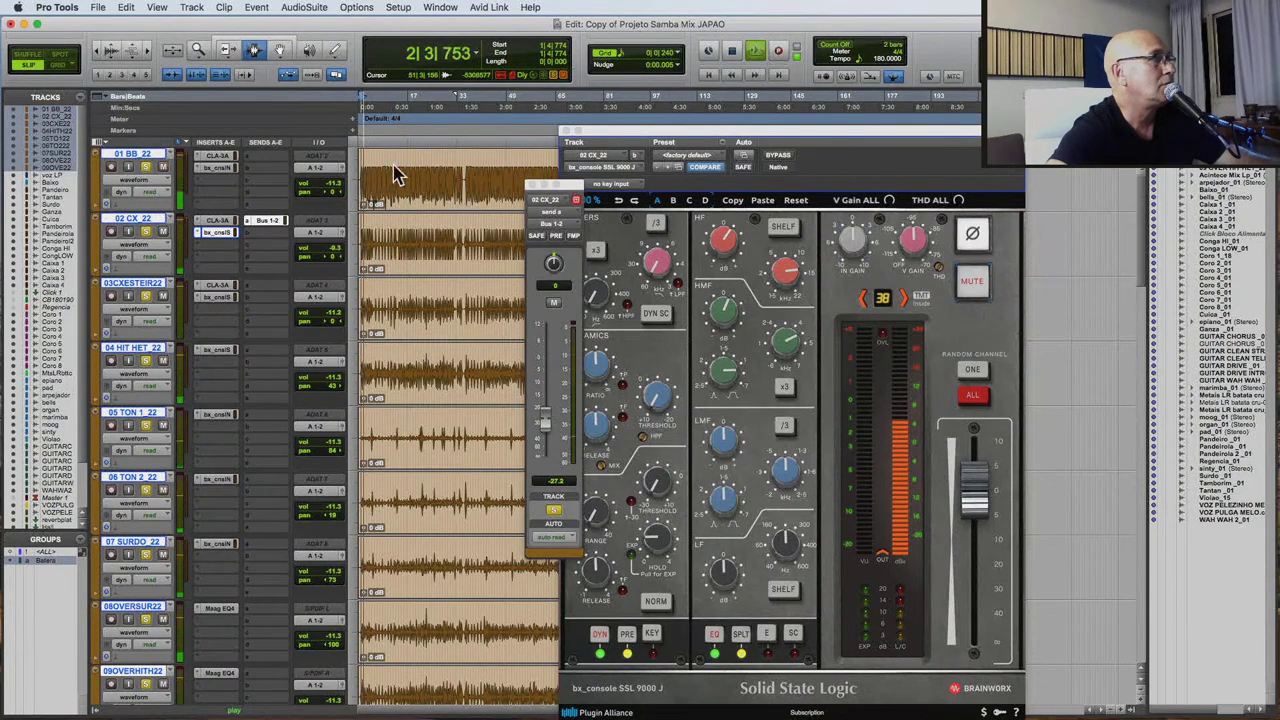
click(565, 130)
key(space)
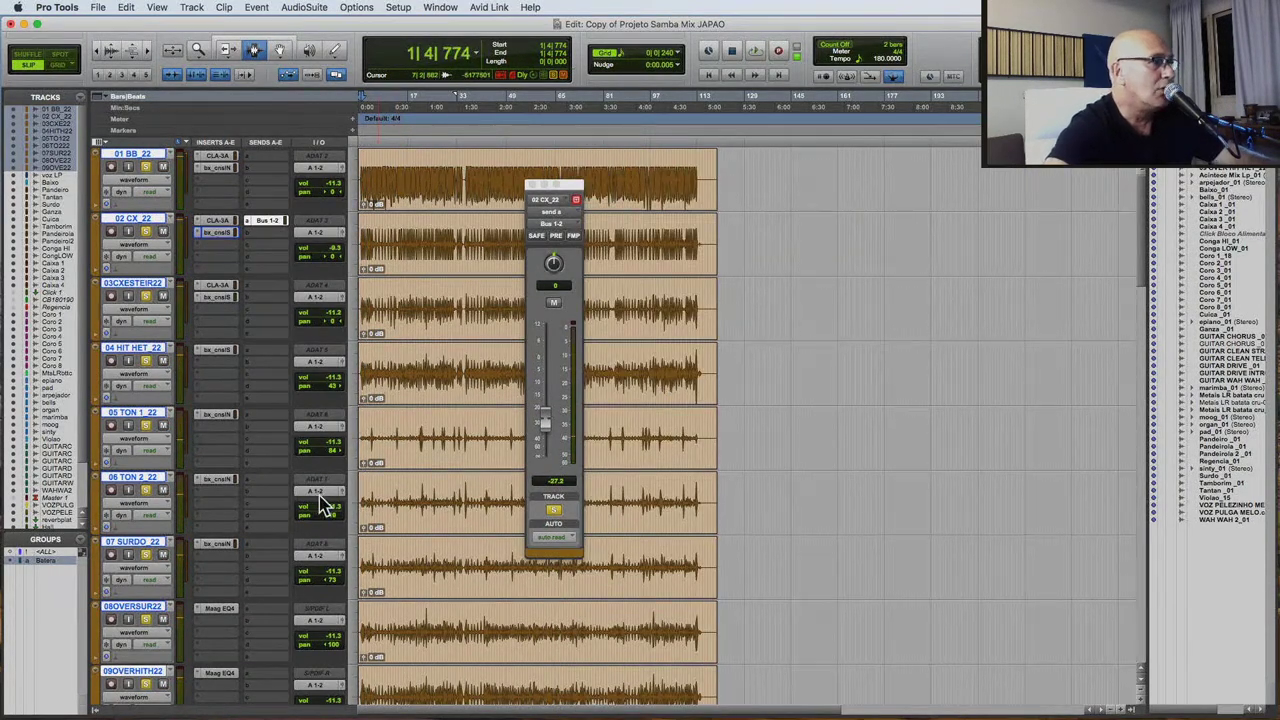
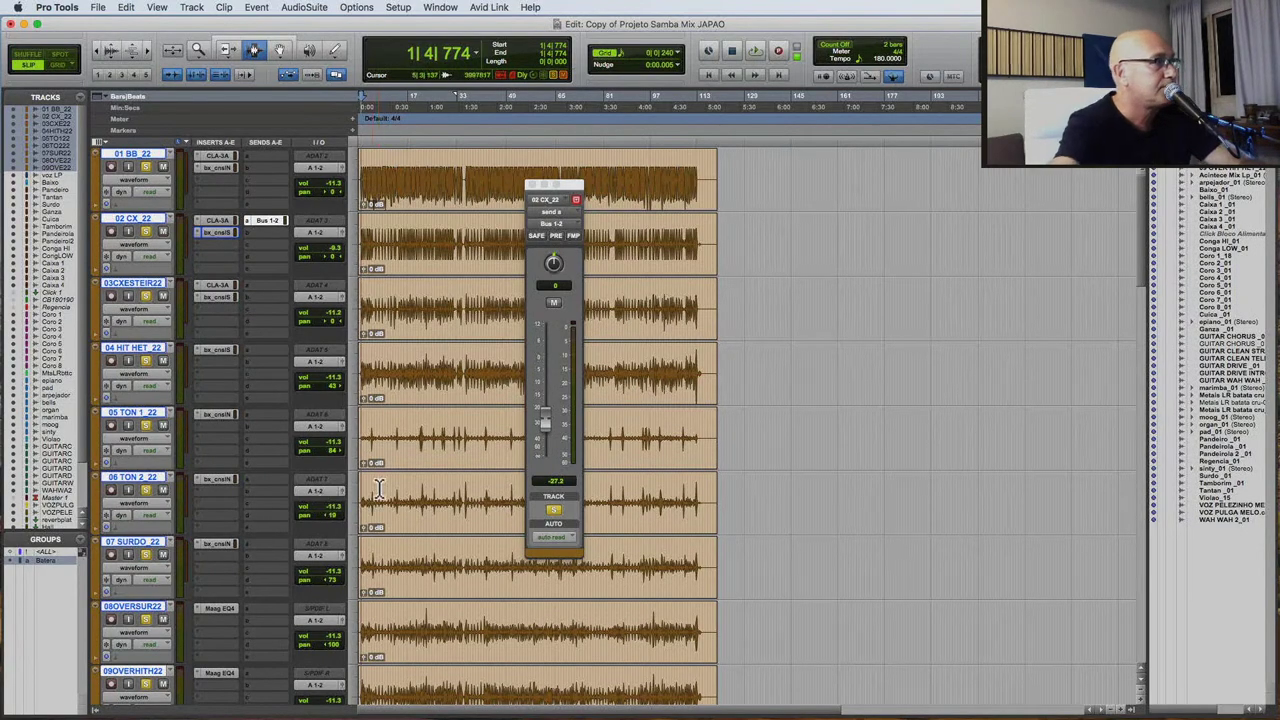
Play the soloed drums, raise the Bus 1-2 send of 02 CX_22 and copy that send to 03CXESTEIR22.
scroll(250, 557, down, 5)
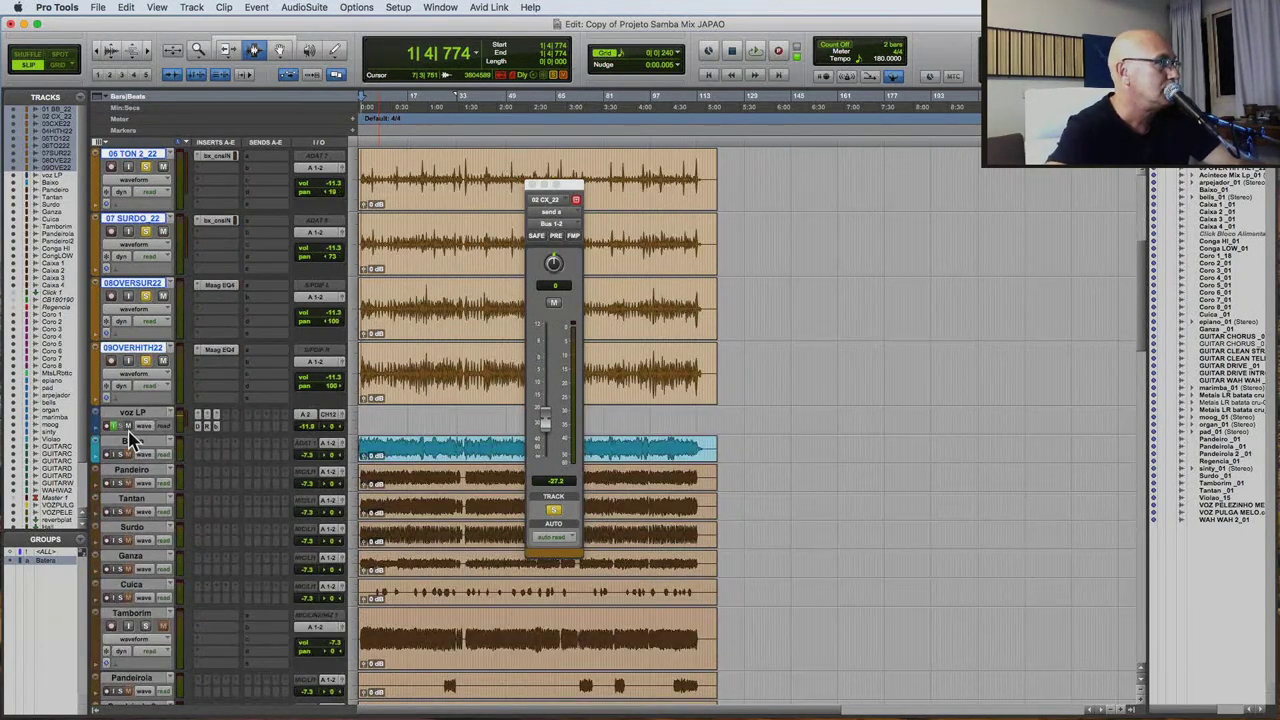
key(space)
scroll(410, 313, up, 5)
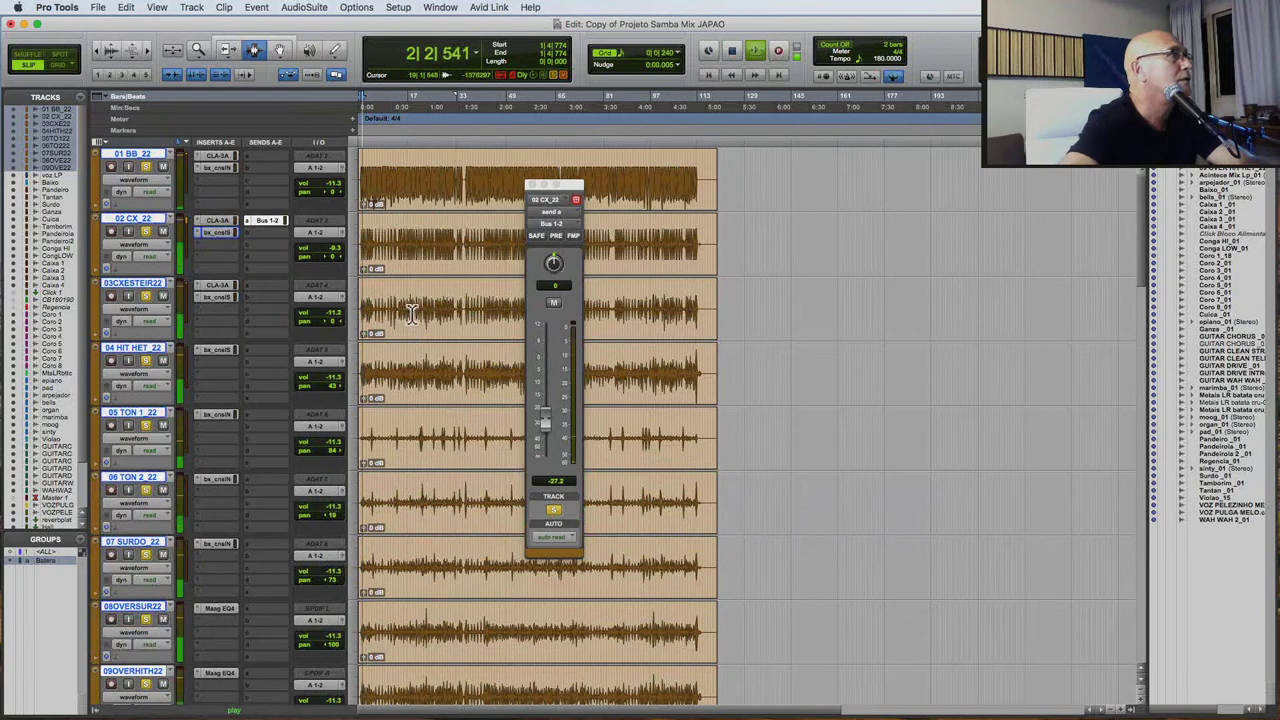
drag(545, 422, 502, 398)
drag(288, 228, 271, 286)
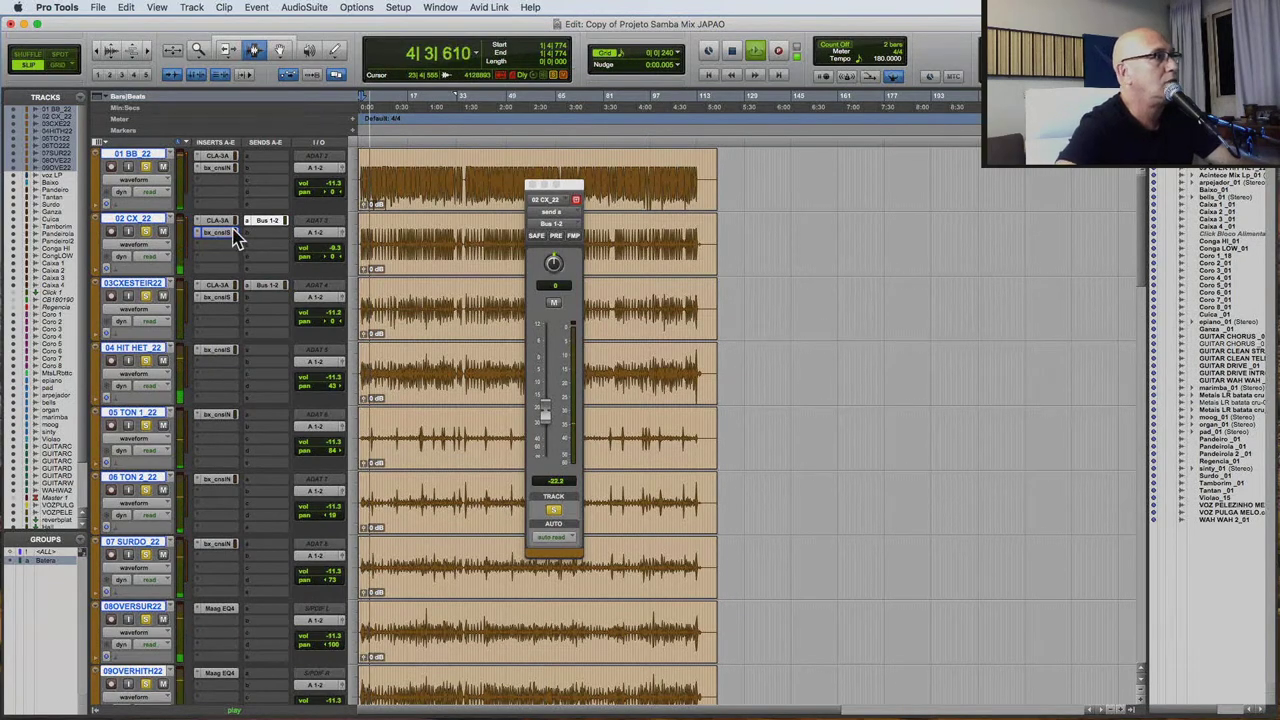
Raise the Bus 1-2 send of 02 CX_22 to -17.2 dB while checking the reverb plate return among the effect tracks.
drag(557, 432, 547, 420)
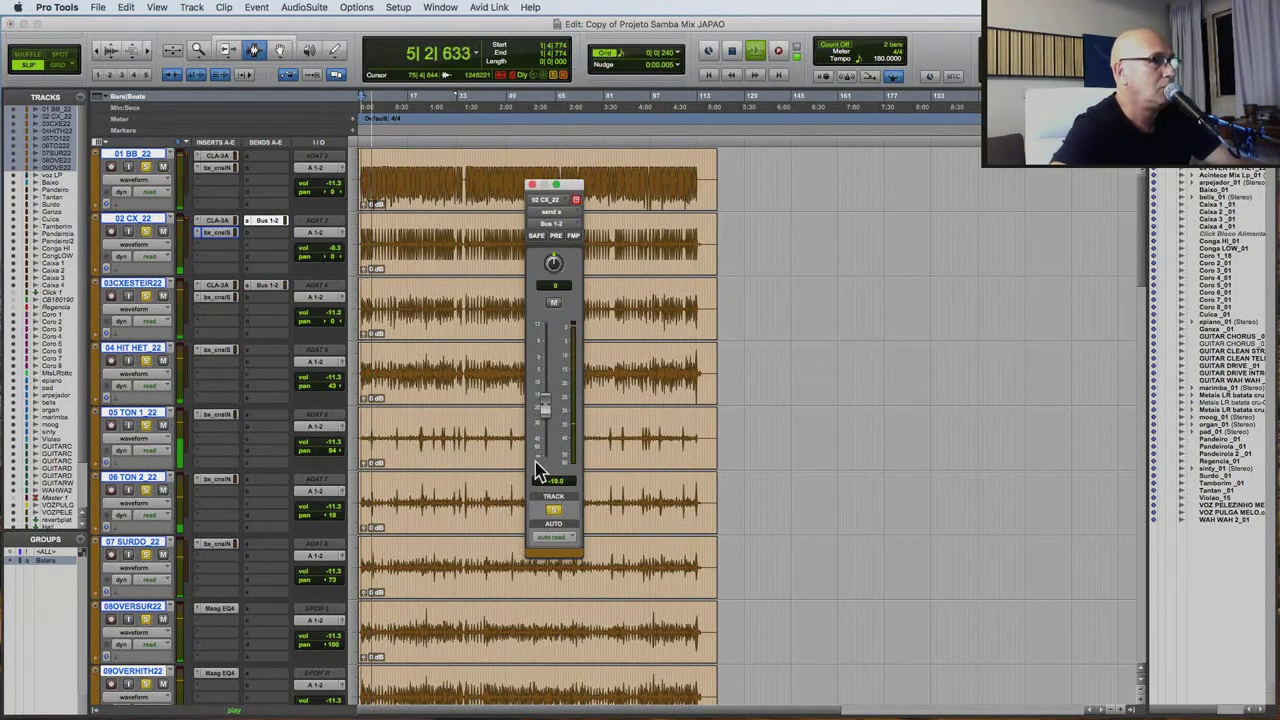
scroll(366, 446, down, 20)
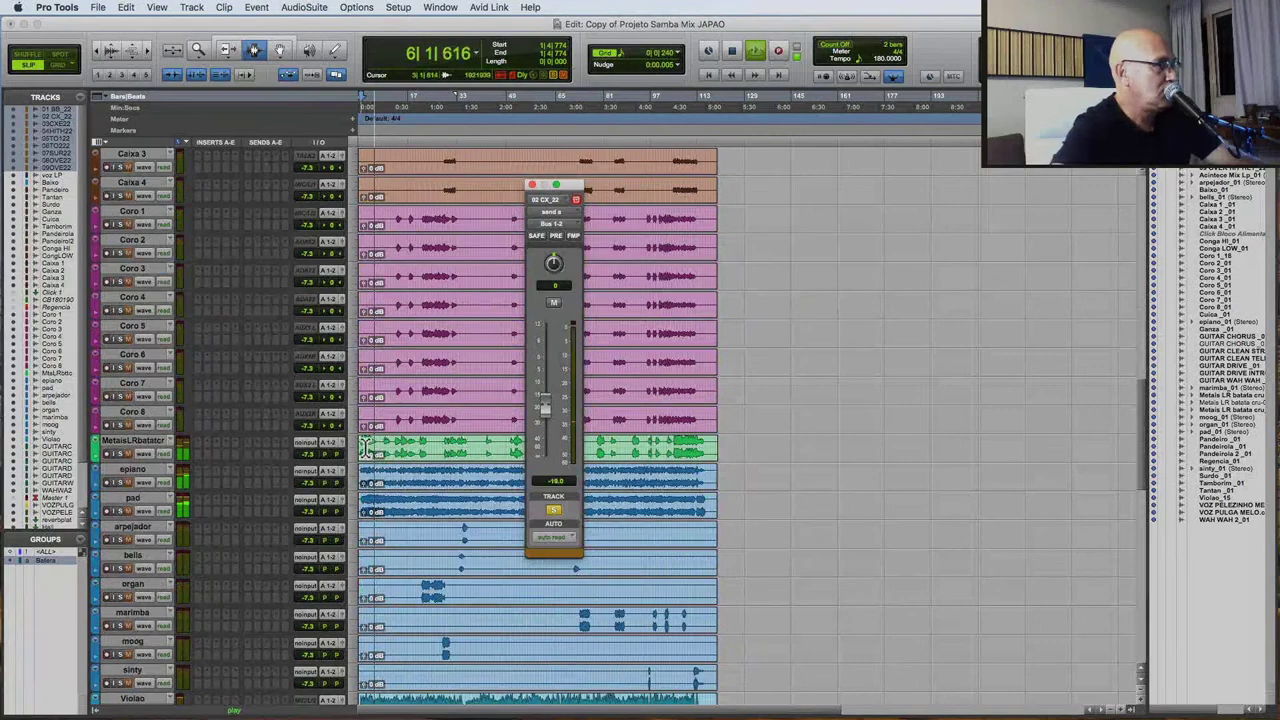
scroll(366, 446, down, 20)
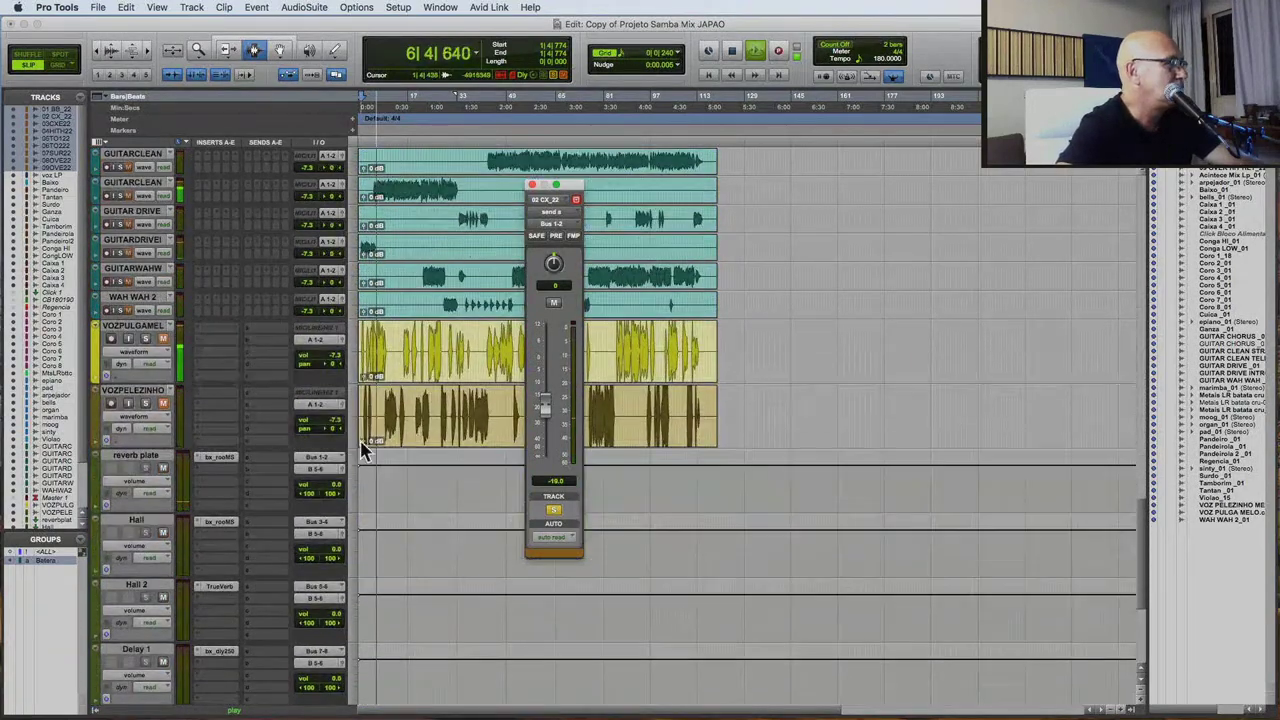
scroll(366, 452, down, 6)
scroll(358, 447, up, 5)
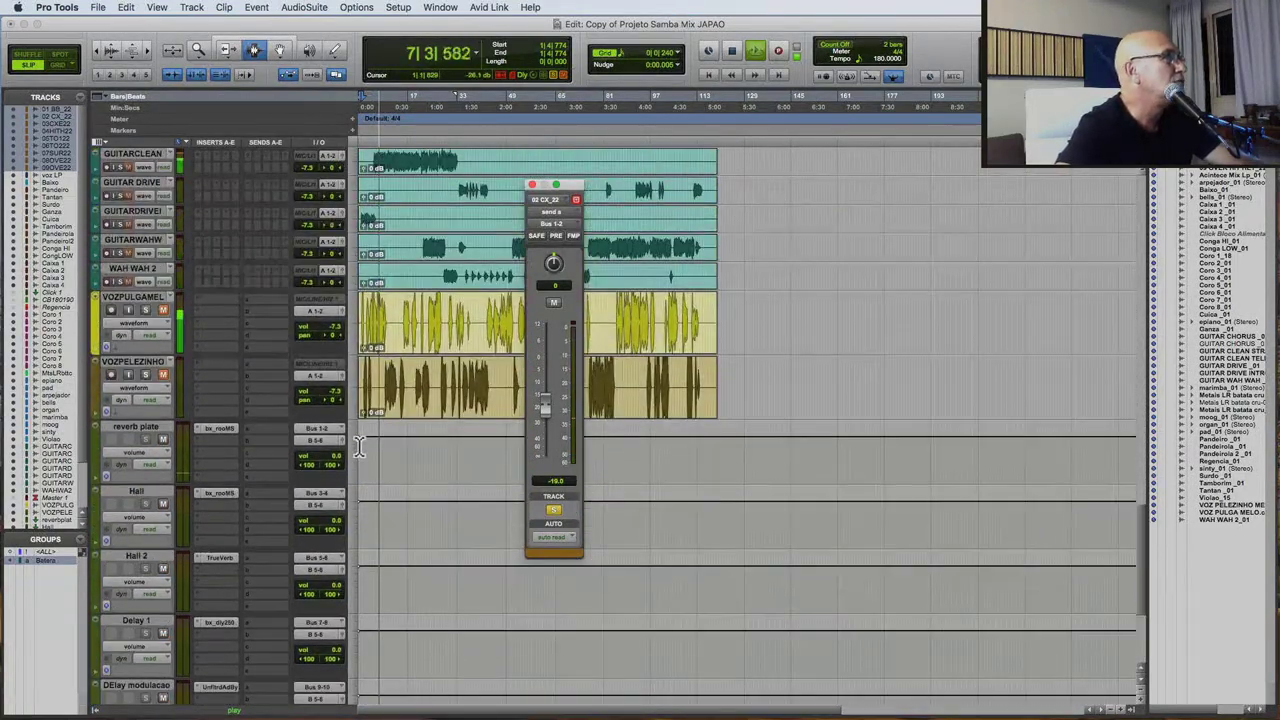
scroll(358, 455, up, 5)
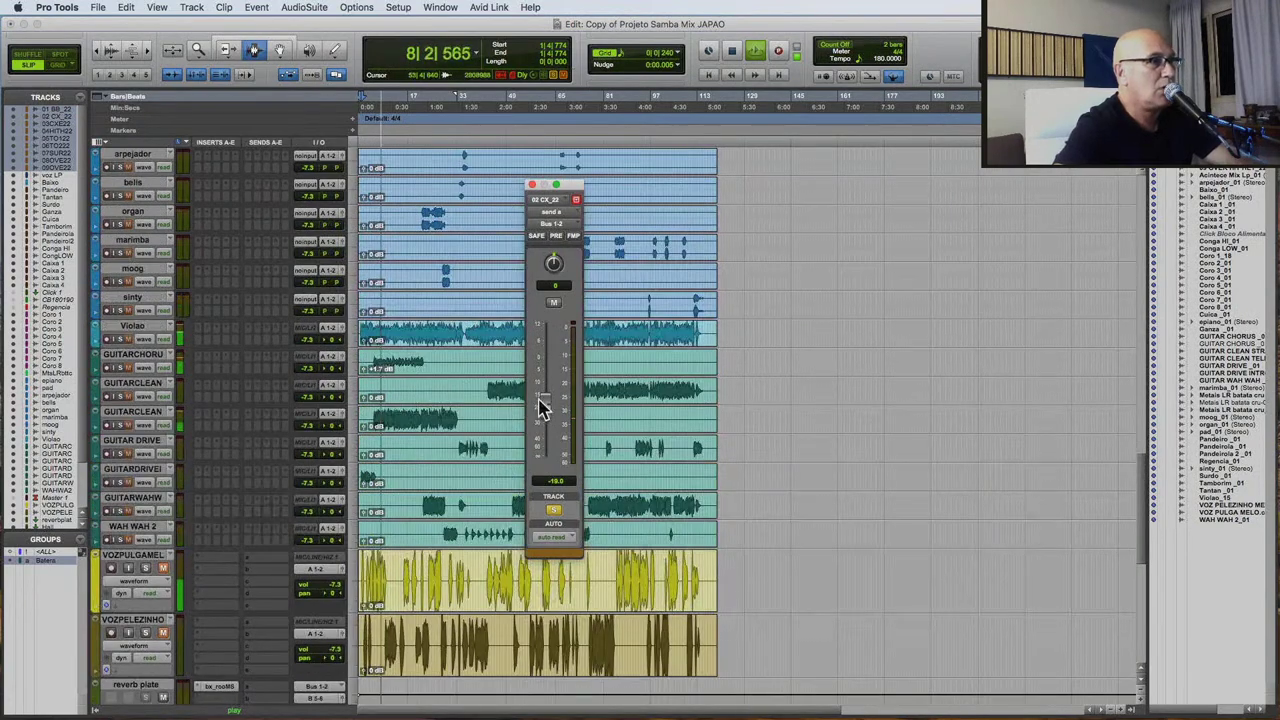
scroll(446, 272, up, 12)
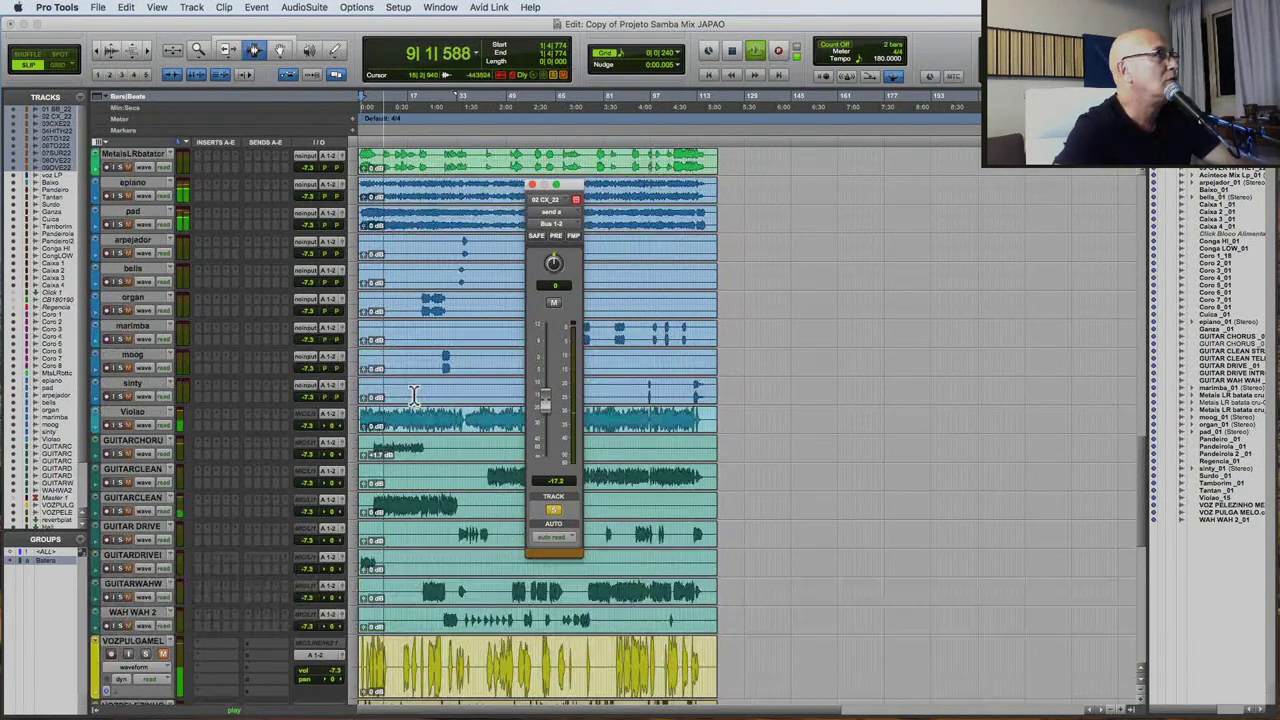
scroll(446, 275, up, 10)
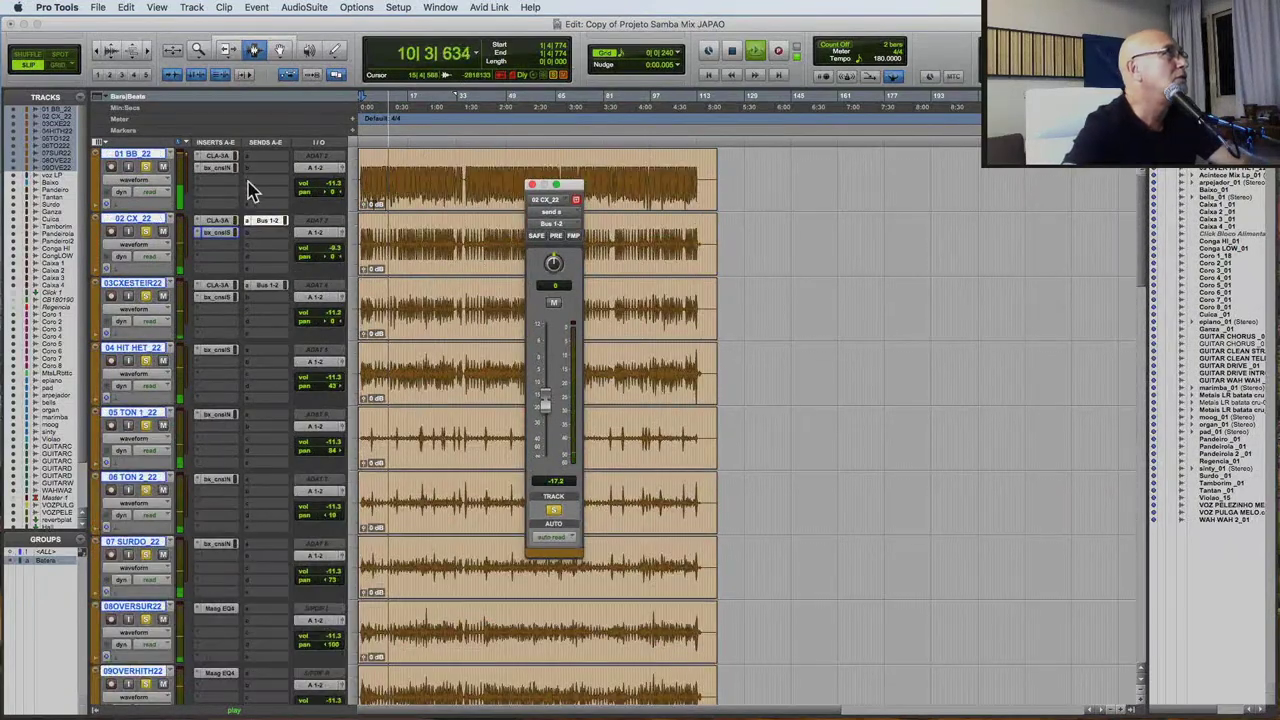
Check the CLA-3A compressor on 01 BB_22 during playback, and close both the compressor and the 02 CX_22 send window.
click(225, 156)
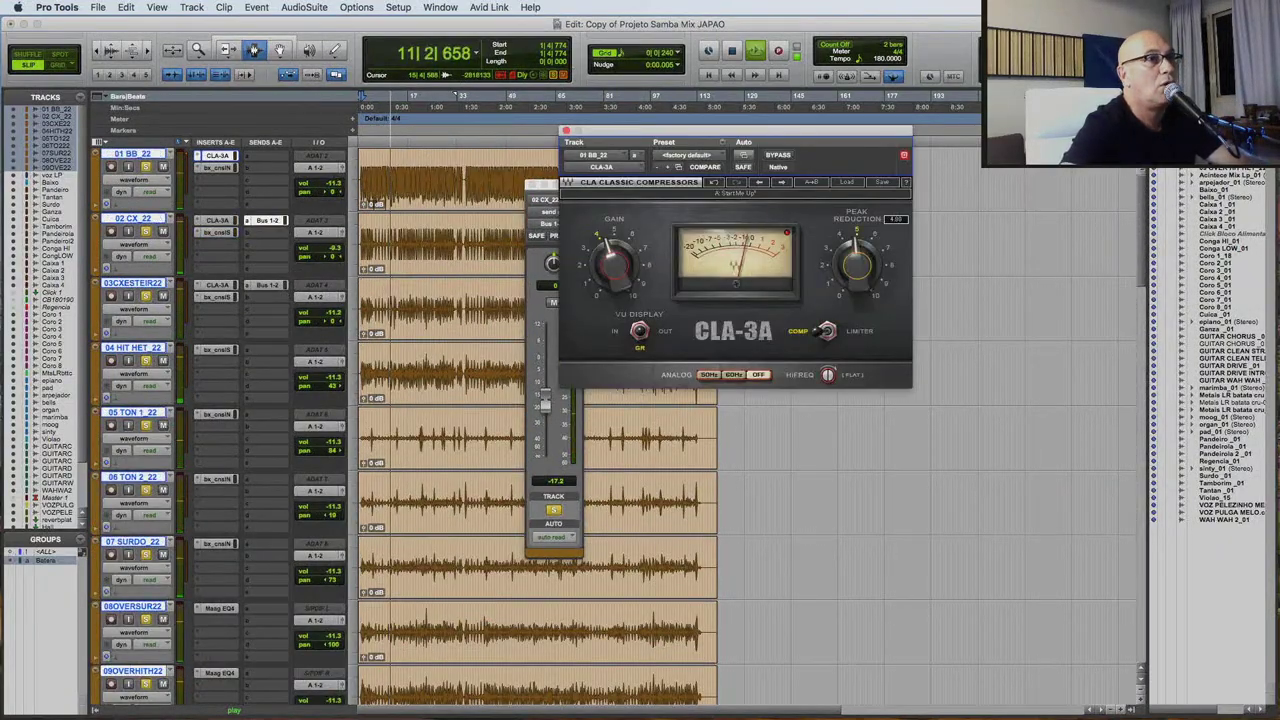
scroll(180, 560, down, 3)
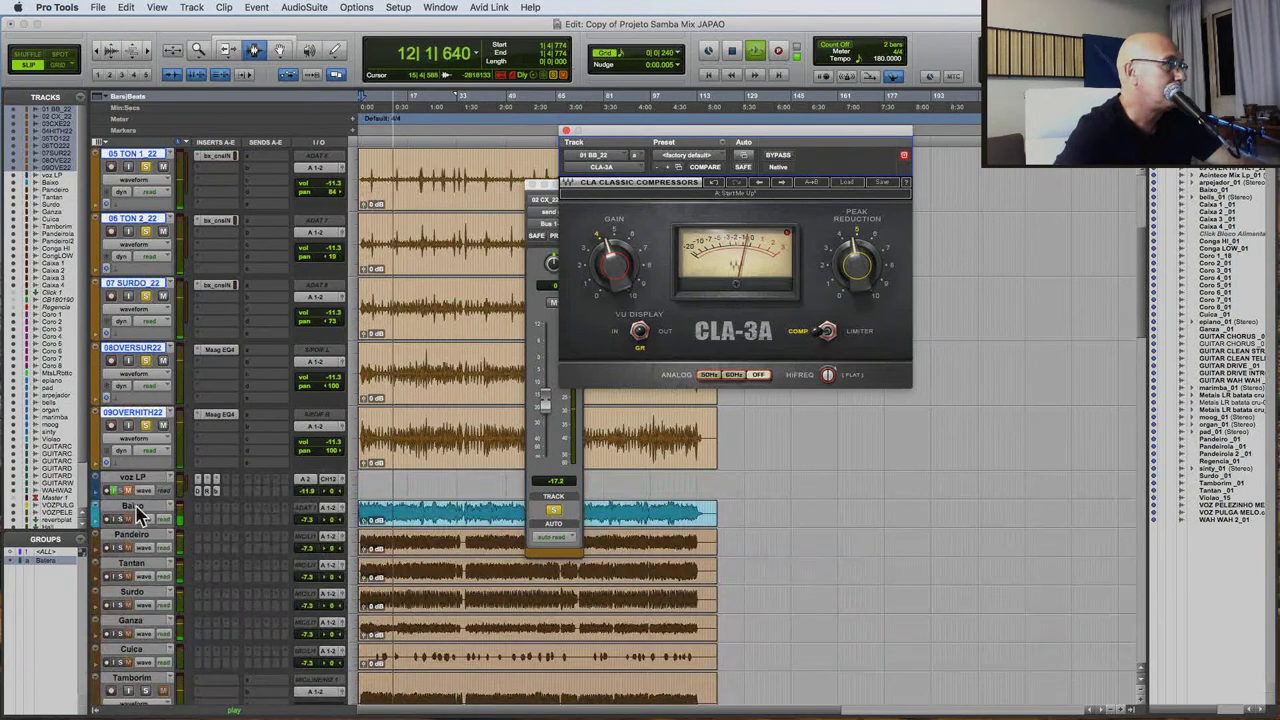
click(128, 500)
click(840, 290)
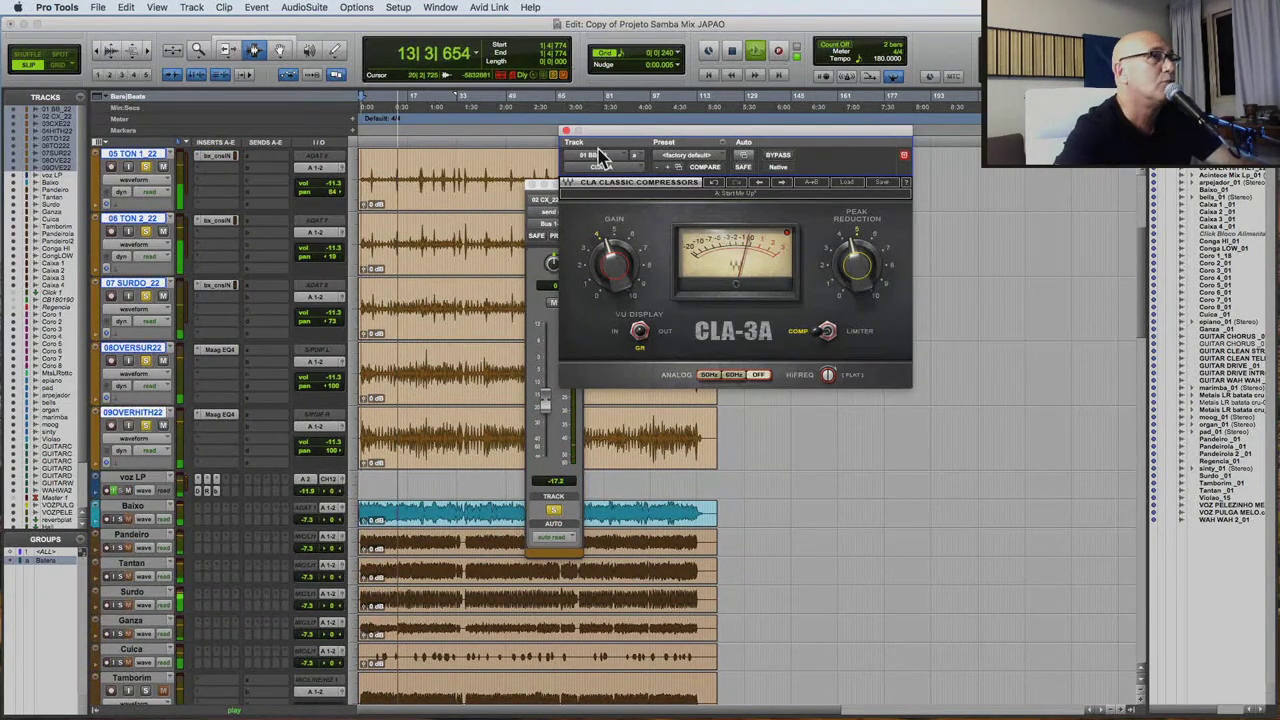
click(566, 131)
scroll(298, 528, up, 5)
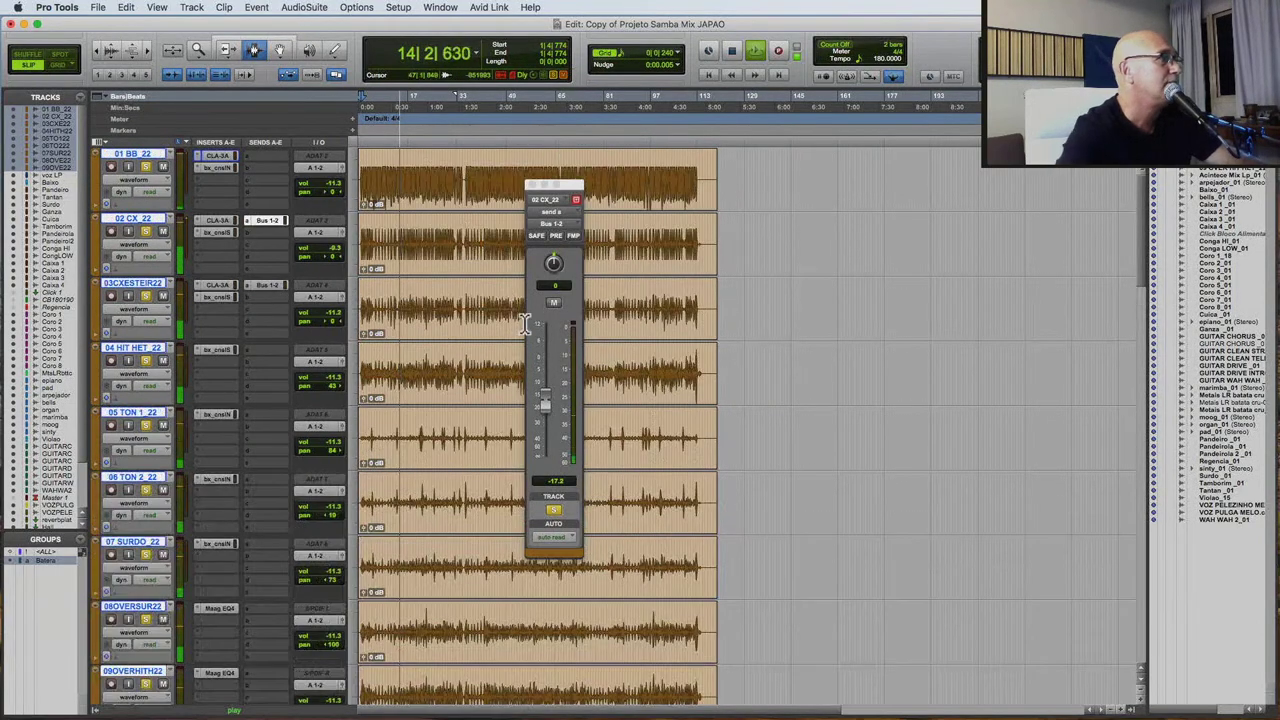
click(533, 186)
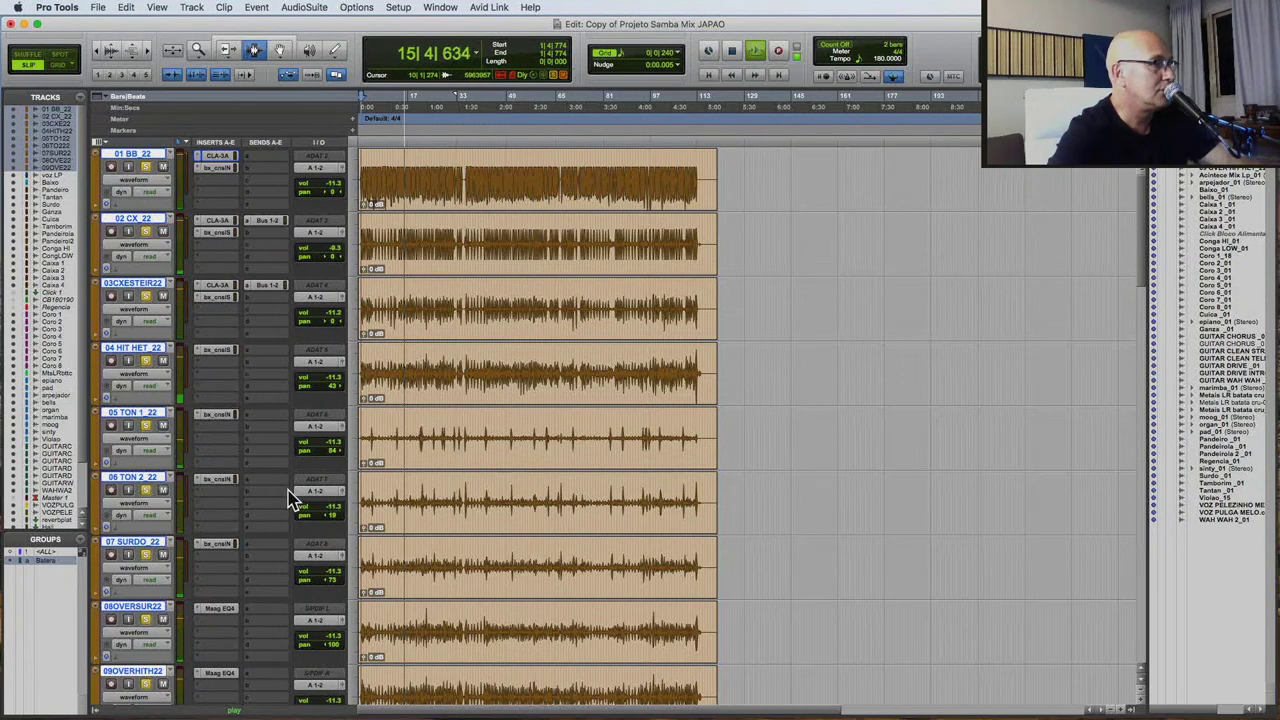
Set the volumes of 05 TON 1_22 and 07 SURDO_22 to -3.3 dB and of 06 TON 2_22 to -4.8 dB.
drag(338, 450, 337, 440)
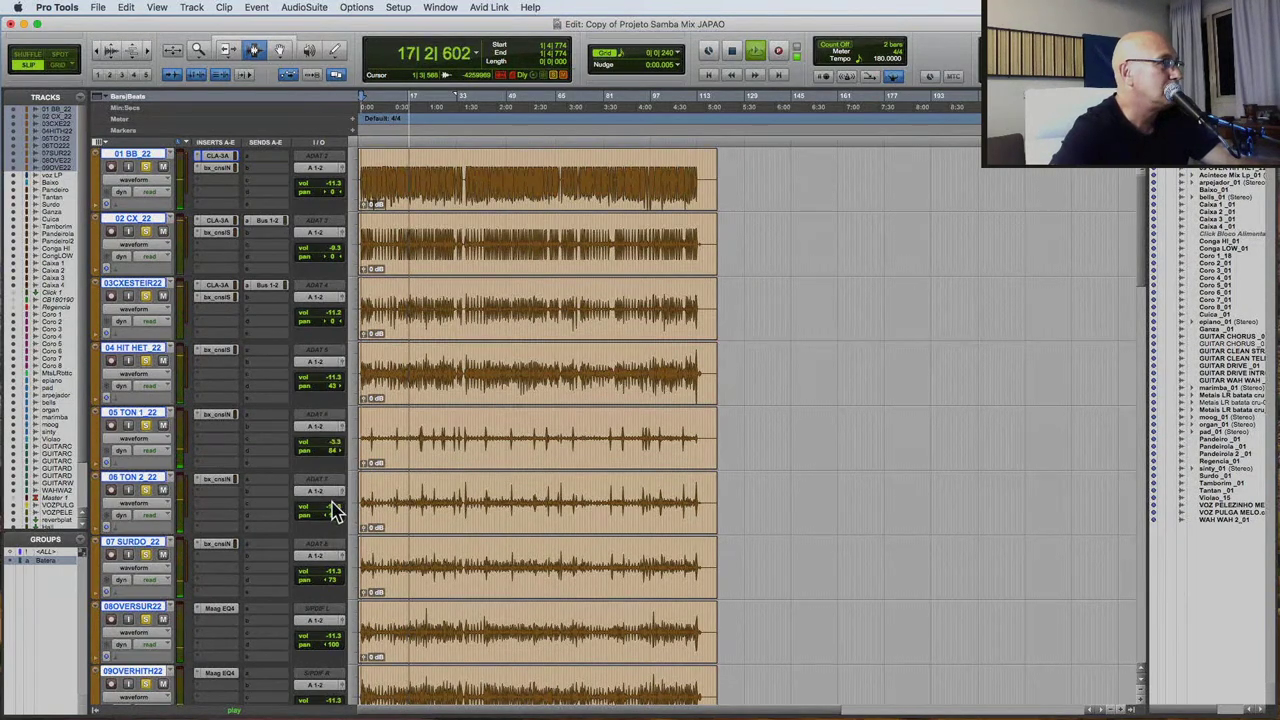
drag(331, 507, 331, 497)
drag(334, 571, 332, 566)
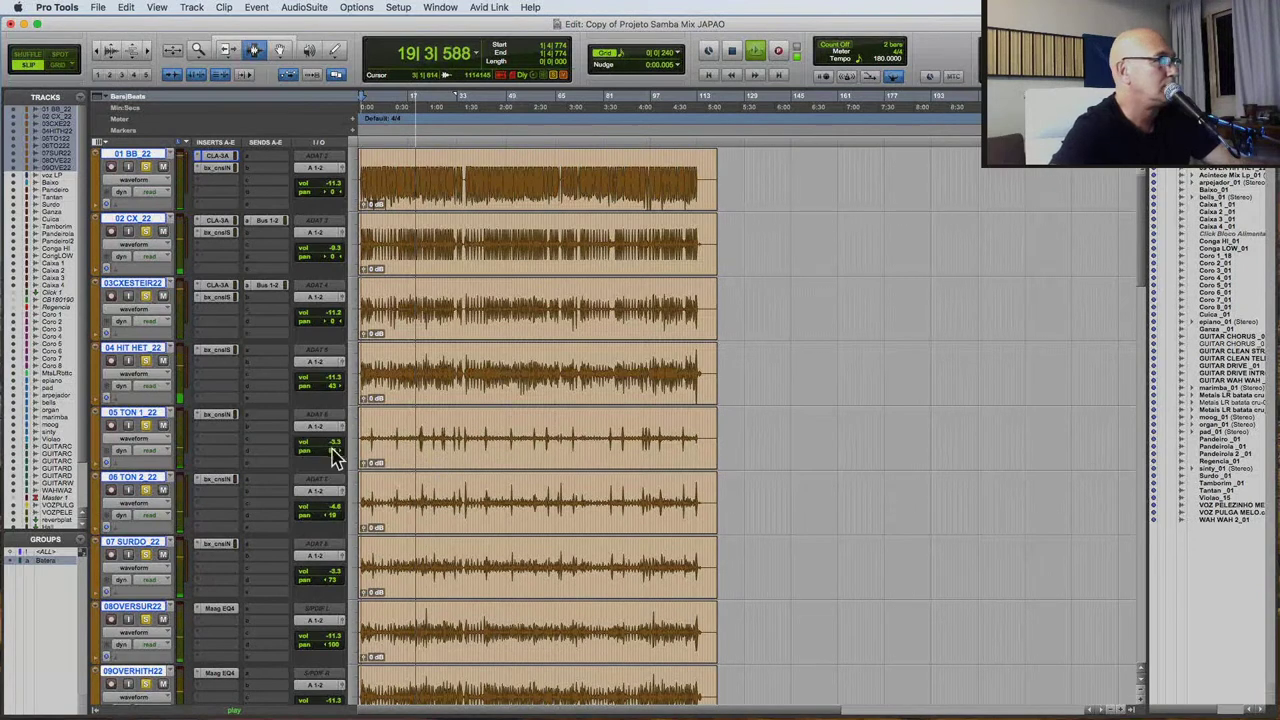
Play a selected tom passage from bar 20 to 24 and boost the high band around 7.6 kHz in bx_console N on 05 TON 1_22.
click(215, 414)
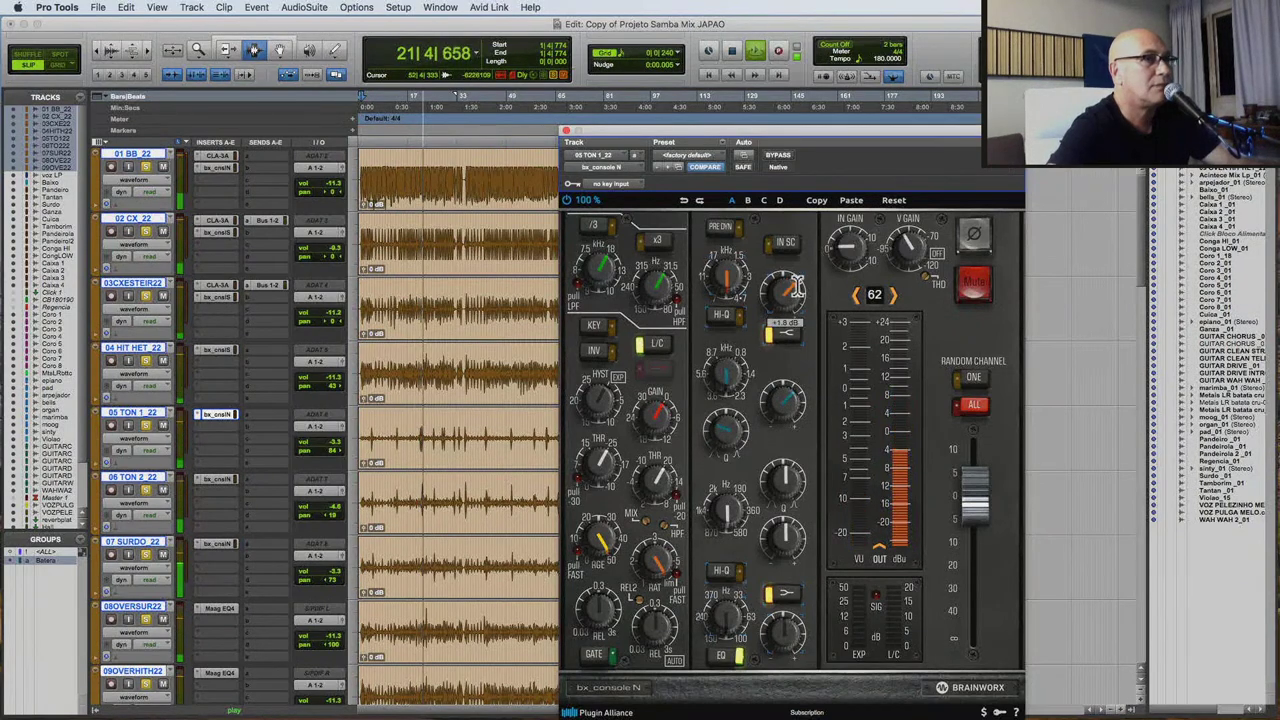
click(423, 447)
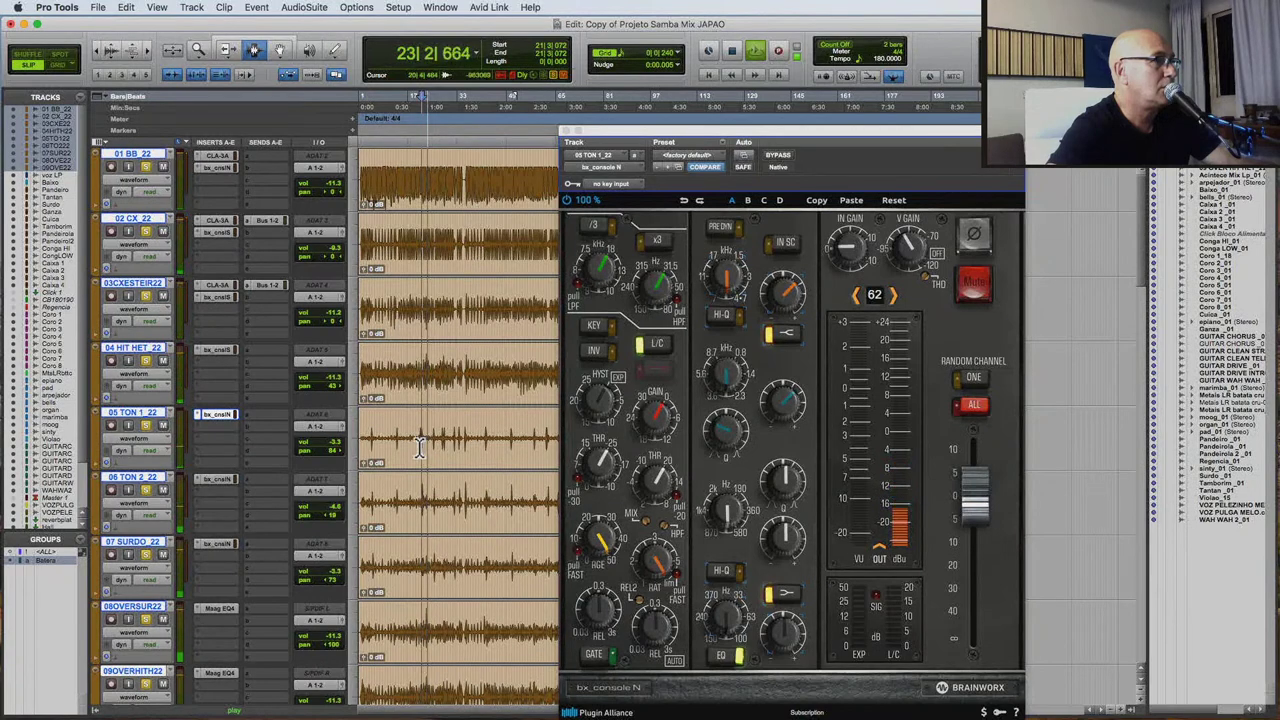
drag(420, 446, 432, 447)
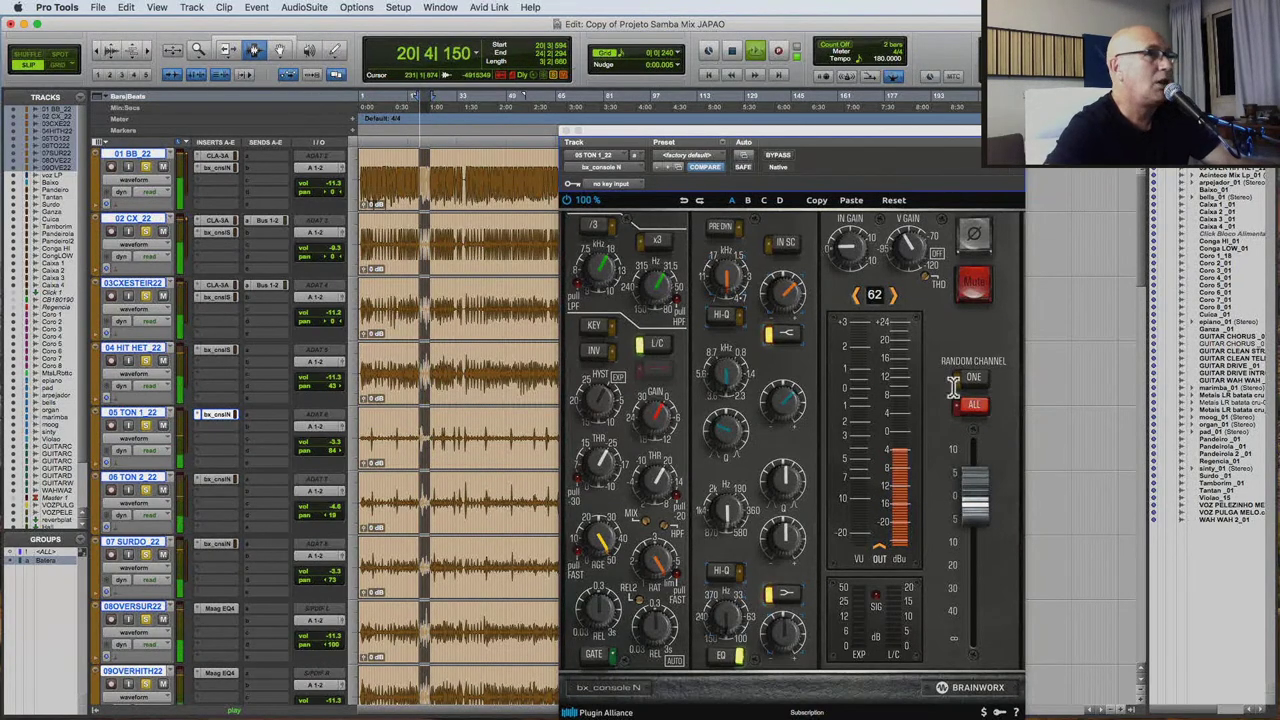
click(725, 390)
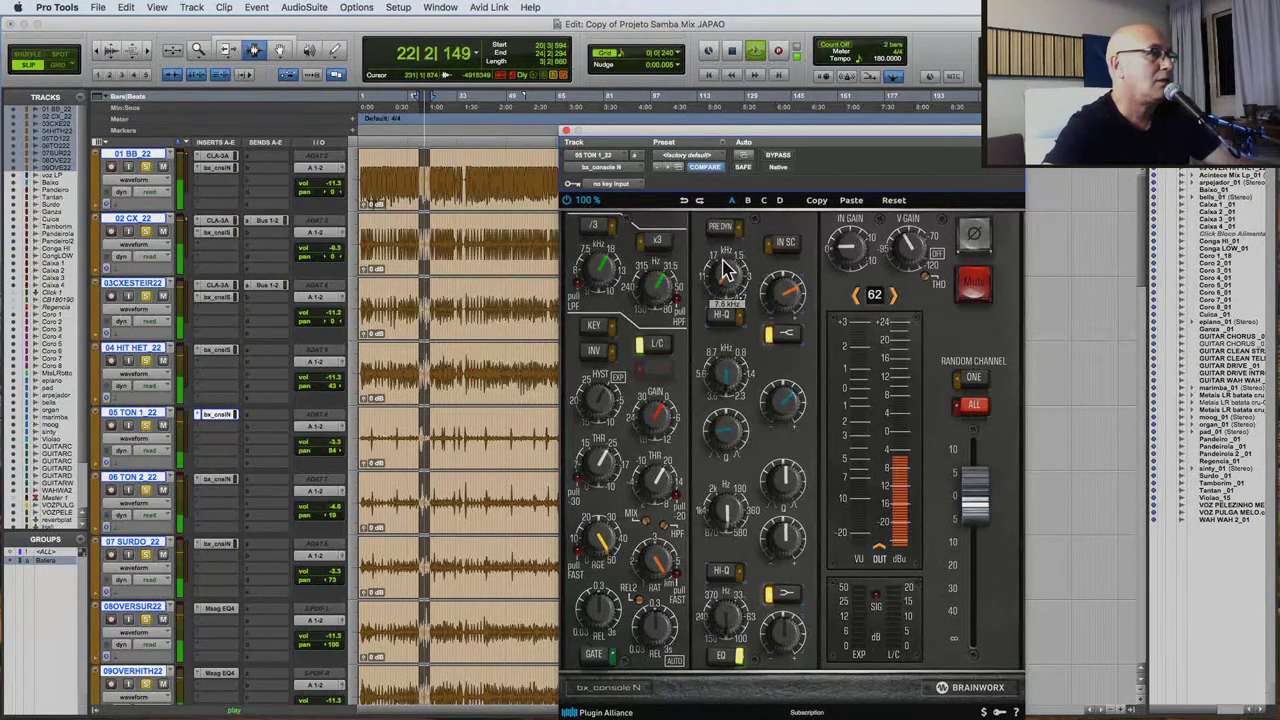
mouse_move(776, 300)
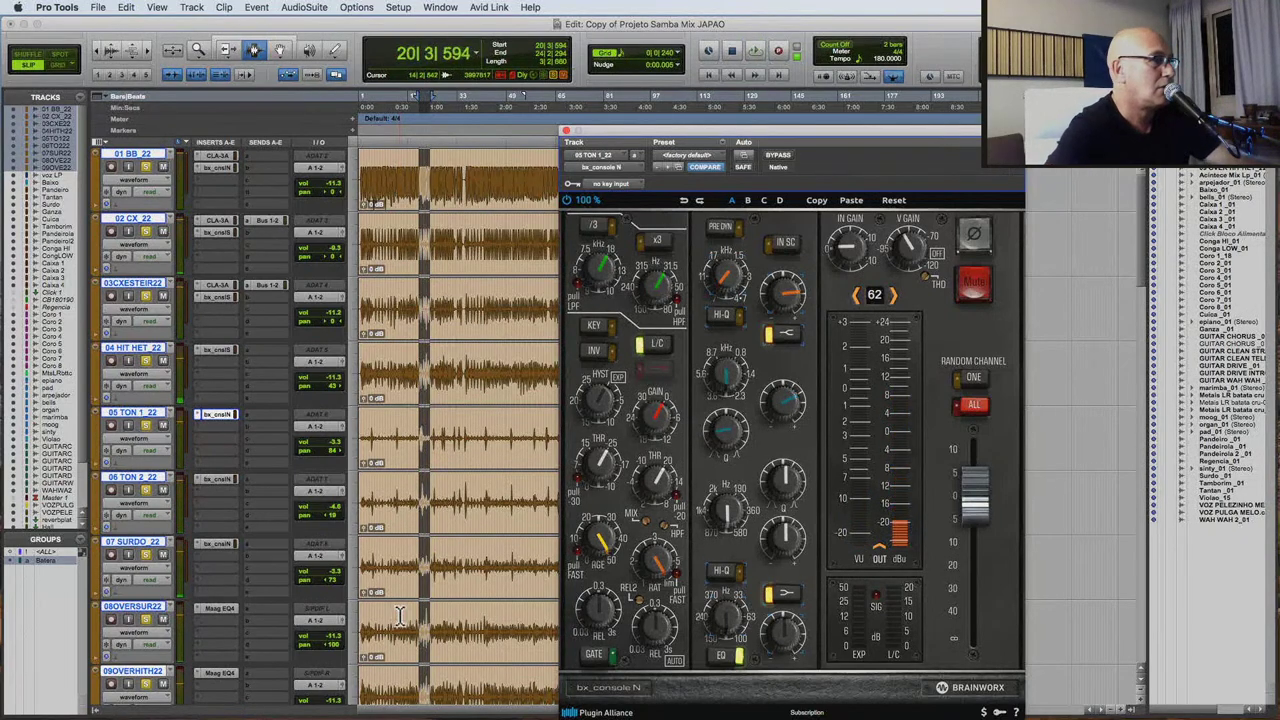
Work on the low-frequency EQ in bx_console N on 06 TON 2_22 and 07 SURDO_22, and return to the 05 TON 1_22 plug-in.
click(218, 481)
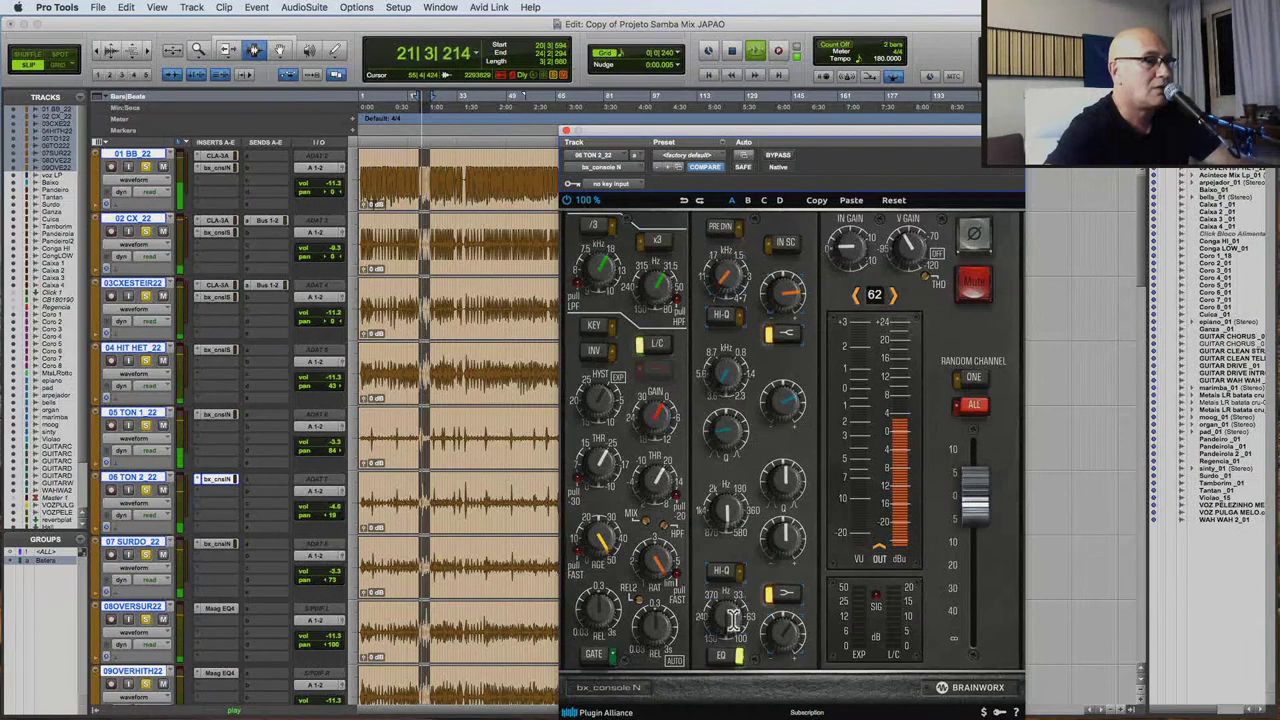
click(215, 545)
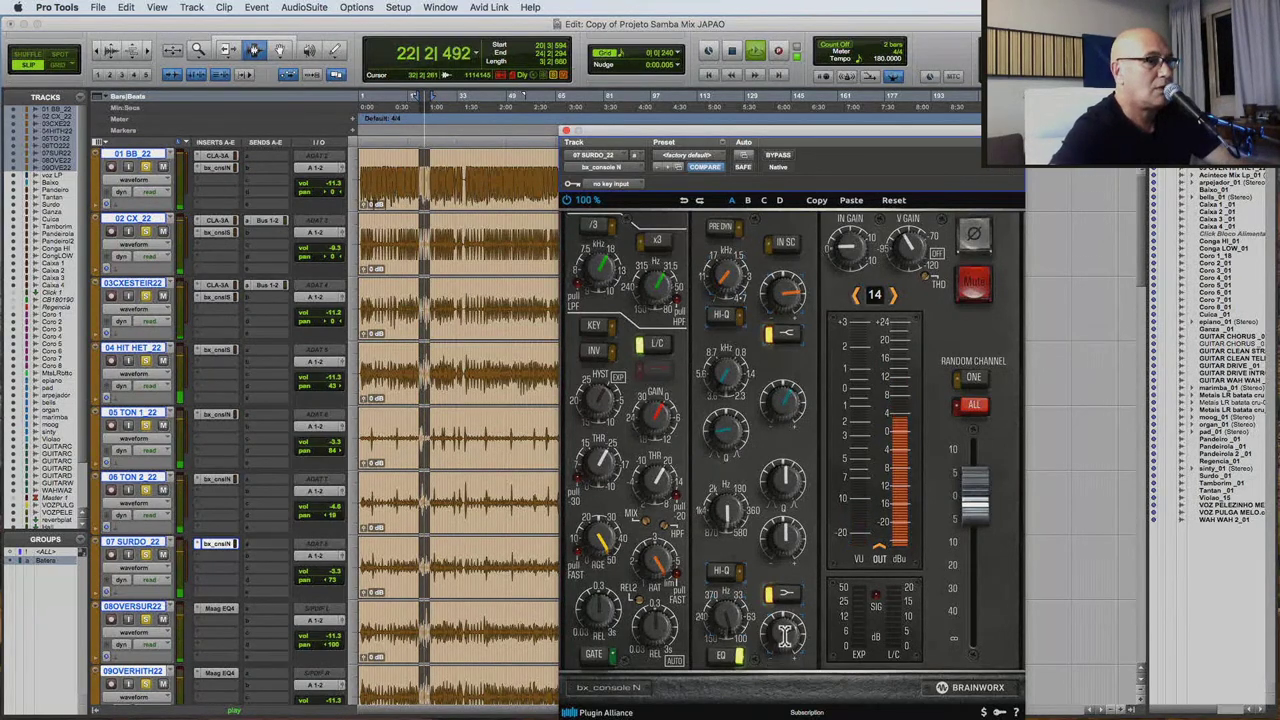
click(222, 483)
click(222, 416)
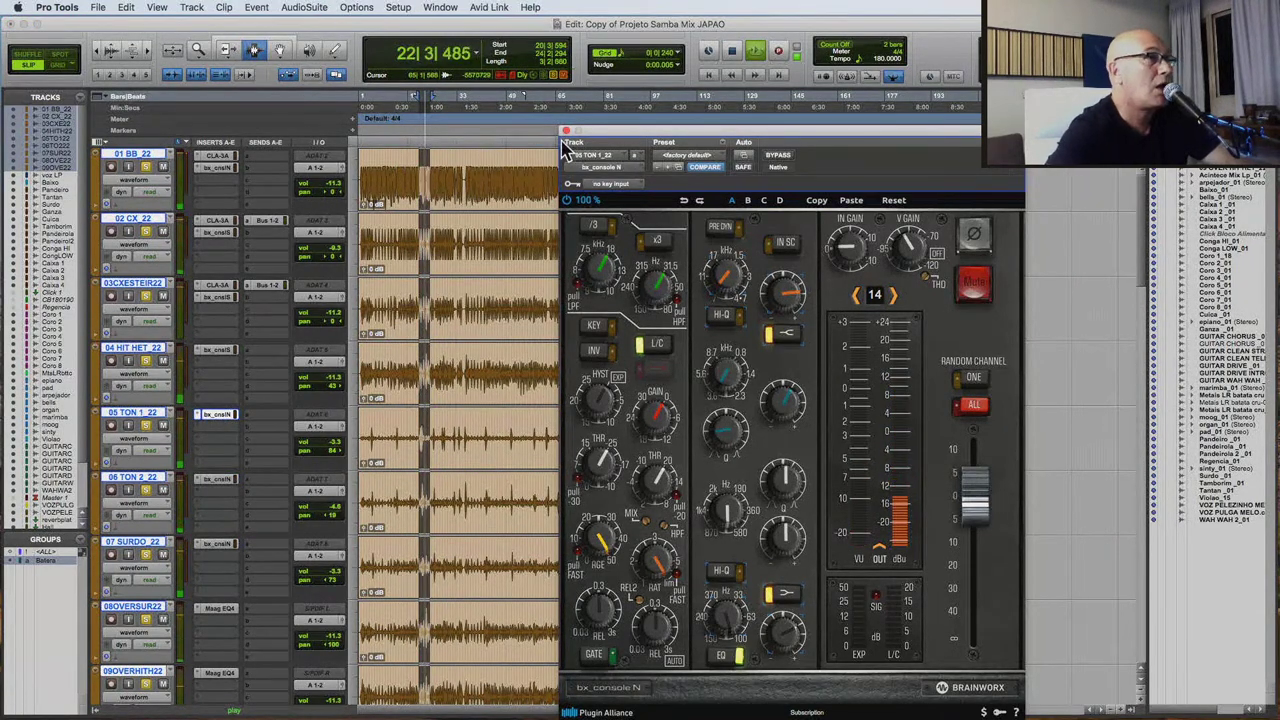
Close the bx_console N plug-in on 05 TON 1_22, listen to the drum passage, and stop playback.
click(566, 133)
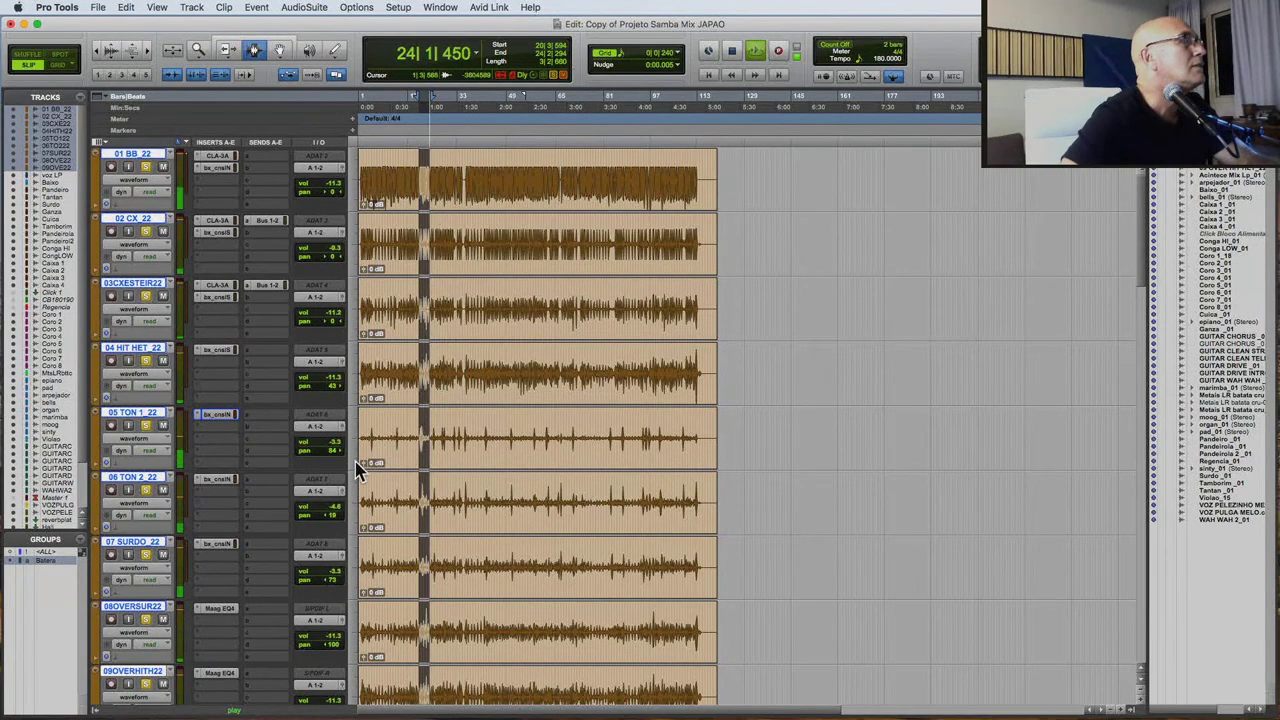
scroll(357, 414, down, 3)
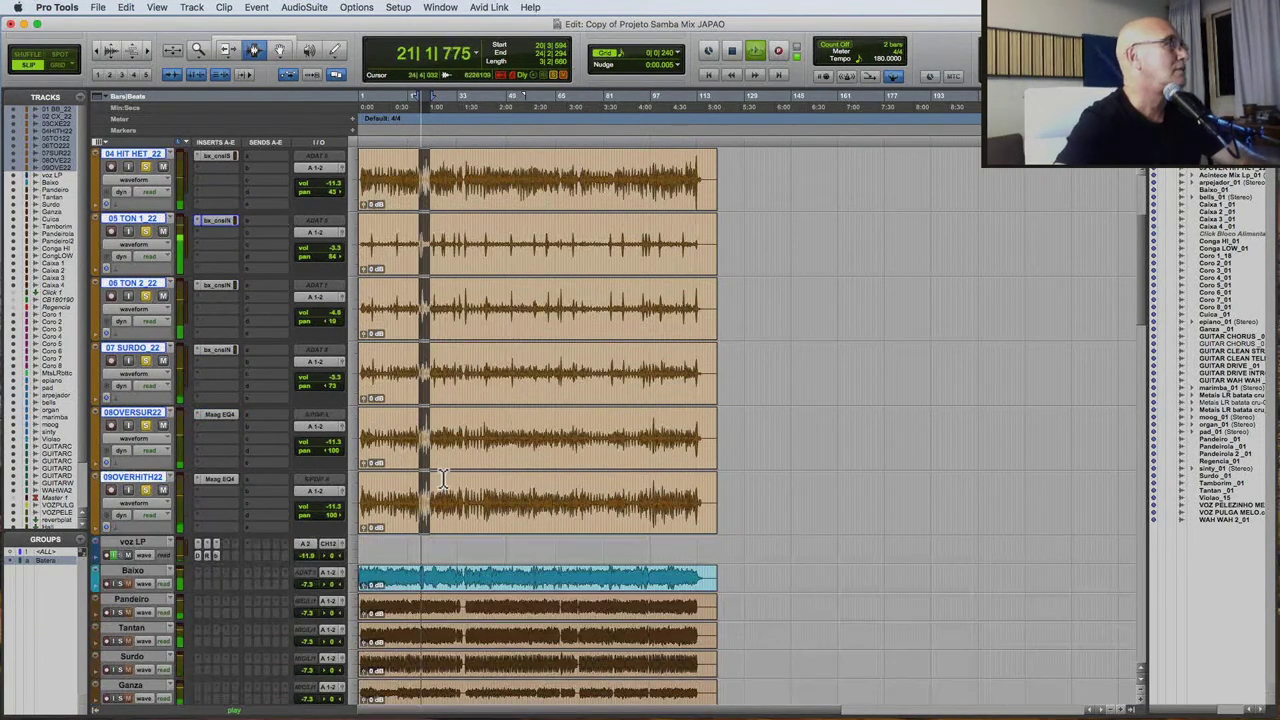
scroll(285, 425, up, 3)
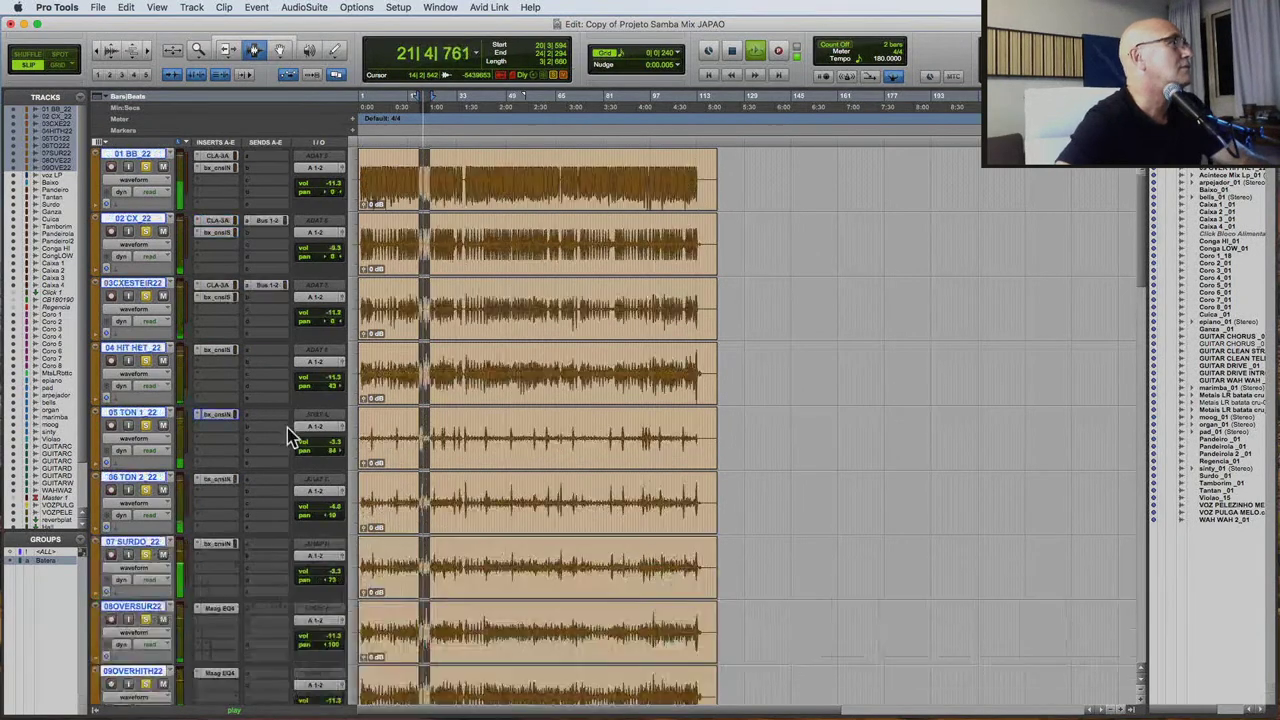
key(space)
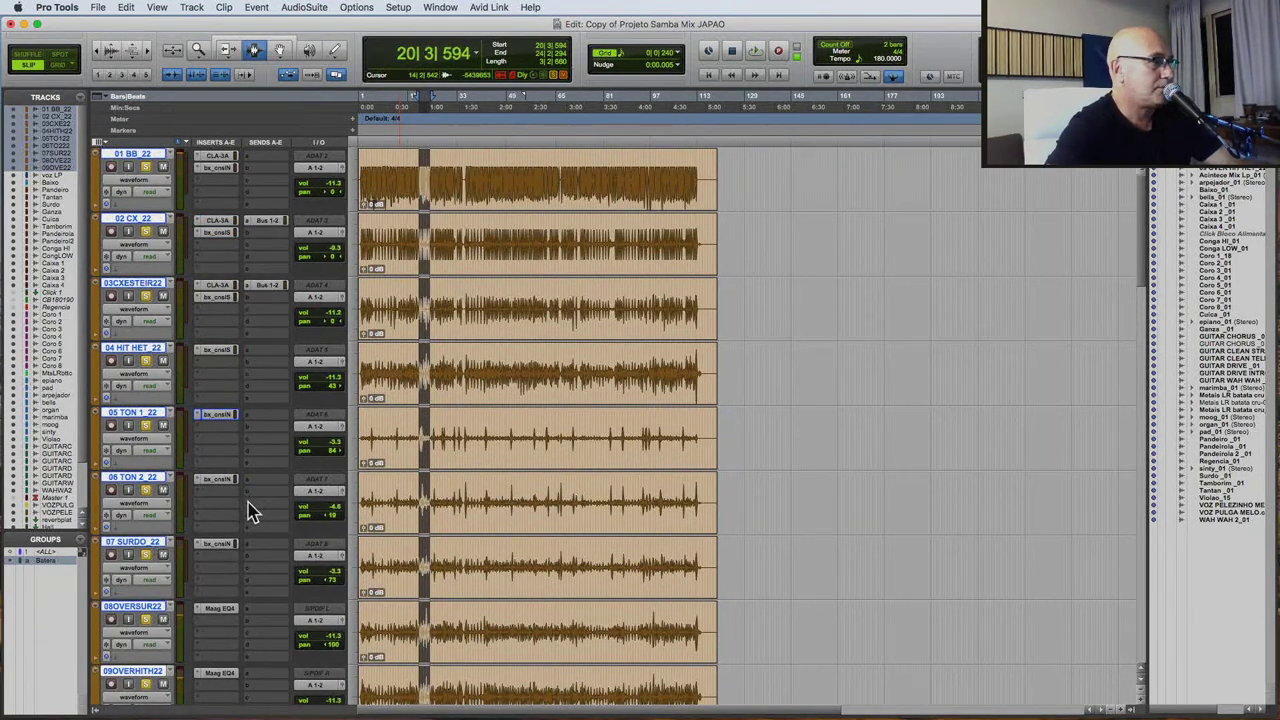
Select the grouped drum clips over their full length from bar 1 to 120 and play them from the start.
scroll(250, 512, down, 5)
scroll(322, 452, up, 2)
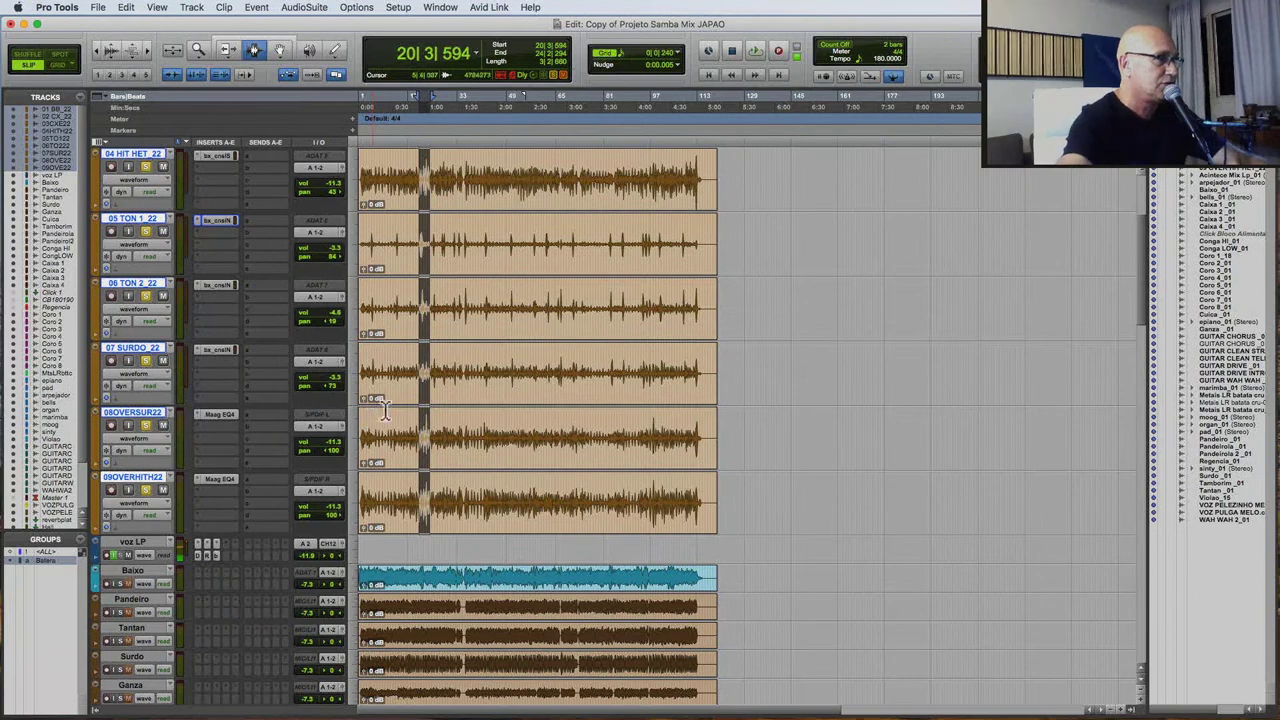
double_click(389, 429)
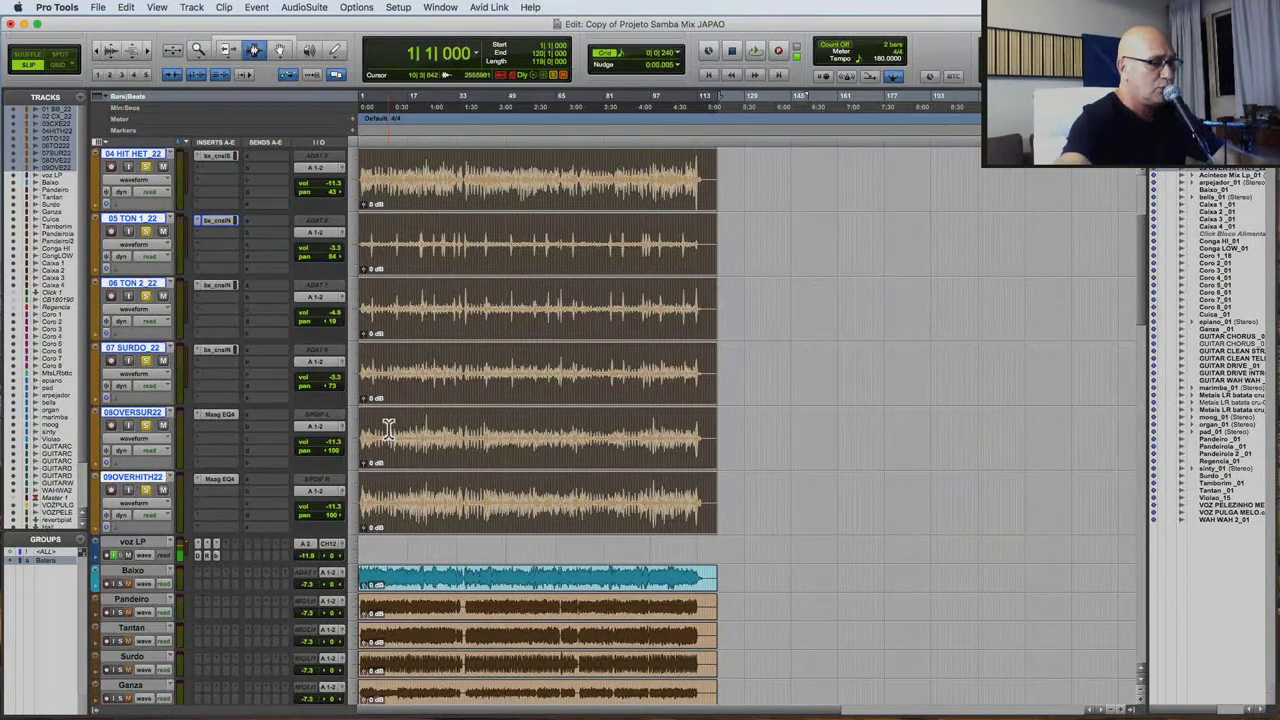
key(alt+f)
key(space)
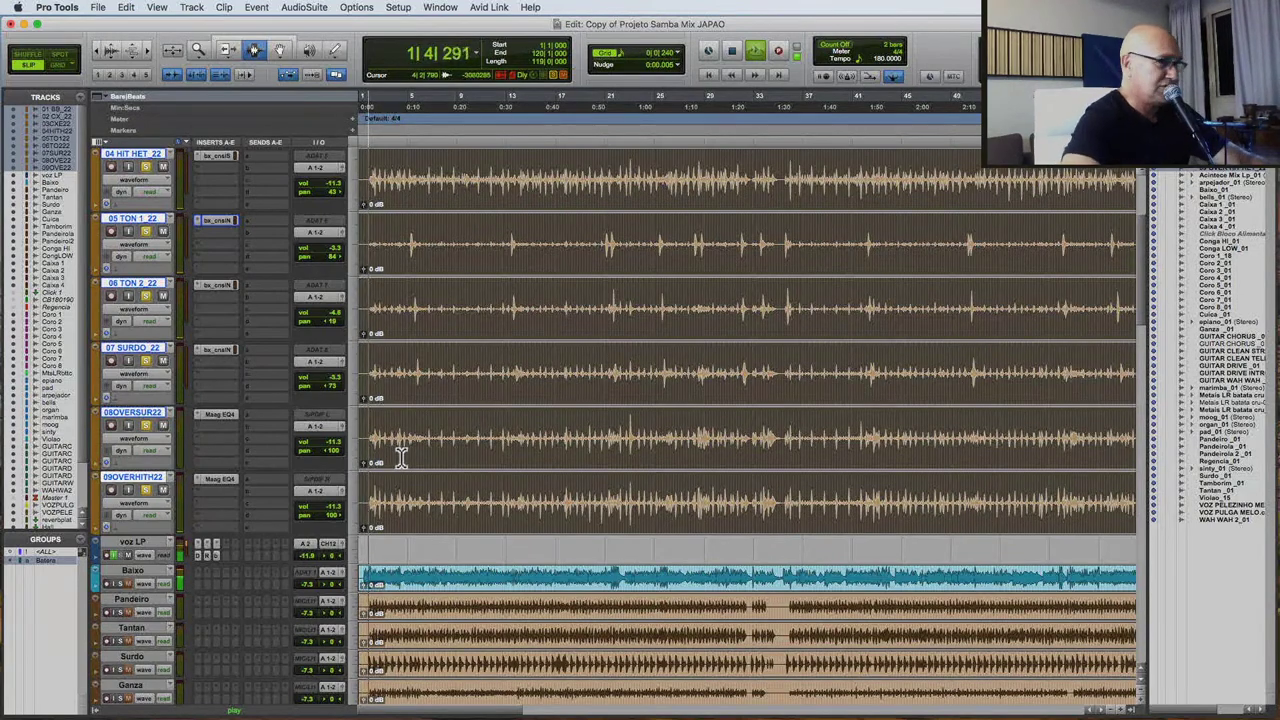
key(space)
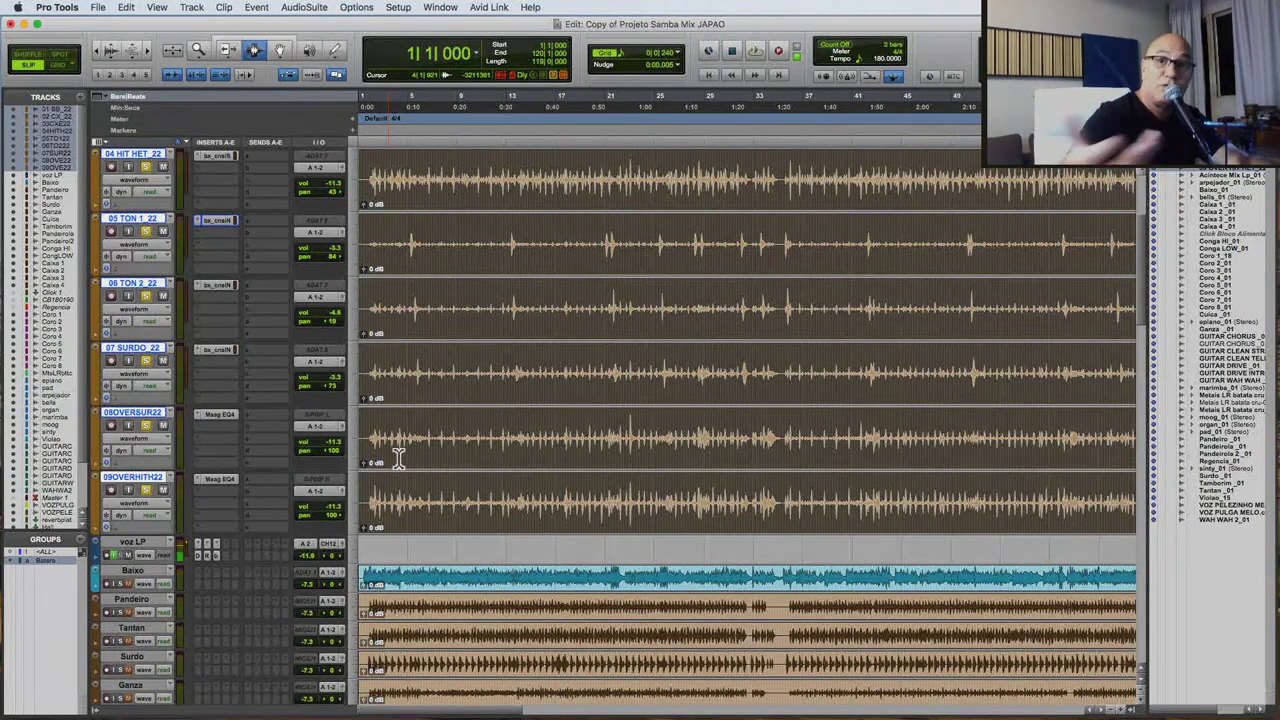
key(space)
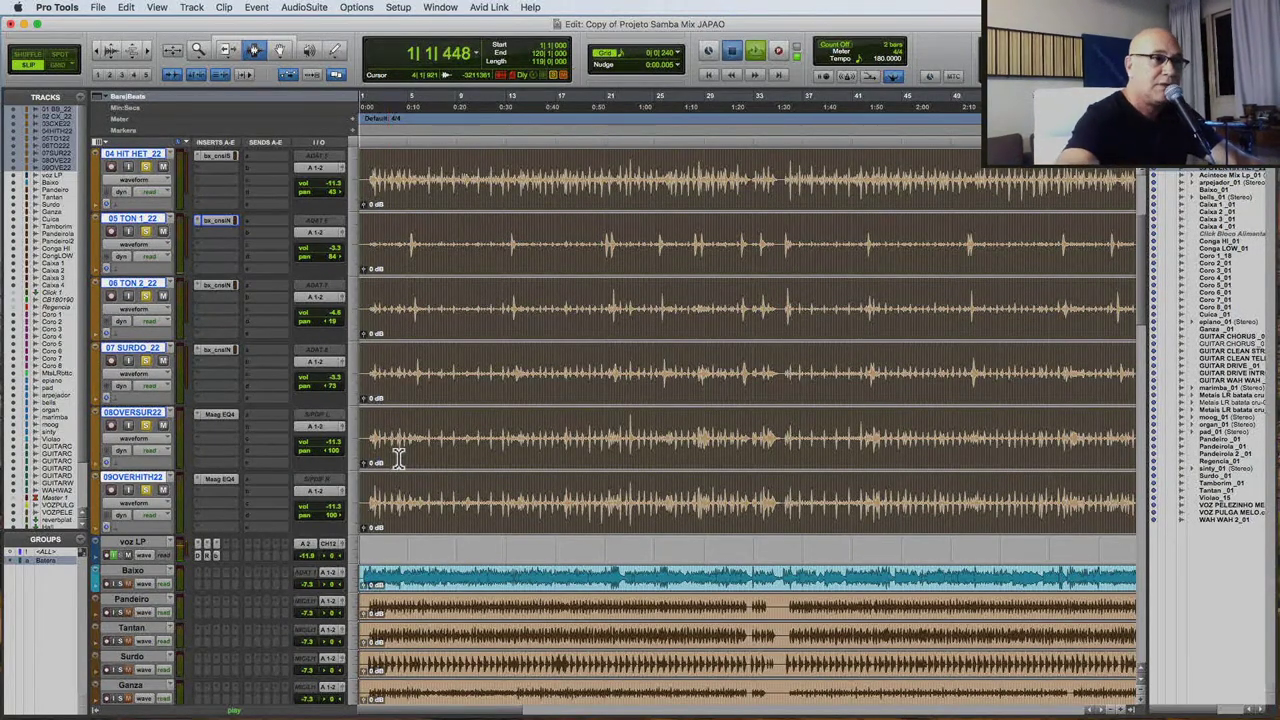
key(space)
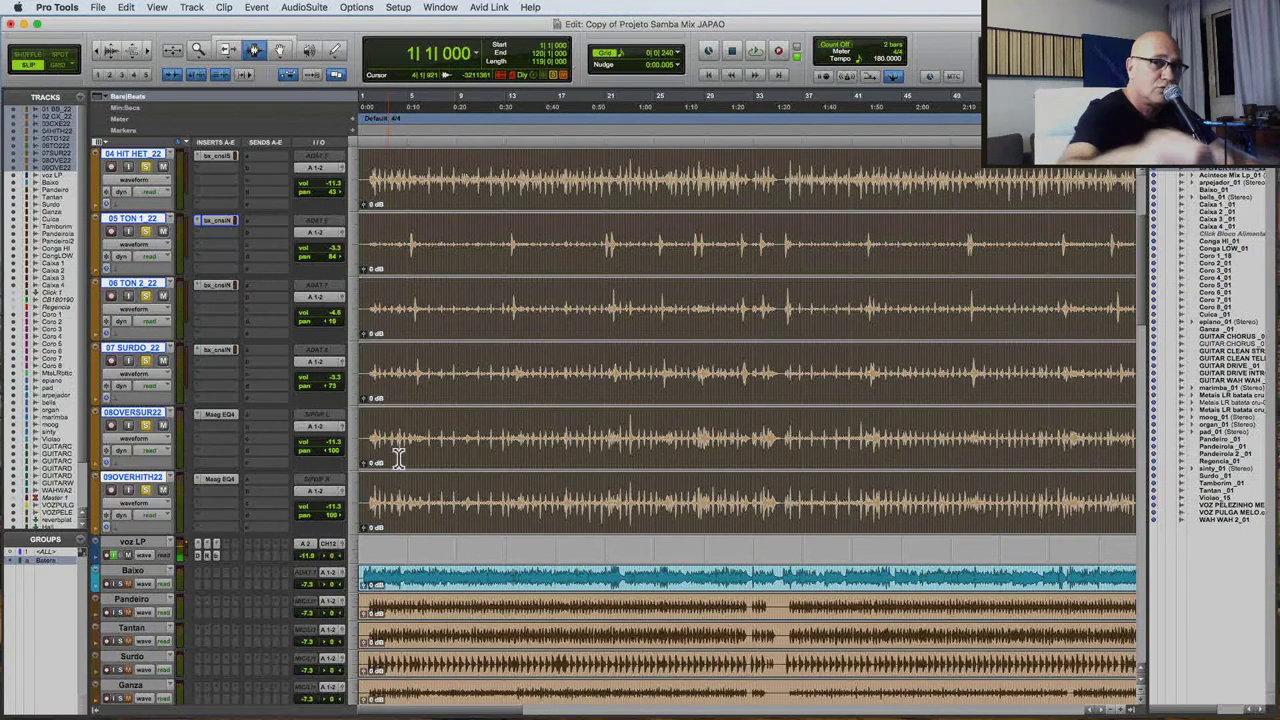
key(space)
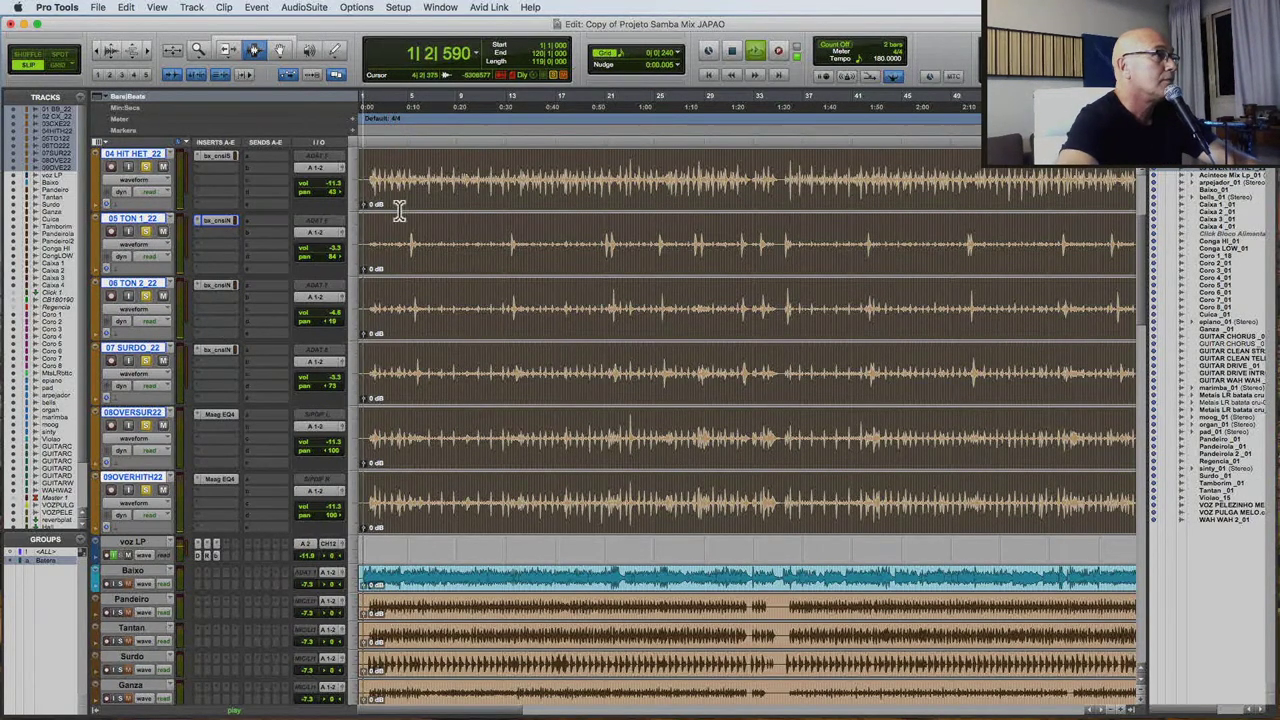
Check the Bus 1-2 send on 02 CX_22, raise the one on 03CXESTEIR22 slightly, and close the send window.
scroll(397, 215, up, 3)
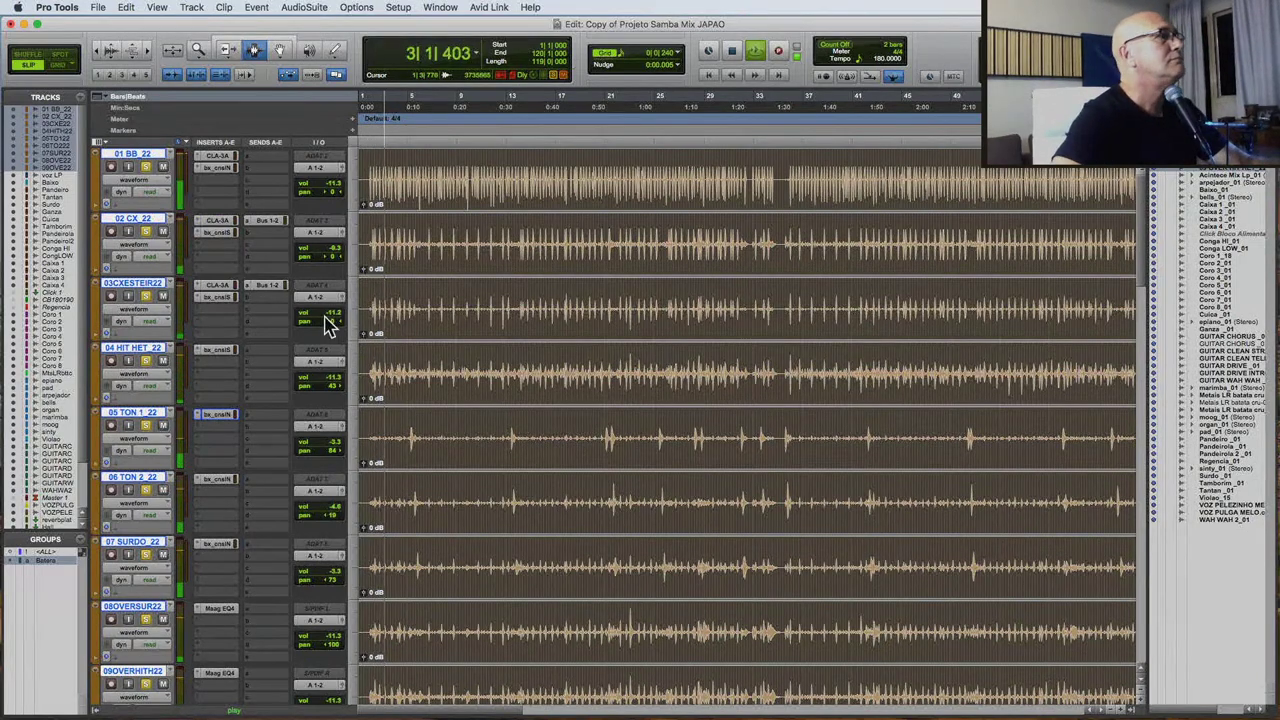
click(270, 221)
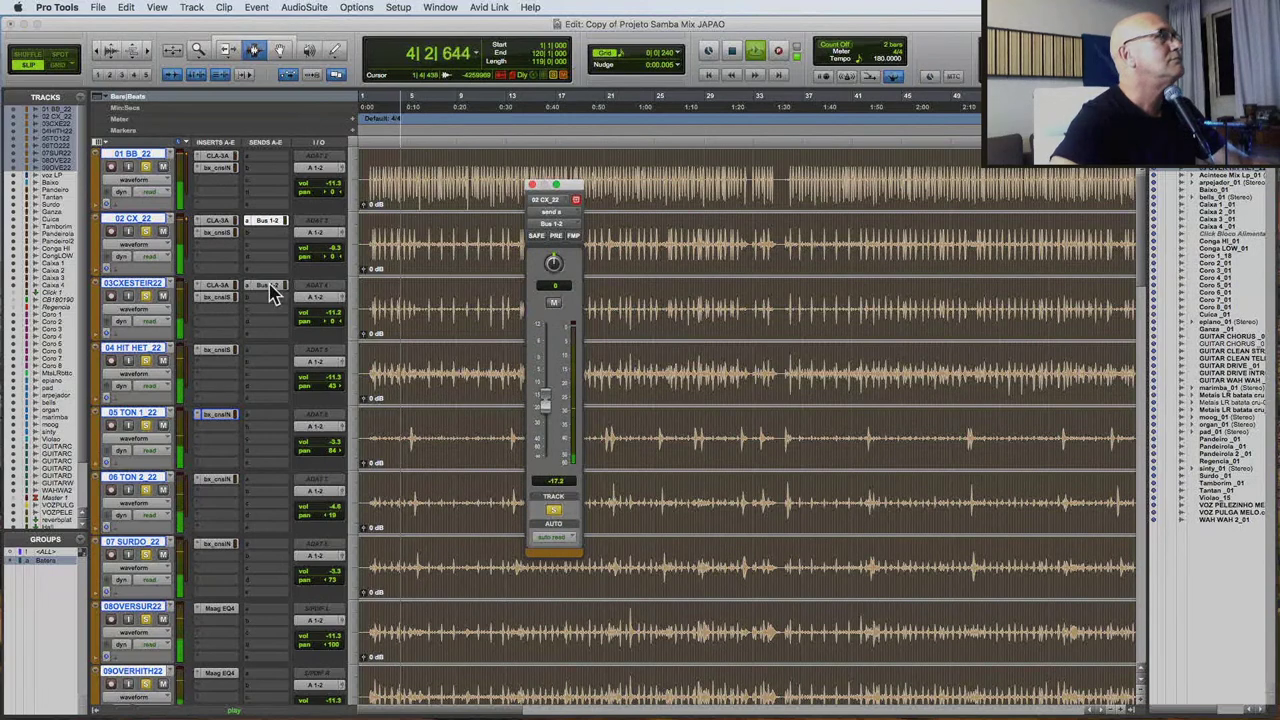
click(270, 286)
drag(543, 403, 544, 398)
key(super+bracketleft)
key(super+bracketleft)
key(super+bracketleft)
click(532, 185)
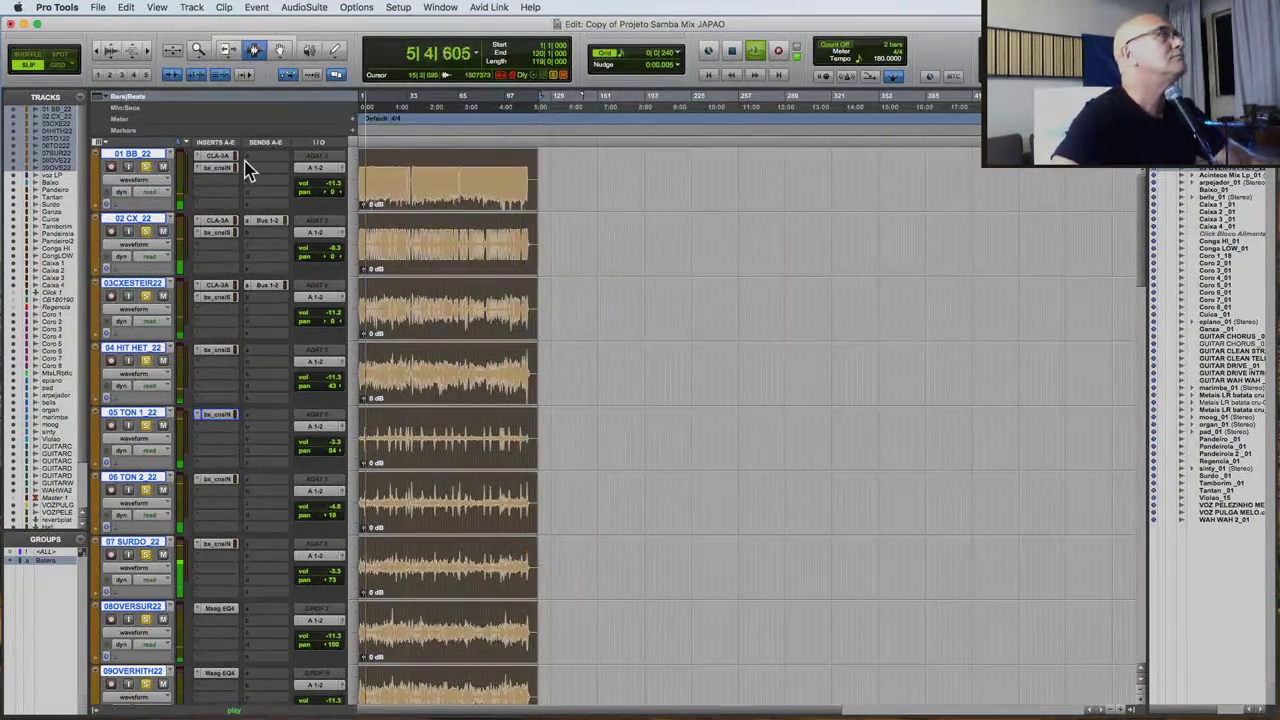
Check the CLA-3A gain reduction on 01 BB_22 during playback, close the compressor, and stop playback.
click(217, 157)
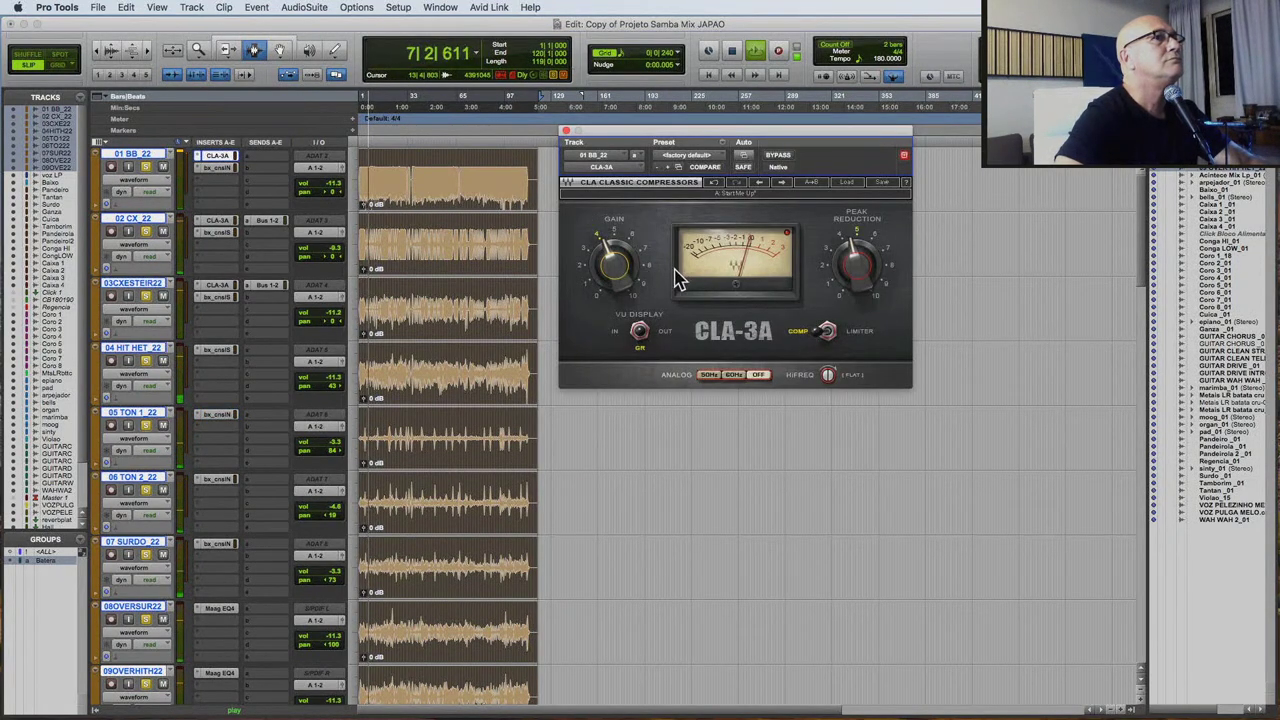
click(565, 131)
key(space)
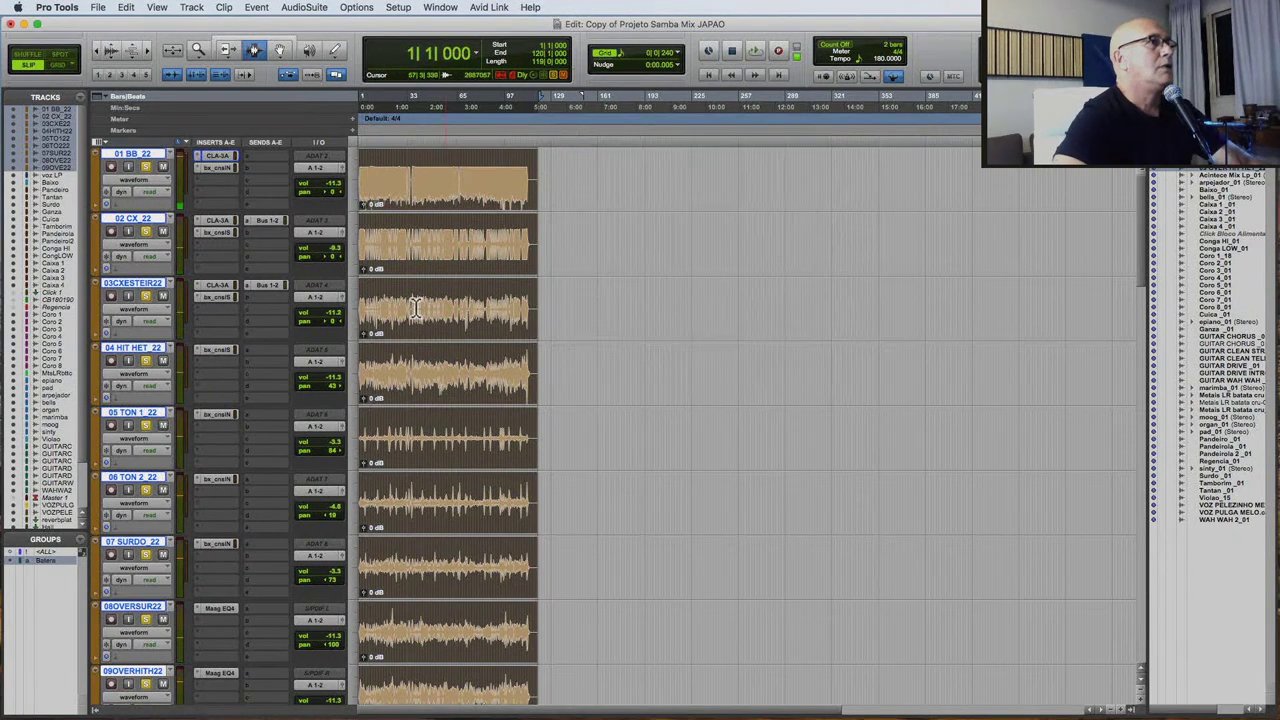
click(167, 190)
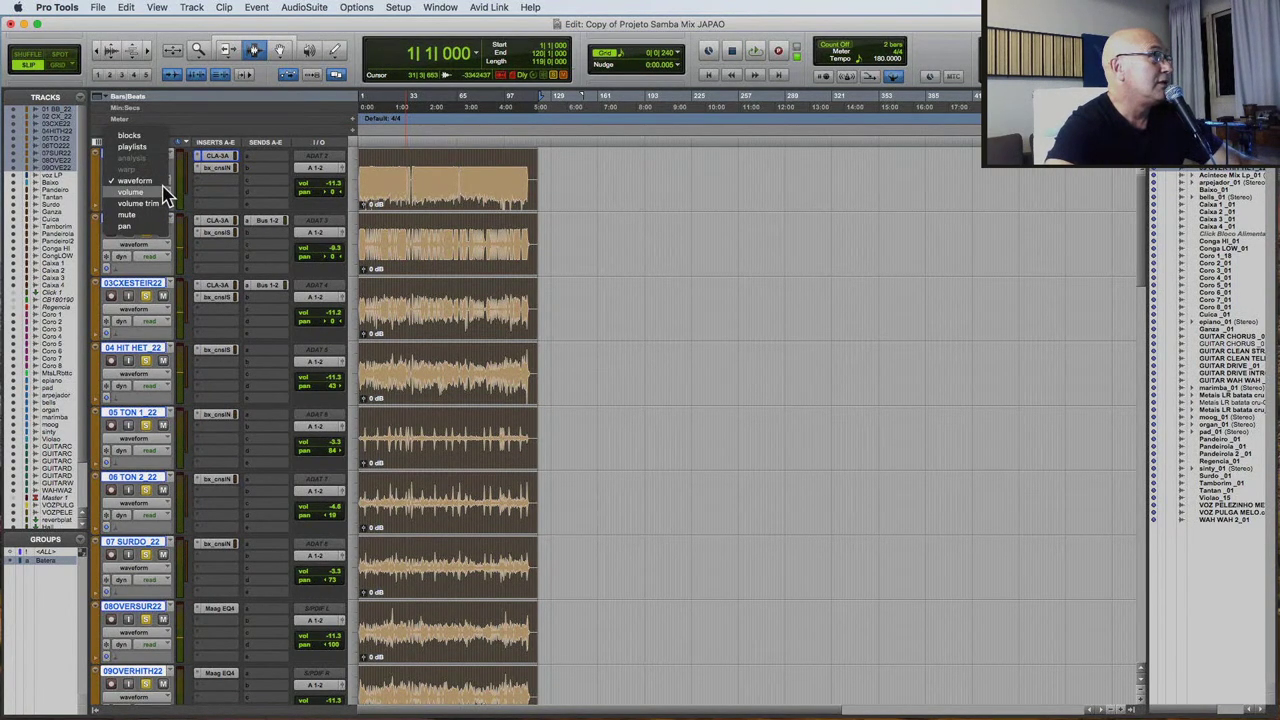
click(403, 202)
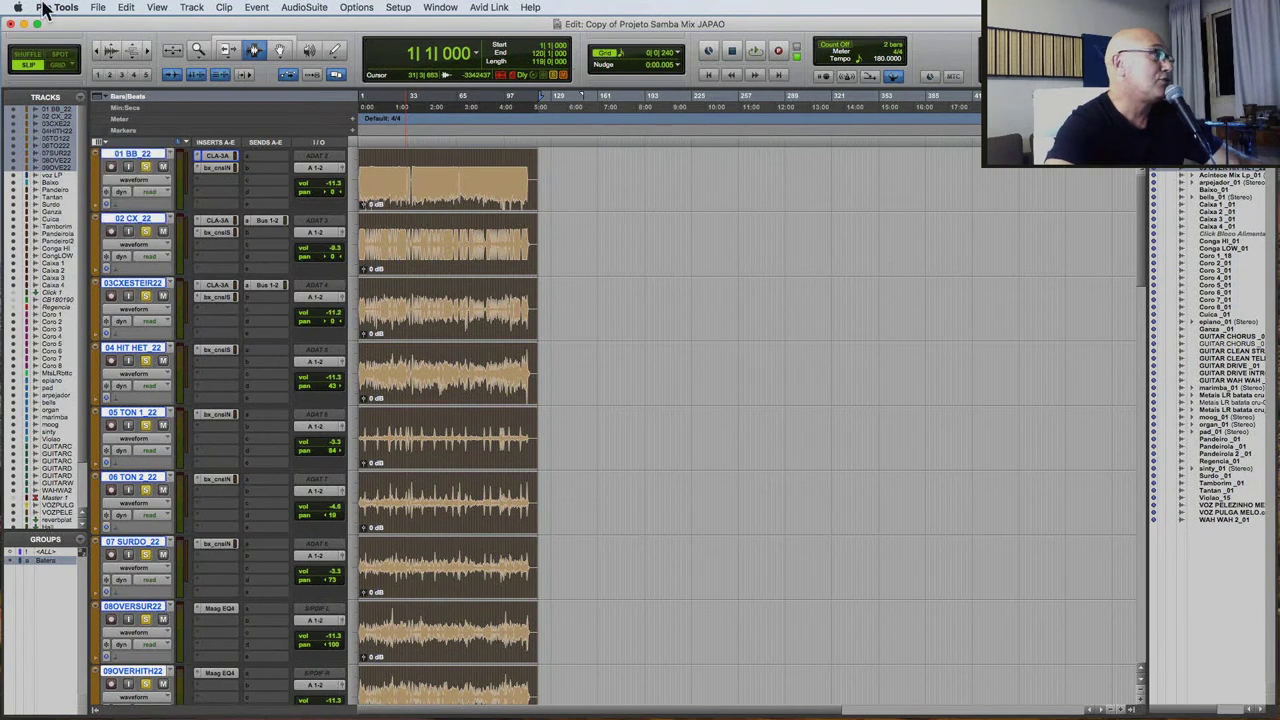
Examine one drum hit near bar 47 at close zoom, comparing its waveform across the drum tracks, and return to the full-song view.
click(199, 49)
drag(442, 192, 423, 191)
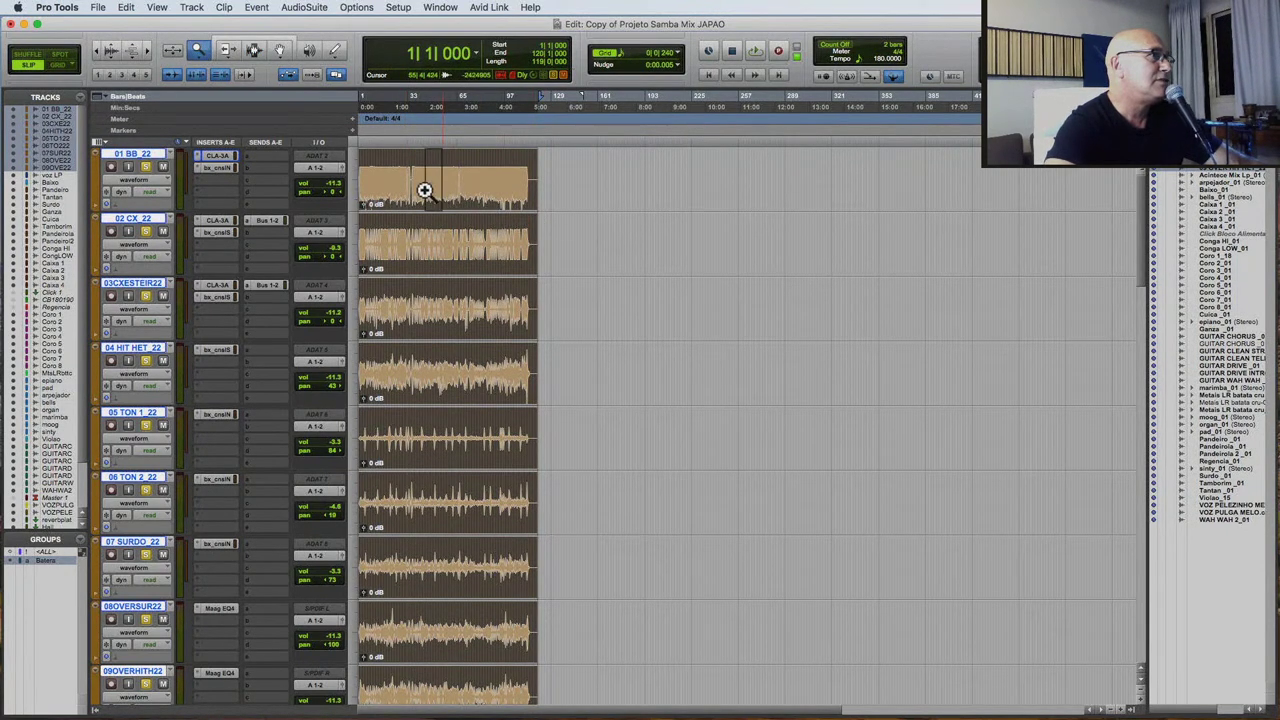
click(578, 185)
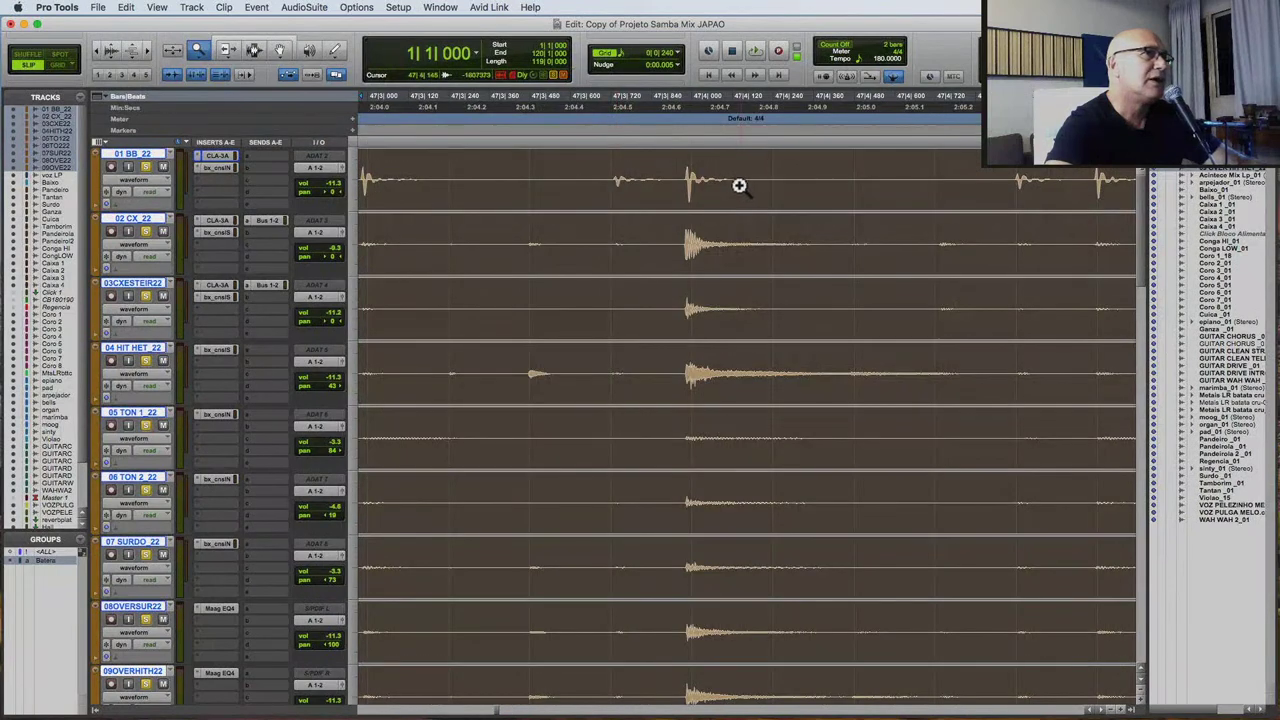
click(690, 185)
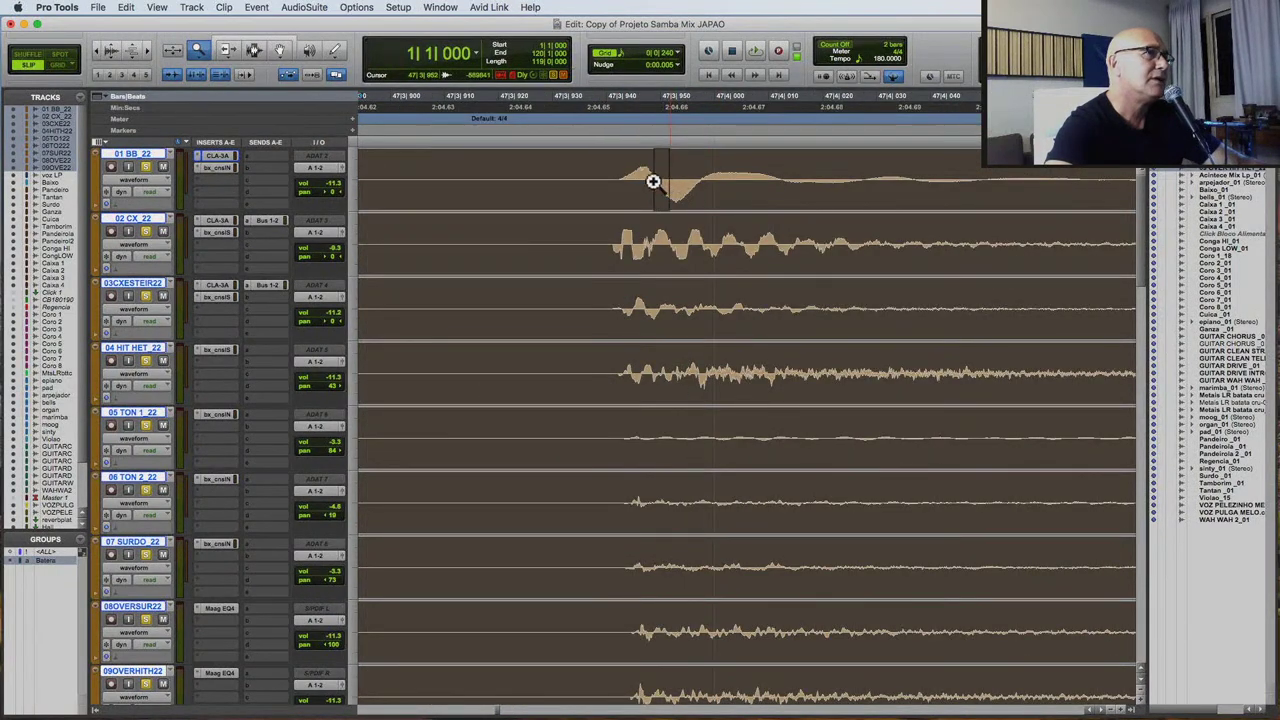
click(618, 178)
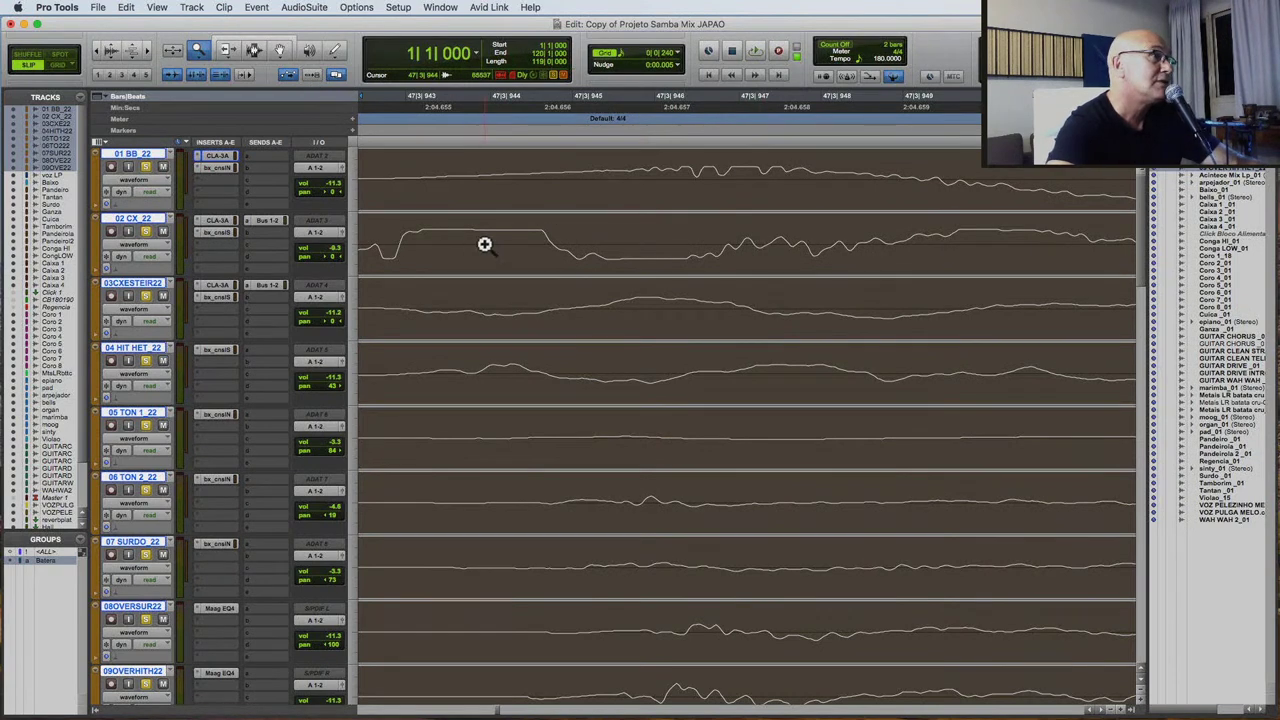
key(r)
key(r)
key(r)
key(r)
key(r)
key(r)
key(r)
key(r)
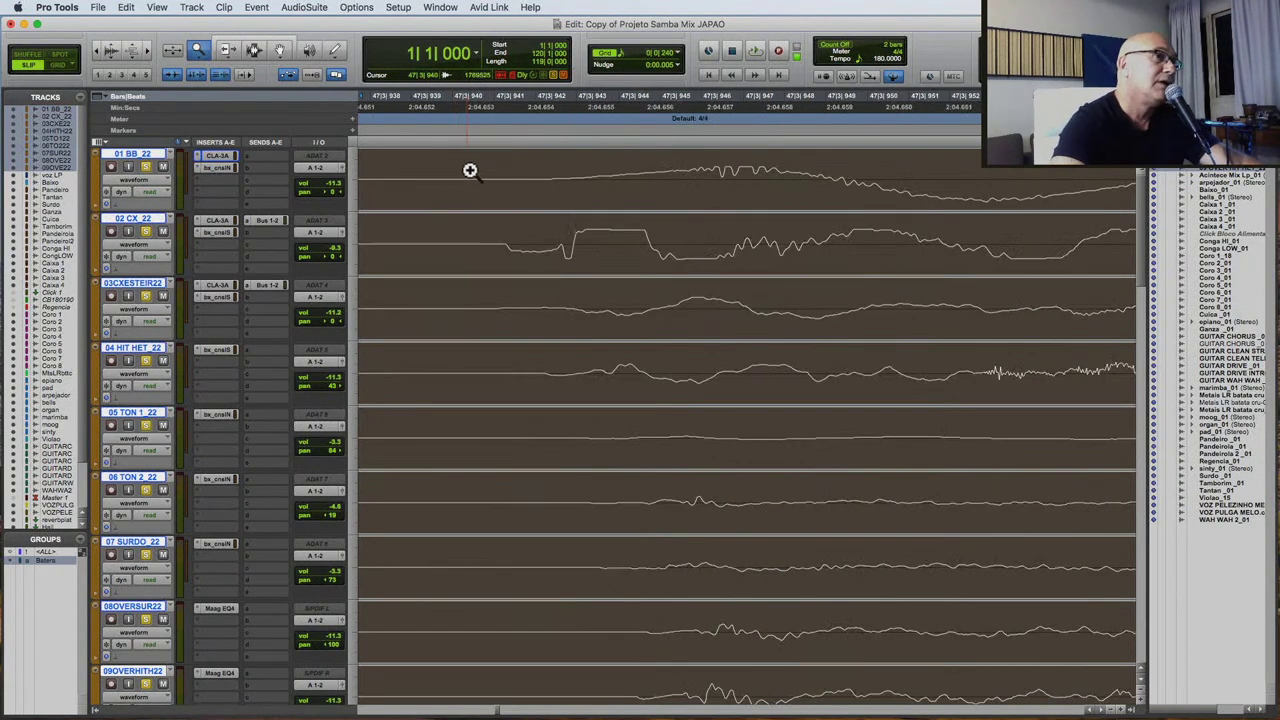
key(r)
key(r)
key(r)
key(r)
key(r)
key(r)
key(r)
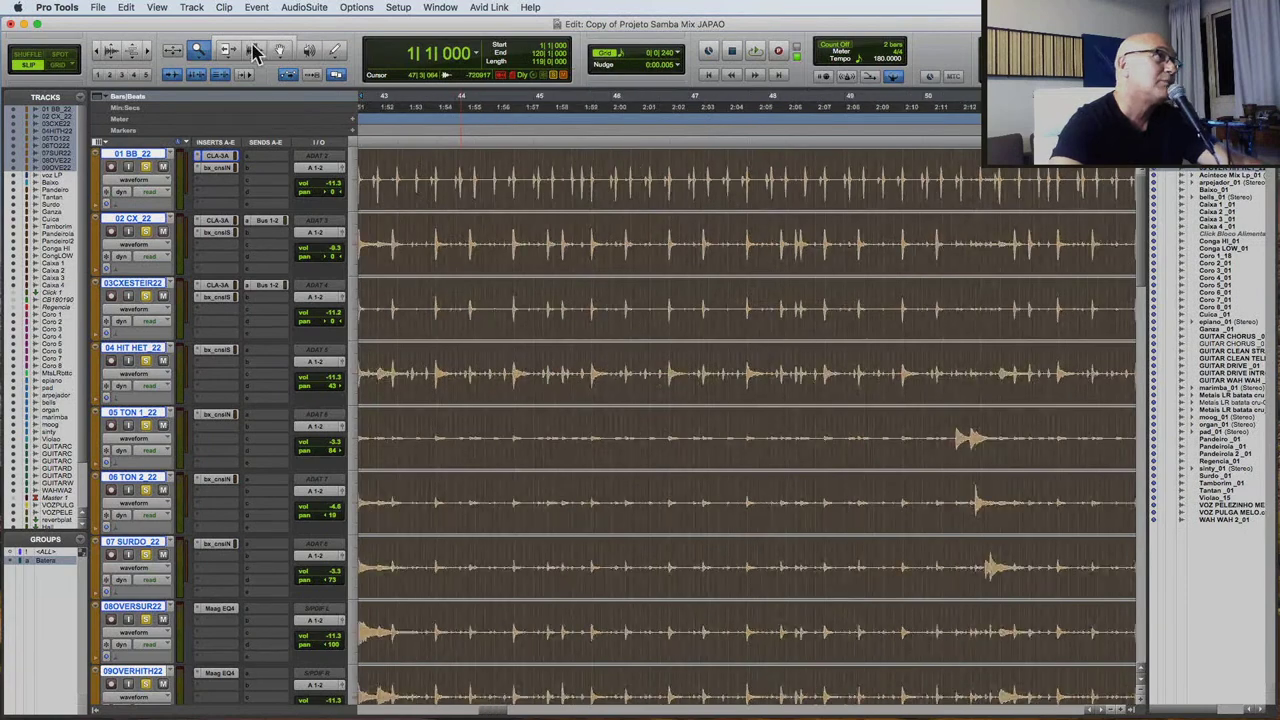
key(F7)
key(r)
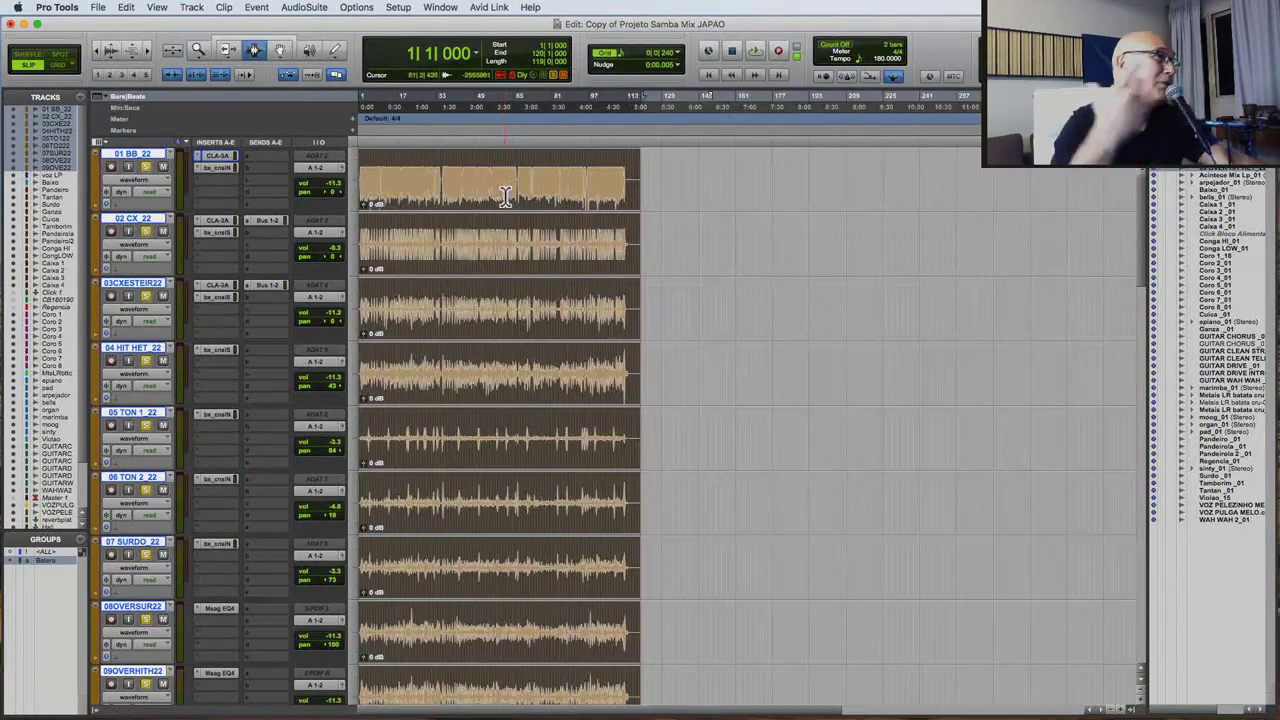
Play the drum tracks briefly from bar 7 and stop.
double_click(374, 176)
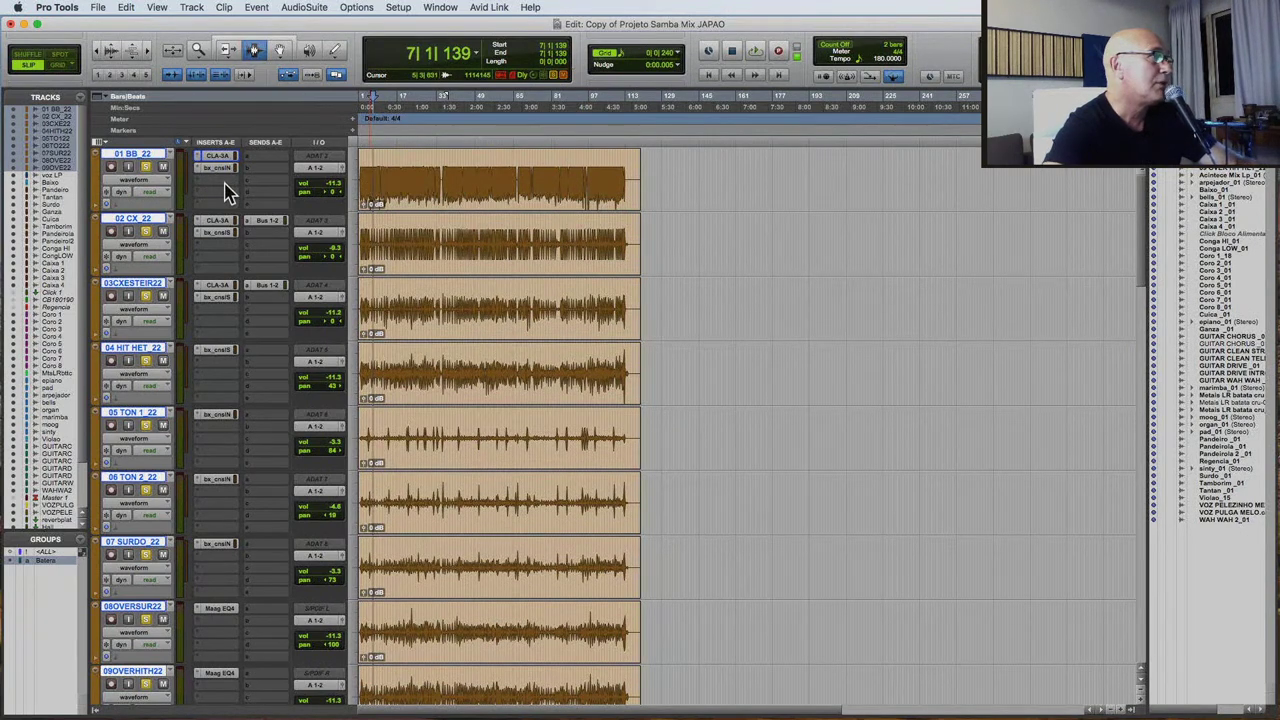
key(space)
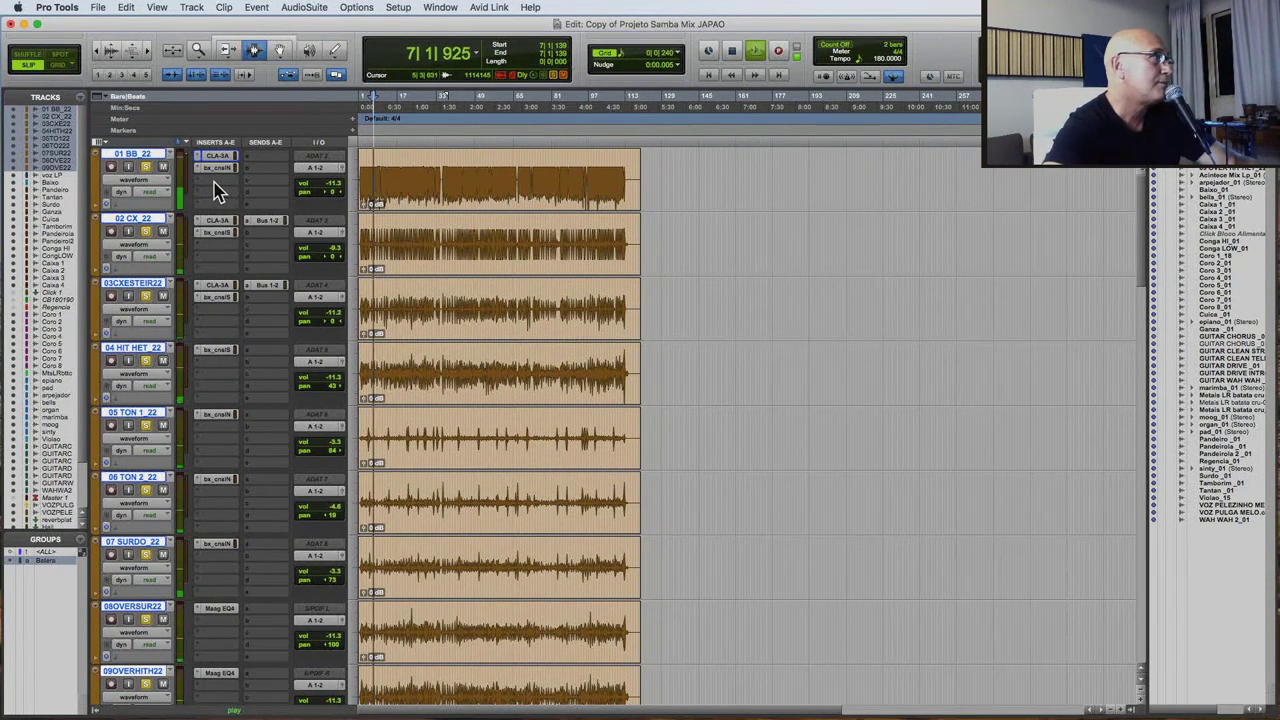
key(space)
Insert the OneKnob Filter (mono) plug-in in the third insert slot of track 01 BB_22.
click(213, 190)
mouse_move(250, 180)
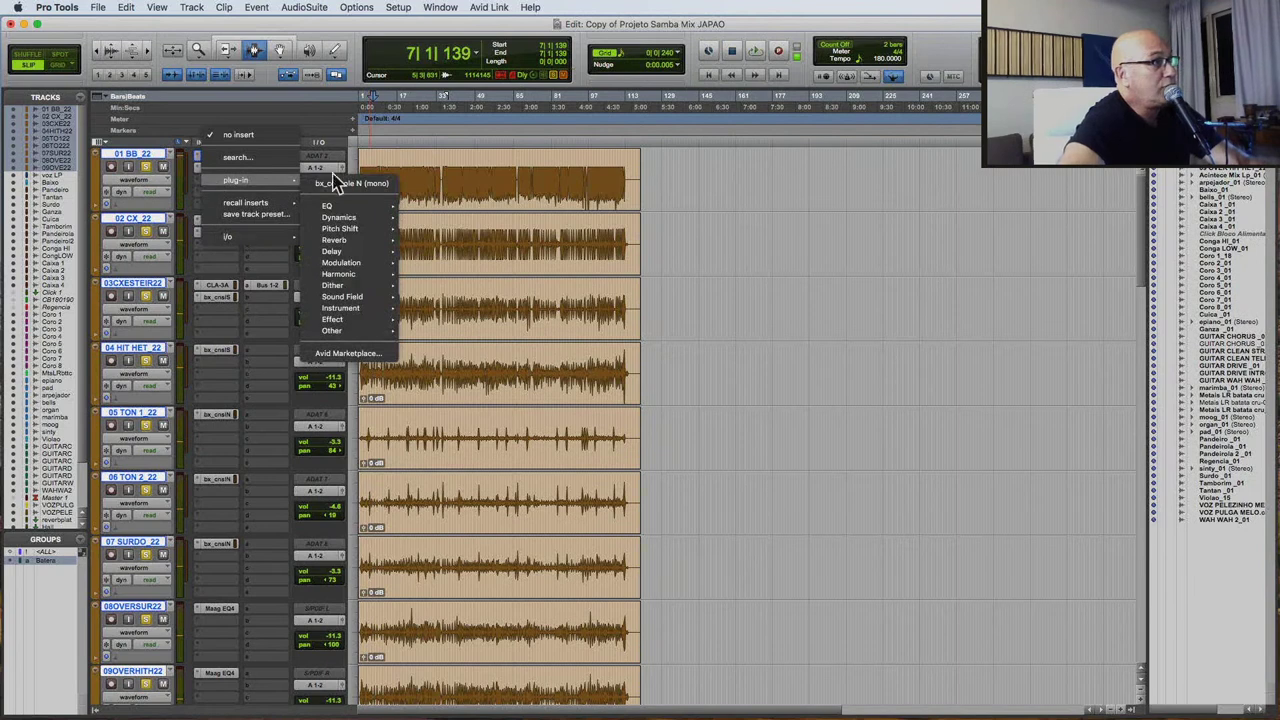
mouse_move(350, 298)
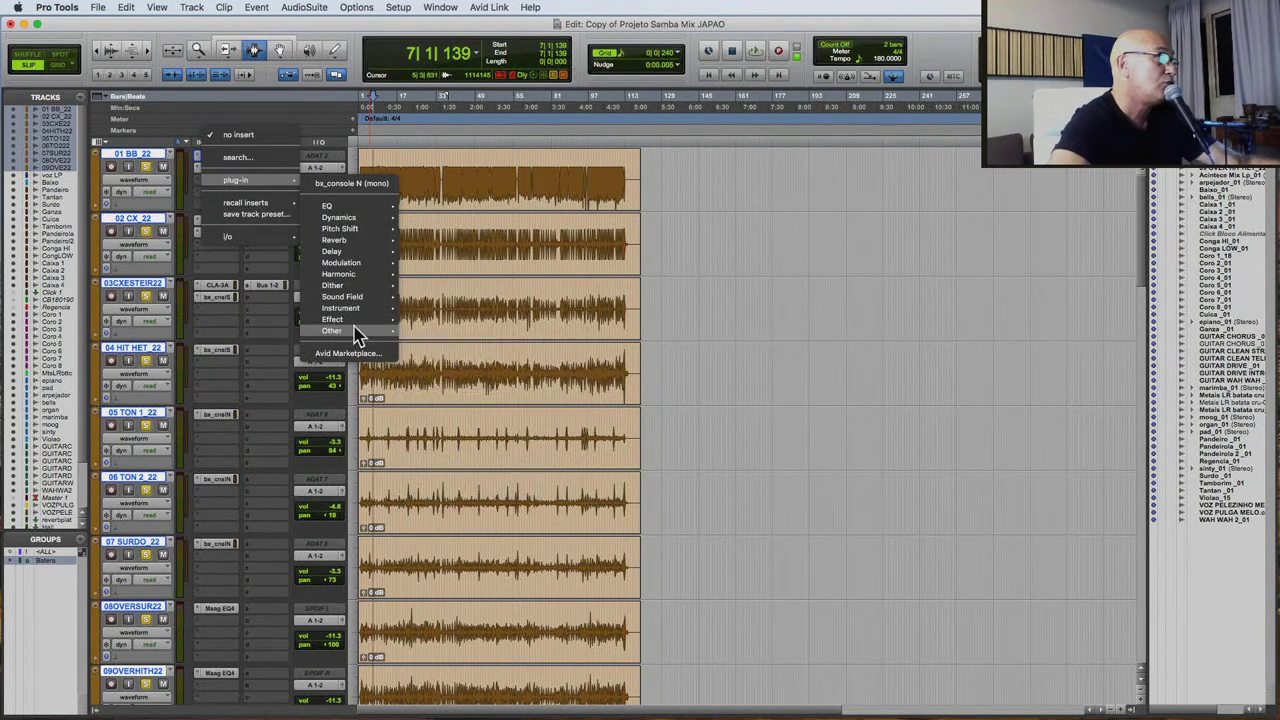
mouse_move(354, 332)
click(494, 484)
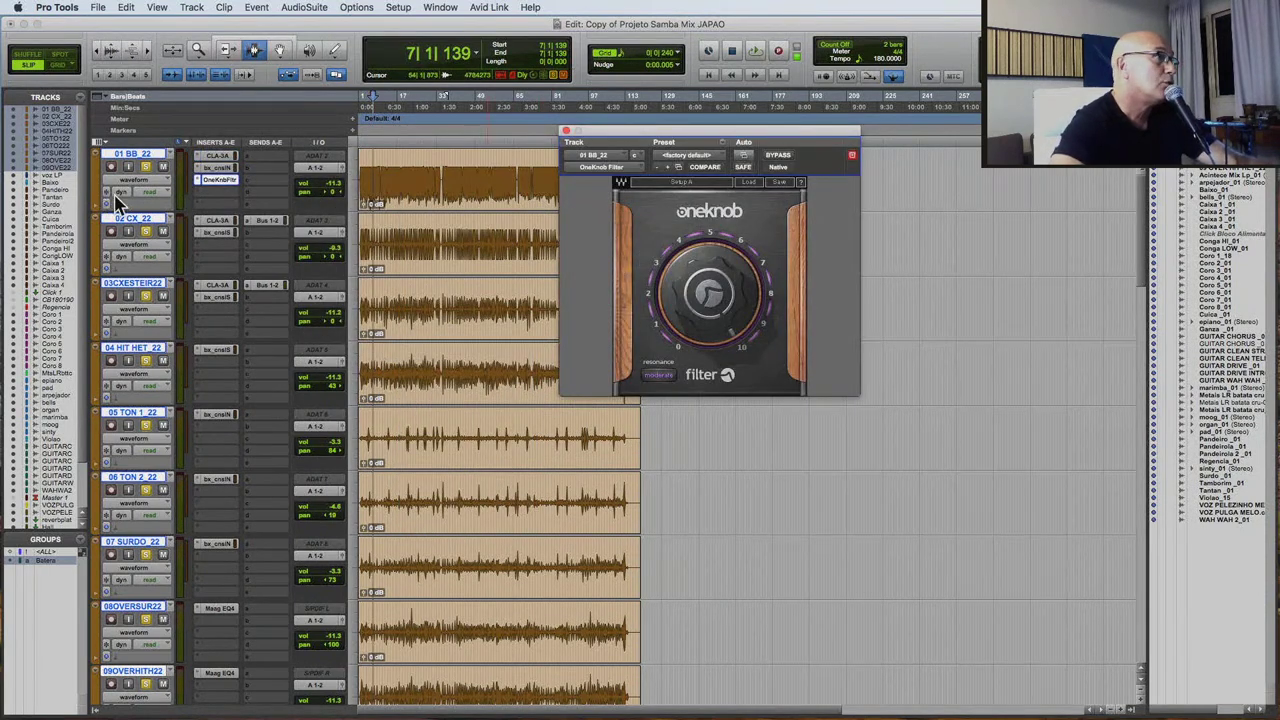
Replace the plug-in in the third insert slot of track 01 BB_22 with RBass (mono).
click(200, 181)
mouse_move(205, 180)
mouse_move(340, 334)
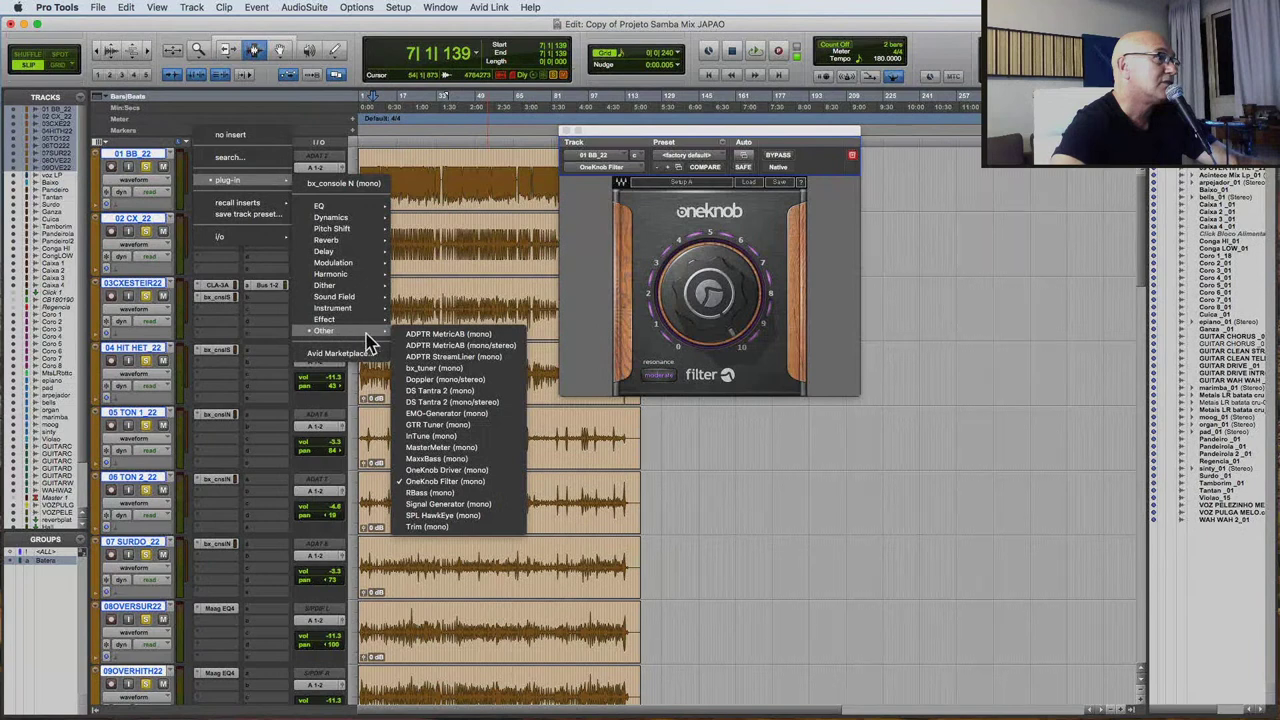
click(467, 490)
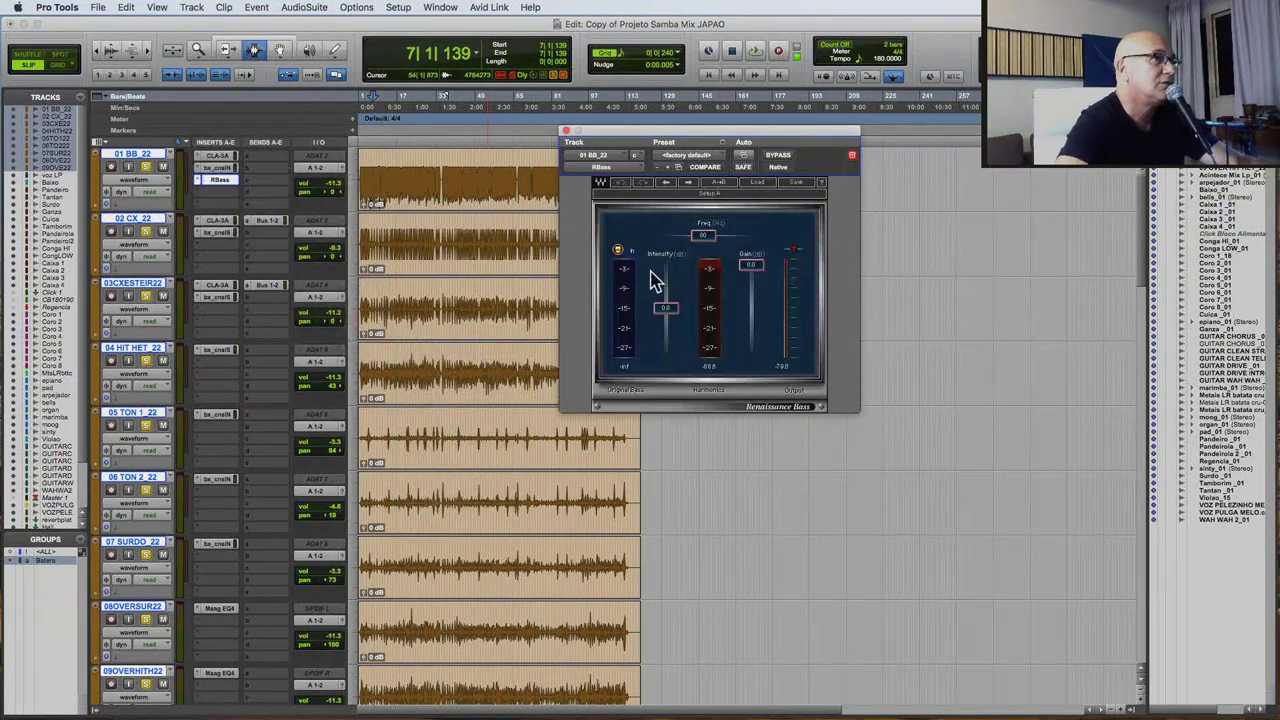
Lower the RBass frequency to about 40 Hz and slightly reduce its intensity during playback, and close the plug-in window.
key(space)
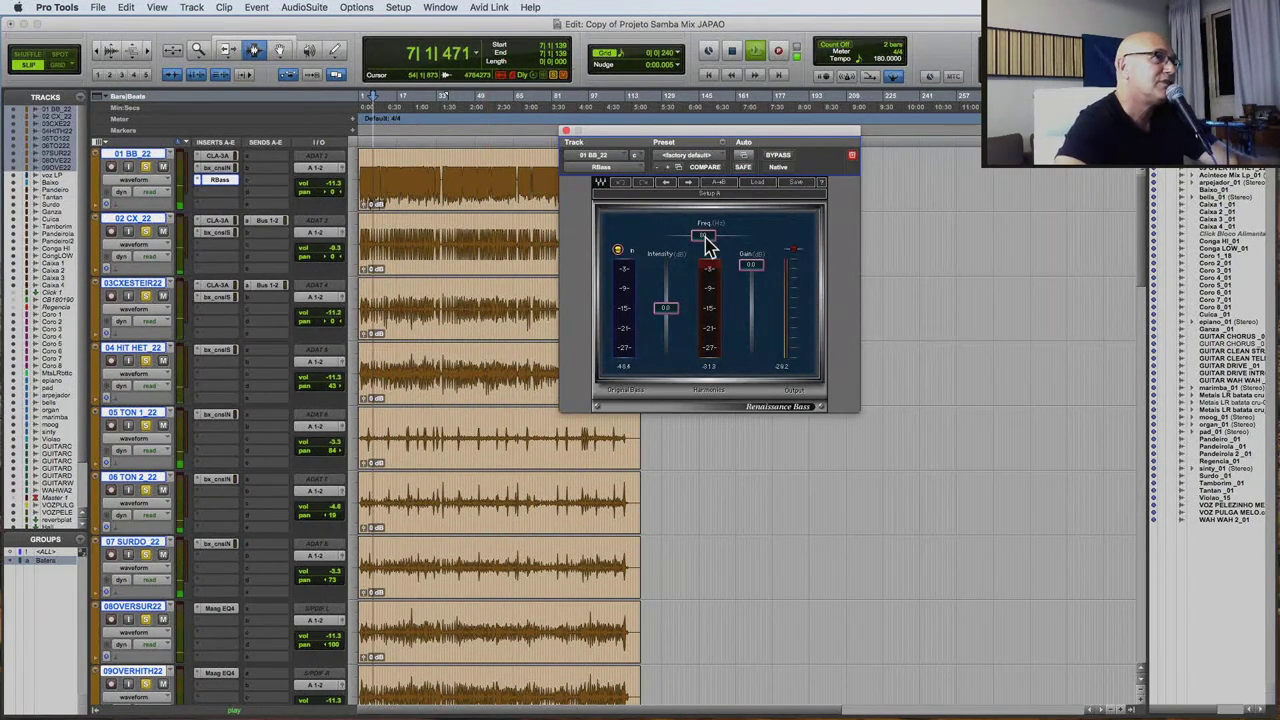
drag(703, 235, 682, 235)
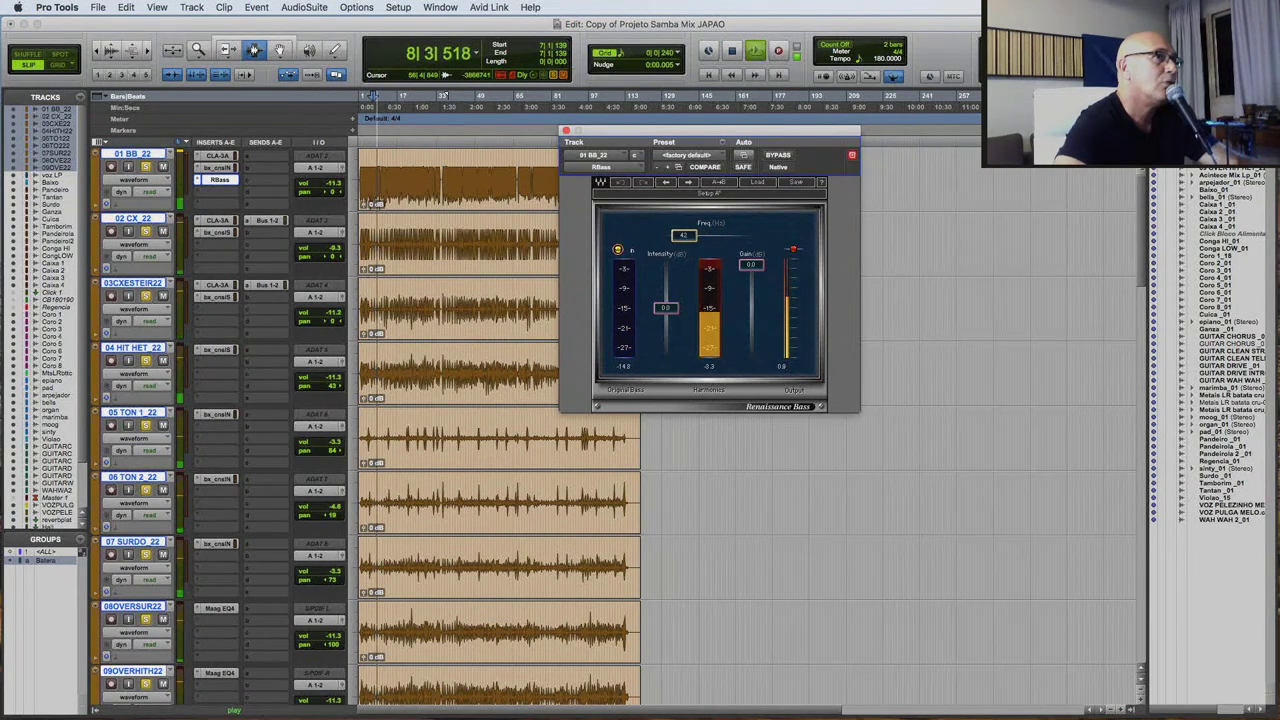
drag(666, 308, 664, 320)
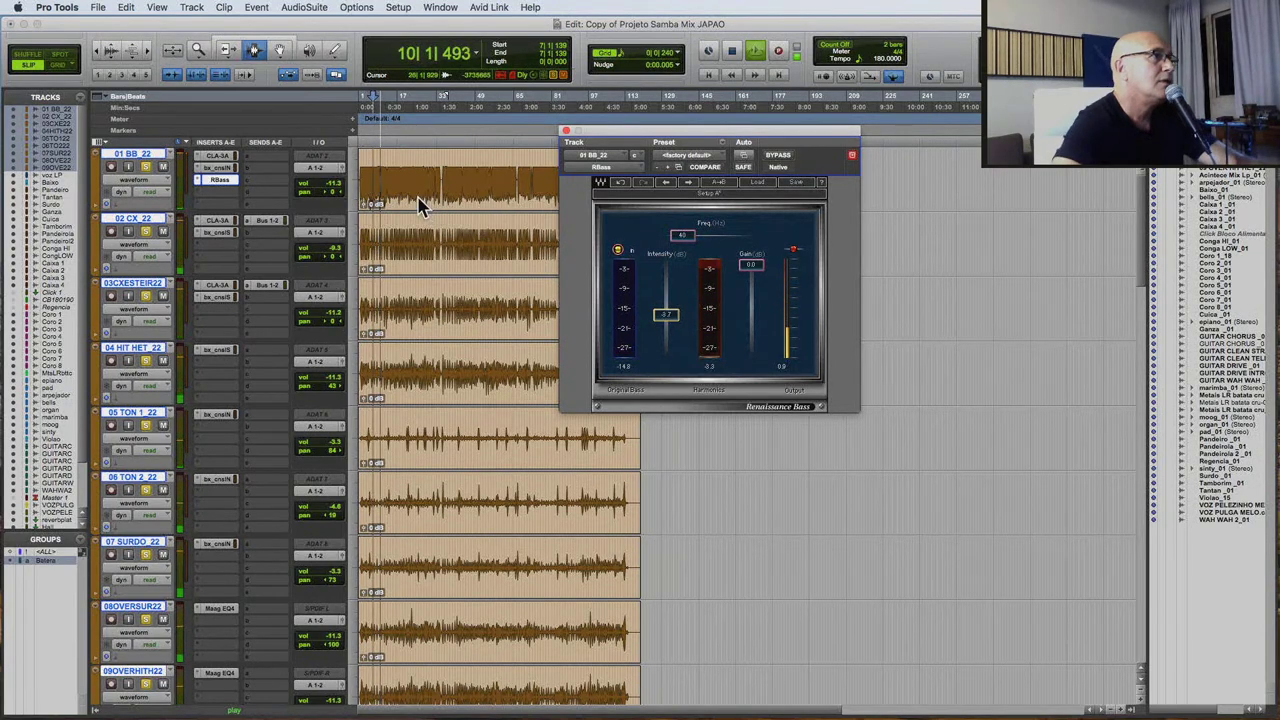
scroll(540, 385, down, 3)
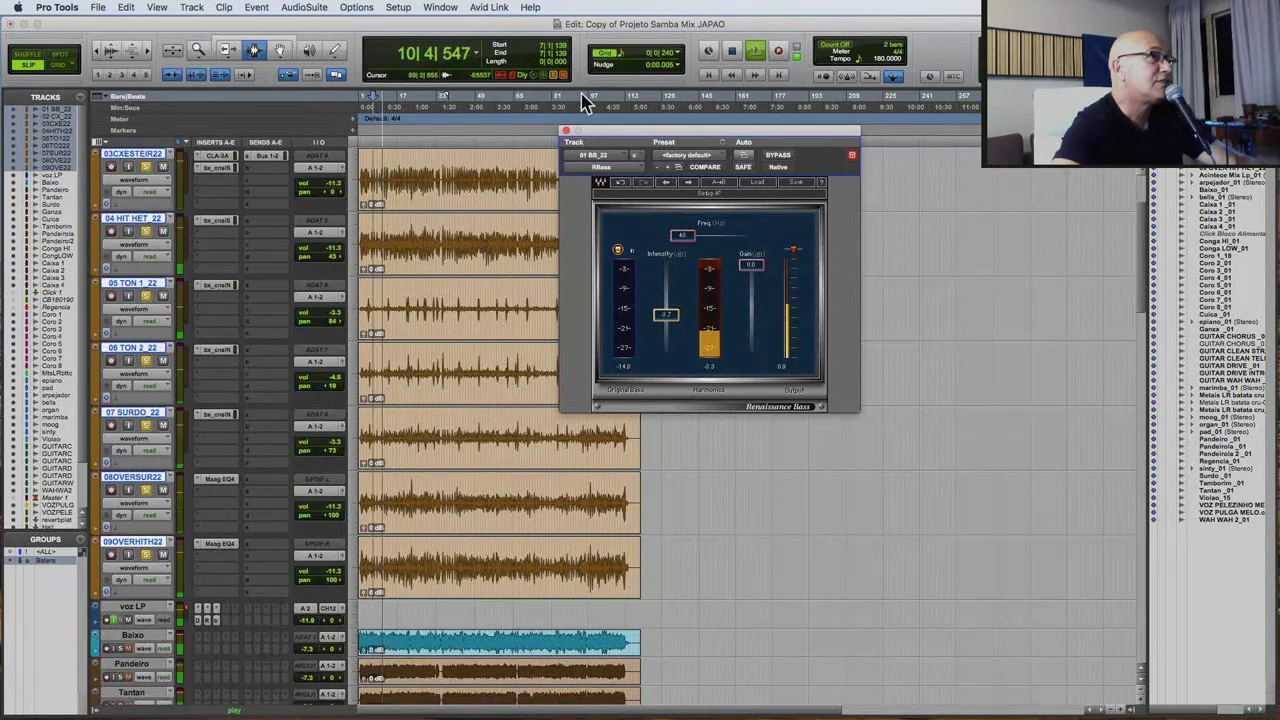
click(565, 131)
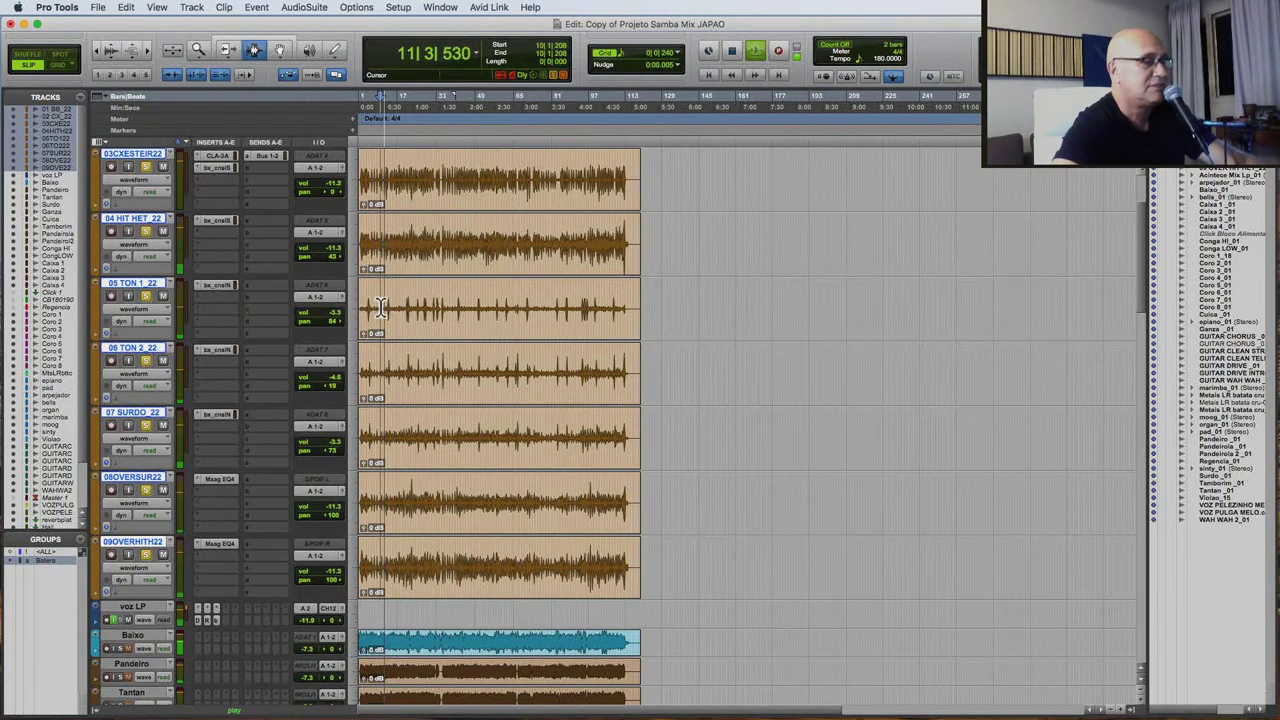
Stop playback and switch the drum tracks from waveform to volume automation view.
key(super+bracketright)
key(super+bracketright)
key(super+bracketright)
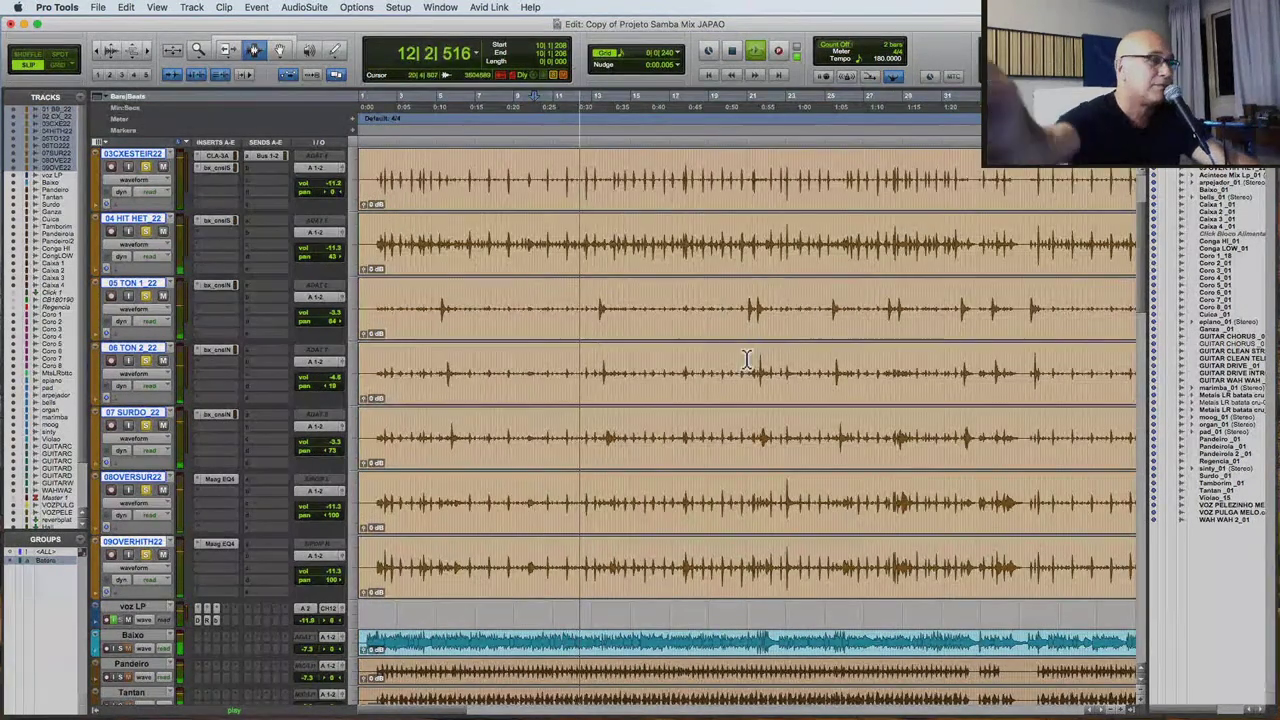
key(space)
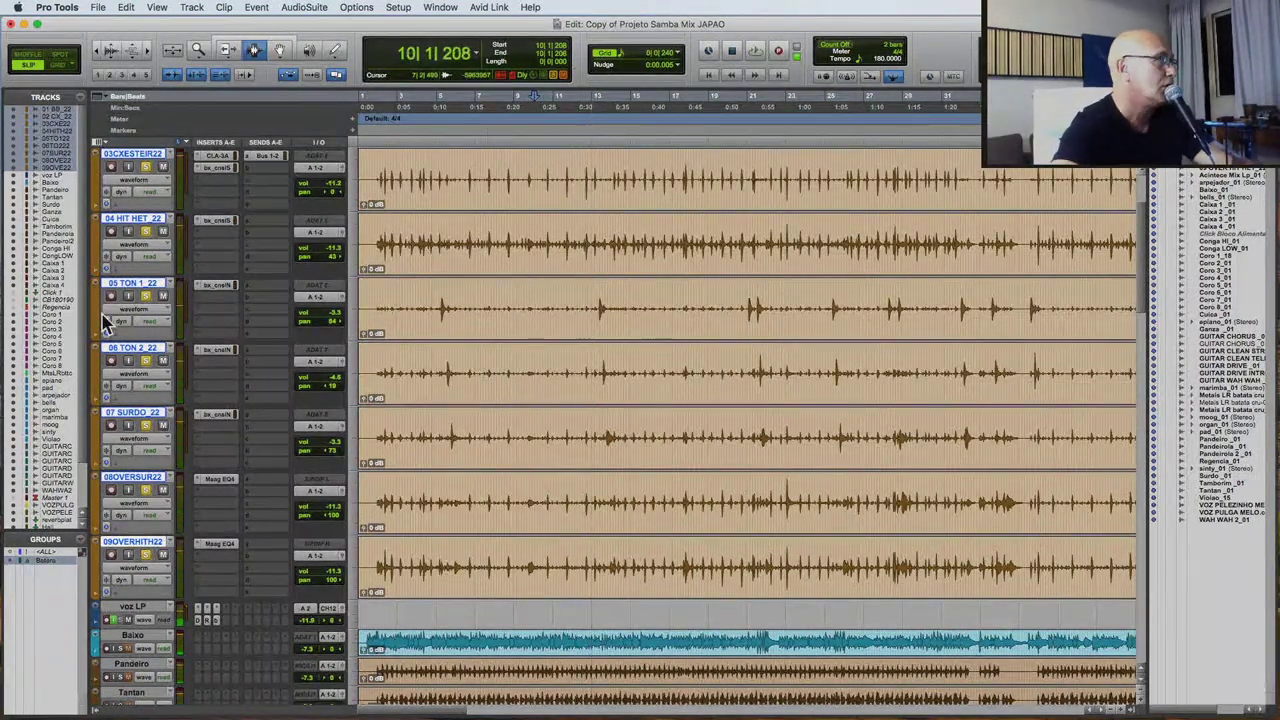
click(115, 312)
click(127, 321)
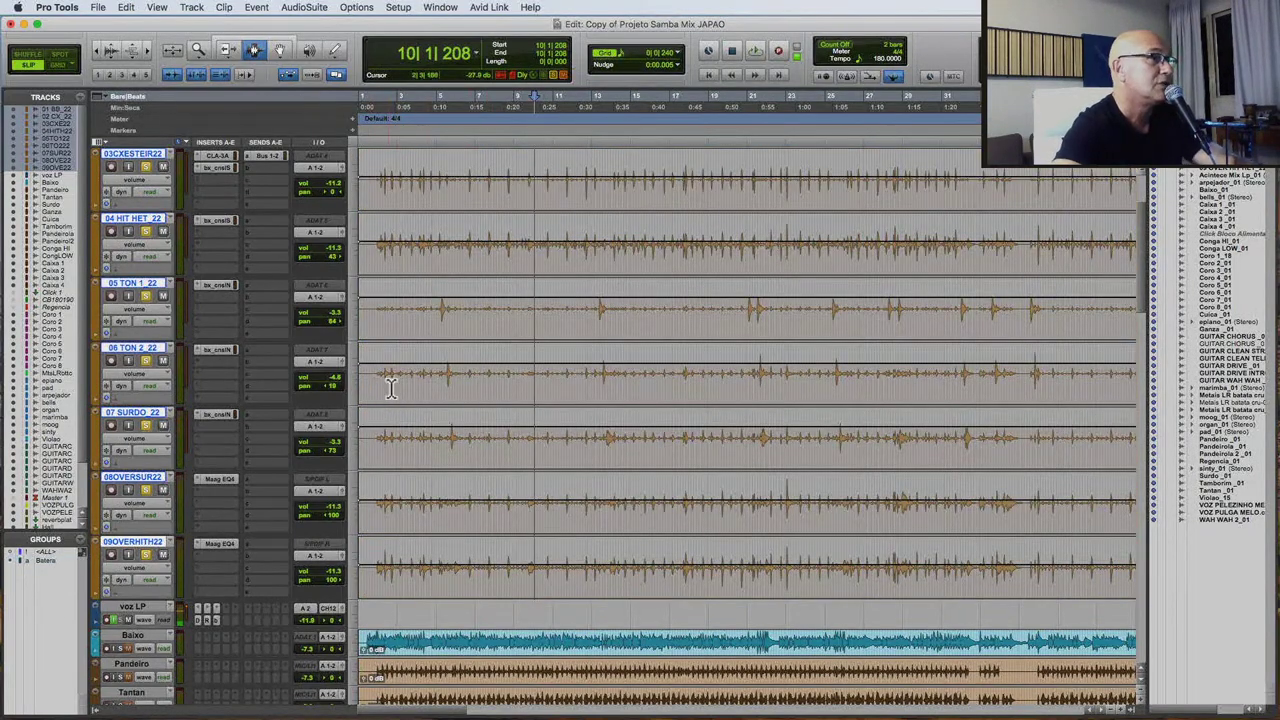
Lower the volume automation on 05 TON 1_22 by about 25 dB from bar 1 up to the first tom hit at bar 5.
drag(441, 316, 349, 339)
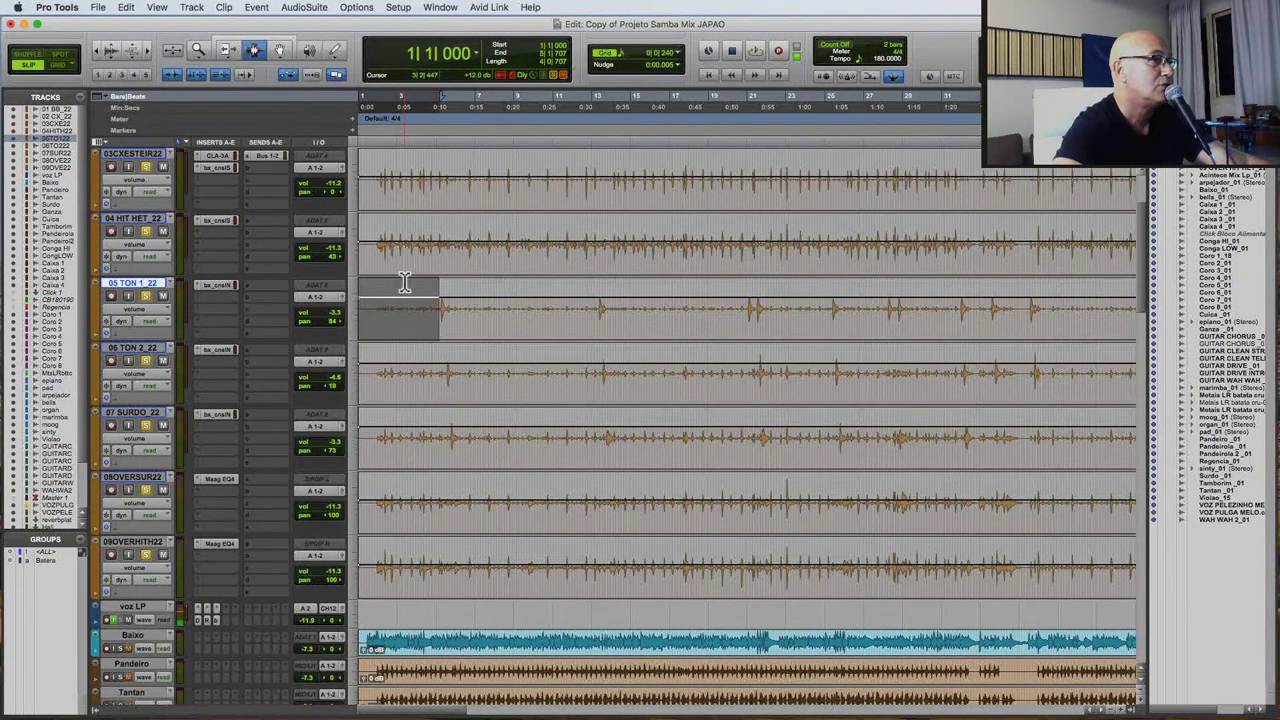
key(super+7)
drag(407, 289, 404, 293)
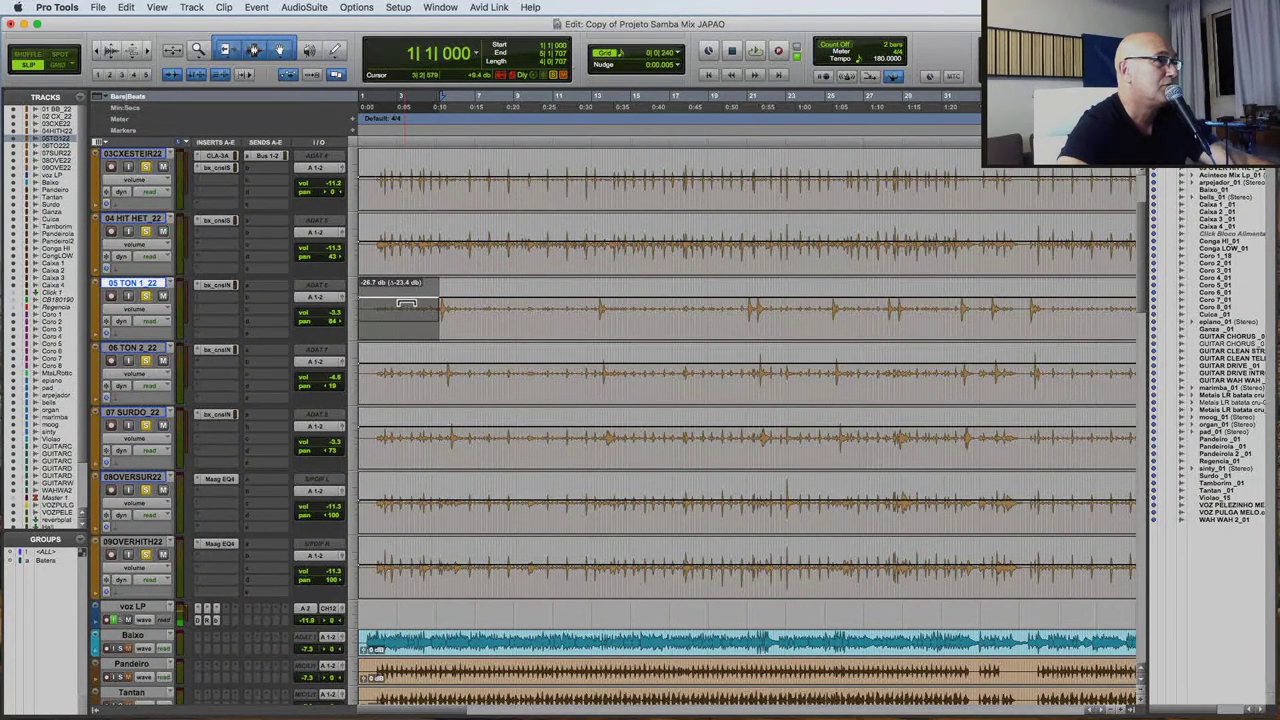
drag(407, 304, 407, 305)
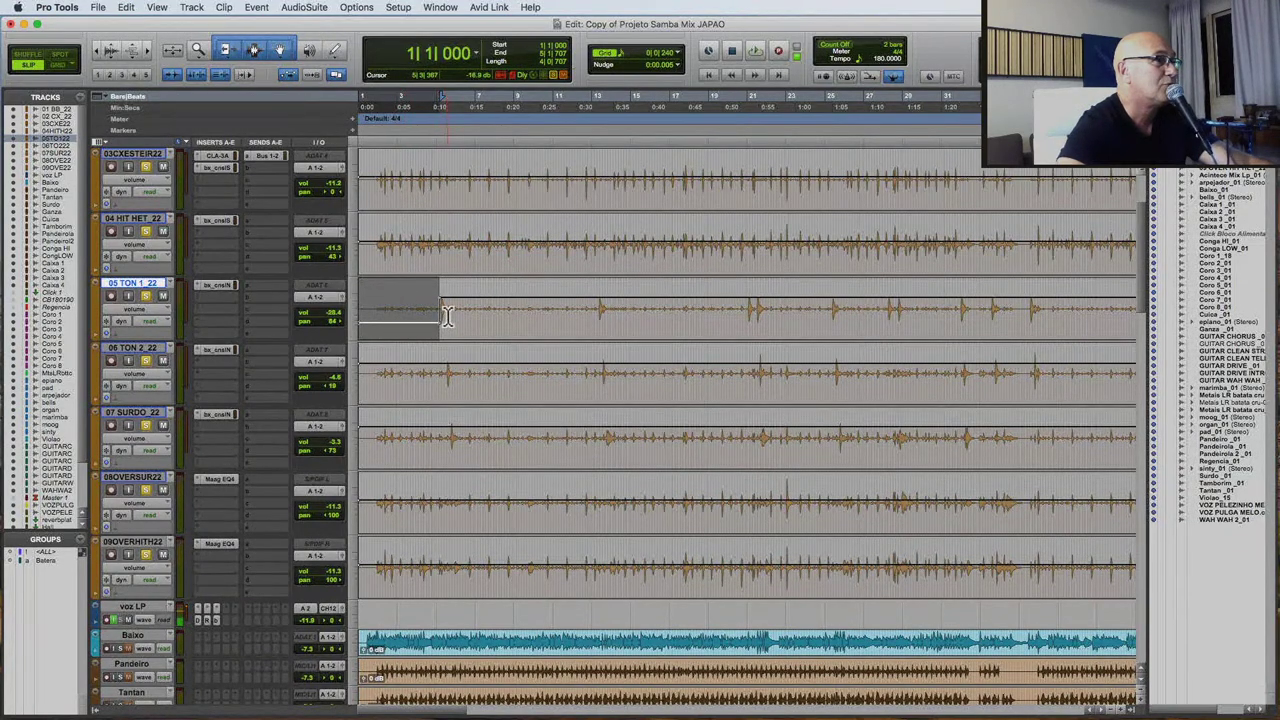
Lower the volume automation on 05 TON 1_22 in the gaps between tom hits from bar 5 to bar 25.
click(447, 314)
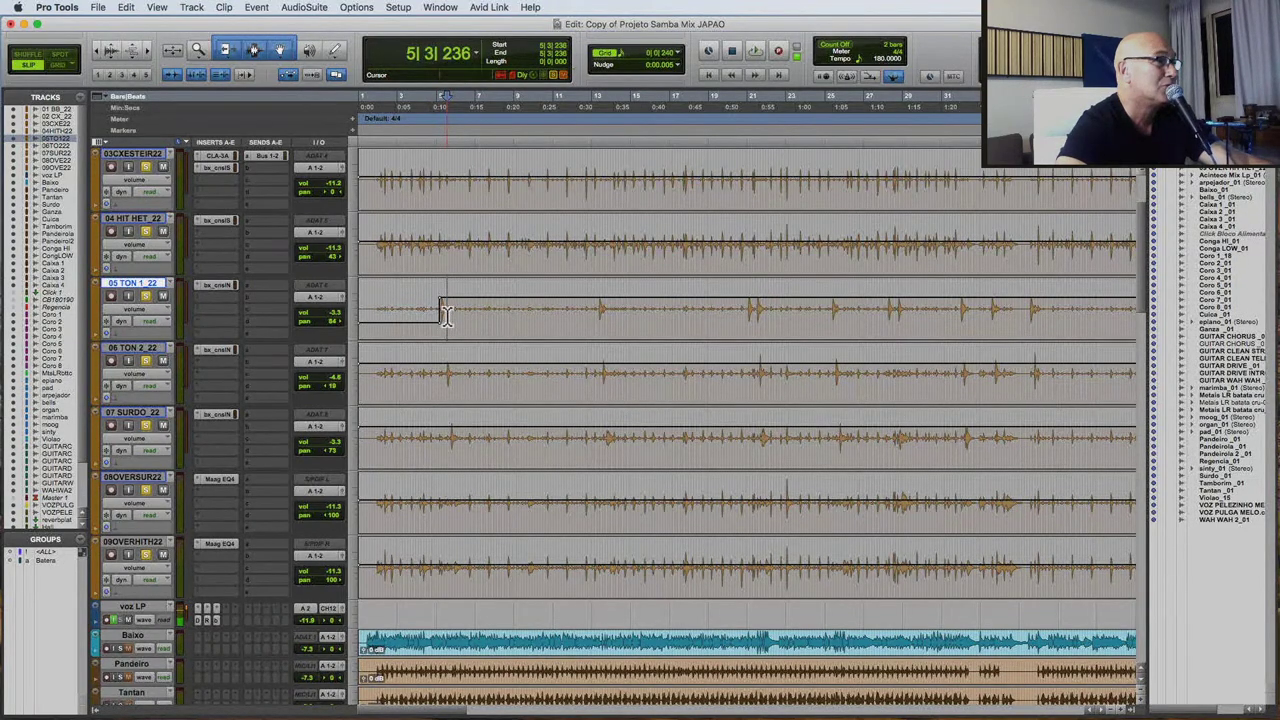
drag(447, 314, 596, 330)
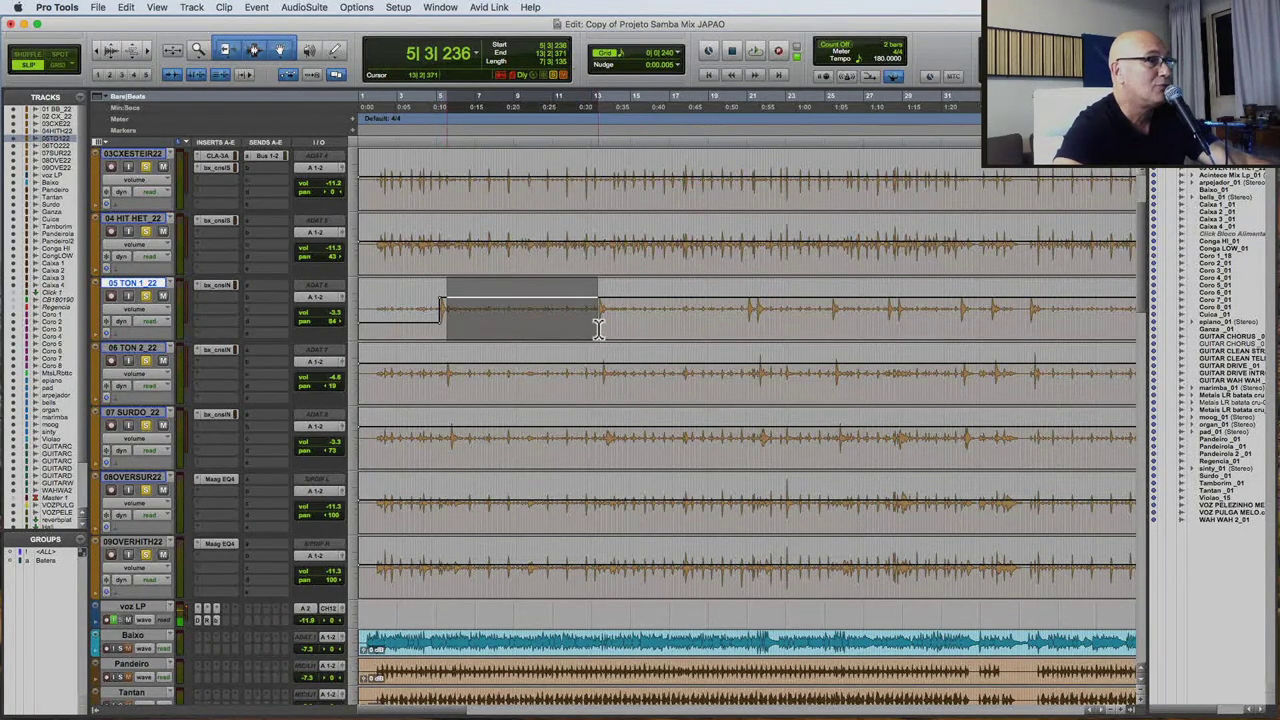
drag(577, 284, 747, 338)
drag(710, 282, 811, 323)
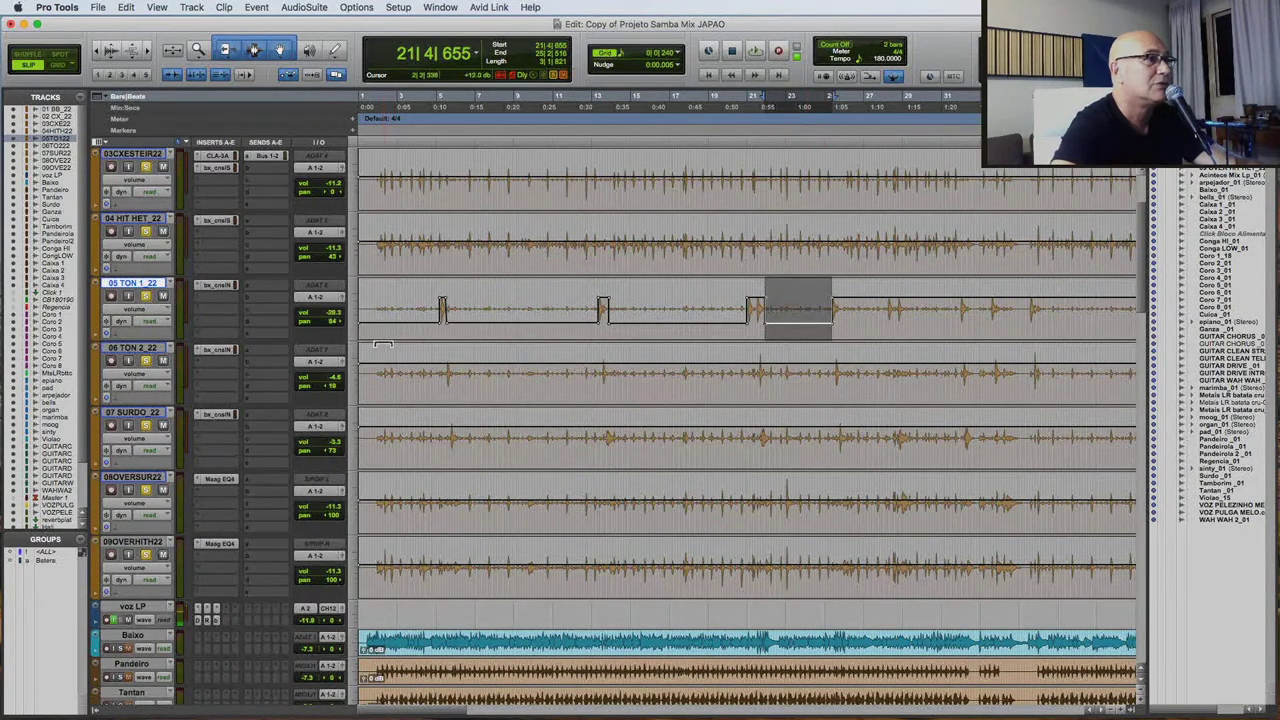
Play from bar 4 and around bar 25 to check the volume automation on 05 TON 1_22.
click(428, 310)
key(space)
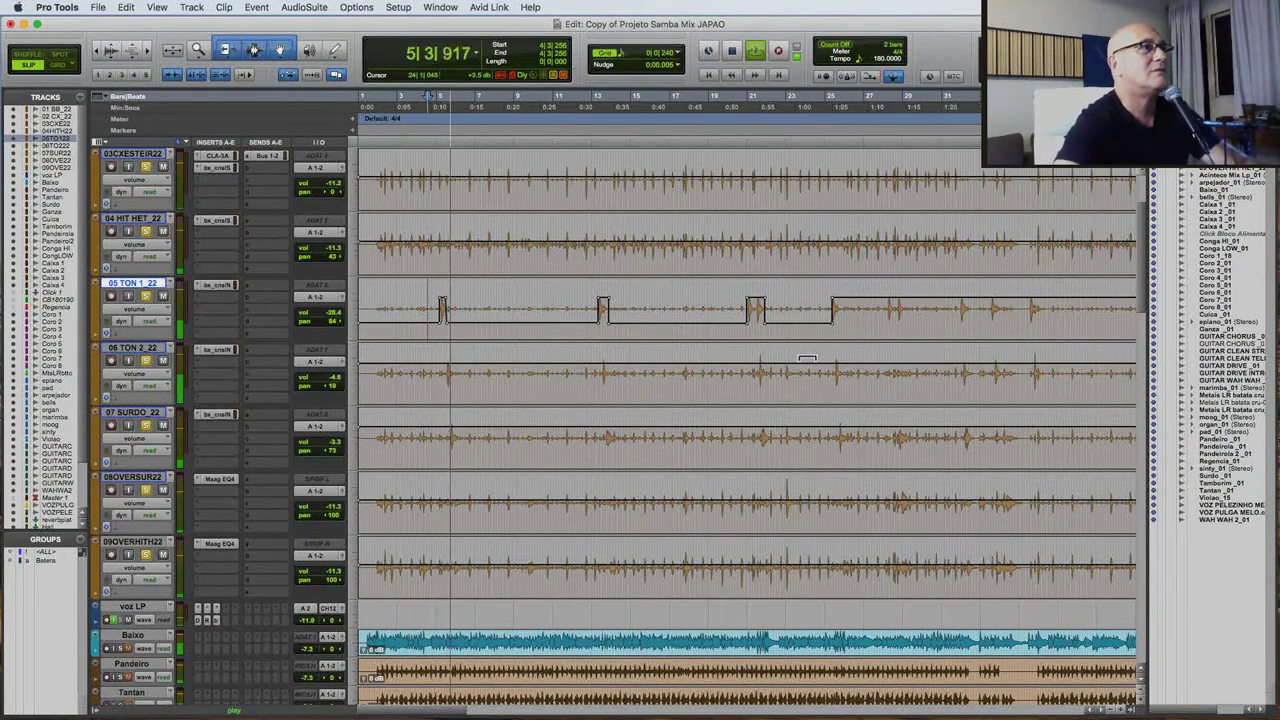
click(837, 337)
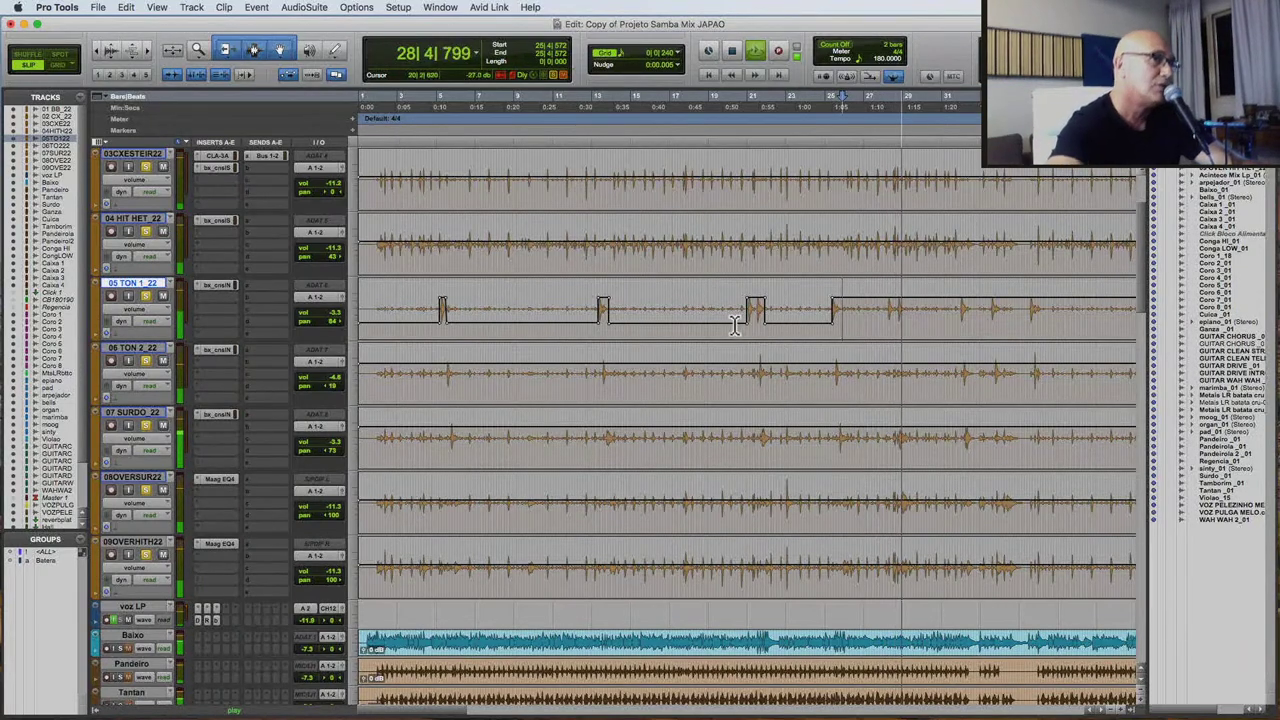
key(space)
key(space)
click(876, 345)
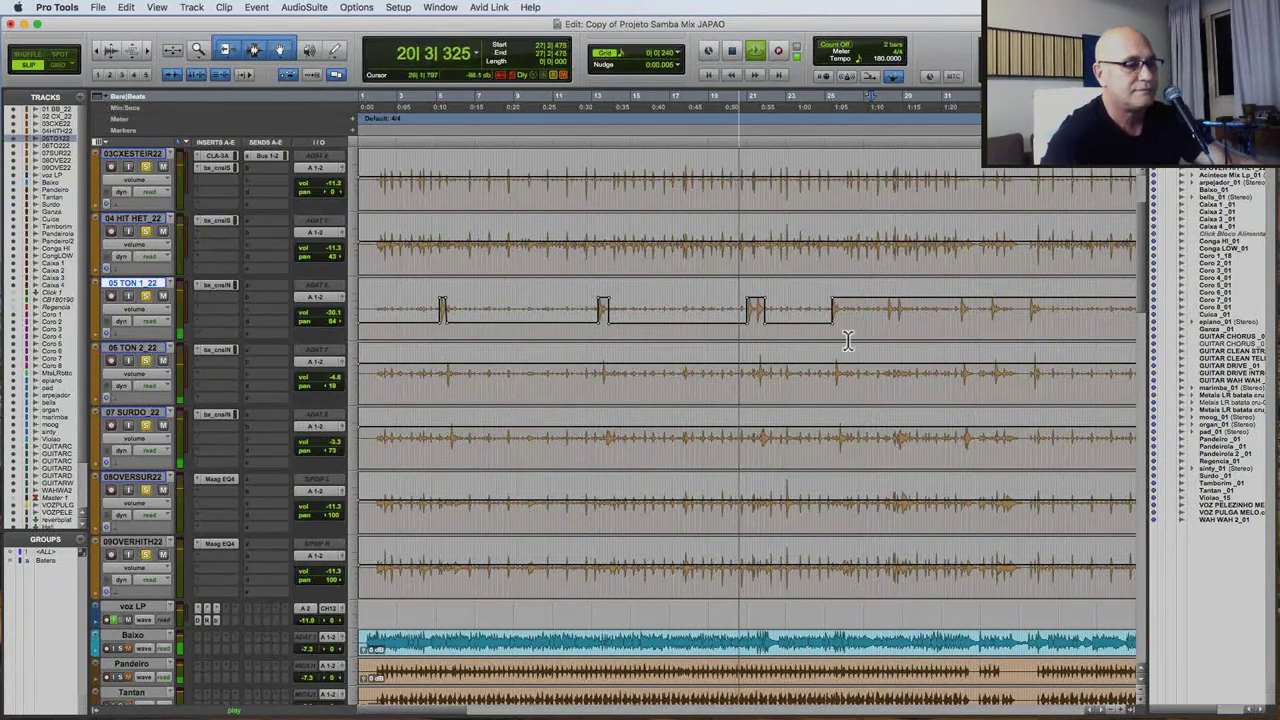
Stop playback and lower the volume automation on 05 TON 1_22 in the gaps between tom hits from bar 25 to bar 31.
key(super+bracketright)
key(super+bracketright)
key(super+bracketright)
key(super+bracketleft)
key(space)
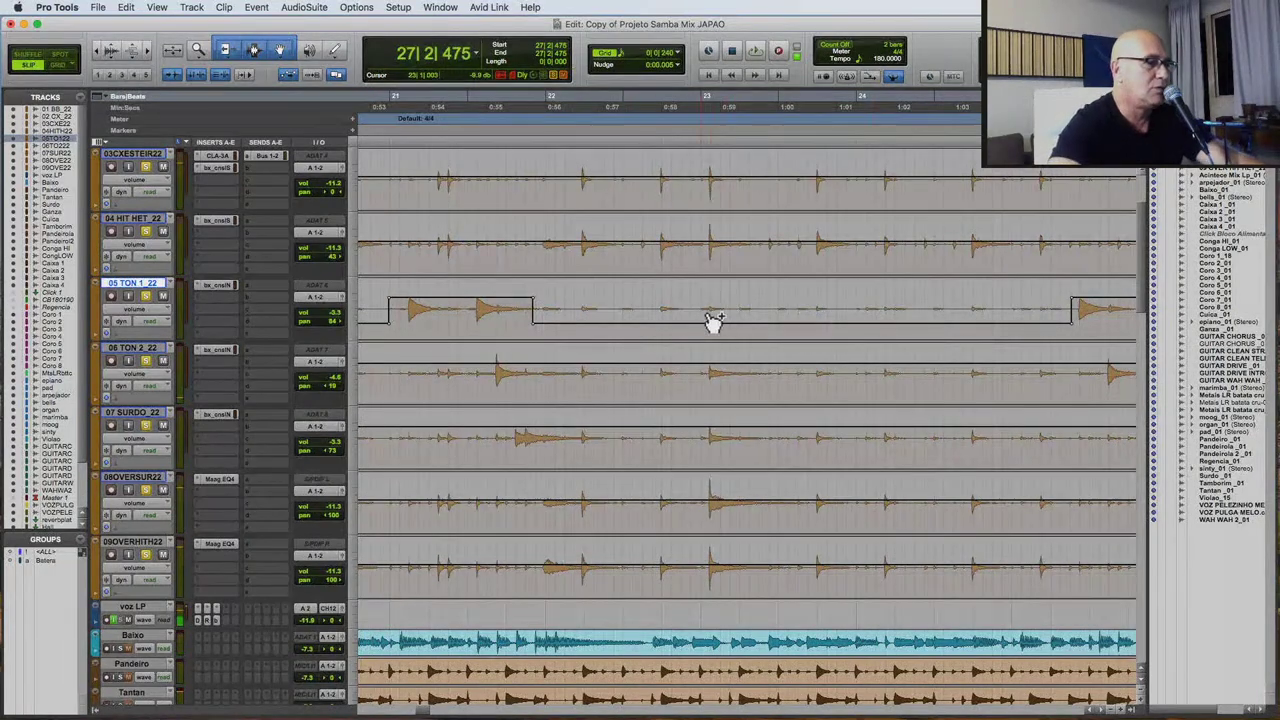
key(super+bracketleft)
drag(845, 318, 939, 334)
drag(919, 288, 1080, 304)
key(super+bracketleft)
key(super+bracketleft)
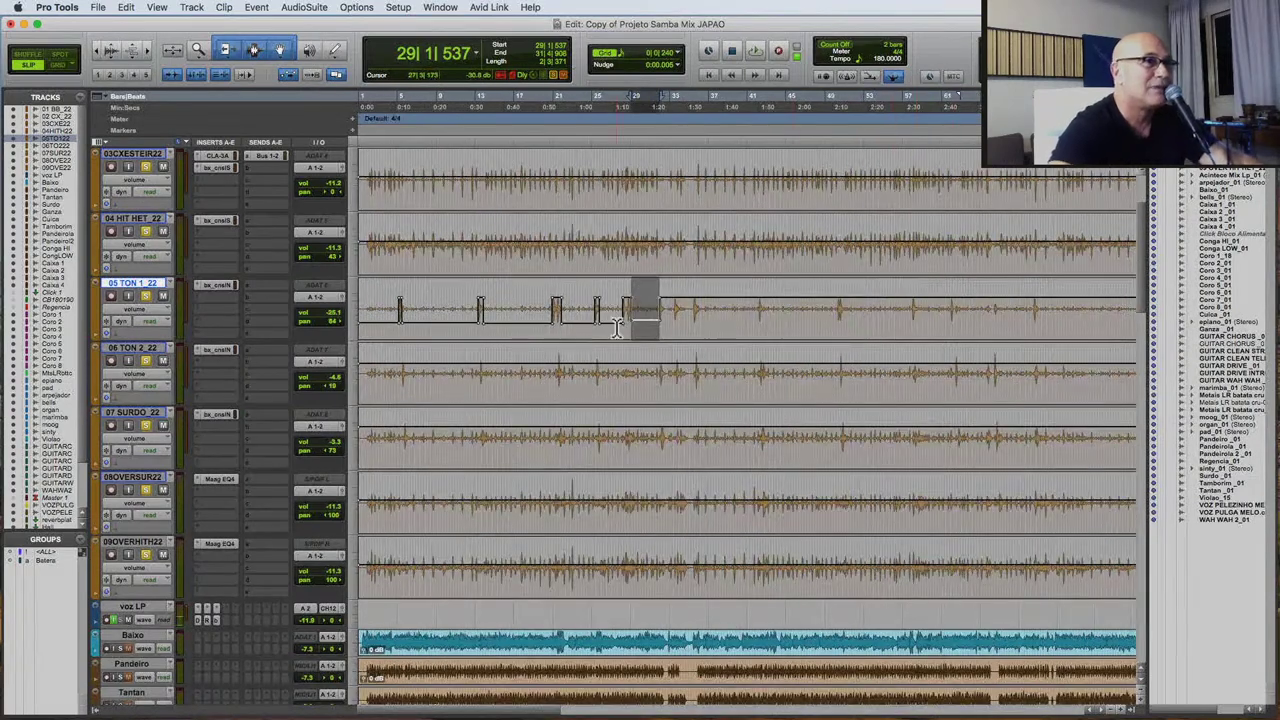
Lower the volume automation on 05 TON 1_22 in the gaps between tom hits from about bar 36 to bar 70.
drag(655, 284, 913, 328)
shift+click(763, 330)
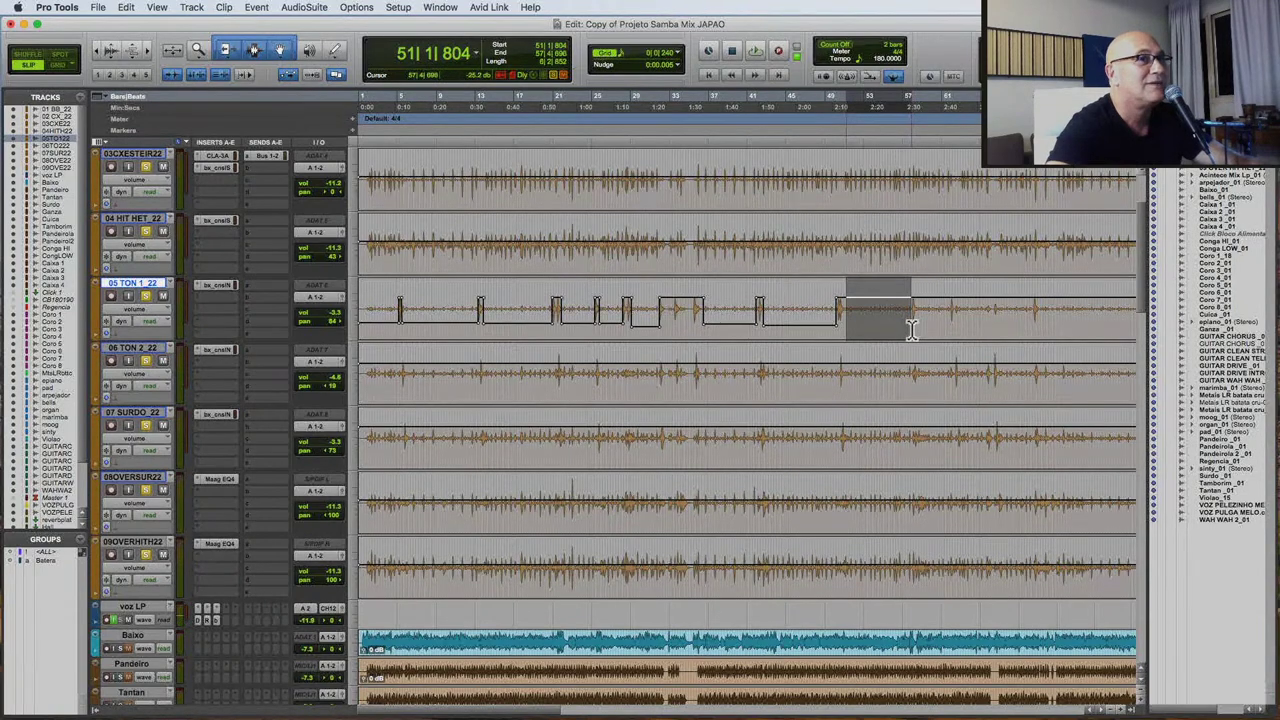
drag(881, 288, 950, 330)
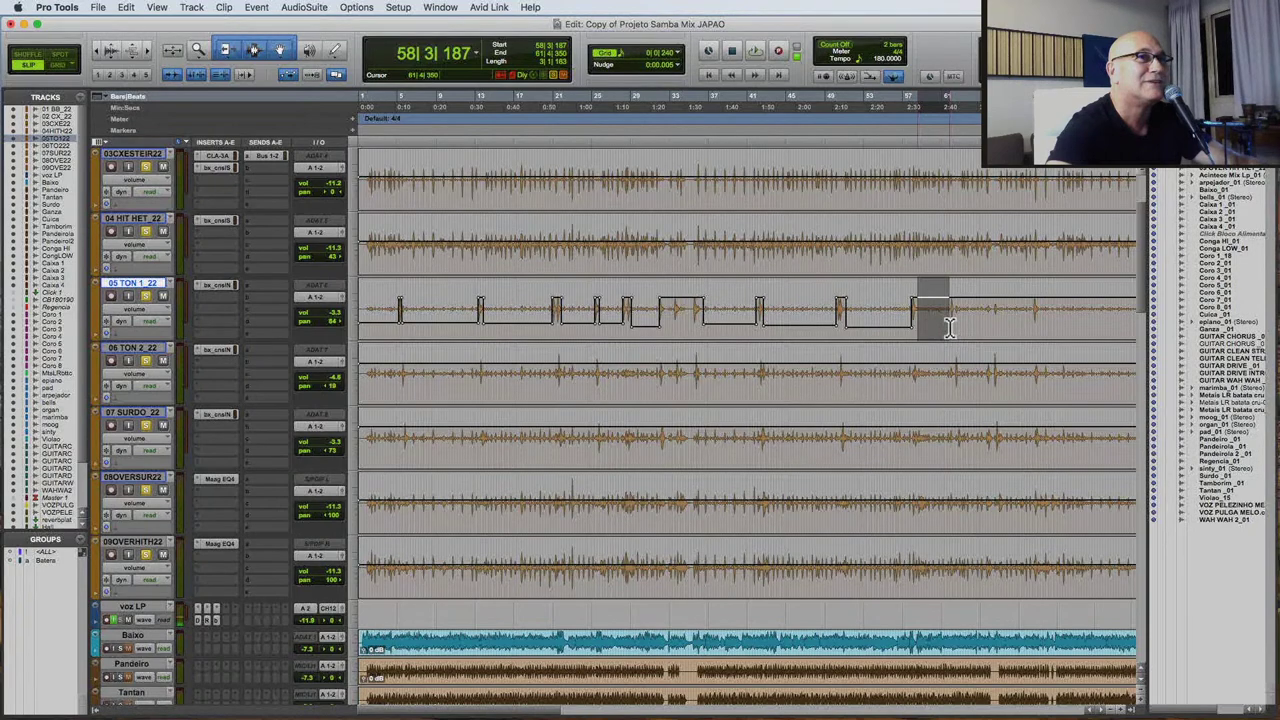
drag(924, 288, 1032, 330)
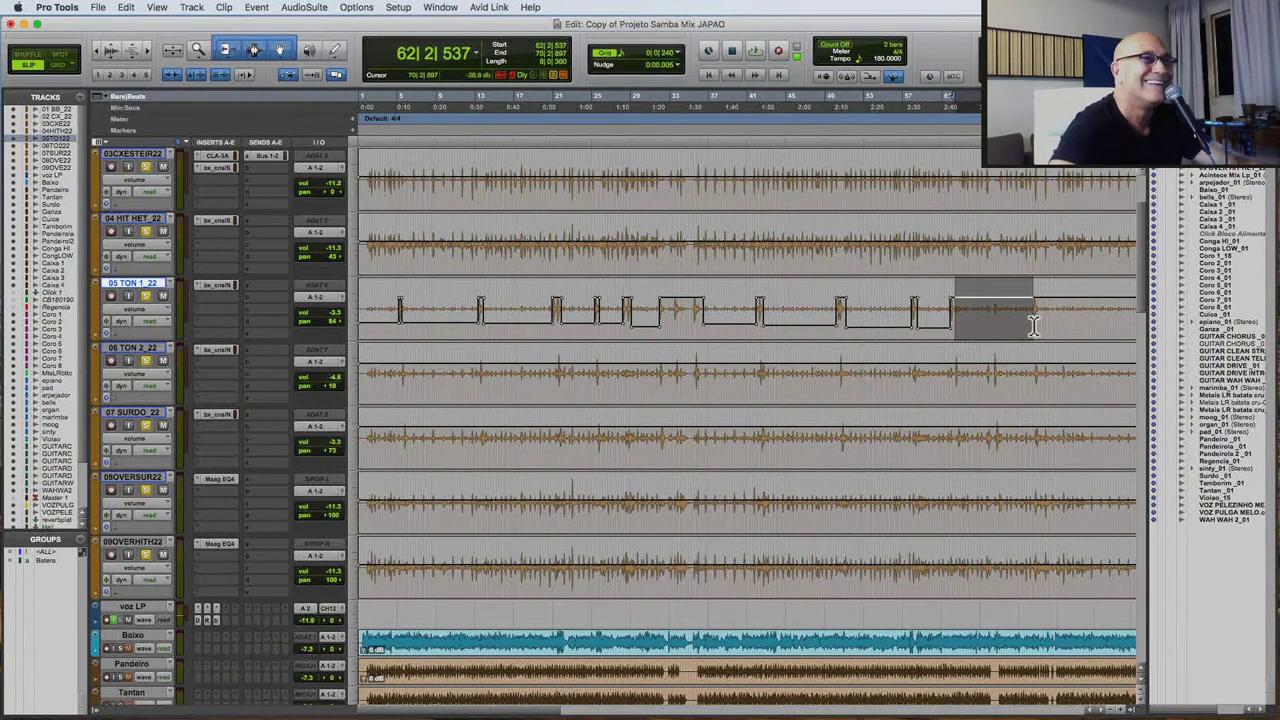
drag(997, 288, 1004, 320)
Lower the volume automation on 05 TON 1_22 in the gaps between tom hits from bar 71 to bar 94.
key(super+bracketleft)
click(732, 320)
key(super+bracketright)
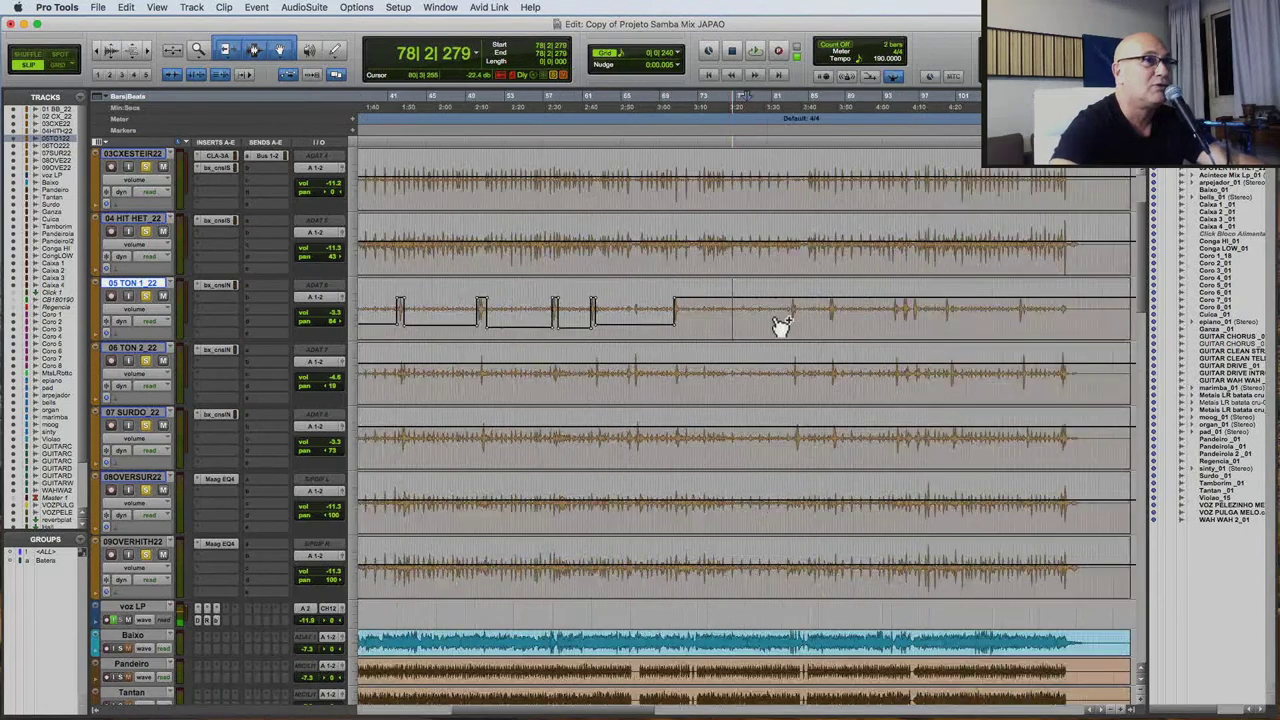
drag(610, 316, 834, 341)
drag(808, 294, 909, 326)
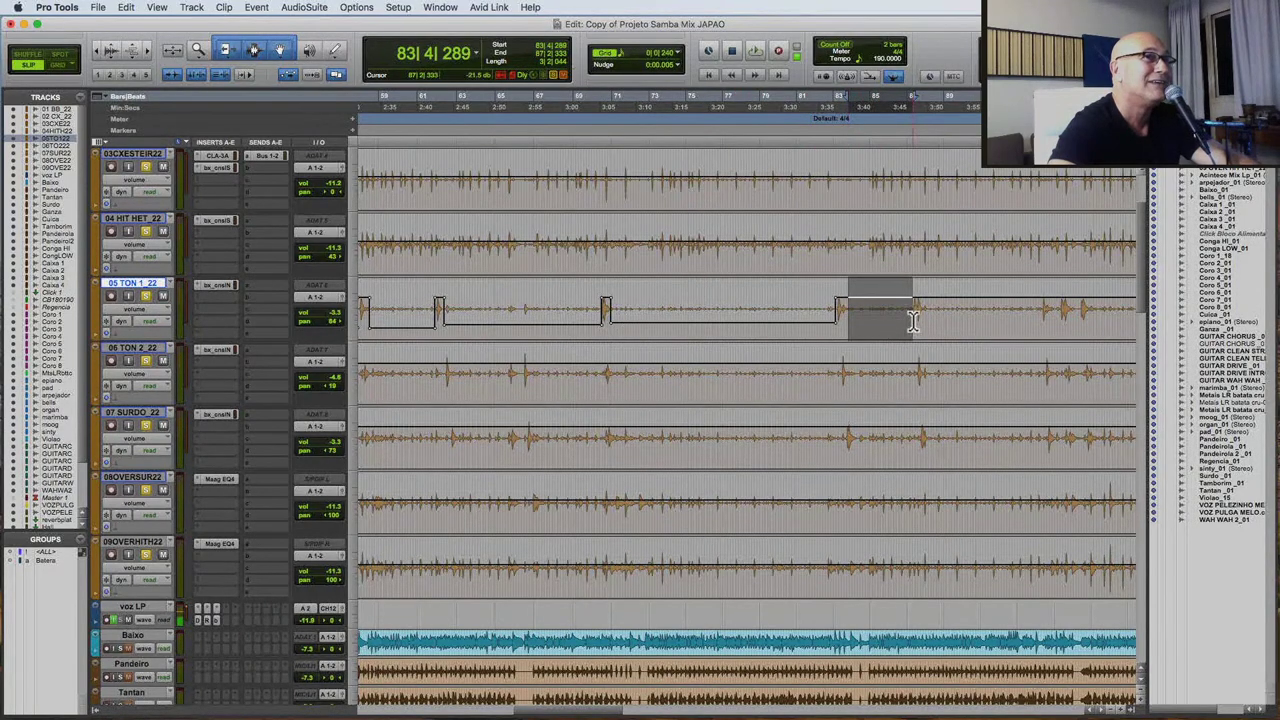
drag(890, 302, 1044, 338)
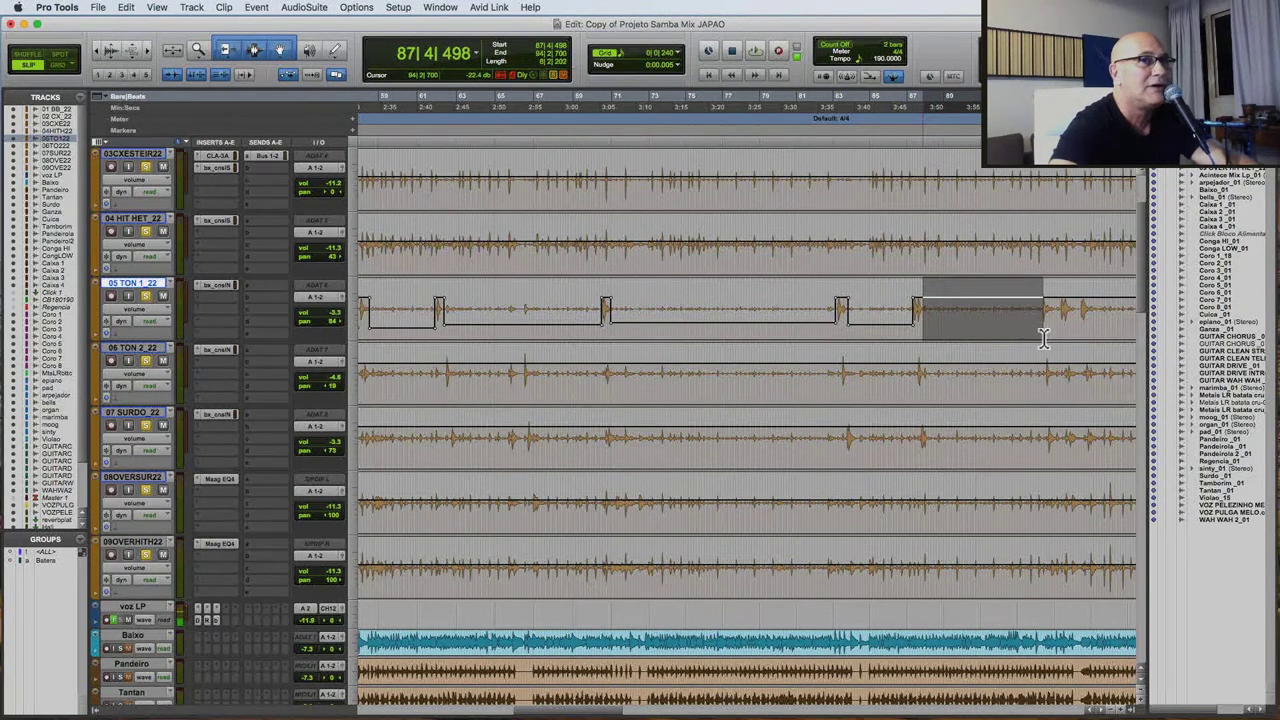
drag(992, 283, 990, 320)
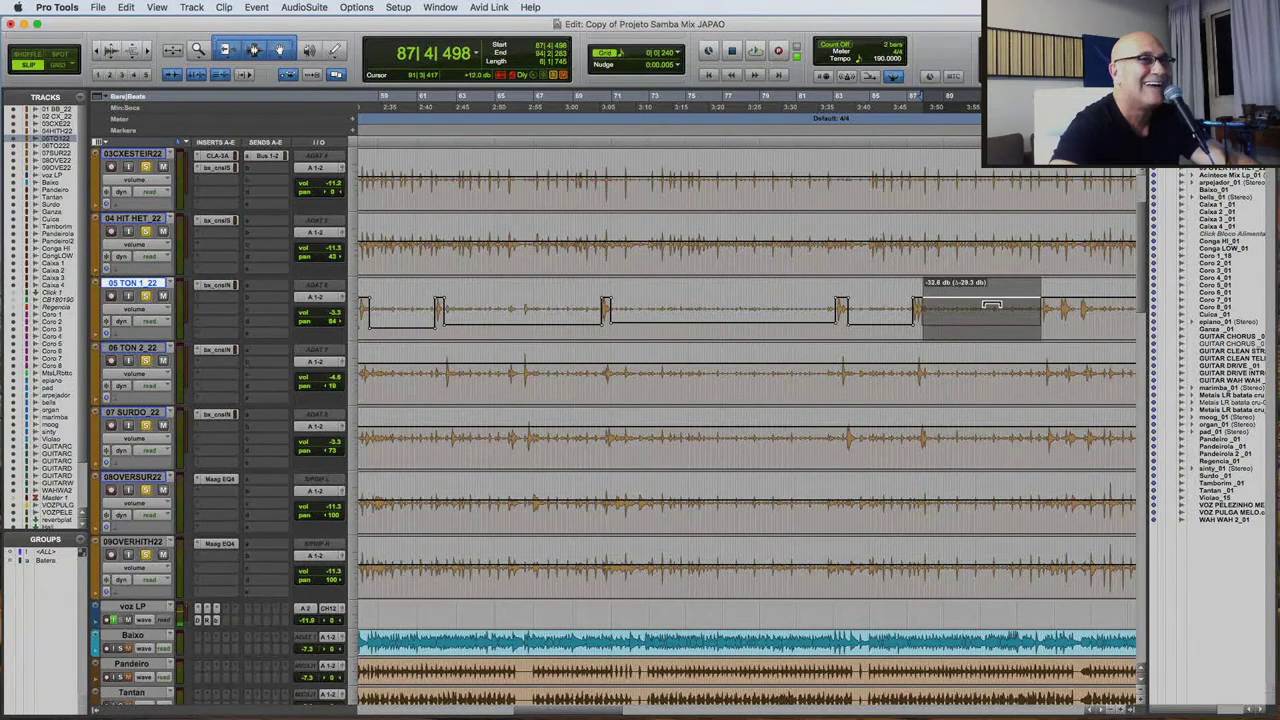
Lower the volume automation on 05 TON 1_22 after the tom fill near bar 97 through past the clip's end, leaving the tom hits untouched.
key(super+bracketleft)
key(super+bracketleft)
click(846, 329)
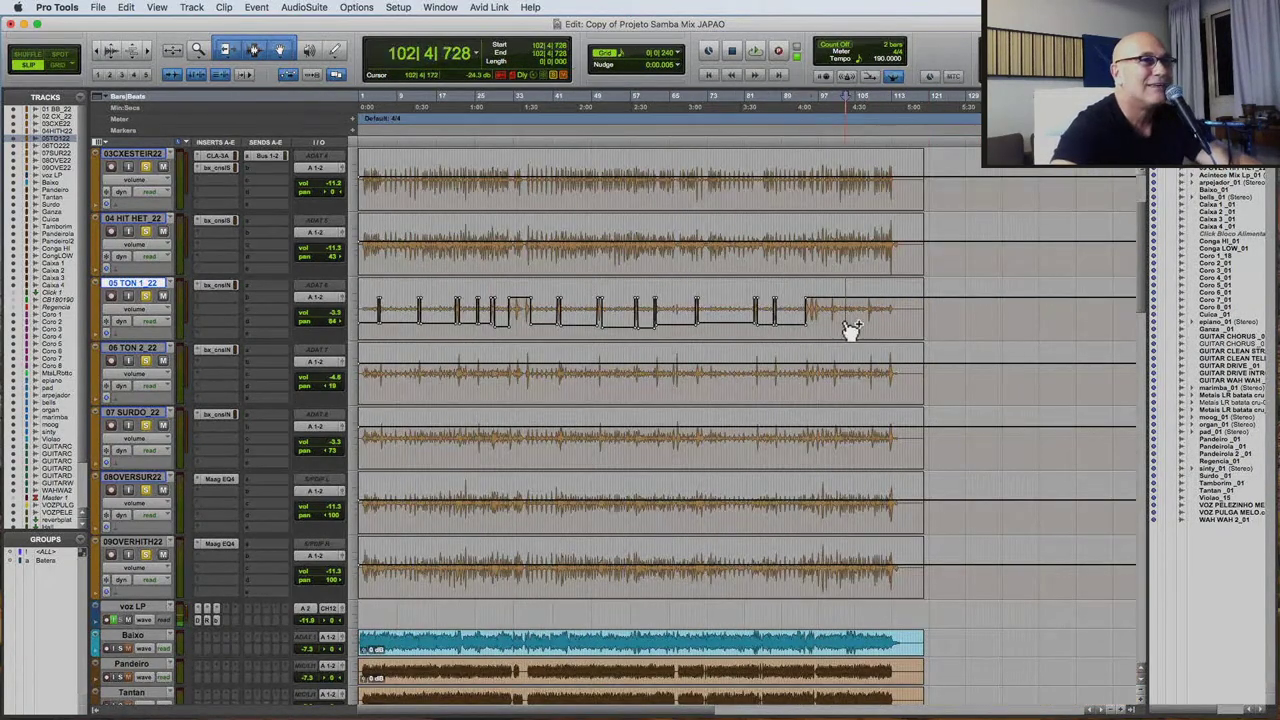
key(super+bracketright)
key(super+bracketright)
key(super+bracketright)
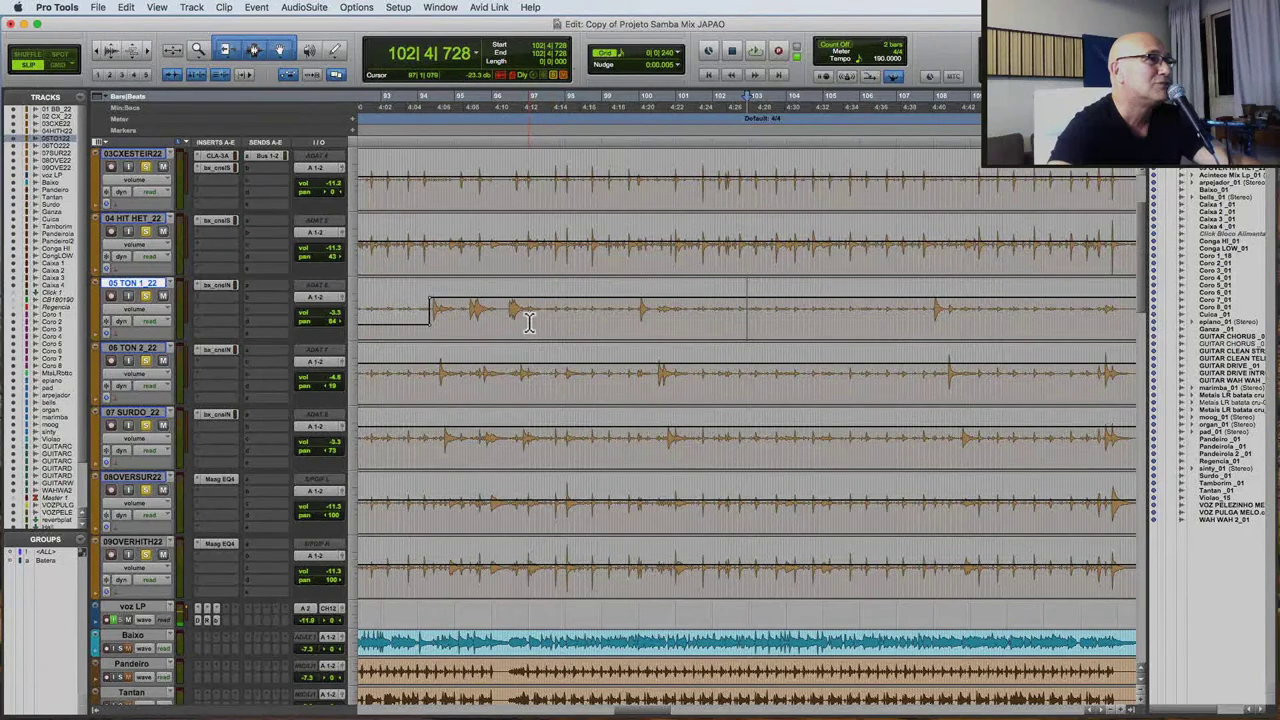
drag(526, 318, 868, 325)
key(super+bracketleft)
key(super+bracketleft)
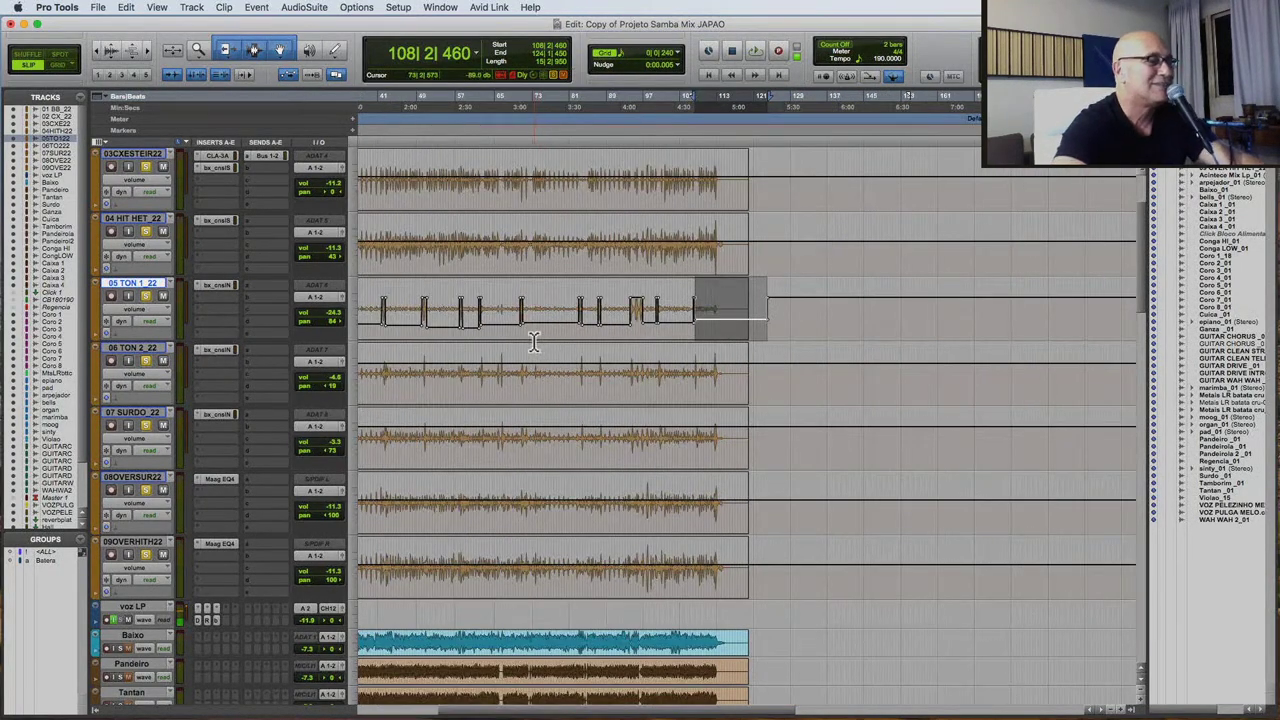
Play from the start to compare the drums with the overheads muted, opening the Maag EQ4 on 08OVERSUR22, and stop playback.
key(Return)
key(super+bracketright)
key(space)
scroll(375, 380, down, 5)
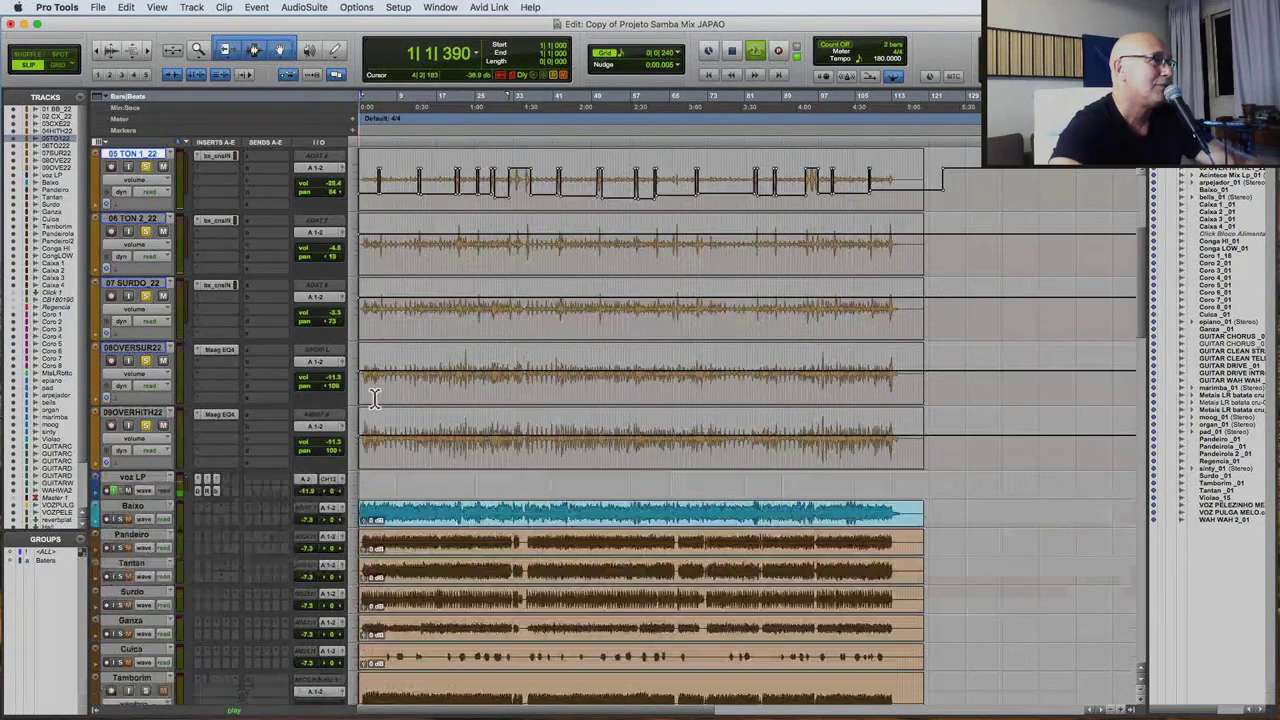
scroll(385, 390, up, 3)
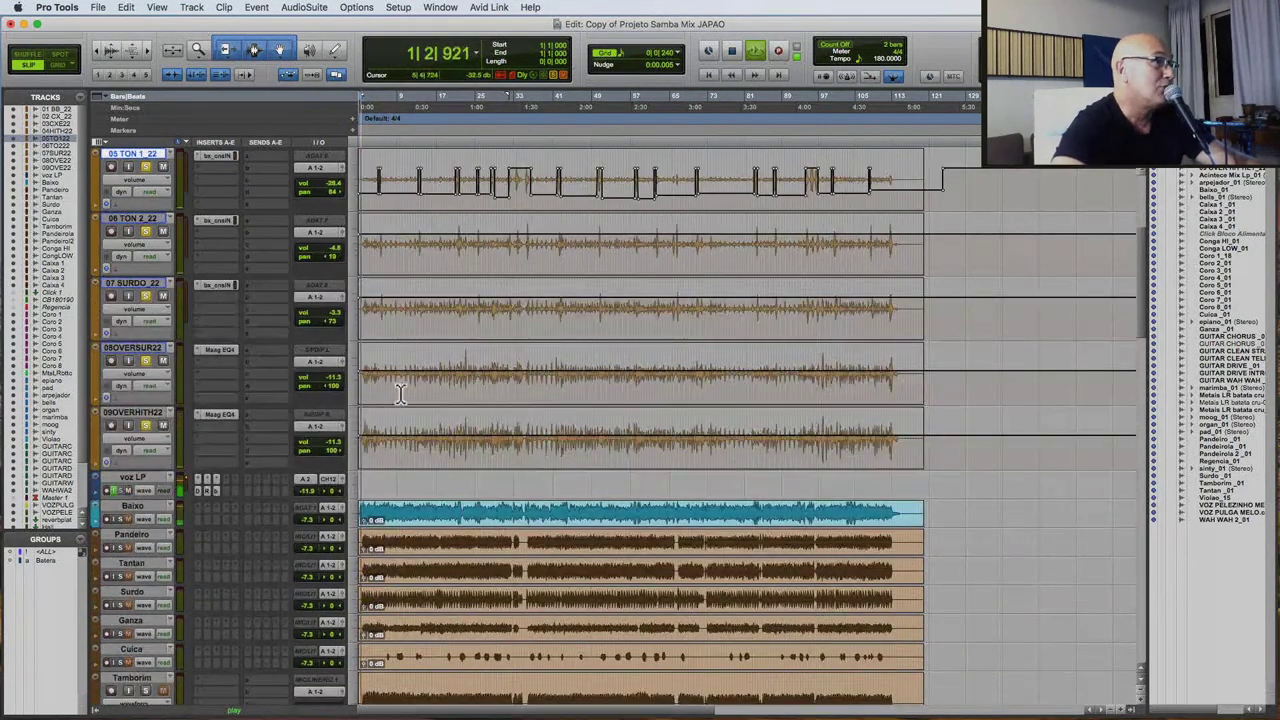
click(219, 350)
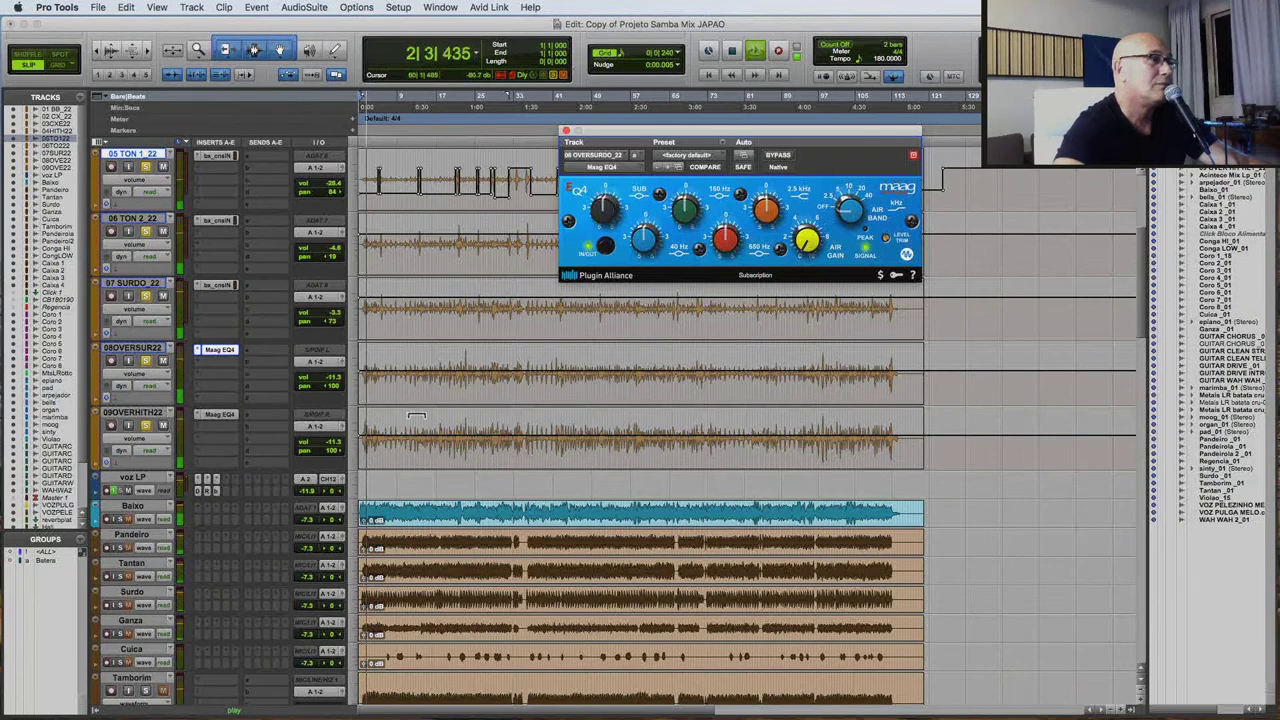
click(164, 361)
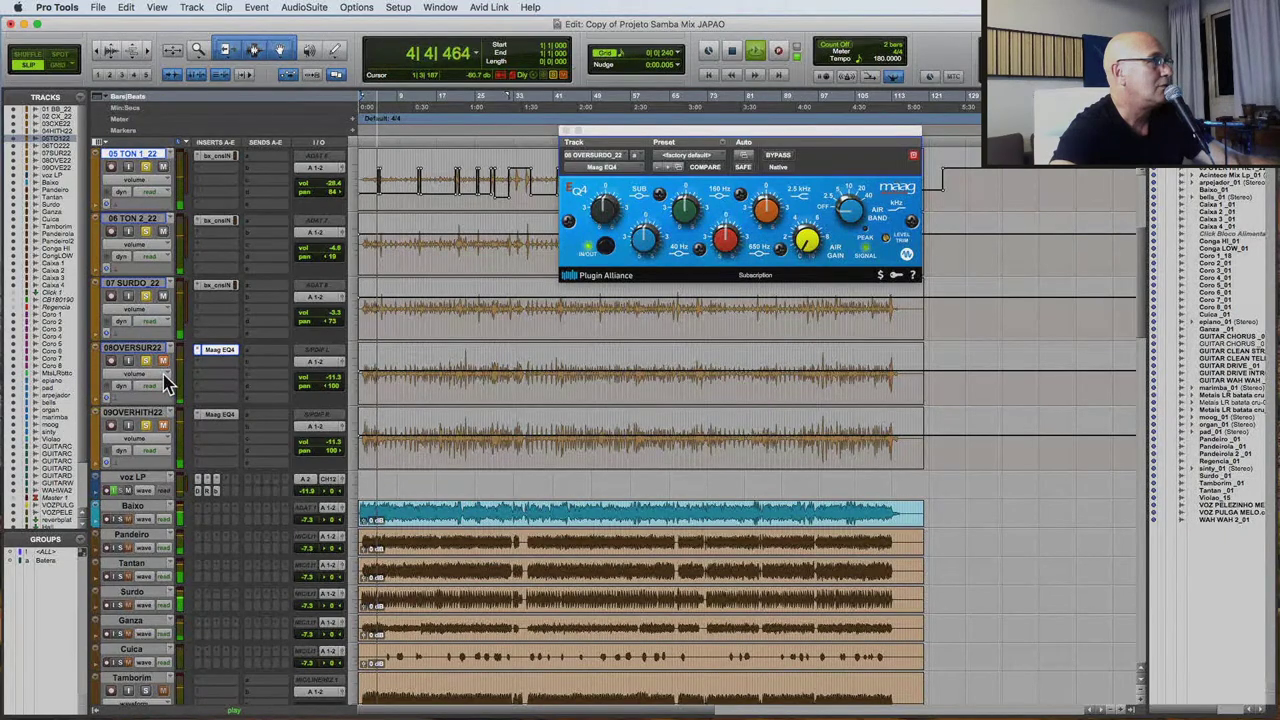
key(space)
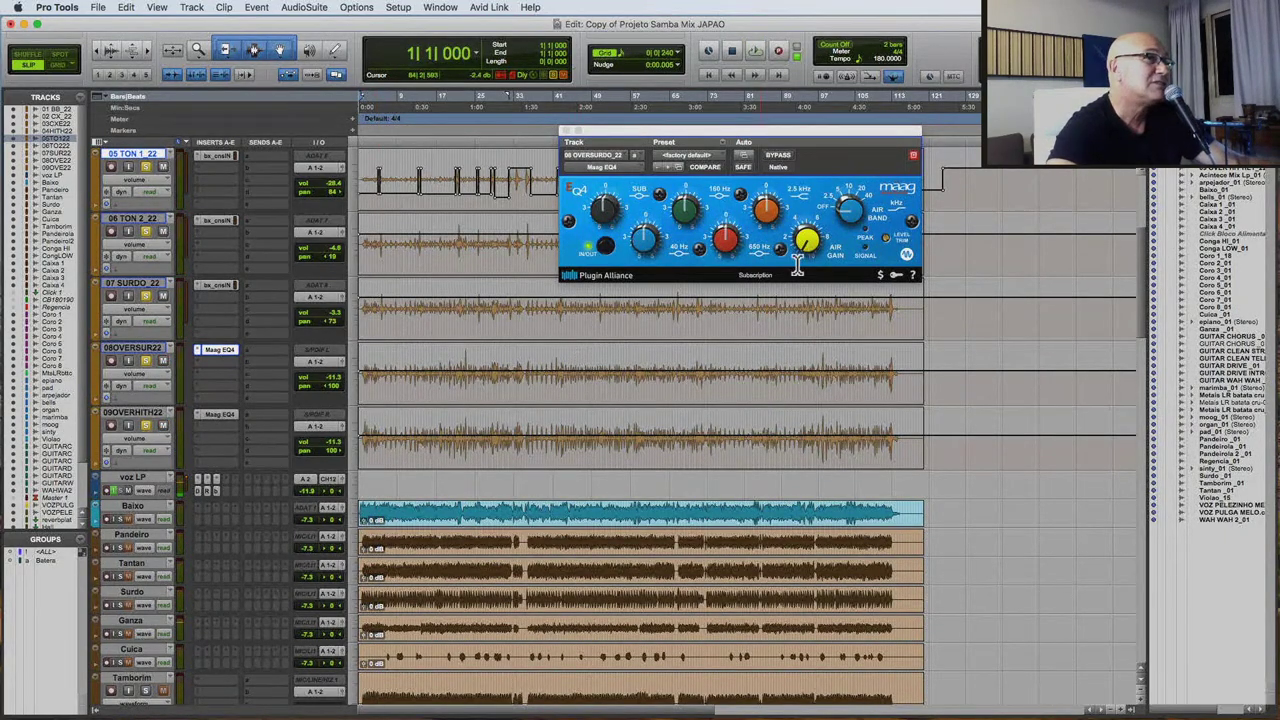
Raise the Air Band frequency in the Maag EQ4 on both overhead tracks and close the plug-in.
click(602, 133)
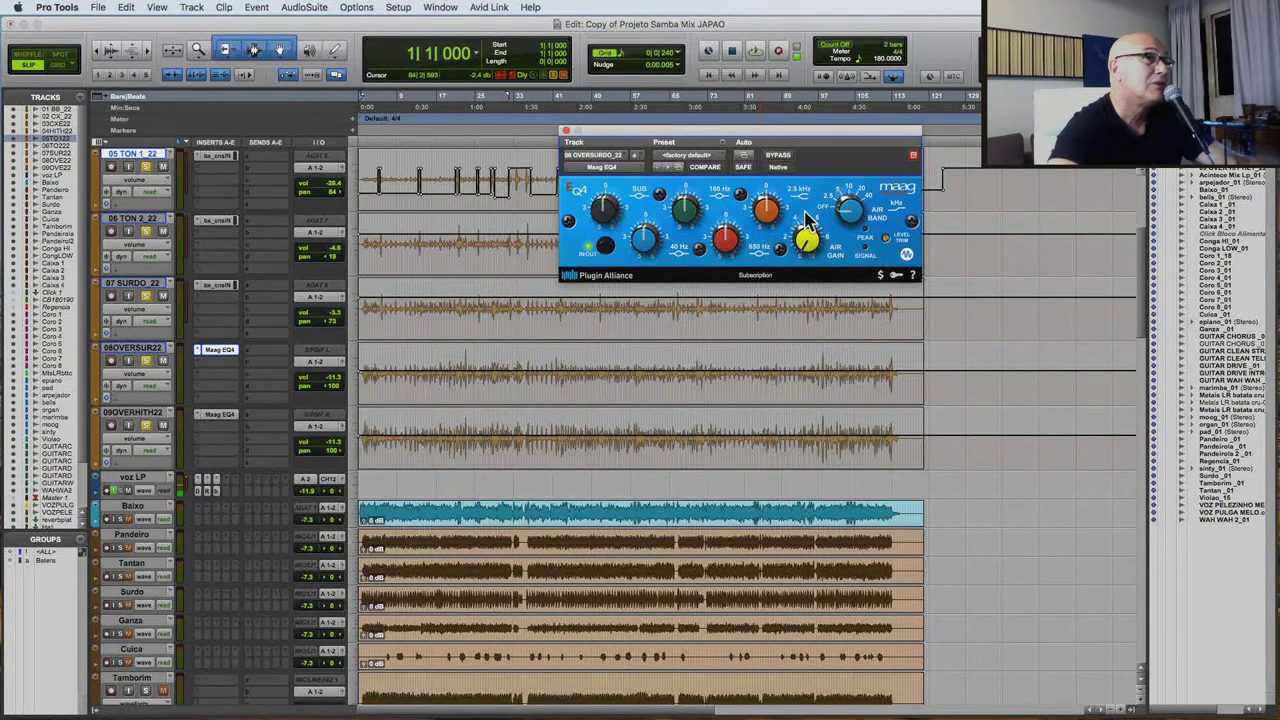
drag(862, 195, 862, 210)
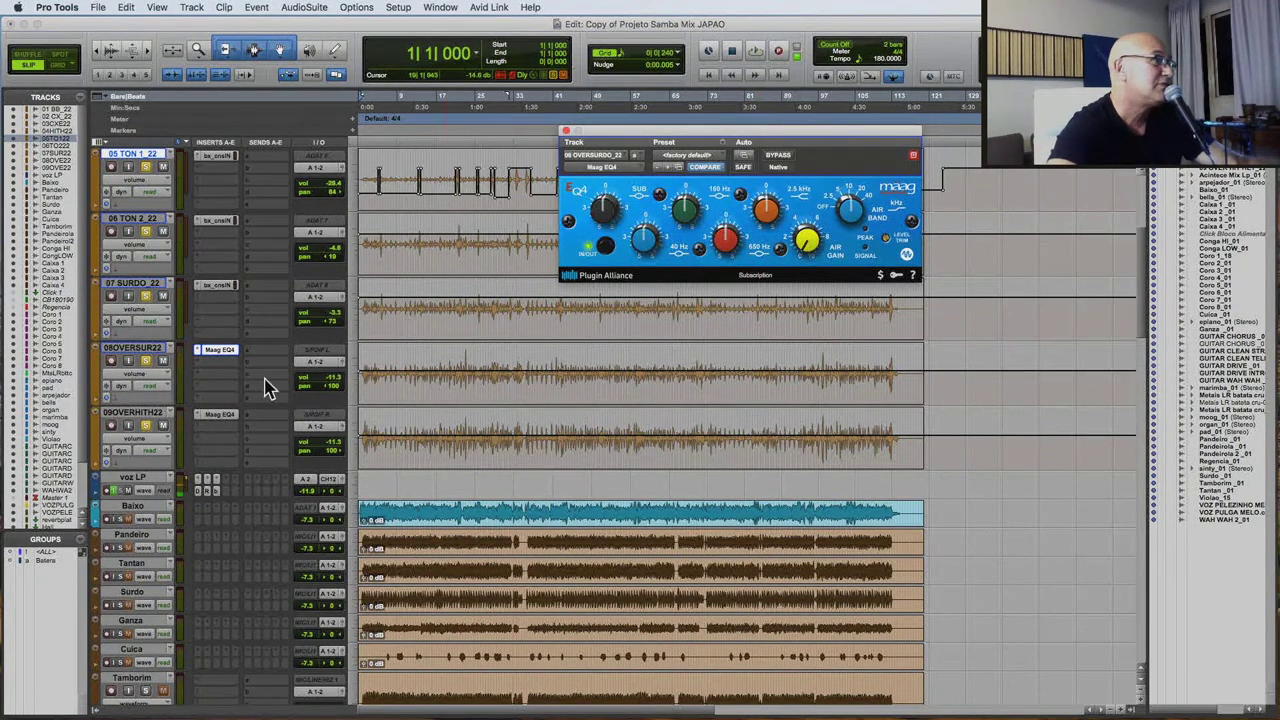
click(224, 415)
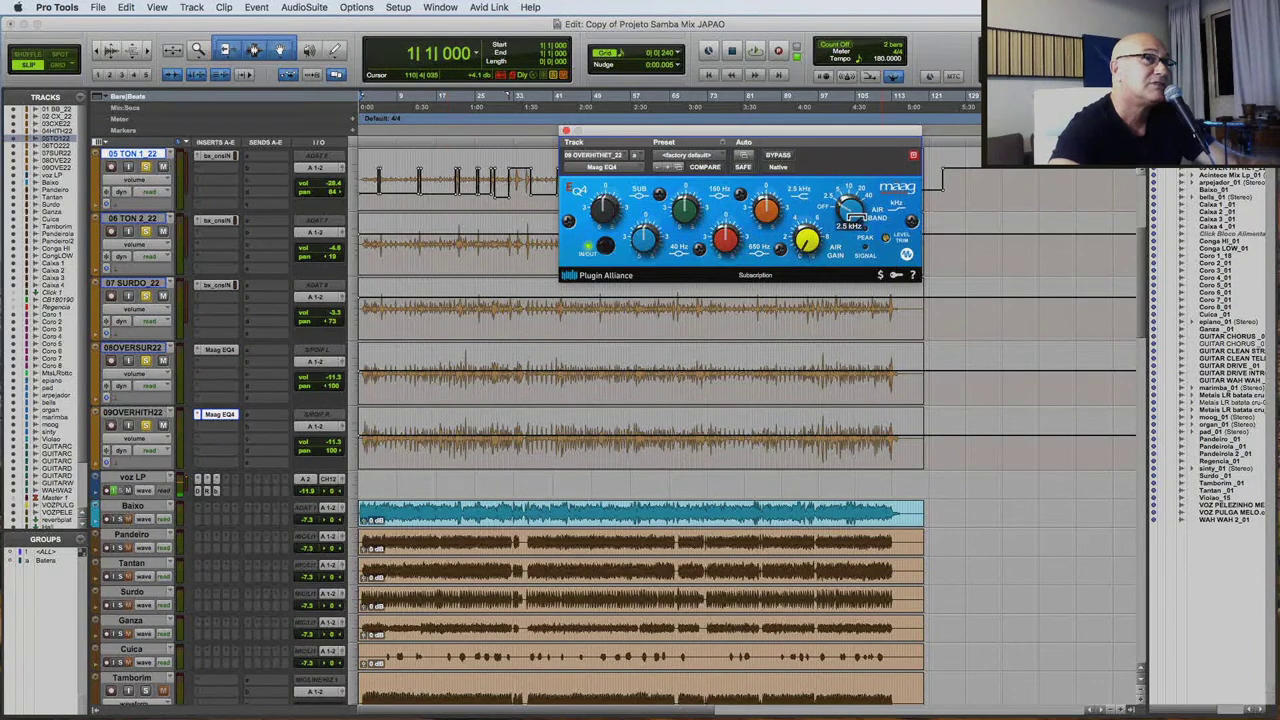
drag(851, 212, 856, 198)
click(565, 130)
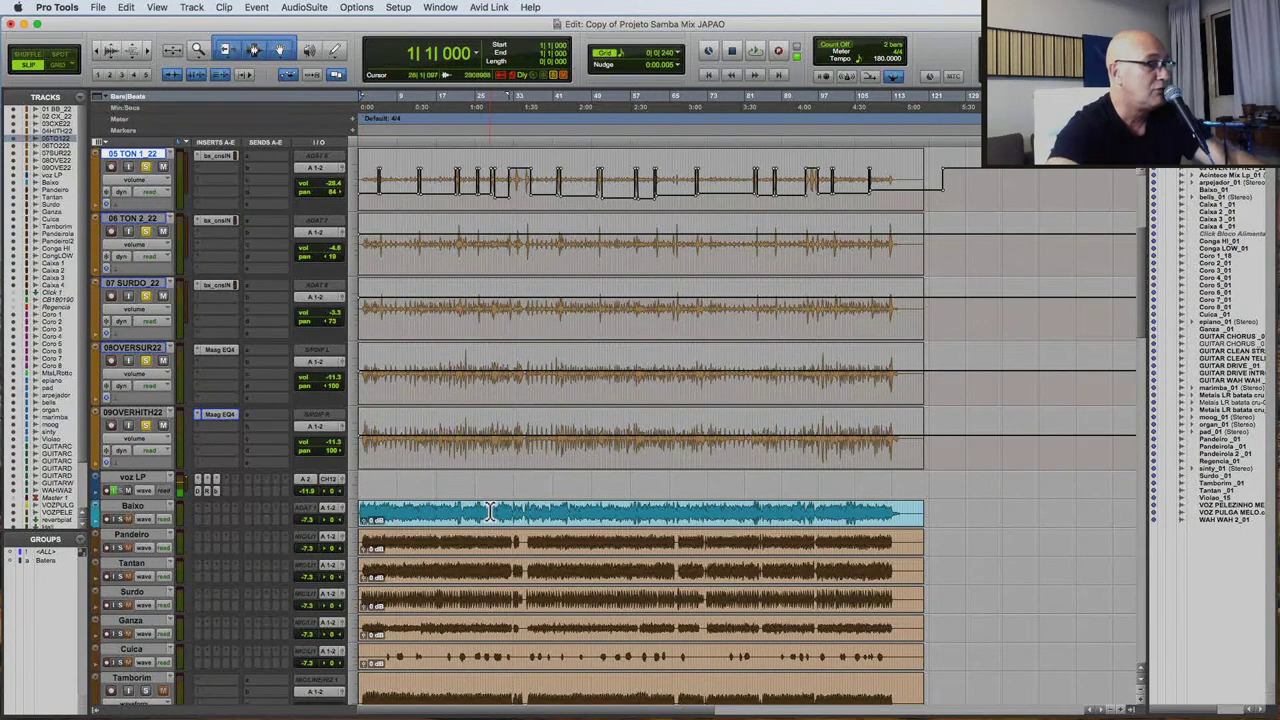
Route the Baixo track's output to A 3-4 and lower its volume to -13.1 dB while playing from bar 3.
click(337, 520)
mouse_move(352, 508)
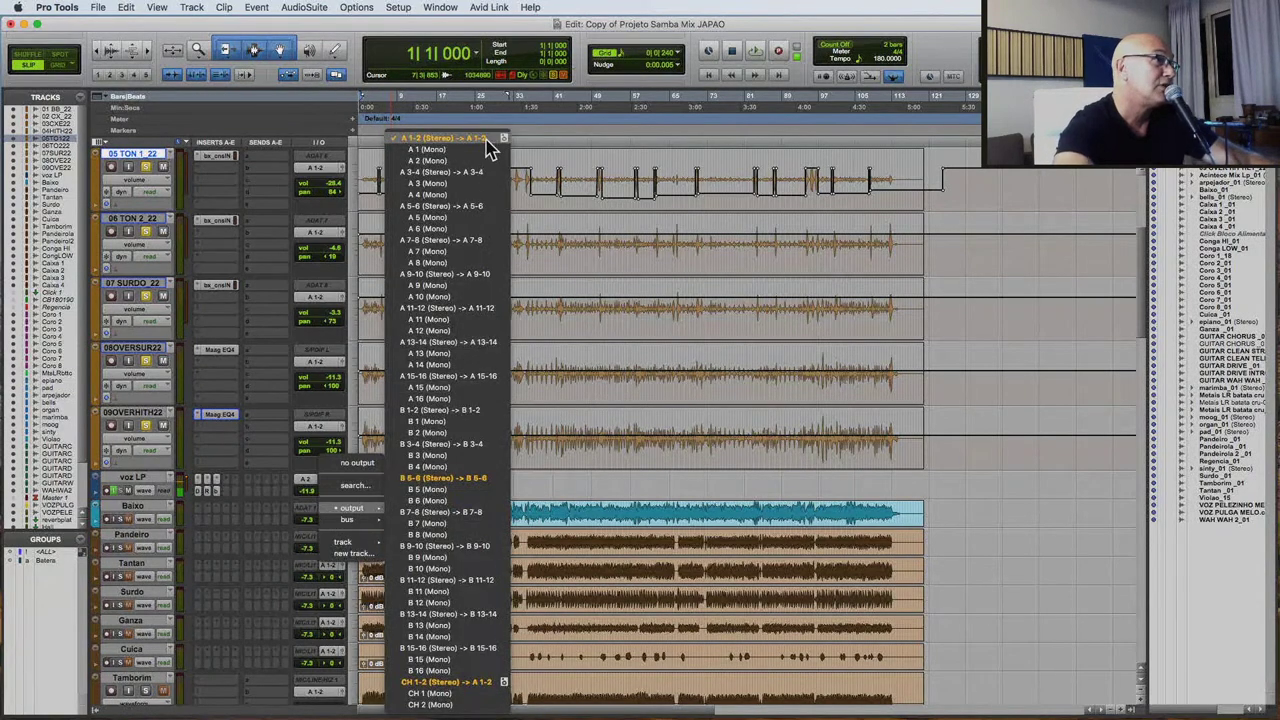
click(566, 472)
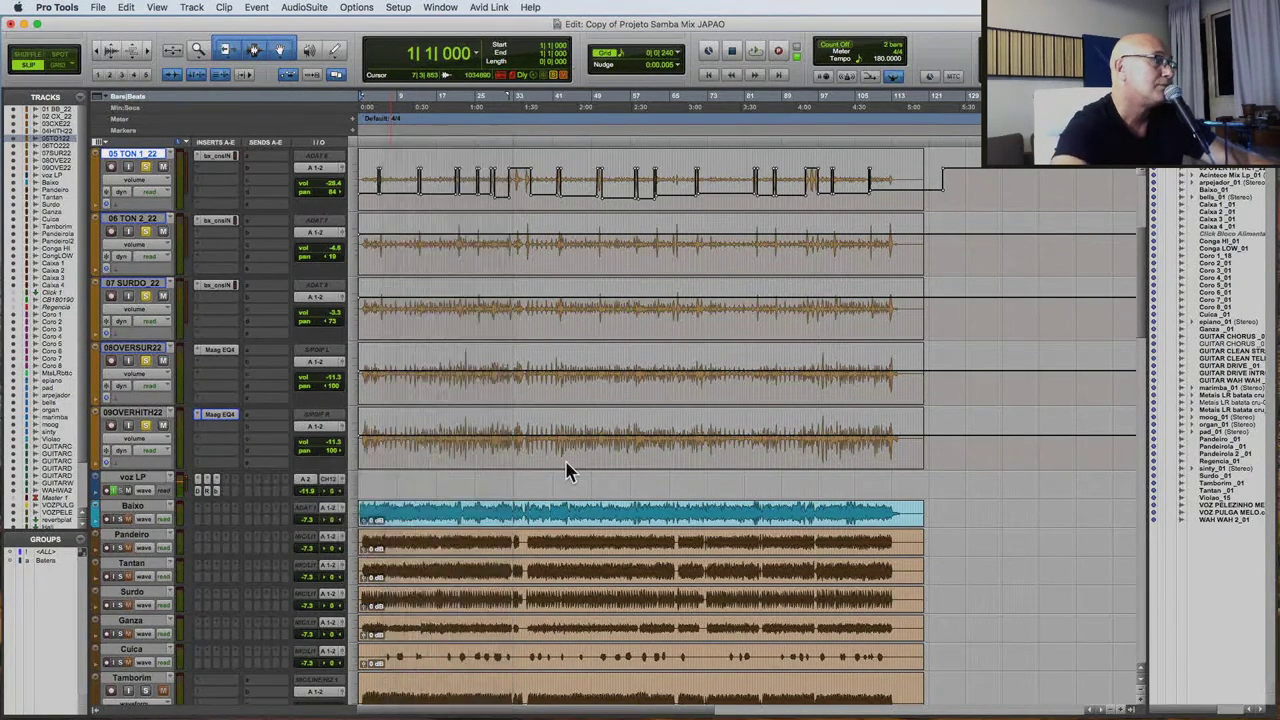
click(377, 515)
key(space)
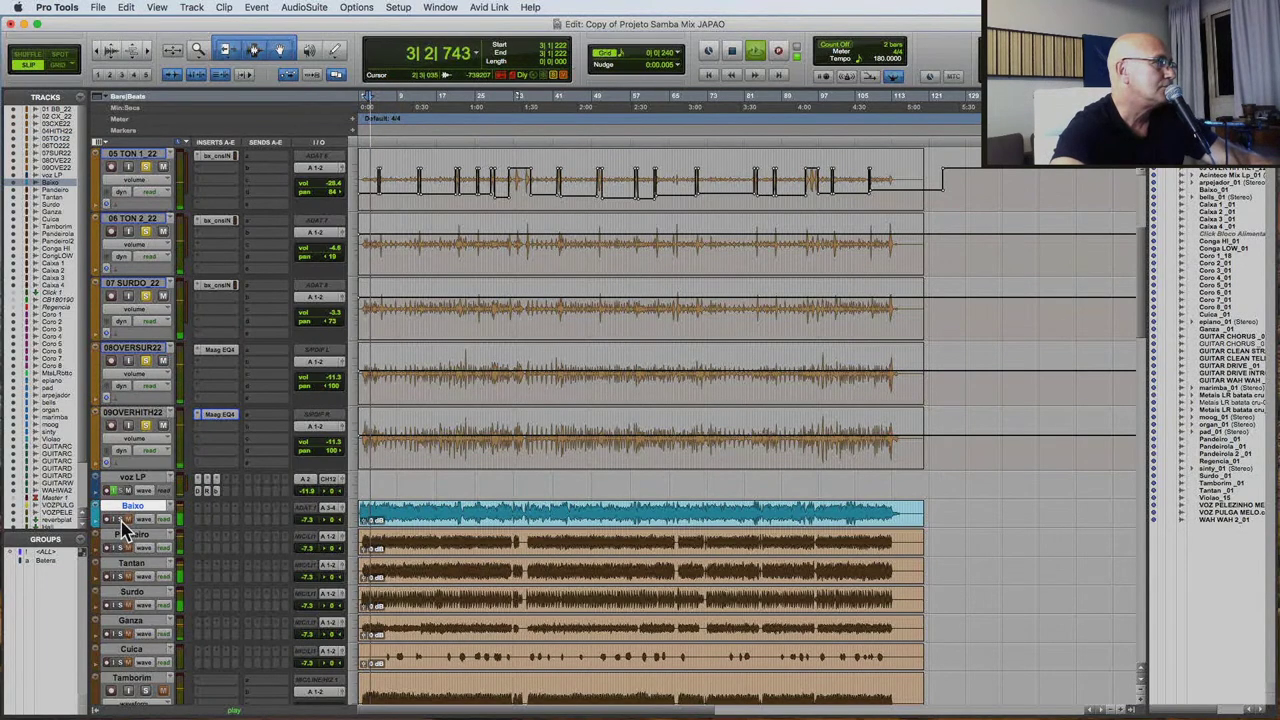
drag(309, 520, 311, 524)
Add the Bus 1-2 send to 05 TON 1_22, 06 TON 2_22 and 07 SURDO_22, and stop playback.
scroll(428, 460, up, 5)
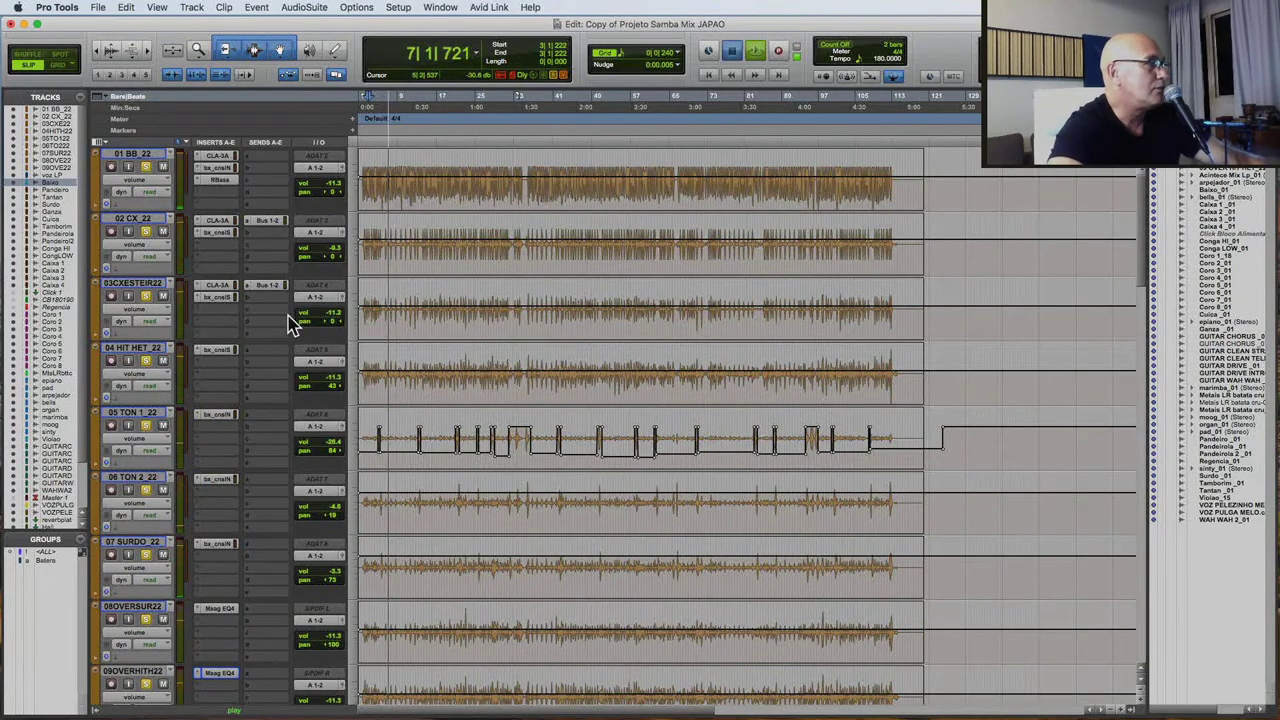
key(space)
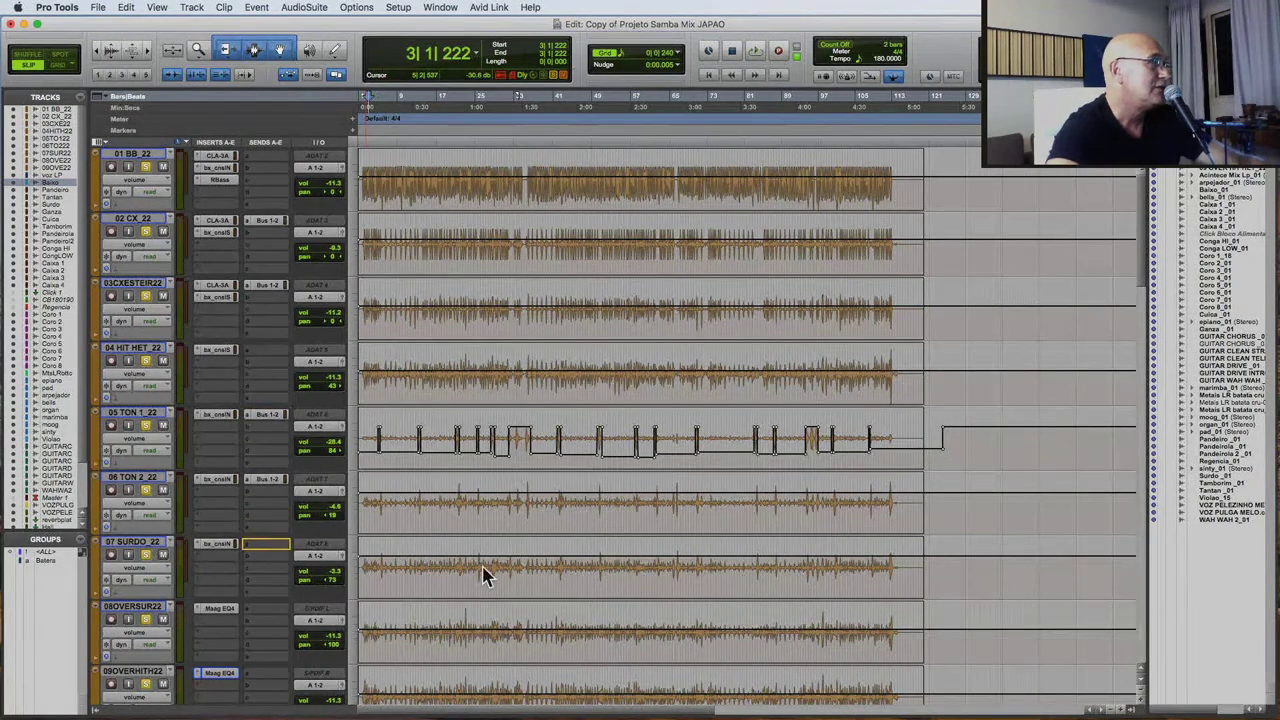
Play from bar 3 and raise the Baixo track's volume to about -9 dB.
key(space)
scroll(416, 503, down, 8)
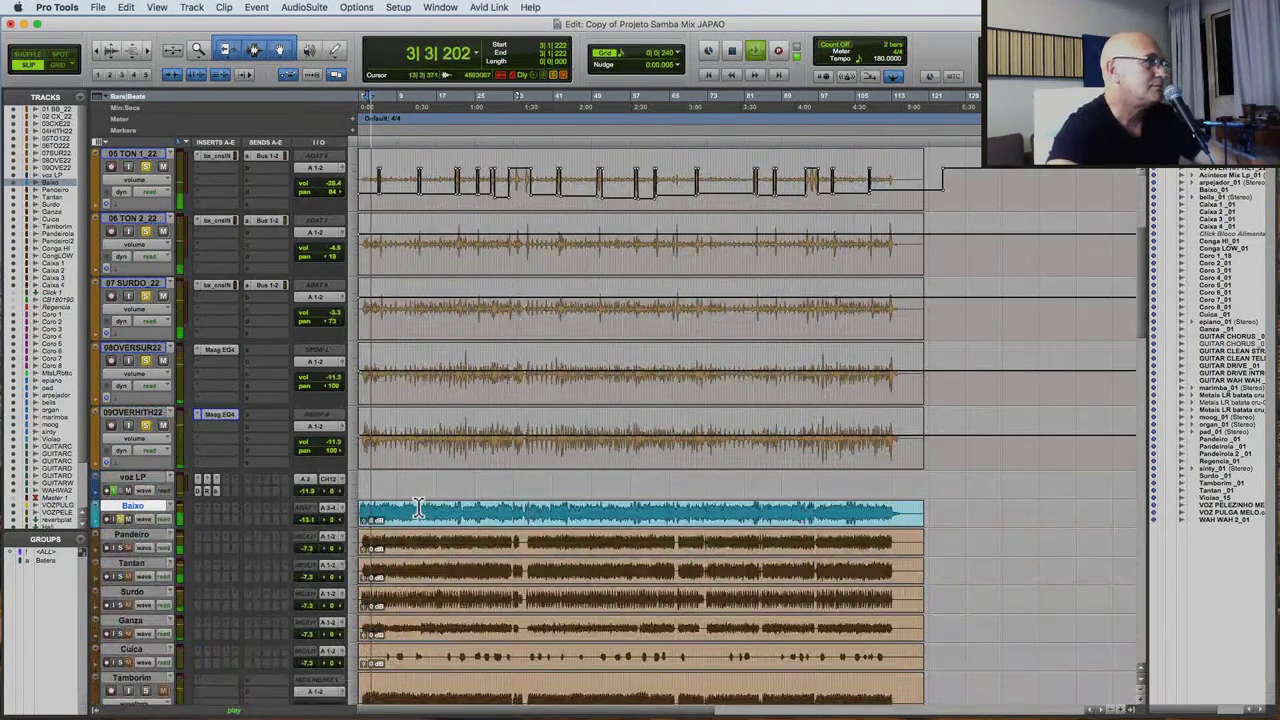
scroll(417, 517, up, 3)
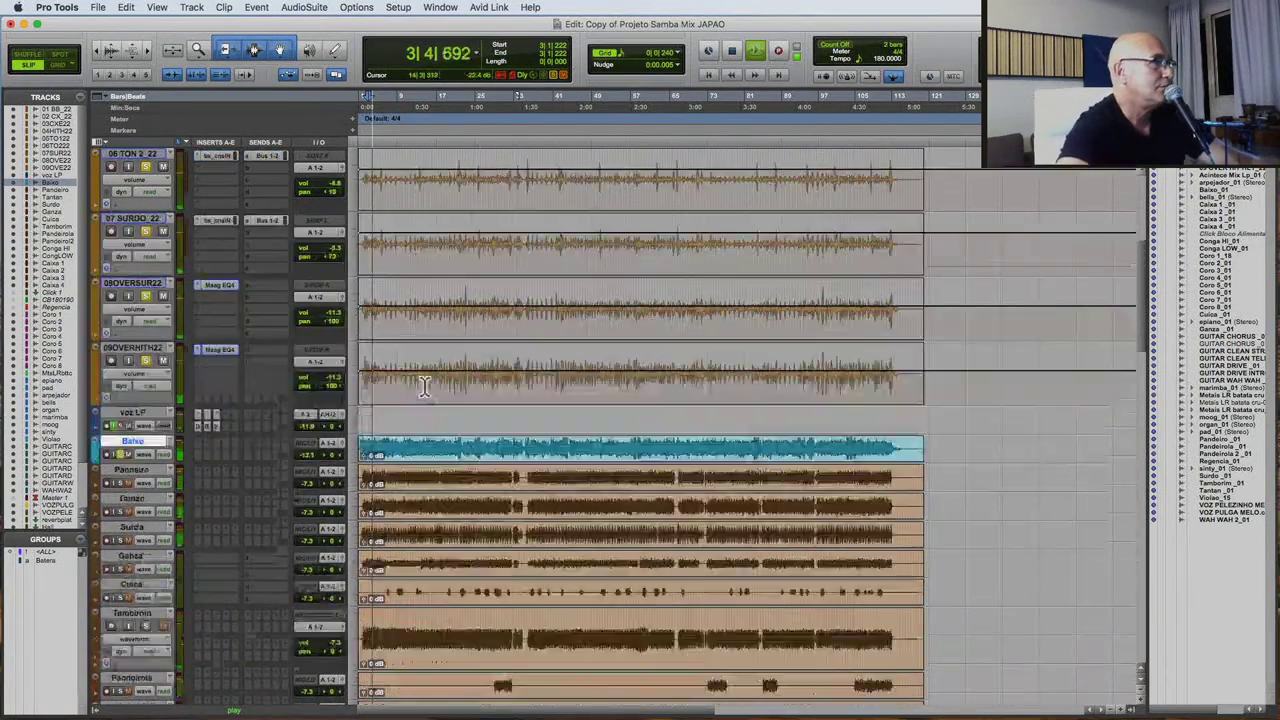
click(310, 454)
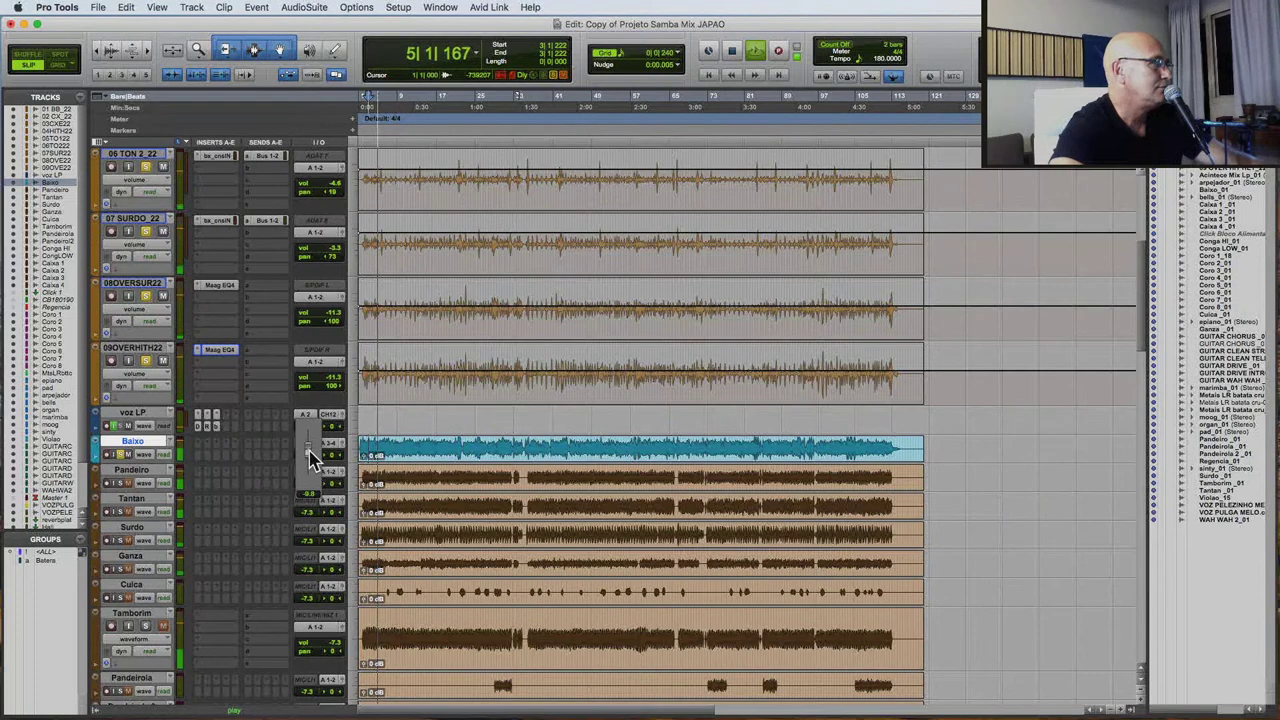
drag(310, 454, 312, 458)
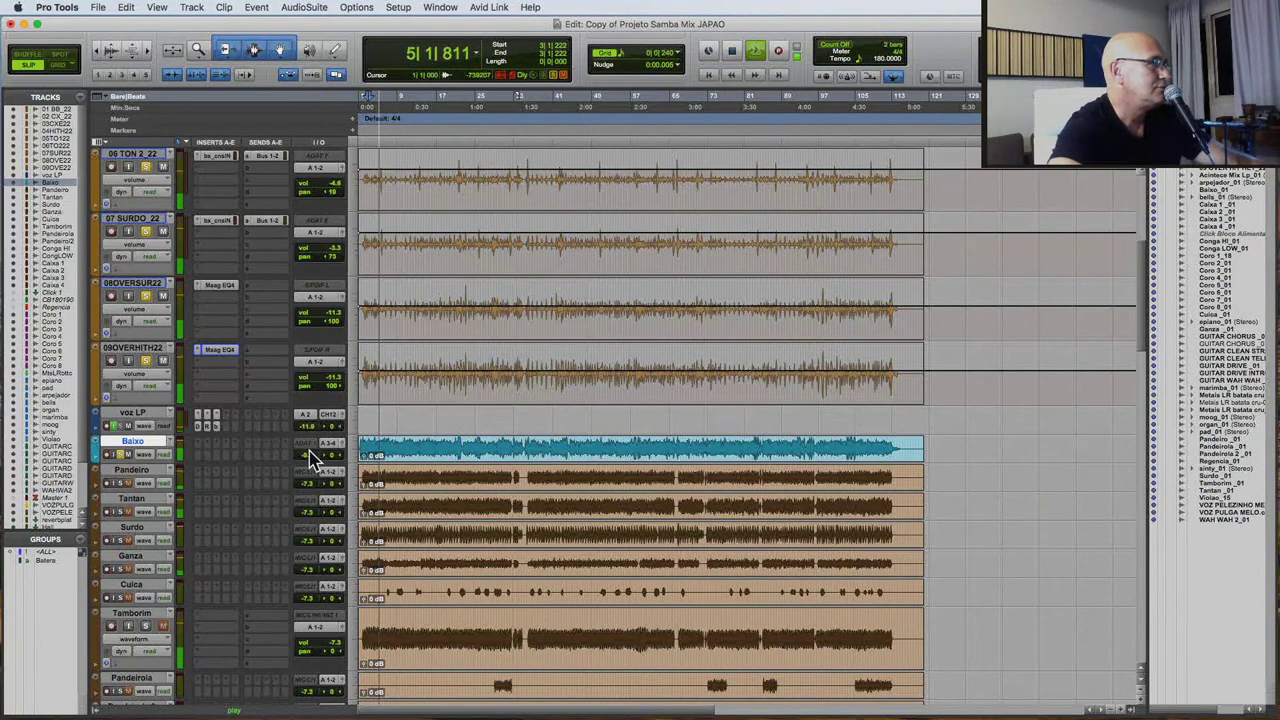
Insert the mono CLA-3A compressor on the Baixo track.
click(203, 449)
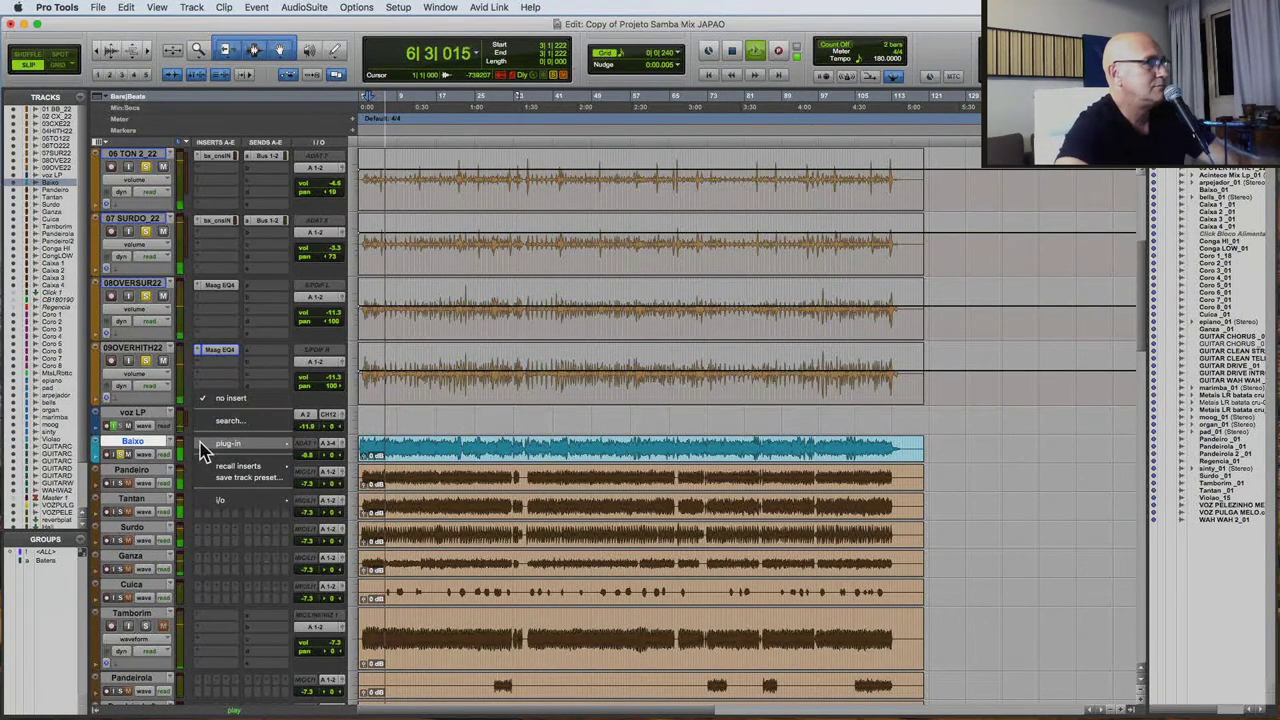
mouse_move(285, 443)
mouse_move(340, 482)
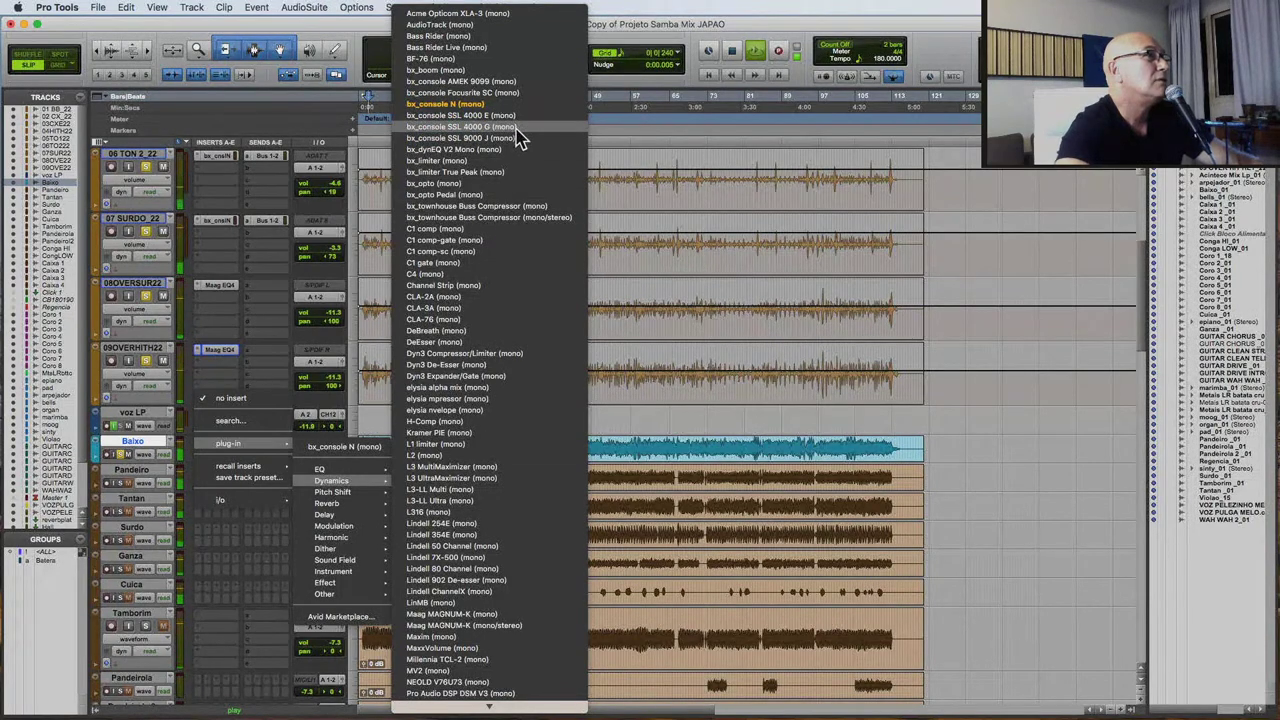
click(505, 320)
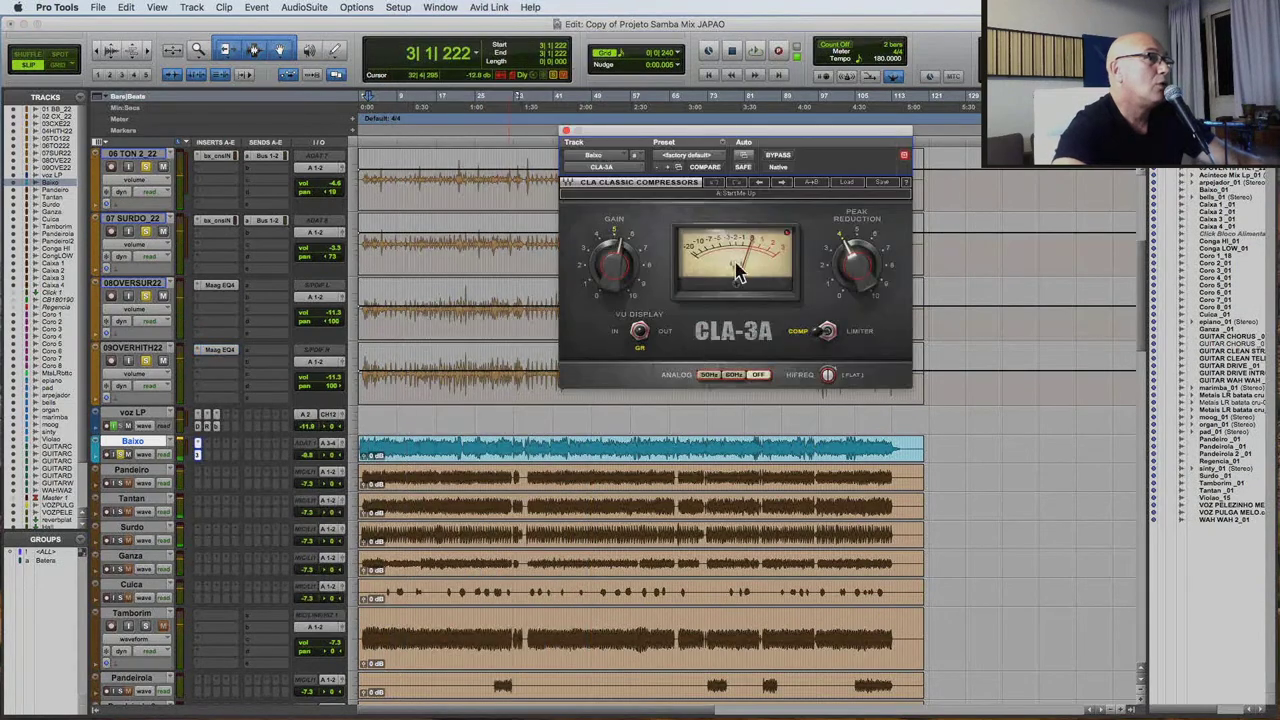
Play from bar 3 and lower the CLA-3A's gain to about 4.2 while fine-tuning its peak reduction on the Baixo track.
click(622, 266)
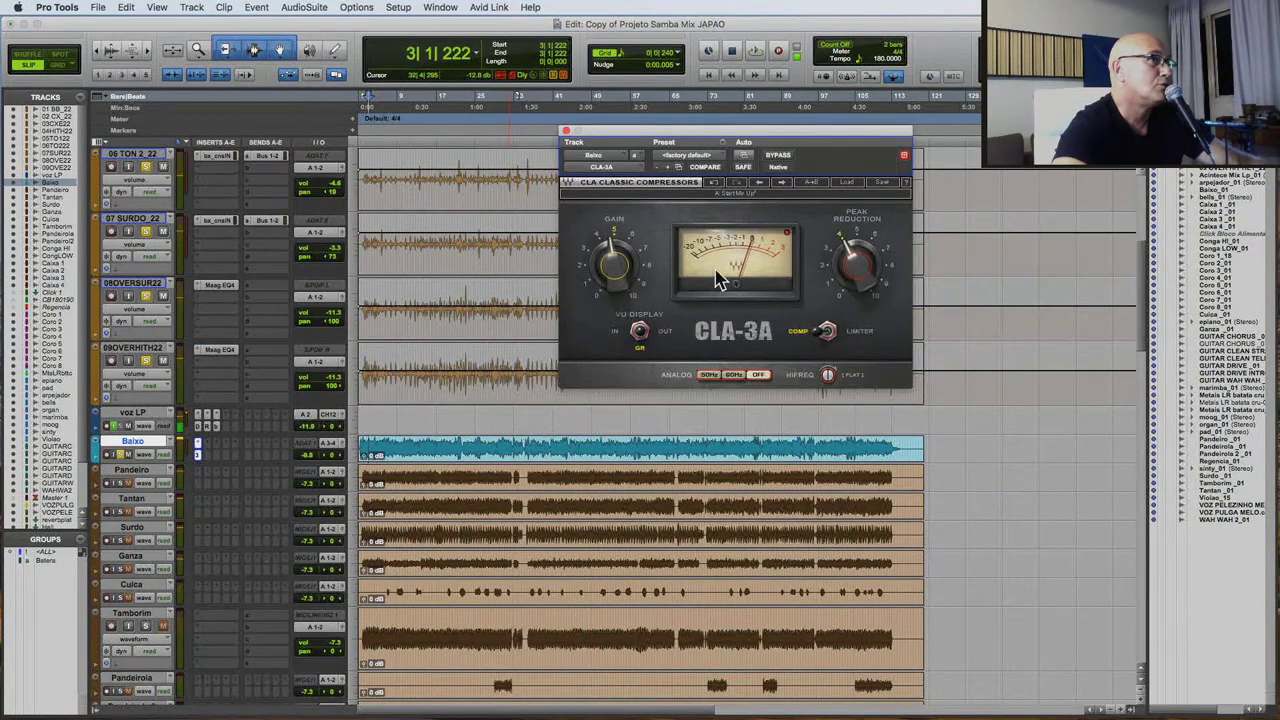
key(space)
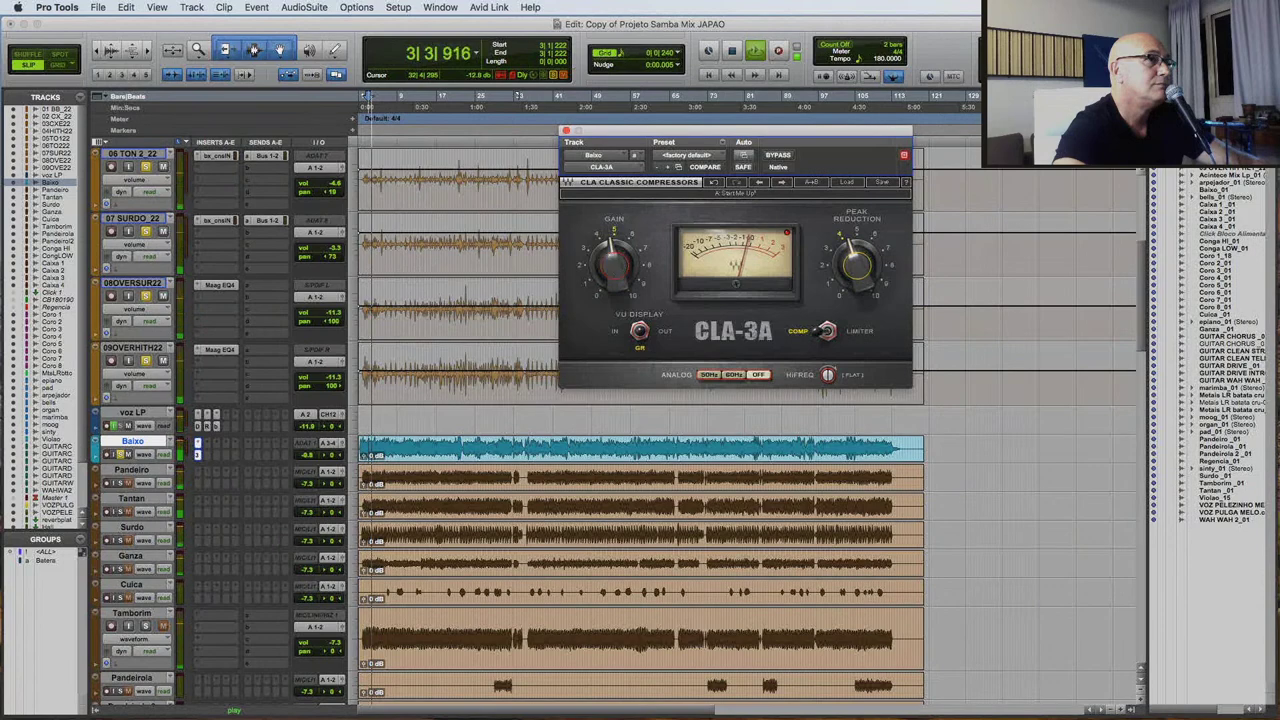
drag(612, 262, 612, 278)
drag(850, 265, 850, 280)
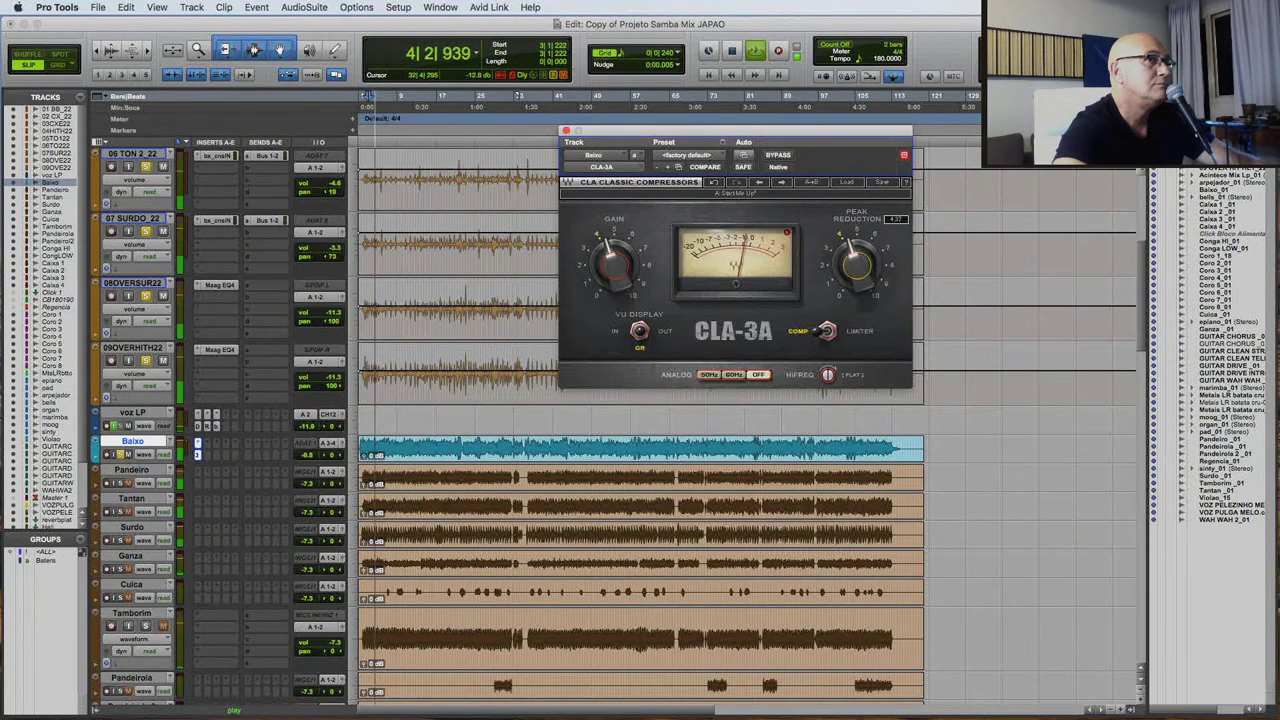
click(622, 268)
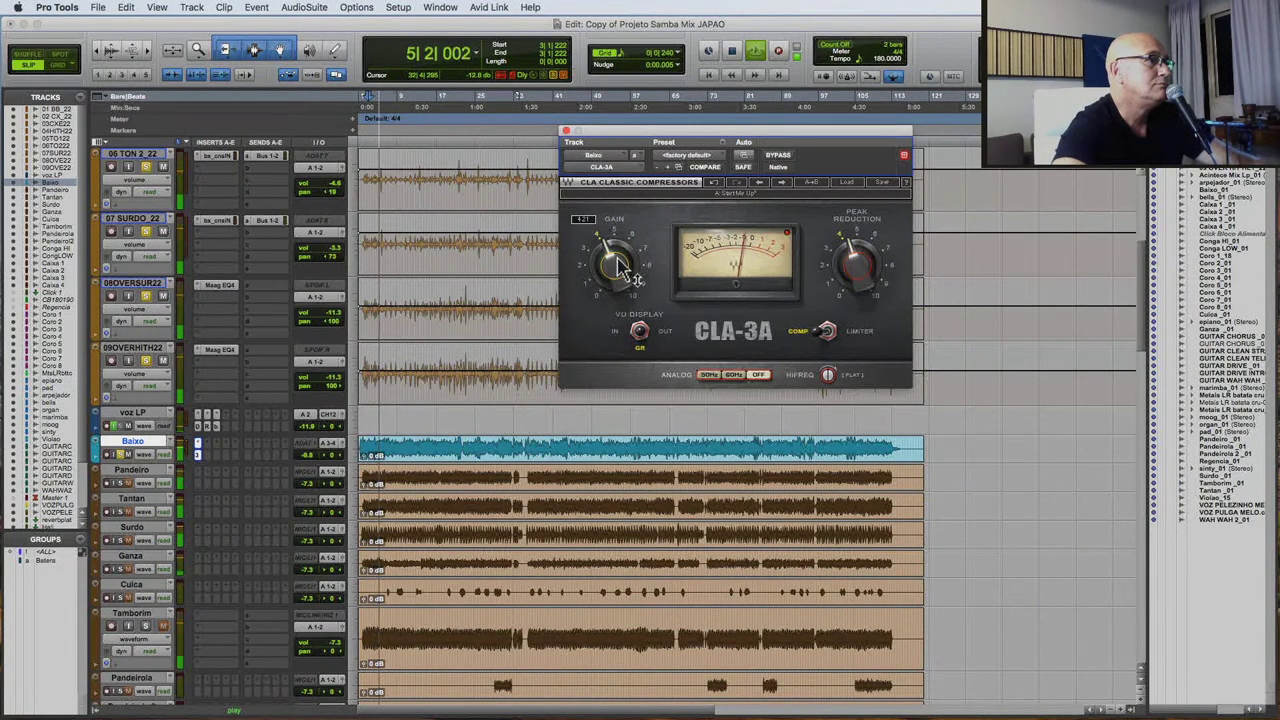
Stop playback and insert the mono bx_console N channel strip after the compressor on the Baixo track.
click(208, 445)
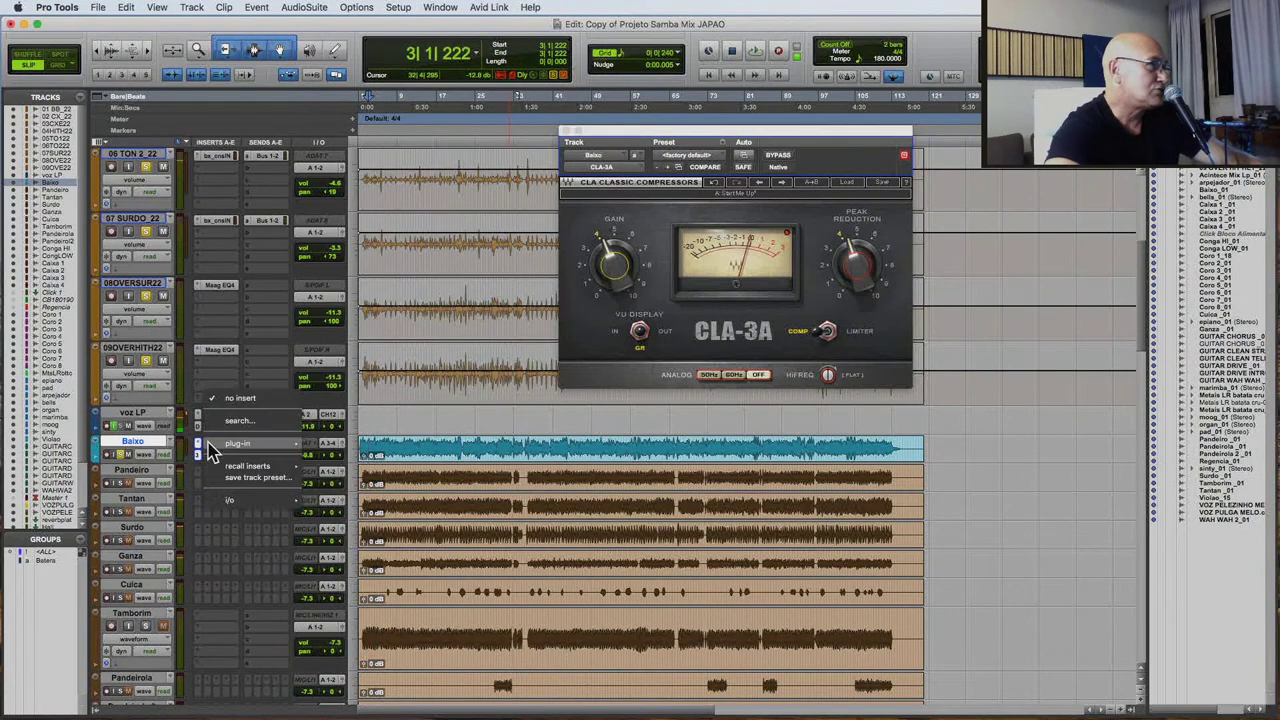
mouse_move(376, 494)
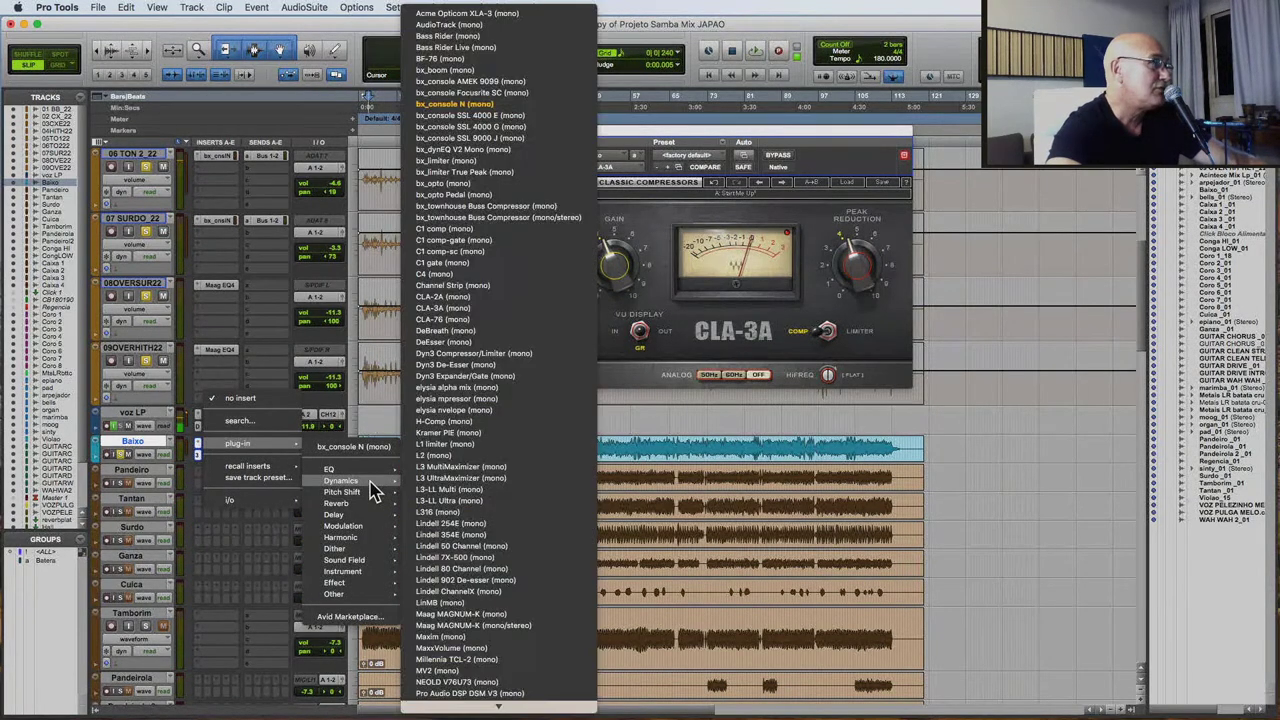
mouse_move(382, 468)
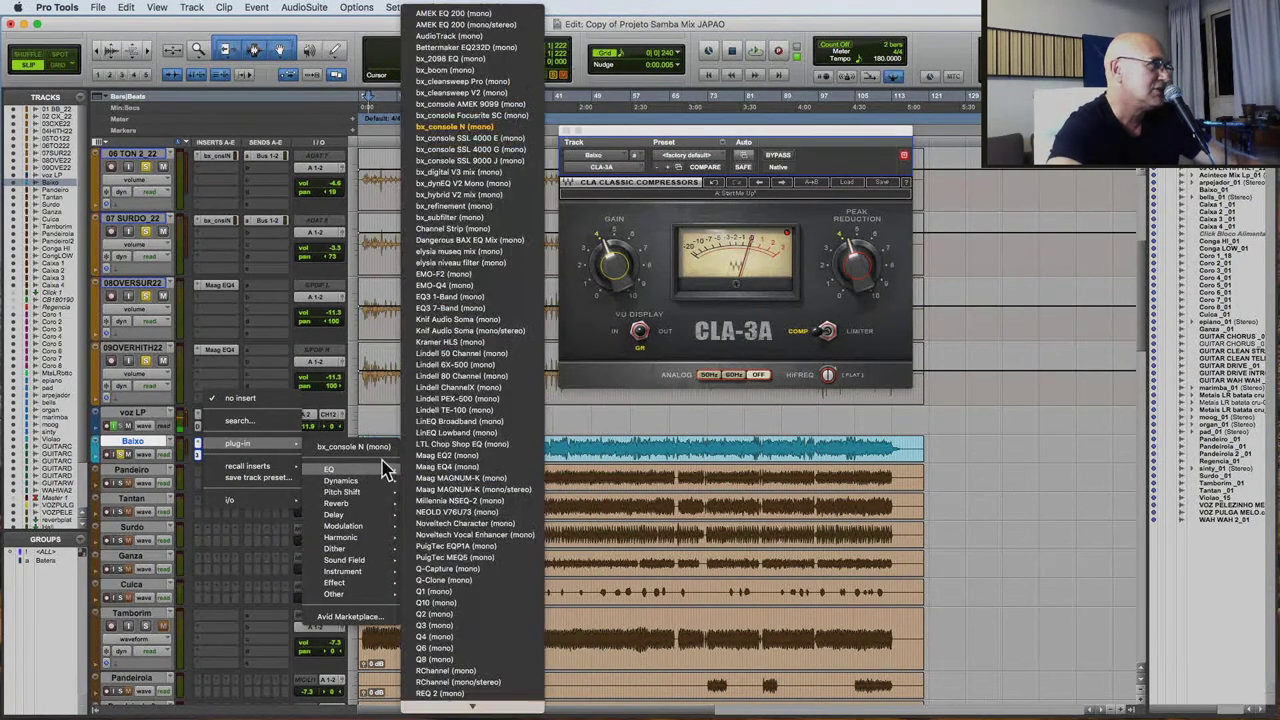
click(1093, 612)
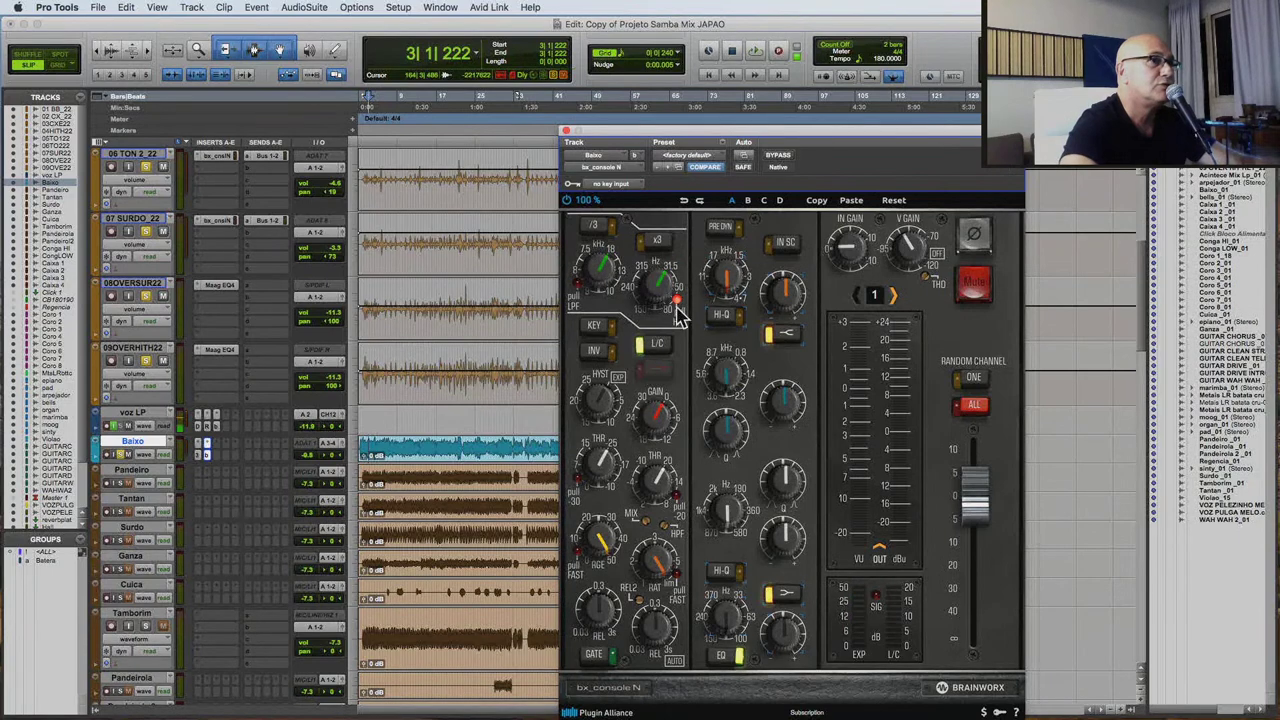
Play from bar 3, assign bx_console N a random analog channel and boost its low EQ band by about 4 dB.
key(space)
click(975, 378)
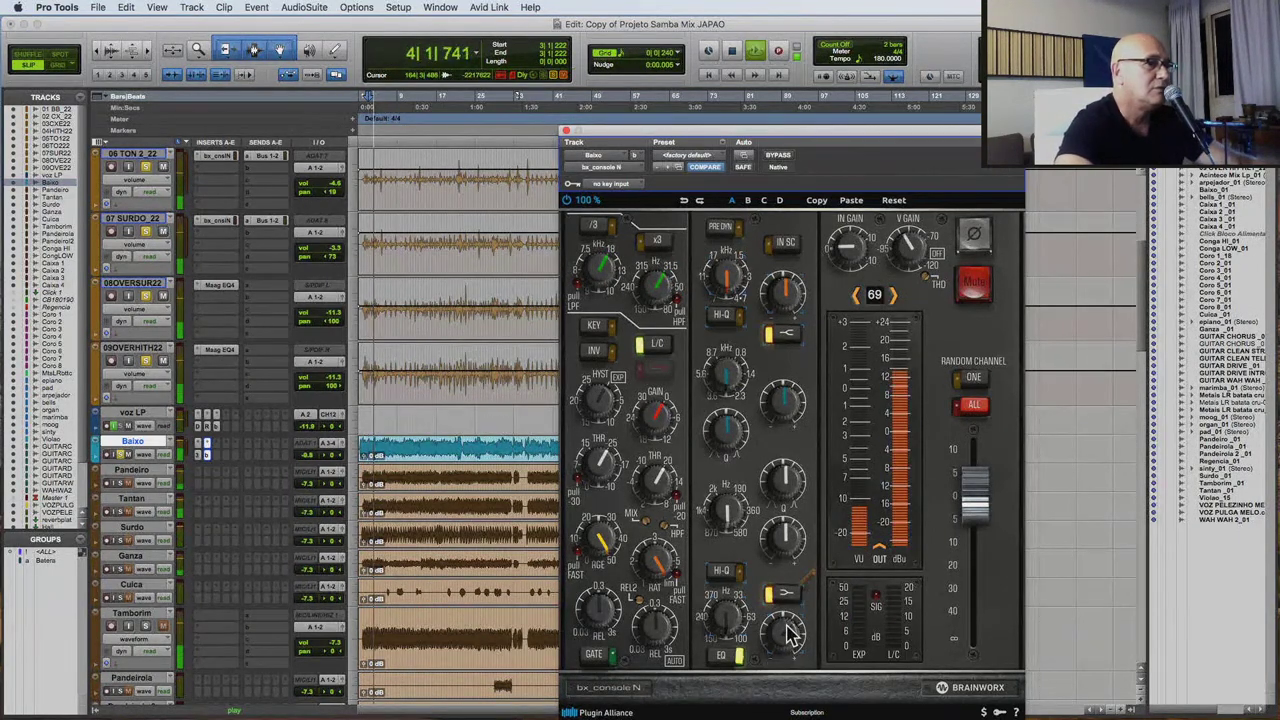
mouse_move(776, 636)
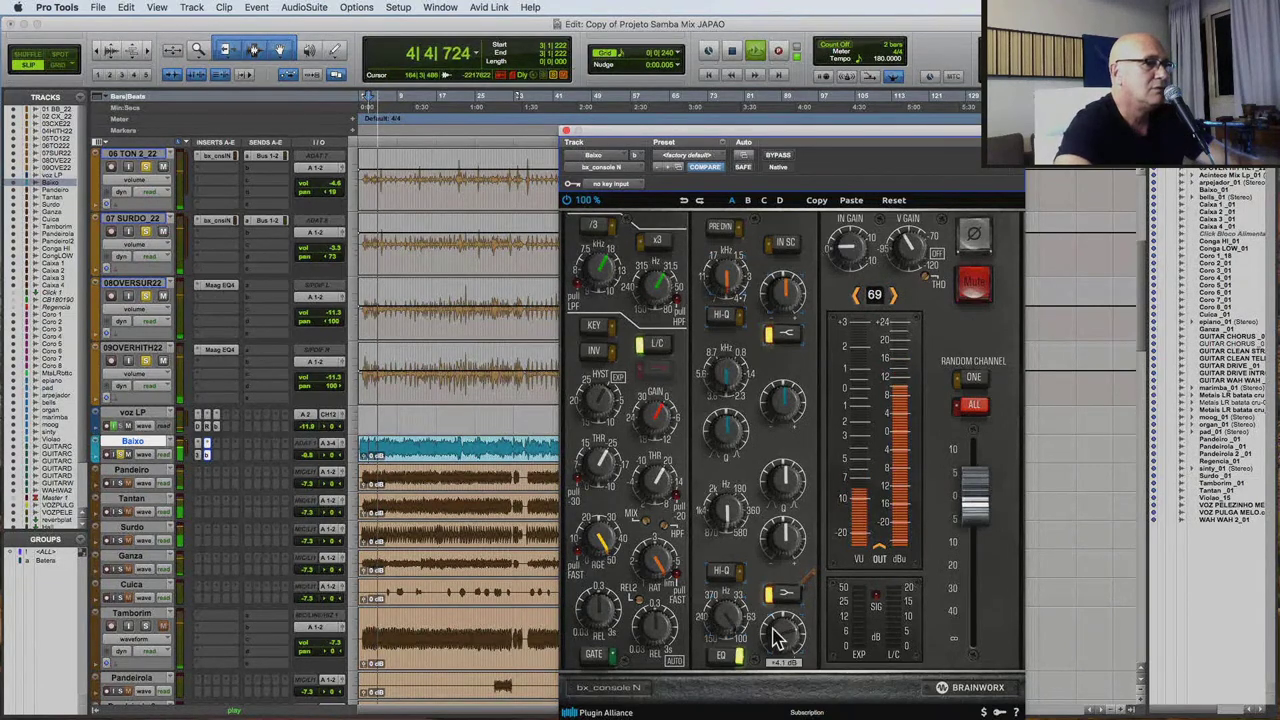
drag(776, 636, 714, 640)
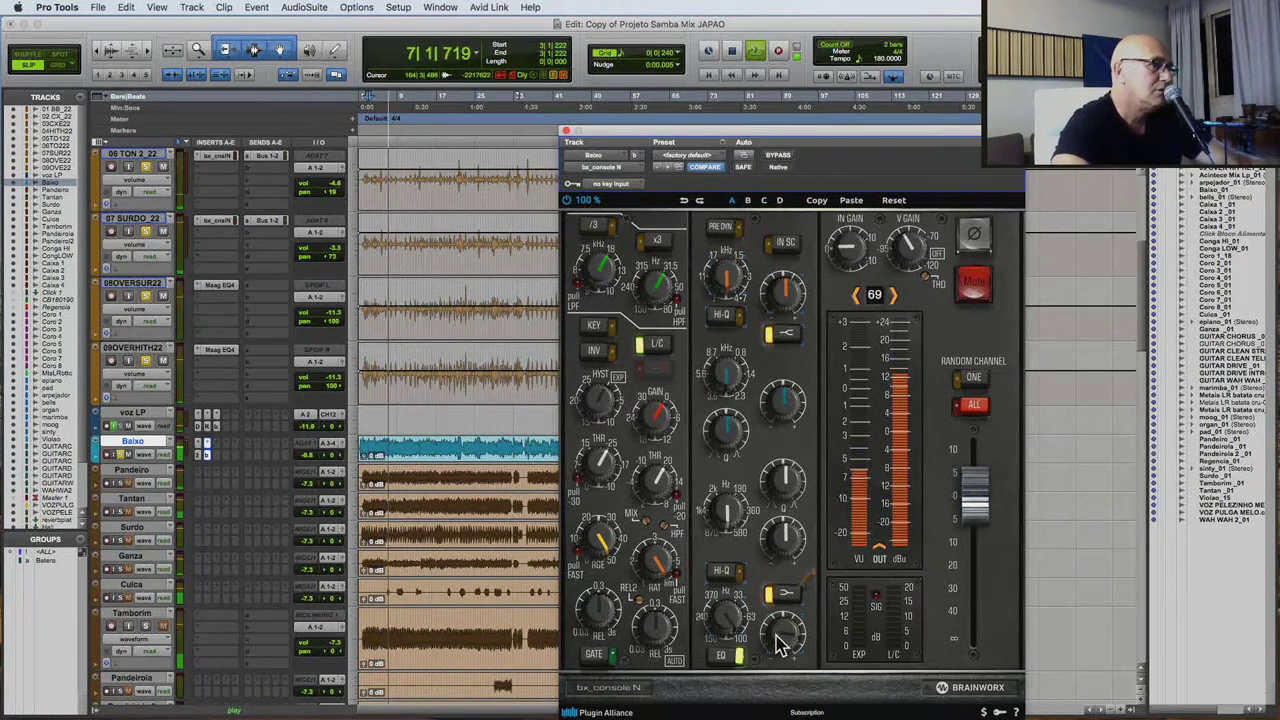
Restart playback from bar 3 and lower the Baixo track's volume to -11.8 dB.
key(space)
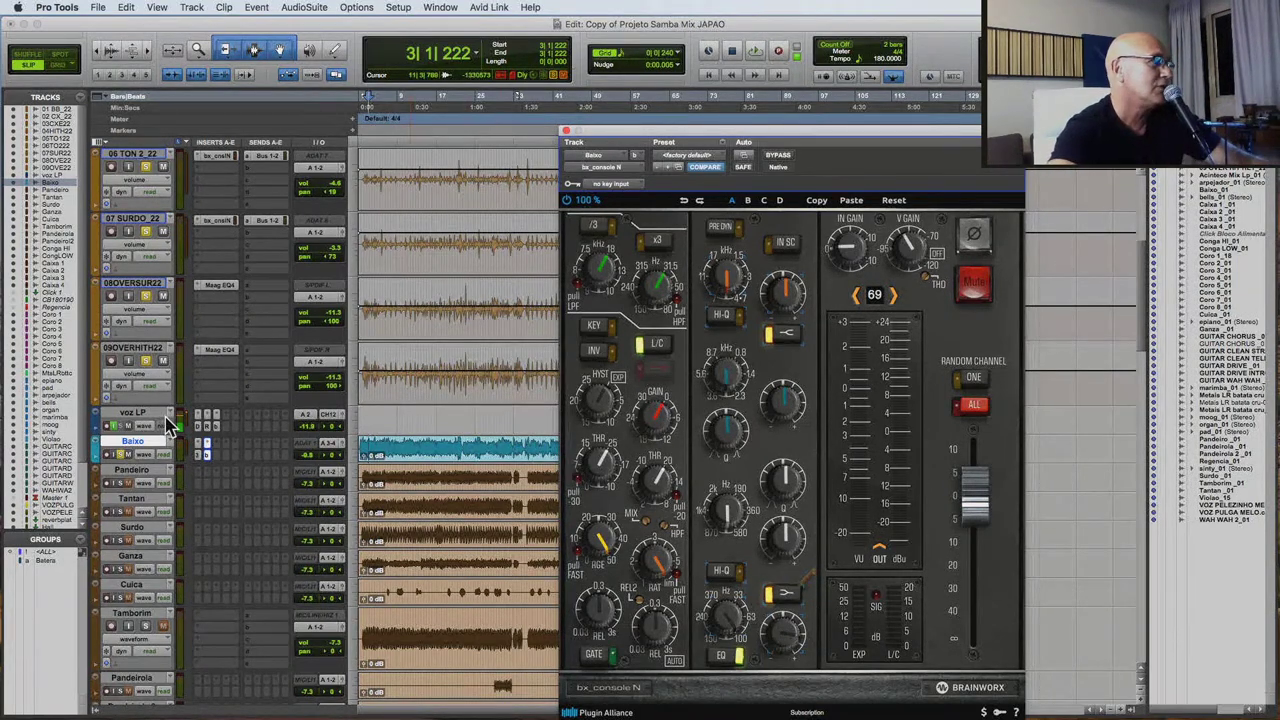
click(319, 456)
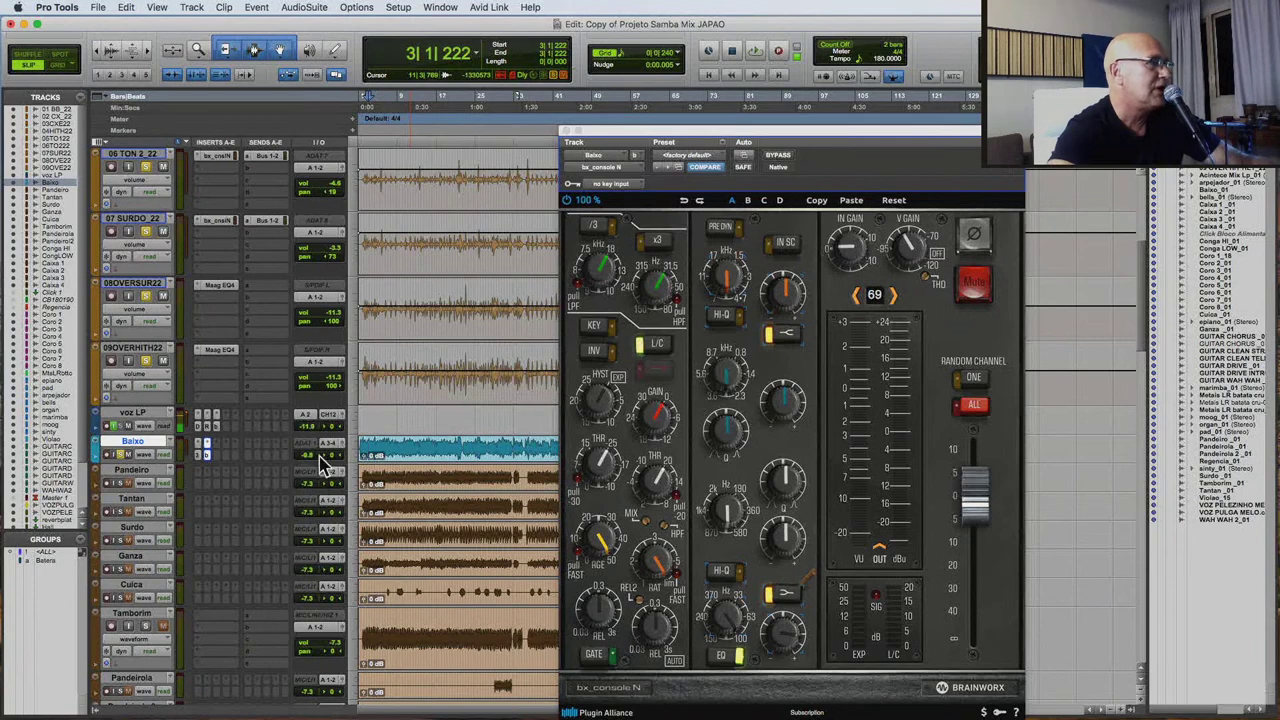
key(space)
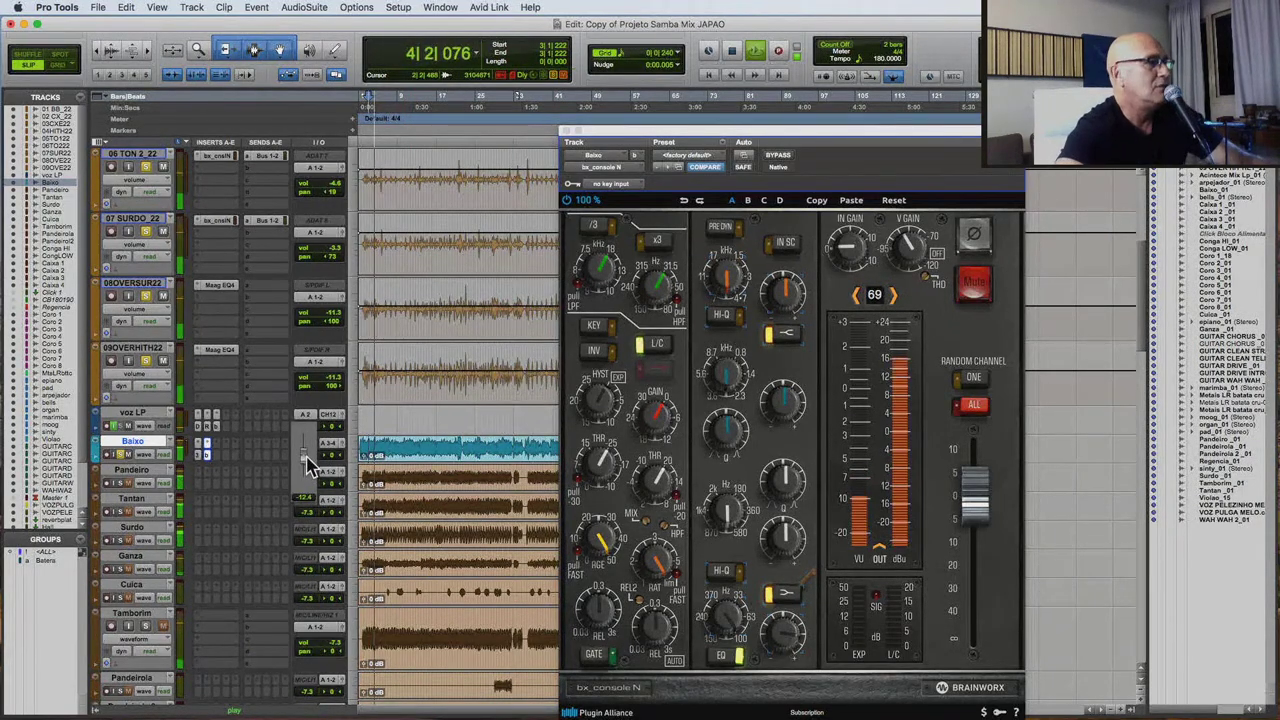
Compare the Baixo sound with and without bx_console N by toggling its bypass during playback, leaving the plug-in active.
click(774, 157)
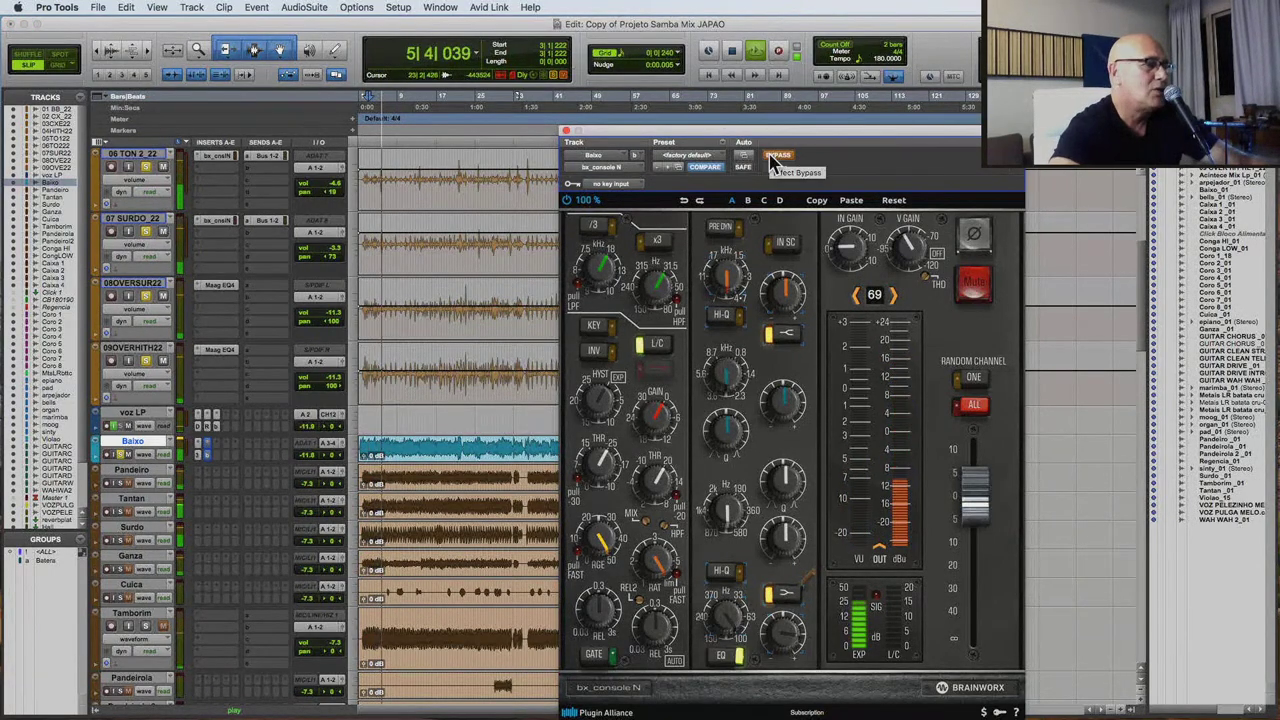
key(space)
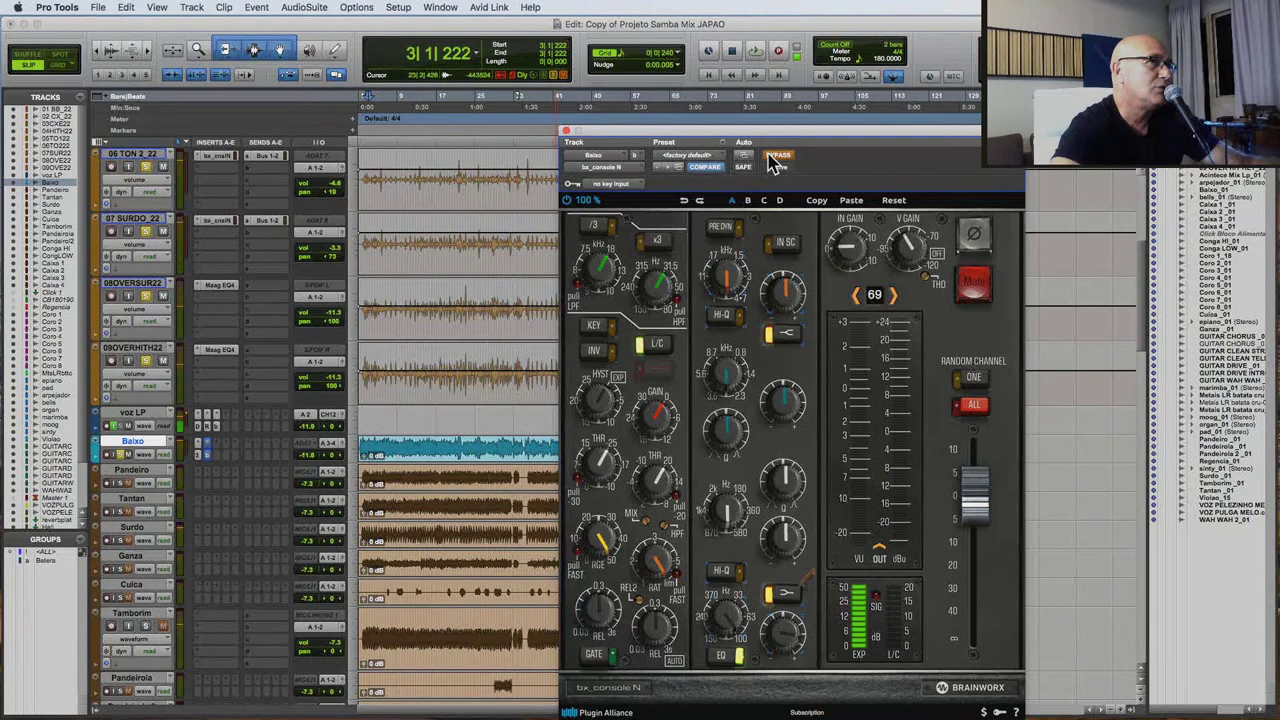
click(776, 158)
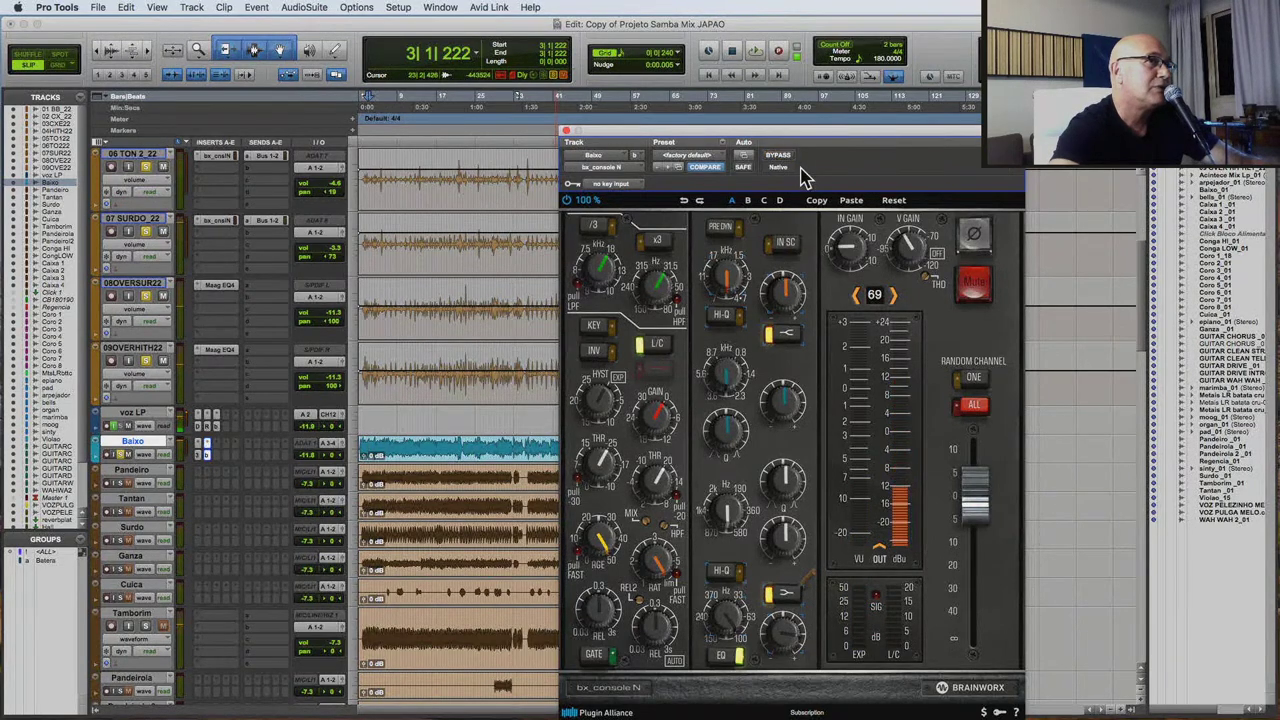
key(space)
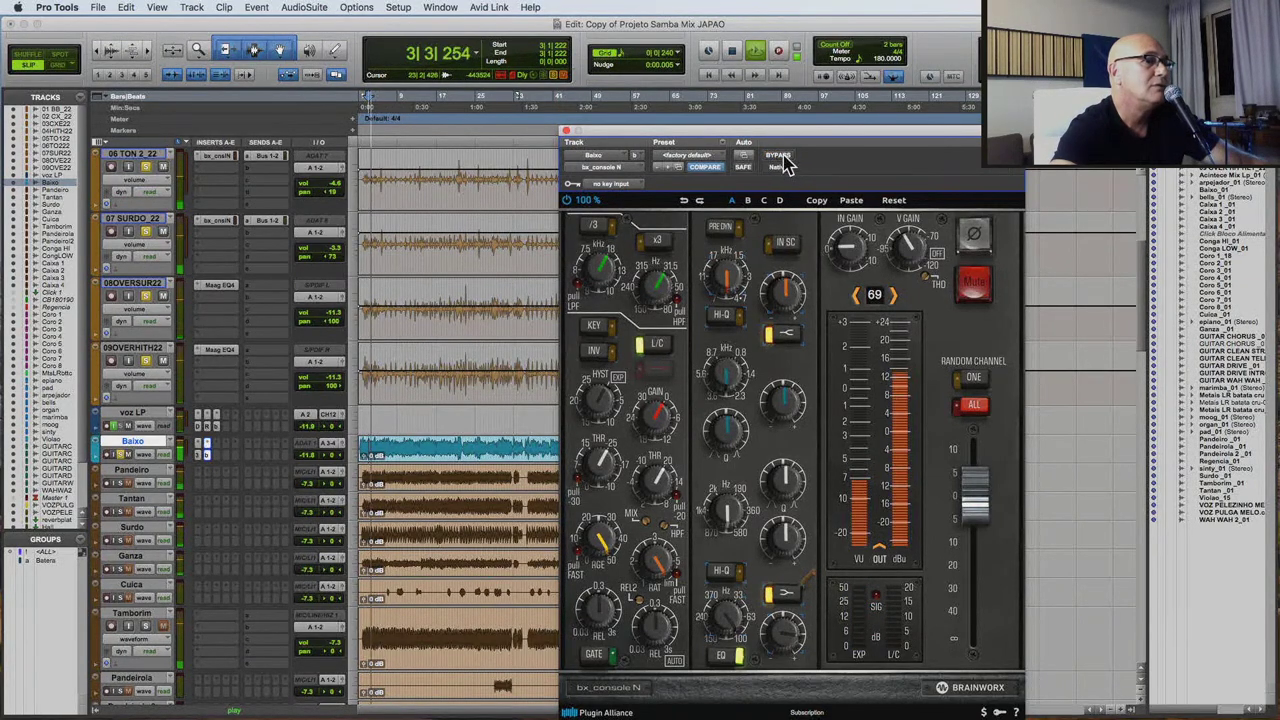
click(779, 157)
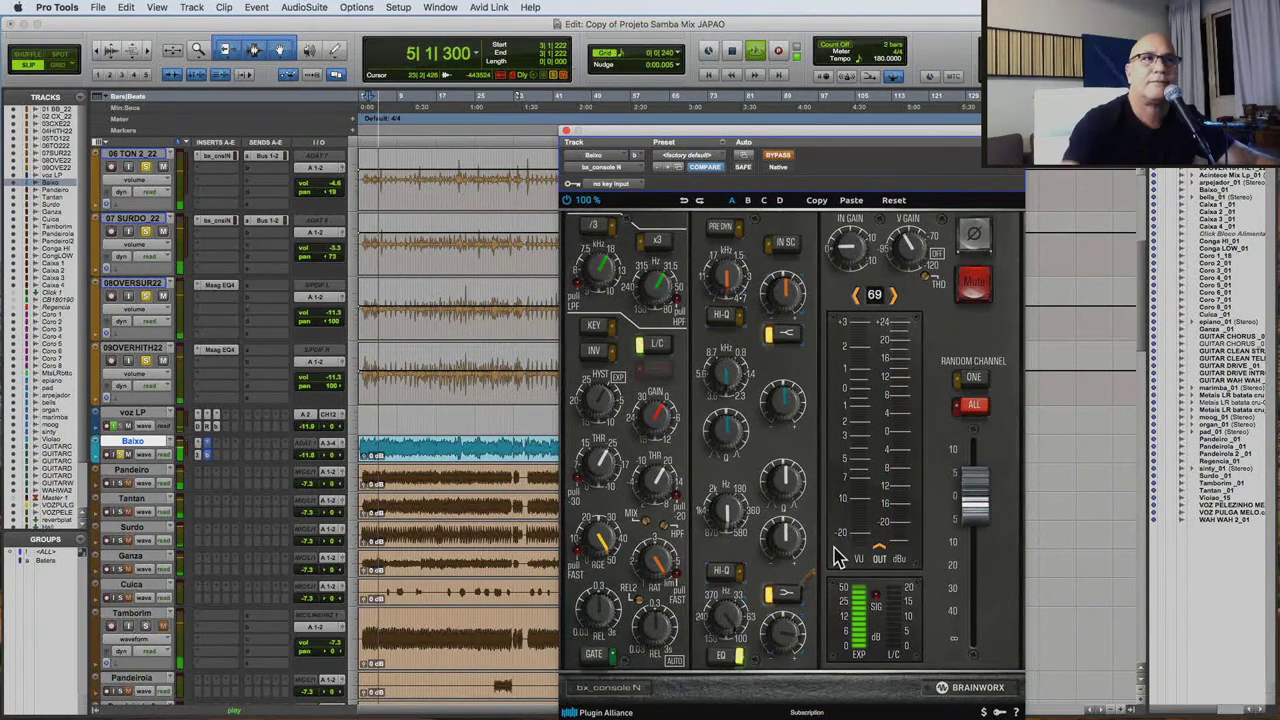
click(777, 158)
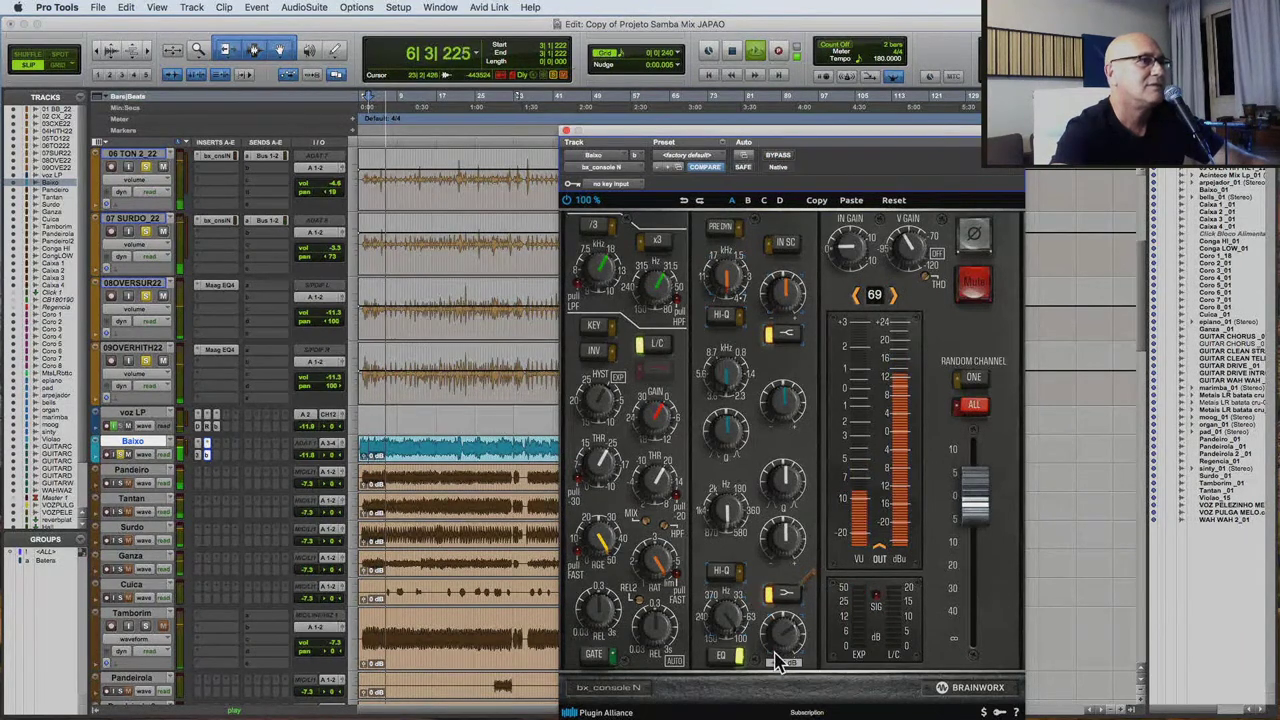
Close the bx_console N window and raise the 04 HIT HET track's volume to about -9.7 dB during playback.
click(566, 130)
scroll(1038, 277, up, 5)
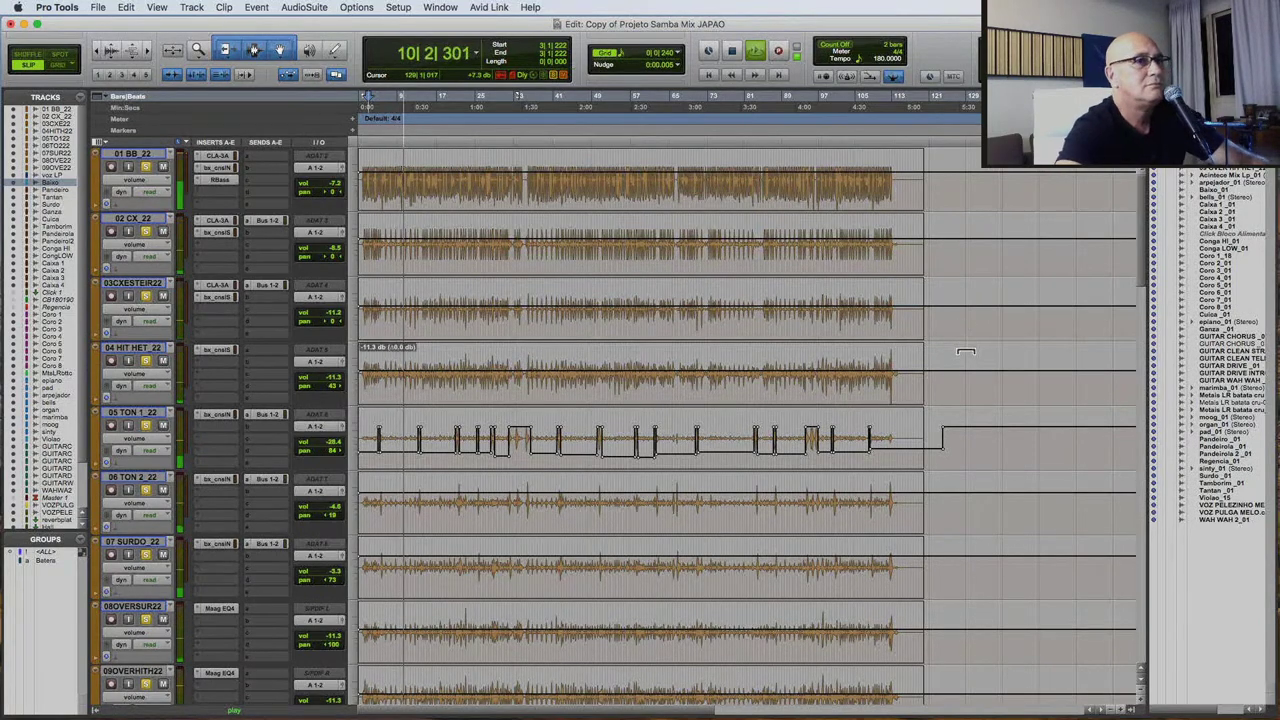
scroll(606, 480, down, 2)
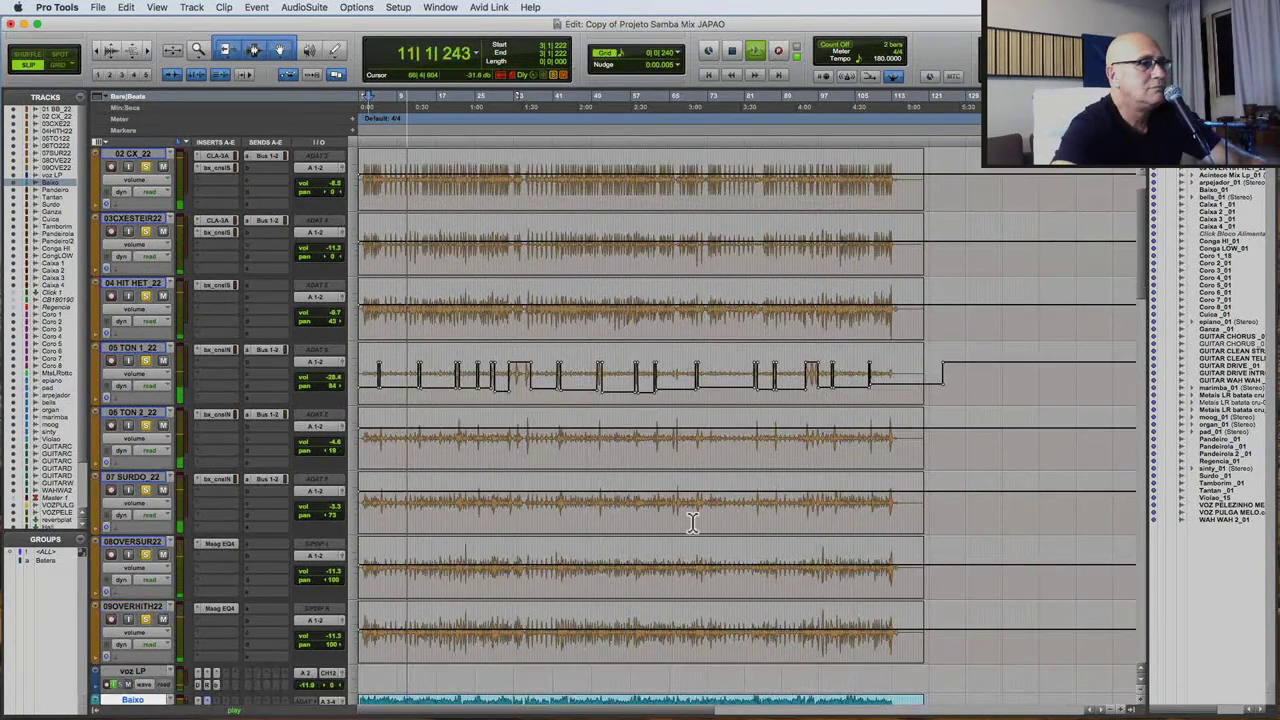
Examine the session's tracks and meters from the drums to the Samba mix track during playback, stop, and return to the drum tracks.
scroll(692, 522, down, 4)
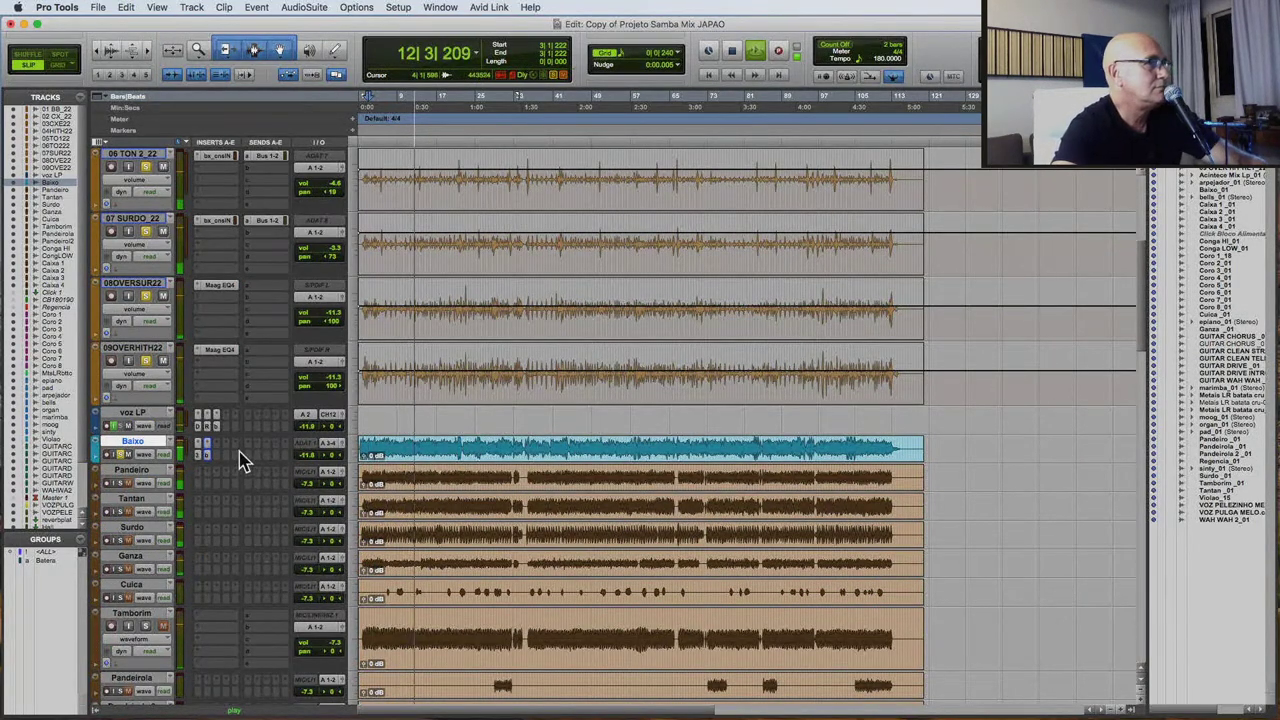
scroll(542, 335, up, 5)
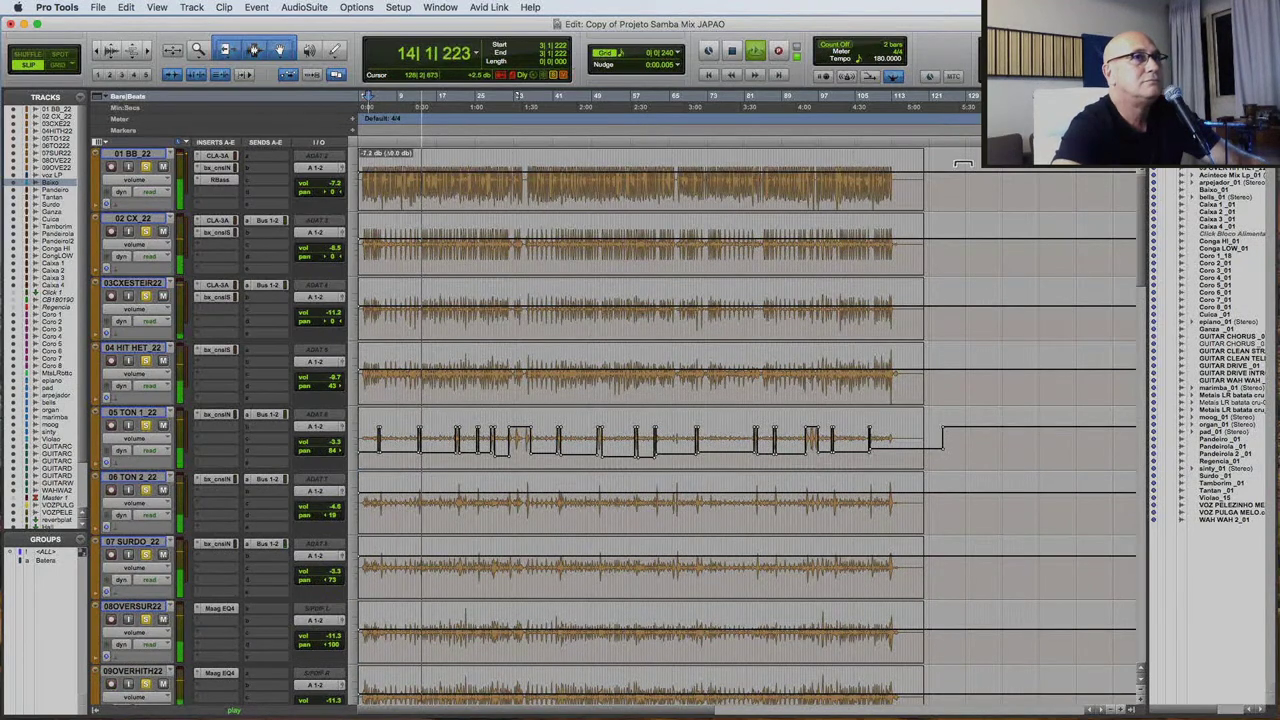
scroll(538, 327, down, 15)
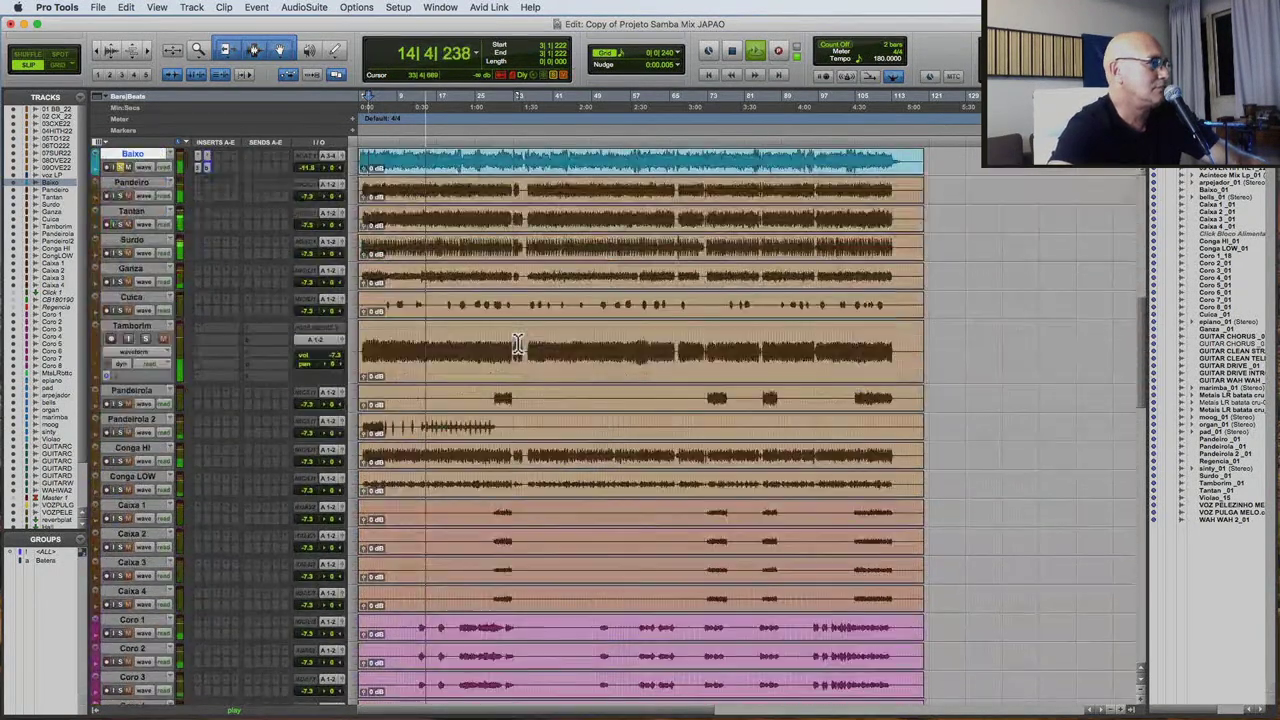
scroll(515, 330, down, 20)
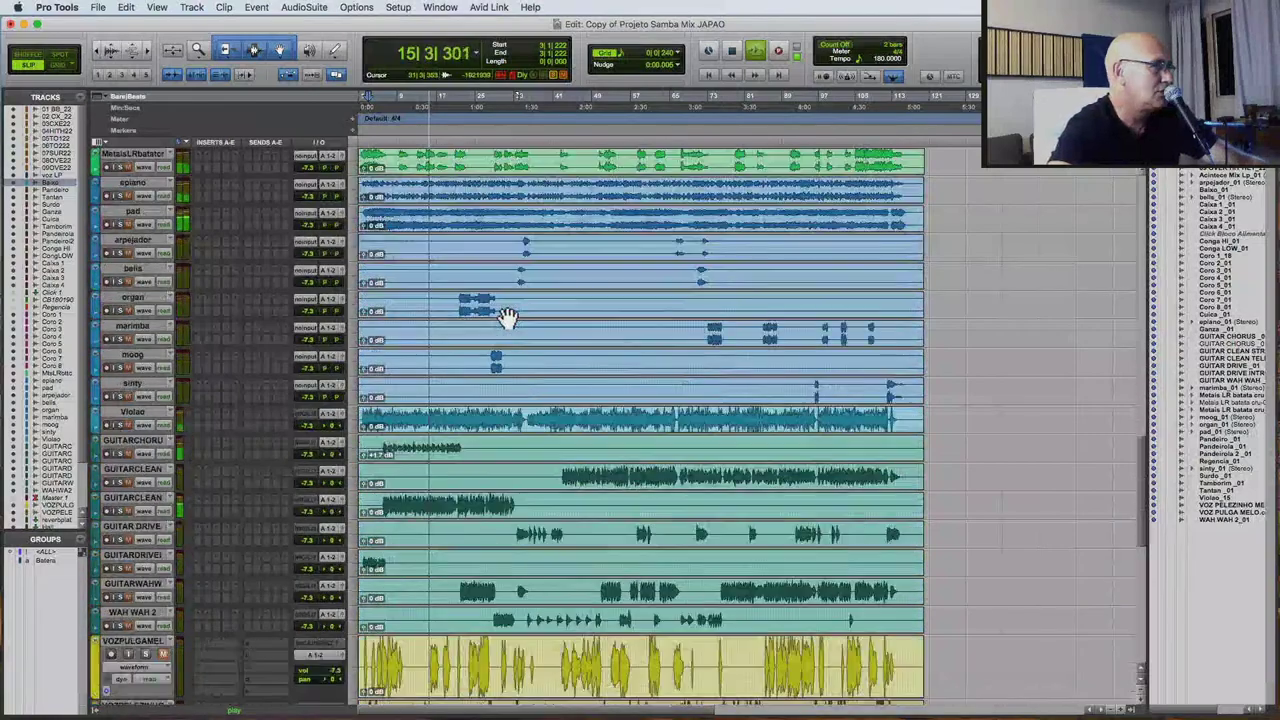
scroll(505, 315, down, 5)
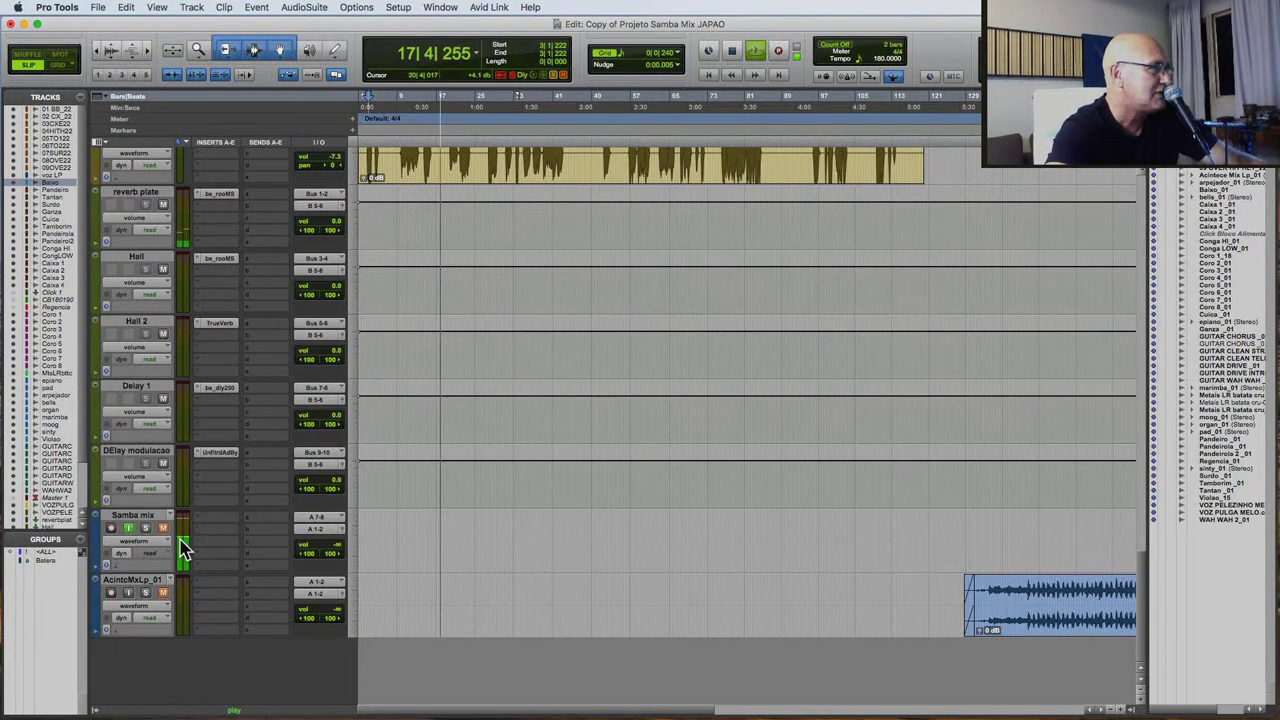
scroll(406, 516, up, 15)
key(space)
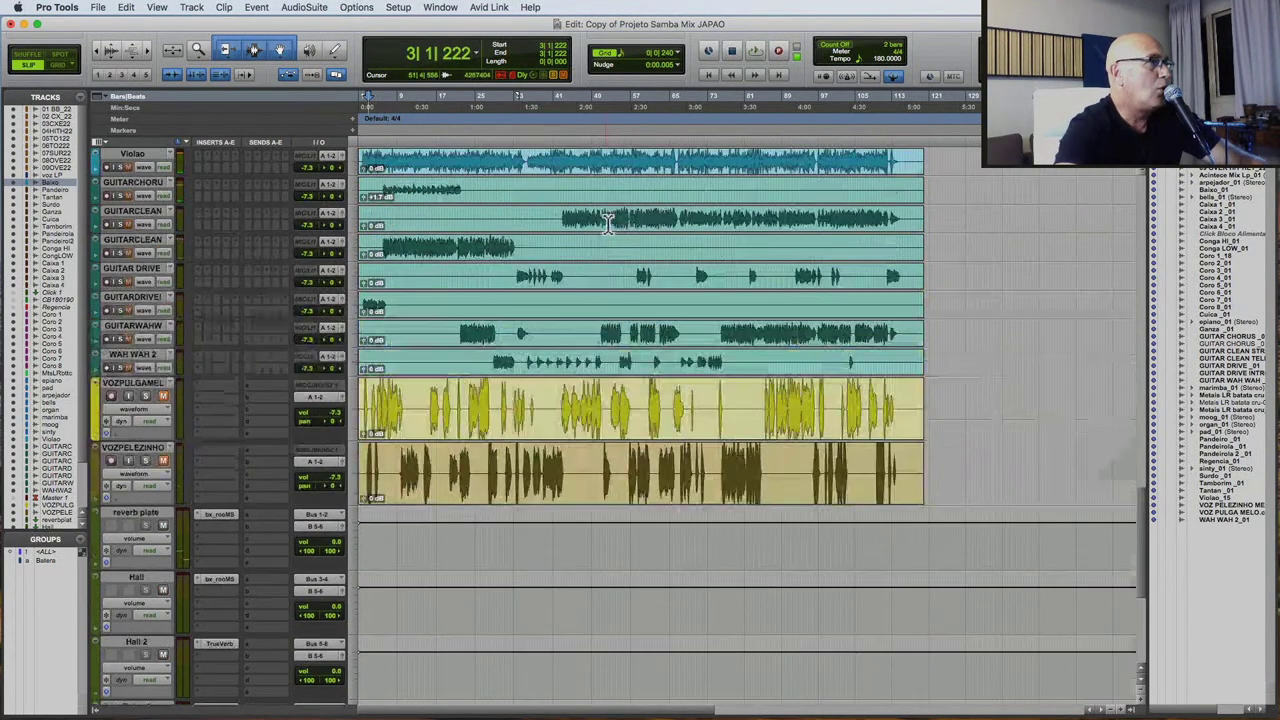
scroll(610, 245, up, 15)
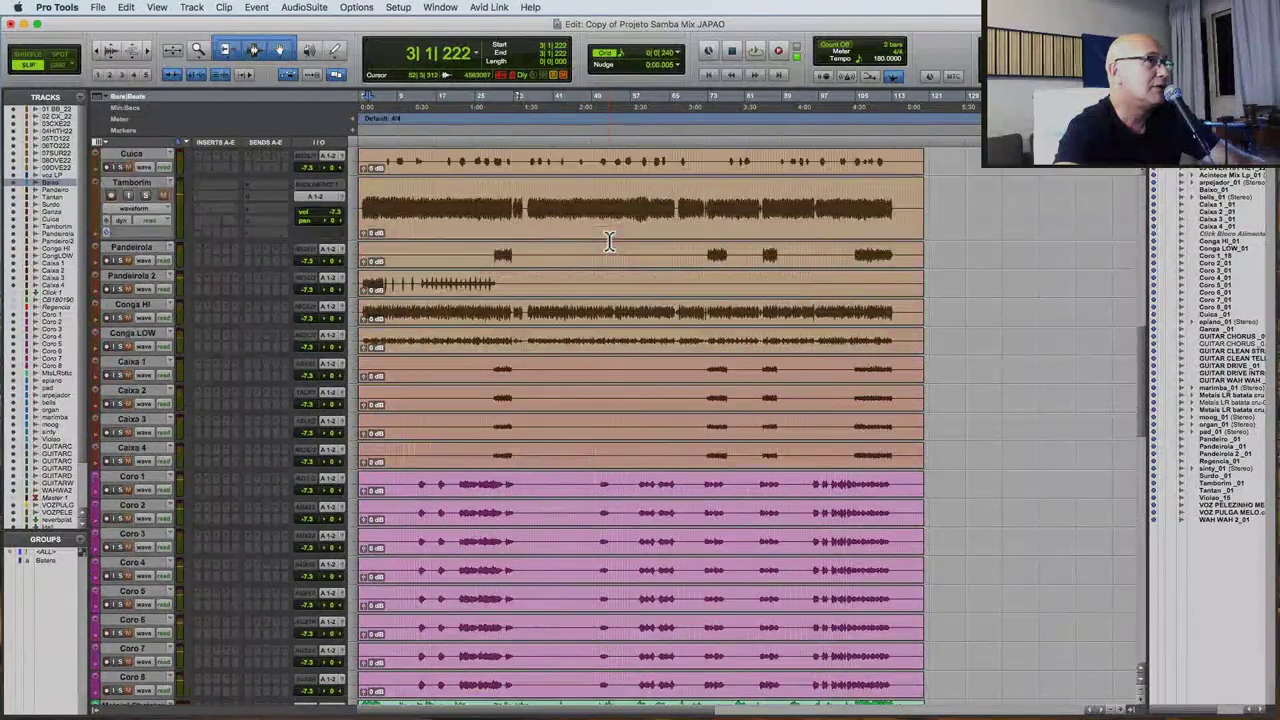
scroll(610, 245, up, 4)
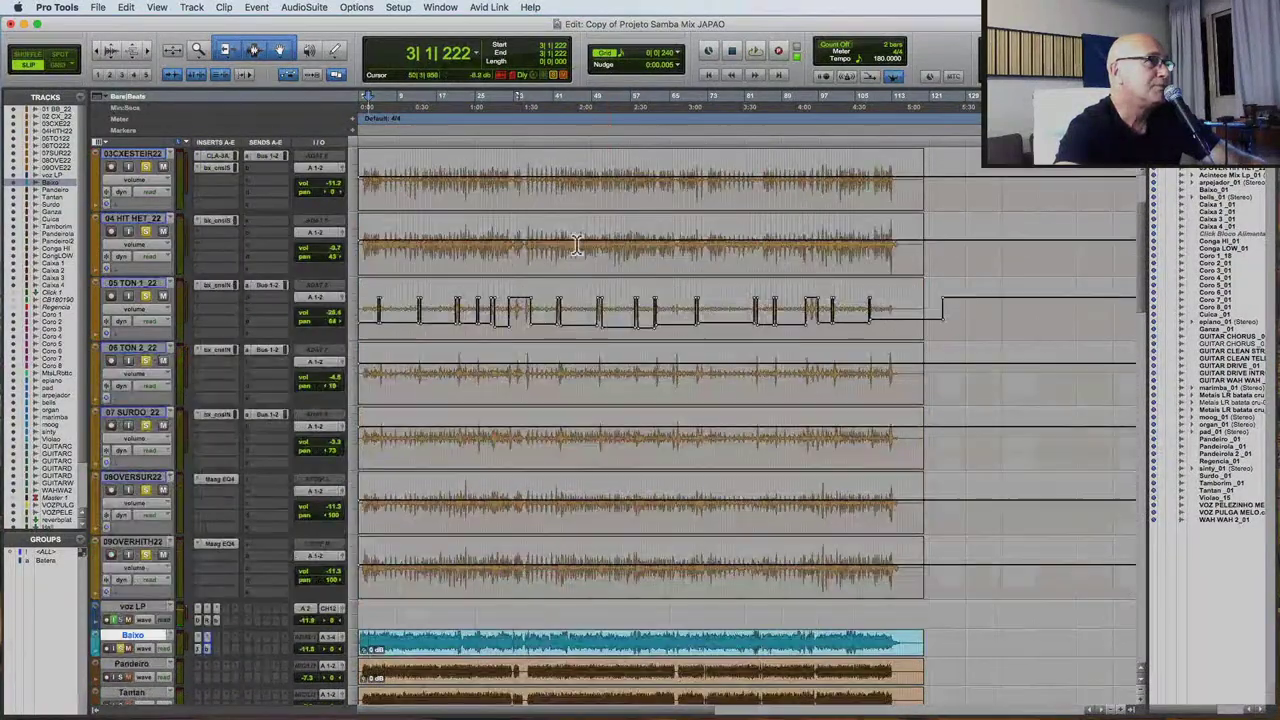
Play the full length of the 04 HIT HET clip from bar 1 and check Baixo's bx_console N bypassed and active.
double_click(428, 242)
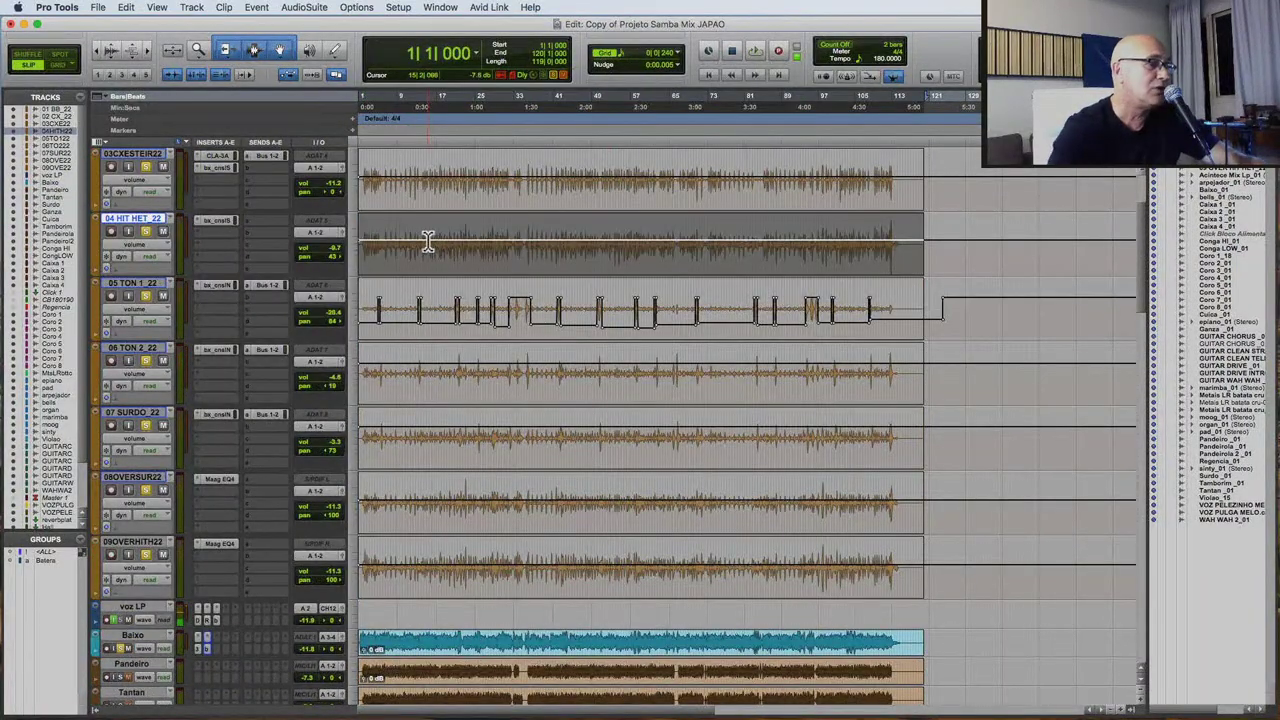
key(space)
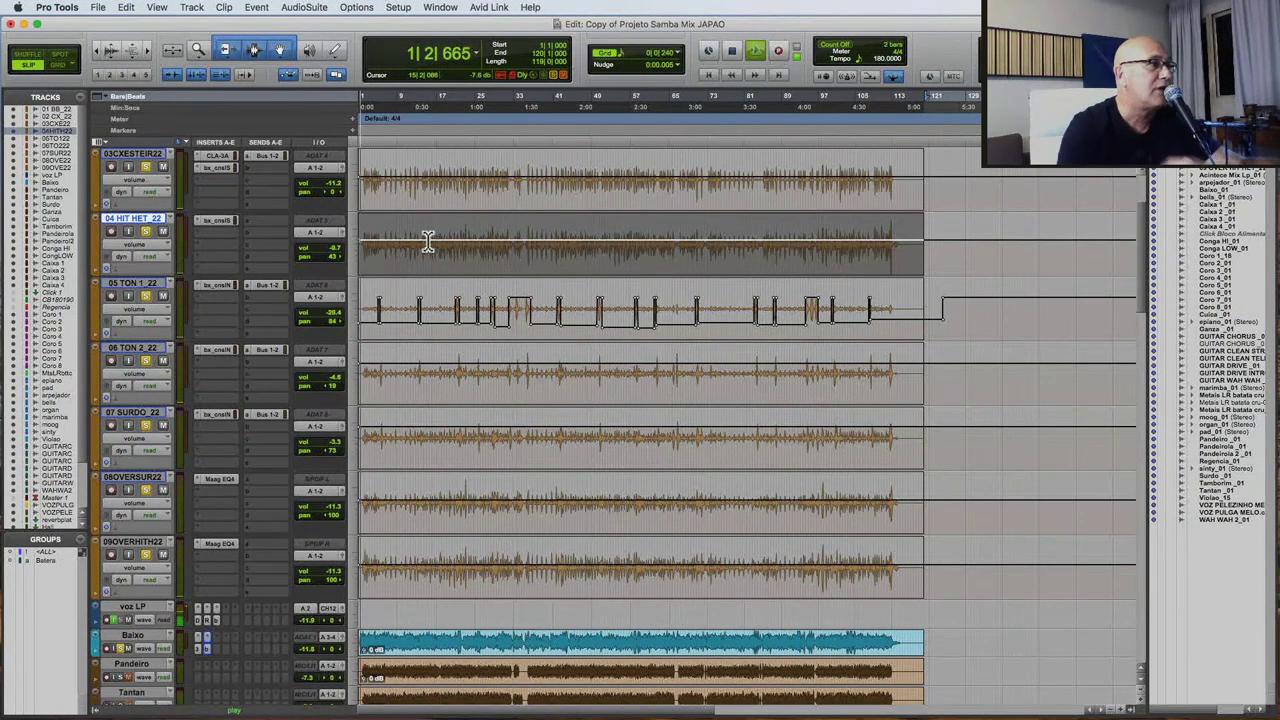
click(208, 640)
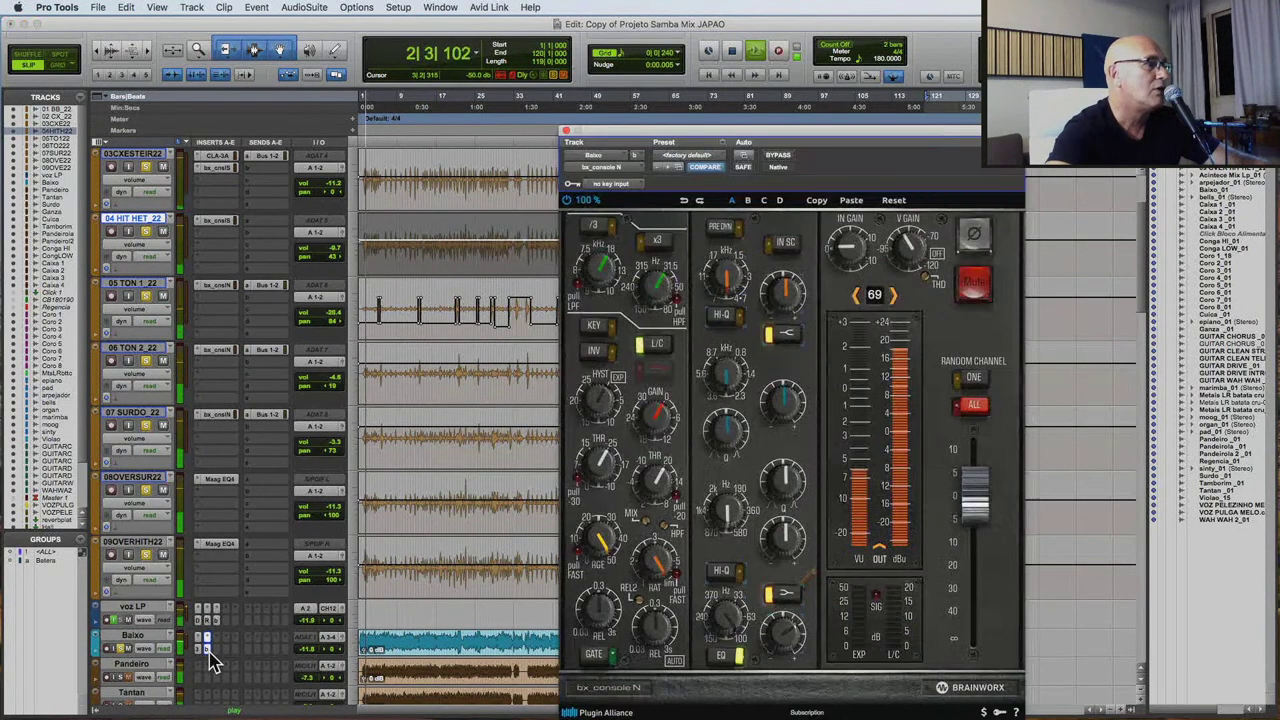
click(776, 157)
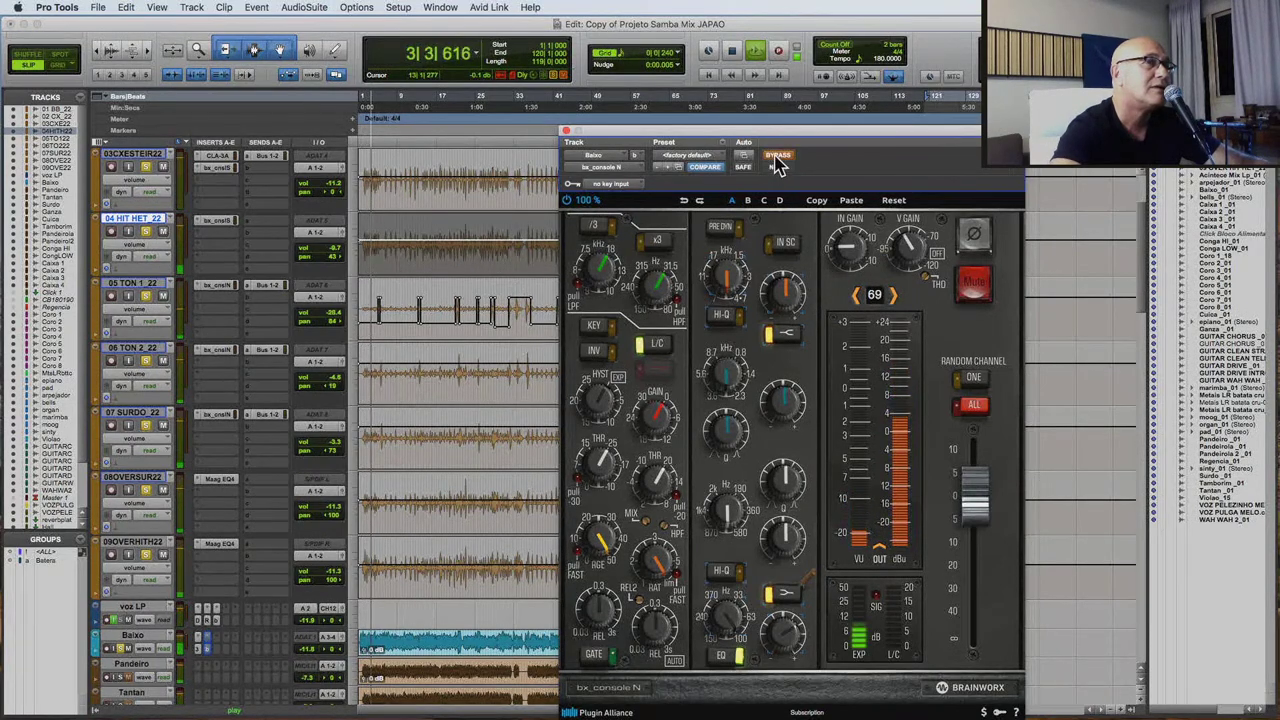
click(778, 158)
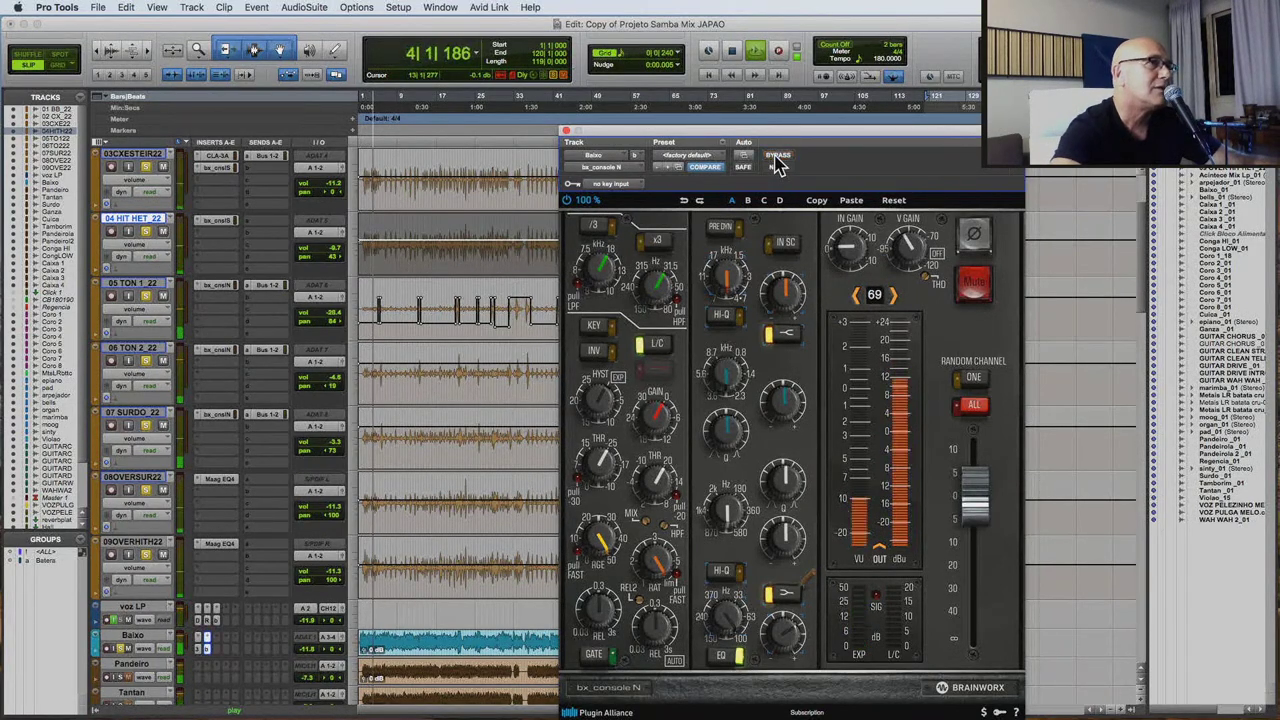
Close Baixo's bx_console N window and audition the drums and bass together from bar 1.
click(565, 132)
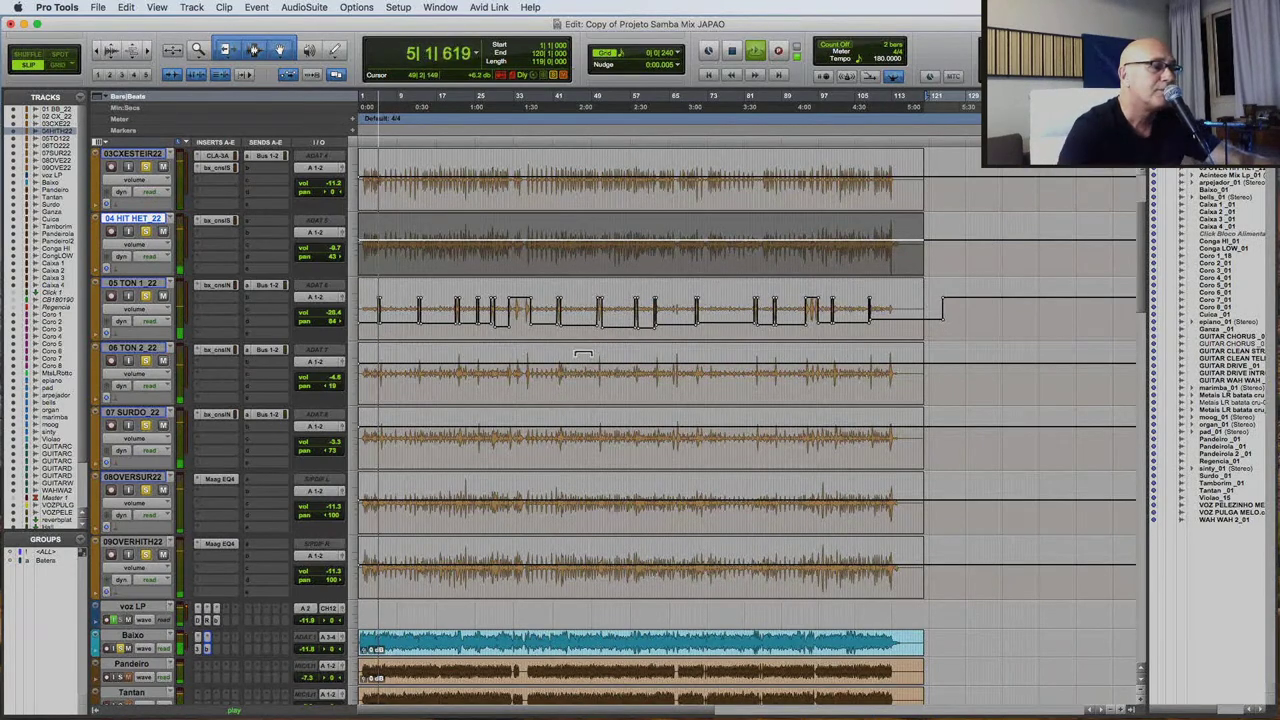
key(space)
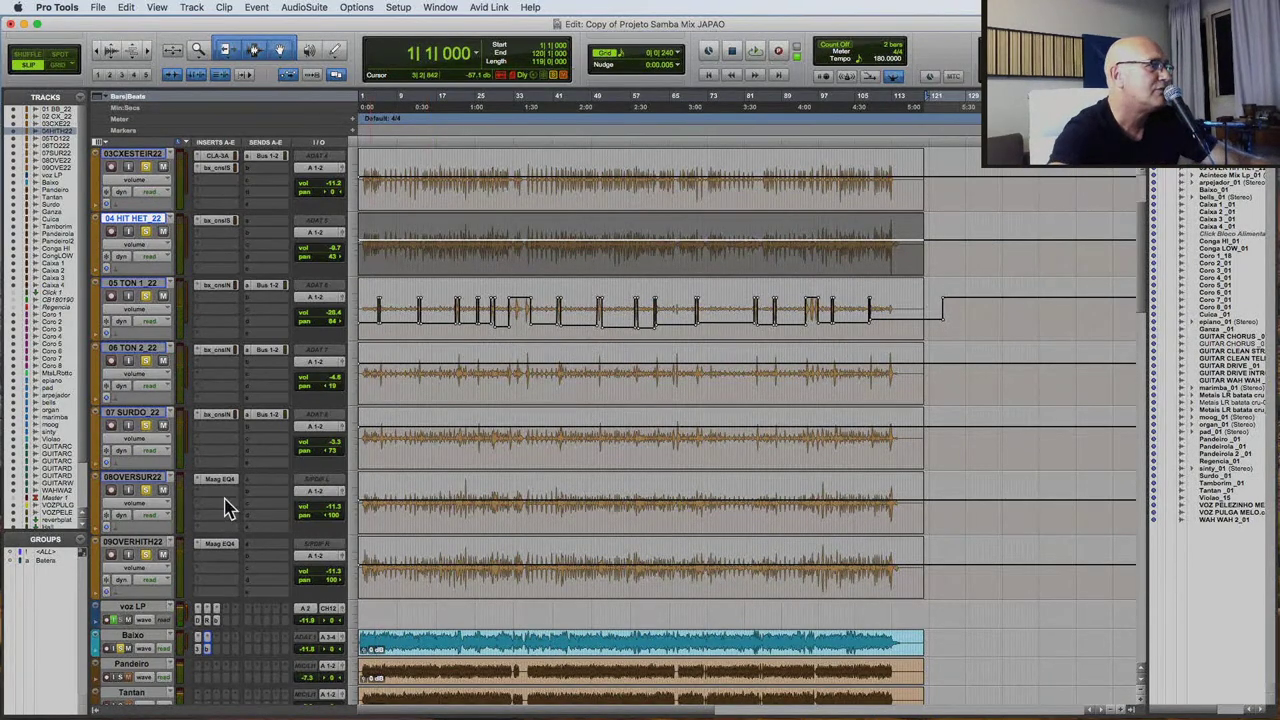
key(space)
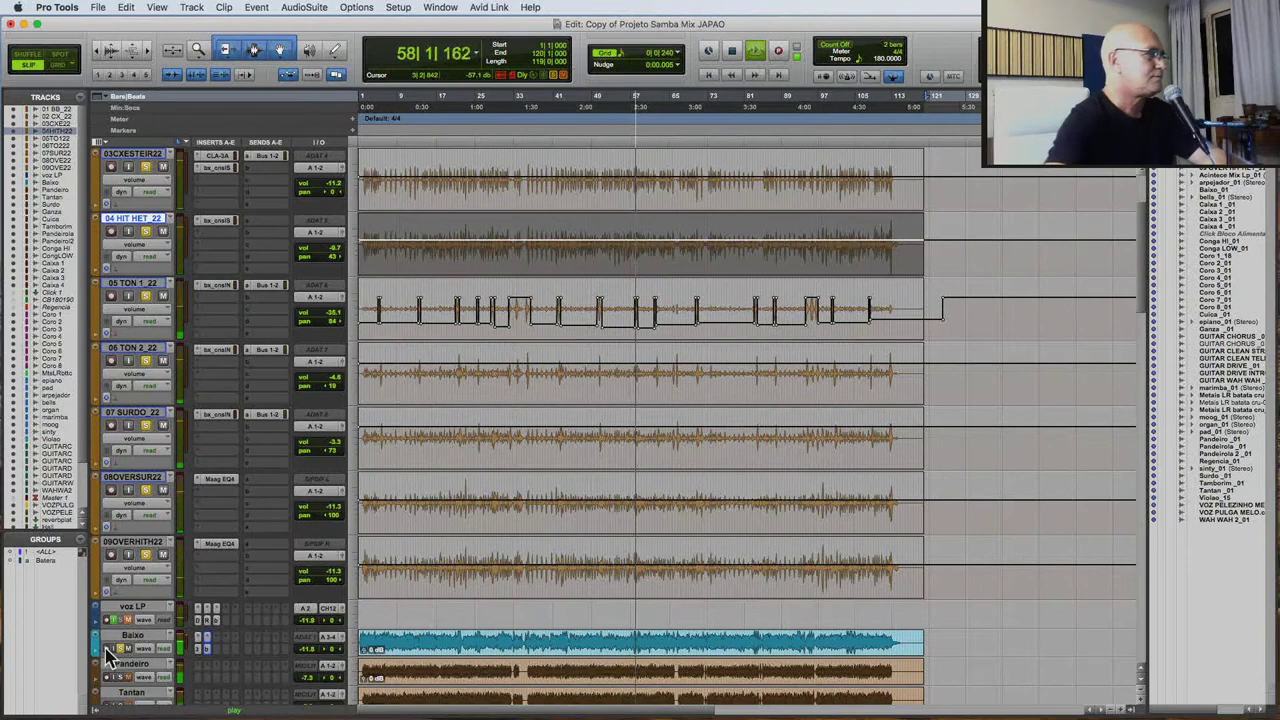
key(space)
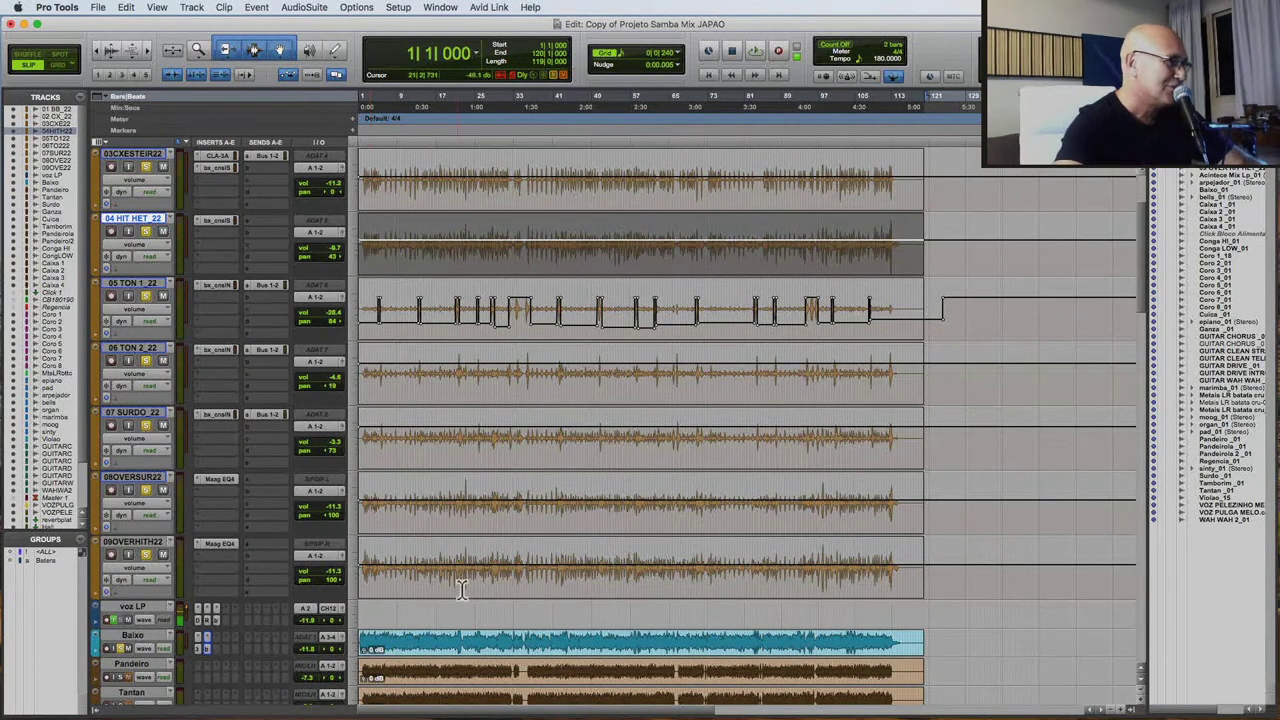
Select the whole Baixo clip below the drum tracks and play the session briefly from bar 1.
scroll(135, 628, down, 5)
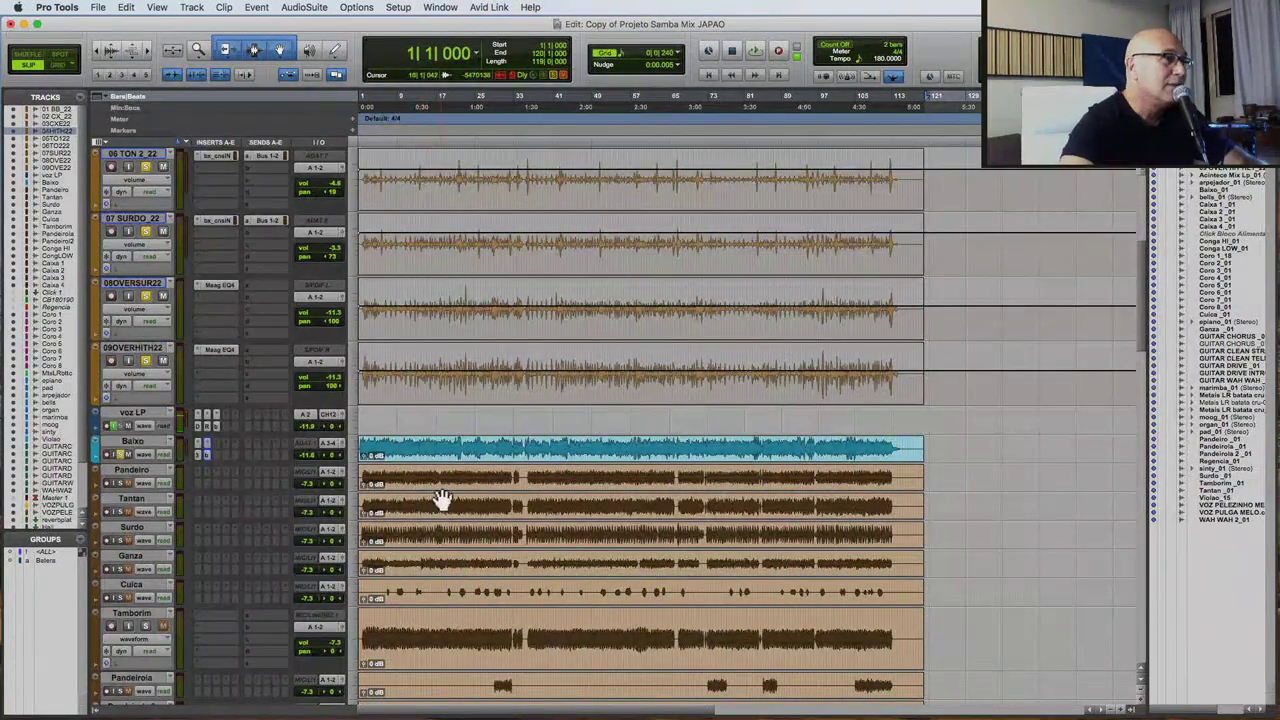
key(space)
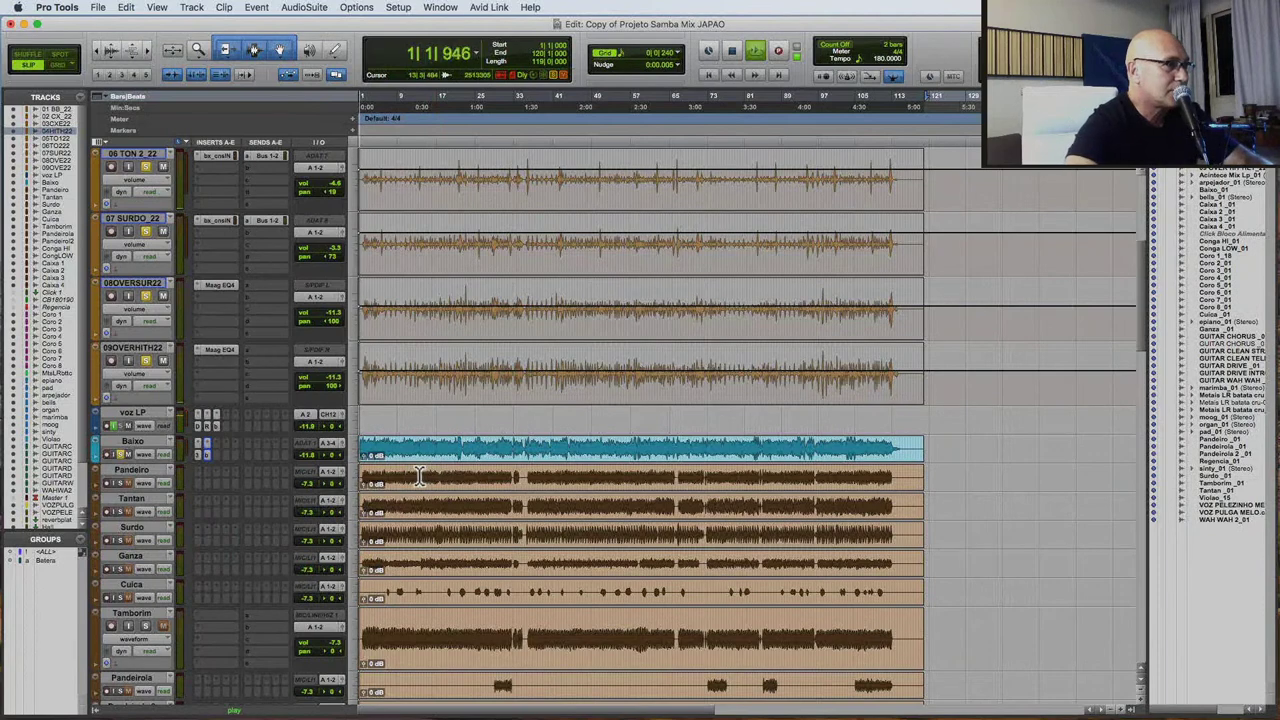
key(space)
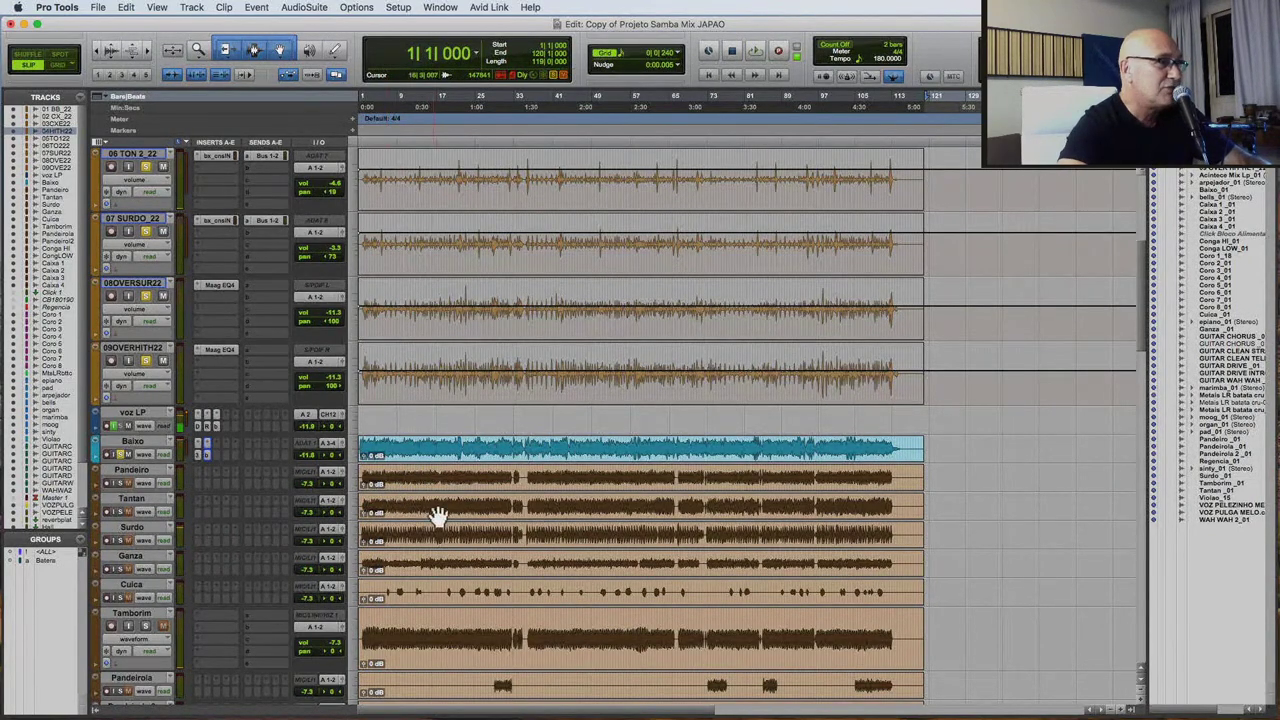
click(446, 462)
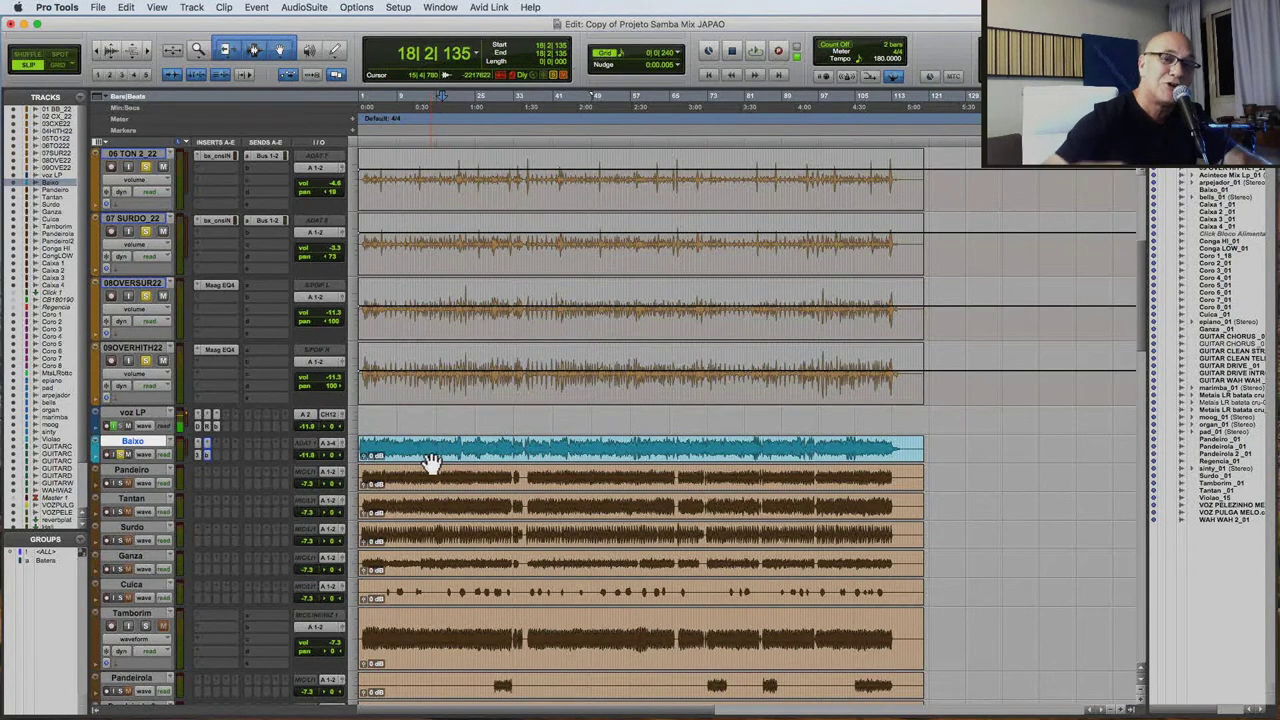
click(427, 466)
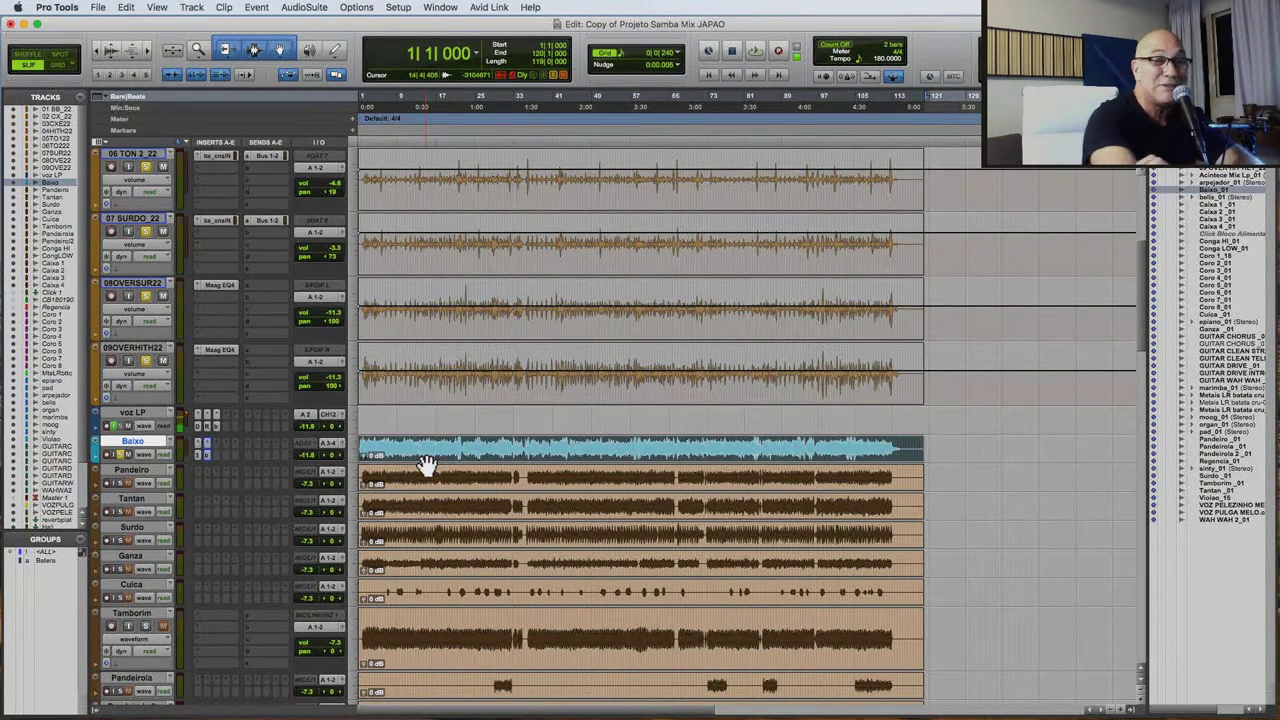
click(128, 436)
key(space)
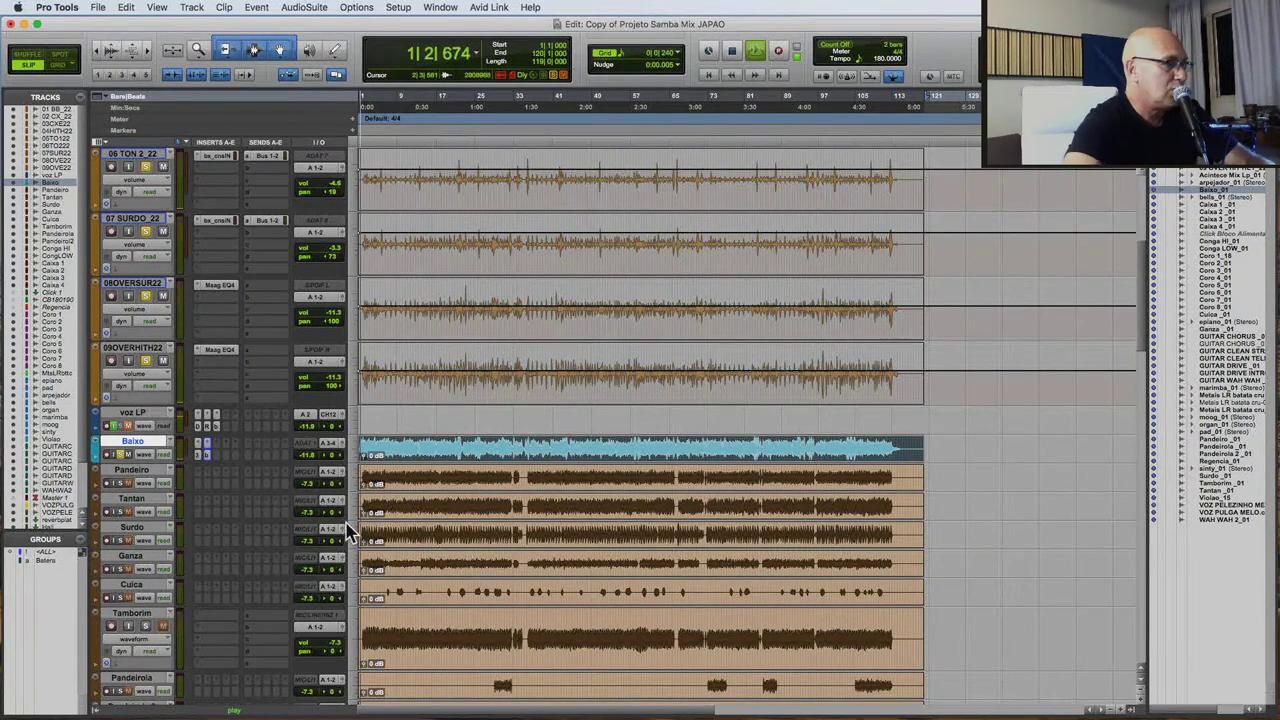
key(space)
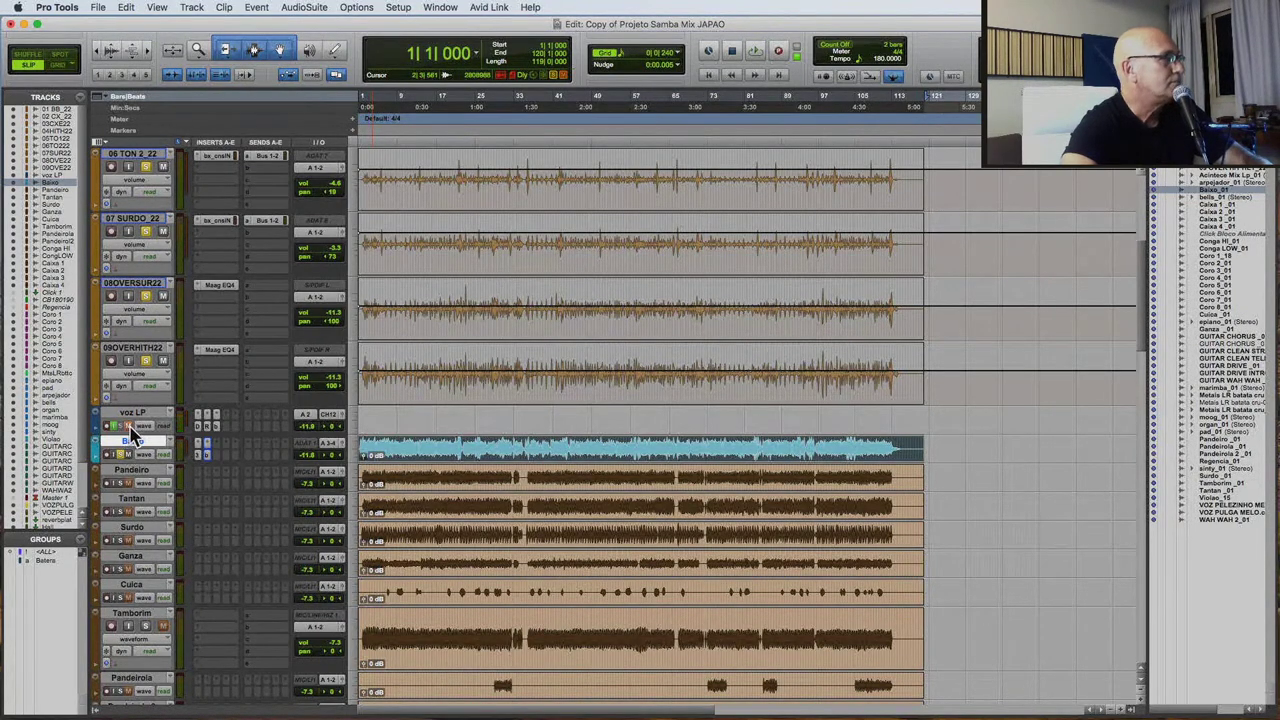
Move the percussion Surdo track directly below Baixo and solo it during playback.
key(space)
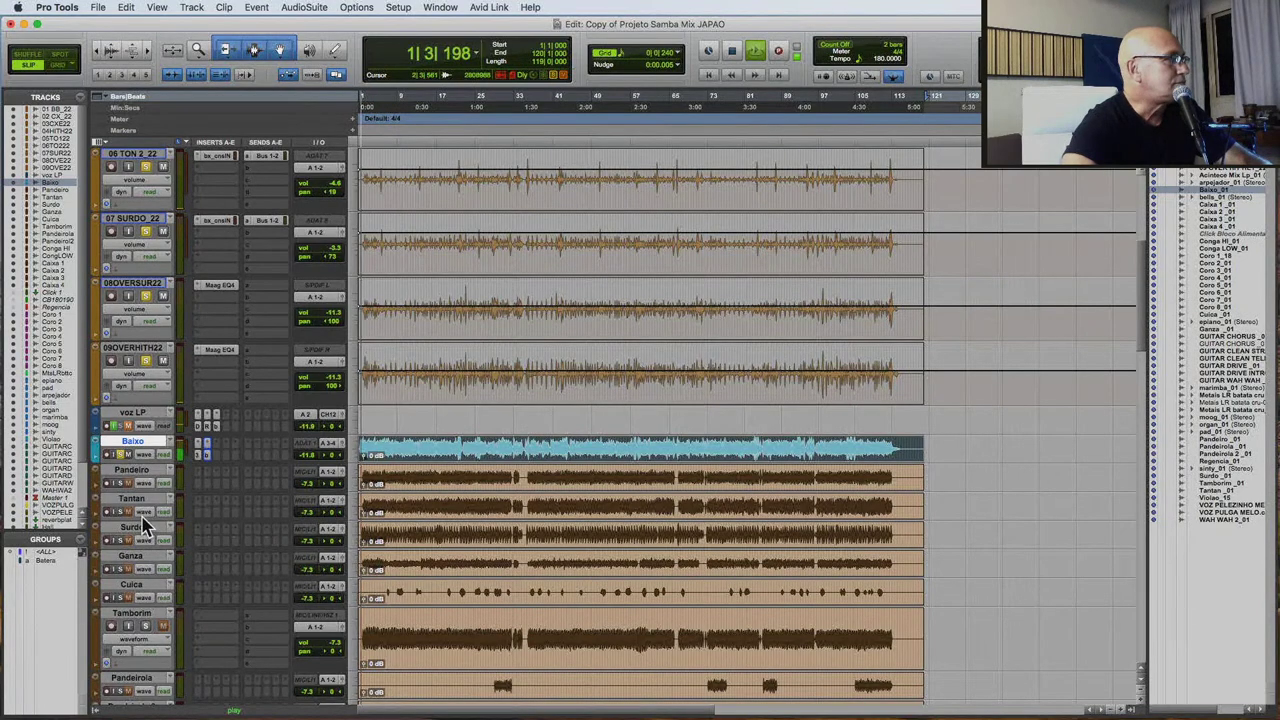
drag(129, 527, 145, 487)
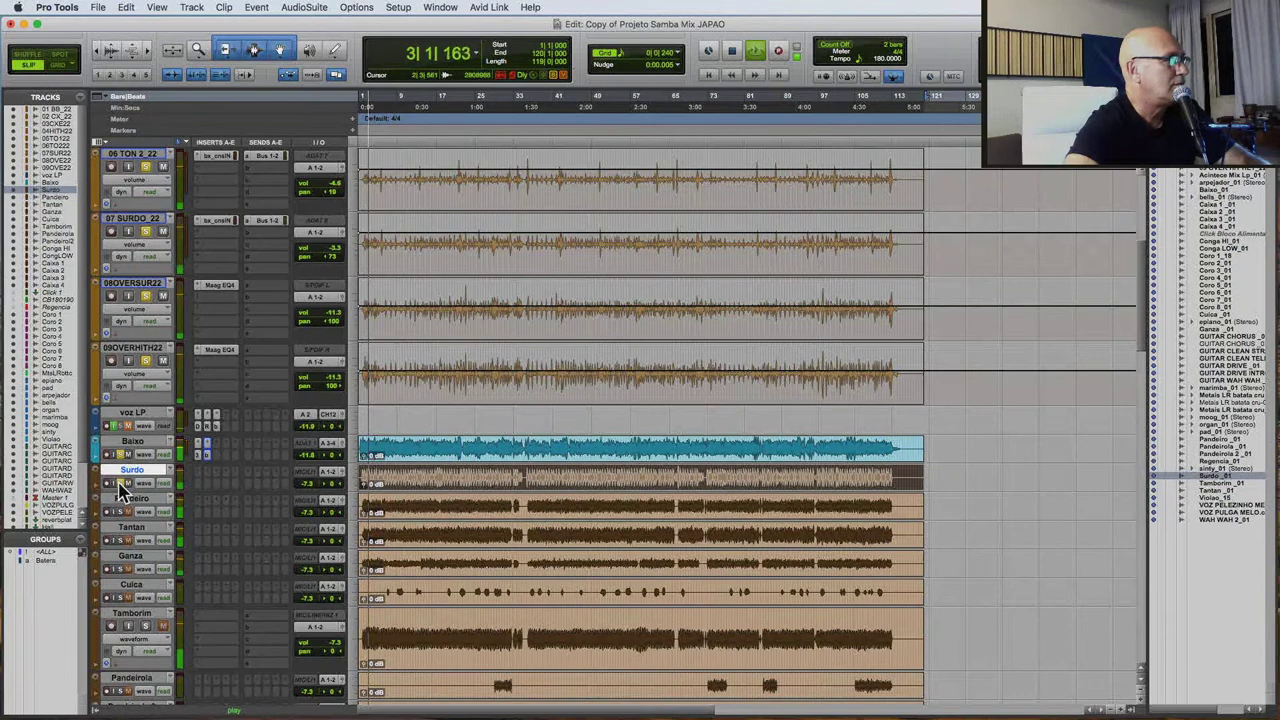
Enlarge the percussion Surdo track to medium height and lower its volume to about -12.8 dB.
click(351, 484)
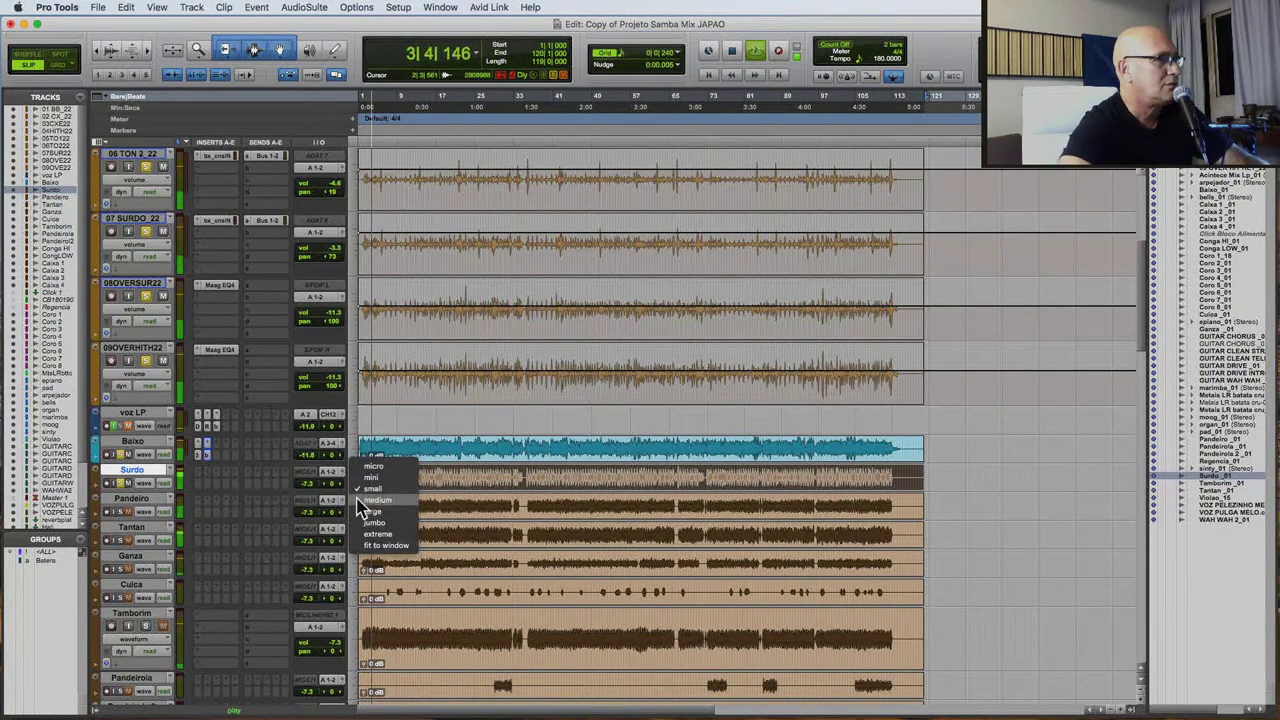
click(363, 510)
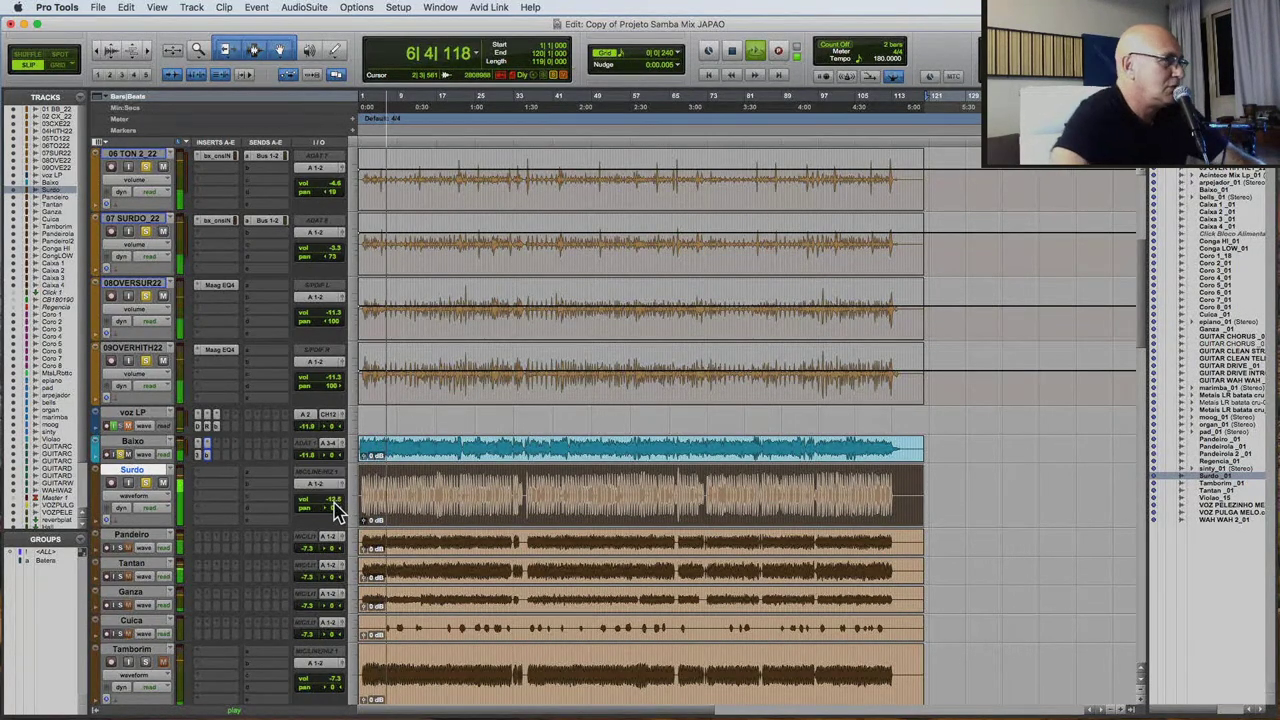
key(space)
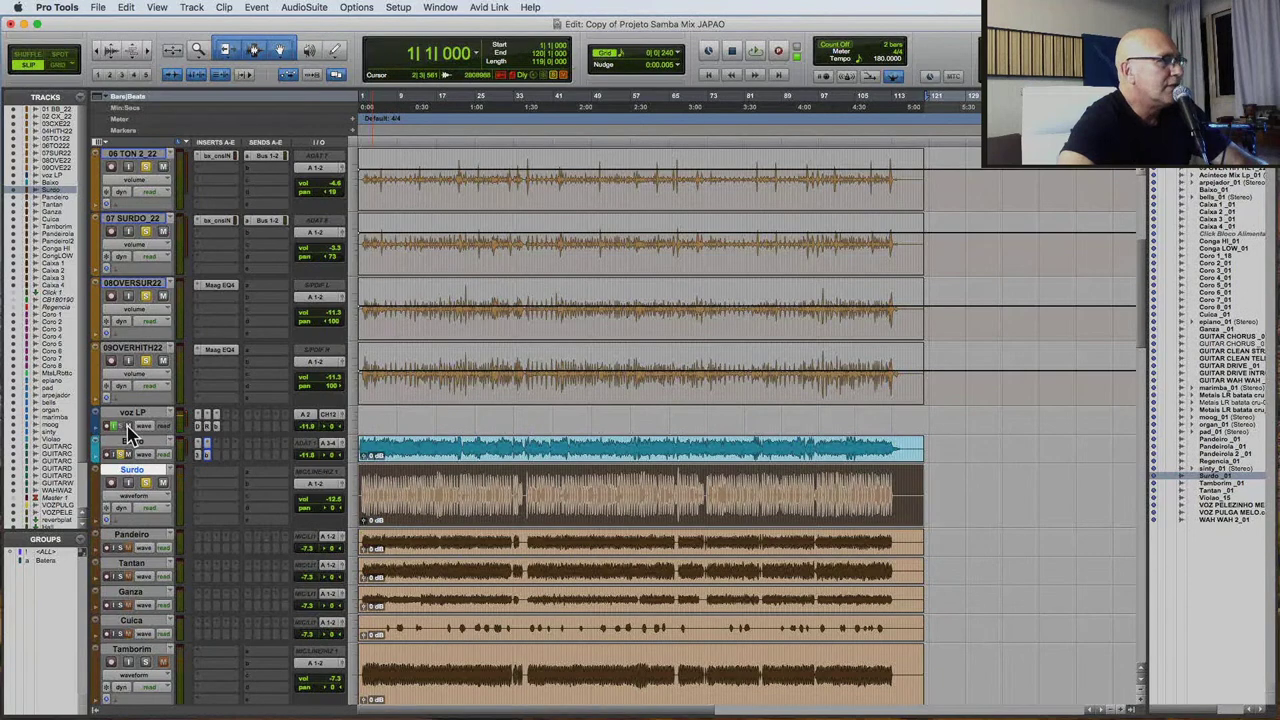
Insert the CLA-3A (mono) compressor on the Surdo track and set its gain to about 5 and peak reduction to about 4.
key(space)
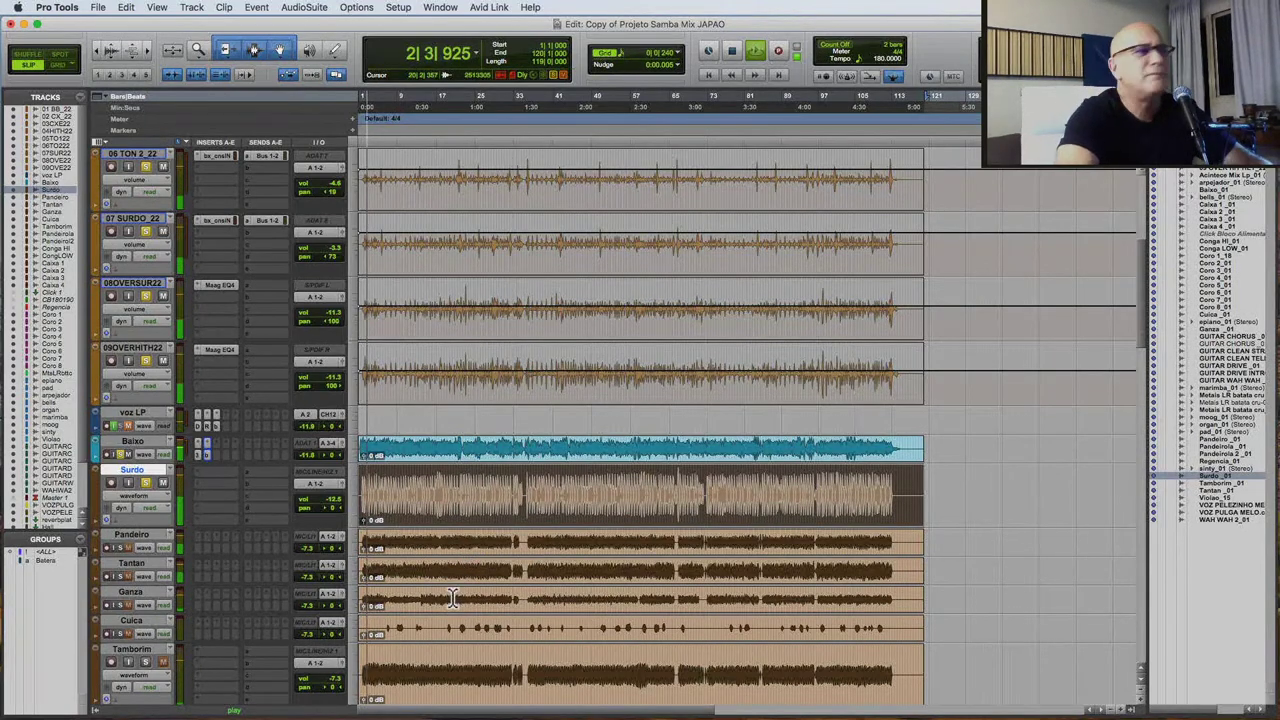
click(224, 486)
mouse_move(262, 472)
mouse_move(347, 512)
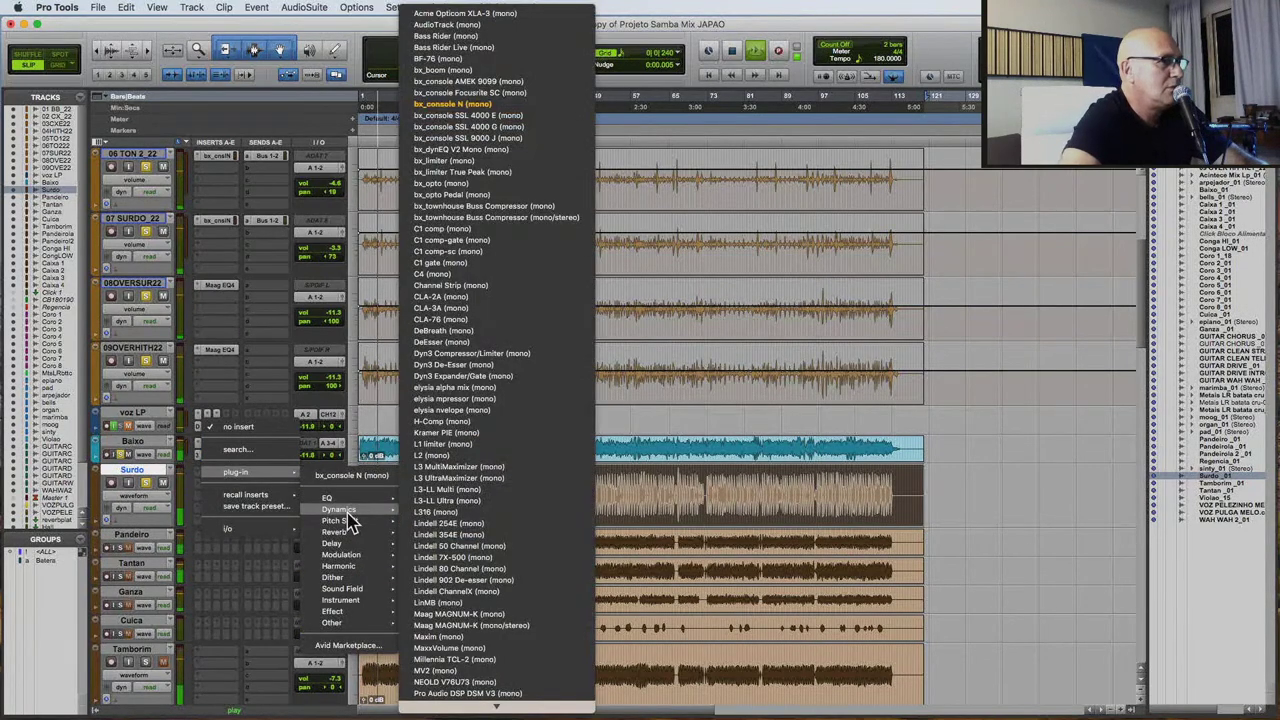
click(494, 310)
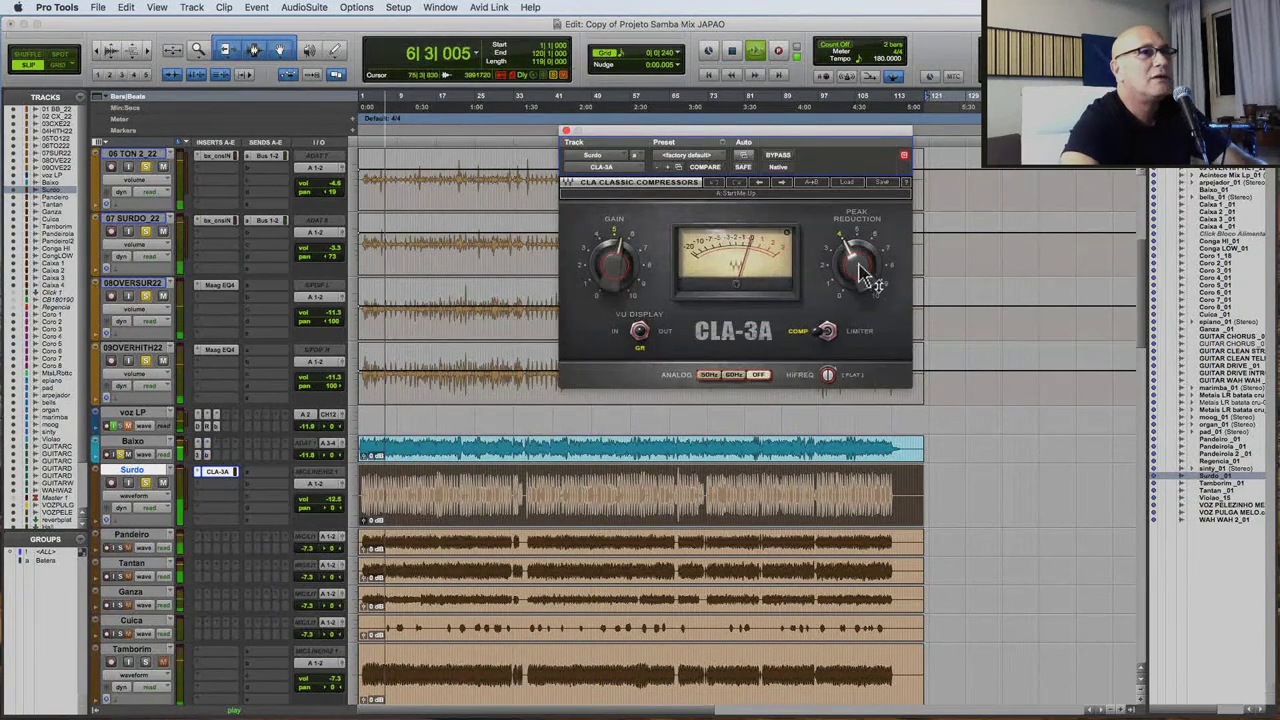
drag(625, 265, 625, 258)
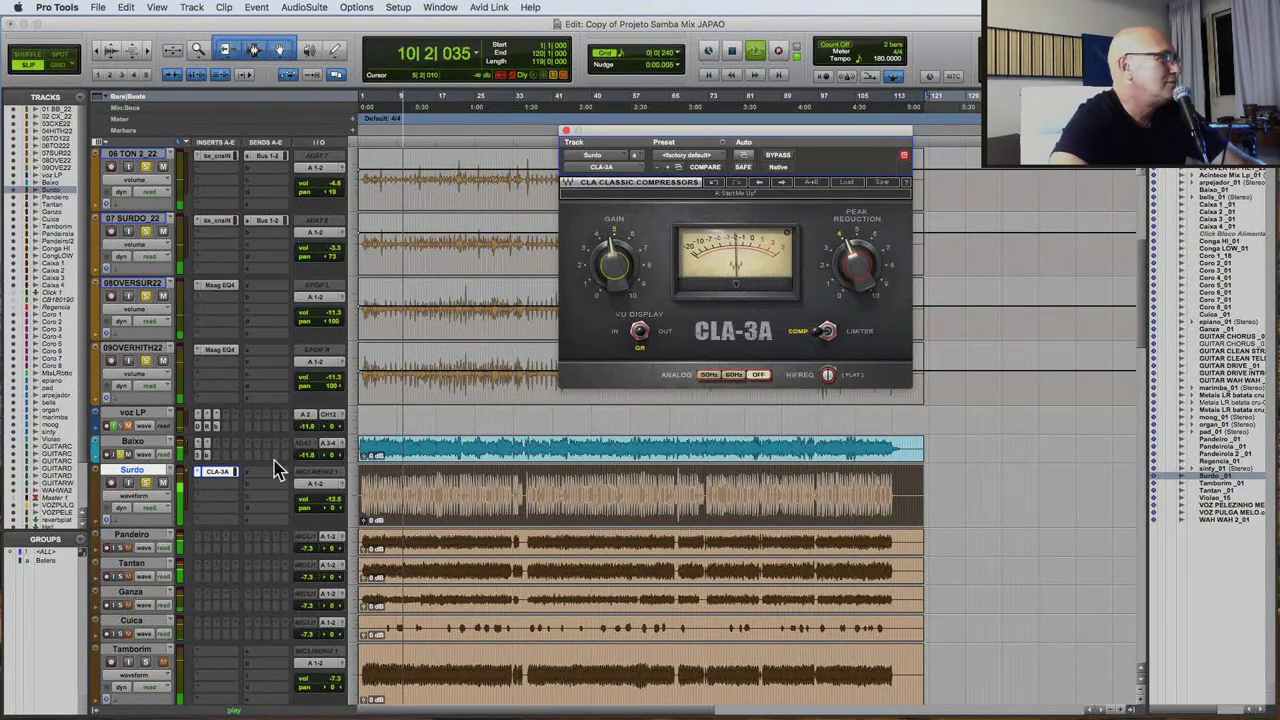
click(309, 460)
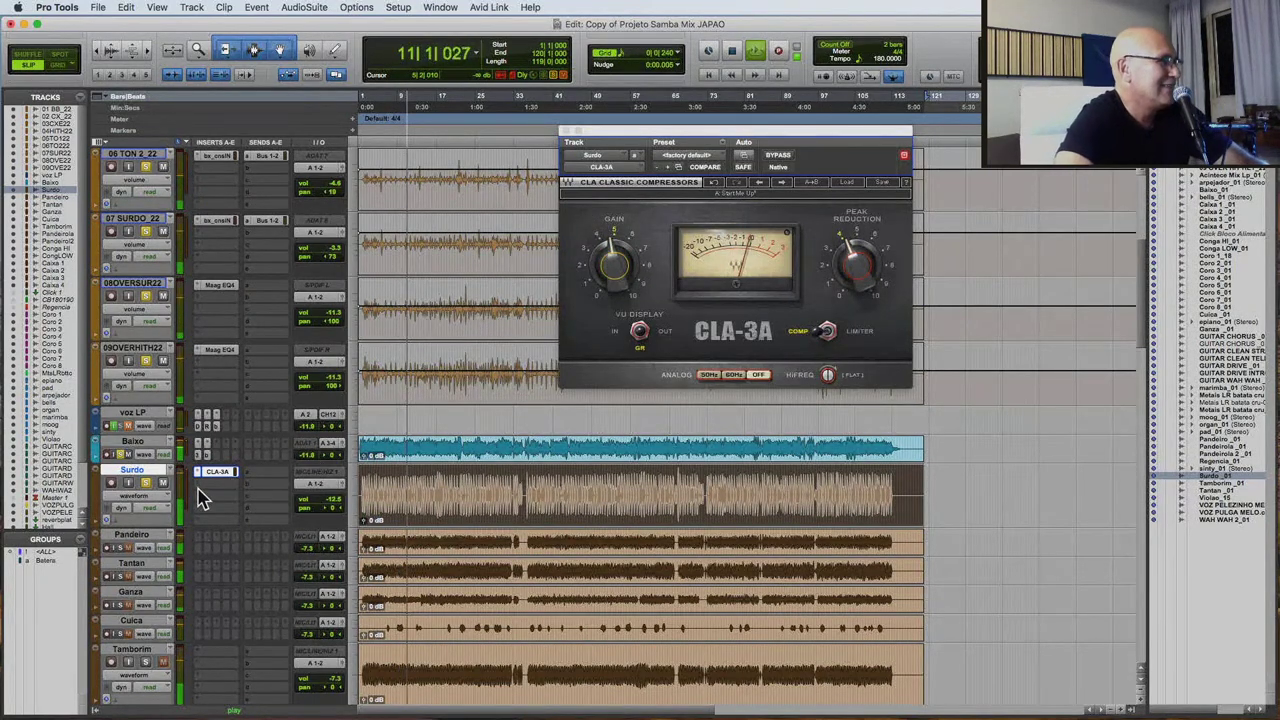
key(space)
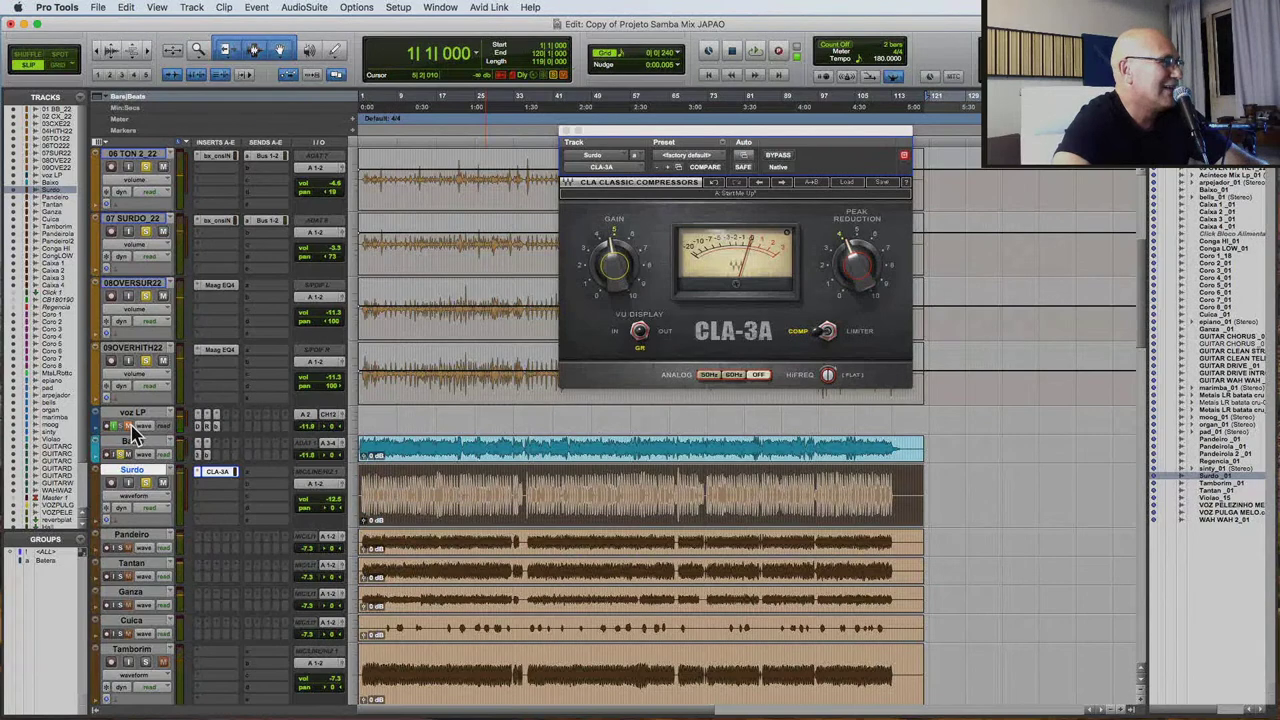
Insert bx_console N (mono) below Surdo's CLA-3A, turn off its gate and assign it a random channel.
click(210, 487)
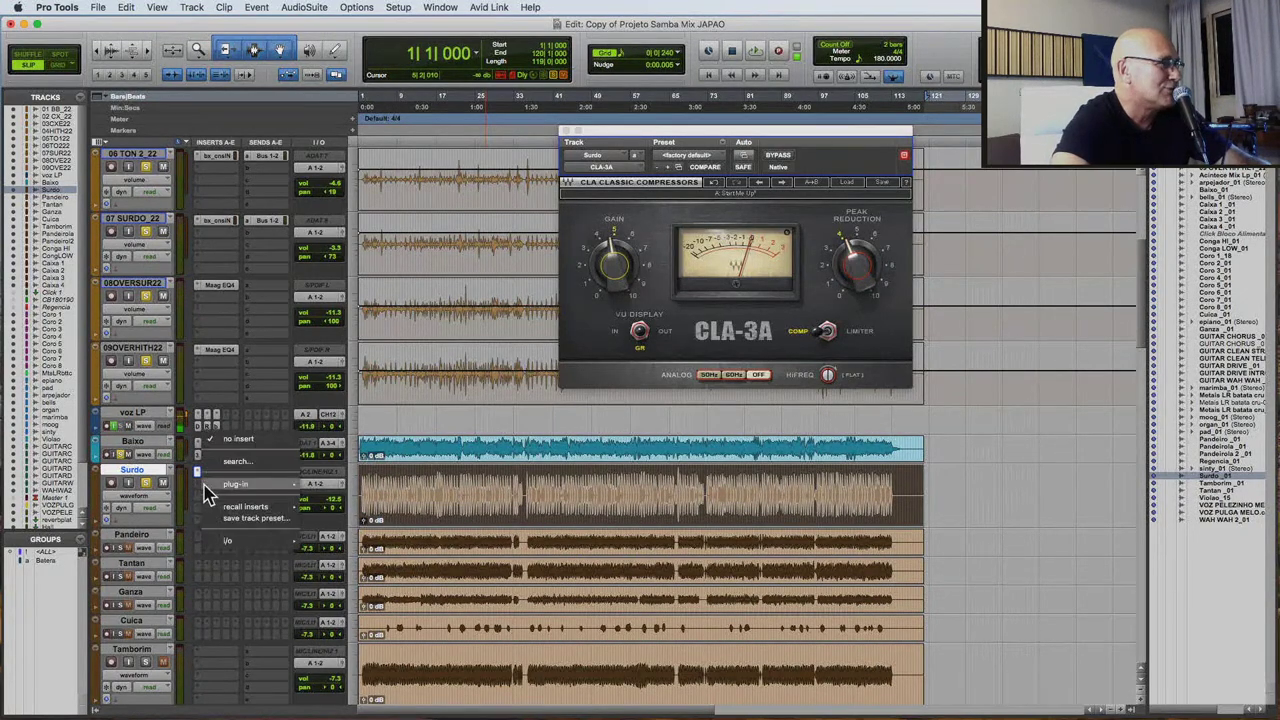
mouse_move(255, 484)
mouse_move(340, 512)
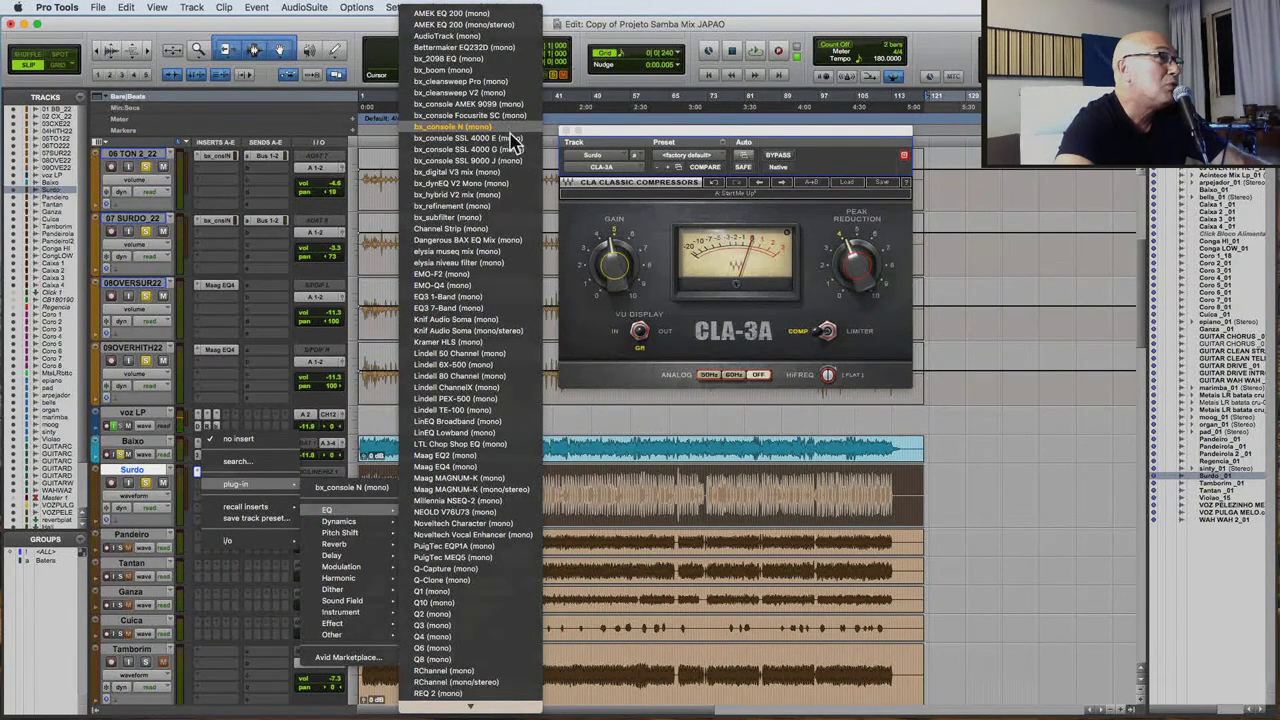
click(720, 400)
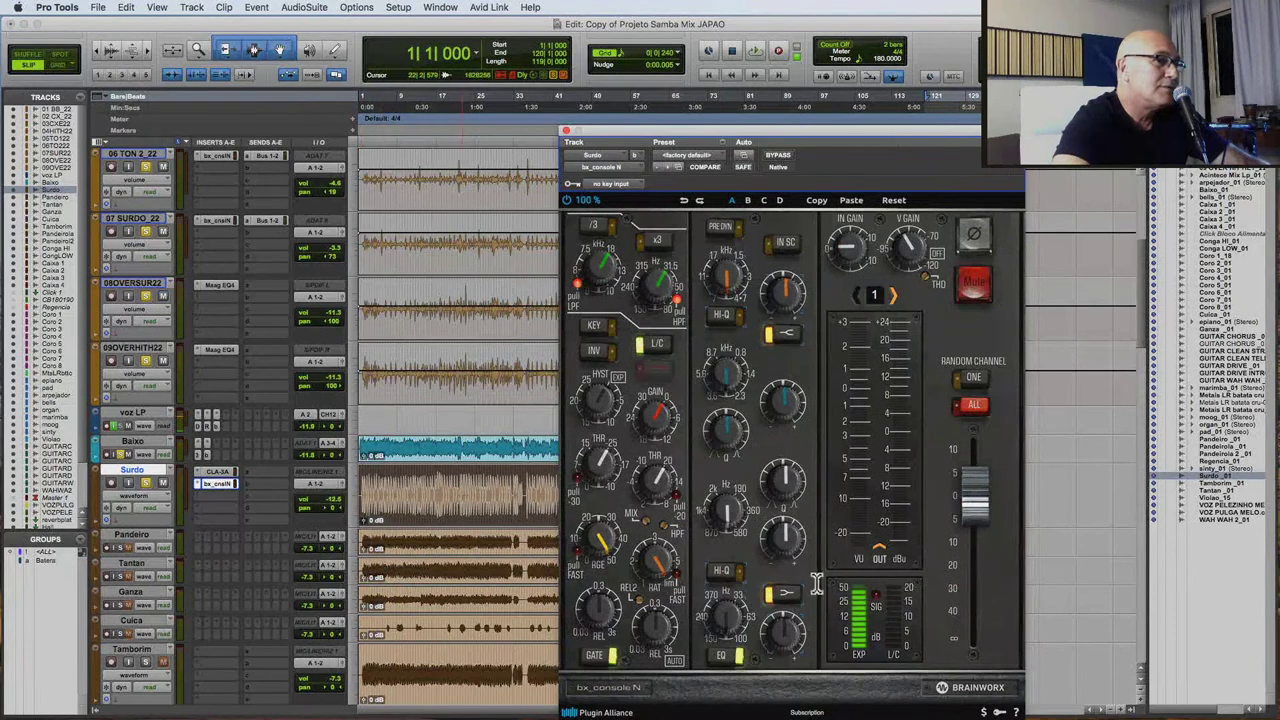
click(603, 655)
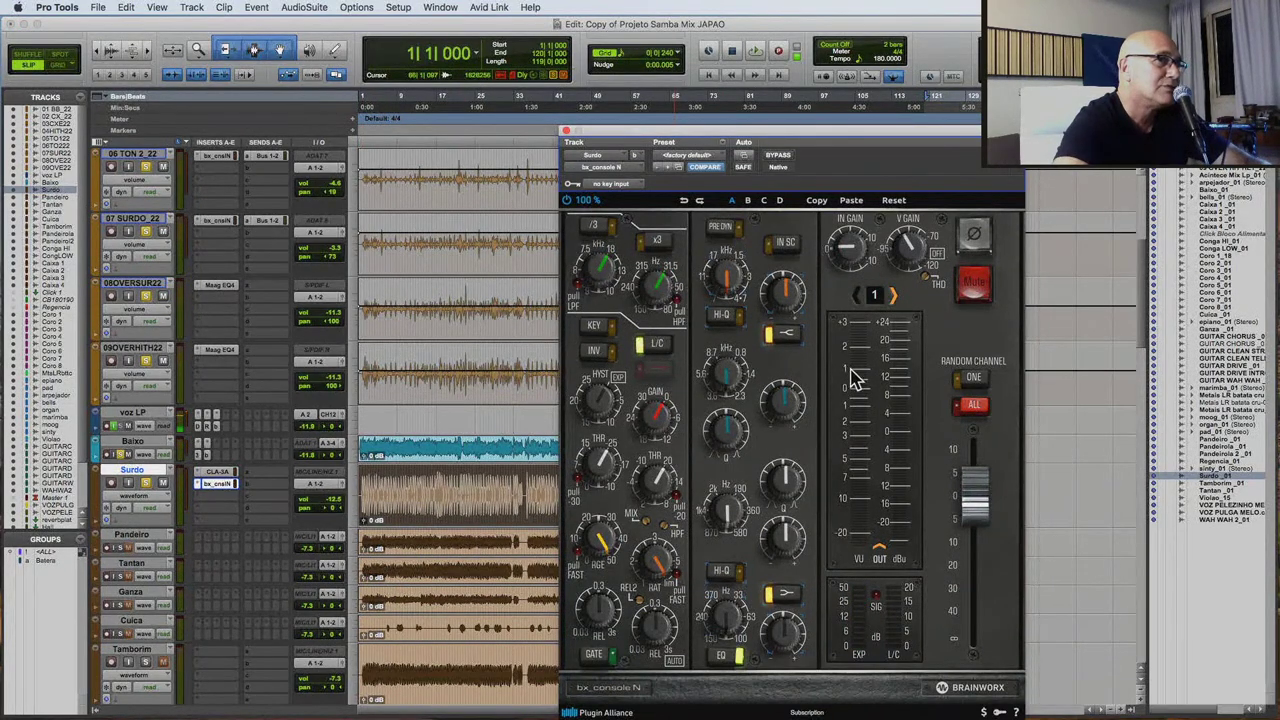
click(975, 380)
Boost the high-mid and low bands in Surdo's bx_console N equalizer and adjust their frequencies during playback.
key(space)
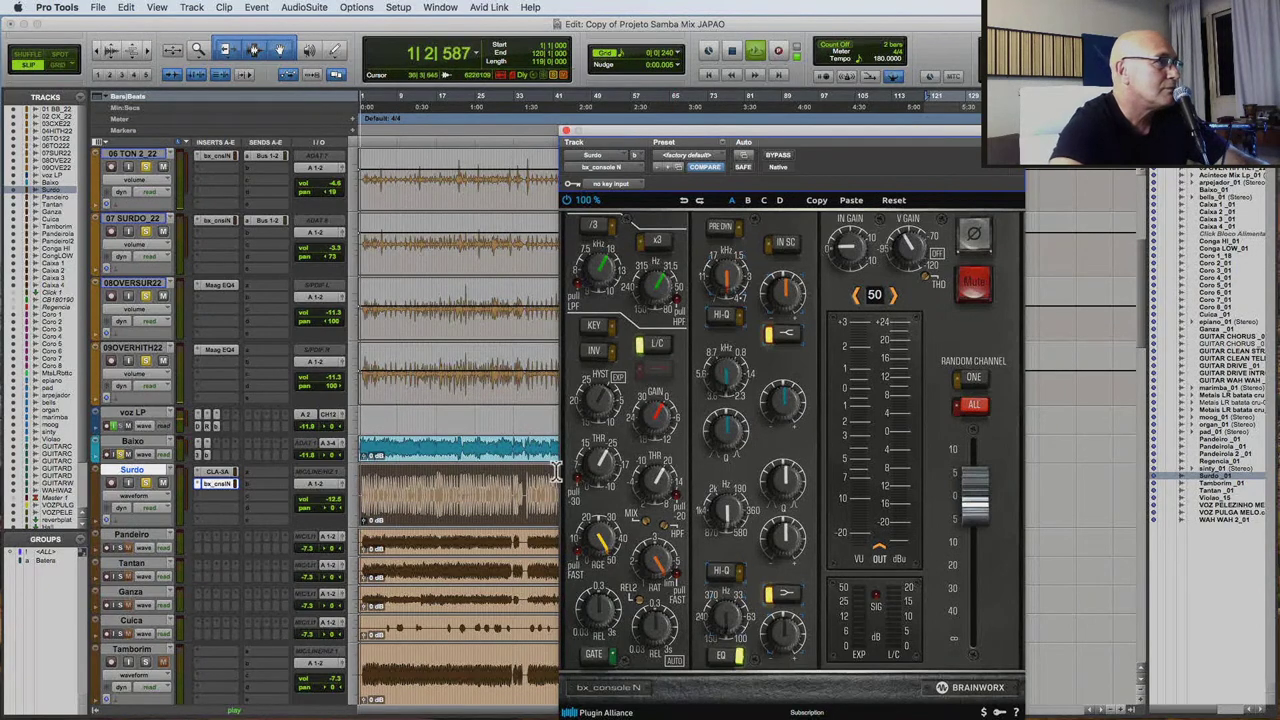
drag(730, 430, 771, 420)
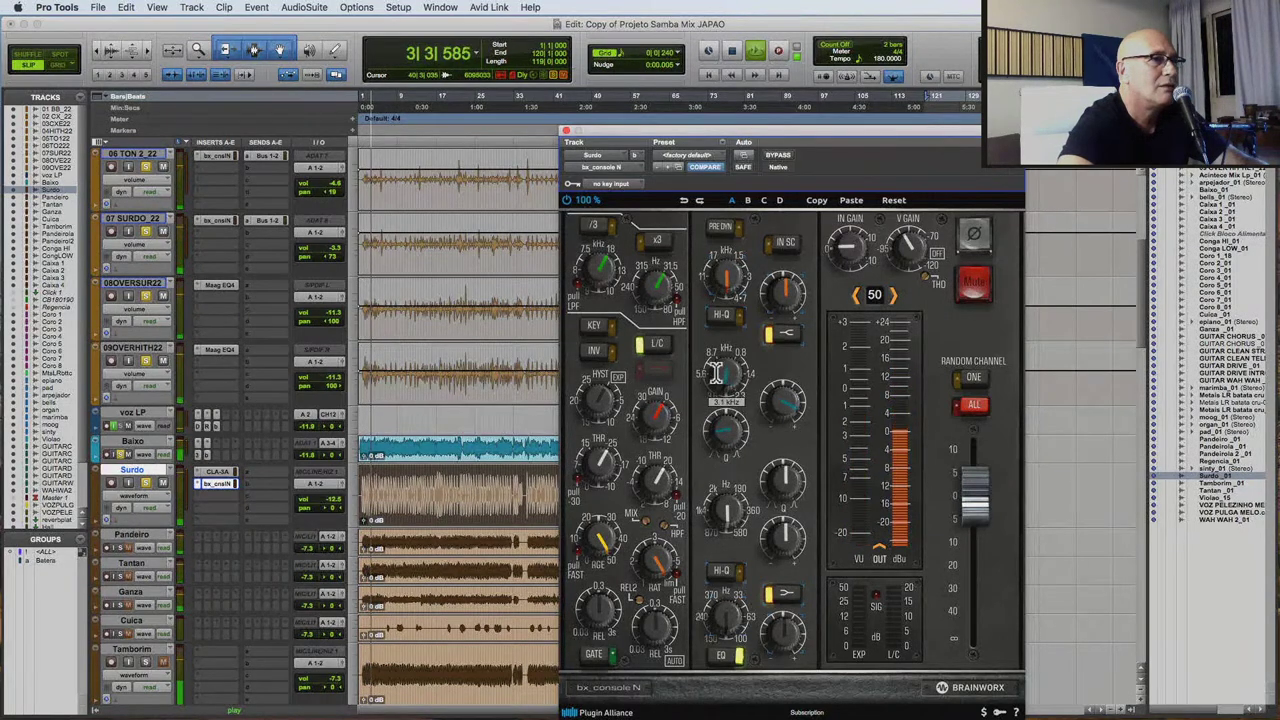
mouse_move(726, 425)
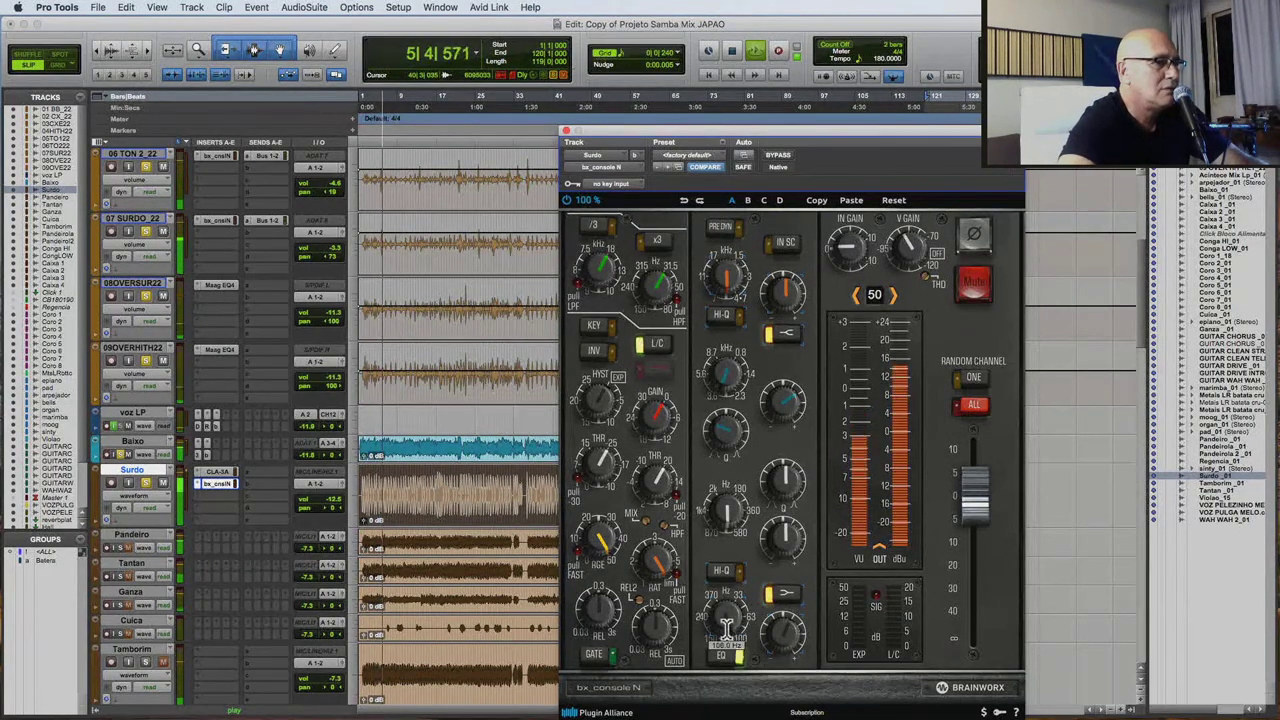
mouse_move(708, 640)
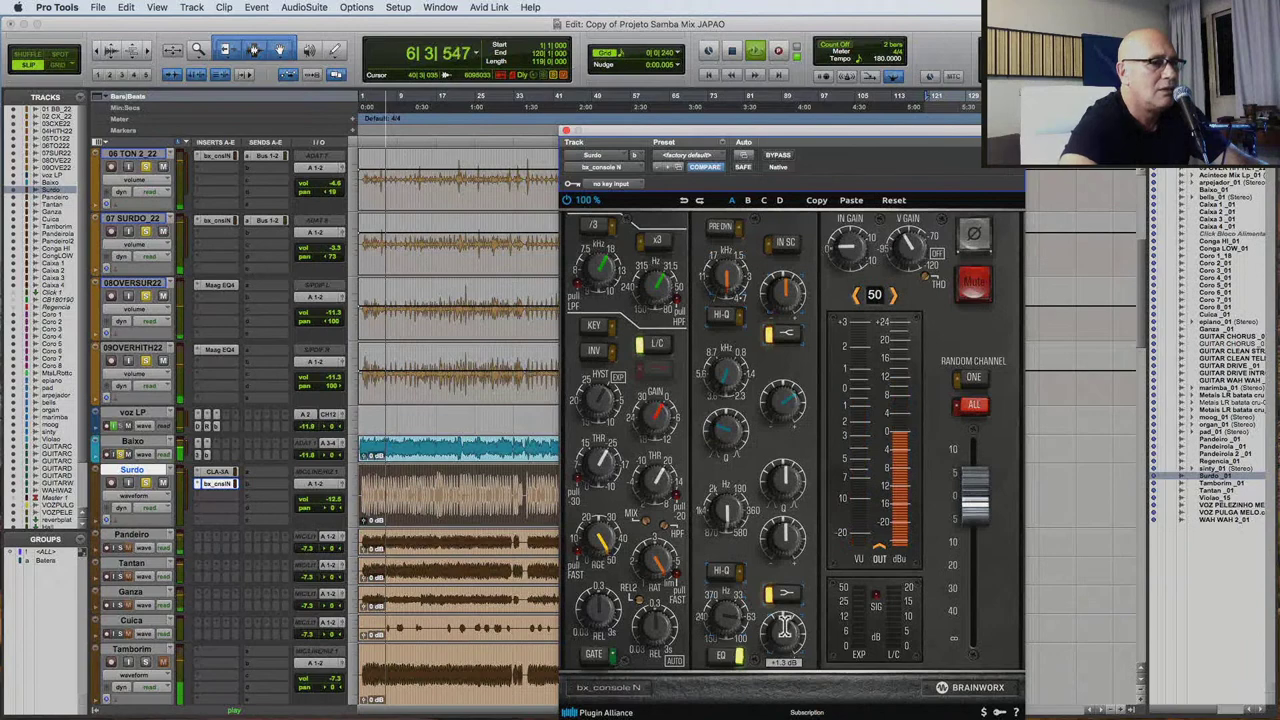
Raise the Surdo track's volume and boost the high band in its bx_console N, closing the plug-in window and stopping playback.
click(330, 502)
drag(330, 510, 329, 506)
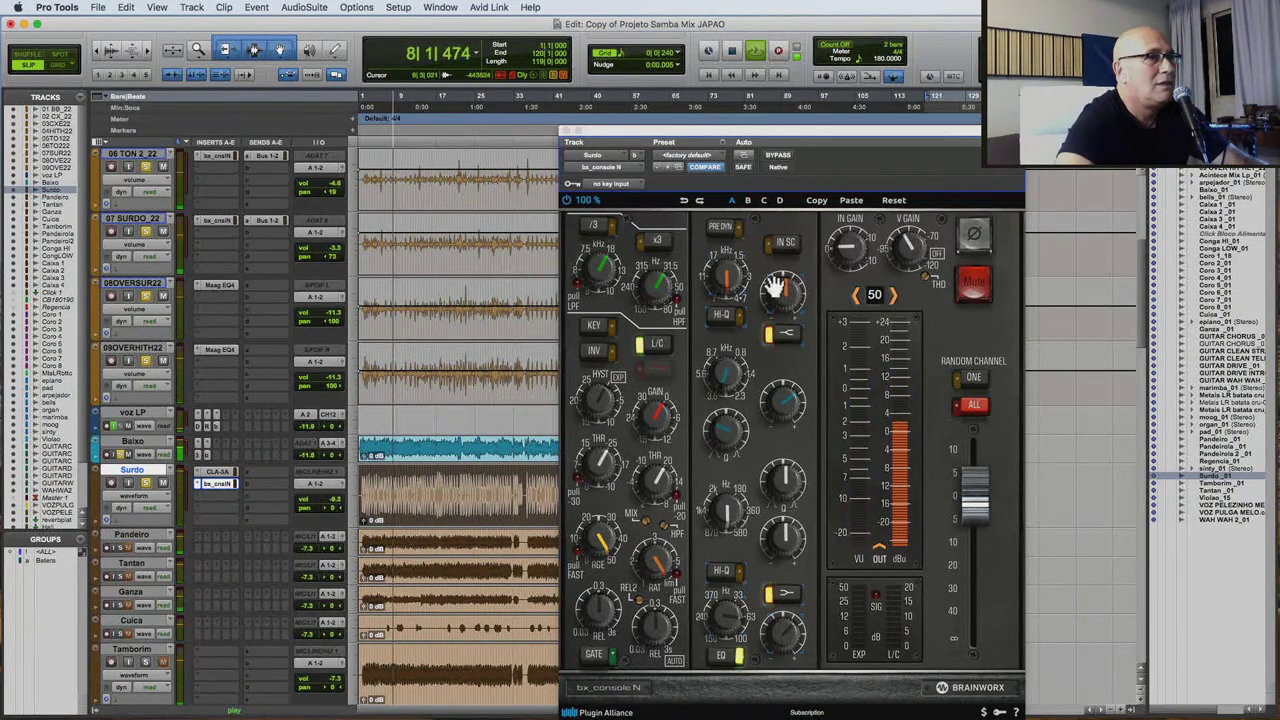
drag(790, 290, 792, 276)
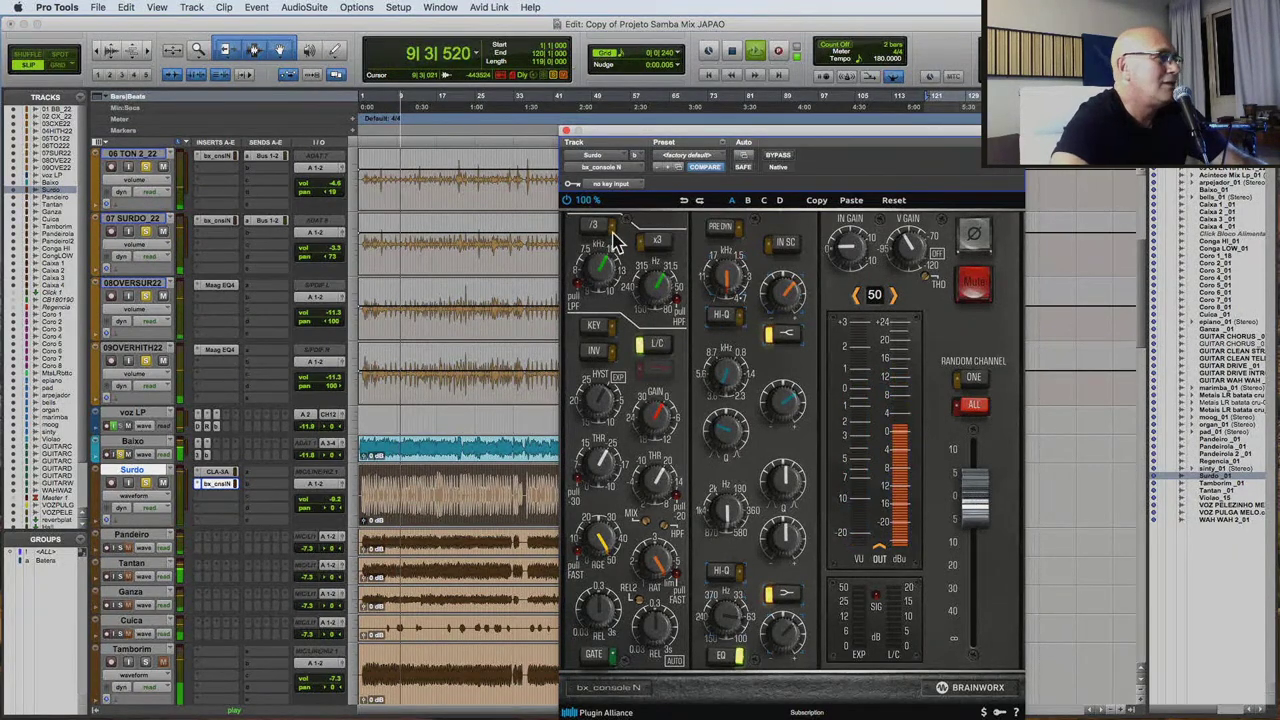
click(566, 131)
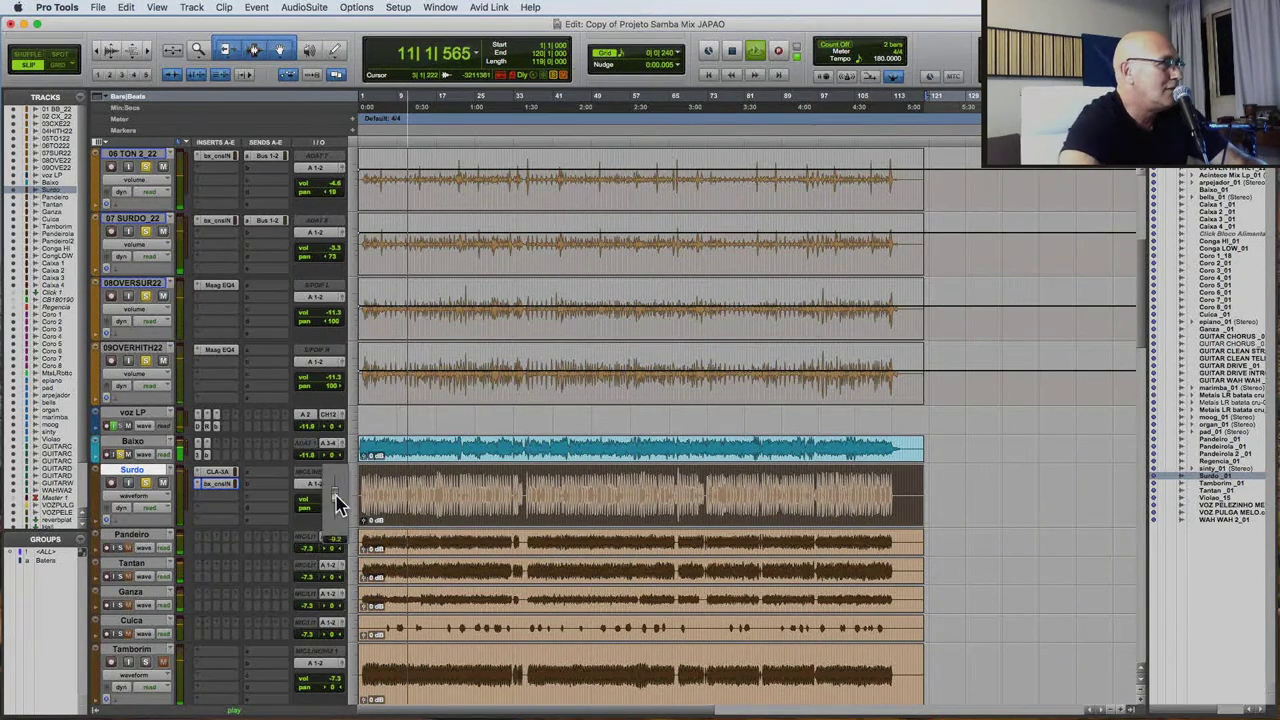
key(space)
Insert RBass (mono) below bx_console N on the Surdo track, lower its intensity to about -7.4, and bypass it for playback.
click(212, 497)
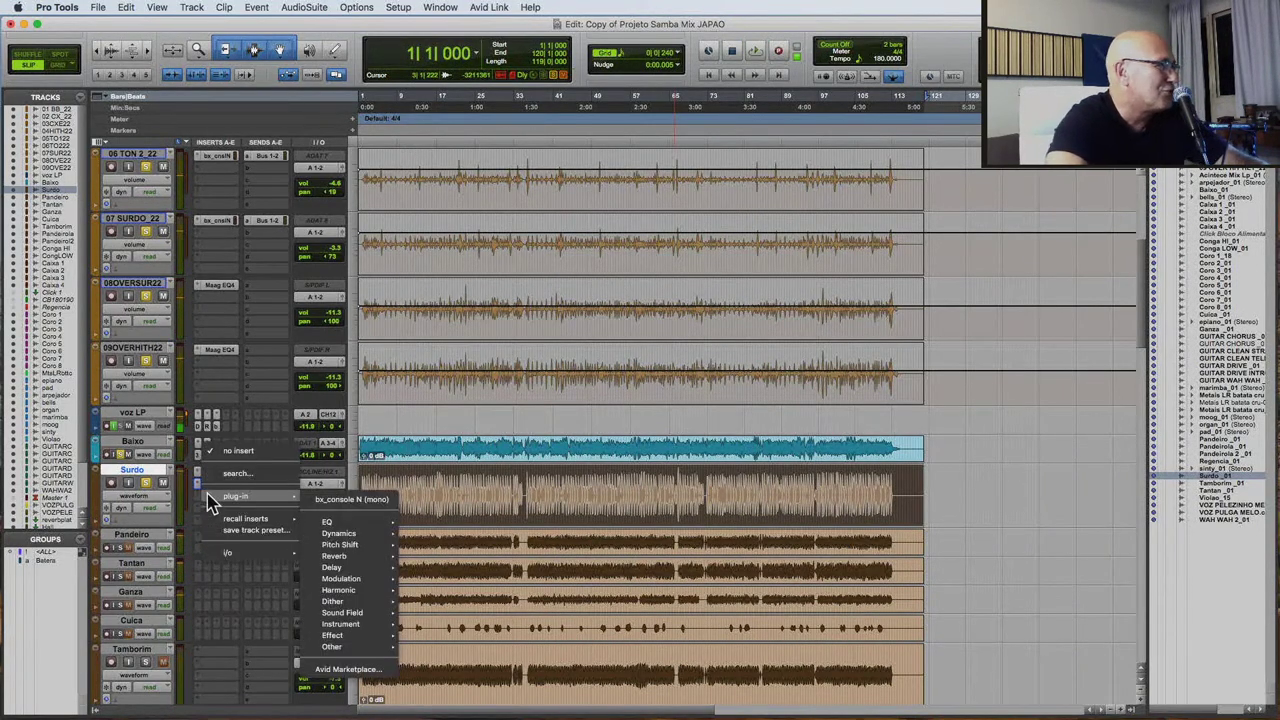
mouse_move(355, 650)
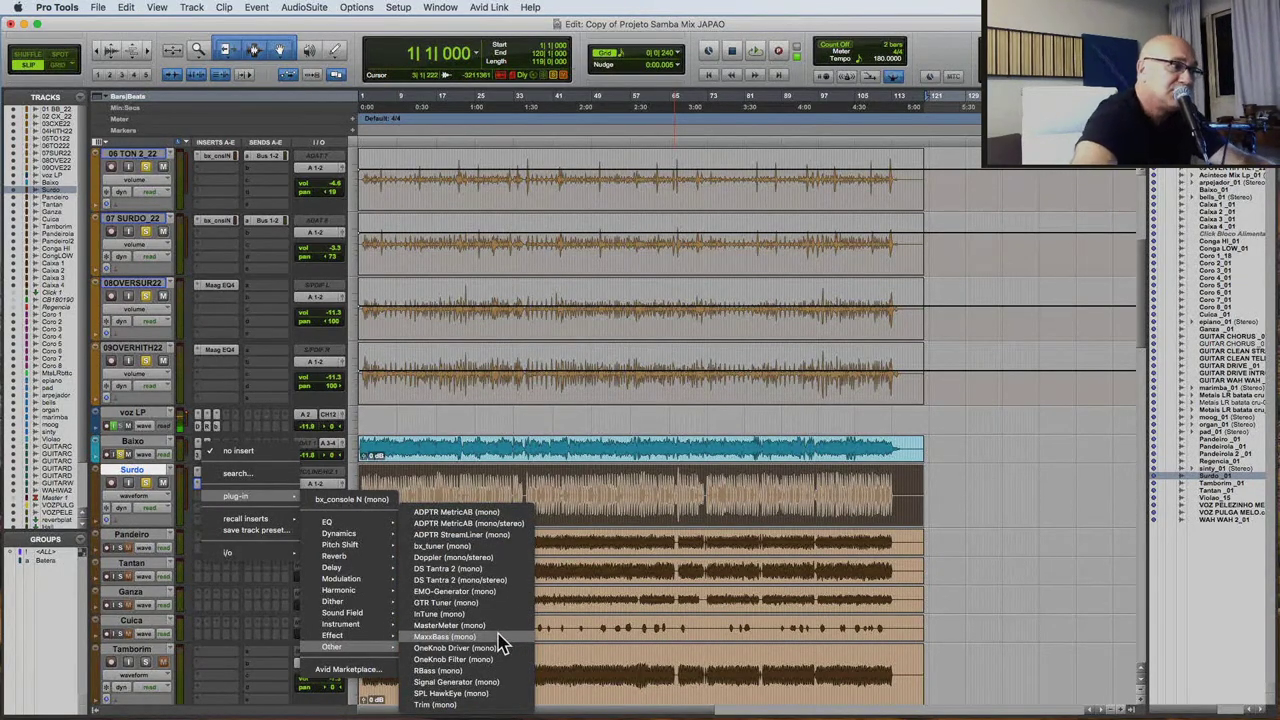
click(515, 670)
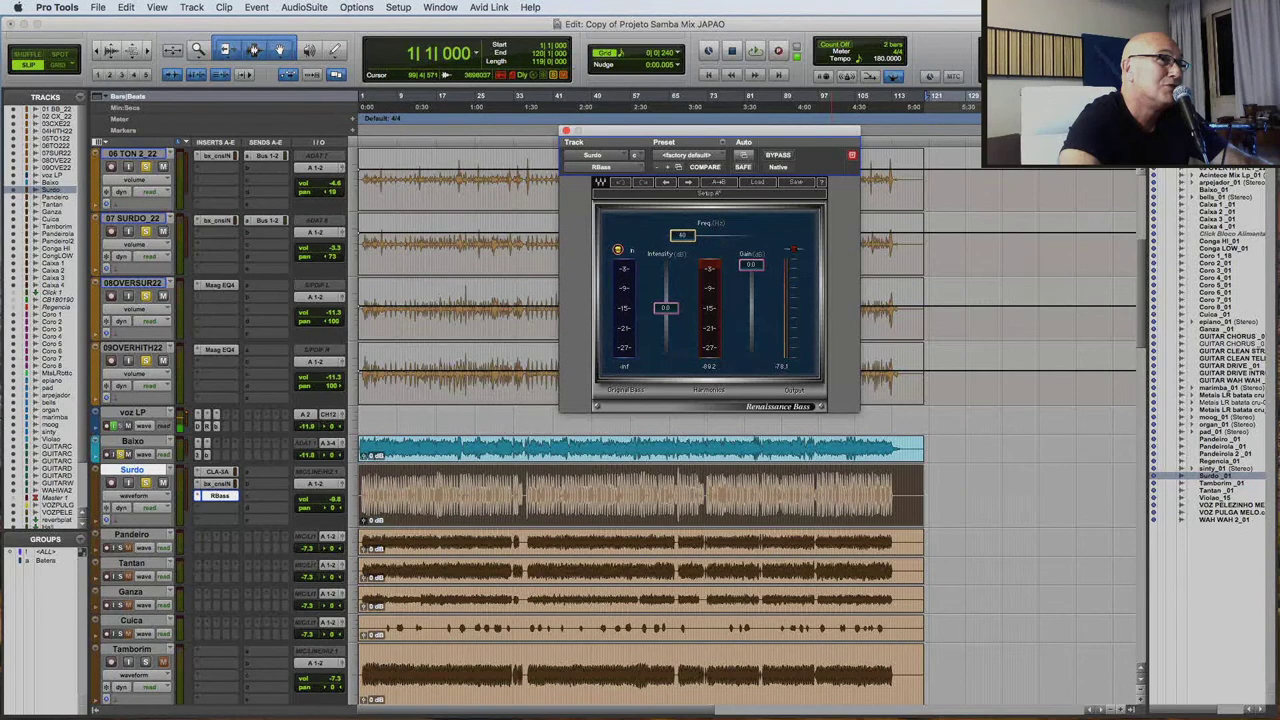
click(779, 156)
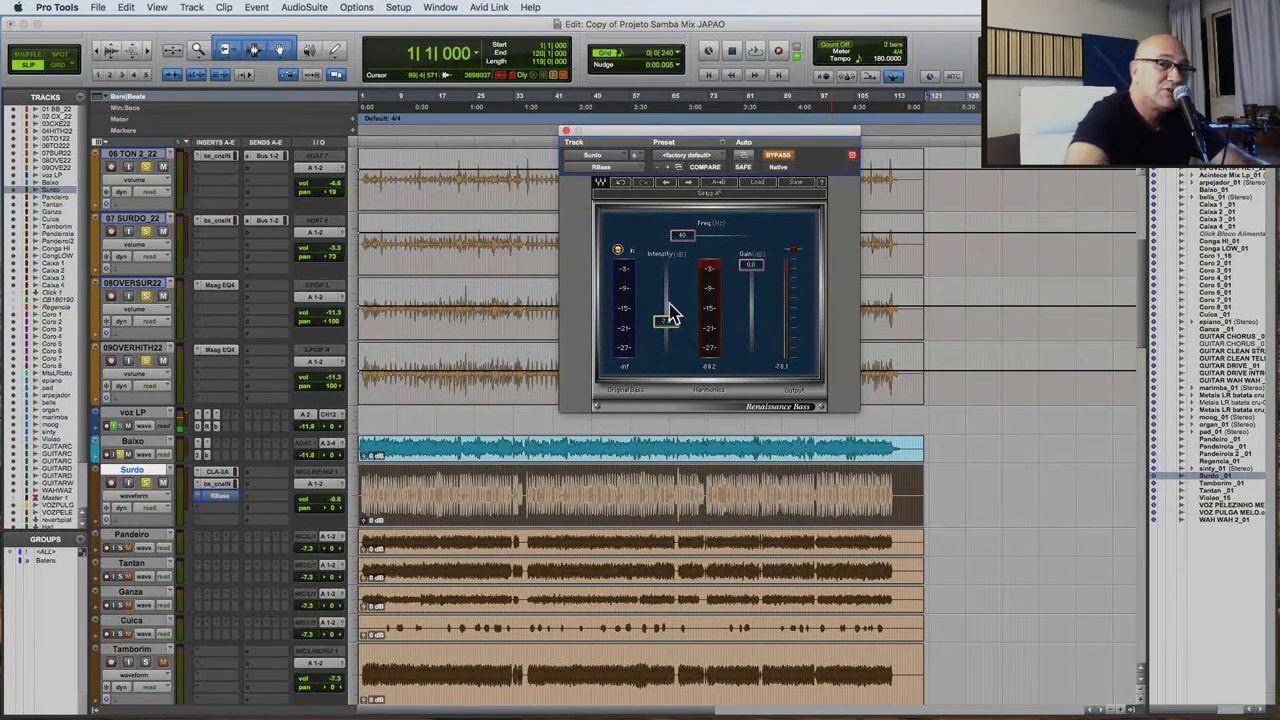
key(space)
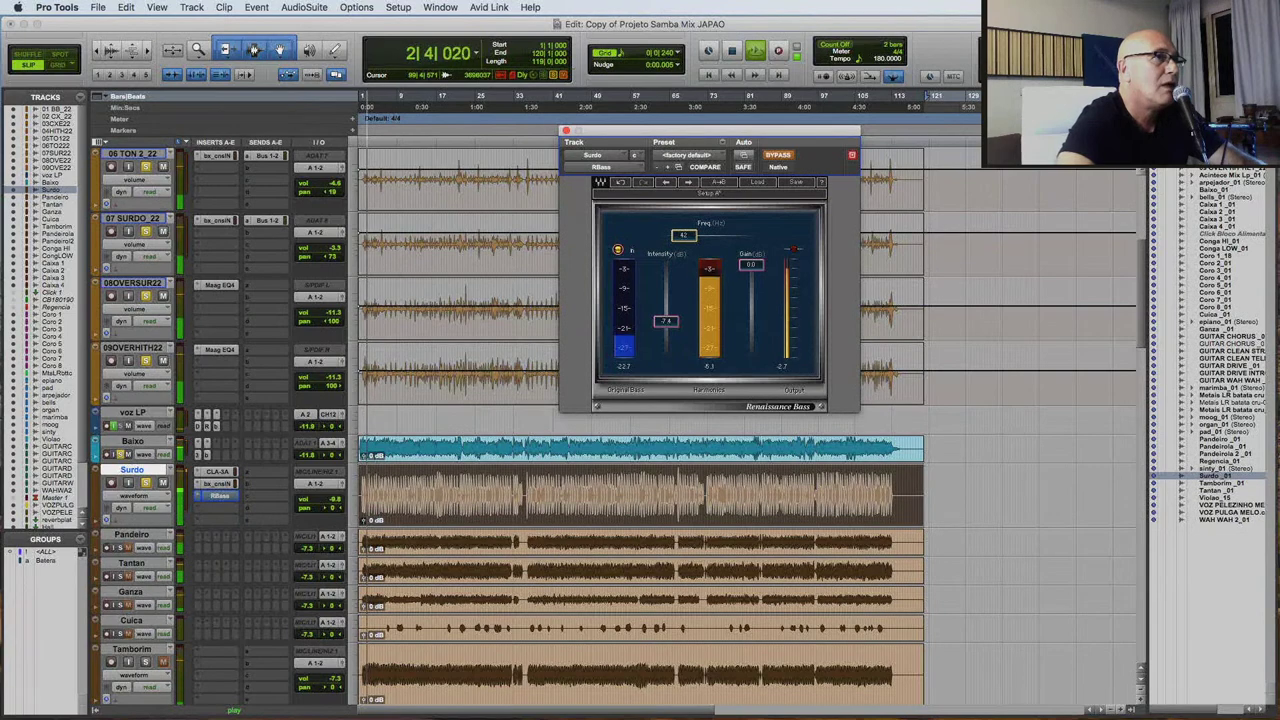
Re-enable Surdo's RBass during playback, then lower the Surdo track's volume to about -18.8 and stop.
click(782, 156)
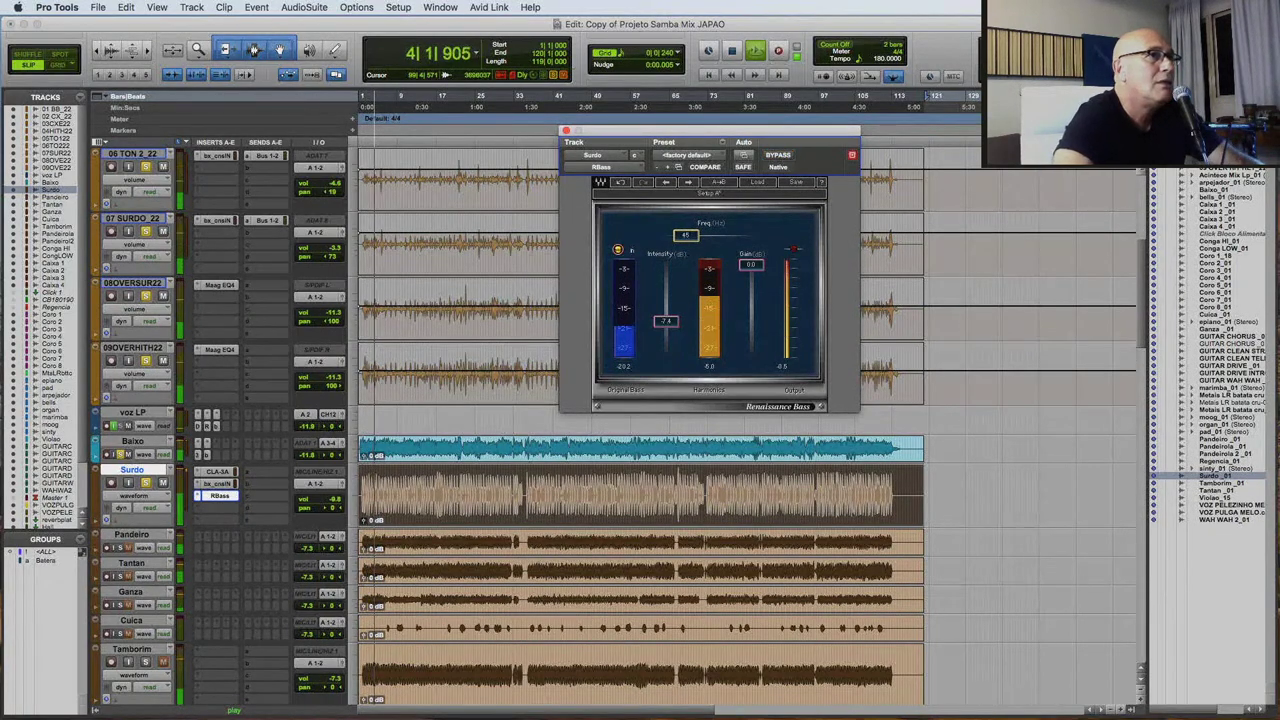
click(336, 503)
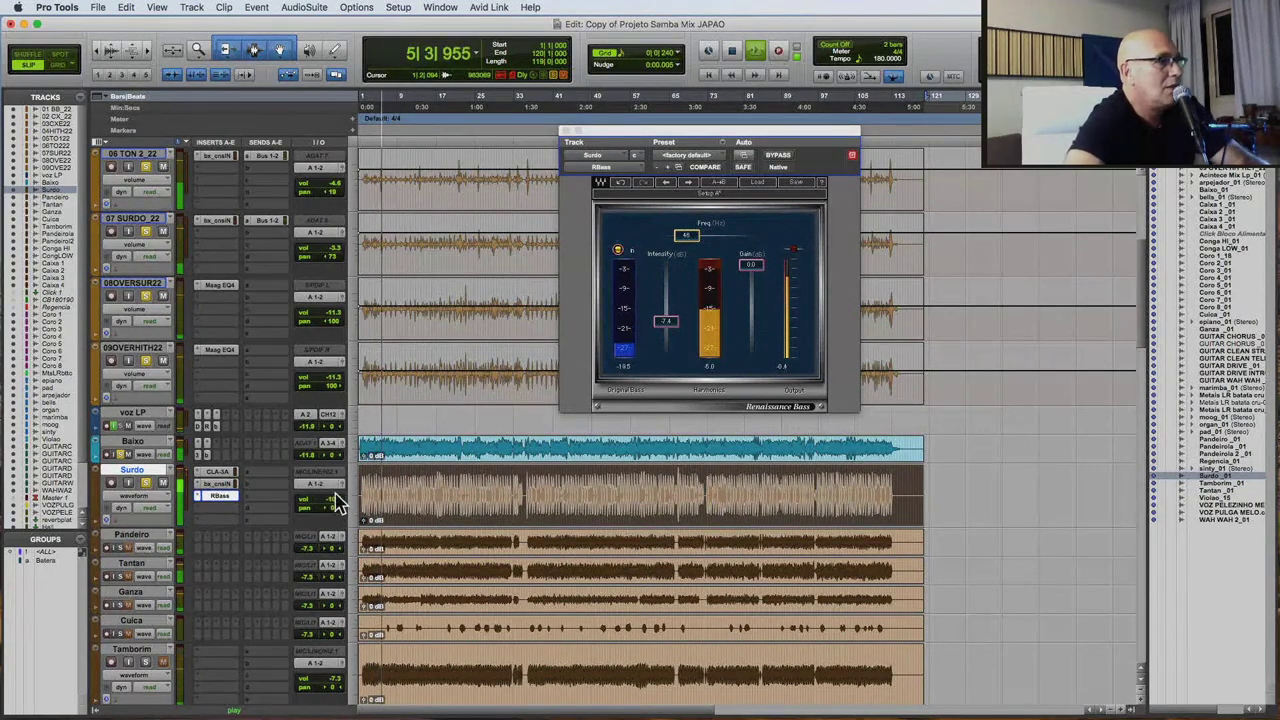
key(space)
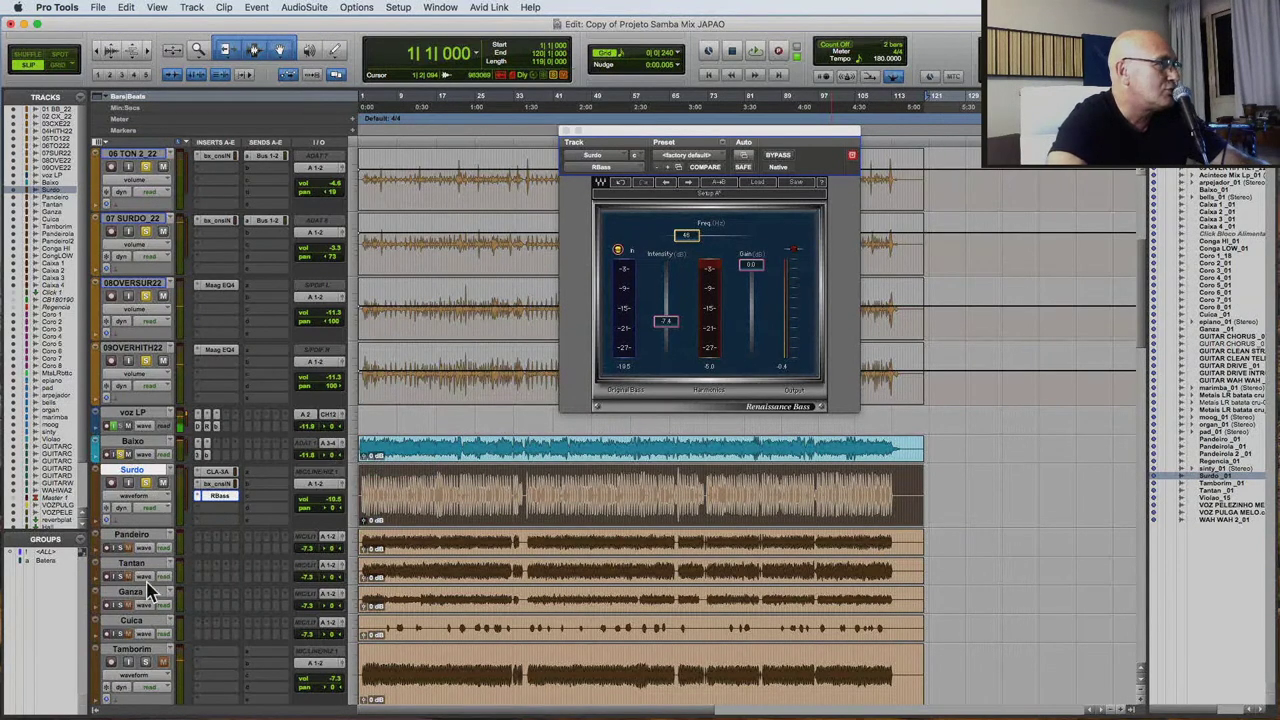
Select the percussion tracks from Surdo through Tamborim and route them all to output A 5-6 (Stereo).
shift+click(137, 652)
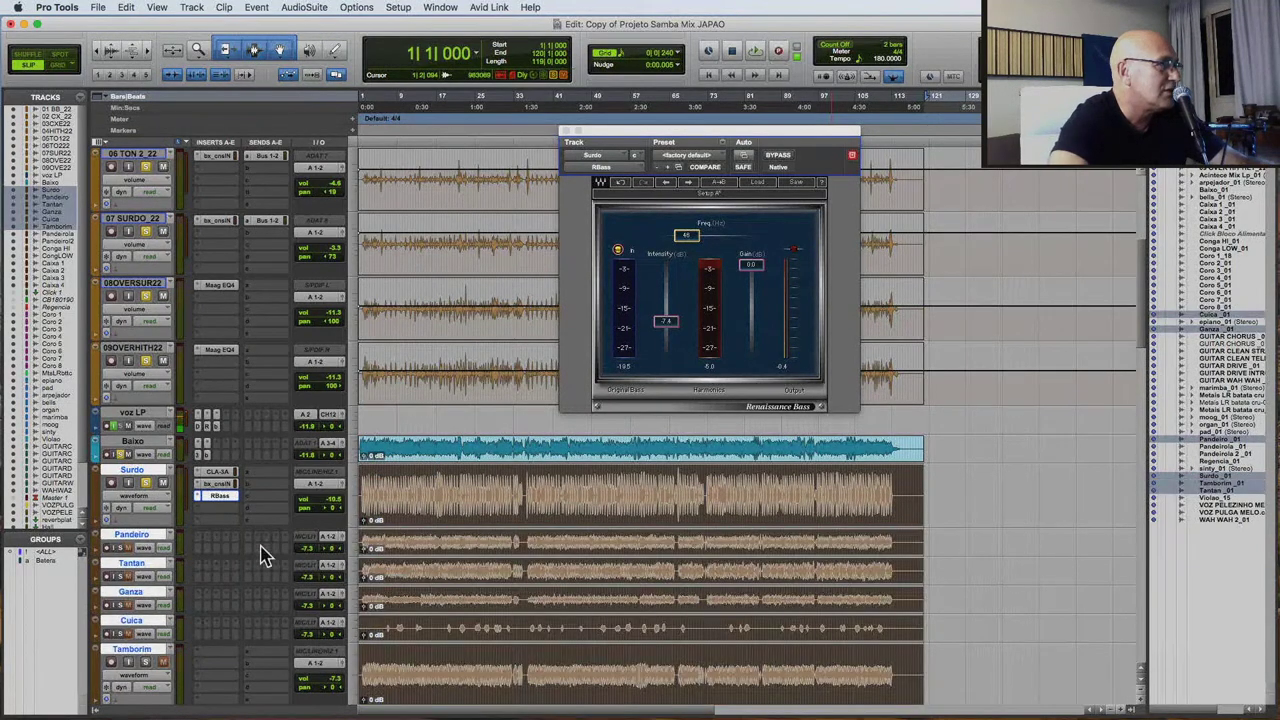
click(322, 487)
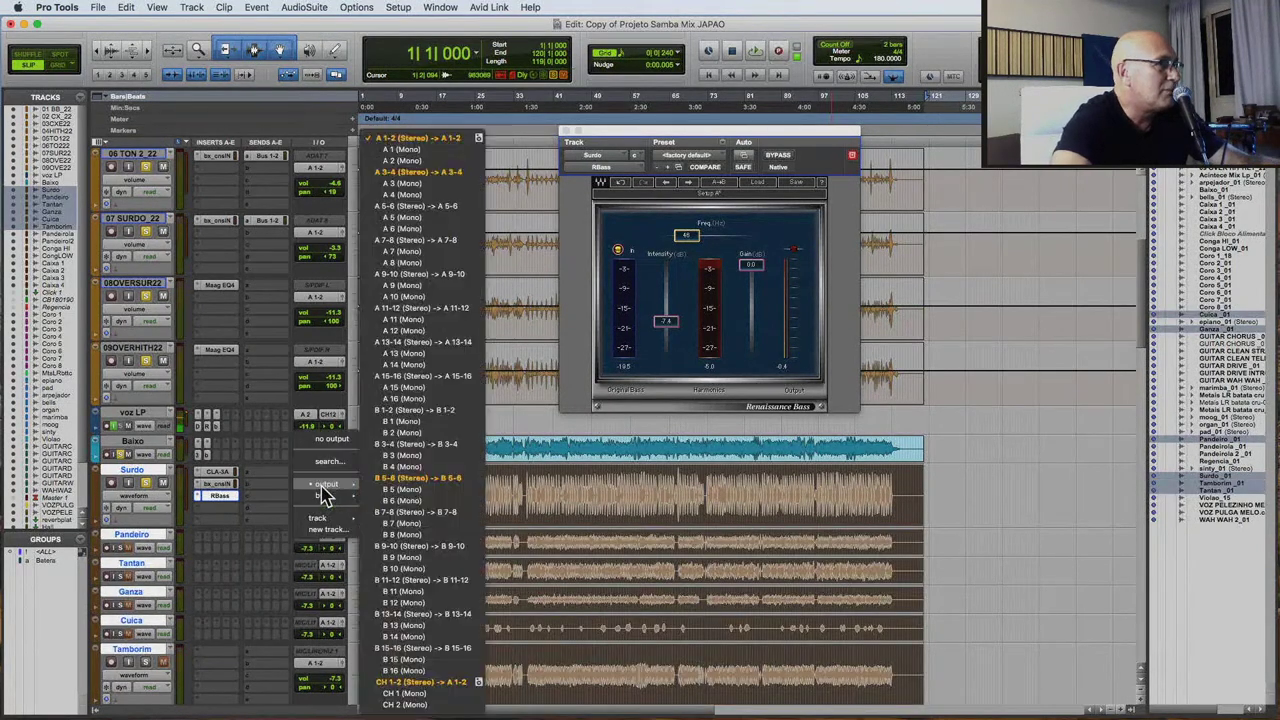
alt+shift+click(443, 210)
Review Surdo's bx_console N settings and listen to the mix from bar 10.
click(402, 490)
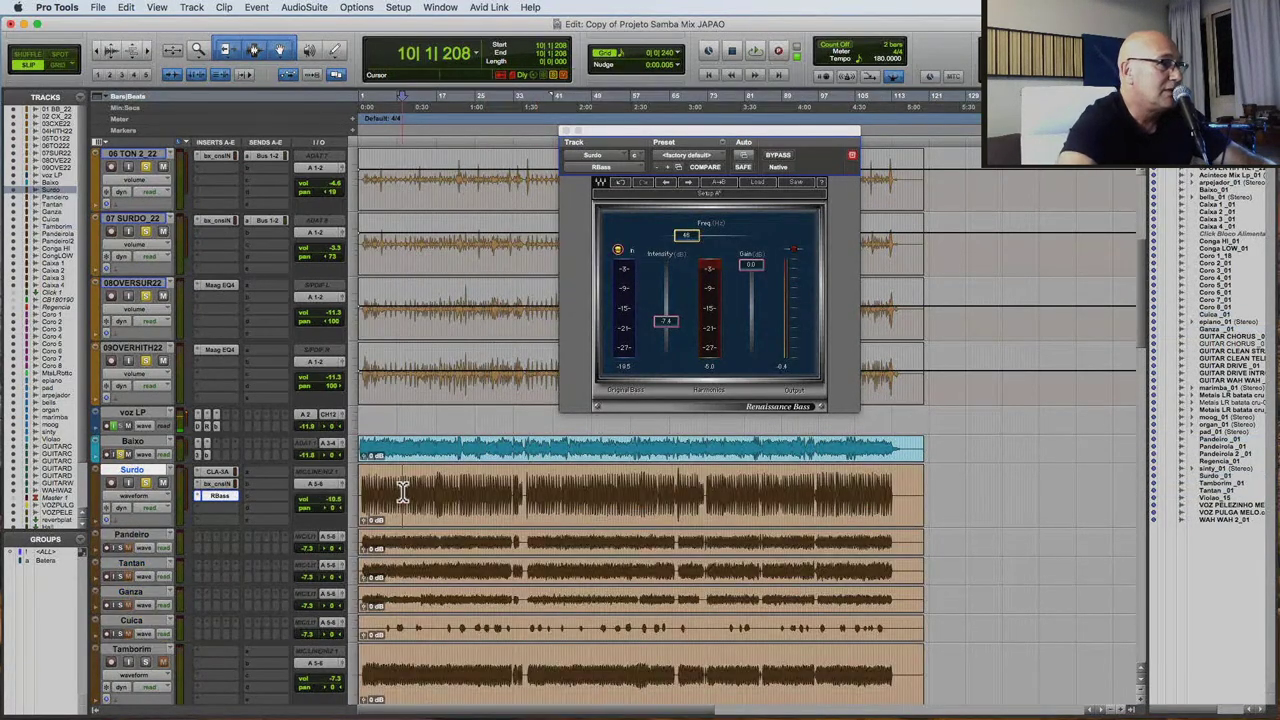
click(223, 485)
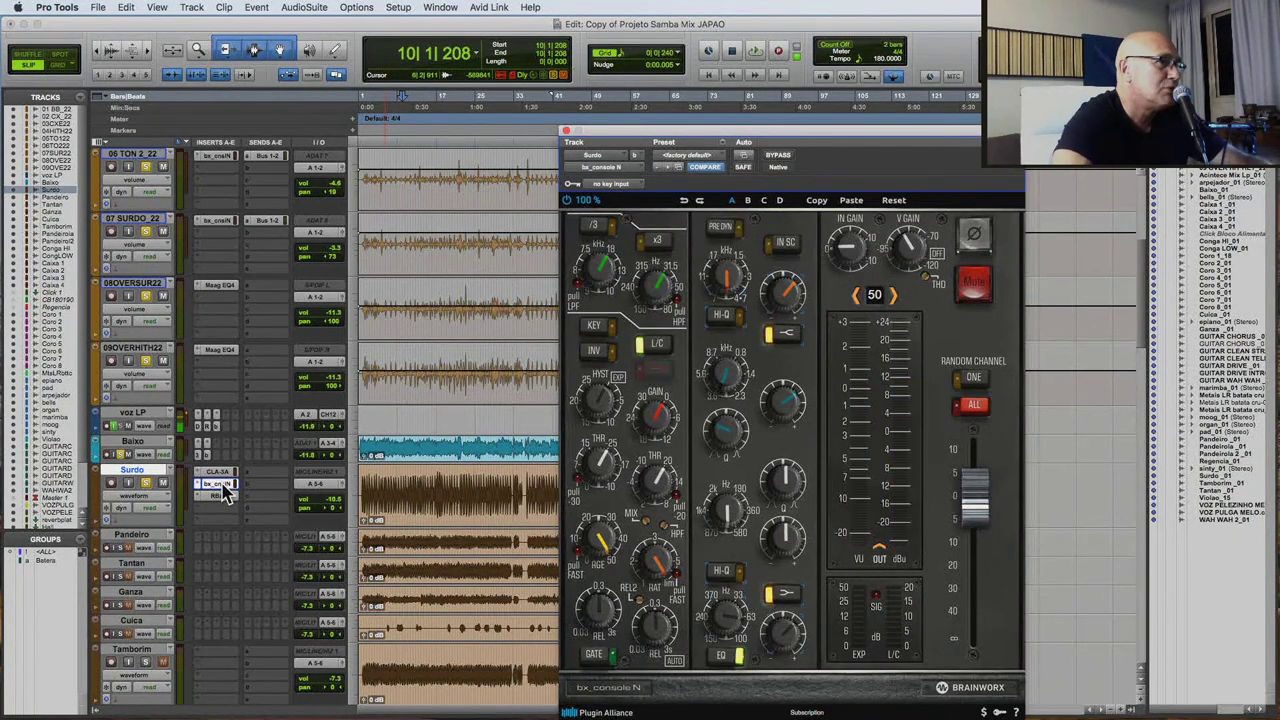
click(223, 487)
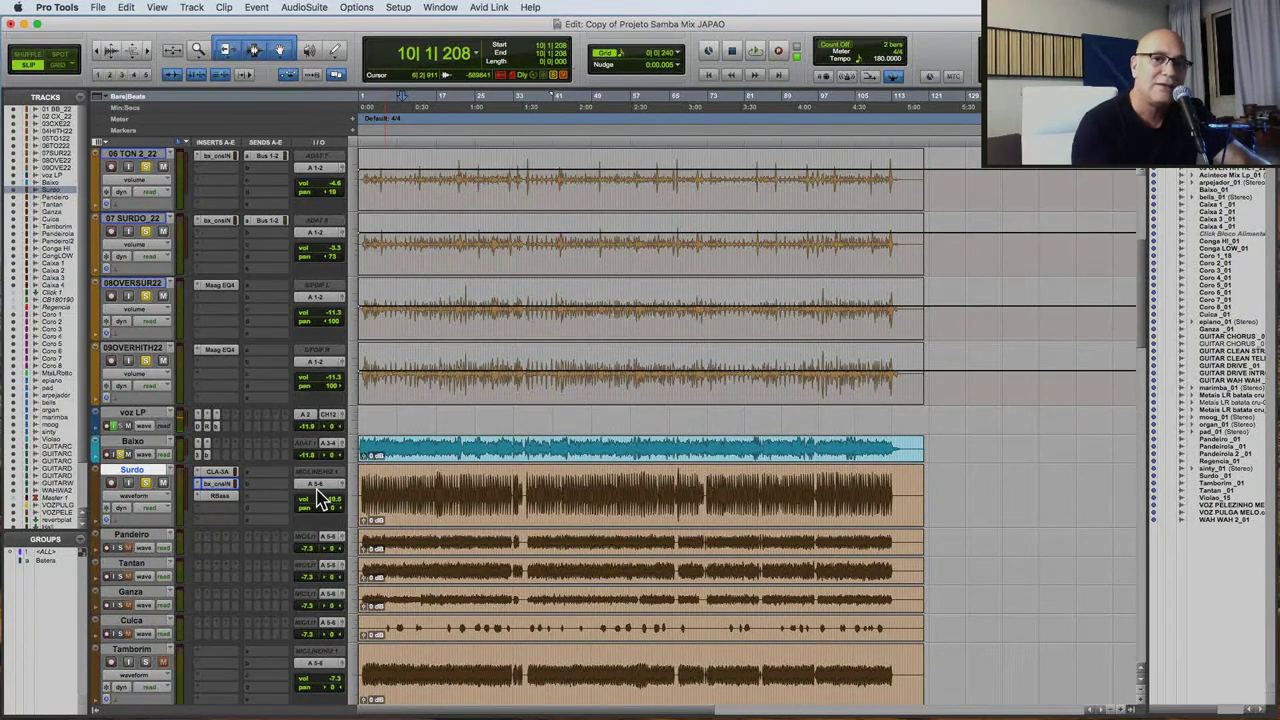
key(space)
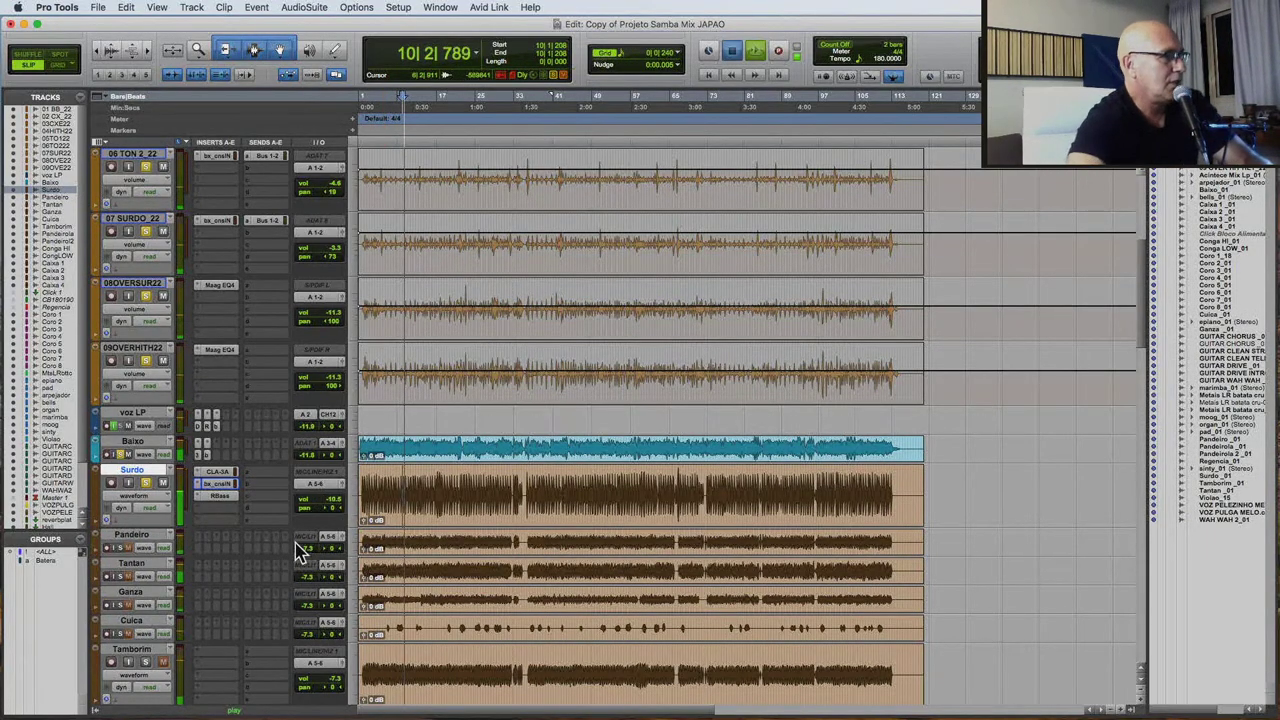
key(space)
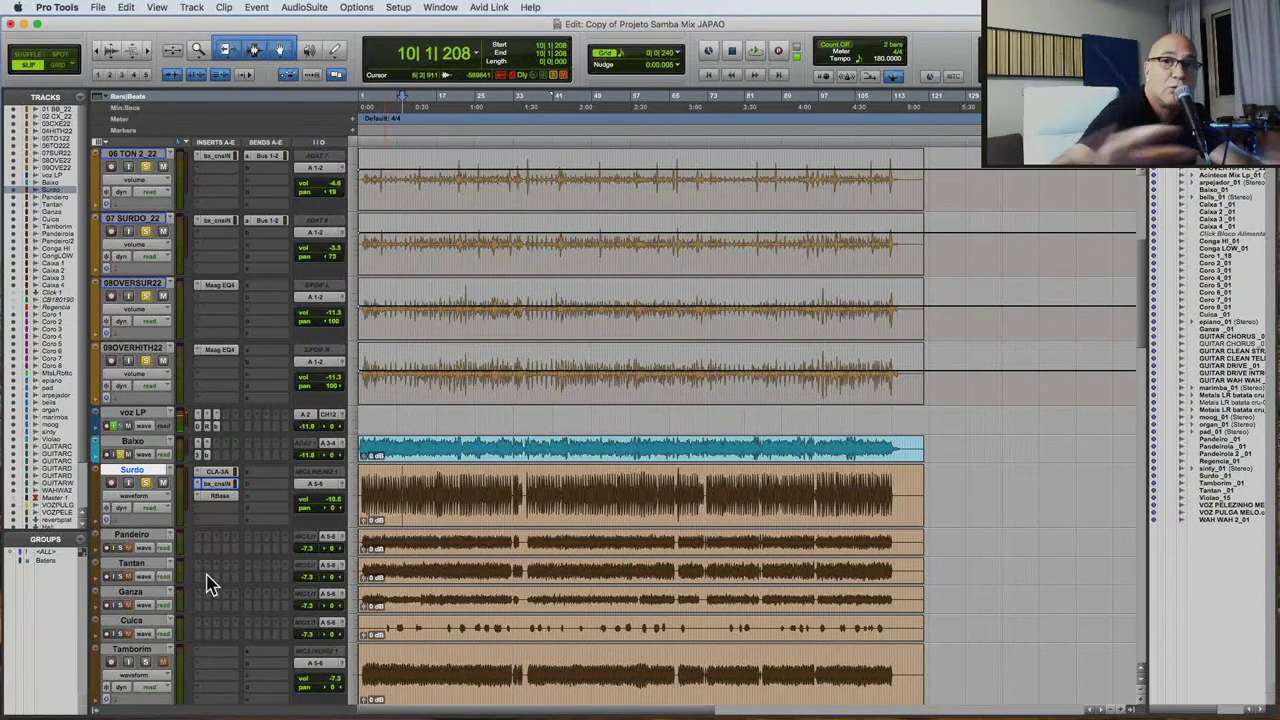
Solo the Ganza track during playback, slightly lower its volume and set its pan to 73 right.
key(space)
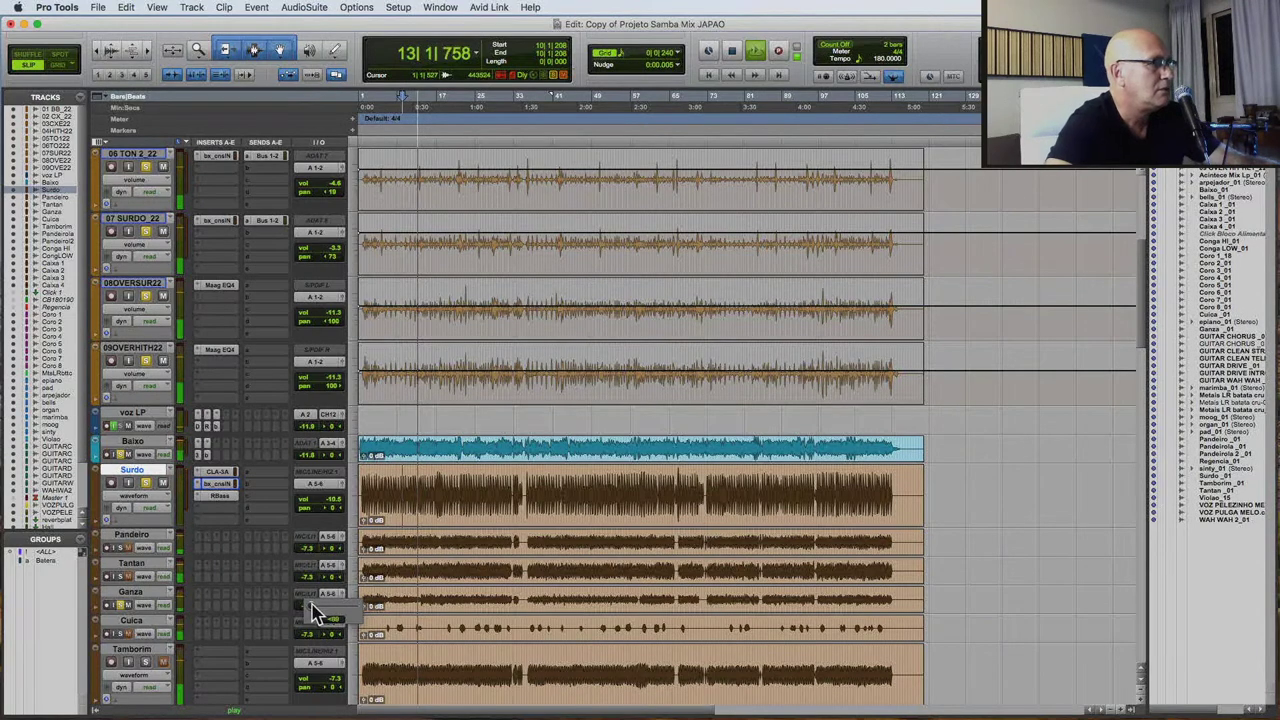
drag(312, 606, 310, 618)
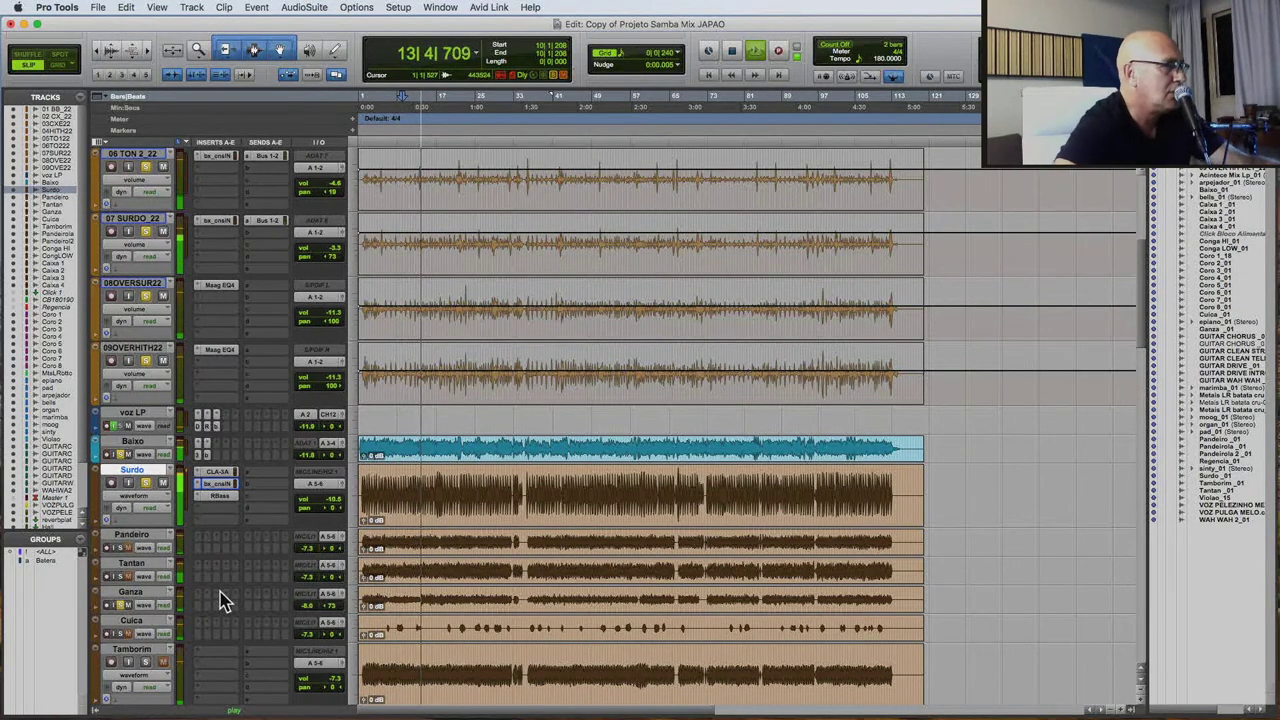
Insert Maag EQ4 (mono) on the Ganza track, set its air band to 20 kHz and boost the air gain.
click(203, 598)
mouse_move(203, 594)
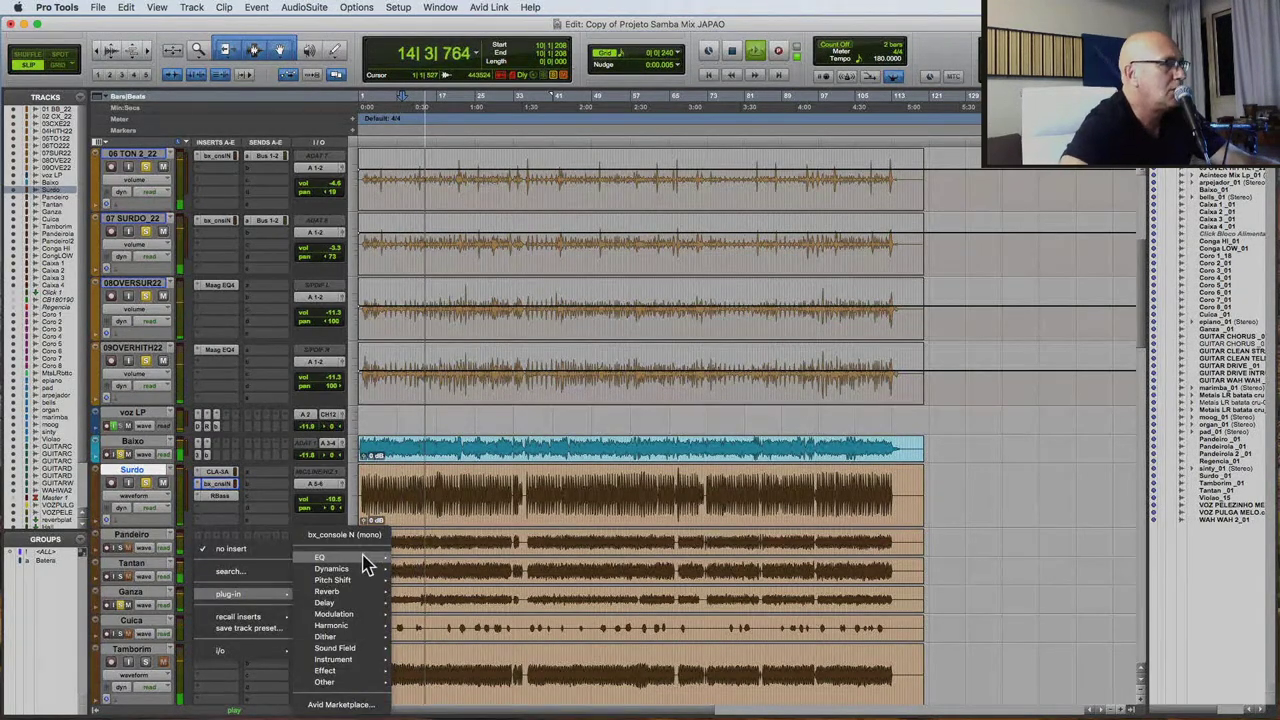
mouse_move(365, 565)
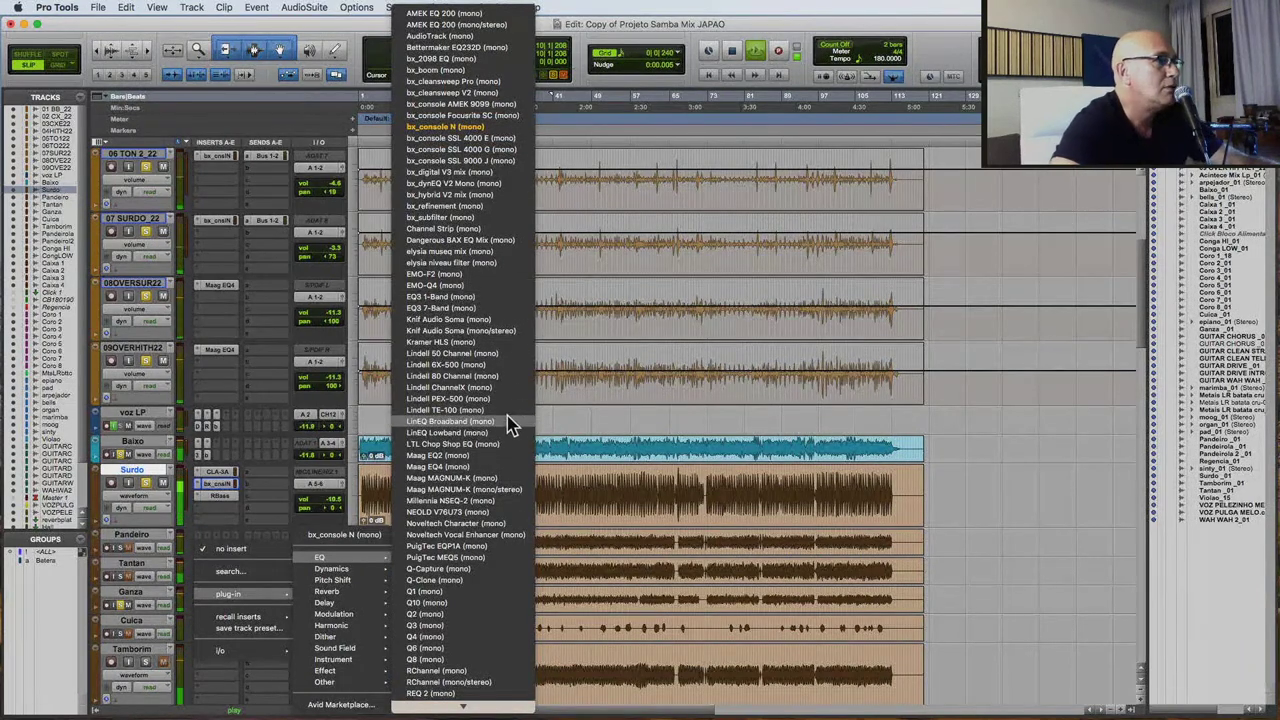
key(Escape)
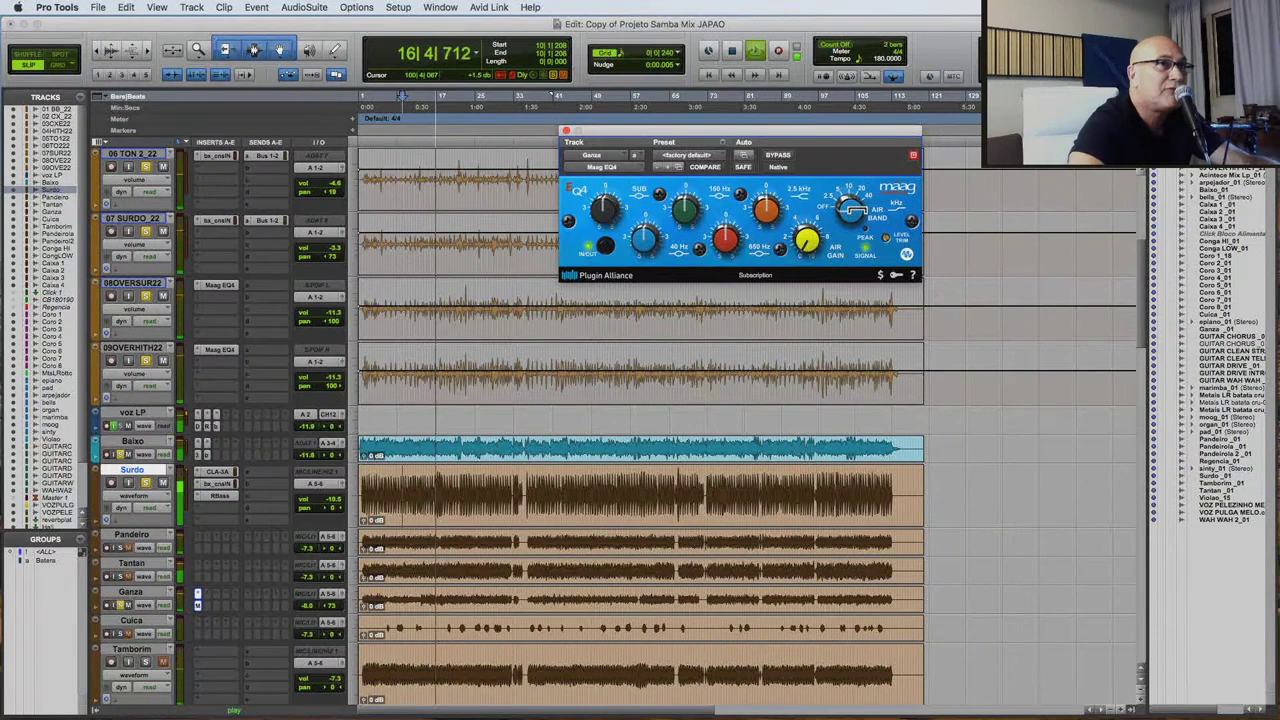
drag(851, 207, 858, 190)
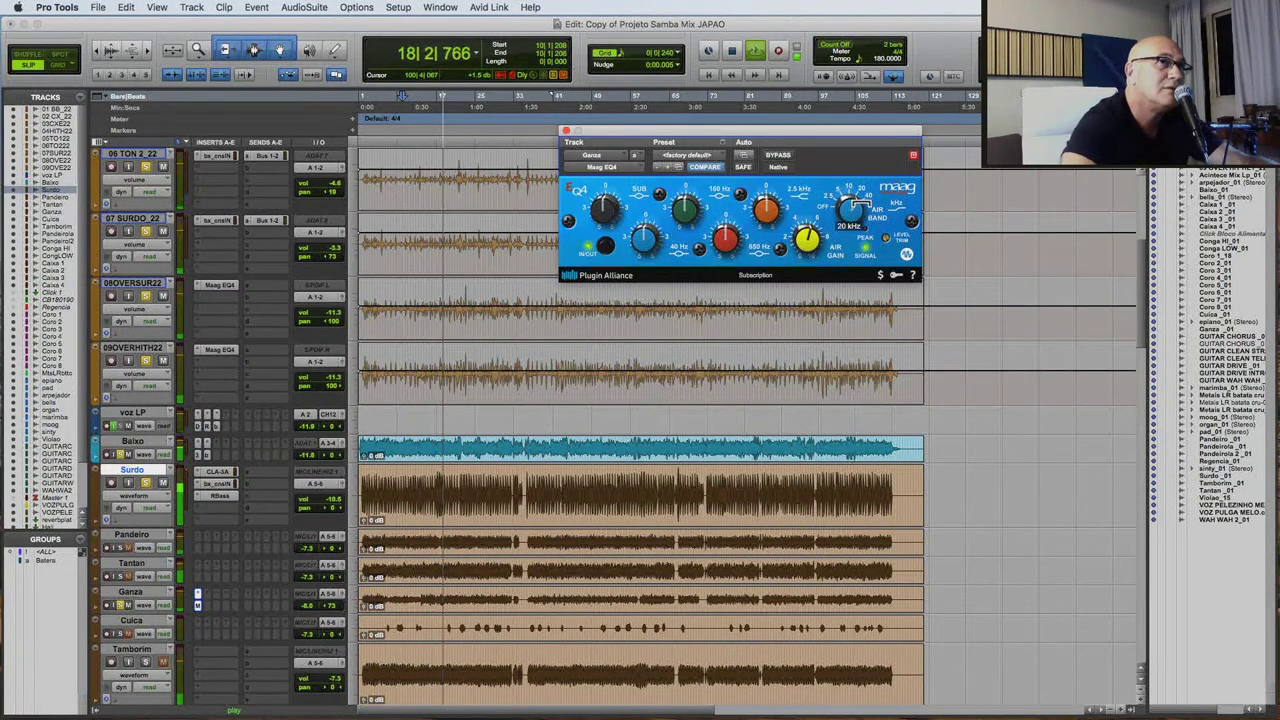
click(778, 157)
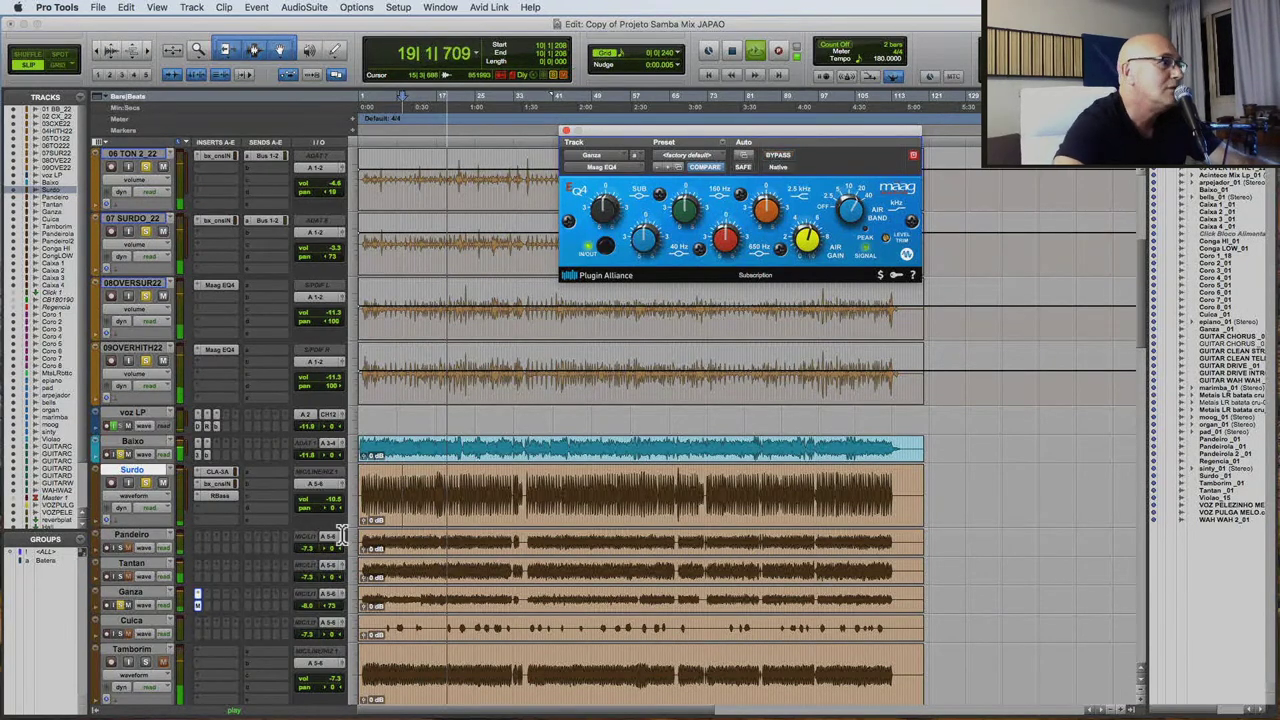
Set Ganza's pan to 70 and lower its volume, then solo Pandeiro, reduce its level and pan it to 51.
click(326, 606)
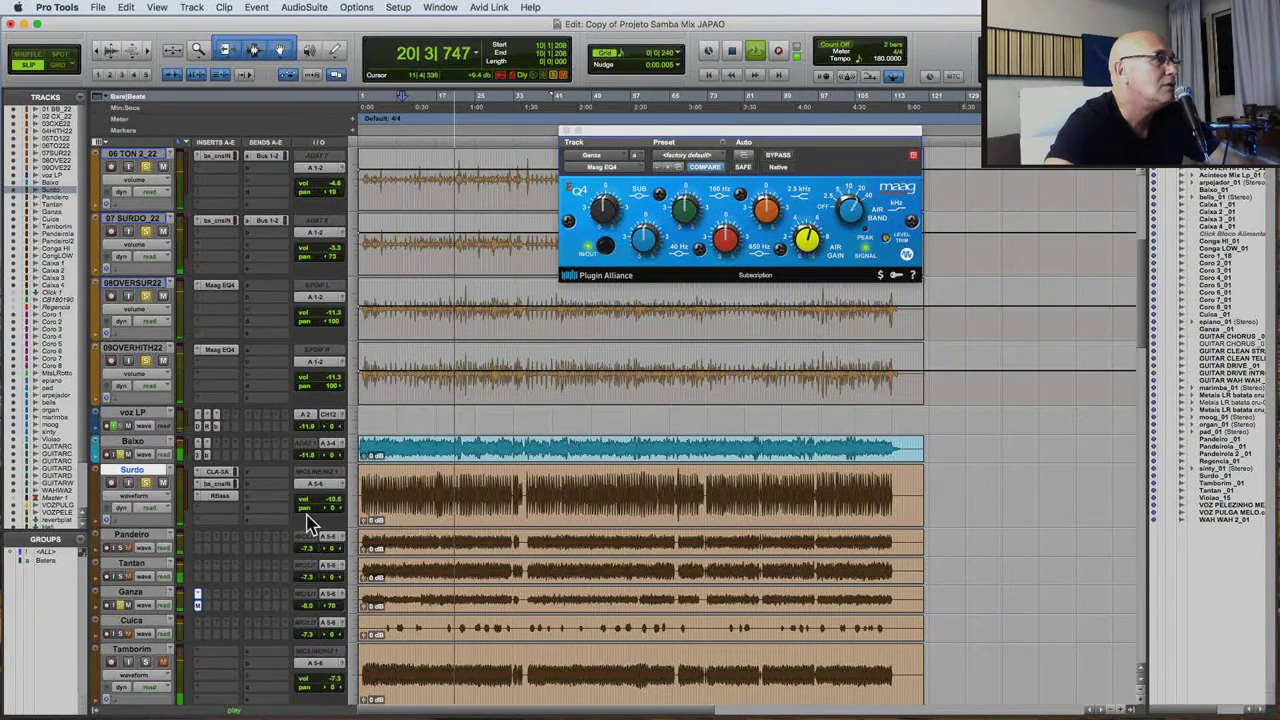
drag(315, 612, 314, 616)
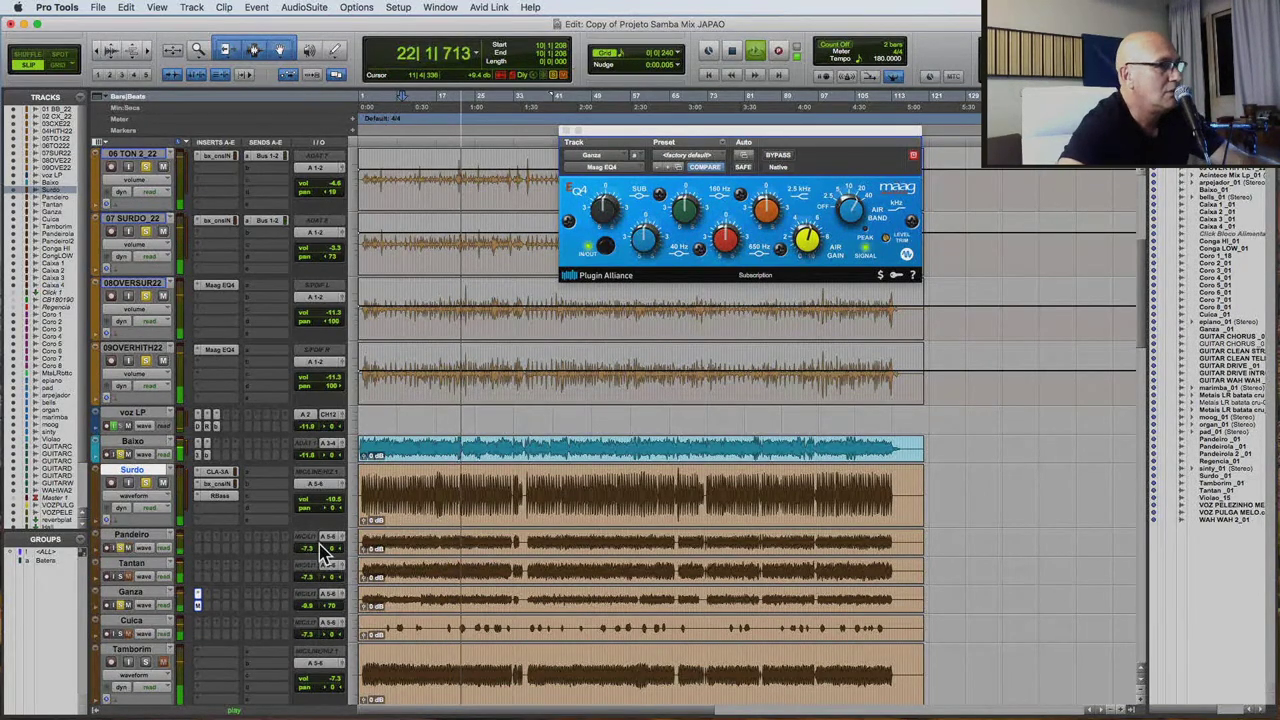
mouse_move(320, 545)
mouse_down()
mouse_move(342, 554)
mouse_move(309, 552)
mouse_up()
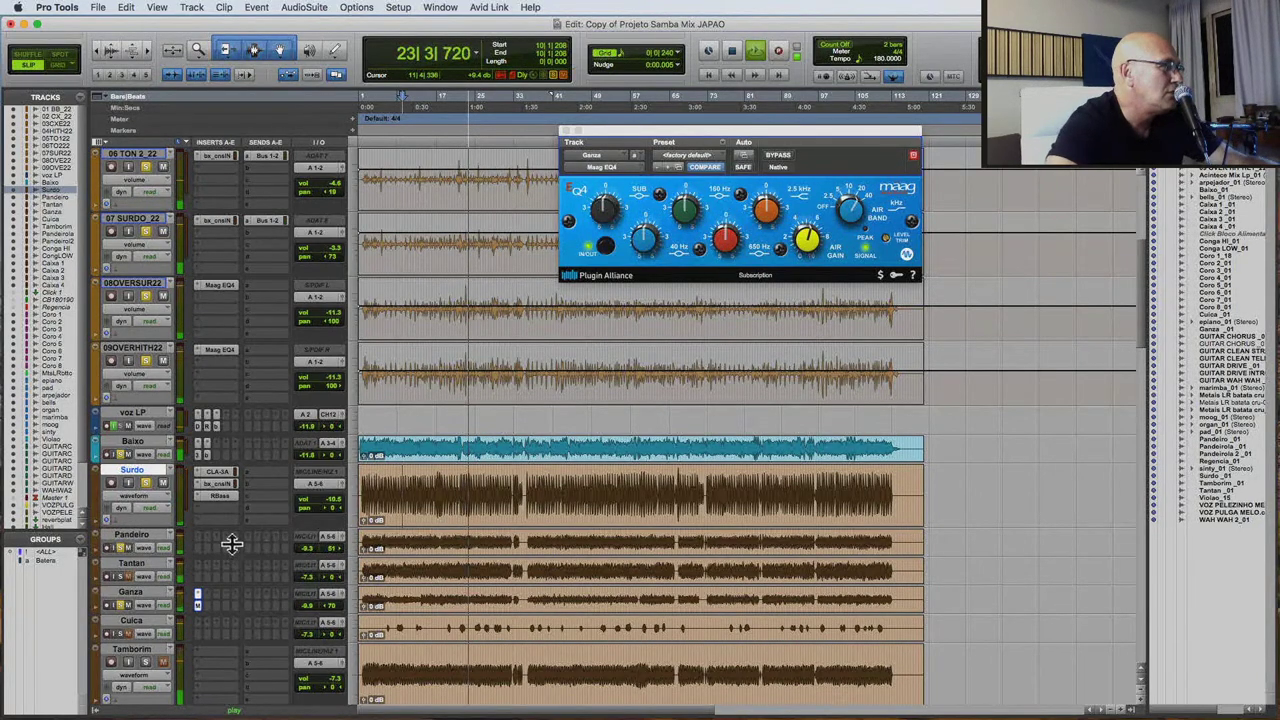
Insert the bx_console AMEK 9099 (mono) channel strip on the Pandeiro track.
click(200, 548)
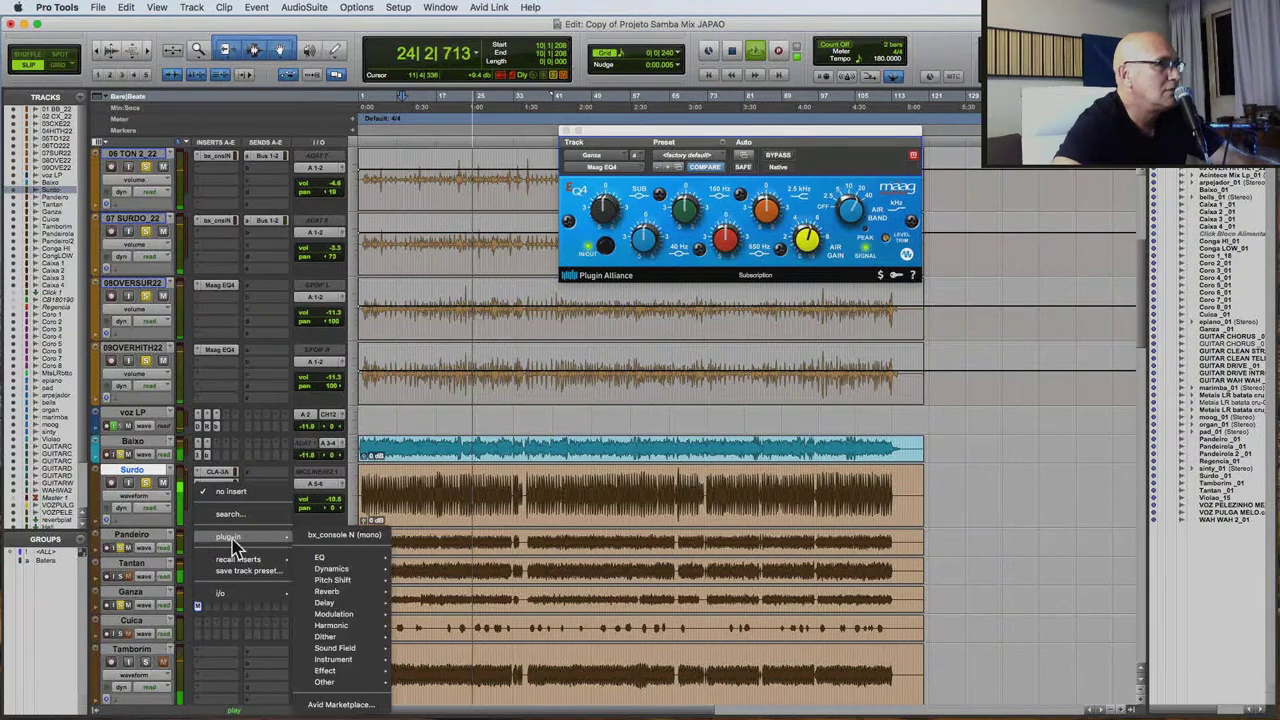
mouse_move(248, 540)
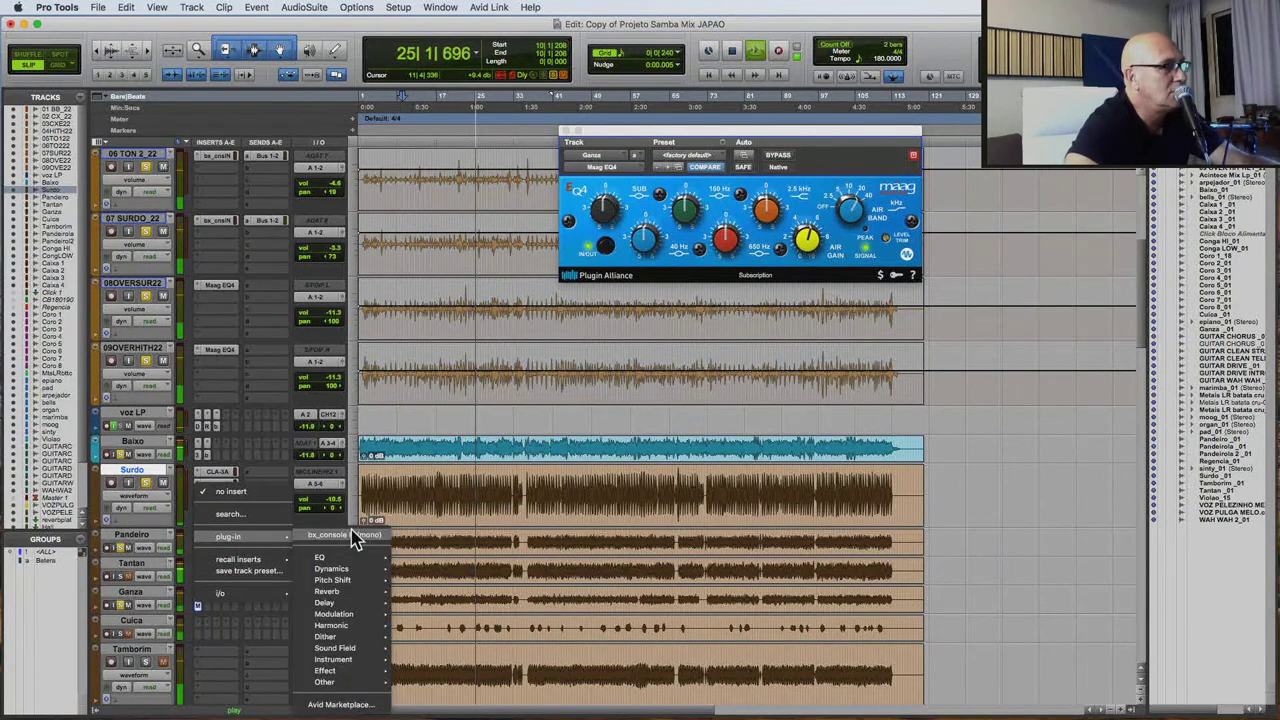
mouse_move(325, 557)
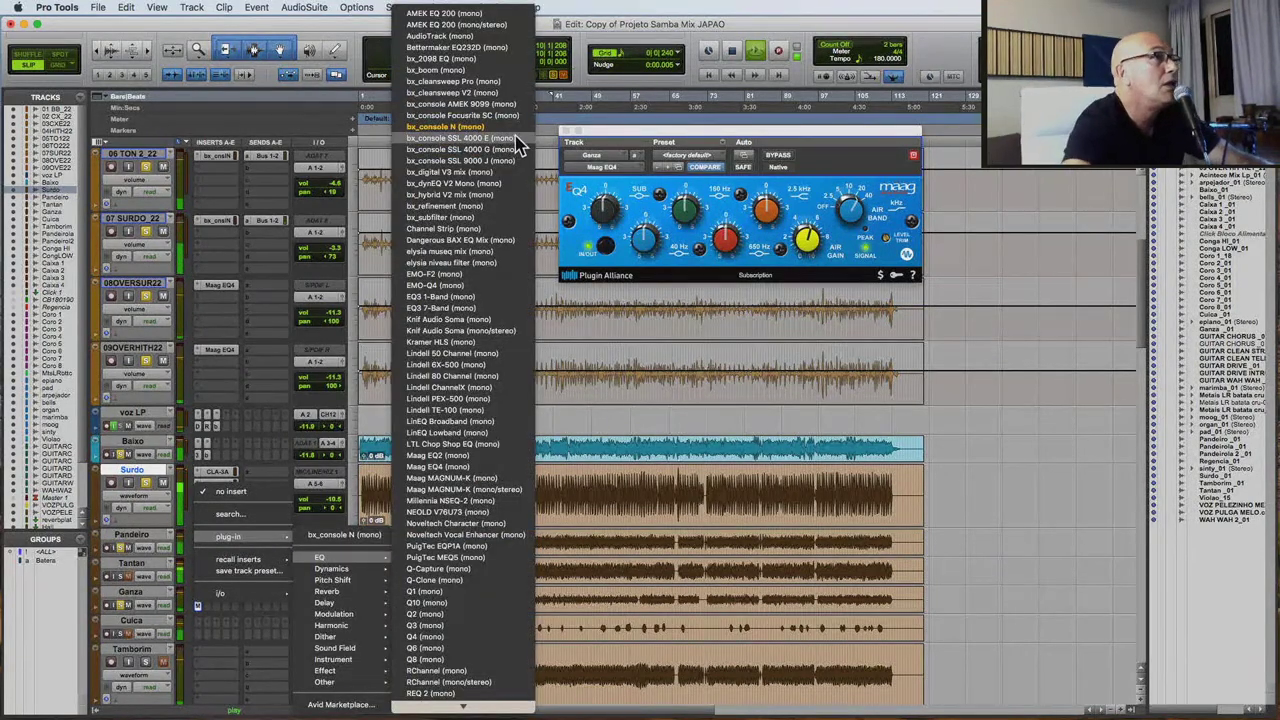
click(978, 521)
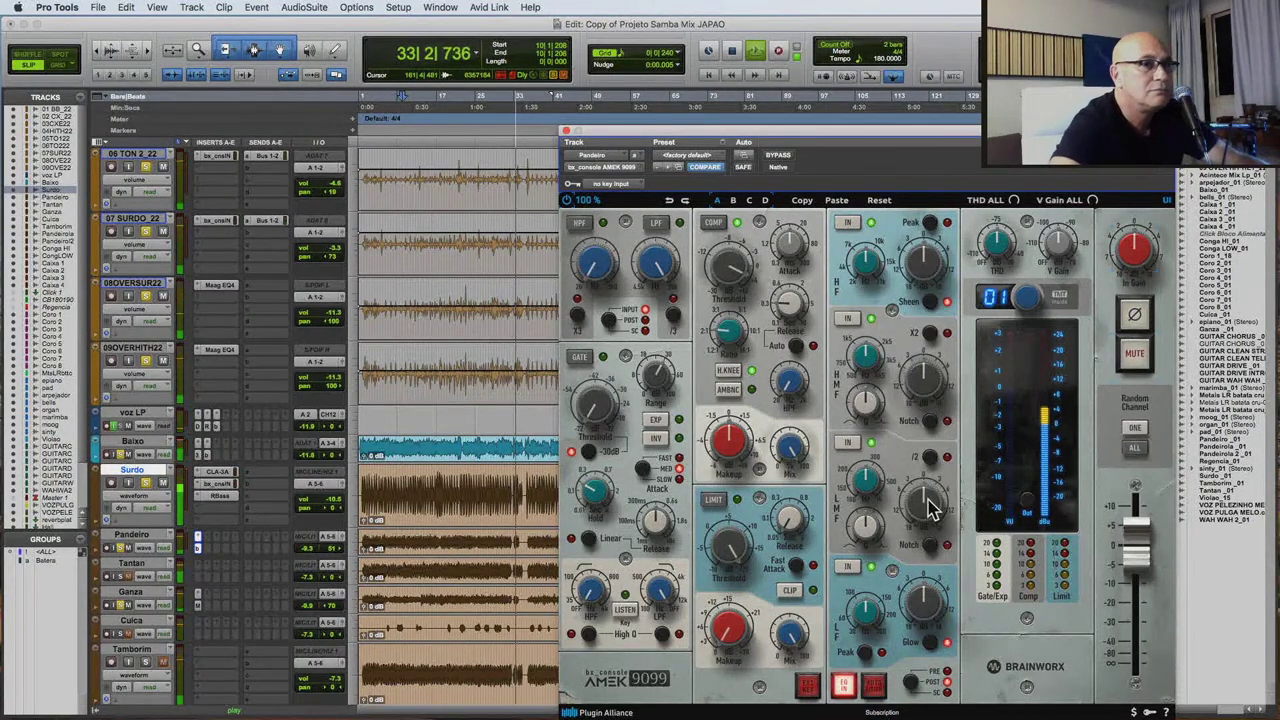
Adjust the low-mid band's gain, frequency and bandwidth in Pandeiro's AMEK 9099 while replaying from bar 10, then close the plug-in window.
mouse_move(857, 482)
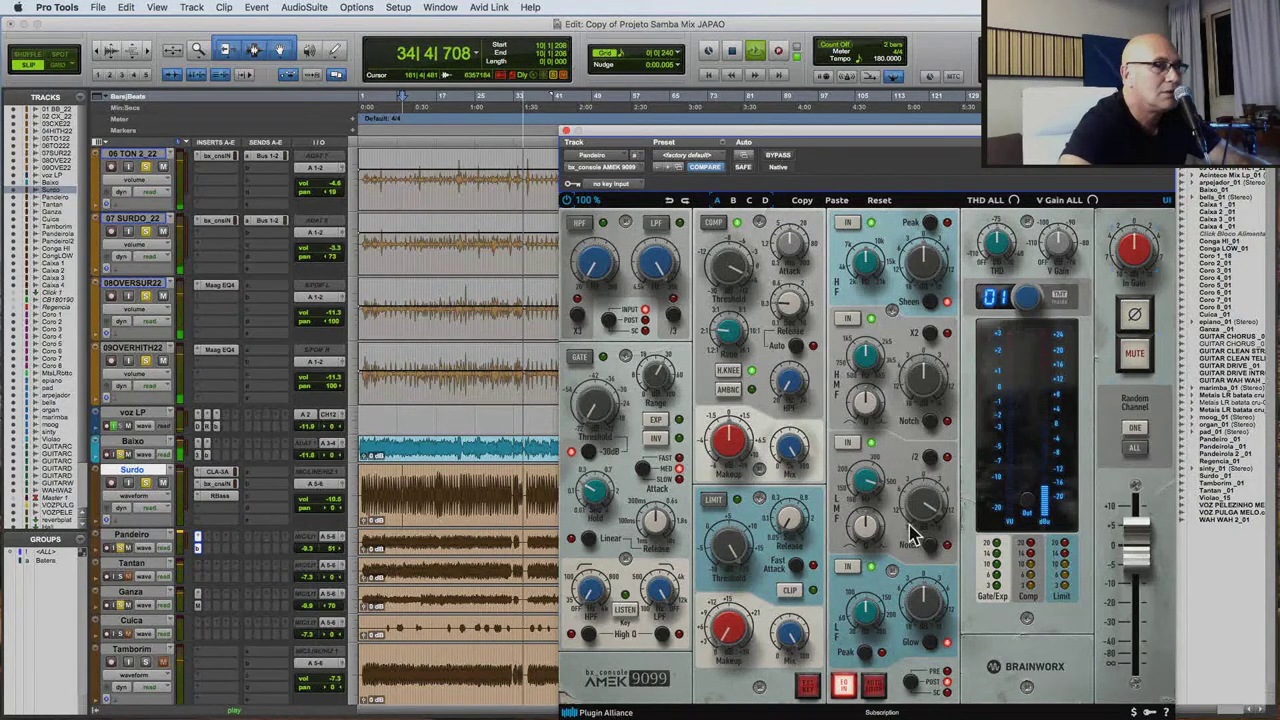
key(space)
key(space)
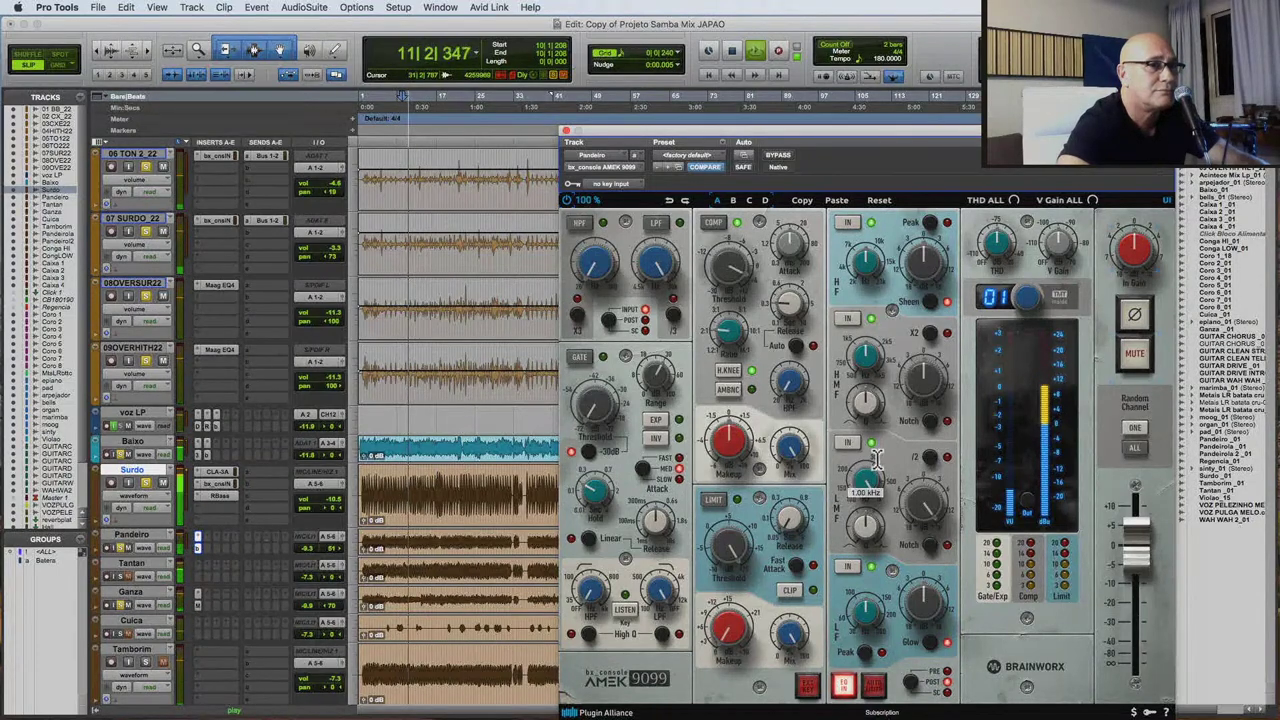
drag(866, 481, 858, 512)
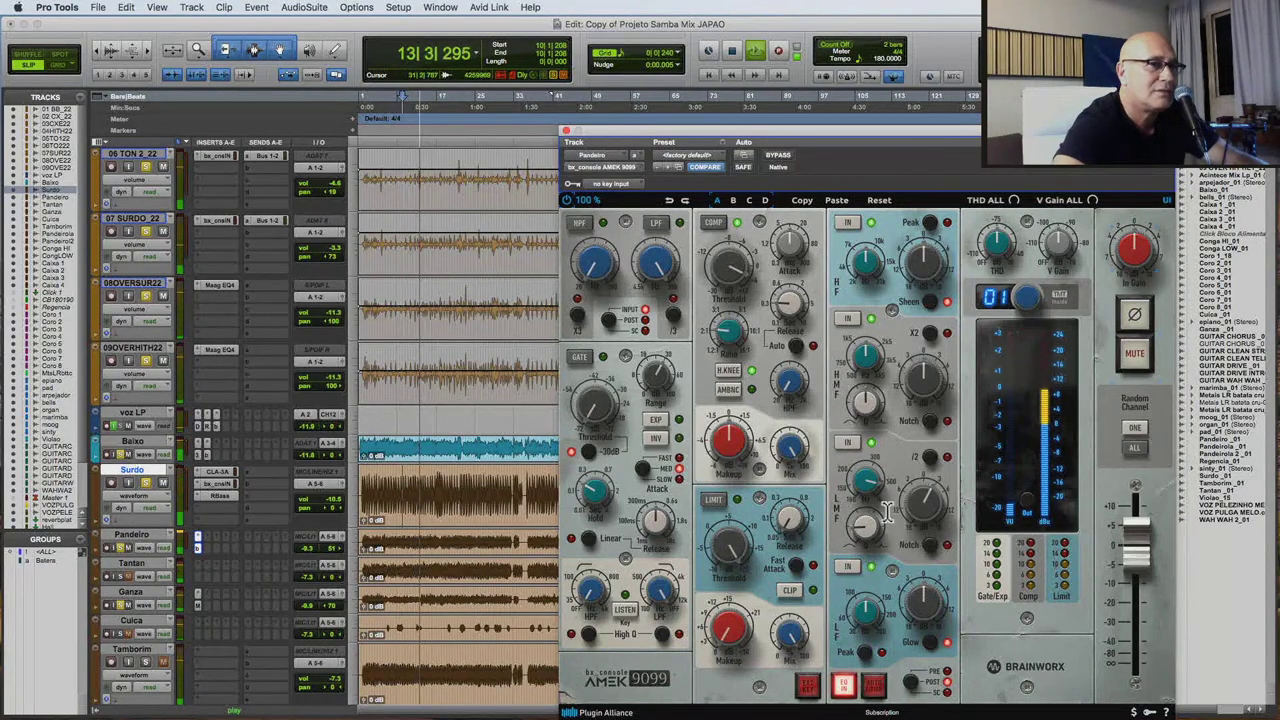
mouse_move(848, 488)
mouse_move(859, 522)
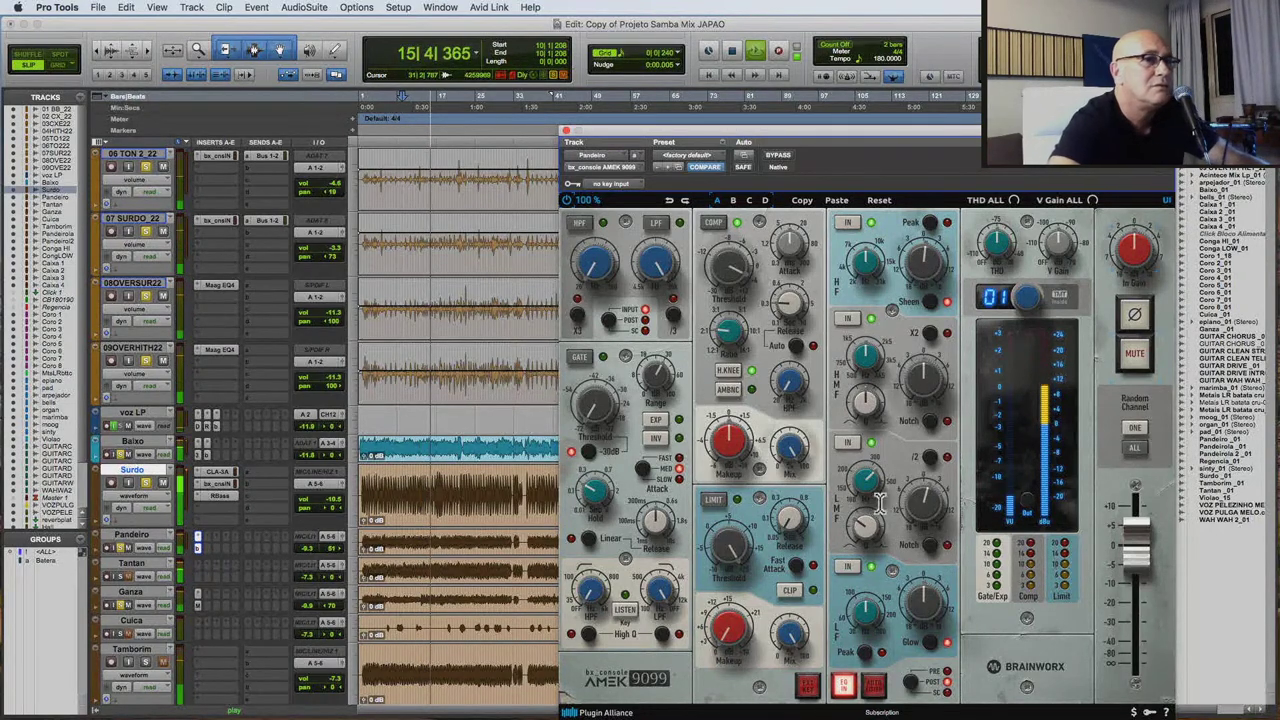
mouse_move(921, 505)
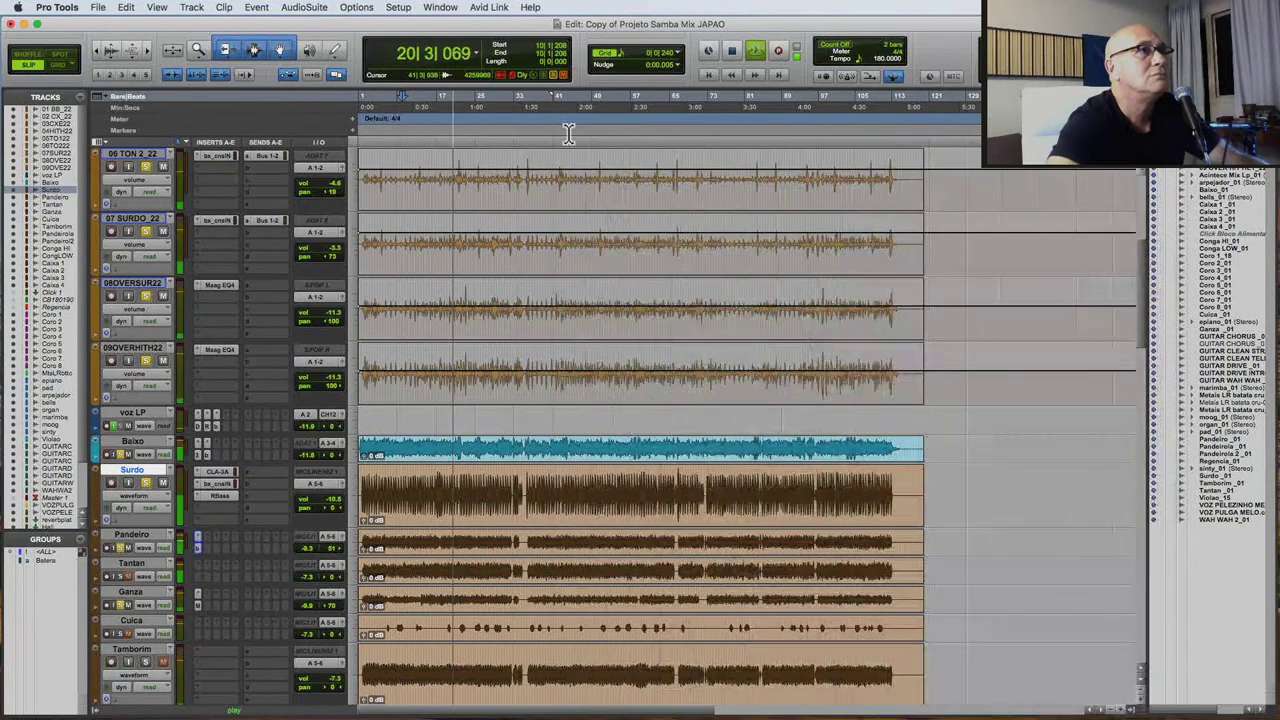
click(566, 130)
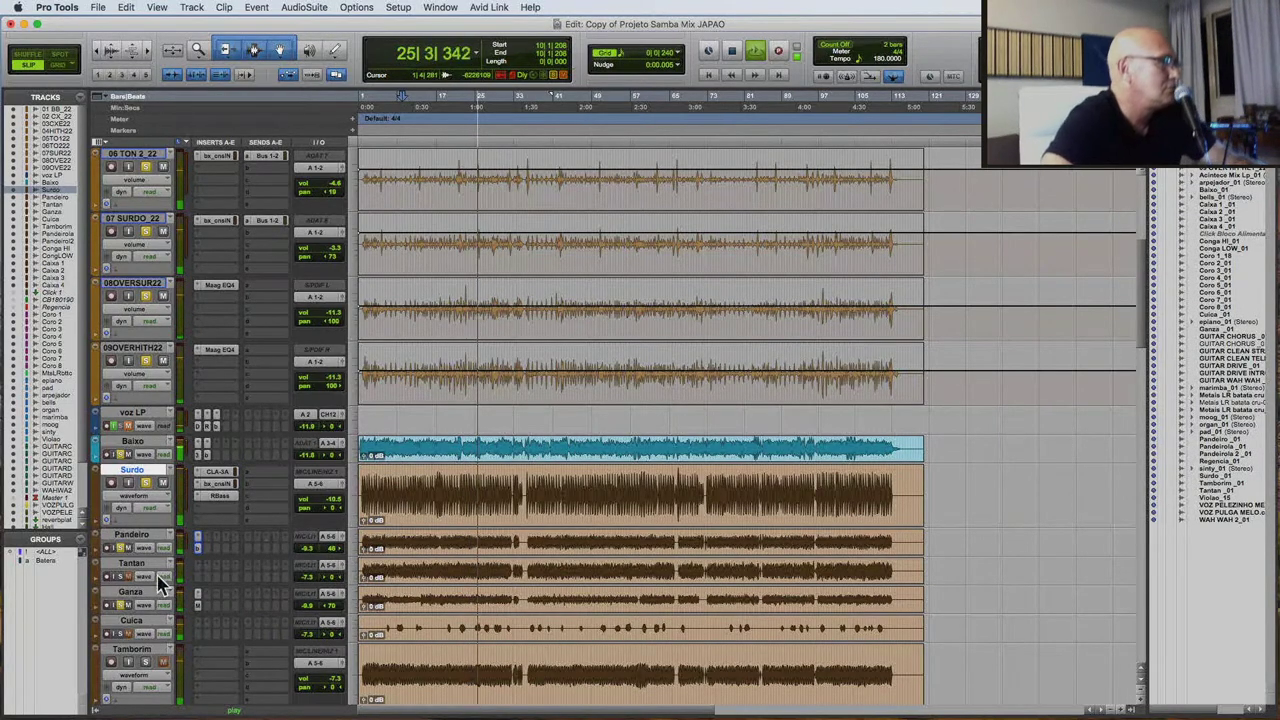
Adjust the Tantan track's volume and insert the RVox (mono) compressor on it with compression at -6.1.
click(311, 579)
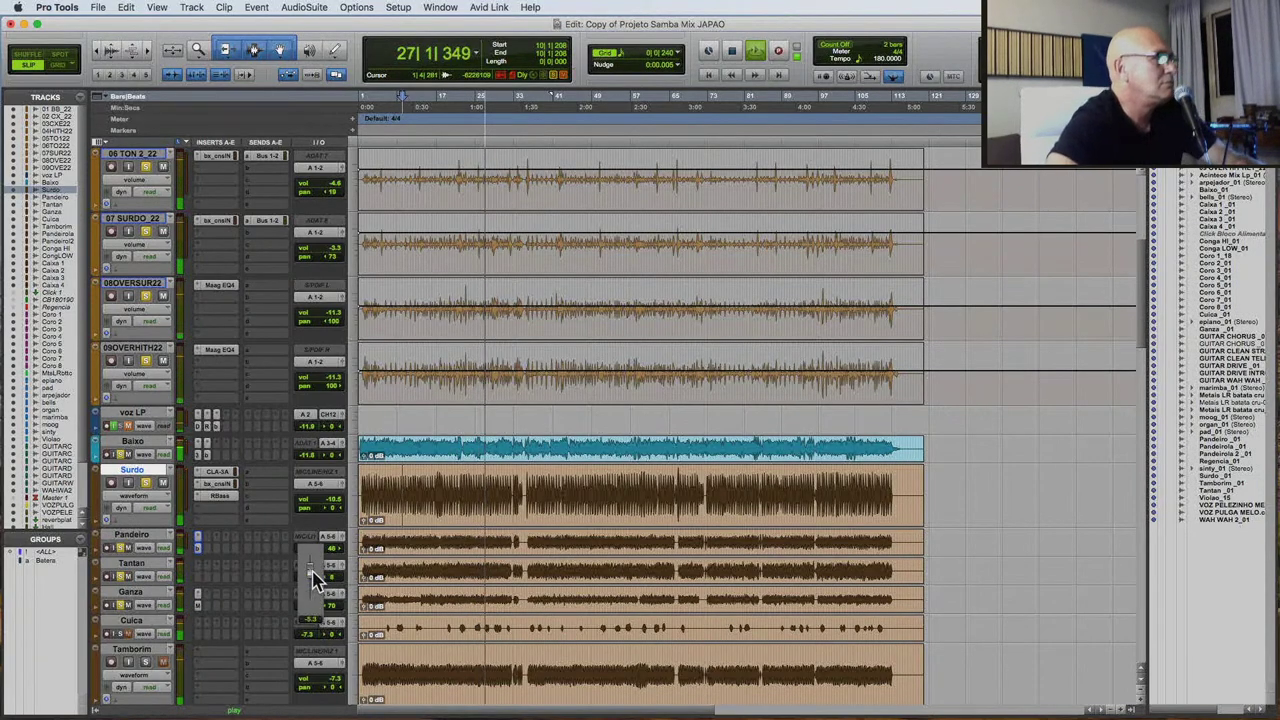
drag(316, 578, 316, 583)
click(197, 575)
mouse_move(235, 566)
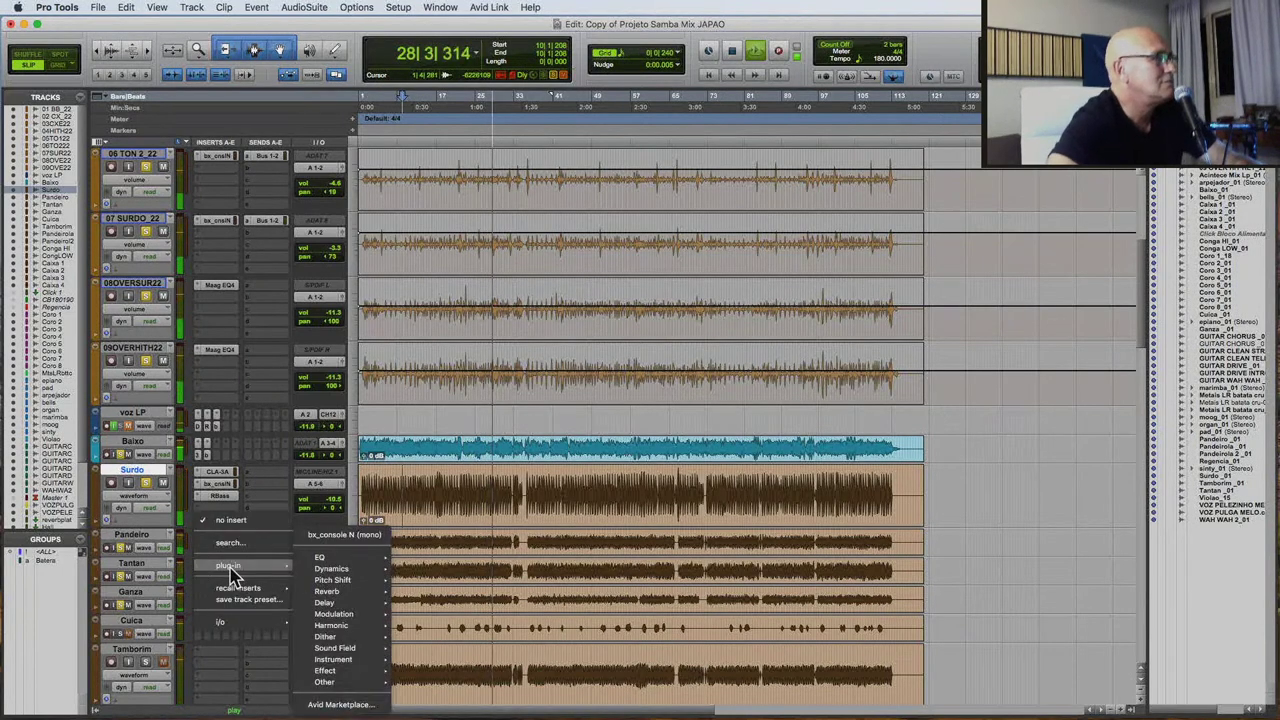
mouse_move(344, 575)
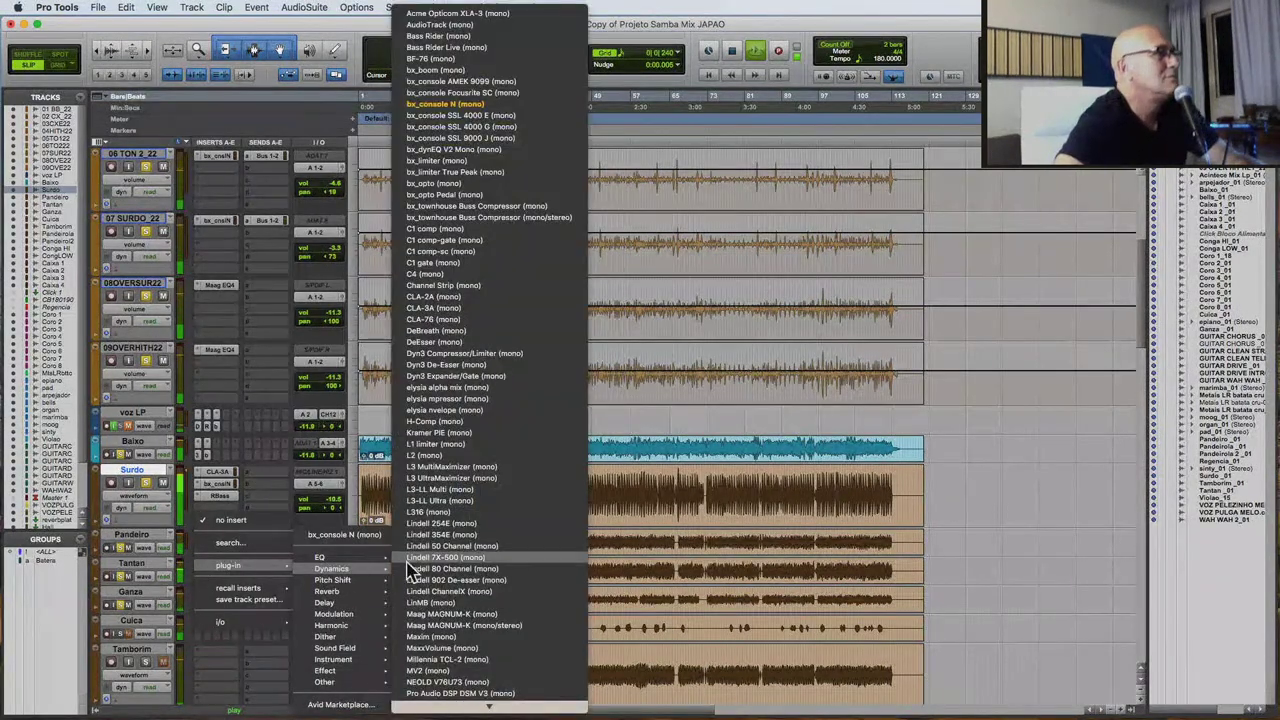
scroll(555, 690, down, 5)
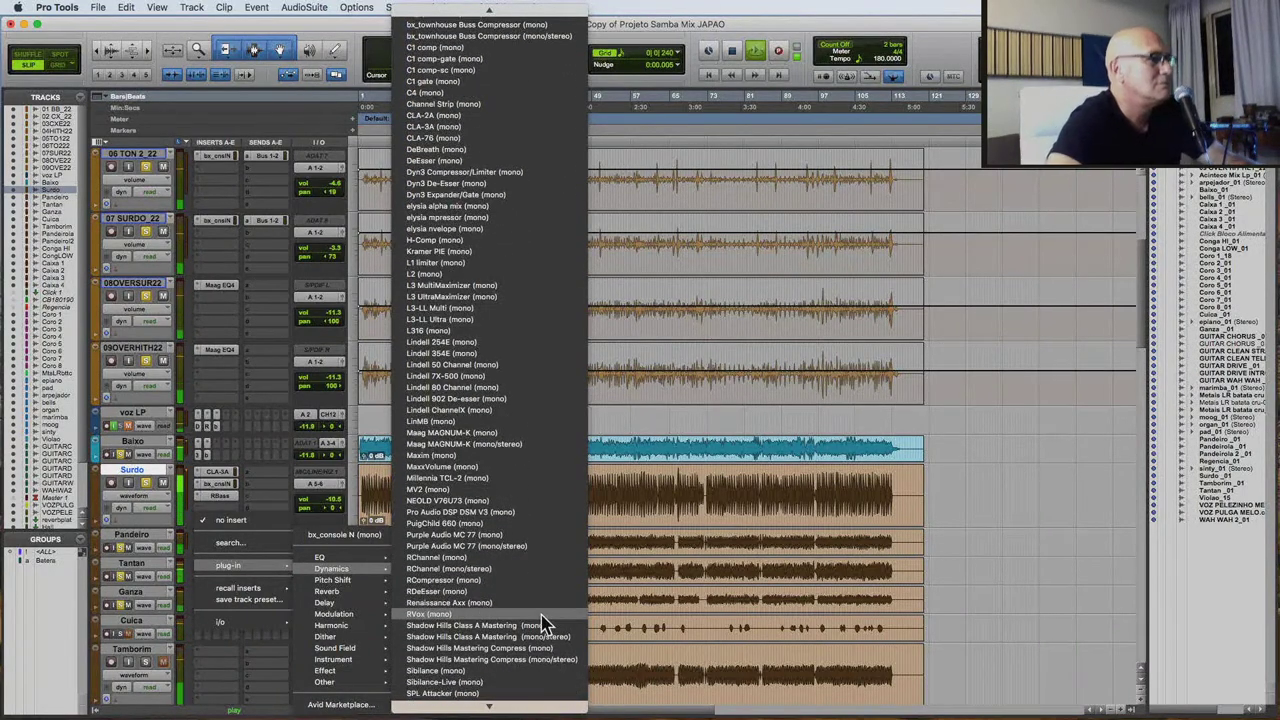
click(543, 616)
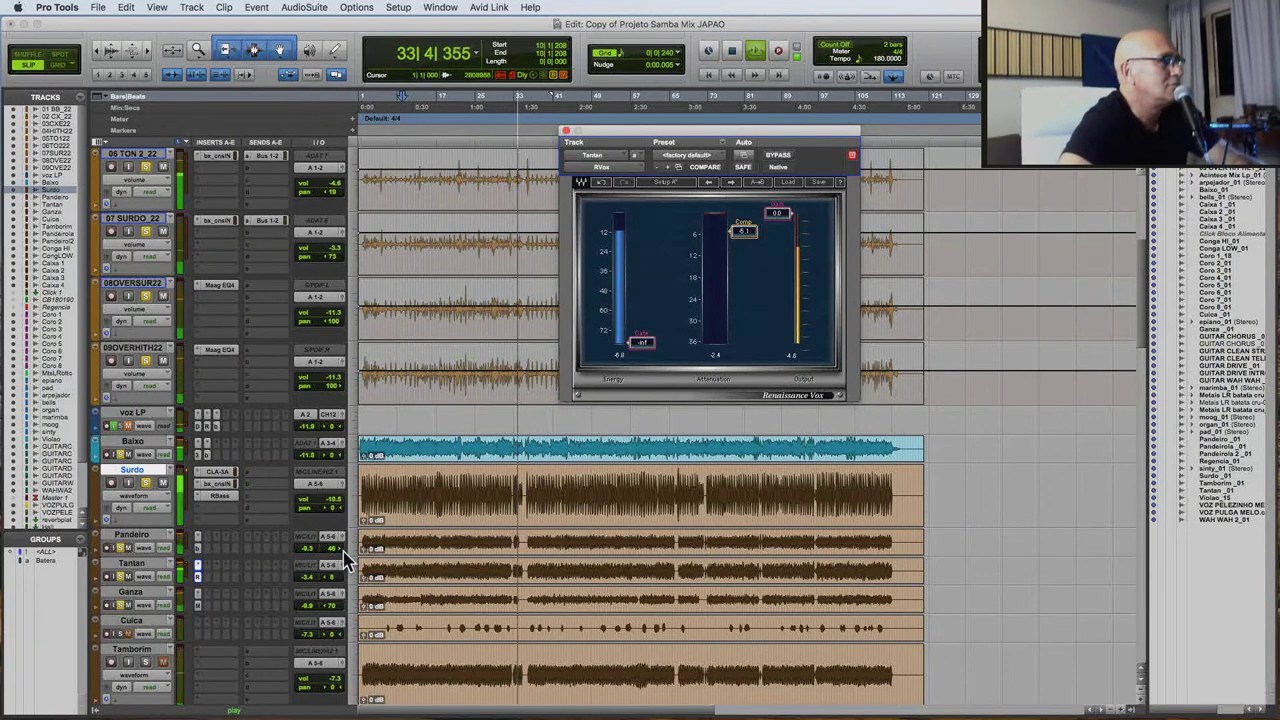
Set Tantan's volume to -6.7 and pan to 13, then replay the mix from the start.
click(310, 589)
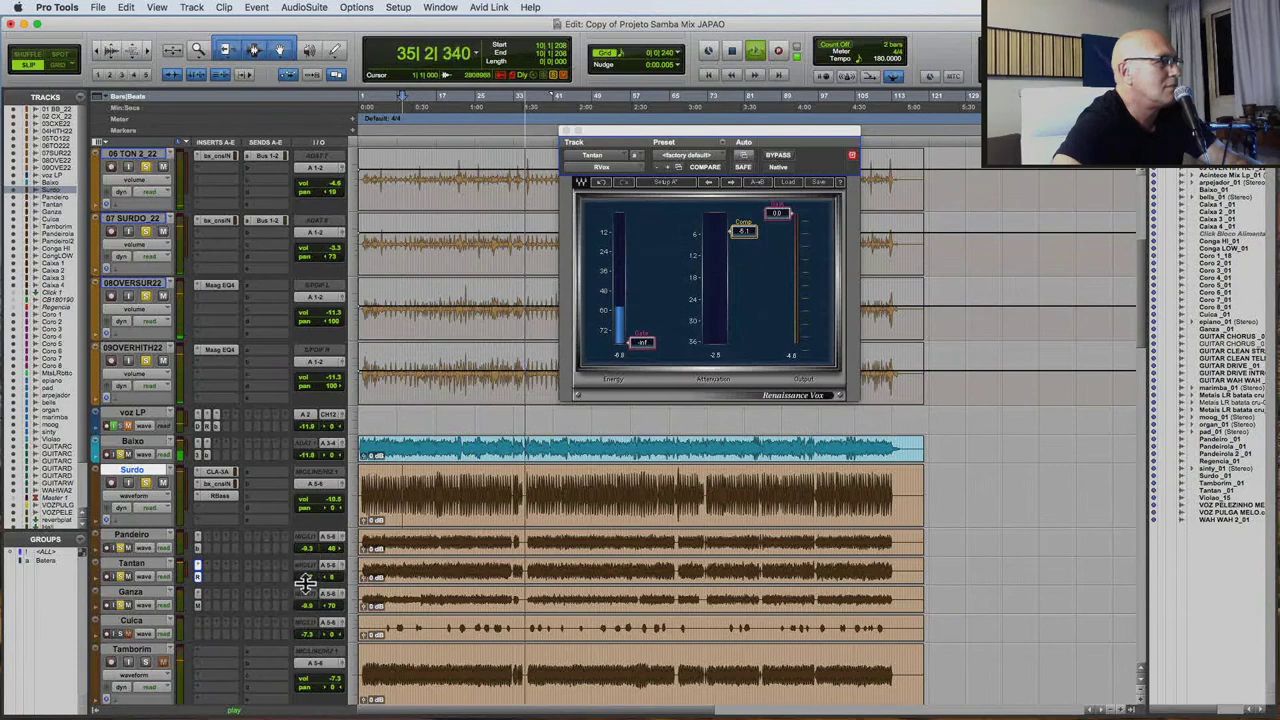
key(space)
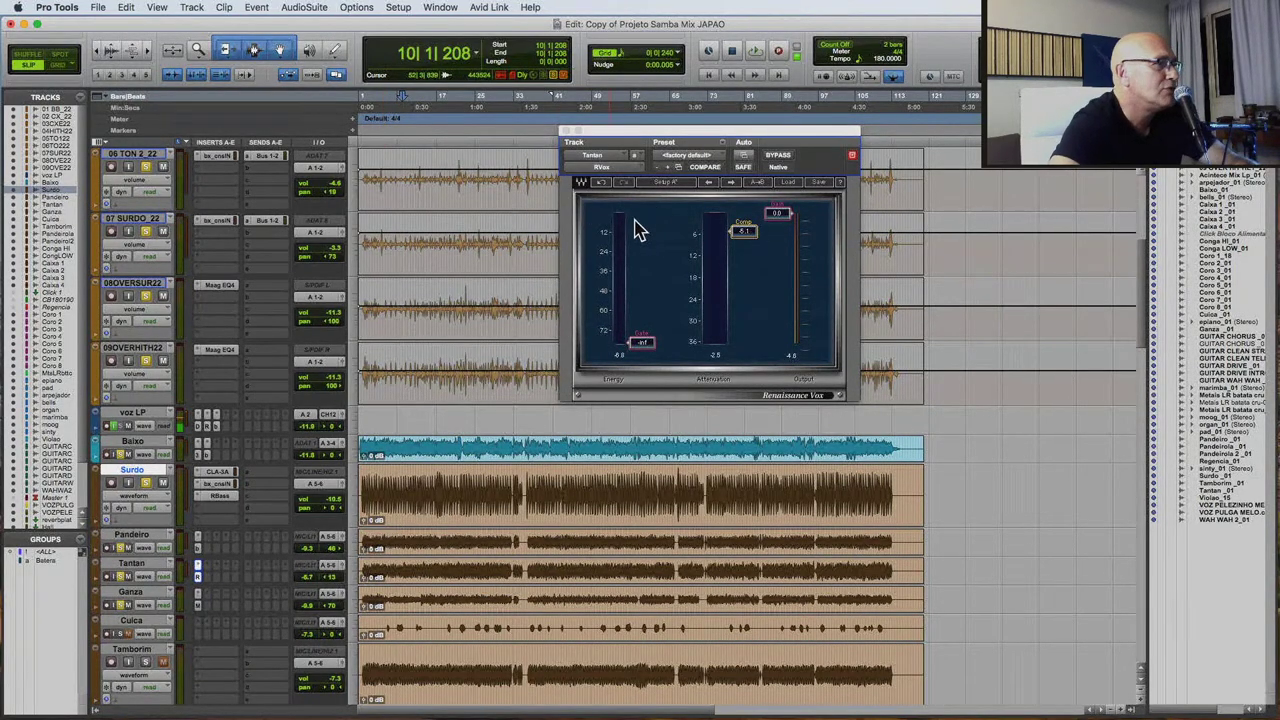
click(372, 492)
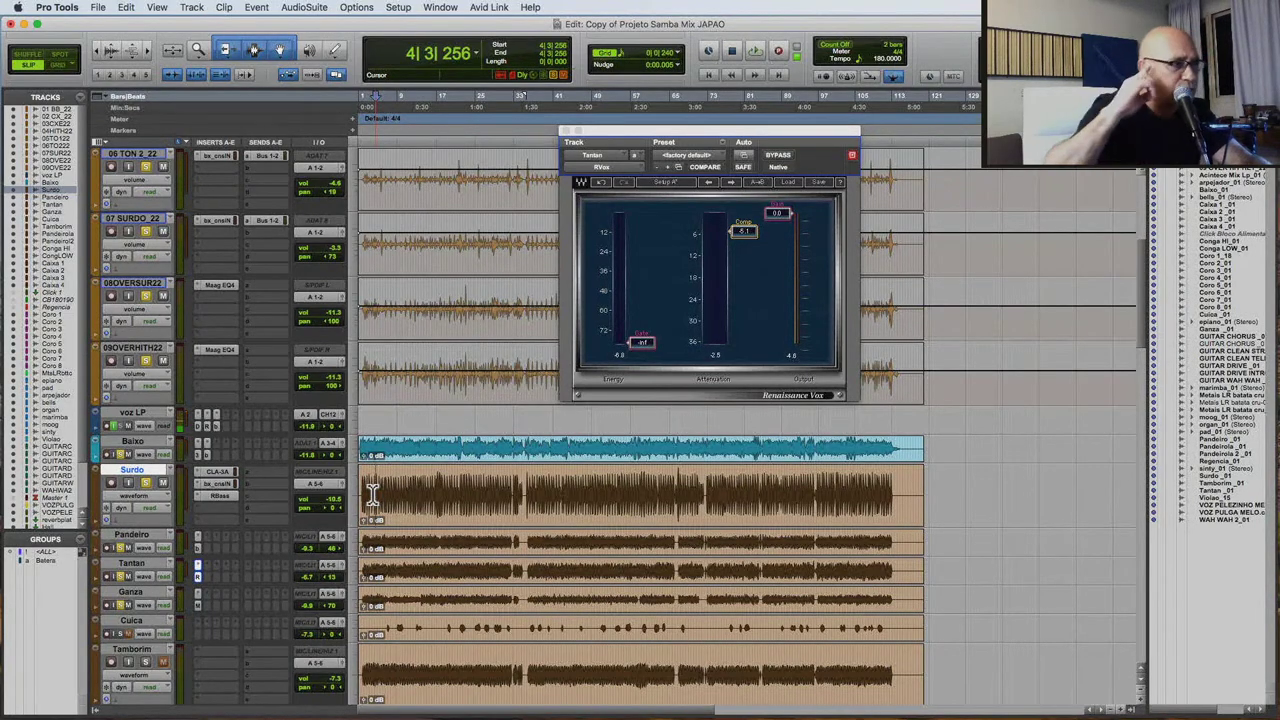
key(Return)
key(space)
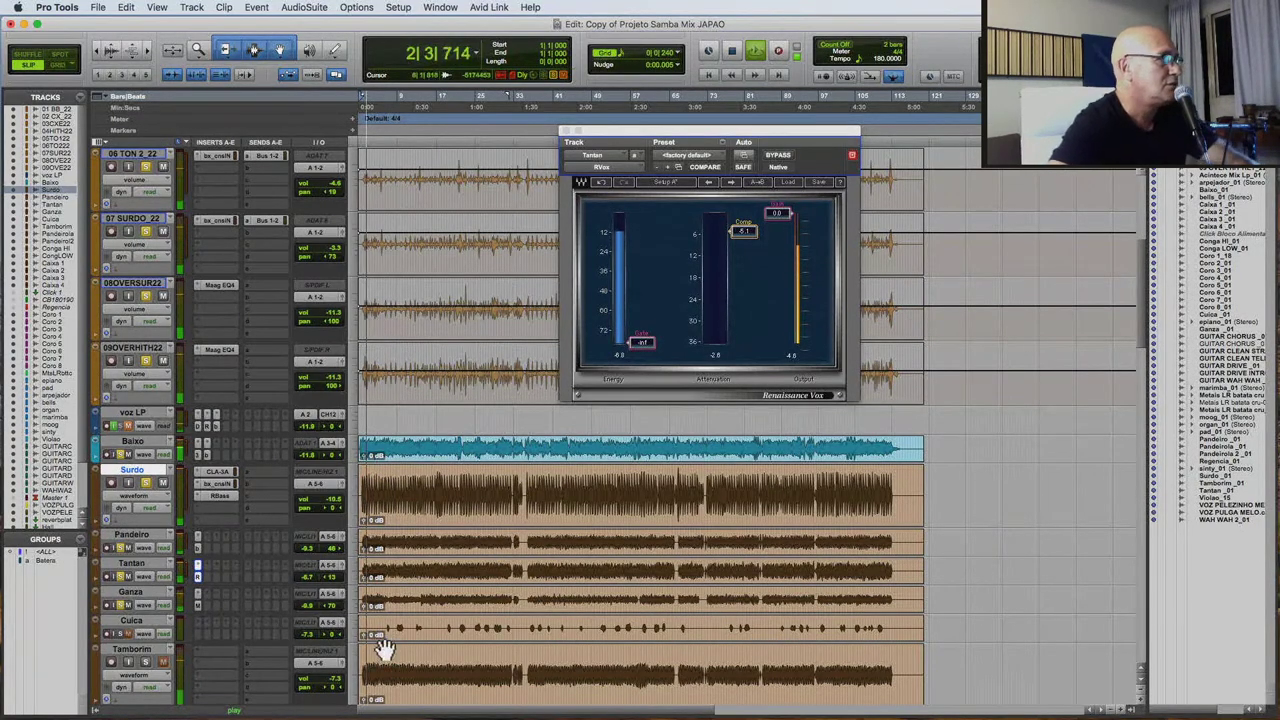
Pan the Tamborim track to 32 and add a send to Bus 1-2 (Stereo).
scroll(383, 640, down, 5)
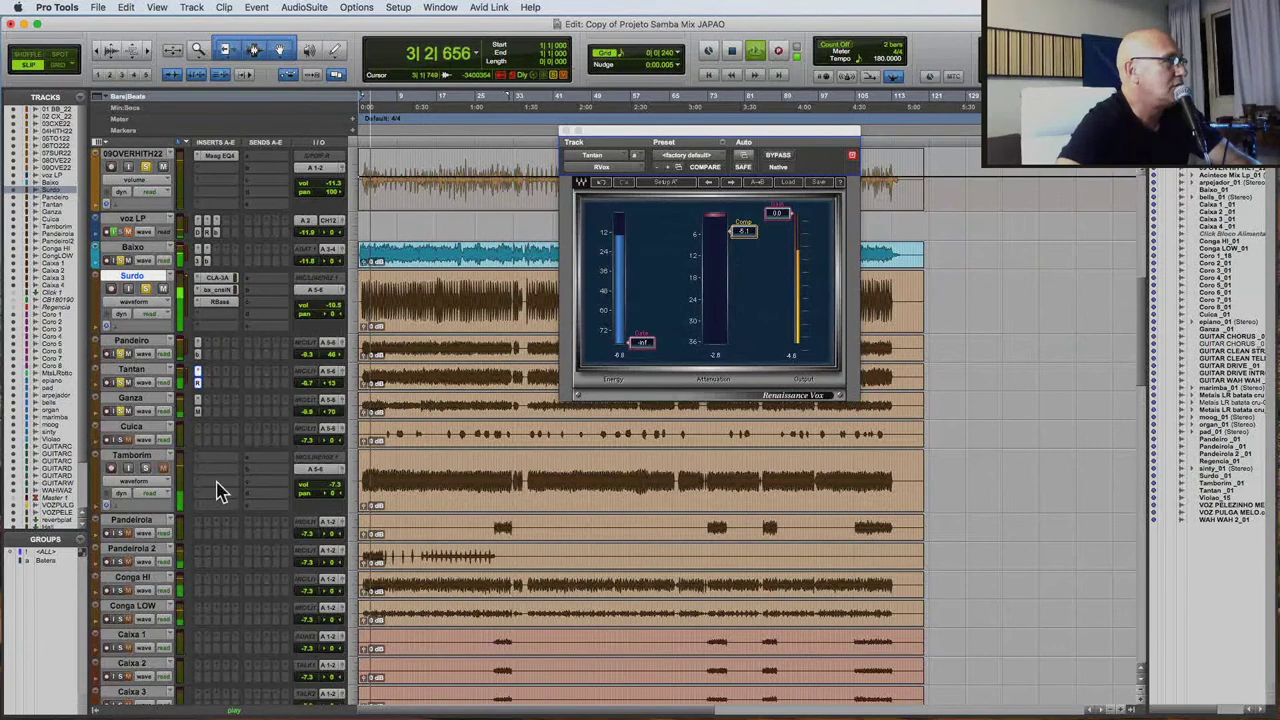
drag(298, 500, 343, 500)
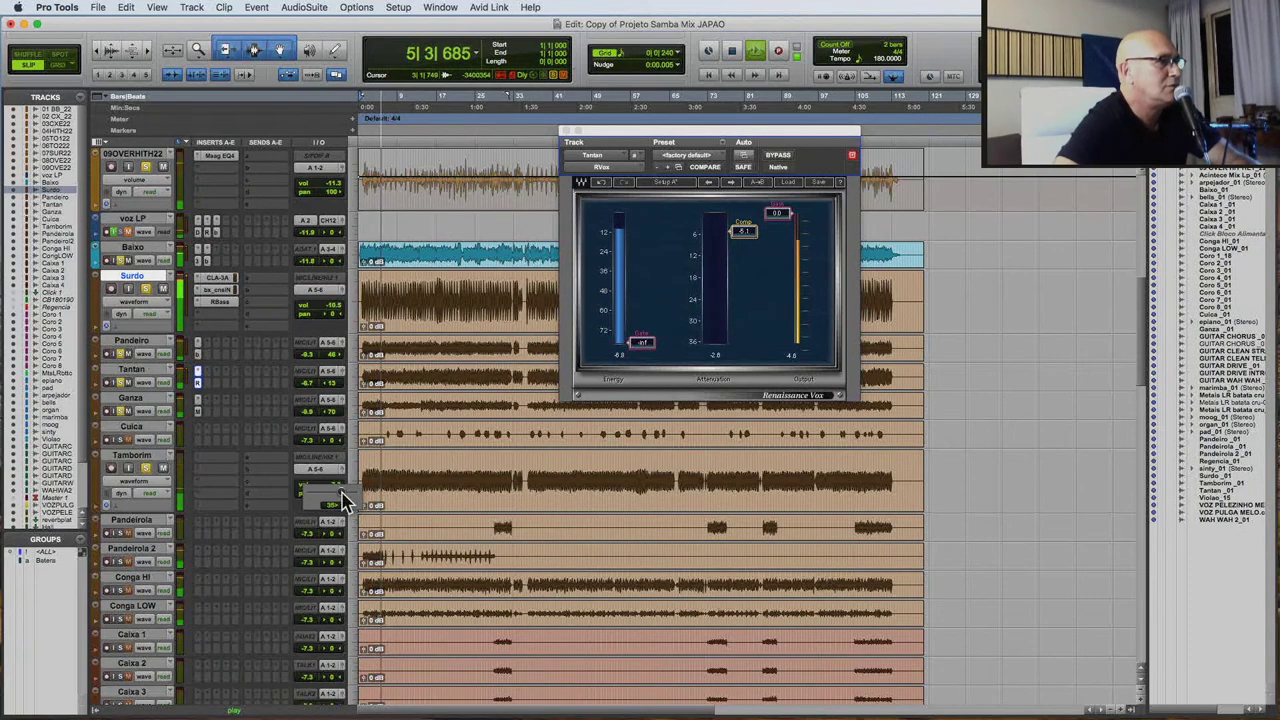
click(277, 470)
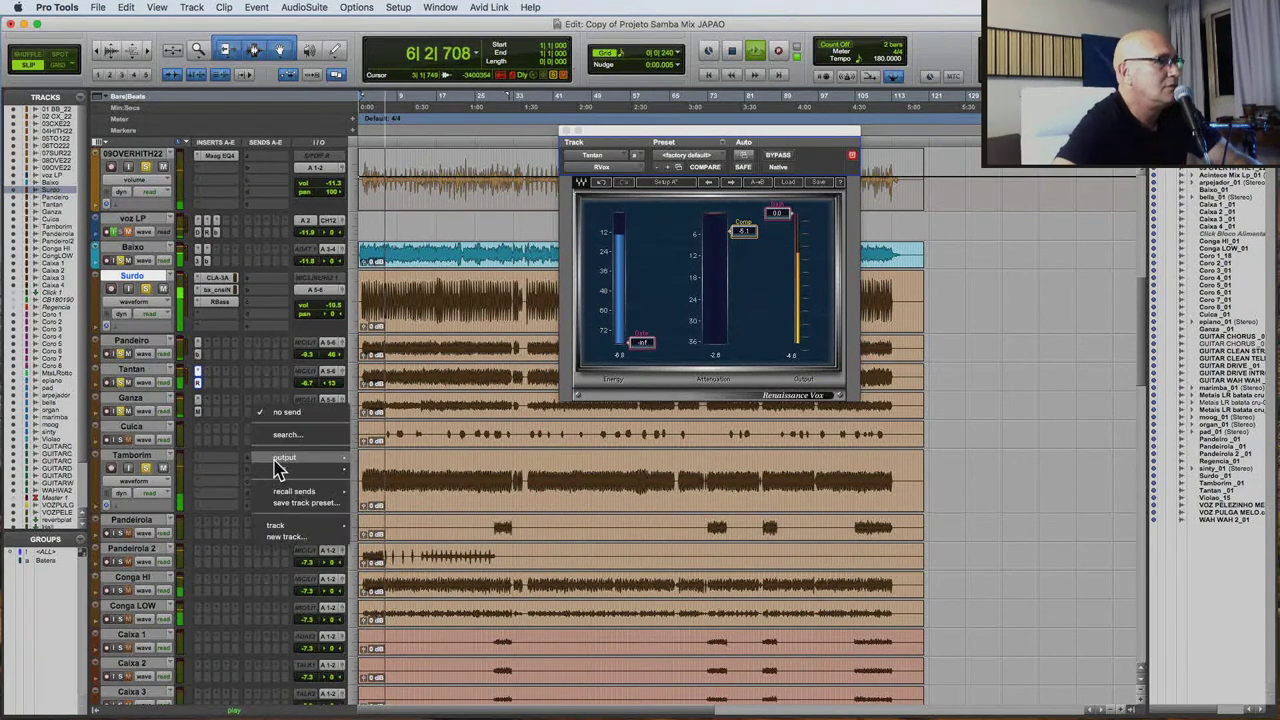
mouse_move(282, 469)
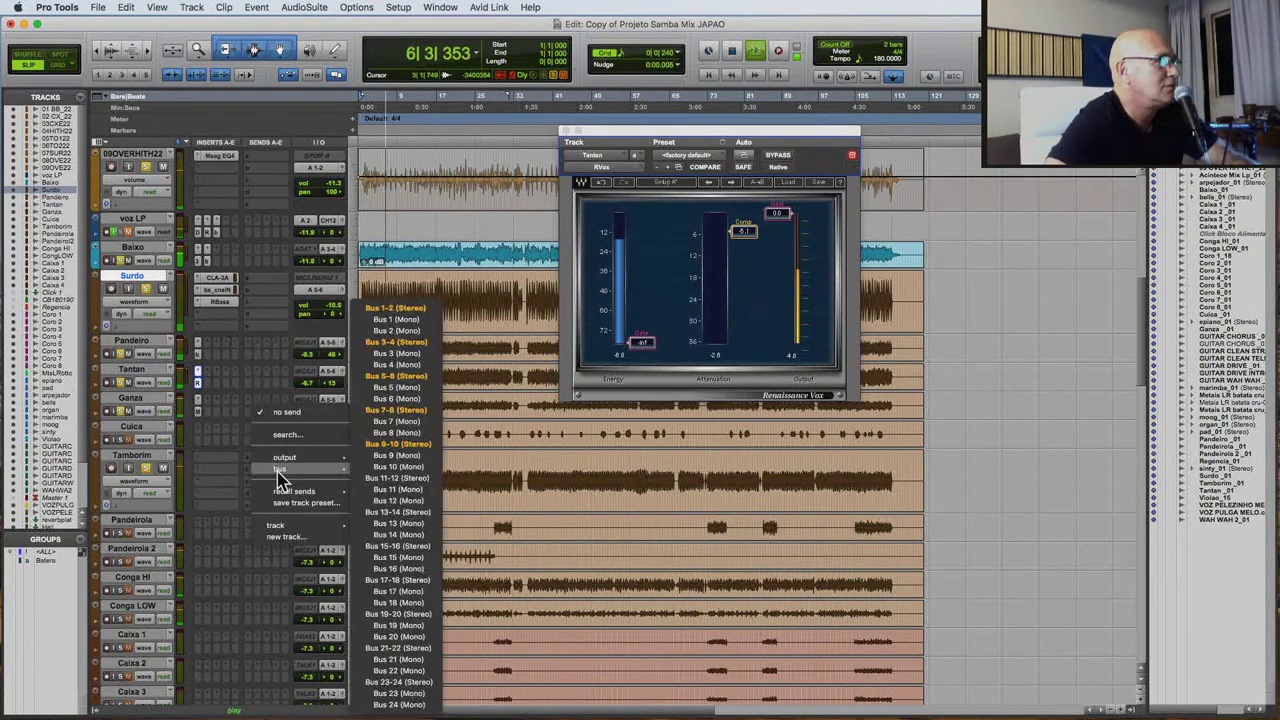
click(420, 308)
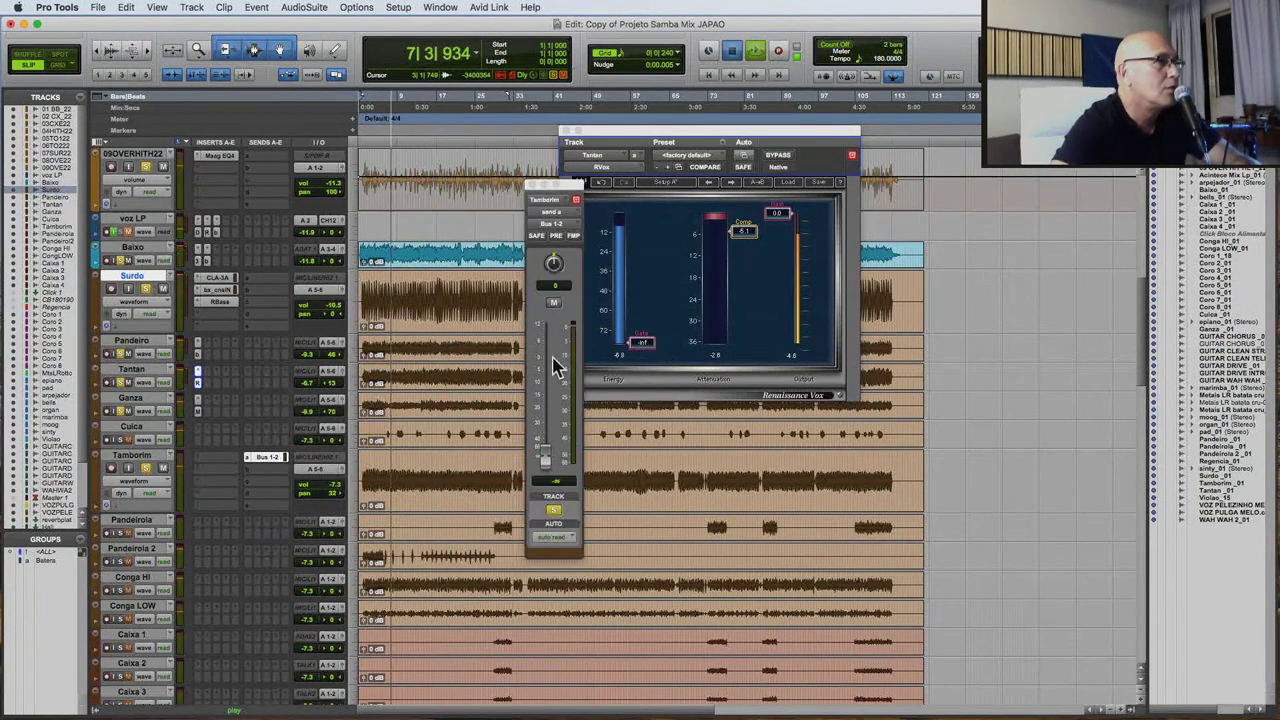
Make Tamborim's Bus 1-2 send follow the main pan, set its level to -23.1 and restart playback.
key(space)
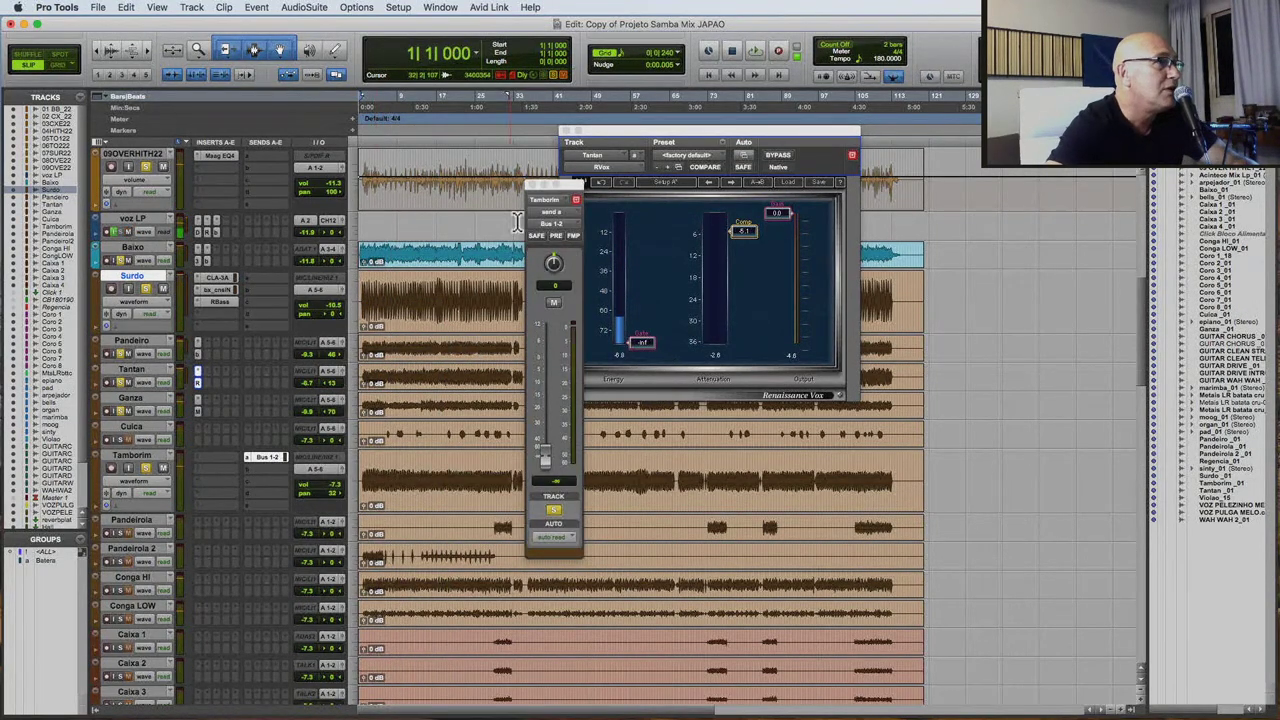
click(573, 236)
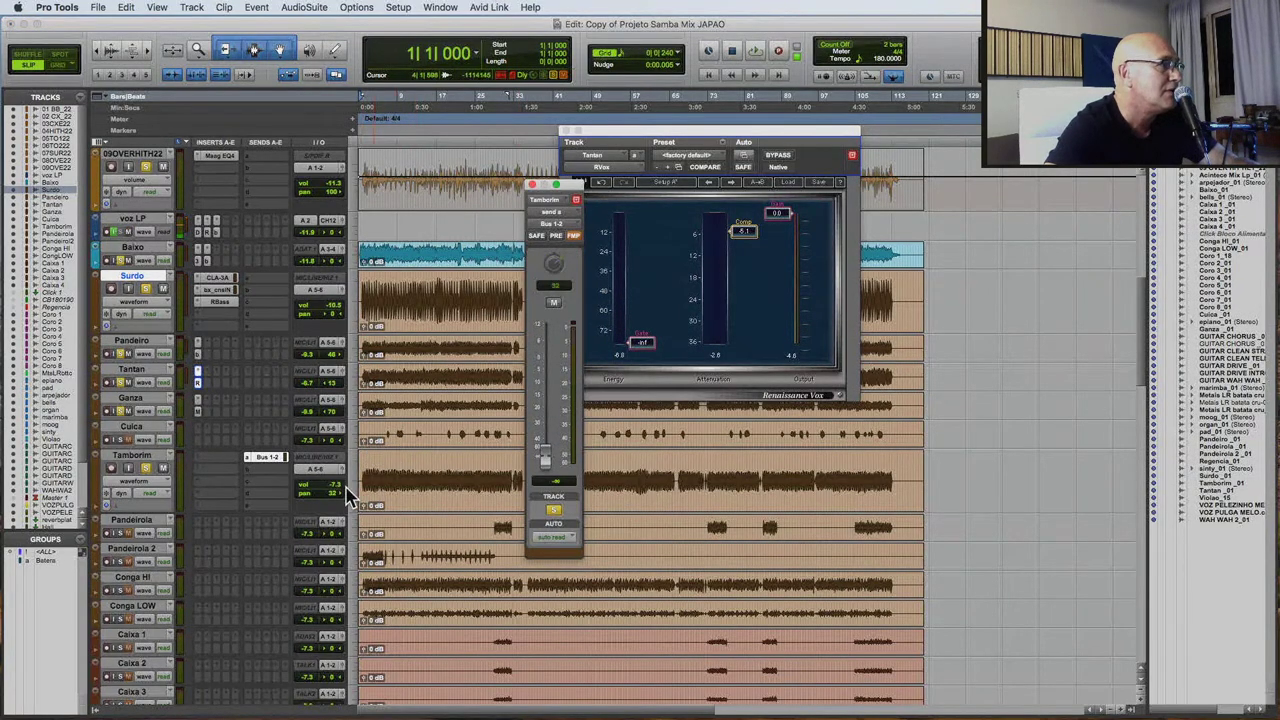
drag(547, 447, 549, 421)
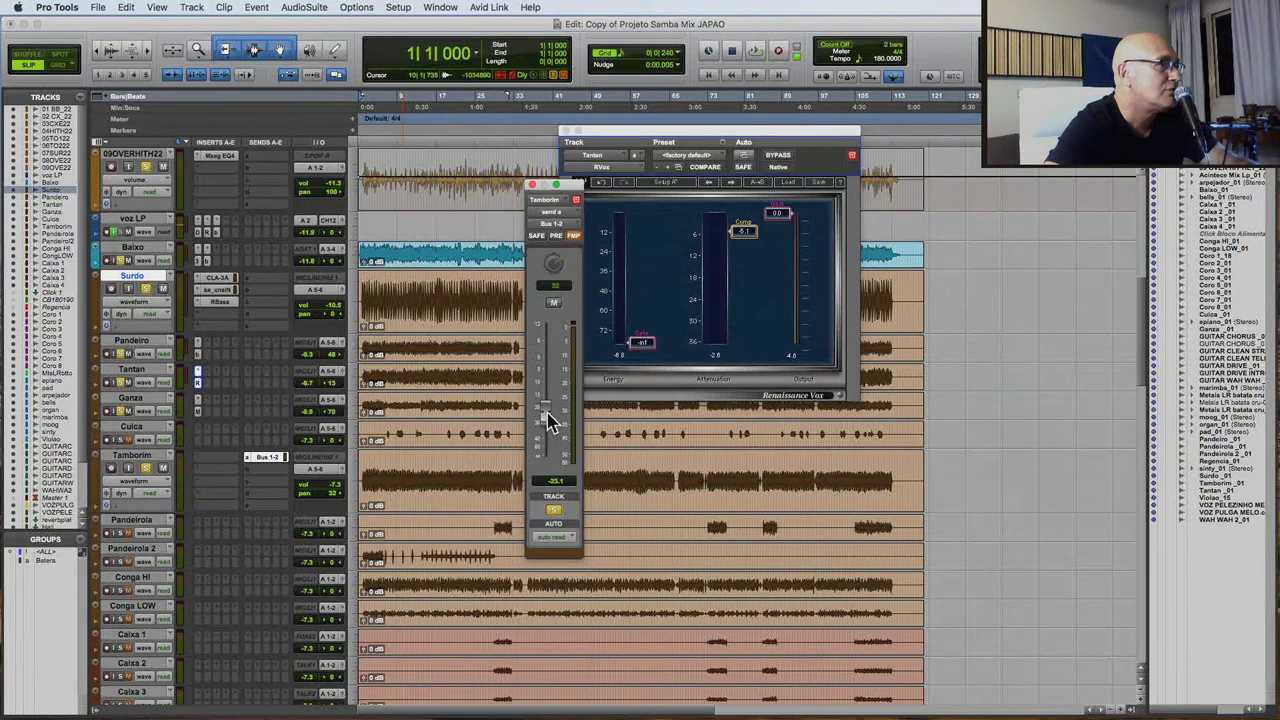
key(space)
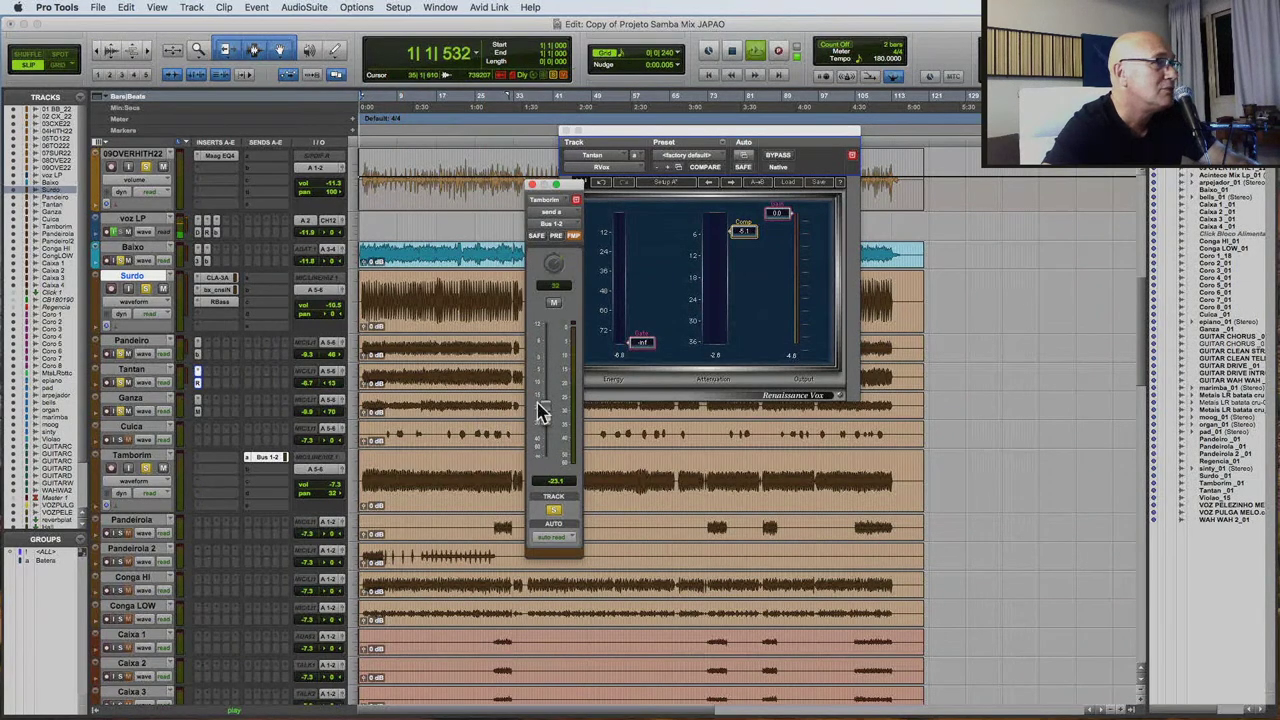
Insert the bx_console SSL 4000 G (mono) channel strip on the Tamborim track.
click(216, 460)
mouse_move(260, 457)
mouse_move(345, 484)
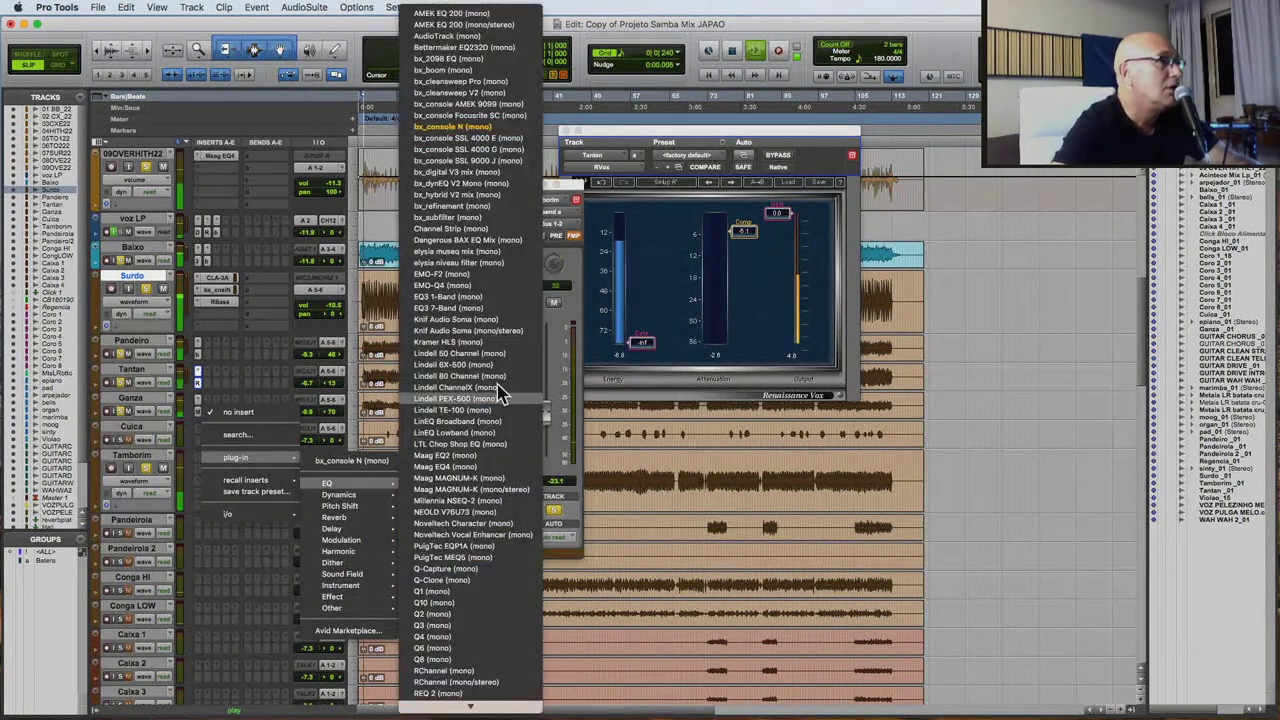
click(563, 223)
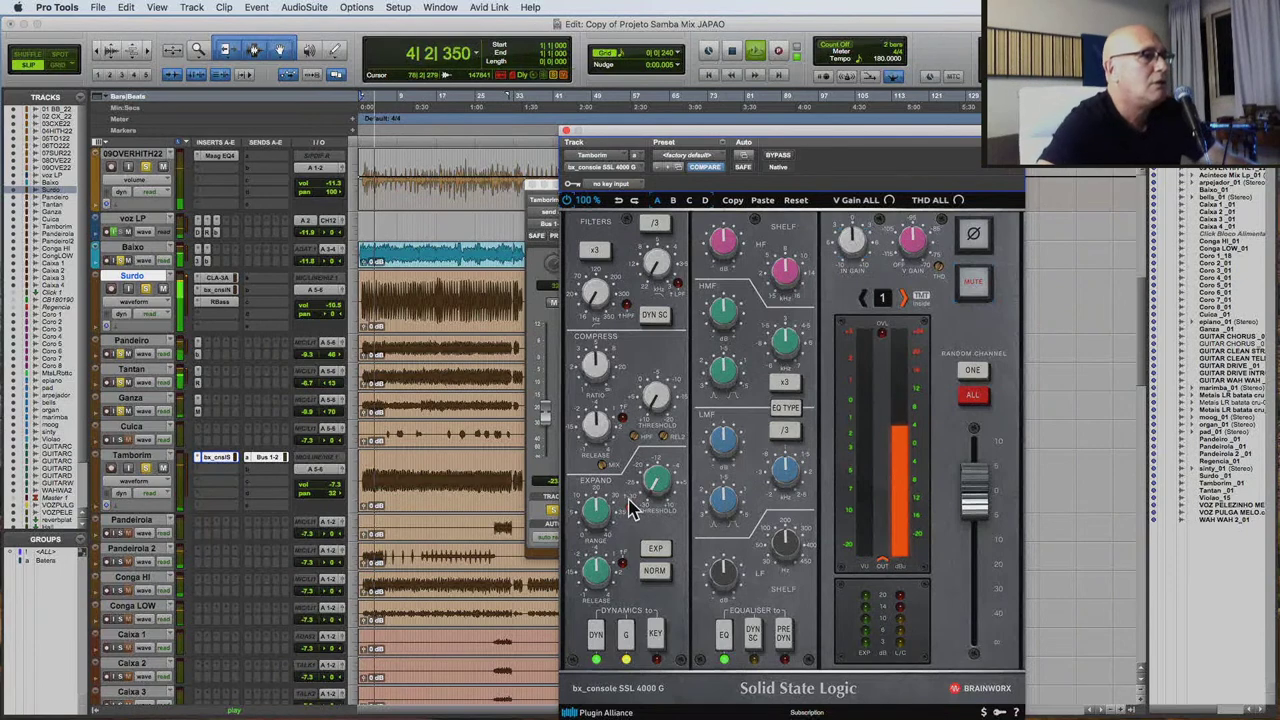
In Tamborim's SSL 4000 G, switch the expander to gate, boost the high-mid band and randomize the channel, then close the plug-in.
click(652, 546)
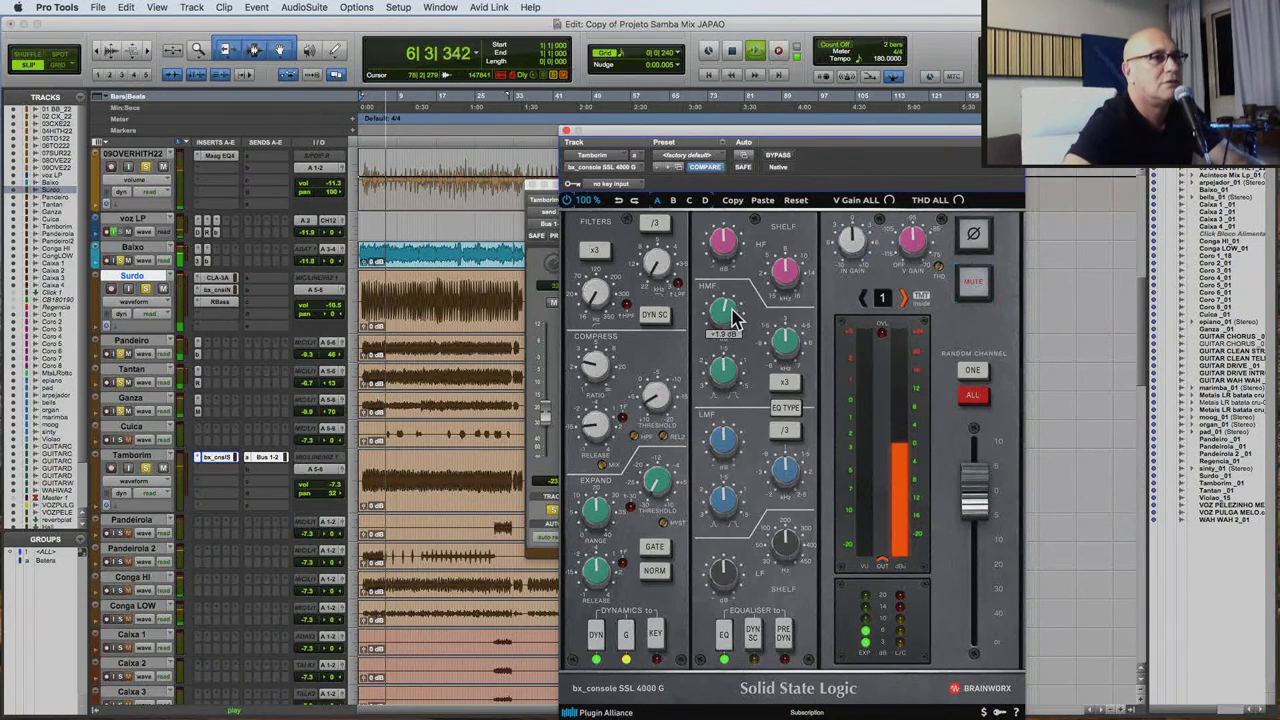
click(972, 370)
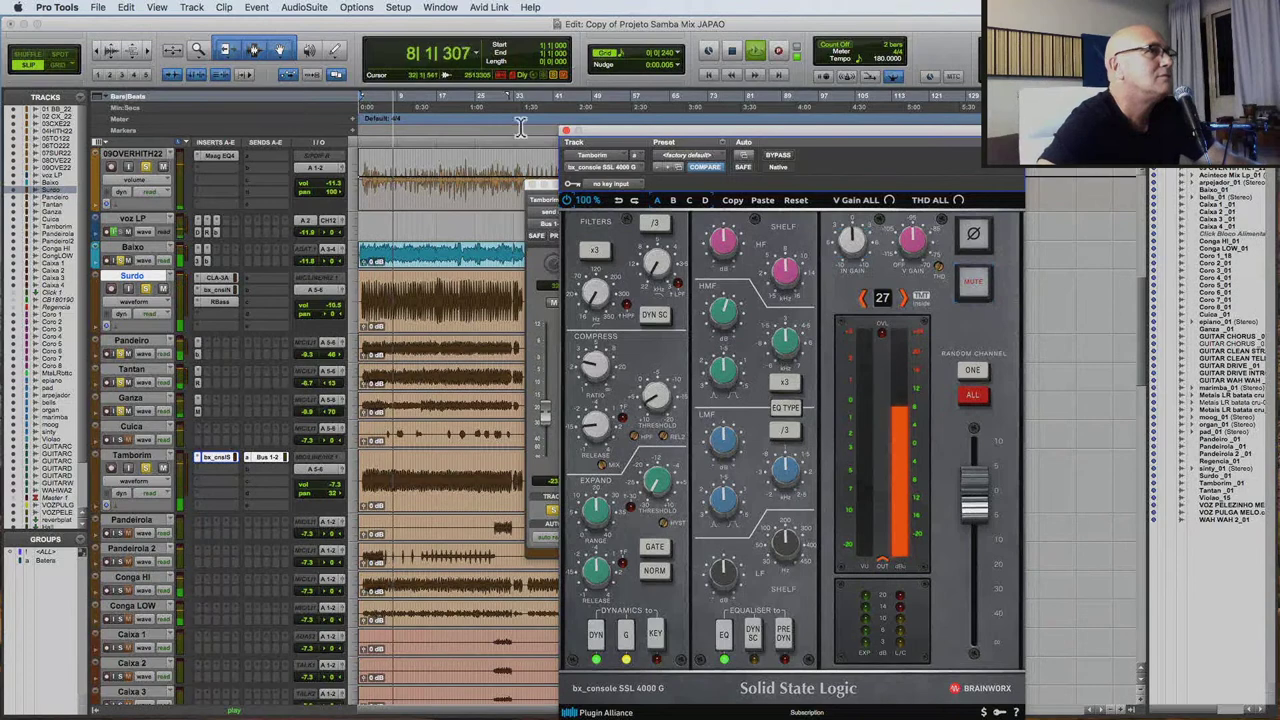
click(566, 131)
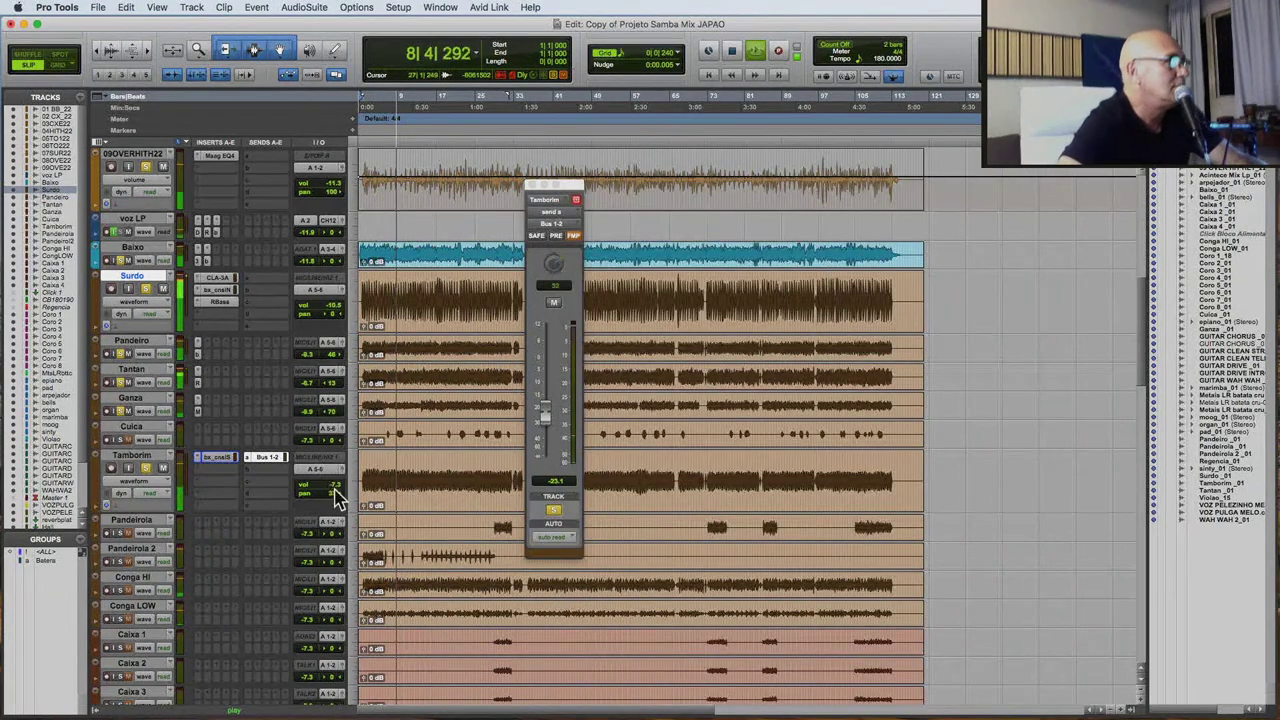
Lower Tamborim's volume to -8.0, pan Conga HI to 54 and Conga LOW to 32, and set Conga LOW's volume to -6.0.
click(336, 490)
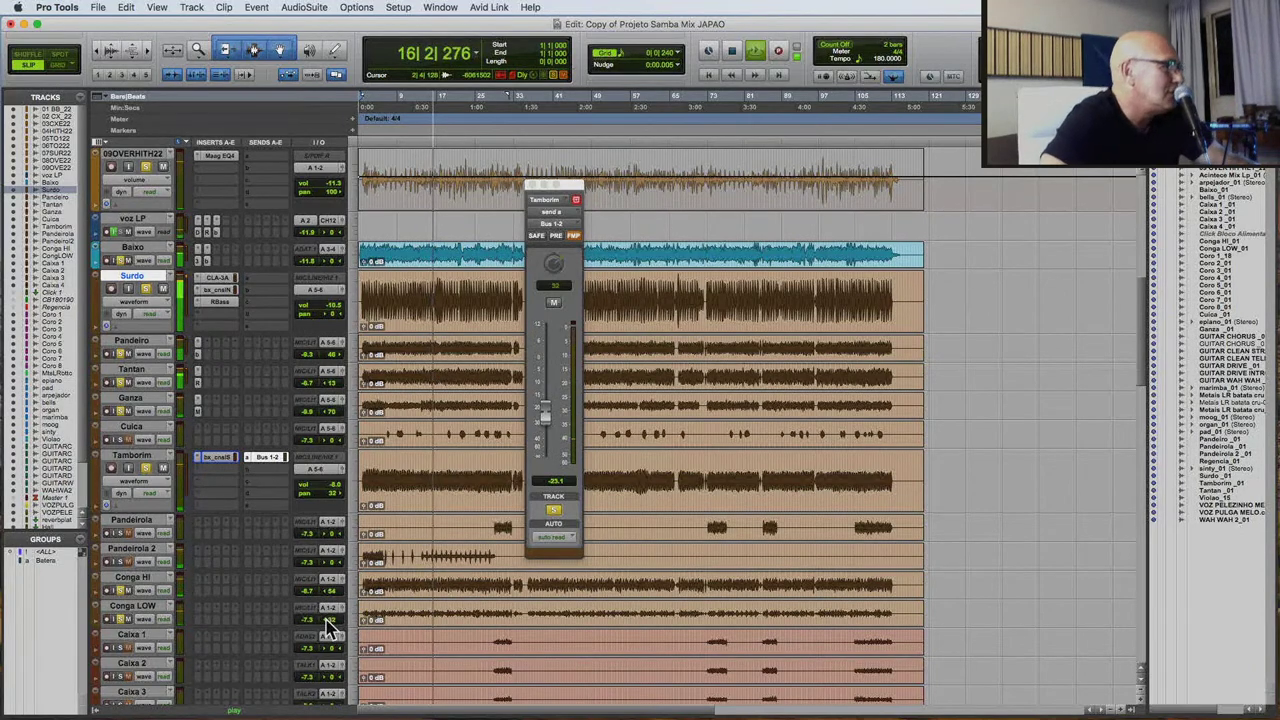
drag(327, 625, 310, 598)
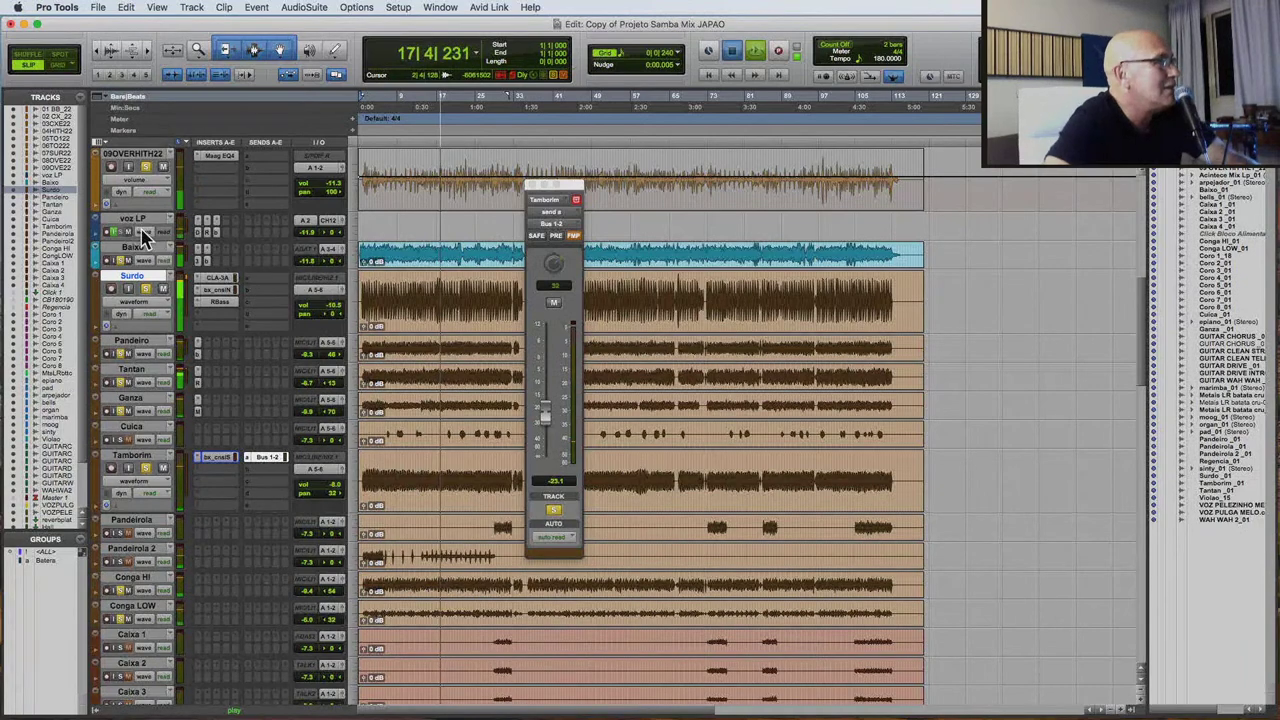
key(space)
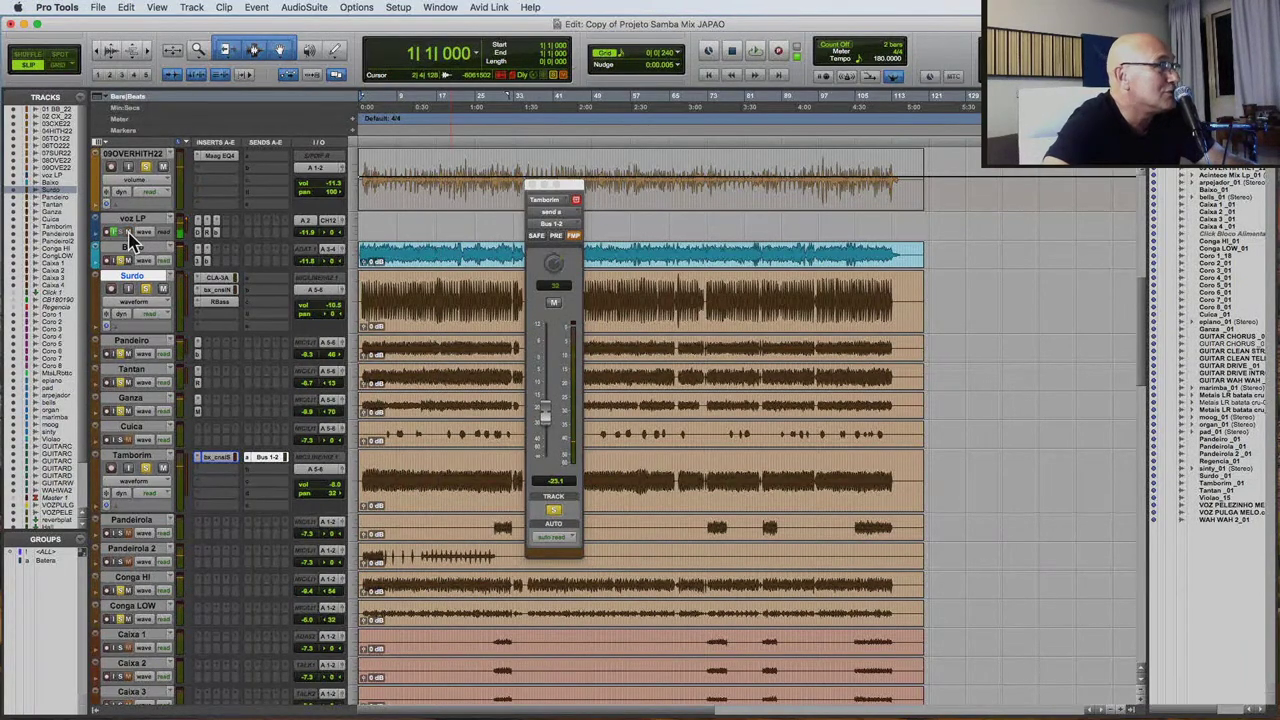
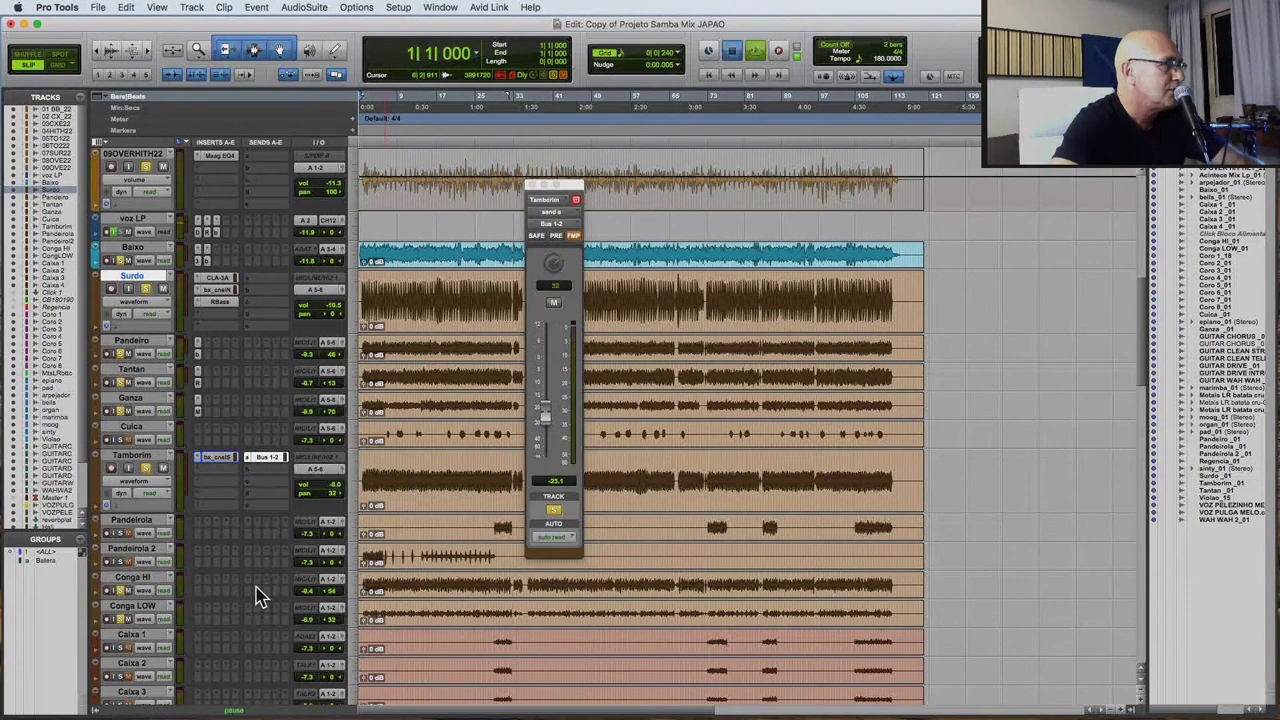
Replay the mix from the start while checking and fine-tuning the Conga HI volume.
key(space)
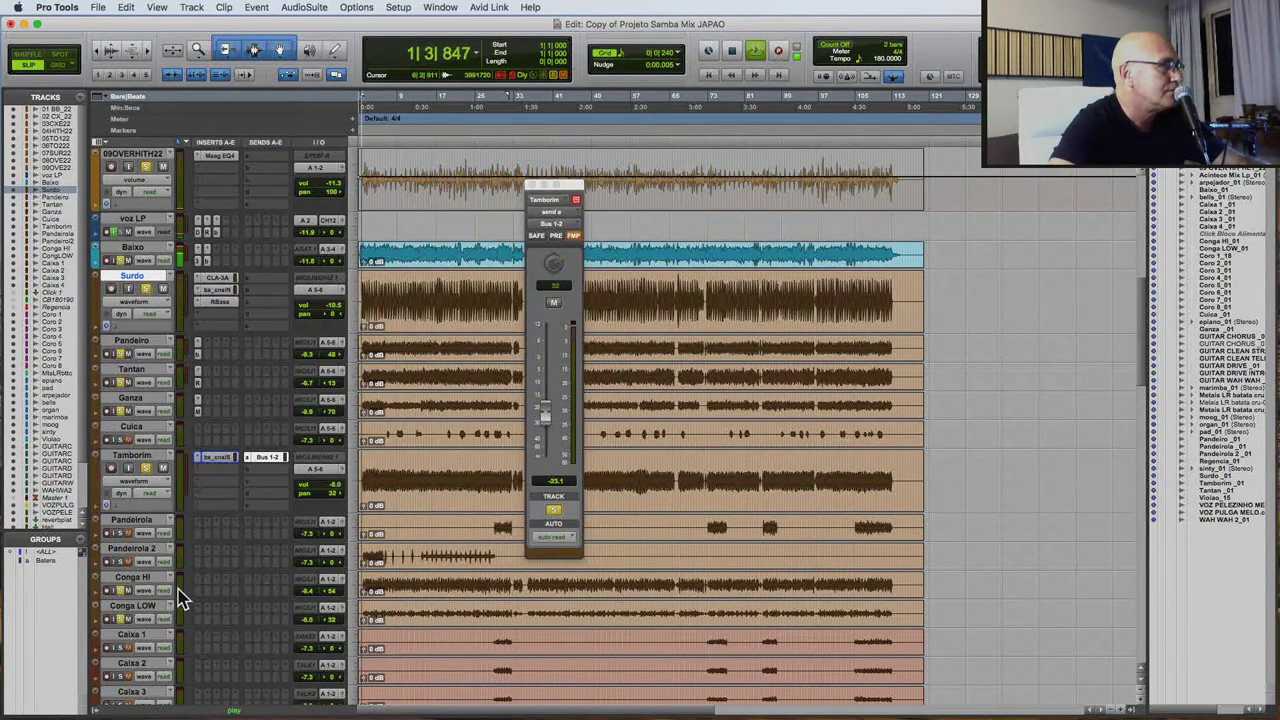
click(312, 592)
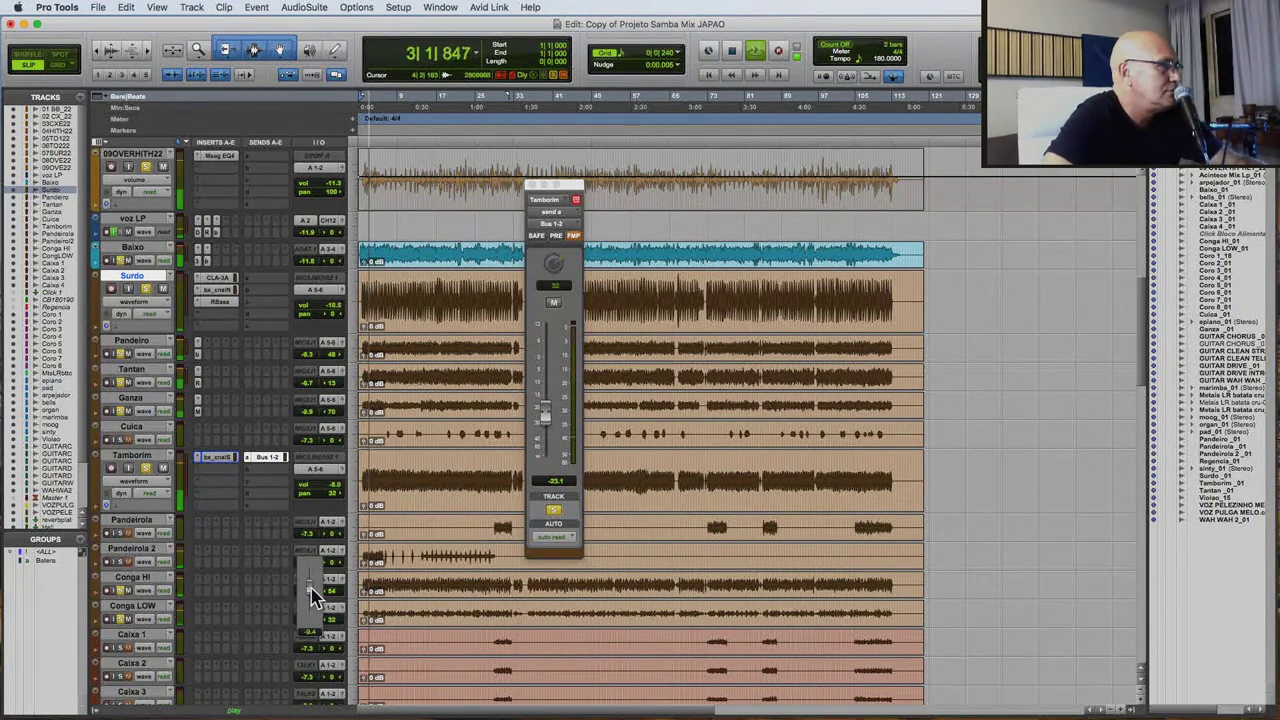
click(318, 614)
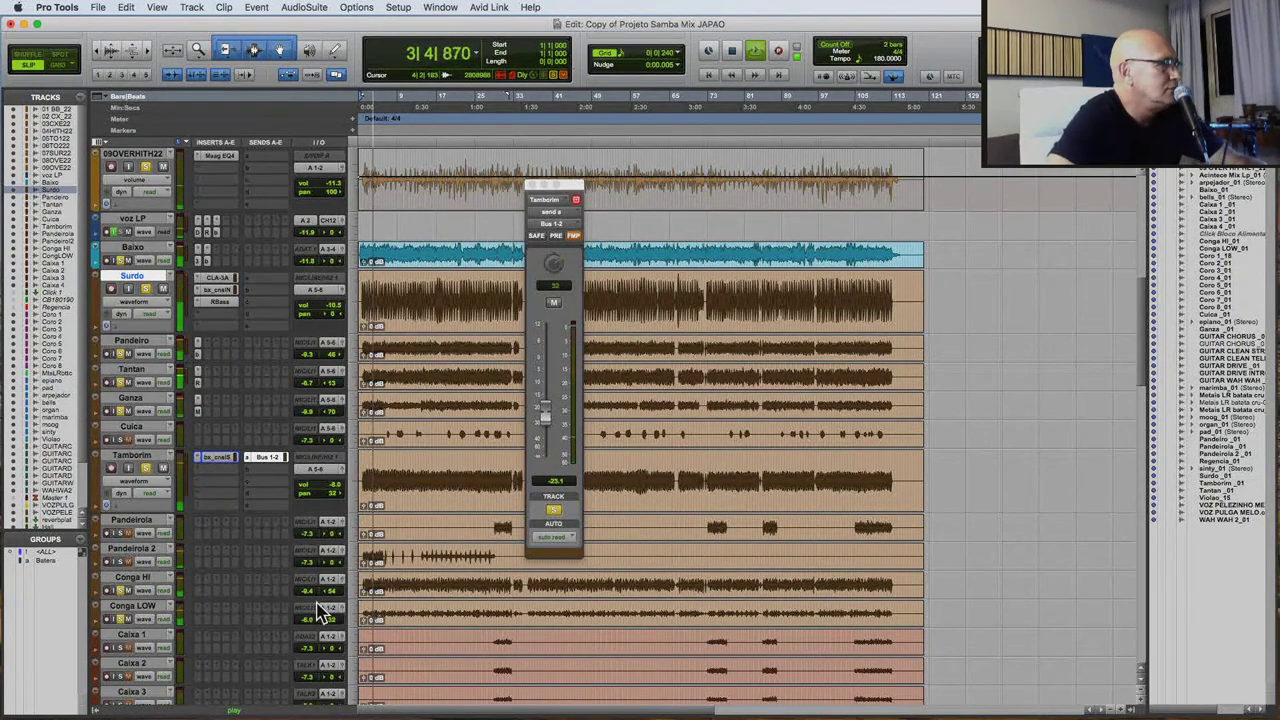
click(310, 598)
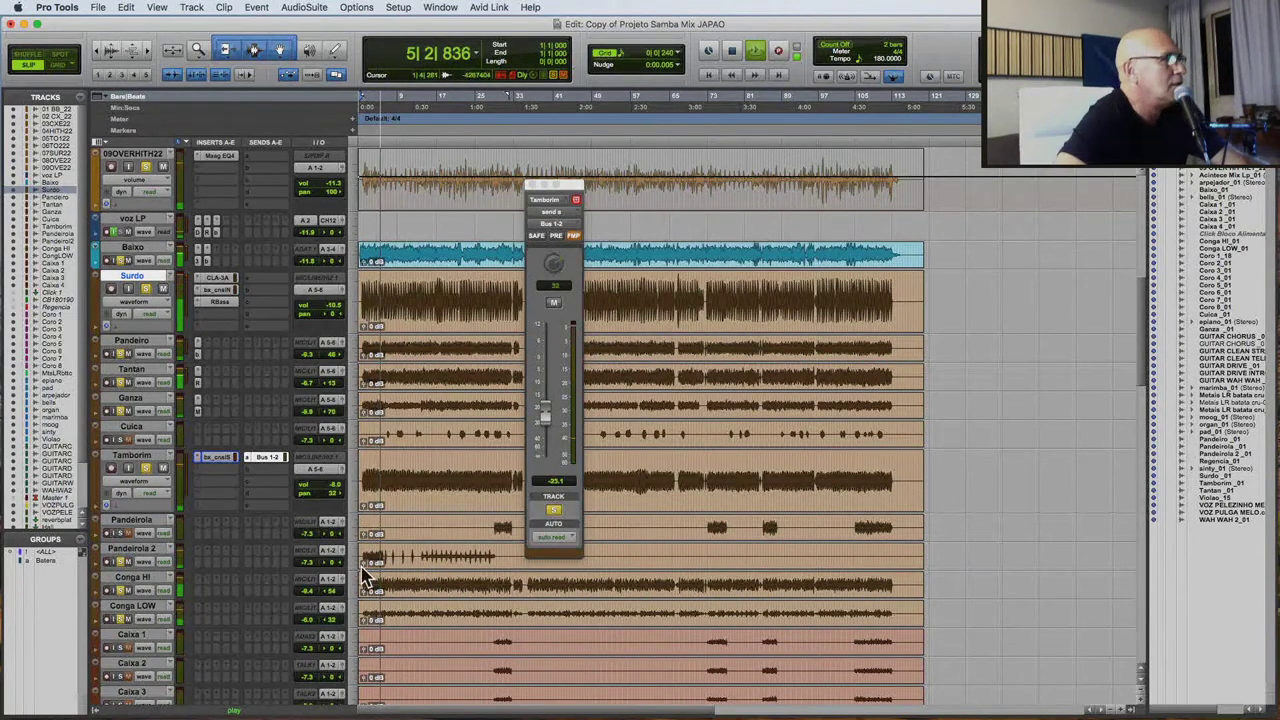
Insert the CLA-2A (mono) compressor on the Pandeirola 2 track.
click(205, 556)
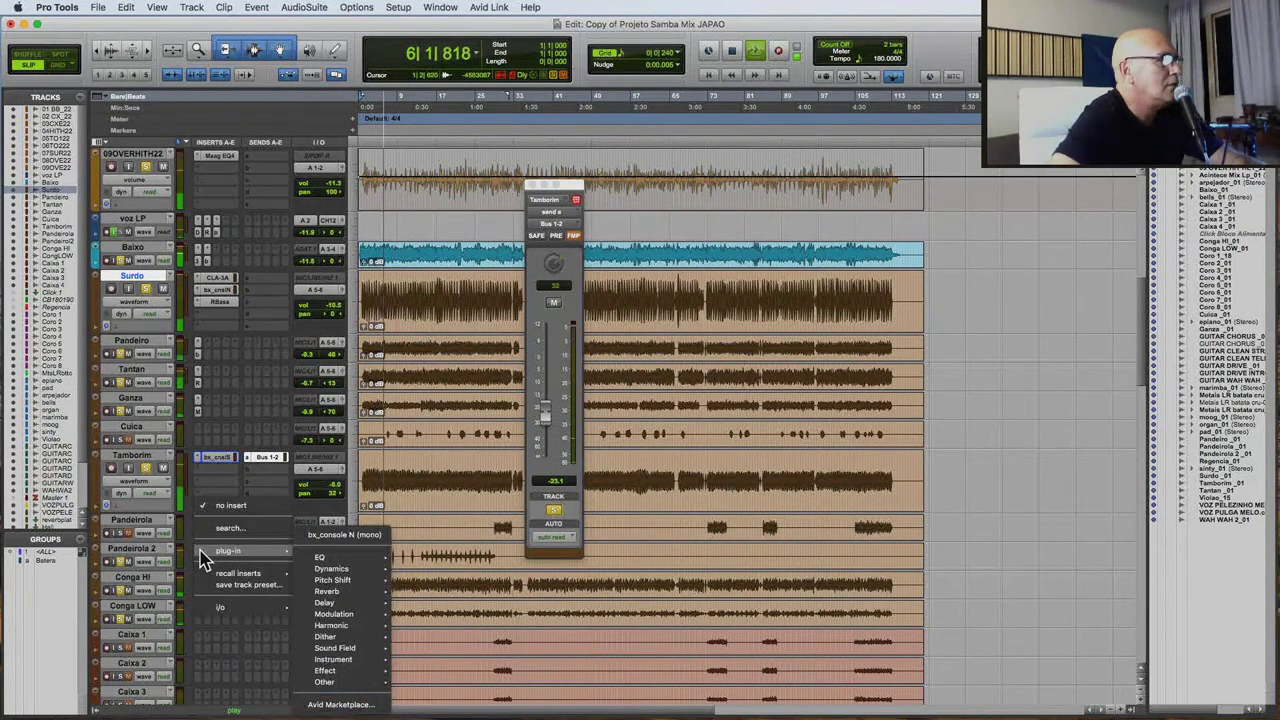
mouse_move(358, 560)
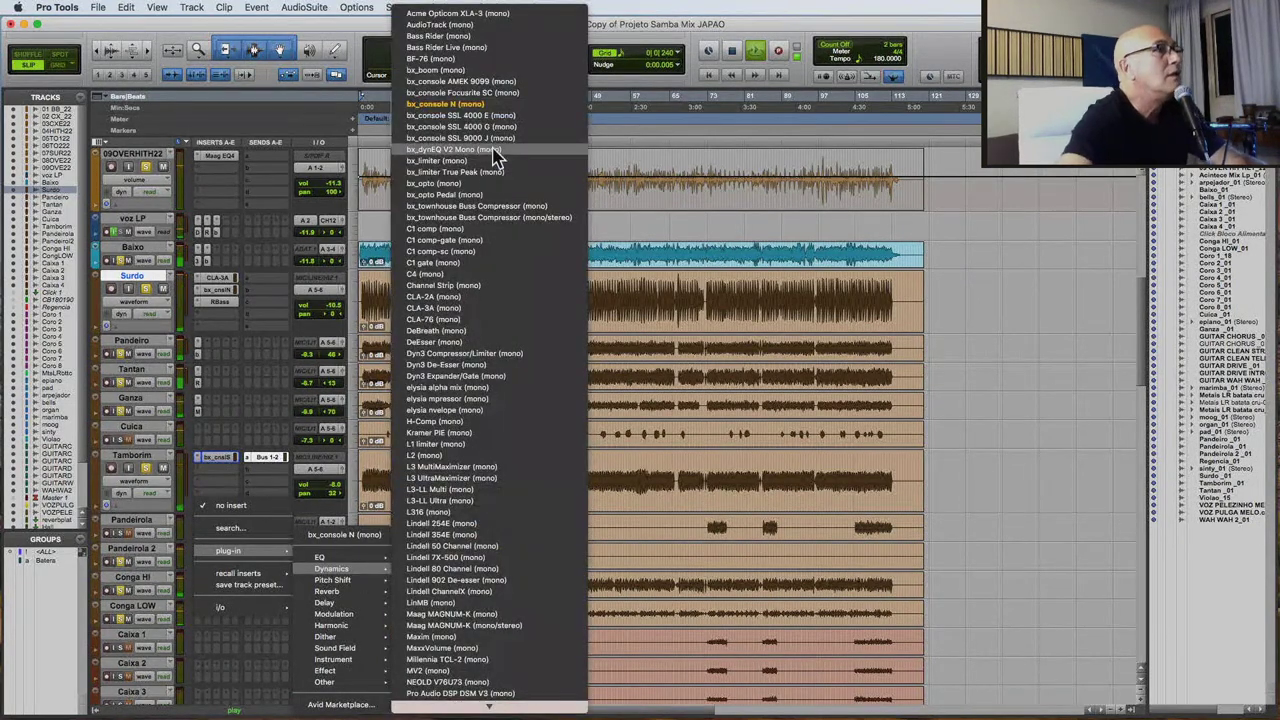
click(740, 492)
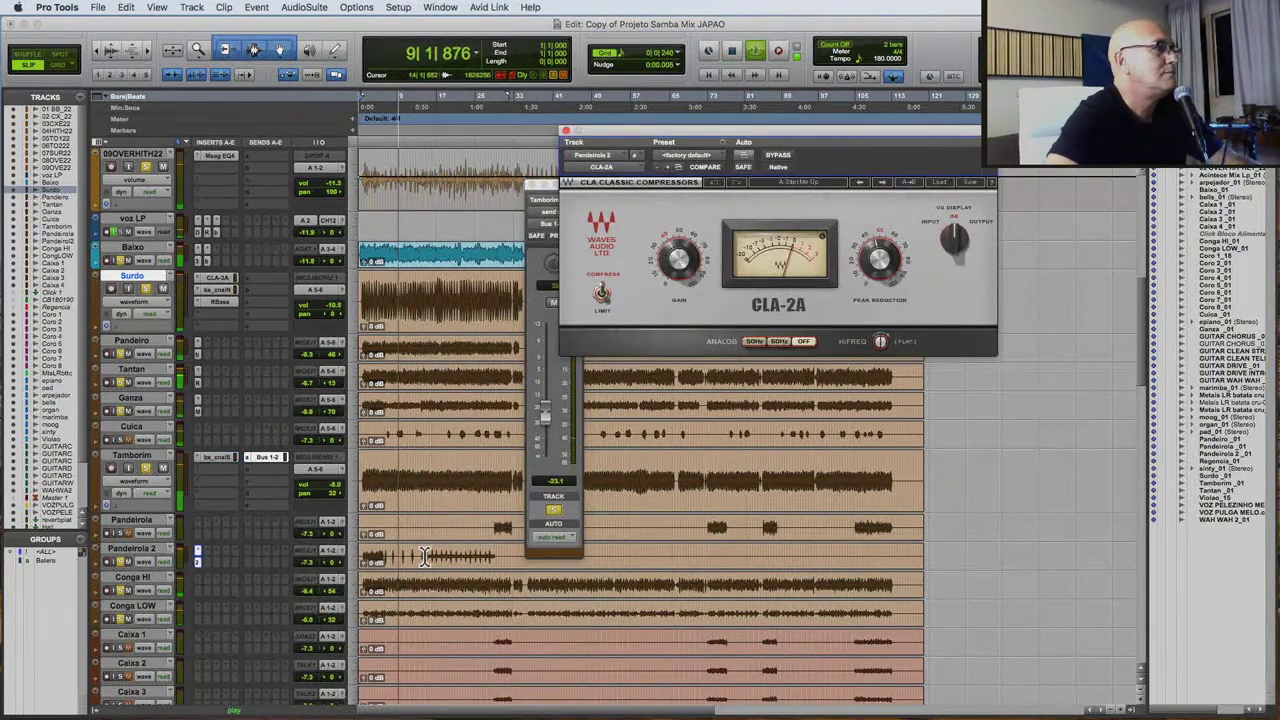
mouse_move(879, 262)
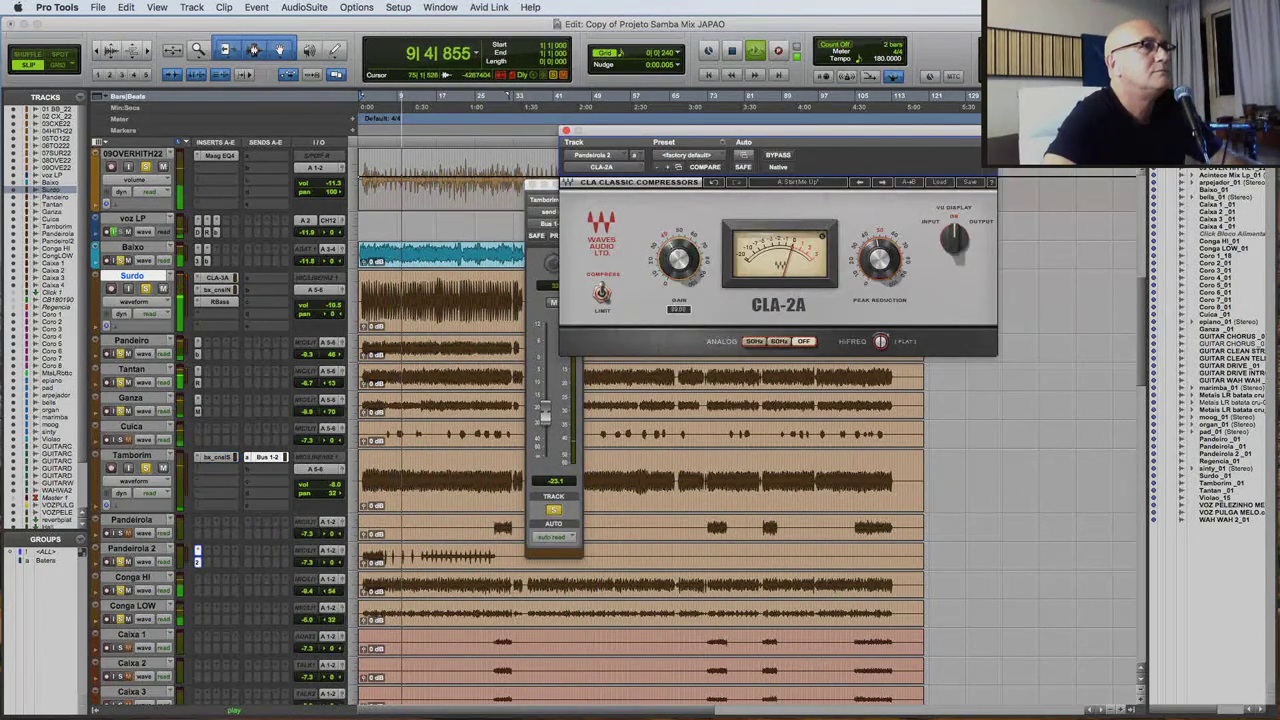
Add a send to Bus 3-4 on the Pandeirola 2 track, set its level to -25.6, and stop playback.
mouse_move(683, 262)
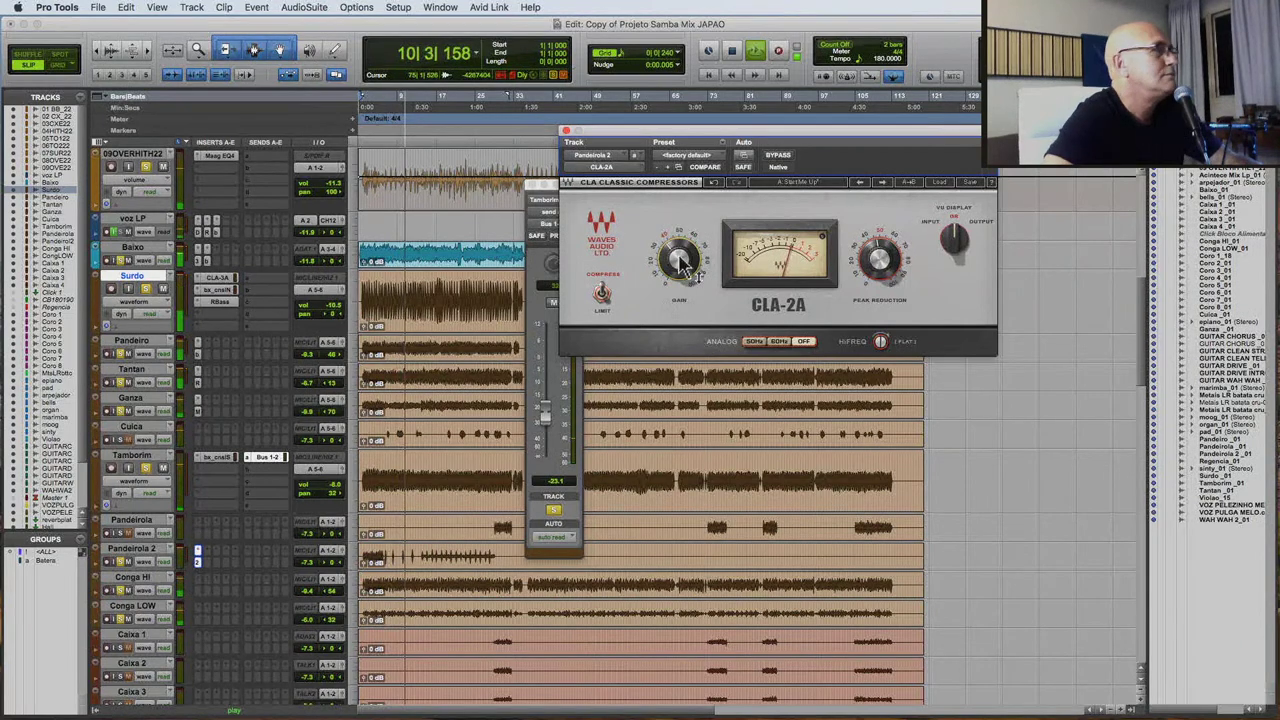
click(255, 560)
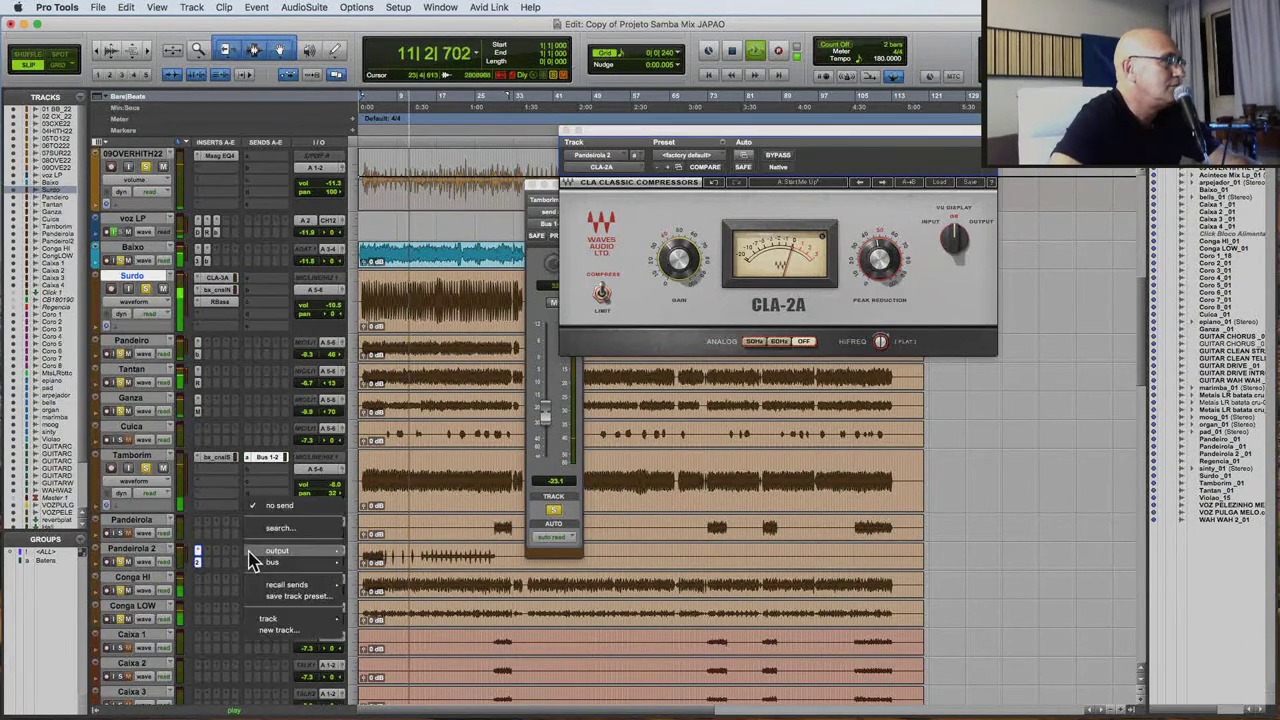
mouse_move(272, 562)
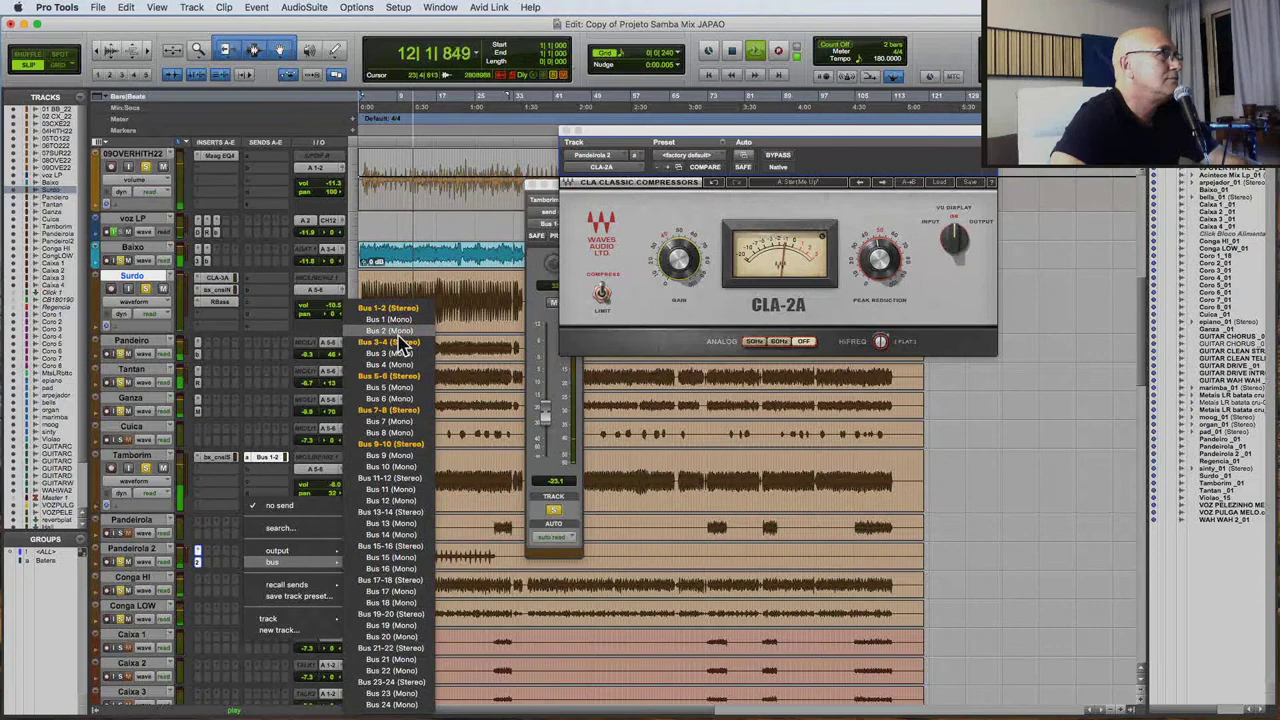
click(390, 342)
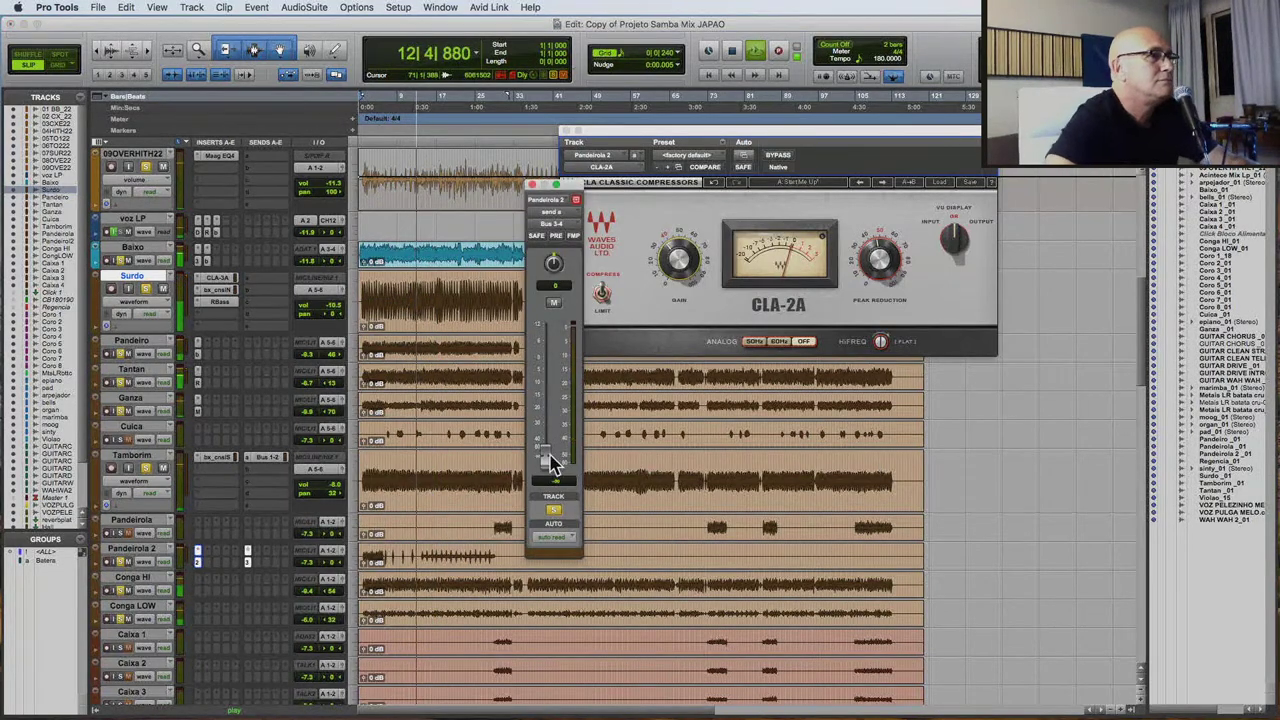
drag(551, 457, 549, 422)
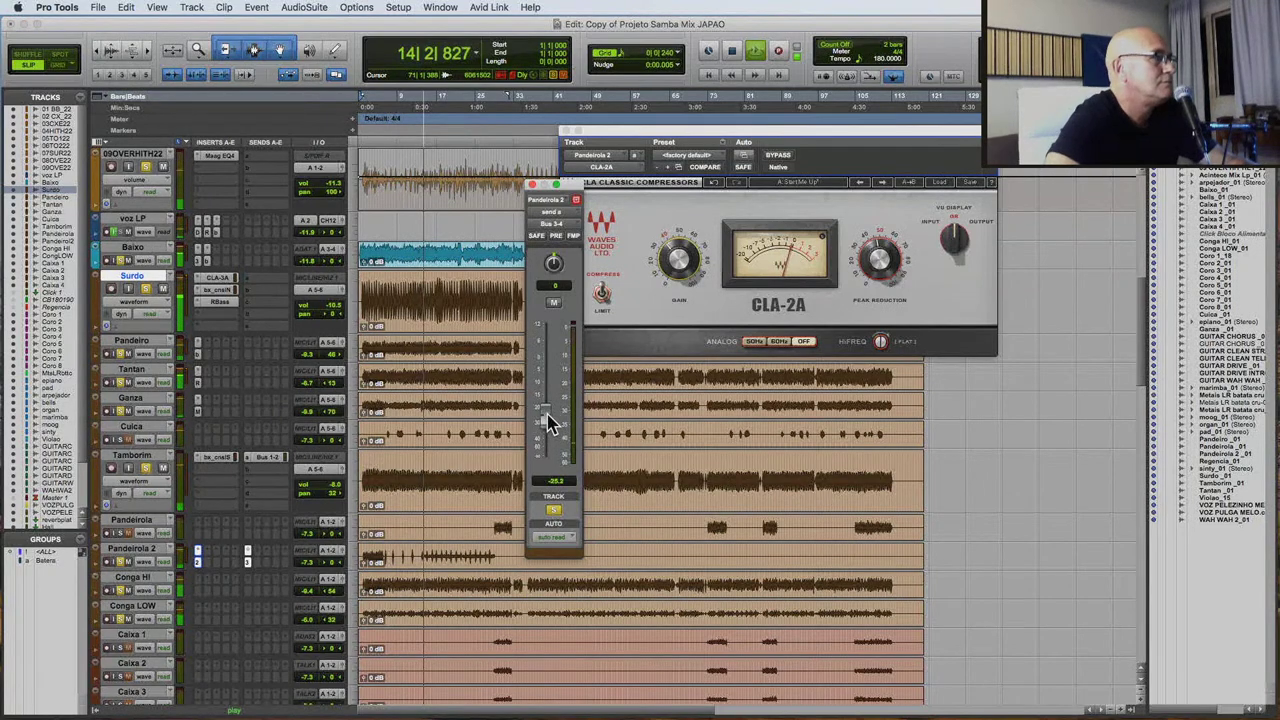
key(space)
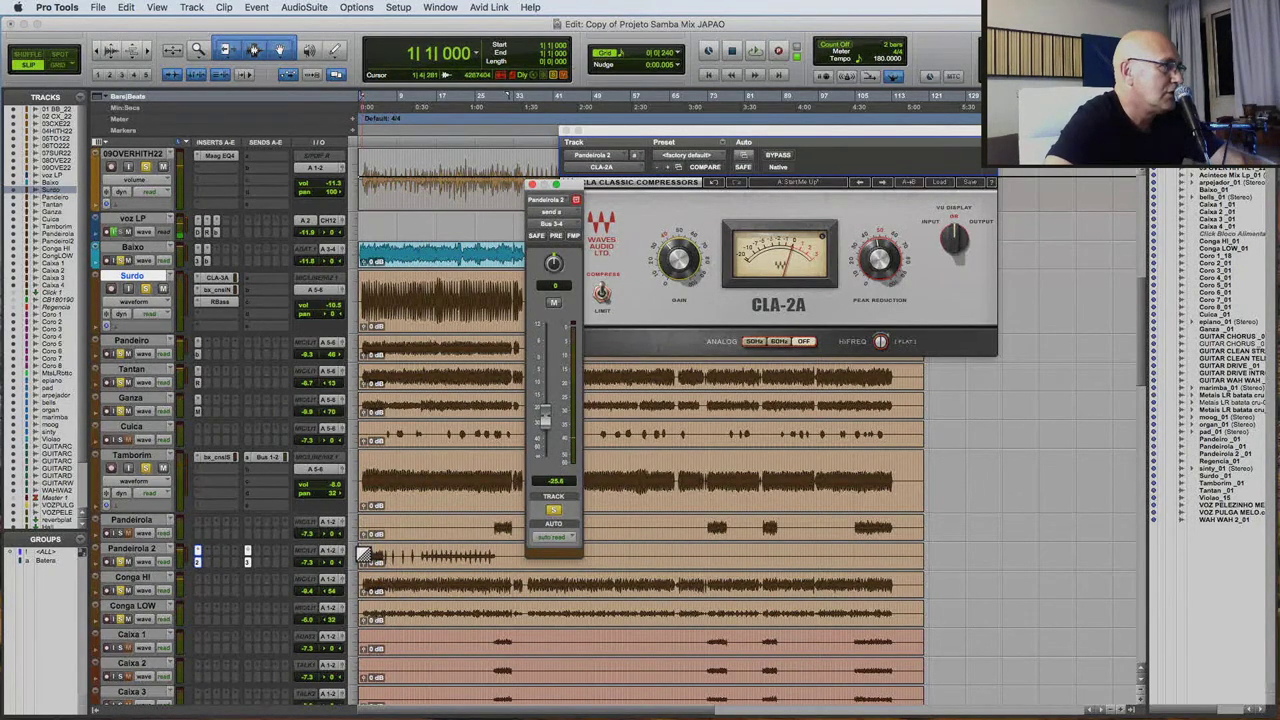
Examine the opening of the Pandeirola 2 waveform up close and mute the track's Bus 3-4 send.
key(Escape)
key(Escape)
key(Escape)
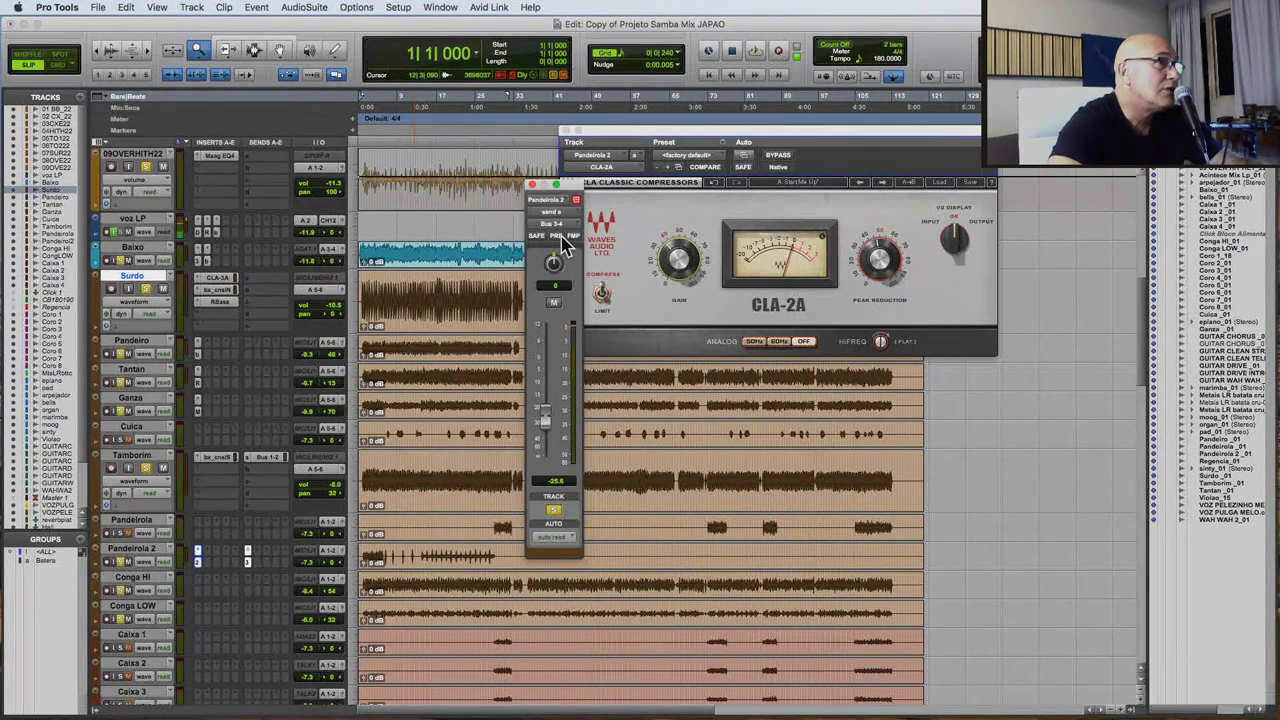
drag(378, 561, 418, 550)
click(250, 55)
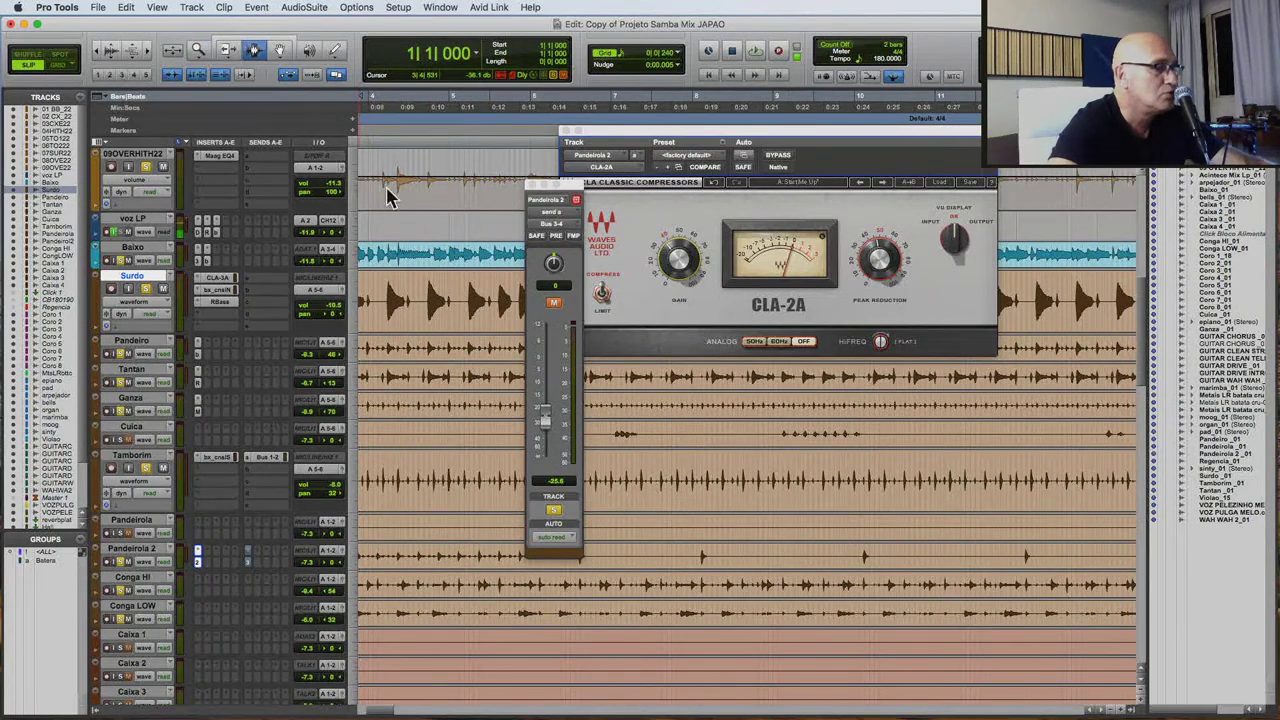
key(alt+a)
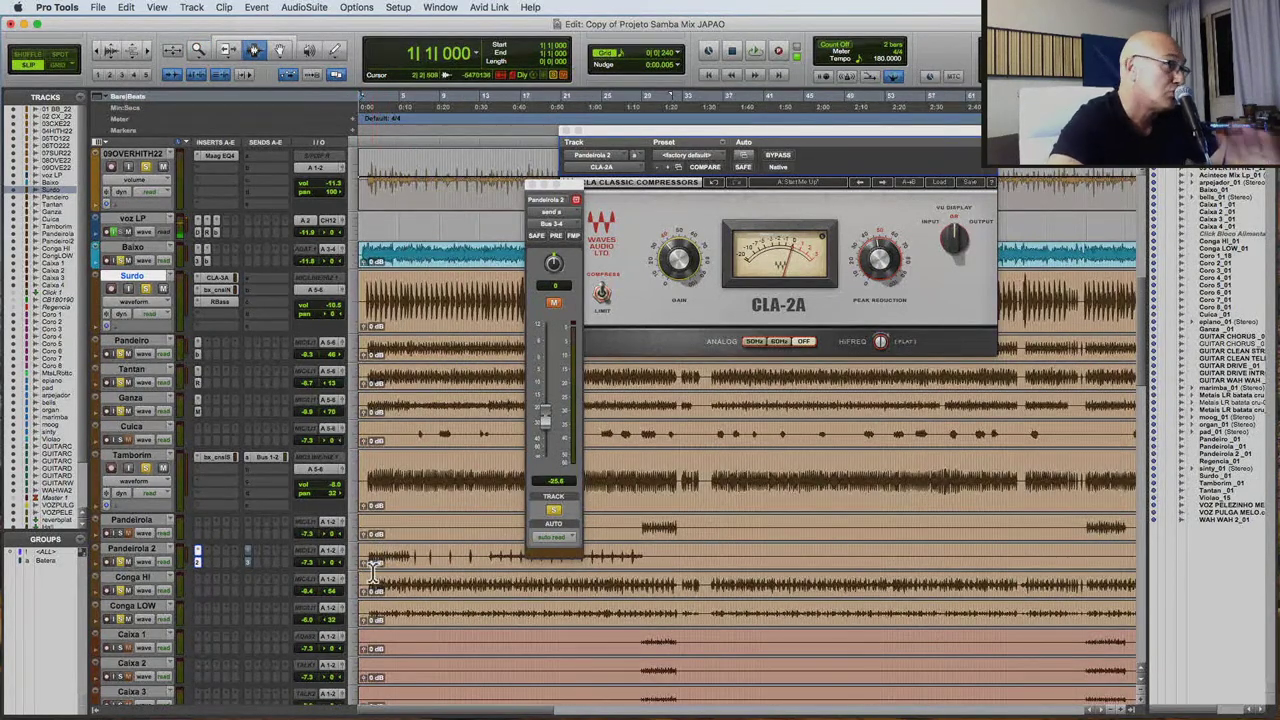
Set the Pandeirola 2 clip gain to +0.1 dB and place the playback cursor near the start of the clip.
click(370, 566)
key(super+e)
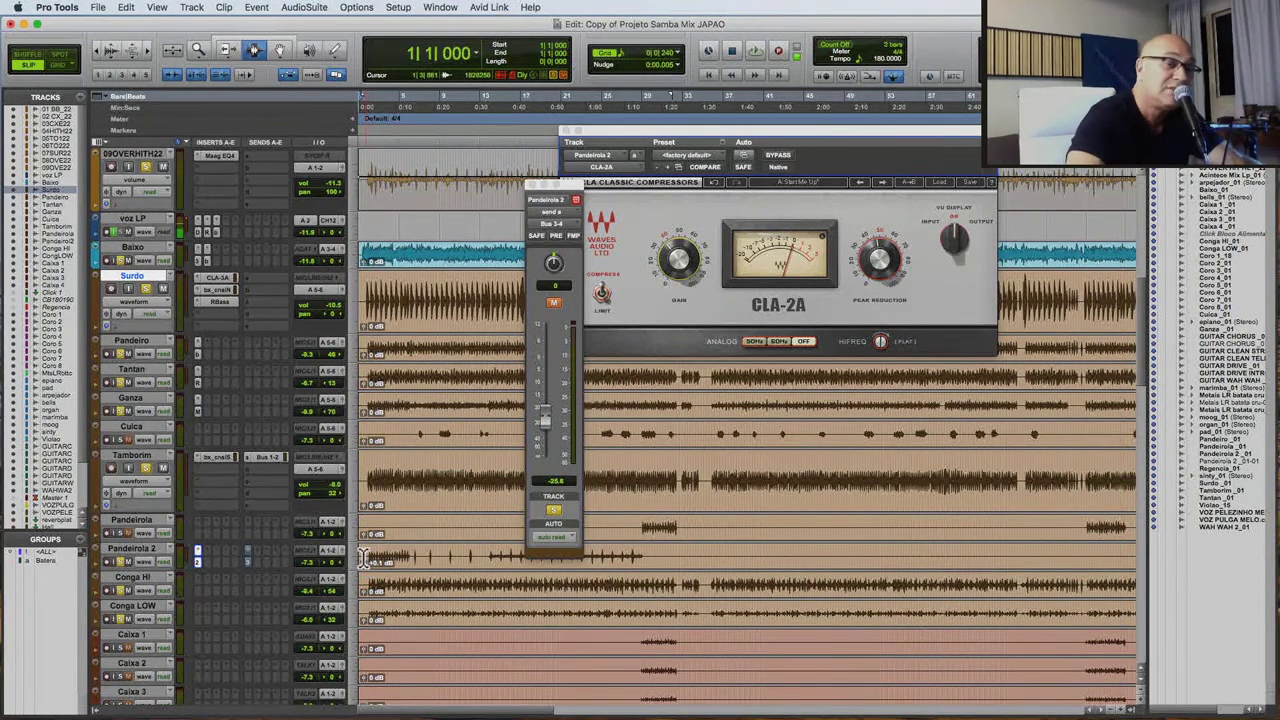
click(367, 557)
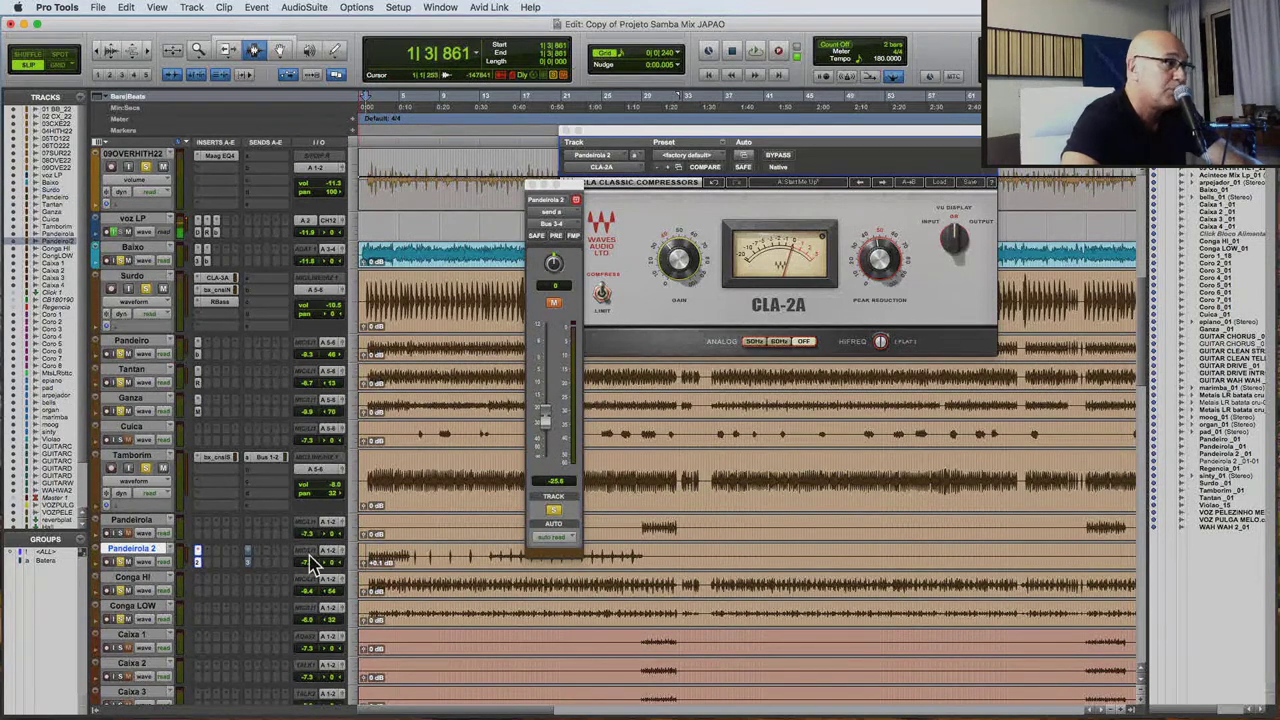
Set Pandeirola 2's automation to touch and record unmuting and re-muting its send during playback.
click(555, 537)
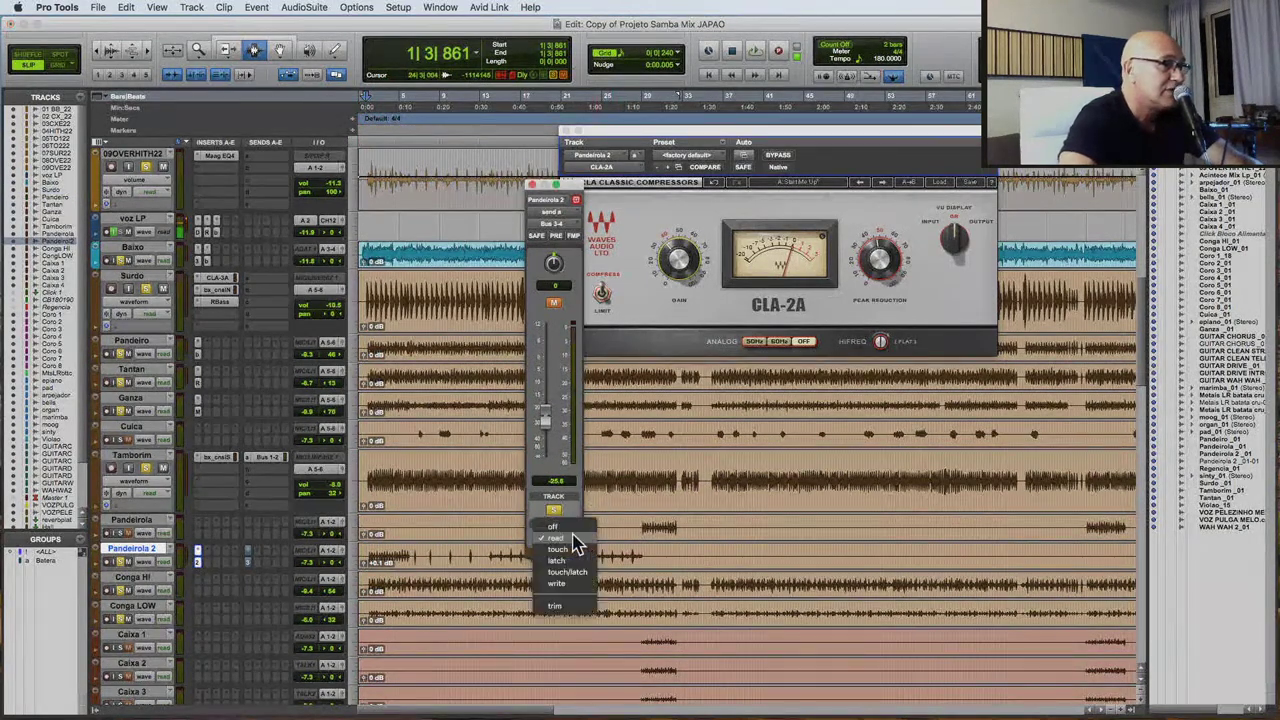
click(570, 551)
key(space)
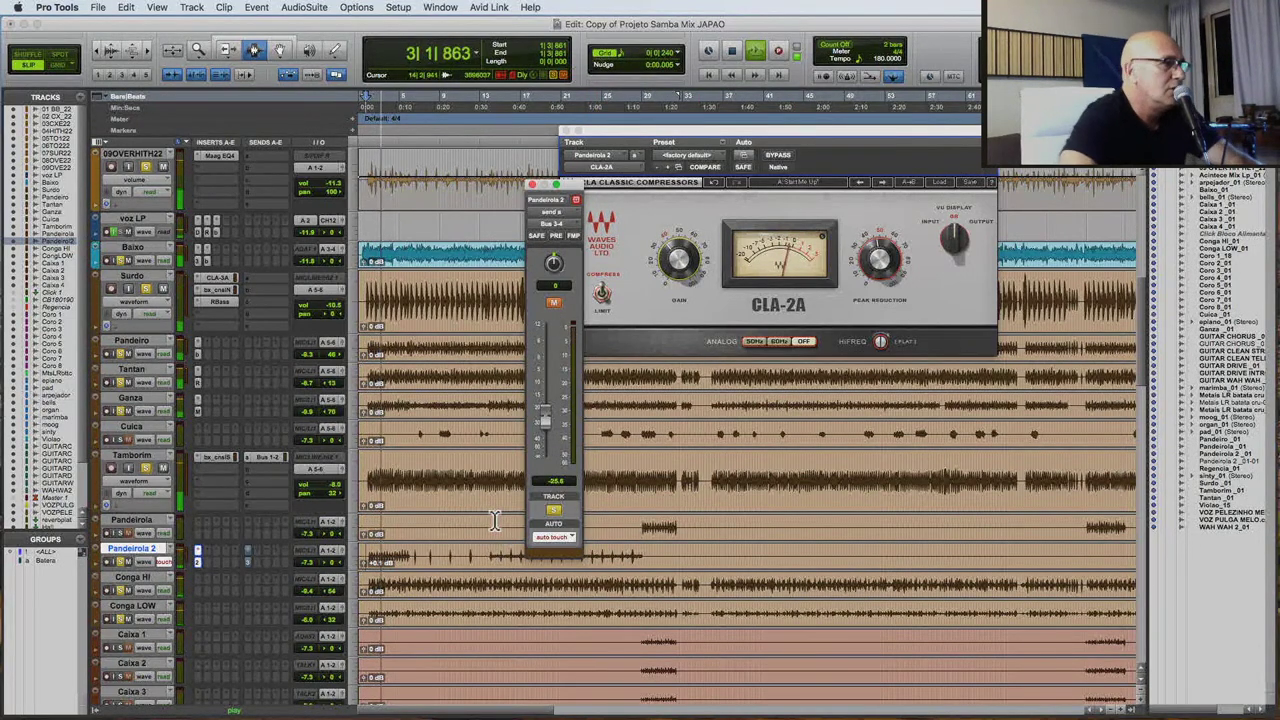
click(556, 304)
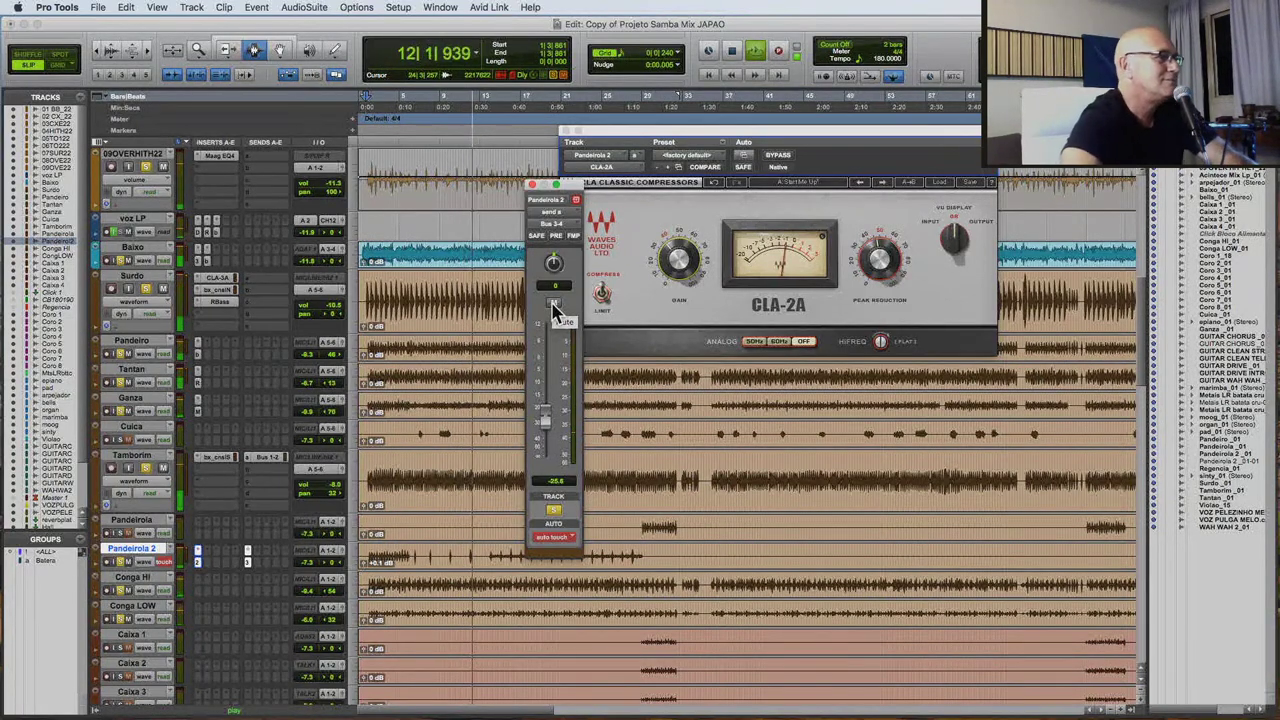
click(553, 303)
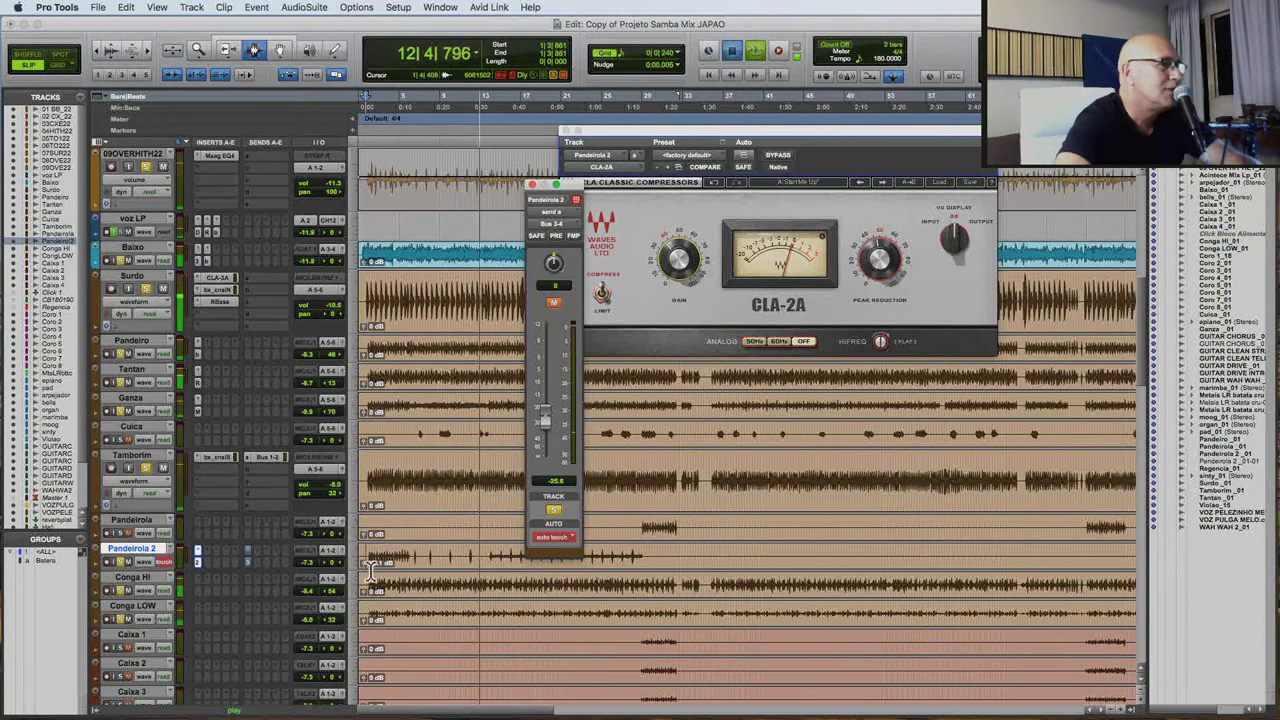
key(space)
Return Pandeirola 2's automation to read and raise its Bus 3-4 send level to -20.6.
click(407, 558)
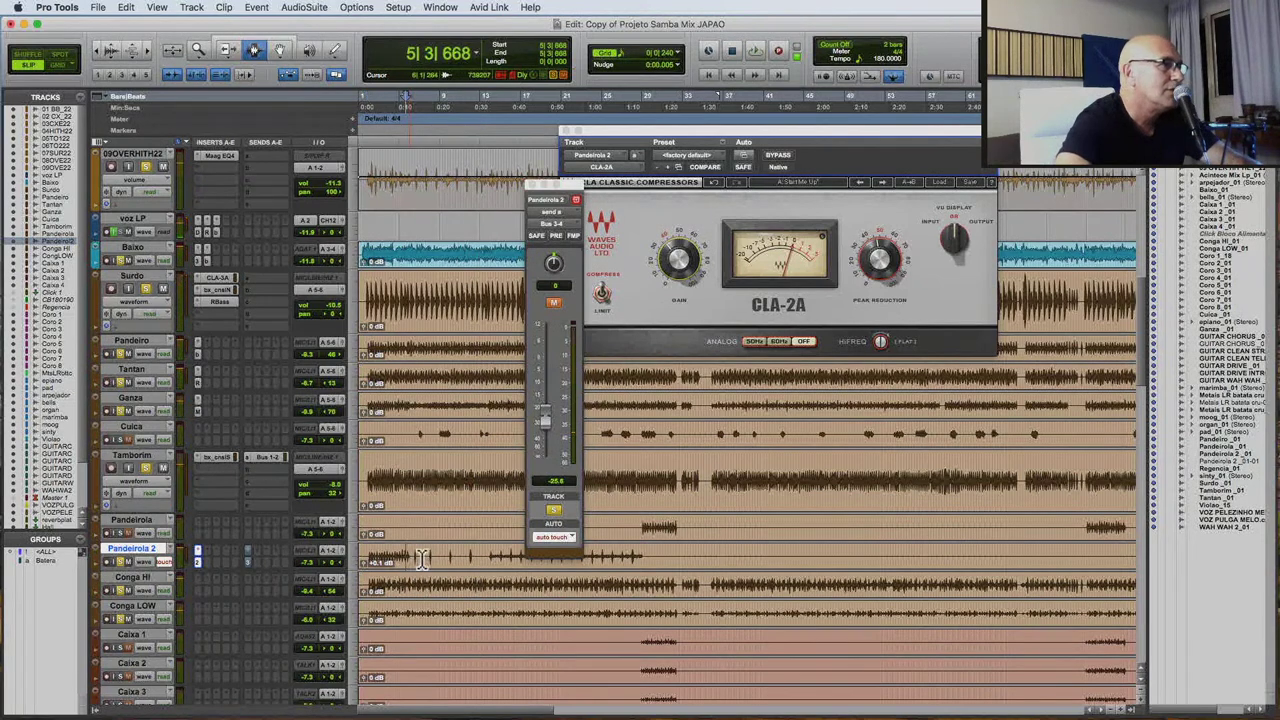
click(570, 537)
click(556, 526)
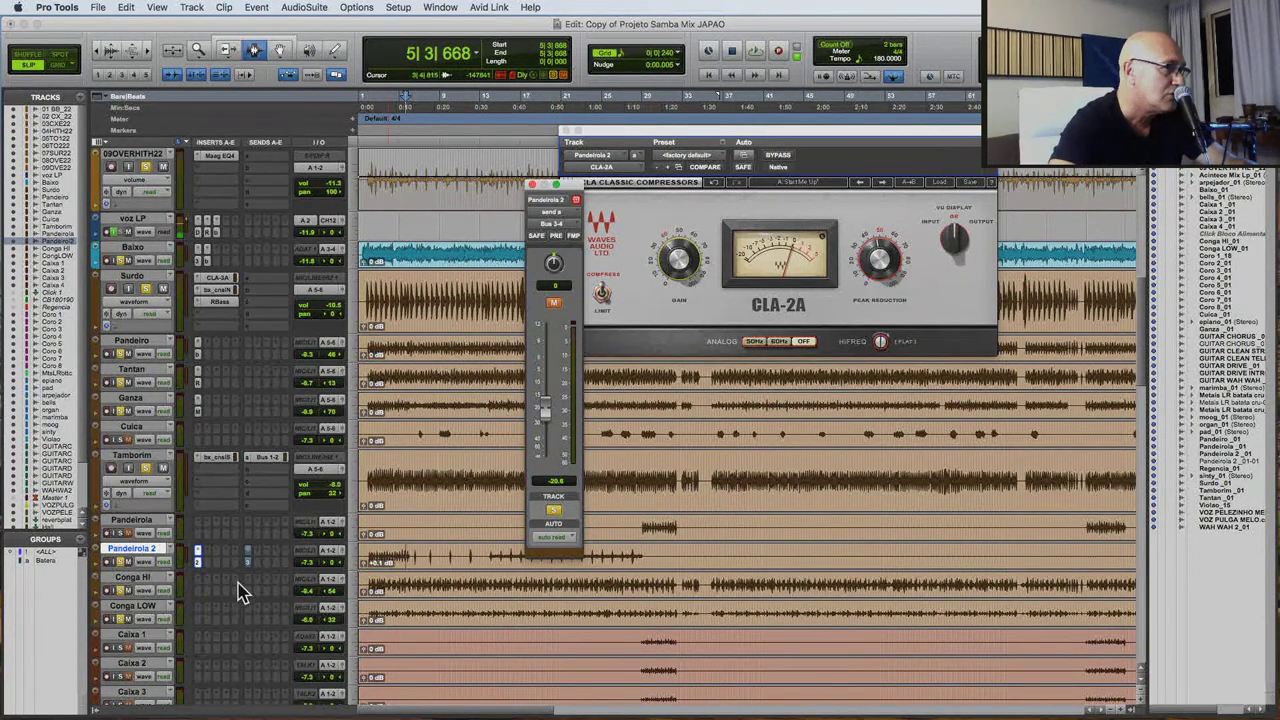
Copy Pandeirola 2's plug-ins to the Pandeirola track, and lower Pandeirola 2's volume to -12.6 while replaying the opening.
click(201, 570)
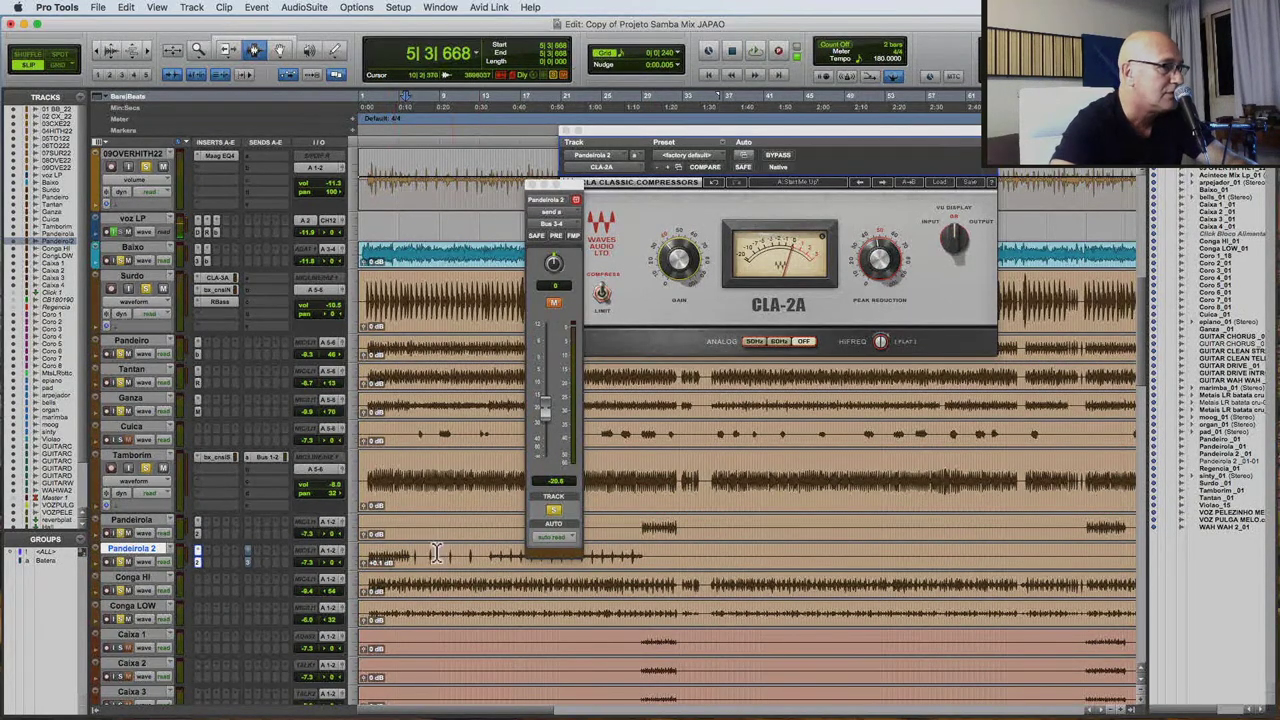
click(372, 556)
key(space)
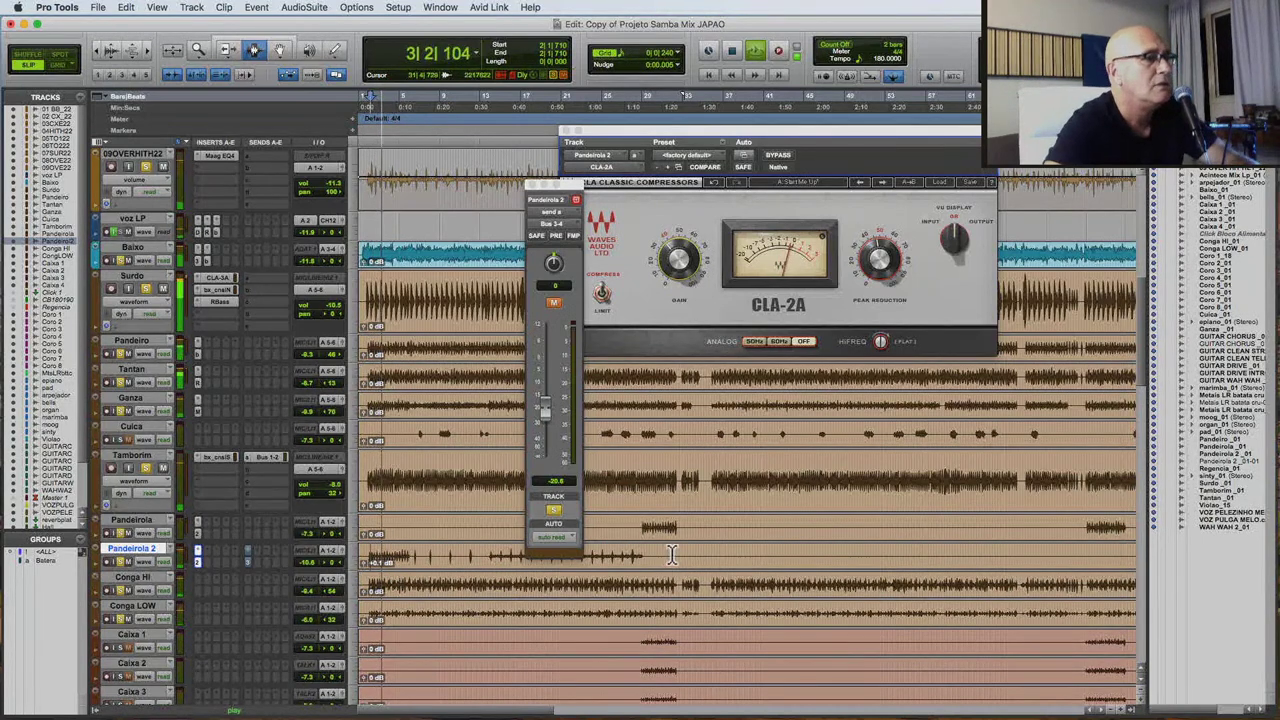
key(space)
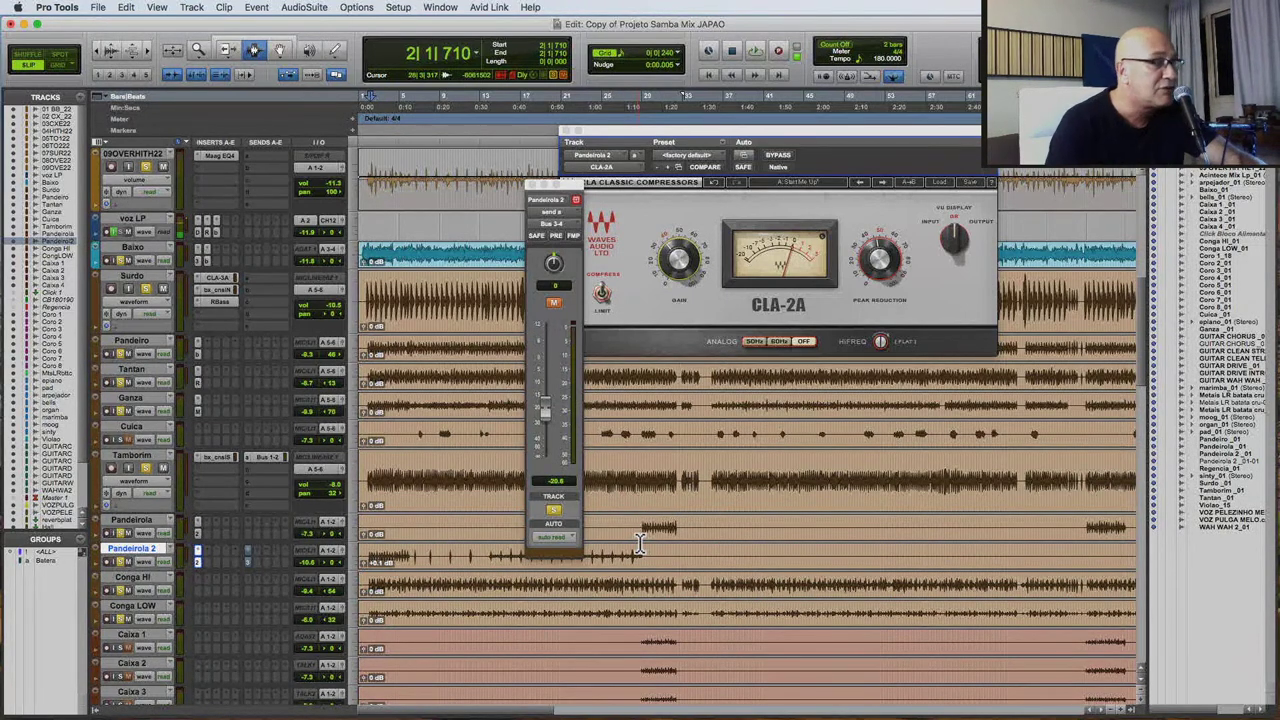
key(space)
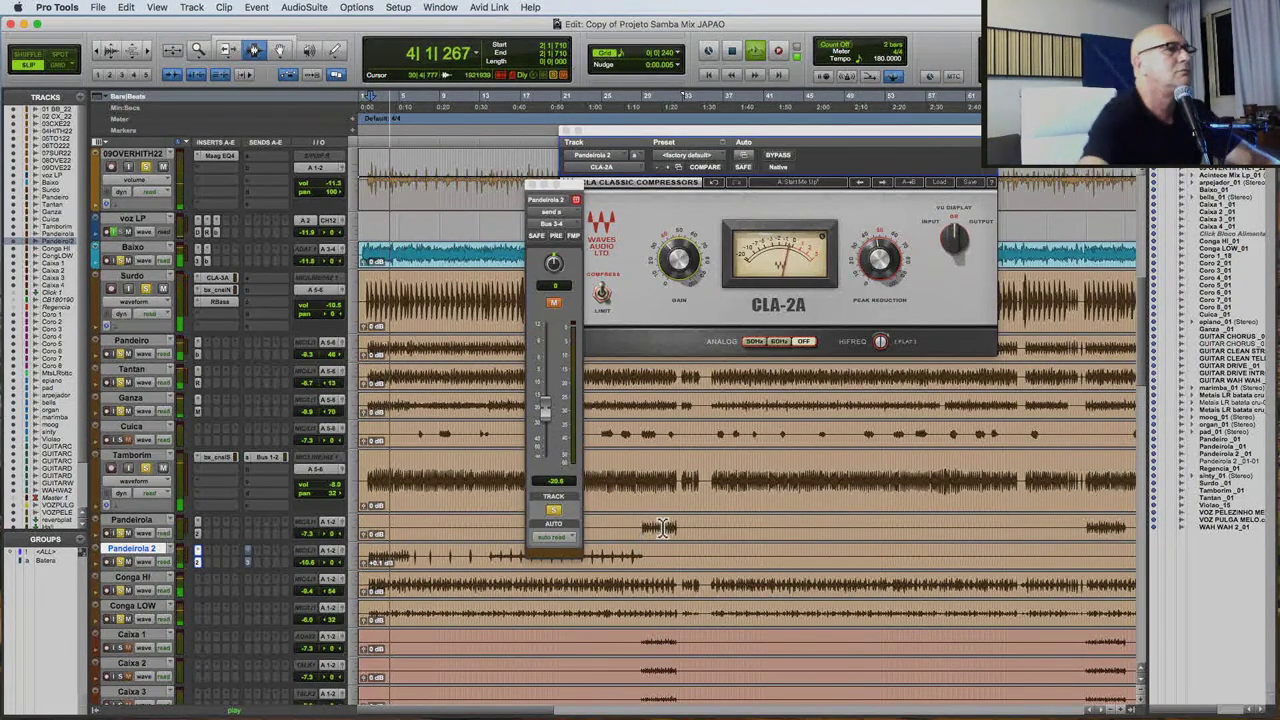
click(315, 563)
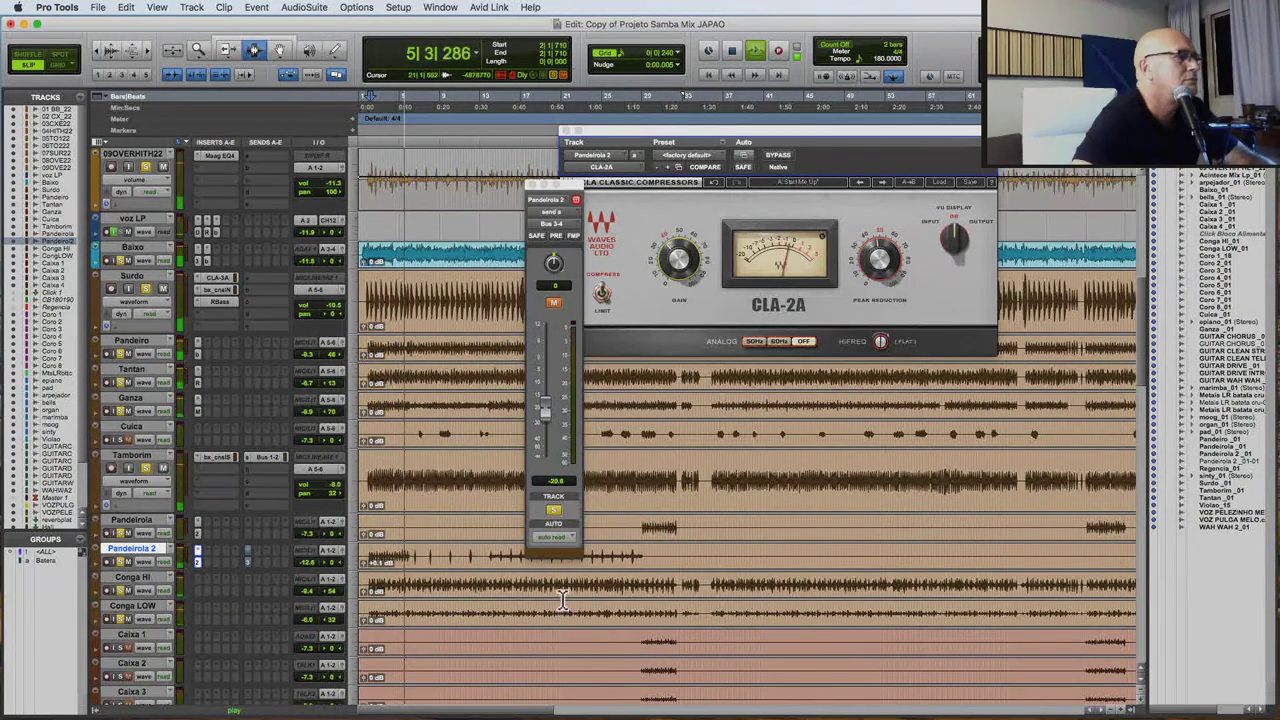
Close the CLA-2A plug-in and bring up Tamborim's Bus 1-2 send in the send window, moved clear of the tracks.
scroll(562, 600, down, 2)
scroll(562, 600, down, 4)
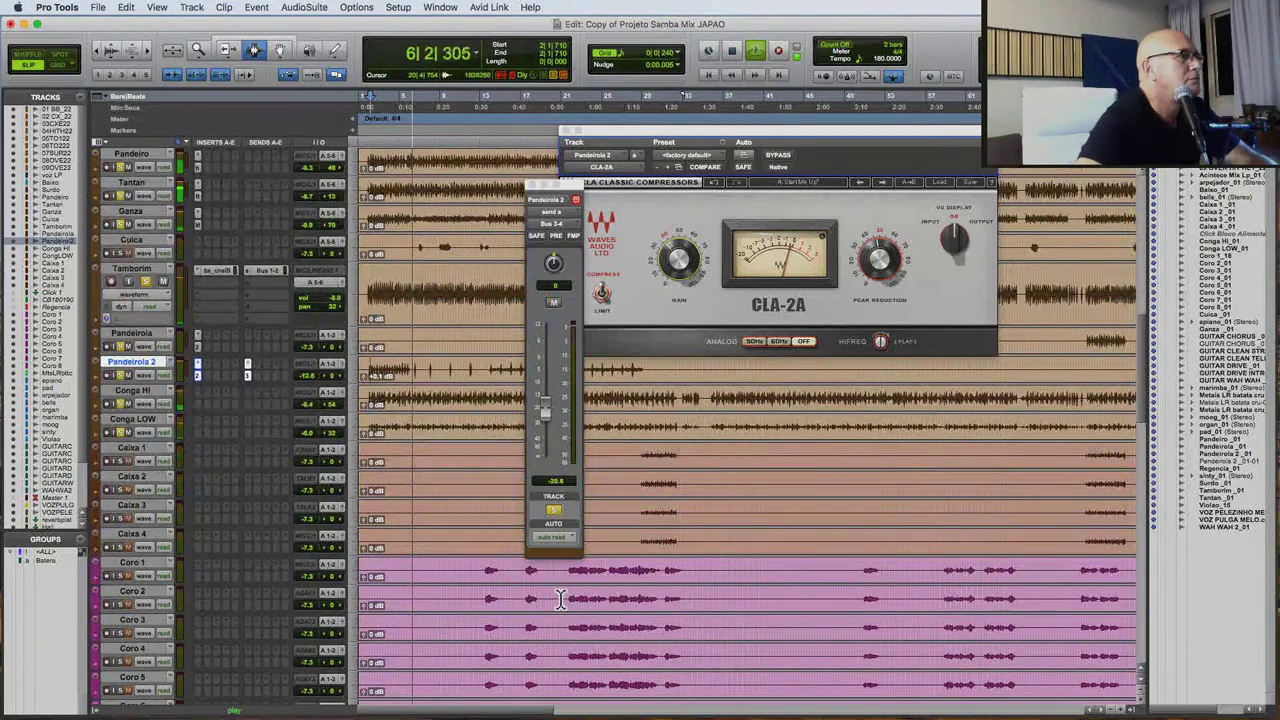
key(super+bracketleft)
key(super+bracketleft)
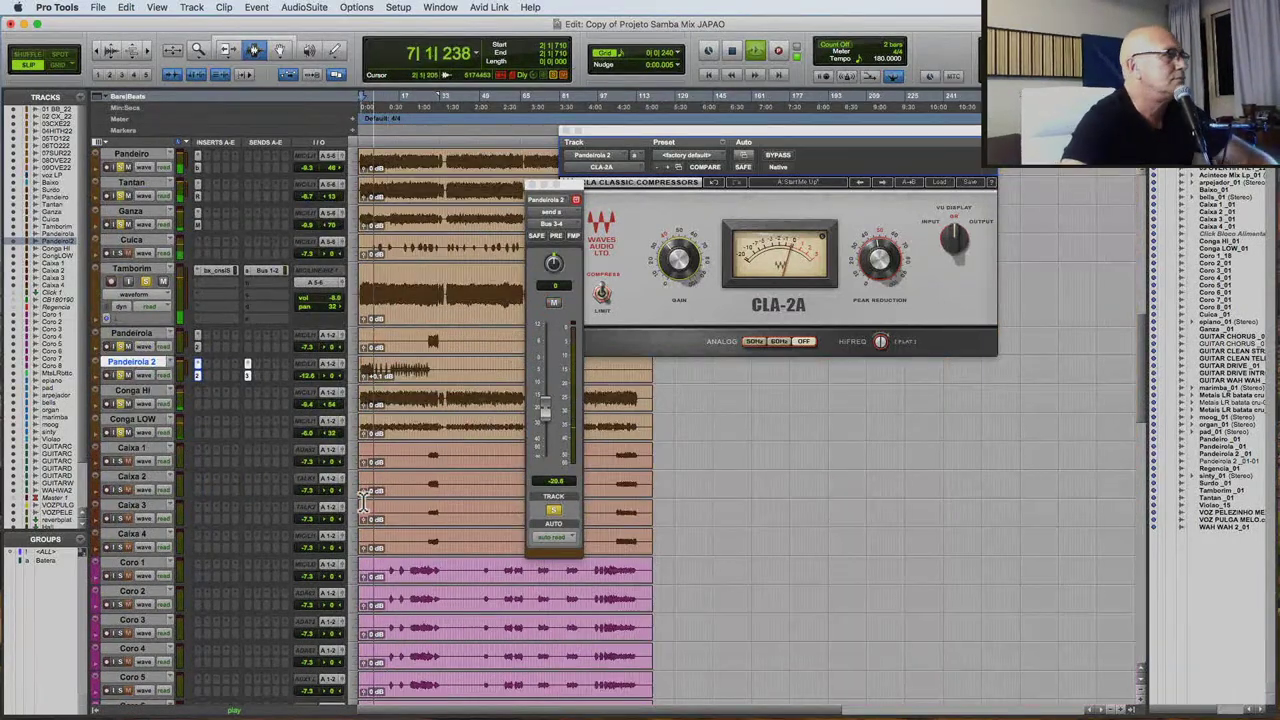
scroll(362, 508, down, 1)
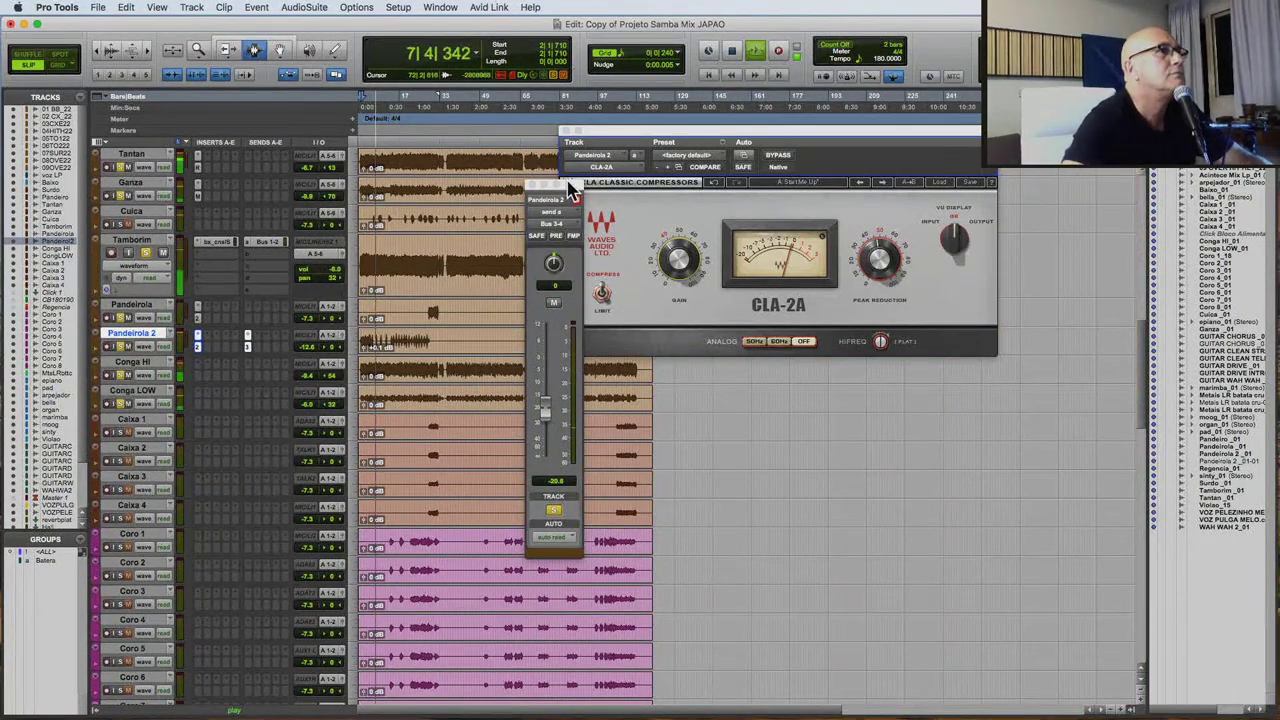
drag(571, 185, 945, 222)
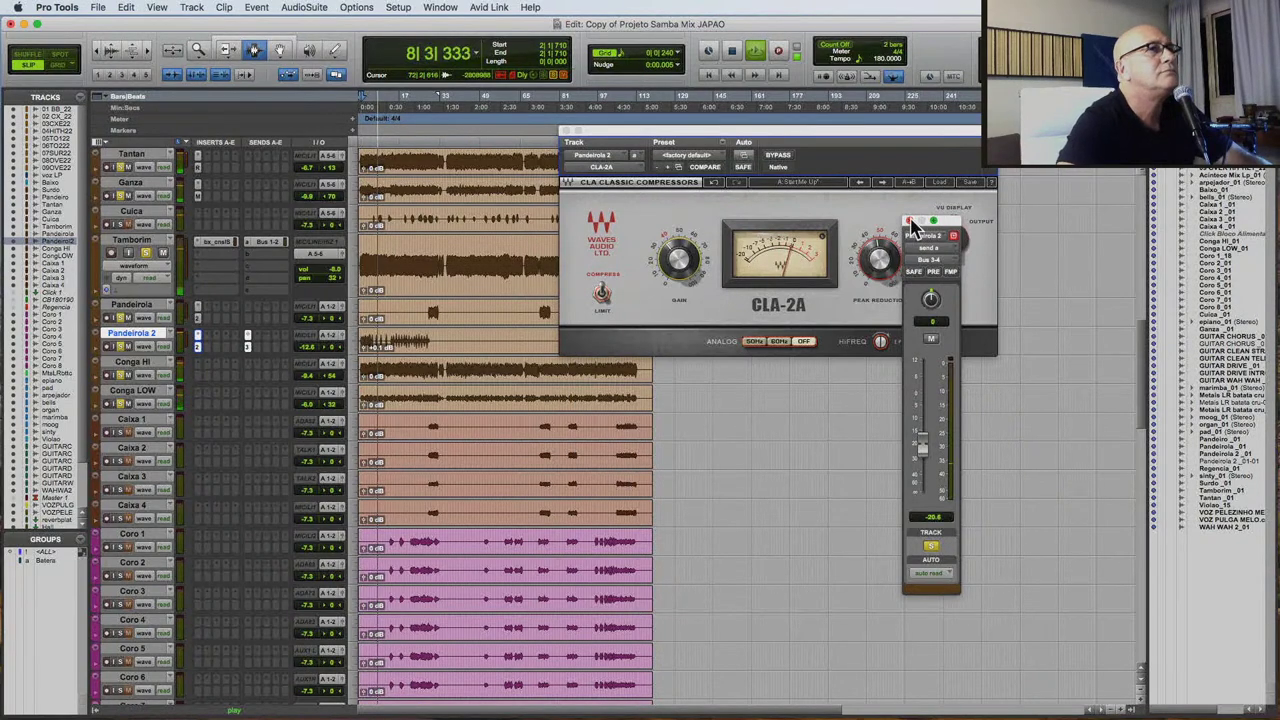
click(565, 132)
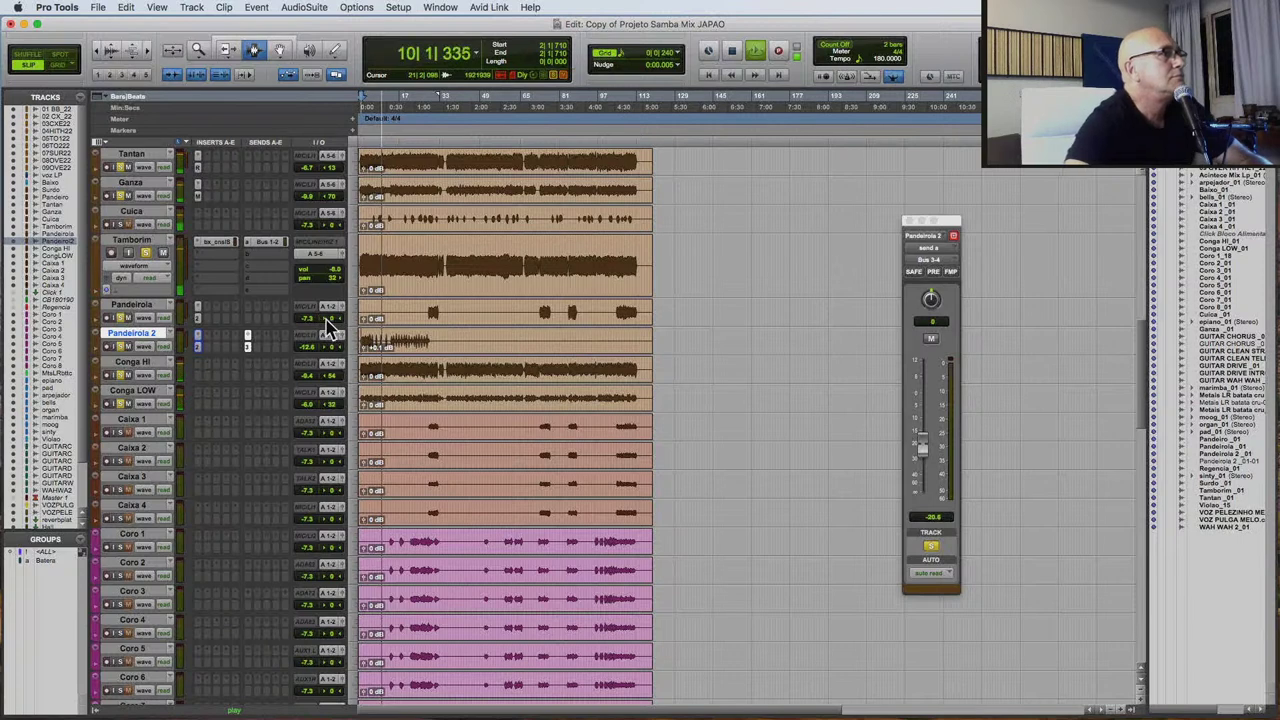
click(282, 243)
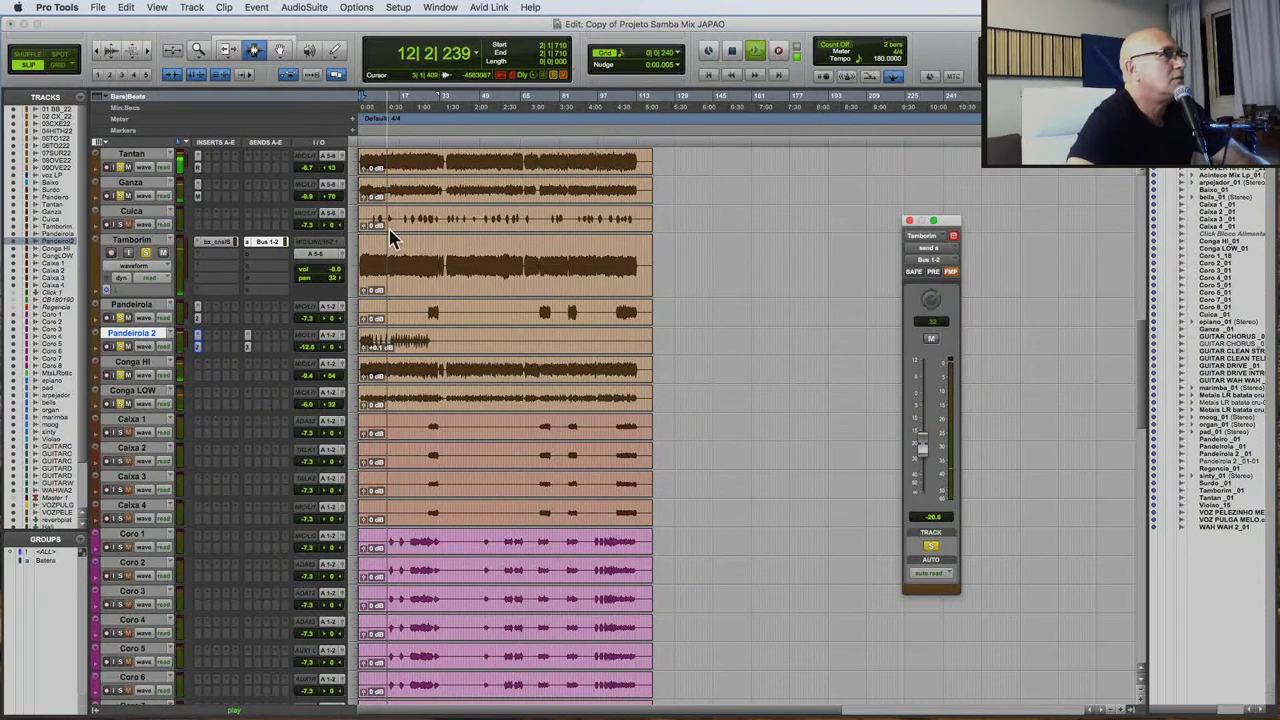
Enlarge the height of the Cuica track and stop playback.
click(125, 232)
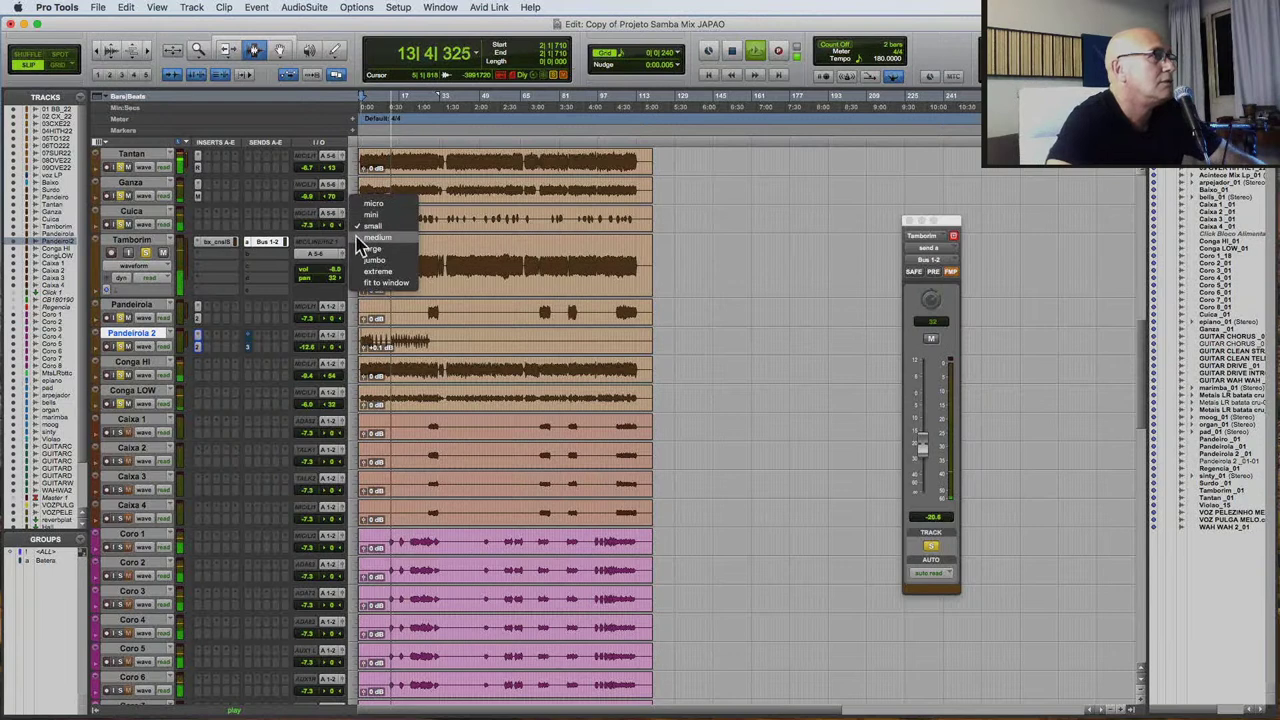
click(354, 226)
click(381, 268)
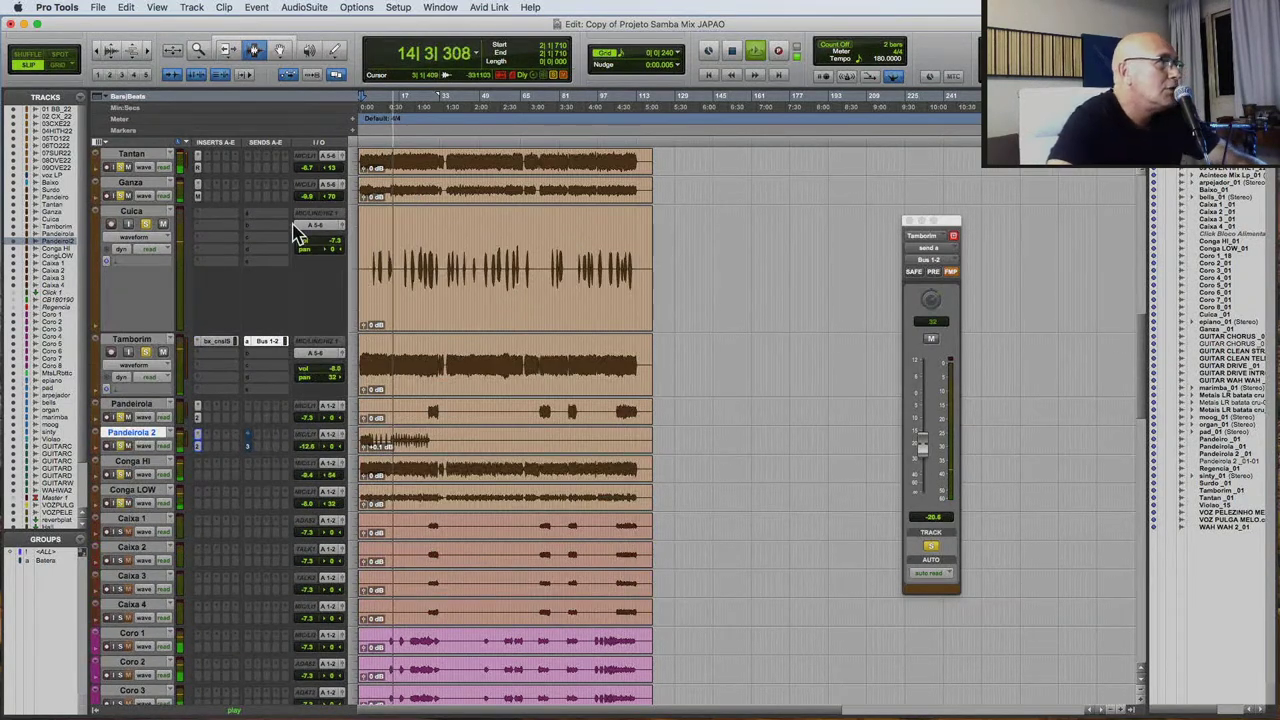
key(space)
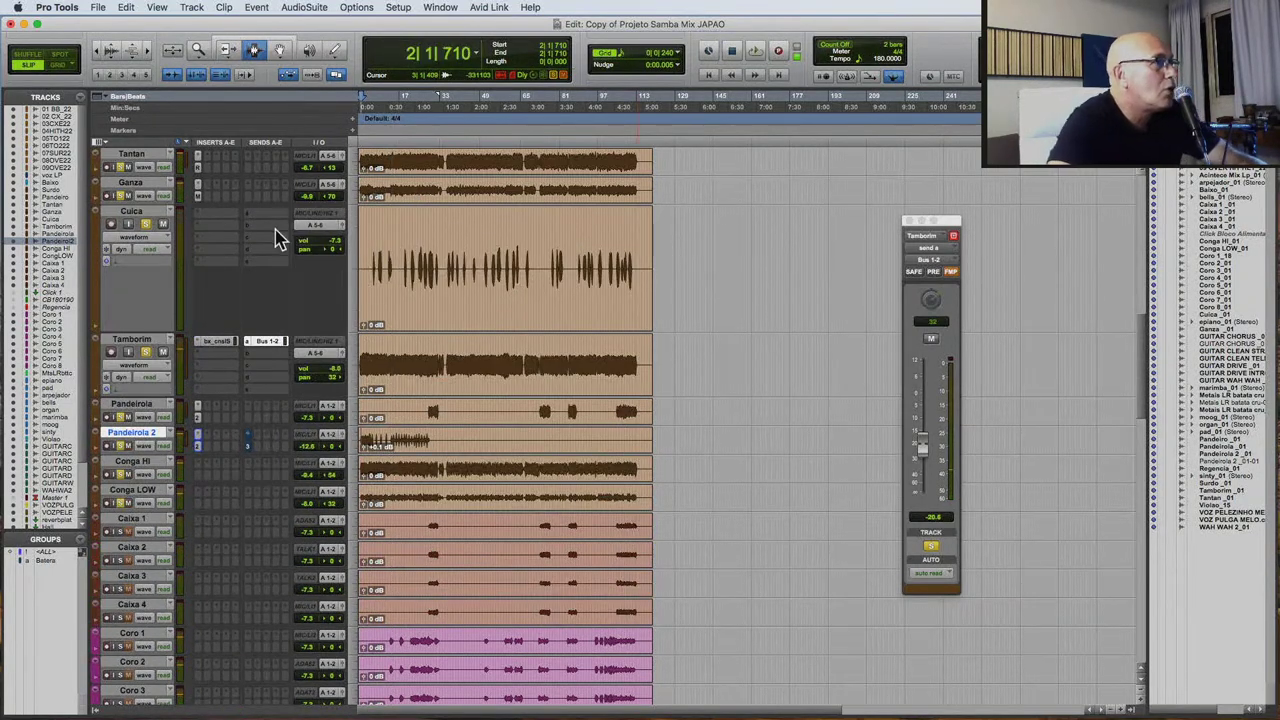
Insert the AutoPan (mono/stereo) plug-in on the Cuica track and link its rate to the session tempo.
click(210, 222)
mouse_move(210, 222)
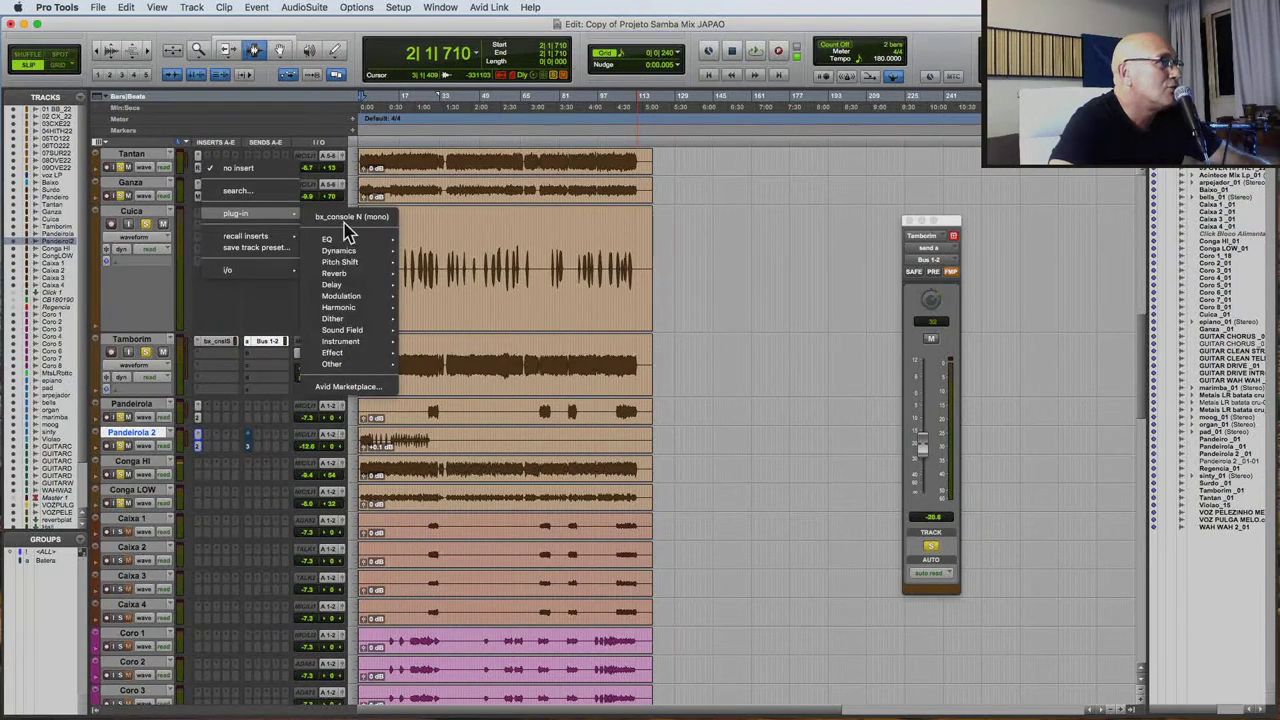
mouse_move(350, 332)
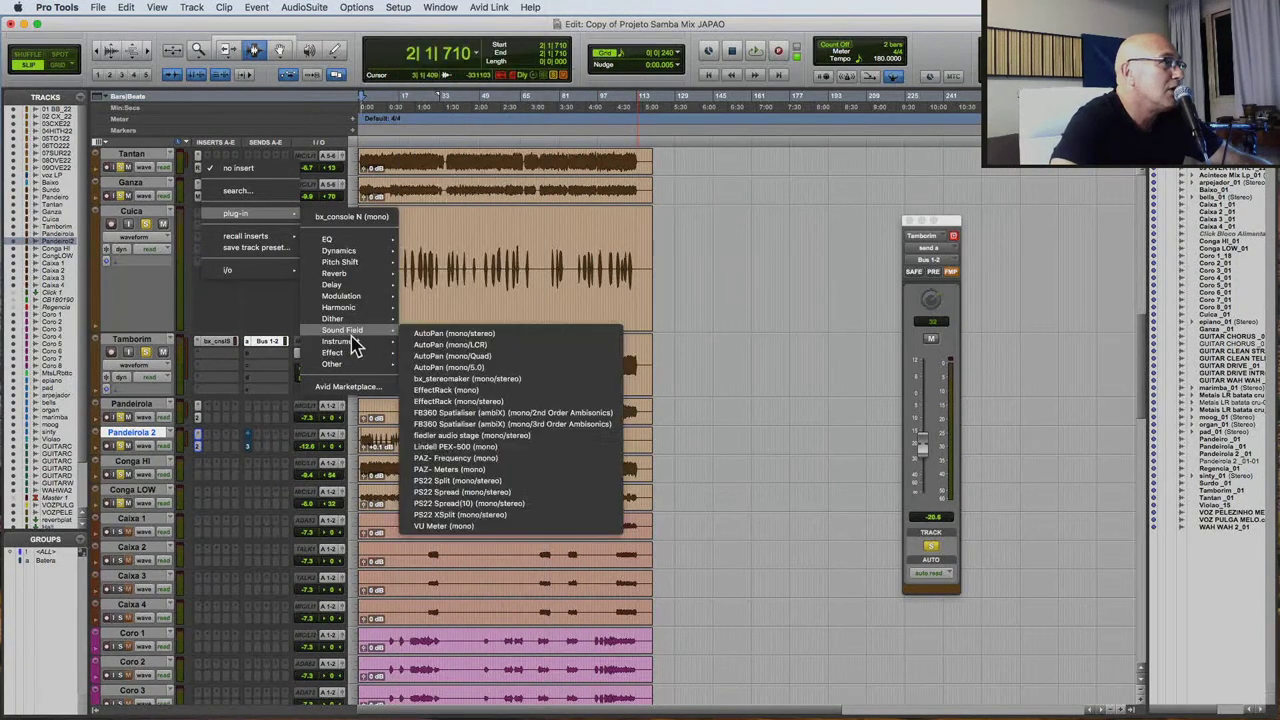
click(518, 336)
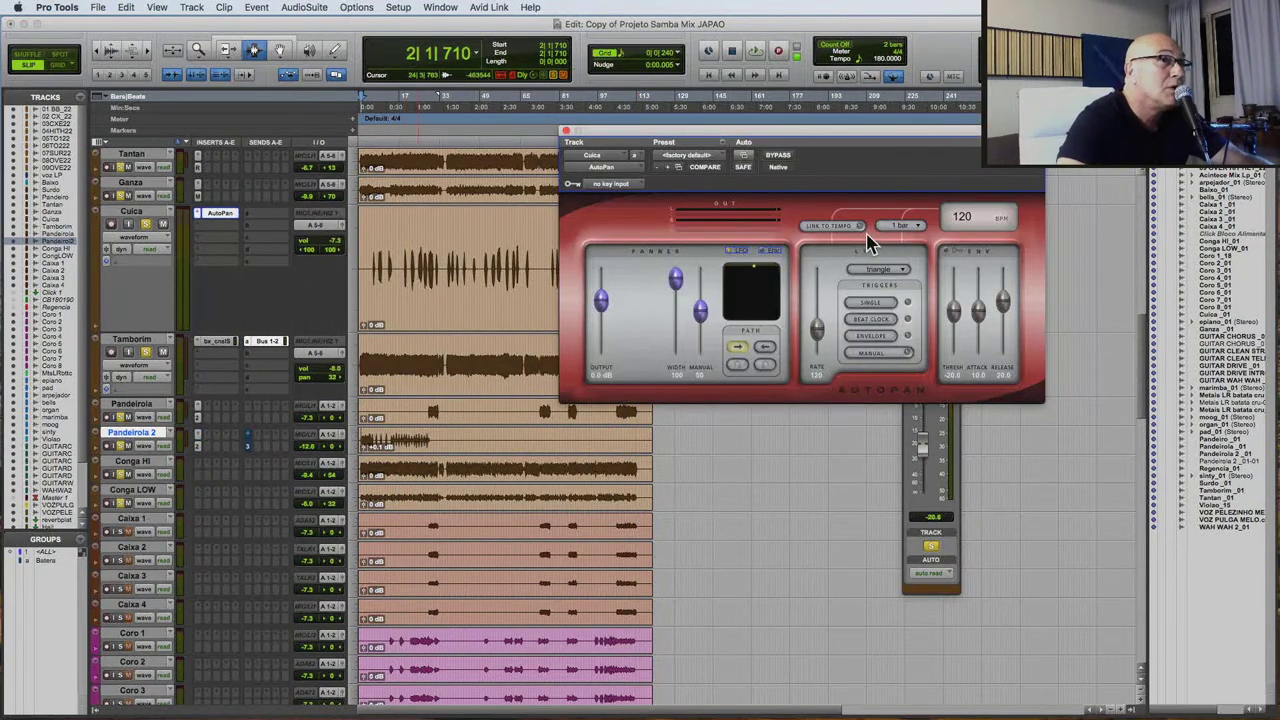
click(855, 227)
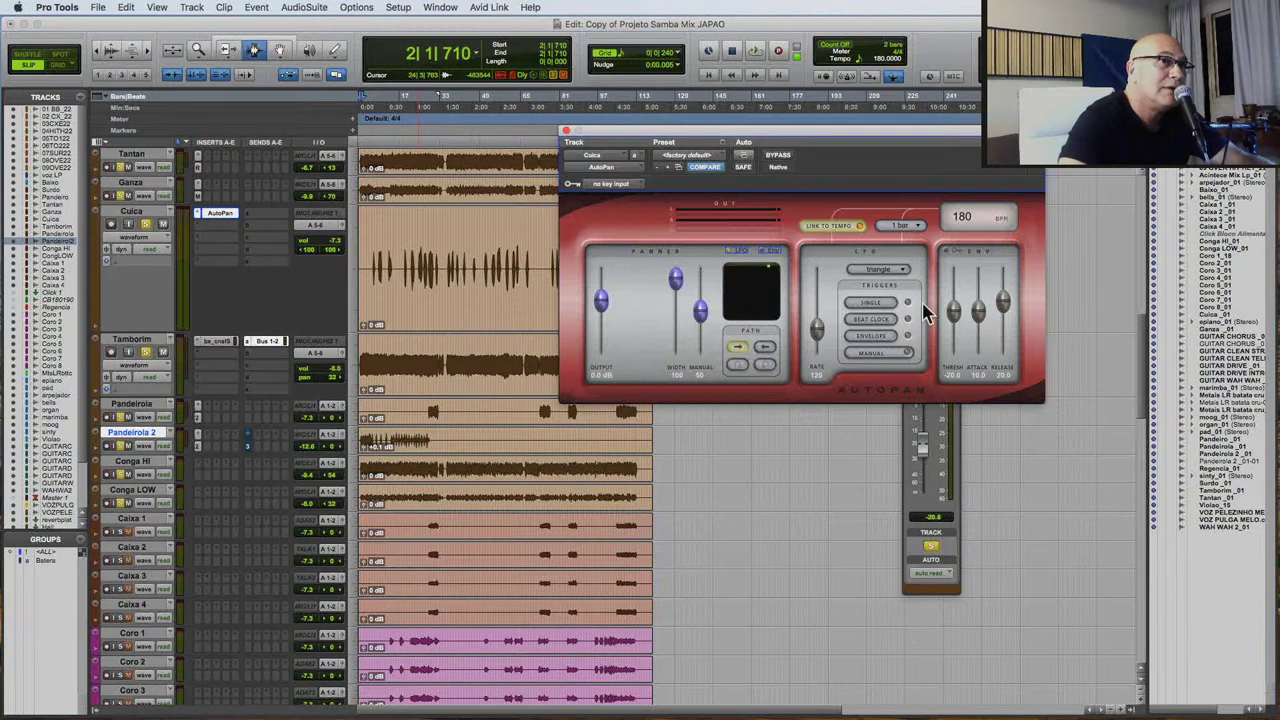
Set the rate of Cuica's AutoPan to 2 bars, then play the song from bar 5 and close the plug-in.
click(920, 227)
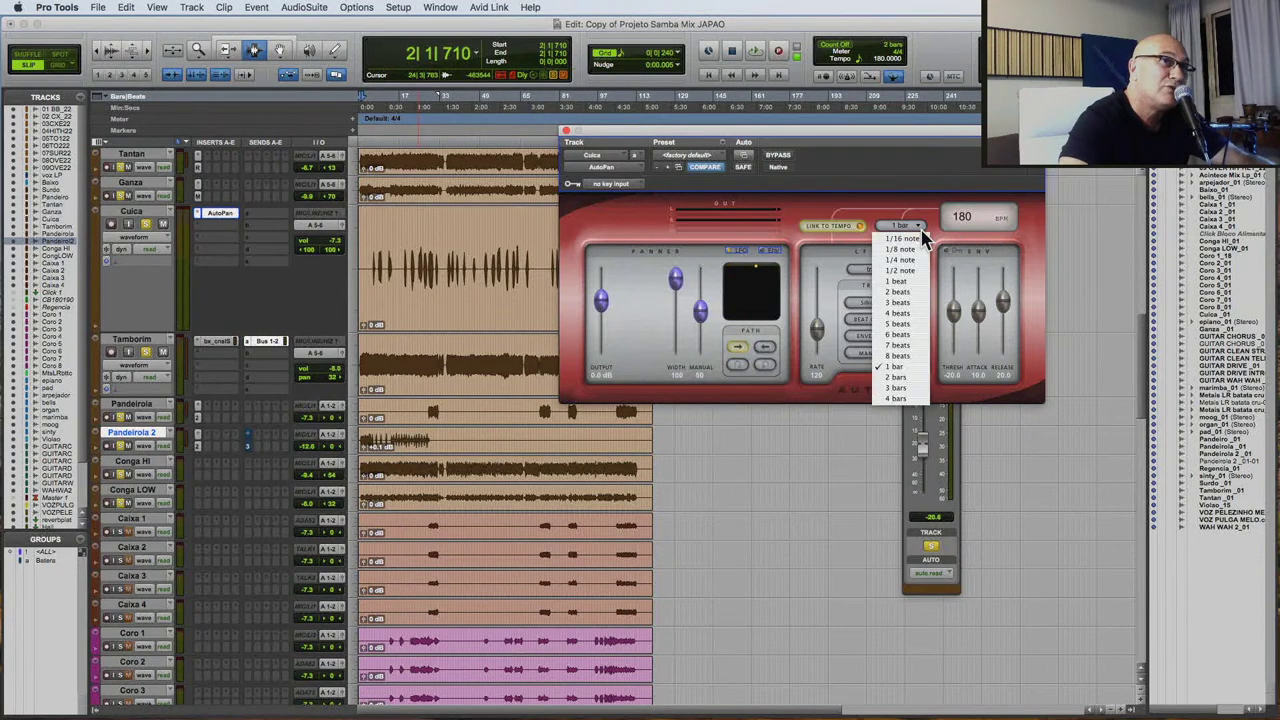
click(908, 388)
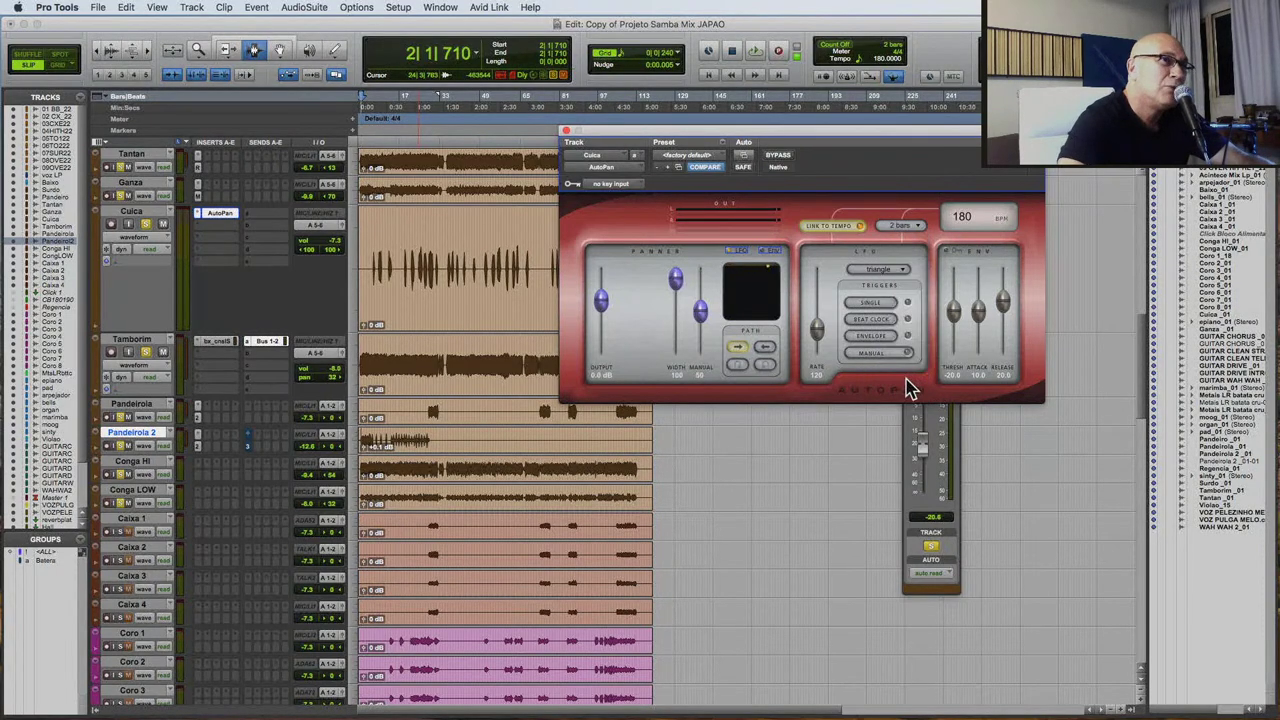
click(372, 277)
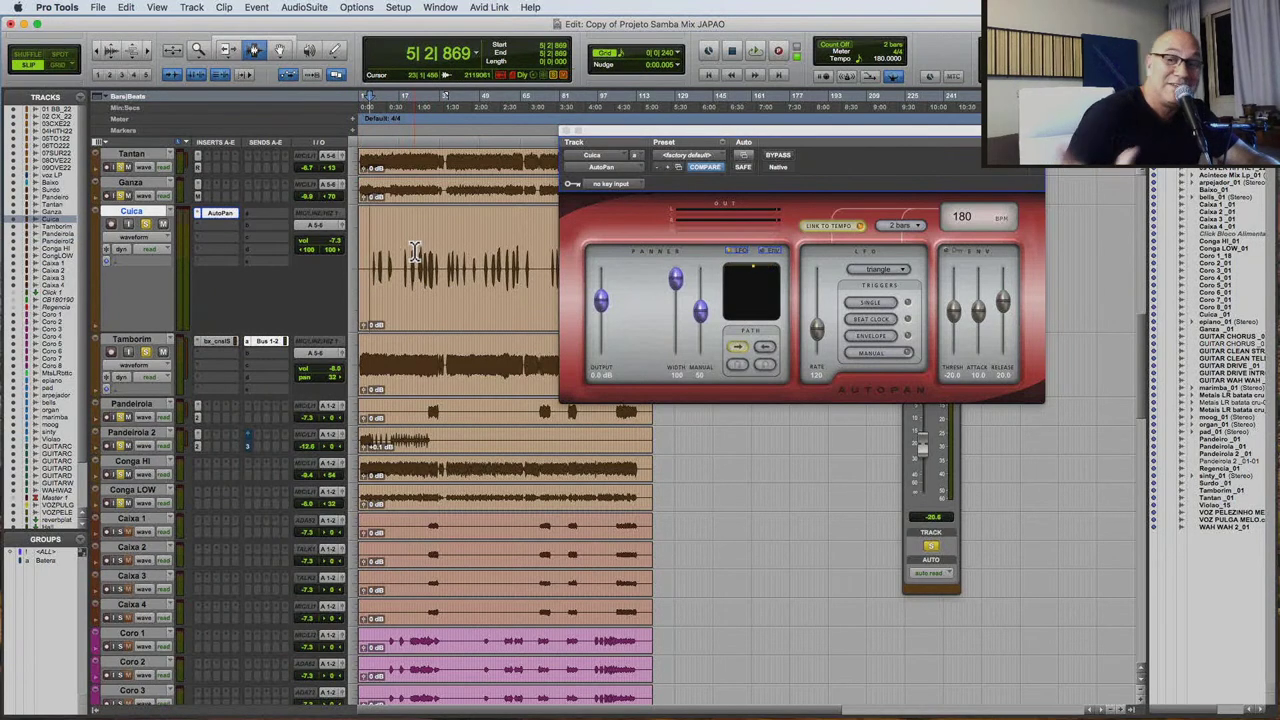
key(space)
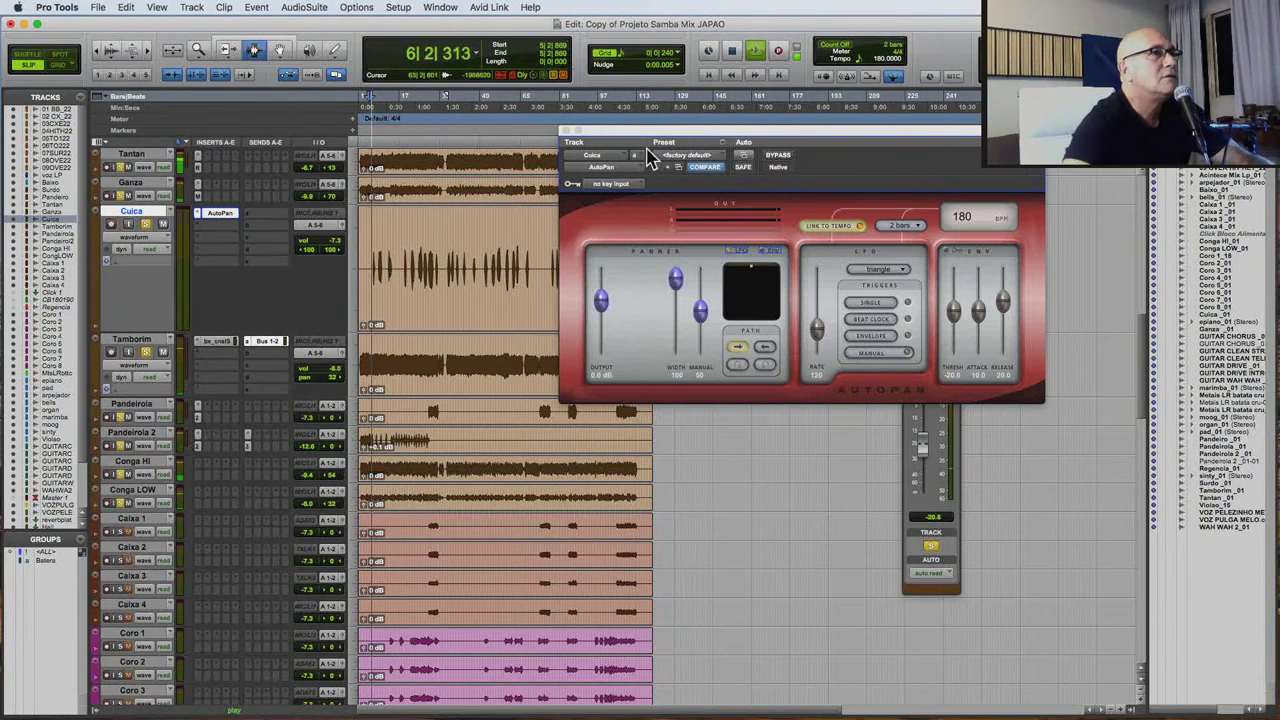
click(564, 131)
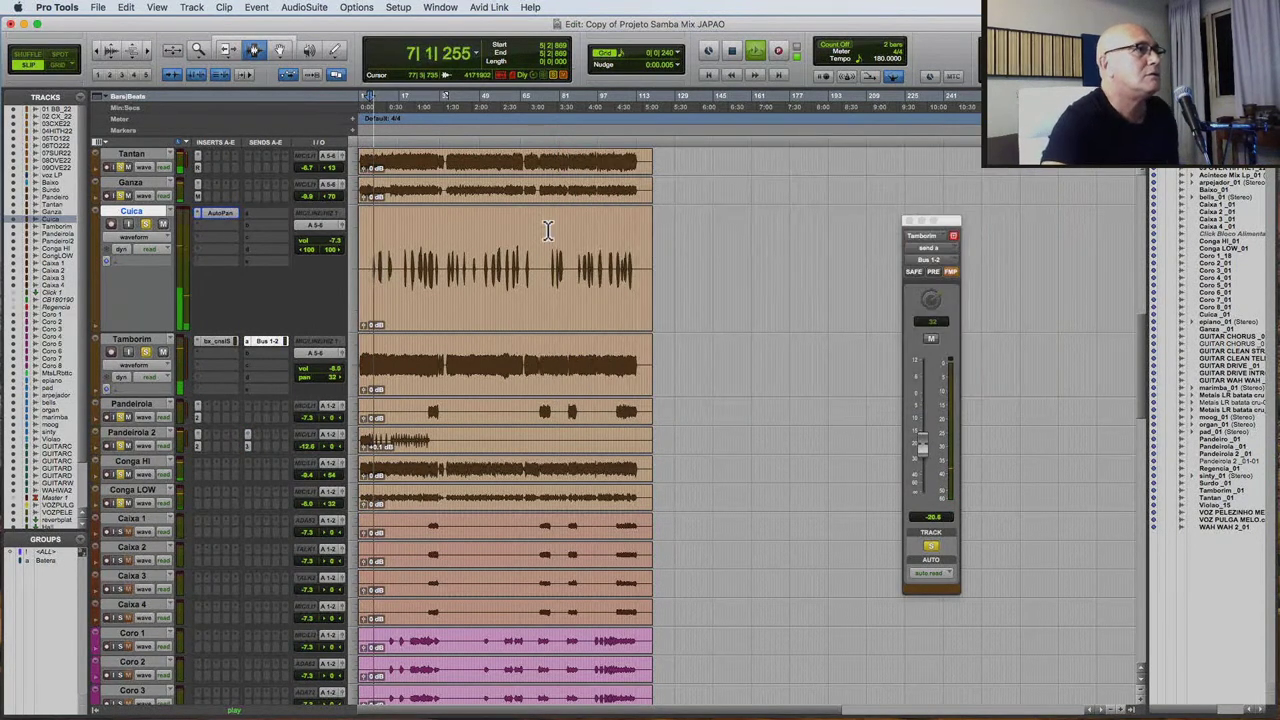
Lower the Cuica track's volume to -18.5 during playback and set its AutoPan rate to 3 bars.
drag(334, 242, 338, 257)
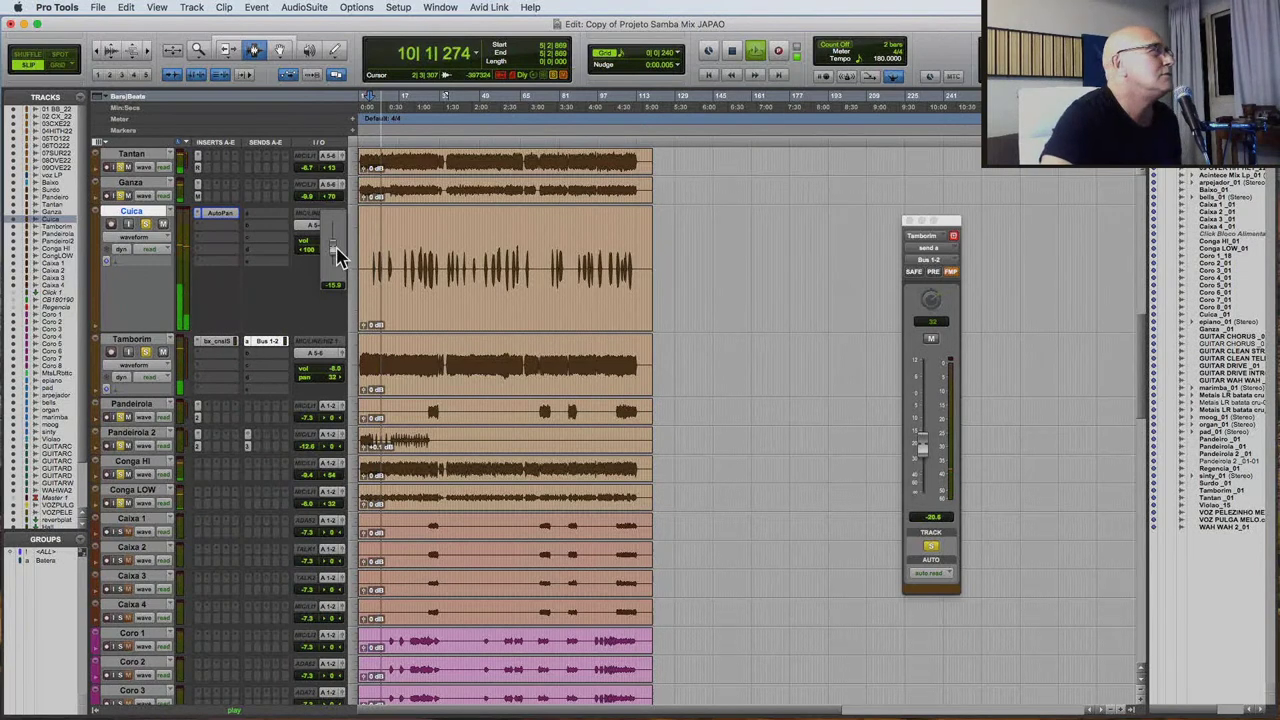
drag(338, 257, 338, 257)
click(228, 216)
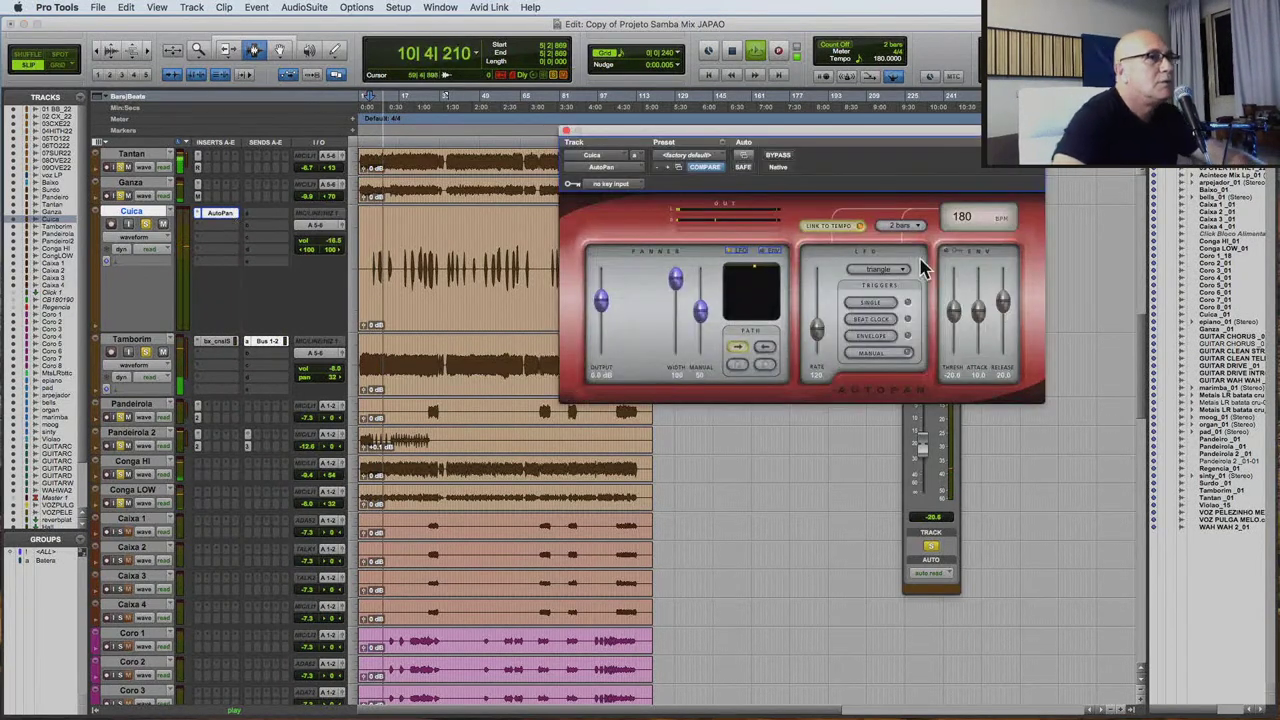
key(space)
click(903, 226)
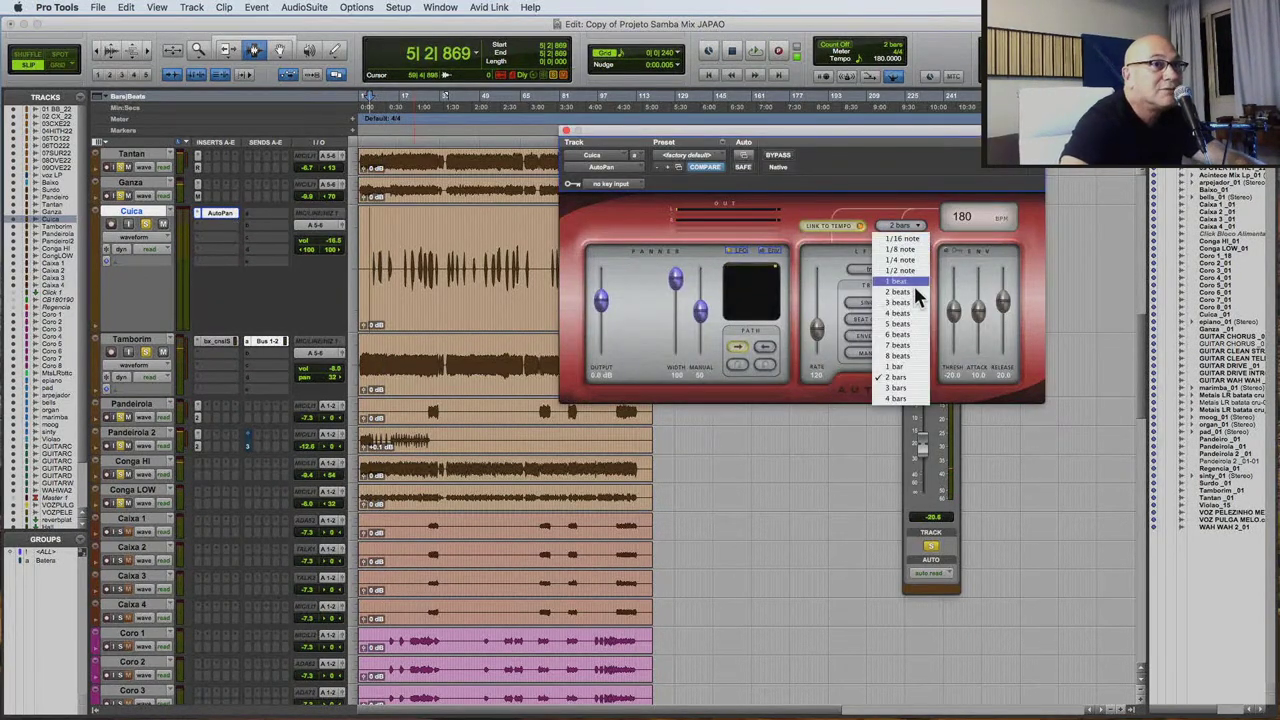
click(905, 395)
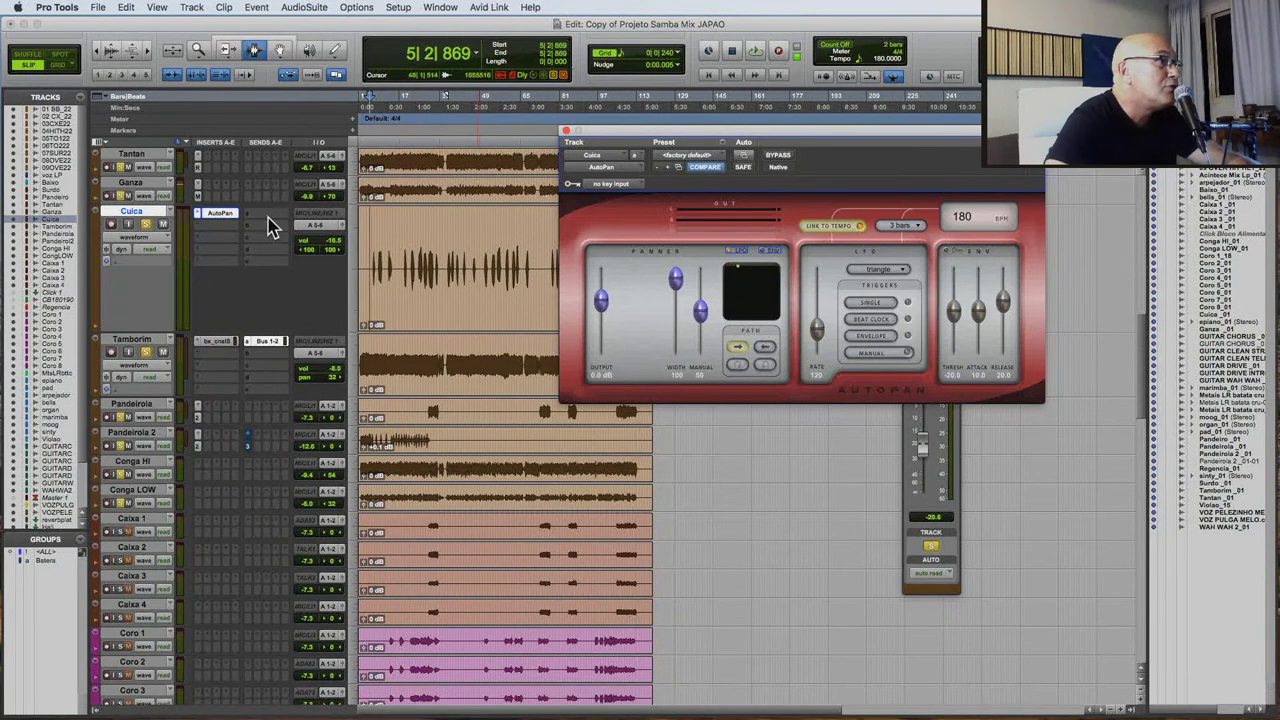
Add a Bus 3-4 (Stereo) send to the Cuica track and raise its level to -23.1 during playback.
click(268, 218)
mouse_move(282, 225)
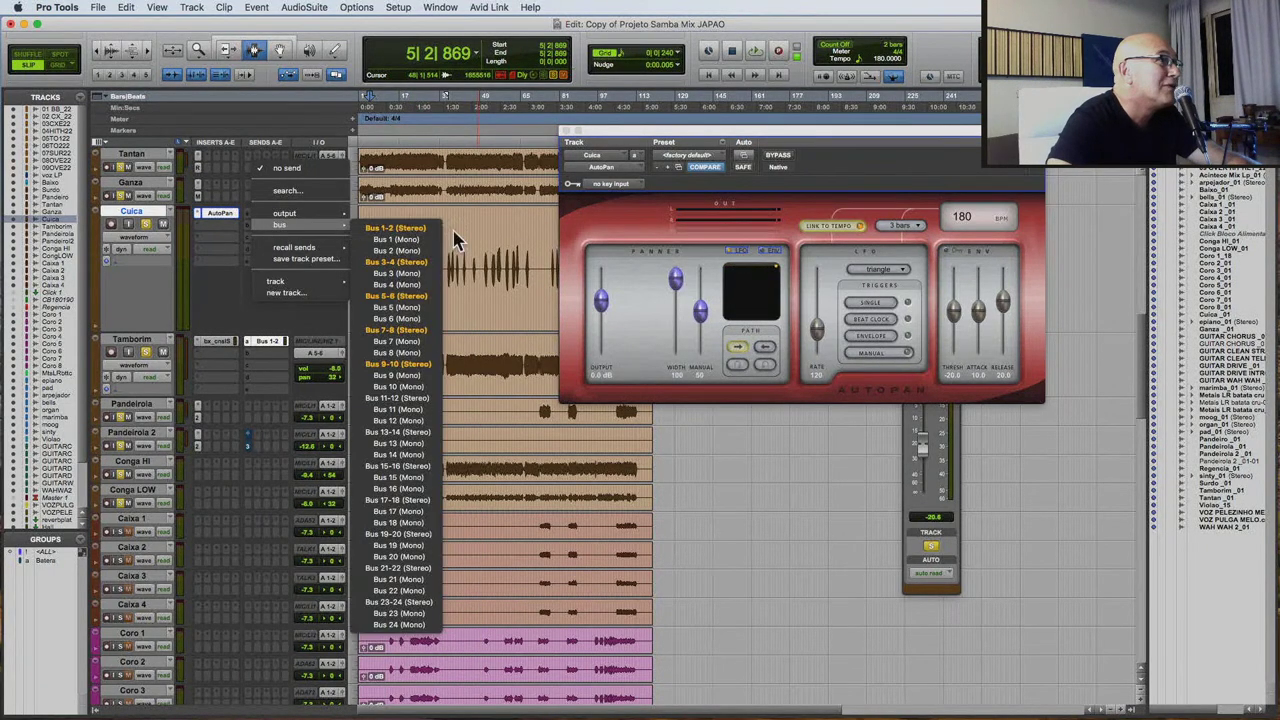
click(410, 262)
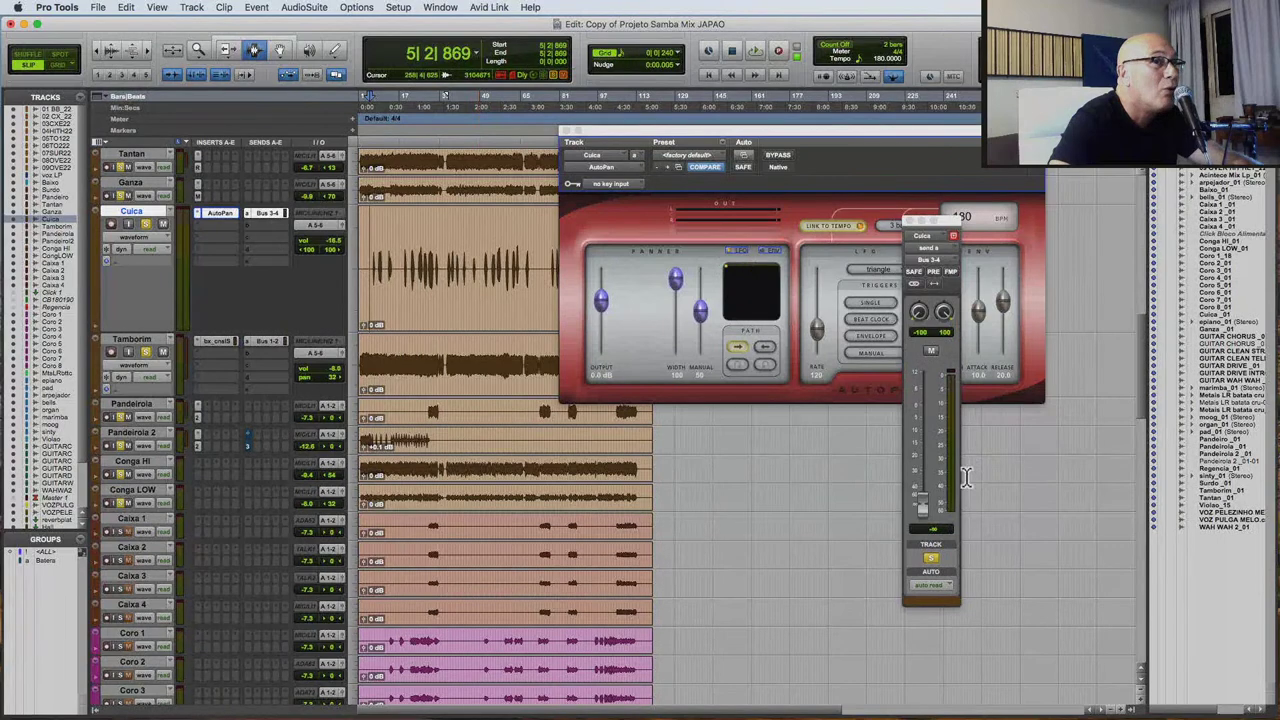
key(space)
drag(922, 508, 925, 465)
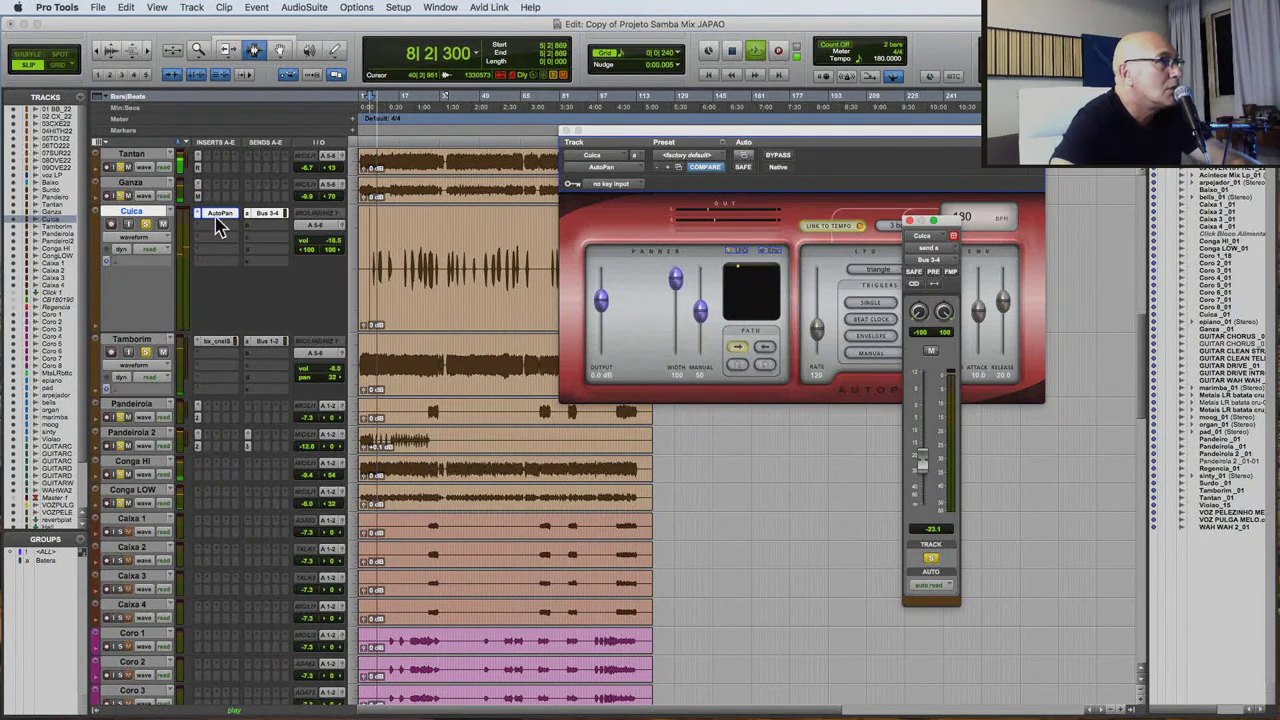
Move AutoPan further down Cuica's inserts and add a CLA-3A (mono) compressor ahead of it with its Peak Reduction raised.
drag(218, 216, 220, 243)
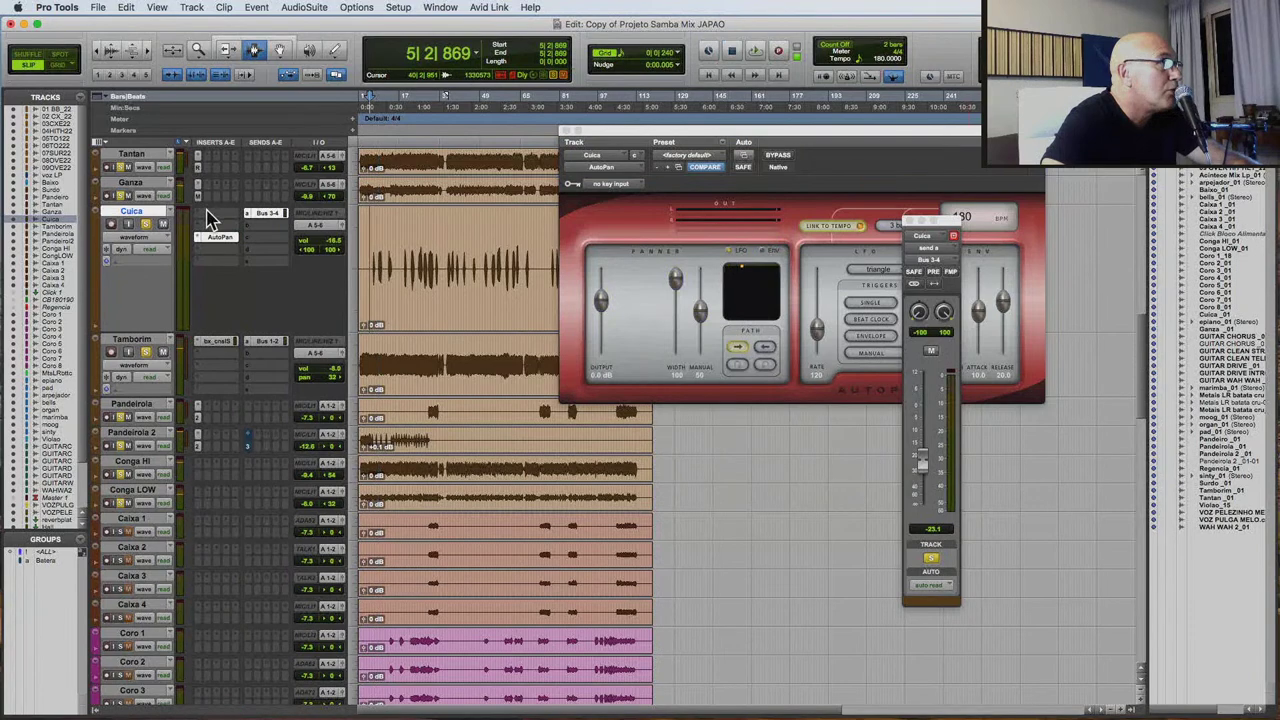
click(208, 214)
mouse_move(210, 214)
mouse_move(372, 247)
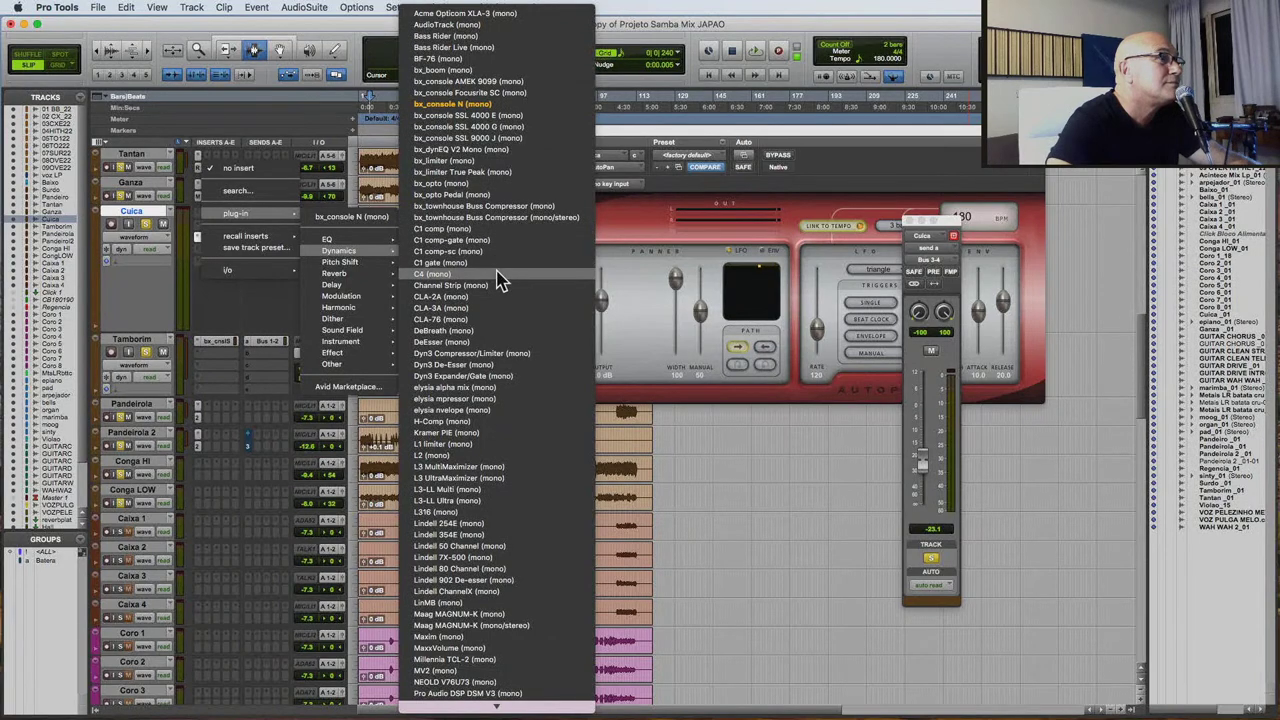
click(497, 308)
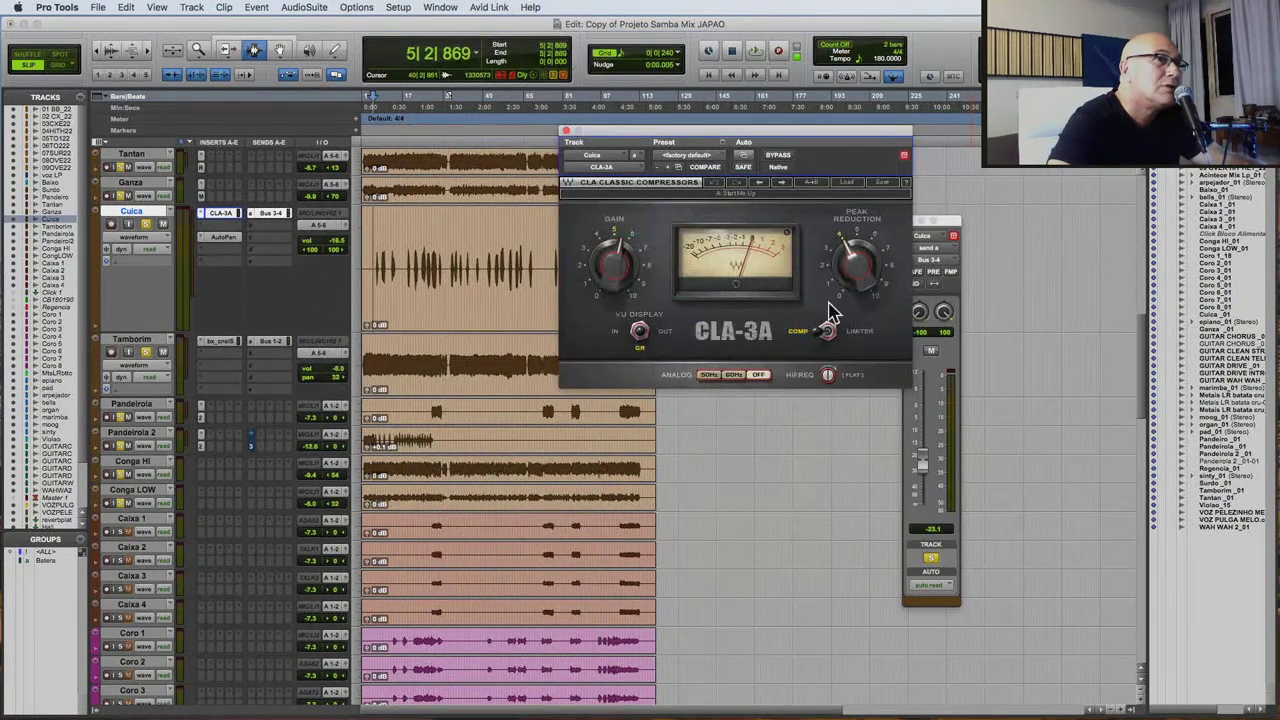
key(space)
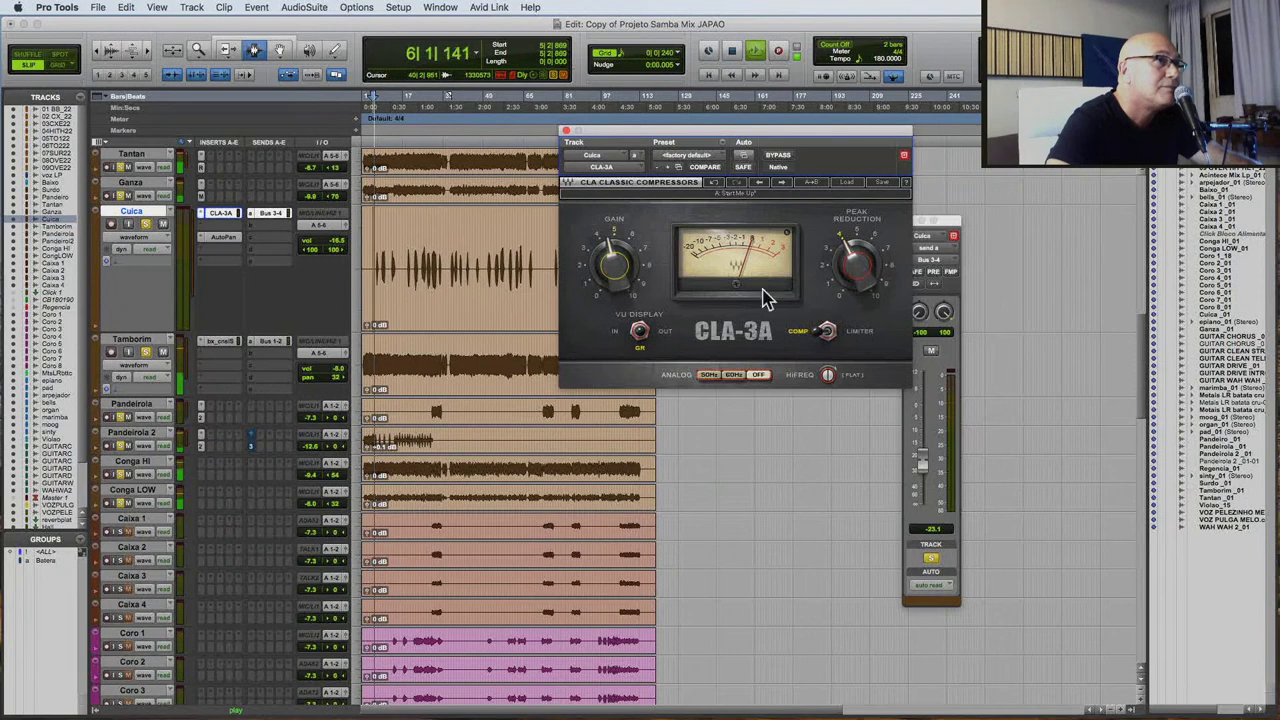
drag(858, 290, 856, 264)
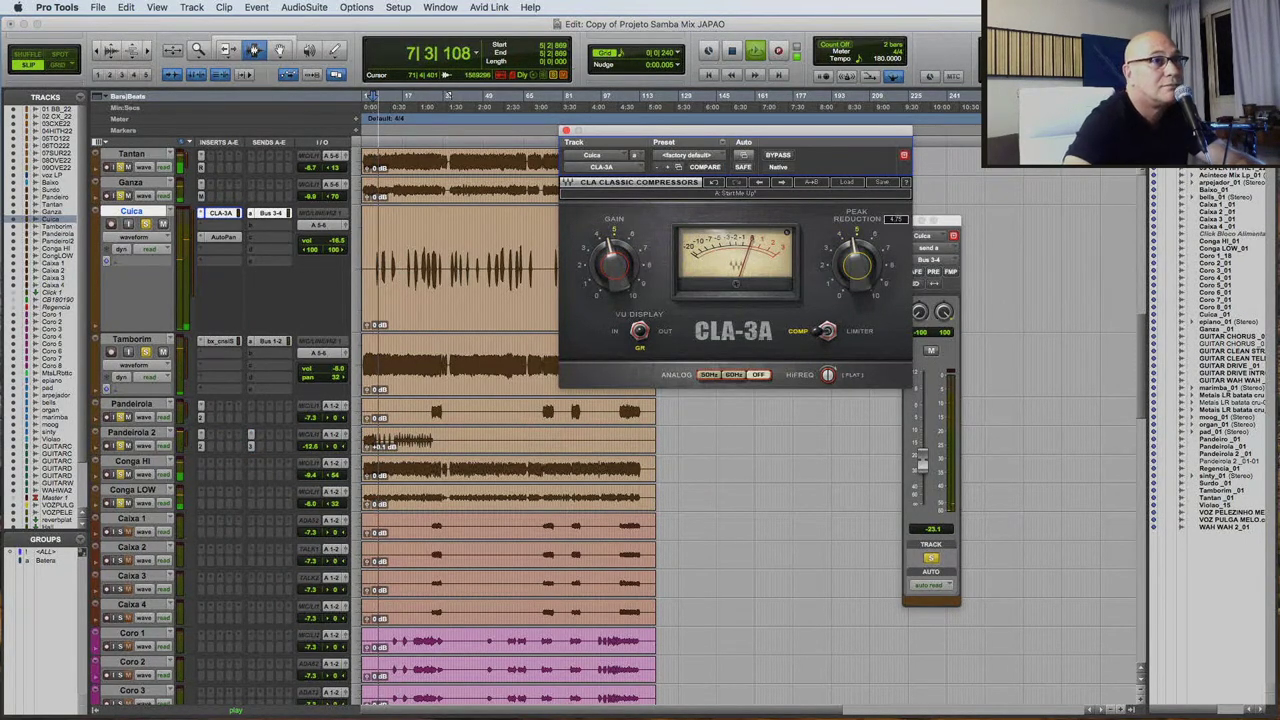
Insert bx_console SSL 9000 J (stereo) after AutoPan on the Cuica track, randomize its channel with ONE, and close it.
click(226, 258)
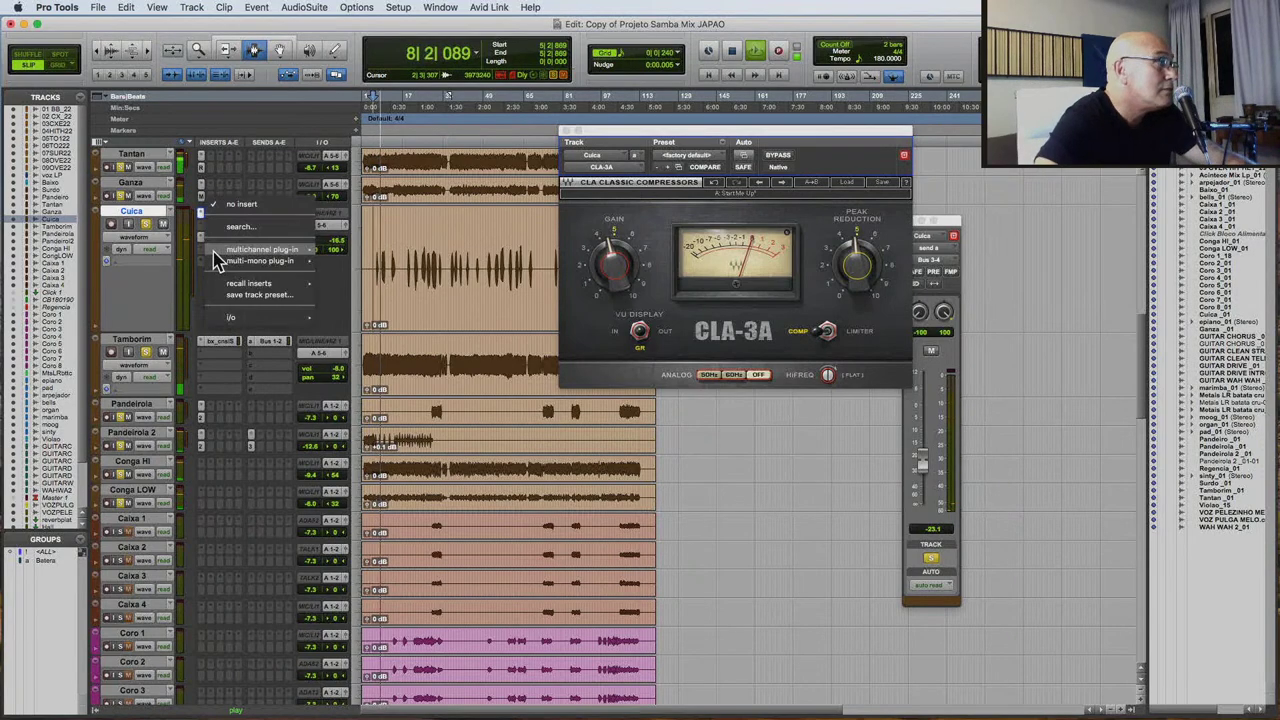
mouse_move(265, 249)
mouse_move(423, 303)
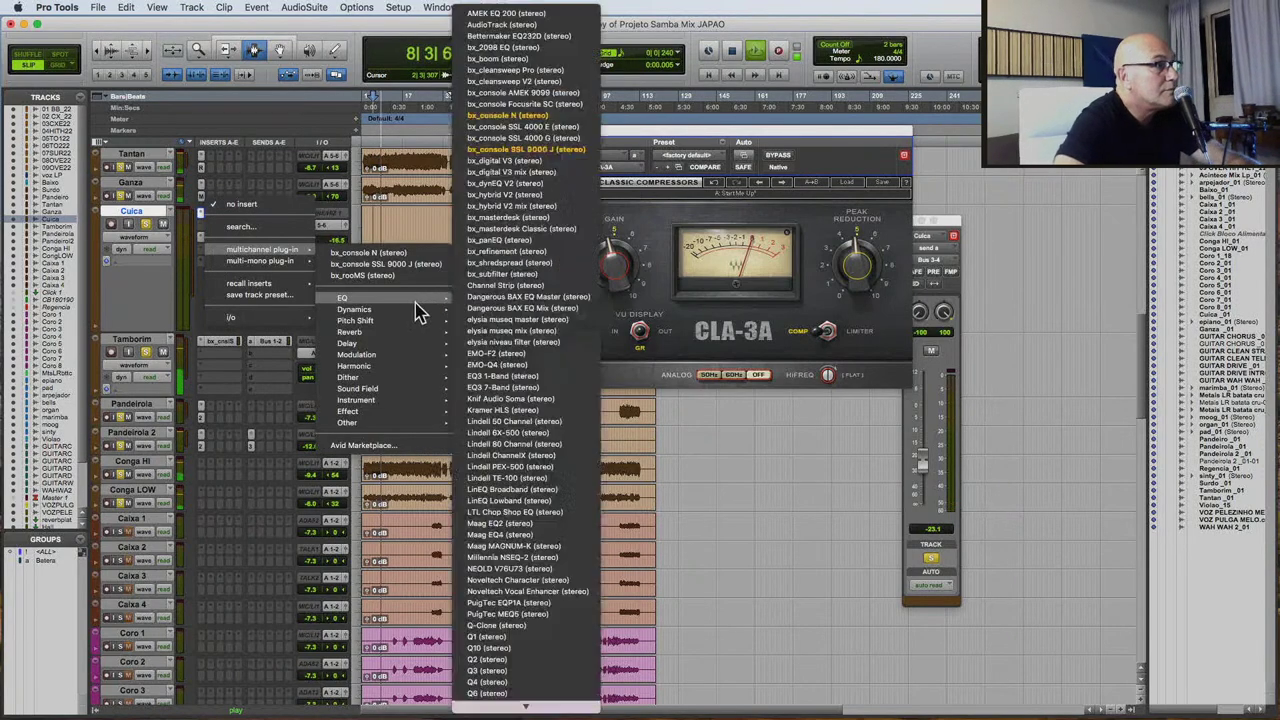
click(537, 150)
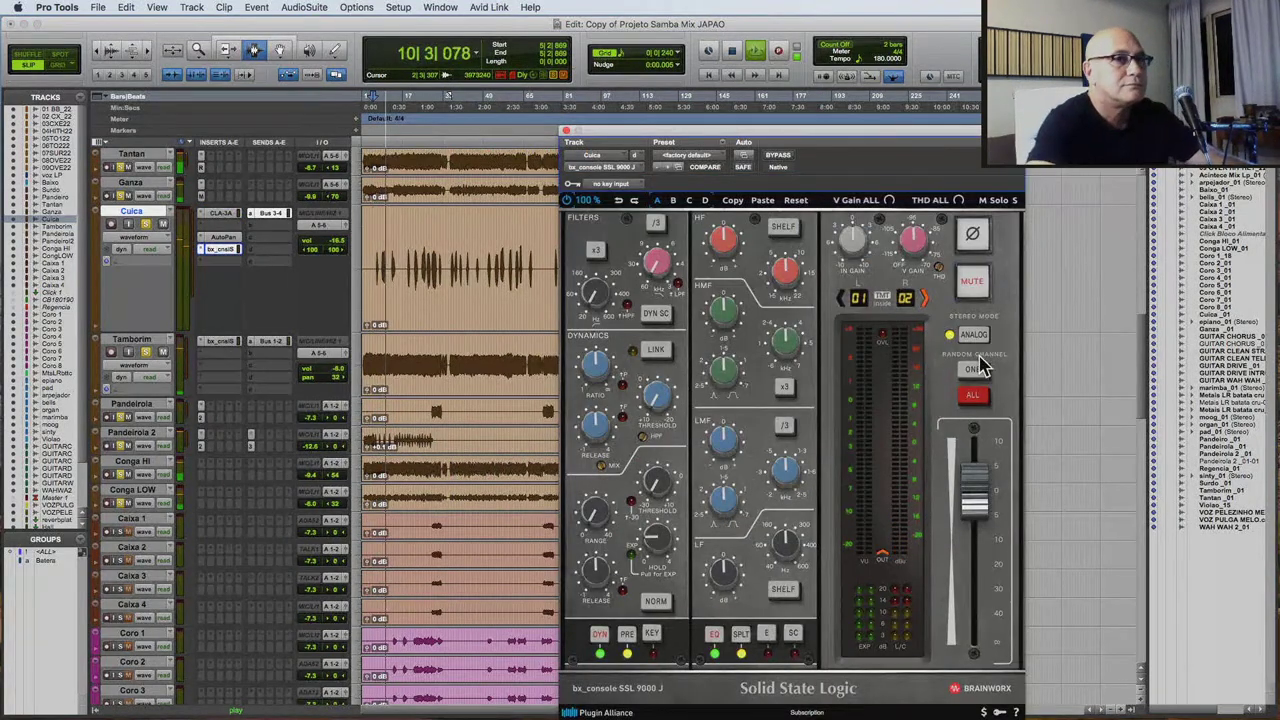
click(973, 370)
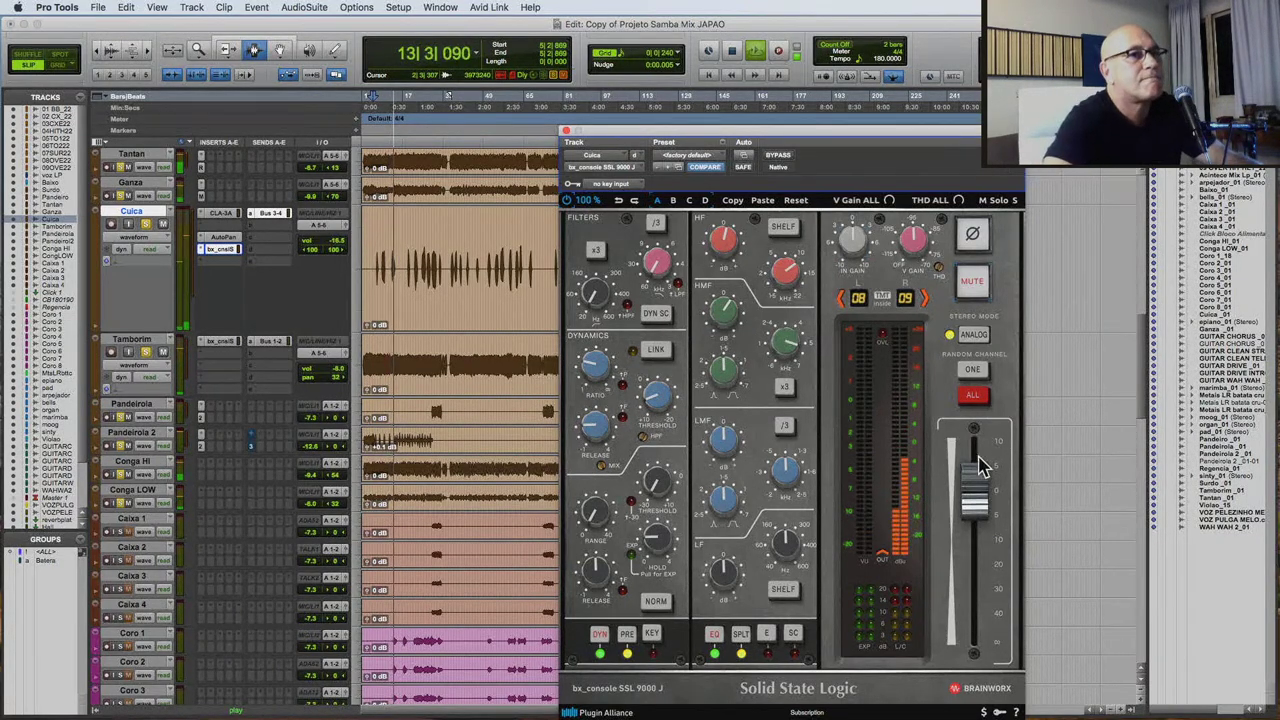
click(566, 132)
Stop playback and create one stereo Aux Input track directly below the Caixa 1 to Caixa 4 tracks.
scroll(530, 380, down, 10)
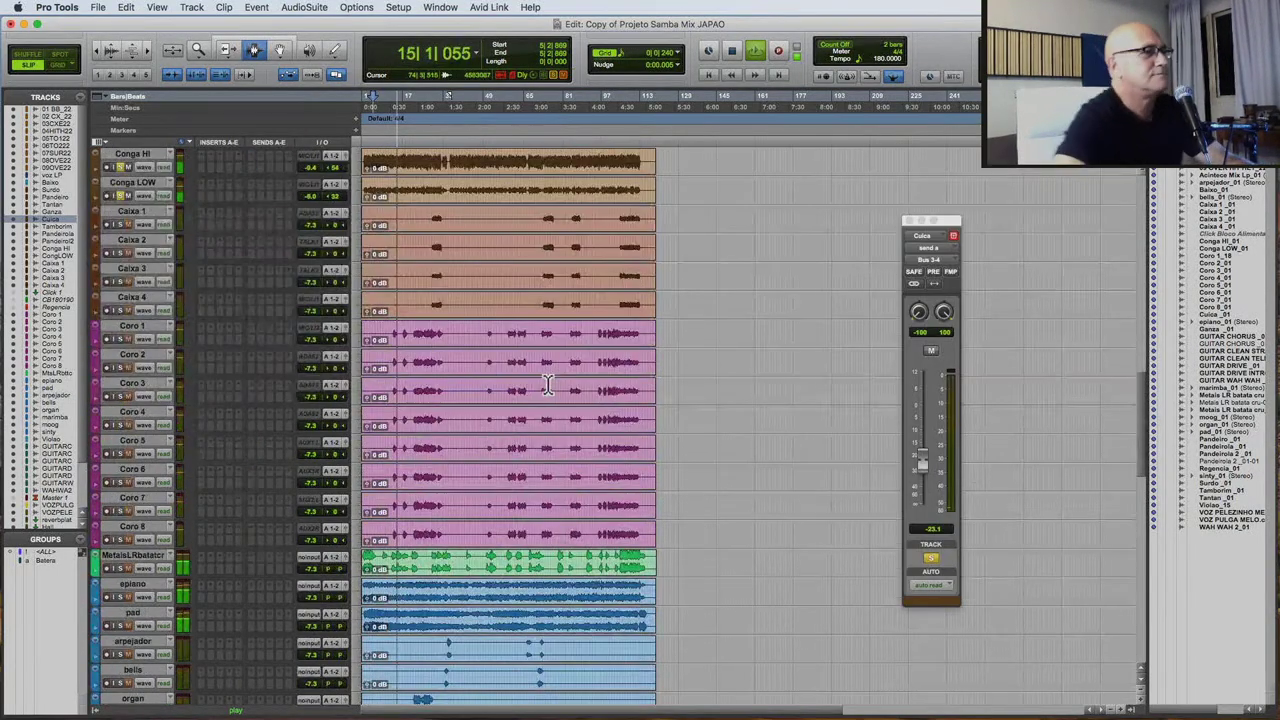
scroll(543, 370, up, 6)
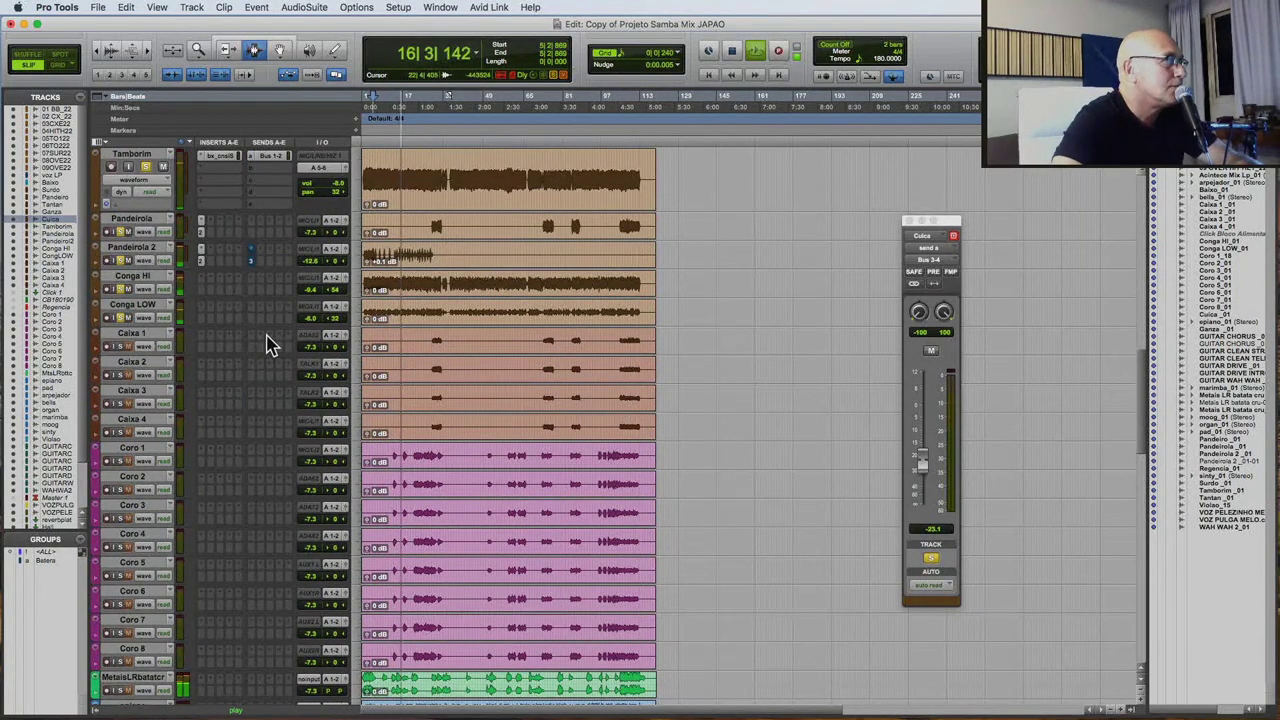
key(space)
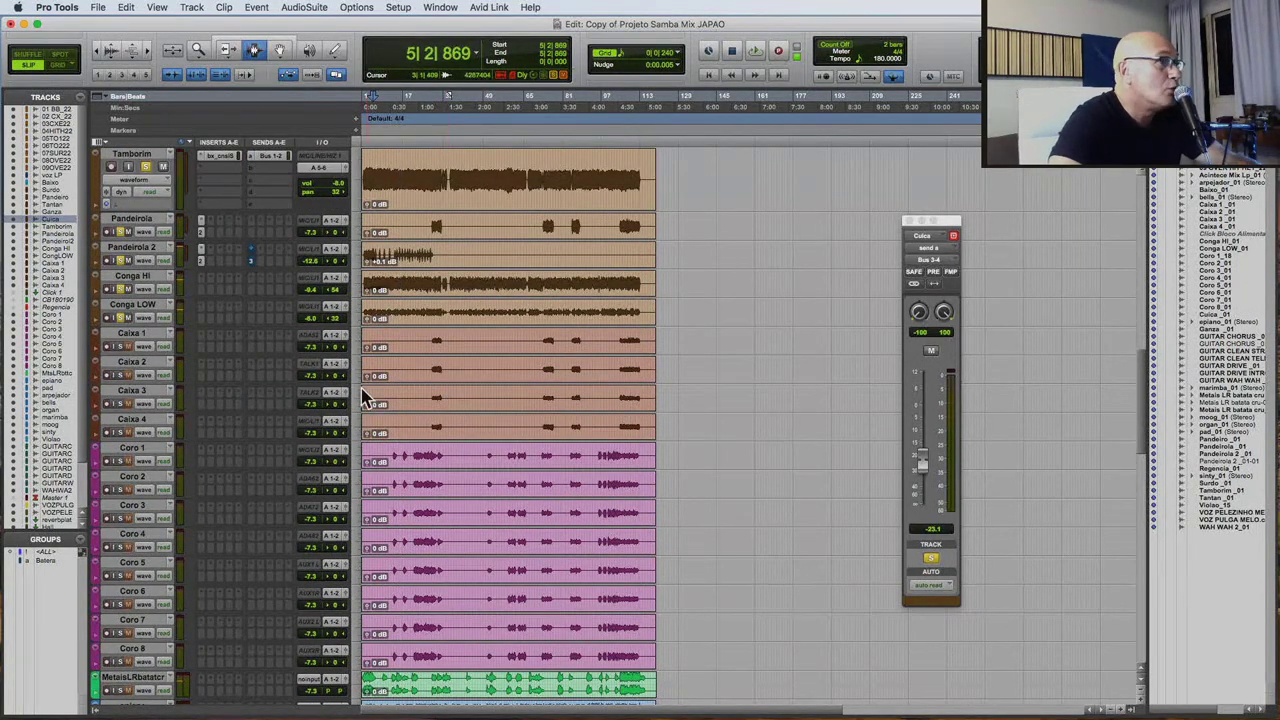
click(142, 337)
shift+click(146, 422)
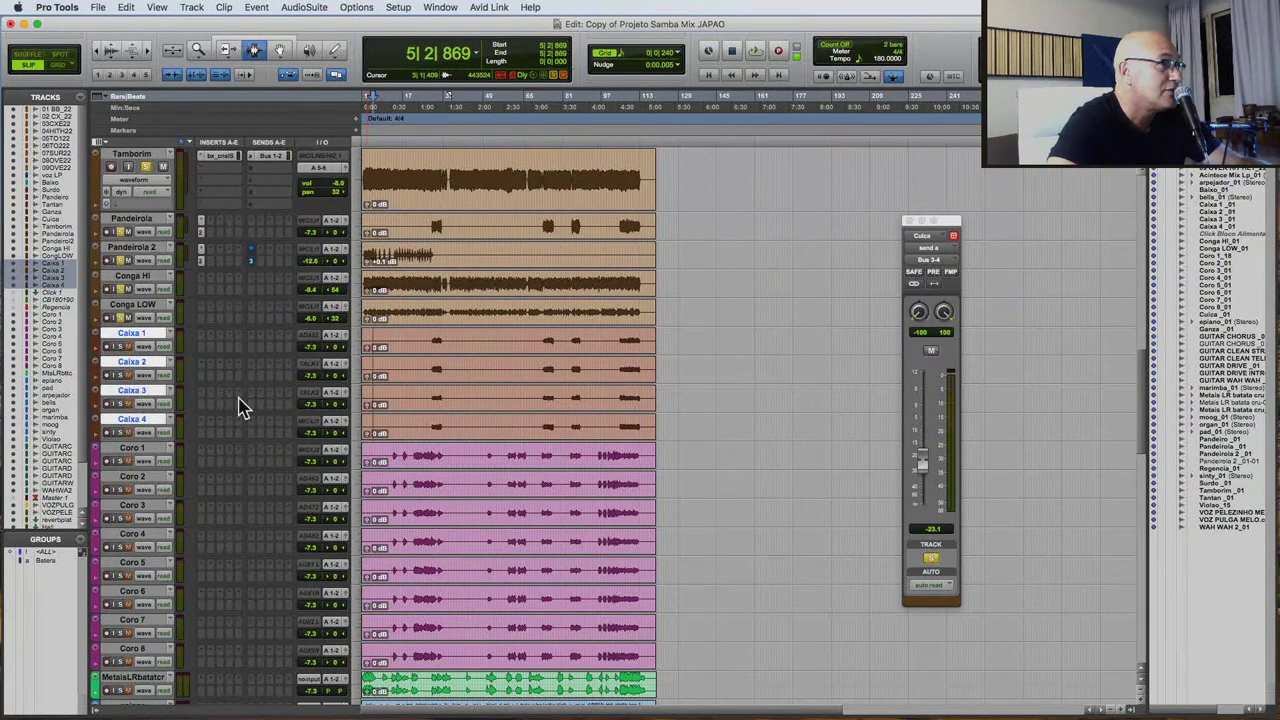
click(193, 8)
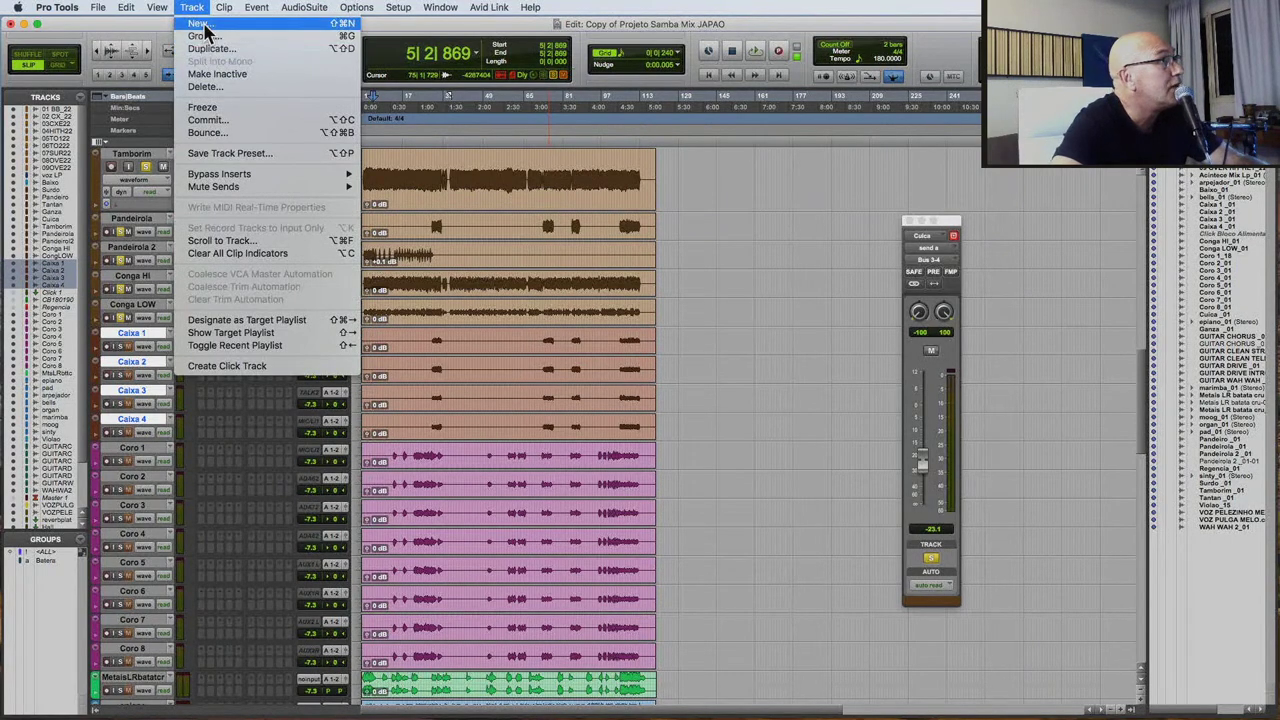
click(205, 32)
click(528, 261)
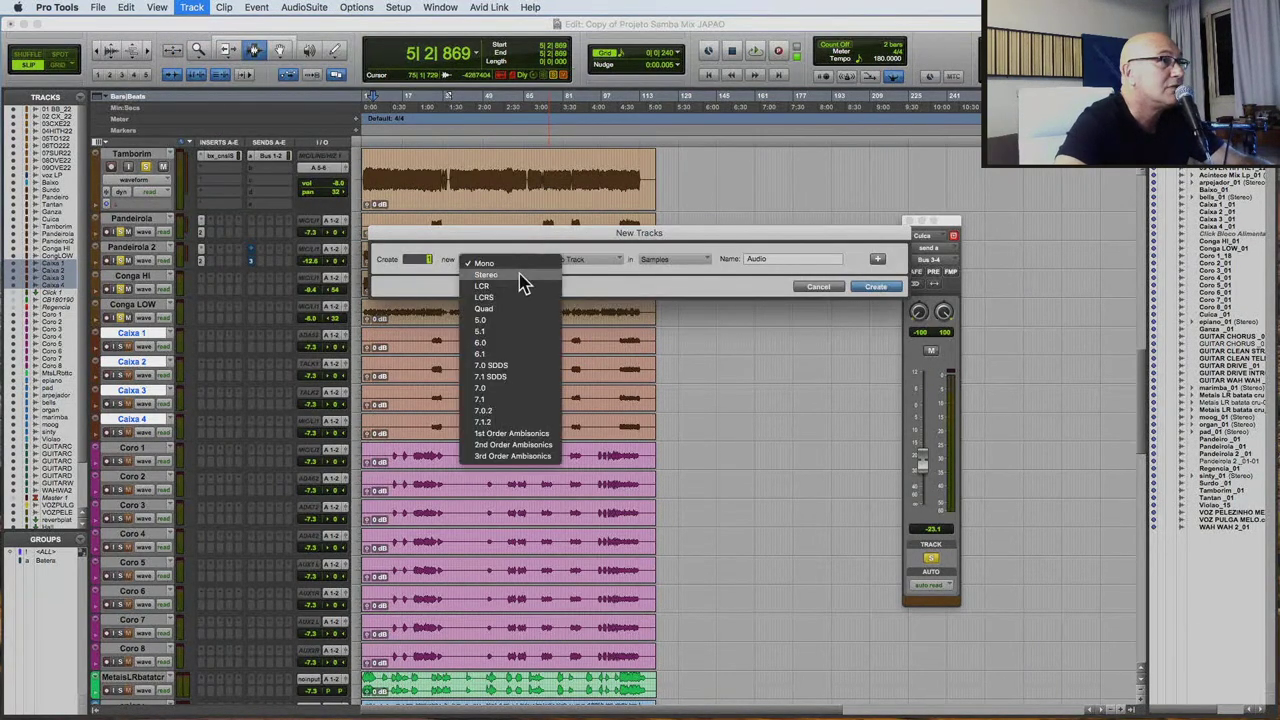
click(525, 275)
click(606, 262)
click(602, 276)
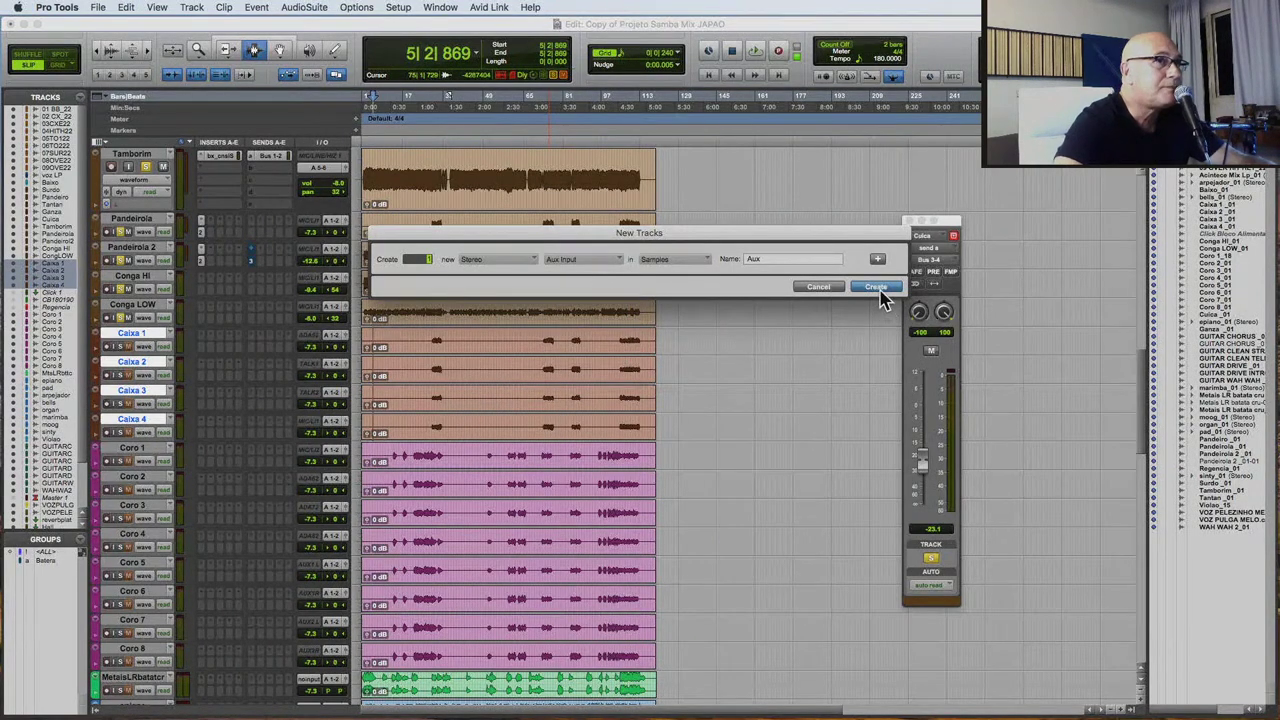
key(Return)
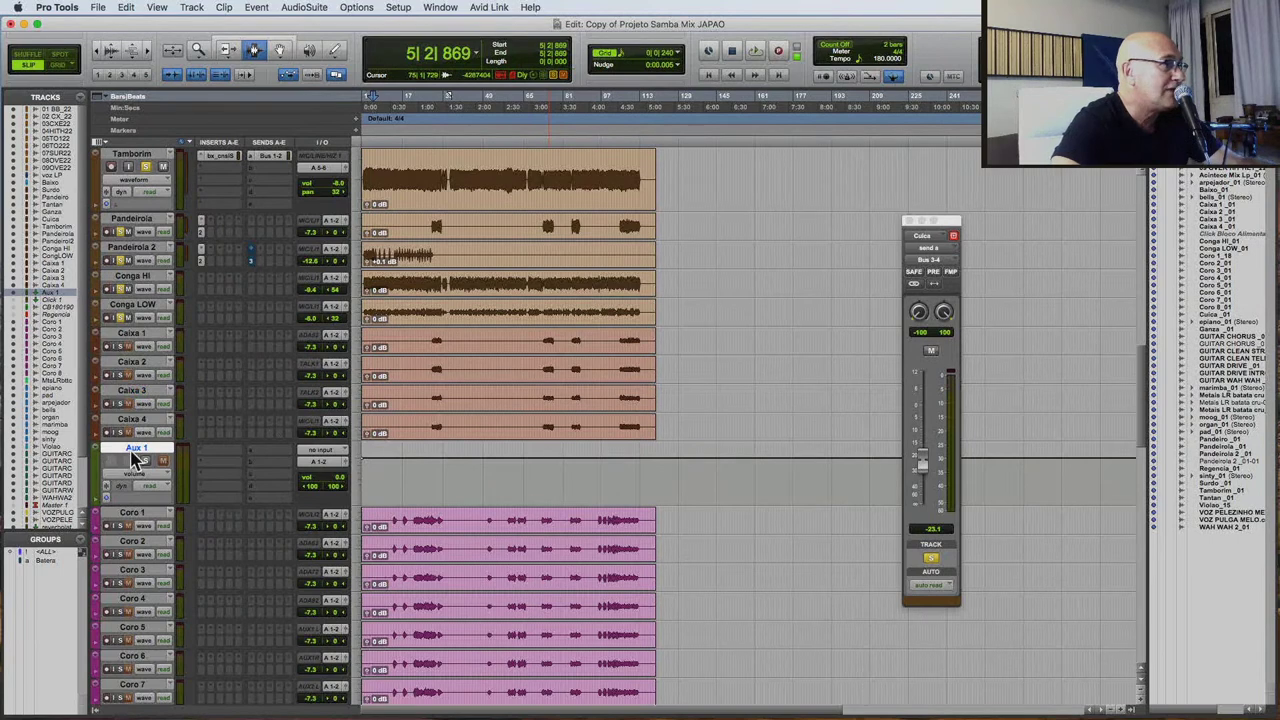
Rename the new aux track as "Master caixas".
double_click(133, 451)
text(Master)
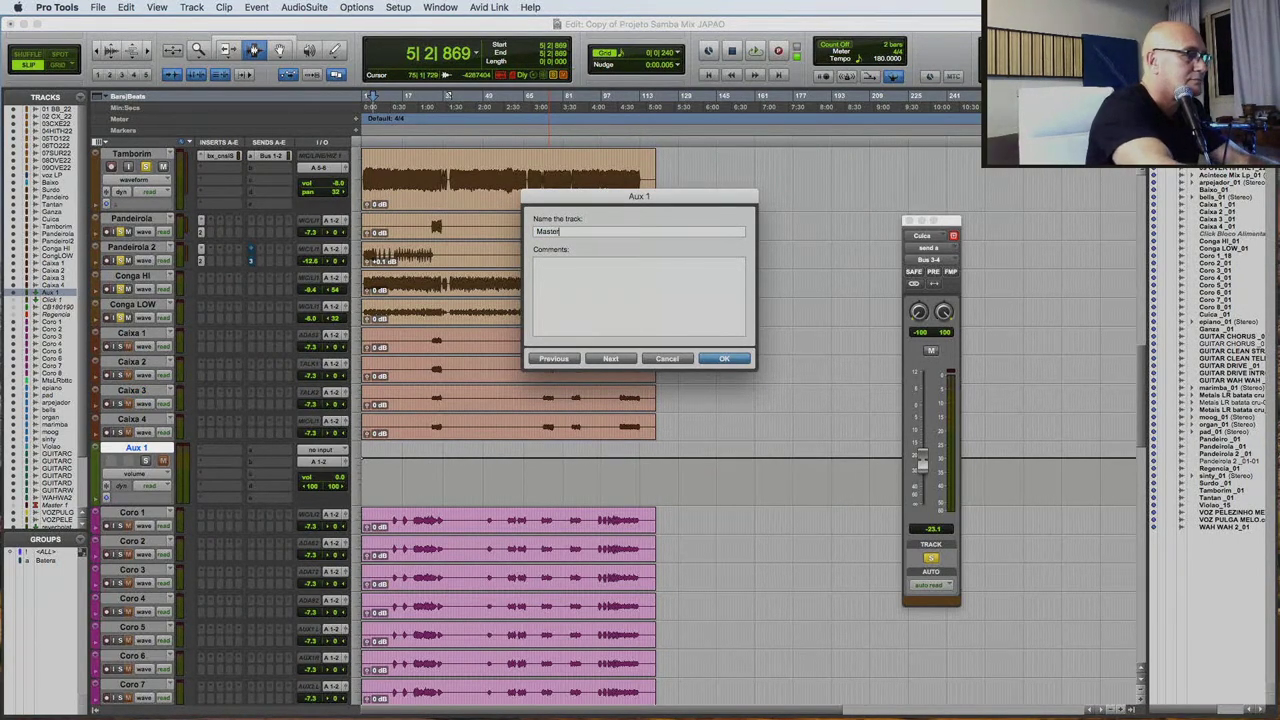
text( caix)
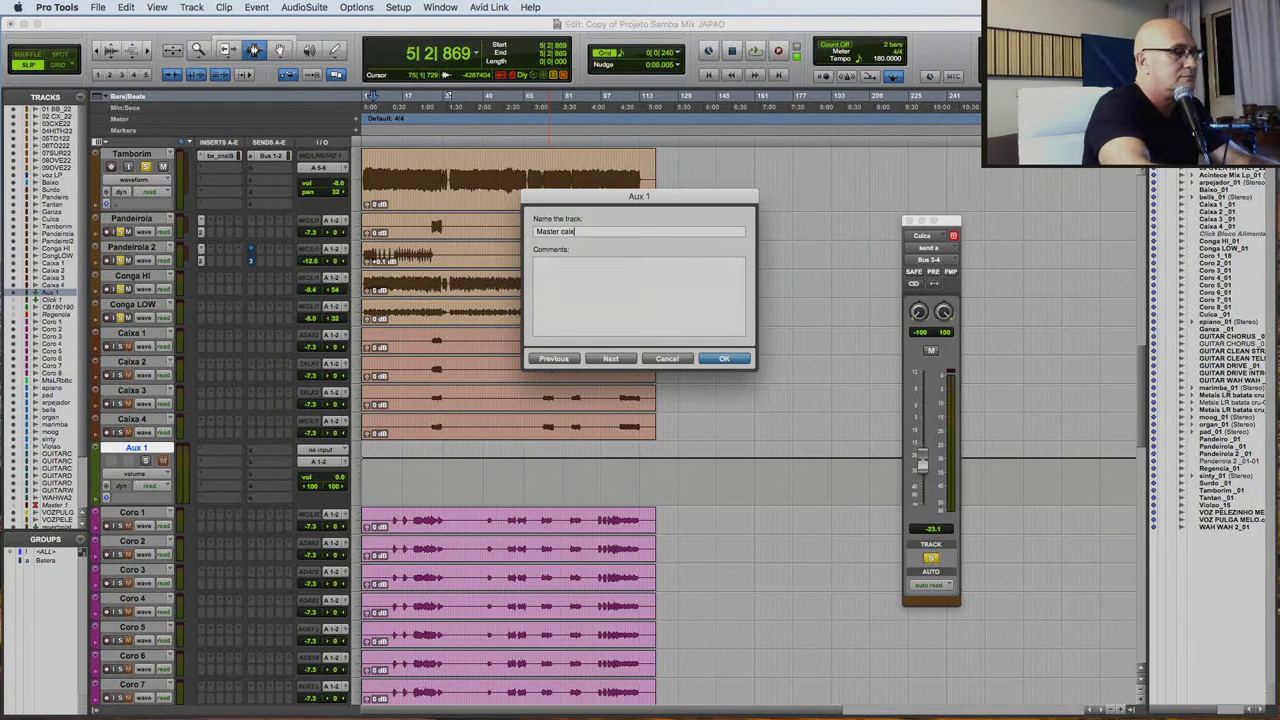
text(as)
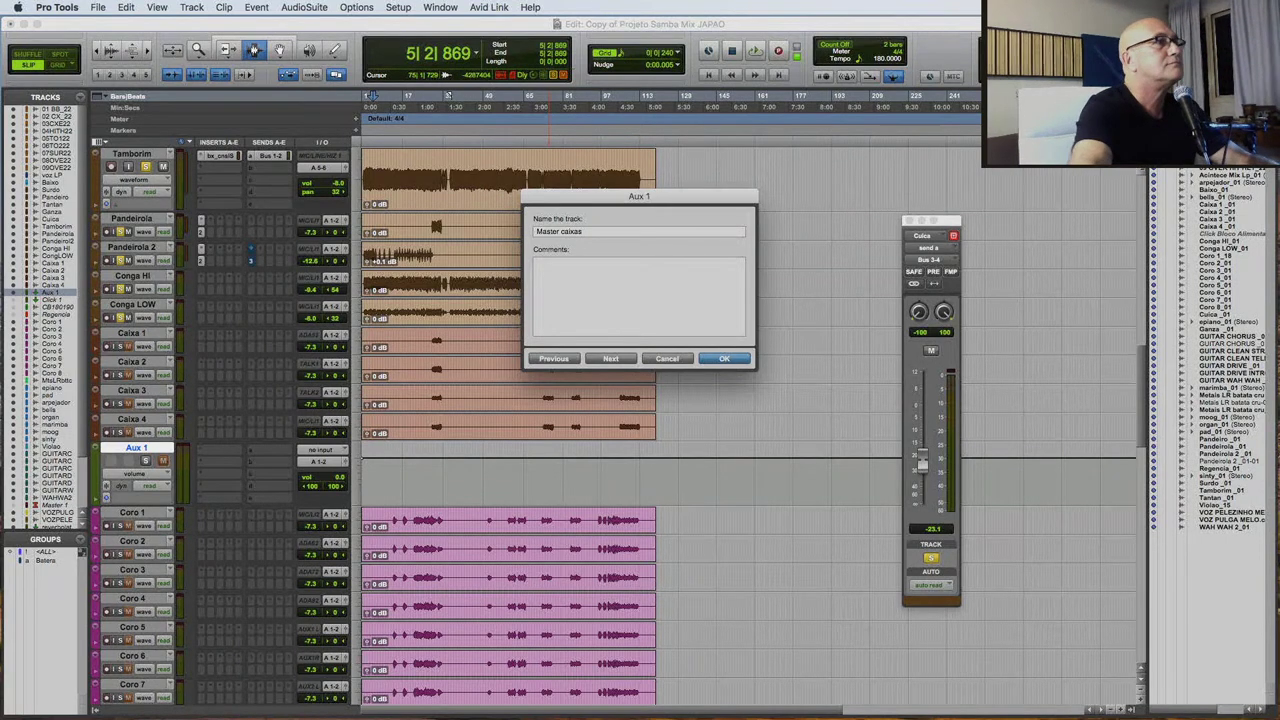
key(Return)
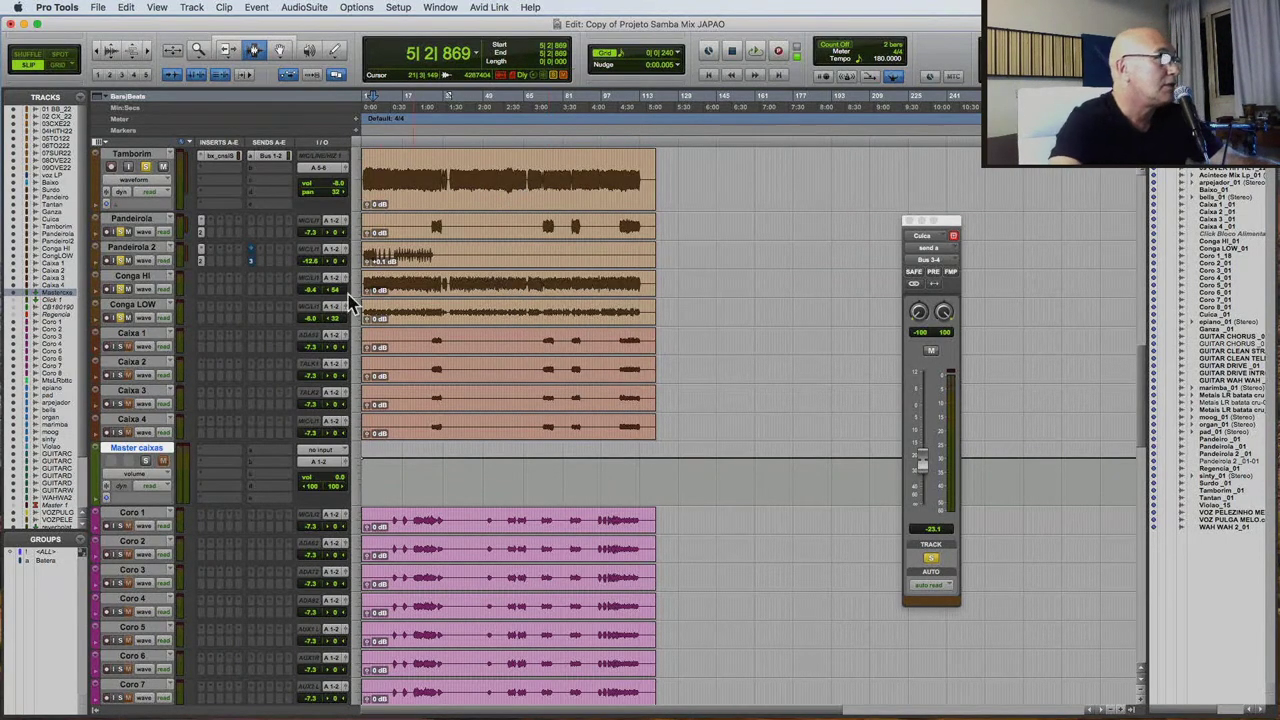
Route the outputs of Caixa 1 through Caixa 4 together to Bus 23-24 (Stereo).
click(130, 334)
shift+click(133, 420)
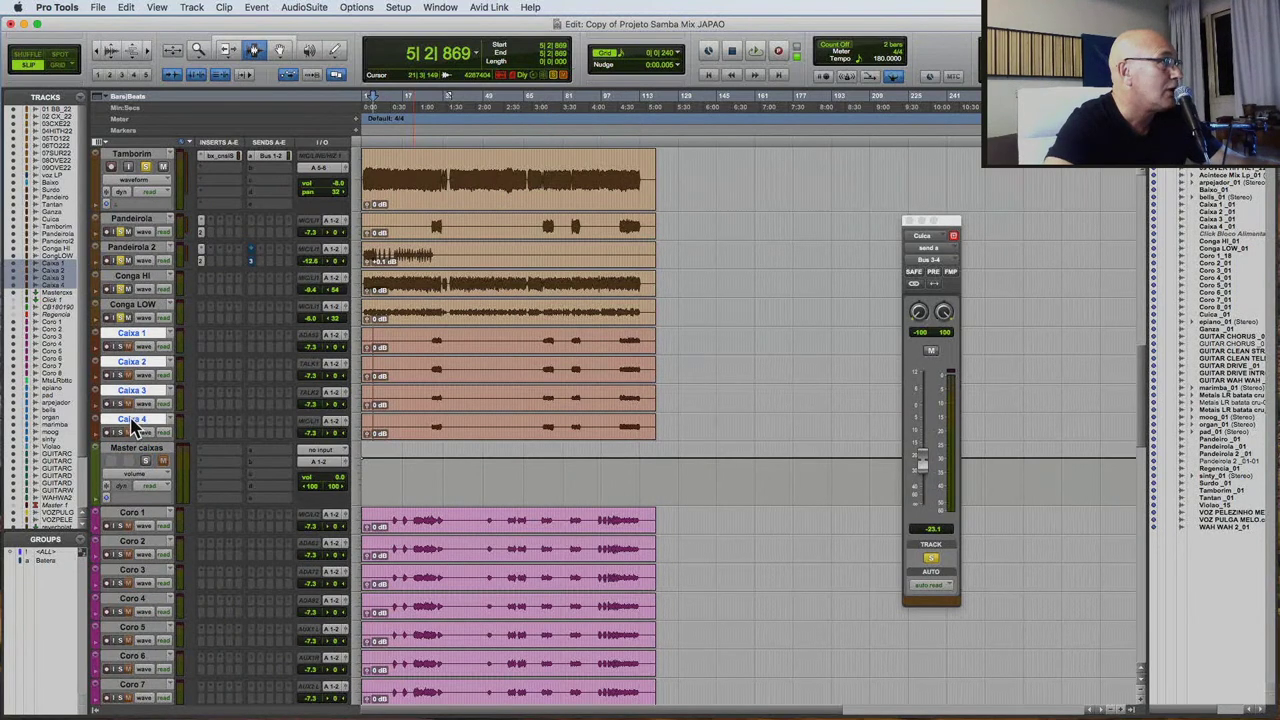
click(338, 344)
mouse_move(345, 352)
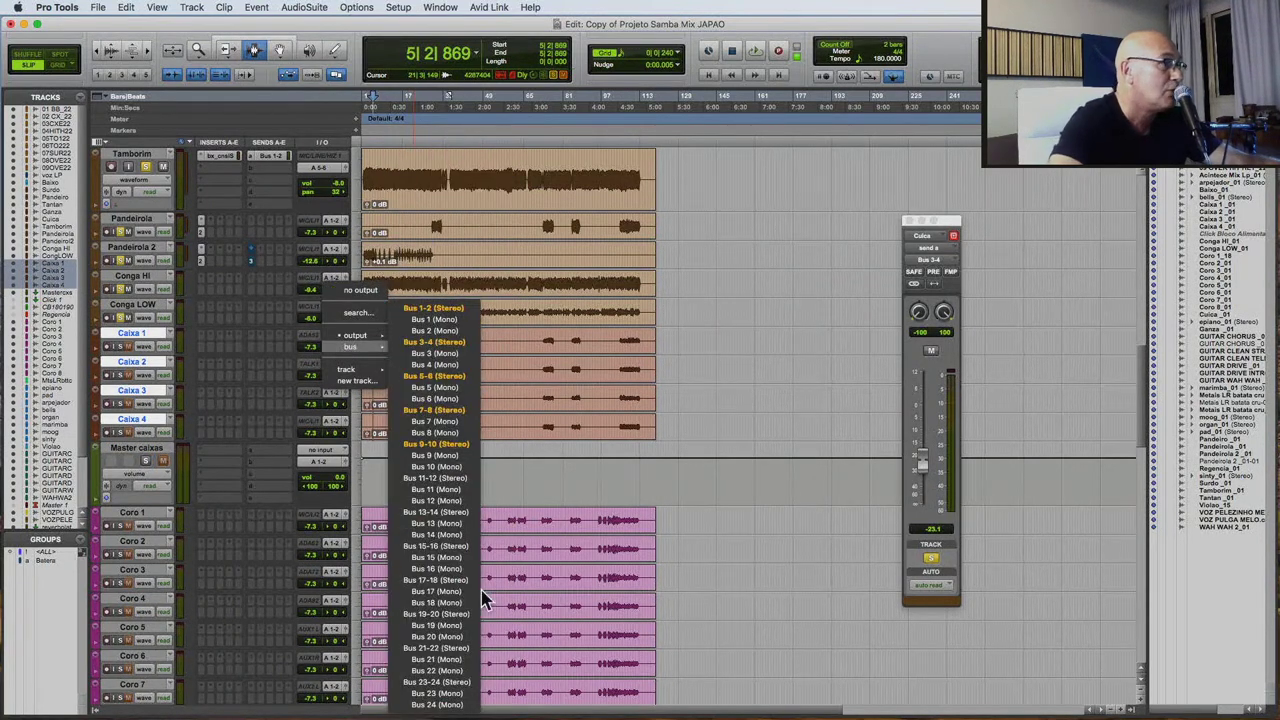
click(466, 688)
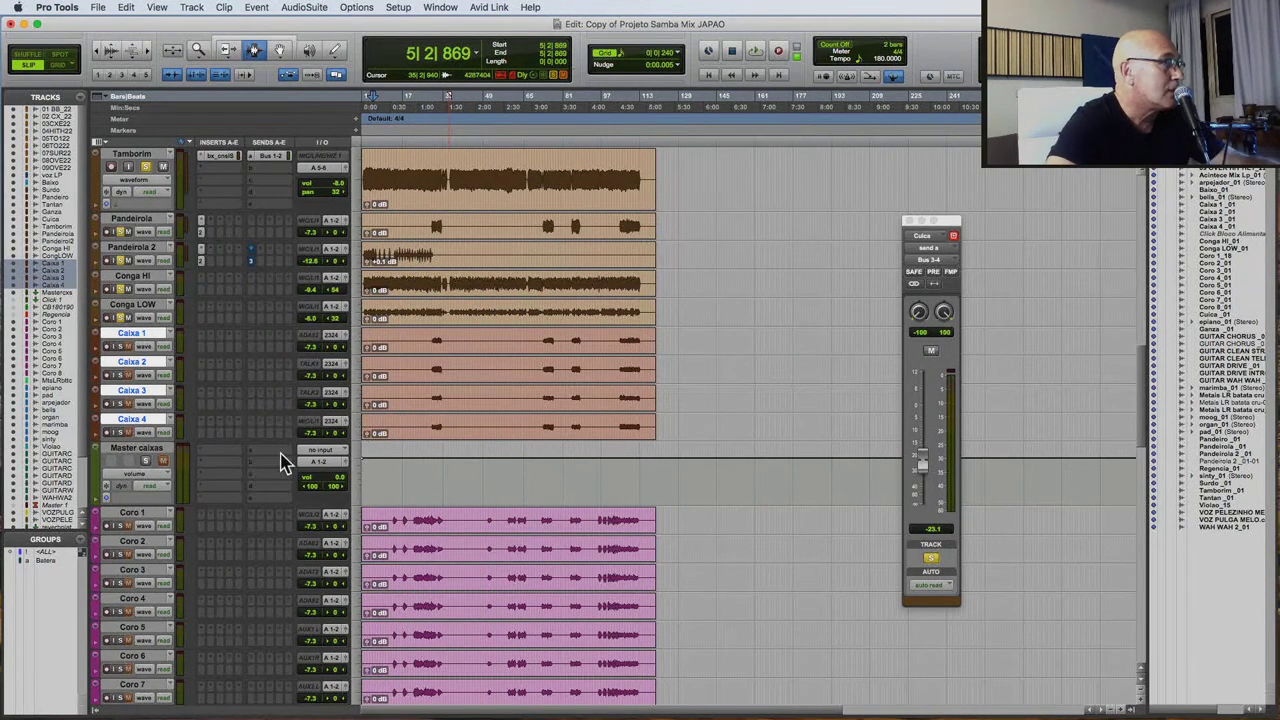
Set the Master caixas aux input to Bus 23-24 (Stereo) and its output to A 5-6.
click(318, 451)
mouse_move(325, 461)
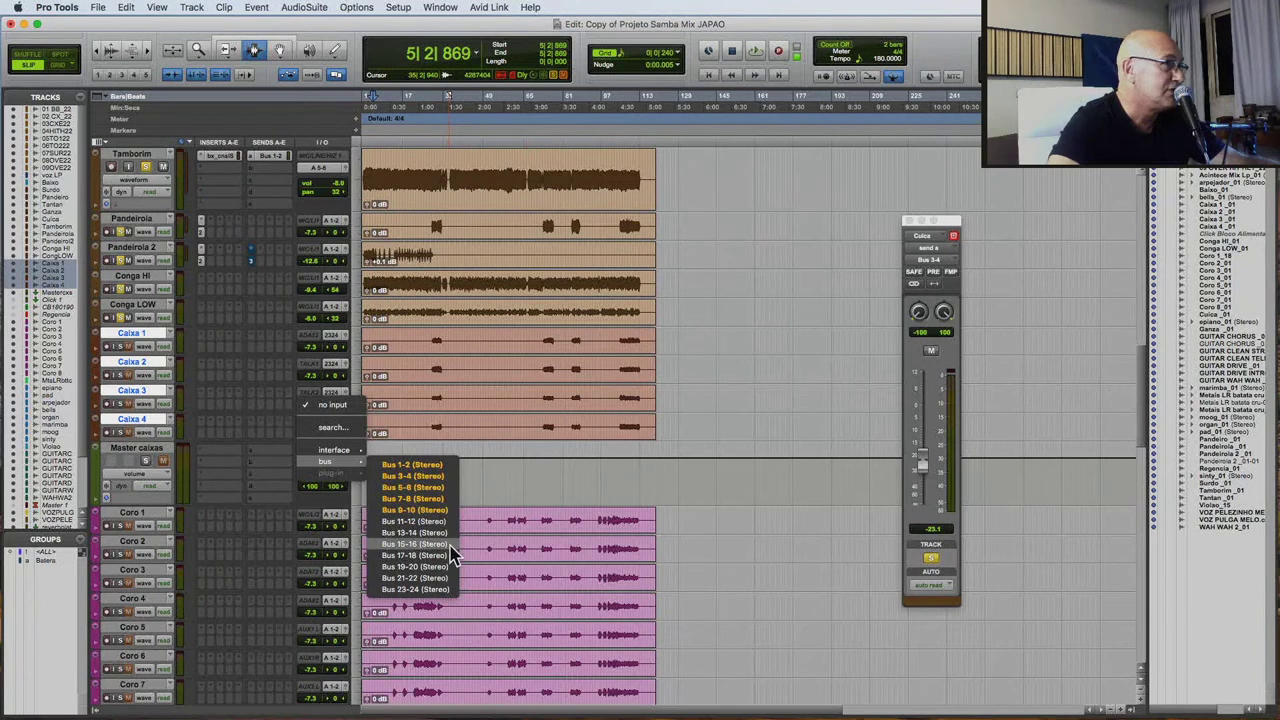
click(452, 590)
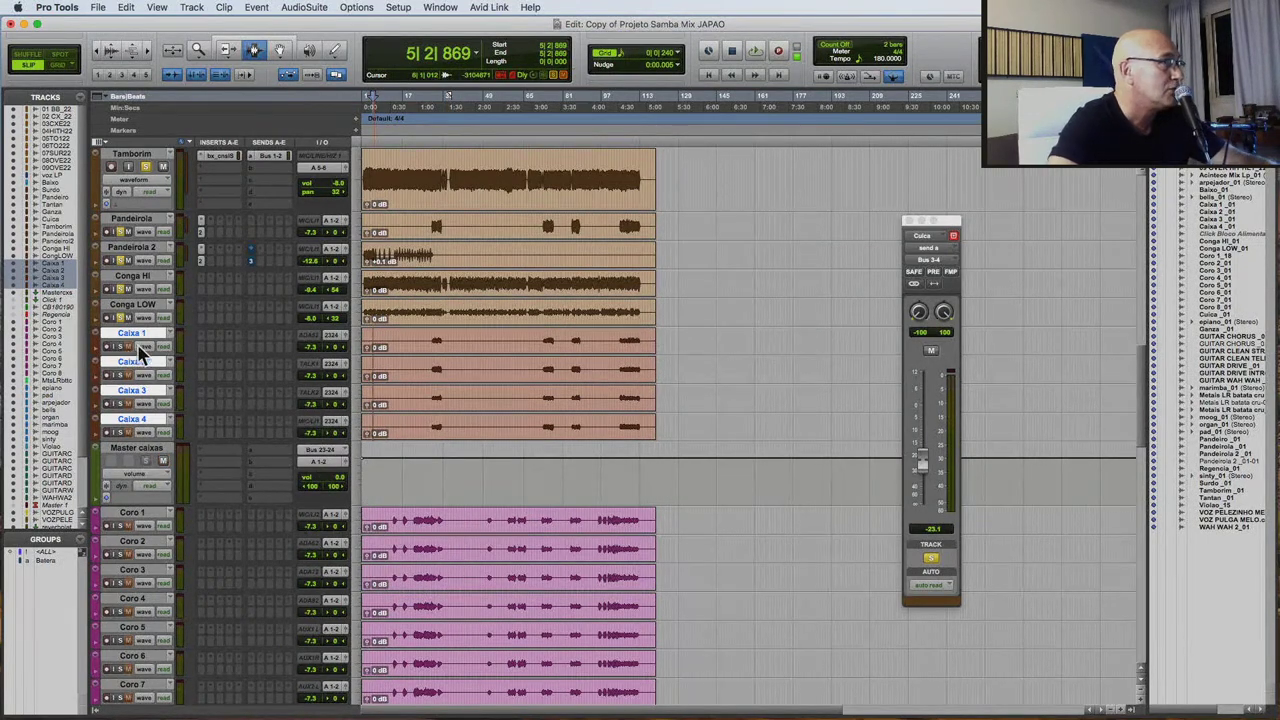
click(318, 470)
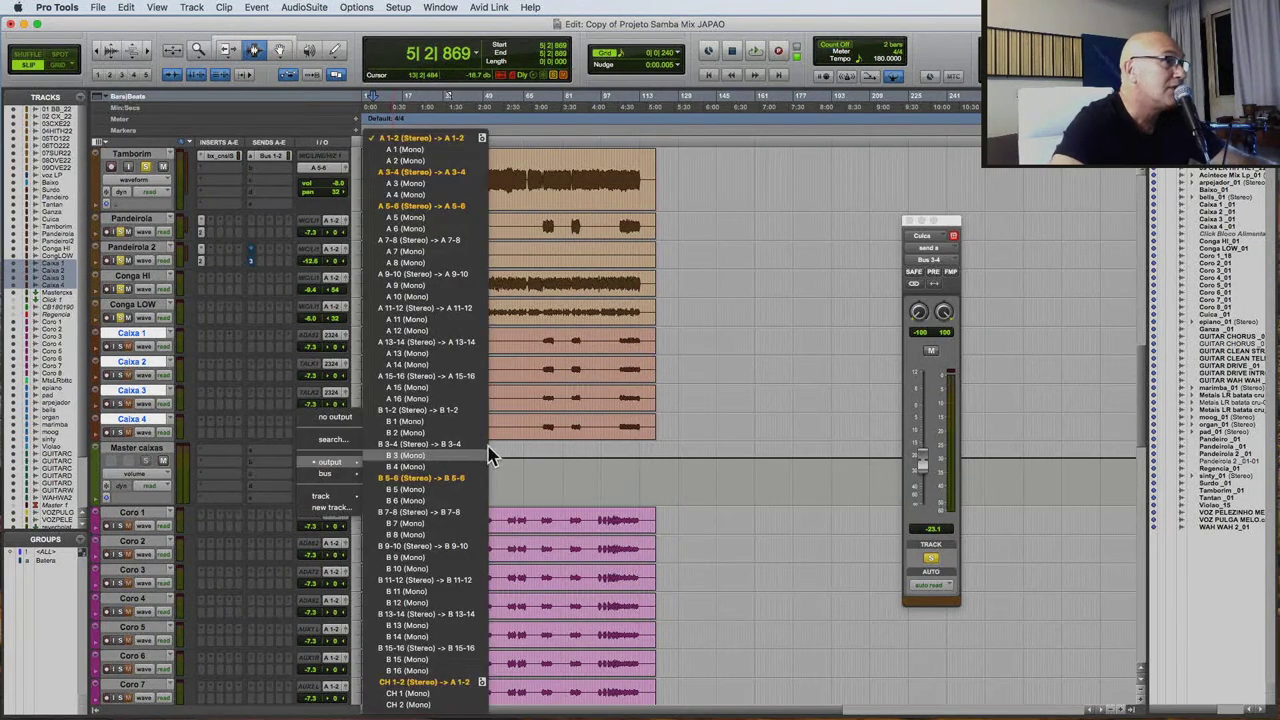
click(434, 210)
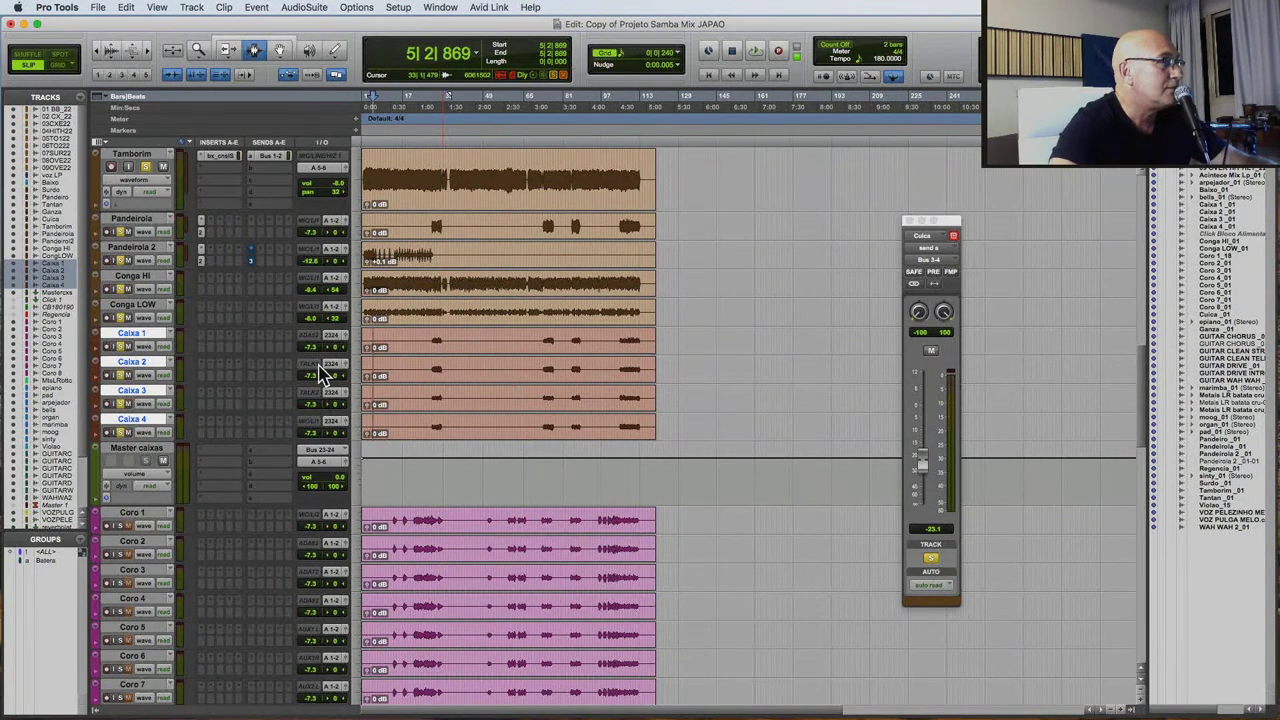
Solo the Caixa tracks and, playing from about bar 29, pan Caixa 1 to 57, Caixa 2 to 41 and Caixas 3 and 4 to opposite 100s.
key(space)
key(space)
click(434, 345)
key(space)
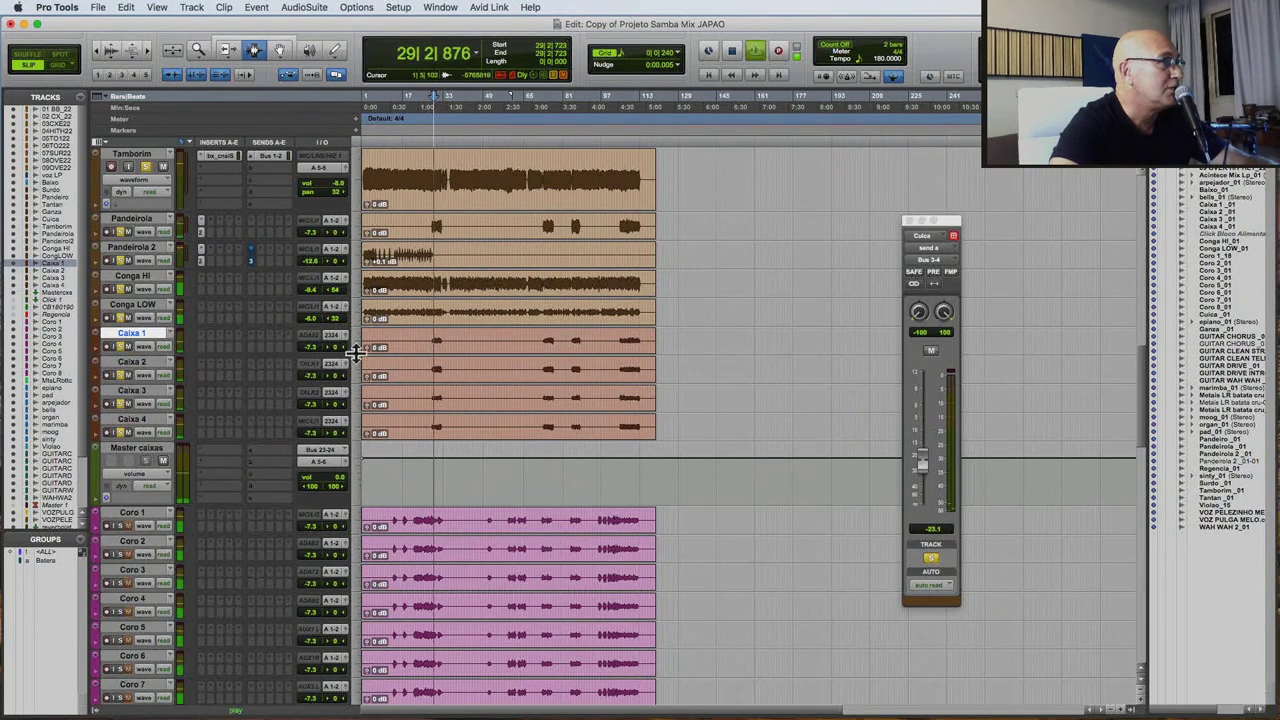
drag(335, 350, 384, 439)
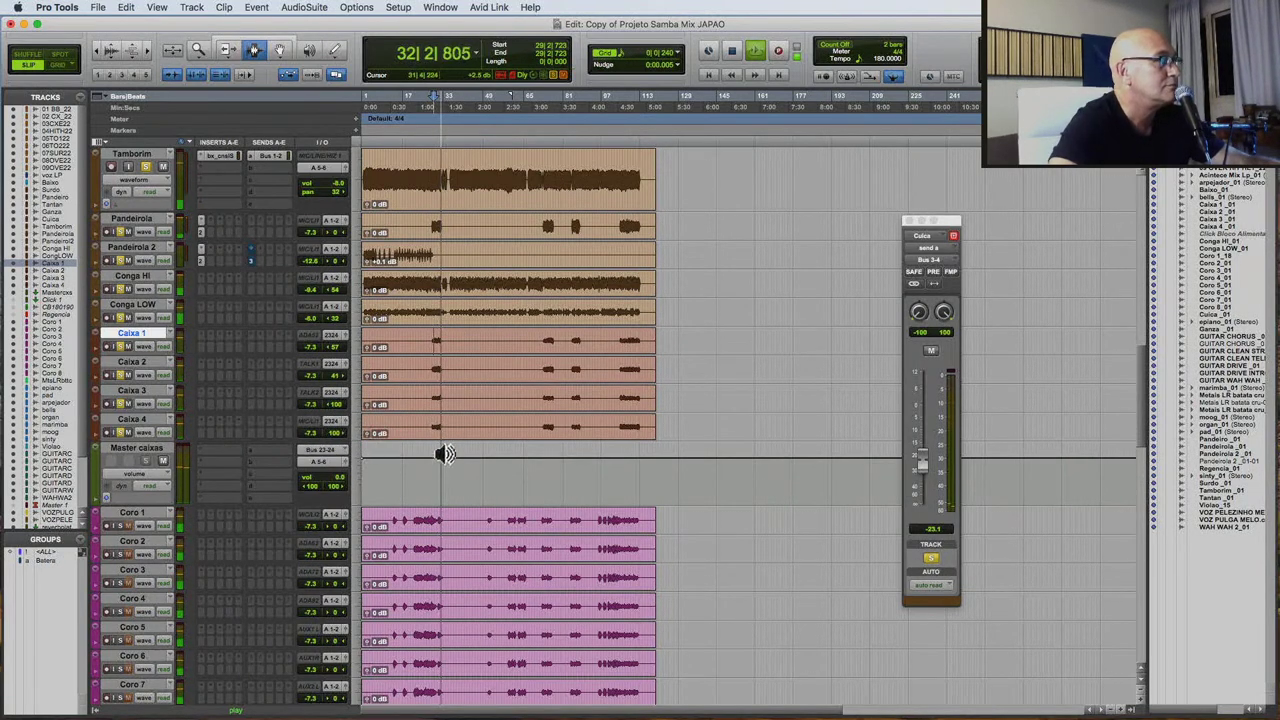
Replay the Caixa passage from about bar 29 and insert the RVox (stereo) dynamics plug-in on Master caixas.
click(431, 460)
key(space)
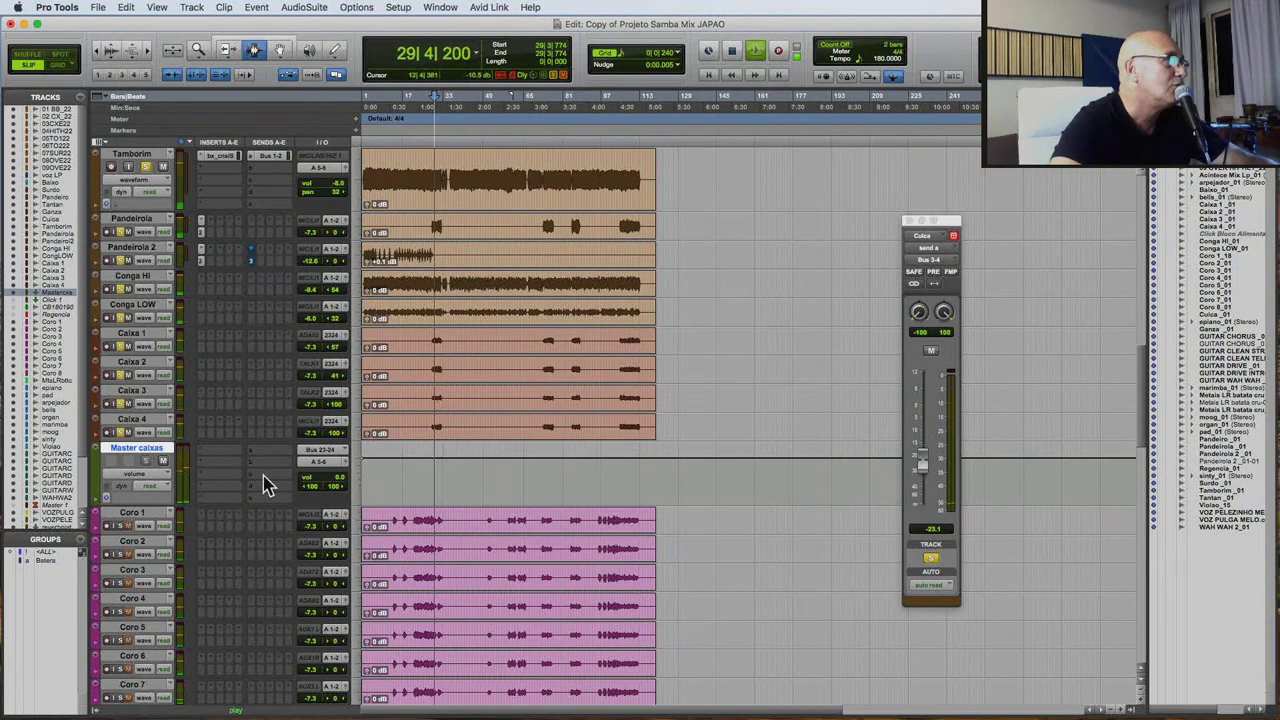
click(219, 460)
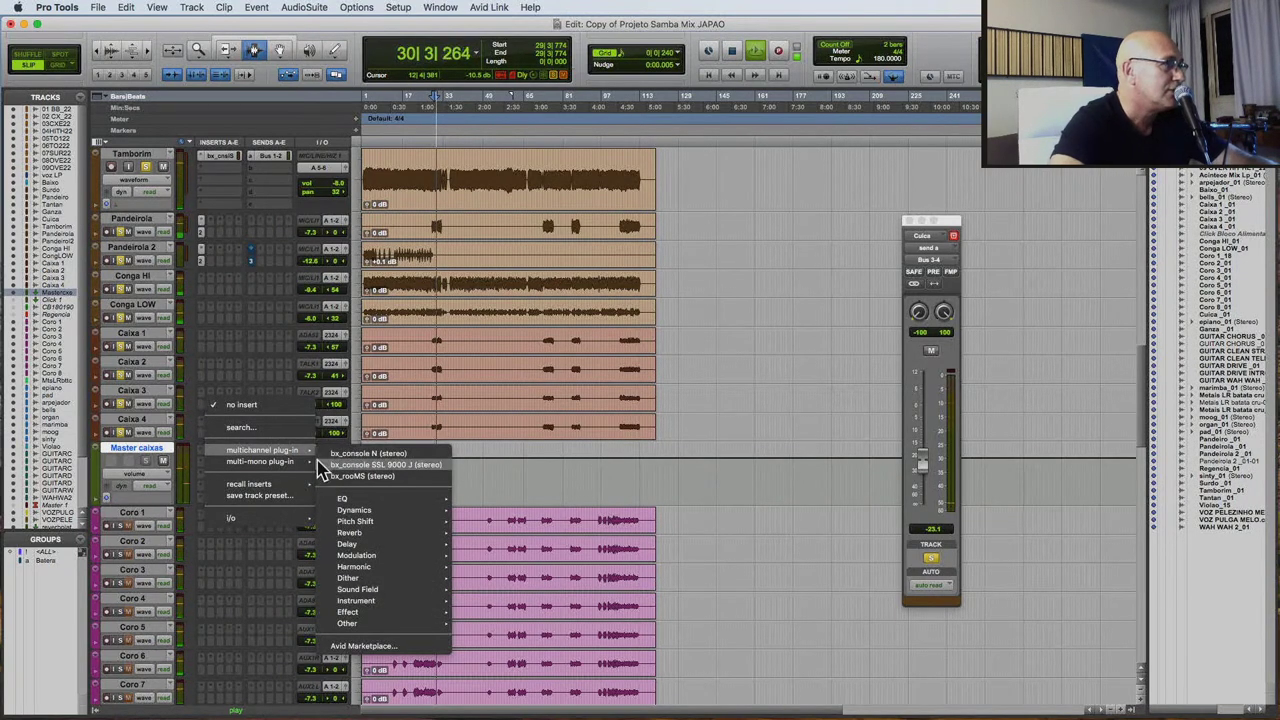
mouse_move(343, 510)
scroll(520, 400, down, 5)
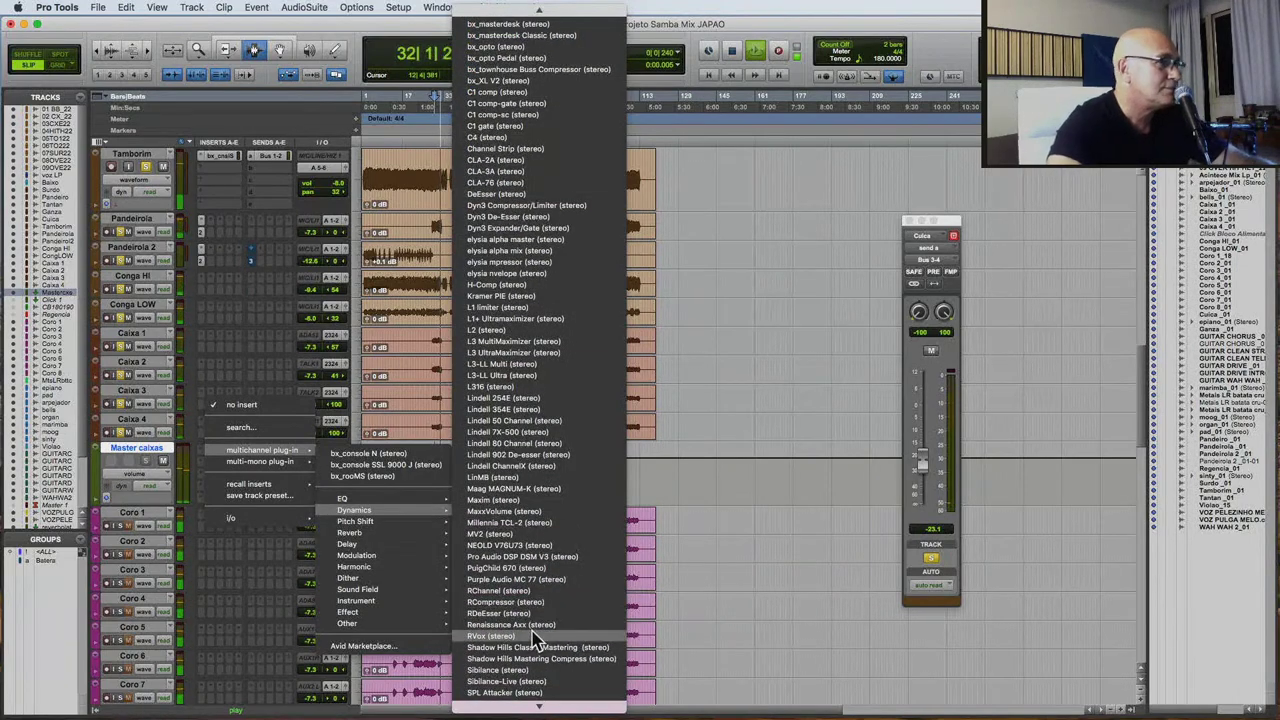
click(537, 636)
Lower RVox's Comp threshold on Master caixas to about -5.9 while listening, and close the plug-in.
drag(743, 213, 743, 231)
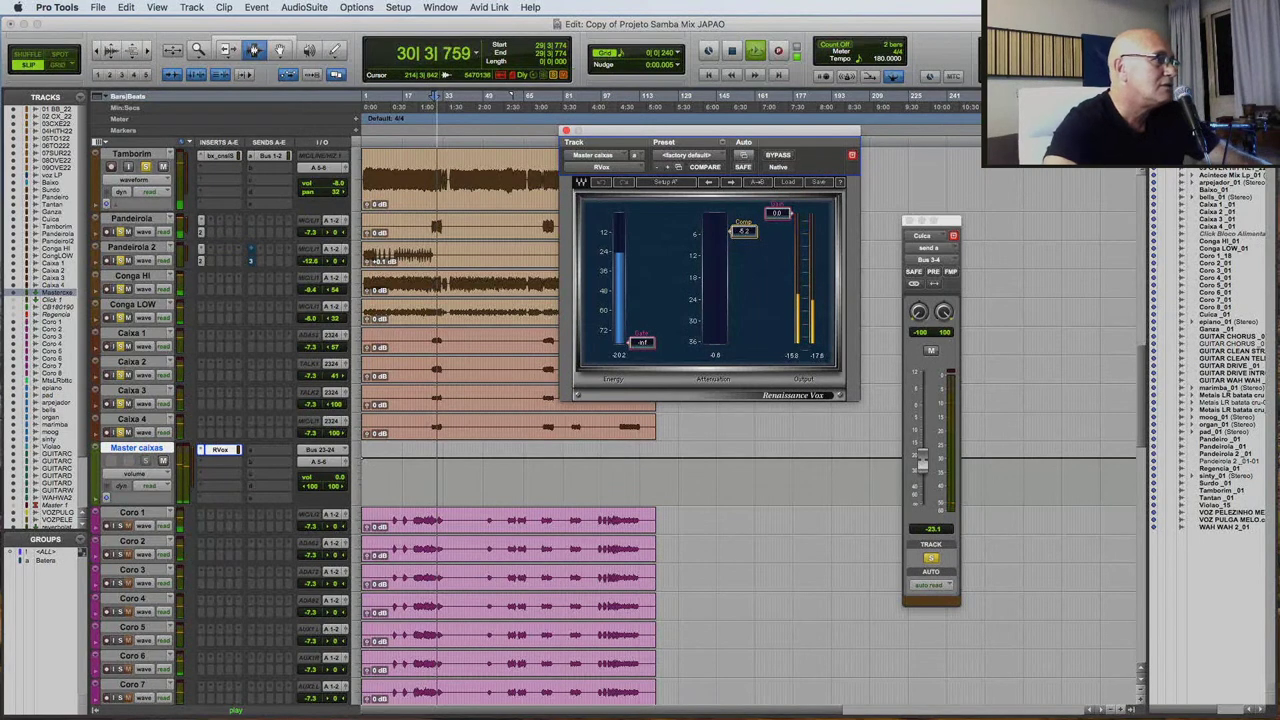
click(430, 462)
drag(748, 234, 748, 247)
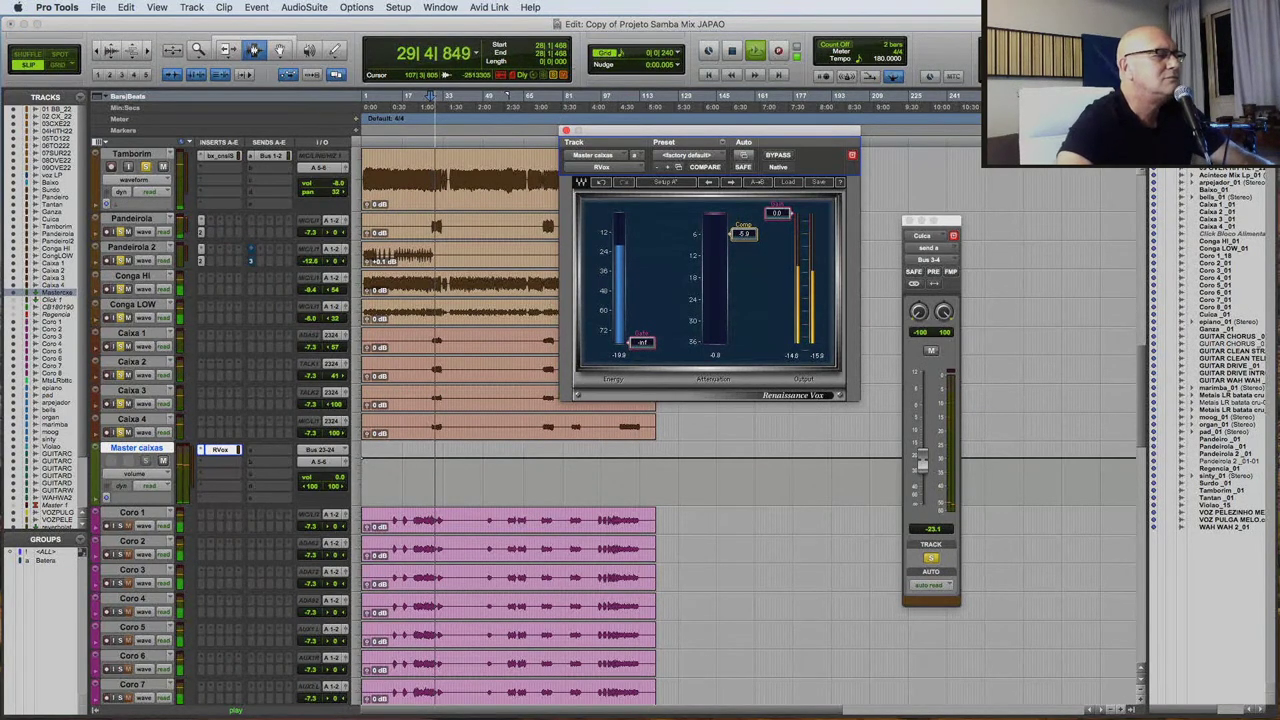
scroll(437, 322, up, 10)
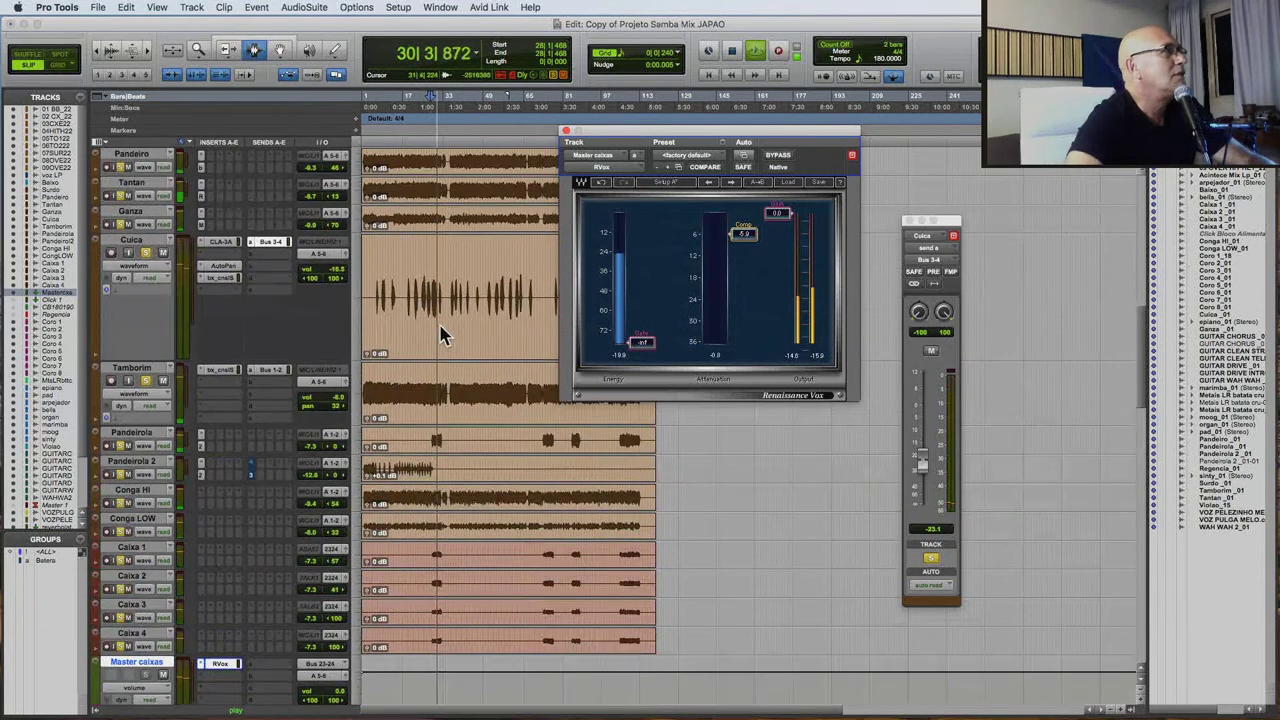
scroll(512, 311, up, 5)
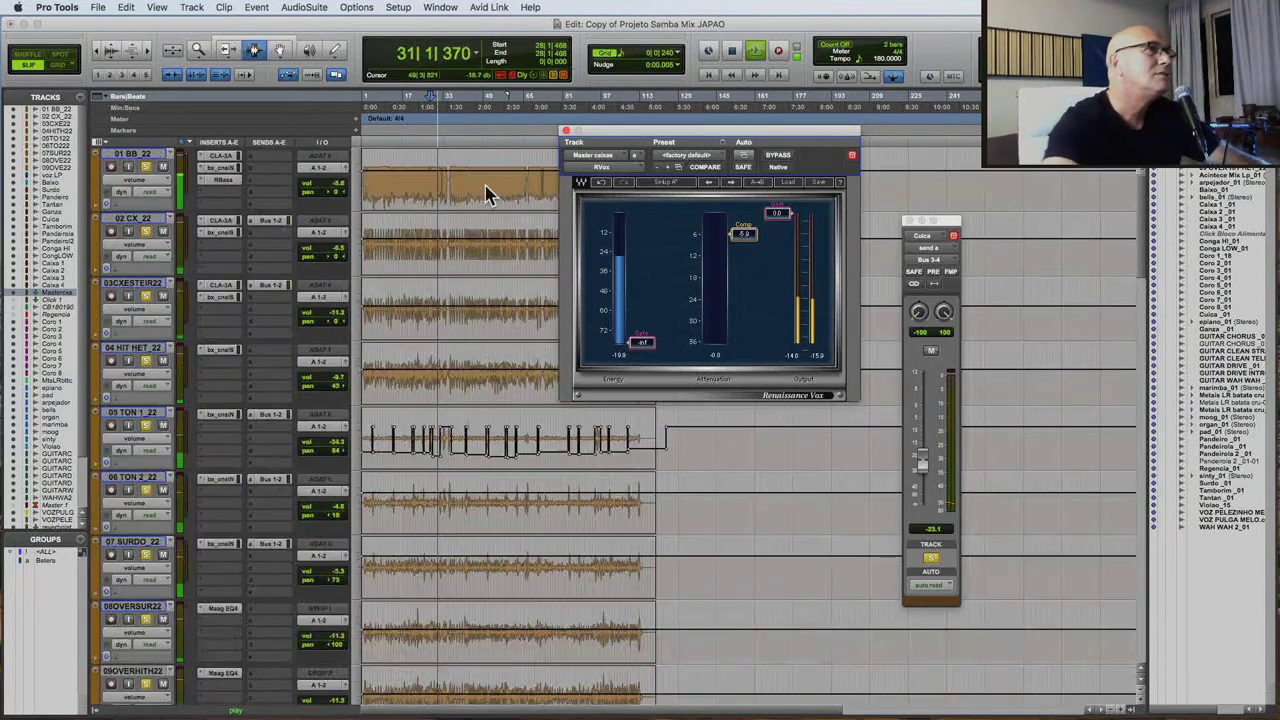
click(565, 131)
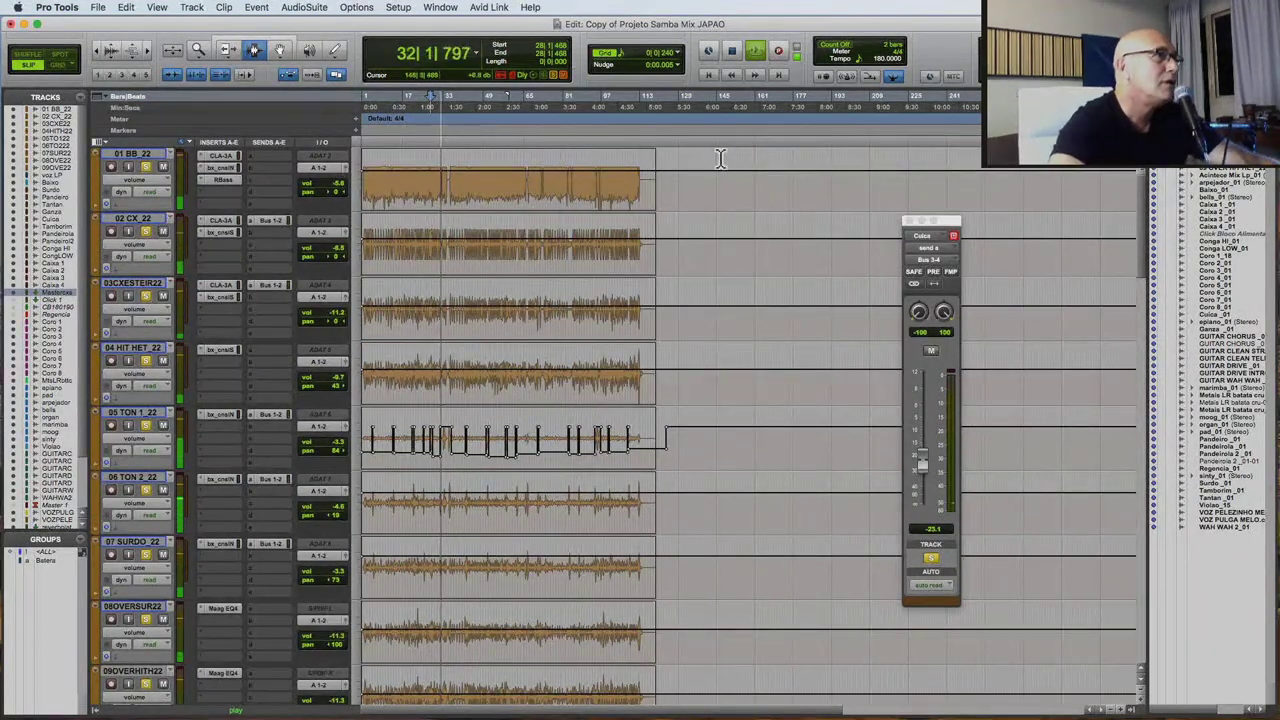
Switch to the Smart Tool, review the drum and percussion tracks during playback, and stop the playback.
key(F6)
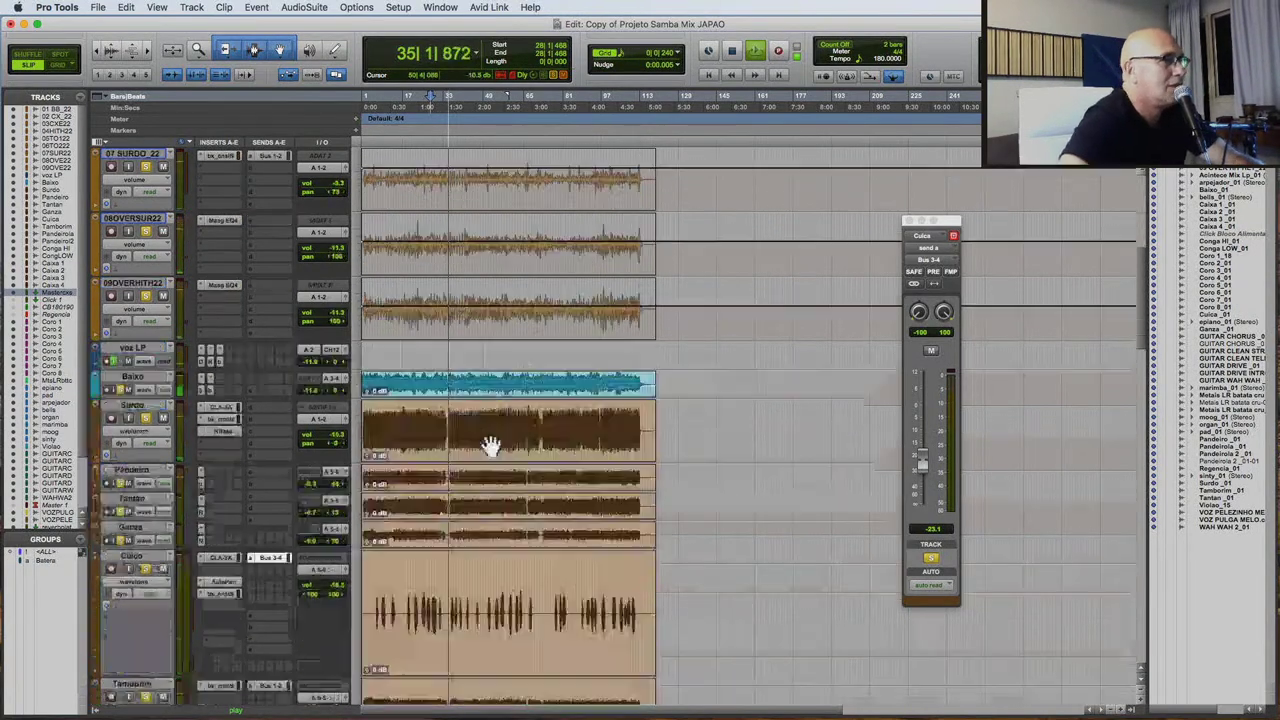
scroll(491, 445, down, 10)
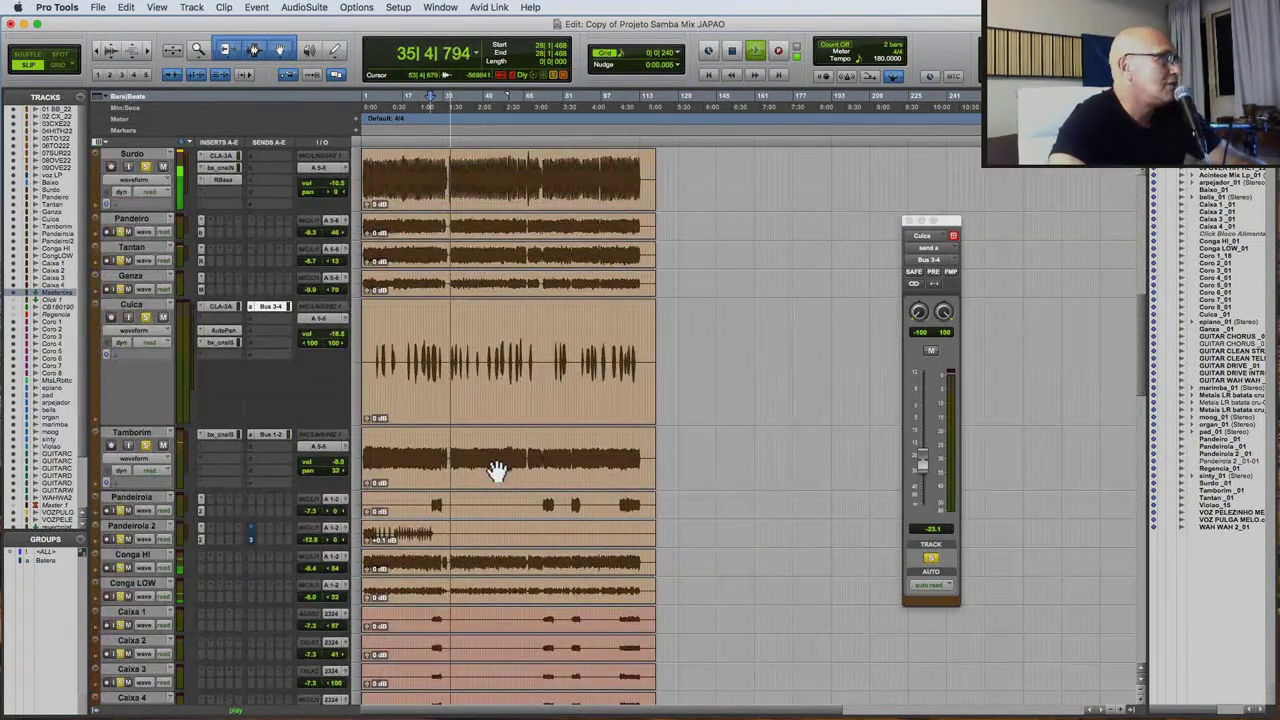
scroll(497, 470, down, 8)
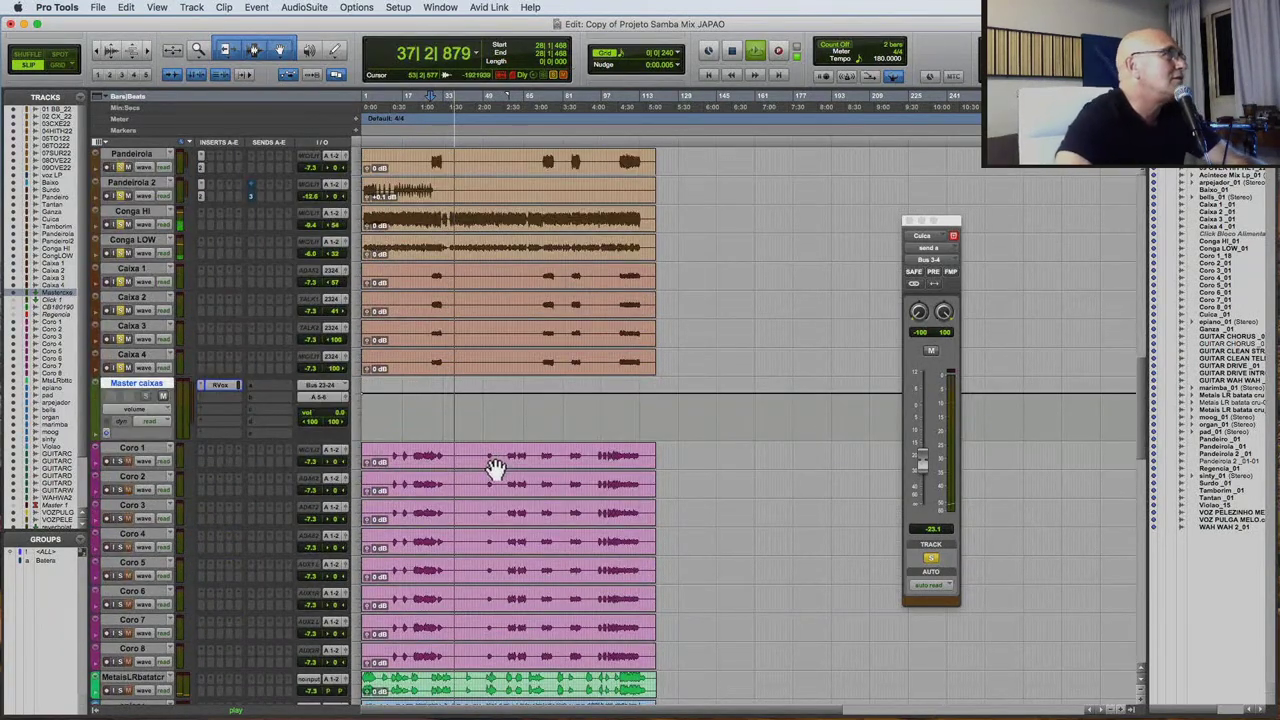
scroll(494, 467, up, 4)
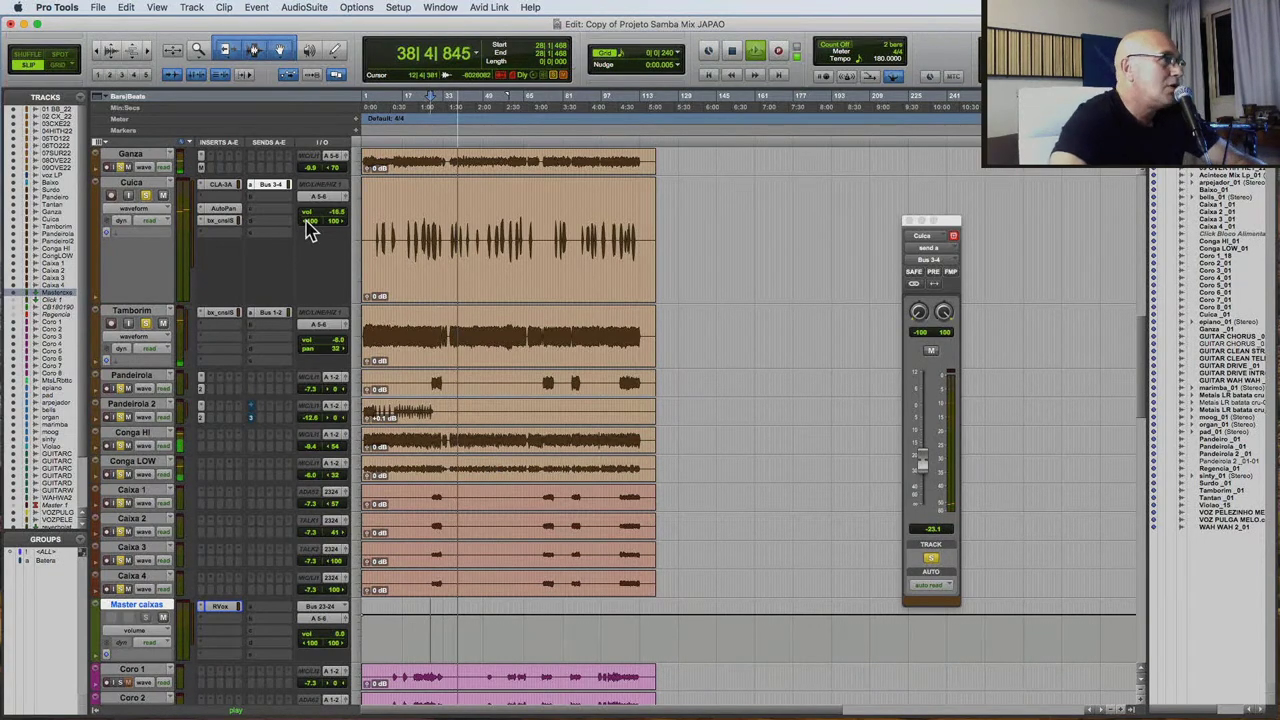
scroll(557, 429, down, 8)
key(space)
Inspect the TrueVerb reverb settings on the Hall 2 aux track and close the plug-in.
scroll(557, 429, down, 3)
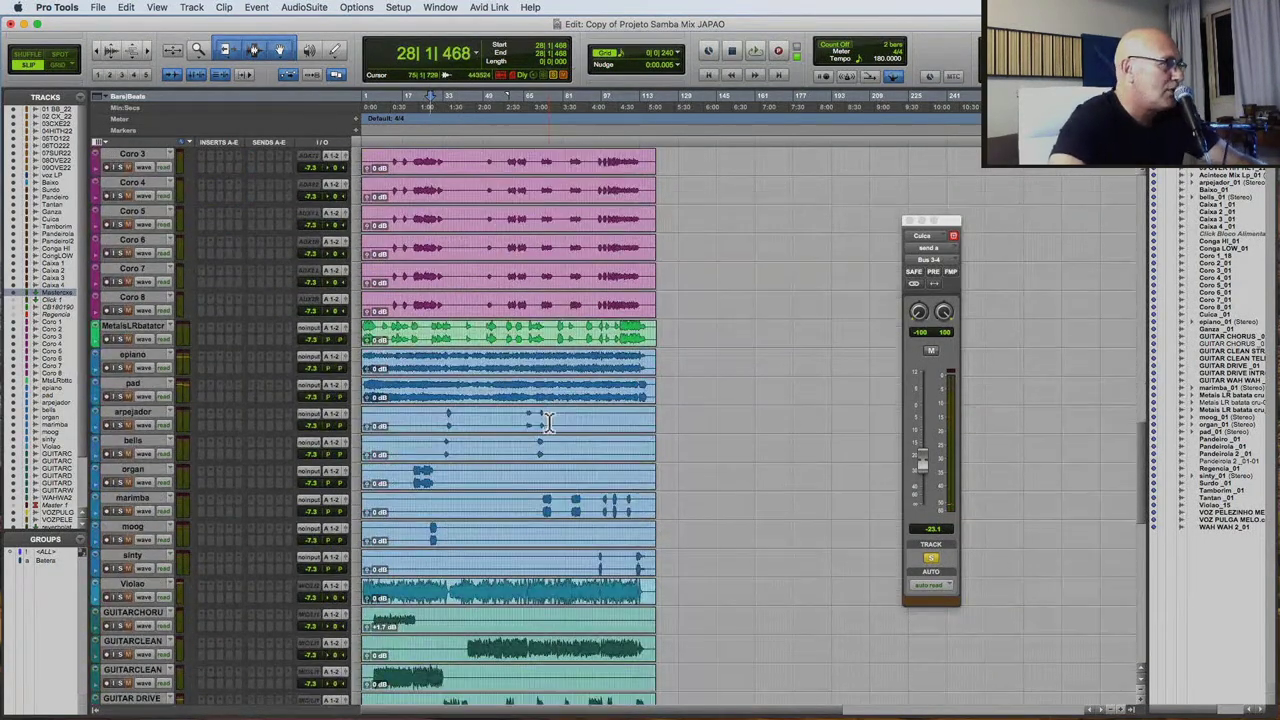
scroll(548, 421, down, 10)
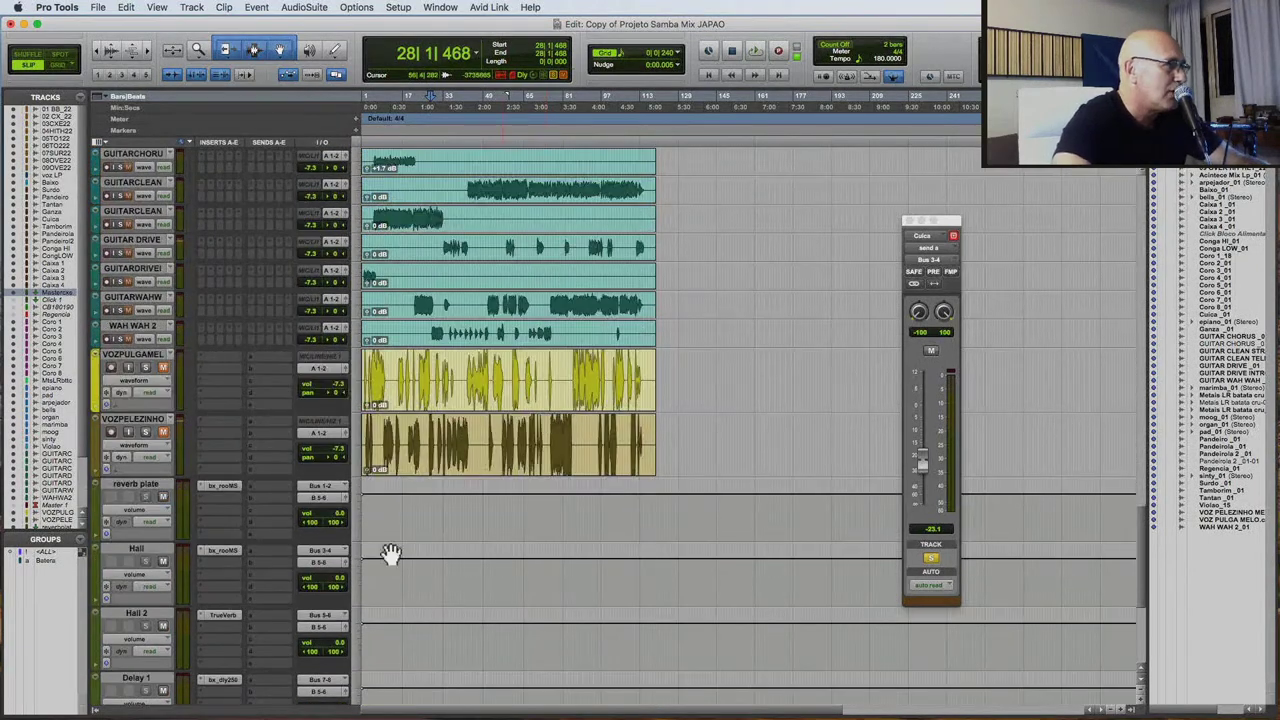
scroll(262, 632, down, 2)
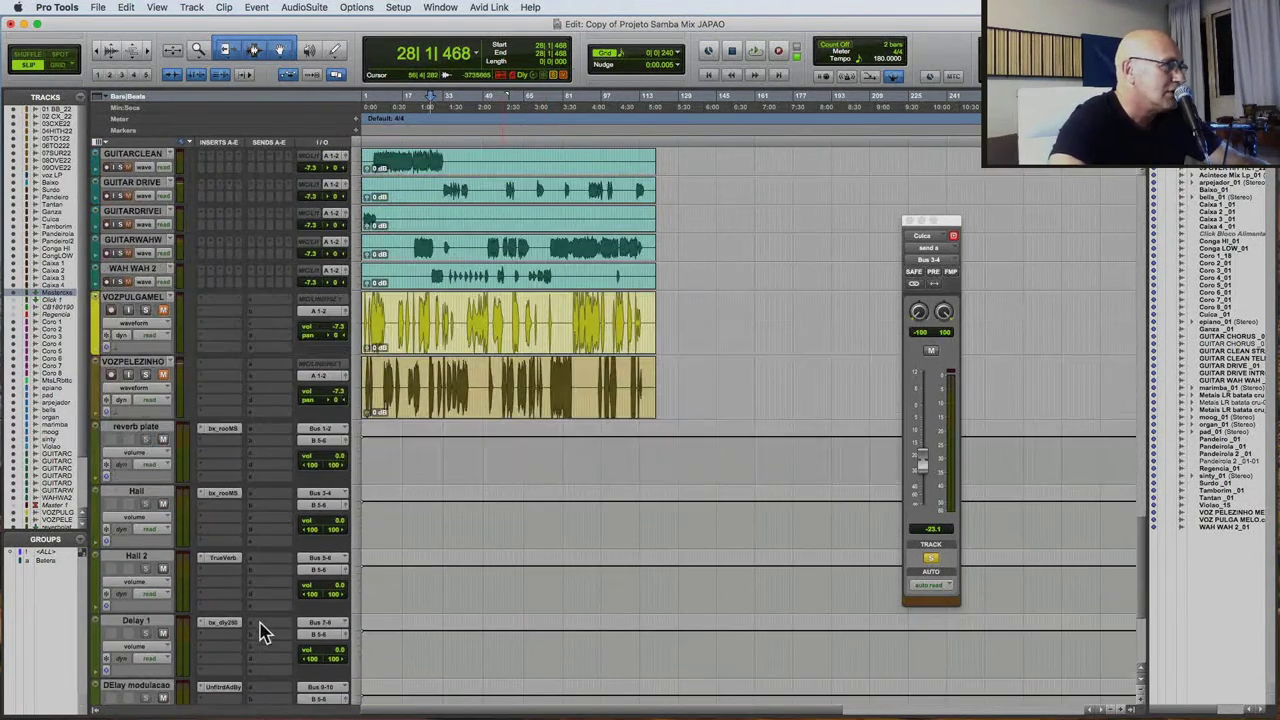
click(224, 558)
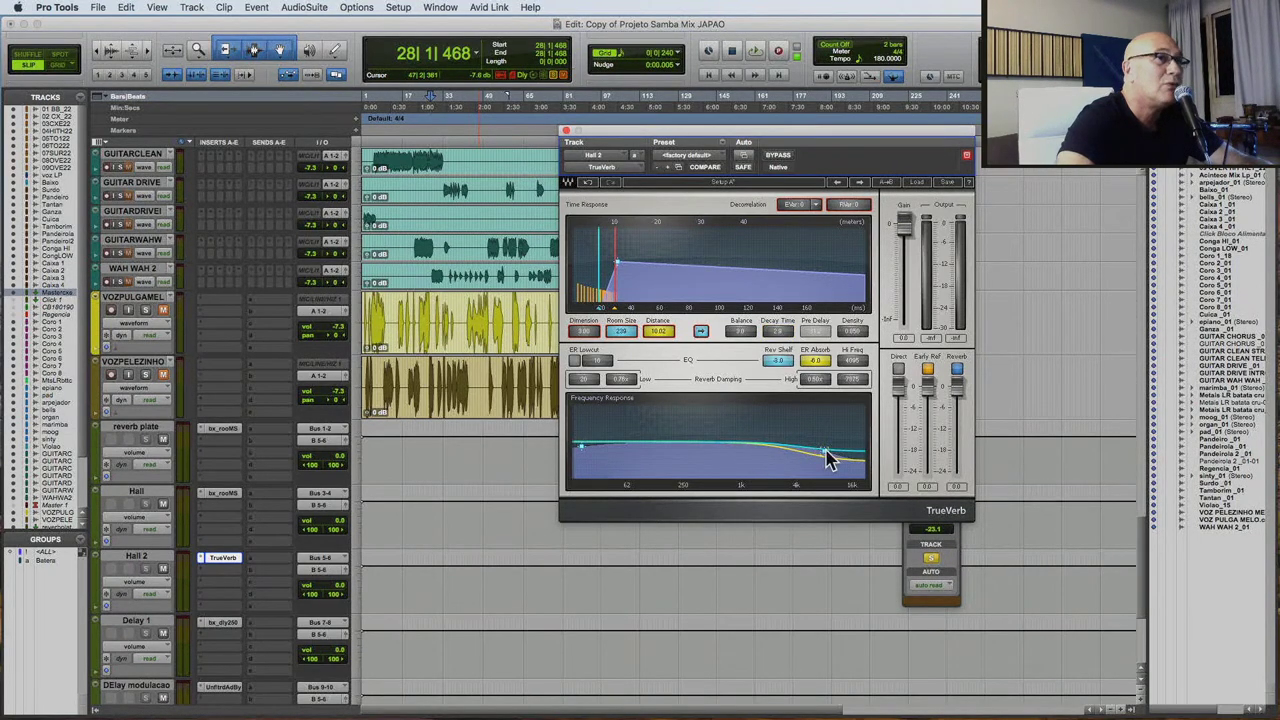
click(566, 130)
Add a second send on the Cuica track, routed to Bus 5-6 (Stereo).
scroll(540, 360, up, 10)
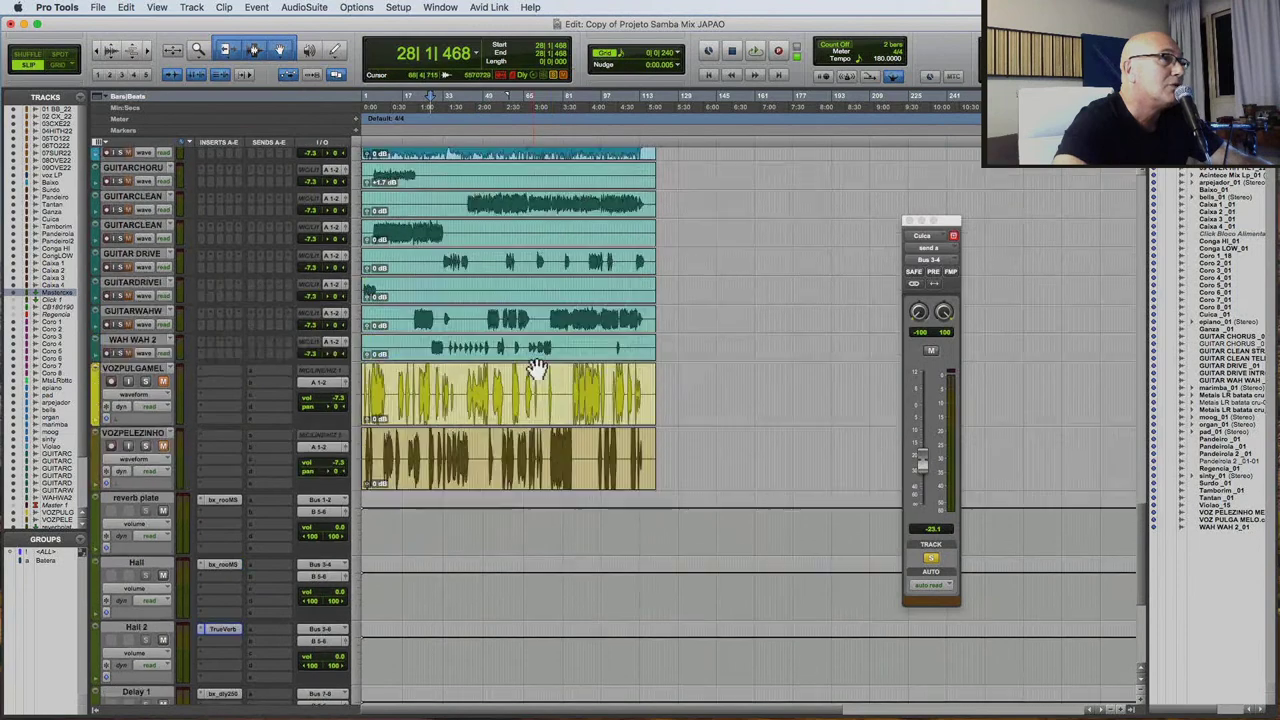
scroll(548, 357, up, 15)
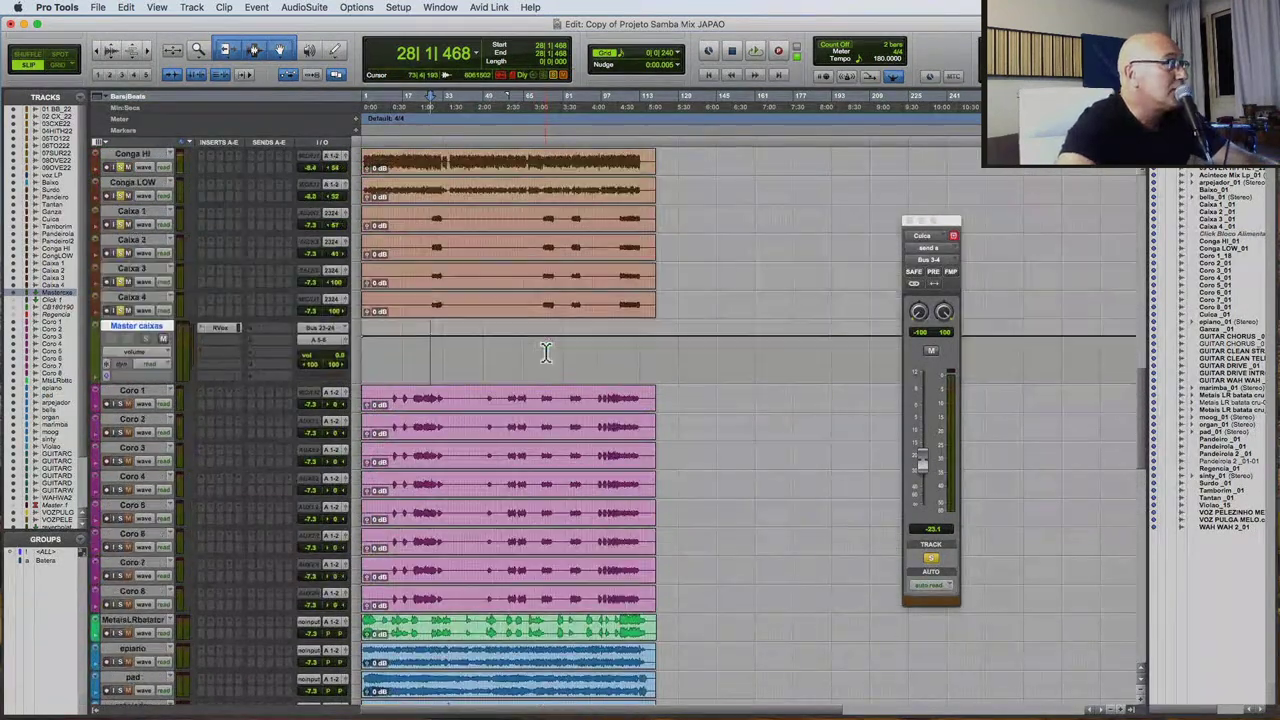
scroll(500, 363, up, 3)
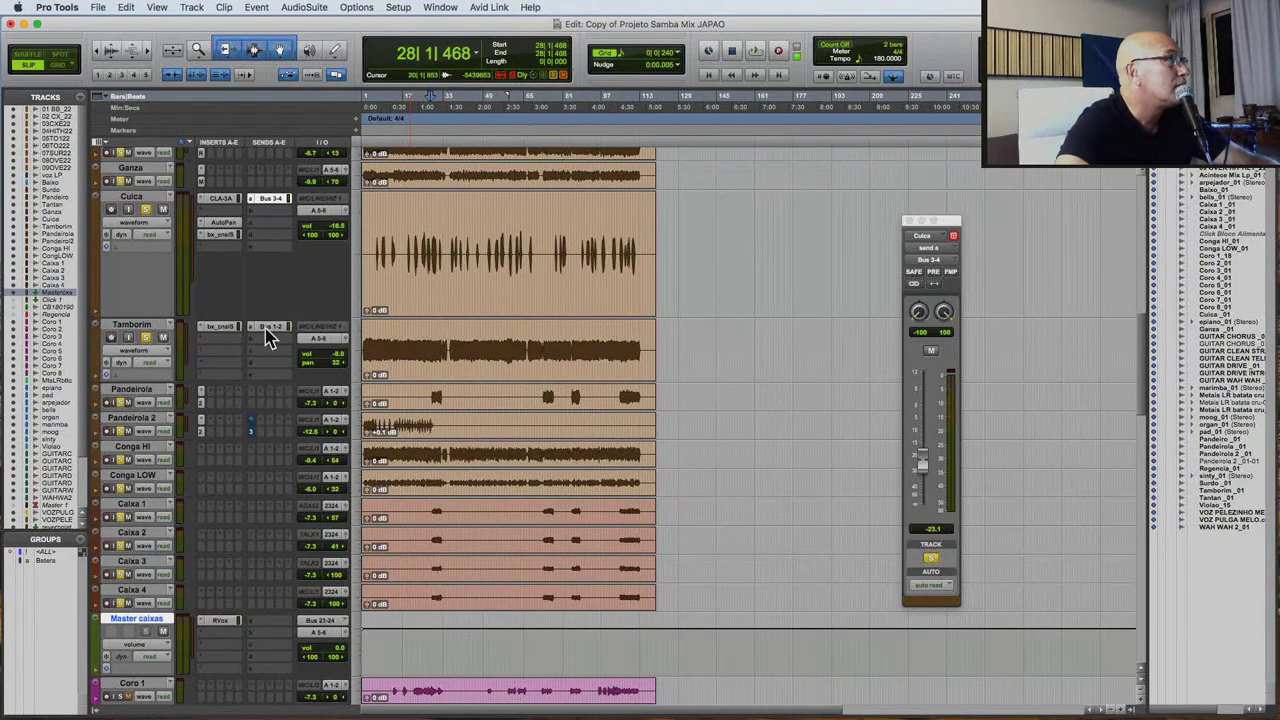
click(274, 211)
mouse_move(285, 222)
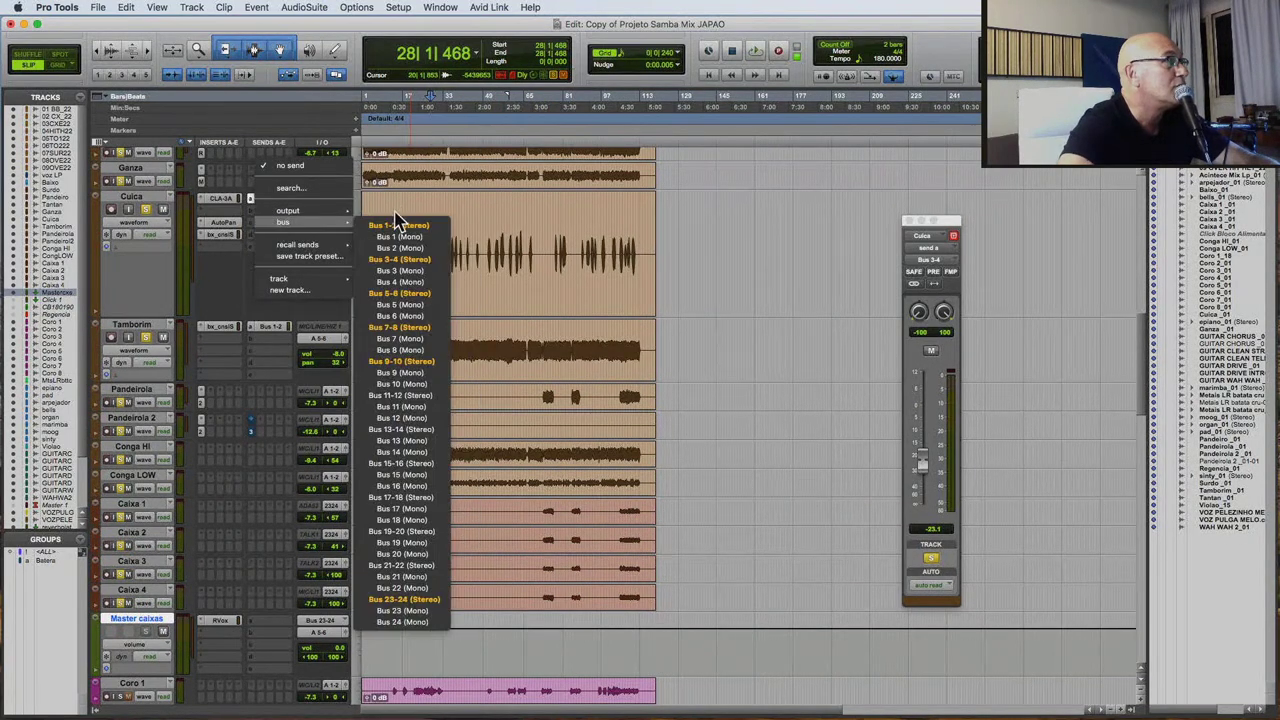
click(412, 293)
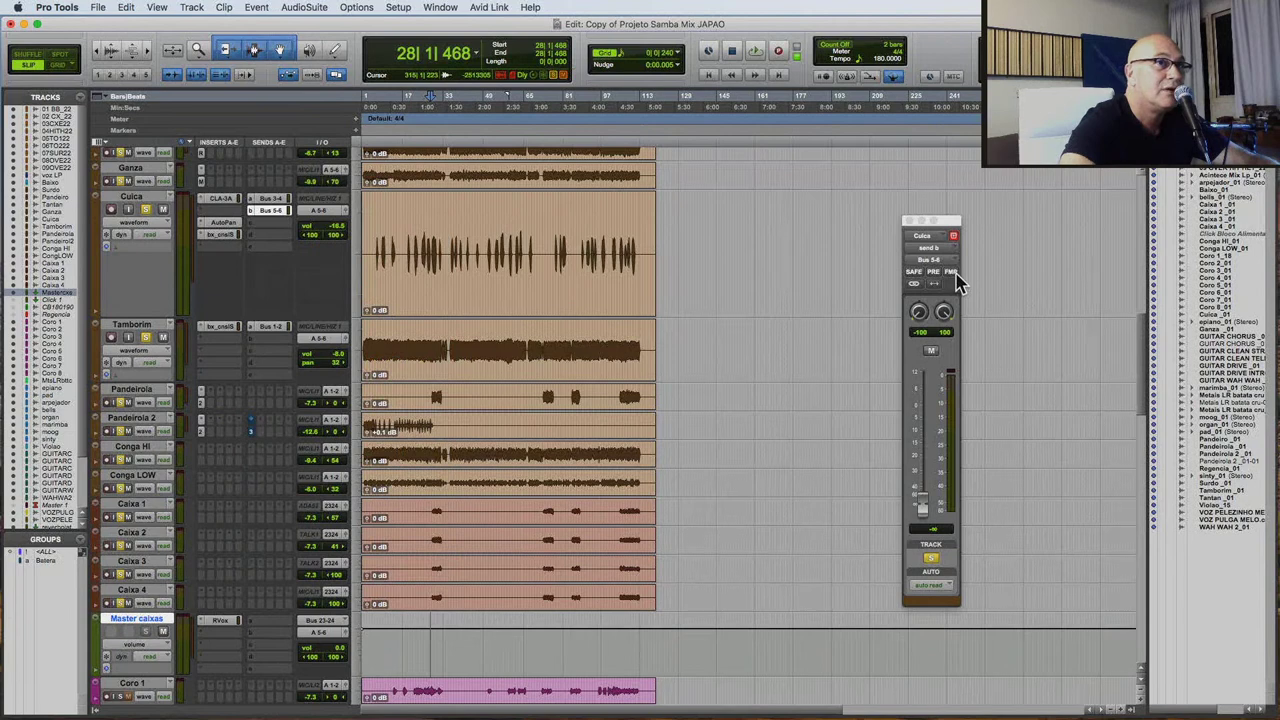
Make Cuica's Bus 5-6 send follow the main pan at about -11.3 dB, and raise the track volume to about -14.6 dB during playback.
click(950, 272)
key(space)
drag(923, 506, 923, 438)
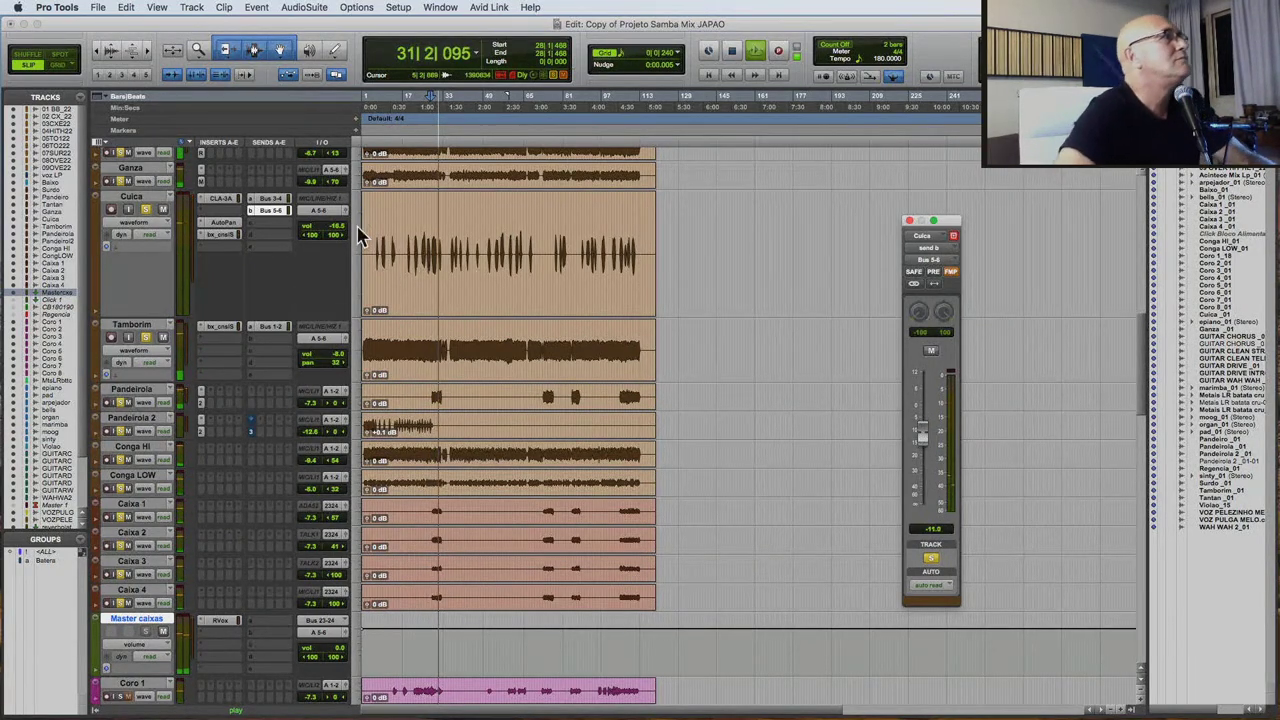
drag(337, 229, 336, 229)
click(921, 427)
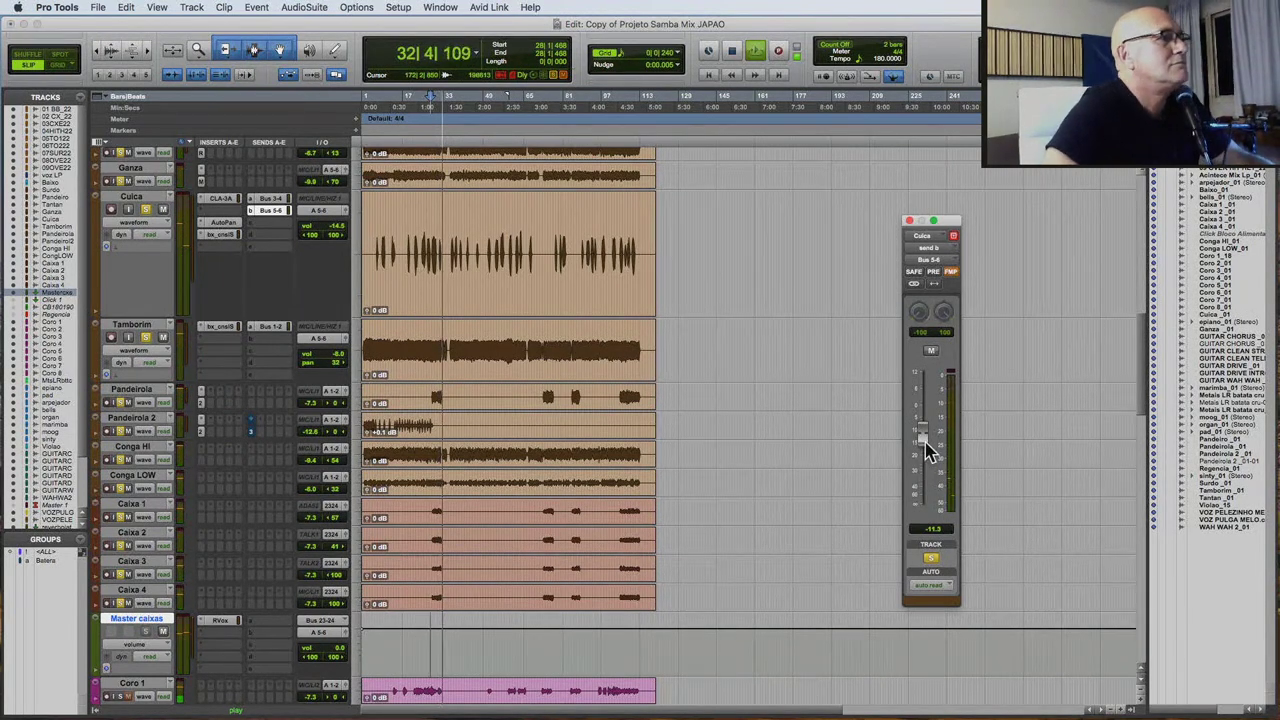
Insert the stereo Maag EQ4 on the Master caixas aux, in the slot below RVox.
scroll(358, 538, down, 5)
scroll(371, 531, down, 1)
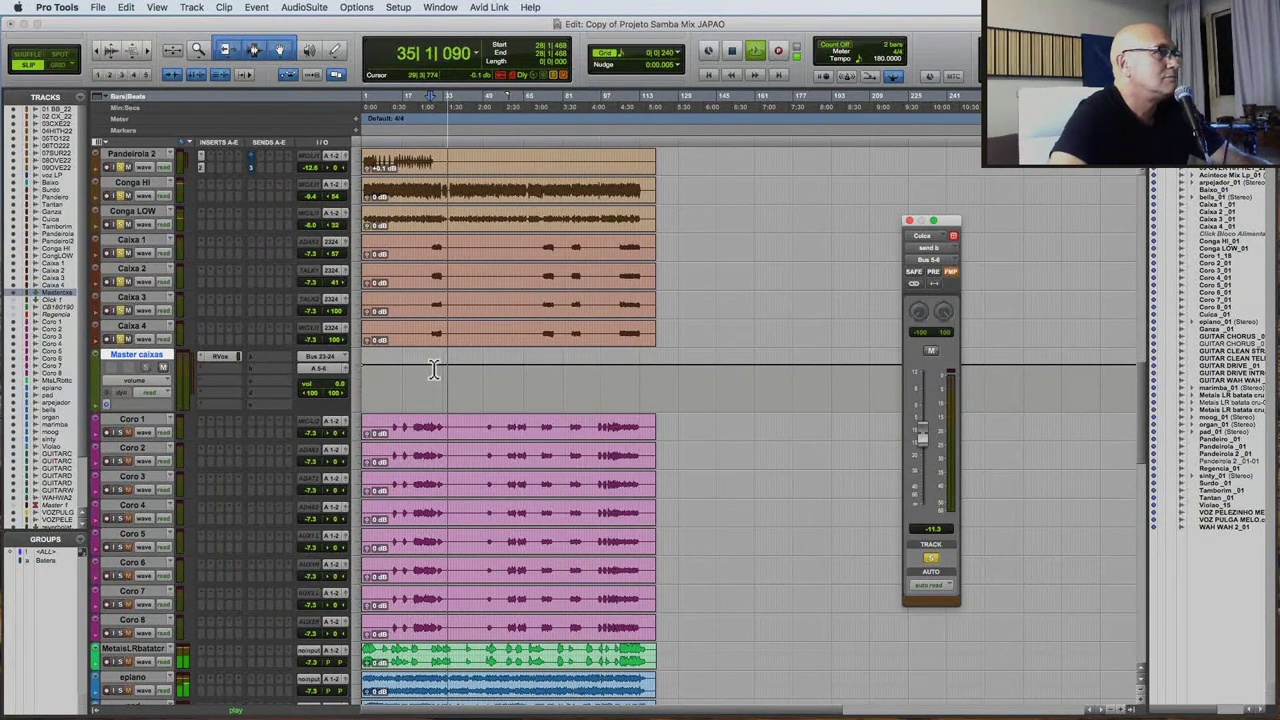
click(218, 378)
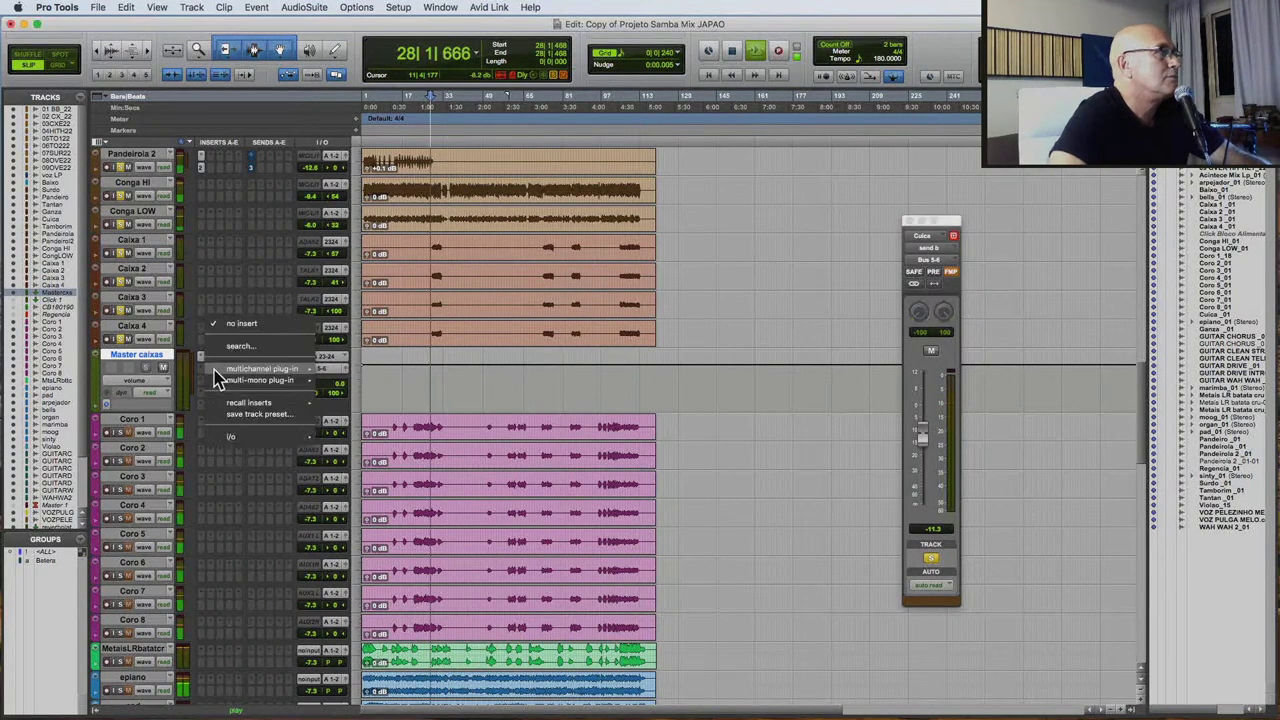
mouse_move(262, 369)
mouse_move(400, 420)
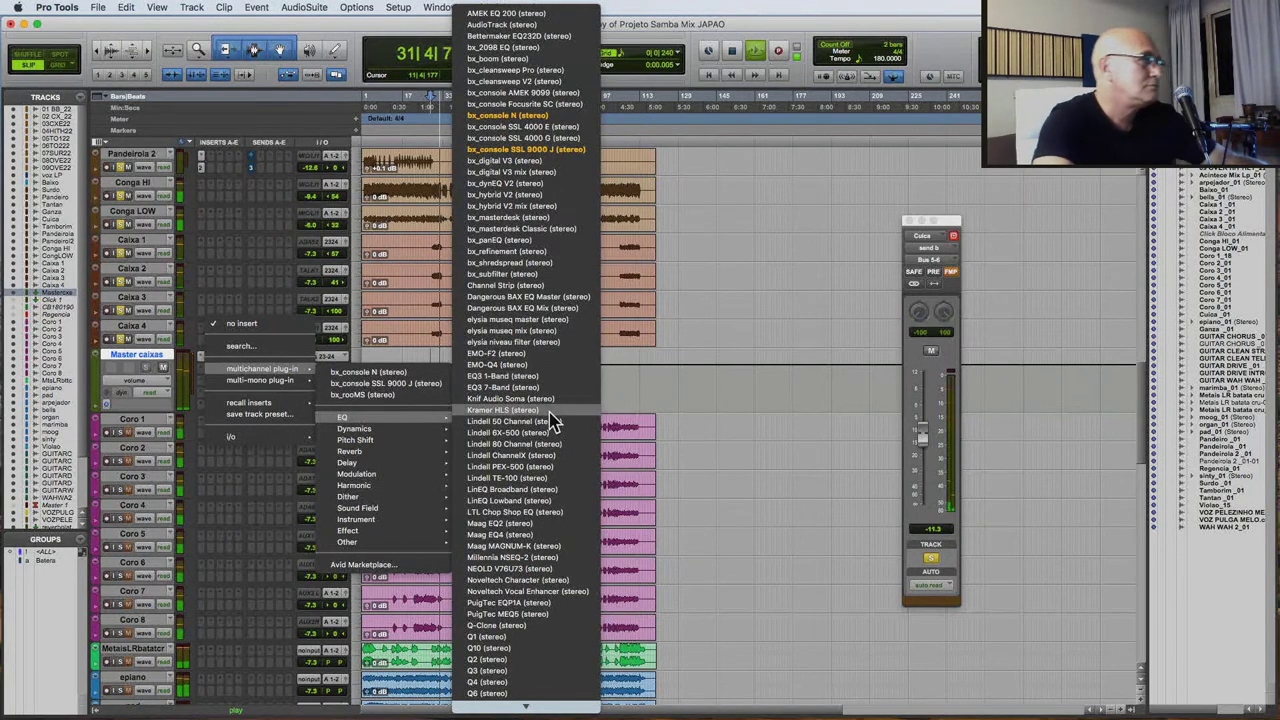
key(Escape)
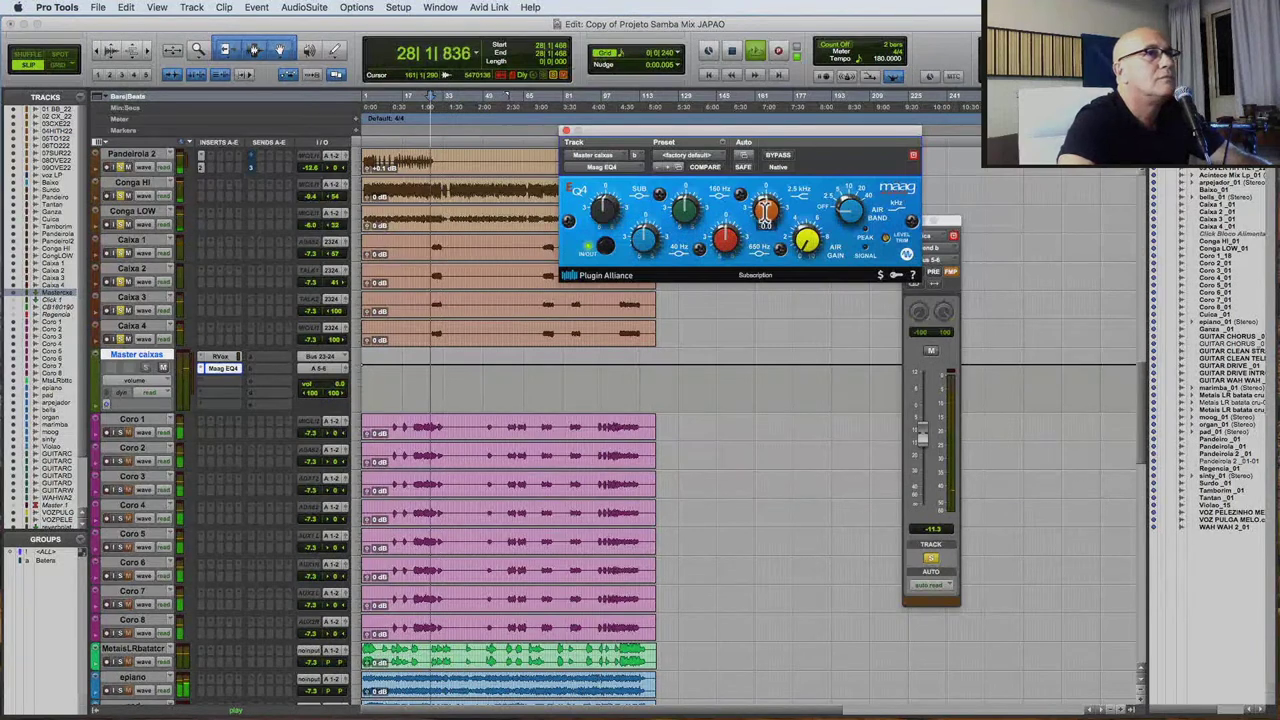
Boost the 2.5 kHz band and the Air Gain in the Maag EQ4, and lower the Master caixas volume to about -1.6 dB.
drag(766, 208, 808, 238)
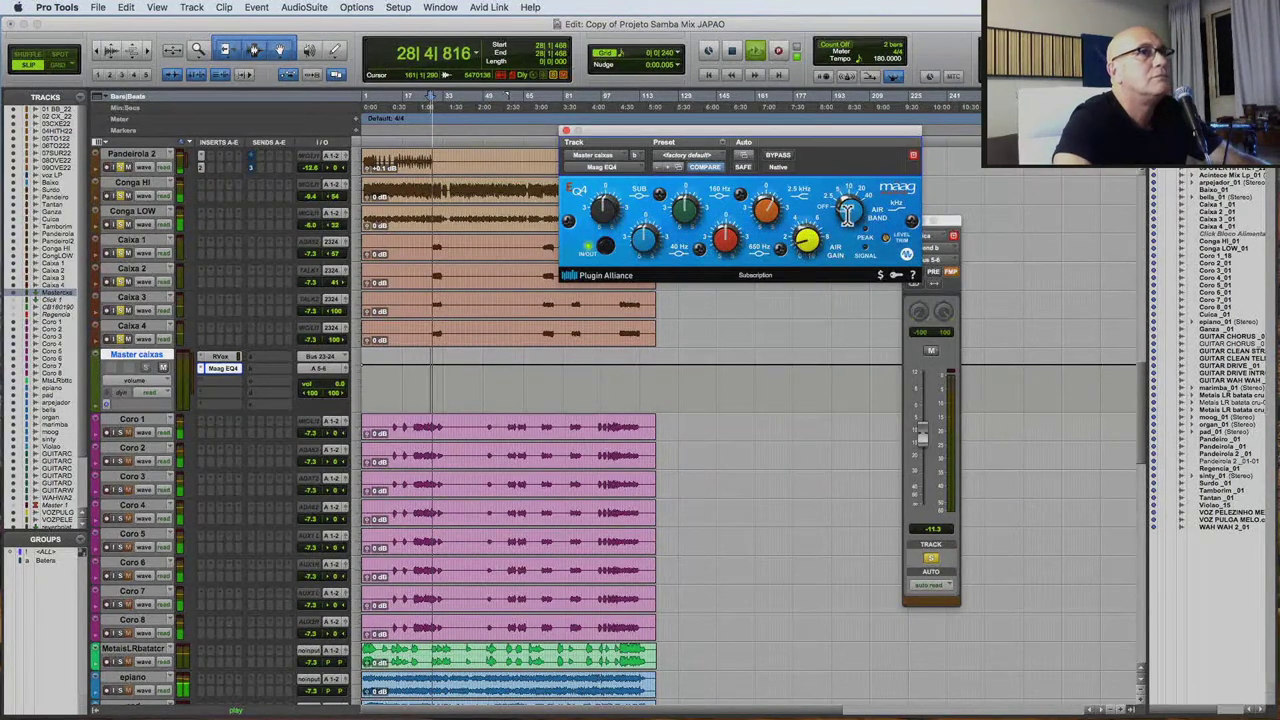
mouse_move(853, 192)
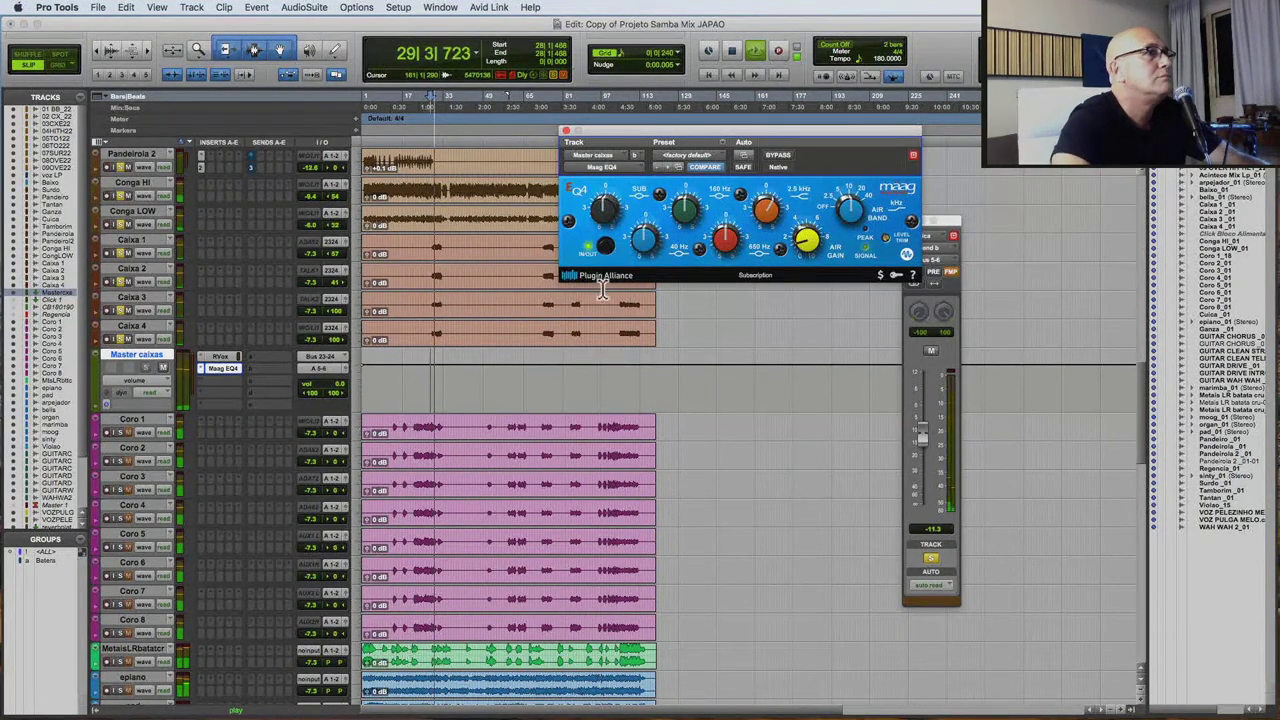
click(730, 355)
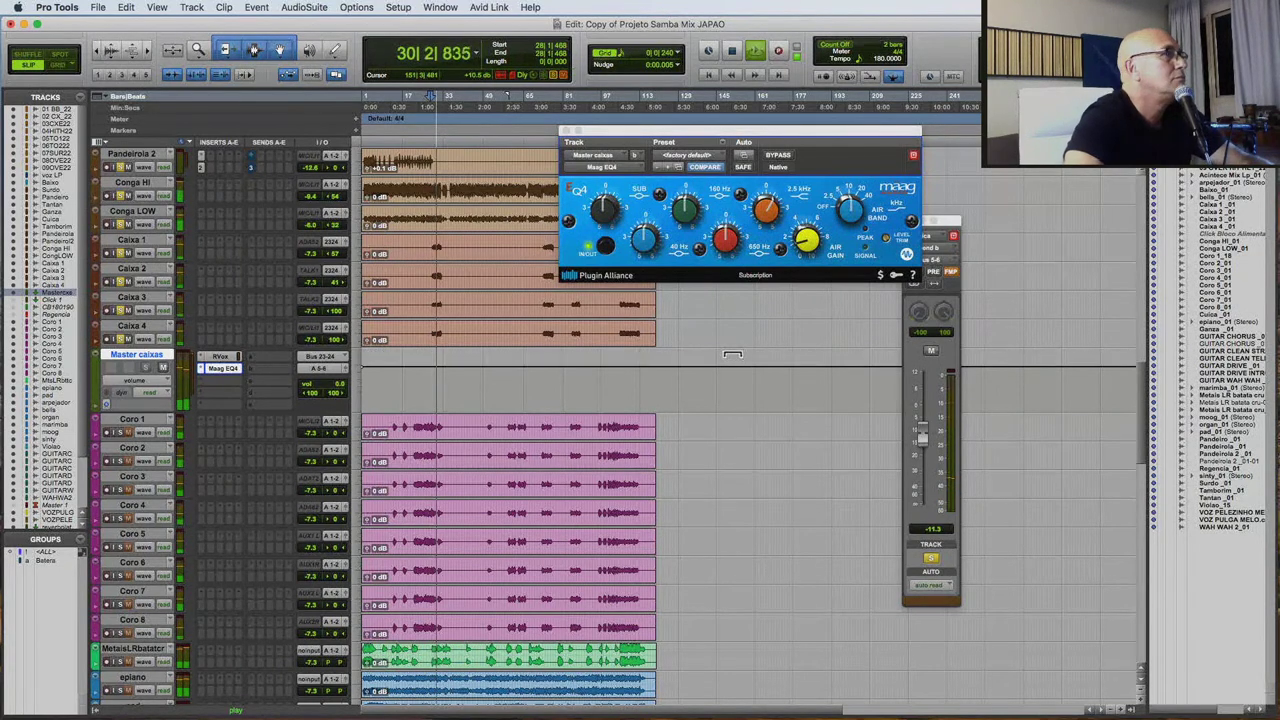
Lower the Pandeirola track's volume to -11.3 dB and pan it 43 to the right during playback.
scroll(485, 362, up, 5)
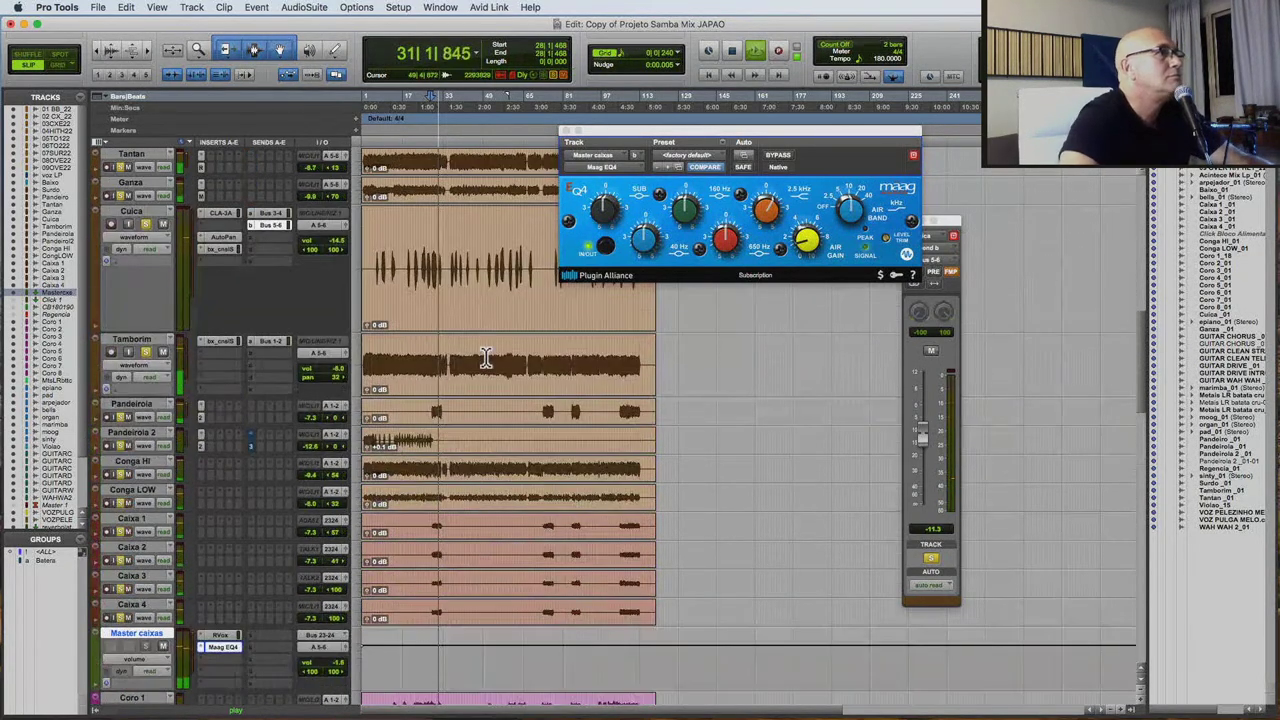
click(310, 424)
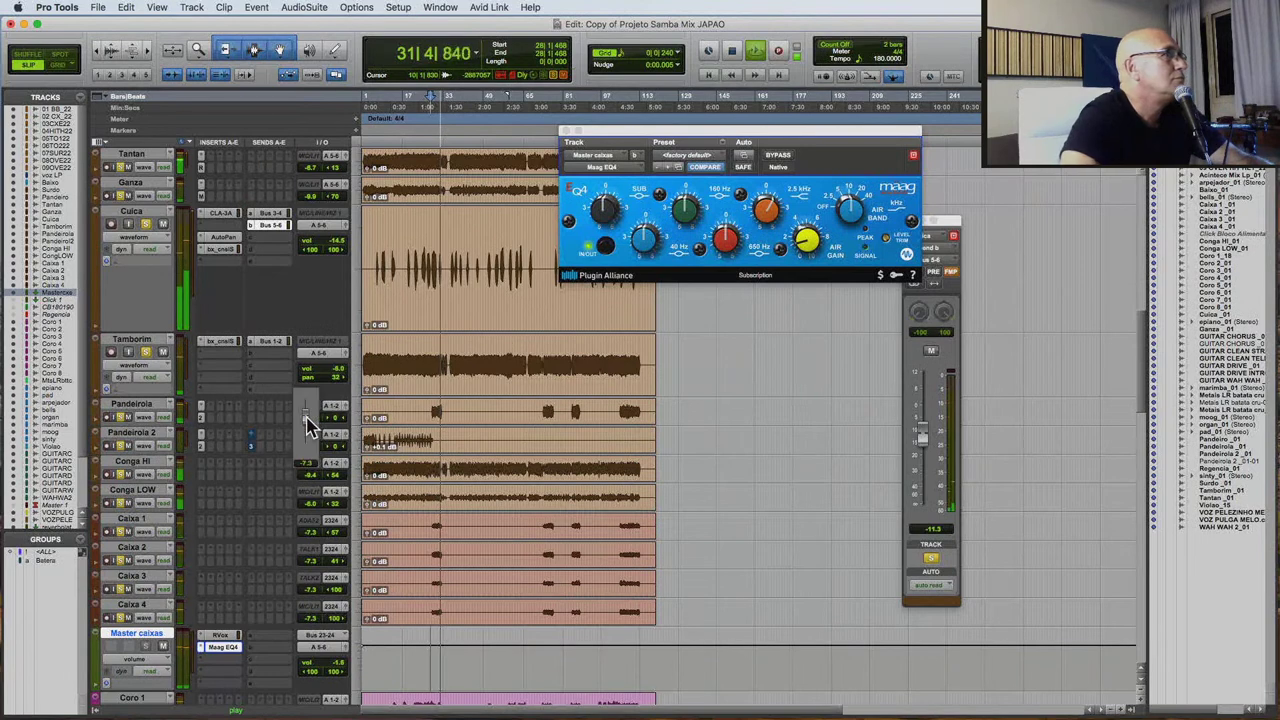
mouse_move(308, 425)
mouse_down()
mouse_move(358, 420)
mouse_move(331, 417)
mouse_up()
Route the outputs of Pandeirola, Pandeirola 2, Conga HI and Conga LOW together to A 5-6, and restart playback.
click(140, 407)
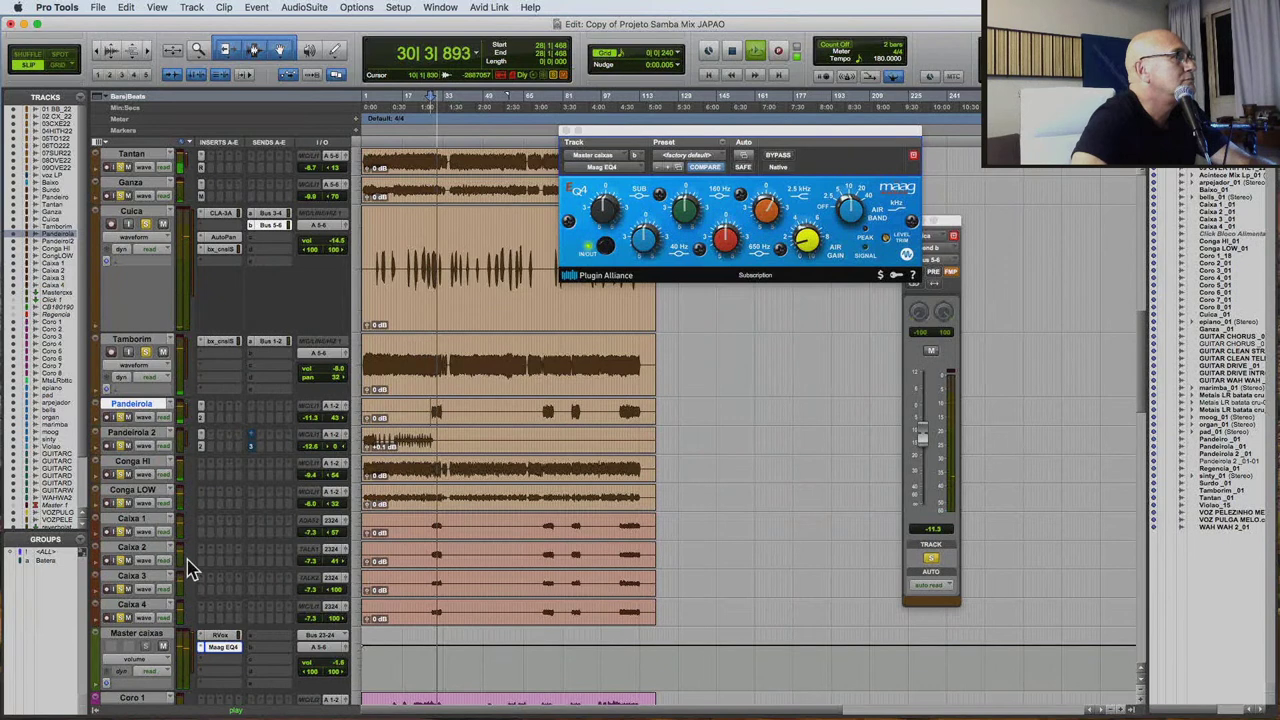
shift+click(137, 491)
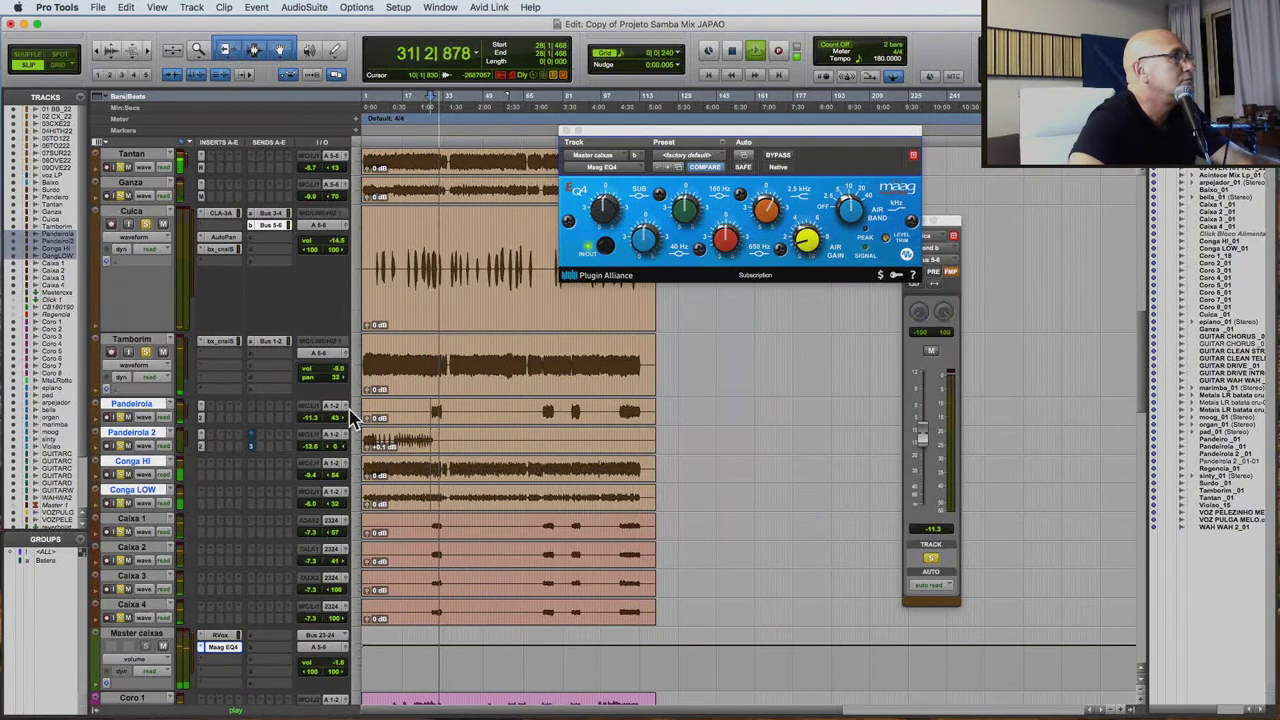
key(space)
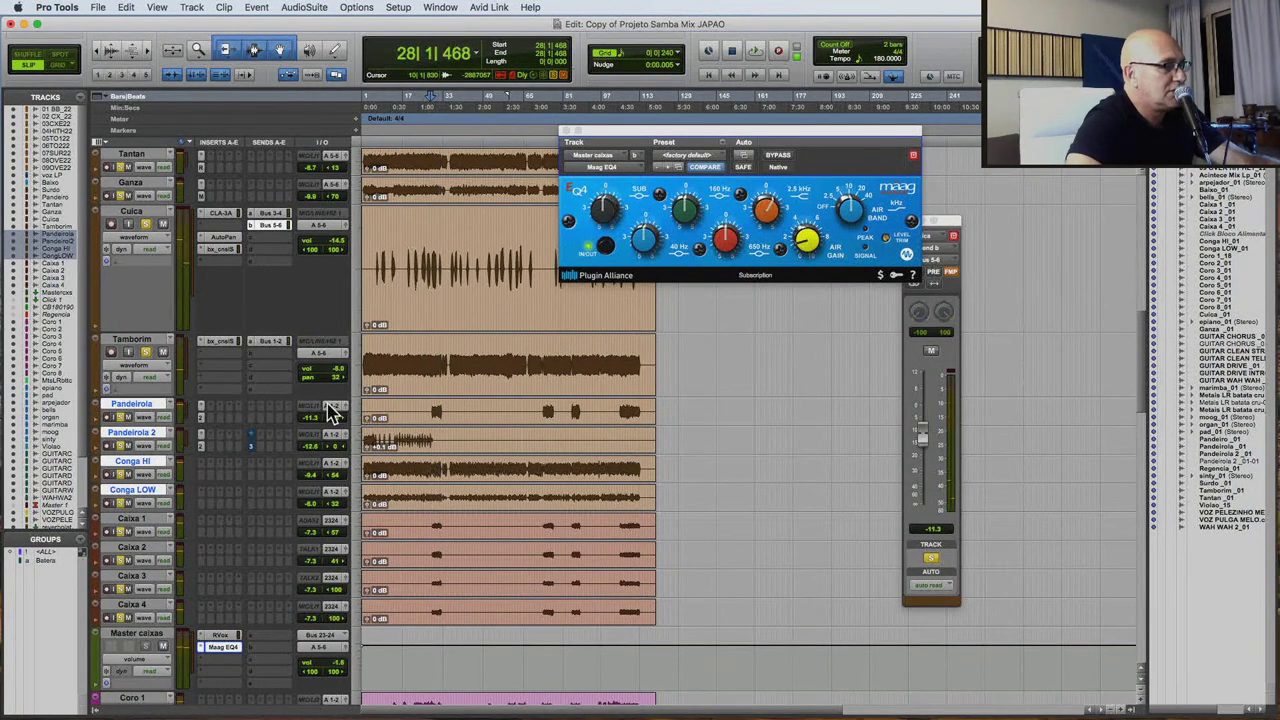
click(328, 405)
click(458, 205)
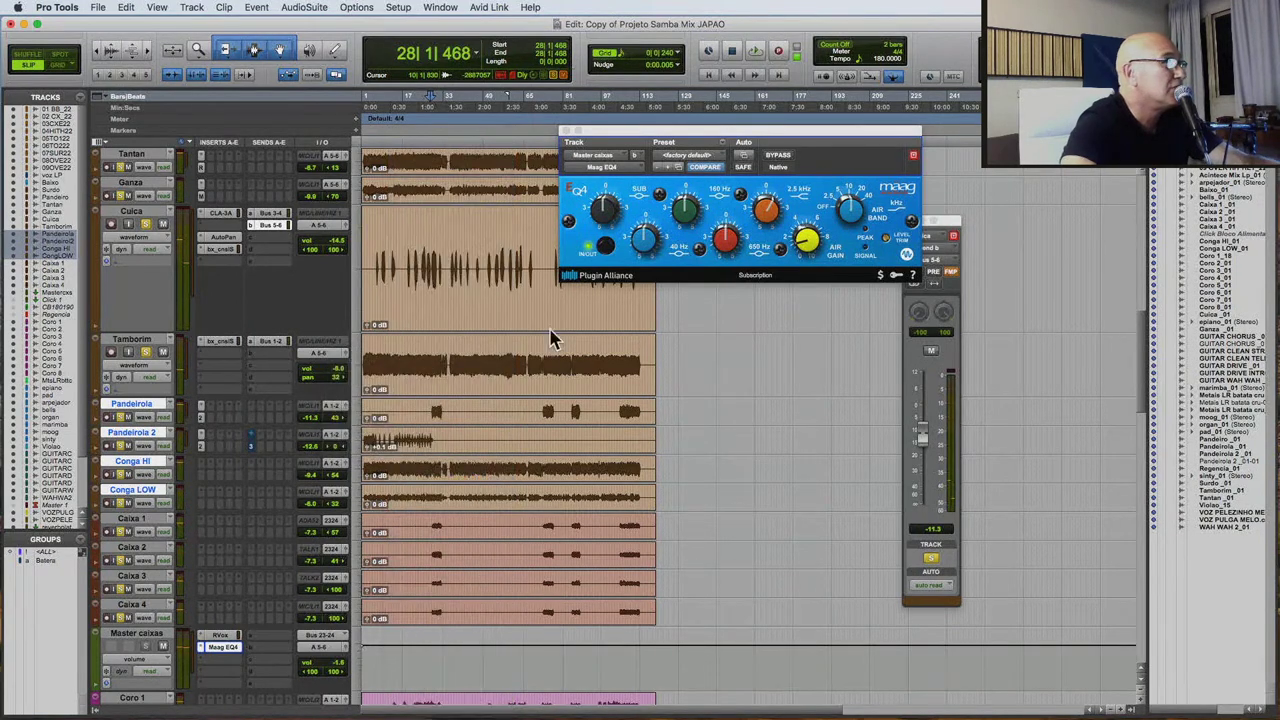
key(space)
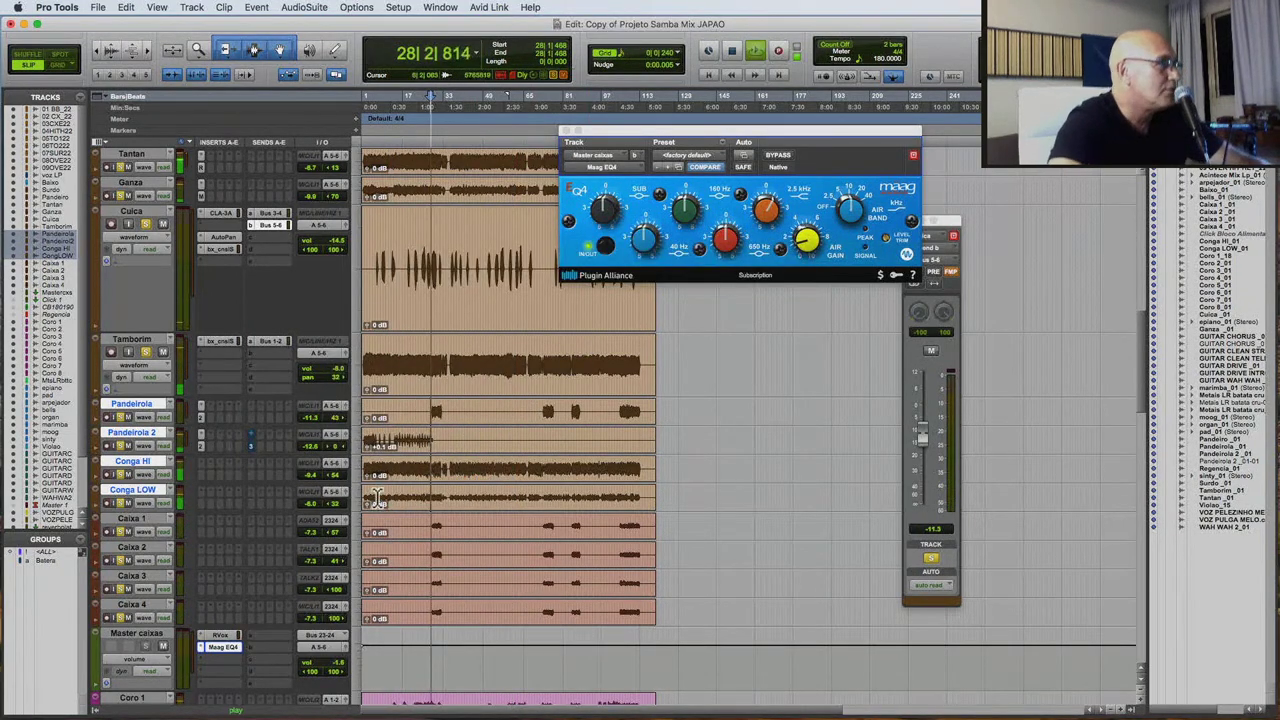
Stop playback, move the Coro 1 to Coro 8 tracks down to just above VOZPULGAMEL, and place the edit cursor near the song's start.
scroll(372, 480, down, 5)
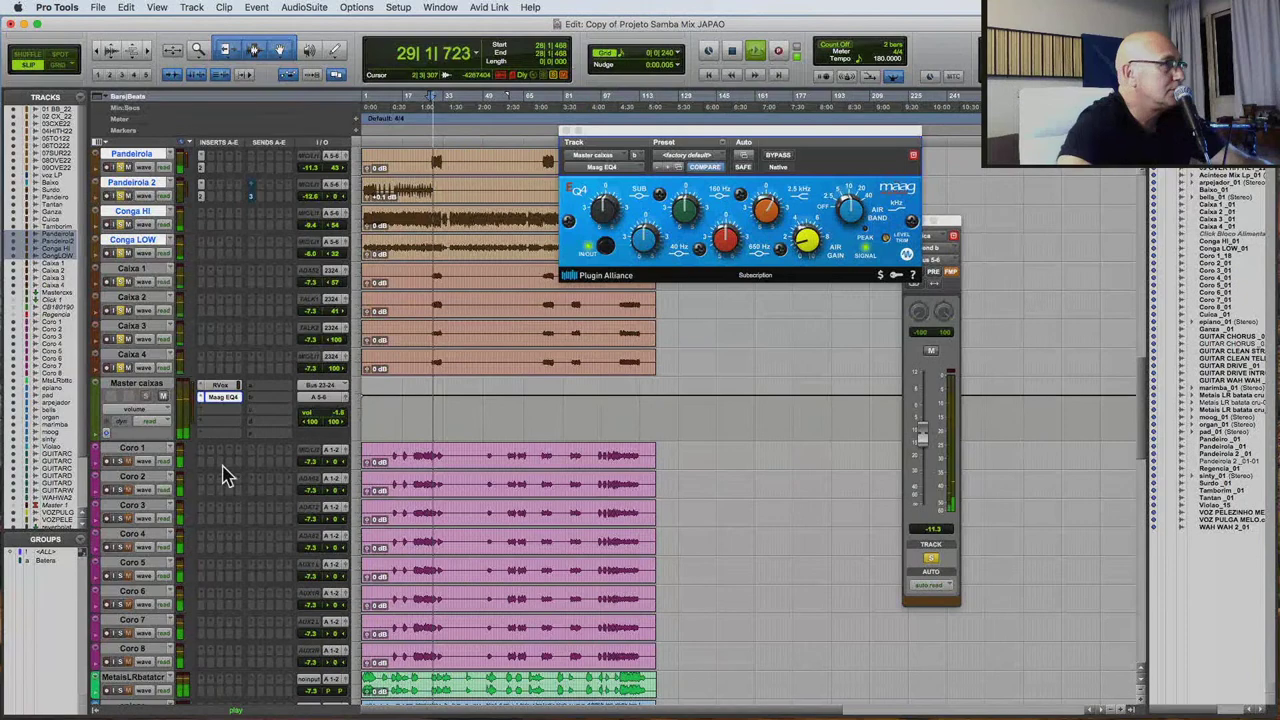
key(space)
scroll(225, 472, down, 1)
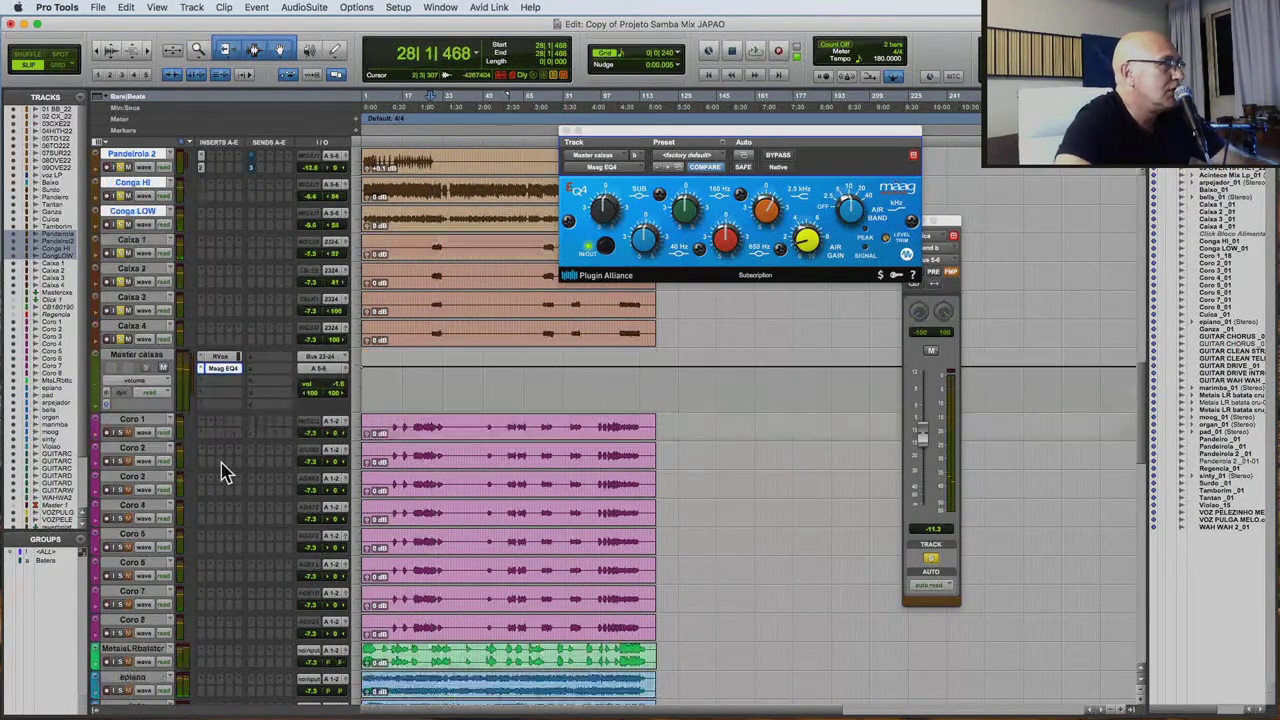
click(130, 420)
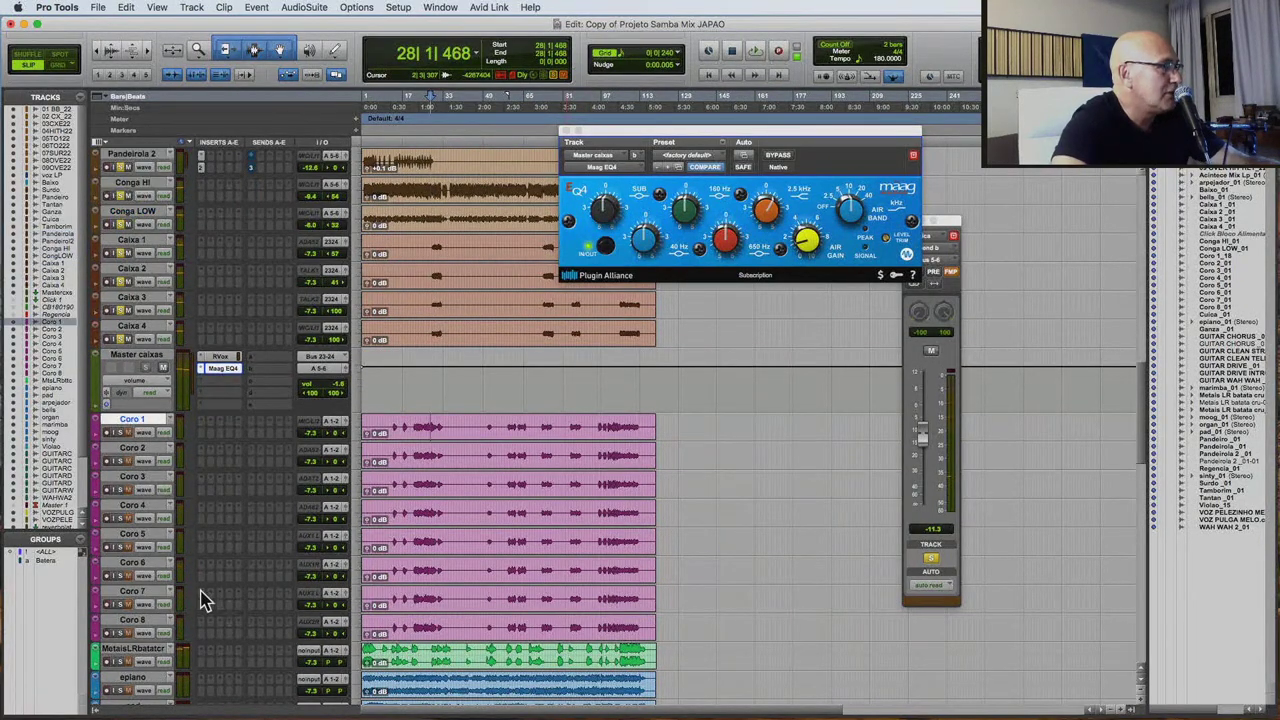
shift+click(148, 620)
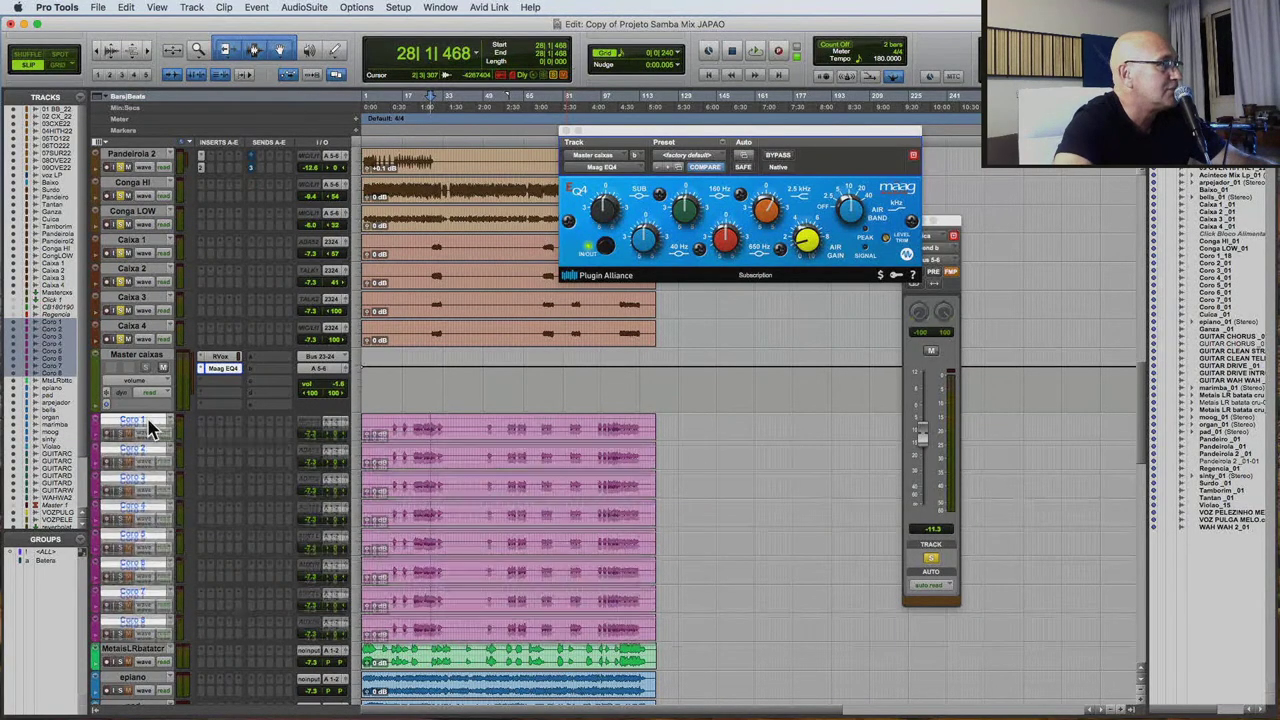
scroll(148, 425, down, 20)
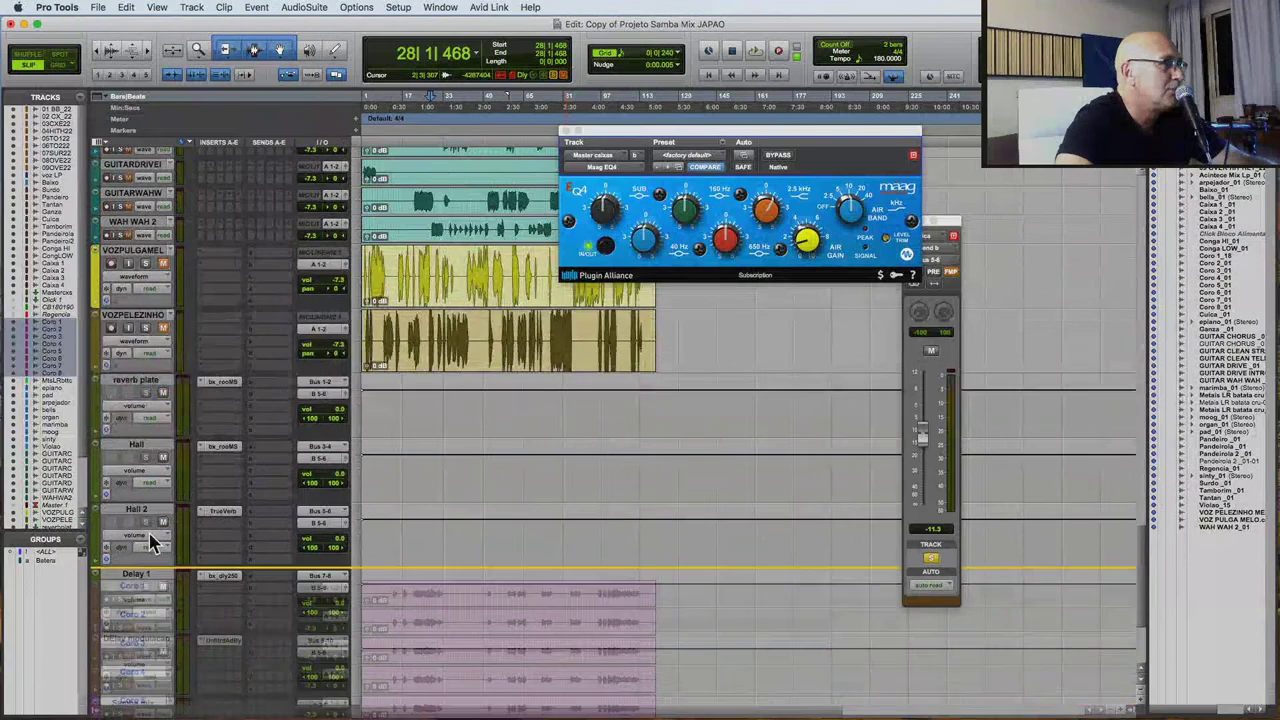
drag(146, 529, 166, 248)
scroll(695, 437, up, 15)
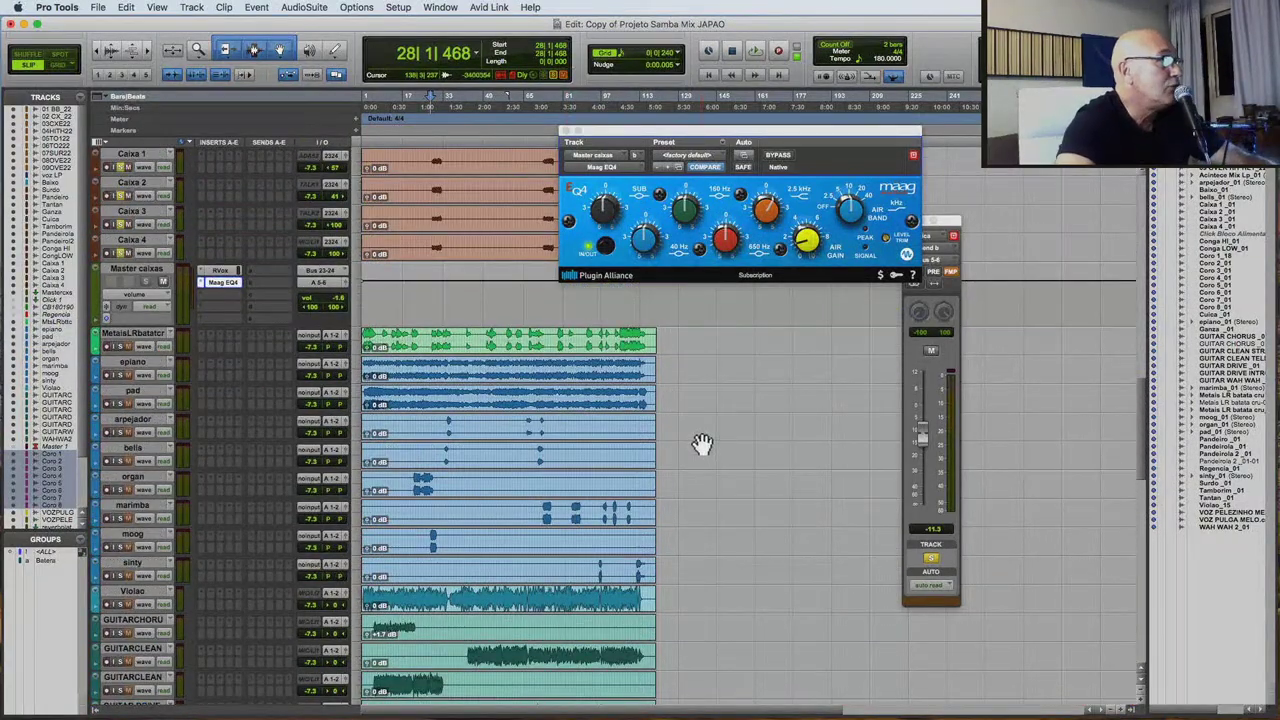
scroll(702, 444, up, 2)
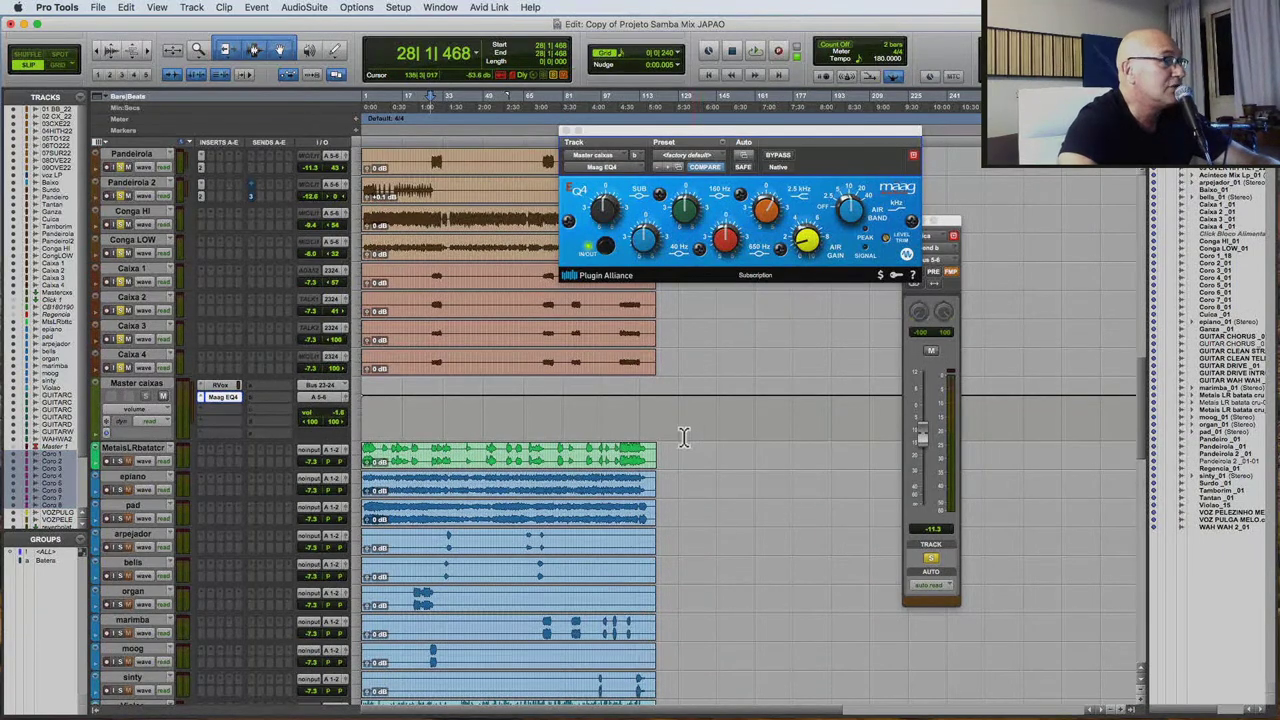
click(366, 418)
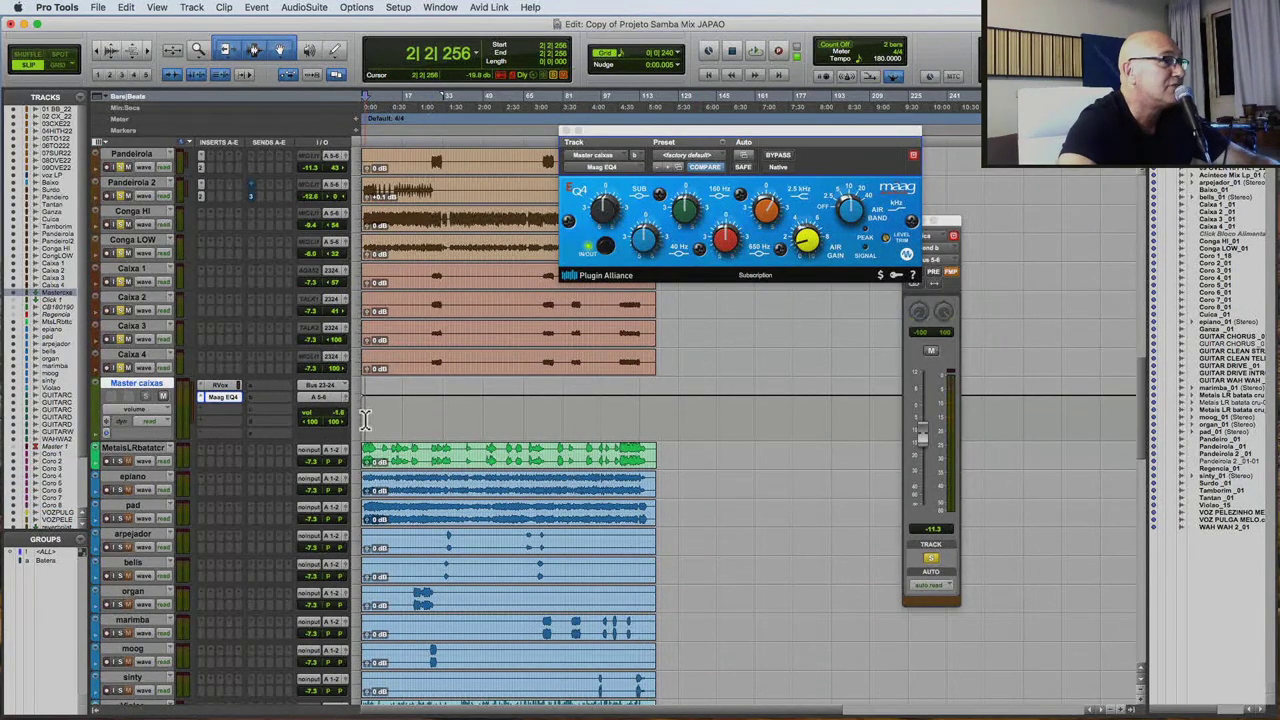
Move the voz LP track to directly below the Master caixas track while the song plays.
key(space)
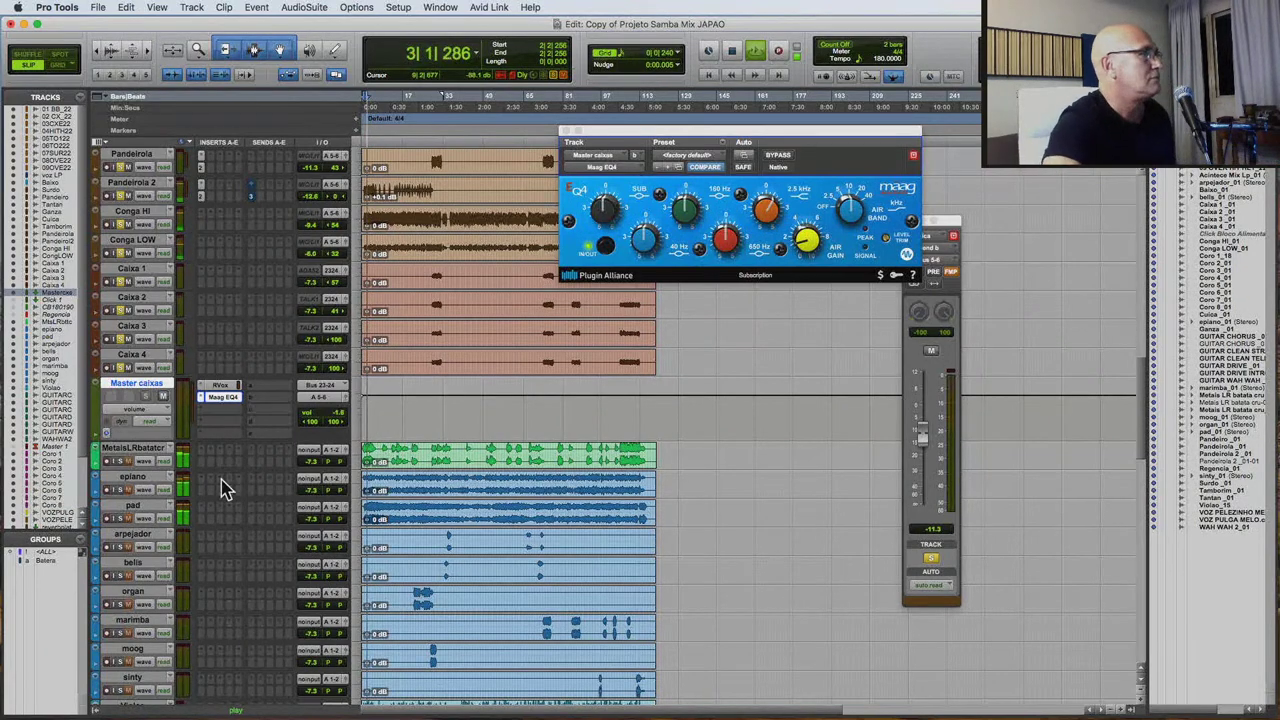
scroll(195, 436, up, 5)
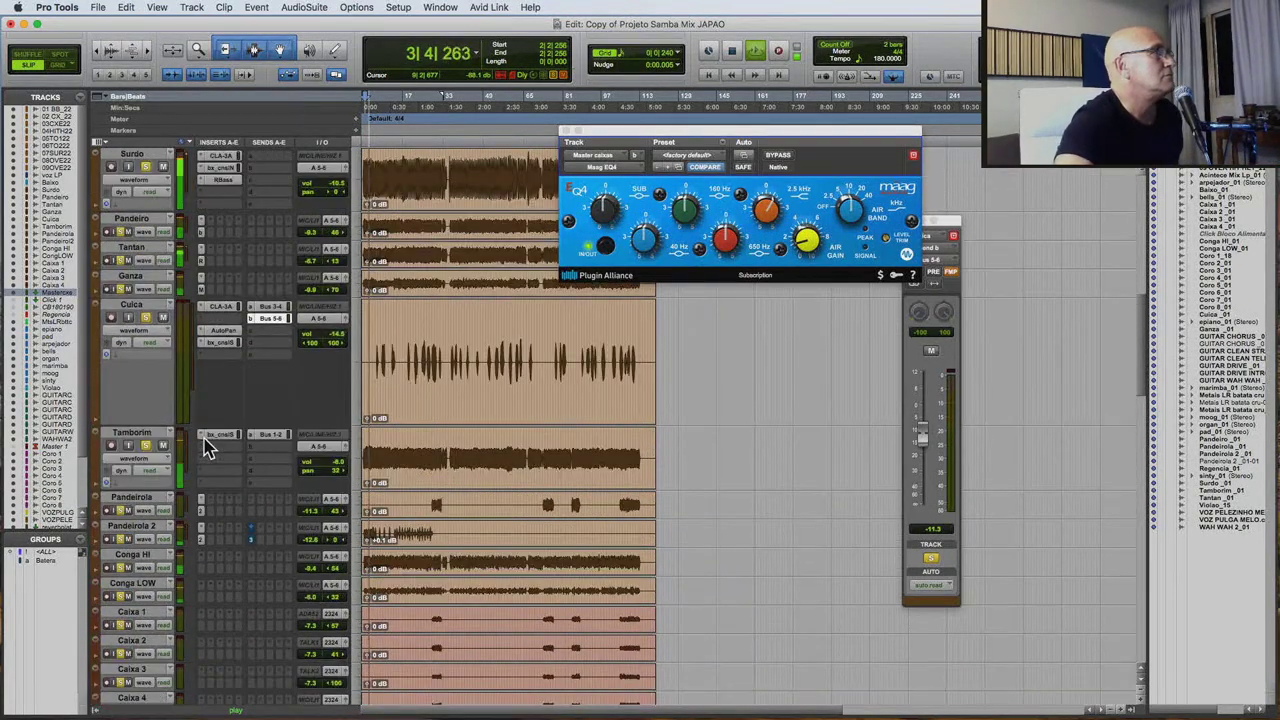
scroll(206, 420, up, 5)
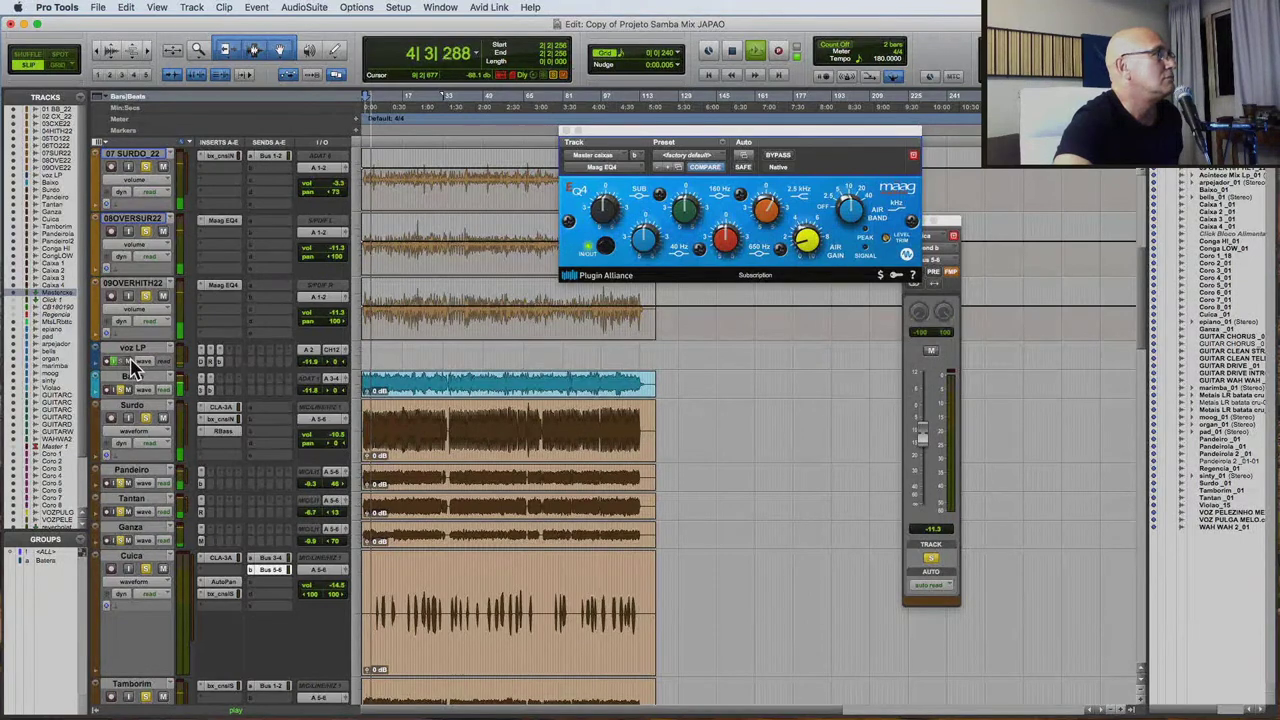
scroll(143, 390, down, 5)
scroll(163, 611, down, 3)
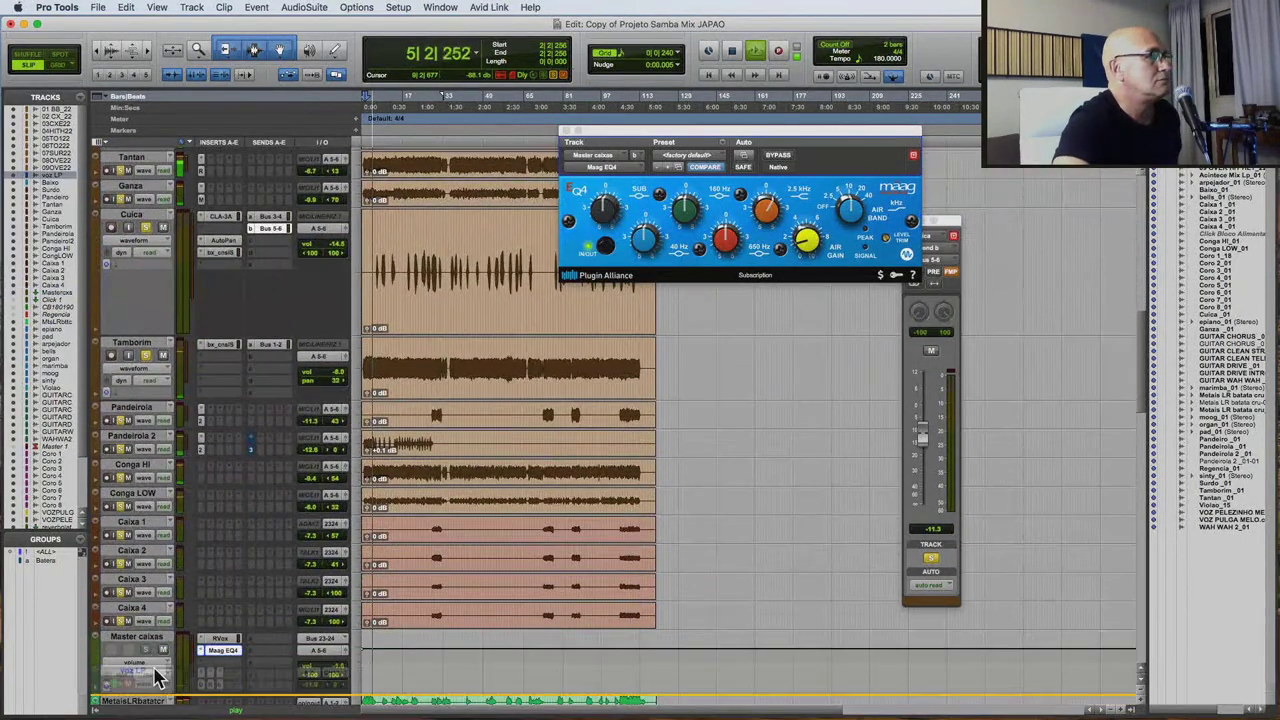
scroll(165, 700, down, 3)
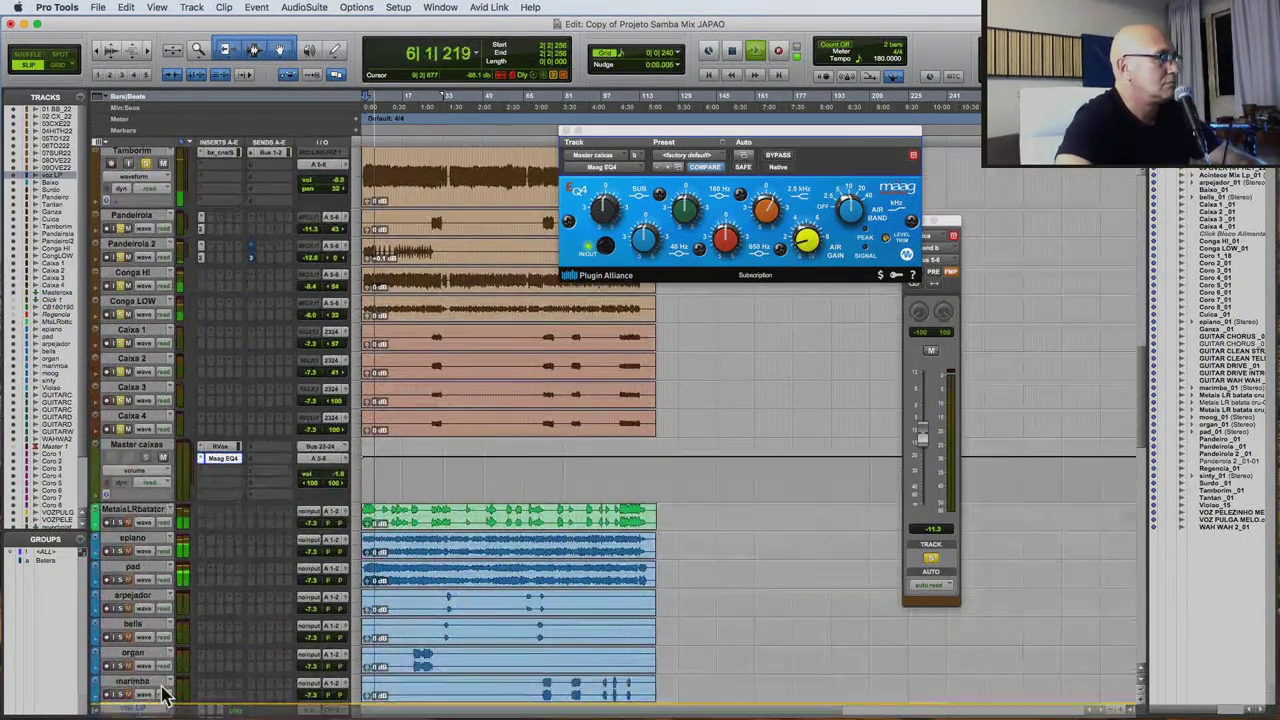
drag(218, 527, 218, 525)
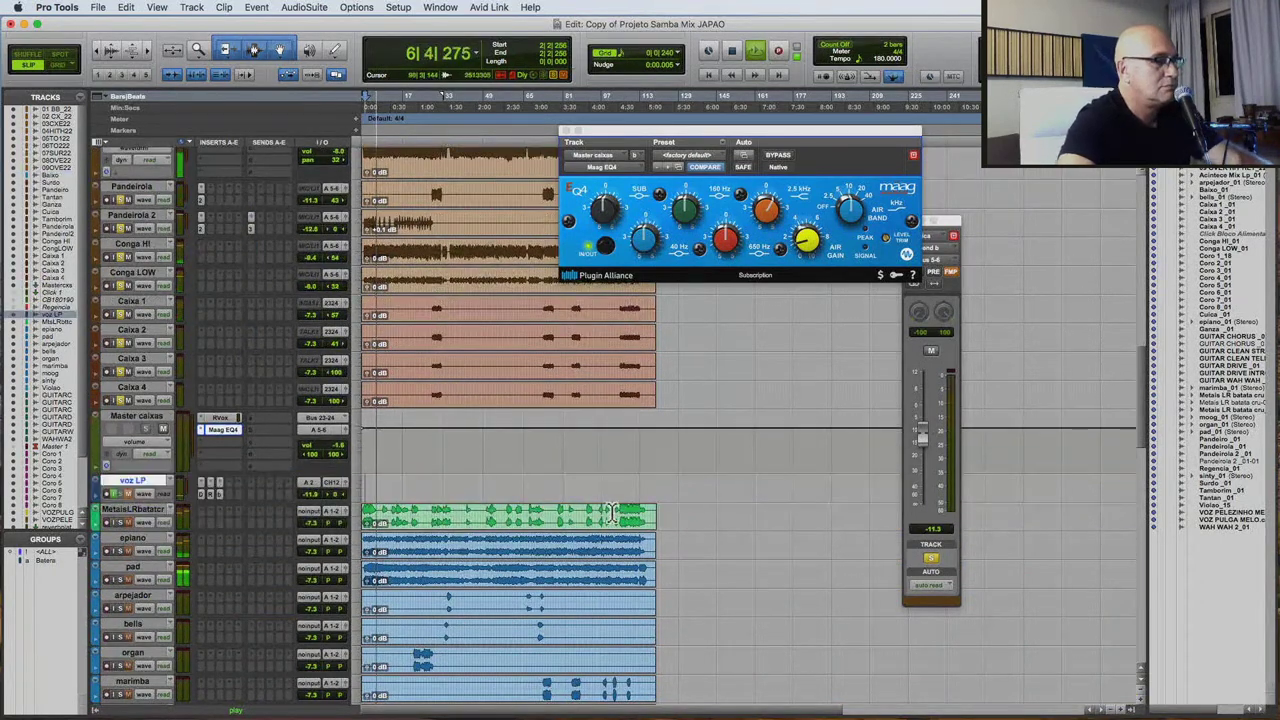
Audition the song from the start, stop playback, and close the Maag EQ4 window of Master caixas.
key(space)
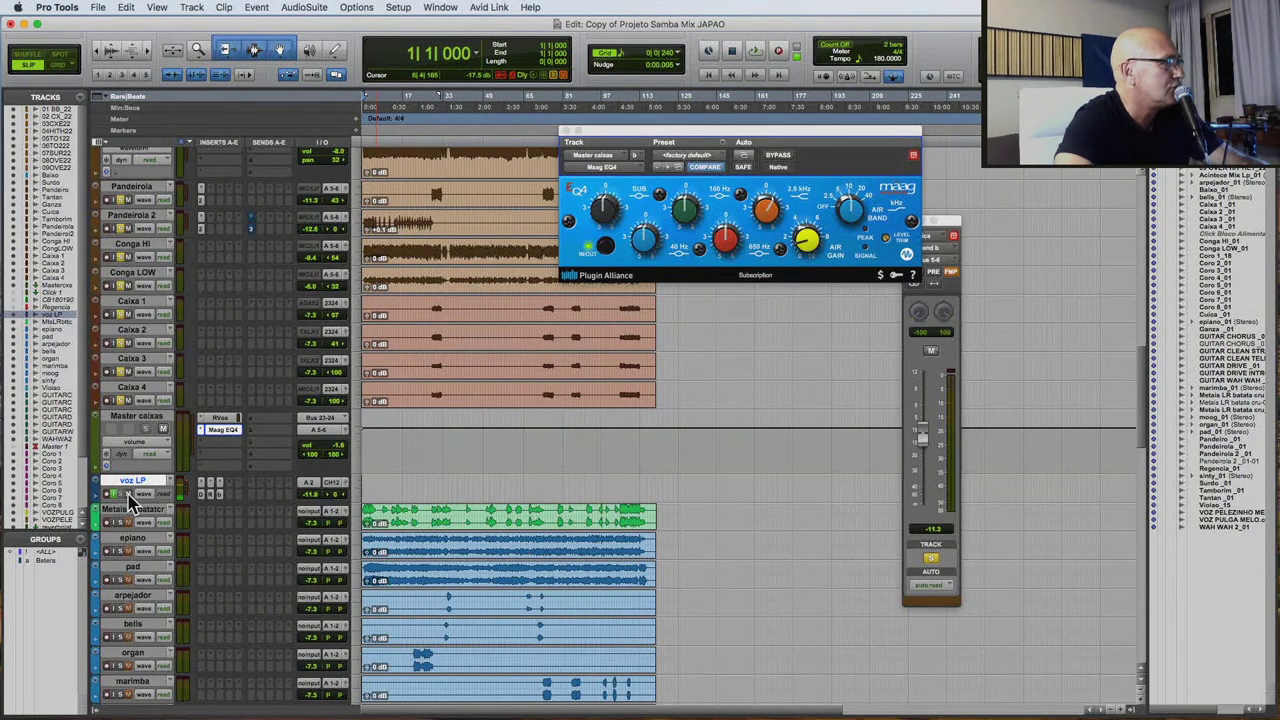
key(space)
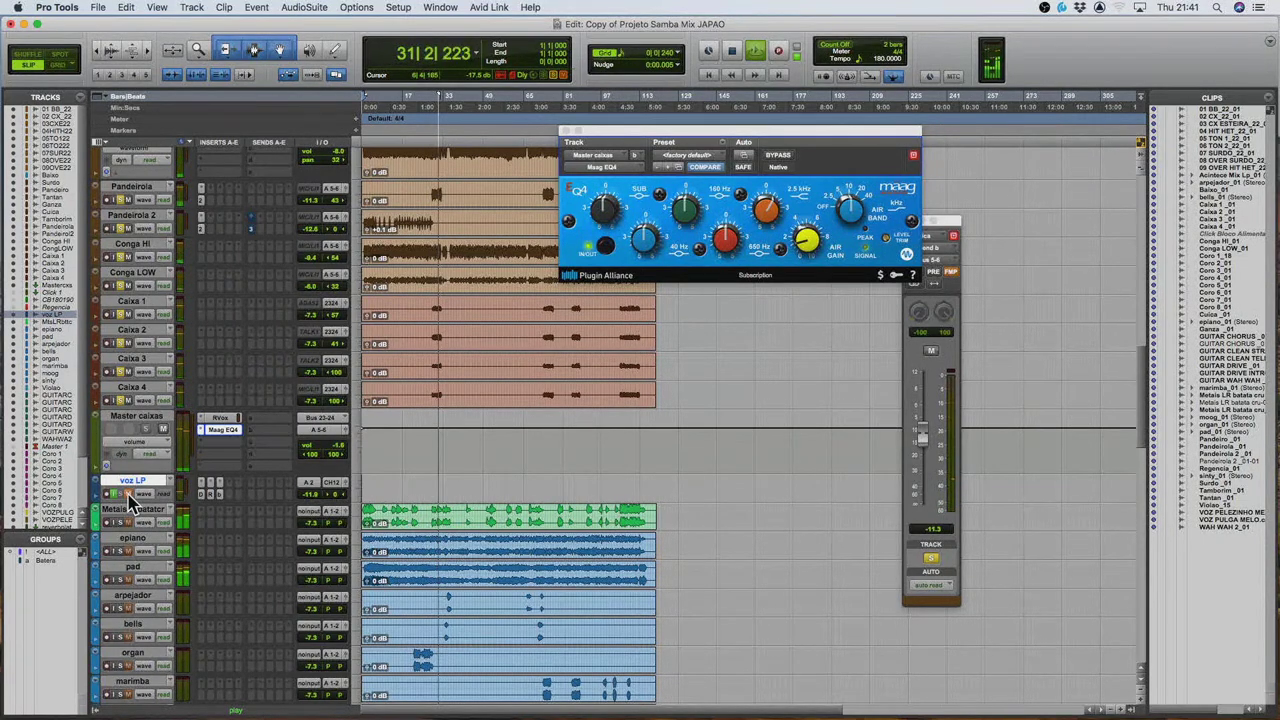
key(space)
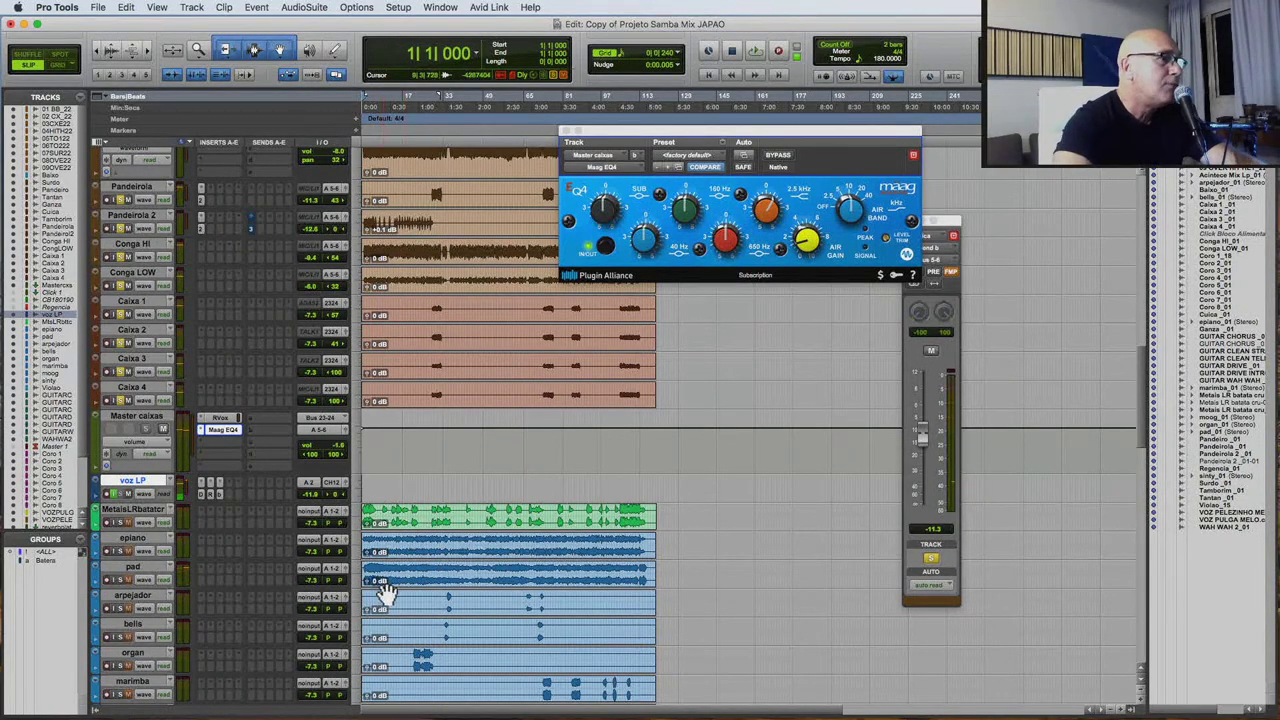
scroll(380, 590, down, 2)
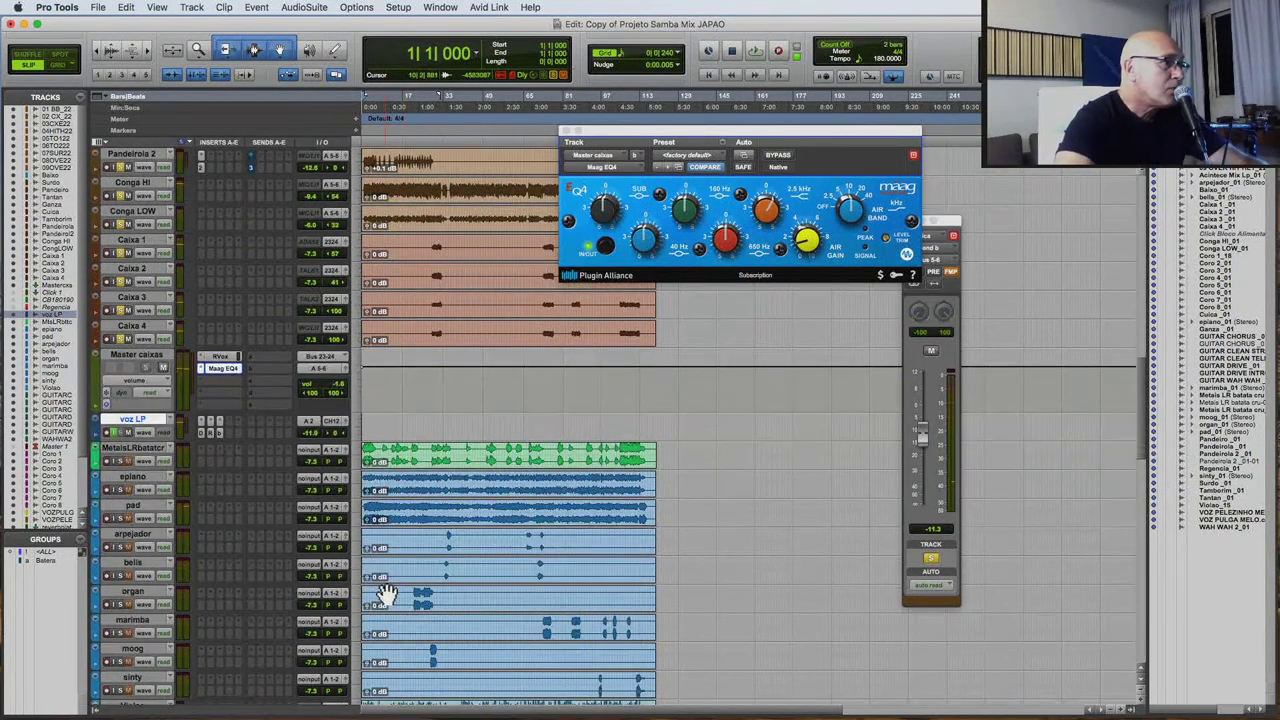
click(564, 131)
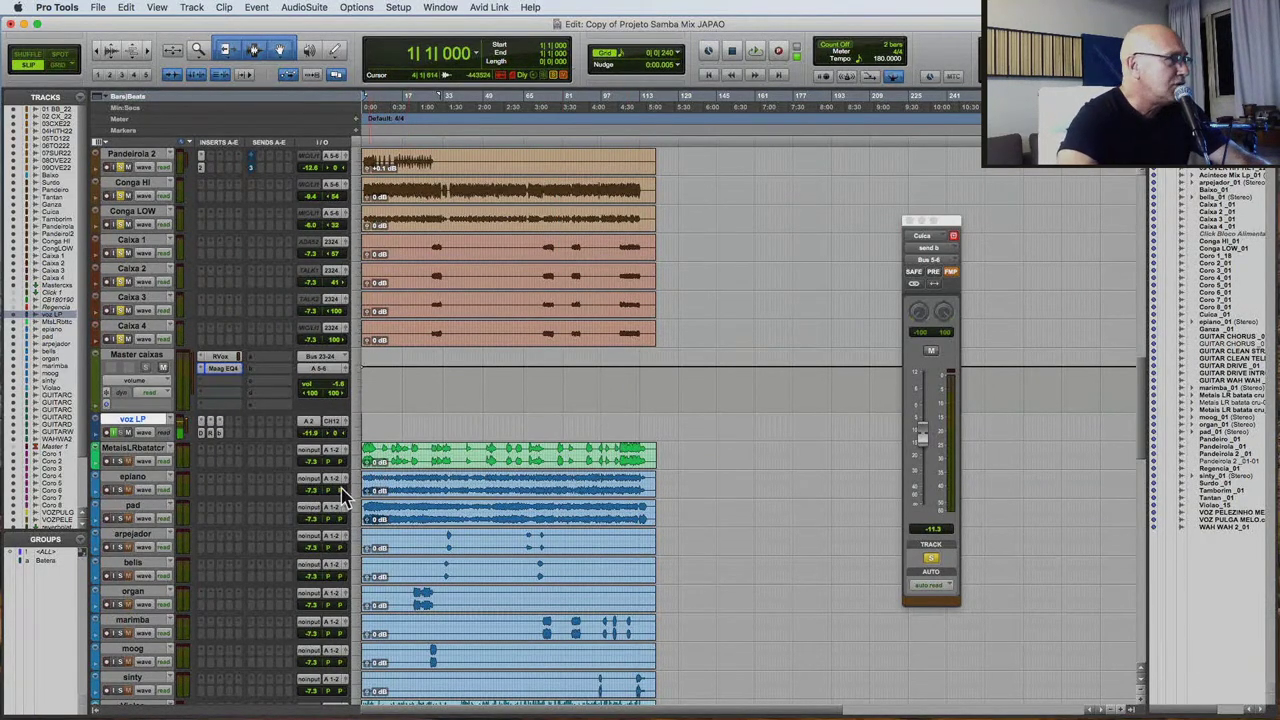
Play the song from the start and move the Violao track to directly below Master caixas, soloing it.
key(space)
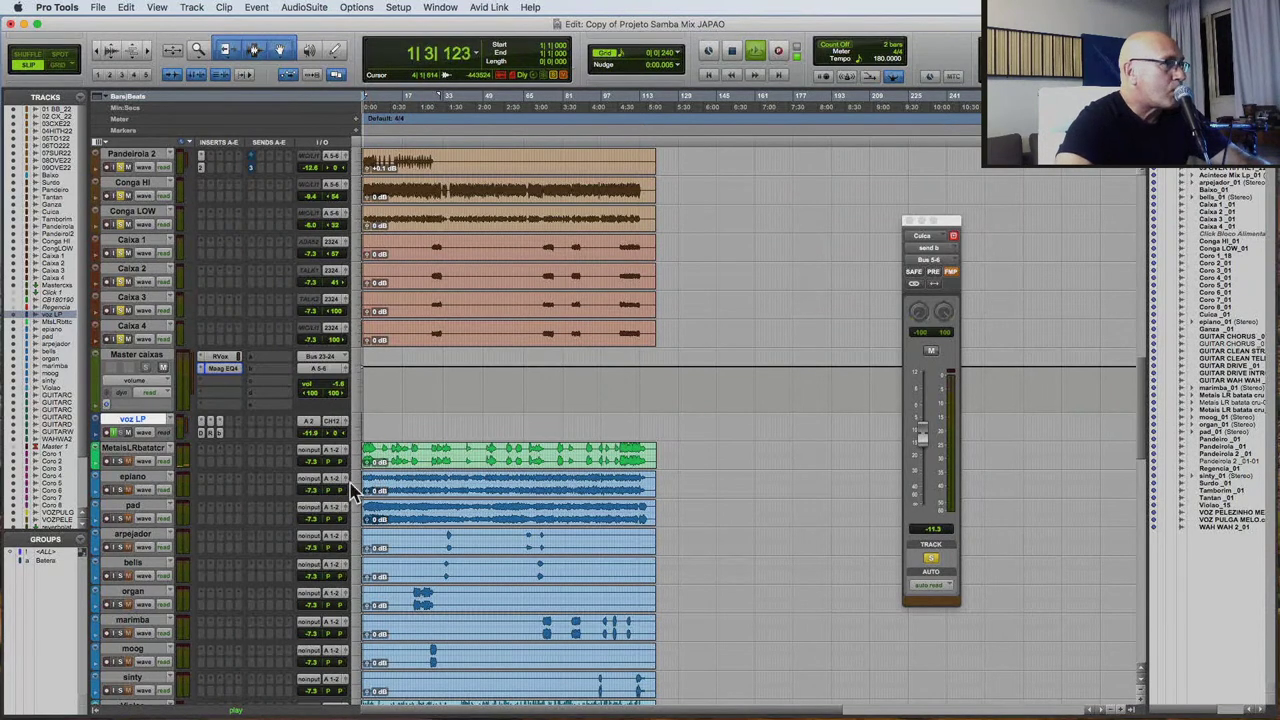
key(space)
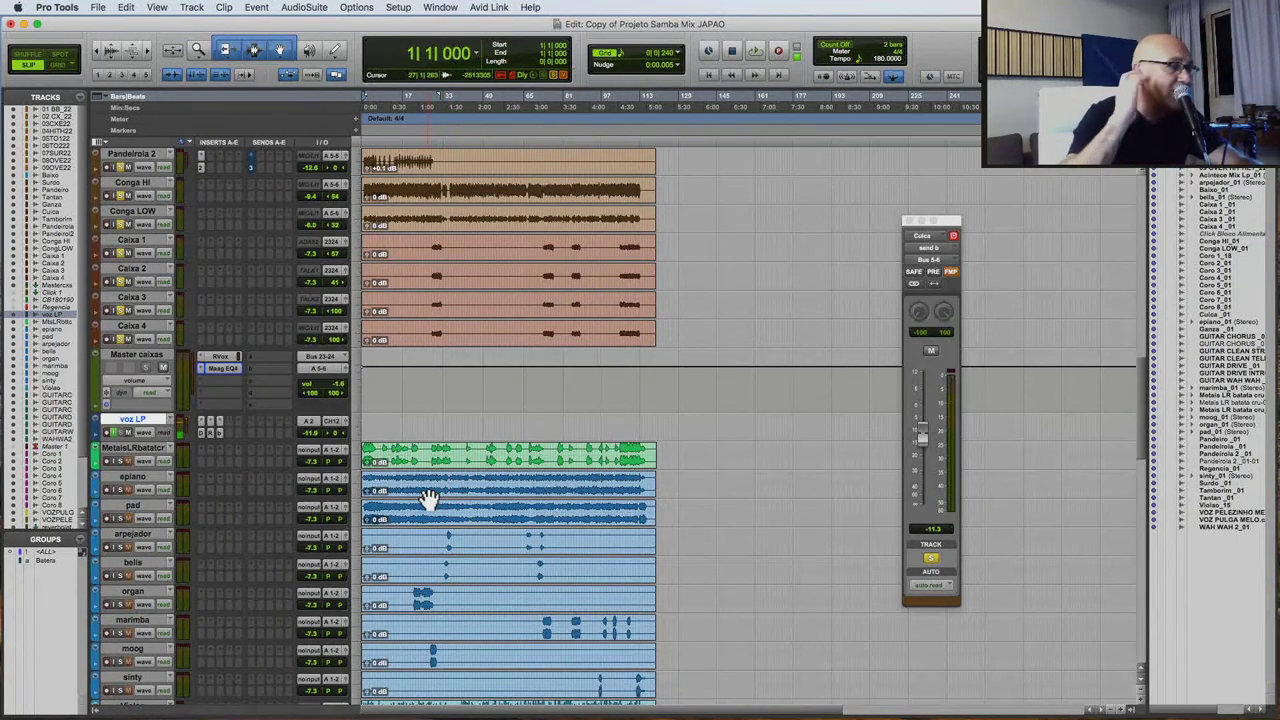
key(space)
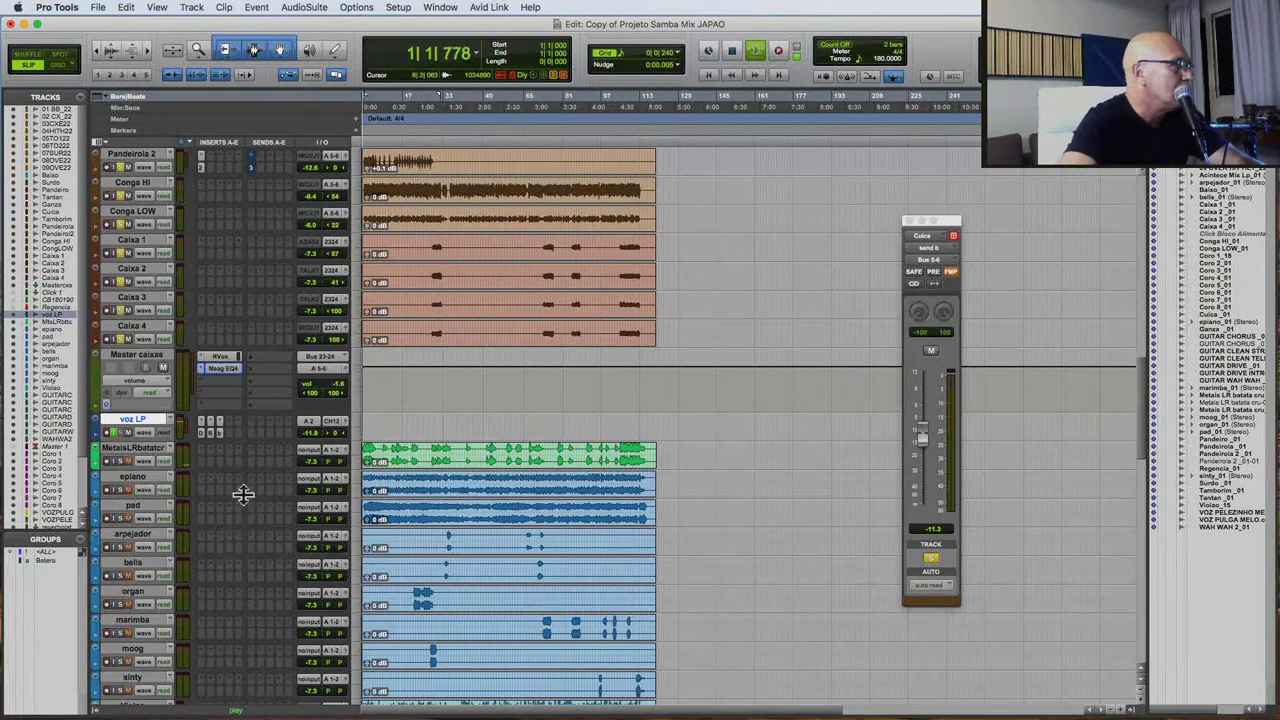
scroll(166, 571, down, 4)
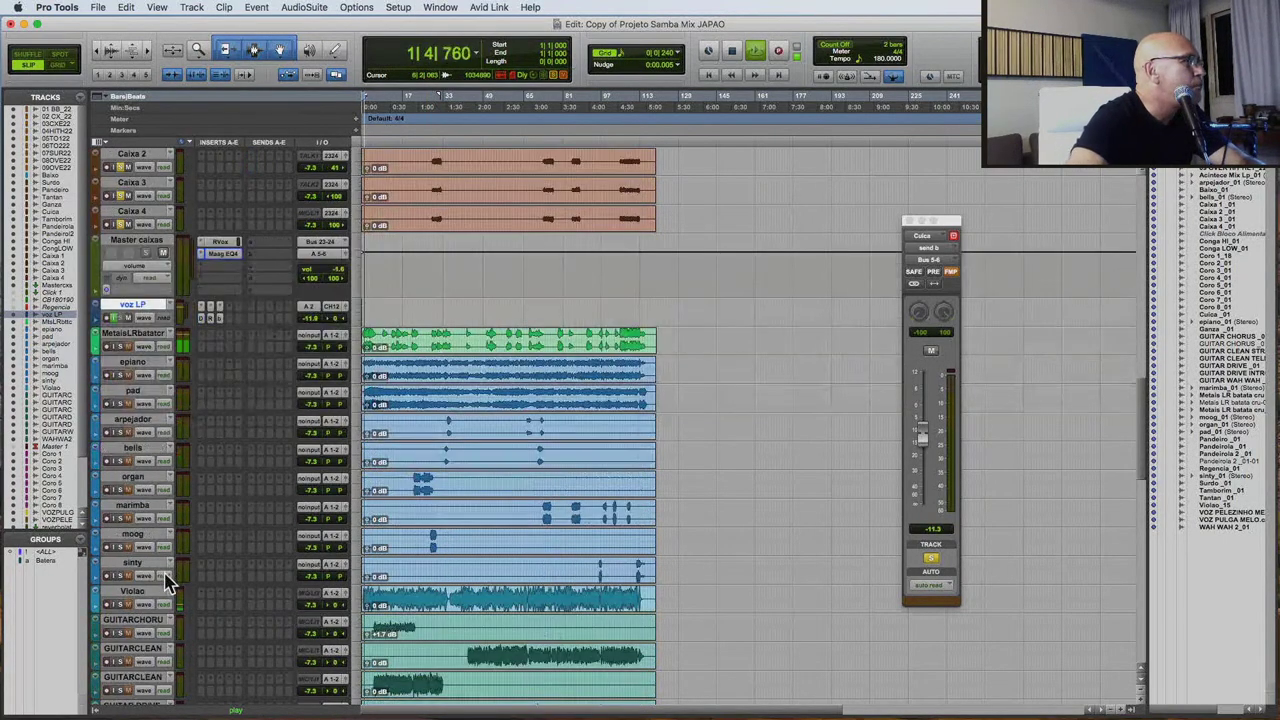
scroll(172, 628, down, 2)
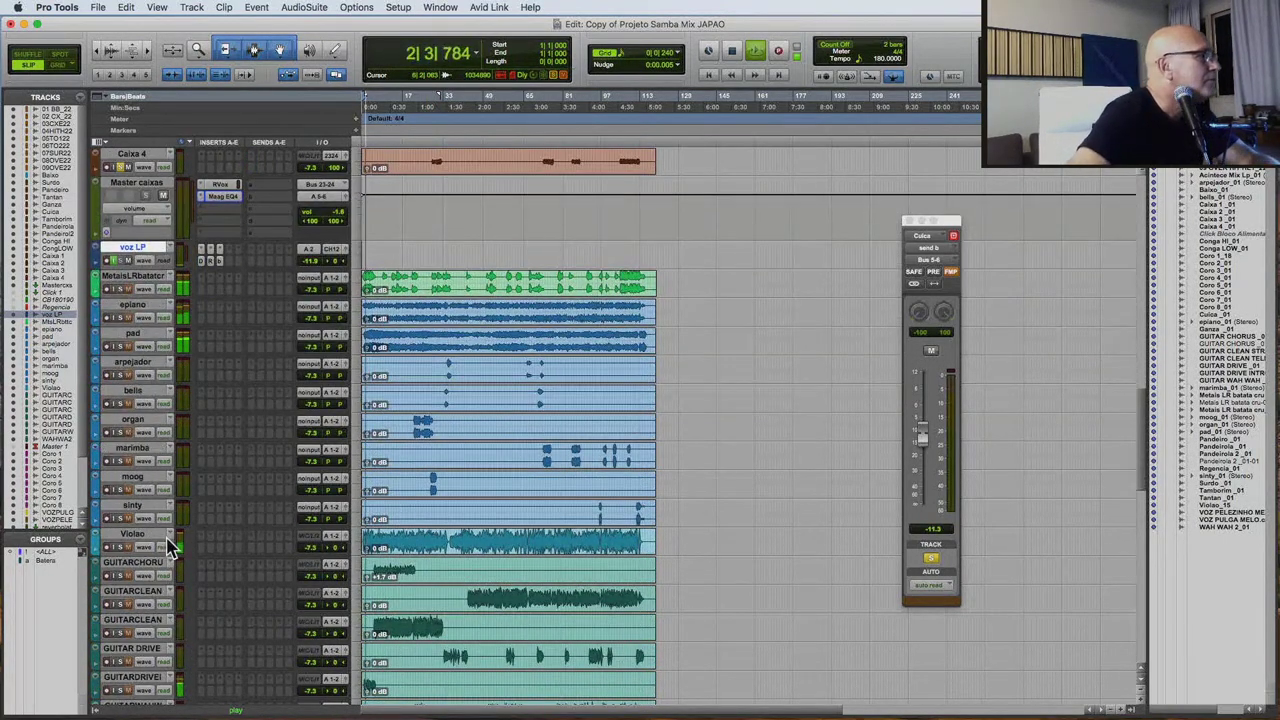
drag(129, 534, 175, 245)
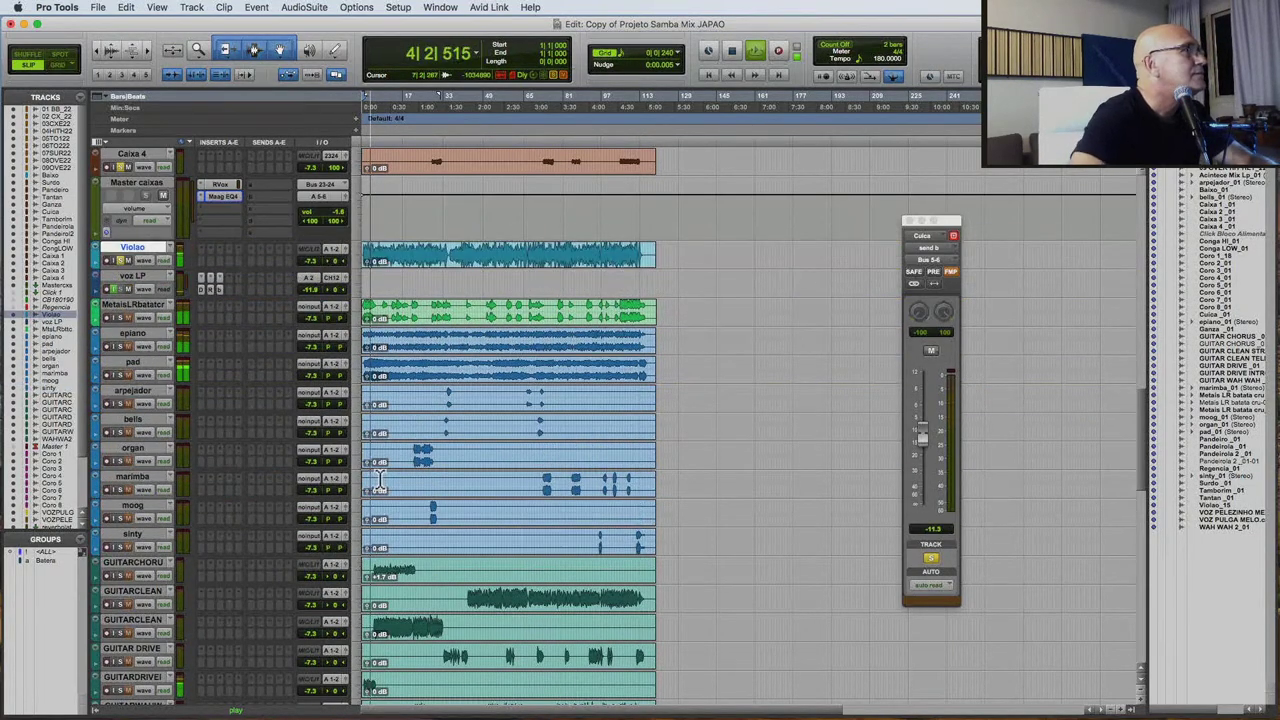
Select the seven guitar tracks from GUITARCHORU to WAH WAH 2 and move them directly below Violao.
click(145, 570)
shift+click(145, 680)
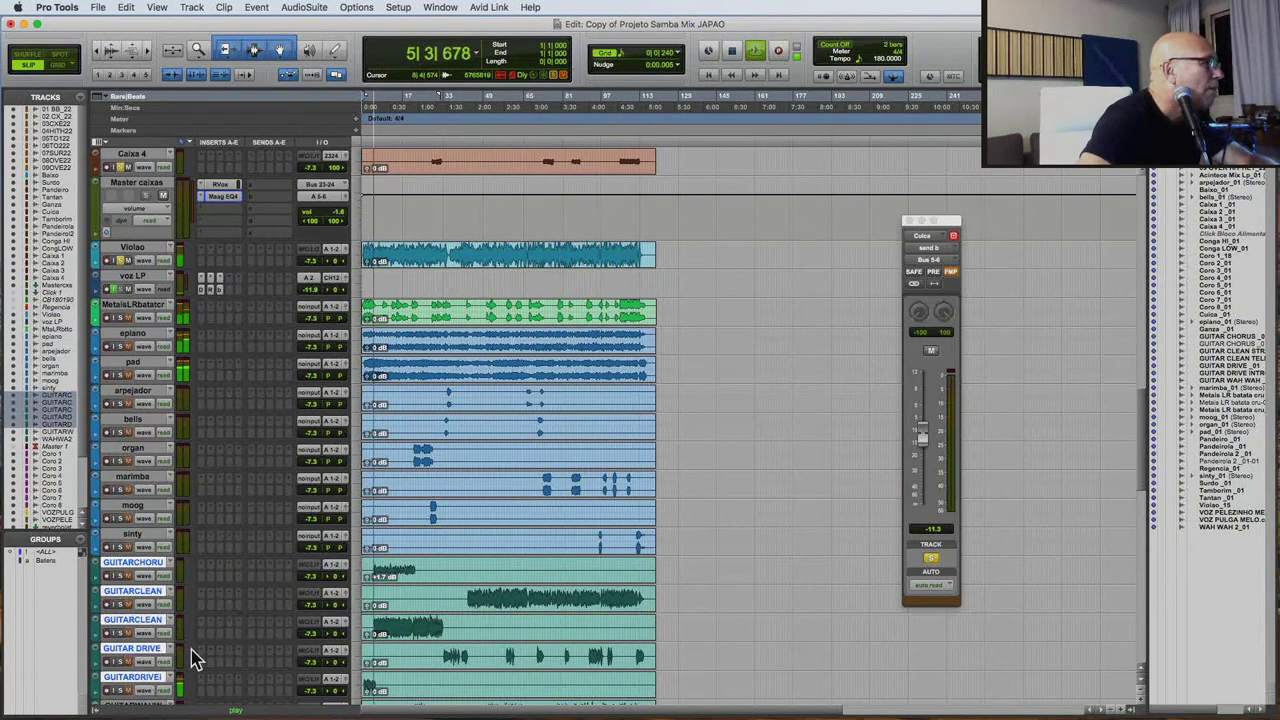
scroll(196, 658, down, 4)
shift+click(128, 612)
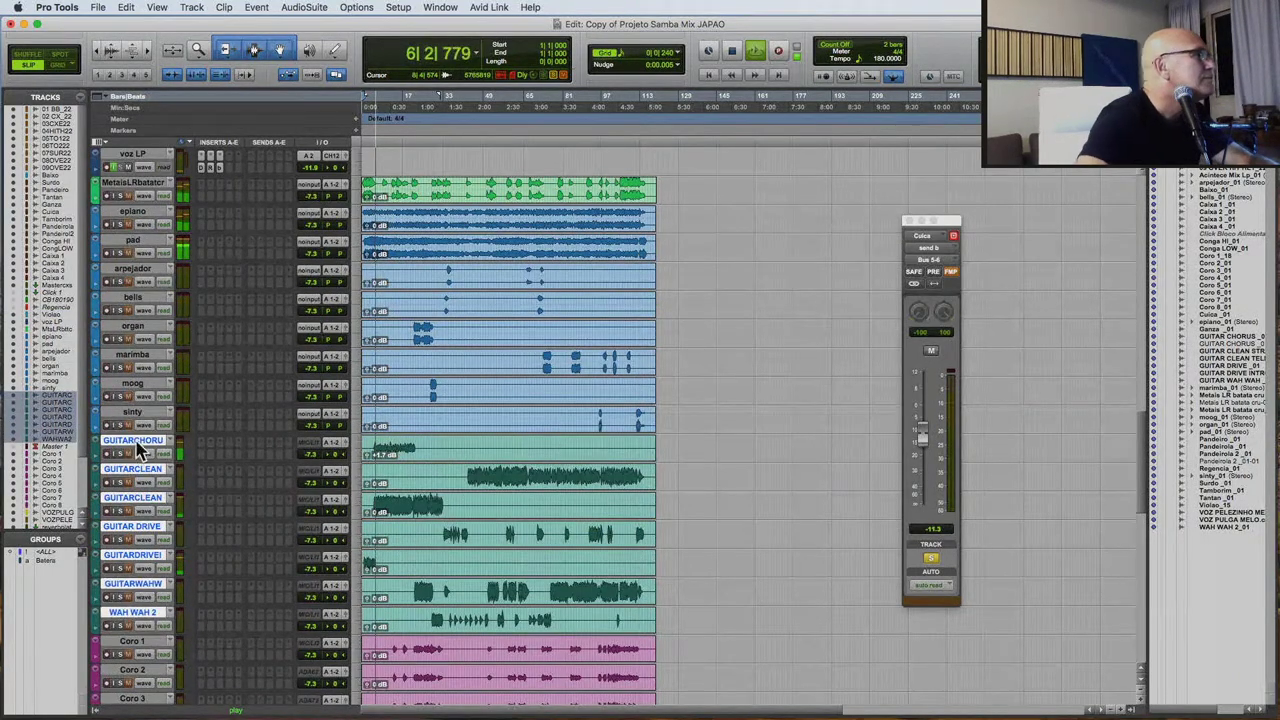
drag(138, 449, 230, 580)
scroll(560, 655, down, 3)
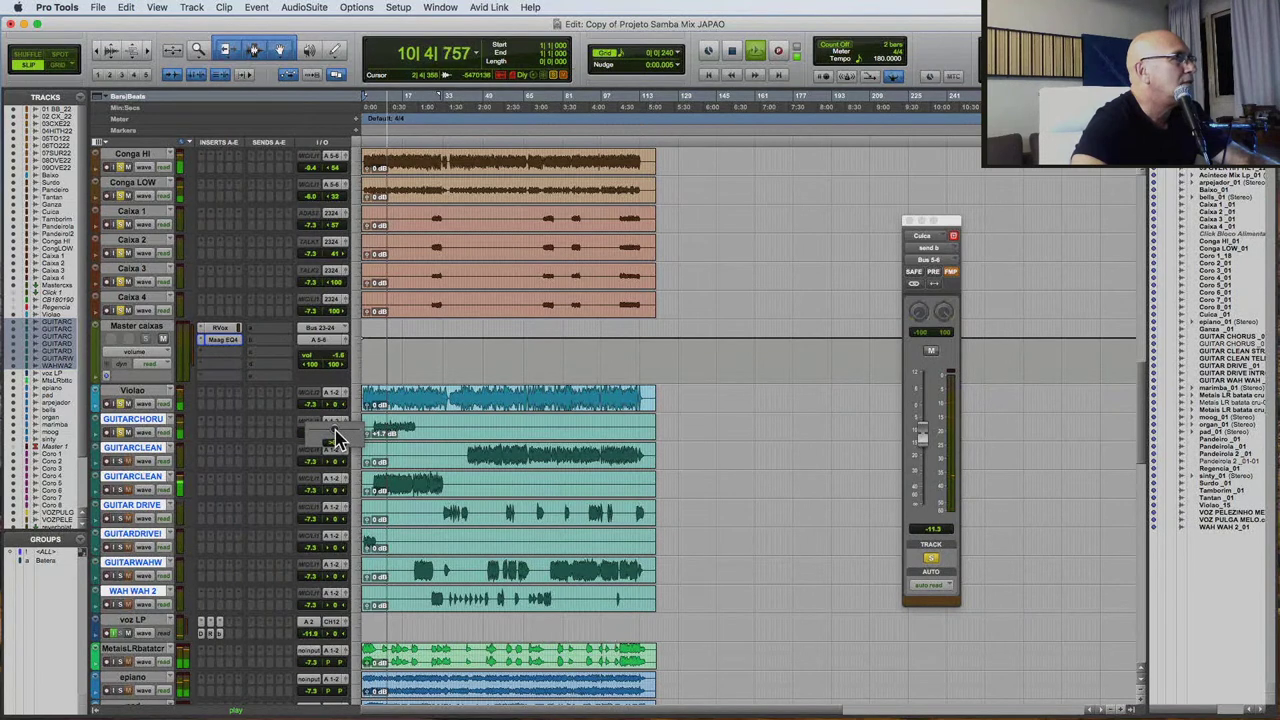
Adjust GUITARCHORU's level and pan, and solo the second GUITARCLEAN track, setting it to -11.3 dB and panning it 51 left.
mouse_move(340, 437)
mouse_down()
mouse_move(355, 437)
mouse_move(320, 440)
mouse_up()
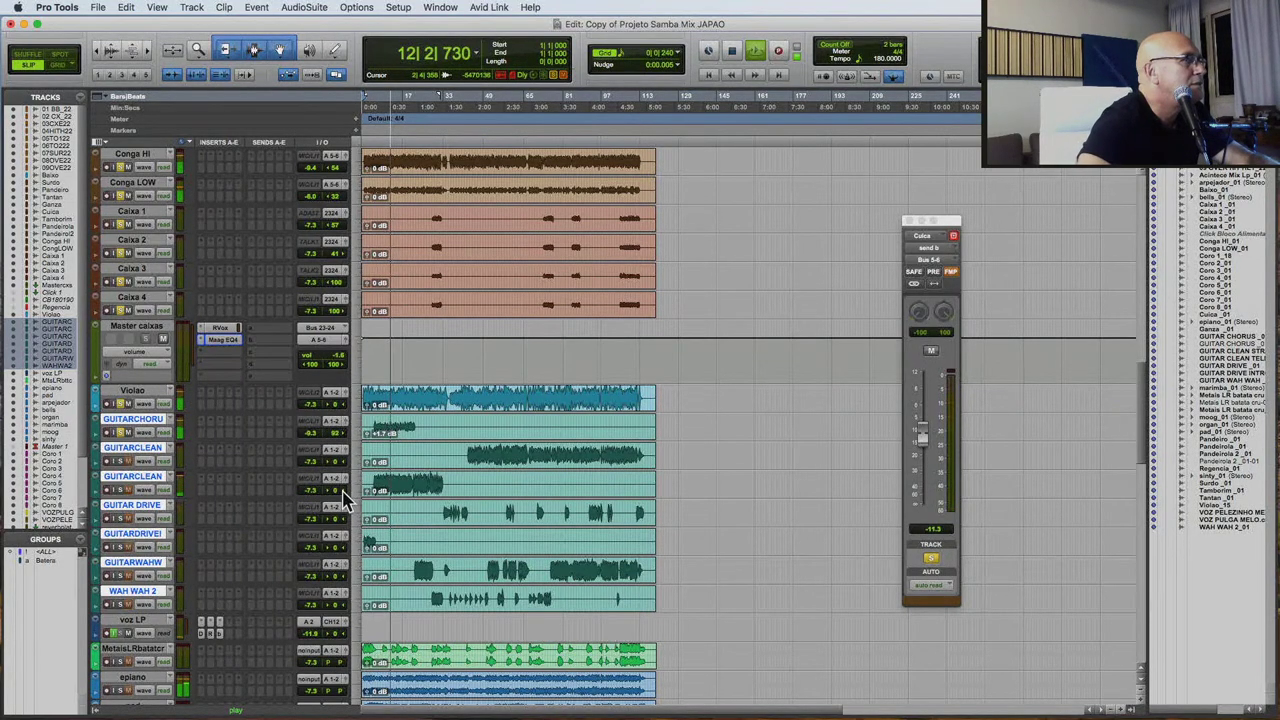
click(333, 495)
click(117, 490)
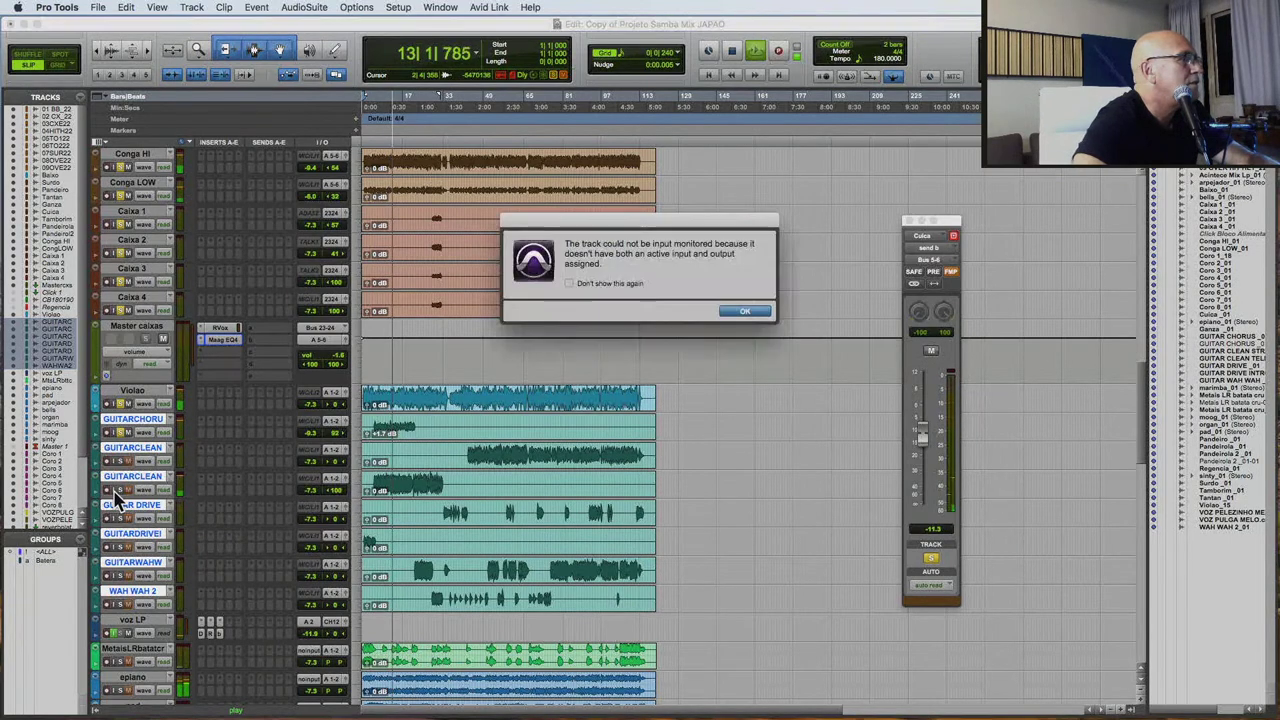
click(752, 312)
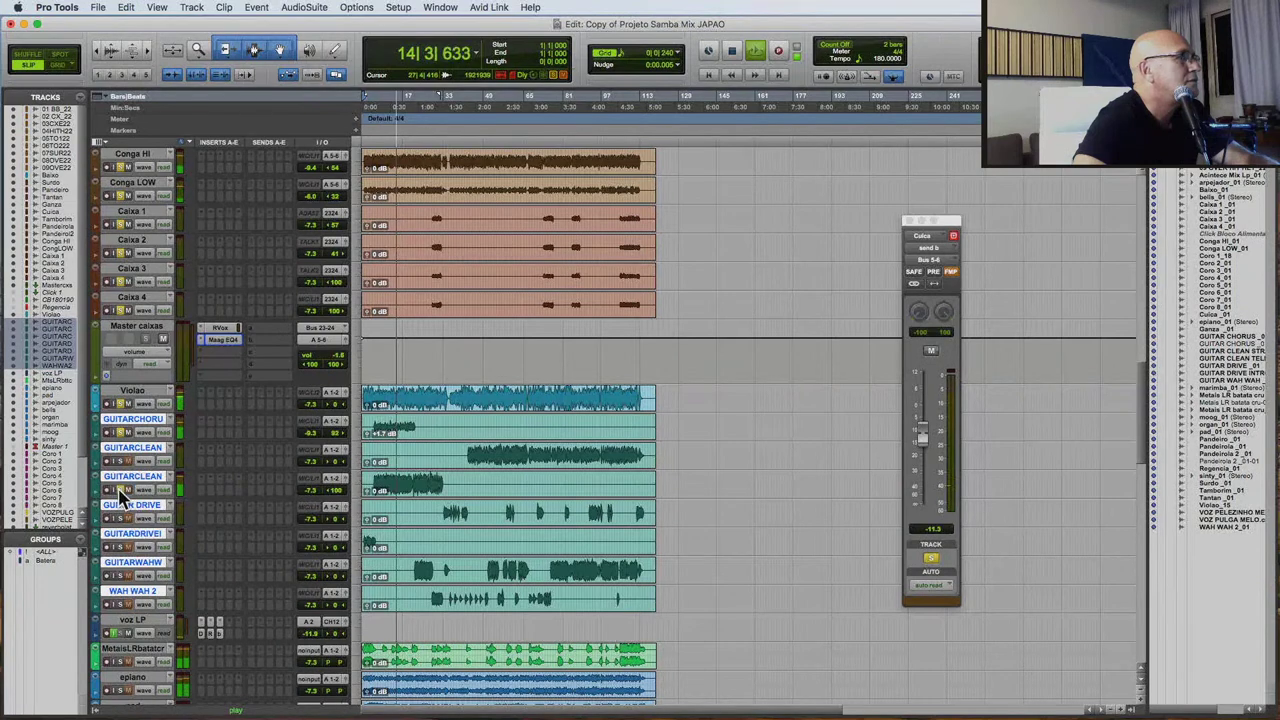
click(333, 500)
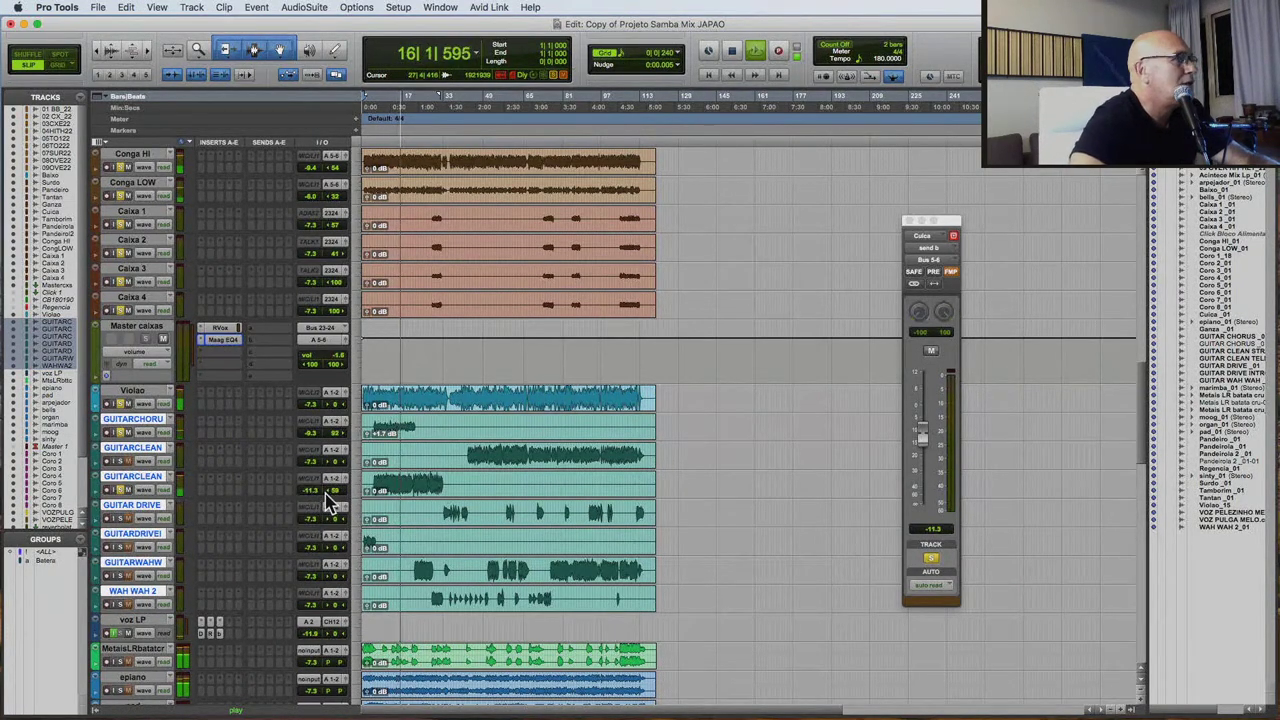
drag(309, 500, 309, 486)
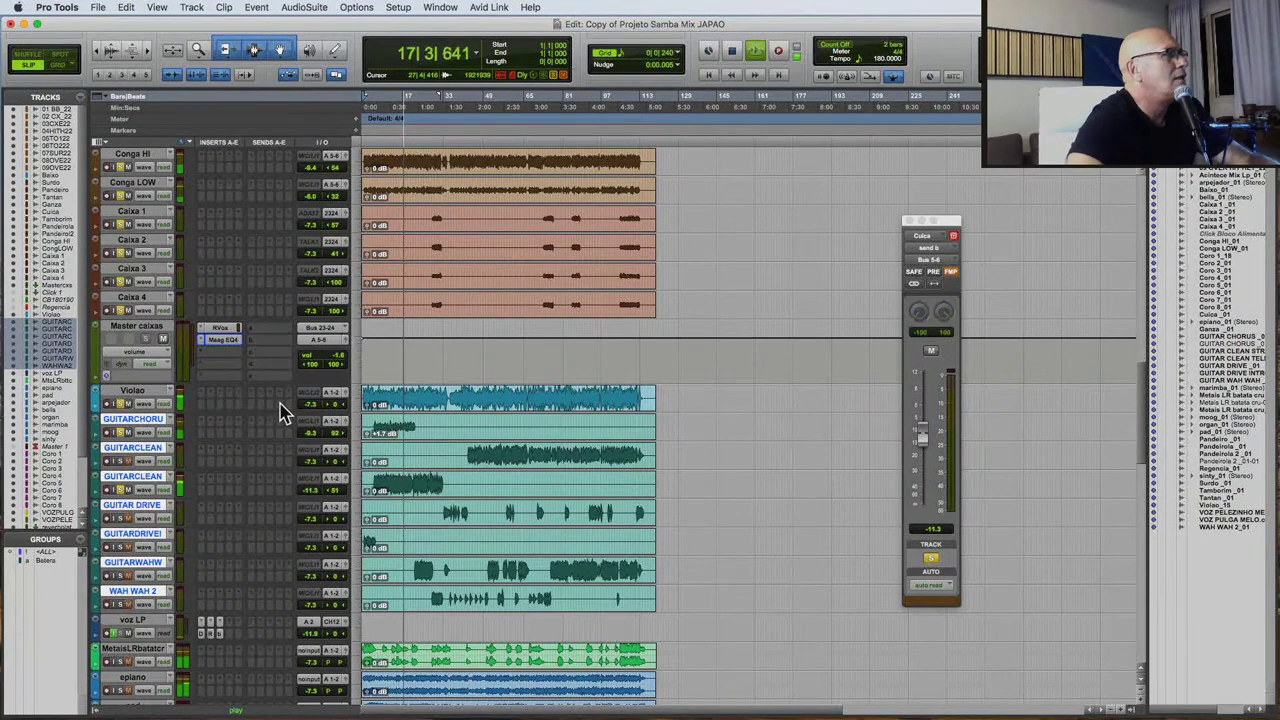
Route the Violao track and all seven guitar tracks to output A 7-8 (Stereo).
click(150, 392)
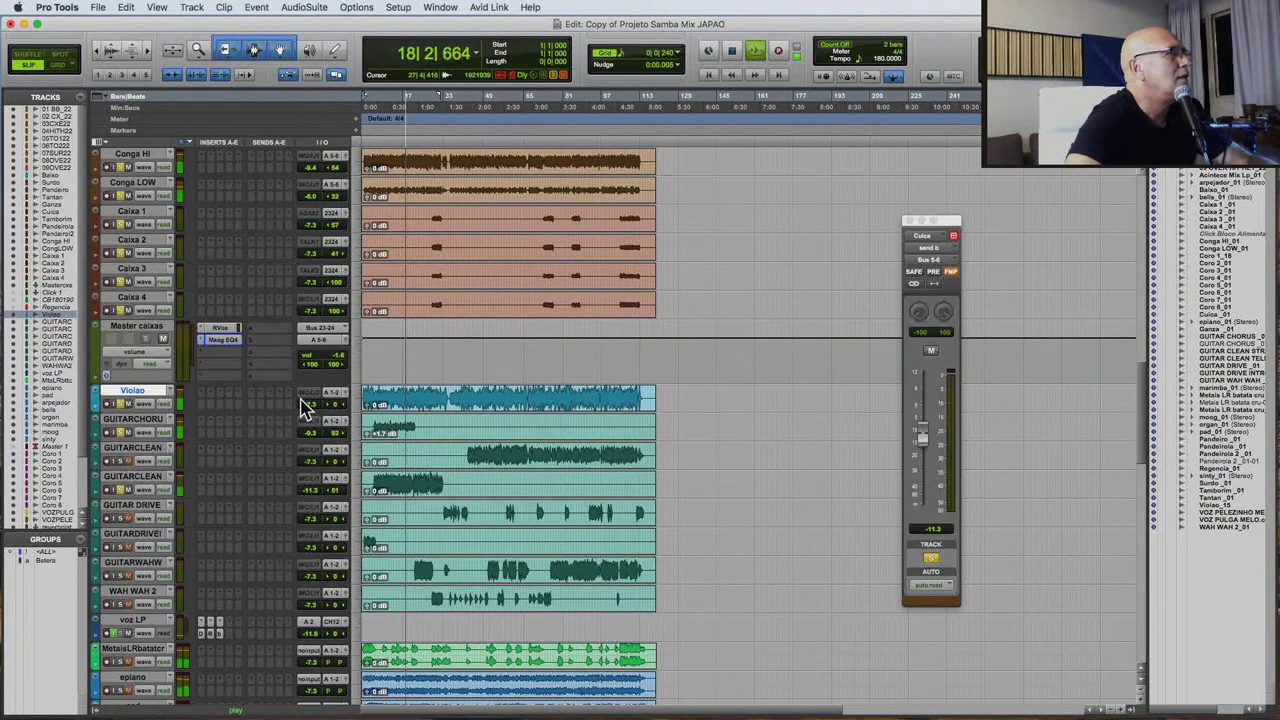
click(338, 400)
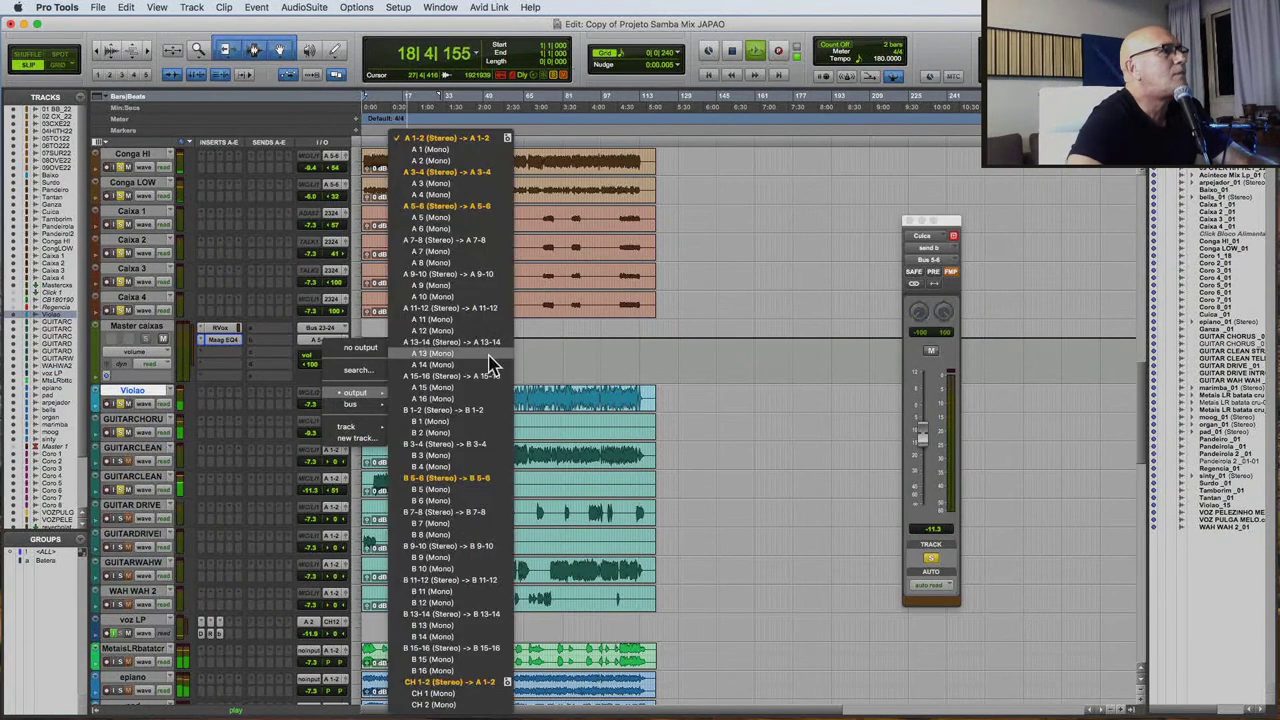
click(470, 250)
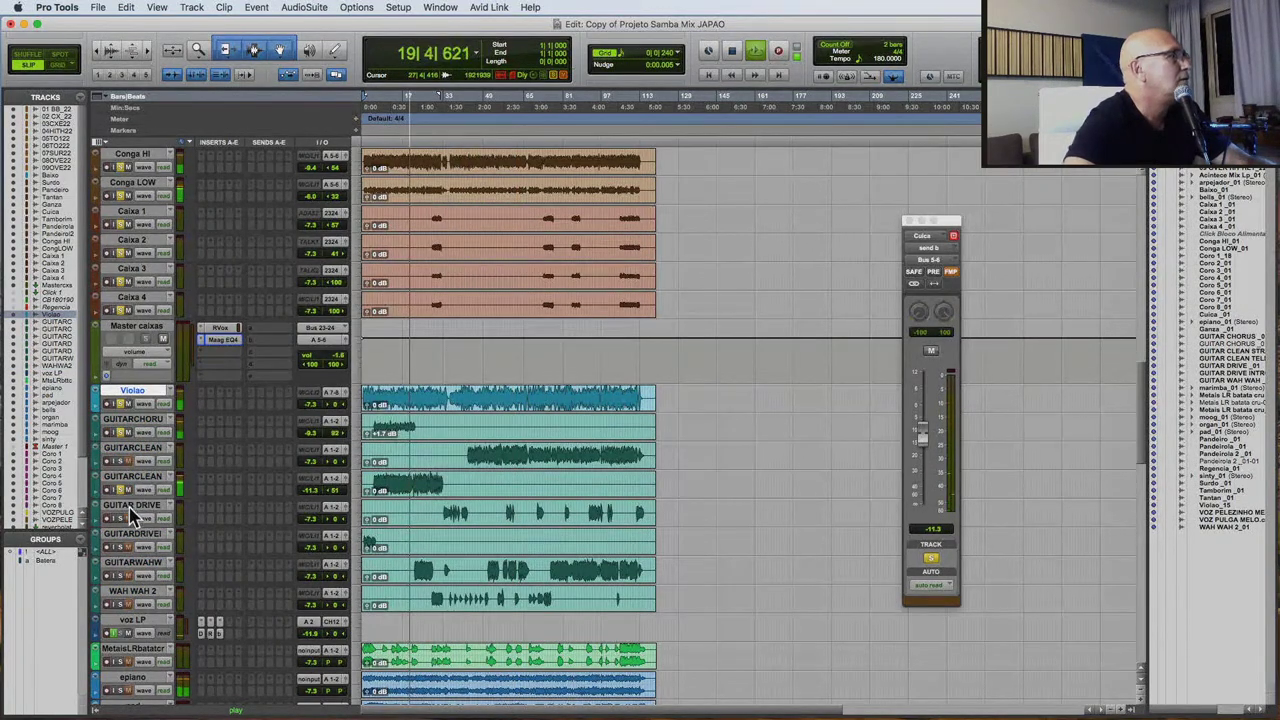
shift+click(141, 566)
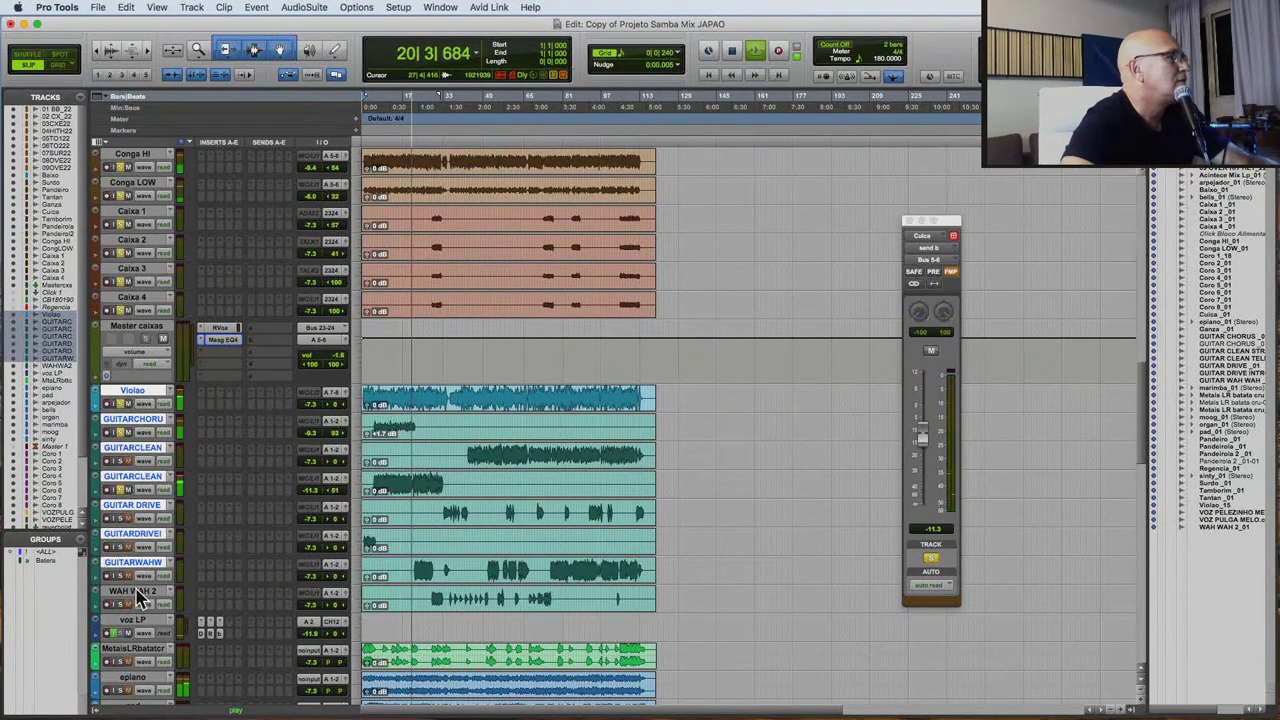
shift+click(140, 596)
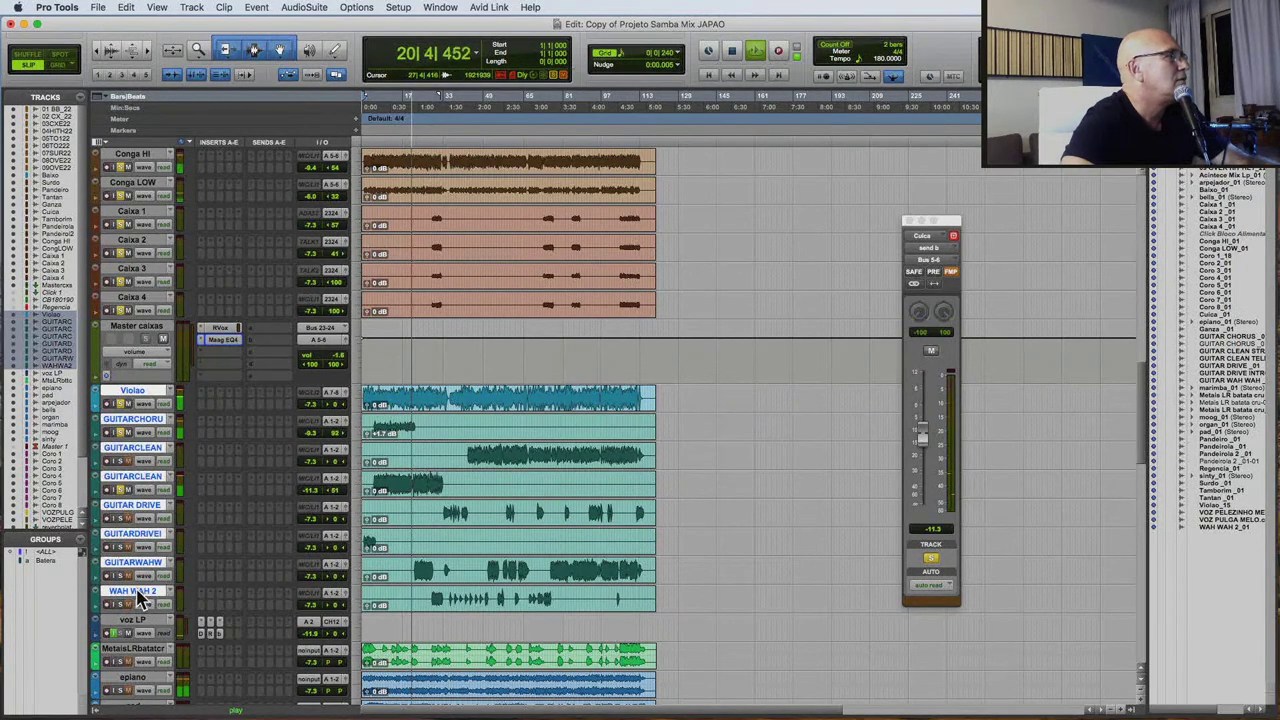
click(335, 392)
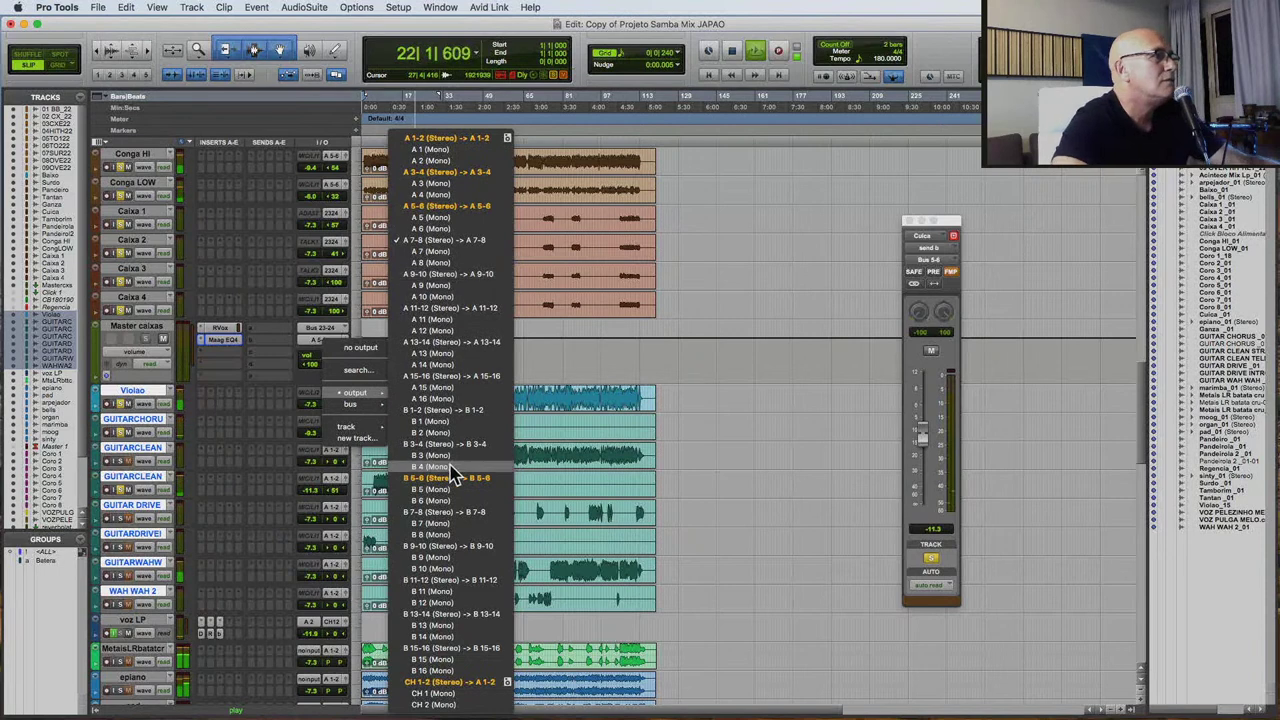
click(445, 241)
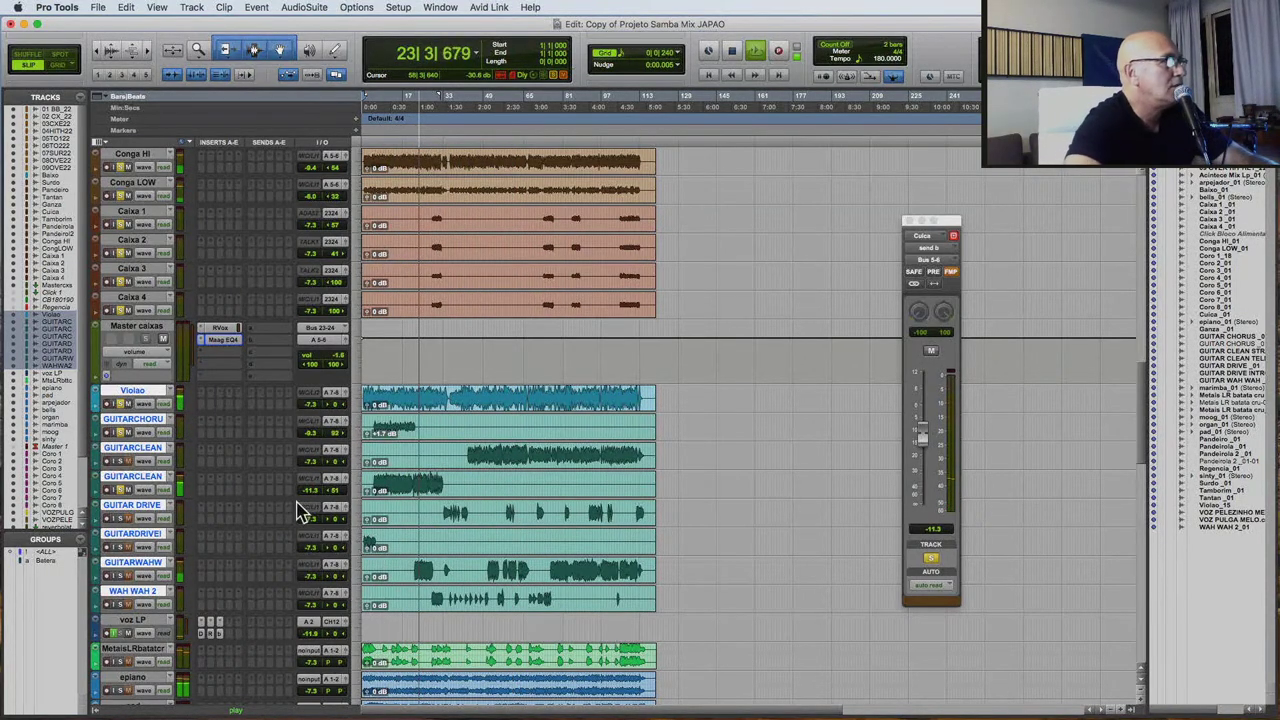
Lower the second GUITARCLEAN track to -12.0 dB and add a Bus 3-4 (Stereo) send that follows the main pan.
drag(323, 491, 314, 495)
click(252, 489)
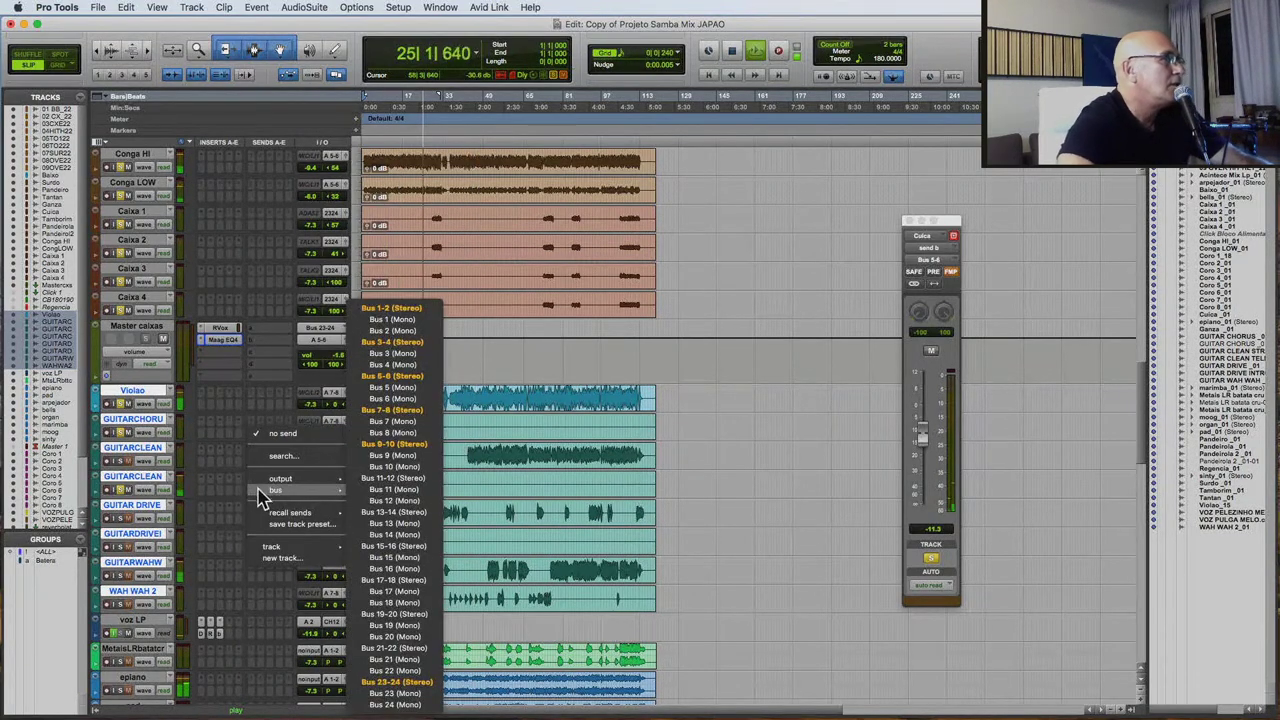
click(392, 342)
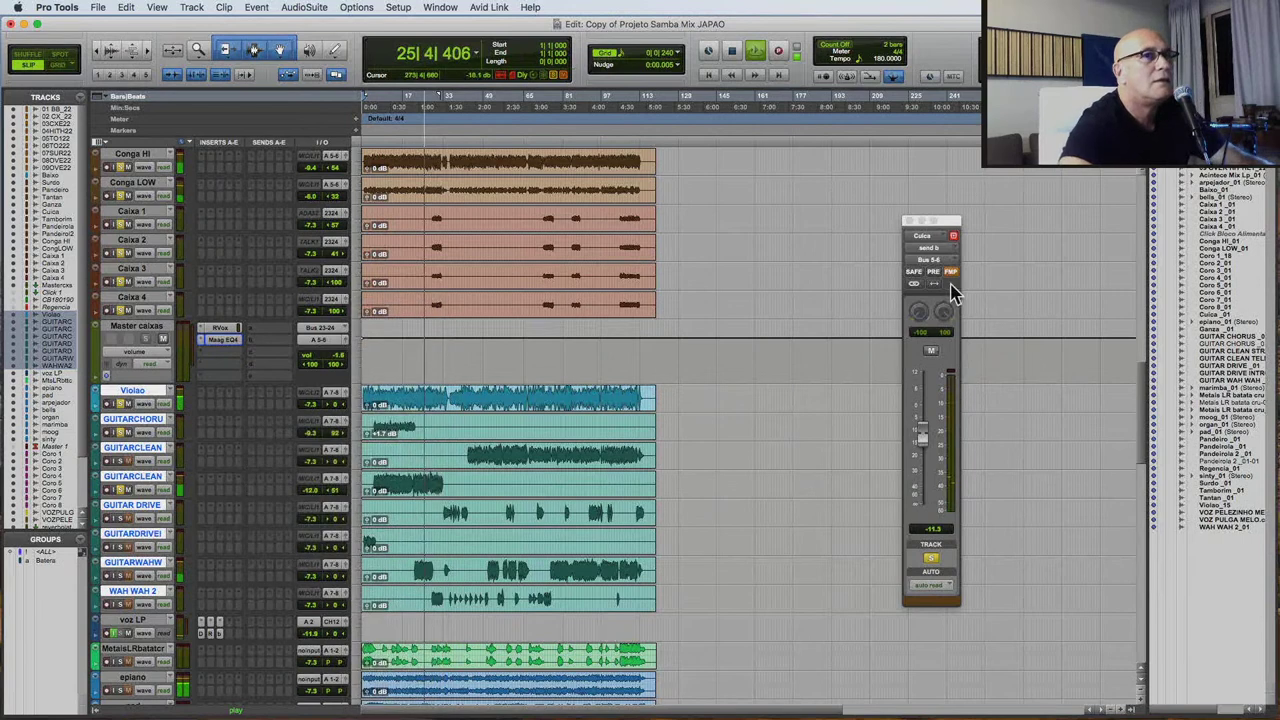
click(950, 272)
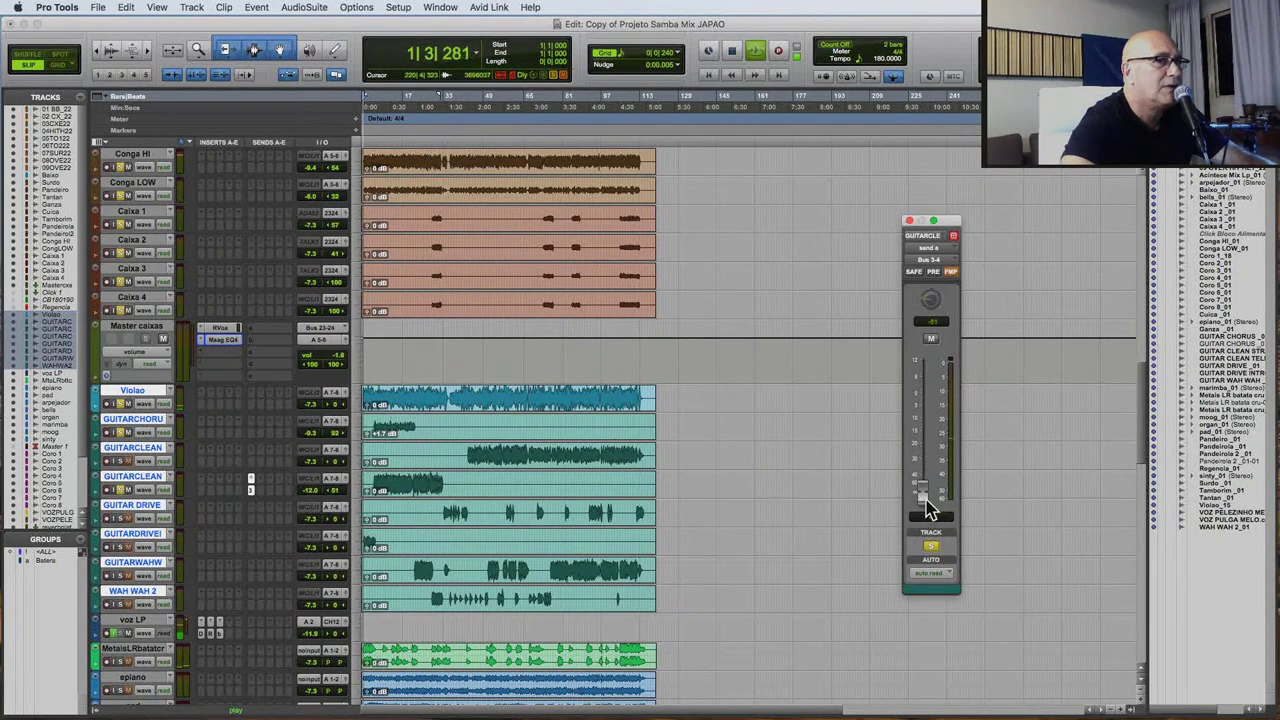
Set the second GUITARCLEAN track's Bus 3-4 send to -24.3 dB, and solo GUITARDRIVEI with its pan at 27.
drag(925, 498, 923, 457)
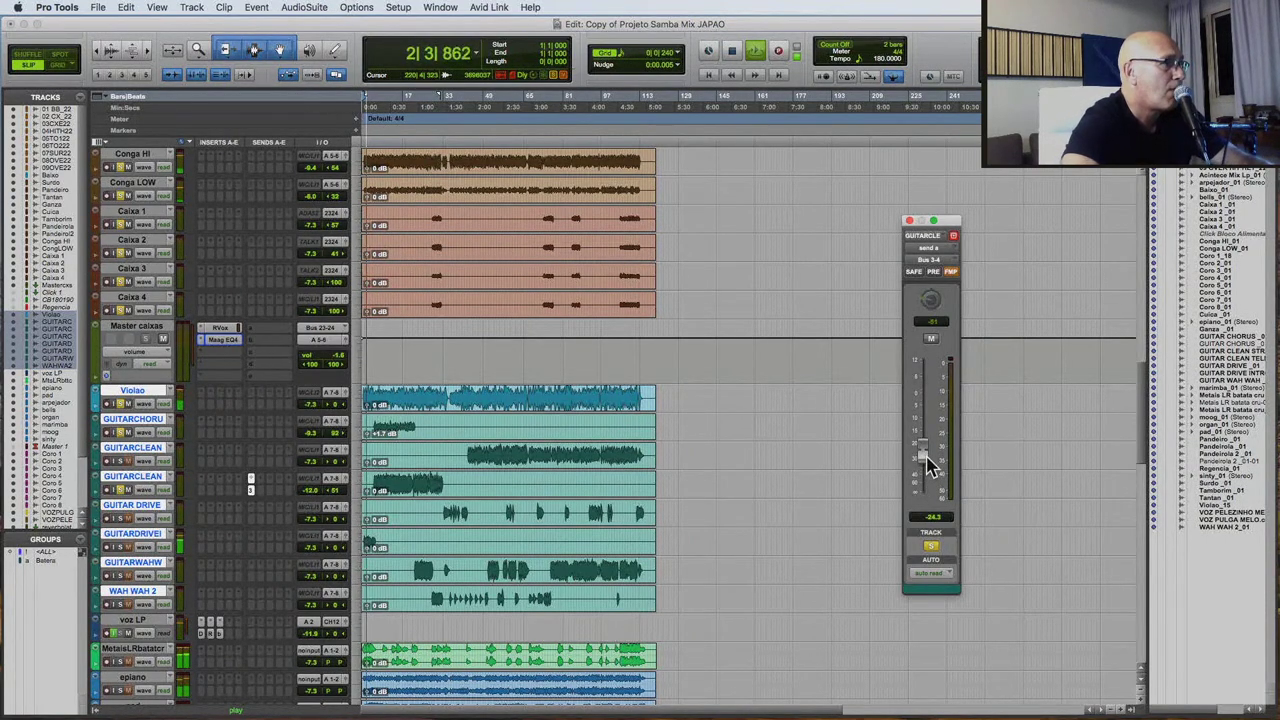
click(126, 559)
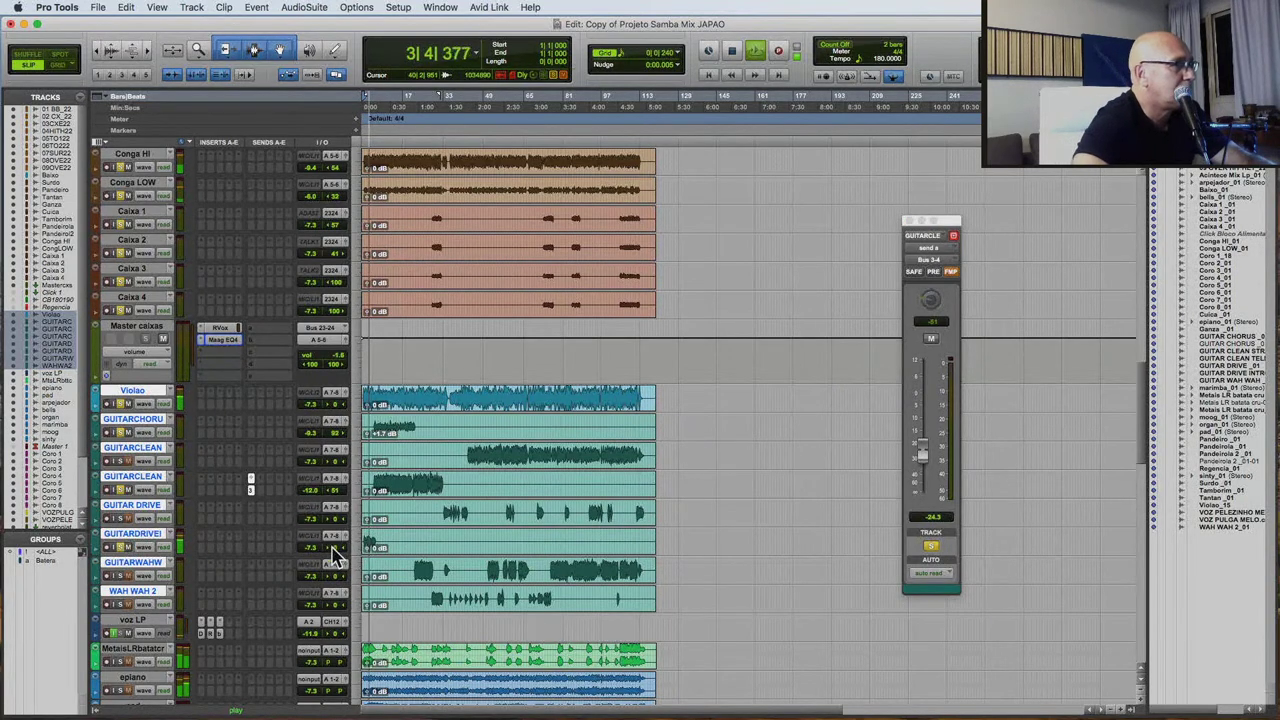
drag(334, 541, 337, 549)
Insert the mono CLA-76 compressor on GUITARDRIVEI and lower its input level.
click(205, 543)
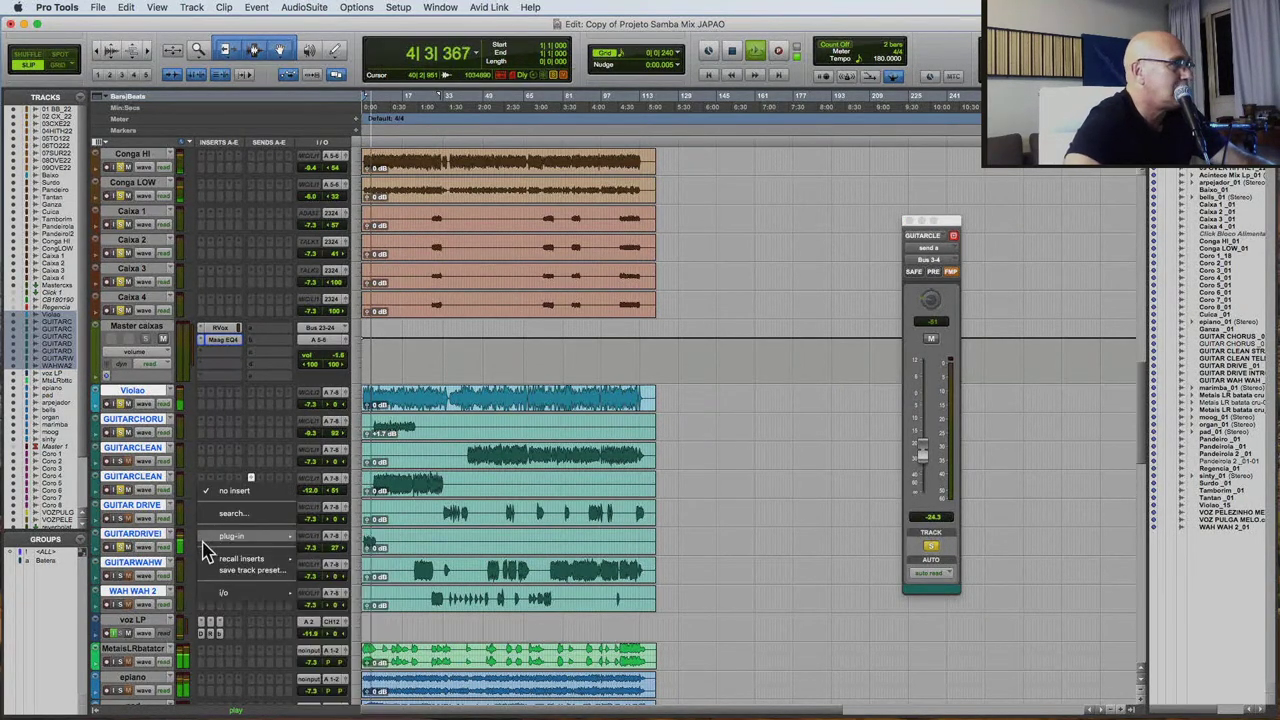
mouse_move(280, 536)
mouse_move(345, 576)
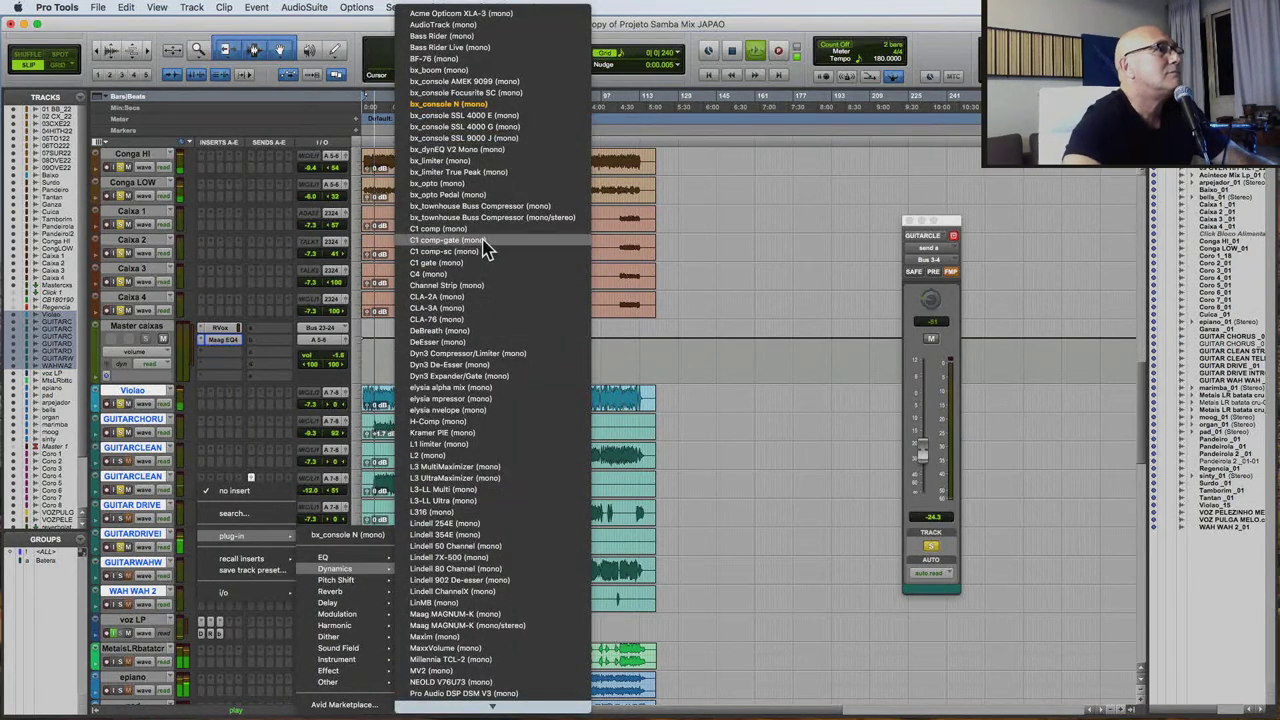
click(497, 320)
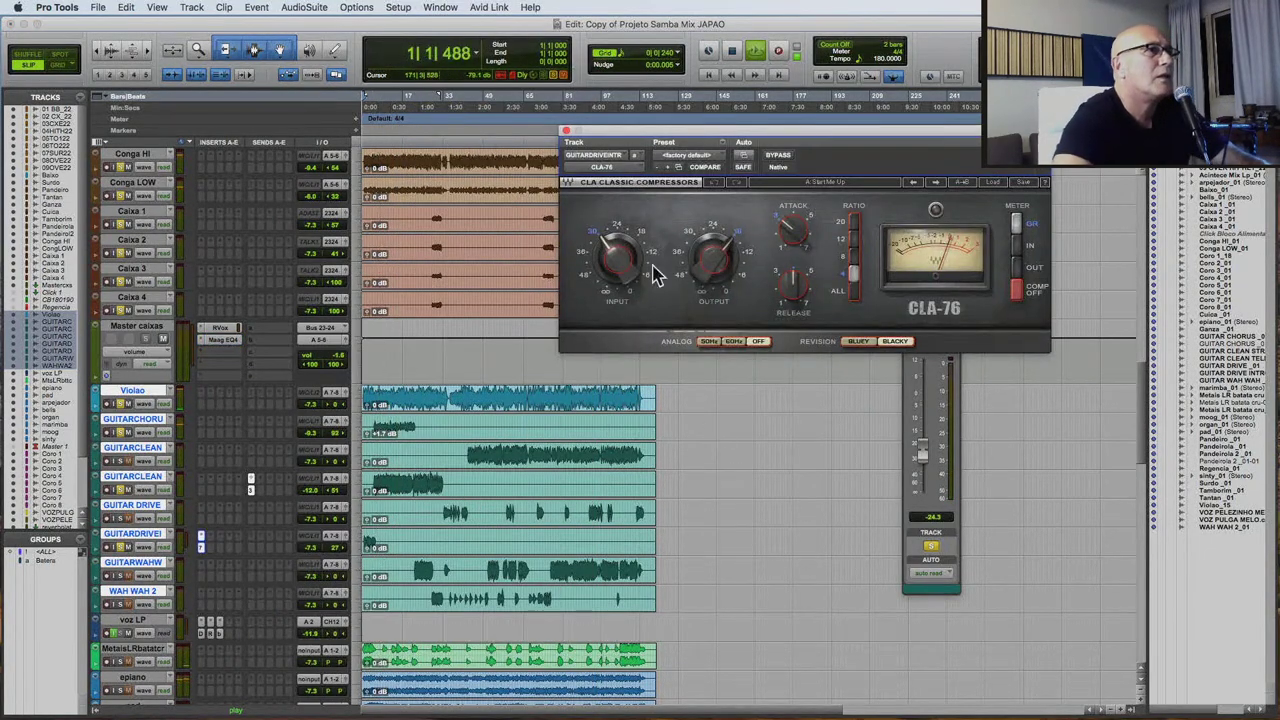
mouse_move(620, 258)
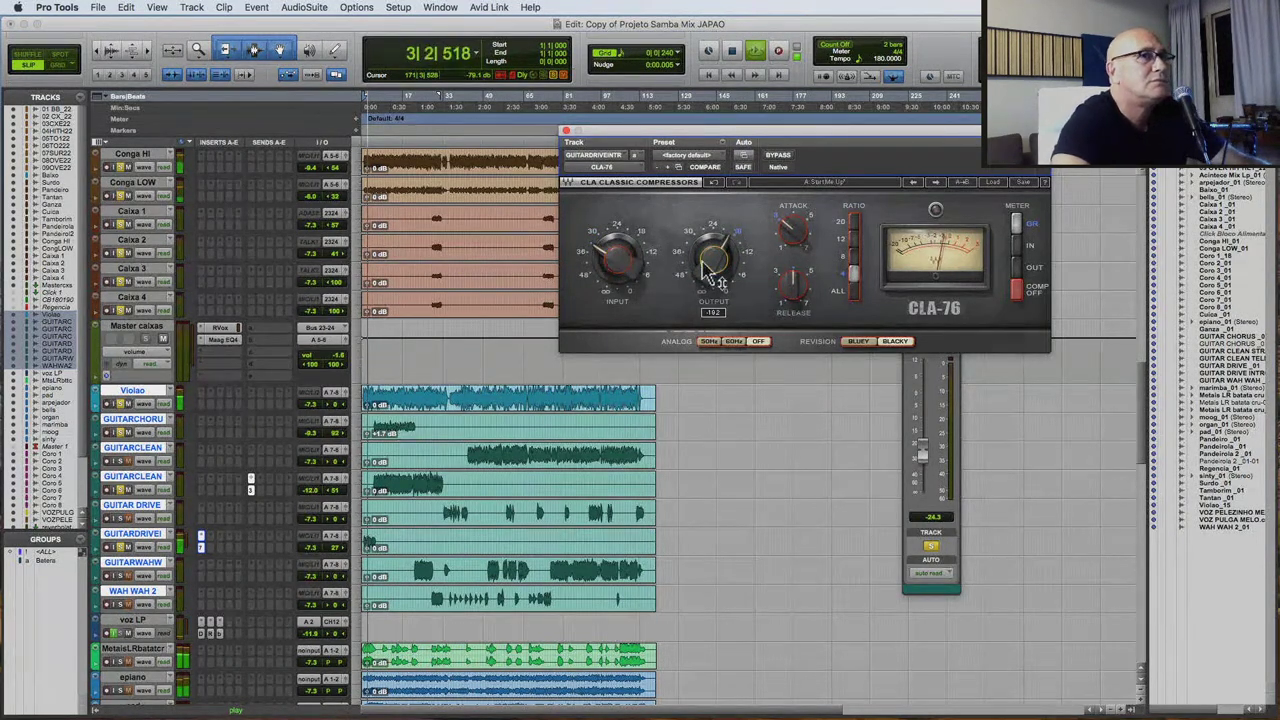
Add a Bus 7-8 (Stereo) send to GUITARDRIVEI and set its level to -27.7 dB.
click(255, 549)
mouse_move(305, 547)
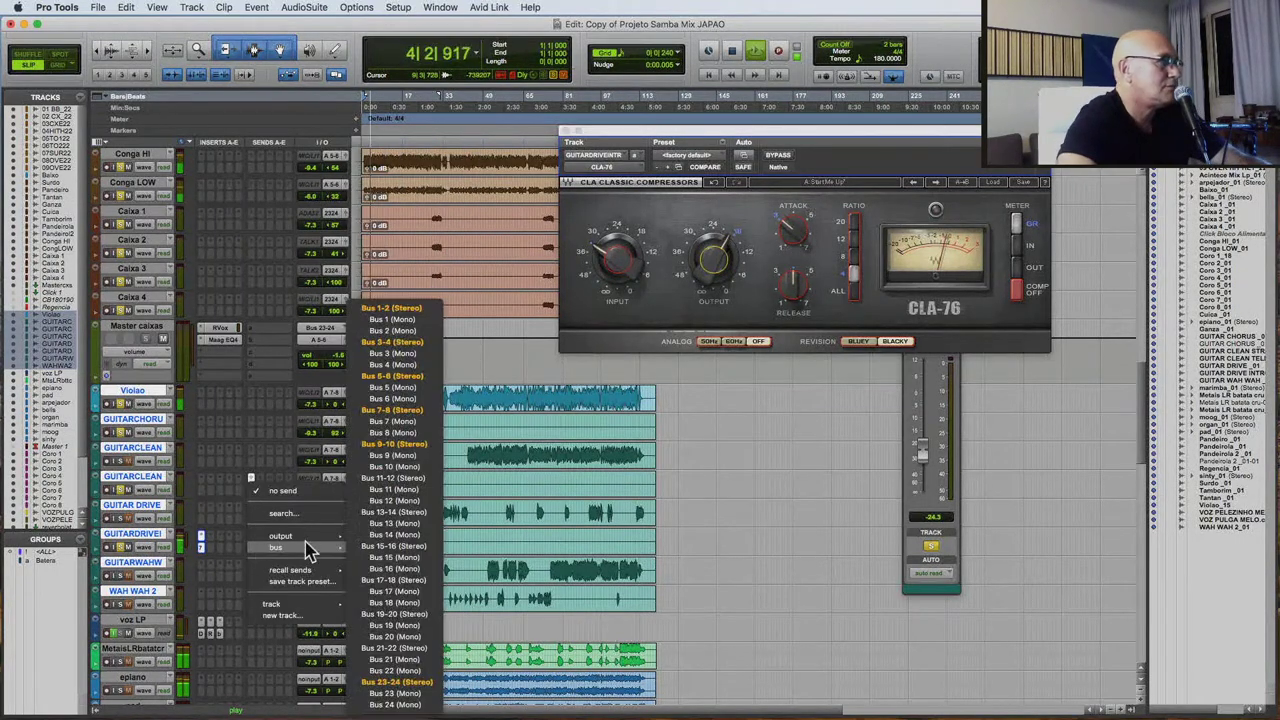
click(412, 418)
key(space)
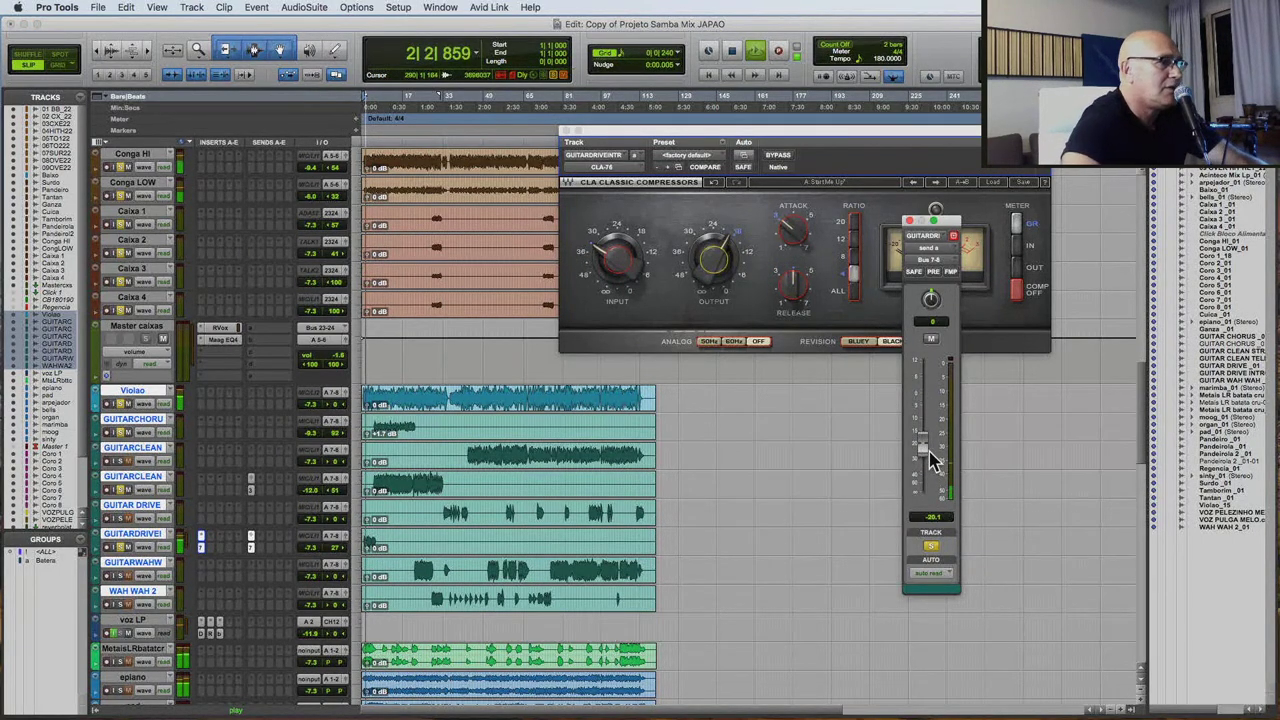
mouse_move(930, 458)
mouse_down()
mouse_move(933, 475)
mouse_move(921, 458)
mouse_up()
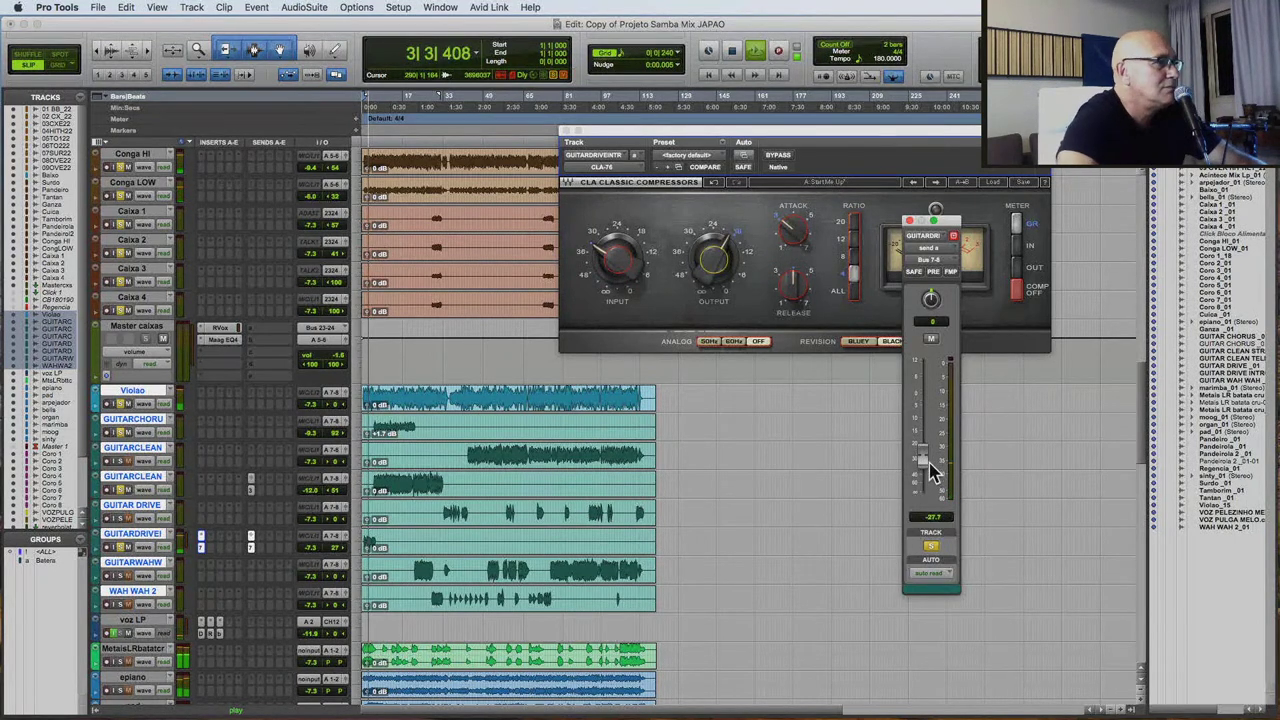
Insert bx_console SSL 4000 G after the compressor on GUITARDRIVEI, toggle its EXP/GATE mode, and adjust the LMF gain and frequency.
click(208, 541)
mouse_move(250, 540)
mouse_move(338, 560)
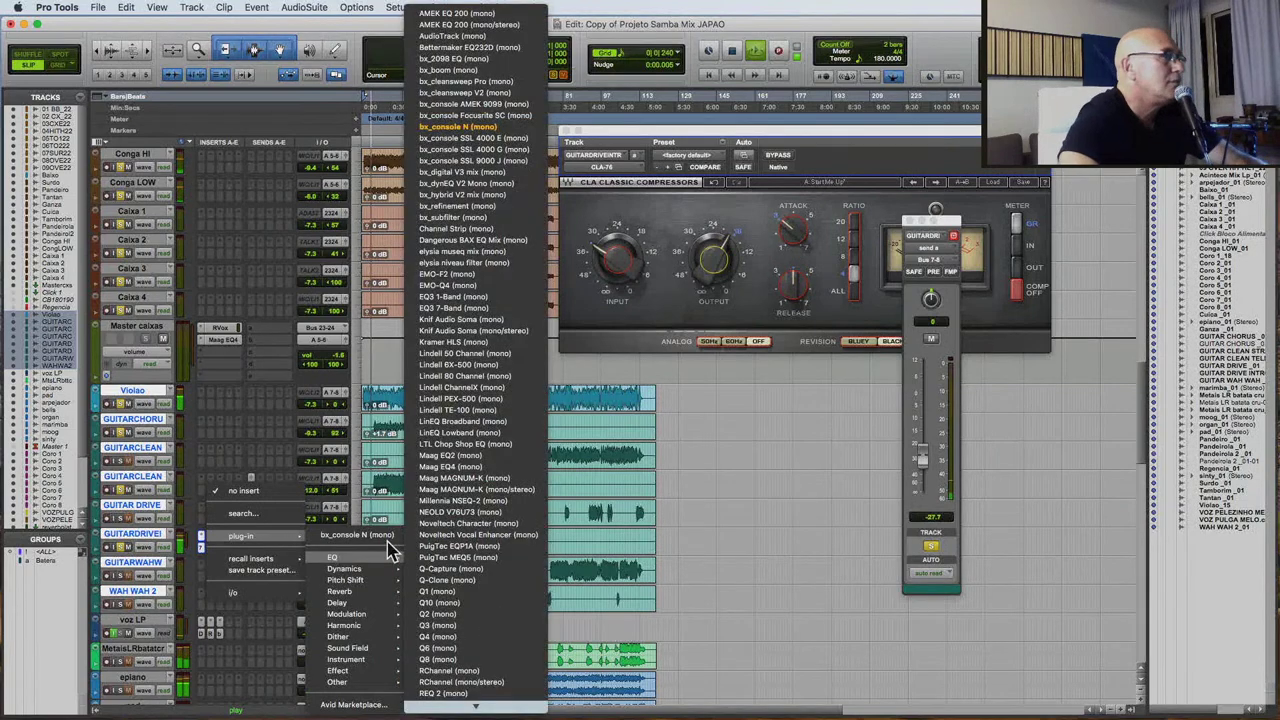
click(490, 150)
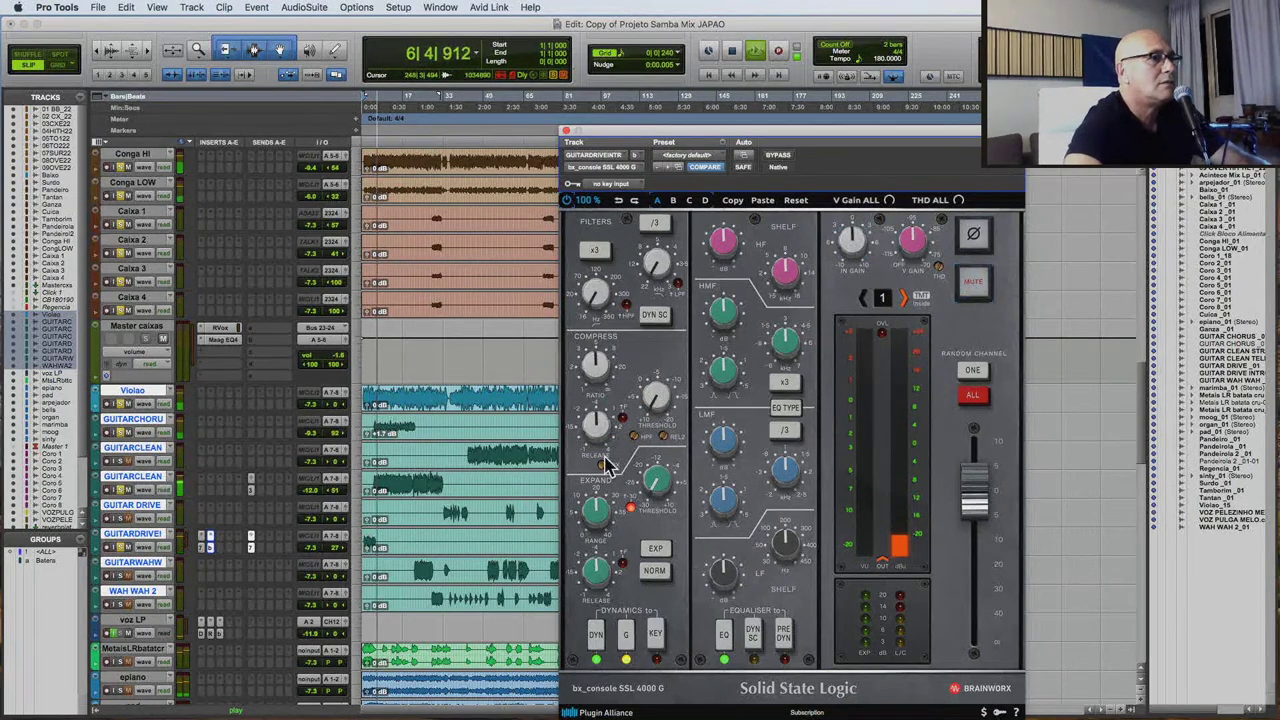
click(652, 548)
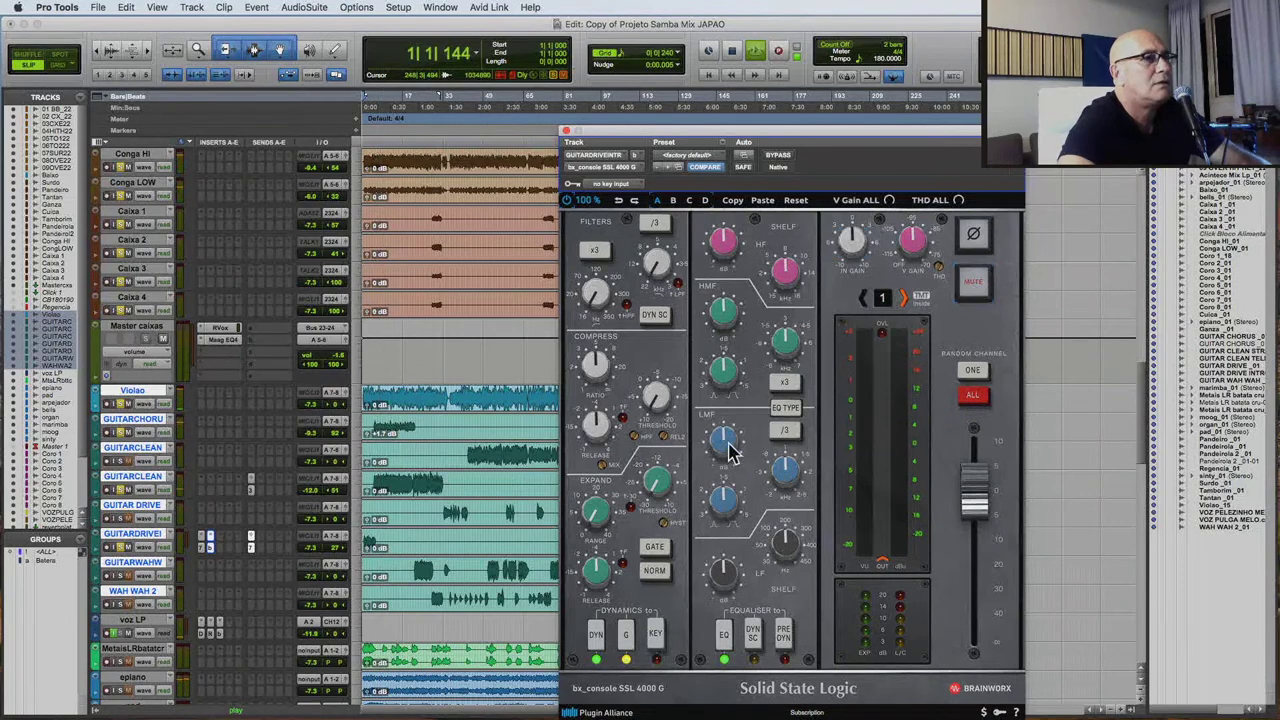
drag(730, 452, 732, 444)
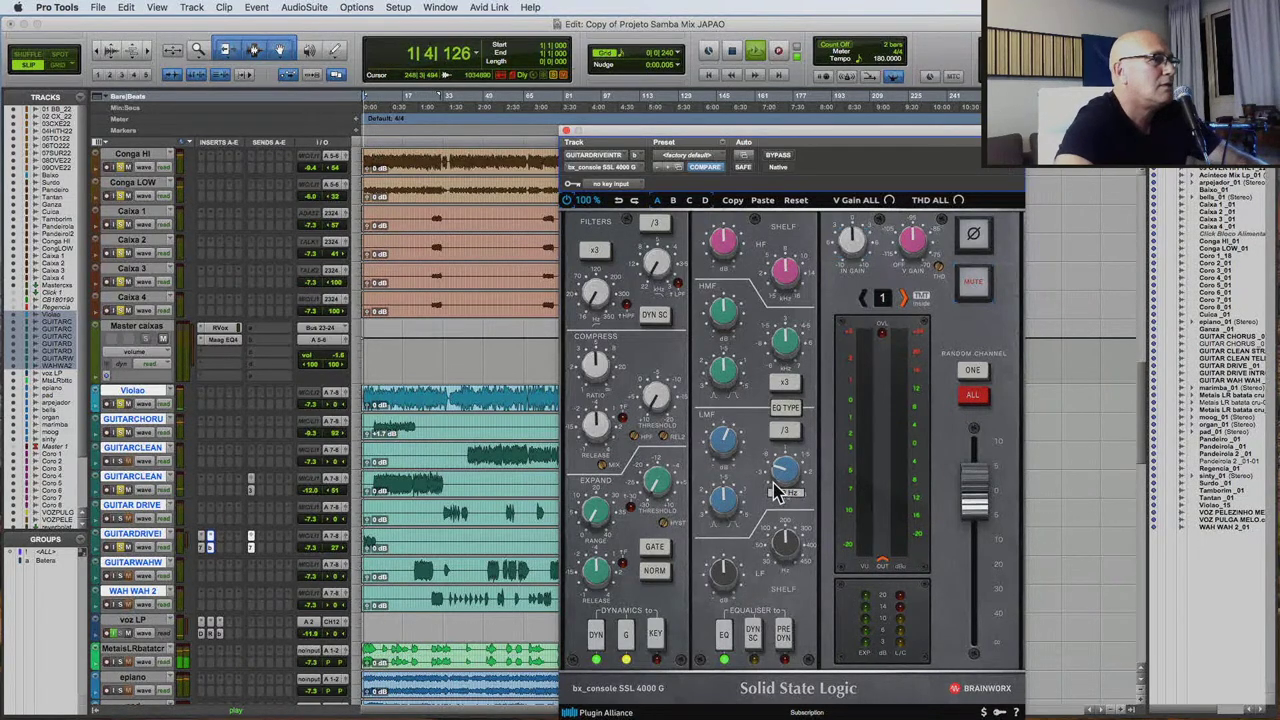
Center GUITARDRIVEI's pan and lower the track to -12.6 dB.
click(338, 556)
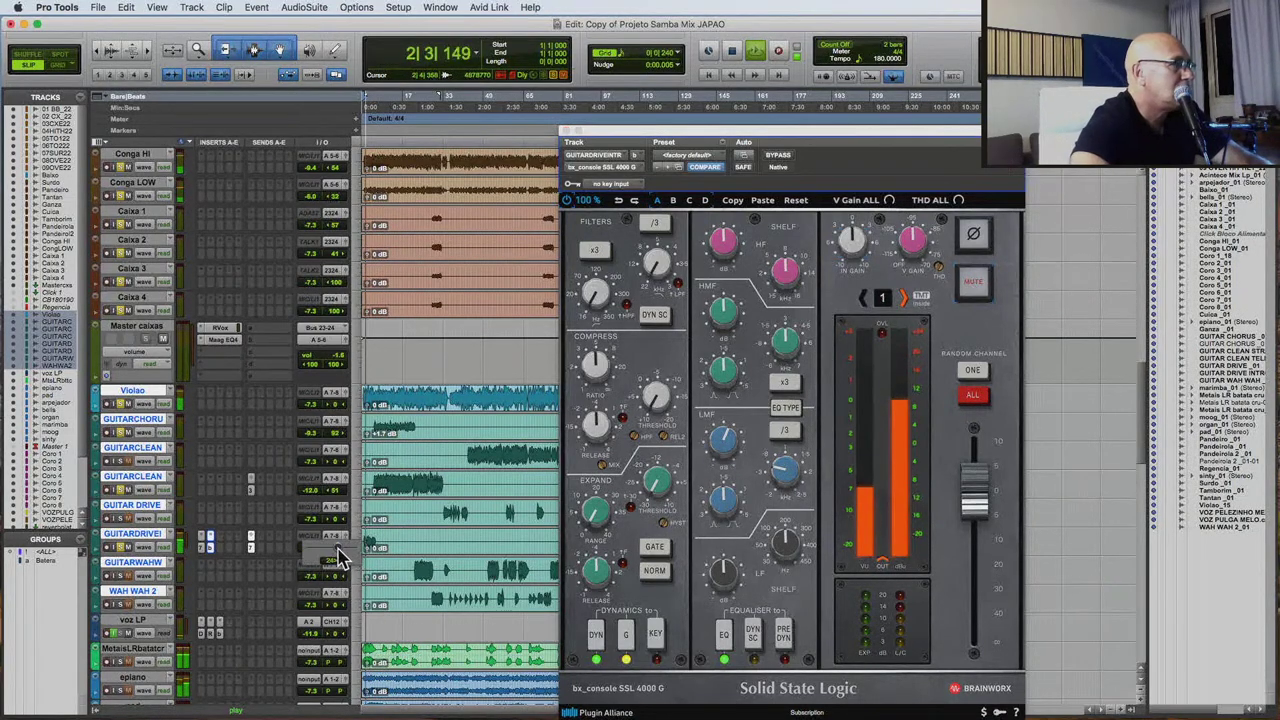
click(313, 562)
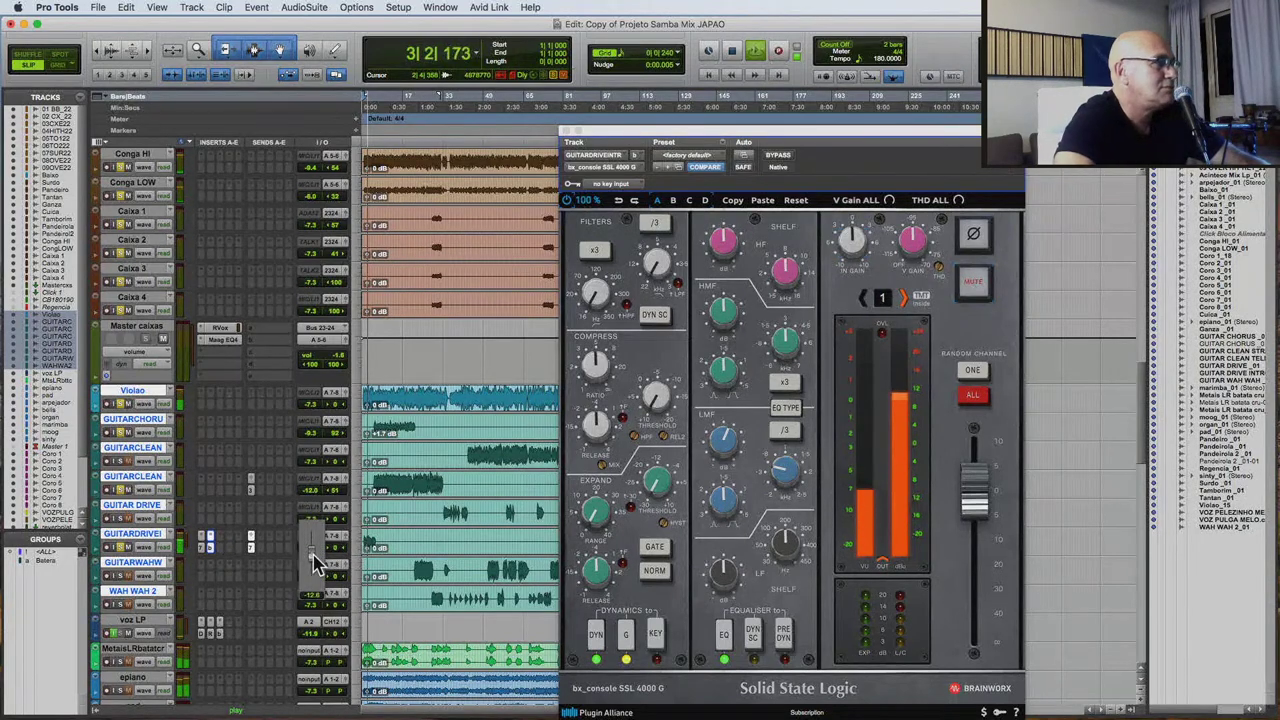
drag(313, 562, 314, 563)
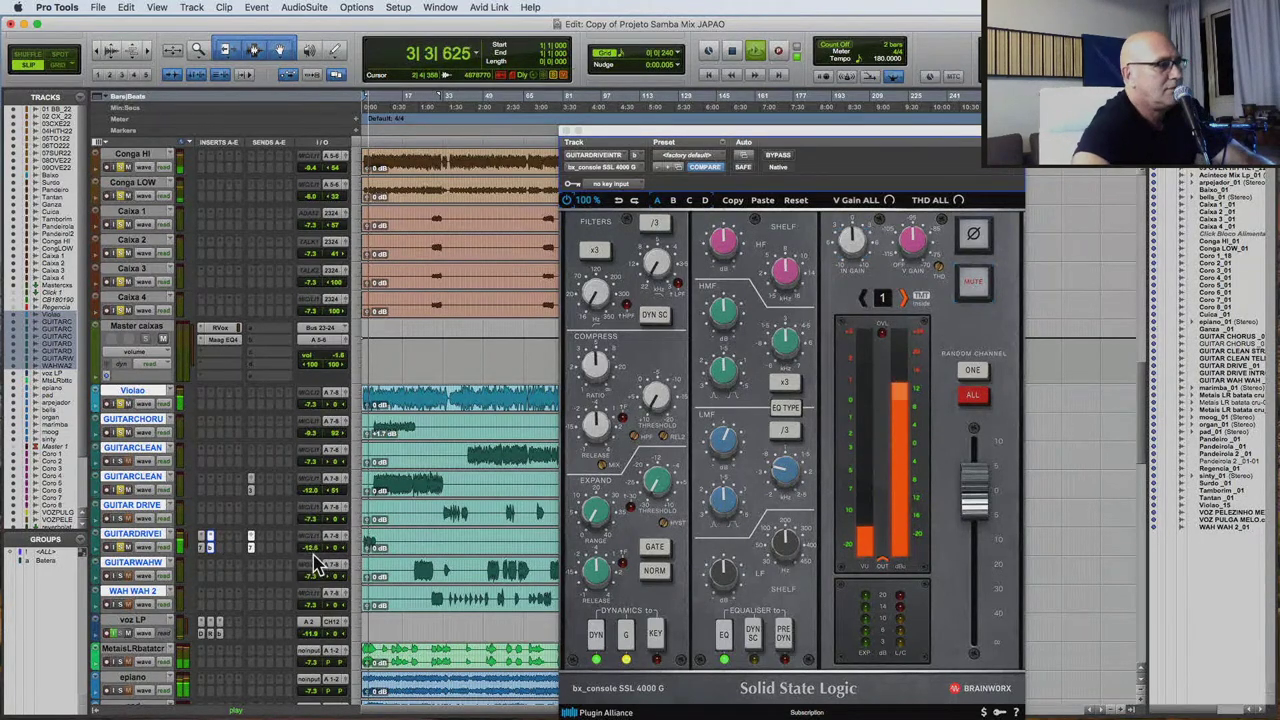
Boost the HMF band and use channel 17 in GUITARDRIVEI's SSL 4000 G, and close the plug-in window.
click(713, 330)
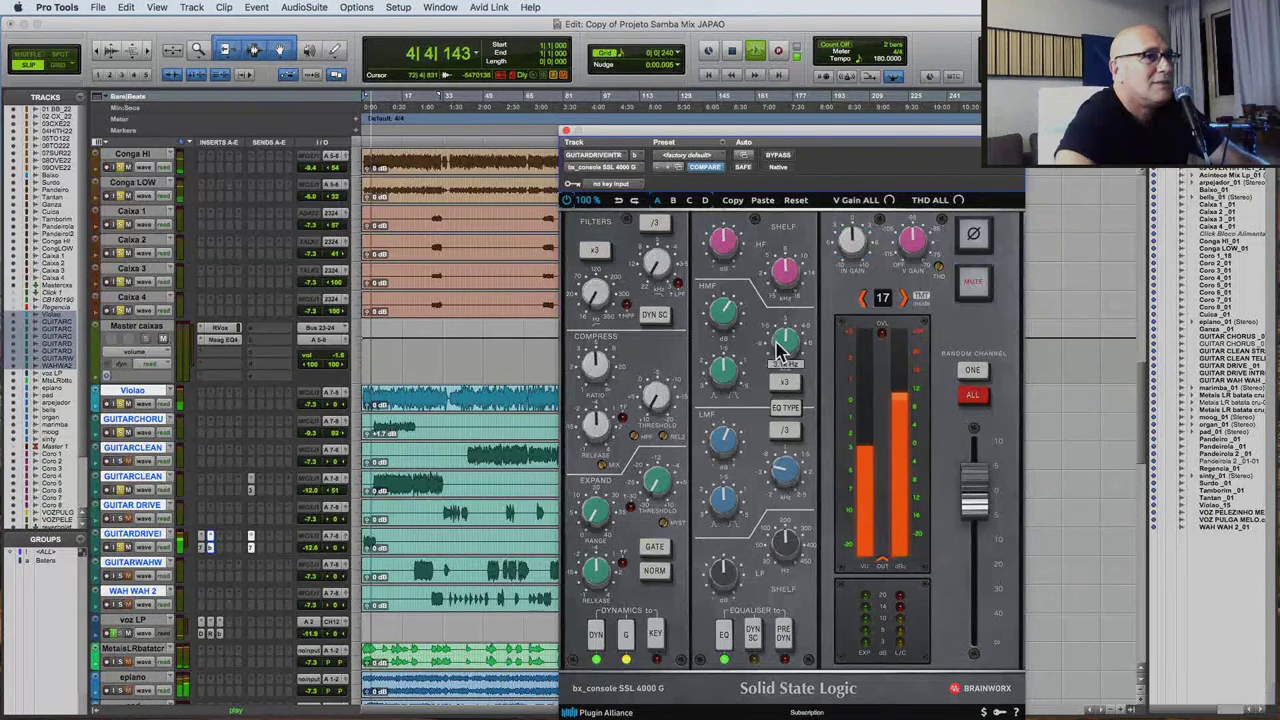
mouse_move(740, 355)
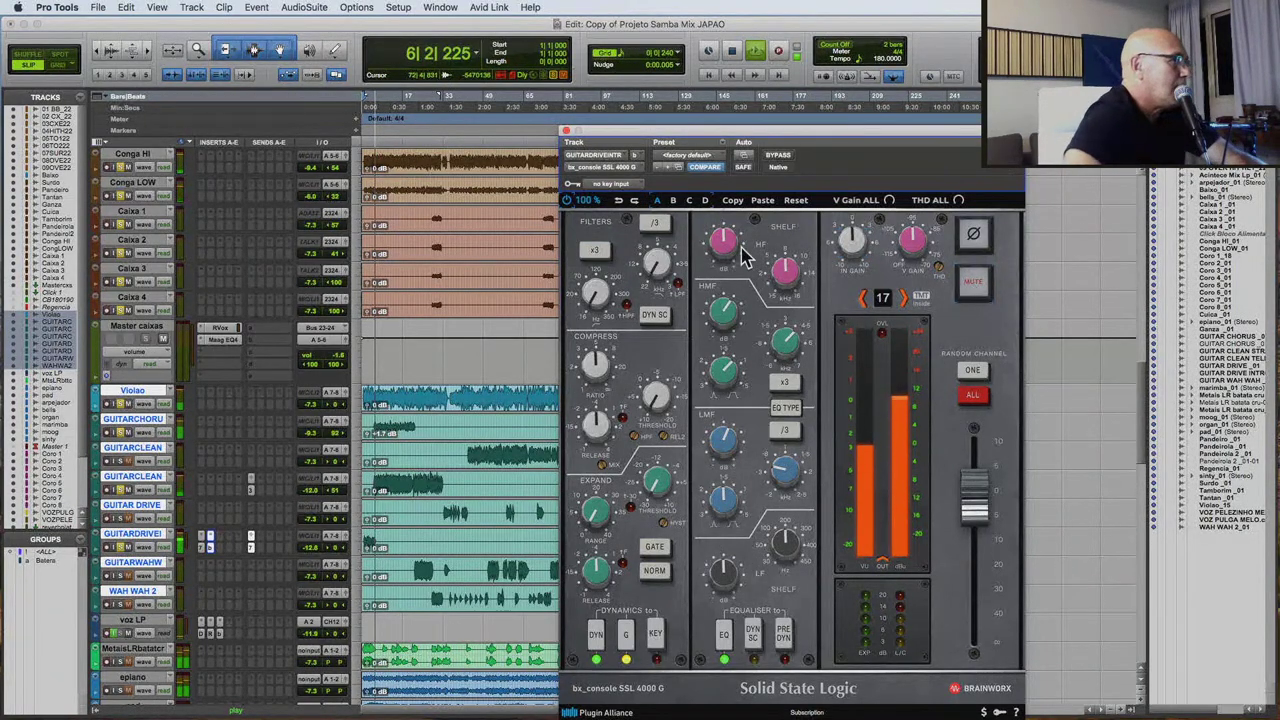
click(566, 131)
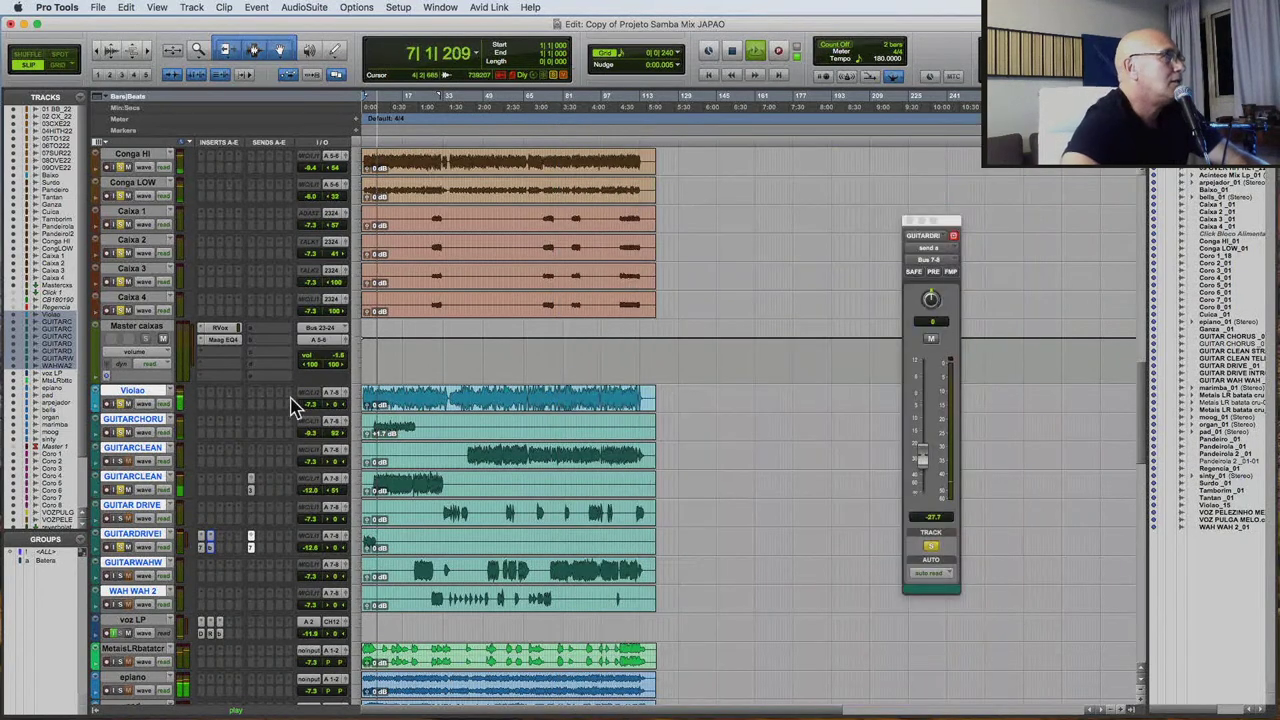
Insert bx_console SSL 9000 J on the Violao track and adjust its high-pass filter and the compressor's ratio and release.
click(208, 404)
mouse_move(265, 392)
mouse_move(348, 421)
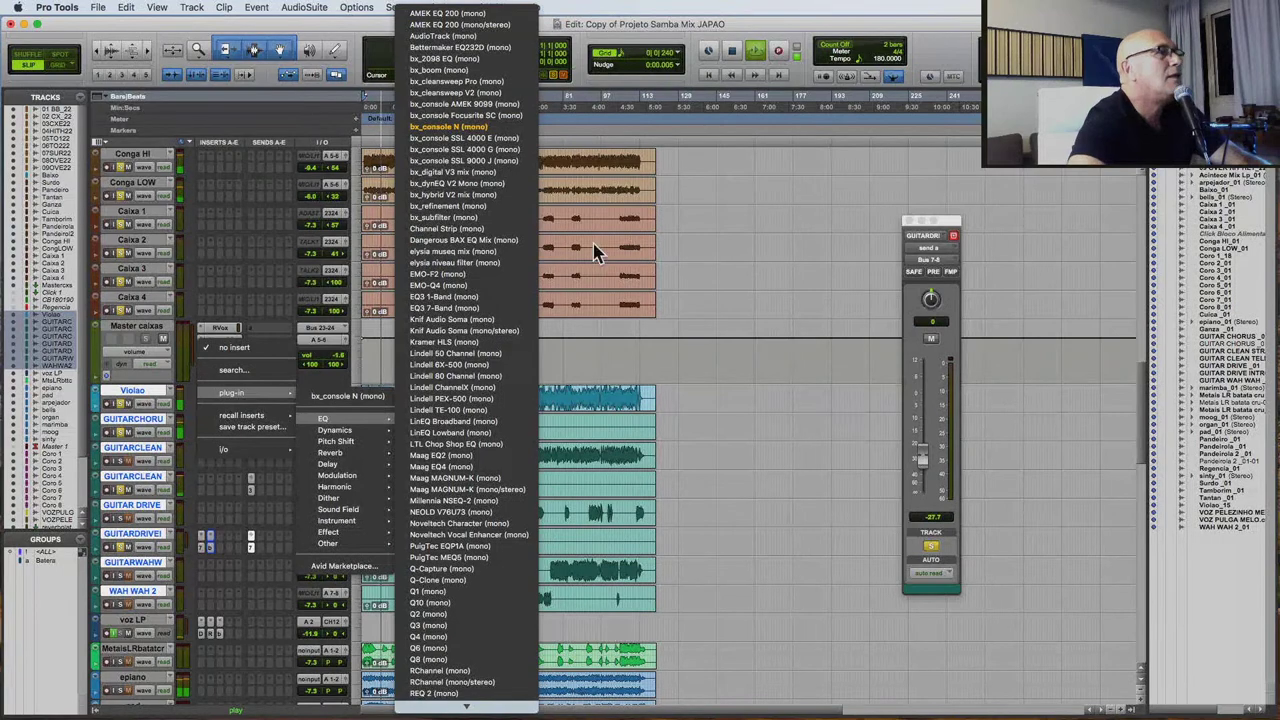
click(810, 442)
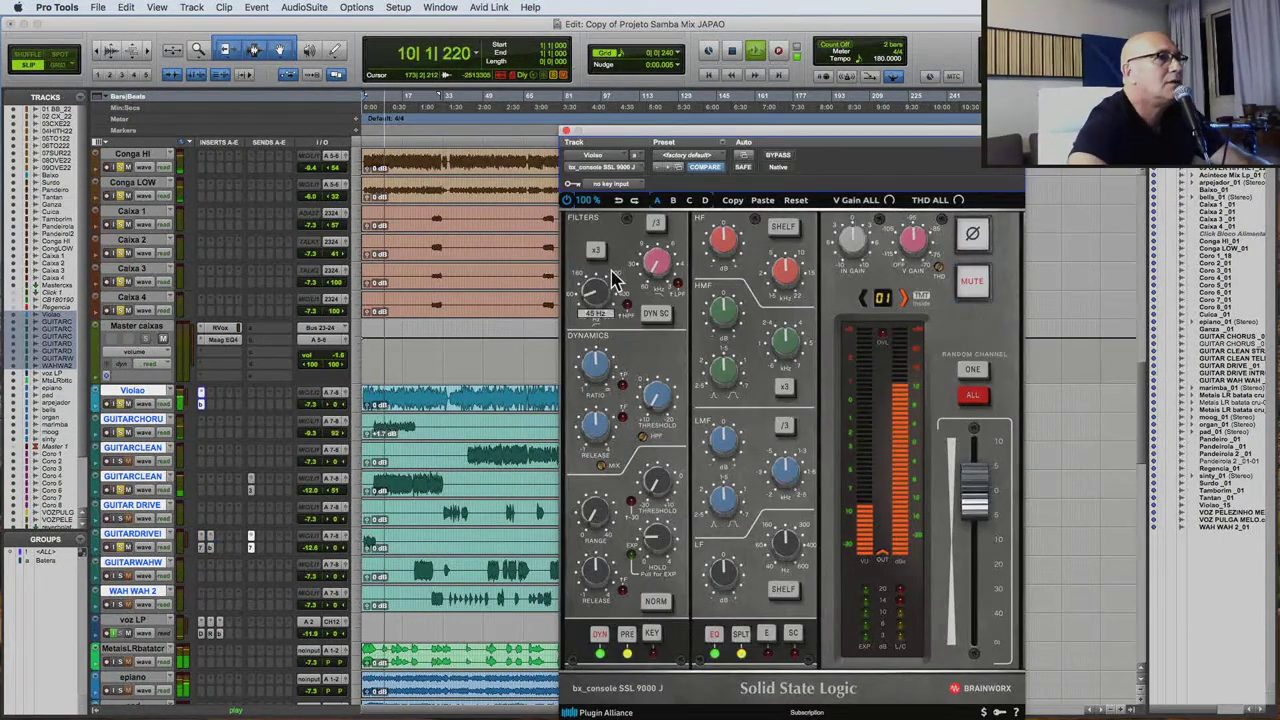
drag(597, 302, 598, 296)
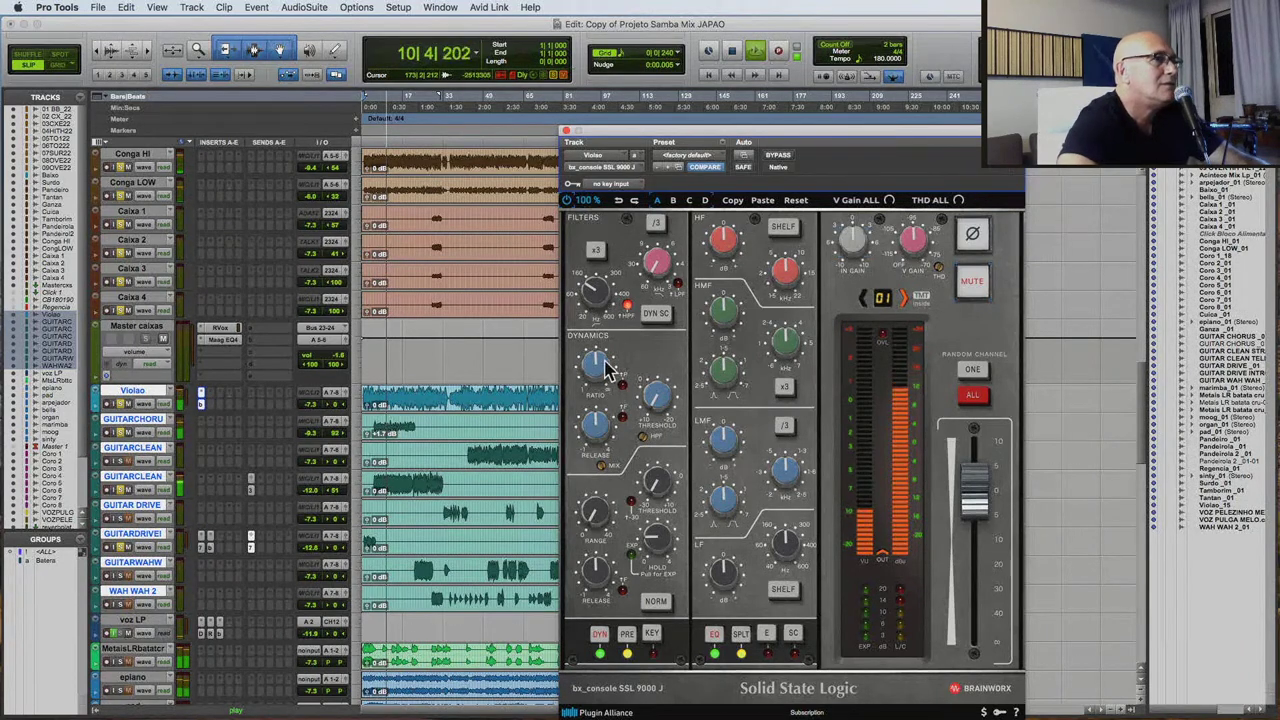
mouse_move(657, 398)
mouse_move(598, 428)
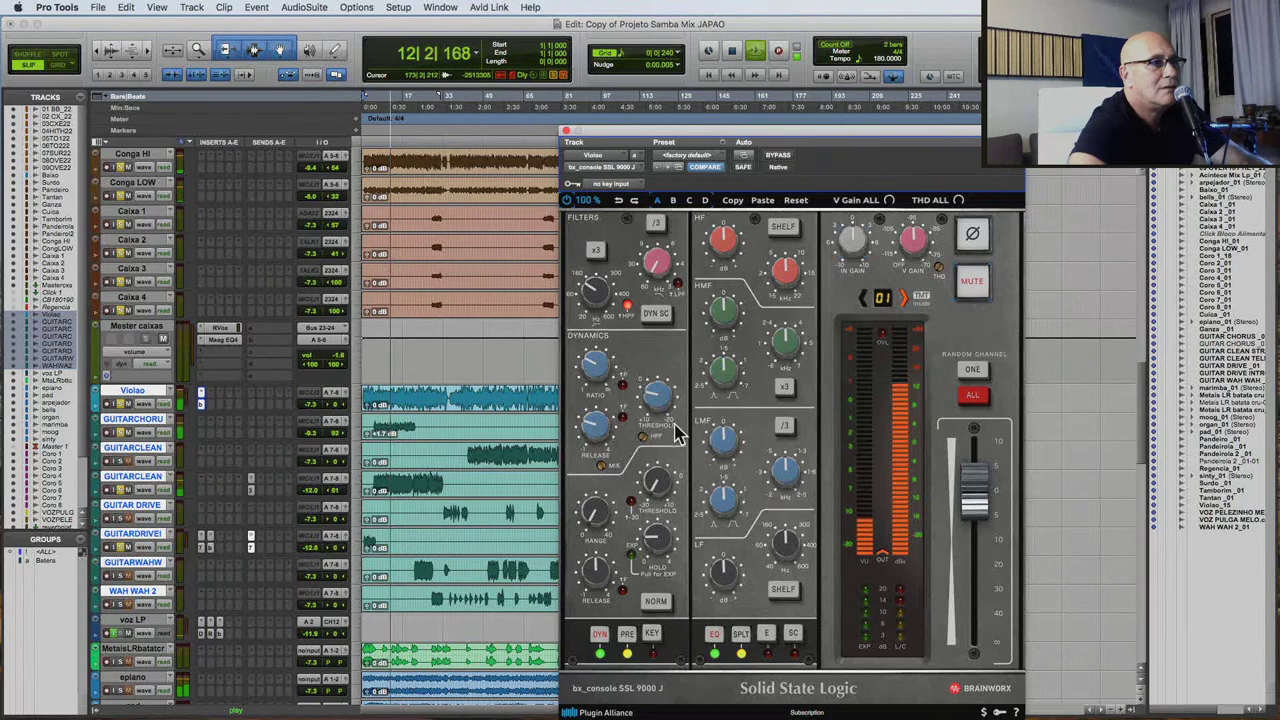
Add a Bus 1-2 (Stereo) send to Violao at -30.6 dB and make it follow the main pan.
click(262, 403)
mouse_move(262, 410)
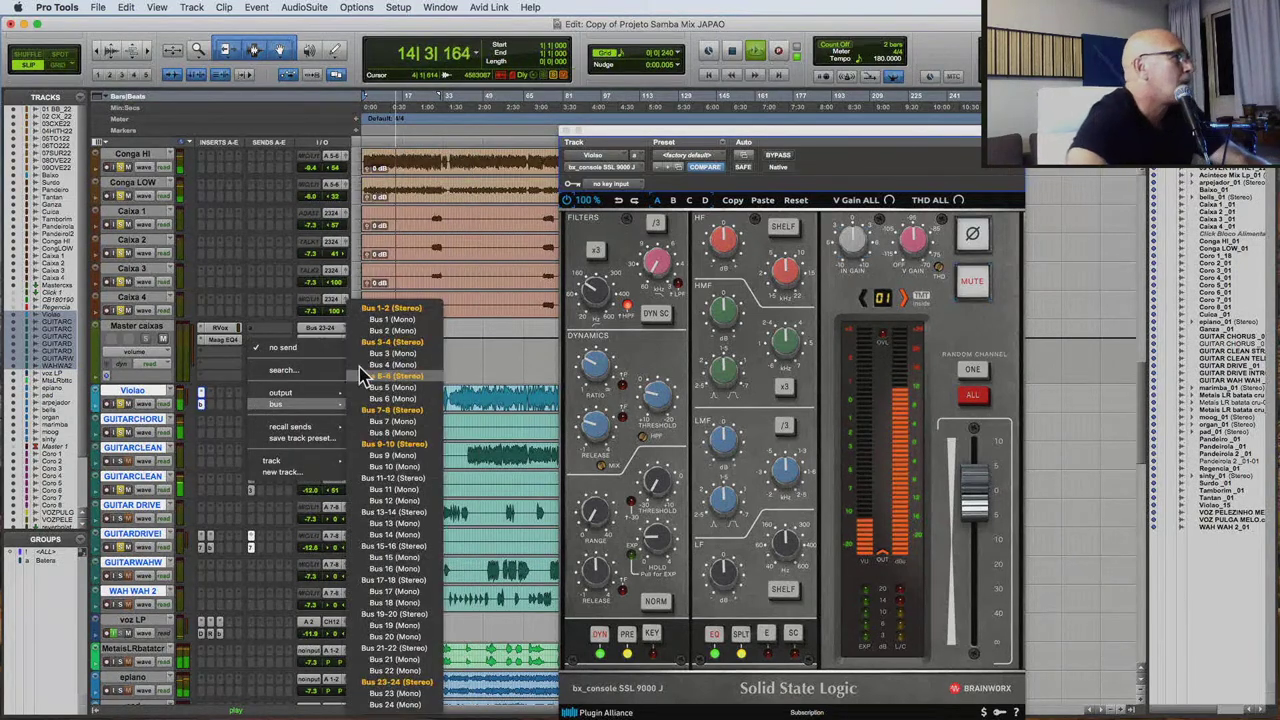
click(372, 304)
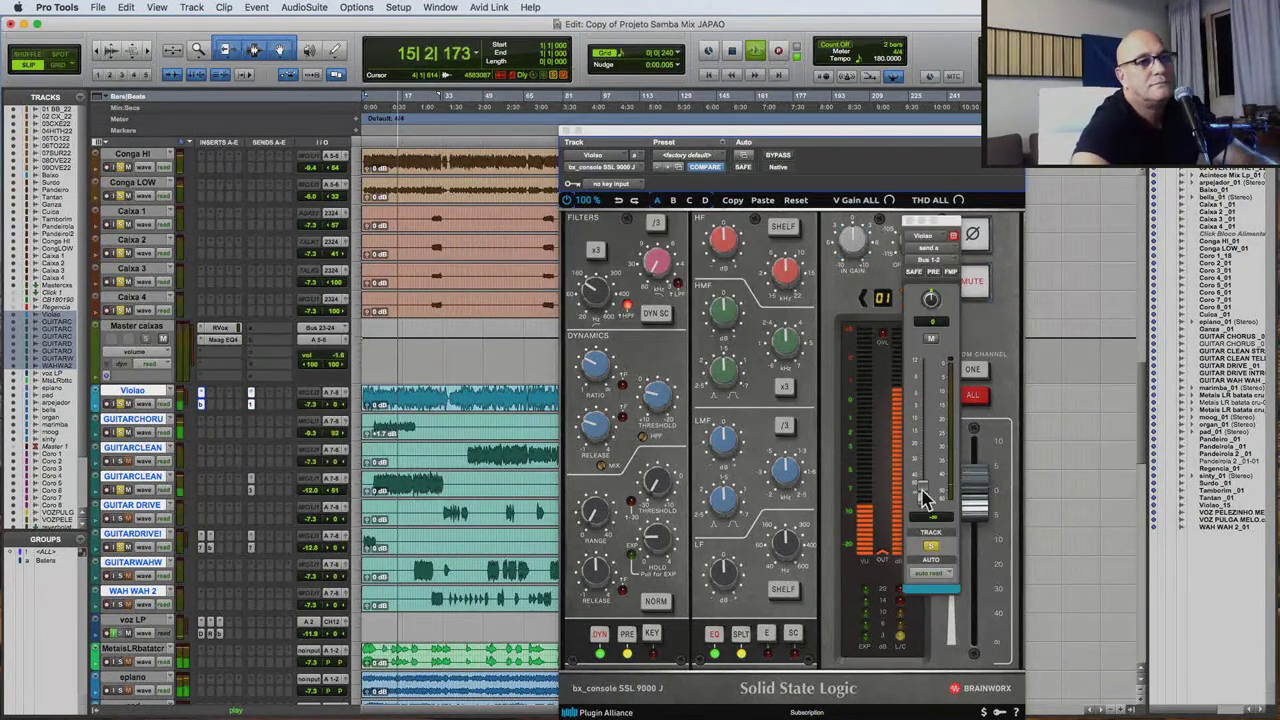
drag(920, 491, 922, 470)
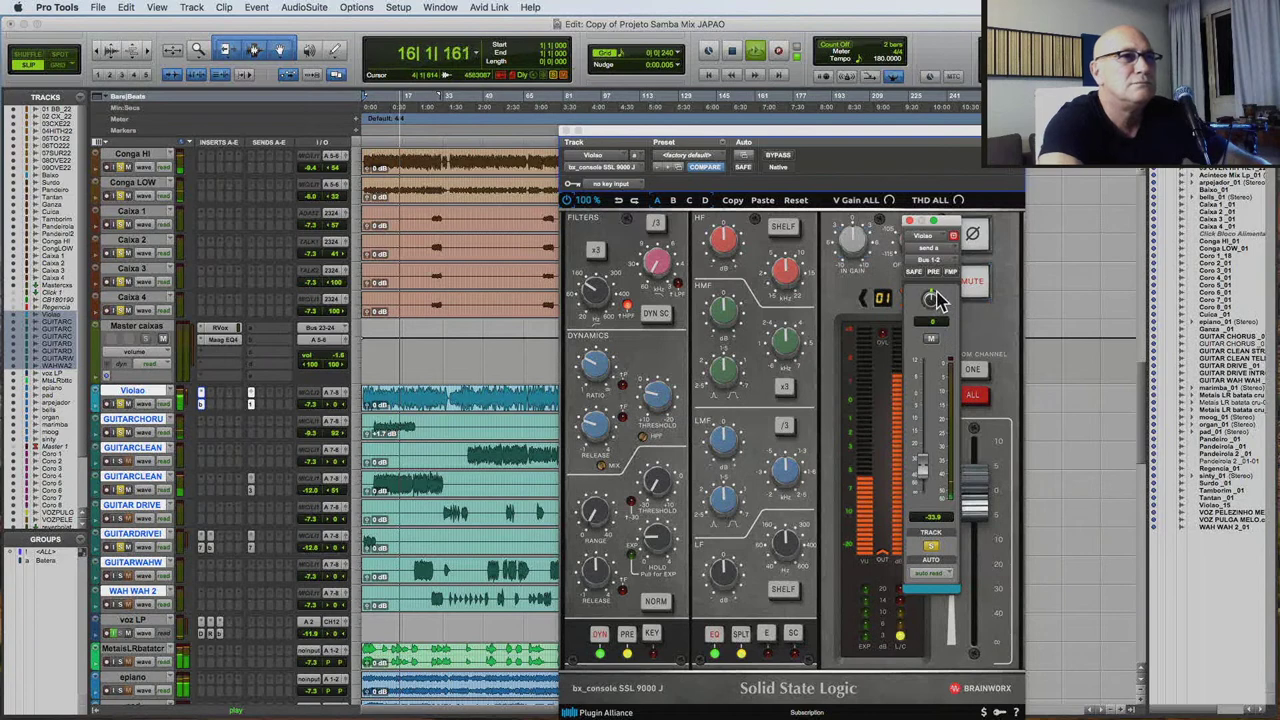
drag(932, 310, 922, 462)
click(952, 271)
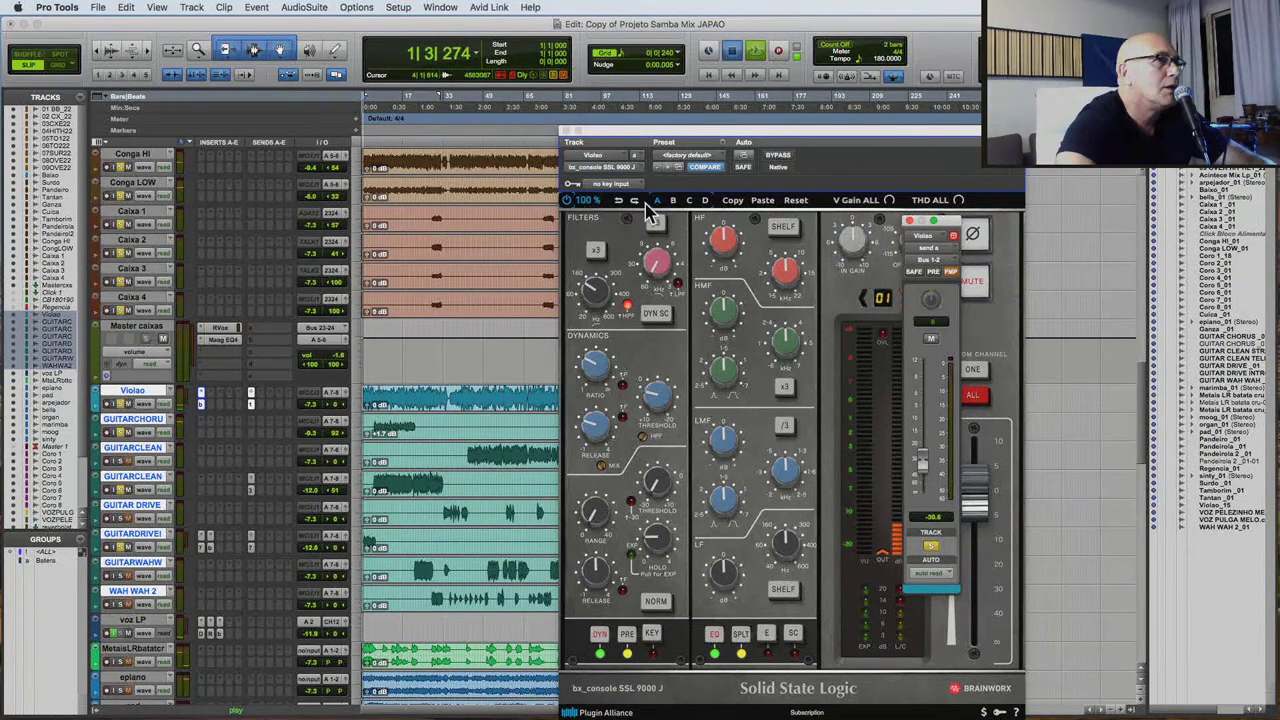
Switch off the high-pass filter in Violao's SSL 9000 J and close the plug-in window.
click(628, 312)
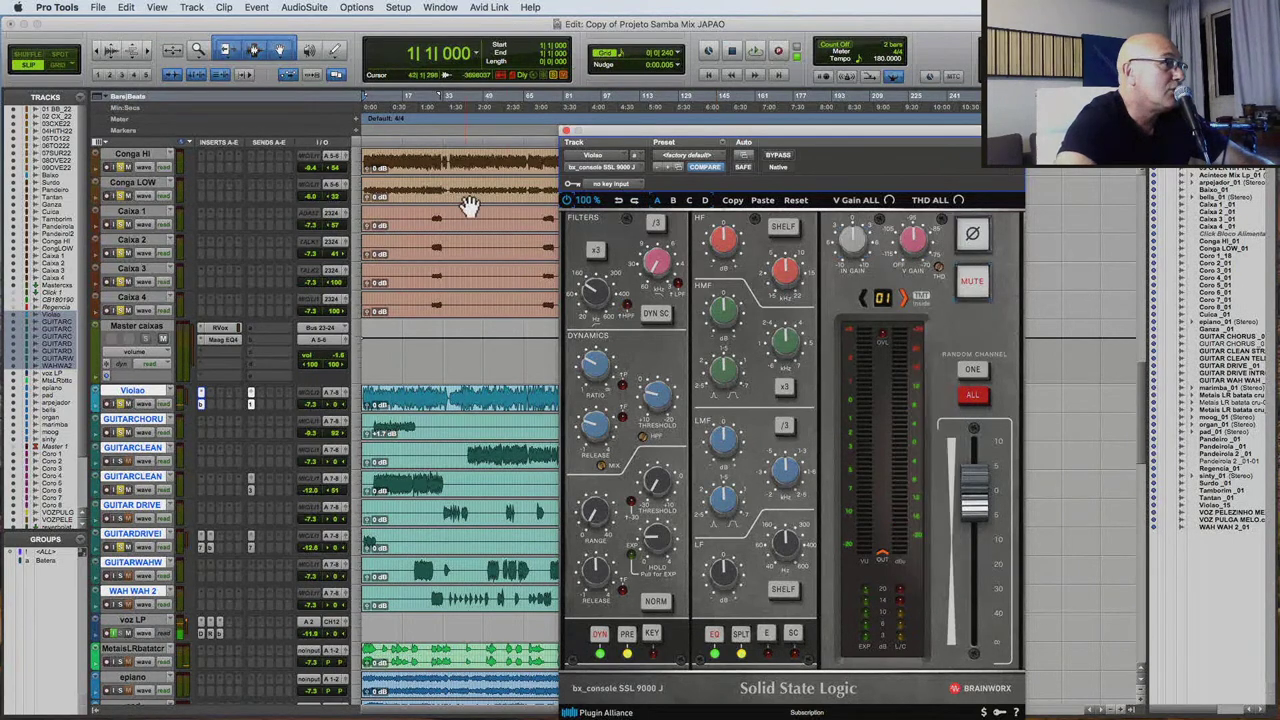
click(566, 134)
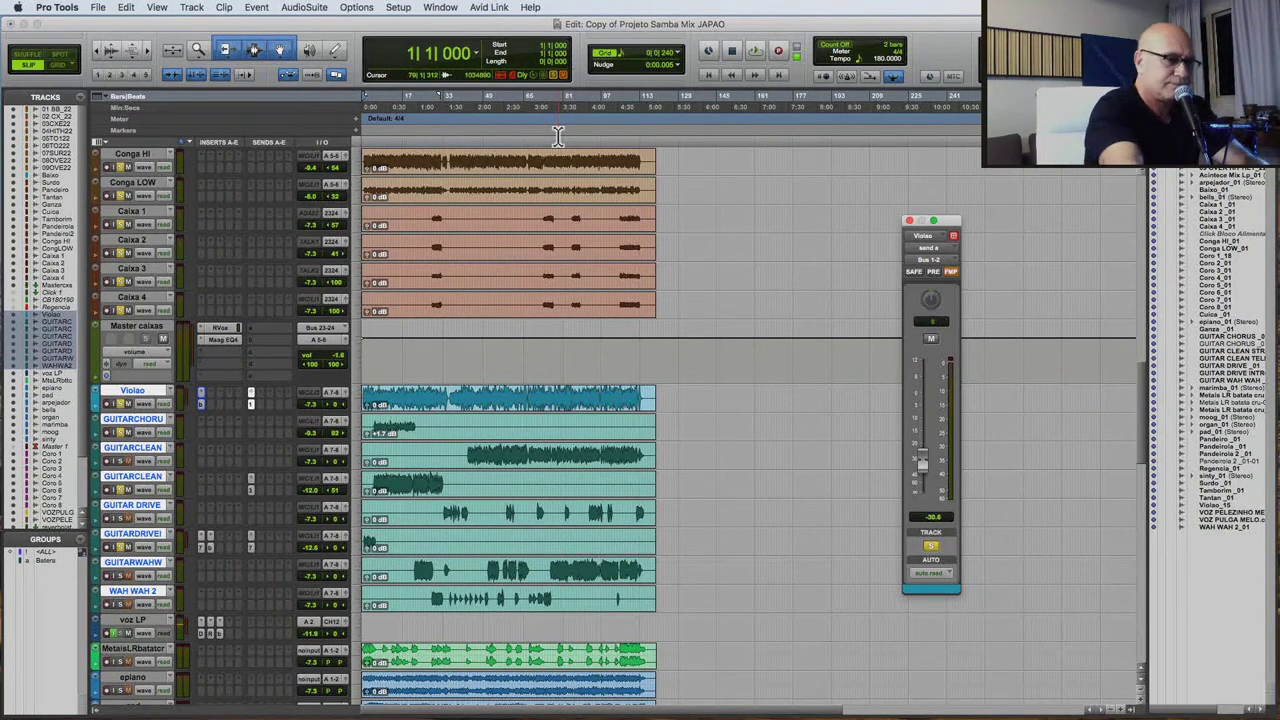
Set Violao to -6.6 dB and the second GUITARCLEAN track to -12.7 dB during playback, and readjust GUITARCHORU's pan.
key(space)
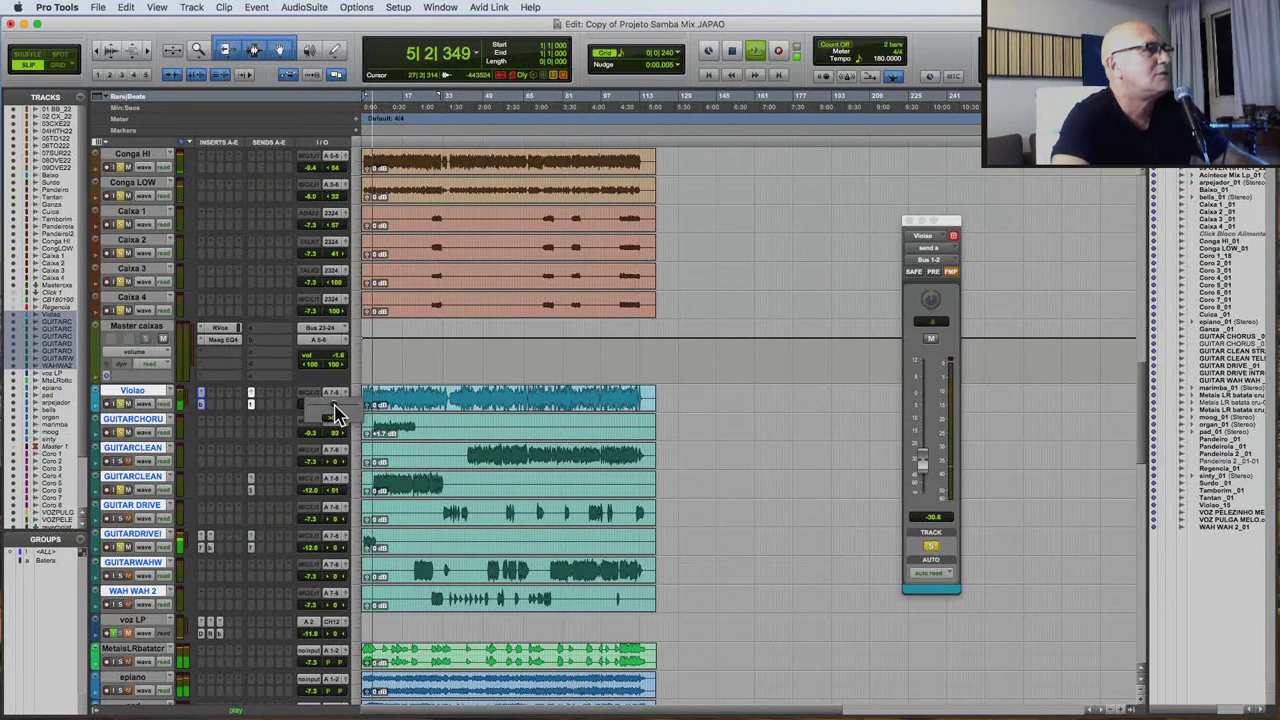
drag(316, 410, 316, 422)
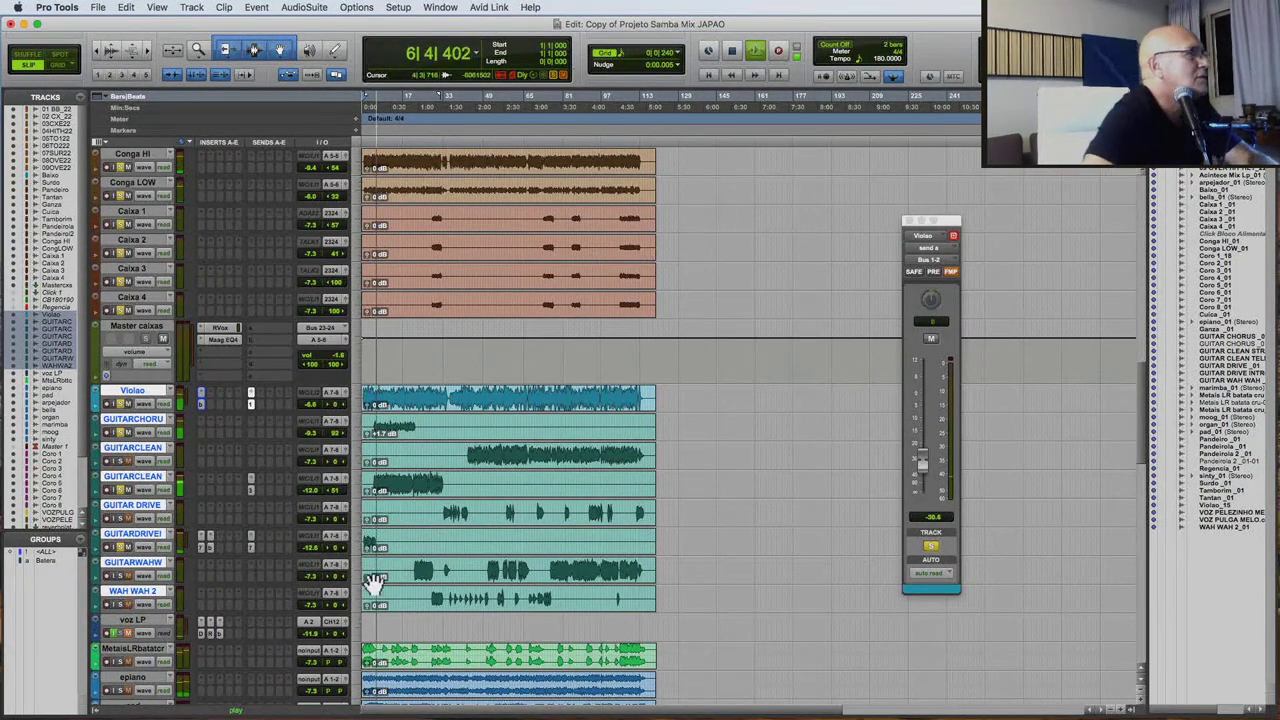
drag(311, 497, 305, 491)
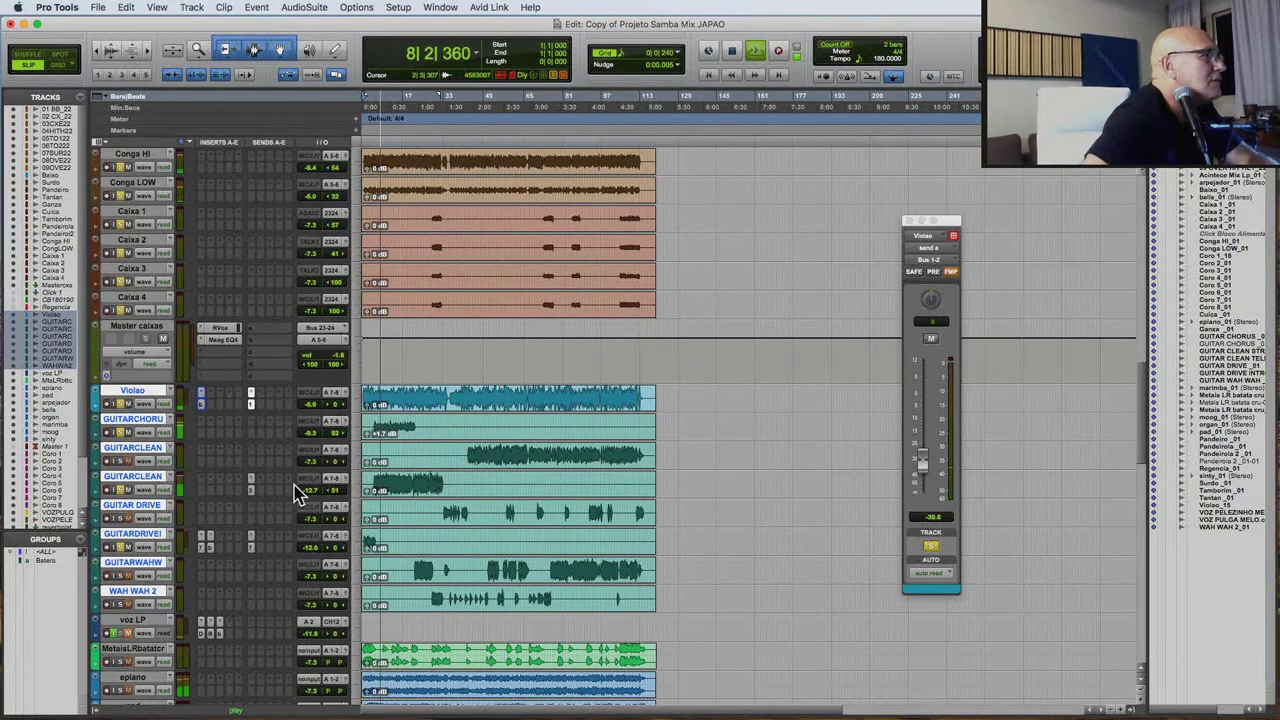
drag(335, 440, 275, 440)
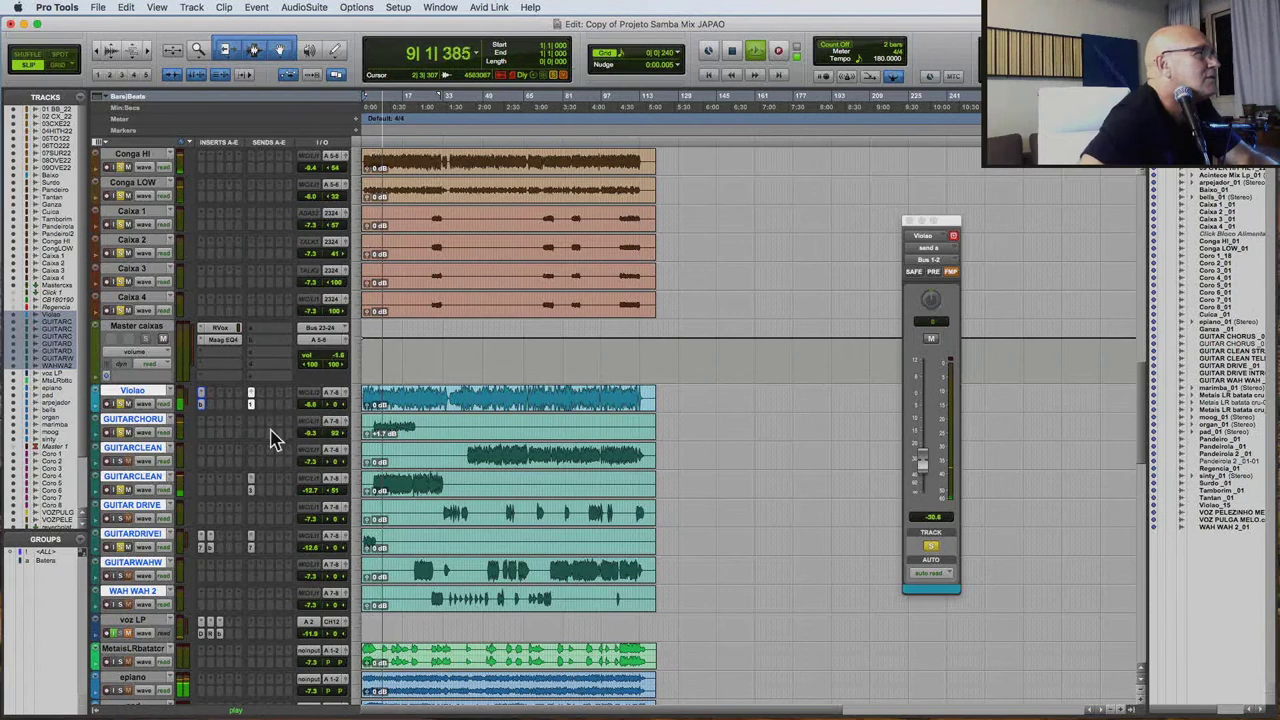
Insert bx_console SSL 9000 J on the GUITARCHORU track and boost its HMF band.
click(200, 430)
mouse_move(260, 421)
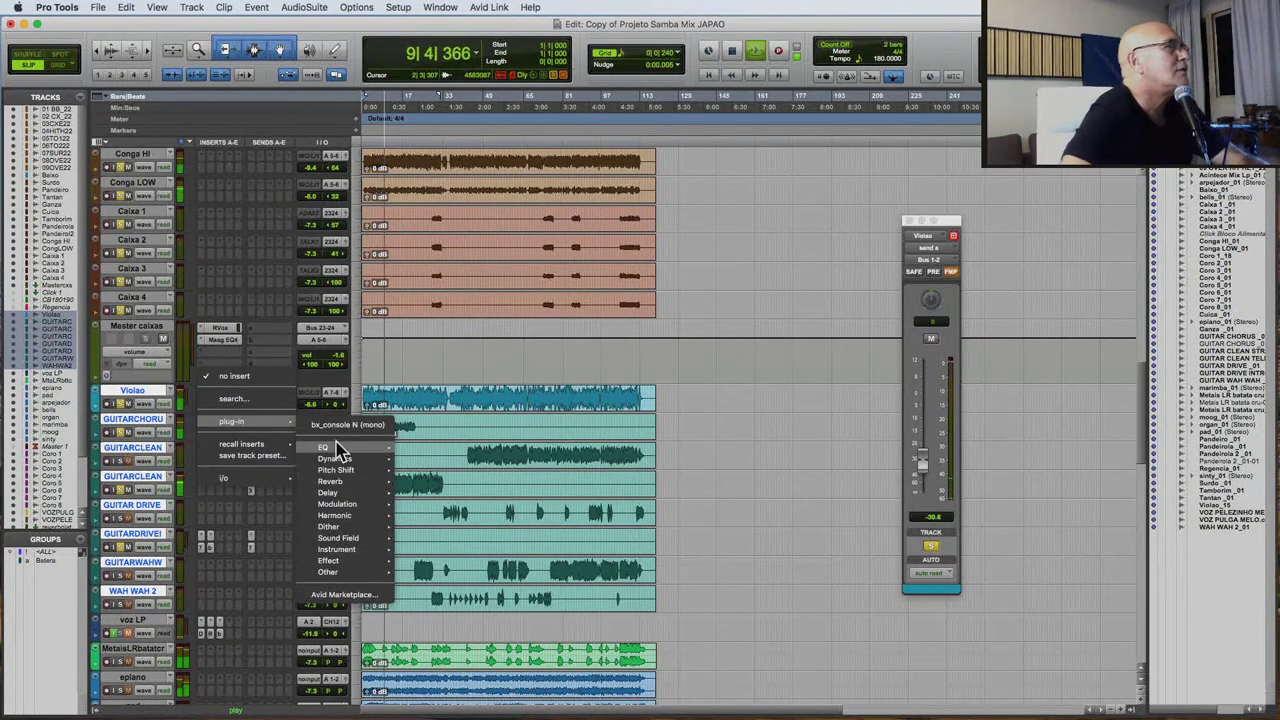
mouse_move(335, 447)
click(500, 179)
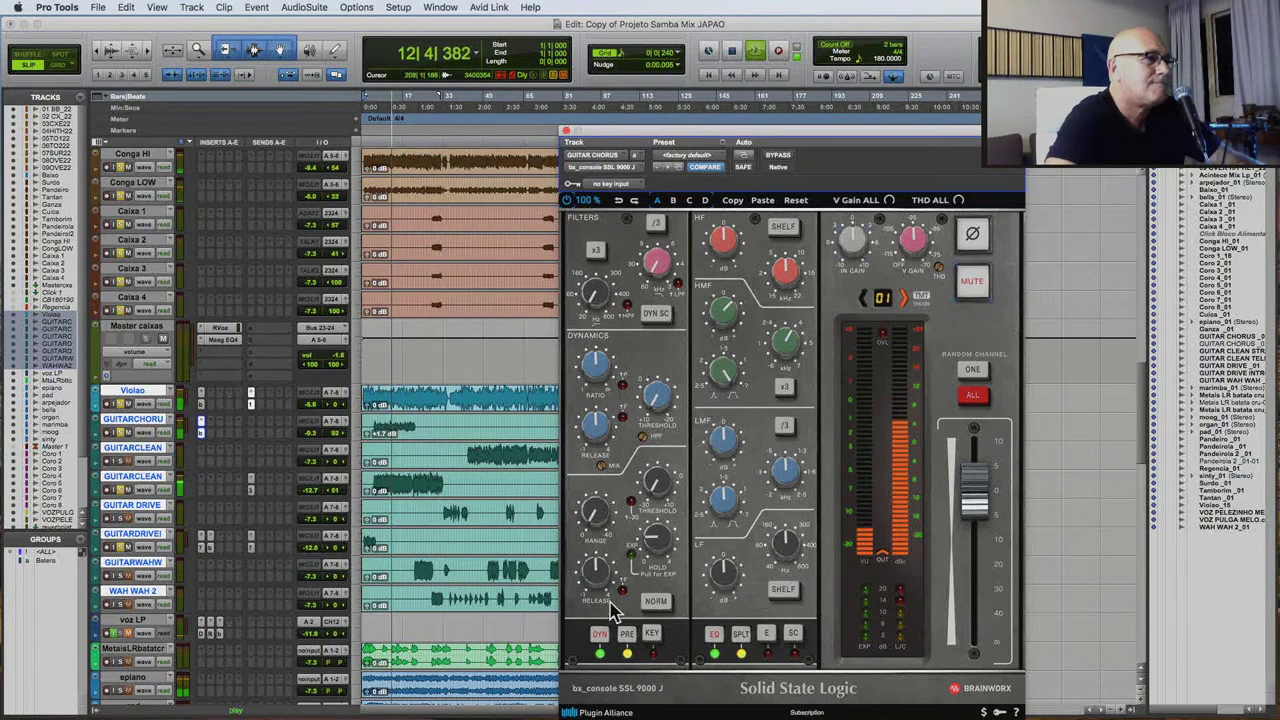
Add a Bus 5-6 (Stereo) send to GUITARCHORU at -27.2 dB that follows the main pan, and close its SSL 9000 J window.
drag(980, 512, 975, 522)
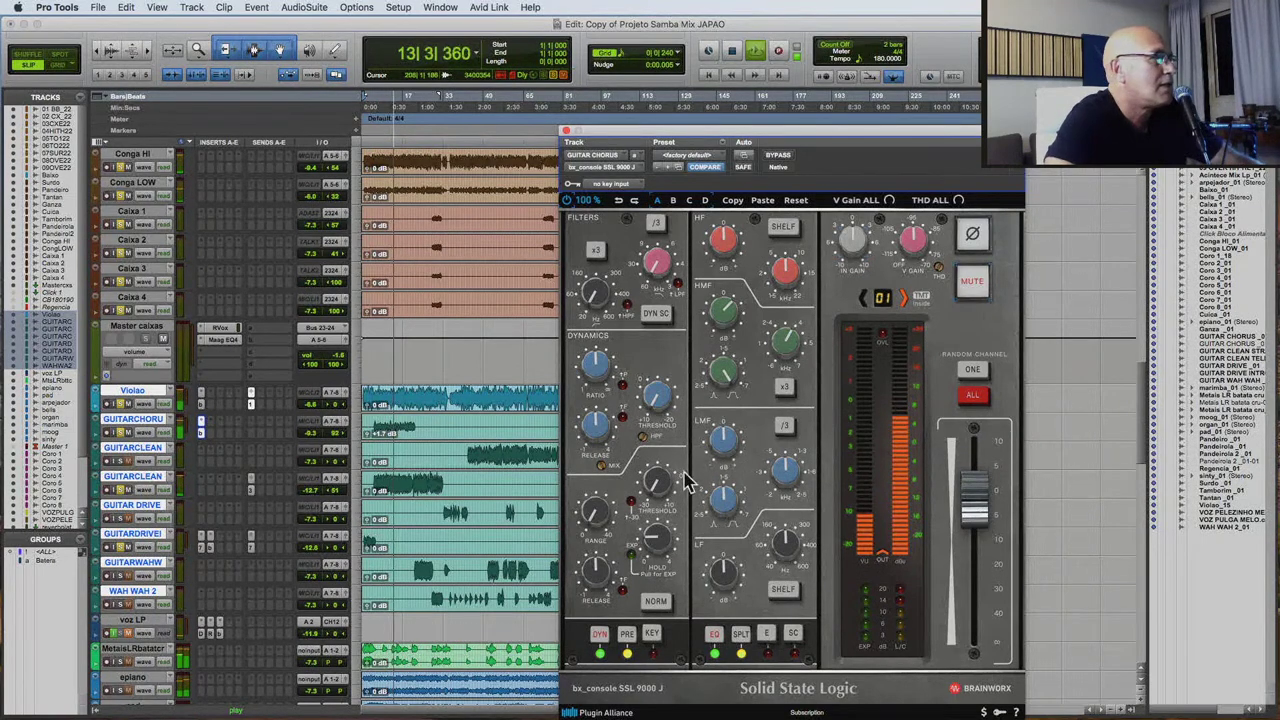
click(251, 428)
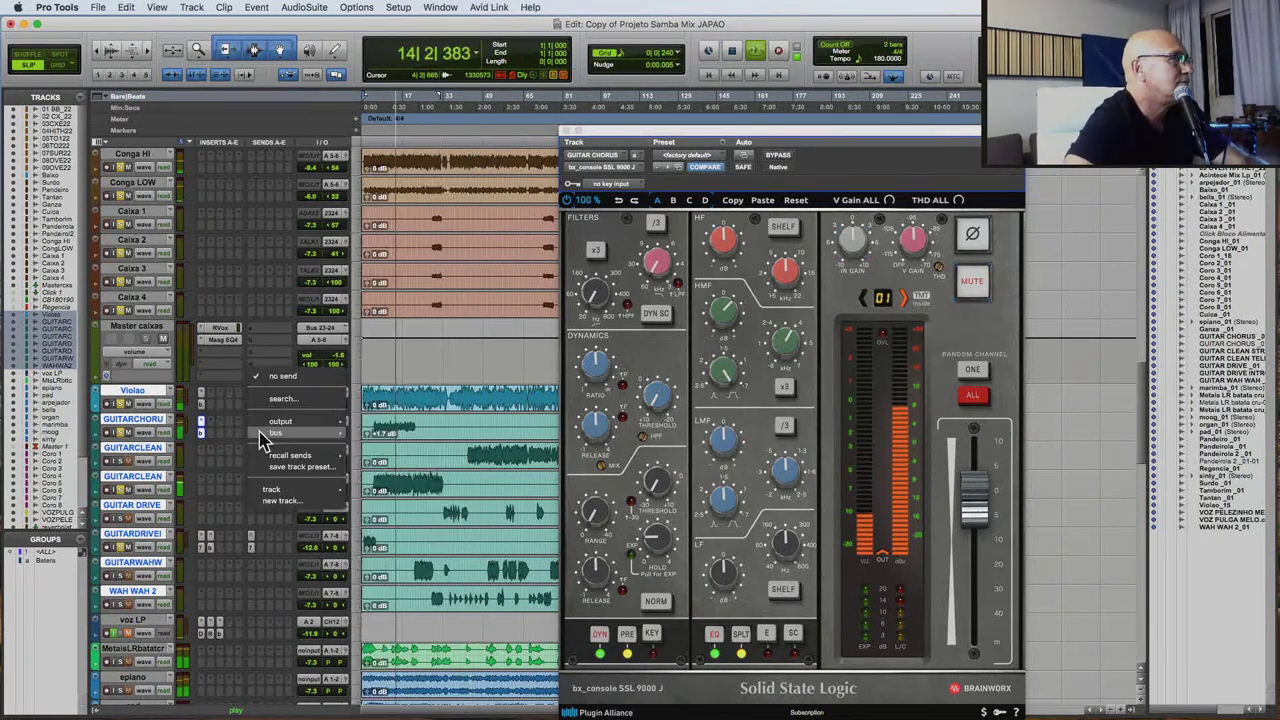
mouse_move(290, 432)
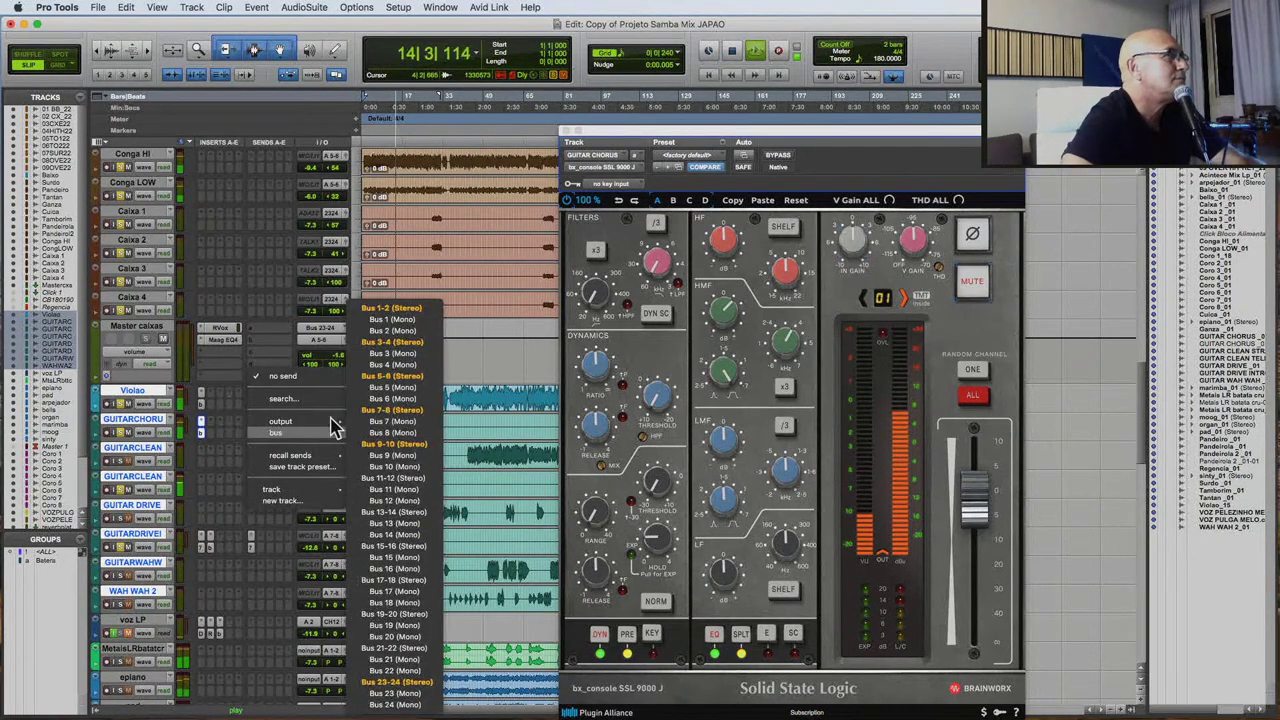
click(393, 376)
key(space)
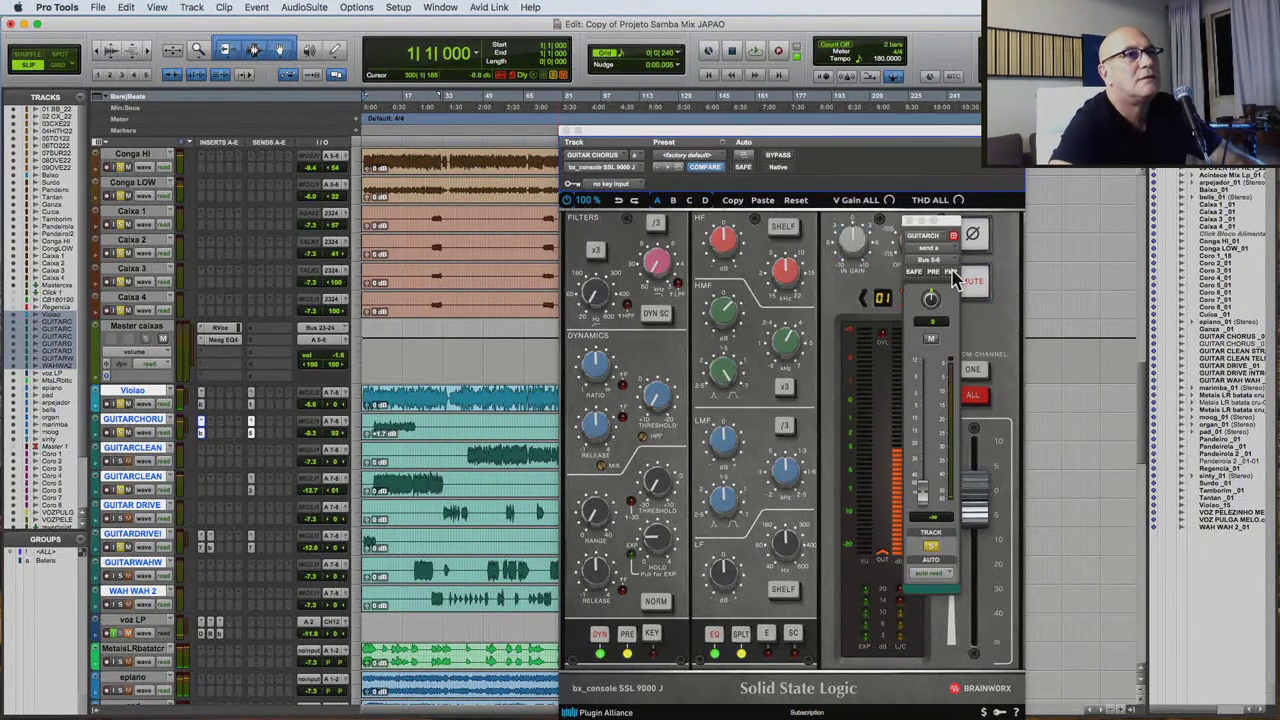
key(space)
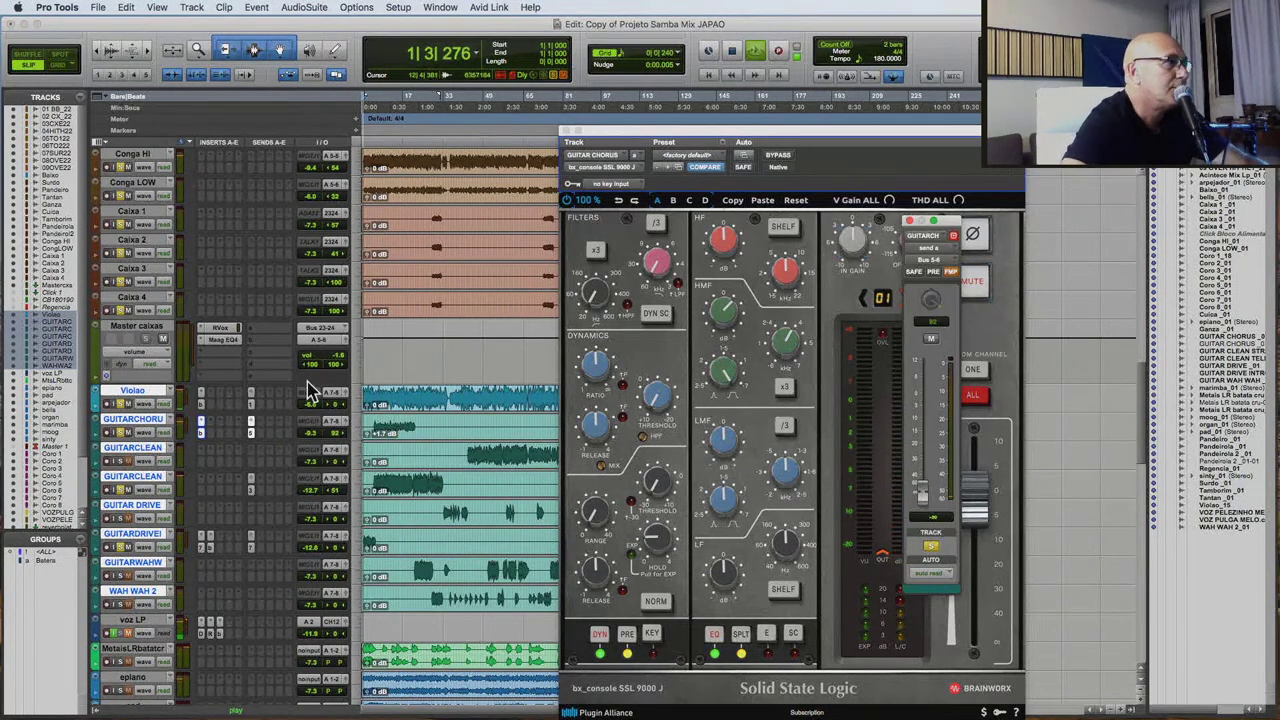
key(space)
key(space)
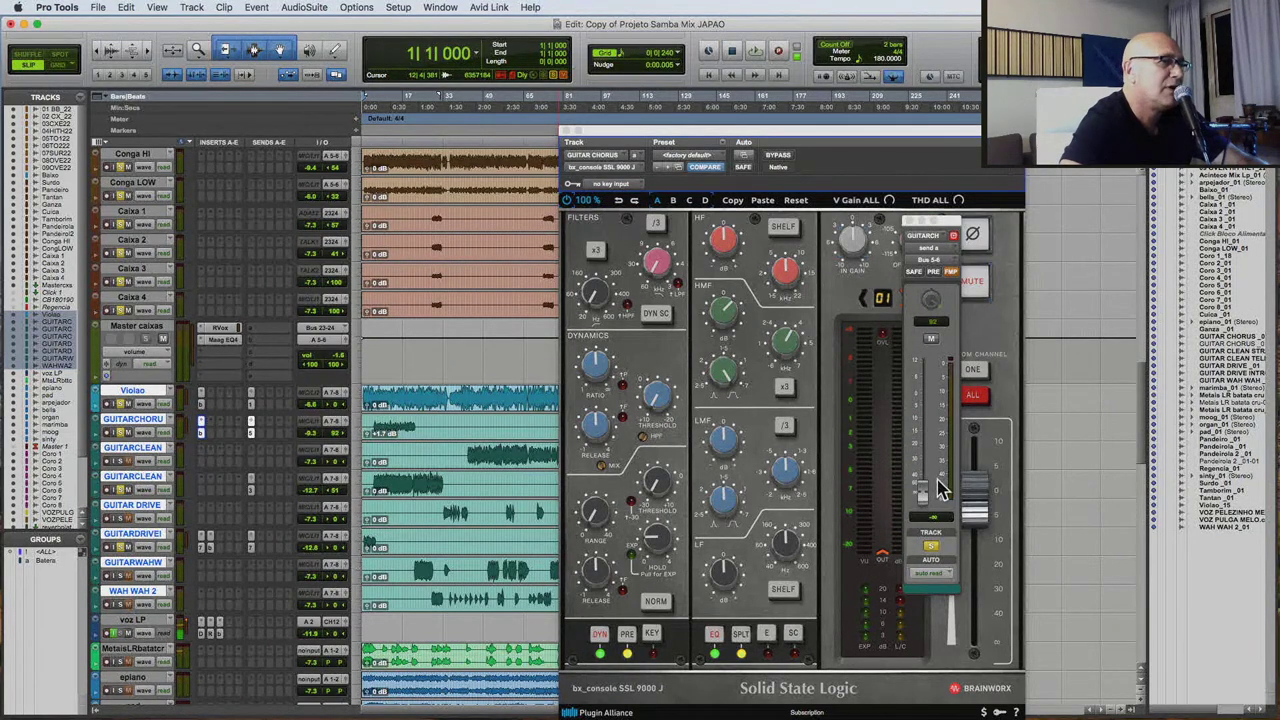
key(space)
drag(923, 496, 922, 481)
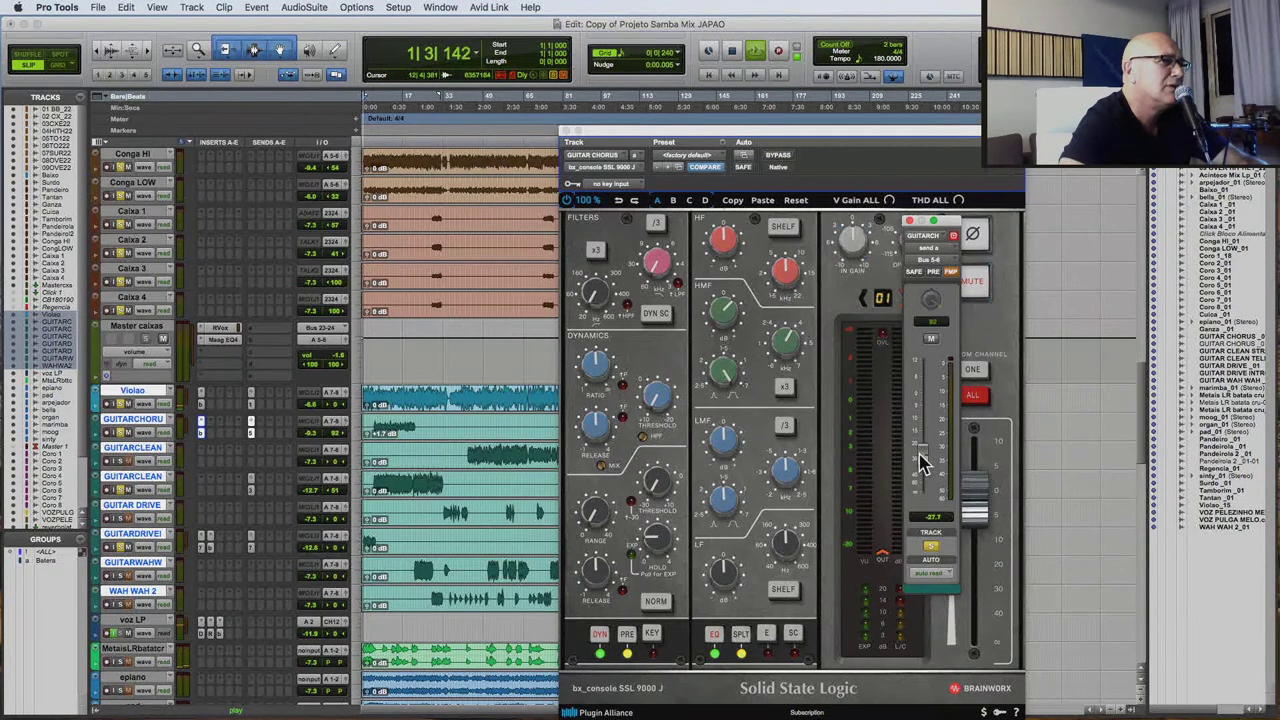
click(566, 133)
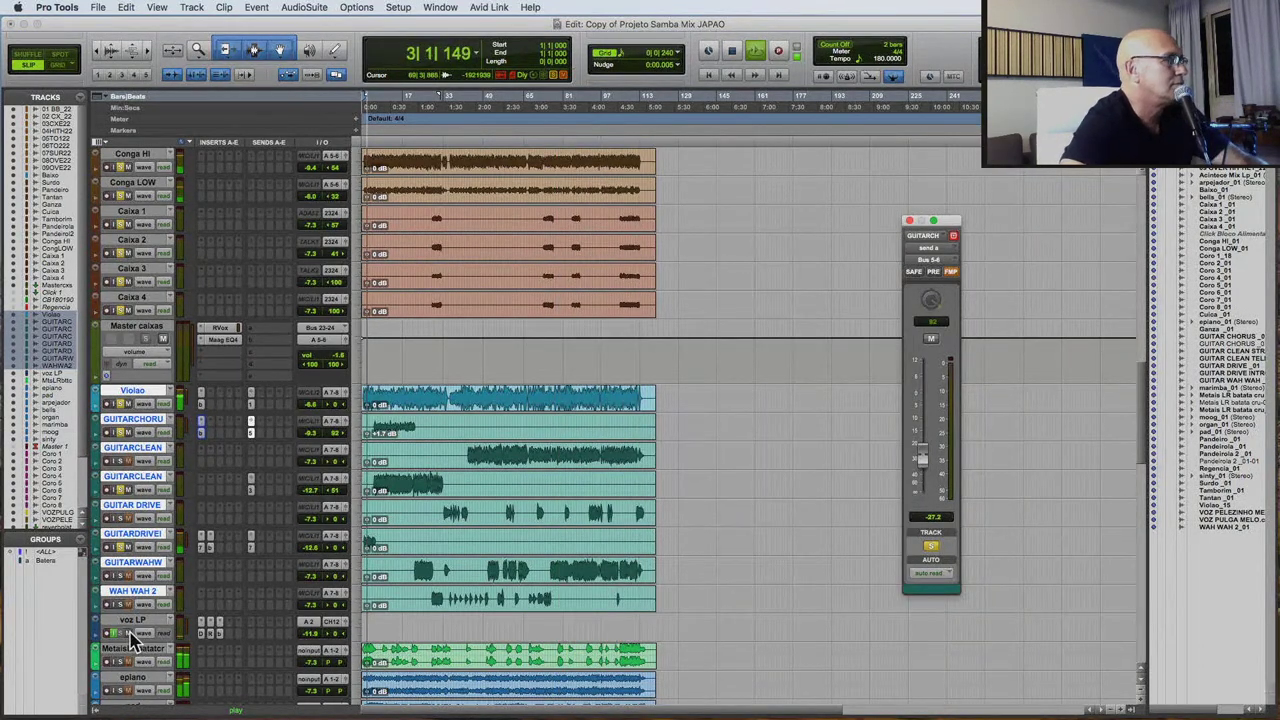
Add a Bus 1-2 (Stereo) send to the GUITARDRIVEI track at -29.7 dB and make it follow the main pan.
scroll(423, 508, down, 3)
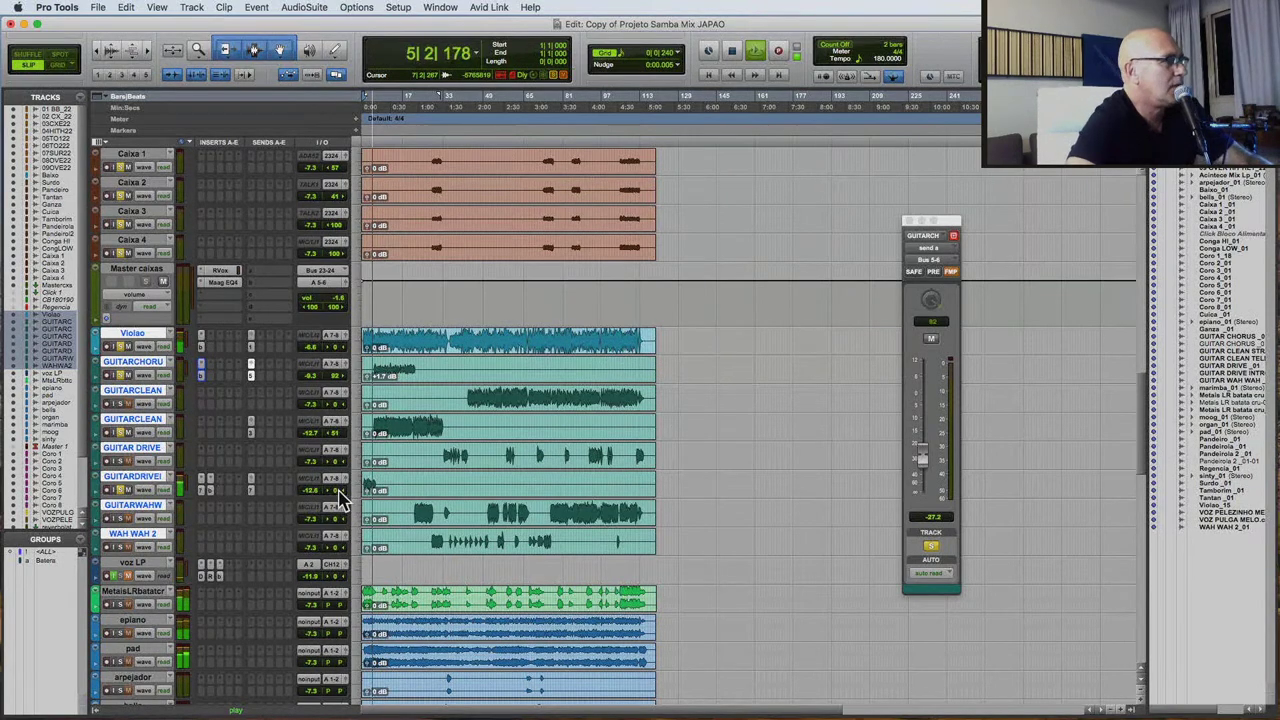
click(258, 487)
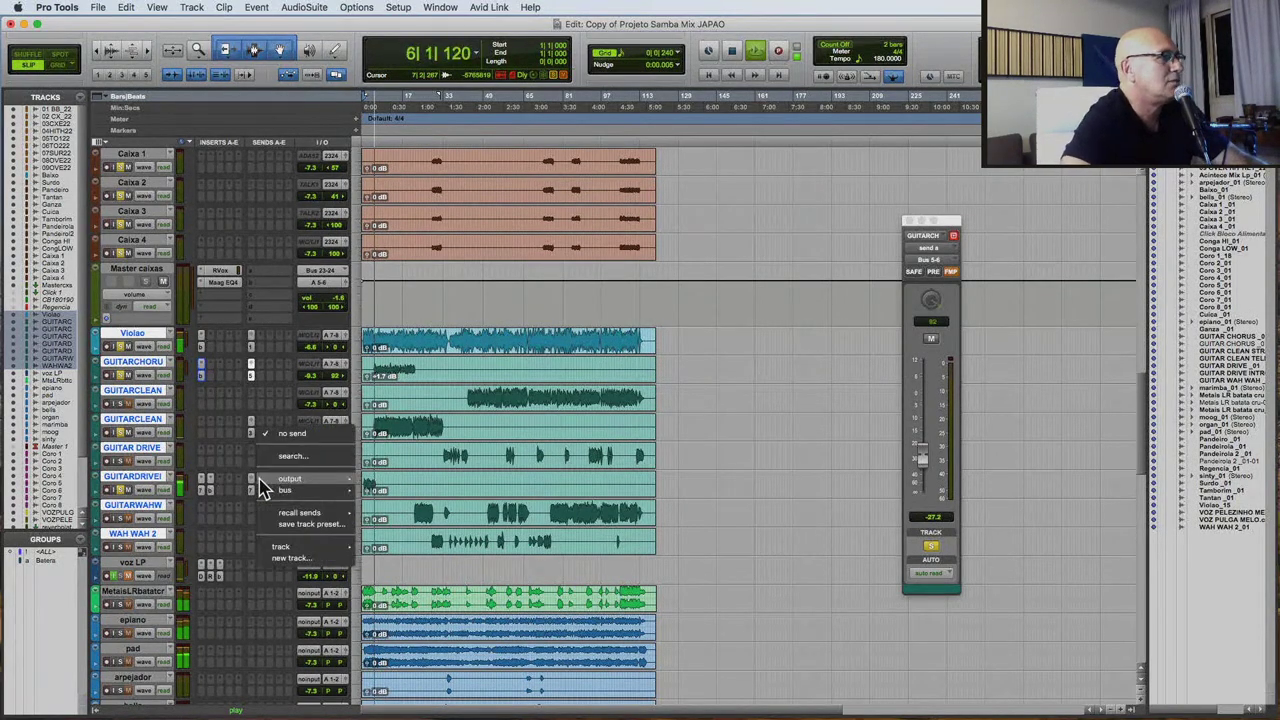
mouse_move(326, 490)
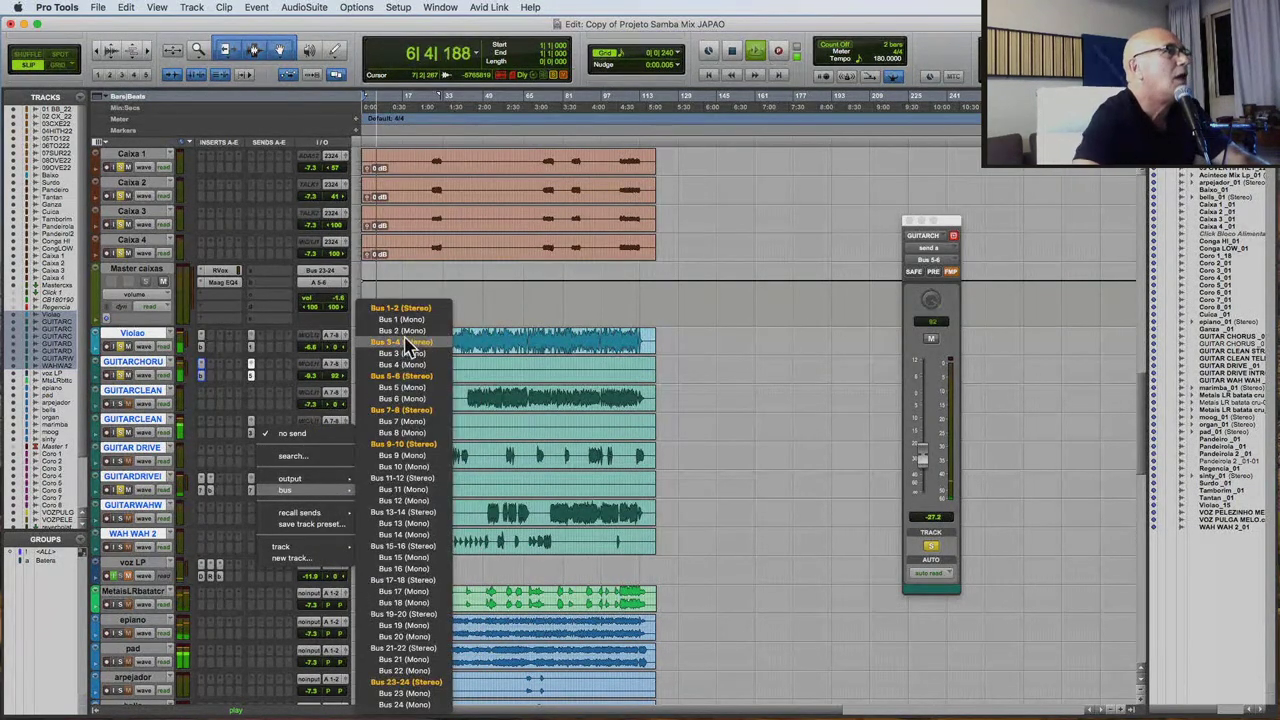
click(430, 305)
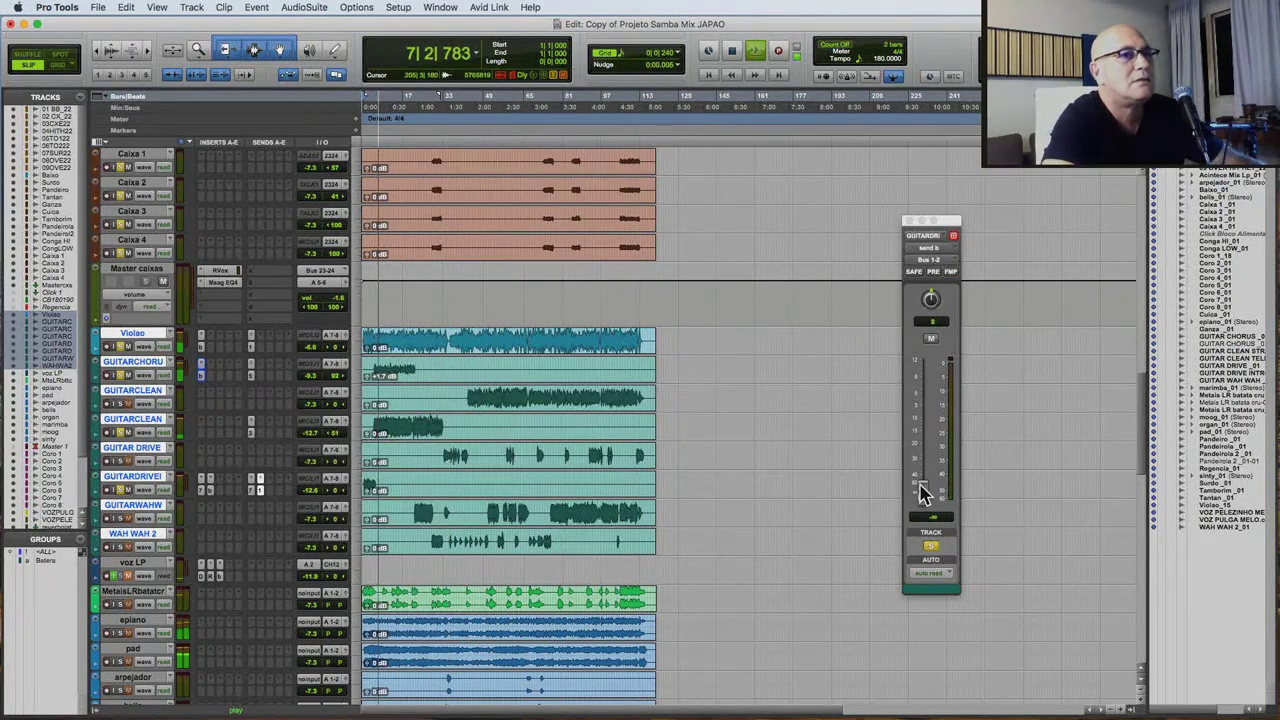
drag(921, 490, 922, 462)
key(space)
click(950, 272)
key(space)
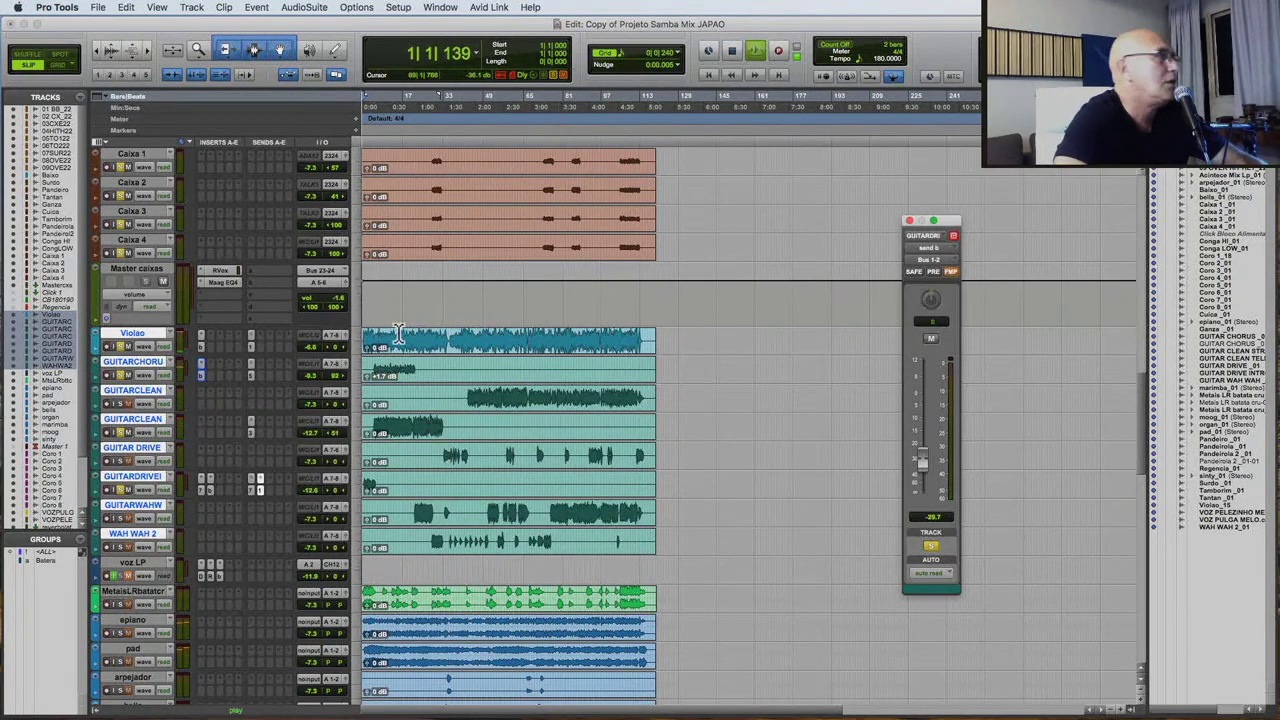
Play from around bar 7 and set the GUITARCHORU track's volume to -13.9 dB.
click(380, 420)
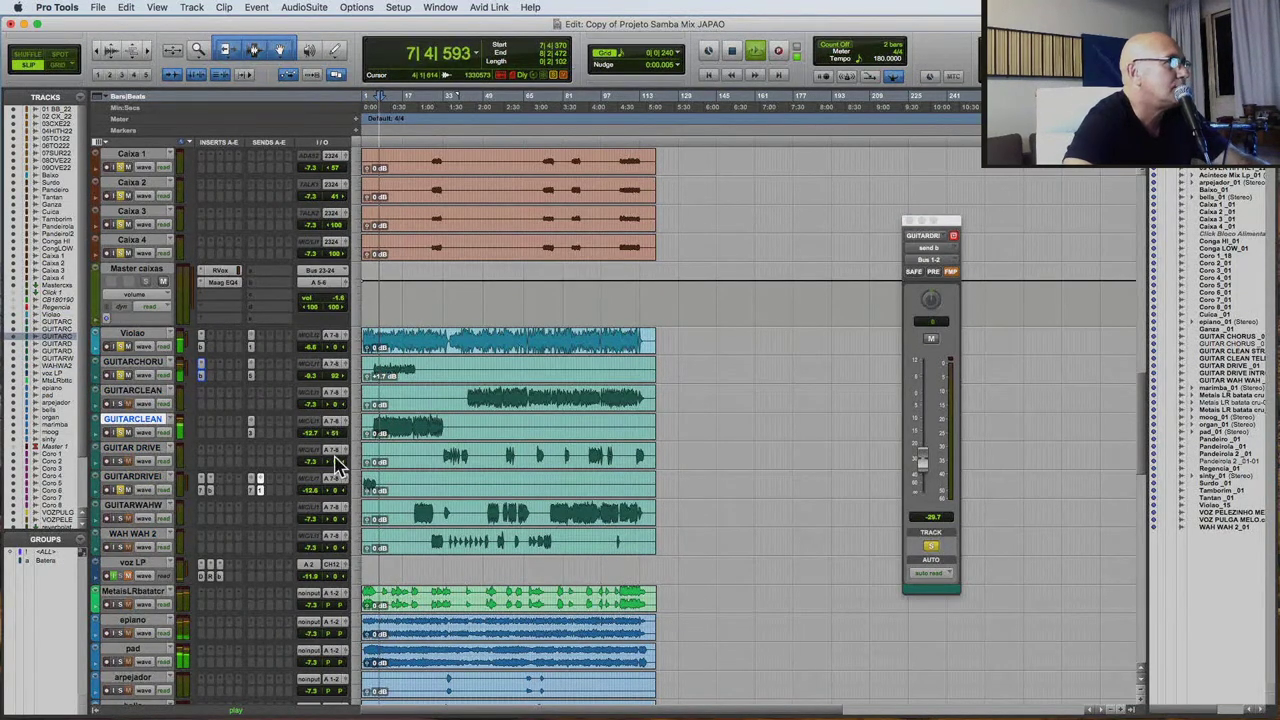
click(383, 375)
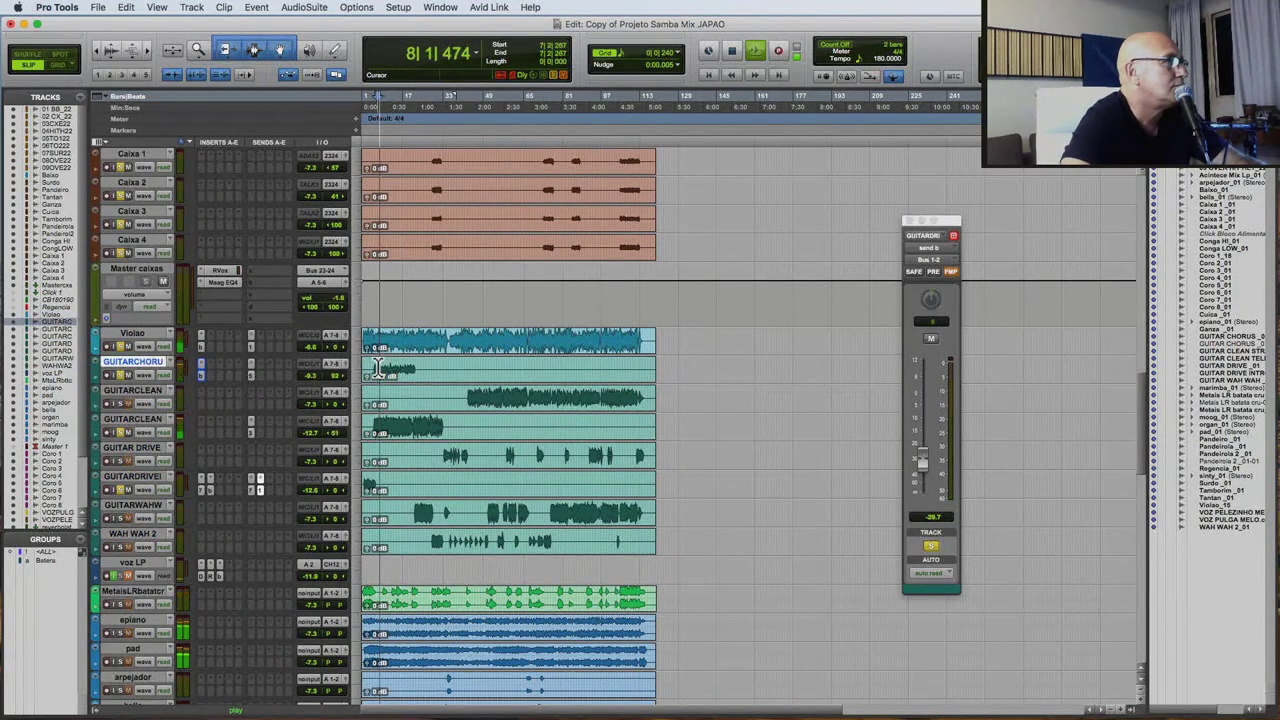
drag(314, 376, 309, 379)
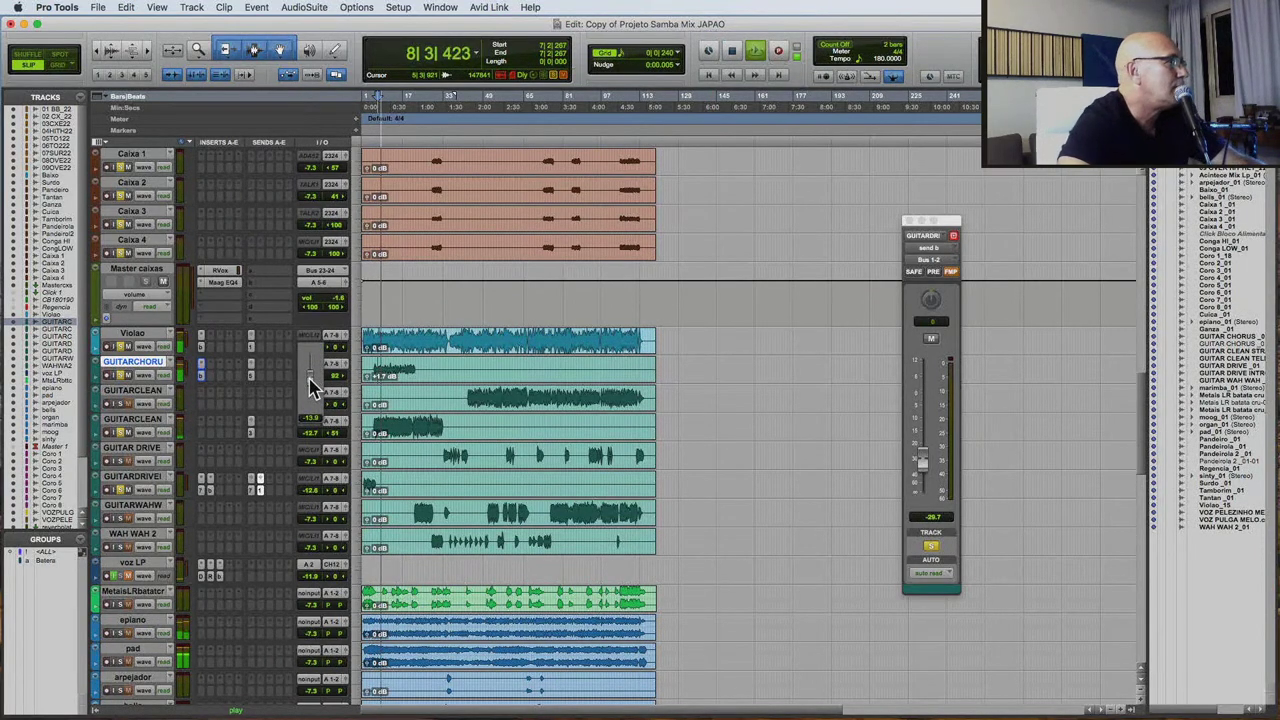
click(317, 404)
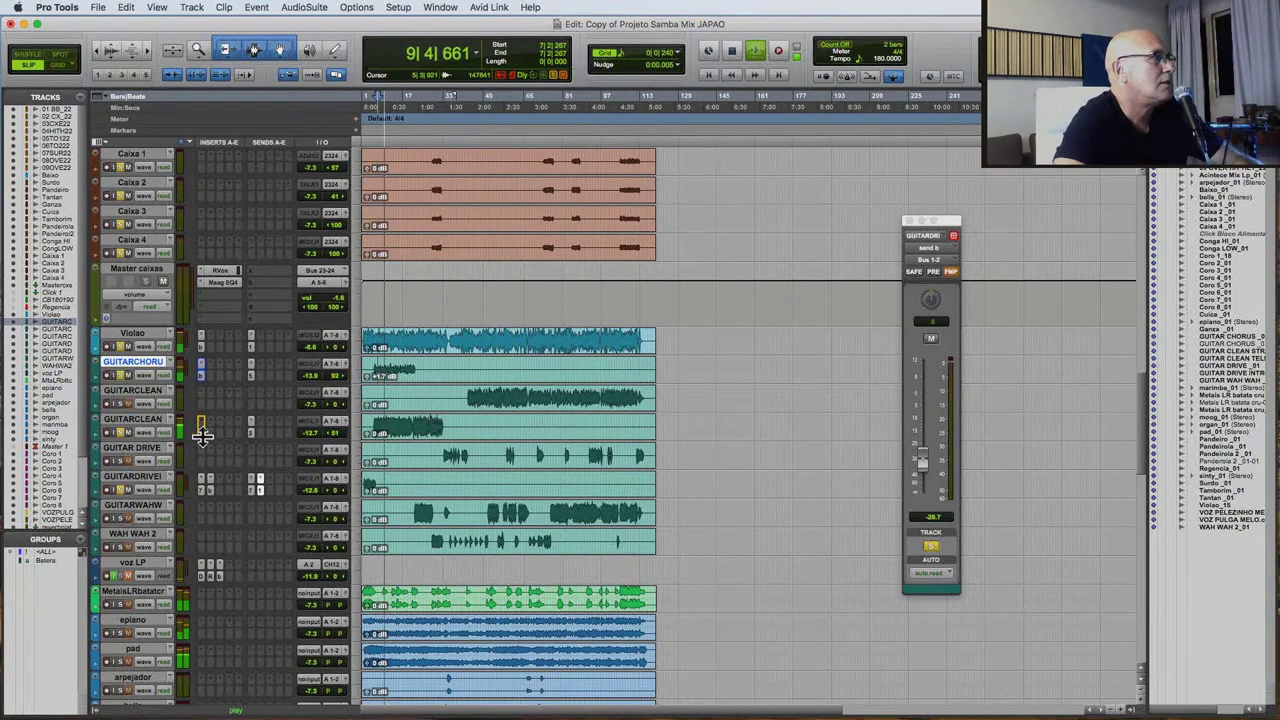
Copy GUITARCHORU's SSL 9000 J to the second GUITARCLEAN track, adjust its compressor ratio and threshold, and close the plug-in window.
click(201, 433)
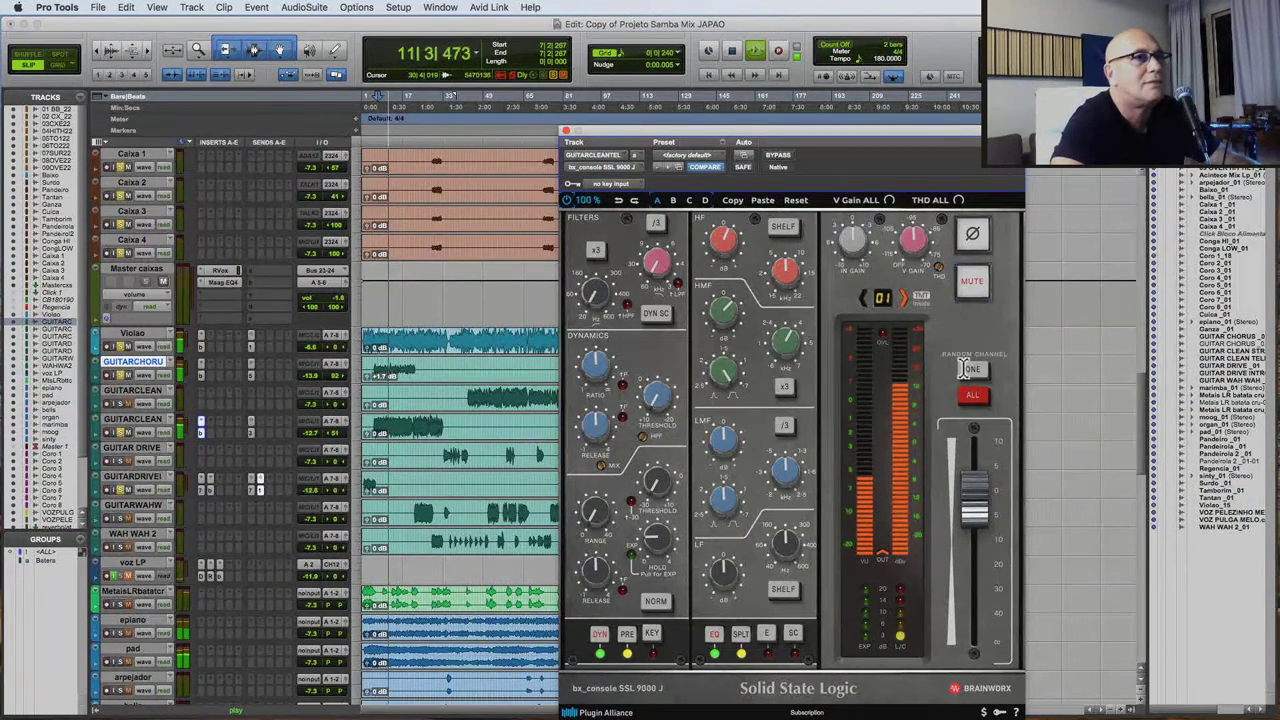
mouse_move(969, 530)
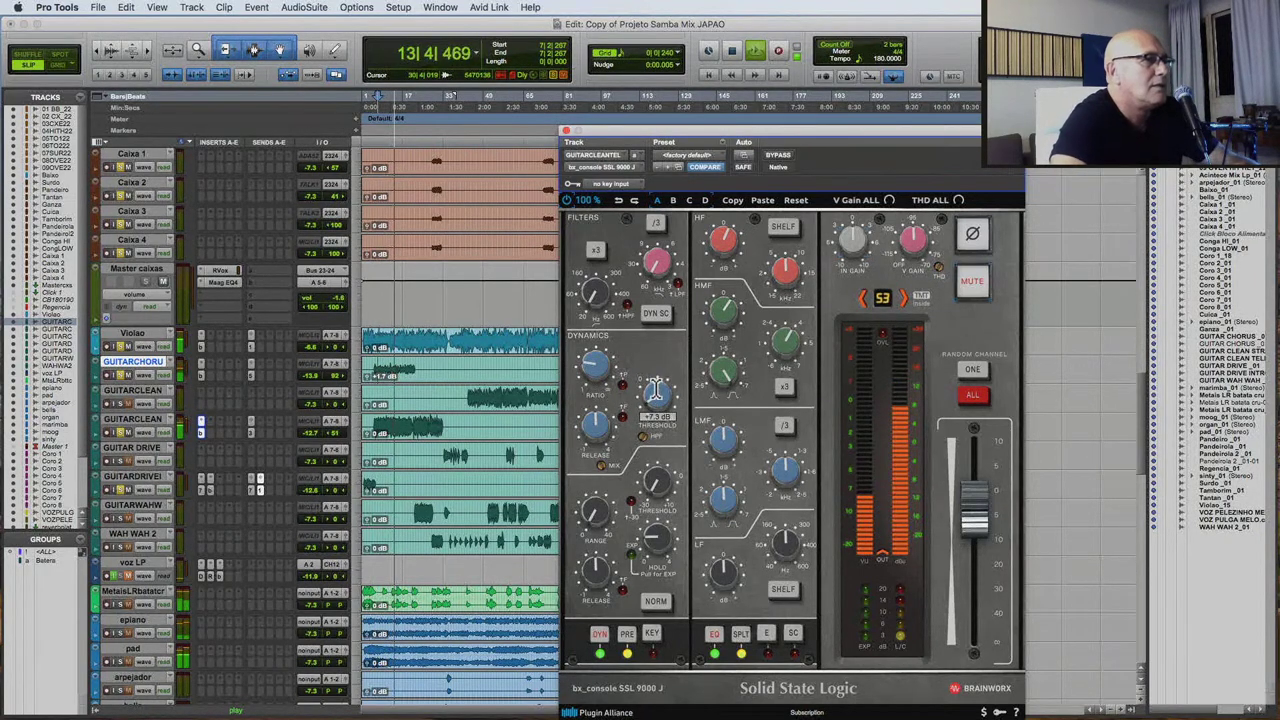
click(566, 130)
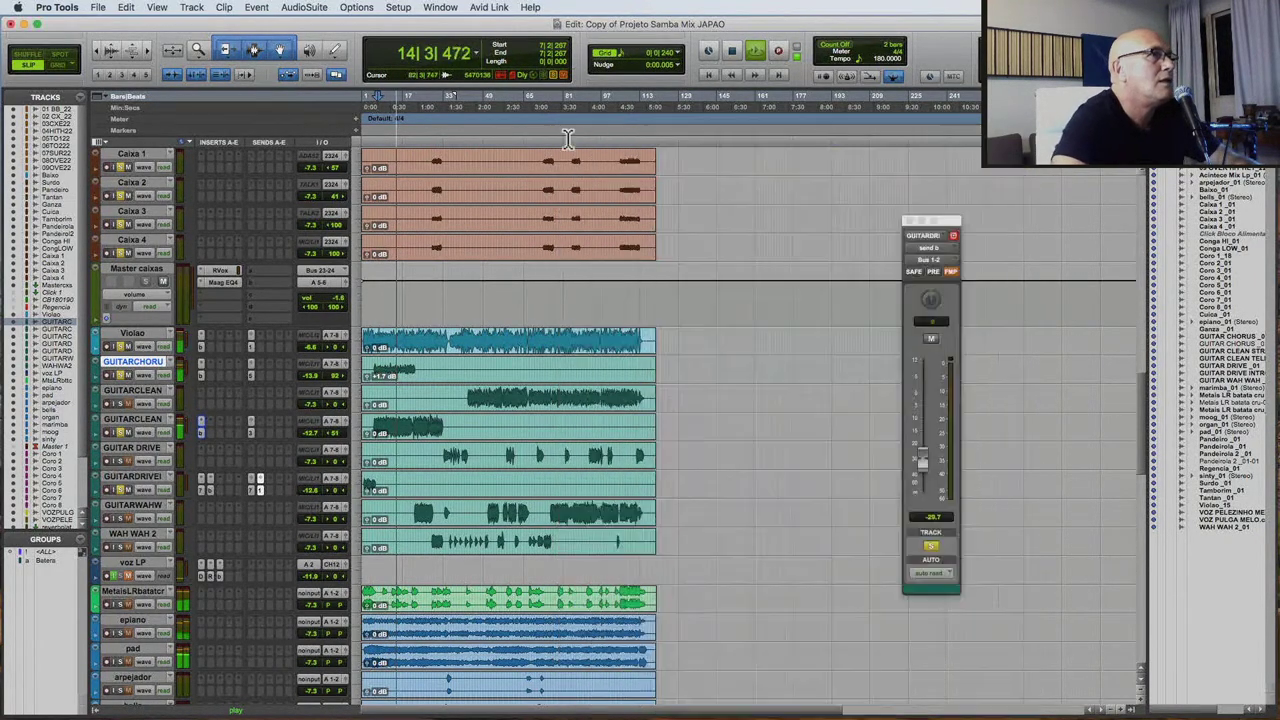
Raise the 07 SURDO_22 volume line to 0.0 dB, and switch the Surdo track to volume view to raise its level.
scroll(763, 530, up, 5)
scroll(760, 515, up, 10)
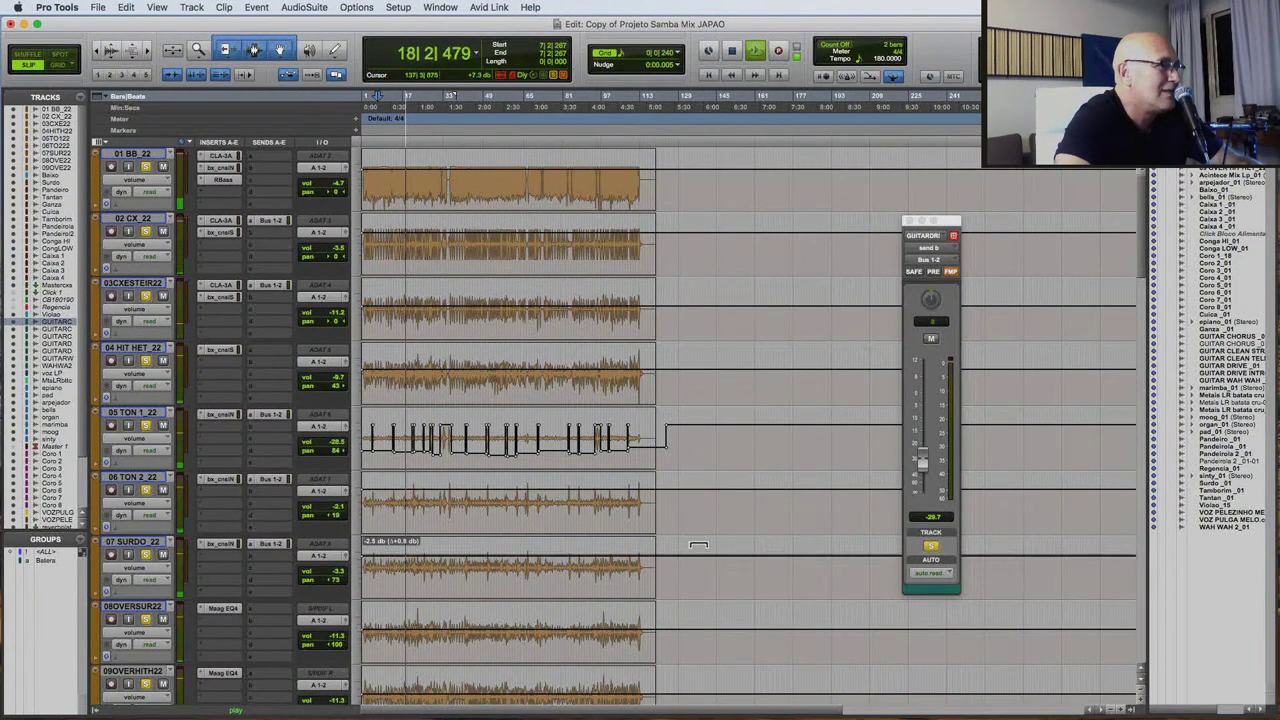
scroll(607, 572, down, 5)
scroll(607, 572, down, 10)
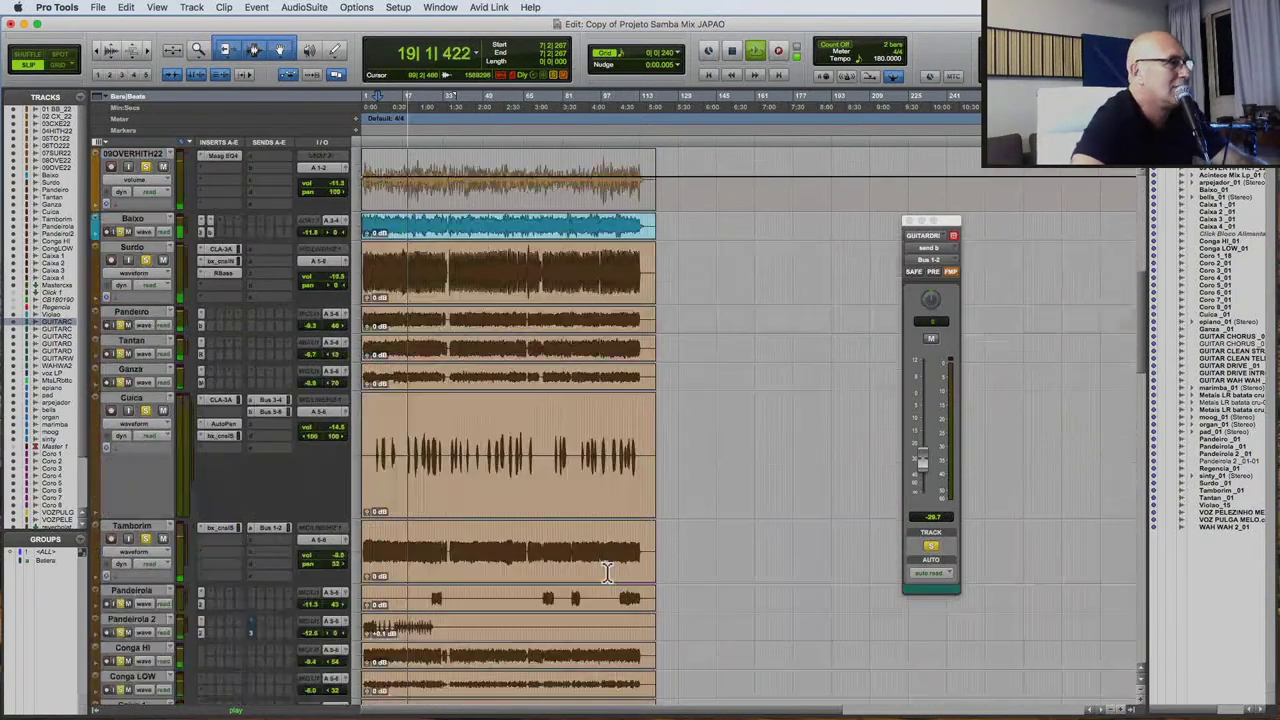
scroll(609, 571, up, 5)
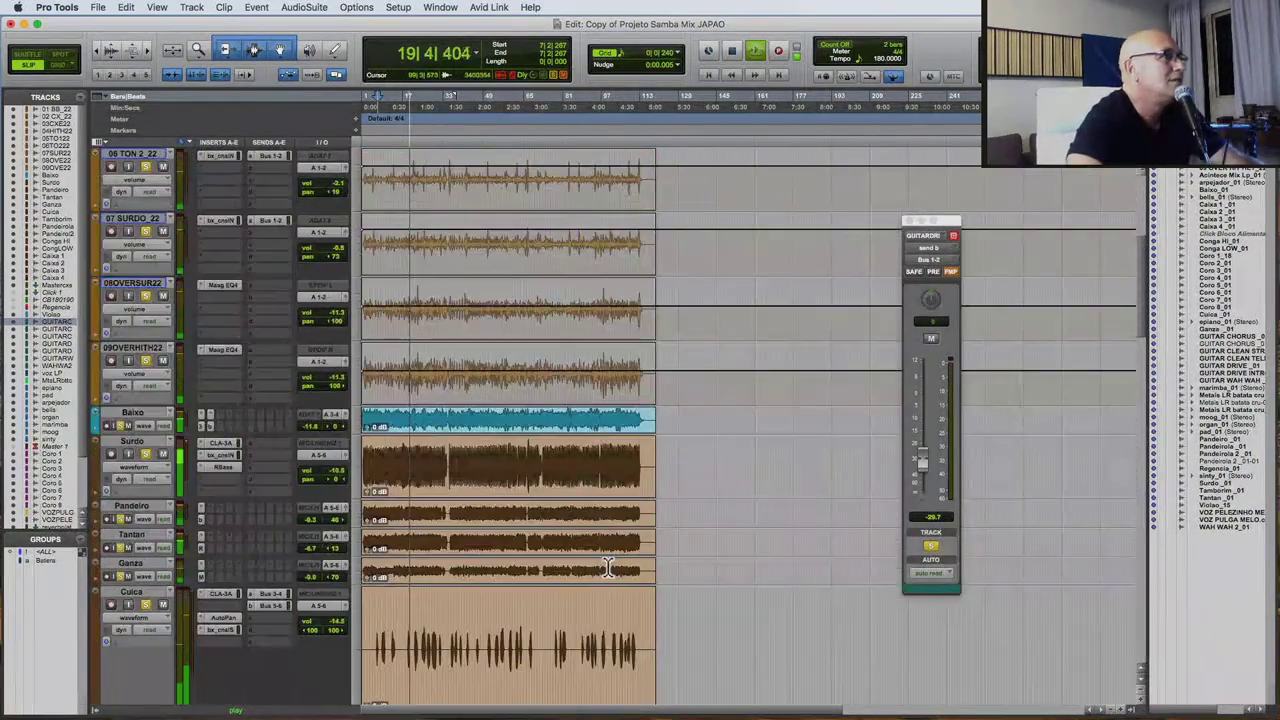
click(145, 475)
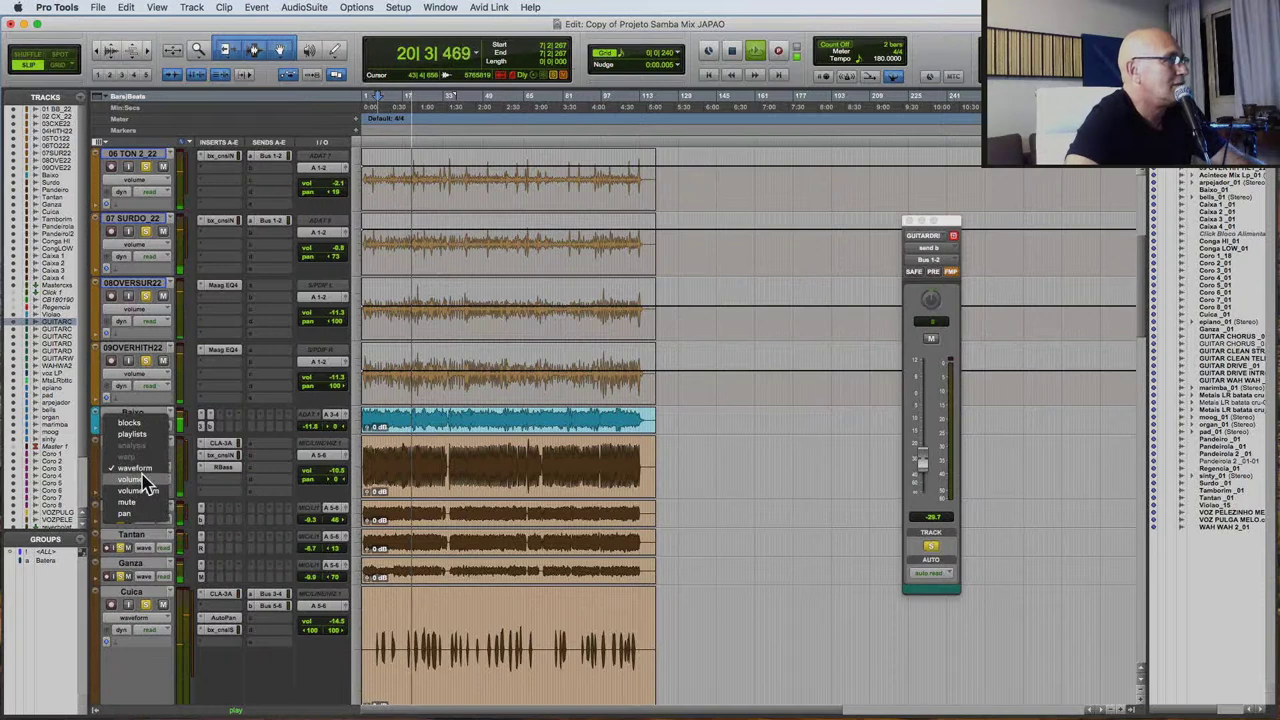
click(143, 487)
drag(788, 448, 789, 446)
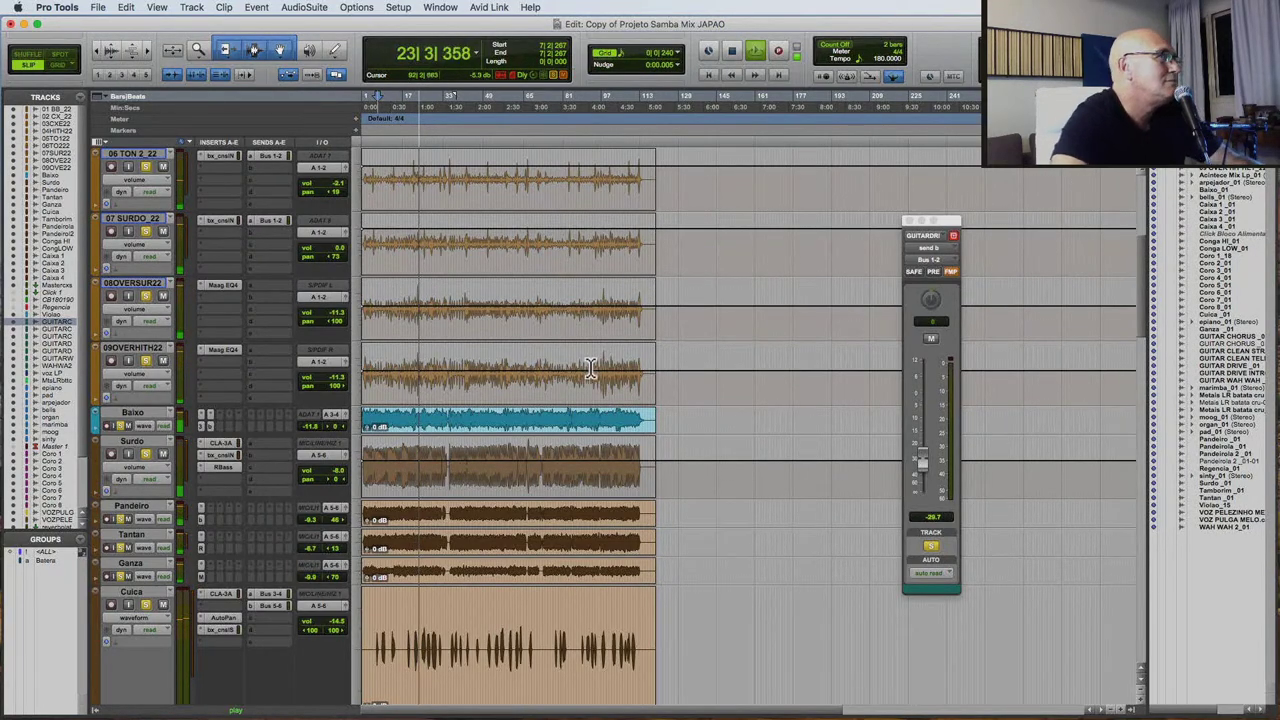
Raise the 04 HIT HET_22 track's volume to about -7.2 dB and set its pan to 24.
scroll(590, 368, down, 10)
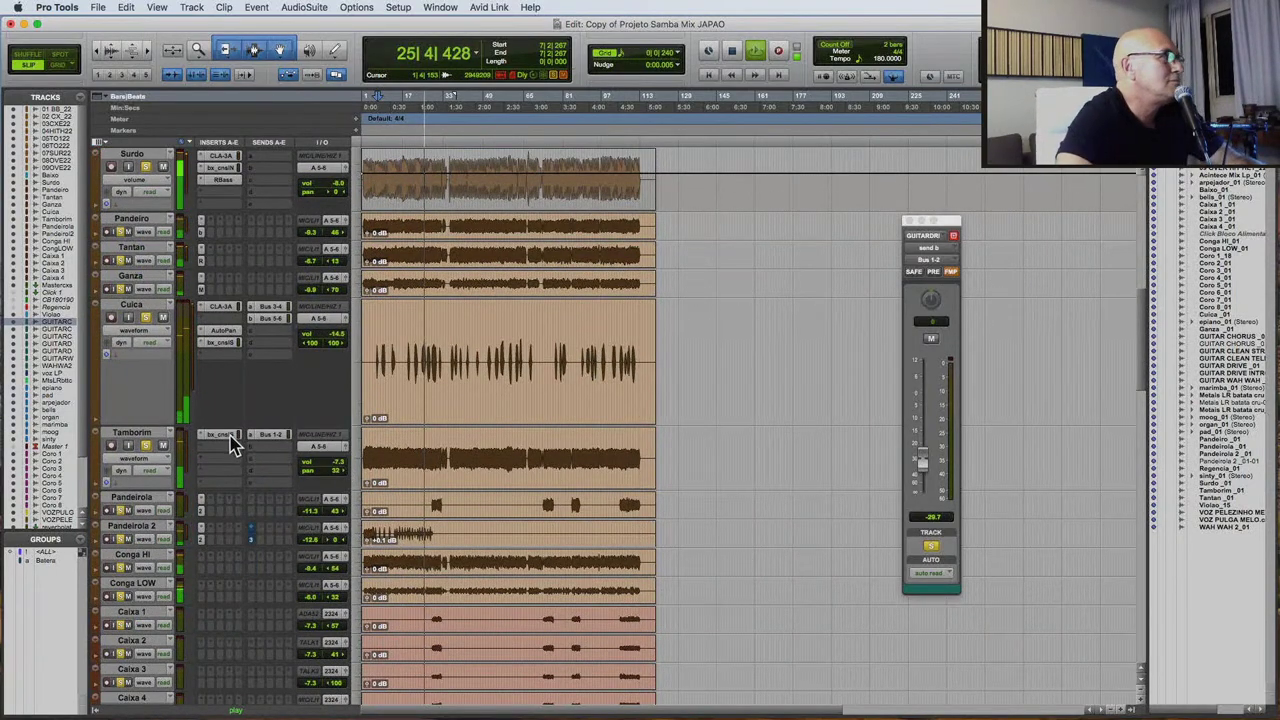
scroll(815, 368, up, 8)
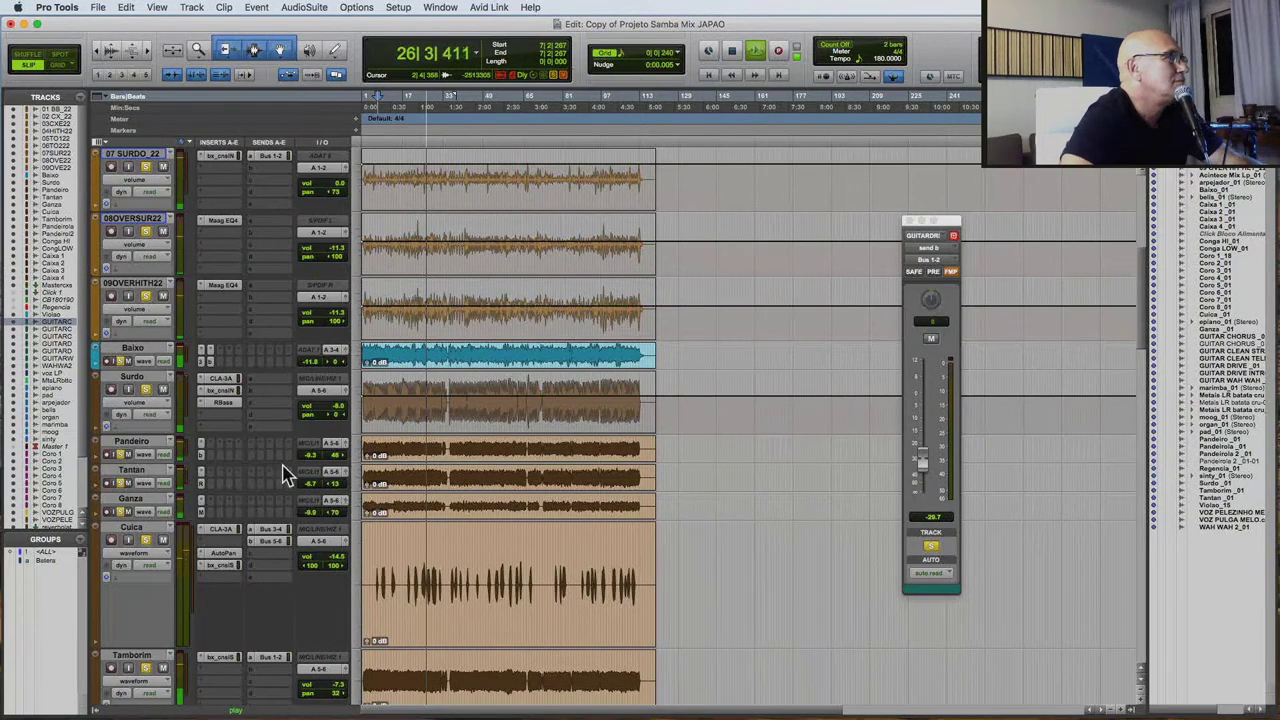
scroll(262, 415, up, 7)
scroll(207, 262, up, 5)
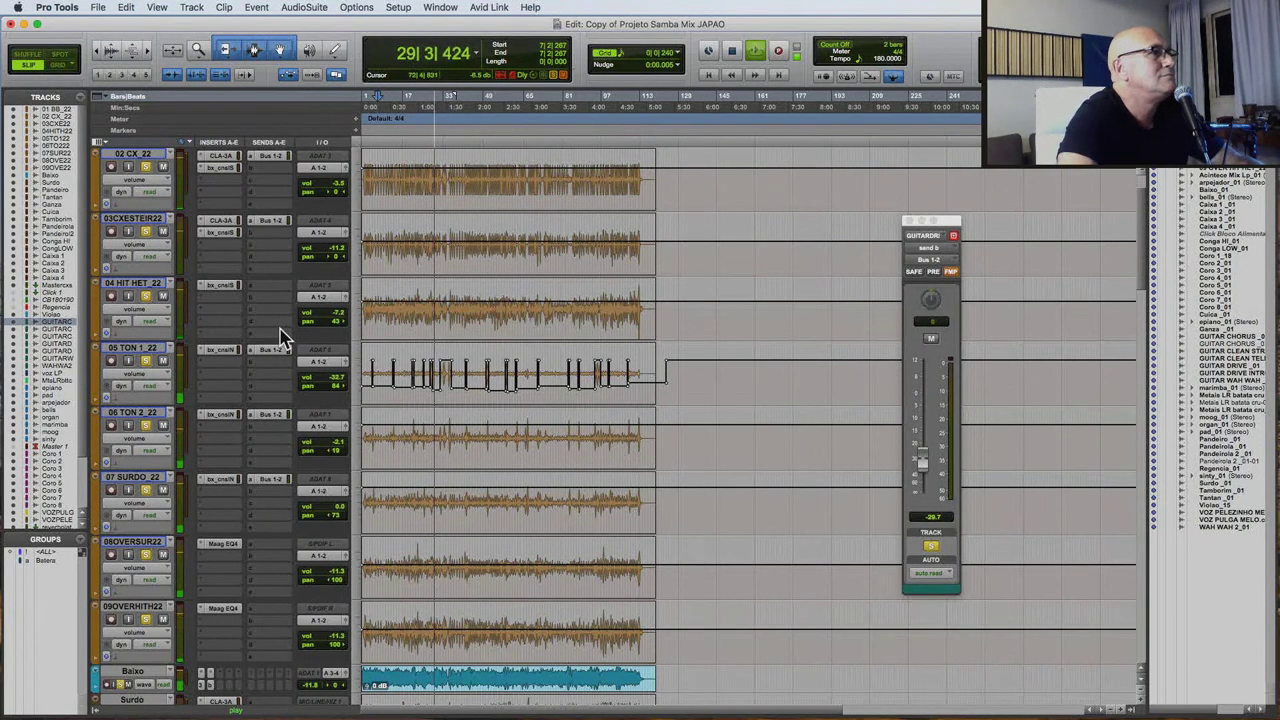
click(335, 330)
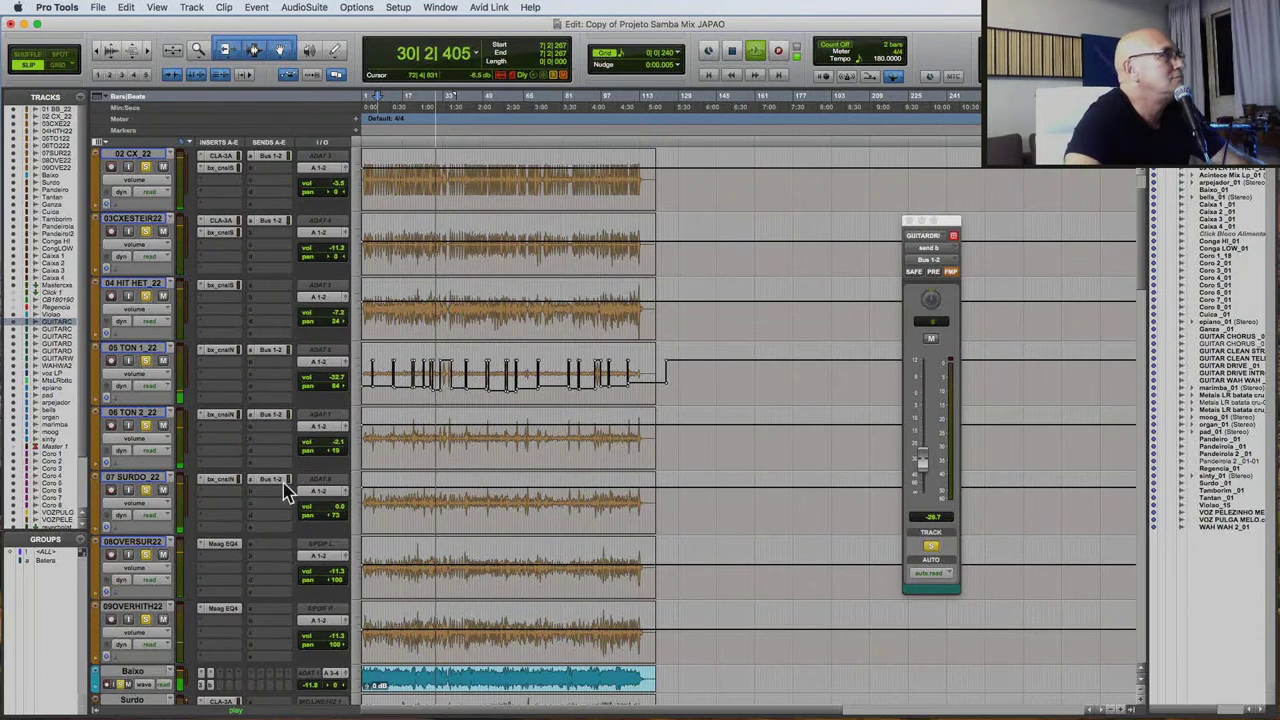
Pan the Tamborim track to 48 and the Pandeirola track to 14 during playback.
scroll(285, 490, down, 5)
scroll(278, 463, down, 5)
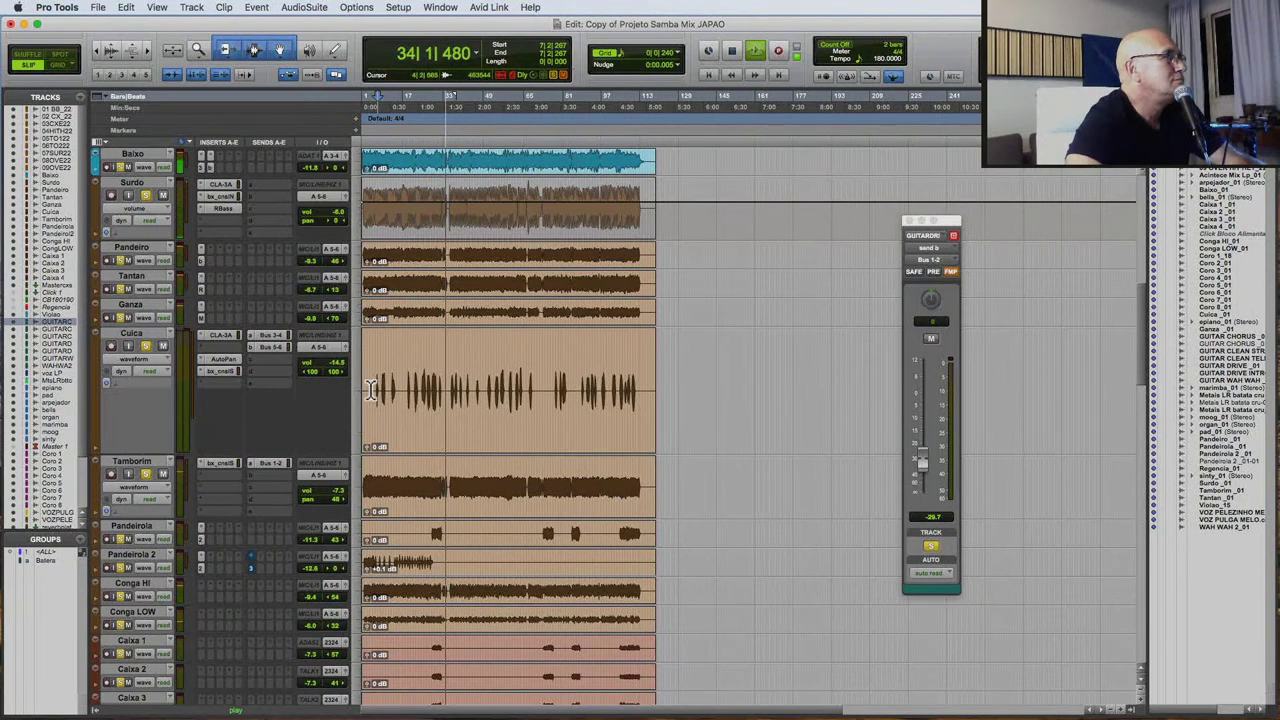
scroll(370, 390, down, 3)
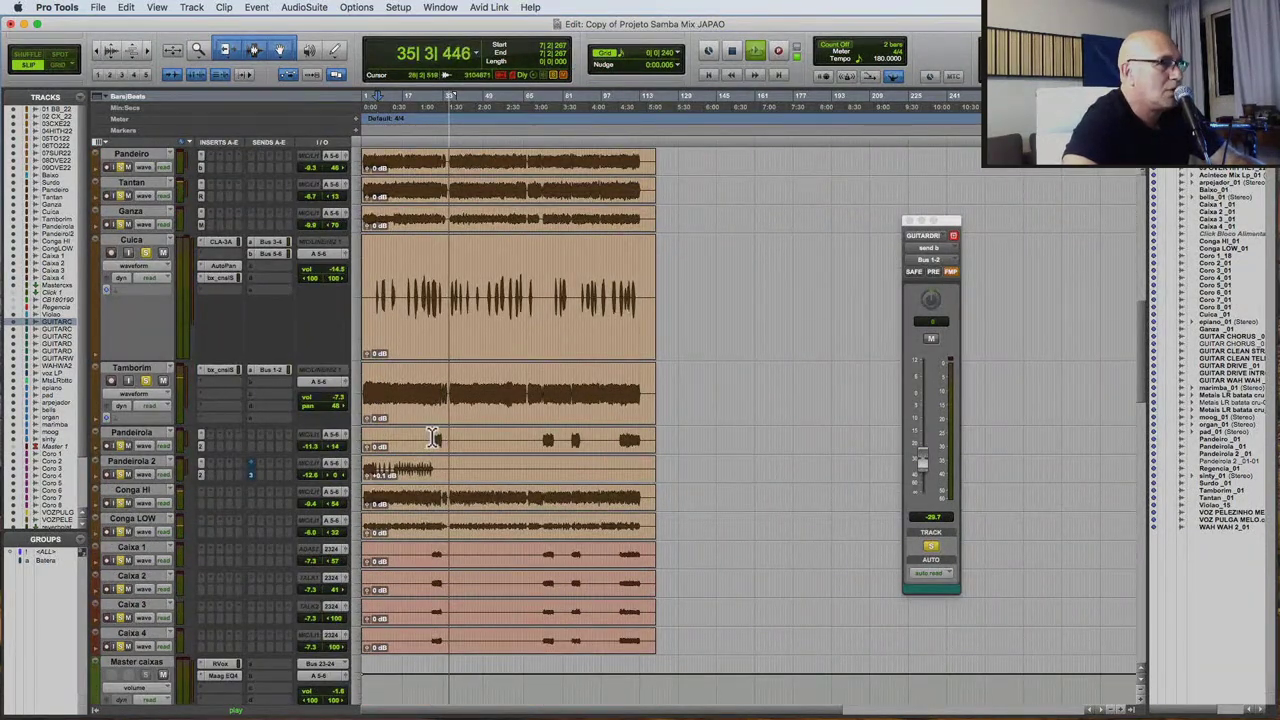
Play briefly from bar 28, just before Pandeirola's first clip, then stop playback and raise the voz LP track's volume.
click(131, 432)
key(space)
scroll(368, 471, down, 10)
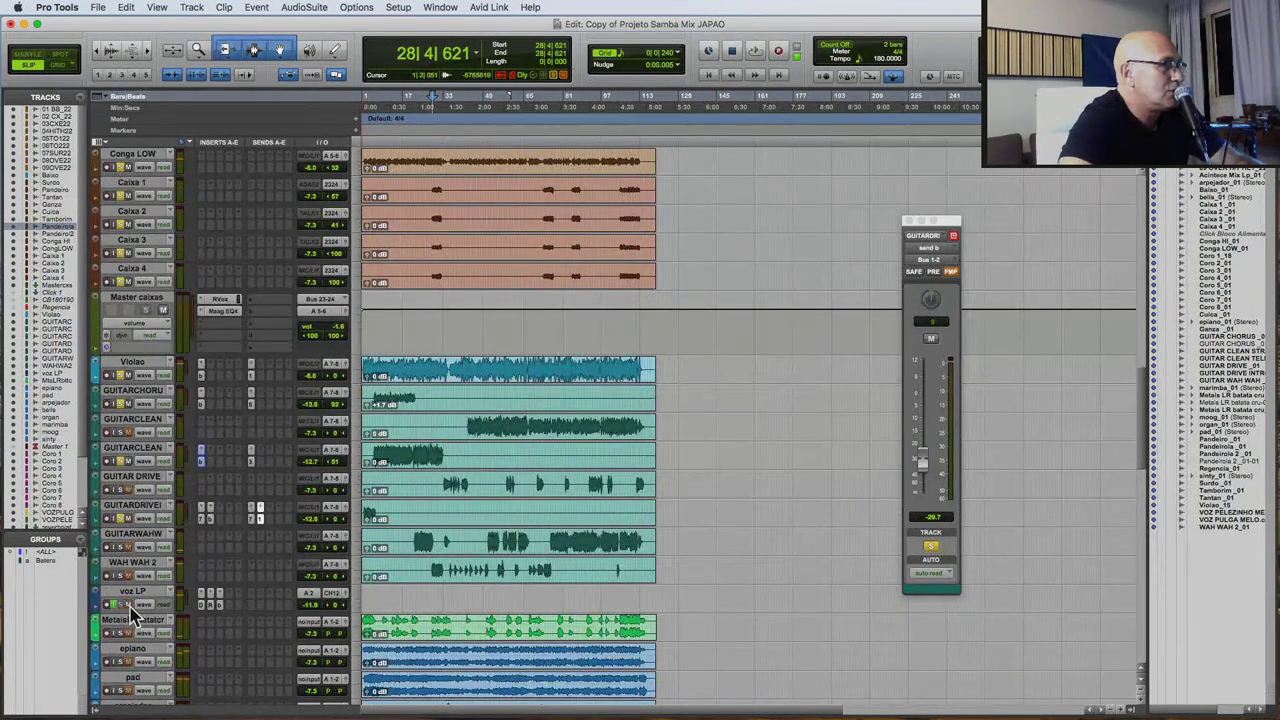
key(space)
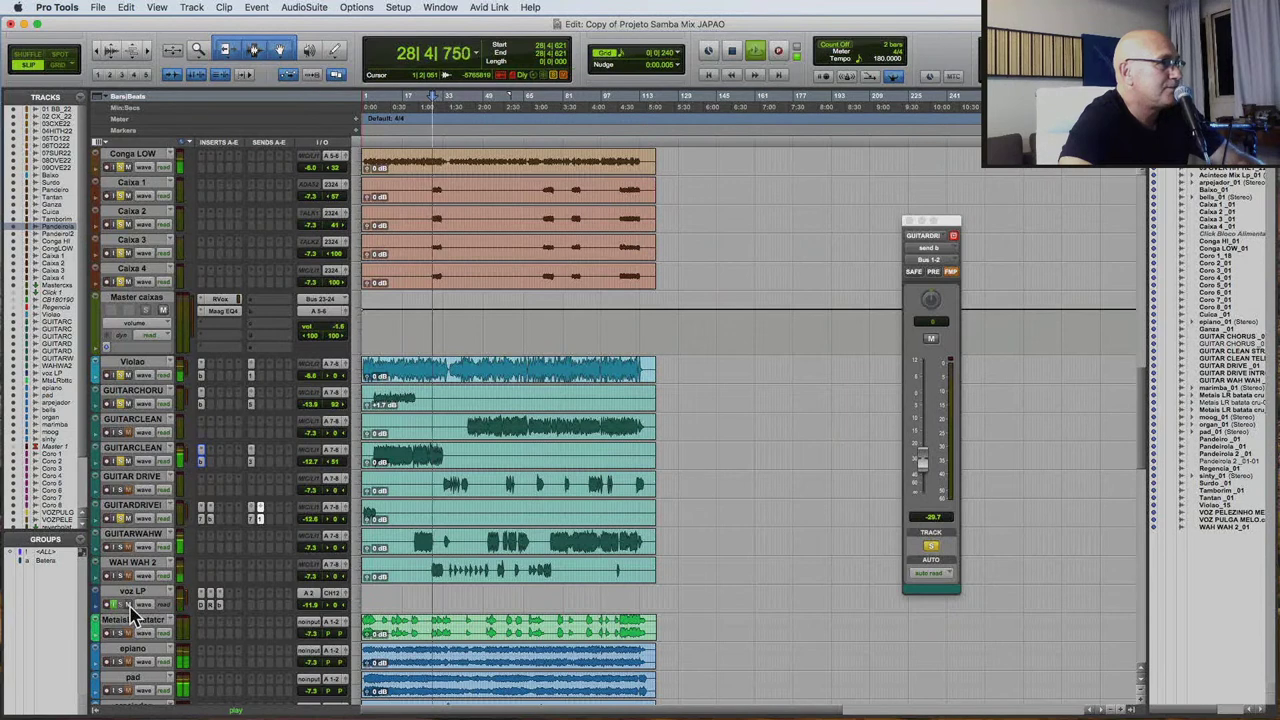
key(space)
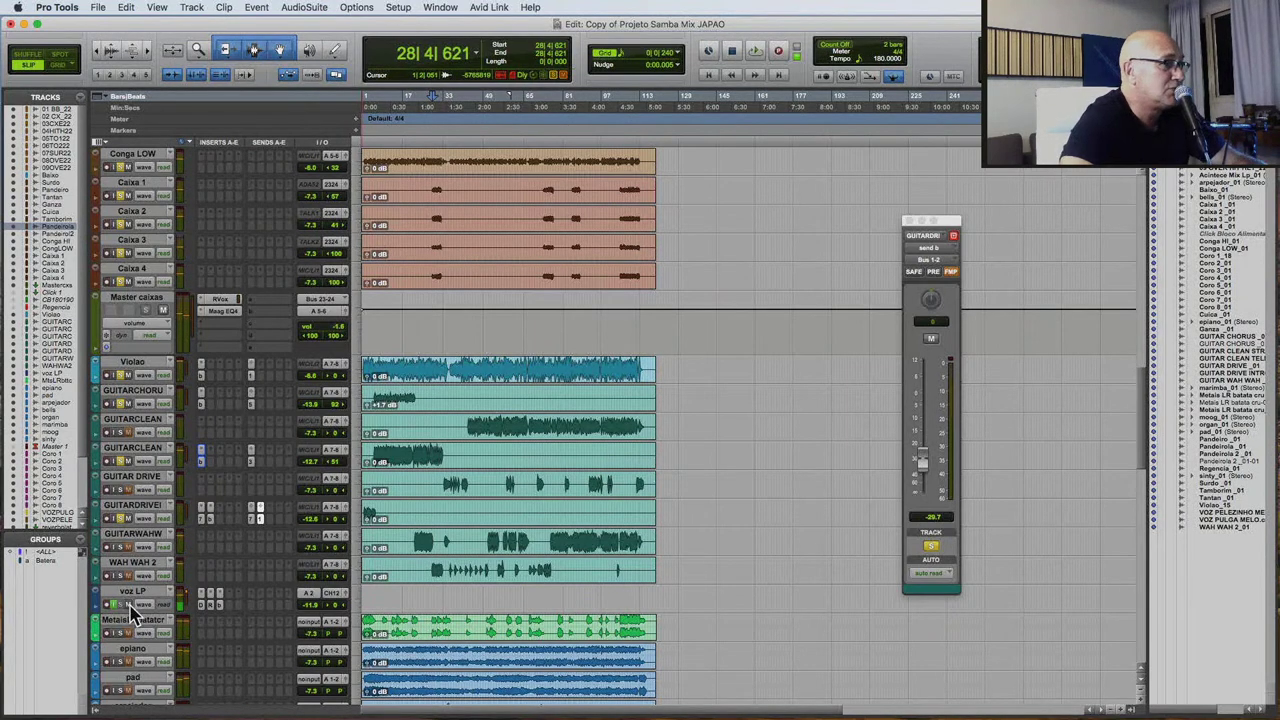
click(313, 610)
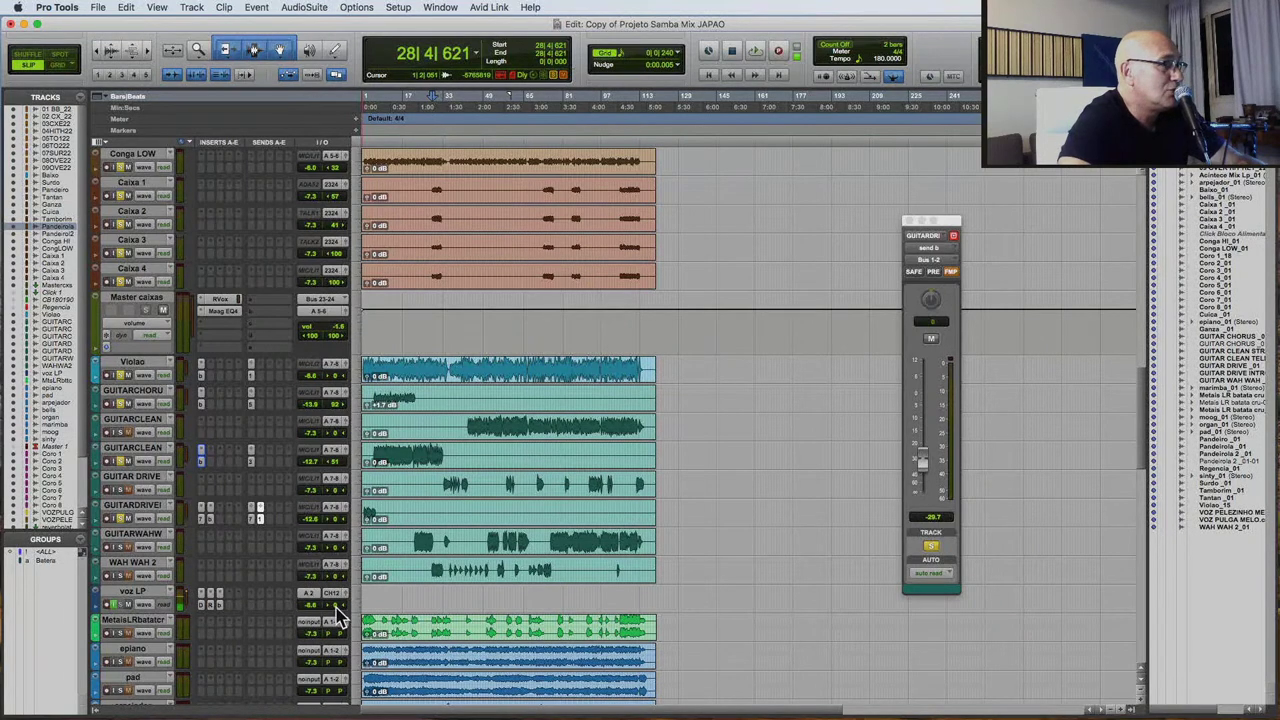
Play from around bar 28 and set the WAH WAH 2 track to about -15.2 dB with its pan at 35.
click(318, 610)
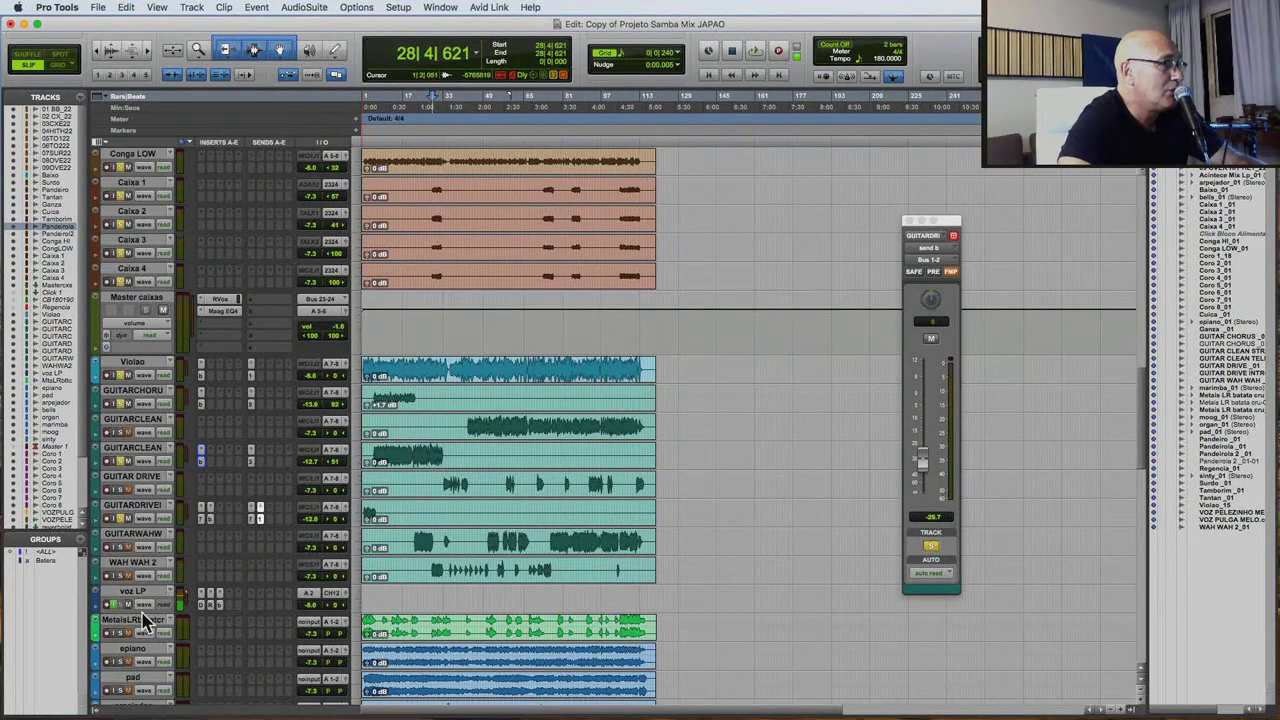
key(space)
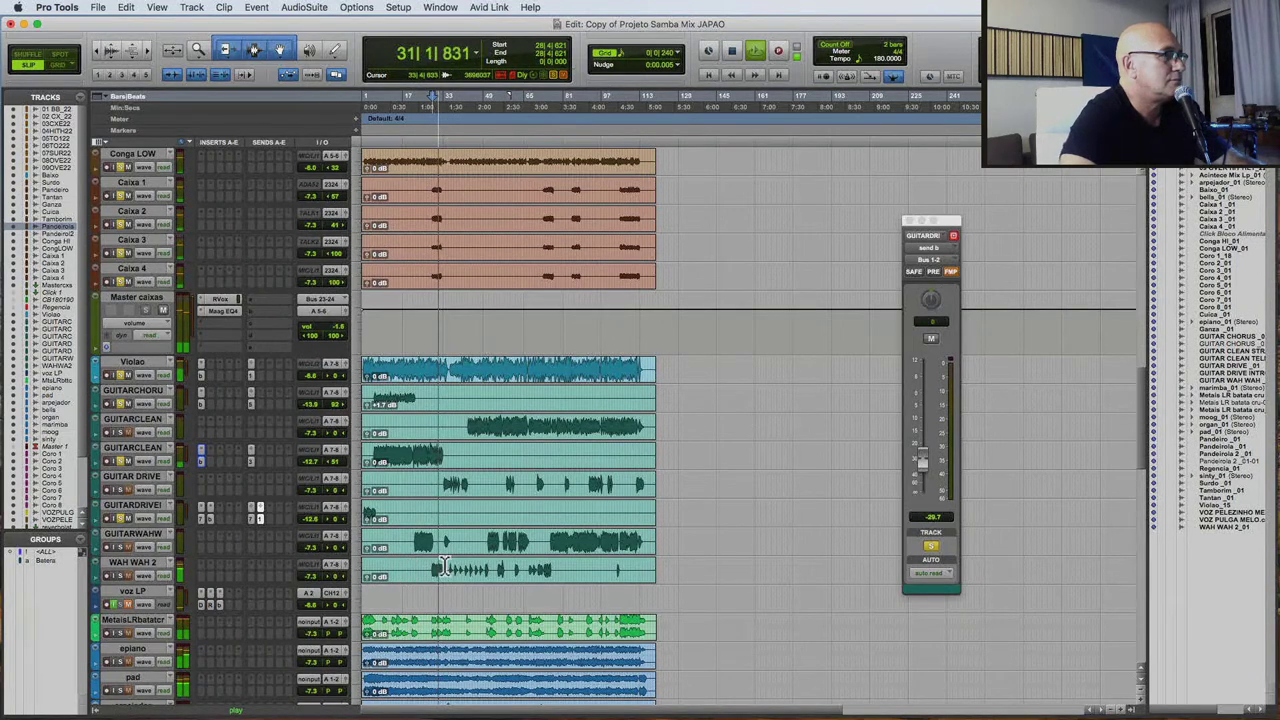
click(133, 562)
key(space)
key(space)
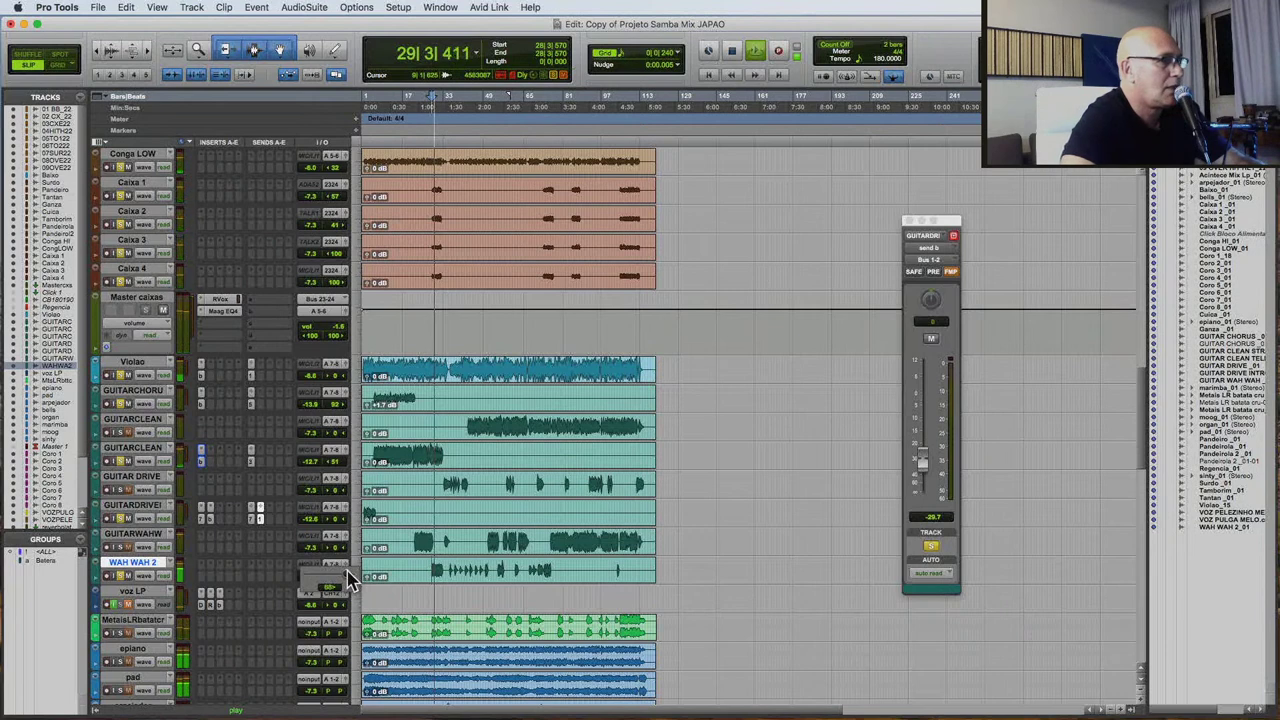
drag(306, 584, 316, 582)
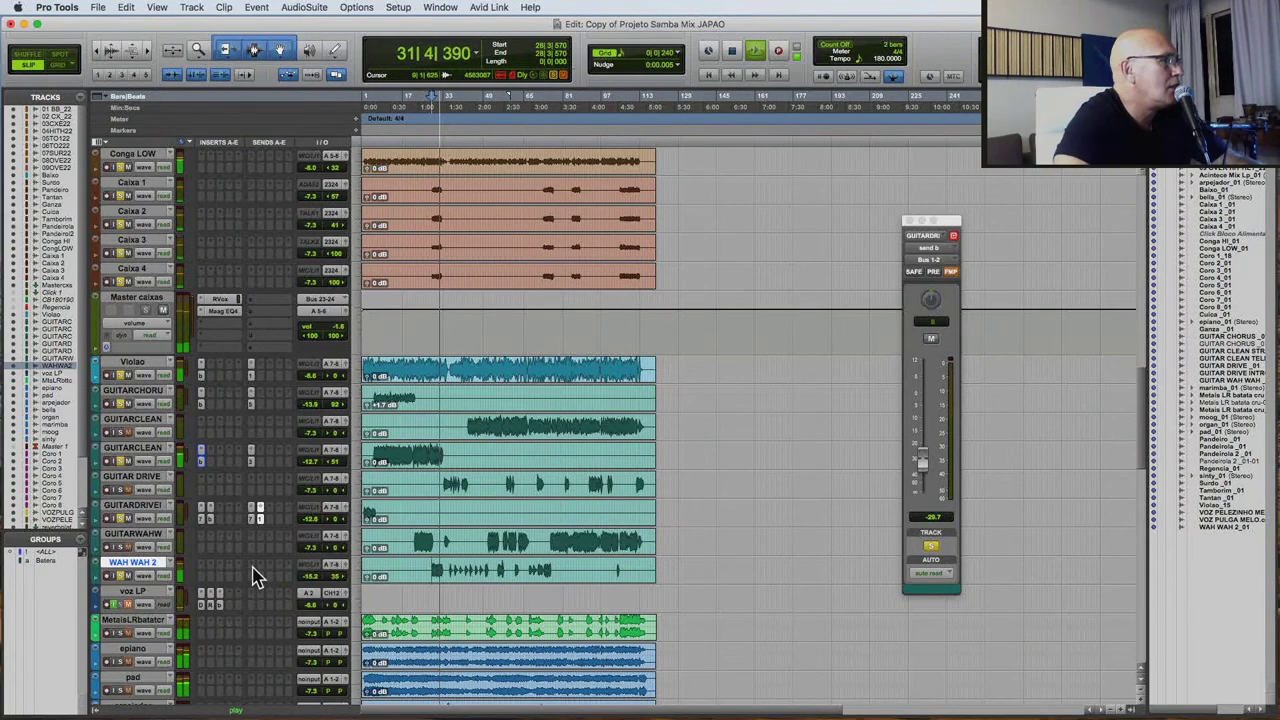
Add a Bus 3-4 send to WAH WAH 2, make it follow the main pan, and raise its level to about -21.4 dB.
click(254, 577)
mouse_move(257, 566)
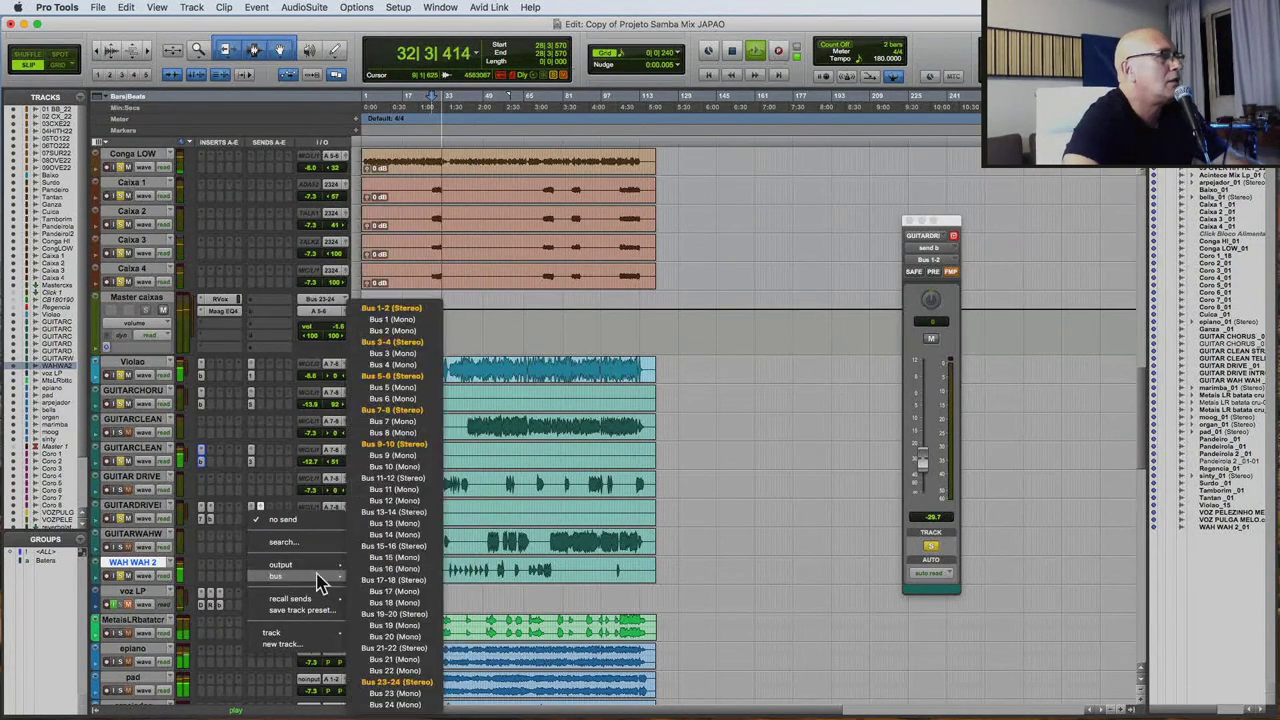
click(392, 347)
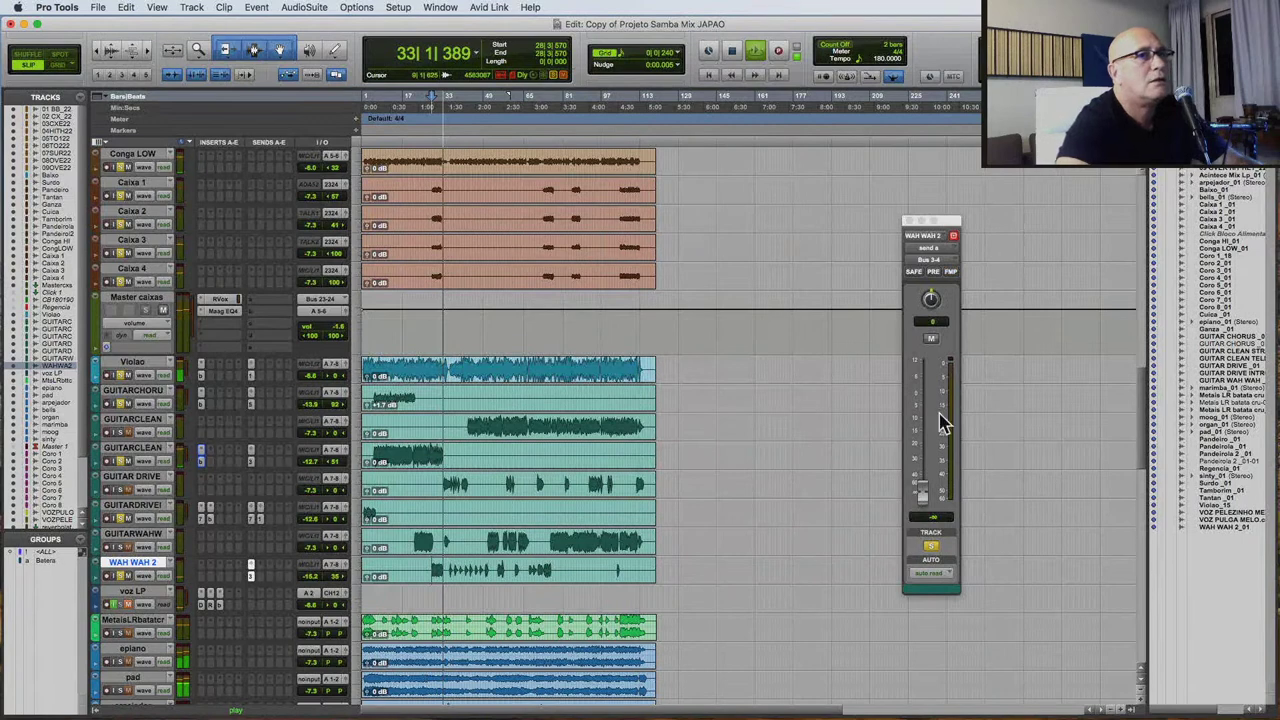
click(950, 274)
key(space)
click(950, 272)
key(space)
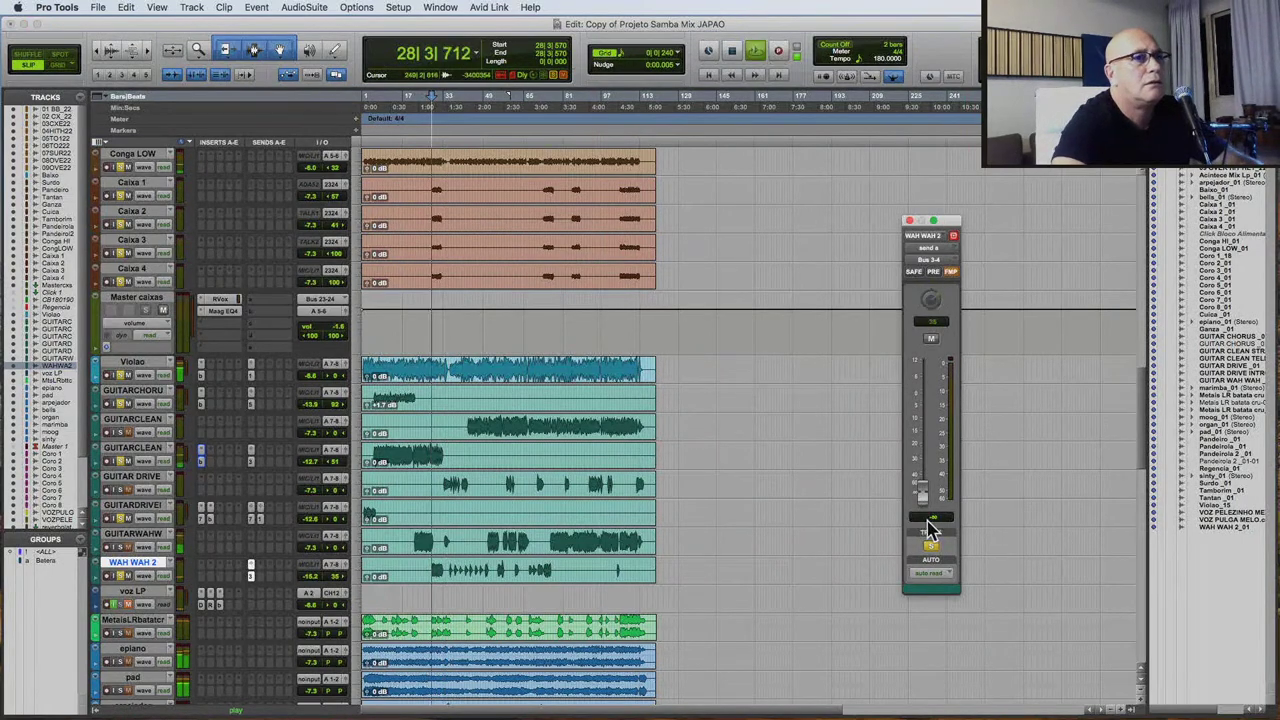
drag(921, 488, 924, 456)
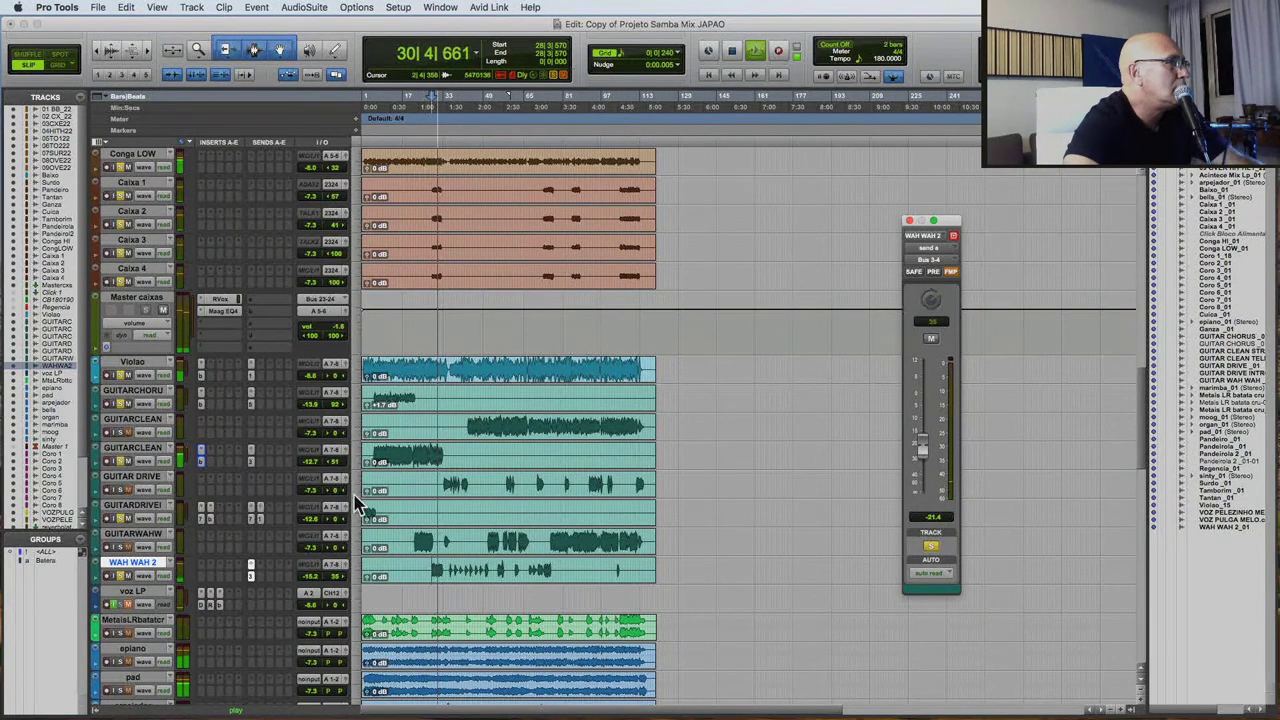
Solo GUITAR DRIVE, copy the inserts and sends of the drive track below onto it, and replay from its first clip.
click(122, 492)
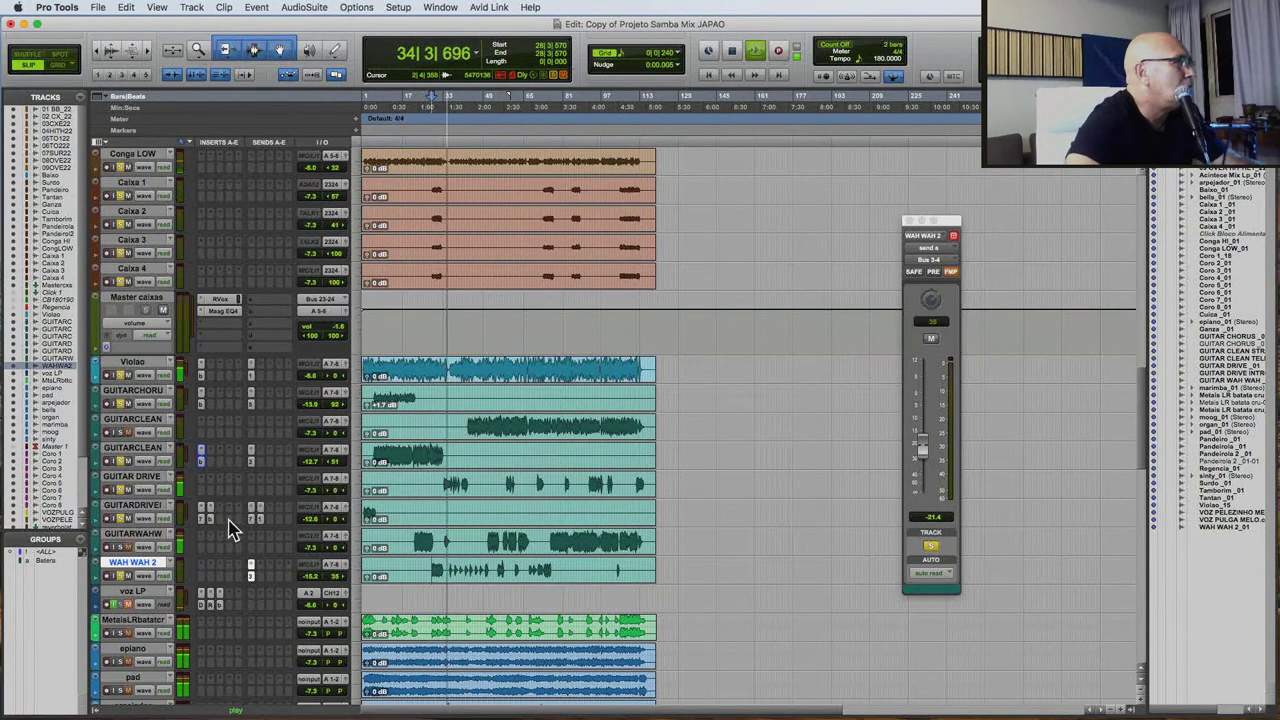
drag(201, 519, 257, 491)
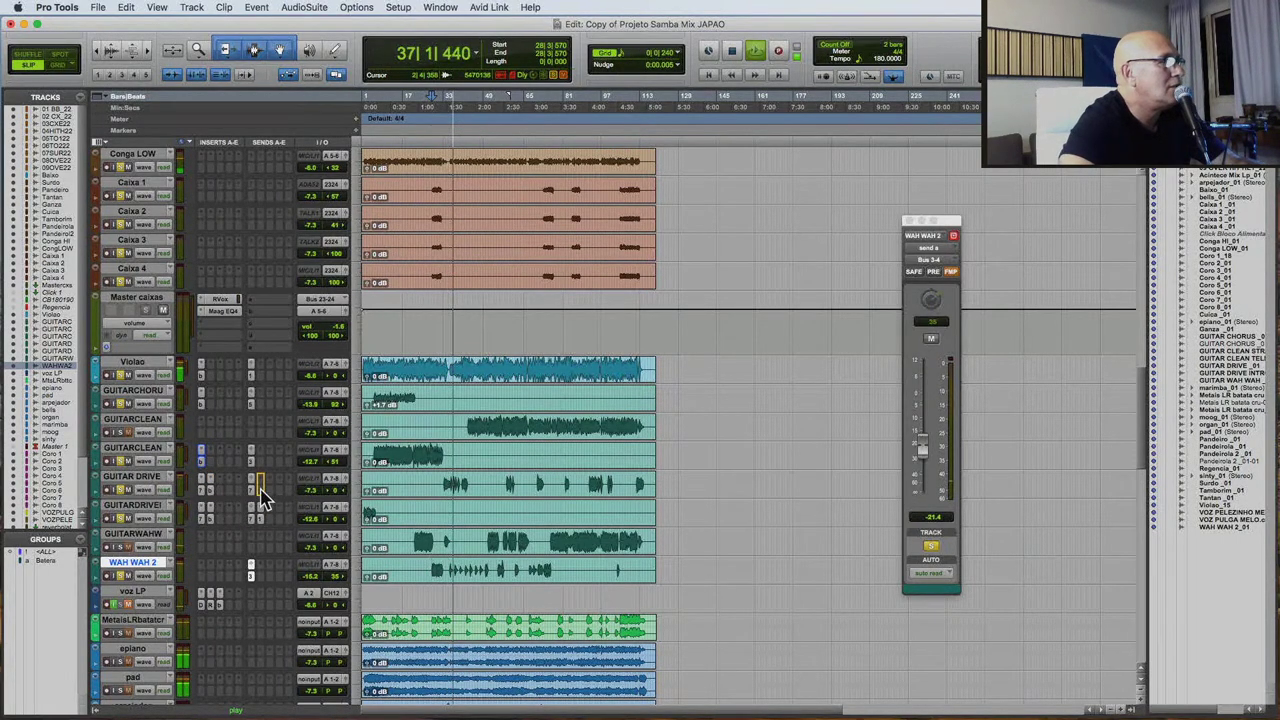
click(444, 490)
Set the GUITAR DRIVE volume to -12.6 dB and lower its Bus 7-8 send to -32.7 dB.
drag(310, 500, 300, 509)
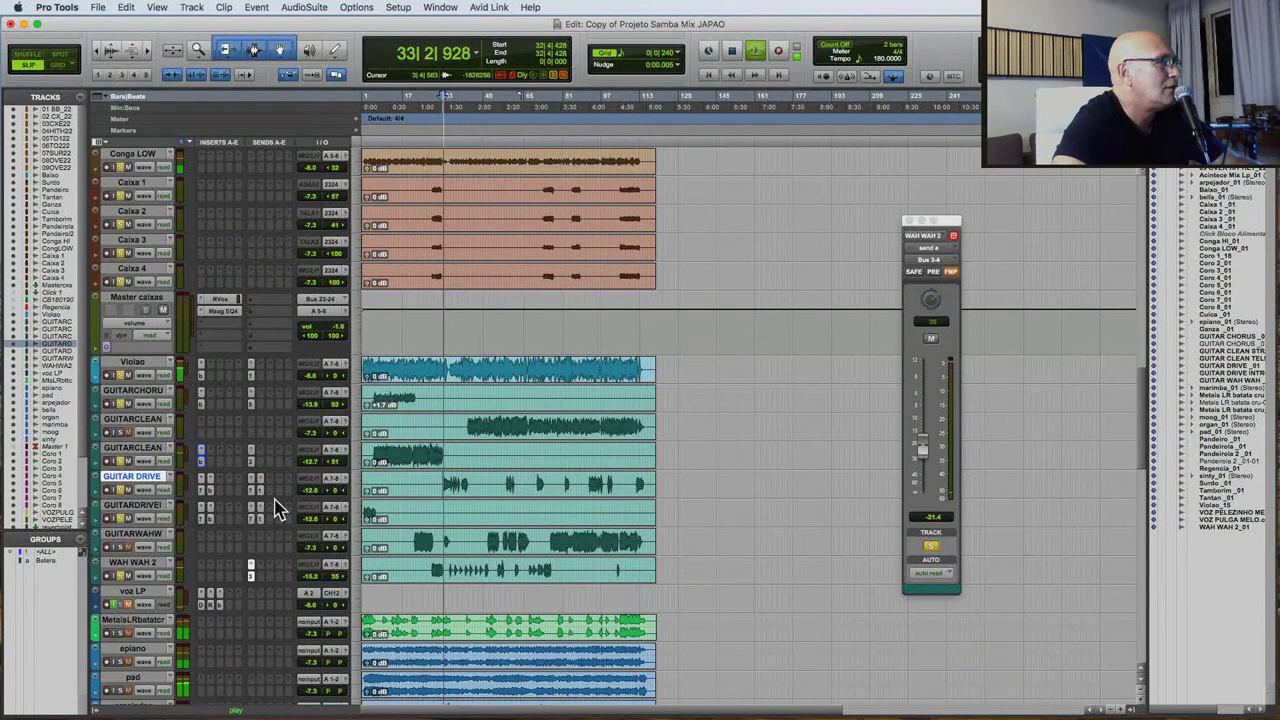
click(253, 497)
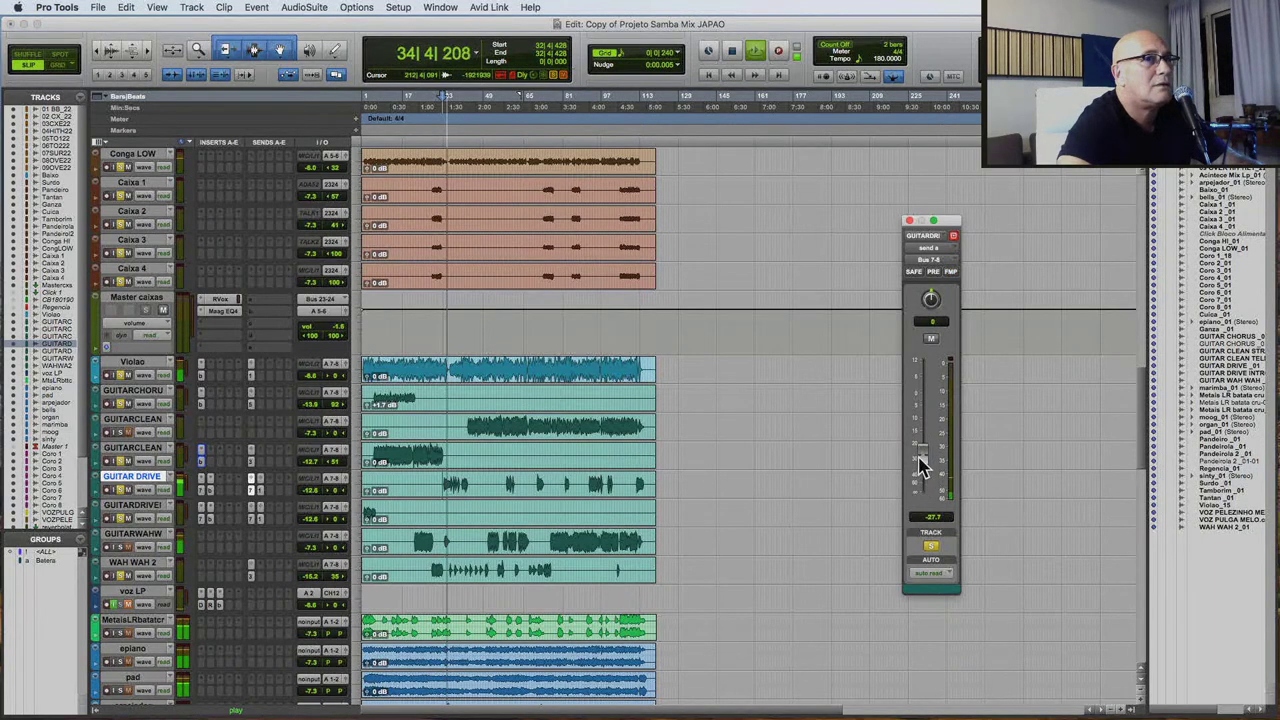
drag(920, 465, 920, 471)
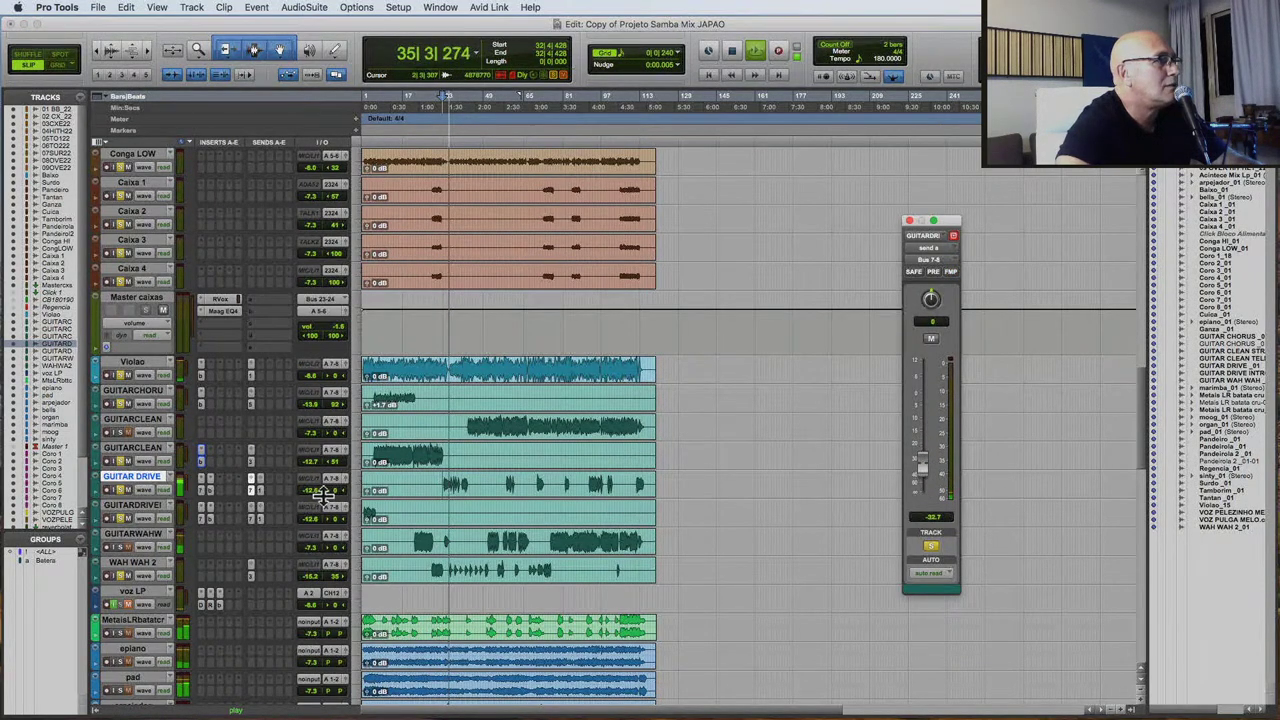
Add a Bus 3-4 send at about -23.5 dB to GUITAR DRIVE and set the track to -15.9 dB with pan 22.
click(268, 485)
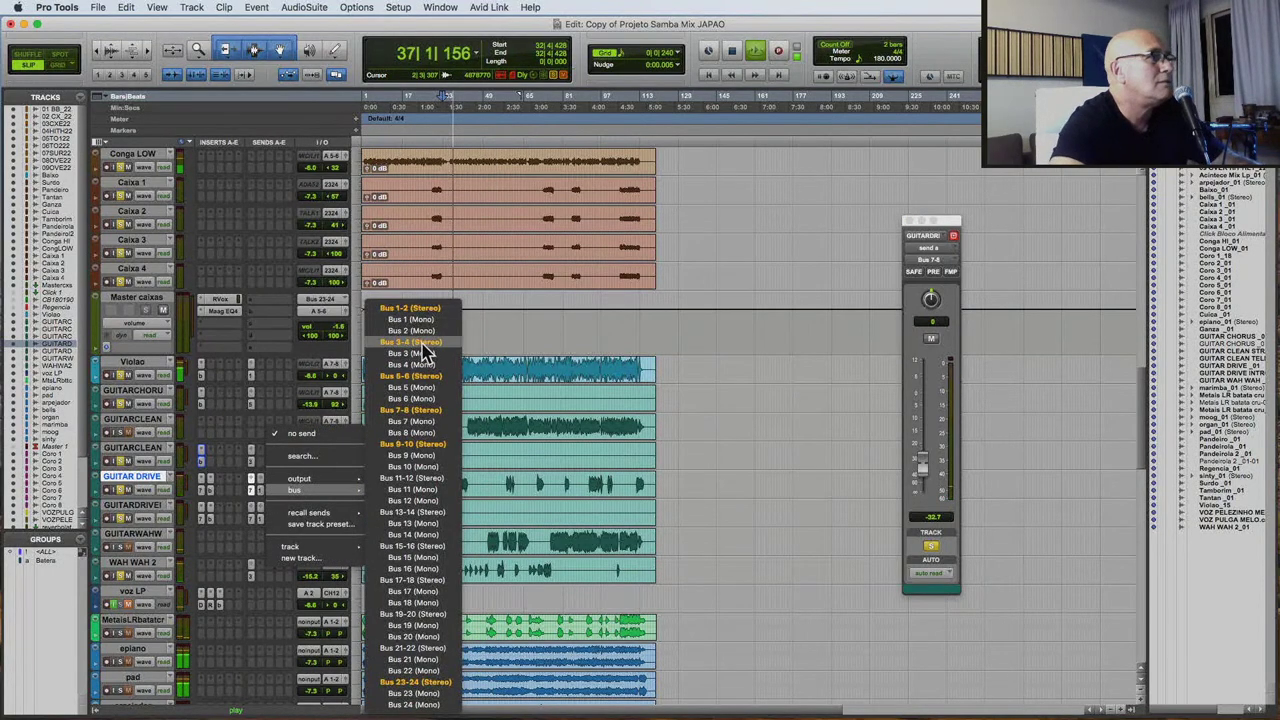
click(912, 466)
drag(922, 498, 921, 468)
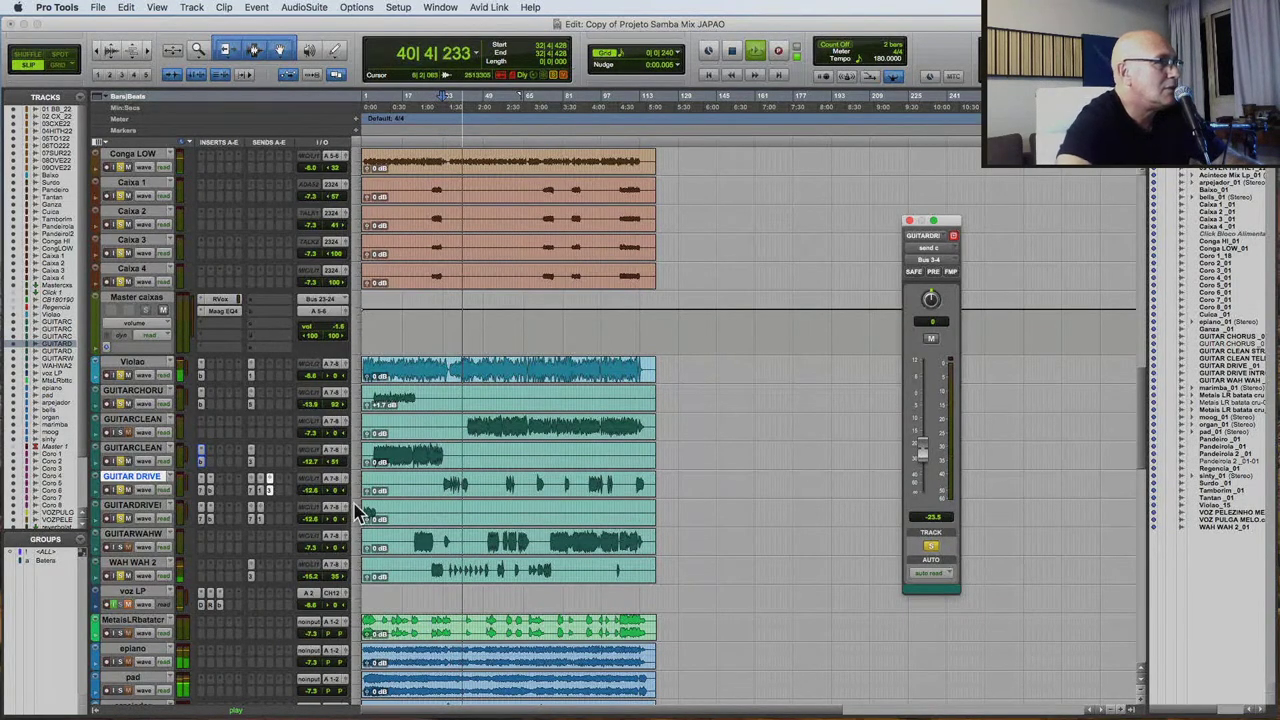
click(335, 495)
drag(333, 497, 320, 502)
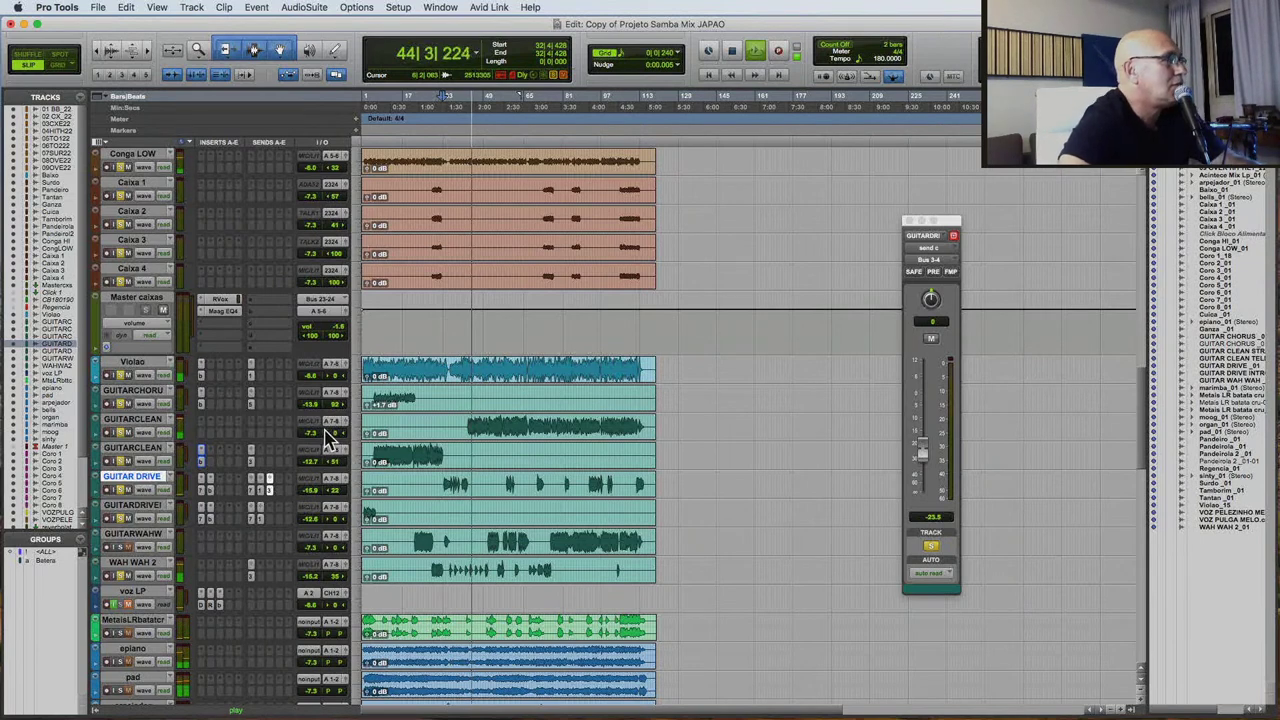
Pan the upper GUITARCLEAN track to 54 and lower its volume to about -11.9 dB.
drag(334, 436, 343, 442)
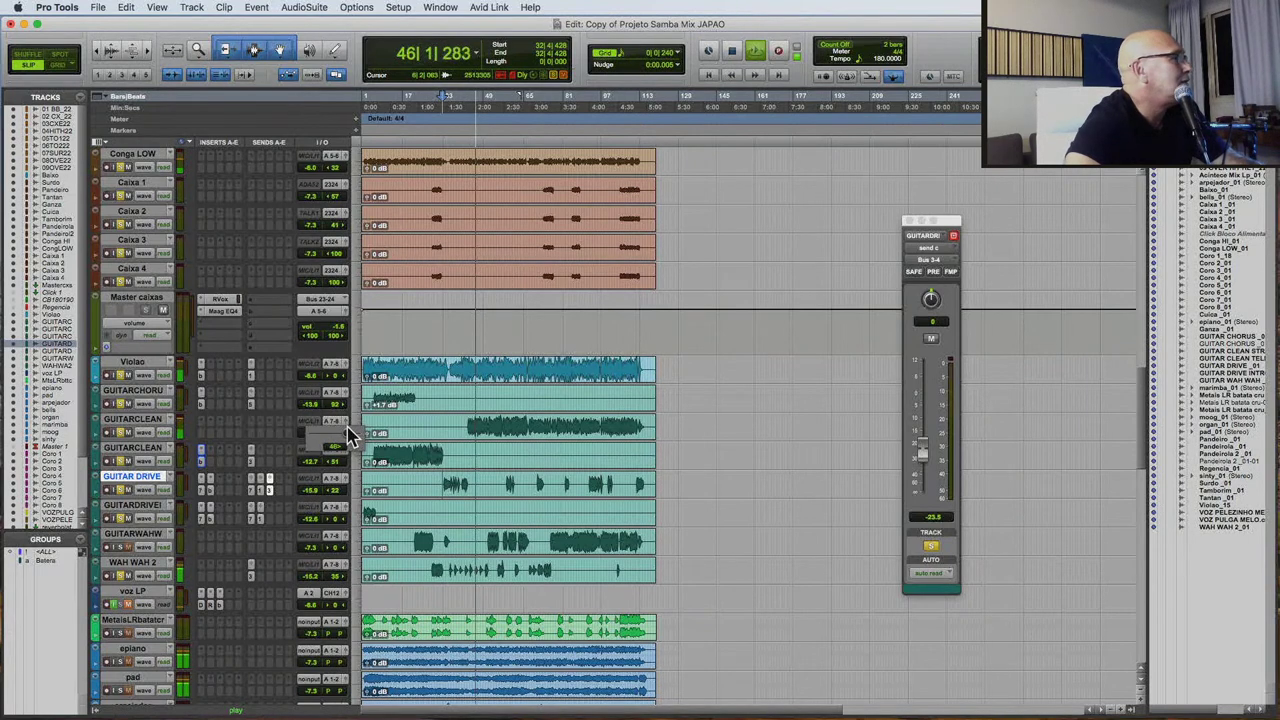
drag(348, 437, 348, 437)
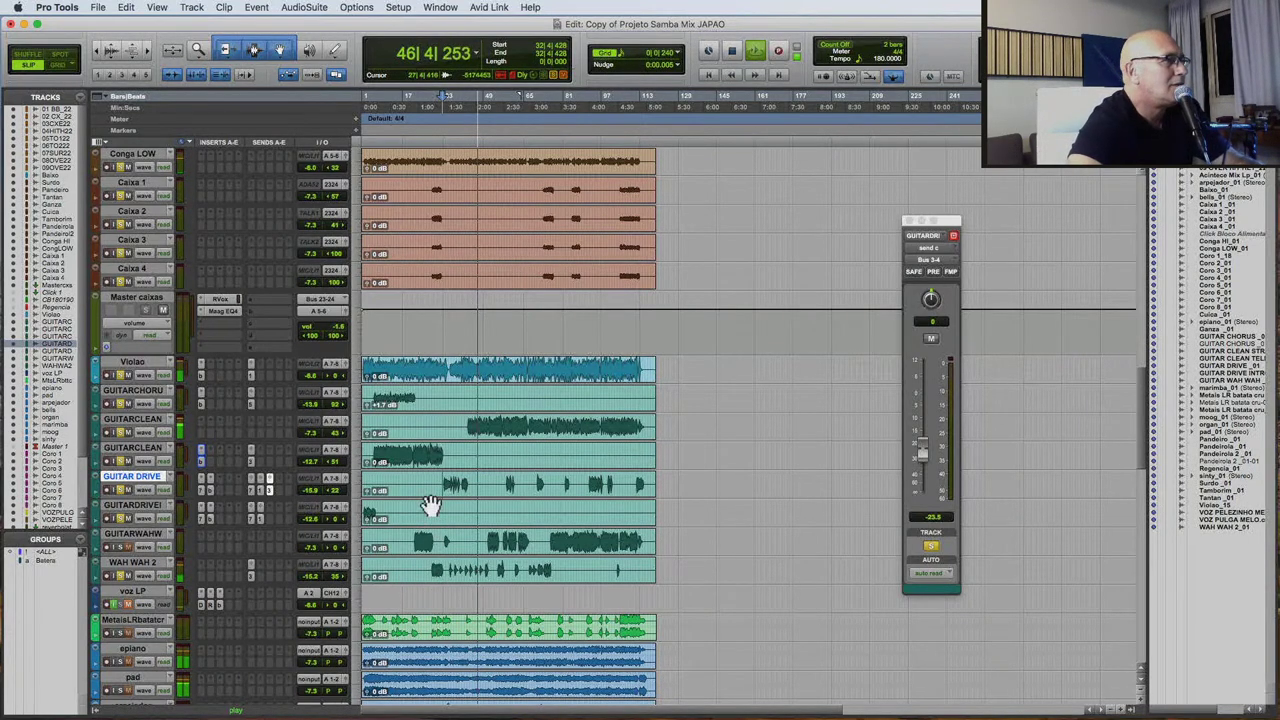
drag(338, 432, 312, 445)
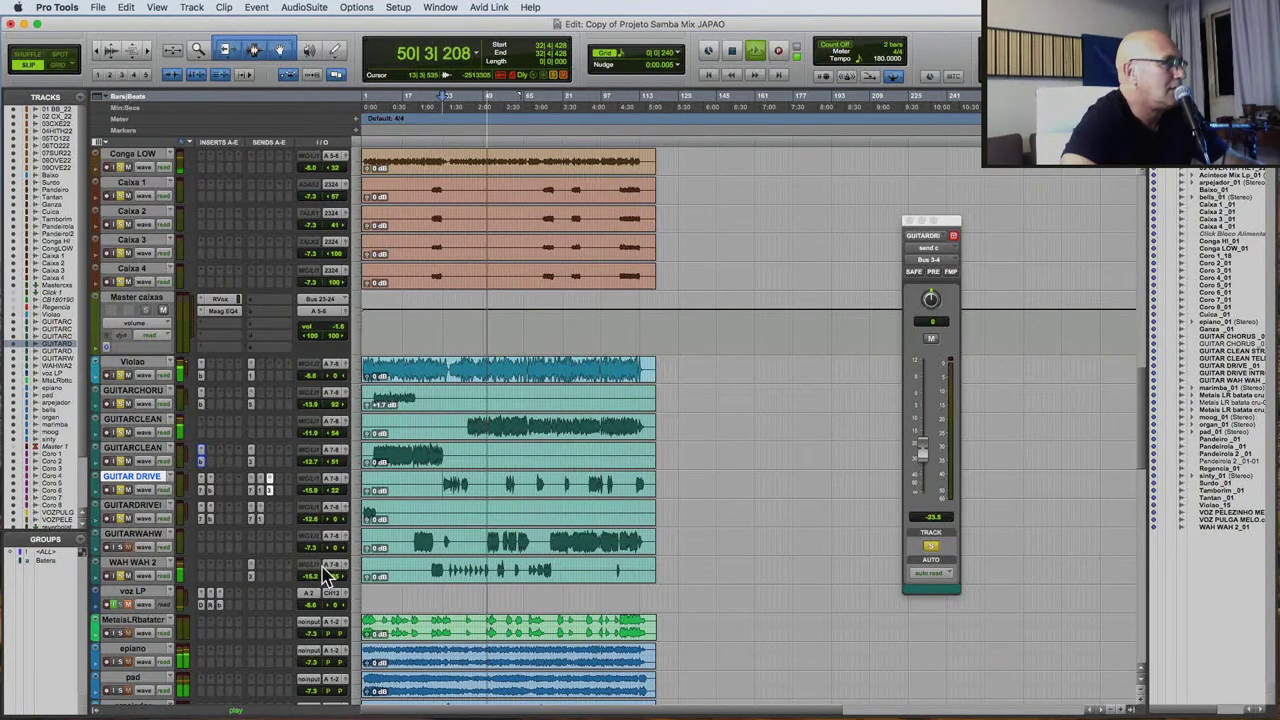
Pan the GUITARWAHW track to 67 and lower its volume to -17.2 dB.
drag(322, 577, 322, 575)
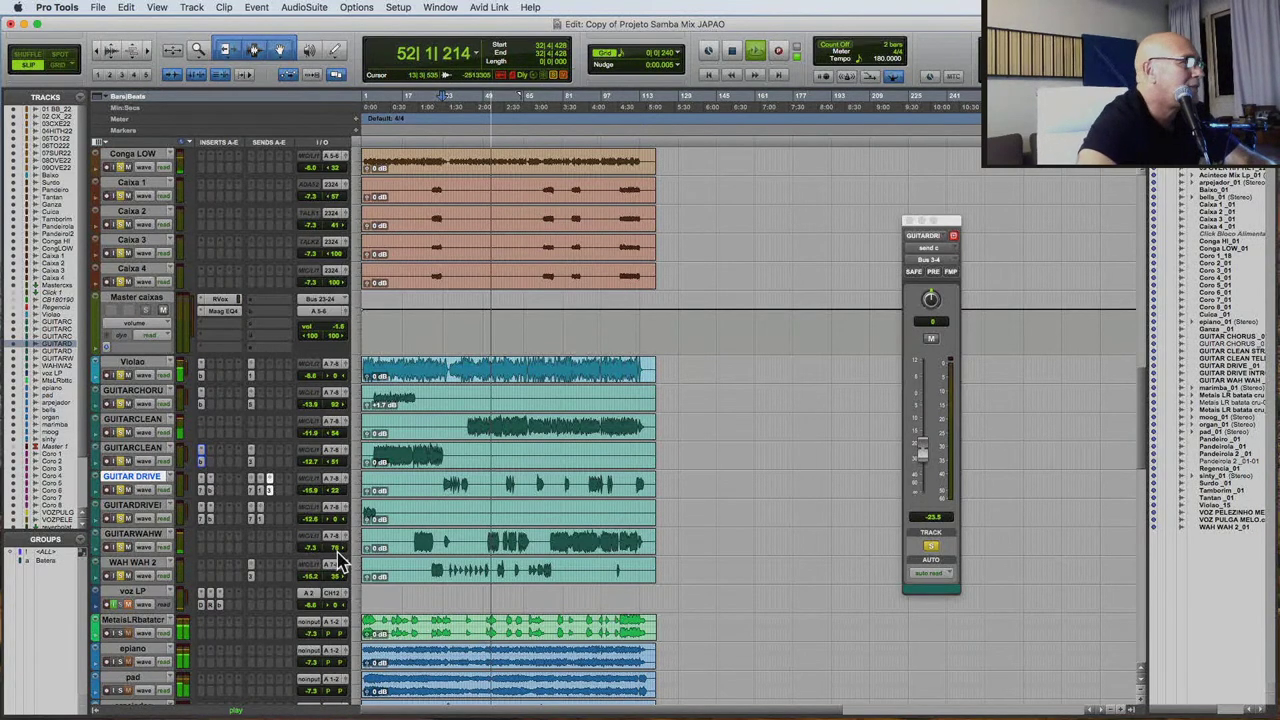
drag(338, 558, 311, 558)
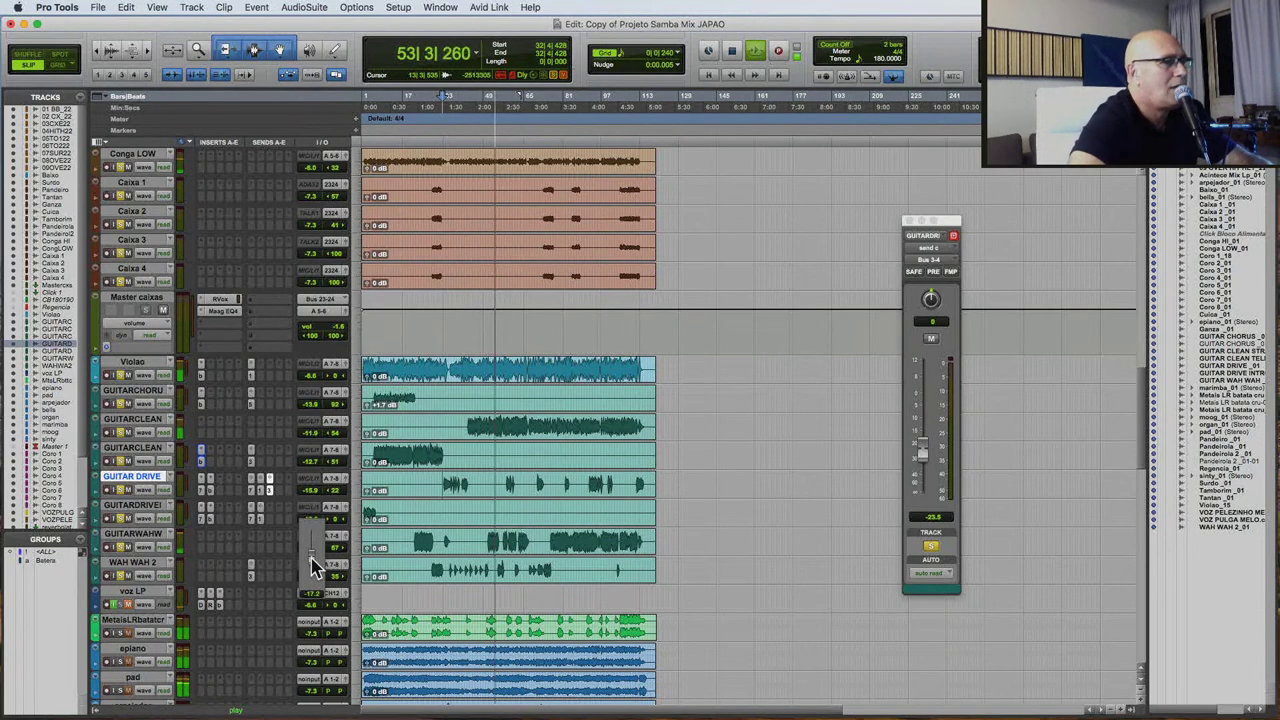
drag(313, 566, 310, 560)
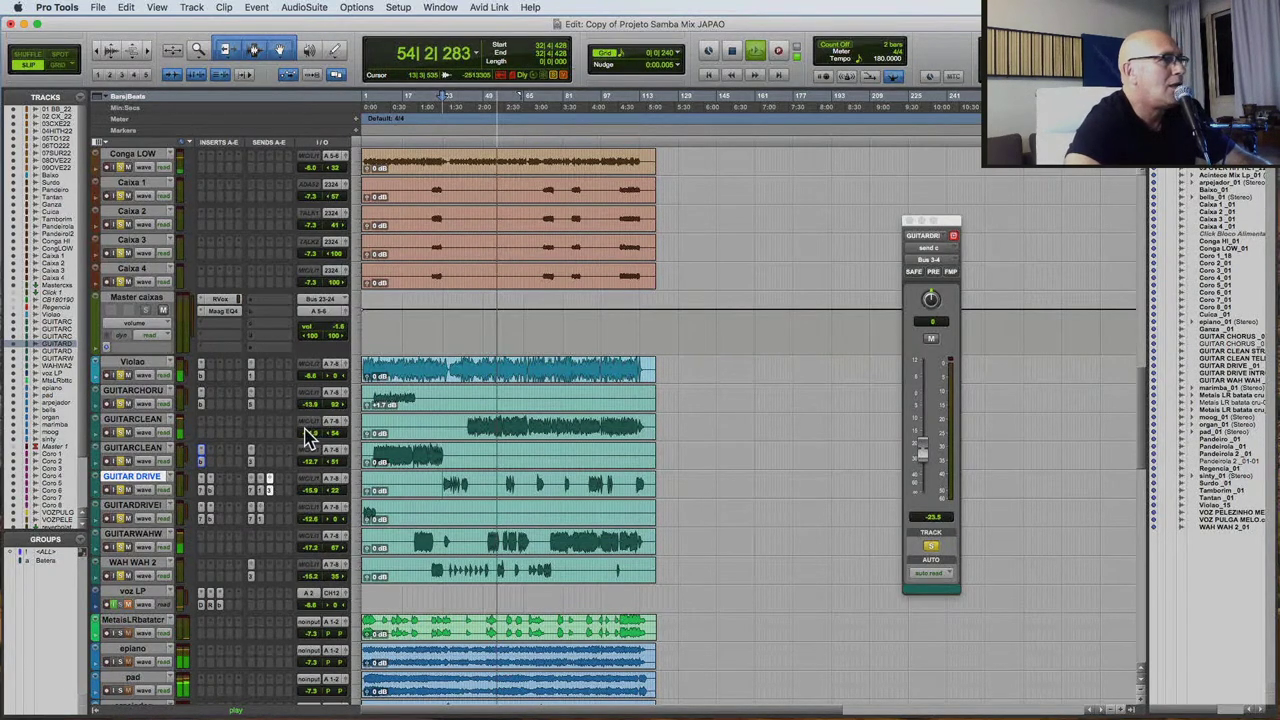
Lower the upper GUITARCLEAN track to -13.9 dB and give it a Bus 1-2 send at about -29 dB that follows the main pan.
drag(307, 436, 306, 440)
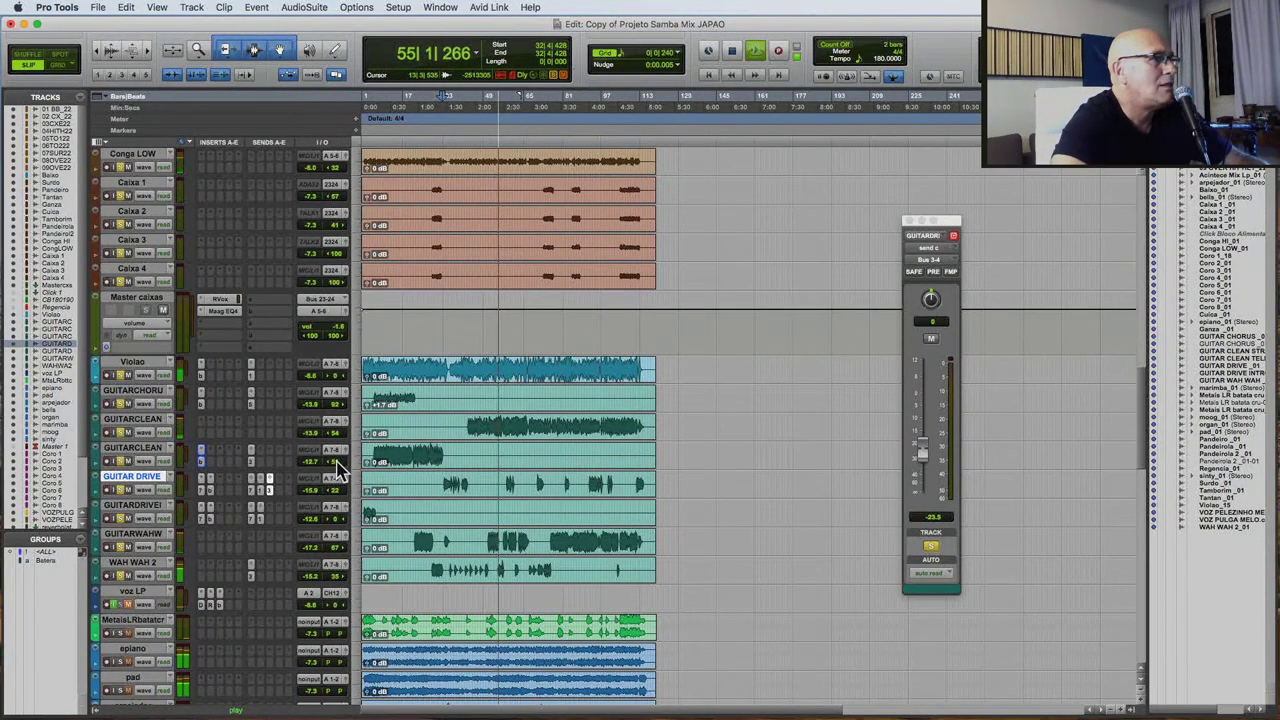
click(251, 431)
mouse_move(262, 432)
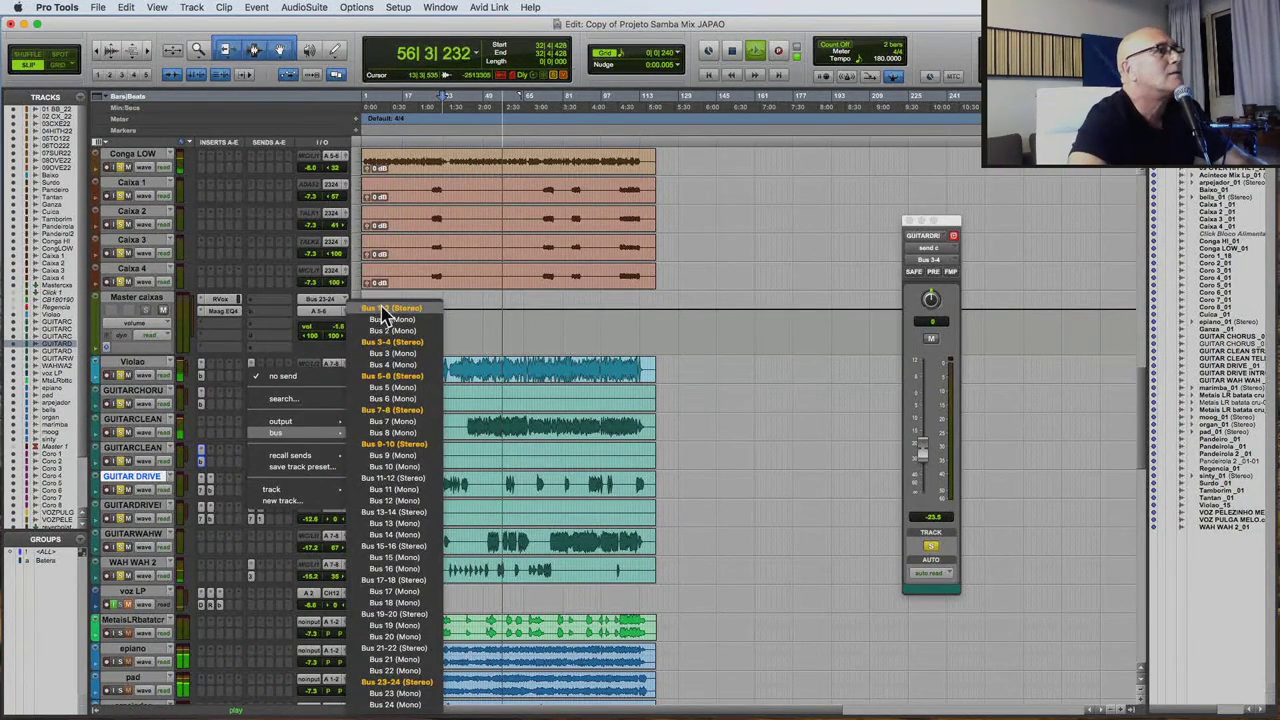
click(374, 320)
click(950, 273)
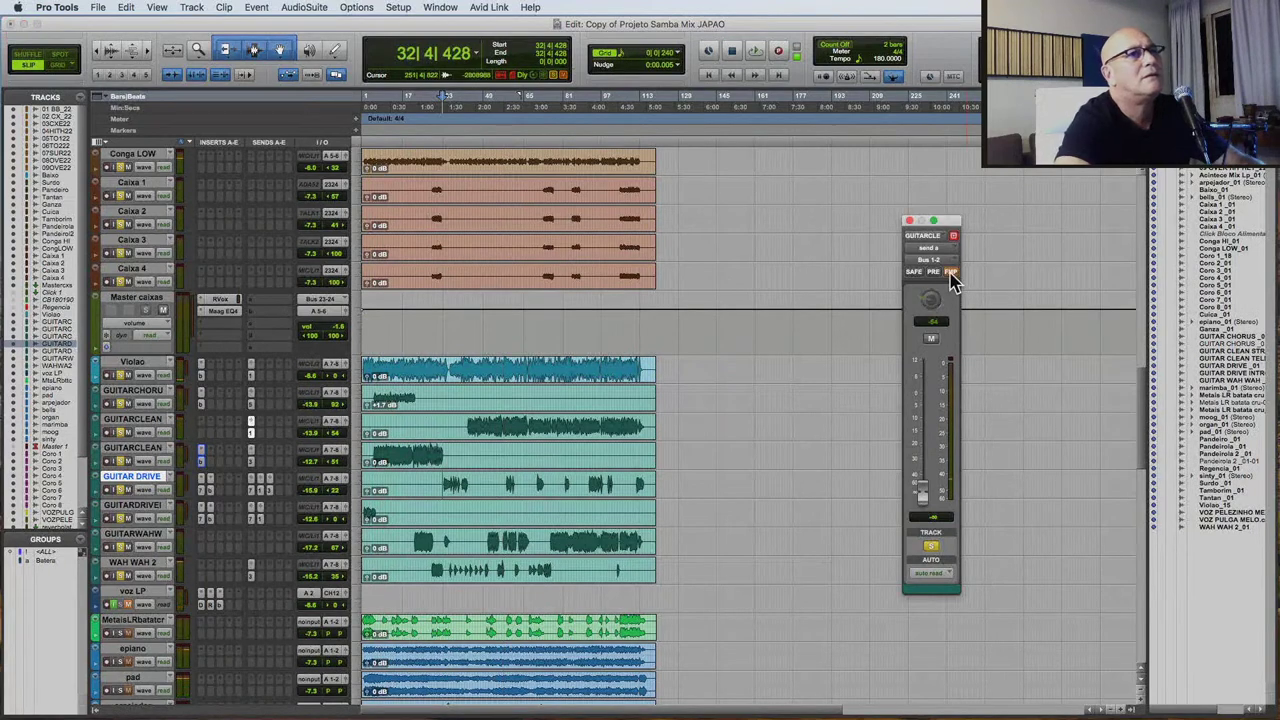
drag(926, 497, 917, 461)
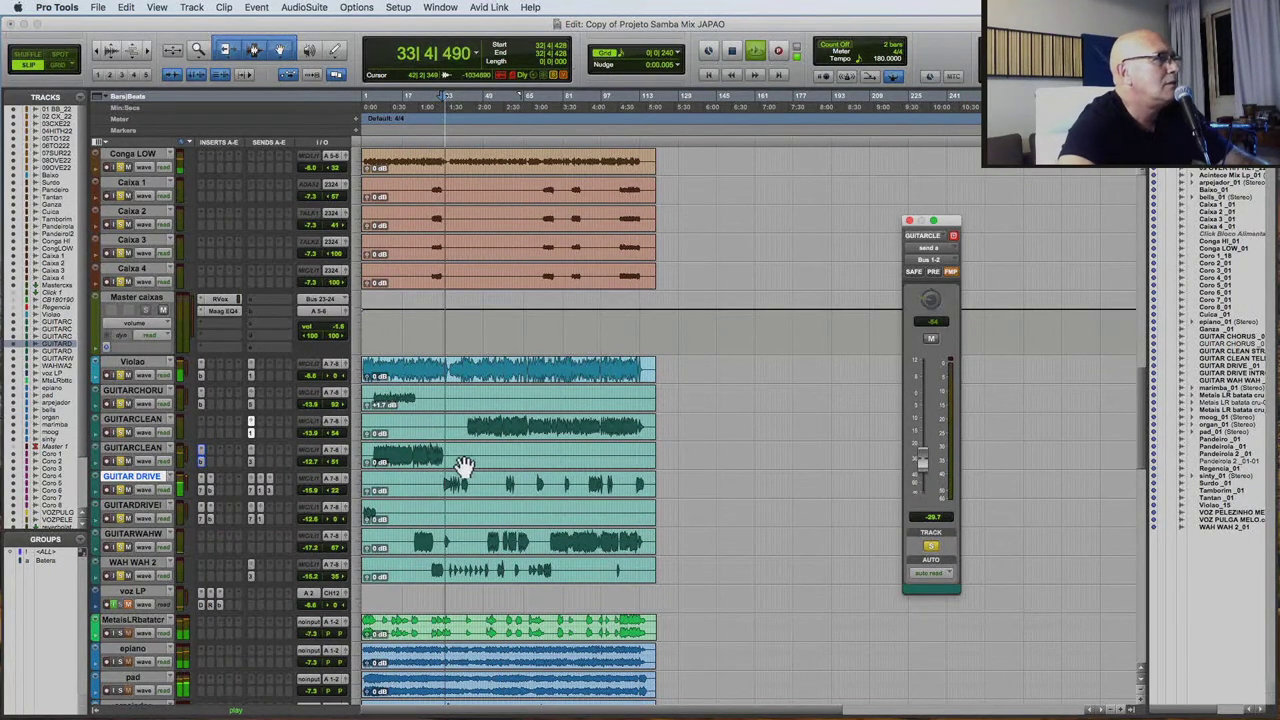
Set the GUITAR DRIVE pan to 6 and check the compressor in its bx_console SSL 4000 G plug-in.
click(312, 491)
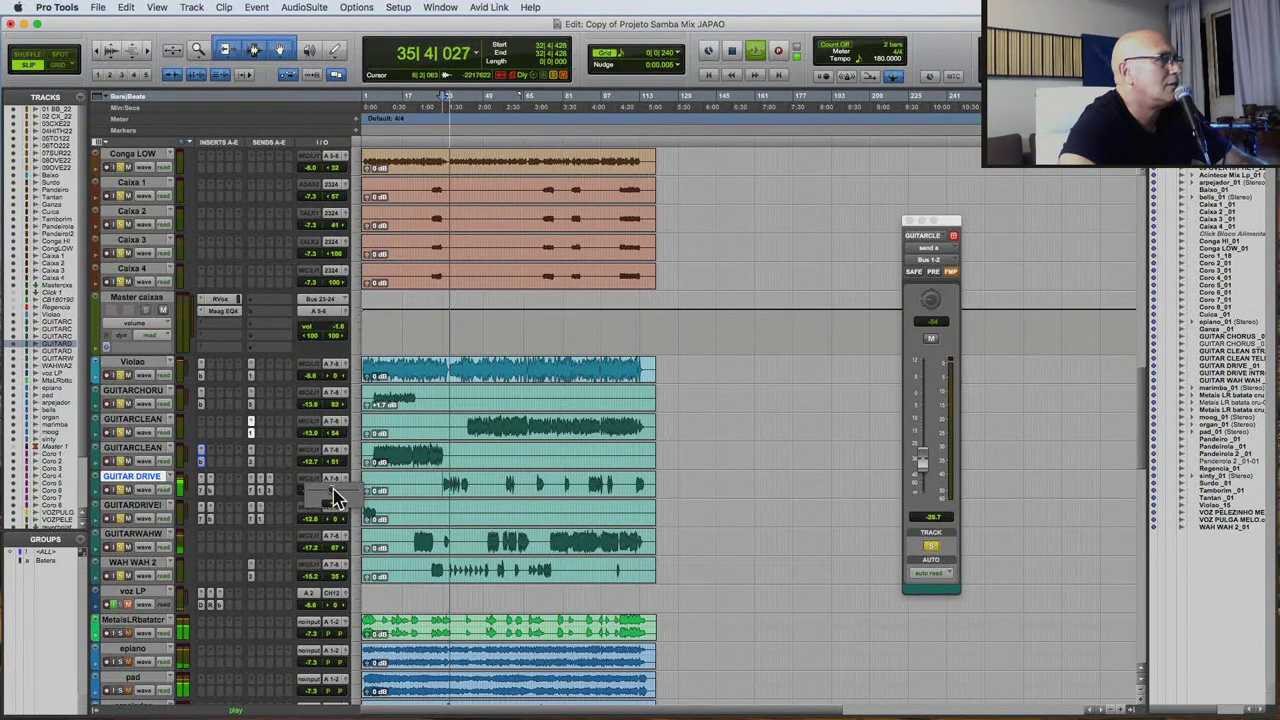
click(210, 490)
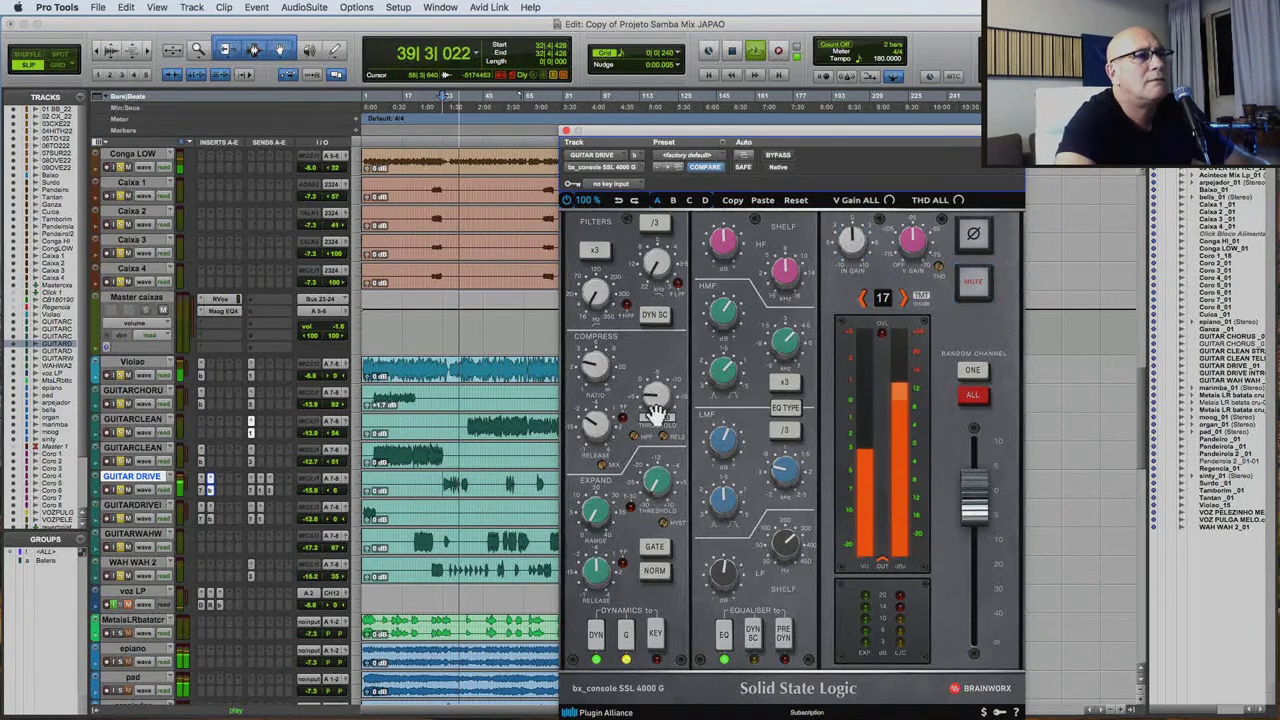
click(567, 133)
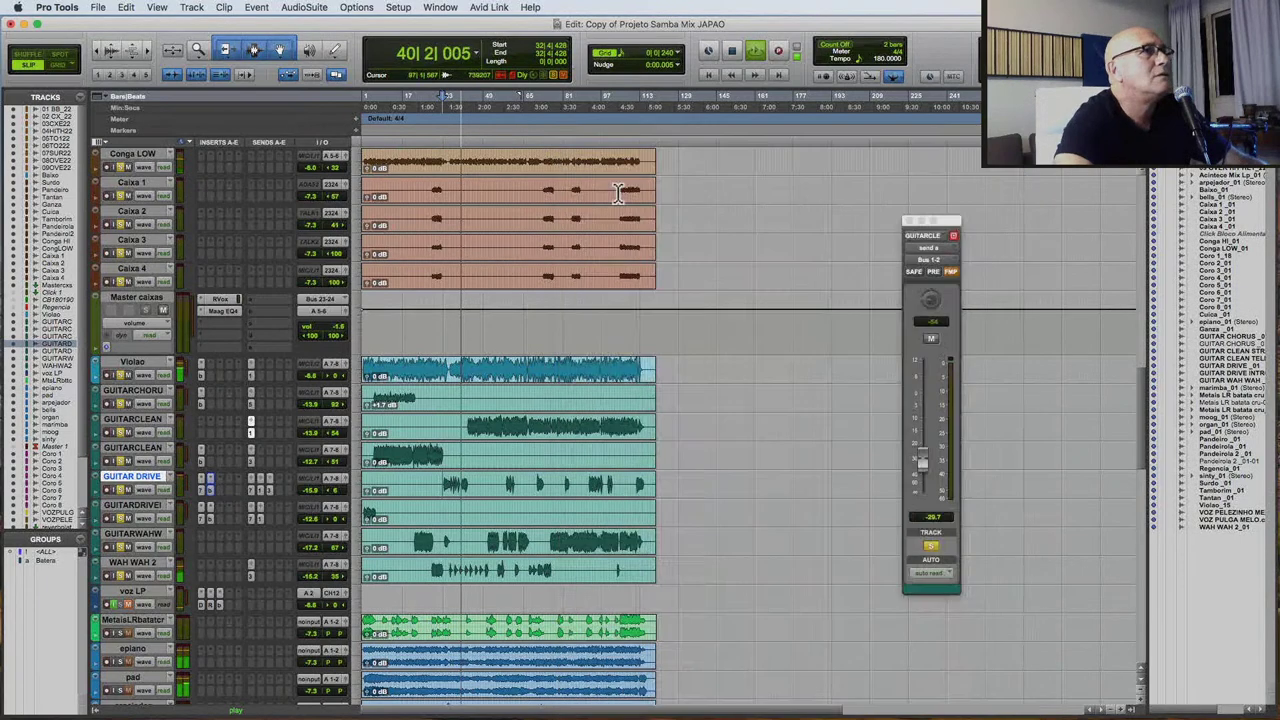
Set the 01 BB_22 track's RBass frequency to about 65 Hz with intensity -4.4 and lower the track's volume to about -3.8 dB.
scroll(611, 250, up, 10)
scroll(690, 215, up, 3)
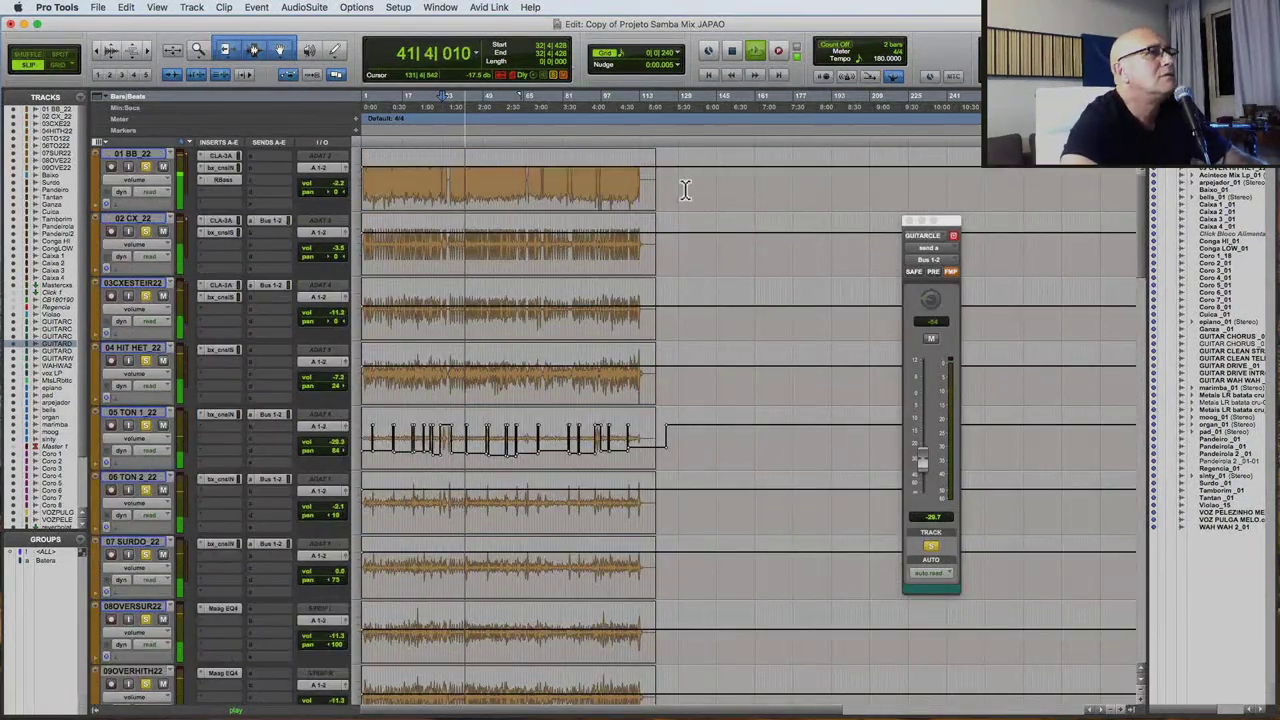
click(224, 182)
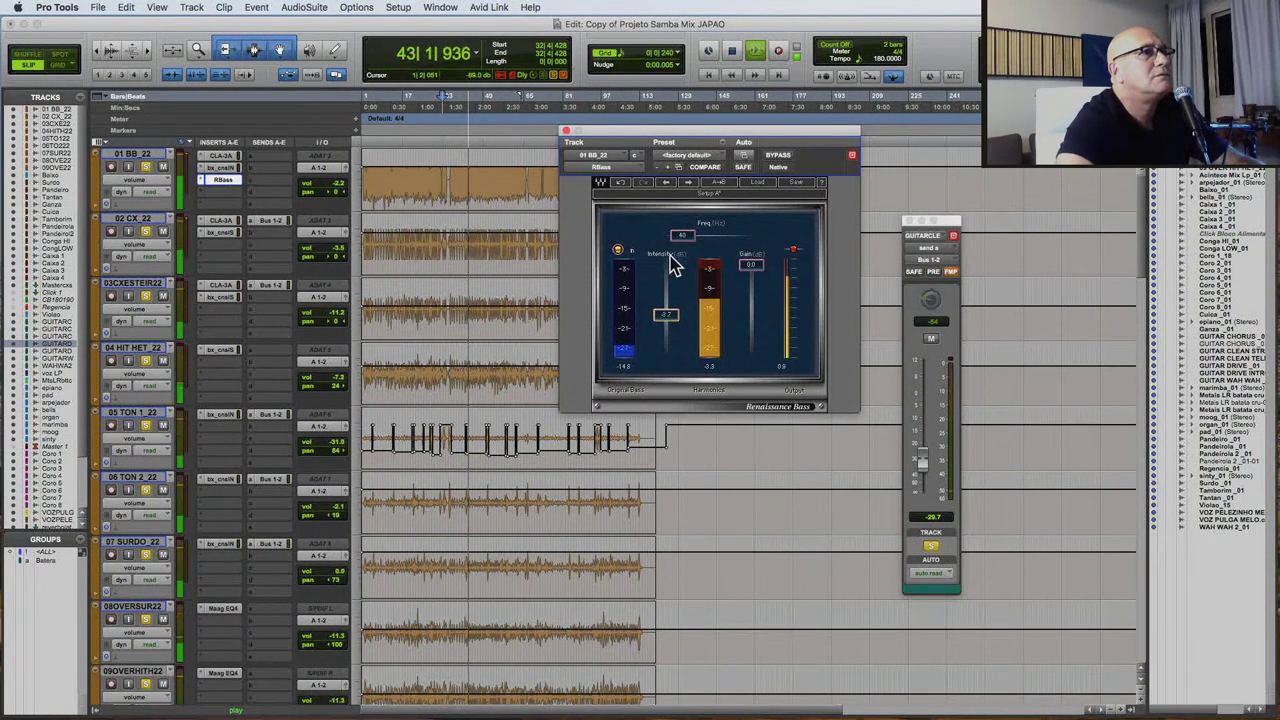
drag(678, 242, 678, 232)
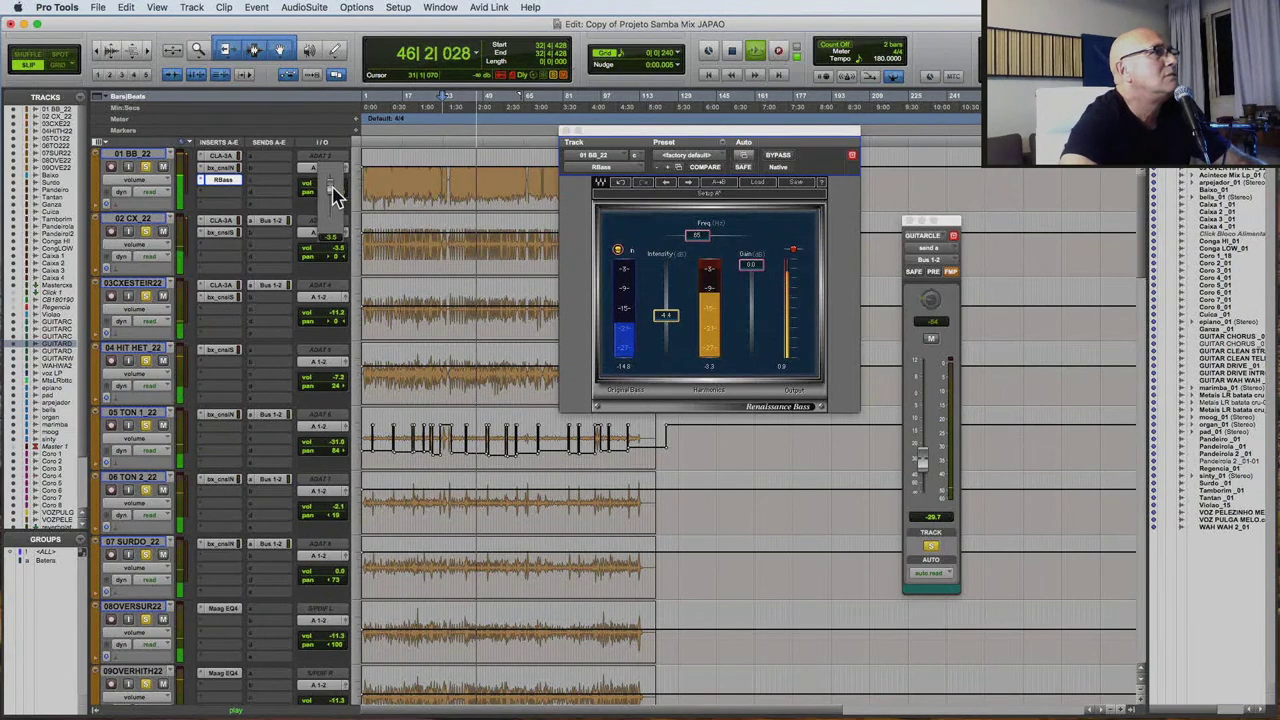
click(566, 132)
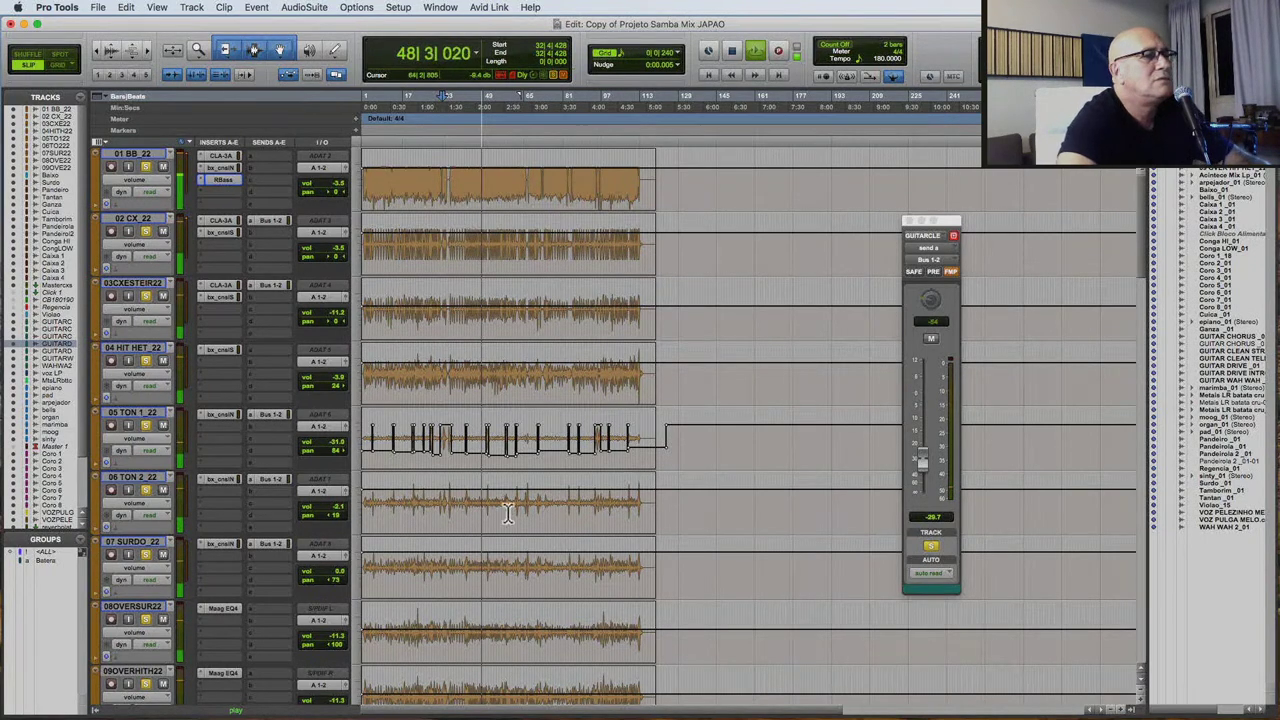
Adjust the Violao track's pan, lower the GUITARWAHW track to -19.2 dB and raise GUITAR DRIVE to -13.9 dB.
scroll(508, 513, down, 15)
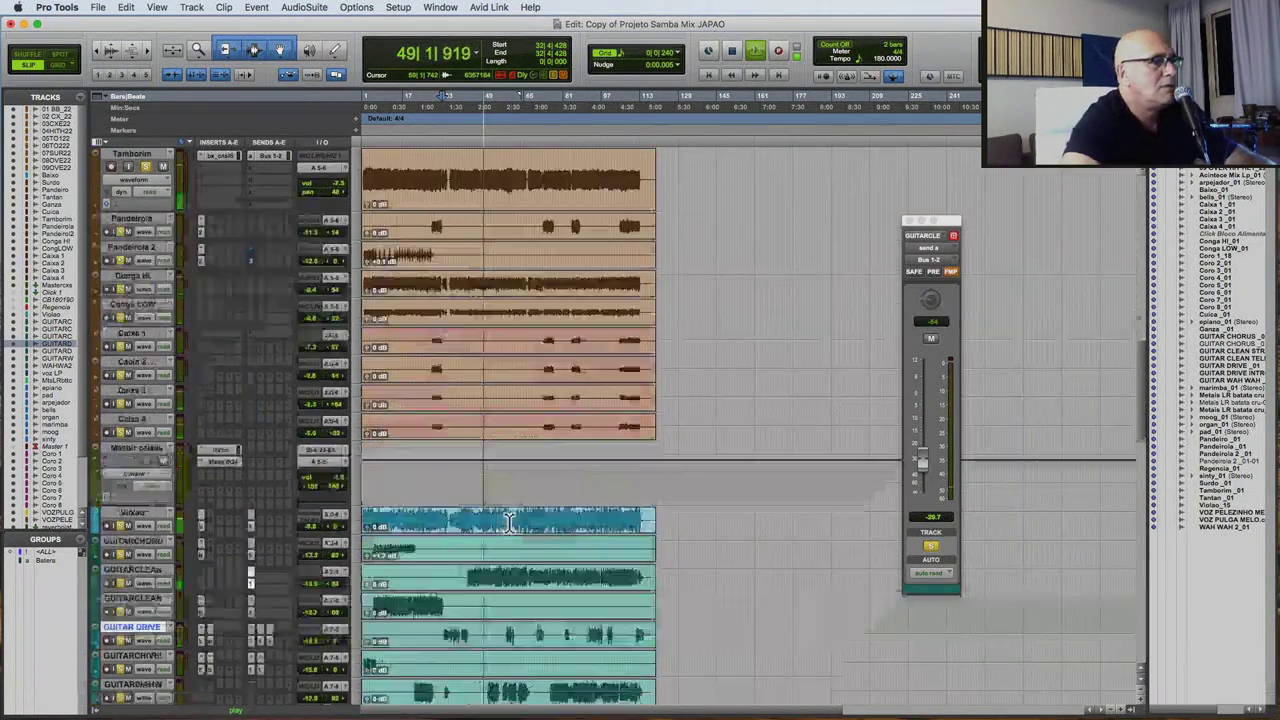
scroll(508, 521, down, 5)
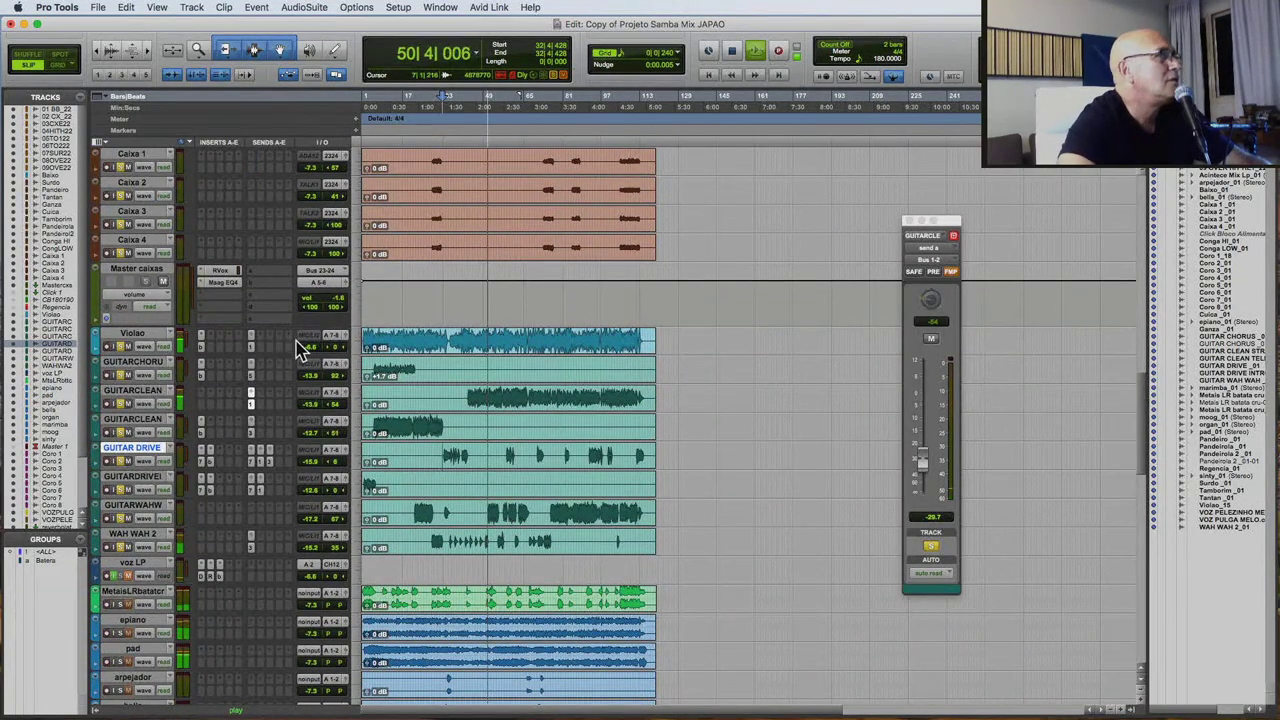
click(335, 347)
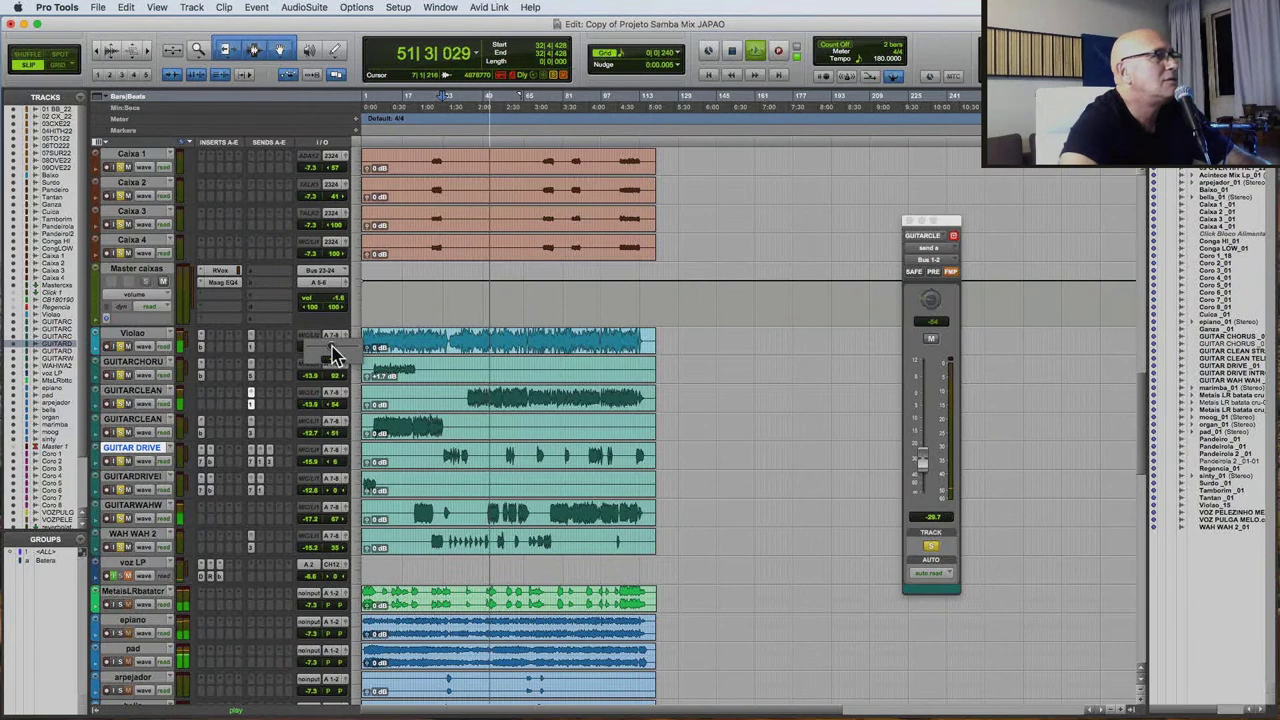
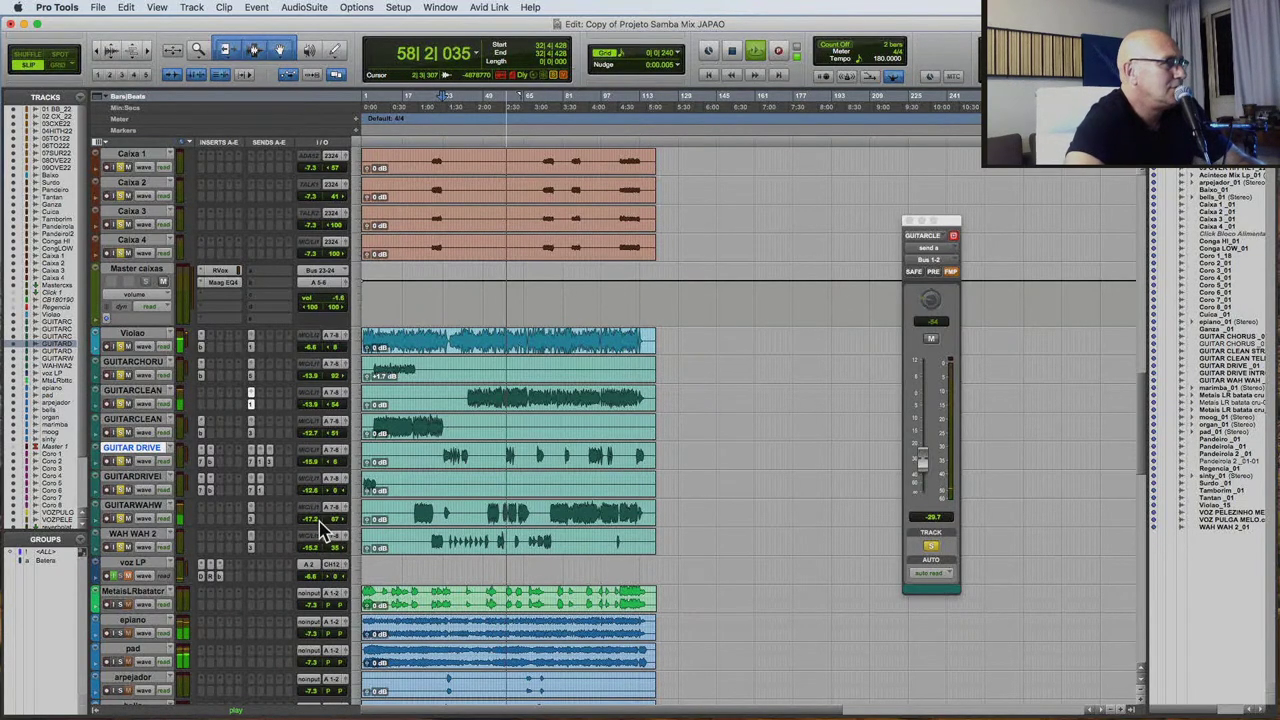
drag(319, 521, 328, 527)
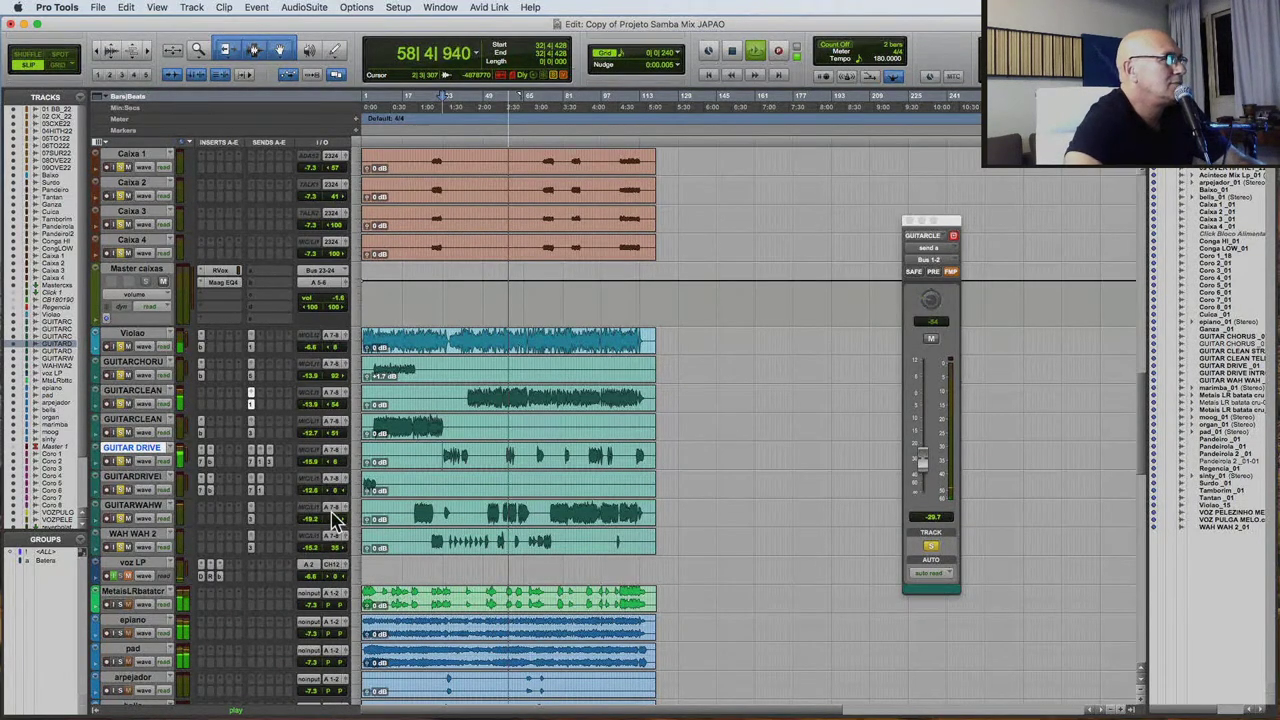
drag(318, 465, 314, 467)
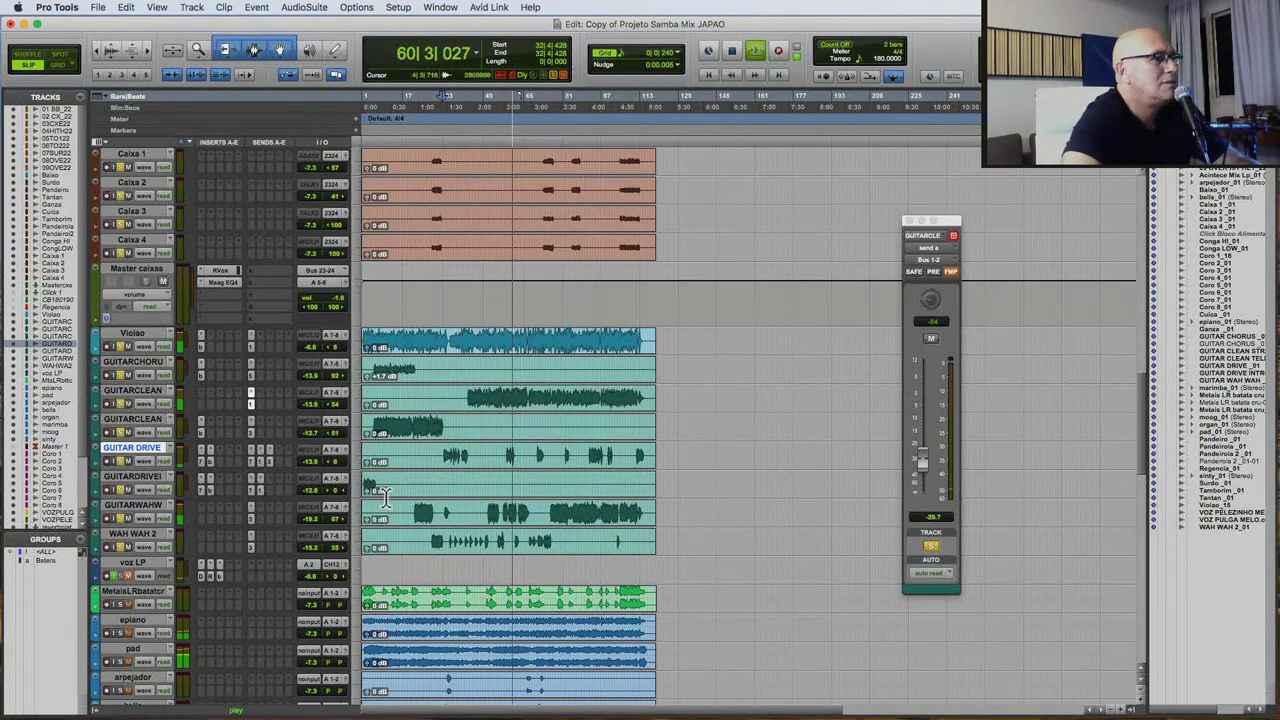
Select the epiano and pad tracks and route the output of both to B 1-2.
scroll(434, 583, down, 2)
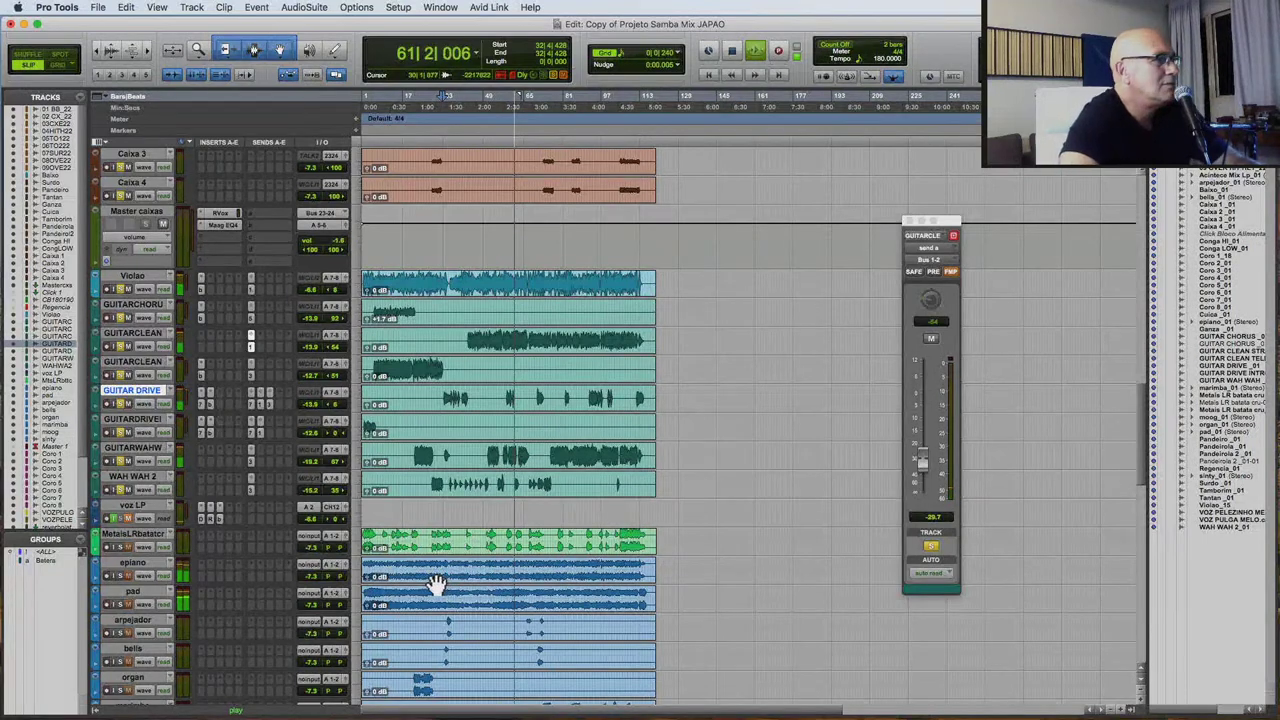
scroll(434, 583, down, 1)
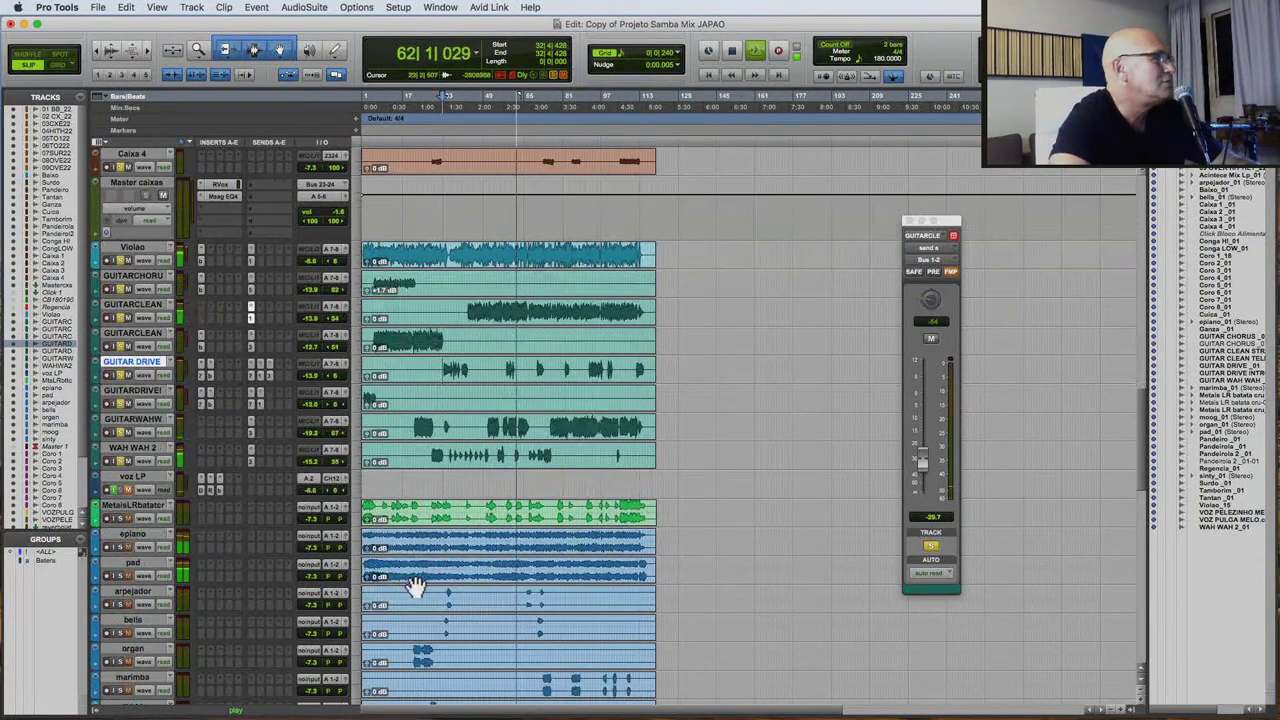
click(137, 535)
shift+click(137, 563)
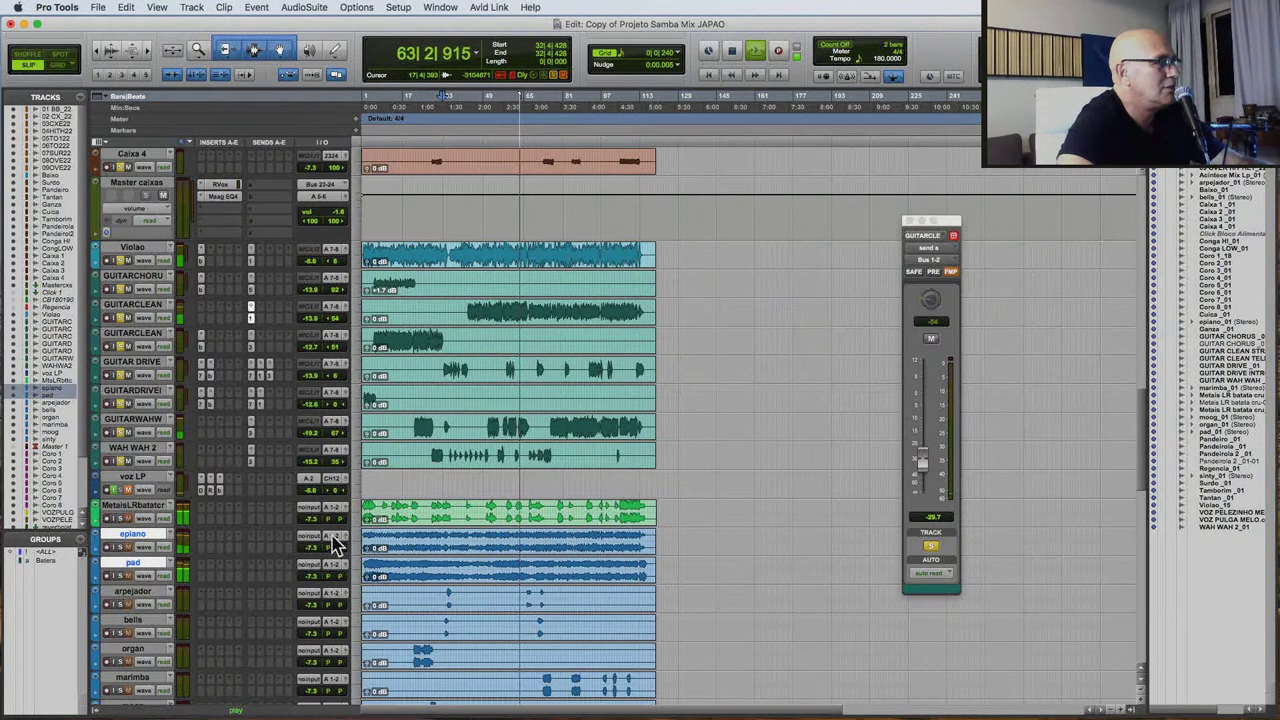
click(333, 537)
mouse_move(352, 537)
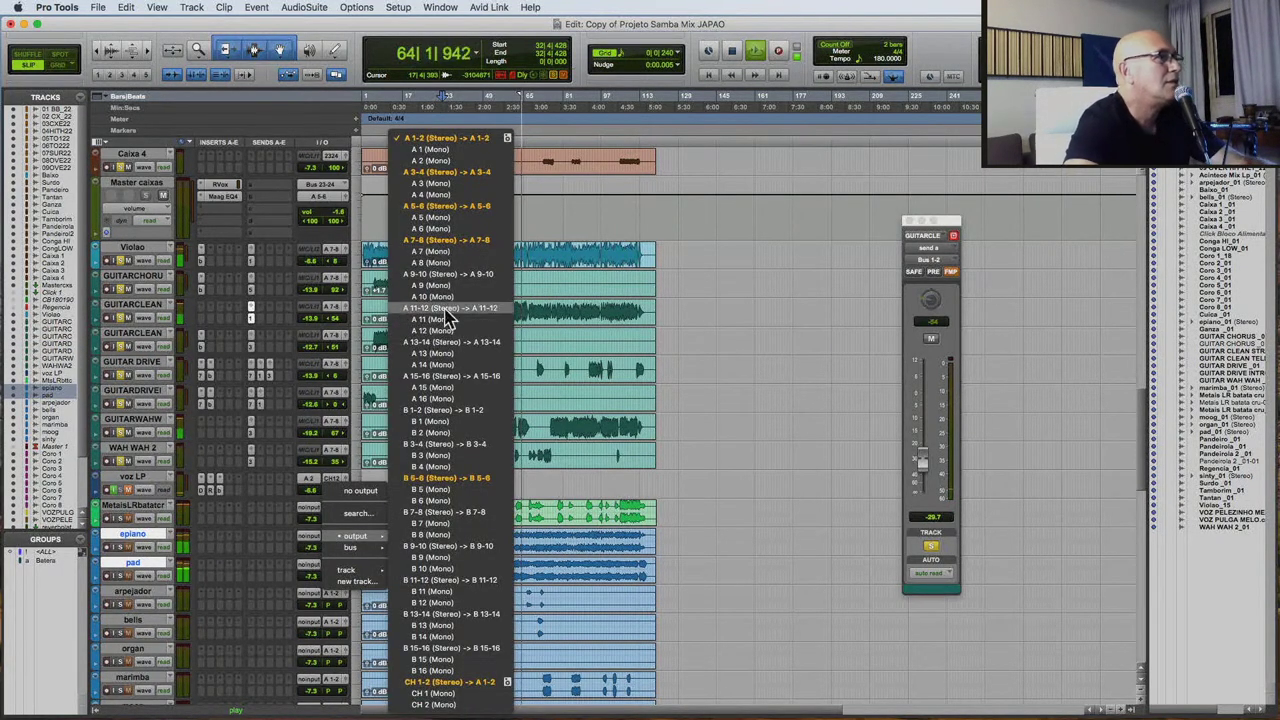
click(443, 412)
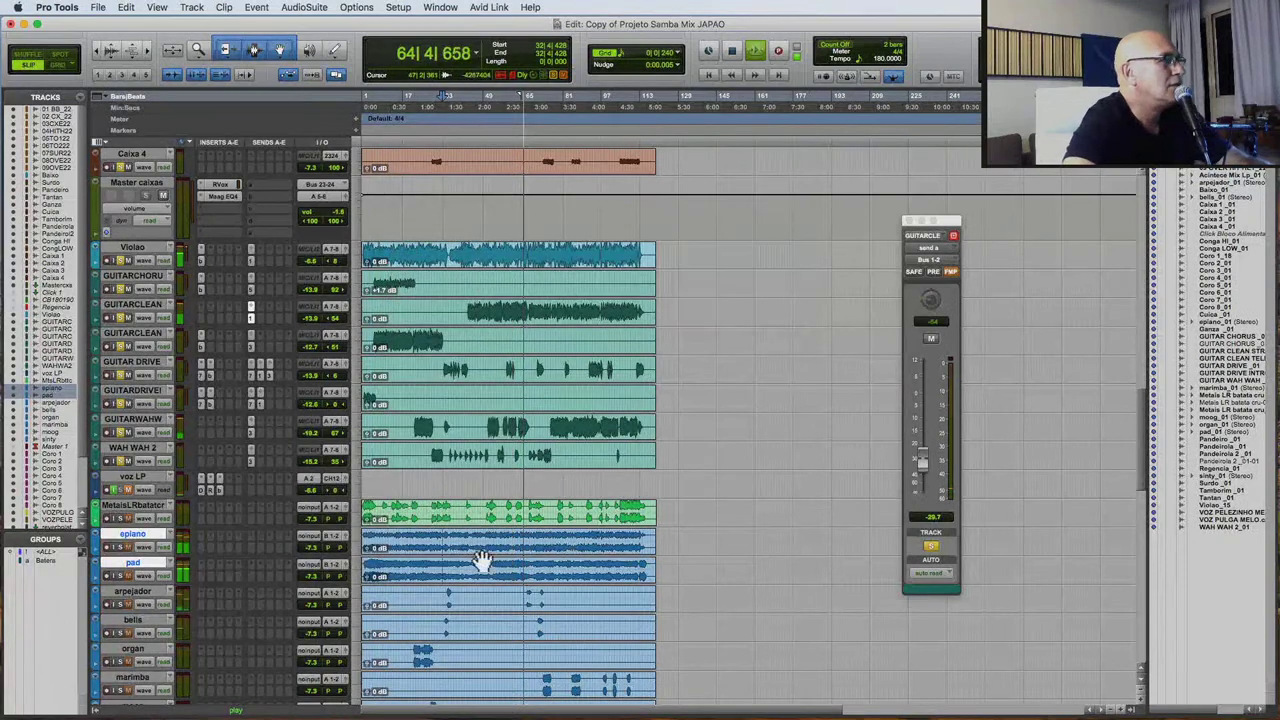
Restart playback from about bar 21 and lower the epiano track's volume to -15.2 dB.
click(413, 540)
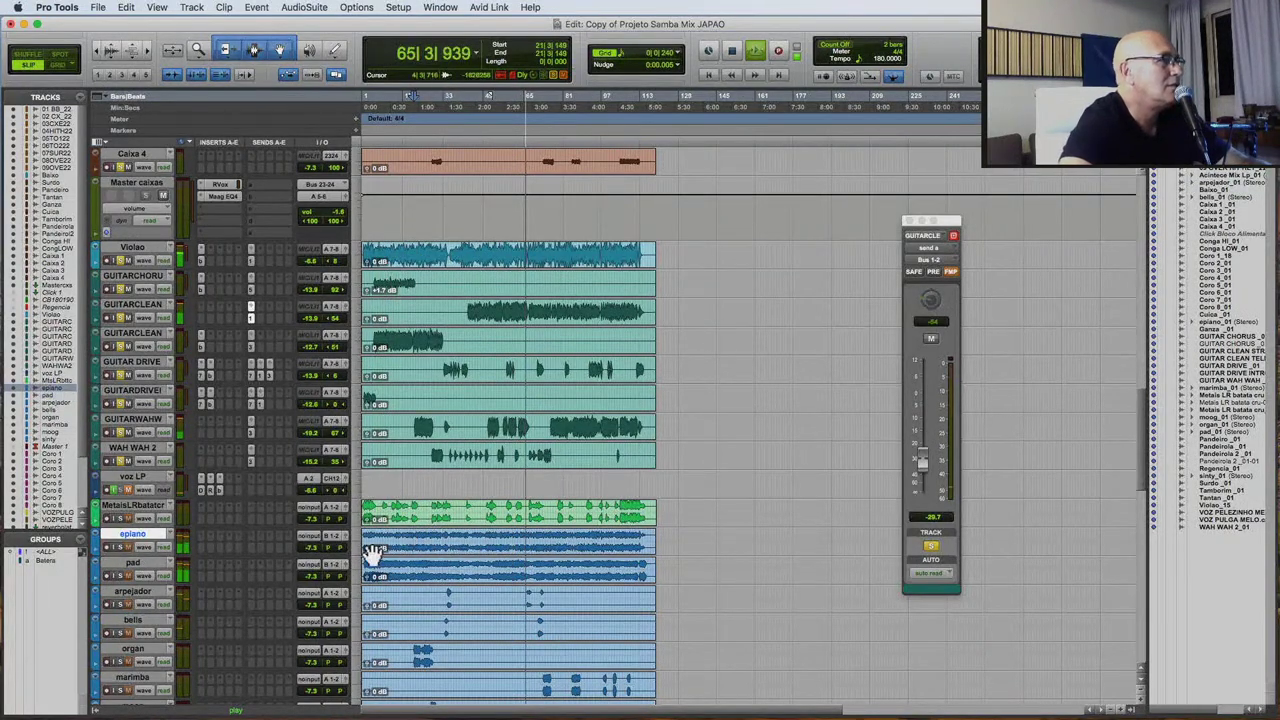
key(space)
key(space)
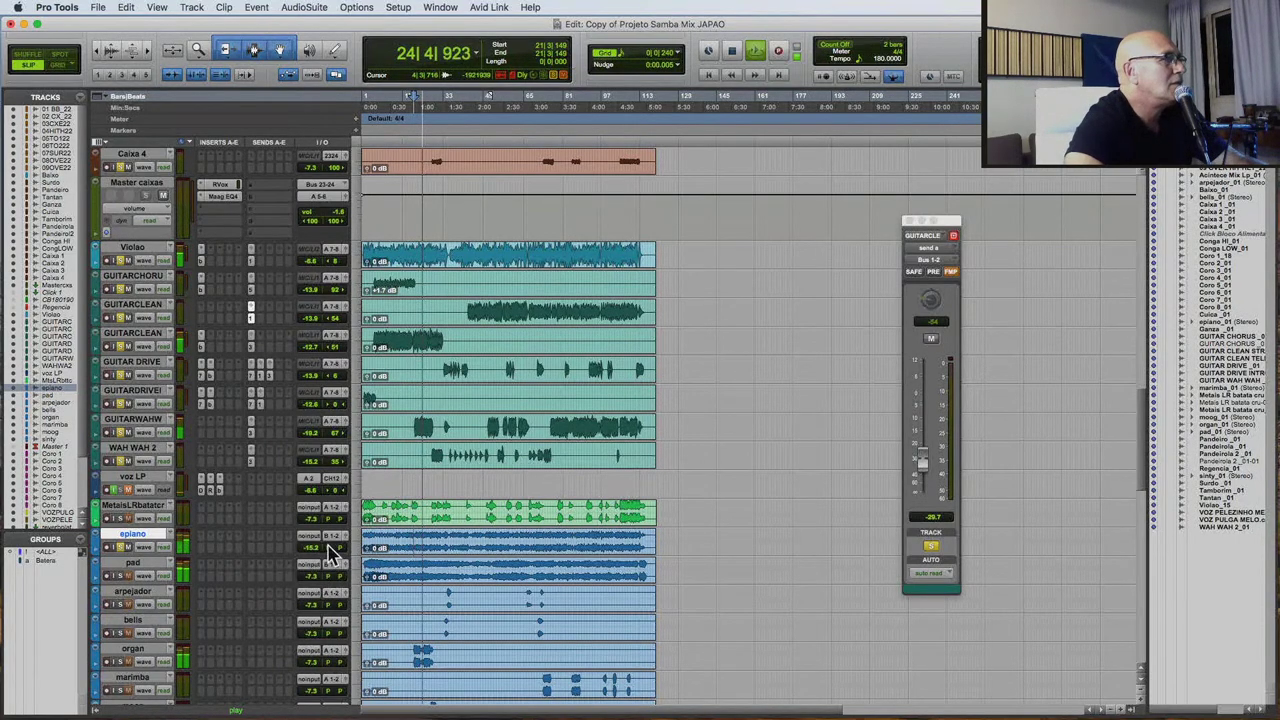
mouse_move(330, 553)
mouse_down()
mouse_move(358, 553)
mouse_move(310, 557)
mouse_move(343, 560)
mouse_up()
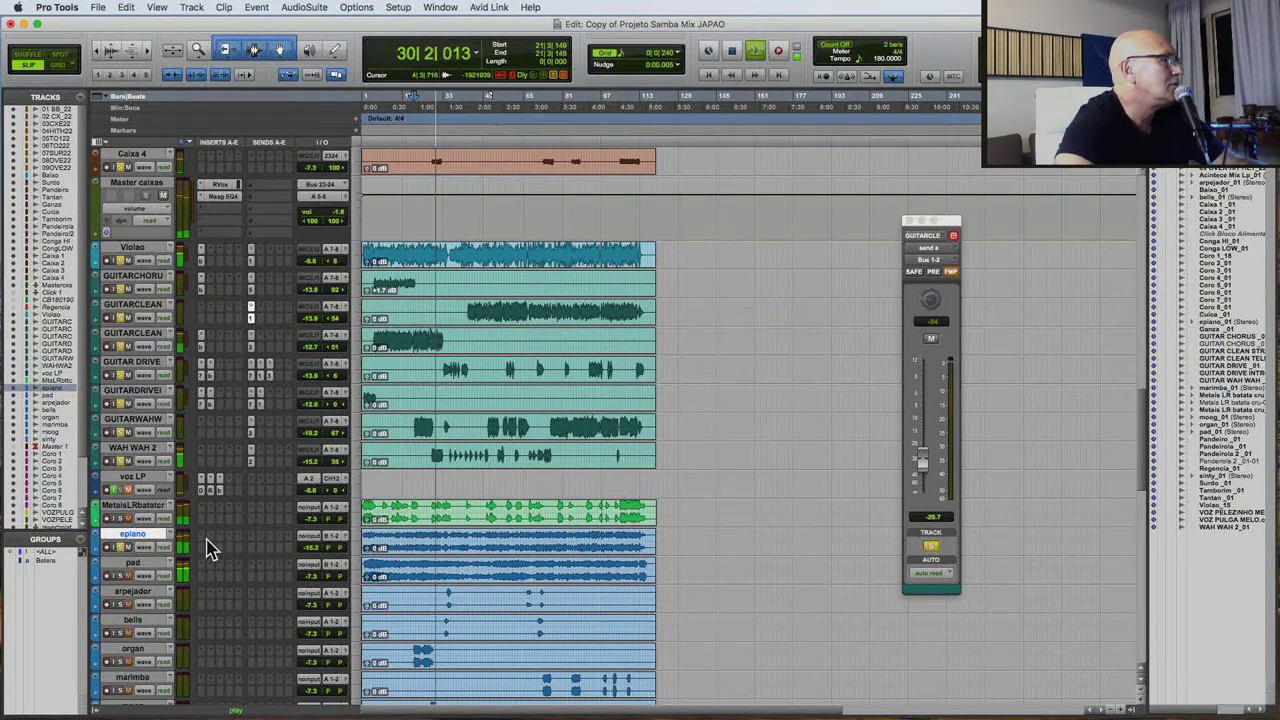
Insert the stereo RVox compressor on the epiano track and set its compression to about -2.9.
click(208, 548)
mouse_move(302, 538)
mouse_move(342, 570)
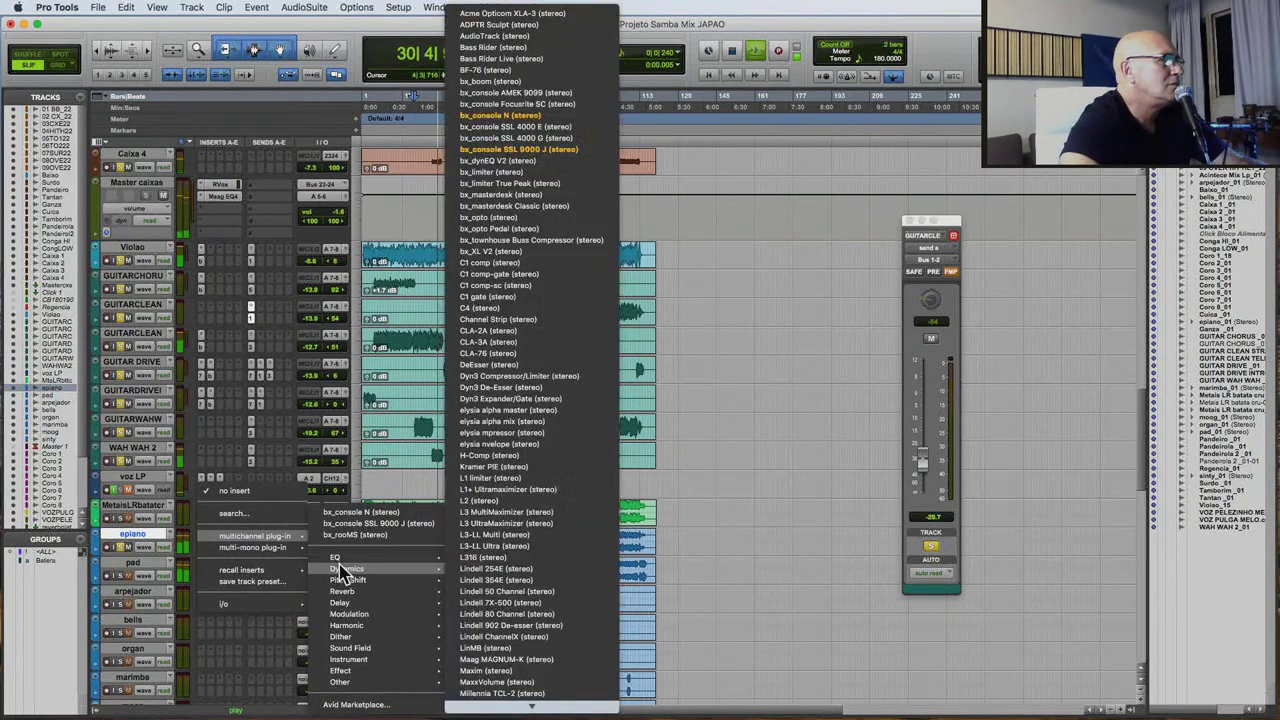
mouse_move(512, 708)
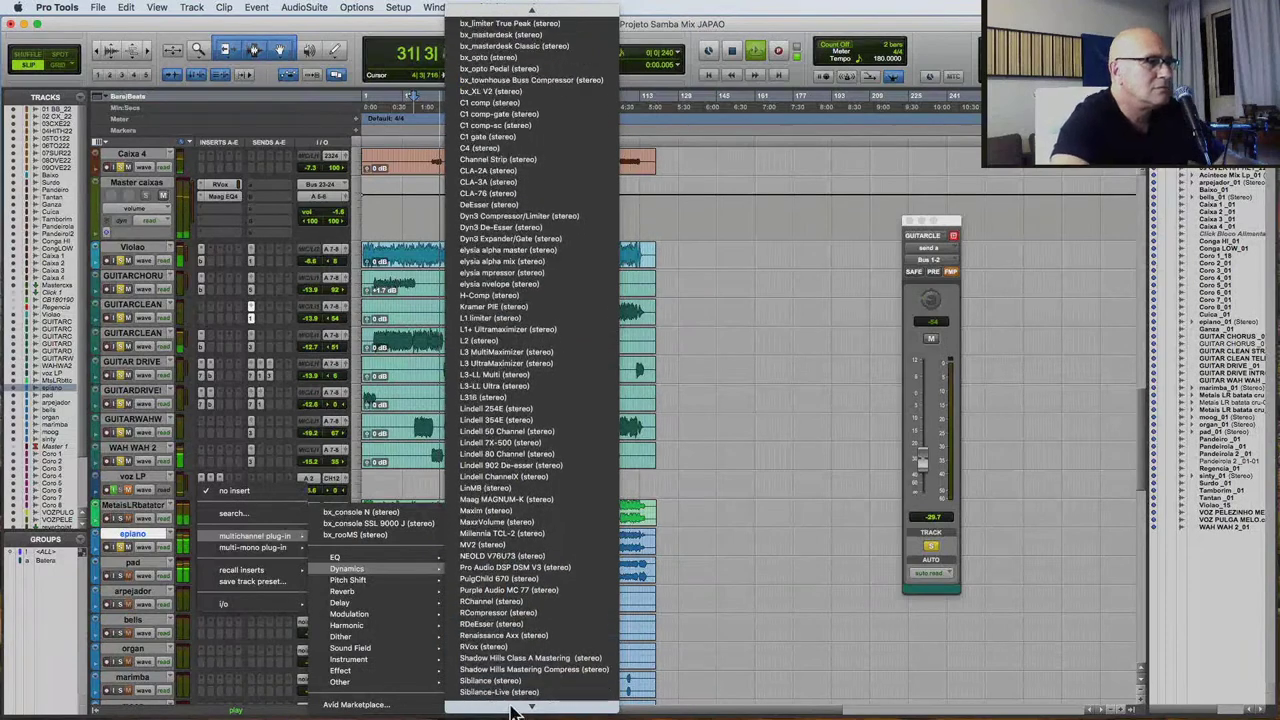
click(507, 630)
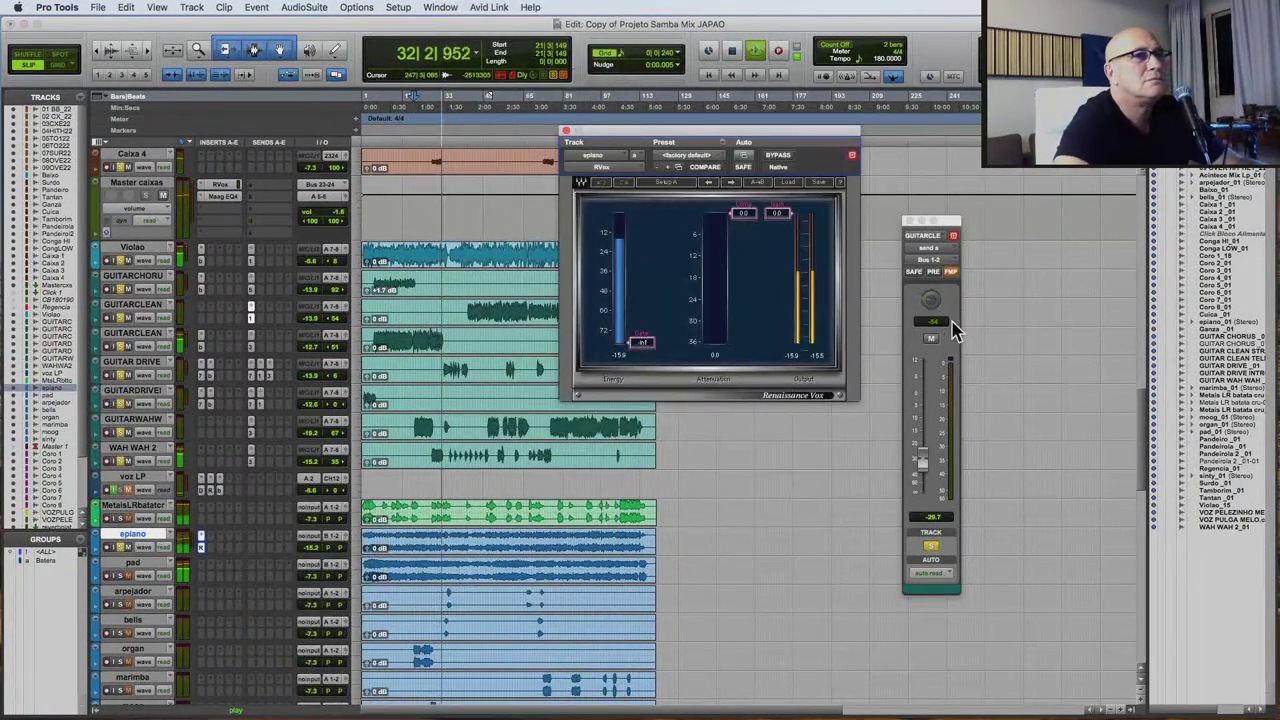
drag(743, 213, 743, 219)
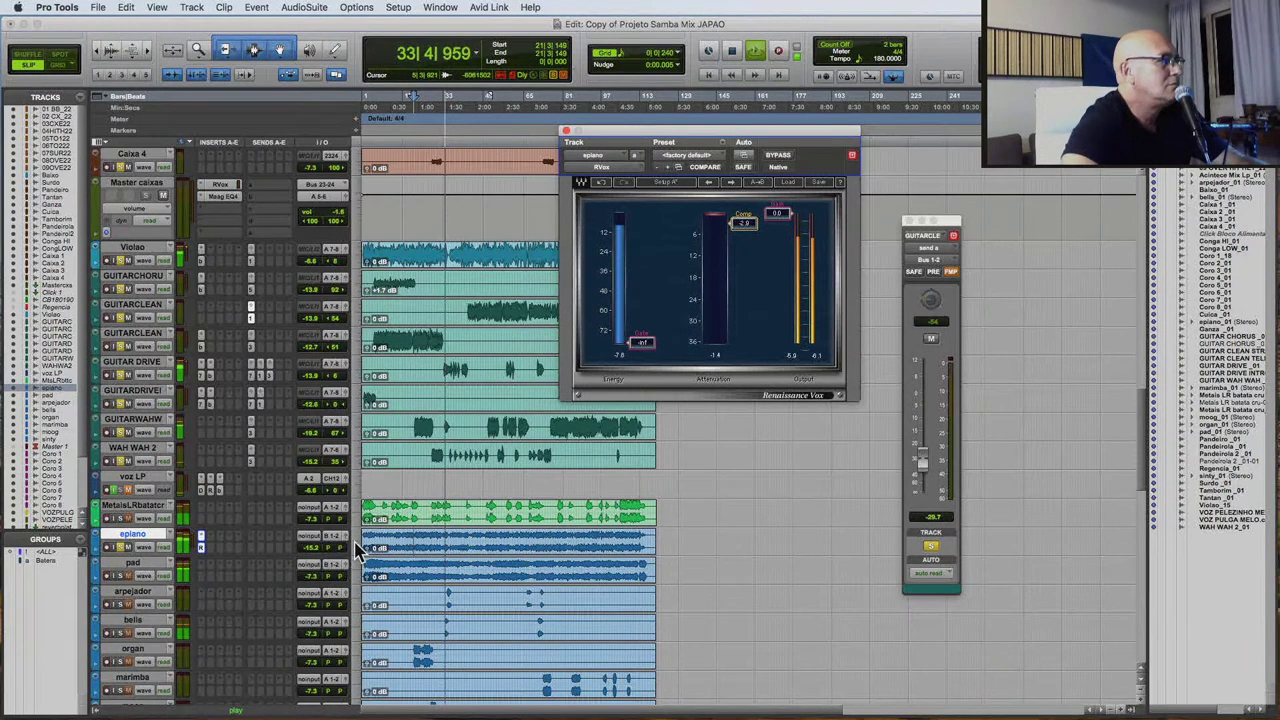
Enlarge the epiano track and narrow its panning to 68 on each side, and lower the pad track's volume to about -16 dB.
click(358, 552)
click(370, 572)
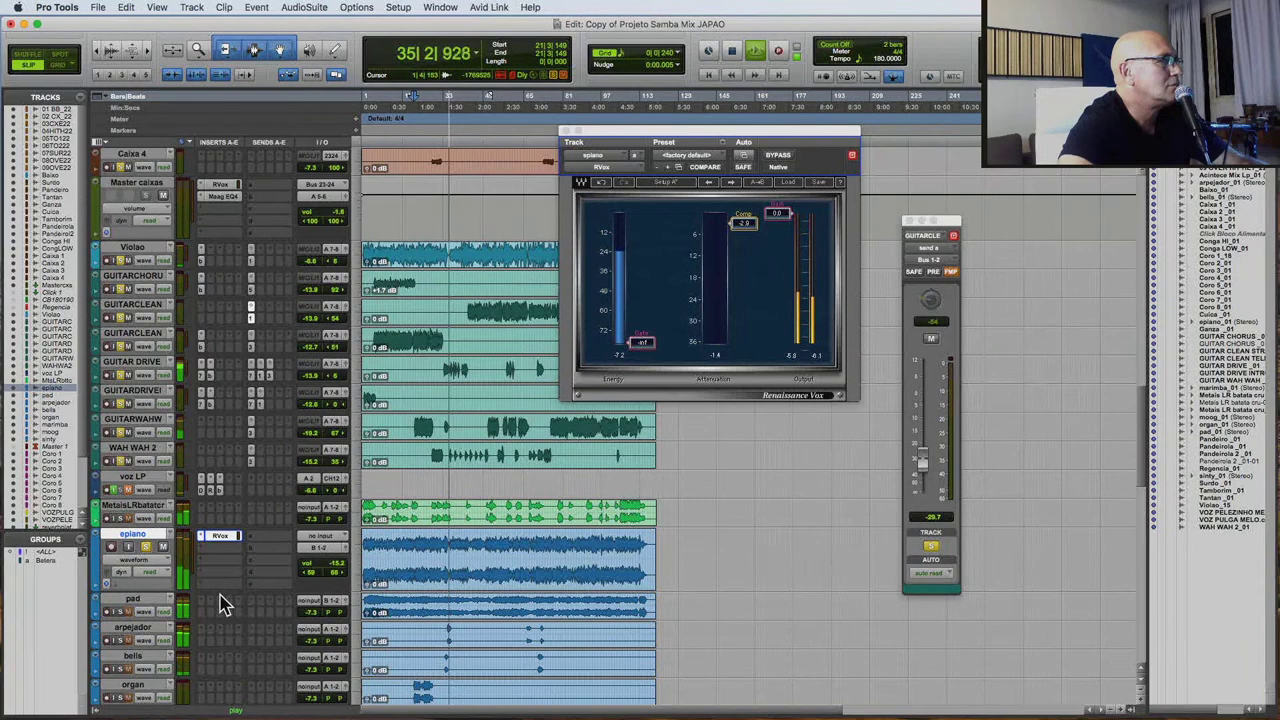
scroll(223, 591, down, 5)
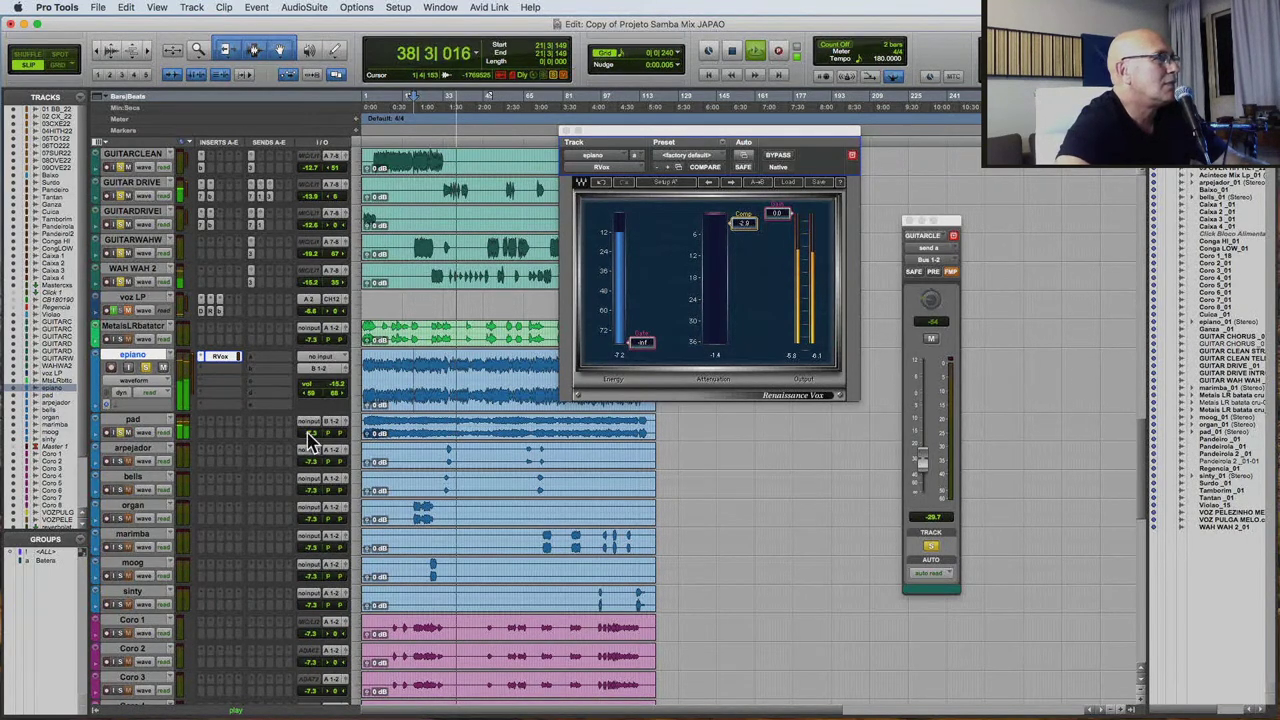
drag(308, 440, 309, 449)
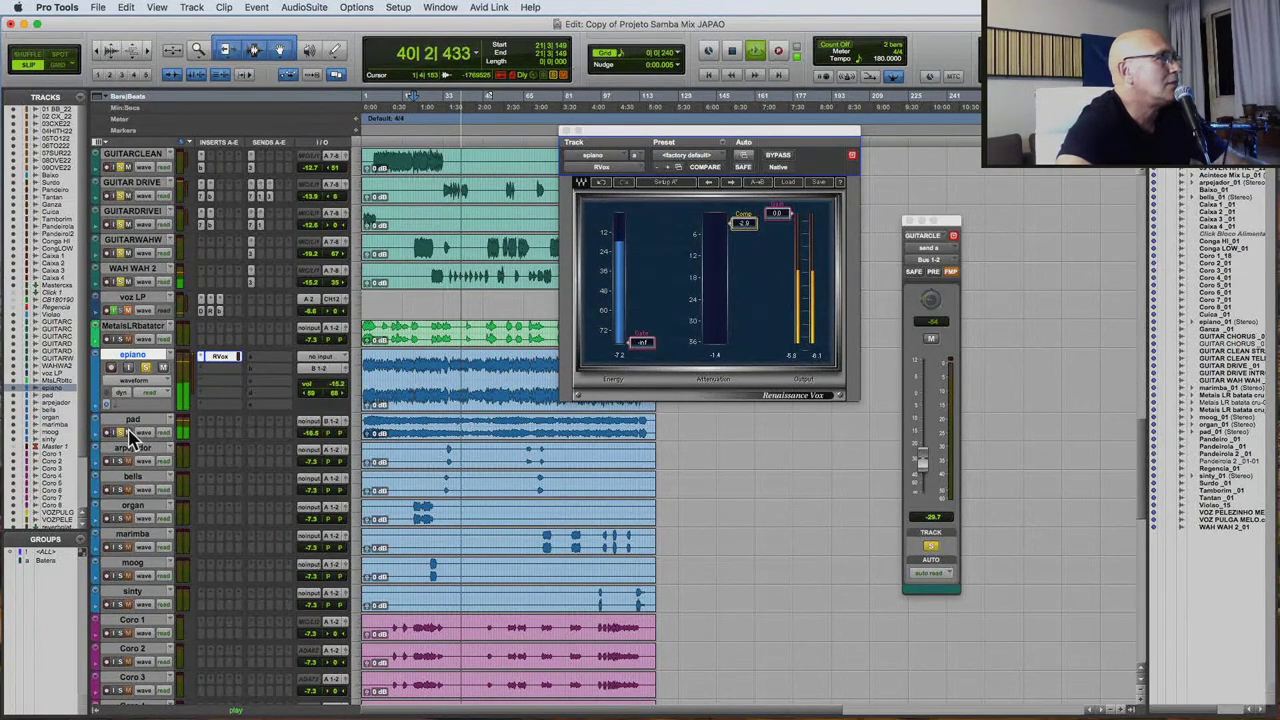
Insert the stereo Black Box Analog Design HG-2 on the epiano track below RVox and stop playback.
click(218, 369)
mouse_move(290, 369)
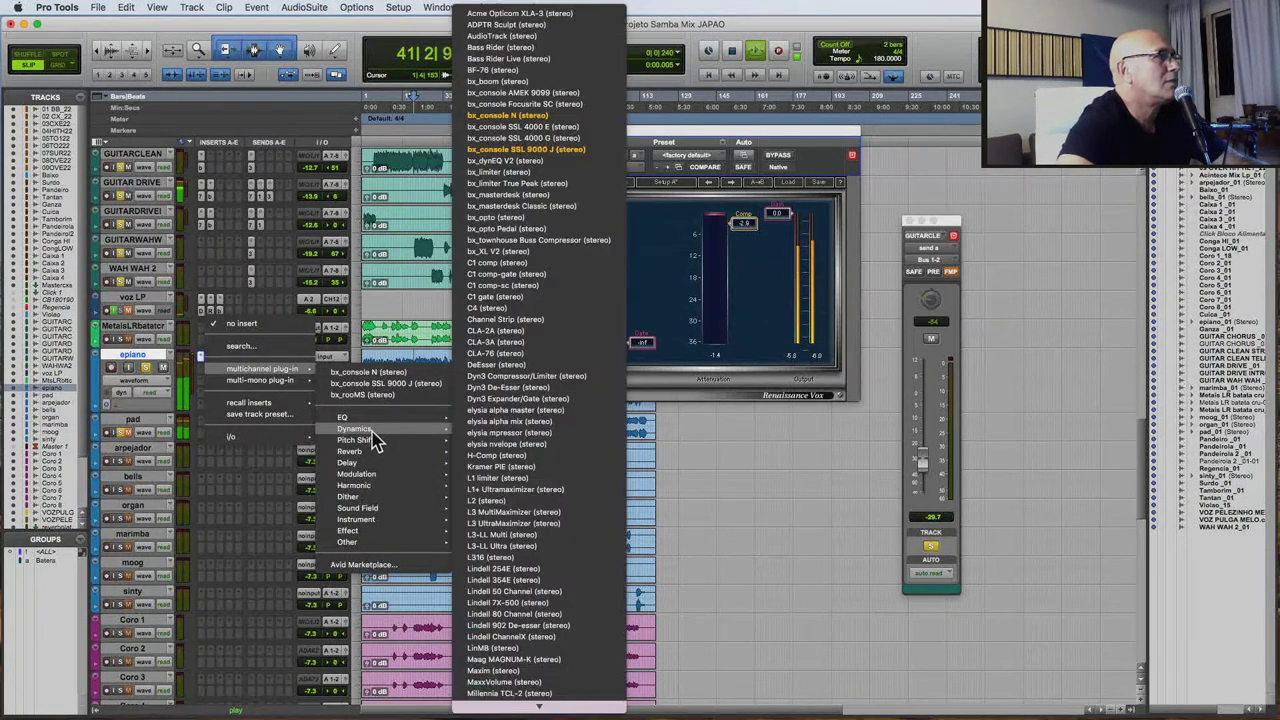
mouse_move(368, 488)
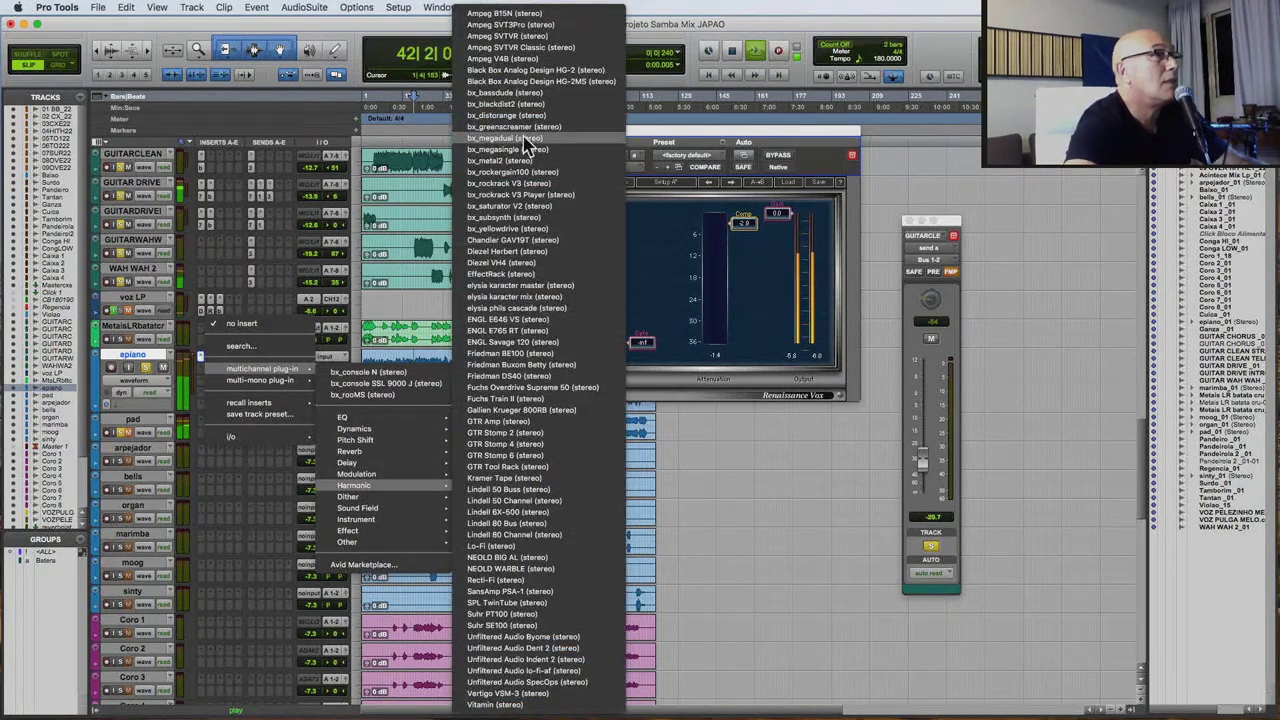
click(528, 70)
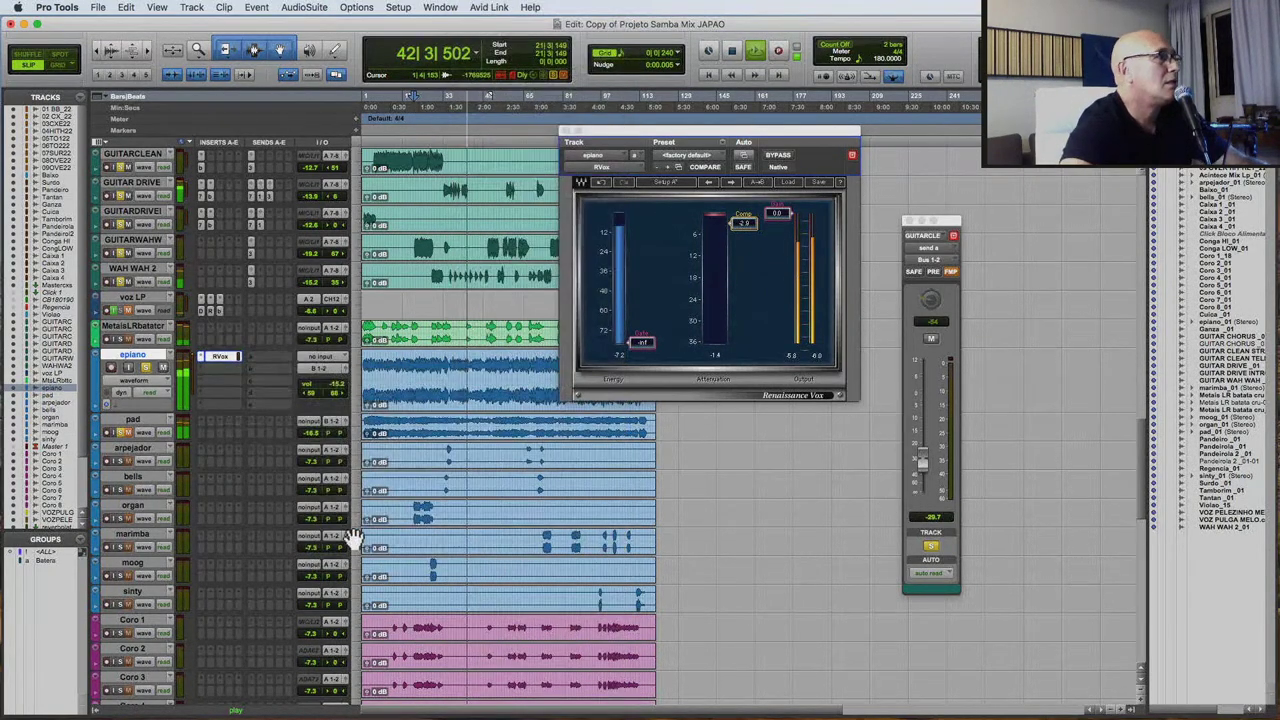
key(space)
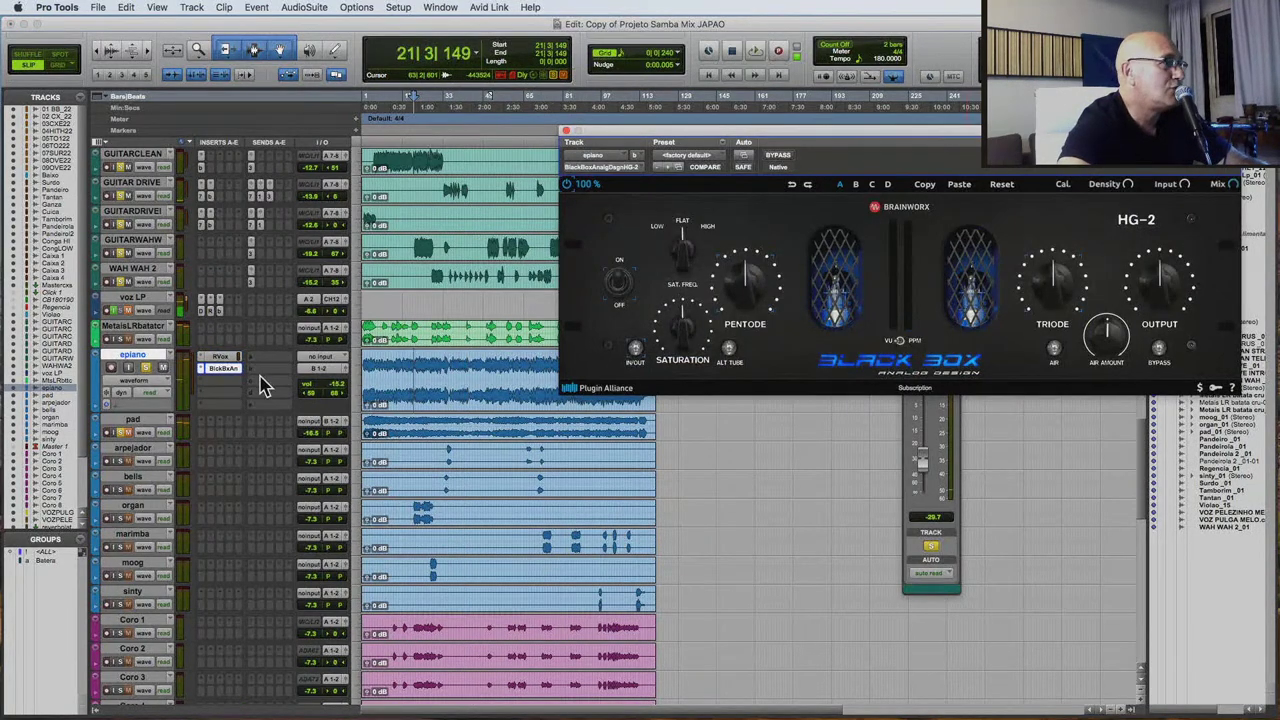
Clear the other solos, play the epiano track soloed and compare its sound with the HG-2 bypassed and active.
click(138, 336)
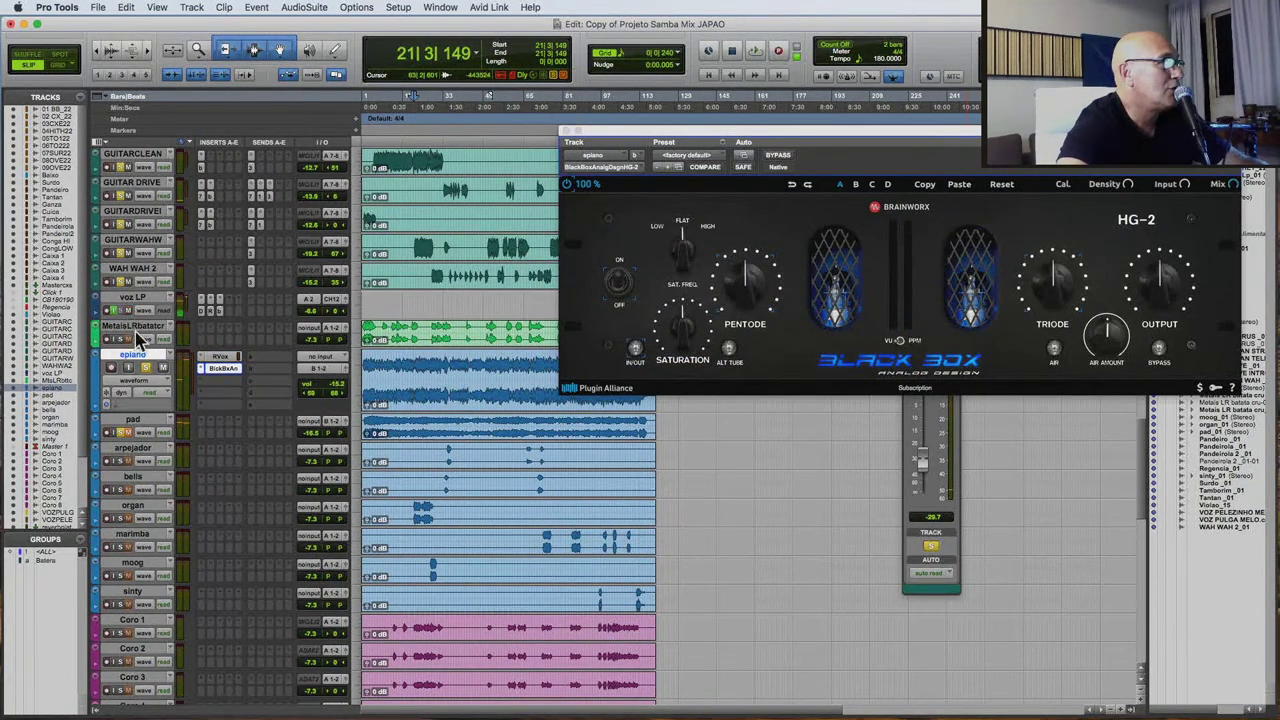
click(122, 441)
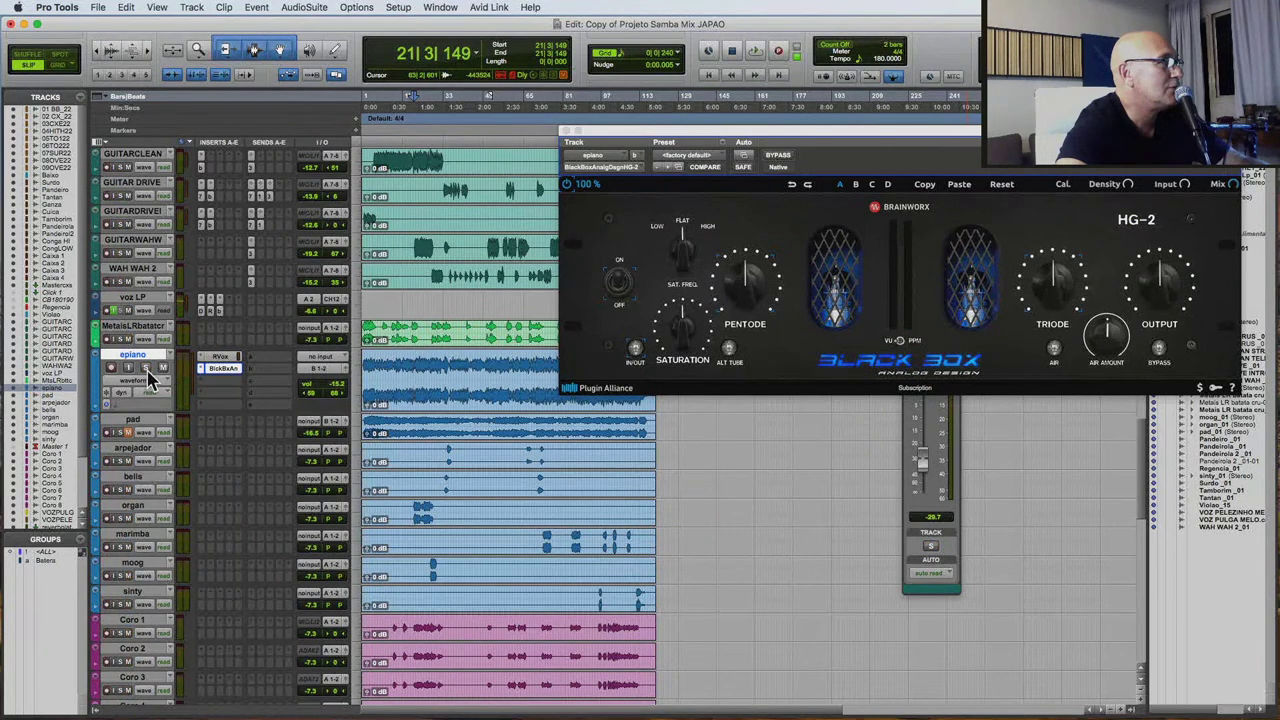
click(147, 368)
key(space)
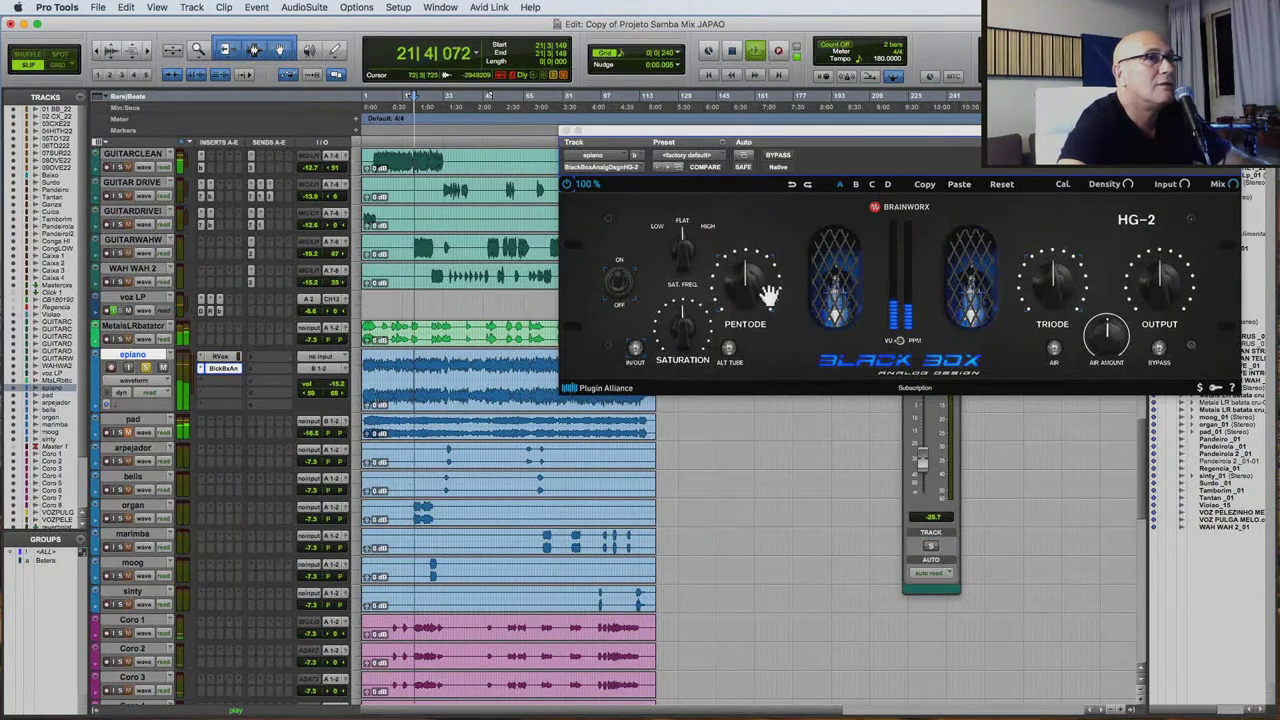
click(778, 156)
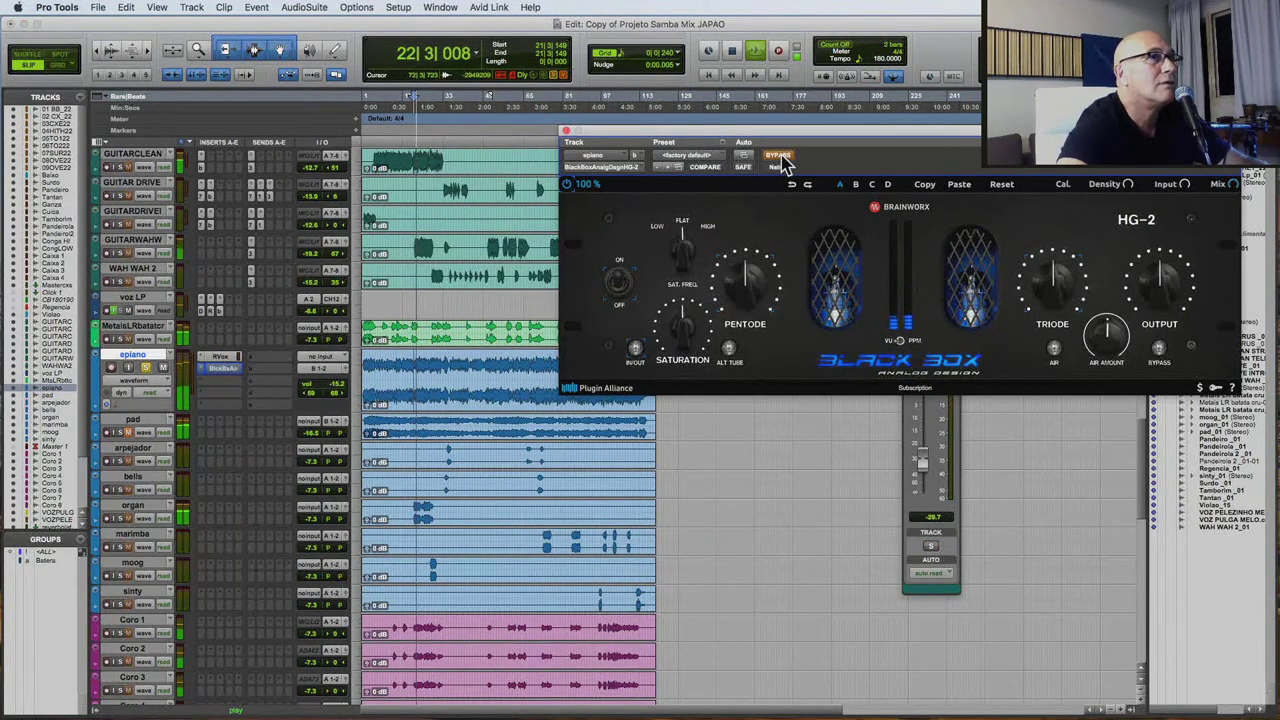
click(778, 156)
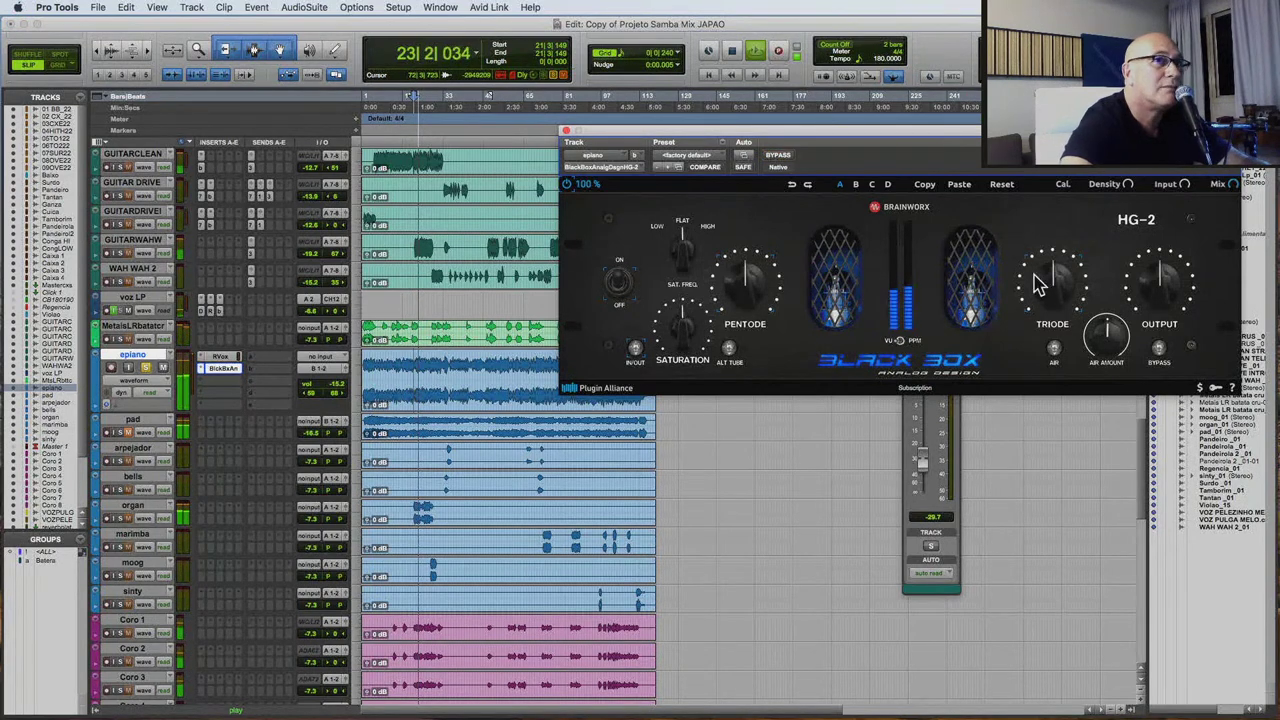
In the epiano's HG-2, raise the triode and saturation, set the saturation frequency to High and bring the pentode slightly below centre.
drag(1042, 288, 1050, 278)
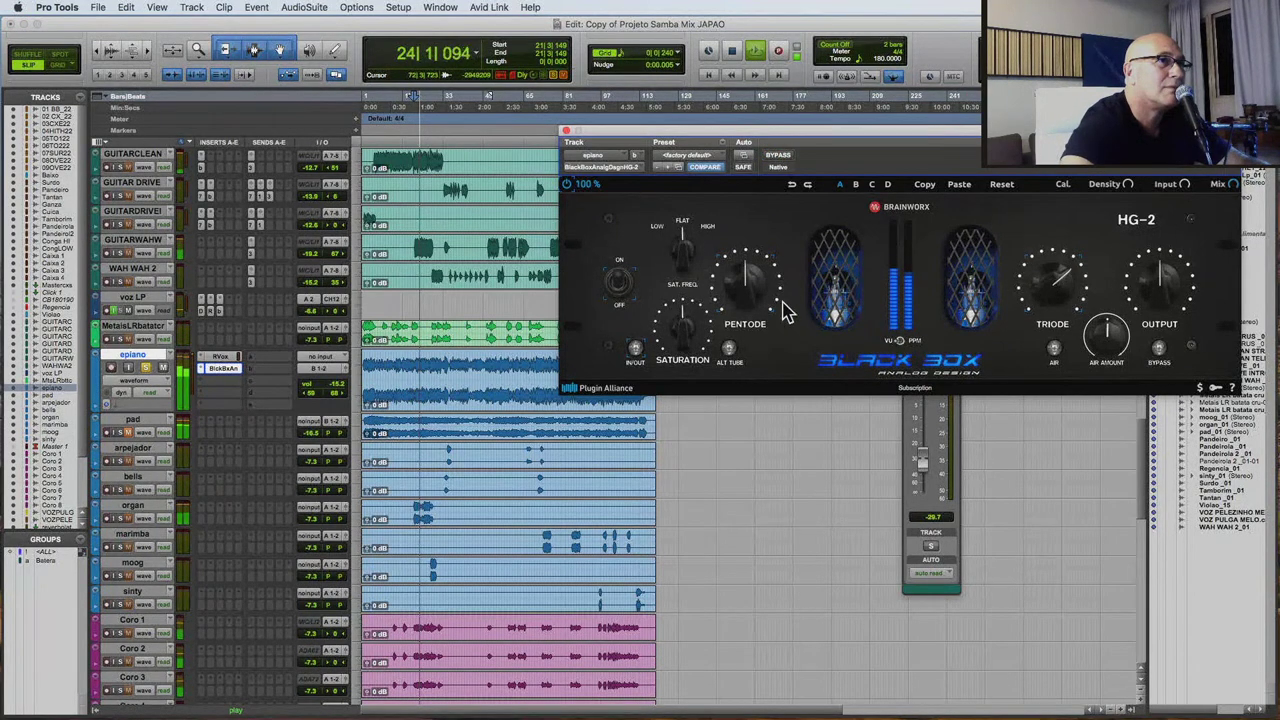
drag(752, 302, 713, 303)
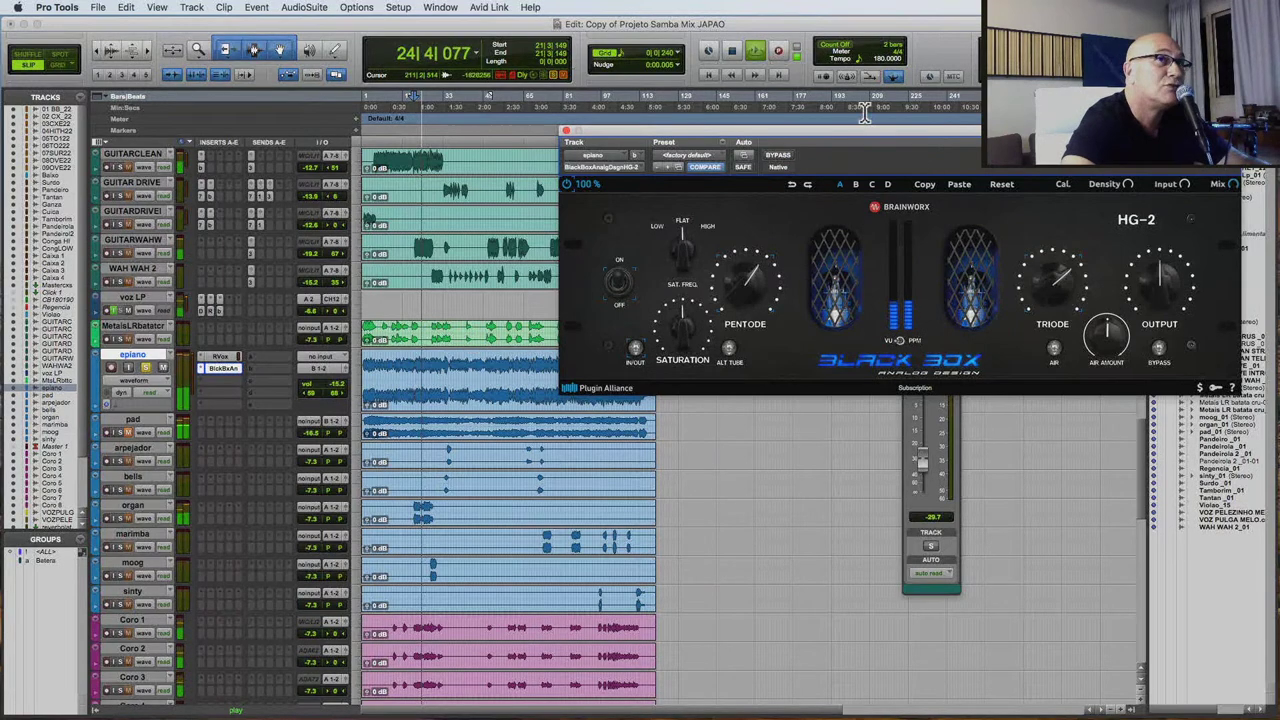
drag(866, 145, 726, 136)
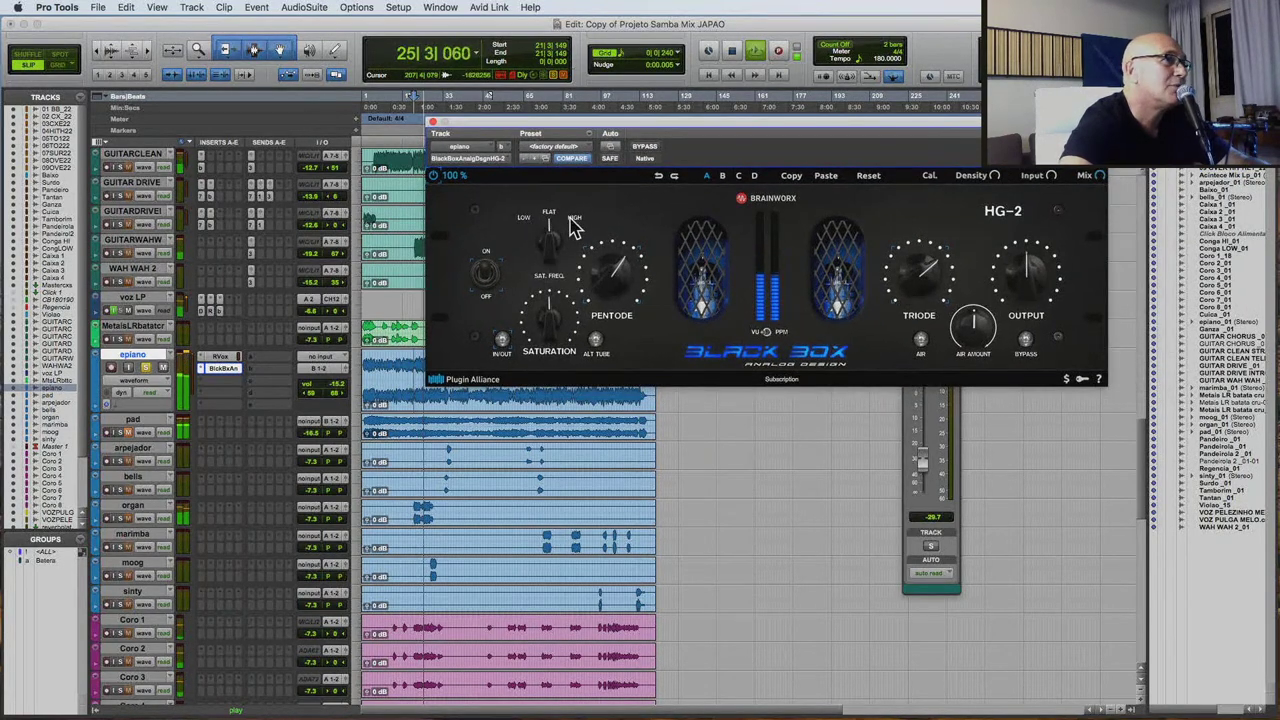
click(572, 226)
mouse_move(561, 322)
mouse_down()
mouse_move(557, 290)
mouse_move(545, 340)
mouse_move(549, 330)
mouse_up()
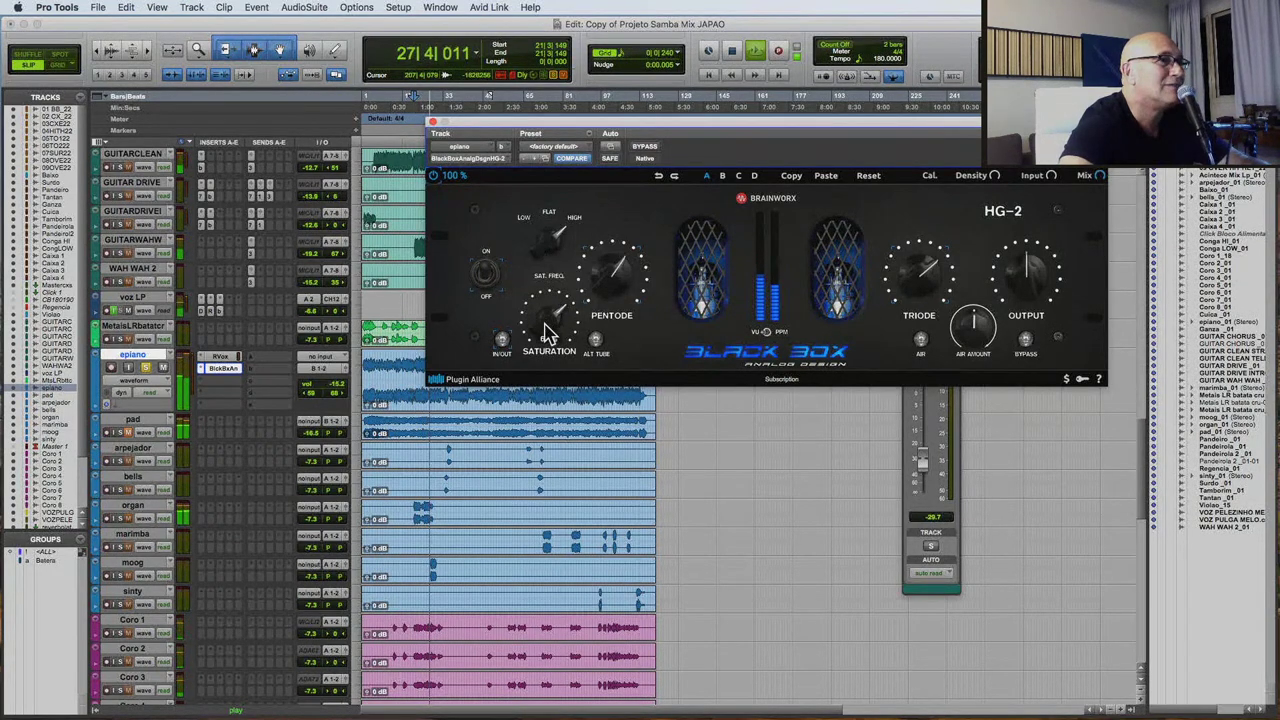
drag(605, 285, 597, 295)
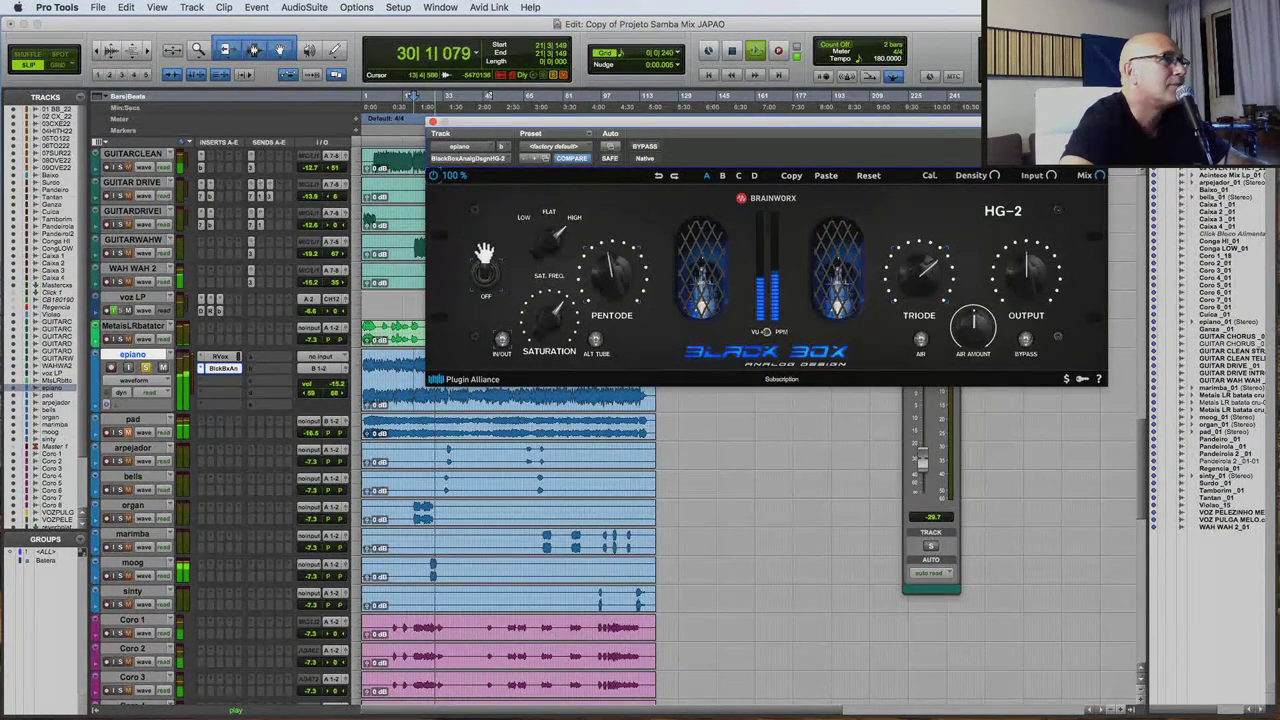
In the epiano's HG-2, lower the output, compare the sound bypassed and active, raise the pentode slightly and close the plug-in.
drag(1029, 286, 1027, 295)
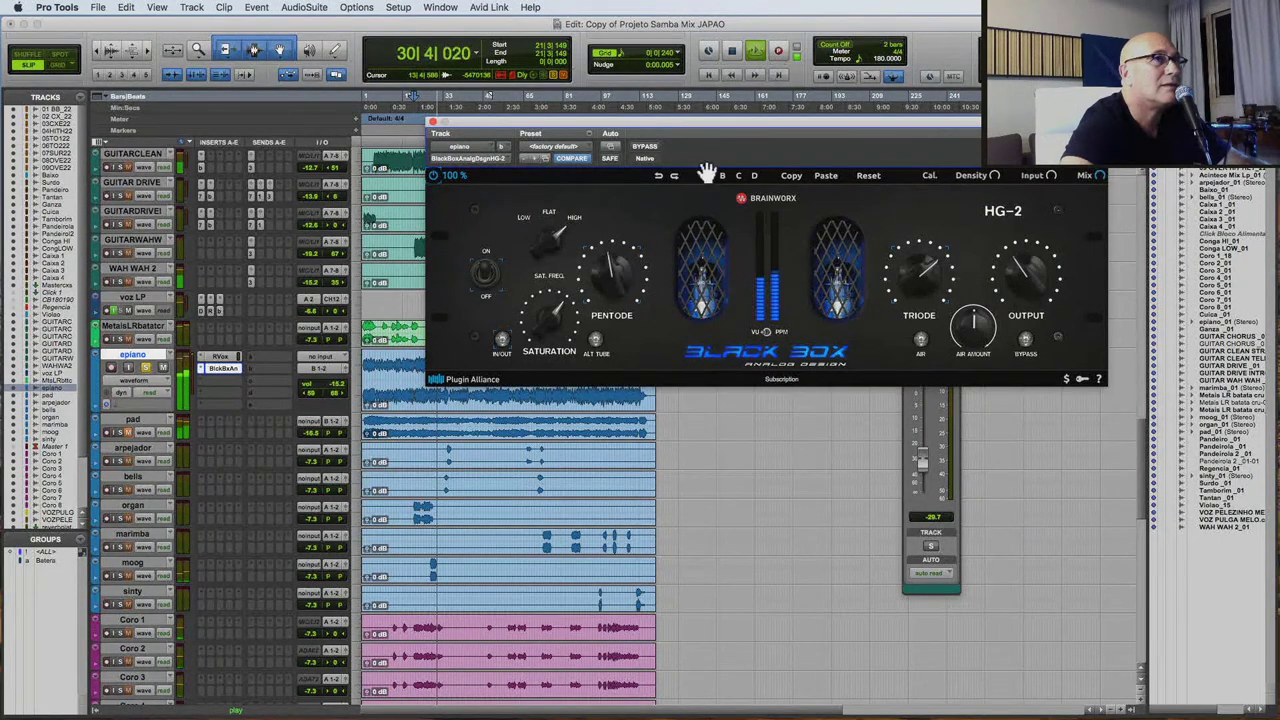
click(644, 147)
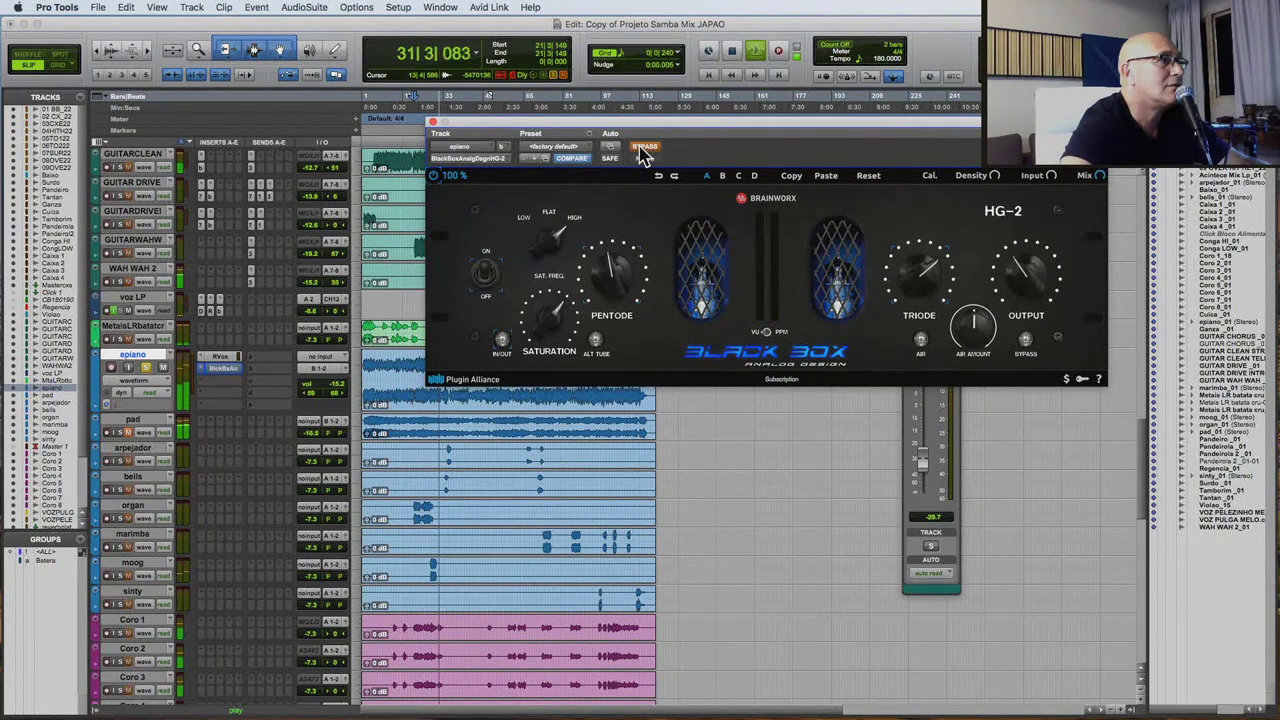
click(642, 150)
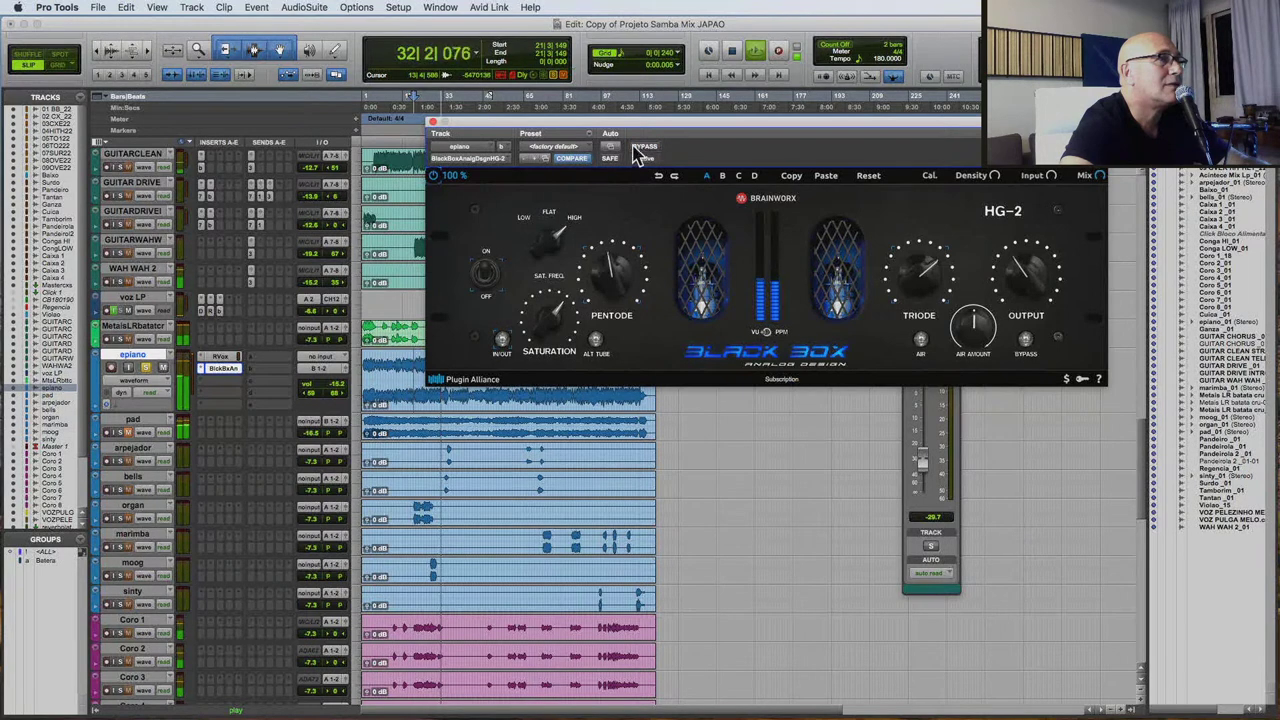
drag(613, 266, 610, 256)
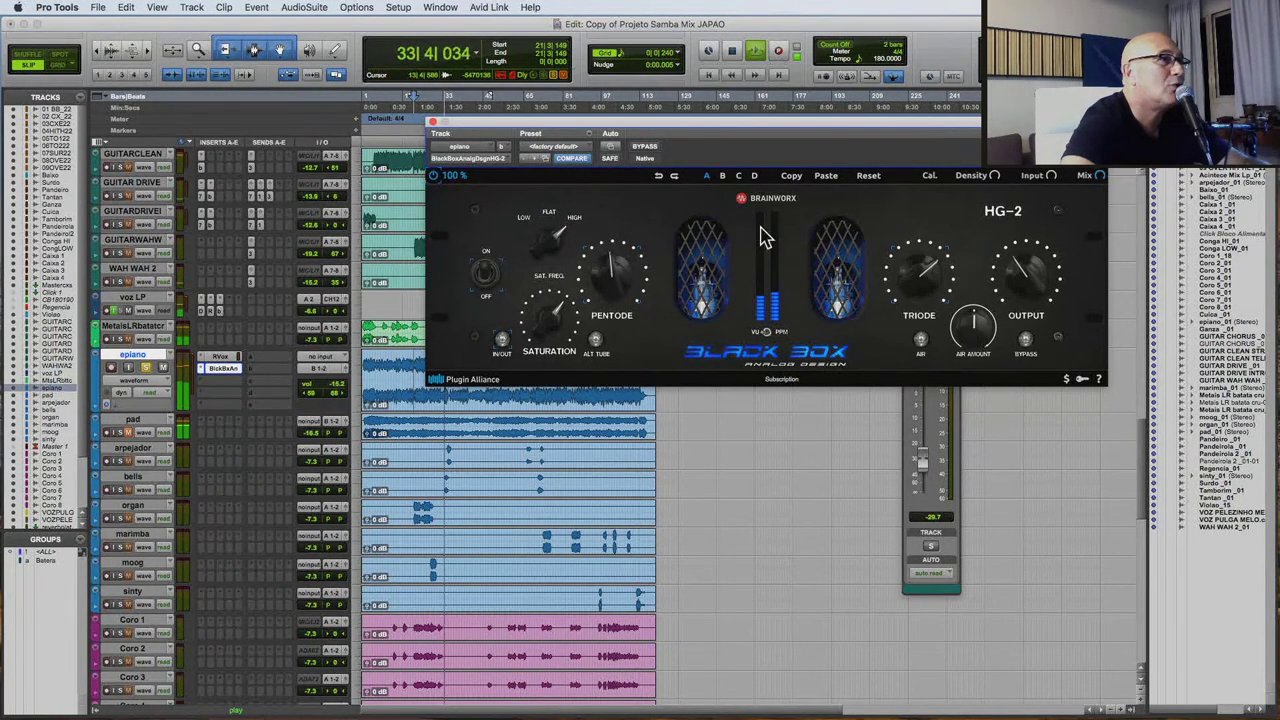
click(432, 121)
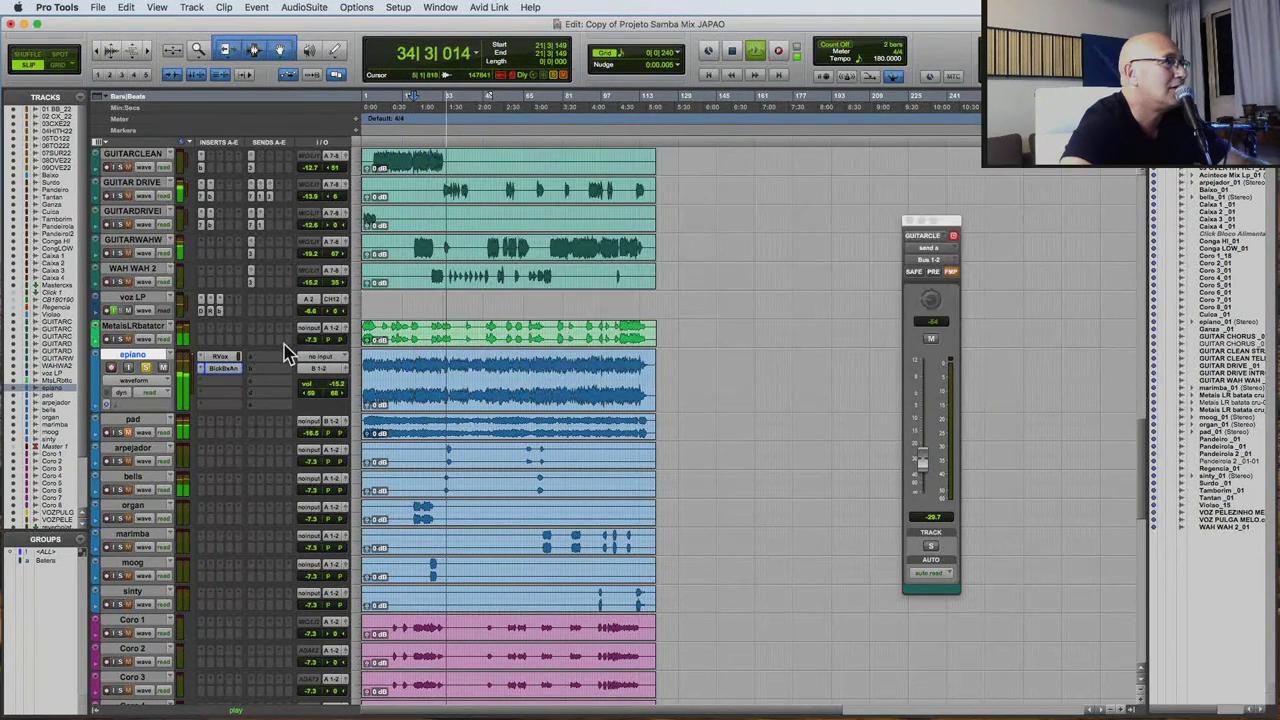
Clear the epiano track's solo and lower its volume to about -18.5 dB.
click(148, 368)
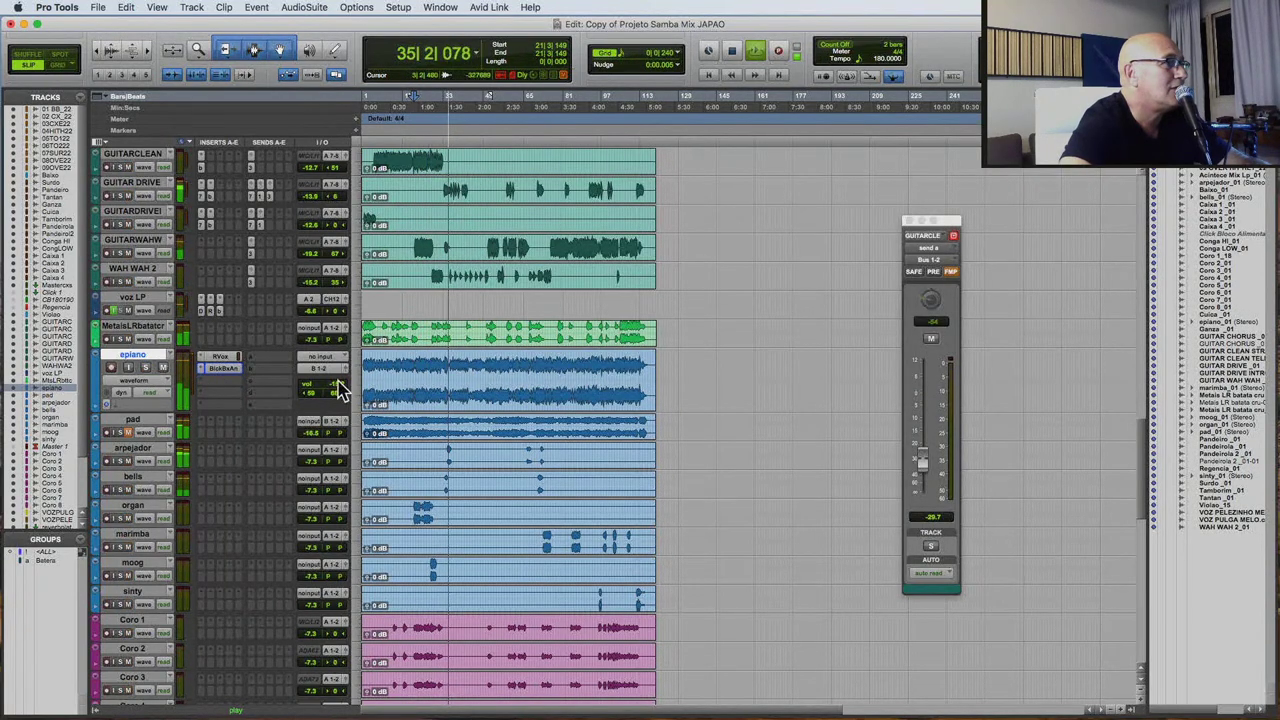
drag(337, 383, 335, 400)
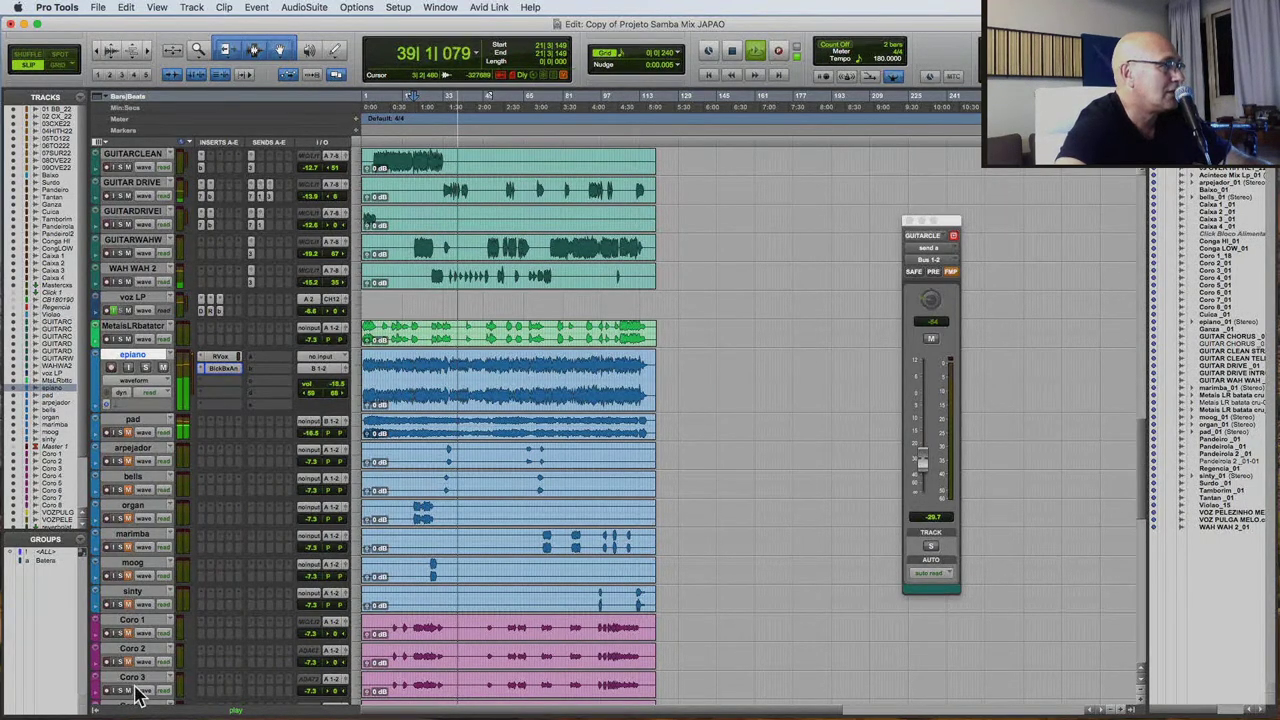
Look over the choir and lead vocal tracks, and move the MetaisLRbatator track below the pad track.
scroll(145, 680, down, 3)
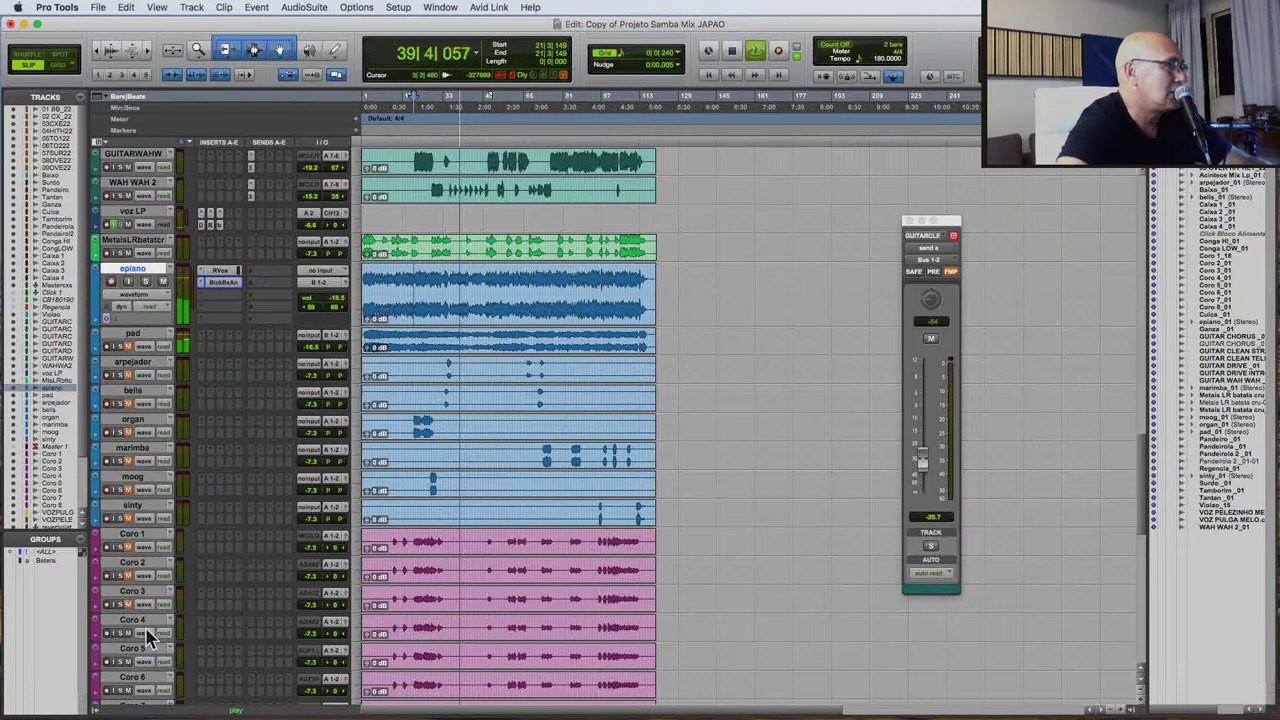
scroll(206, 663, down, 3)
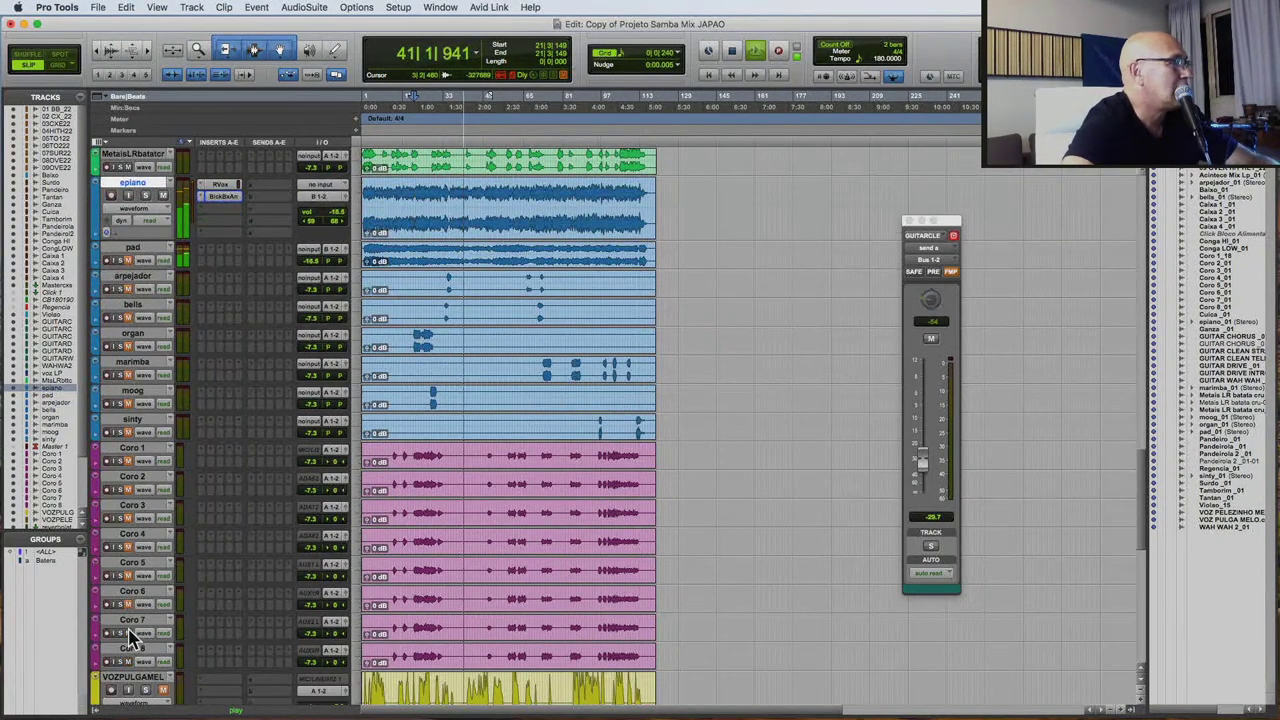
scroll(140, 665, down, 3)
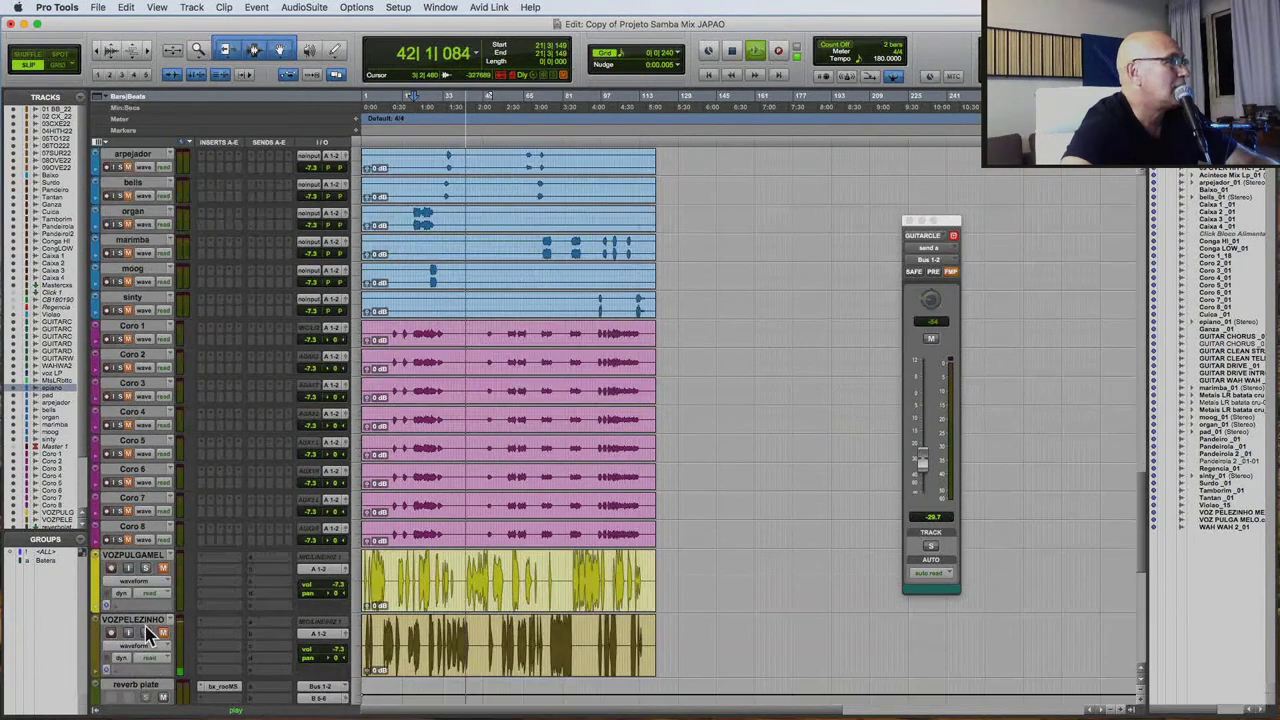
scroll(271, 631, up, 8)
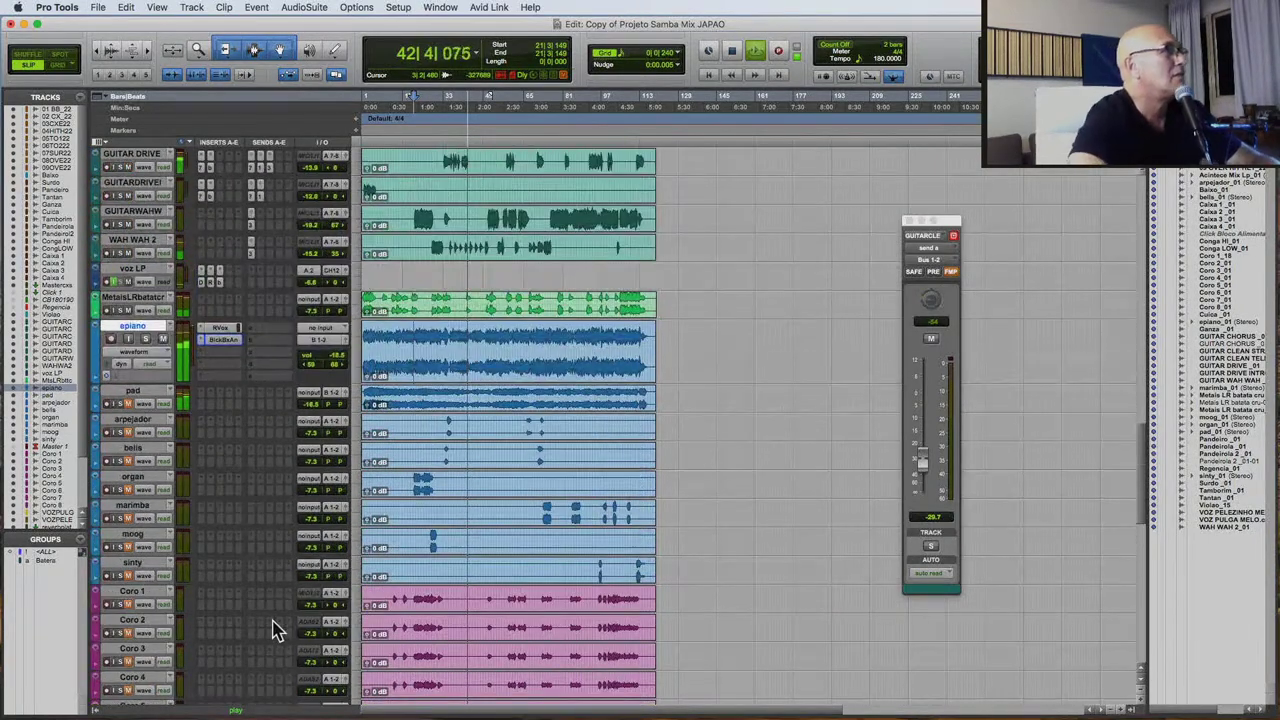
scroll(280, 626, up, 4)
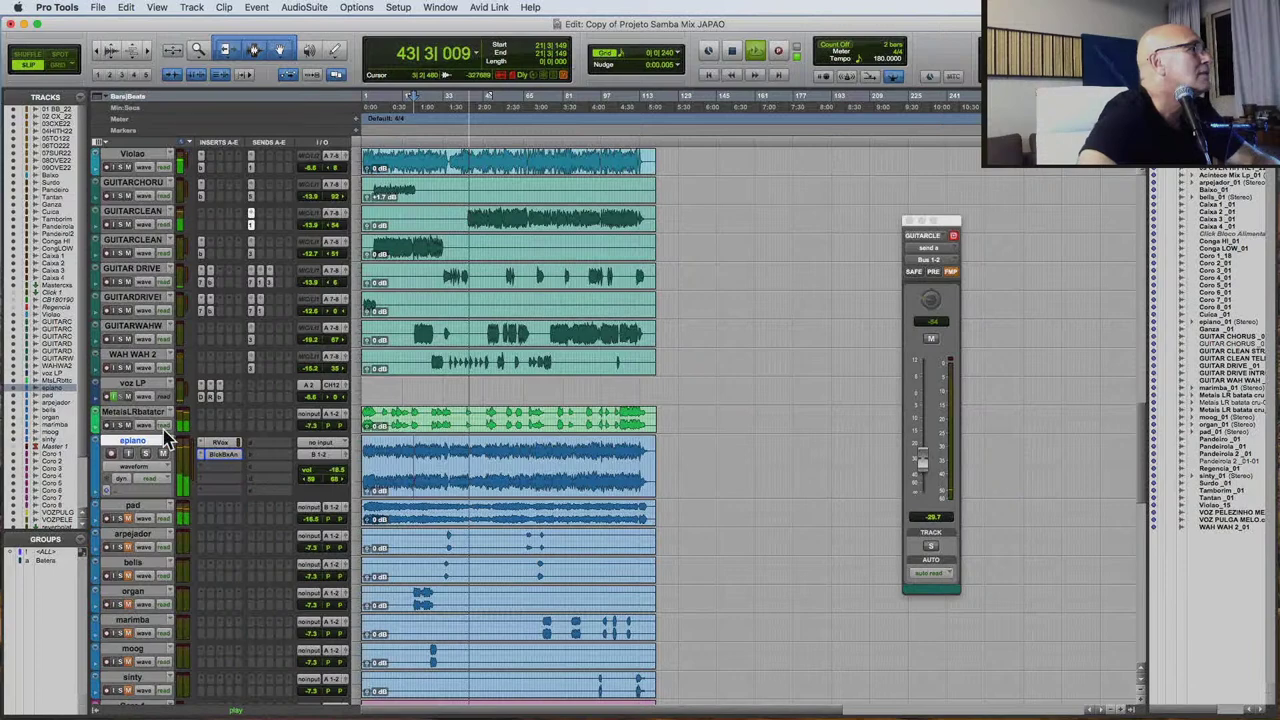
drag(146, 414, 151, 534)
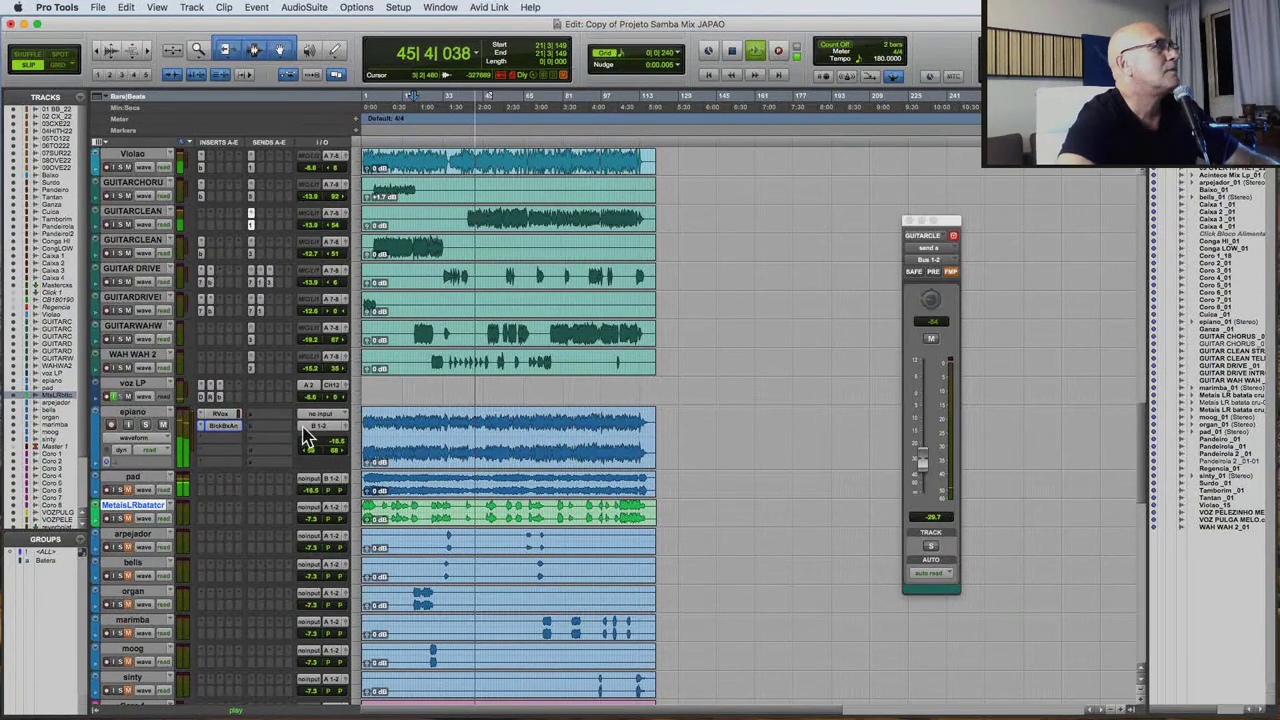
Add a send to Bus 3-4 on the epiano track and raise the track's volume to about -14.5 dB.
click(266, 424)
mouse_move(275, 426)
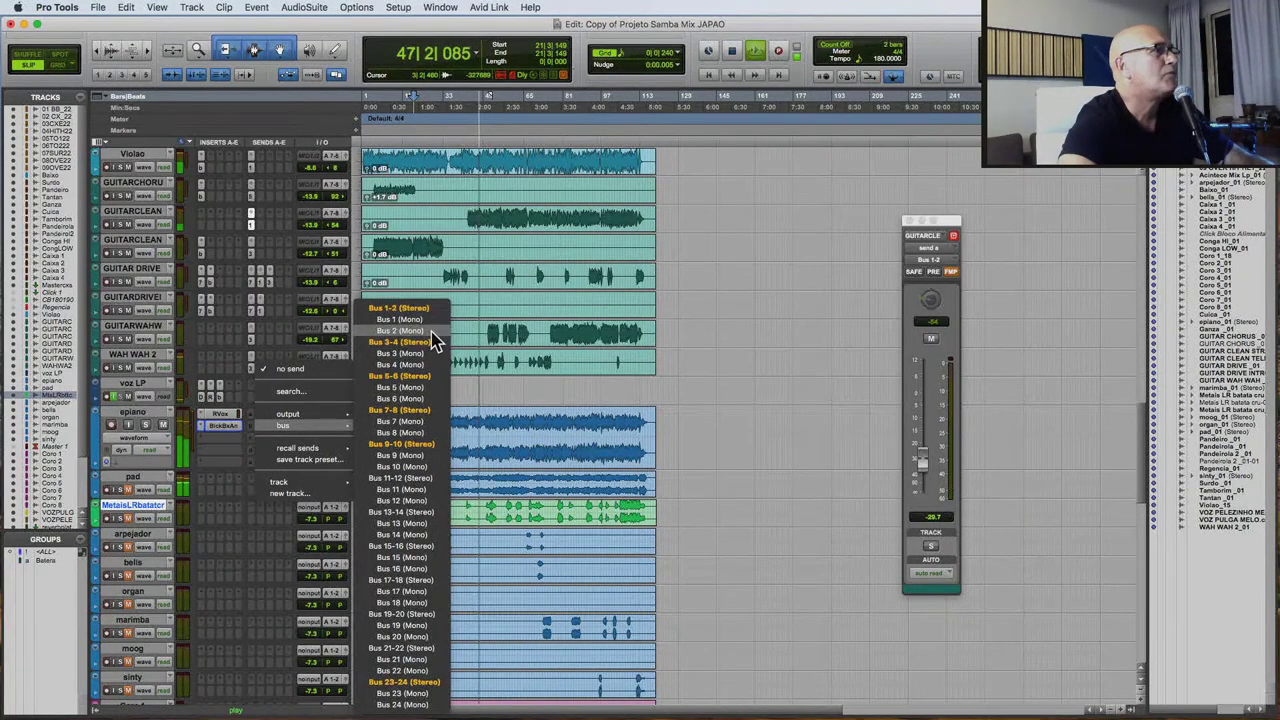
click(430, 341)
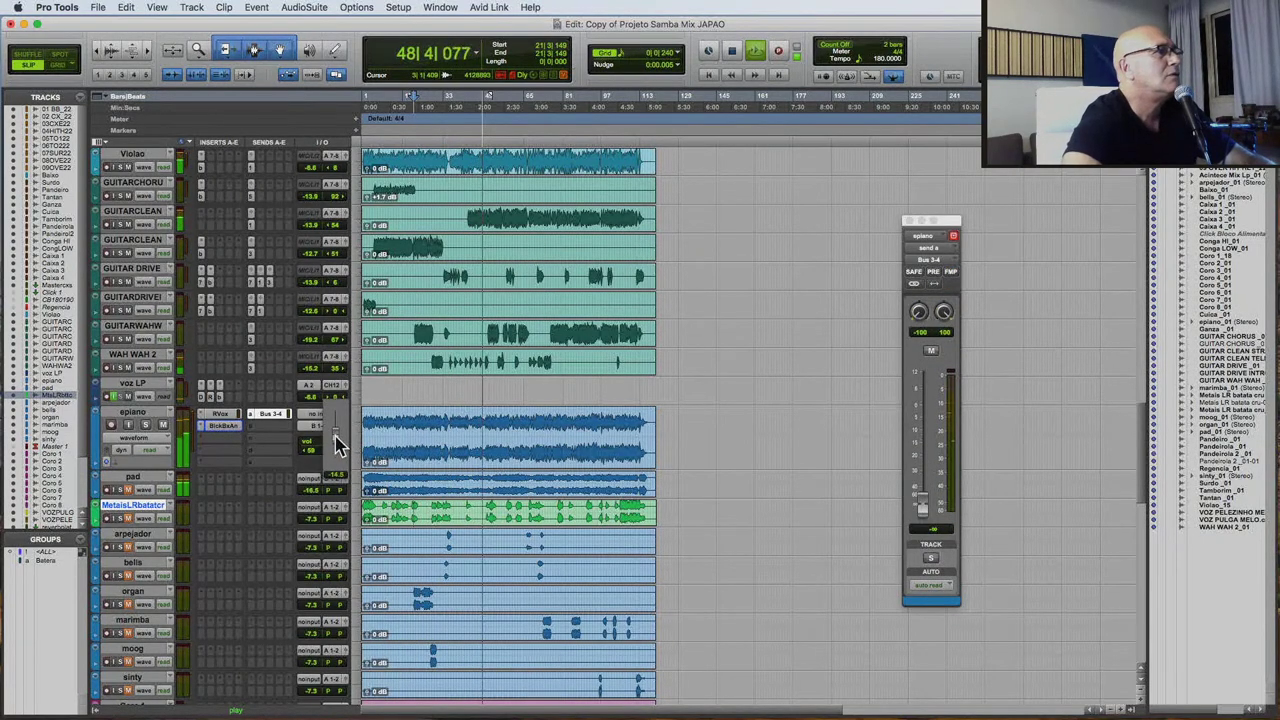
Lower the GUITARCLEAN track below GUITARCHORU to about -17 dB and raise the volume automation of 05 TON 1_22 slightly.
click(306, 225)
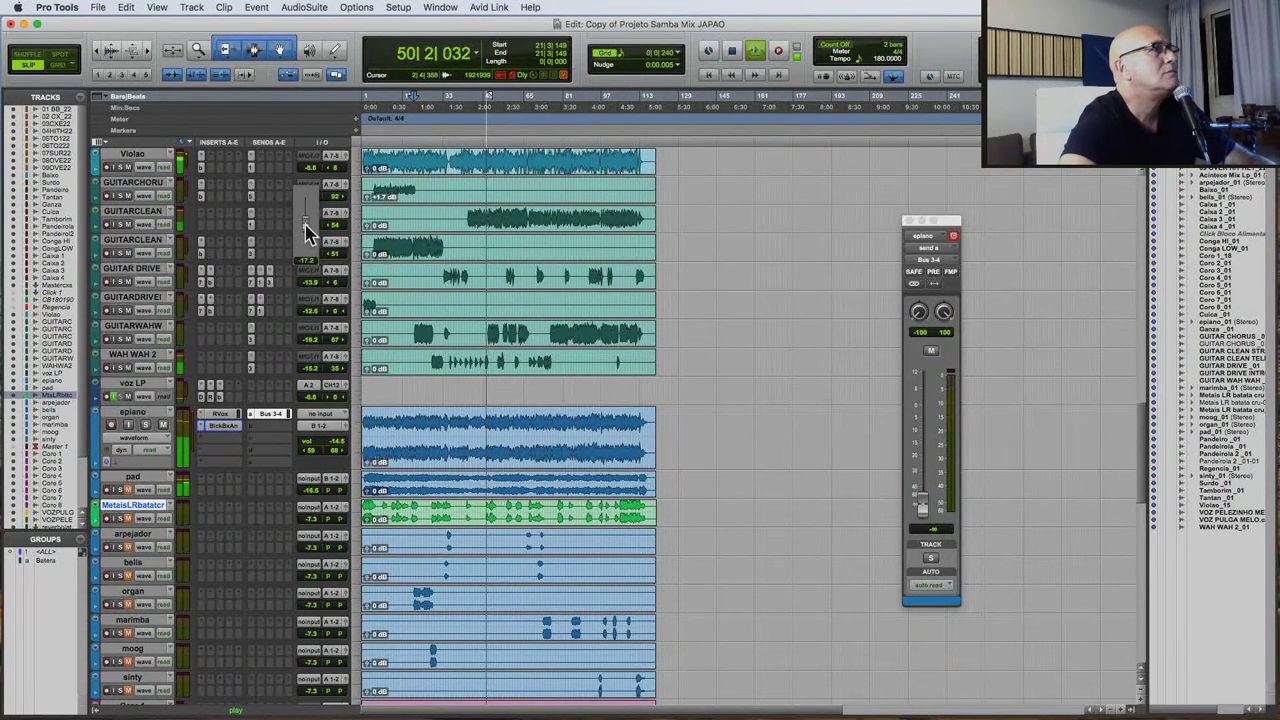
scroll(729, 424, up, 10)
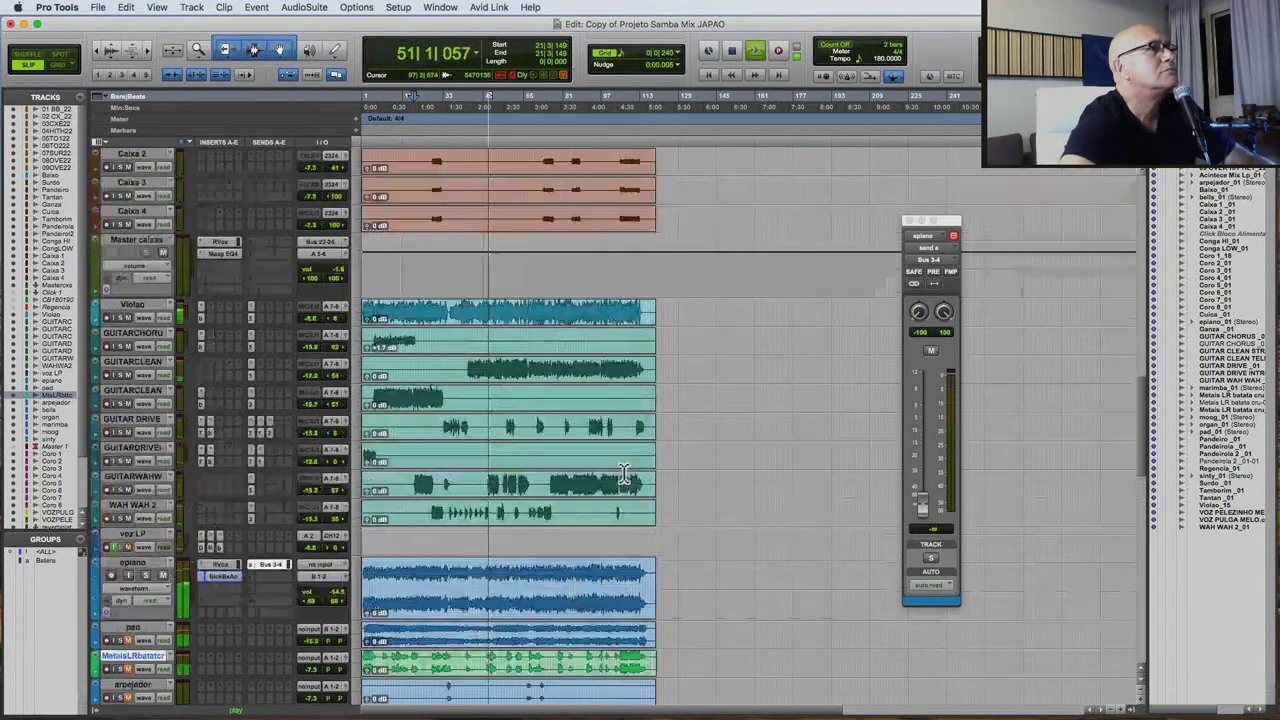
scroll(729, 424, up, 10)
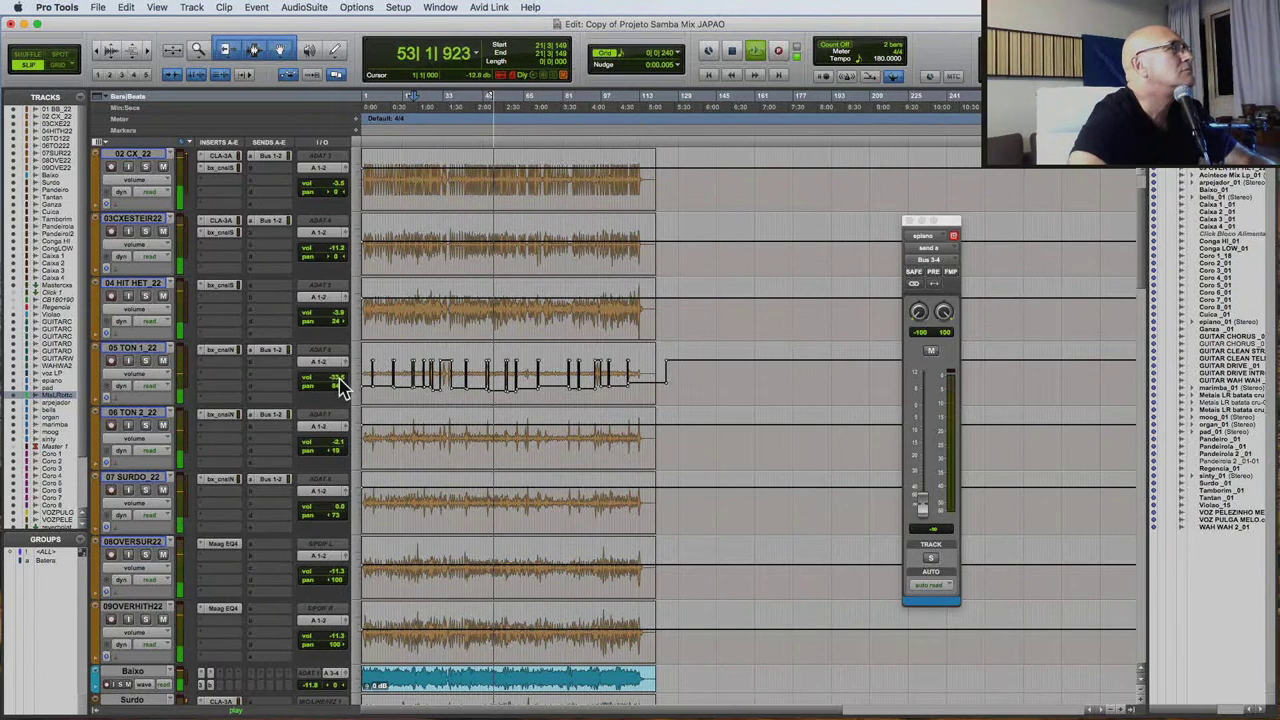
drag(747, 356, 746, 353)
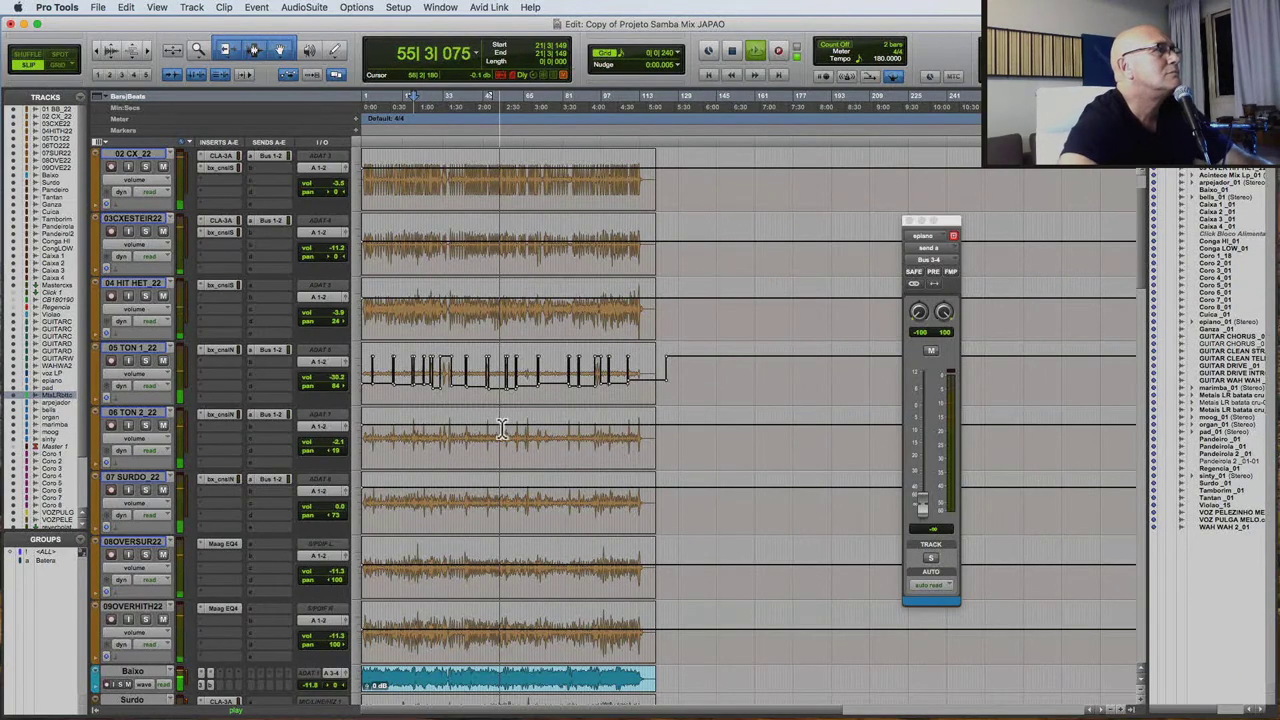
Mute the Violao track and lower its volume to about -9 dB.
scroll(502, 430, down, 15)
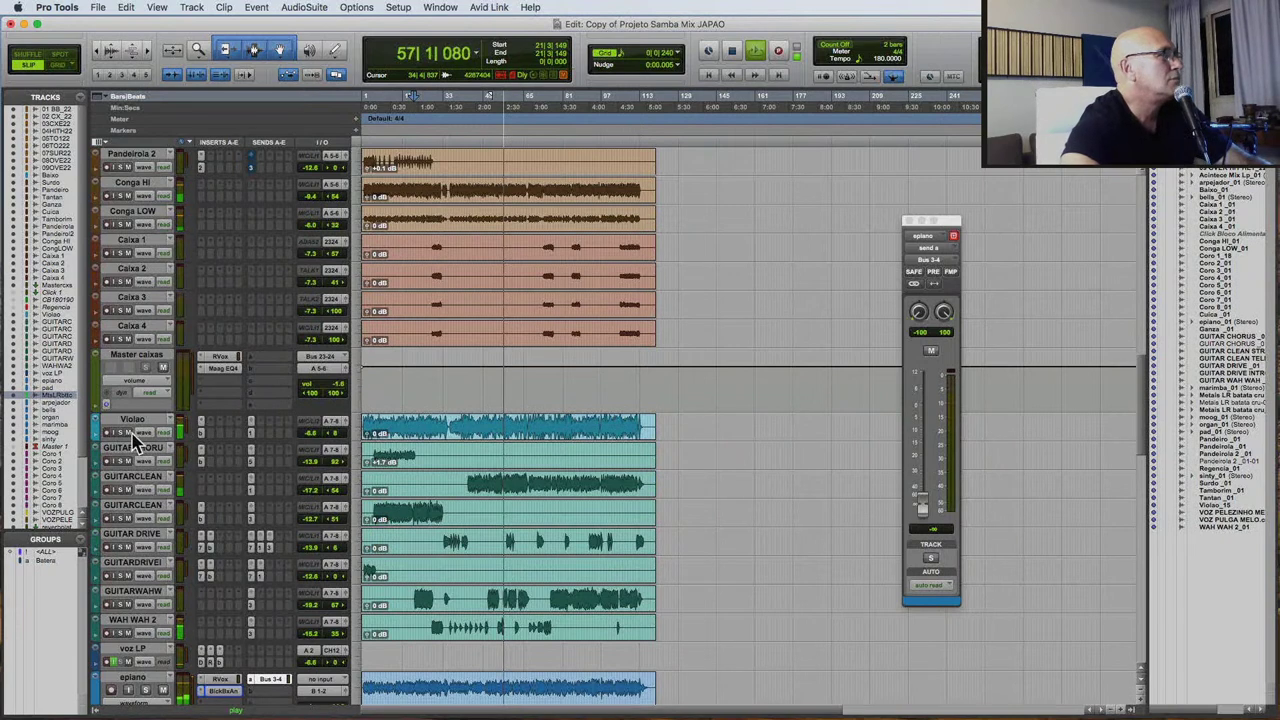
click(310, 437)
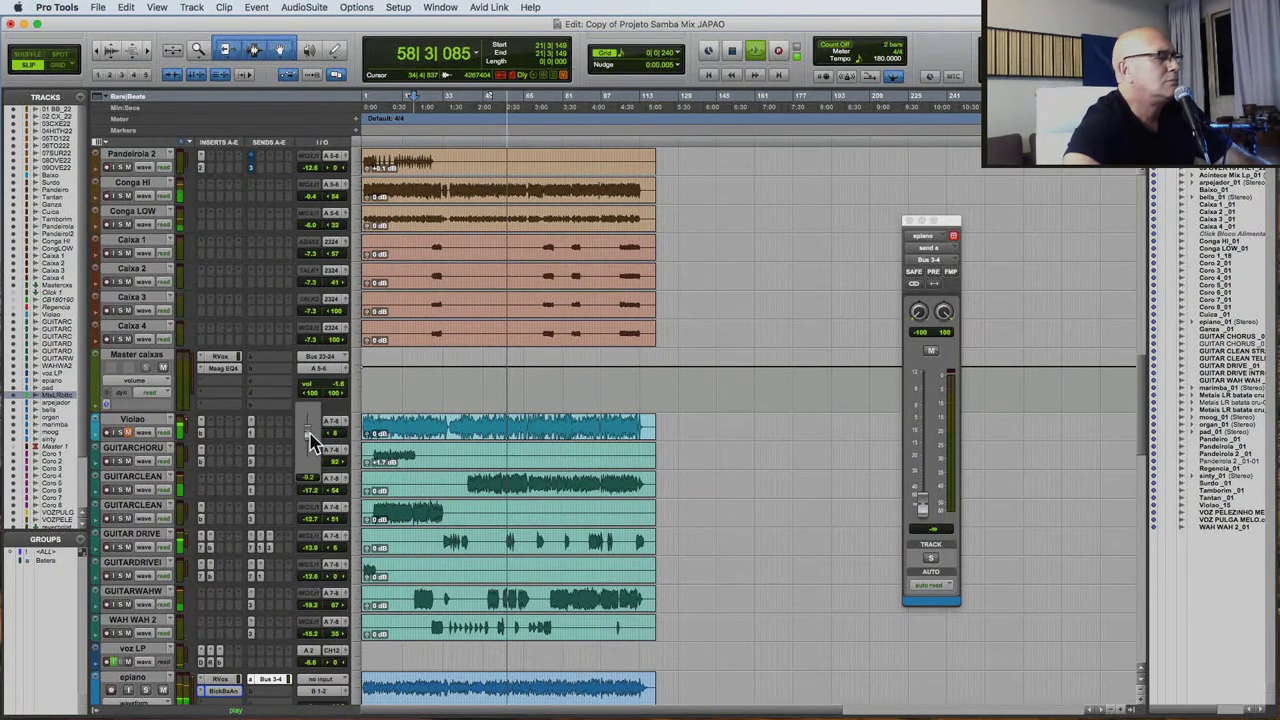
Raise the GUITAR DRIVE track's volume to about -10.6 dB and check its sends to Bus 7-8 and Bus 1-2.
scroll(312, 490, down, 1)
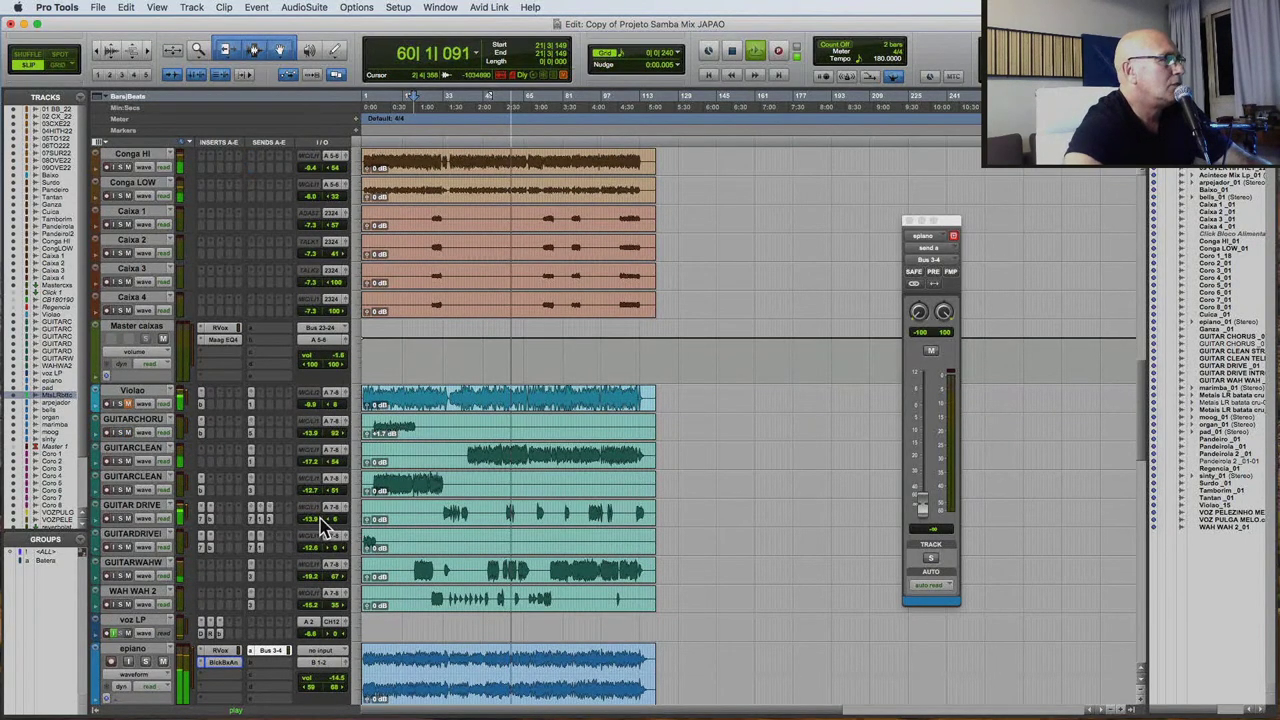
drag(322, 530, 320, 527)
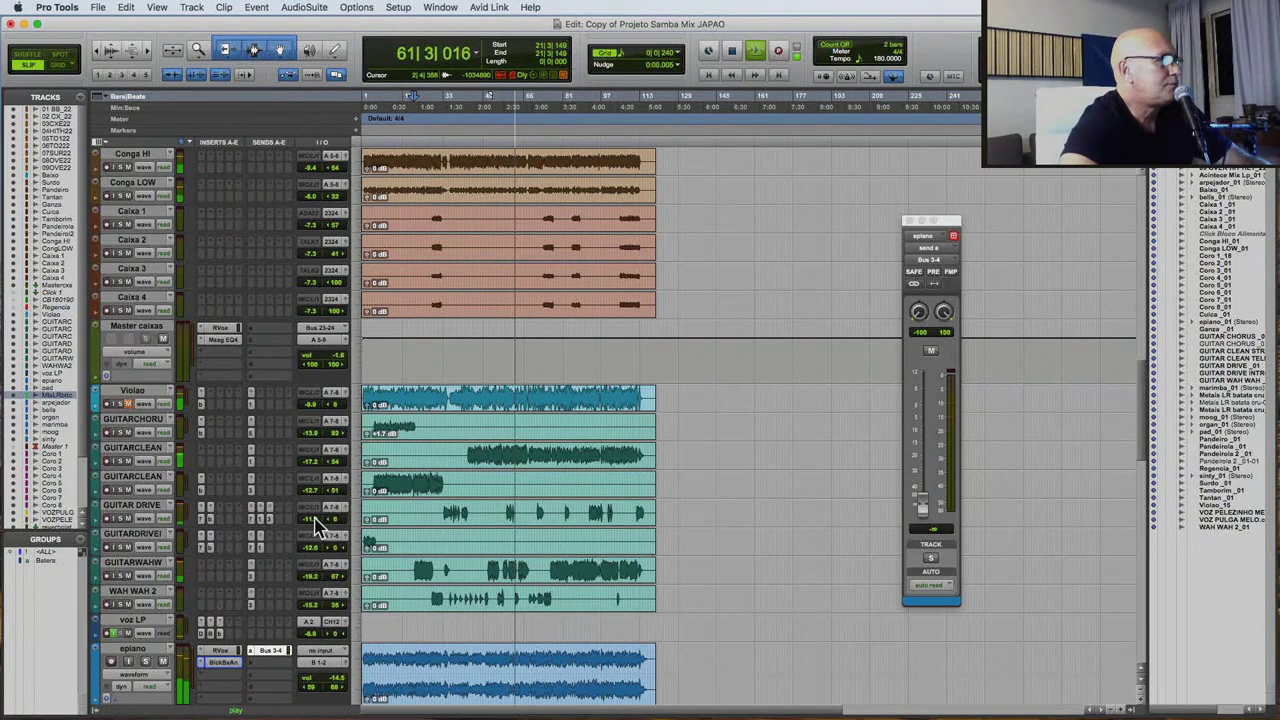
click(253, 521)
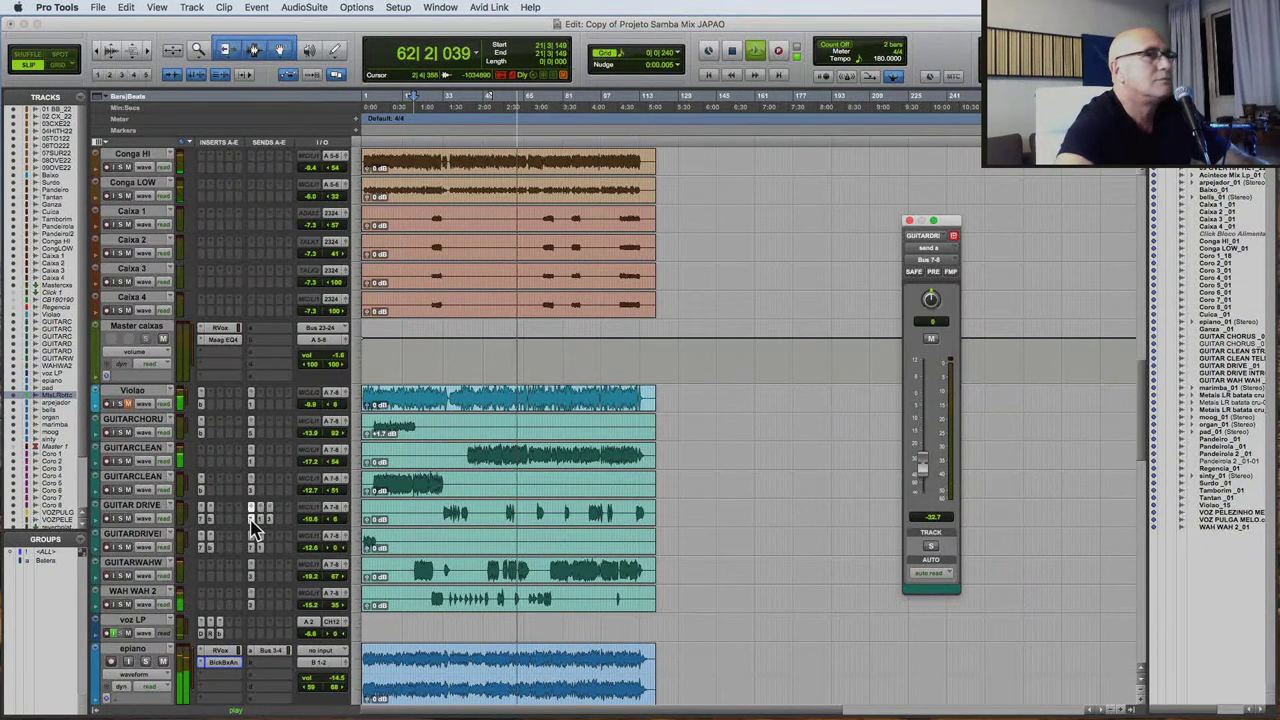
click(262, 519)
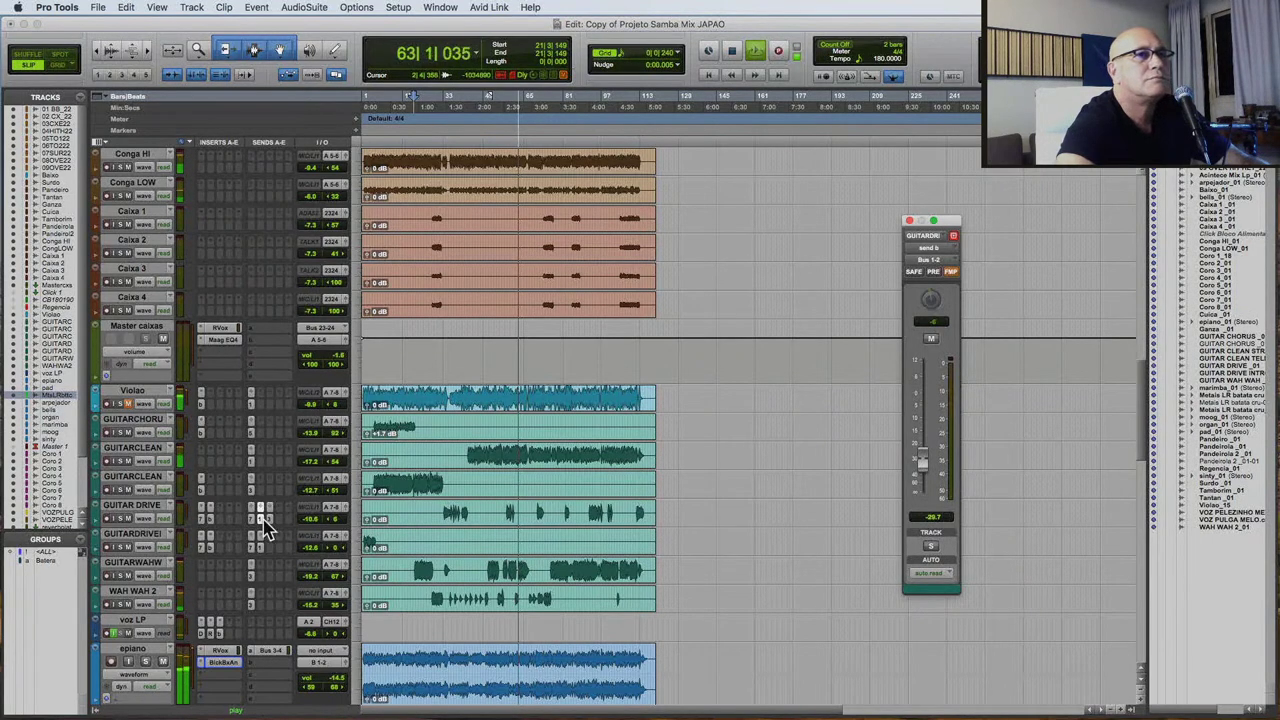
click(253, 520)
Insert the mono bx_console SSL 9000 J on the GUITARWAHW track.
scroll(417, 531, down, 3)
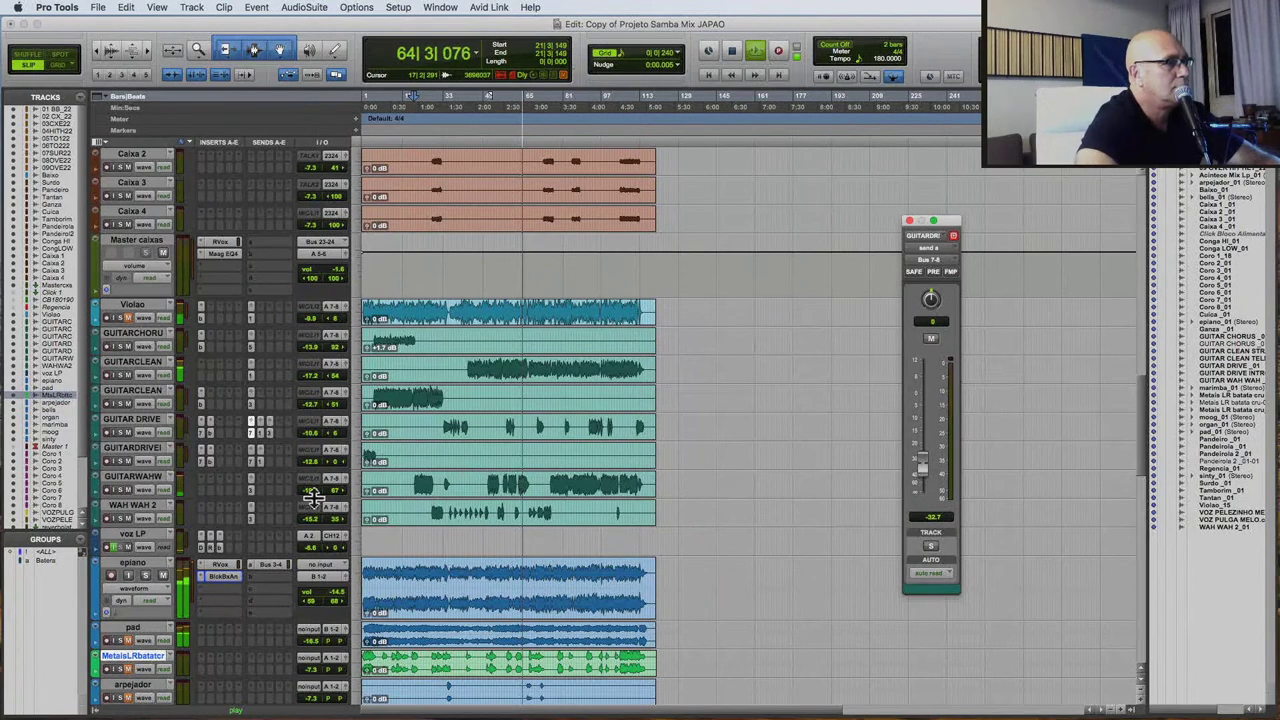
click(203, 487)
mouse_move(206, 484)
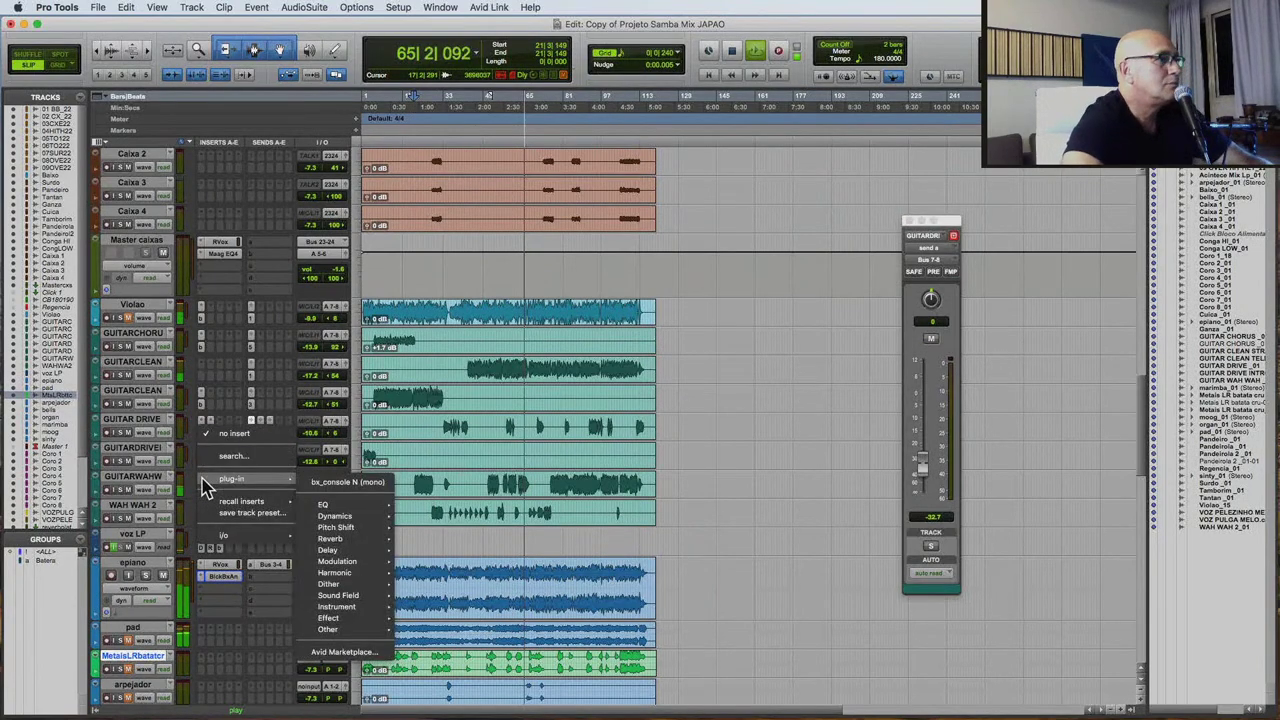
mouse_move(352, 503)
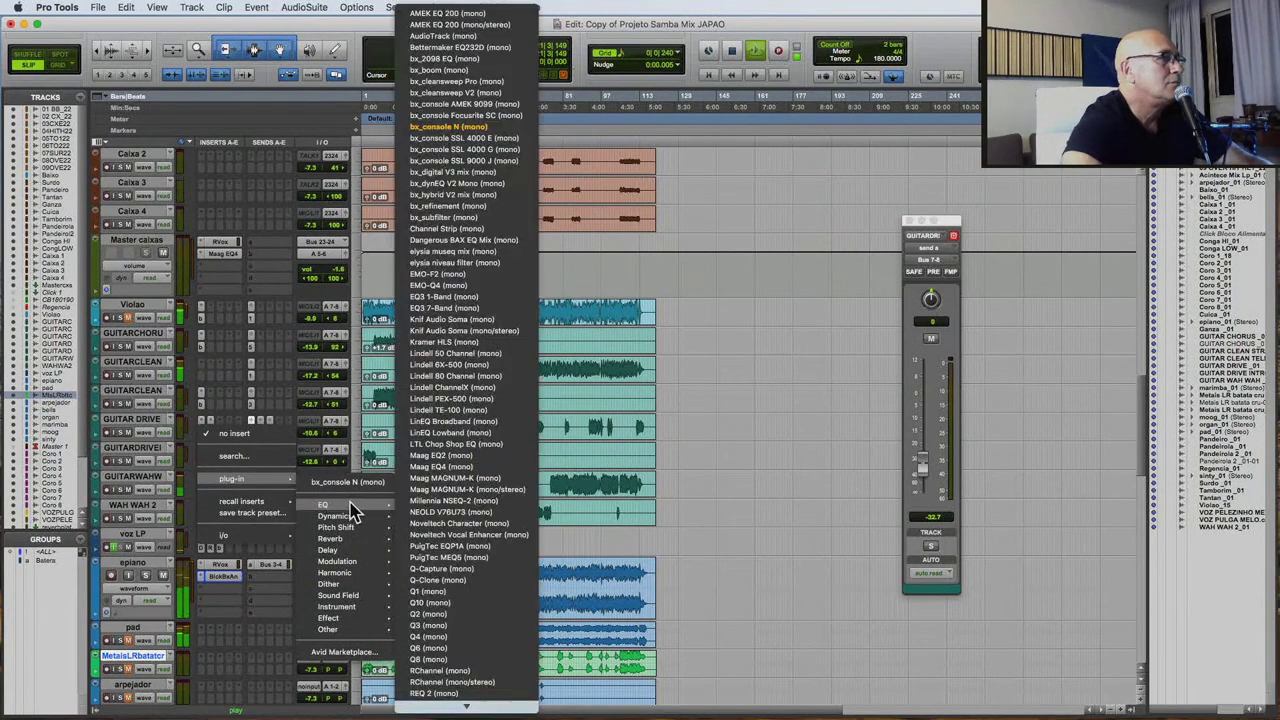
click(493, 162)
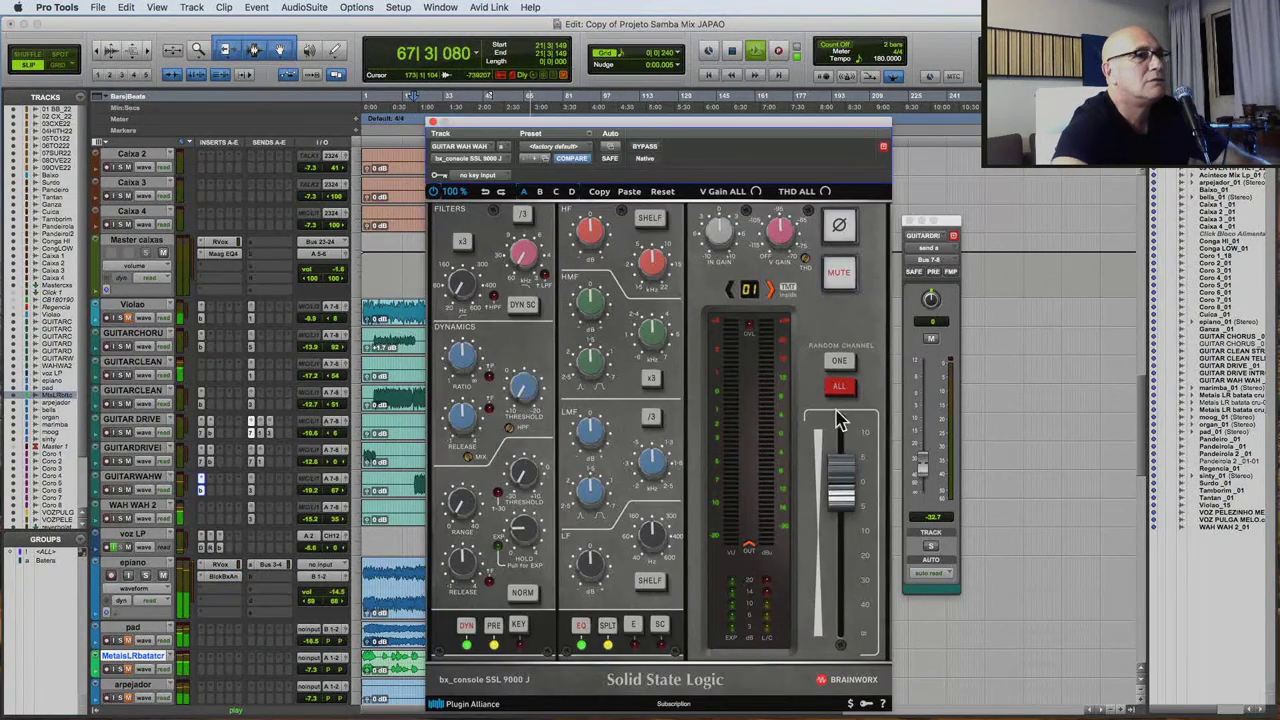
In GUITARWAHW's SSL 9000 J, pick a random channel, engage the high-pass filter, boost HMF slightly and adjust the compressor's ratio and threshold.
click(838, 366)
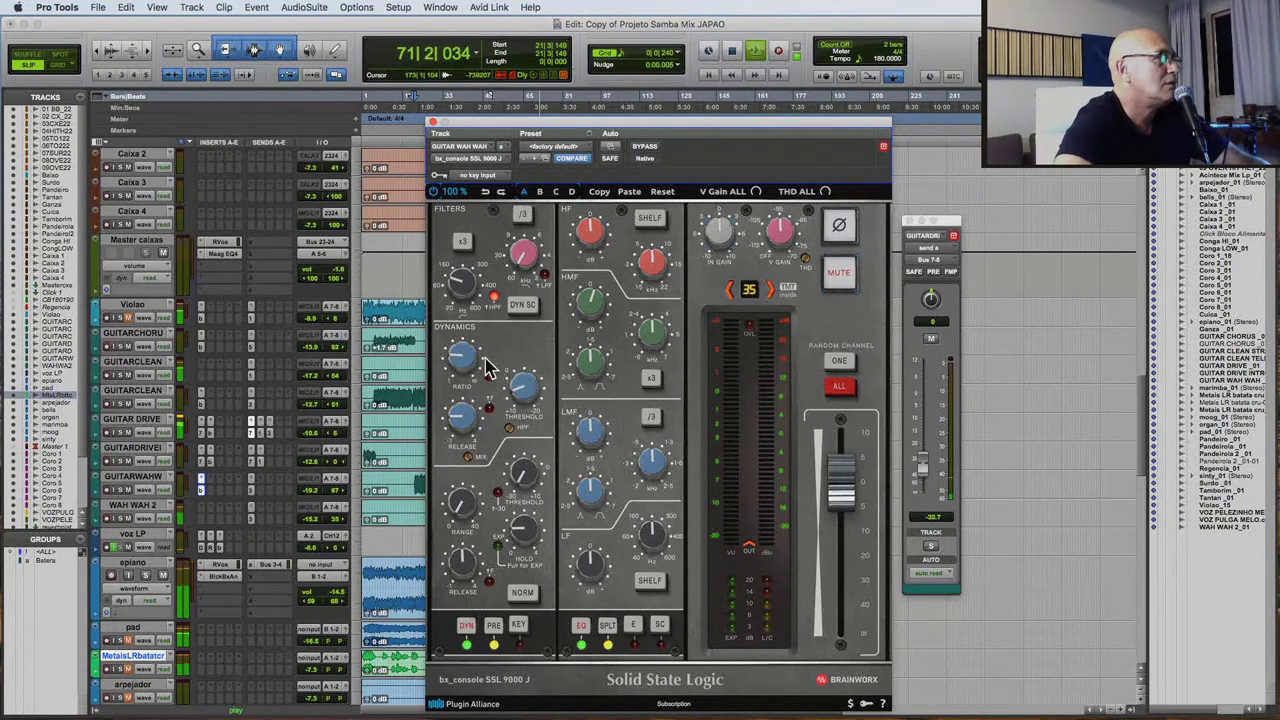
mouse_move(465, 367)
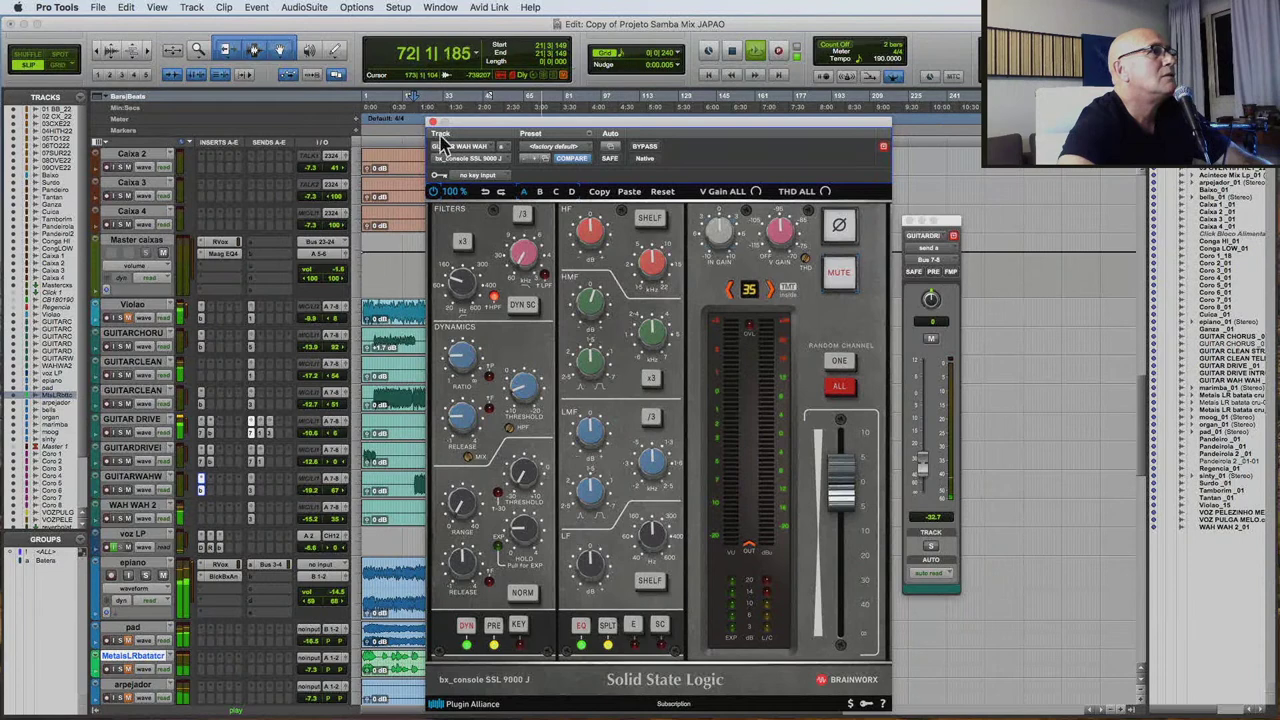
click(433, 124)
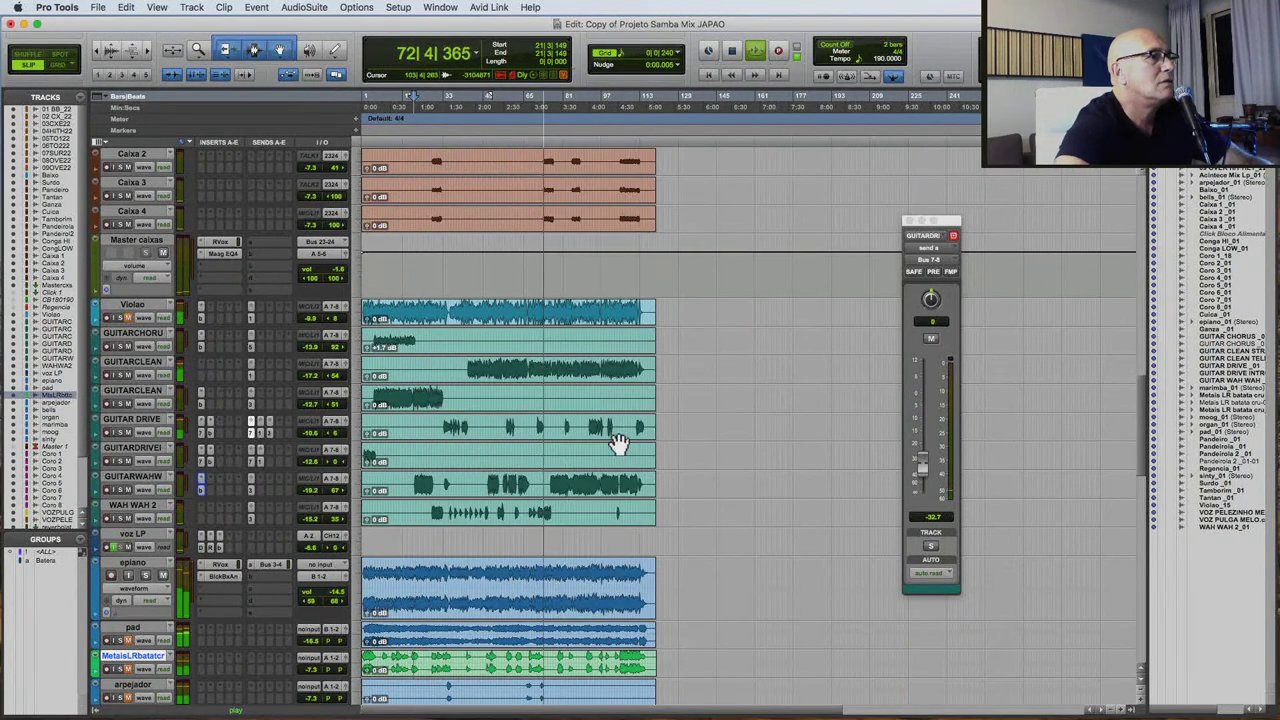
Lower the Master caixas track's volume to about -5.7 dB.
scroll(618, 443, up, 6)
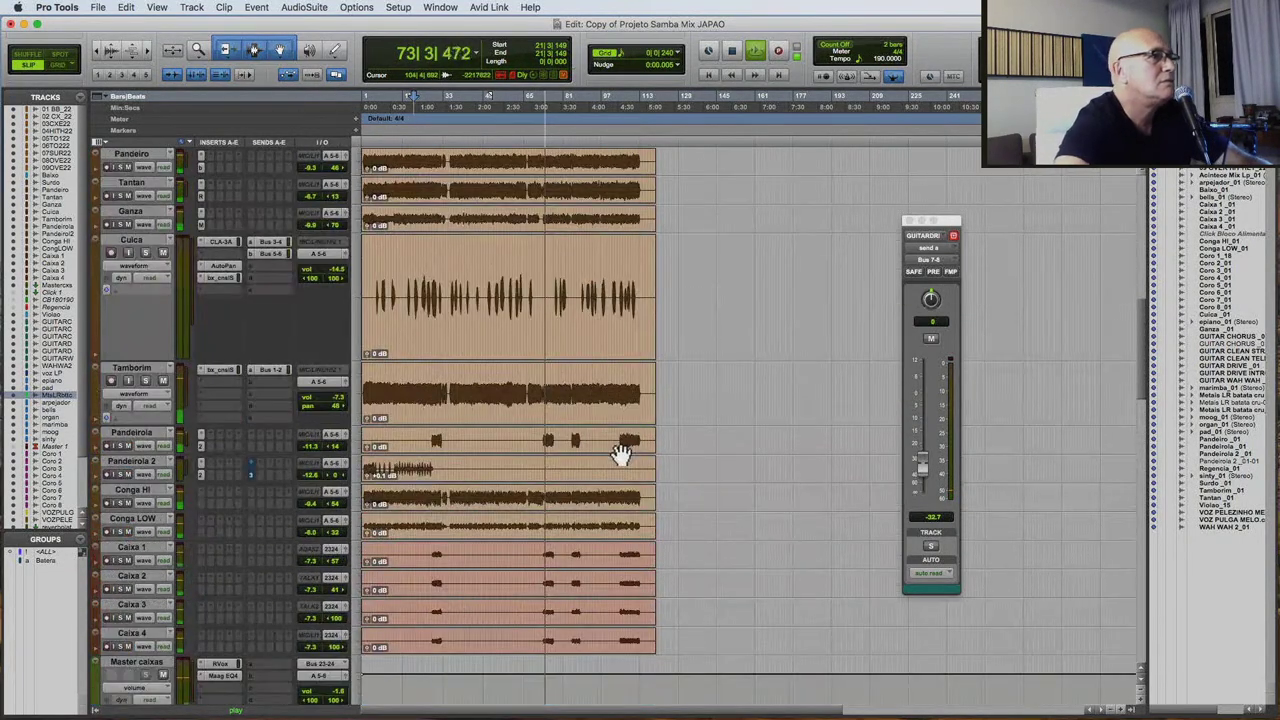
scroll(318, 605, down, 1)
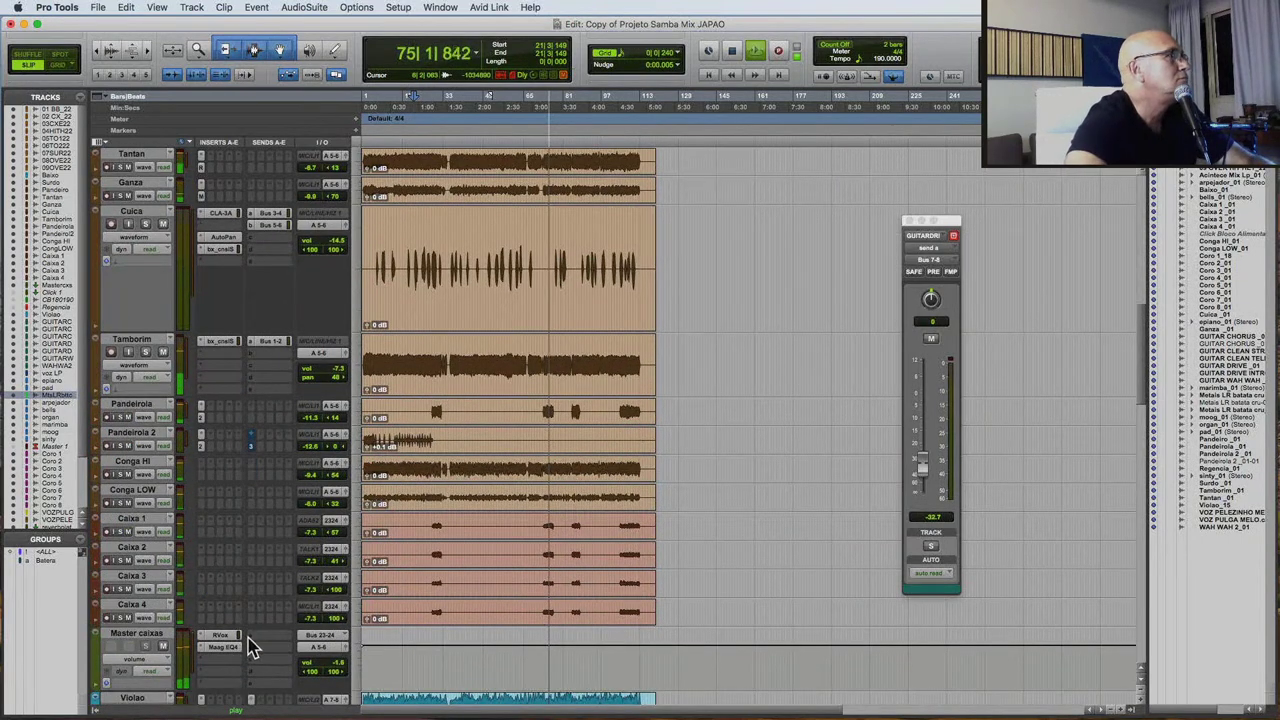
drag(706, 640, 706, 645)
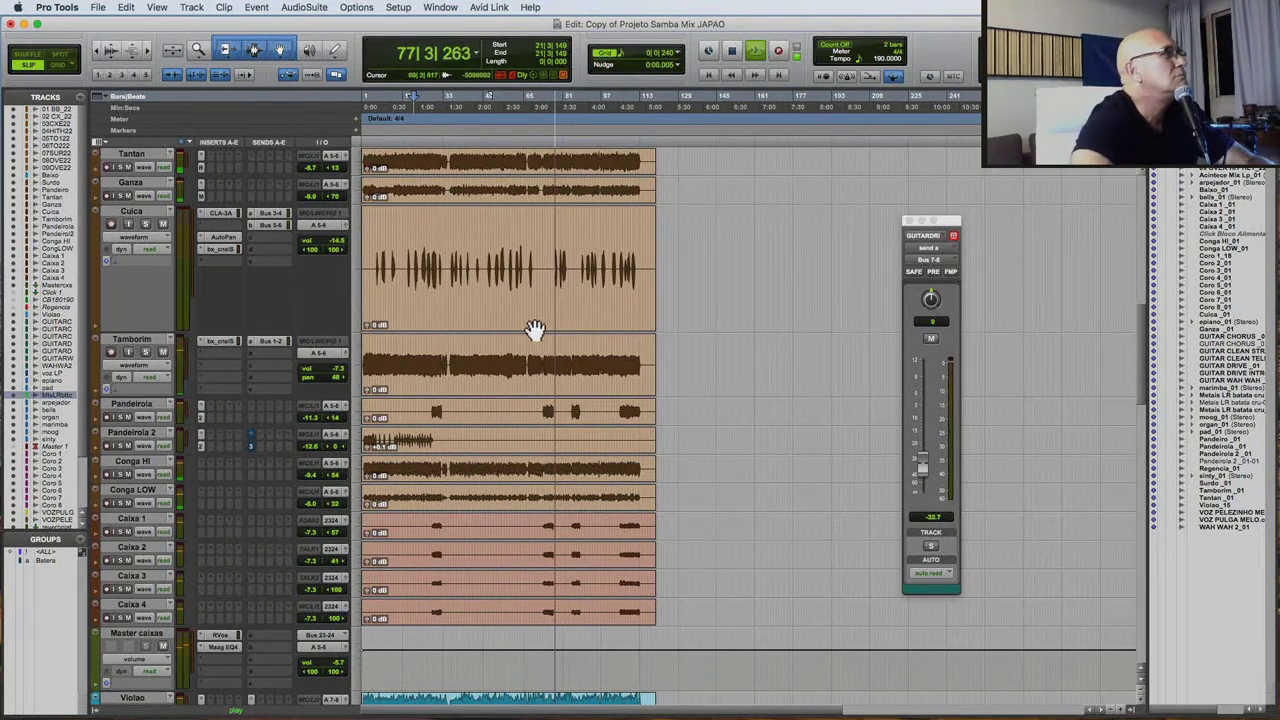
Raise the Ganza track to about -7.2 dB and the Tantan track to about -6.0 dB, with Tantan's pan at about 8.
click(313, 196)
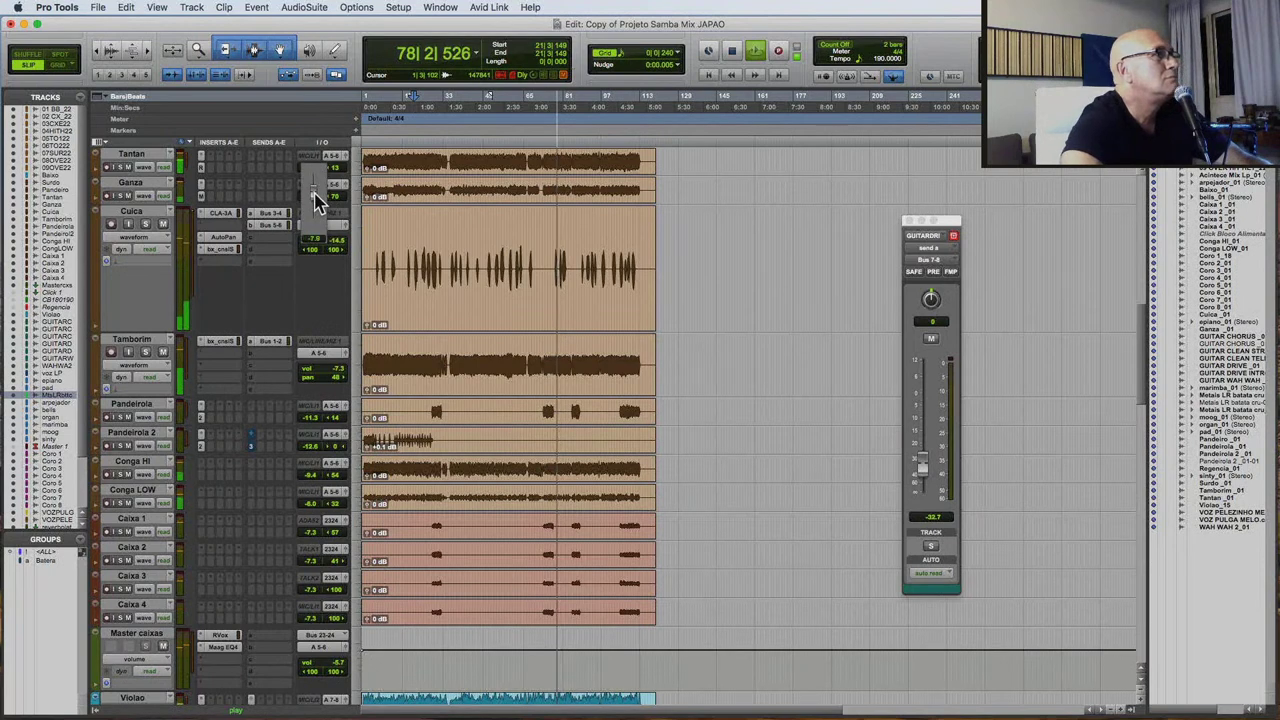
click(318, 200)
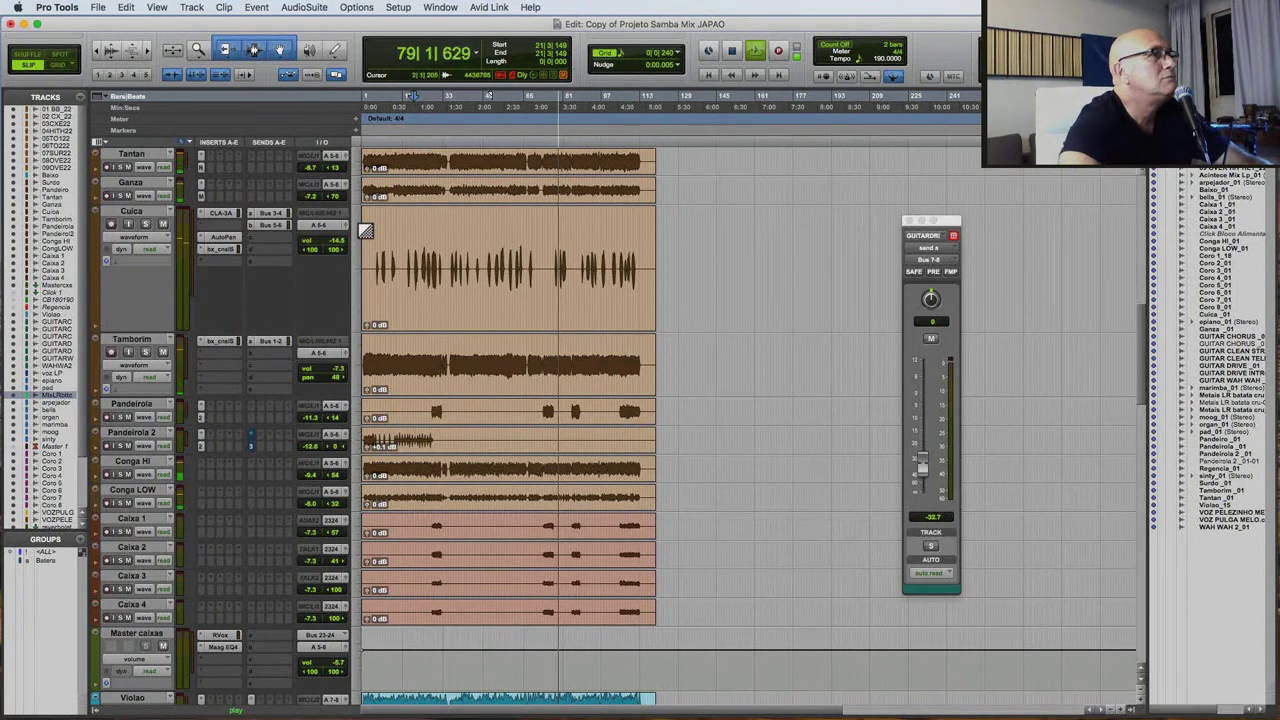
drag(318, 172, 331, 170)
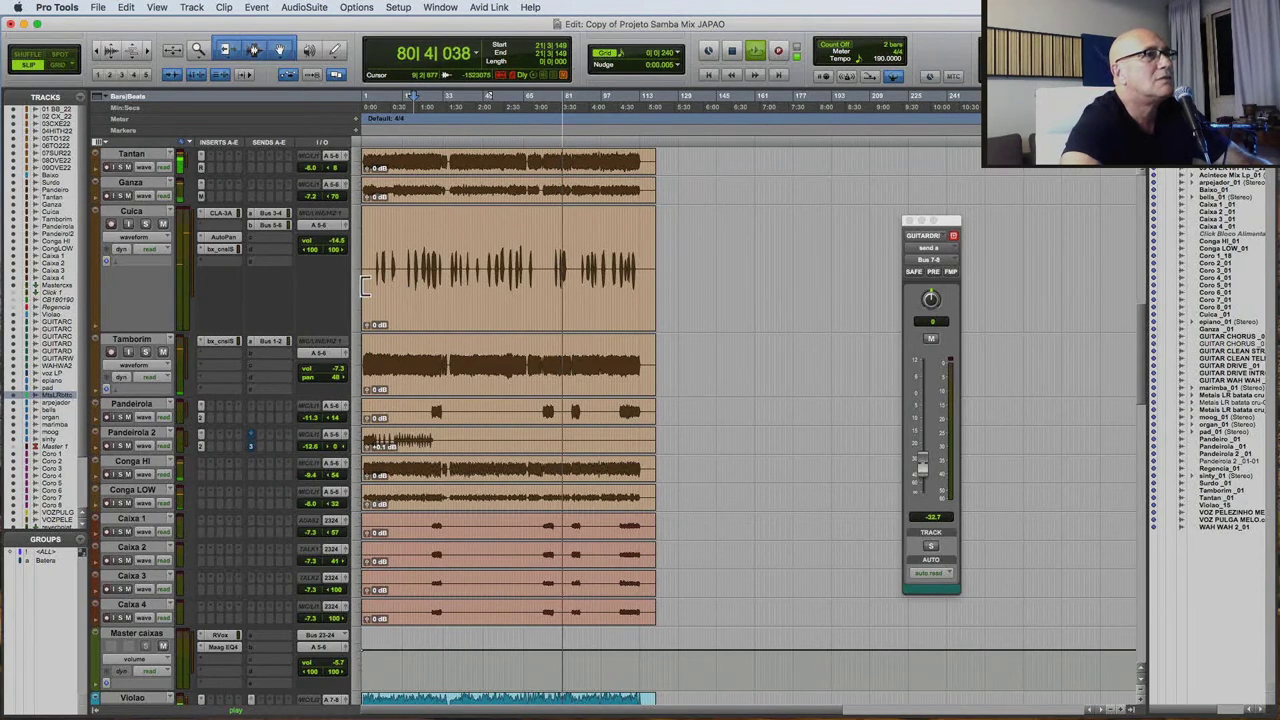
drag(320, 248, 320, 250)
Audition the song from bars 8 and 22, lowering epiano to about -19.1 dB and GUITARWAHW to about -22.8 dB.
scroll(420, 355, down, 10)
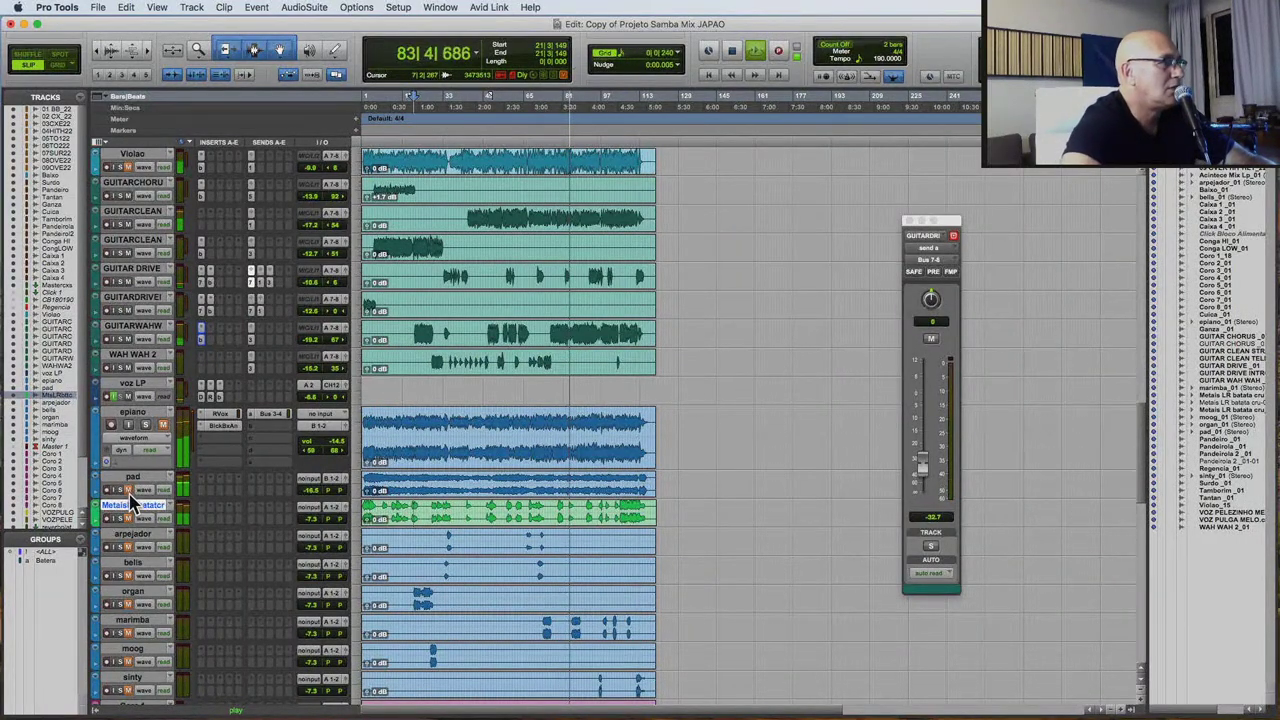
click(378, 485)
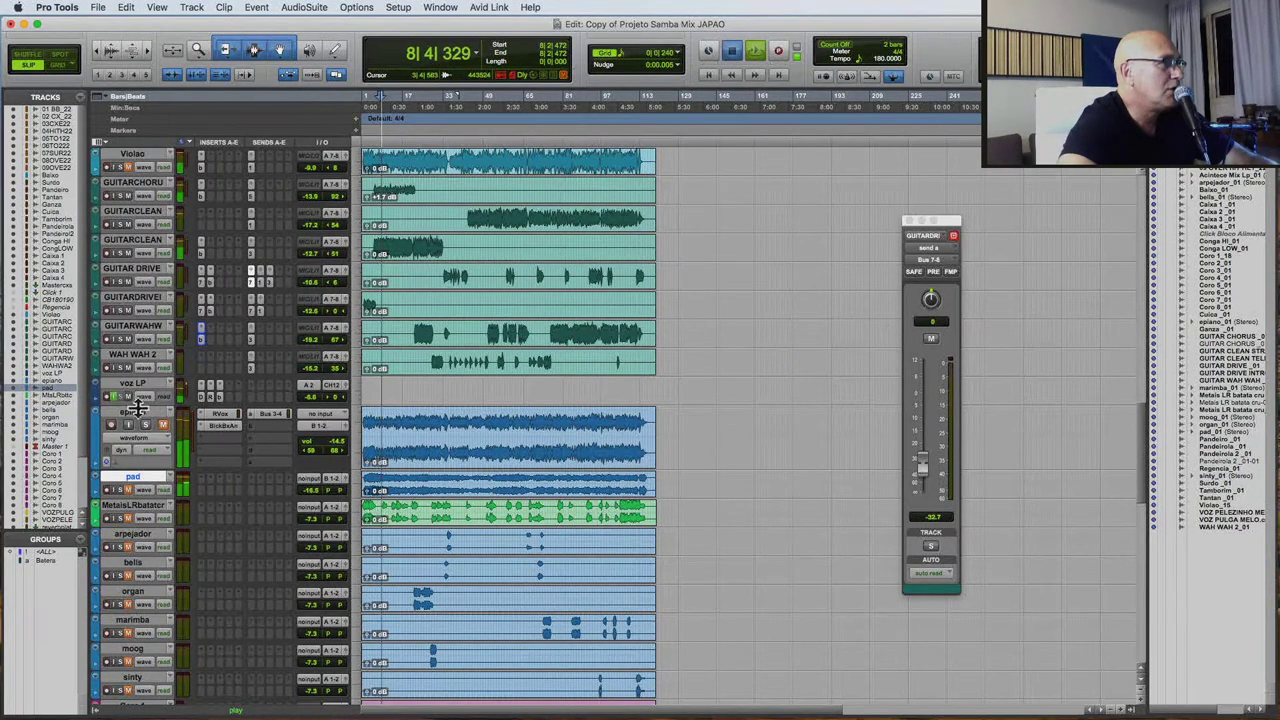
key(space)
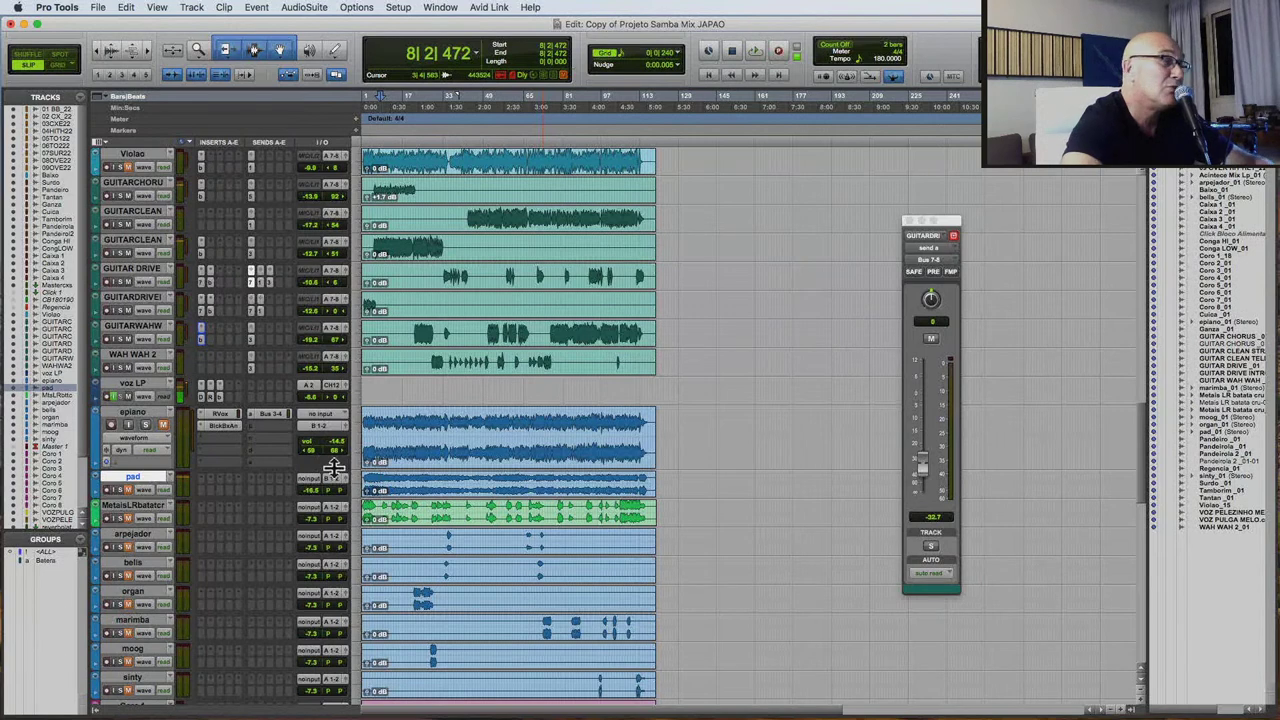
click(414, 422)
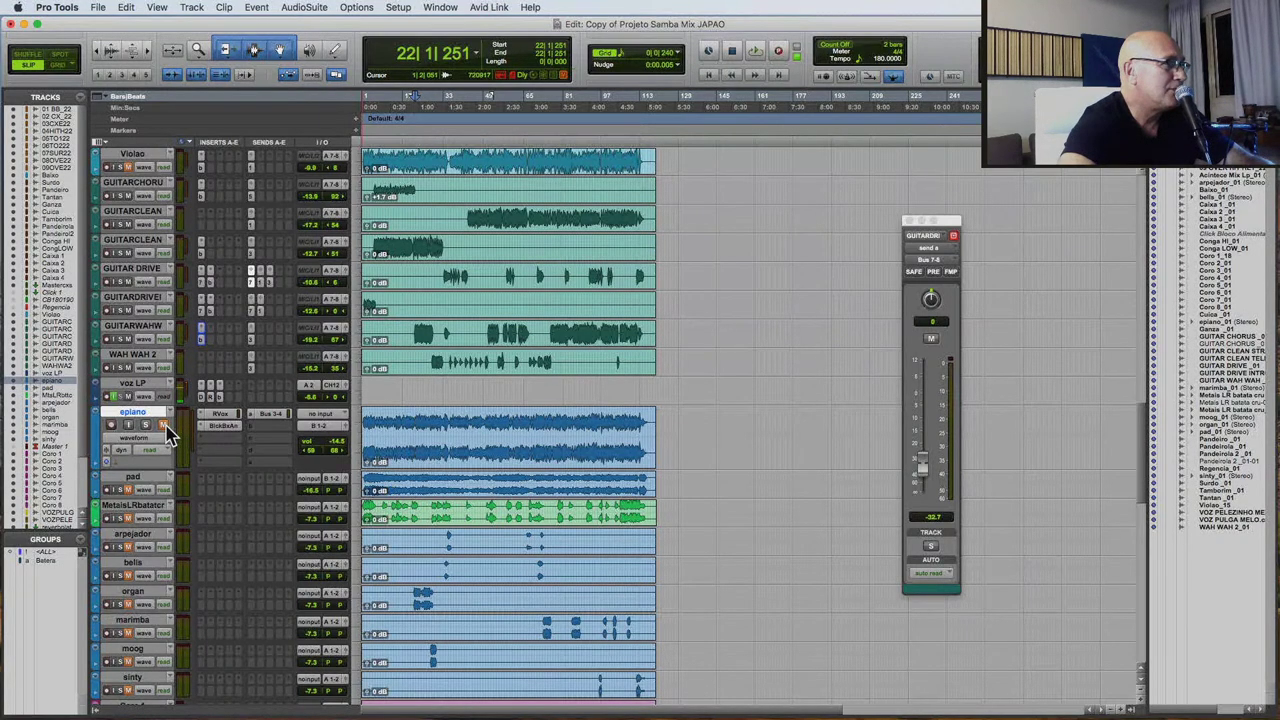
key(space)
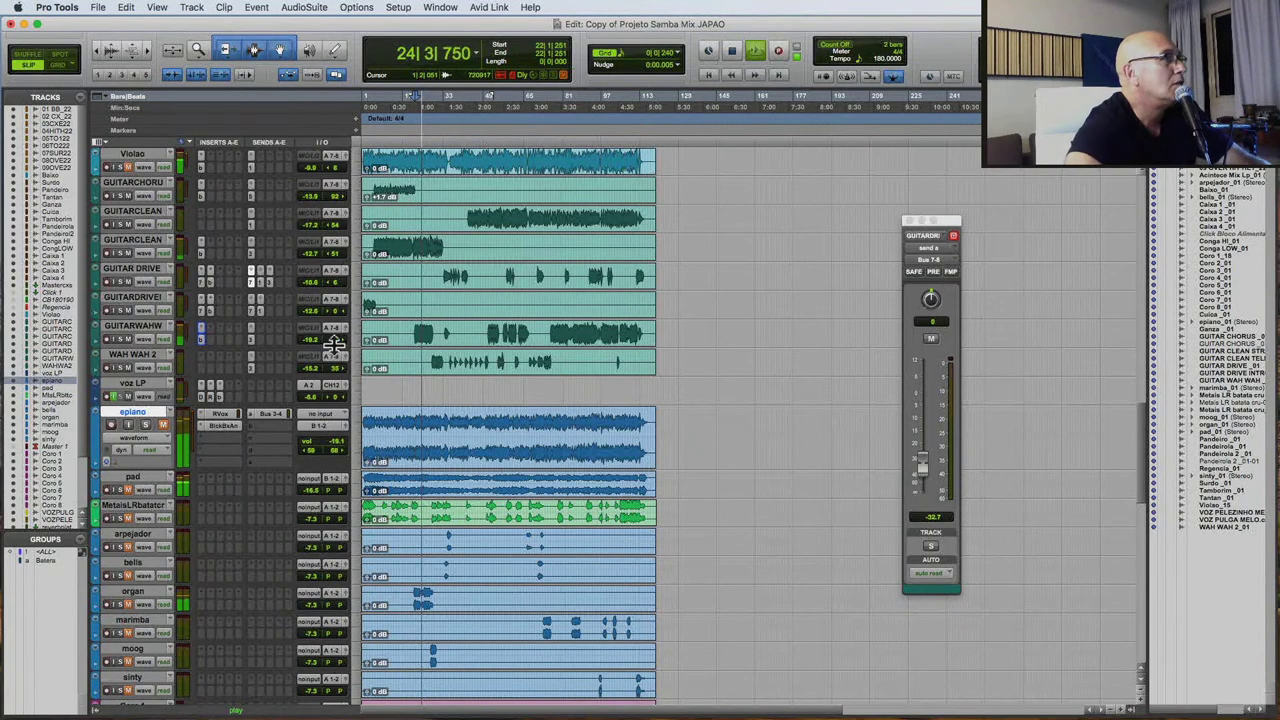
mouse_move(333, 344)
mouse_down()
mouse_move(306, 337)
mouse_move(313, 350)
mouse_up()
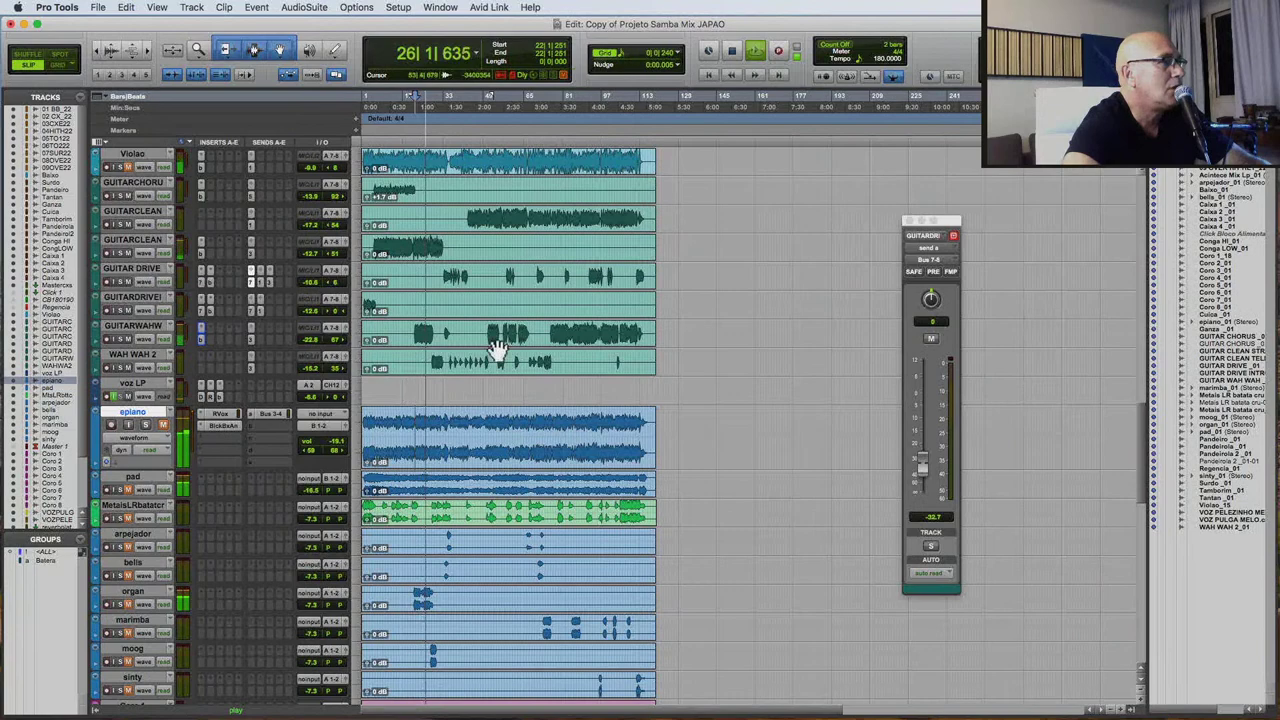
In 05 TON 1_22's bx_console N, raise the low-mid gain slightly, shift the low-mid frequency and nudge the high-mid gain during playback.
scroll(492, 375, up, 5)
scroll(492, 380, up, 6)
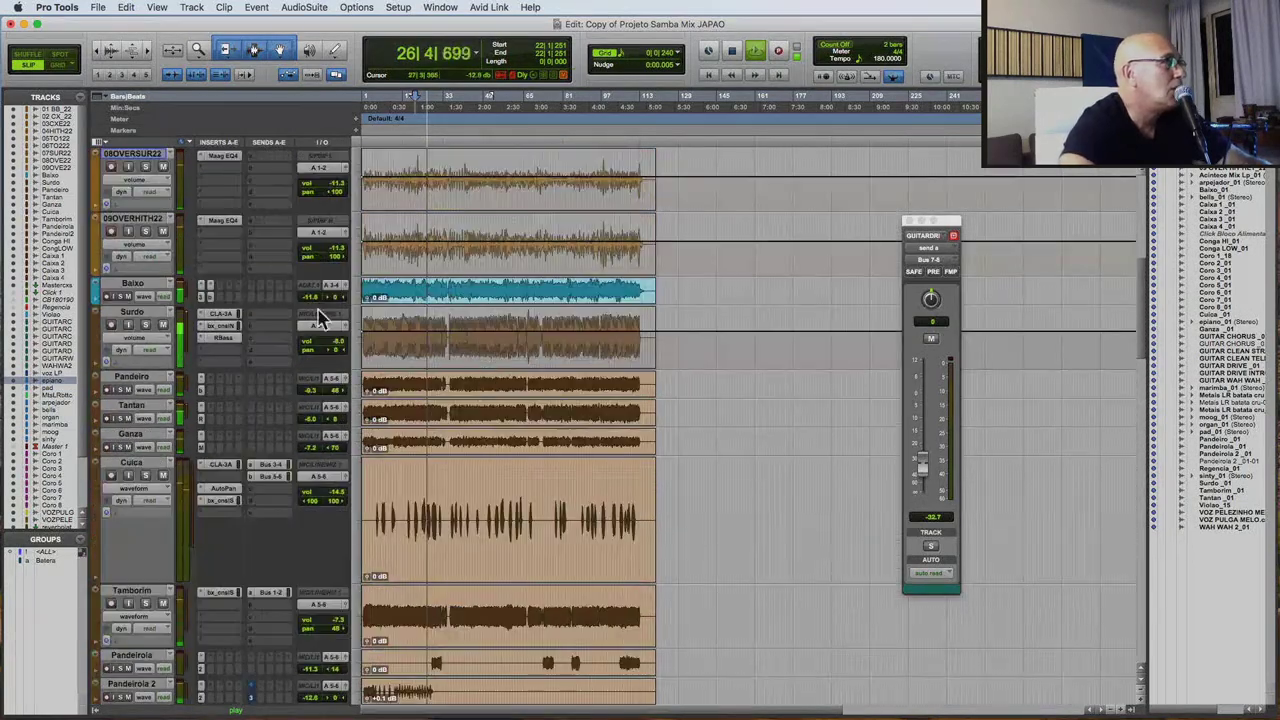
scroll(217, 386, up, 7)
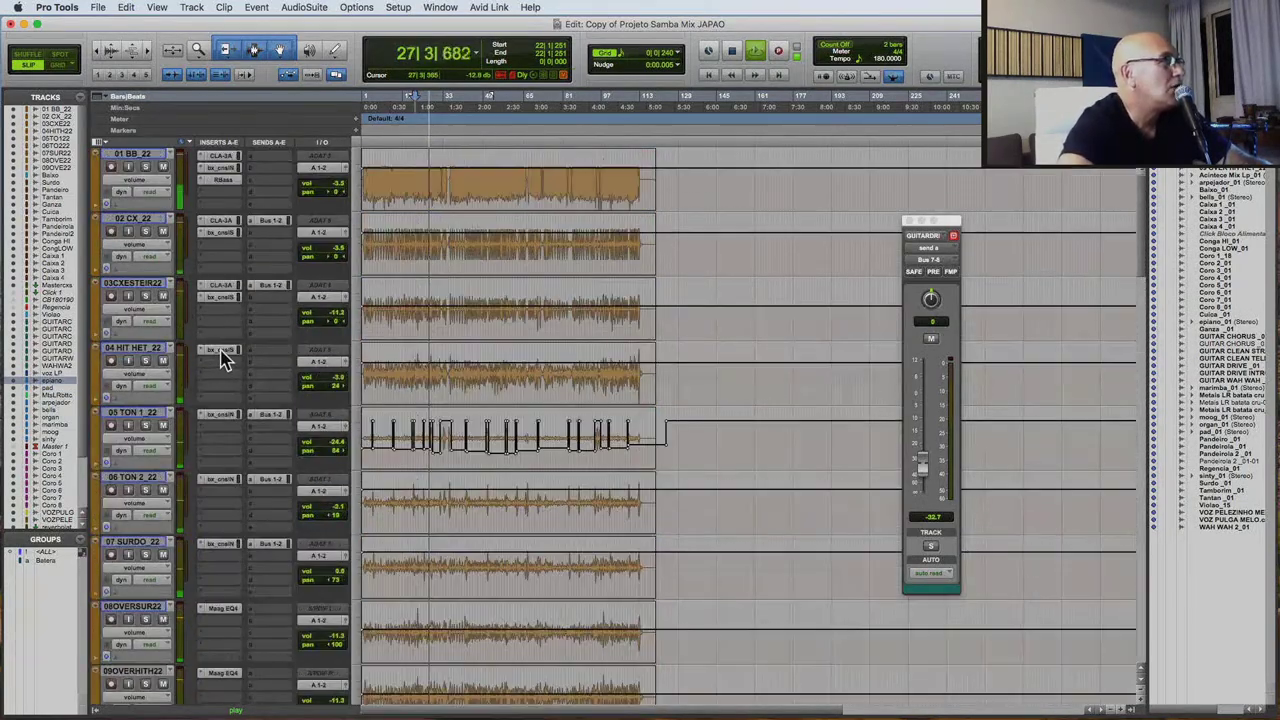
click(222, 415)
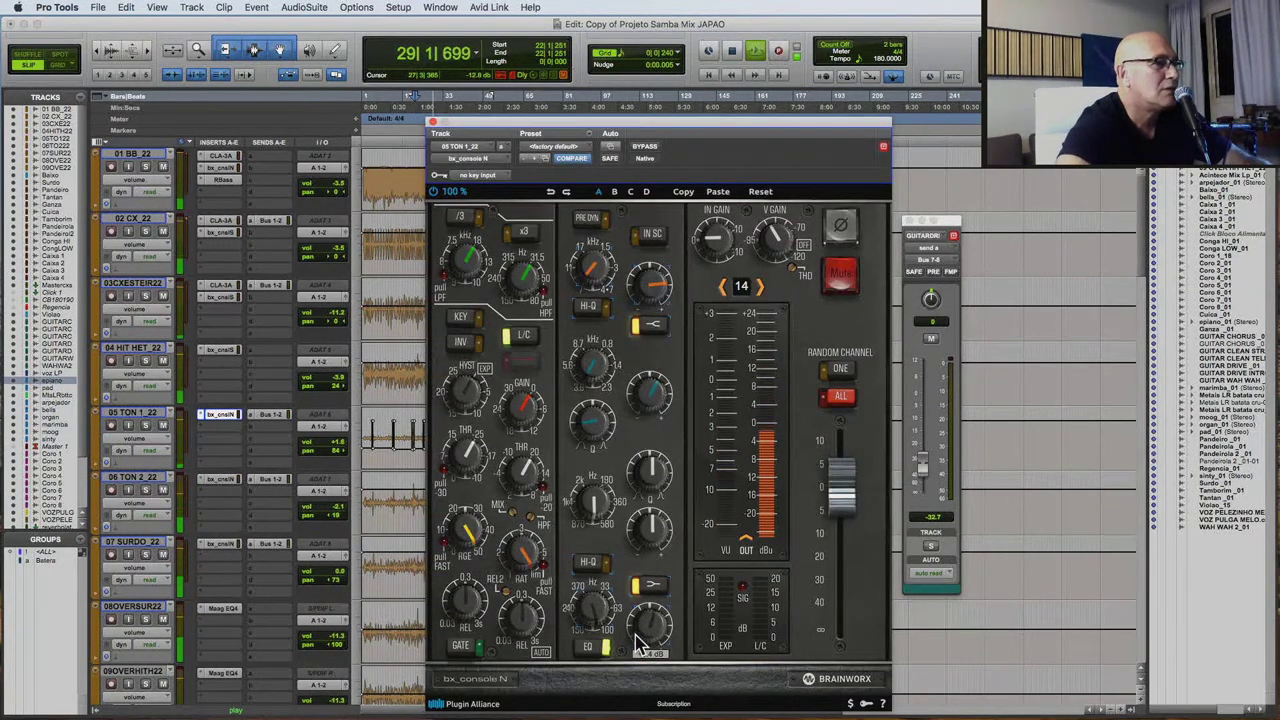
click(222, 481)
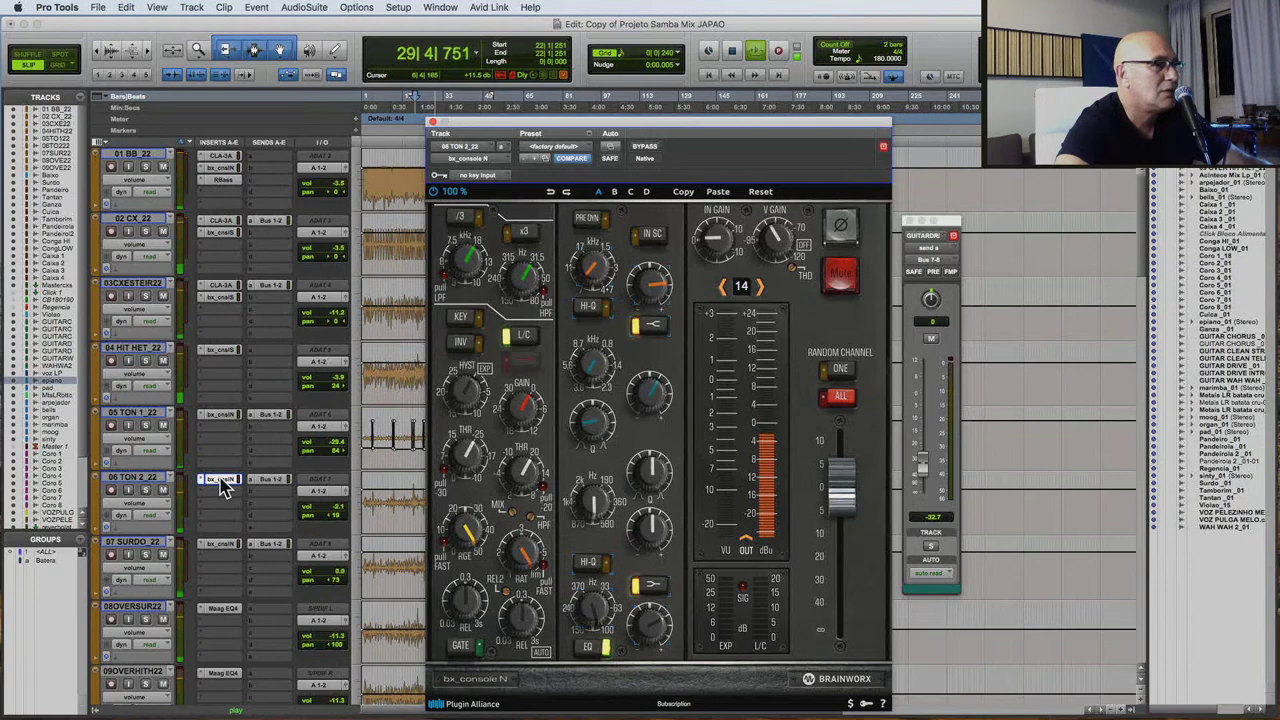
click(222, 415)
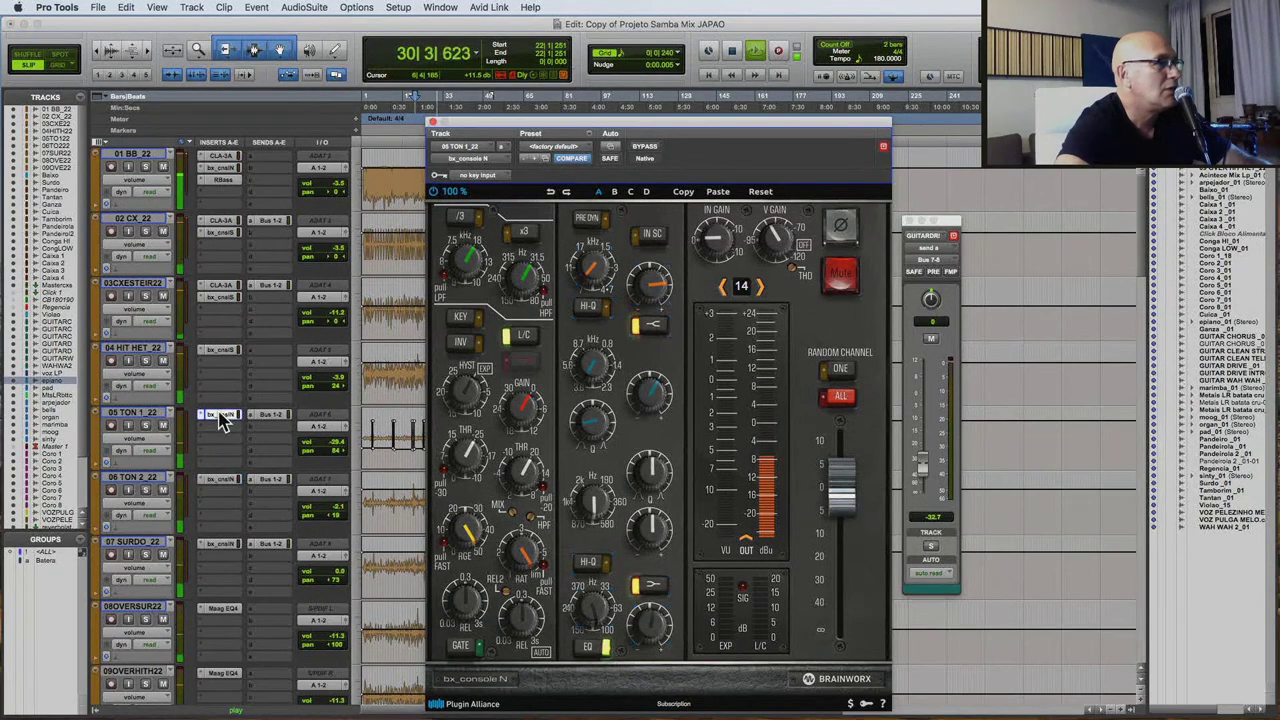
key(space)
key(space)
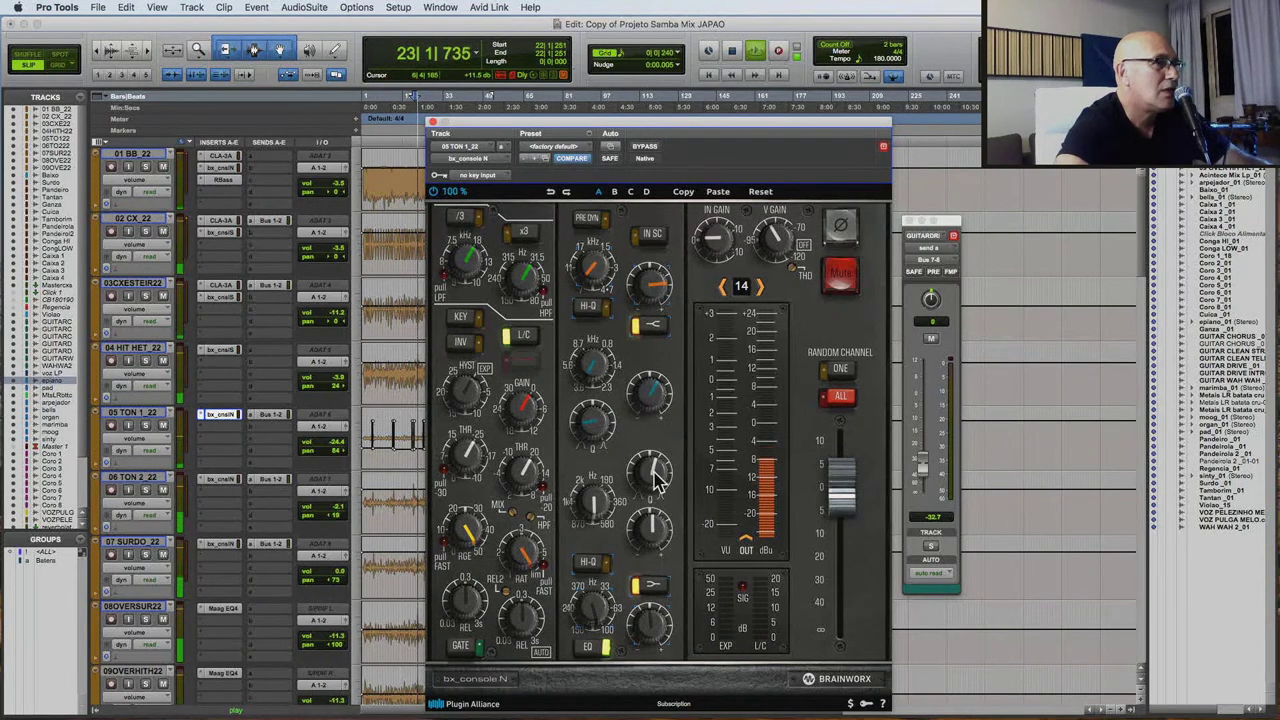
drag(595, 510, 620, 480)
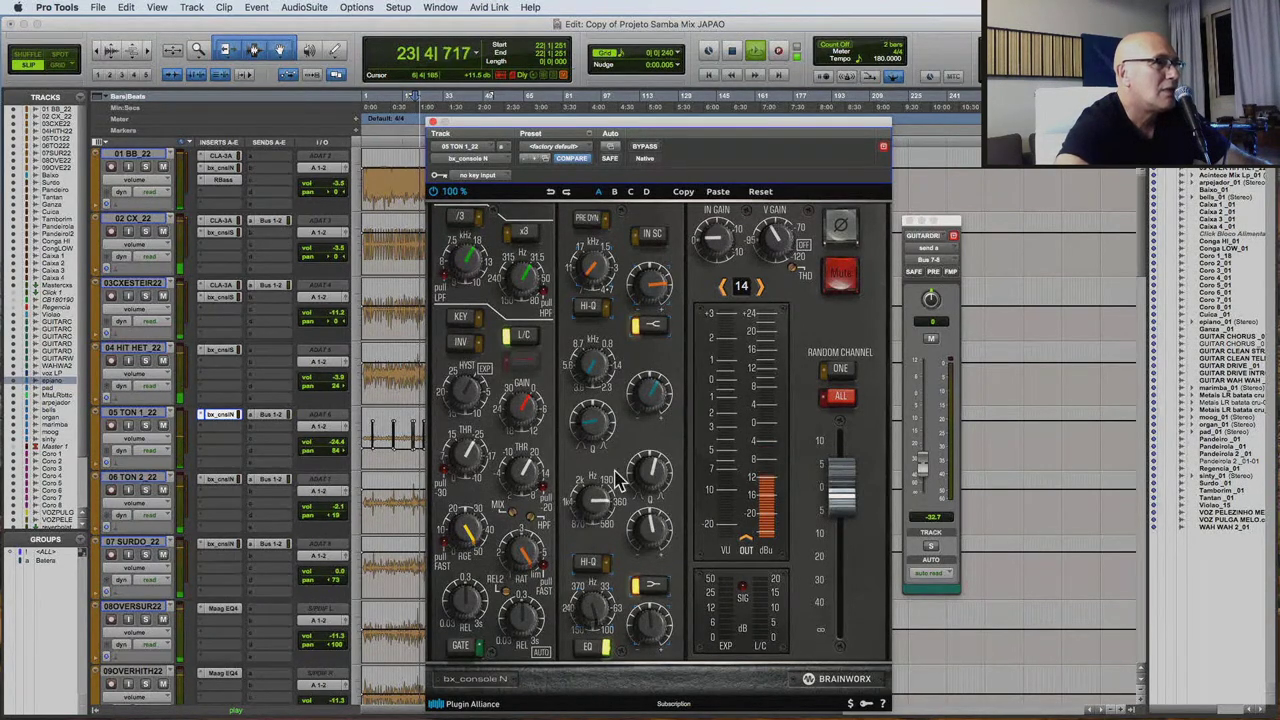
drag(652, 396, 652, 394)
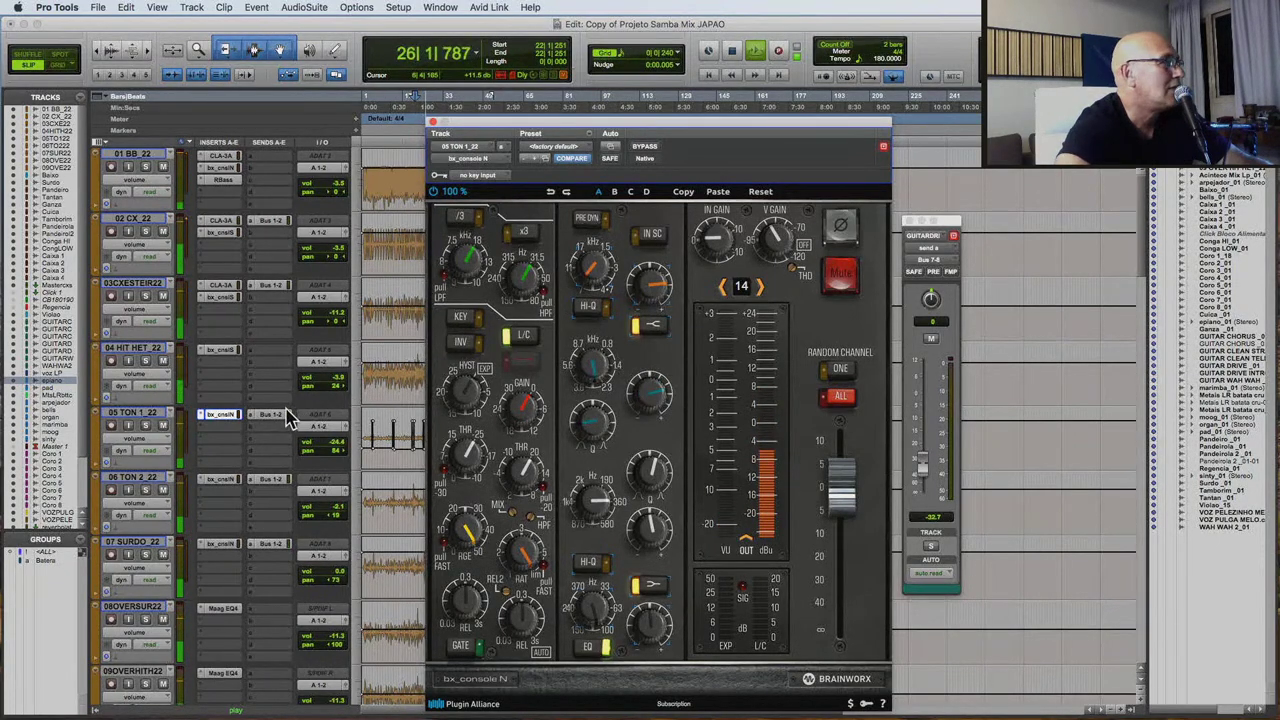
Make the 05 TON 1_22 send to Bus 1-2 follow the main pan, lower it to about -23.9 dB and close the plug-in.
click(287, 418)
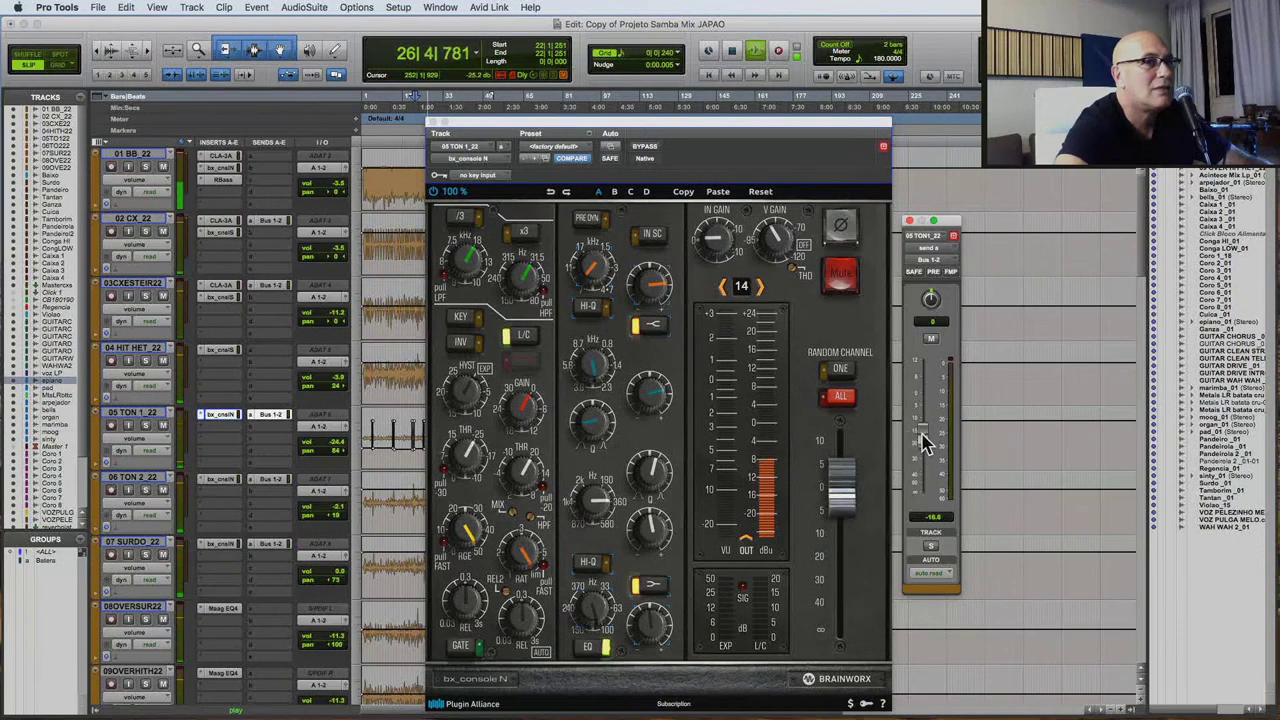
click(950, 271)
drag(924, 440, 923, 457)
click(278, 418)
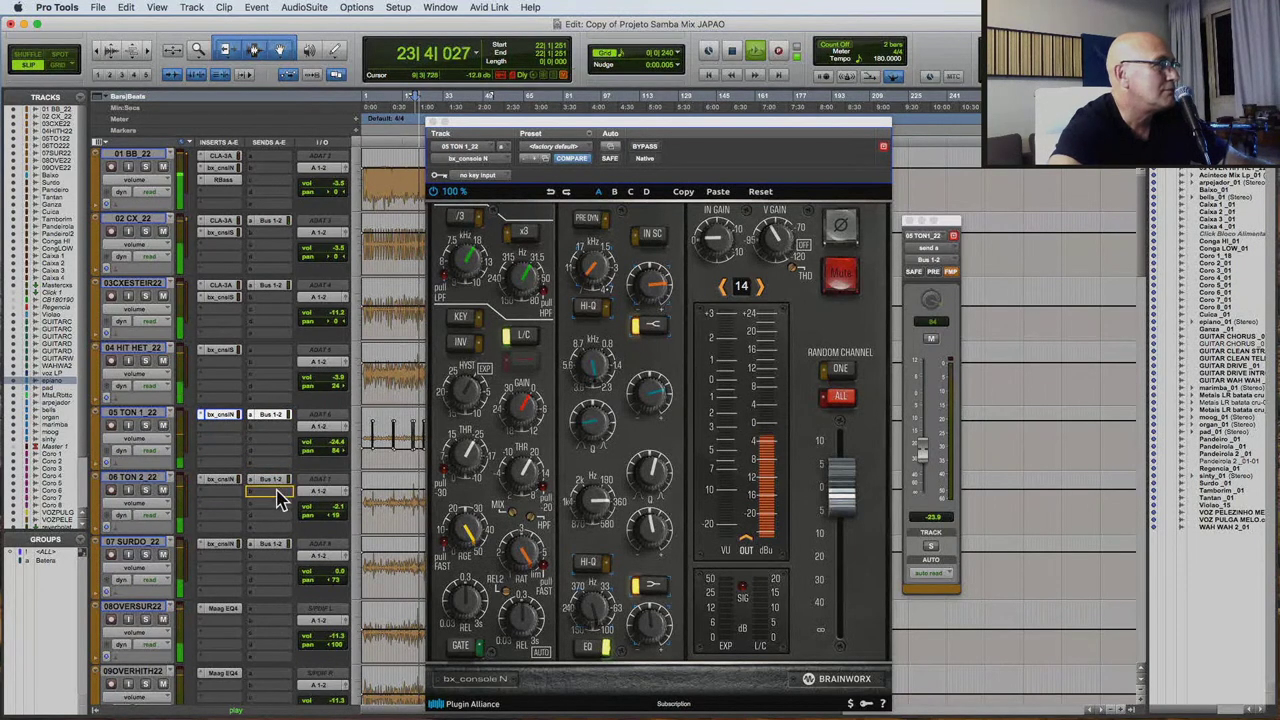
click(431, 124)
Raise the low sections of 05 TON 1_22's volume automation to about -22.8 dB.
scroll(553, 510, down, 3)
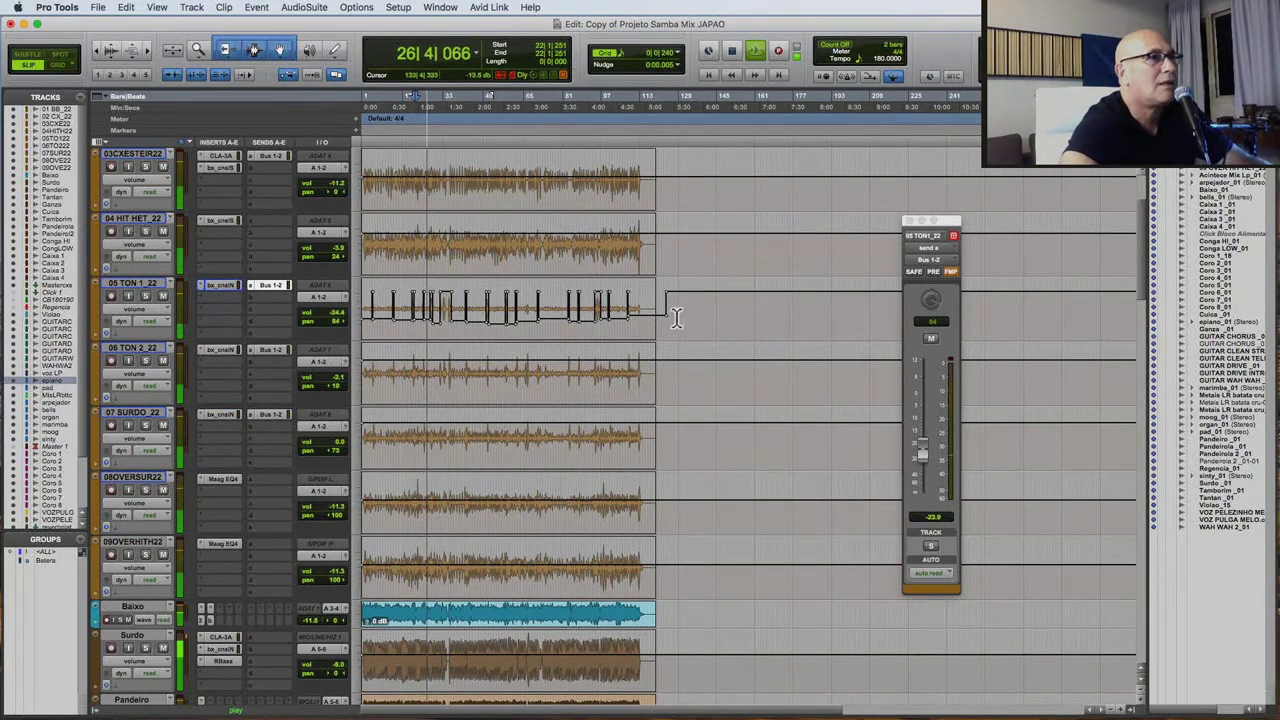
drag(660, 315, 703, 318)
click(751, 309)
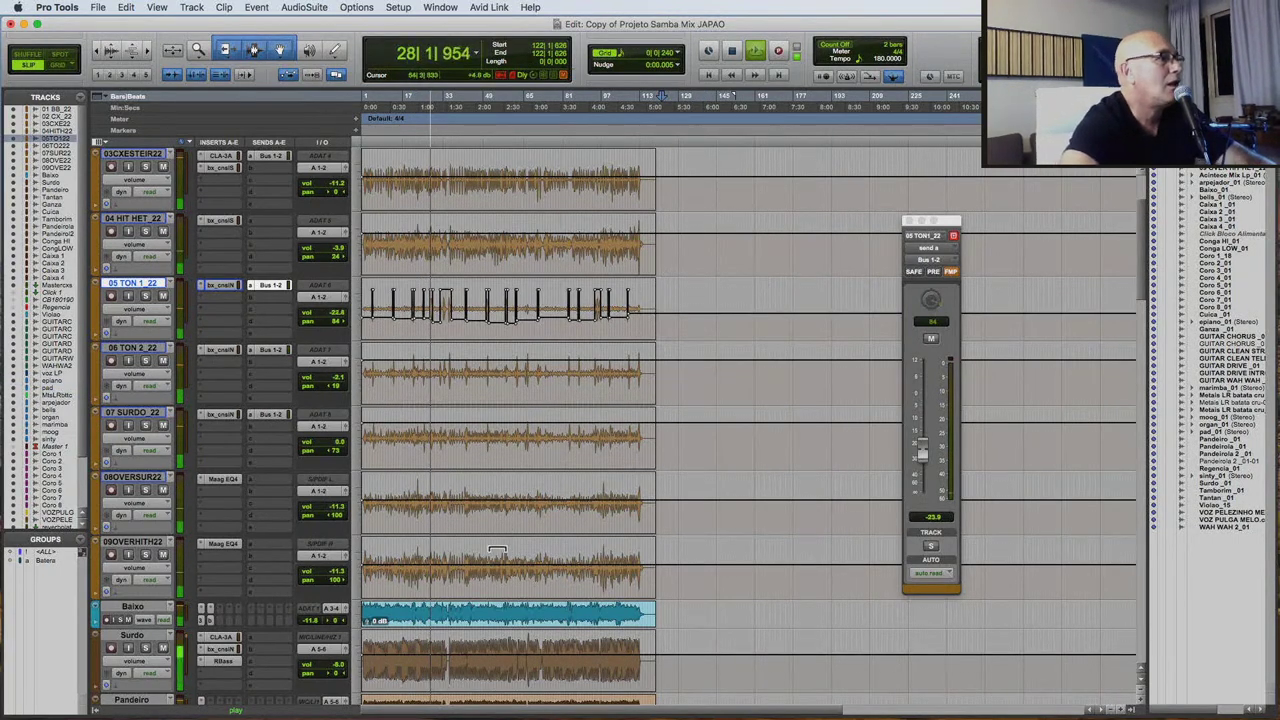
Raise the Cuica track's volume to about -12.8 dB and the Master caixas volume to about -4.8 dB.
scroll(495, 550, down, 5)
scroll(495, 552, down, 6)
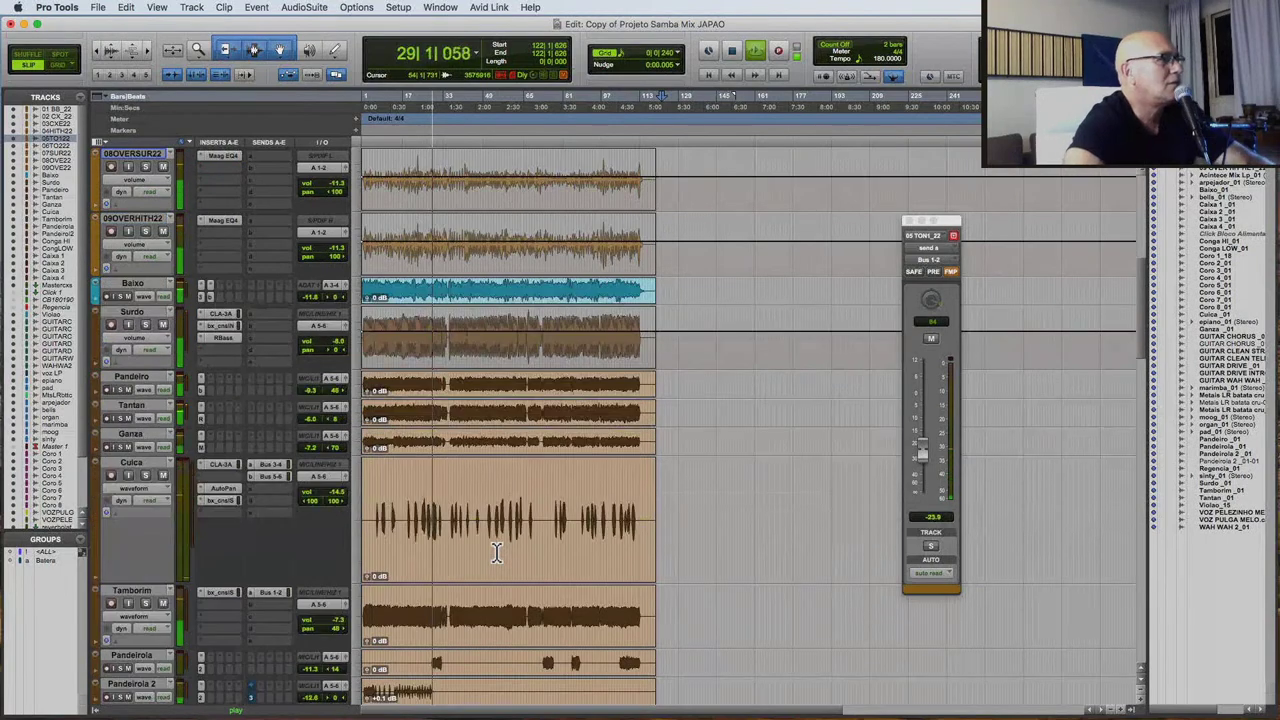
scroll(495, 552, down, 1)
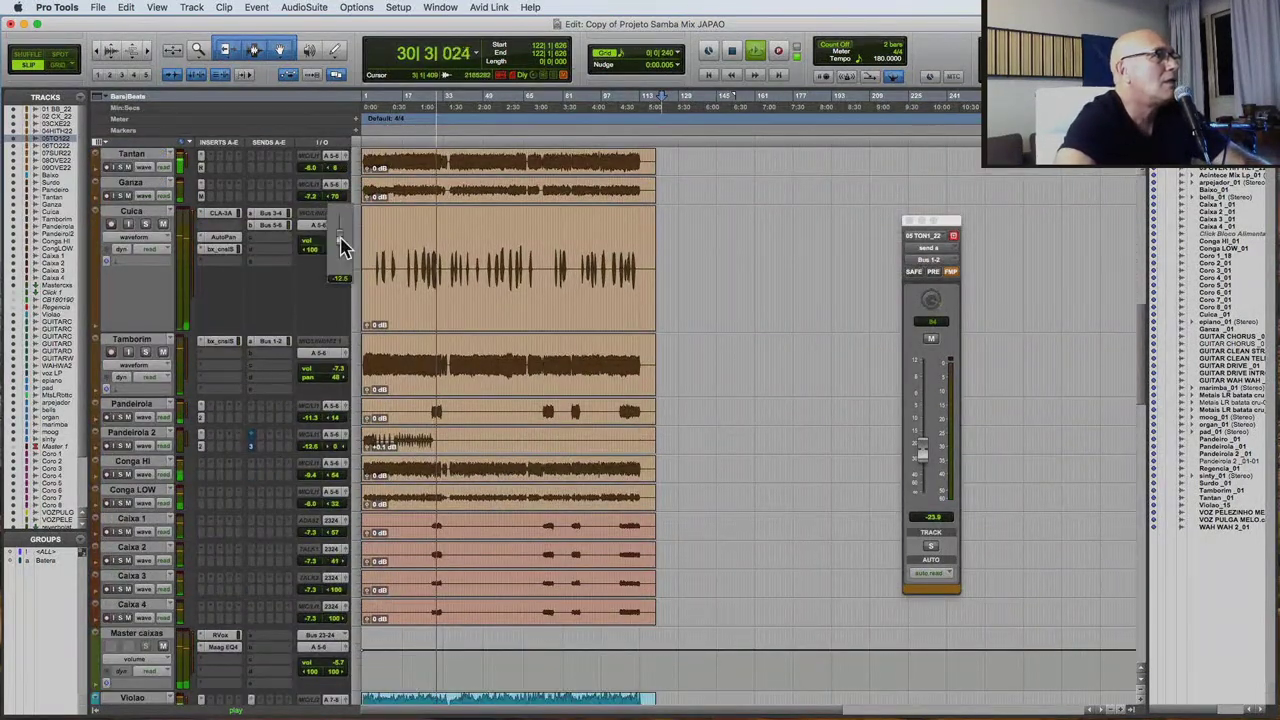
scroll(530, 450, down, 4)
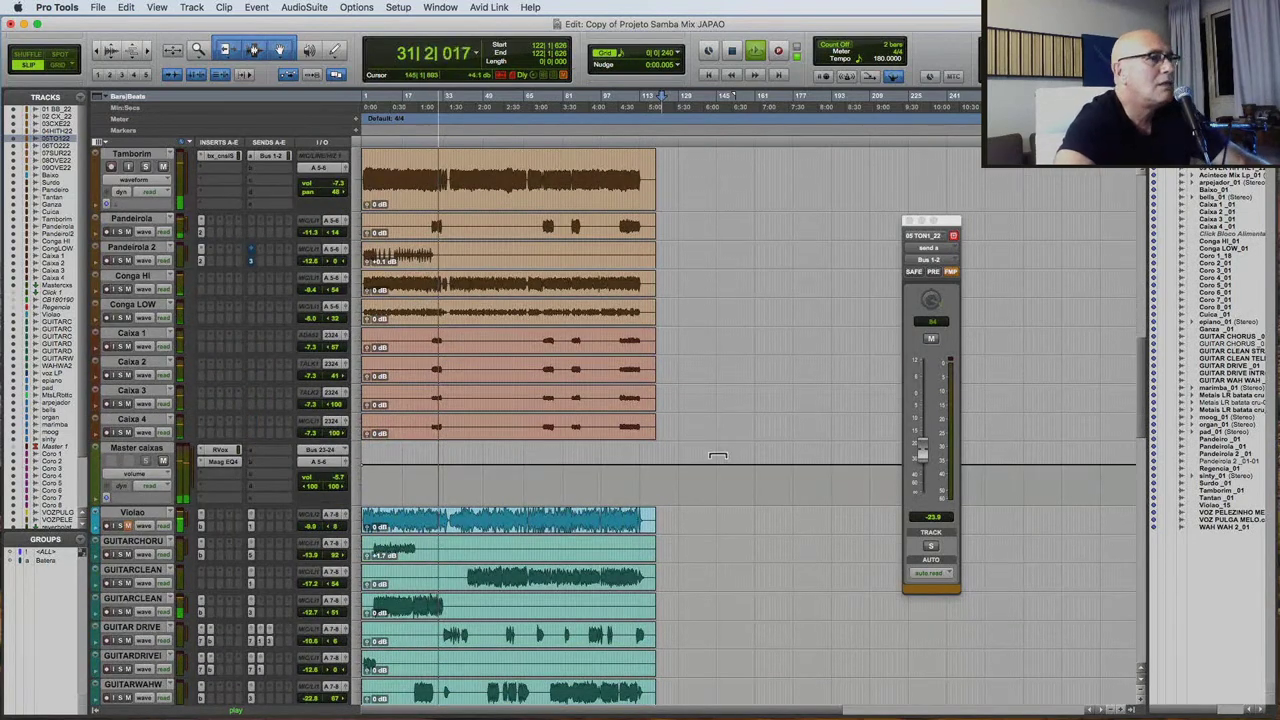
scroll(715, 455, down, 2)
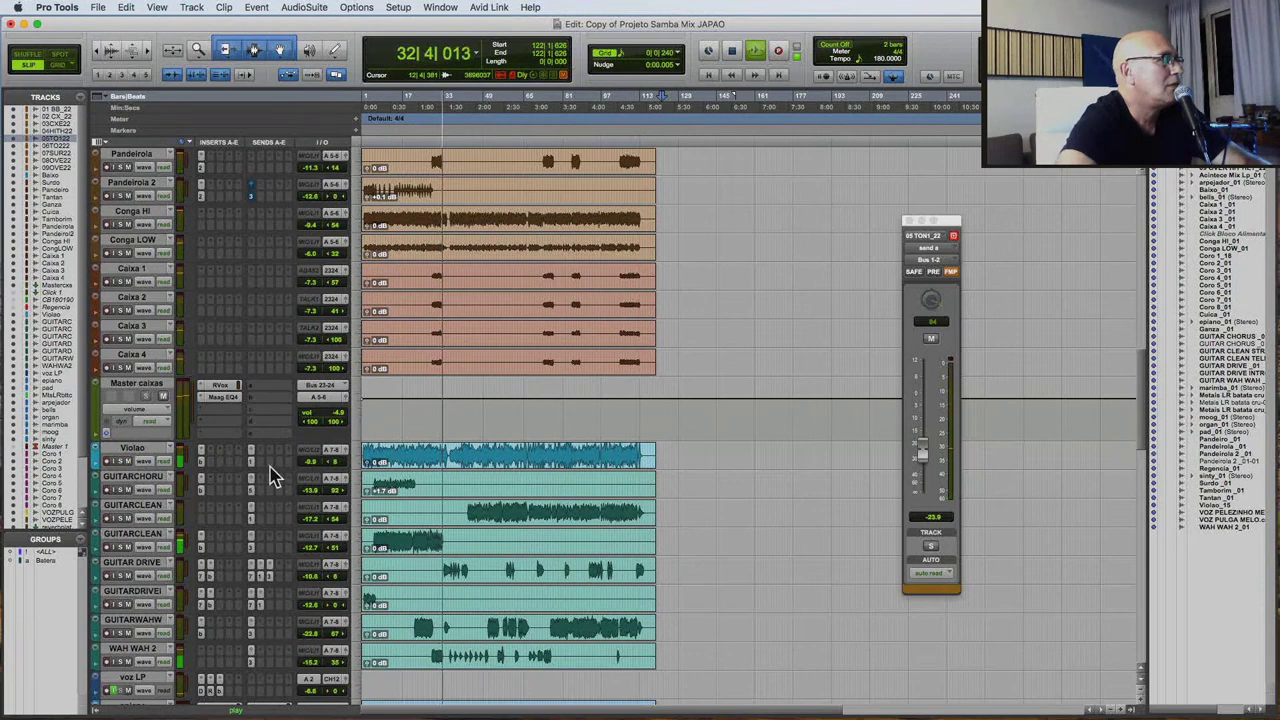
Set Violao to about -10.6 dB with pan 3, and epiano to about -13.8 dB with its left pan at about 5.
drag(315, 470, 329, 466)
scroll(443, 545, down, 3)
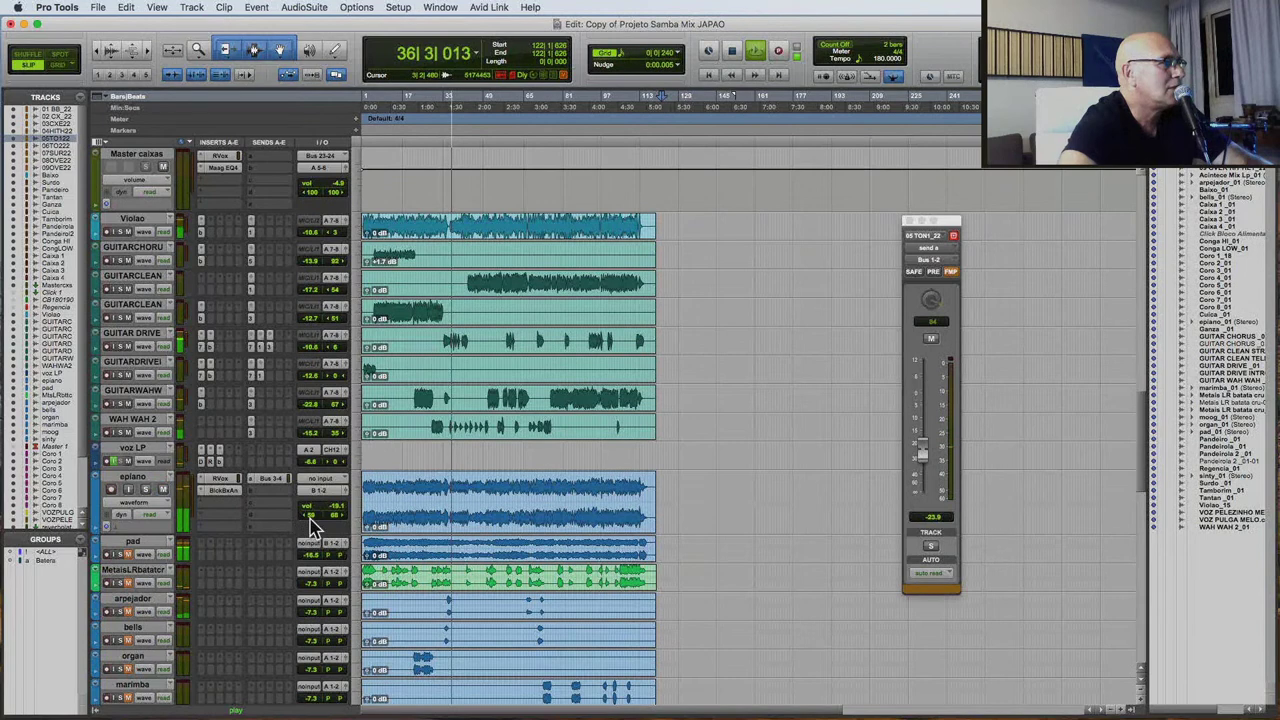
drag(313, 526, 342, 509)
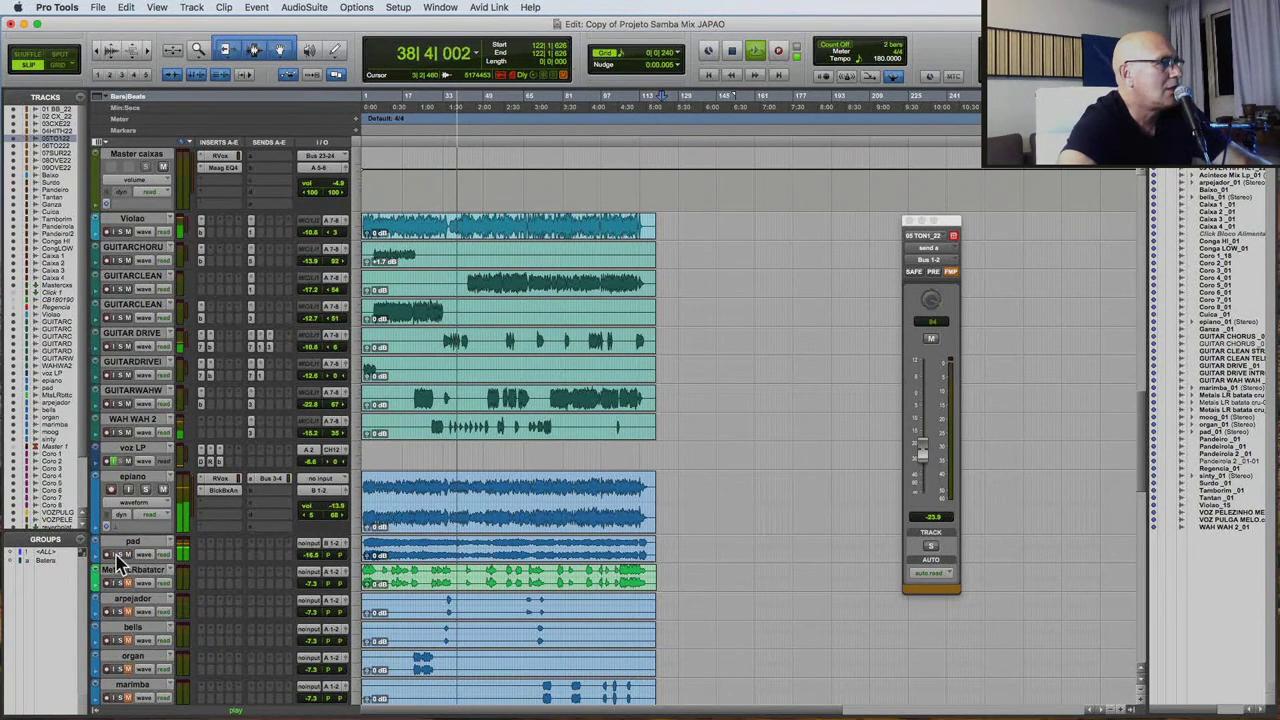
Insert the multichannel EMO-Q4 equalizer on the pad track.
click(203, 555)
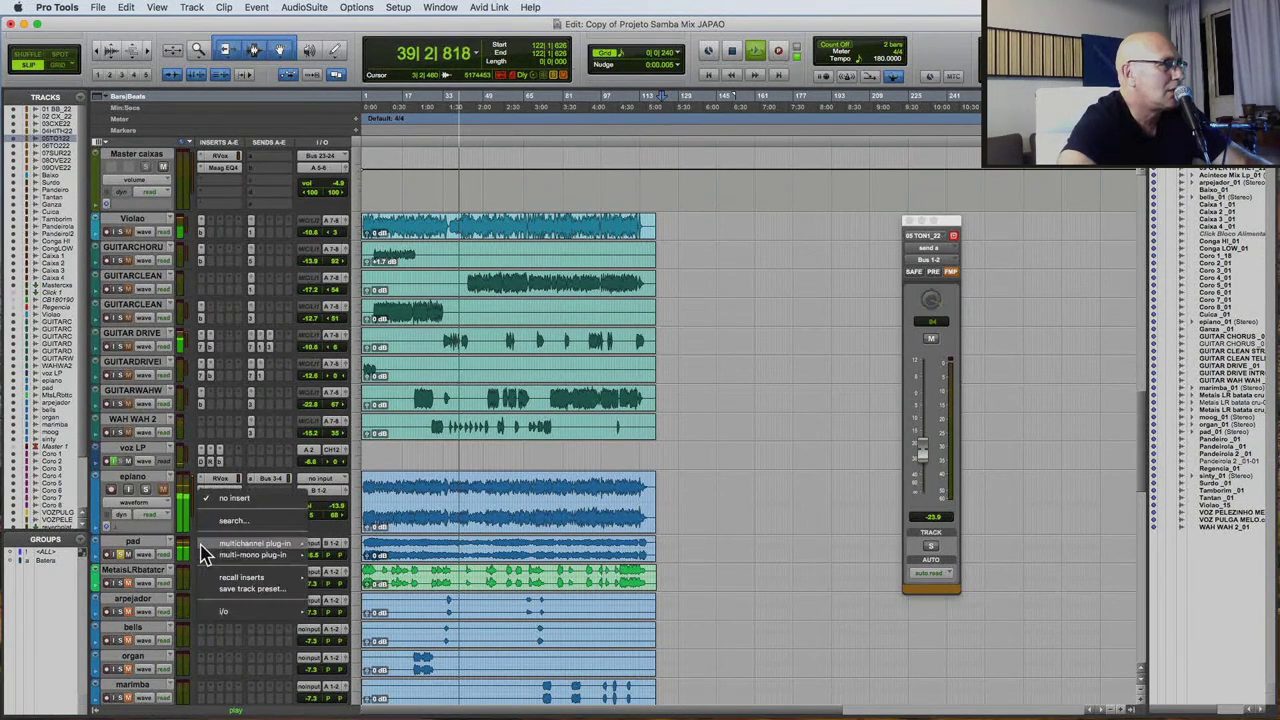
mouse_move(255, 544)
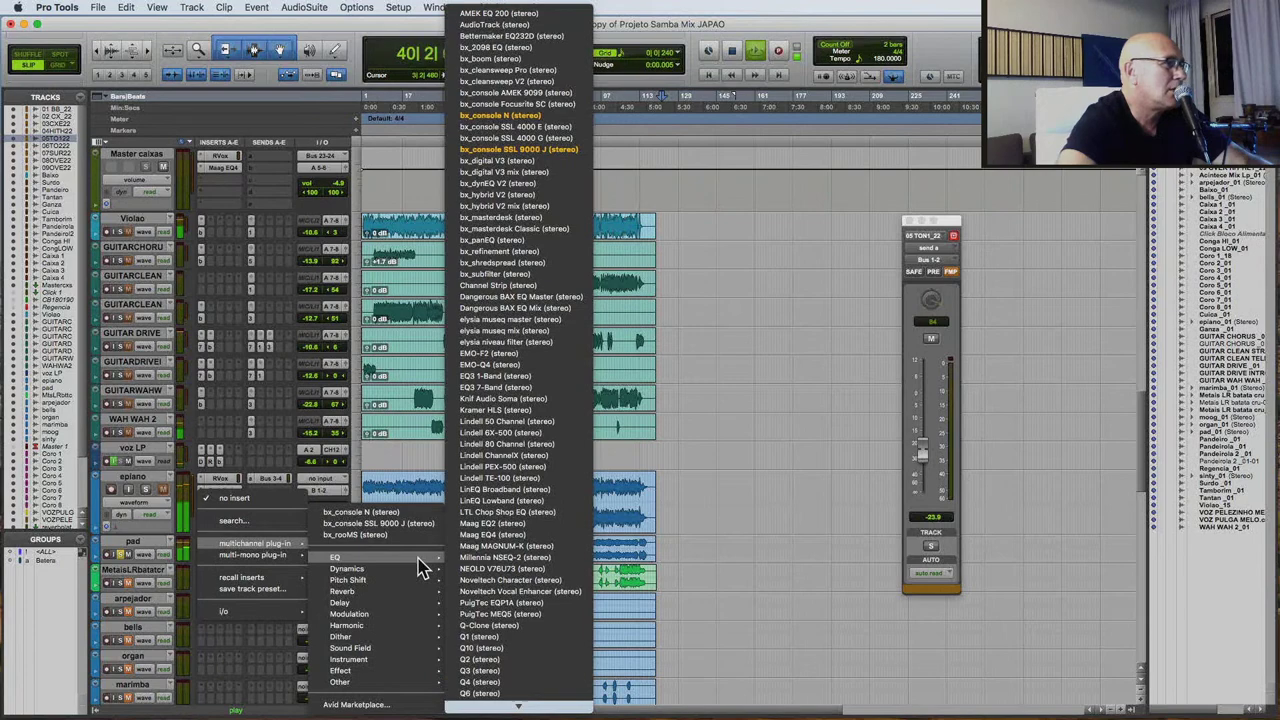
mouse_move(410, 598)
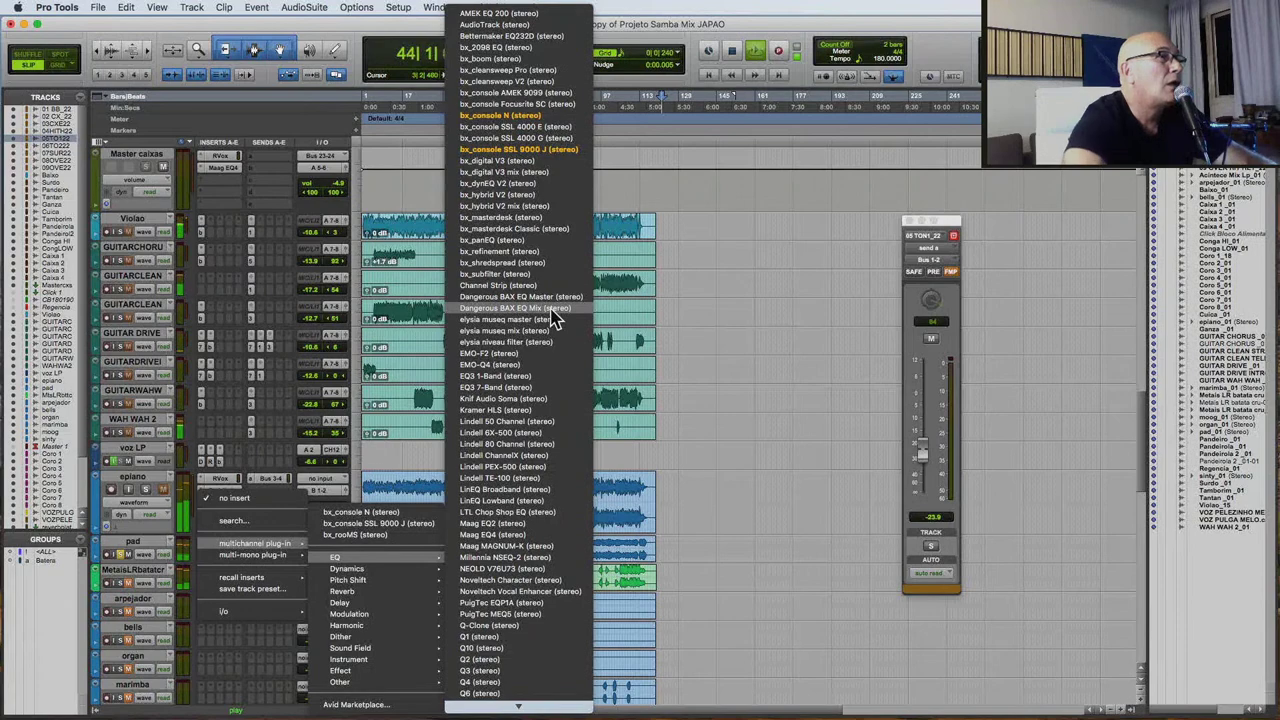
click(545, 365)
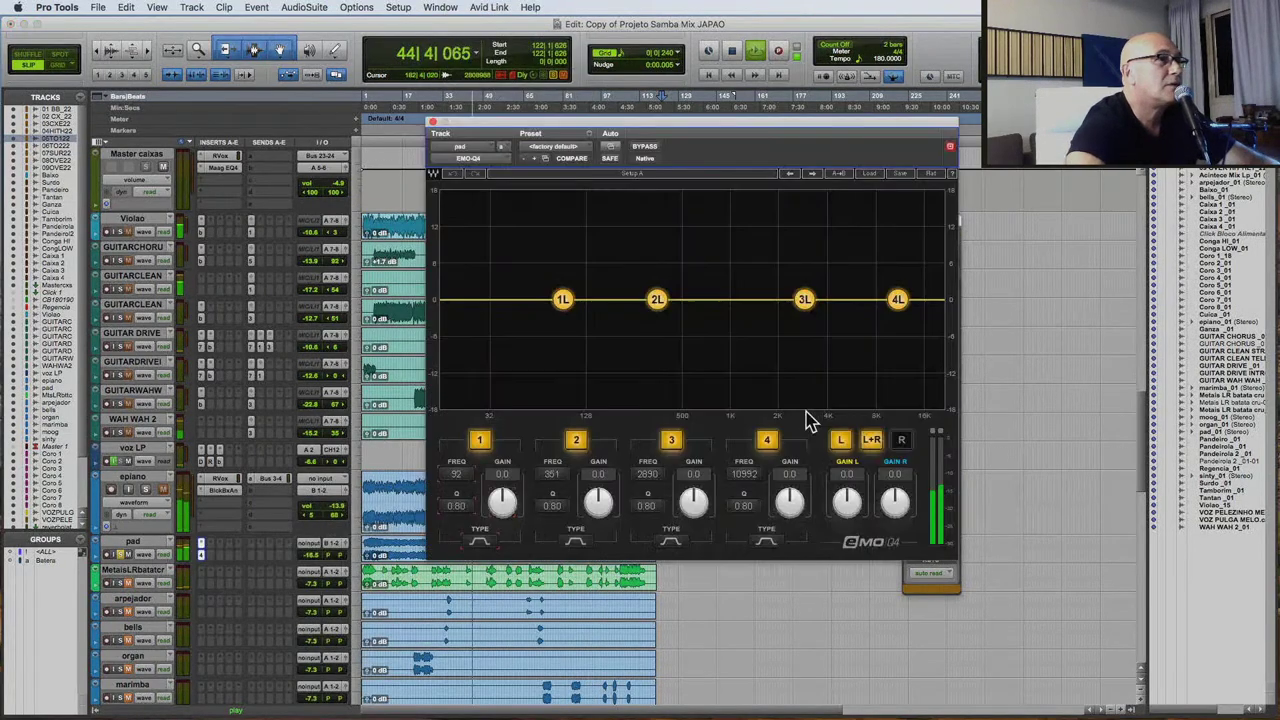
In the pad's EMO-Q4, boost band 3 about 11.2 dB at 2083 Hz and band 4 about 13.1 dB at 17198 Hz, and make band 1 high-pass.
click(804, 300)
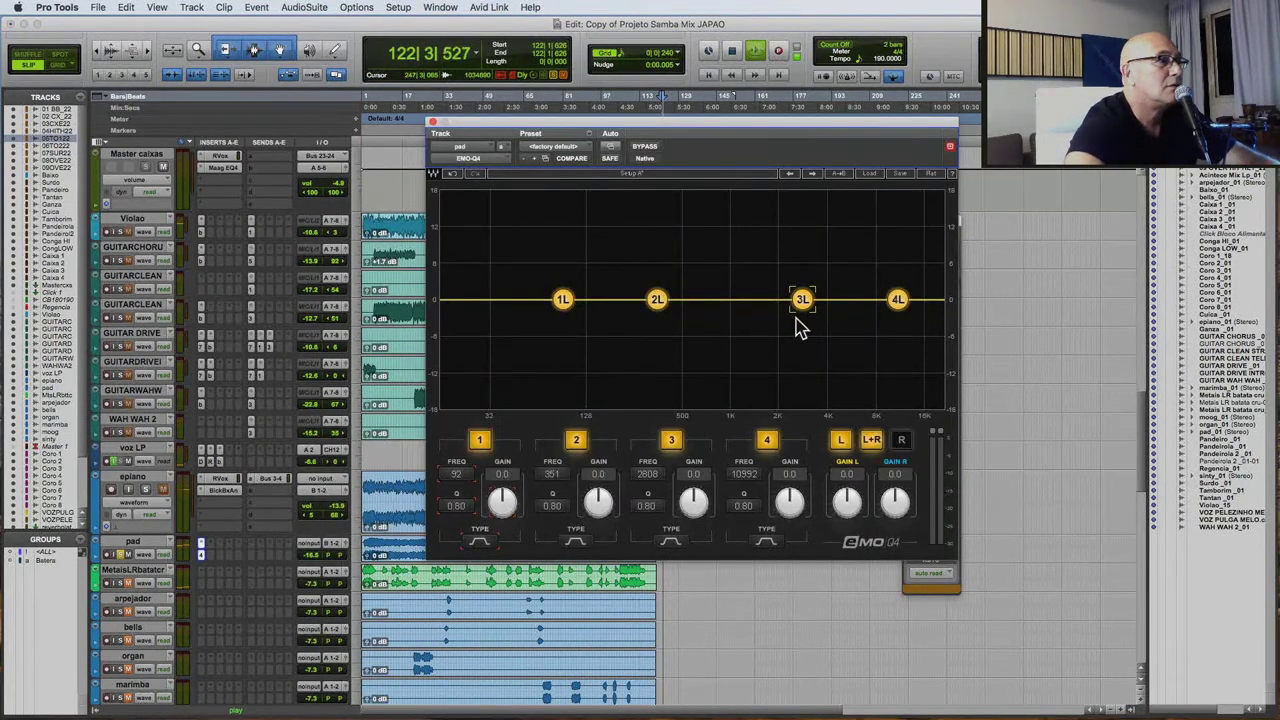
click(378, 530)
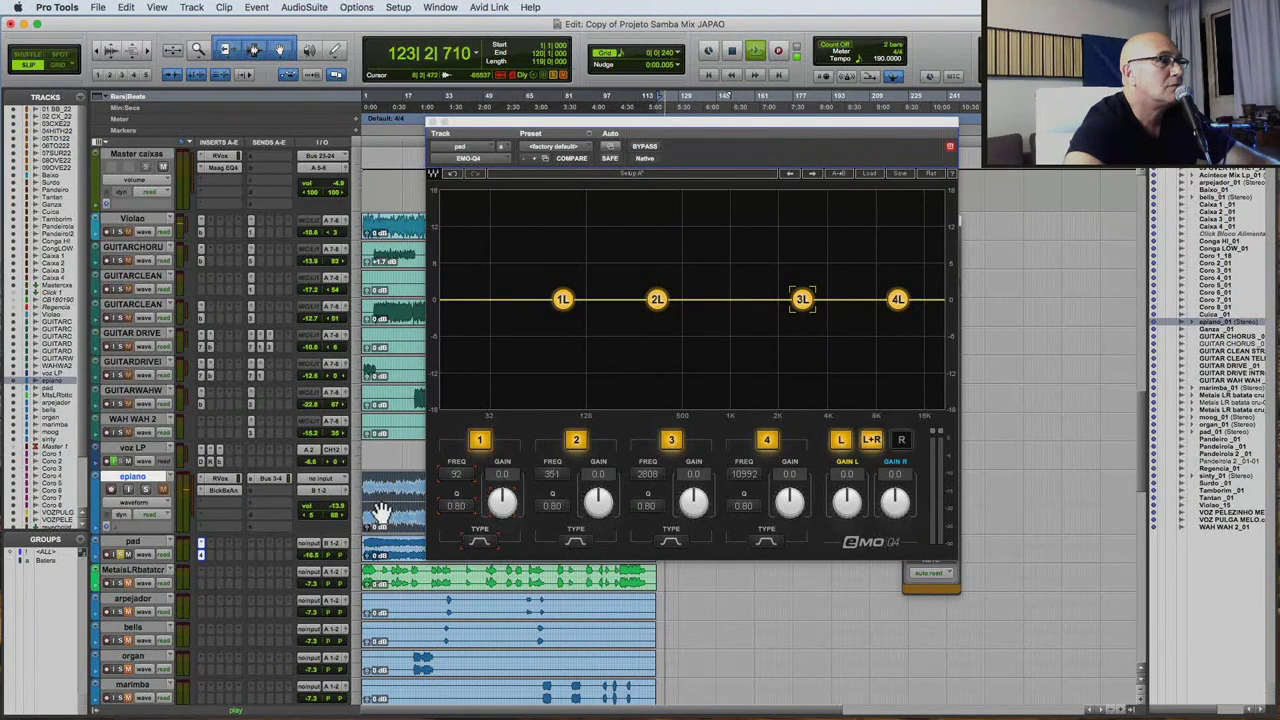
drag(803, 300, 849, 225)
drag(898, 300, 781, 231)
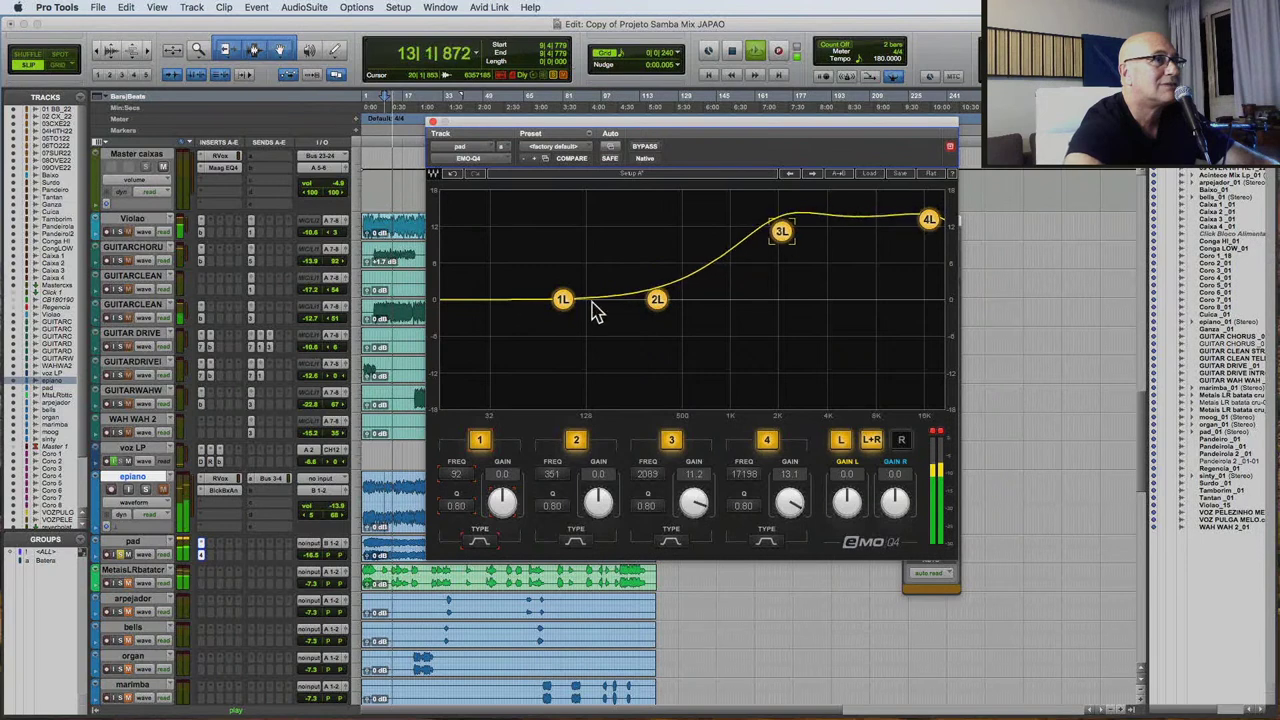
click(479, 540)
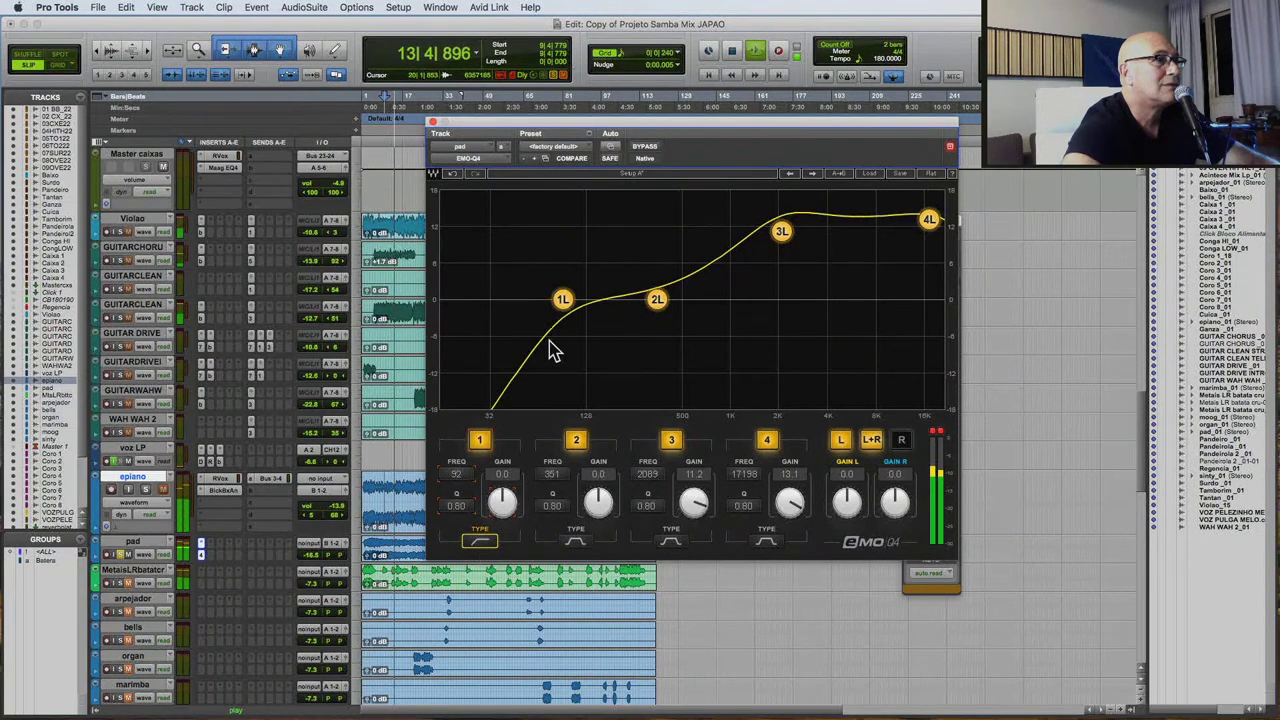
Raise the band 1 high-pass frequency in the pad's EMO-Q4 to 118 Hz and close the equalizer.
drag(563, 299, 581, 299)
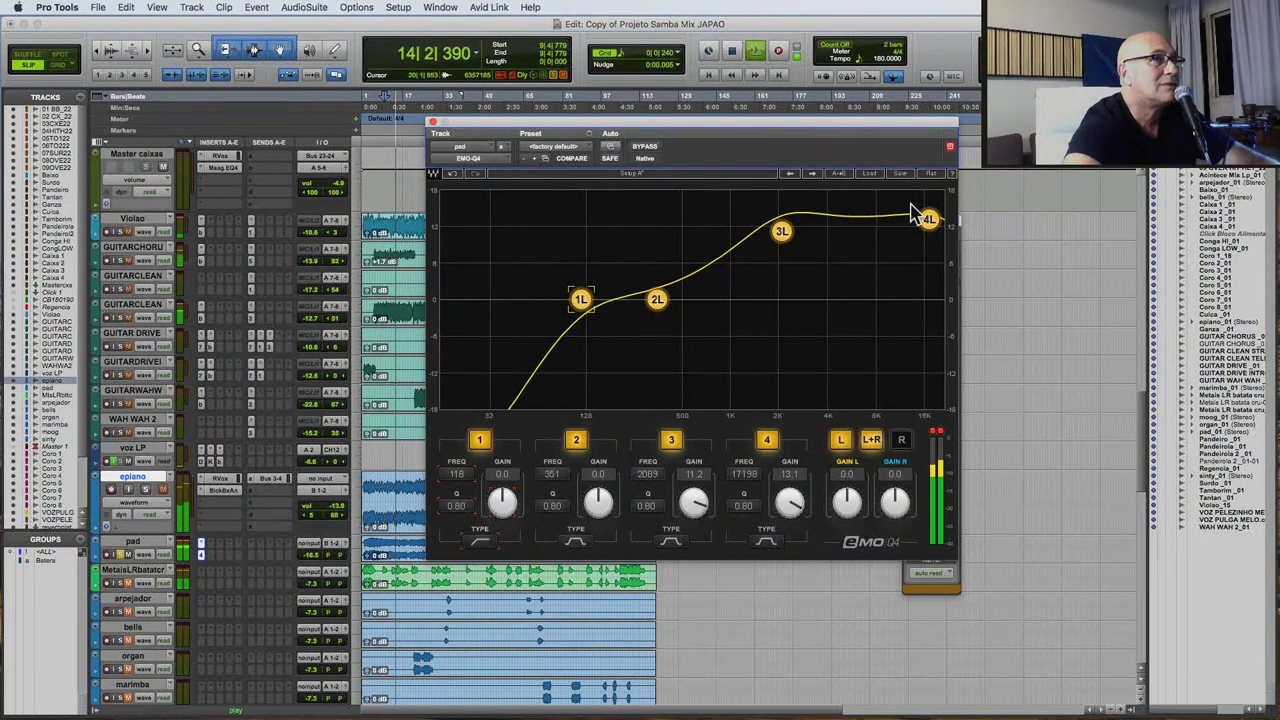
click(652, 148)
click(432, 123)
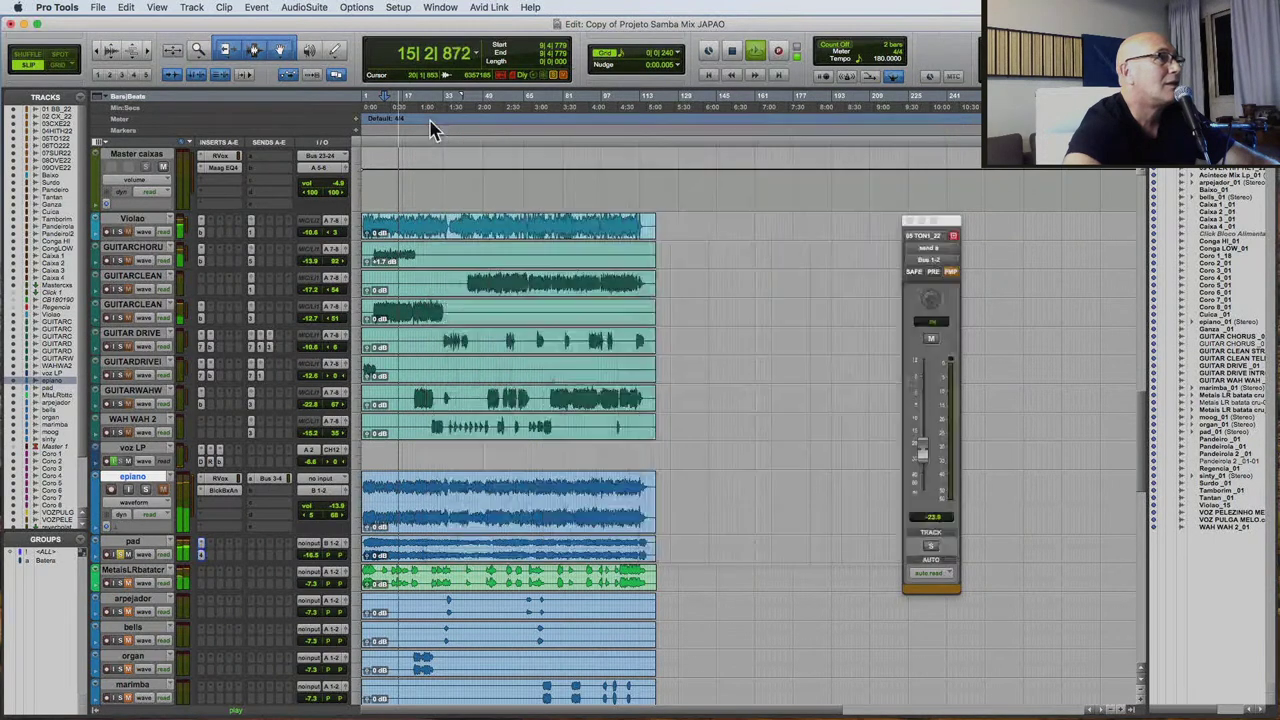
Lower the pad's volume to about -23.8 dB, and set WAH WAH 2 to about -13.2 dB with its pan at about 62.
drag(310, 560, 308, 572)
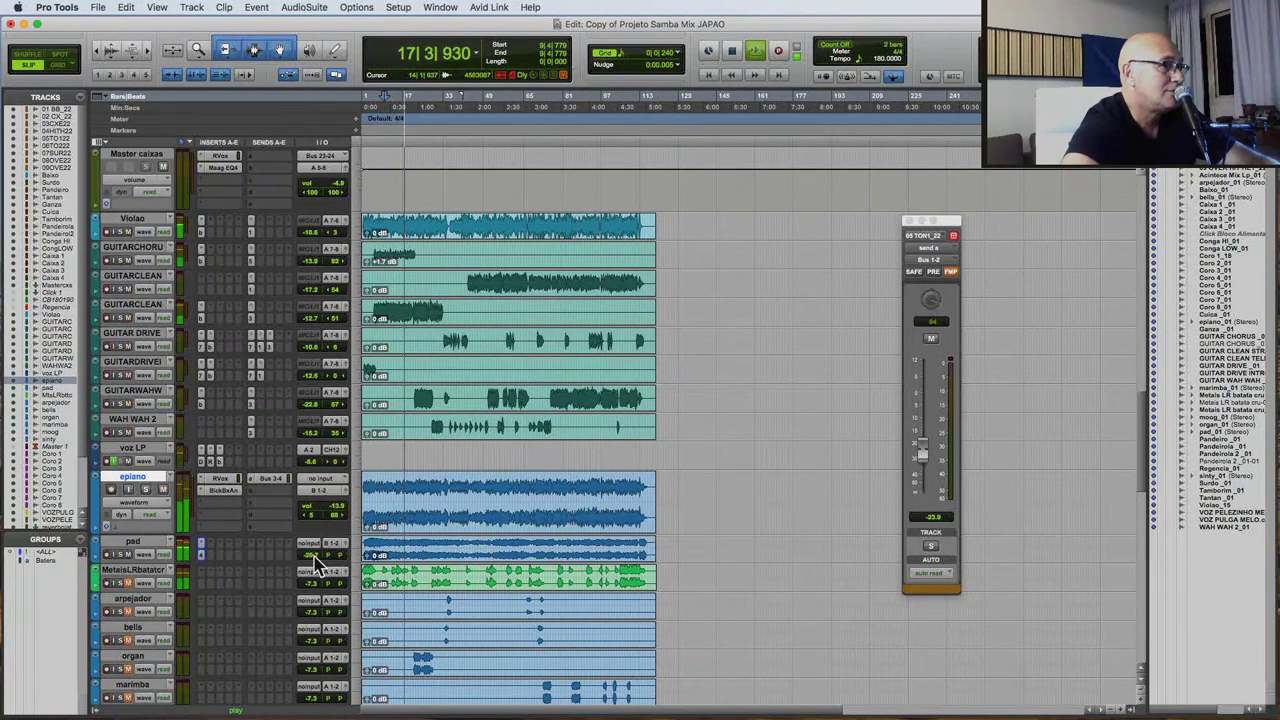
drag(311, 552, 313, 557)
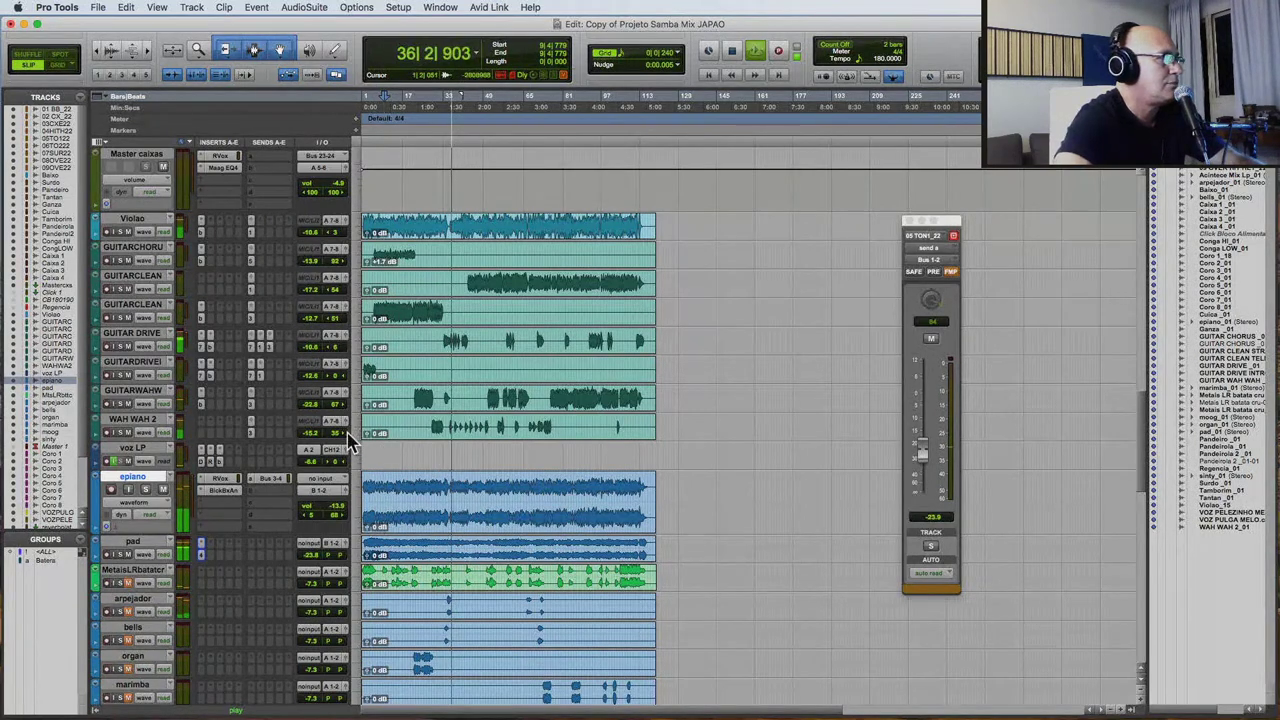
drag(338, 443, 307, 440)
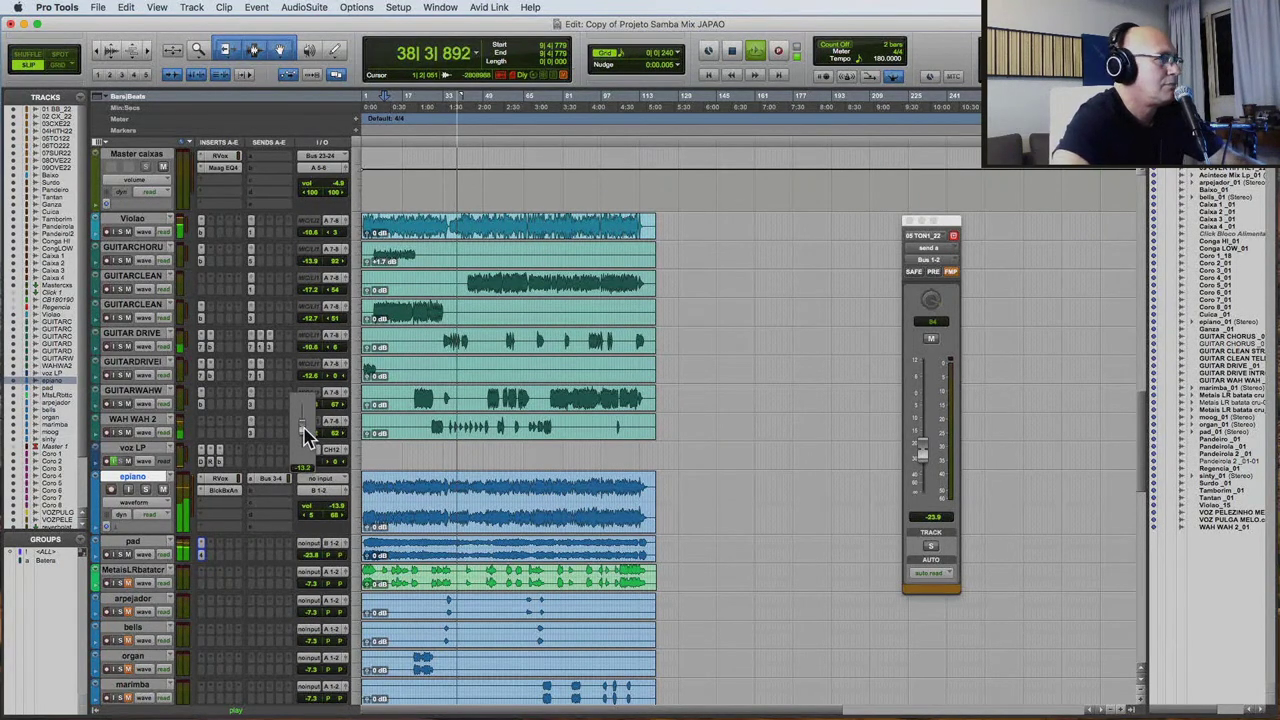
drag(306, 437, 307, 438)
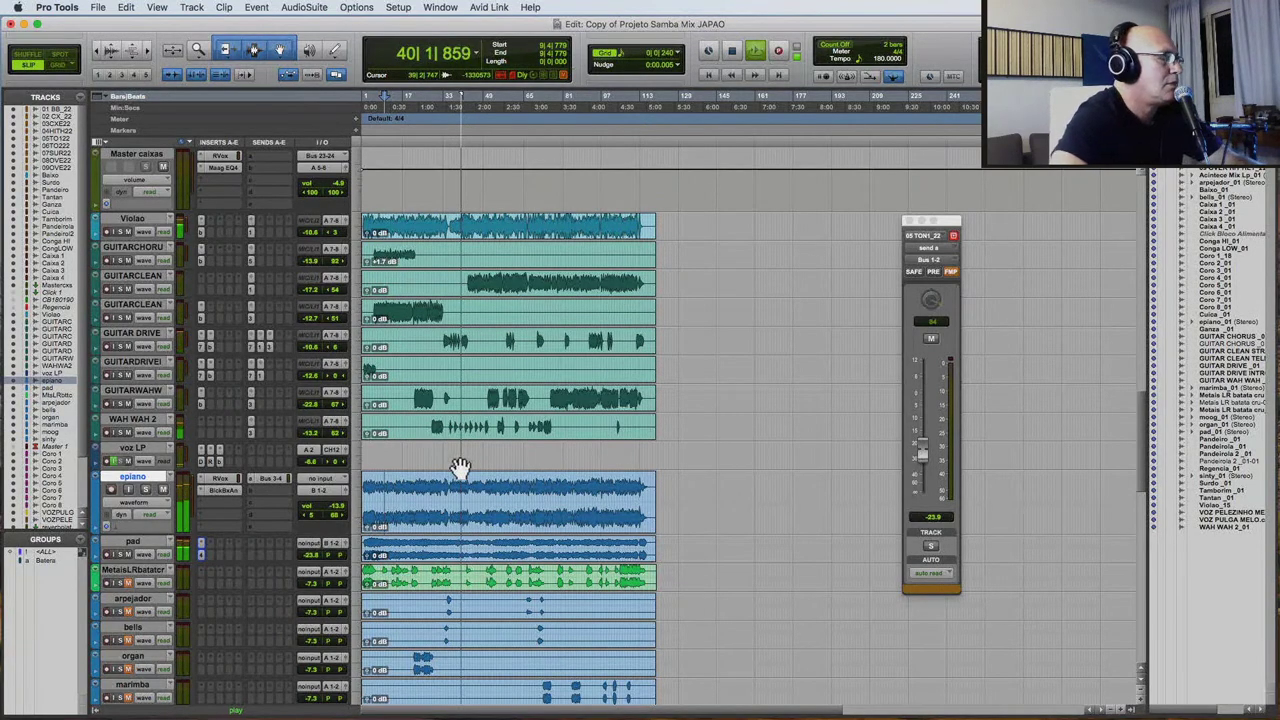
Raise the Tamborim track's volume to about -6.6 dB and the Violao track's volume to about -8.6 dB.
scroll(458, 468, up, 5)
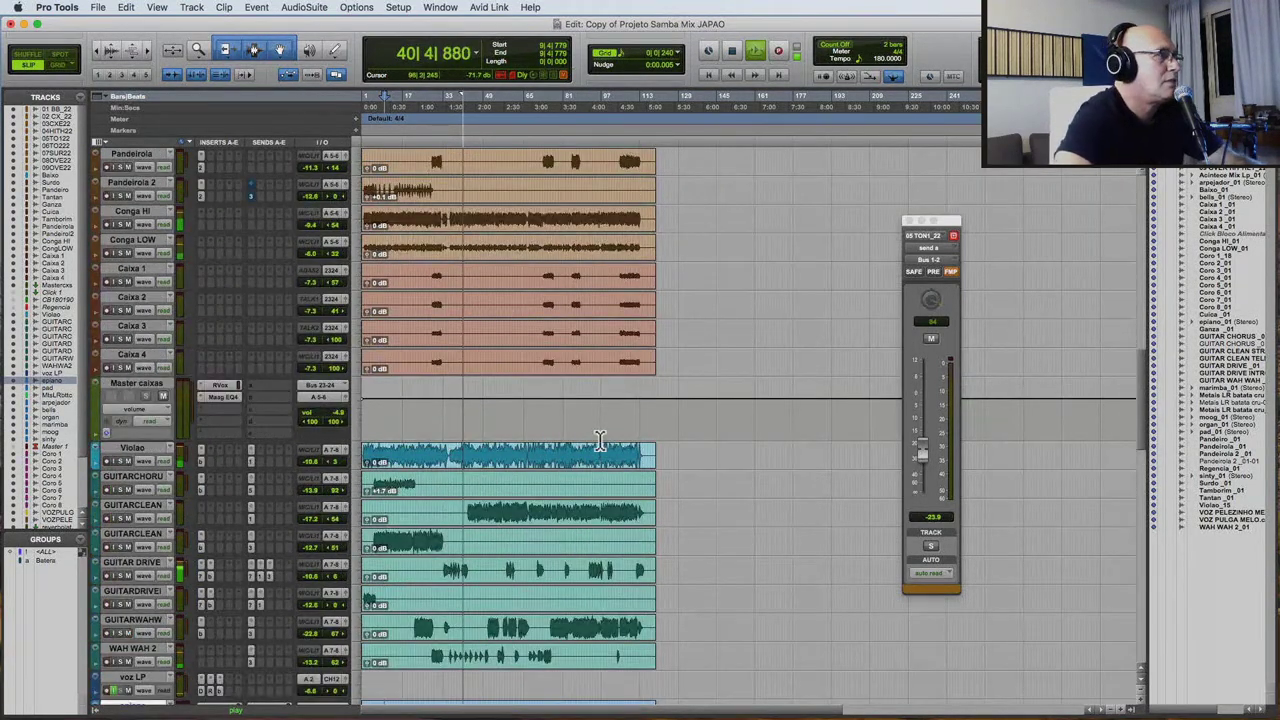
scroll(729, 428, up, 5)
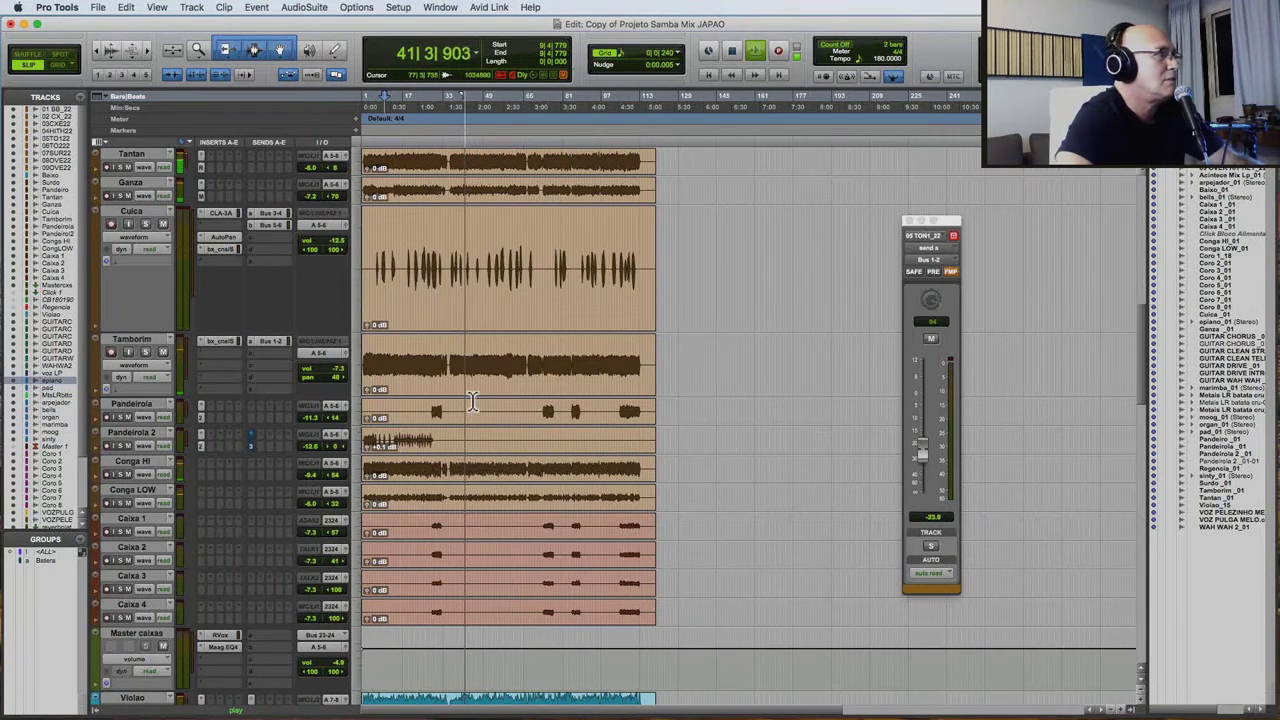
click(336, 372)
scroll(535, 447, down, 5)
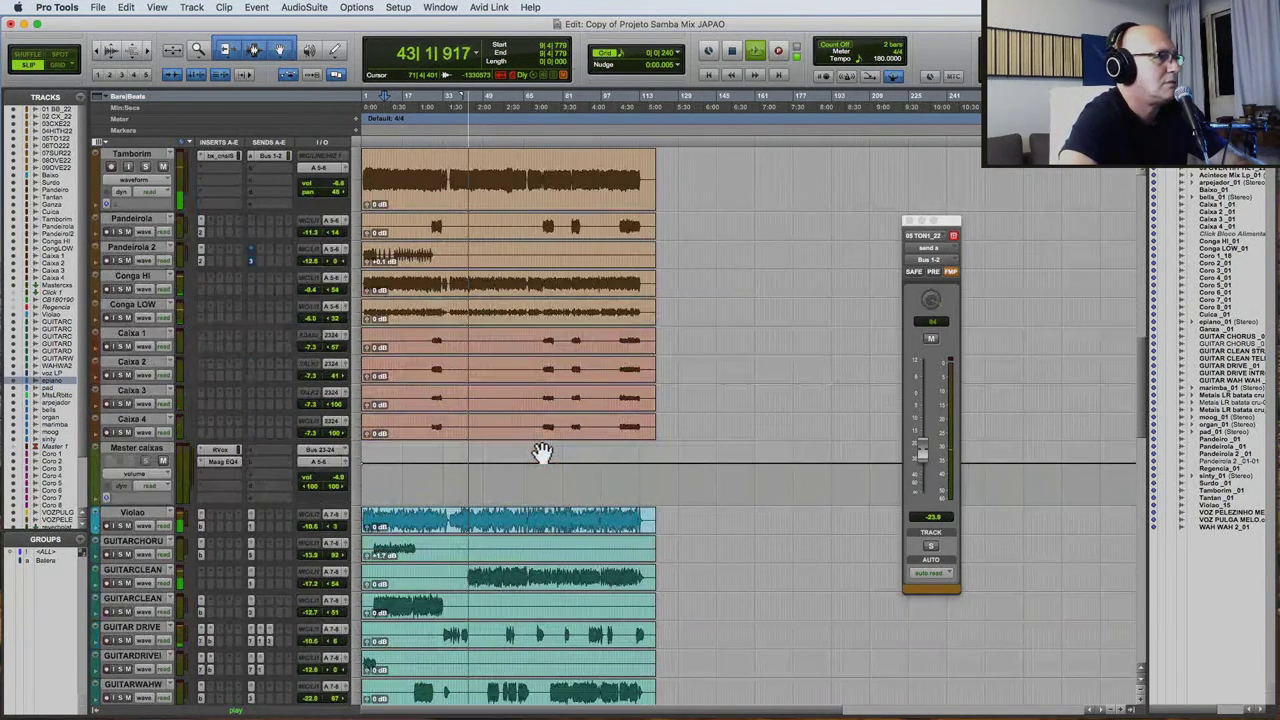
scroll(541, 453, down, 1)
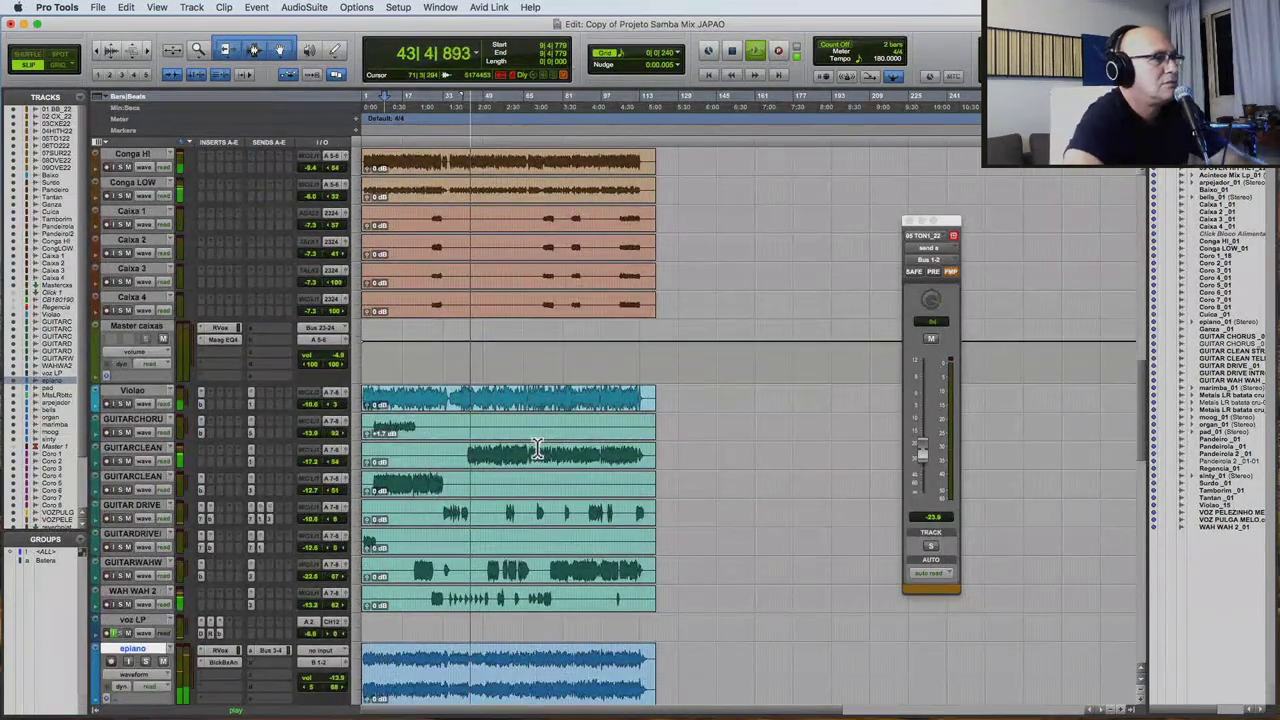
click(312, 405)
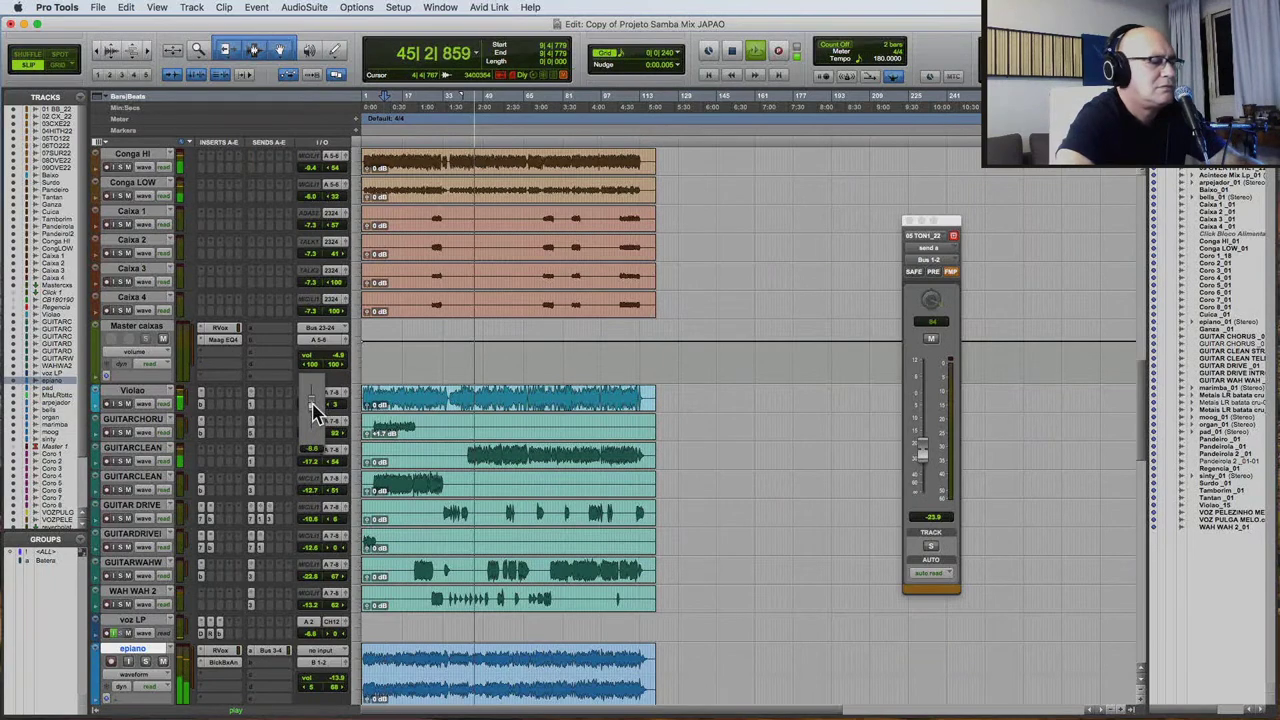
Mute the epiano track and raise the pad's volume to about -18.5 dB.
scroll(434, 440, down, 2)
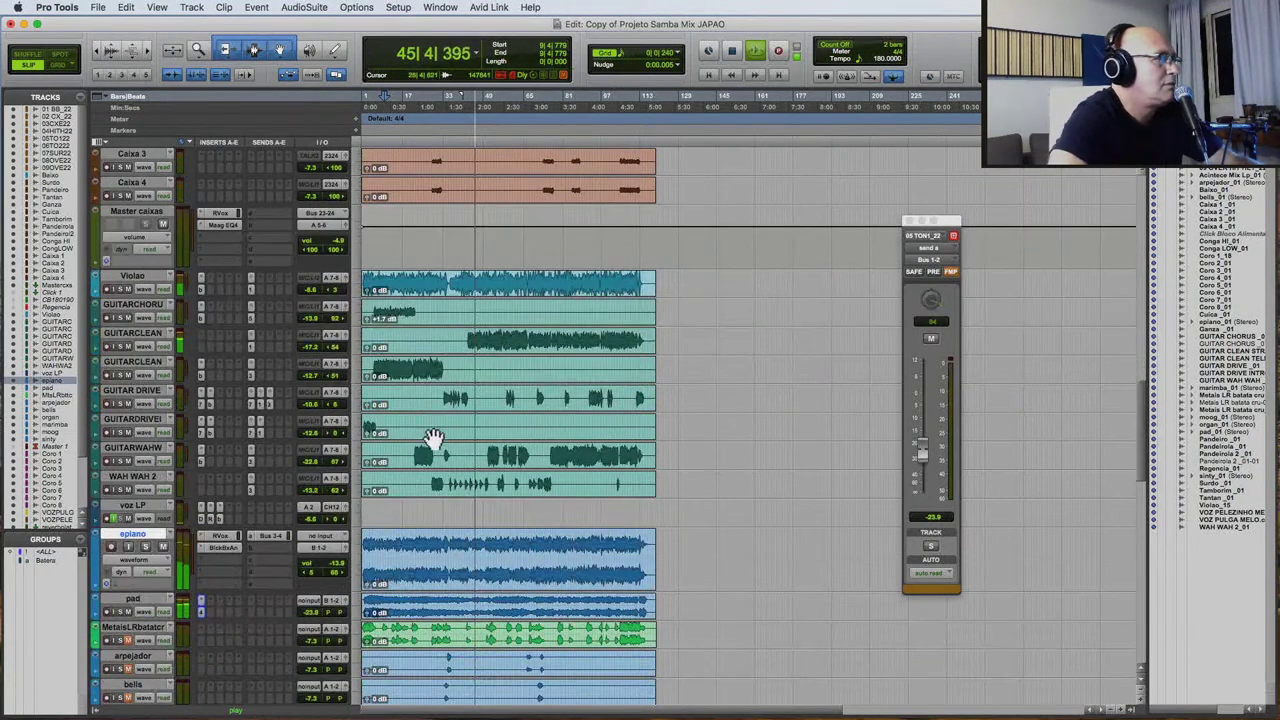
click(163, 548)
scroll(240, 530, down, 2)
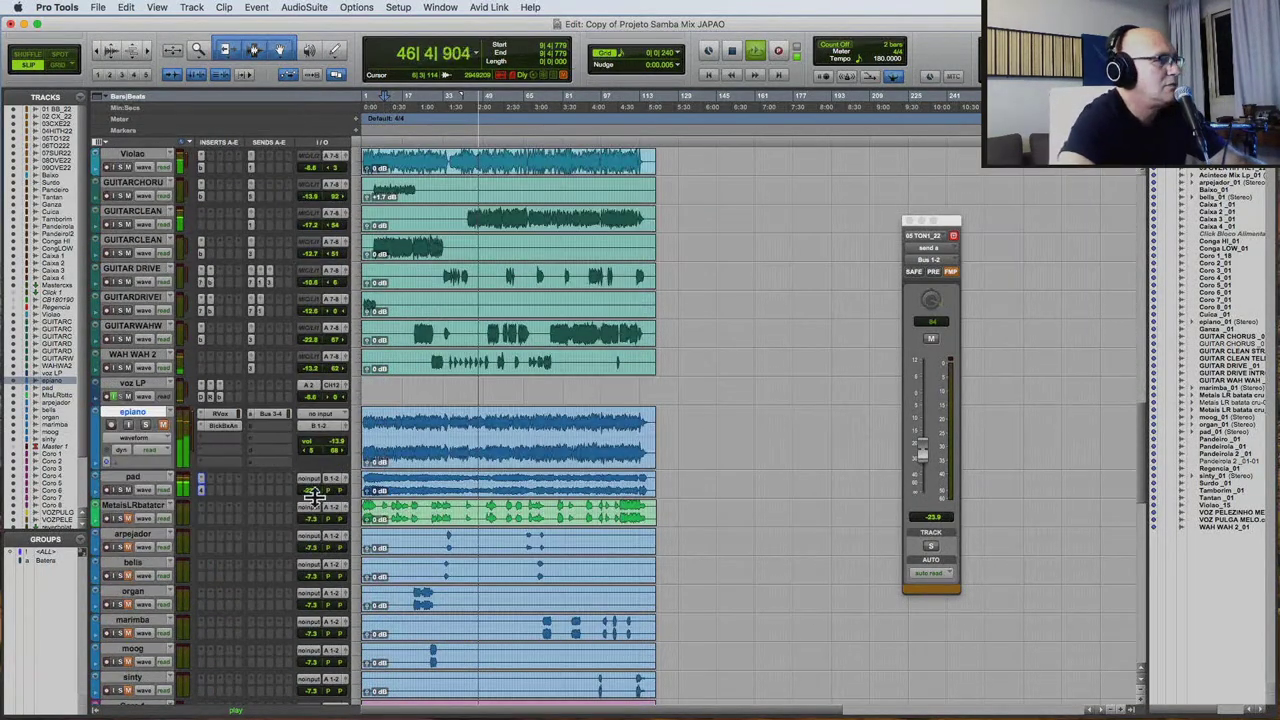
drag(320, 500, 317, 497)
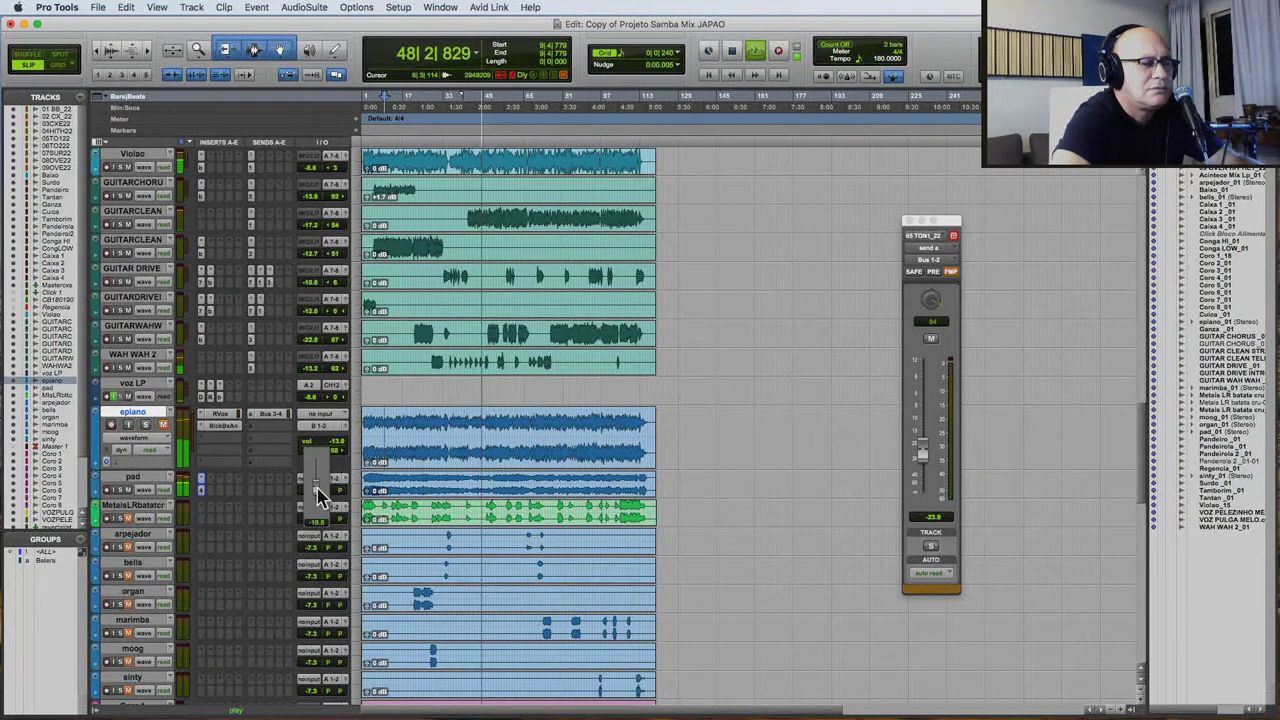
drag(318, 495, 318, 495)
Raise the upper GUITARCLEAN track's volume to about -15.9 dB and insert the mono bx_console SSL 9000 J on it.
scroll(530, 505, up, 2)
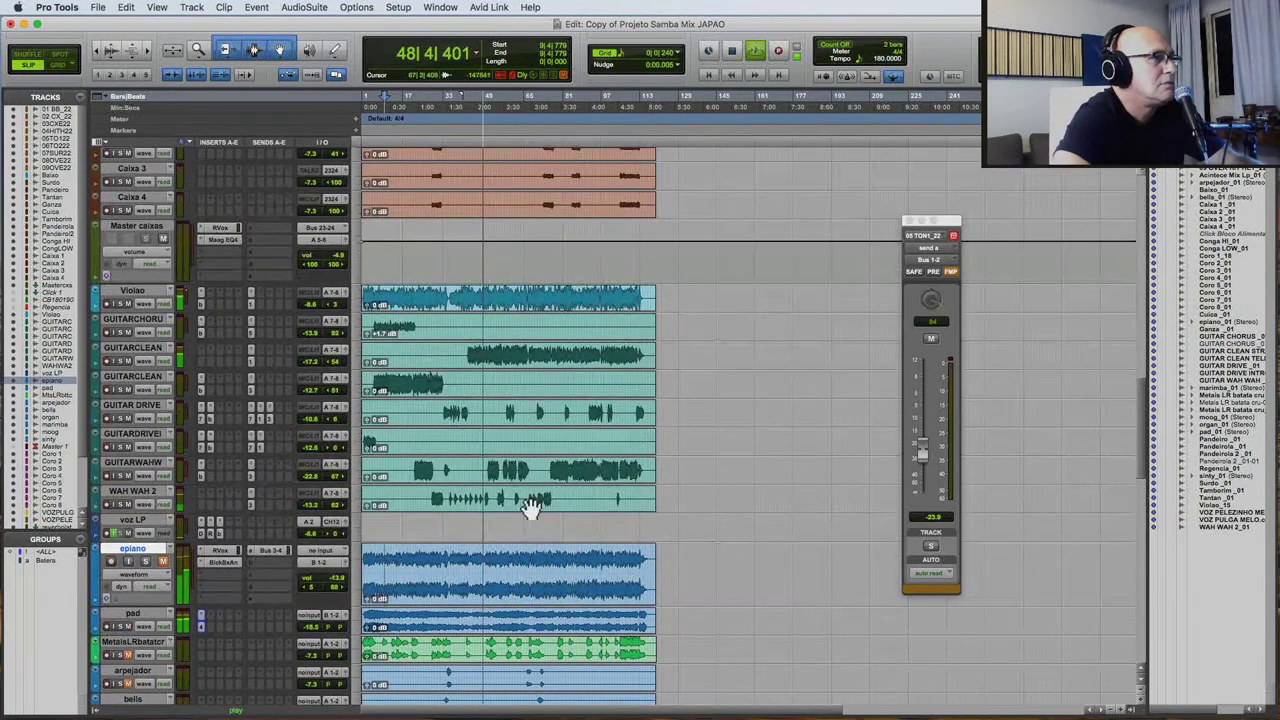
click(313, 368)
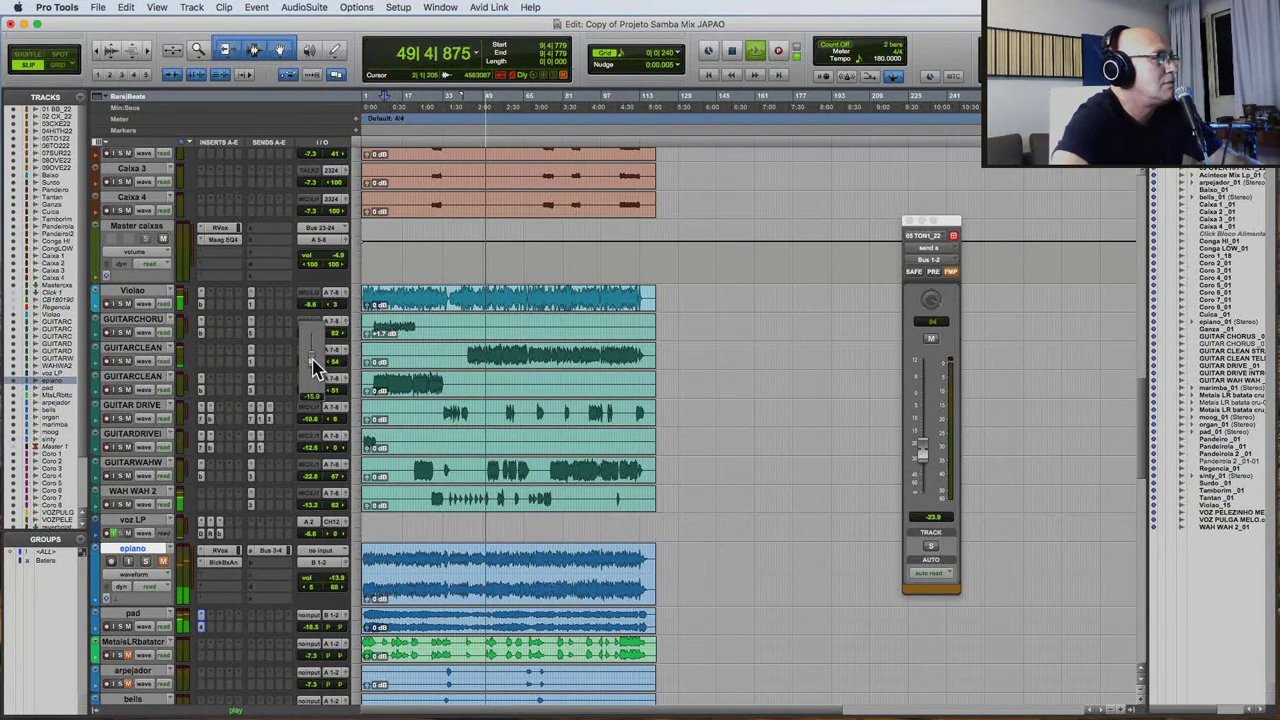
click(206, 370)
mouse_move(240, 362)
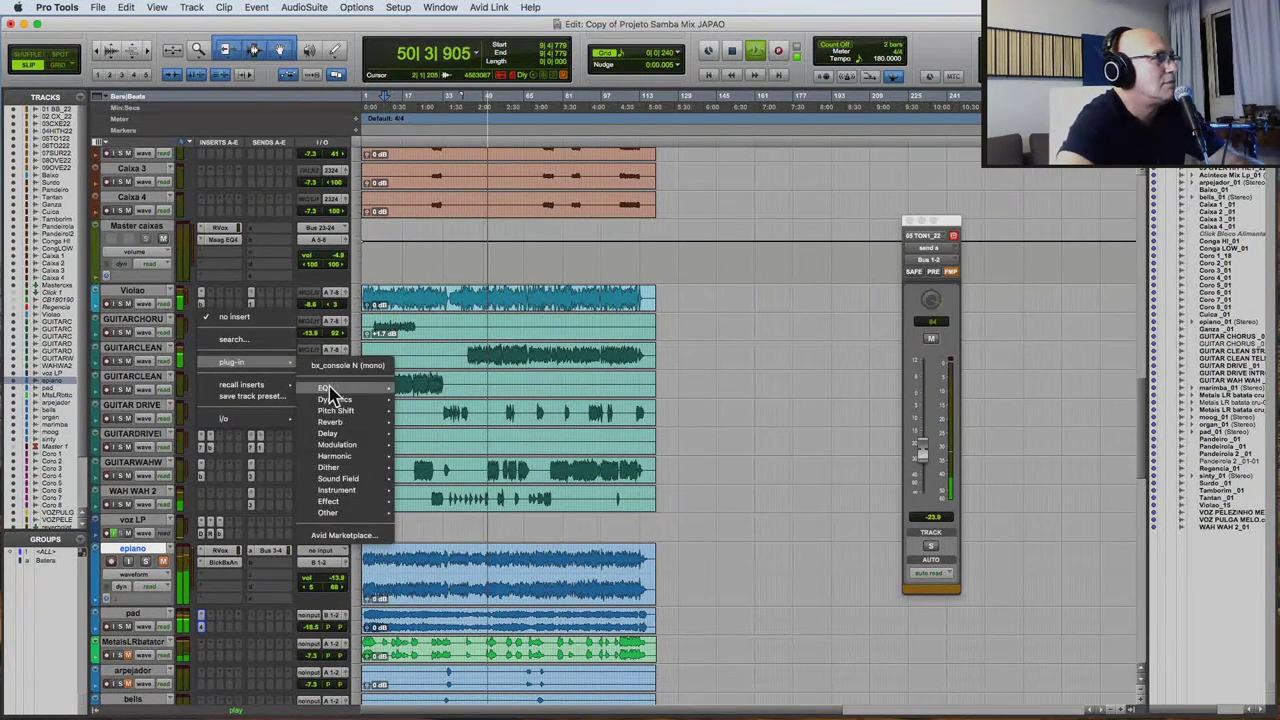
mouse_move(330, 390)
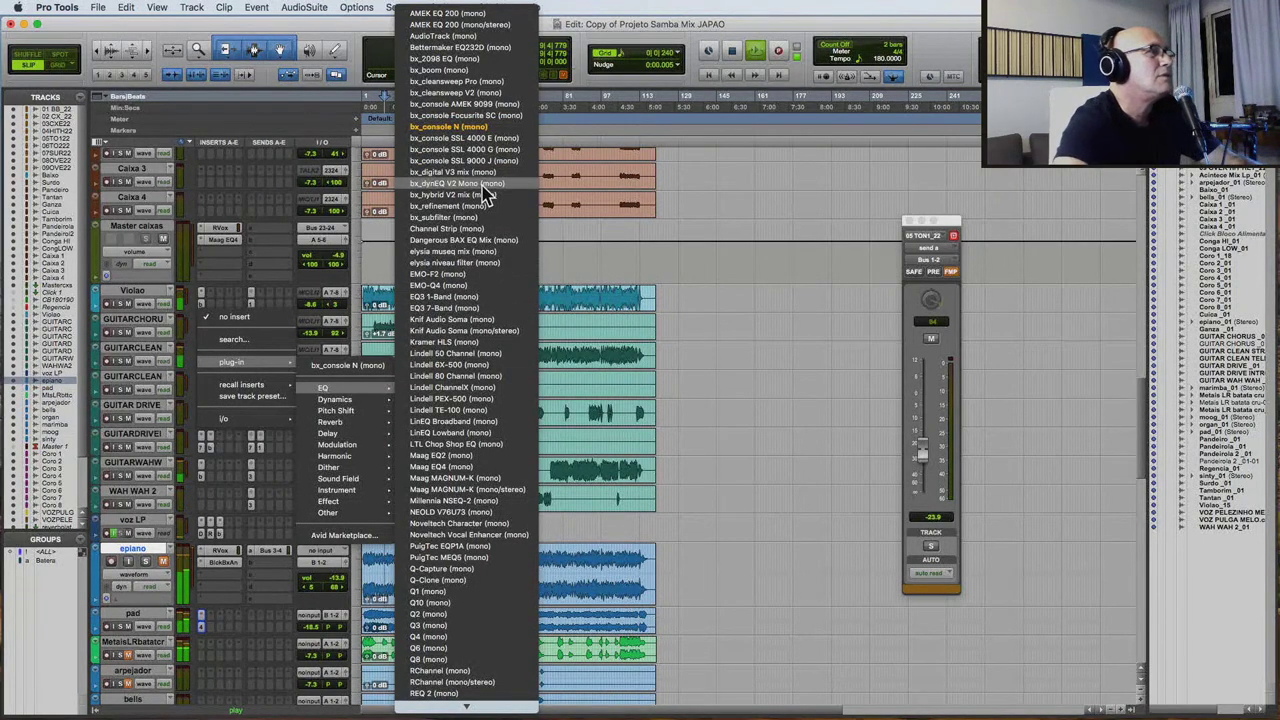
click(725, 383)
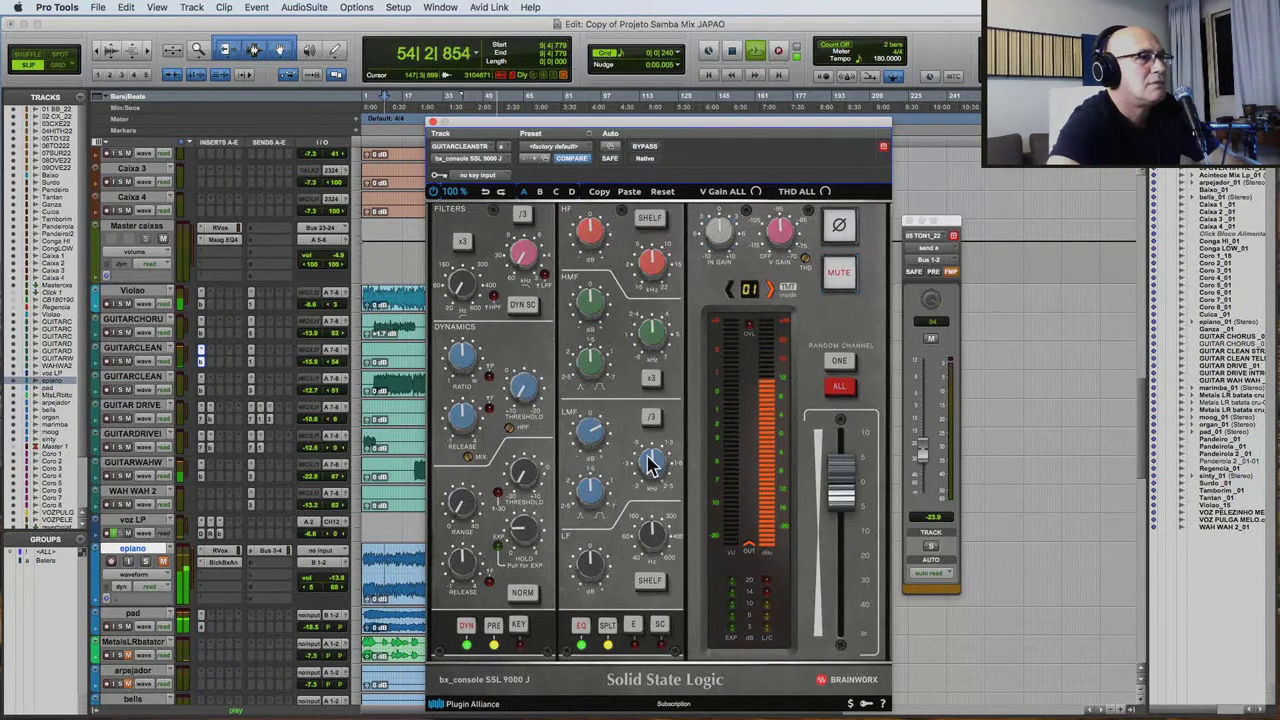
Boost the low-mid band in the clean guitar's SSL 9000 J, give it a random channel, and close the floating windows.
mouse_move(651, 458)
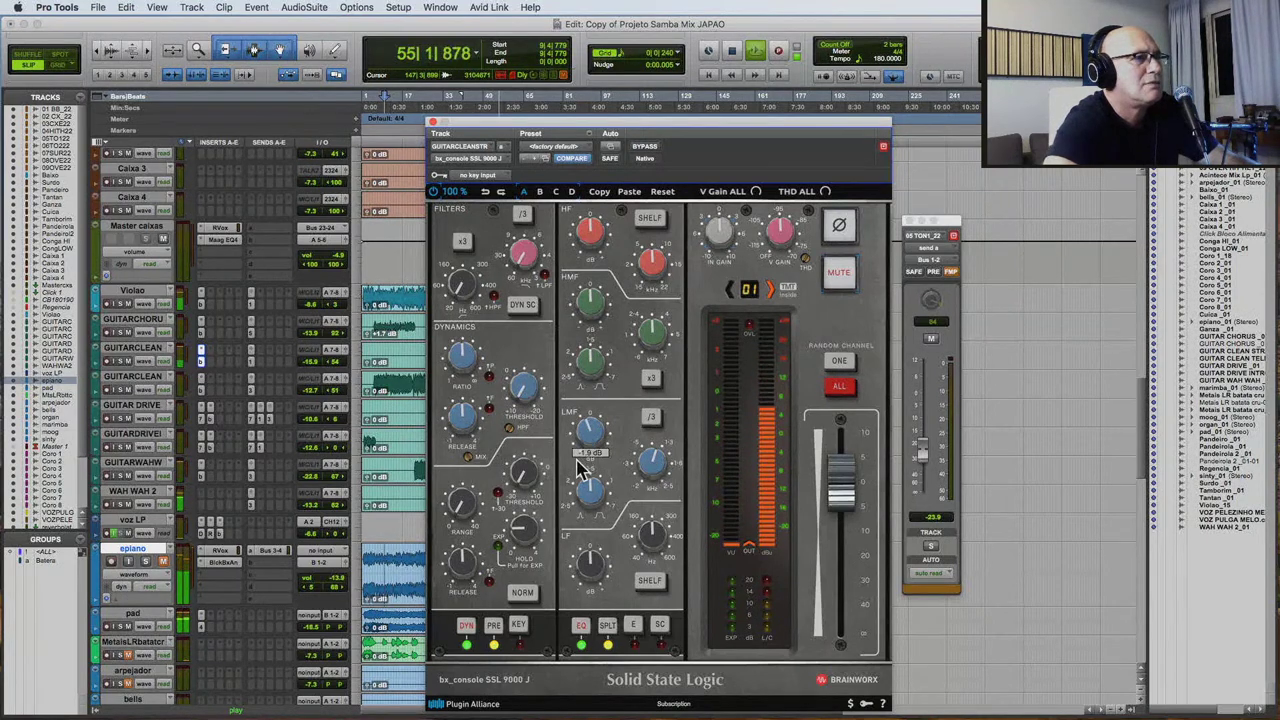
mouse_move(585, 435)
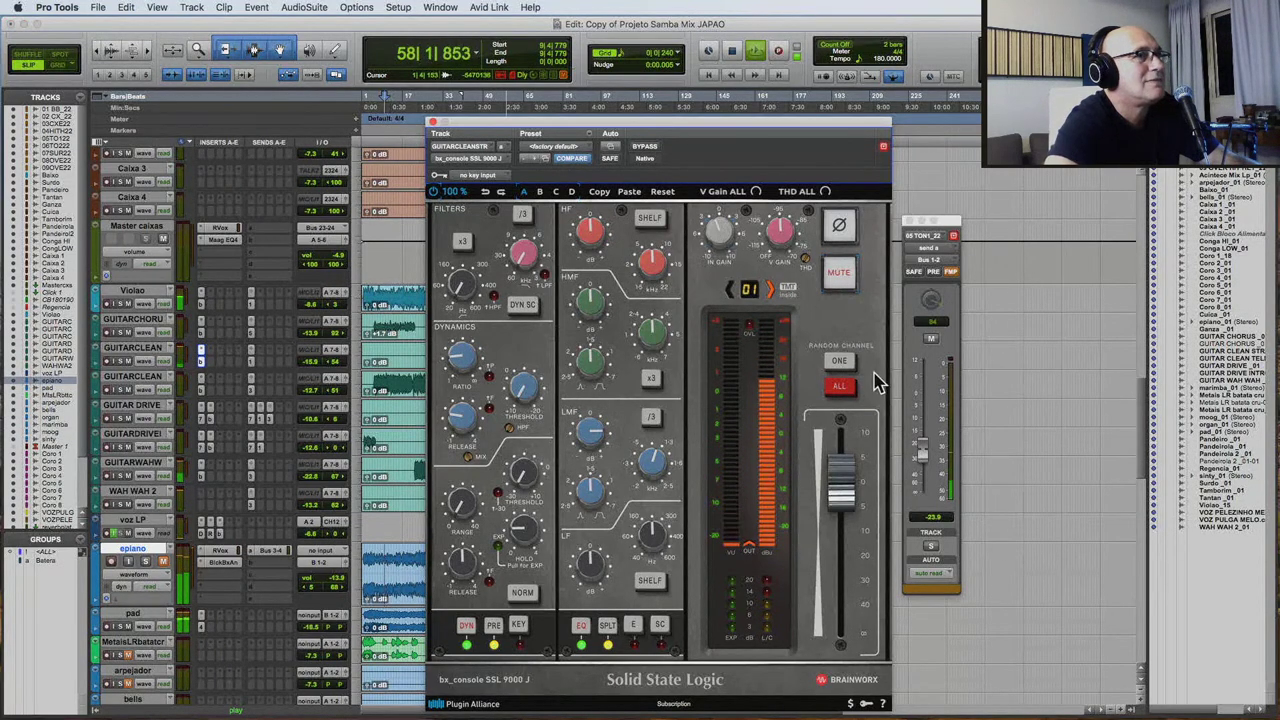
click(840, 364)
click(433, 125)
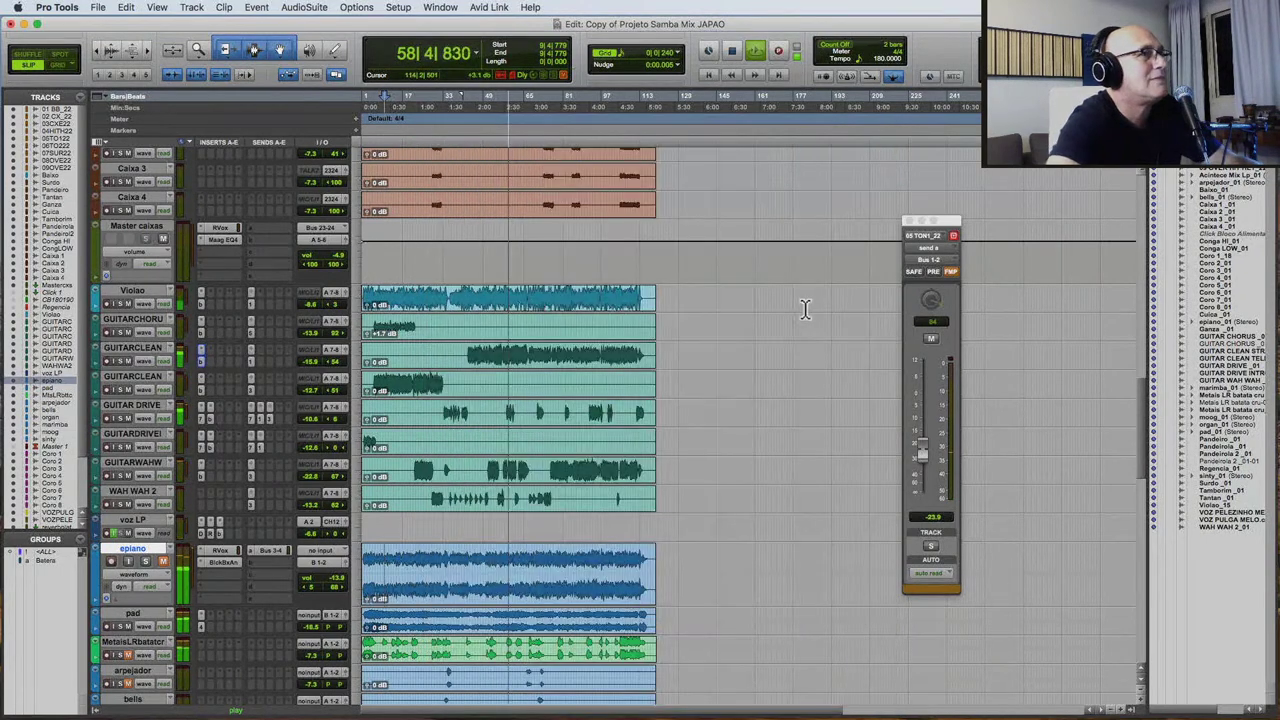
click(907, 222)
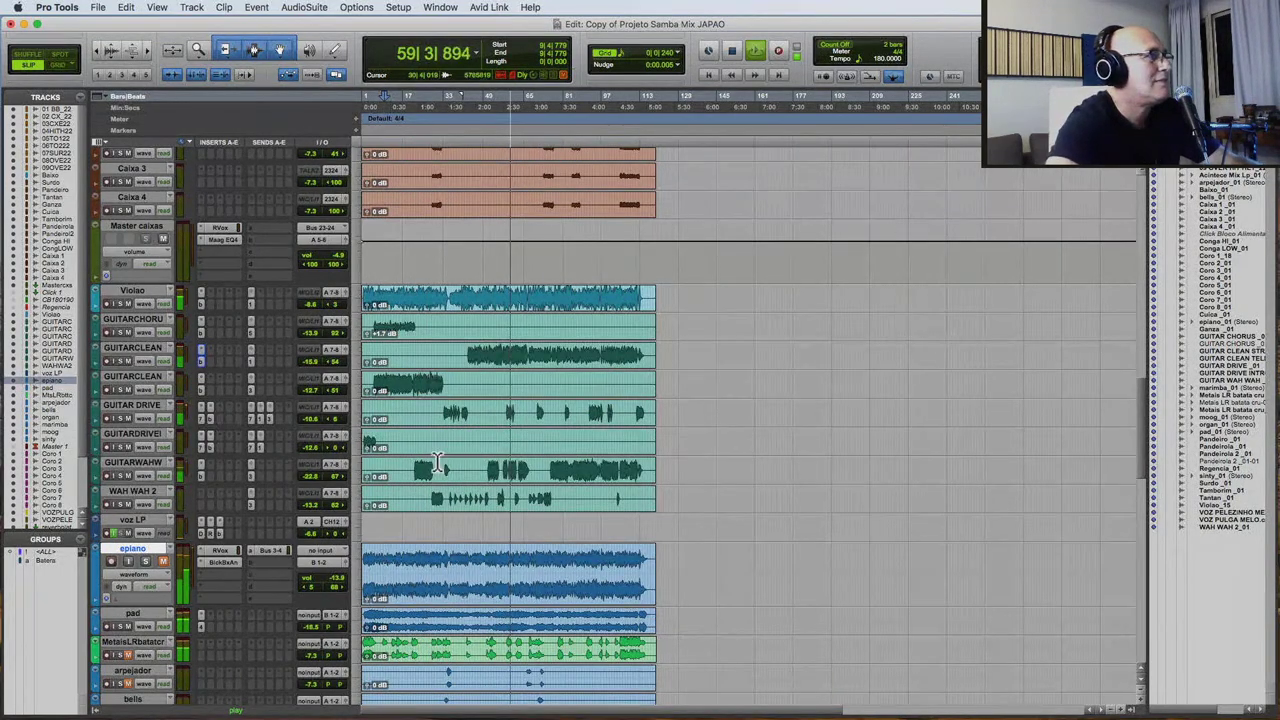
Locate the automated 05 TON 1 tom fills and play from just before the fill near bar 57.
scroll(417, 458, up, 1)
scroll(417, 458, up, 5)
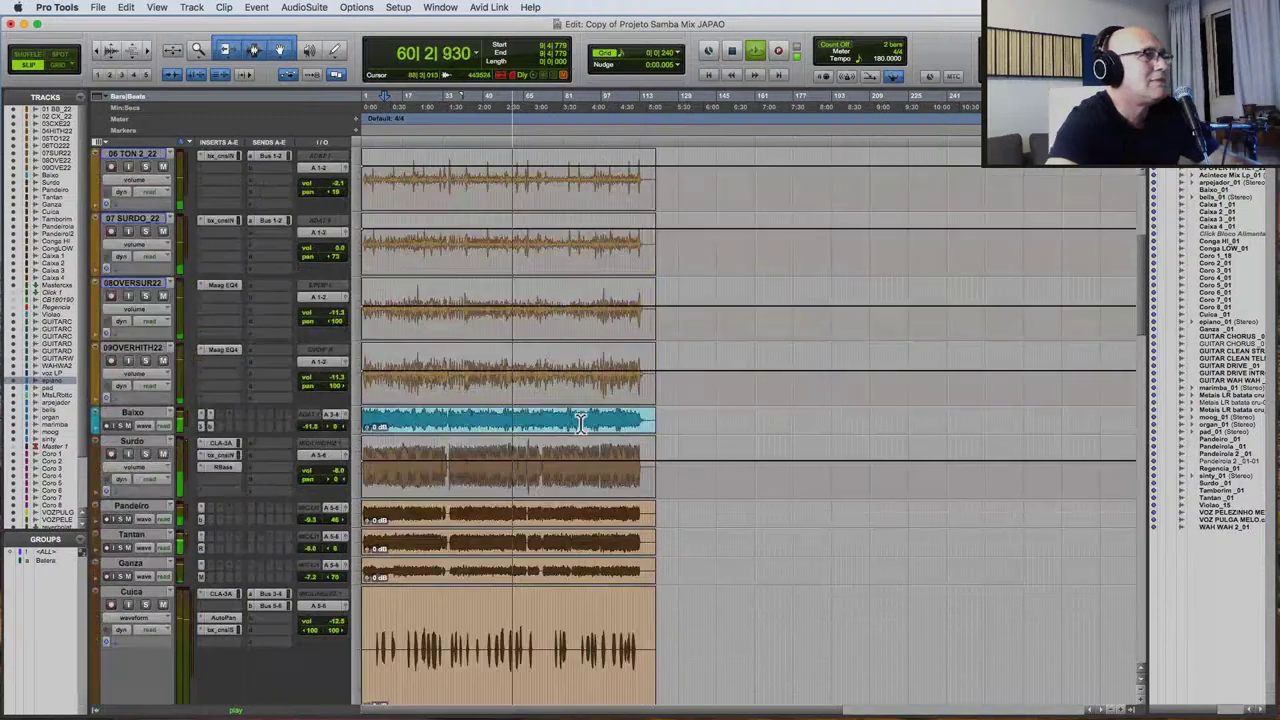
scroll(563, 432, down, 15)
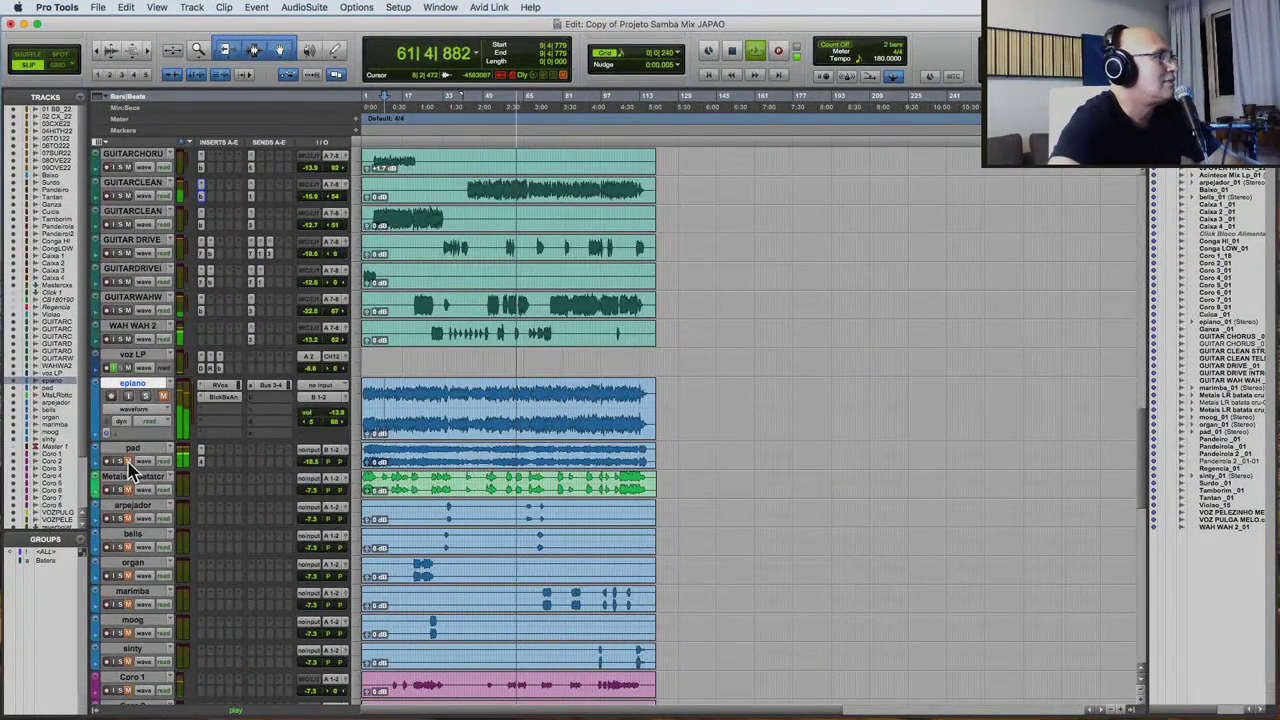
scroll(560, 447, up, 15)
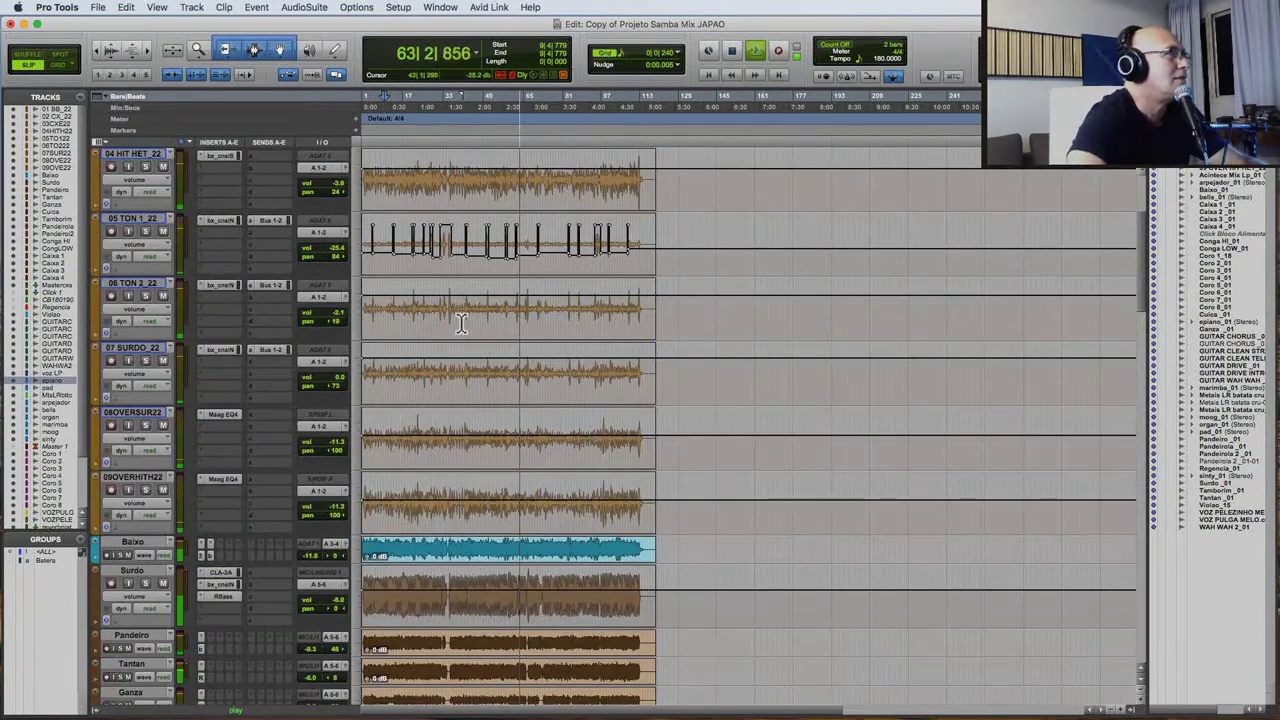
click(400, 245)
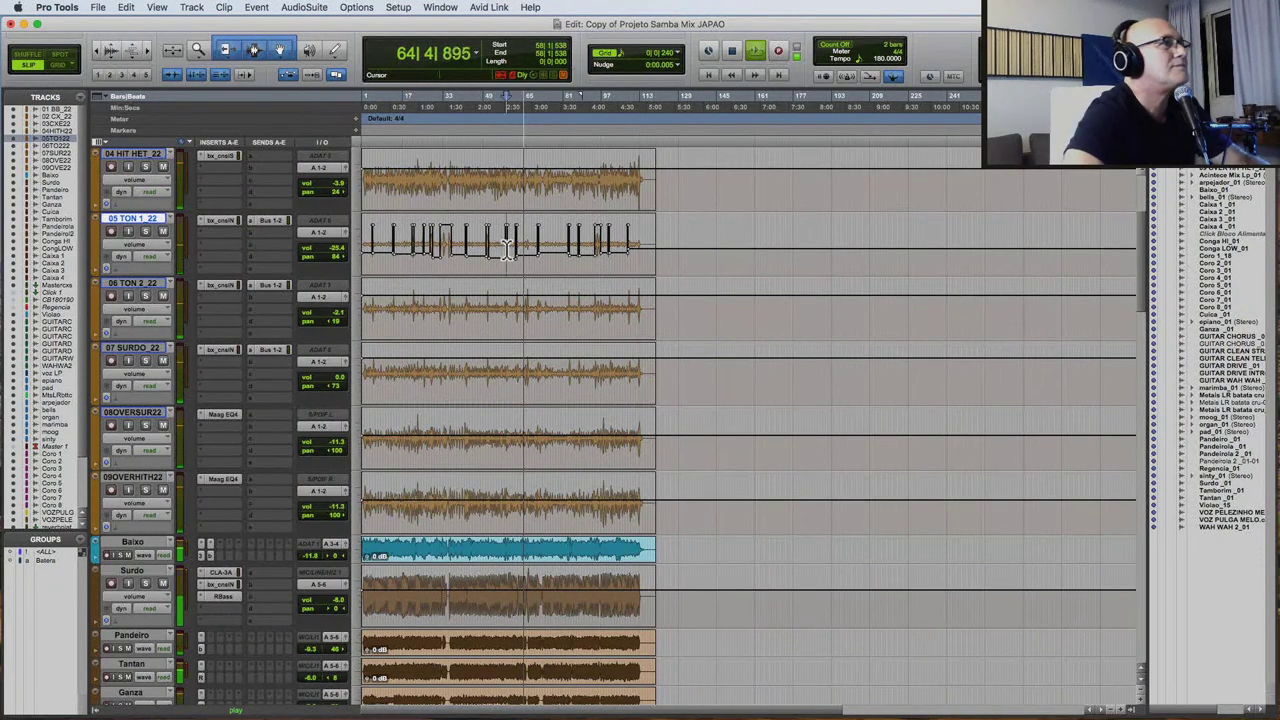
scroll(549, 263, up, 4)
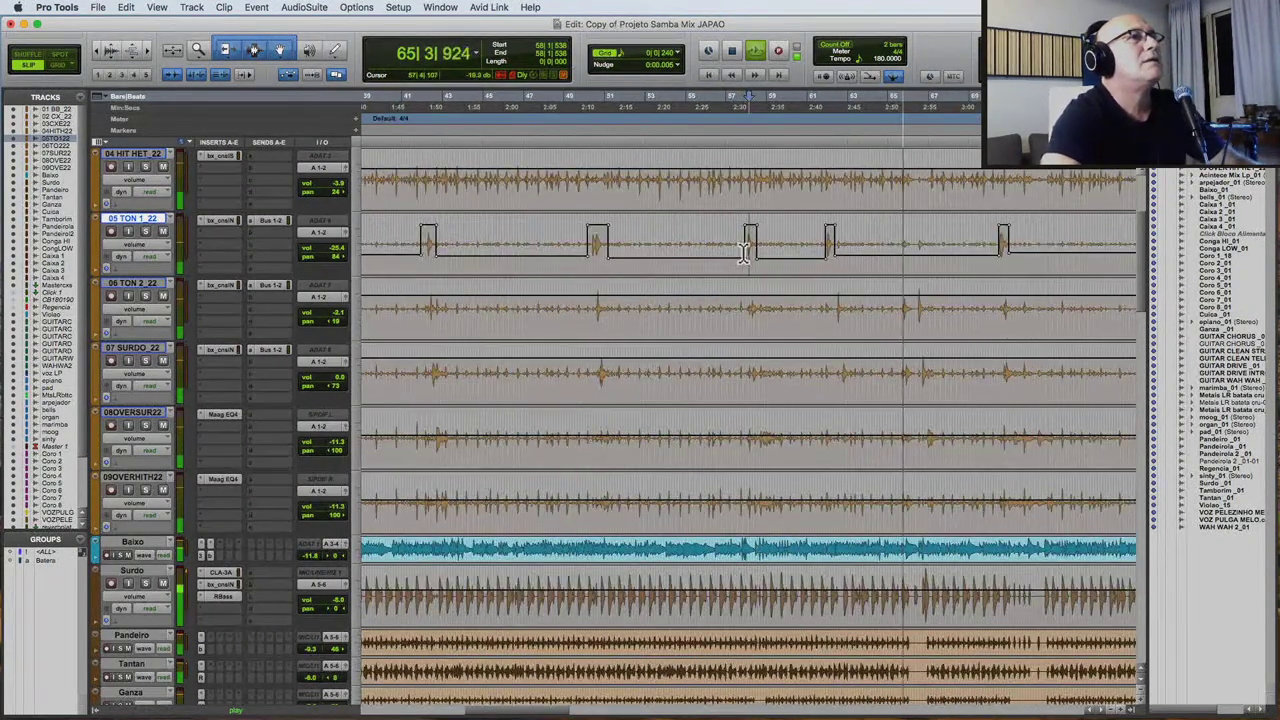
click(745, 250)
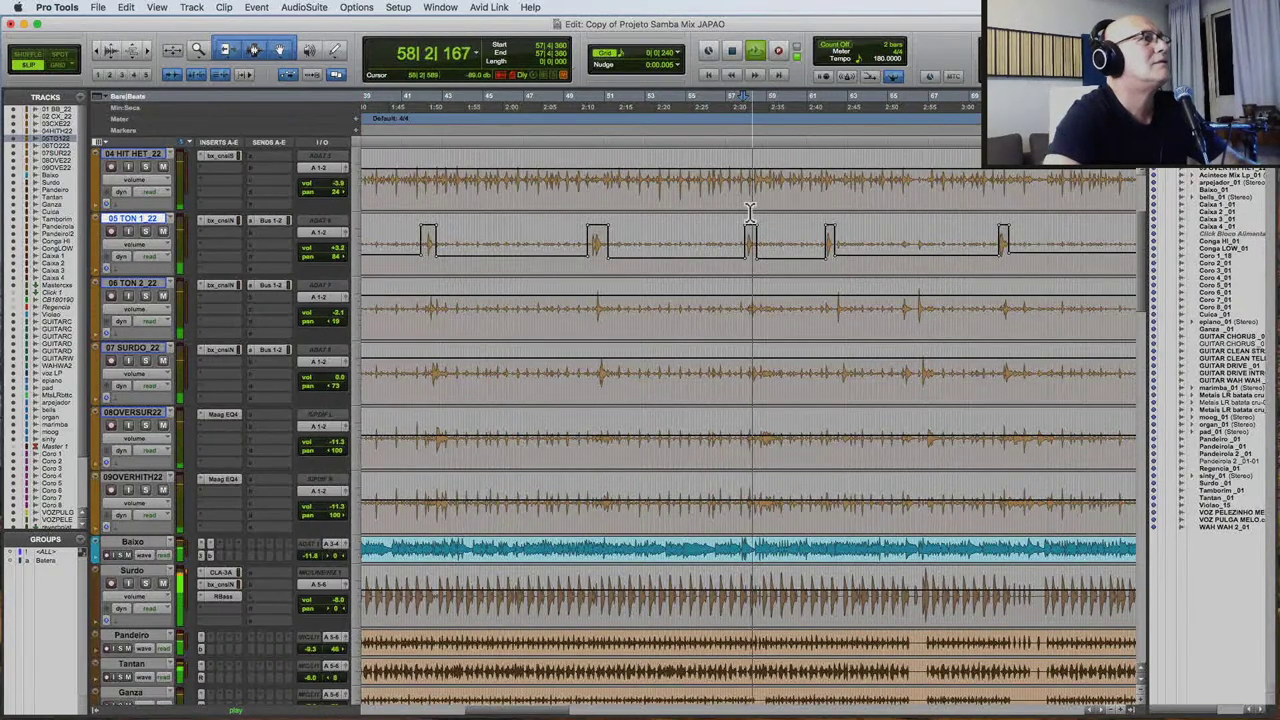
Adjust the high band's frequency and gain in the bx_console N on the 05 TON 1 track, and close the plug-in.
click(222, 221)
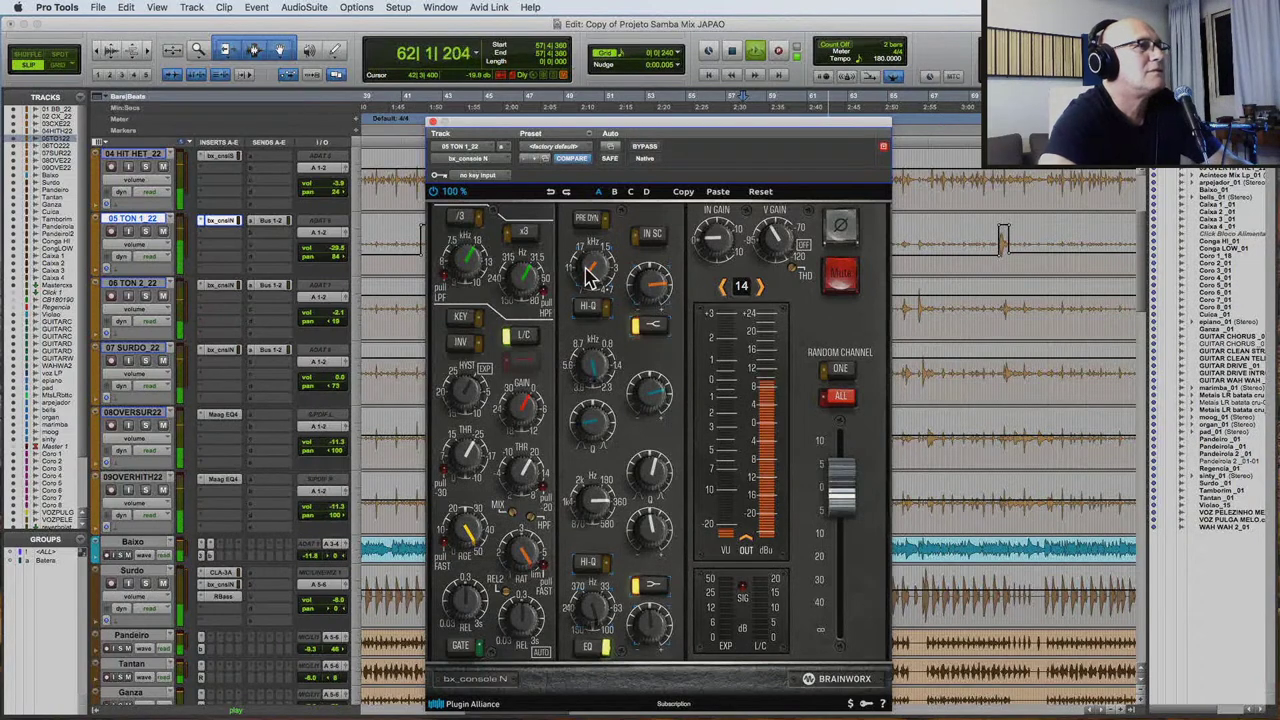
mouse_move(657, 290)
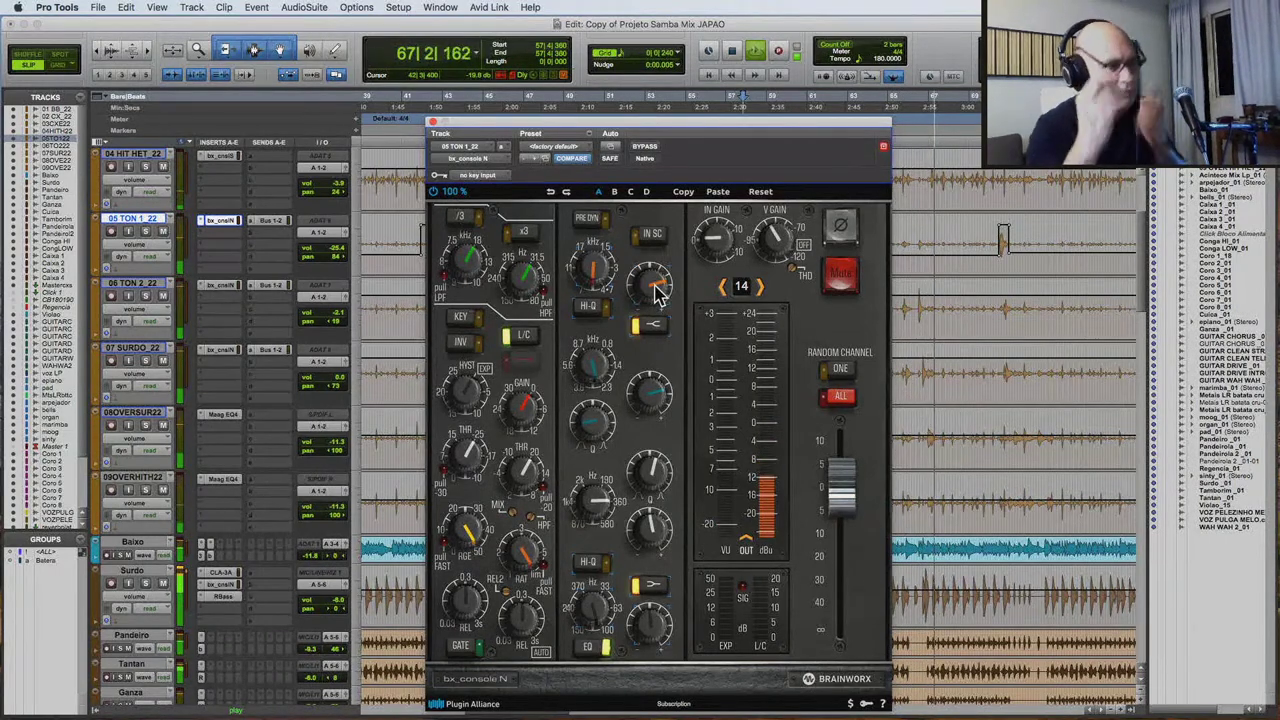
click(433, 122)
Show the full song length in the timeline and adjust the Ganza track's volume.
scroll(796, 517, down, 5)
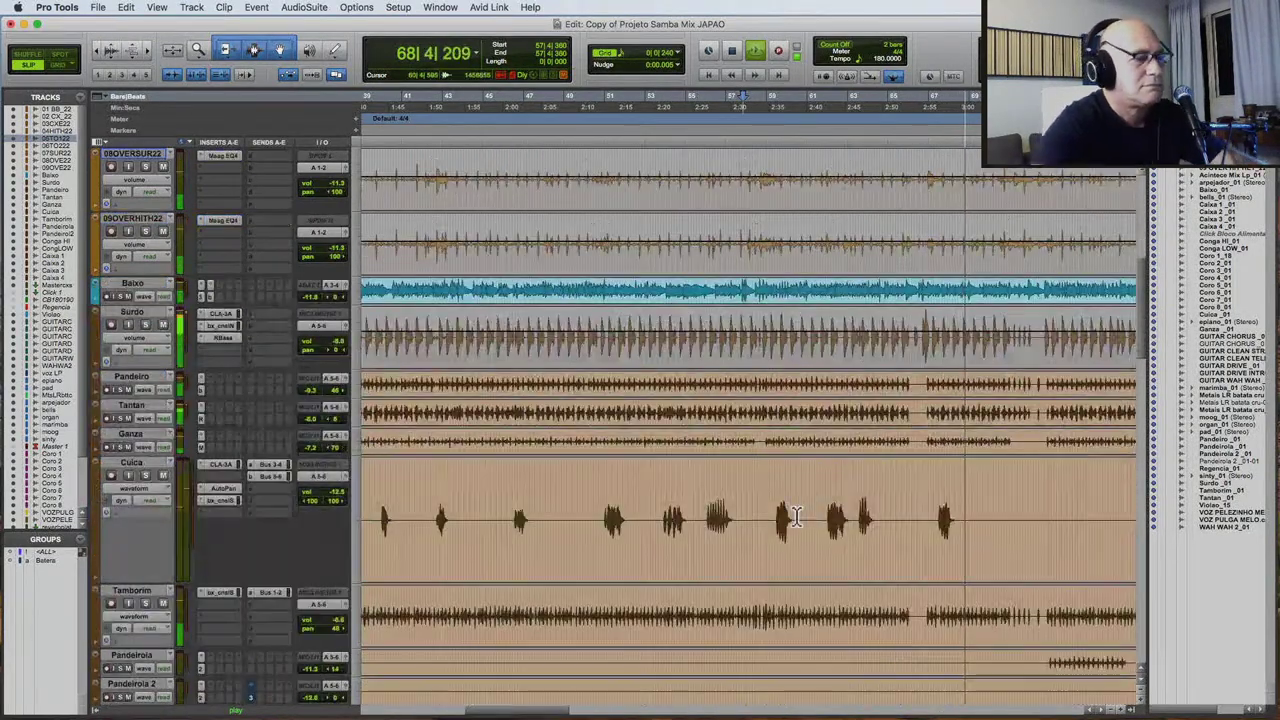
key(r)
key(r)
key(r)
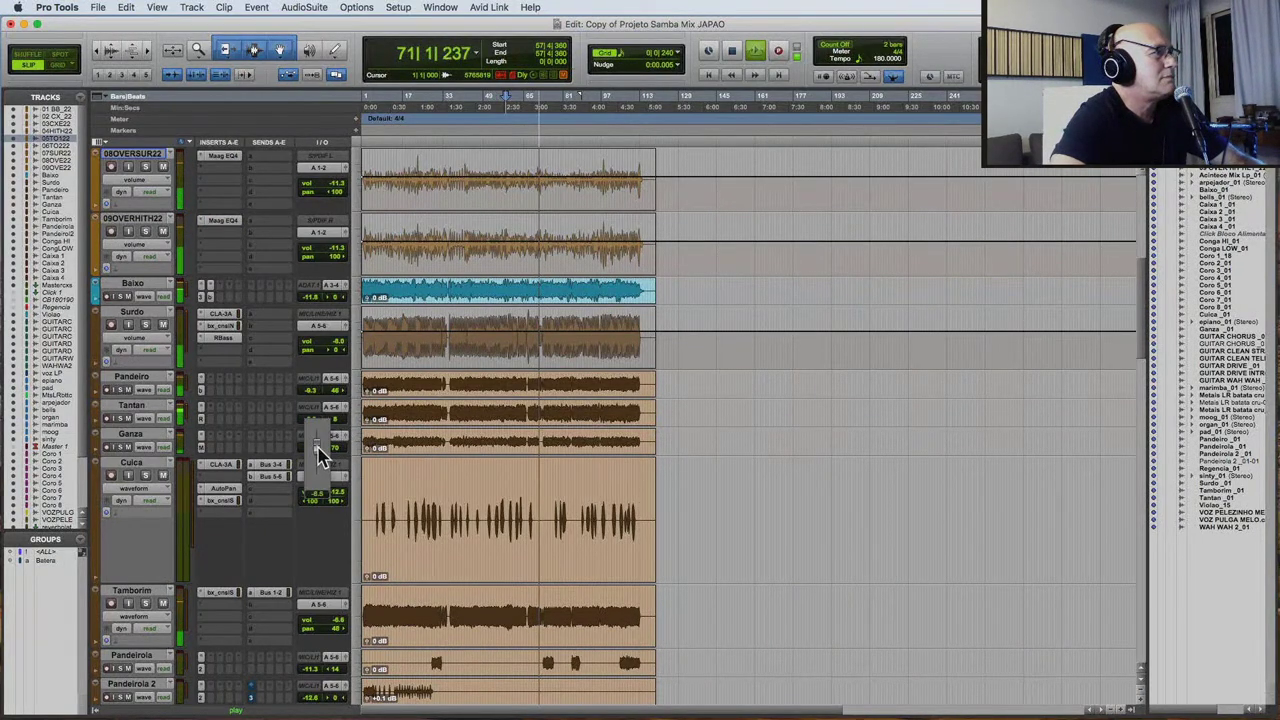
Check the bx_console N settings on the 05 TON 1 track and restart playback from around bar 33.
scroll(408, 411, up, 5)
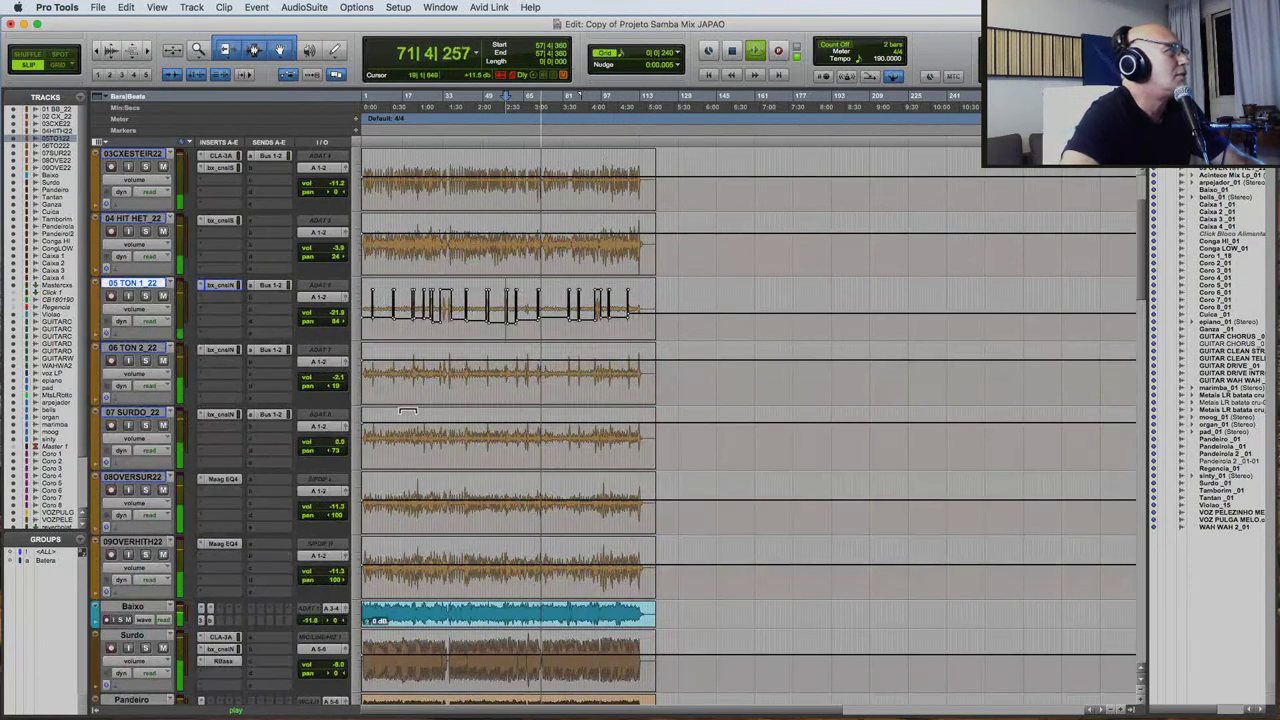
click(320, 298)
mouse_move(320, 303)
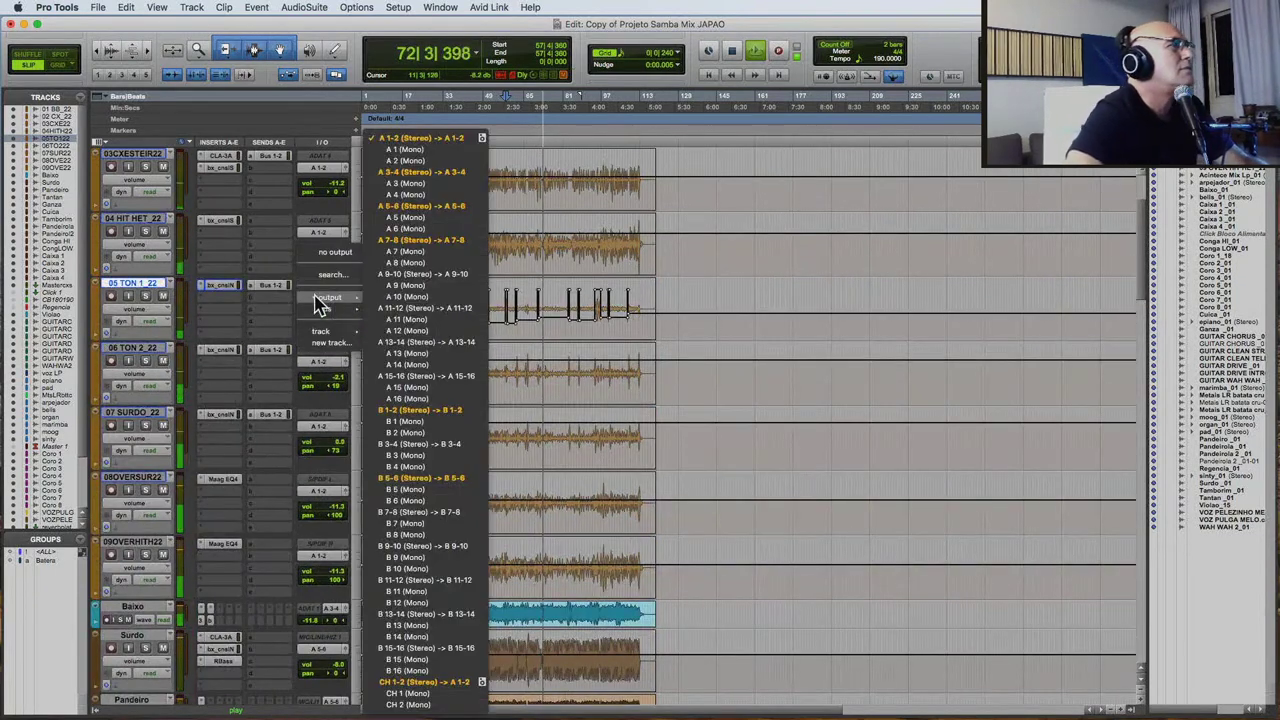
key(Escape)
click(221, 287)
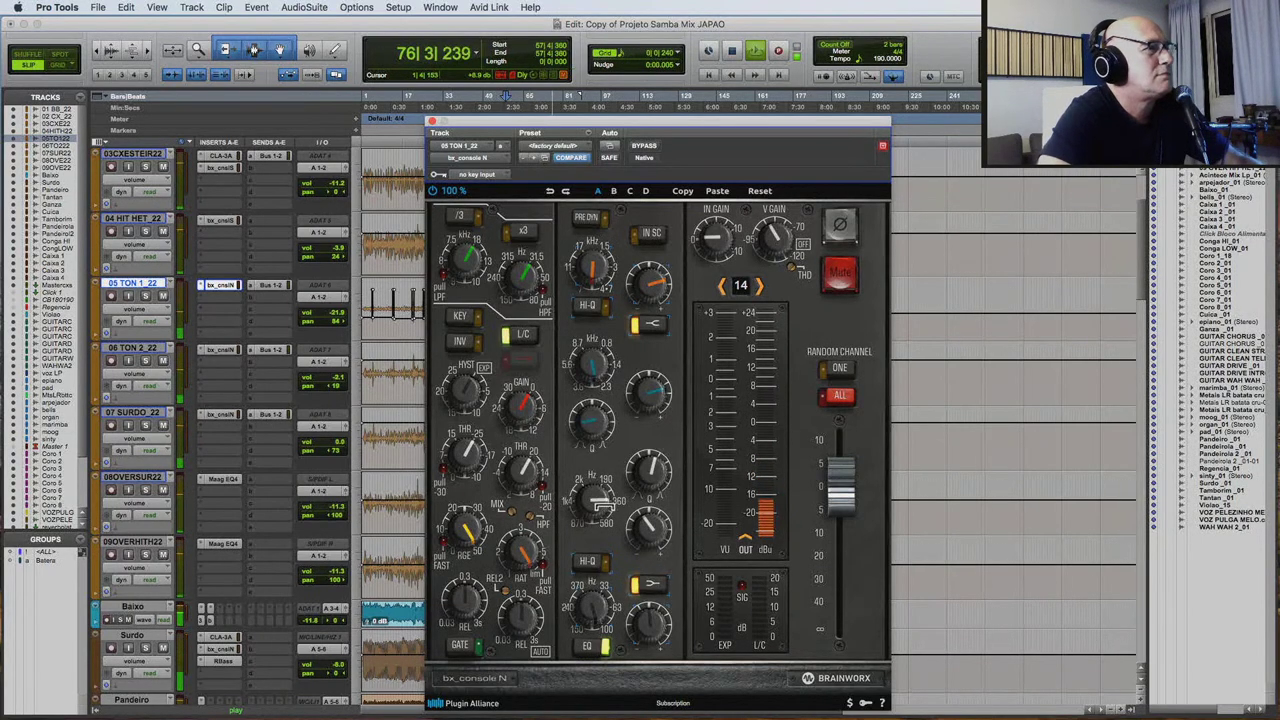
click(432, 121)
key(space)
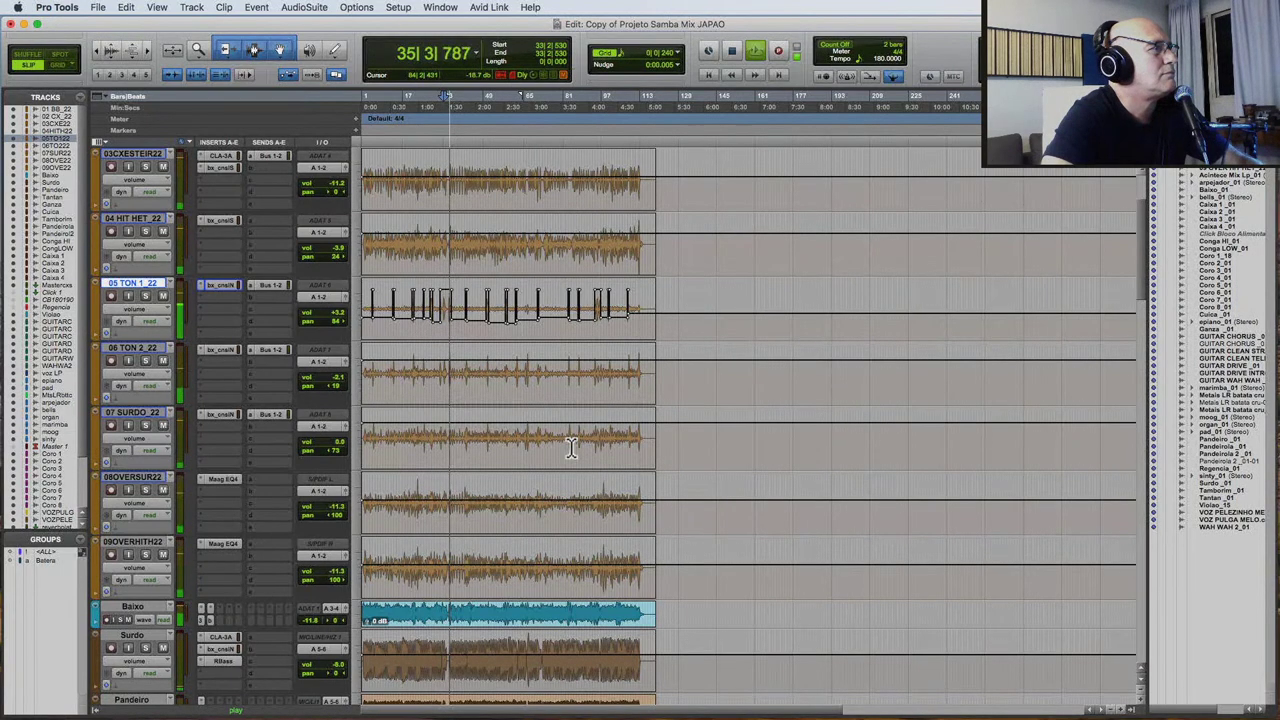
Raise the Surdo track's volume to -7.3 dB and the Tamborim track's volume to -3.3 dB.
scroll(571, 447, down, 4)
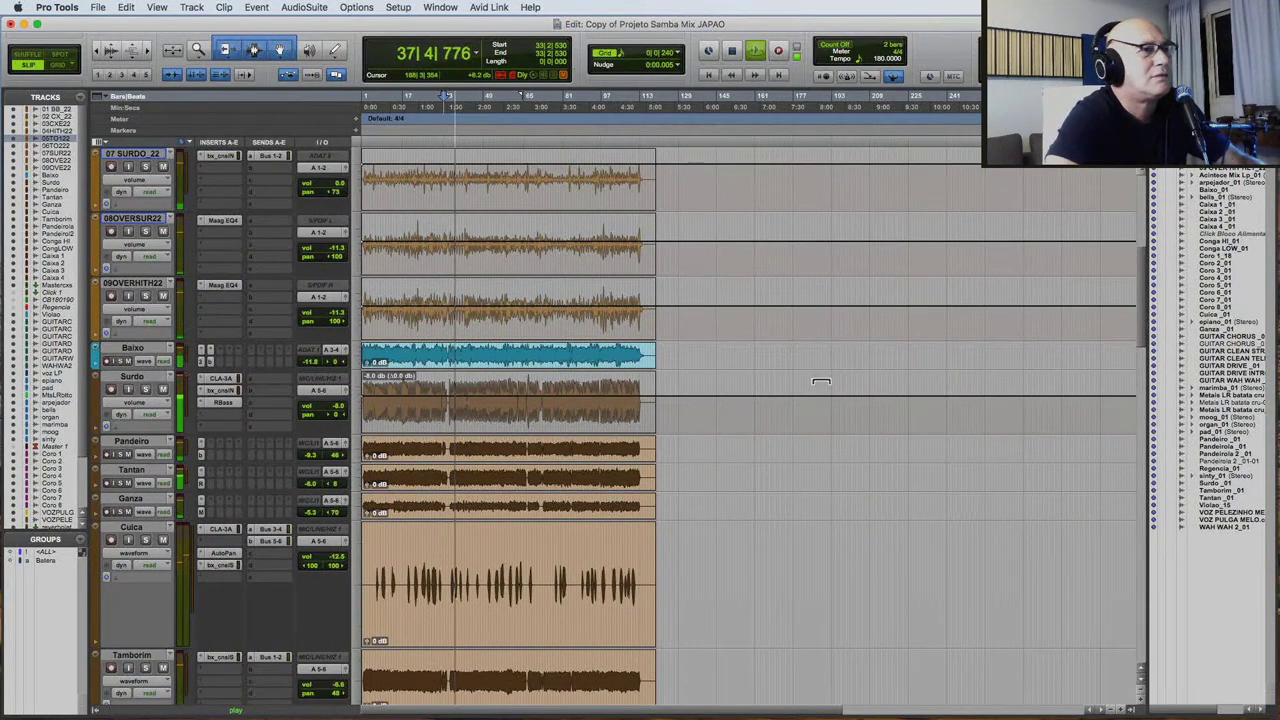
scroll(700, 475, down, 4)
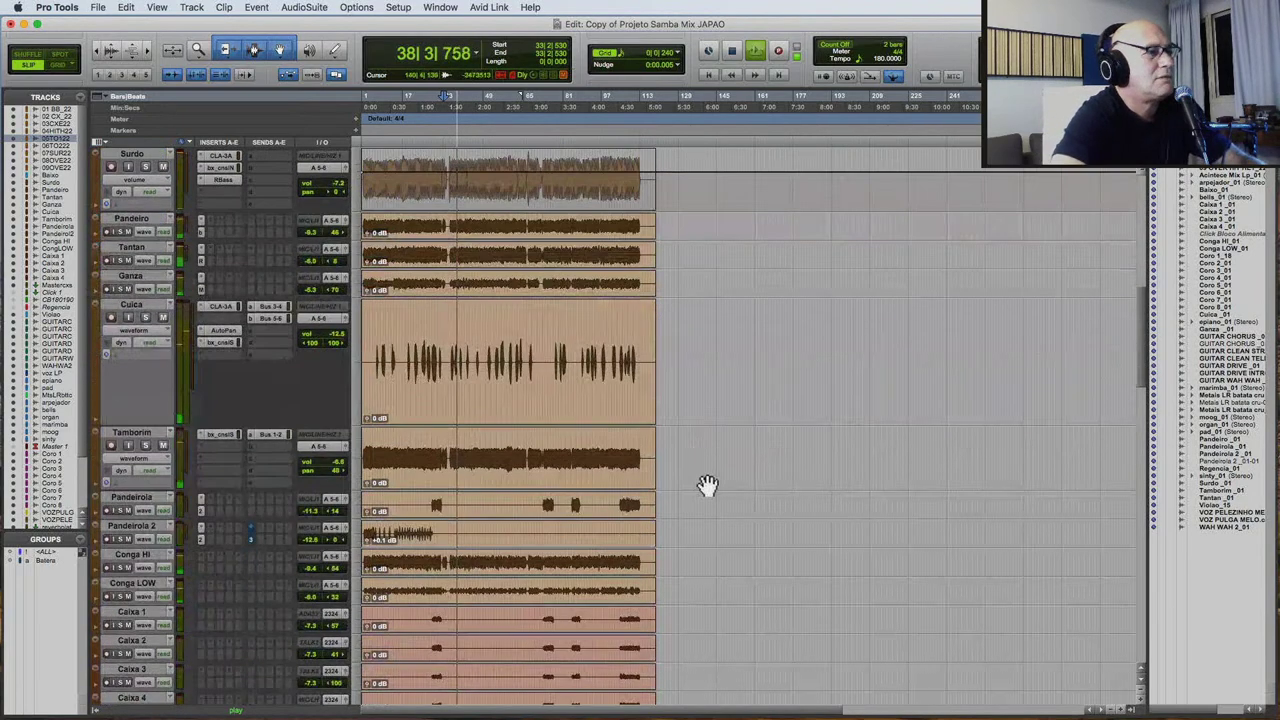
scroll(707, 485, down, 3)
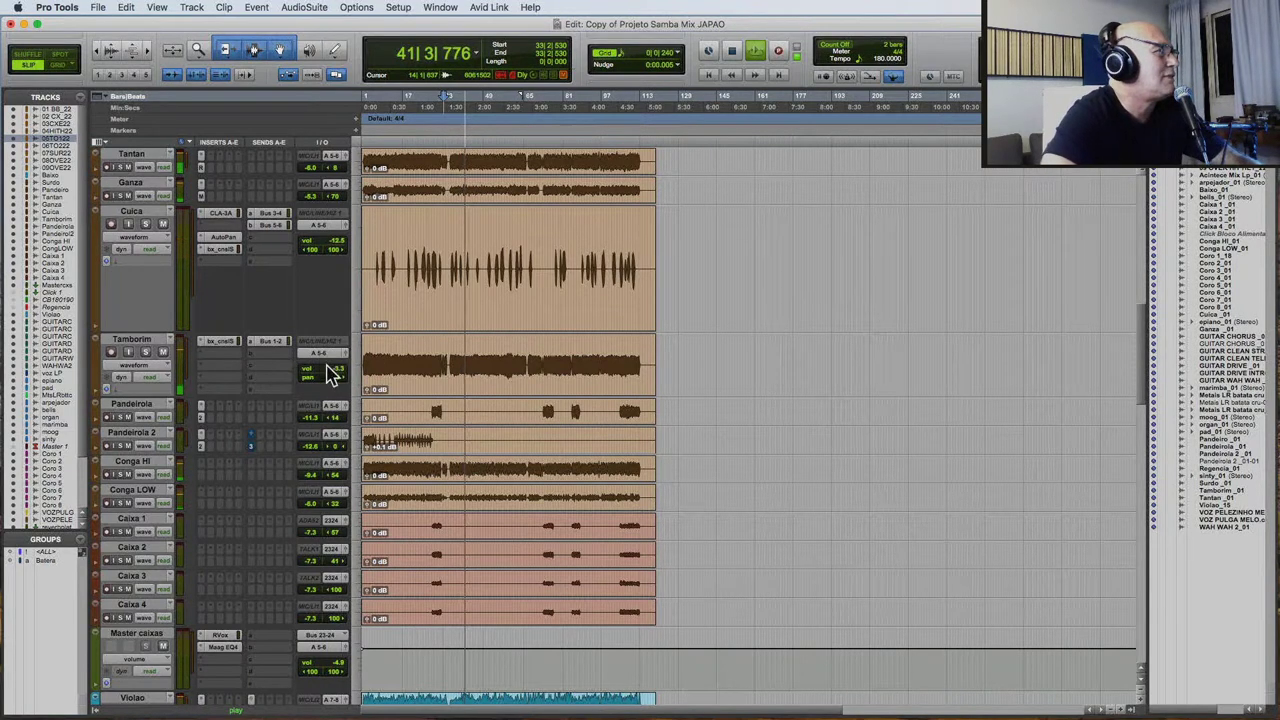
Group the Conga HI and Conga LOW tracks as a Mix/Edit group named congas.
click(145, 465)
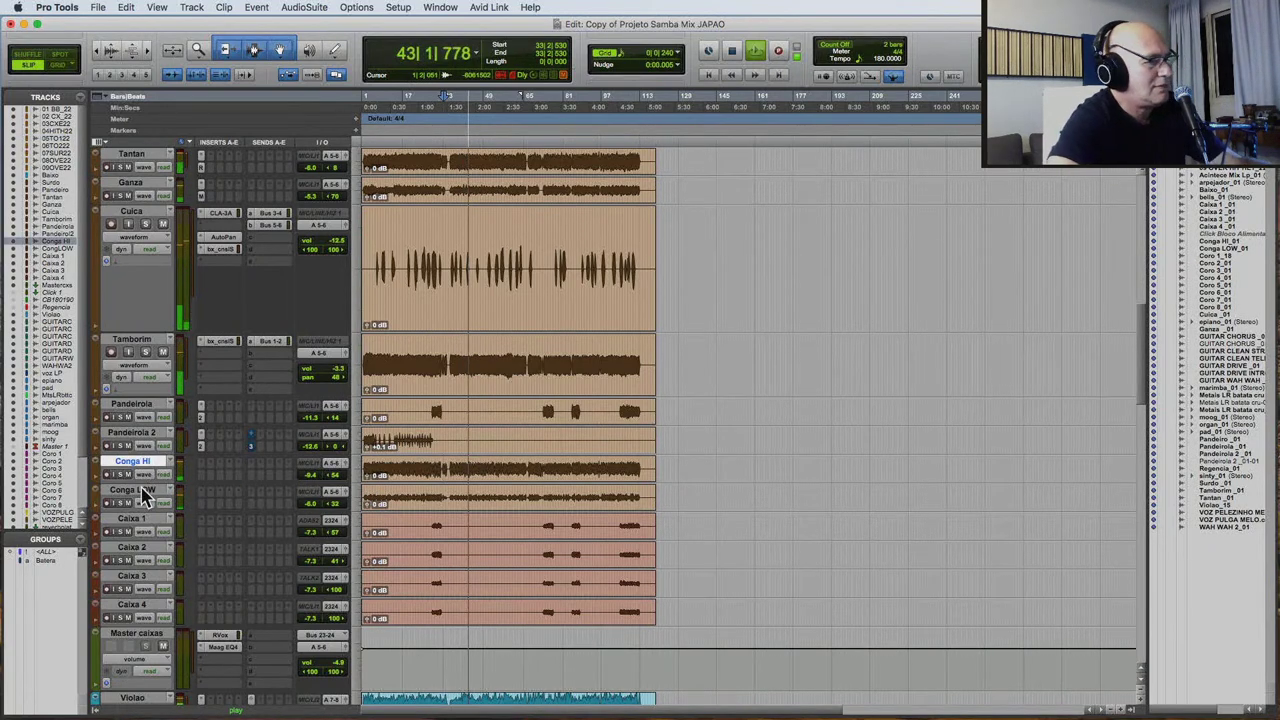
shift+click(133, 490)
key(super+g)
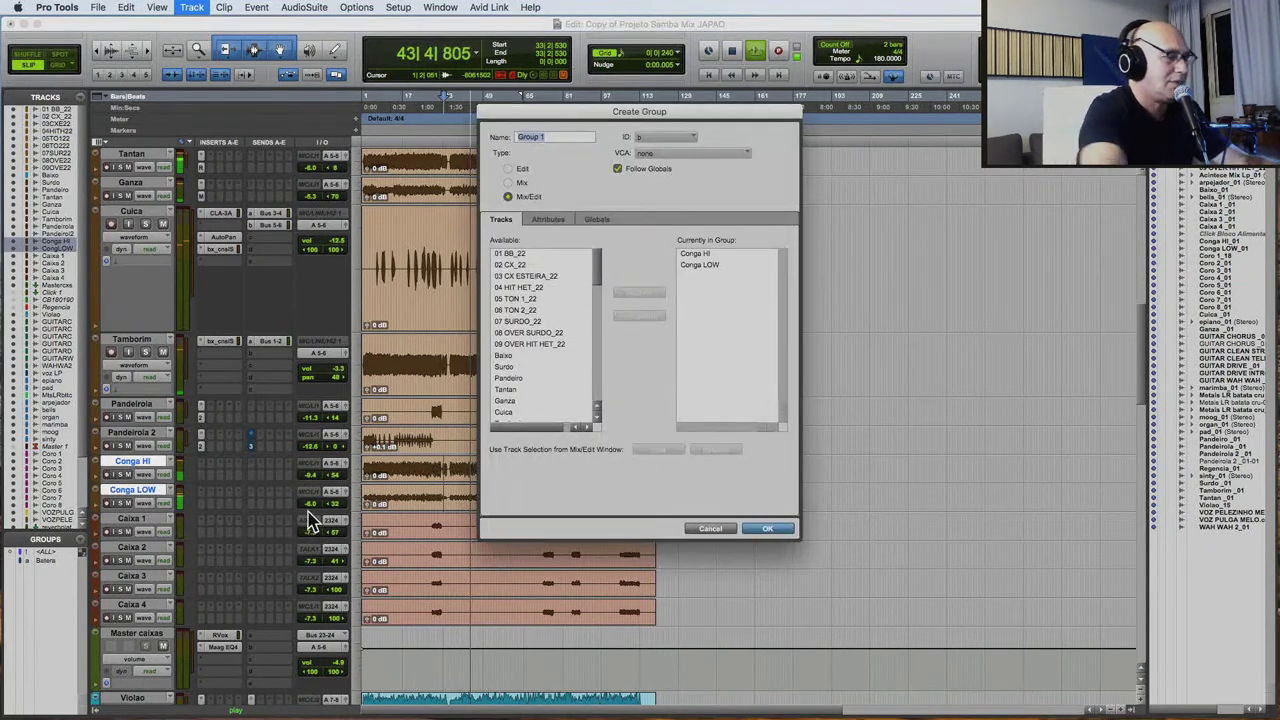
text(congas)
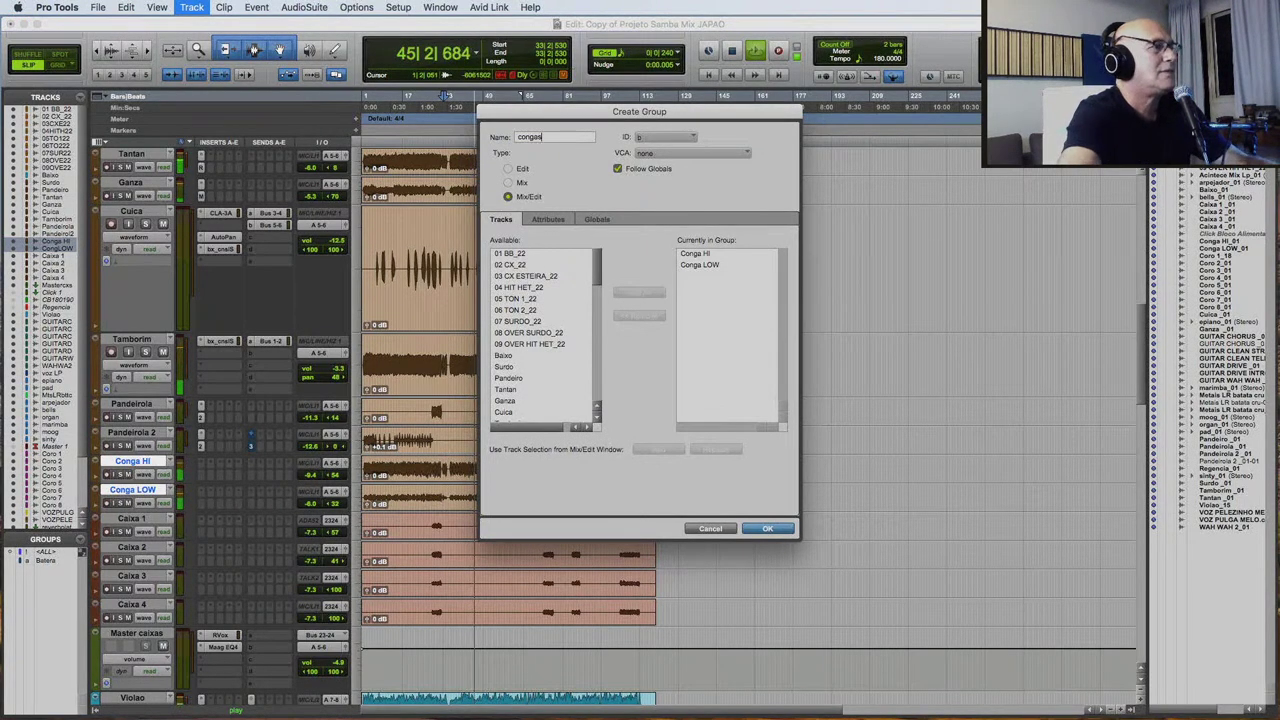
key(Return)
Raise the congas group's volume to bring Conga HI to -3.4 dB, and increase the Conga LOW clip's gain.
drag(320, 474, 320, 478)
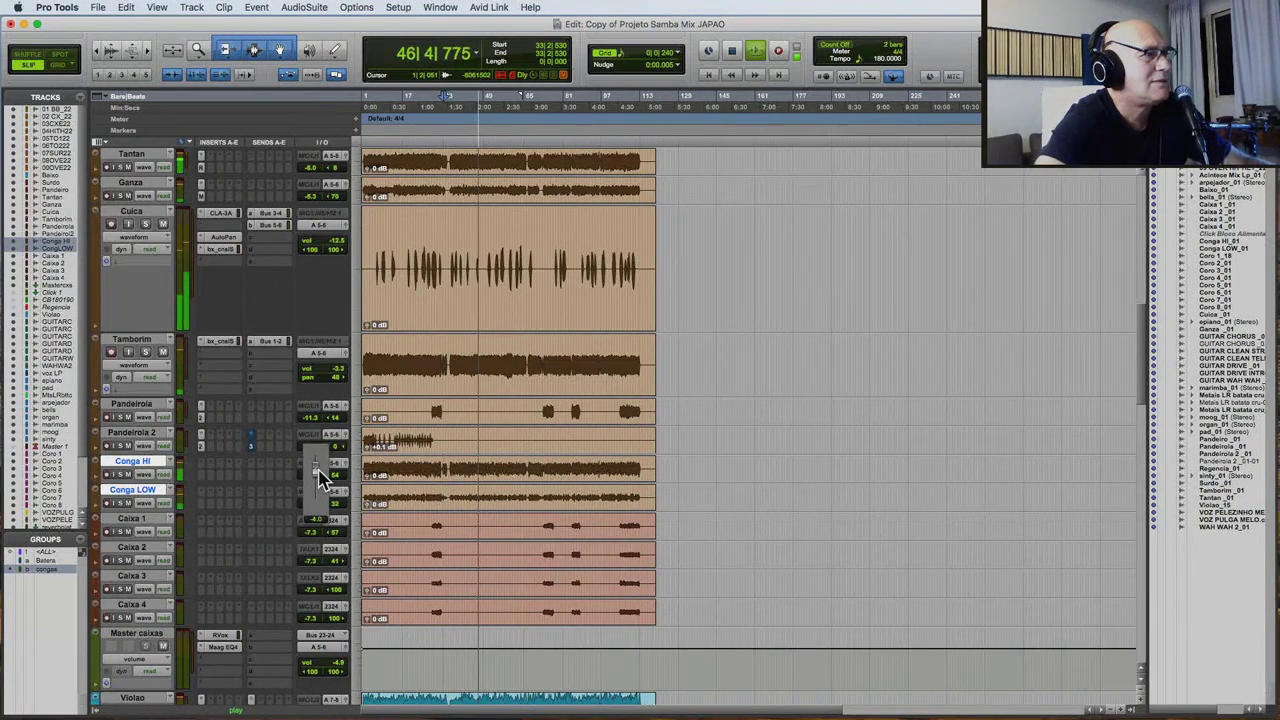
drag(320, 476, 320, 478)
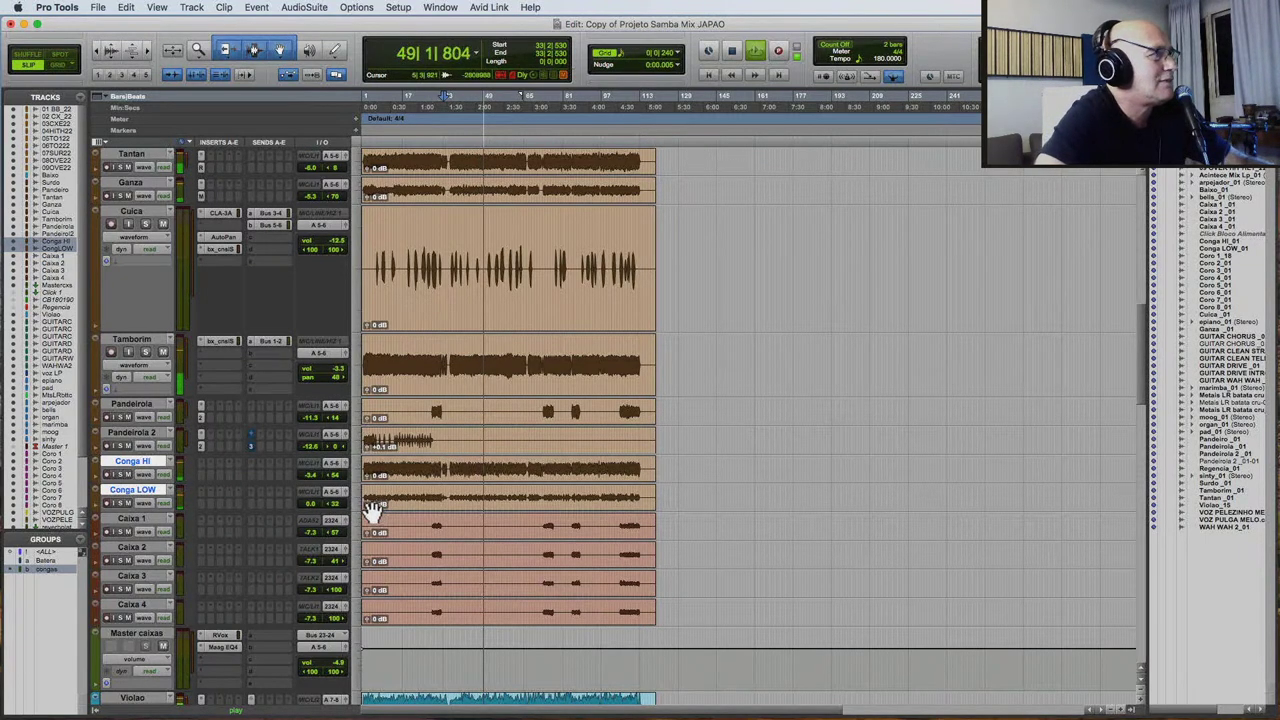
click(368, 508)
click(370, 504)
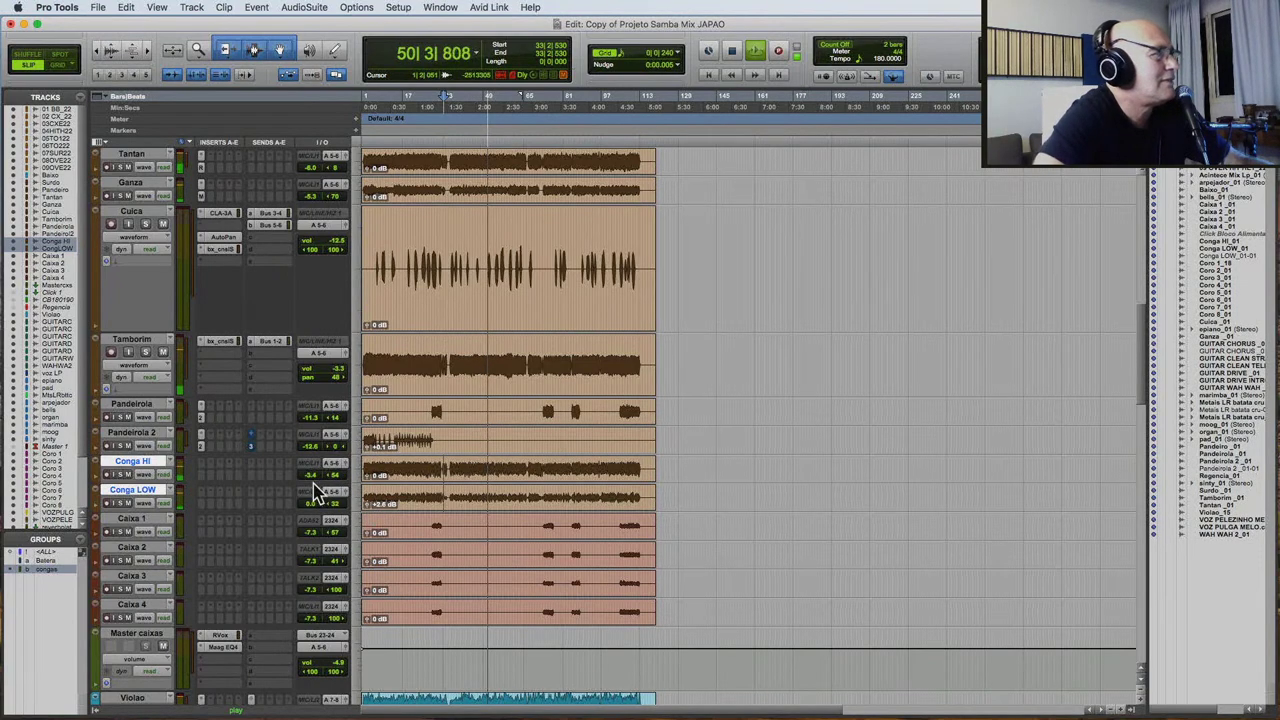
Pan the 05 TON 1 track to 70 right, and boost its bx_console N low-mid band at about 454 Hz.
scroll(489, 449, up, 15)
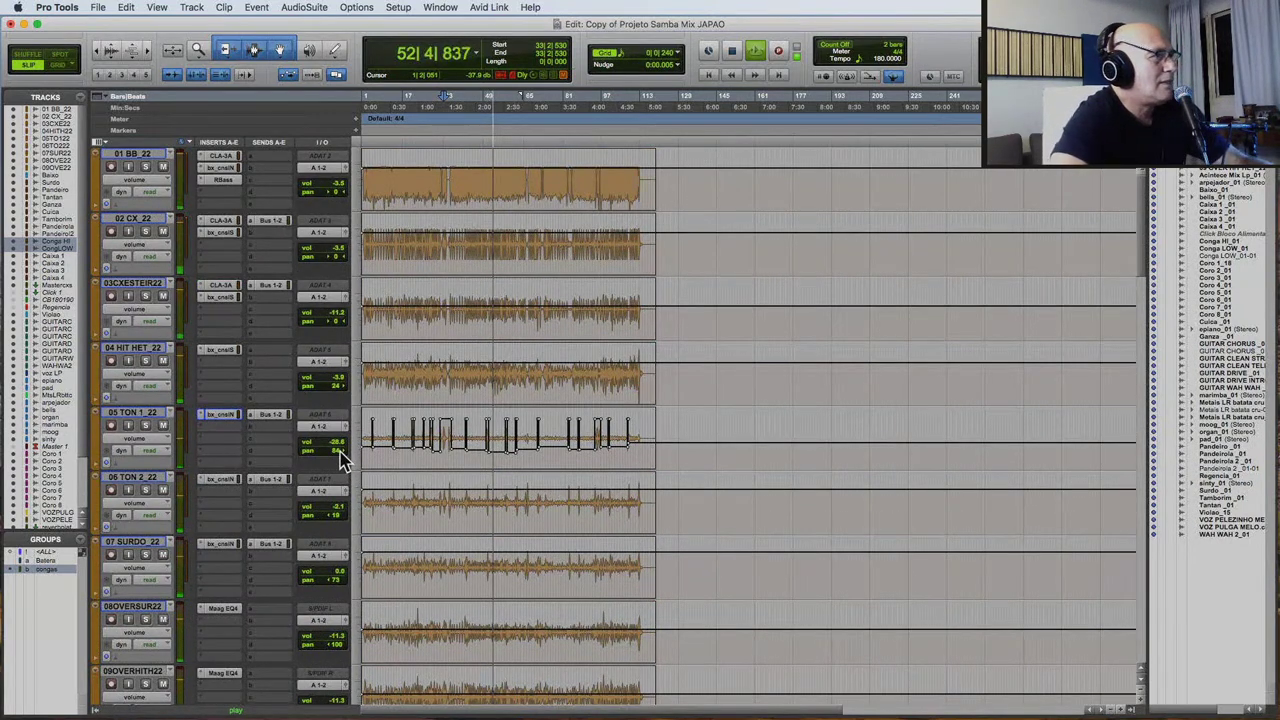
click(338, 452)
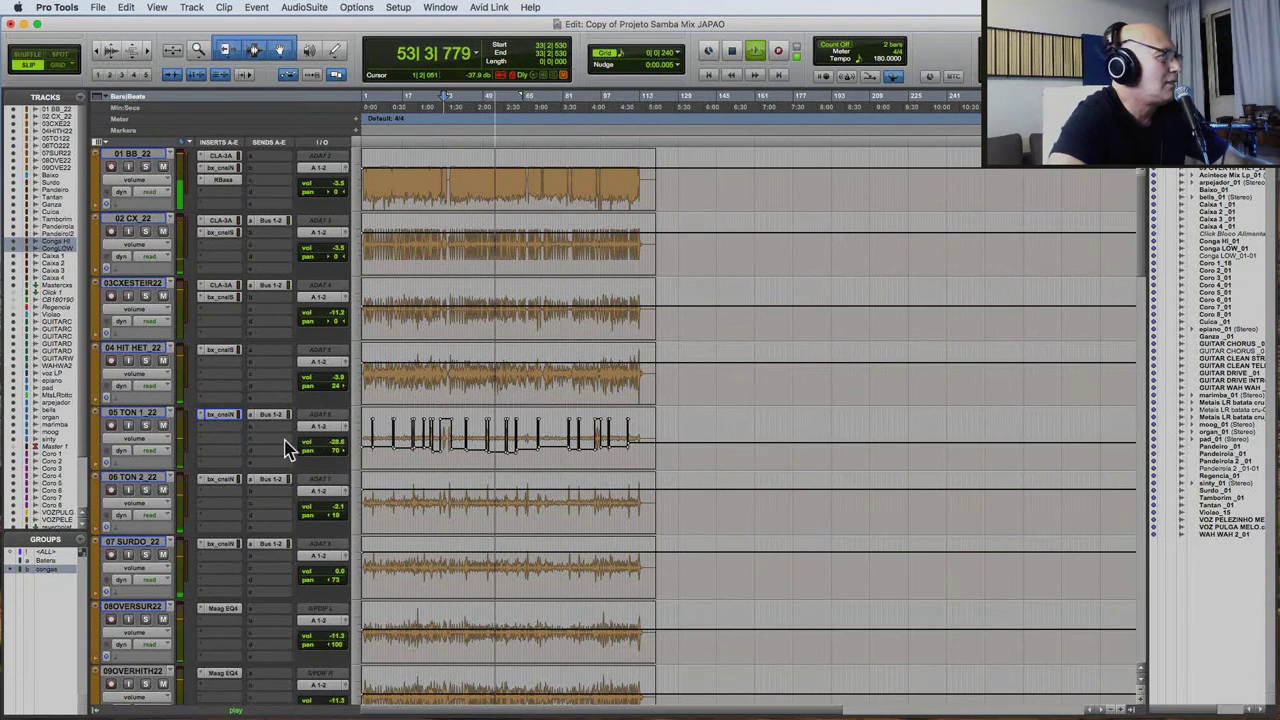
click(222, 415)
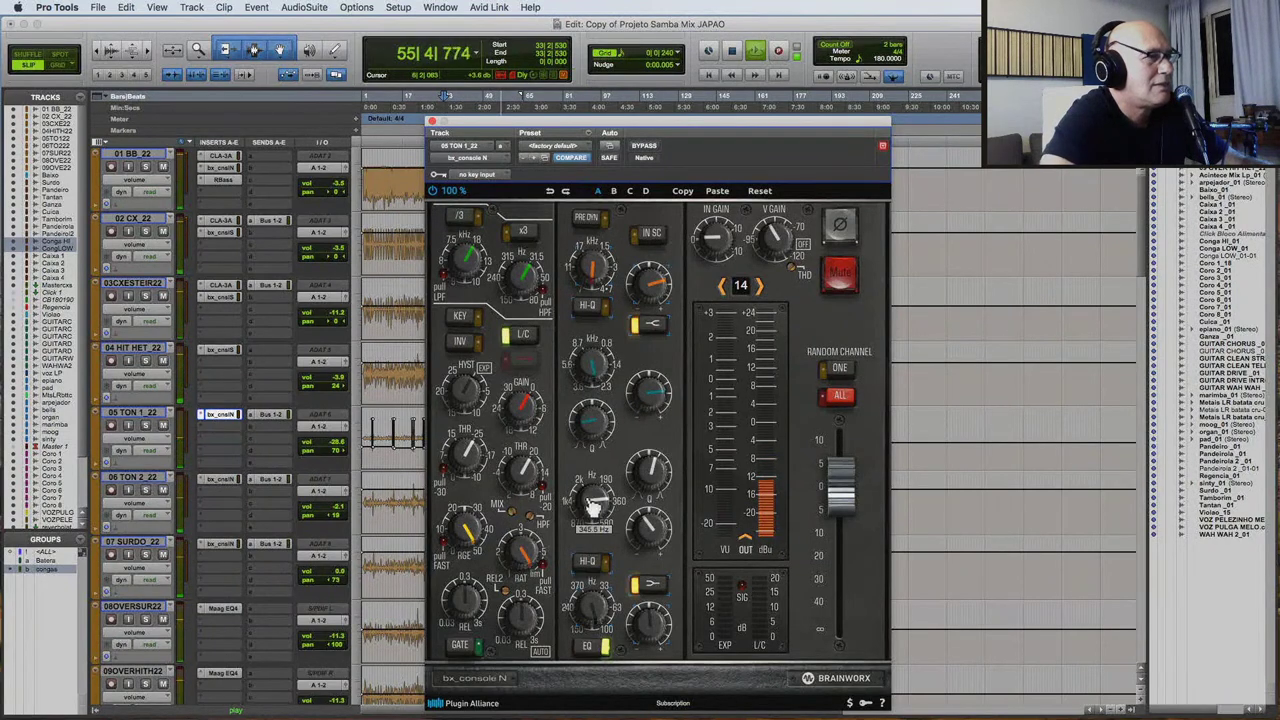
drag(591, 522, 586, 527)
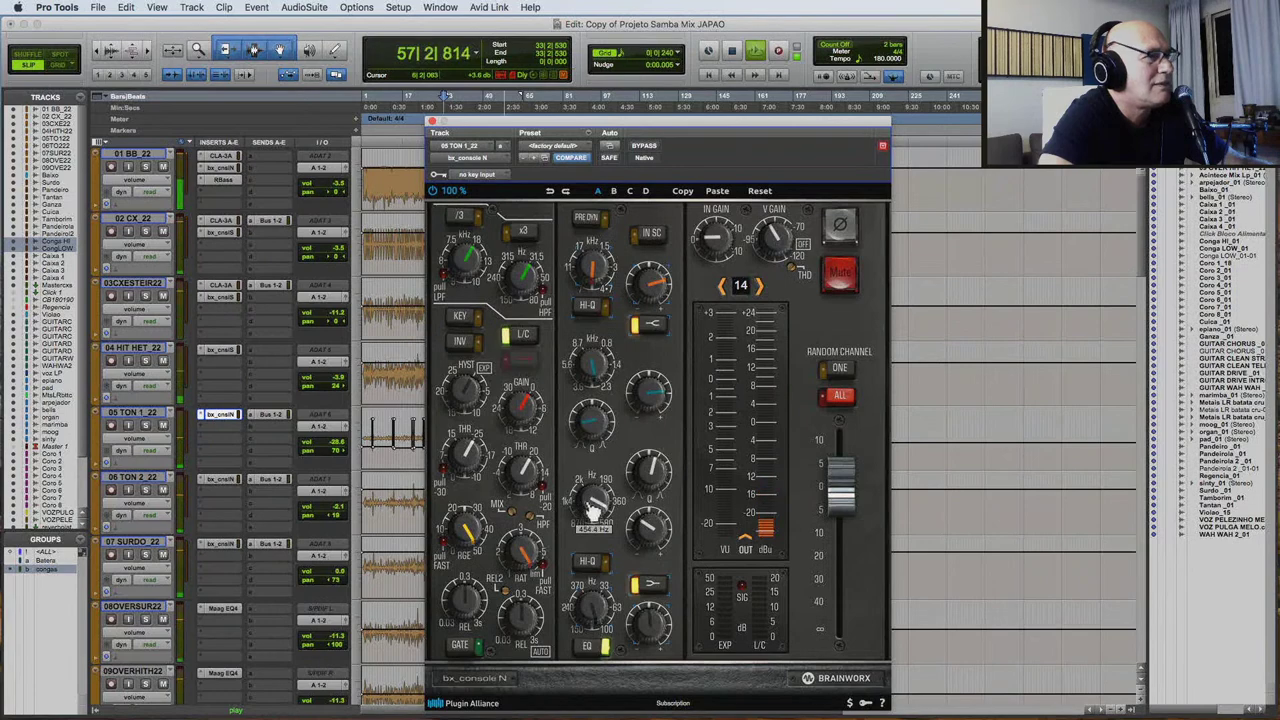
mouse_move(648, 478)
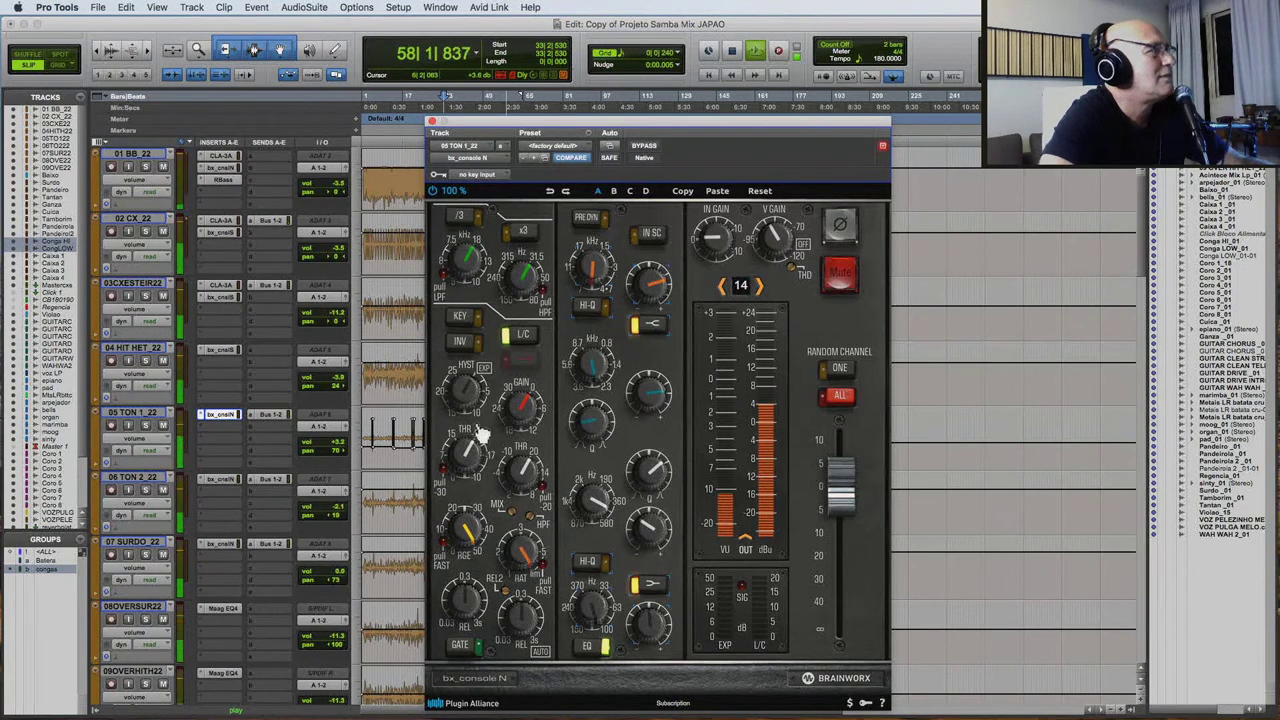
click(431, 121)
Check the bx_console N on the 06 TON 2 track and raise the track's volume to +0.4 dB.
click(224, 481)
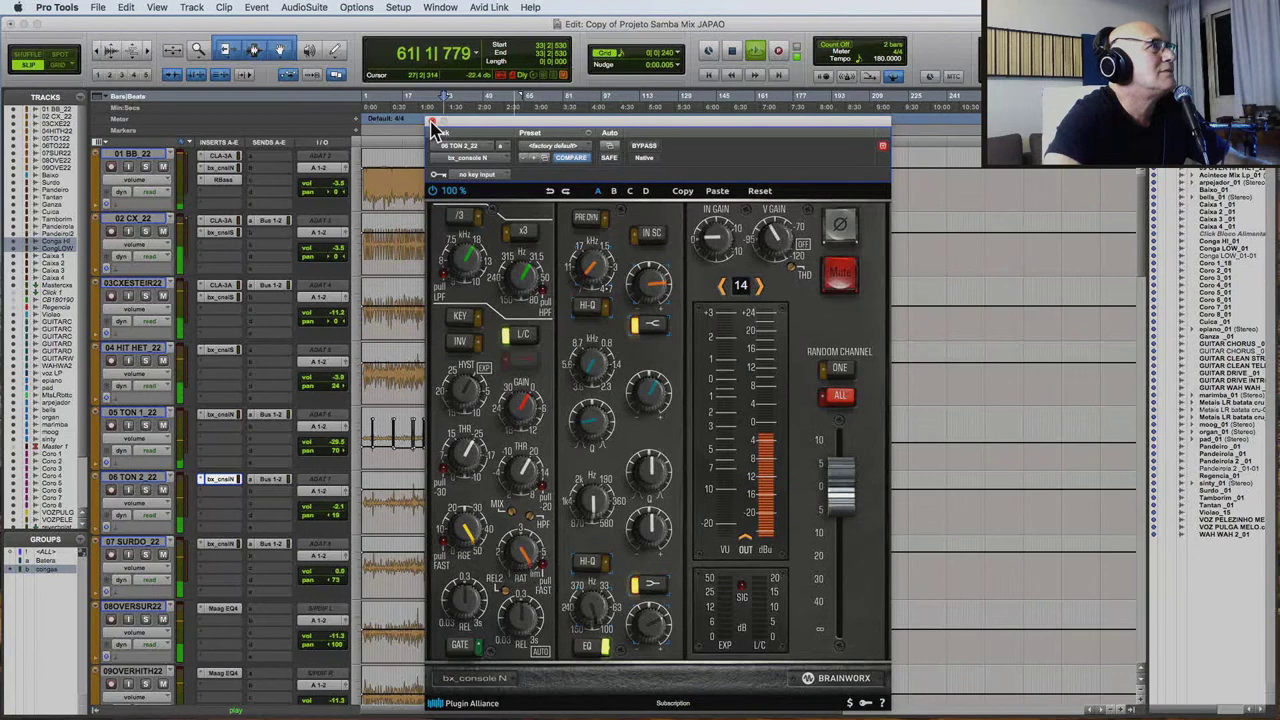
click(431, 122)
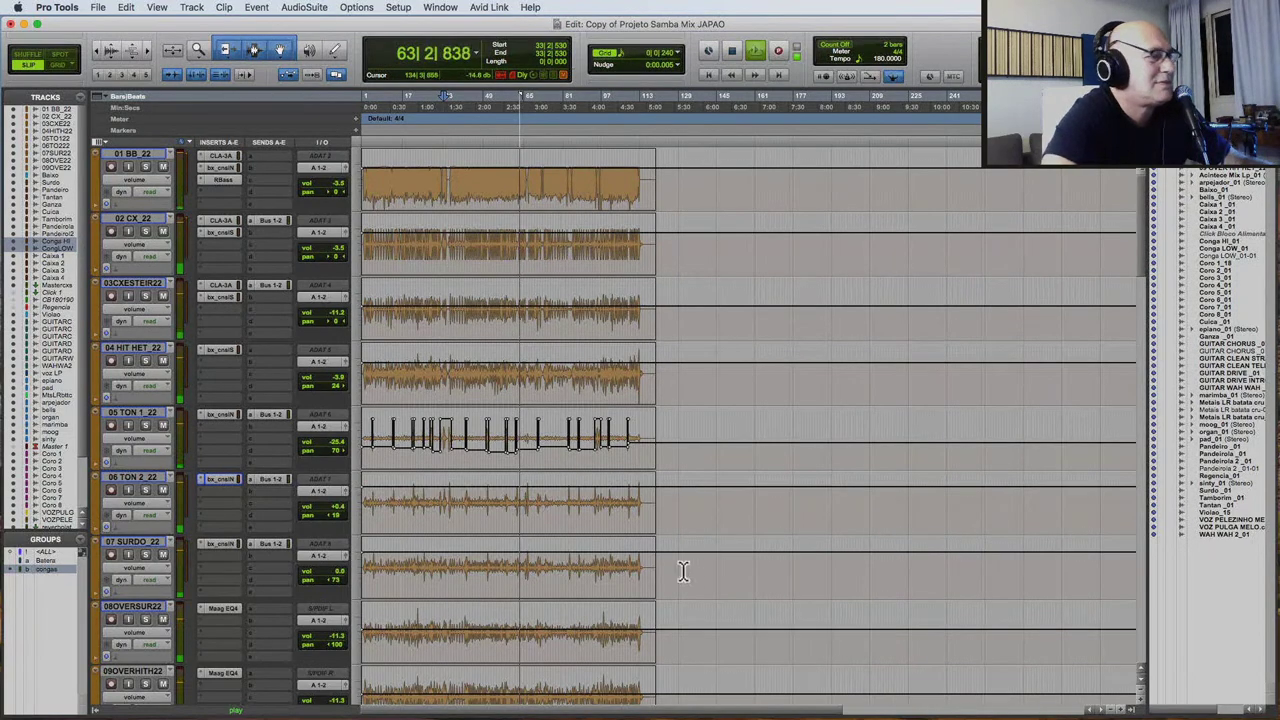
Restart playback from around bar 17 on the epiano track and unmute that track.
scroll(680, 565, down, 10)
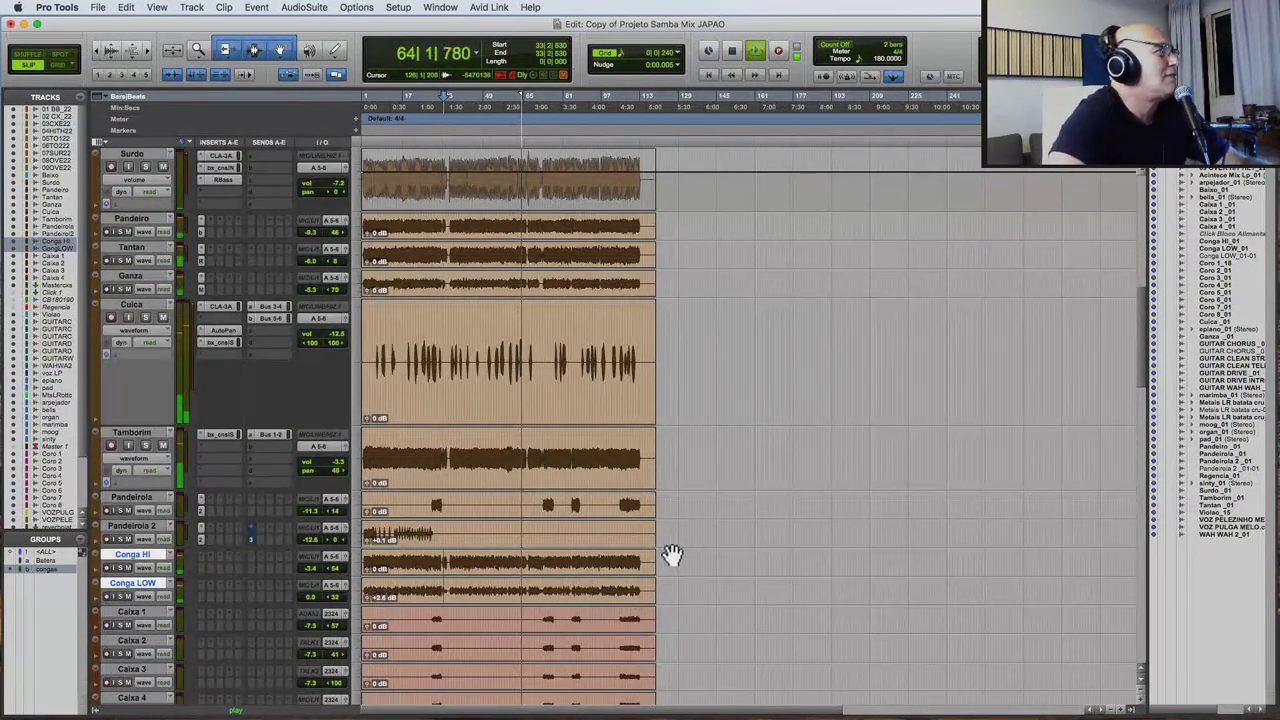
scroll(670, 555, down, 6)
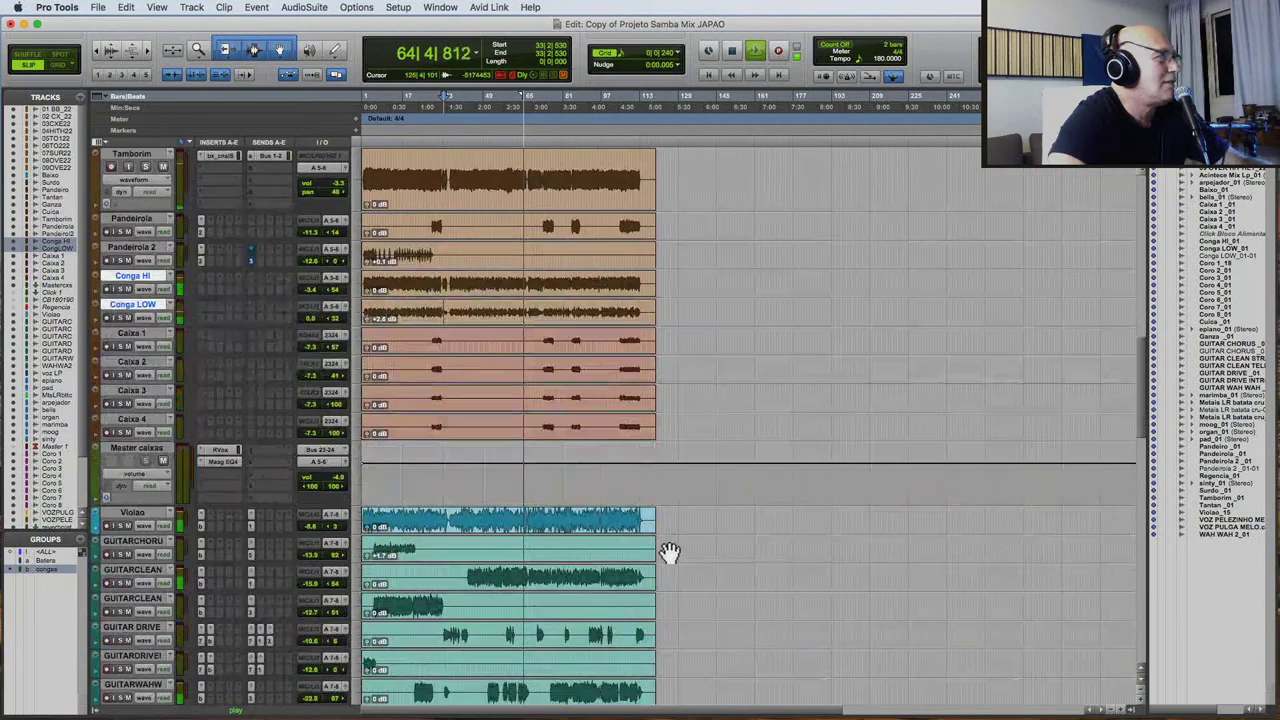
scroll(670, 553, down, 10)
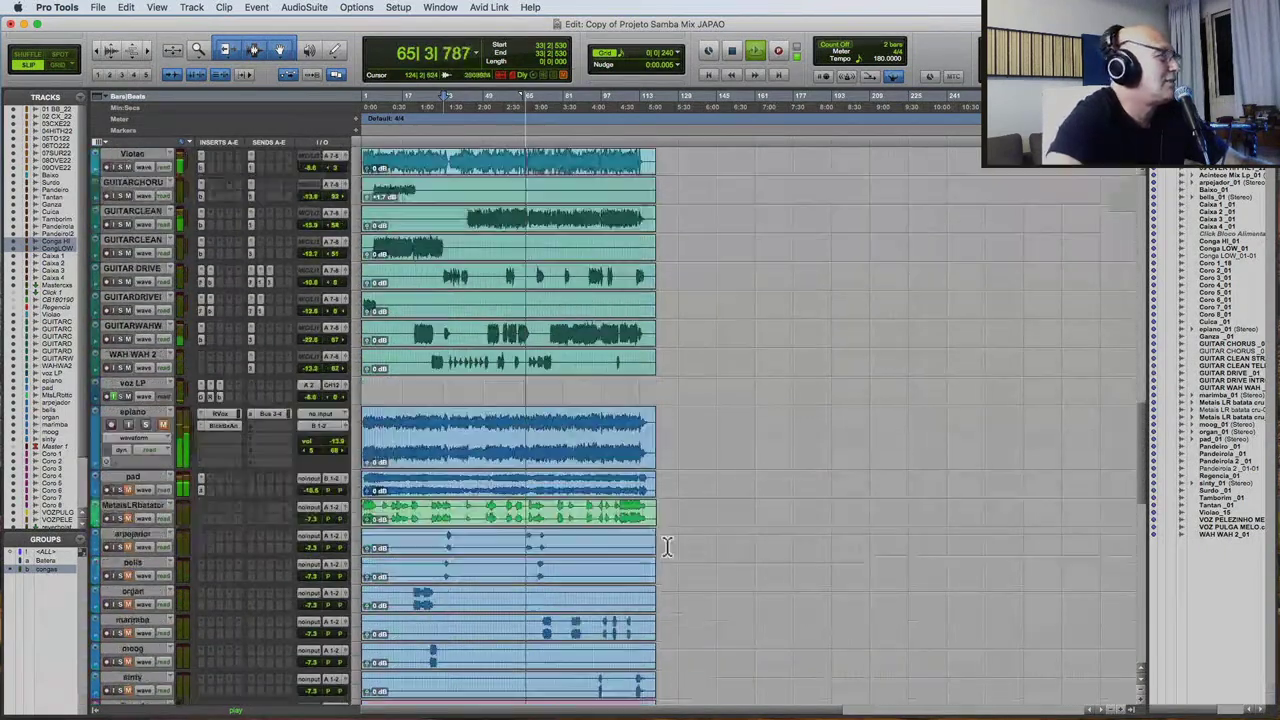
scroll(667, 545, down, 2)
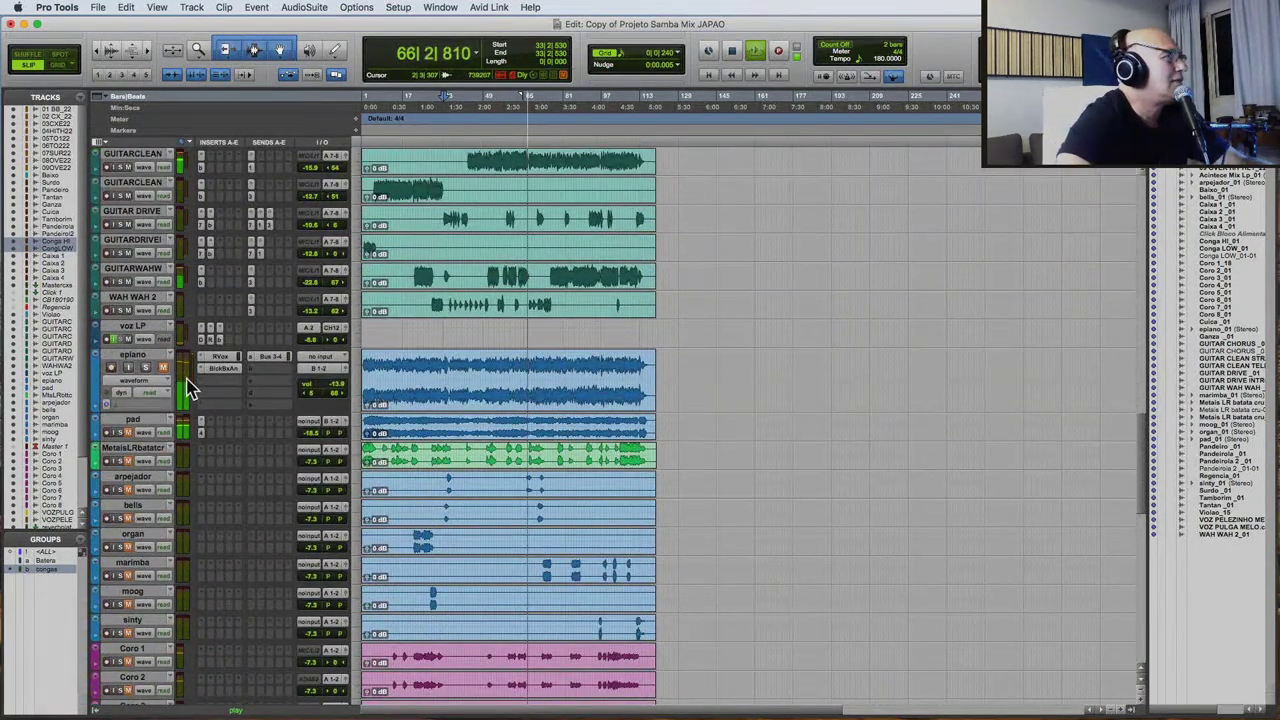
click(408, 368)
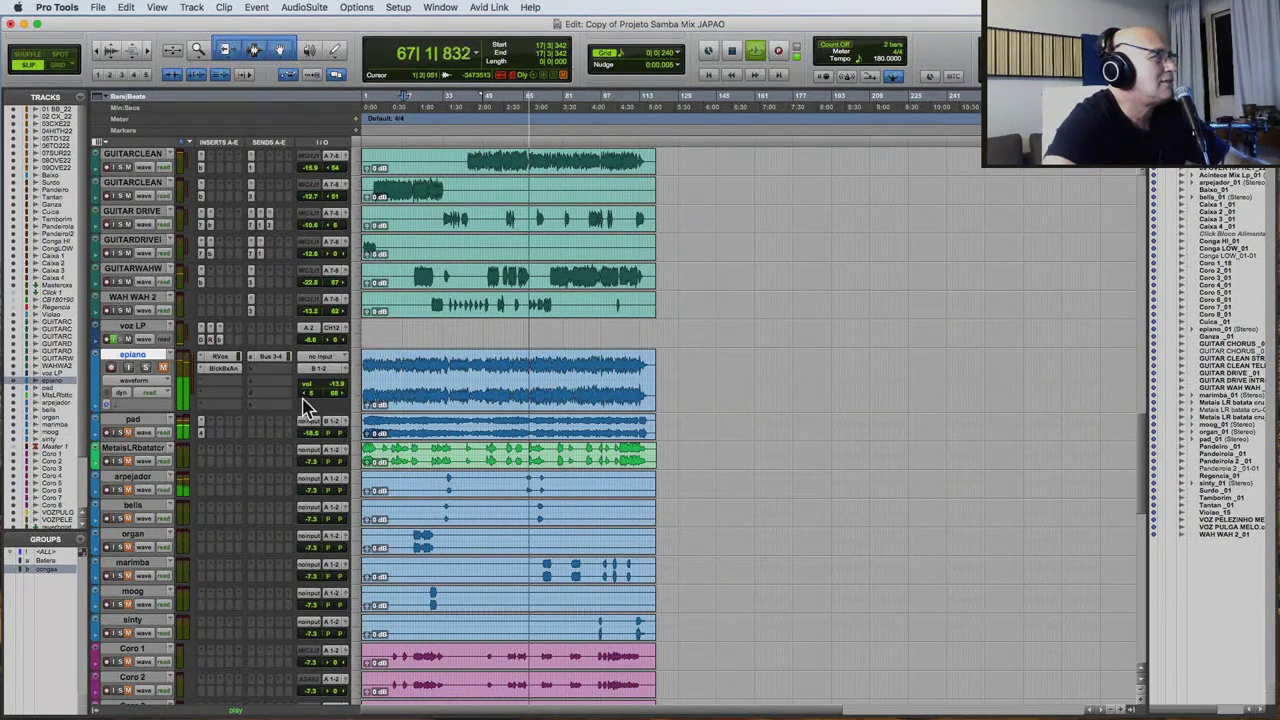
key(space)
key(space)
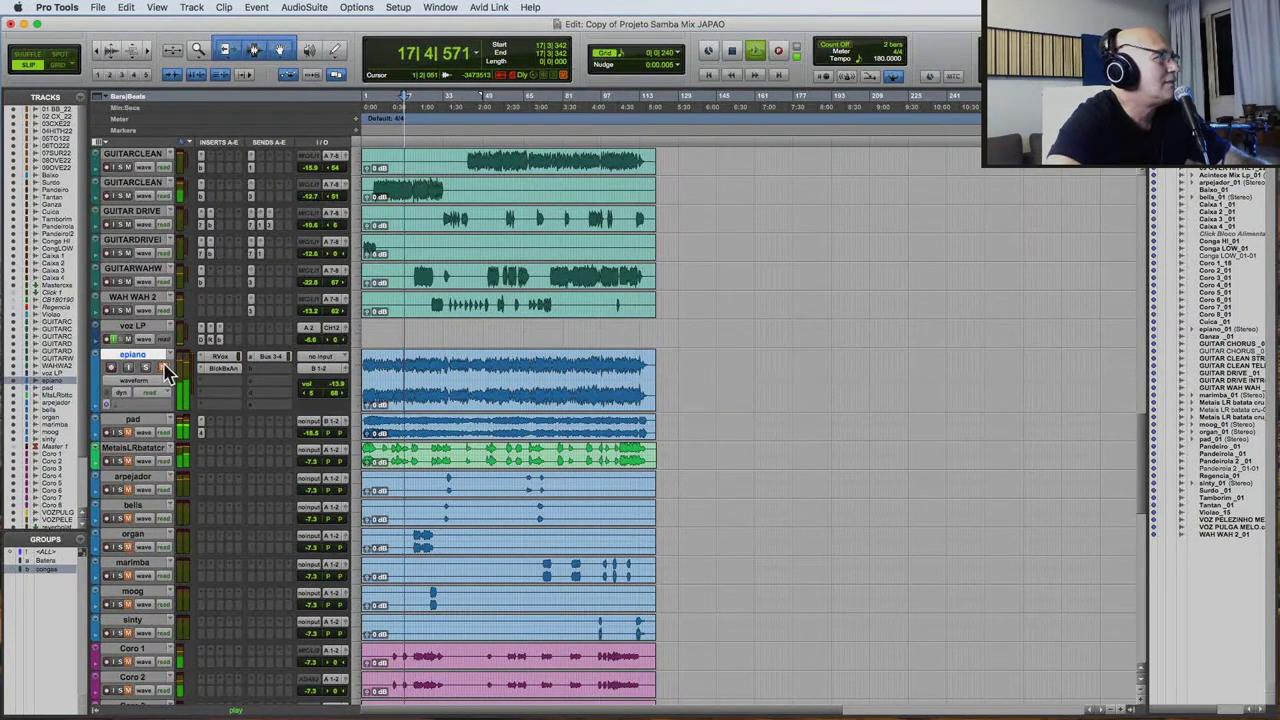
Set the epiano track's volume to -6.6 dB and its two stereo pans to 35 and 81.
click(338, 385)
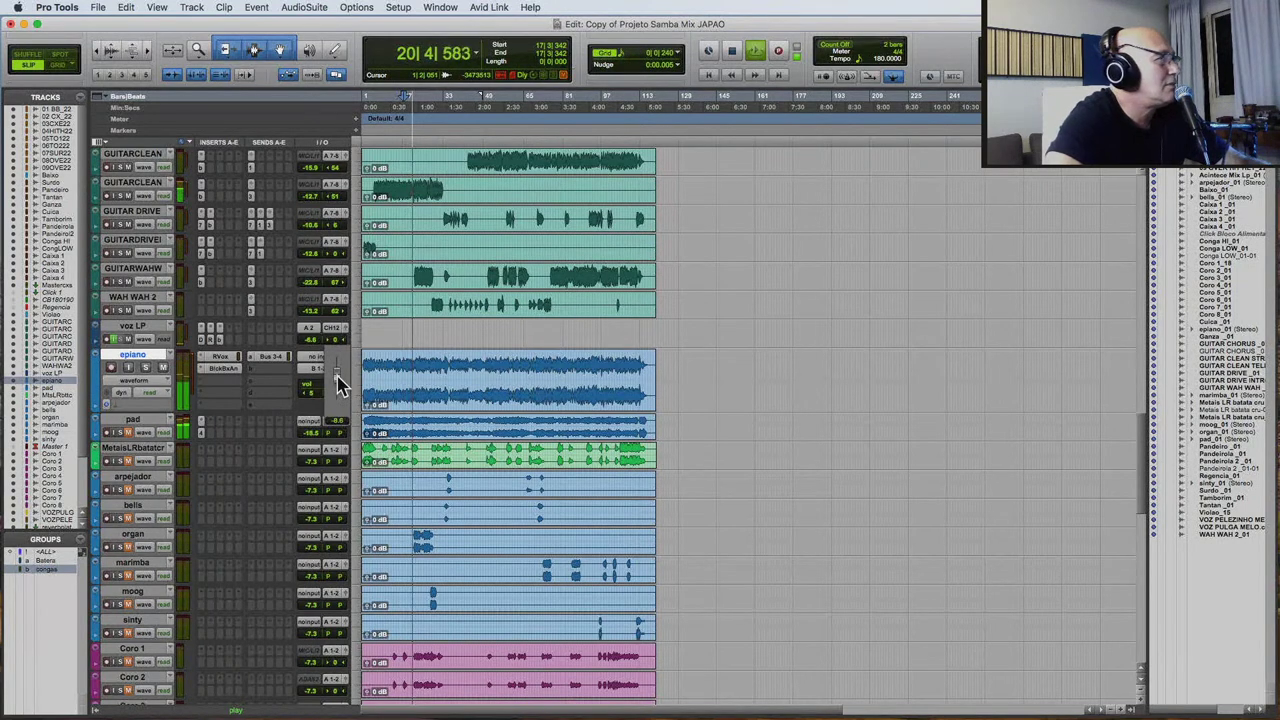
click(340, 387)
drag(315, 395, 338, 398)
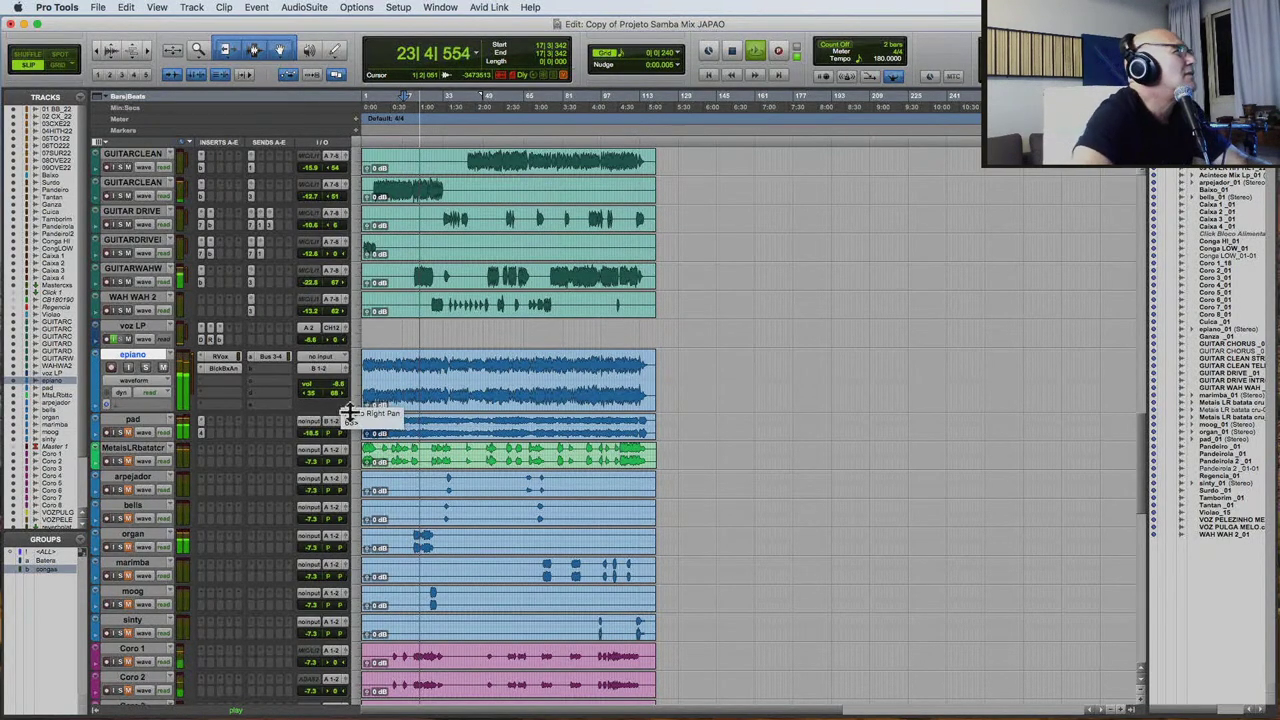
drag(331, 392, 339, 392)
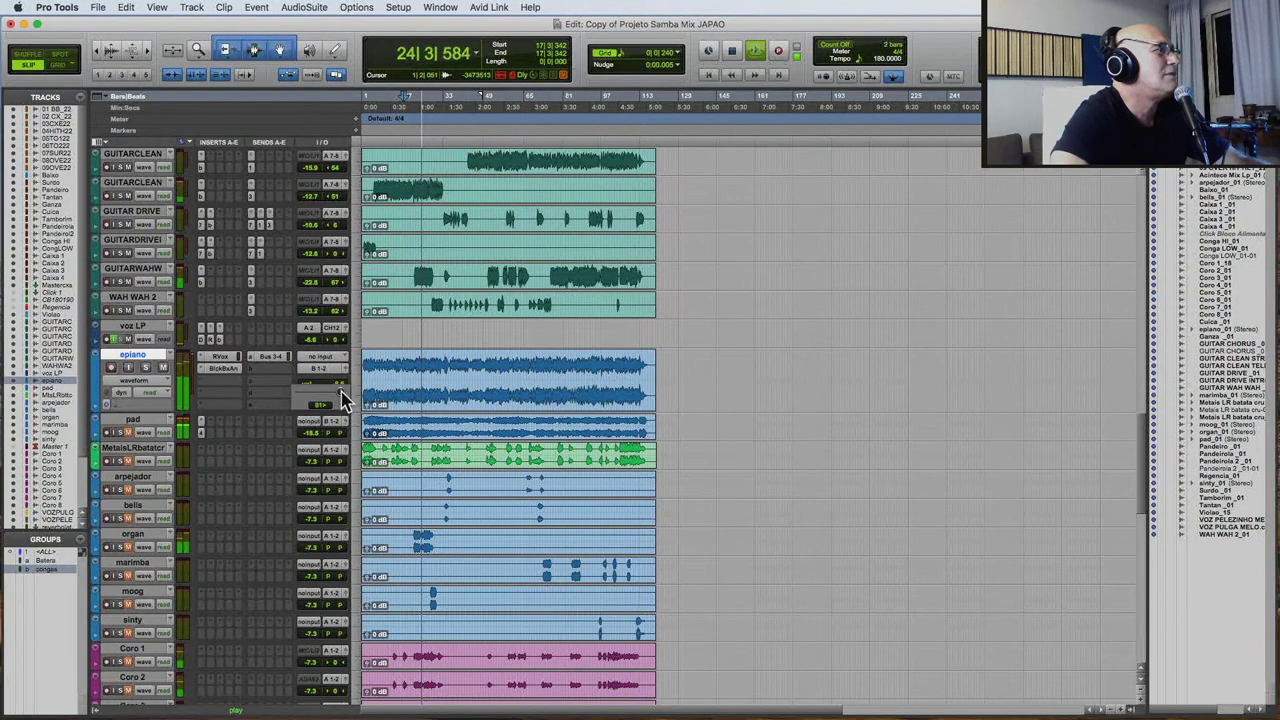
Pan the Violao track to 14 left and raise its volume.
scroll(391, 403, up, 3)
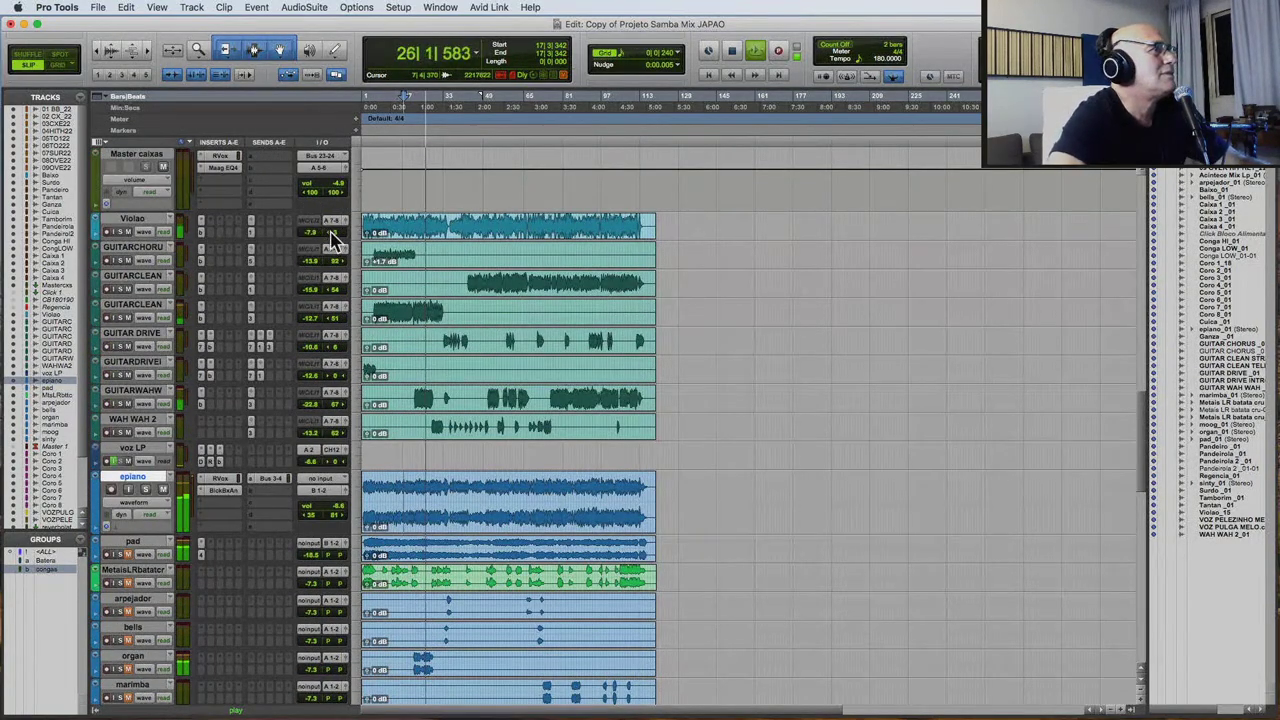
drag(330, 240, 318, 238)
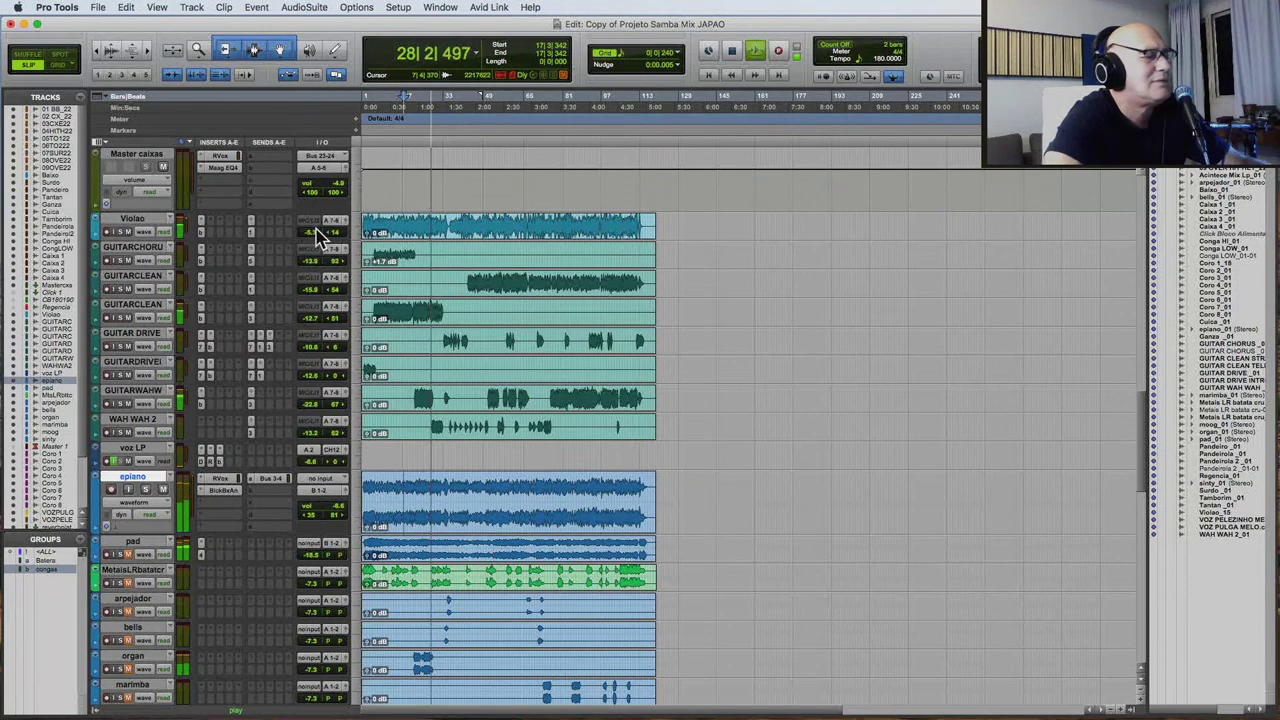
Insert the stereo bx_console SSL 4000 G on the epiano track, directly after its existing two plug-ins.
scroll(423, 429, down, 5)
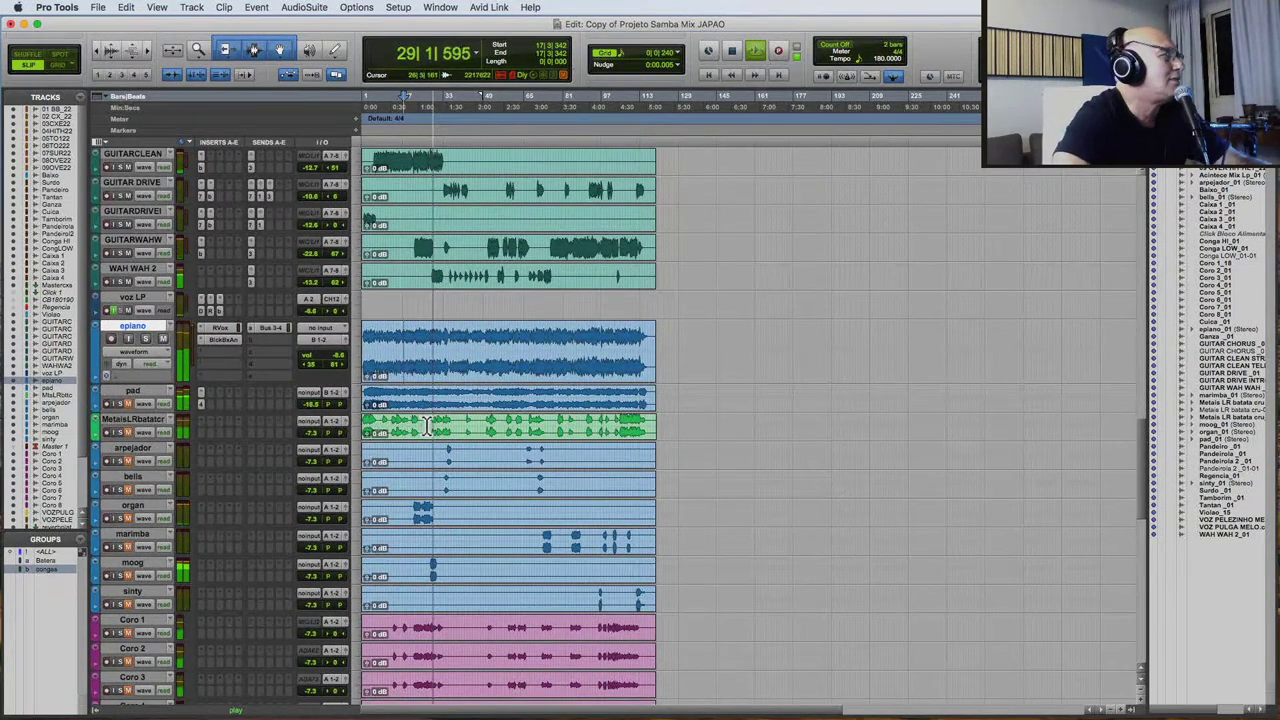
scroll(441, 446, down, 2)
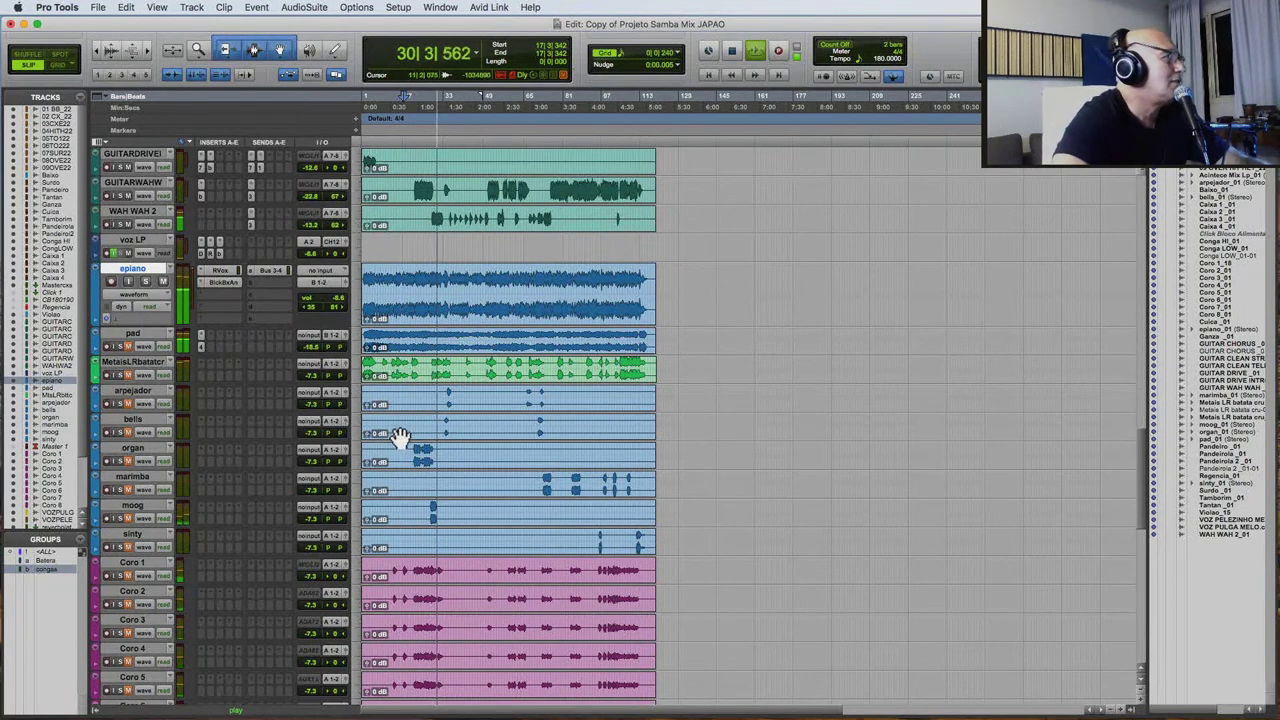
click(223, 282)
click(223, 282)
click(222, 295)
mouse_move(262, 294)
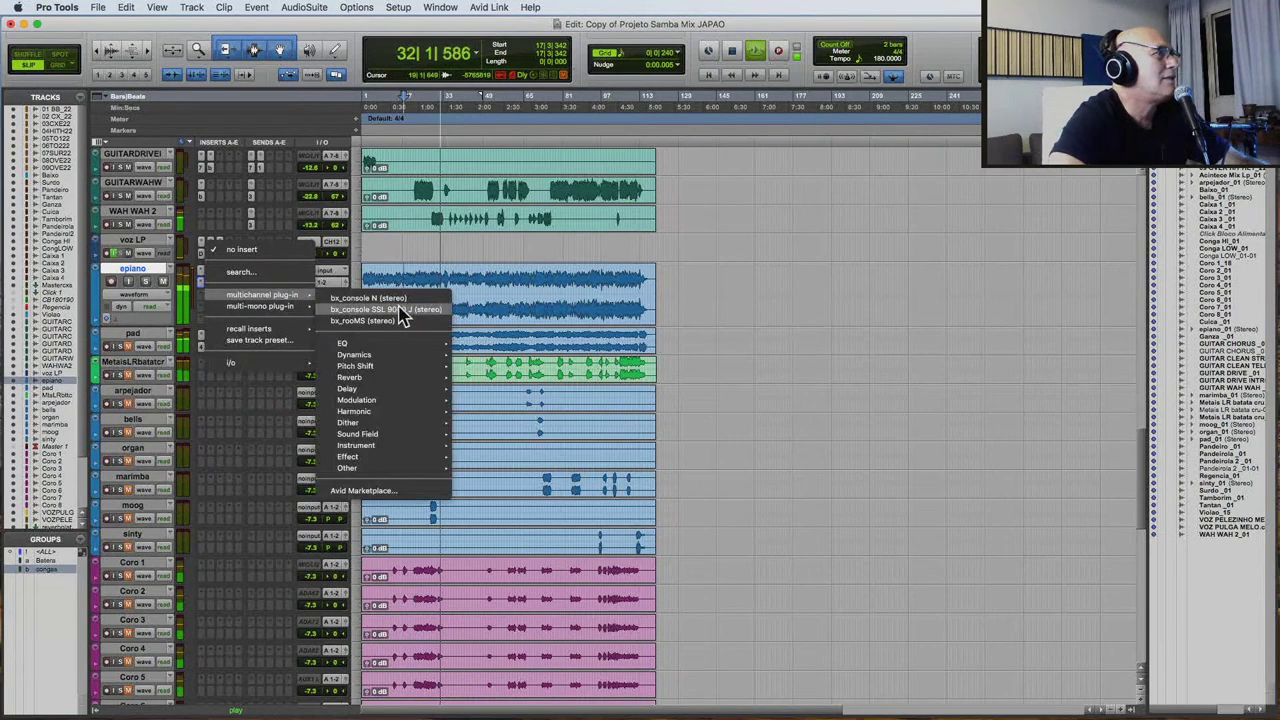
mouse_move(386, 350)
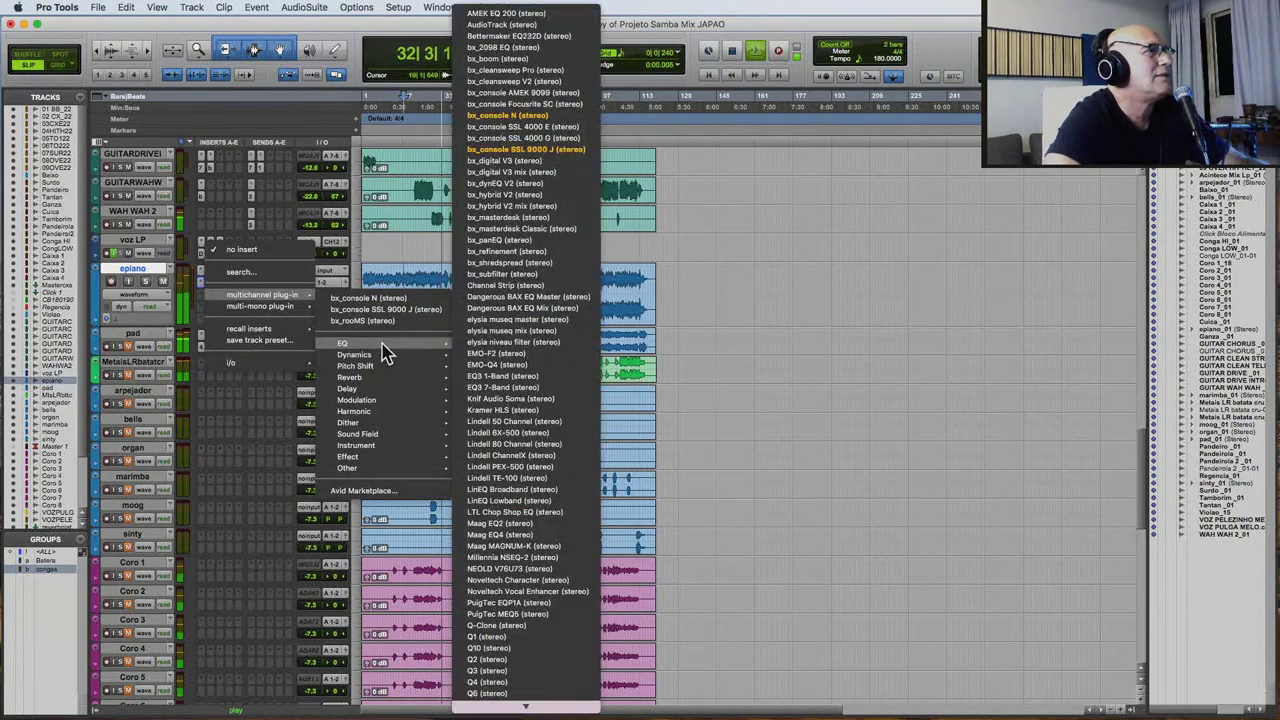
click(523, 145)
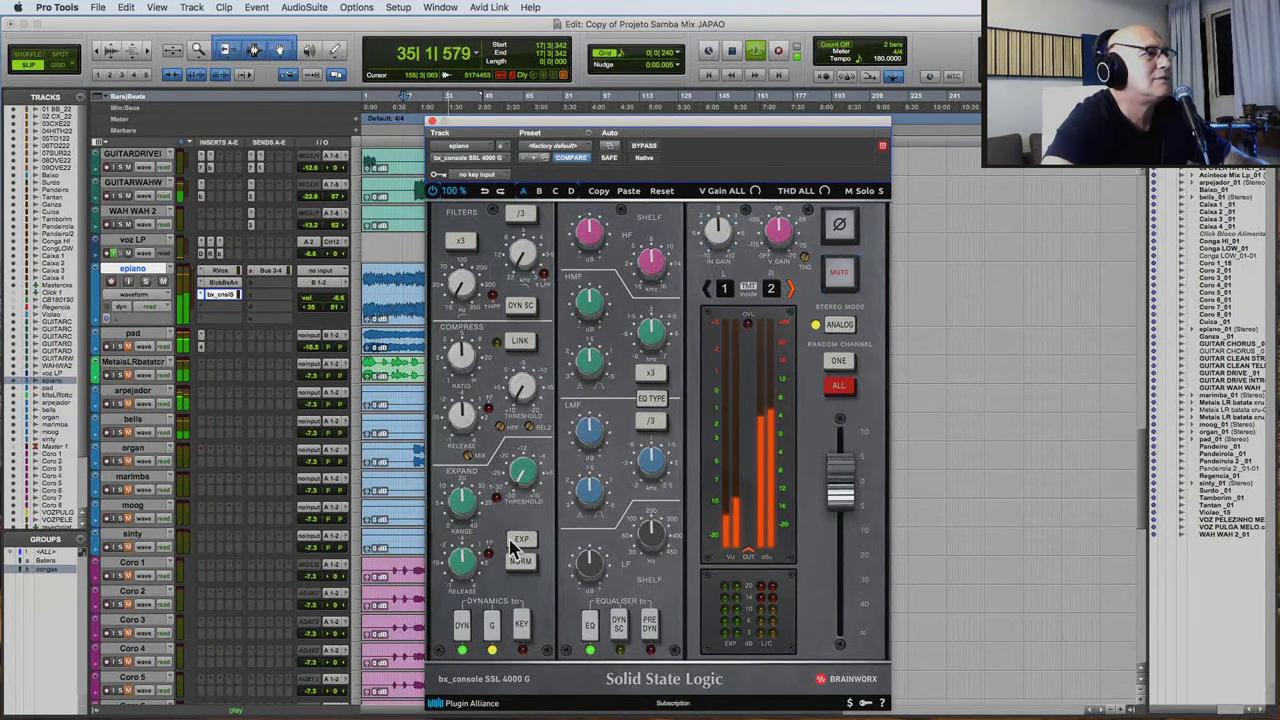
Switch the epiano SSL 4000 G's expander to gate mode, randomize its TMT channel pair and slightly lower its output fader.
click(513, 541)
click(838, 363)
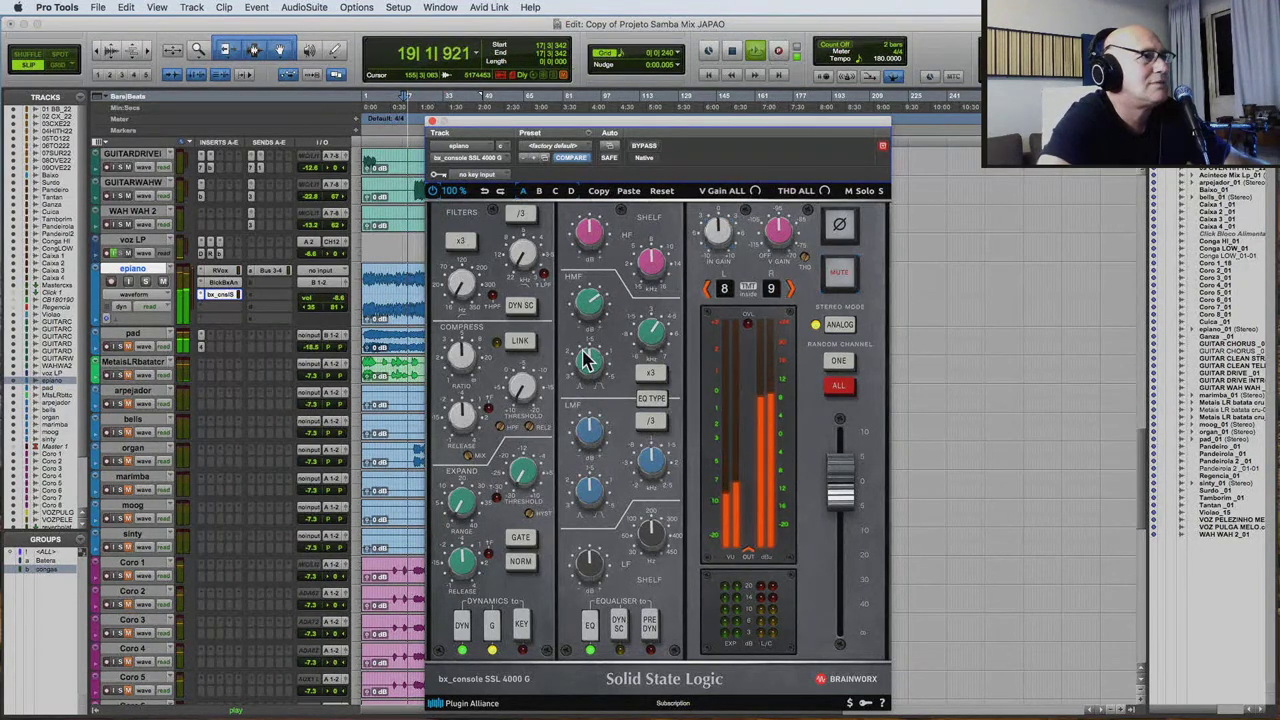
drag(846, 491, 840, 505)
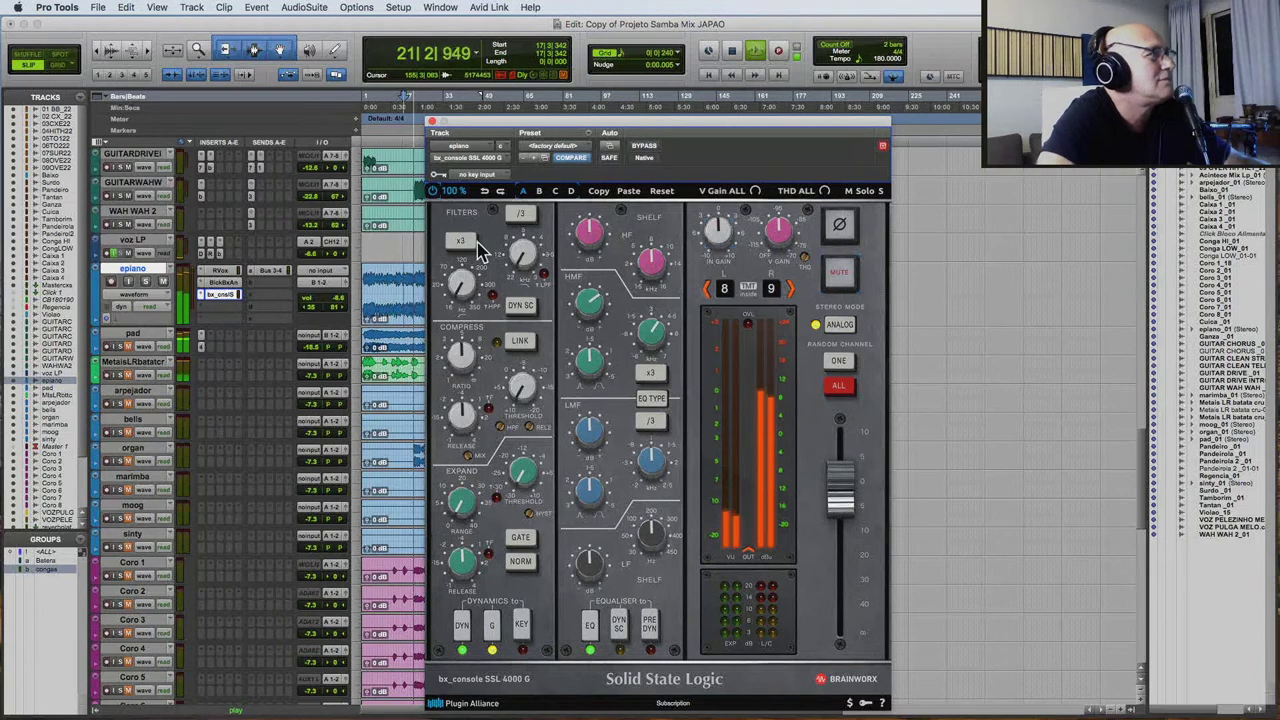
click(432, 122)
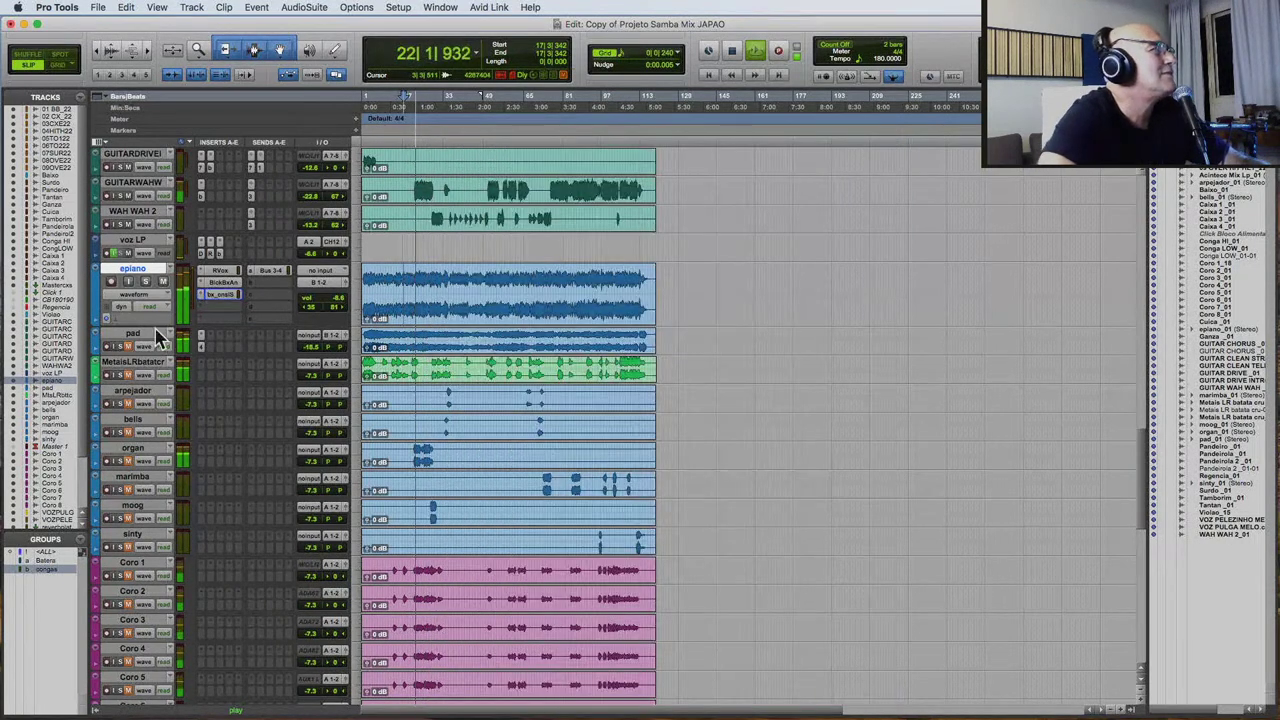
Enlarge the Metais LR track's height and route its output to B 3-4 (Stereo).
click(355, 372)
click(412, 428)
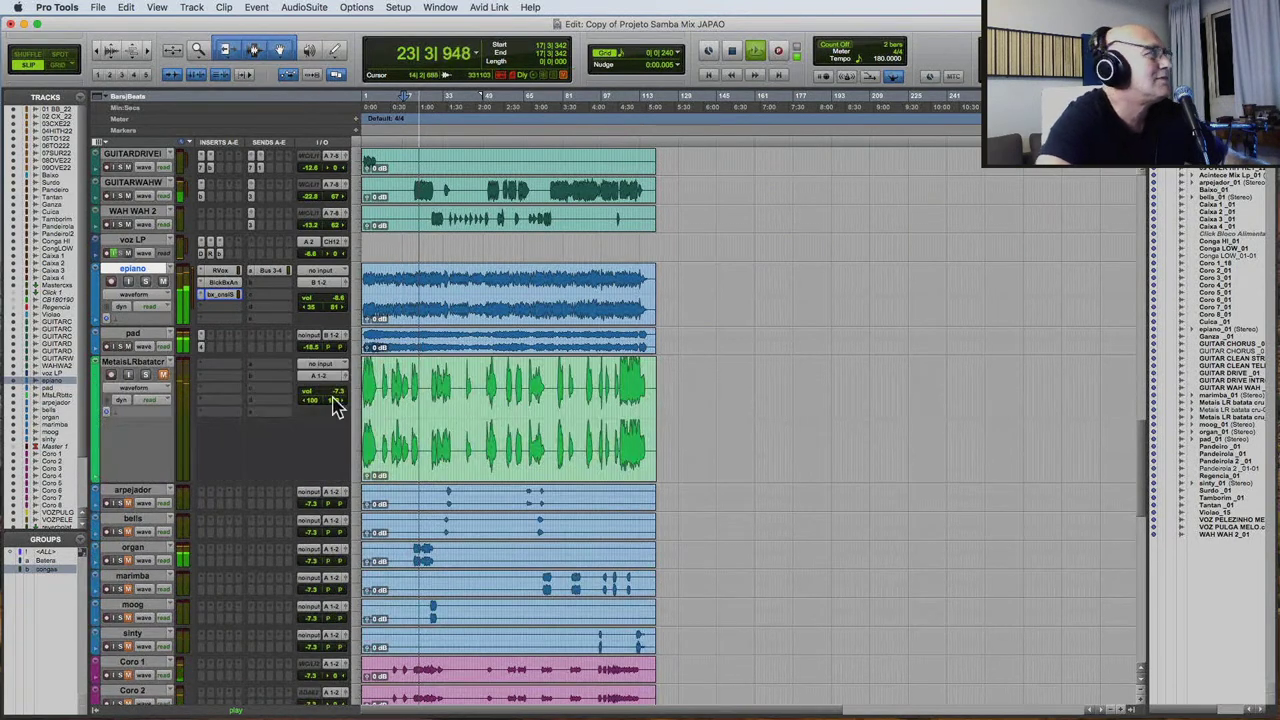
click(320, 376)
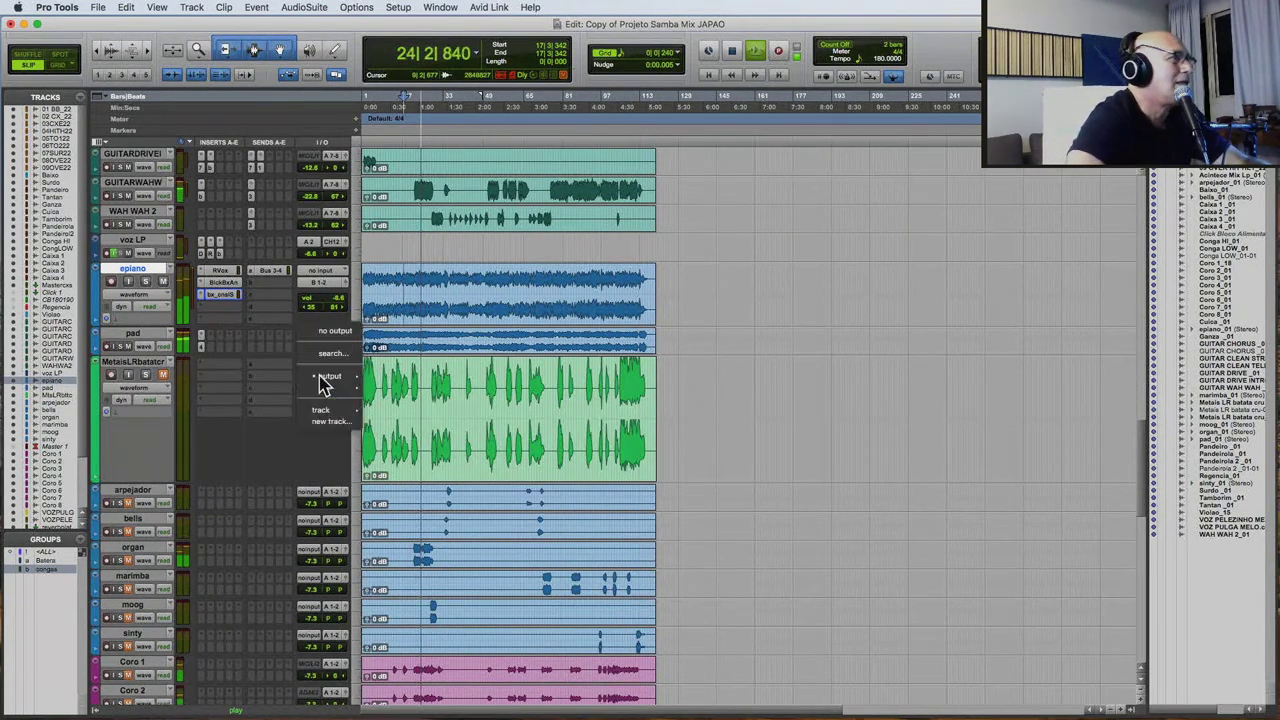
mouse_move(323, 378)
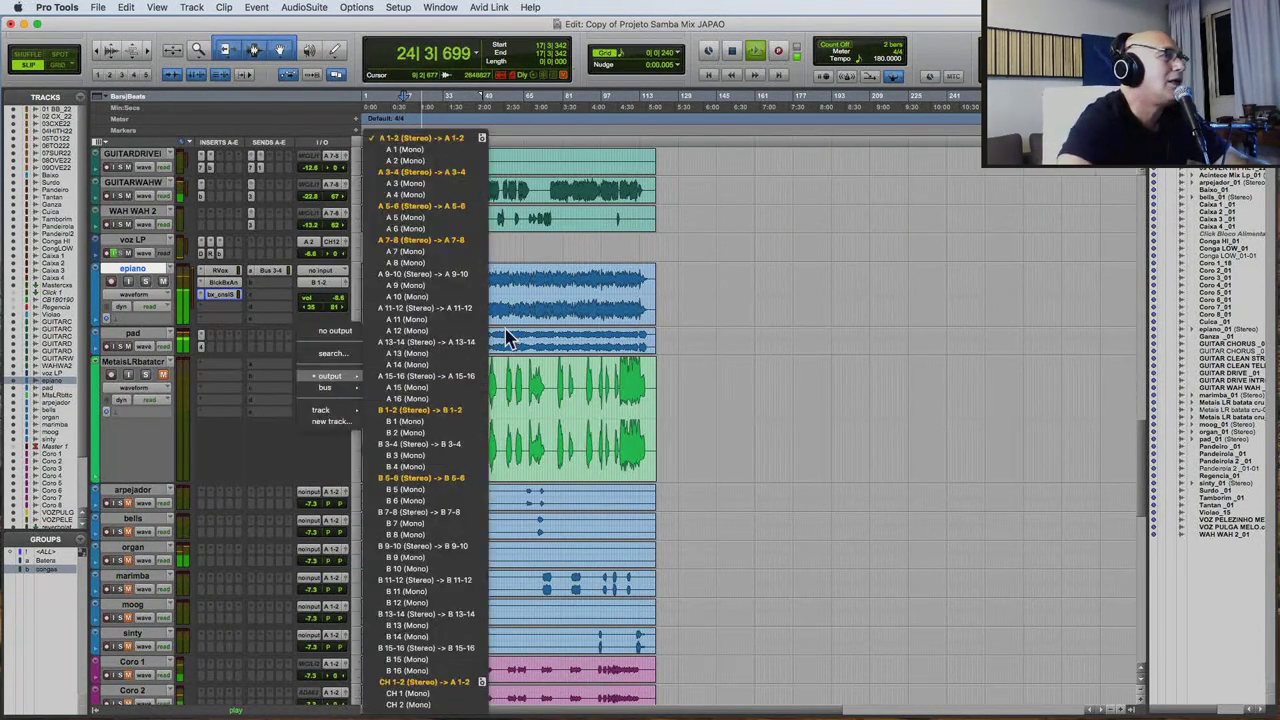
click(466, 443)
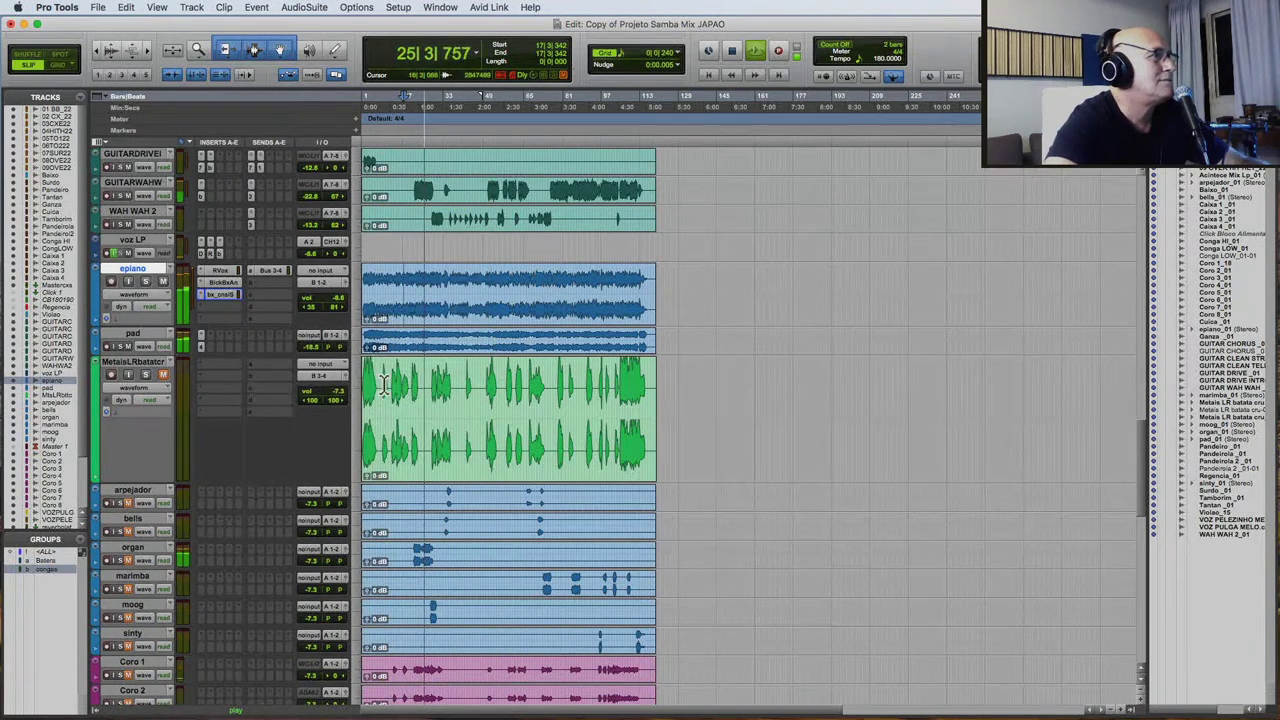
Play the Metais LR track from around bar 9, lower its volume and insert the stereo bx_console SSL 9000 J.
click(378, 387)
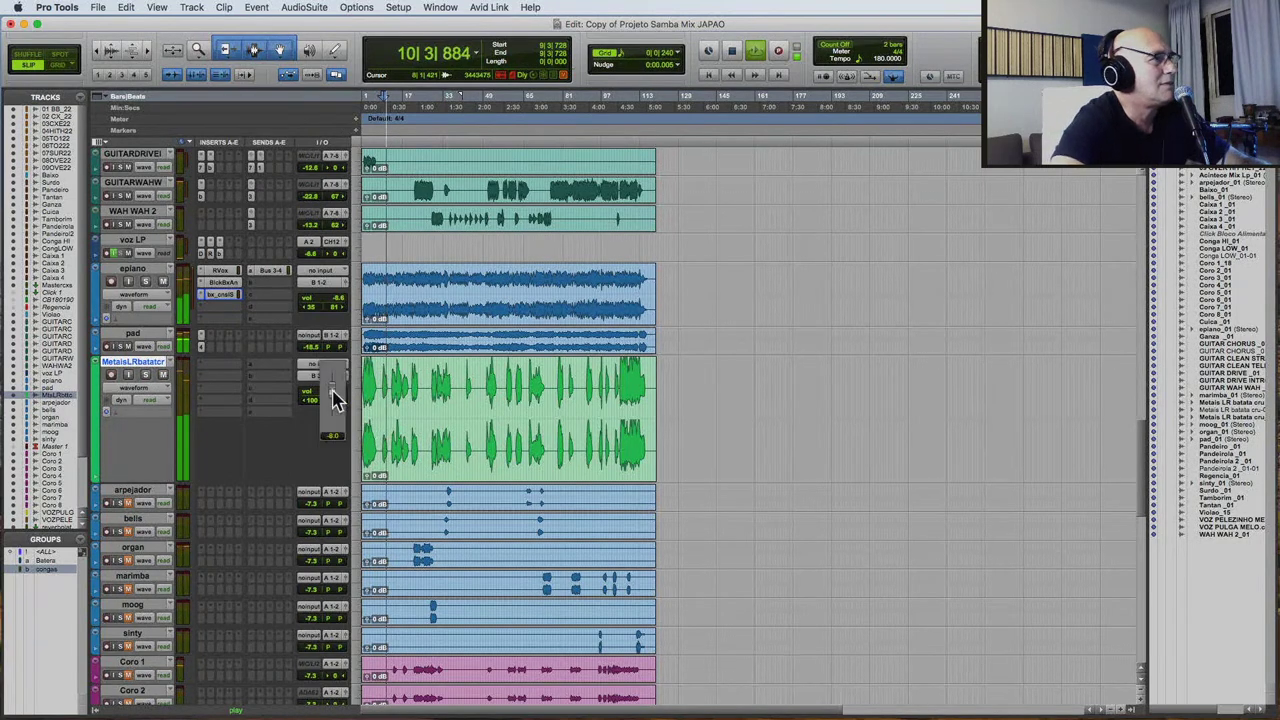
click(209, 363)
mouse_move(262, 364)
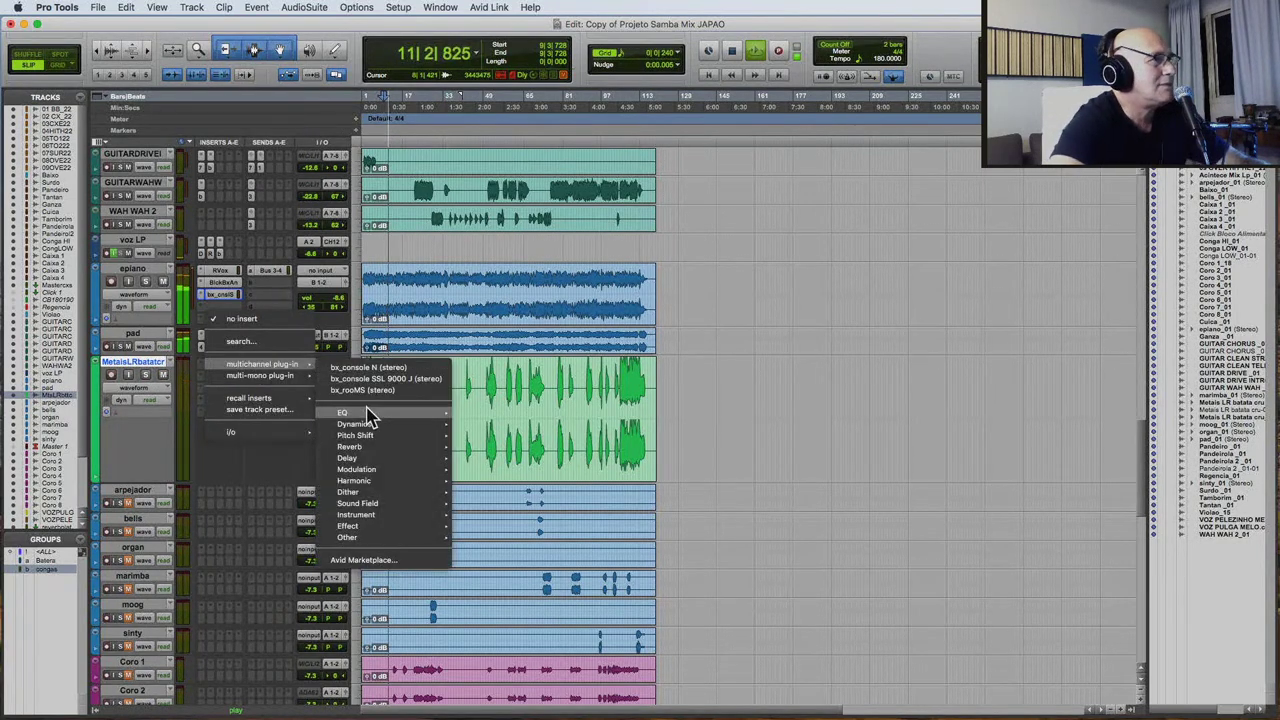
mouse_move(372, 412)
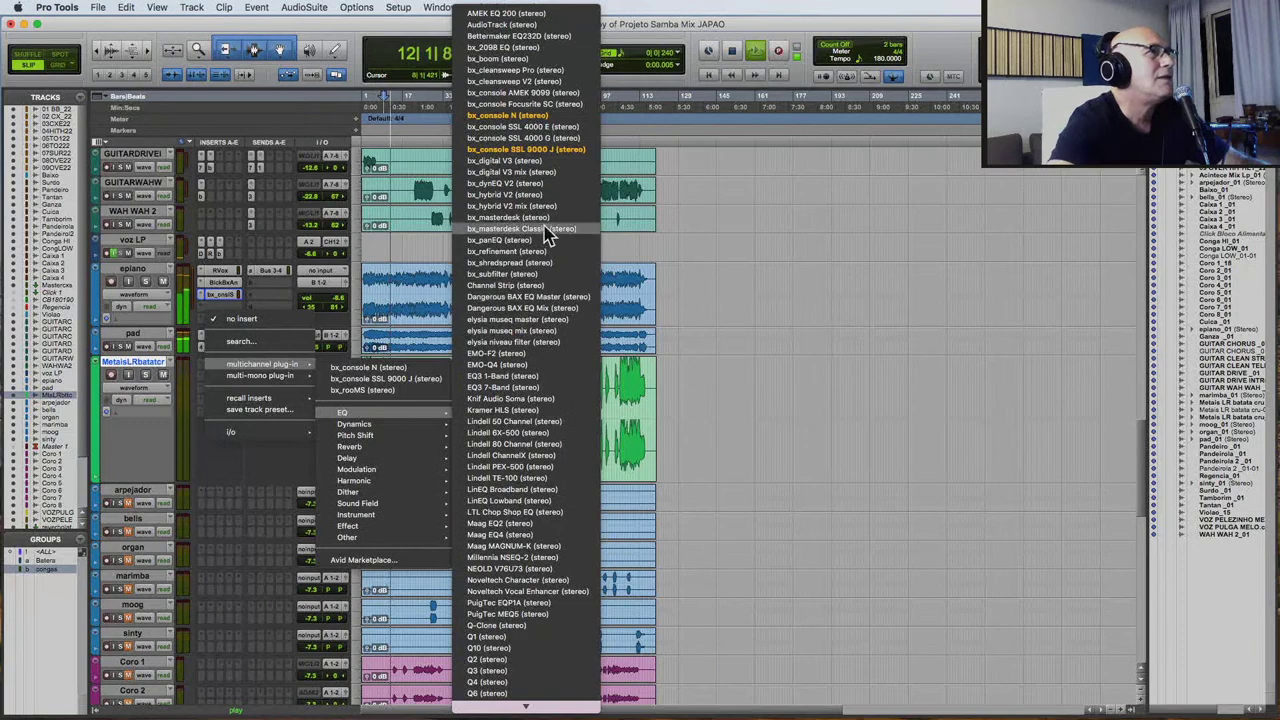
click(567, 150)
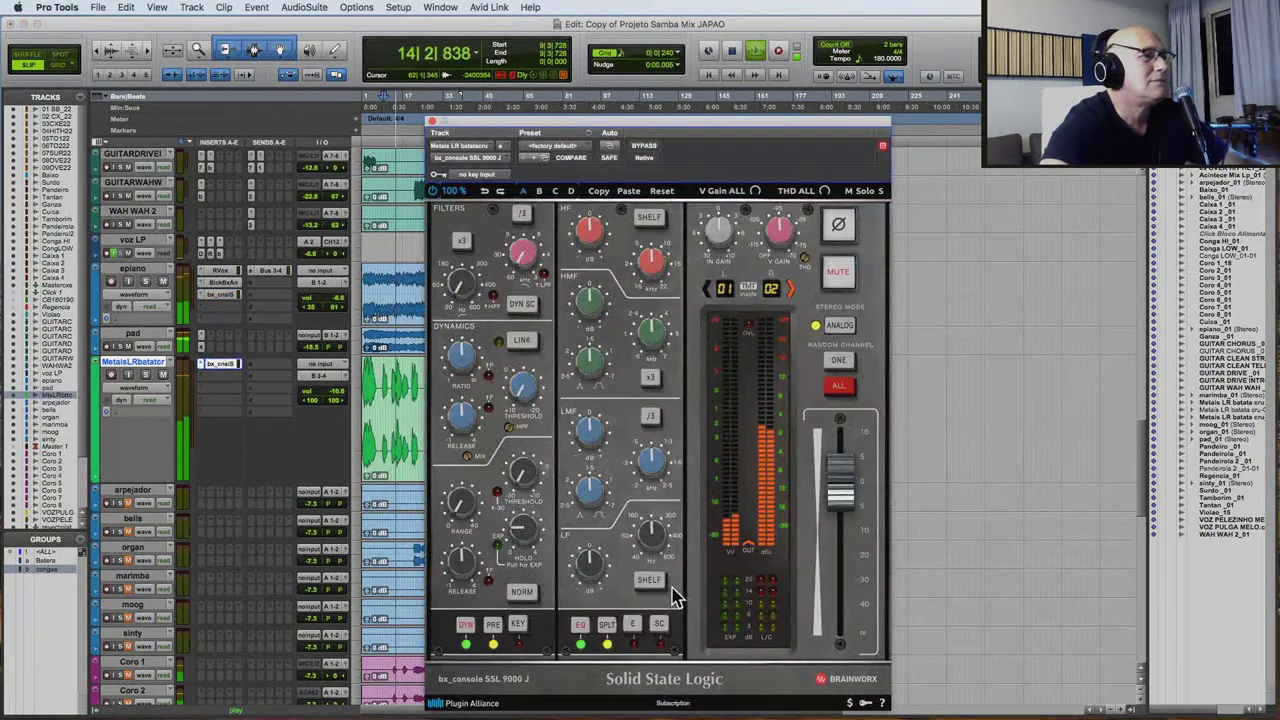
Randomize the bx_console channel pair on the Metais LR track and add a send to Bus 3-4 at about -19.3 dB.
click(836, 362)
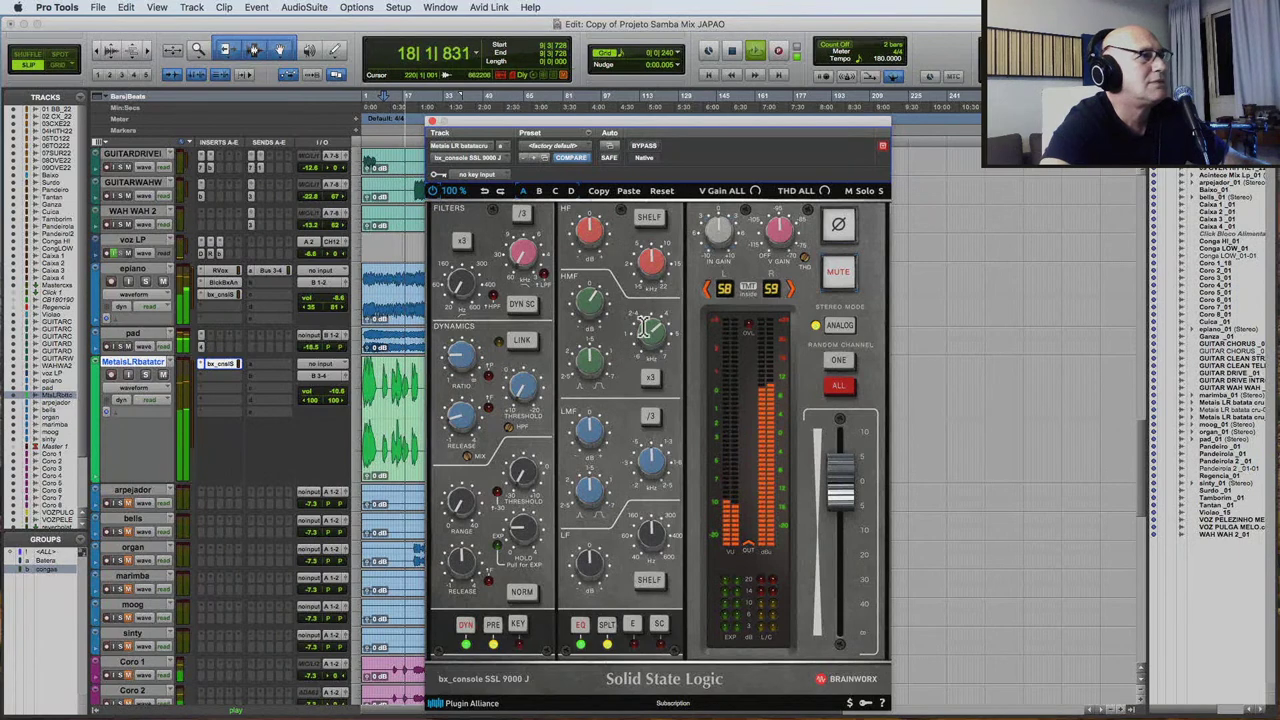
click(270, 367)
mouse_move(281, 379)
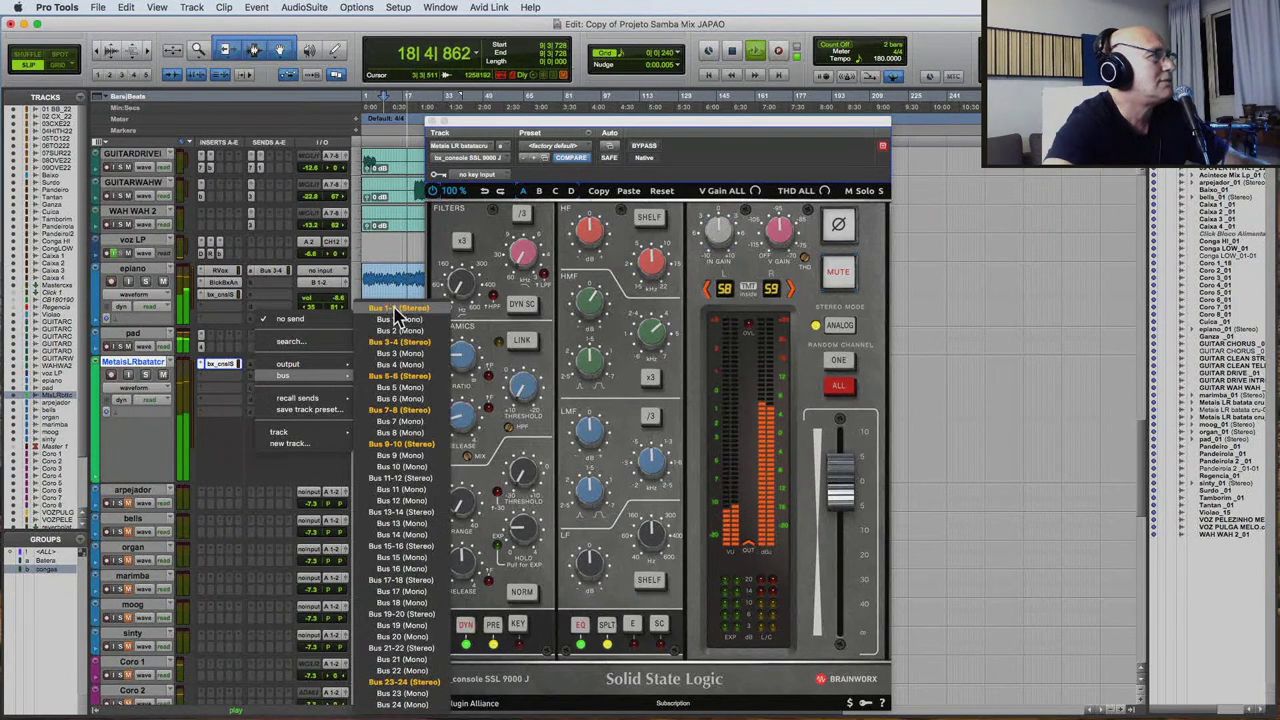
click(400, 343)
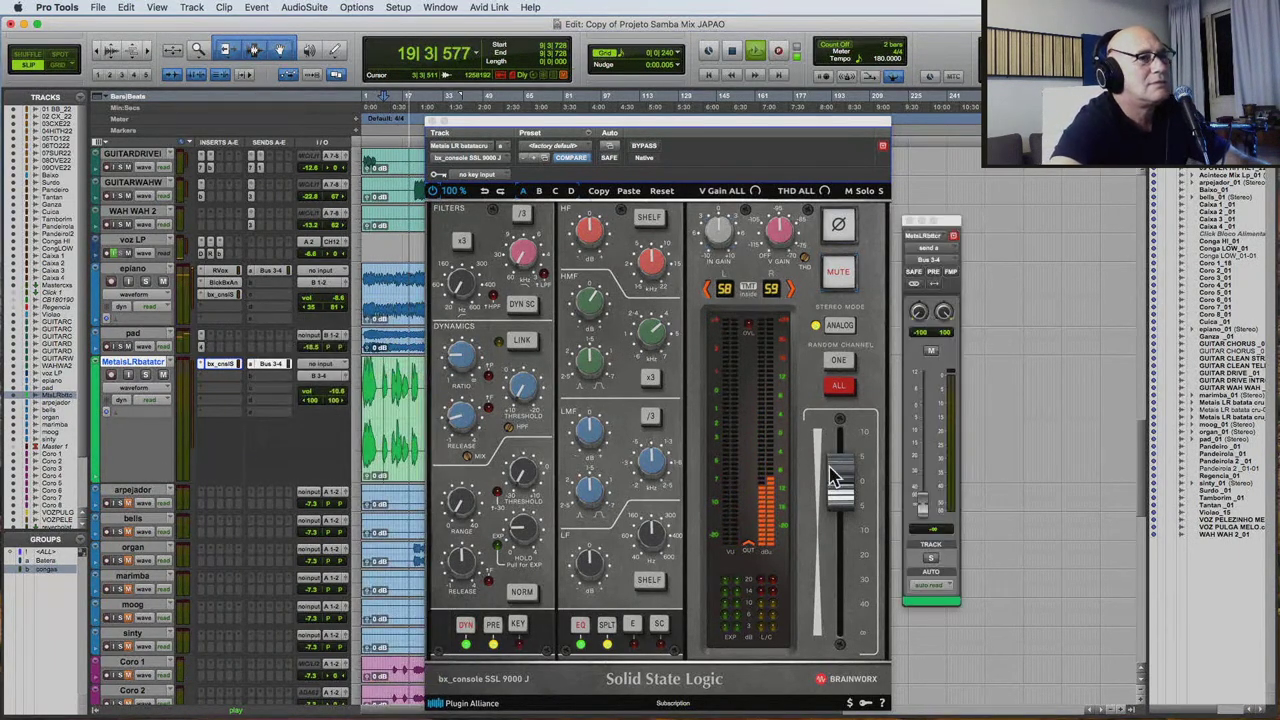
drag(930, 510, 928, 468)
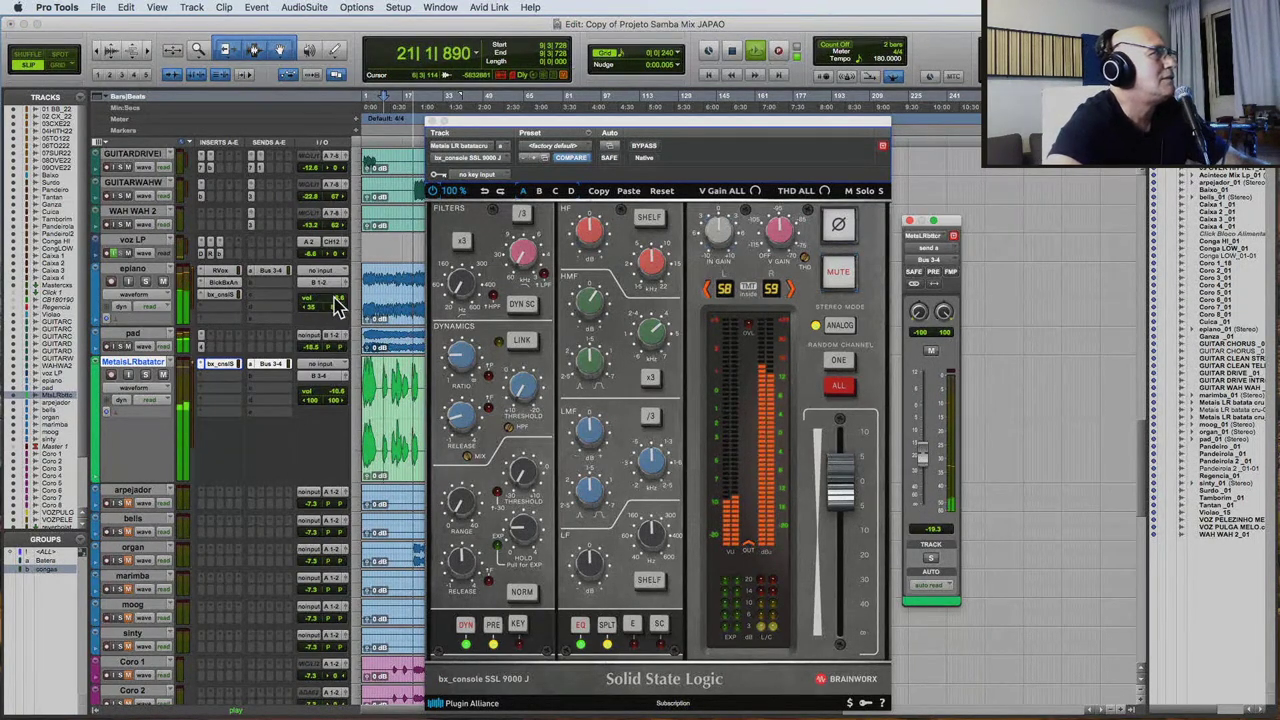
Close the bx_console window and raise the Metais LR track's volume to about -4.7 dB, using its volume view.
click(838, 492)
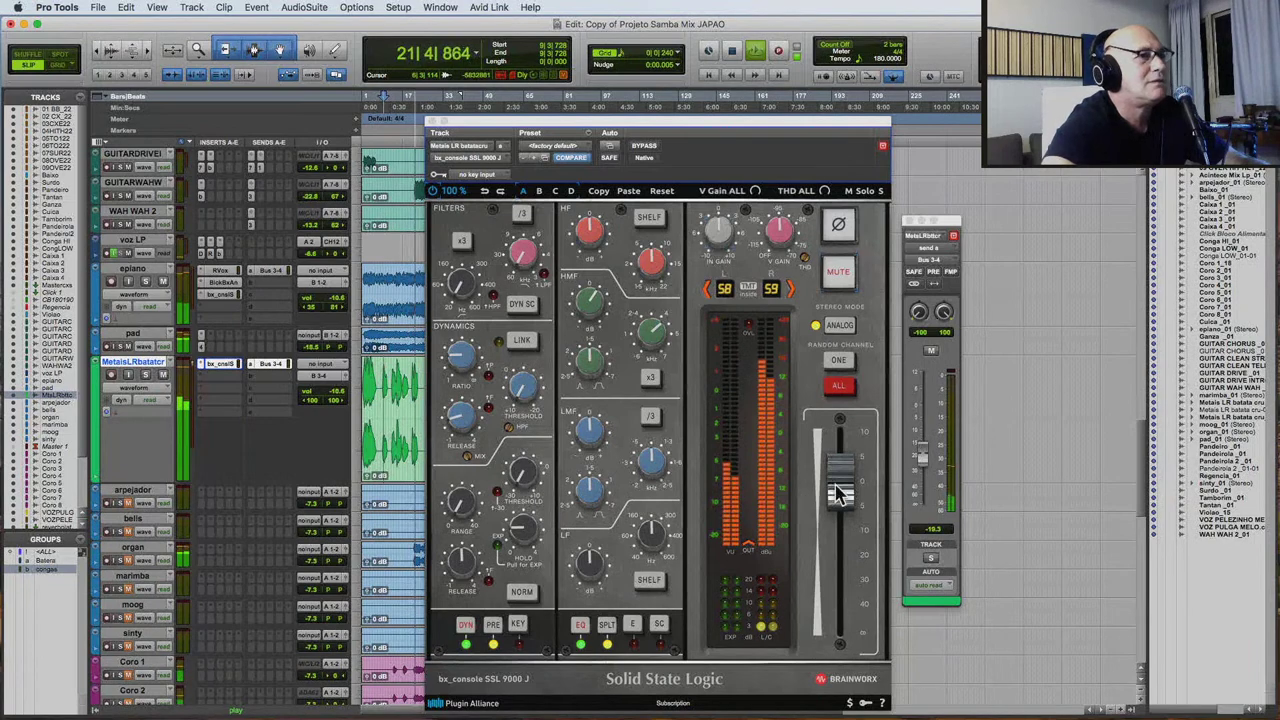
mouse_move(518, 385)
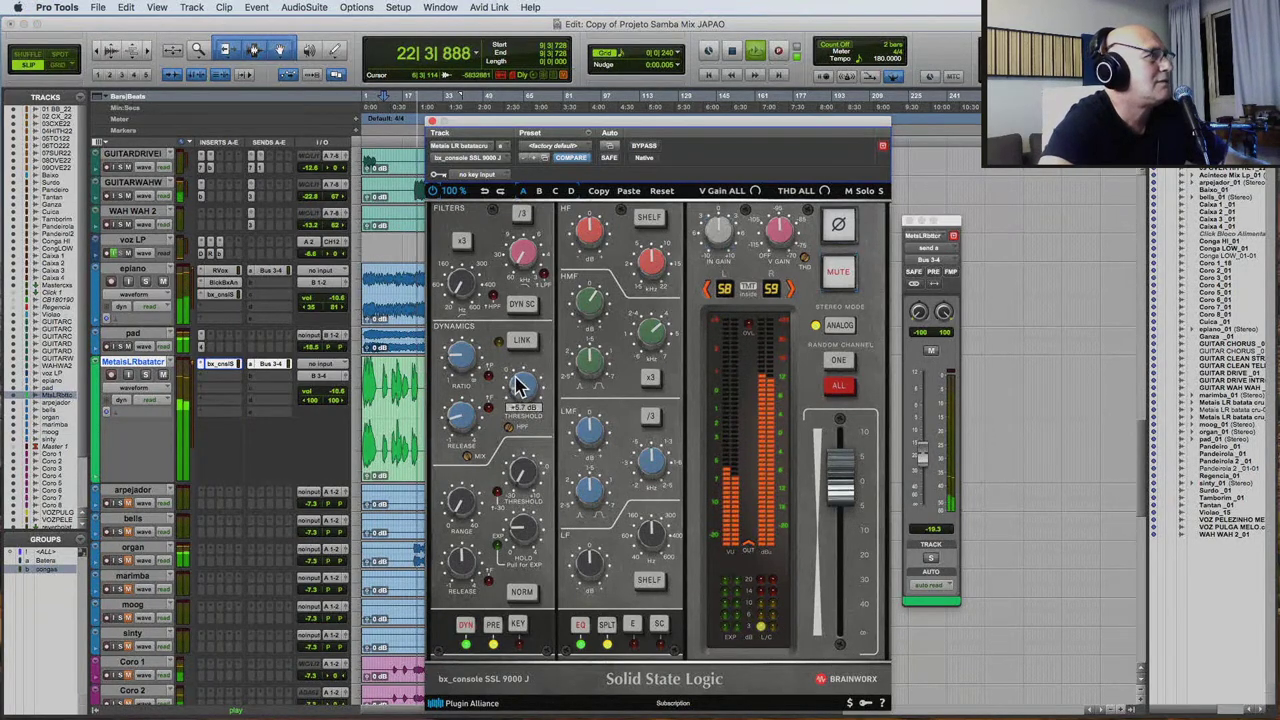
mouse_move(603, 230)
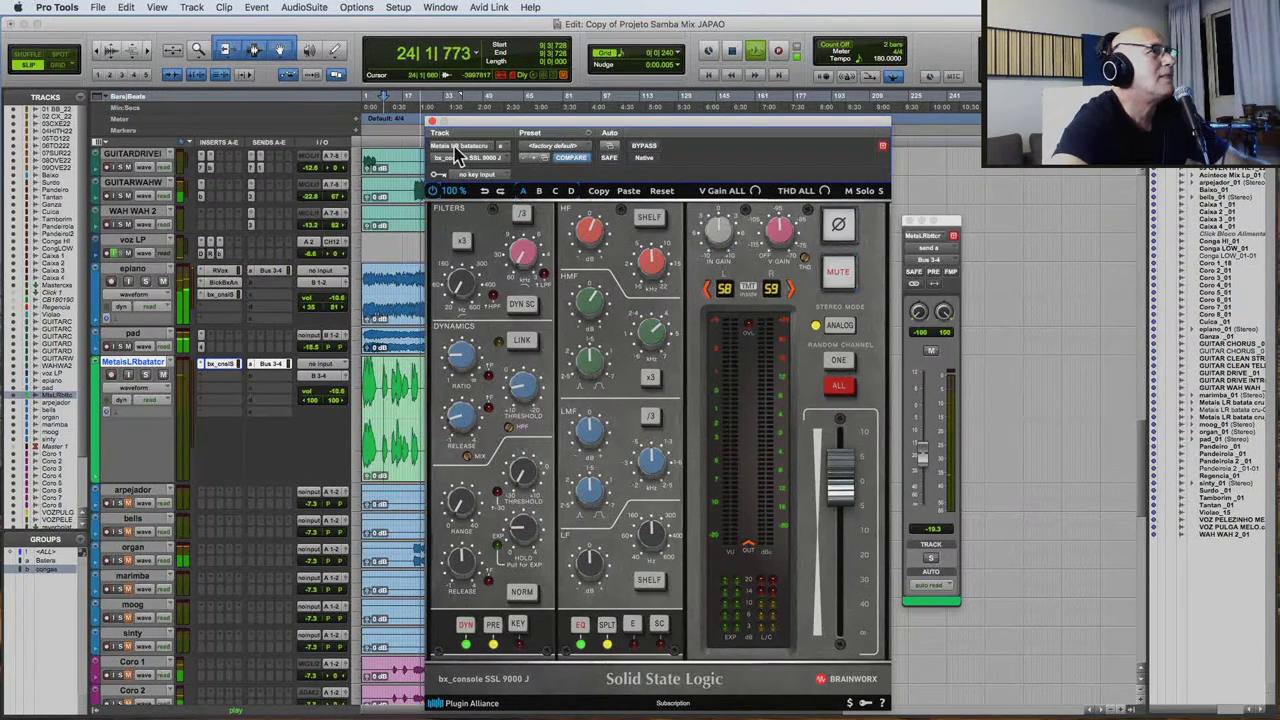
click(432, 122)
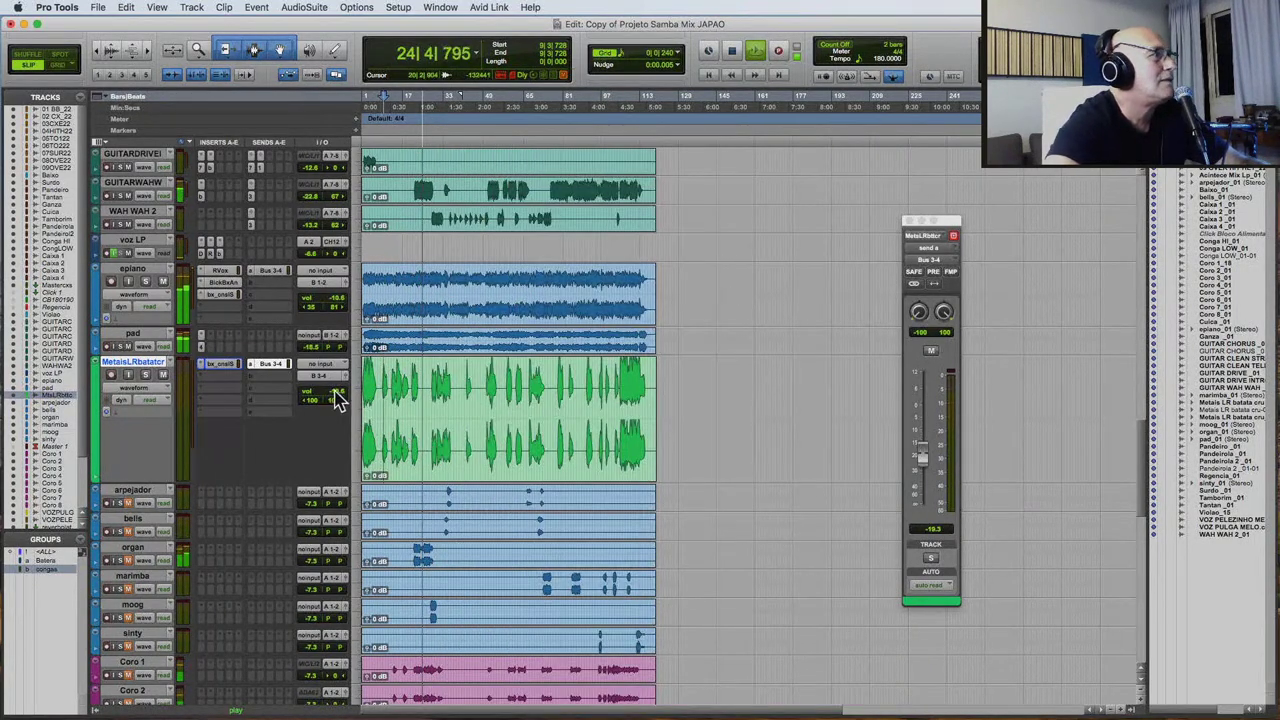
drag(338, 395, 337, 391)
click(174, 395)
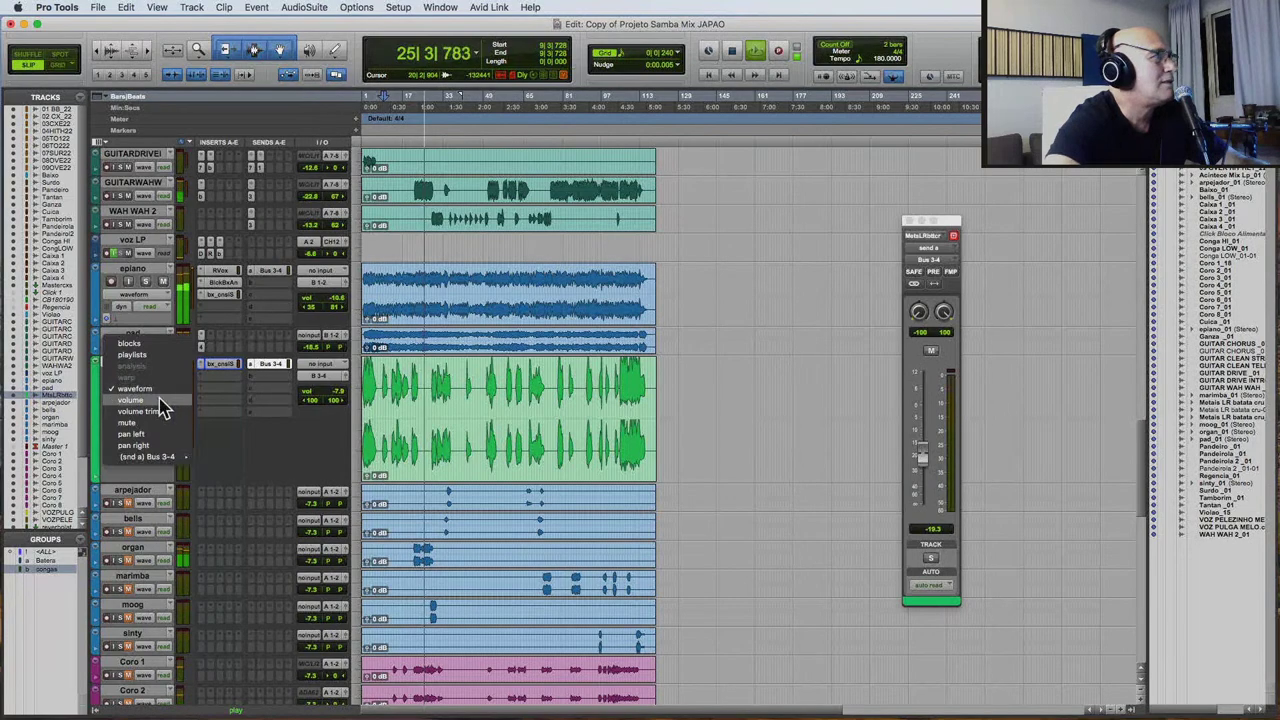
click(163, 406)
drag(751, 371, 749, 364)
Toggle the Batera group and bring its drum tracks into view.
scroll(726, 249, up, 10)
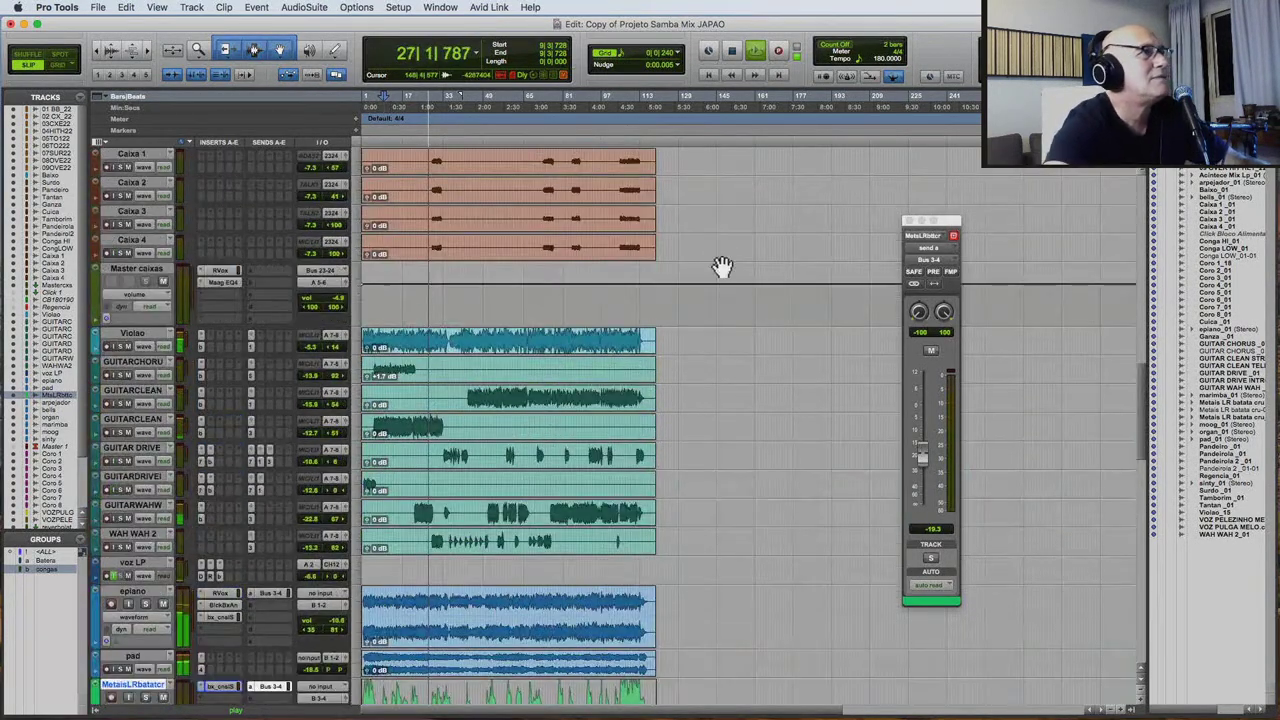
scroll(722, 270, up, 8)
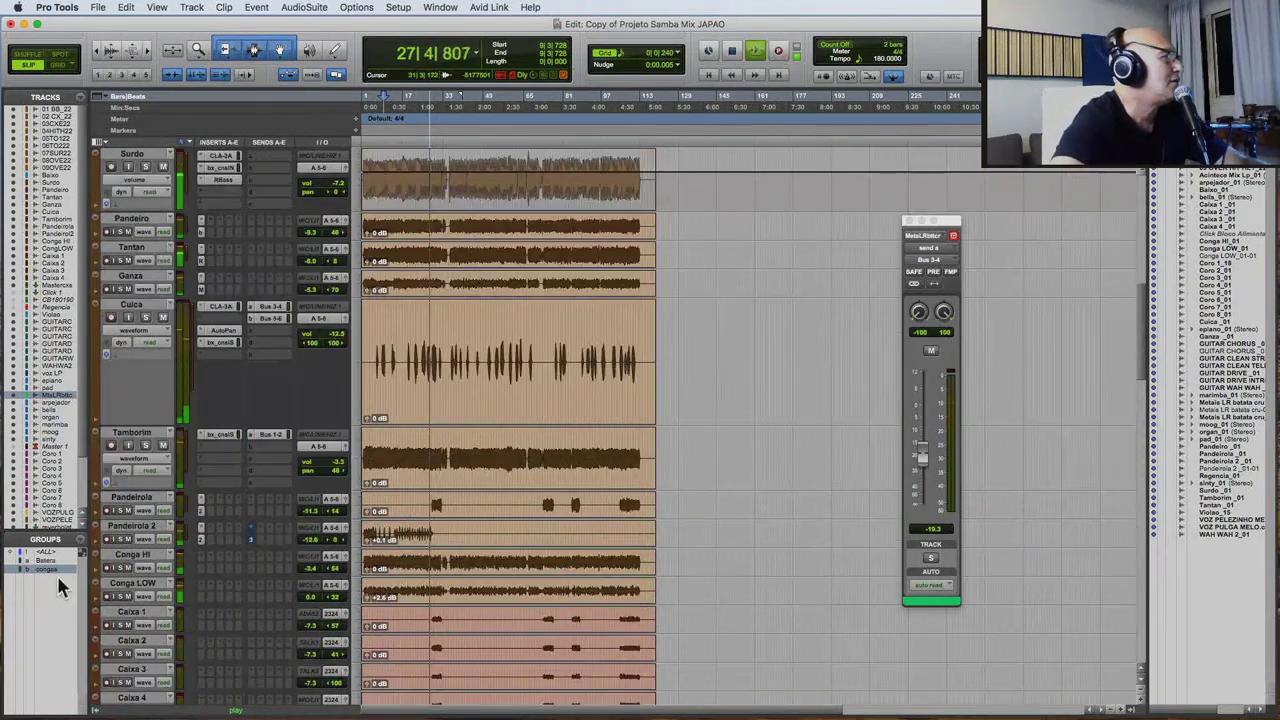
click(53, 562)
scroll(850, 320, up, 10)
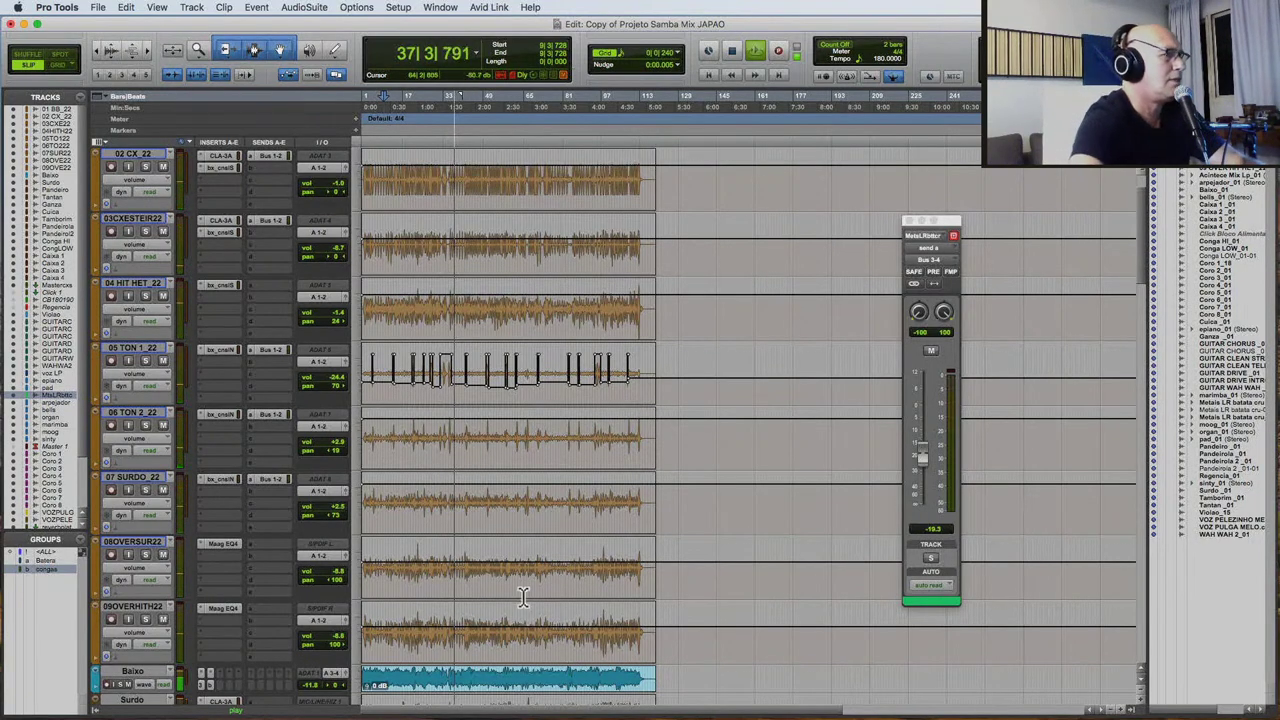
Set the Baixo track's height to large, display its volume line and raise the bass level.
scroll(520, 597, down, 4)
click(362, 428)
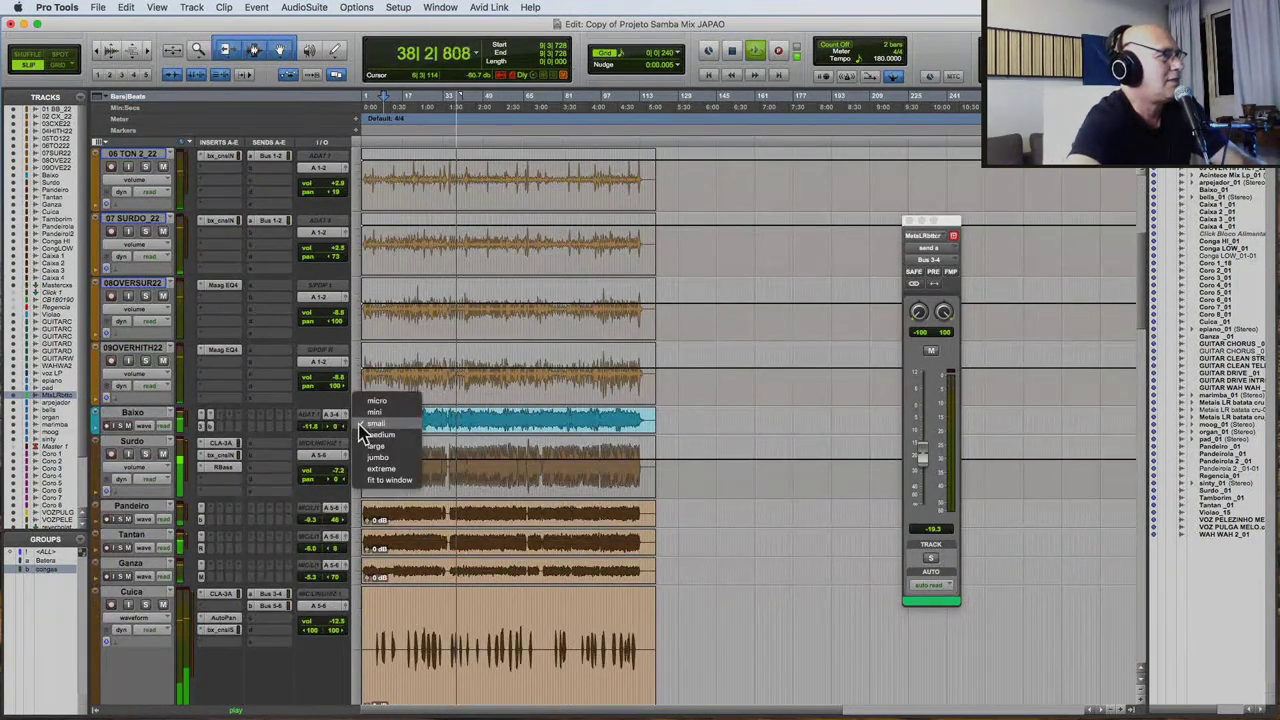
click(375, 446)
click(160, 450)
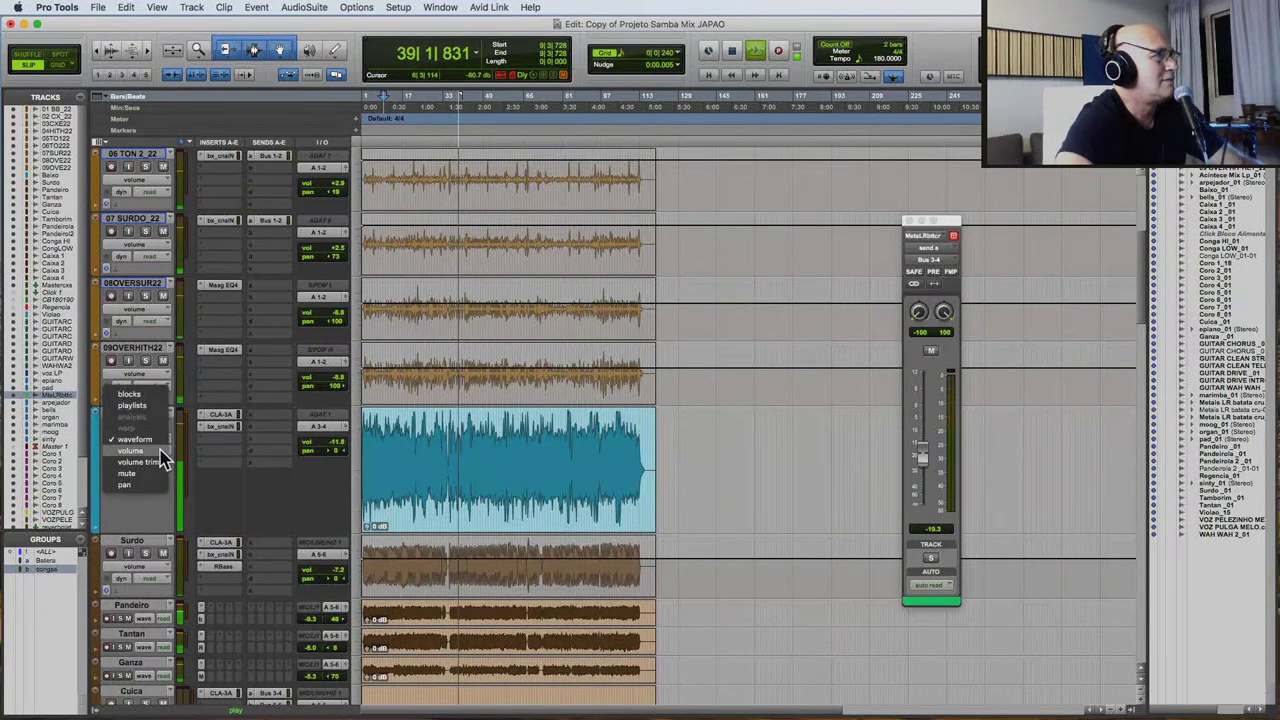
click(158, 452)
drag(763, 427, 753, 420)
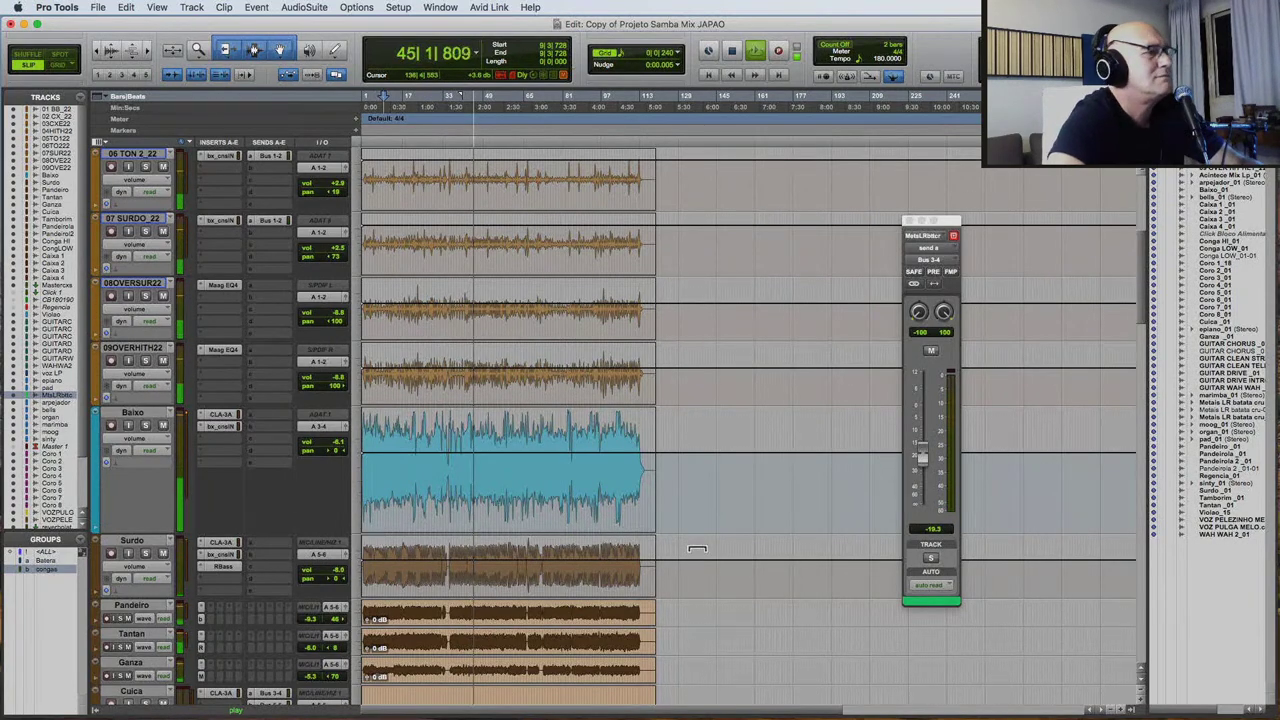
Unmute the epiano track.
scroll(430, 566, down, 10)
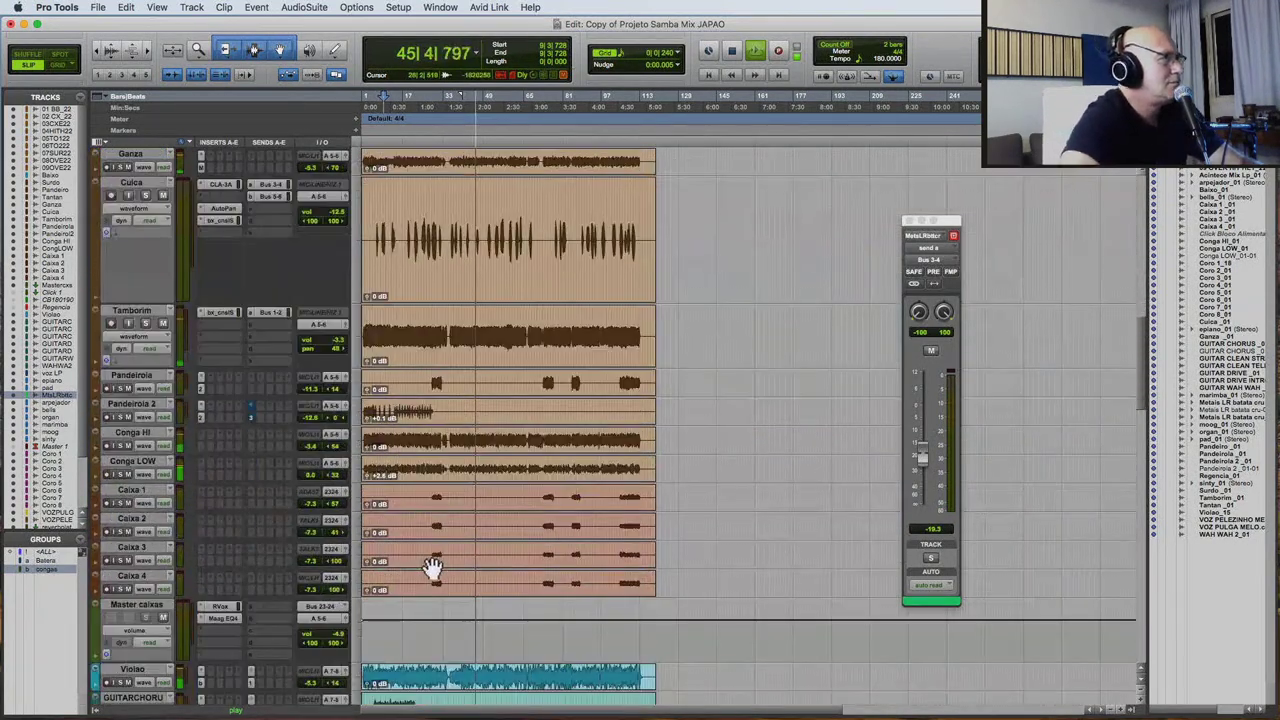
scroll(430, 566, down, 5)
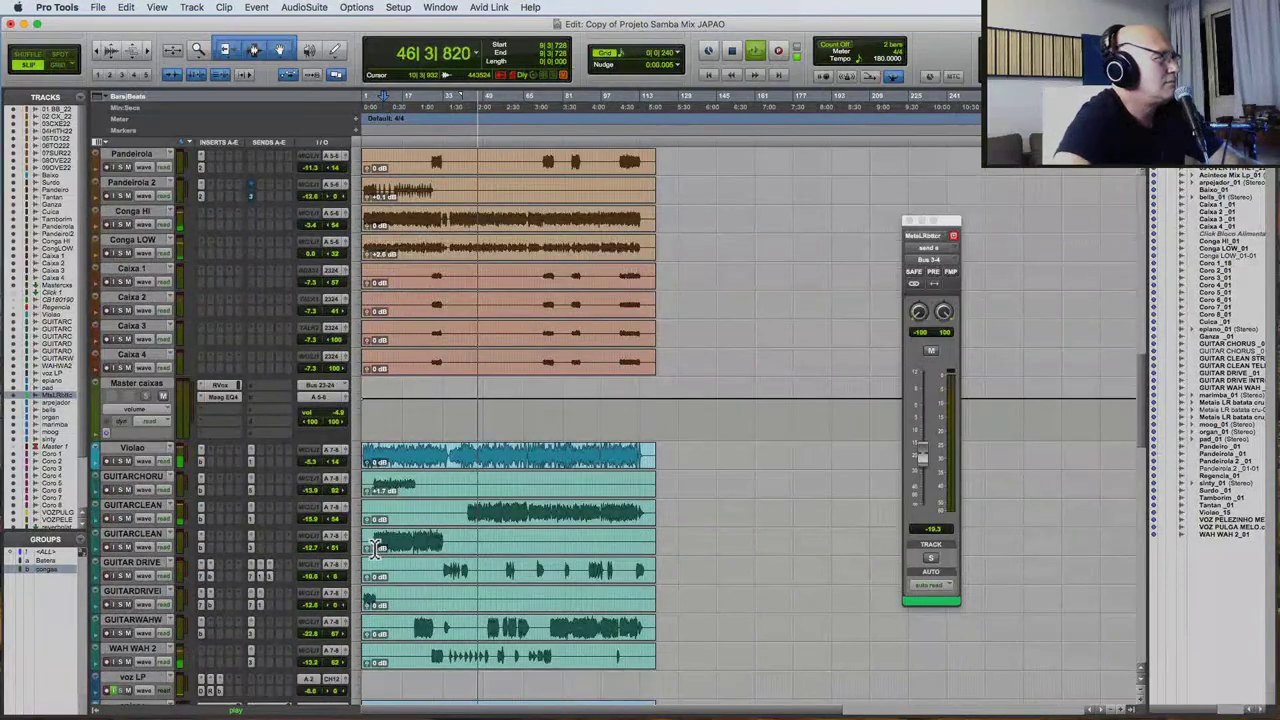
scroll(252, 545, down, 6)
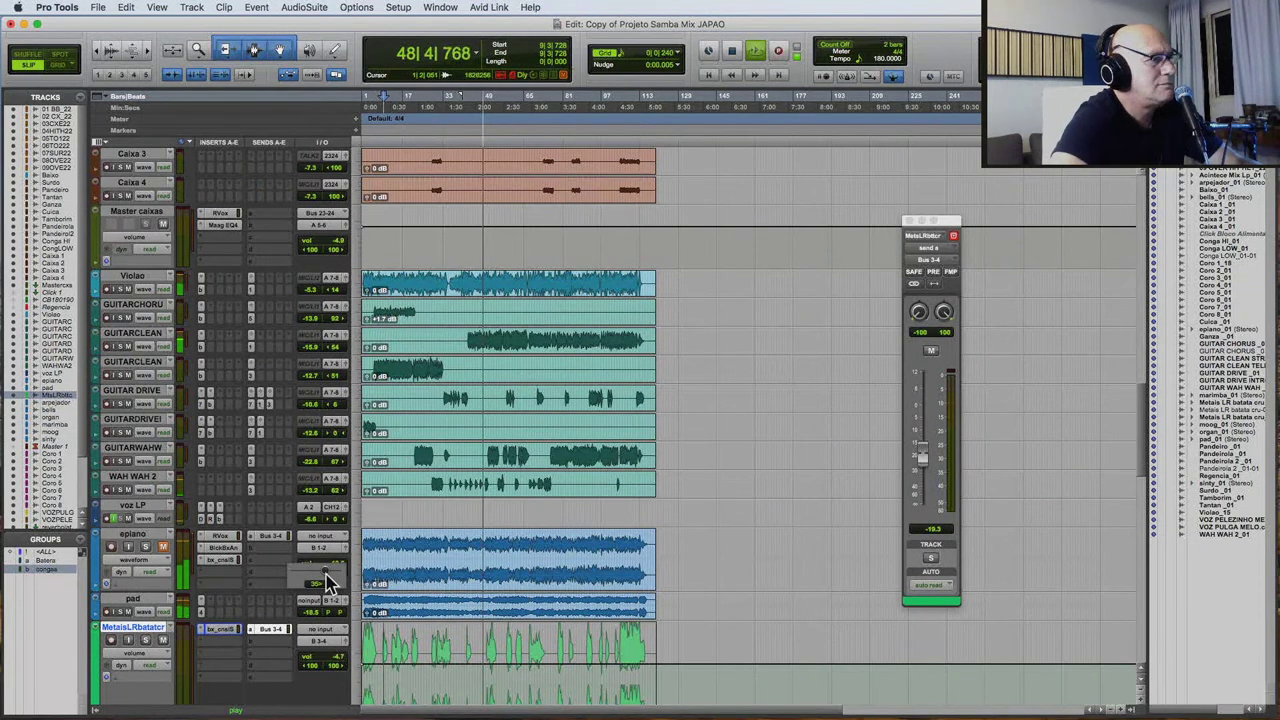
click(163, 548)
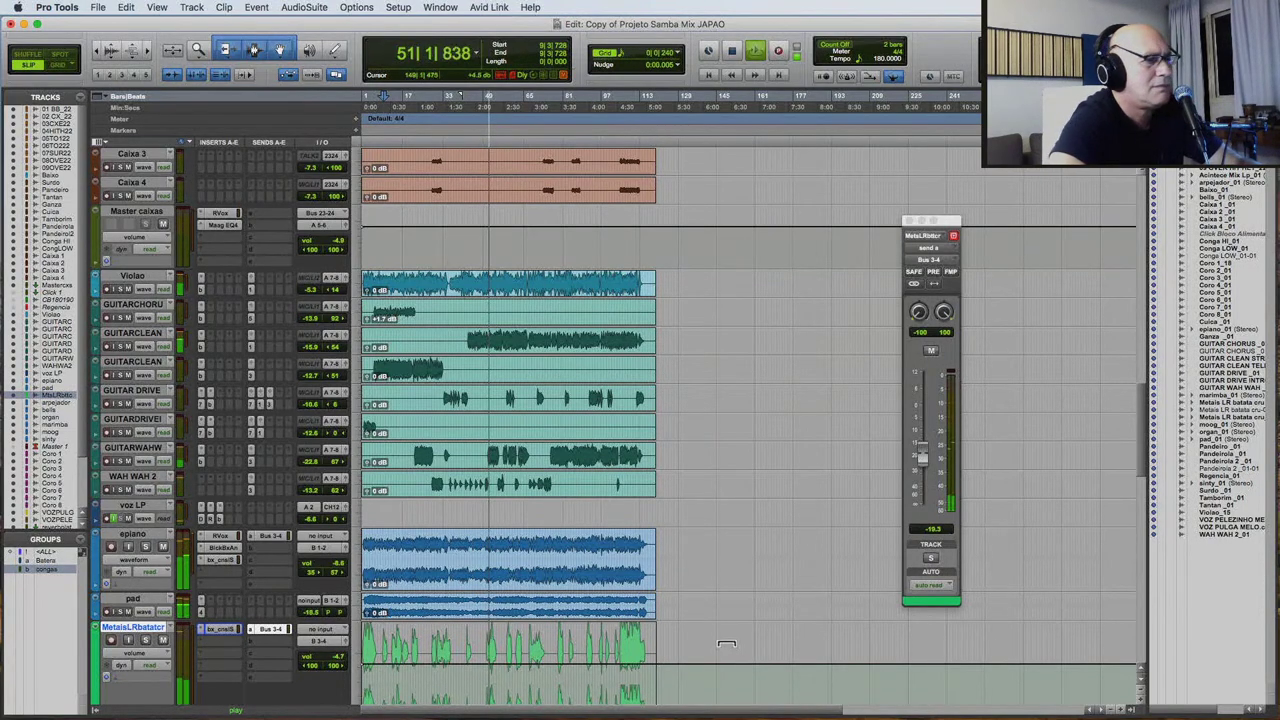
Open bx_console on the Metais LR track, restart playback and lower the Bus 3-4 send to about -23 dB.
scroll(627, 637, down, 2)
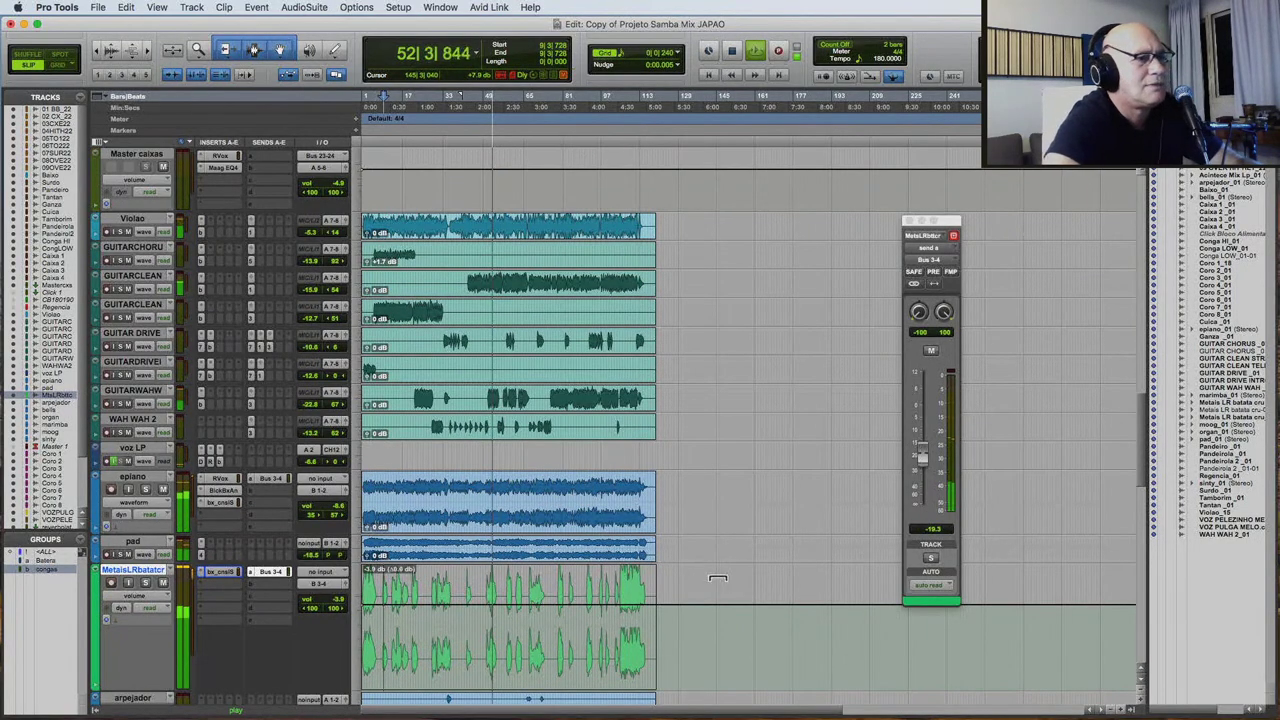
click(220, 572)
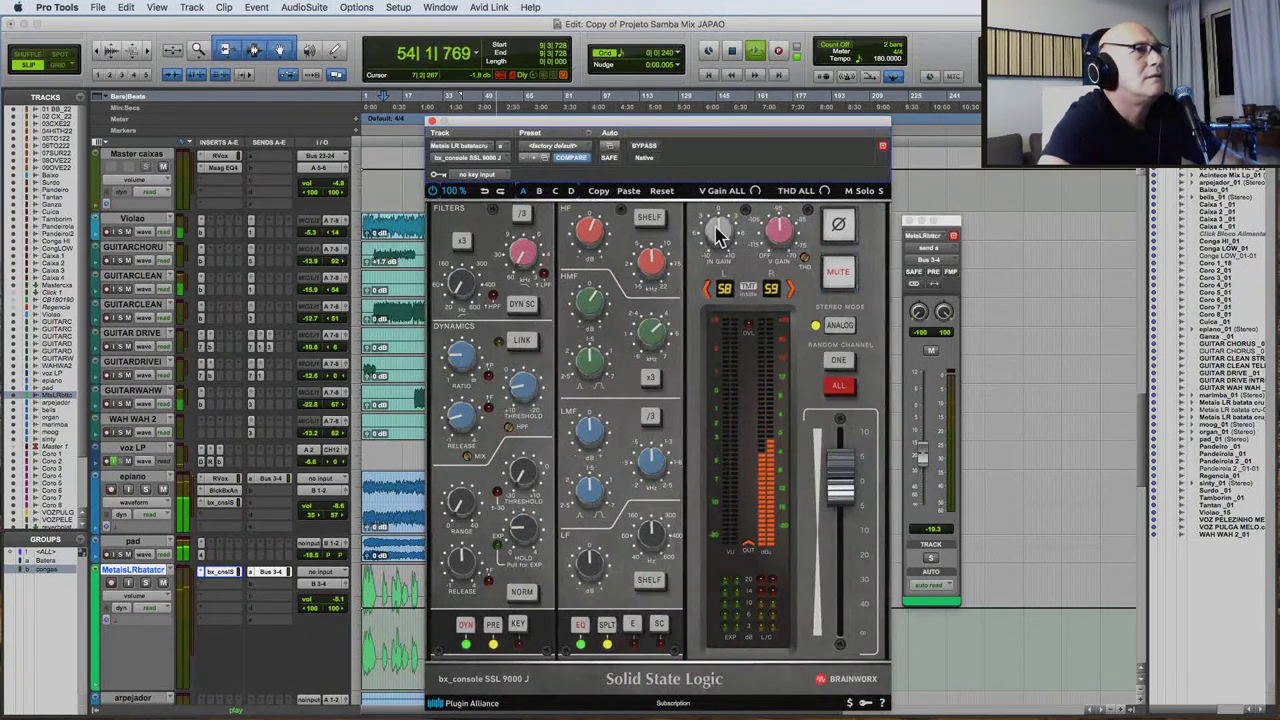
key(space)
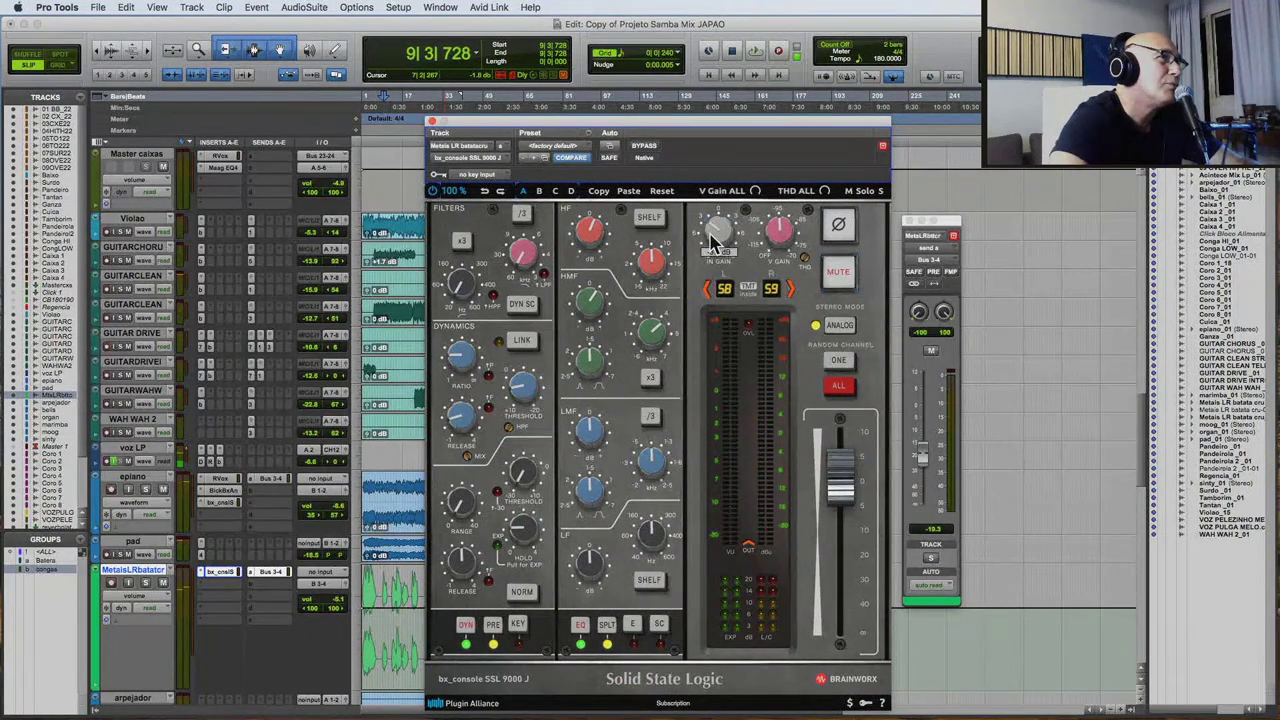
key(space)
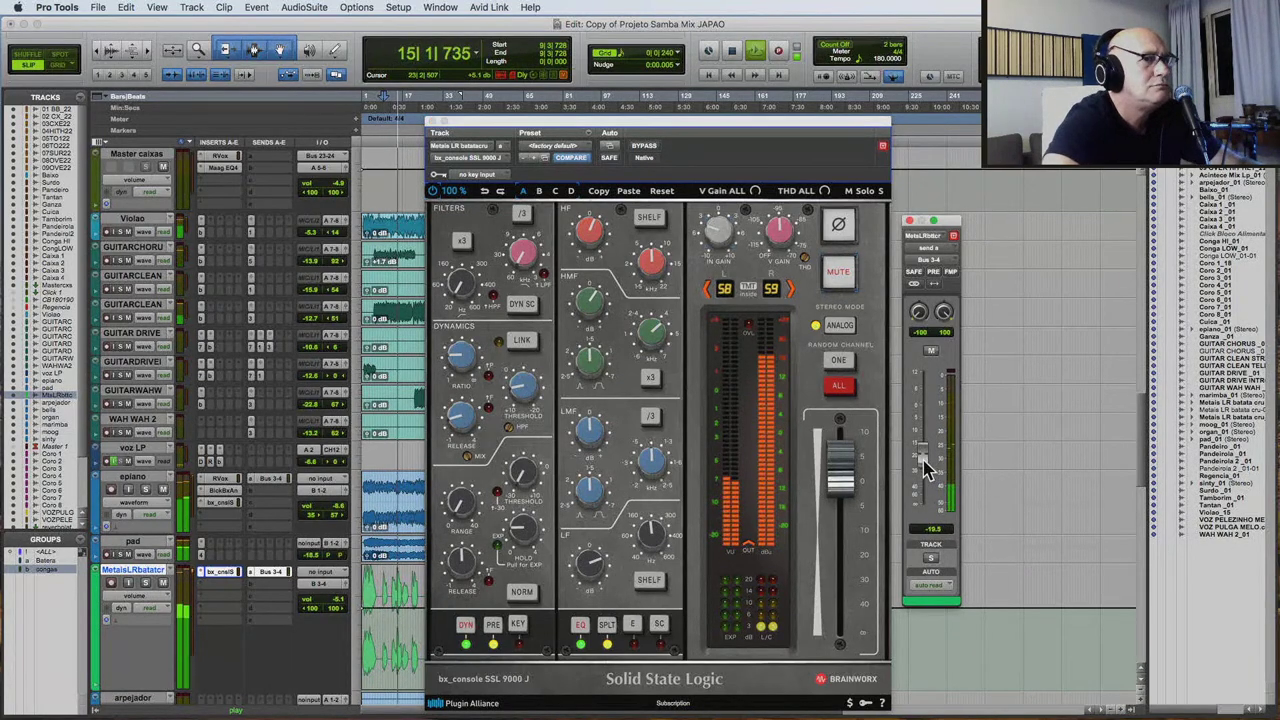
drag(920, 463, 928, 472)
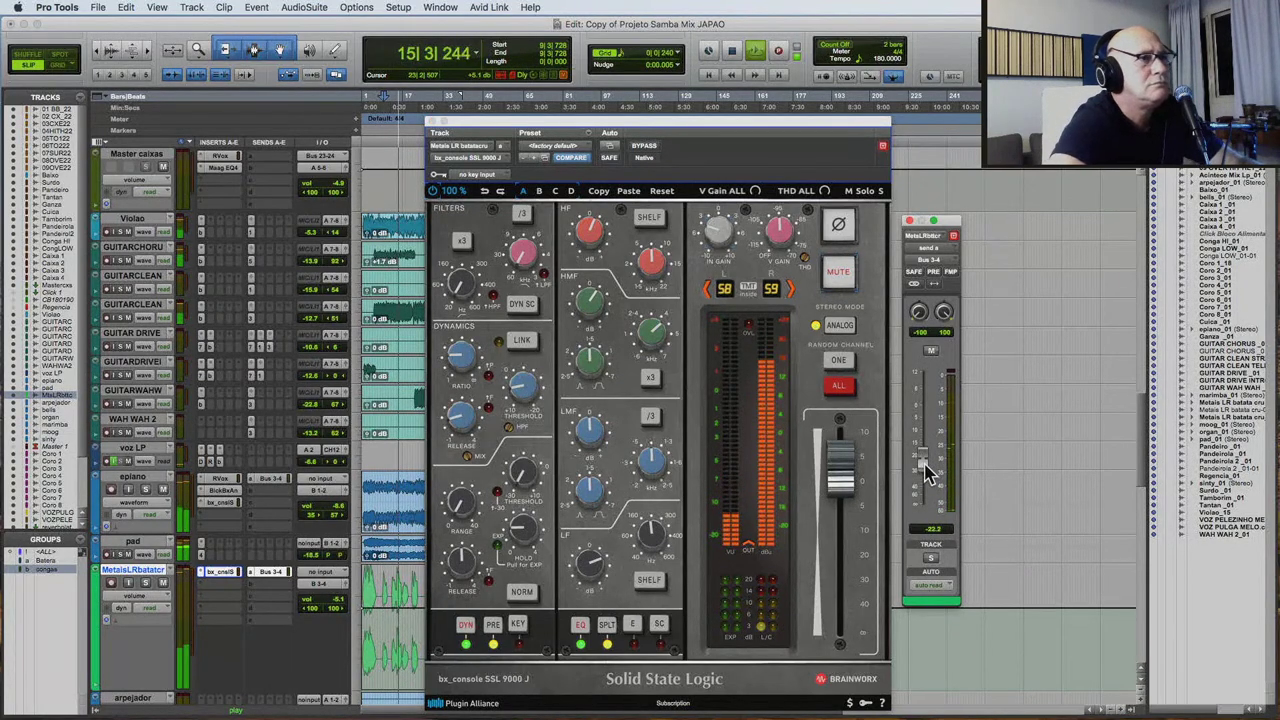
Adjust the HMF bandwidth and set the channel fader to about +2.6 dB in bx_console, then close the send and plug-in windows.
click(590, 362)
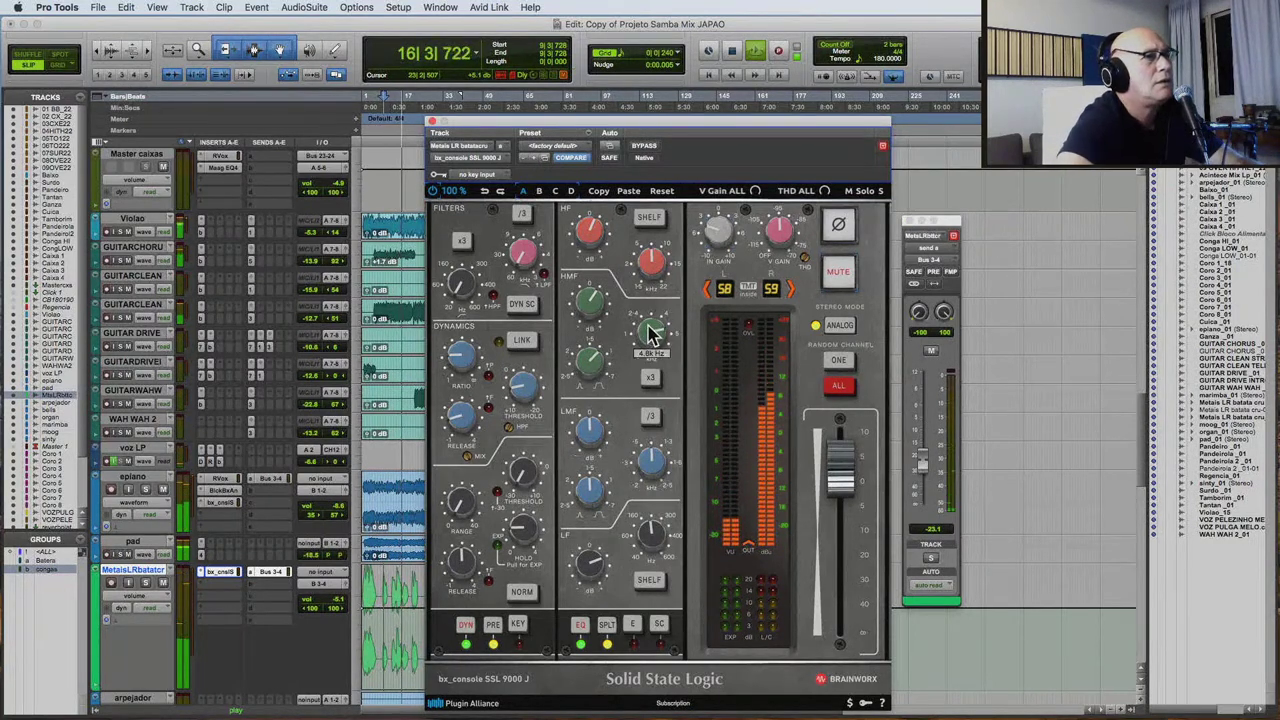
click(285, 578)
click(838, 478)
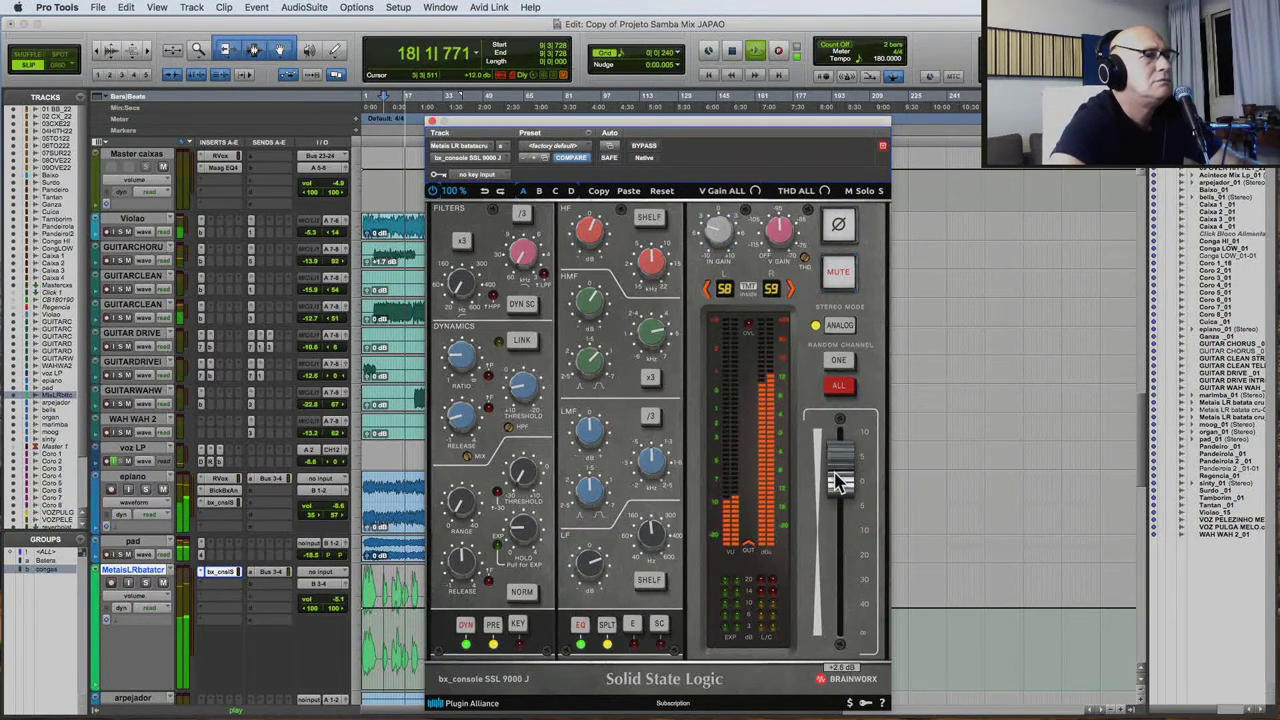
click(432, 121)
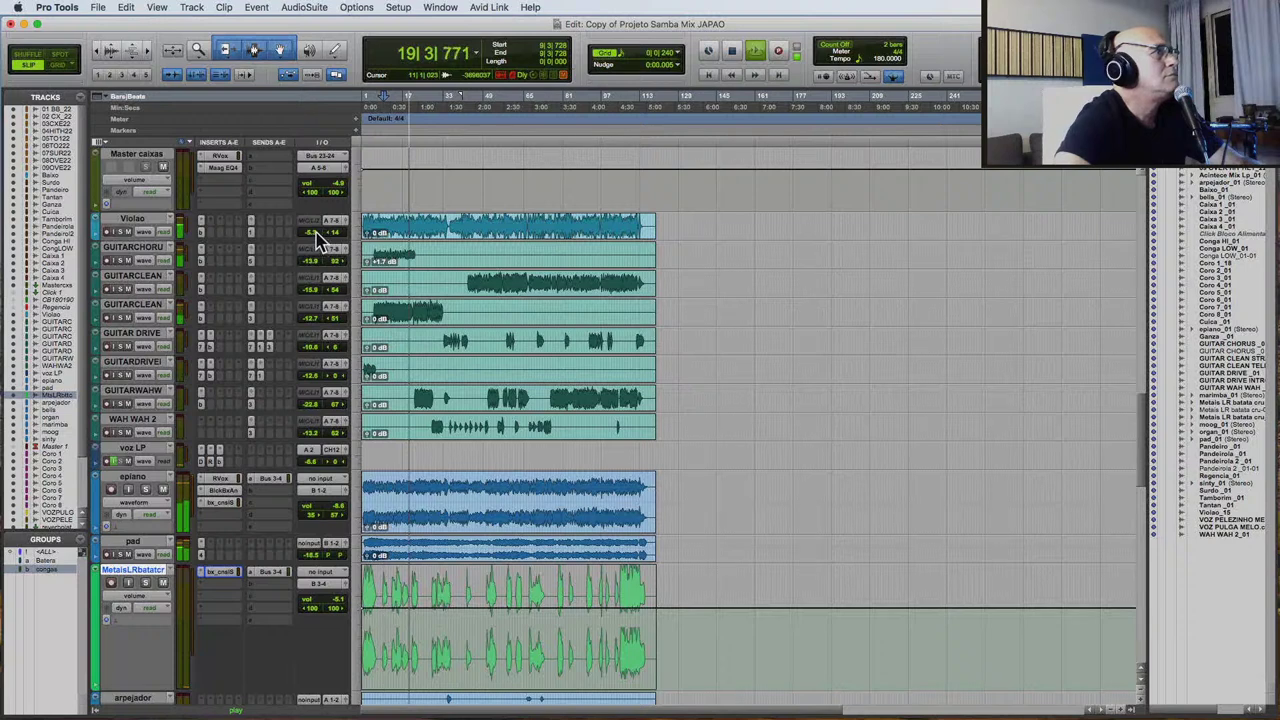
Raise the Violao track's volume to about -2 dB.
drag(316, 240, 316, 236)
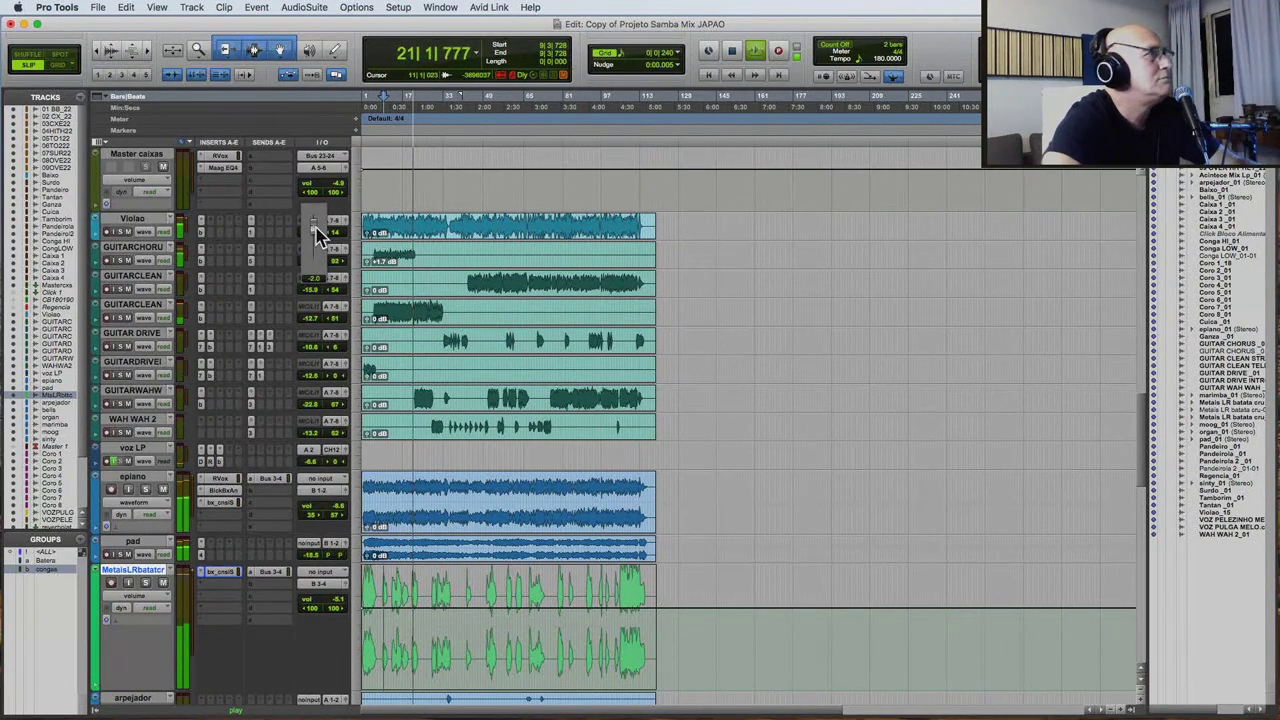
drag(316, 236, 318, 236)
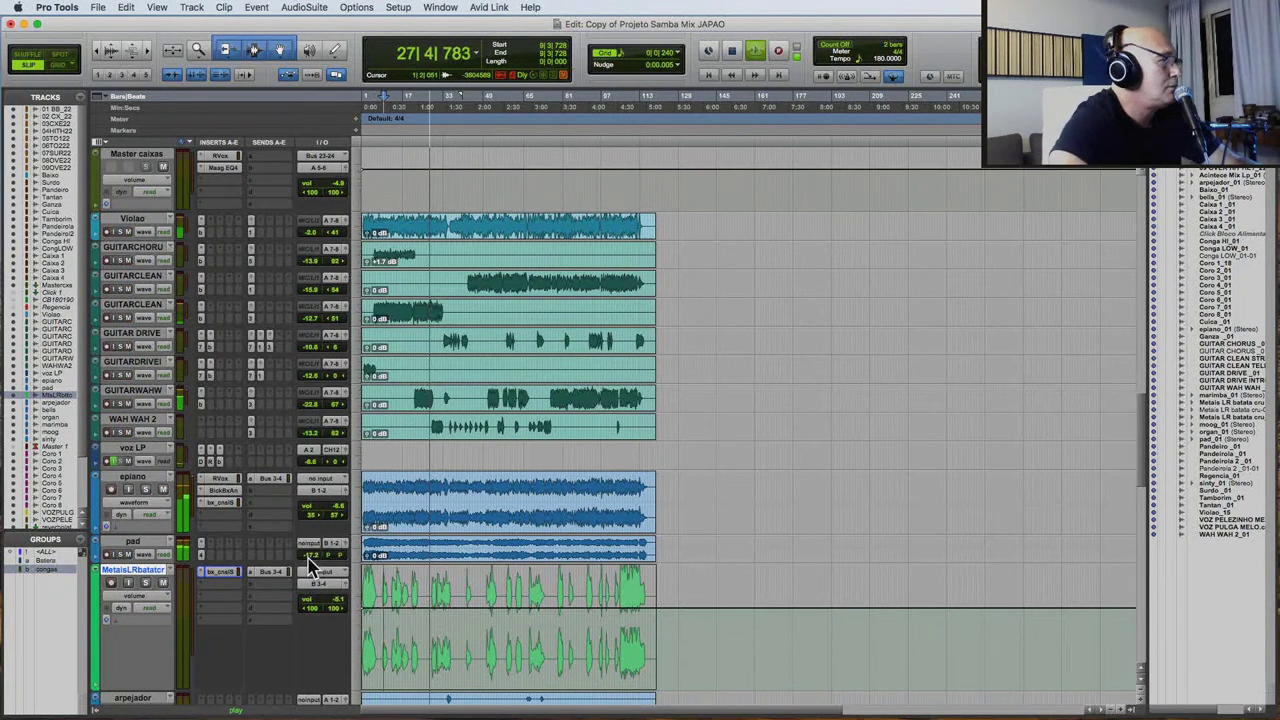
Stop playback and place the edit cursor on the organ track before its first clip, at about bar 16.
scroll(507, 600, down, 5)
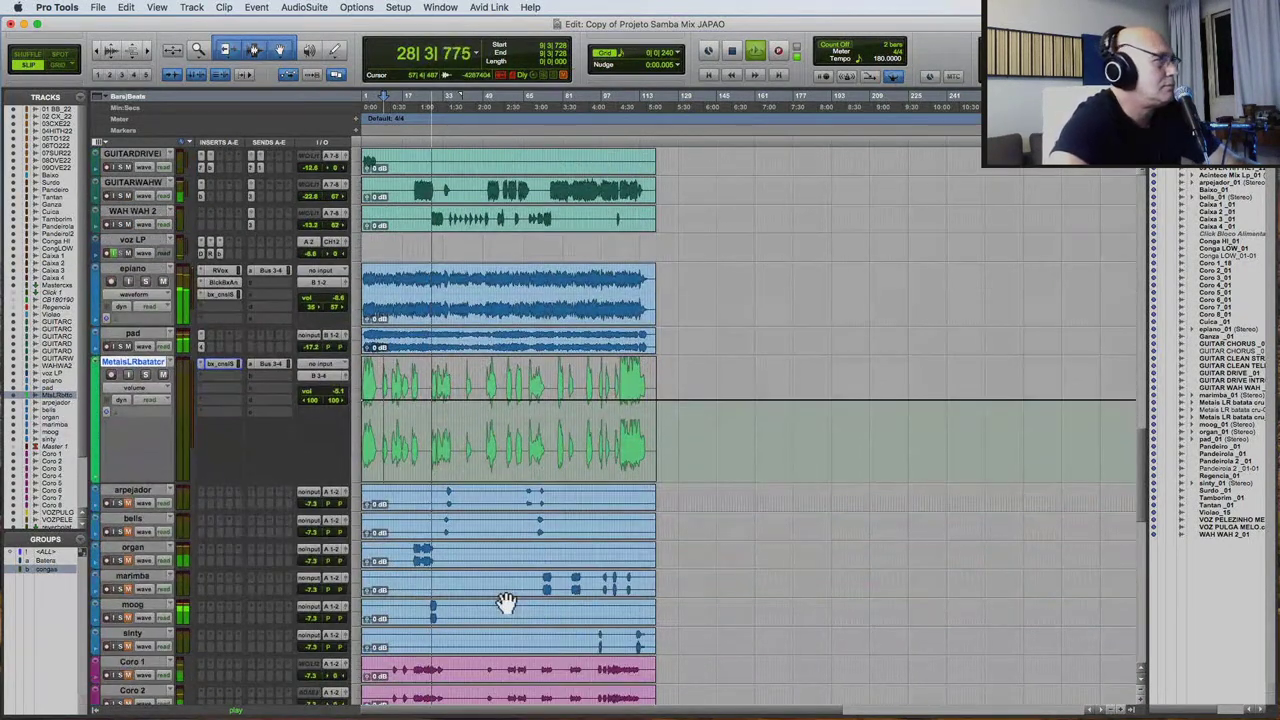
scroll(507, 600, down, 2)
click(410, 497)
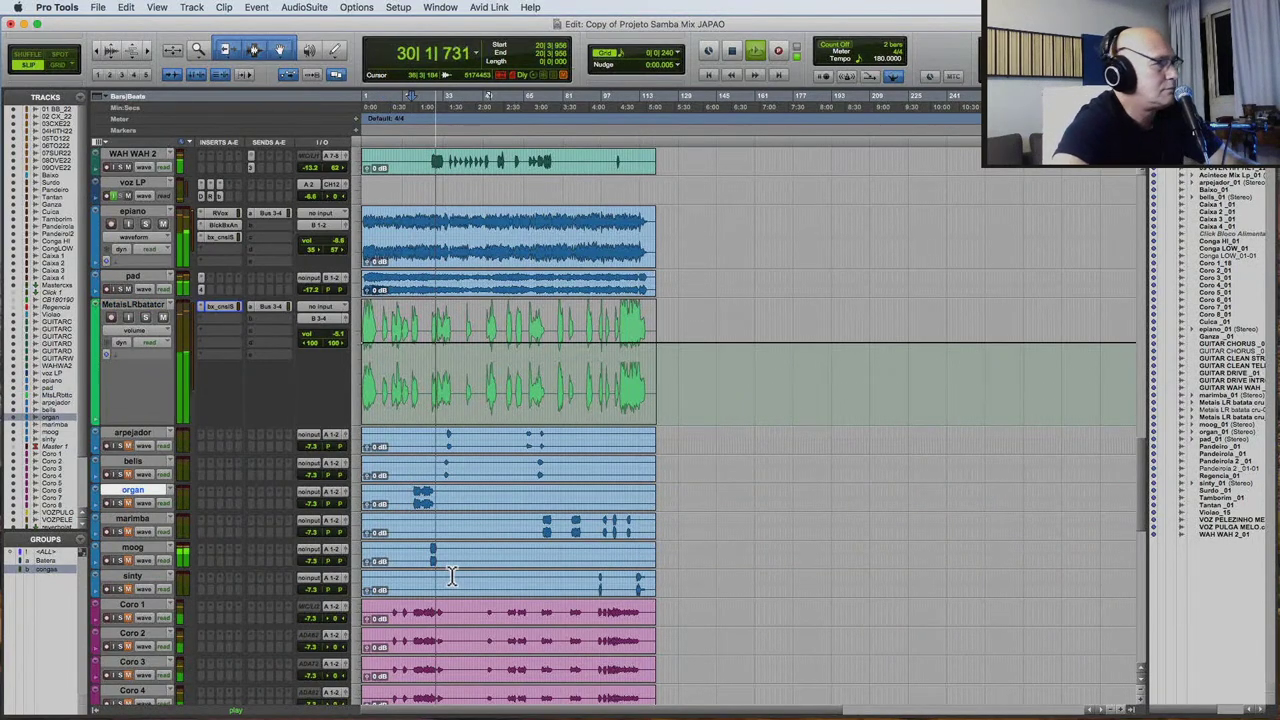
key(space)
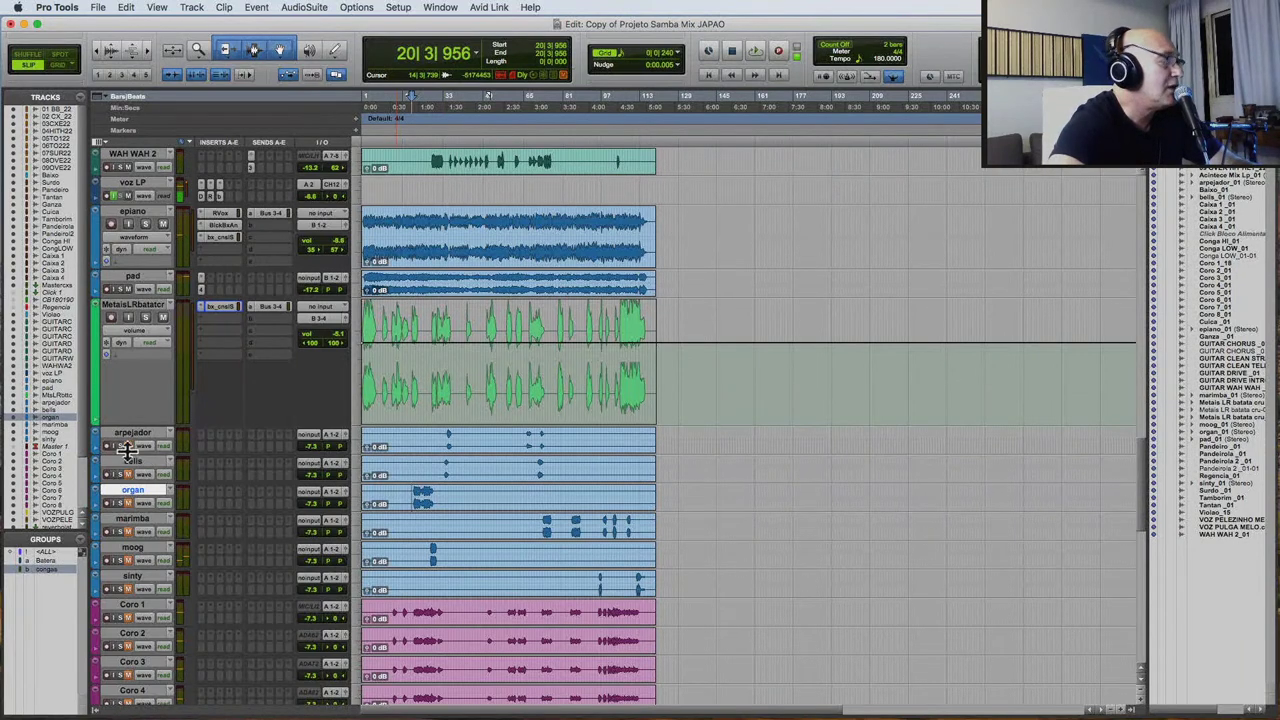
click(407, 494)
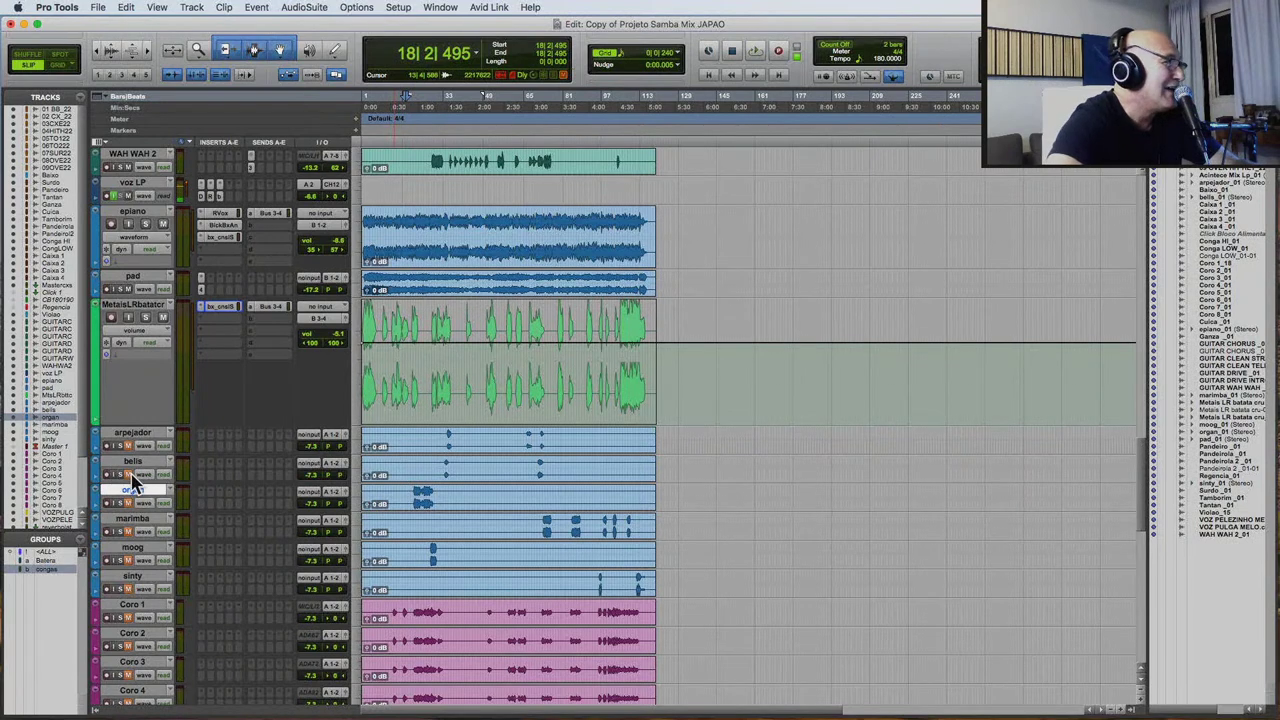
click(401, 492)
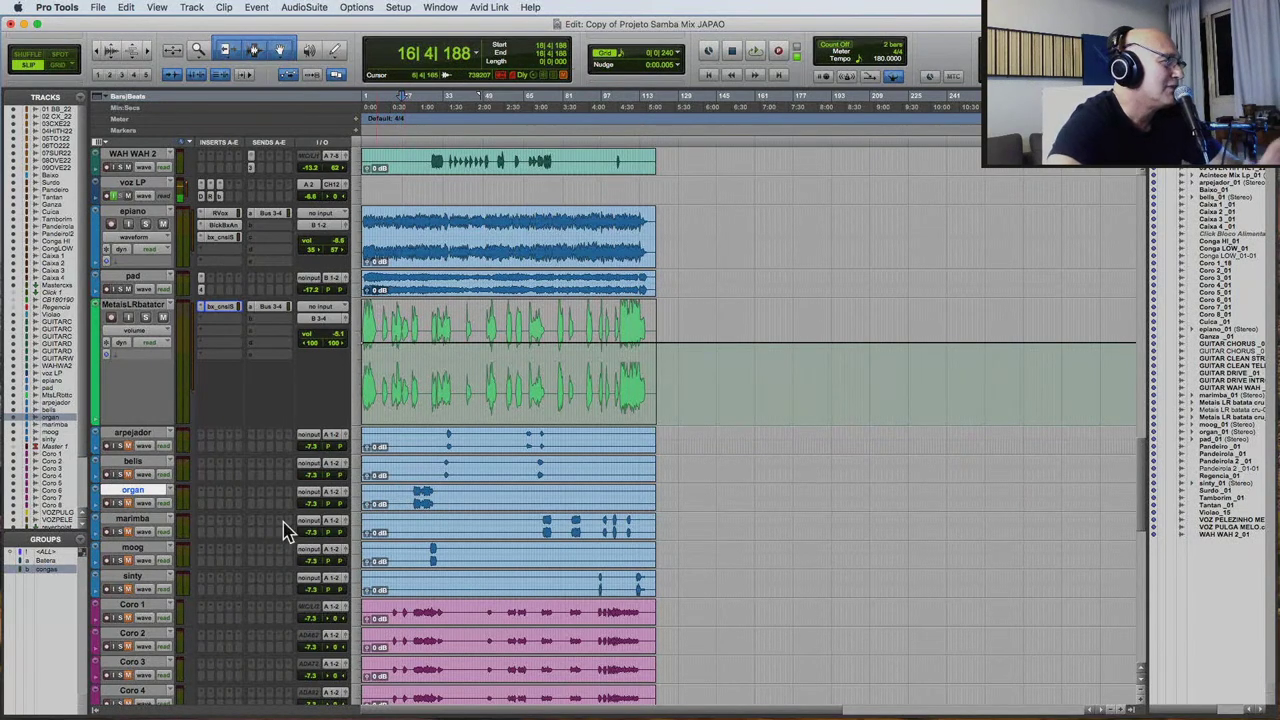
Route the outputs of all six tracks from arpejador to sinty to B 1-2.
click(119, 434)
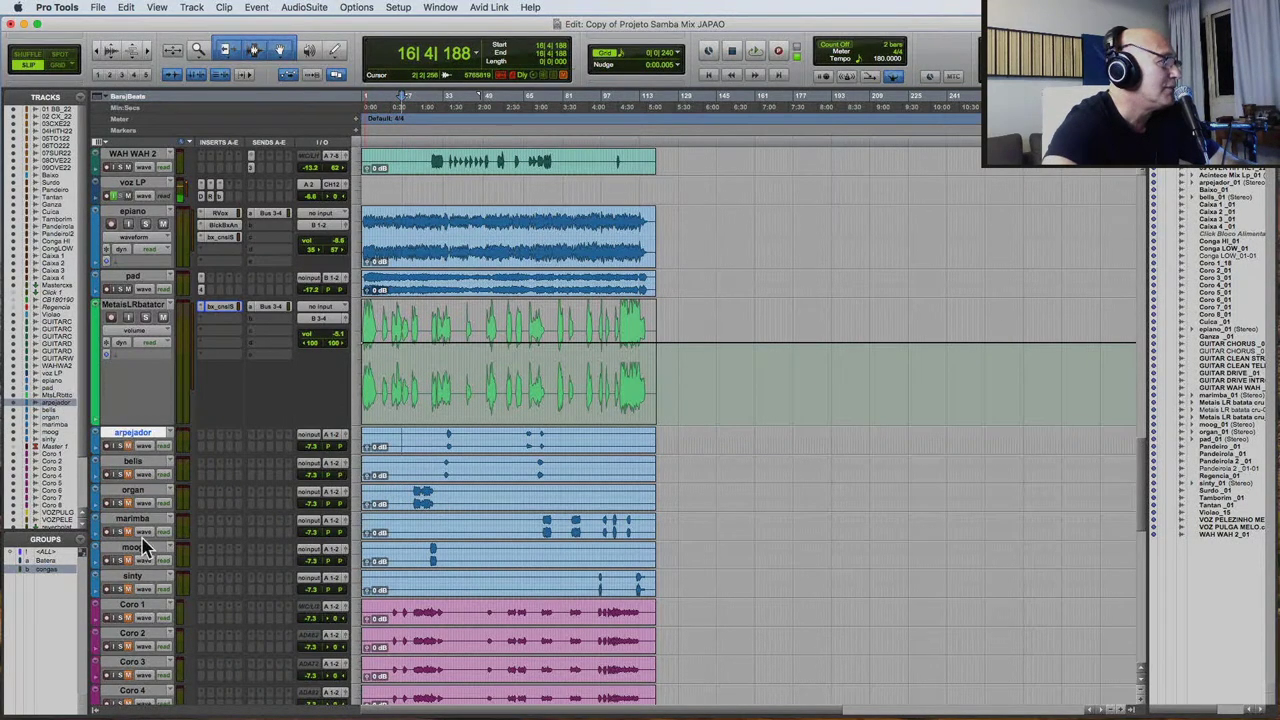
shift+click(132, 577)
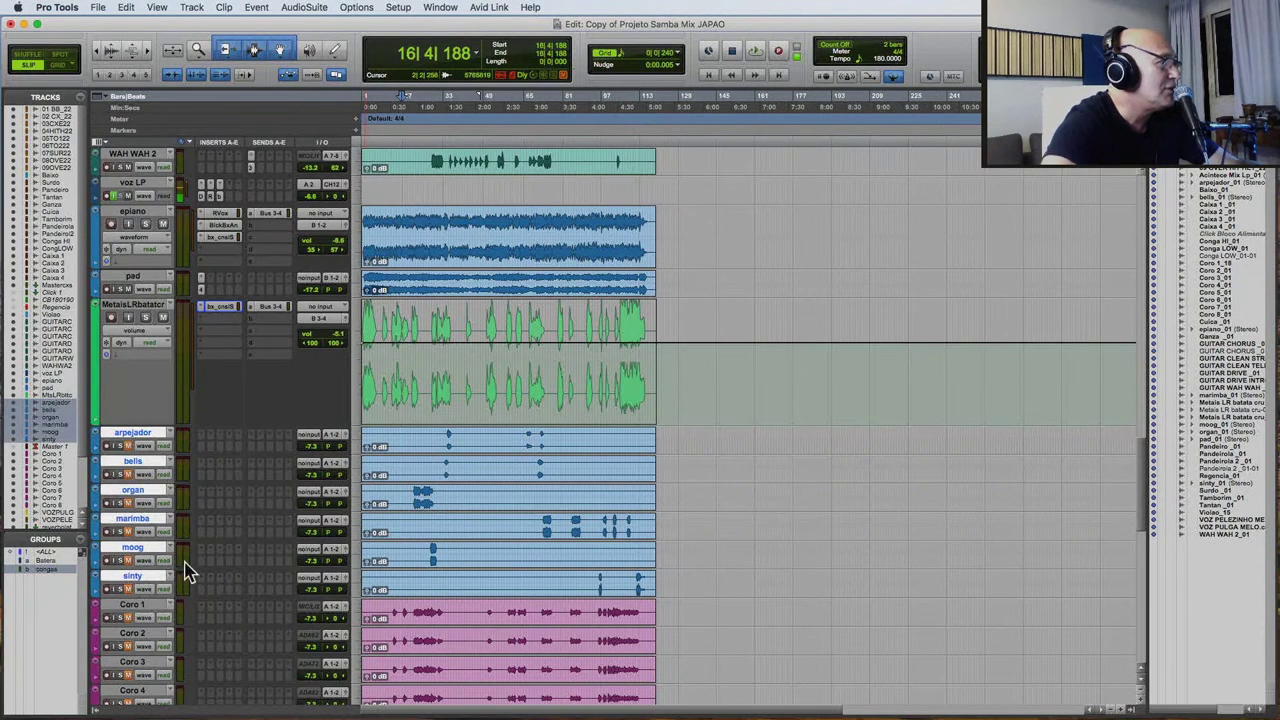
click(336, 435)
mouse_move(354, 435)
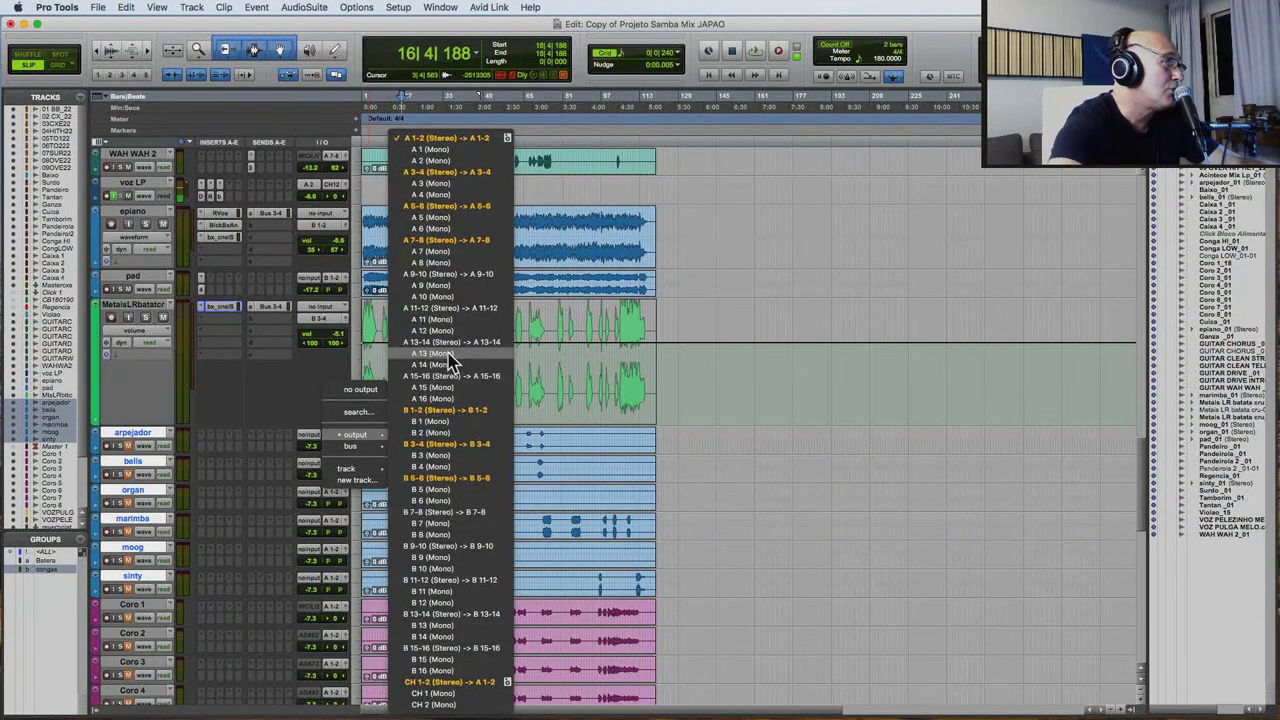
click(472, 421)
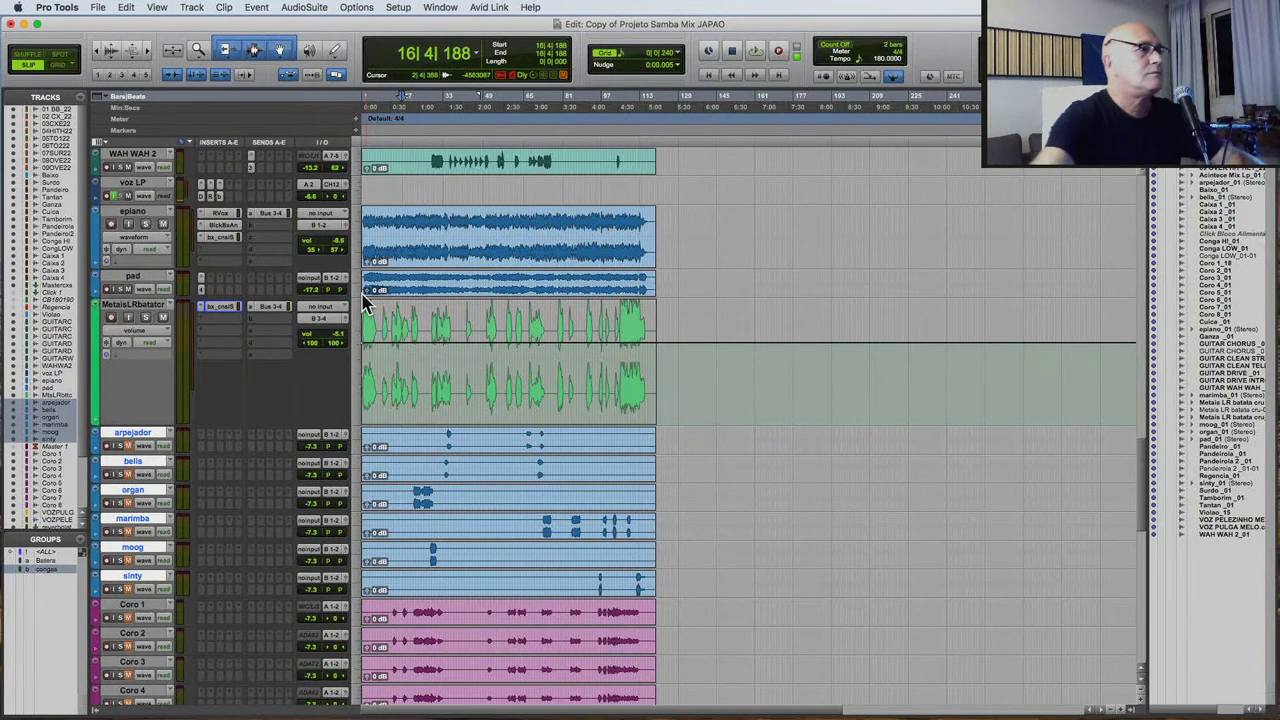
Start playback, then lower the epiano volume to about -13.2 dB and the Violao volume to about -7.3 dB.
key(space)
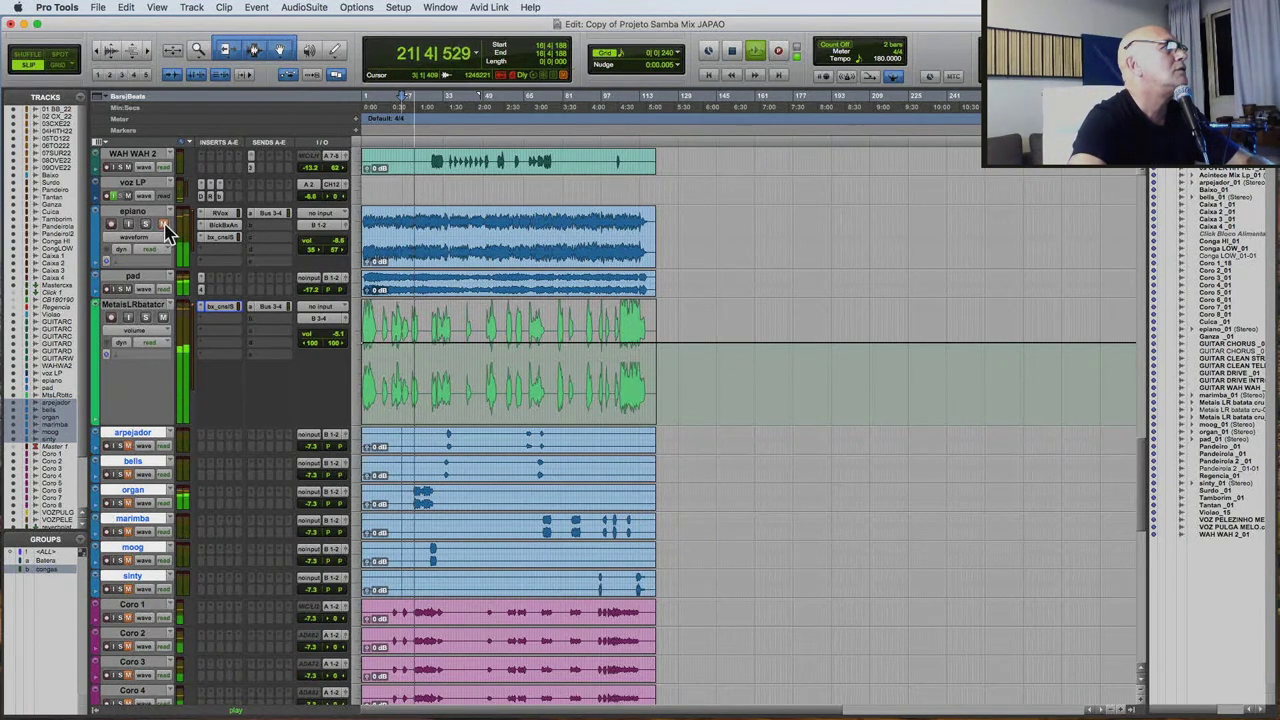
drag(322, 243, 323, 258)
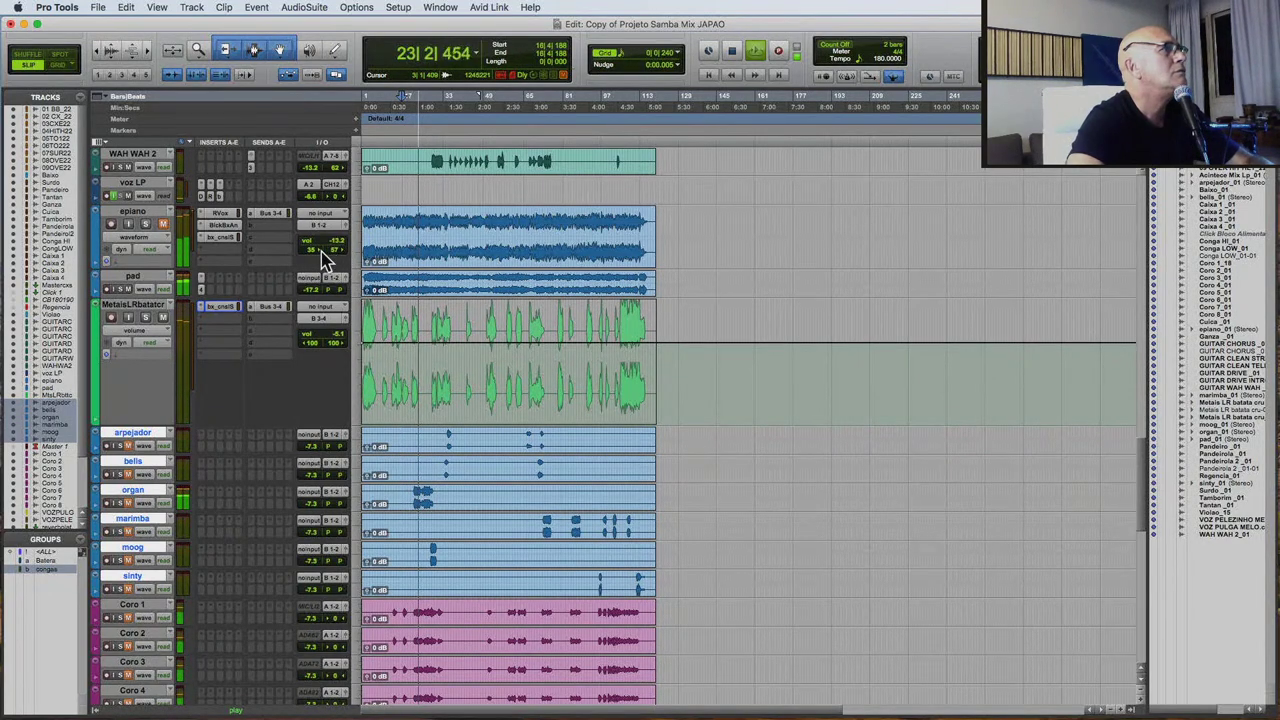
scroll(423, 277, up, 4)
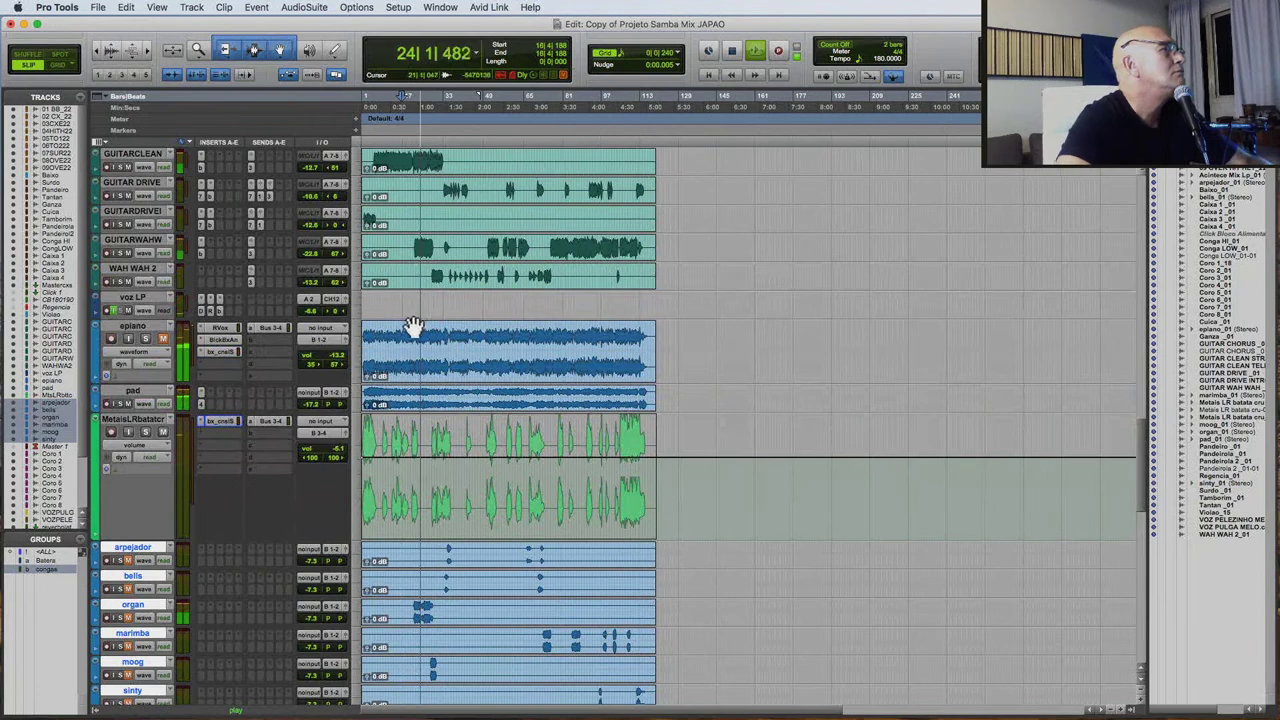
scroll(318, 300, up, 1)
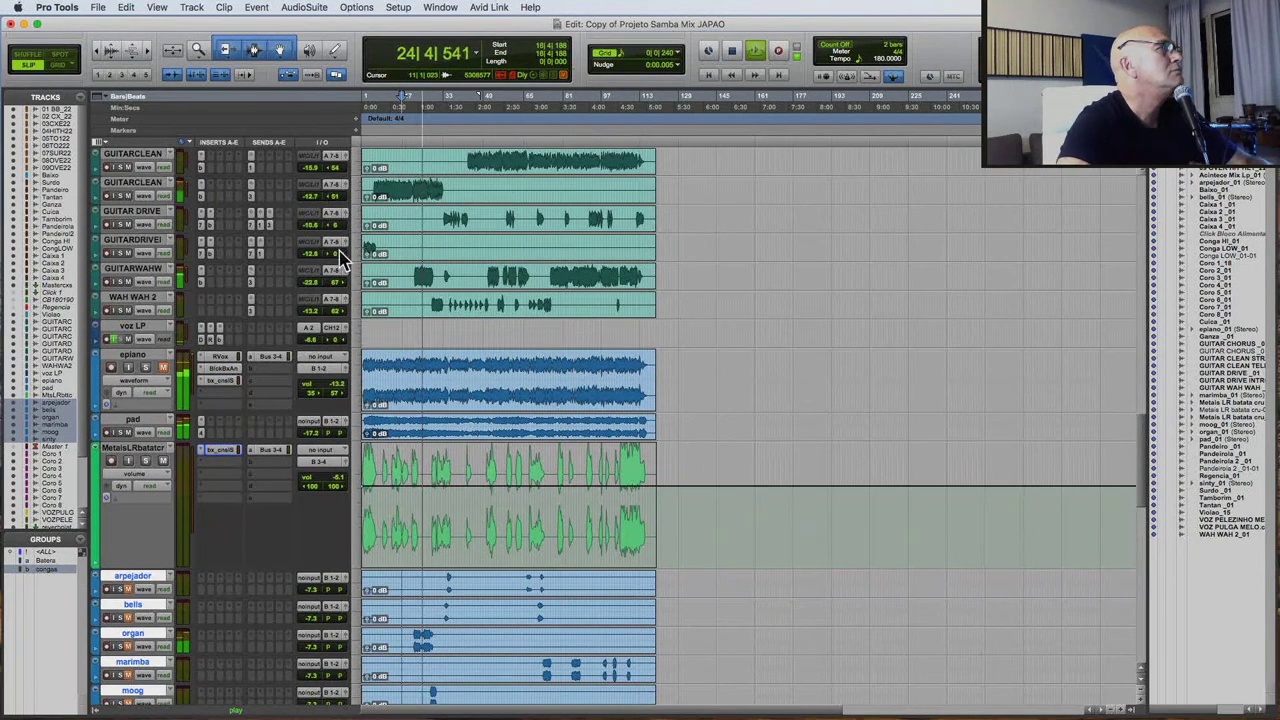
scroll(335, 310, up, 3)
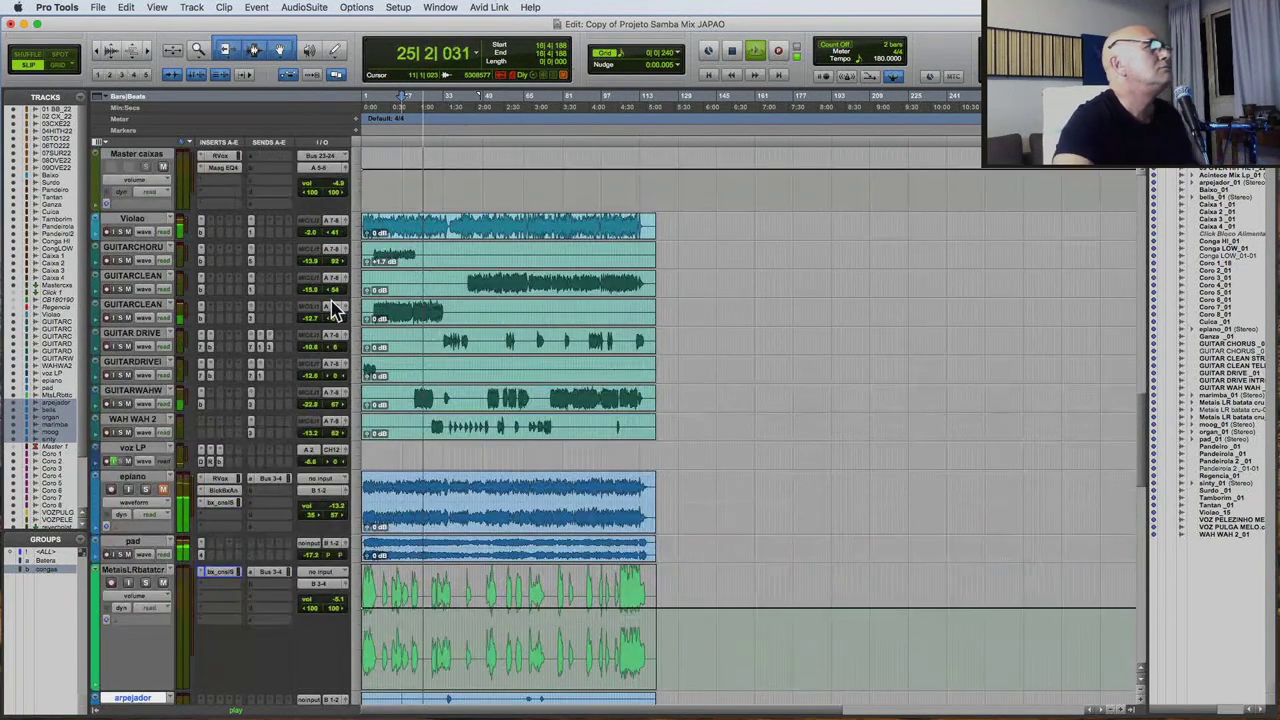
click(313, 233)
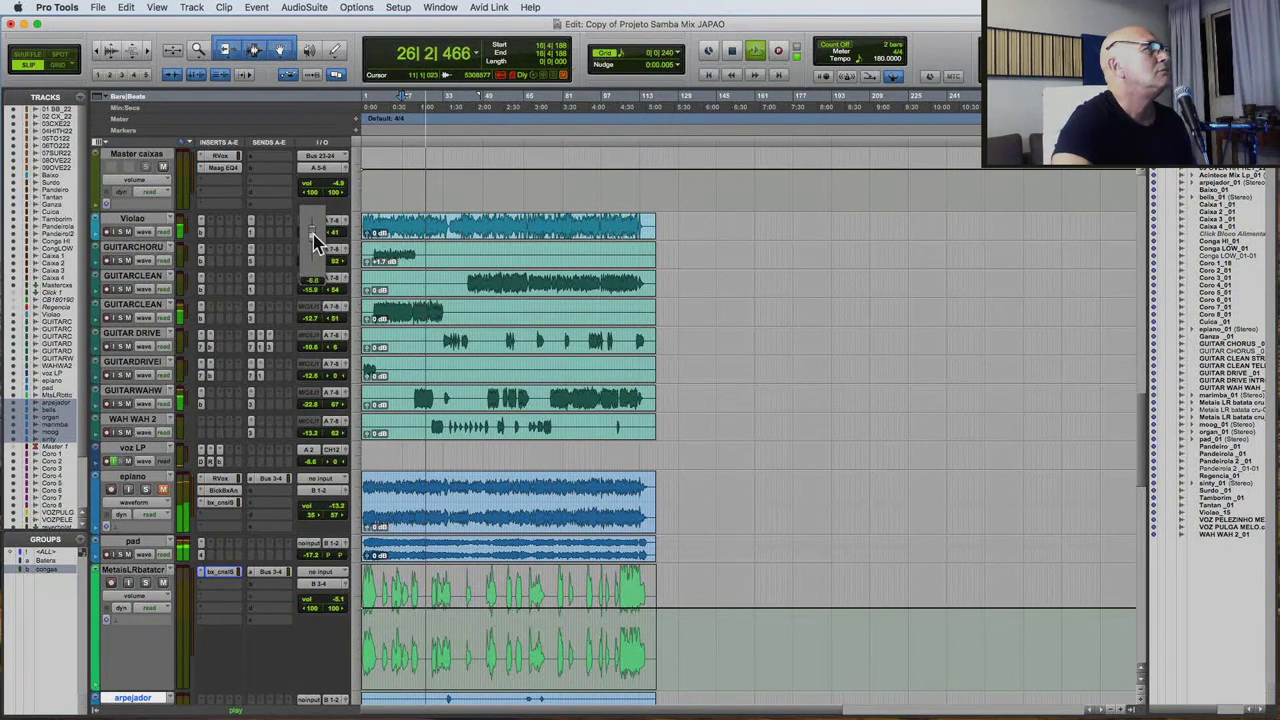
drag(313, 243, 310, 242)
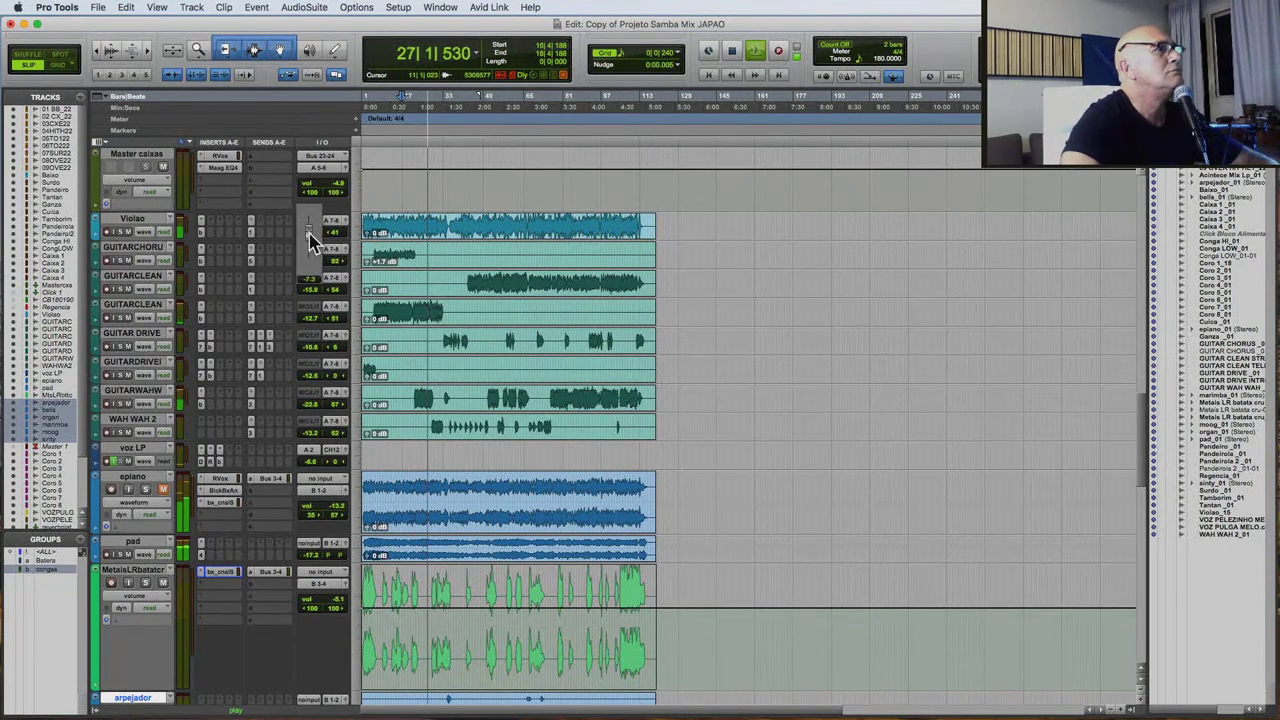
Lower the pad volume to about -18.5 dB and the epiano volume to about -20.7 dB.
scroll(420, 340, down, 3)
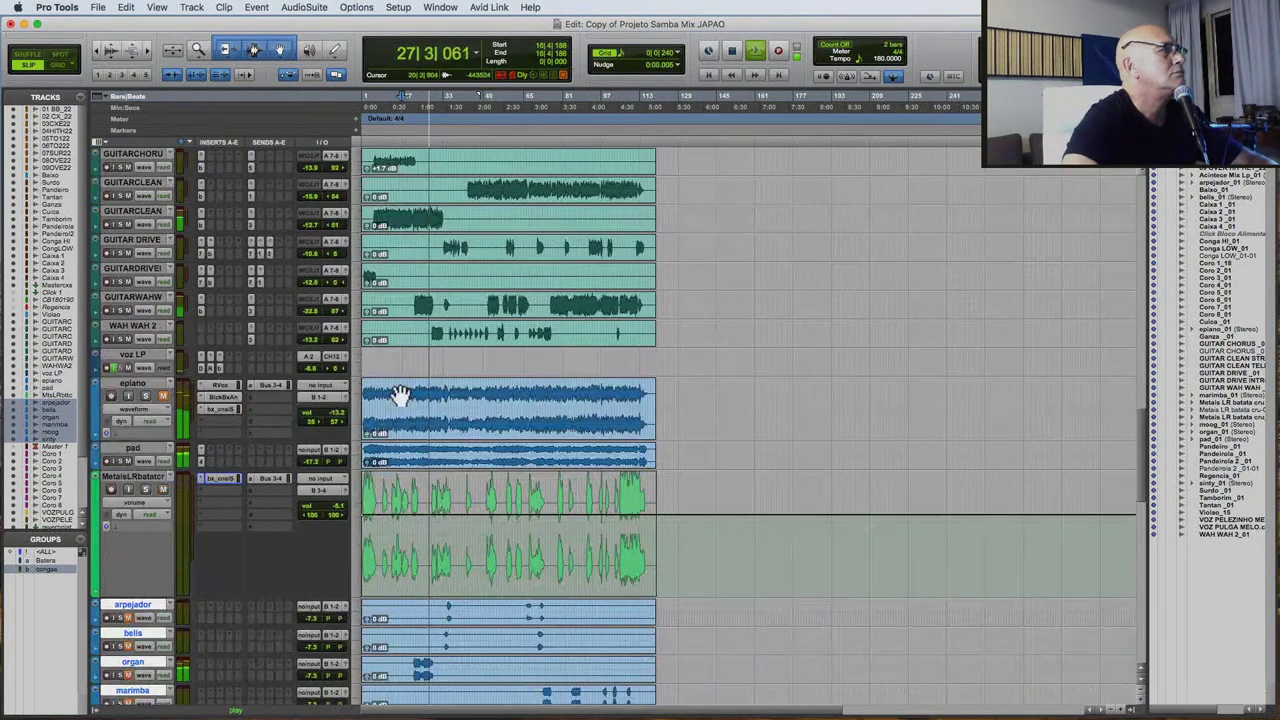
click(330, 470)
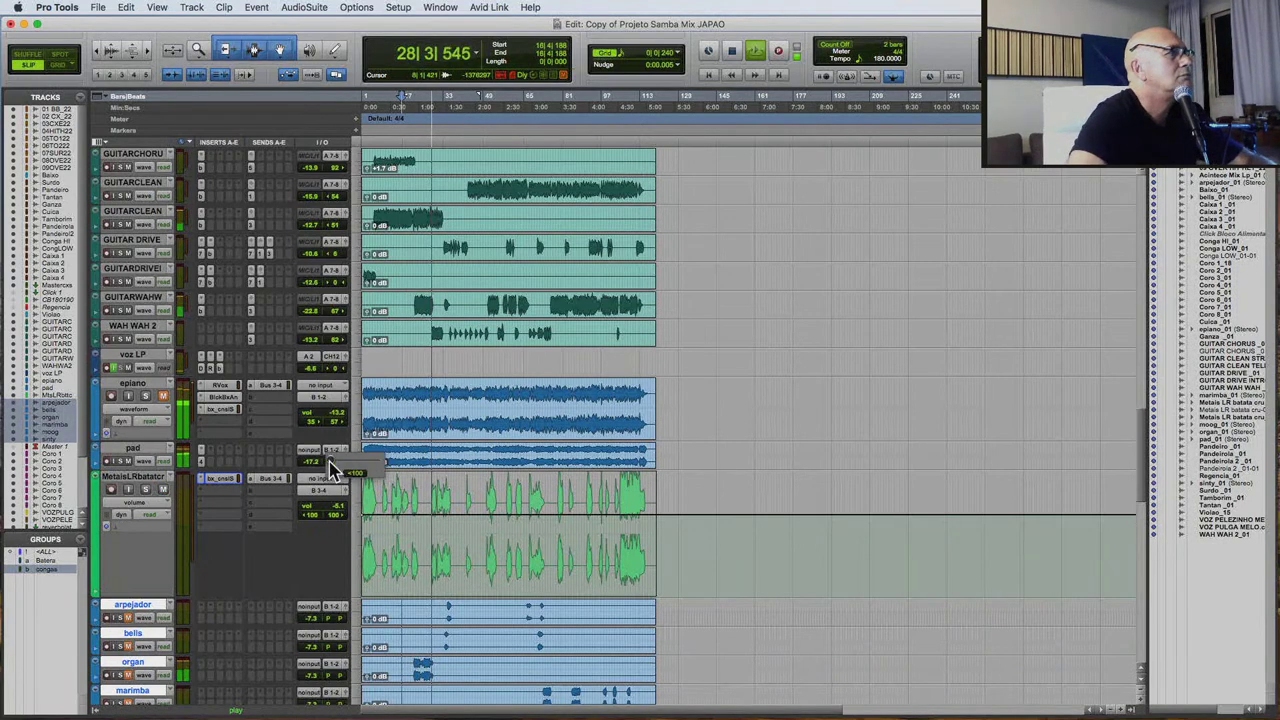
drag(316, 470, 314, 476)
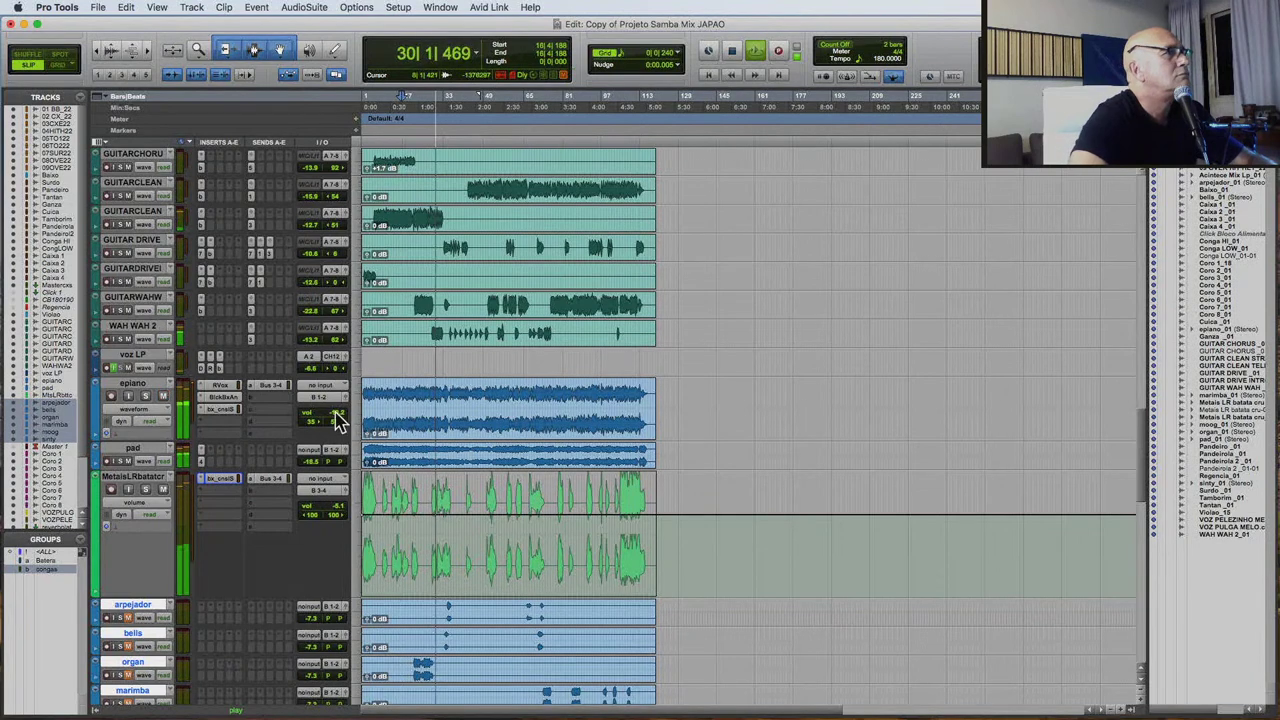
mouse_move(334, 417)
mouse_down()
mouse_move(298, 432)
mouse_move(336, 422)
mouse_up()
Play from just before the organ's first clip, at about bar 20, and lower the organ volume to about -19.8 dB.
scroll(365, 447, down, 3)
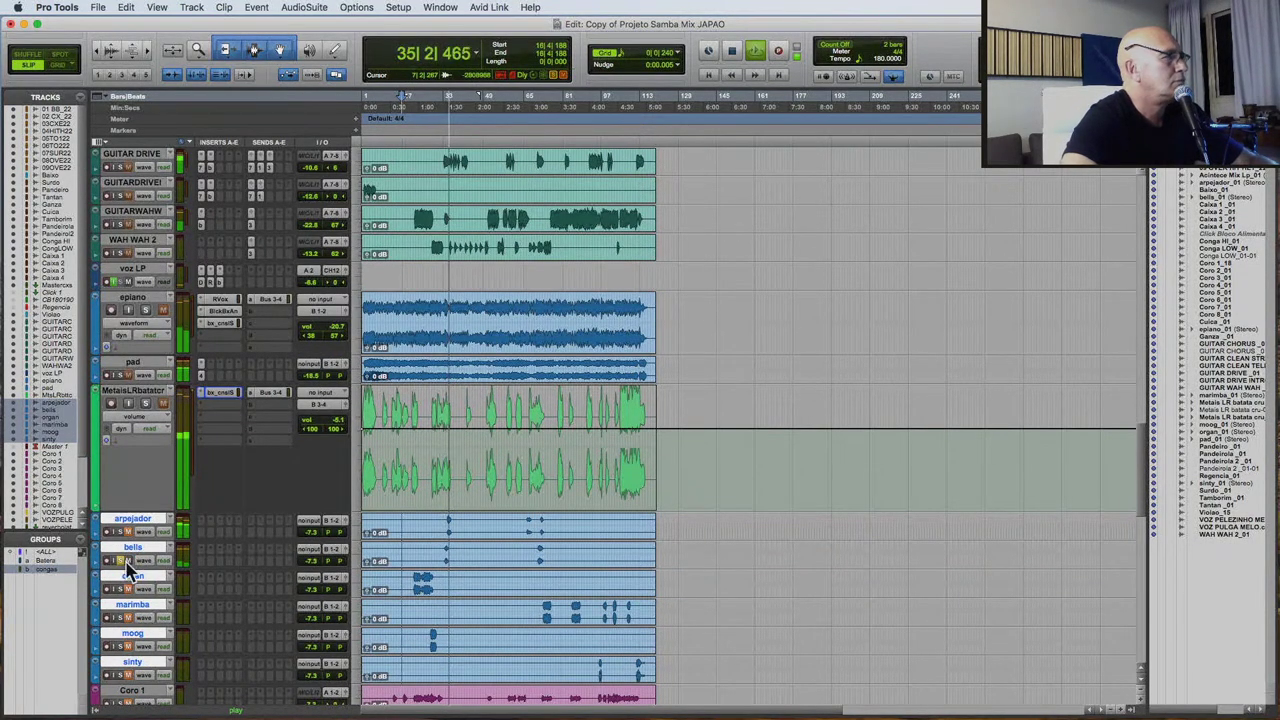
click(410, 573)
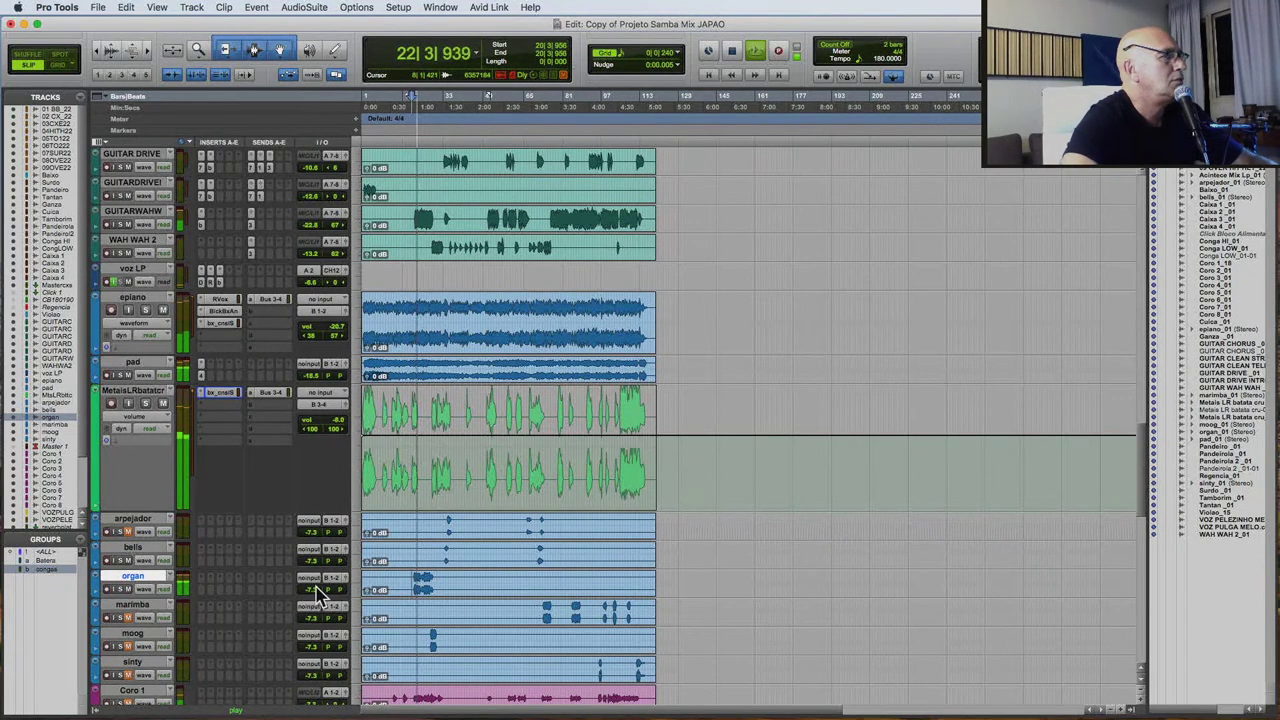
drag(318, 592, 316, 606)
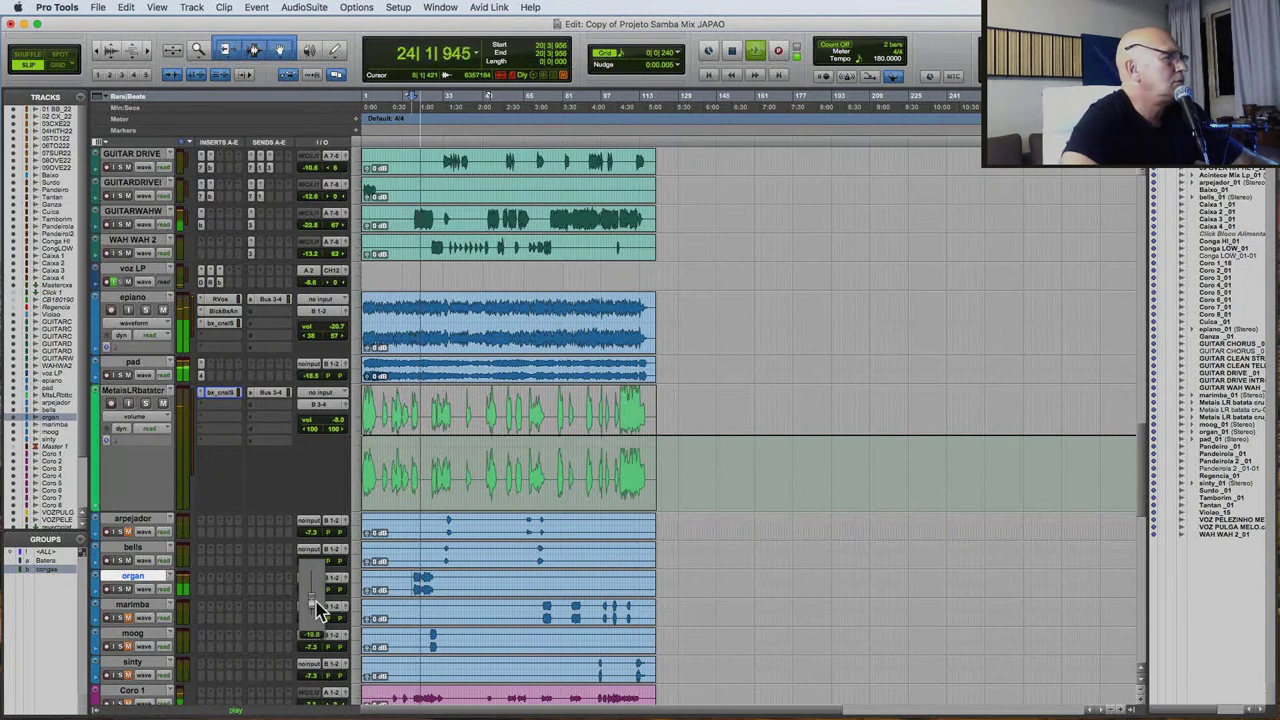
drag(315, 600, 316, 601)
Add a Bus 1-2 send at about -29 dB to the organ track and lower the track's volume to about -25.9 dB.
click(253, 590)
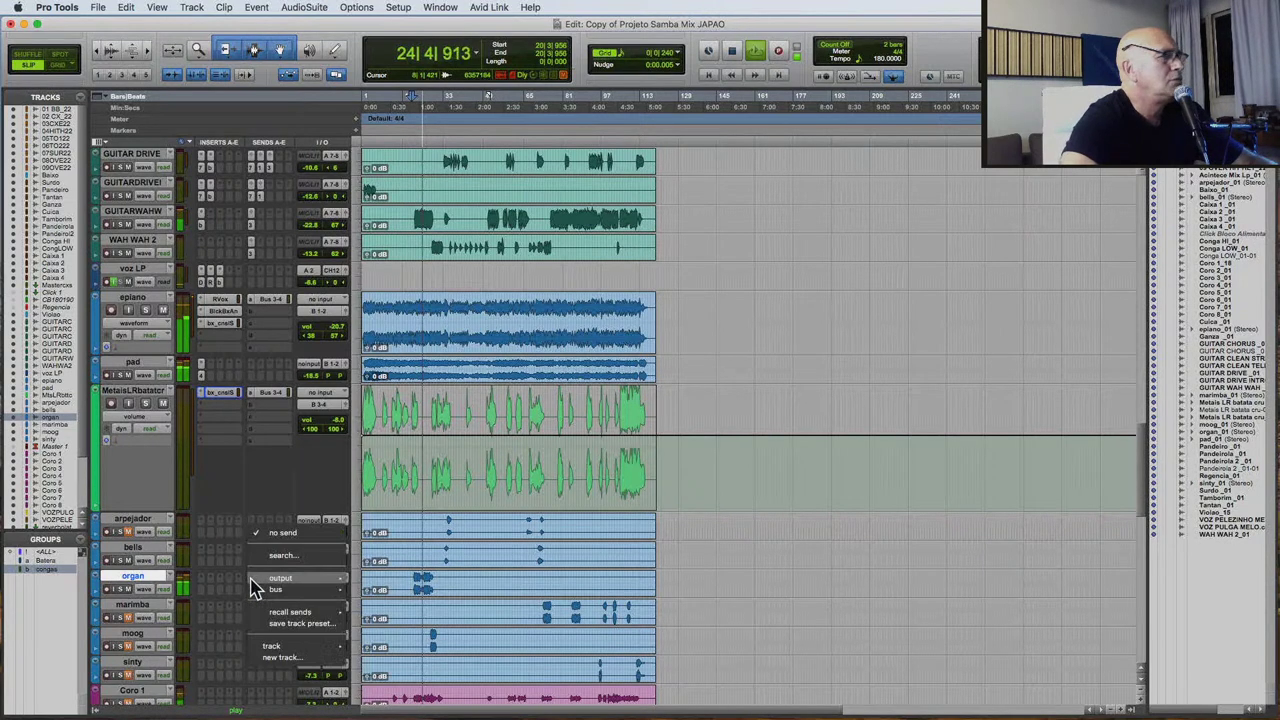
mouse_move(262, 590)
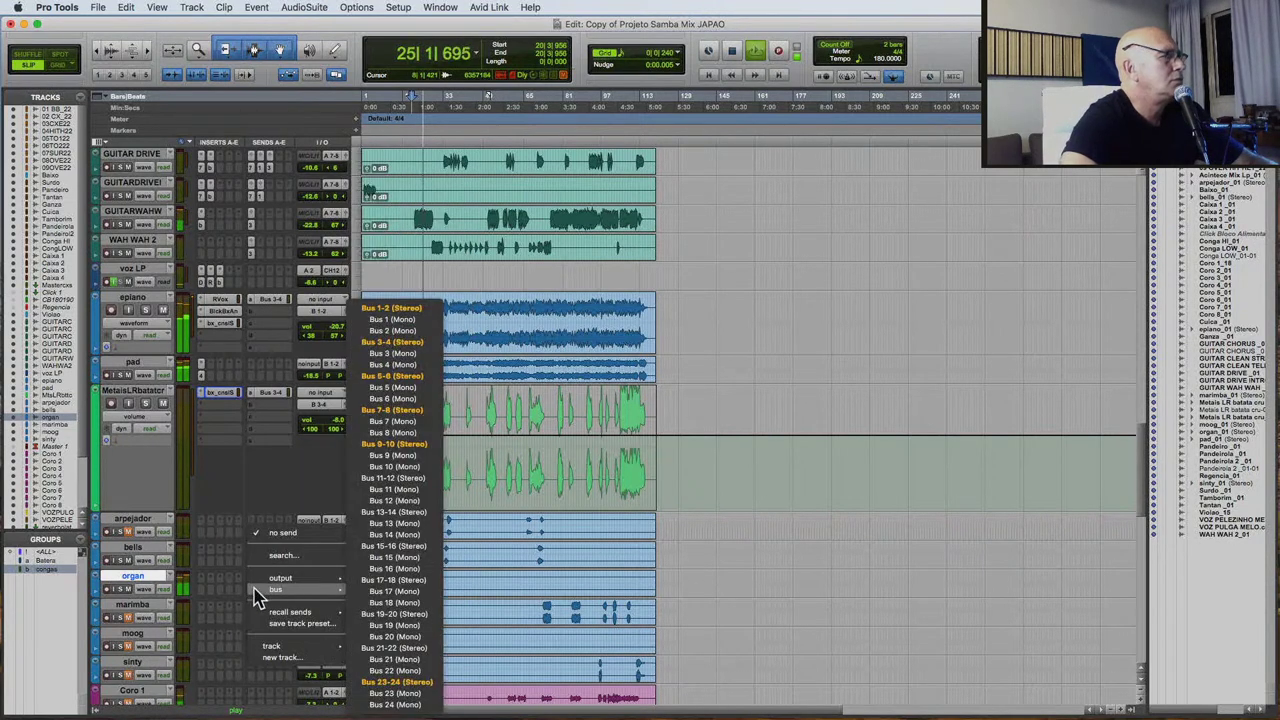
click(388, 309)
drag(929, 510, 922, 497)
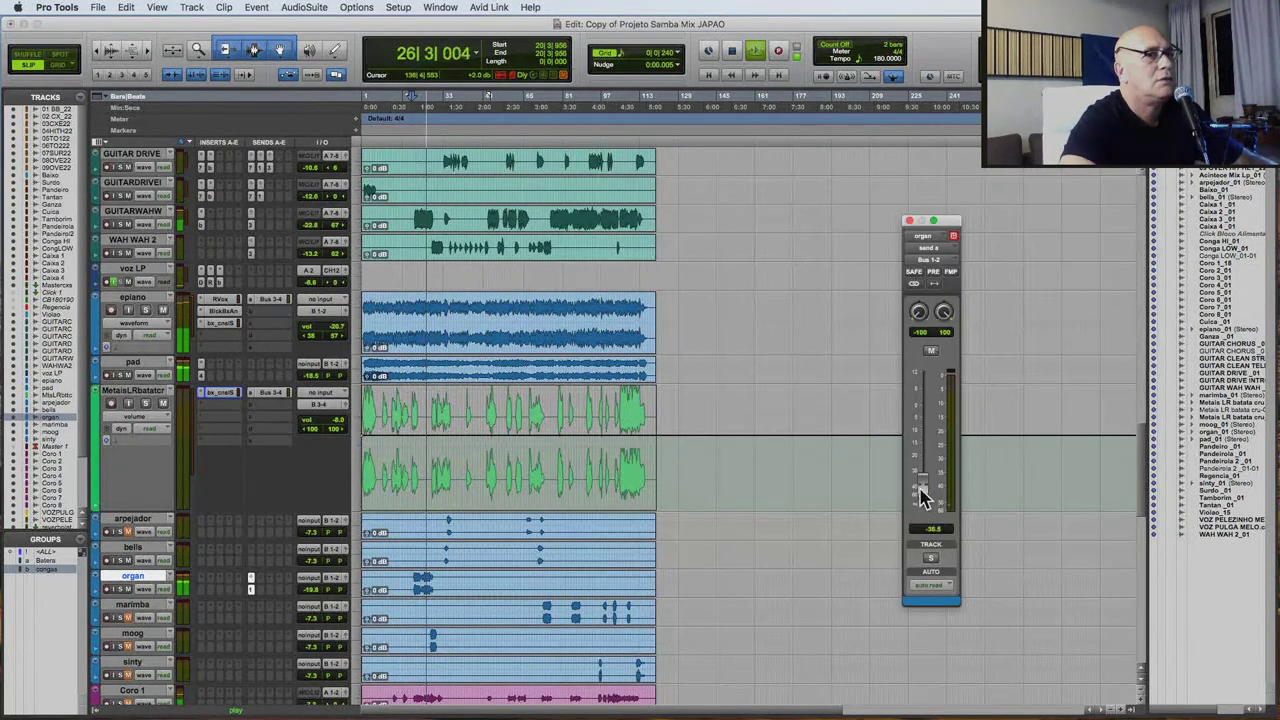
click(314, 597)
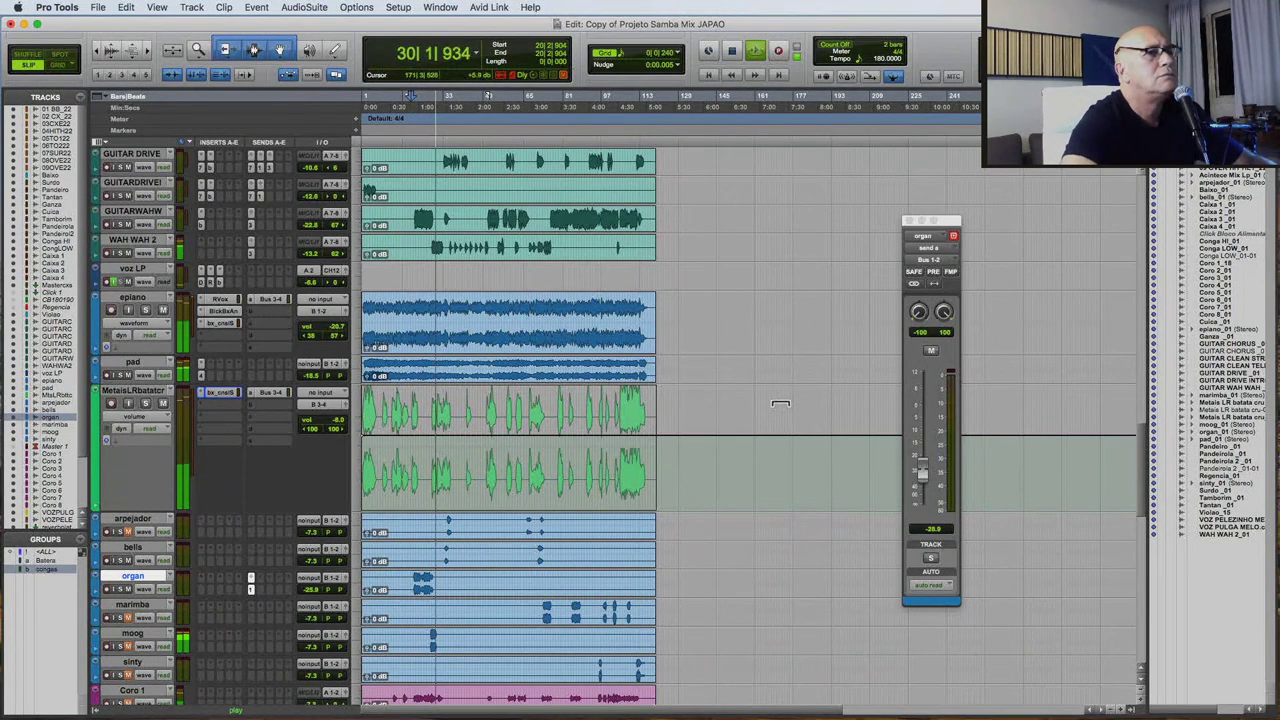
Open the Metais LR track's Bus 3-4 send and lower the track's volume to about -11.2 dB.
click(278, 398)
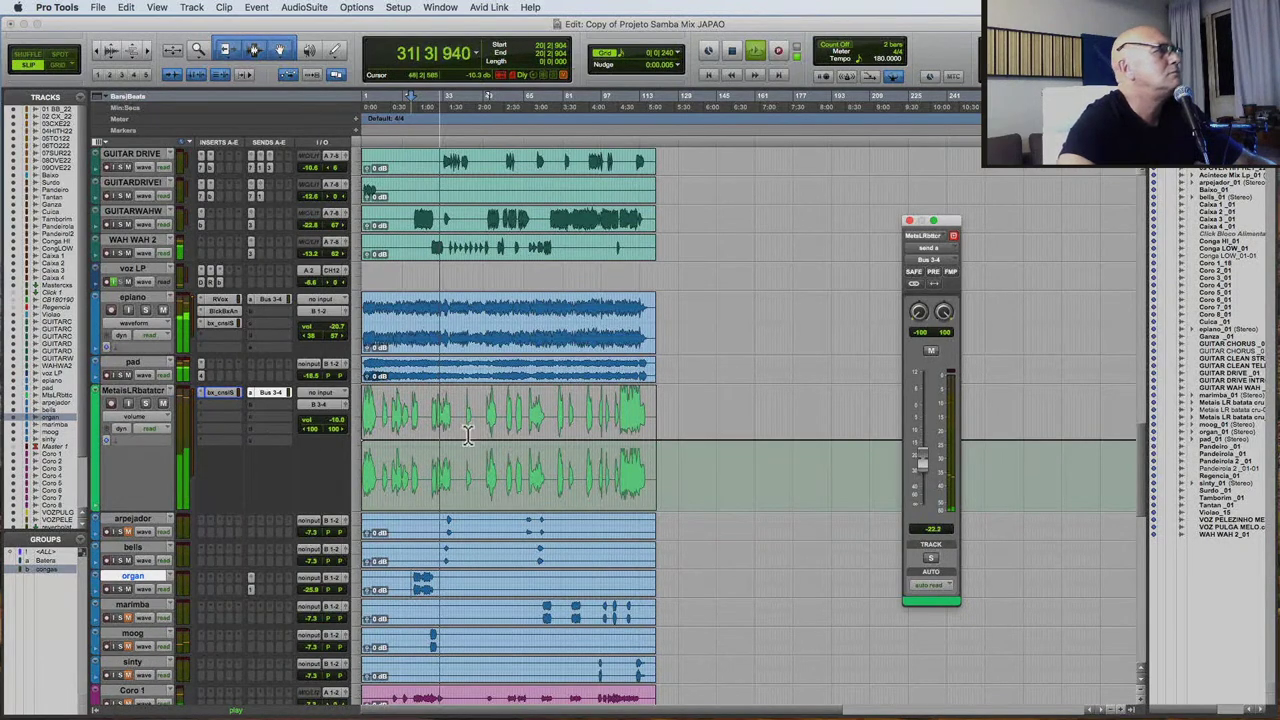
click(849, 400)
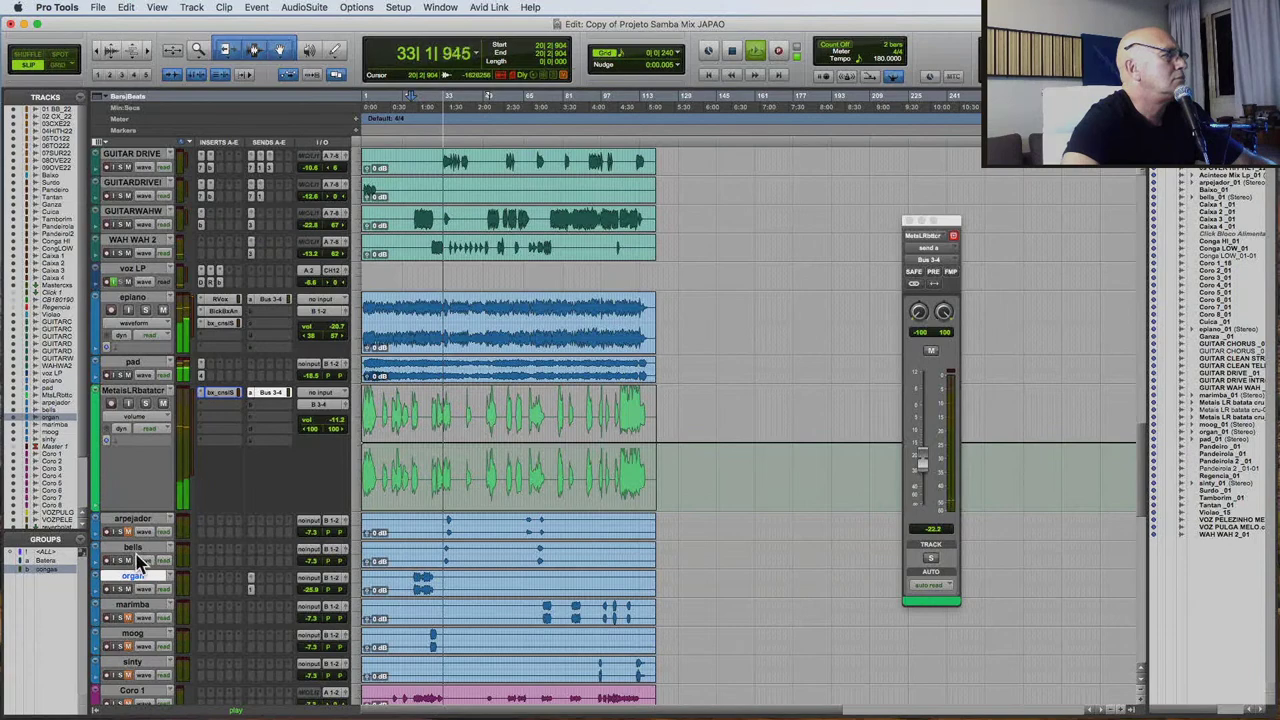
Insert the stereo RVox dynamics plug-in on the bells track and set its compression to about -3.9.
click(205, 560)
mouse_move(255, 549)
mouse_move(347, 568)
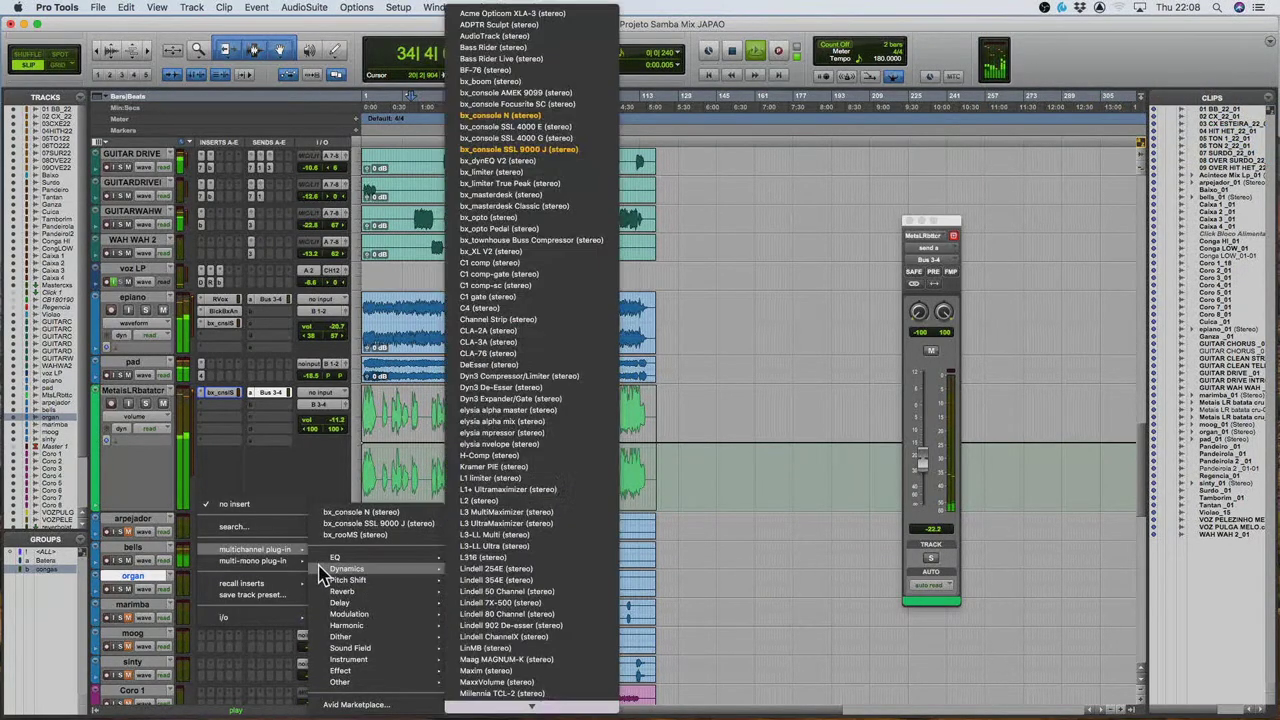
mouse_move(533, 702)
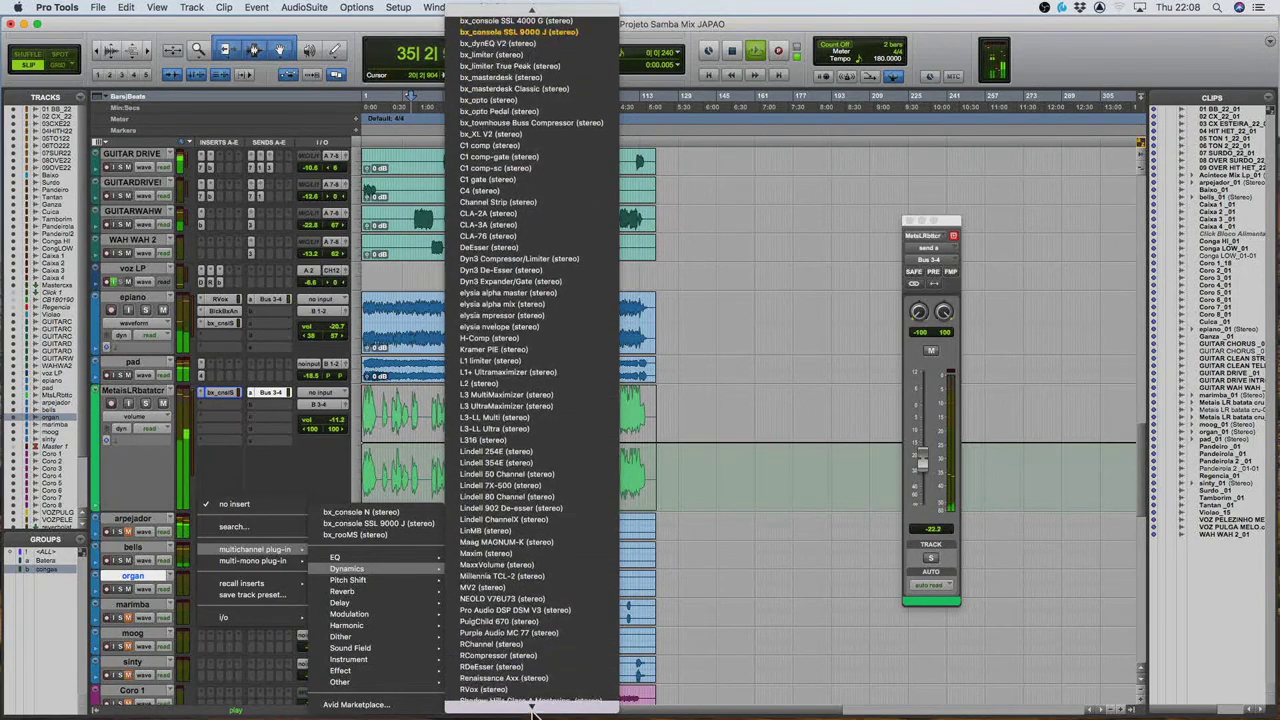
click(534, 628)
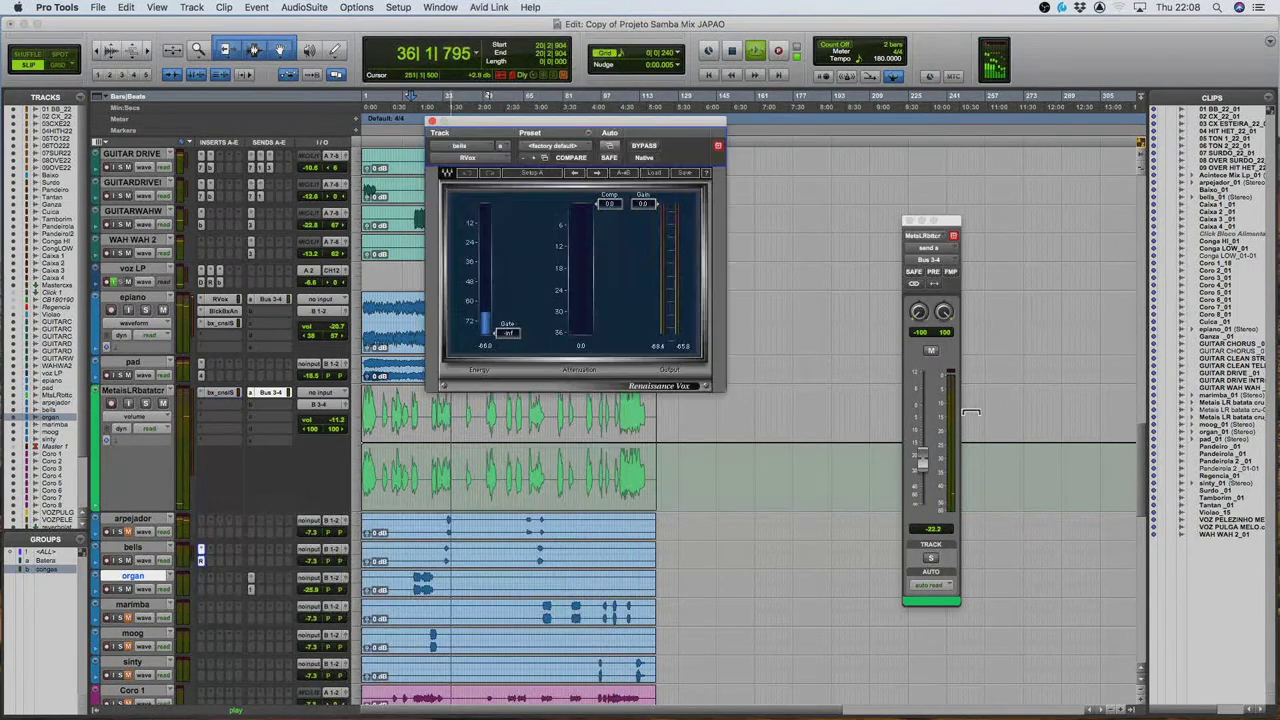
drag(614, 212, 613, 218)
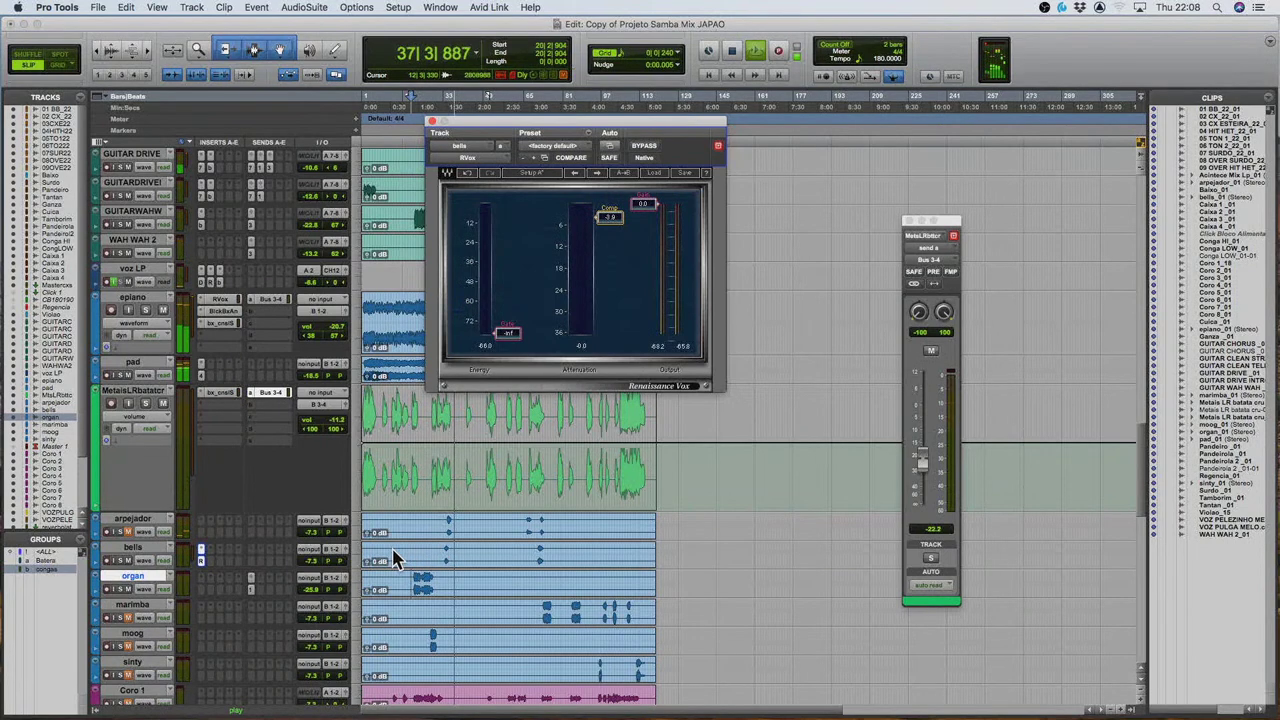
Replay the passage at the organ's first clip, around bar 21, to check the organ's level against the other tracks.
key(space)
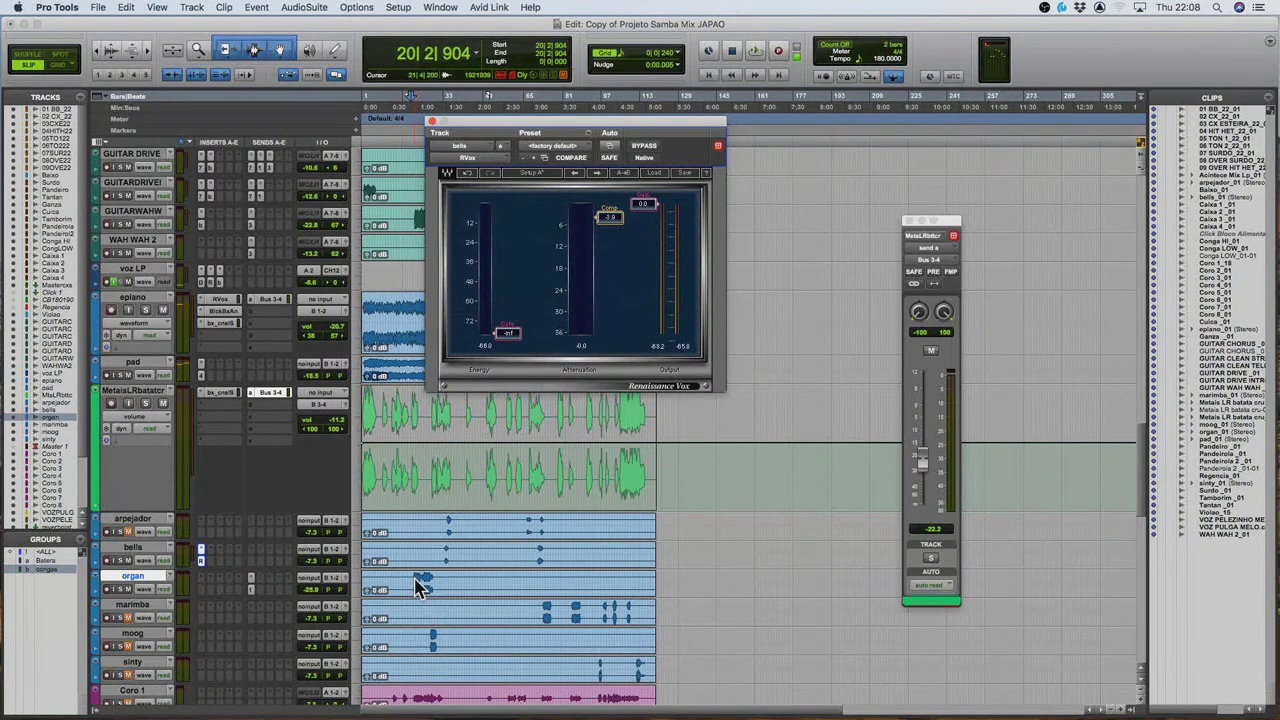
click(418, 588)
key(space)
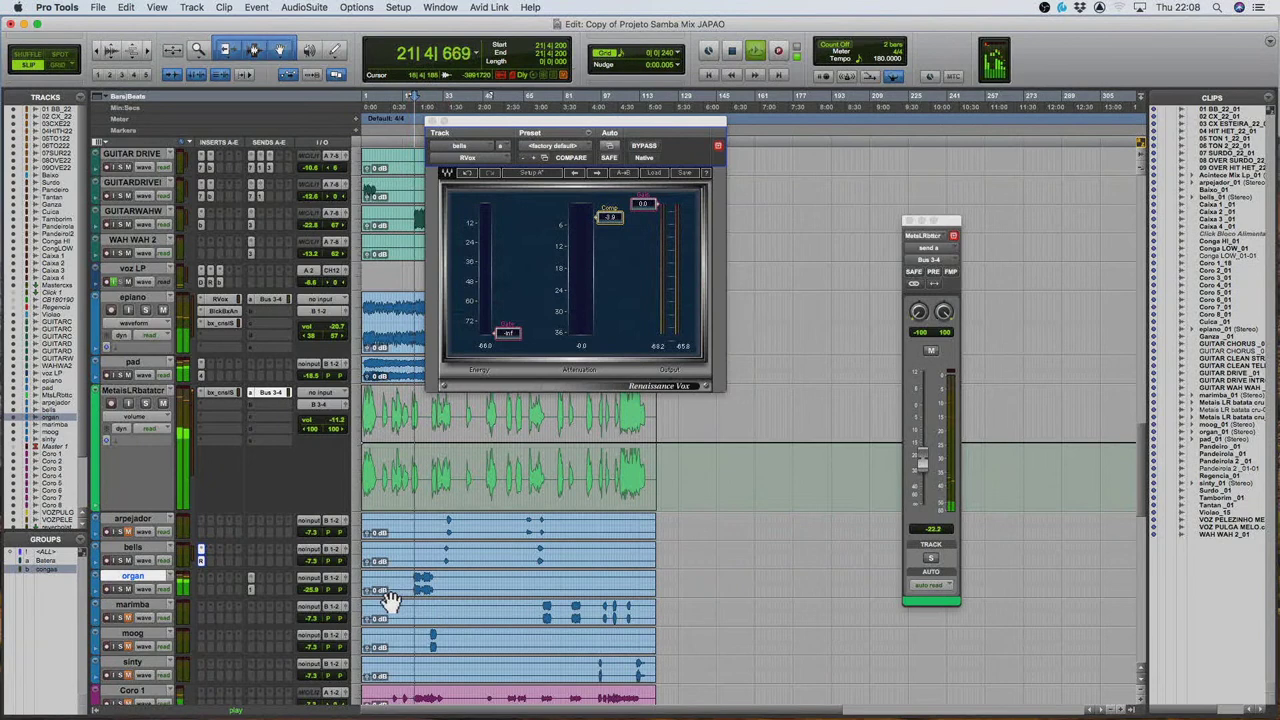
click(316, 596)
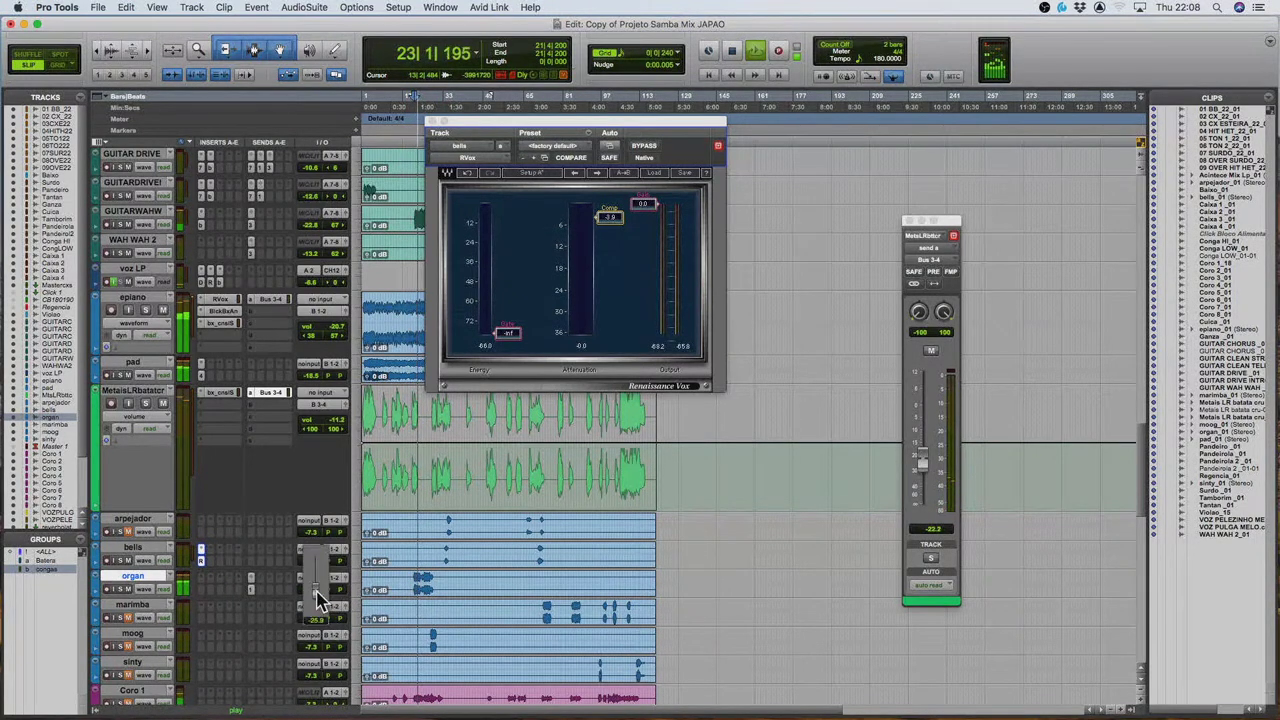
key(space)
scroll(160, 540, up, 1)
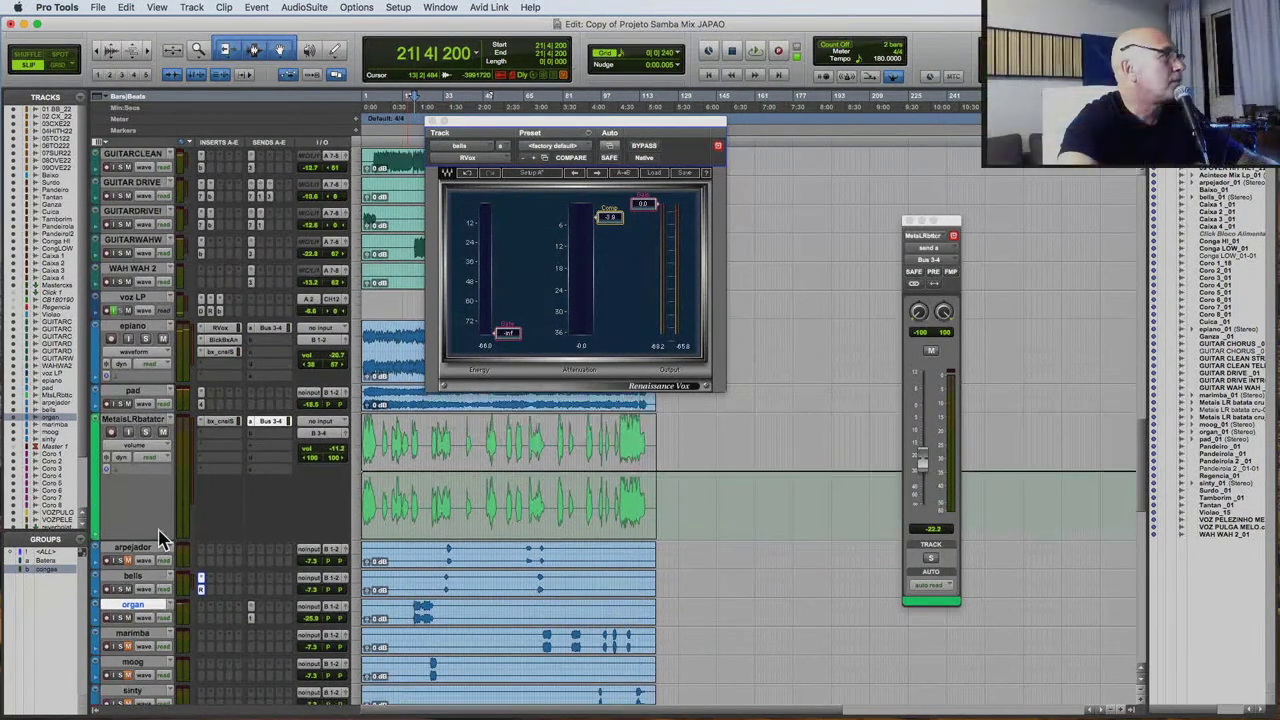
scroll(155, 500, up, 1)
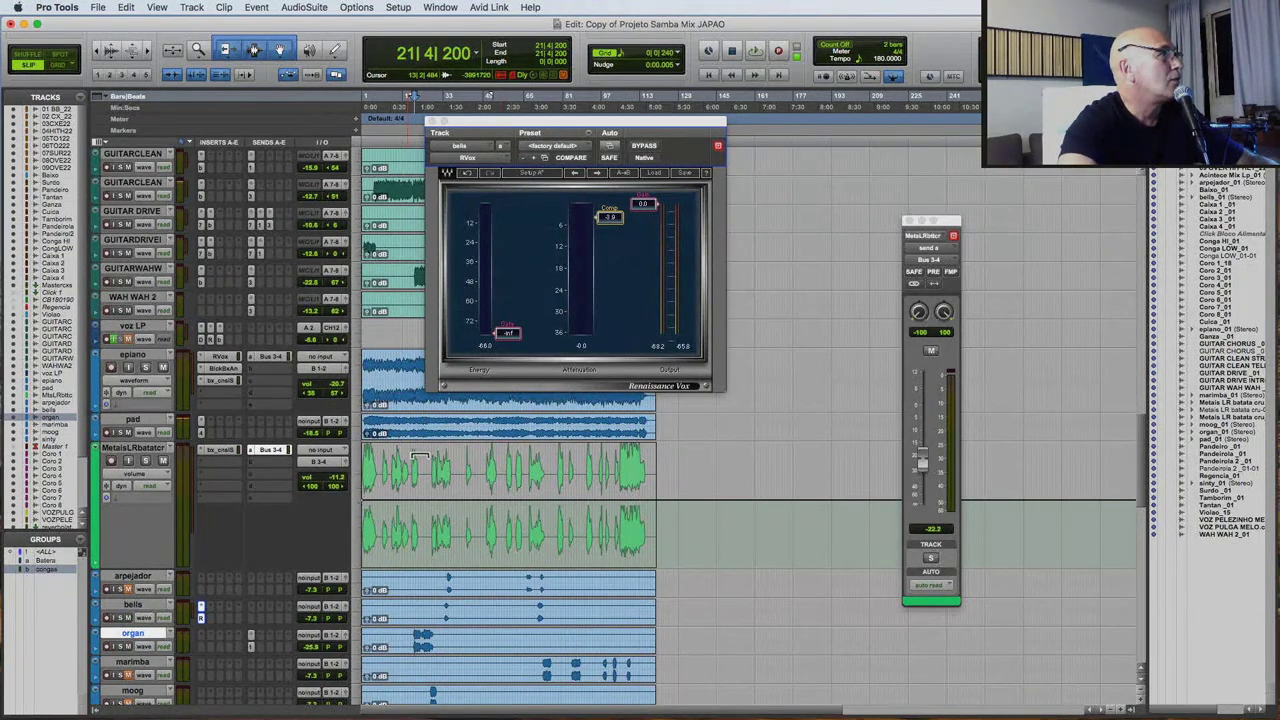
click(418, 645)
key(space)
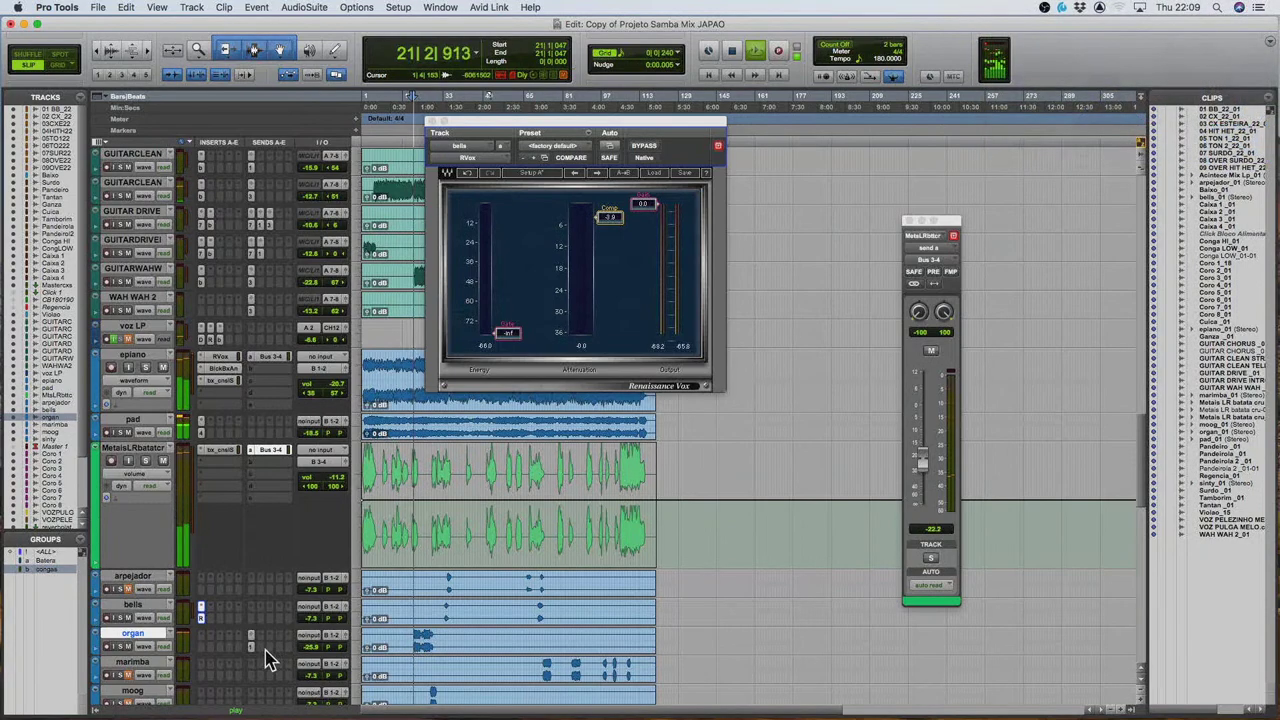
key(space)
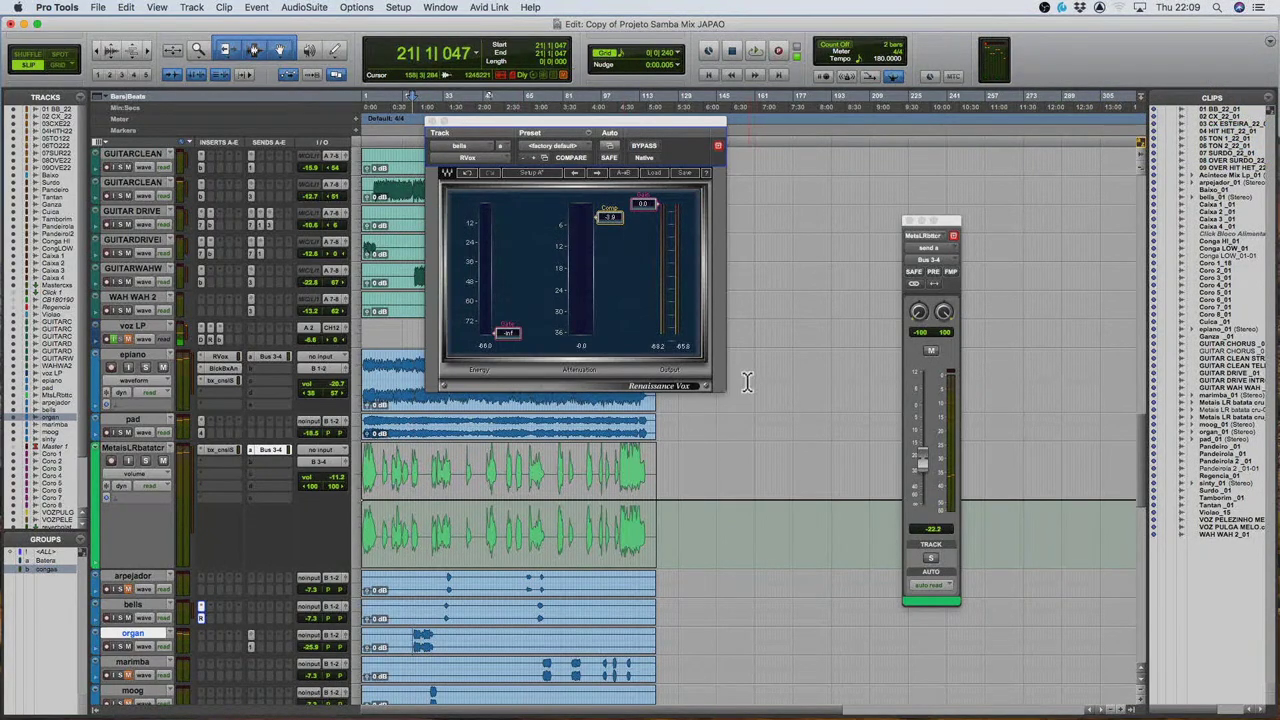
scroll(740, 395, up, 3)
scroll(320, 510, down, 5)
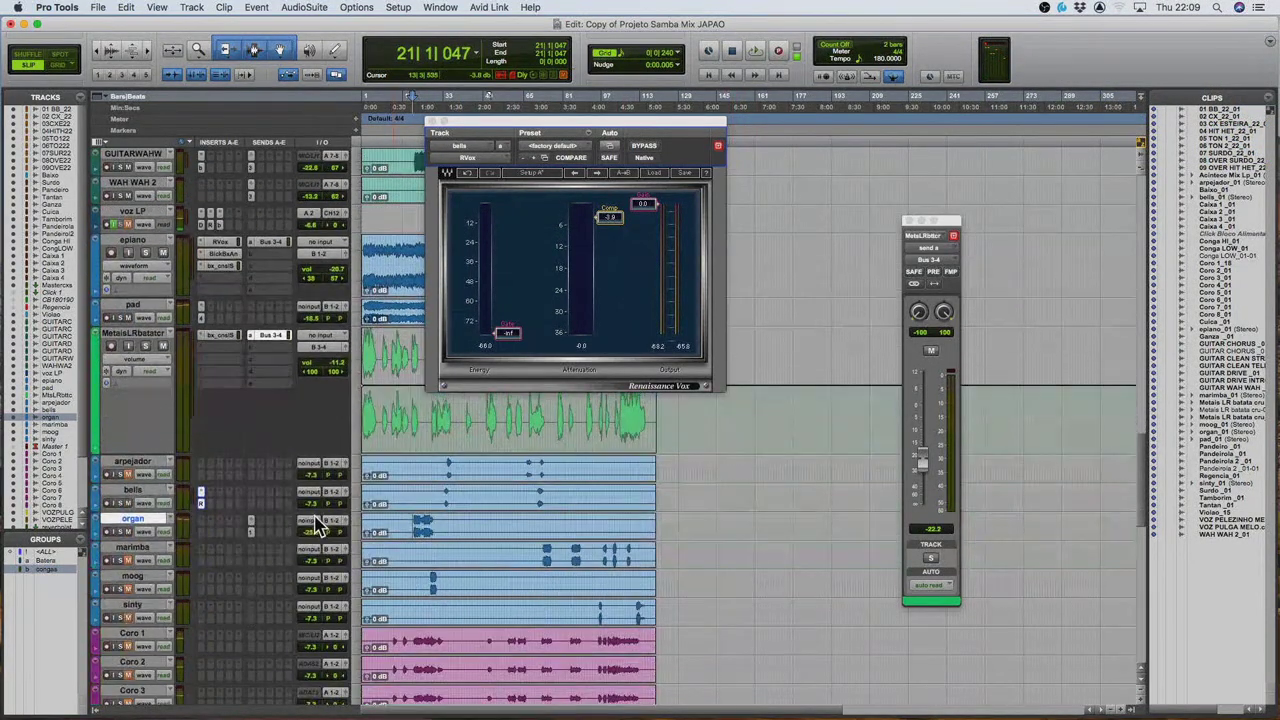
Replay the organ passage from bar 21 and open the organ track's Bus 1-2 send to check its level.
key(space)
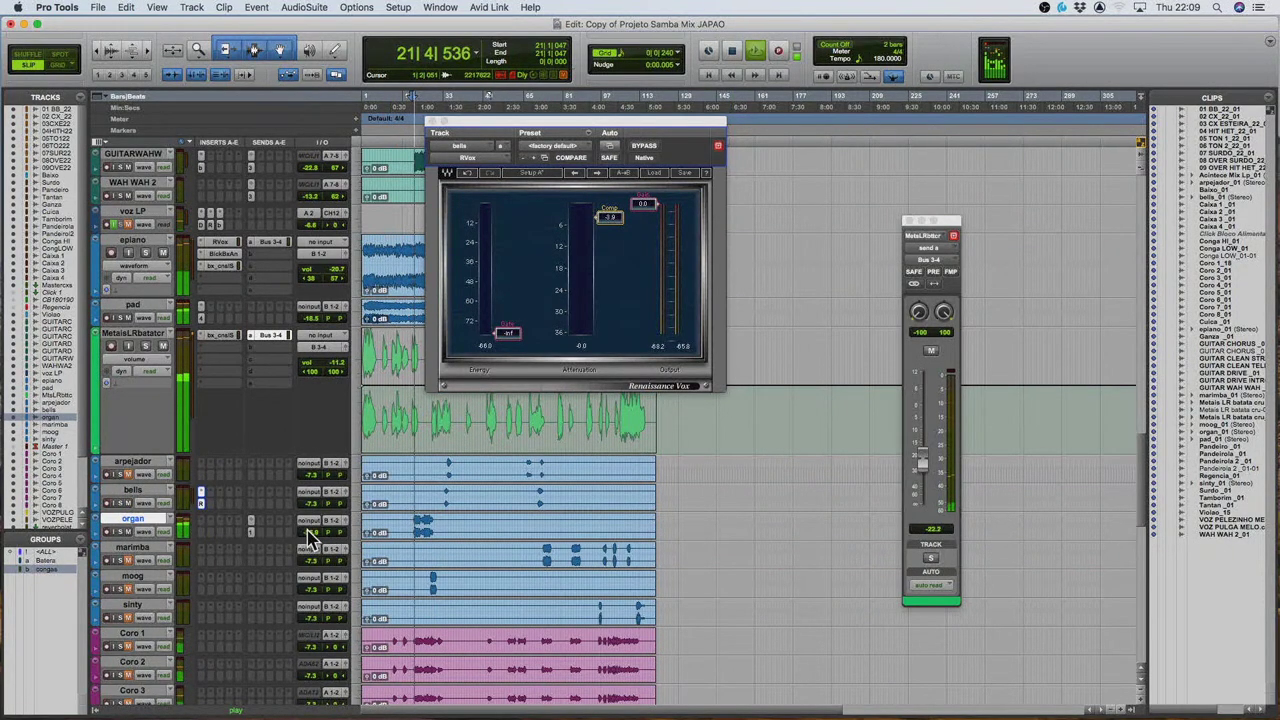
key(space)
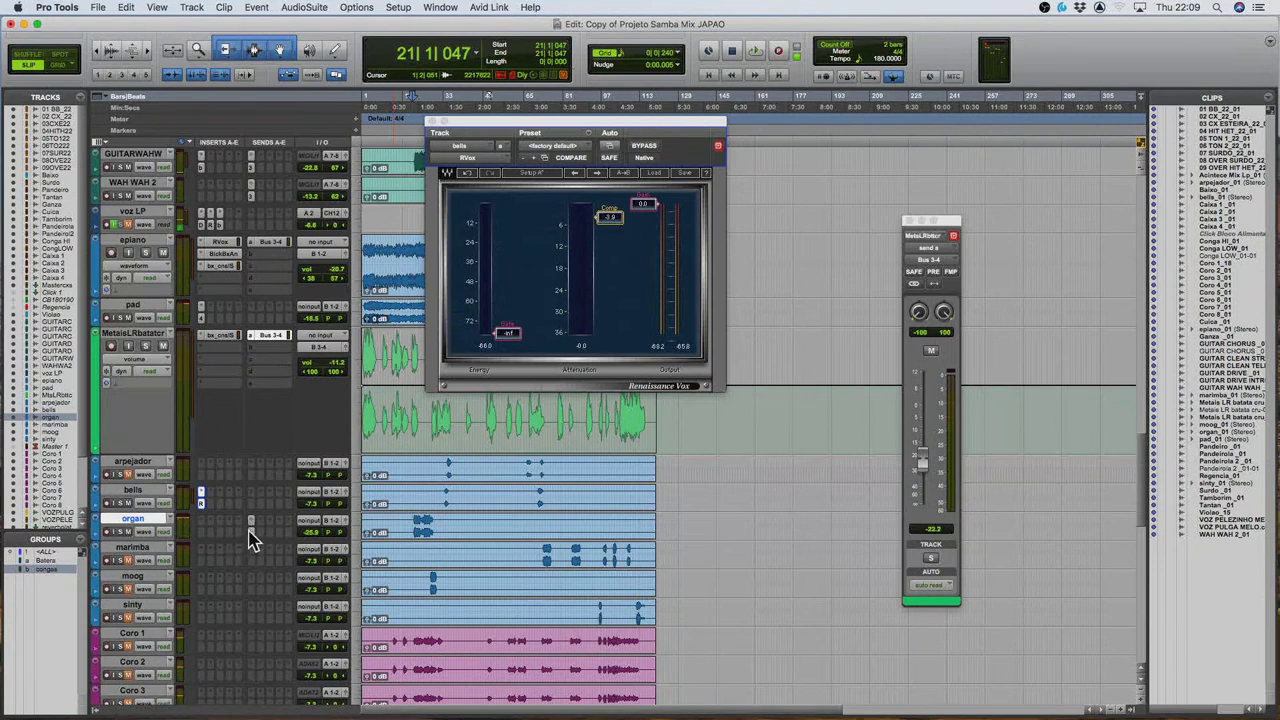
click(250, 532)
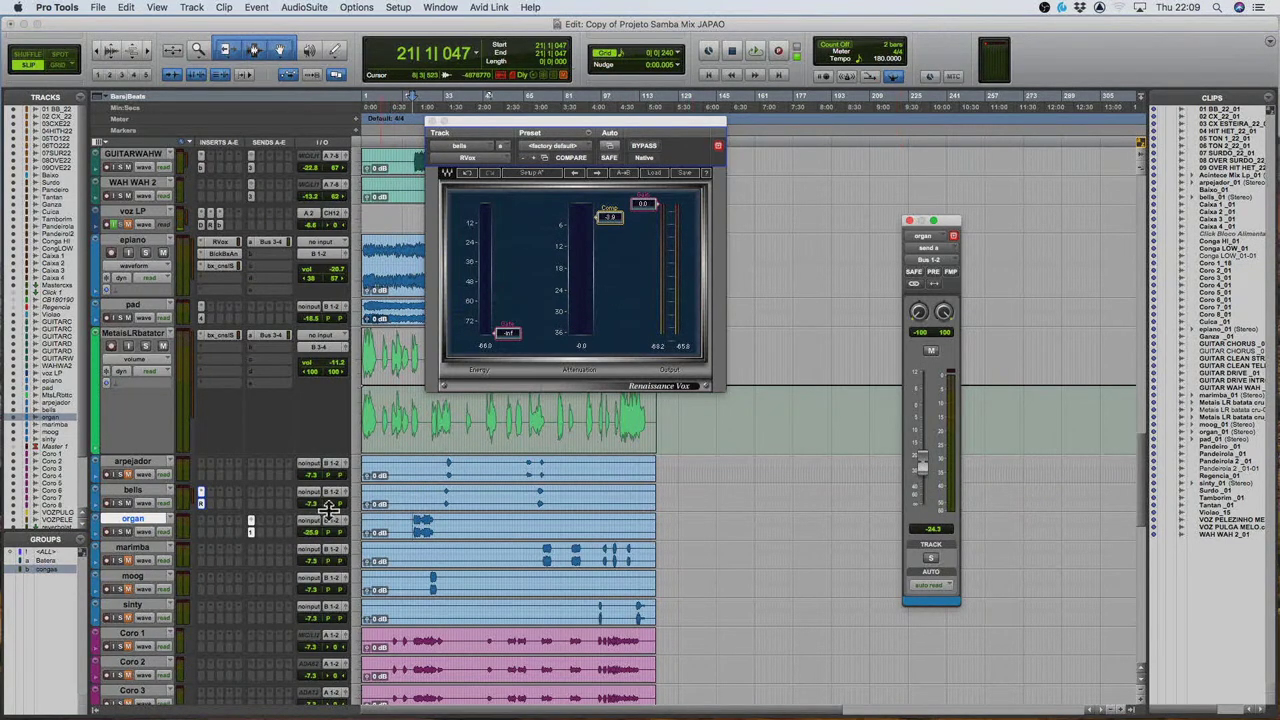
key(space)
key(space)
Play from the organ's first clip at bar 21 and raise the organ's Bus 1-2 send to about -23 dB.
click(411, 527)
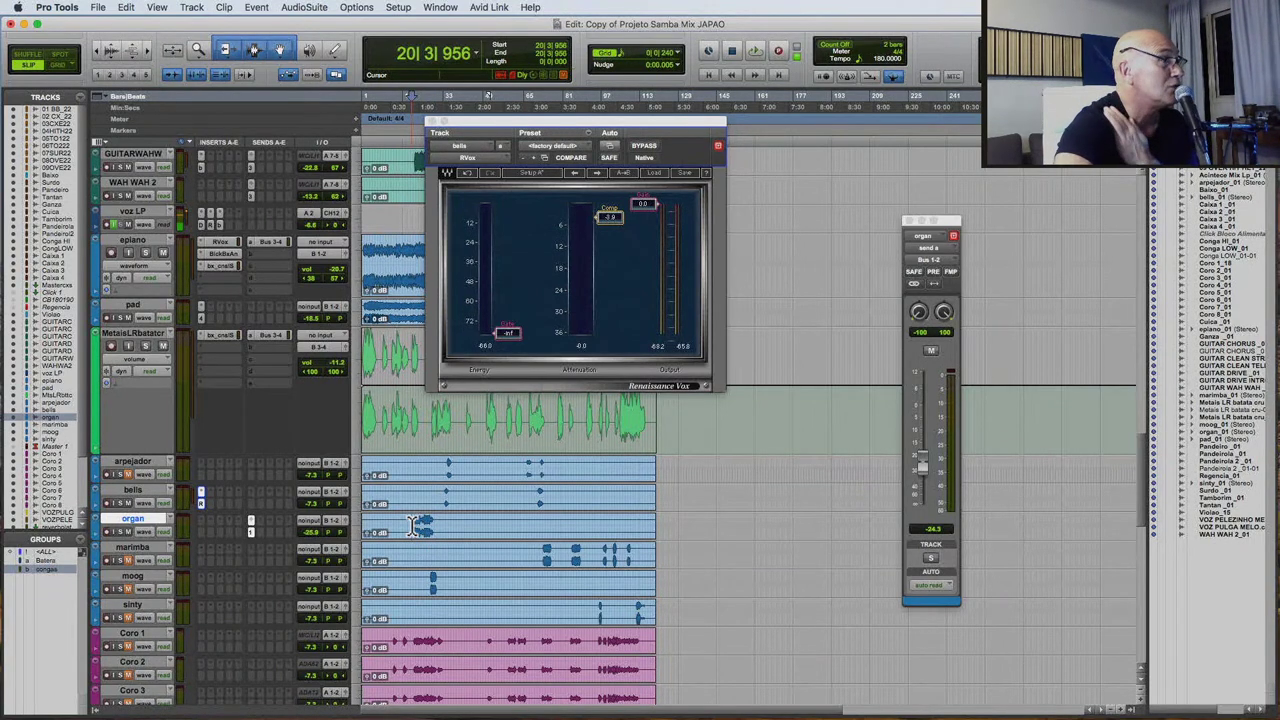
click(376, 527)
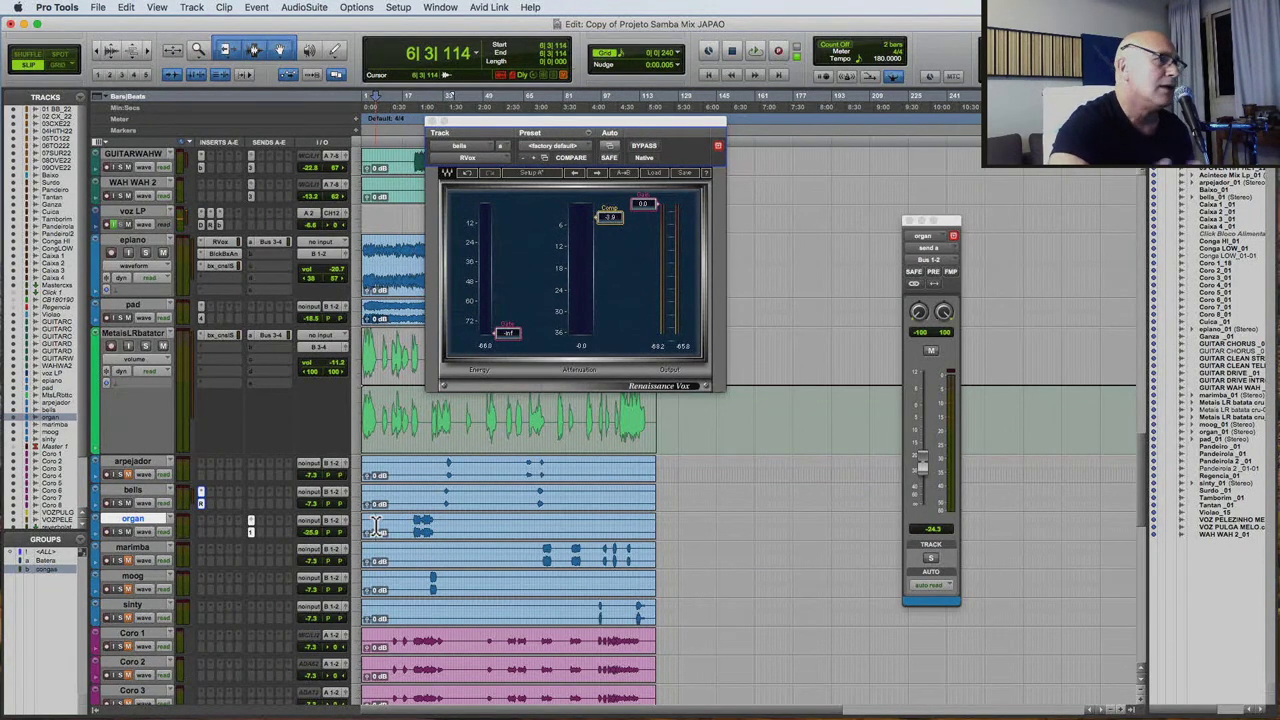
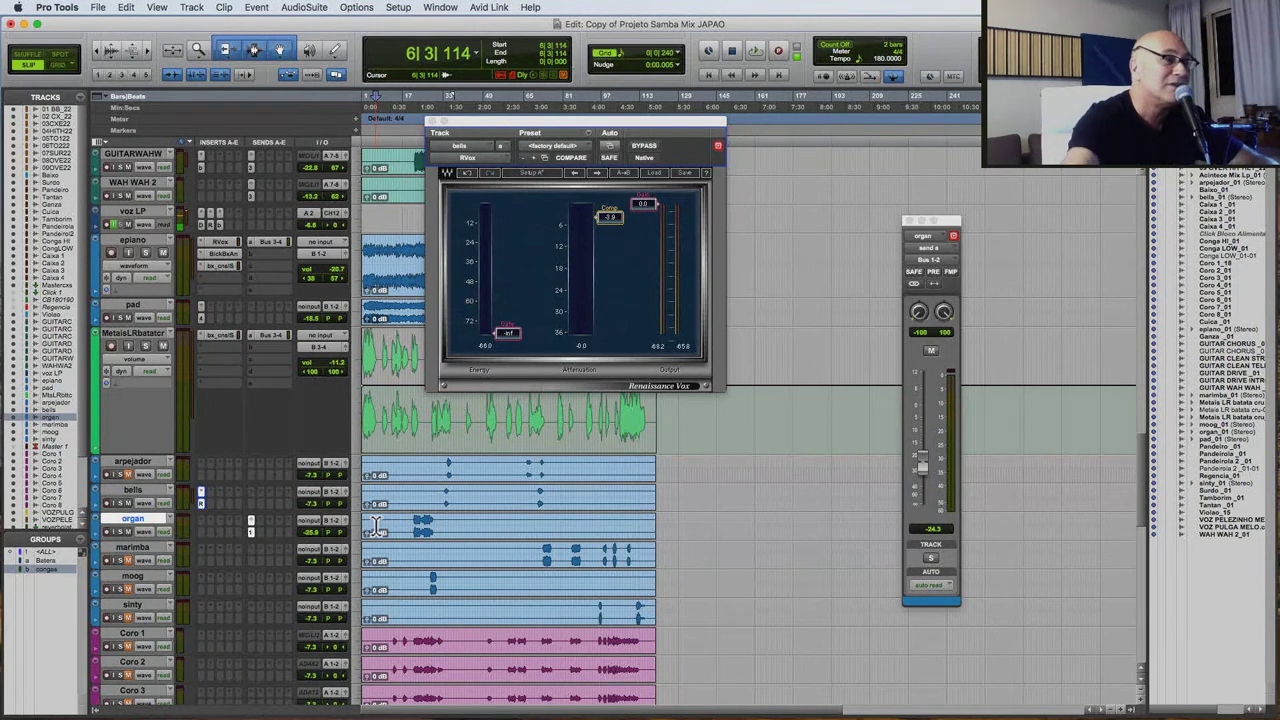
click(413, 525)
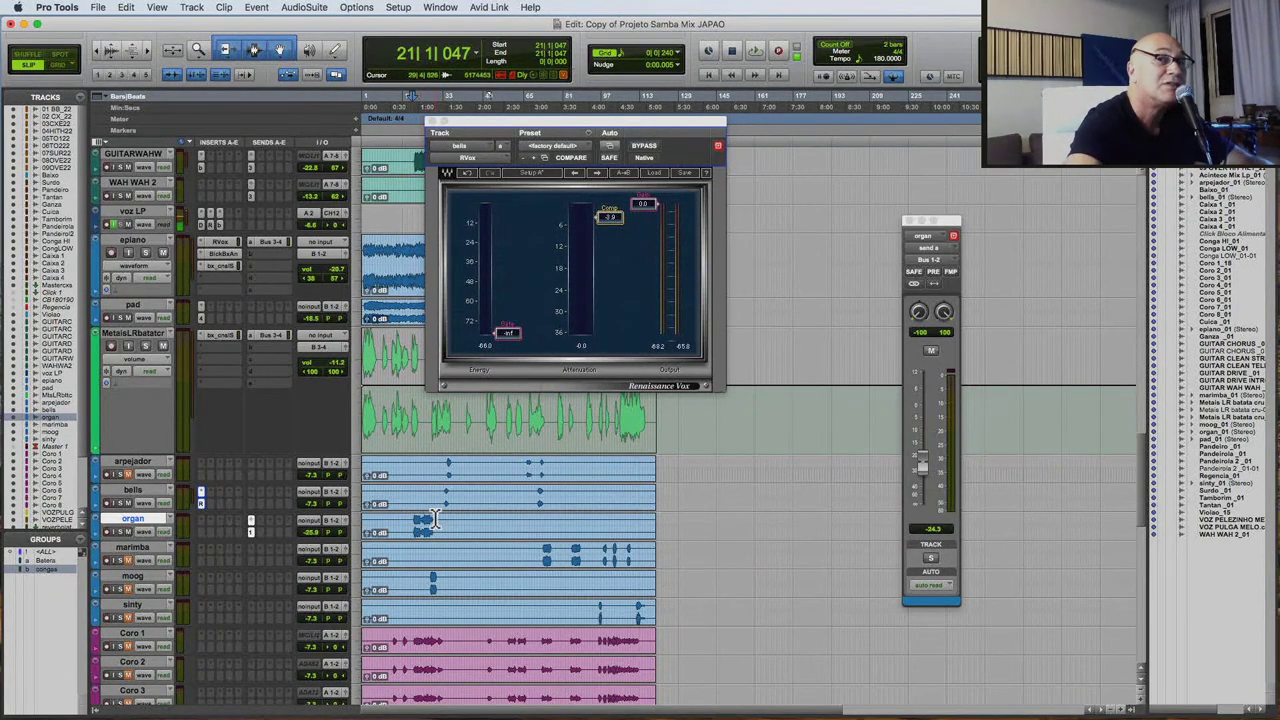
key(space)
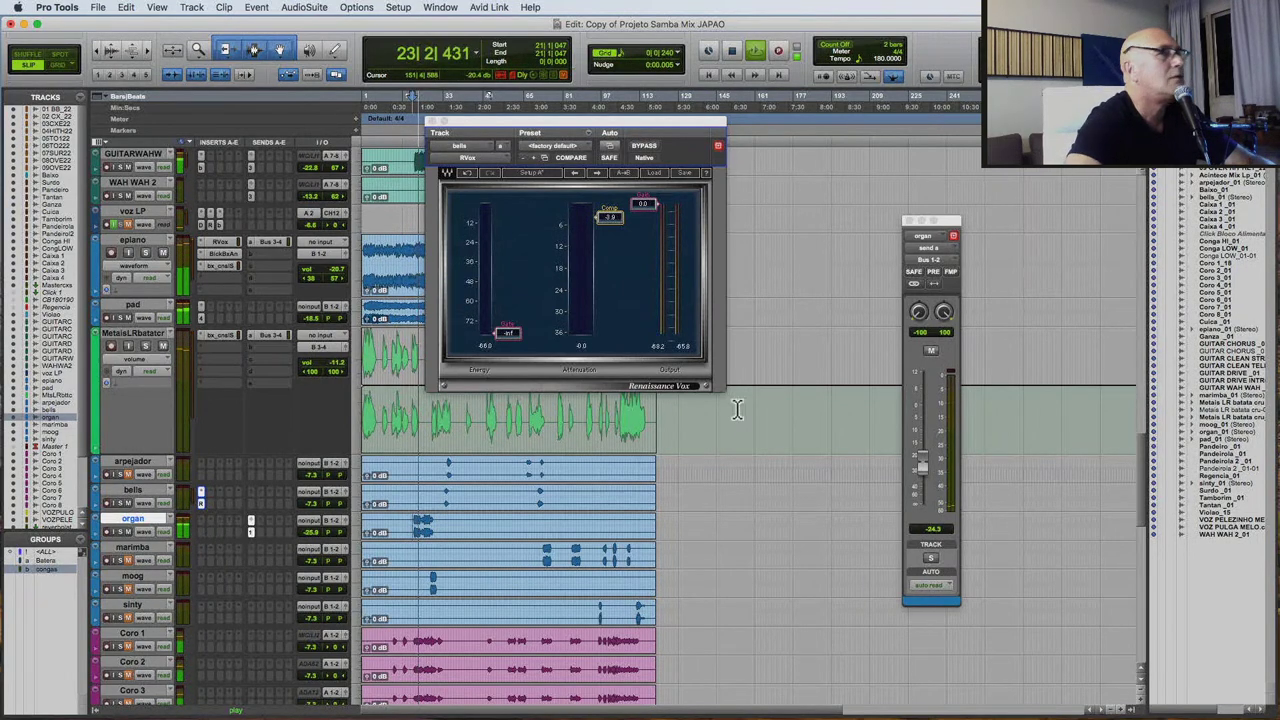
click(921, 465)
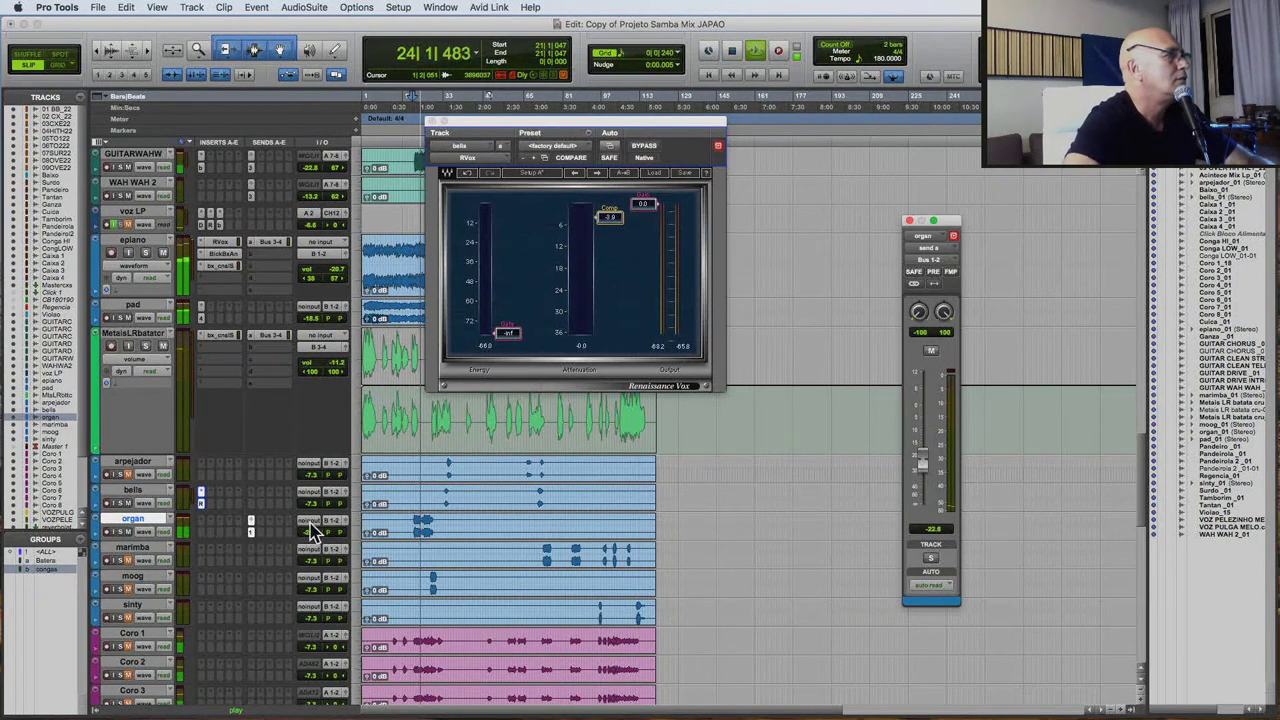
key(space)
Insert the stereo S1 Imager plug-in on the organ track and widen its stereo width to about 1.65.
click(203, 527)
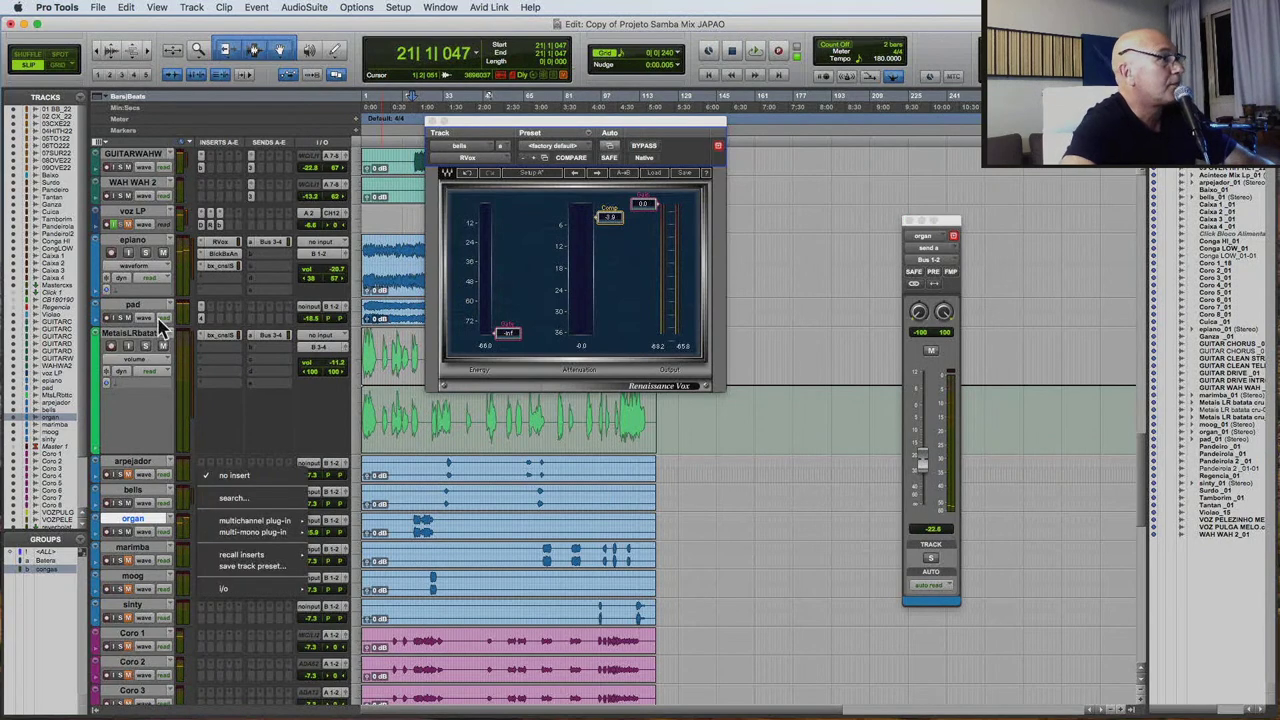
click(205, 345)
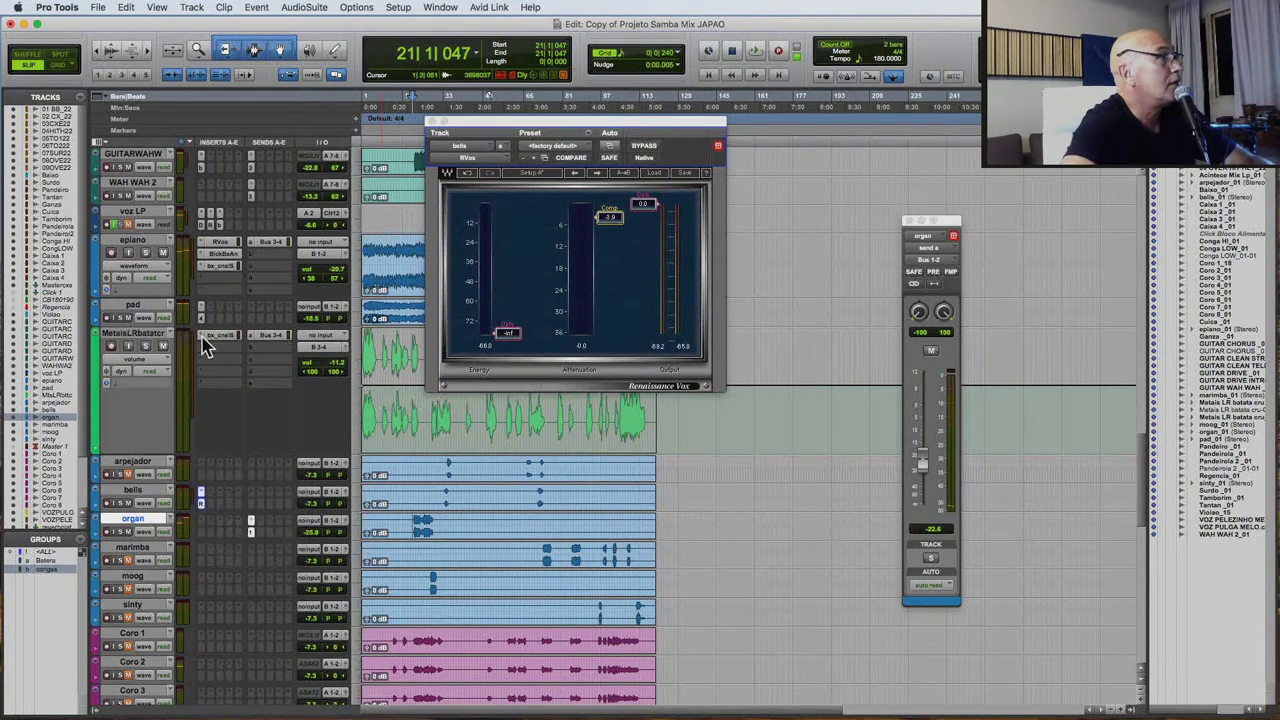
click(205, 530)
mouse_move(262, 521)
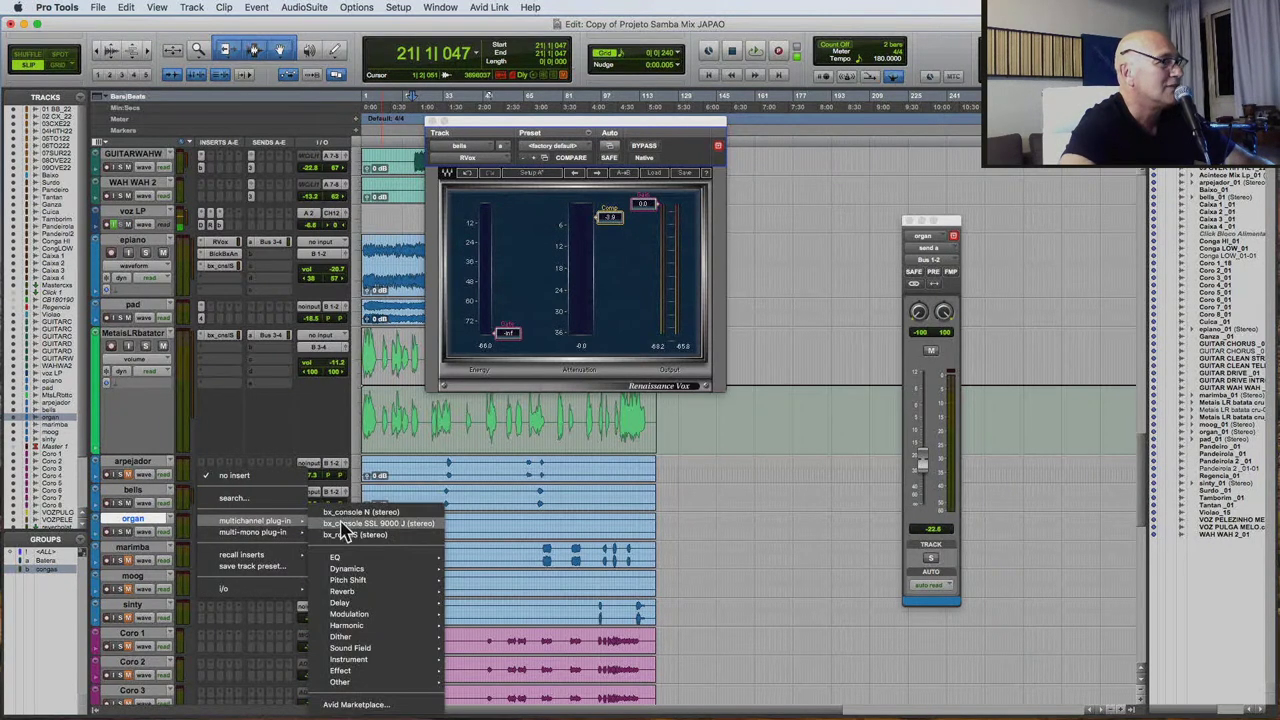
mouse_move(398, 652)
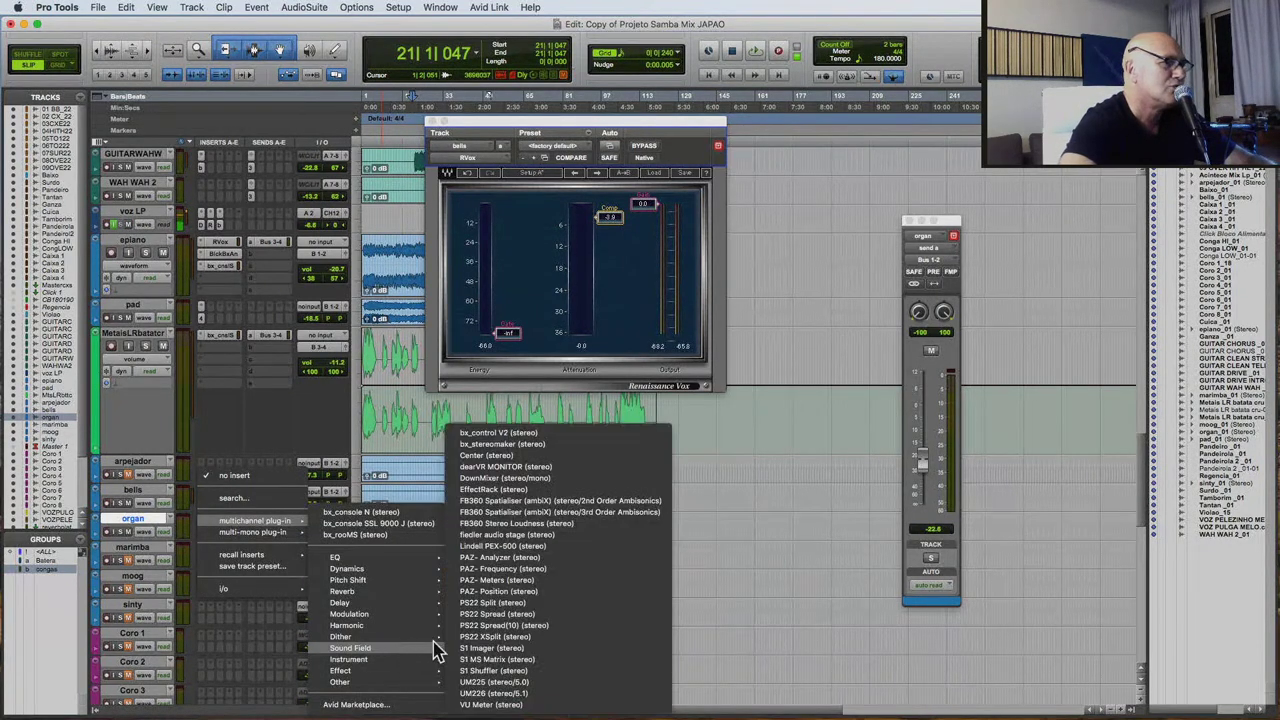
click(556, 649)
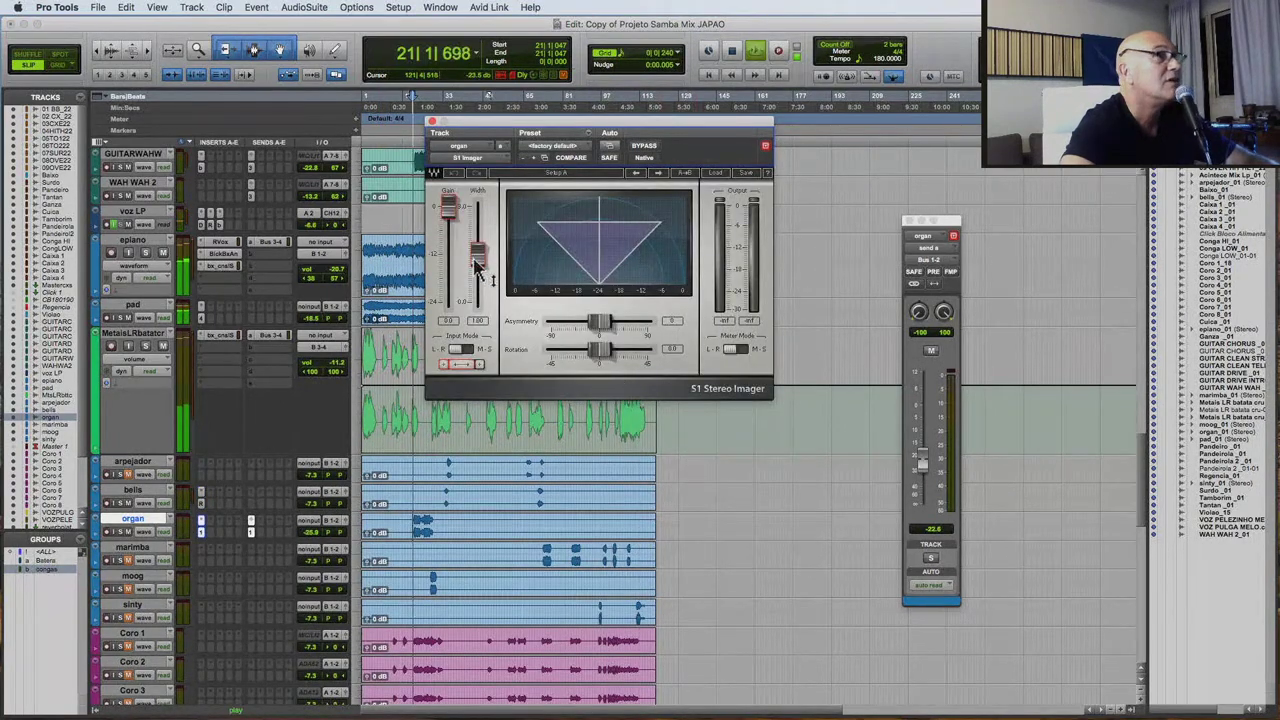
drag(478, 256, 505, 255)
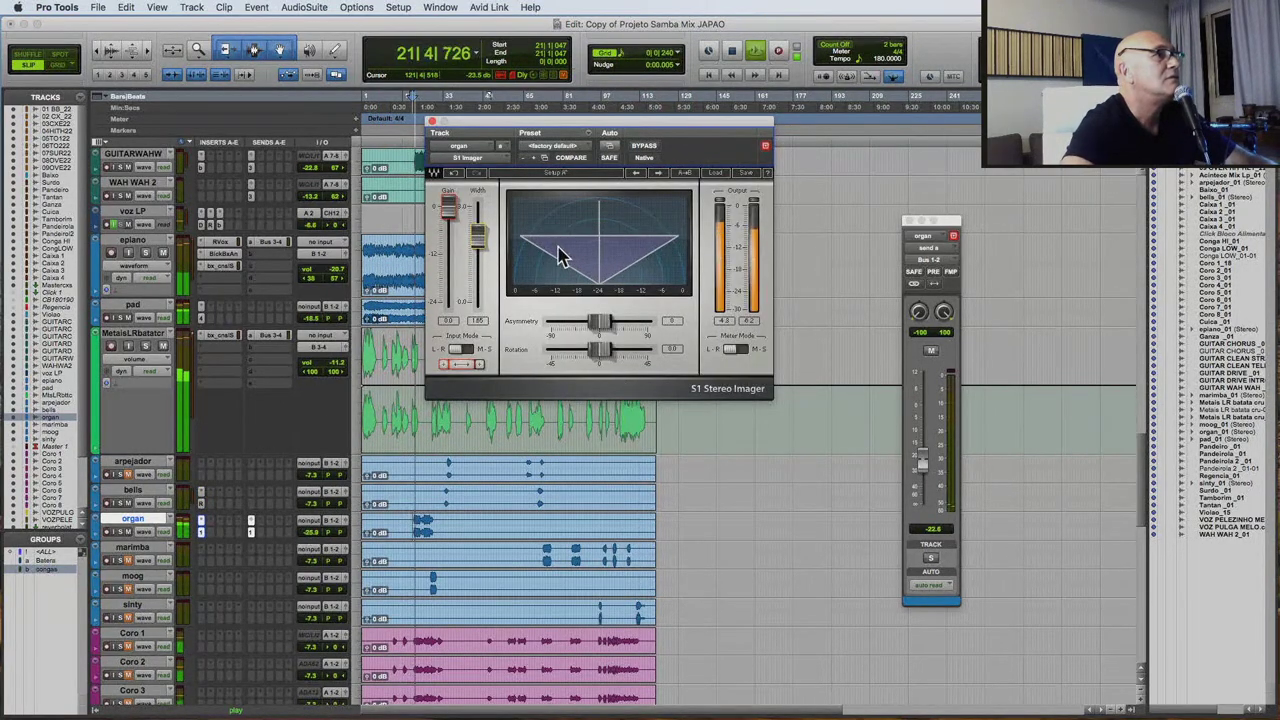
Lower the organ track's volume to about -31.1 dB and close the S1 Imager window.
click(318, 543)
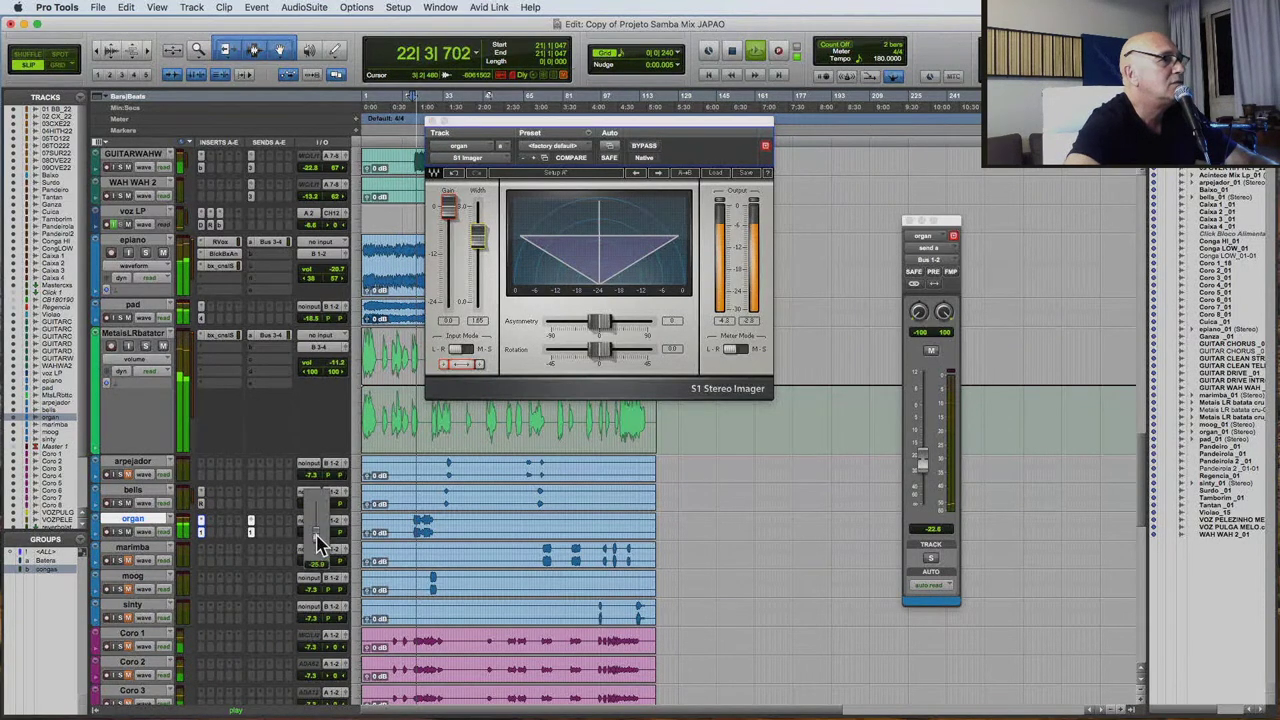
click(432, 122)
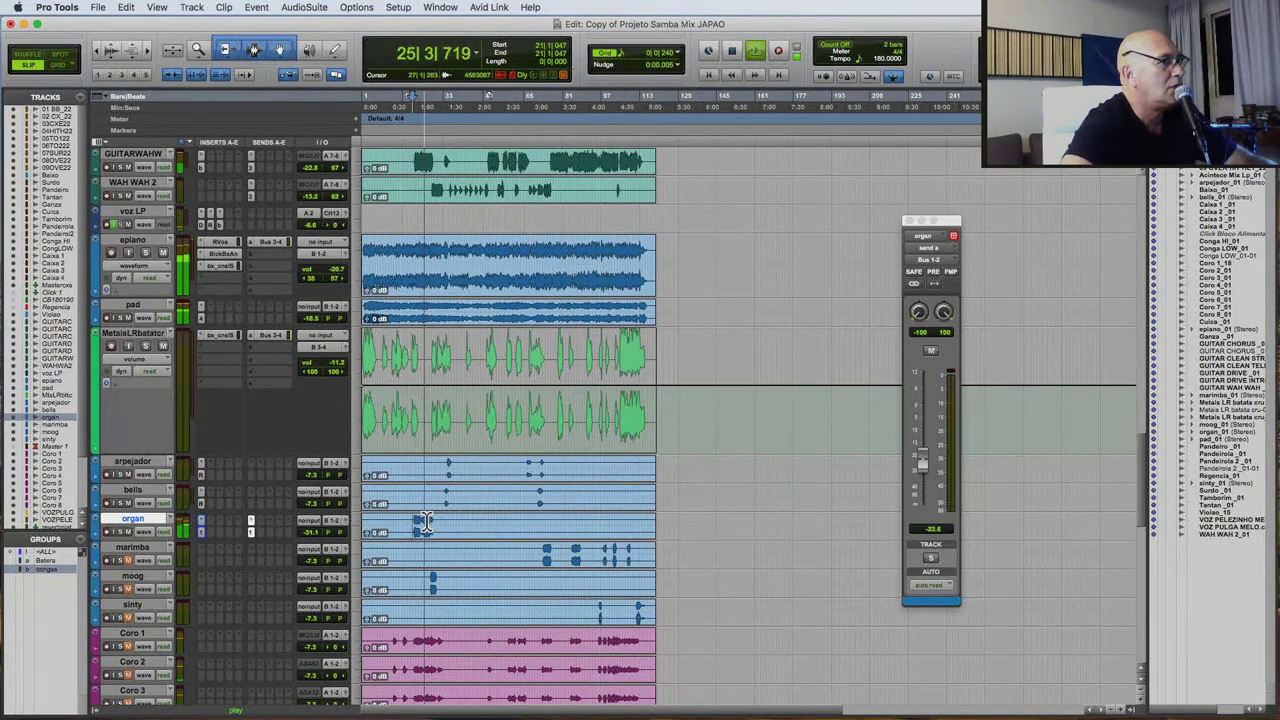
Solo the moog track at its clip around bar 27 and lower its volume to about -13.2 dB.
click(427, 592)
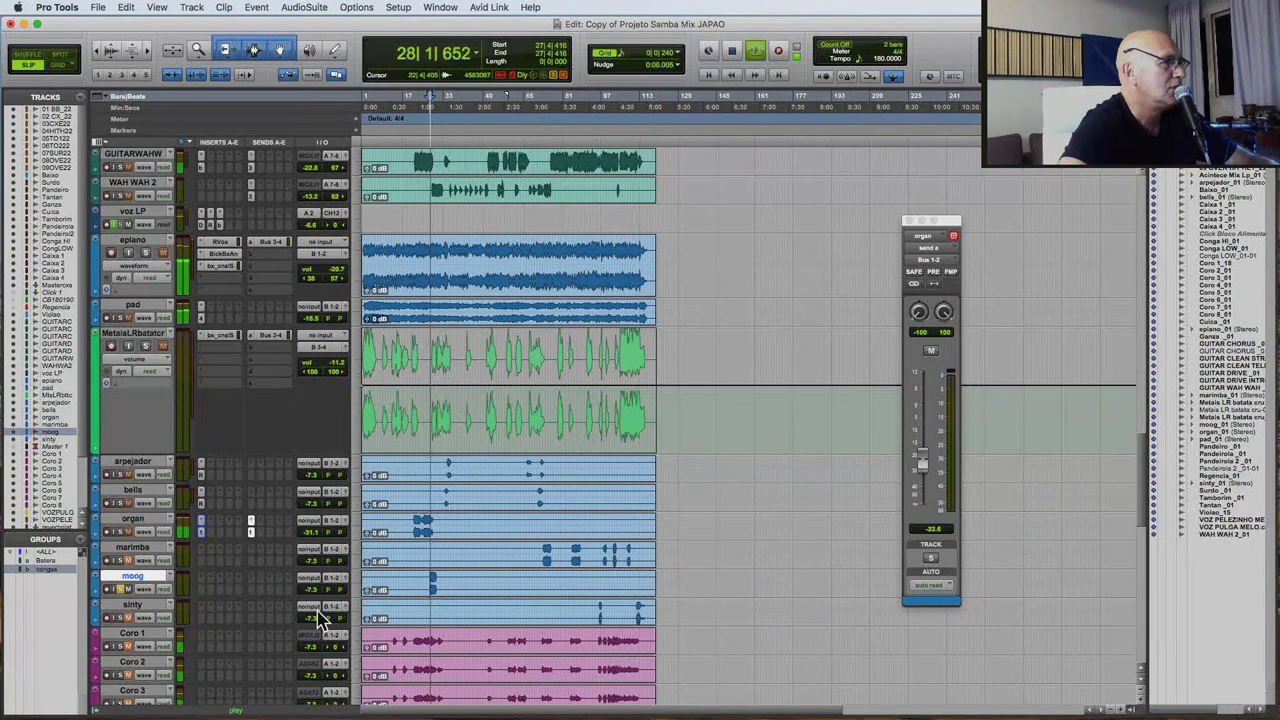
click(311, 589)
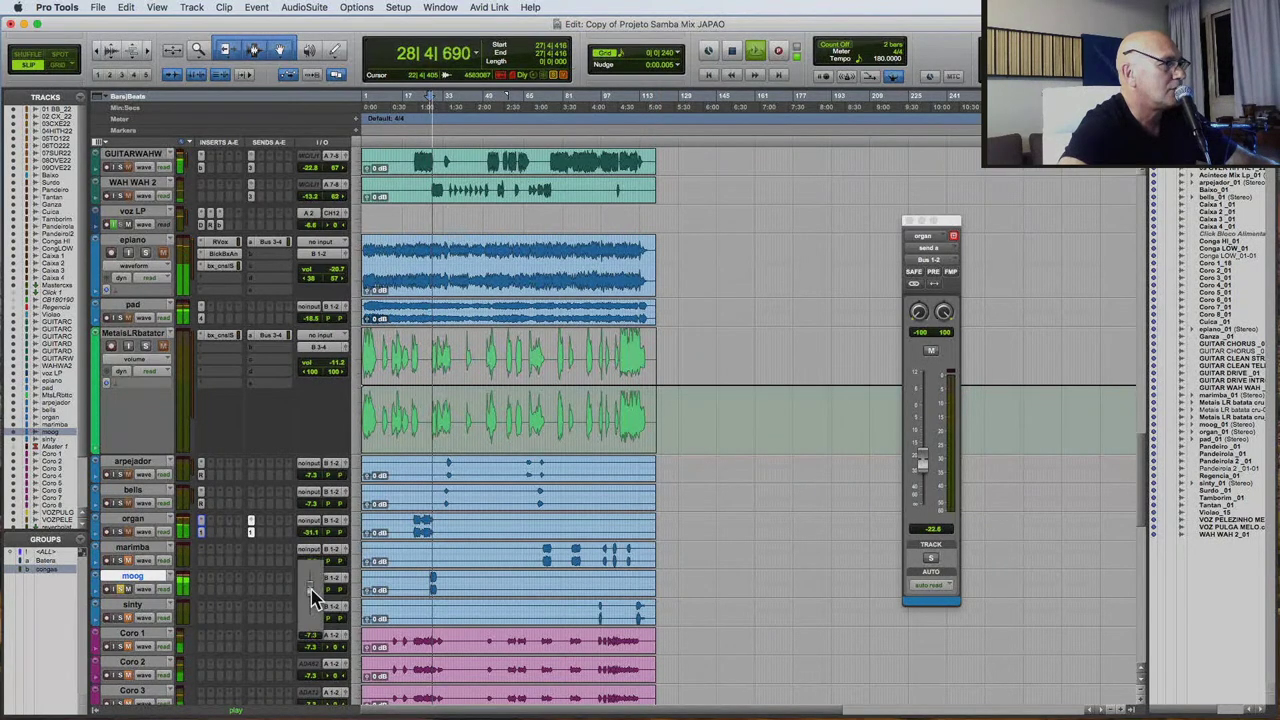
Add a Bus 7-8 send at about -19.8 dB to the moog track and replay its clip.
click(257, 586)
mouse_move(263, 590)
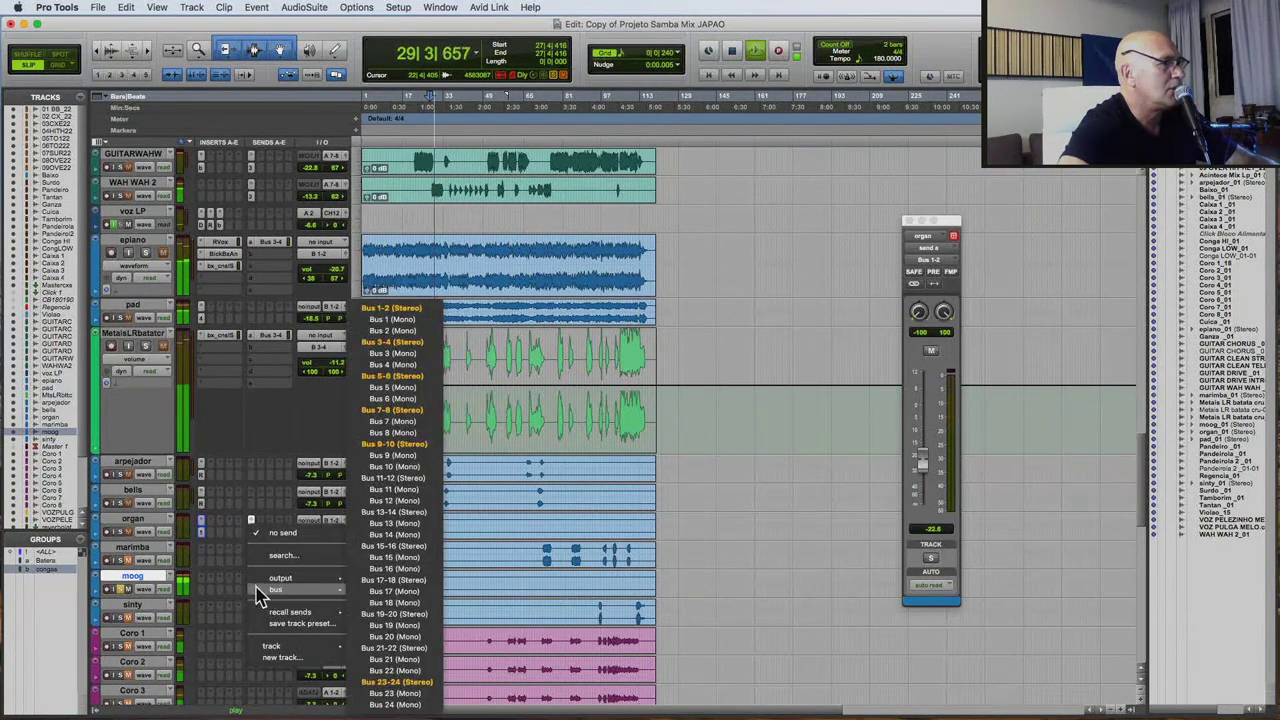
click(422, 410)
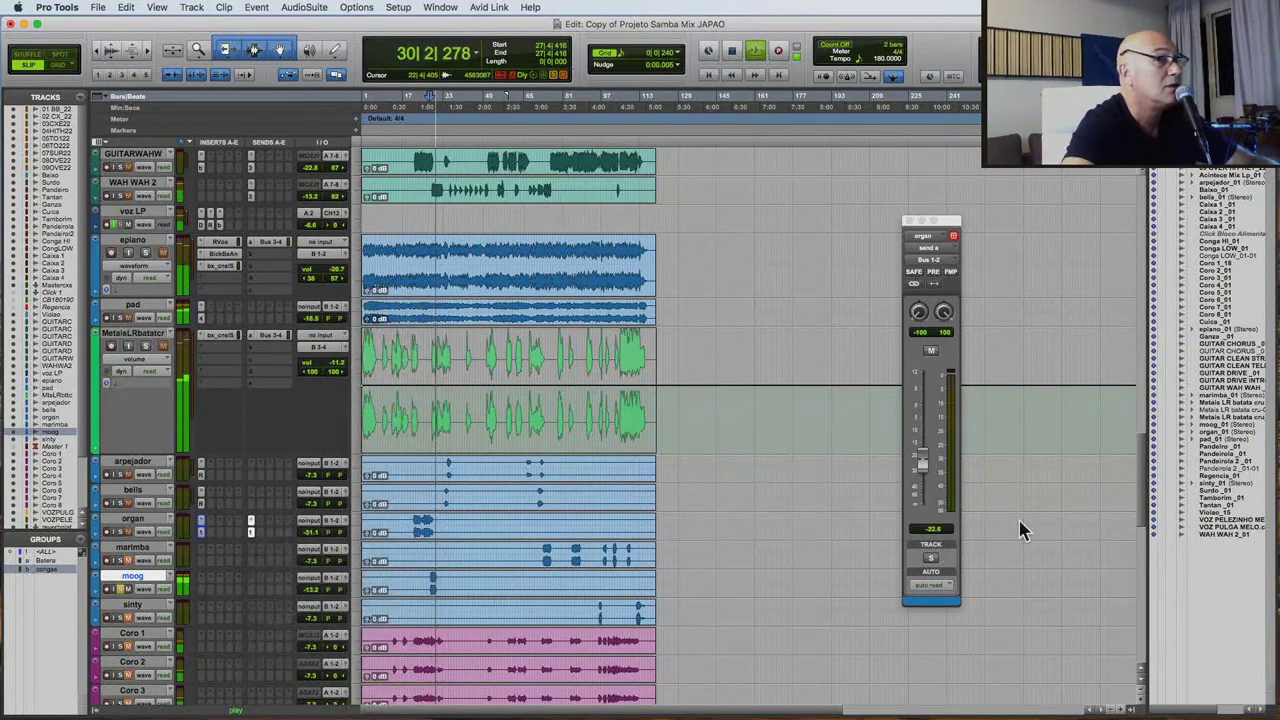
drag(922, 500, 933, 455)
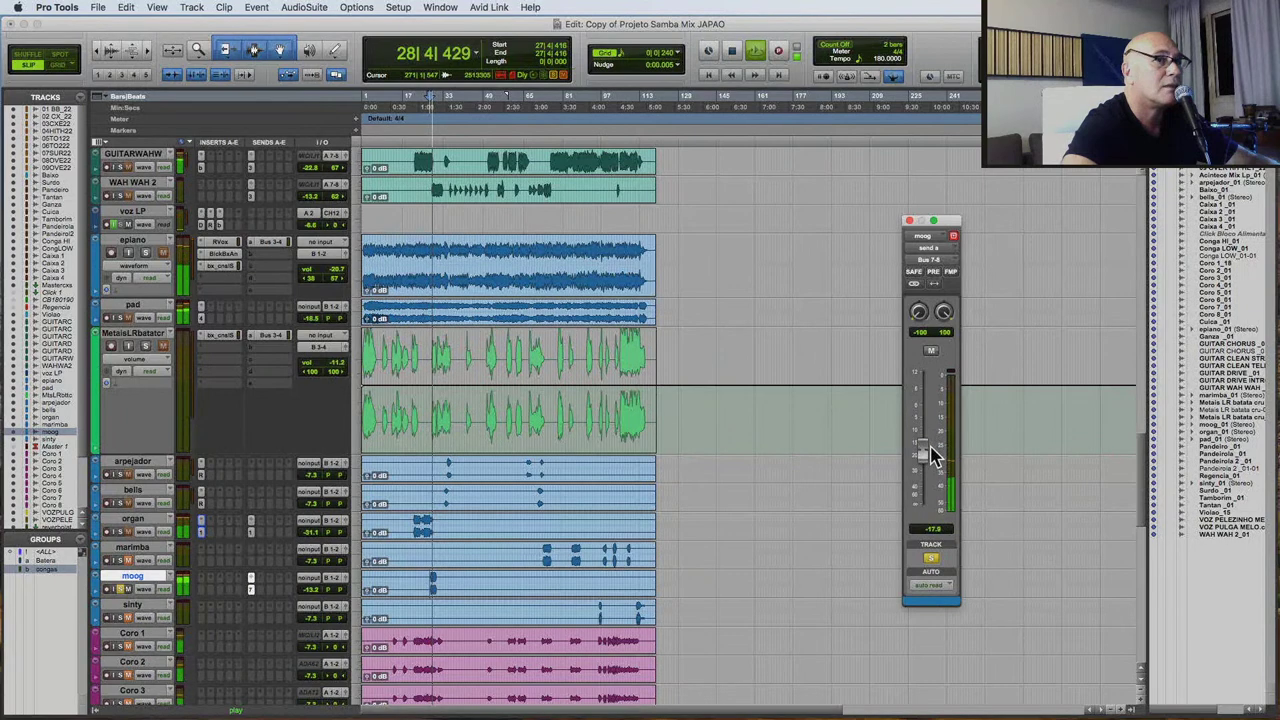
key(space)
key(space)
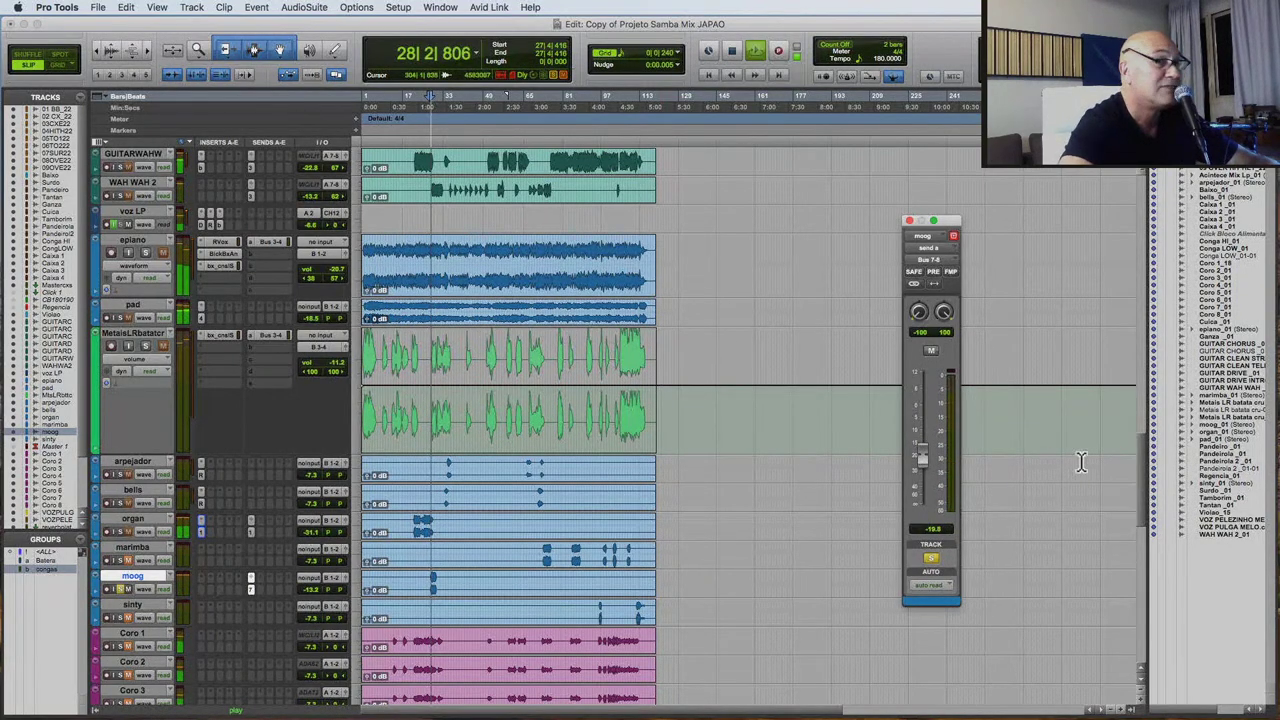
Take the moog track out of solo and lower its volume to about -18.5 dB within the full mix.
click(127, 590)
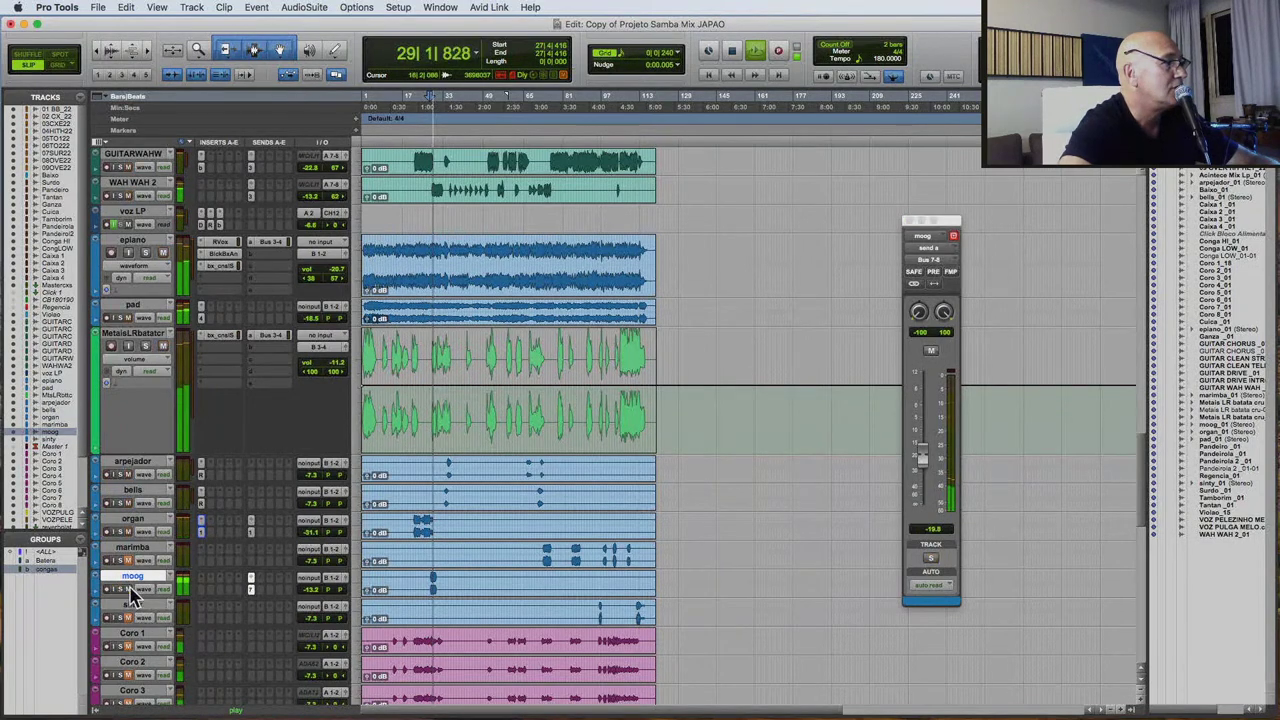
drag(316, 590, 314, 603)
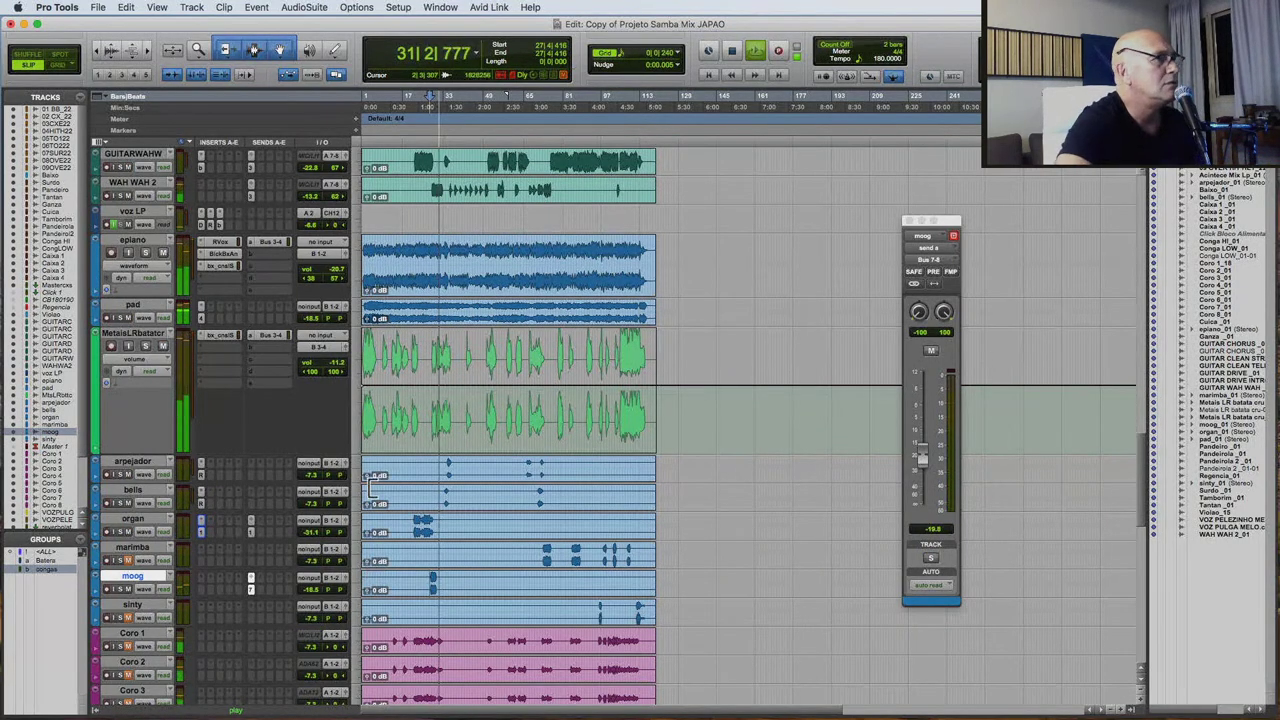
Add a second send, on Bus 5-6, to the Metais LR track at about -17.4 dB.
click(265, 352)
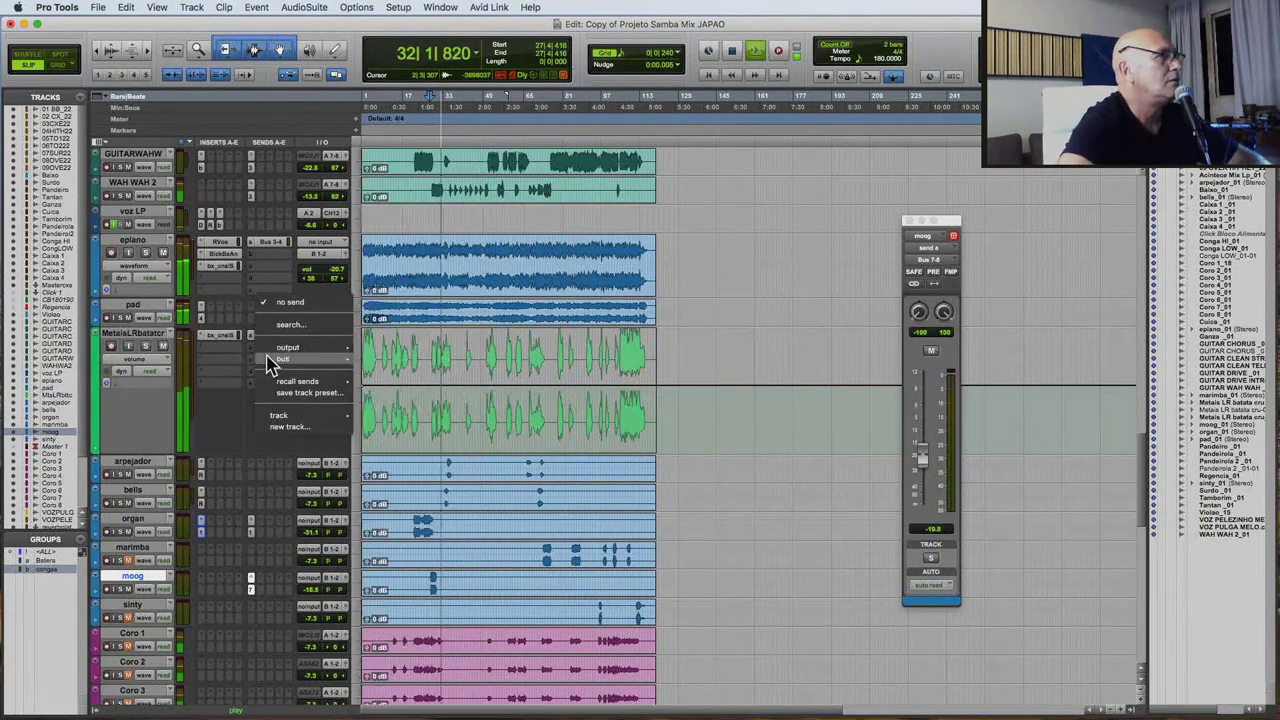
mouse_move(290, 358)
click(405, 376)
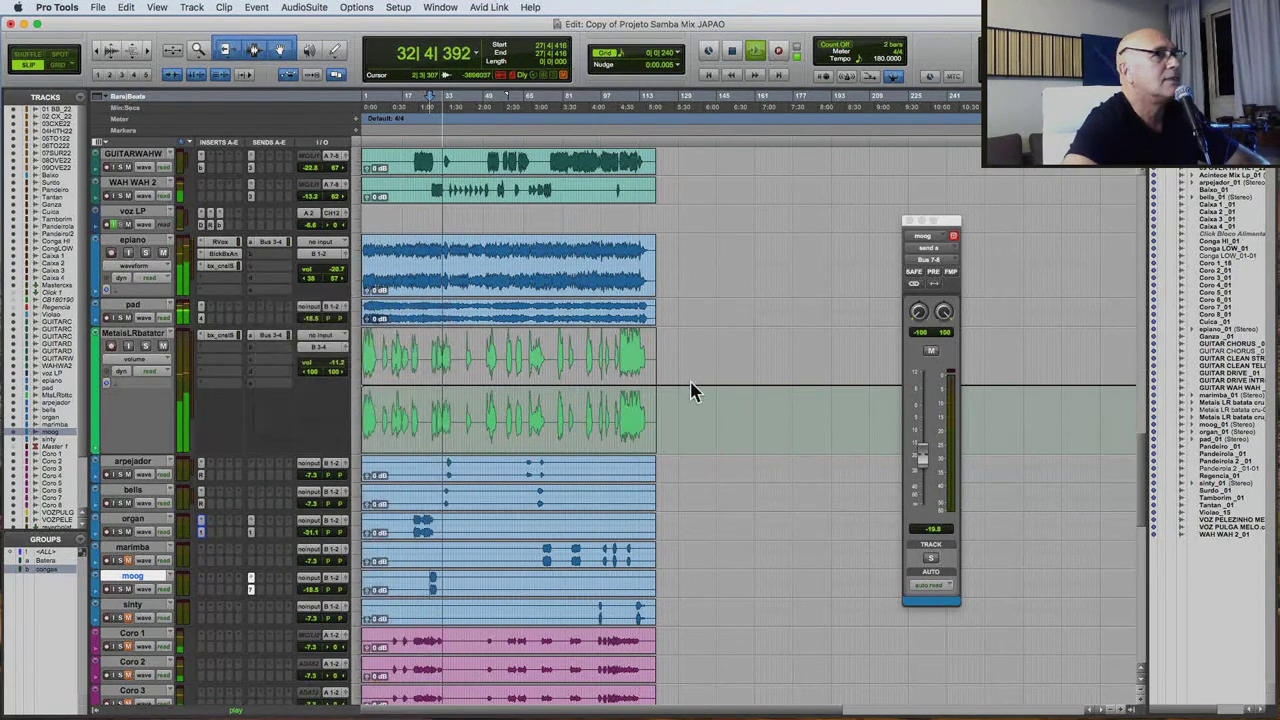
drag(921, 500, 922, 452)
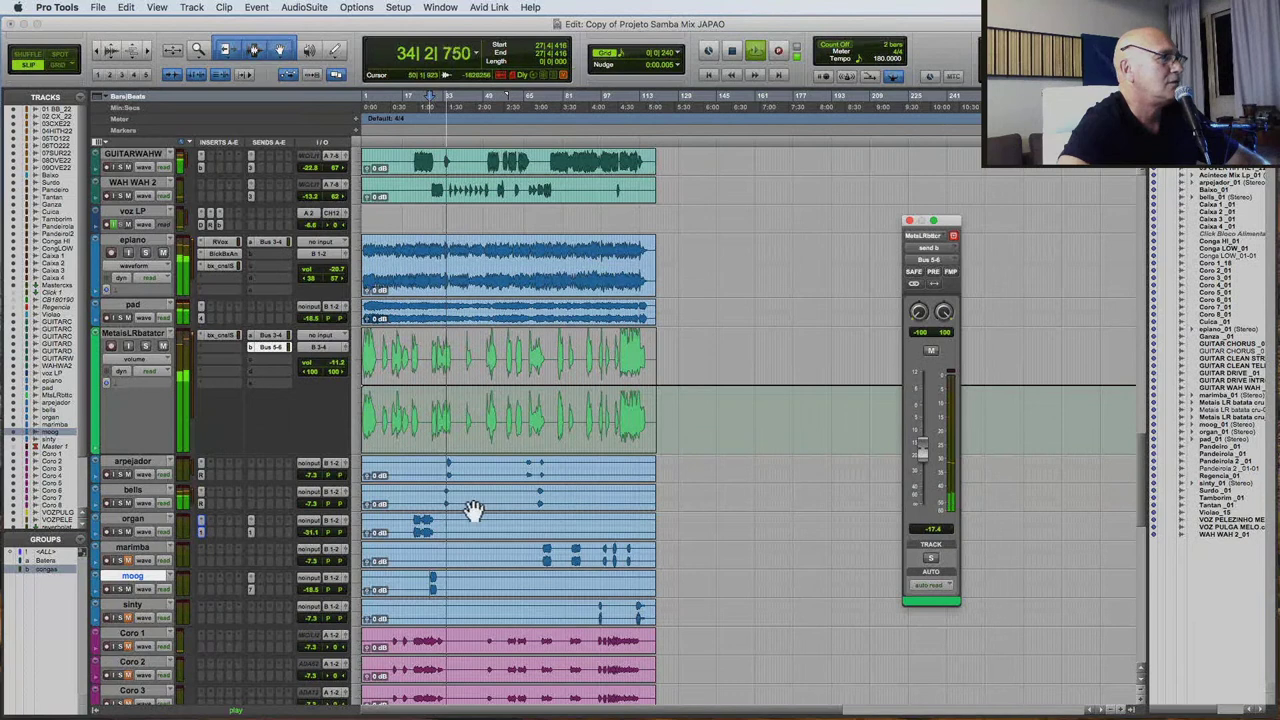
Lower the bells track's volume to about -10.8 dB.
mouse_move(309, 505)
mouse_down()
mouse_move(316, 517)
mouse_move(295, 497)
mouse_move(312, 486)
mouse_up()
Insert the stereo bx_console SSL 9000 J on the arpejador track and set it to channels 21 and 22 with an adjusted HF band.
click(204, 468)
mouse_move(286, 468)
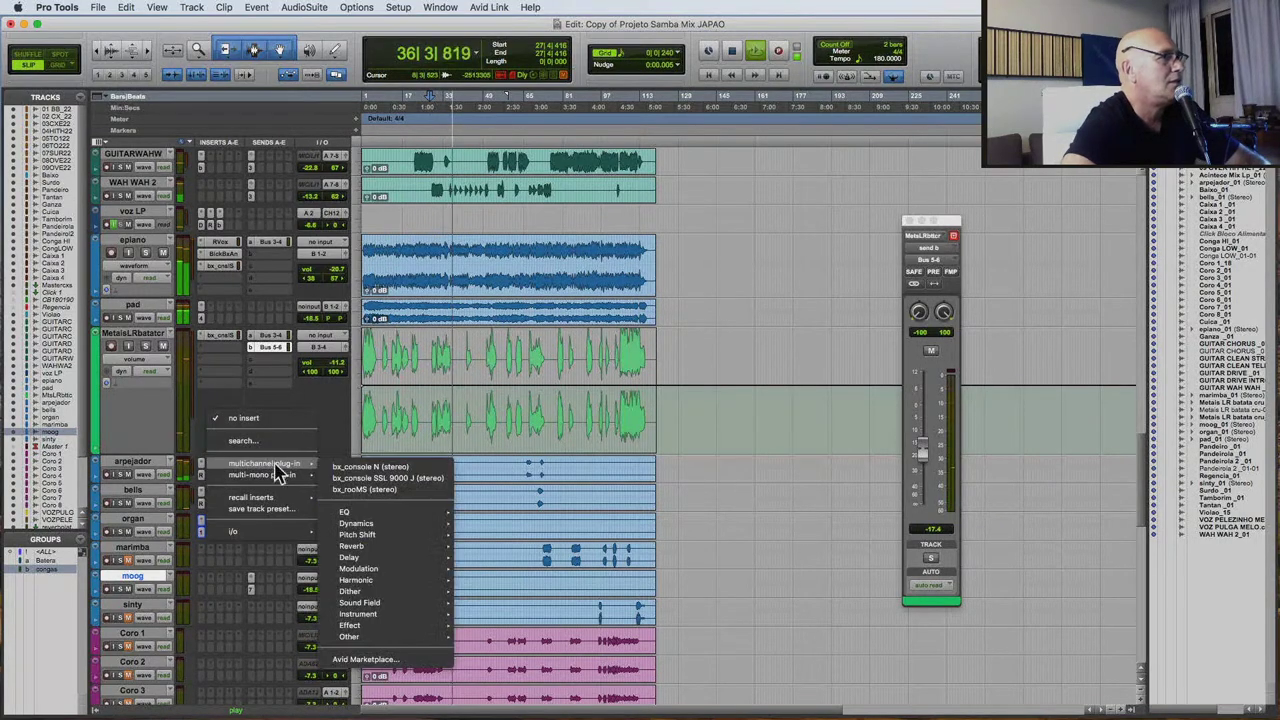
mouse_move(378, 514)
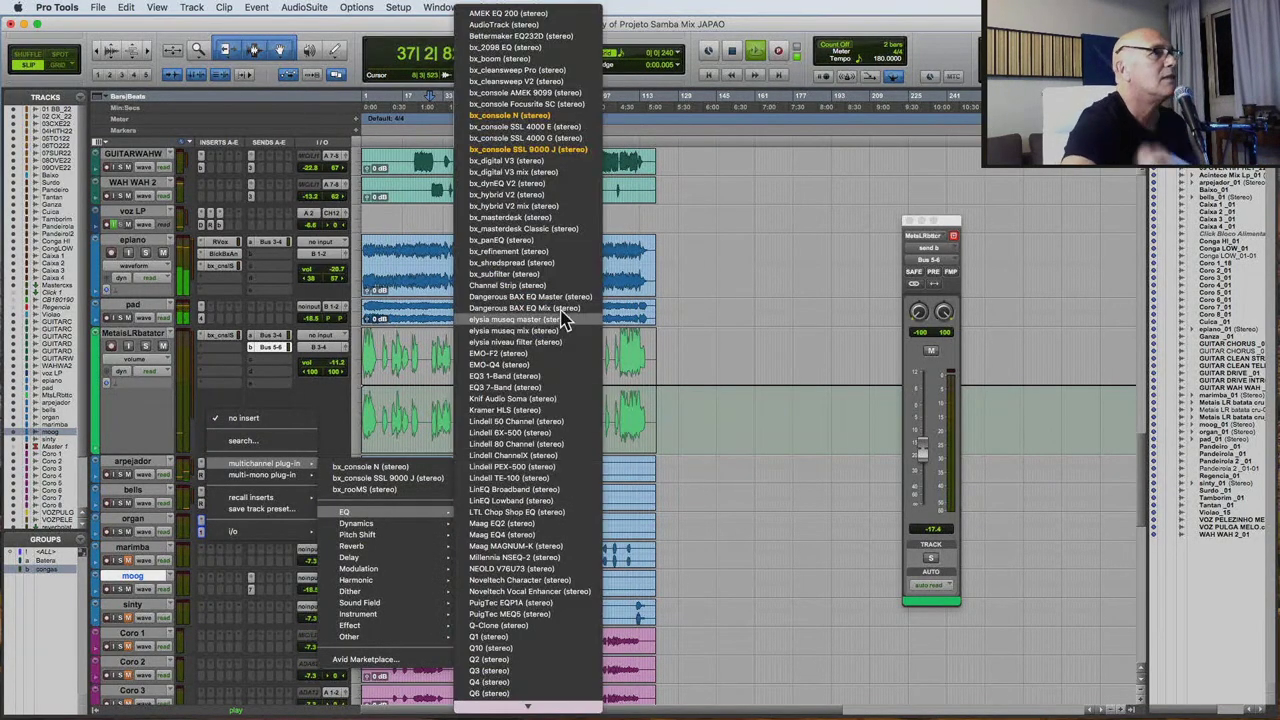
click(630, 437)
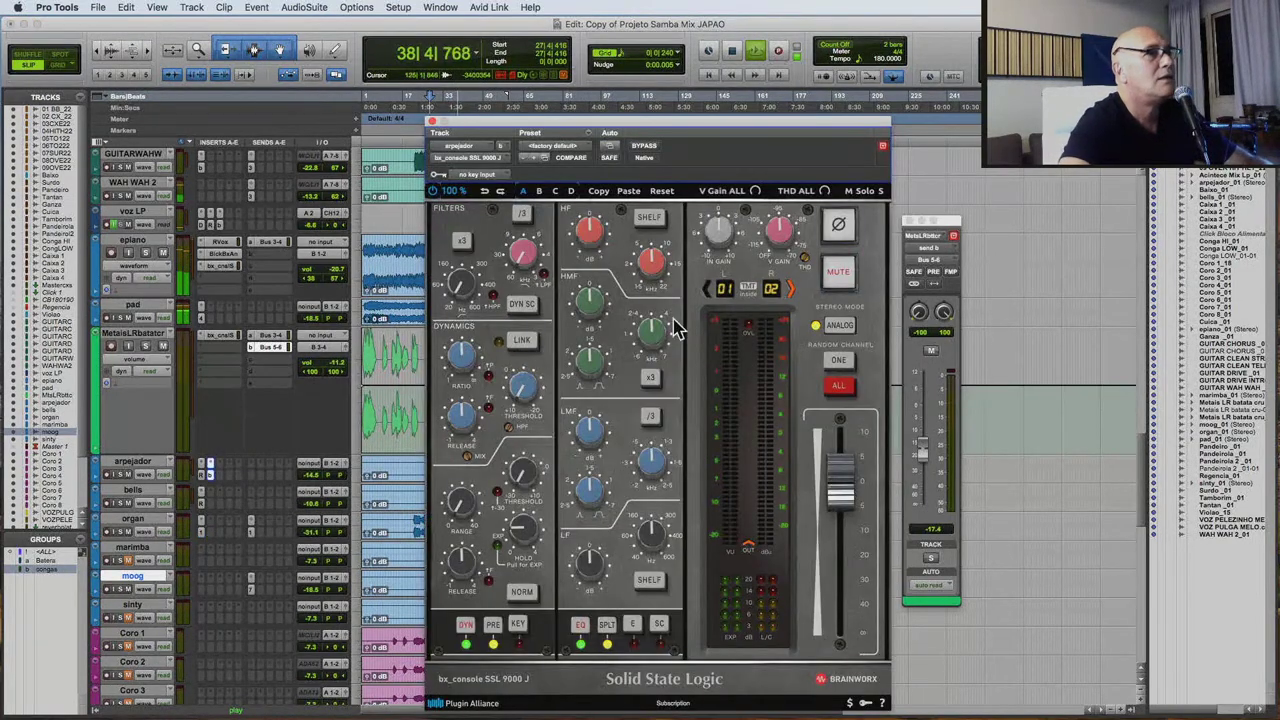
click(836, 360)
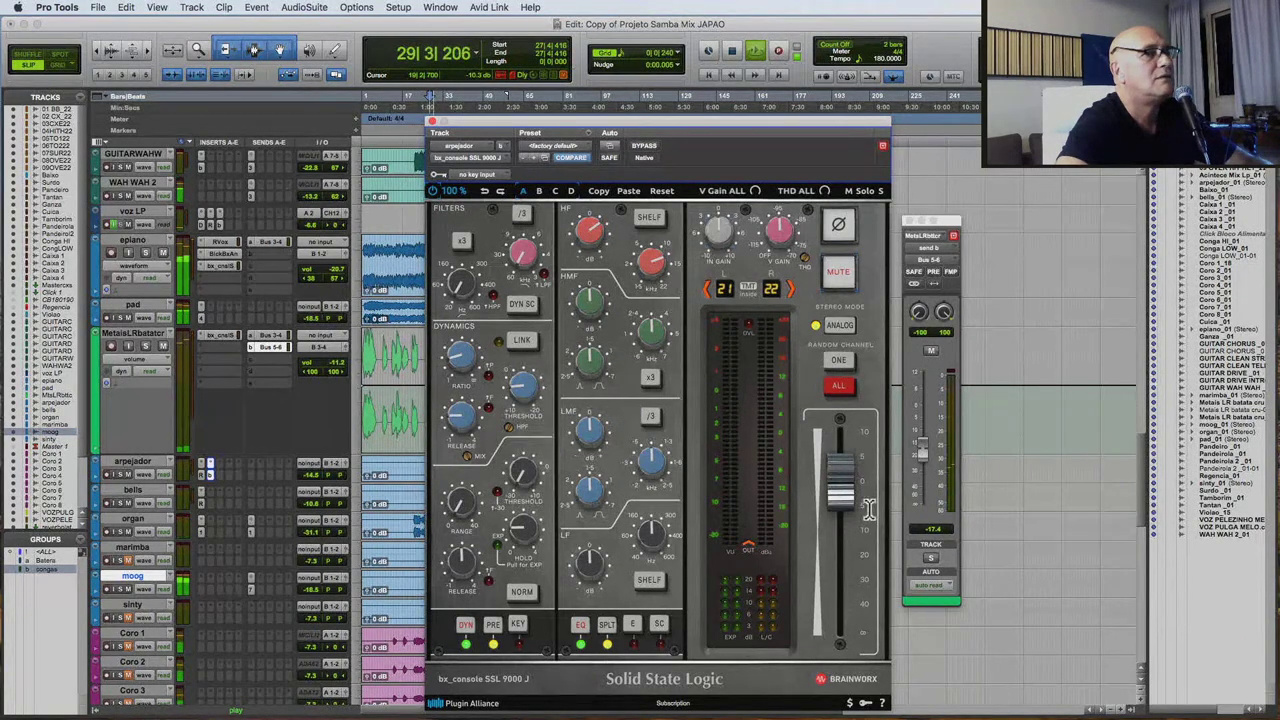
click(432, 122)
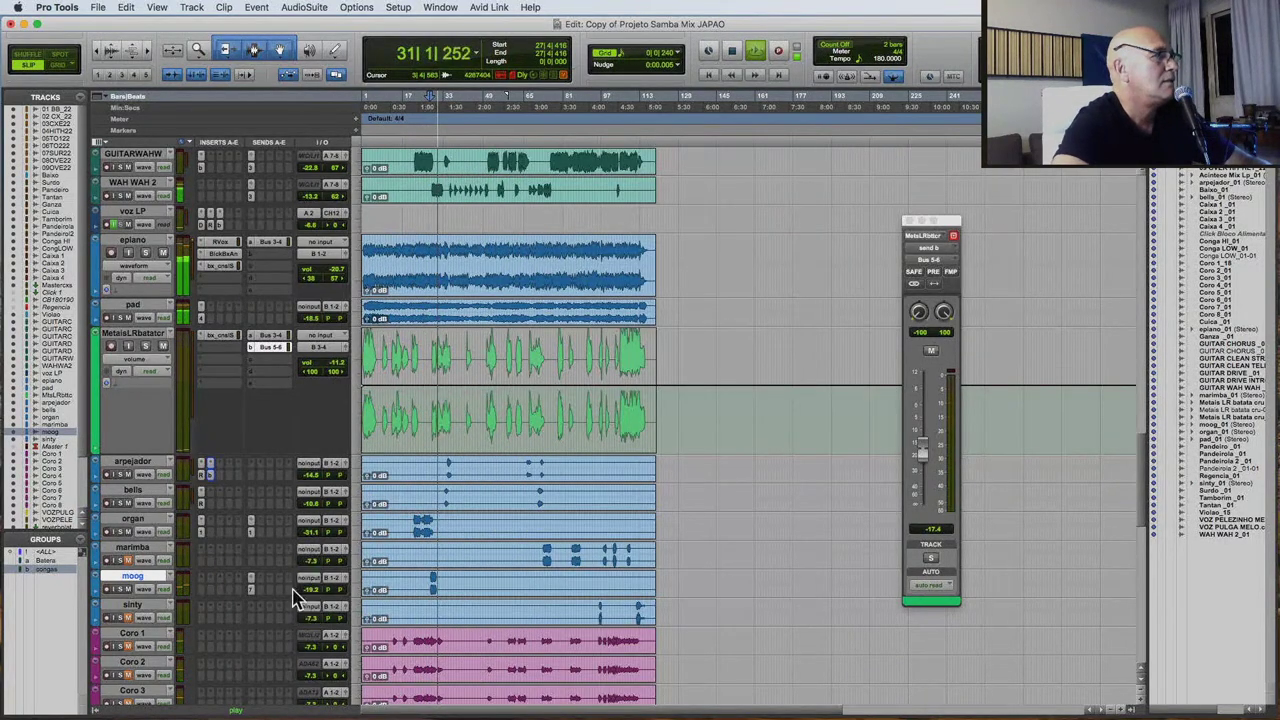
Replay the passage from the bells clip around bar 34 to check the bells and arpejador levels in the mix.
click(448, 493)
key(space)
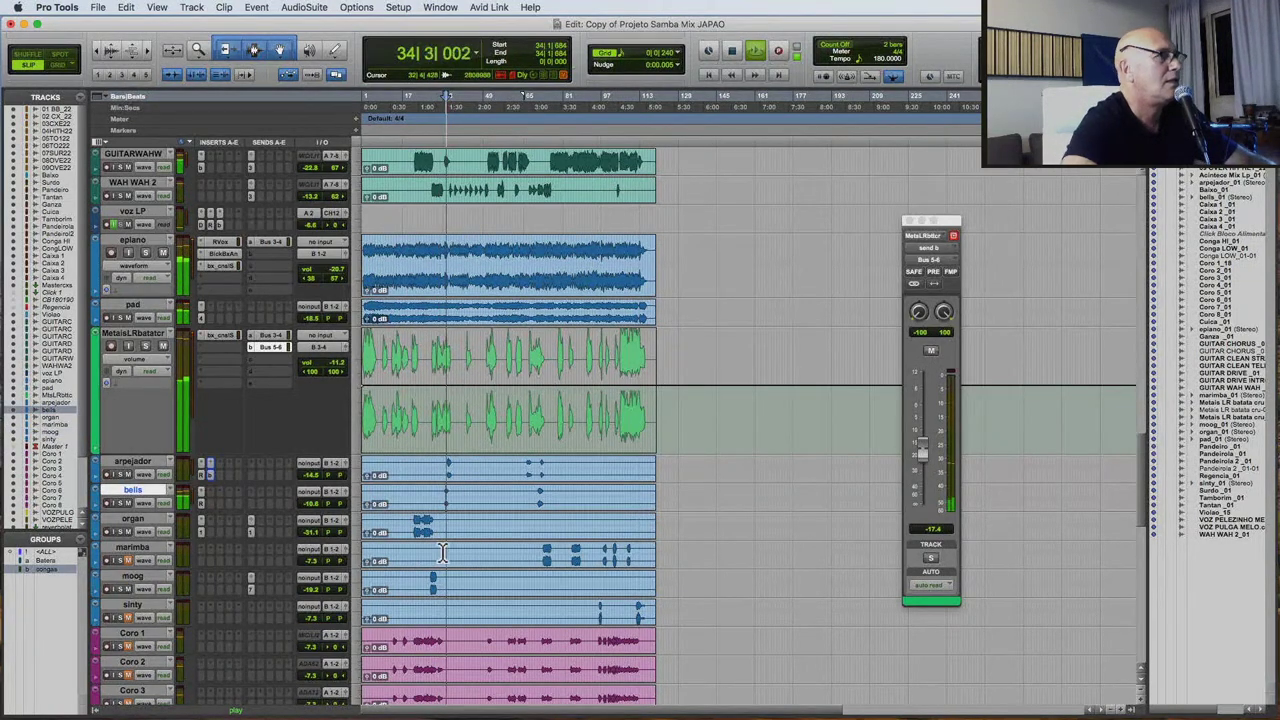
scroll(443, 553, down, 2)
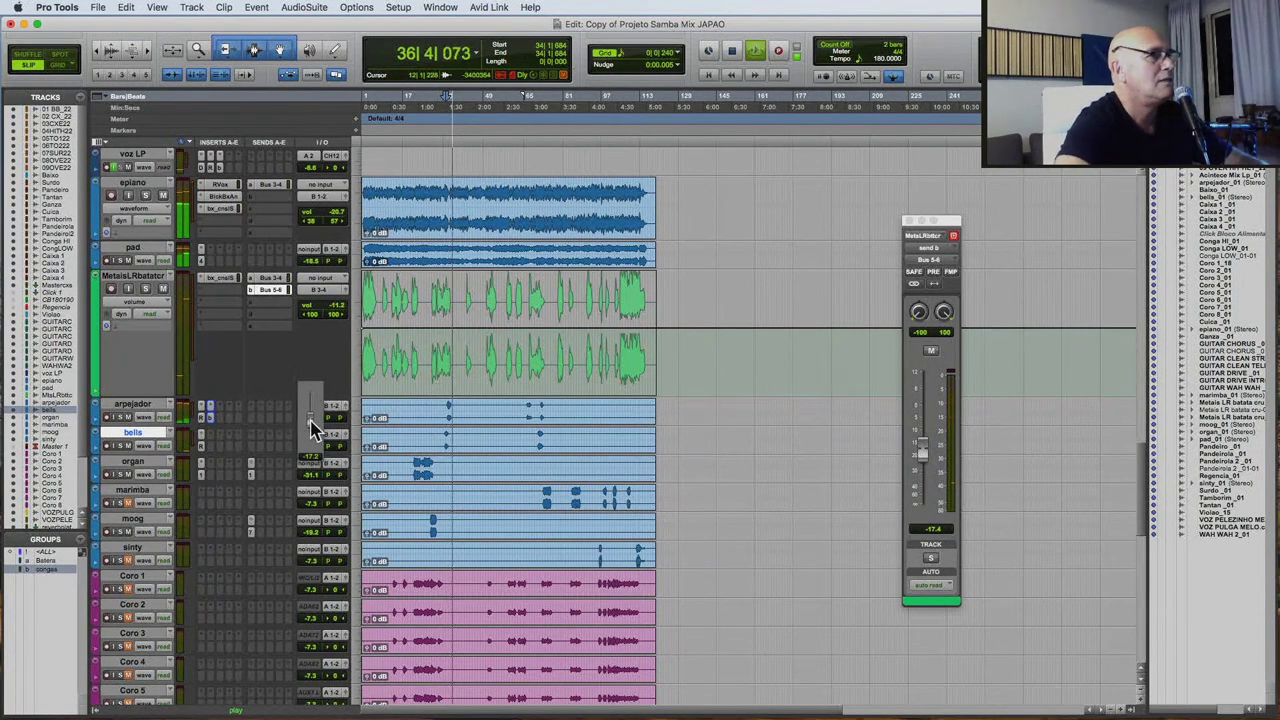
Select the Coro 1 to Coro 8 tracks and create one new stereo Aux Input track below them.
scroll(565, 535, down, 9)
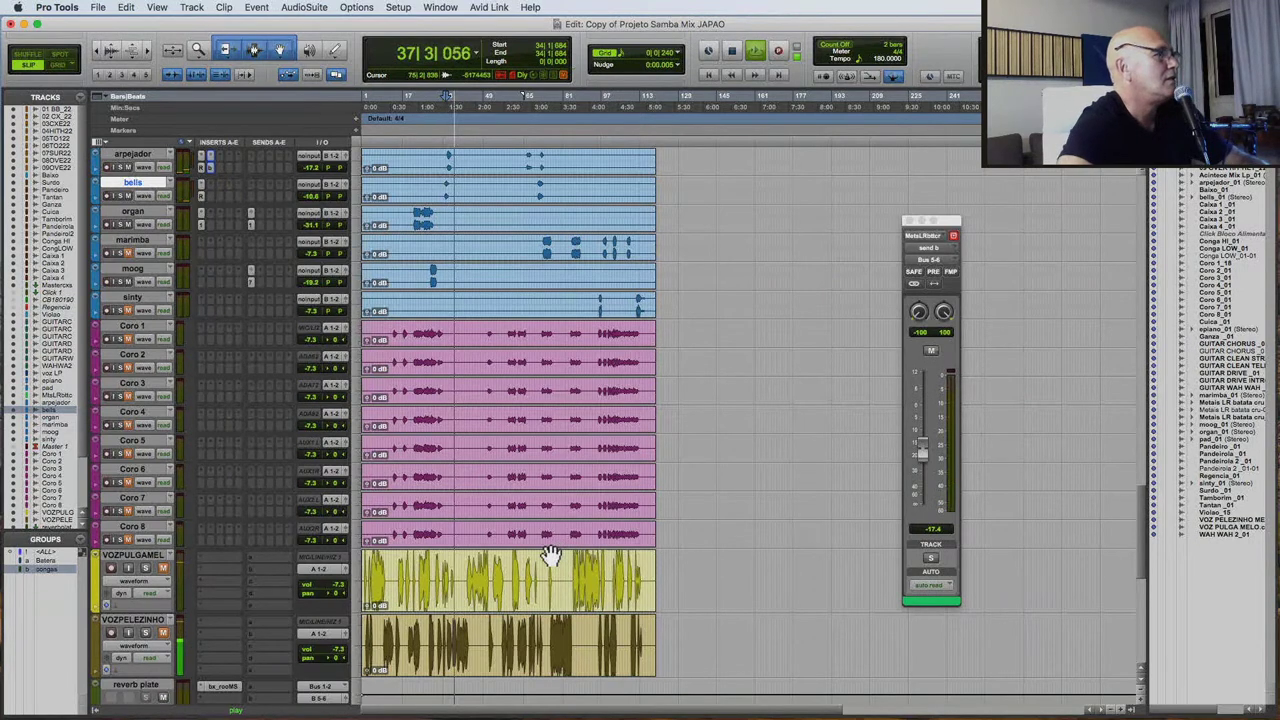
click(395, 325)
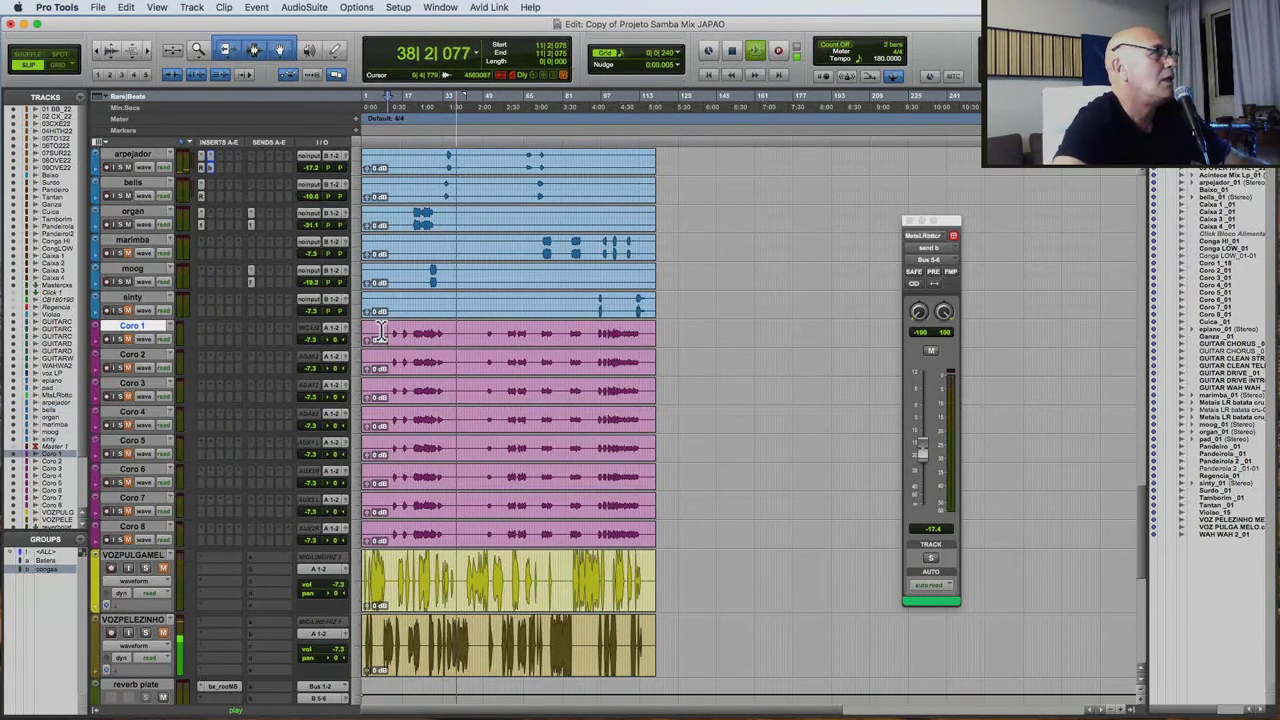
key(space)
shift+click(133, 528)
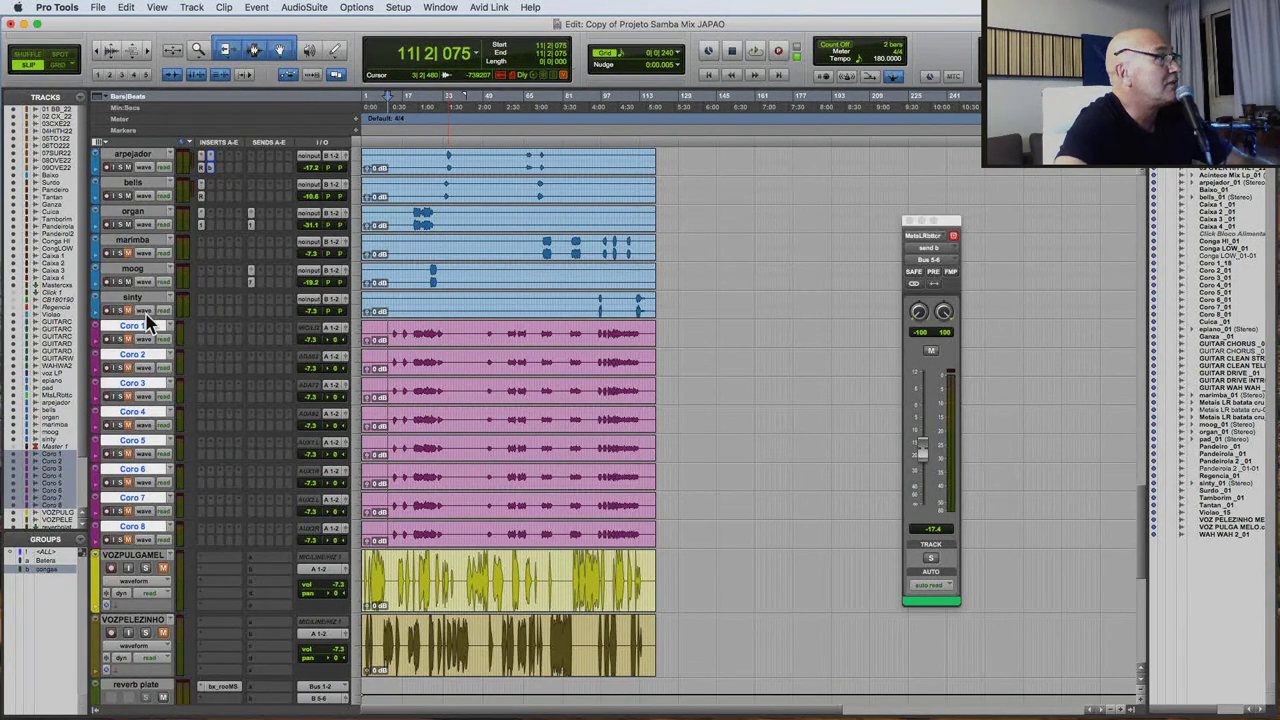
click(191, 7)
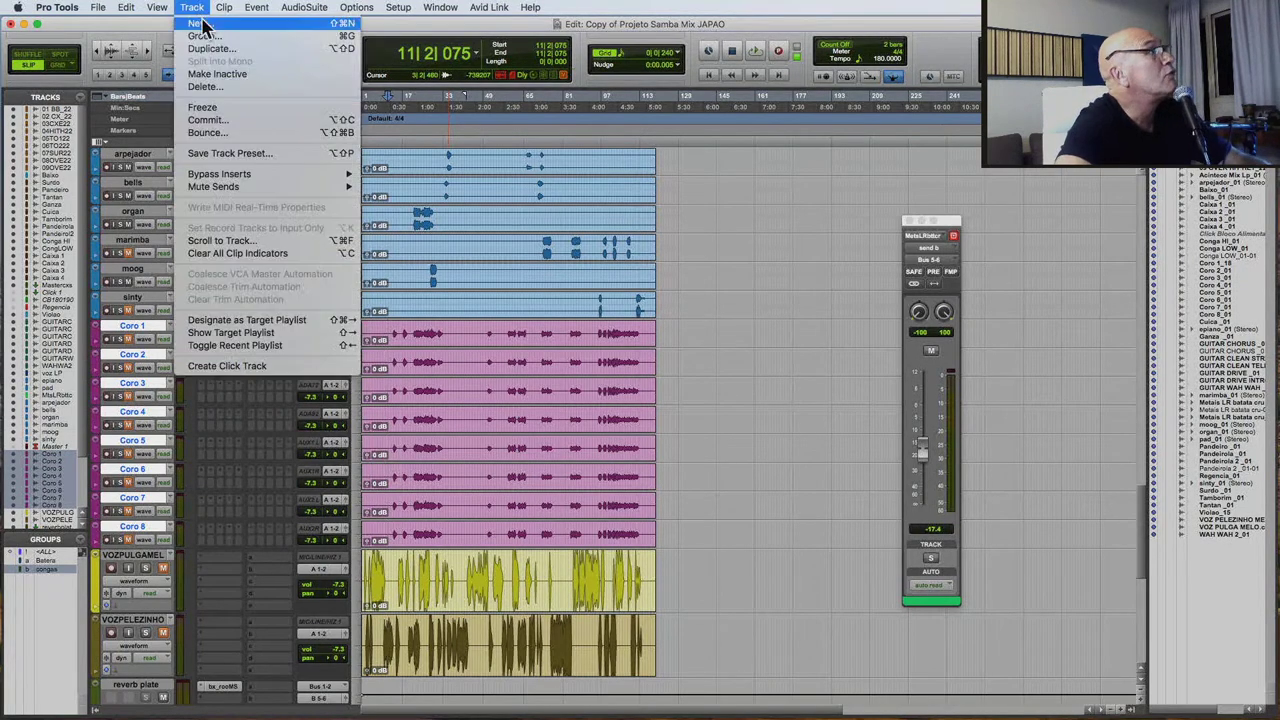
click(241, 25)
click(500, 260)
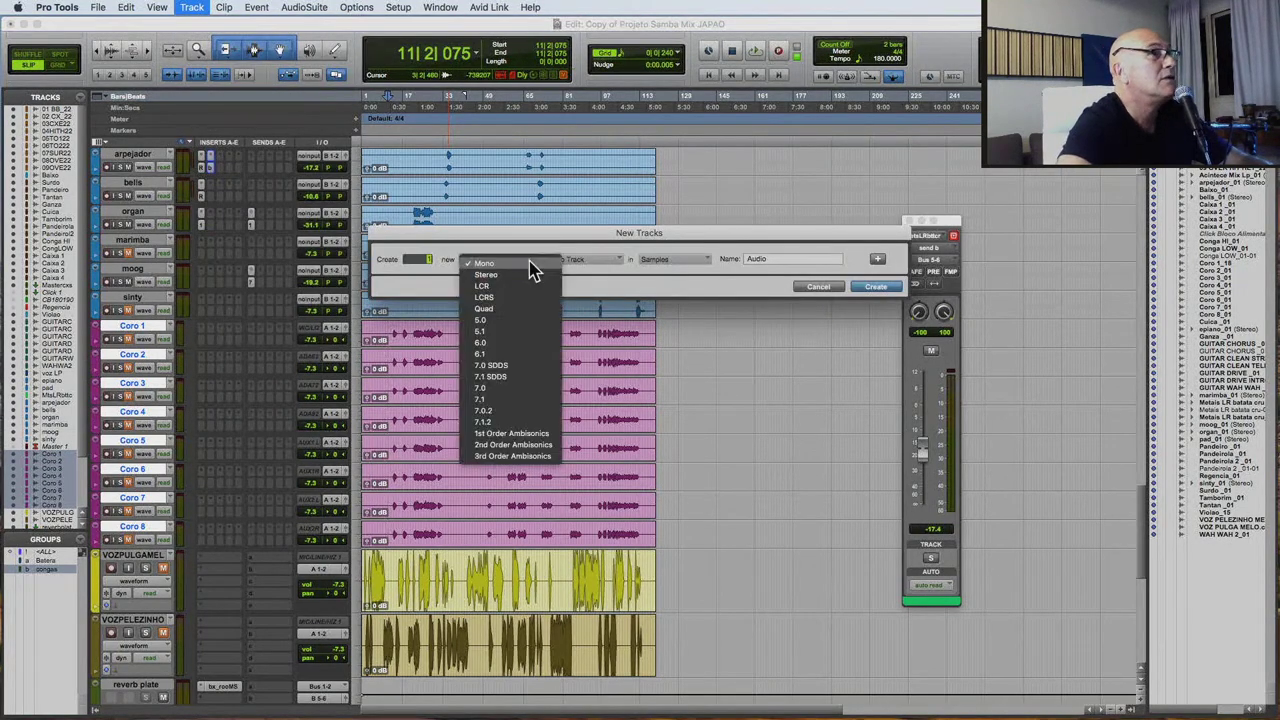
click(478, 273)
click(605, 262)
click(600, 275)
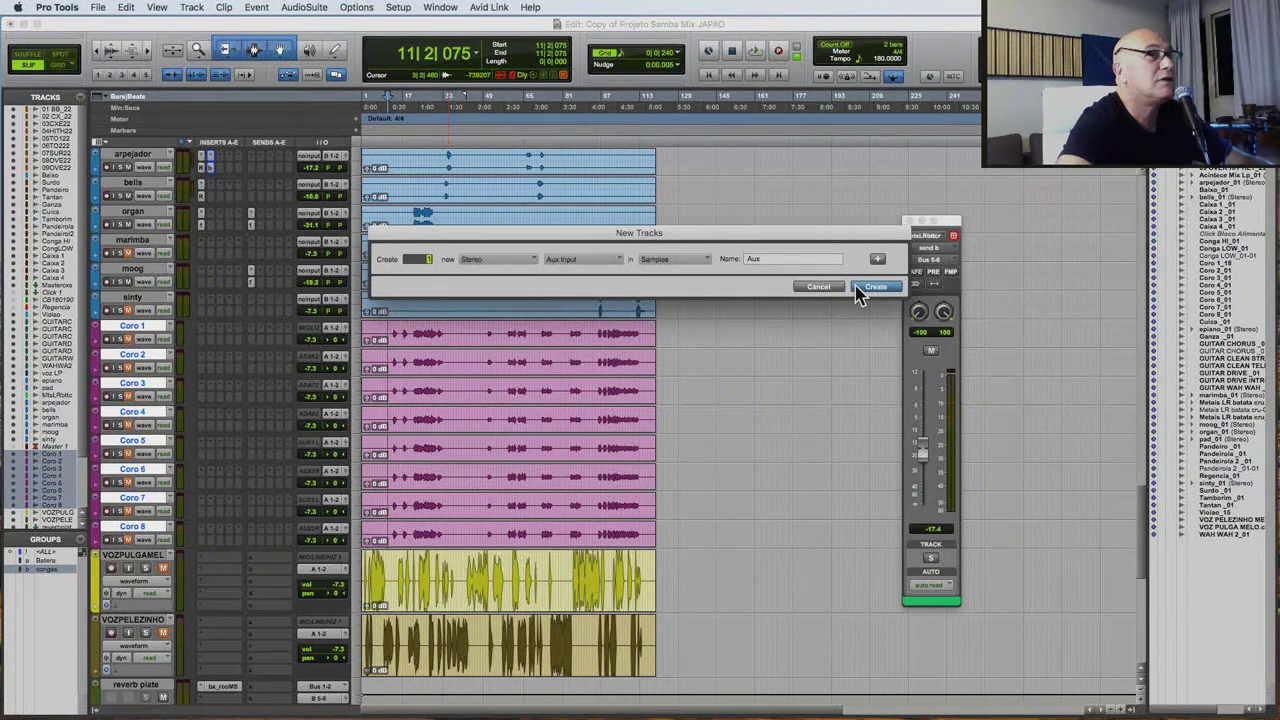
key(Return)
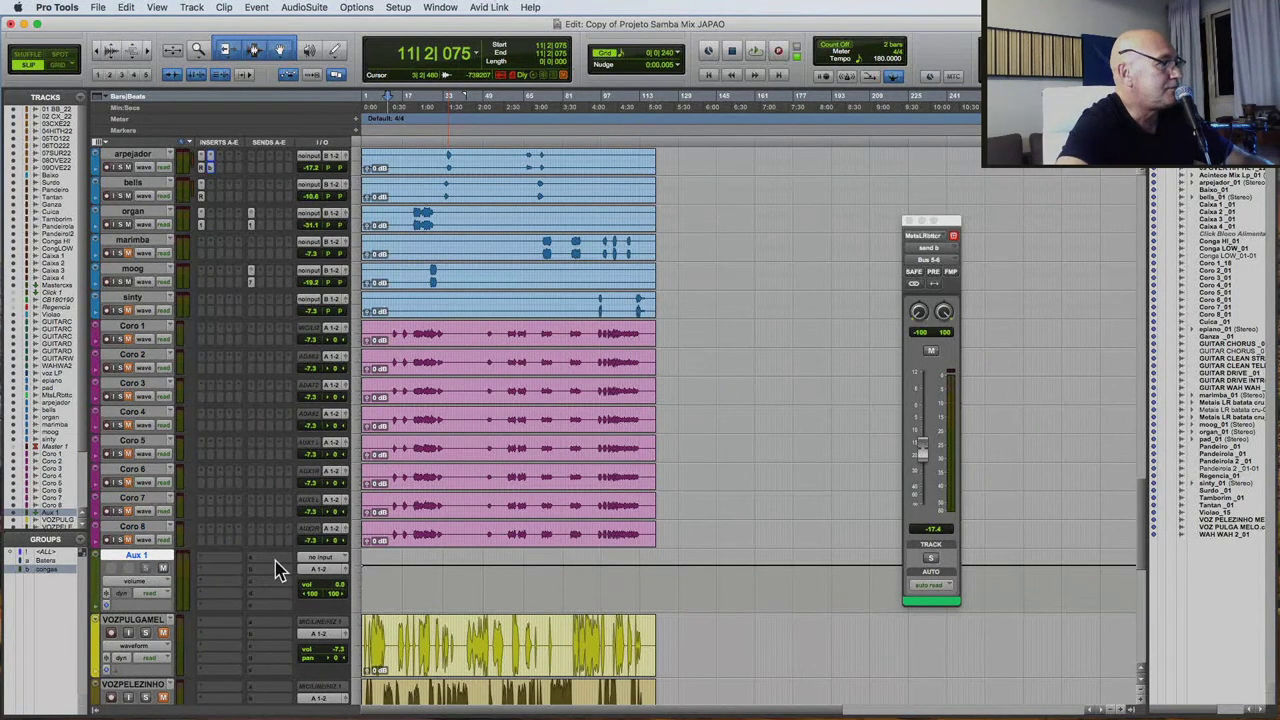
Set the Aux 1 track's input to Bus 21-22 and its output to B 7-8.
click(318, 557)
mouse_move(325, 569)
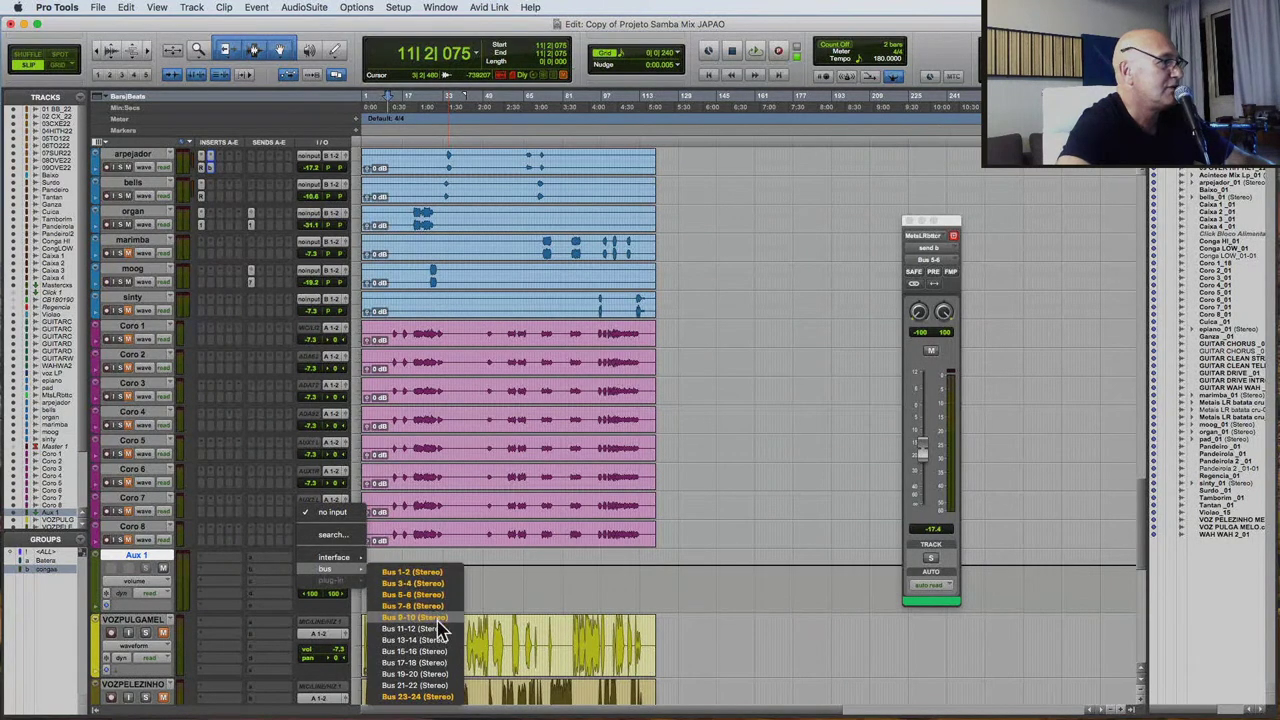
click(228, 583)
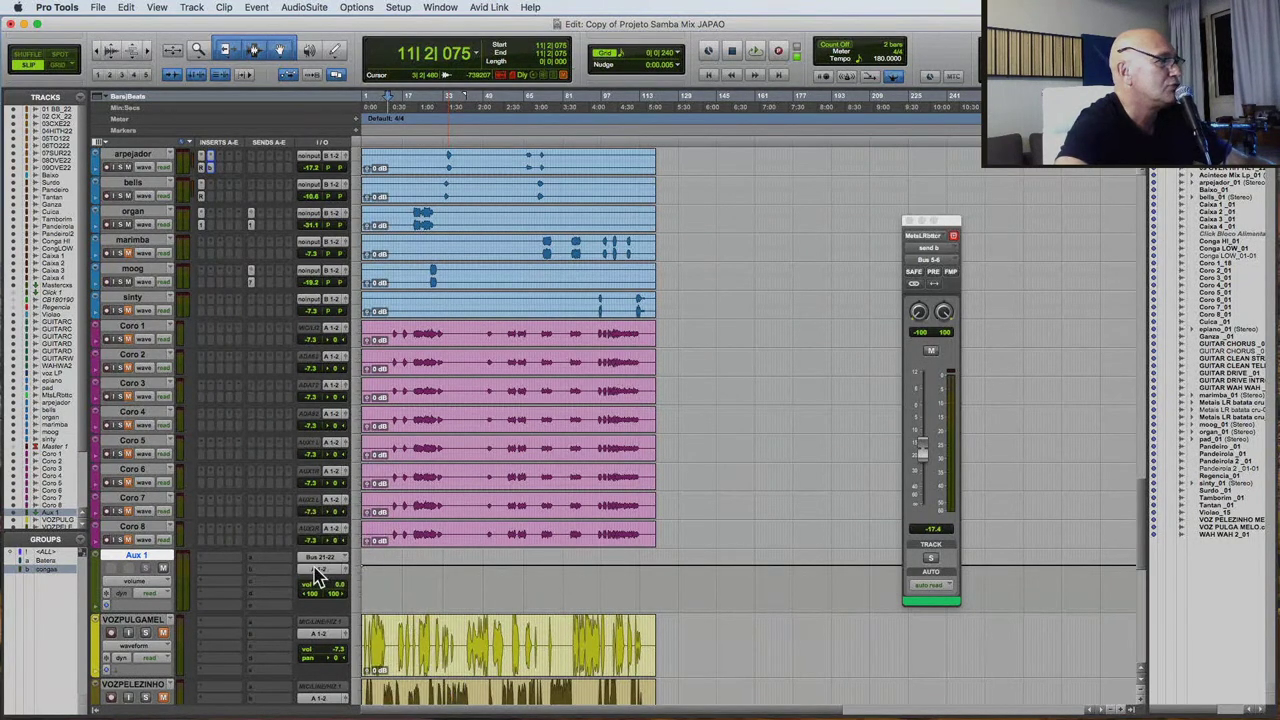
click(317, 571)
mouse_move(325, 569)
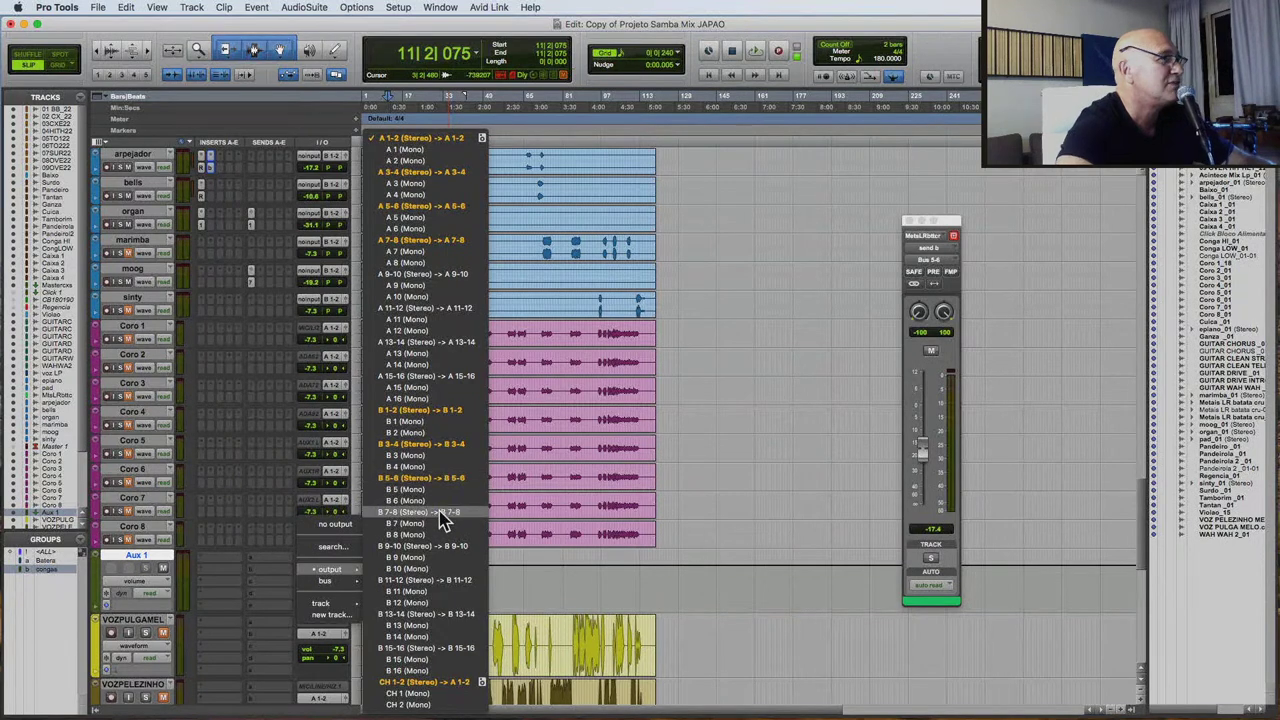
click(106, 558)
Route the outputs of all eight Coro tracks to the stereo Bus 21-22.
click(137, 335)
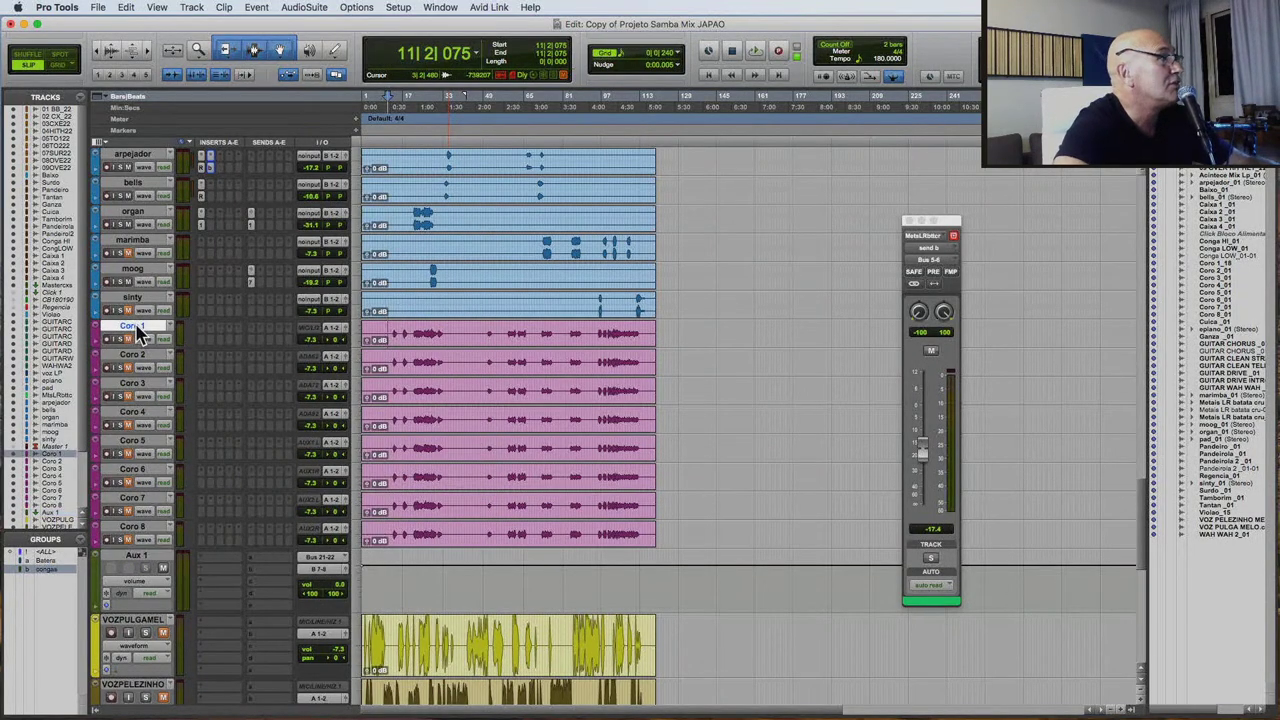
shift+click(140, 527)
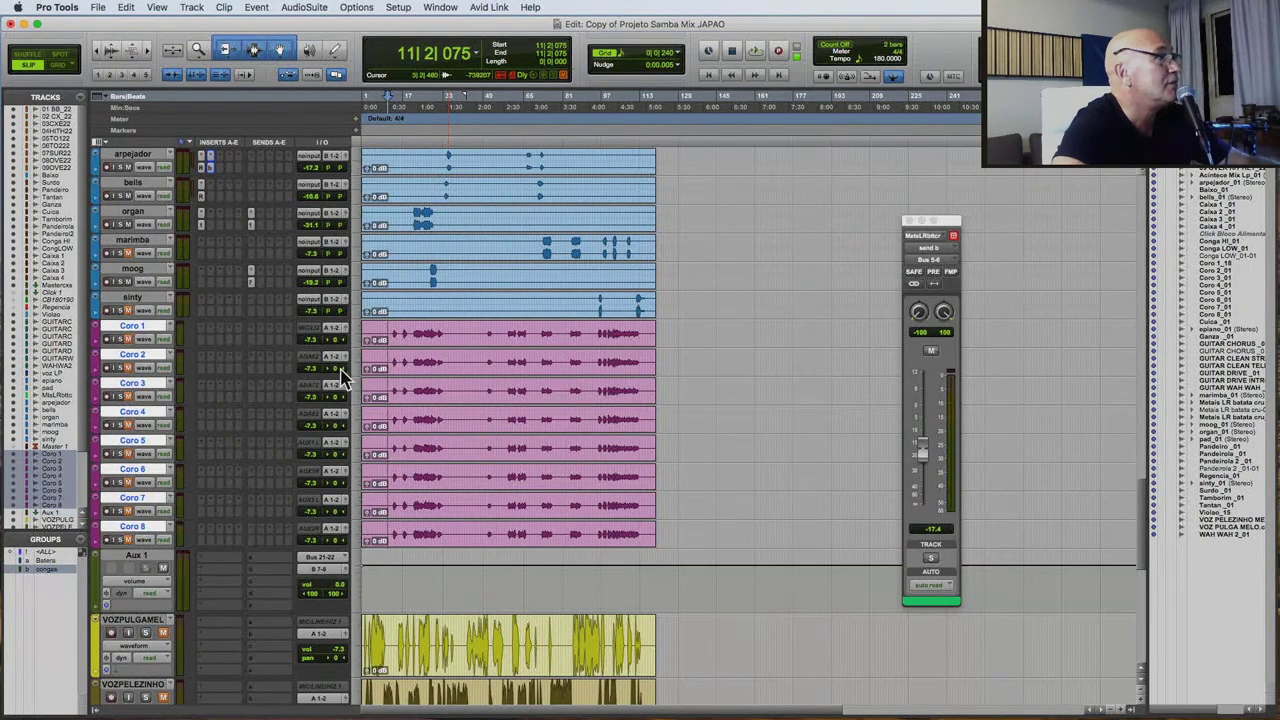
click(340, 333)
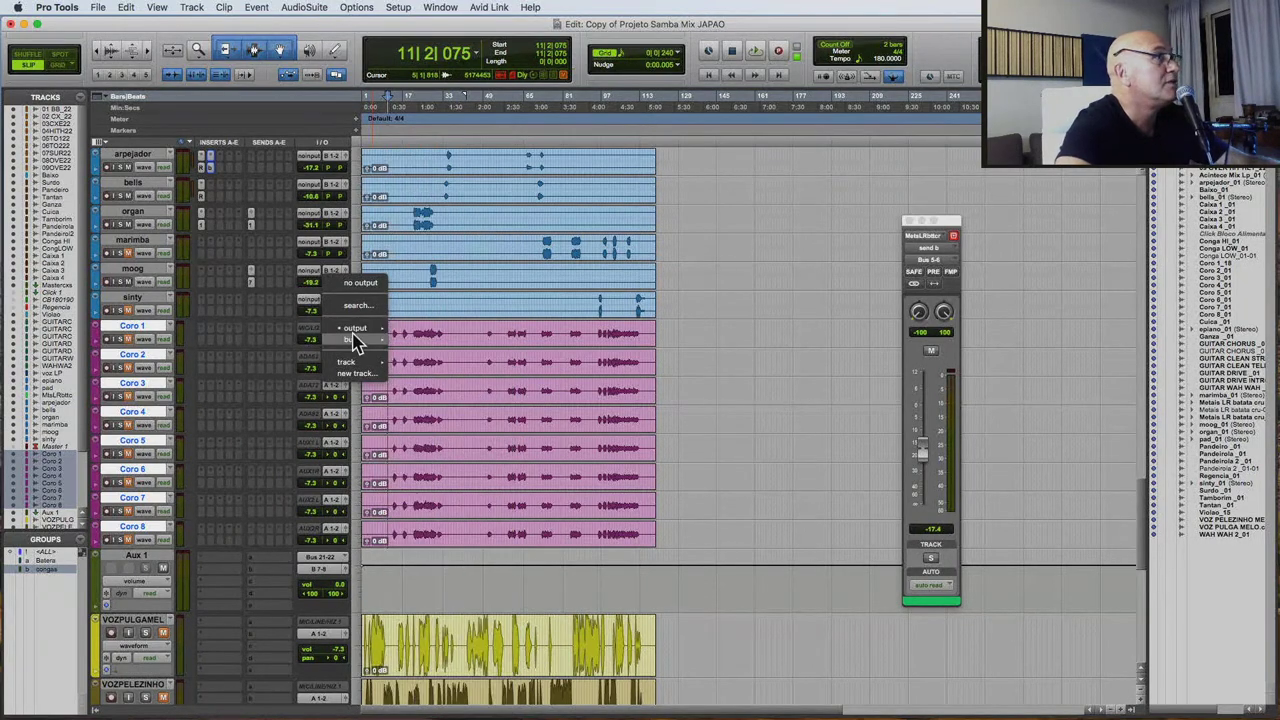
mouse_move(355, 340)
click(445, 665)
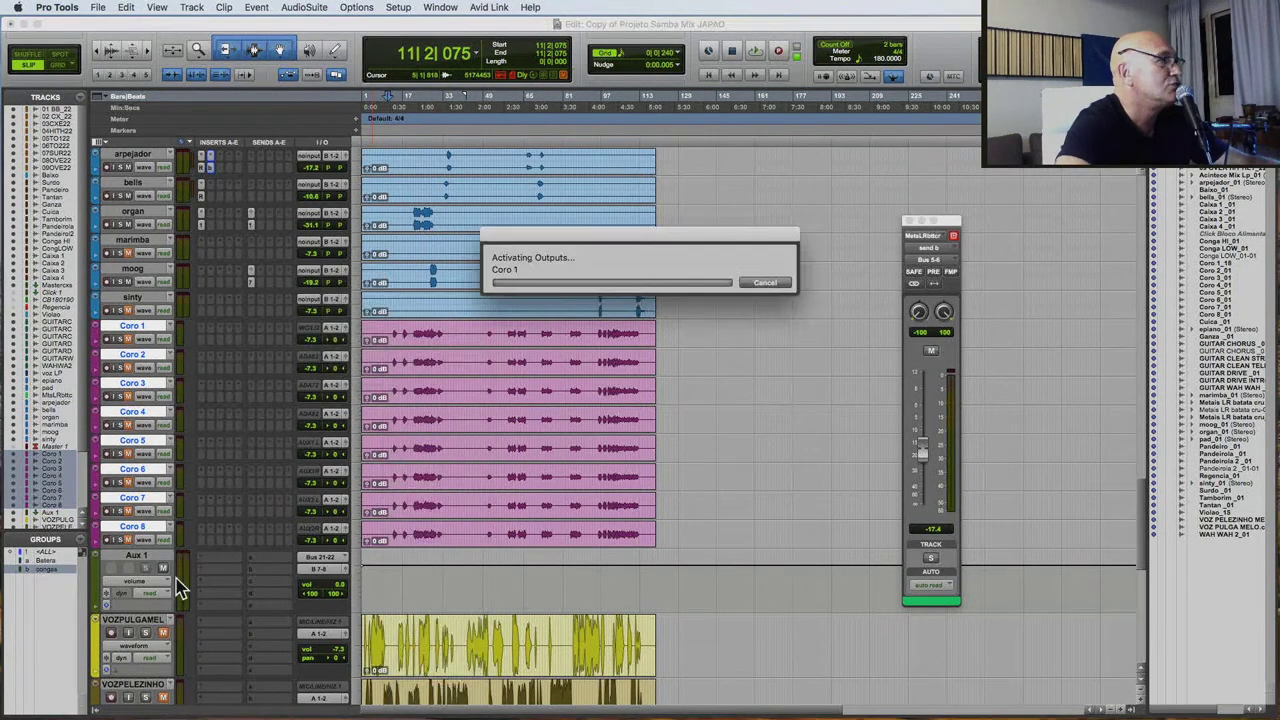
Rename the Aux 1 track as "master vozes".
double_click(140, 556)
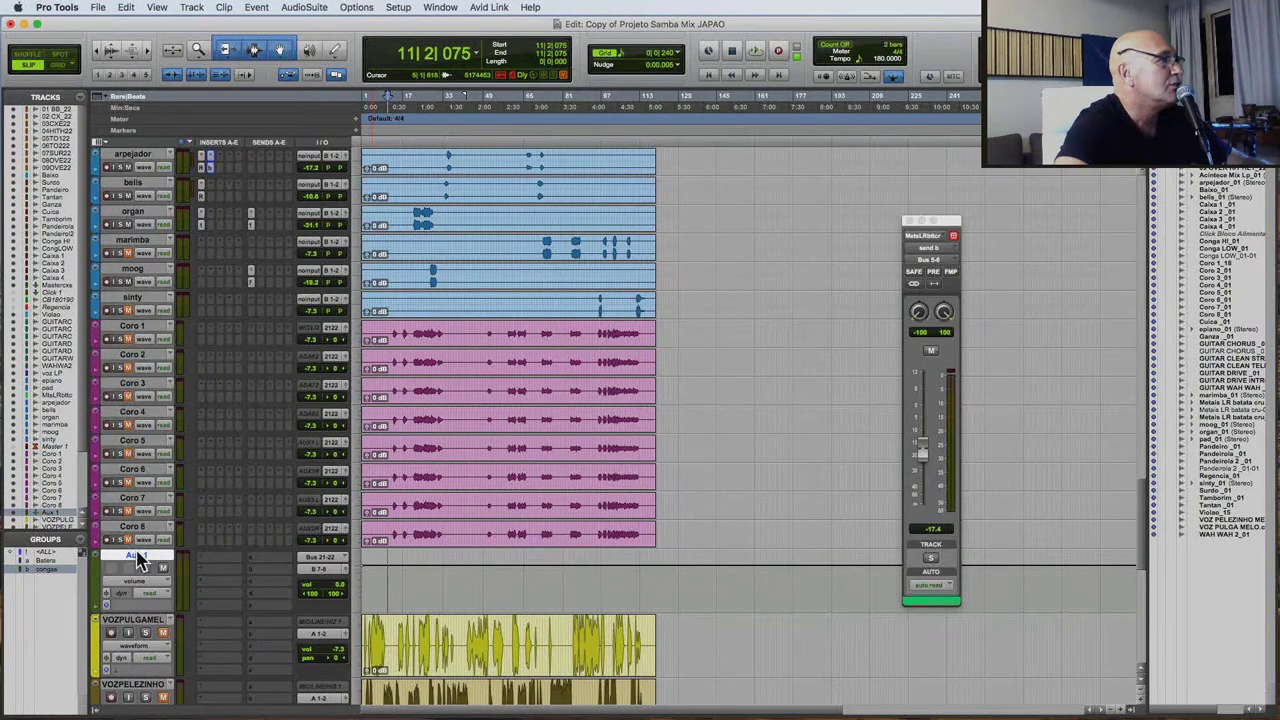
text(masterb)
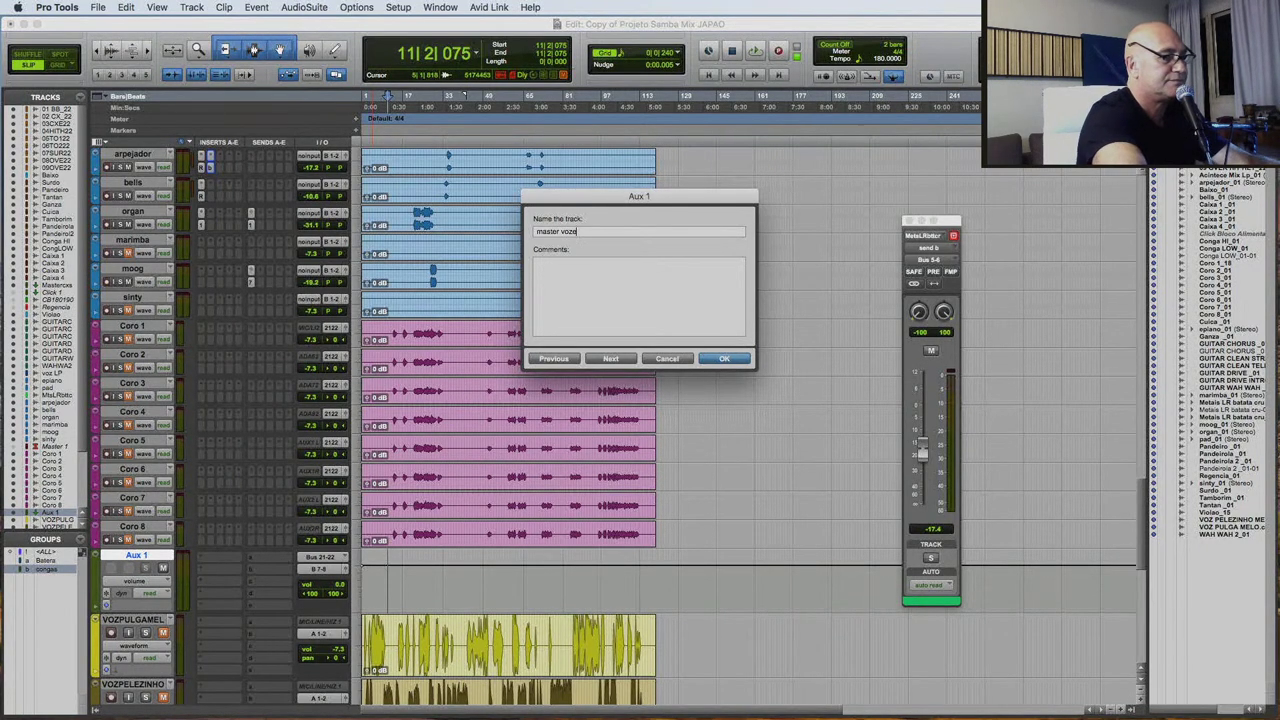
key(Return)
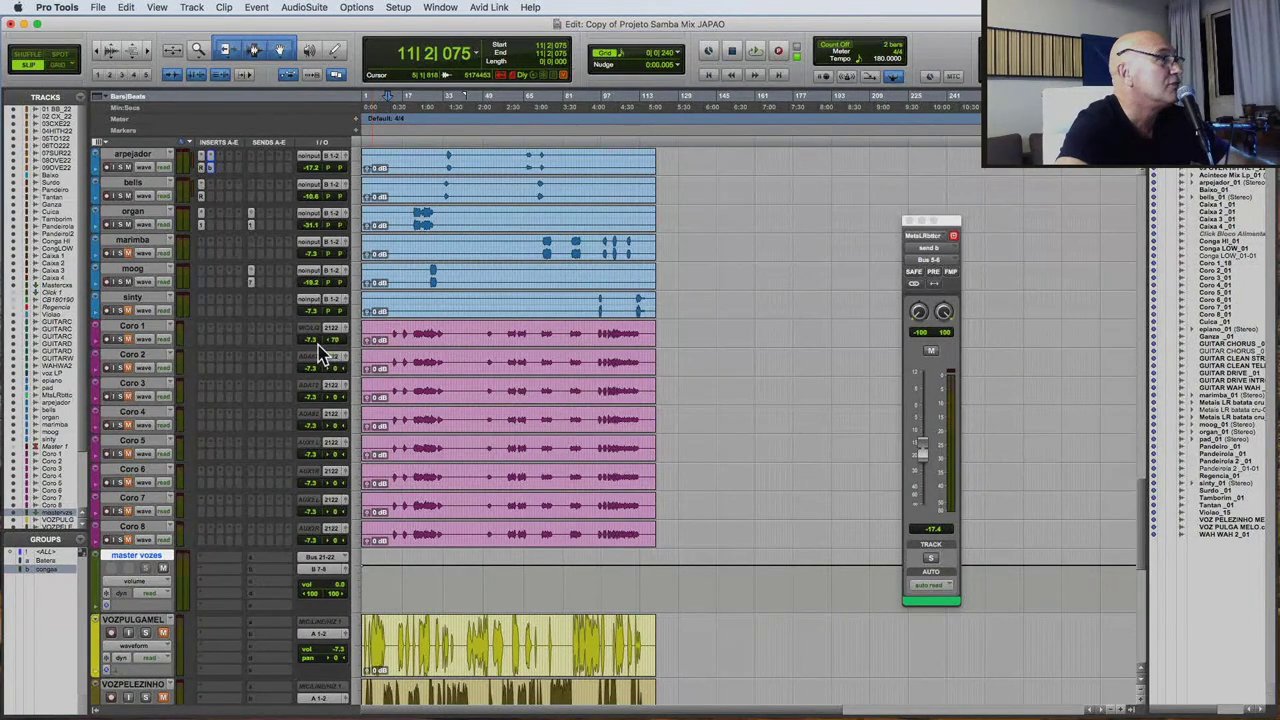
Pan Coro 1 and Coro 2 to opposite sides at 70, Coro 3 and Coro 4 at 43 and 41, and play from bar 12.
drag(338, 372, 334, 431)
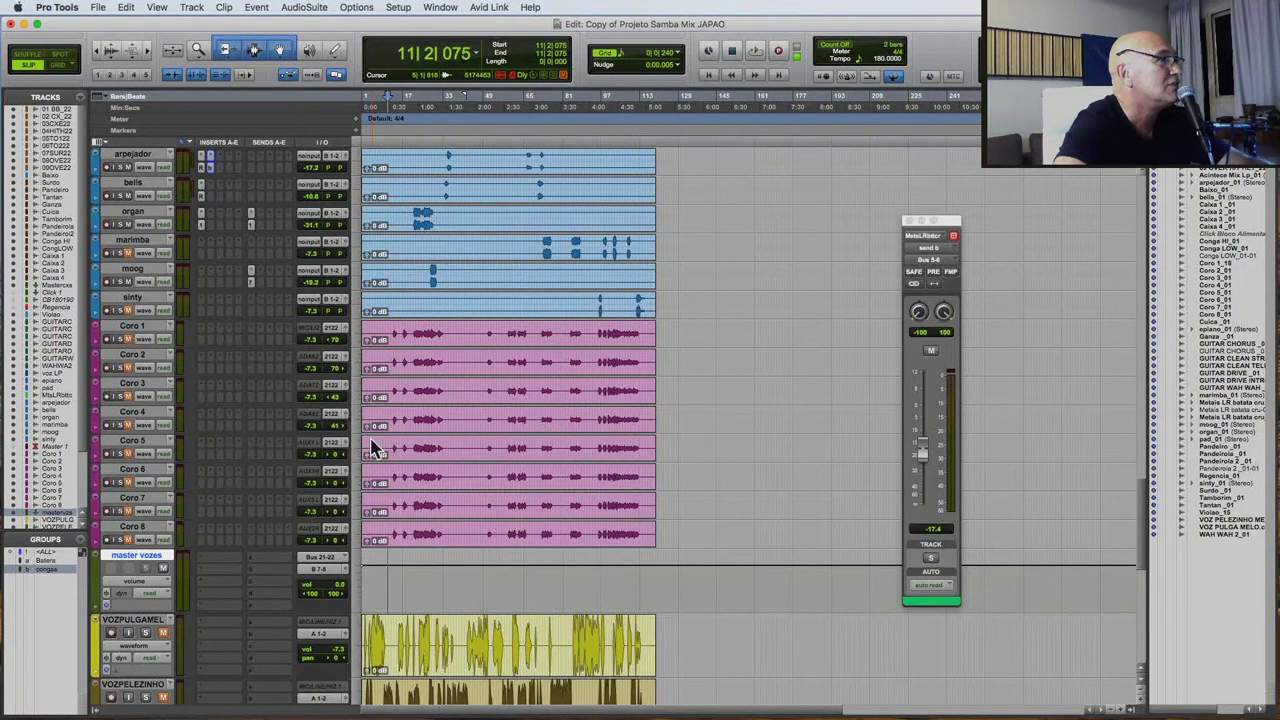
click(385, 335)
key(space)
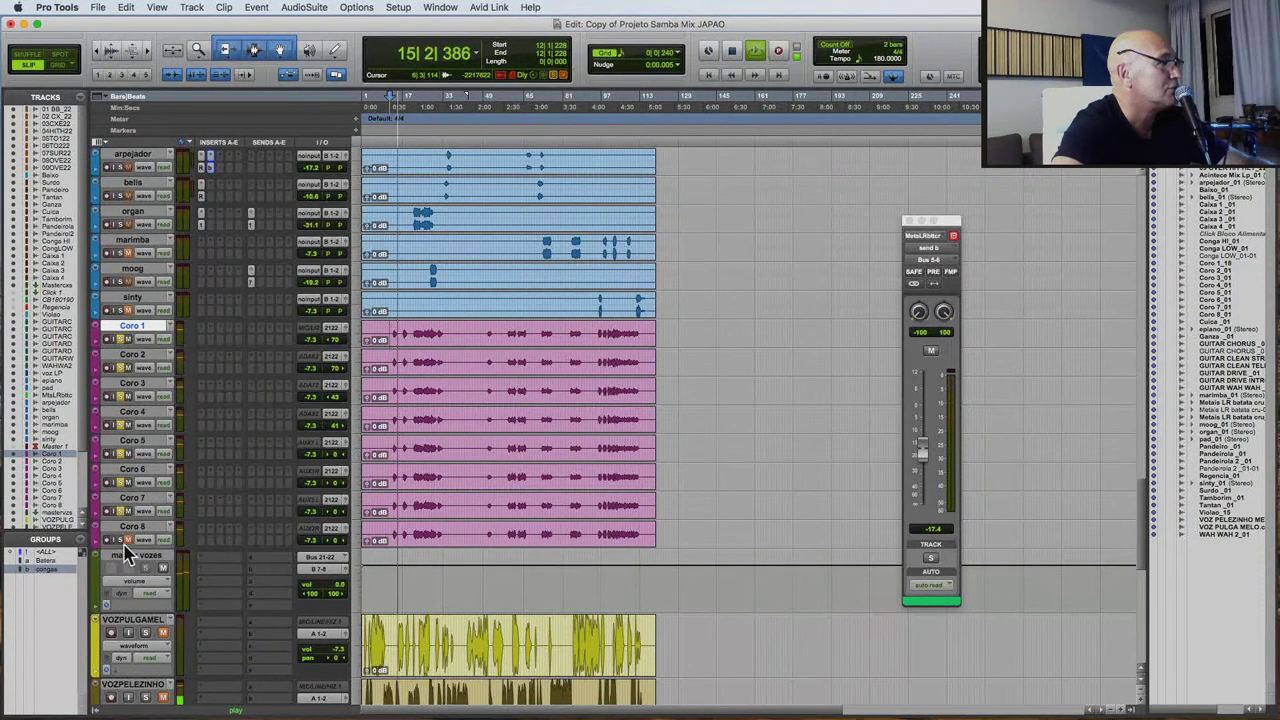
Insert the stereo RVox on the master vozes track and load its 25dbCompNoGate preset.
click(224, 568)
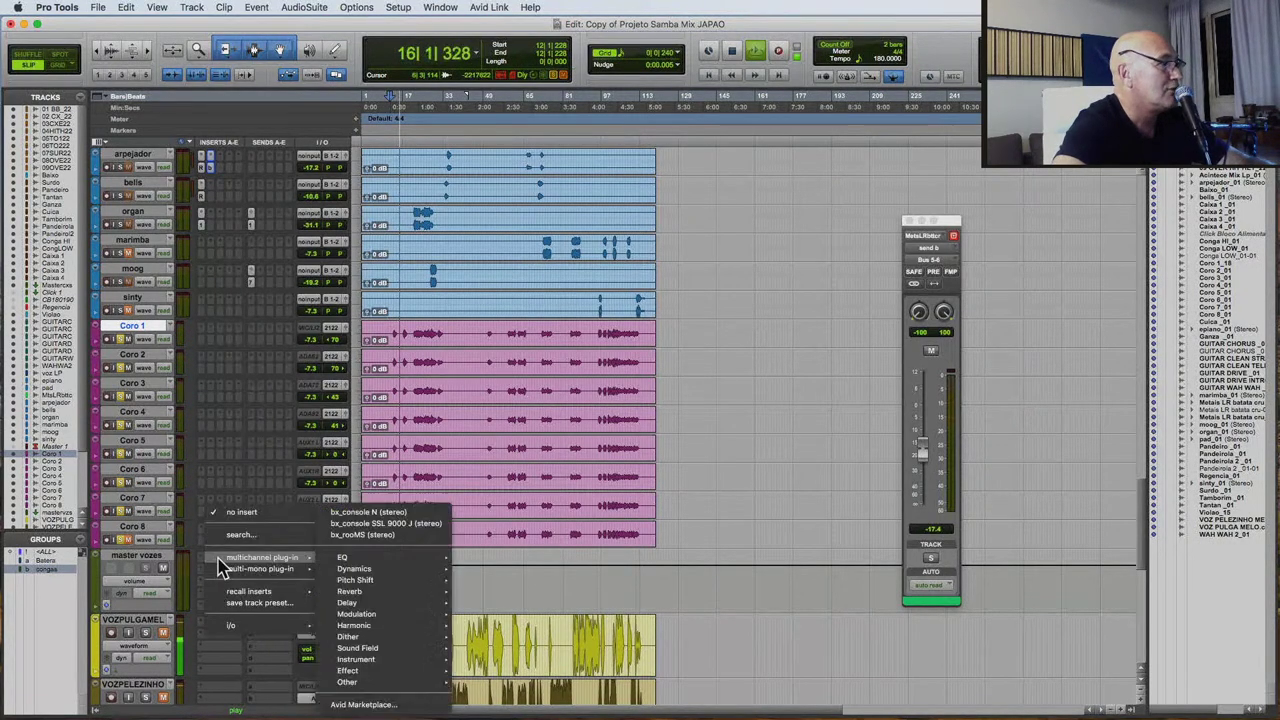
mouse_move(355, 570)
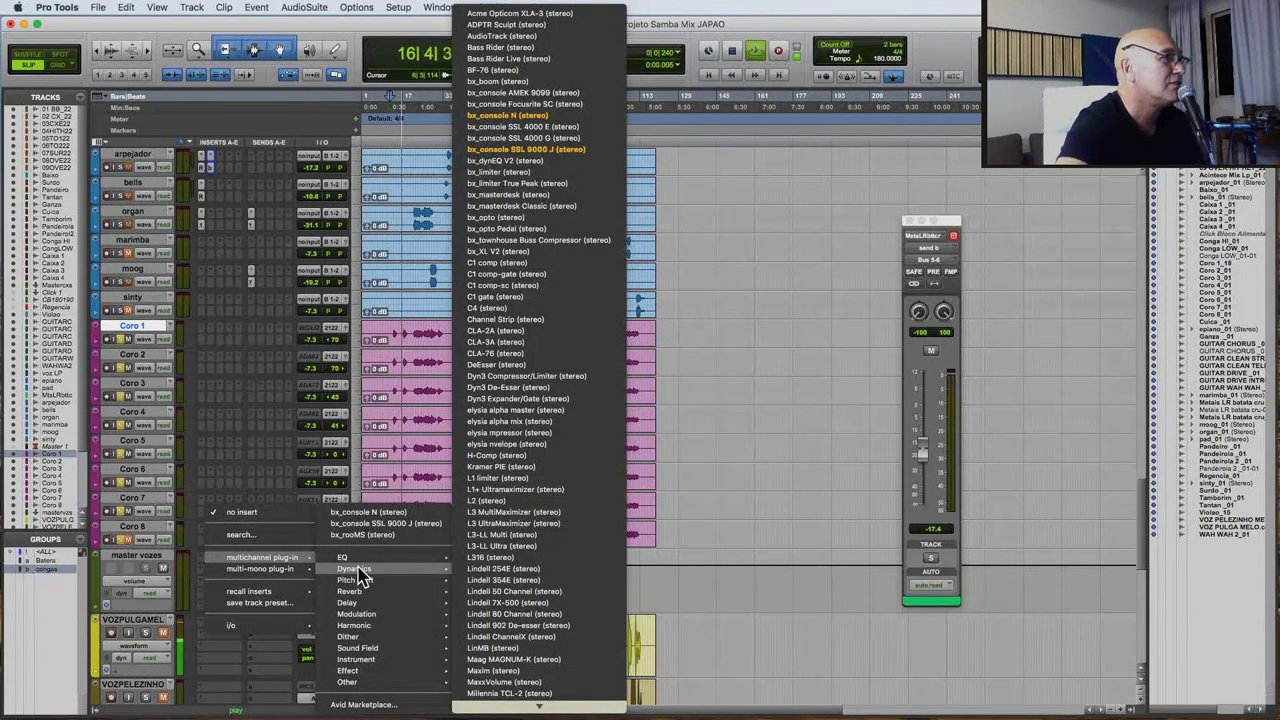
mouse_move(530, 703)
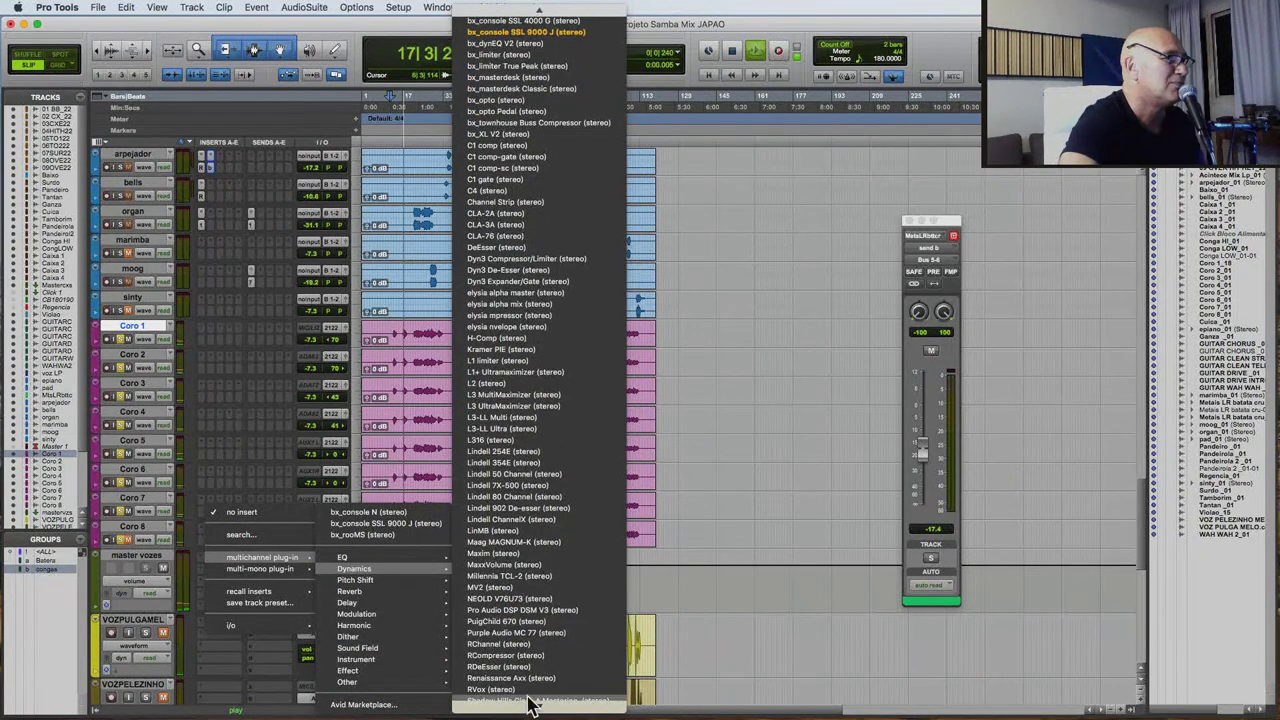
click(528, 691)
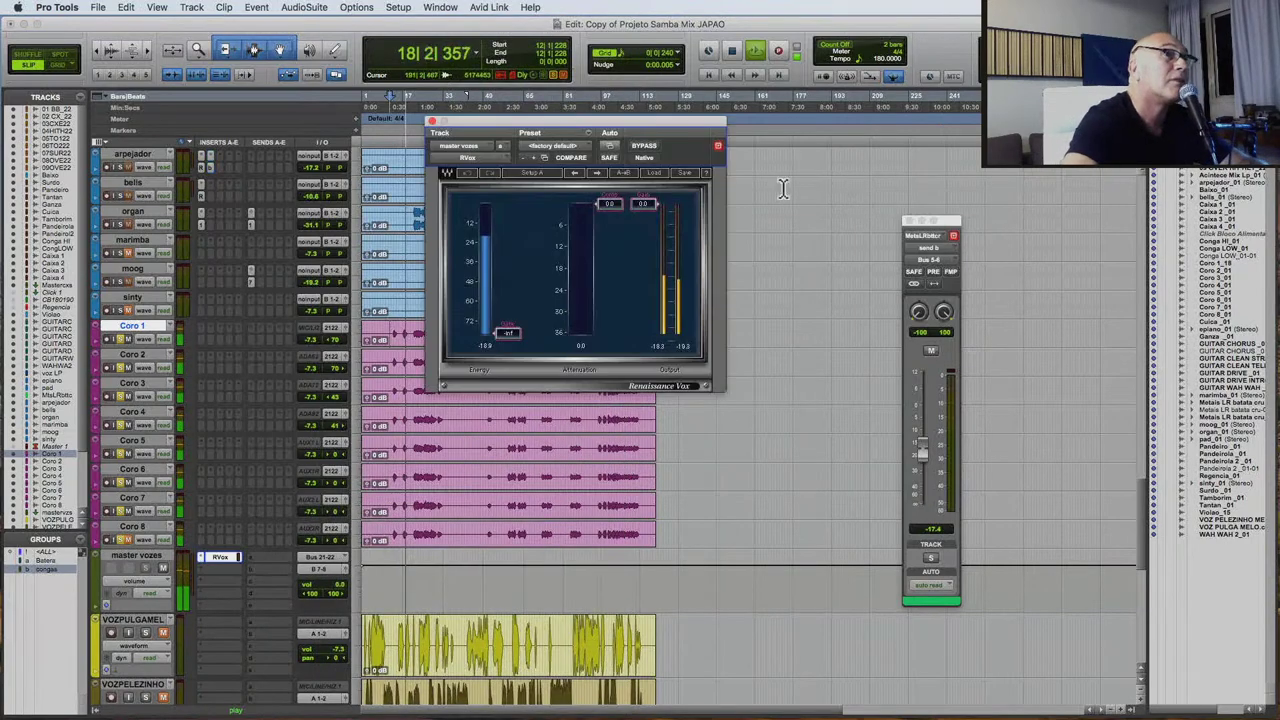
click(655, 174)
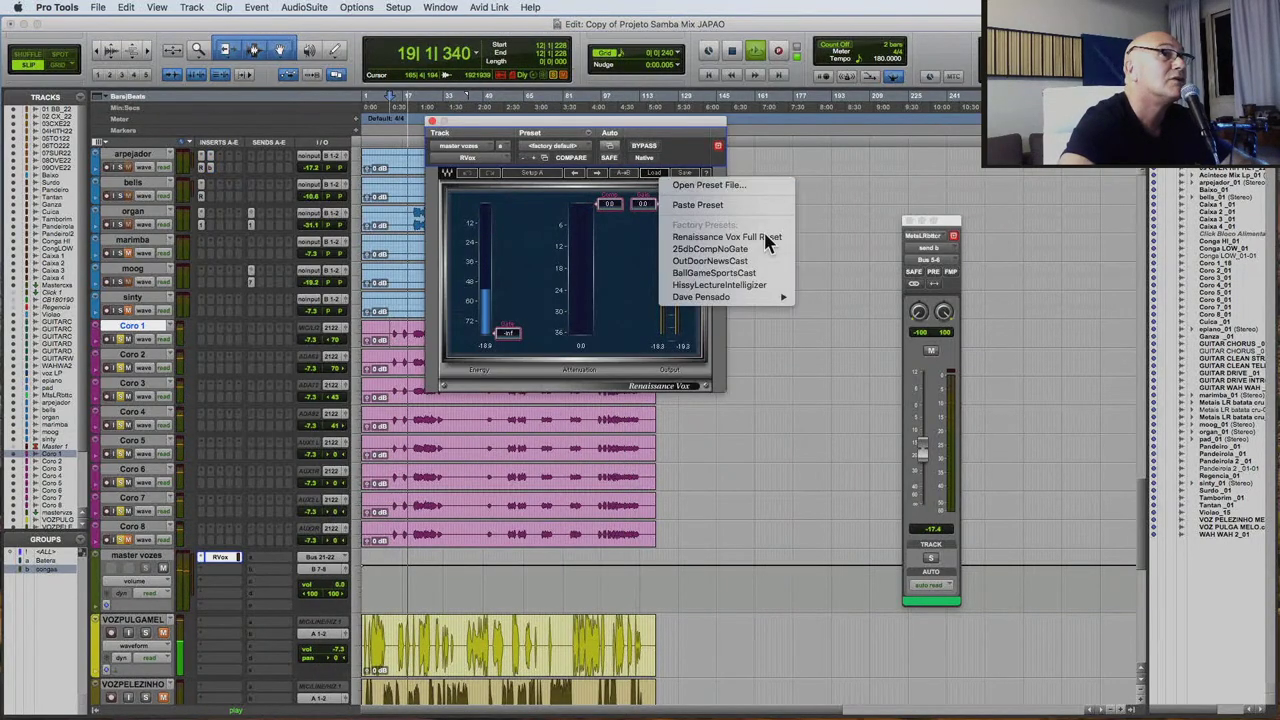
click(755, 249)
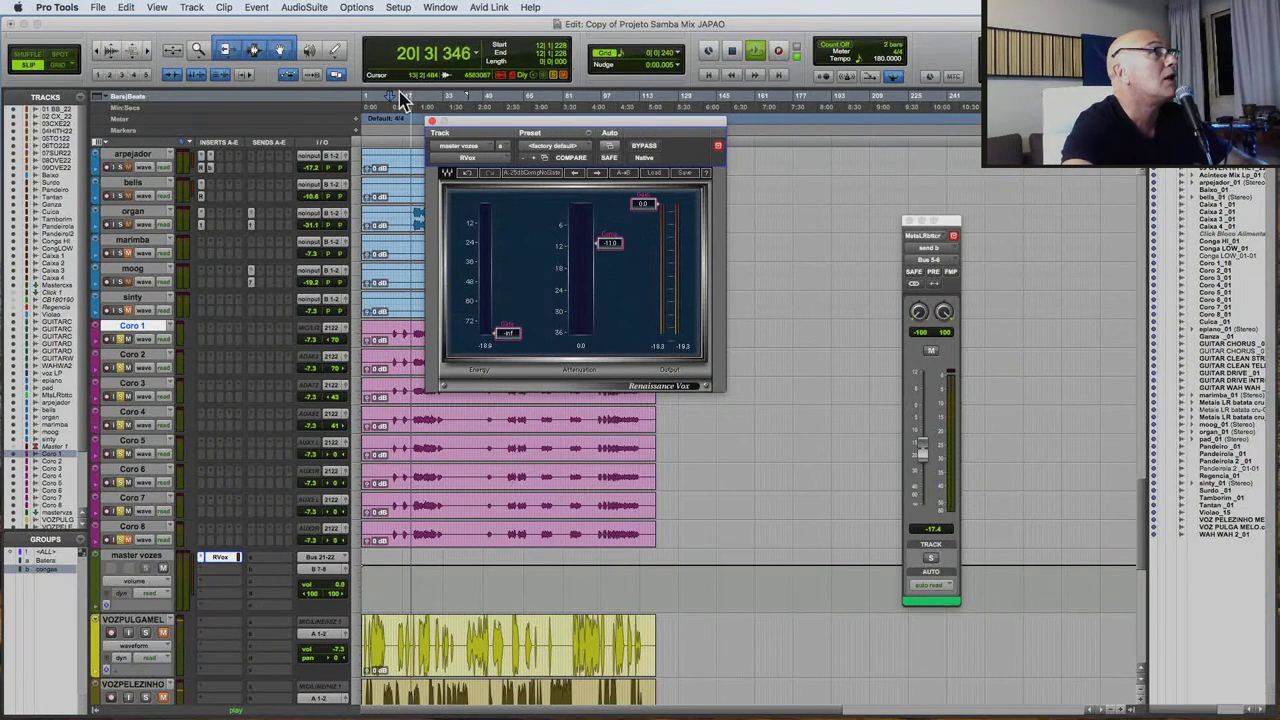
click(432, 123)
Insert the stereo bx_console N after RVox on the master vozes track.
click(220, 567)
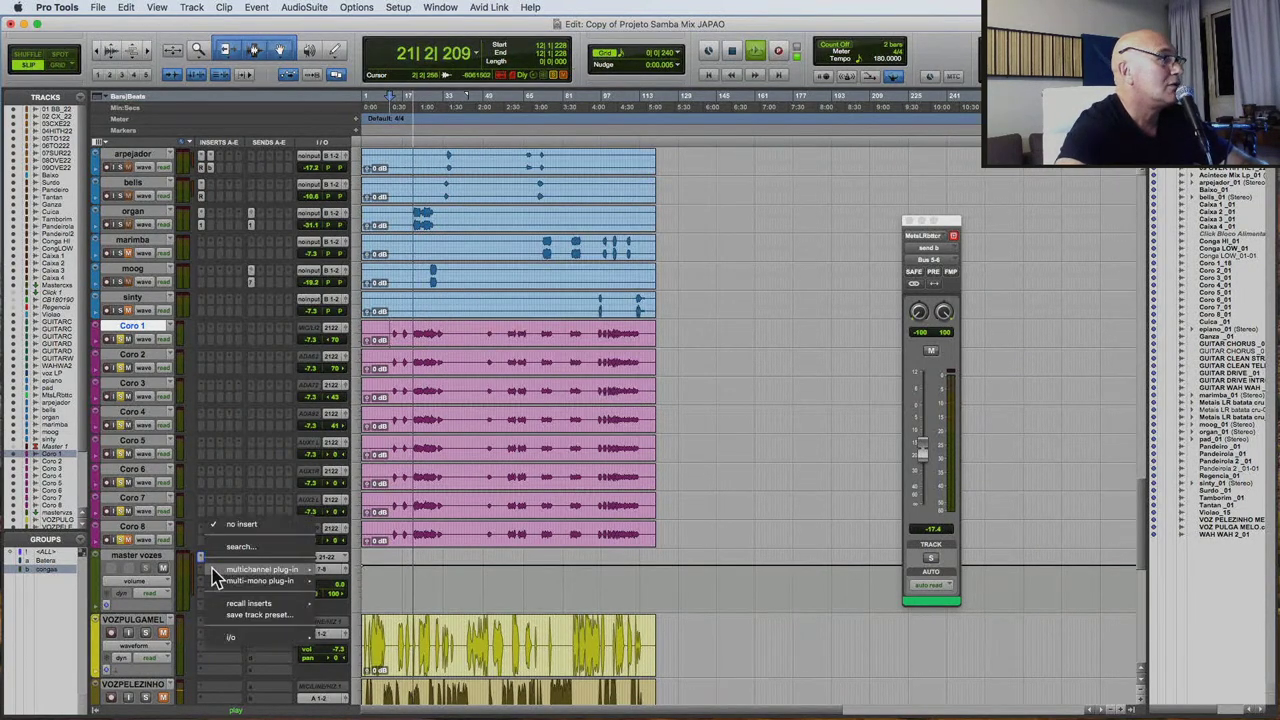
mouse_move(215, 585)
mouse_move(262, 569)
mouse_move(385, 567)
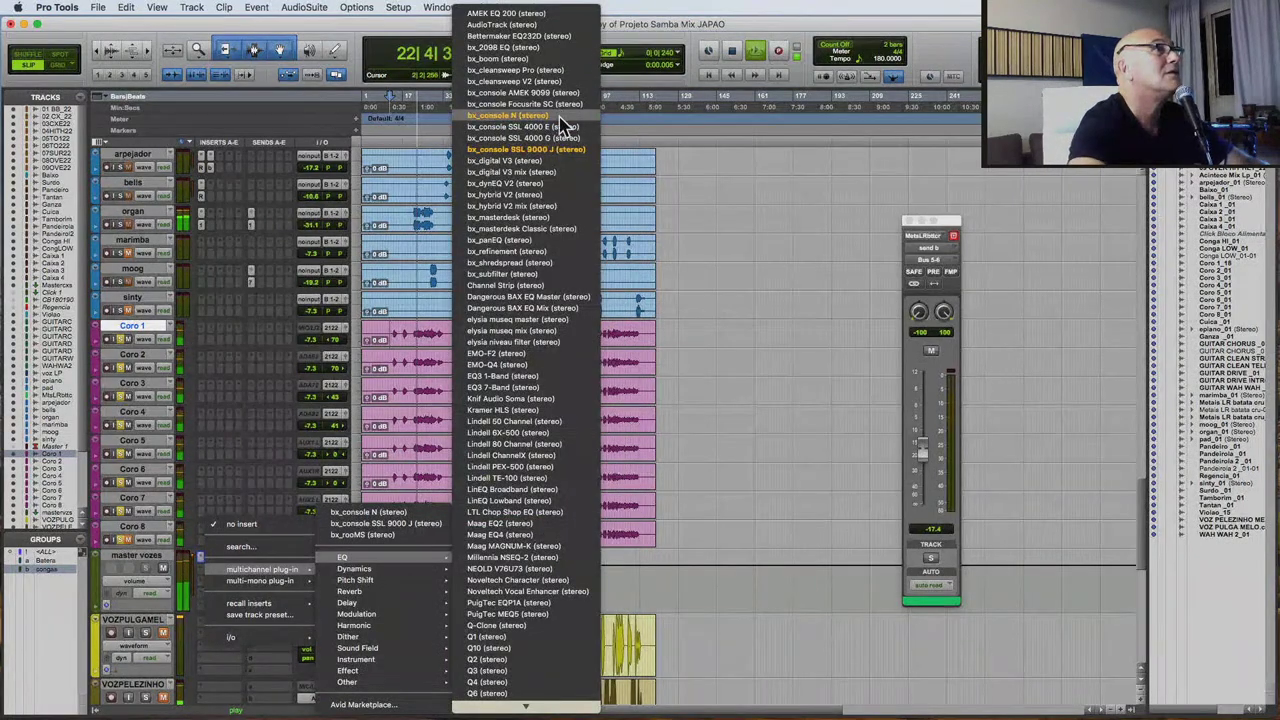
click(630, 568)
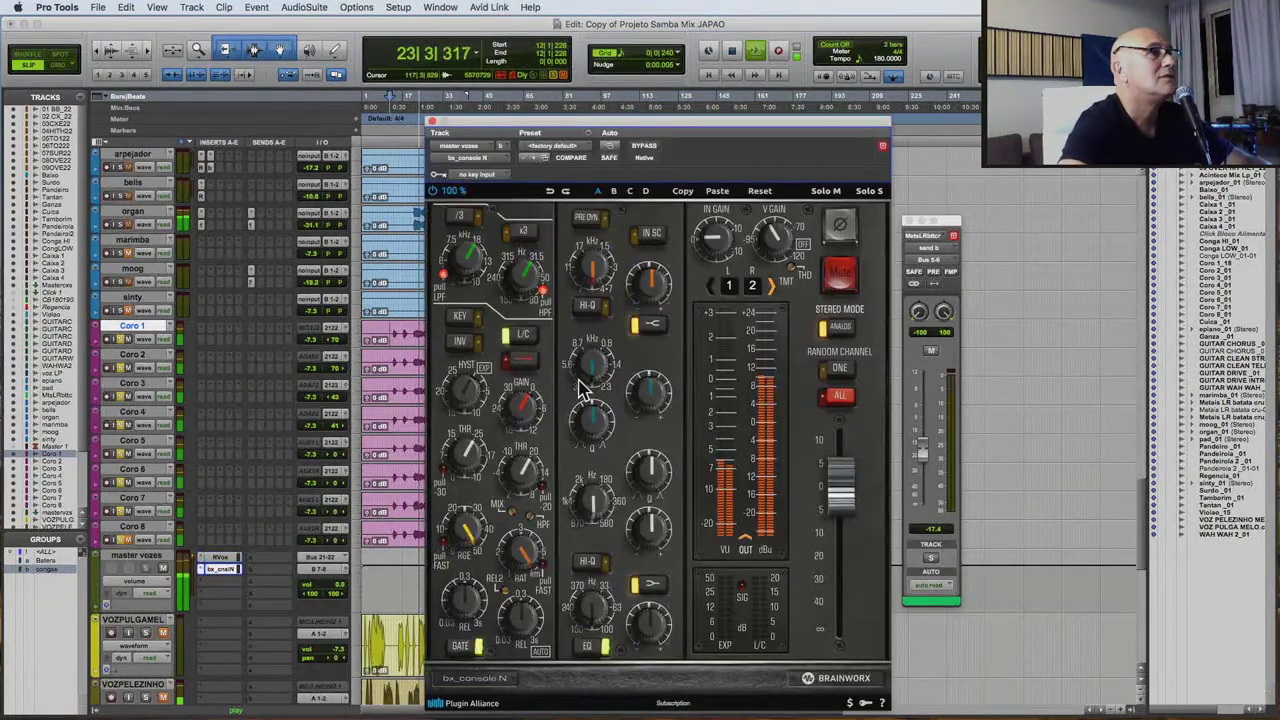
Switch off the bx_console N low-pass and high-pass filters, boost the high and high-mid bands, and randomize all channels to 50 and 51.
click(452, 287)
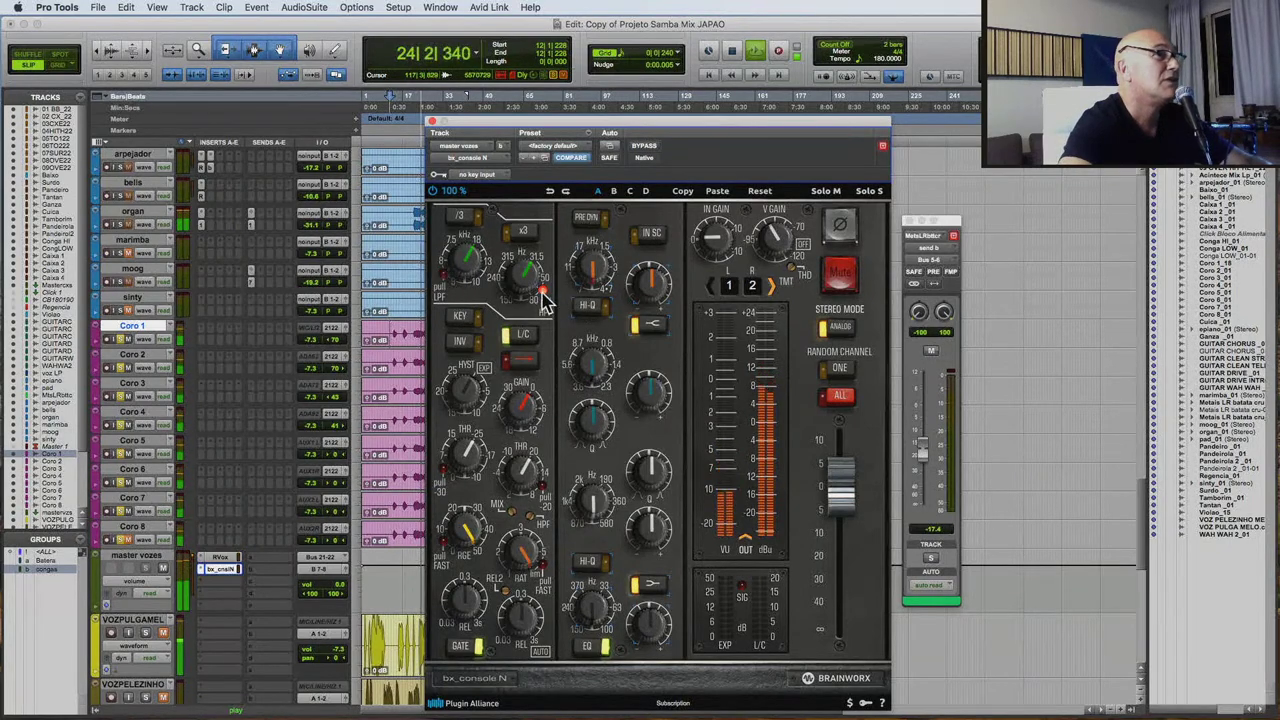
drag(648, 282, 650, 272)
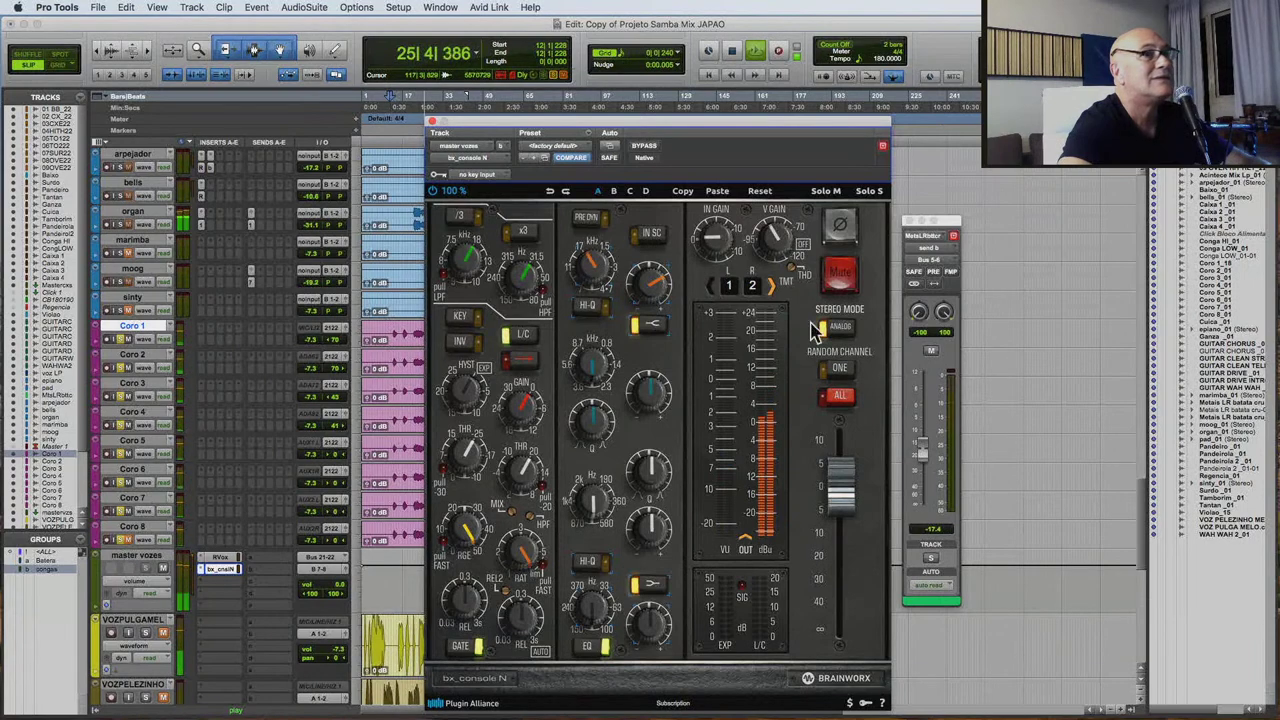
click(839, 395)
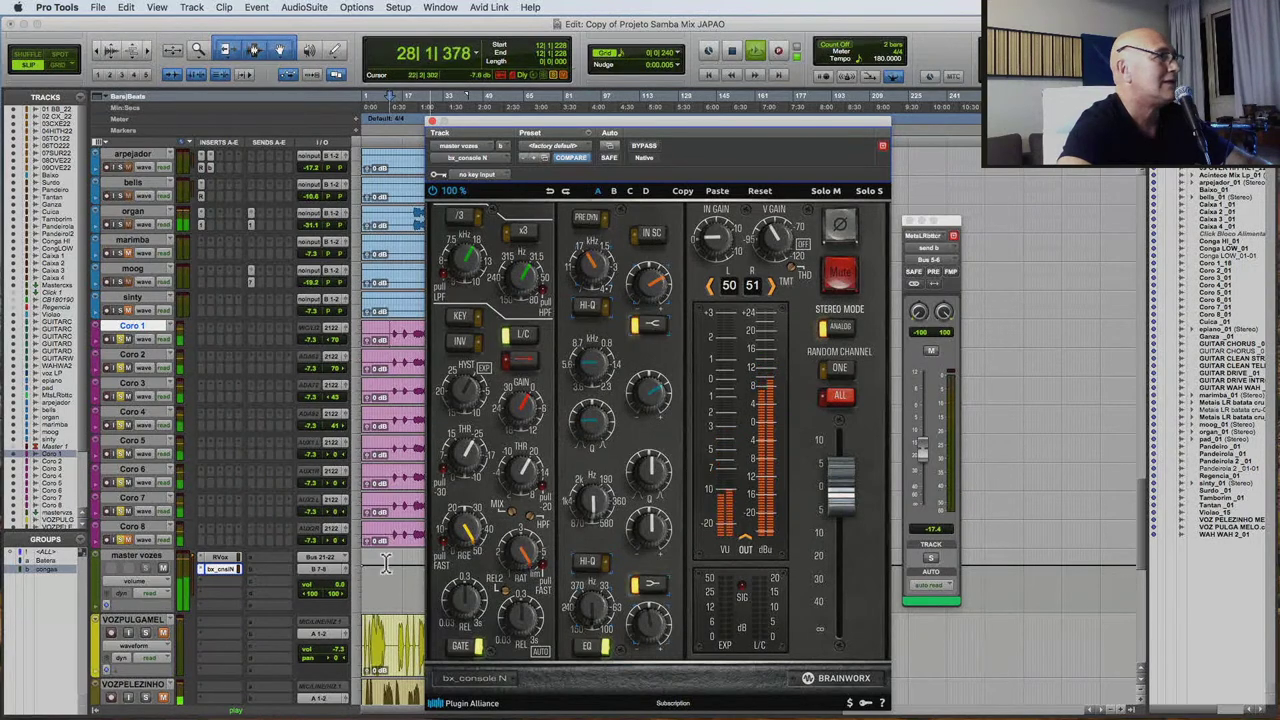
Add a send on Bus 1-2 to the master vozes track at about -17.7 dB and move the plug-in window clear of the tracks.
click(251, 569)
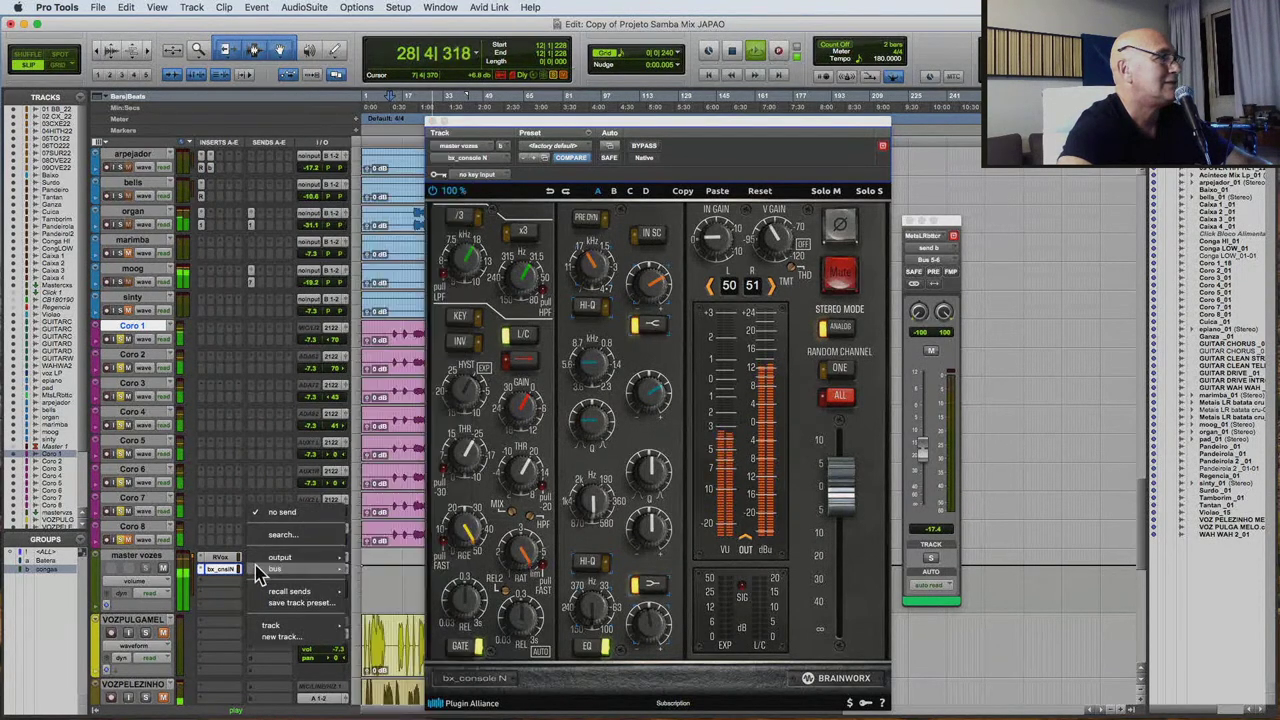
mouse_move(290, 568)
click(405, 310)
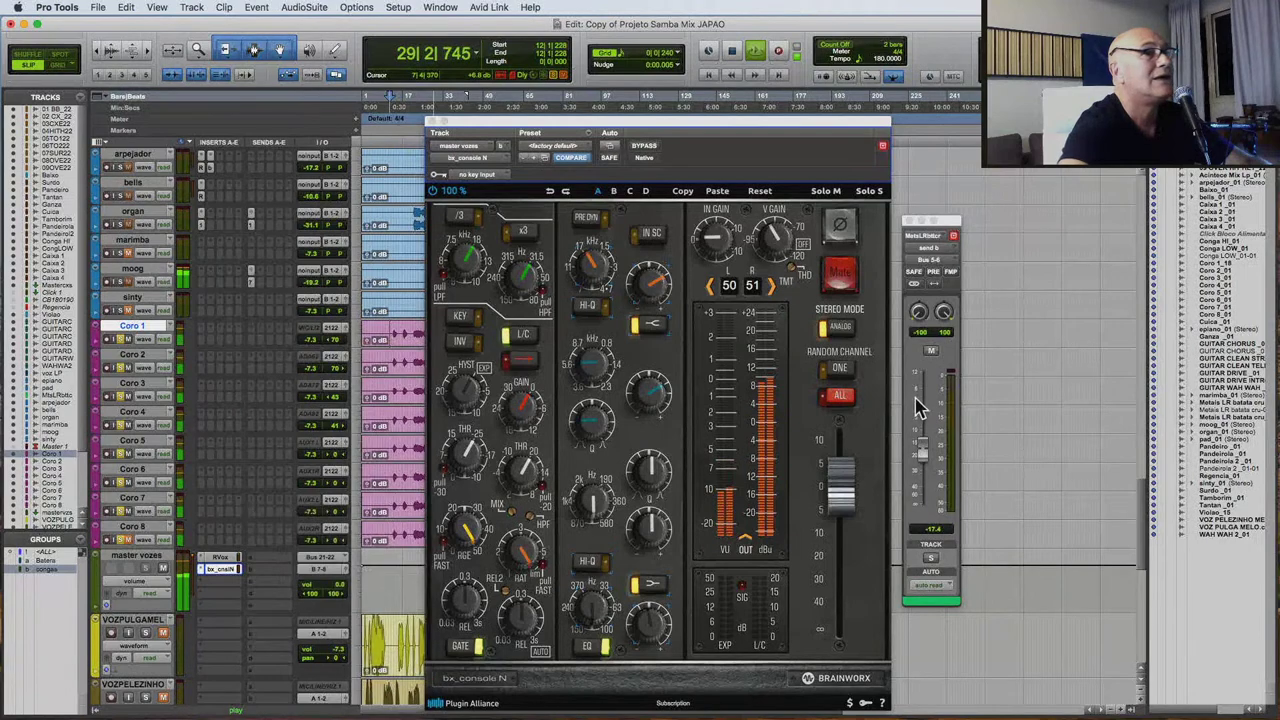
drag(924, 485, 928, 458)
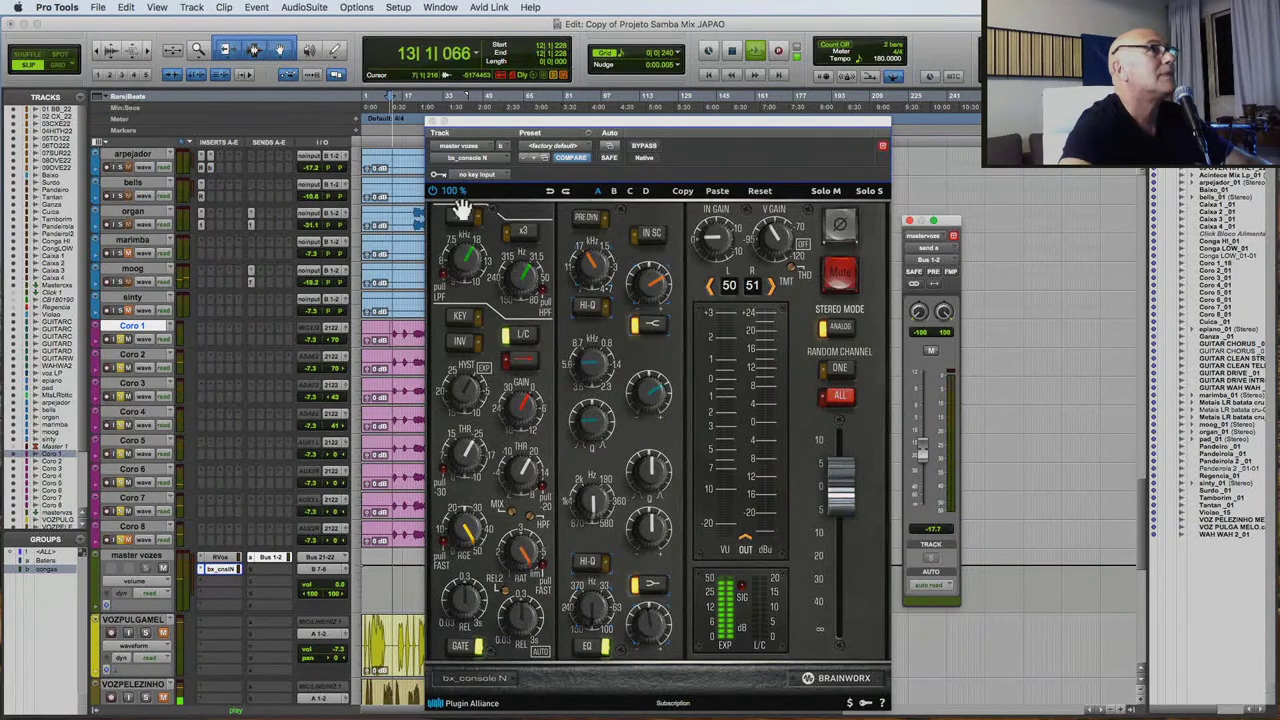
drag(500, 128, 775, 83)
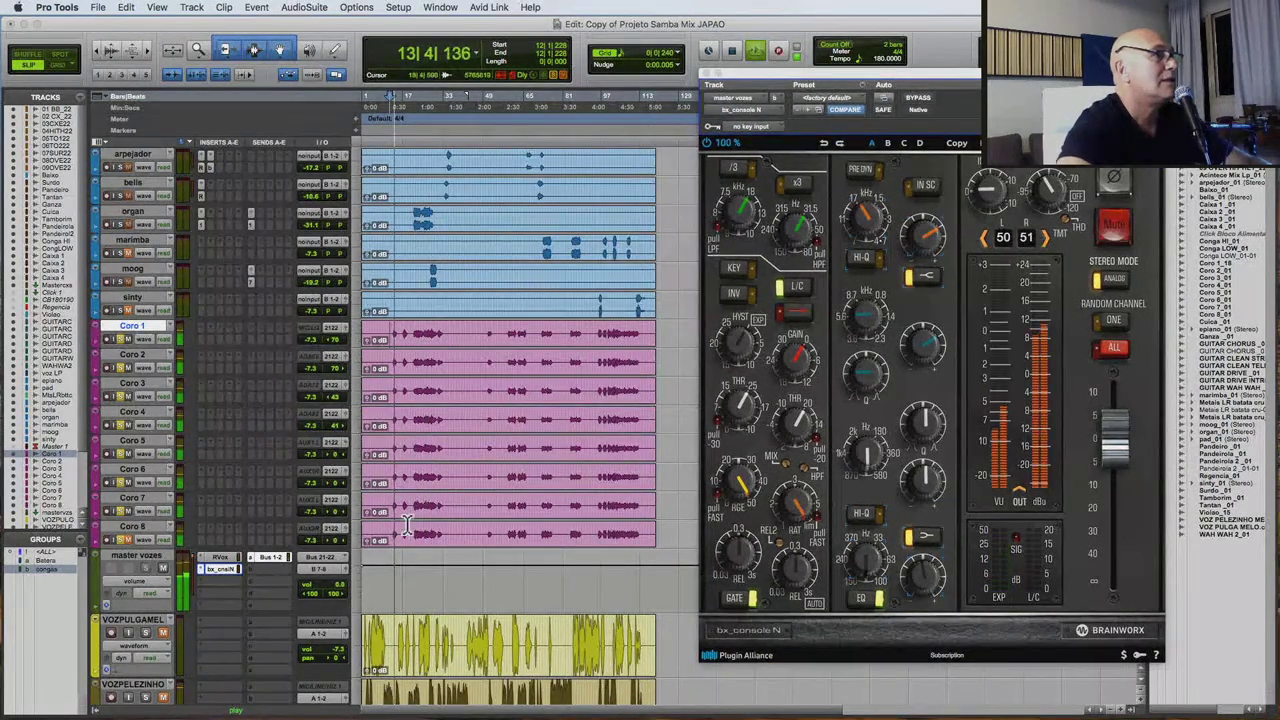
Add a second send on Bus 3-4 to the master vozes track and switch off the bx_console N gate.
click(265, 569)
mouse_move(271, 580)
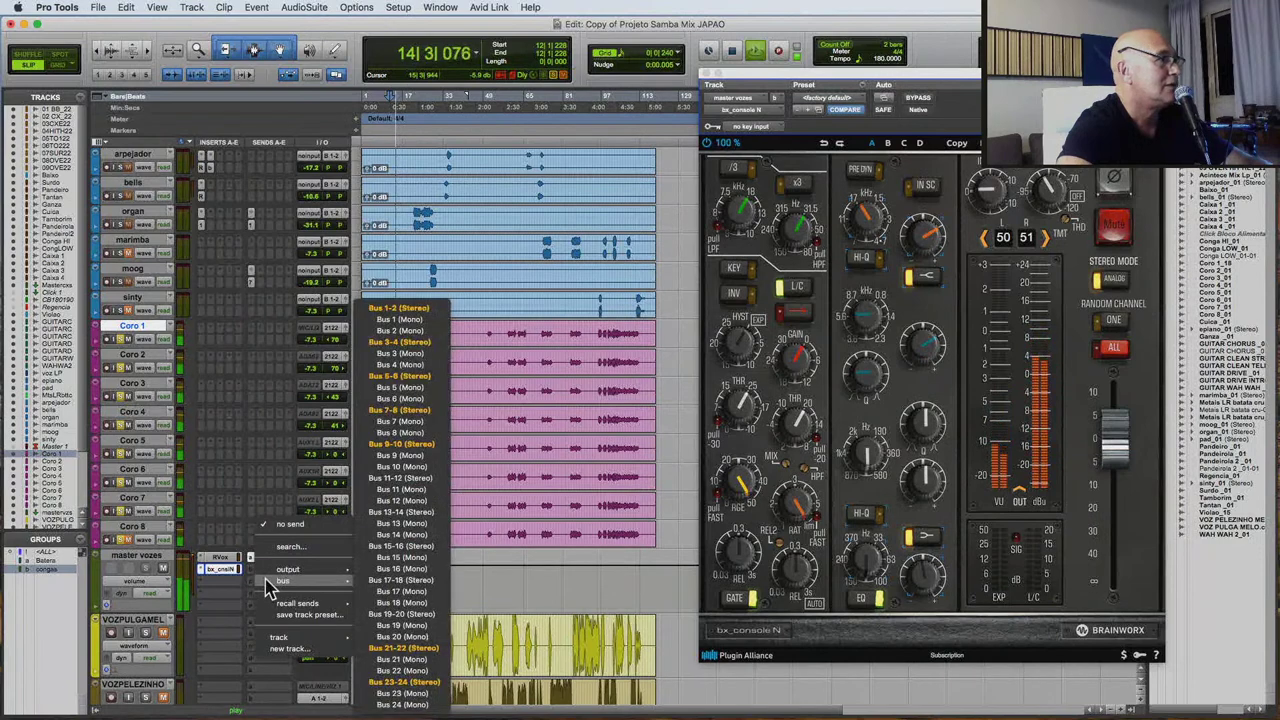
click(410, 342)
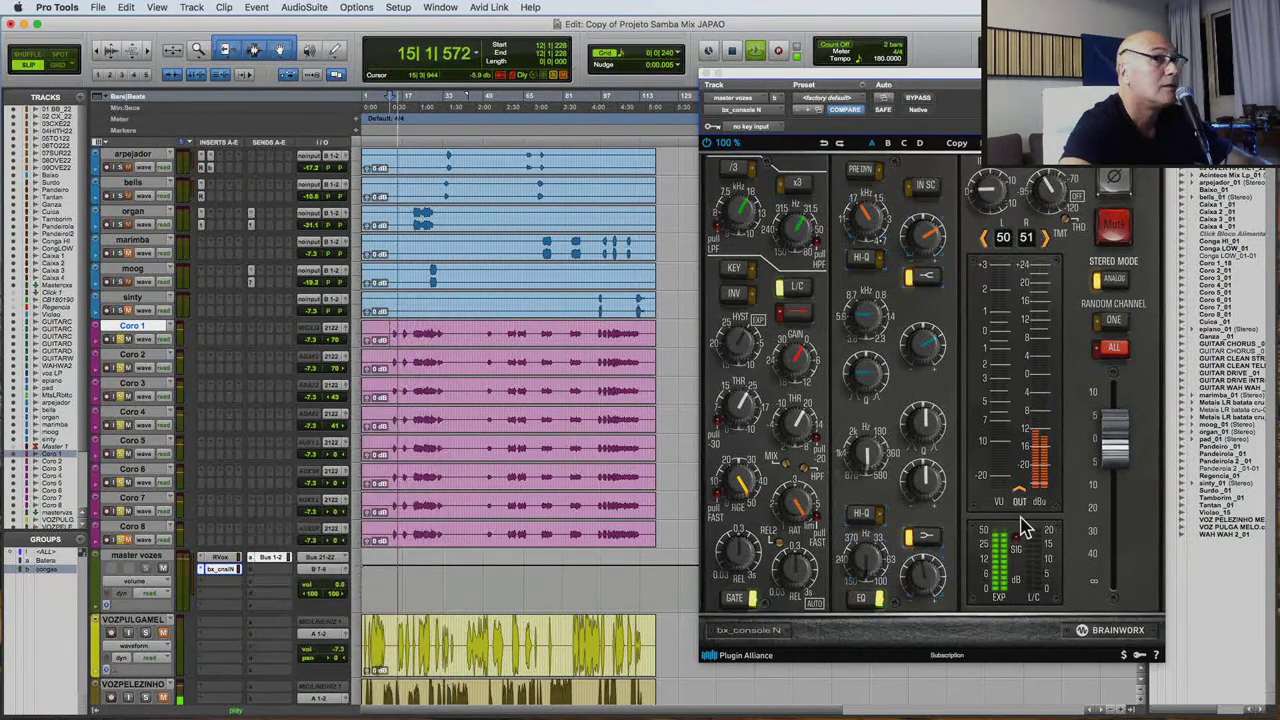
click(745, 605)
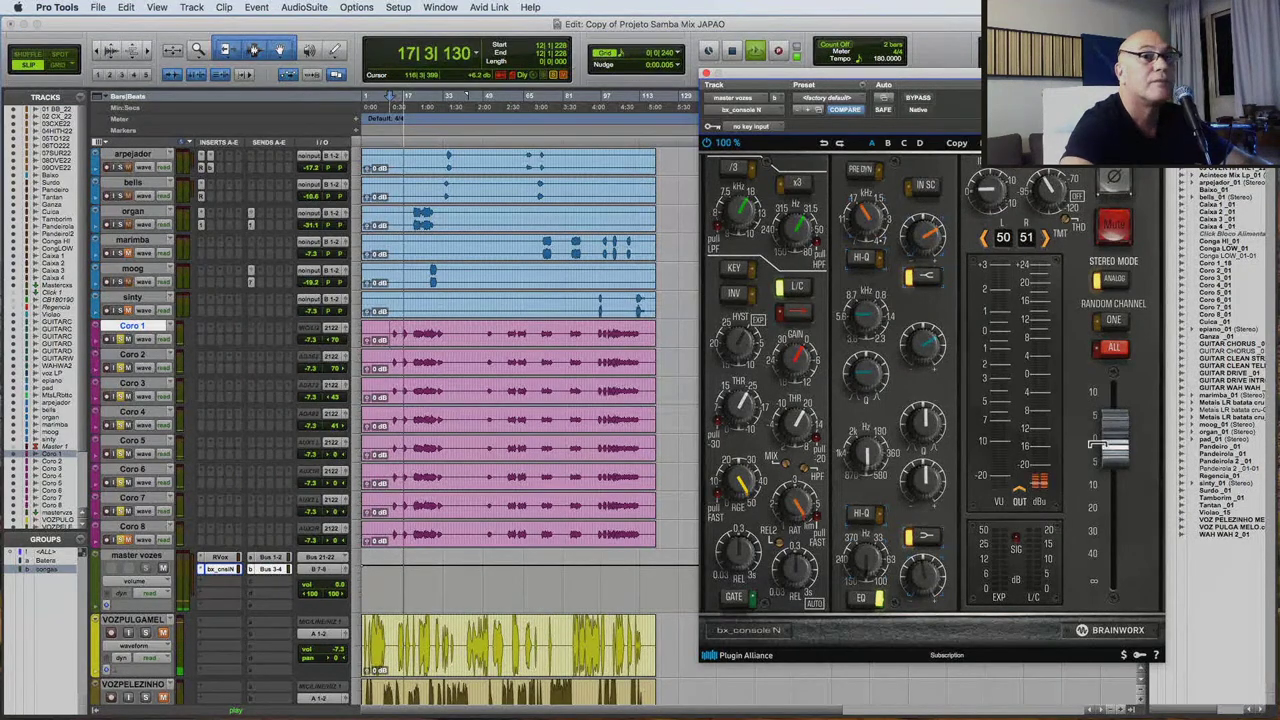
Set the master vozes Bus 3-4 send level to about -24.3 dB while the chorus passage plays.
click(278, 570)
click(278, 570)
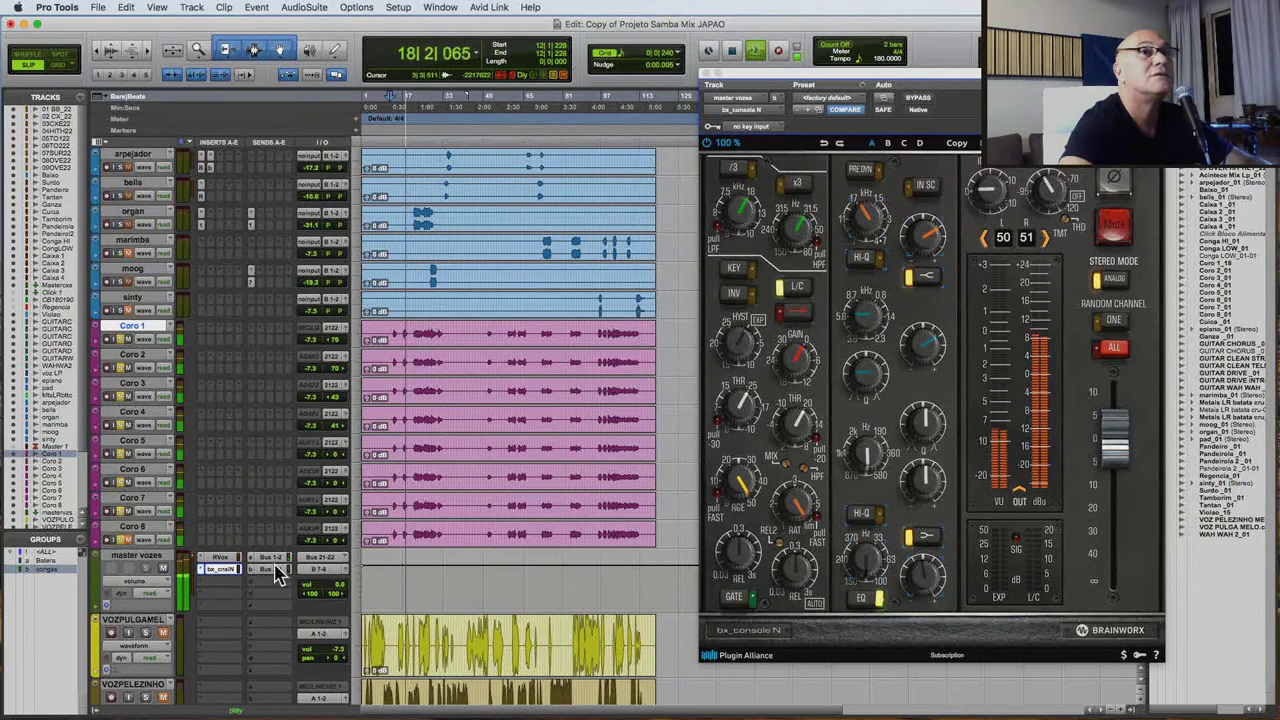
click(706, 78)
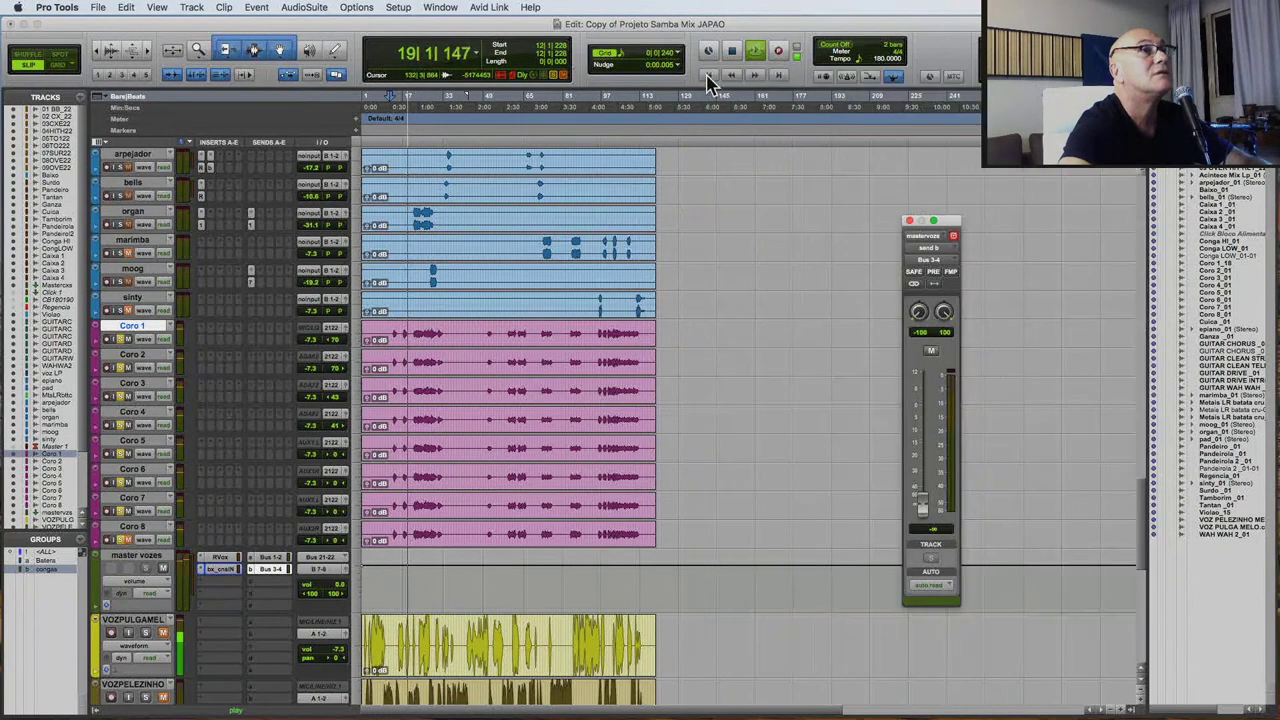
drag(922, 510, 925, 483)
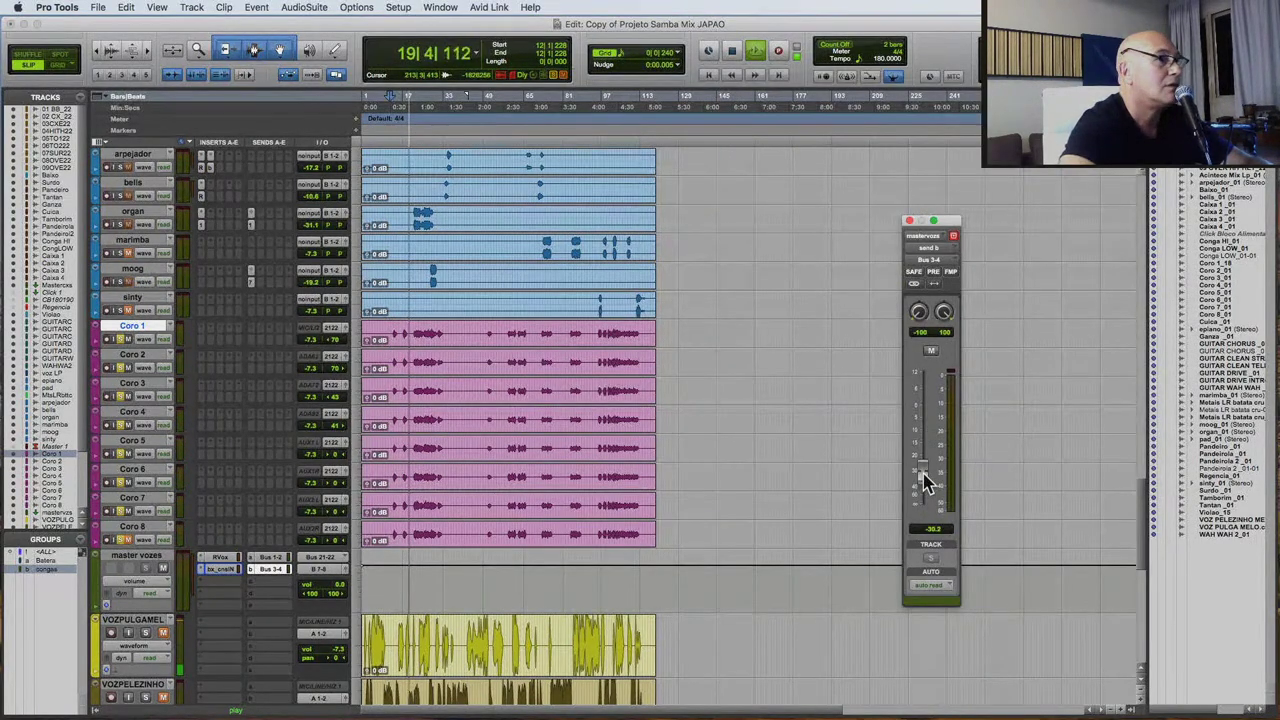
click(414, 505)
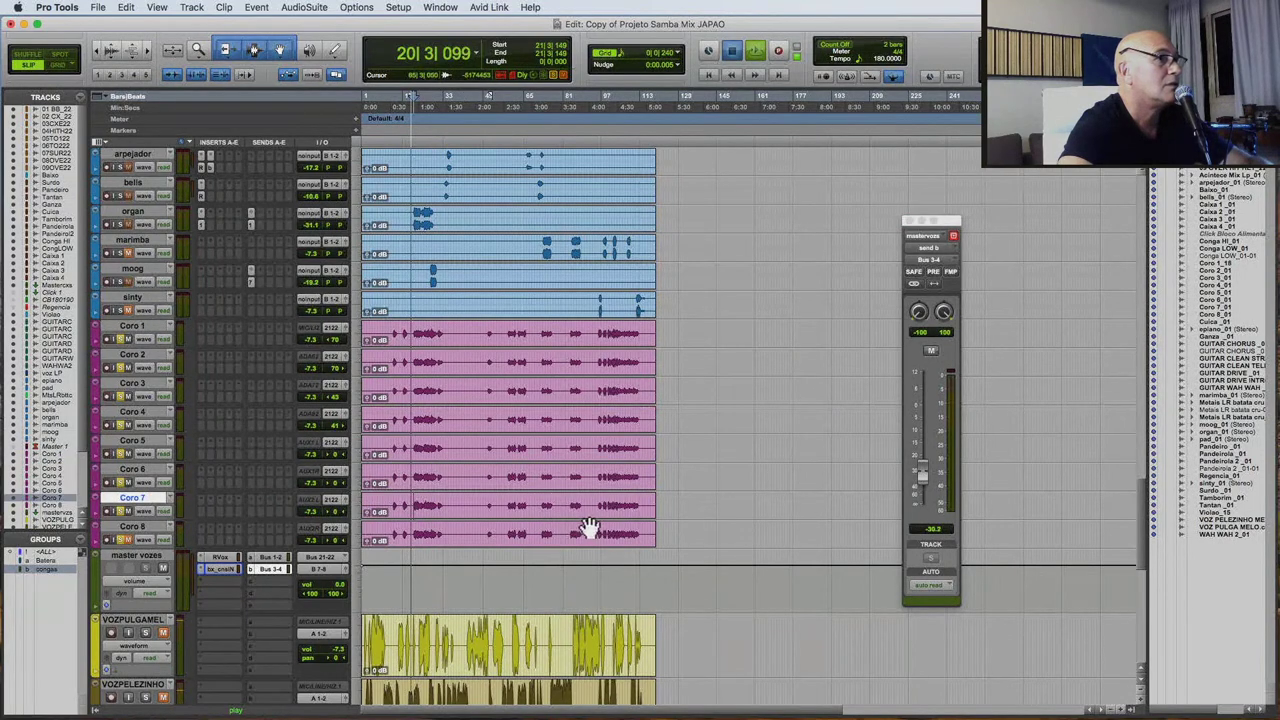
drag(921, 476, 928, 472)
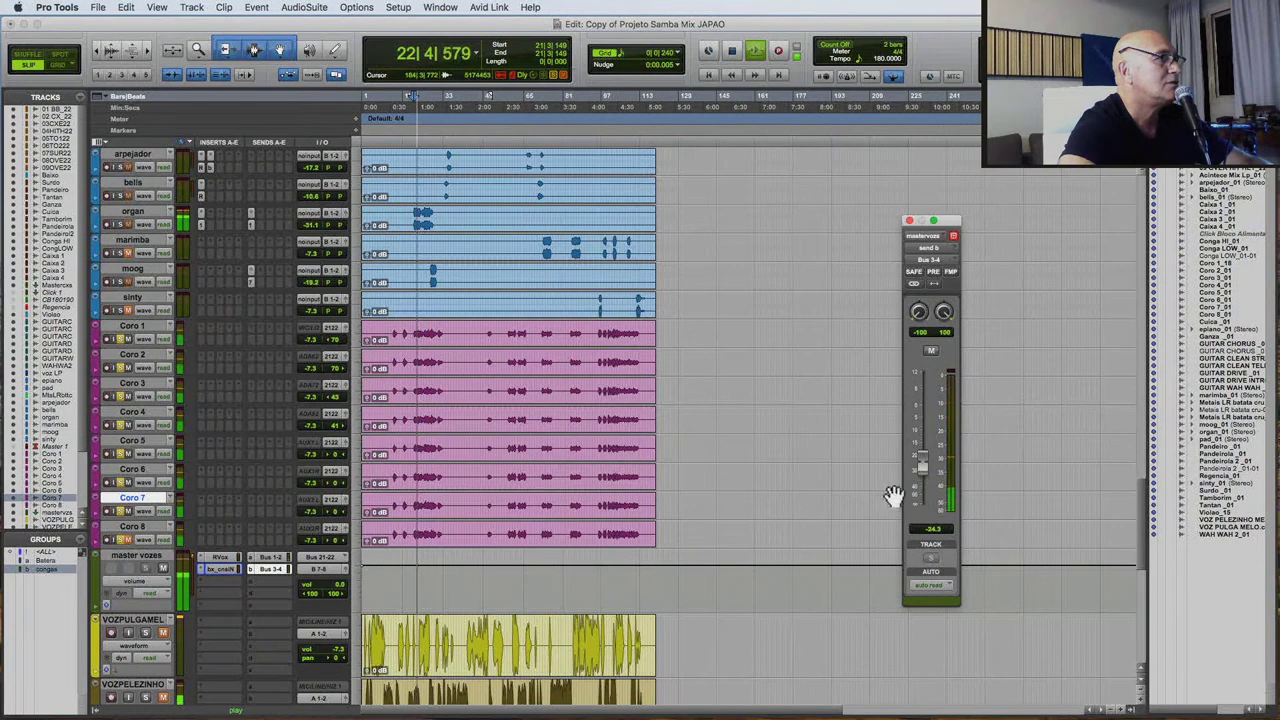
Set the master vozes bx_console N high-pass filter to about 77.8 Hz and pan the Coro 5 to Coro 8 tracks wide, with Coro 8 at 89.
click(218, 569)
drag(787, 228, 806, 200)
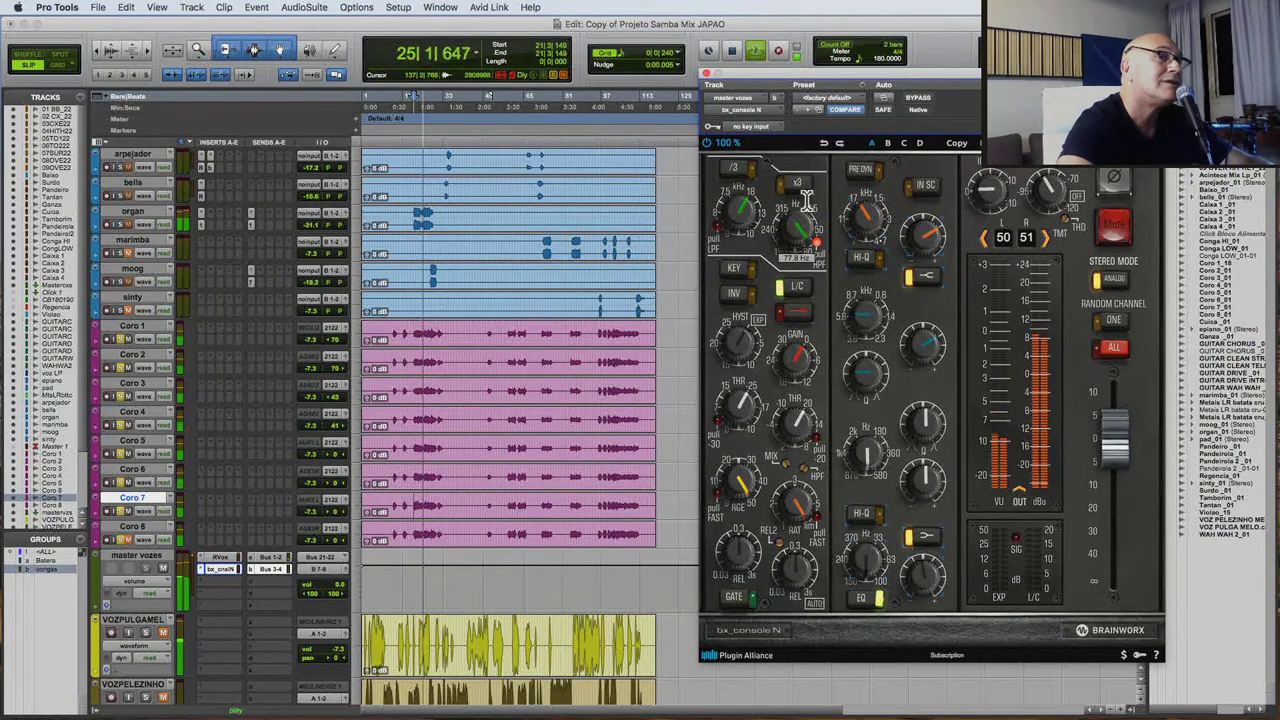
click(127, 543)
drag(330, 538, 343, 486)
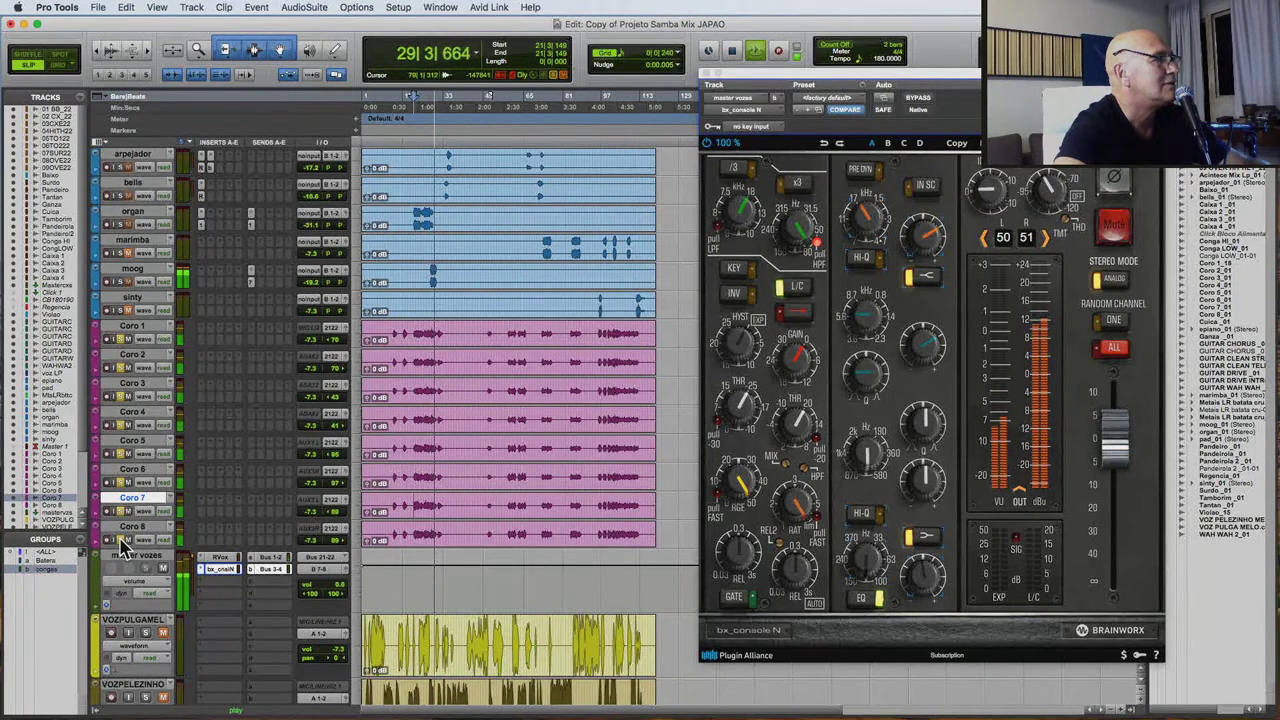
Lower the master vozes volume line to about -6.3 dB and magnify the timeline.
click(706, 75)
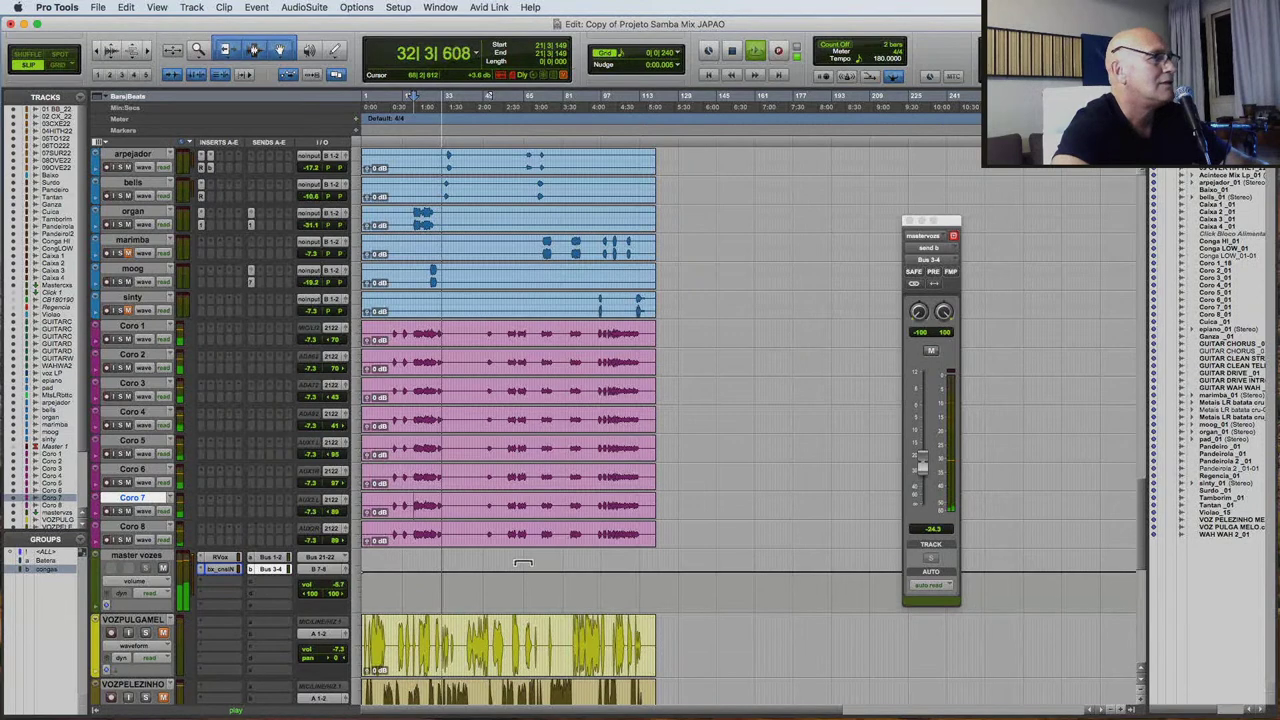
click(774, 557)
key(super+bracketright)
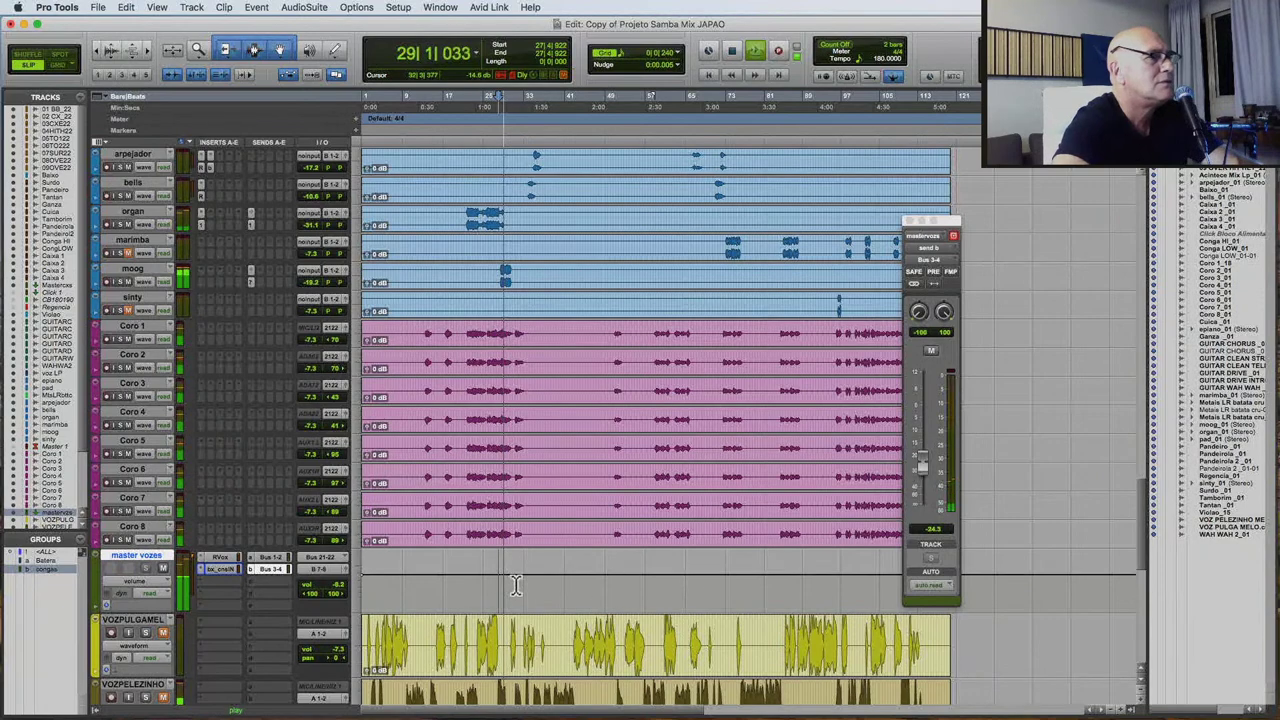
Raise the Metais LR track's volume automation between about bars 26 and 39 to about -6.3 dB and replay the passage.
scroll(600, 520, up, 10)
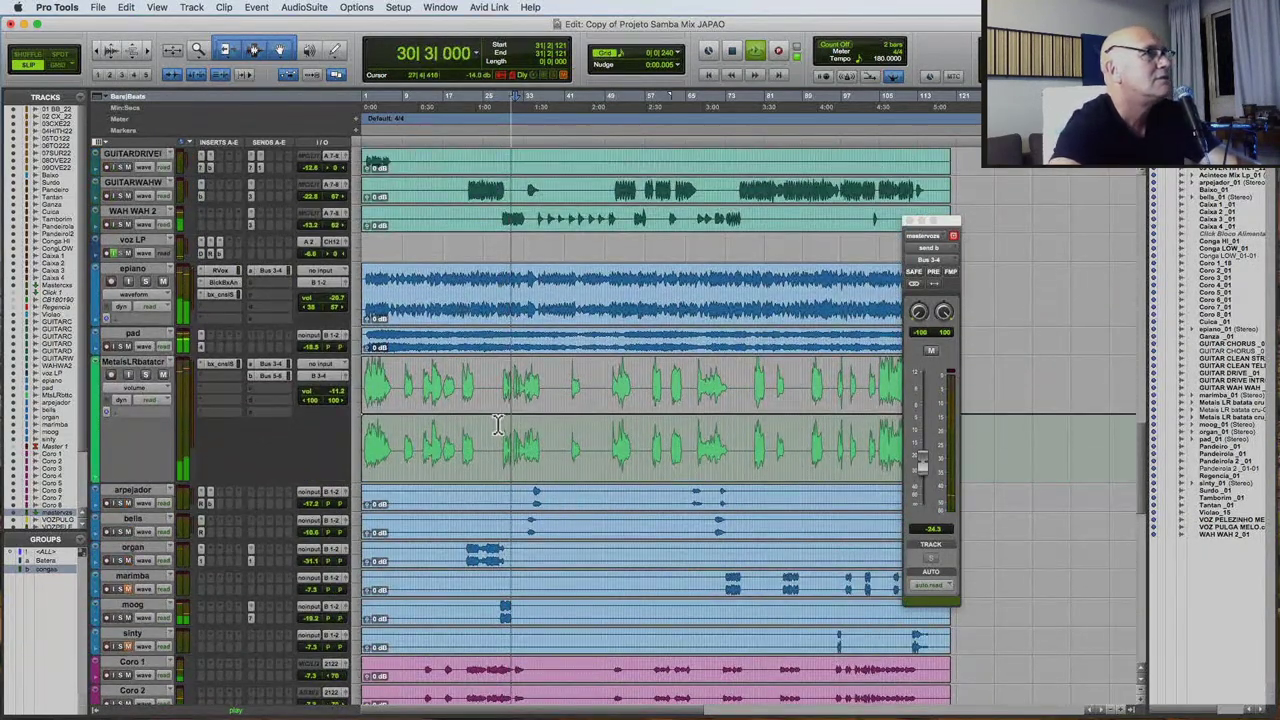
drag(493, 425, 556, 405)
key(space)
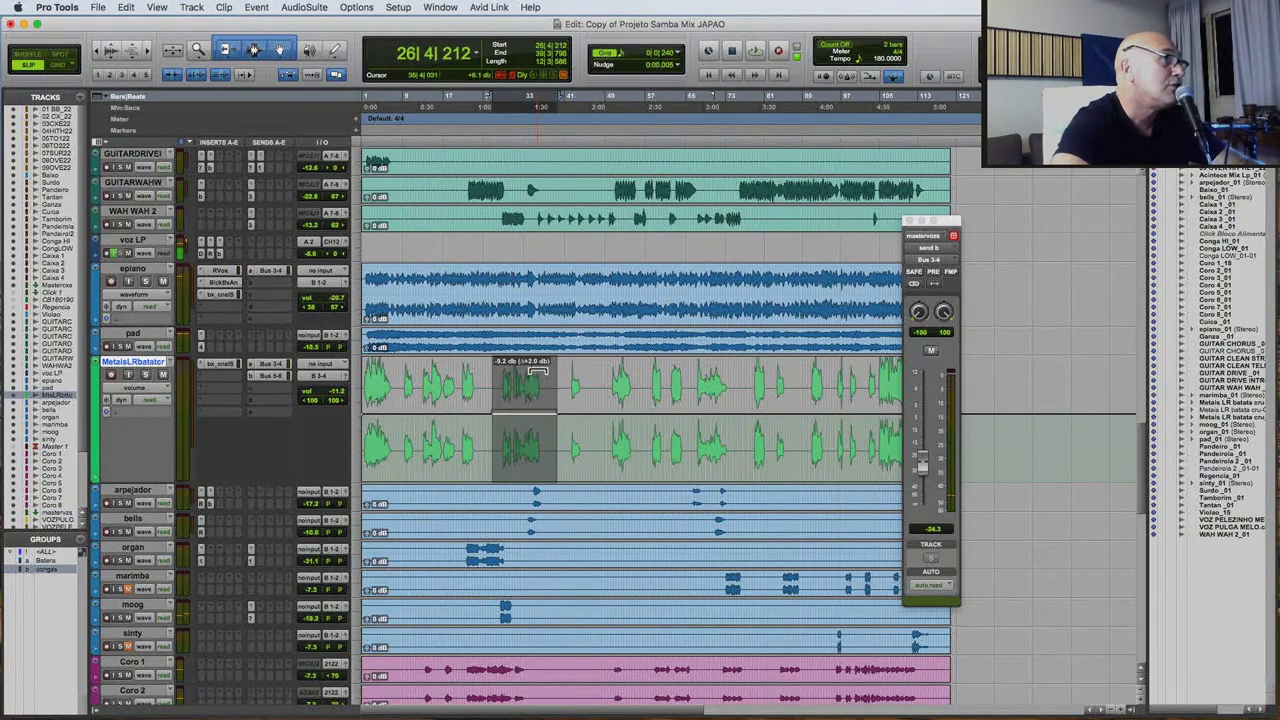
click(497, 447)
key(space)
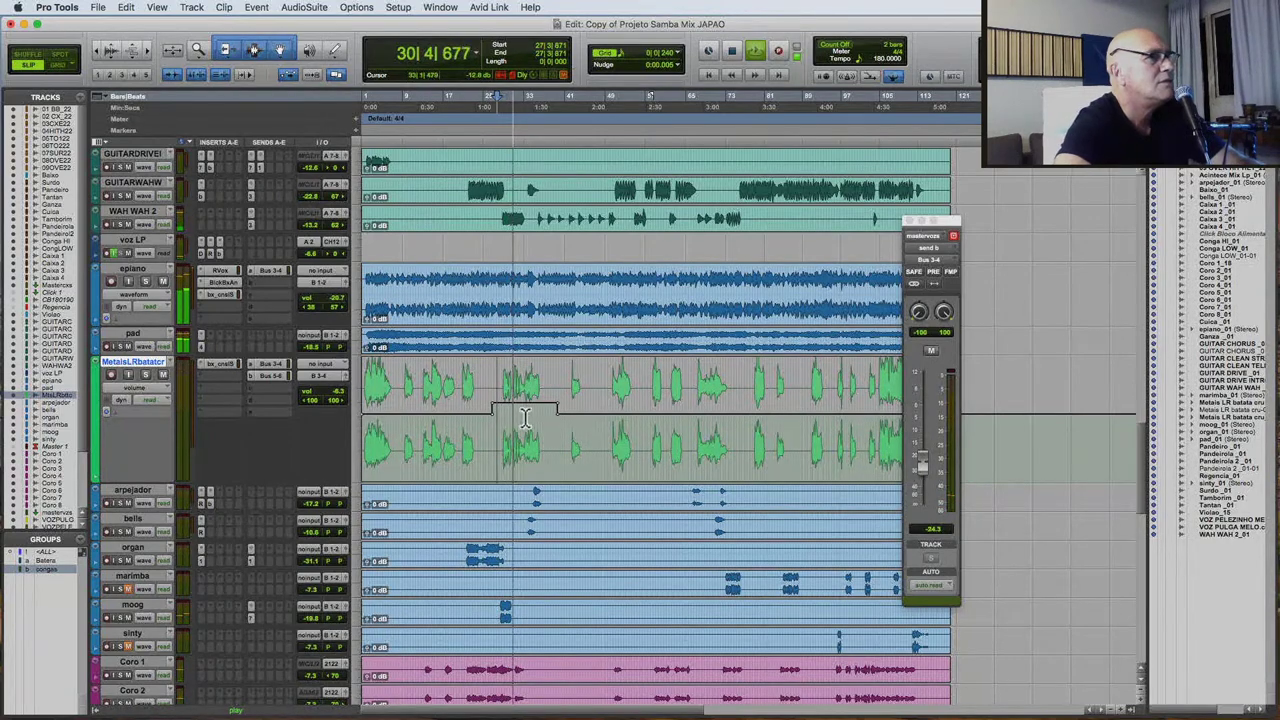
Check the bx_console SSL 9000 J on the Metais LR track, then raise the arpejador track's volume to about -15.9 dB.
scroll(594, 571, down, 6)
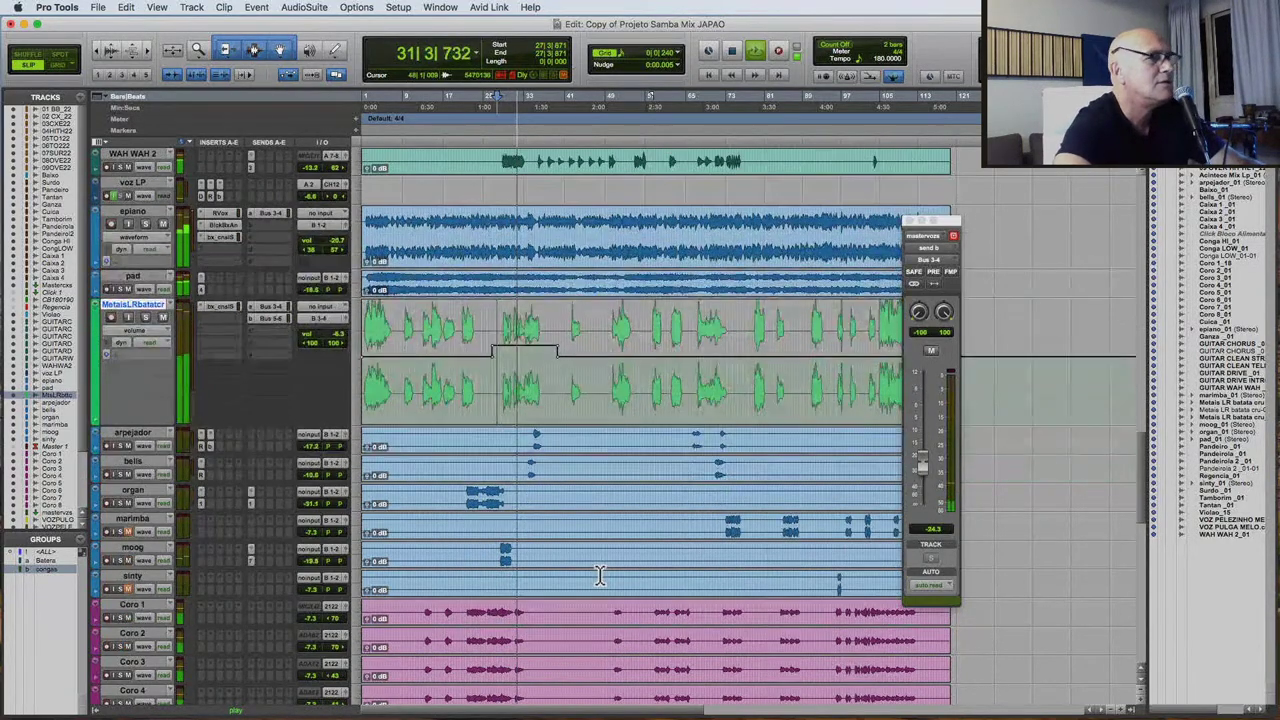
scroll(597, 578, down, 4)
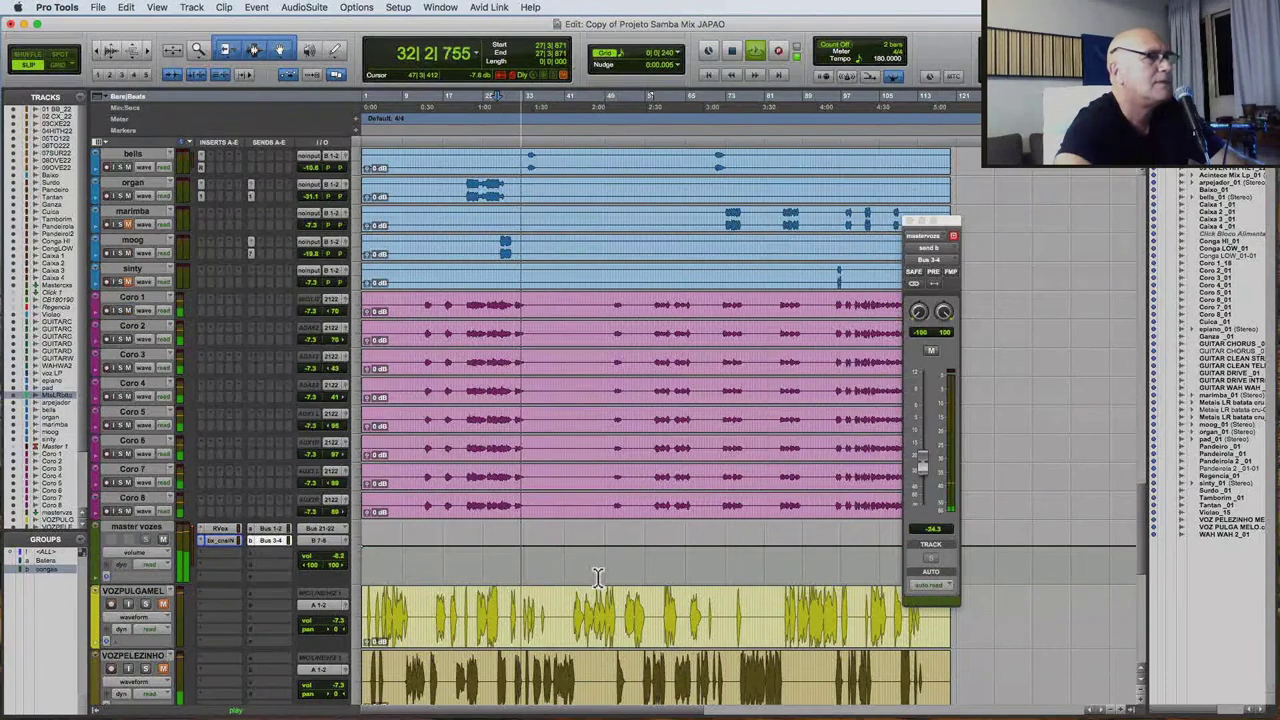
scroll(597, 578, up, 7)
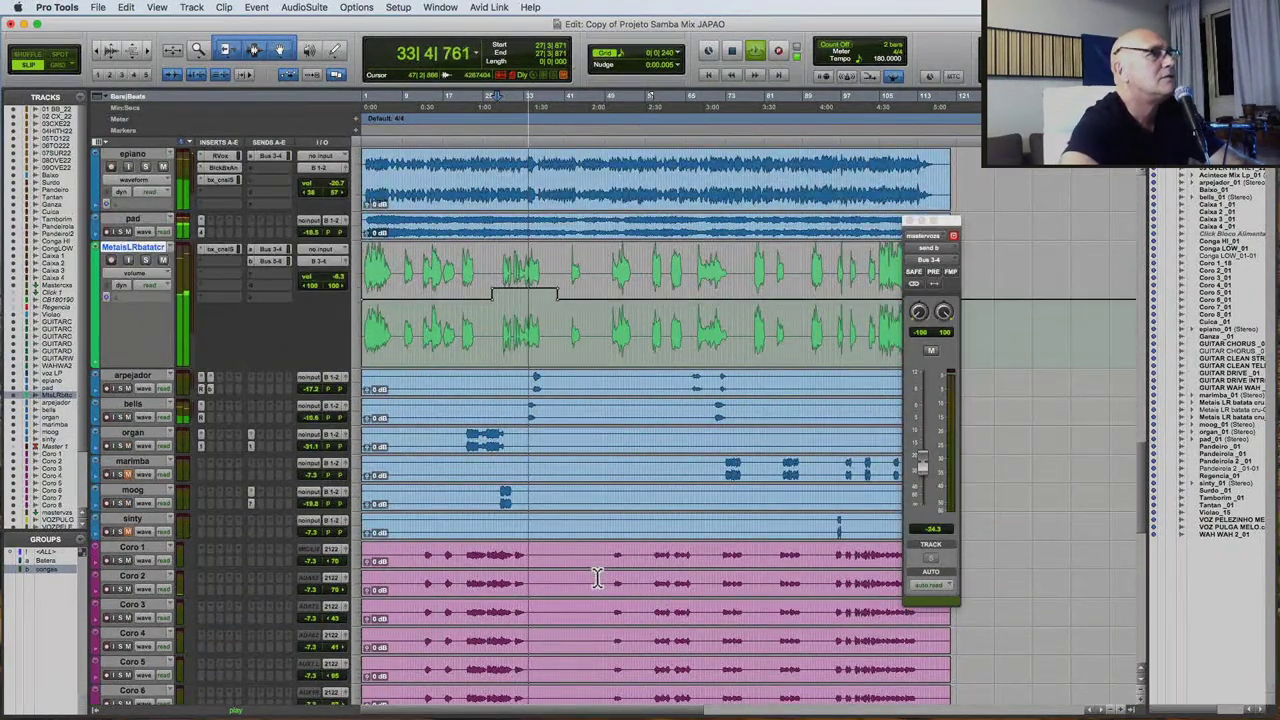
click(216, 249)
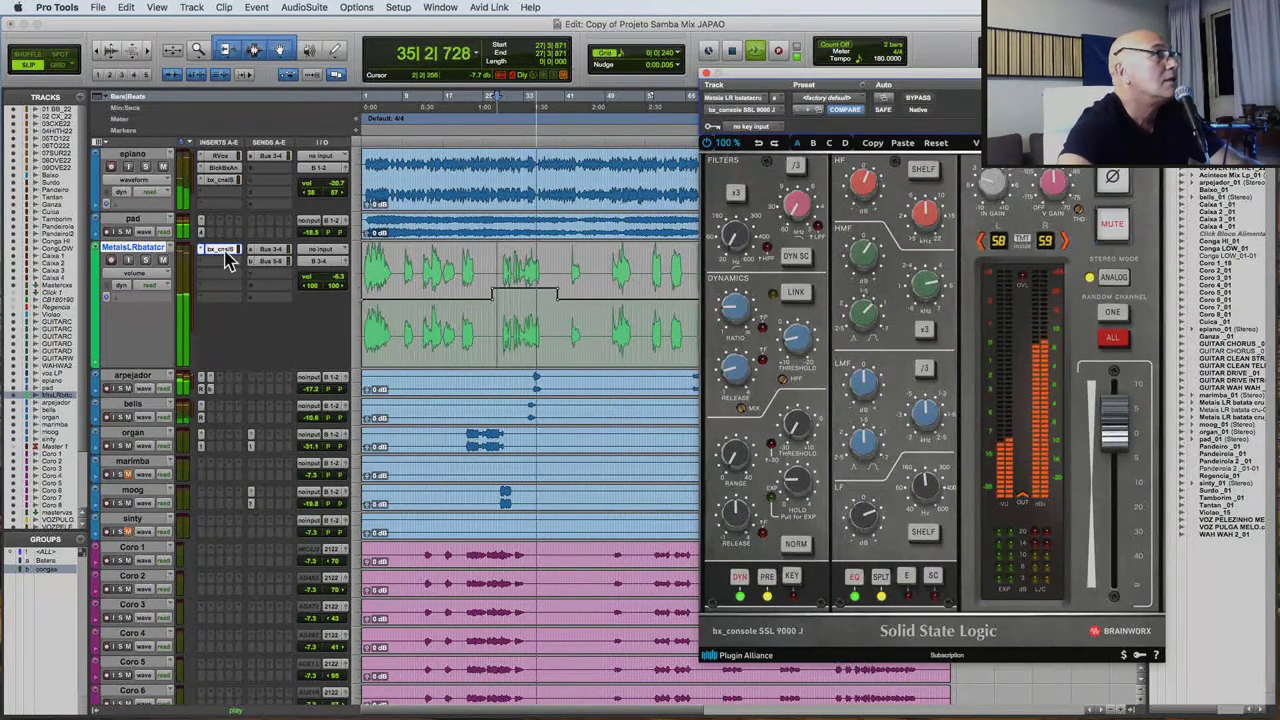
click(706, 77)
click(310, 394)
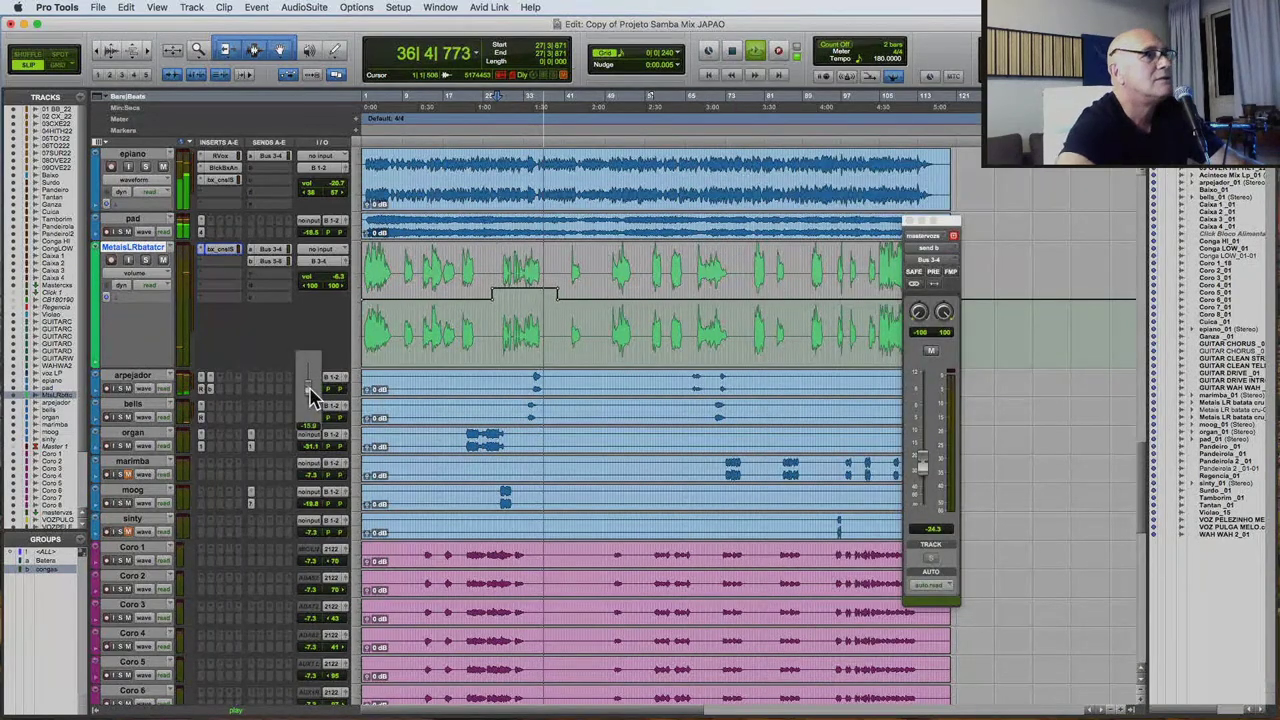
drag(310, 394, 312, 396)
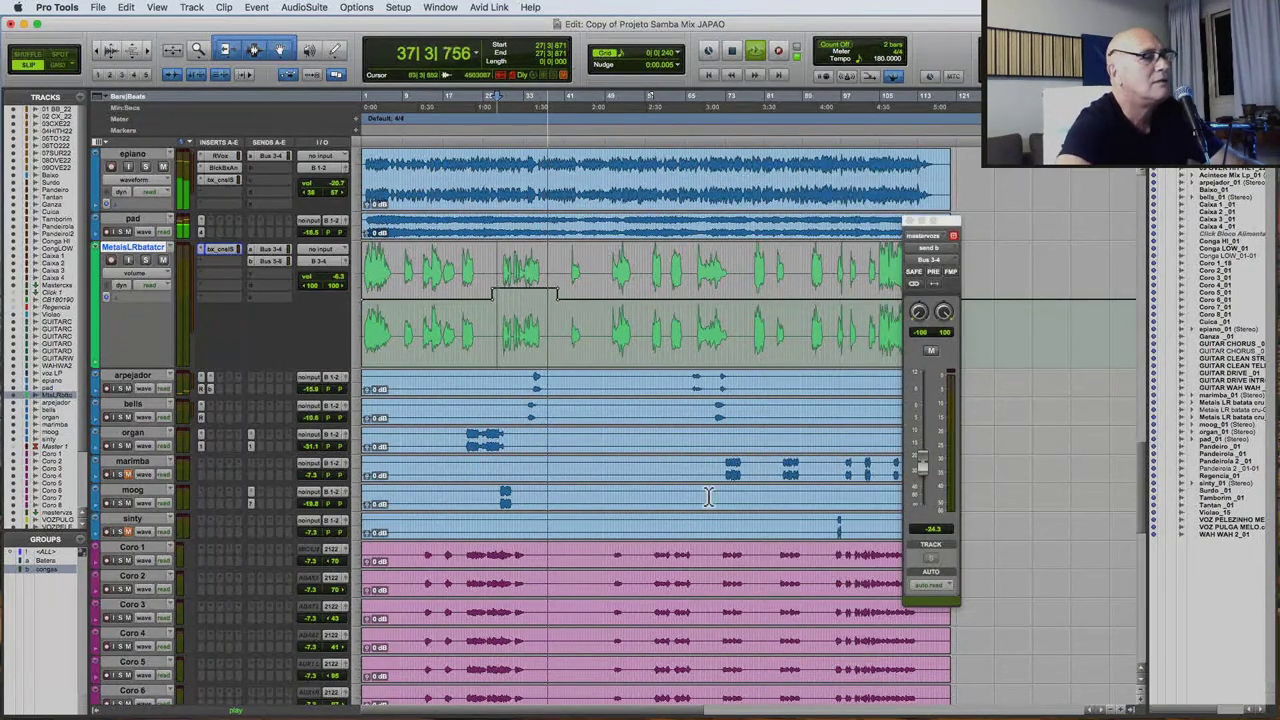
Stop playback and examine the instrument tracks, the effect returns and the Samba mix track's level meter.
scroll(707, 497, up, 15)
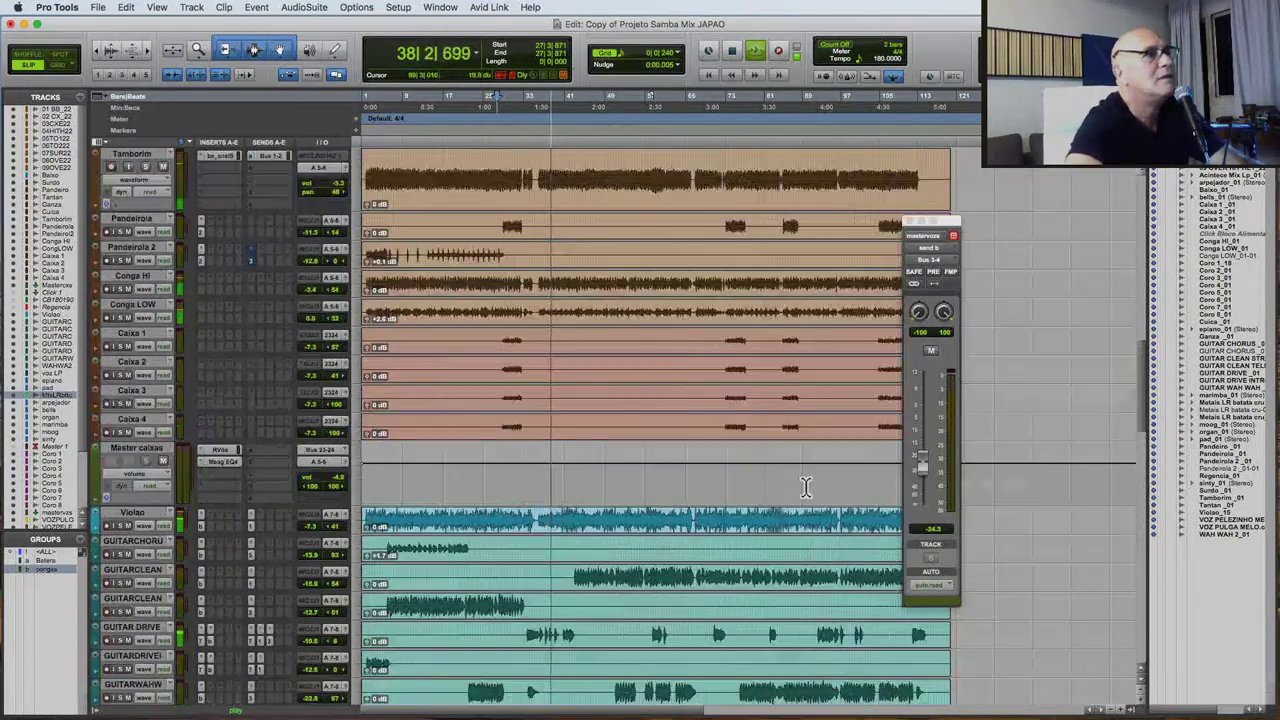
scroll(805, 485, down, 10)
key(space)
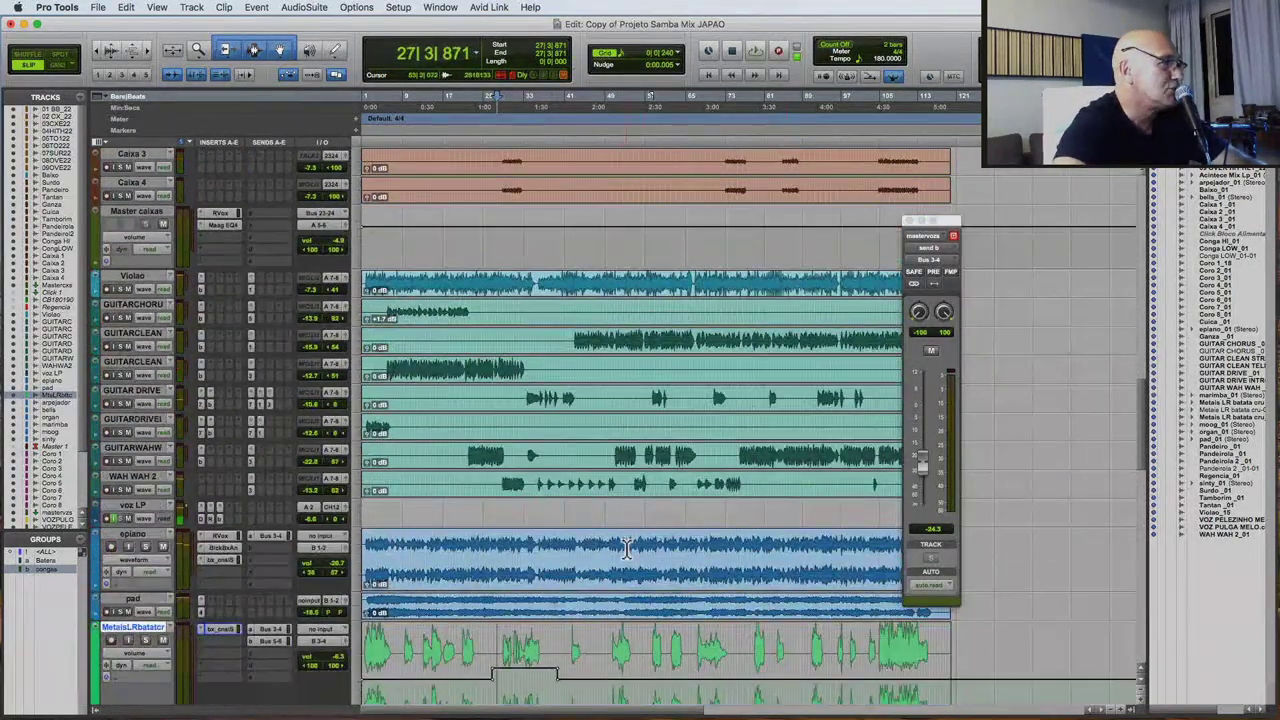
scroll(374, 566, down, 11)
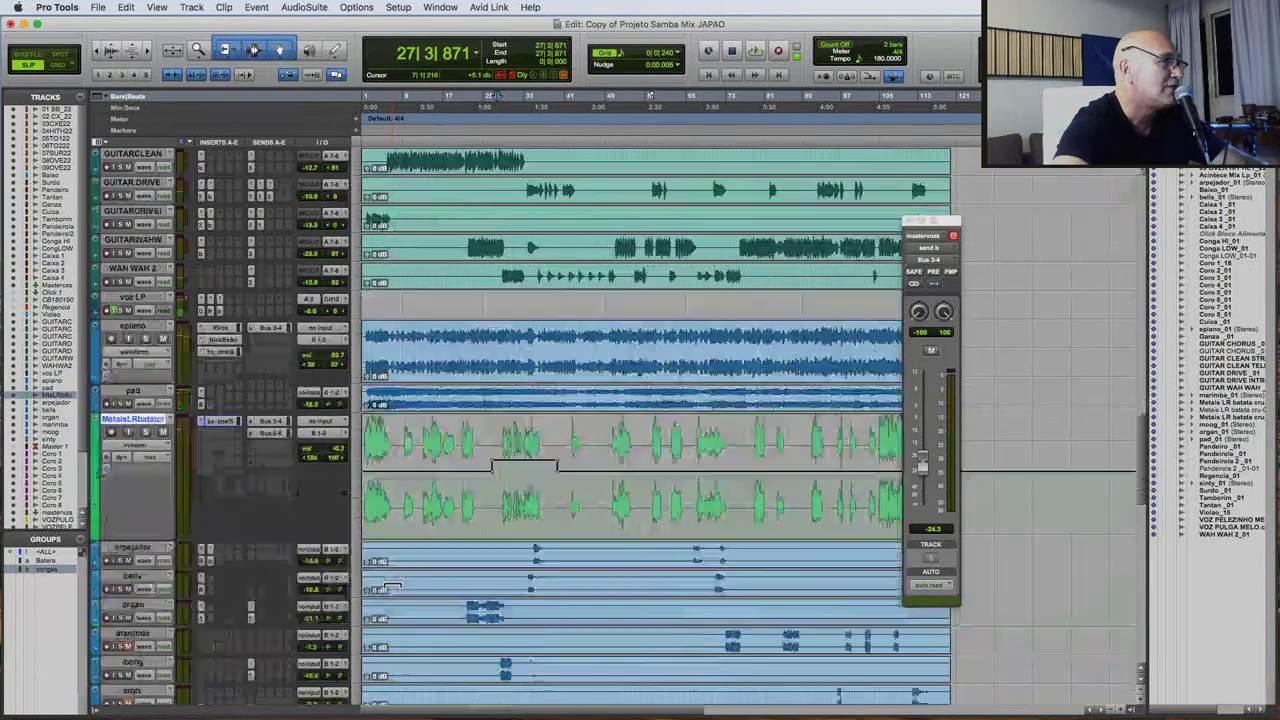
scroll(392, 587, down, 20)
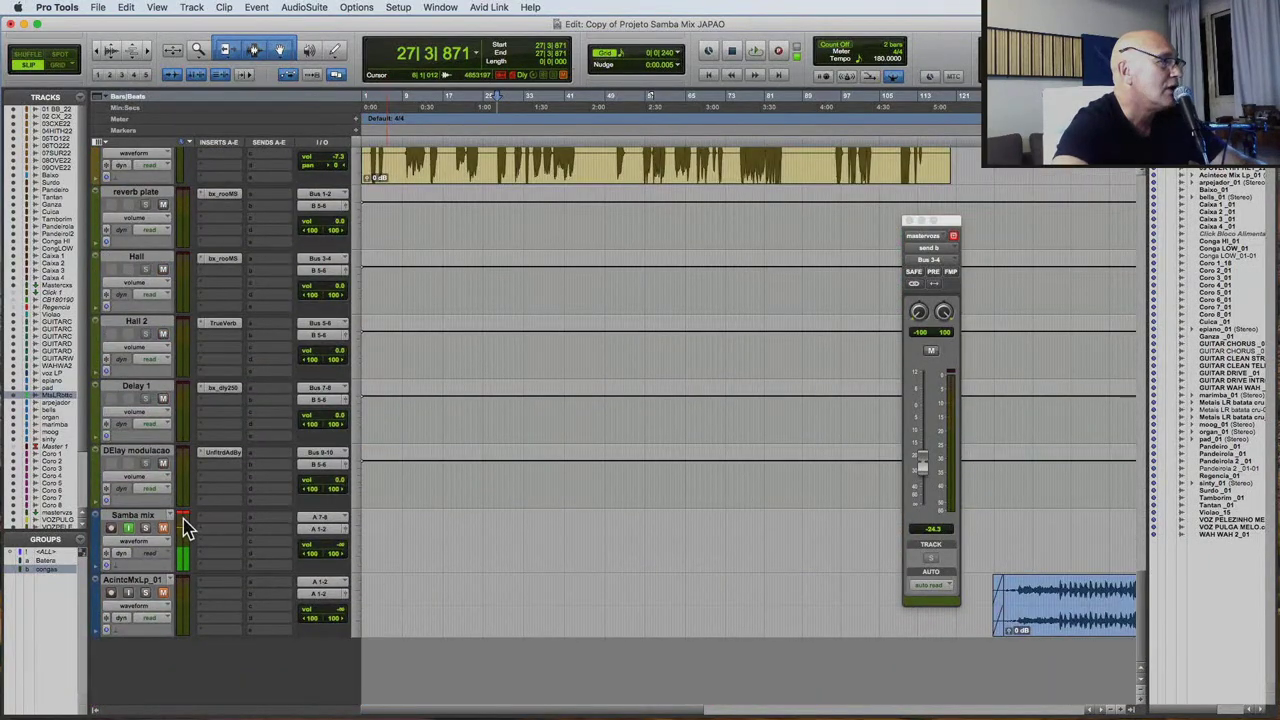
key(space)
key(space)
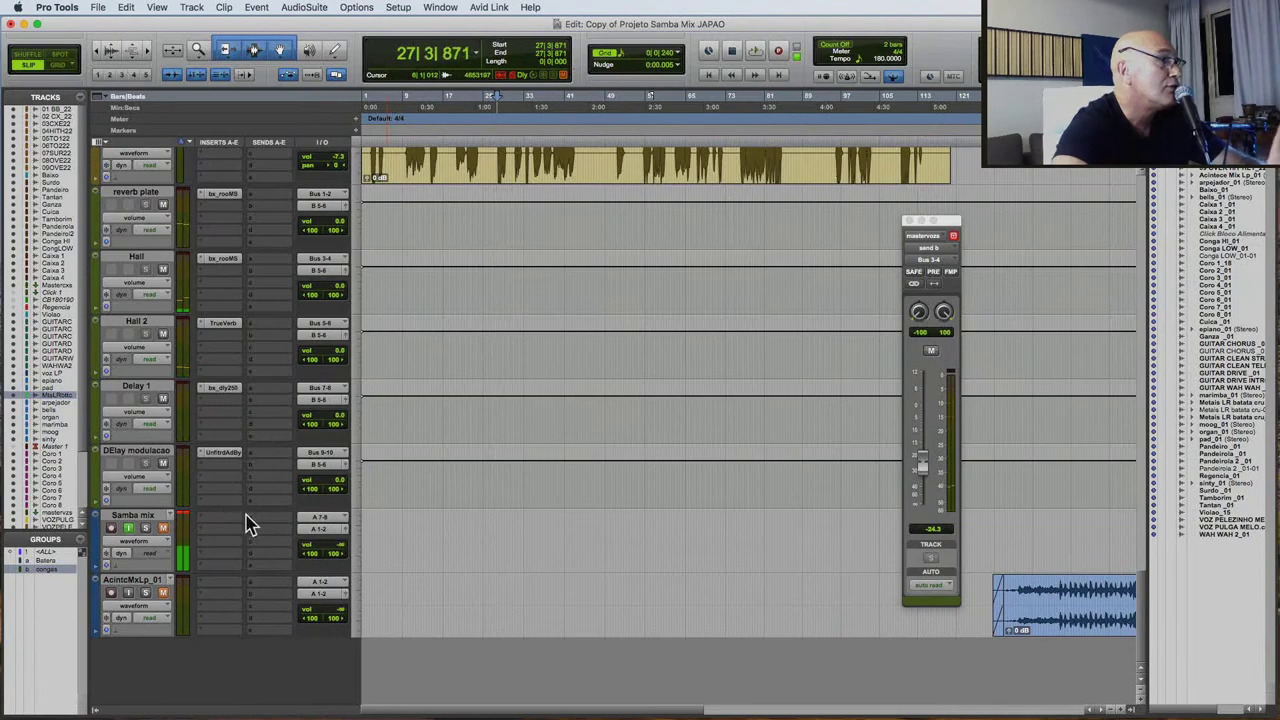
scroll(330, 563, up, 11)
scroll(333, 563, up, 20)
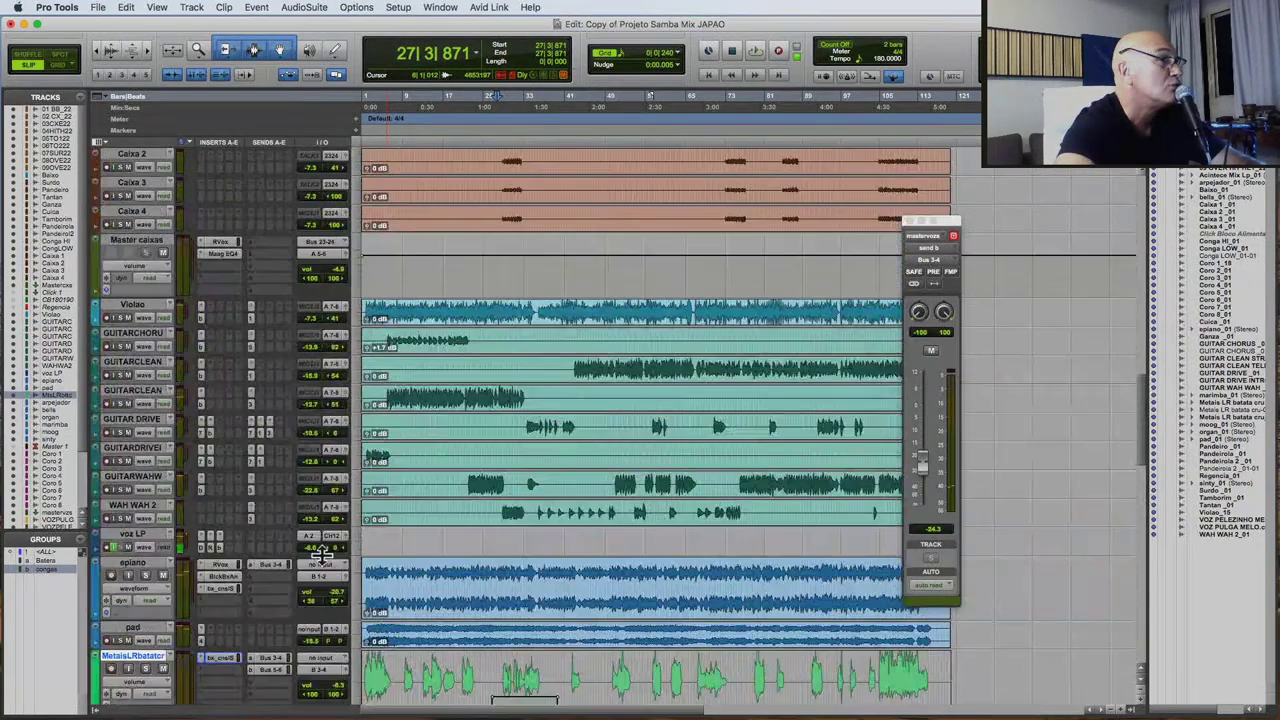
scroll(323, 563, up, 15)
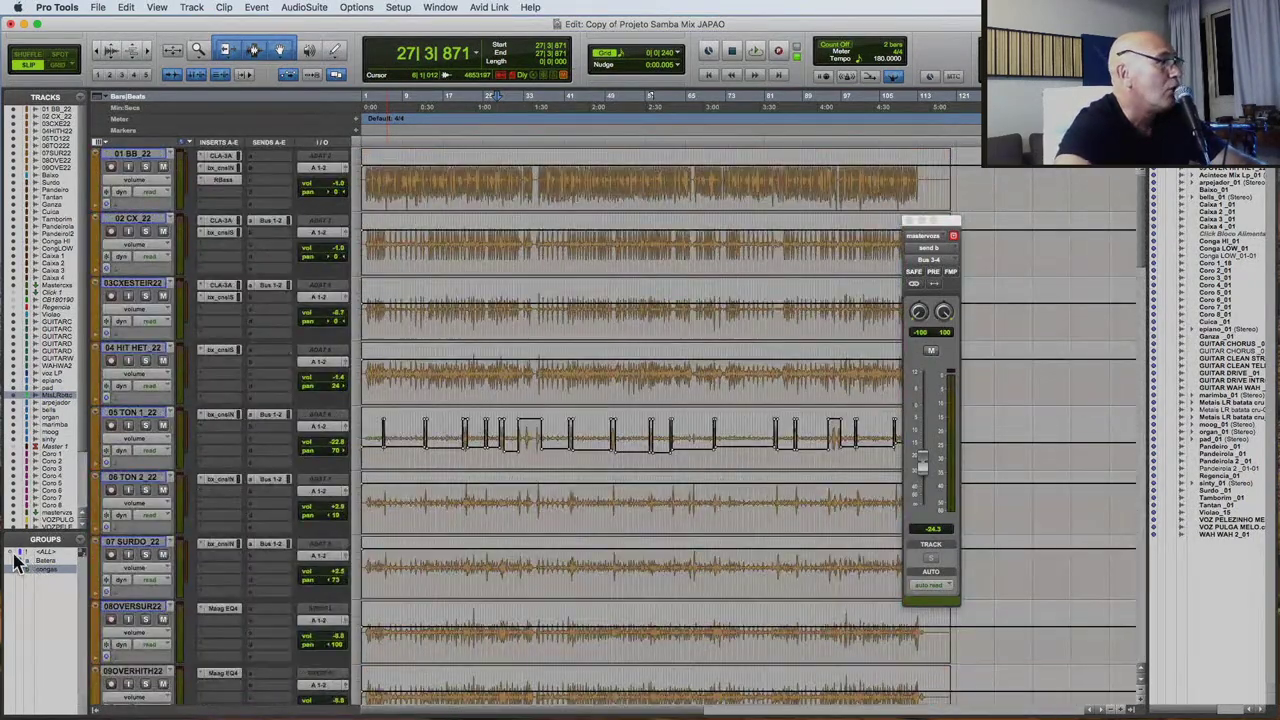
Select all the tracks of the session through the <ALL> group.
click(32, 561)
scroll(498, 487, down, 10)
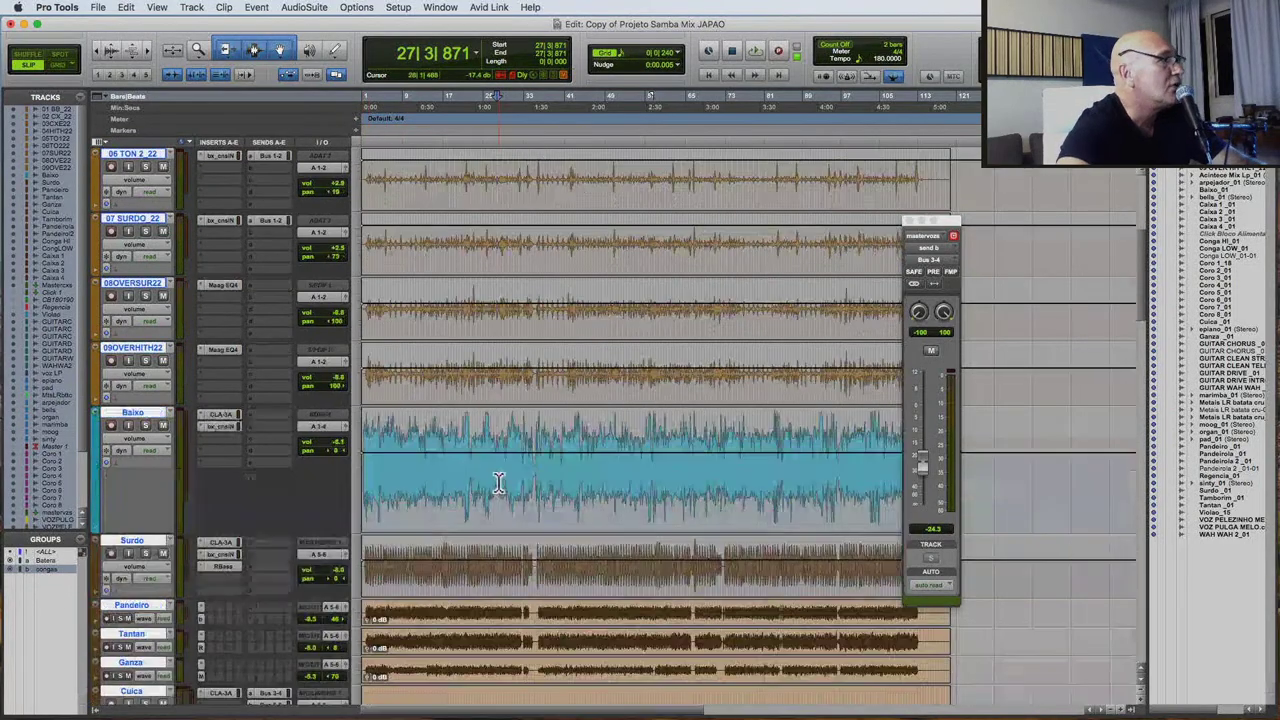
scroll(494, 477, down, 5)
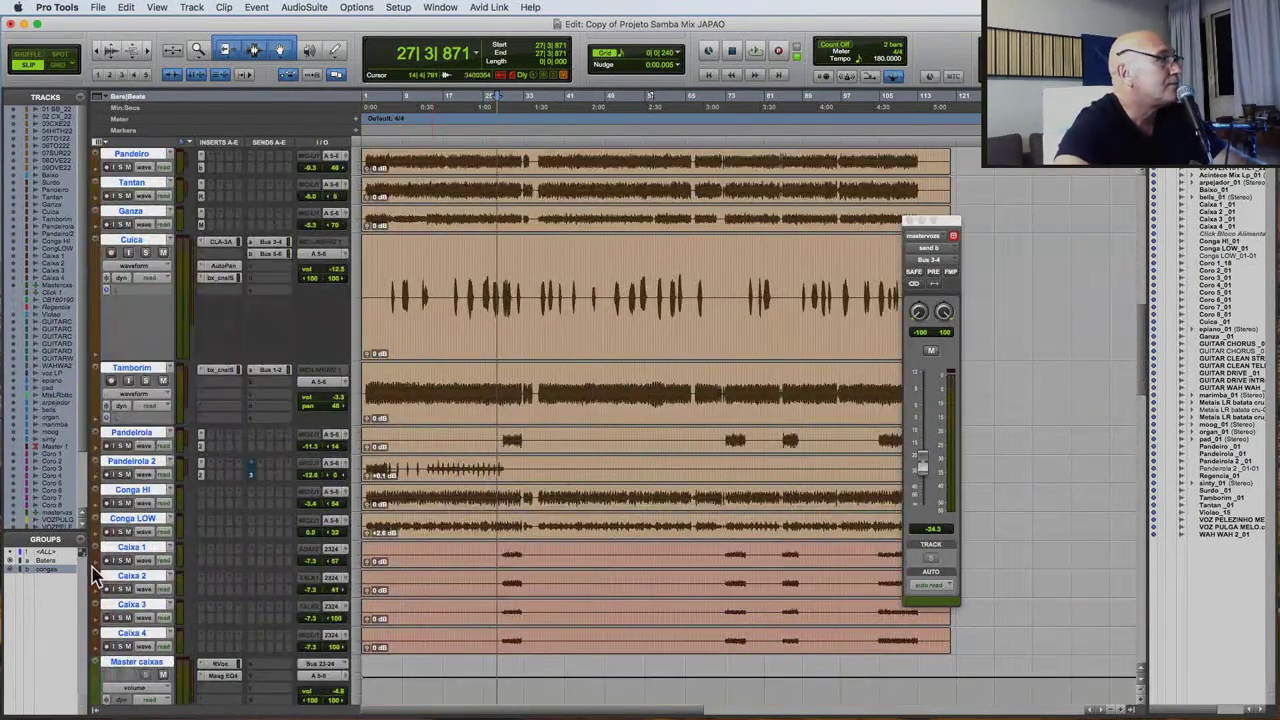
scroll(345, 480, down, 2)
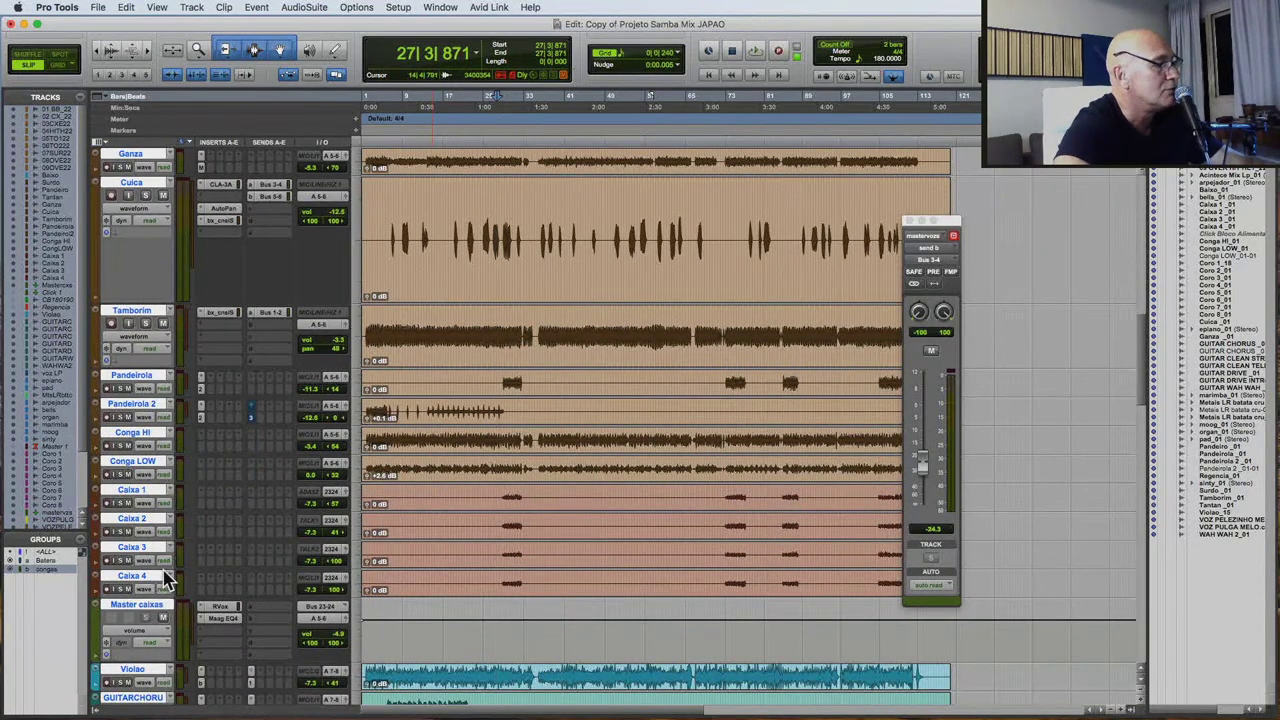
Remove Caixa 1, Caixa 2, Caixa 3 and Caixa 4 from the track selection, keeping Master caixas selected.
click(147, 492)
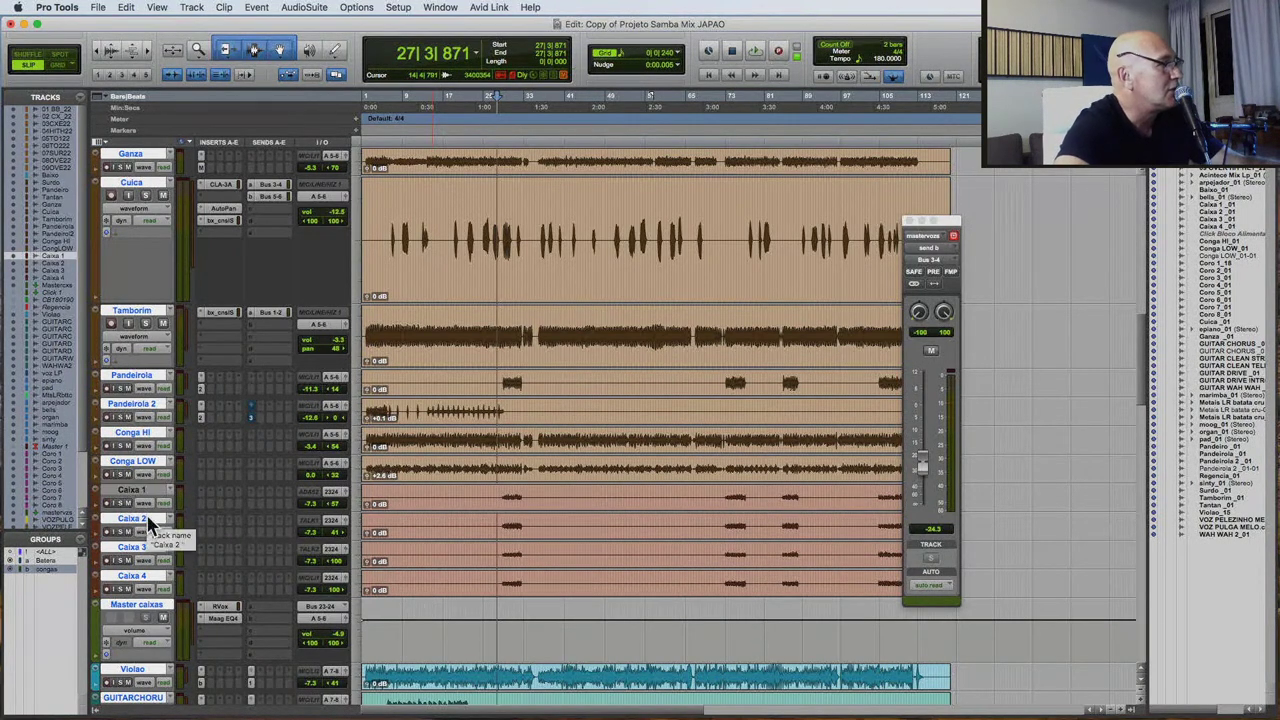
shift+click(148, 520)
shift+click(150, 548)
shift+click(153, 577)
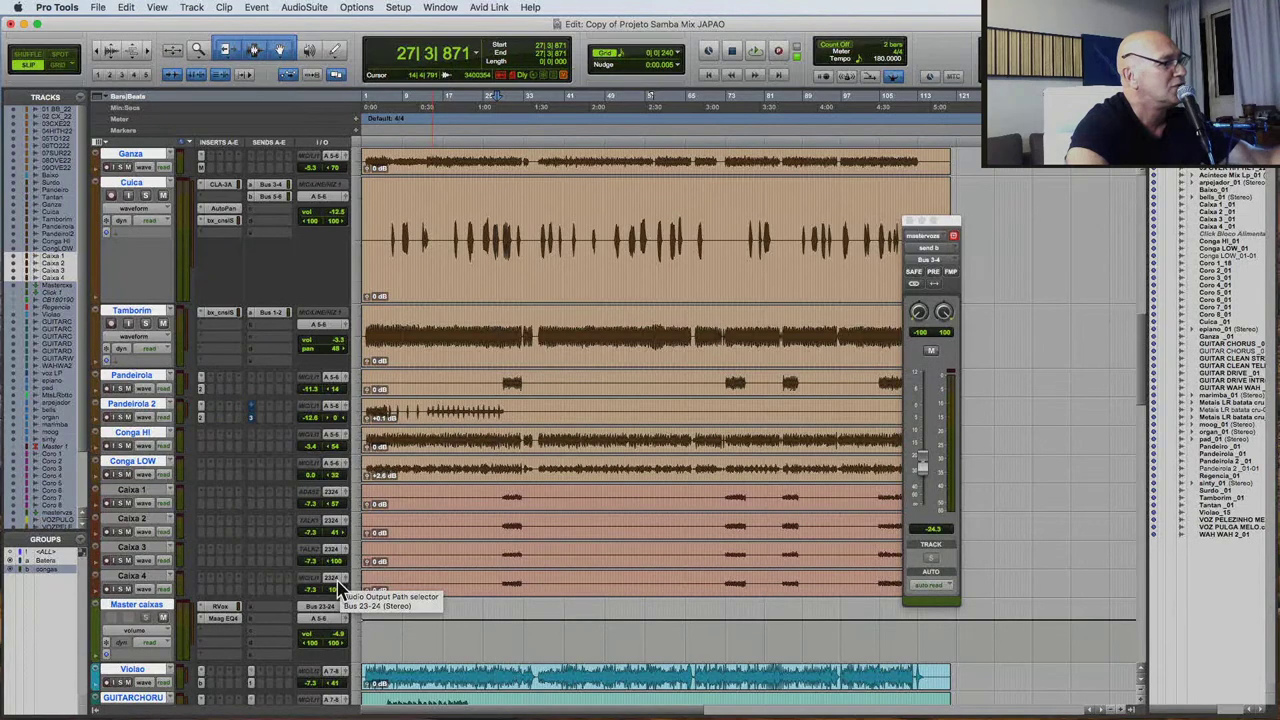
scroll(383, 543, down, 10)
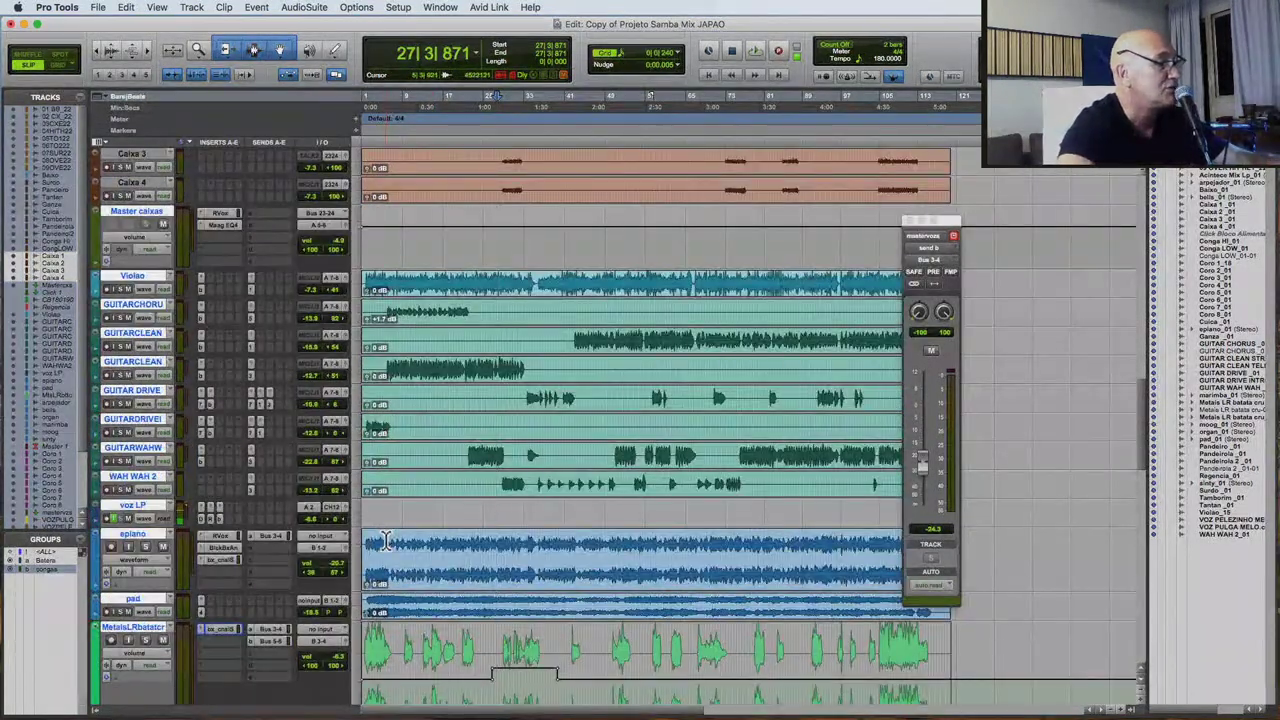
scroll(385, 541, down, 1)
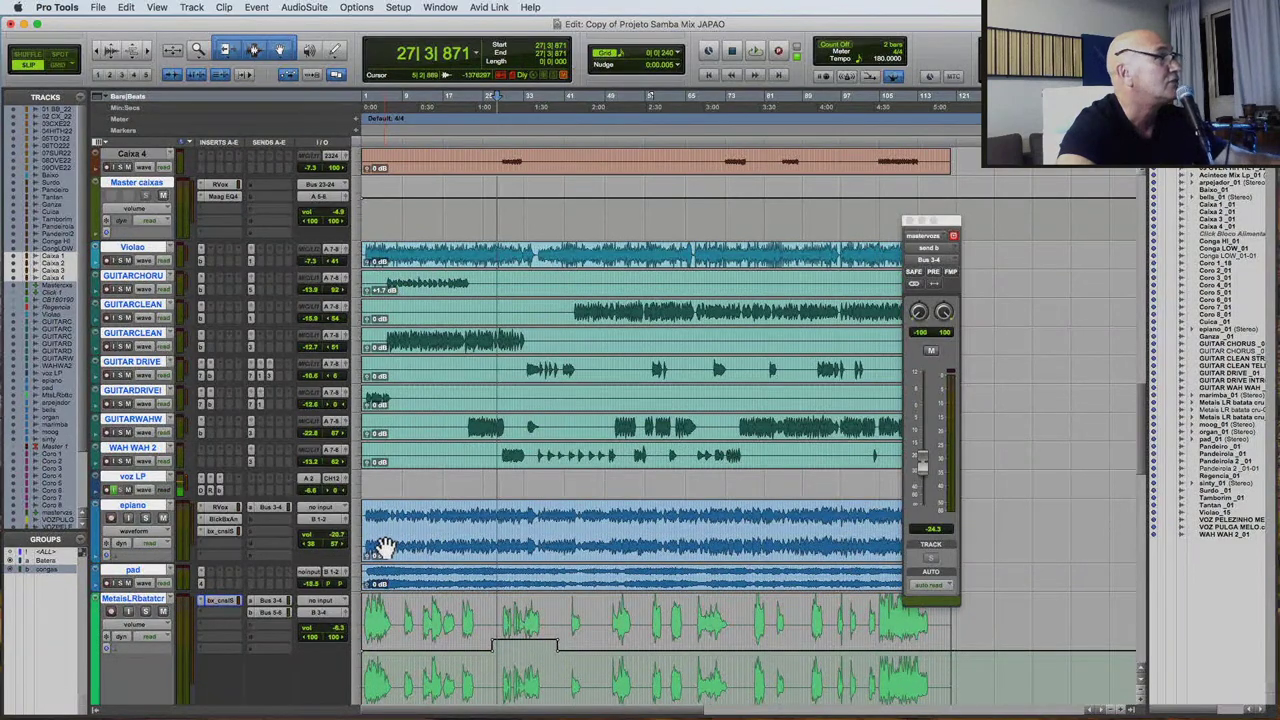
Remove the chorus tracks Coro 1 through Coro 8 from the track selection, keeping master vozes selected.
scroll(385, 545, down, 15)
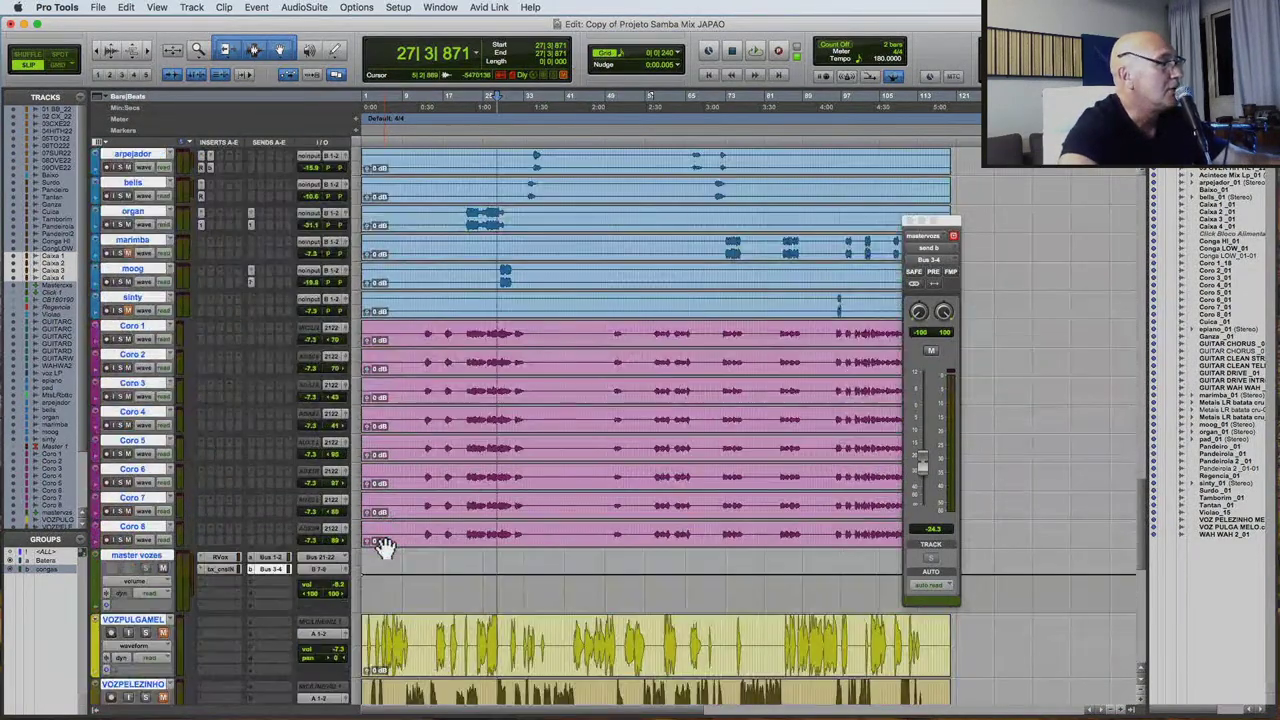
click(160, 332)
shift+click(153, 356)
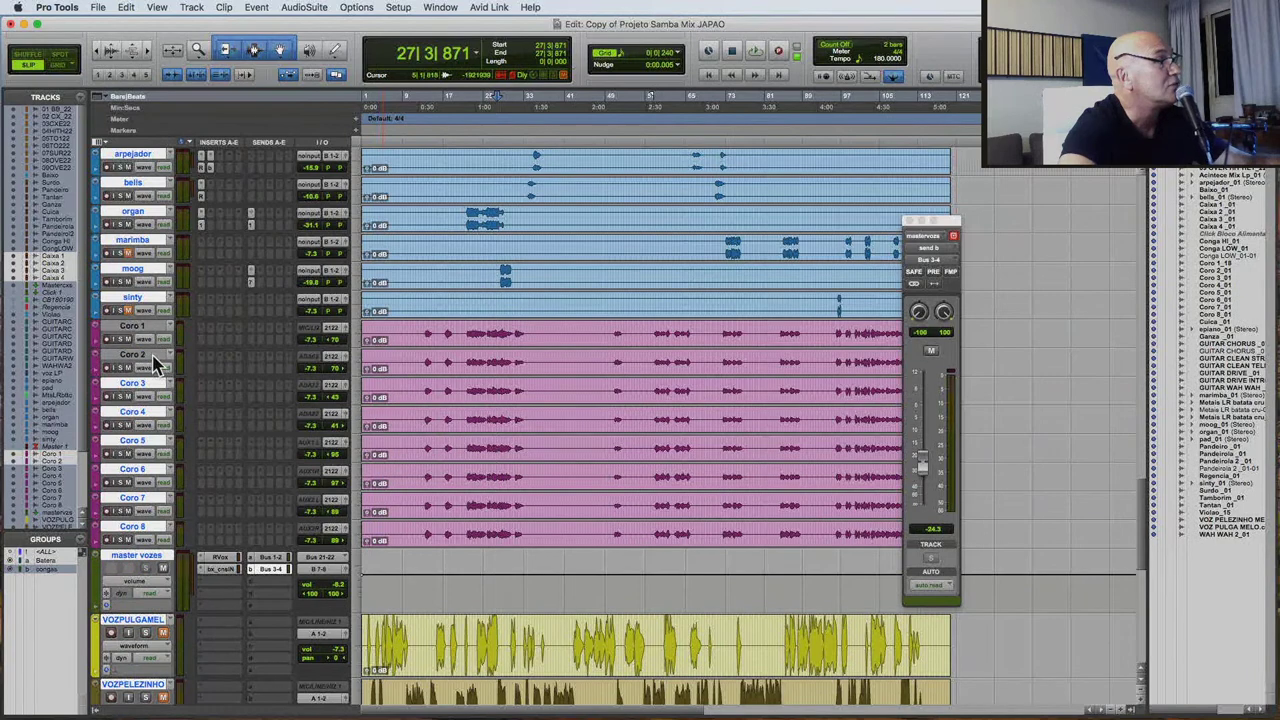
drag(152, 390, 148, 535)
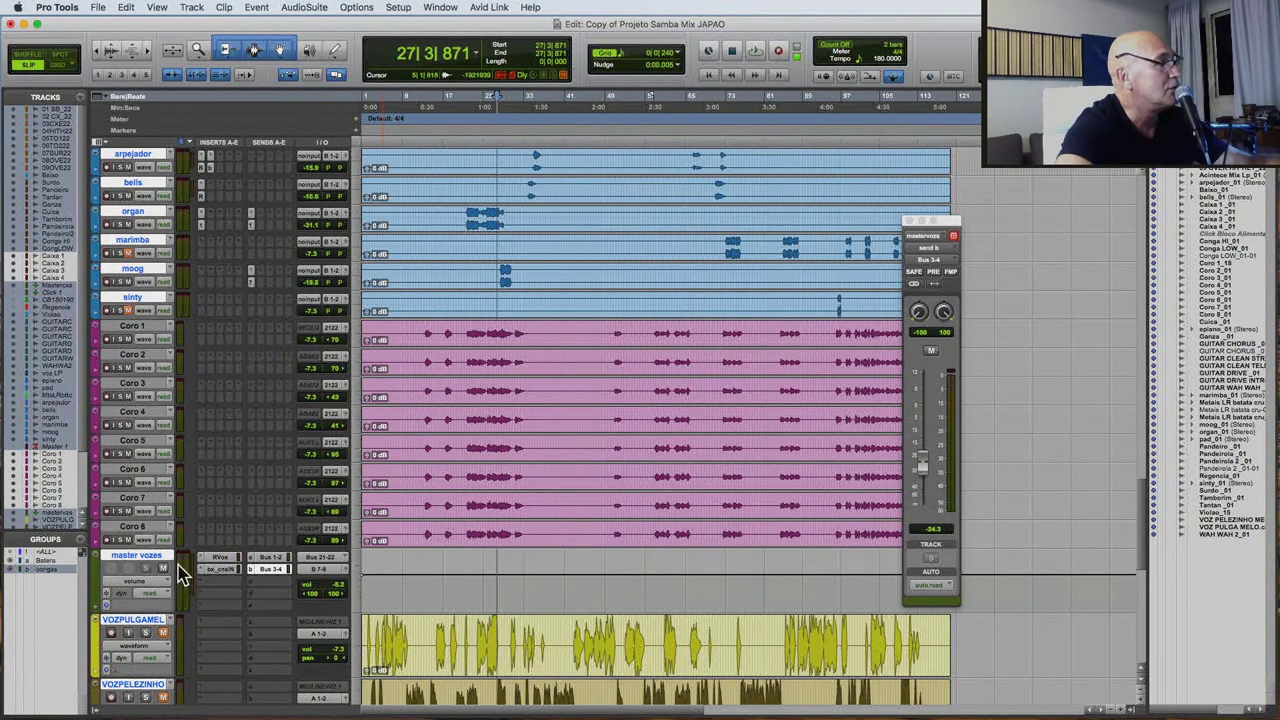
Remove the effect returns reverb plate, Hall, Hall 2, Delay 1 and DElay modulacao from the track selection.
scroll(237, 543, down, 5)
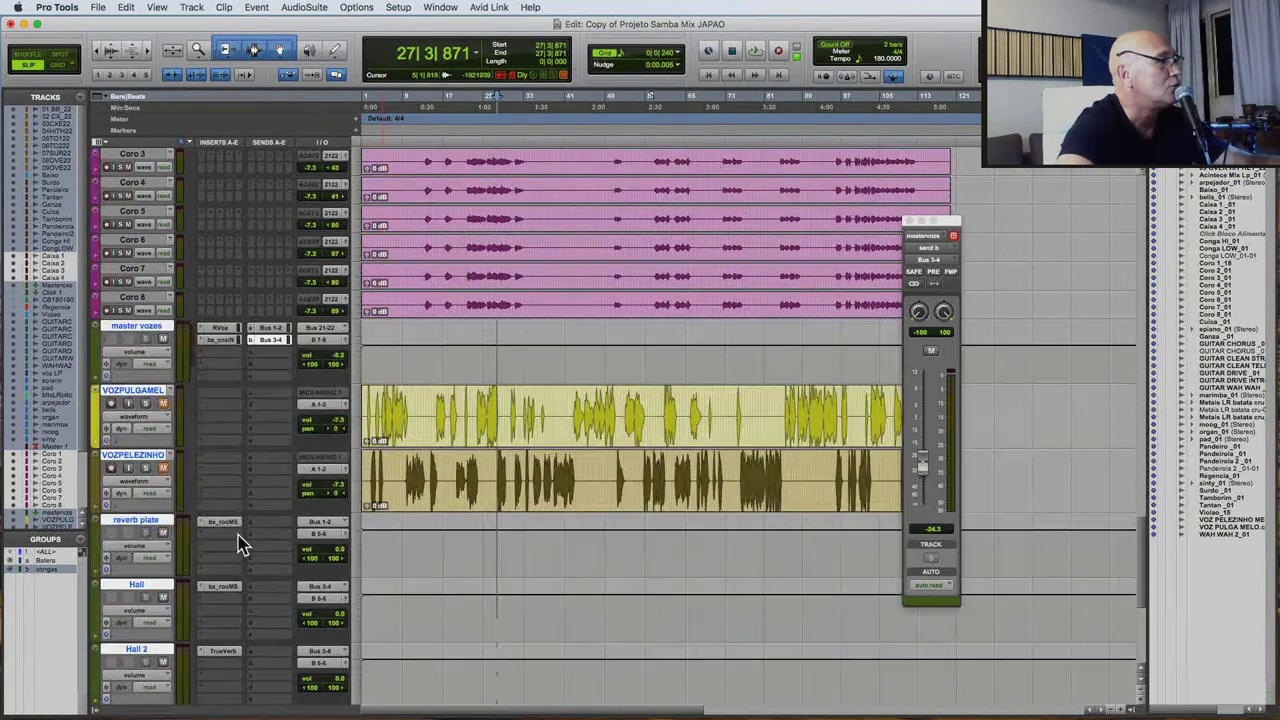
scroll(237, 540, down, 3)
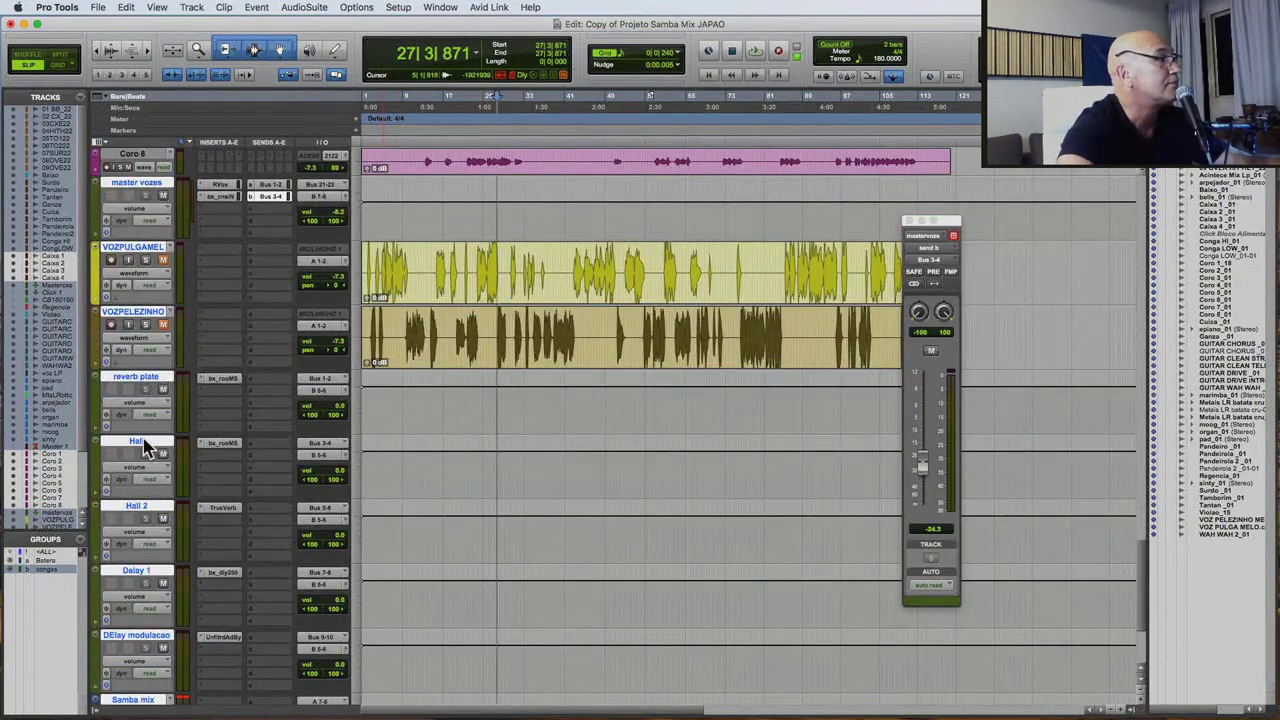
super+click(145, 445)
super+click(149, 380)
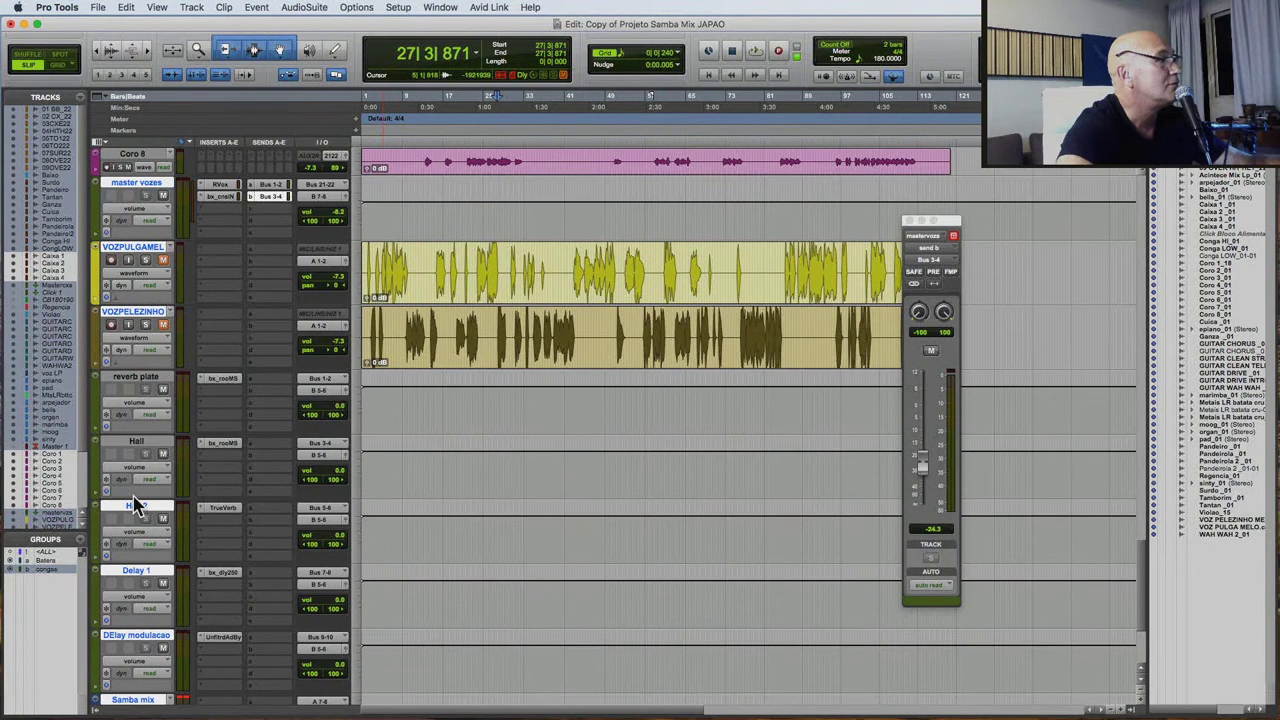
super+click(136, 507)
super+click(142, 572)
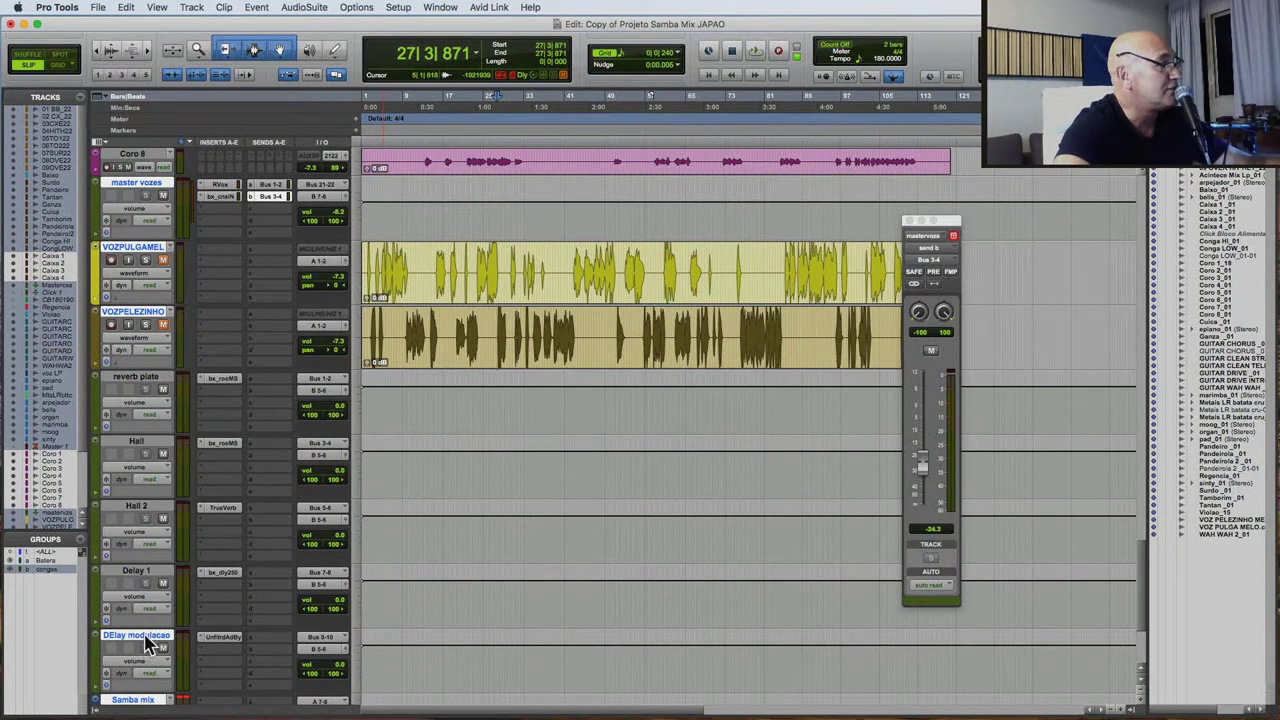
super+click(145, 637)
Create a Mix/Edit group named "master" from the selected tracks.
scroll(257, 640, down, 3)
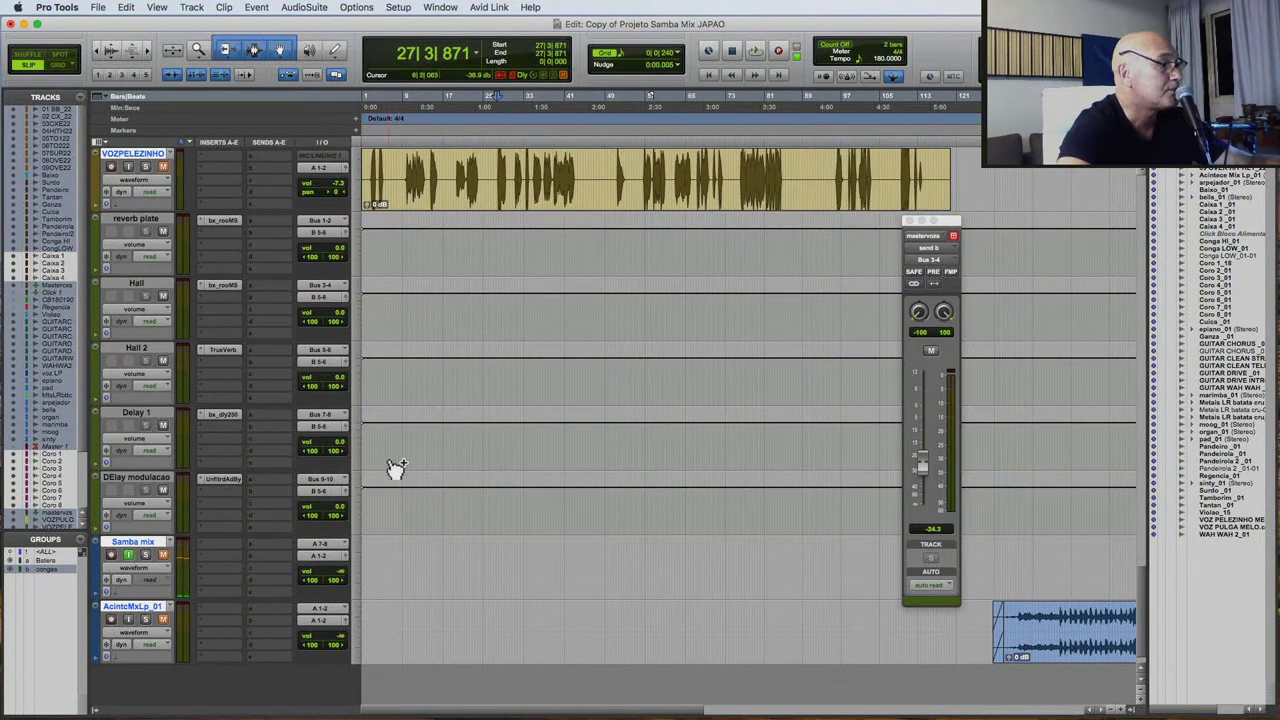
key(super+g)
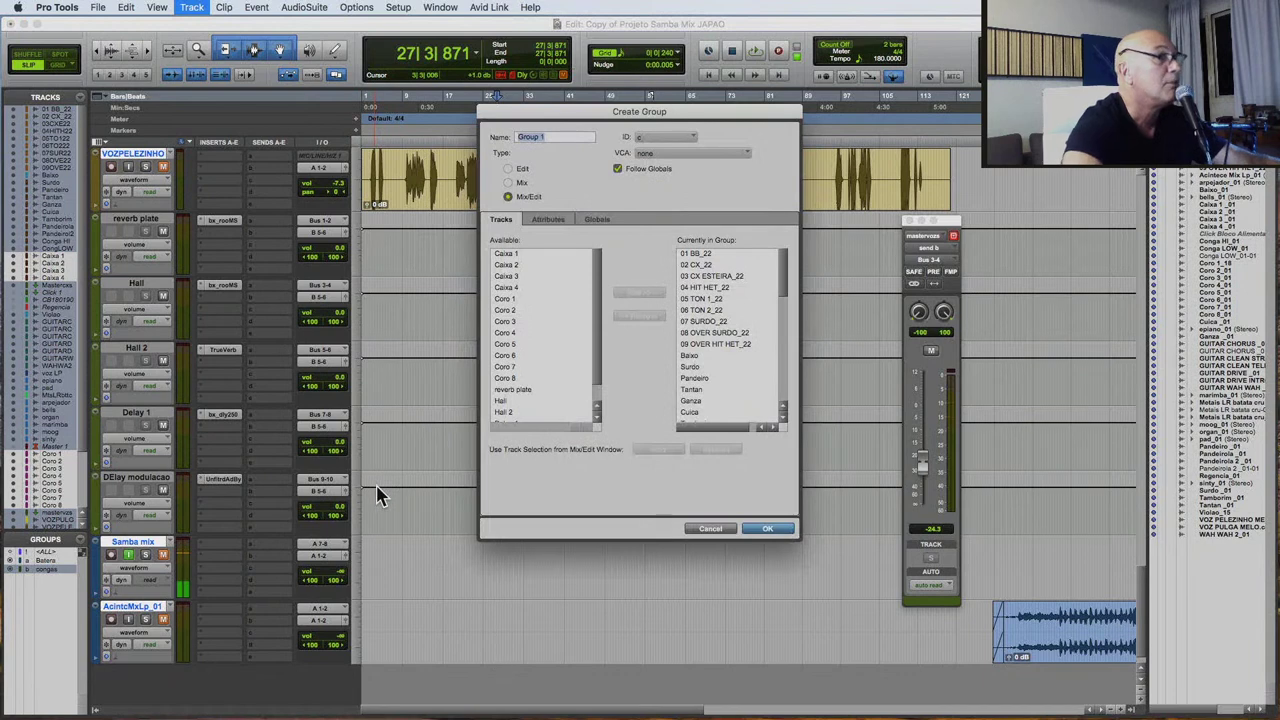
text(master)
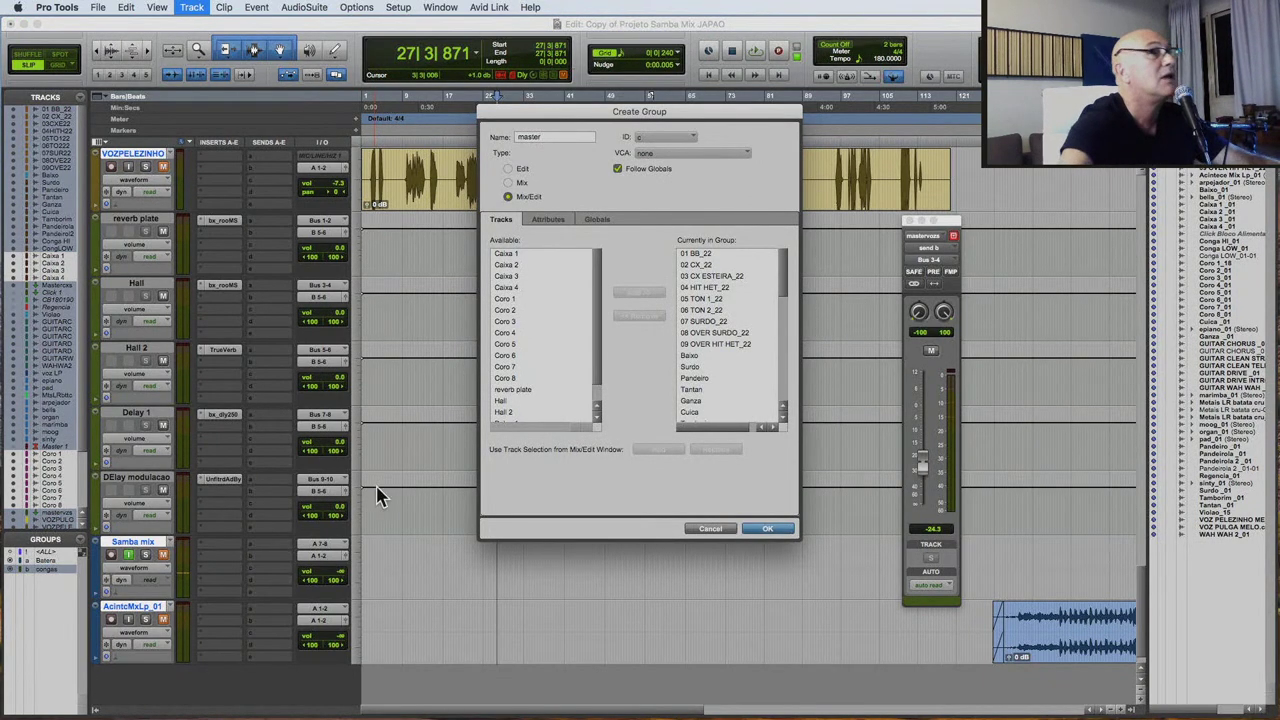
click(767, 529)
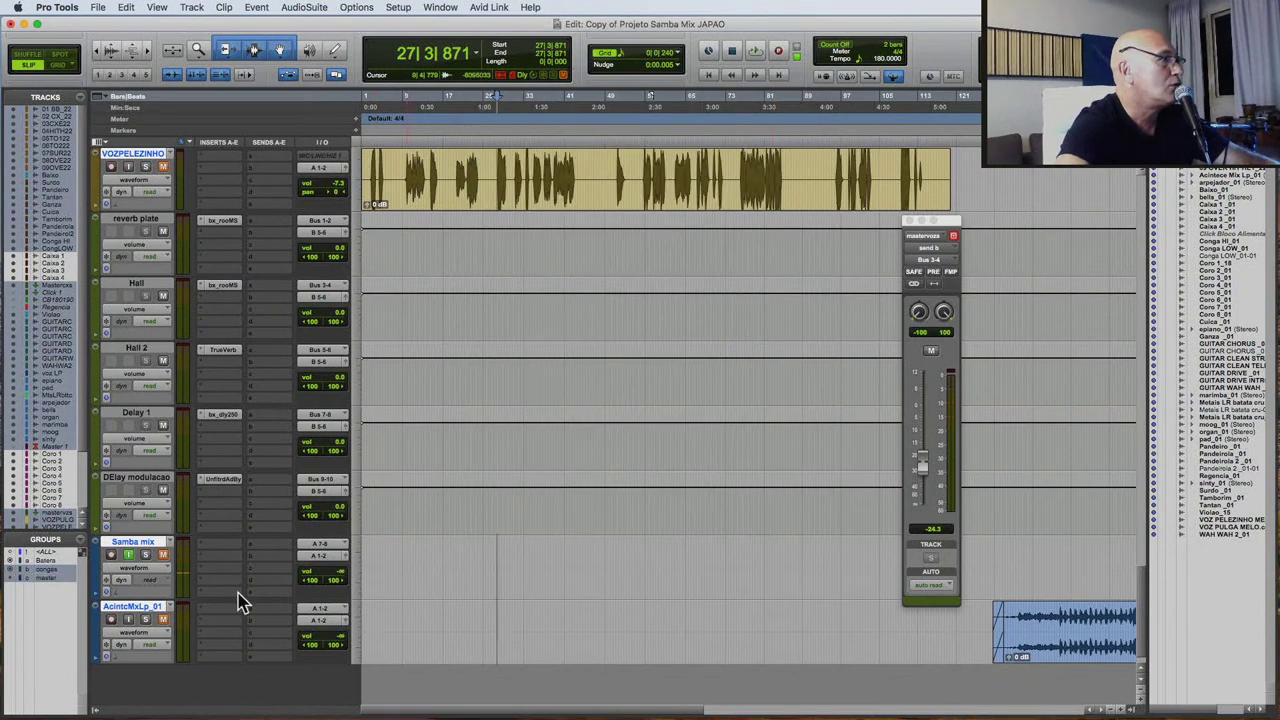
Modify the master group by removing the tracks Samba mix and Acintece Mix Lp_01 from it.
click(83, 541)
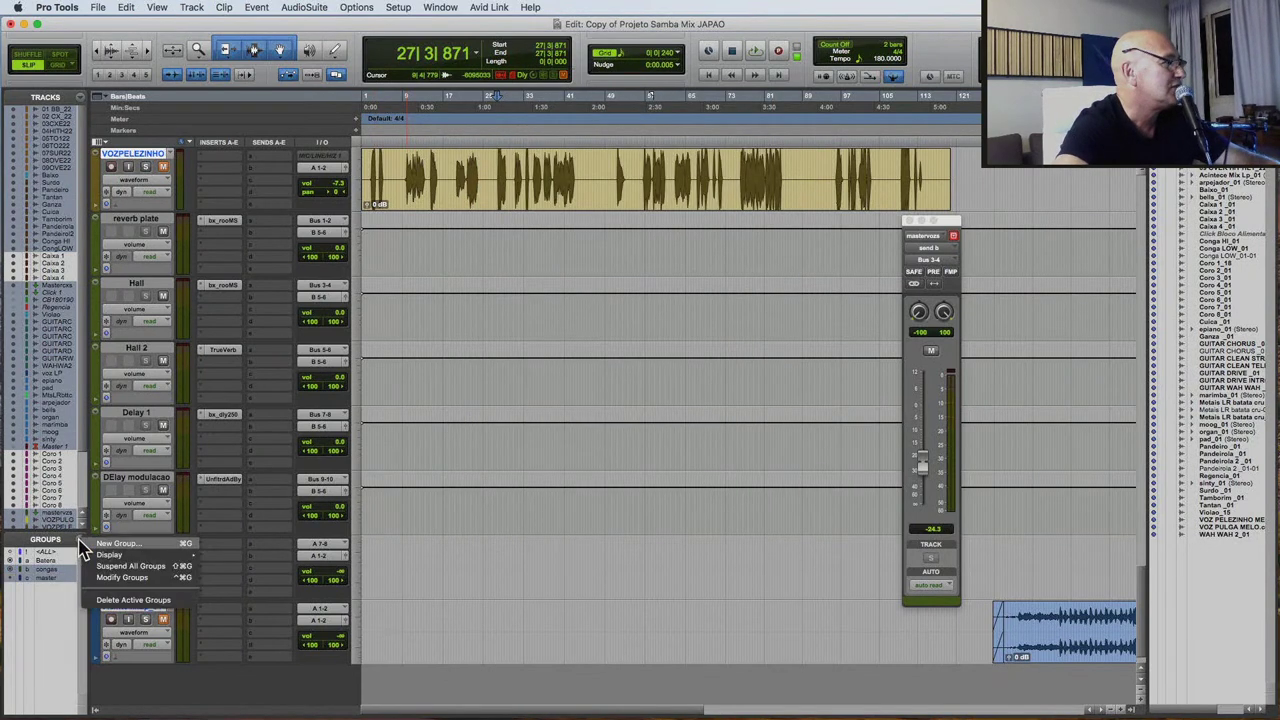
click(92, 580)
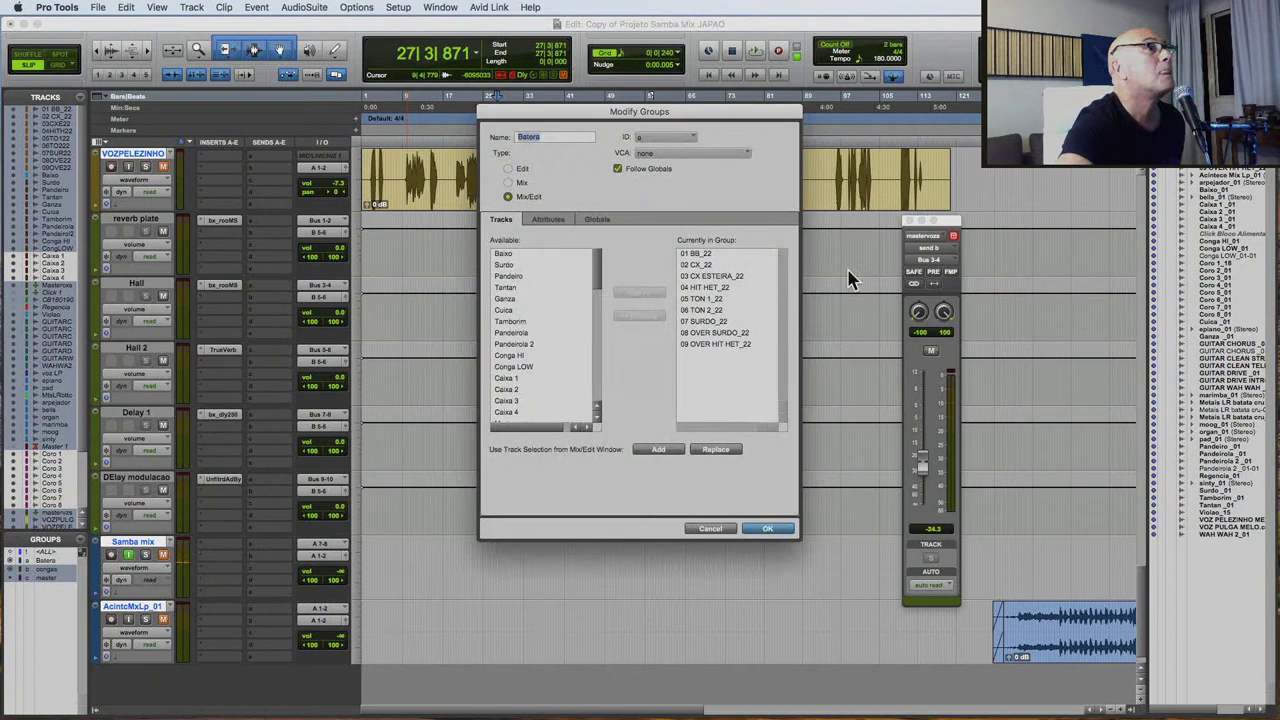
click(689, 142)
mouse_move(675, 148)
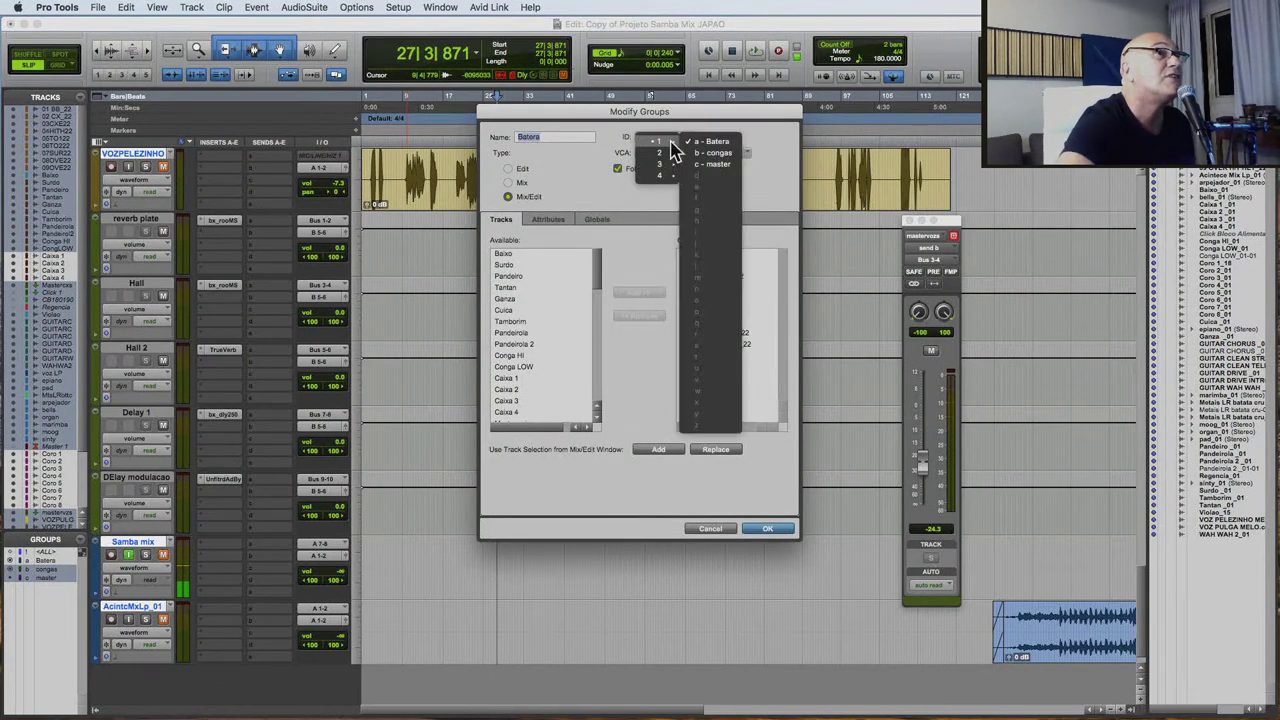
click(718, 164)
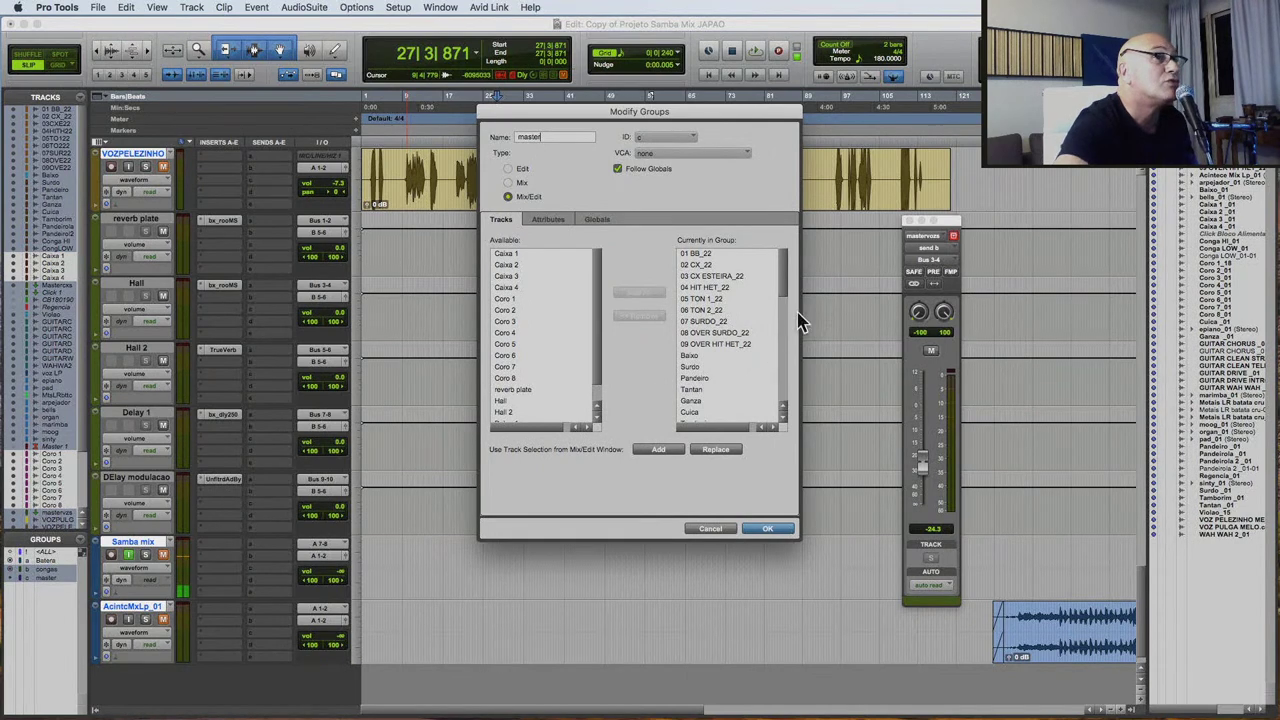
drag(786, 280, 762, 465)
click(698, 404)
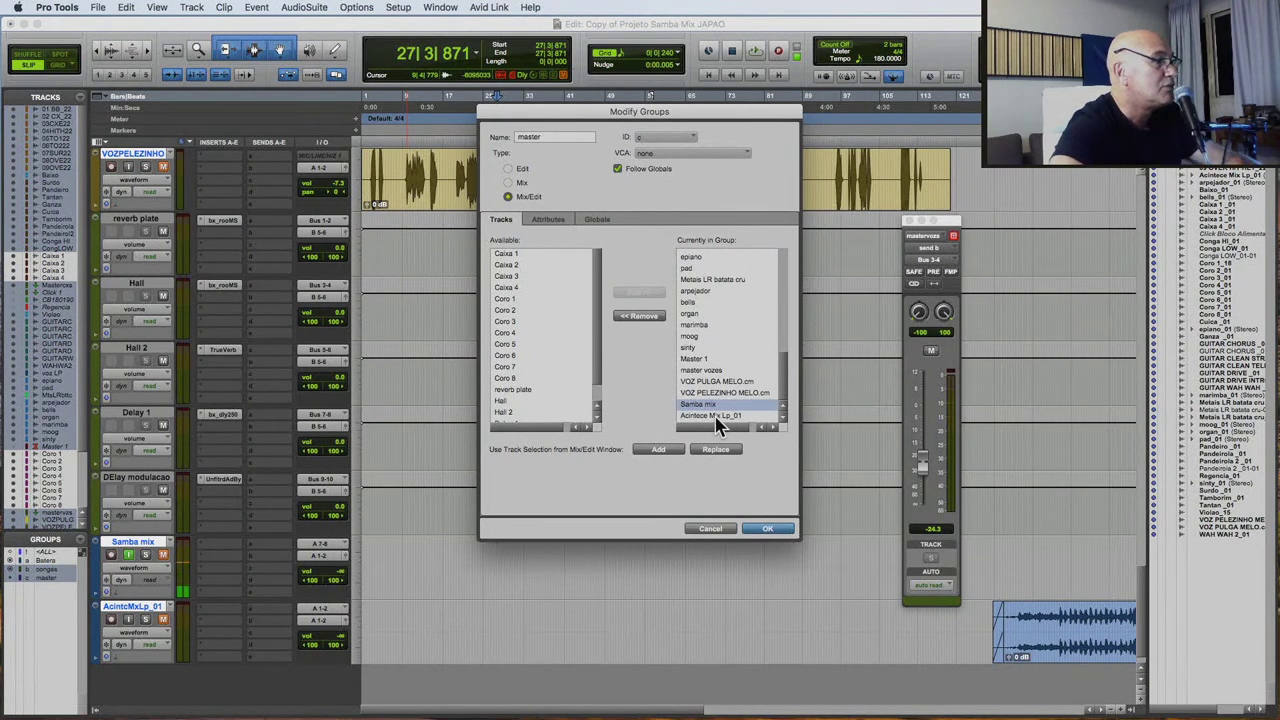
shift+click(716, 418)
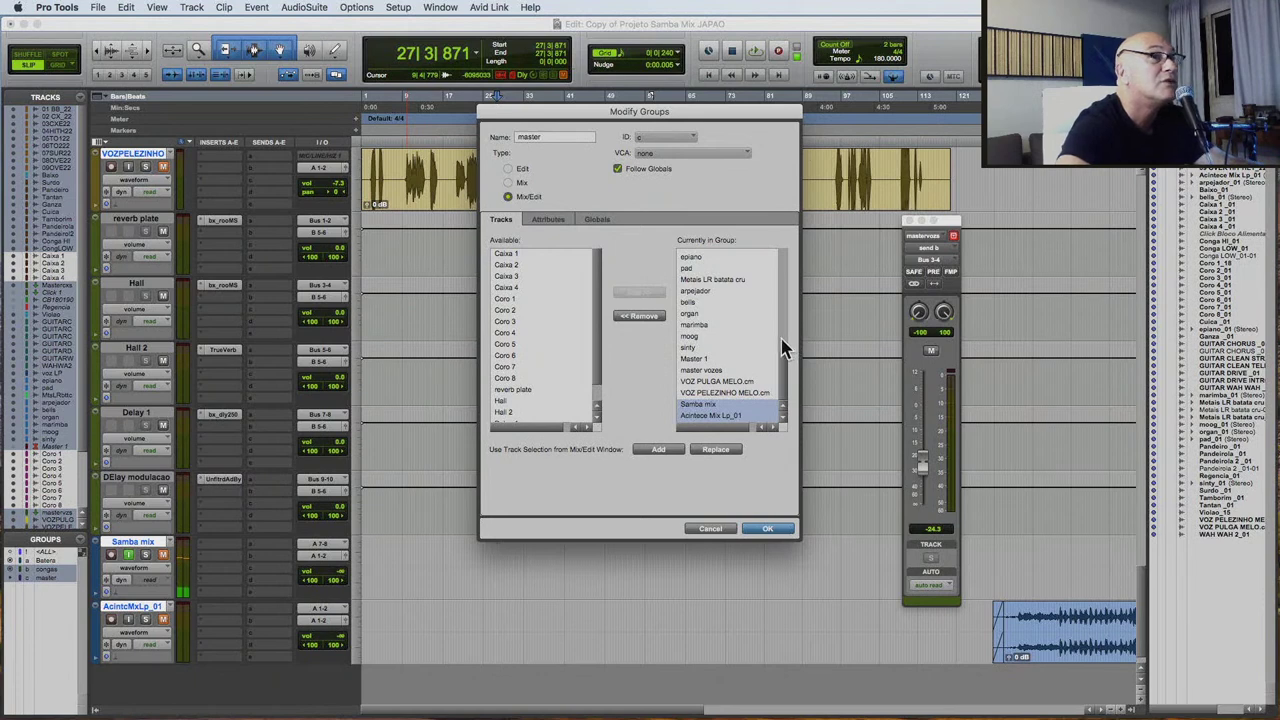
scroll(780, 343, up, 10)
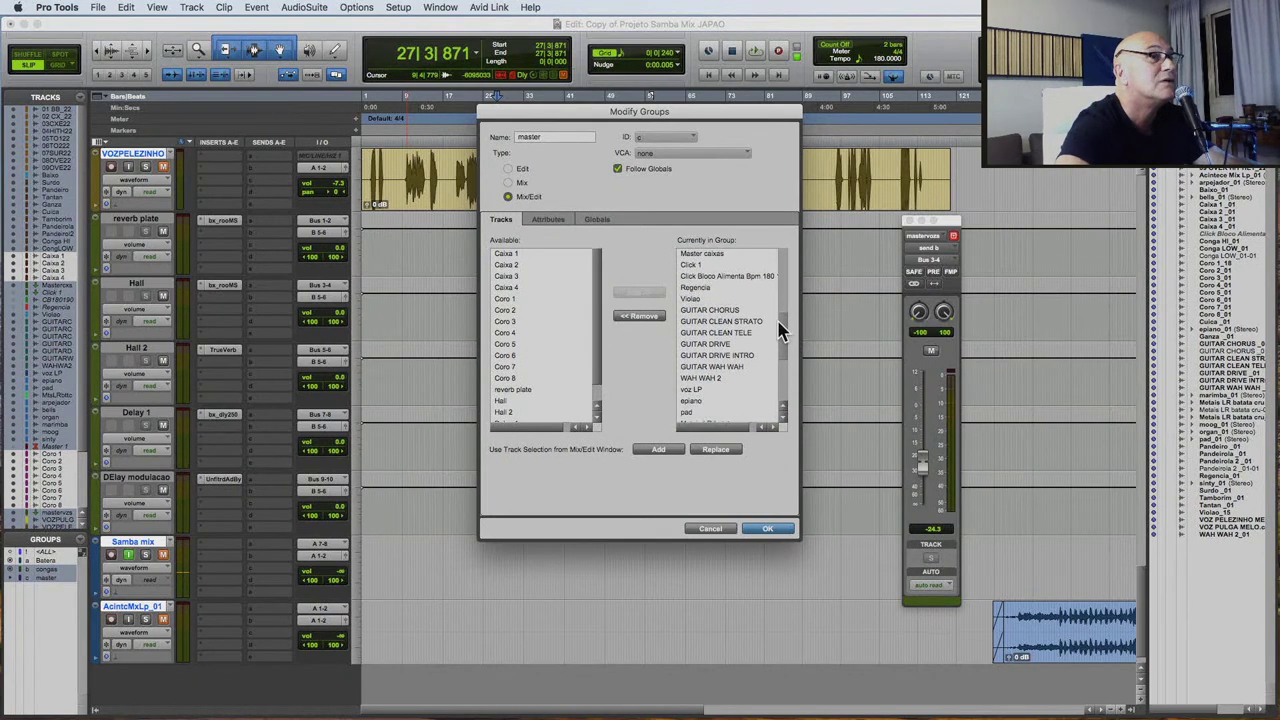
drag(780, 333, 772, 415)
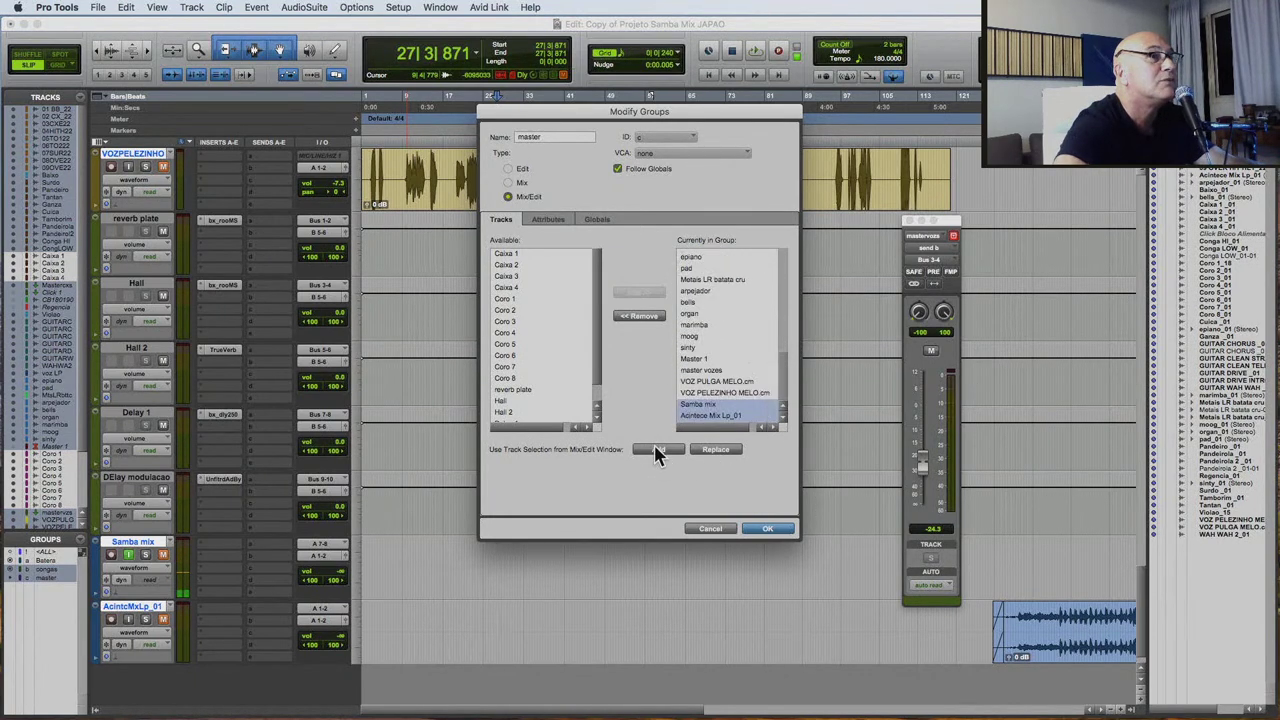
click(658, 315)
Remove the voz LP track from the master group and apply the group changes.
mouse_move(786, 366)
mouse_down()
mouse_move(786, 264)
mouse_move(782, 345)
mouse_up()
click(691, 367)
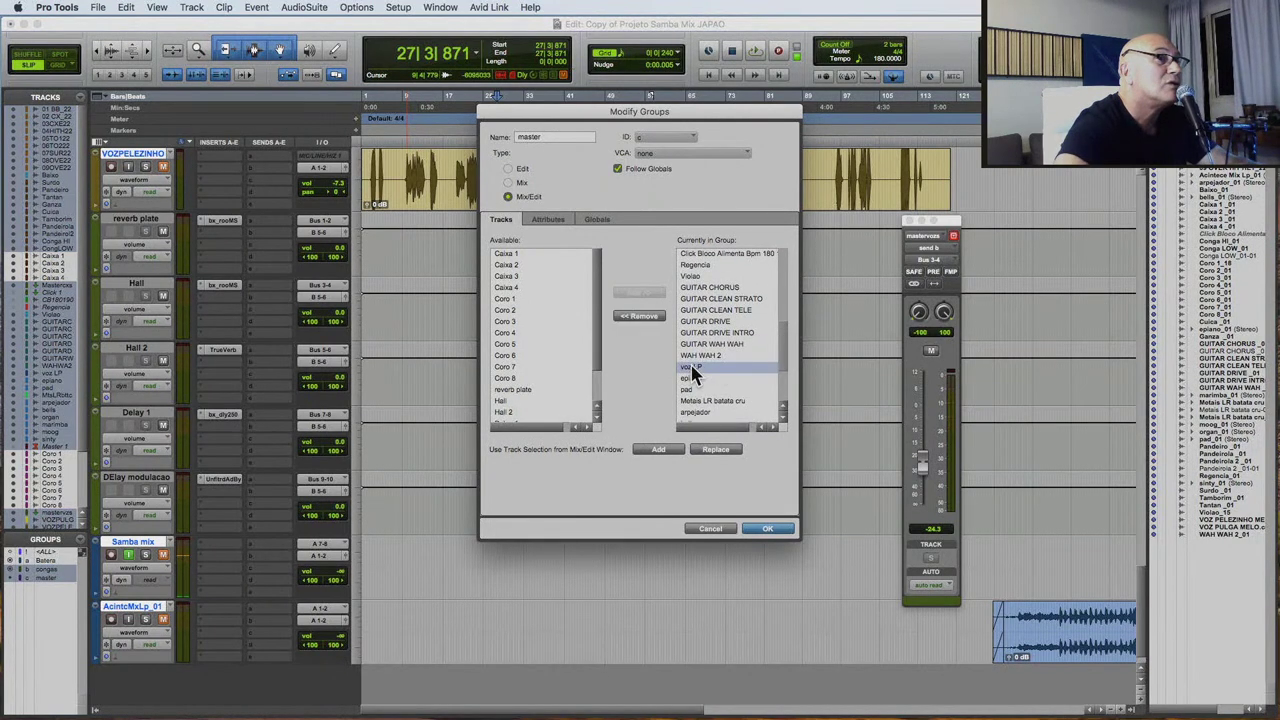
click(639, 316)
click(766, 530)
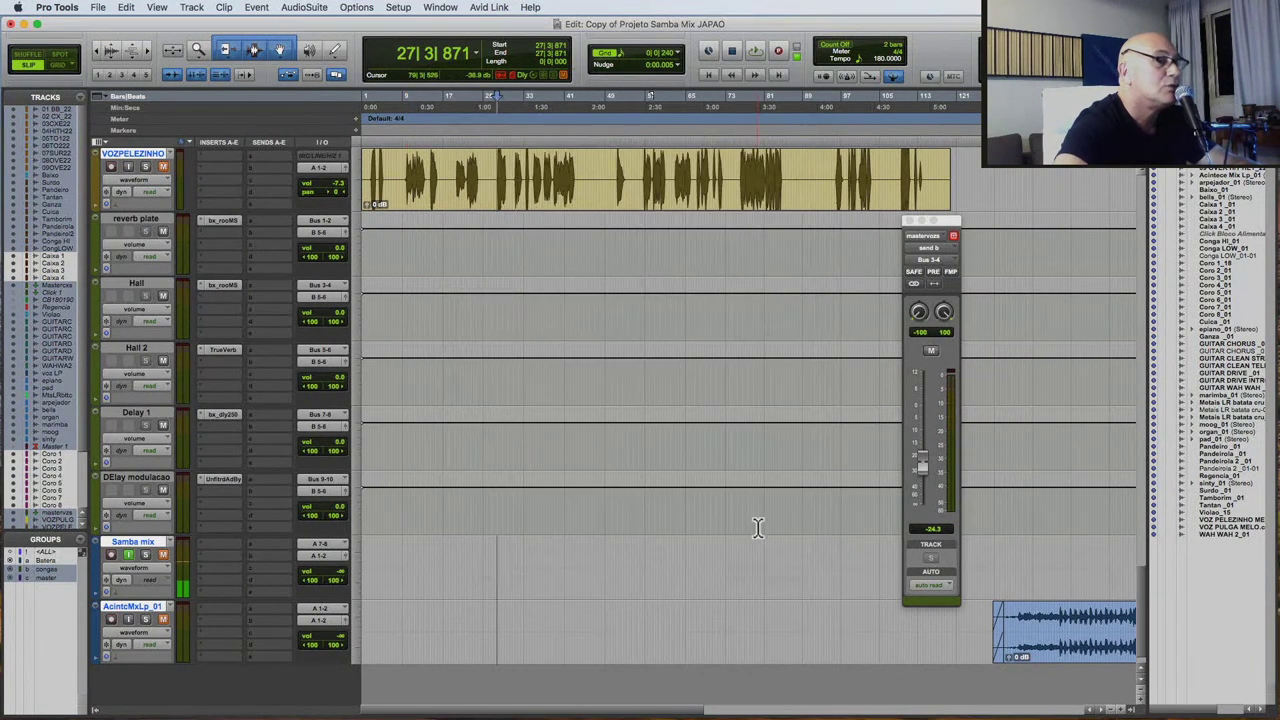
Show the volume automation of the master group's tracks and lower them together by about 2.6 dB, including the hidden tracks.
key(p)
key(p)
key(p)
key(p)
key(p)
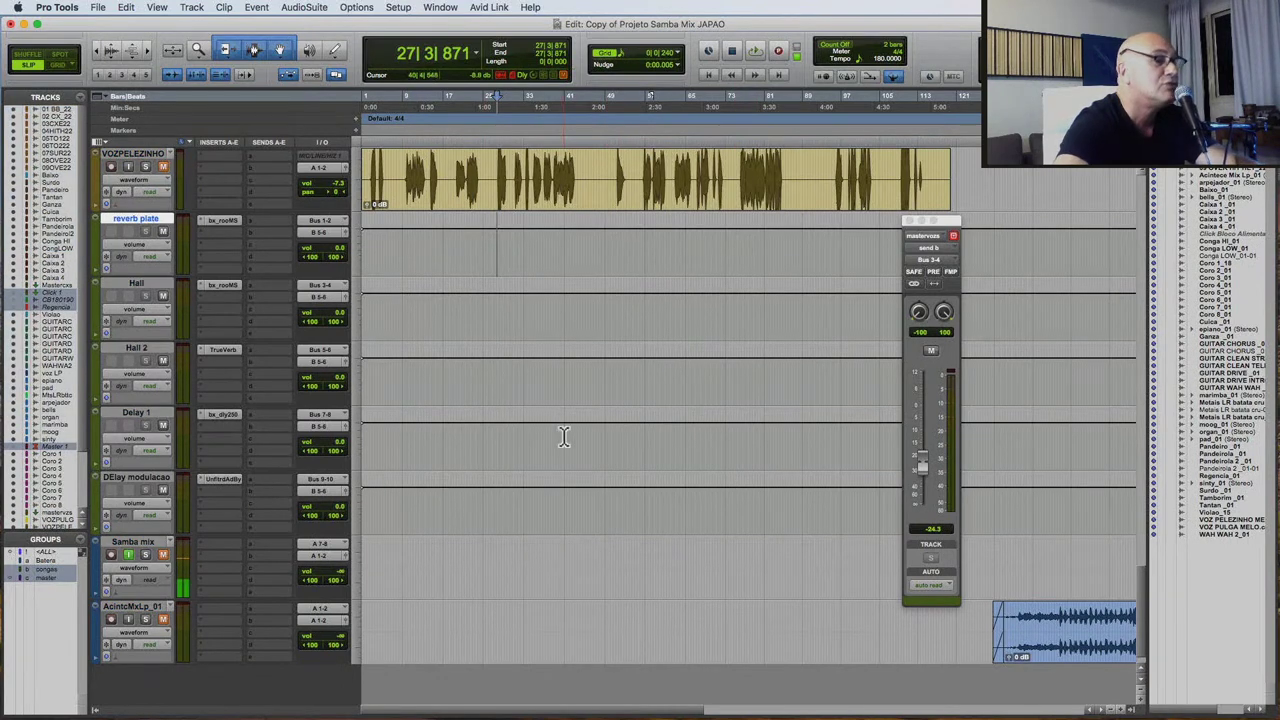
key(r)
key(r)
key(r)
scroll(543, 457, up, 3)
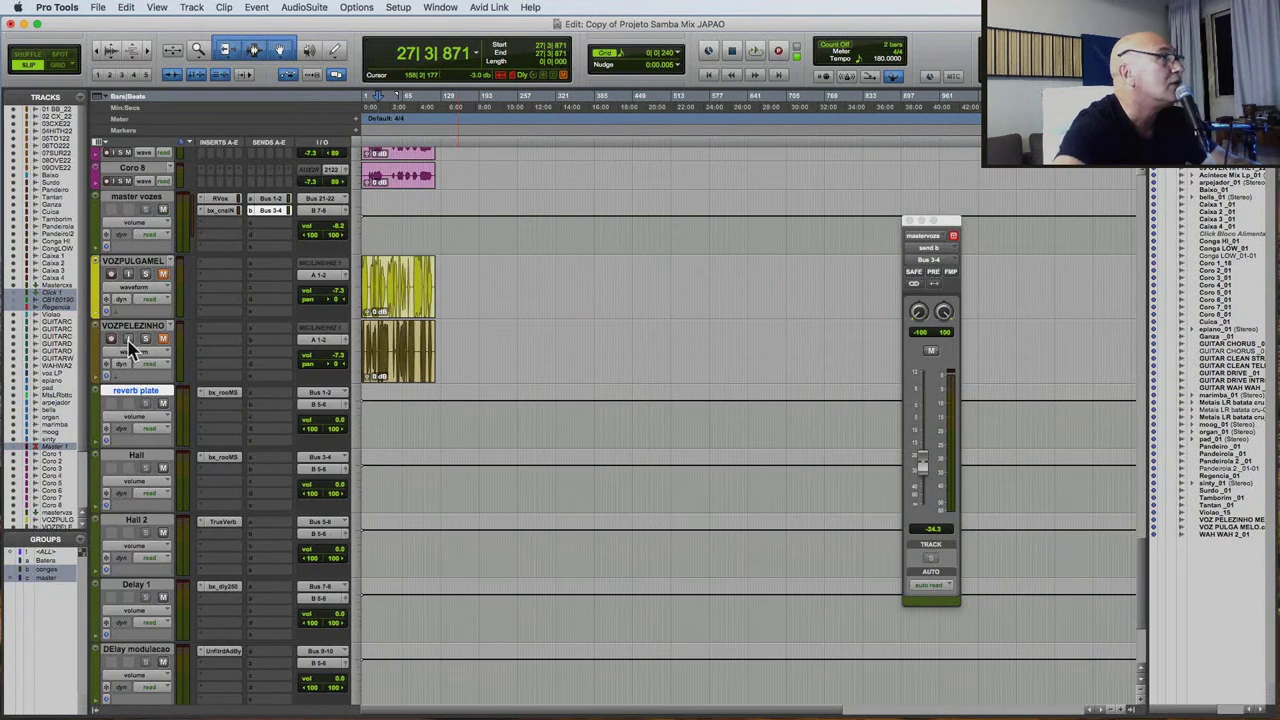
click(148, 292)
click(143, 302)
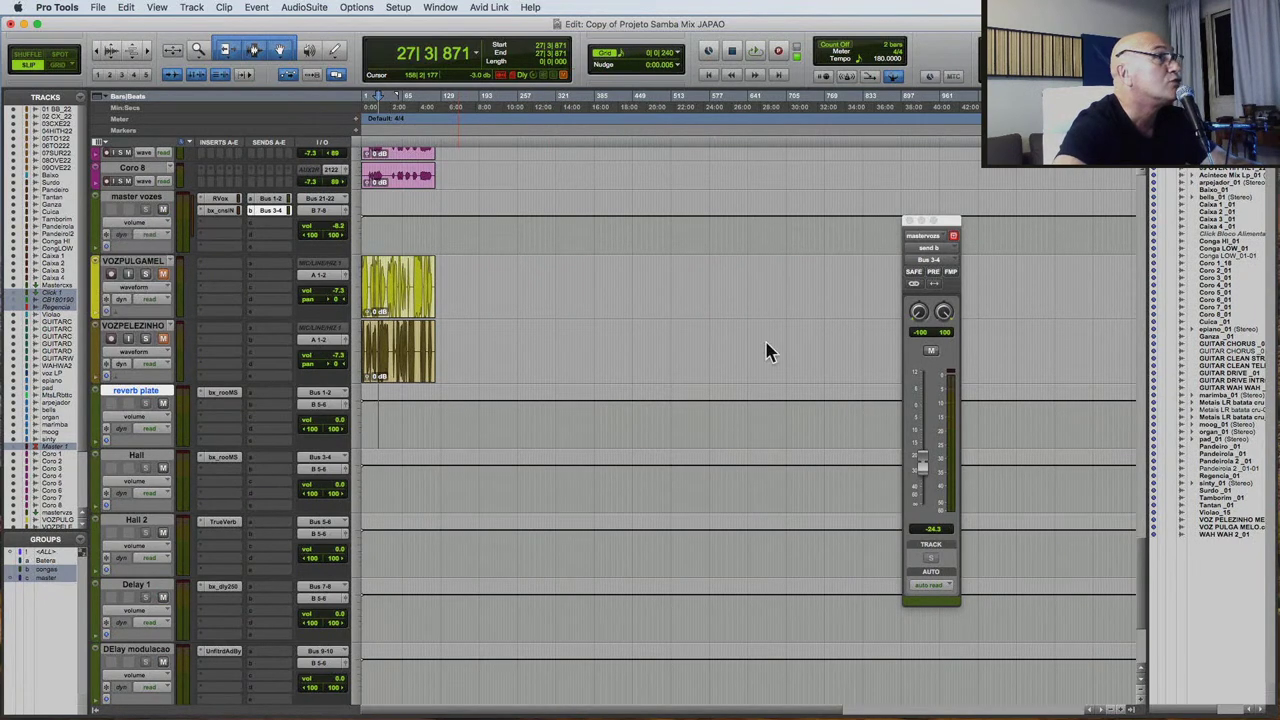
drag(857, 261, 856, 263)
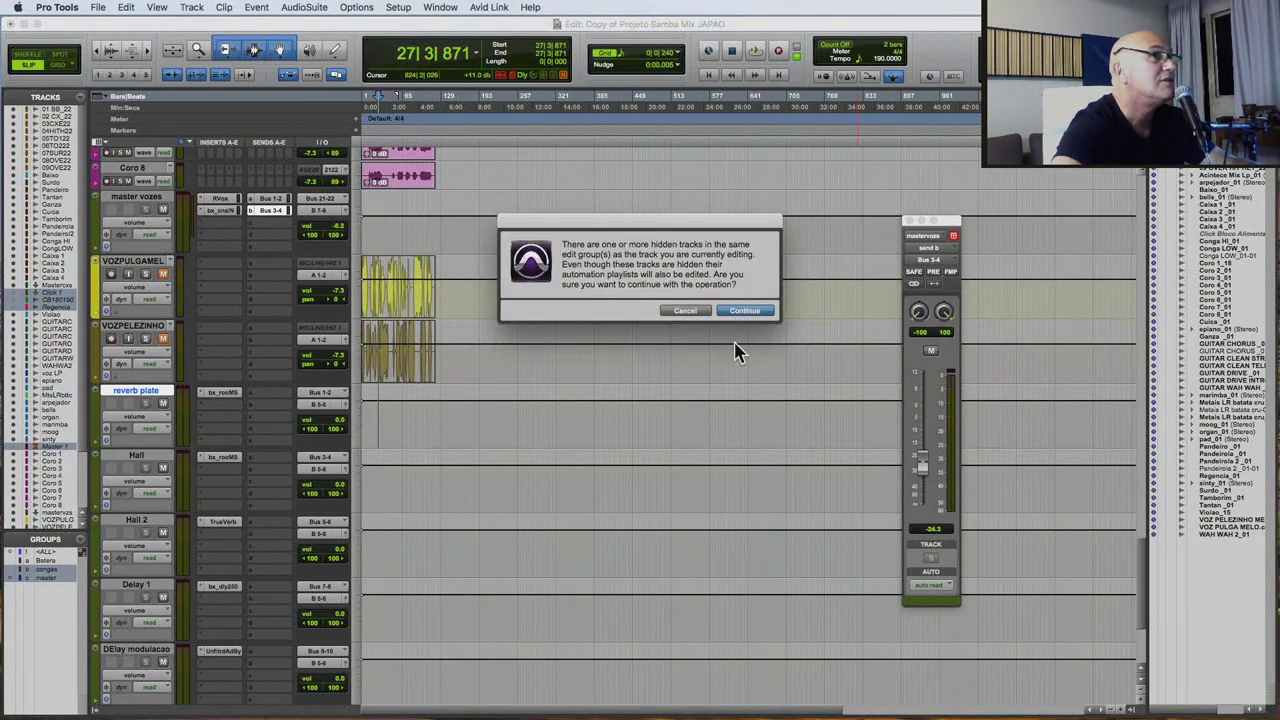
click(745, 312)
Play the session from the beginning and check the level meter of the Samba mix track.
scroll(410, 588, down, 5)
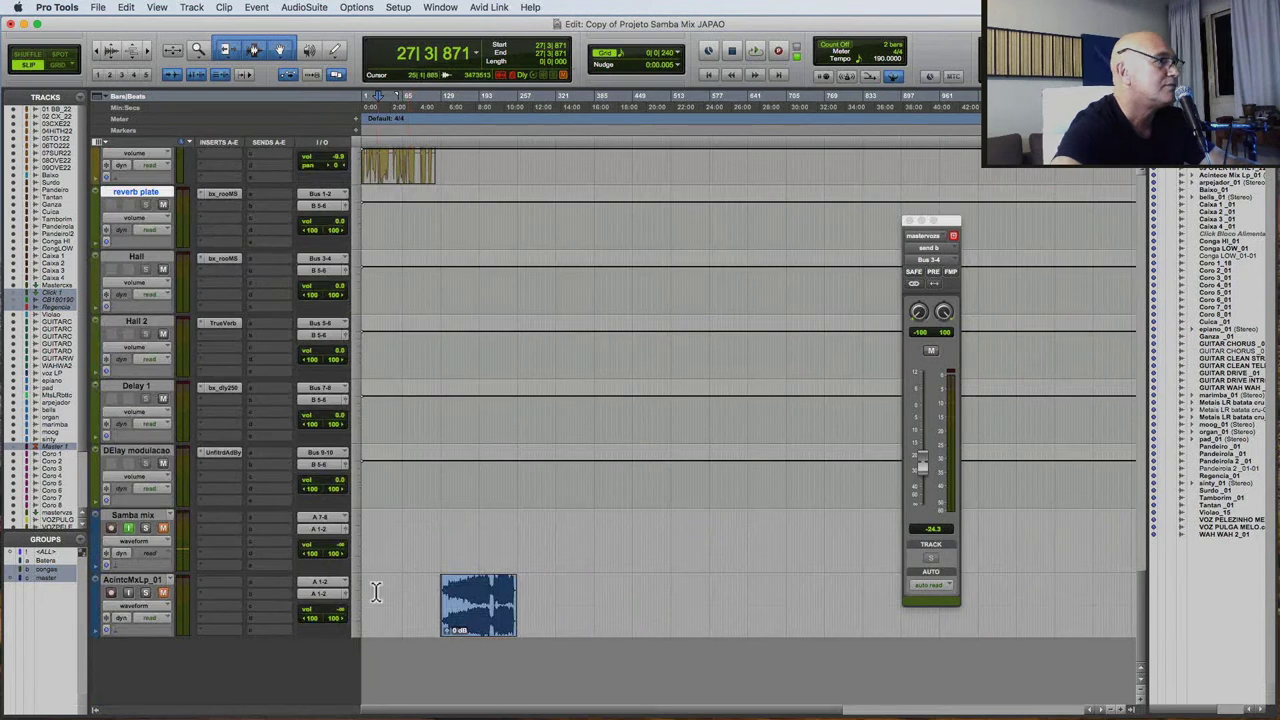
click(381, 589)
key(shift+Return)
key(space)
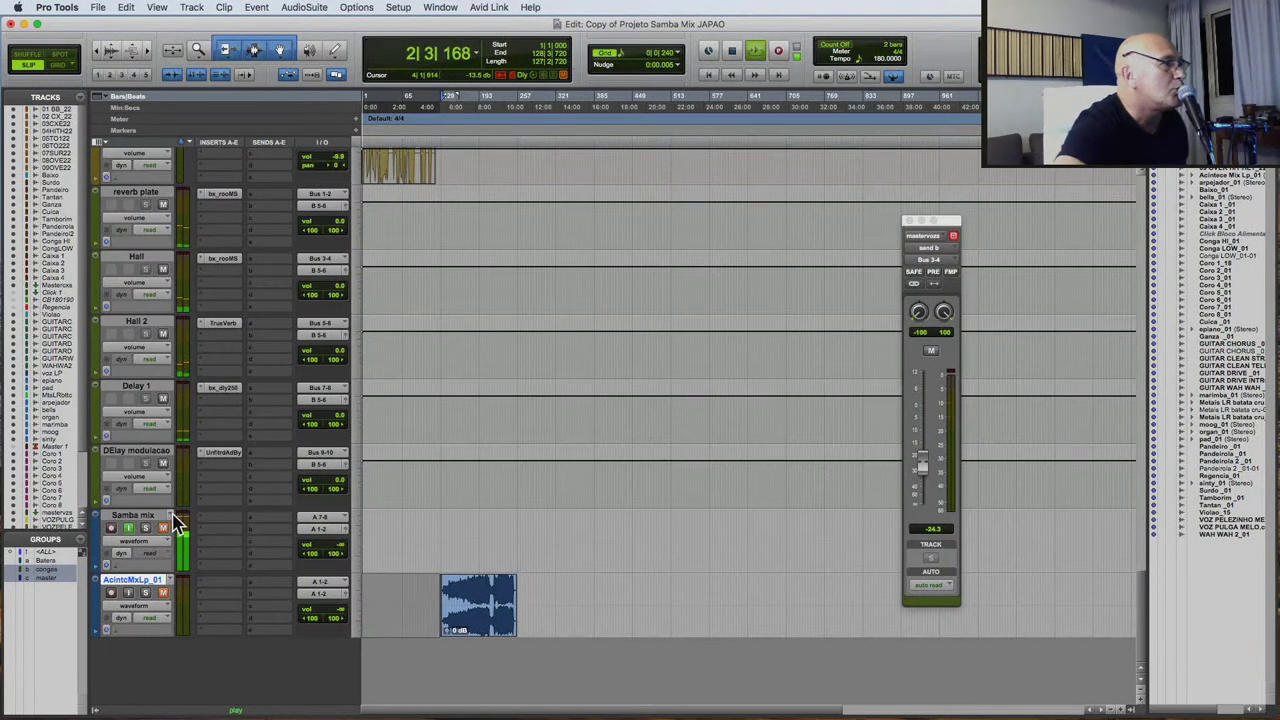
key(space)
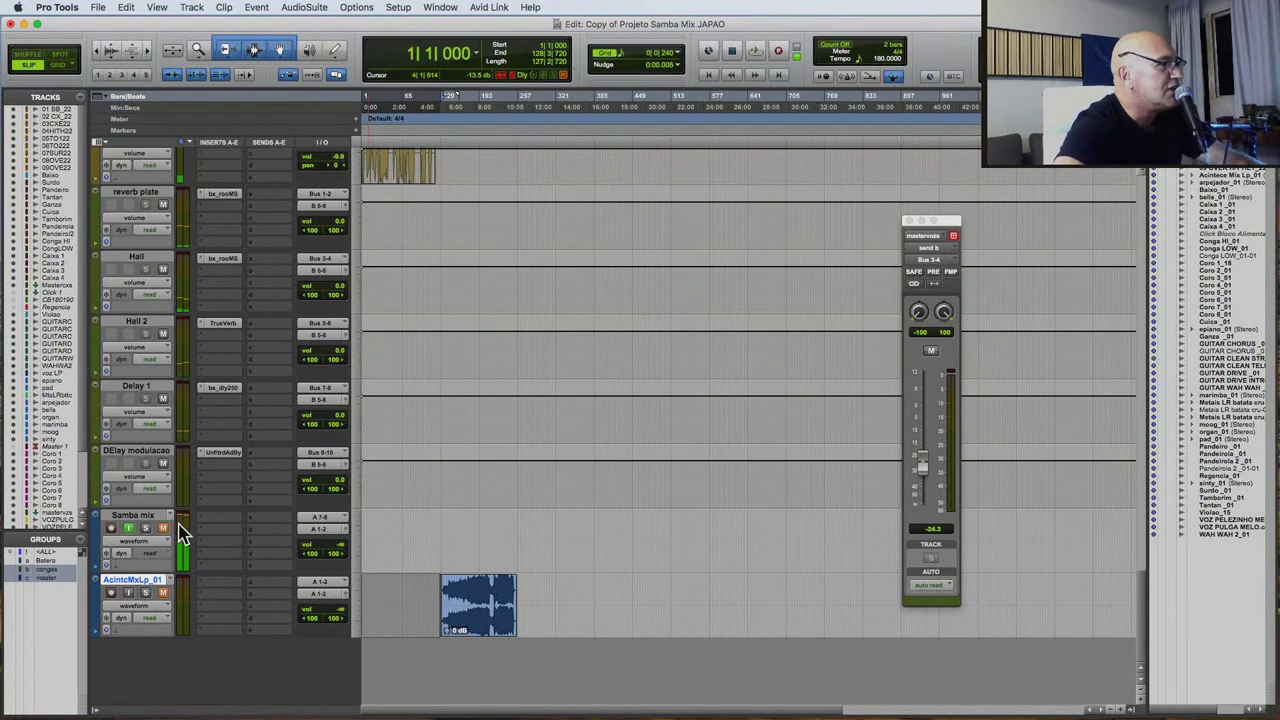
key(space)
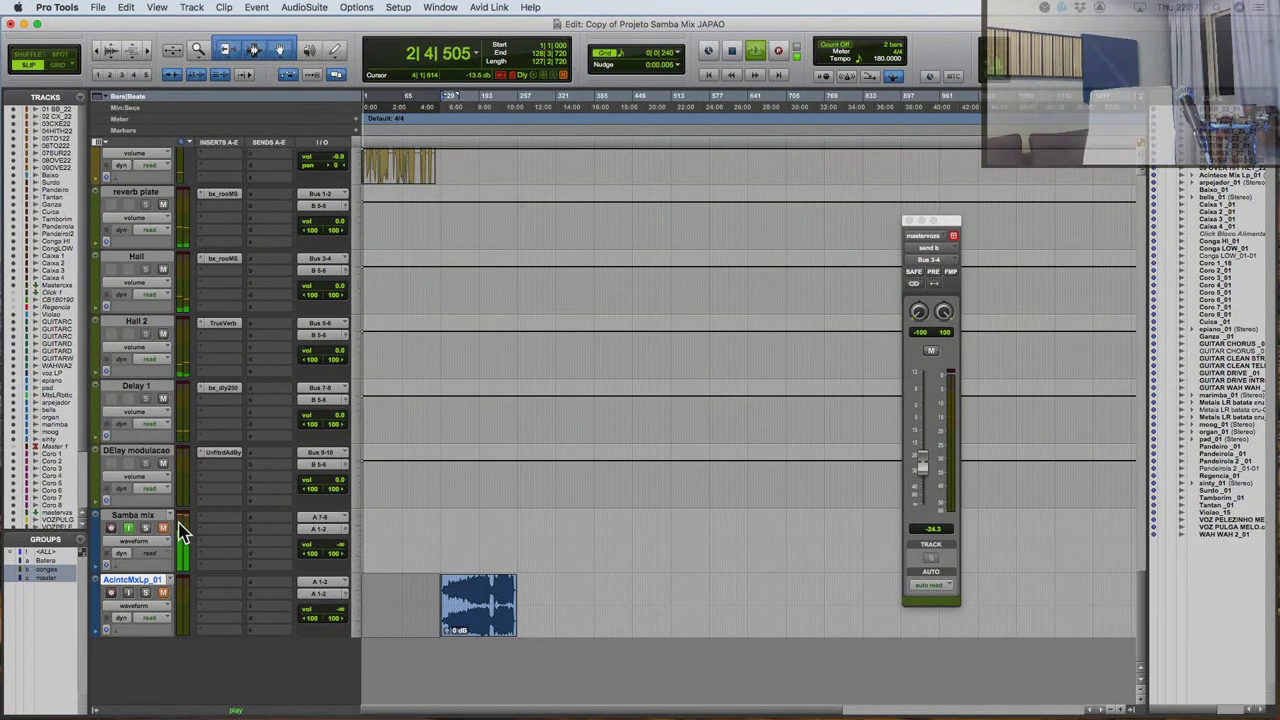
Move the voz LP track below the lead voice tracks, directly above the reverb plate return.
scroll(165, 420, up, 5)
scroll(200, 392, up, 15)
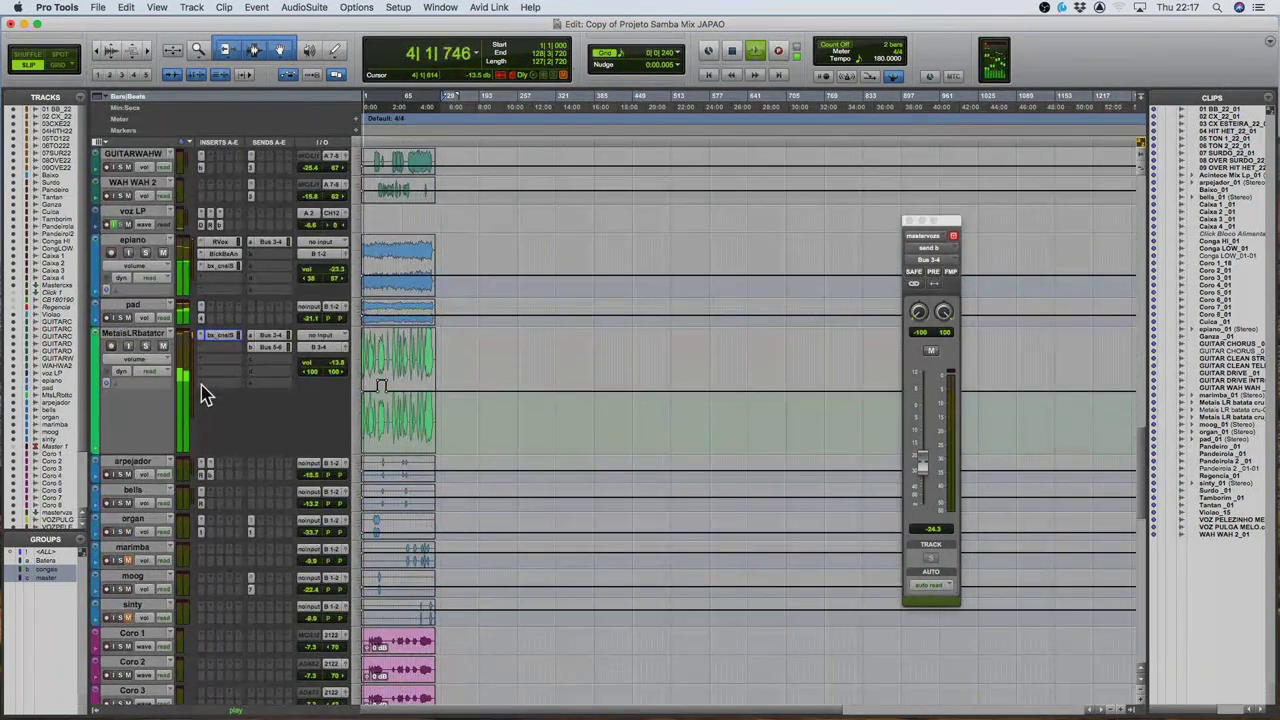
click(130, 223)
scroll(140, 218, down, 15)
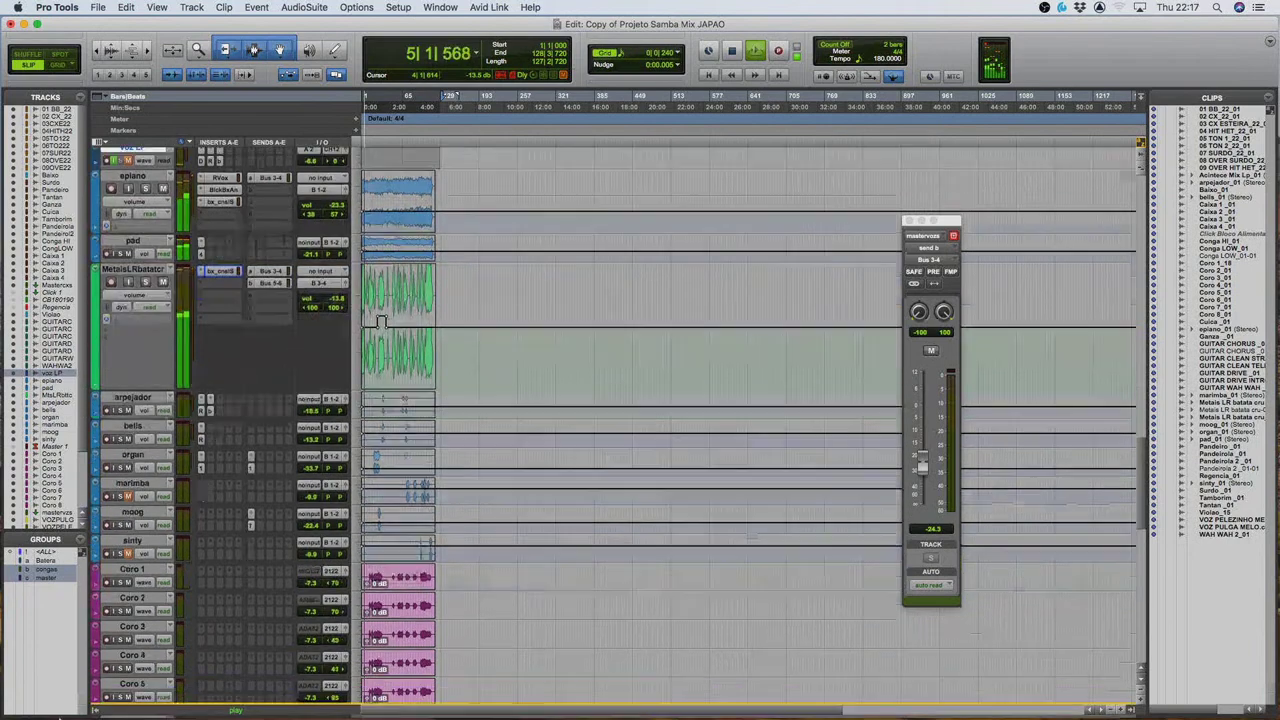
drag(84, 580, 113, 519)
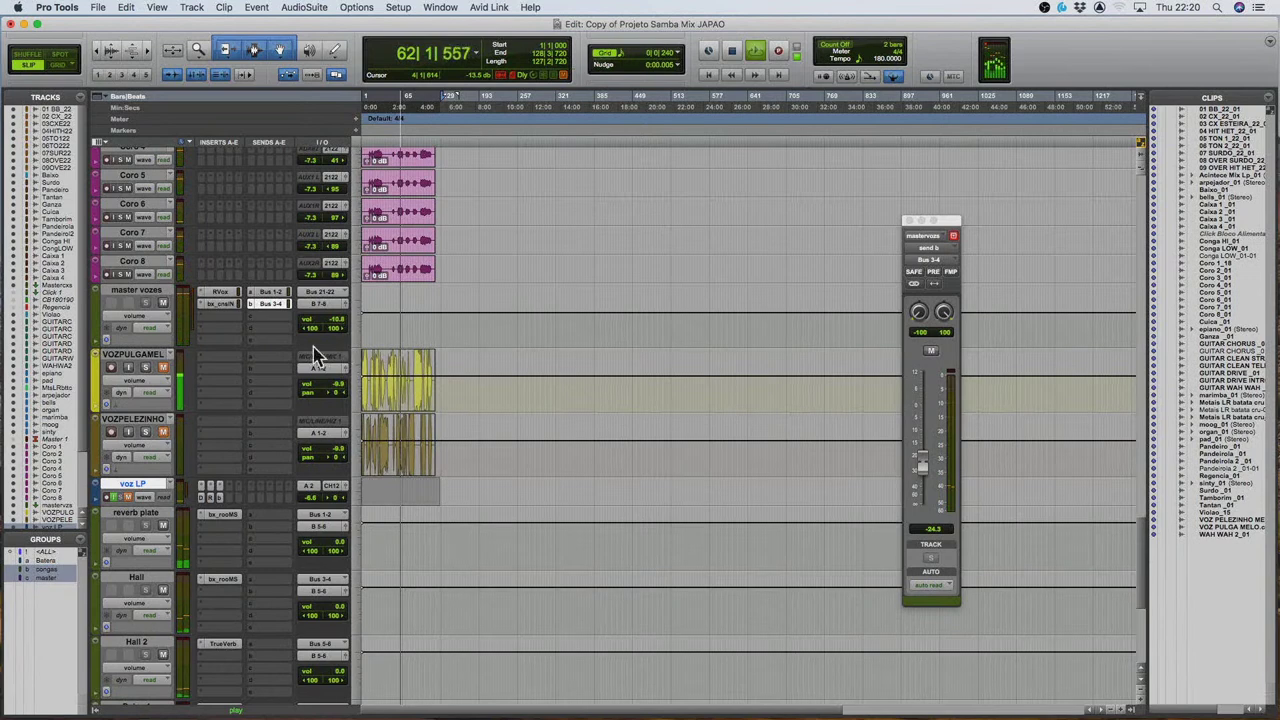
Open the RVox compressor inserted on the master vozes track during playback.
scroll(398, 415, up, 3)
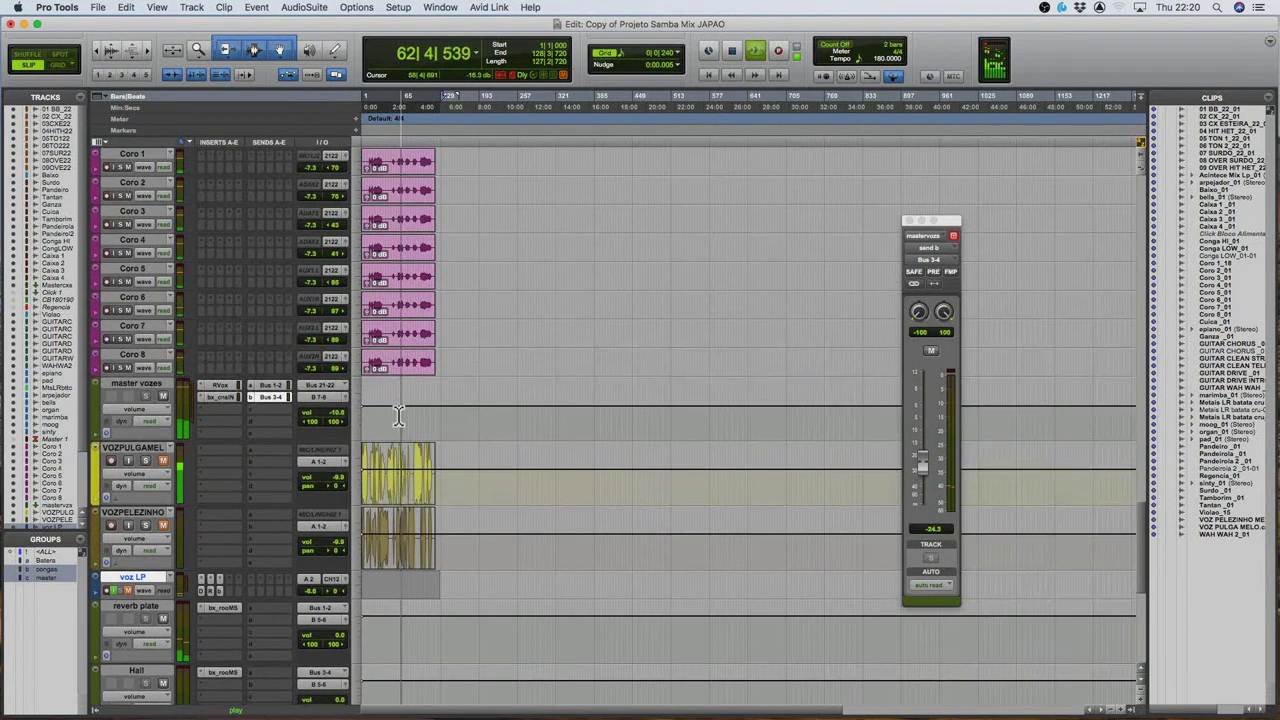
scroll(398, 415, up, 4)
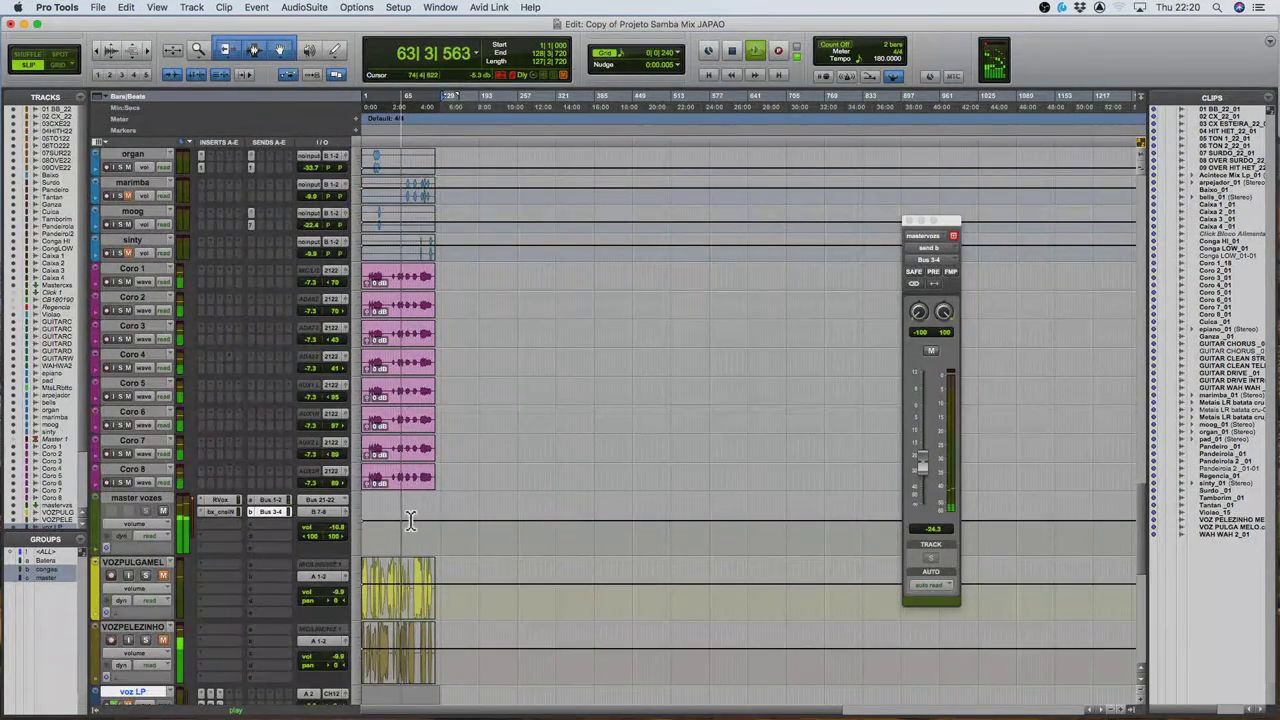
click(228, 499)
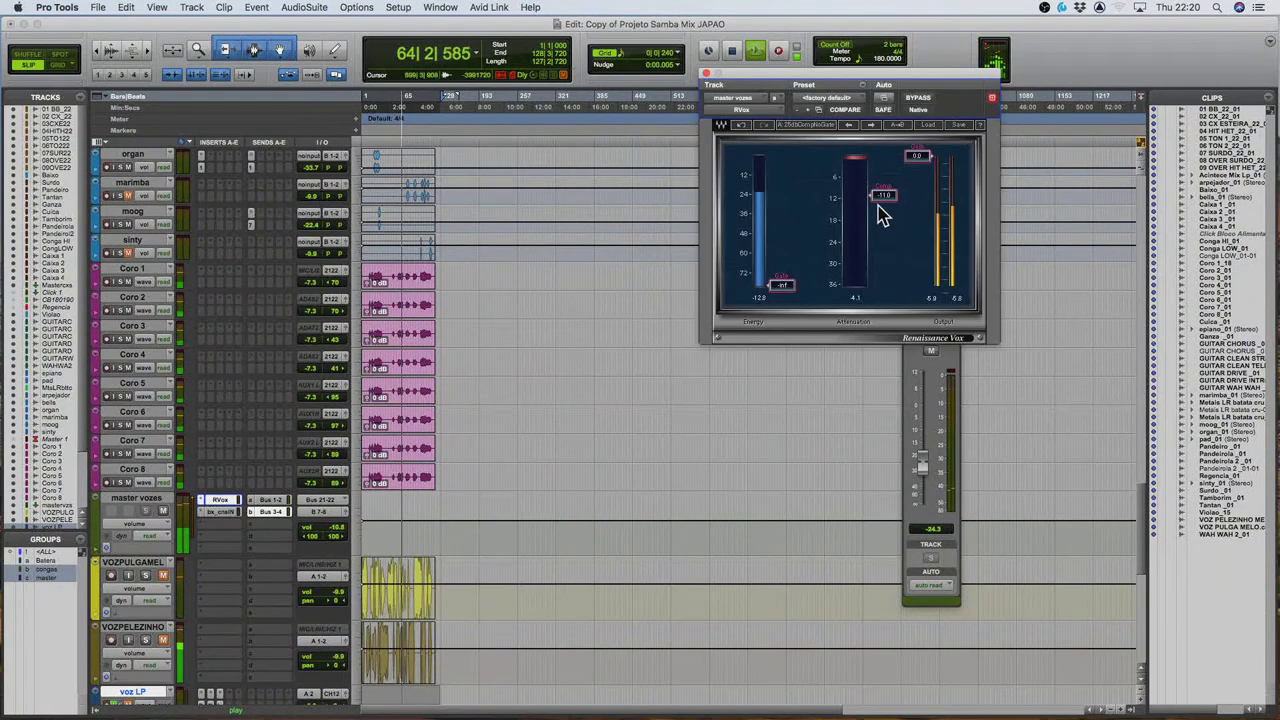
Review the bx_console N channel strip on the master vozes track, closing its window when finished.
click(222, 512)
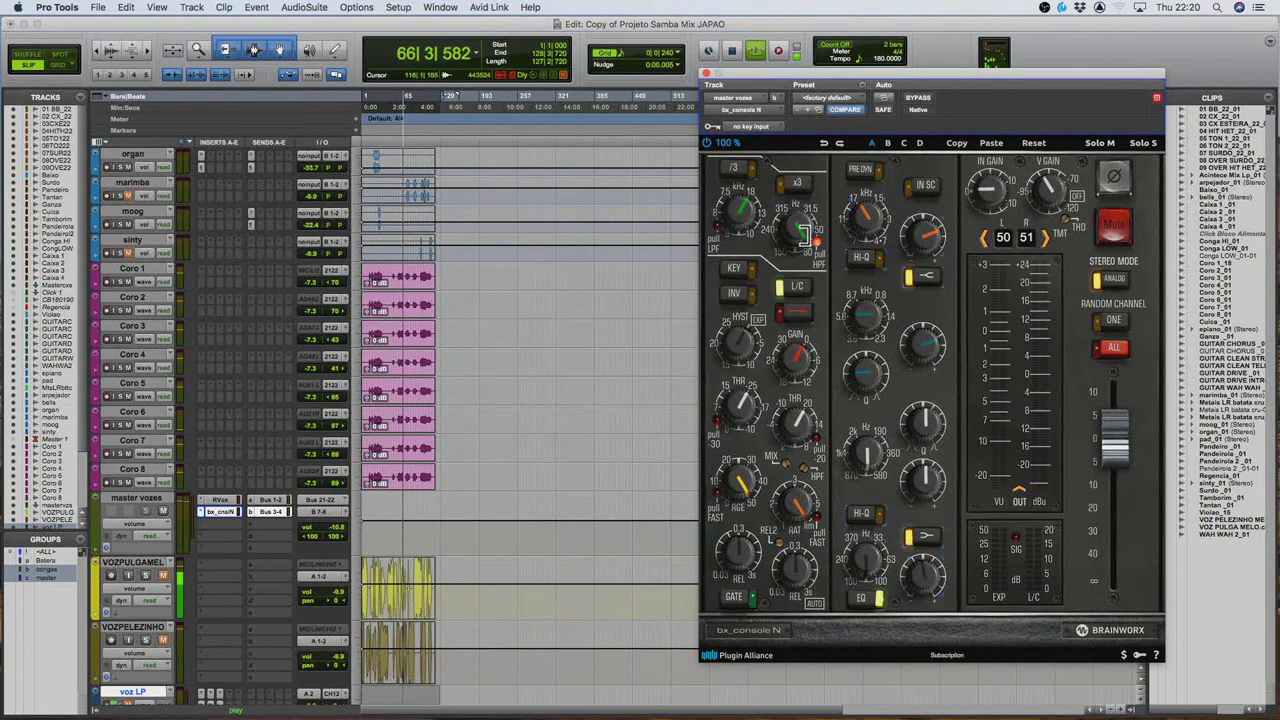
click(706, 78)
scroll(466, 382, up, 5)
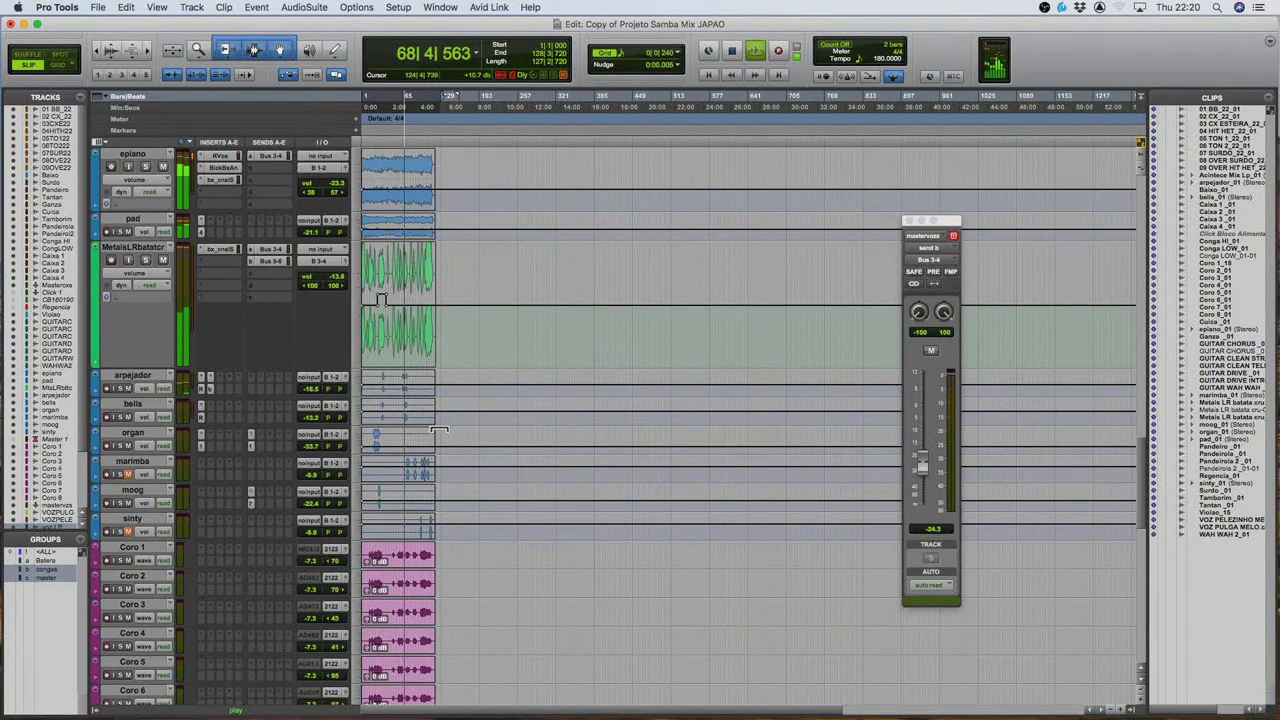
Unmute the marimba and sinty tracks and adjust marimba's volume to -17.8 dB during playback.
click(122, 476)
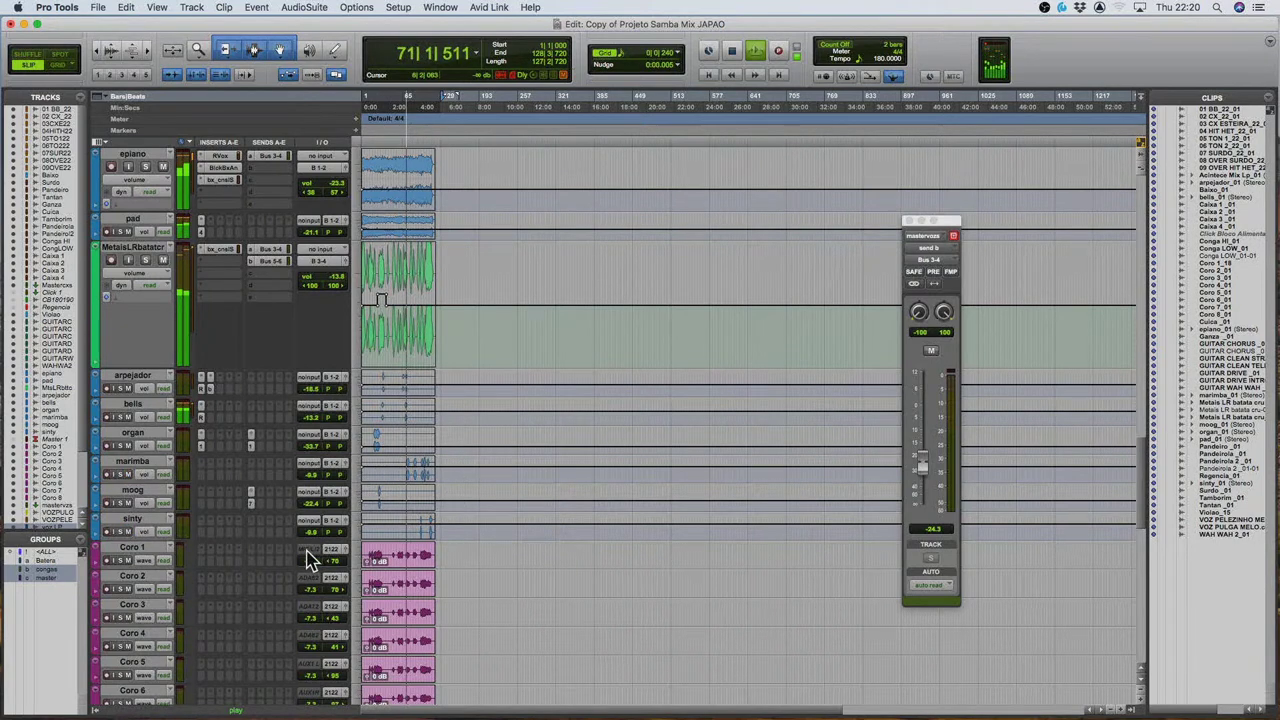
scroll(206, 560, down, 8)
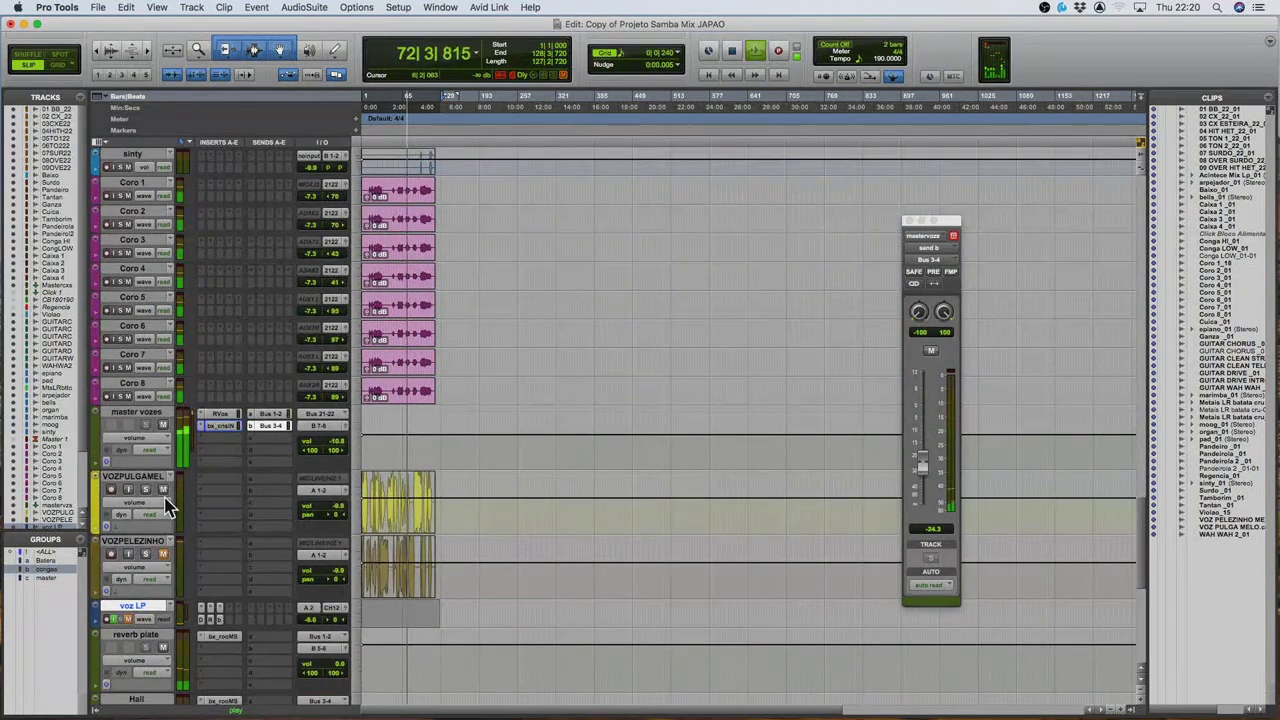
scroll(462, 470, up, 3)
scroll(458, 494, up, 3)
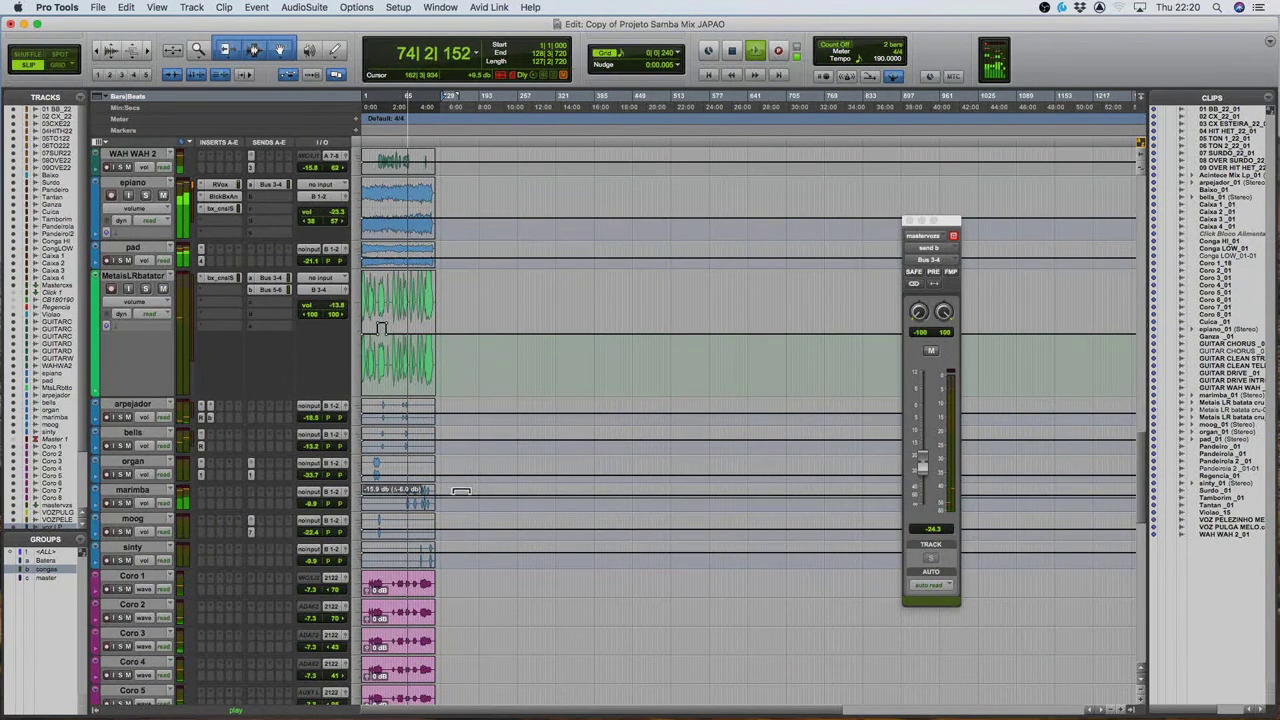
click(472, 497)
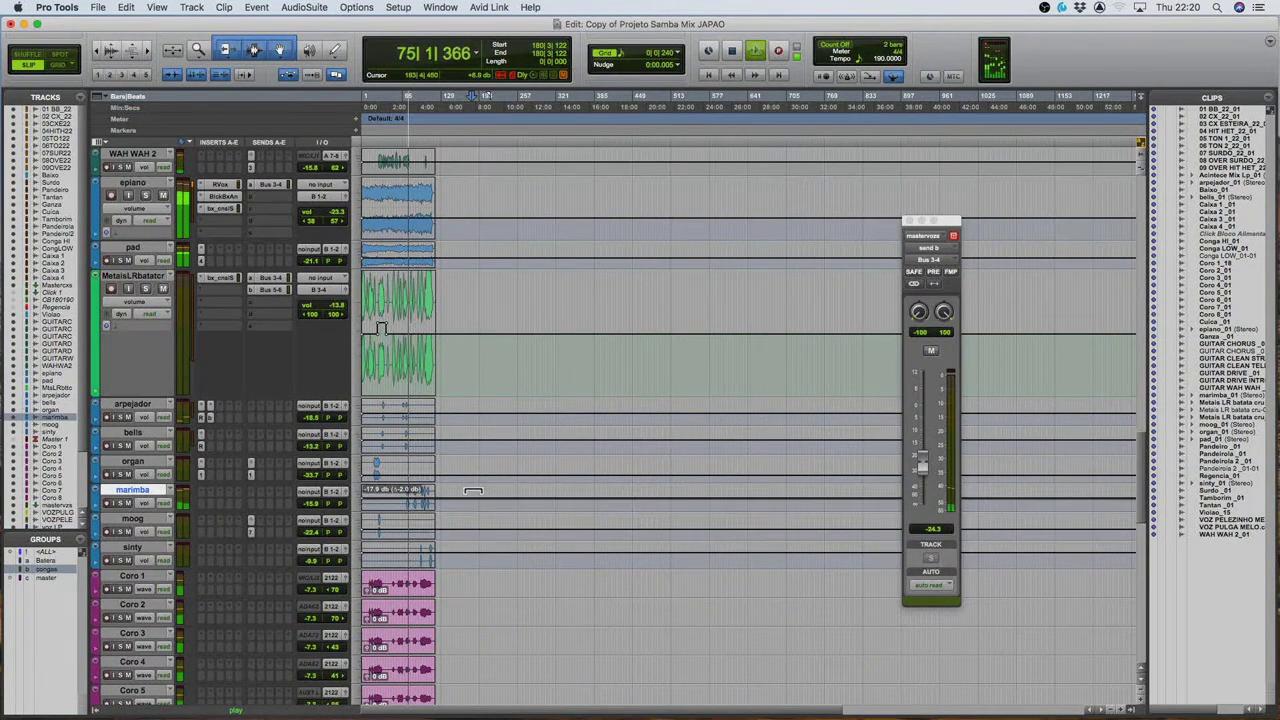
key(space)
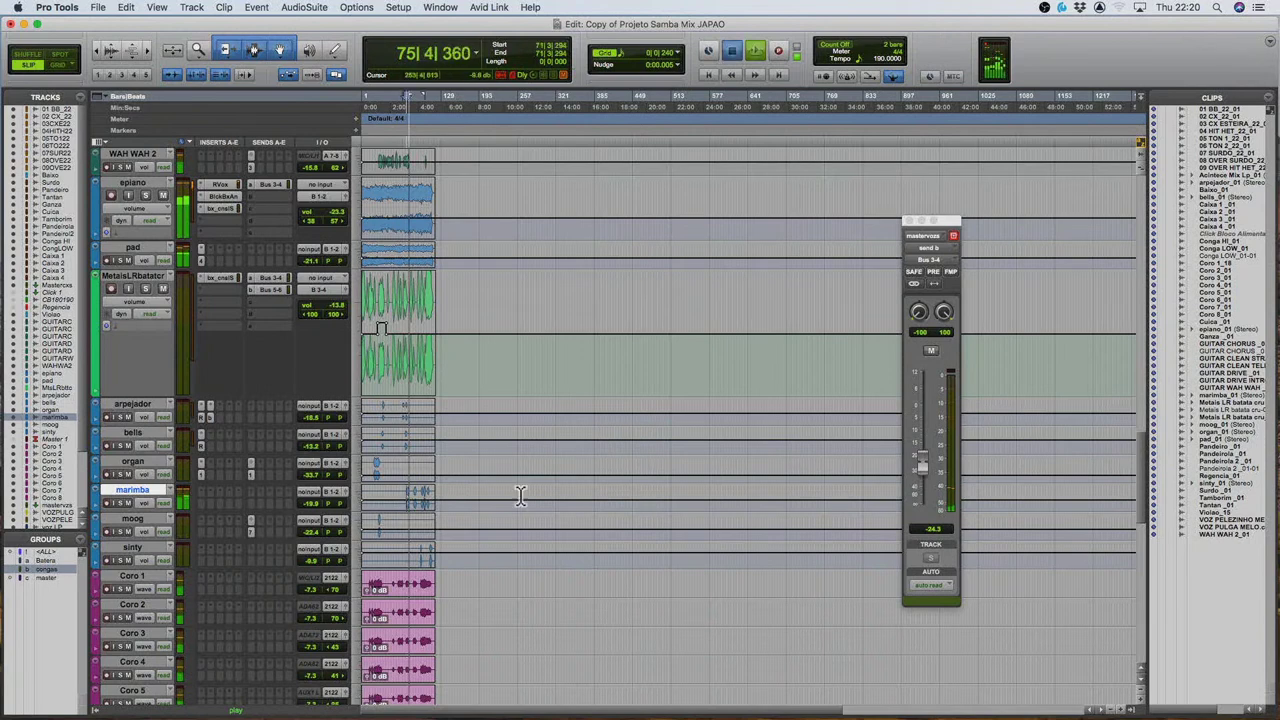
key(space)
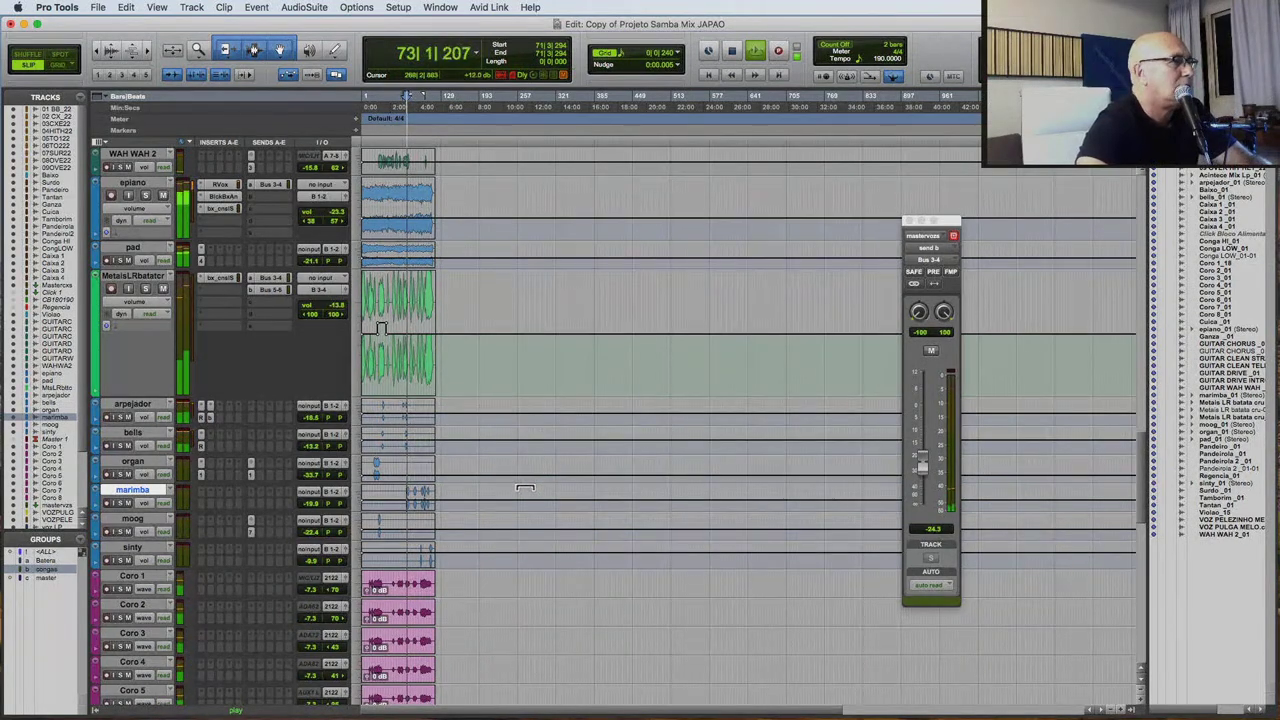
key(ctrl+shift+Up)
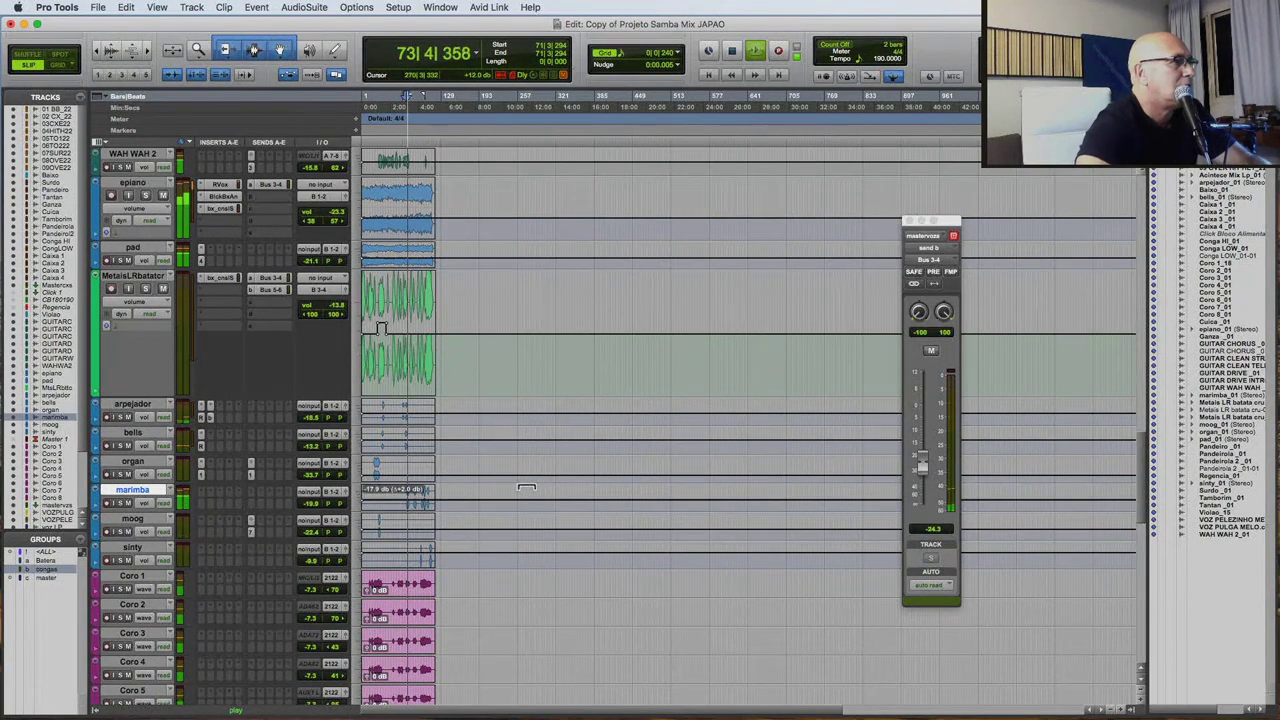
Insert the stereo bx_console SSL 9000 J on the marimba track and move it one insert slot further down the chain.
click(205, 500)
mouse_move(240, 494)
mouse_move(352, 545)
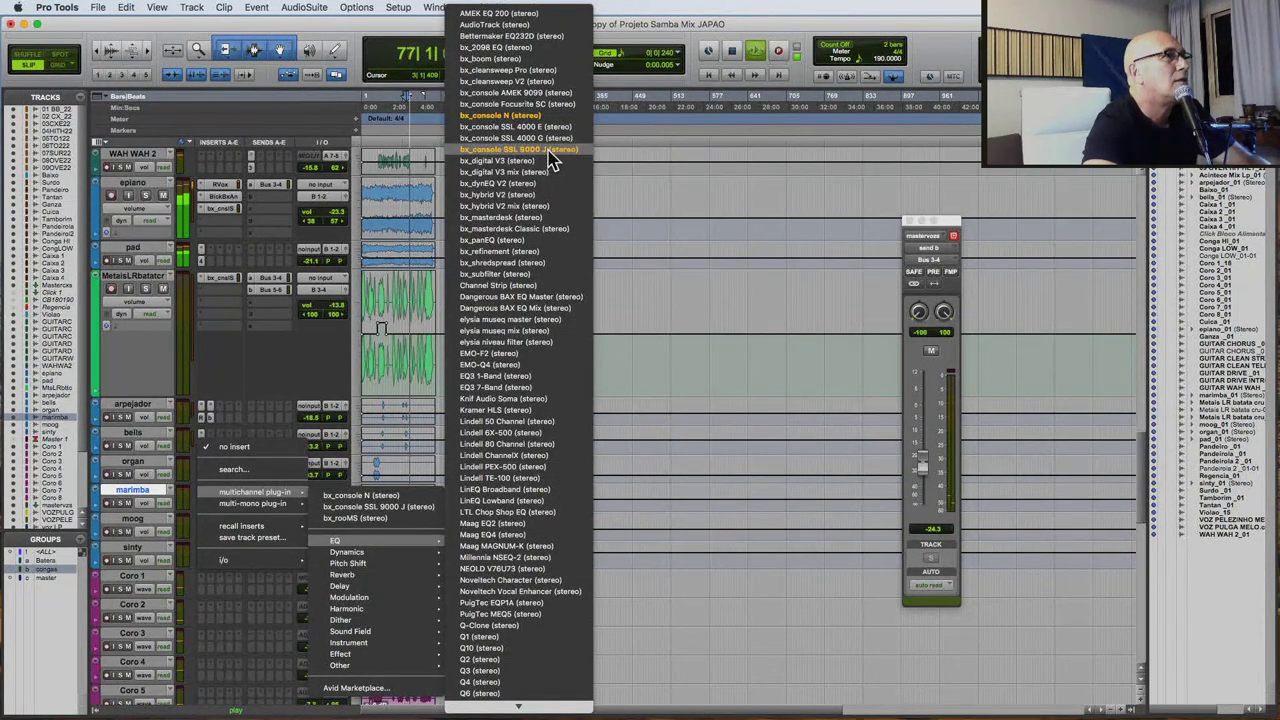
click(347, 700)
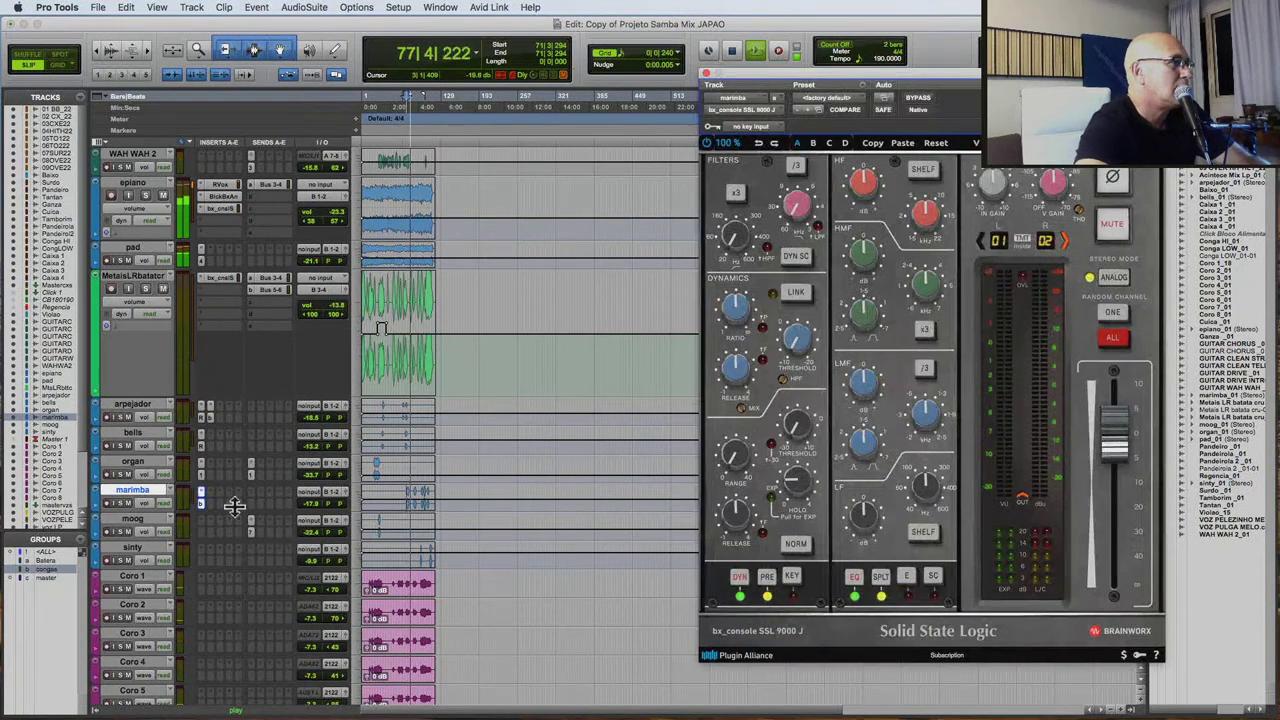
click(204, 508)
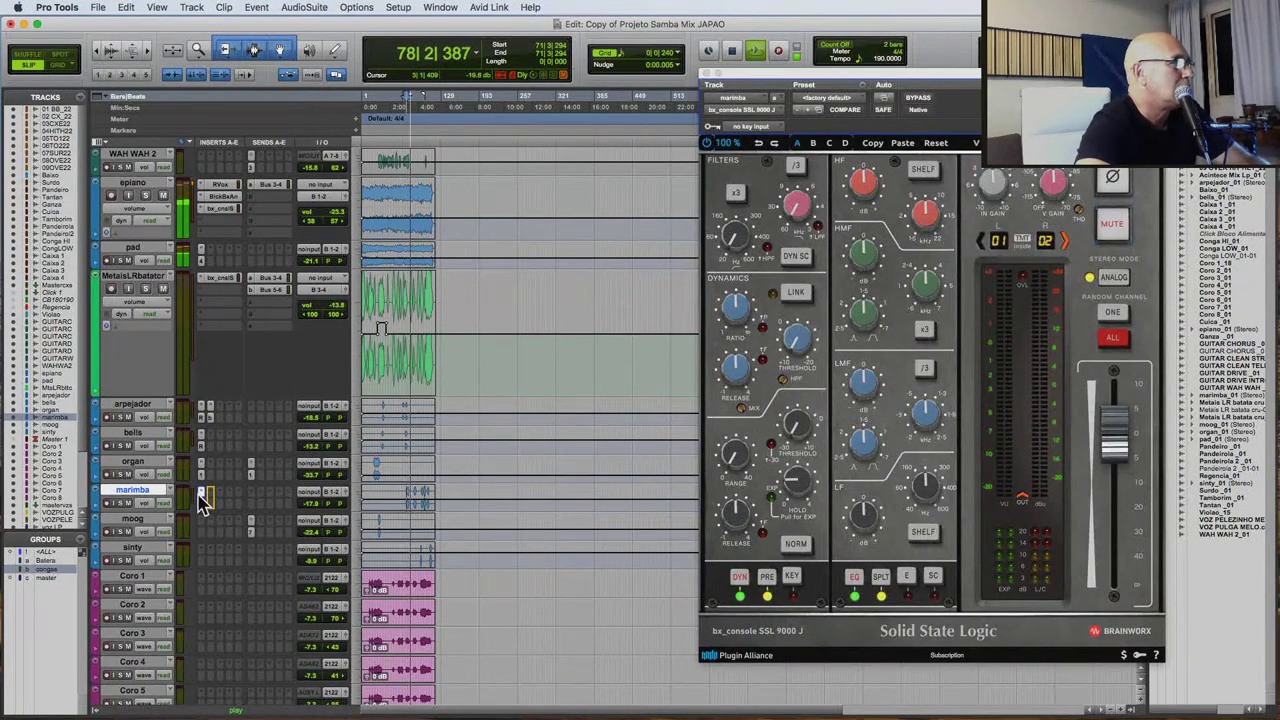
Insert a stereo RVox compressor ahead of marimba's channel strip and set its Comp to -5.0.
click(204, 500)
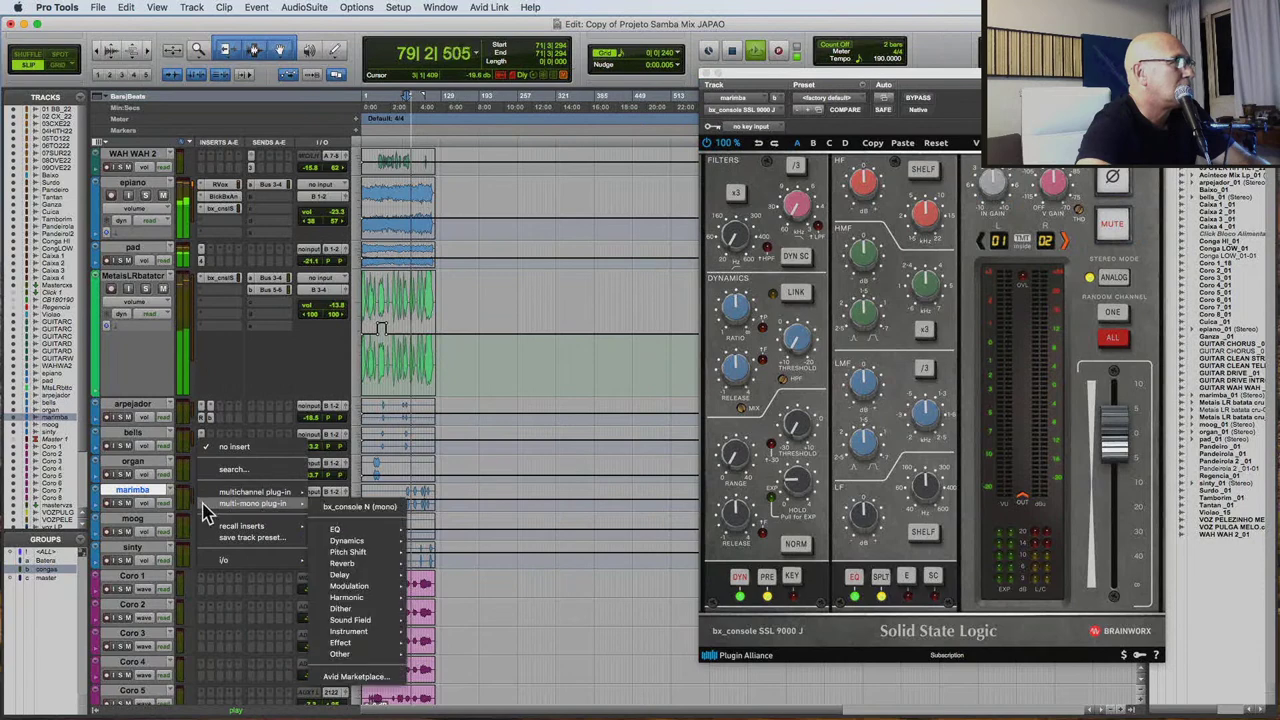
mouse_move(212, 498)
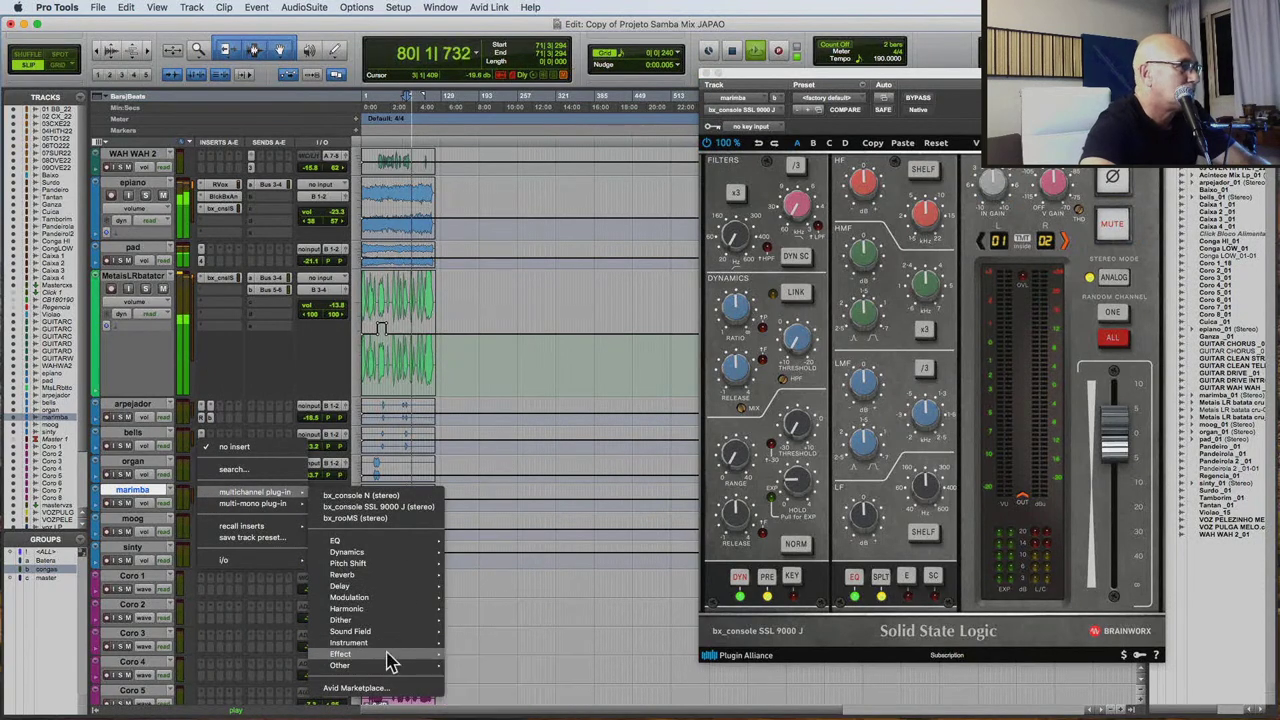
mouse_move(392, 667)
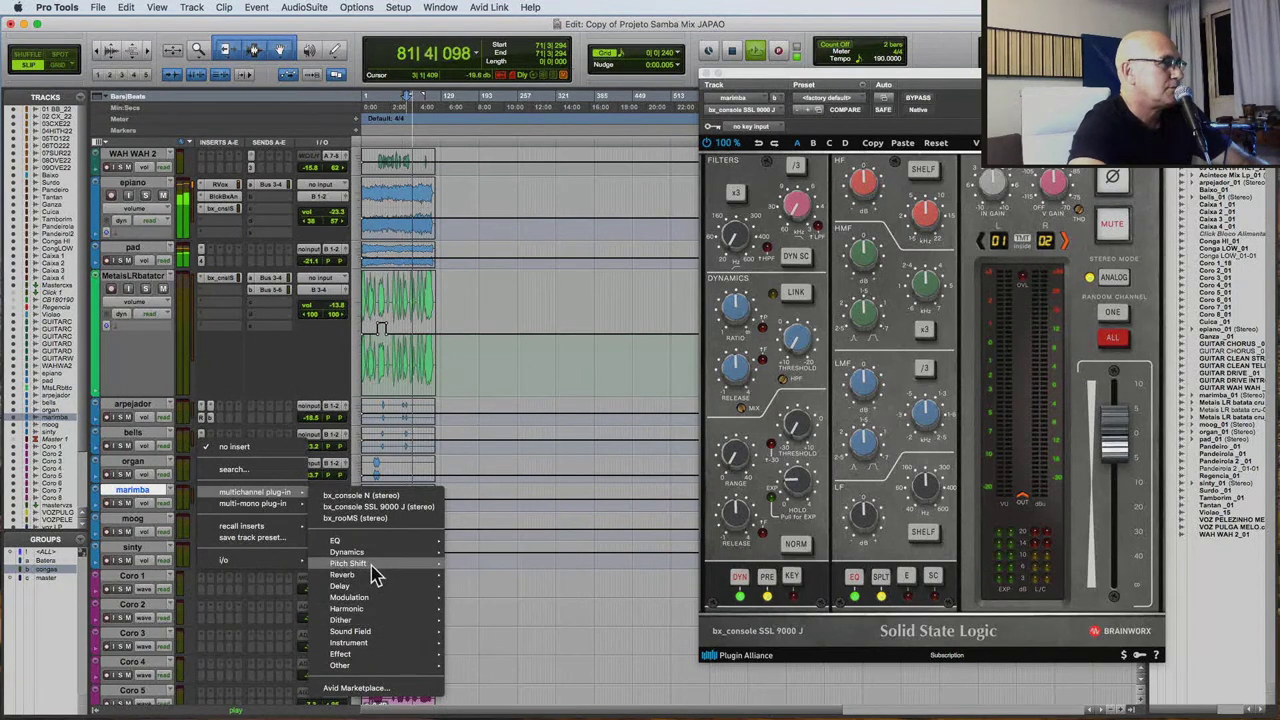
mouse_move(368, 558)
mouse_move(532, 706)
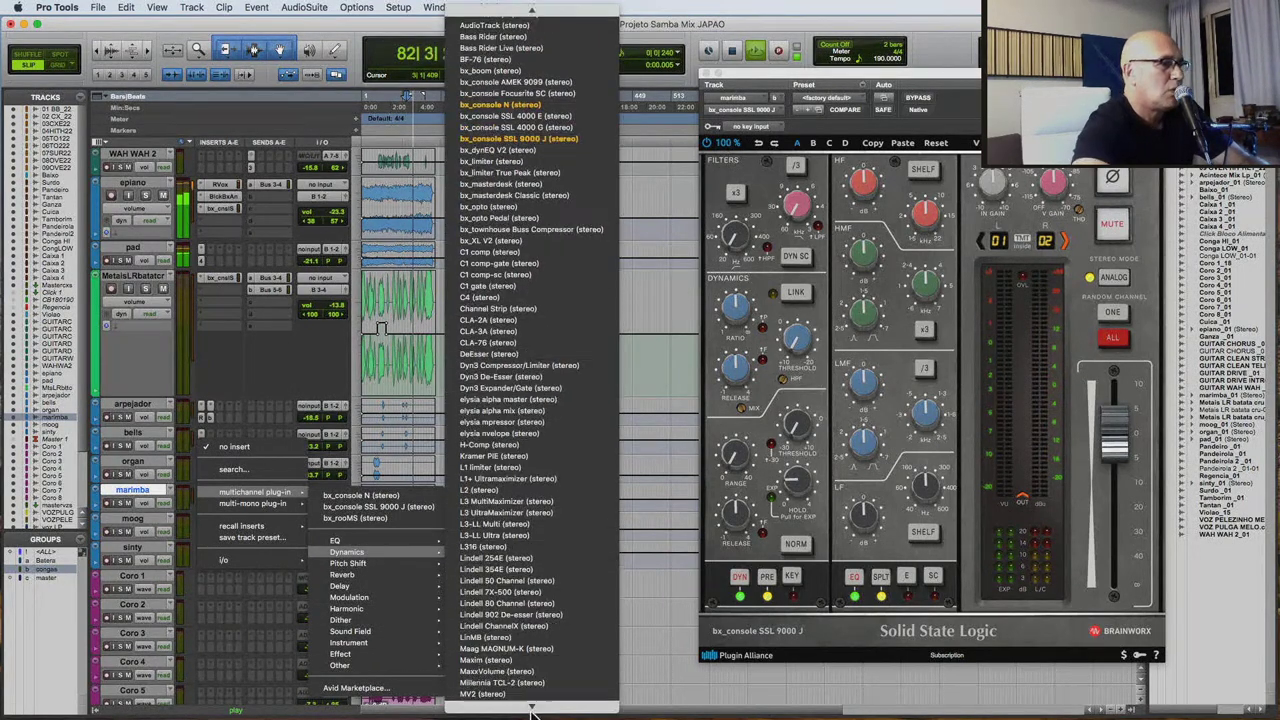
click(509, 651)
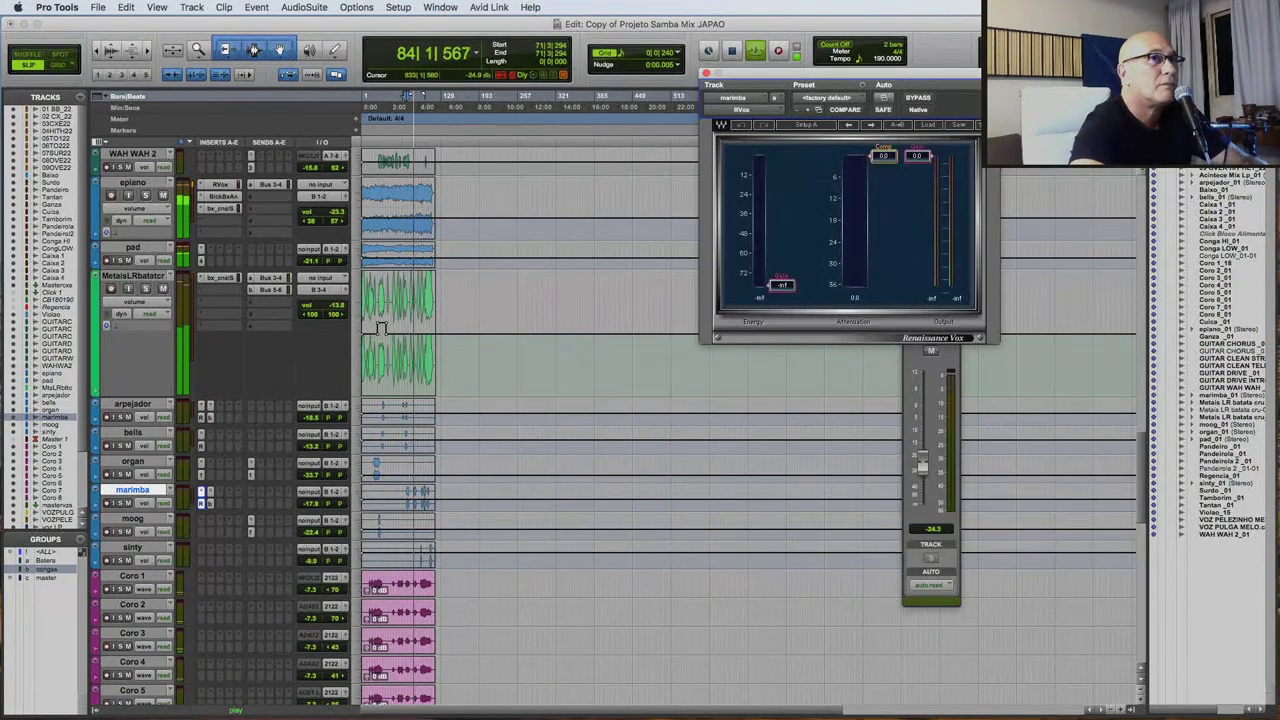
drag(883, 156, 885, 173)
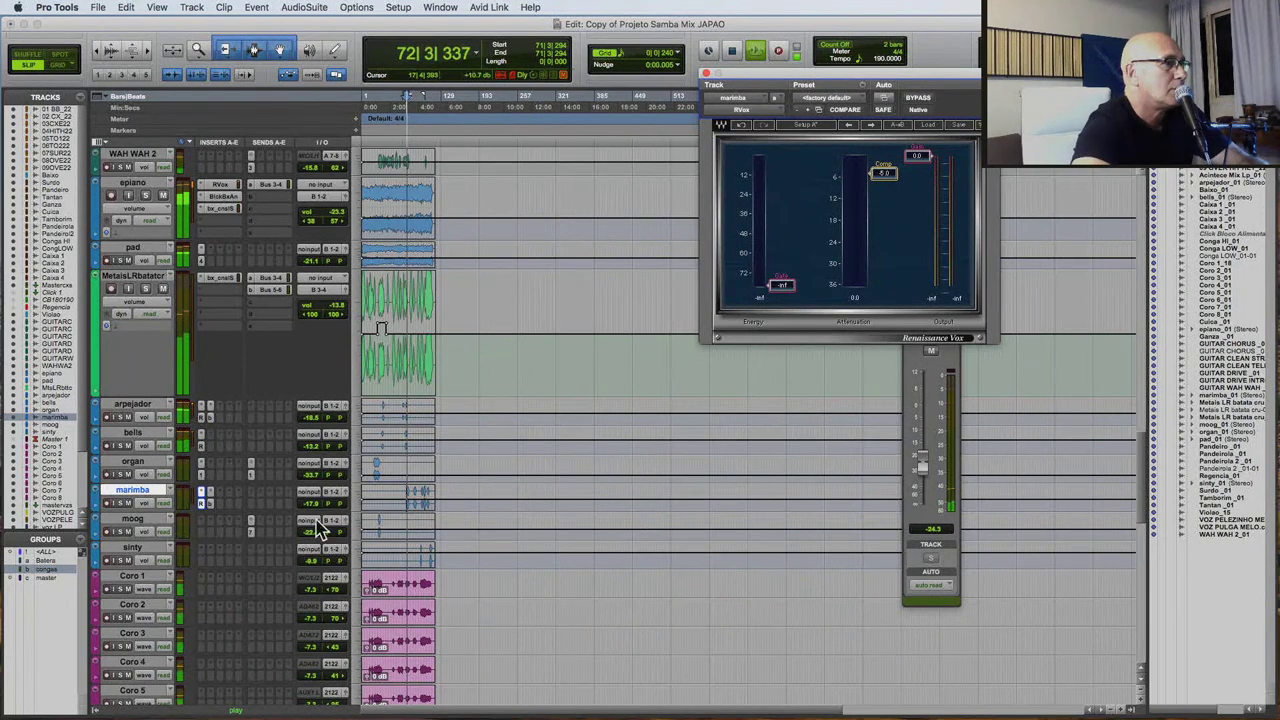
Add a send from marimba to Bus 1-2 at -24.3 dB and lower the track's volume to about -21.8 dB.
click(255, 500)
mouse_move(257, 504)
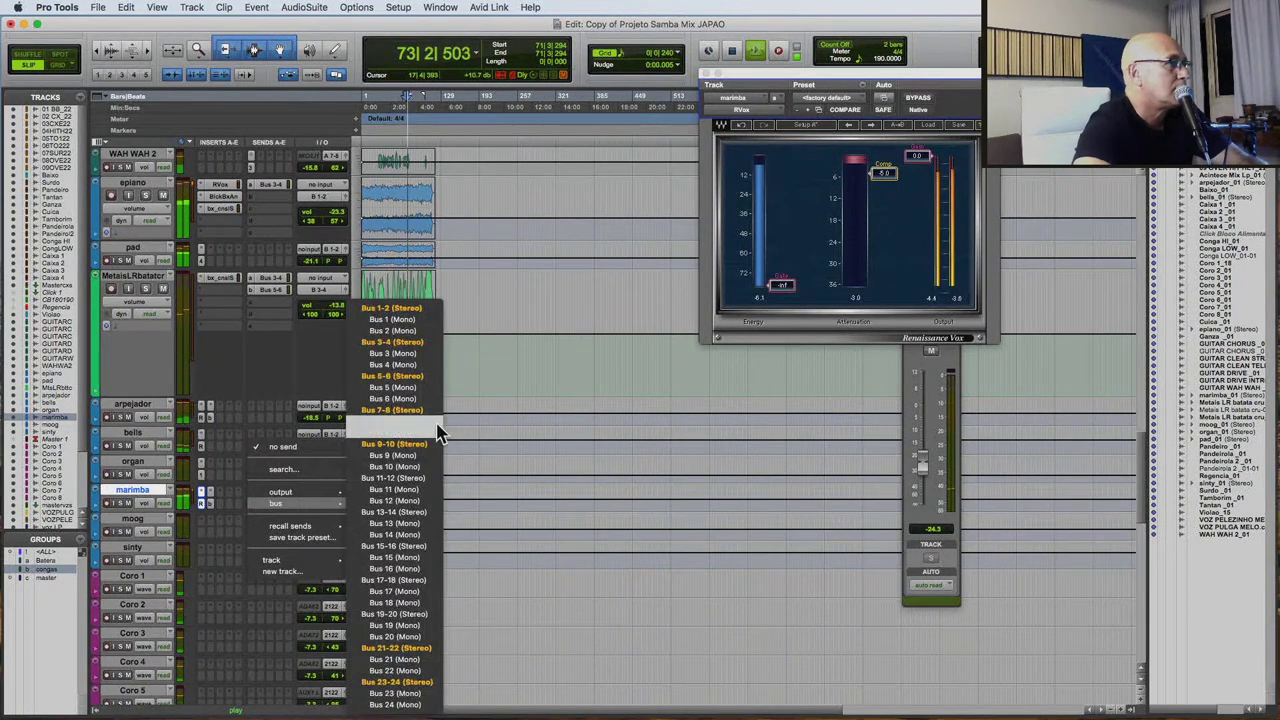
click(397, 310)
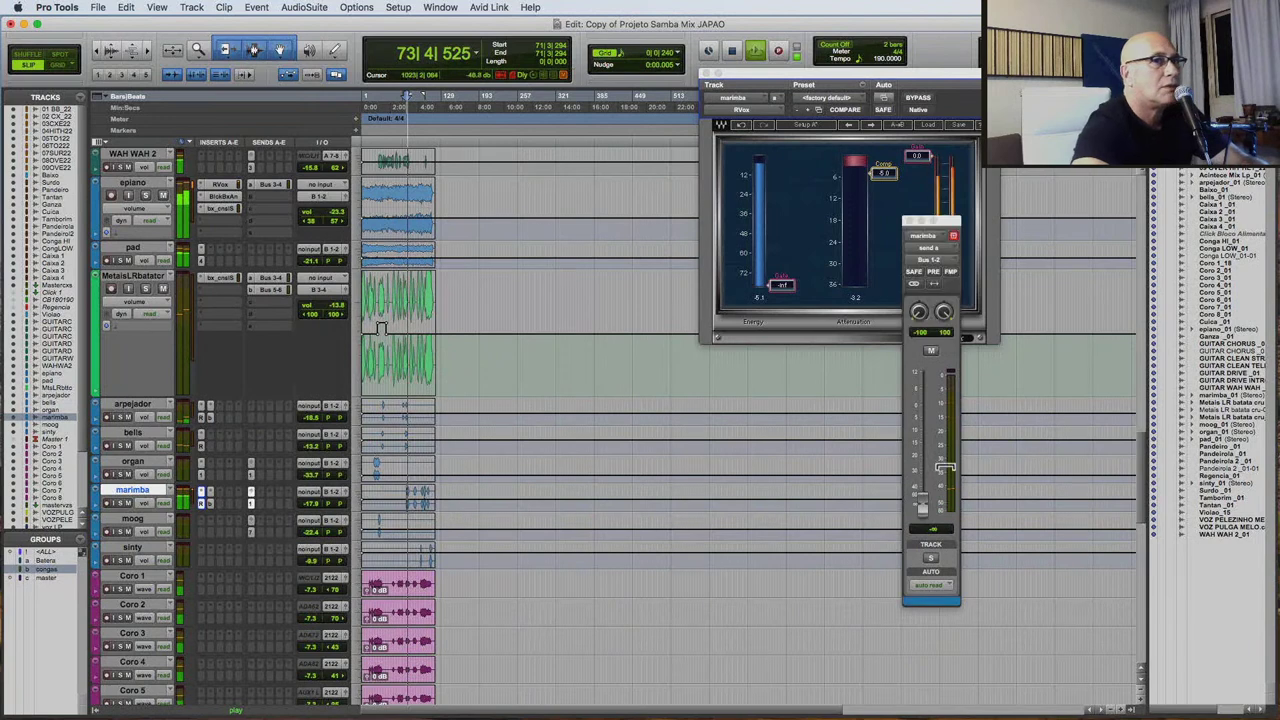
drag(923, 509, 920, 463)
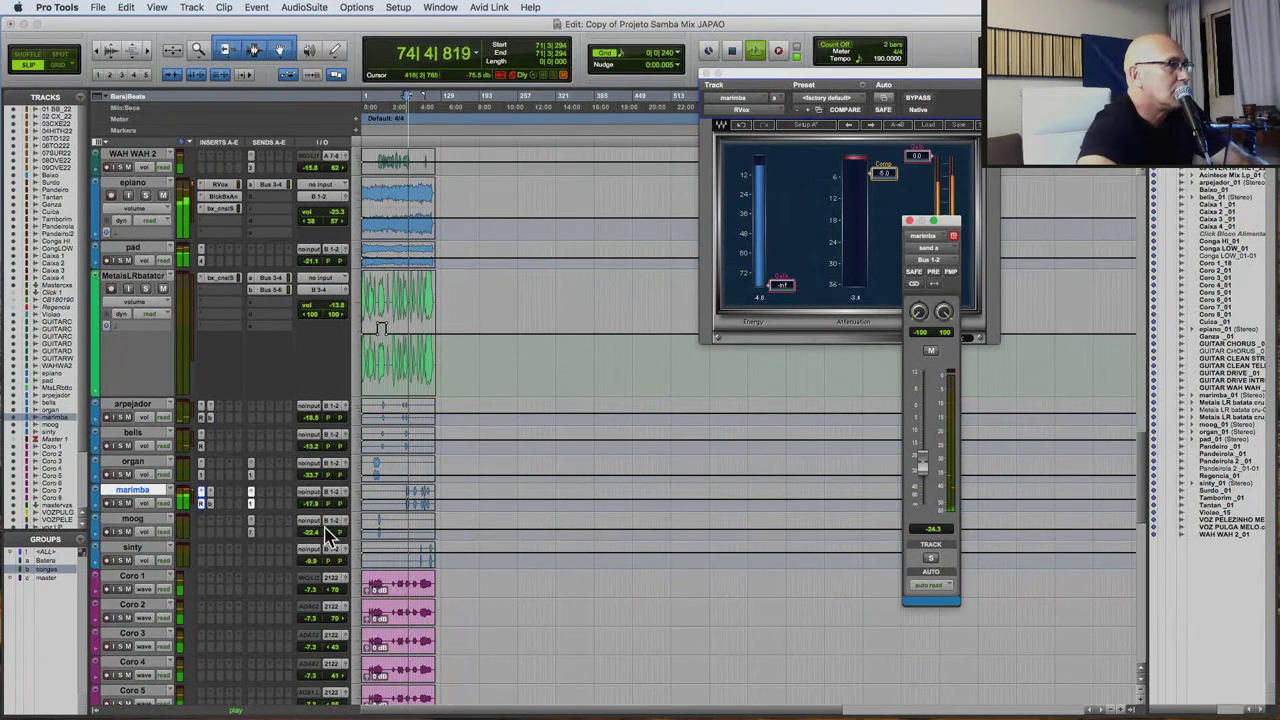
drag(488, 486, 488, 488)
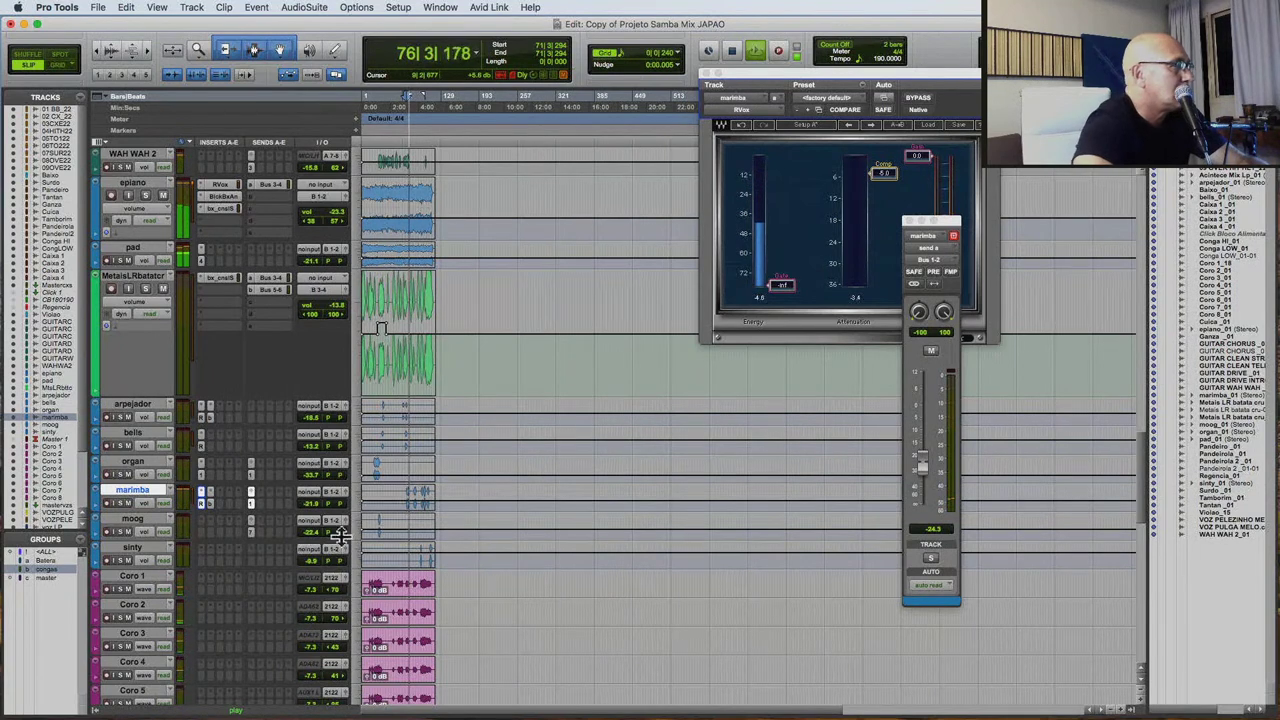
Copy RVox and bx_console SSL 9000 J from marimba to an enlarged sinty track and lower sinty's volume to about -19.0 dB.
click(420, 558)
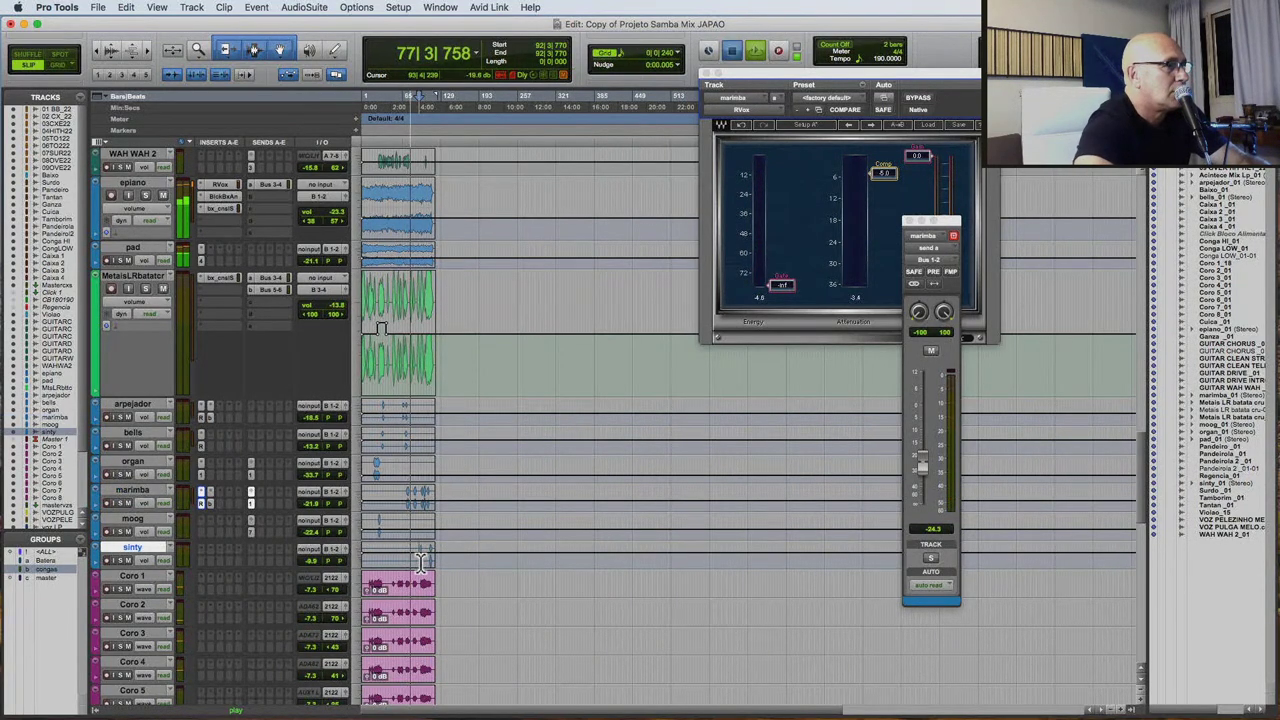
click(357, 564)
click(375, 586)
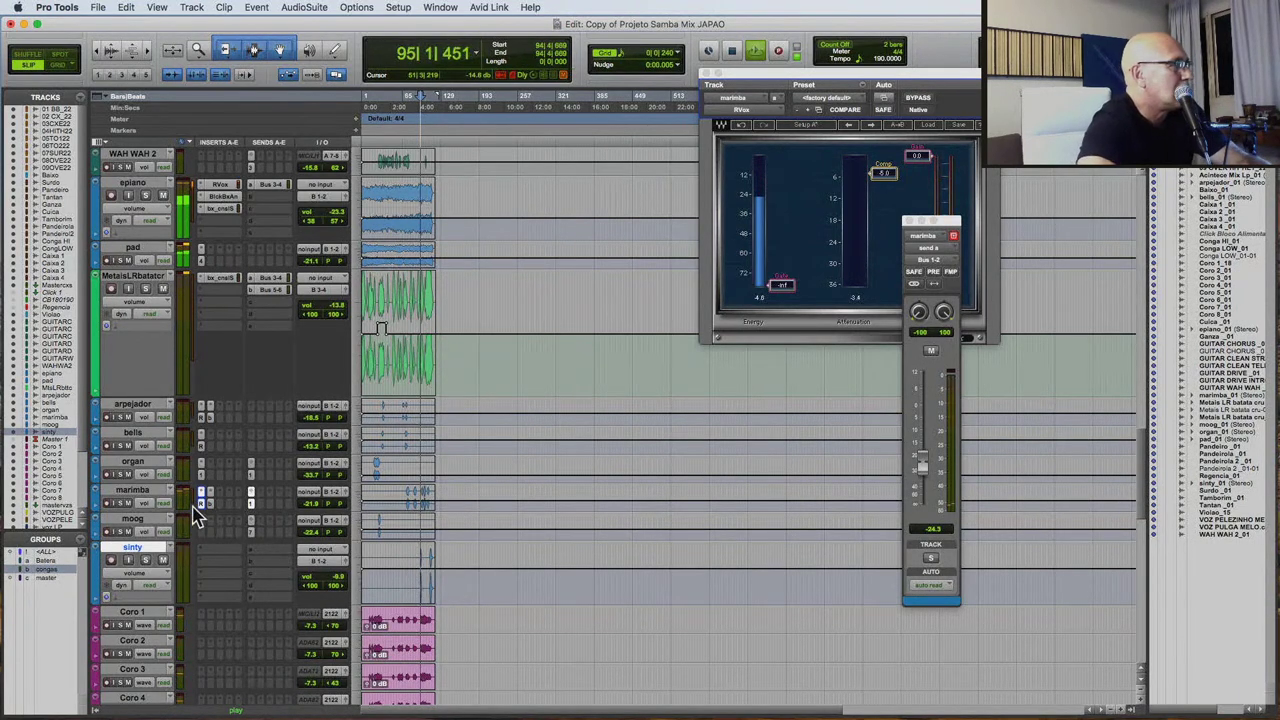
drag(199, 504, 212, 562)
drag(210, 515, 224, 580)
drag(520, 553, 528, 545)
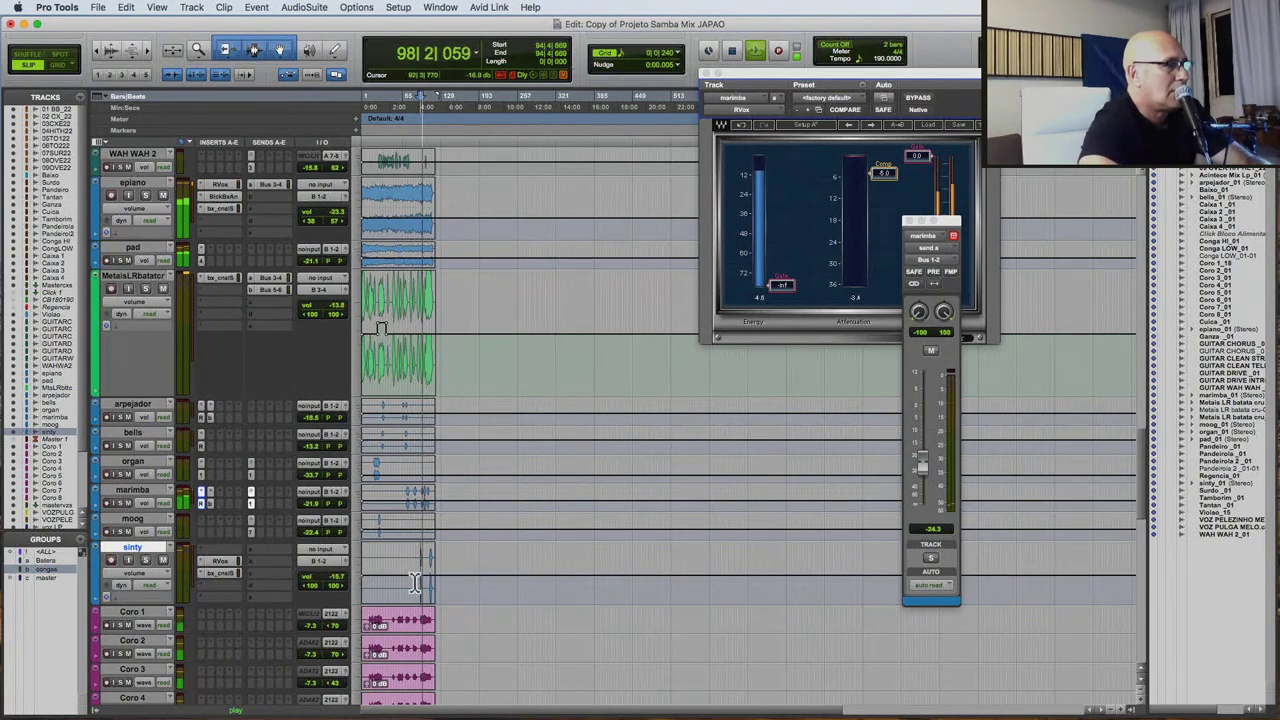
drag(543, 549, 544, 556)
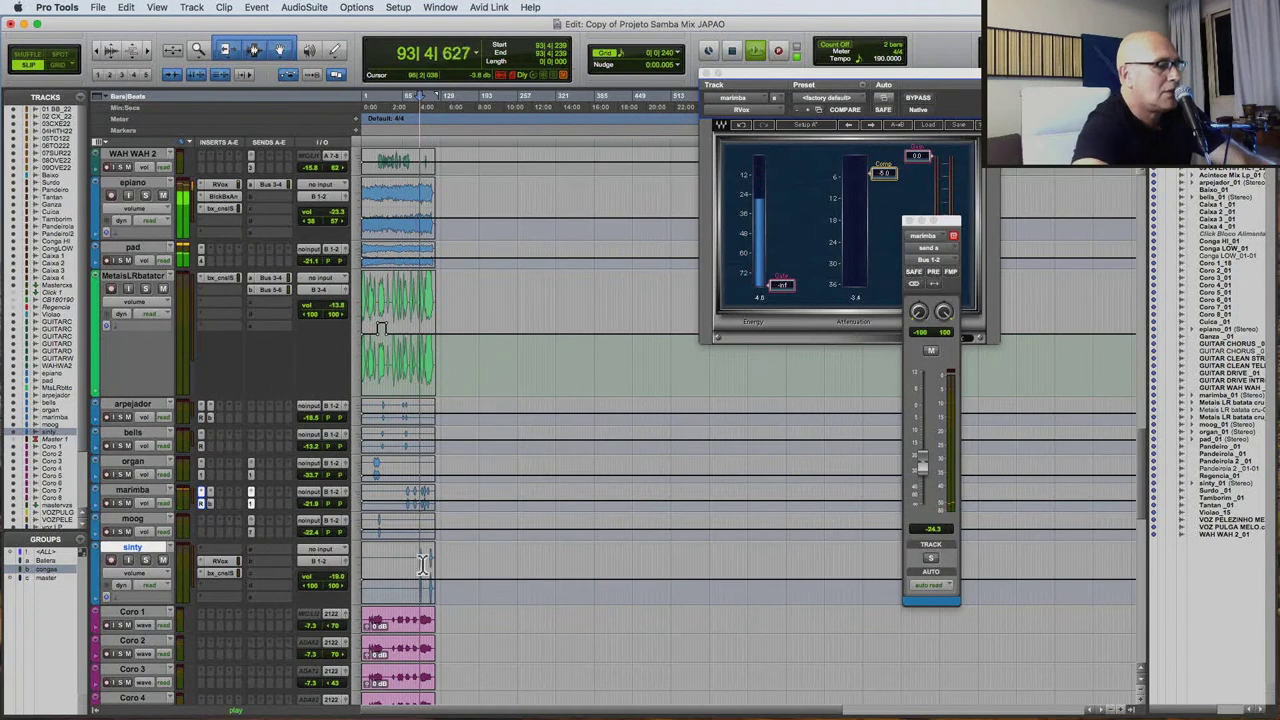
Add a send from sinty to Bus 5-6 at -7.8 dB and raise the track's volume to -14.9 dB.
key(super+bracketright)
key(super+bracketright)
key(super+bracketright)
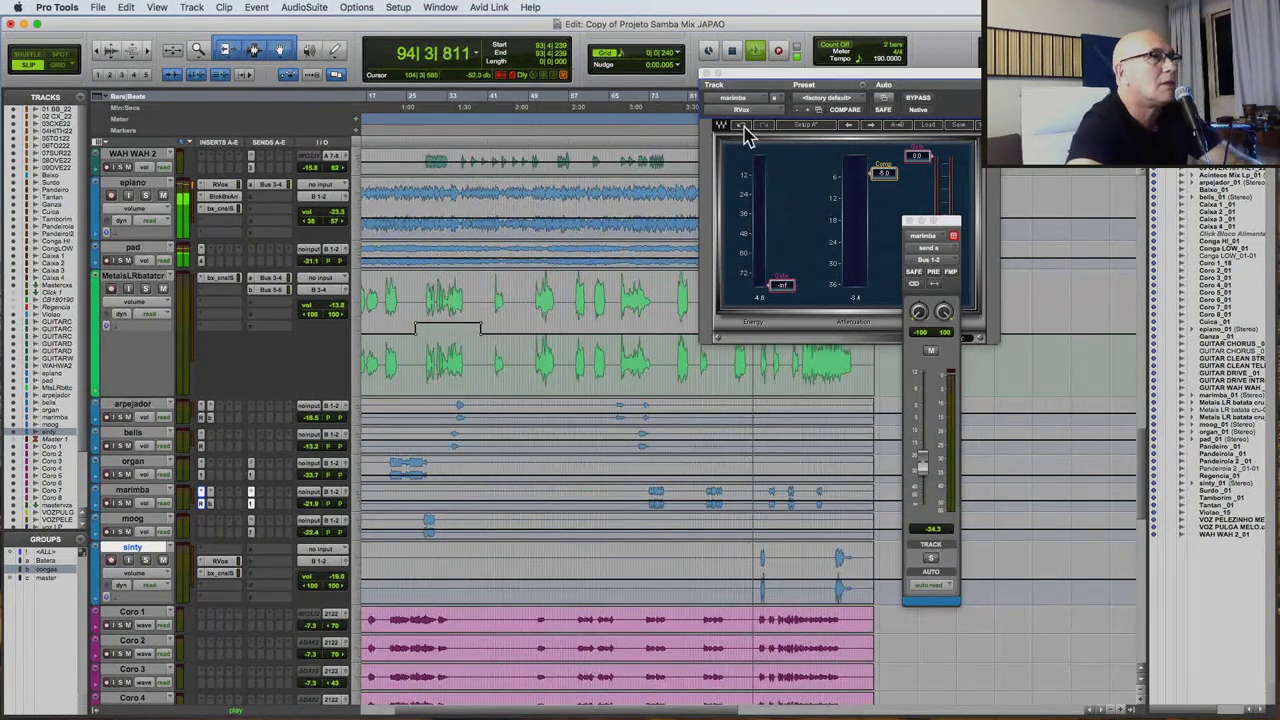
click(704, 76)
click(268, 556)
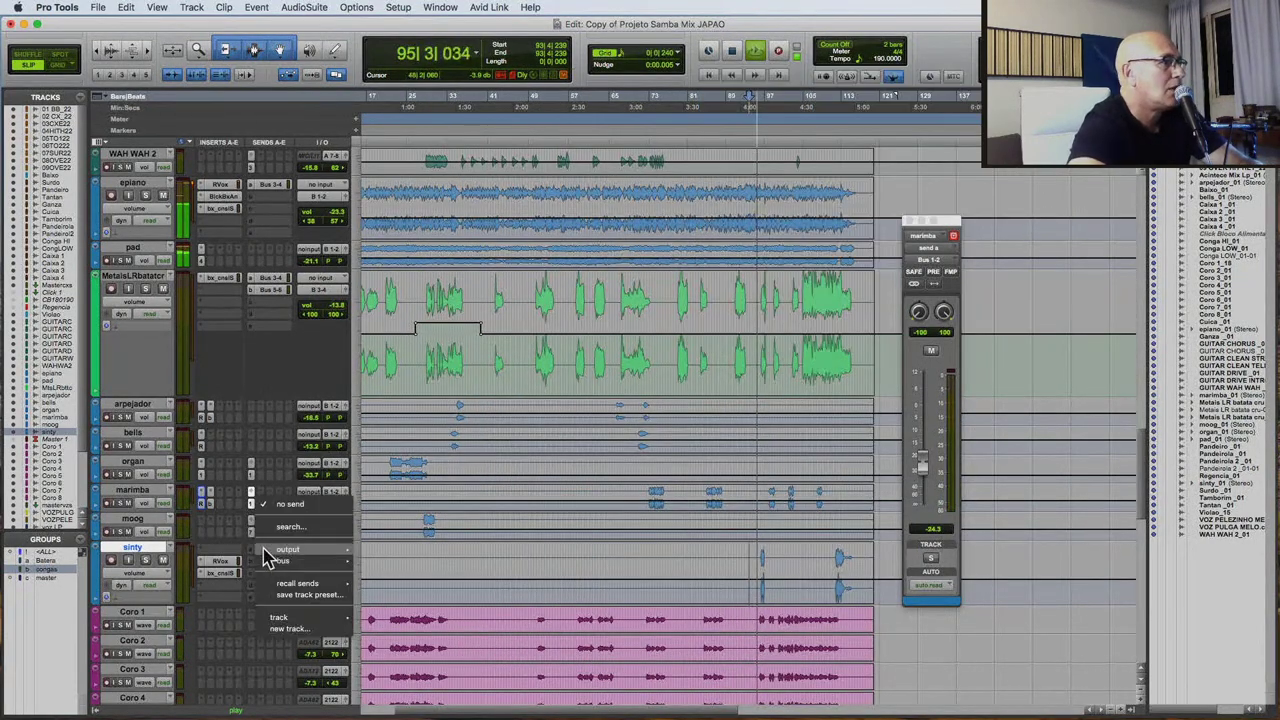
mouse_move(268, 565)
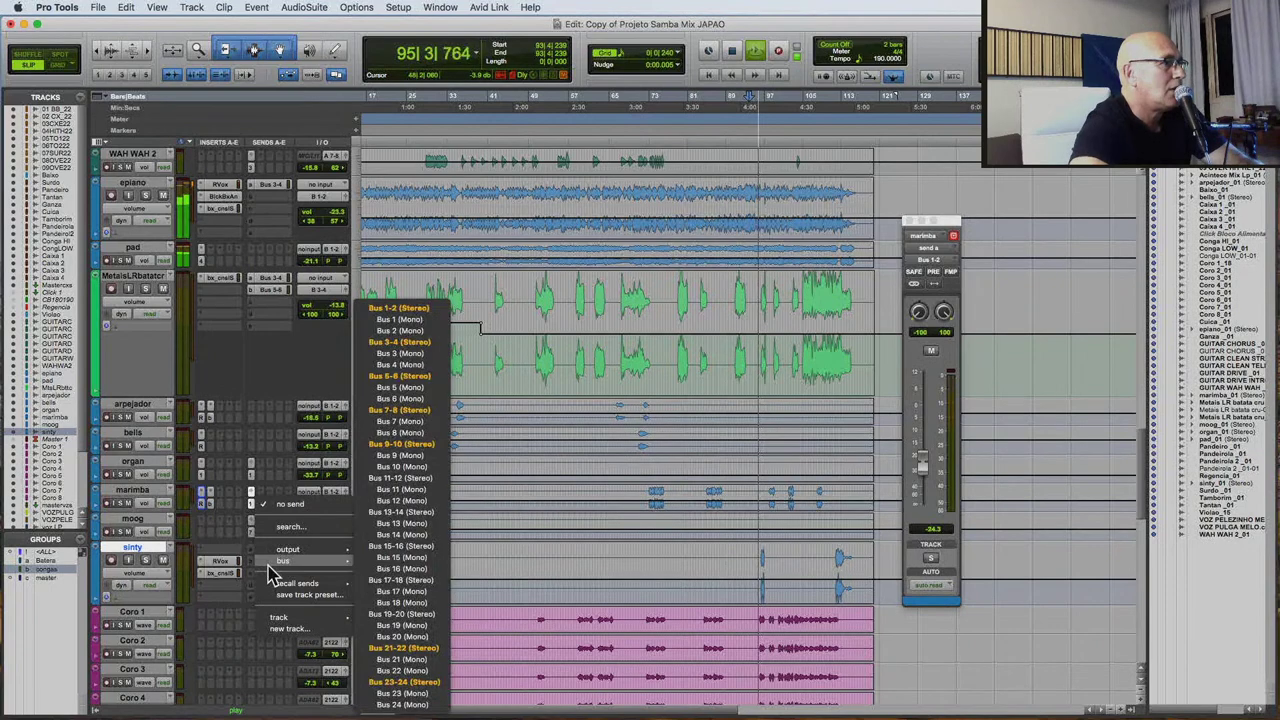
click(435, 376)
drag(922, 500, 921, 426)
key(space)
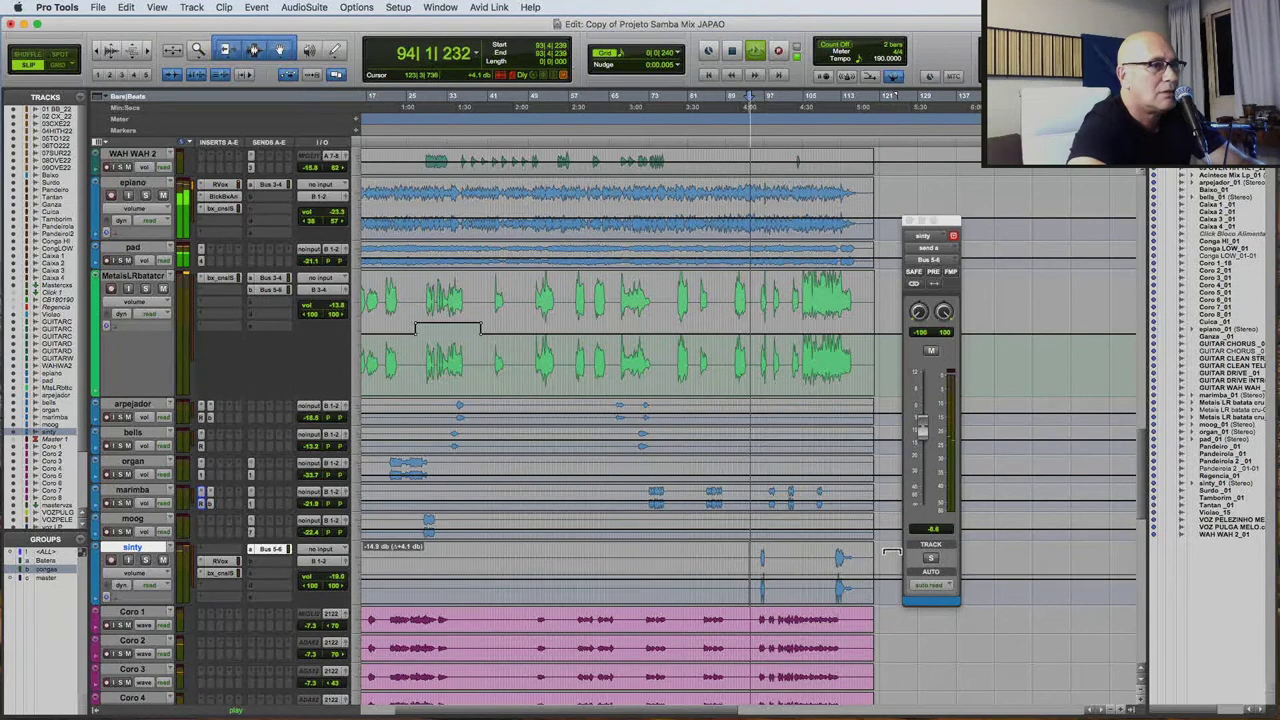
drag(921, 430, 922, 428)
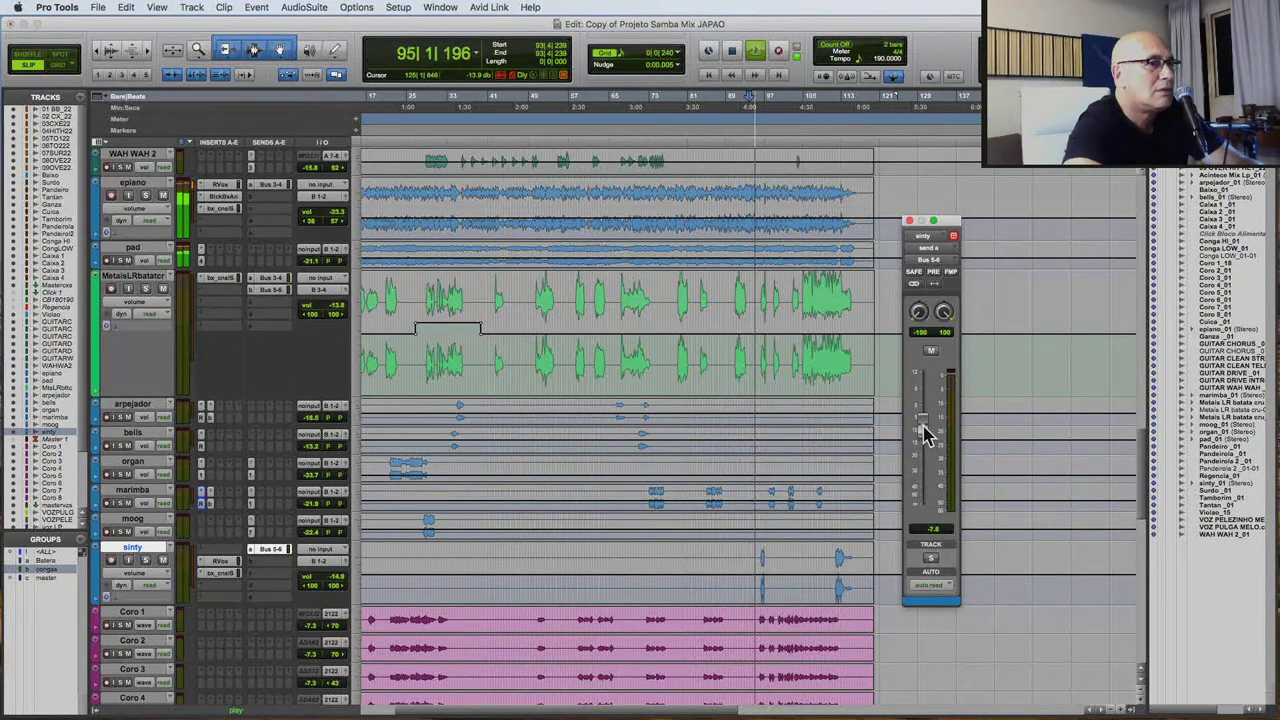
In sinty's bx_console SSL 9000 J, randomize the channels, boost HMF and HF with HF at 22.0 kHz, and lower the output fader.
click(220, 573)
drag(913, 292, 914, 282)
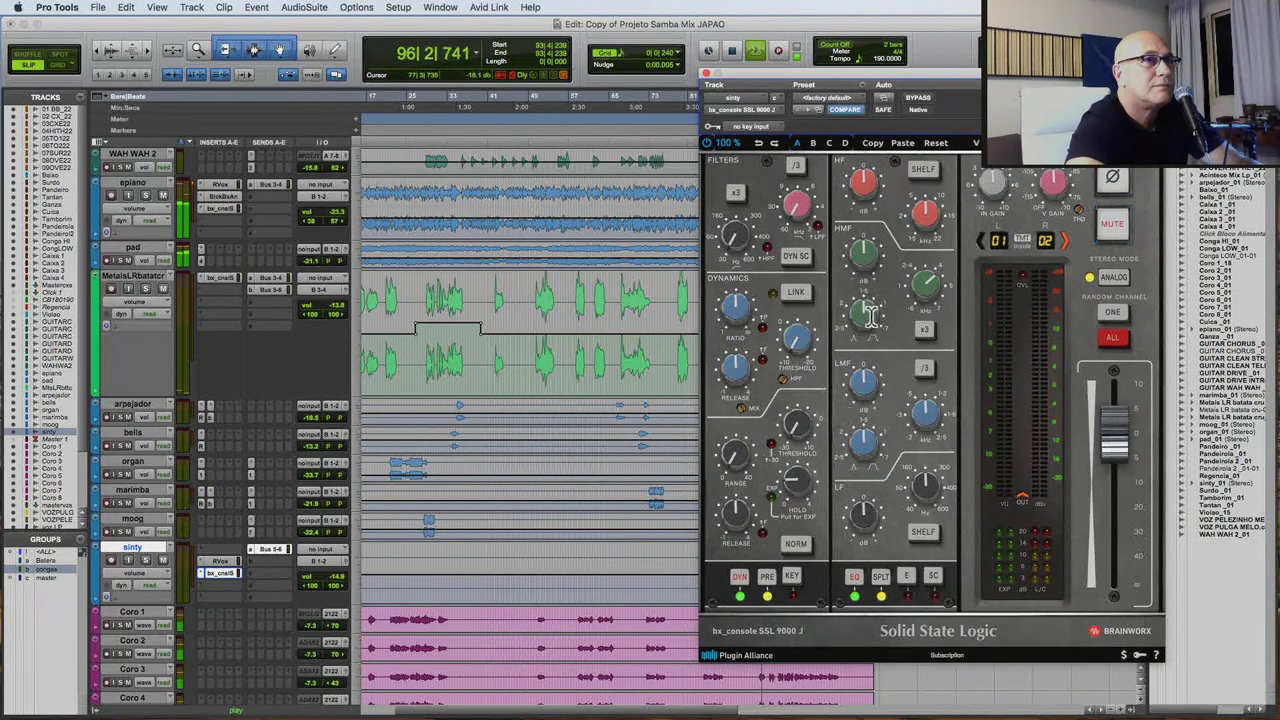
click(1098, 335)
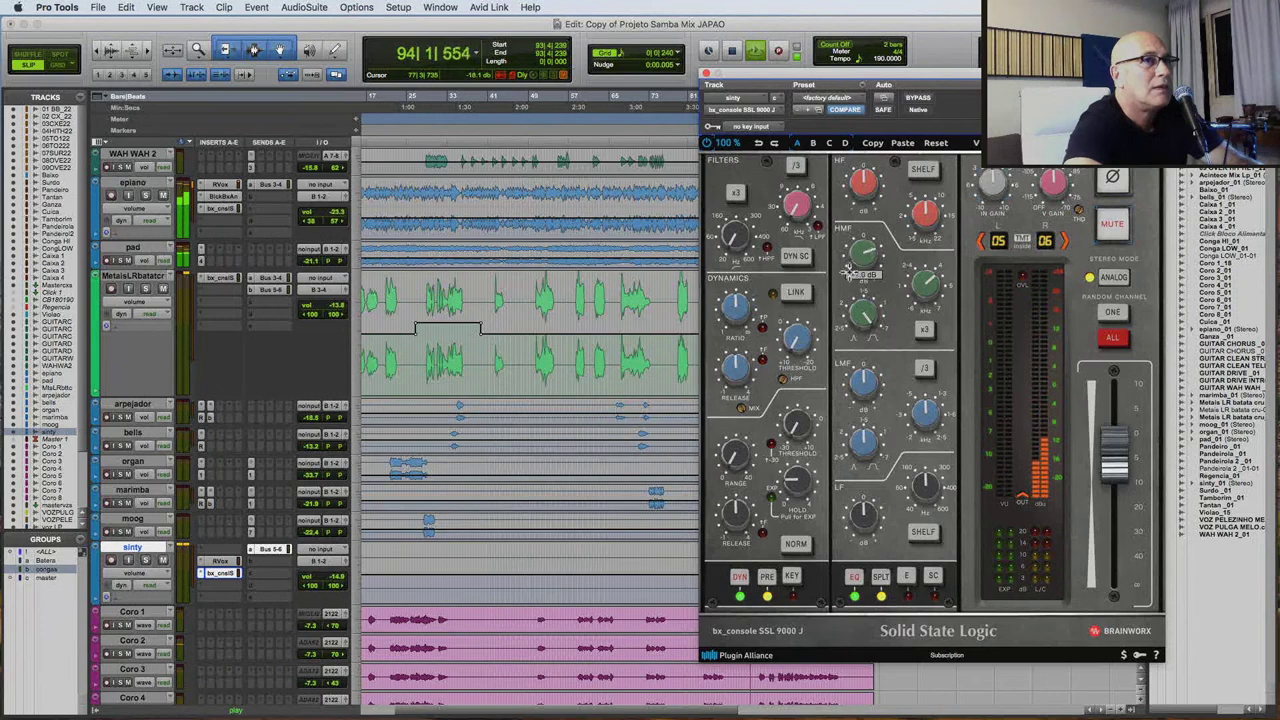
mouse_move(865, 183)
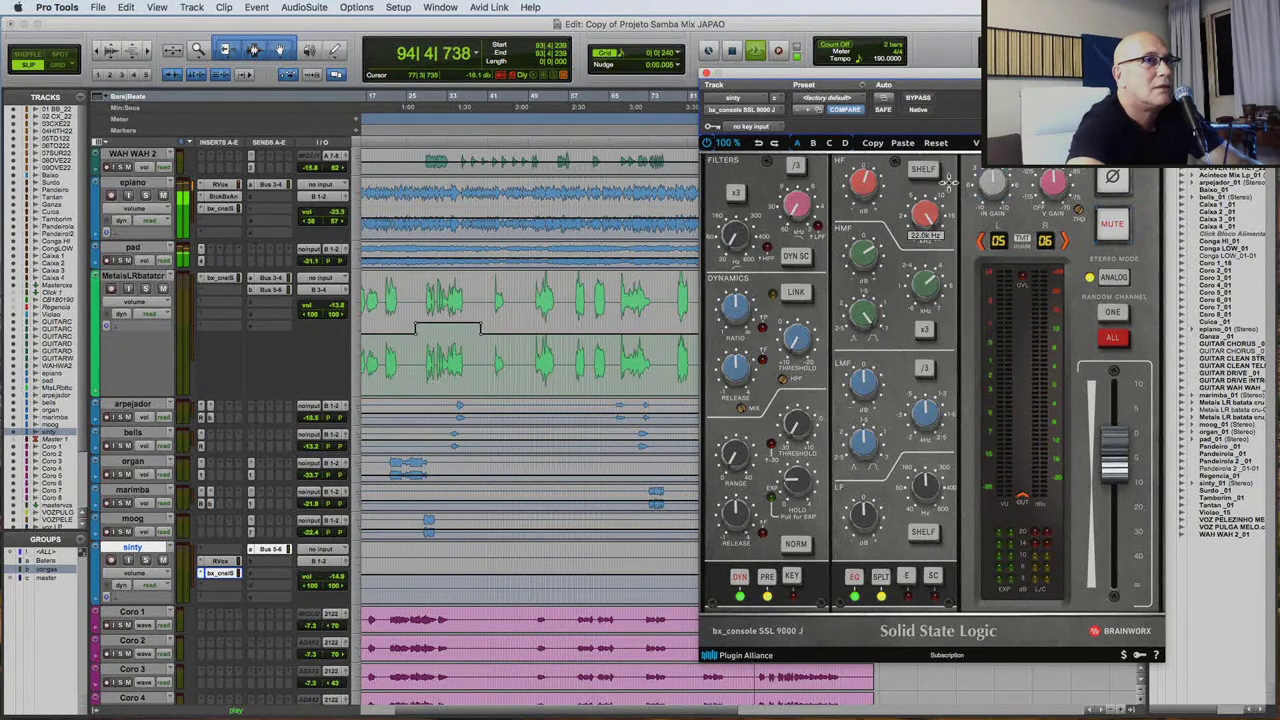
drag(1120, 460, 1118, 478)
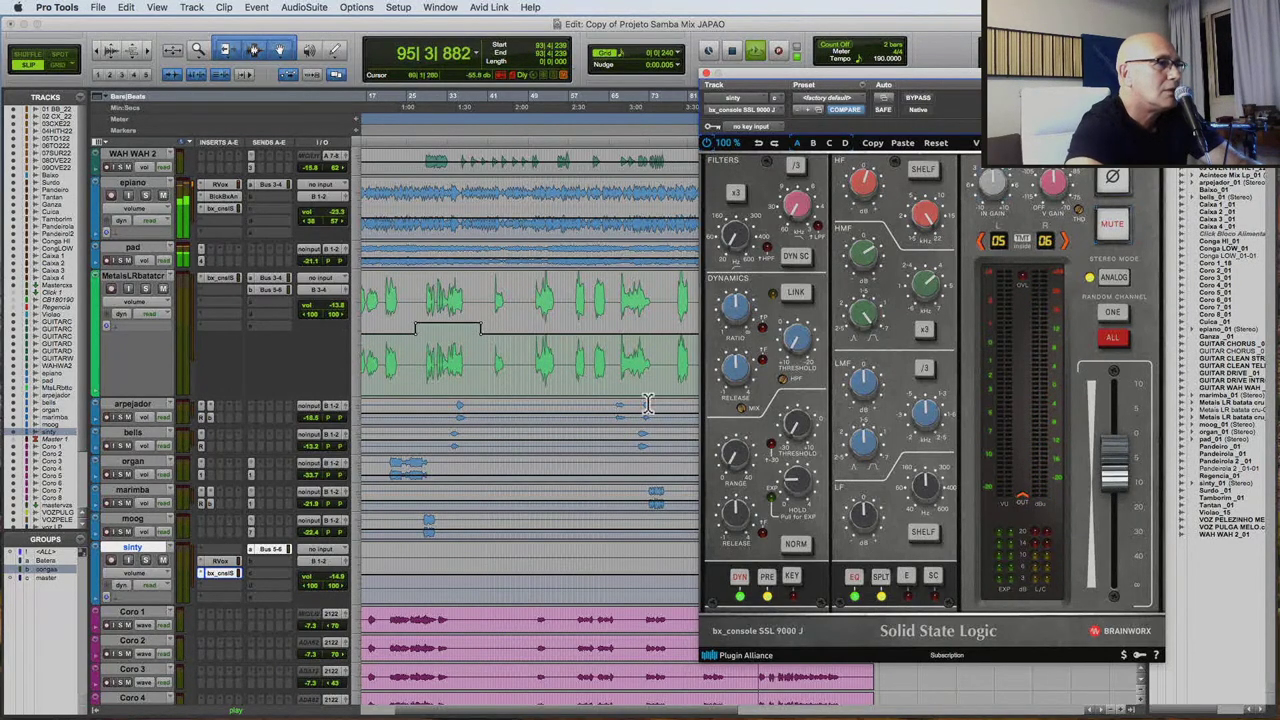
Close sinty's bx_console SSL 9000 J, raise the track's volume to -12.4 dB and return the edit cursor to bar 95.
click(707, 79)
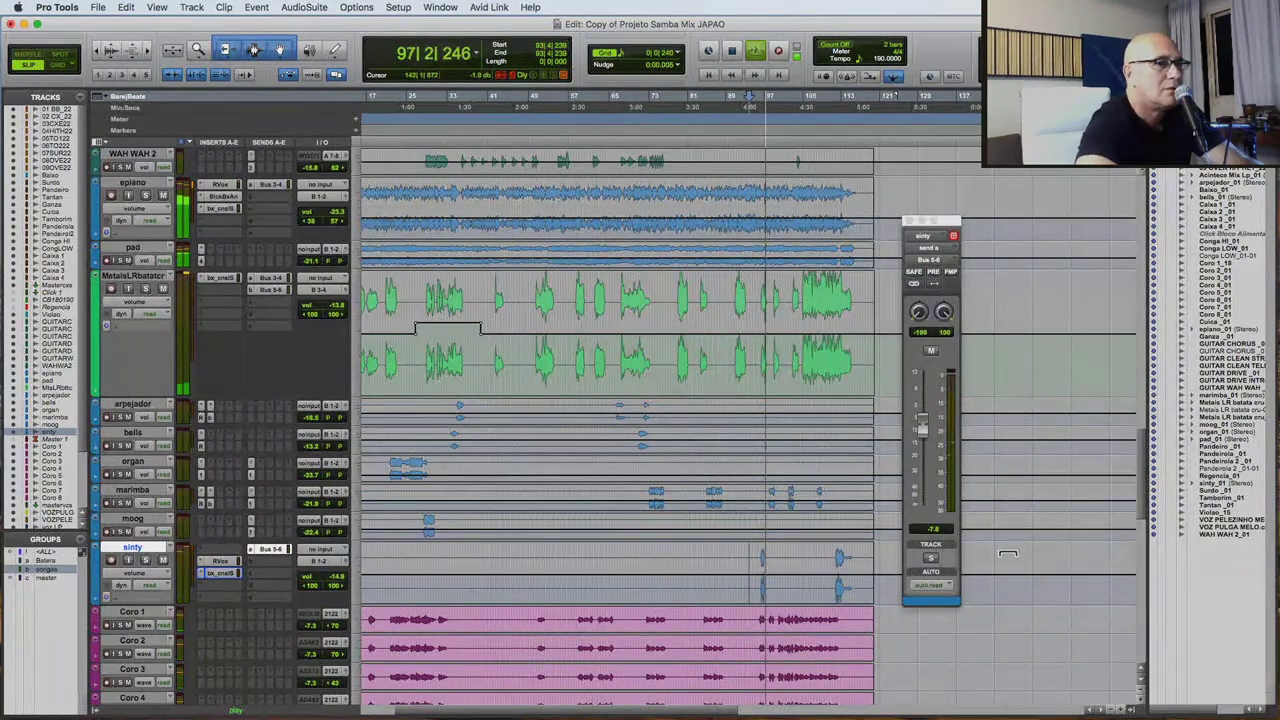
click(742, 340)
key(space)
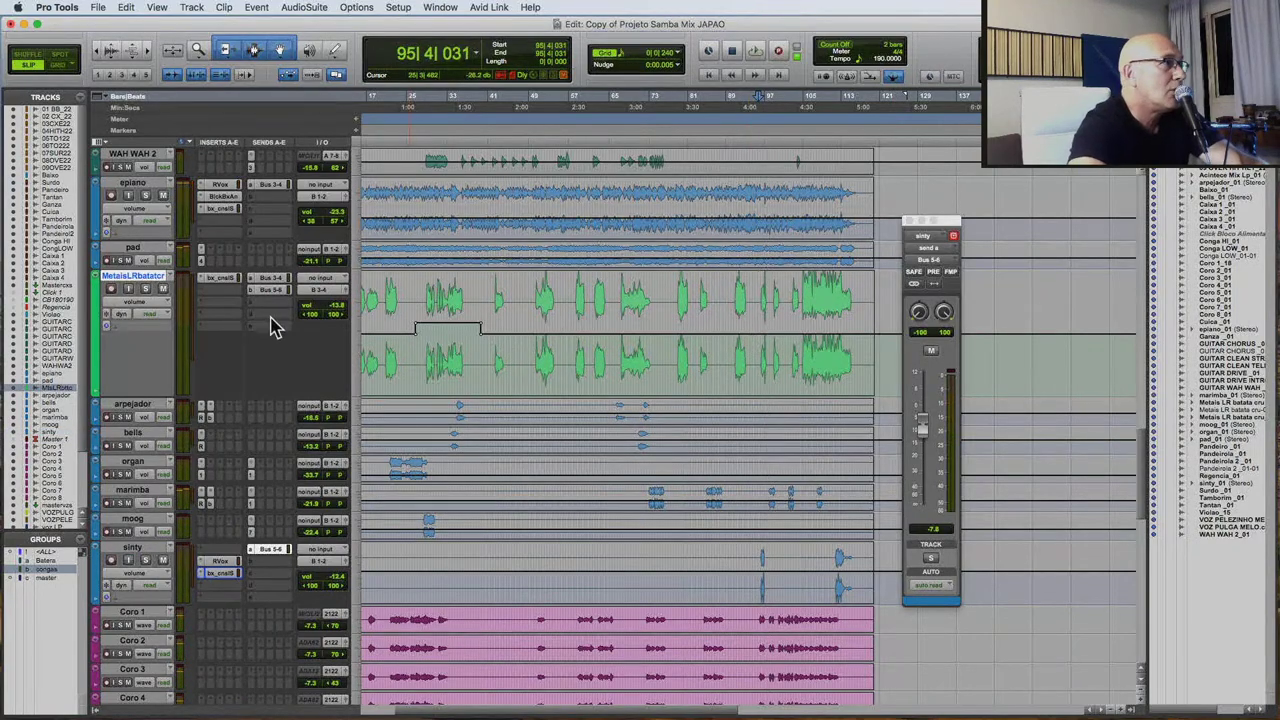
scroll(285, 345, up, 5)
scroll(300, 366, down, 7)
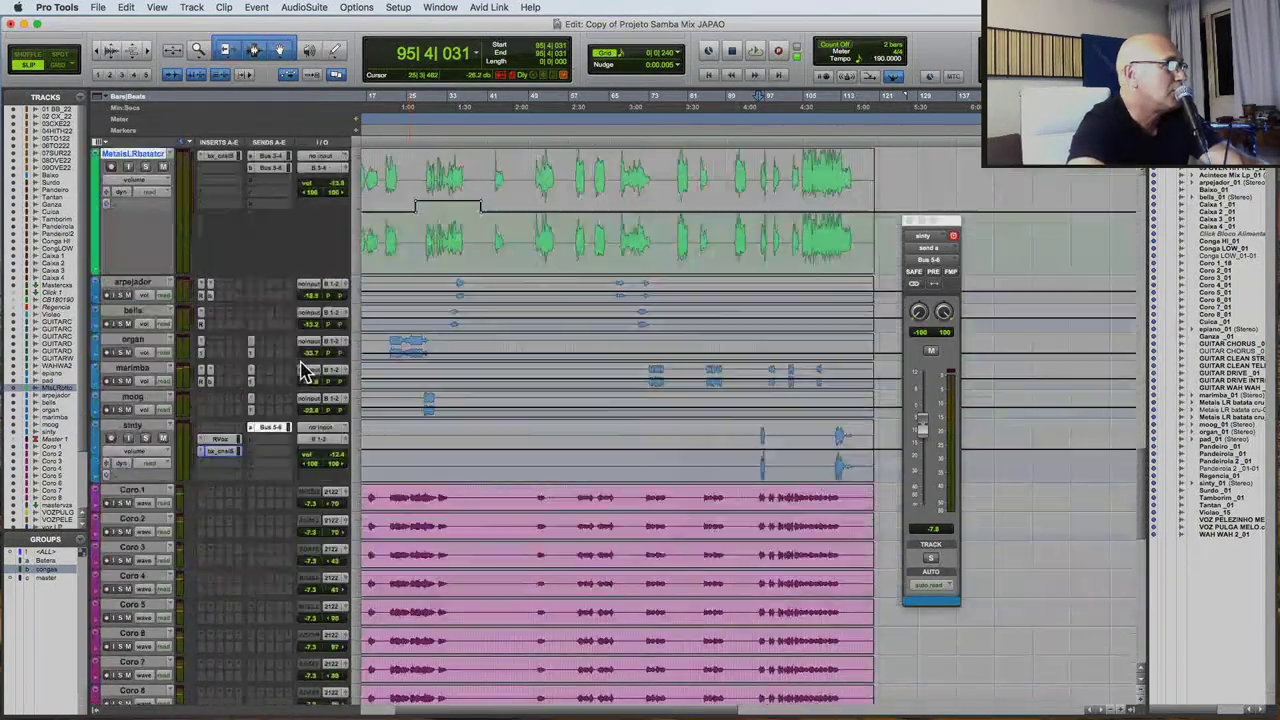
scroll(305, 370, down, 5)
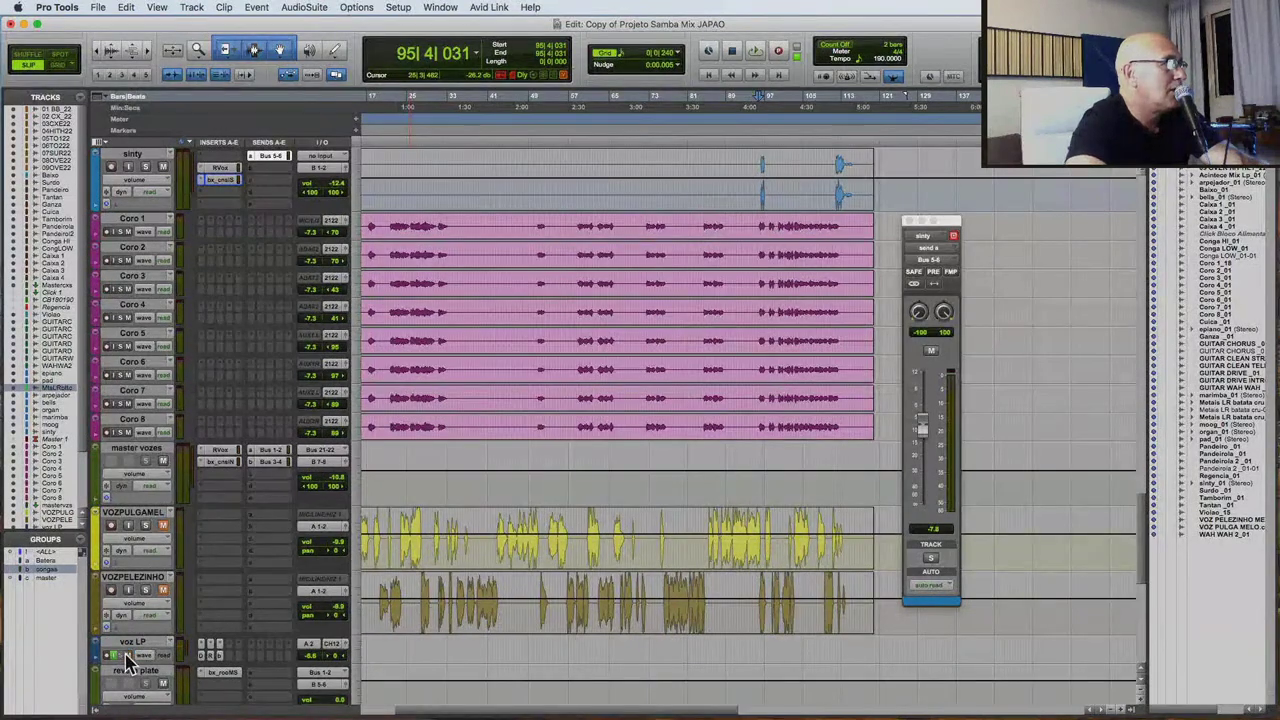
scroll(450, 520, up, 4)
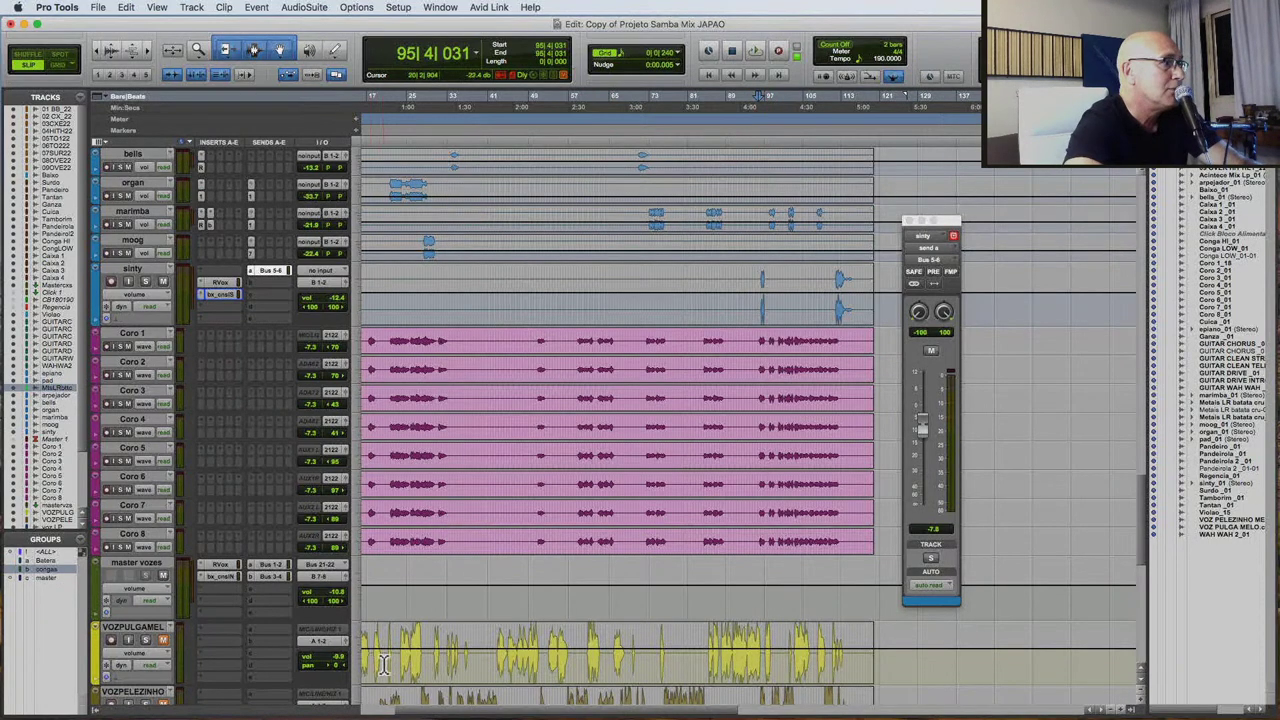
scroll(383, 665, down, 5)
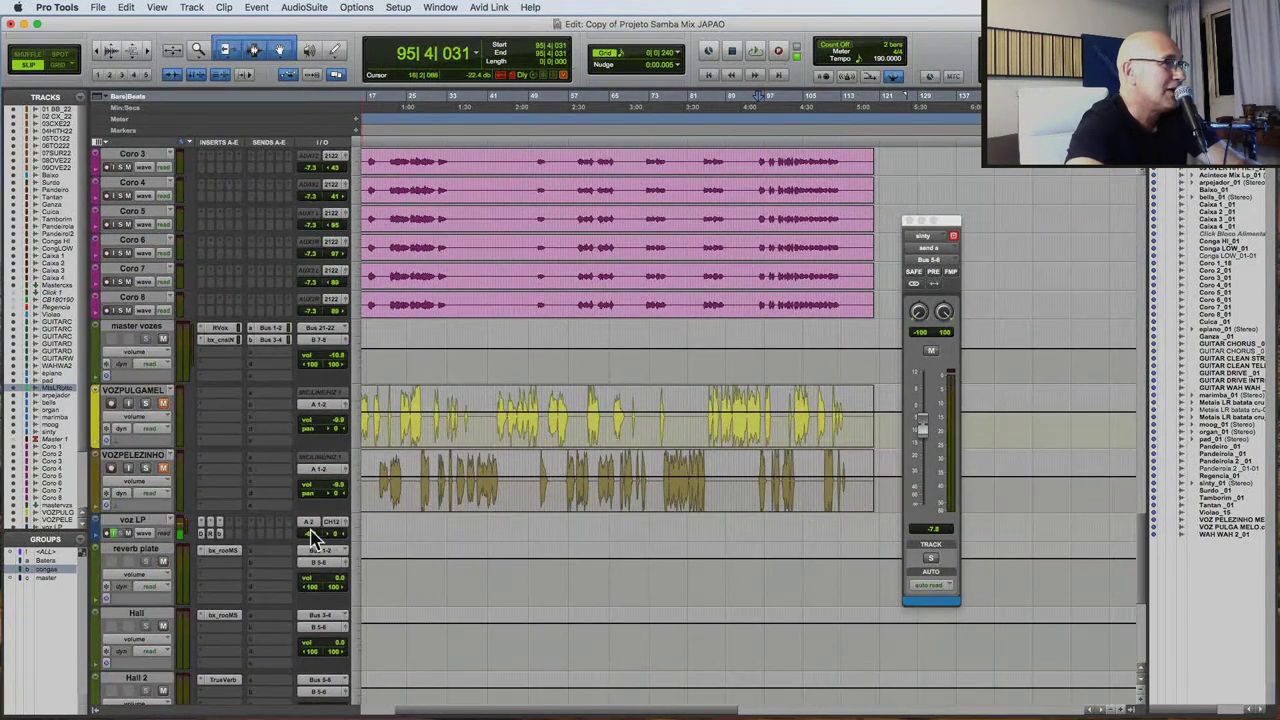
scroll(677, 528, up, 8)
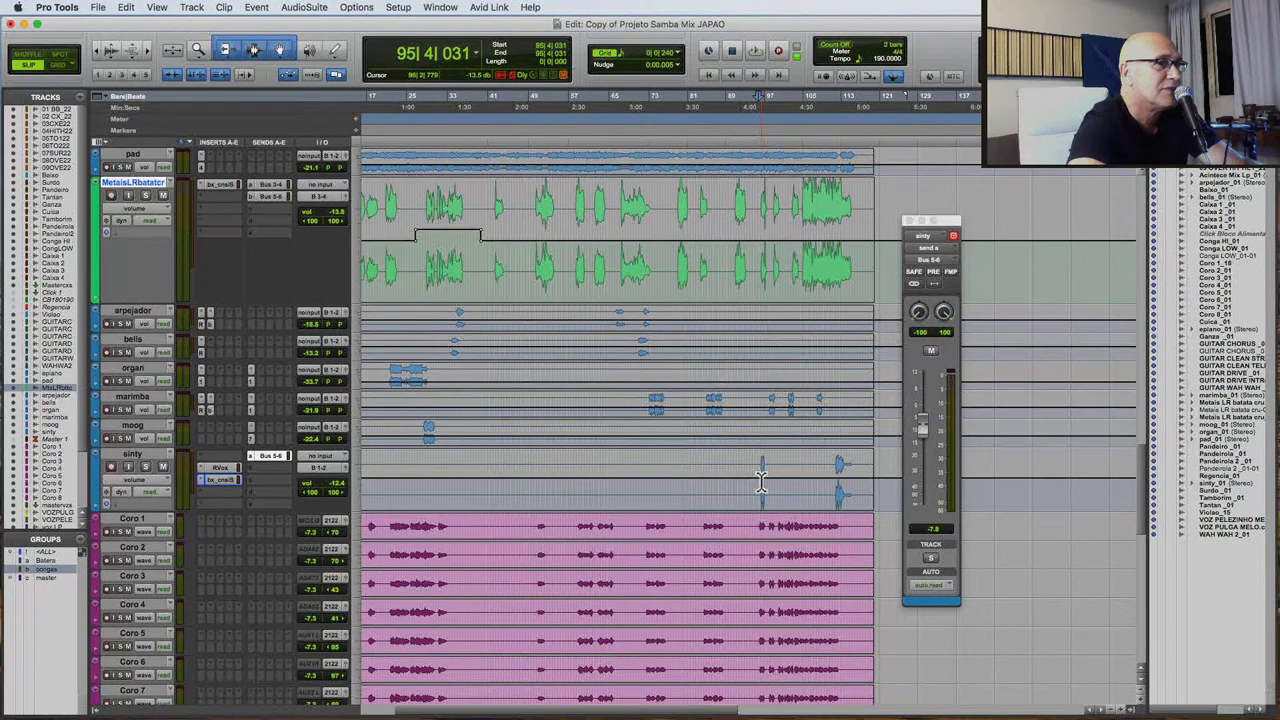
Select the short brass phrase in bar 96 on the MetaisLR track and raise its volume automation to about -7.2 dB.
click(761, 483)
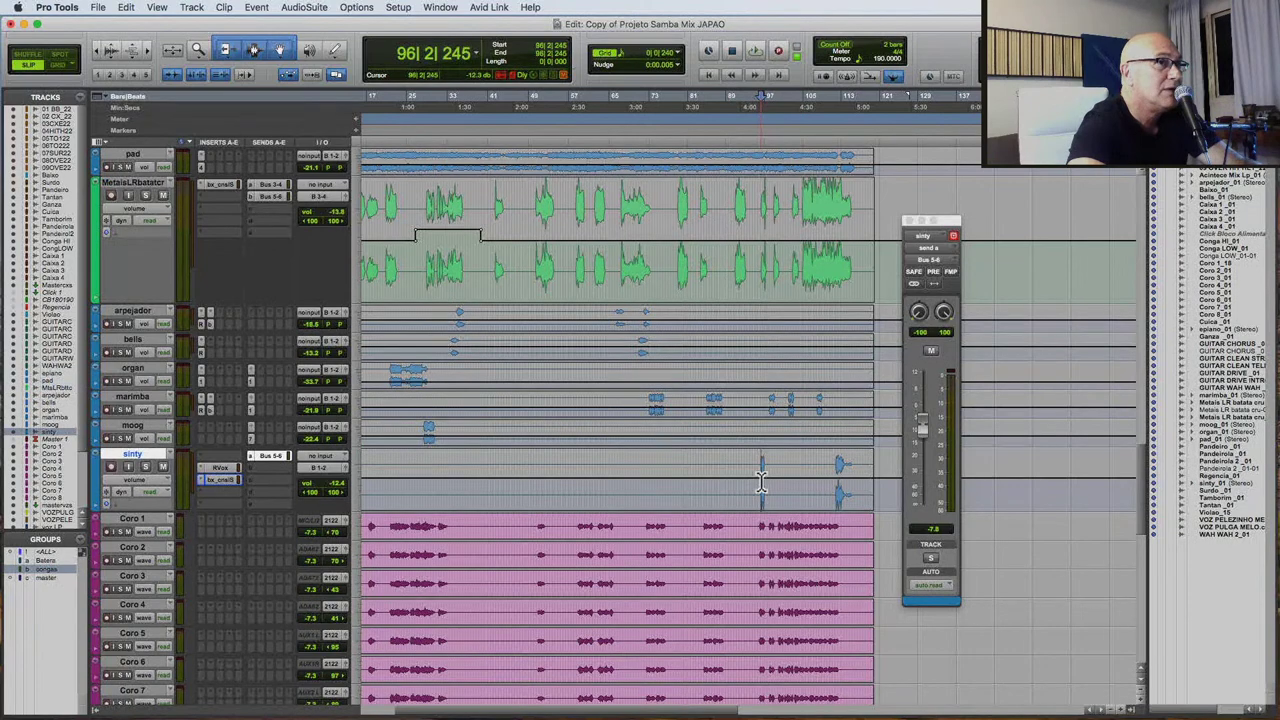
click(759, 289)
key(space)
key(super+bracketright)
key(super+bracketright)
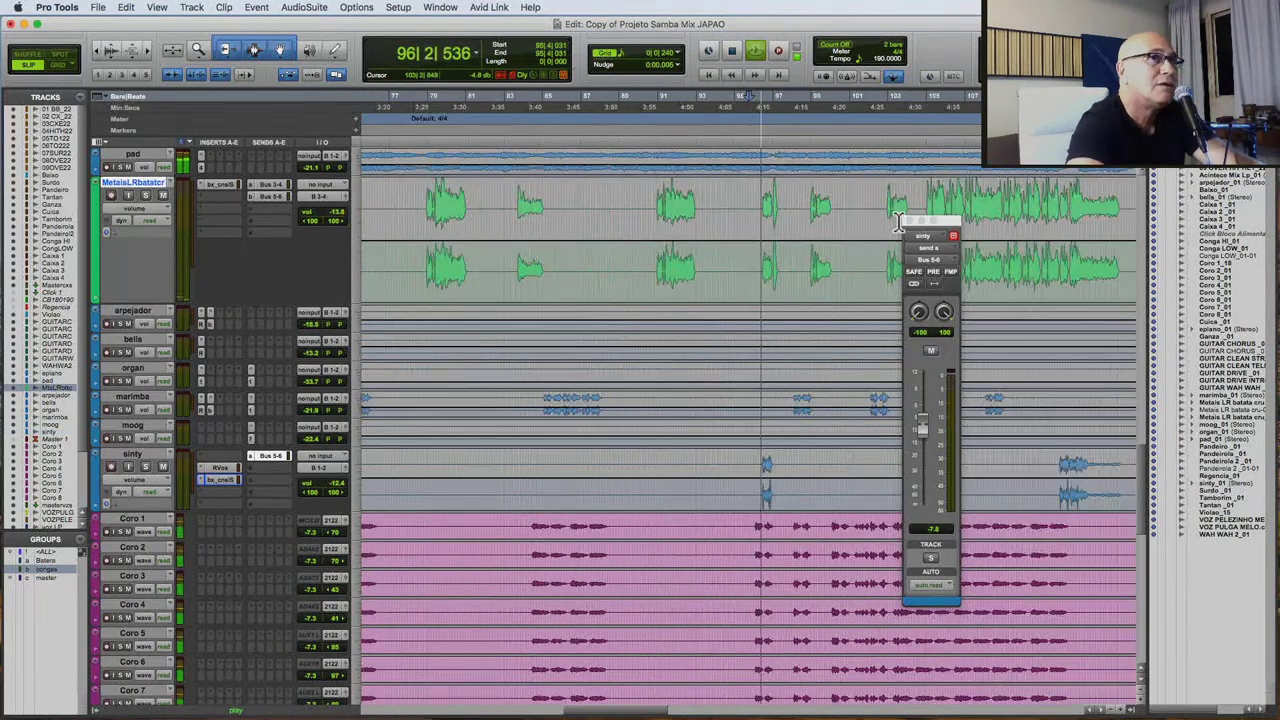
click(953, 235)
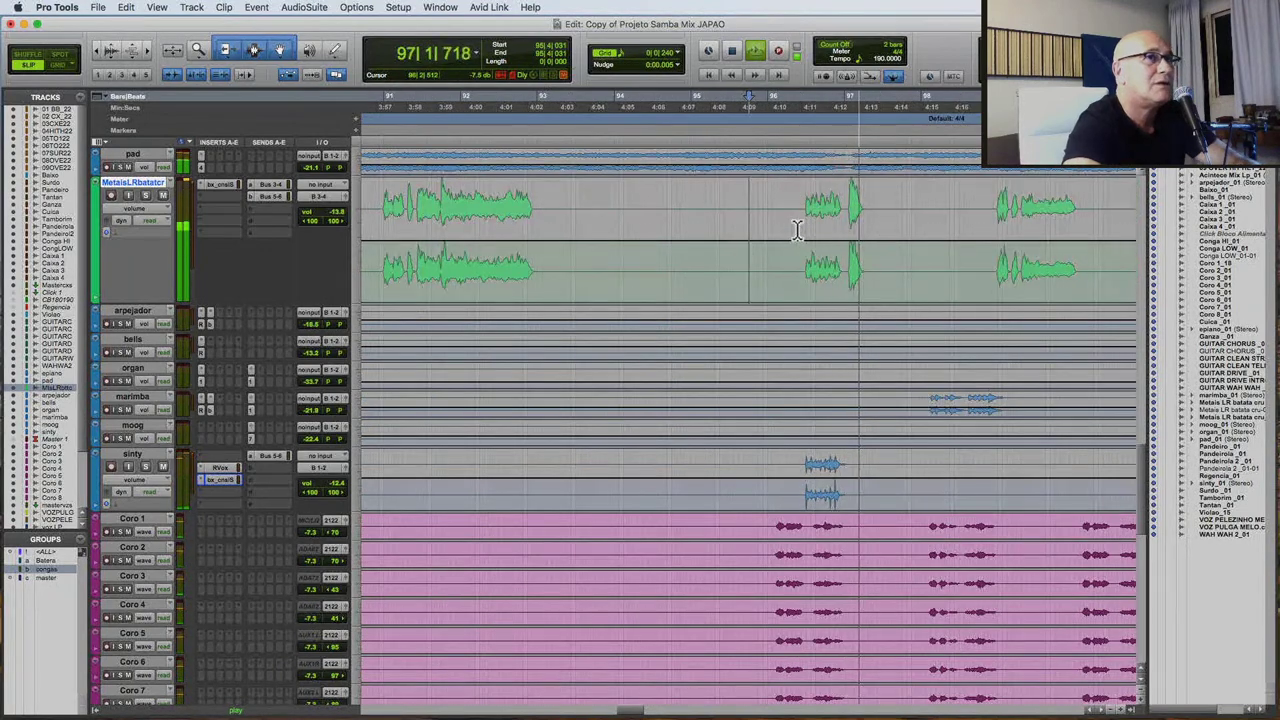
drag(797, 230, 844, 233)
key(space)
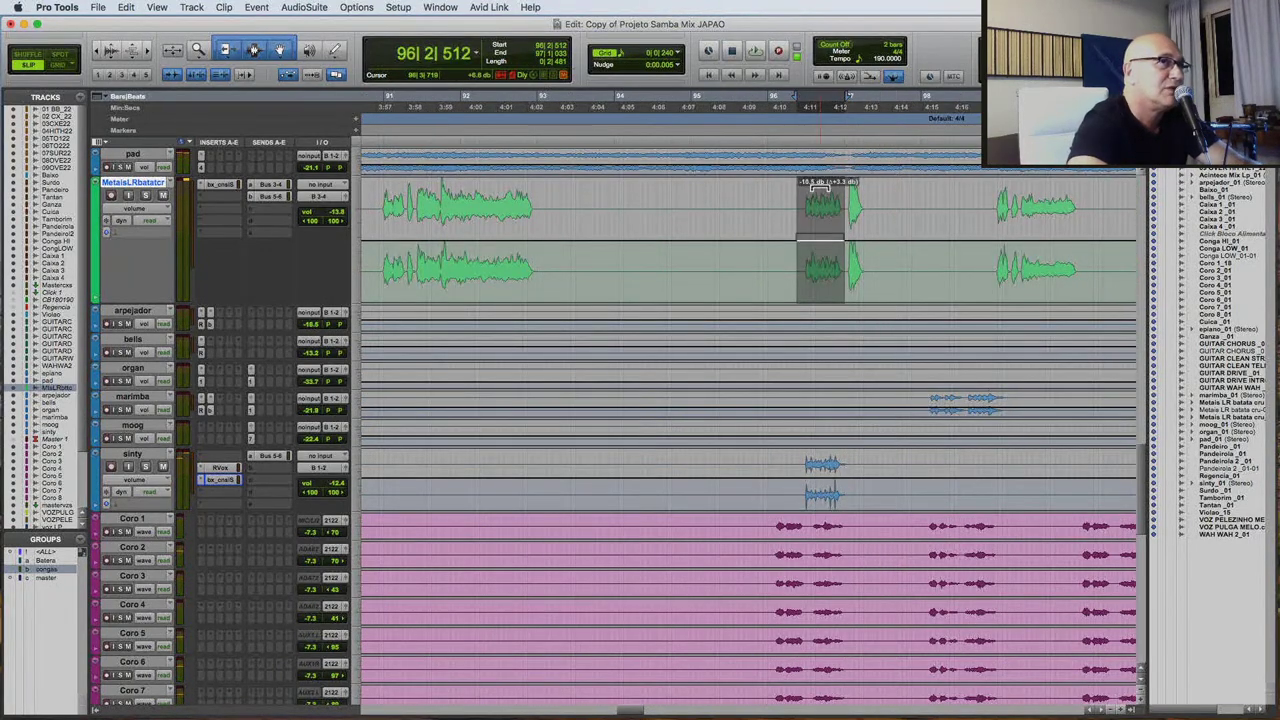
drag(818, 188, 818, 184)
Raise the MetaisLR volume automation over the brass hit at bar 97 to -4.7 dB and play back the passage.
click(765, 270)
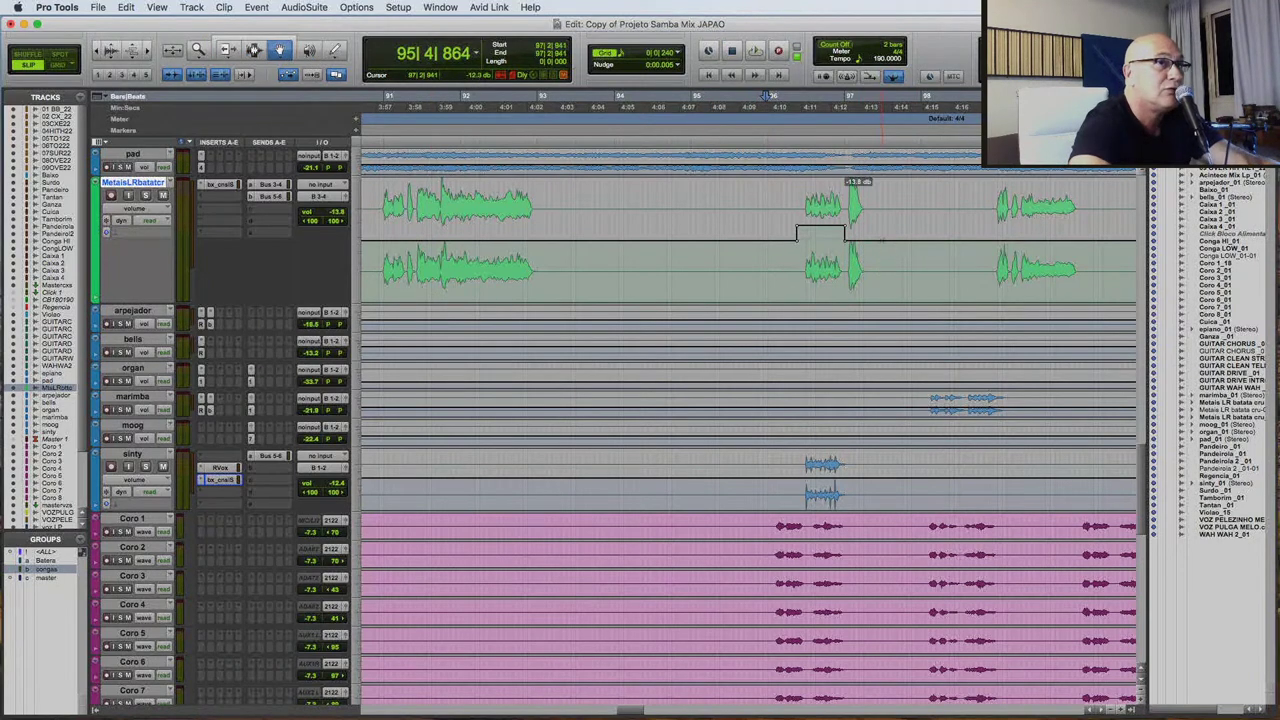
key(super+7)
drag(853, 183, 855, 172)
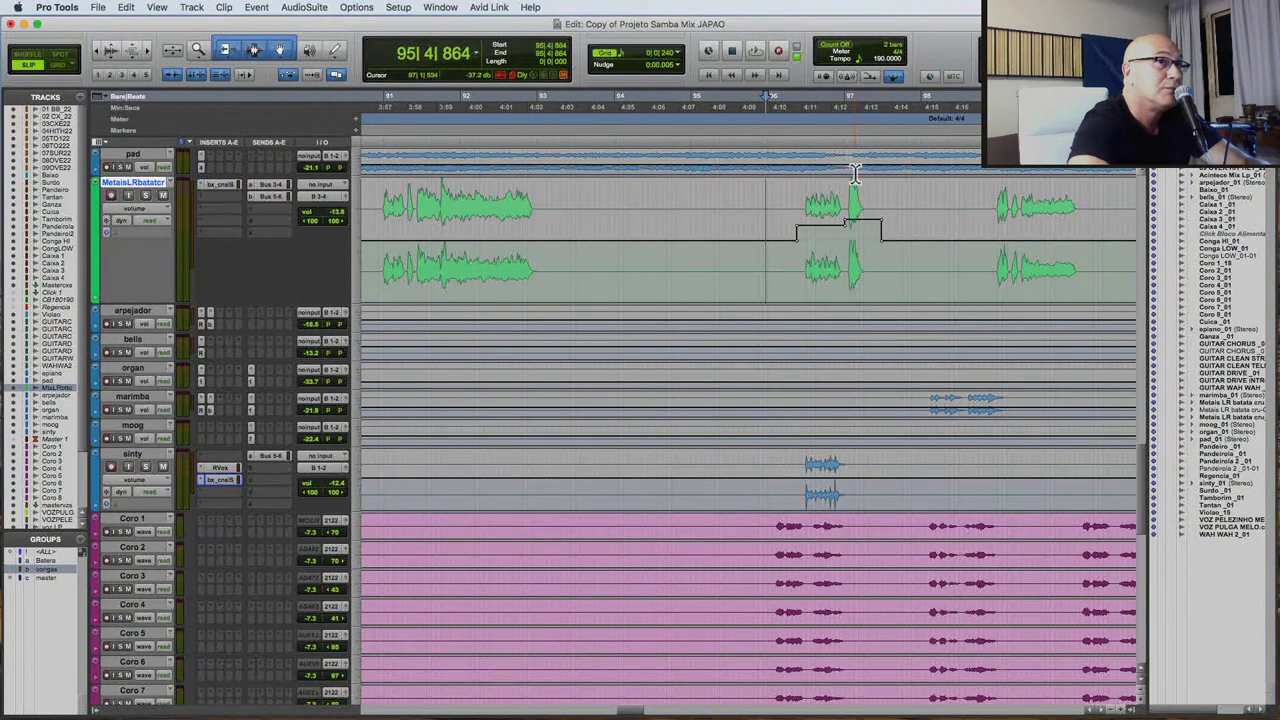
click(788, 268)
key(space)
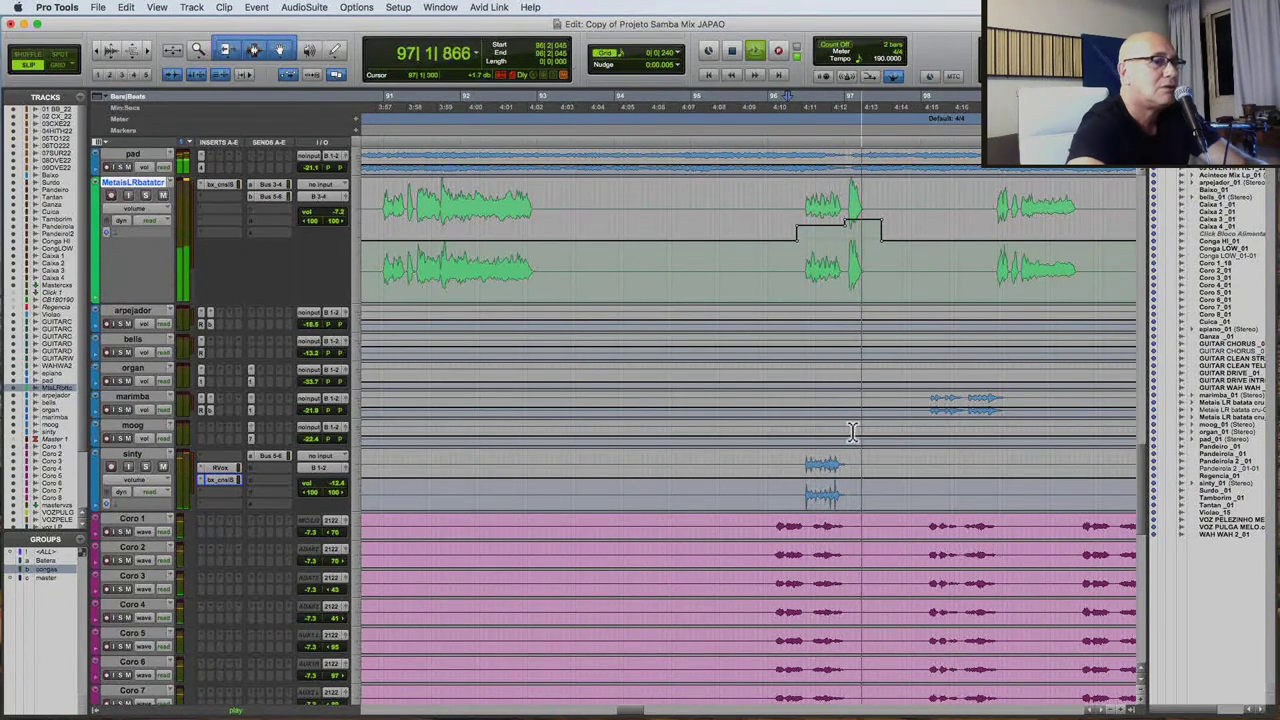
key(super+bracketleft)
key(super+bracketleft)
key(super+bracketleft)
key(space)
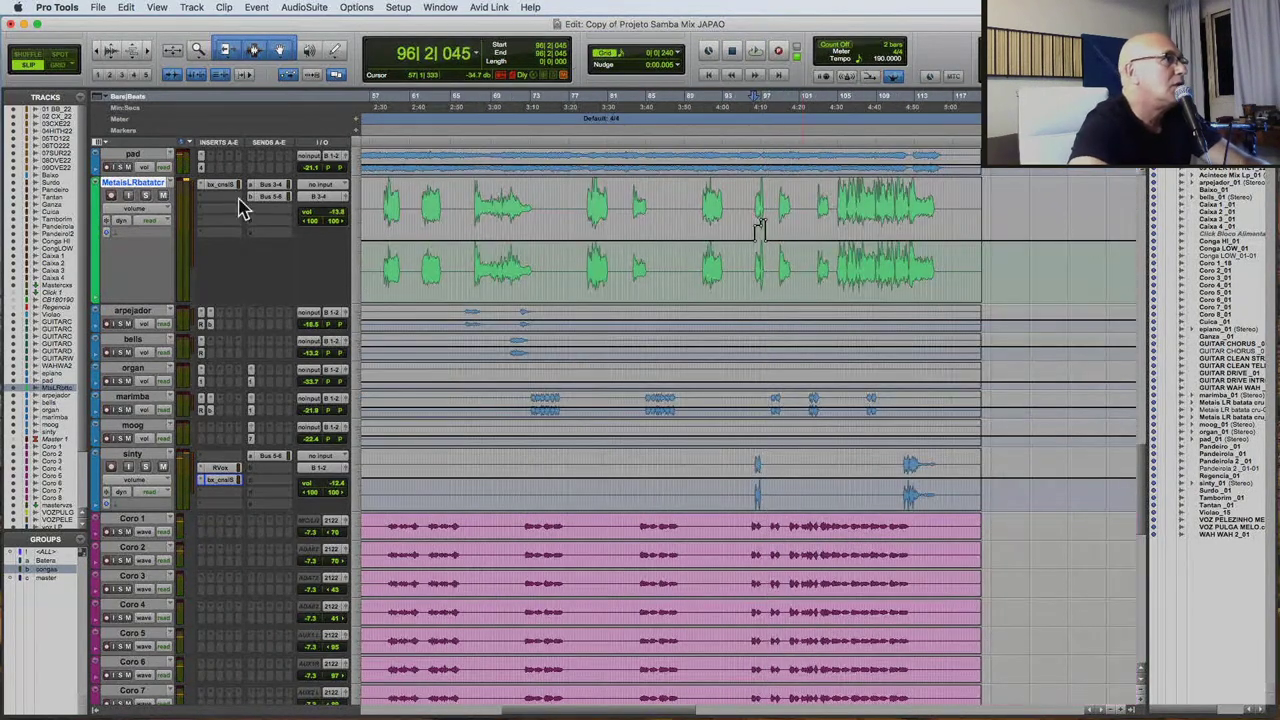
Add a send from the MetaisLR track to Bus 9-10 at -13.4 dB and mute that send.
click(258, 214)
mouse_move(266, 220)
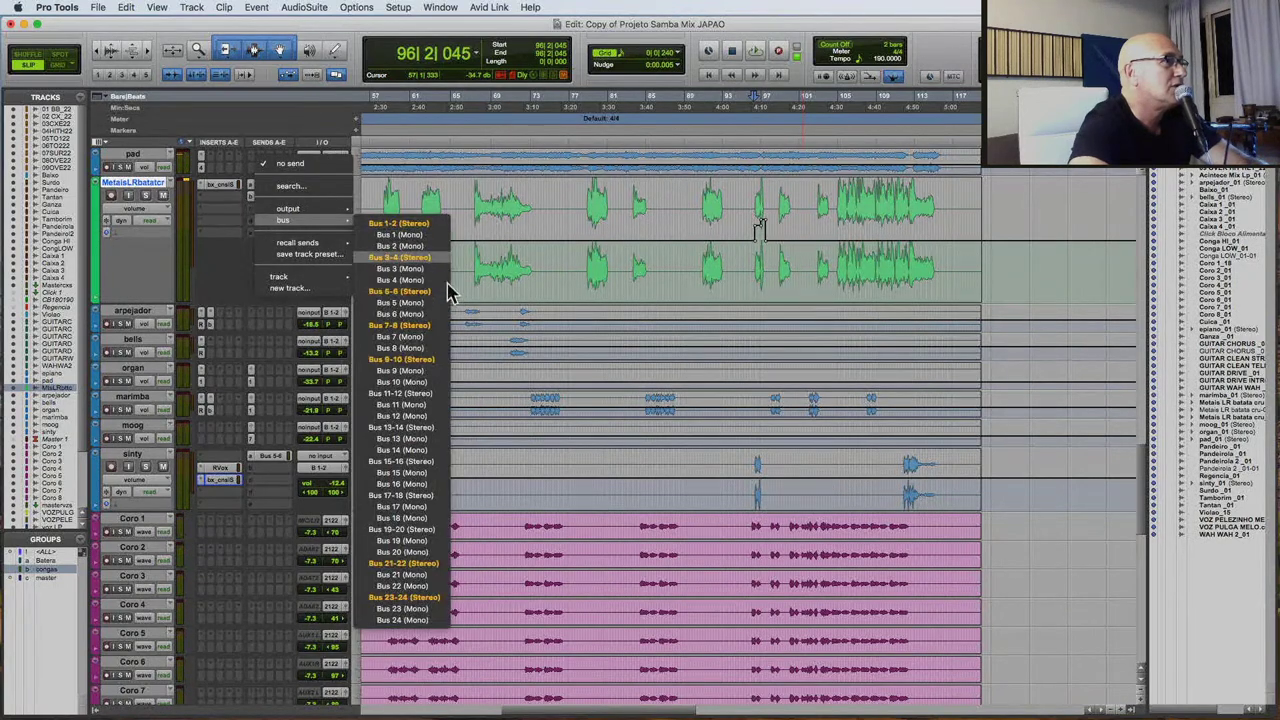
click(445, 364)
key(space)
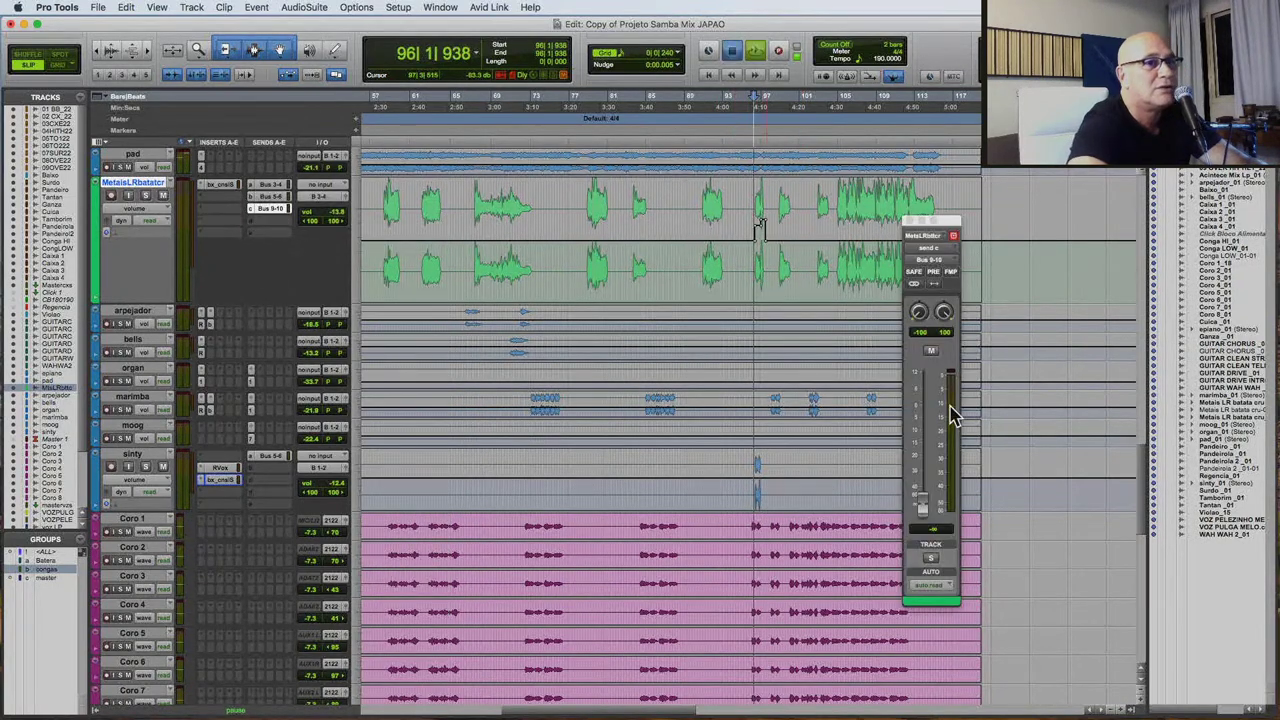
drag(922, 507, 928, 468)
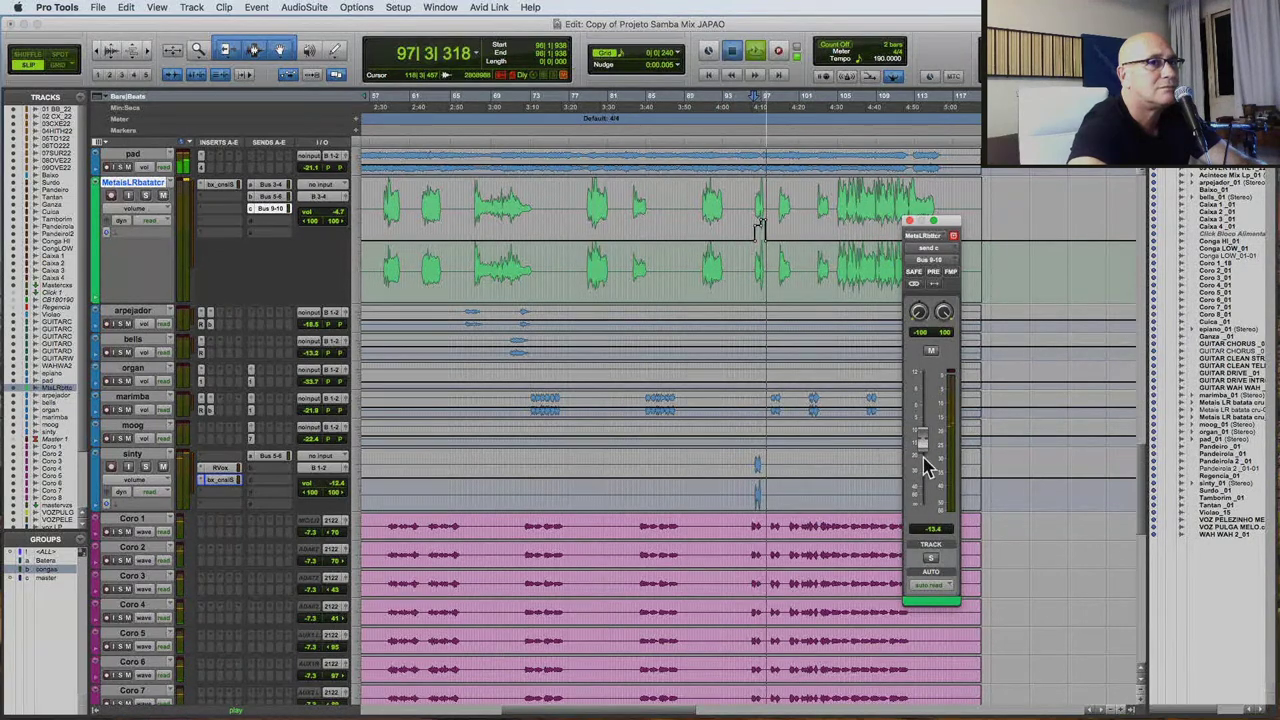
click(930, 354)
key(space)
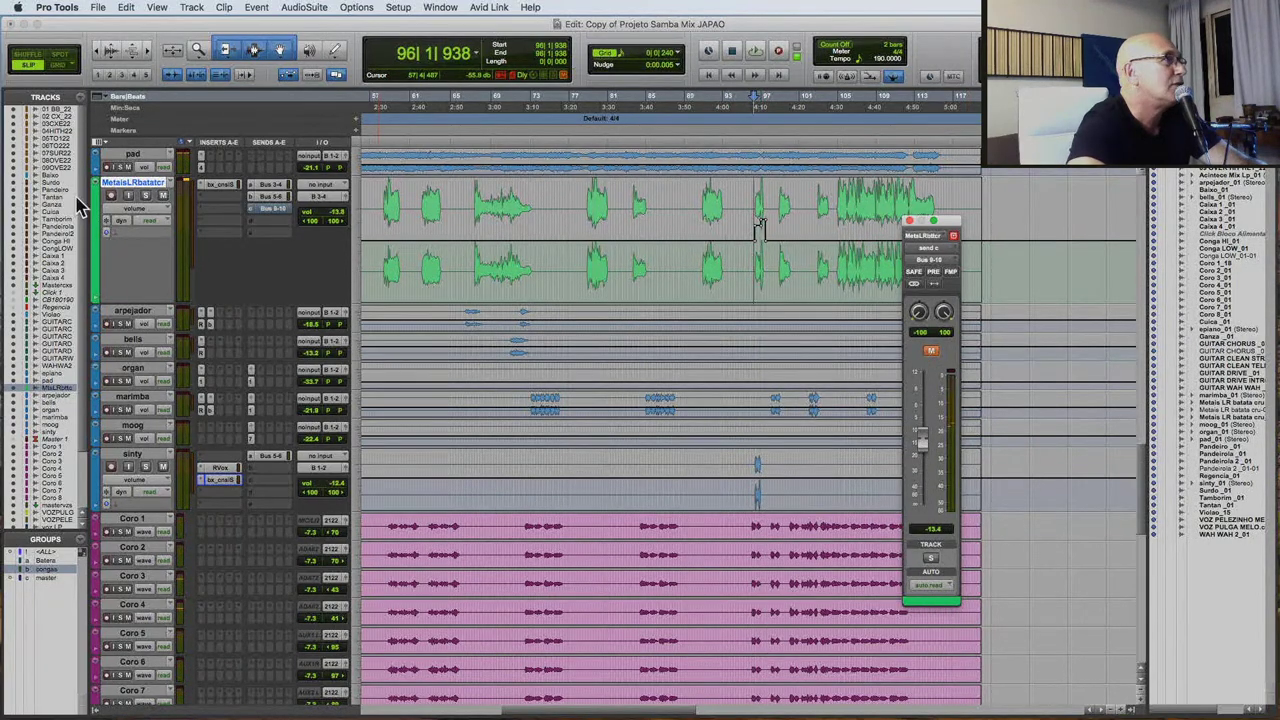
Display the Bus 9-10 send's mute automation on MetaisLR and unmute the send only over the brass hit at bar 97.
click(148, 210)
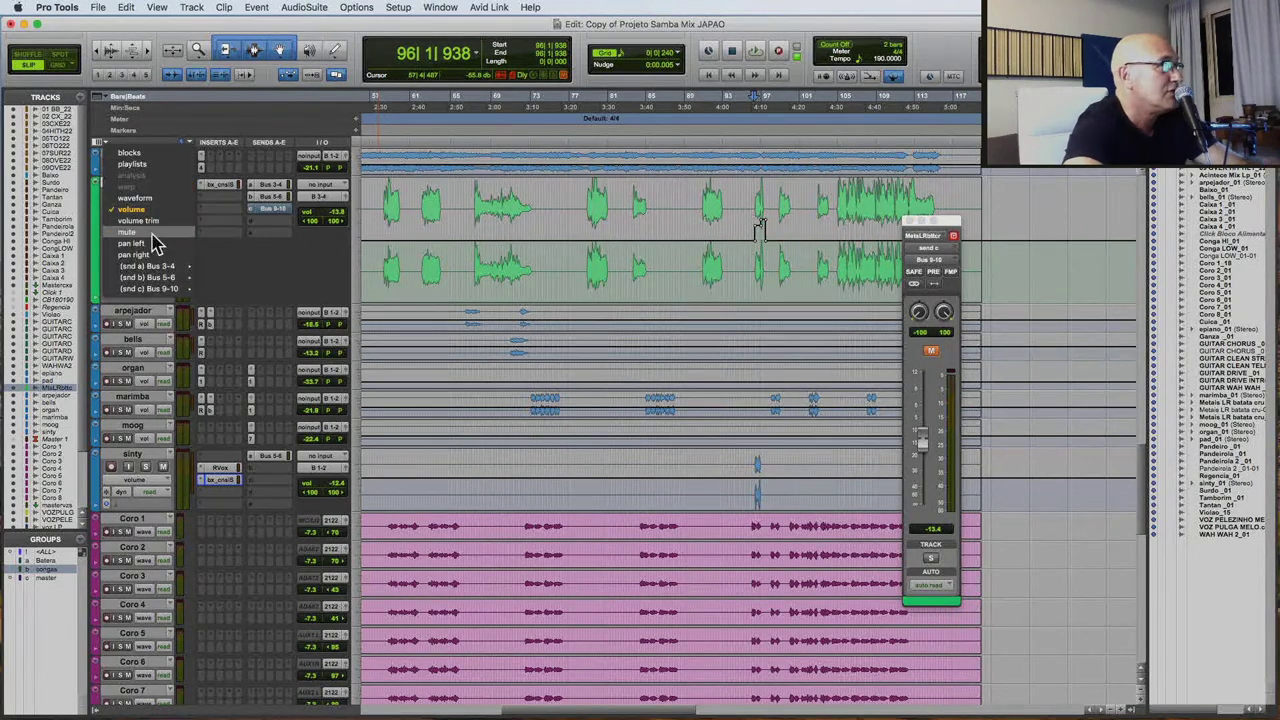
mouse_move(170, 289)
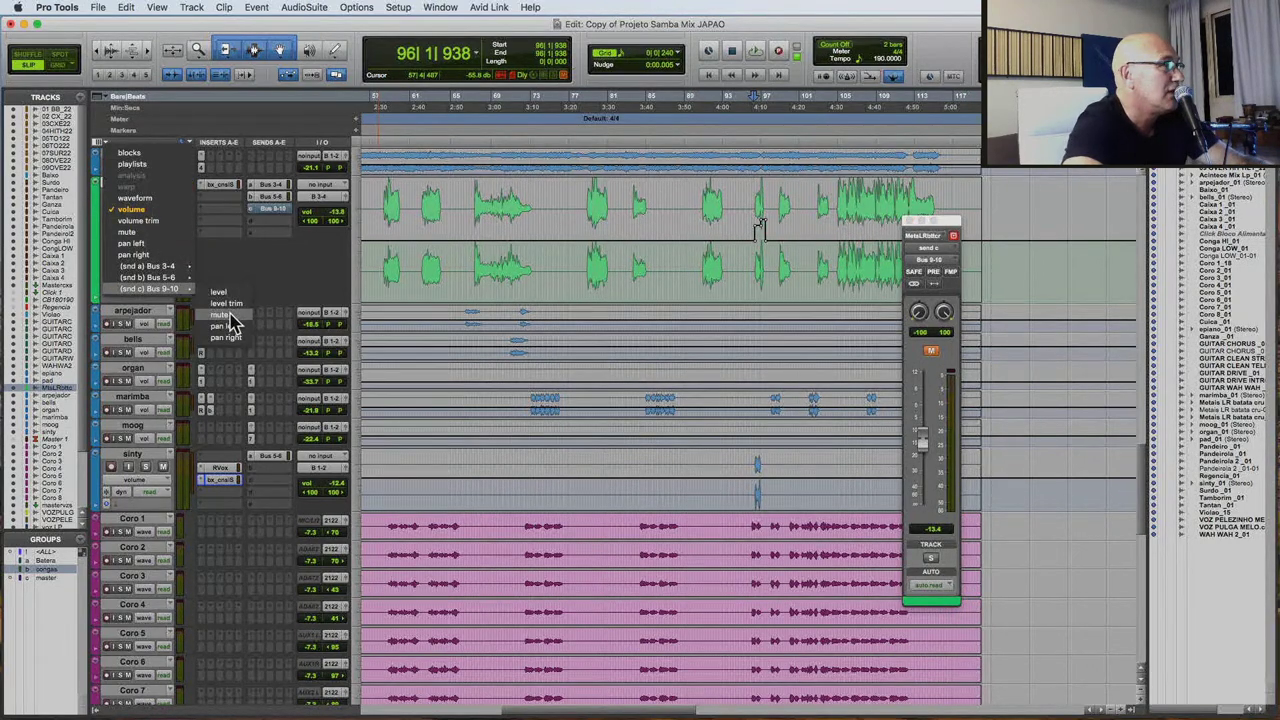
click(230, 318)
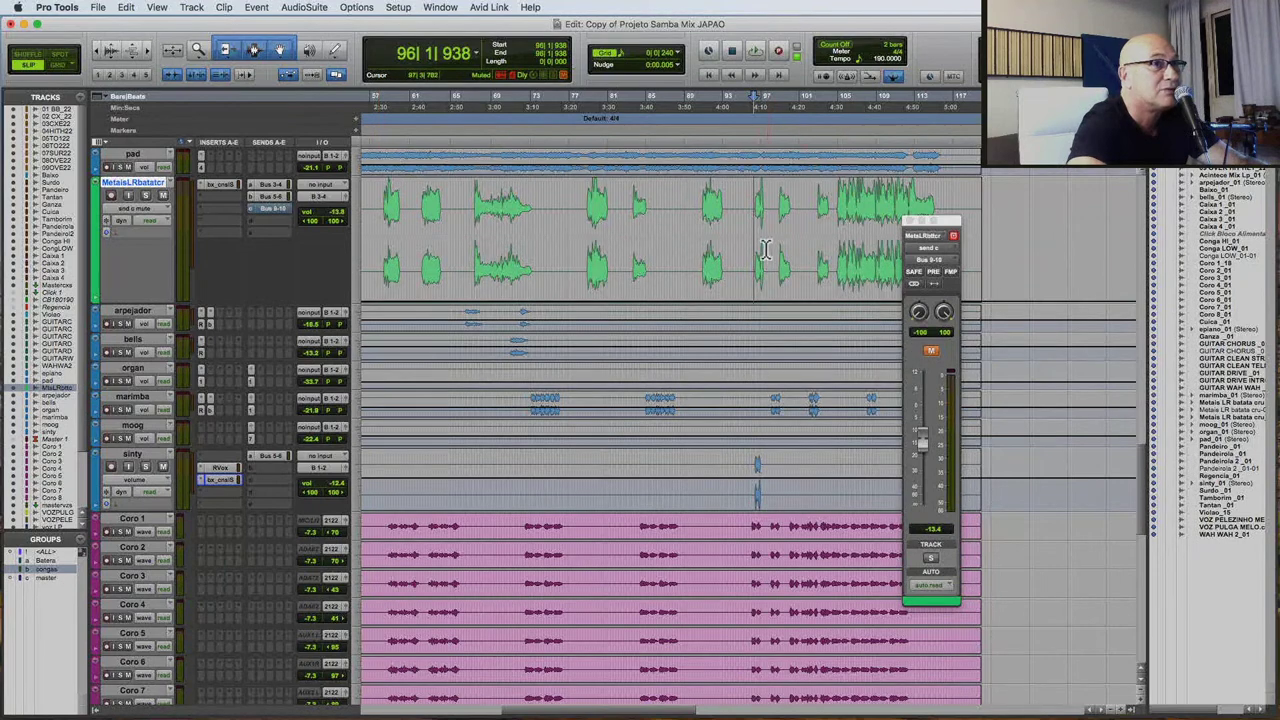
scroll(760, 246, up, 5)
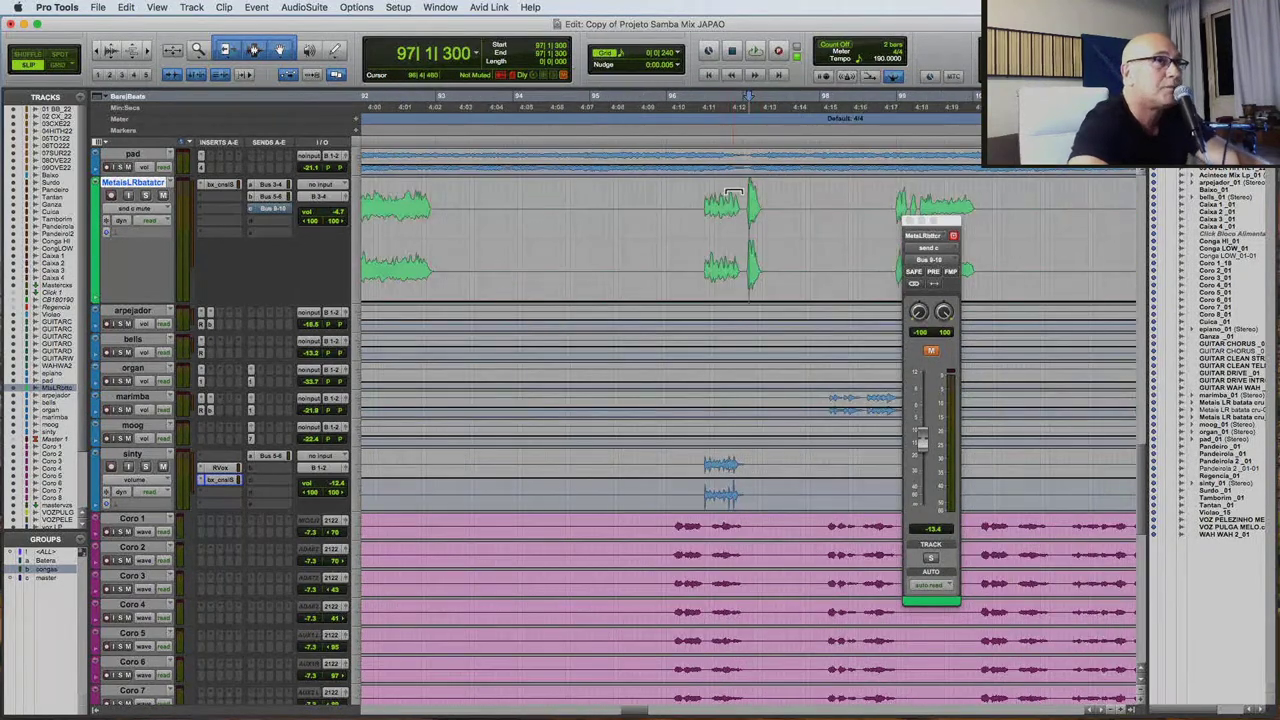
drag(745, 228, 786, 236)
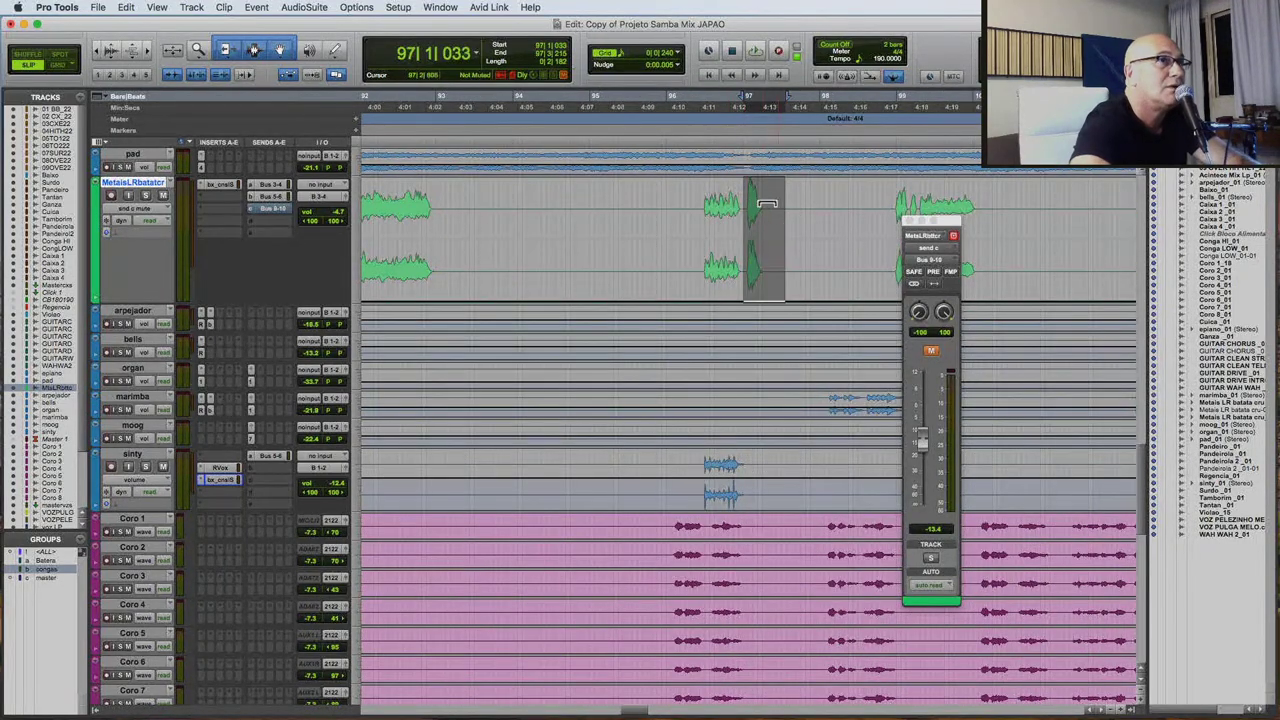
click(665, 240)
key(space)
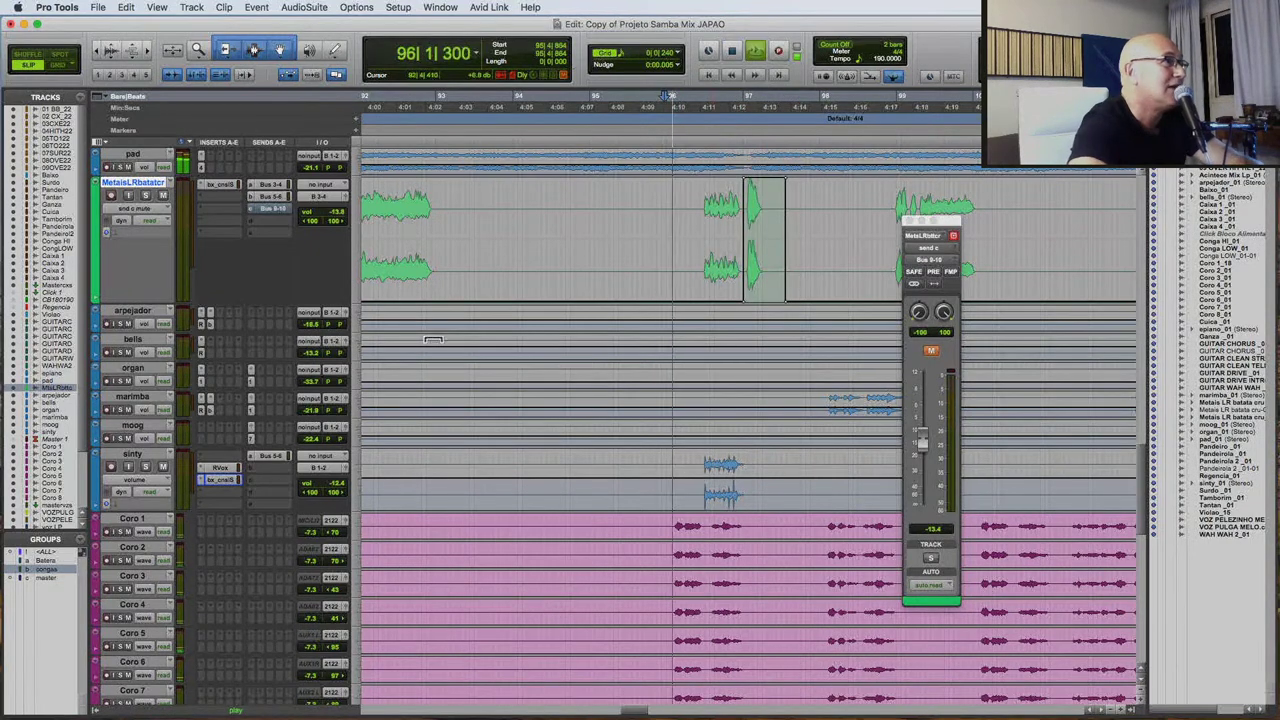
Replace the Unfiltered Audio Byome insert on the DElay modulacao return track with the stereo H-Delay plug-in.
scroll(630, 390, down, 10)
scroll(649, 392, down, 5)
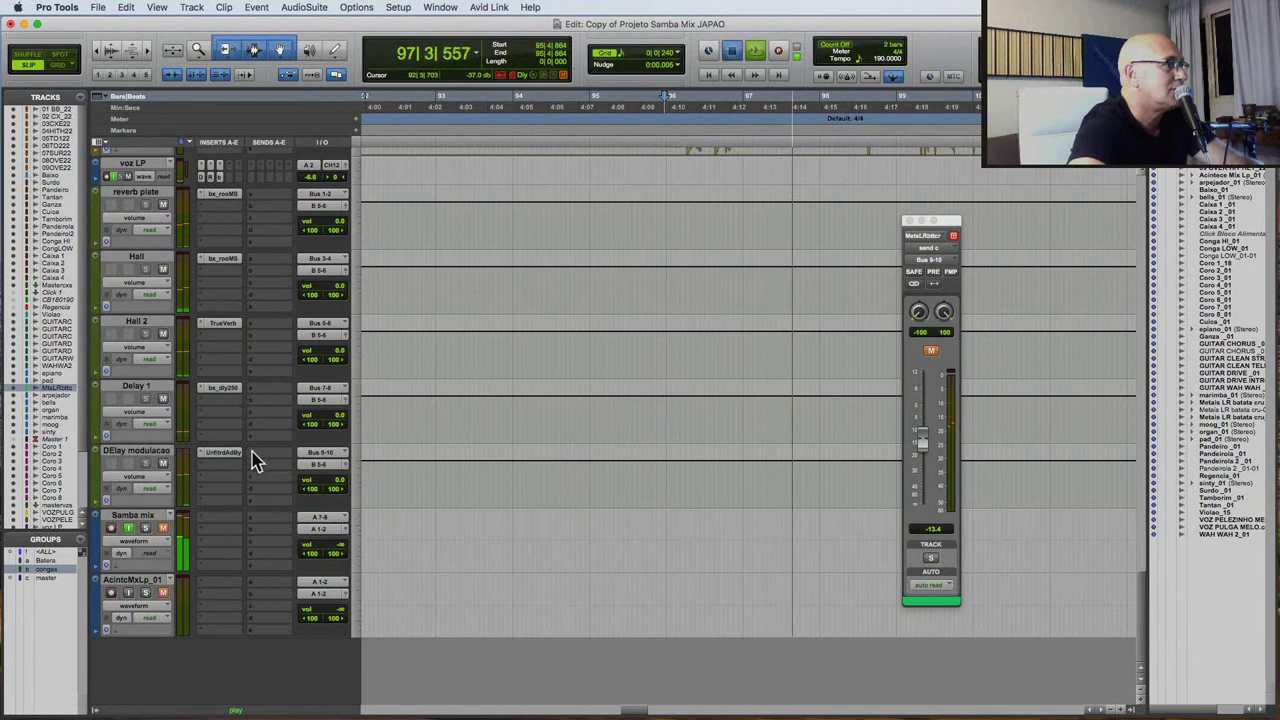
key(space)
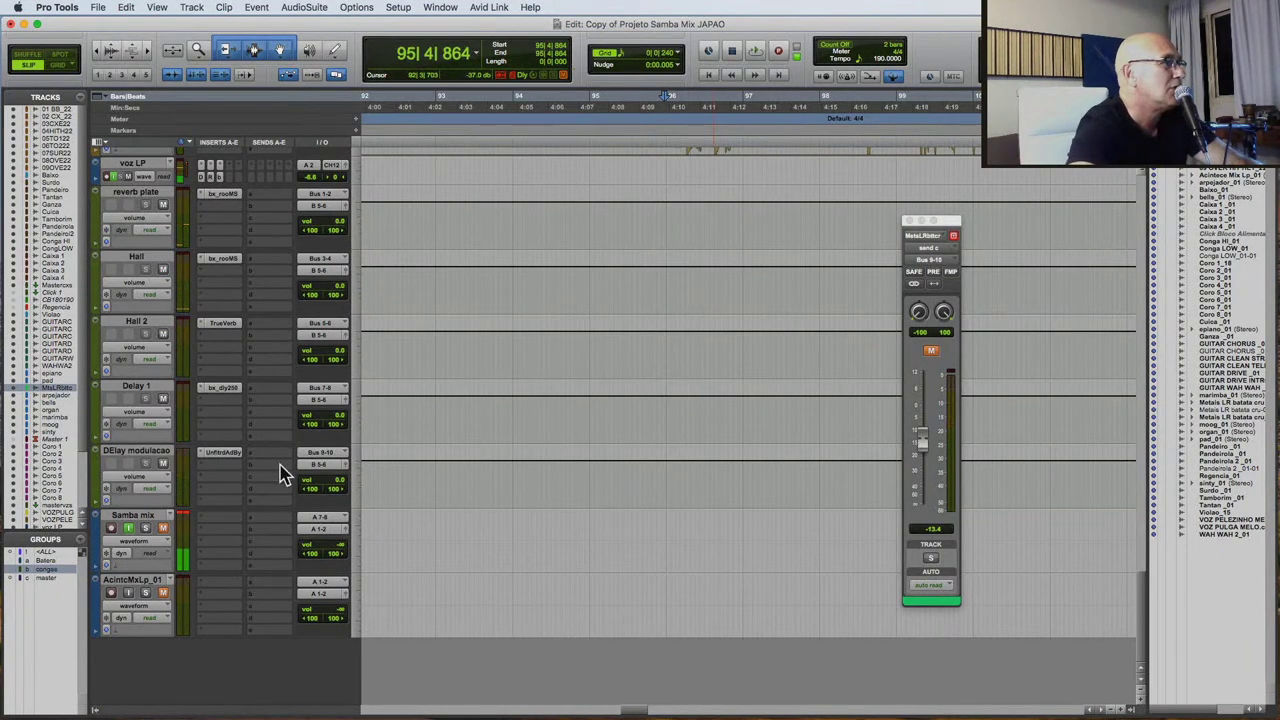
click(200, 456)
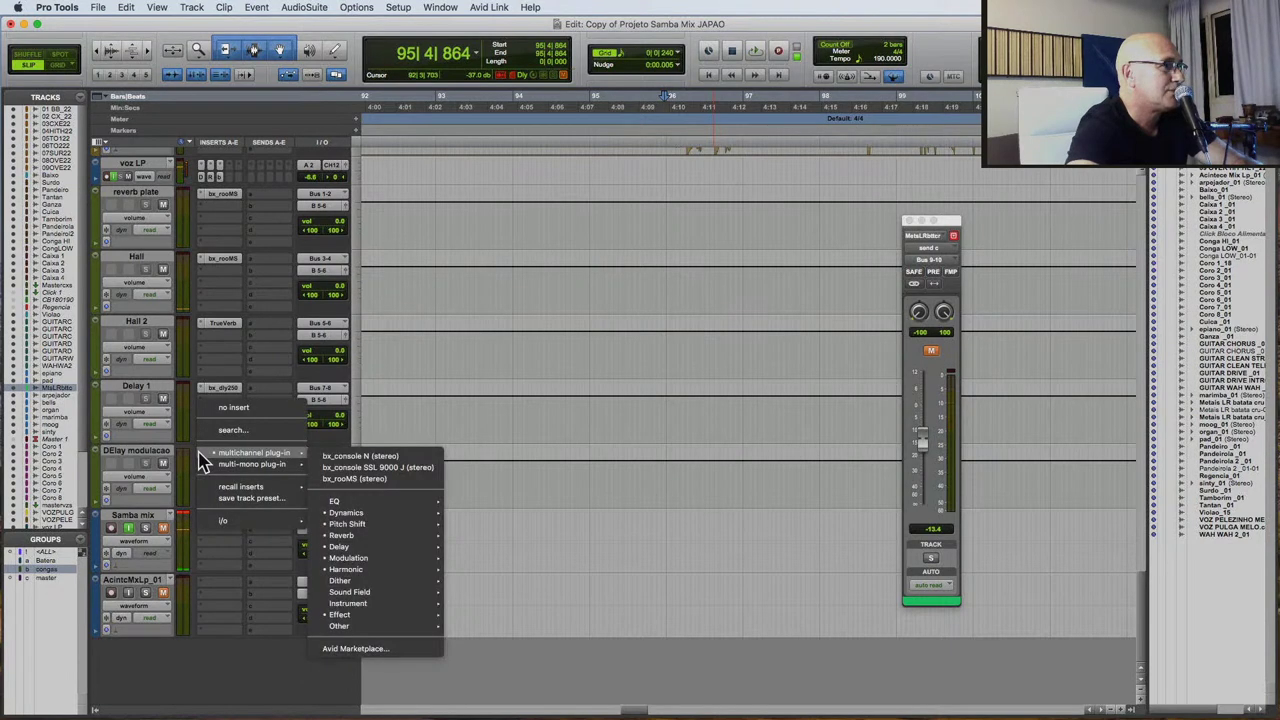
mouse_move(405, 522)
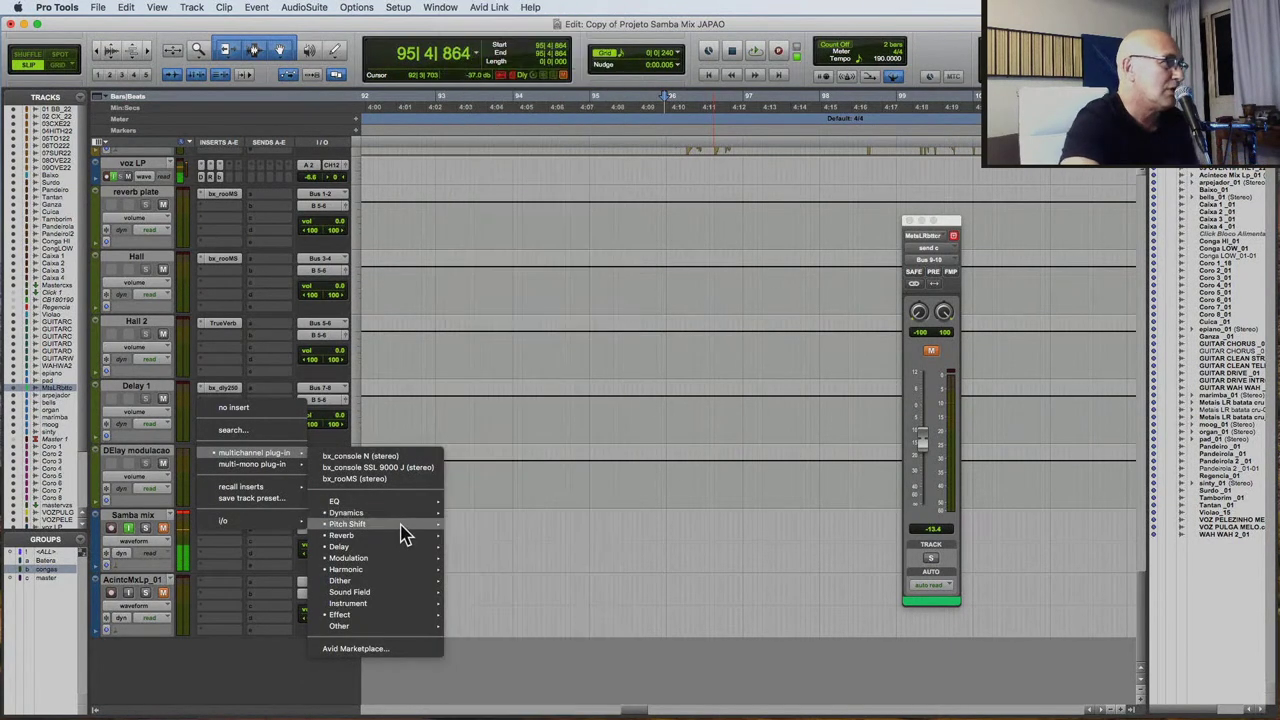
mouse_move(405, 546)
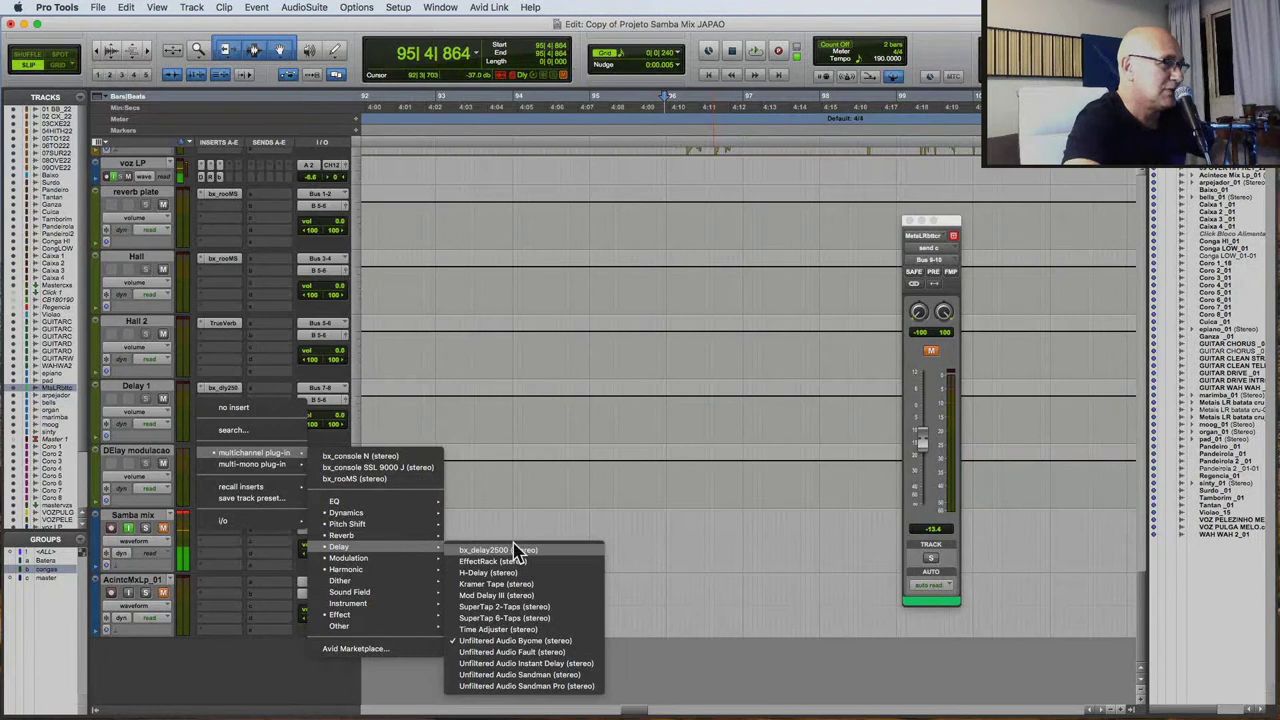
click(488, 572)
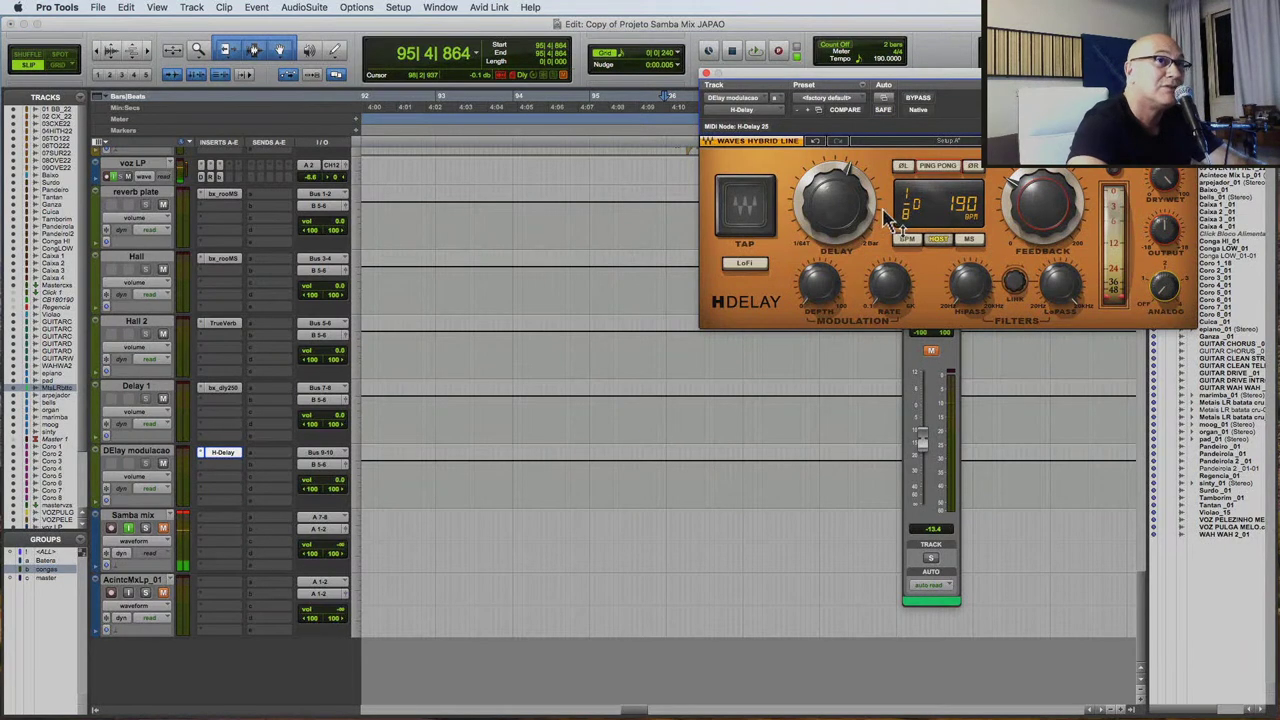
Set H-Delay's delay time to 1/4 and audition the delay send on the brass hit at bar 97.
click(838, 203)
drag(838, 203, 838, 210)
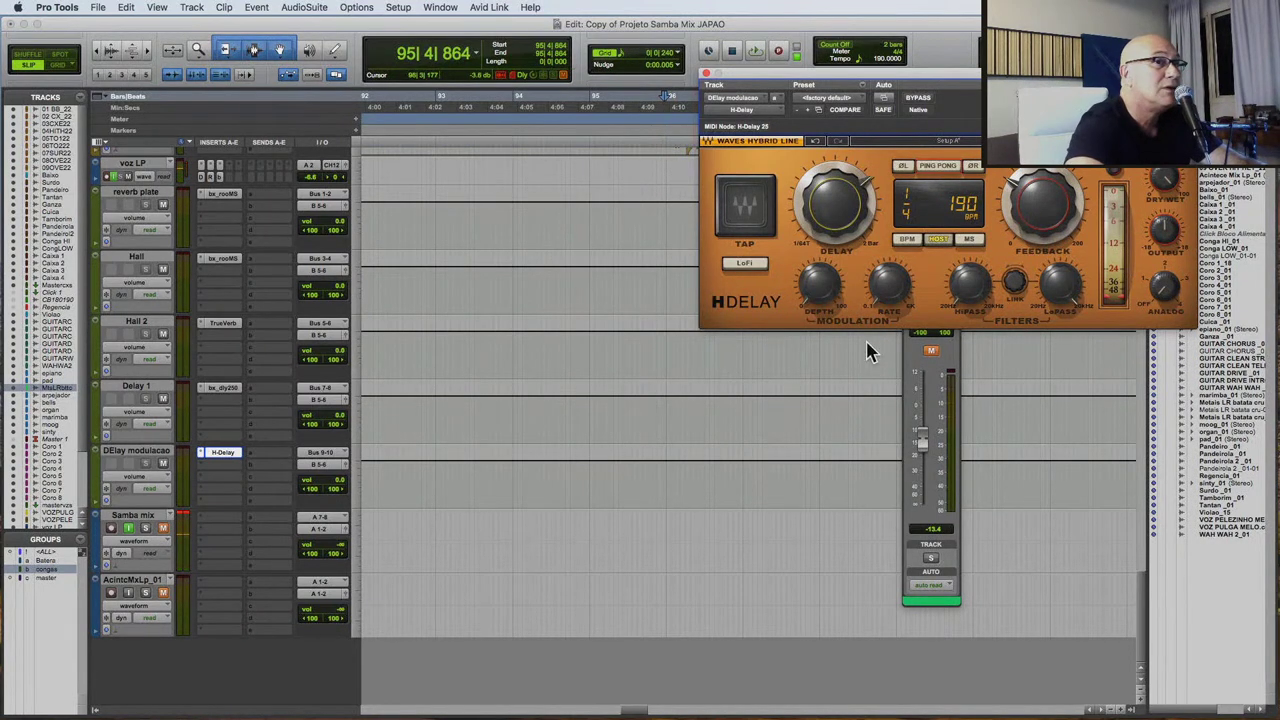
key(space)
click(930, 352)
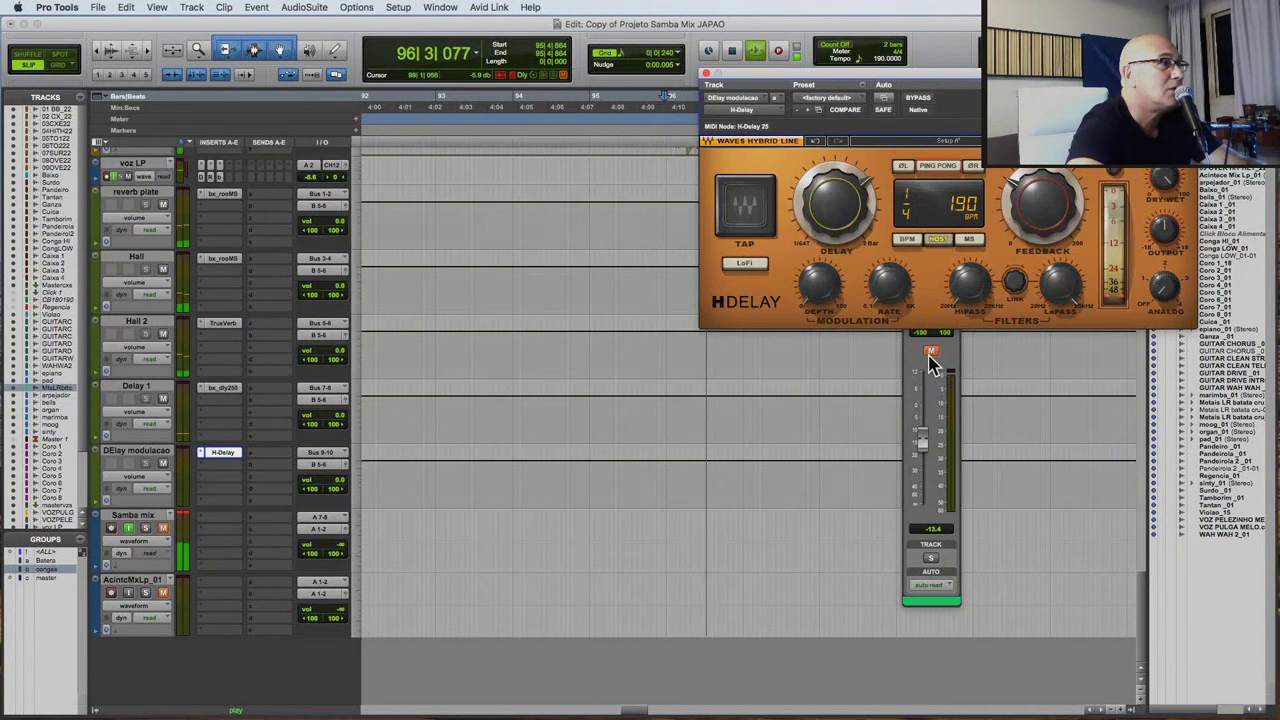
click(930, 352)
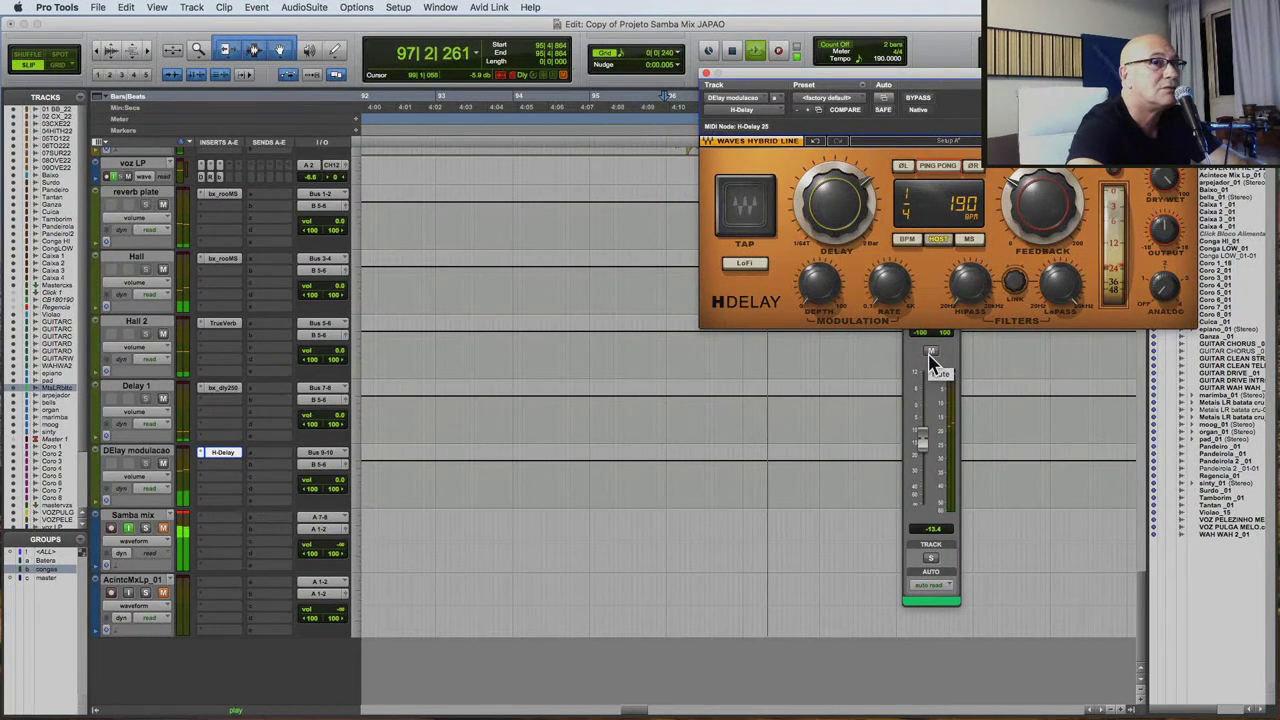
key(space)
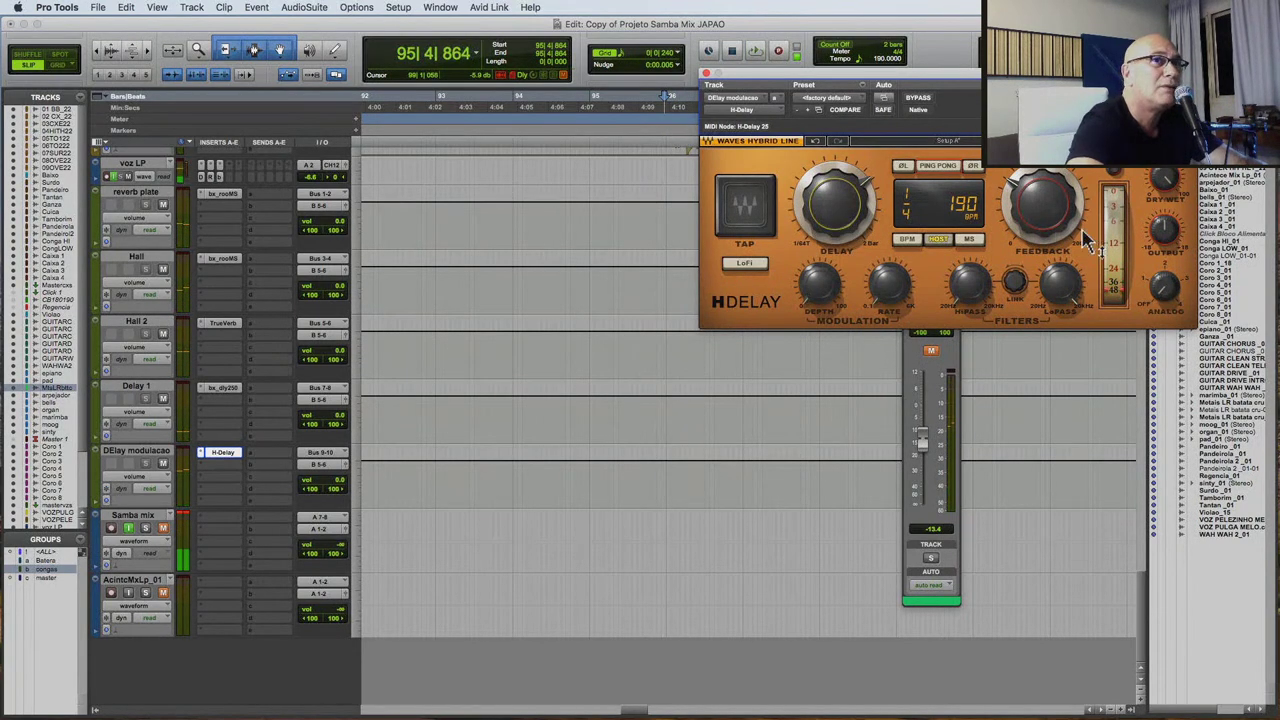
Set H-Delay's delay time to 1/2 and audition the delay send on the brass hit at bar 97.
key(space)
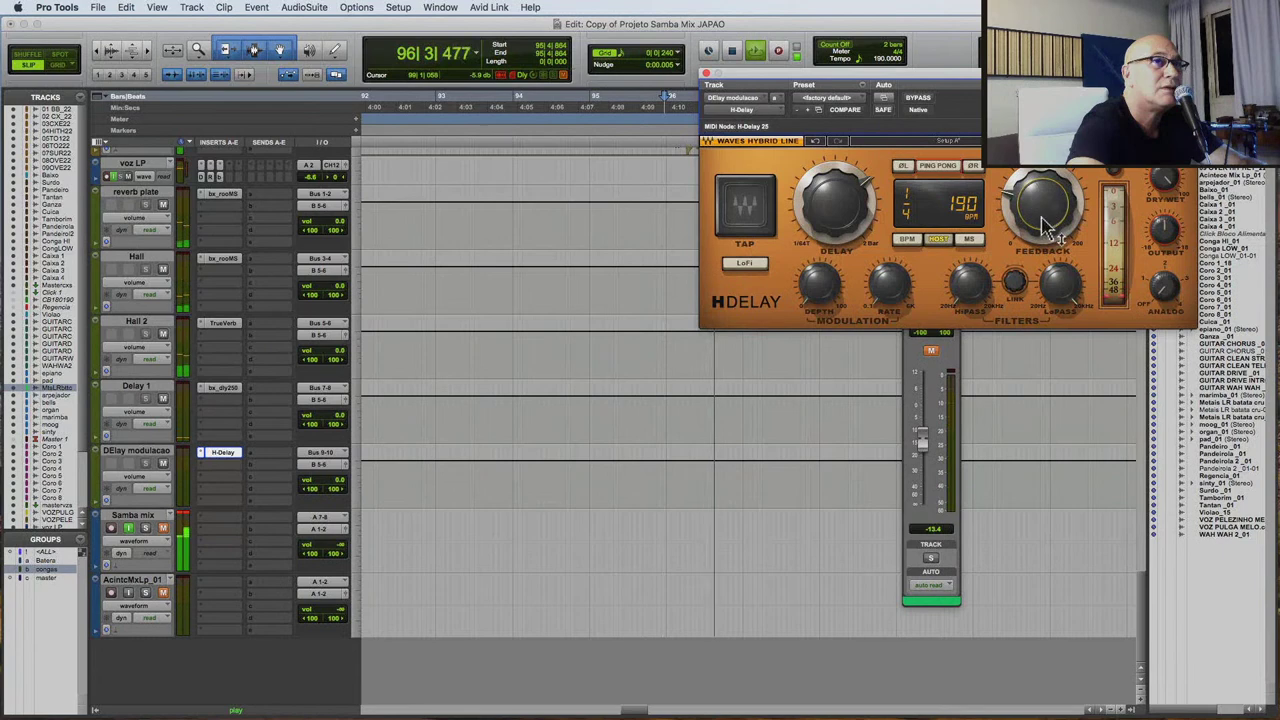
click(930, 352)
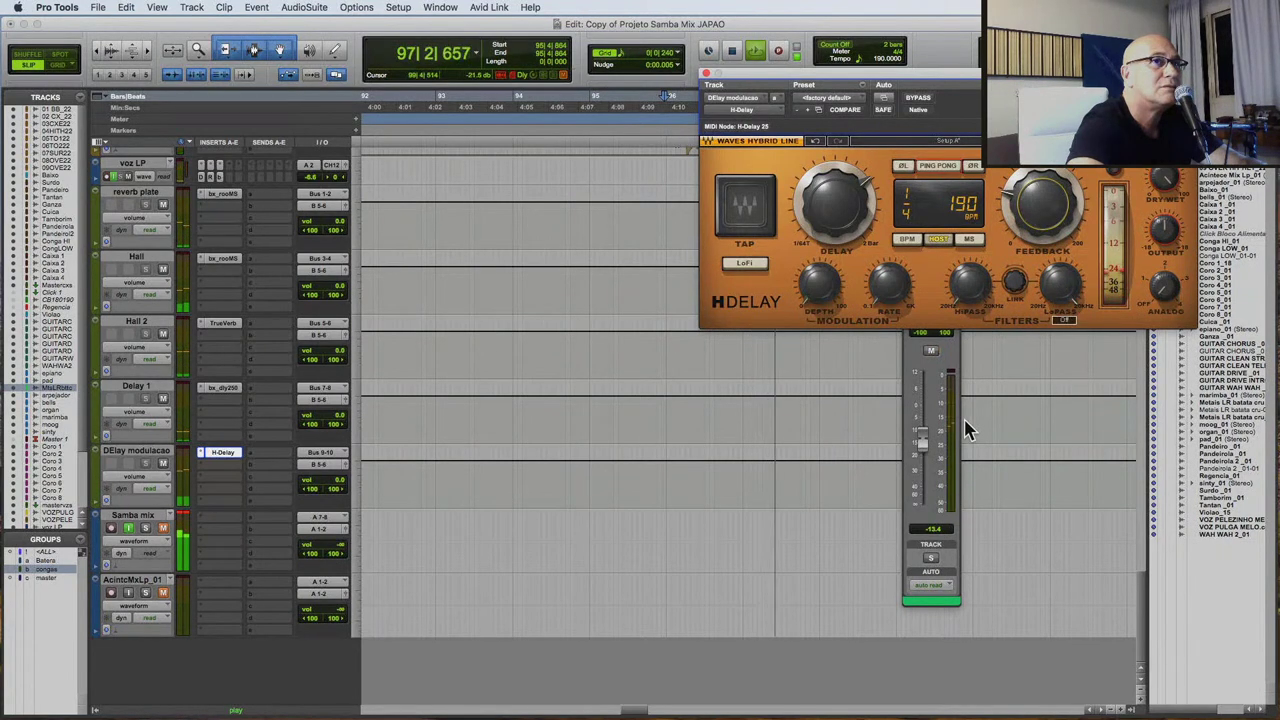
click(930, 352)
key(space)
drag(830, 200, 830, 160)
key(space)
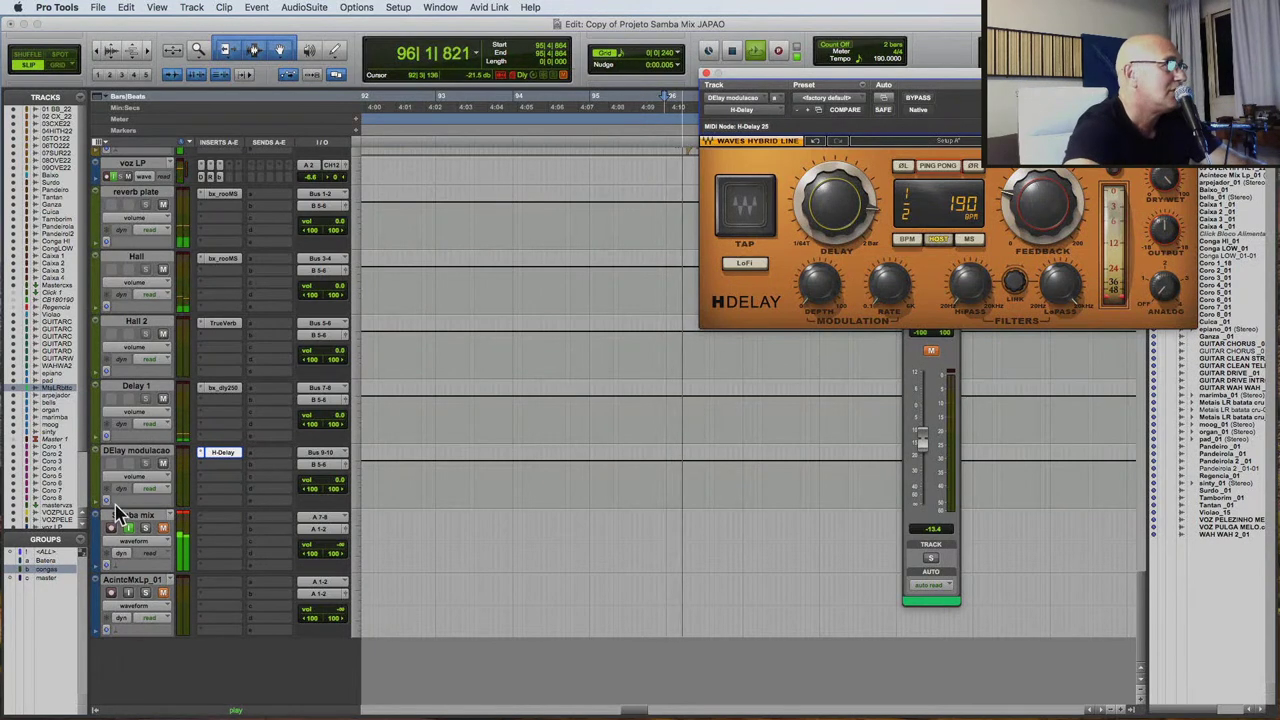
click(184, 527)
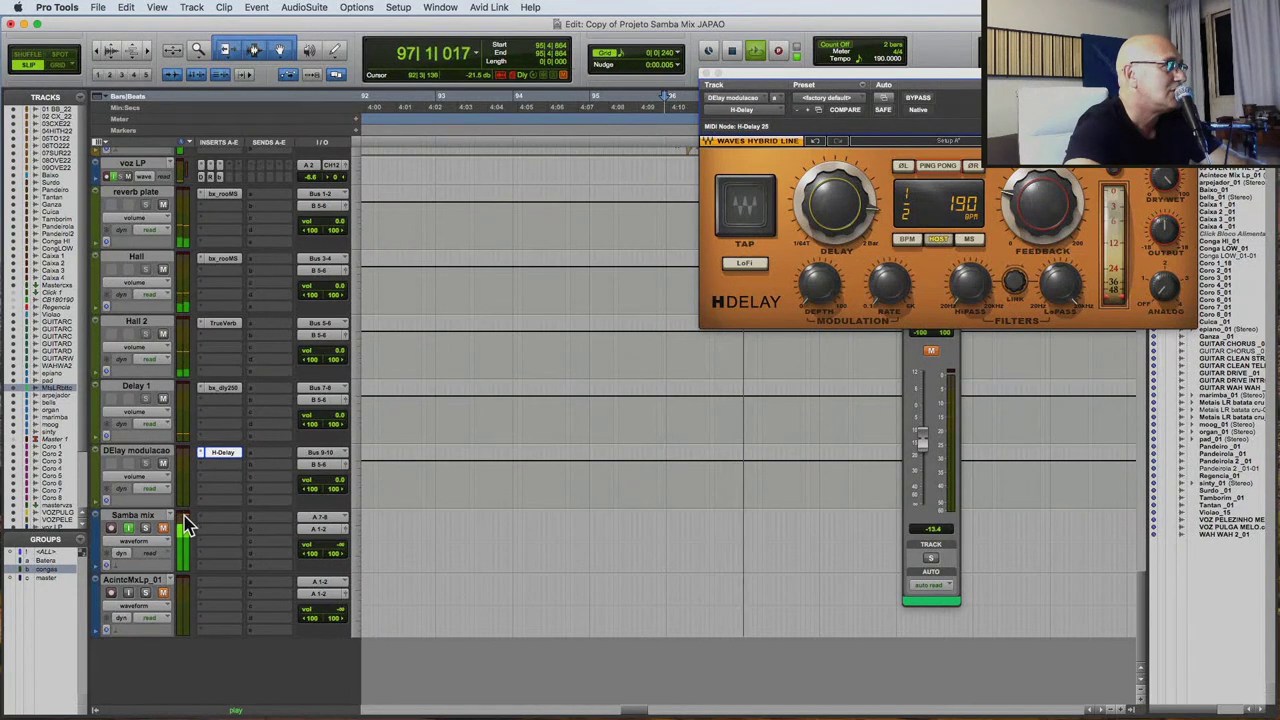
click(930, 352)
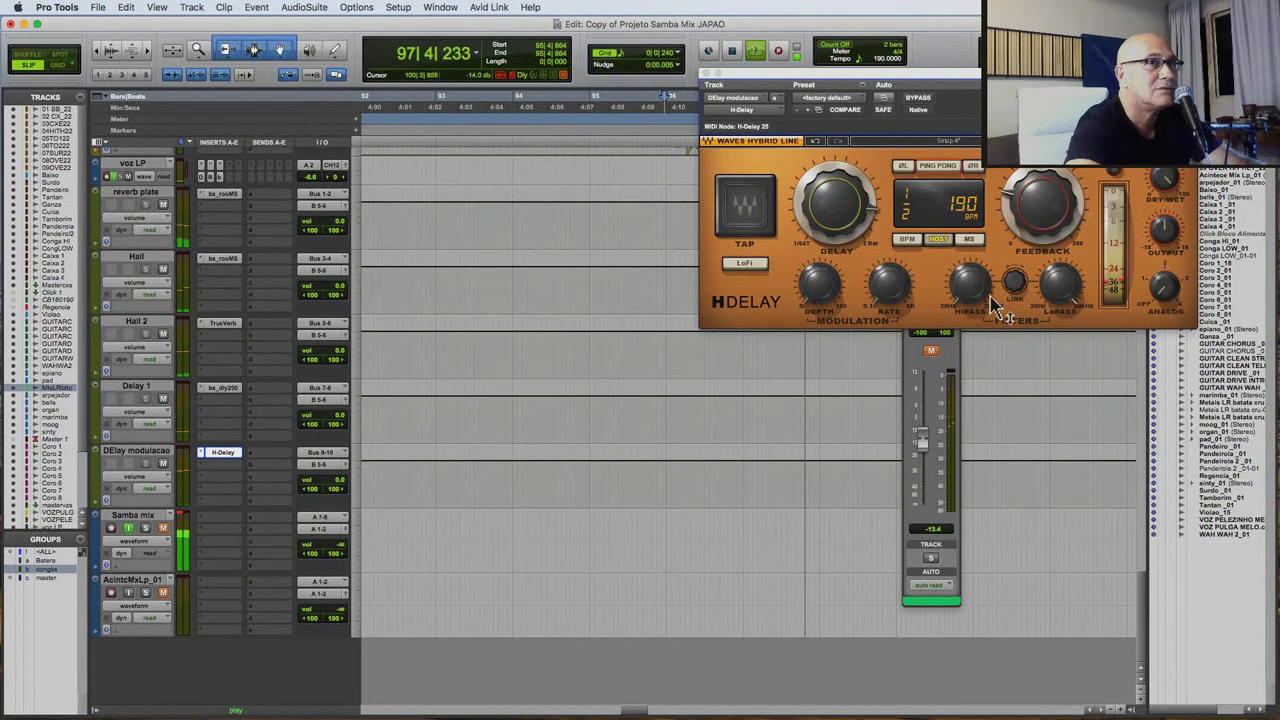
click(876, 222)
key(space)
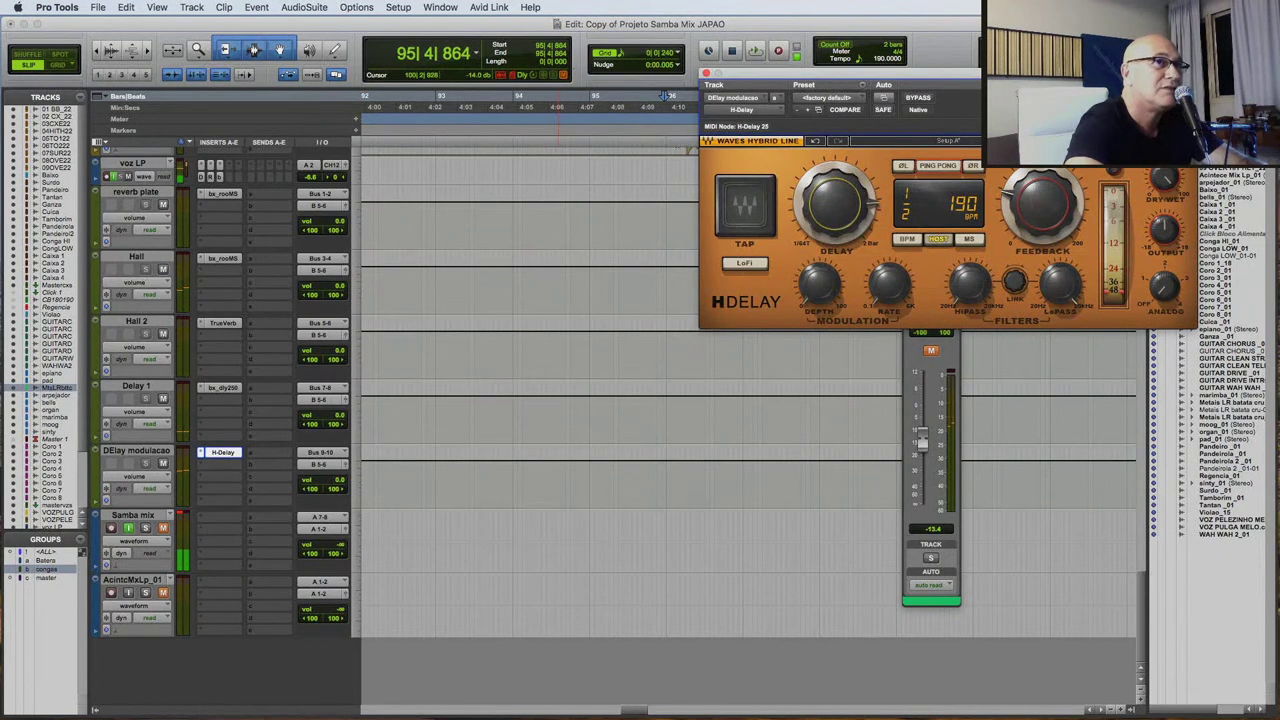
Set H-Delay's delay time to the 1/2 T triplet value and audition the brass hit at bar 97.
drag(876, 222, 876, 226)
key(space)
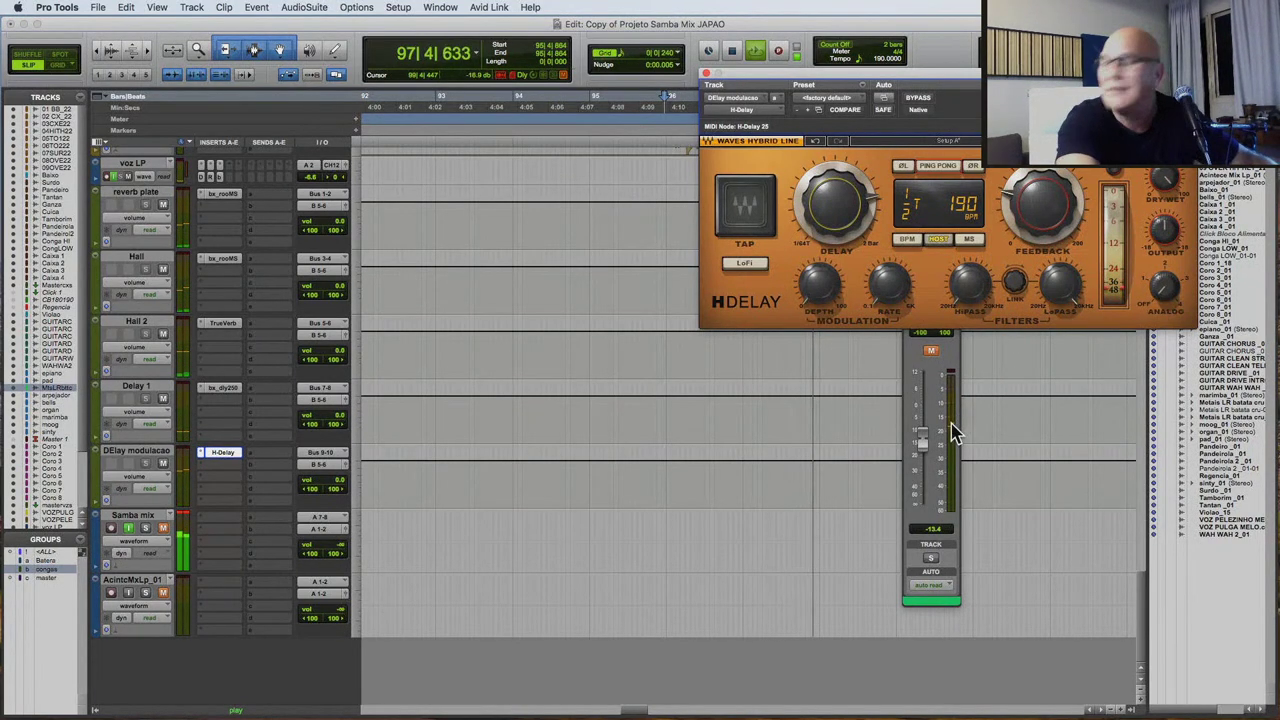
key(space)
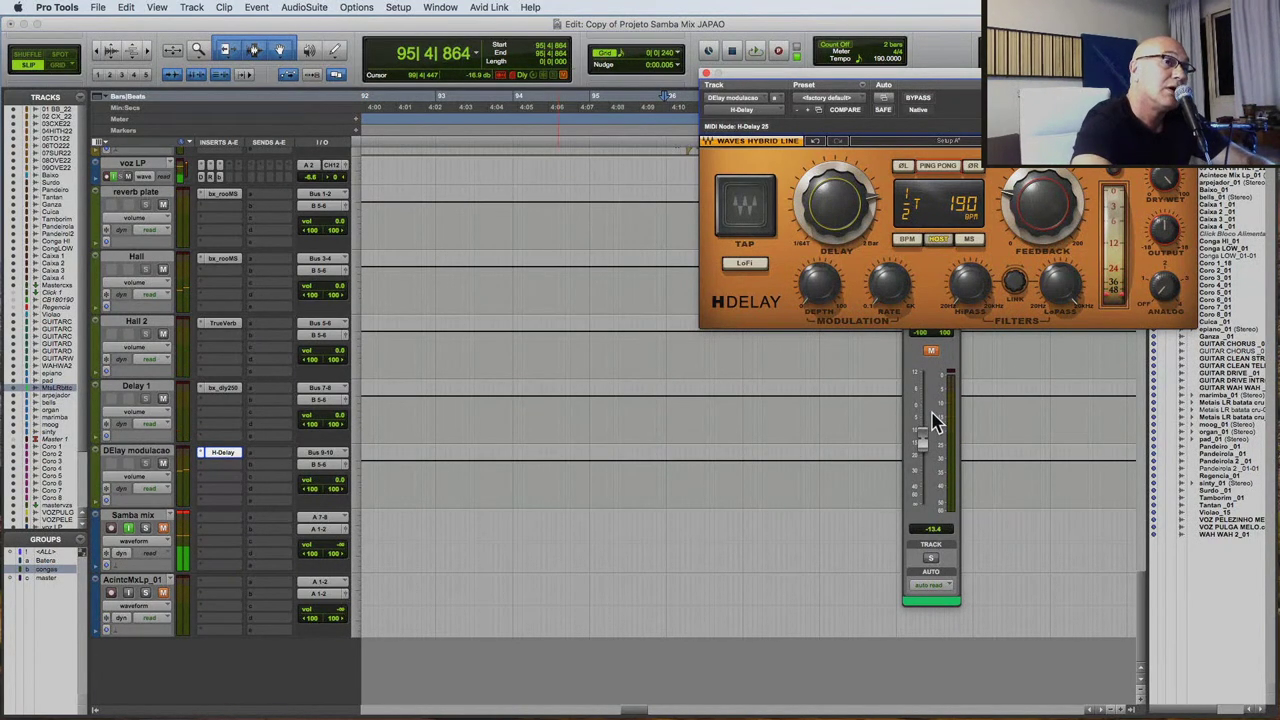
Set the MetaisLR send to Bus 9-10 to -17.4 dB, adjust H-Delay's LoPass filter and audition the brass hit.
drag(923, 443, 927, 440)
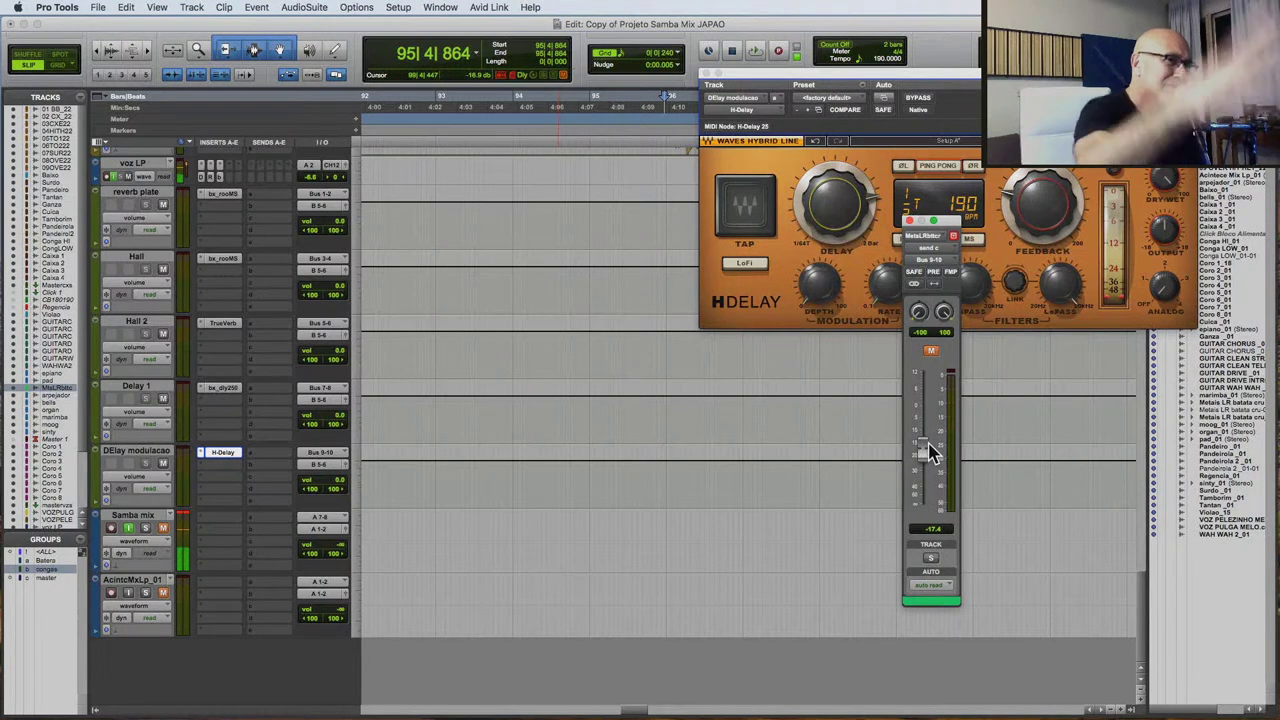
key(space)
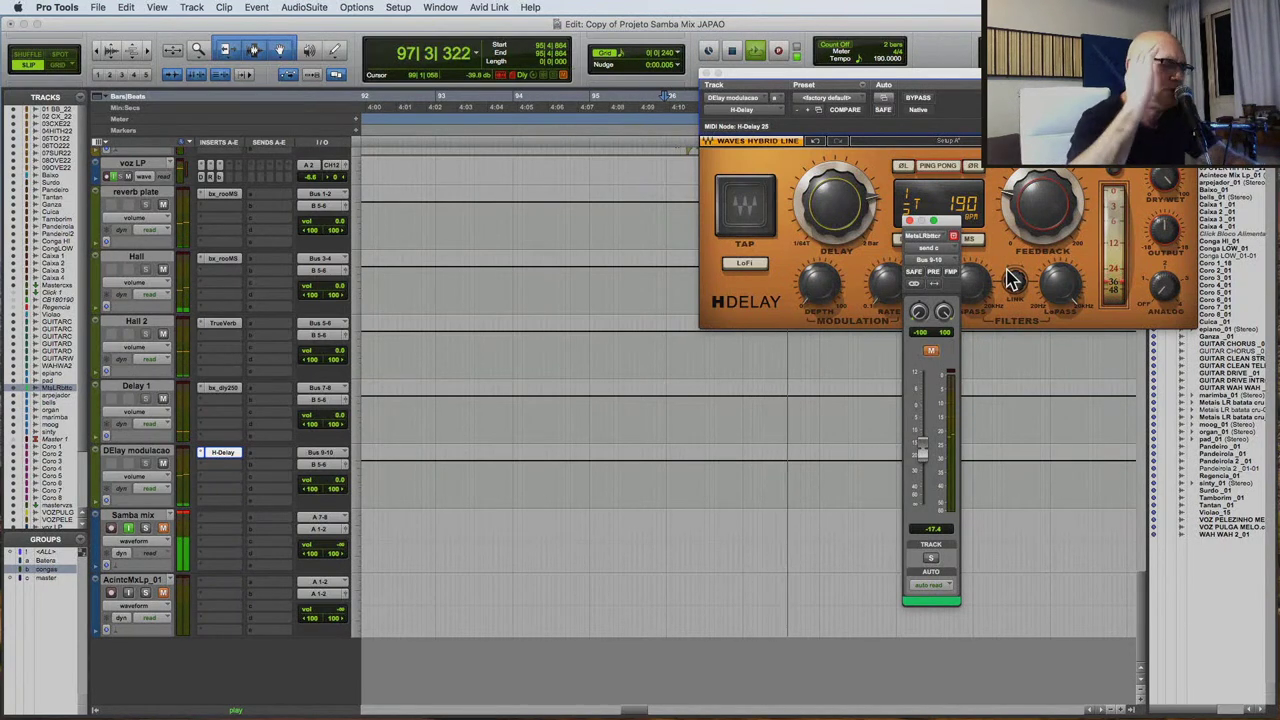
key(space)
key(space)
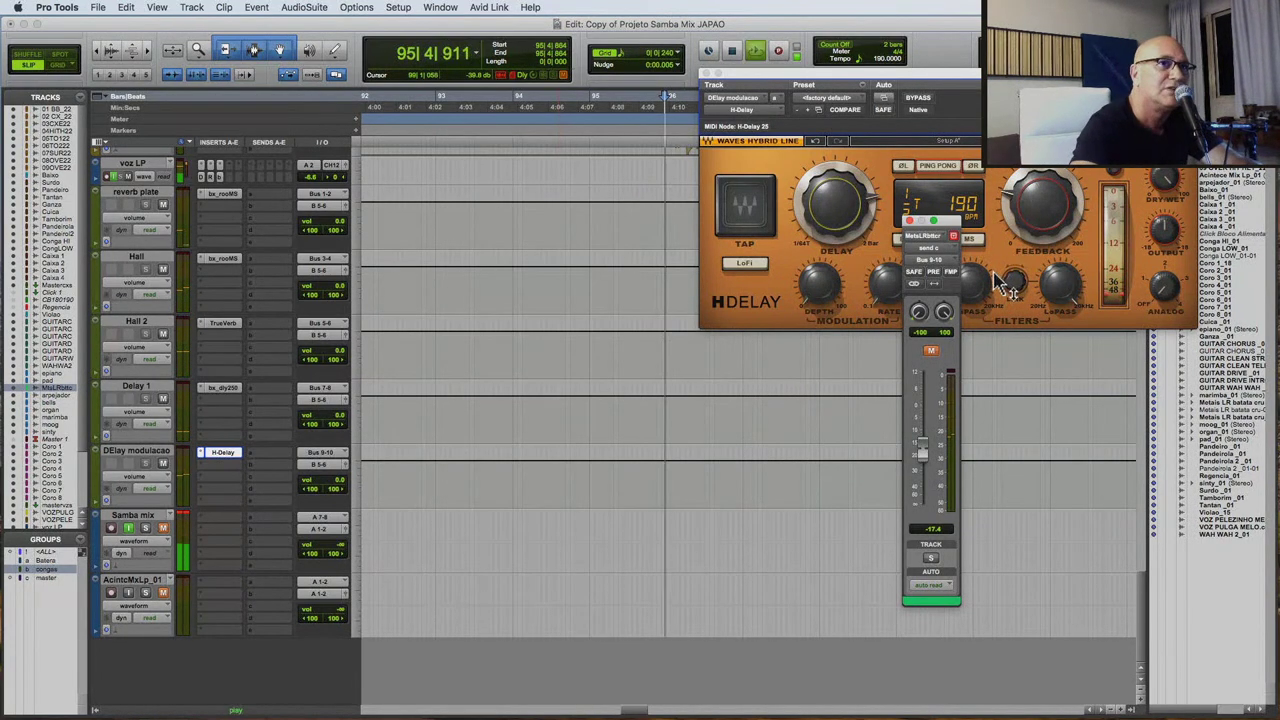
key(space)
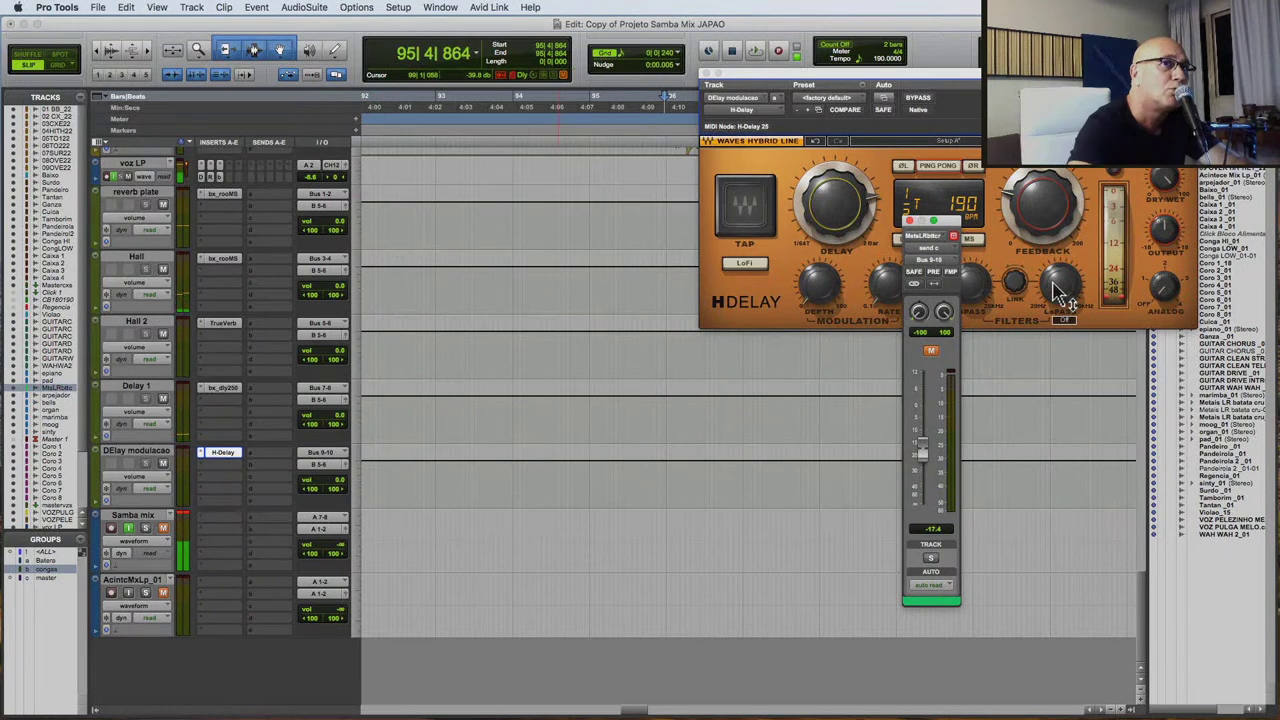
click(1060, 290)
key(space)
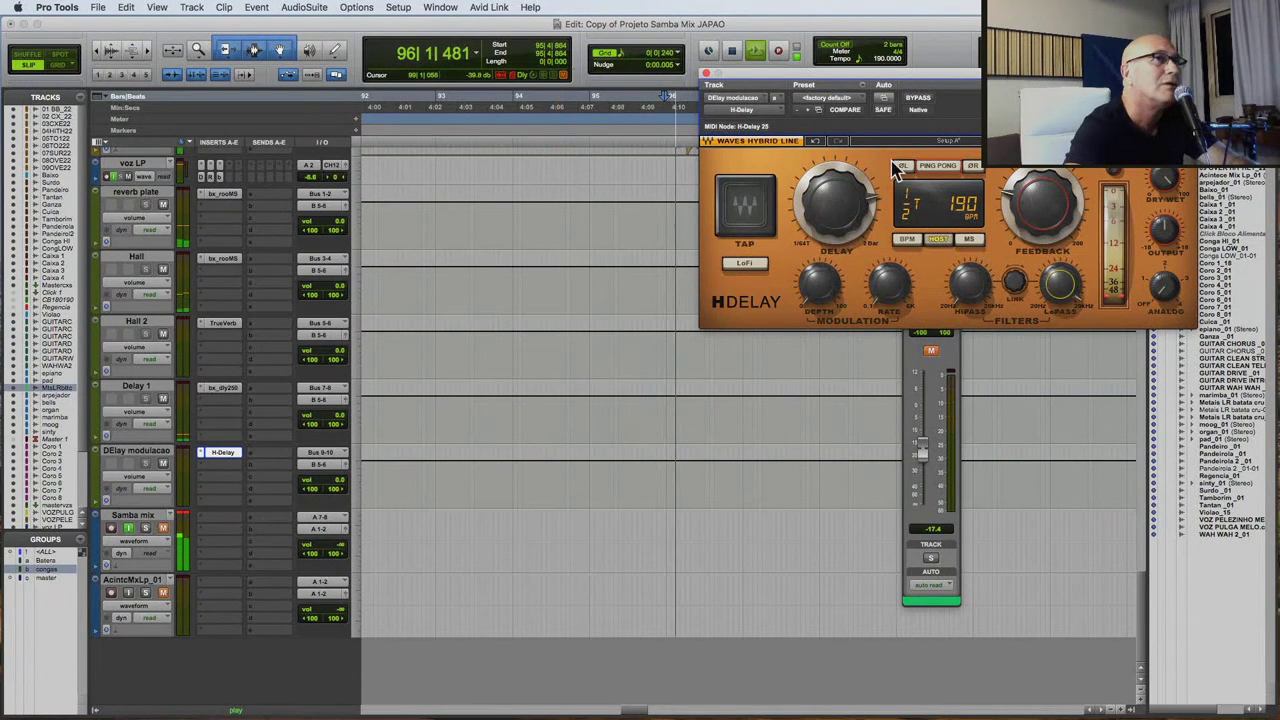
Close the H-Delay plug-in and set the voz LP track's volume to -13.2 dB.
click(706, 74)
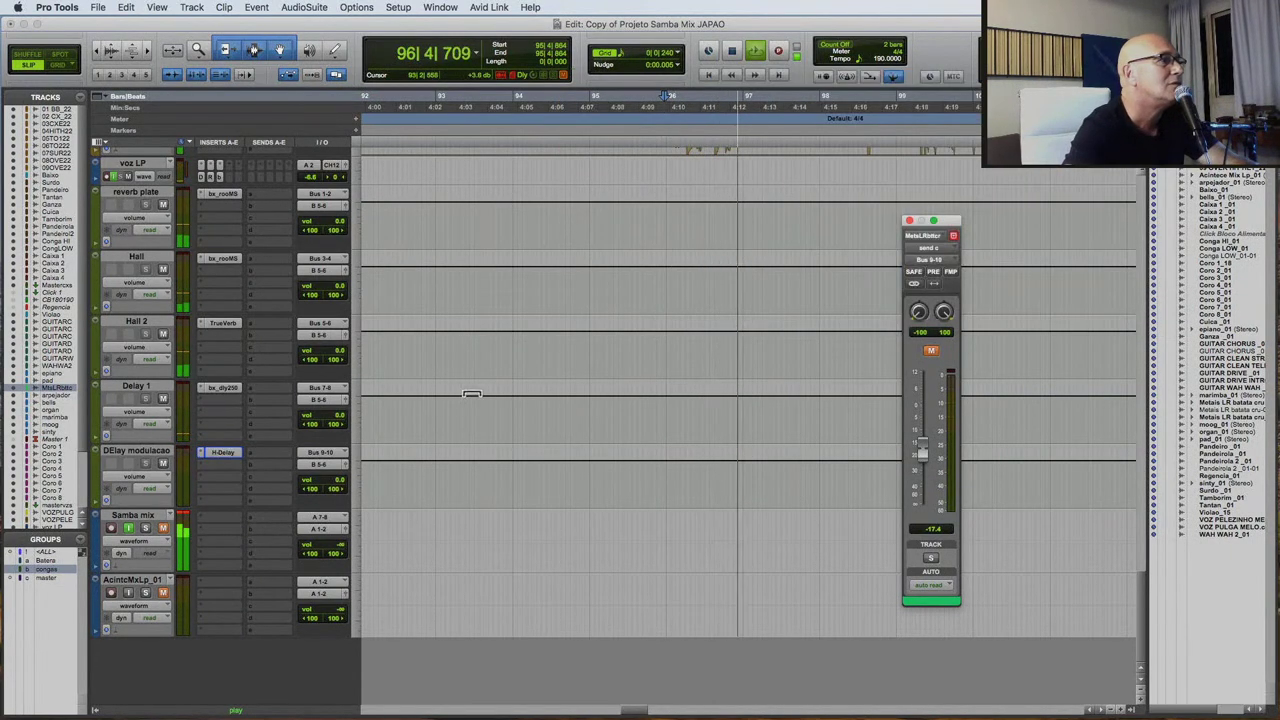
scroll(471, 394, up, 2)
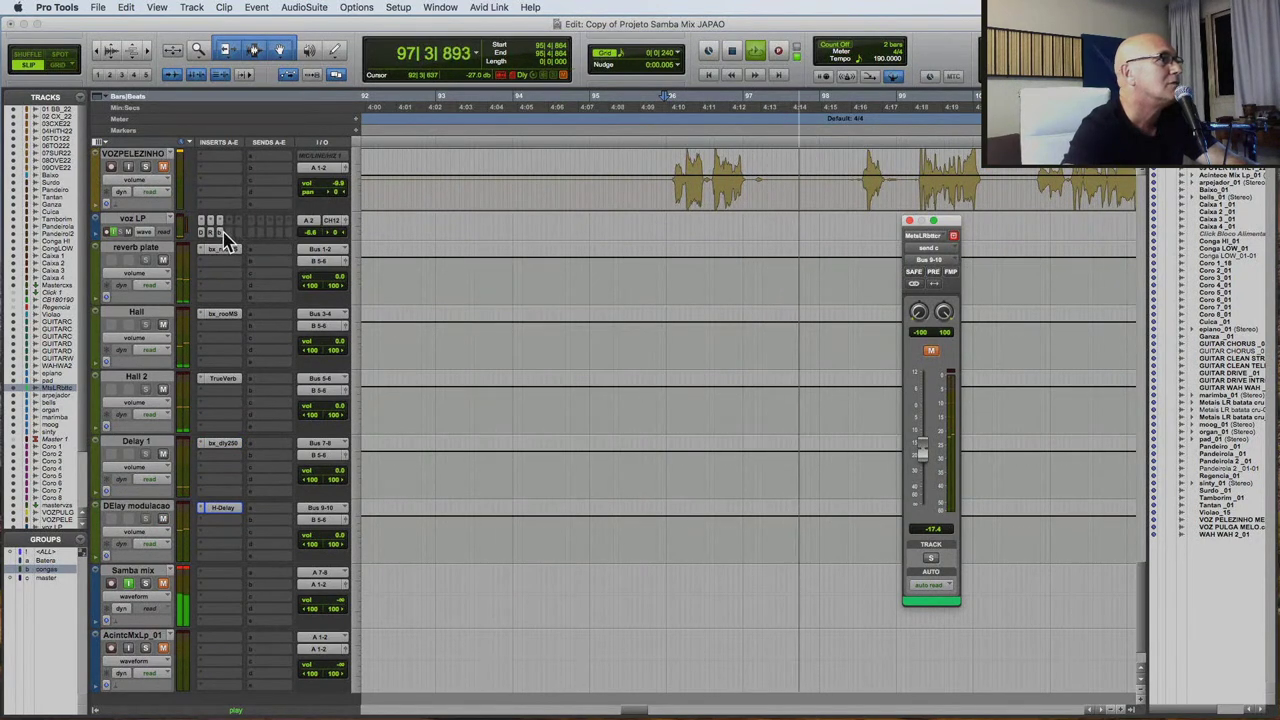
drag(309, 232, 307, 243)
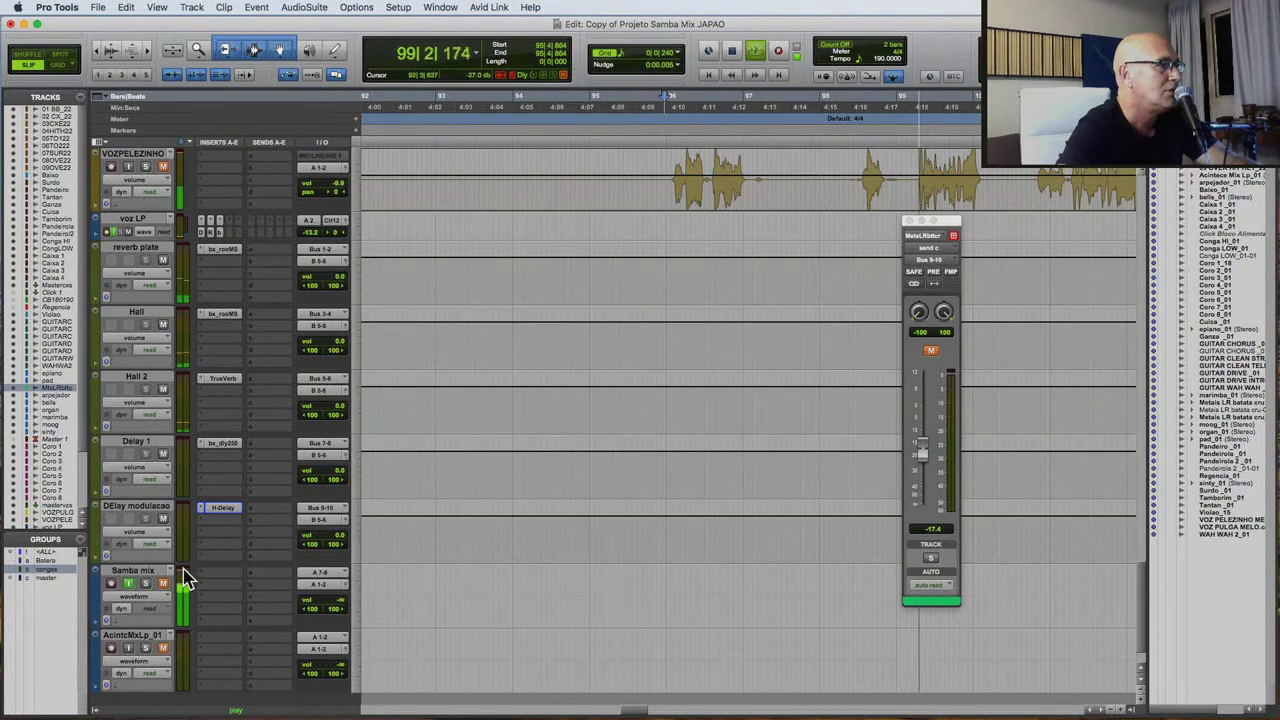
Trim the whole volume automation of both lead vocal tracks together to -11.5 dB through the master group, then disable that group.
key(r)
key(r)
key(r)
key(r)
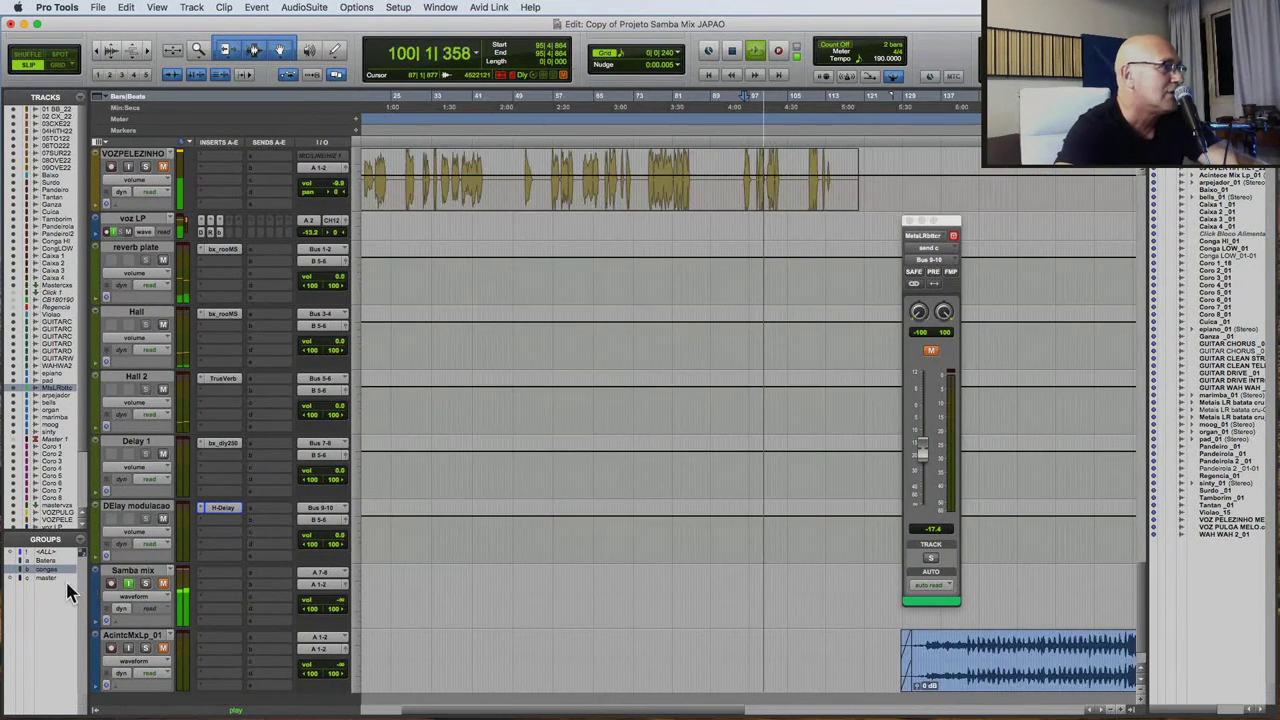
key(r)
key(r)
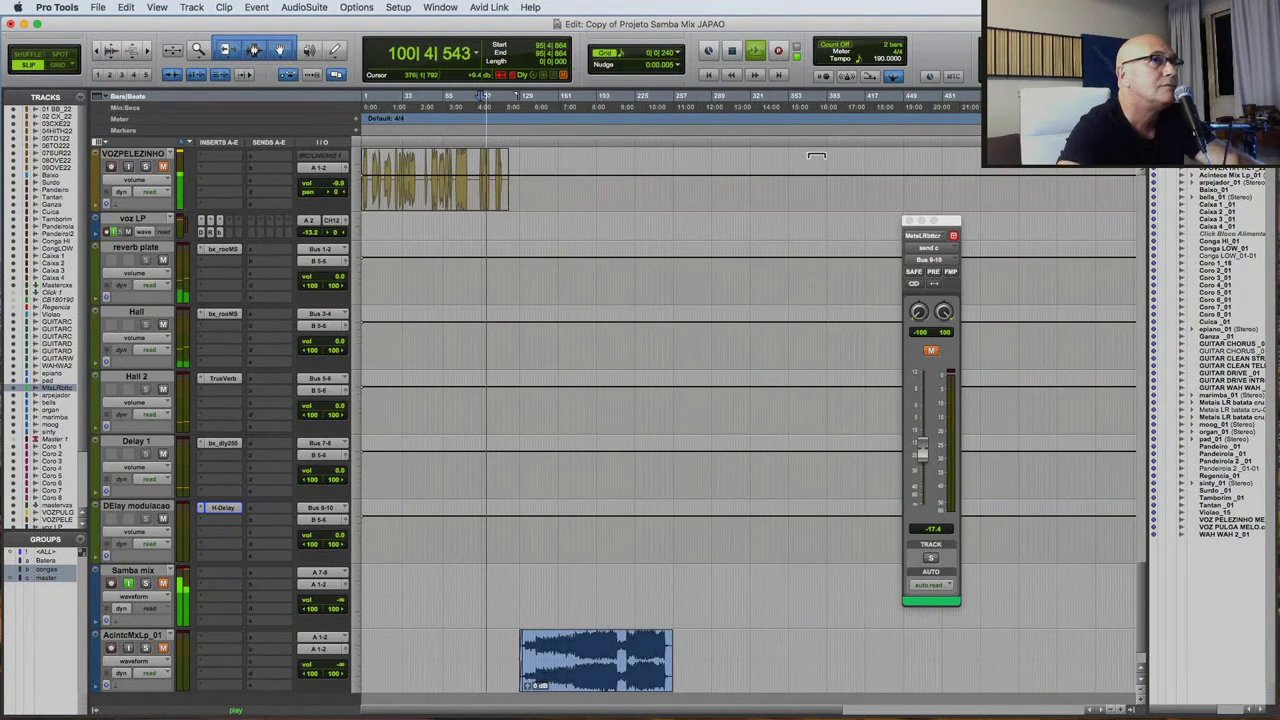
click(816, 156)
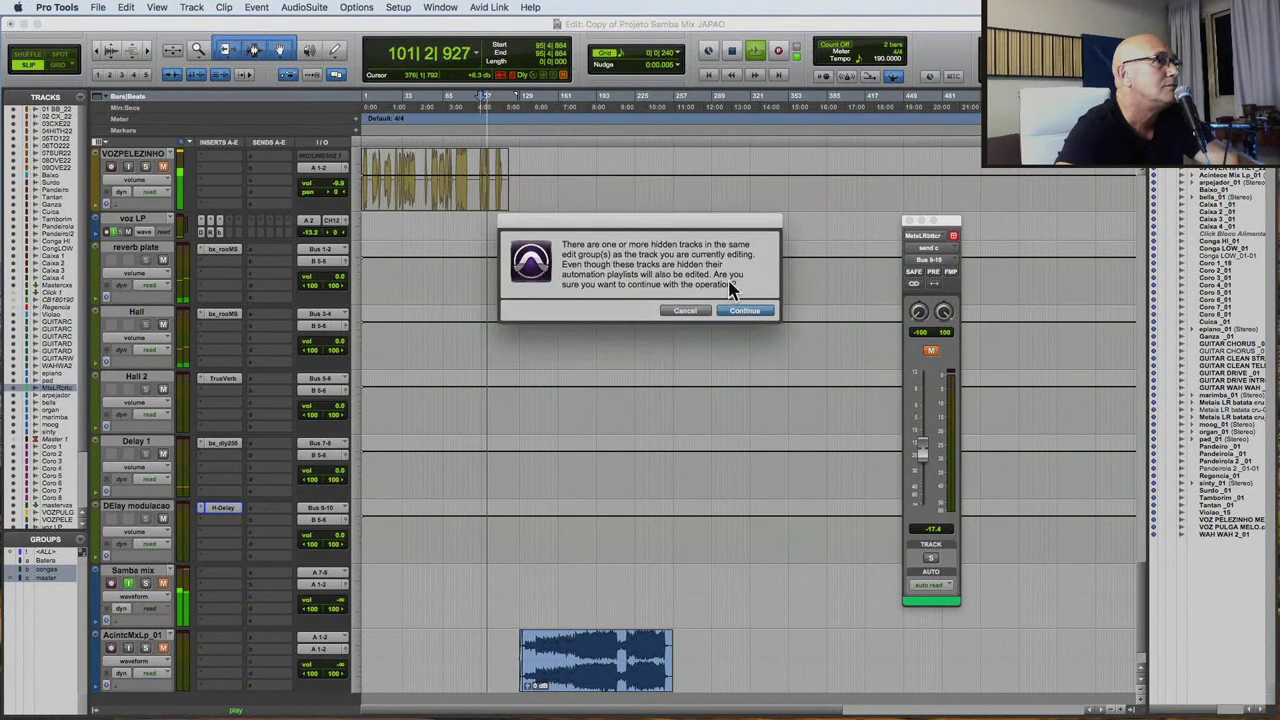
click(740, 311)
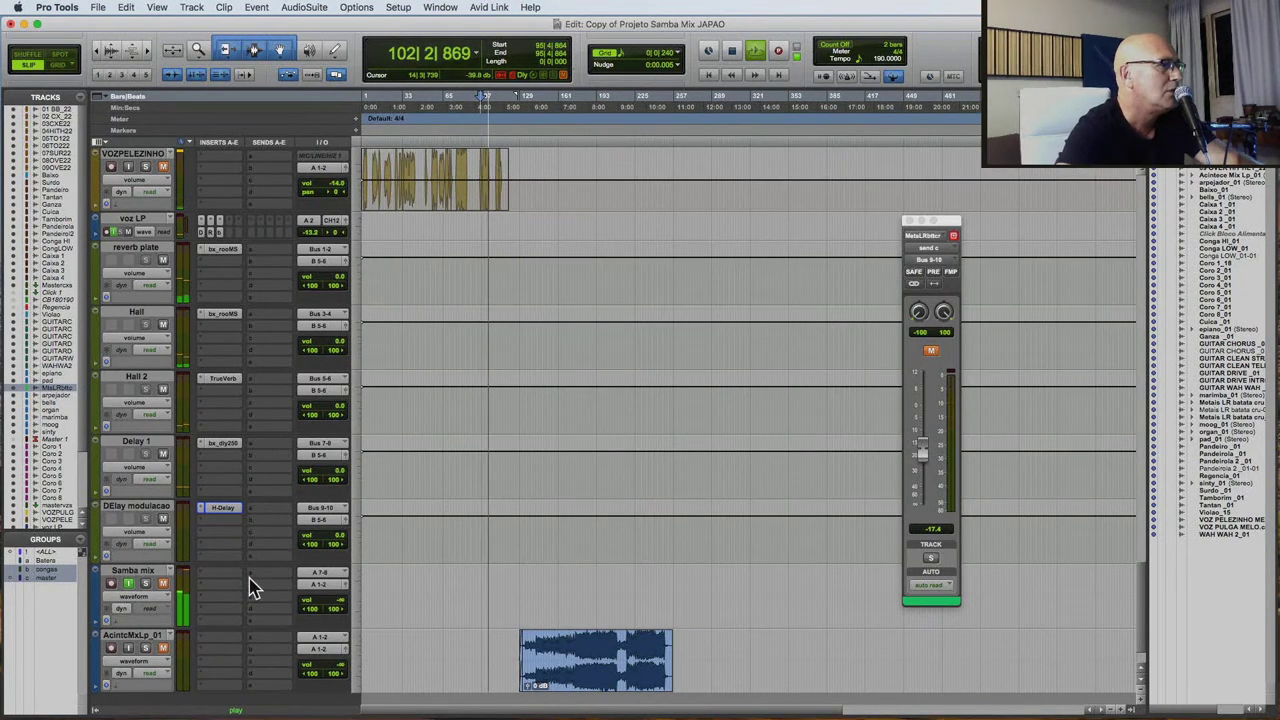
click(881, 160)
click(745, 311)
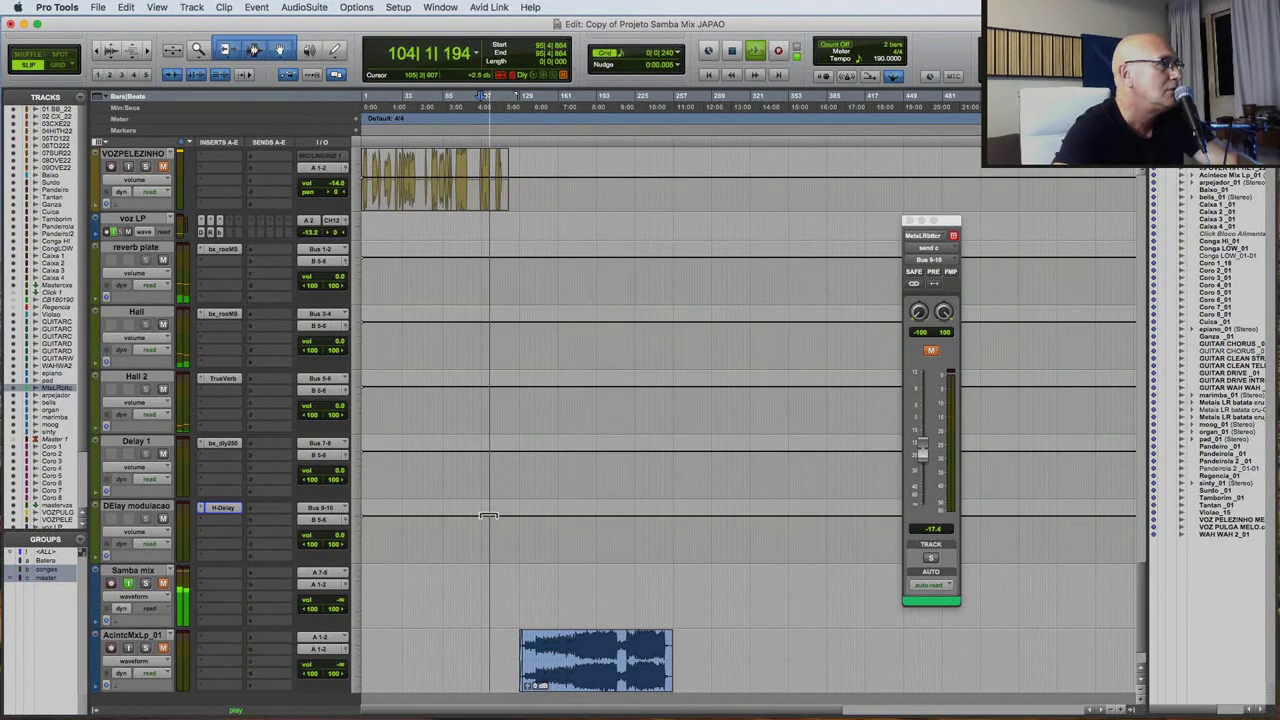
click(31, 577)
Open the bx_console SSL 9000 J insert on Cuica, set the track's volume automation to -13.1 dB and play from bar 6.
scroll(595, 318, up, 5)
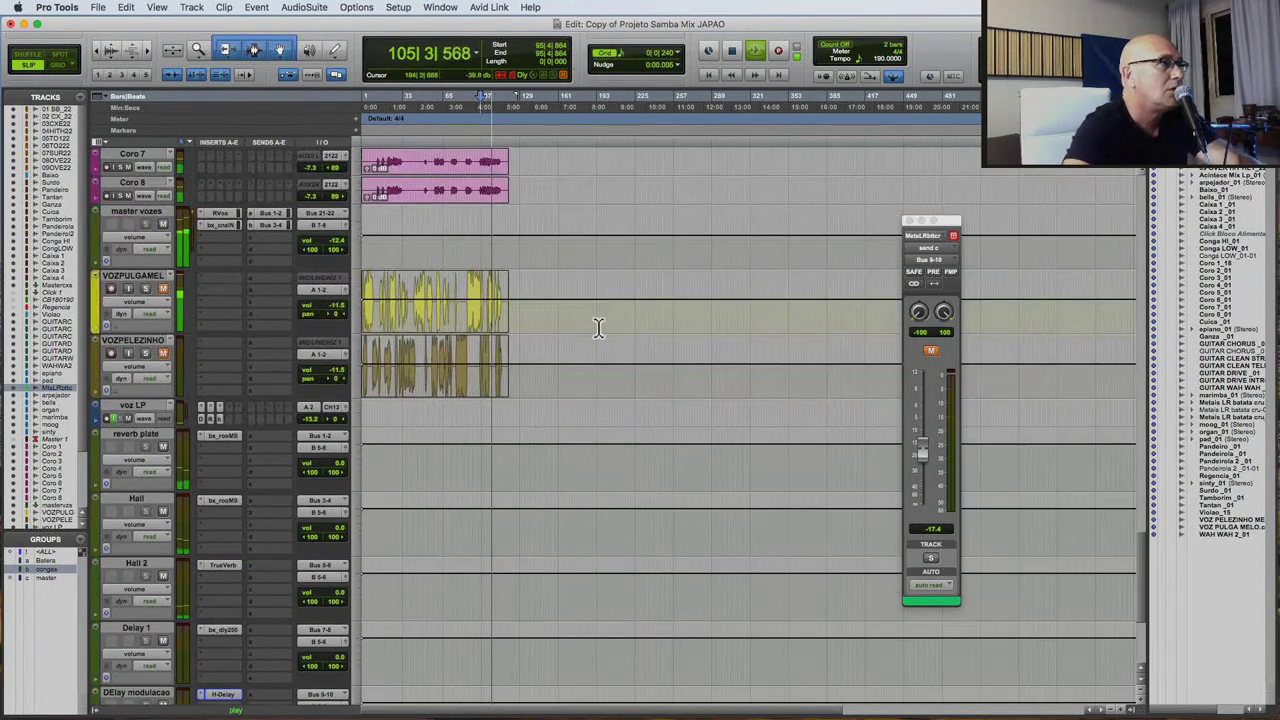
scroll(600, 328, up, 6)
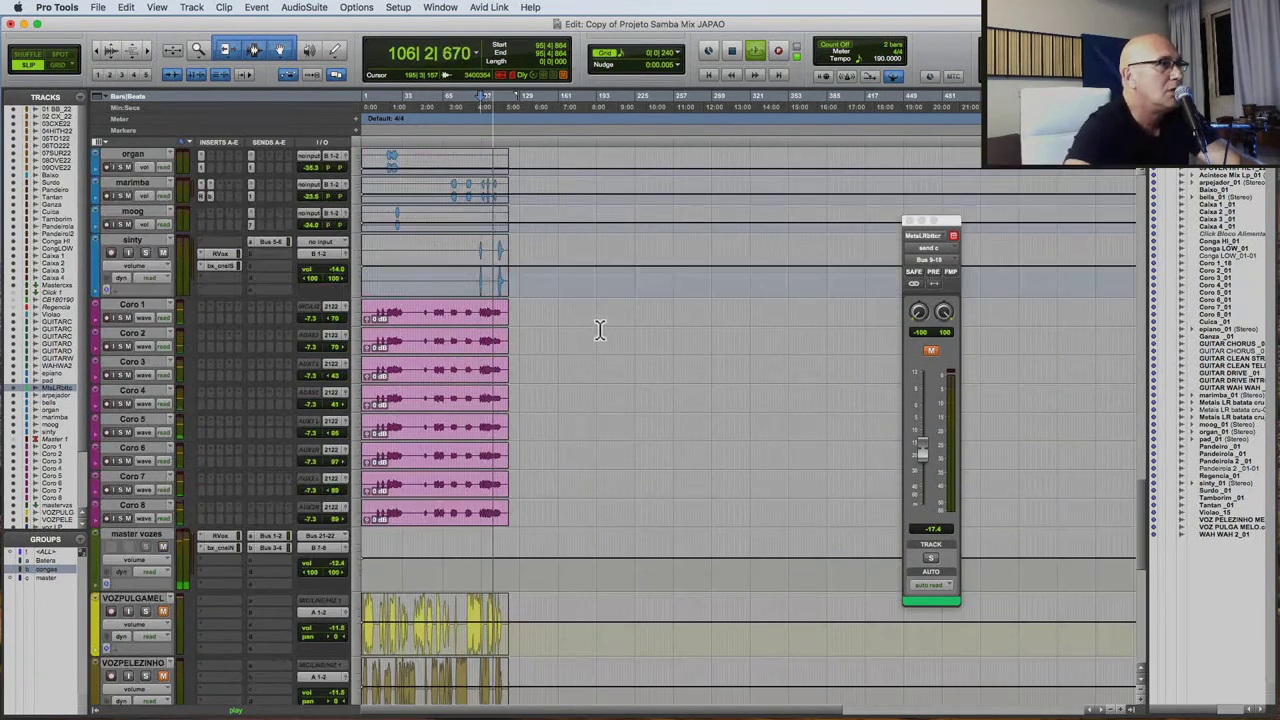
scroll(600, 333, up, 10)
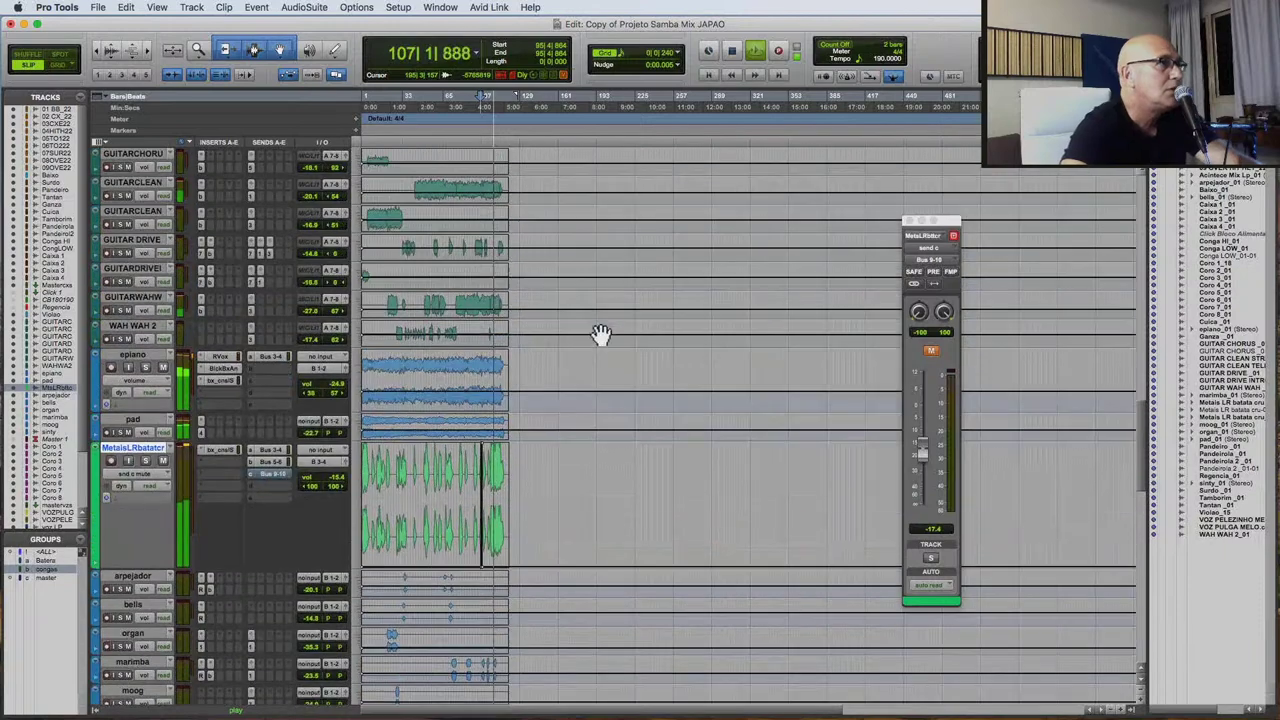
scroll(600, 328, up, 8)
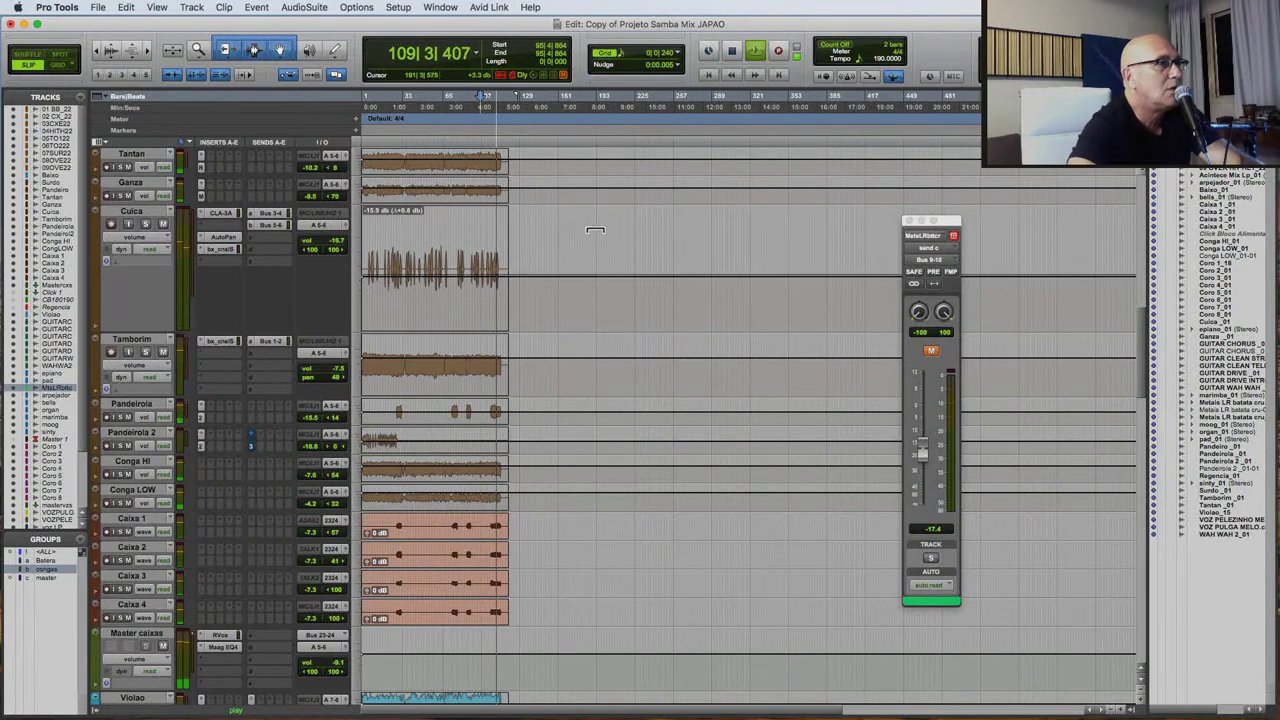
click(223, 249)
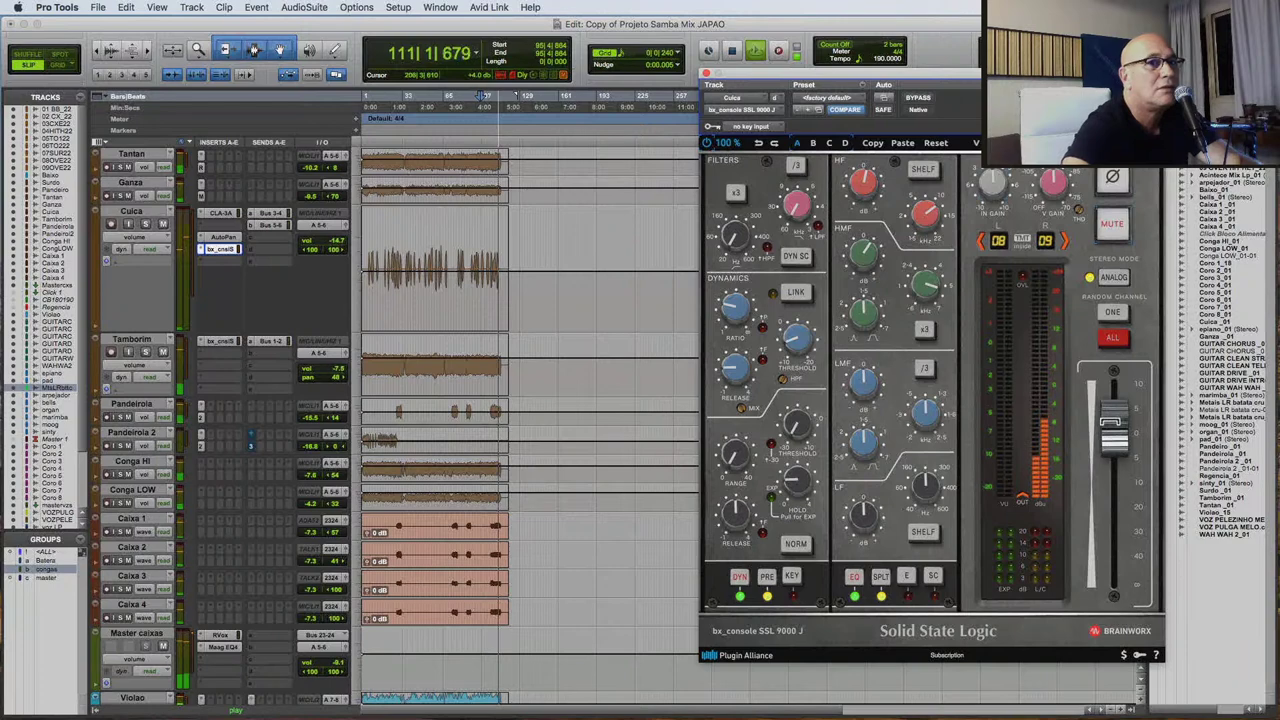
click(526, 237)
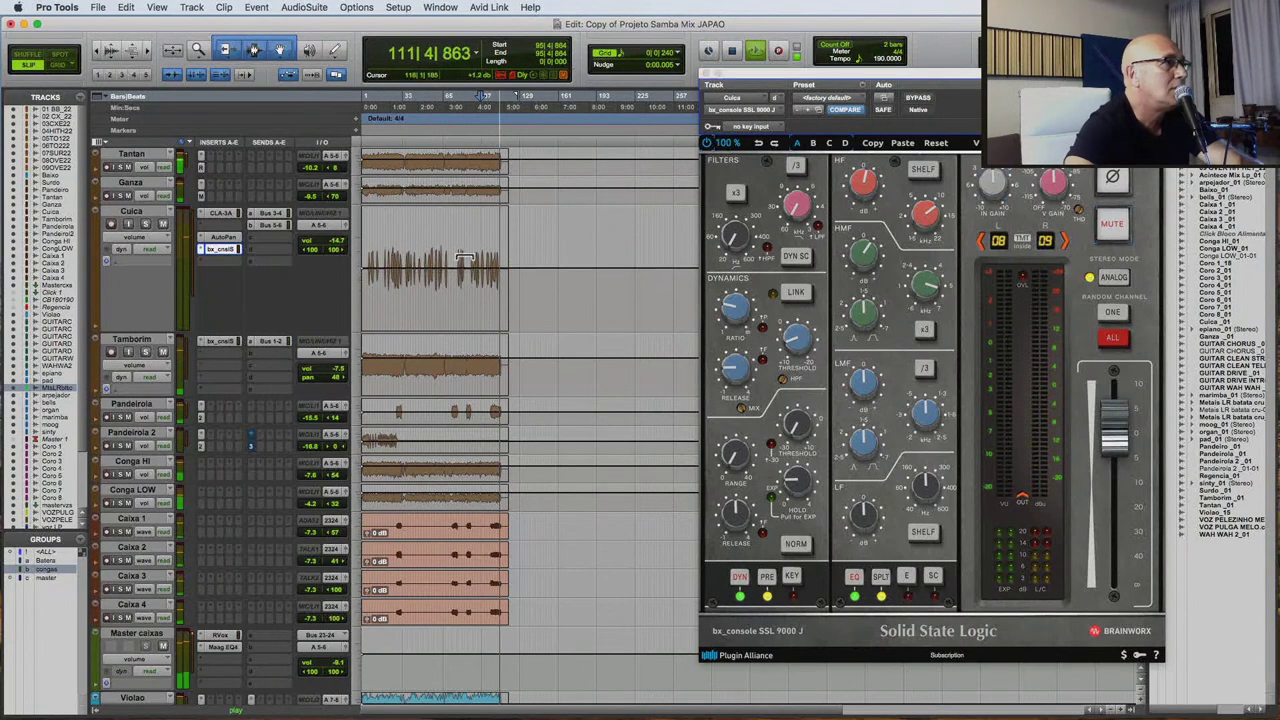
click(368, 283)
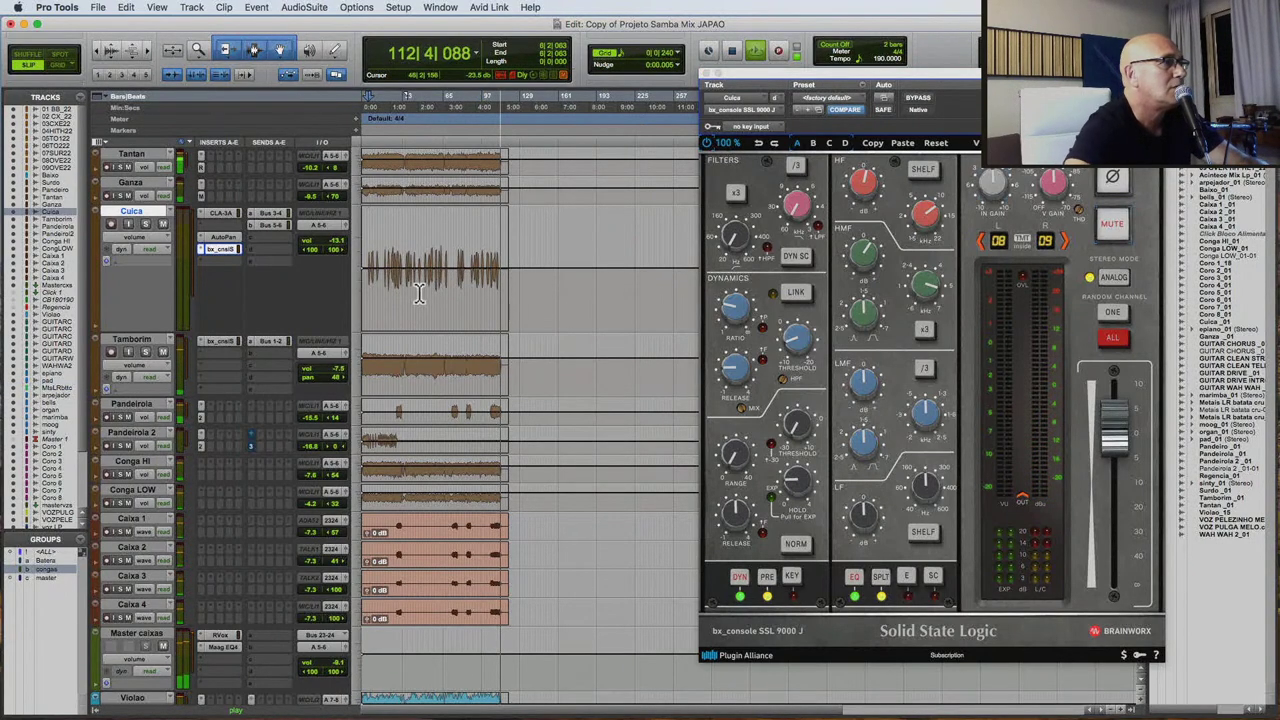
key(space)
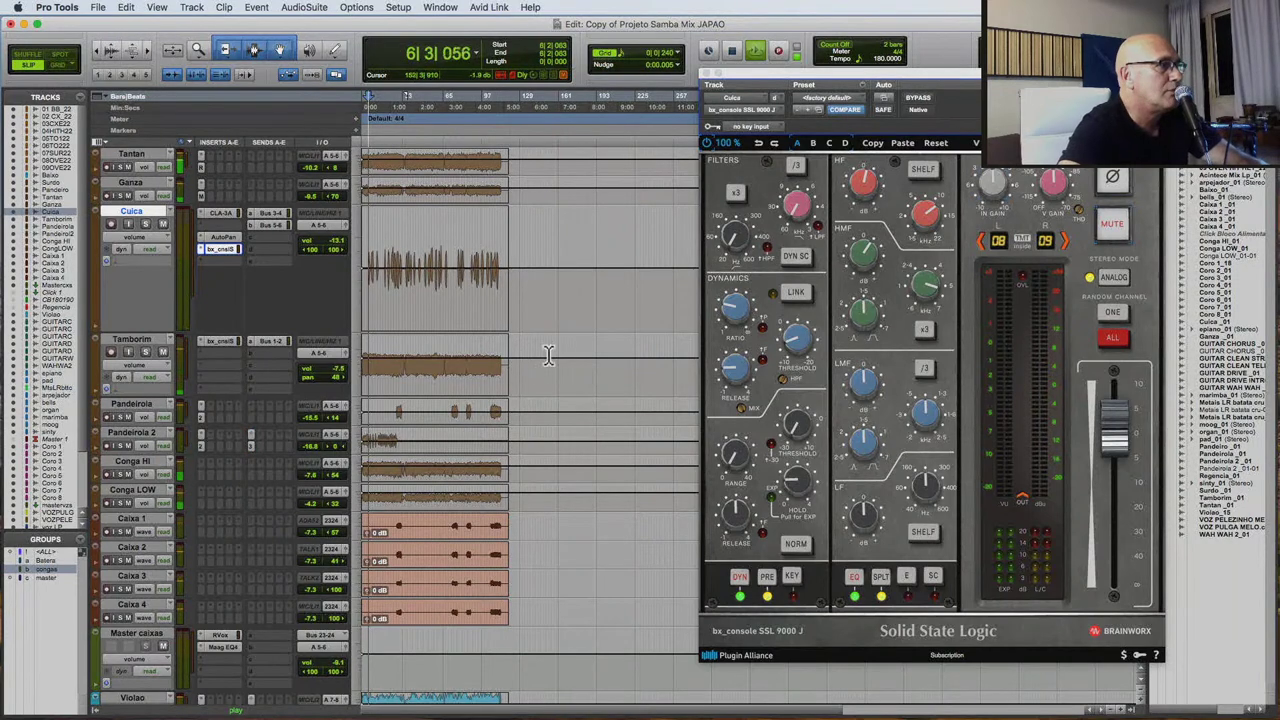
Set the volume automation of Pandeirola 2 to -14.8 dB and of the GUITARCHORU track to -14.1 dB during playback.
scroll(484, 368, down, 1)
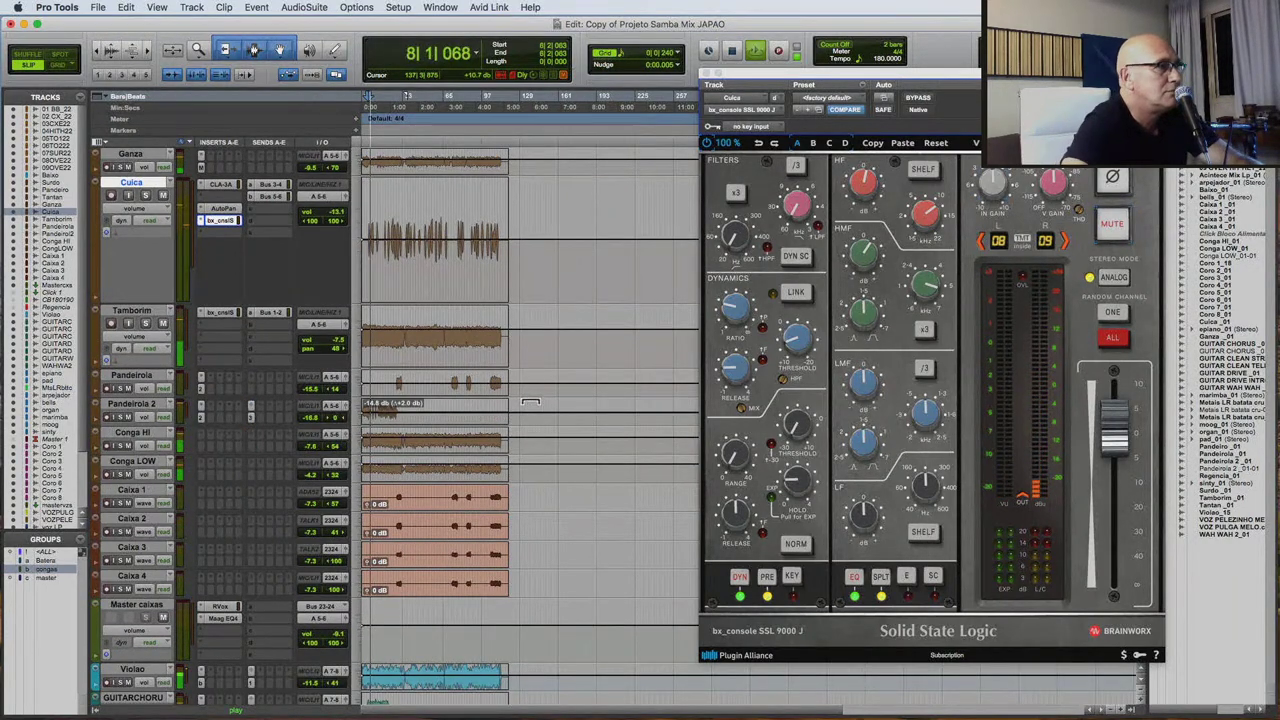
scroll(491, 436, down, 5)
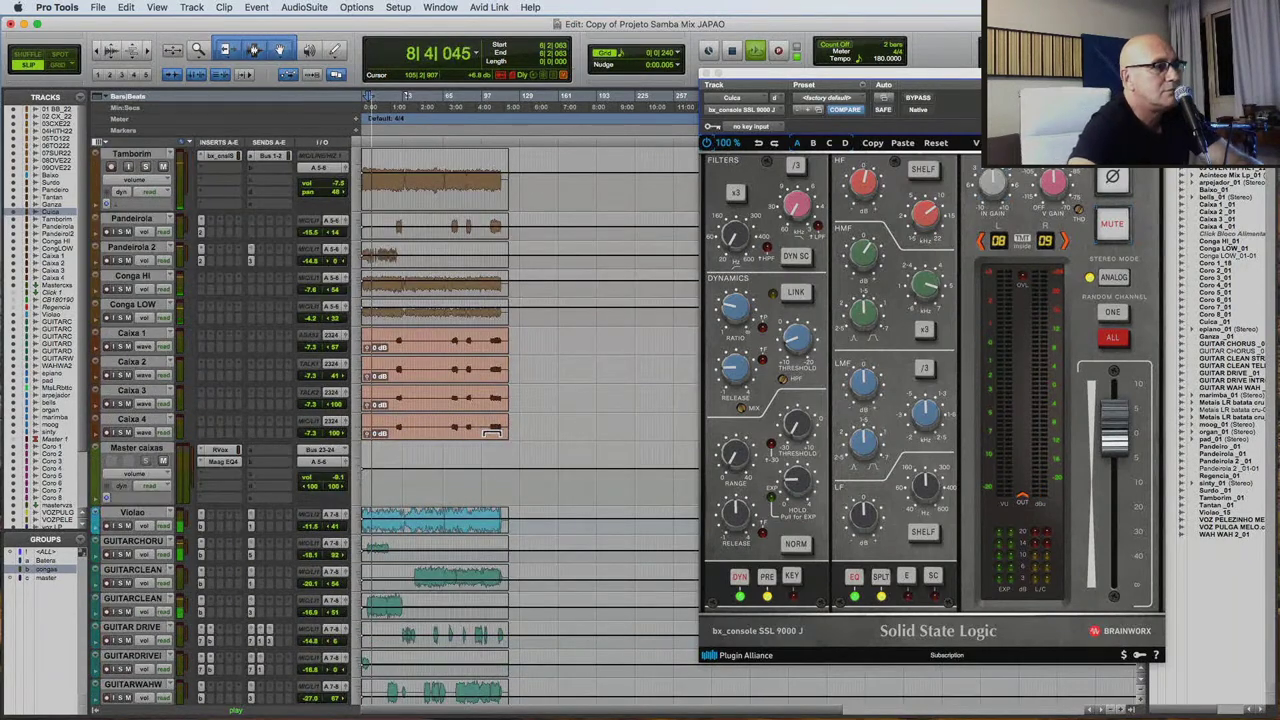
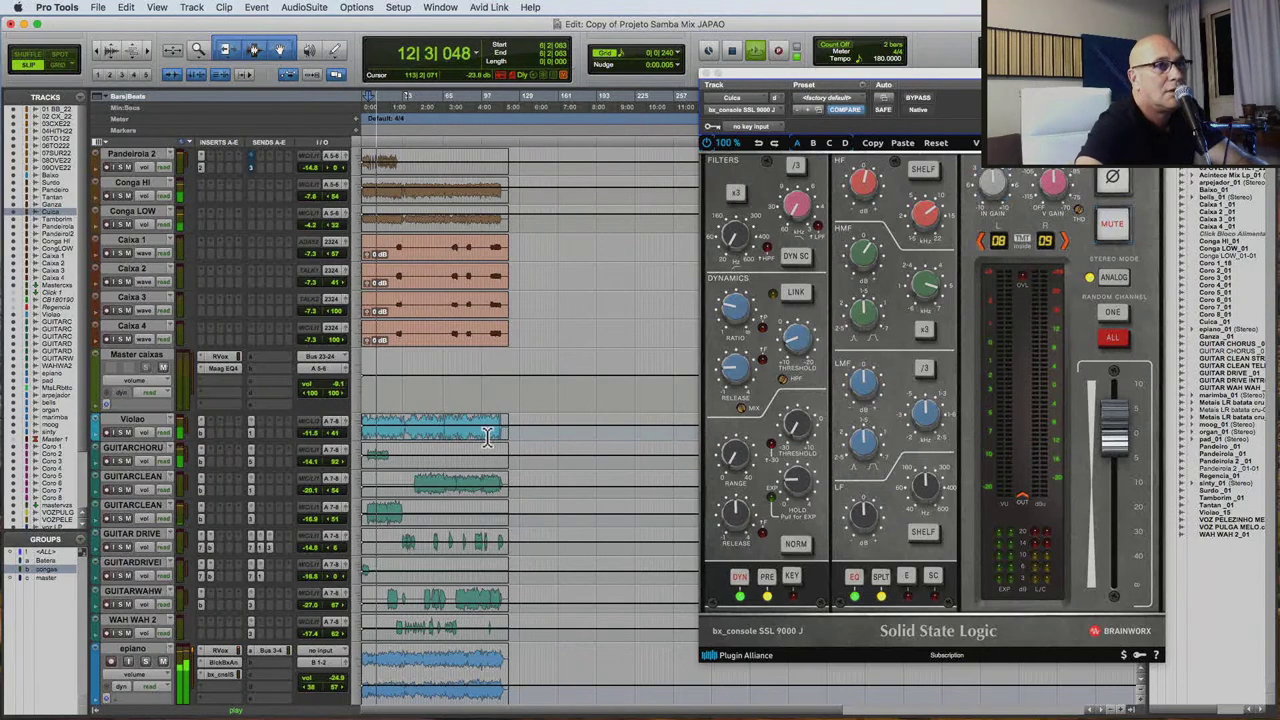
scroll(205, 470, down, 10)
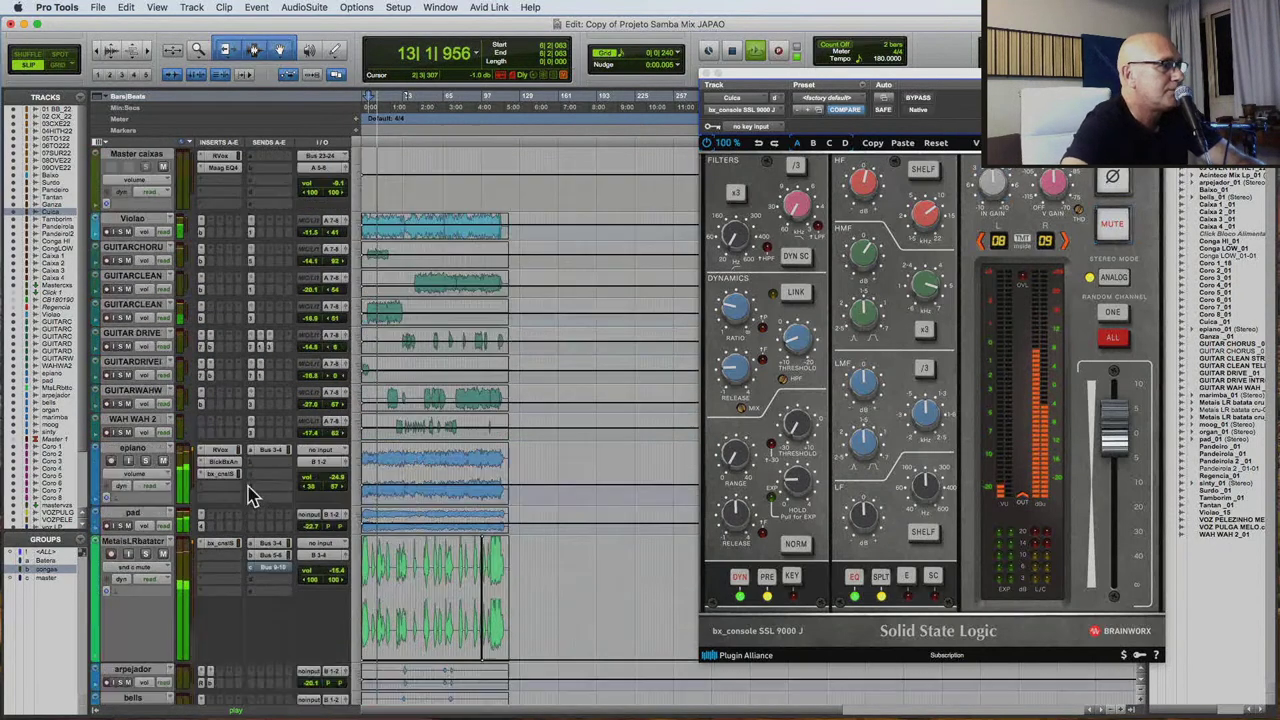
Stop playback and set the voz LP track's volume to -7.3 dB.
scroll(252, 492, down, 5)
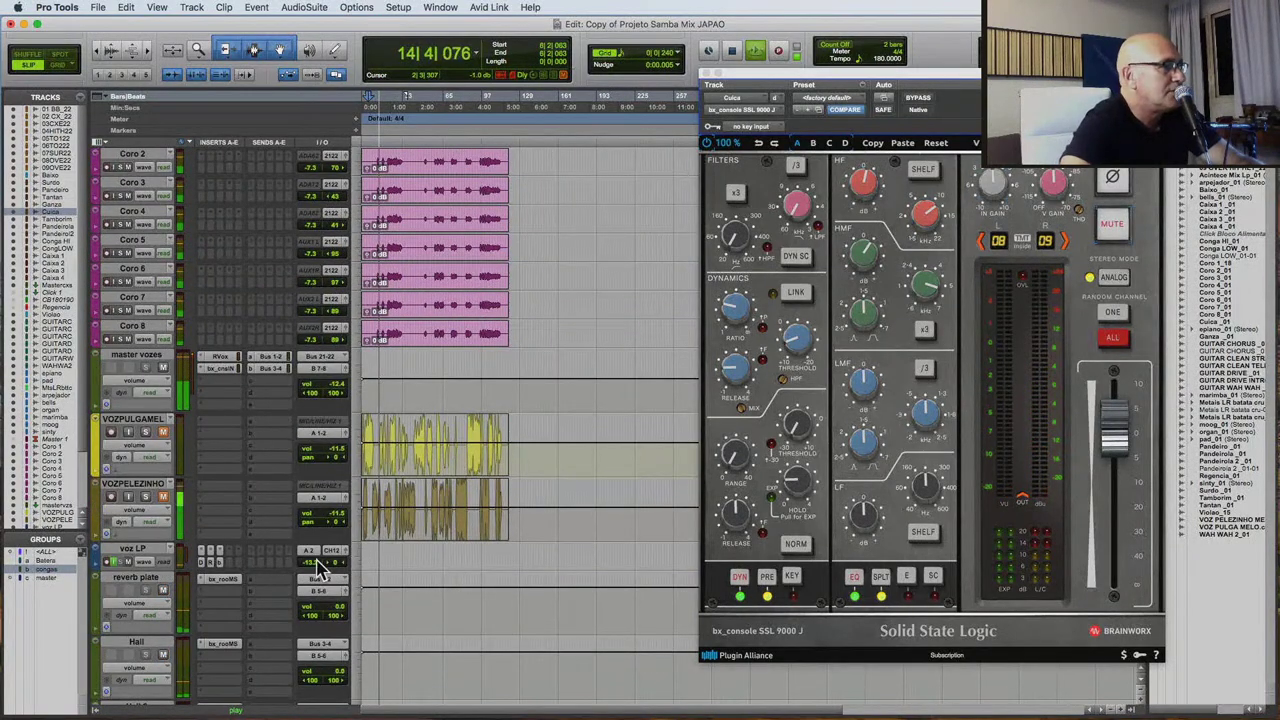
key(space)
click(315, 566)
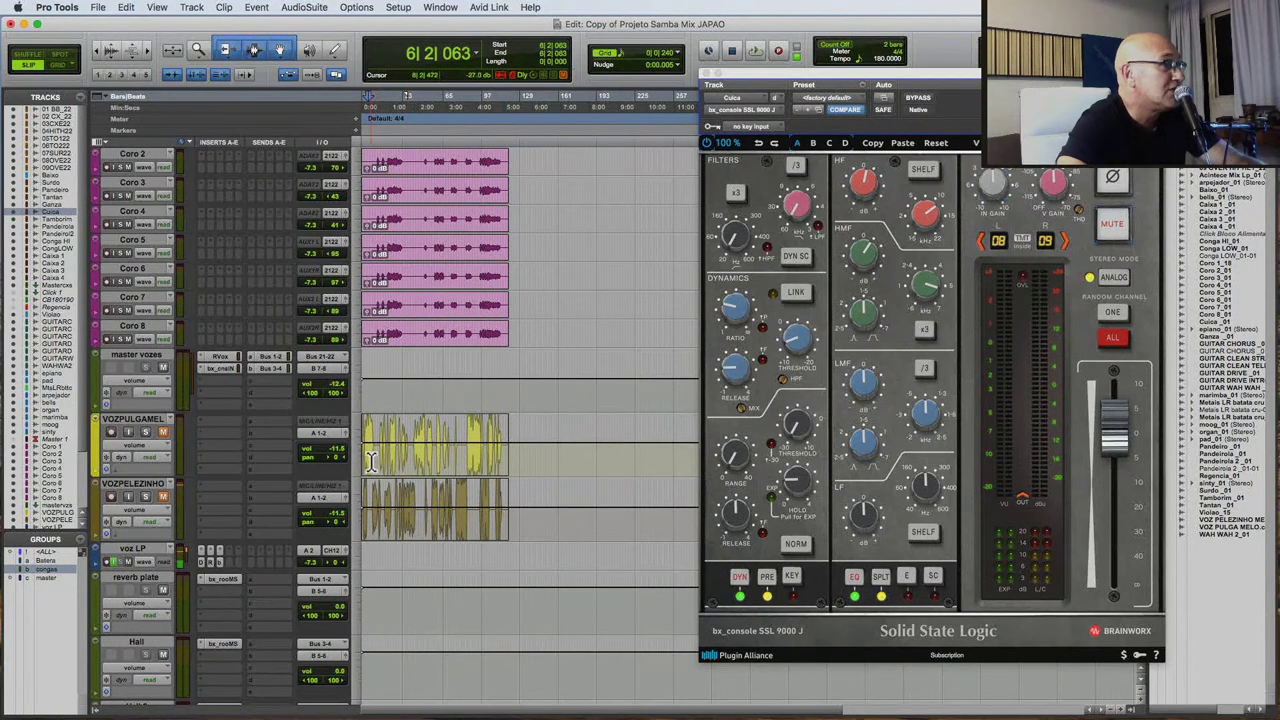
Play the song briefly from the start, stop it, and insert the mono DeEsser in the first lead vocal track's first slot.
key(space)
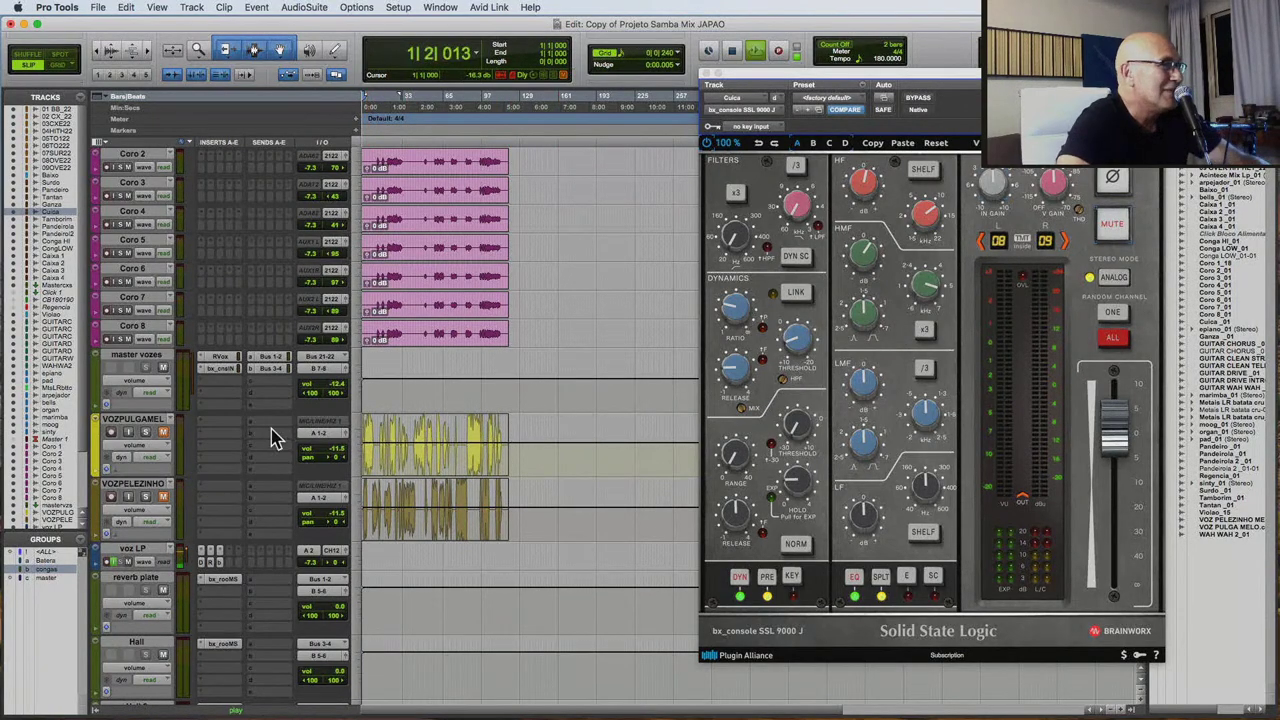
key(space)
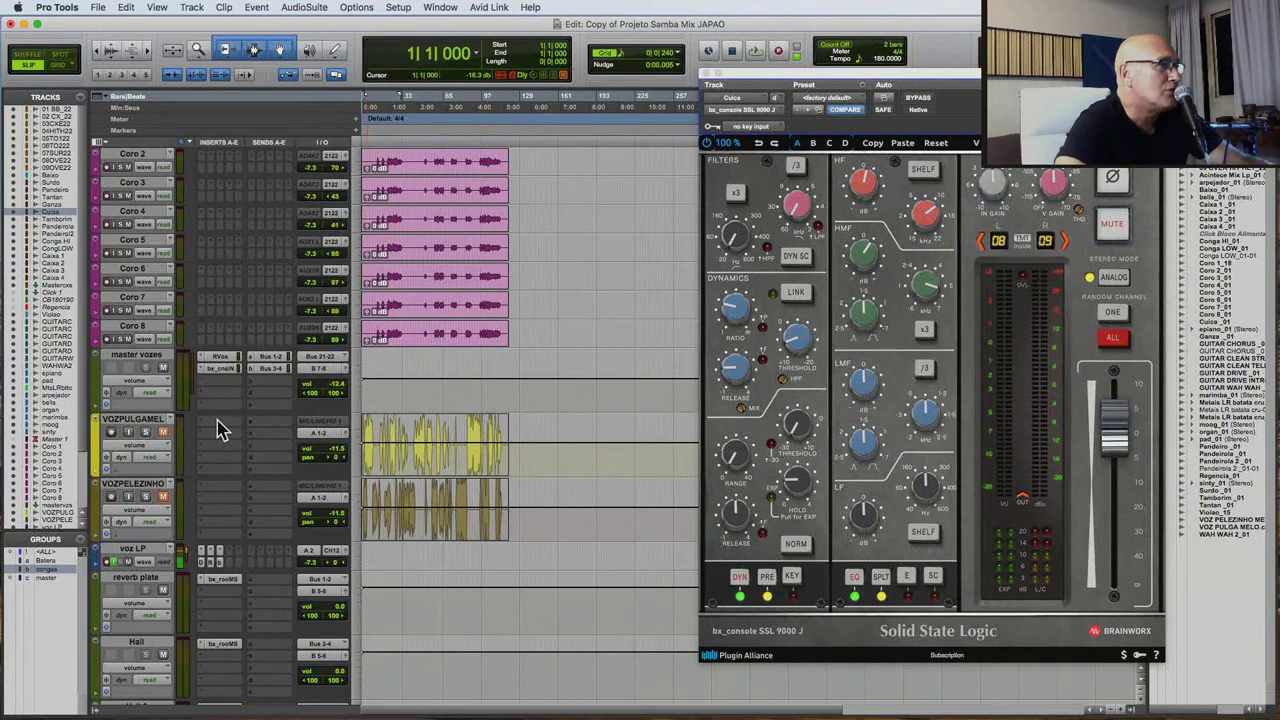
click(220, 428)
mouse_move(250, 421)
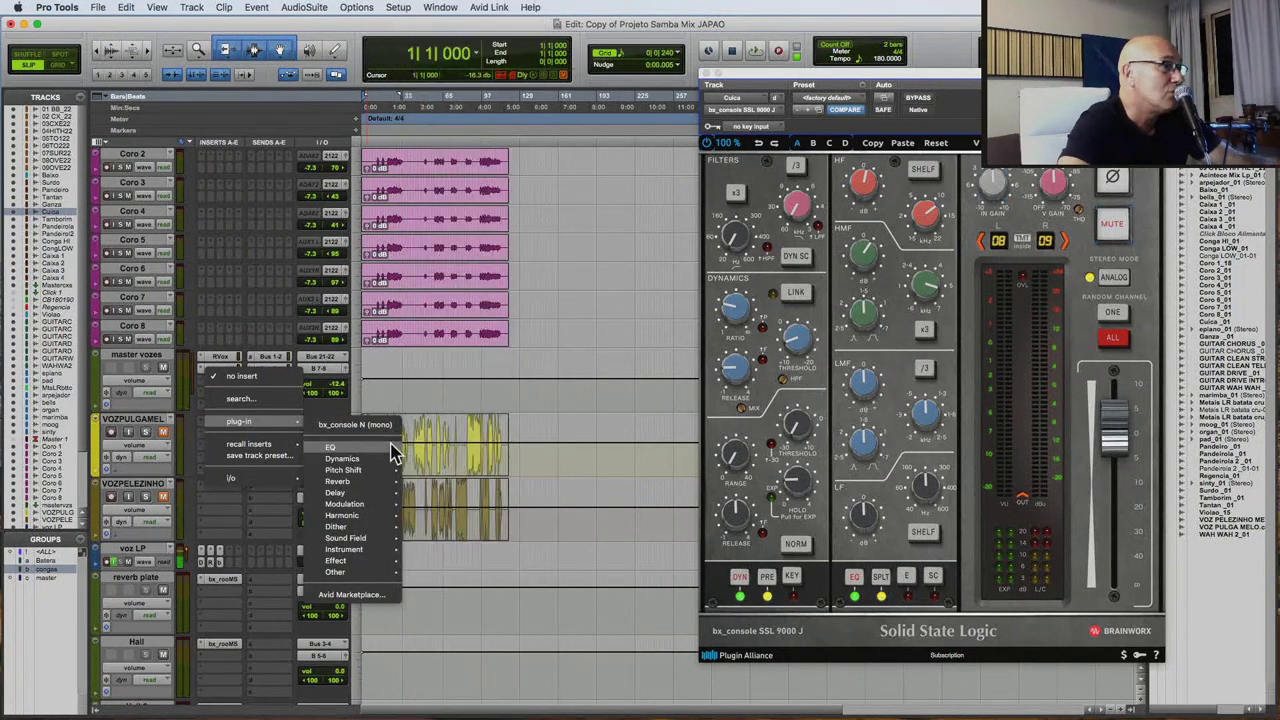
mouse_move(391, 458)
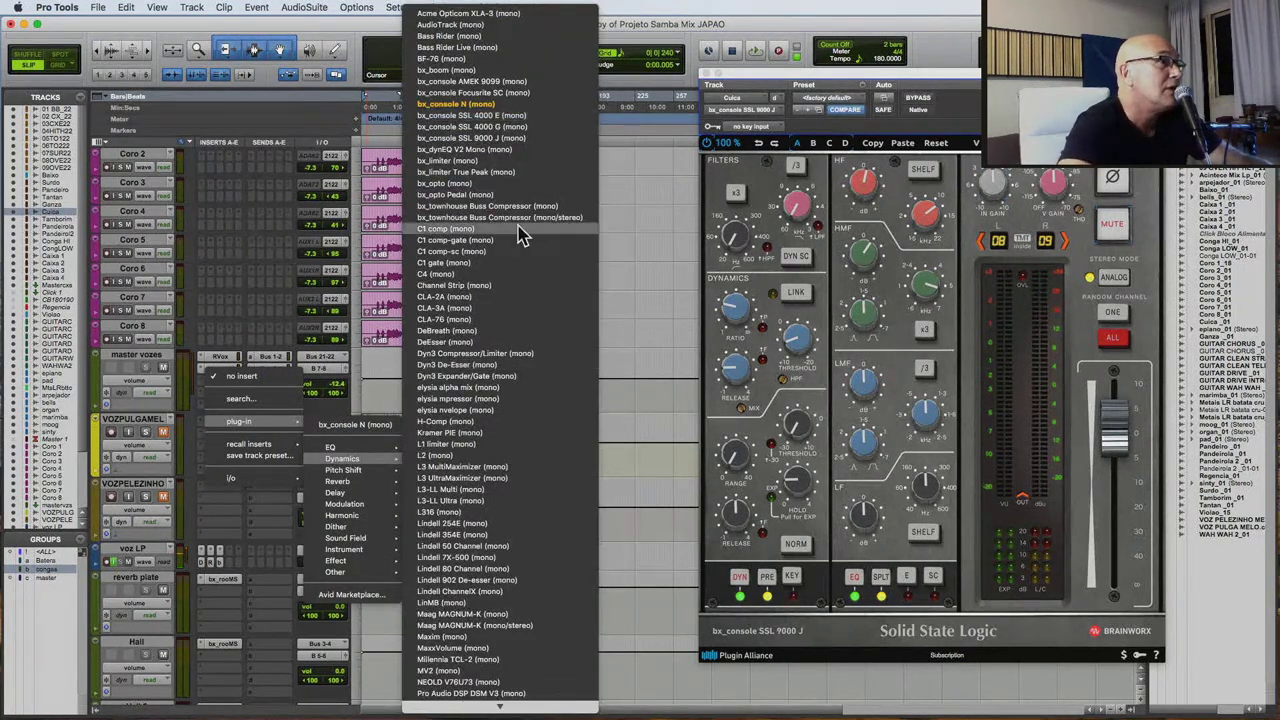
click(497, 343)
Insert the mono RVox compressor in the second insert slot of the first lead vocal track.
click(220, 432)
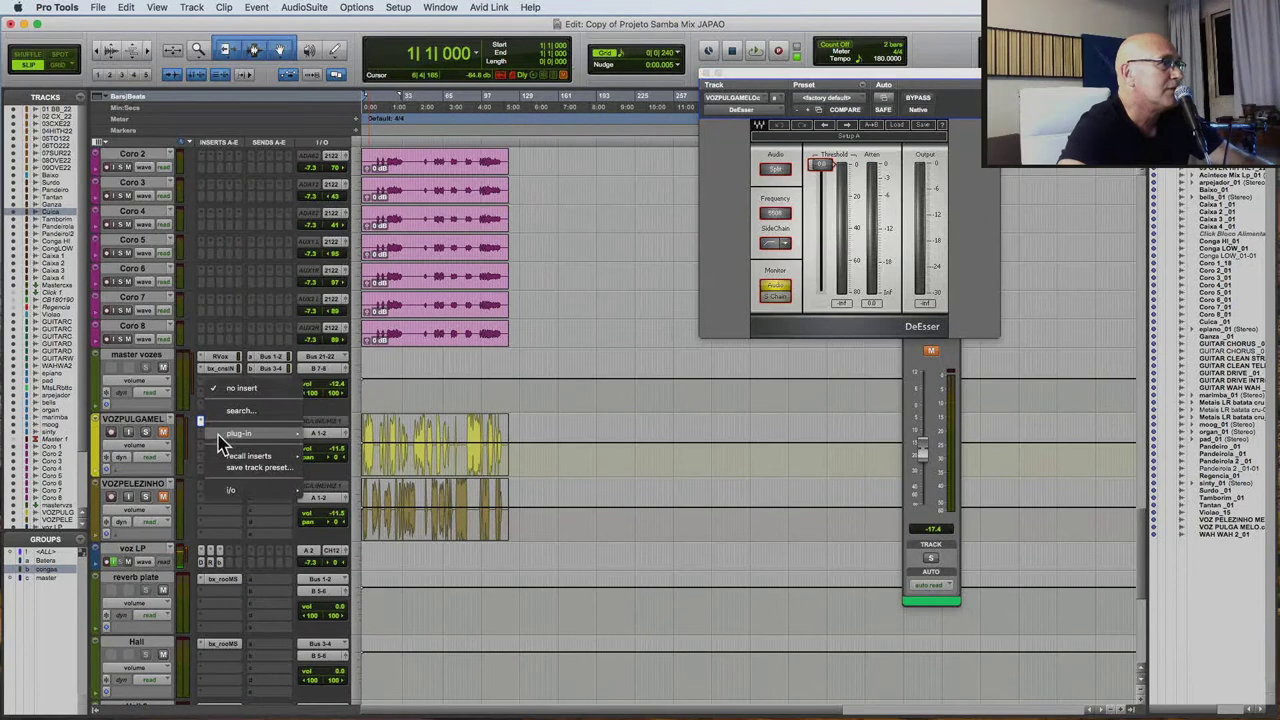
mouse_move(230, 433)
mouse_move(345, 477)
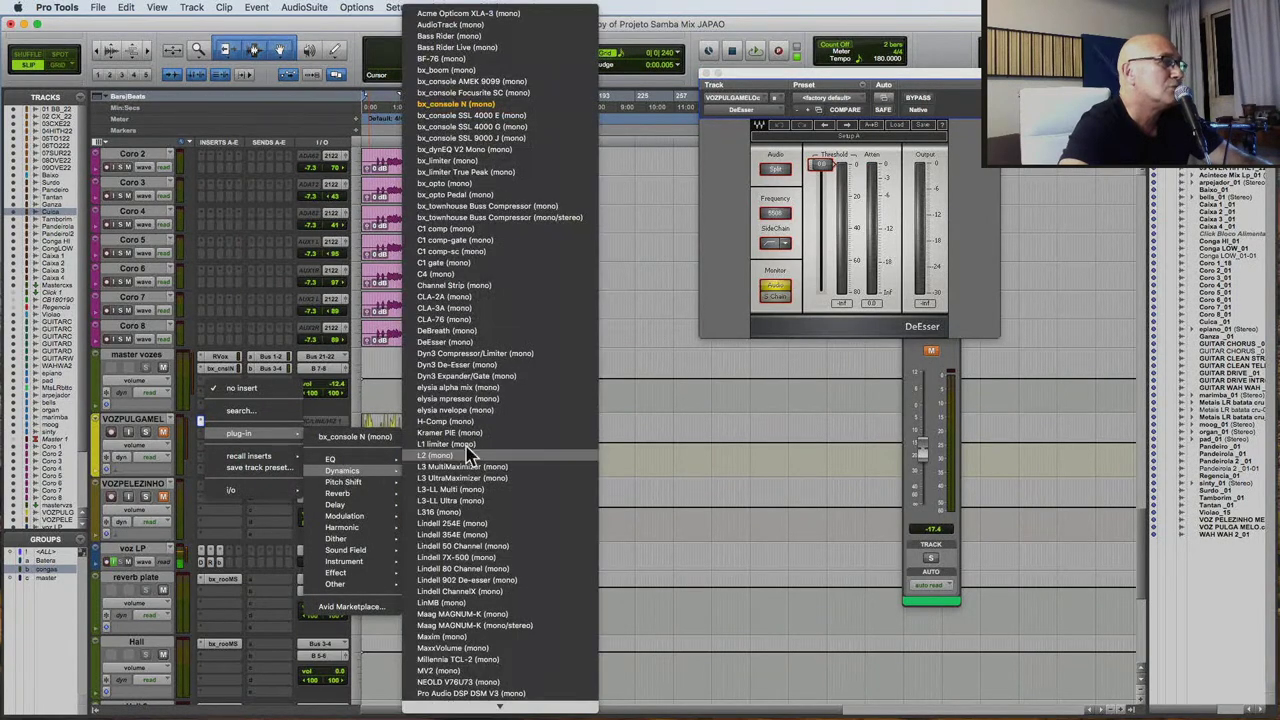
mouse_move(450, 714)
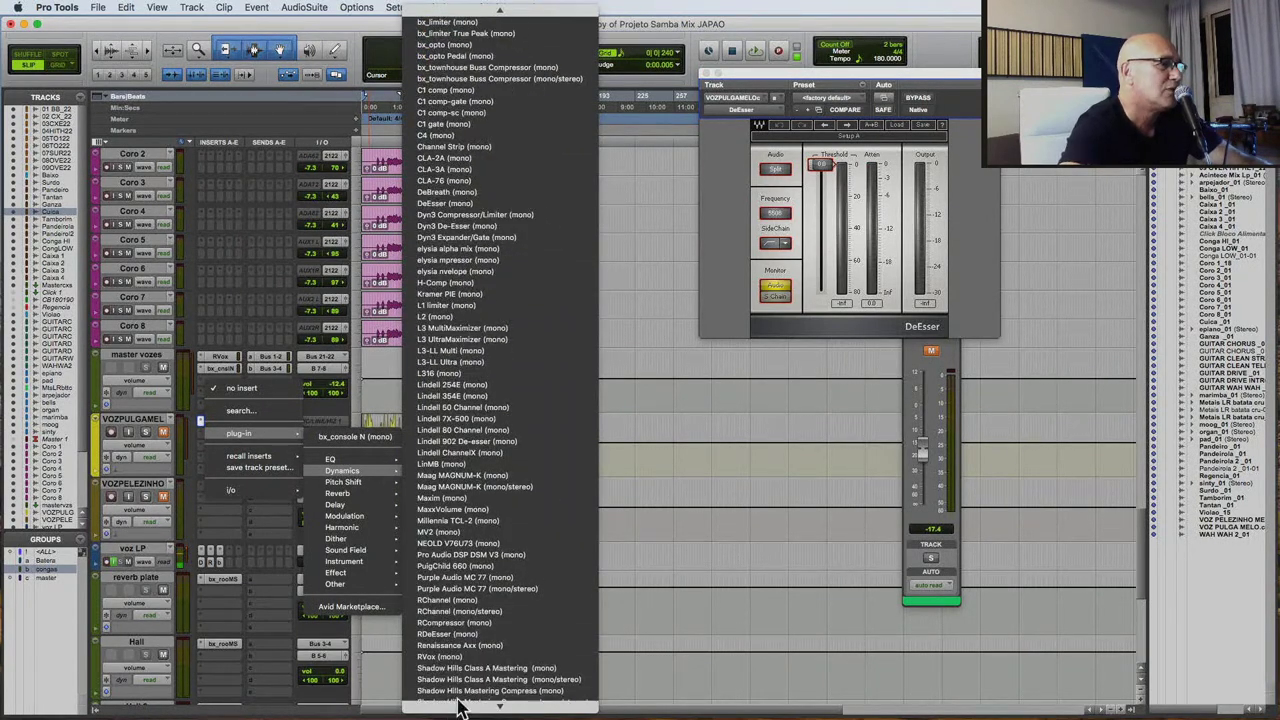
click(460, 657)
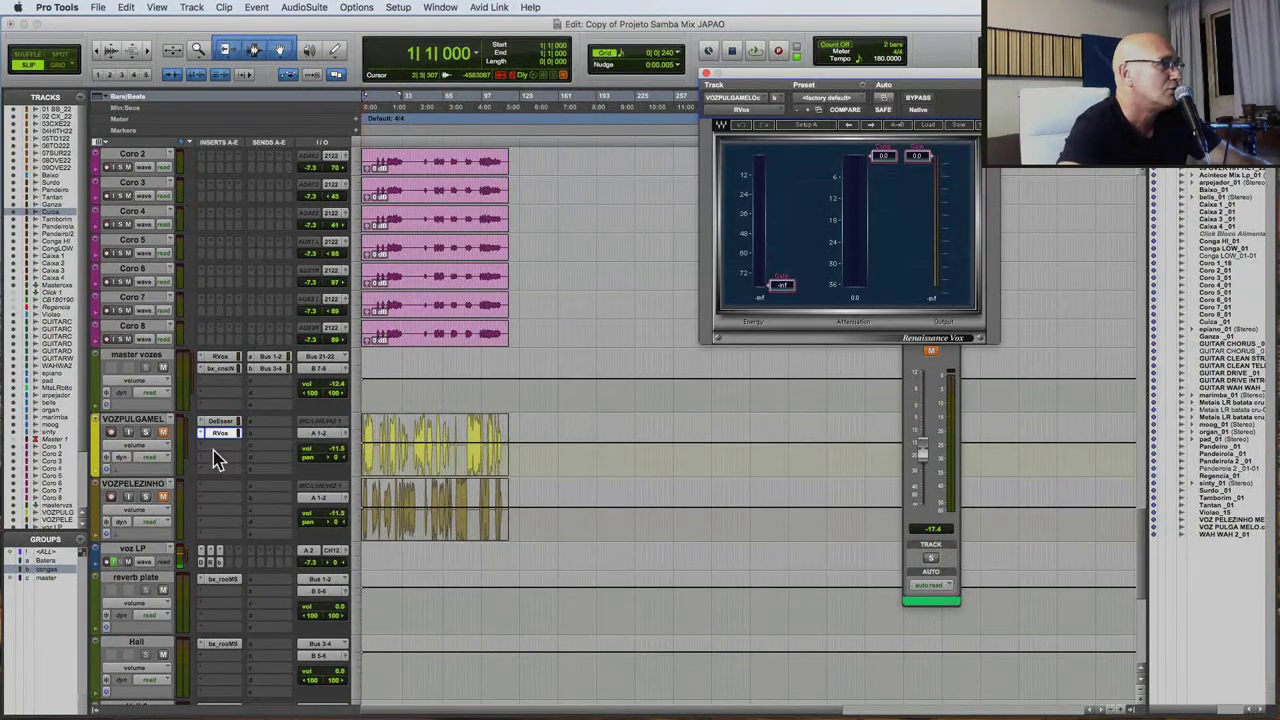
Insert the mono bx_console N channel strip in the third insert slot of the first lead vocal track.
click(207, 446)
mouse_move(374, 480)
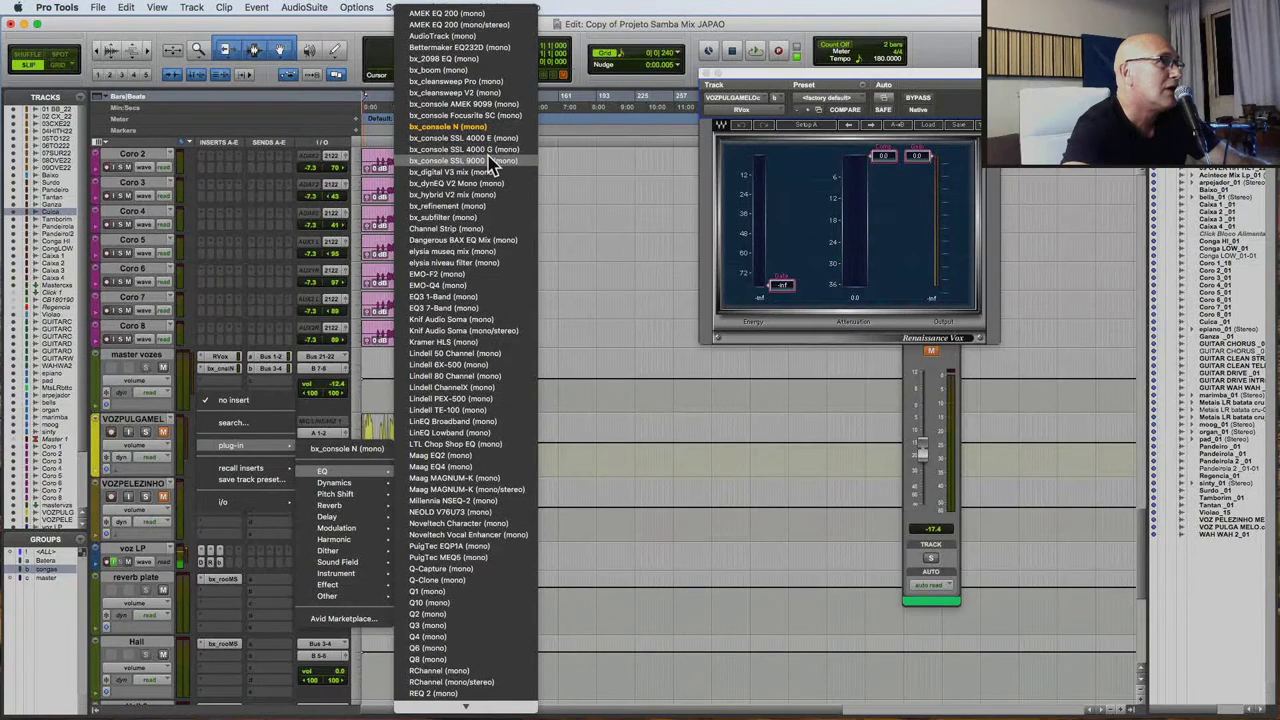
key(Escape)
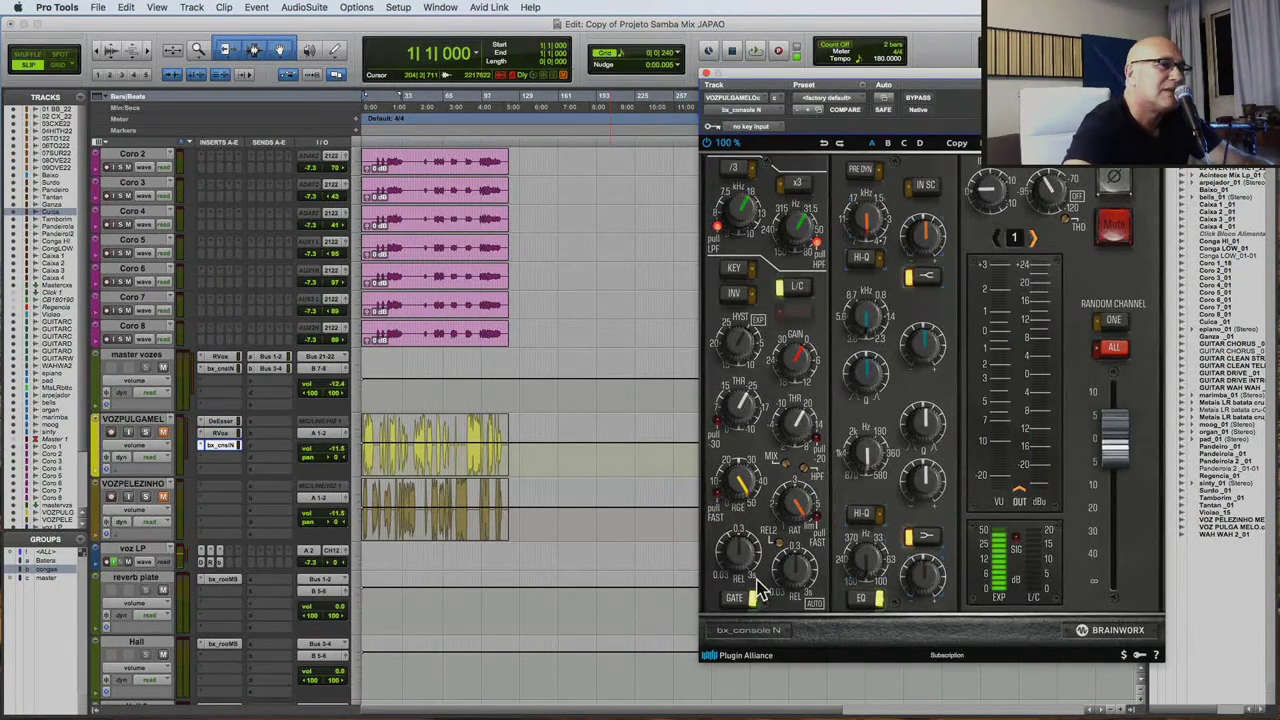
Assign a random channel in the yellow vocal track's bx_console N and switch off its gate, high-pass and low-pass filters.
click(1113, 320)
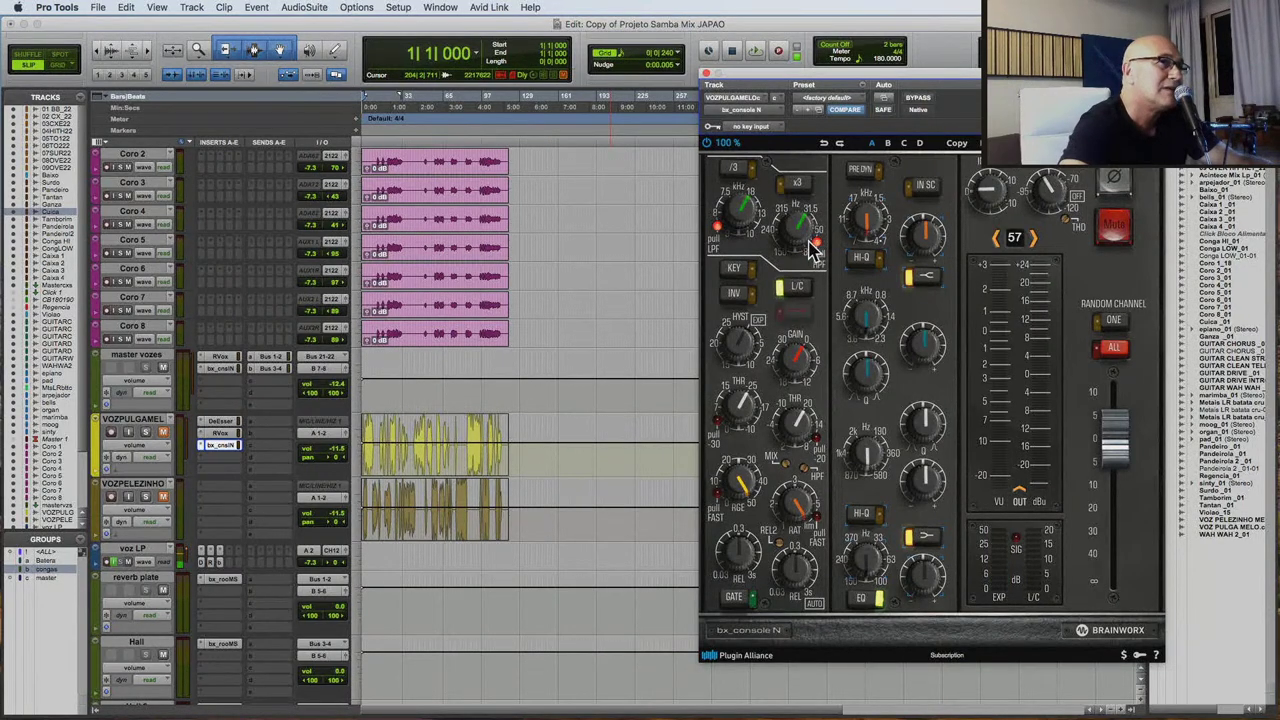
drag(812, 250, 818, 252)
click(720, 236)
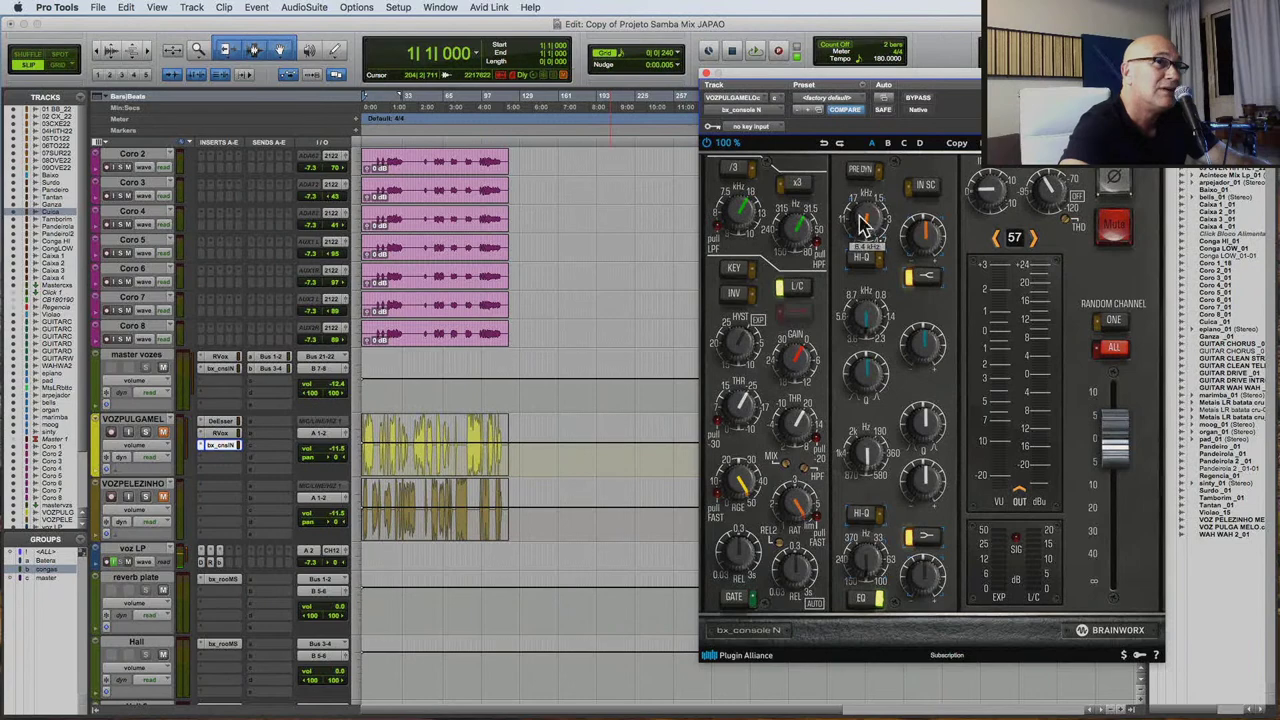
click(706, 74)
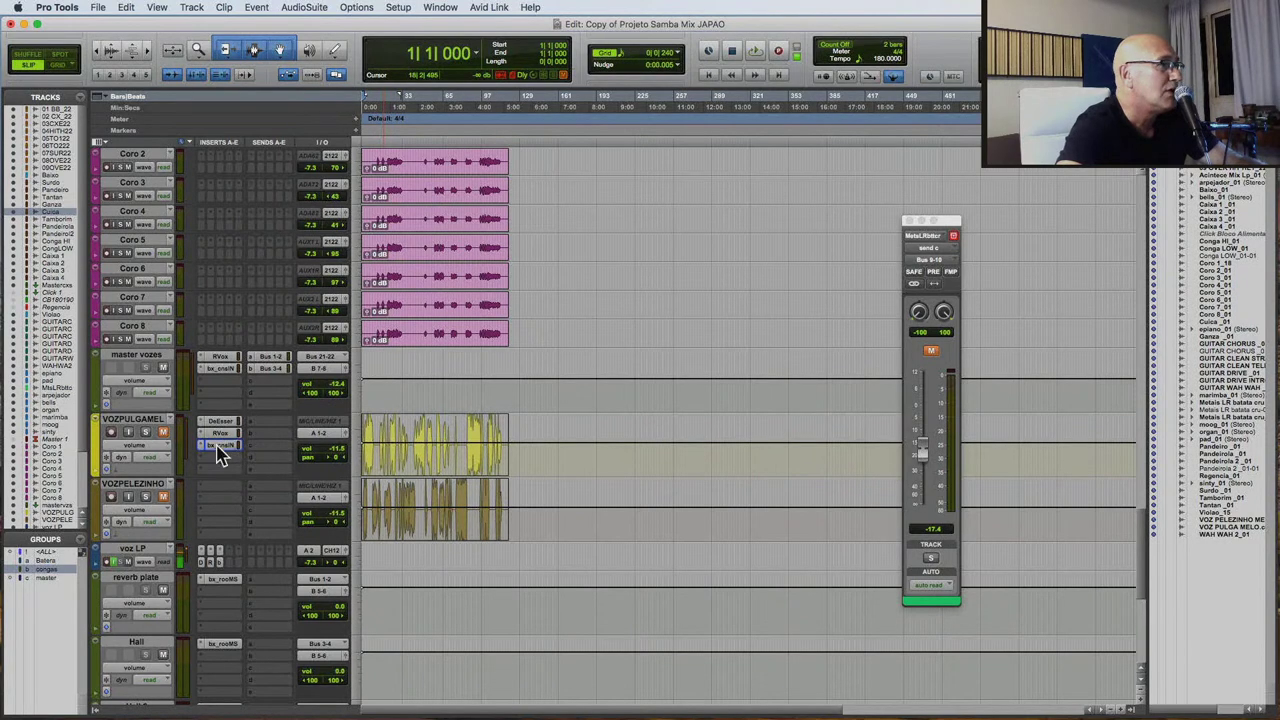
Copy the DeEsser, RVox and bx_console N inserts from the yellow vocal track to the lead vocal track below it.
click(224, 447)
click(227, 447)
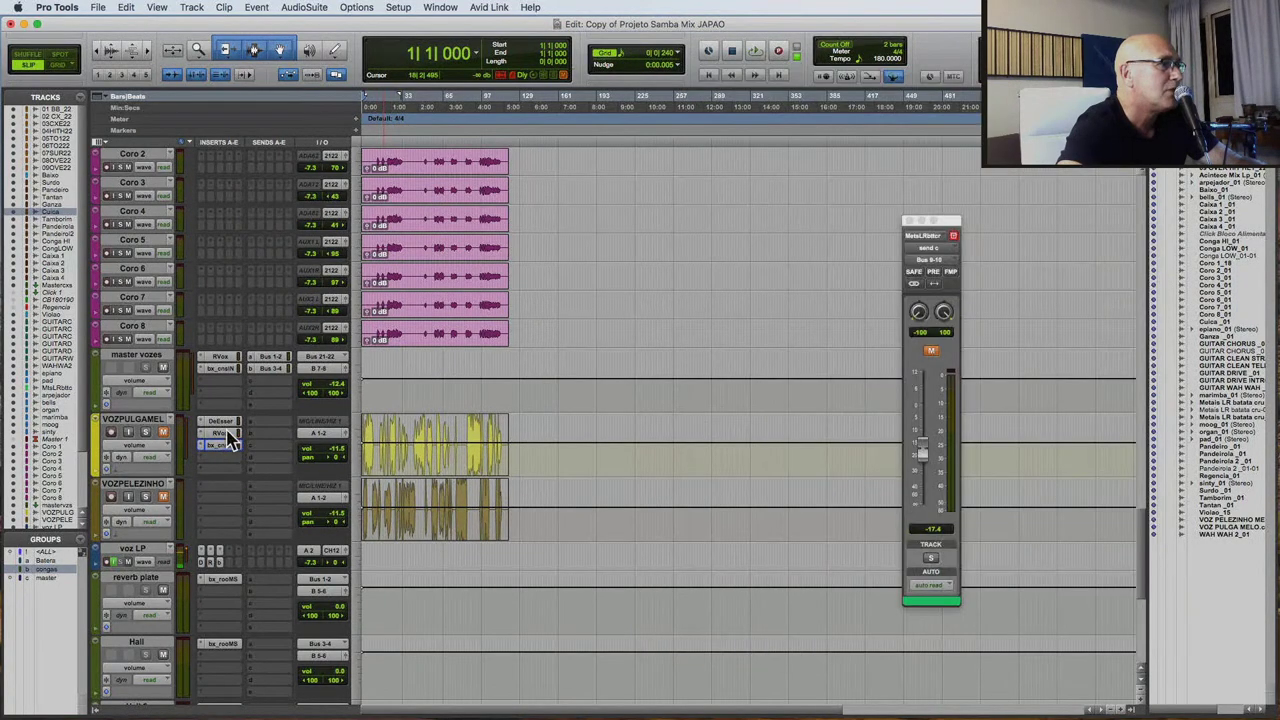
drag(218, 493, 220, 490)
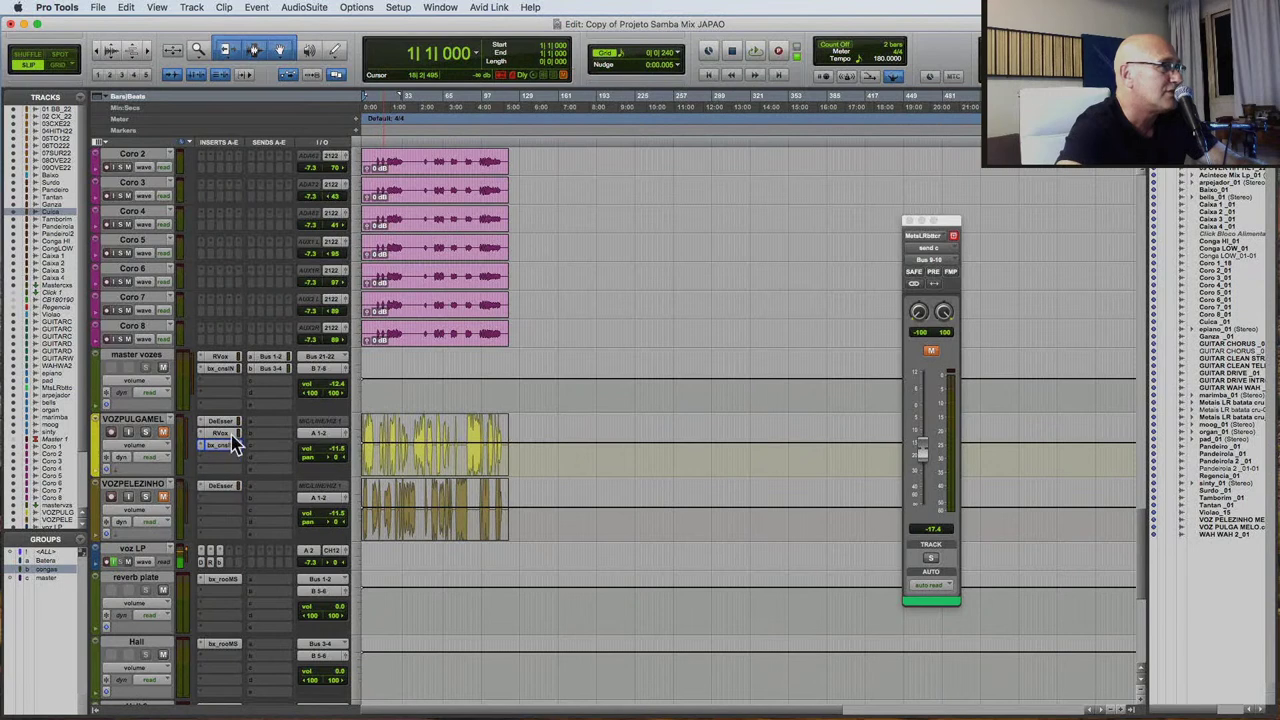
drag(230, 441, 224, 500)
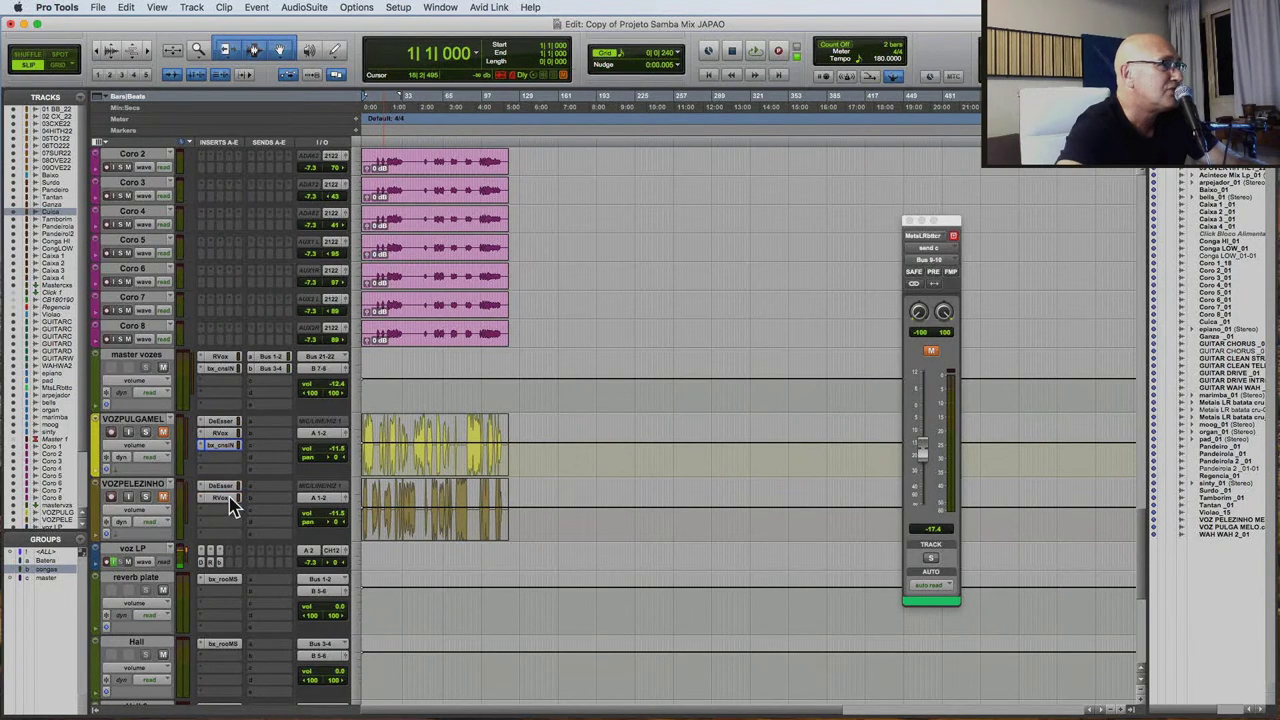
Play the unmuted yellow vocal track from bar 3 and lower its volume to -10.7 dB.
click(366, 440)
key(space)
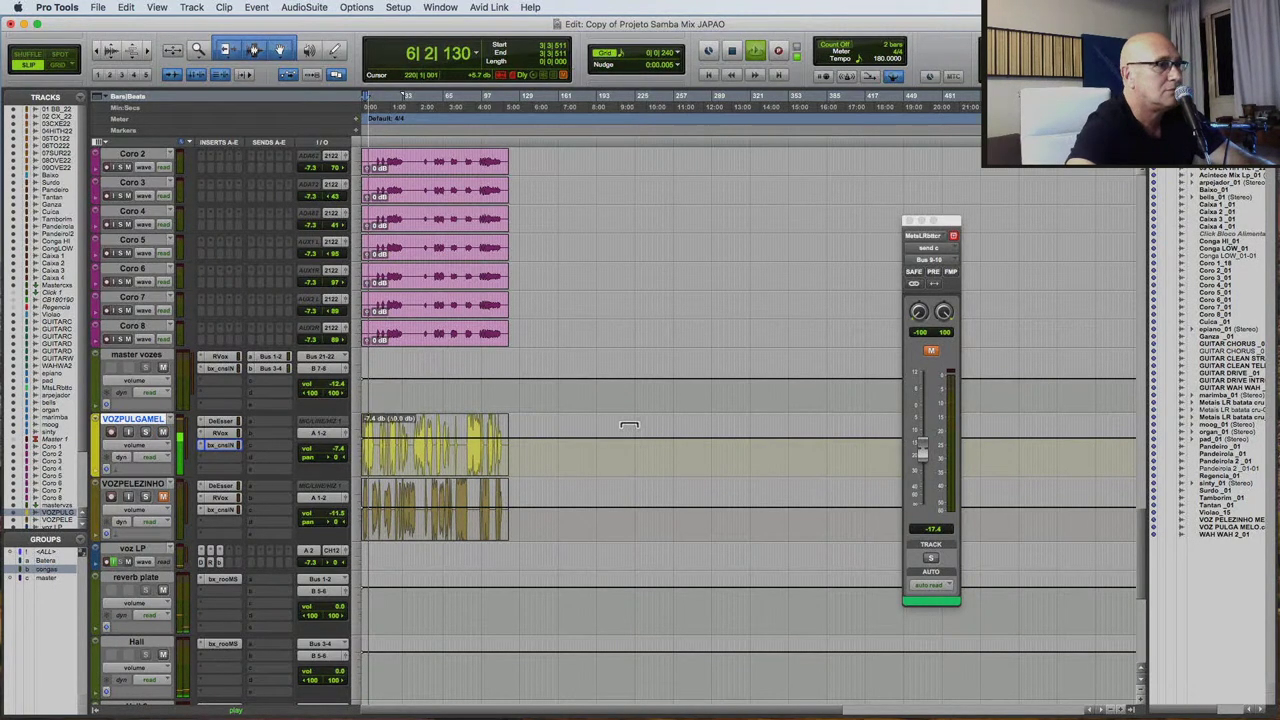
scroll(640, 430, up, 4)
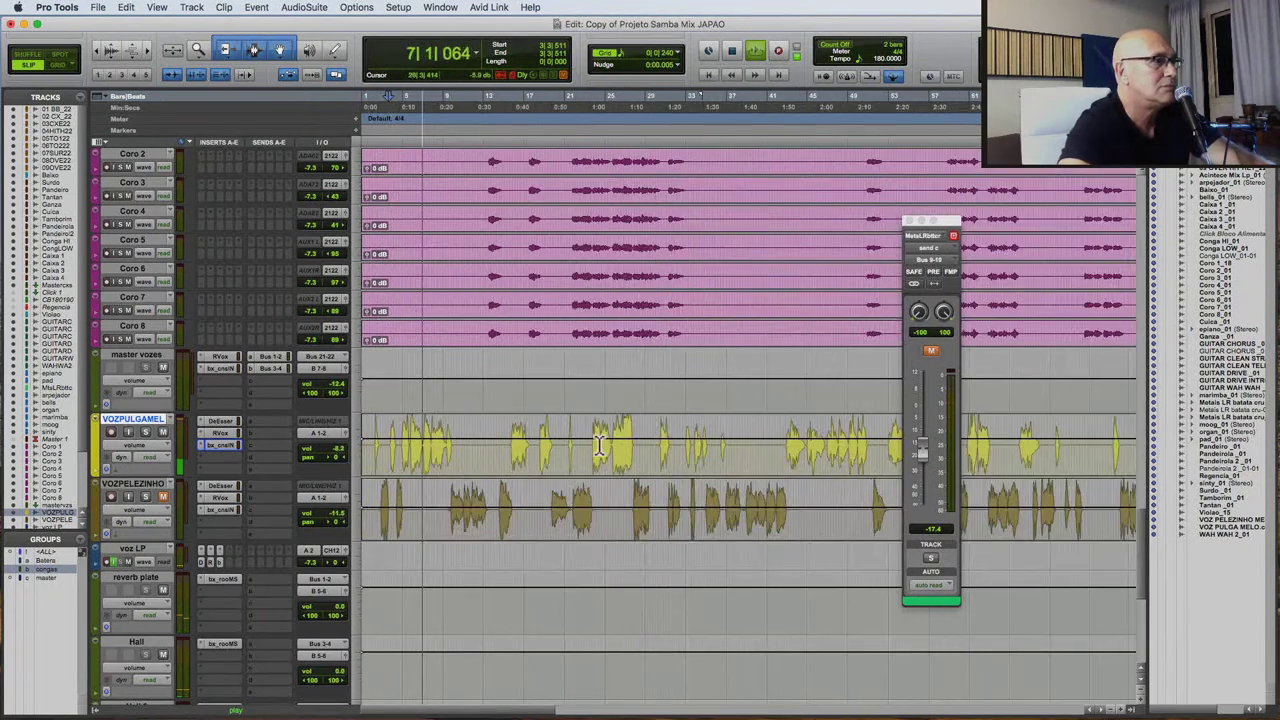
click(954, 236)
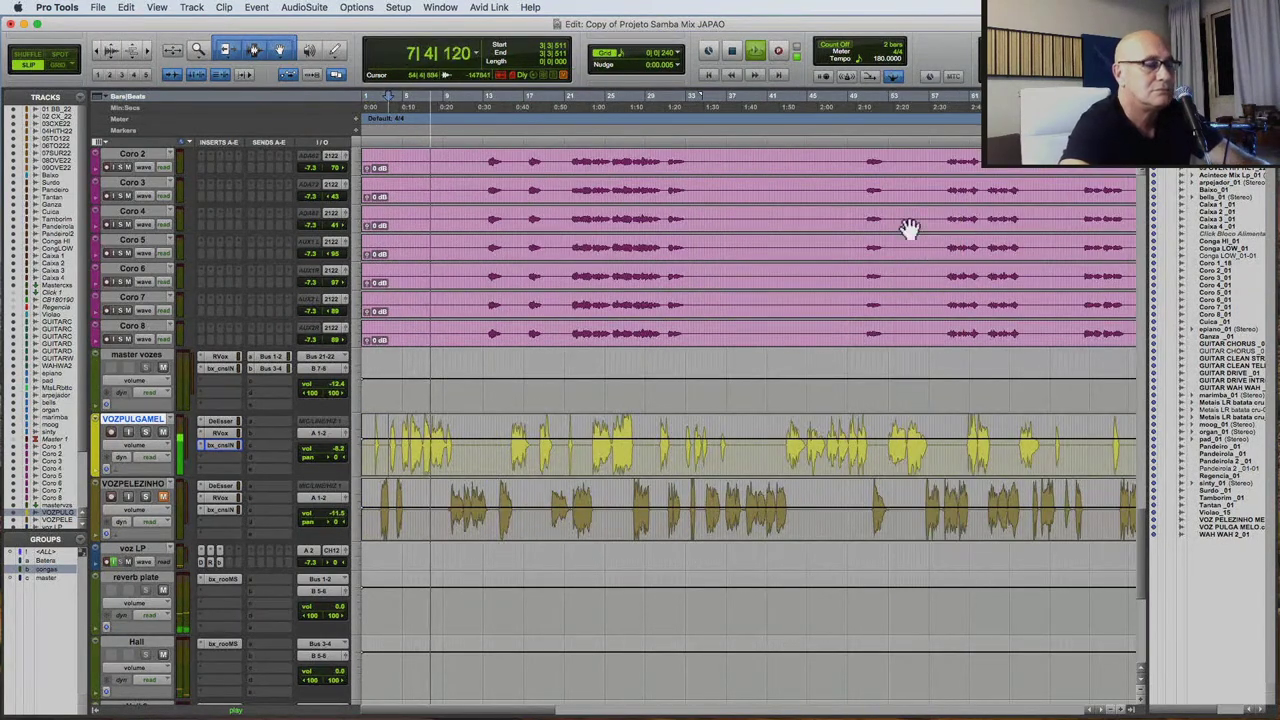
scroll(890, 390, down, 5)
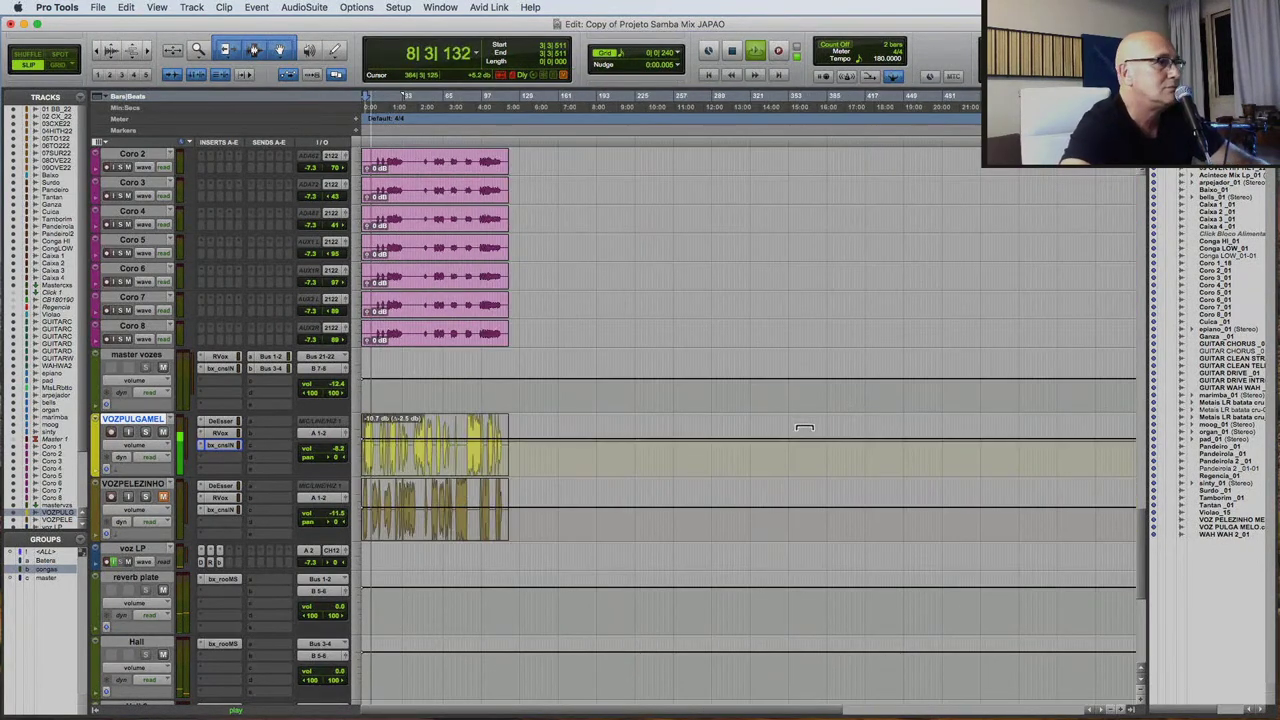
Set the compression of the yellow vocal track's RVox to -6.0.
click(219, 433)
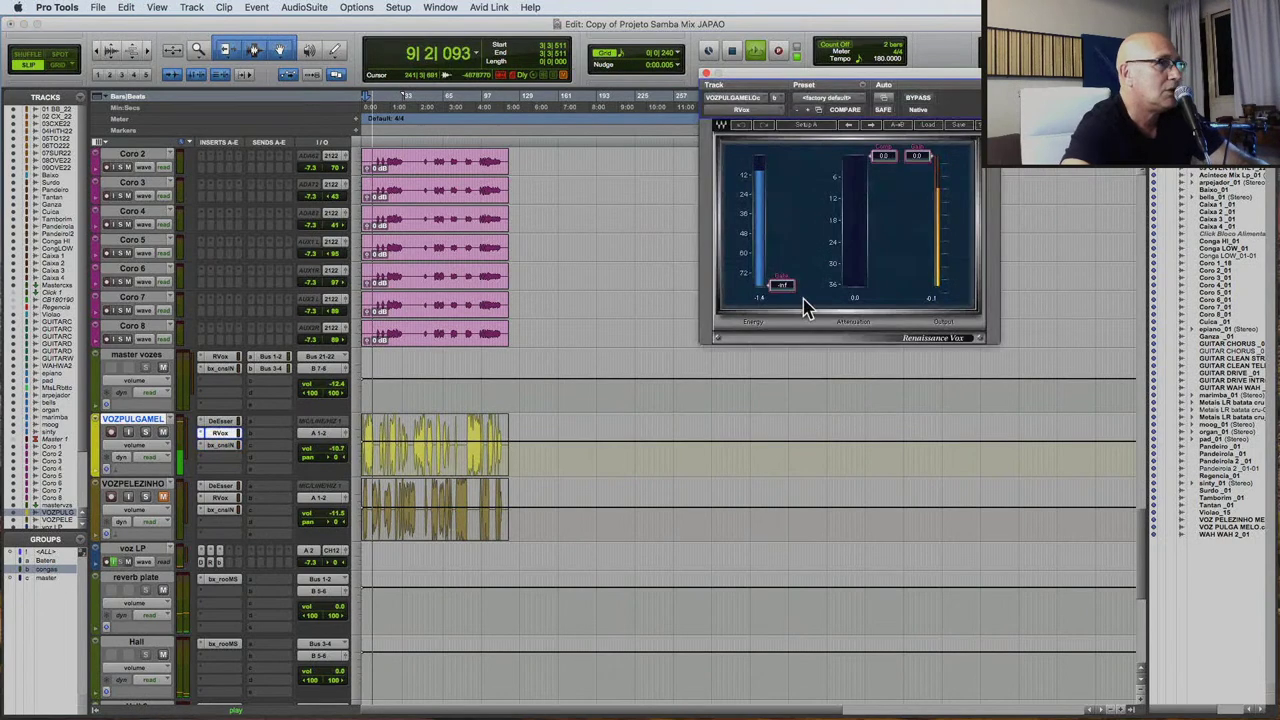
drag(881, 163, 883, 177)
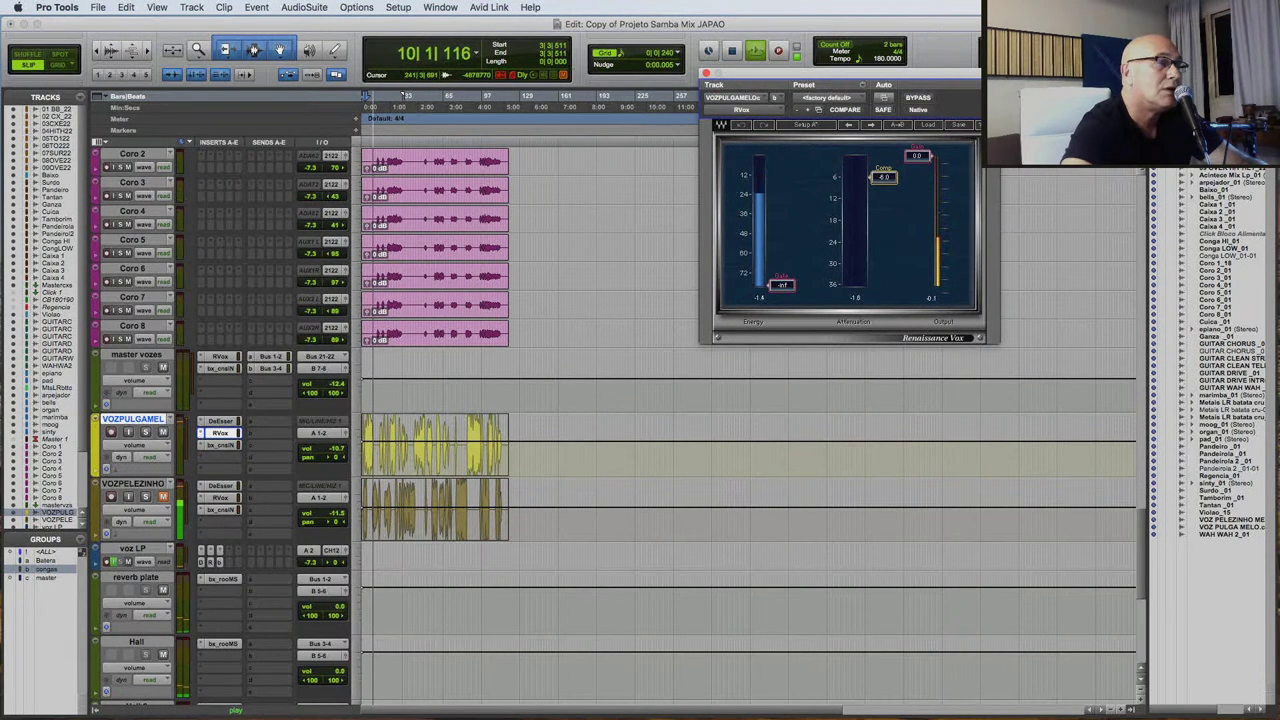
Add sends to Bus 1-2 and Bus 3-4 on the yellow vocal track's first two send slots.
click(287, 427)
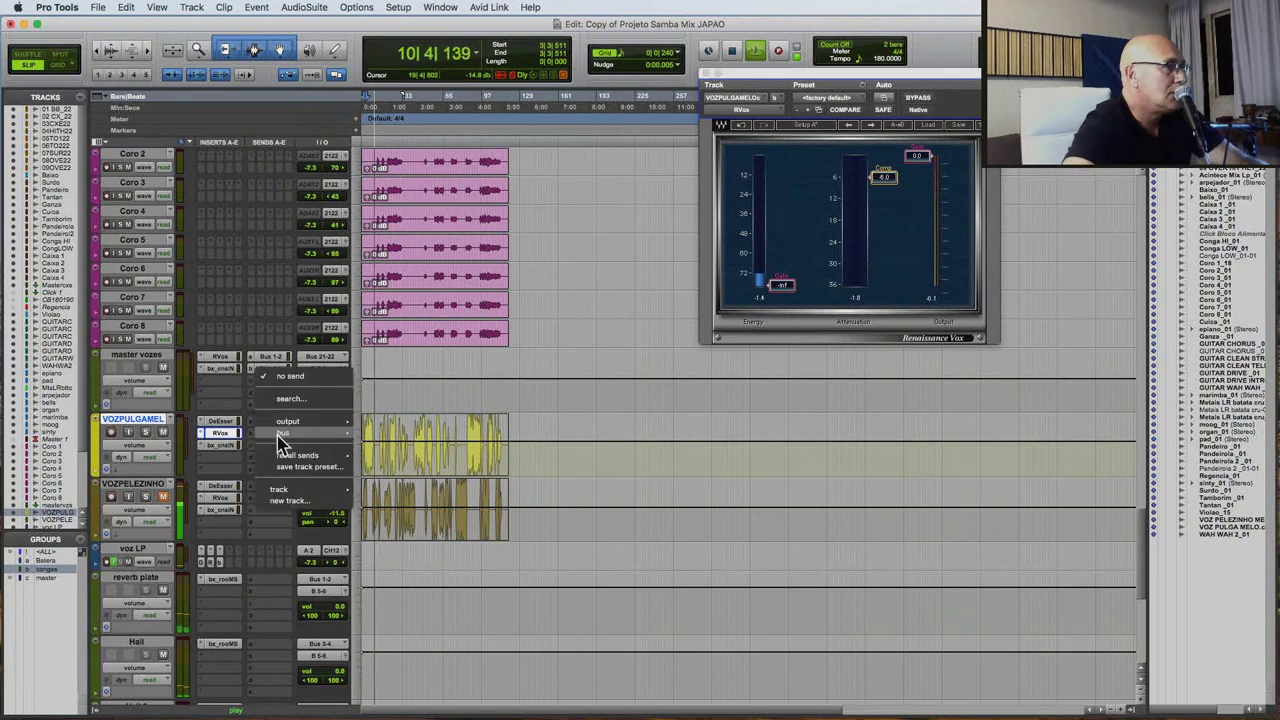
mouse_move(287, 440)
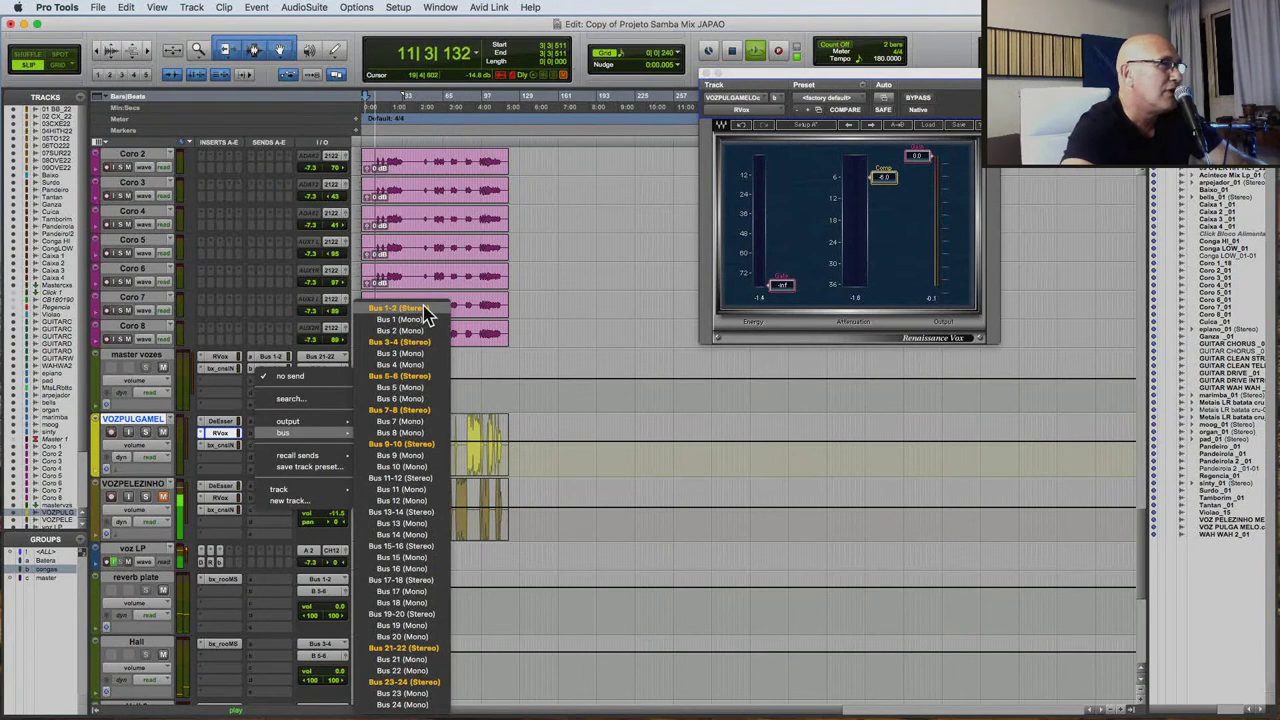
click(420, 308)
click(266, 444)
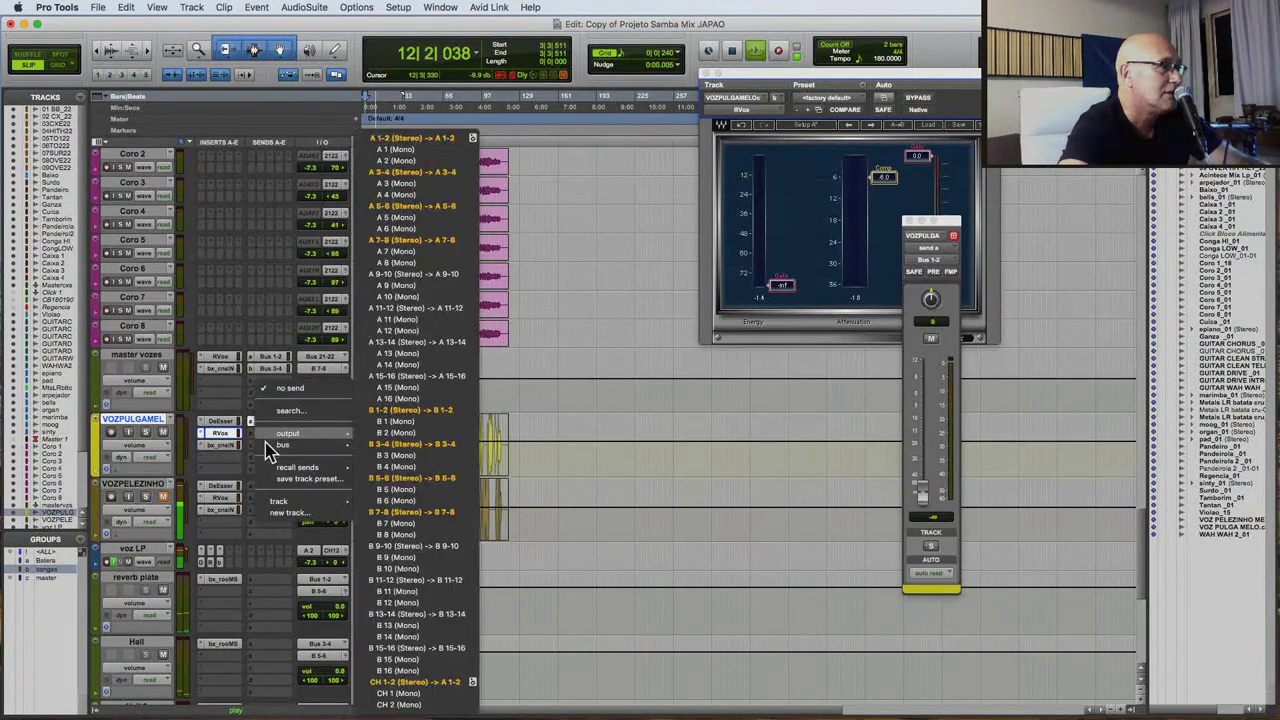
mouse_move(290, 444)
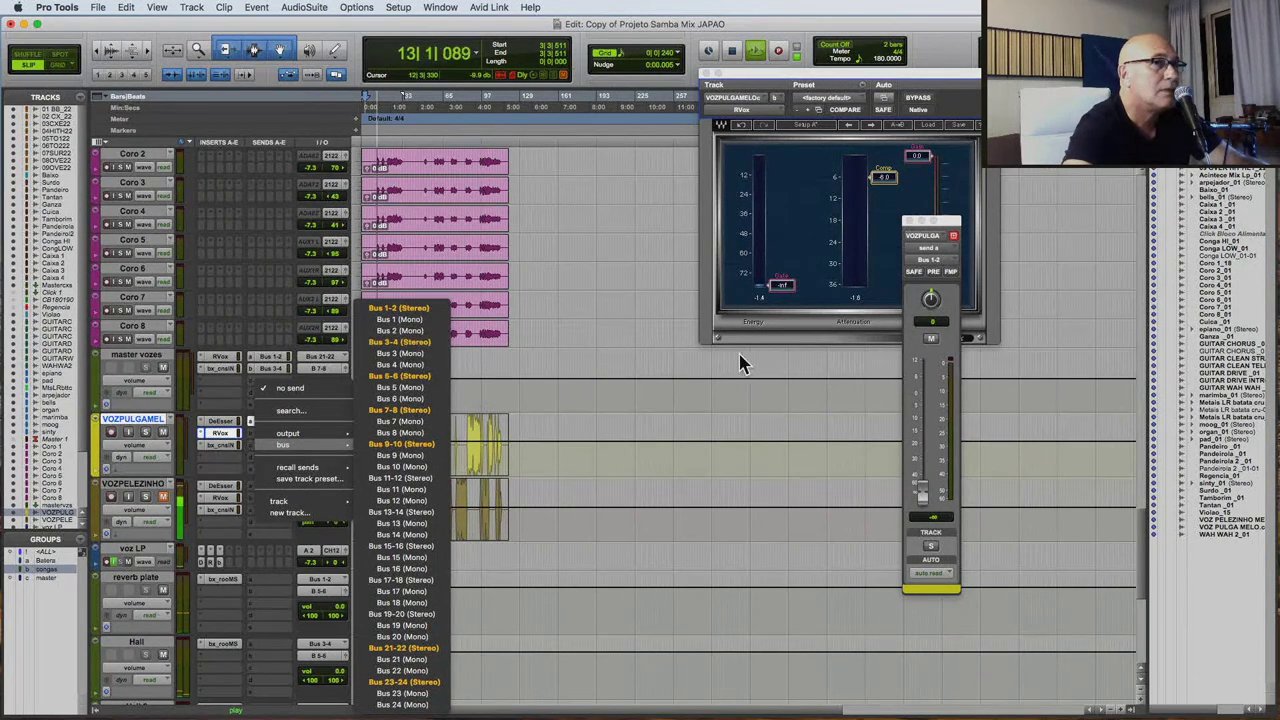
key(Escape)
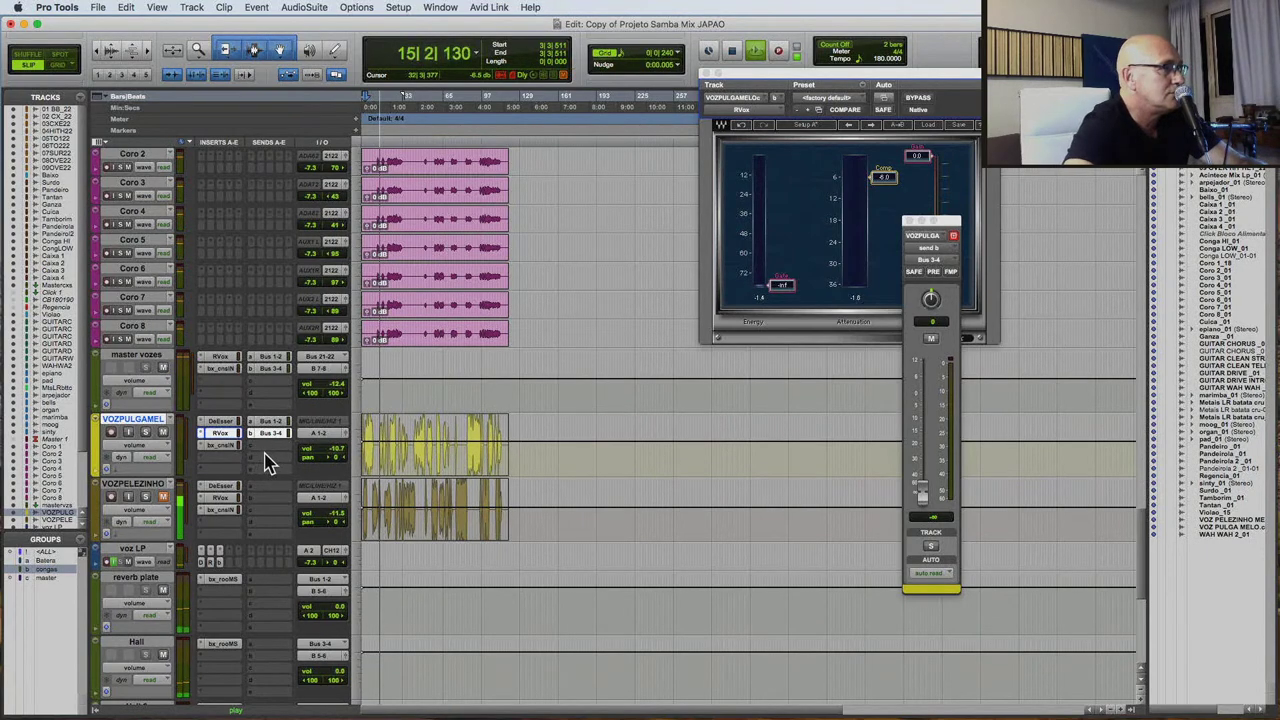
Check the bx_delay 2500 insert on the Delay 1 track and close it.
scroll(382, 546, down, 5)
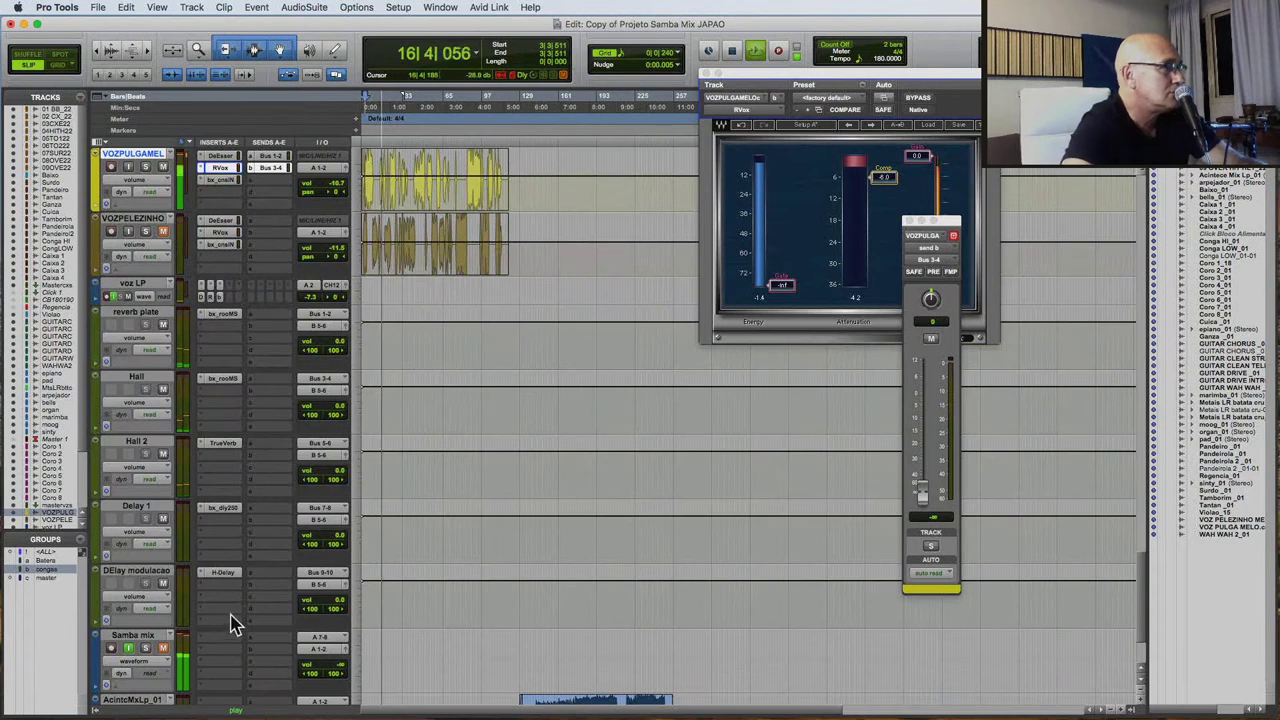
click(232, 510)
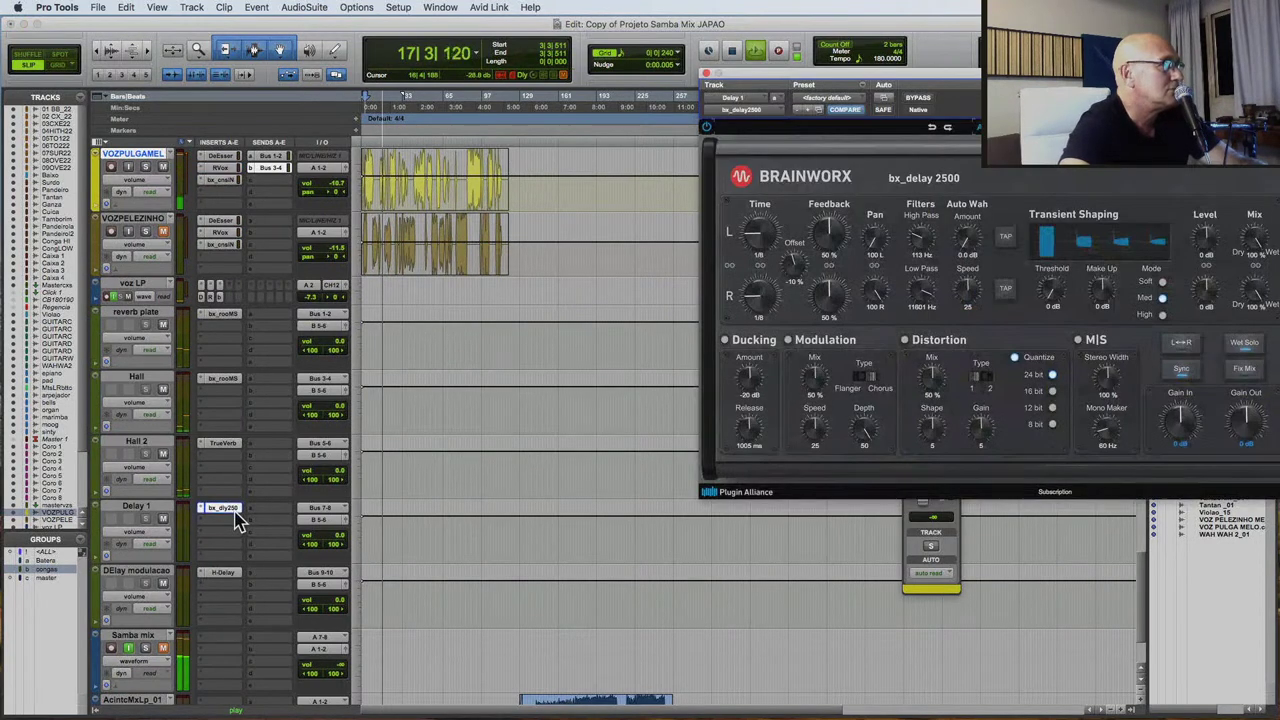
click(233, 511)
scroll(624, 662, up, 3)
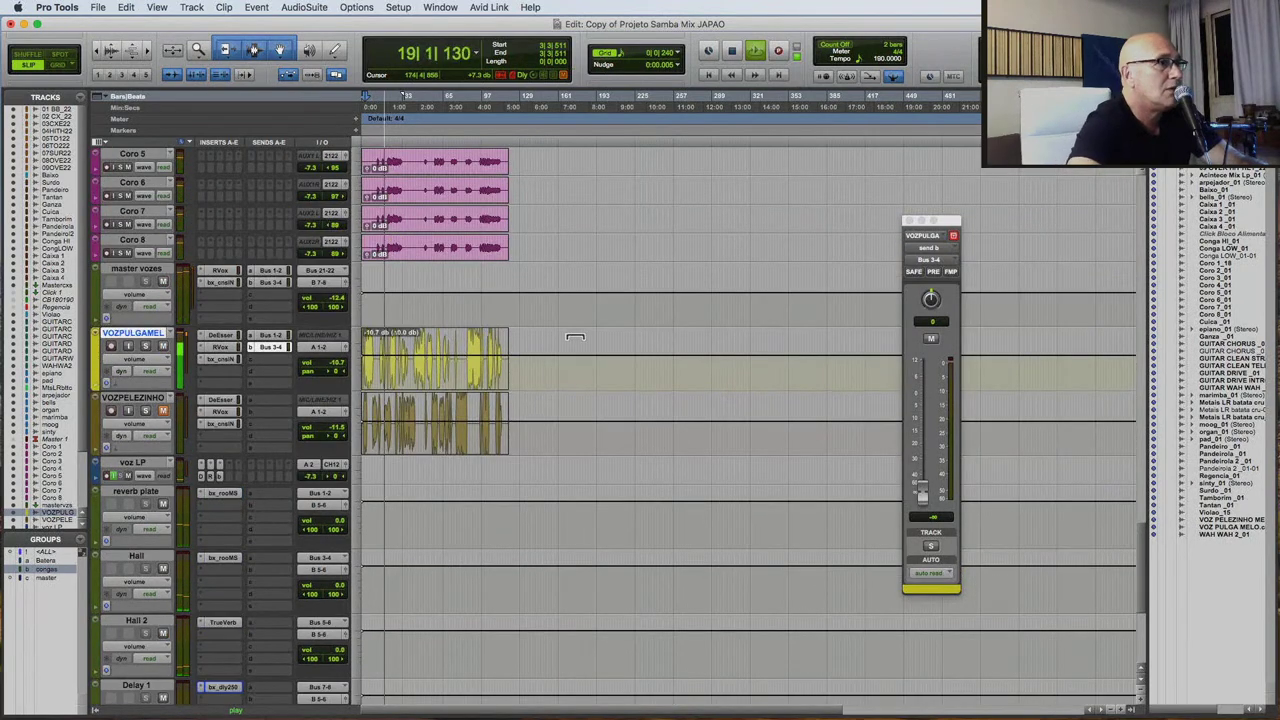
Boost the high and high-mid EQ in the yellow vocal's bx_console N and lower its gain to about -1.9 dB.
click(222, 359)
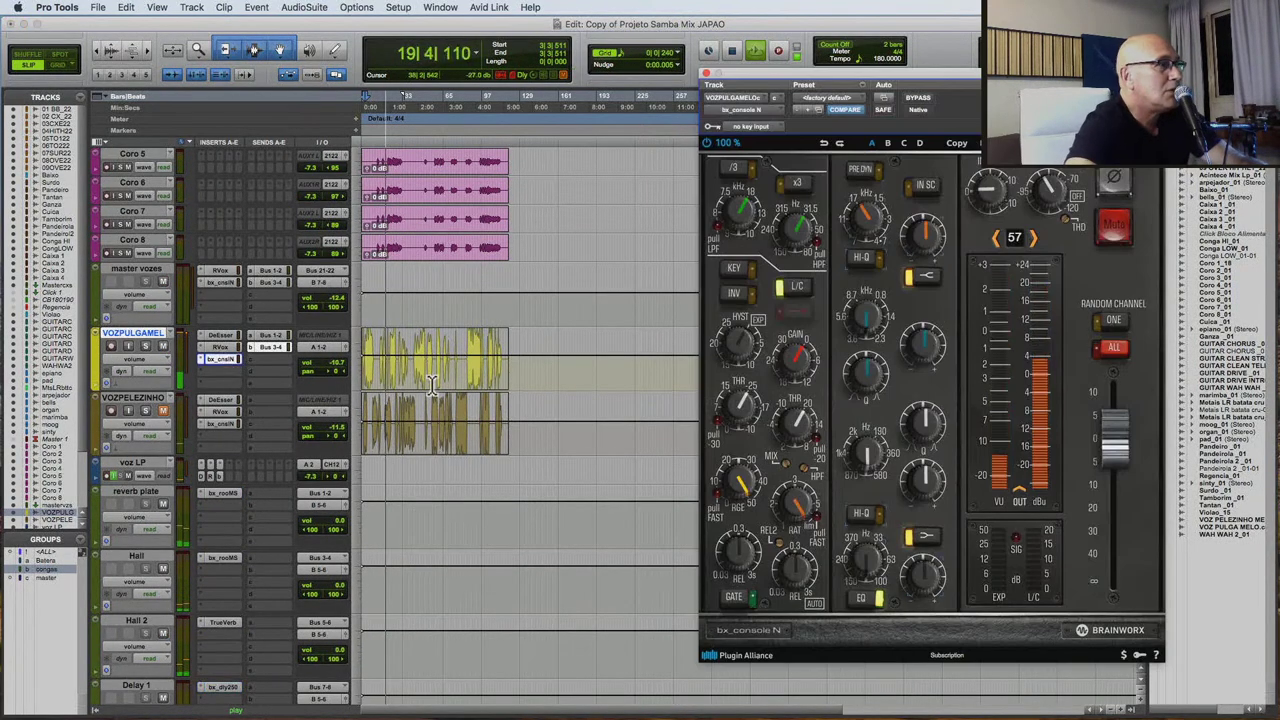
drag(927, 238, 930, 237)
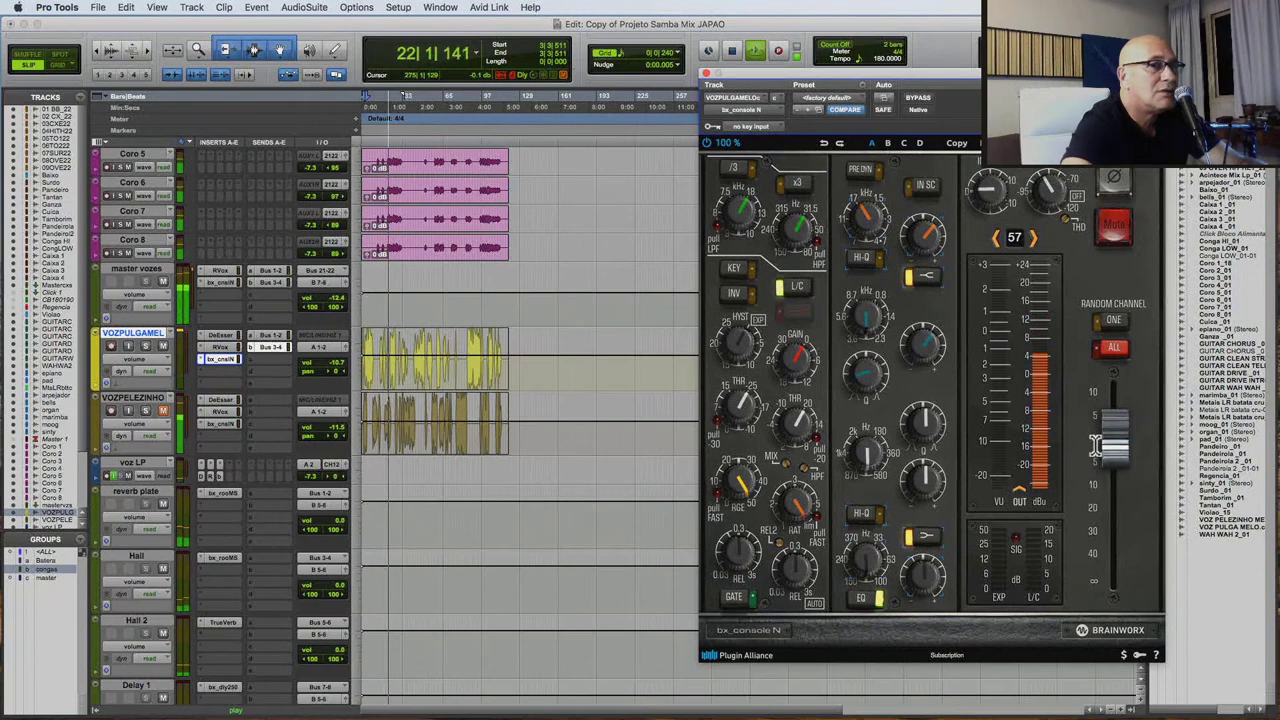
click(180, 340)
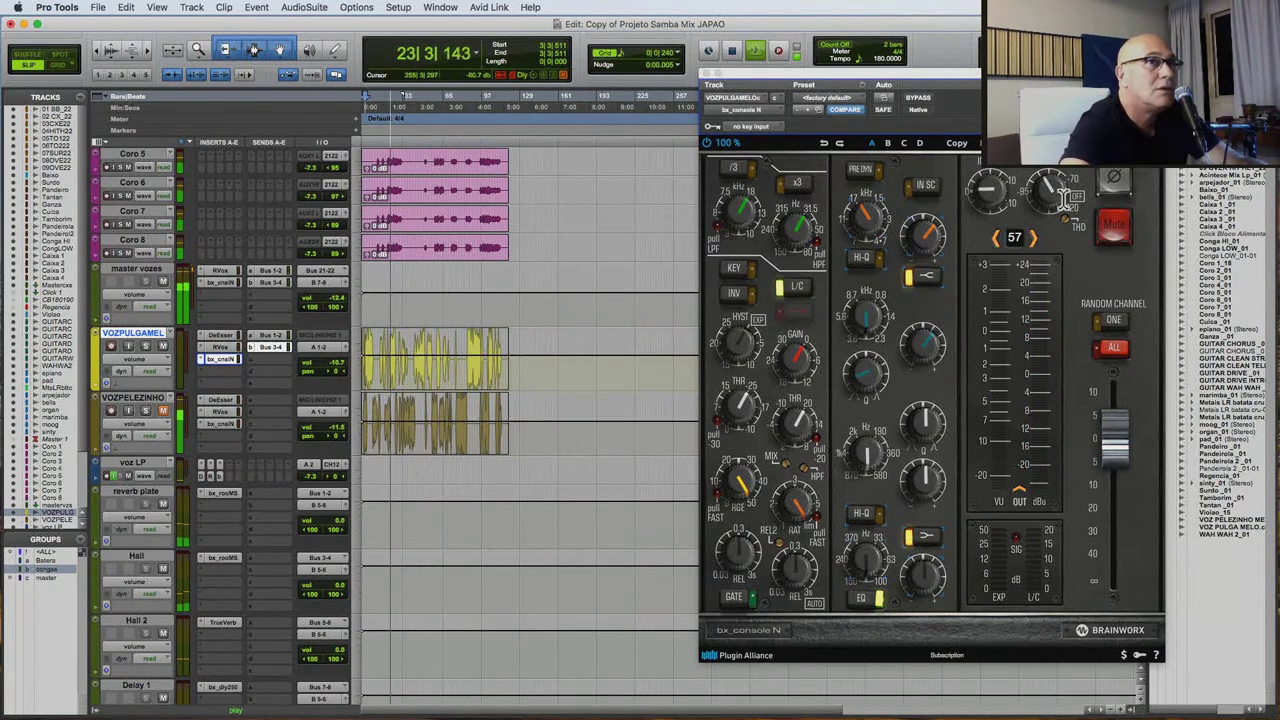
click(995, 207)
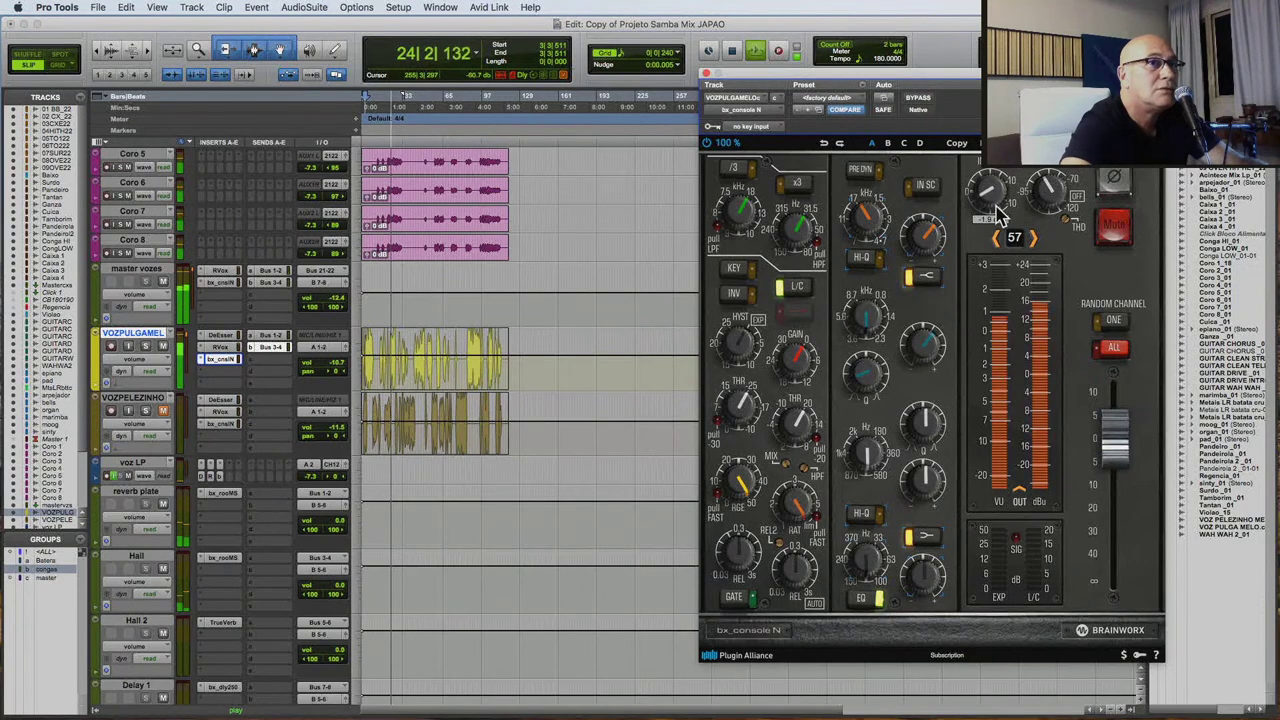
key(space)
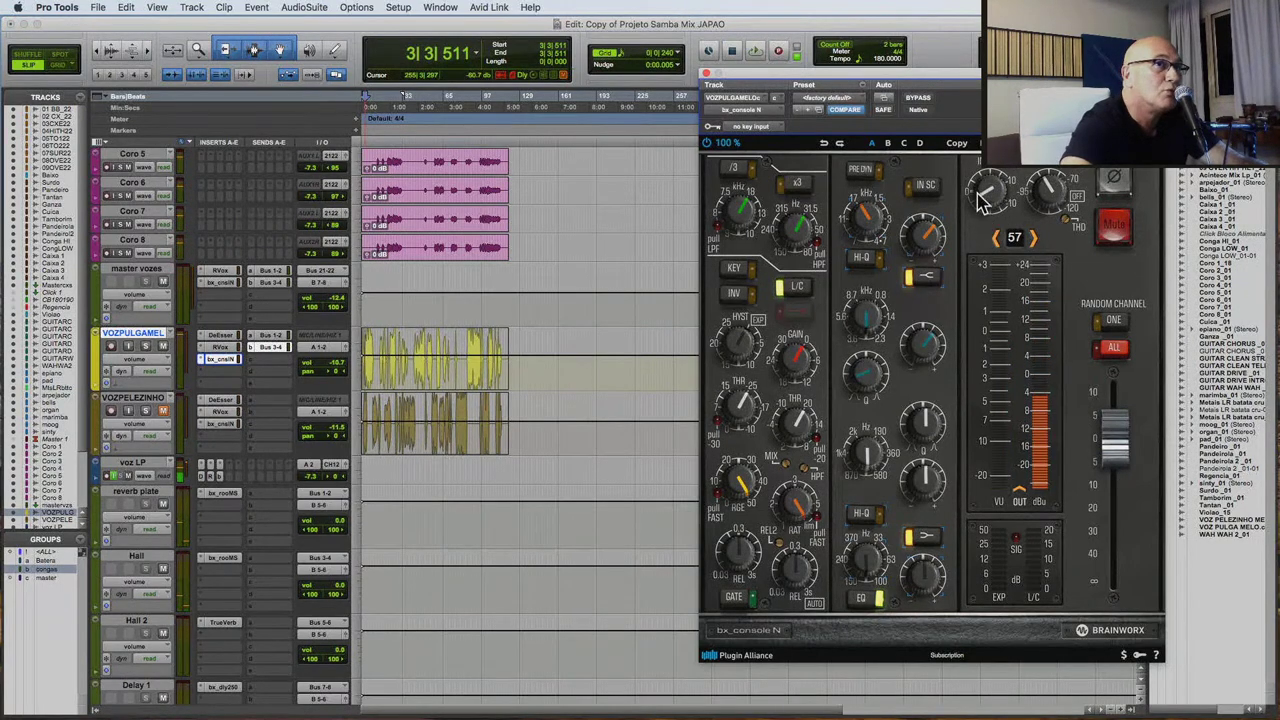
Set the yellow vocal track's volume to -8.1 dB and restart playback from bar 3.
click(551, 346)
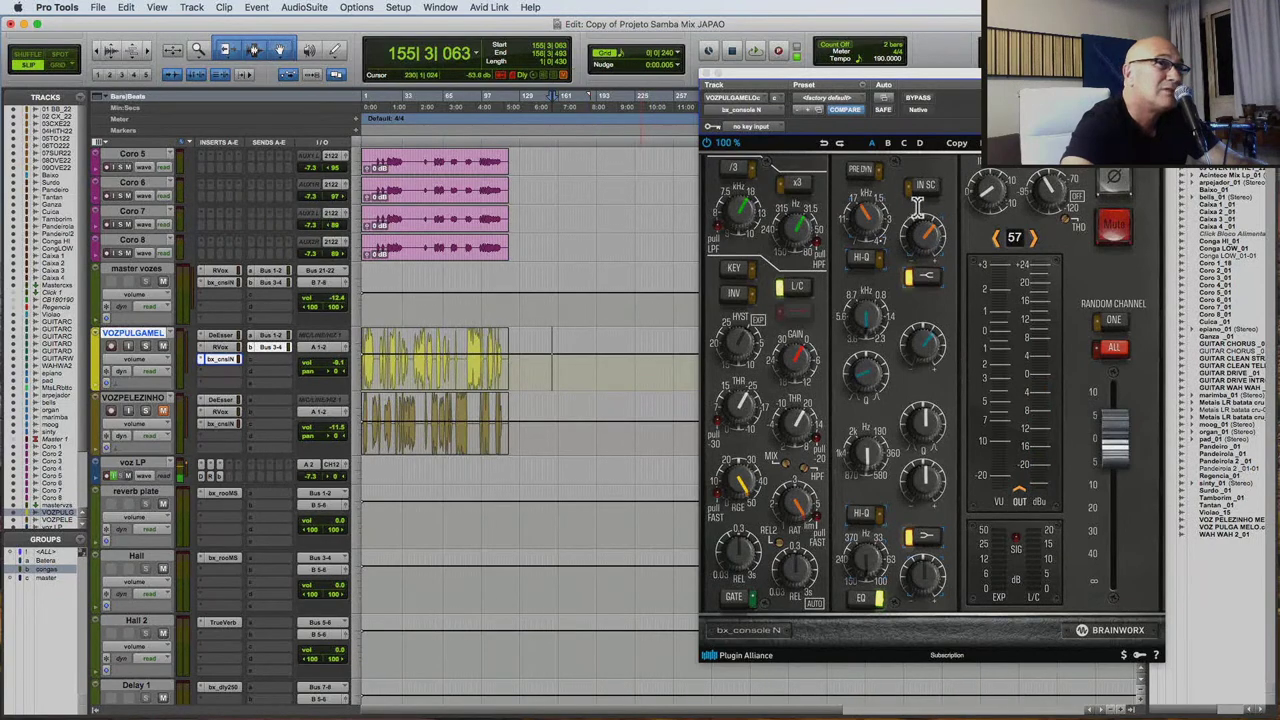
key(space)
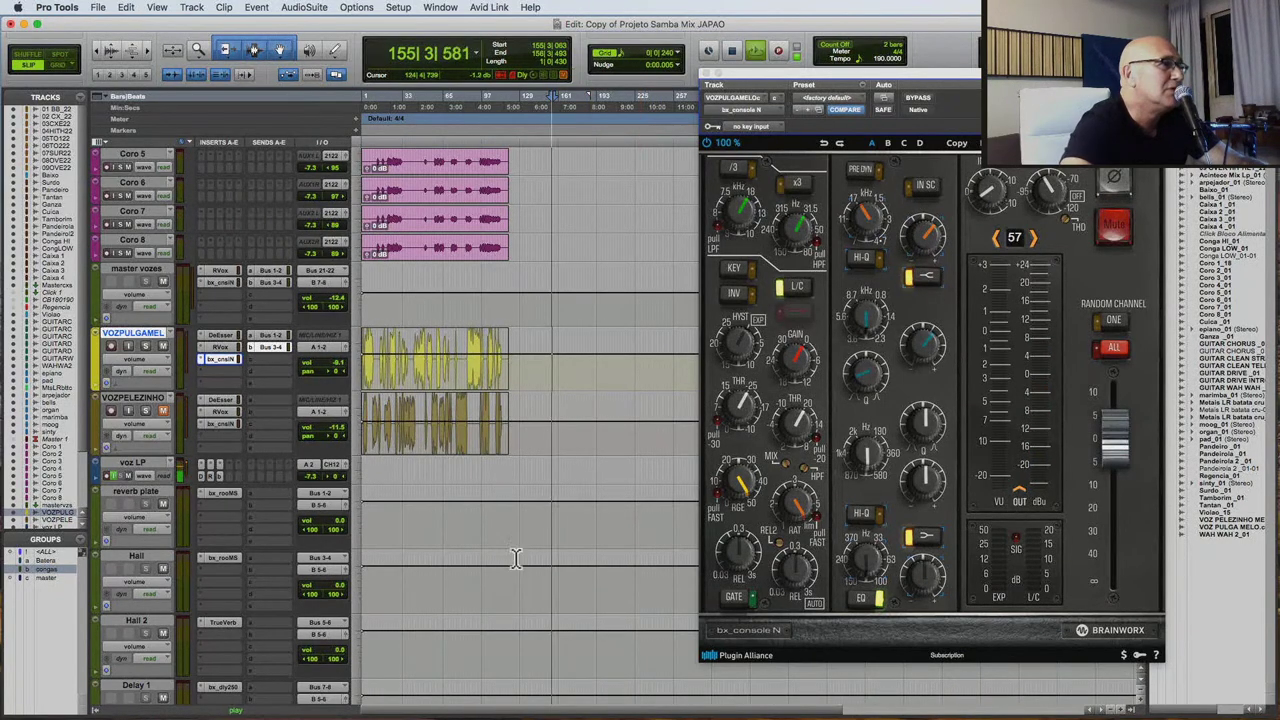
key(space)
click(366, 385)
key(space)
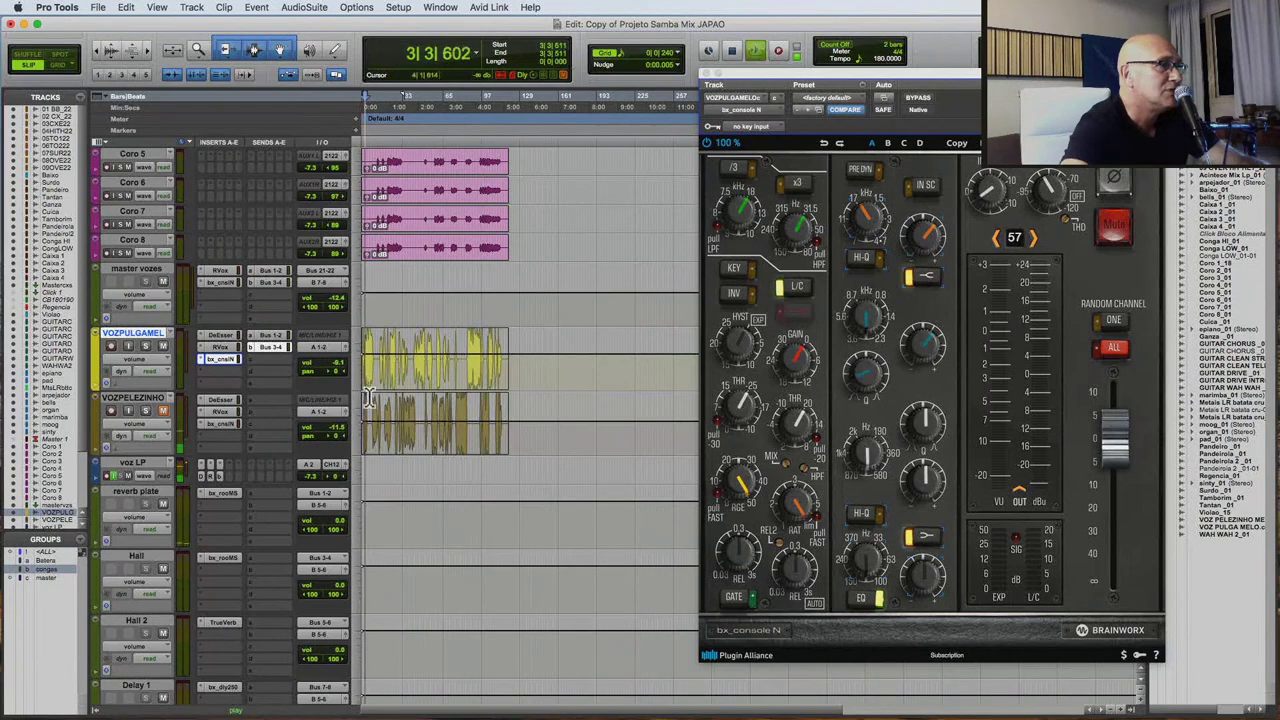
Add a Bus 7-8 send to the yellow vocal track at about -25.6 dB and raise its Bus 1-2 send to -28.1 dB.
click(270, 360)
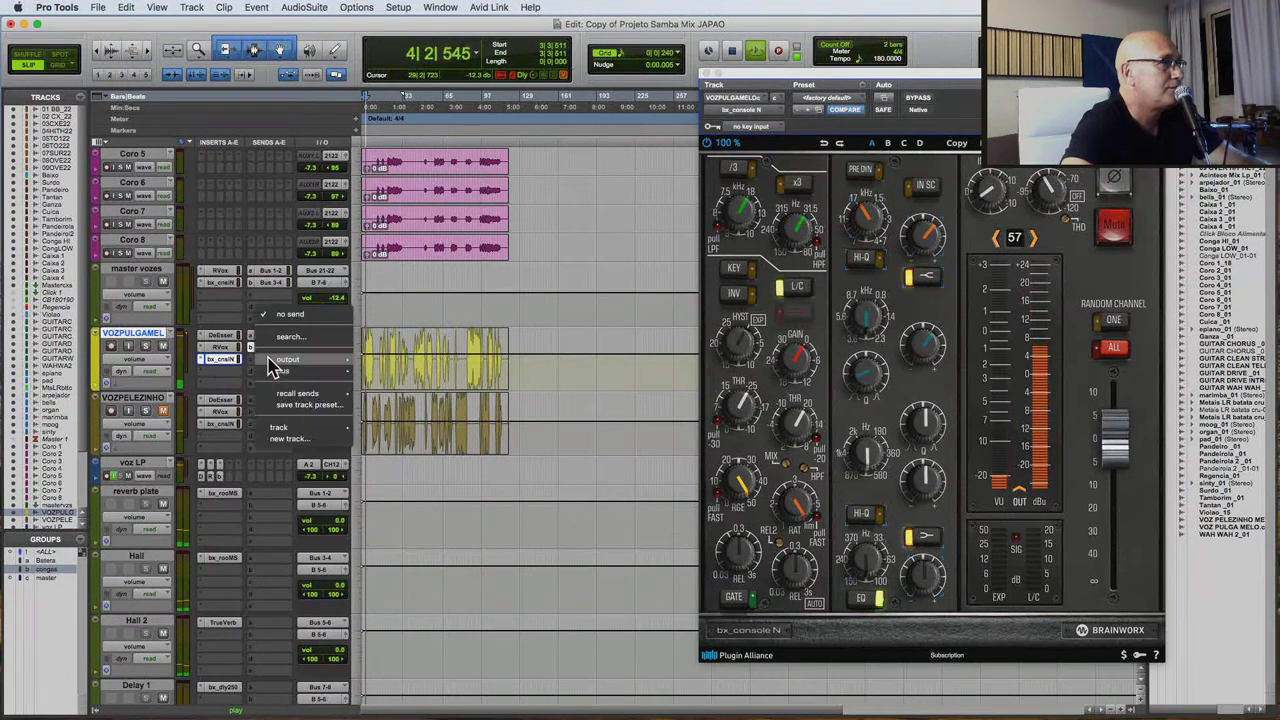
mouse_move(283, 371)
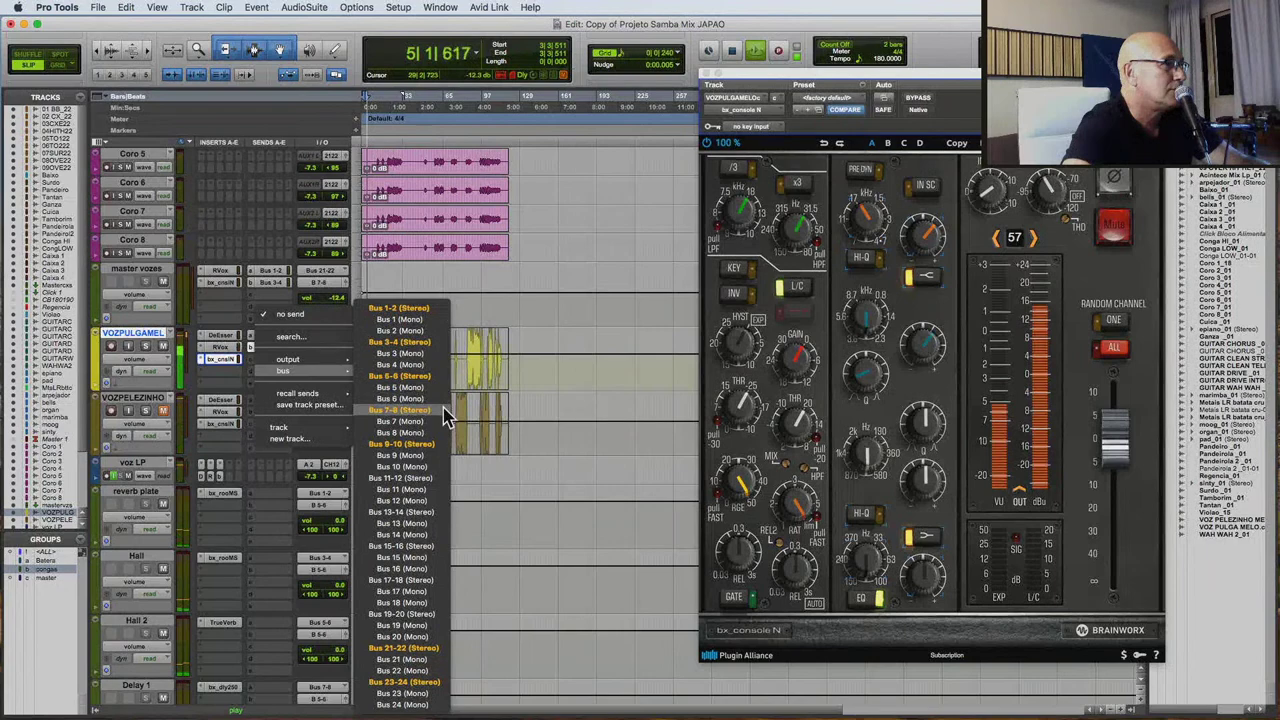
click(440, 409)
drag(926, 490, 927, 462)
scroll(543, 543, down, 5)
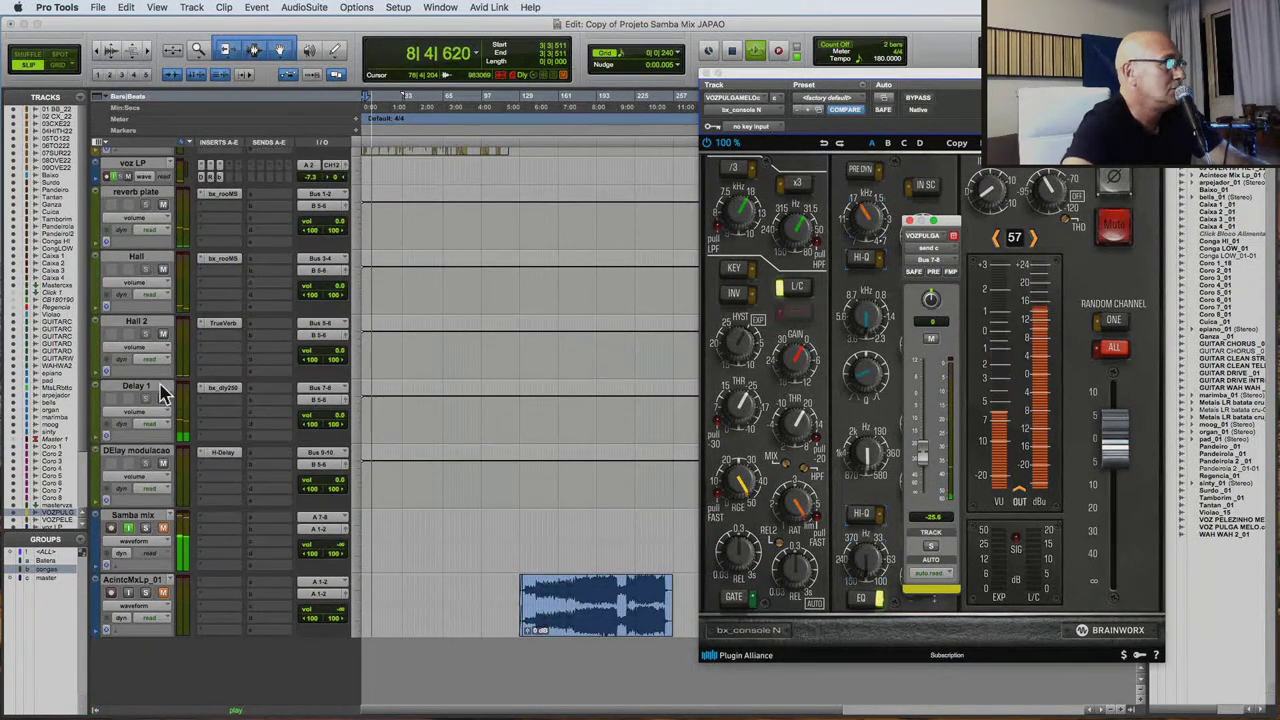
drag(930, 463, 925, 474)
scroll(370, 315, up, 4)
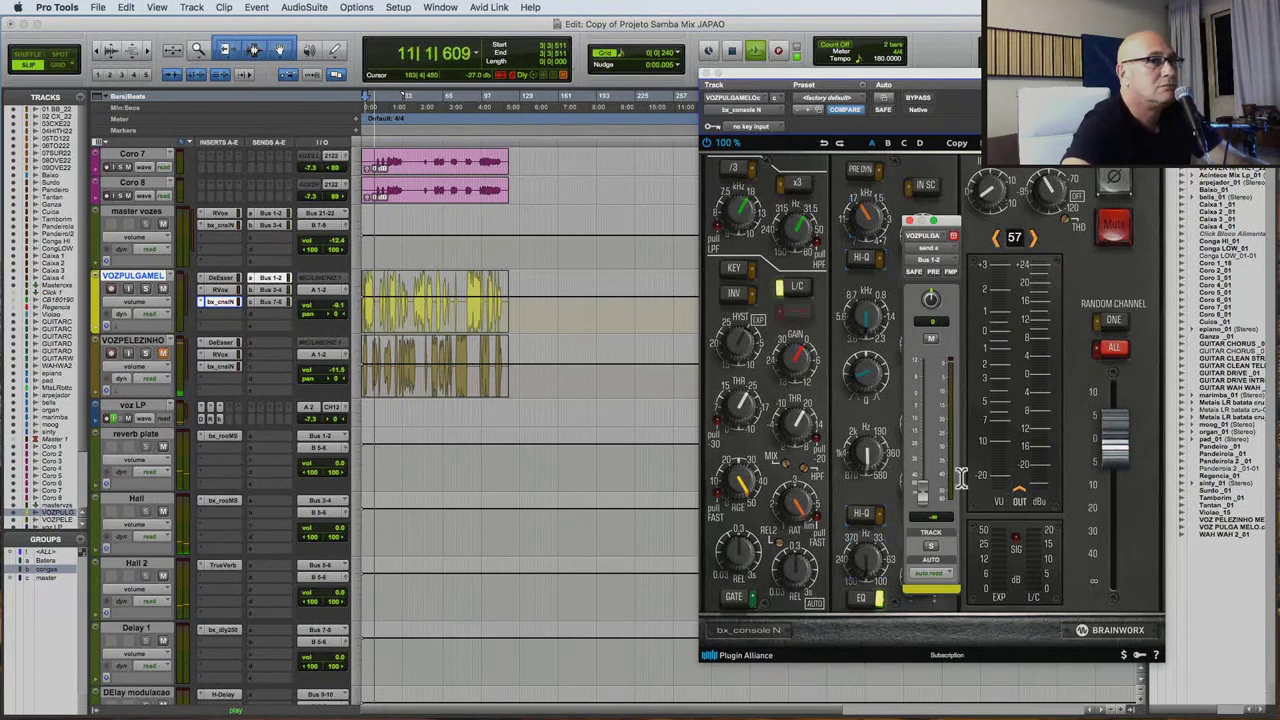
drag(928, 492, 922, 460)
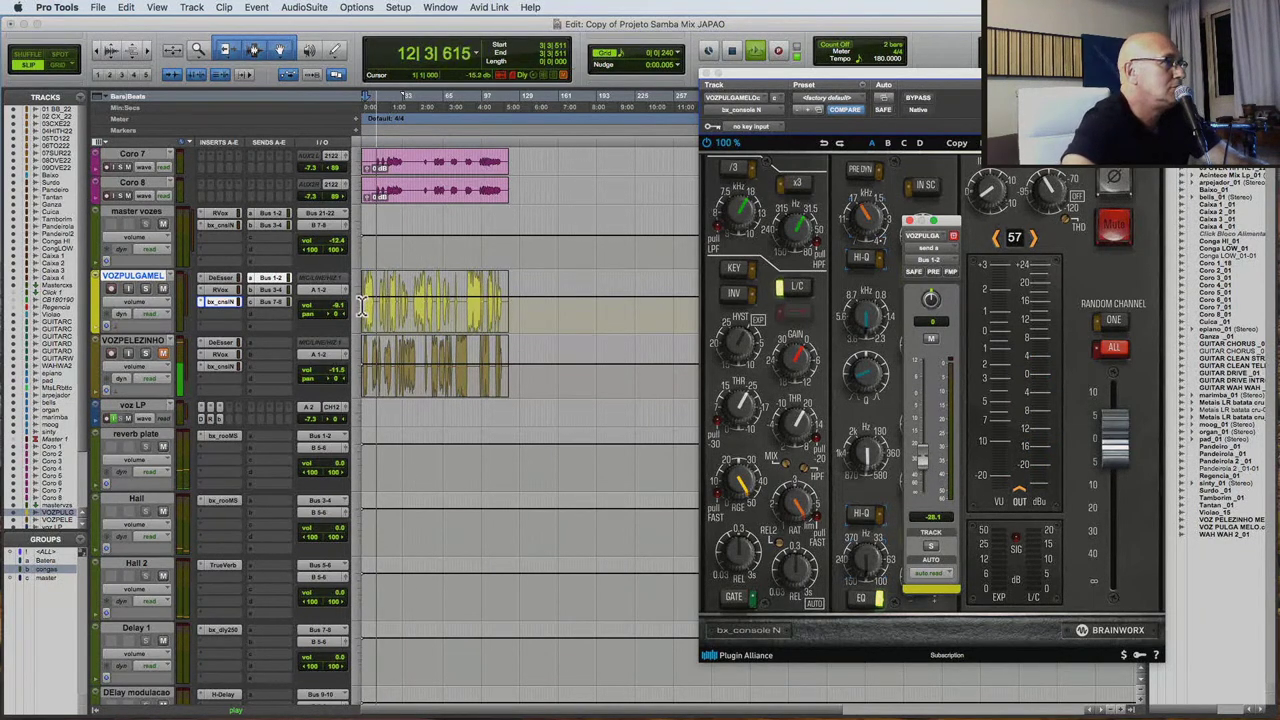
Tune the DeEsser frequency and threshold on the yellow vocal while soloed and monitoring the side chain, returning to audio monitoring and unsoloing.
click(220, 277)
key(space)
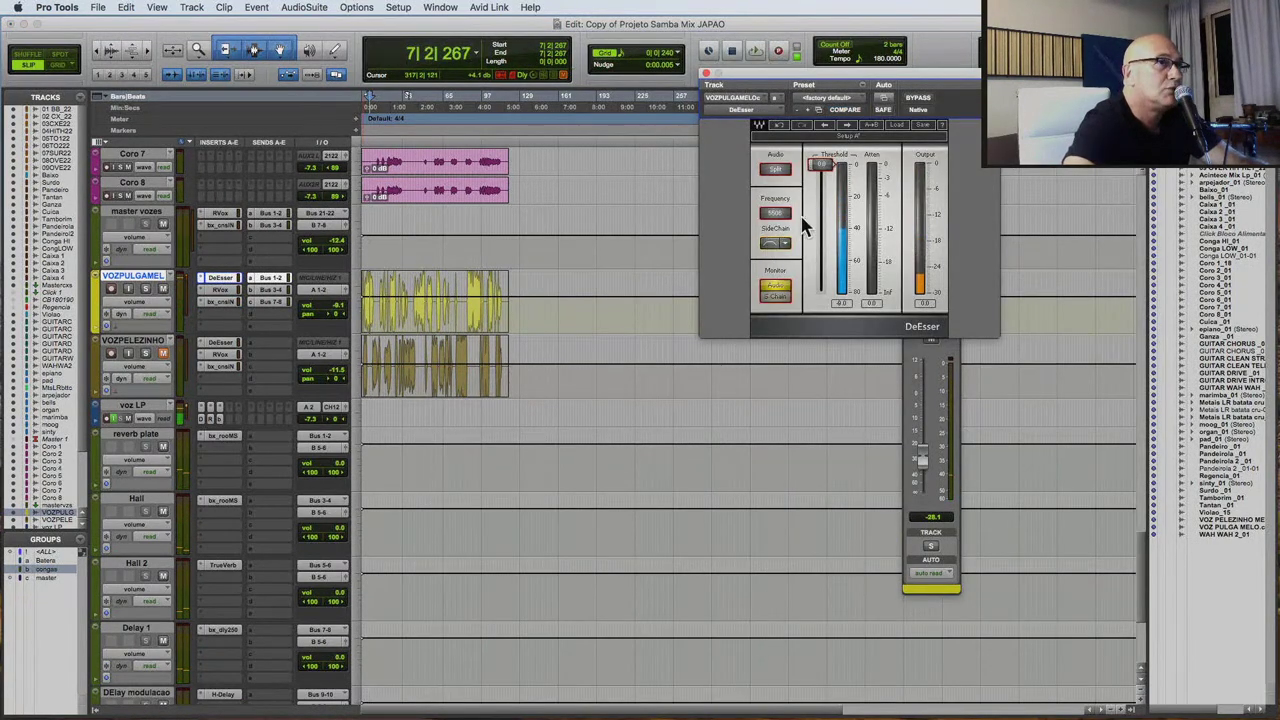
click(145, 289)
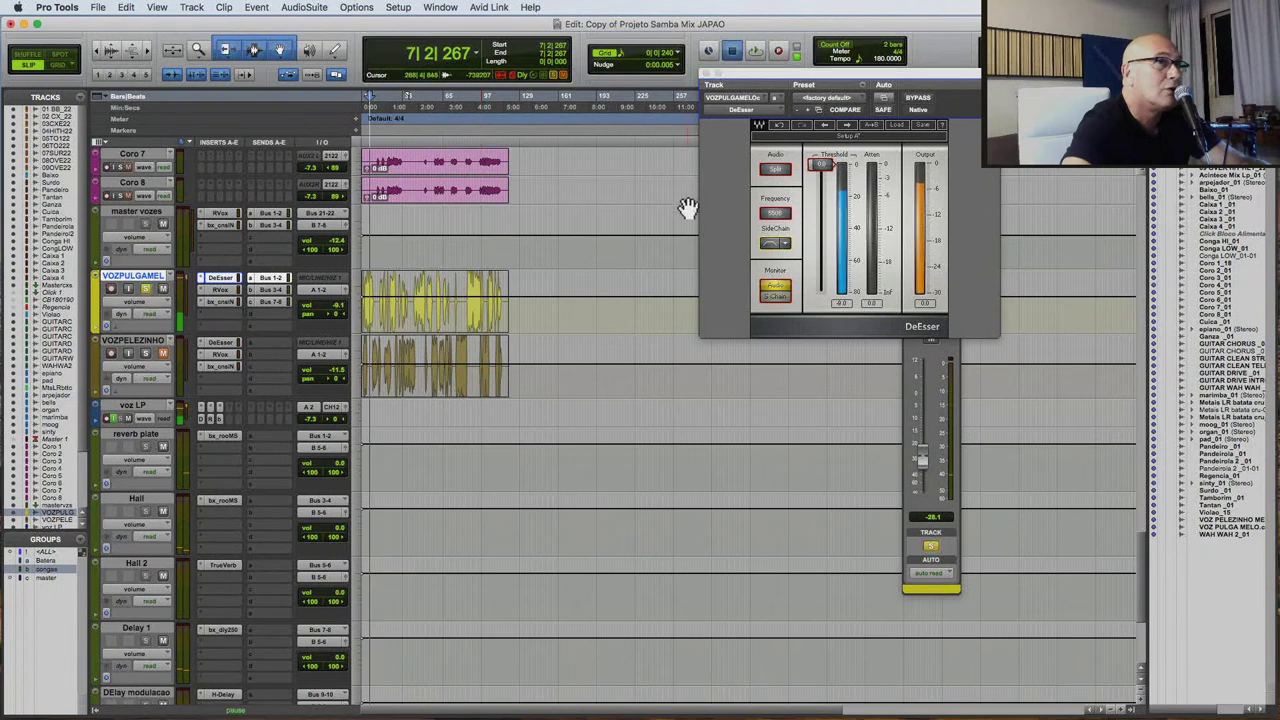
key(space)
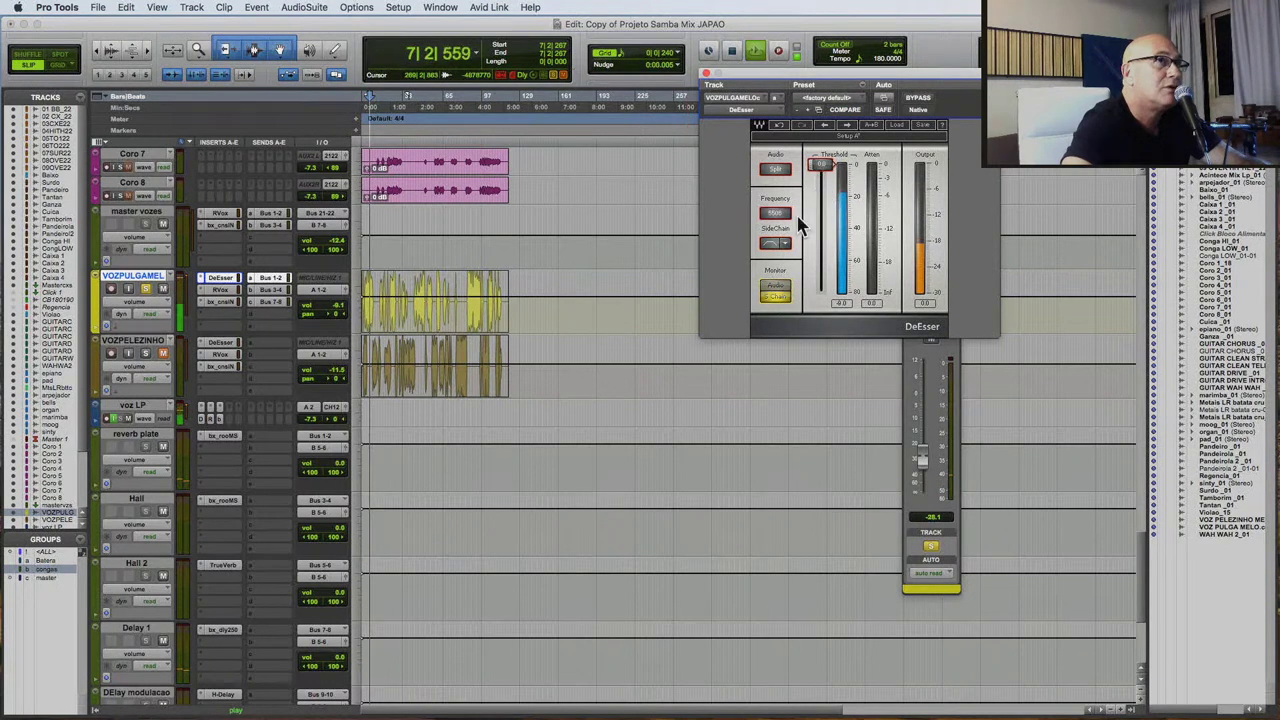
mouse_move(776, 213)
mouse_down()
mouse_move(776, 190)
mouse_move(822, 168)
mouse_move(822, 219)
mouse_move(776, 228)
mouse_up()
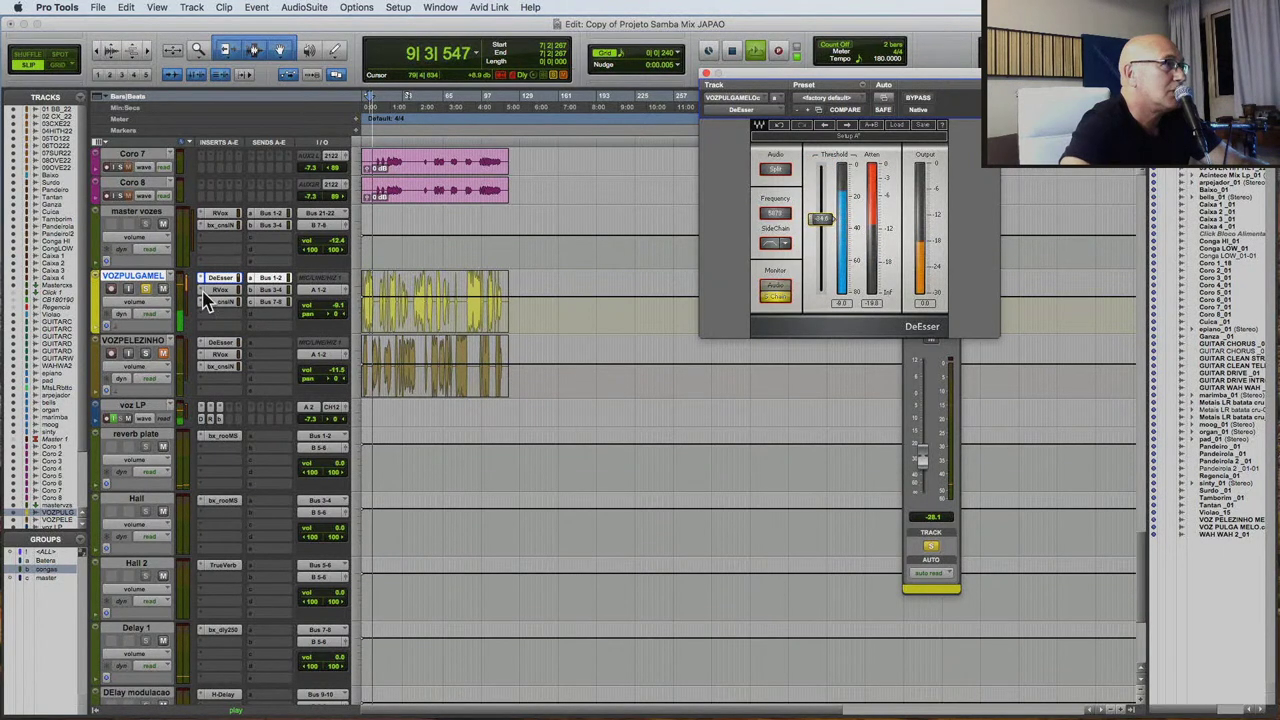
click(775, 289)
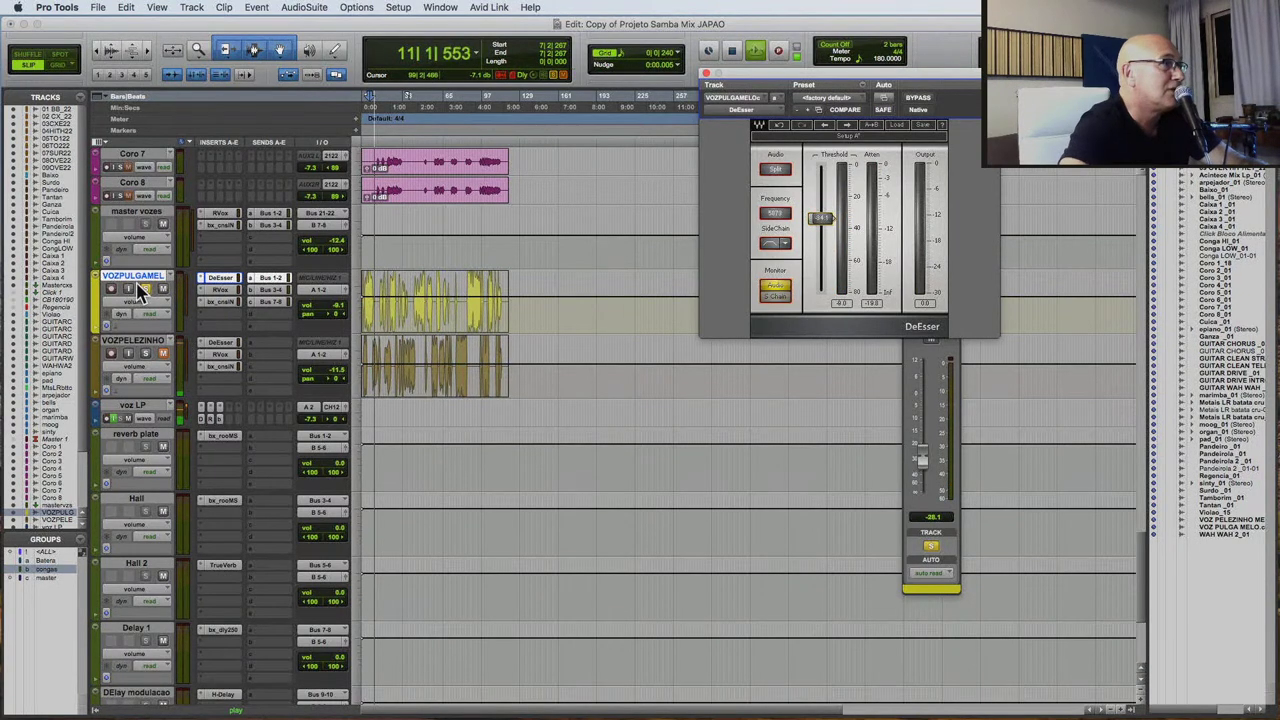
key(space)
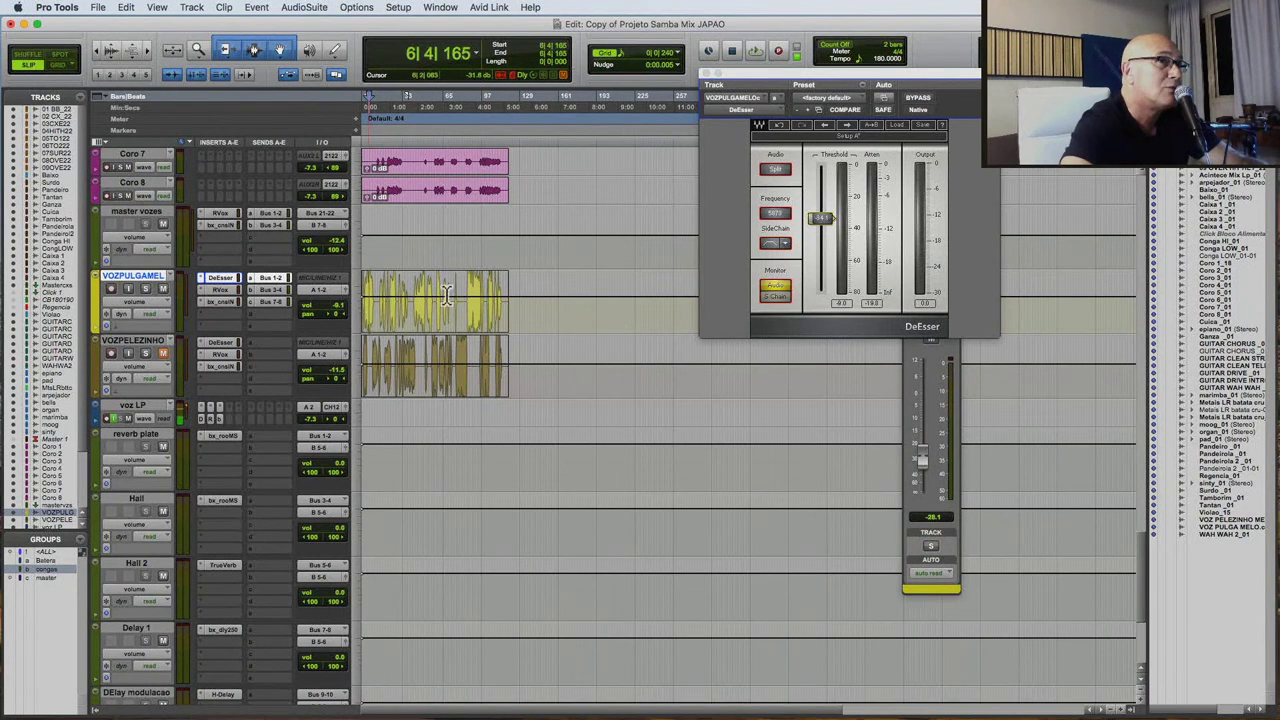
Review the yellow vocal's bx_console N and DeEsser during playback, close the plug-in and raise the Bus 1-2 send to about -20.8 dB.
click(220, 301)
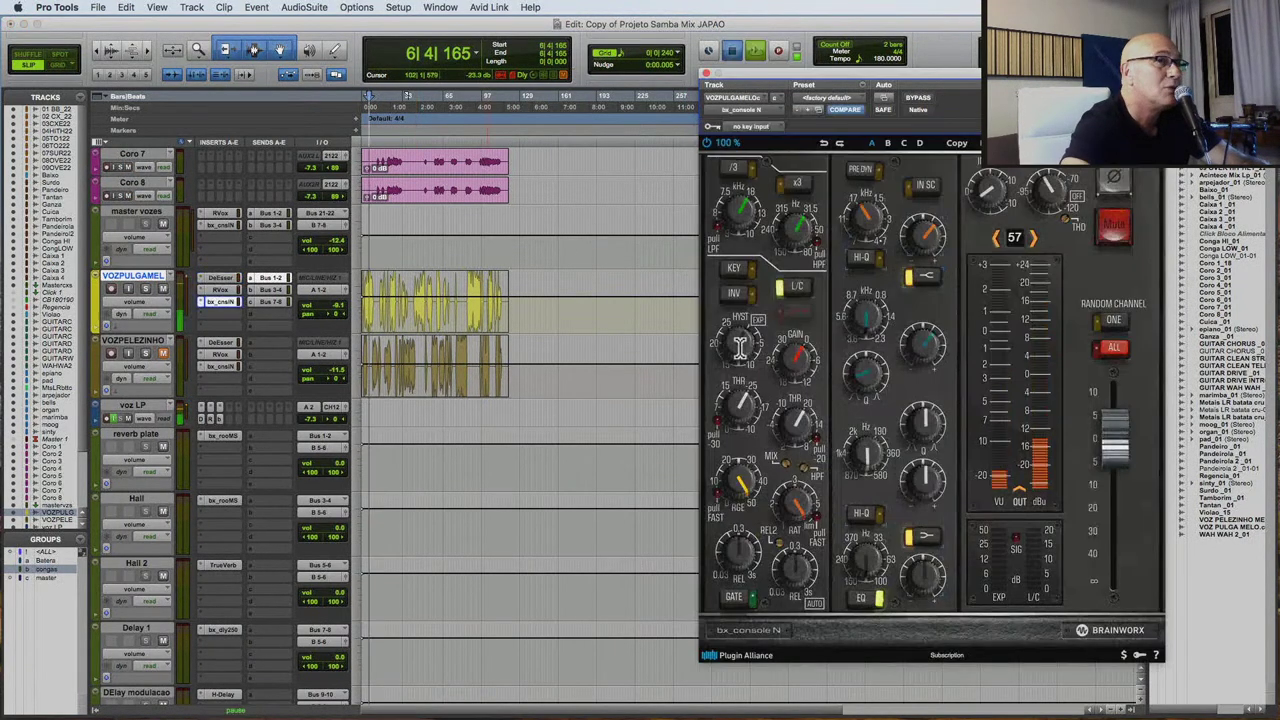
key(space)
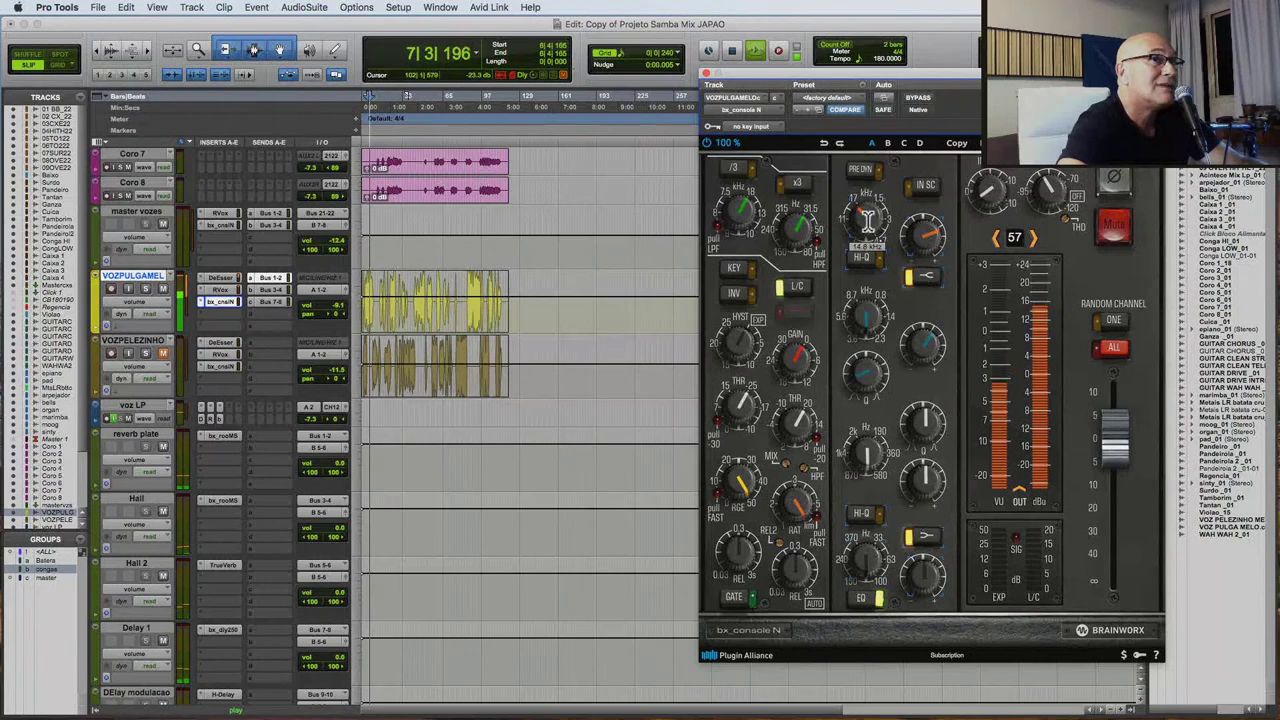
click(226, 279)
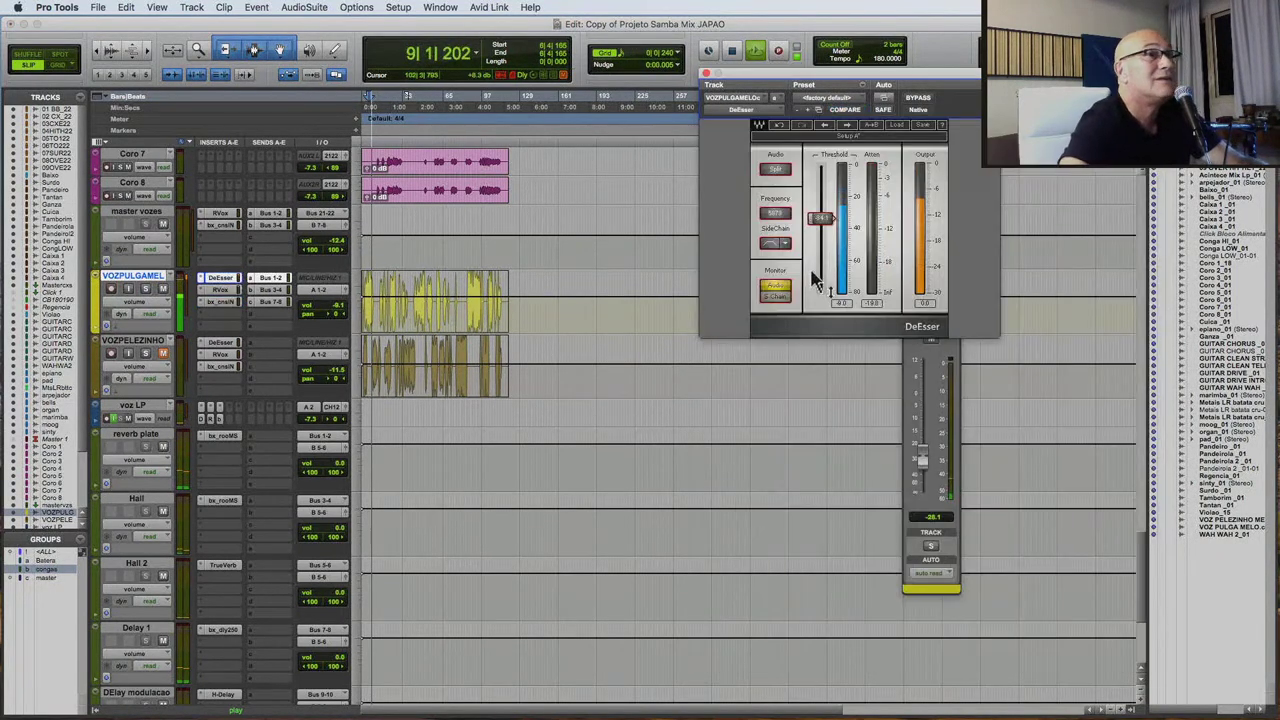
click(707, 74)
drag(924, 467, 930, 453)
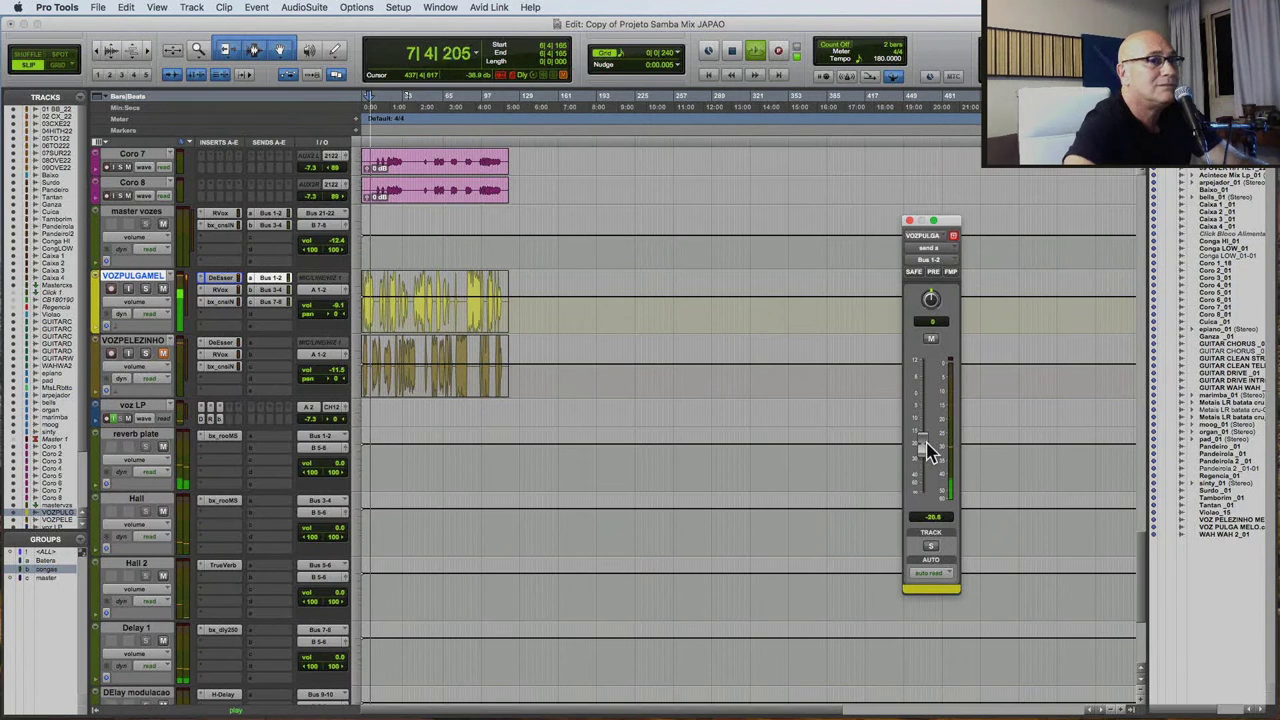
Stop playback and create one stereo Aux Input track below the DElay modulacao track.
scroll(246, 457, down, 5)
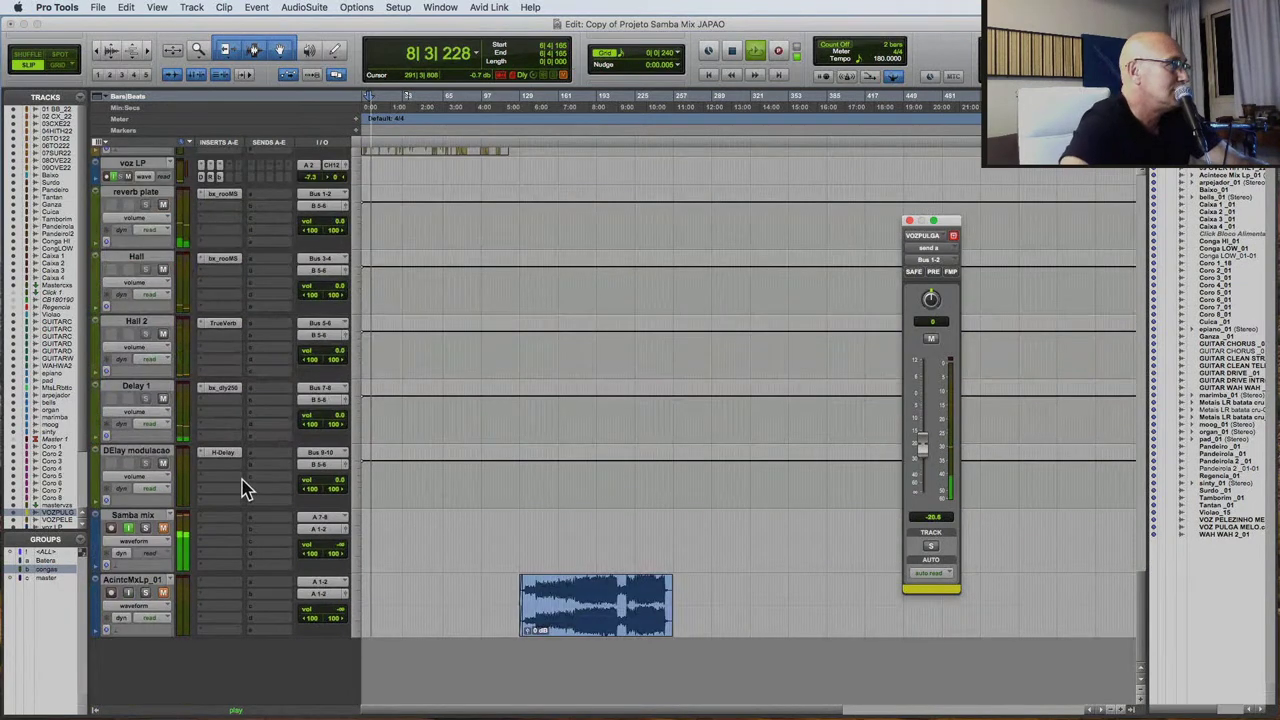
click(148, 452)
key(space)
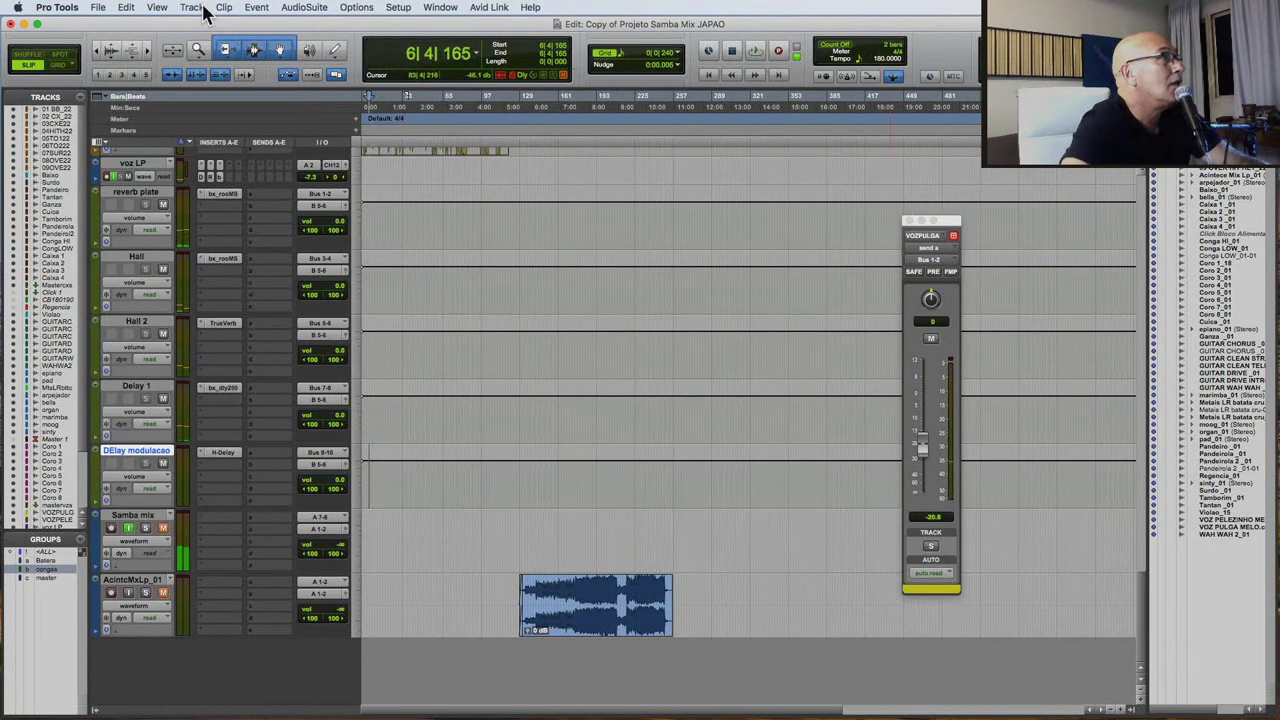
click(191, 8)
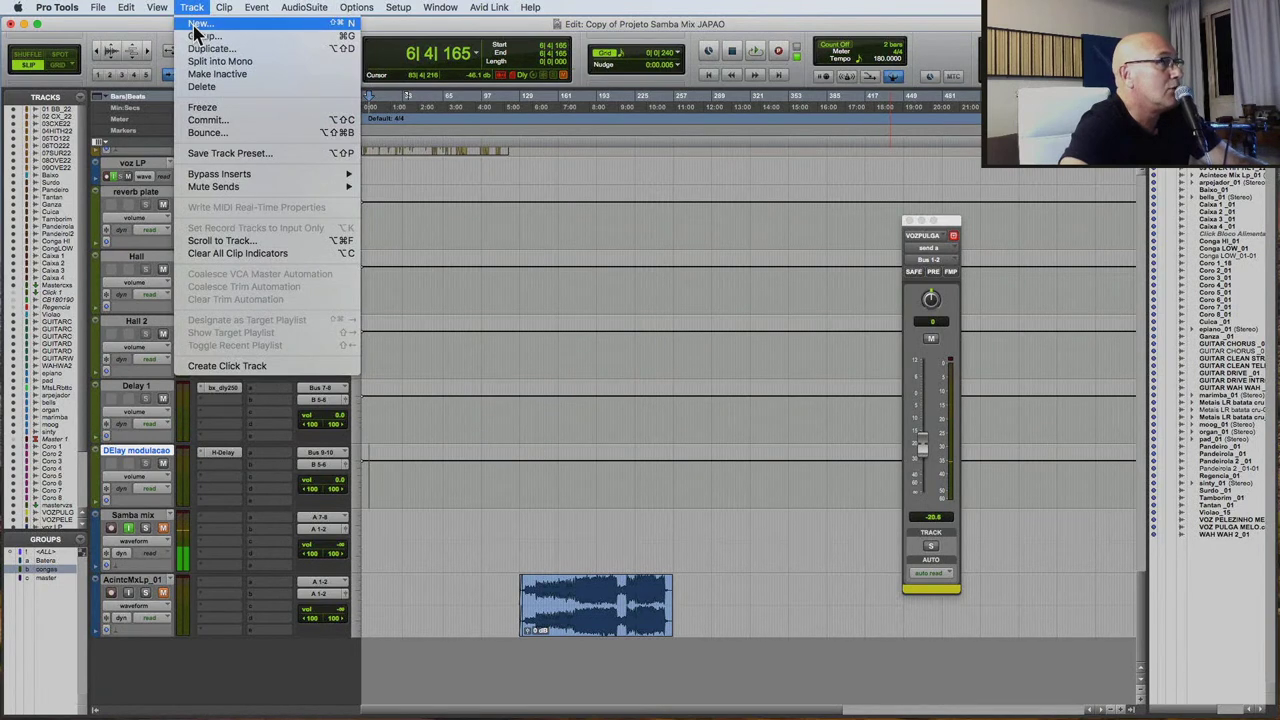
click(196, 26)
click(520, 262)
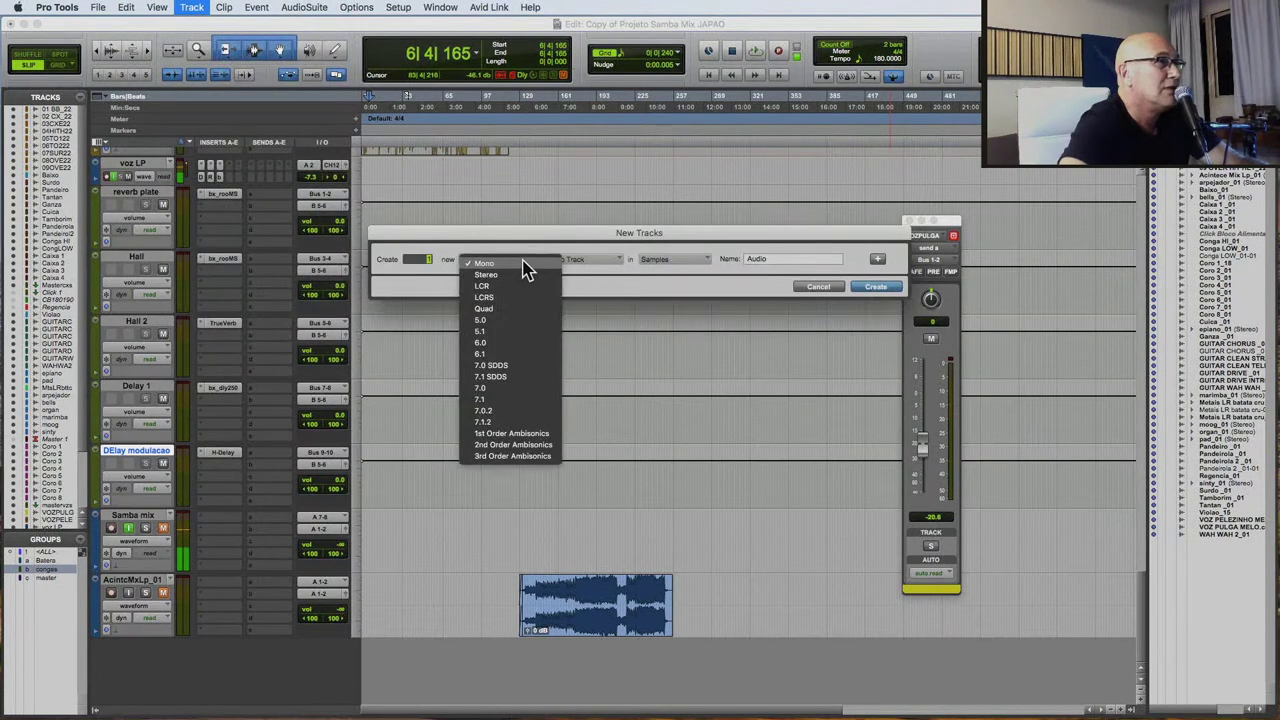
click(523, 277)
click(615, 264)
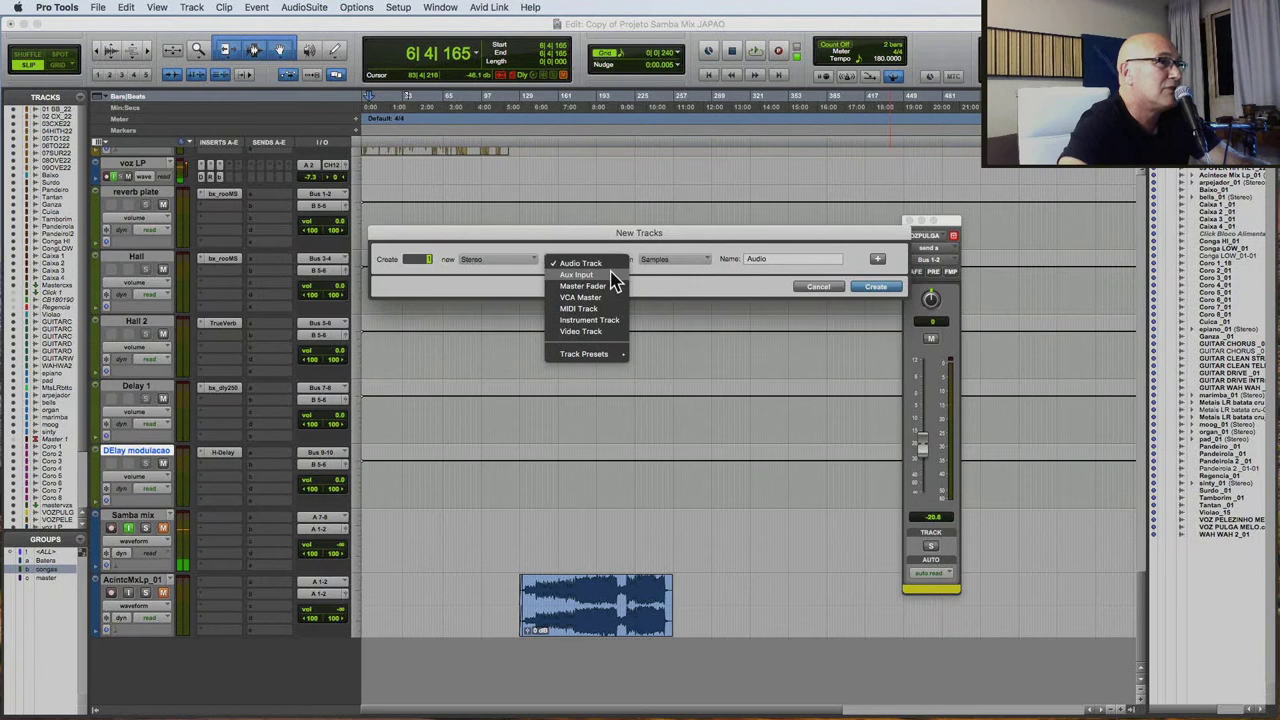
click(614, 277)
key(Return)
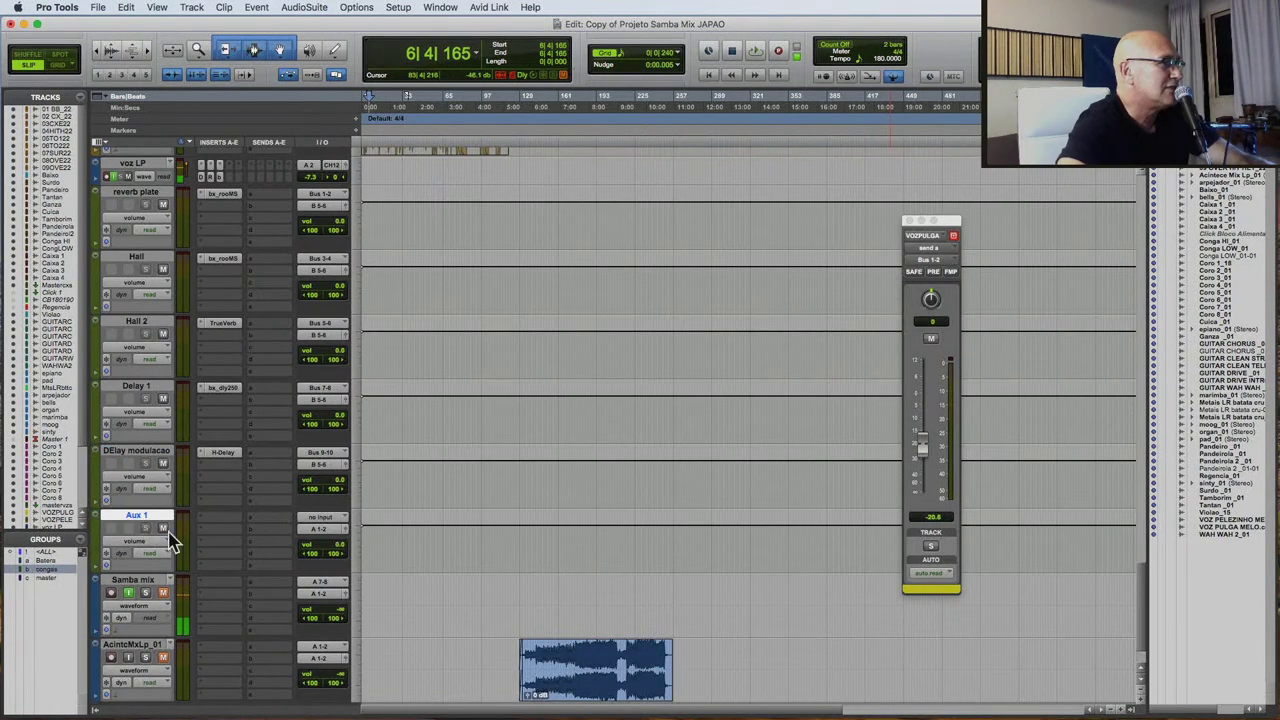
Route the new Aux 1 track with Bus 11-12 as its input and B 7-8 as its output.
click(314, 531)
mouse_move(326, 529)
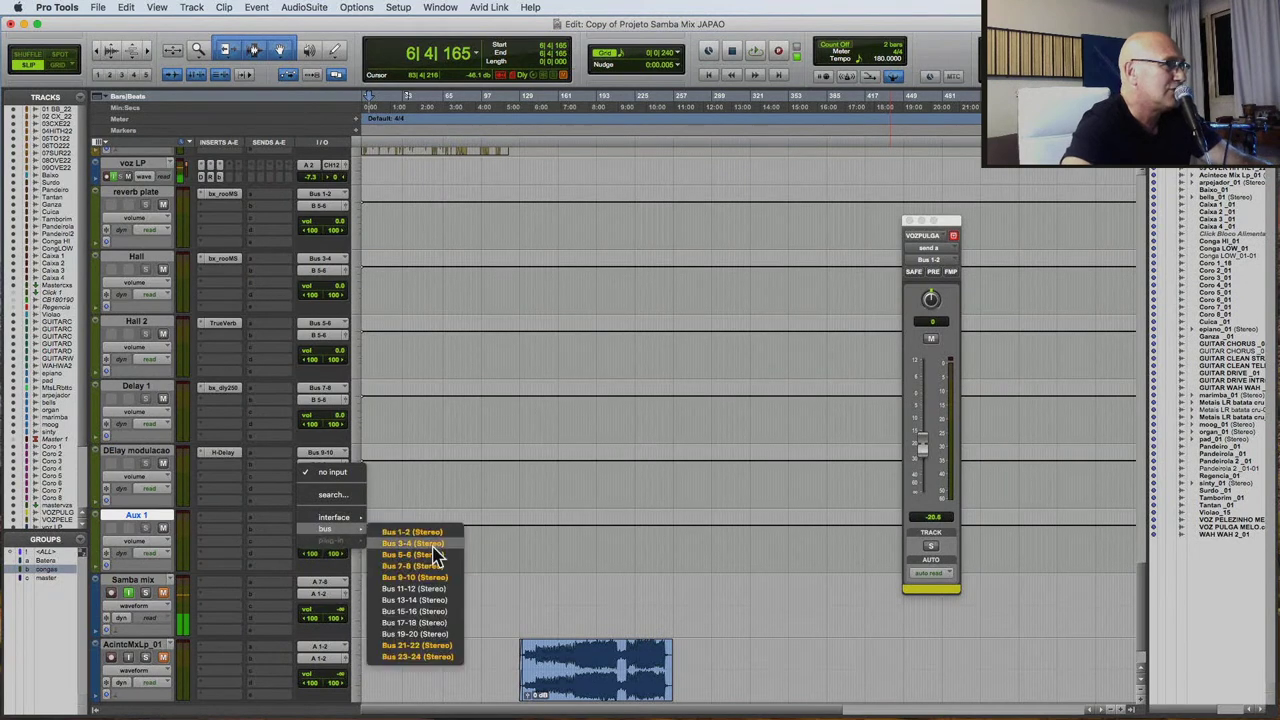
click(420, 590)
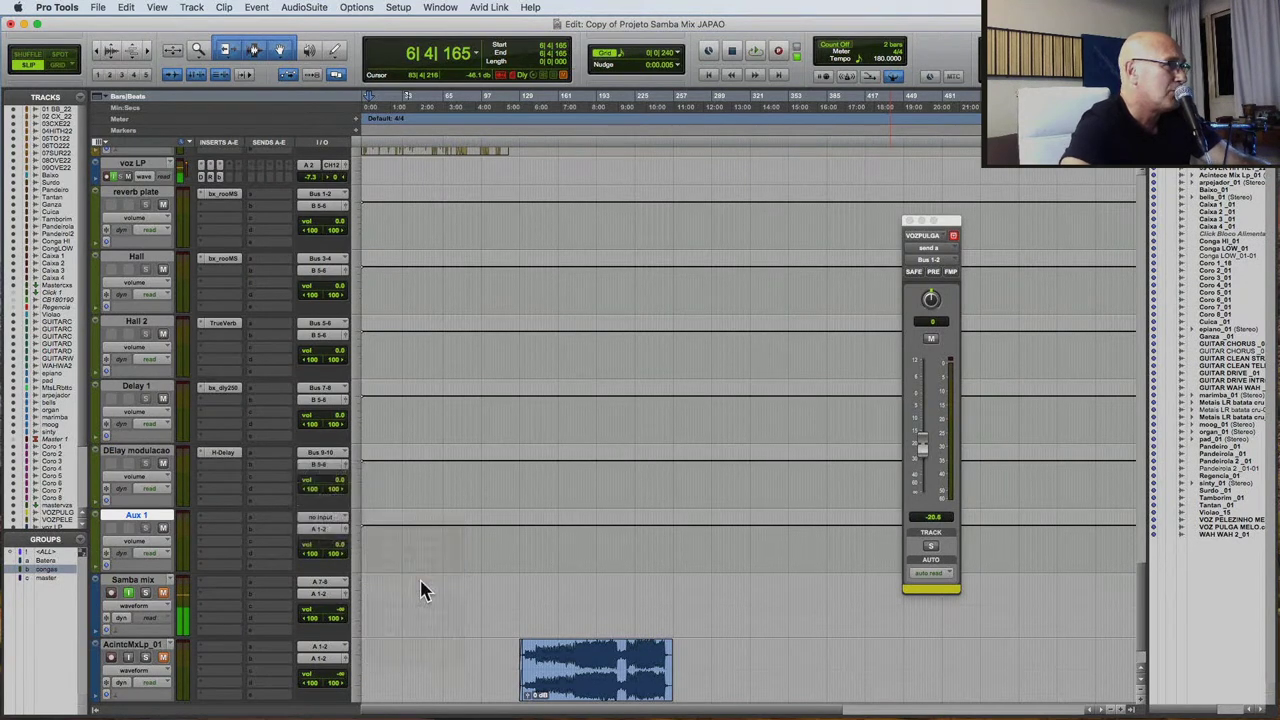
click(326, 541)
mouse_move(328, 530)
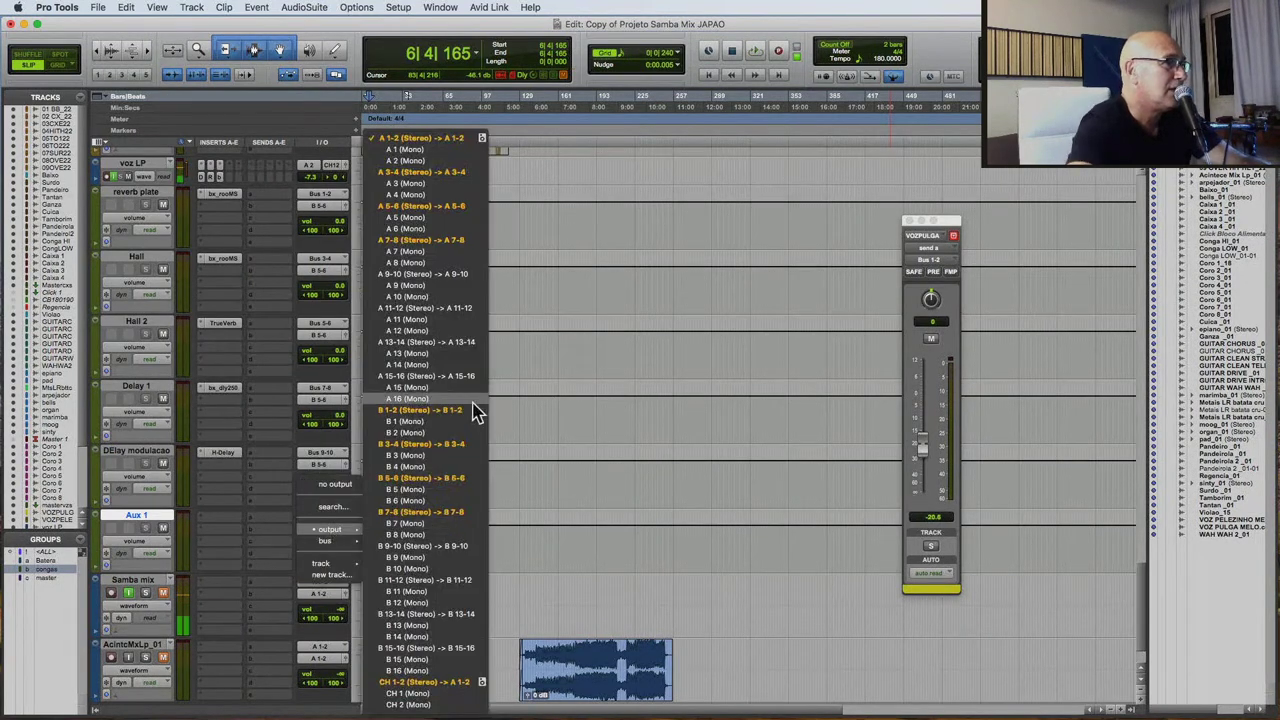
click(420, 527)
Insert the stereo Unfiltered Audio Byome delay plug-in on Aux 1 and close its window.
click(218, 528)
mouse_move(218, 528)
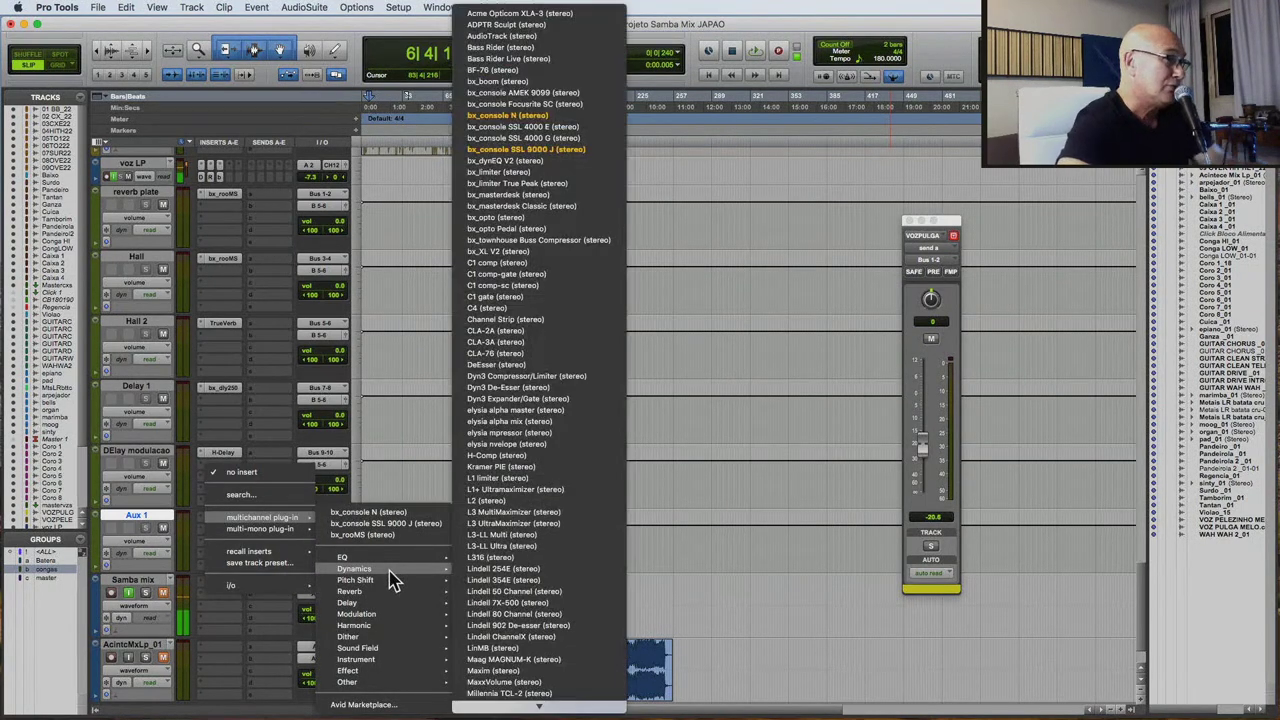
mouse_move(390, 588)
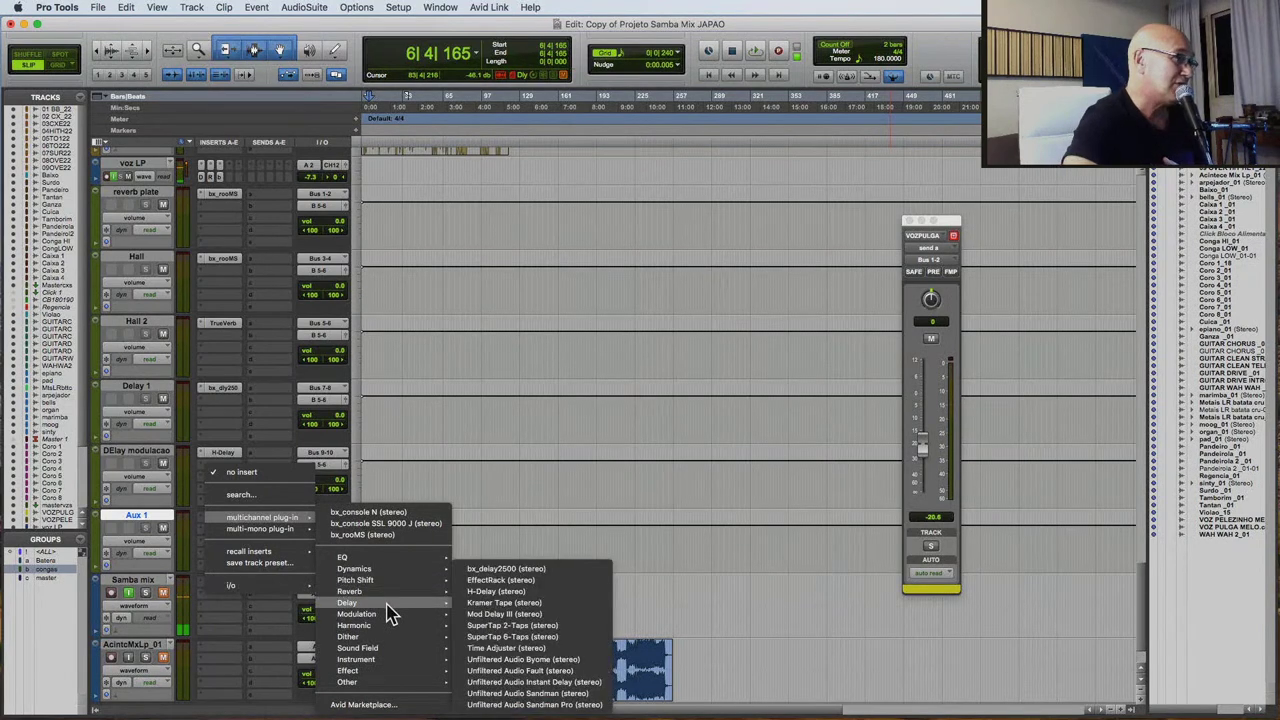
click(534, 659)
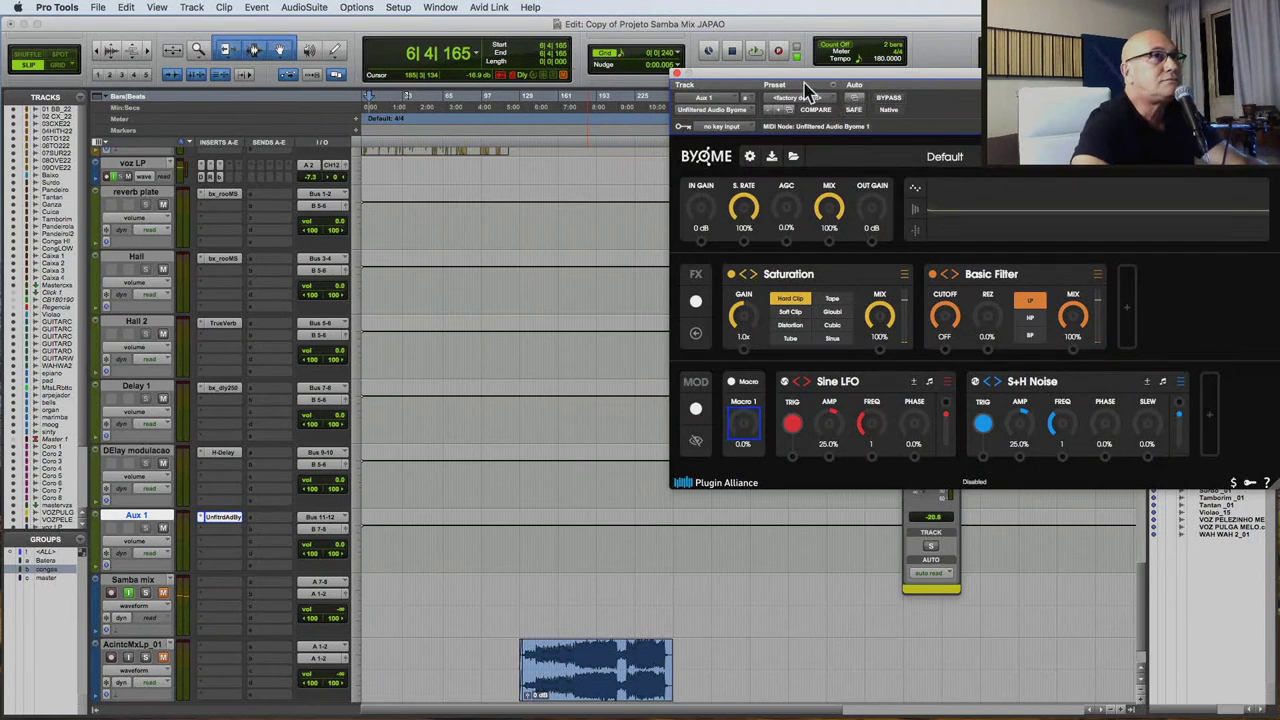
click(836, 87)
click(882, 127)
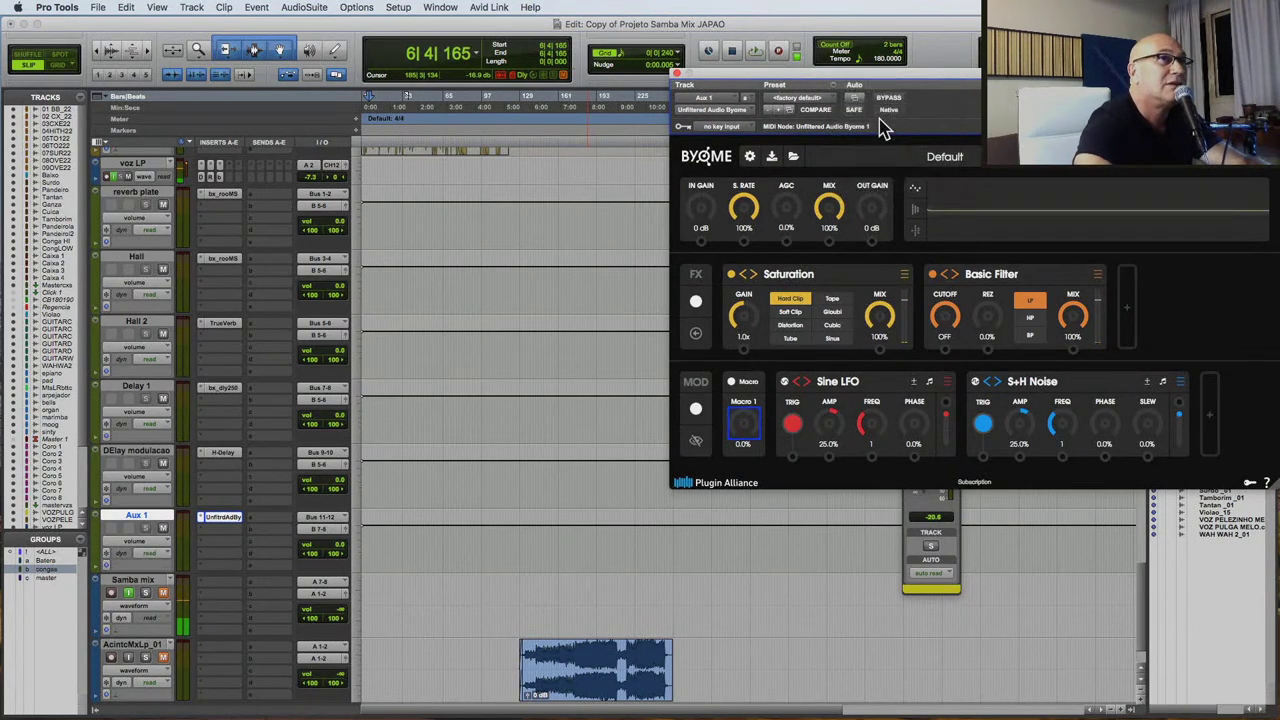
click(808, 97)
click(822, 72)
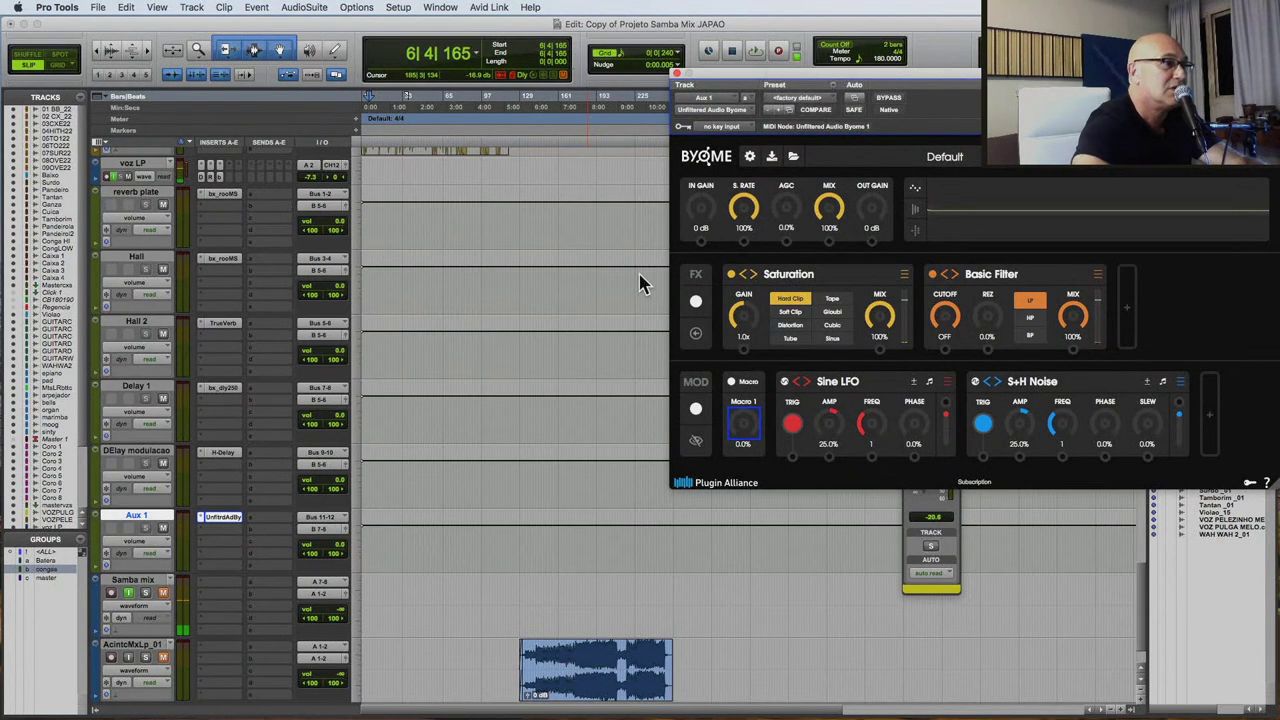
click(678, 79)
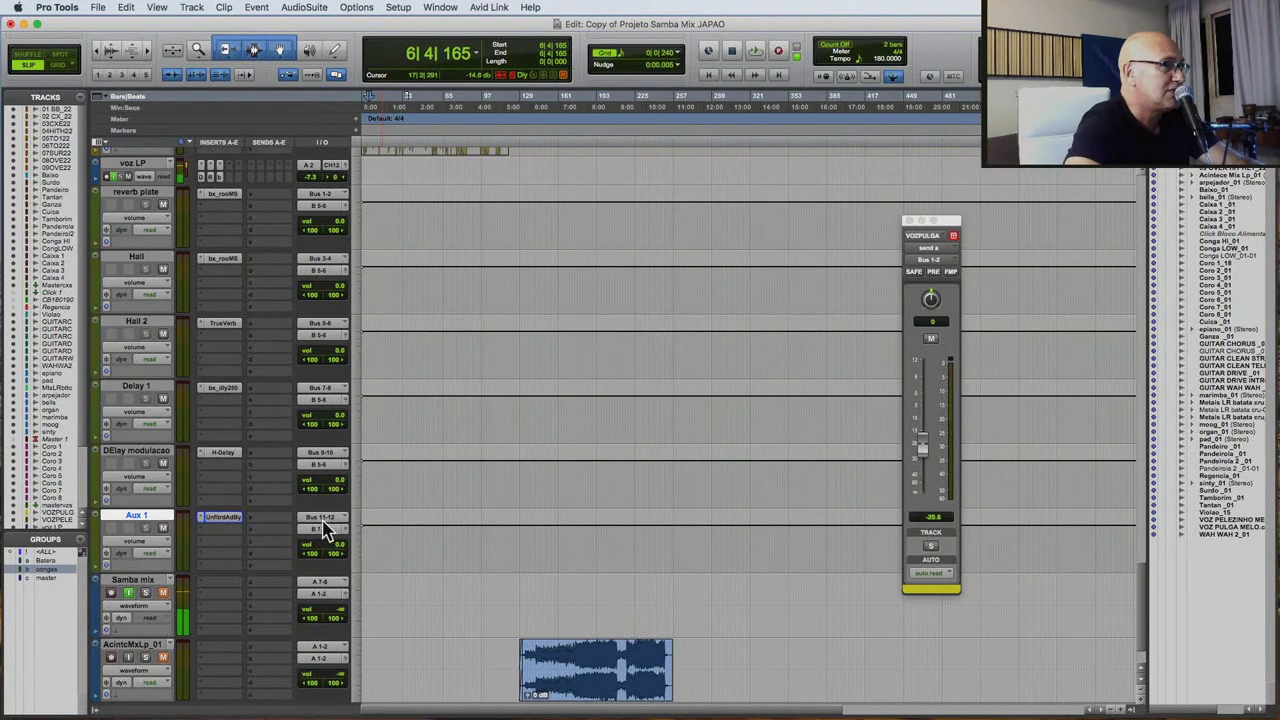
Start playback and add a Bus 11-12 send to the yellow vocal track.
key(space)
scroll(522, 548, up, 5)
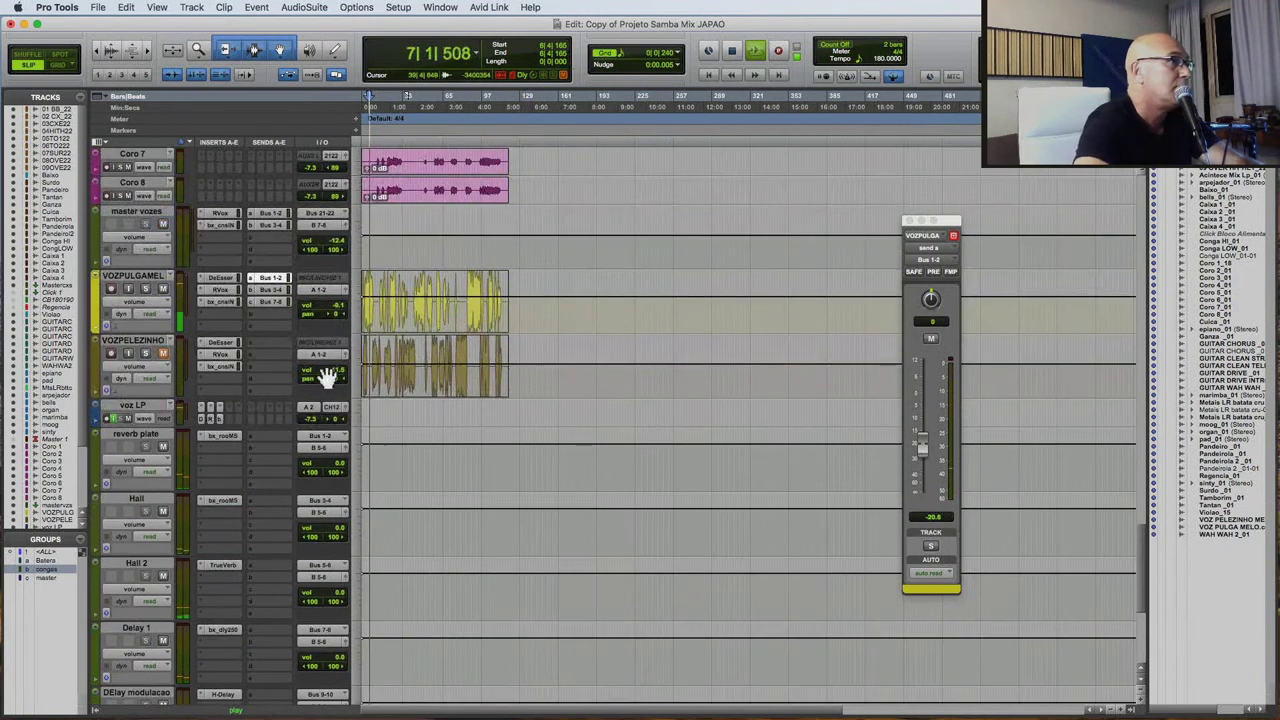
click(252, 314)
mouse_move(277, 330)
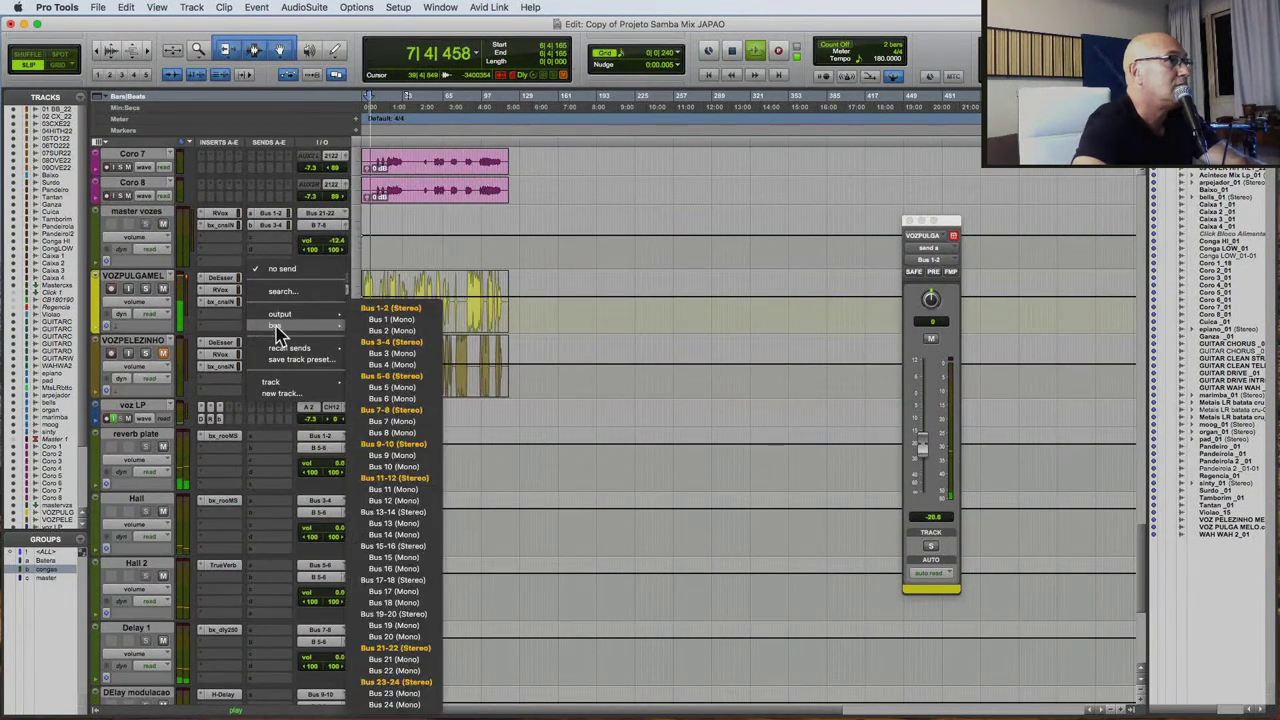
click(410, 480)
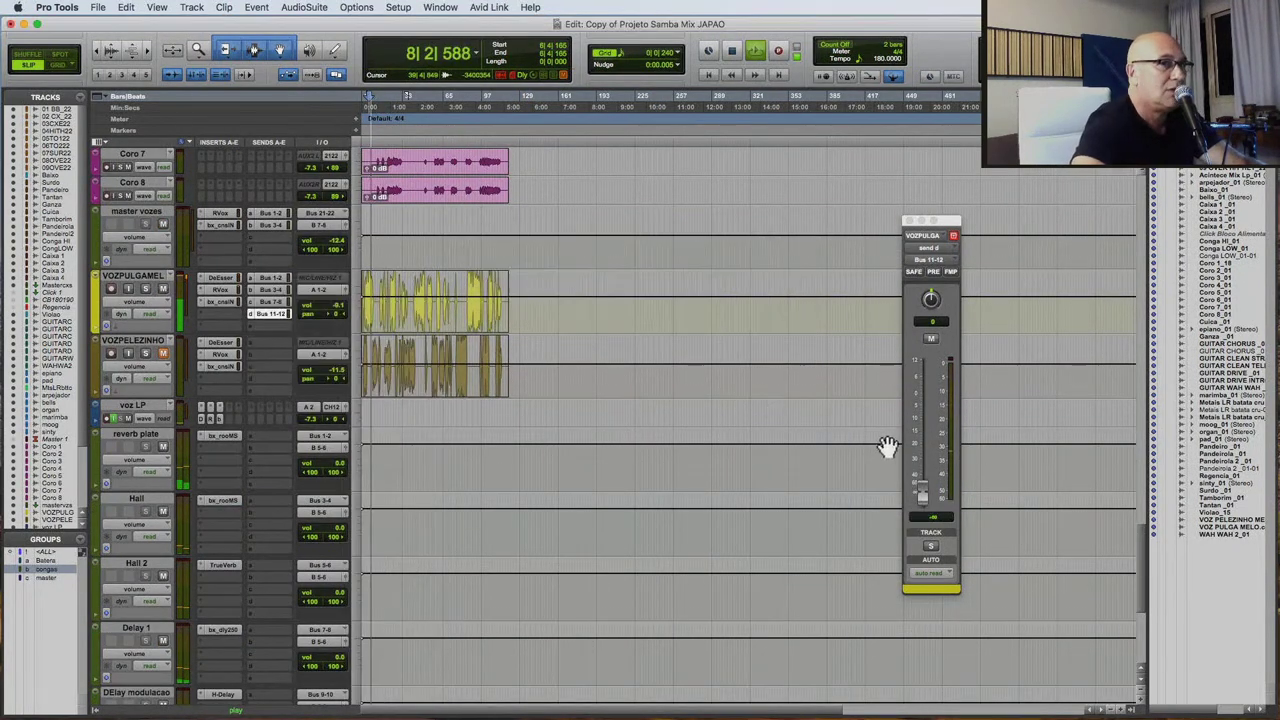
drag(921, 450, 918, 510)
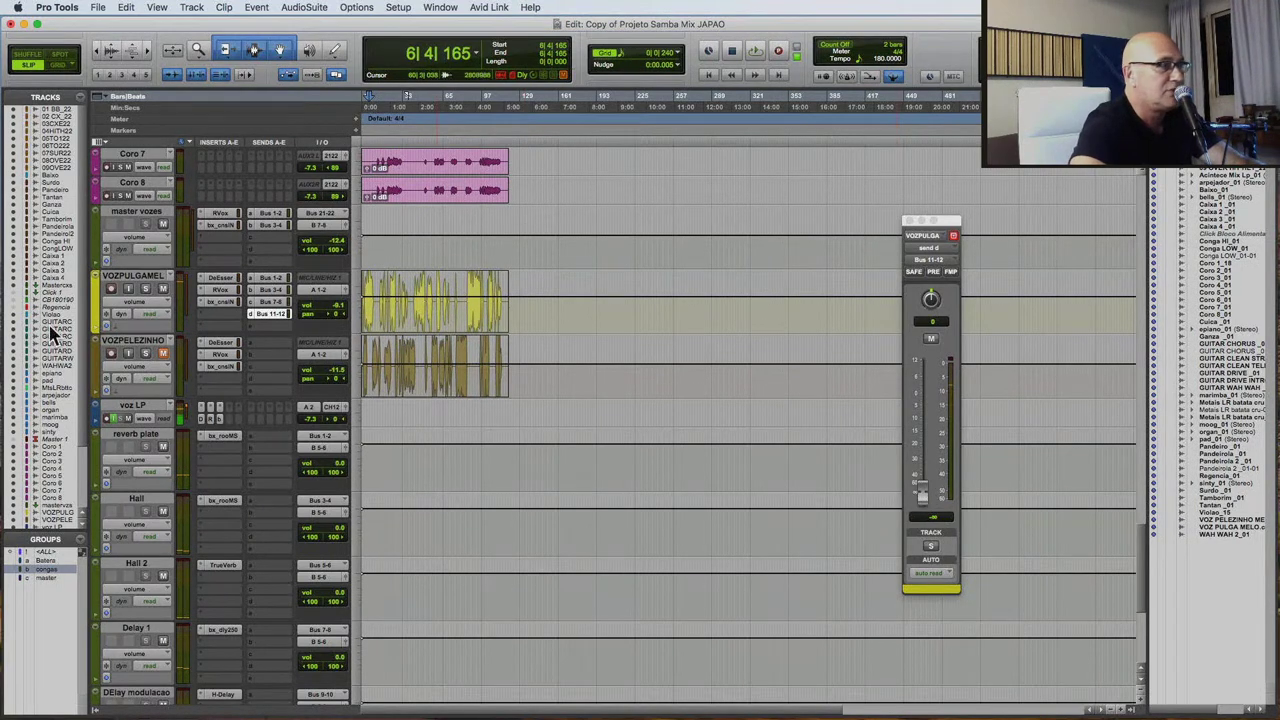
Solo the yellow vocal track and raise its Bus 11-12 send to about -17.2 dB during playback.
click(147, 290)
key(space)
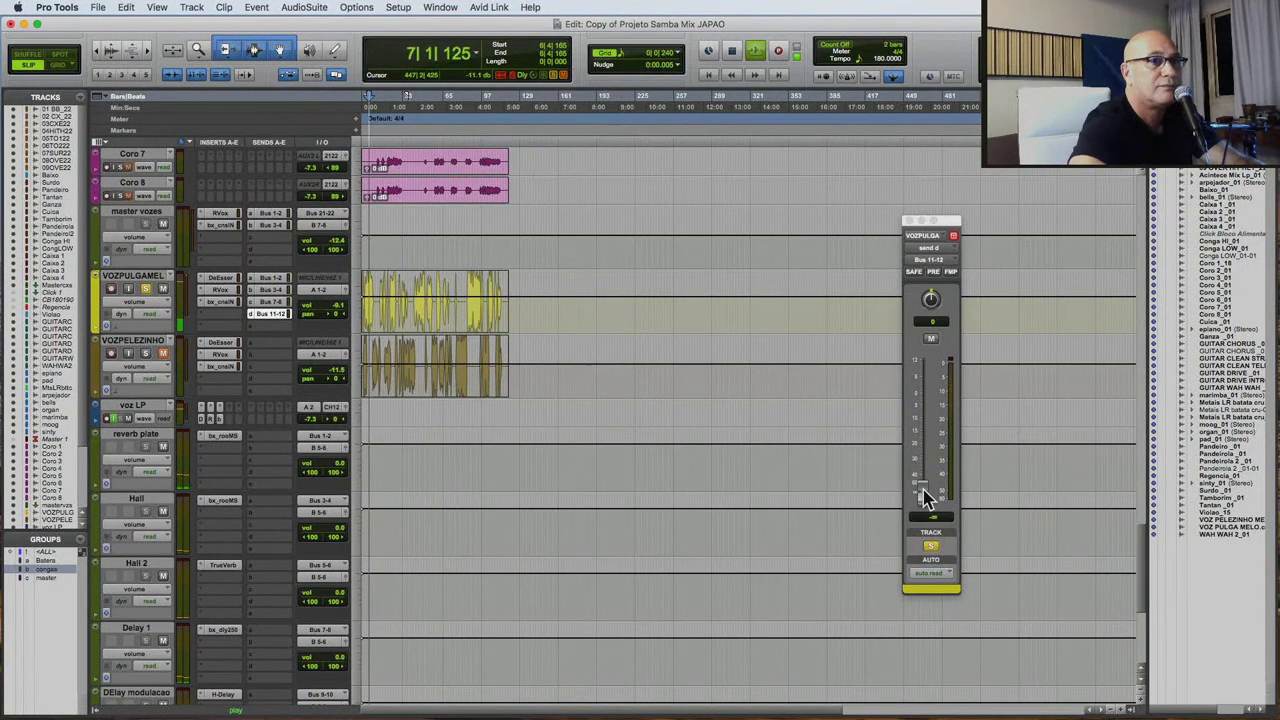
drag(922, 492, 925, 438)
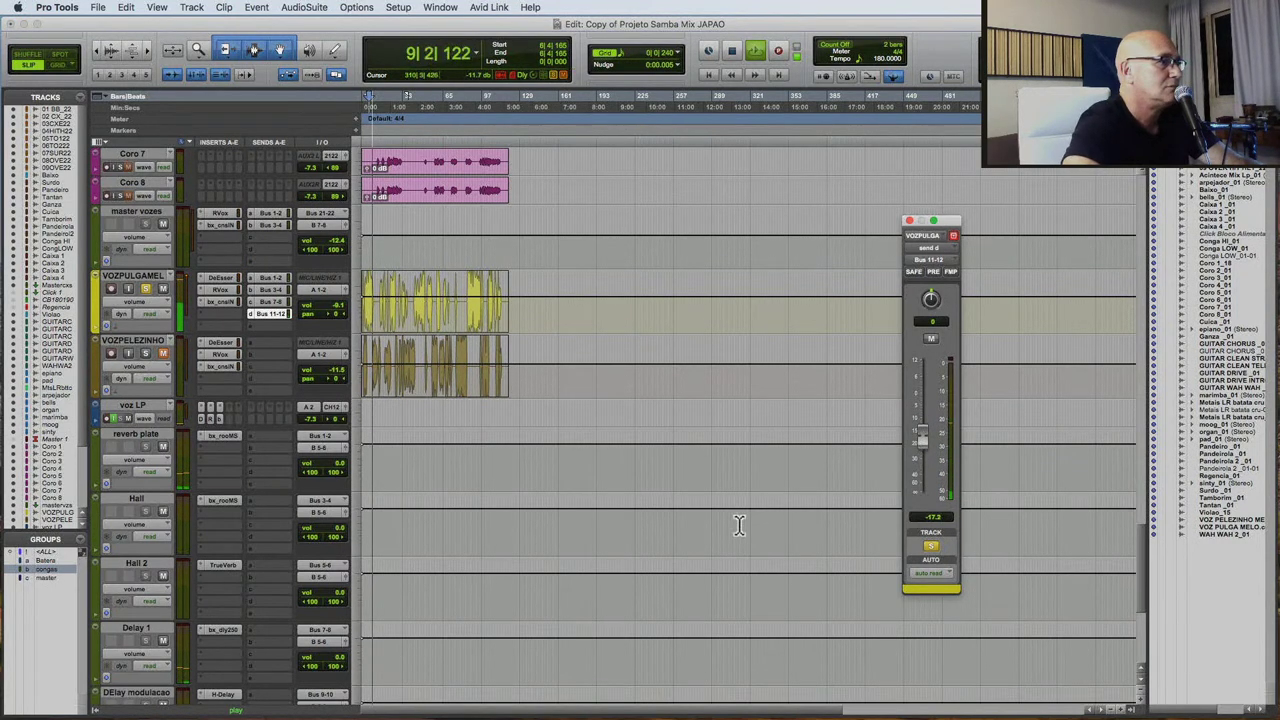
Load the saved Instant Delay preset with two Sine LFOs in the Byome insert on Aux 1 and close the plug-in.
scroll(737, 520, down, 5)
click(222, 509)
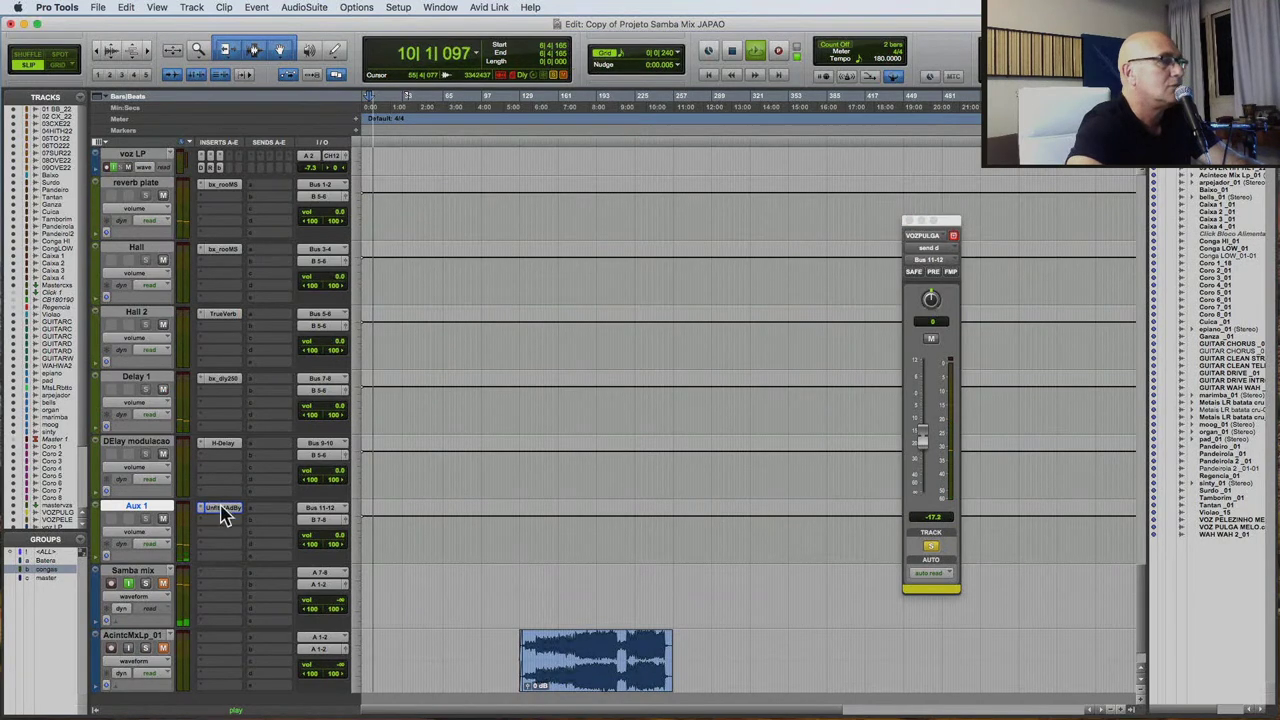
click(778, 316)
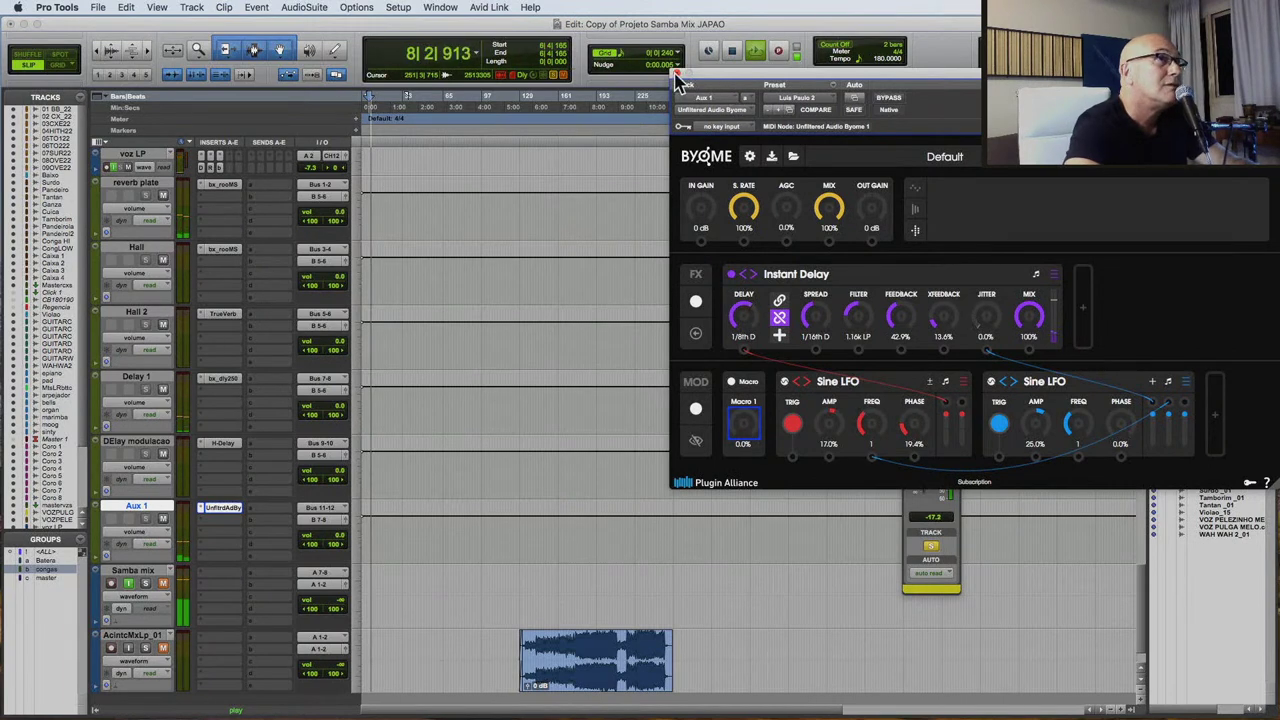
click(676, 76)
Move the Bus 11-12 send window closer to the tracks, unsolo the yellow vocal and replay the full mix.
drag(955, 225, 771, 214)
key(space)
scroll(490, 325, up, 3)
scroll(490, 325, up, 3)
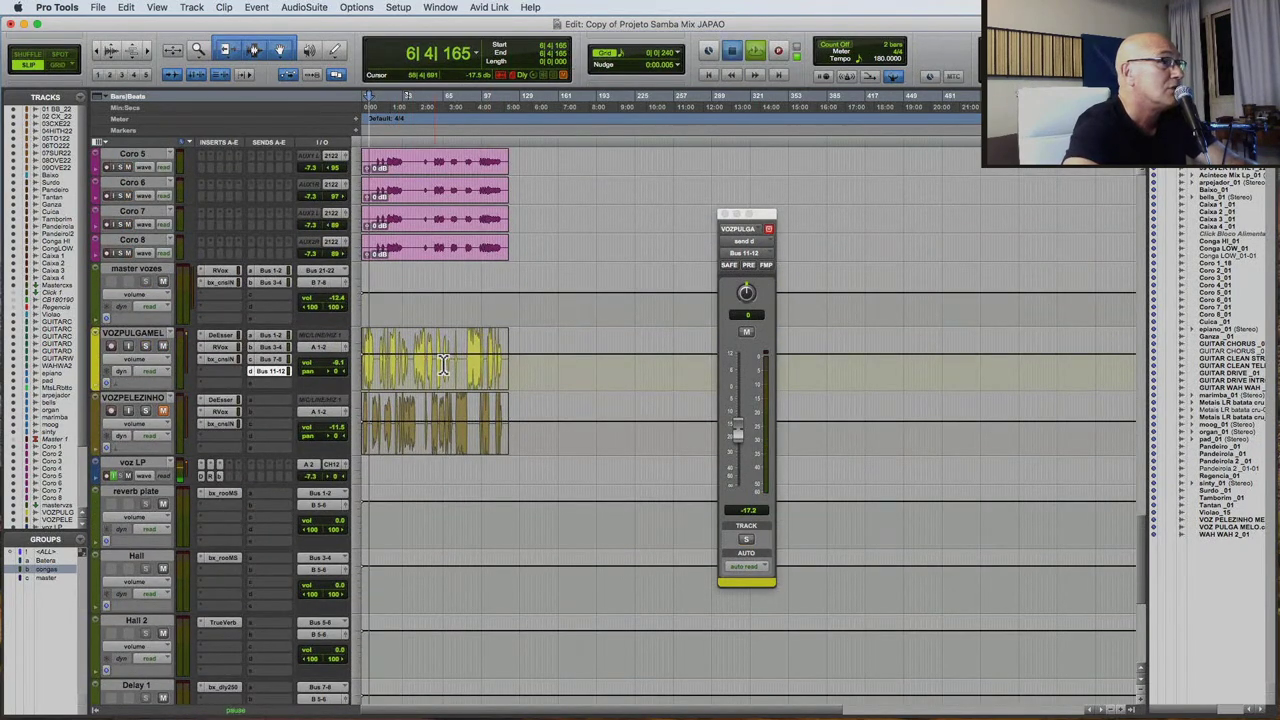
key(space)
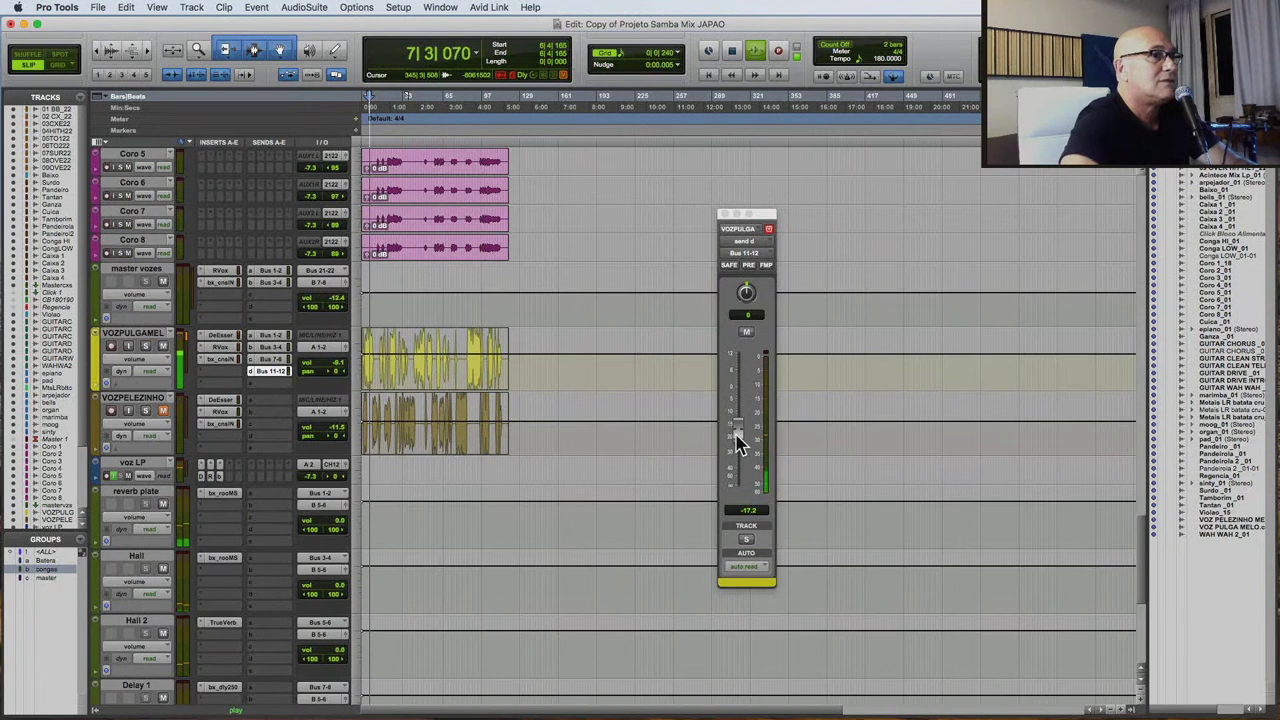
Lower the yellow vocal's Bus 11-12 send to about -22.2 dB, then solo the brown vocal track and stop playback.
drag(737, 443, 707, 443)
click(612, 341)
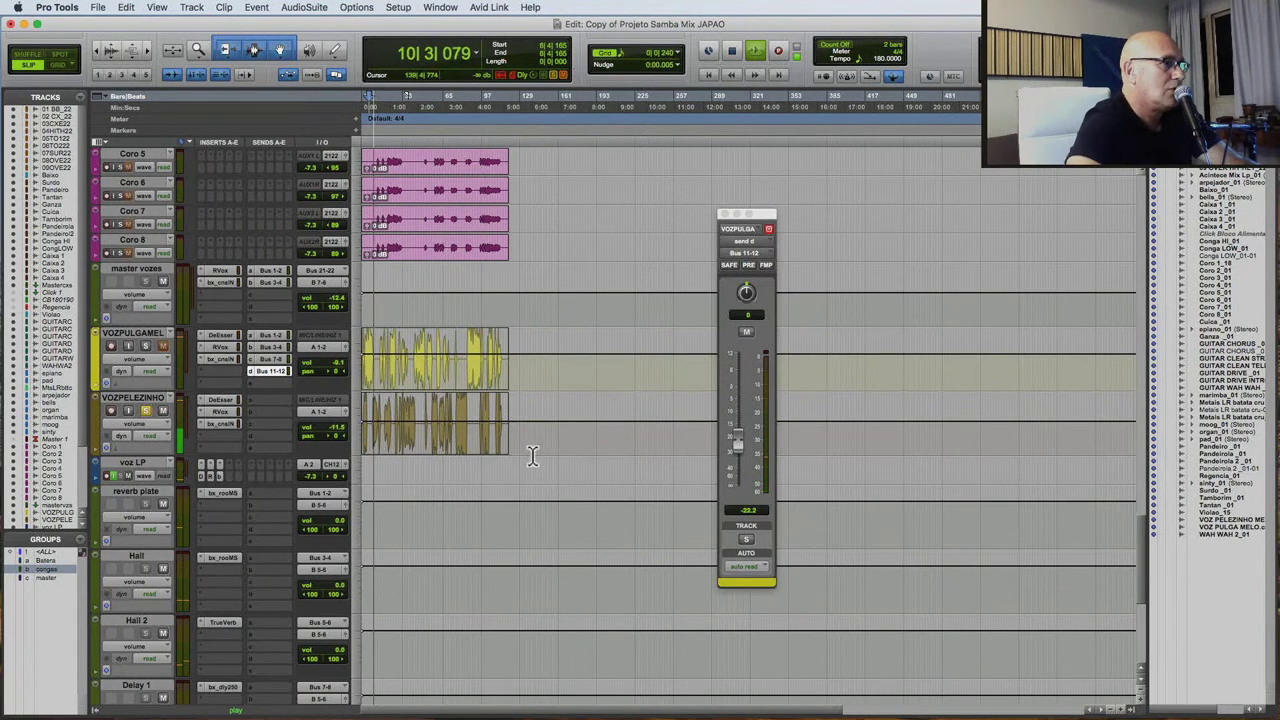
key(super+bracketright)
key(space)
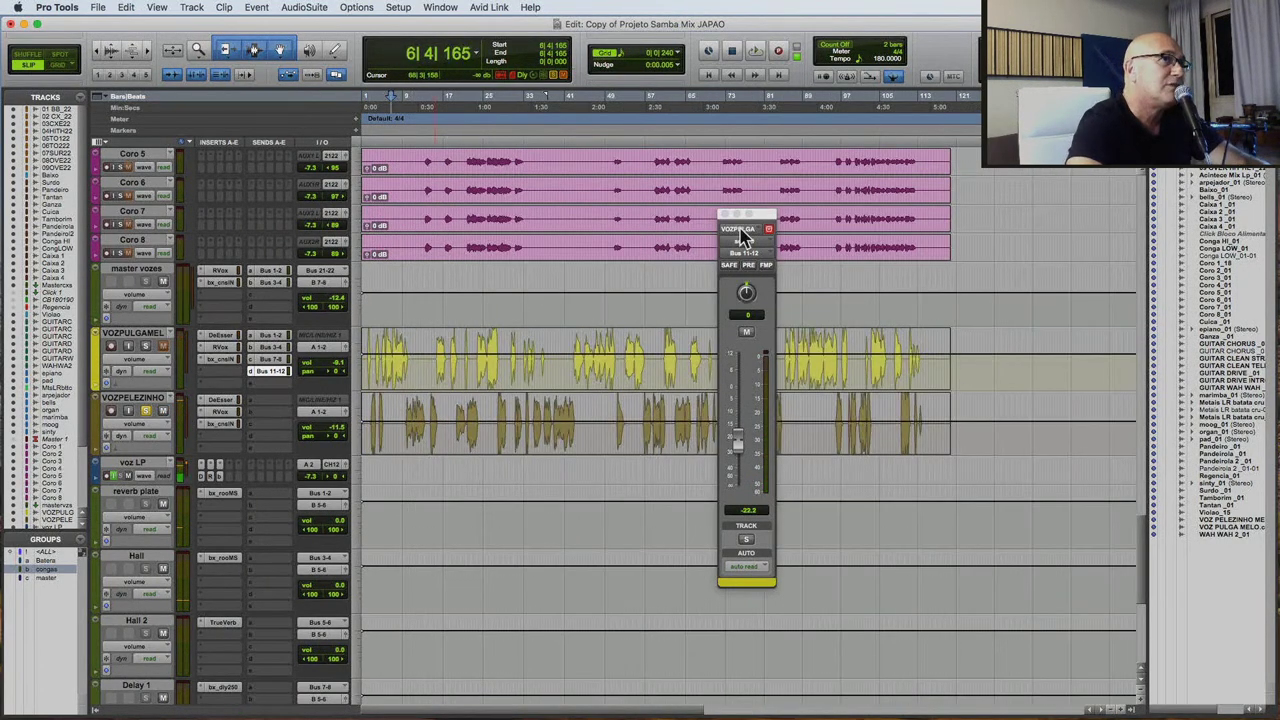
Raise the brown vocal's volume line to about -7.4 dB and route the outputs of both lead vocal tracks to B 7-8.
click(725, 216)
drag(1043, 407, 1041, 403)
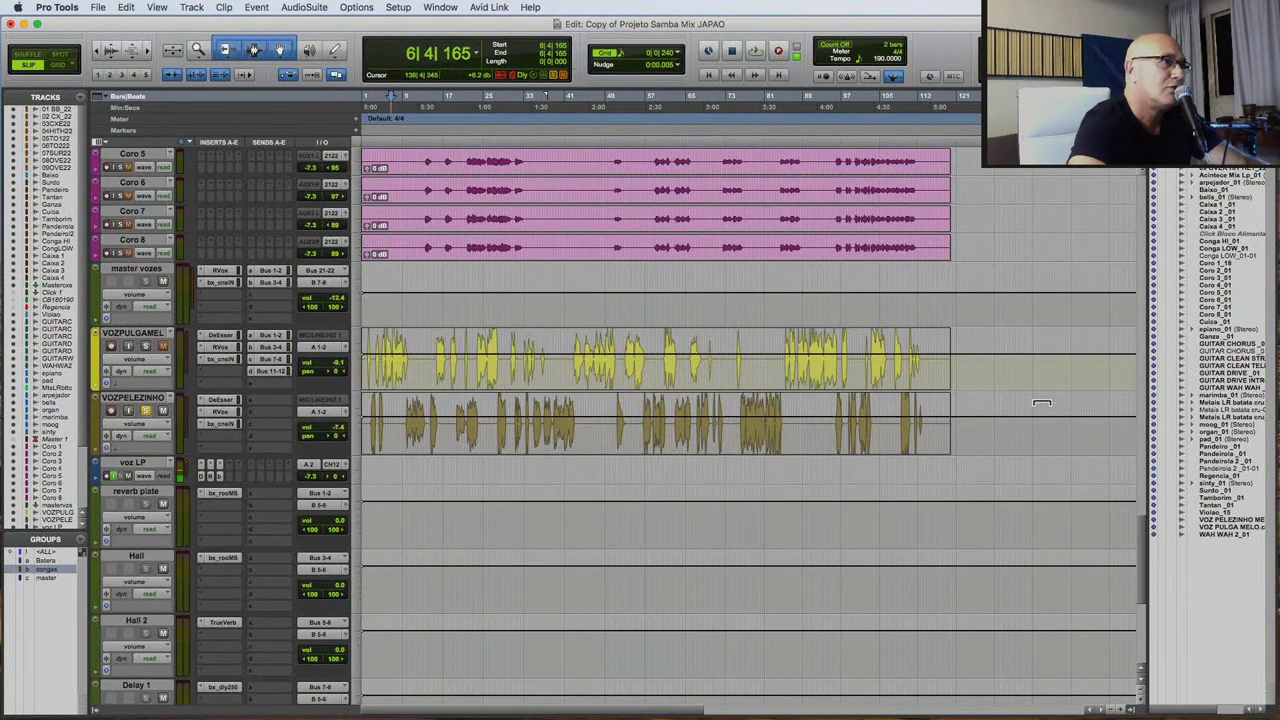
click(333, 414)
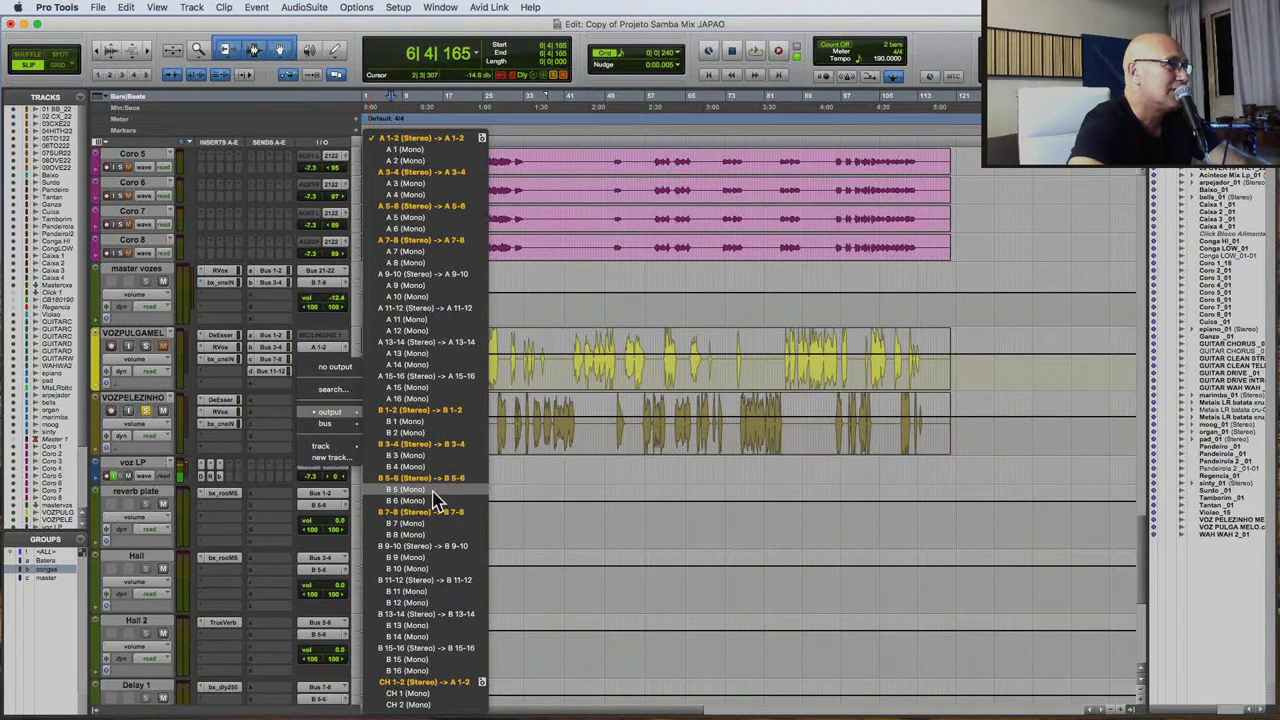
click(300, 340)
click(319, 350)
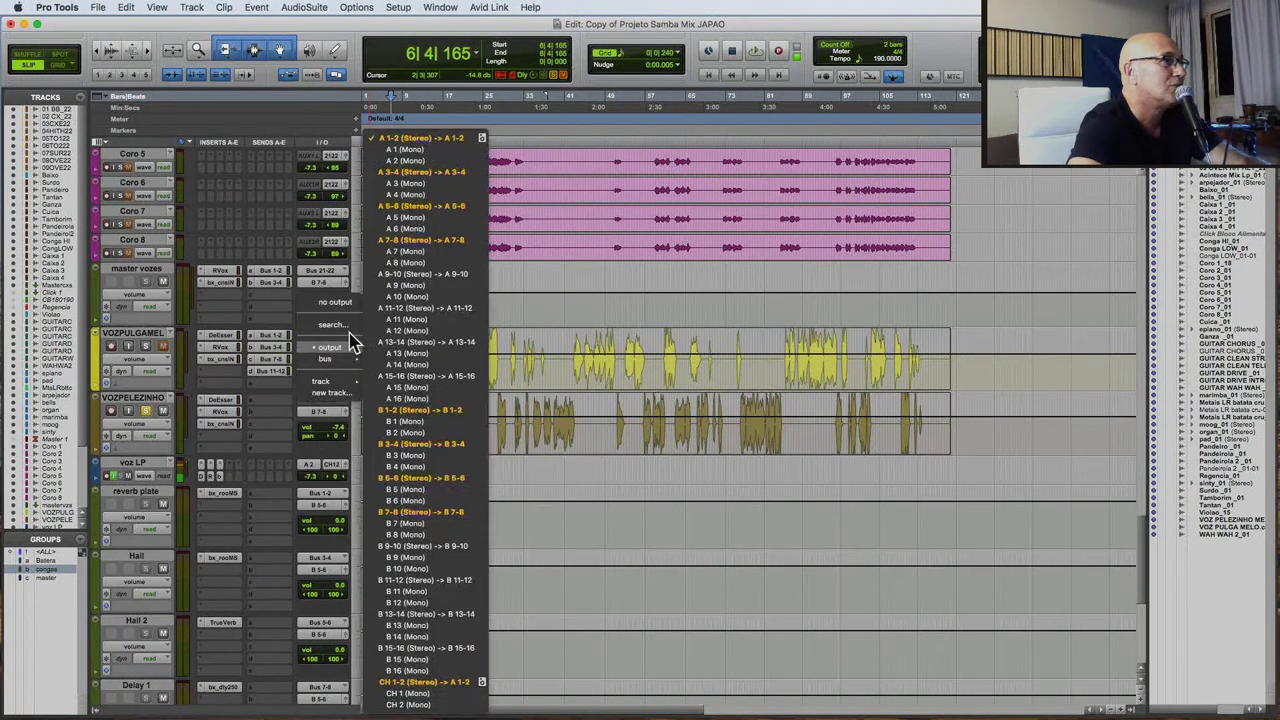
click(422, 515)
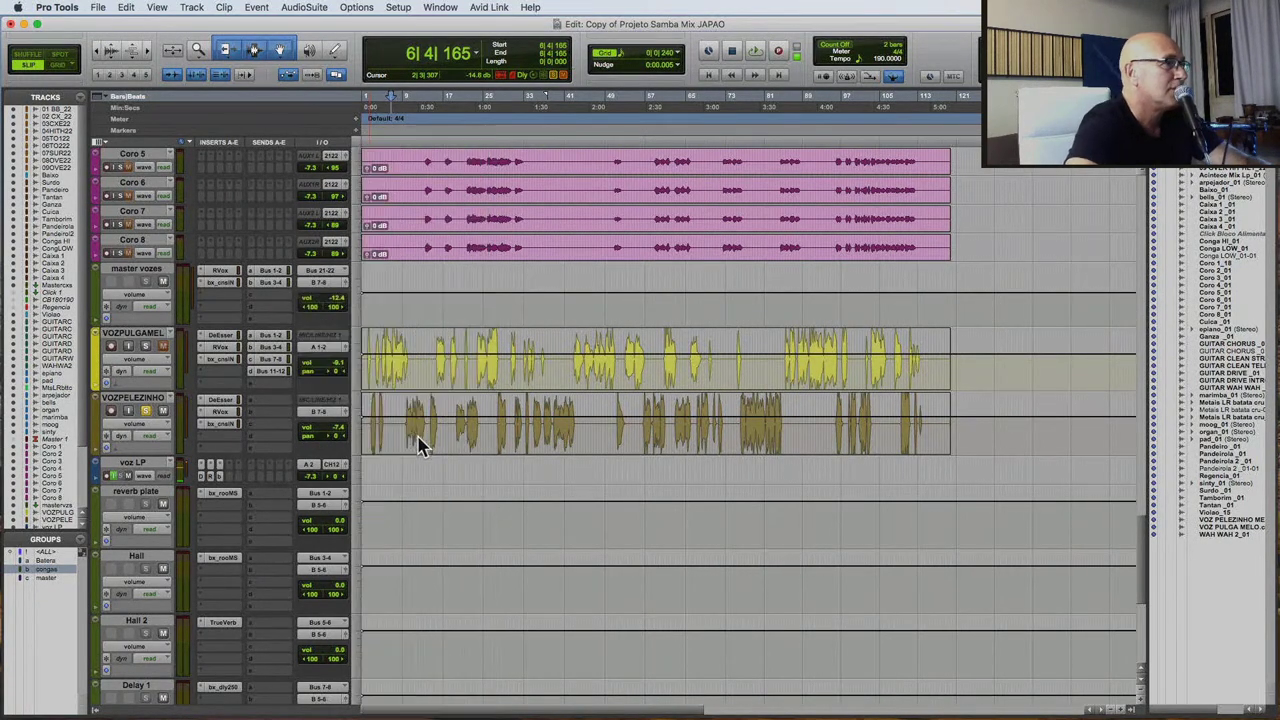
Play the brown vocal from its beginning and add a Bus 1-2 send at about -18 dB.
click(370, 425)
key(space)
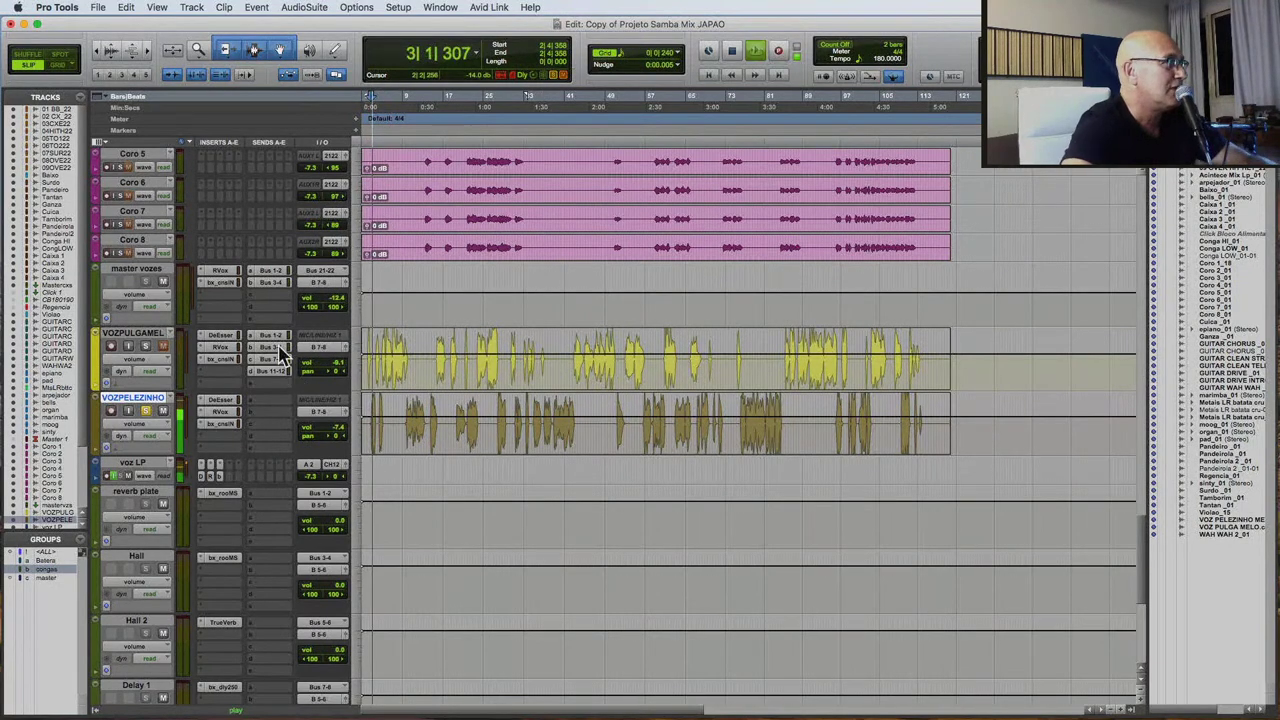
click(265, 410)
mouse_move(287, 411)
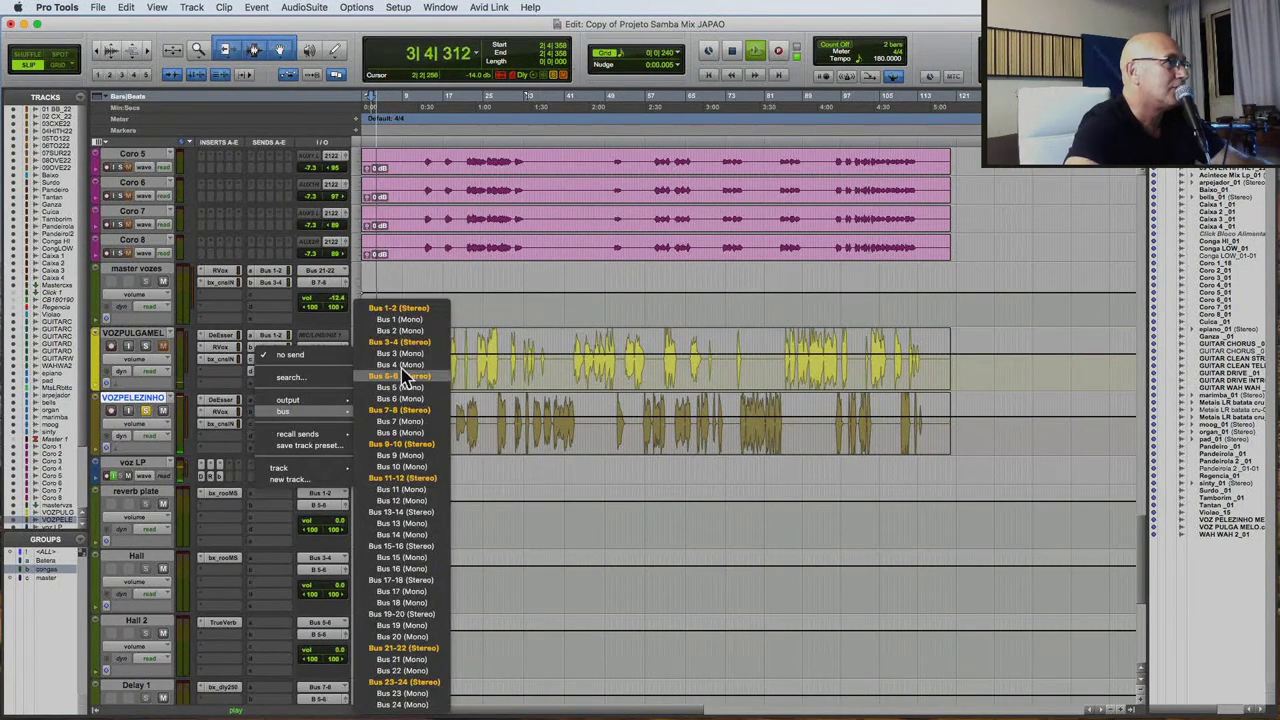
click(399, 310)
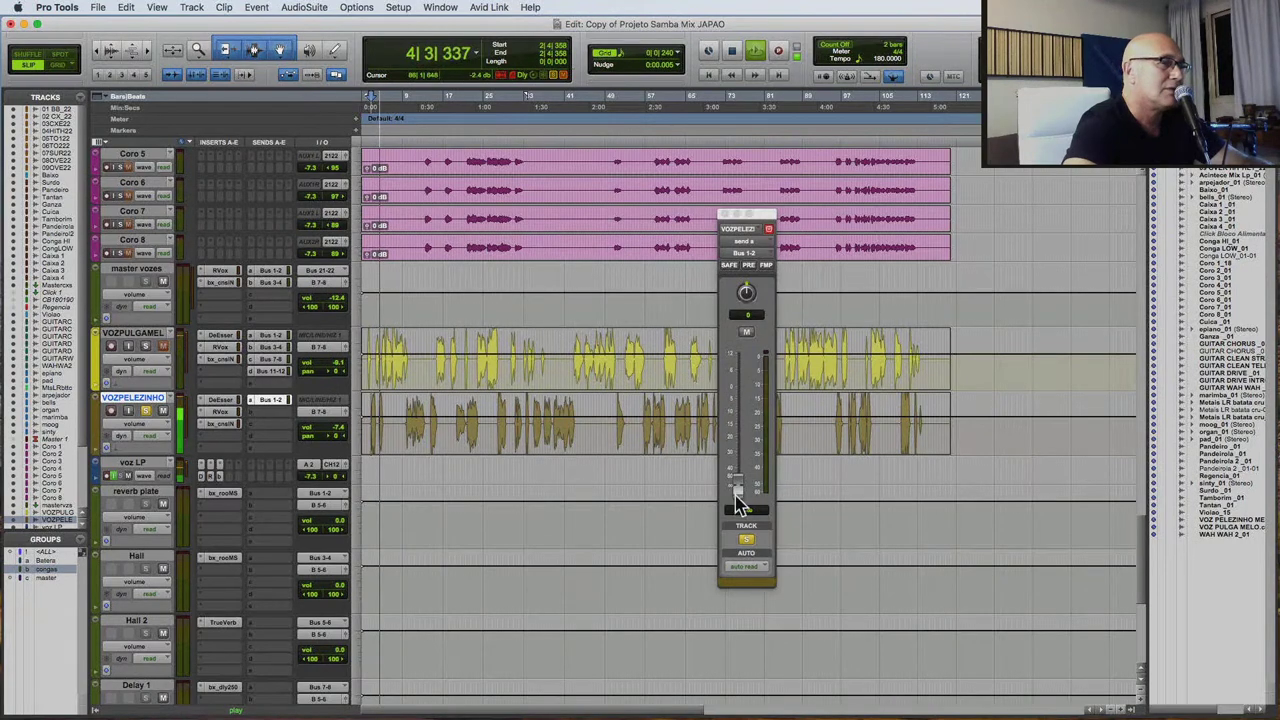
drag(740, 505, 737, 437)
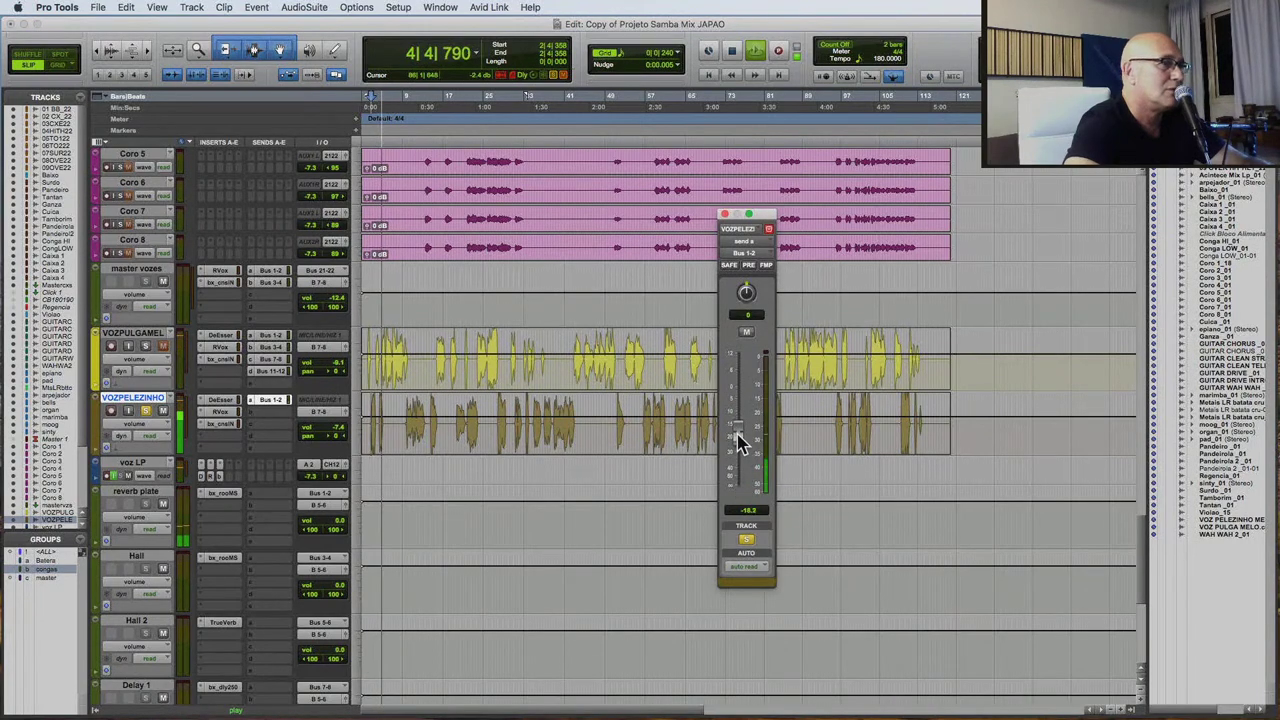
Boost the high, high-mid and low-mid EQ bands in the brown vocal's bx_console N while it plays.
click(222, 424)
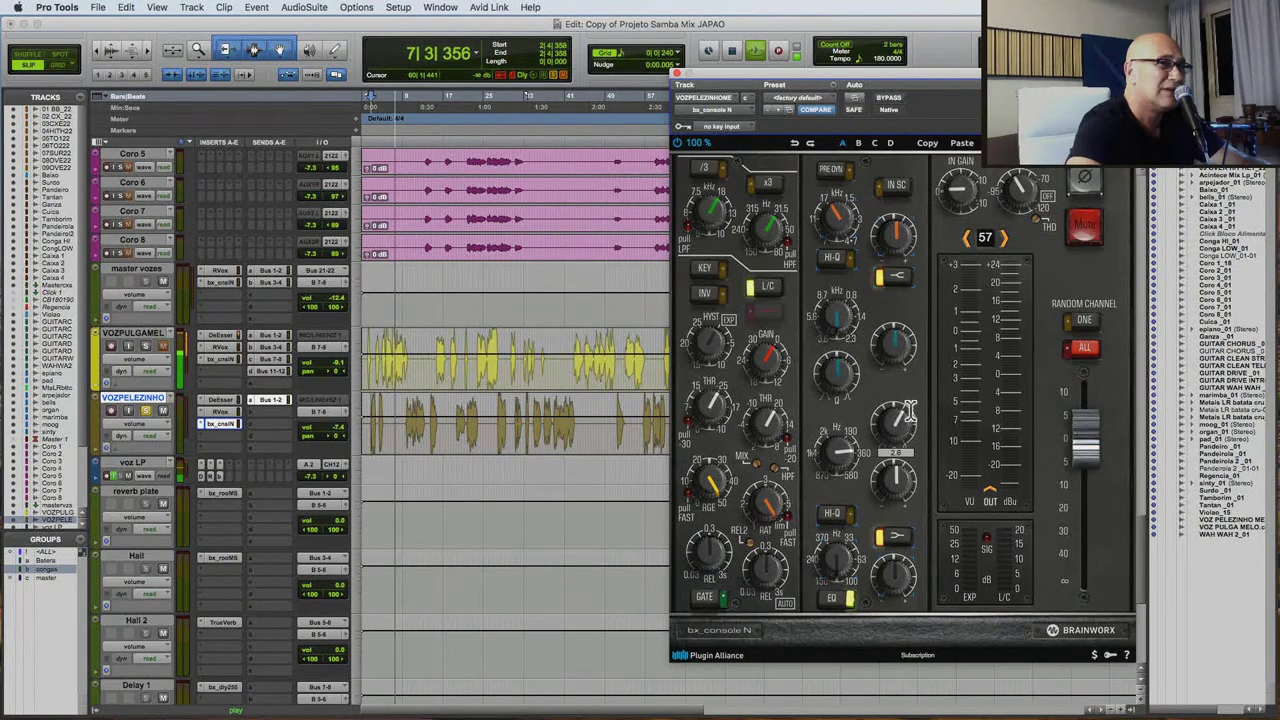
click(408, 425)
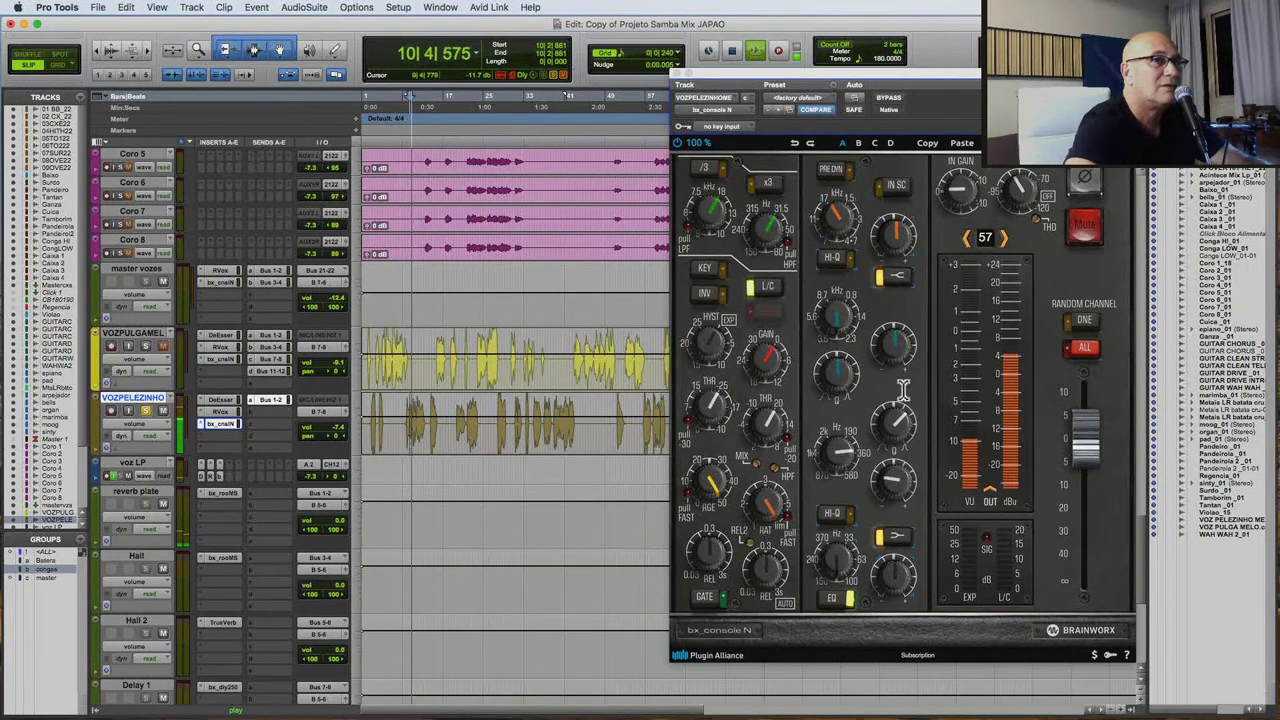
click(900, 242)
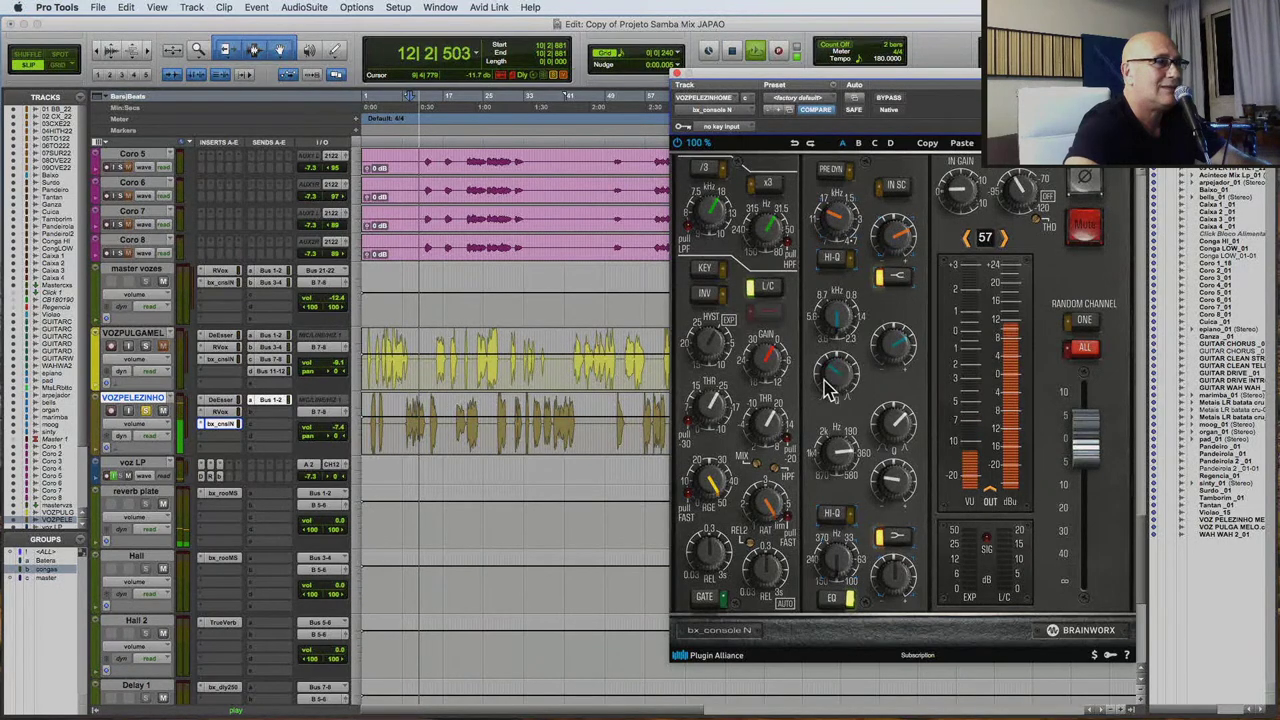
Compare the brown vocal with the bx_console N bypassed and active, replaying from bar 28.
click(889, 98)
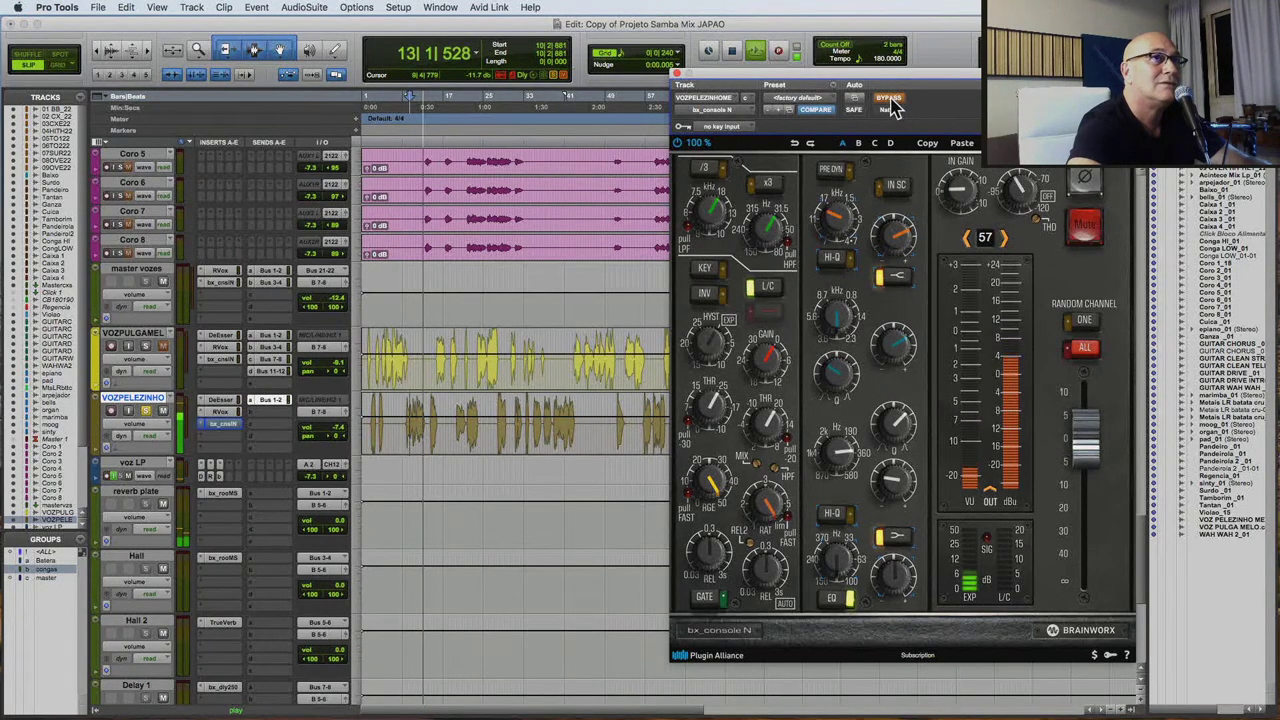
click(502, 430)
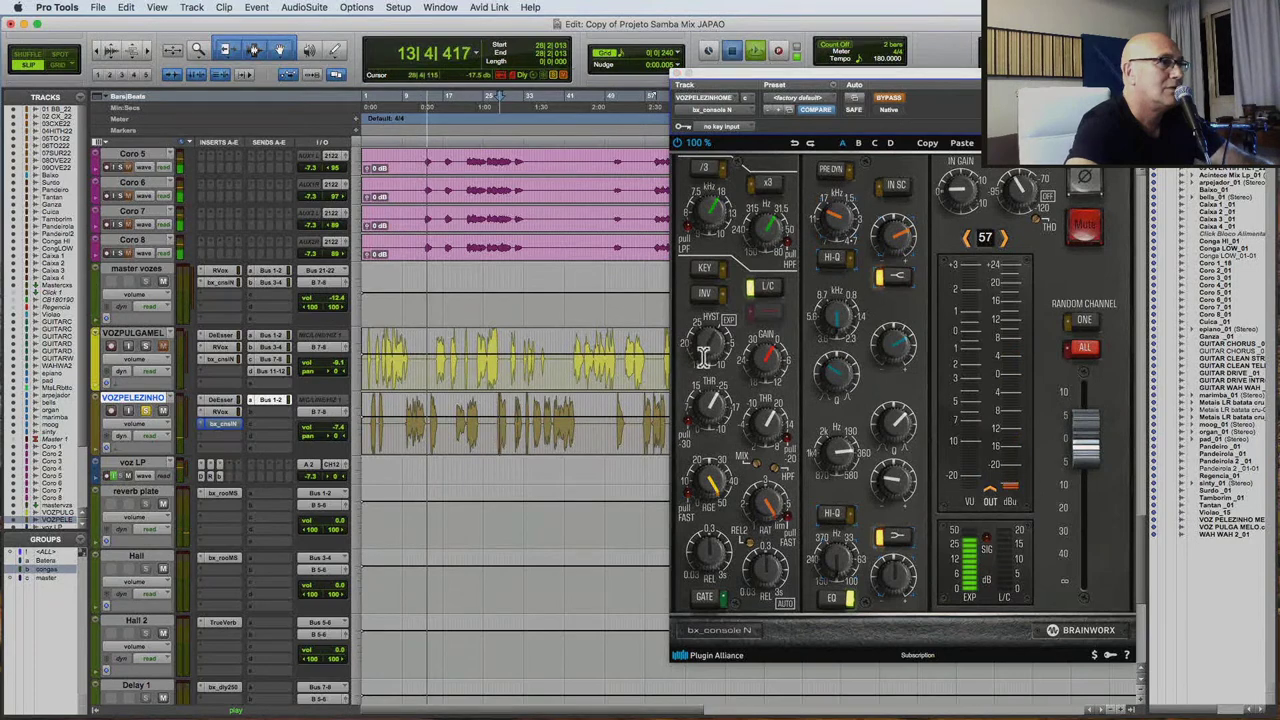
click(890, 98)
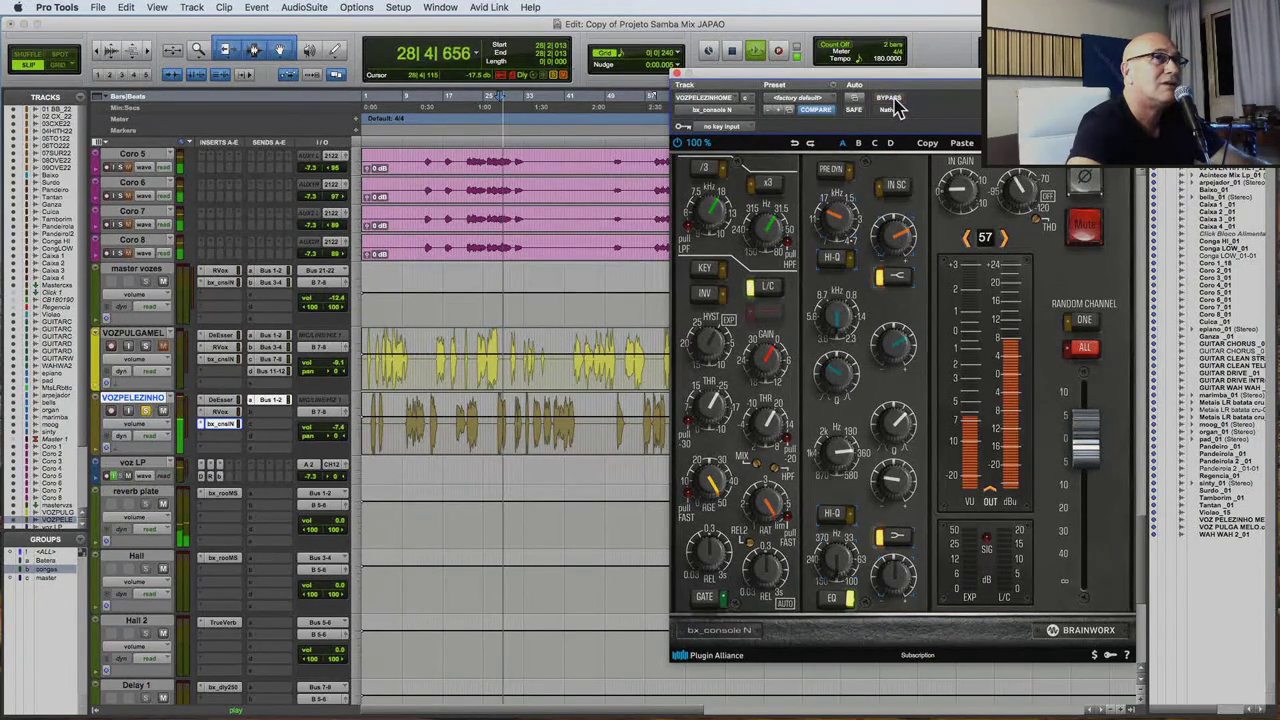
click(889, 98)
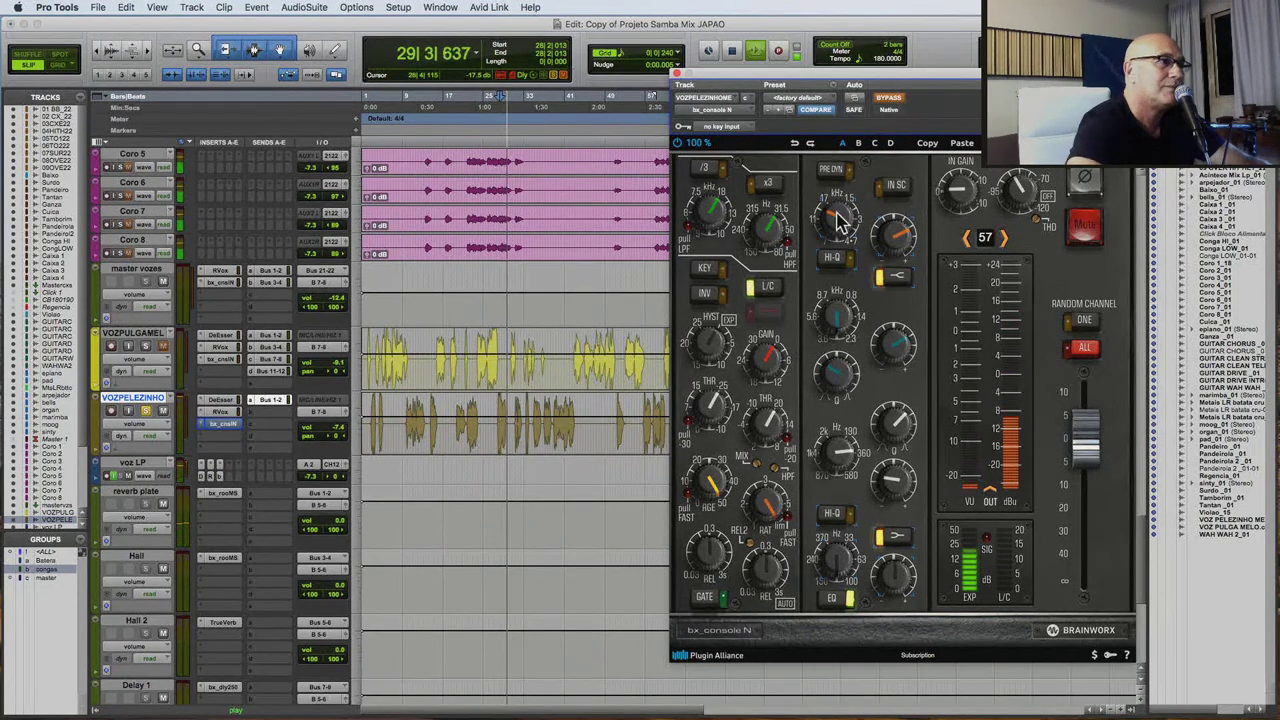
key(space)
key(space)
click(889, 98)
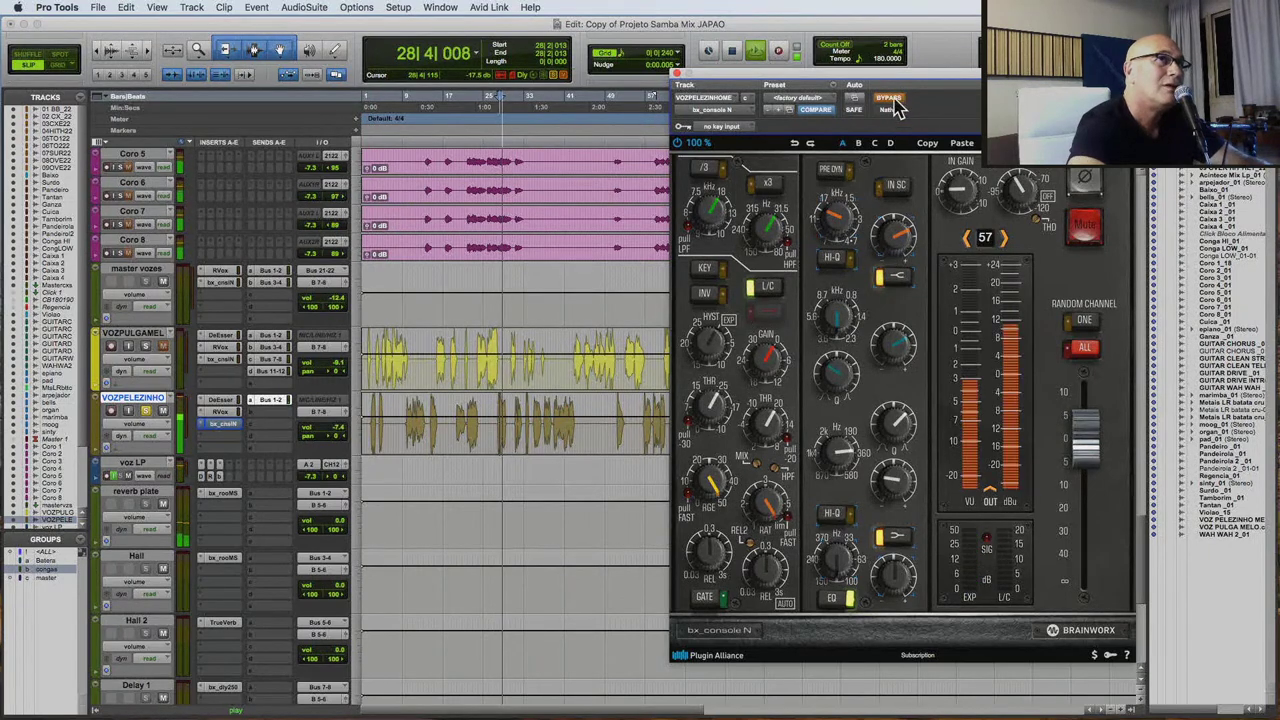
key(space)
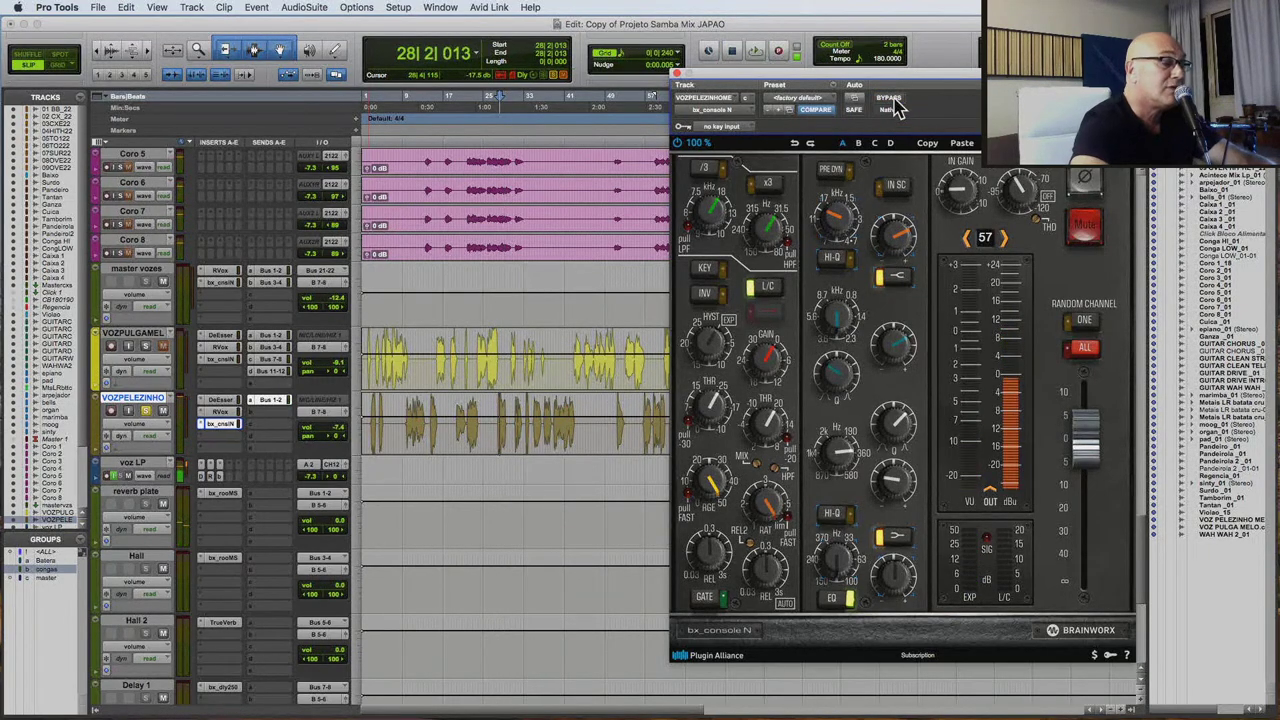
Replay the soloed brown vocal from bar 28 with the bx_console N active and stop playback.
key(t)
key(t)
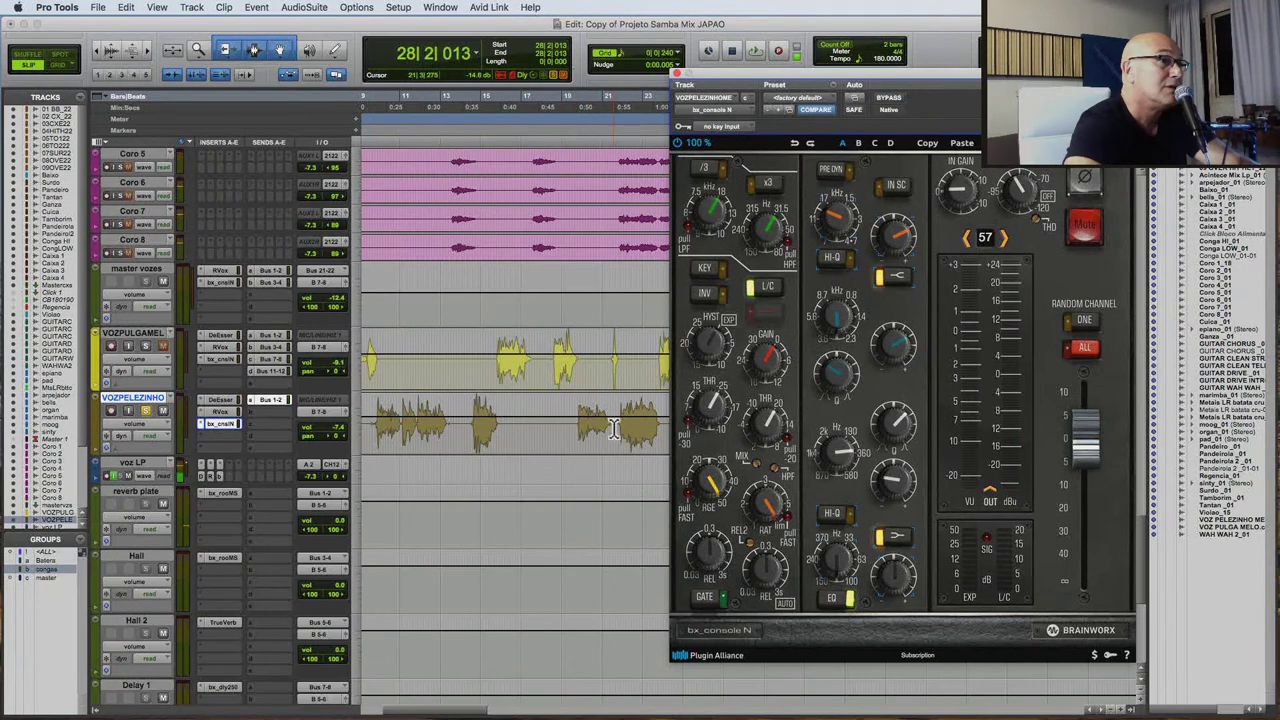
key(r)
key(r)
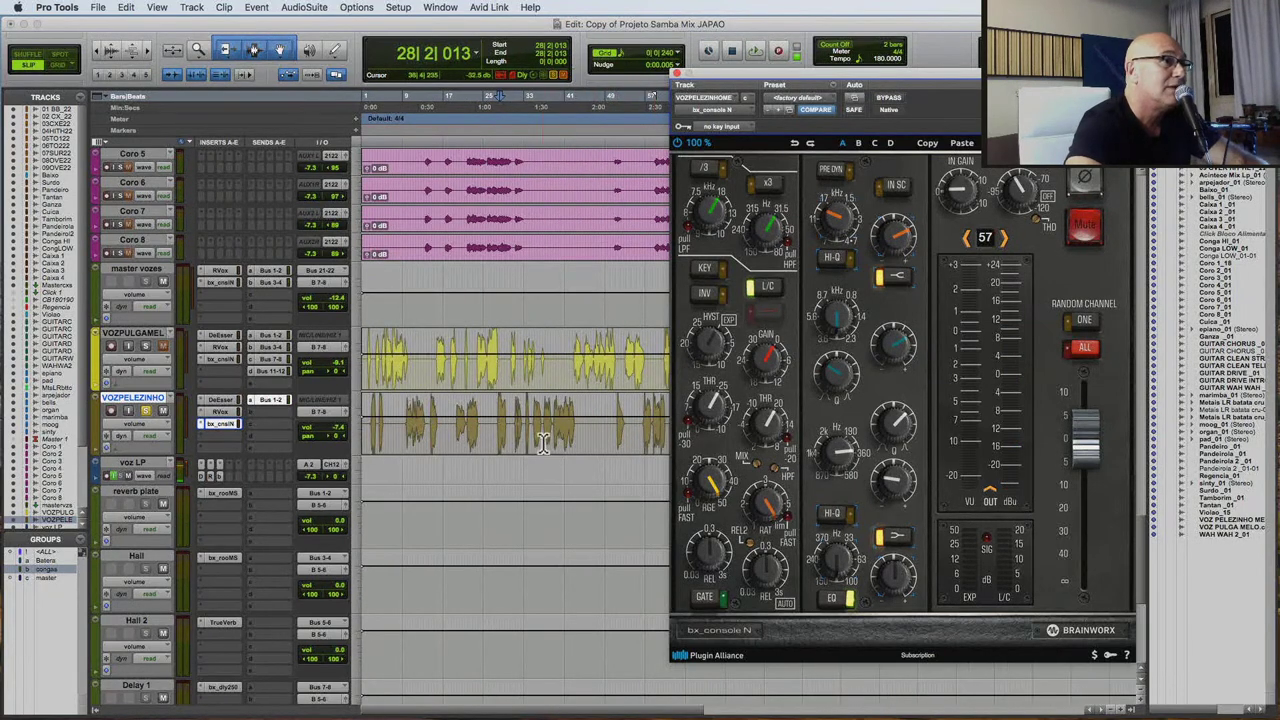
key(space)
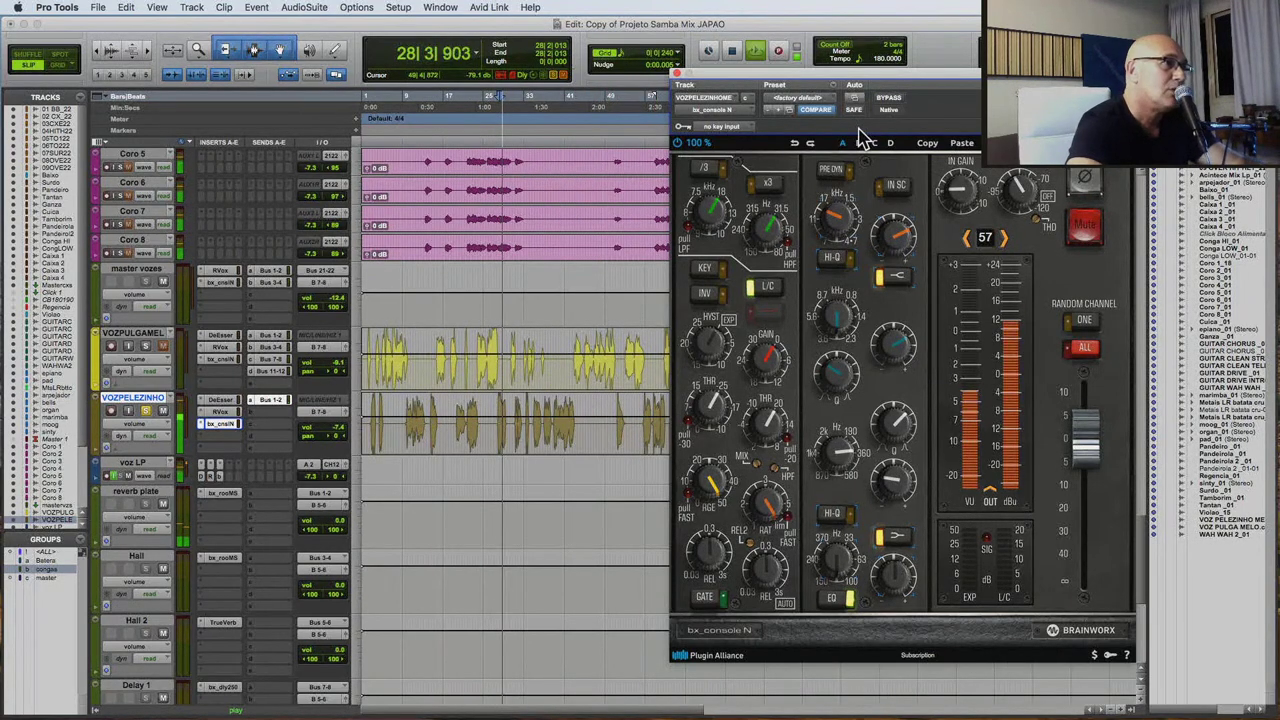
key(space)
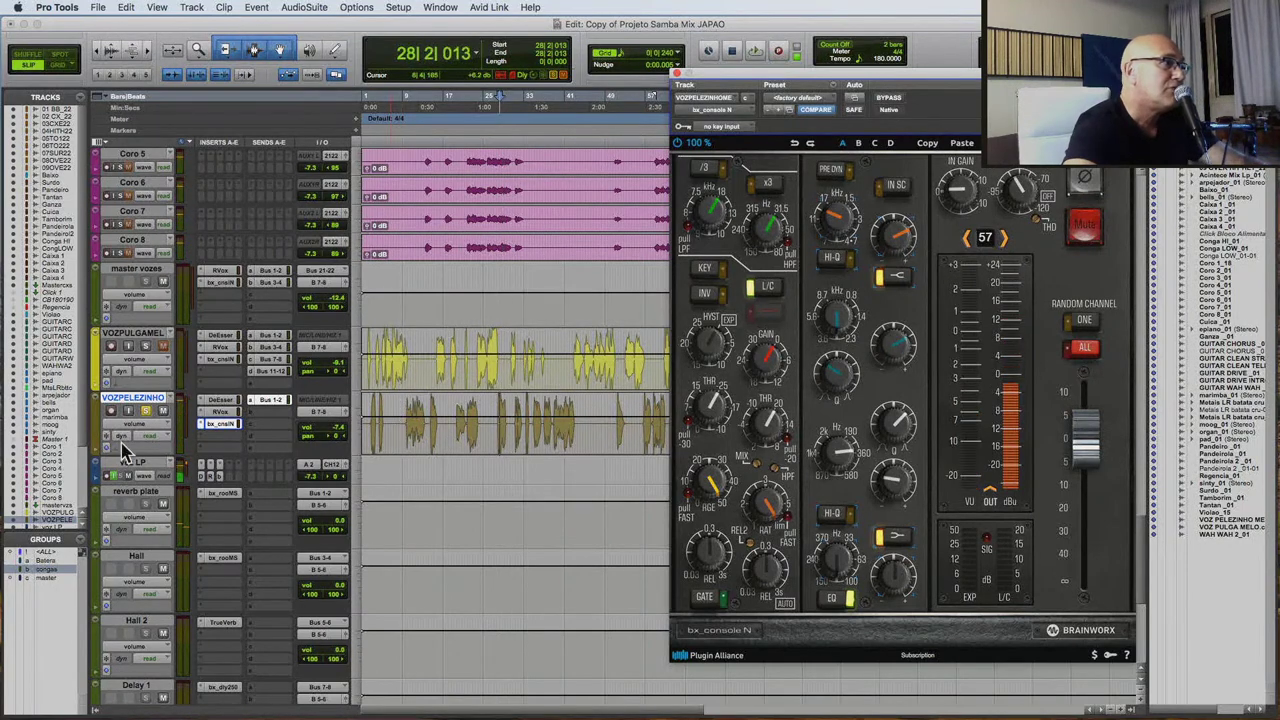
Unsolo the brown vocal, replay the full mix from the start and close the bx_console N and send windows.
click(146, 412)
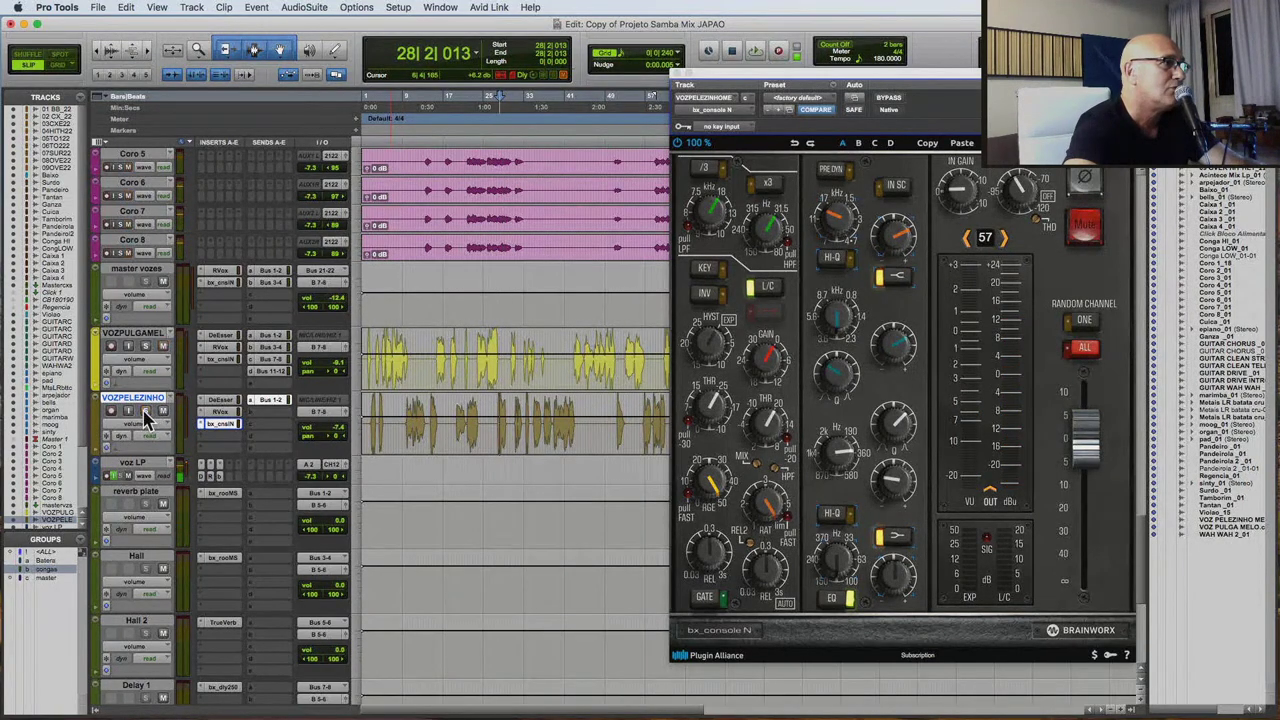
click(367, 427)
click(754, 50)
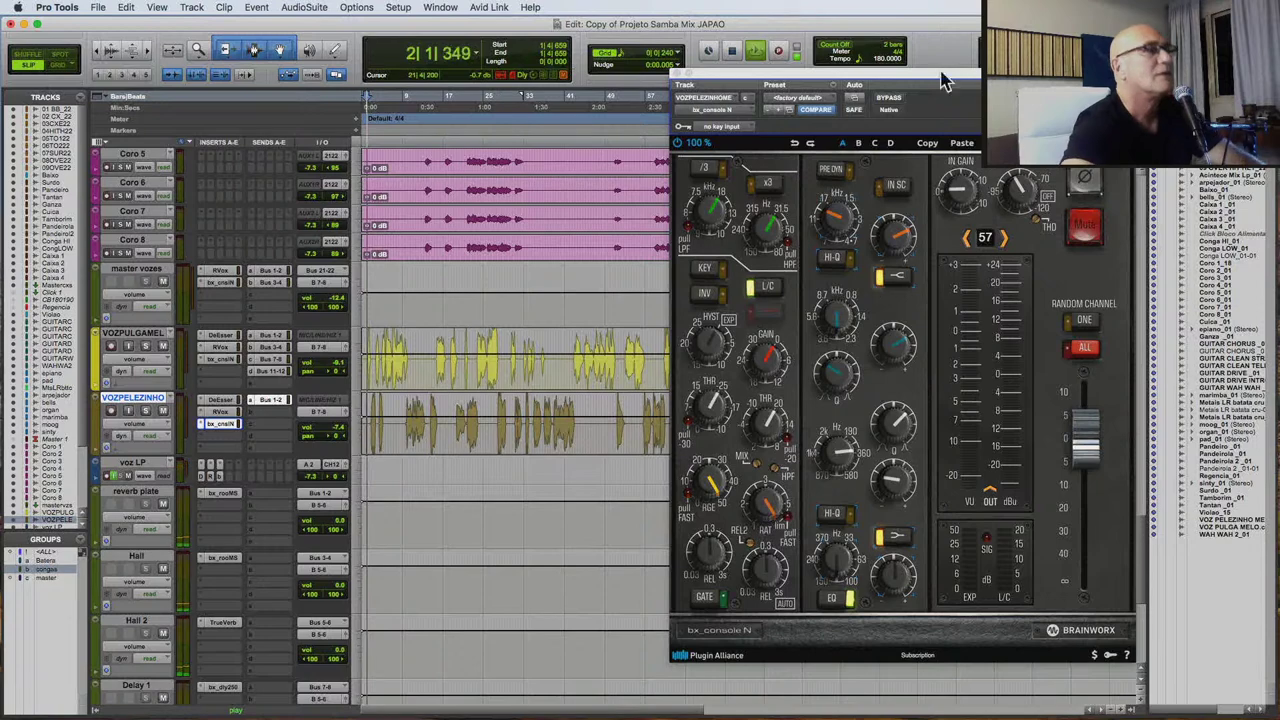
click(677, 76)
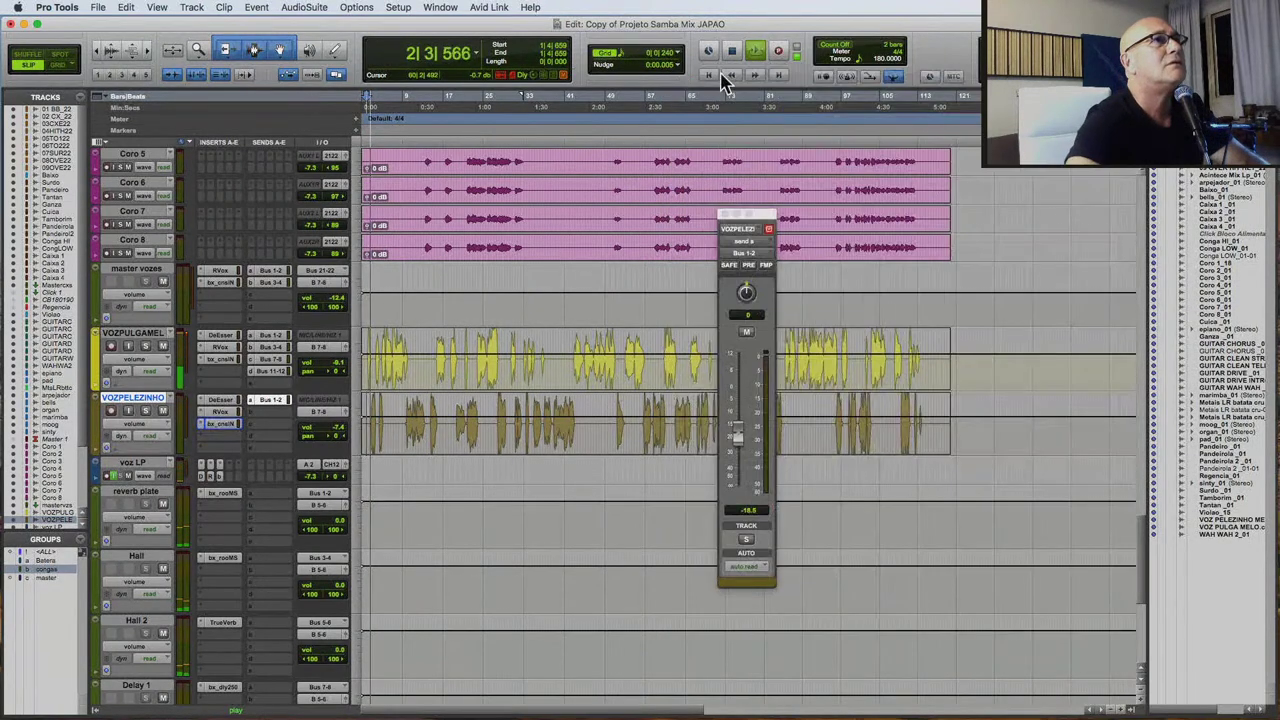
click(768, 229)
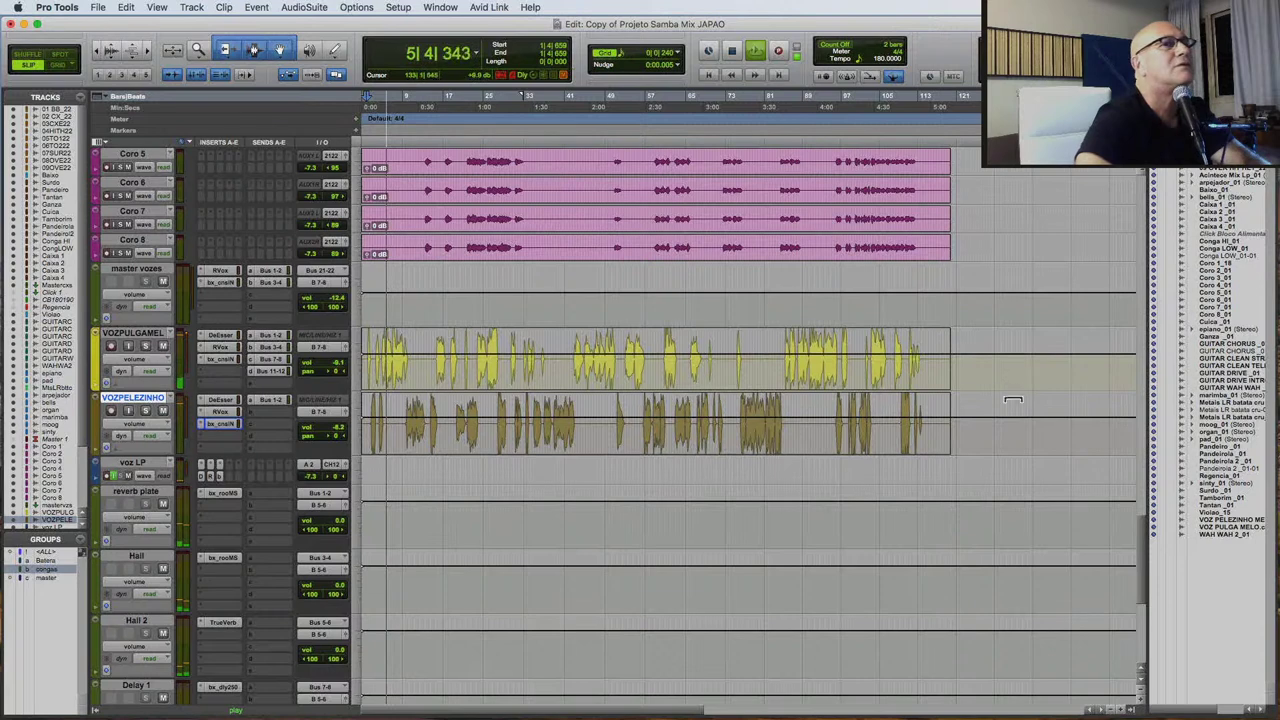
Load the 25dbCompNoGate preset in the brown vocal's RVox and lower the track's volume to about -11.5 dB.
click(236, 414)
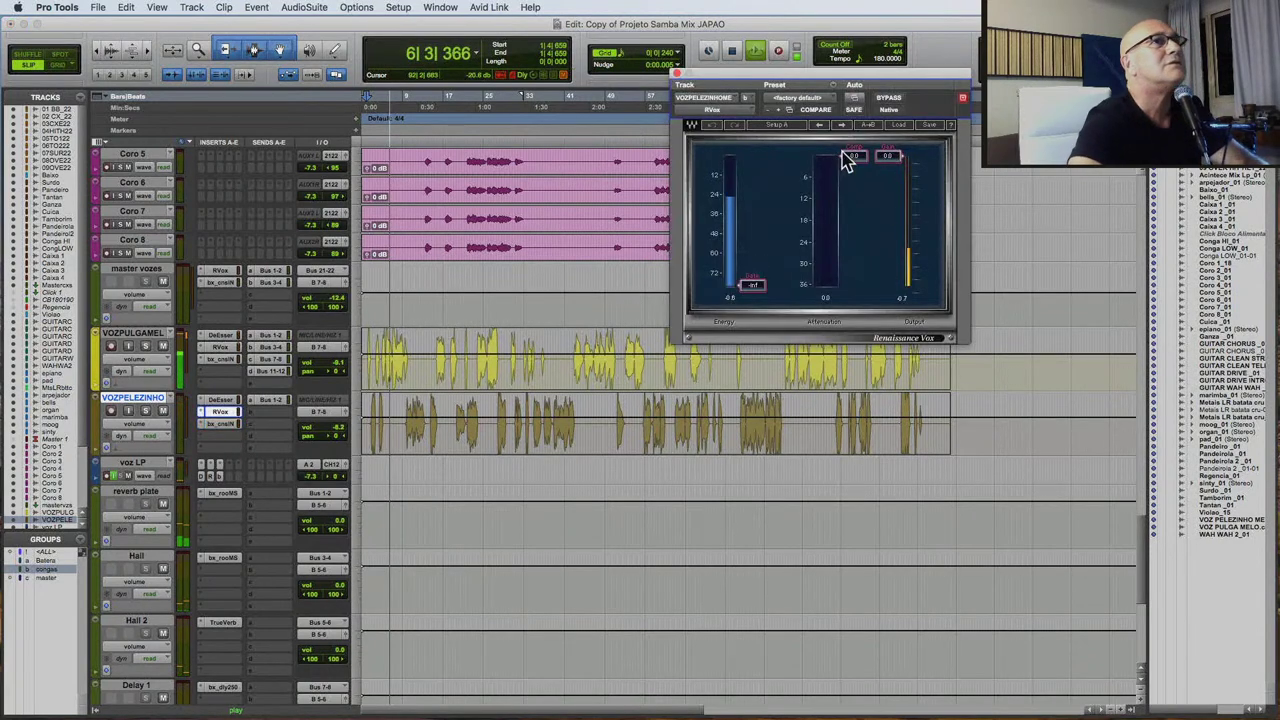
click(897, 125)
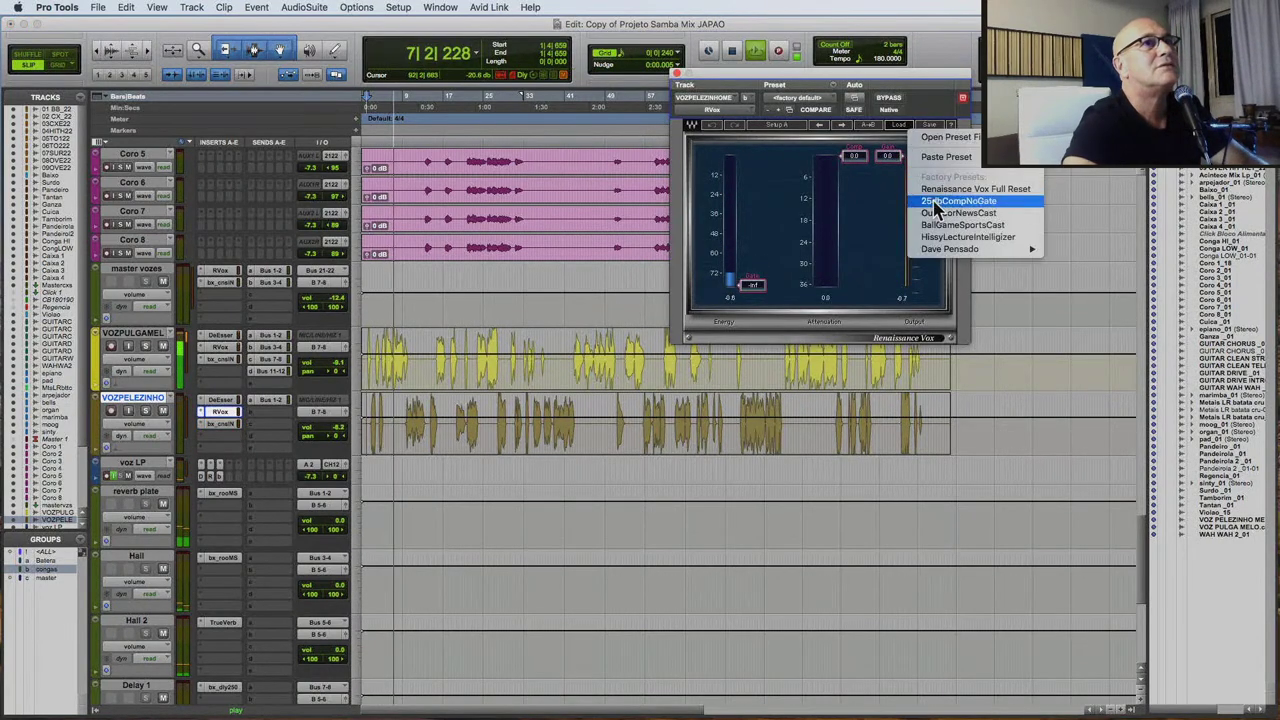
click(930, 205)
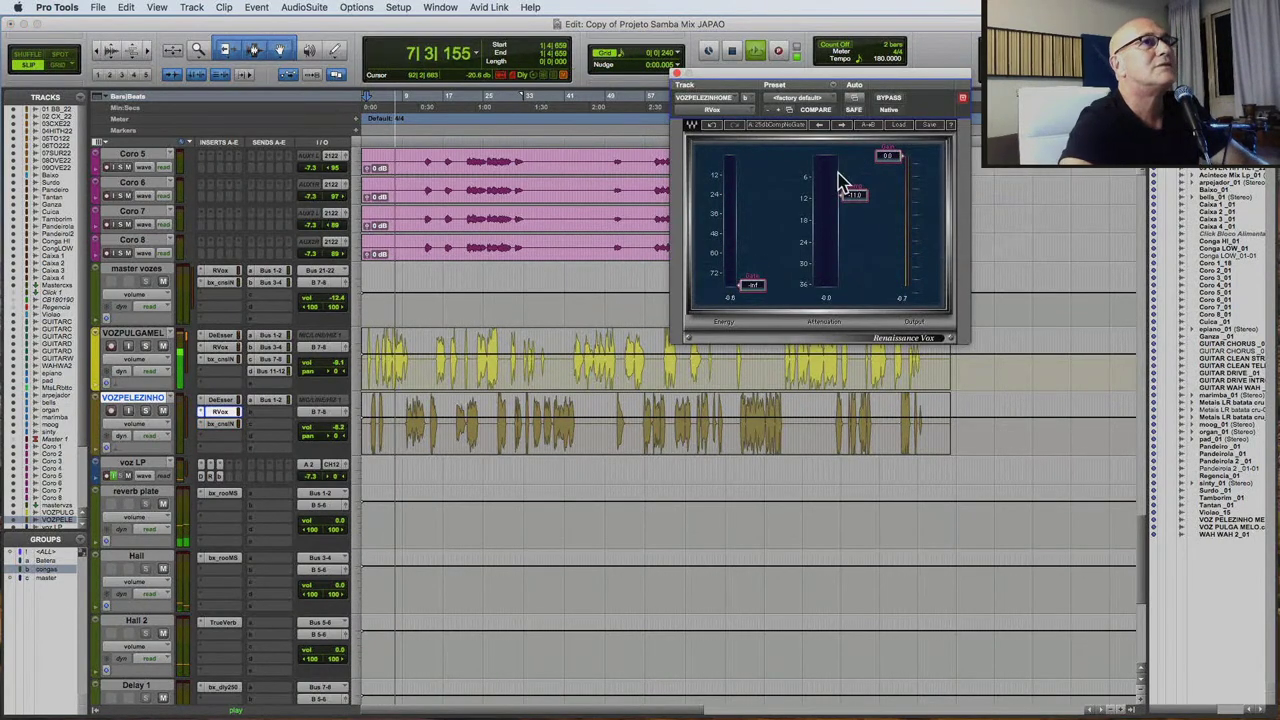
click(1006, 398)
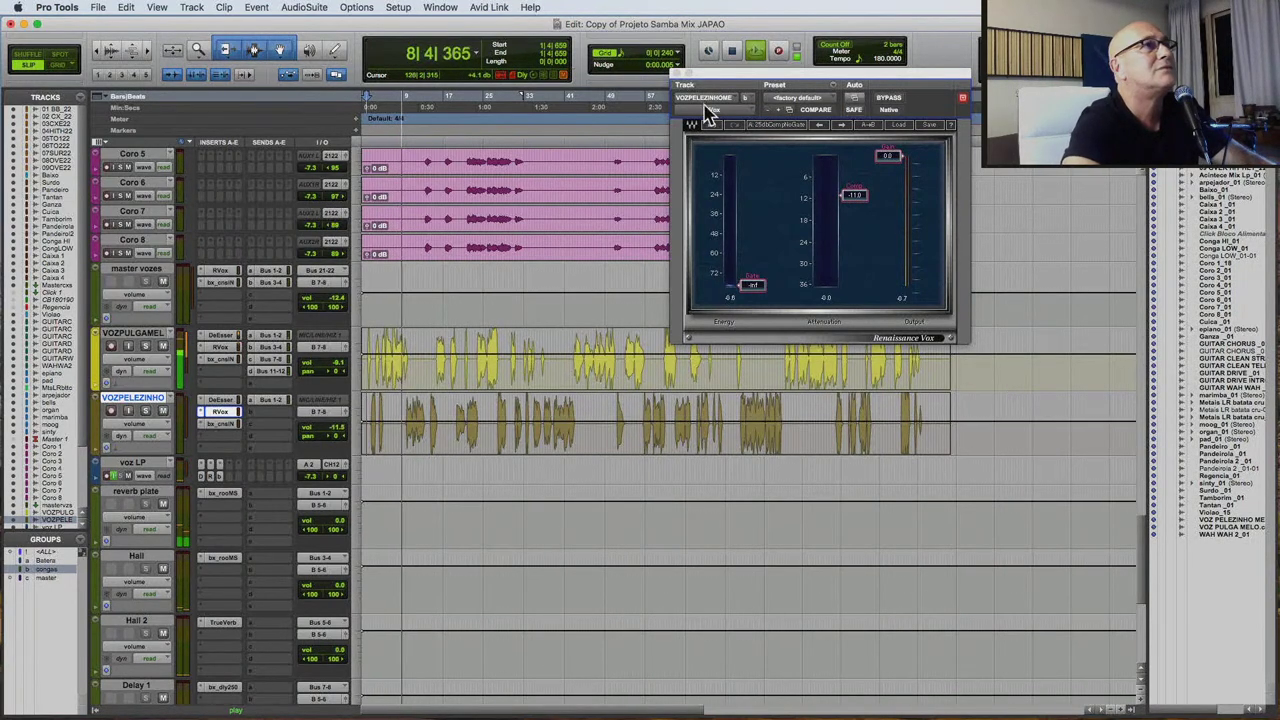
click(677, 74)
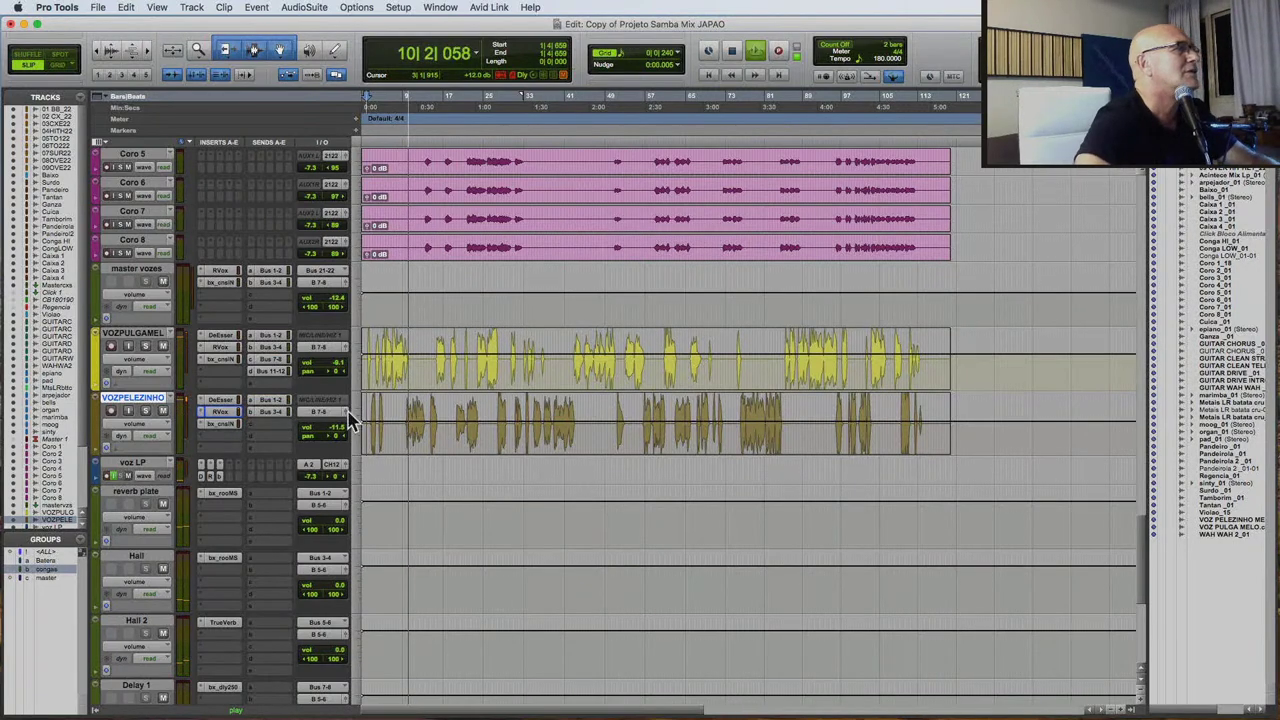
Select the brown vocal's phrase from about bar 8 to bar 13 and adjust its volume automation level.
drag(409, 430, 425, 405)
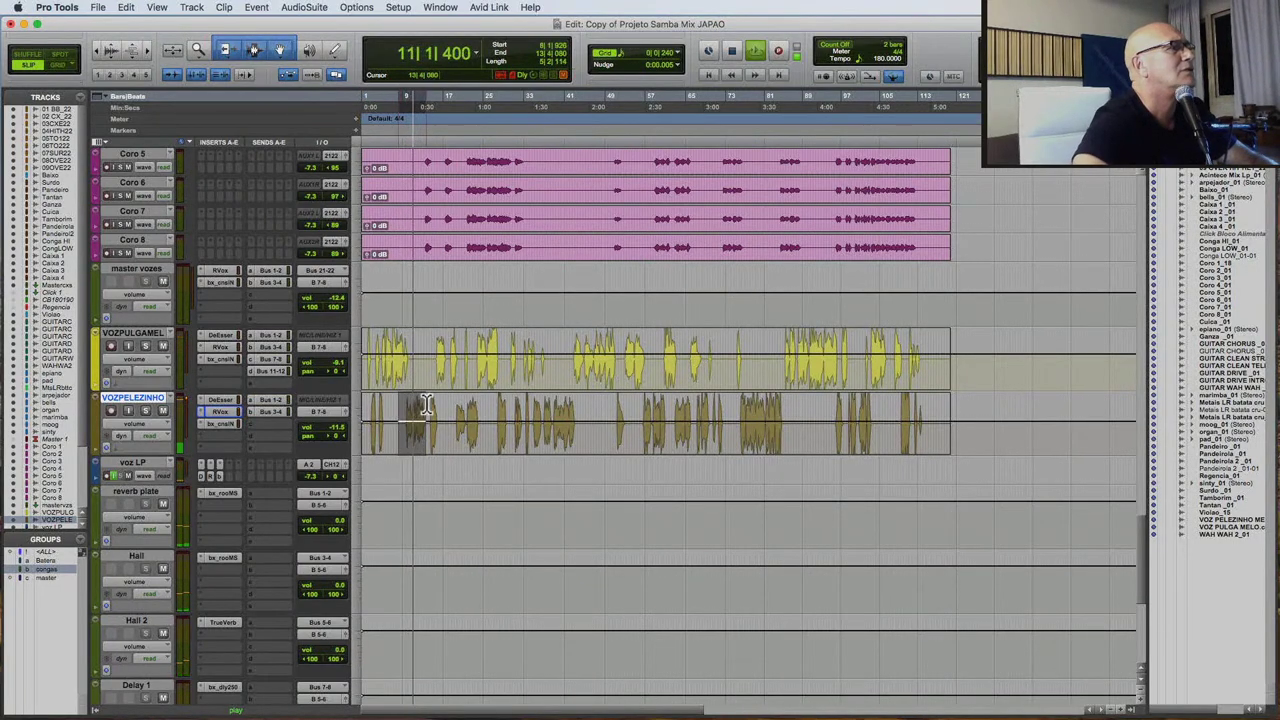
click(1034, 386)
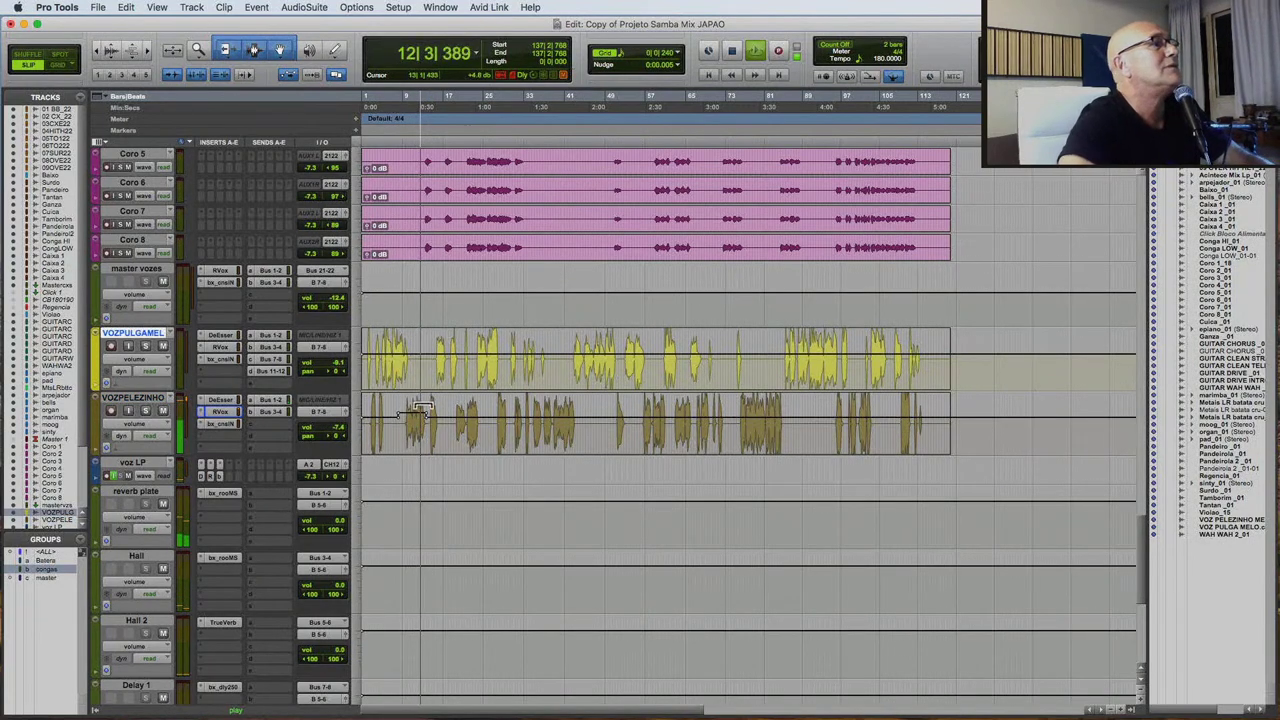
drag(1030, 405, 416, 409)
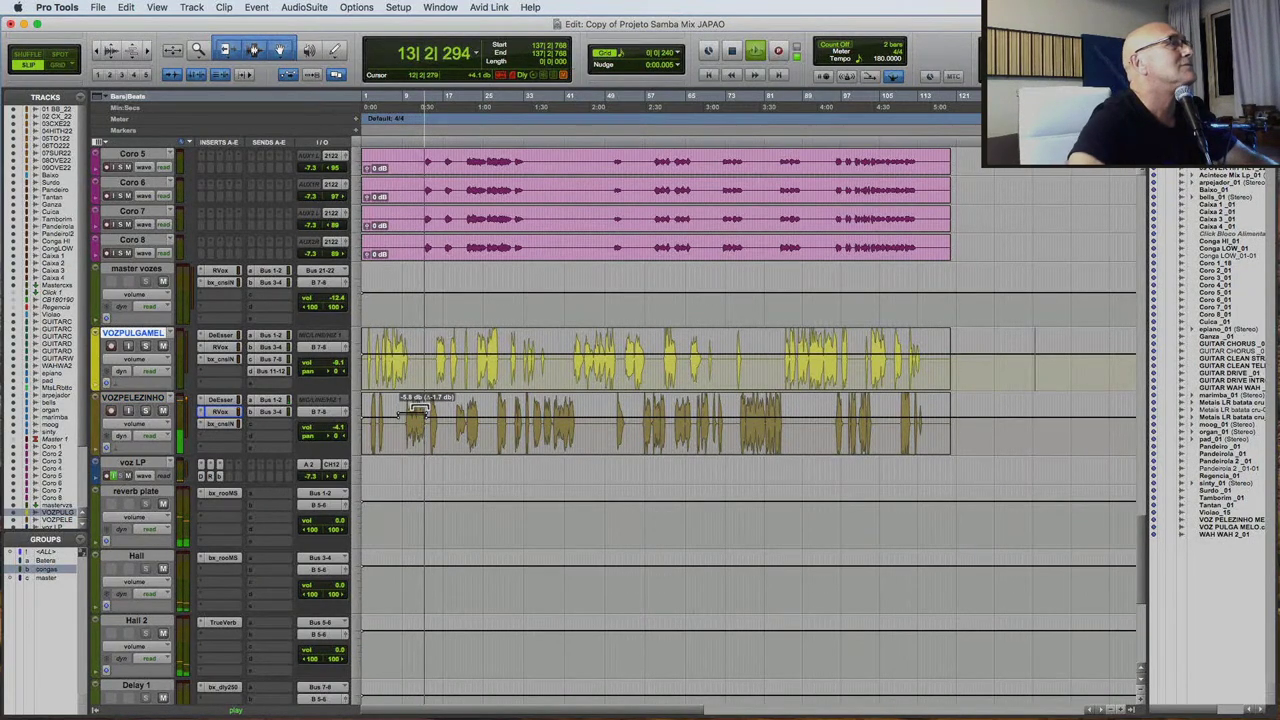
Lower the threshold of the brown vocal's DeEsser during playback and close the plug-in window.
click(229, 401)
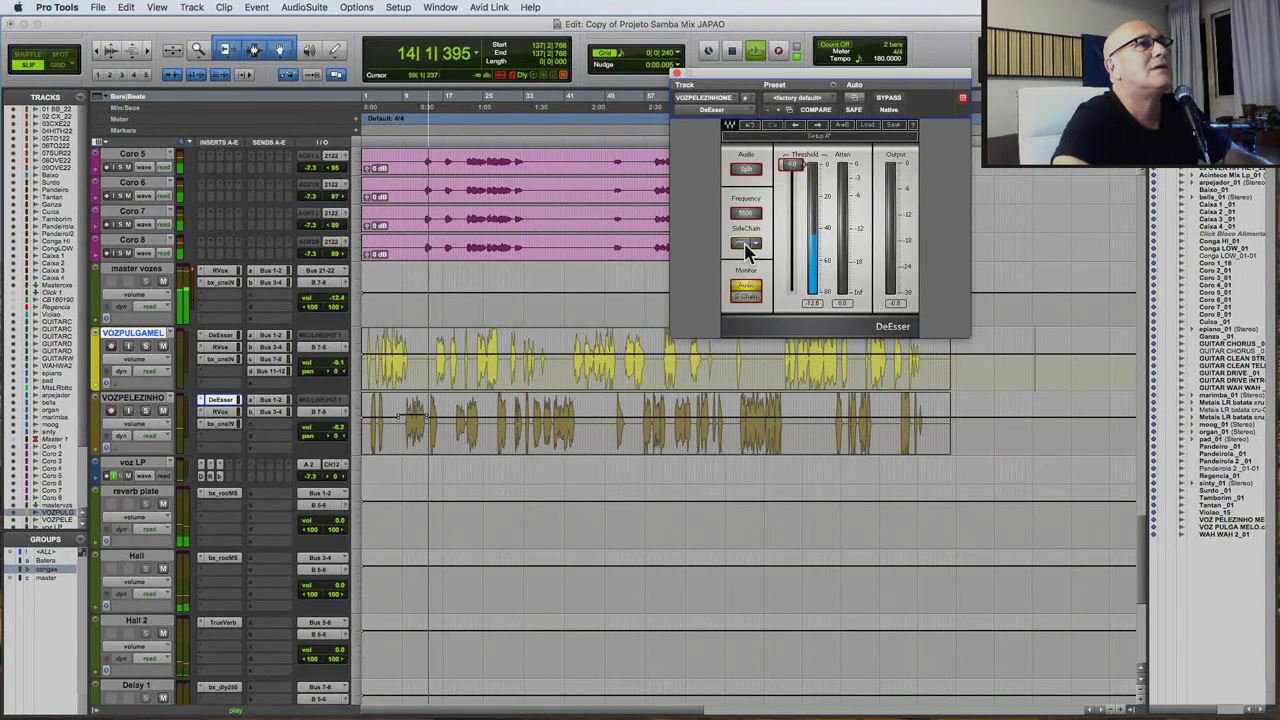
drag(795, 168, 790, 216)
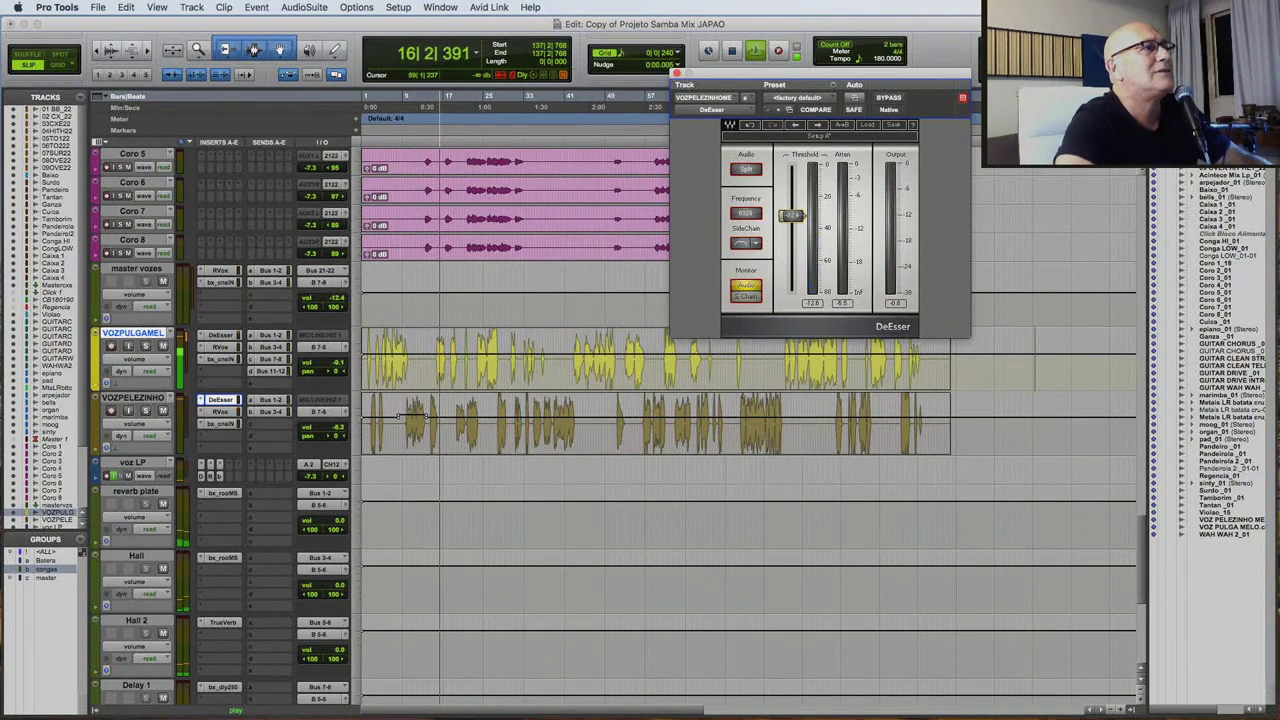
click(677, 73)
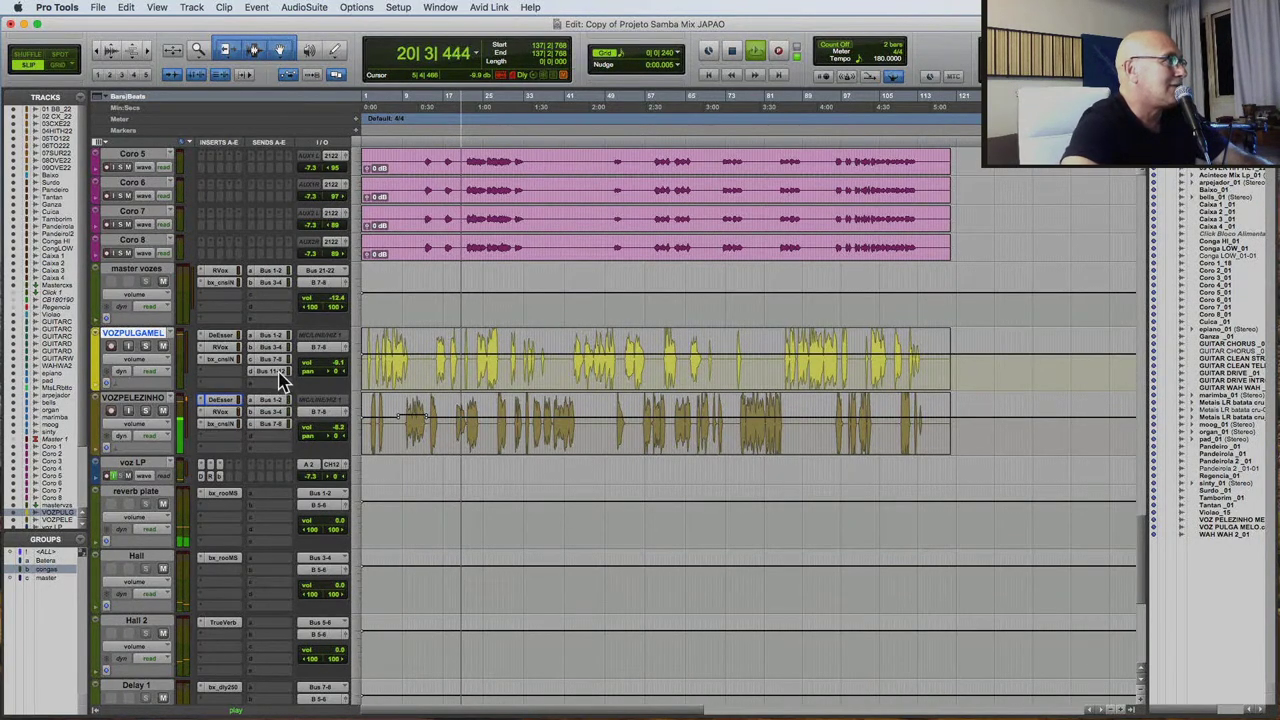
Copy the yellow vocal's Bus 7-8 and Bus 11-12 sends to the brown vocal, listen to the mix and stop playback.
drag(283, 378, 277, 440)
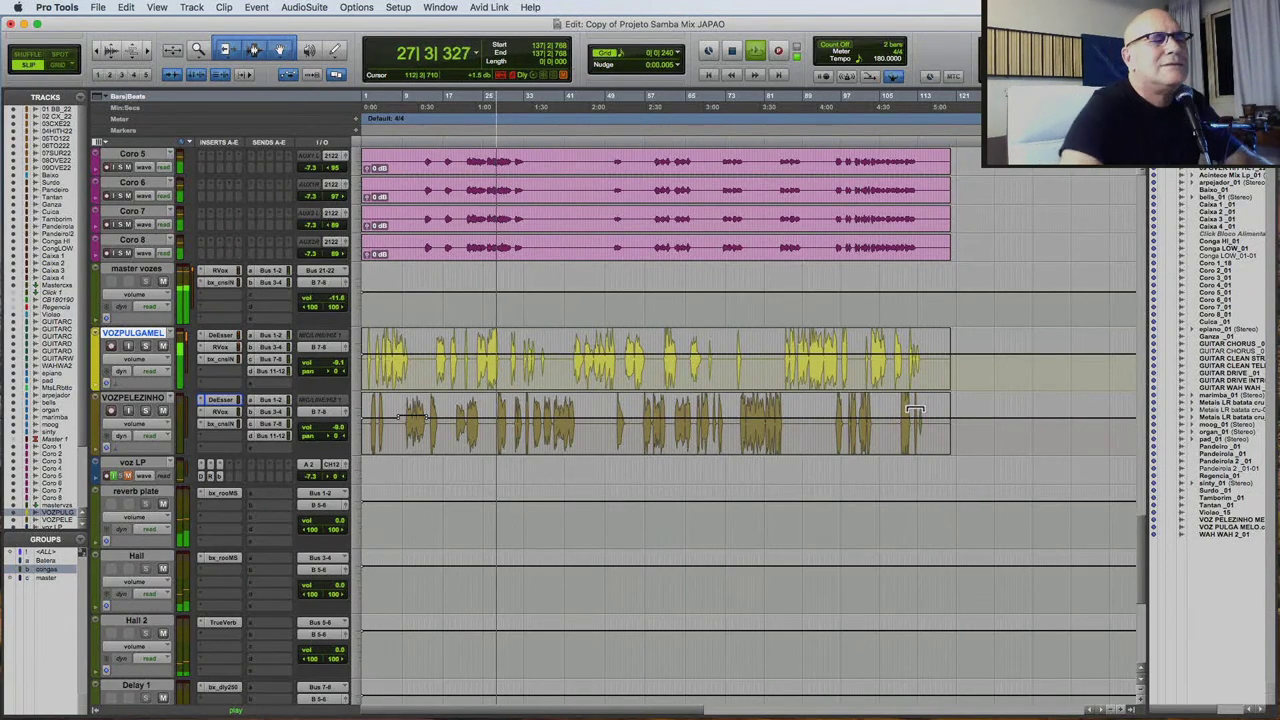
scroll(905, 415, up, 8)
scroll(900, 420, down, 5)
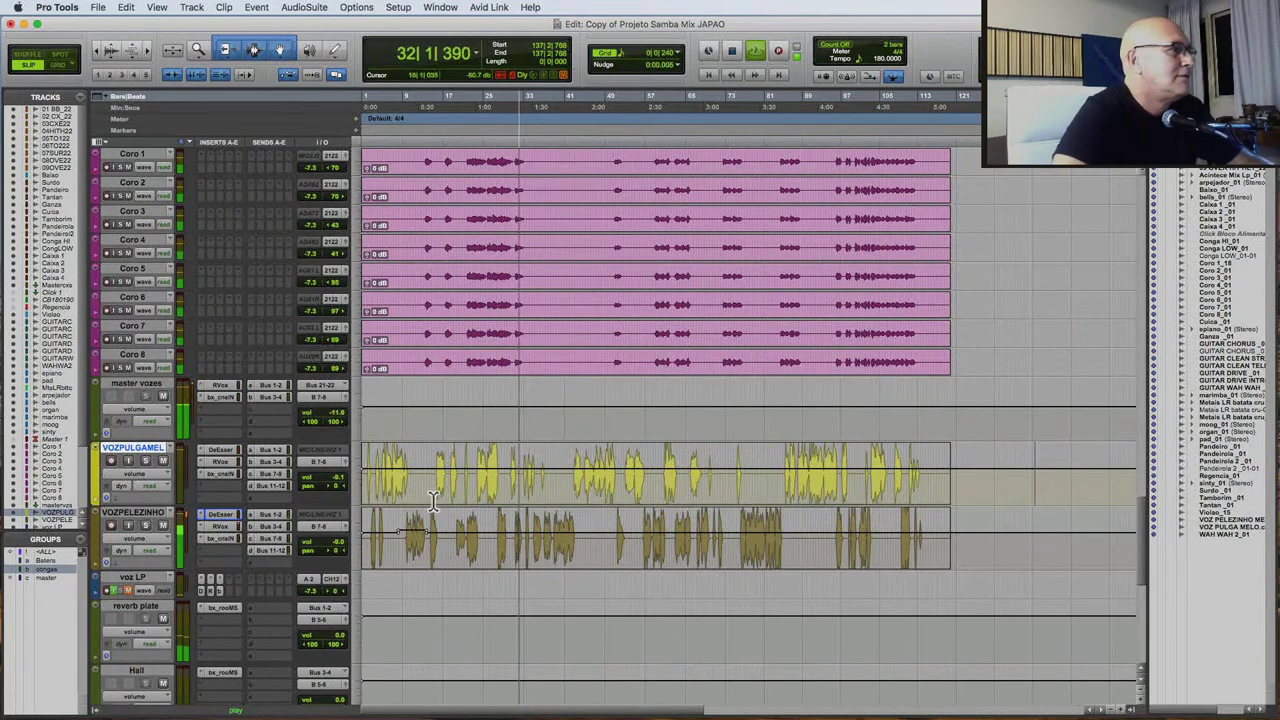
key(space)
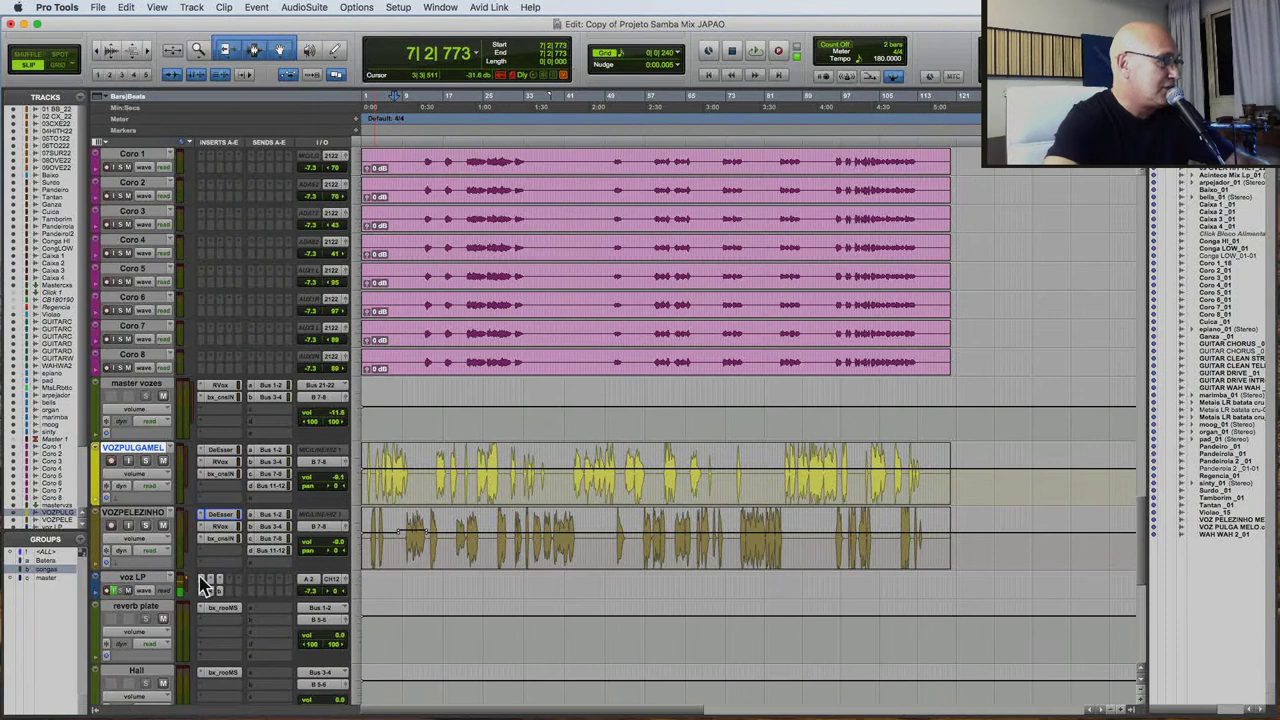
Look through the session's tracks from the bass and percussion down past the guitars, keys and choir to the lead vocals.
scroll(195, 568, up, 15)
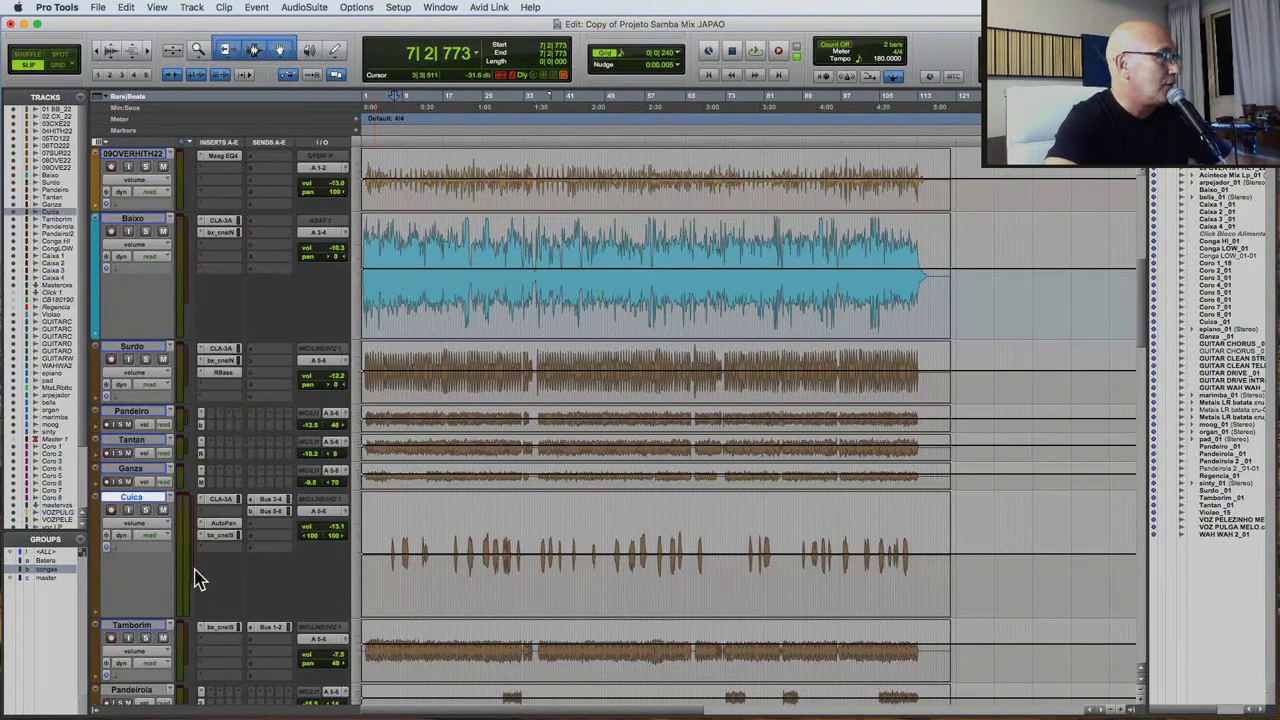
scroll(390, 584, down, 10)
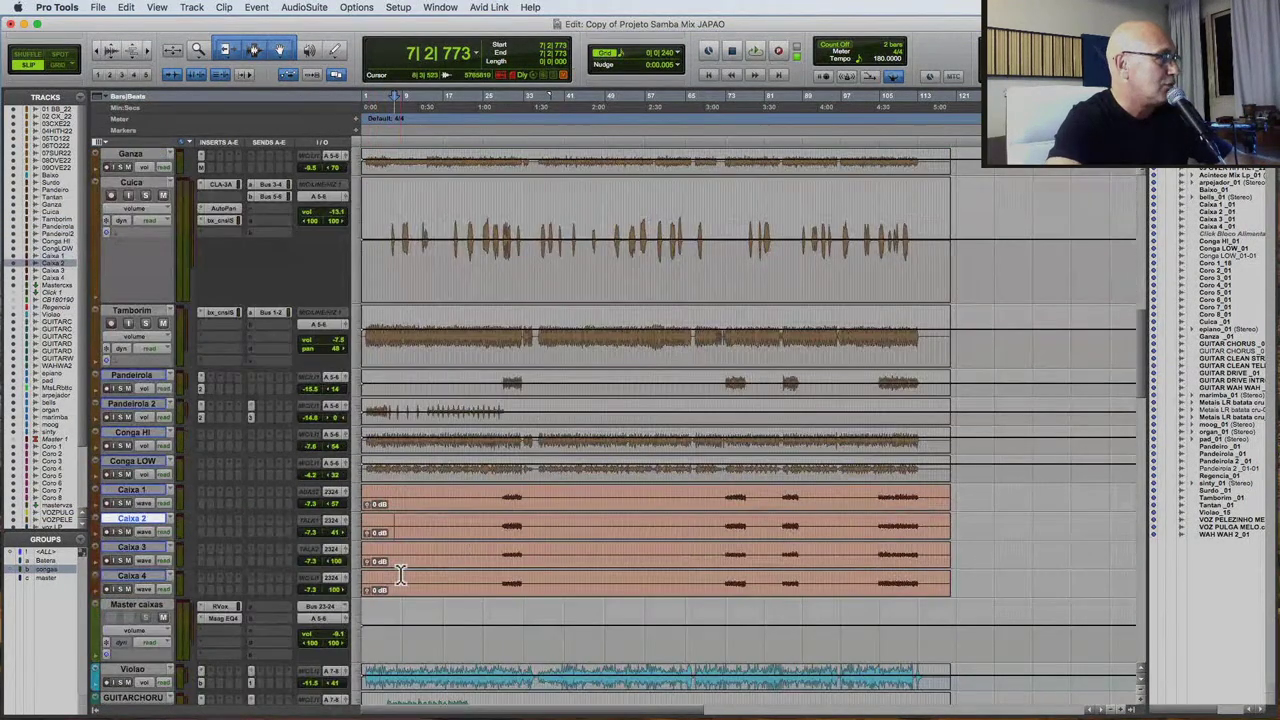
scroll(393, 578, down, 10)
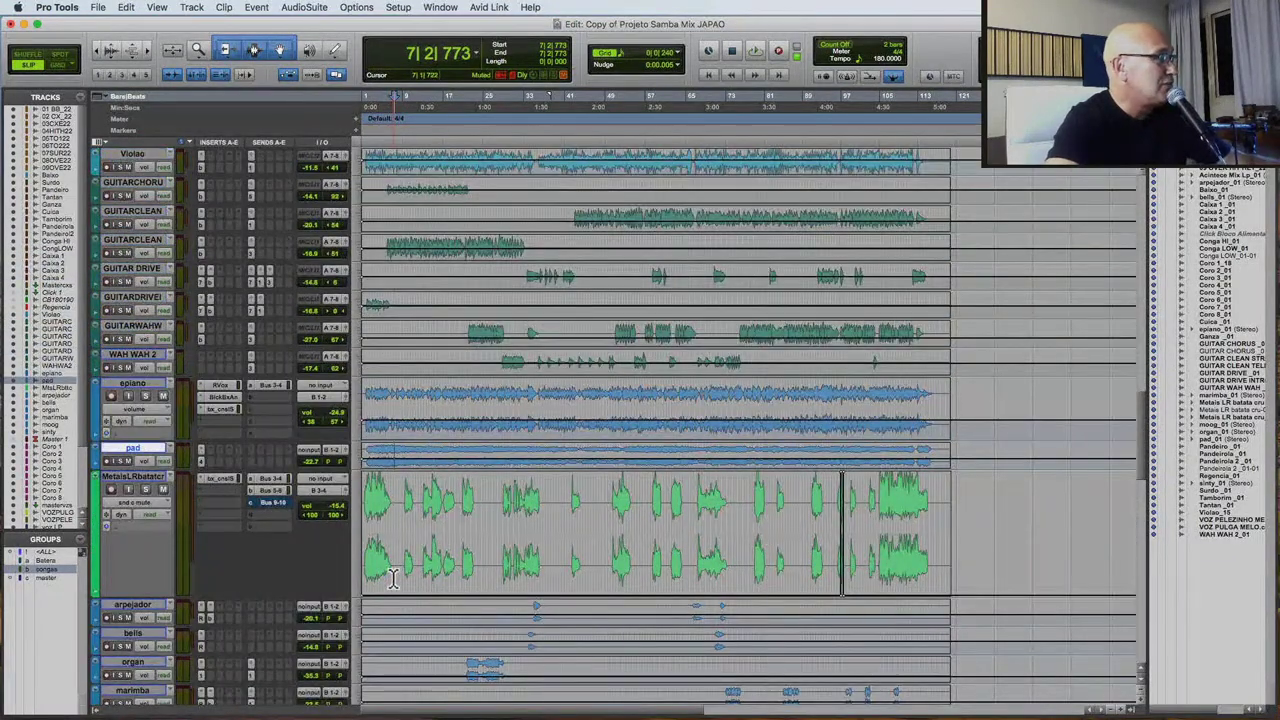
scroll(392, 578, down, 5)
scroll(392, 578, down, 5)
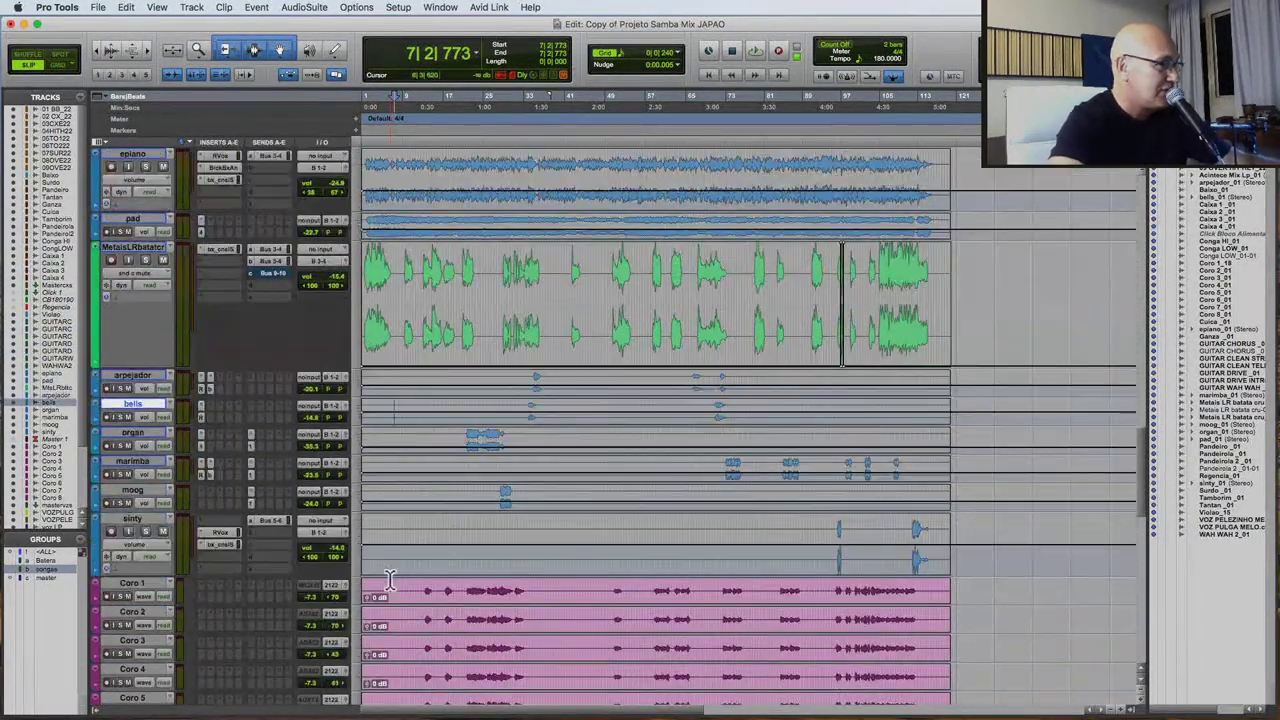
scroll(390, 580, down, 5)
key(semicolon)
key(semicolon)
key(semicolon)
key(semicolon)
key(semicolon)
key(semicolon)
key(semicolon)
key(semicolon)
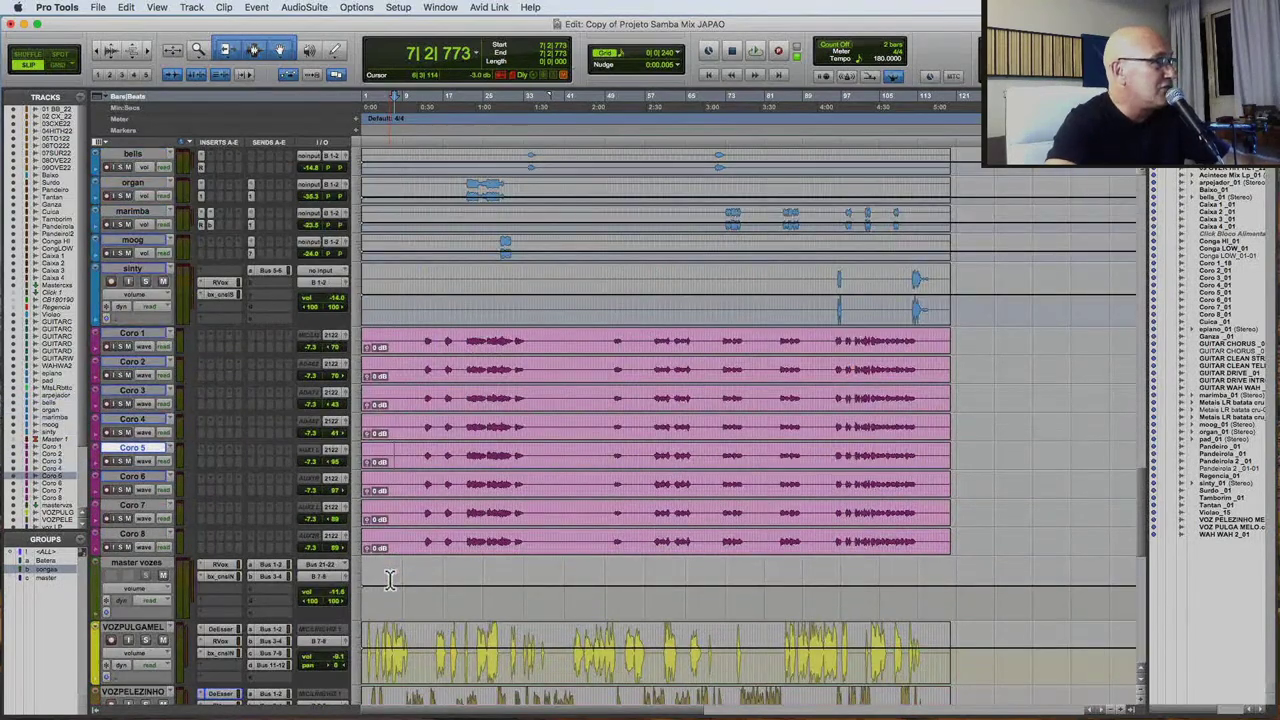
scroll(390, 580, down, 2)
key(semicolon)
key(semicolon)
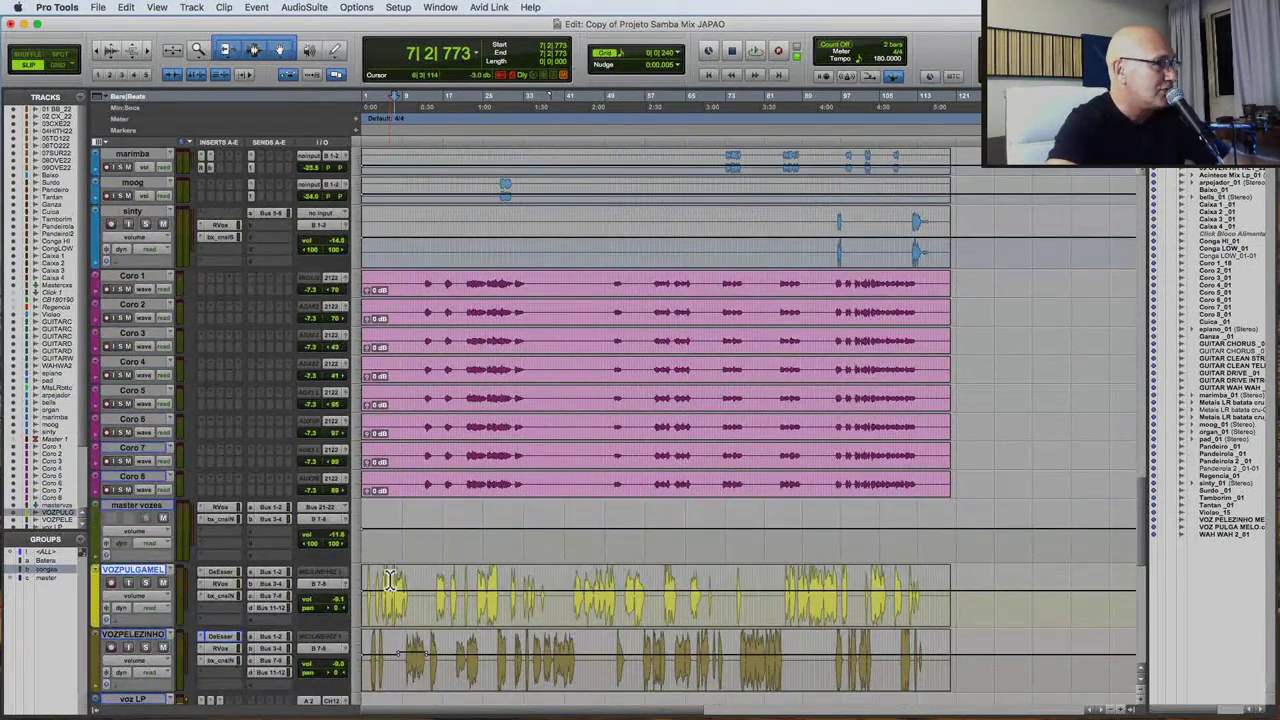
scroll(390, 580, down, 2)
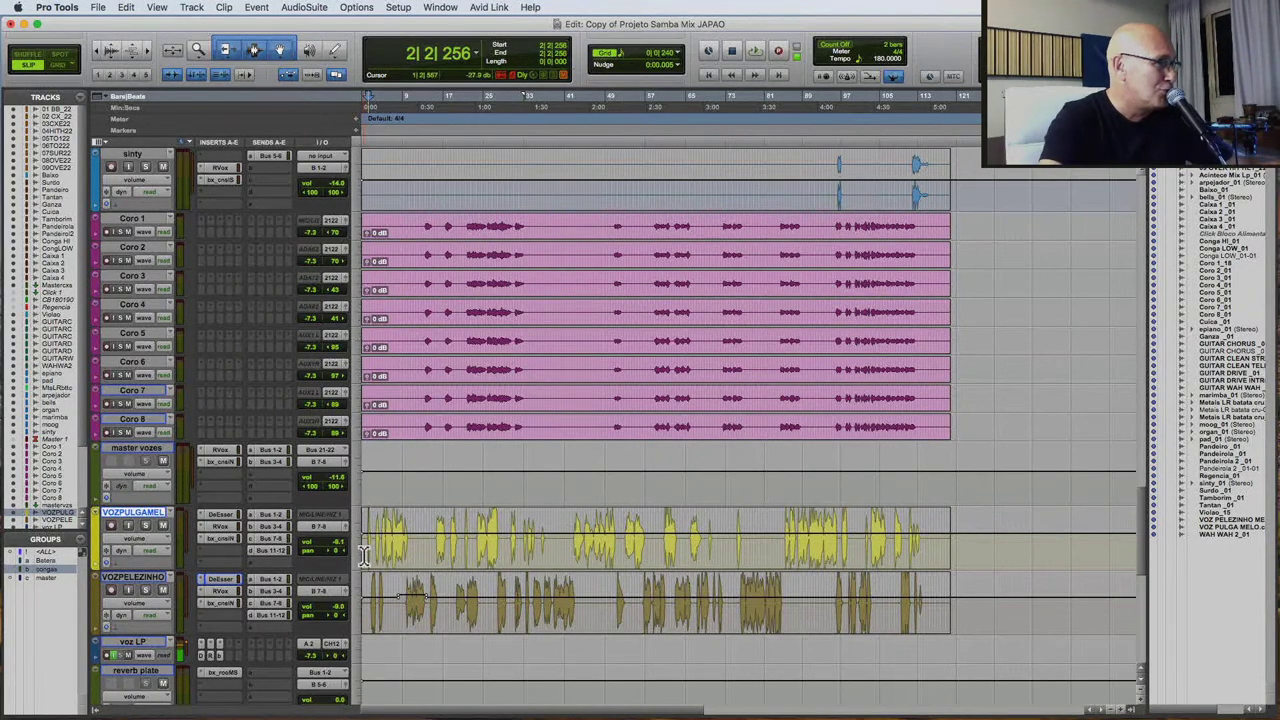
Set the yellow vocal's automation mode to touch while playing the mix from bar 2, and check the instrument tracks.
key(space)
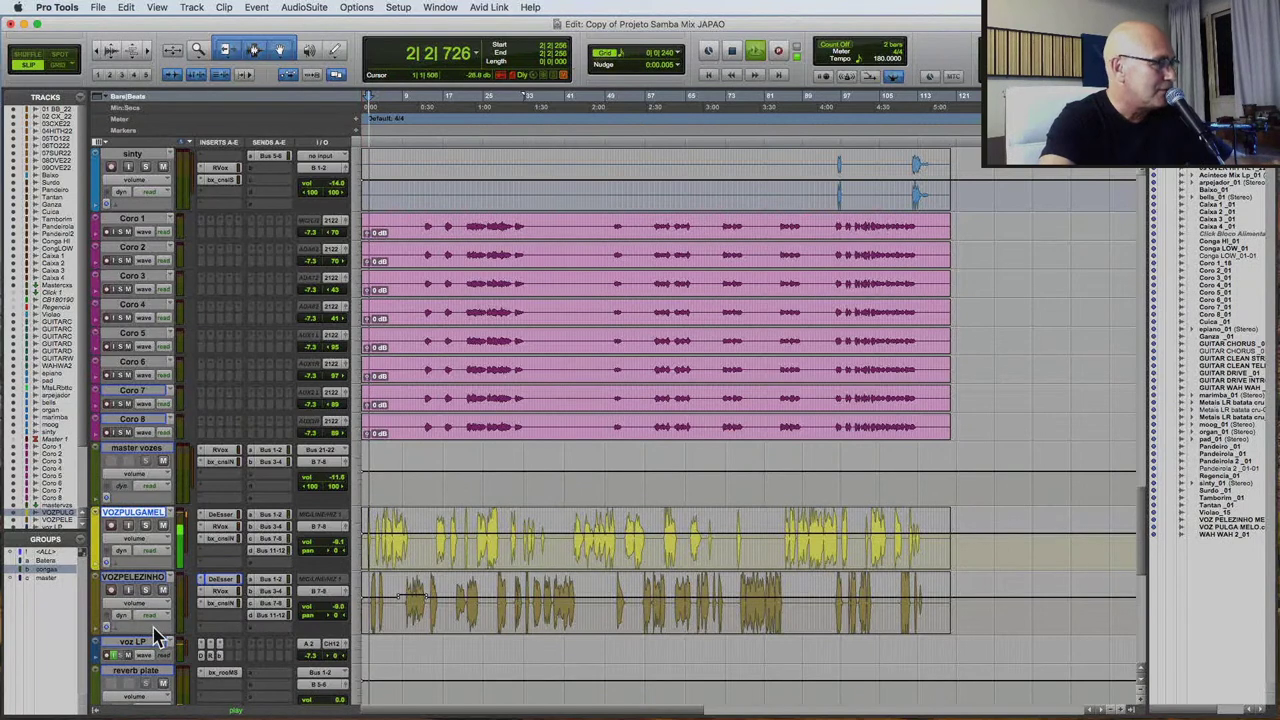
key(ctrl+super+bracketright)
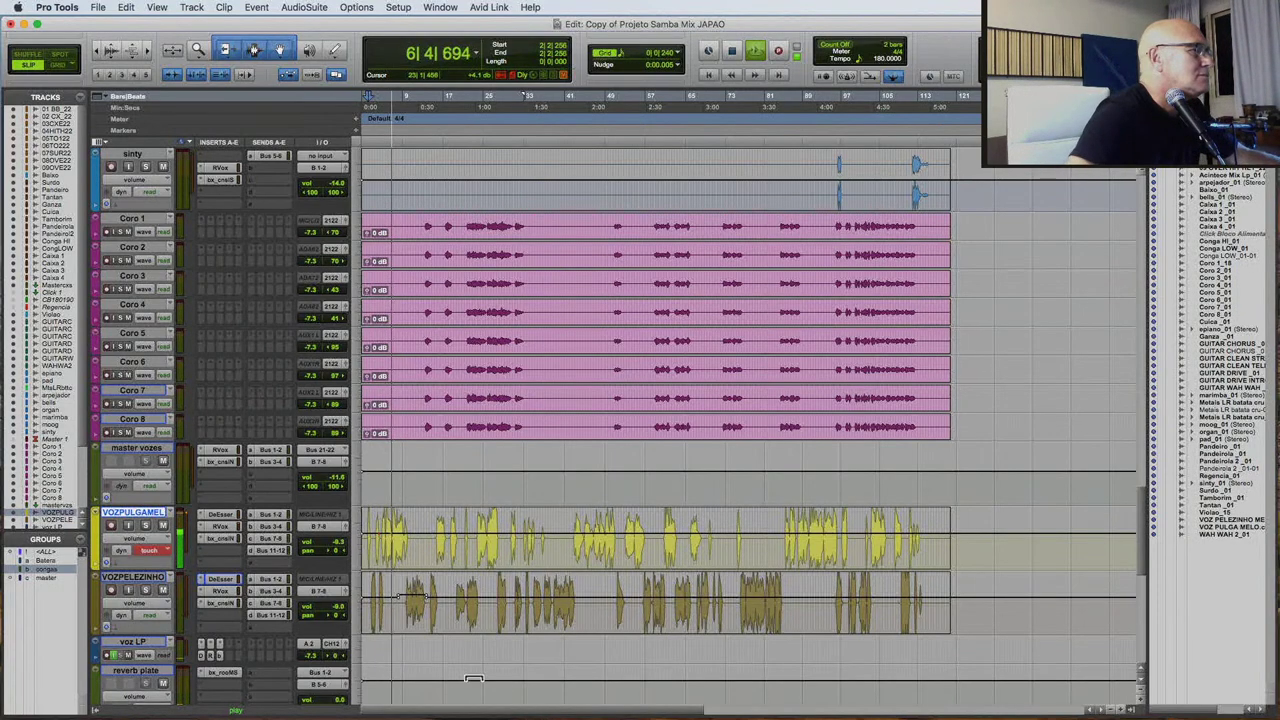
scroll(836, 457, up, 5)
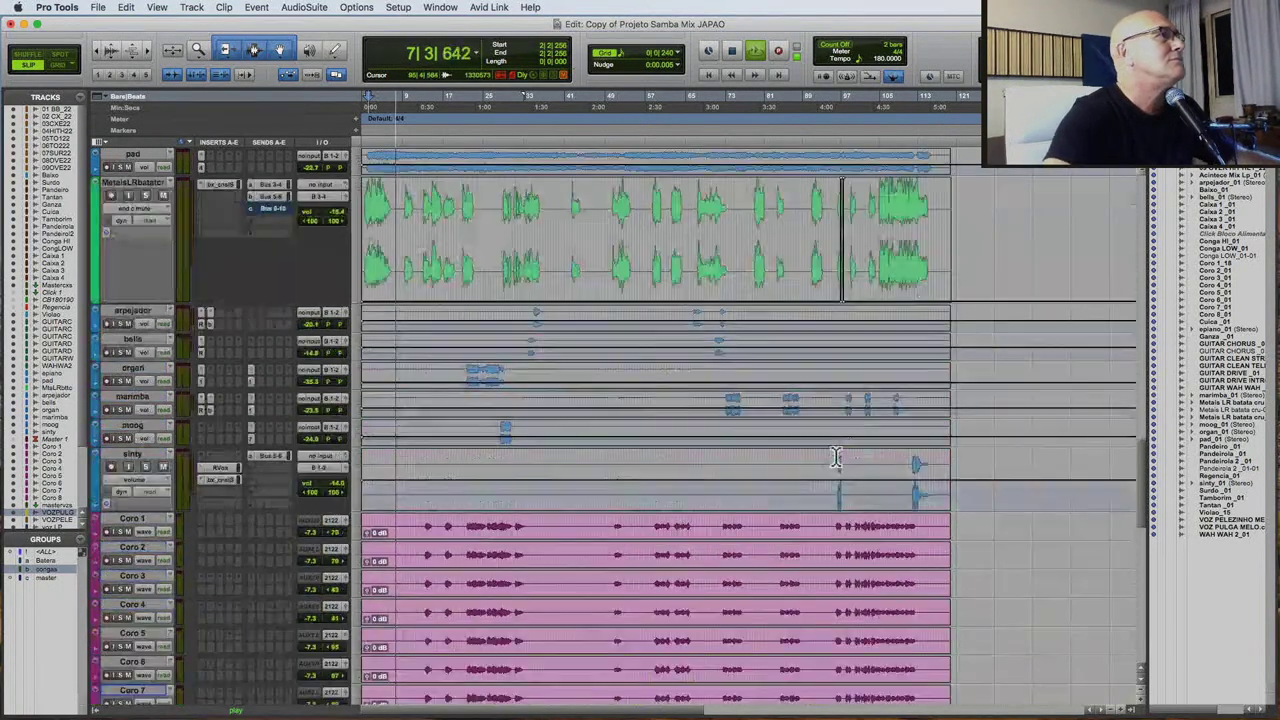
scroll(836, 457, up, 5)
scroll(670, 372, up, 3)
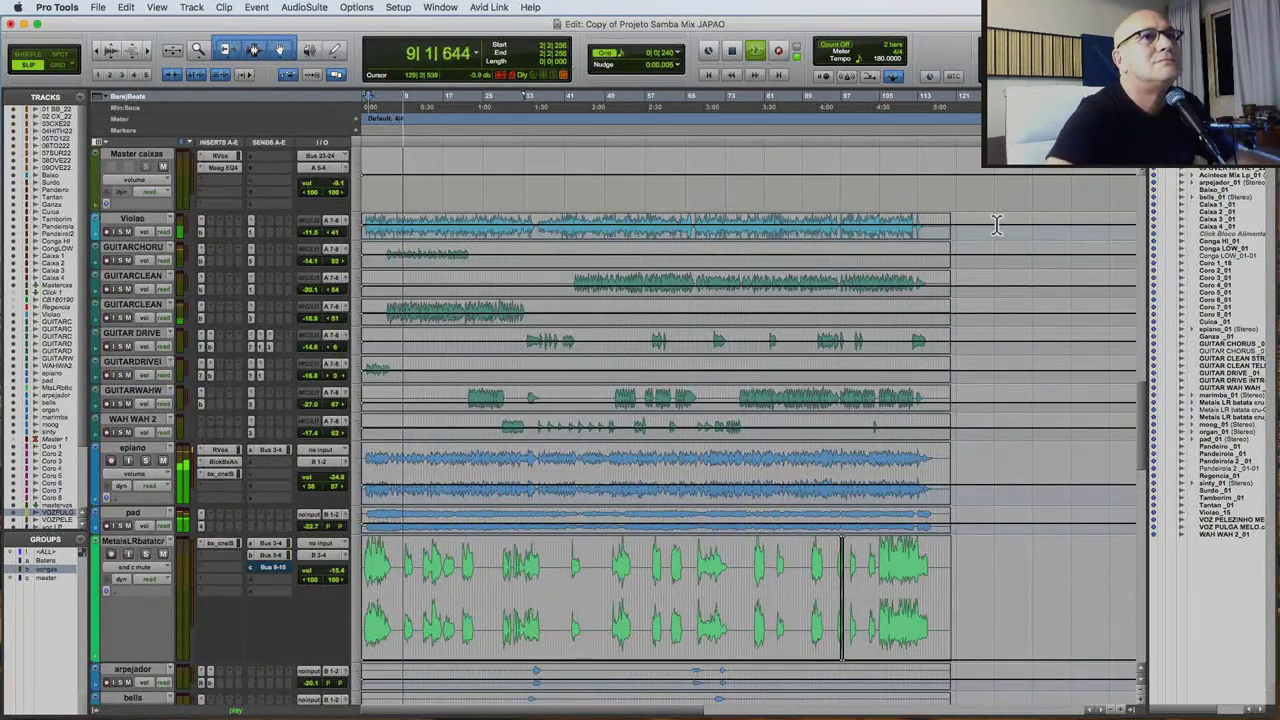
scroll(820, 515, down, 6)
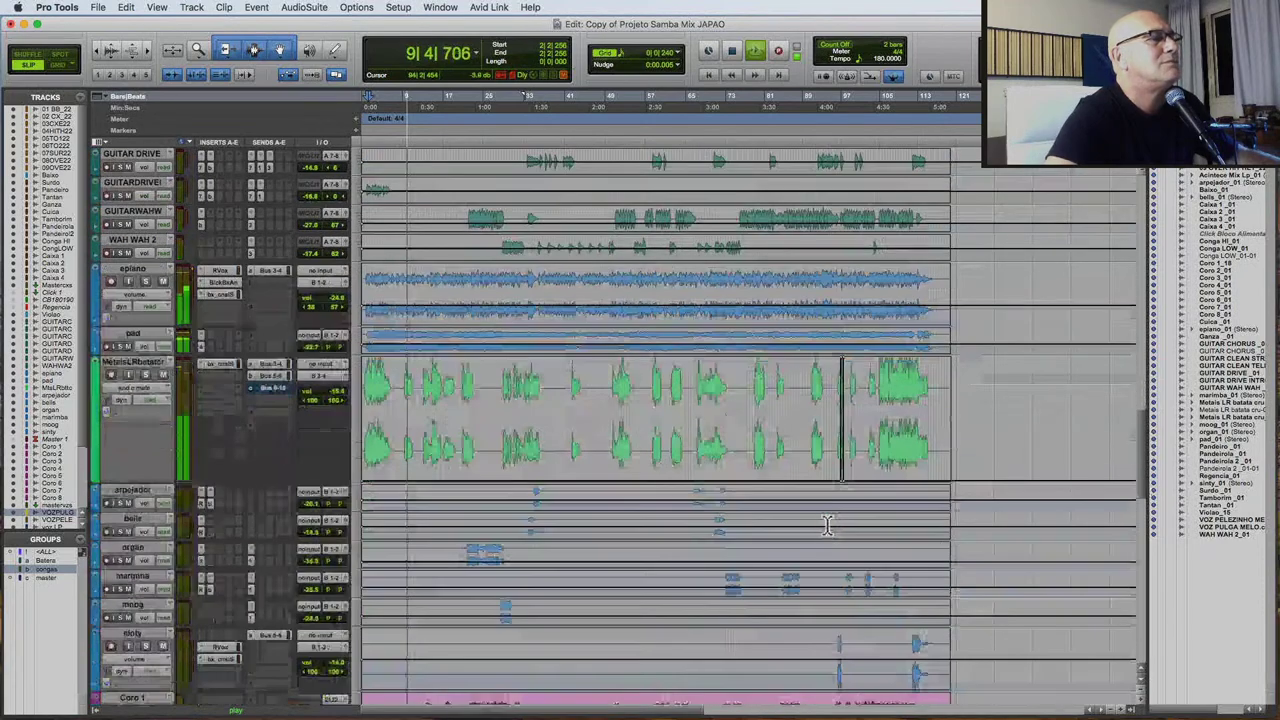
scroll(810, 507, down, 8)
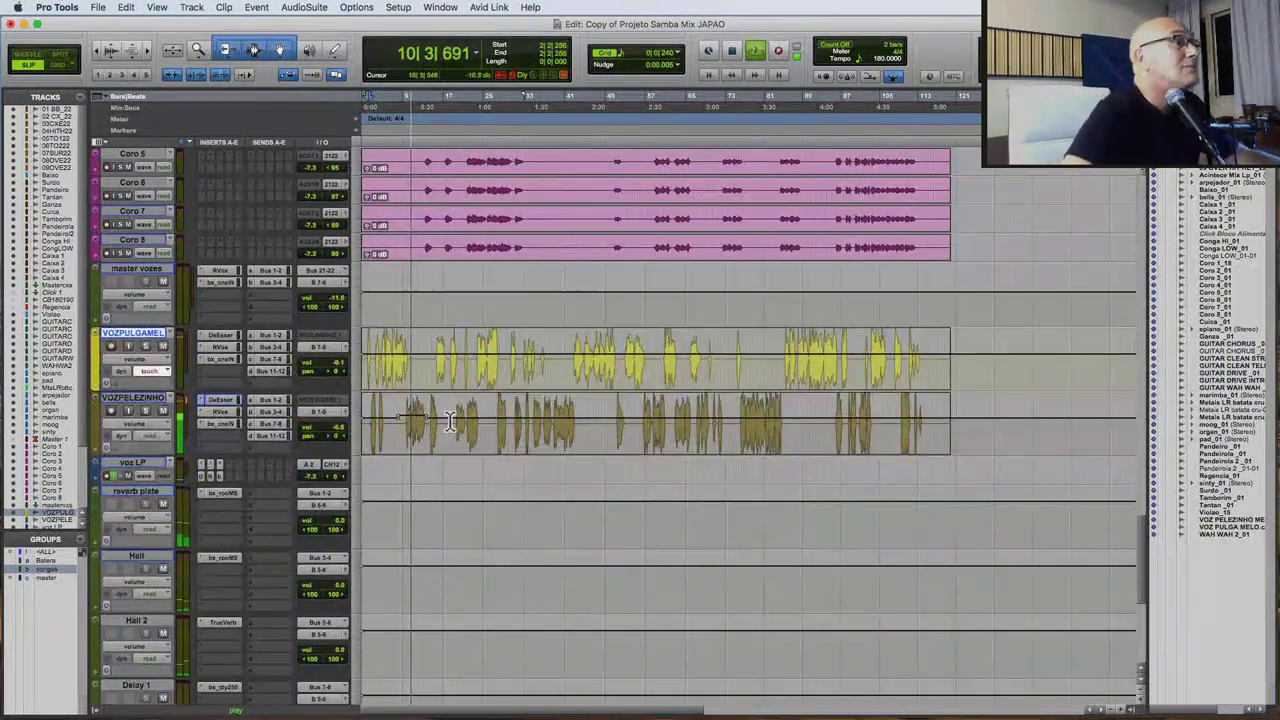
Readjust the brown vocal's volume automation around bars 8 to 13 and raise it over the phrase at bars 14 to 16.
drag(418, 410, 420, 408)
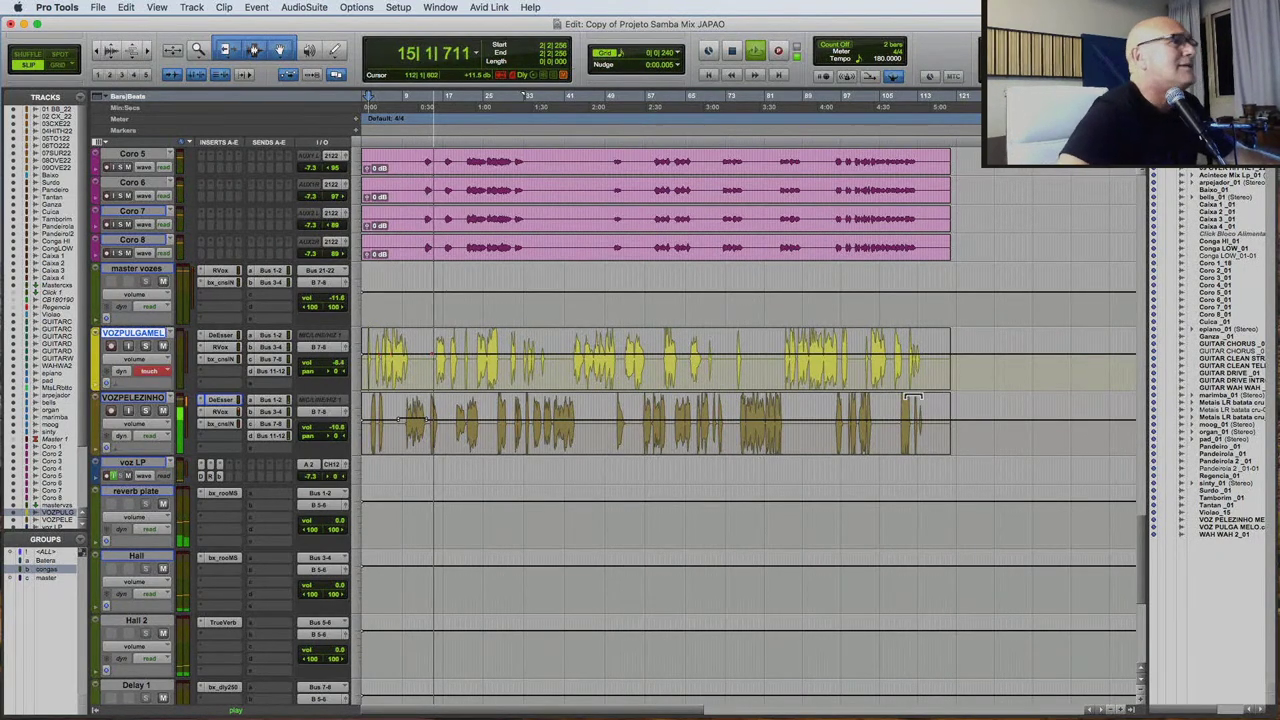
shift+click(450, 440)
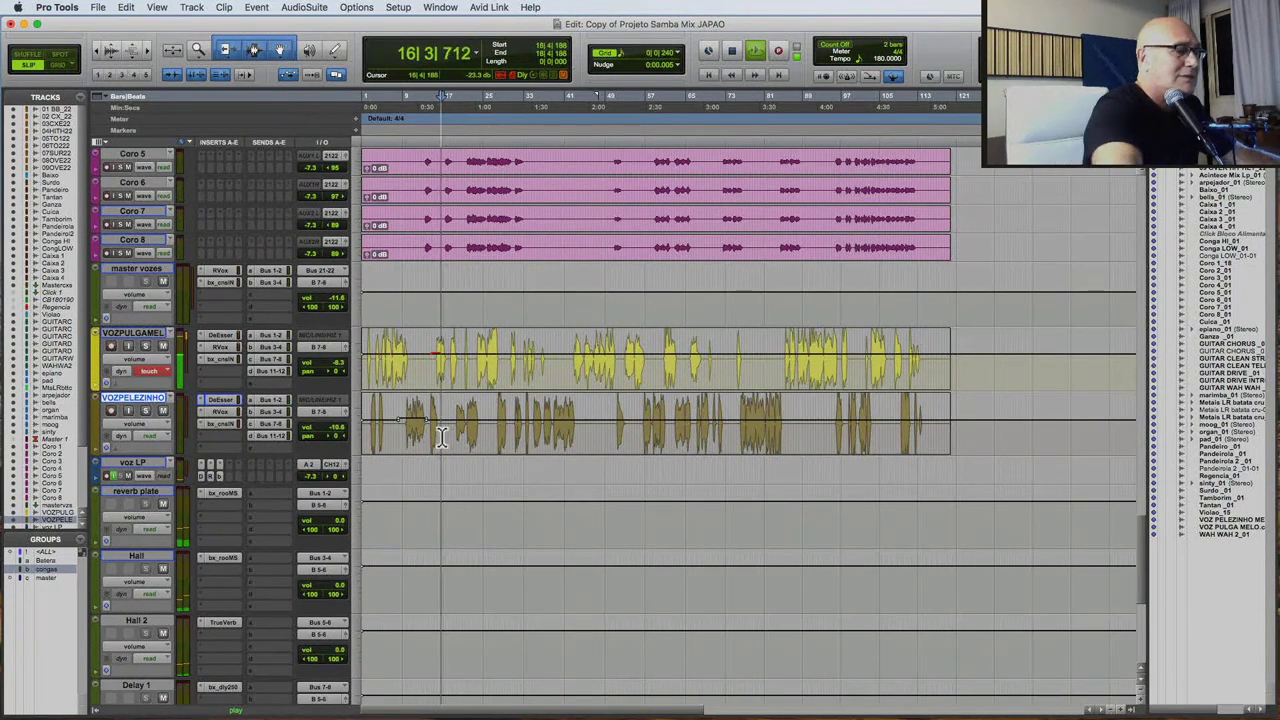
key(super+bracketright)
key(super+bracketright)
key(super+bracketright)
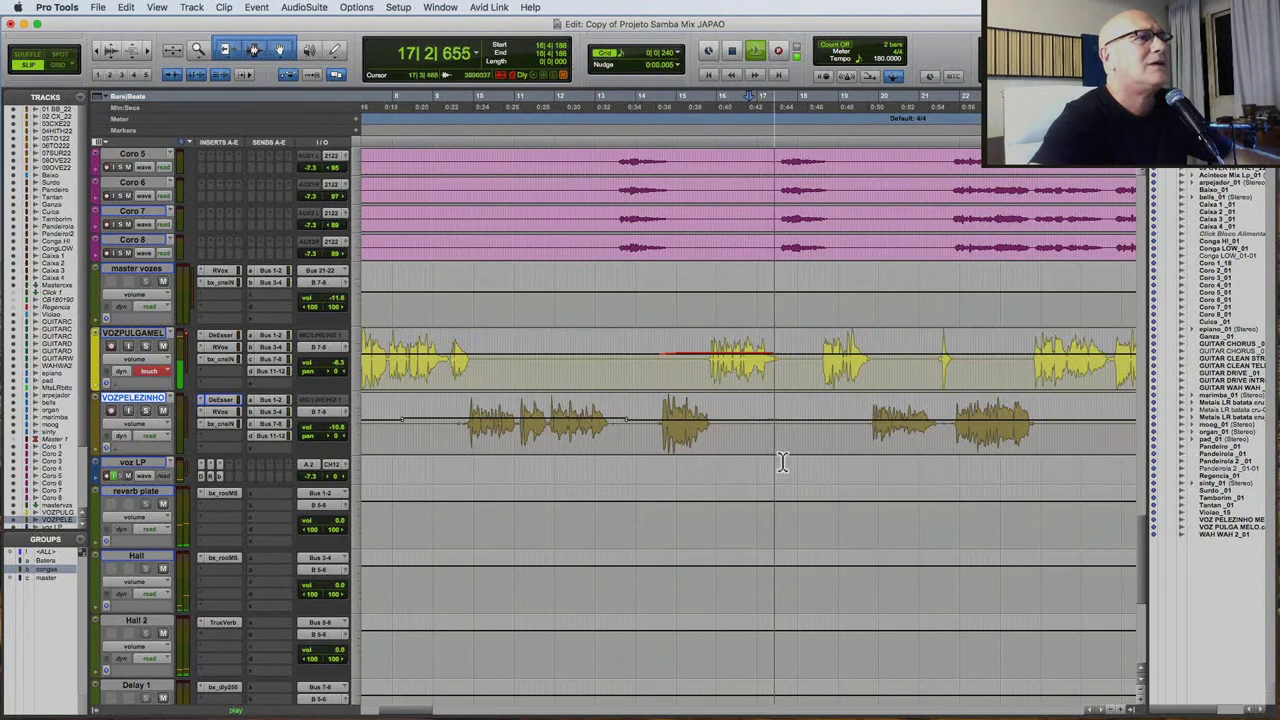
drag(652, 420, 731, 420)
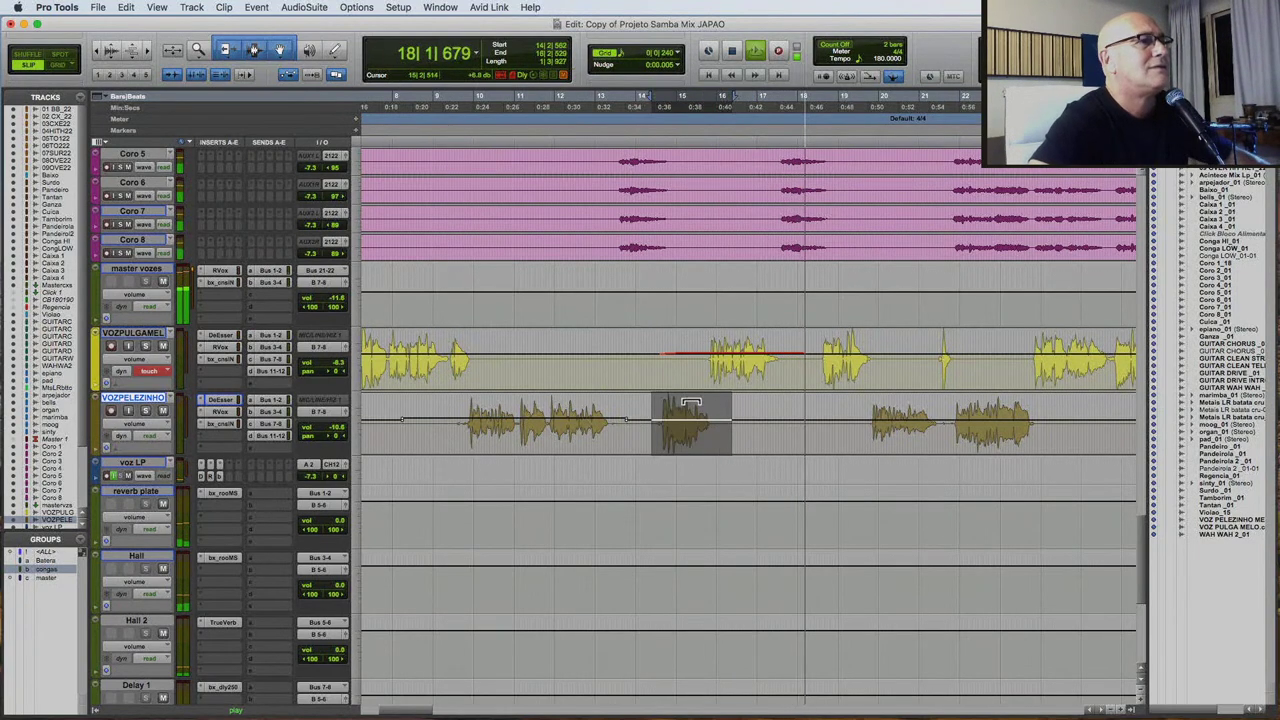
click(648, 432)
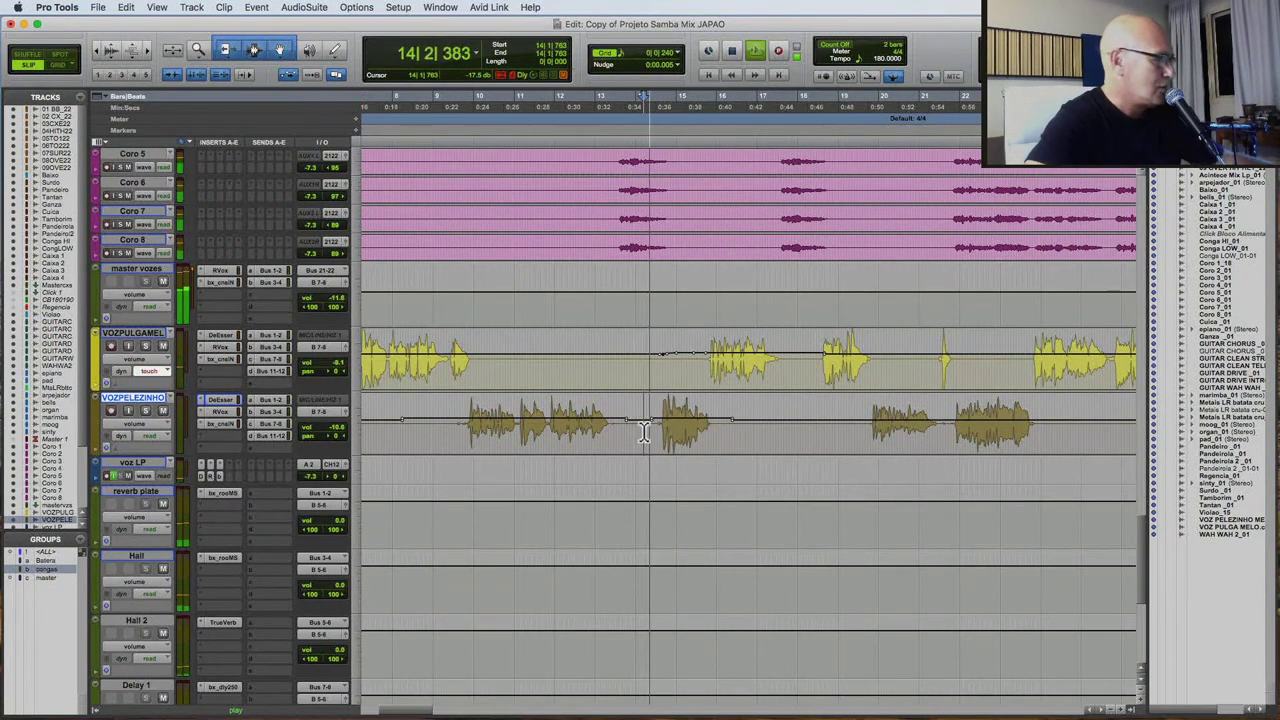
click(694, 402)
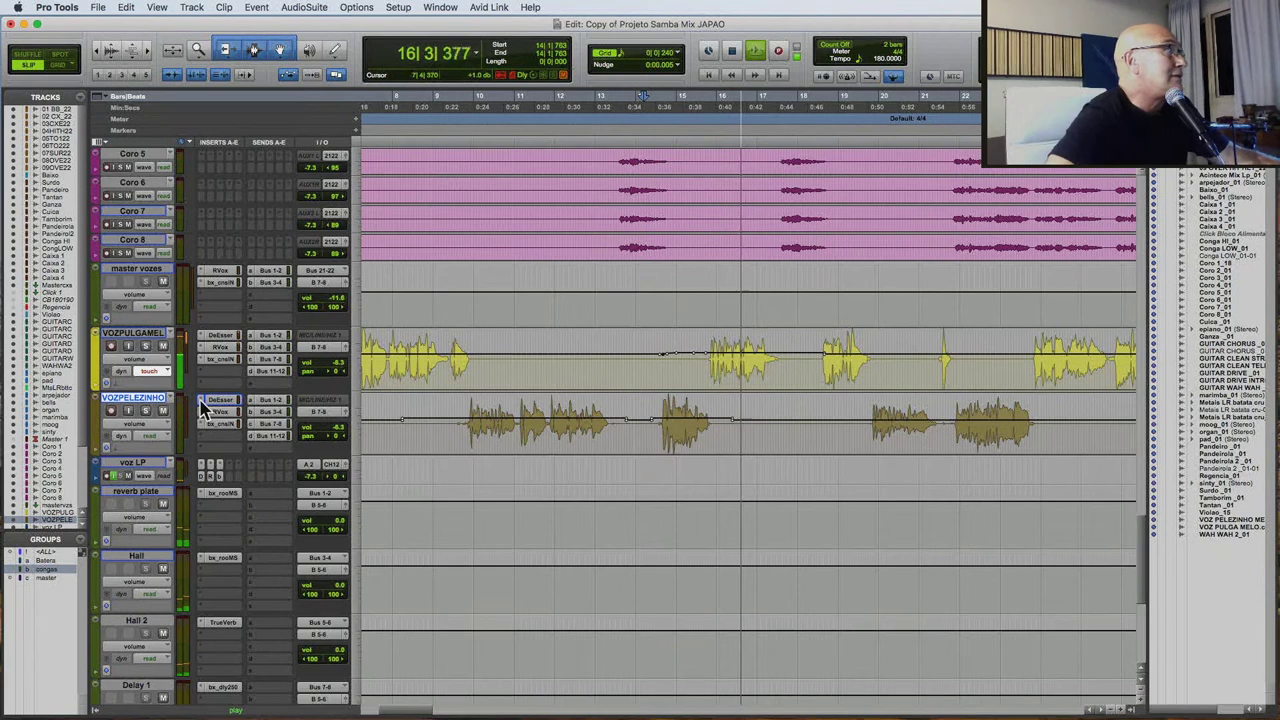
Replay from around bar 14 and write touch volume automation on the yellow vocal's phrases through about bar 21.
click(680, 374)
key(space)
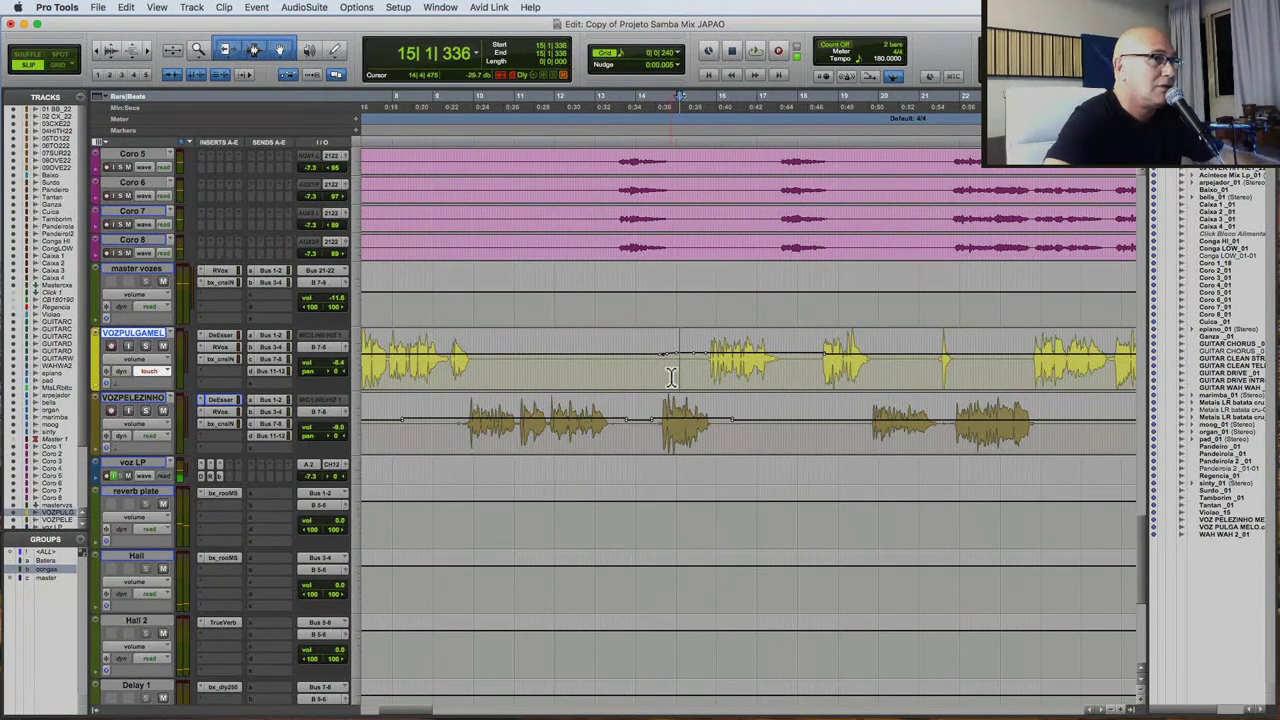
key(space)
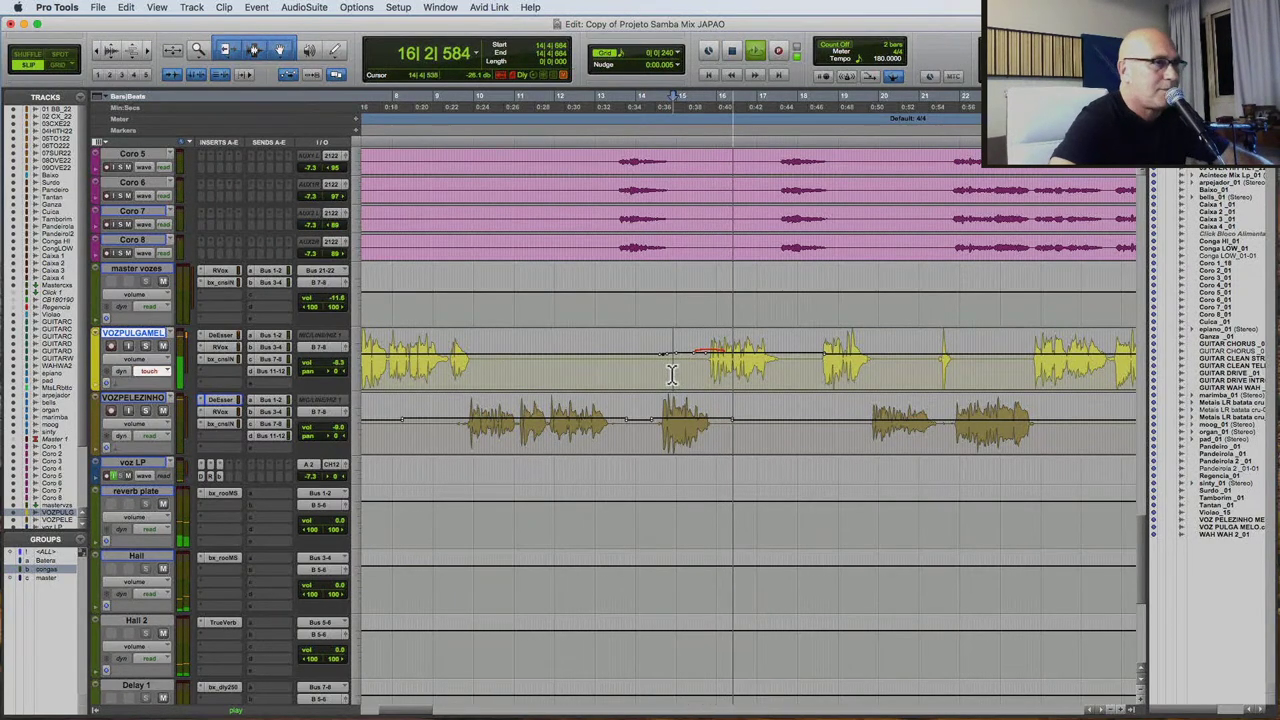
key(space)
click(669, 374)
key(space)
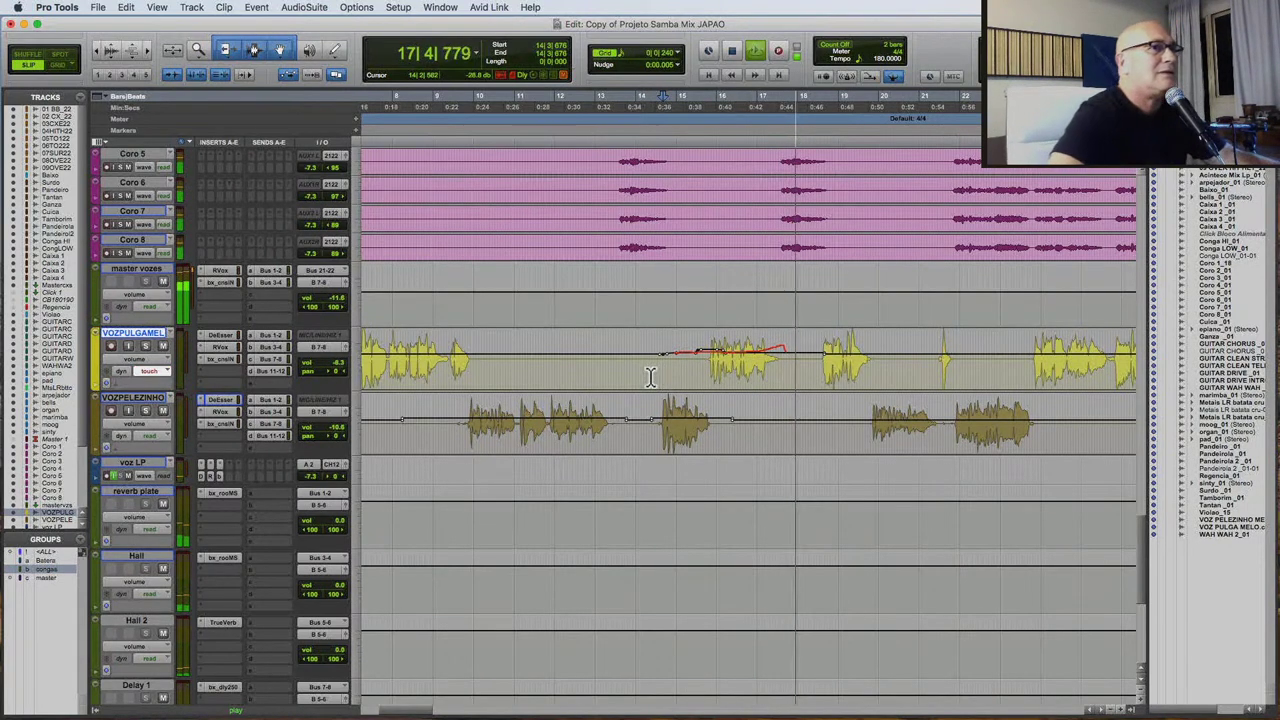
mouse_move(1105, 708)
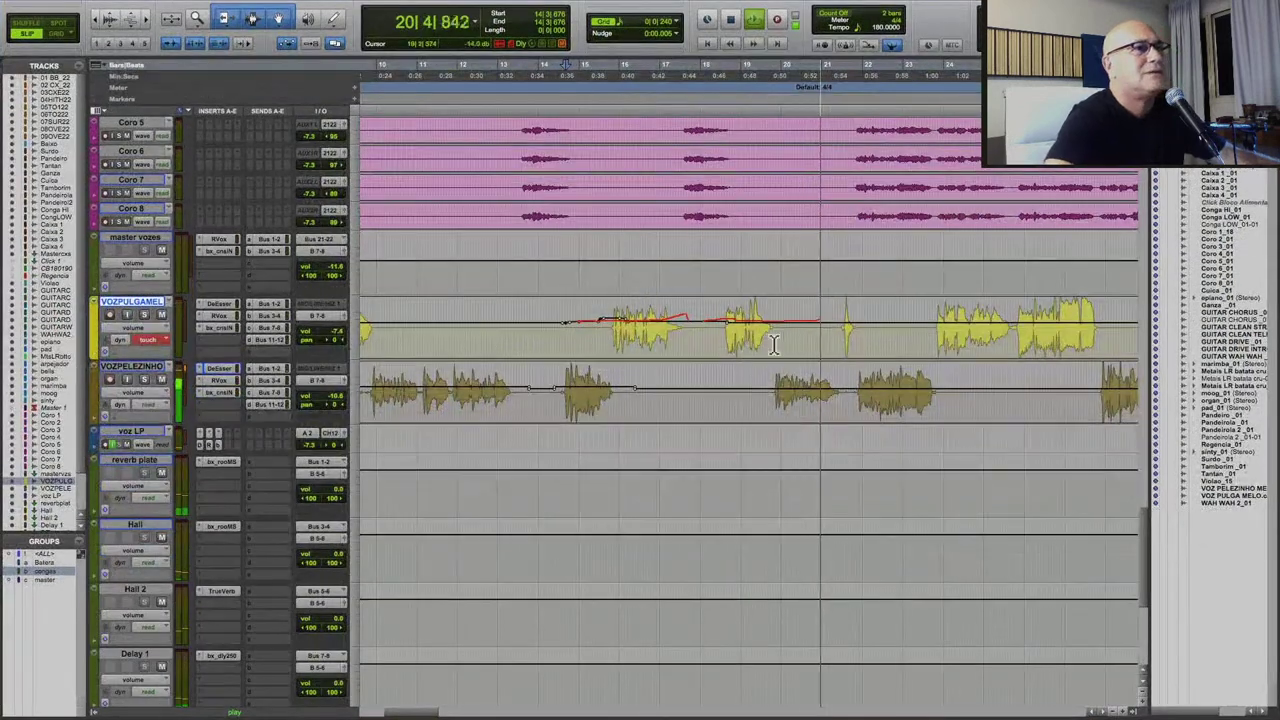
Replay from bar 14 and raise the brown vocal's volume automation over the phrase at bars 19 to 21.
click(553, 388)
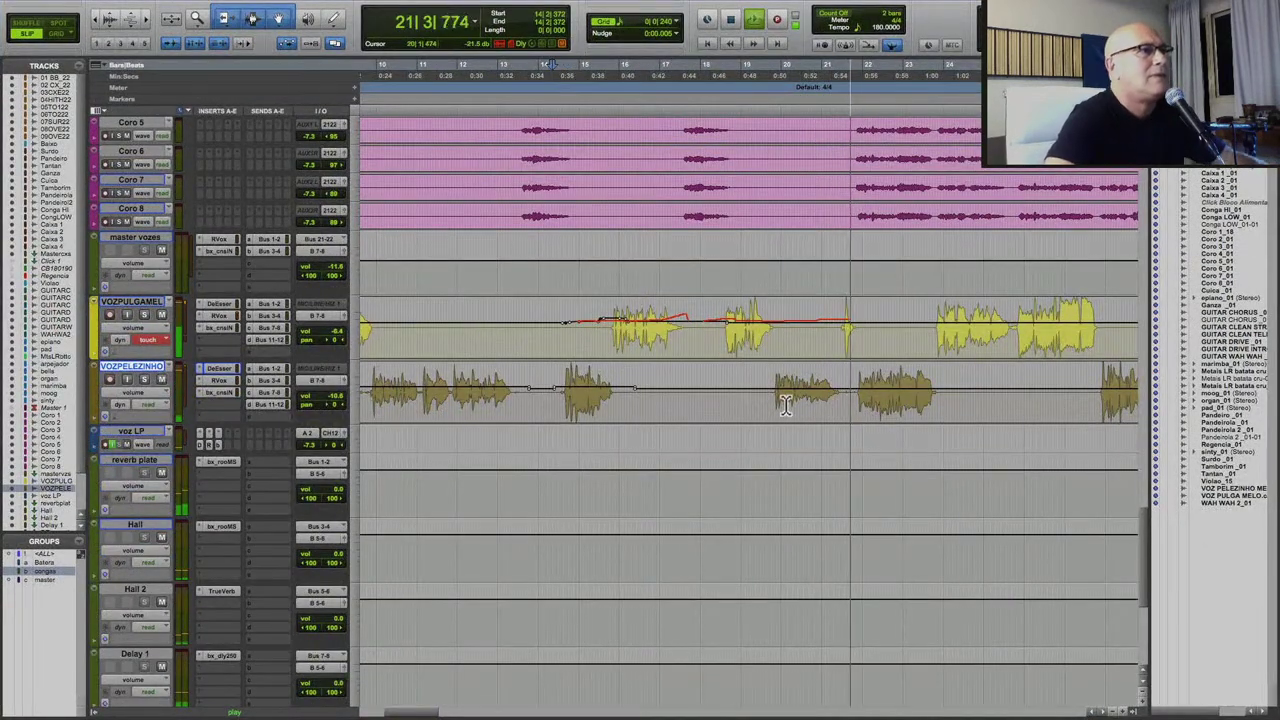
key(space)
key(space)
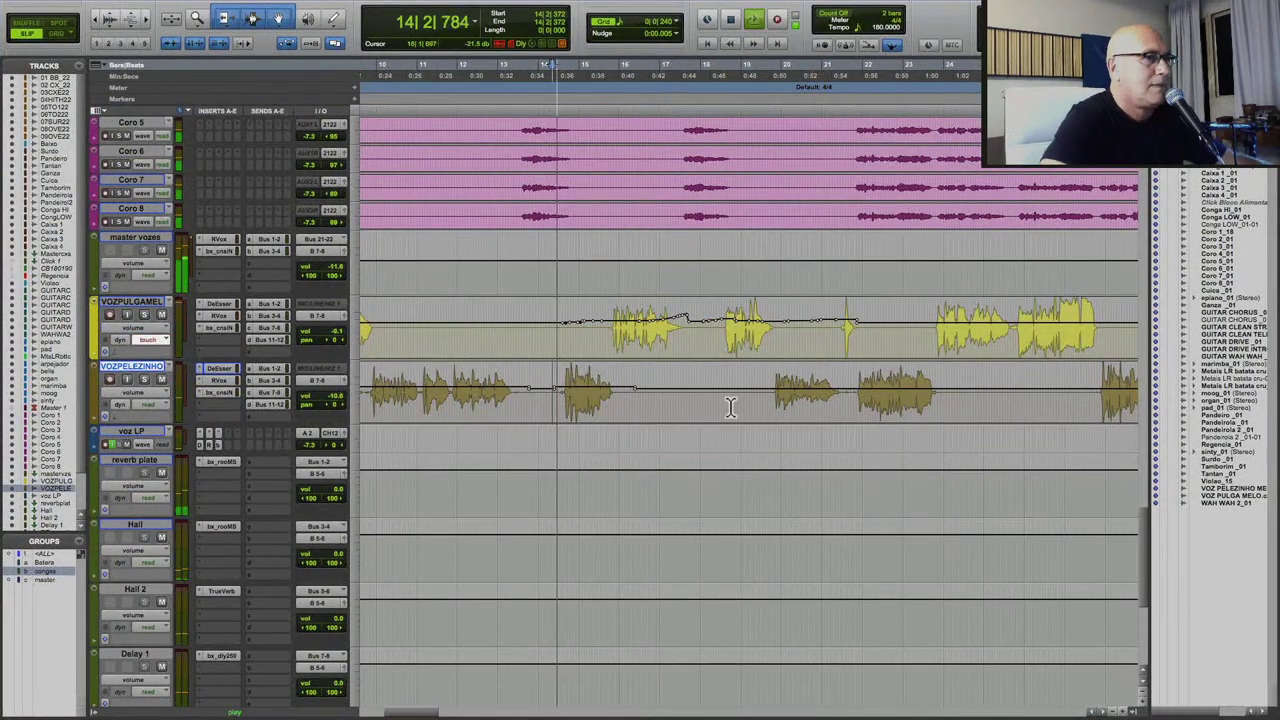
drag(751, 390, 846, 385)
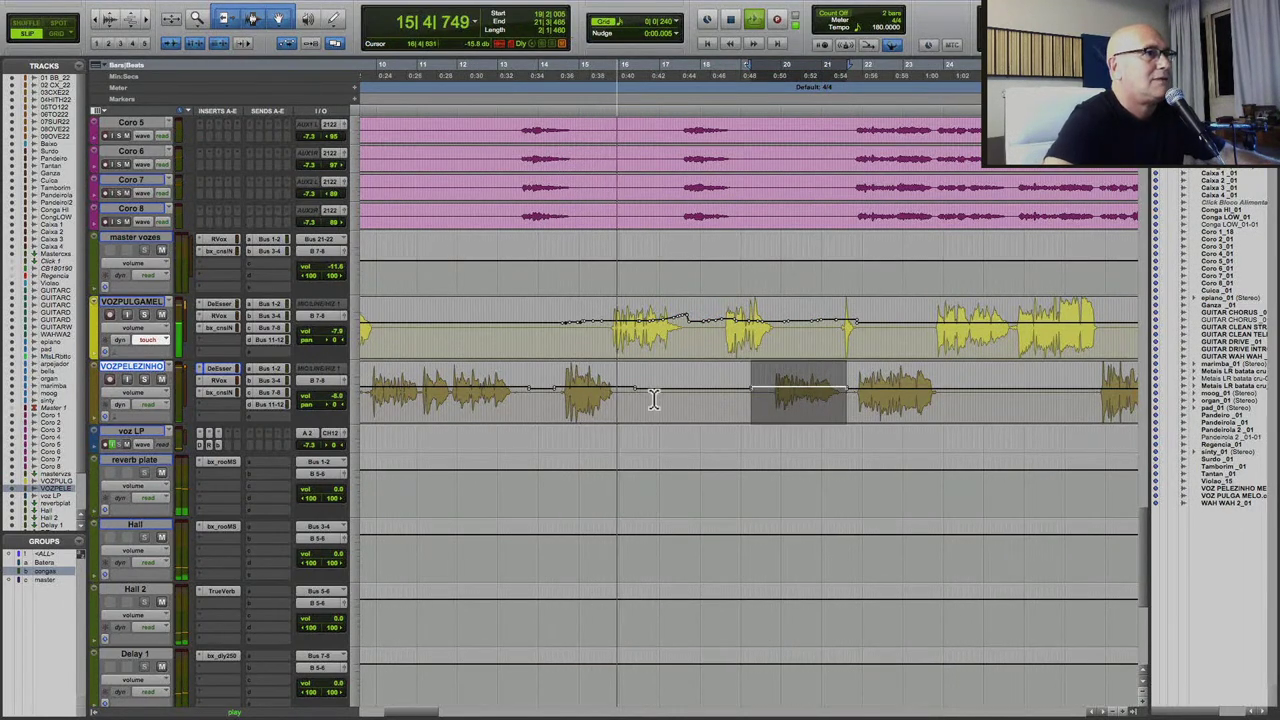
Replay from bar 15 and write touch volume automation on the yellow vocal's phrases through about bar 27.
click(606, 333)
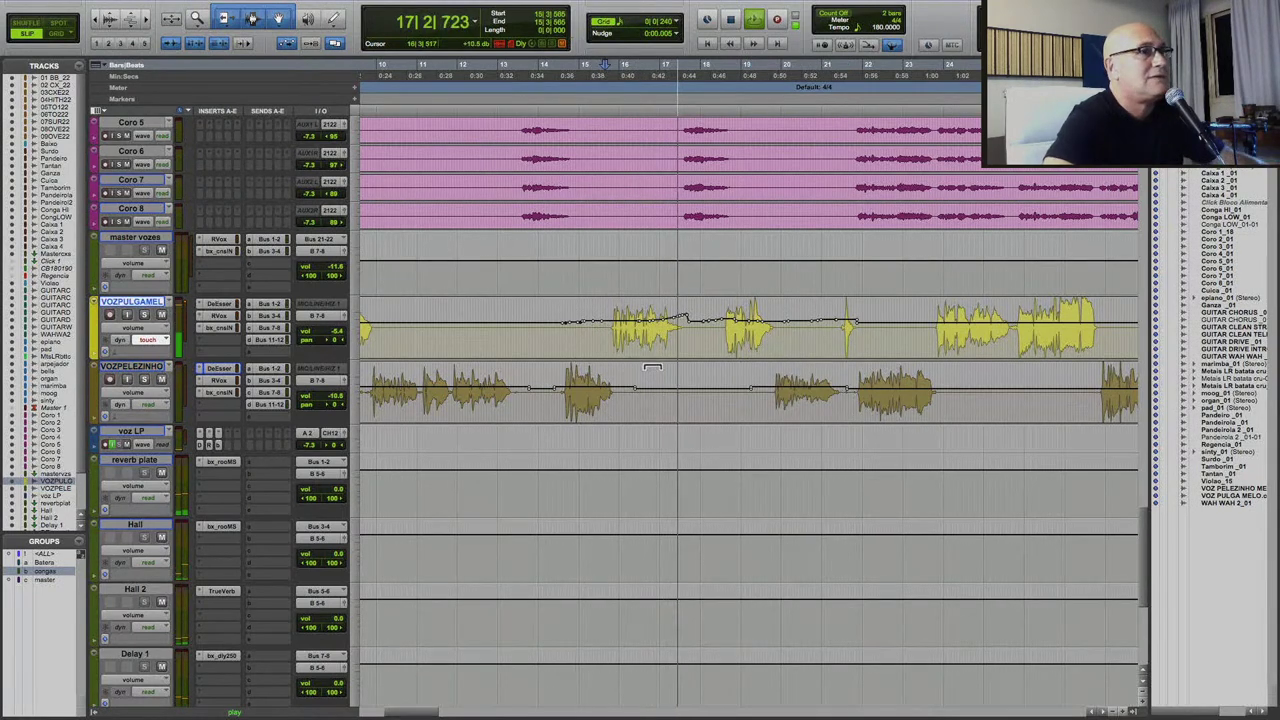
key(space)
key(space)
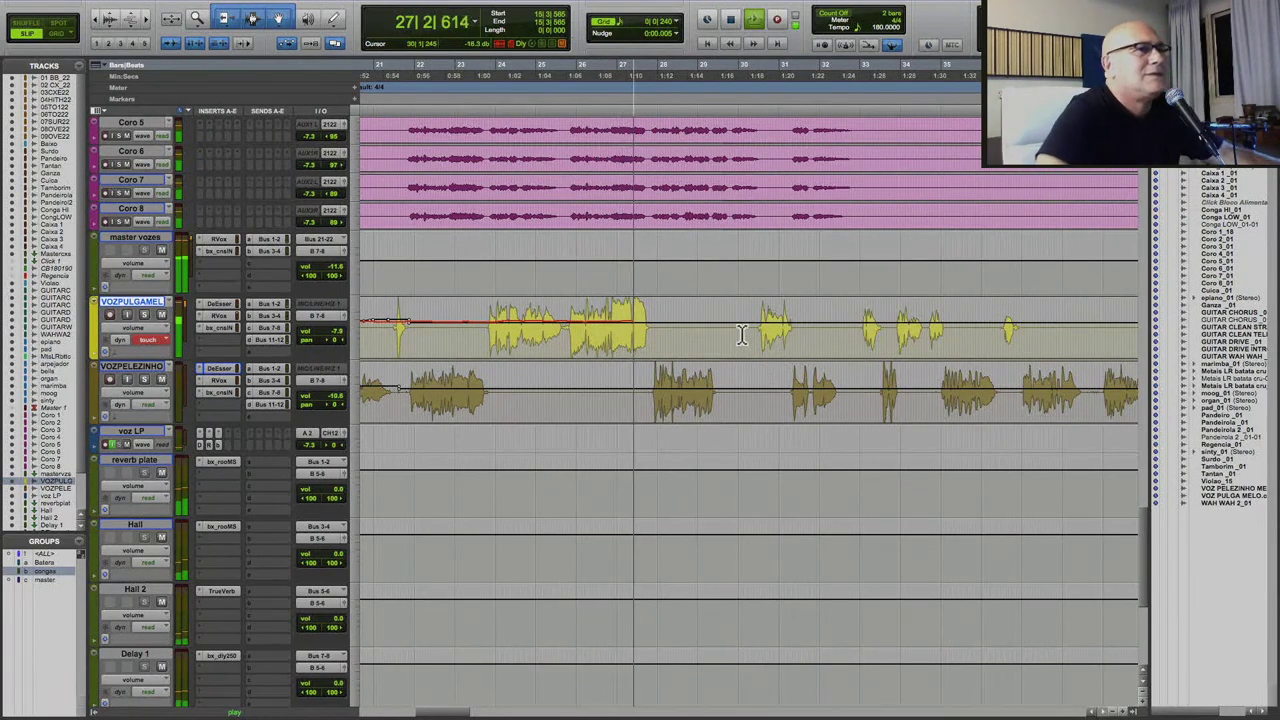
Raise the brown vocal's volume over the phrase at bars 27 to 29, and write the yellow vocal's touch automation from about bar 30.
drag(742, 335, 1040, 340)
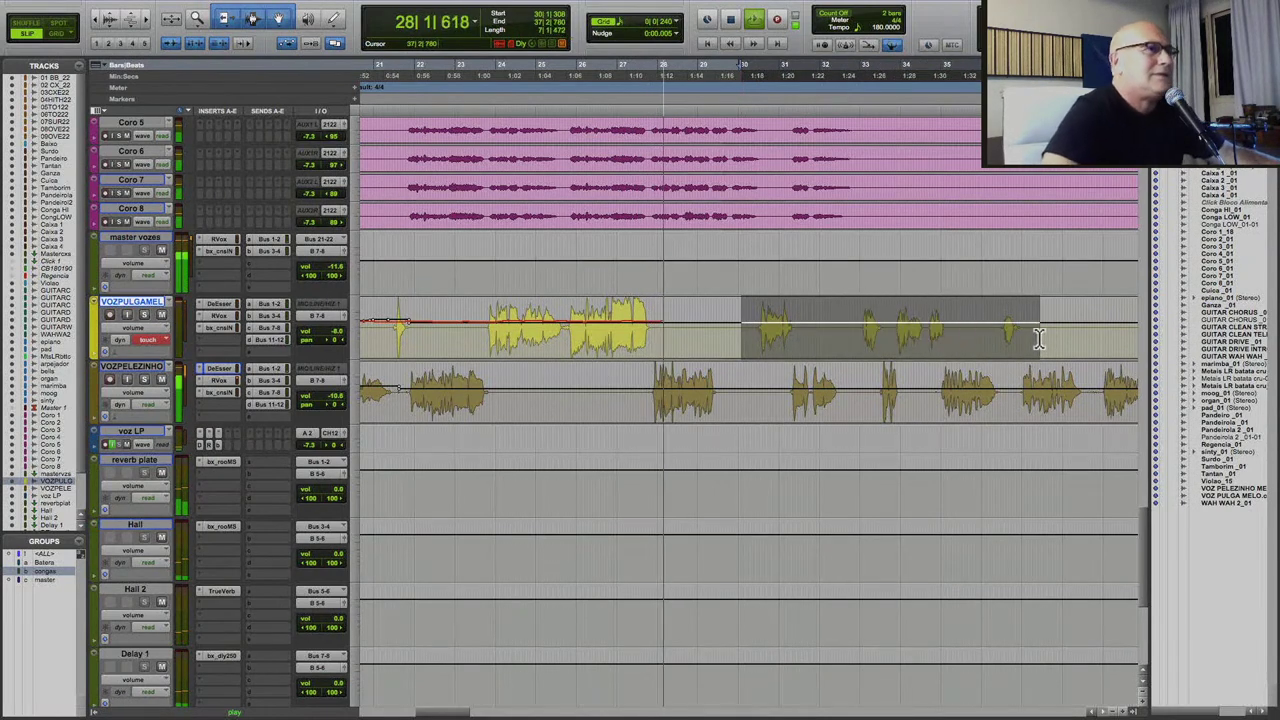
drag(651, 400, 704, 368)
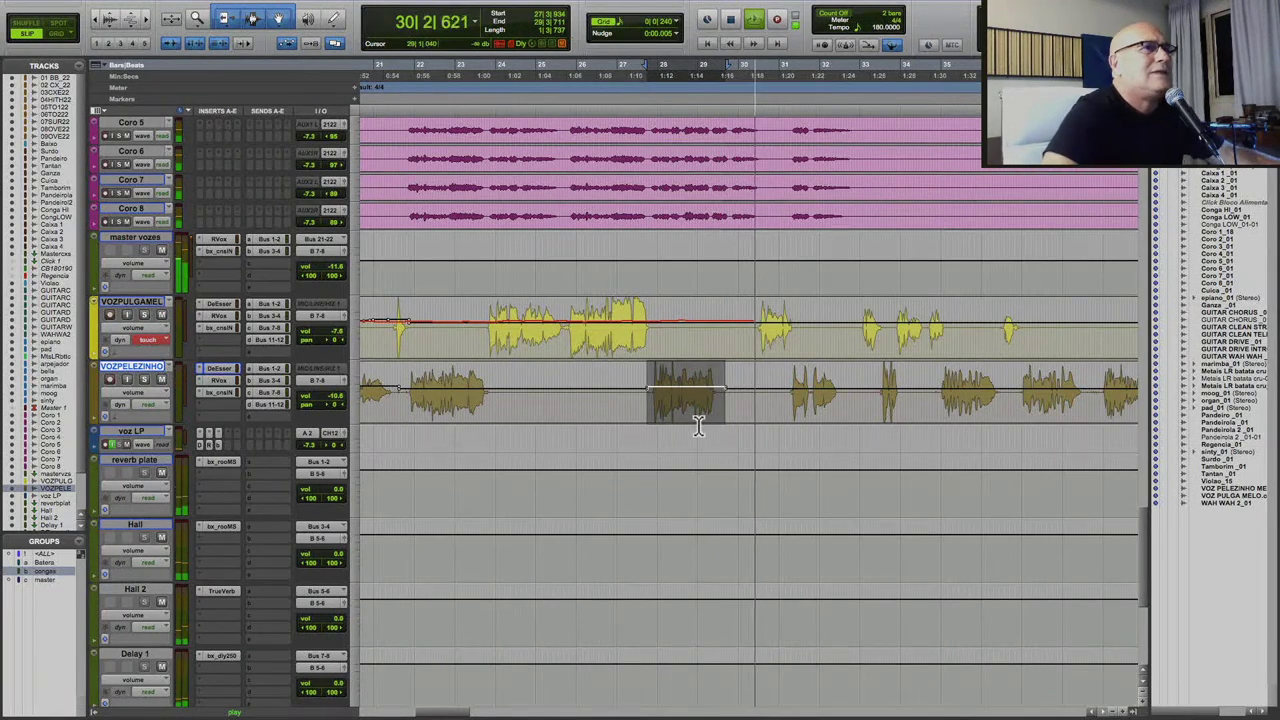
click(733, 340)
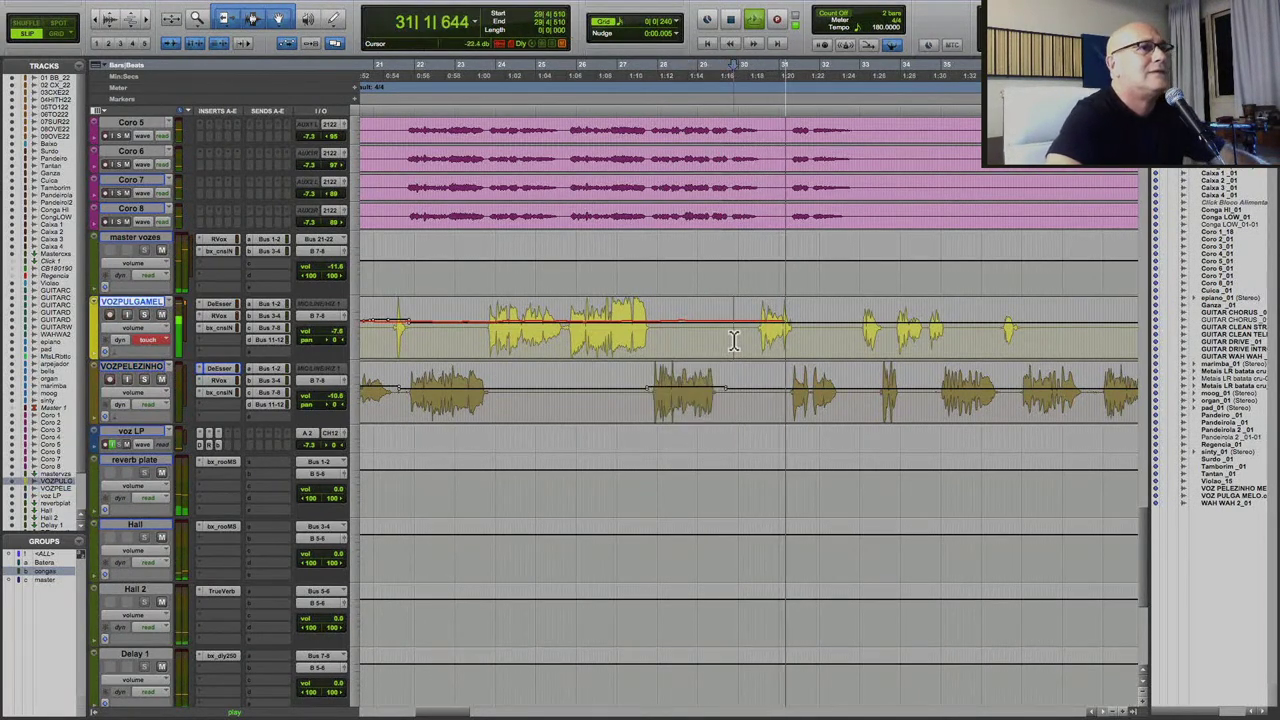
key(space)
key(space)
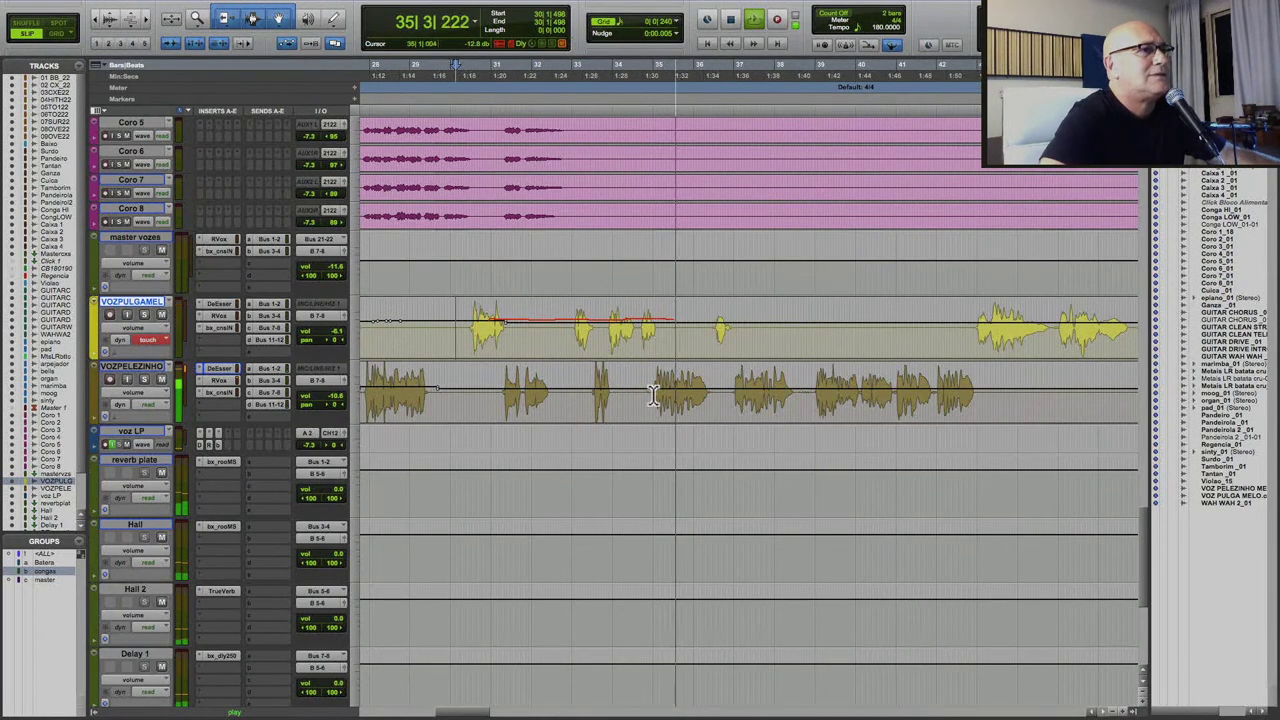
Raise the brown vocal's volume automation over the phrase at bars 34 to 36 and the following phrases through bar 43.
double_click(652, 395)
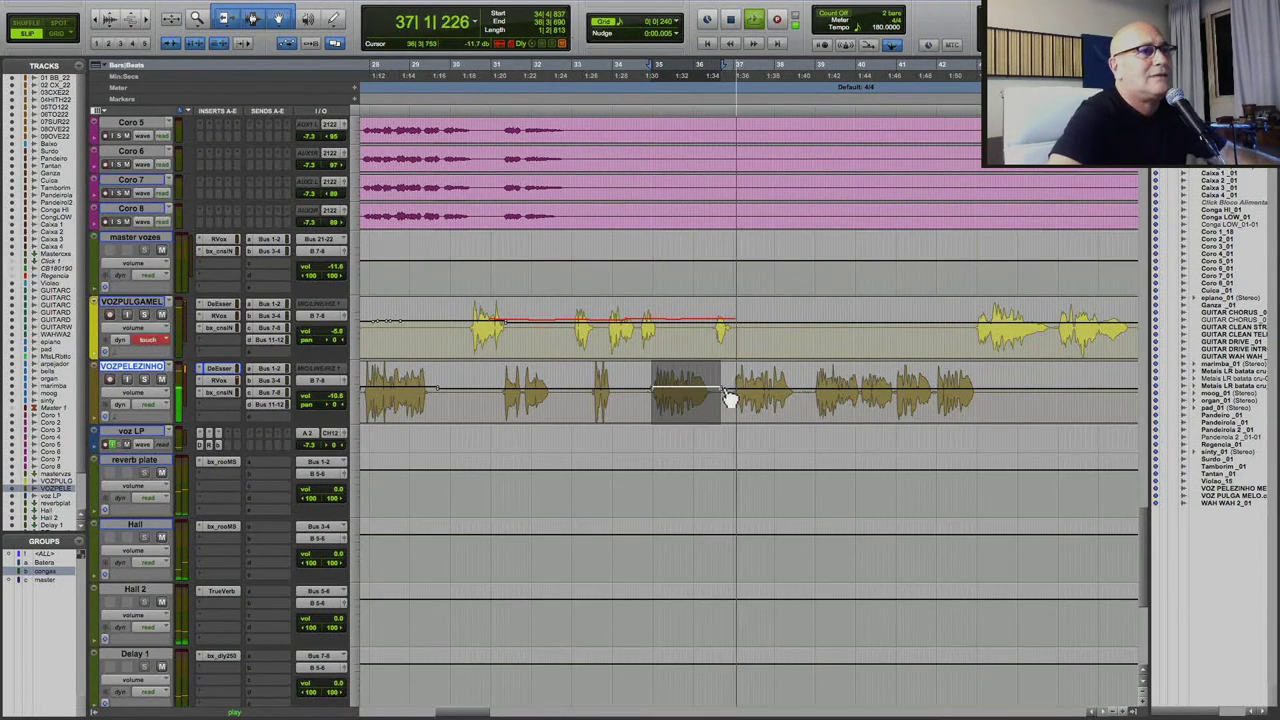
drag(728, 392, 985, 404)
drag(892, 370, 892, 365)
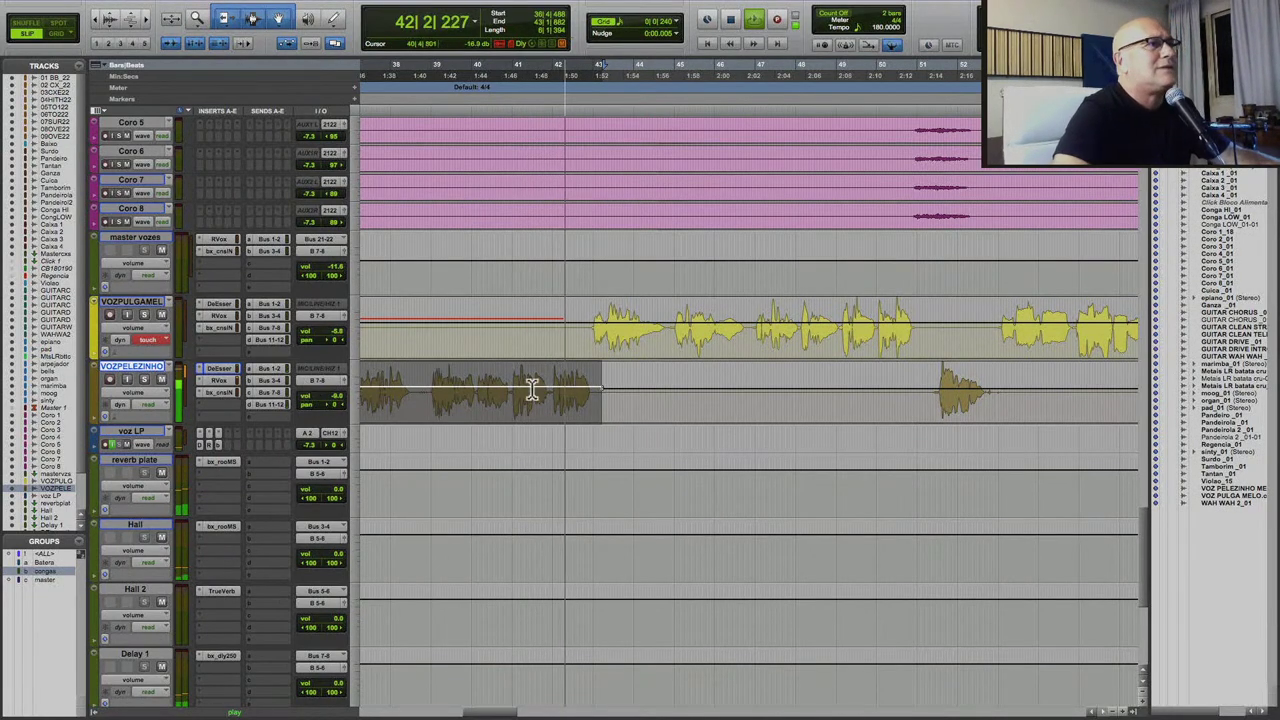
Replay from bars 42, 41 and 46 and write touch volume automation on the yellow vocal's phrases at bars 43 to 50.
click(575, 328)
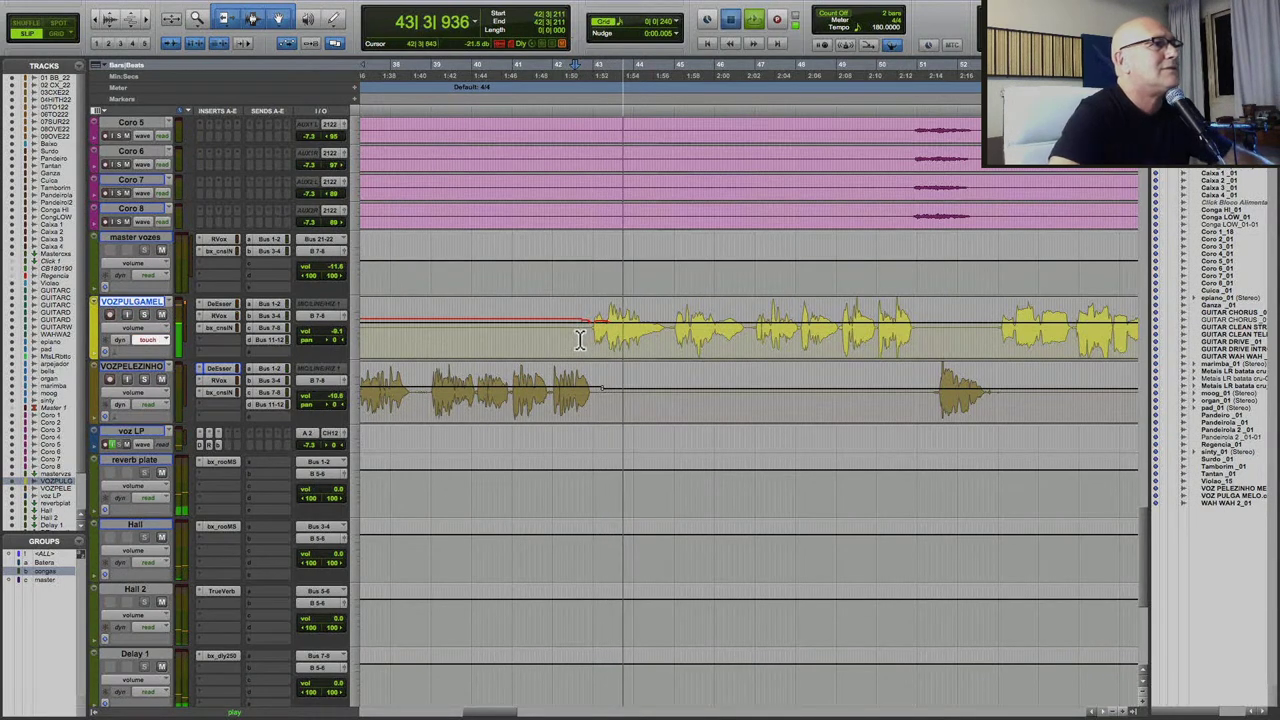
key(space)
key(space)
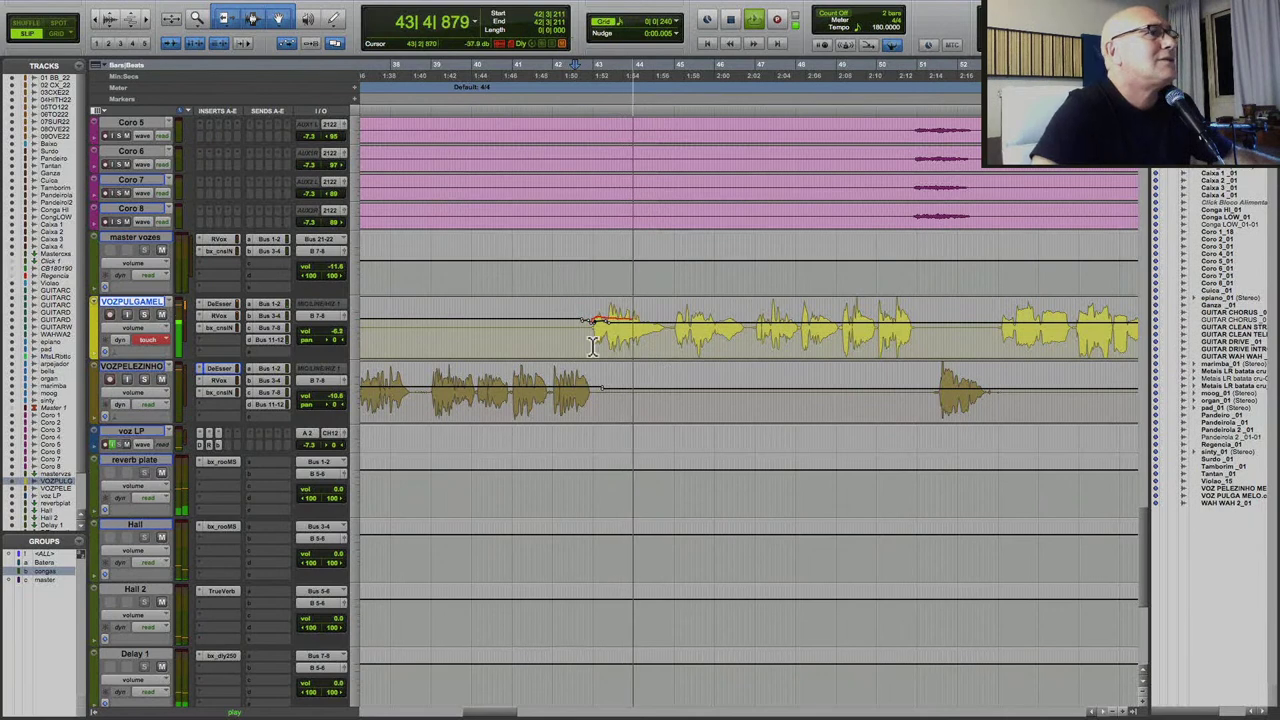
click(530, 328)
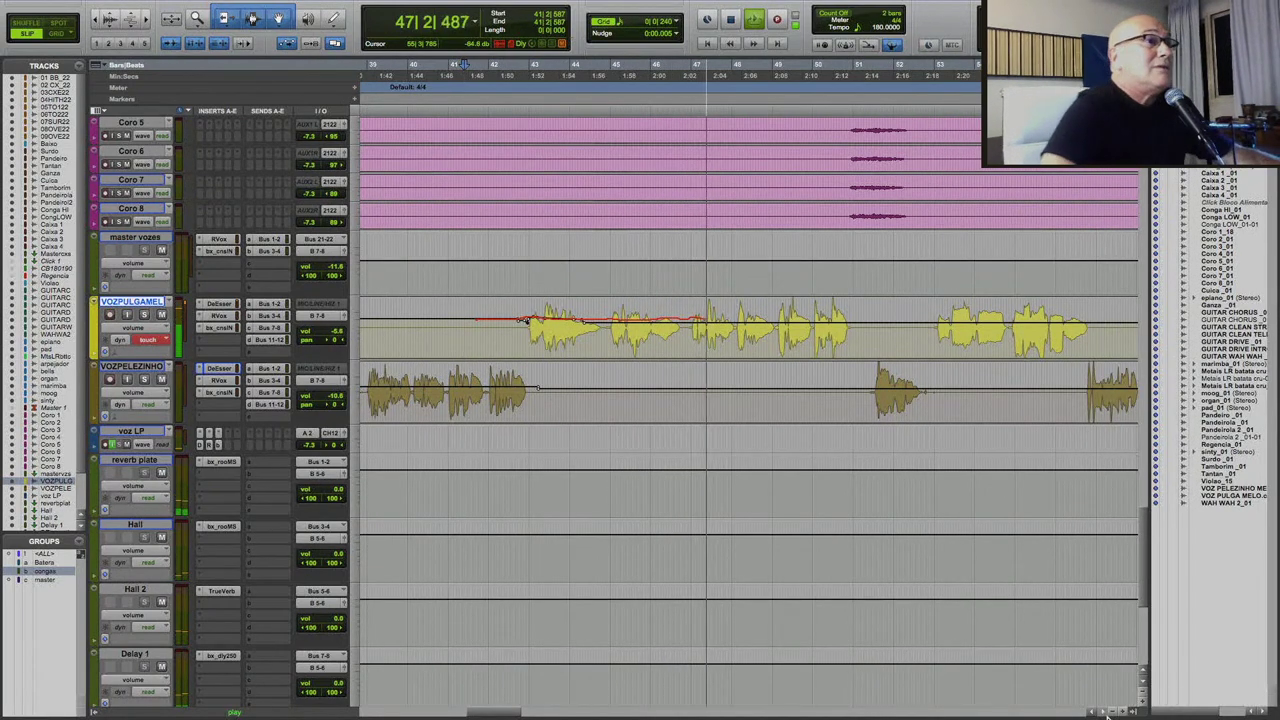
click(675, 342)
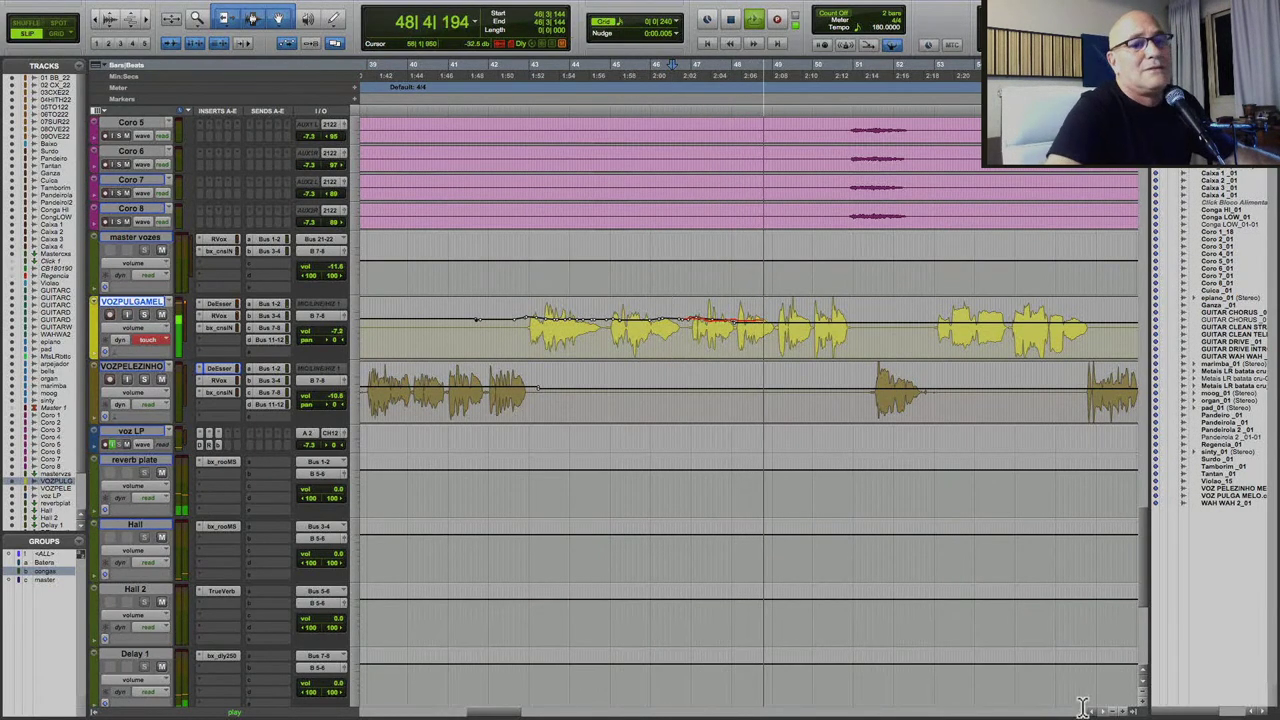
scroll(1100, 712, right, 10)
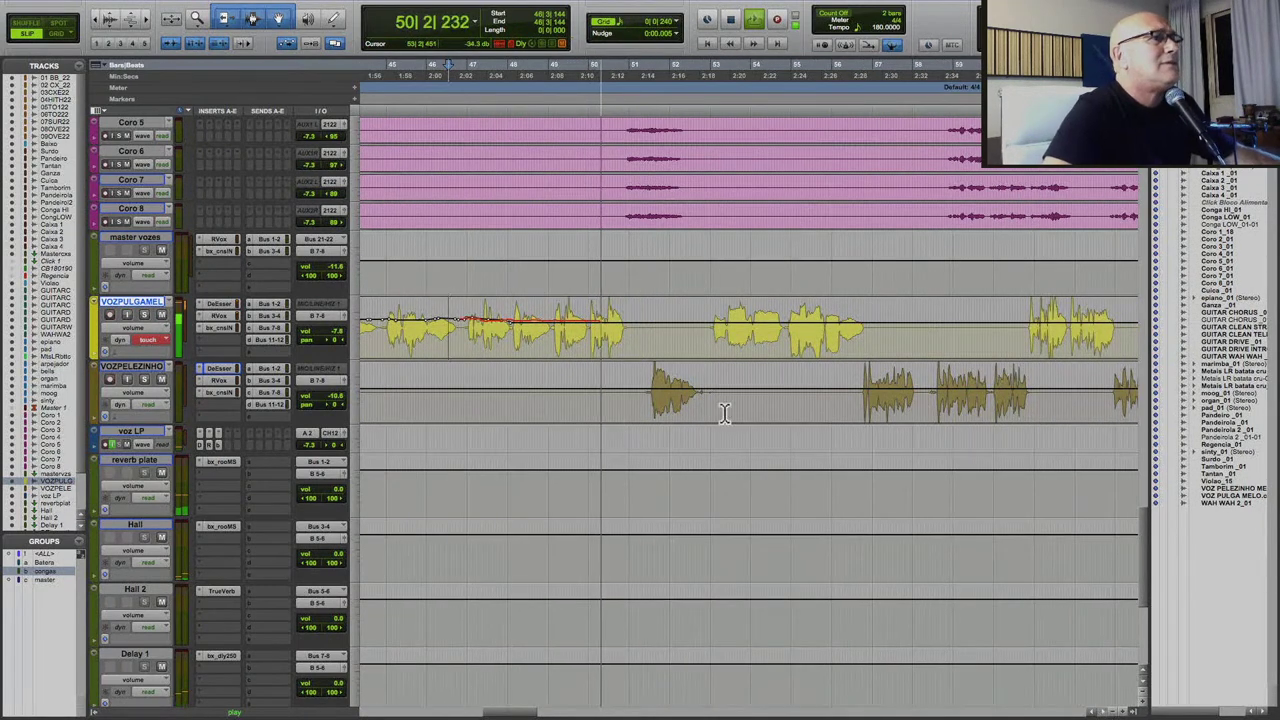
Raise the brown vocal's volume over the phrase at bars 51 to 53 and replay the yellow vocal from bar 52 in touch mode.
drag(637, 398, 690, 370)
click(688, 370)
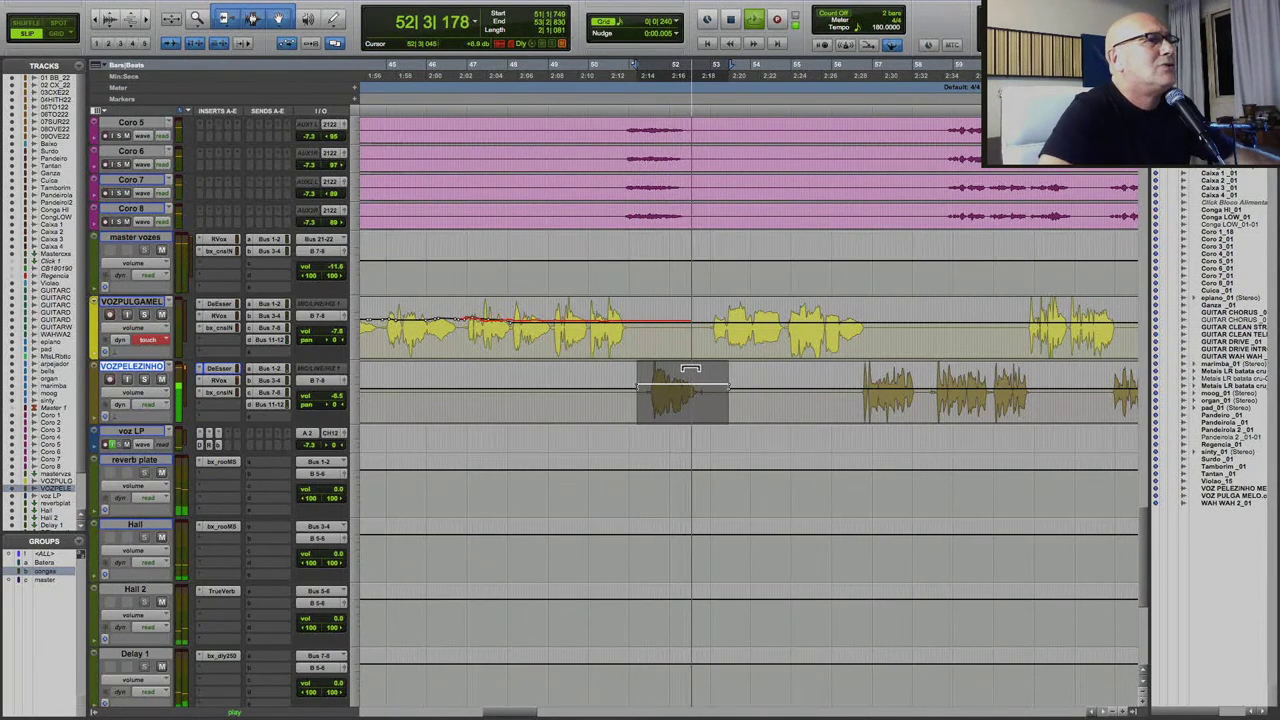
click(692, 339)
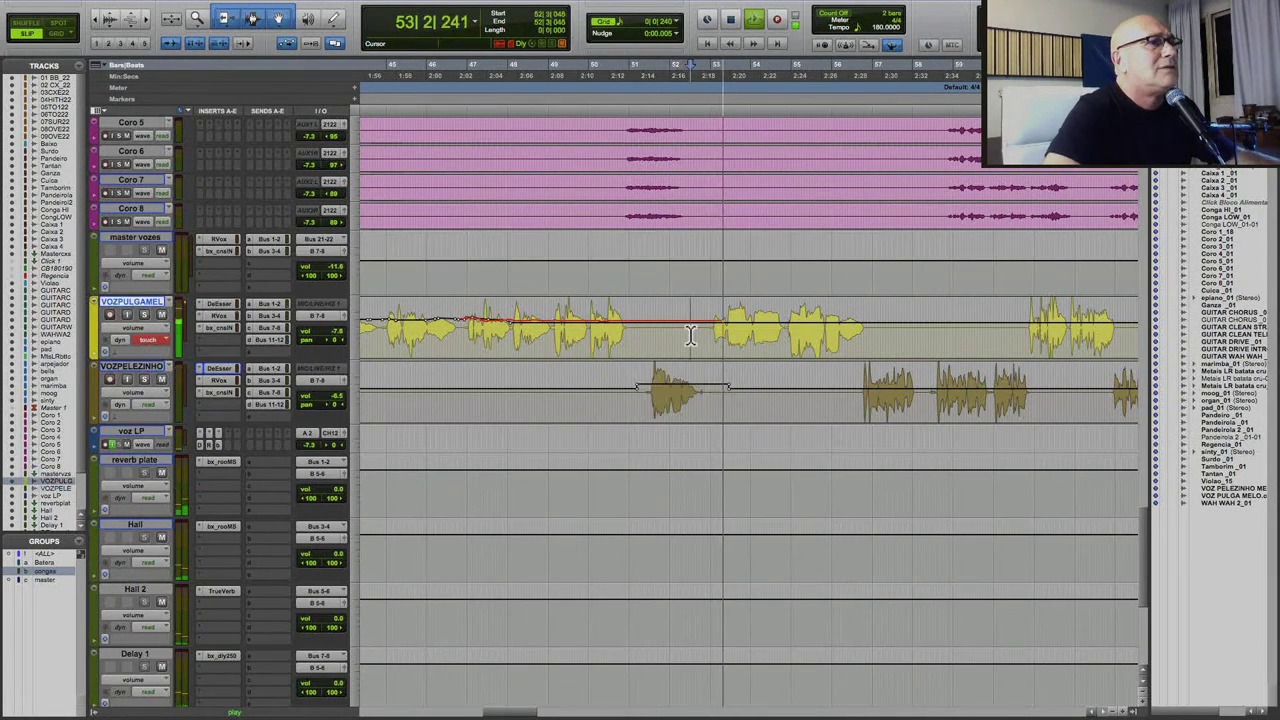
key(space)
key(space)
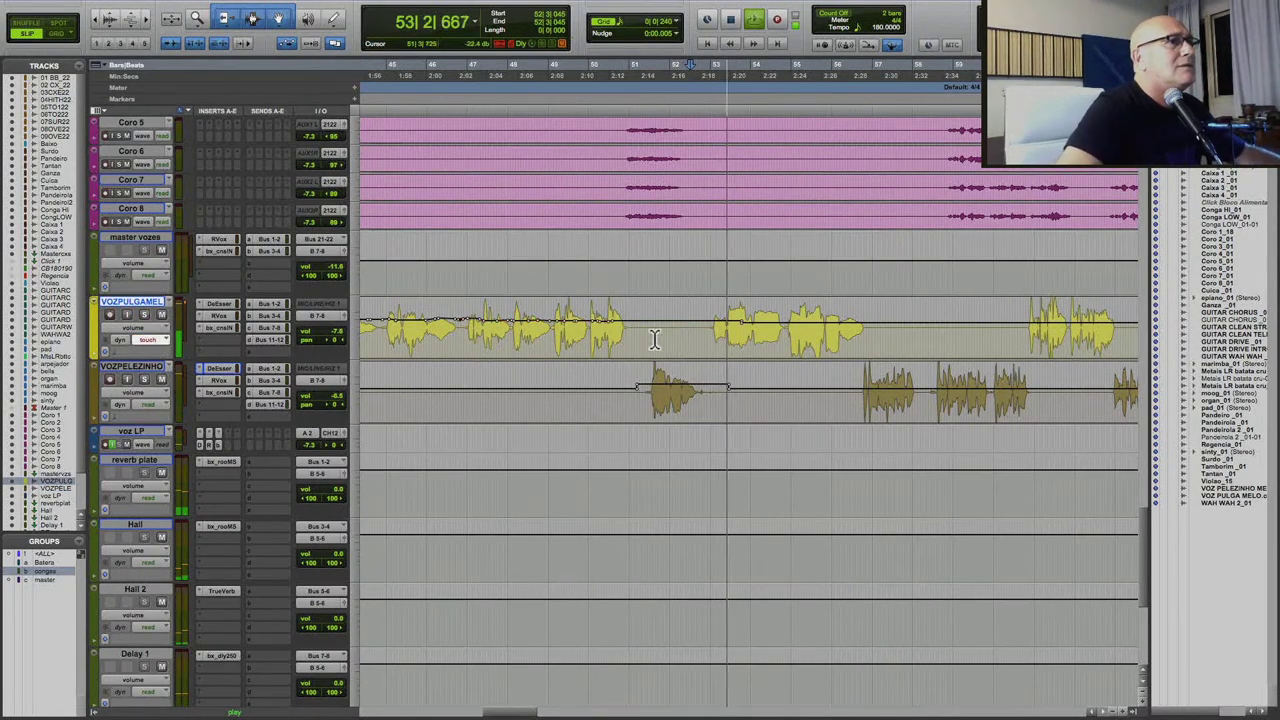
Replay from bars 50 and 53 and rewrite the yellow vocal's touch volume automation through about bar 56.
click(623, 337)
key(space)
key(space)
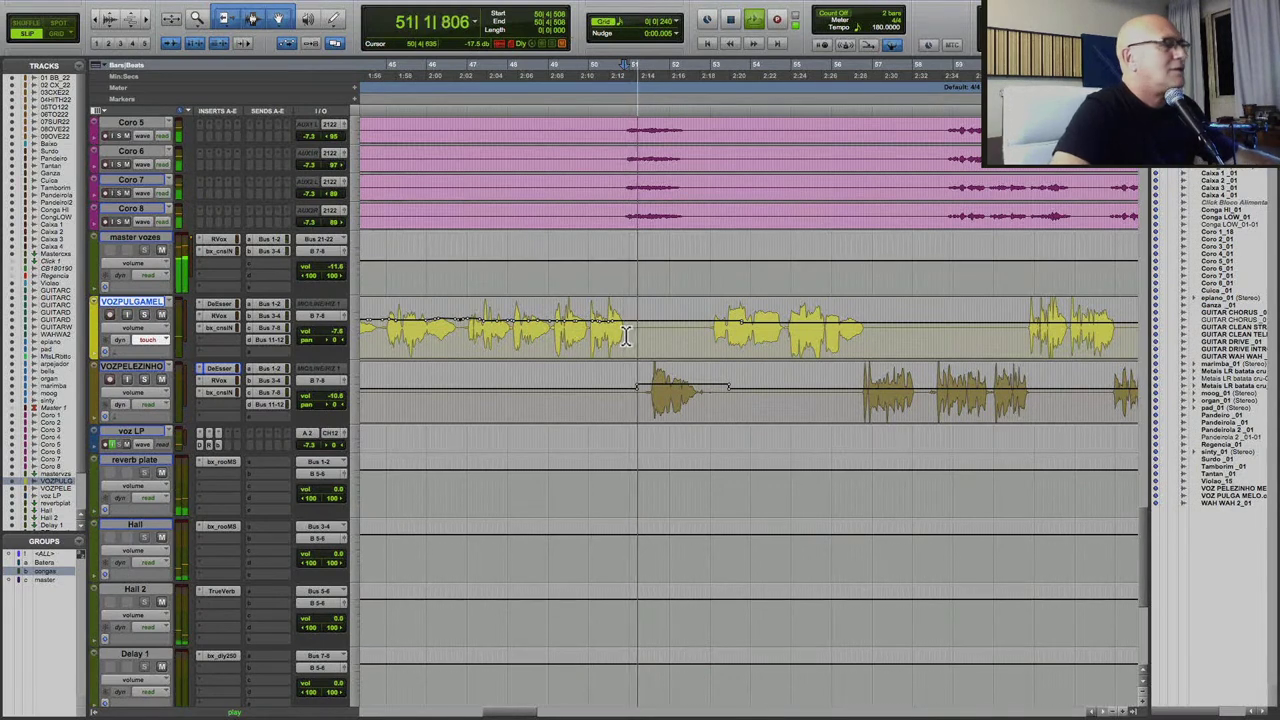
mouse_move(690, 372)
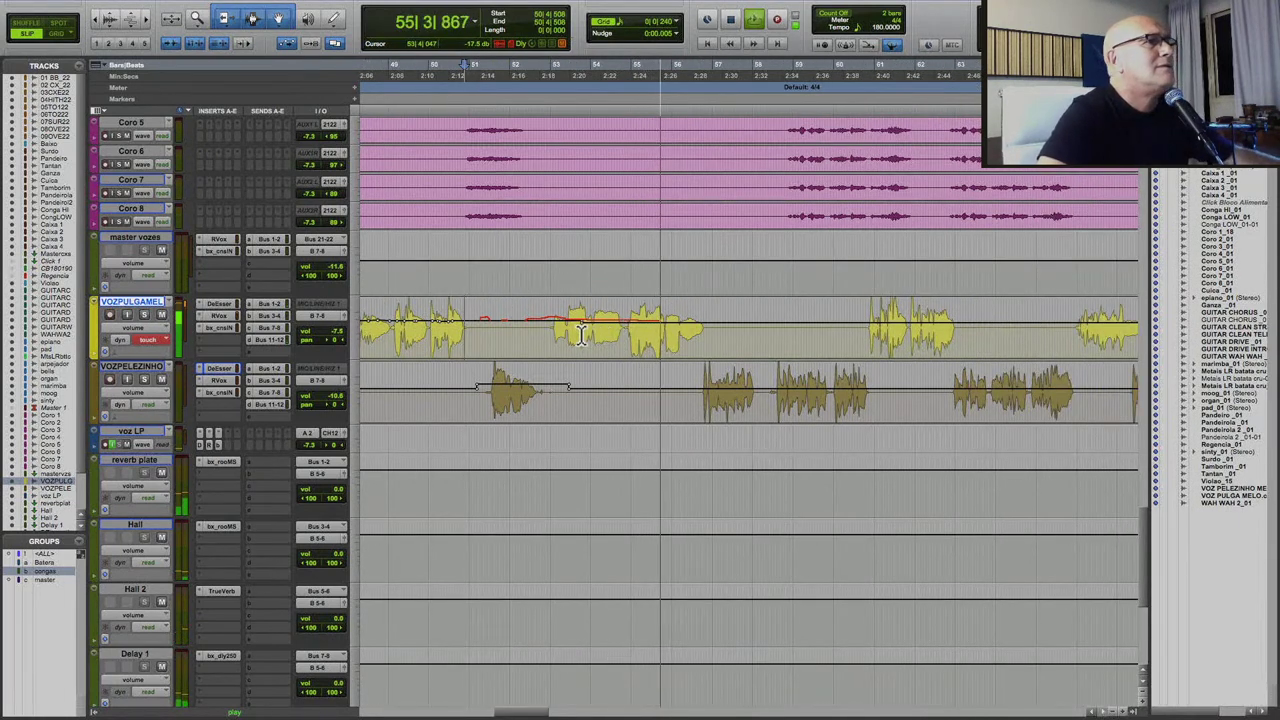
key(space)
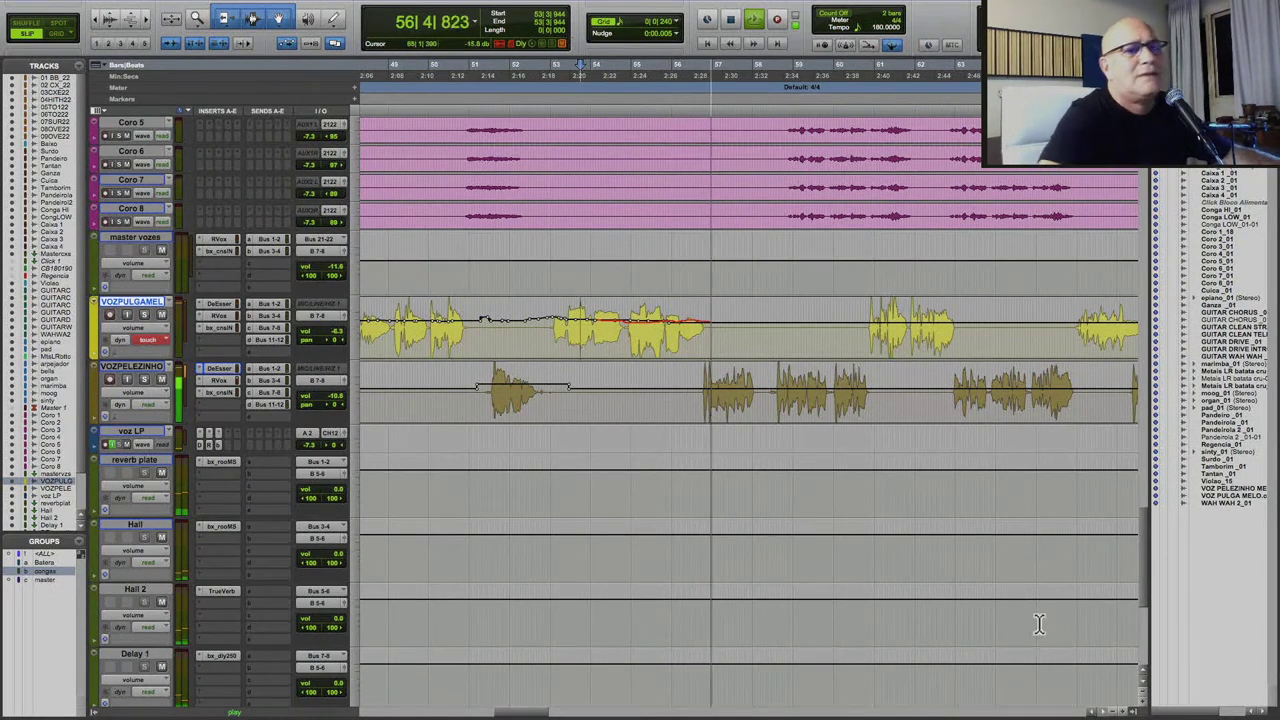
Raise the brown vocal's volume automation over the phrases at bars 56 to 66.
scroll(1070, 627, down, 1)
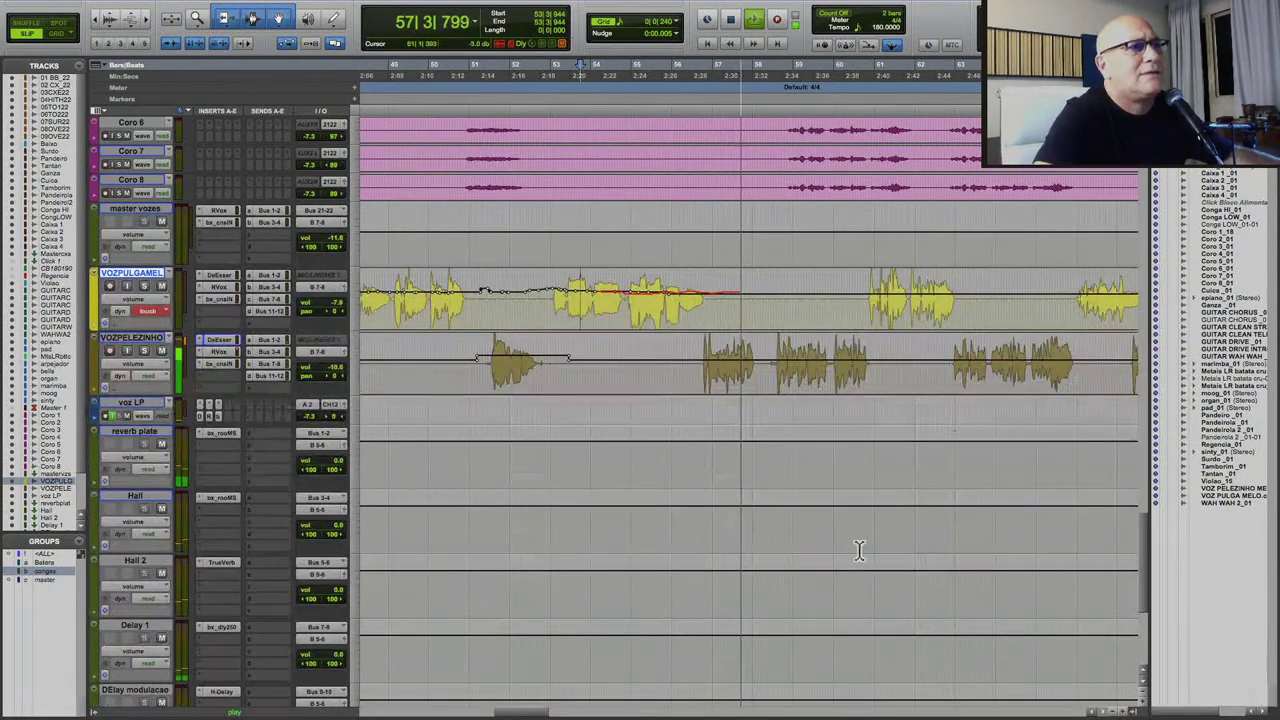
drag(685, 362, 1092, 364)
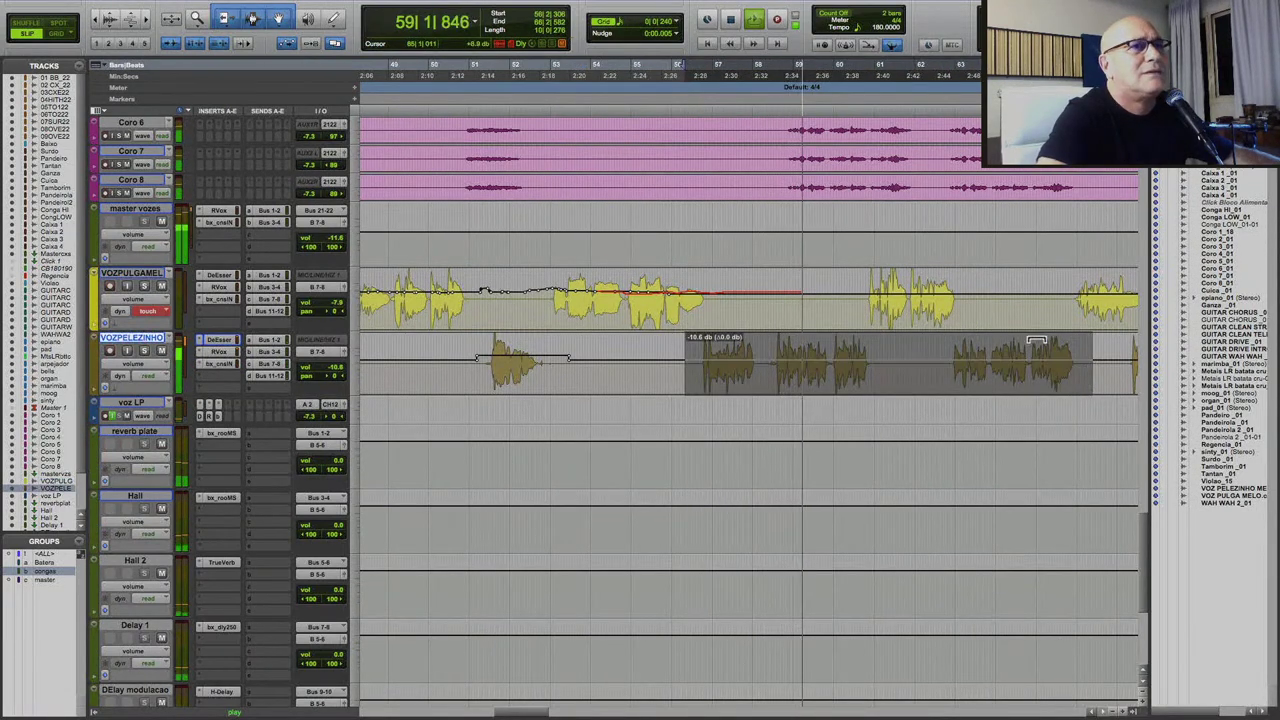
click(838, 322)
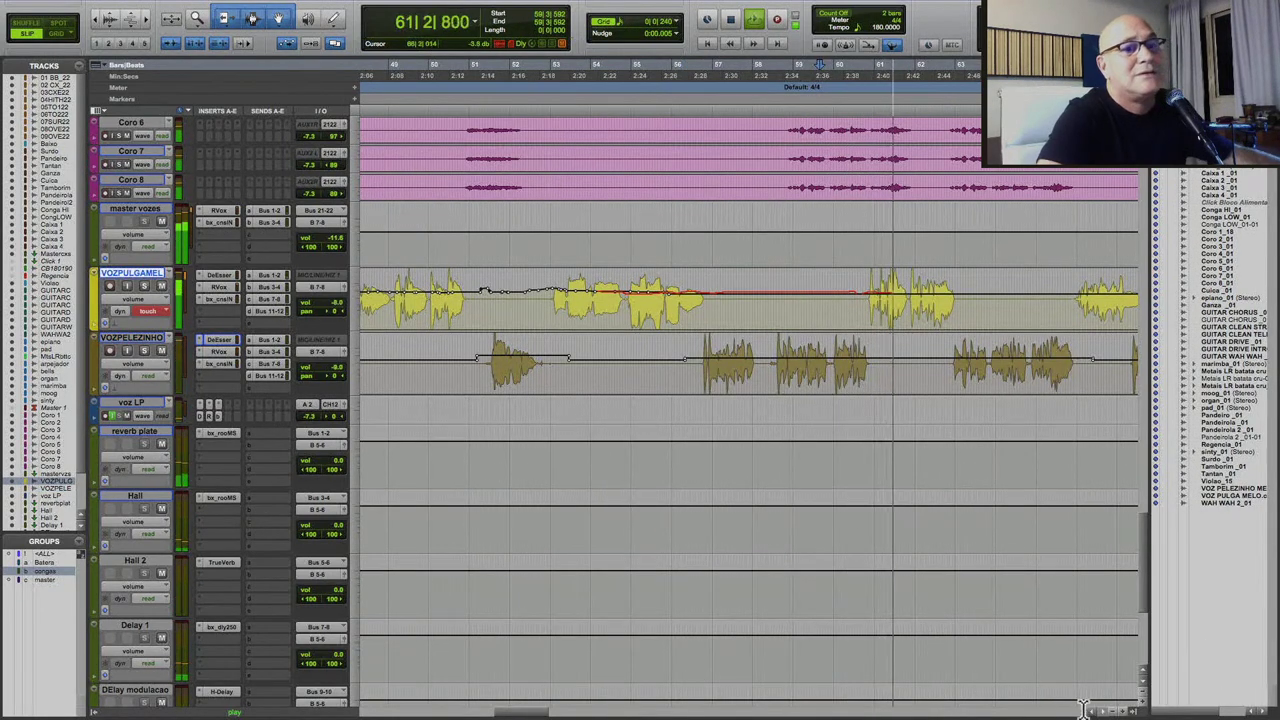
Show the brass track's volume automation and raise it over bars 66 to 76.
scroll(1107, 712, right, 4)
scroll(1107, 712, right, 10)
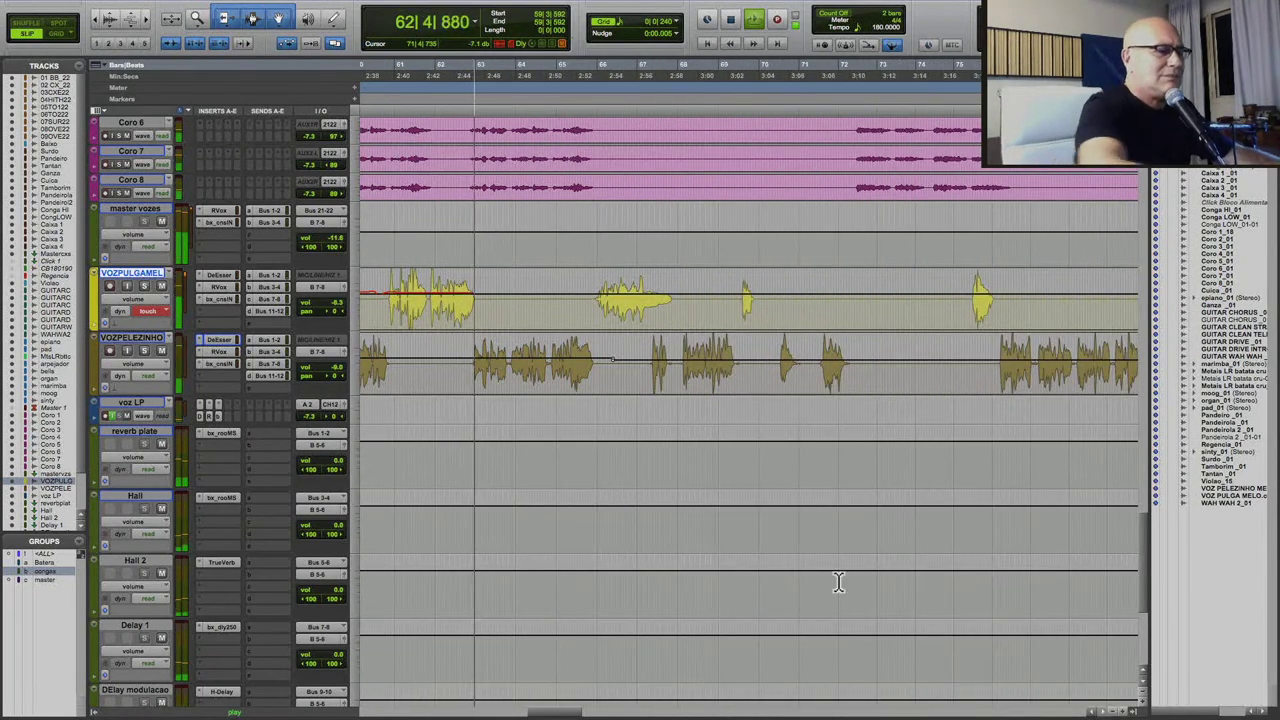
key(r)
key(r)
key(r)
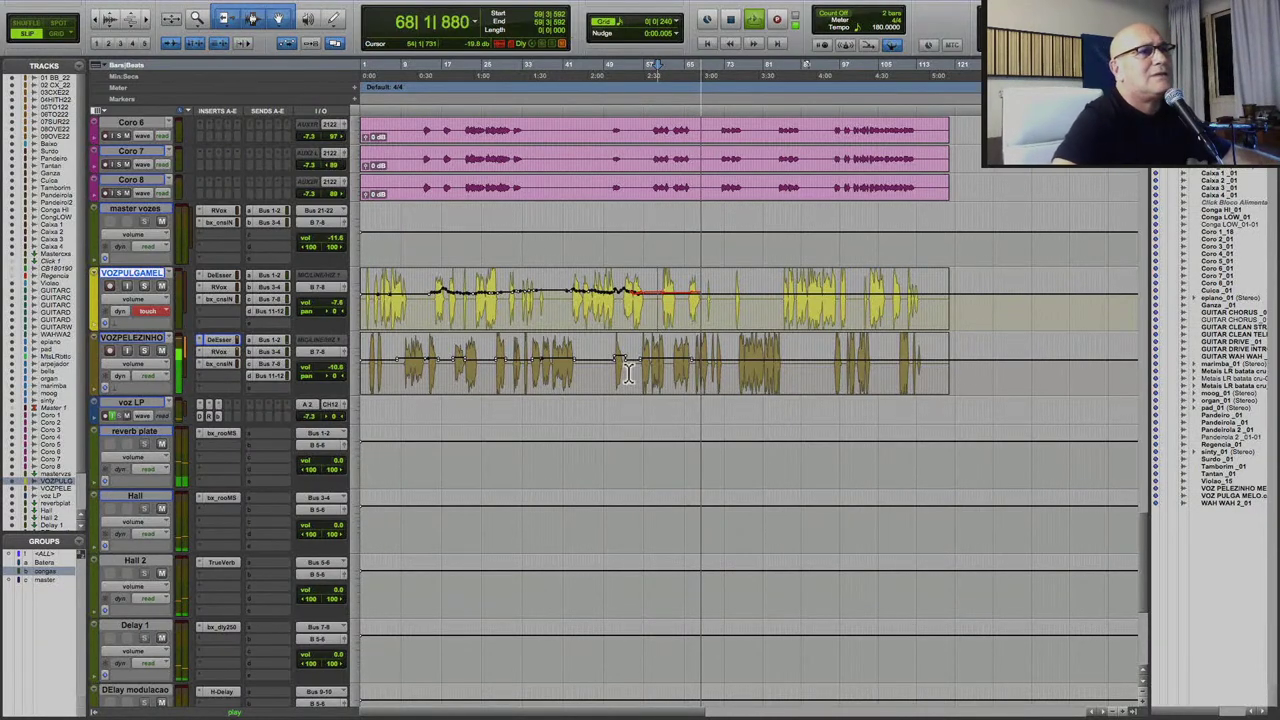
scroll(685, 350, up, 10)
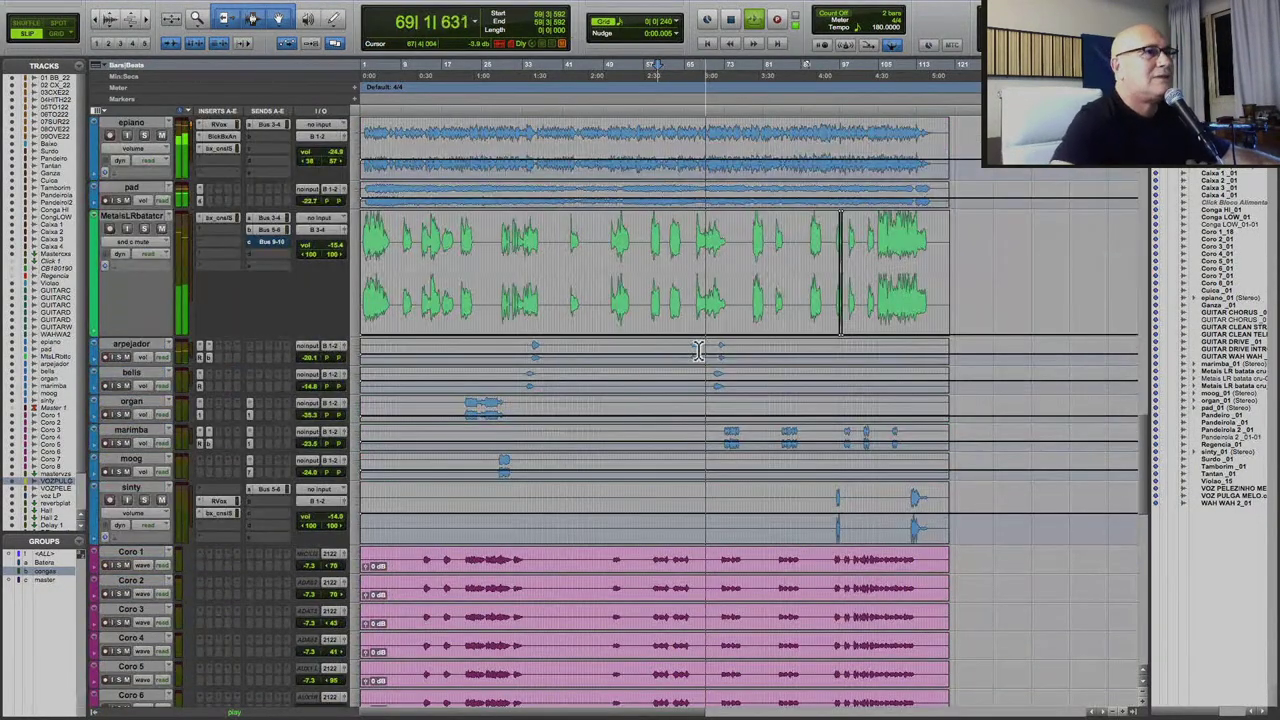
click(140, 241)
click(145, 164)
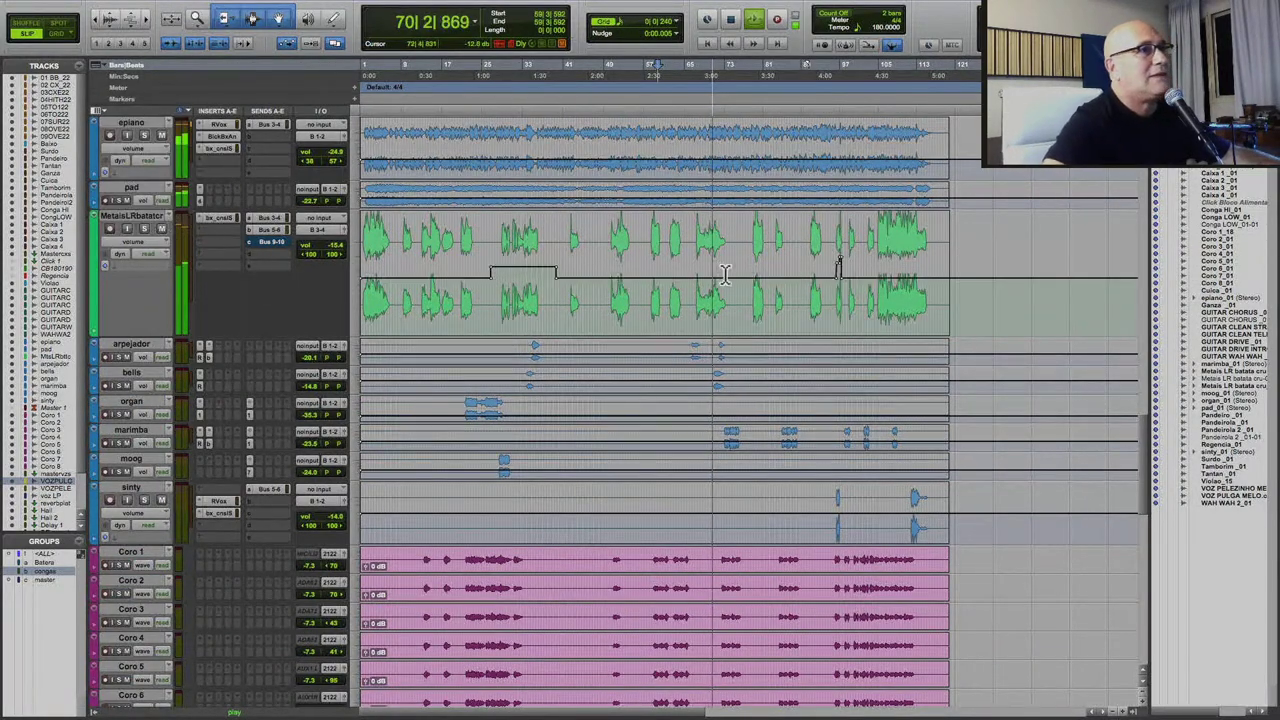
drag(693, 266, 711, 224)
Raise the master vozes volume automation to -9.1 dB over bars 72 to 78 and check its Bus 3-4 send.
scroll(750, 480, down, 10)
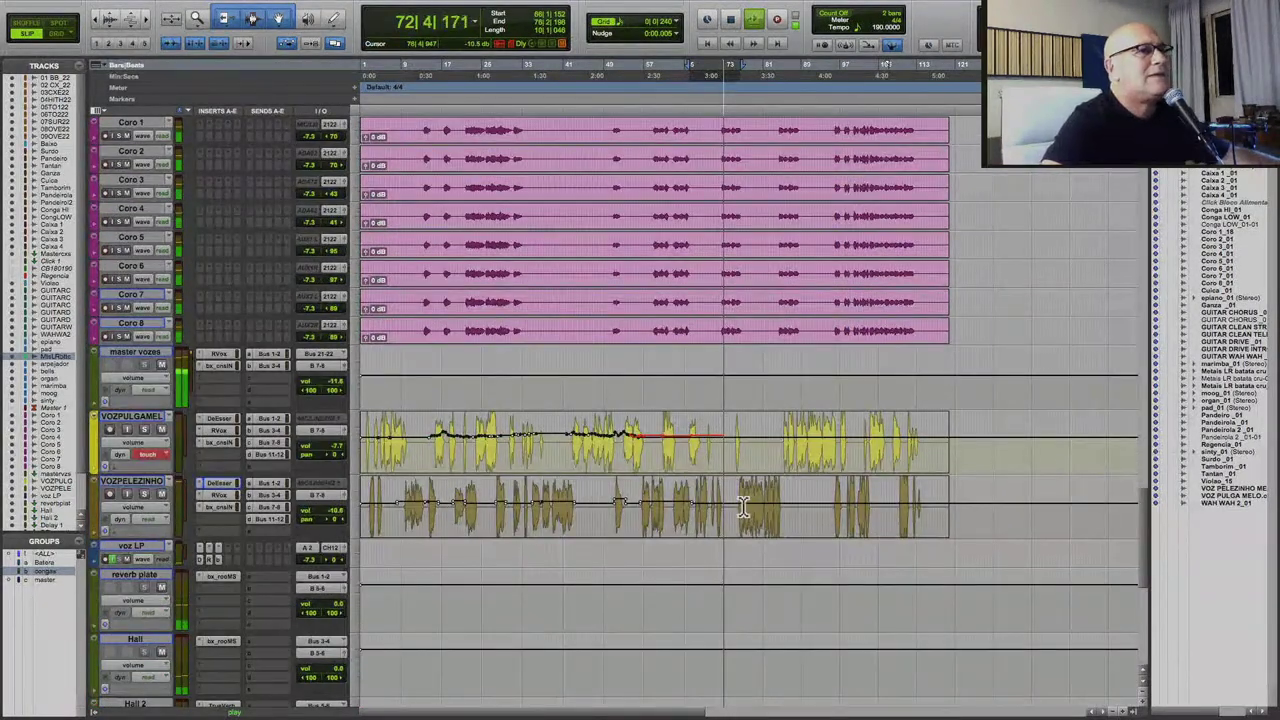
drag(723, 368, 750, 372)
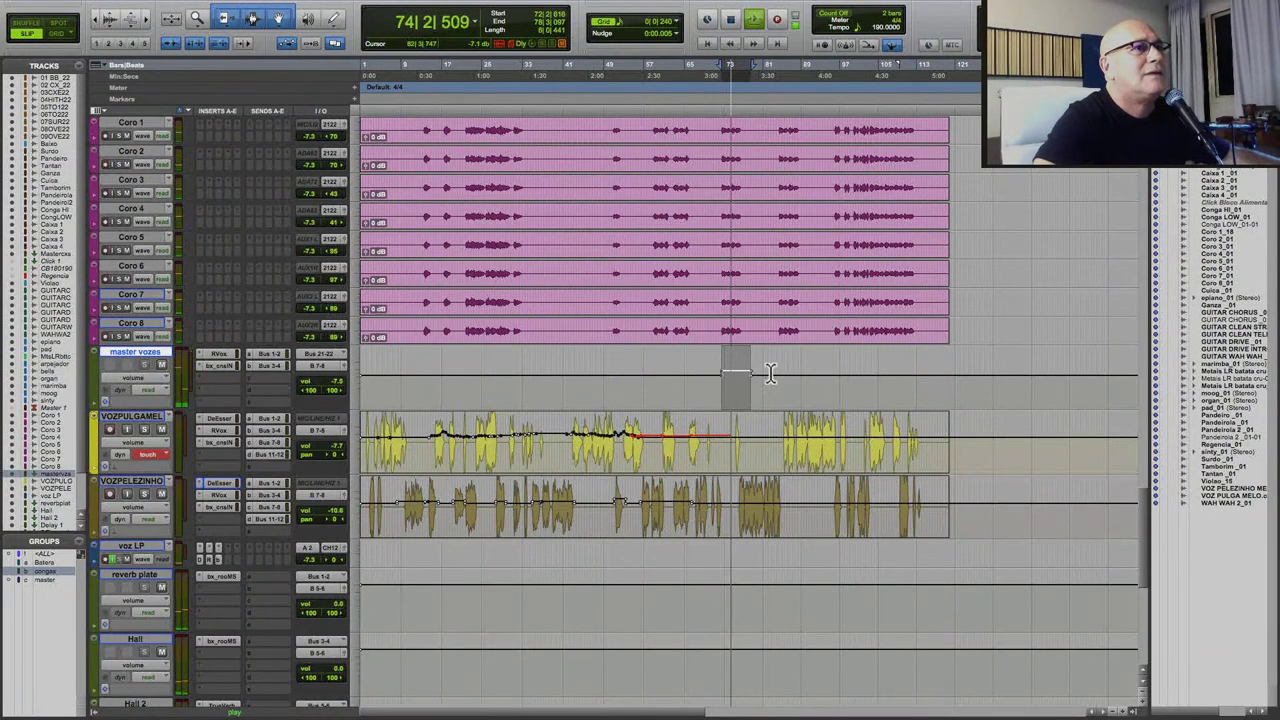
drag(740, 354, 738, 357)
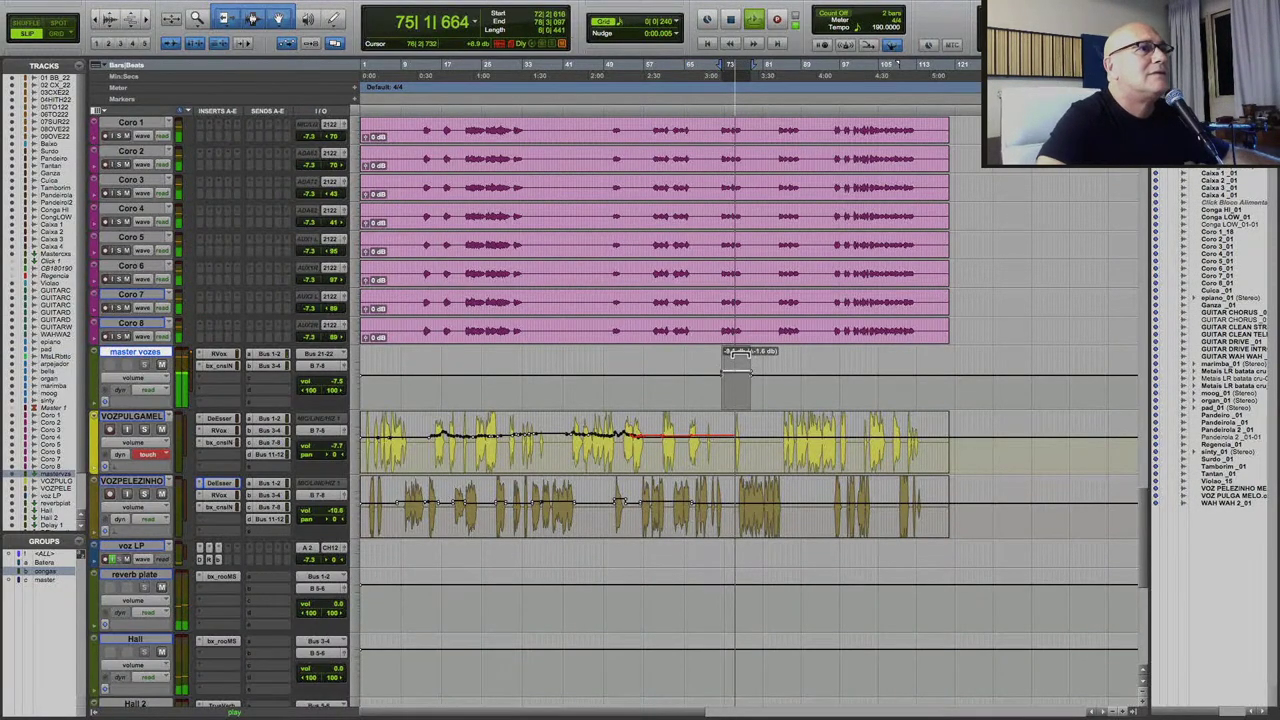
click(285, 365)
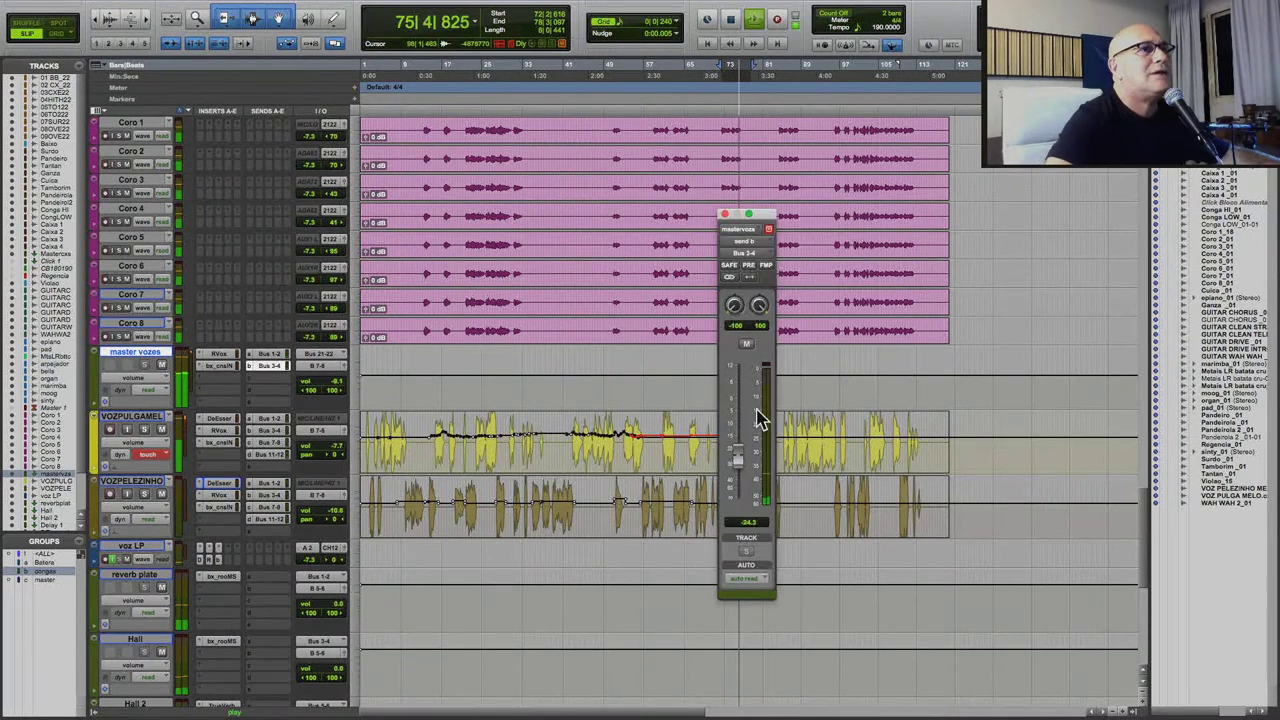
click(725, 214)
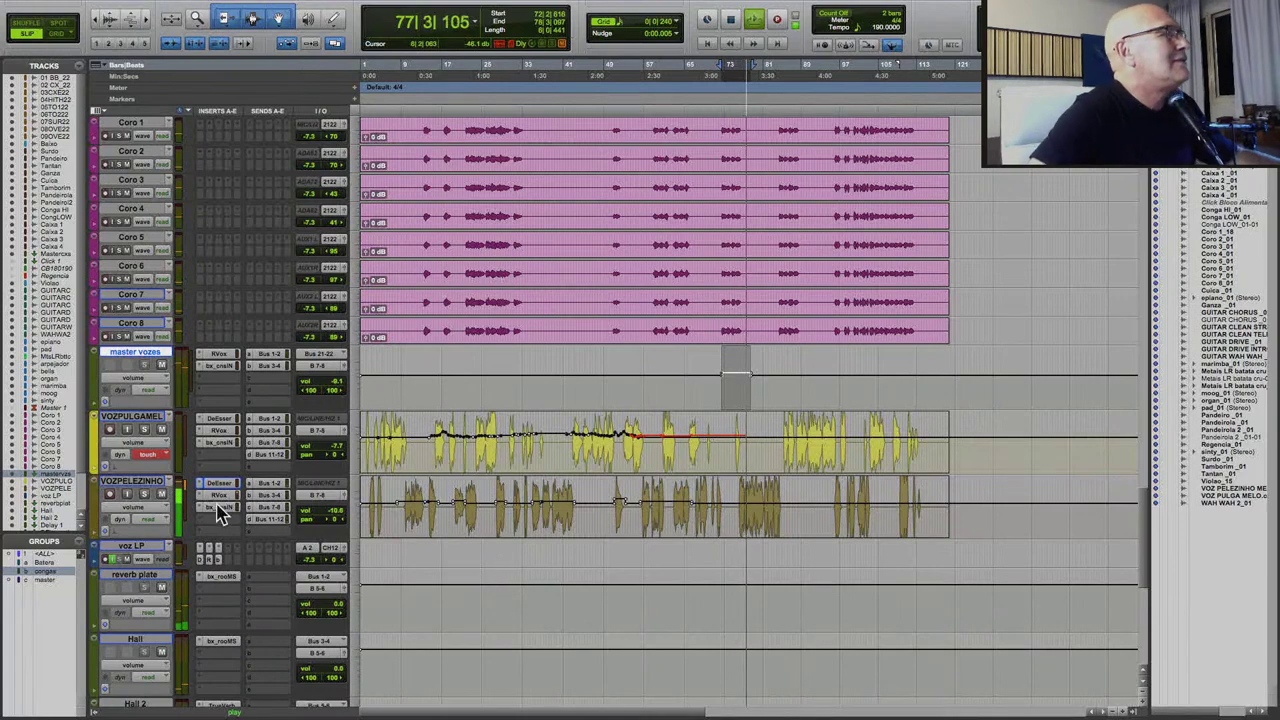
Open the brown vocal's bx_console N channel strip and examine its EQ and output fader during playback.
click(218, 507)
mouse_move(838, 307)
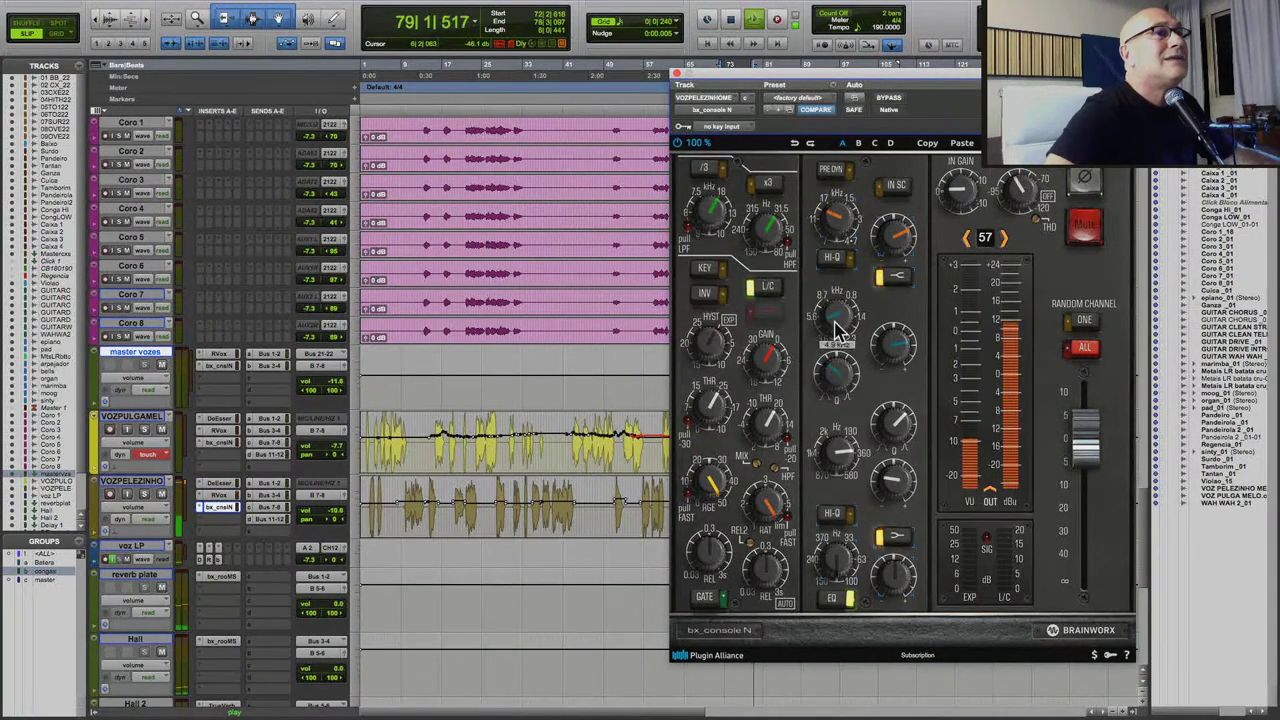
mouse_move(888, 362)
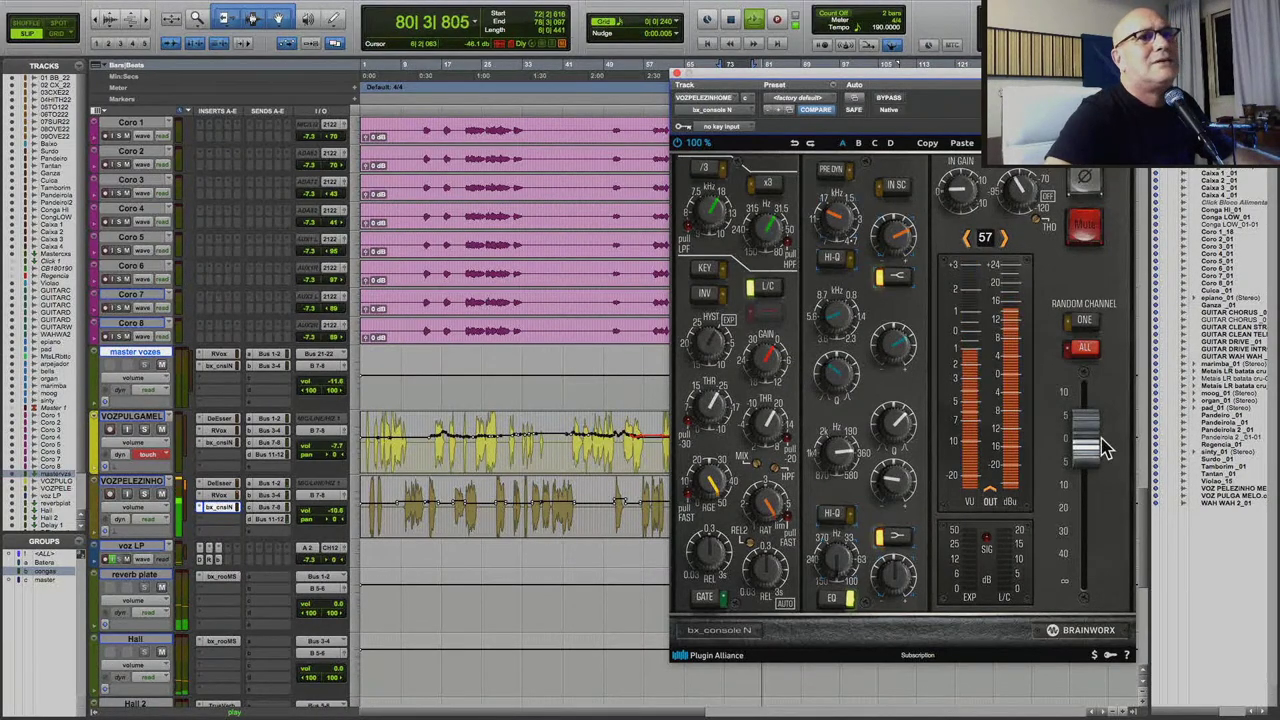
click(677, 75)
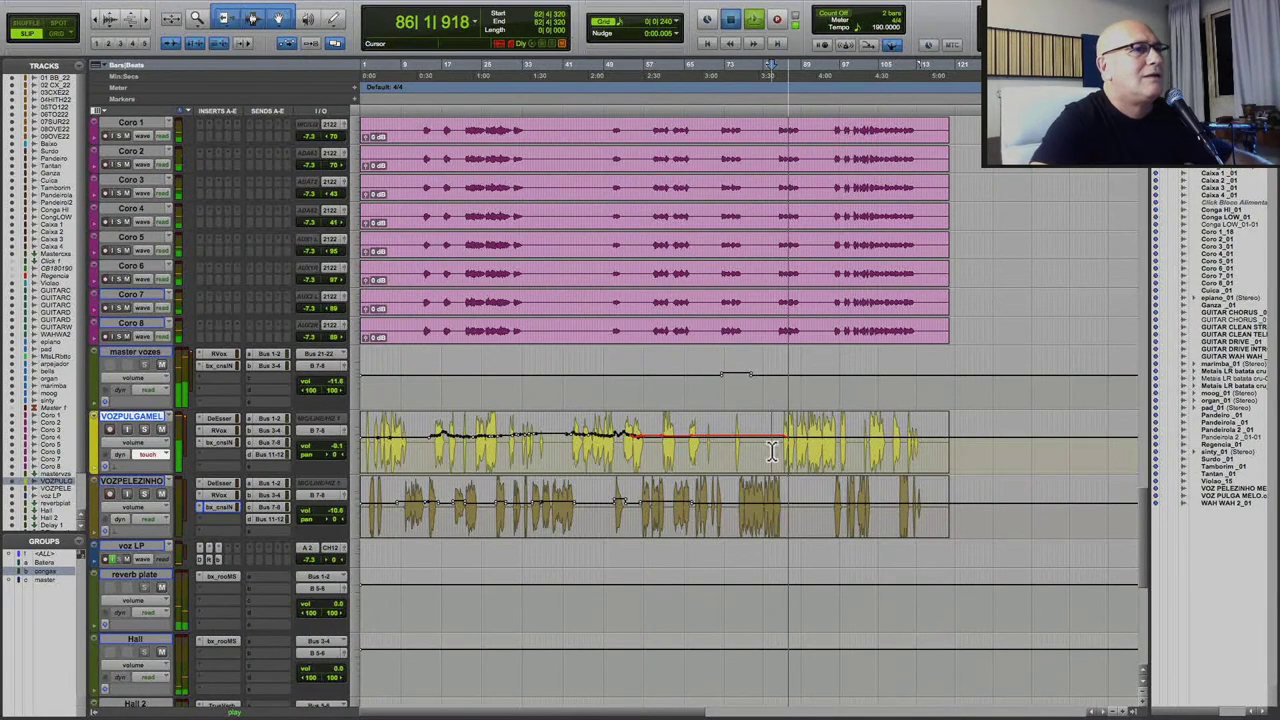
Replay from bar 82 and raise the master vozes volume automation over bars 83 to 90 and from bar 94 to 122.
key(space)
key(space)
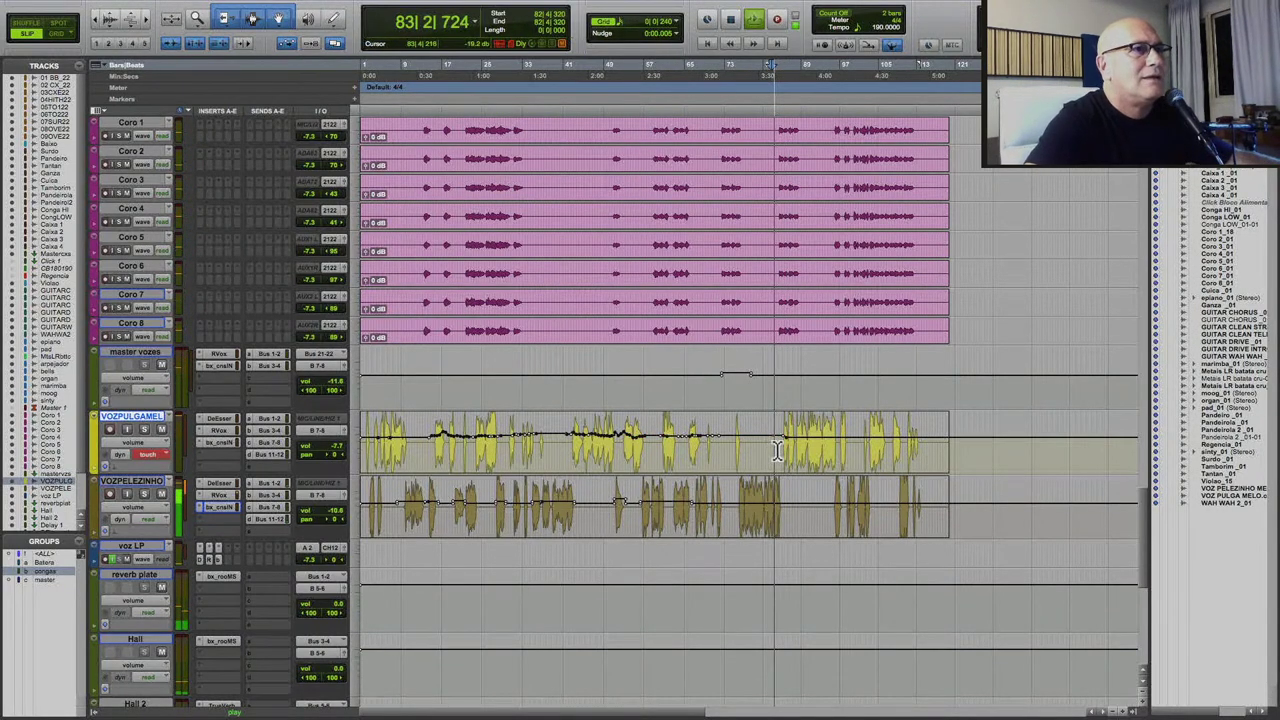
click(784, 370)
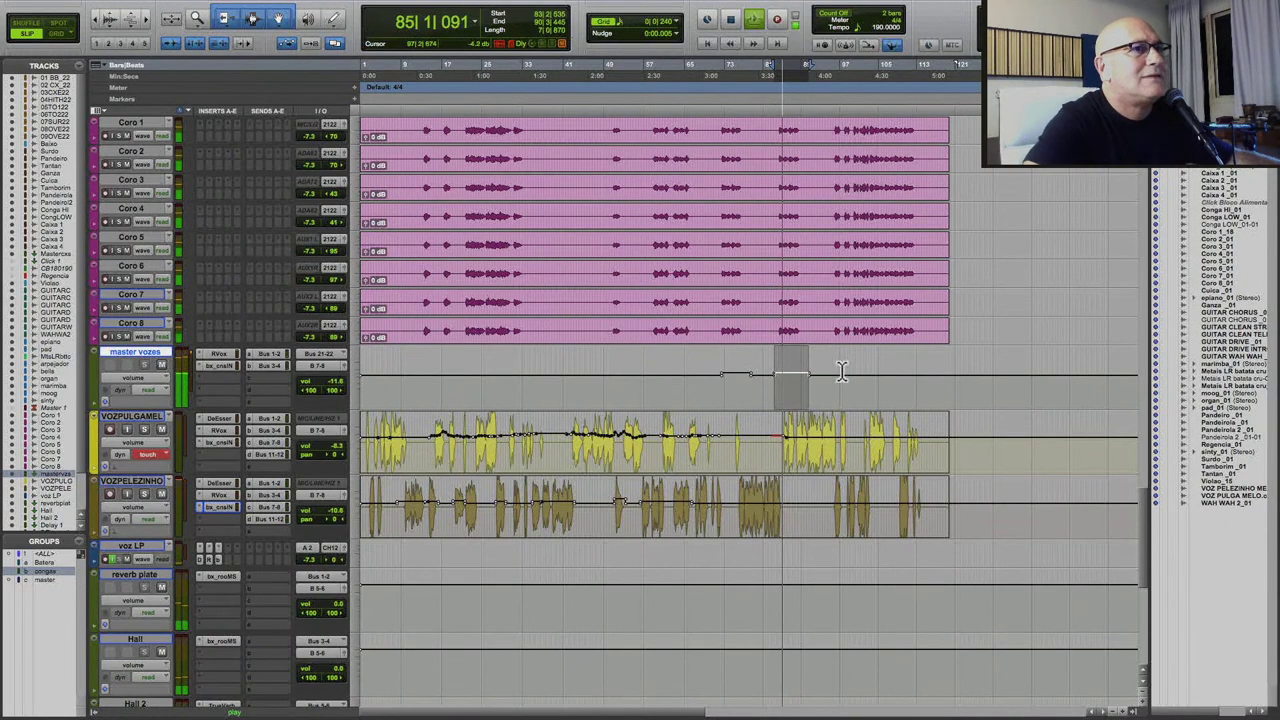
drag(828, 372, 903, 352)
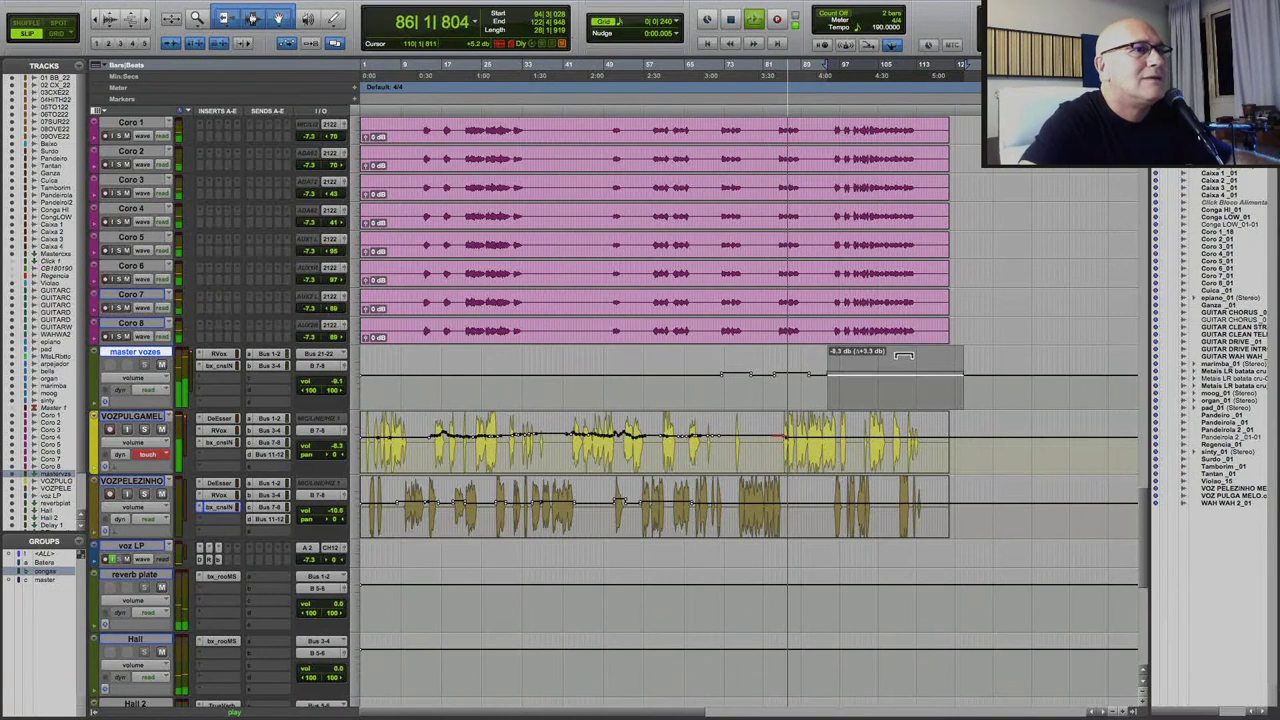
Replay the passage around bar 86, rewriting the yellow vocal's touch volume automation, and check its Bus 11-12 send.
click(768, 458)
key(space)
key(space)
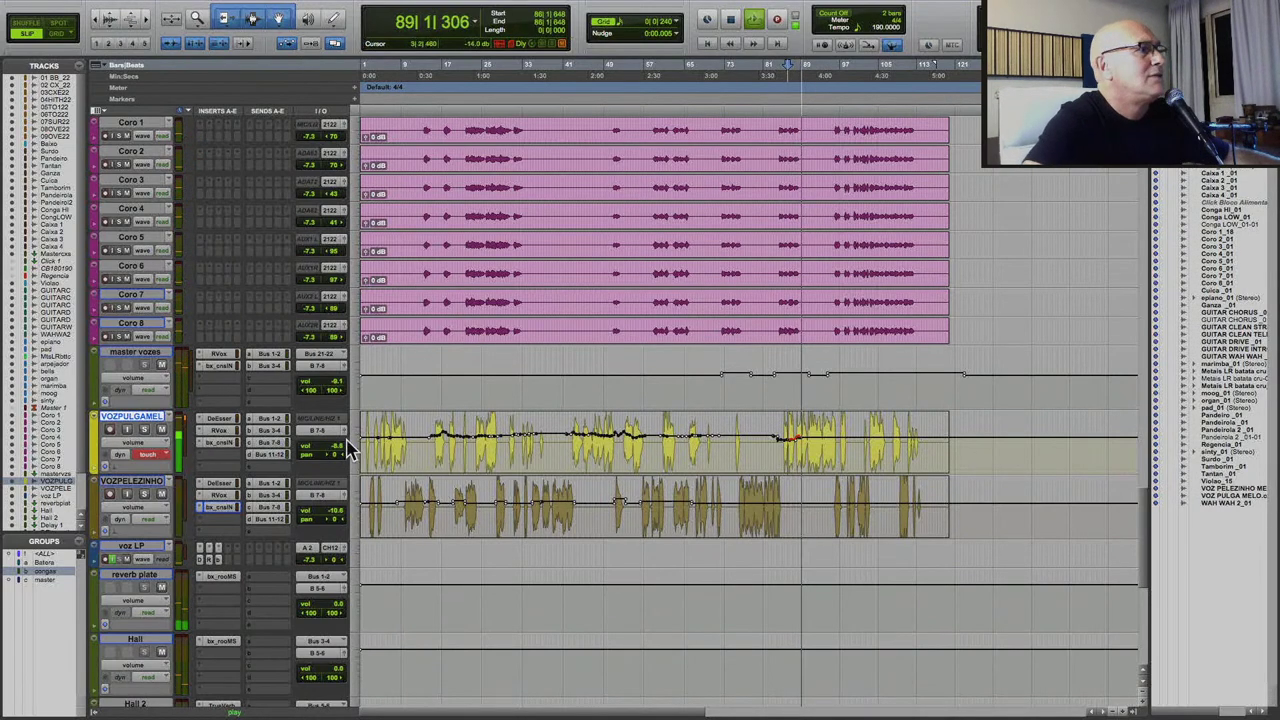
click(268, 454)
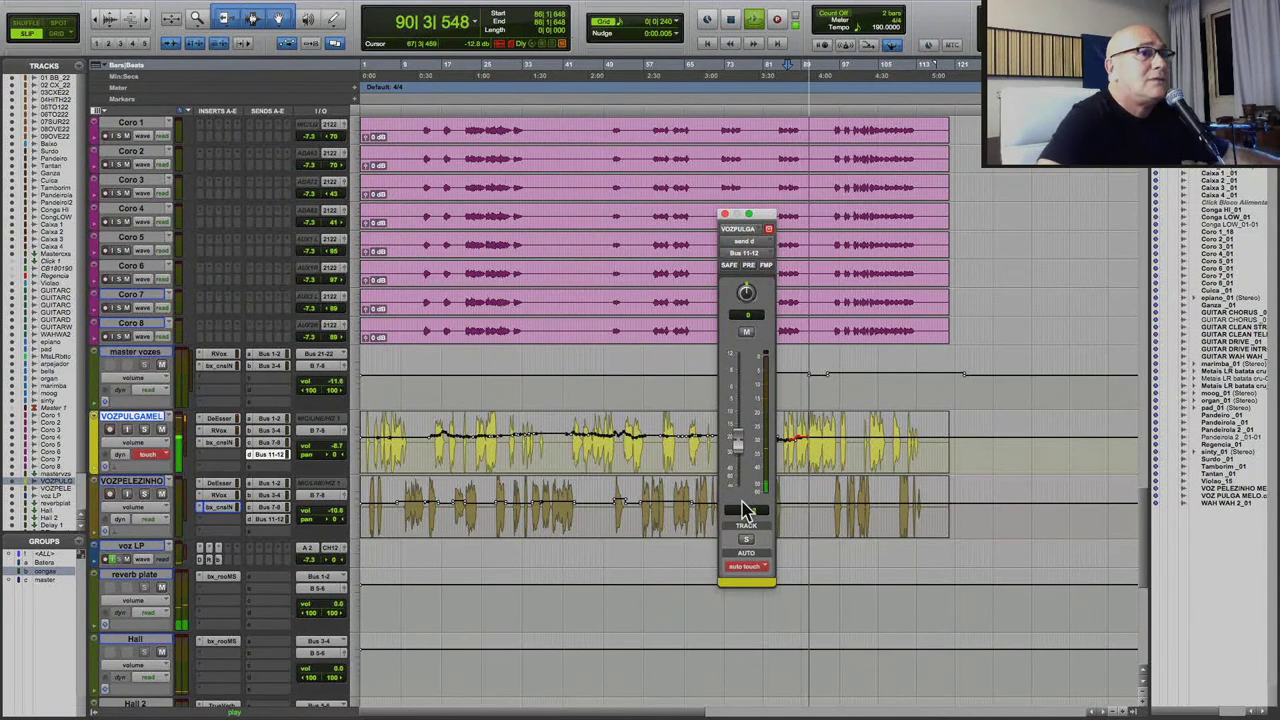
click(725, 214)
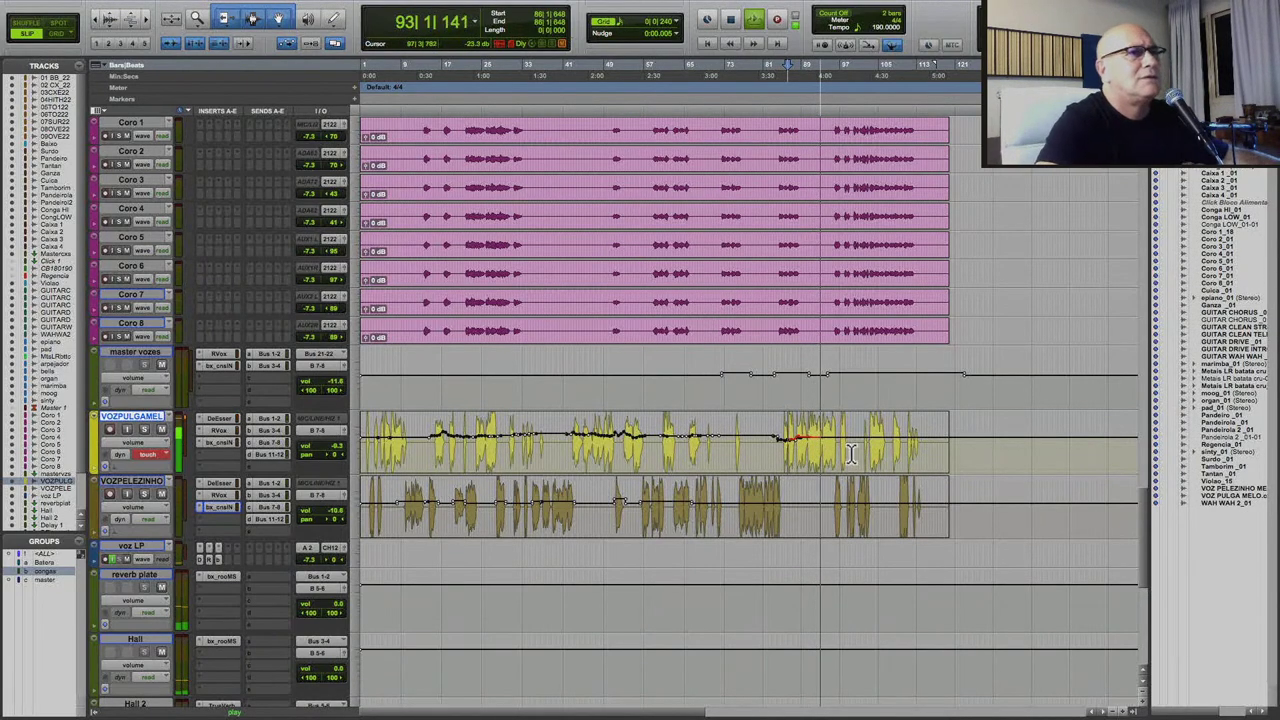
Enlarge the GUITARWAHW track and raise its volume automation to -21.7 dB.
scroll(820, 457, up, 10)
scroll(848, 457, up, 3)
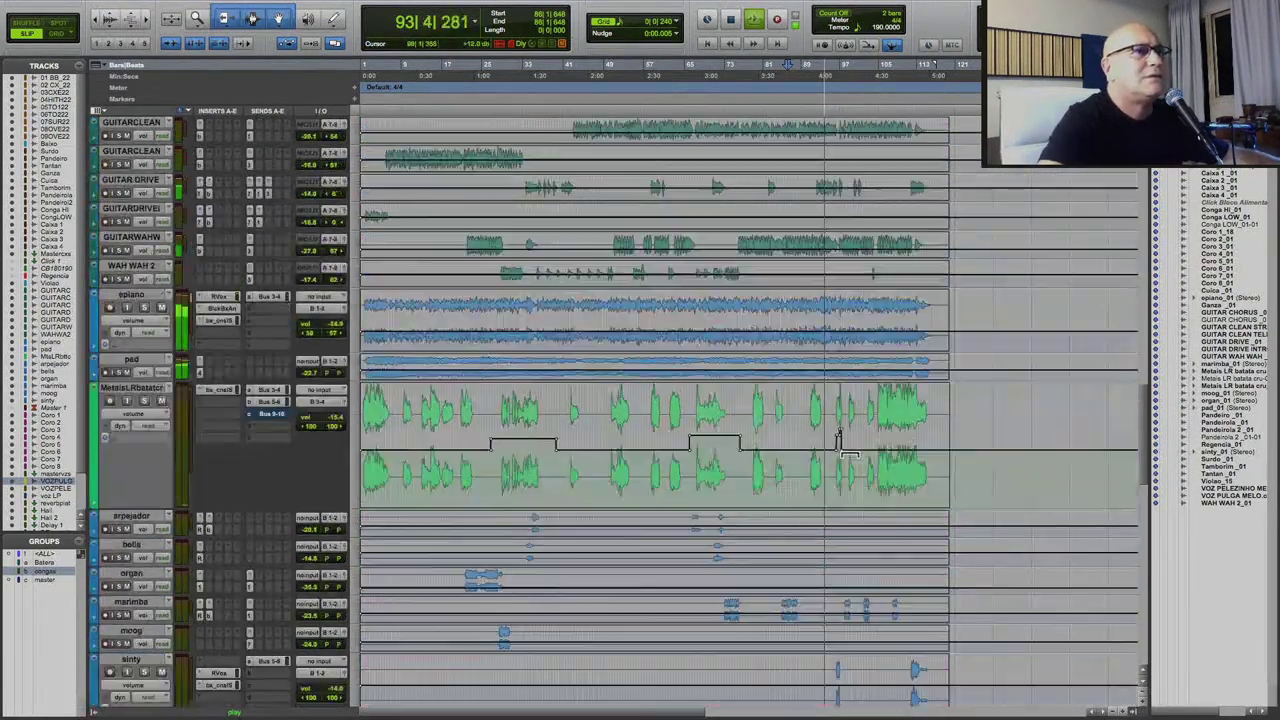
click(358, 258)
click(385, 290)
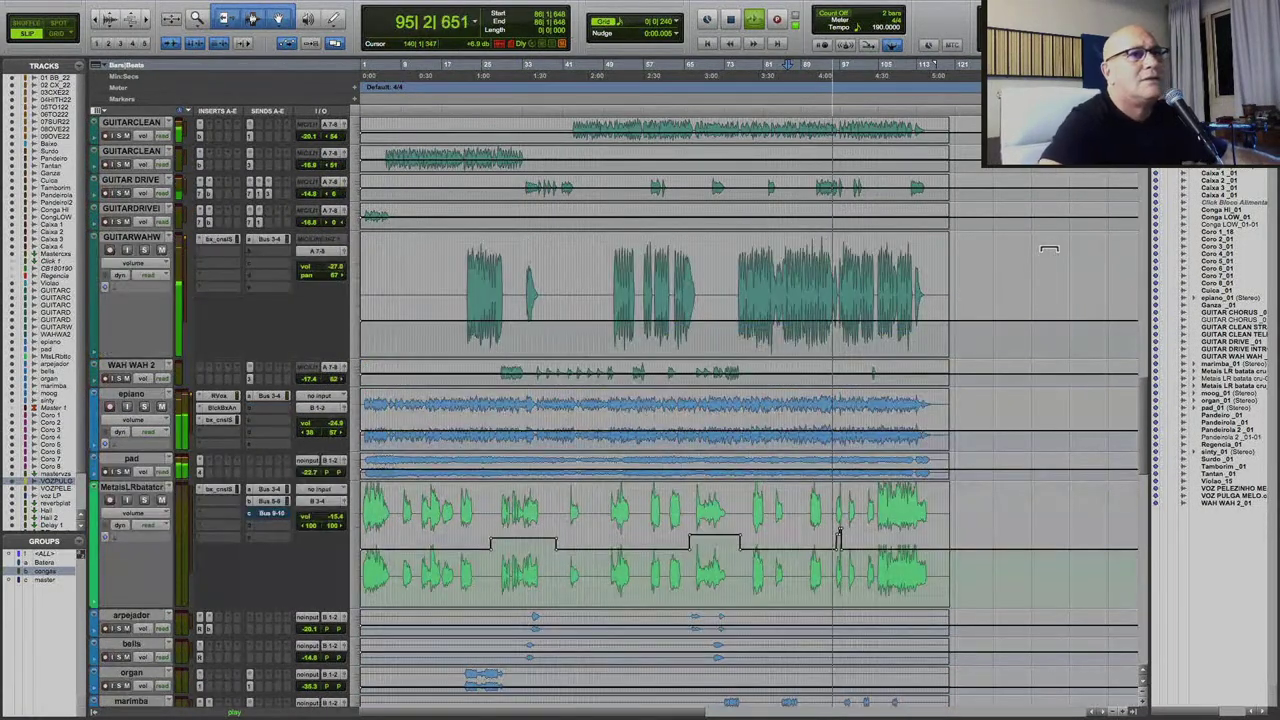
drag(1047, 243, 1045, 242)
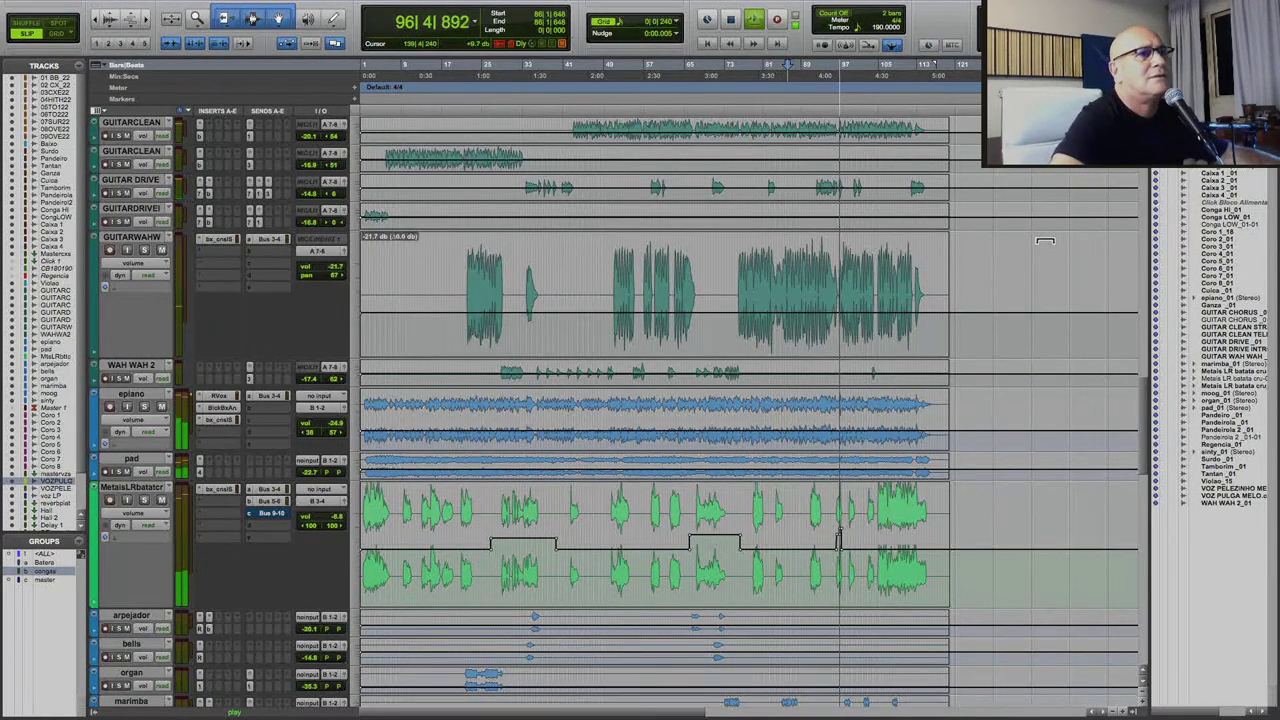
Widen and even out the brass track's volume automation boost over the phrase at bars 96 to 97.
drag(838, 515, 843, 503)
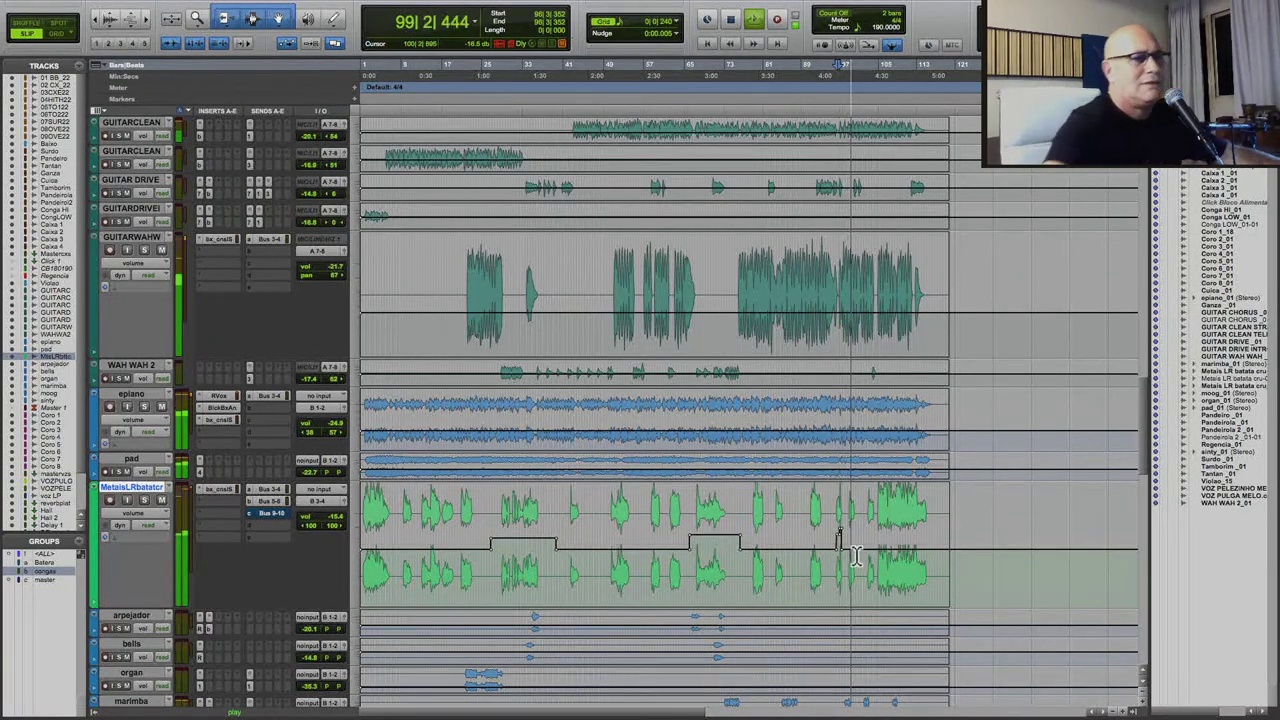
key(ctrl+bracketright)
key(ctrl+bracketright)
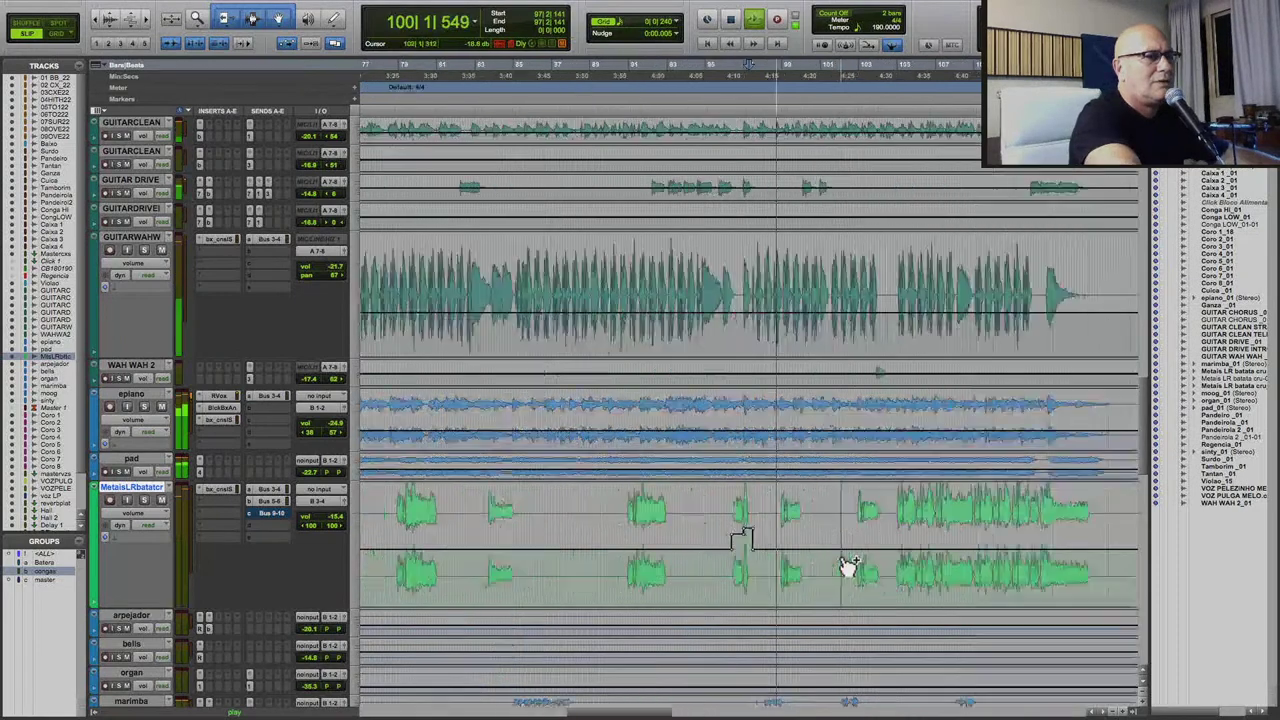
drag(730, 500, 704, 510)
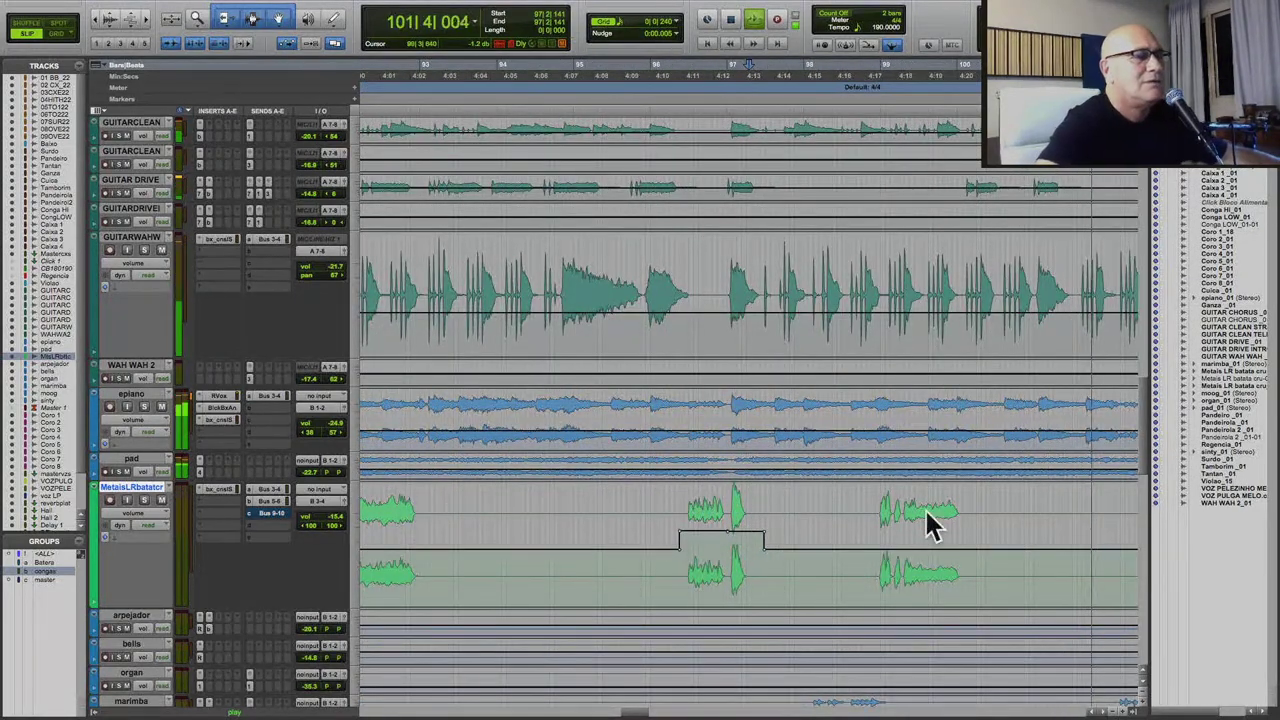
key(ctrl+bracketleft)
key(ctrl+bracketleft)
key(ctrl+bracketleft)
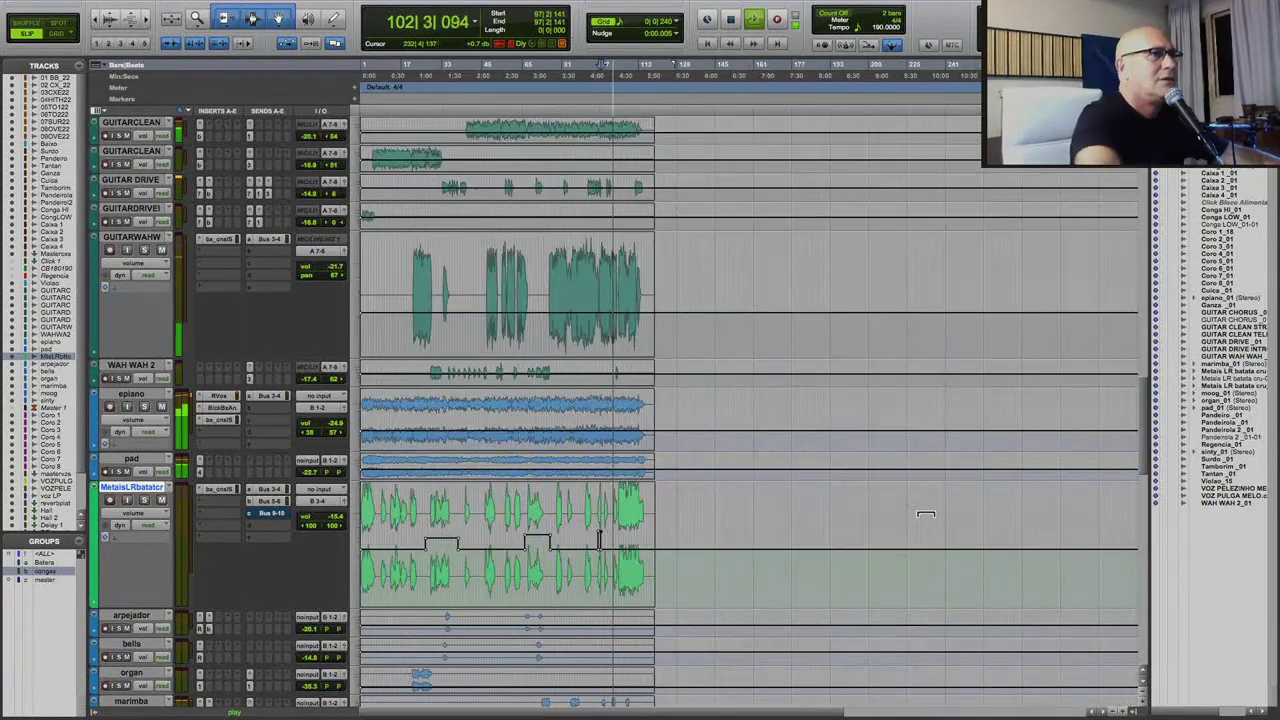
Raise the volume automation of the GUITARCLEAN track that starts playing around bar 41.
scroll(1020, 409, up, 6)
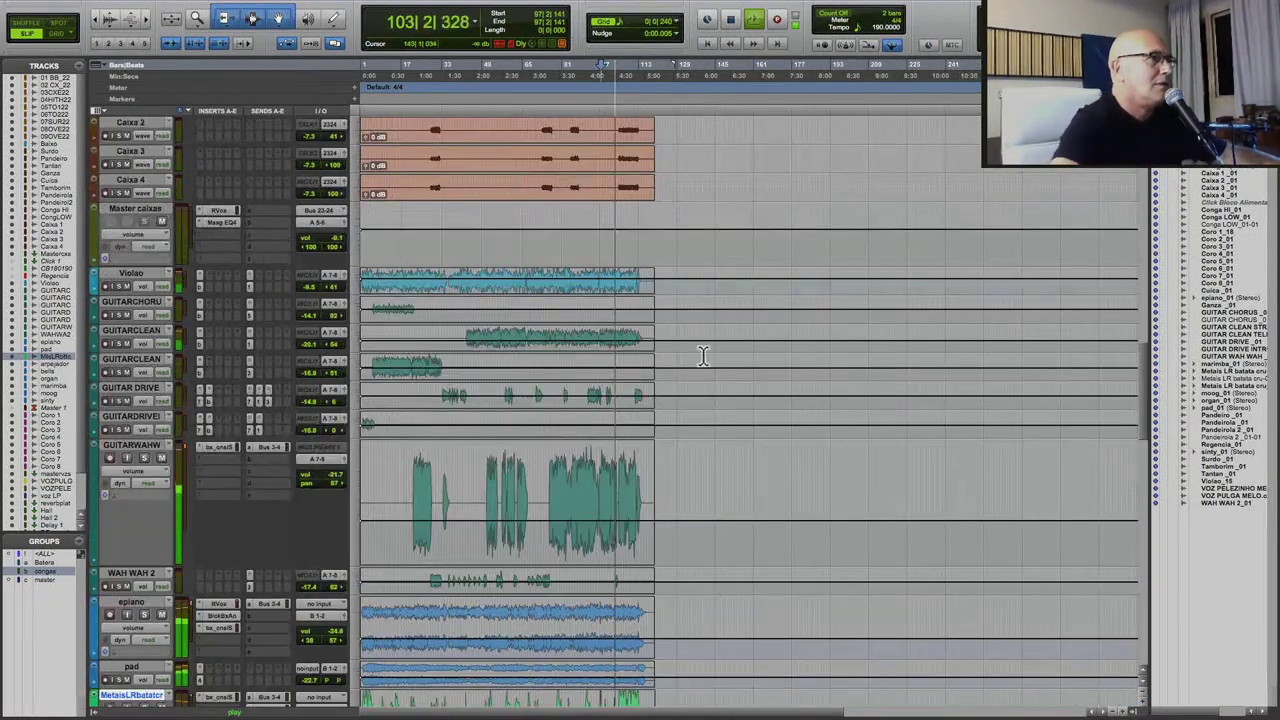
click(706, 331)
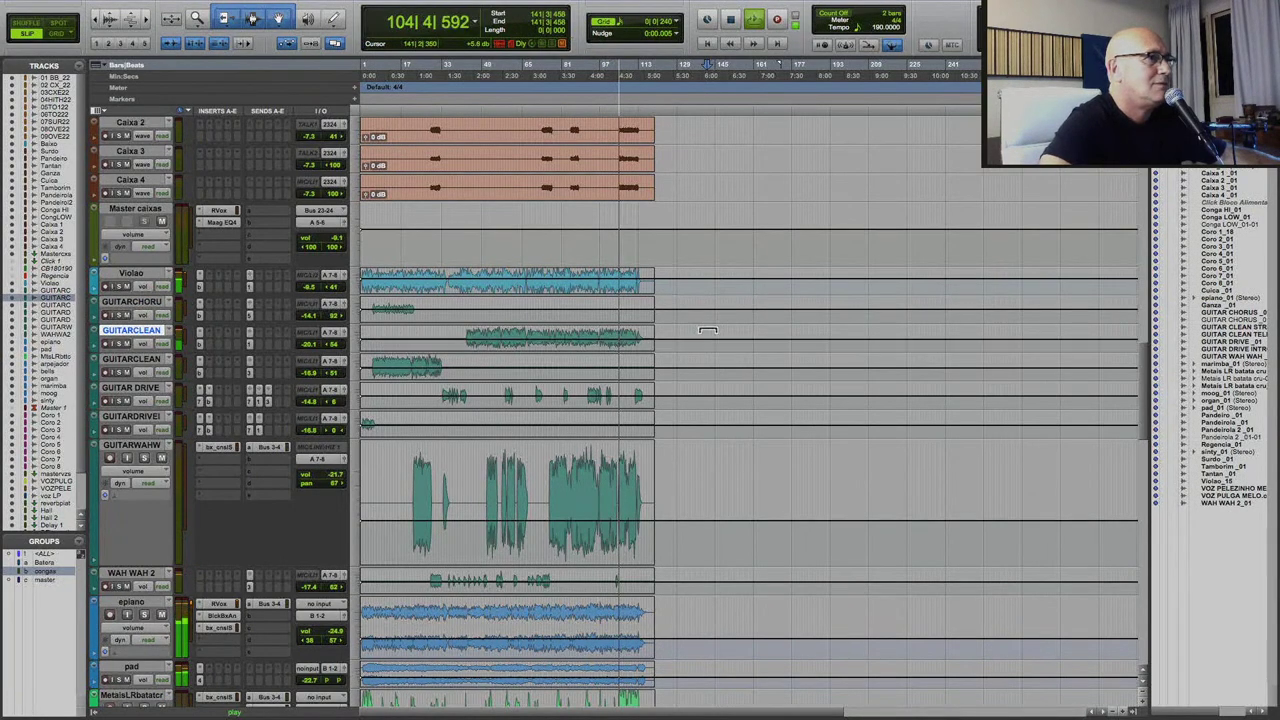
scroll(700, 345, down, 5)
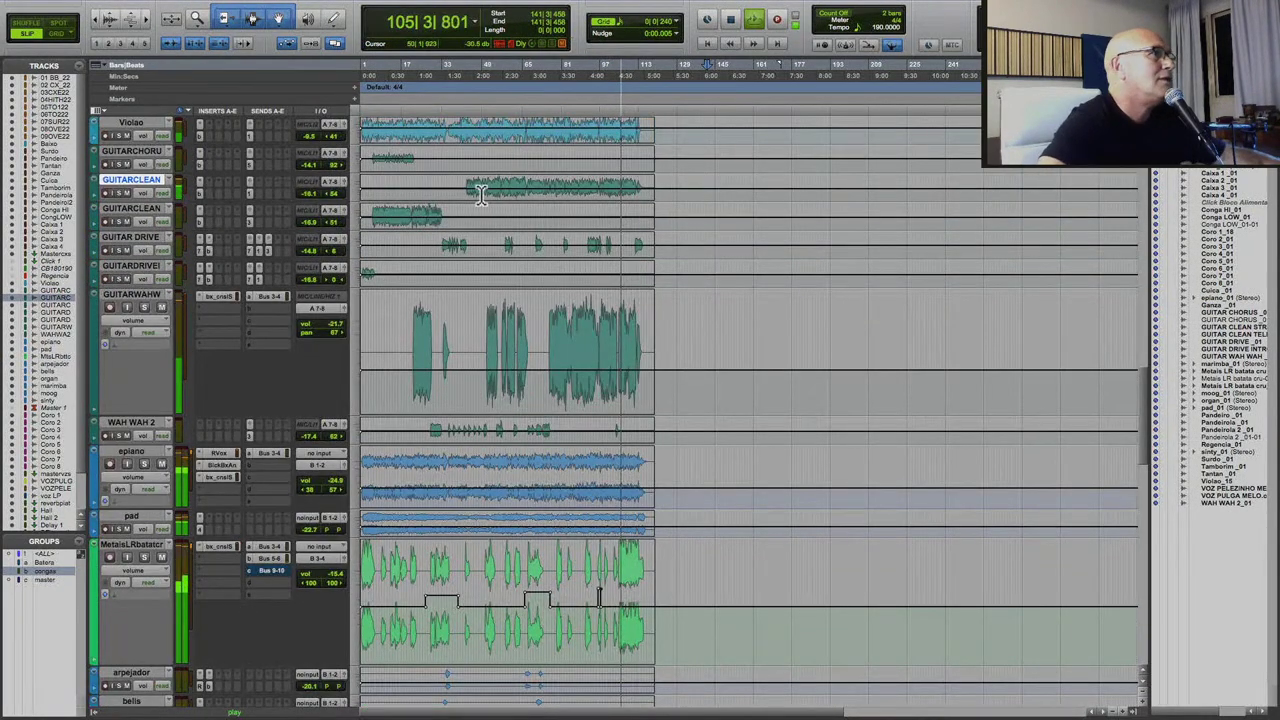
click(463, 190)
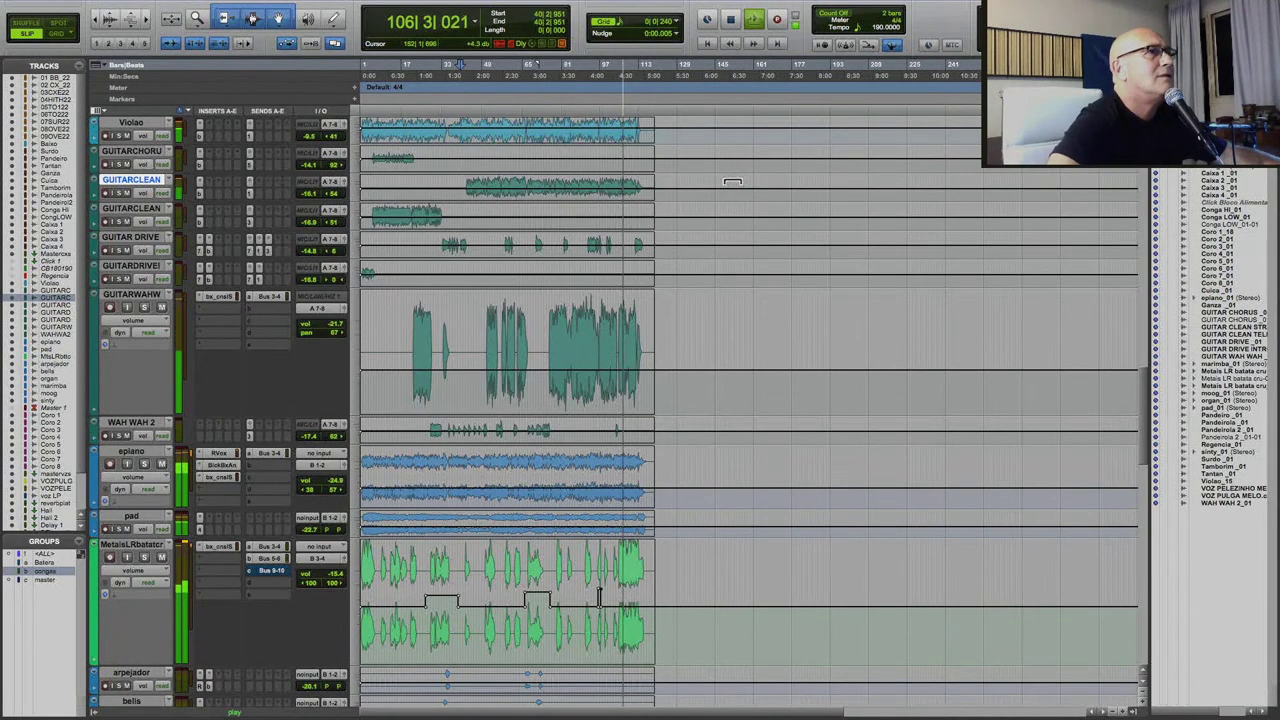
click(732, 182)
Replay from bar 88, rewriting the yellow vocal's touch automation, and raise the master vozes closing volume automation to -8.9 dB.
scroll(730, 195, down, 10)
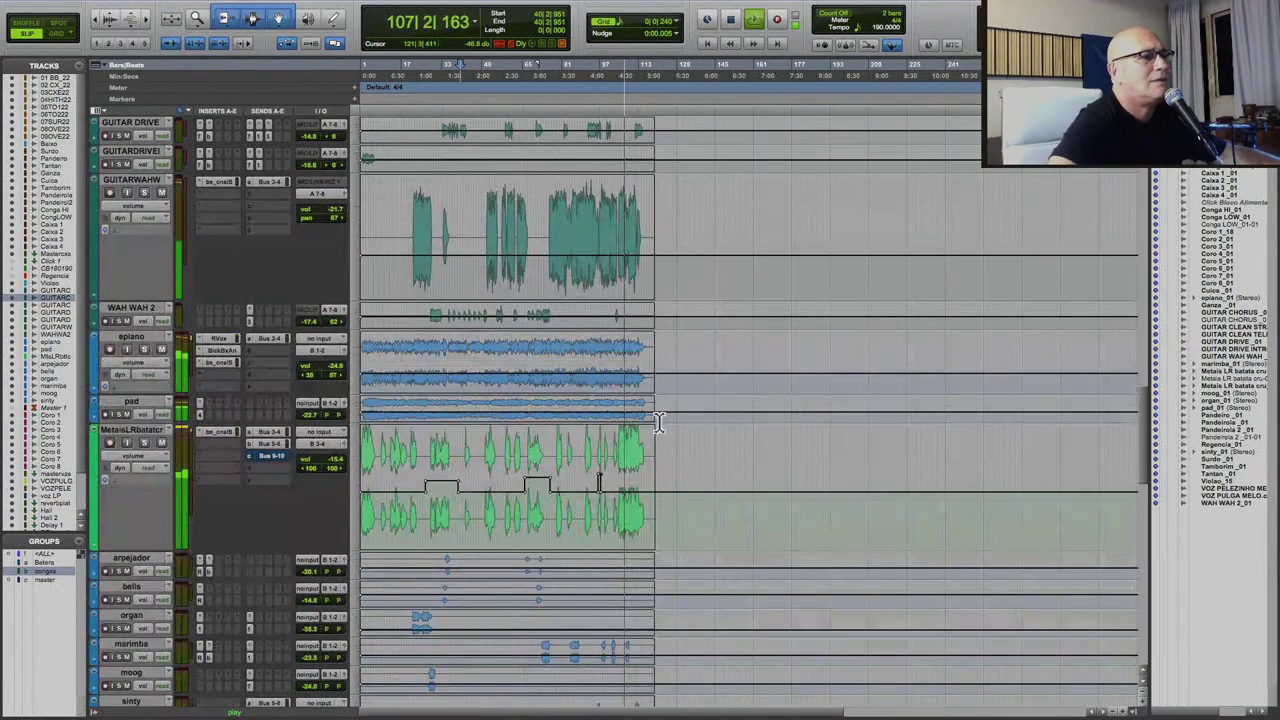
scroll(643, 450, down, 4)
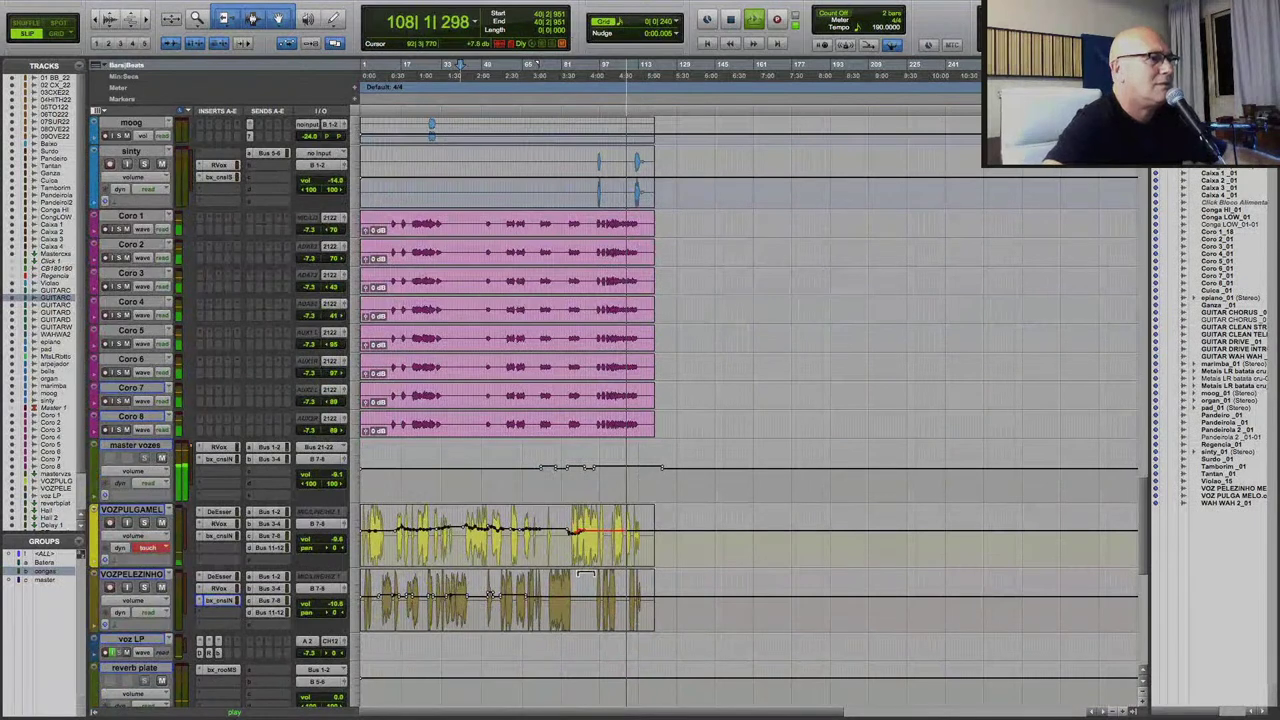
click(578, 552)
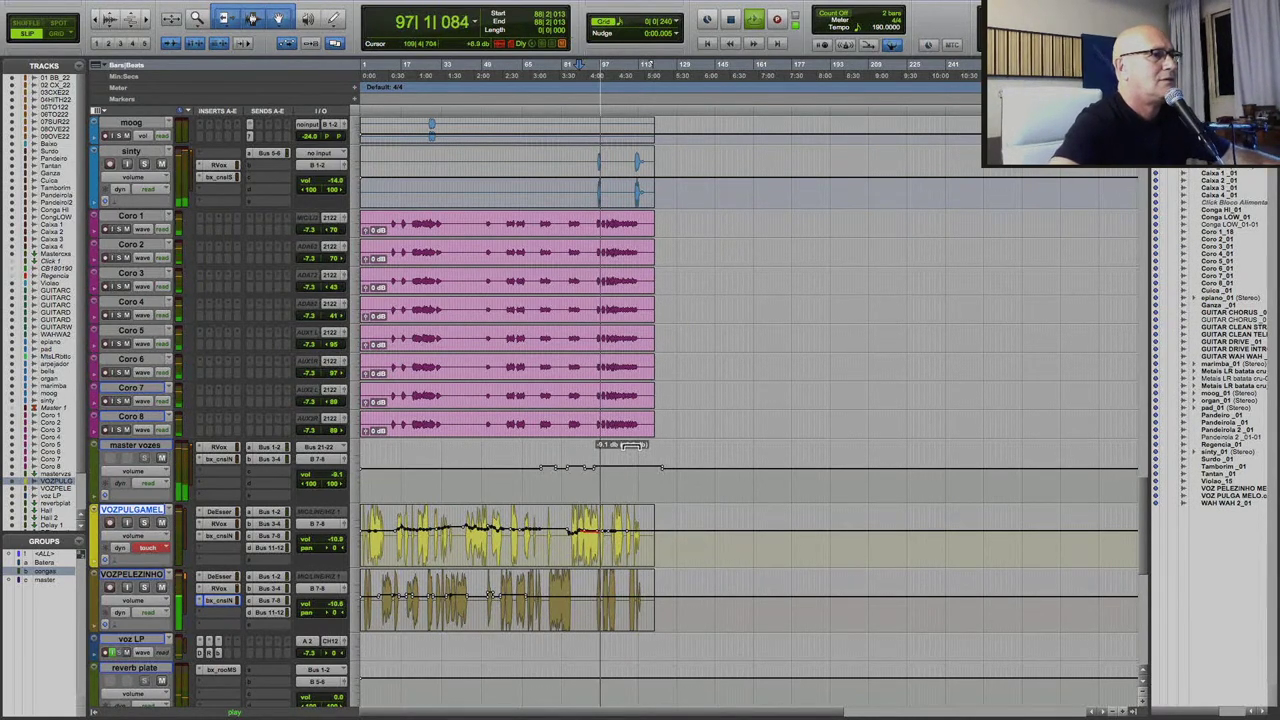
click(622, 479)
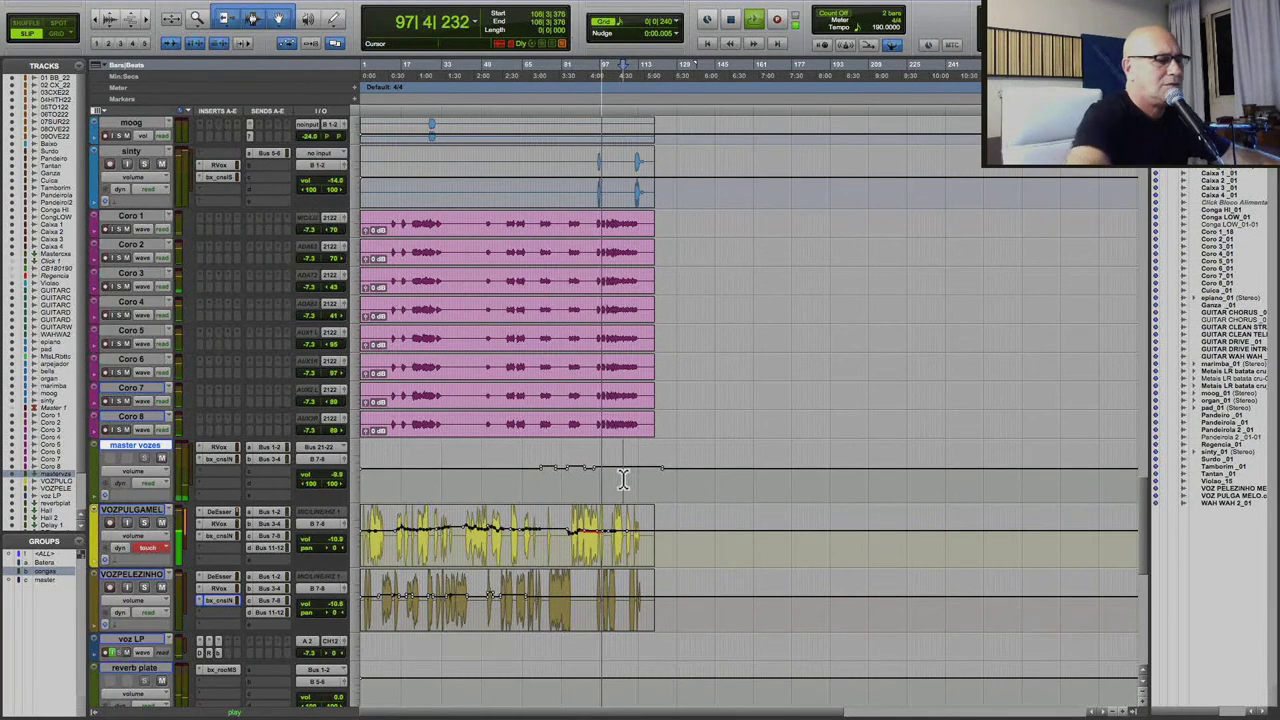
Raise the brown vocal's volume automation over the phrase at bars 98 to 100.
key(super+bracketright)
key(super+bracketright)
key(super+bracketright)
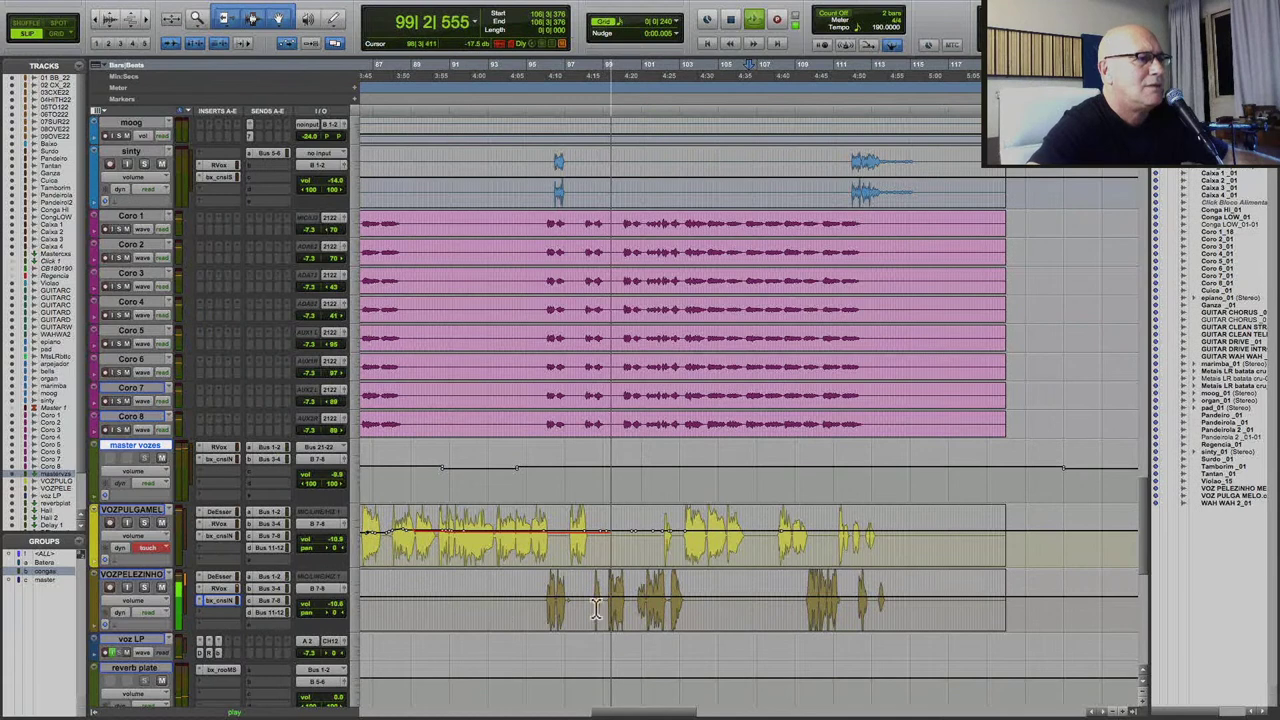
drag(590, 608, 628, 608)
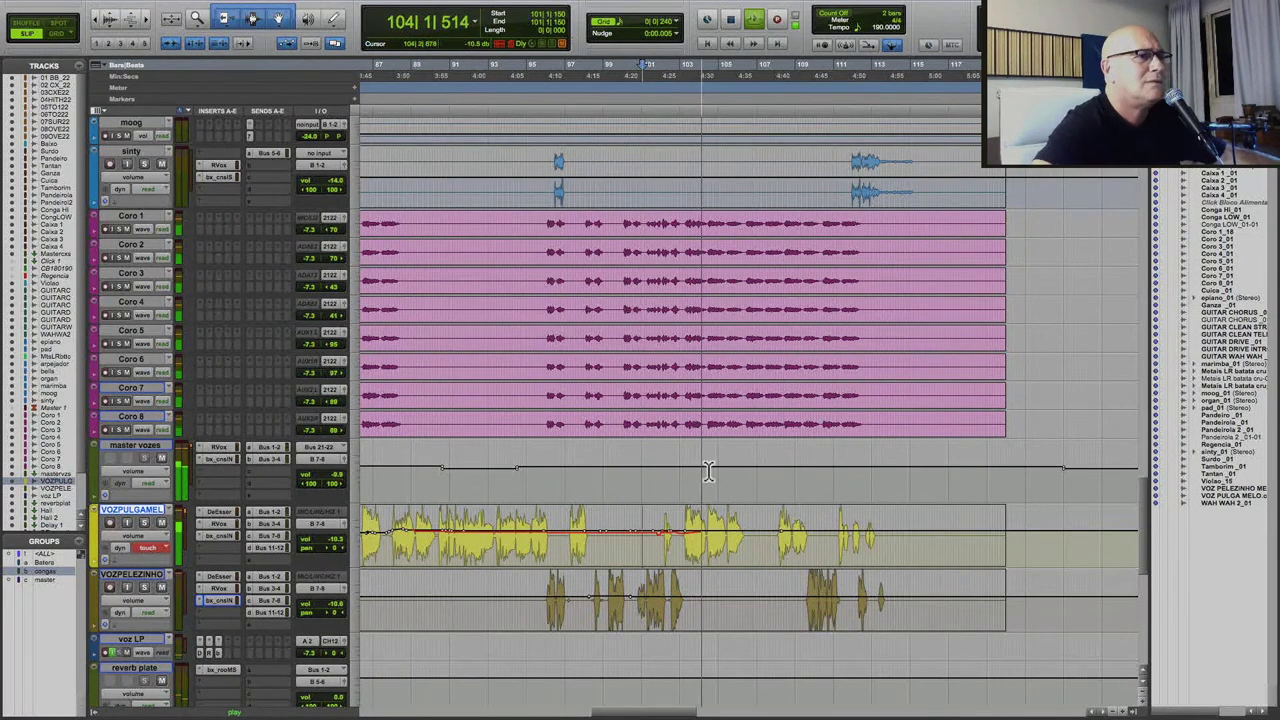
Raise the master vozes volume automation over bars 104 to 115 and adjust the brown vocal's automation for its closing phrase around bar 113.
drag(708, 470, 914, 474)
drag(820, 467, 820, 446)
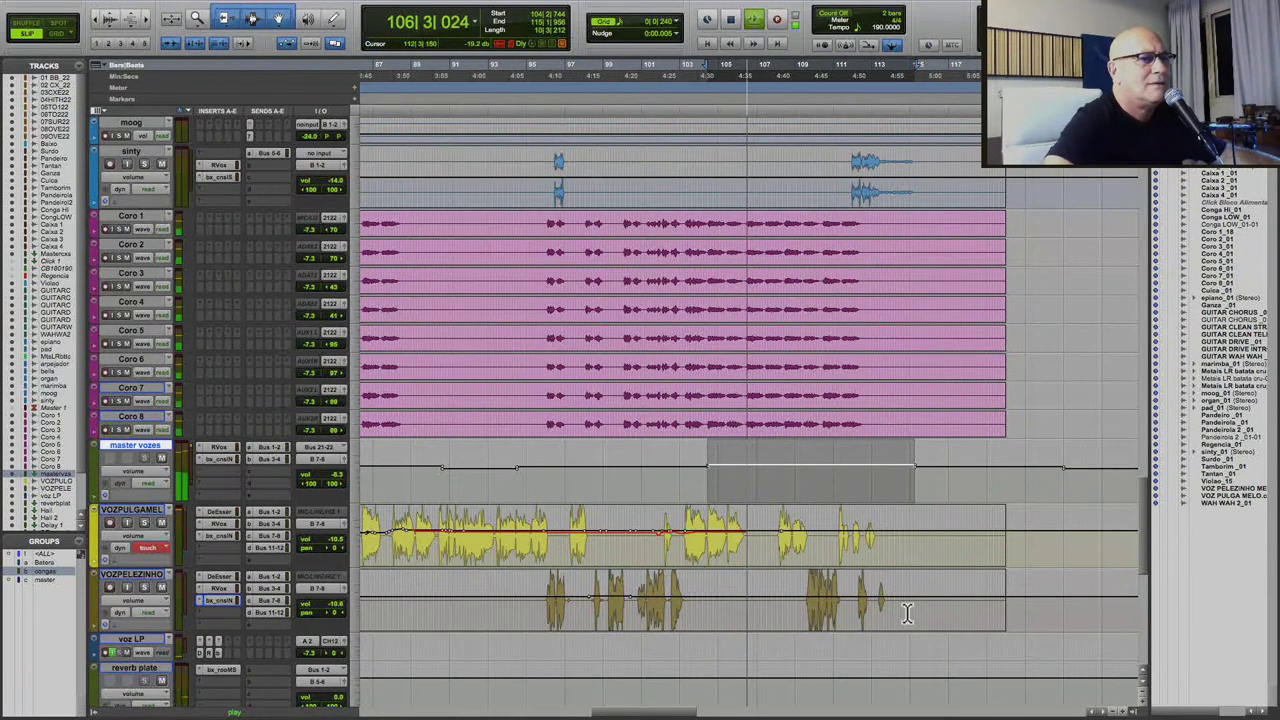
drag(875, 596, 893, 596)
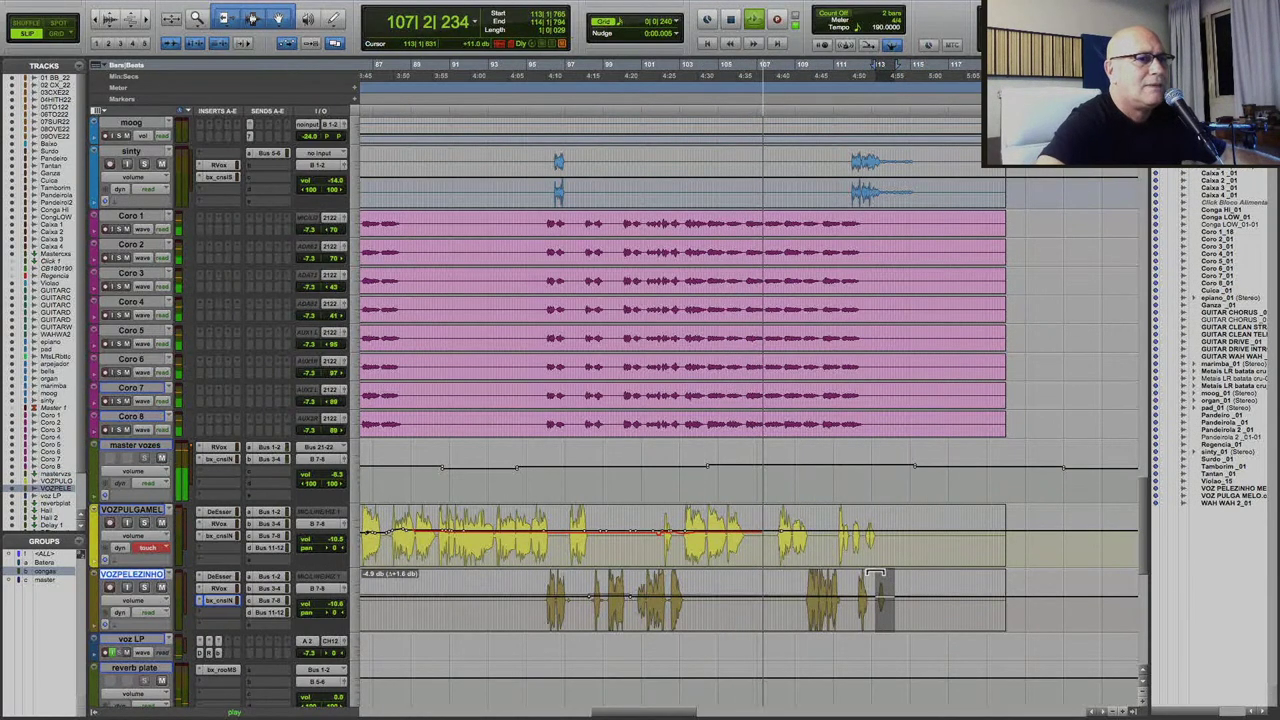
click(877, 600)
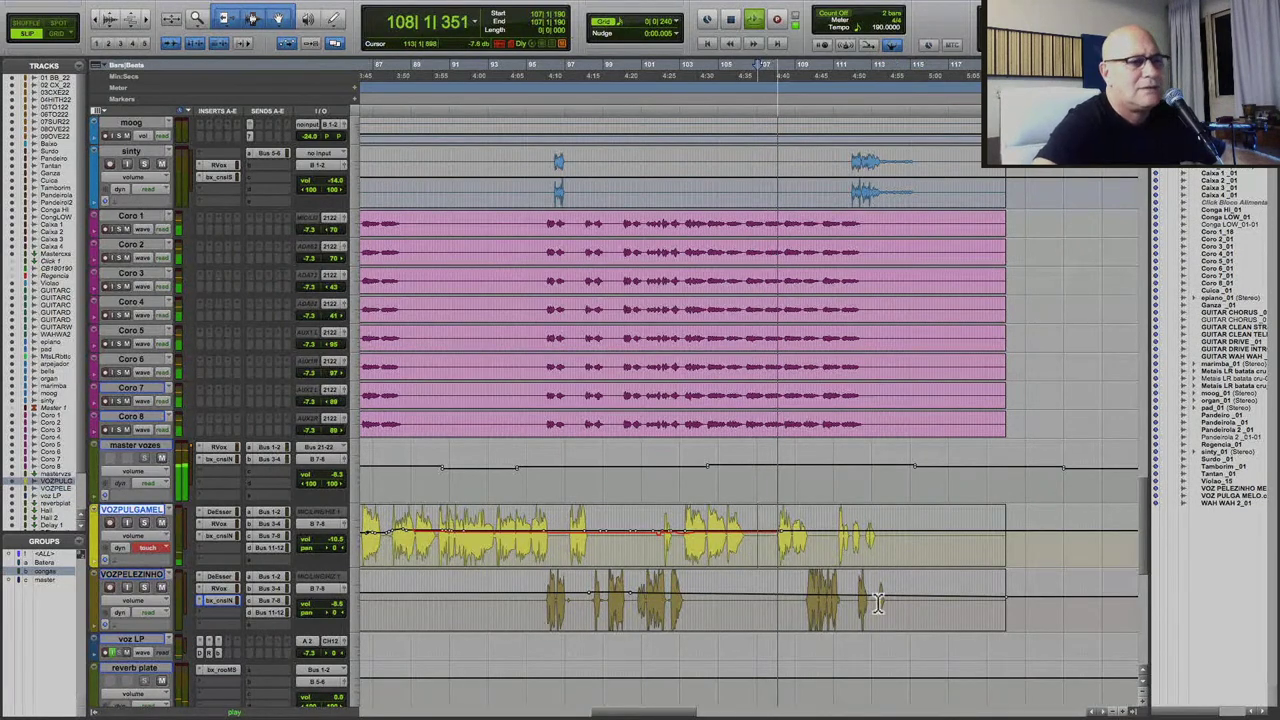
drag(872, 600, 910, 600)
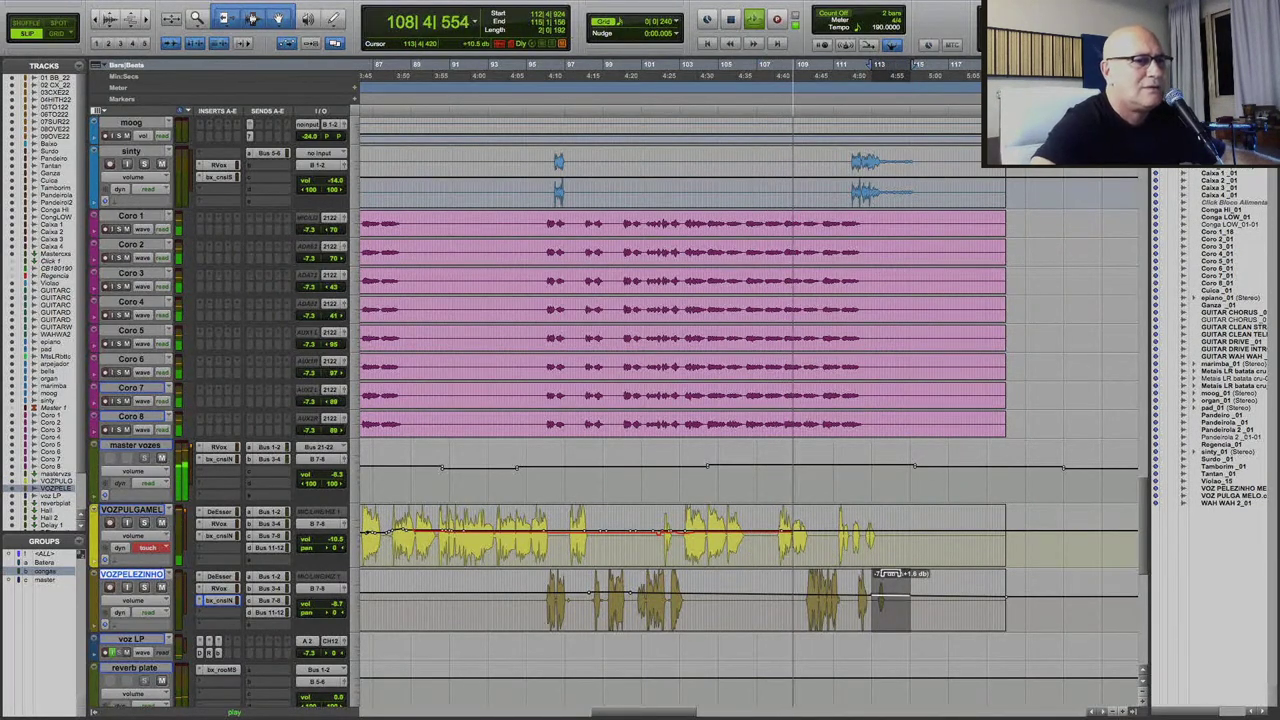
Replay from bars 106 and 107, rewriting the yellow vocal's touch volume automation over the phrase at bar 108.
click(760, 545)
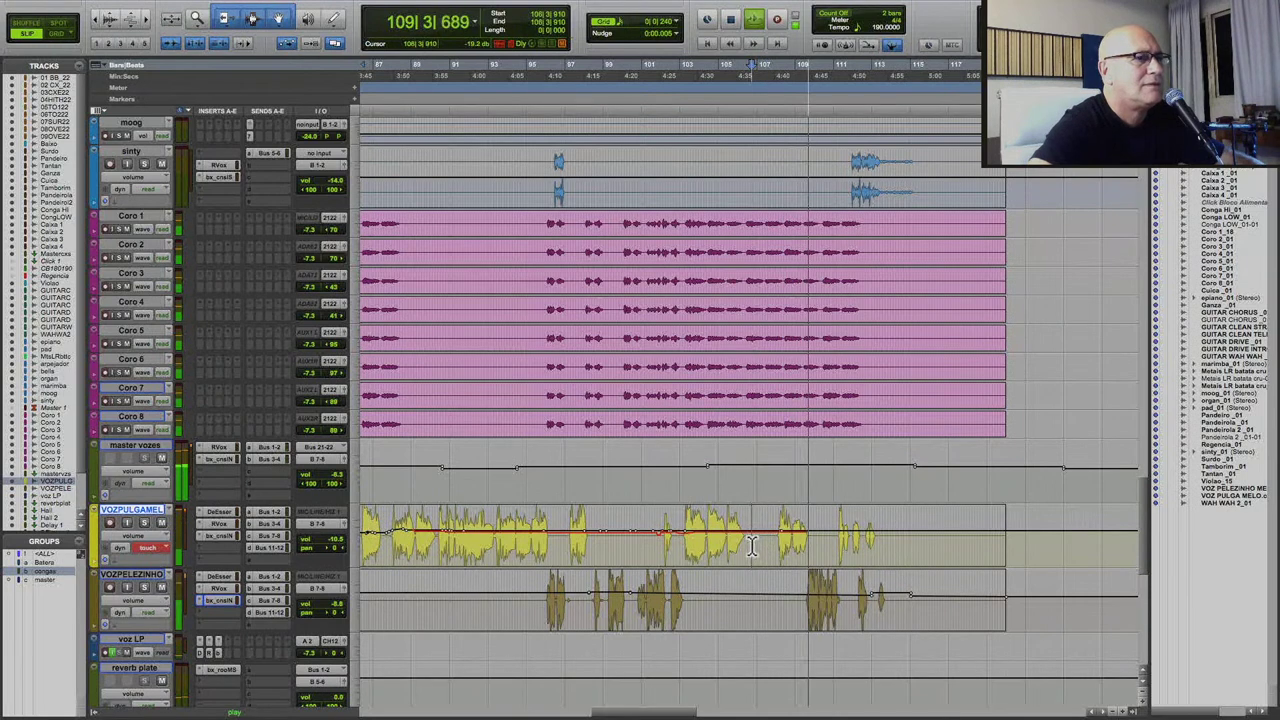
key(space)
key(space)
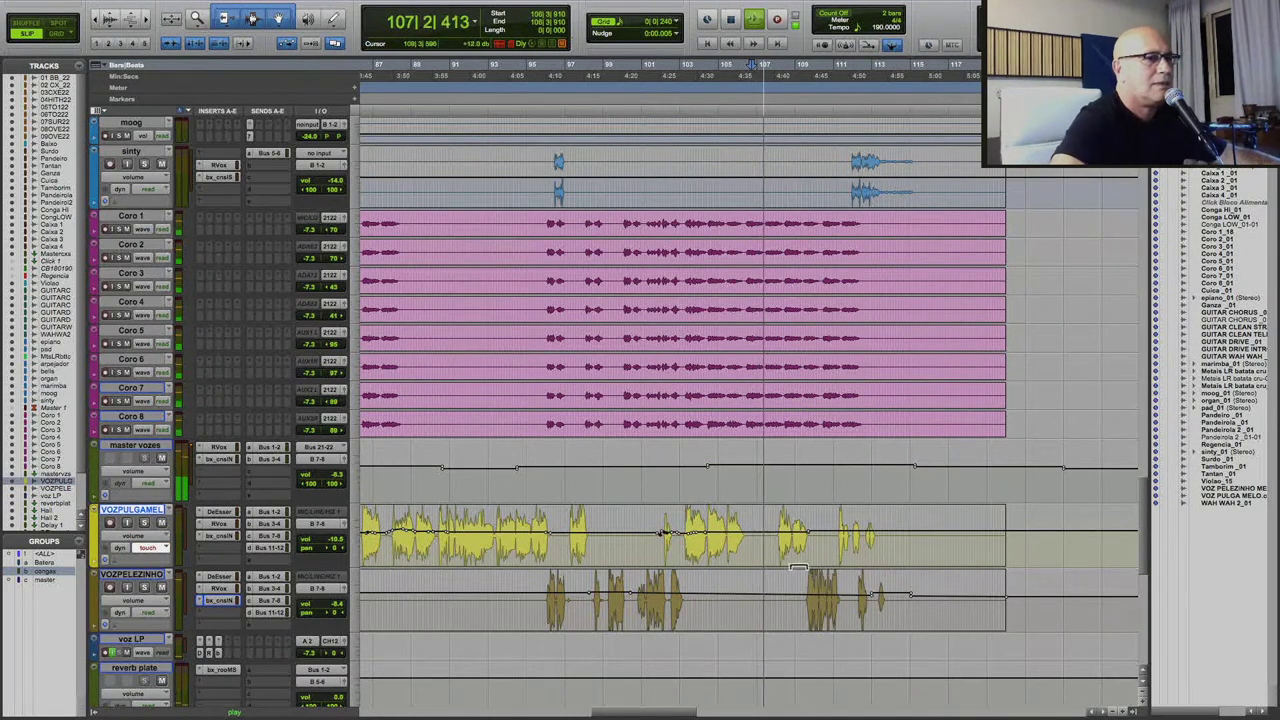
click(772, 560)
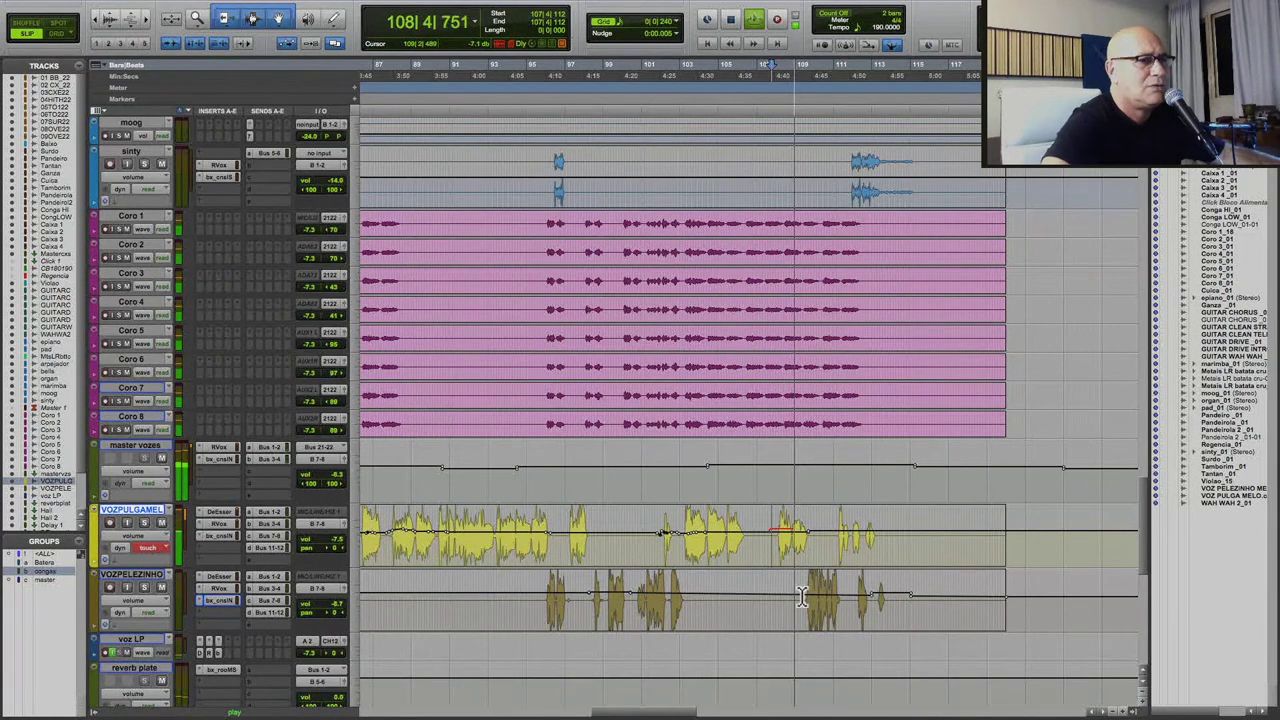
Adjust the brown vocal's volume automation over bars 109 to 111 and raise the yellow vocal's over its closing phrases up to bar 113.
drag(800, 594, 853, 594)
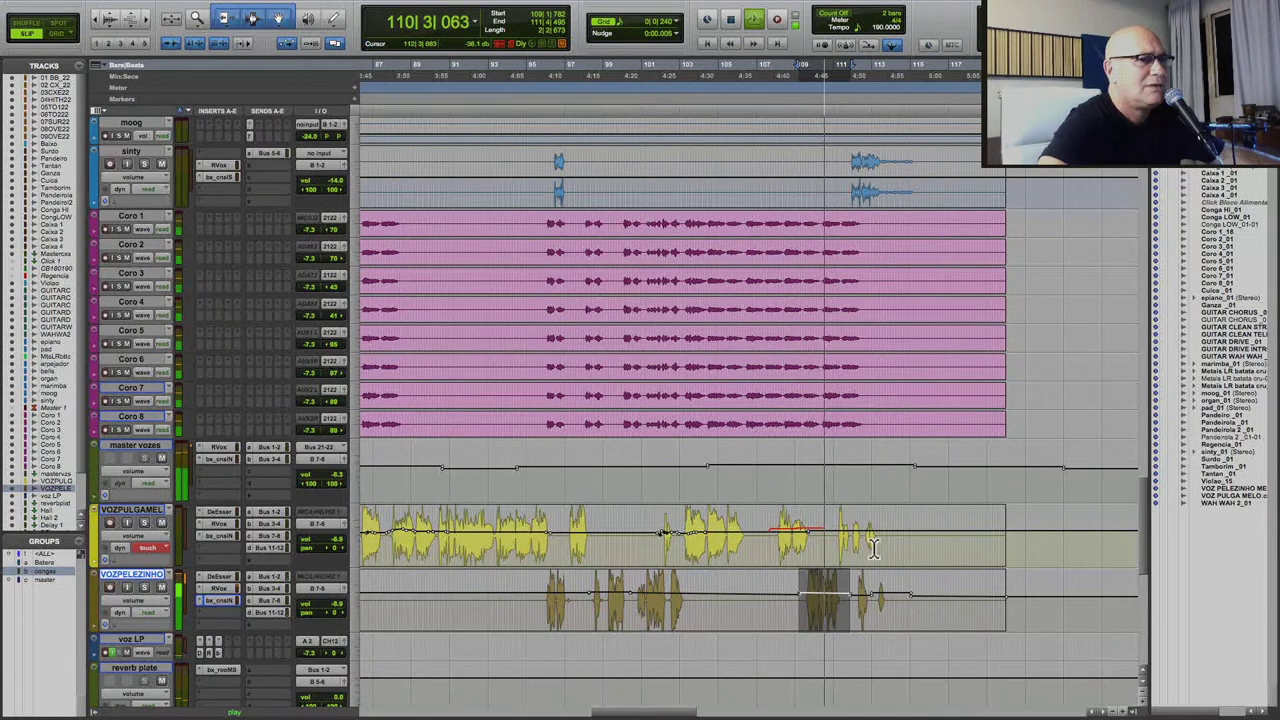
drag(880, 540, 845, 545)
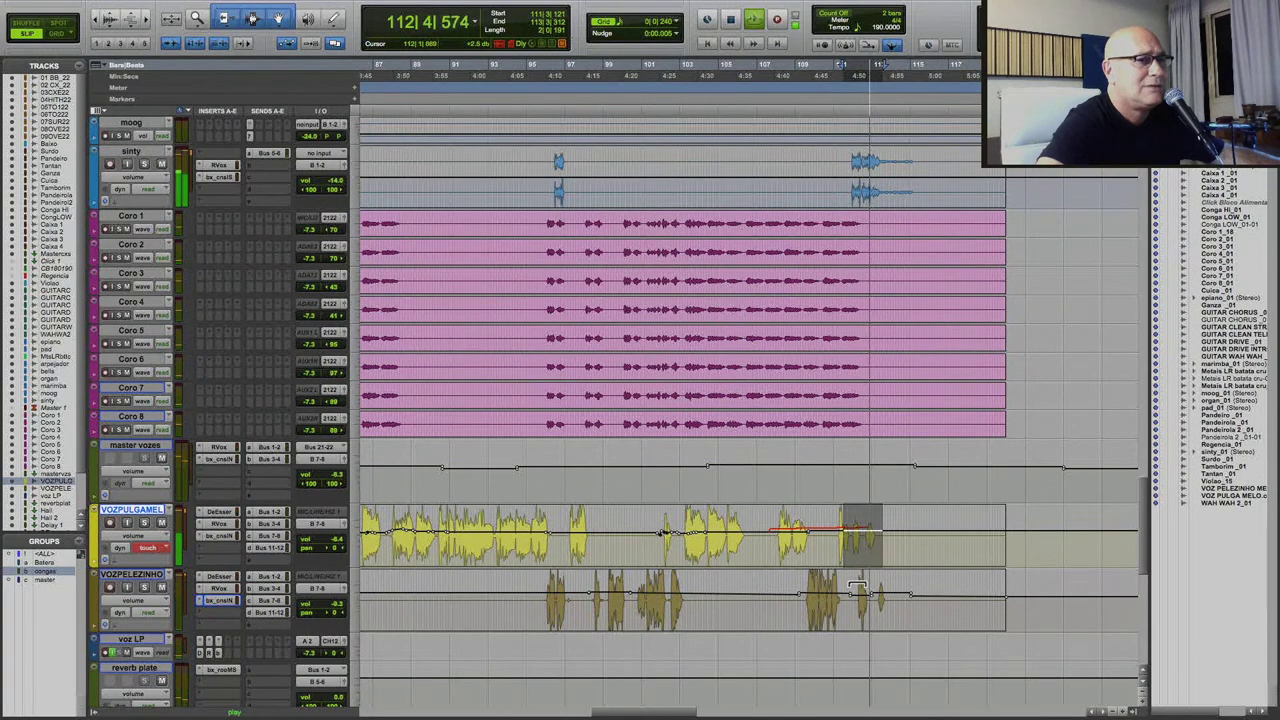
key(space)
Replay from bar 107 and fine-tune the yellow vocal's volume automation over its short phrases in bars 111 and 112.
click(741, 557)
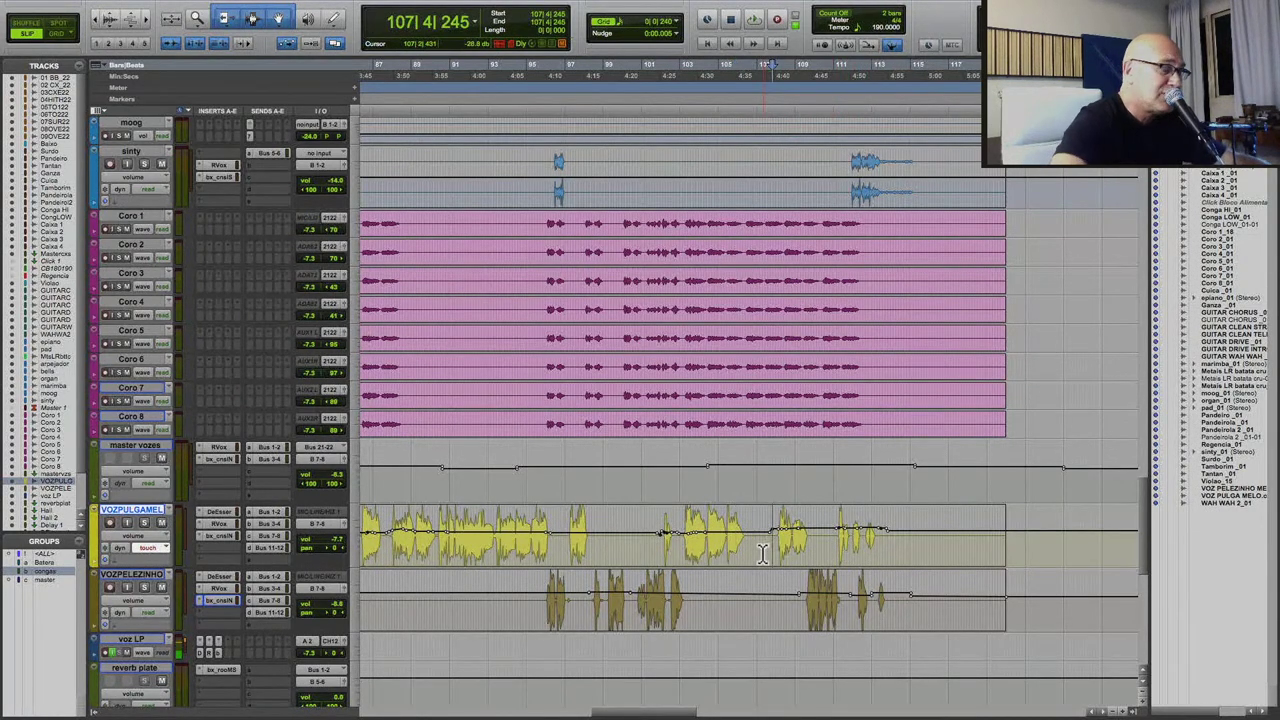
key(space)
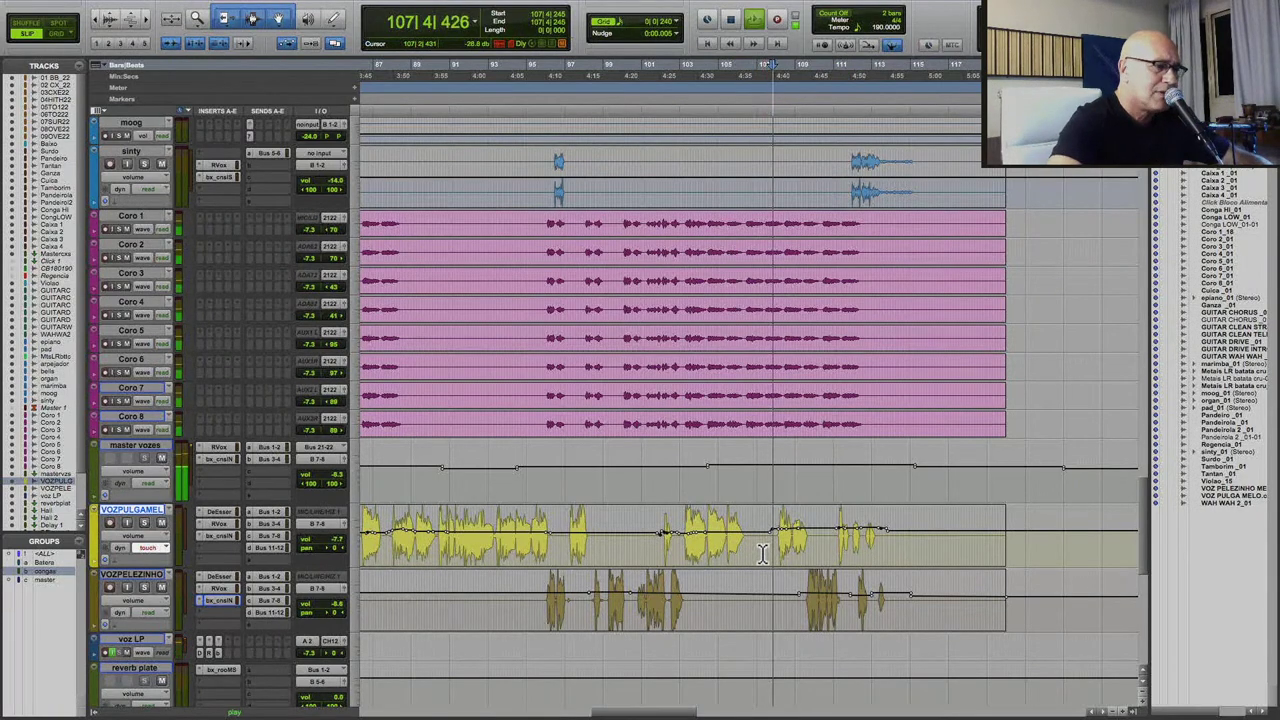
key(space)
key(space)
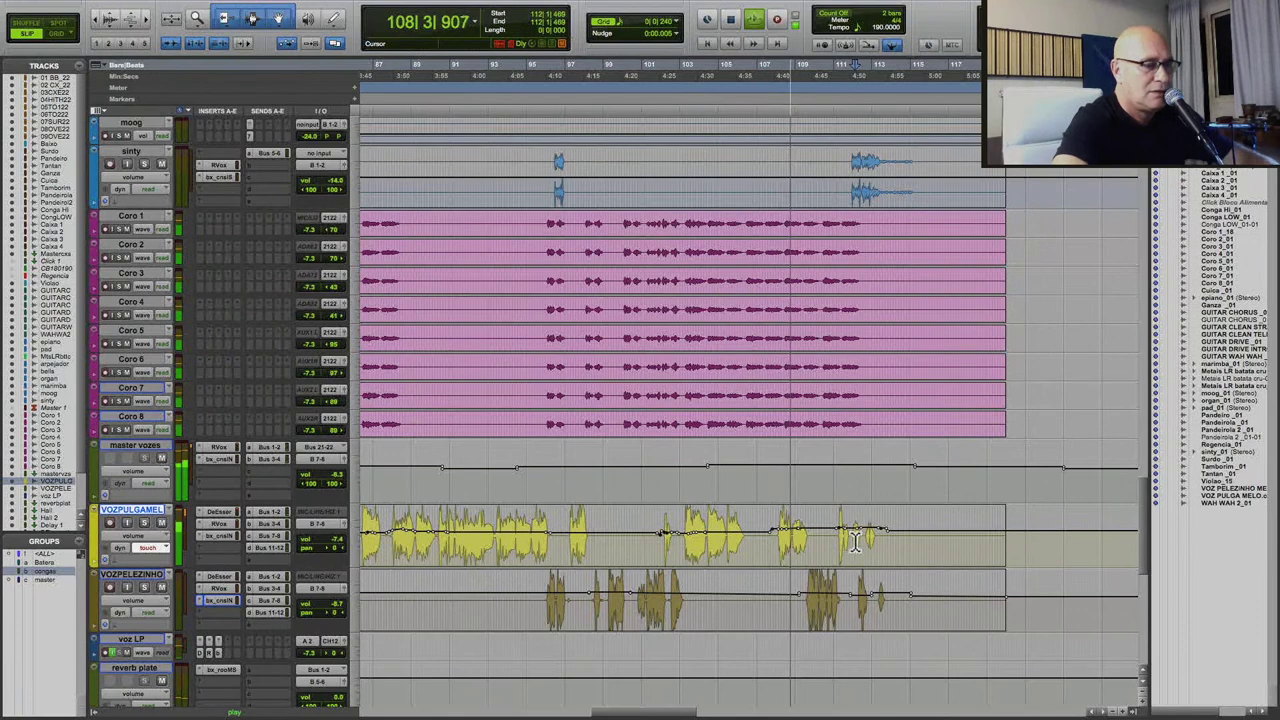
key(super+bracketright)
key(super+bracketright)
key(super+bracketright)
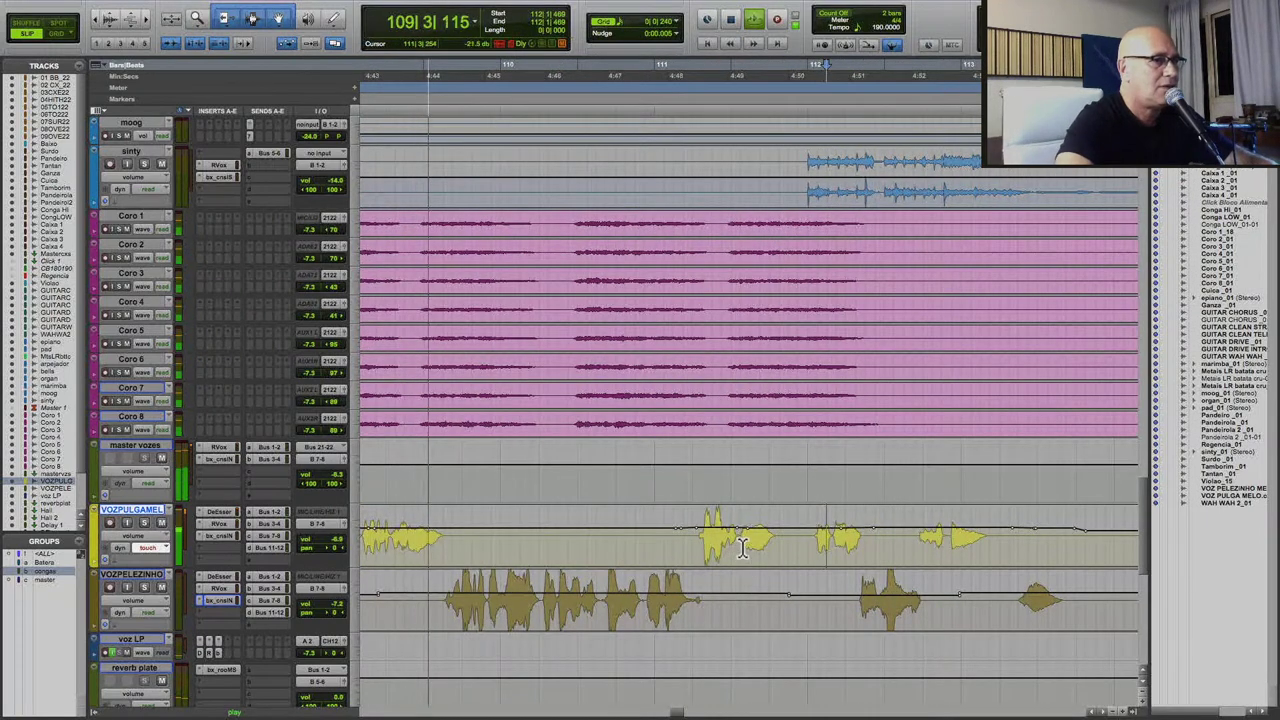
drag(829, 543, 812, 543)
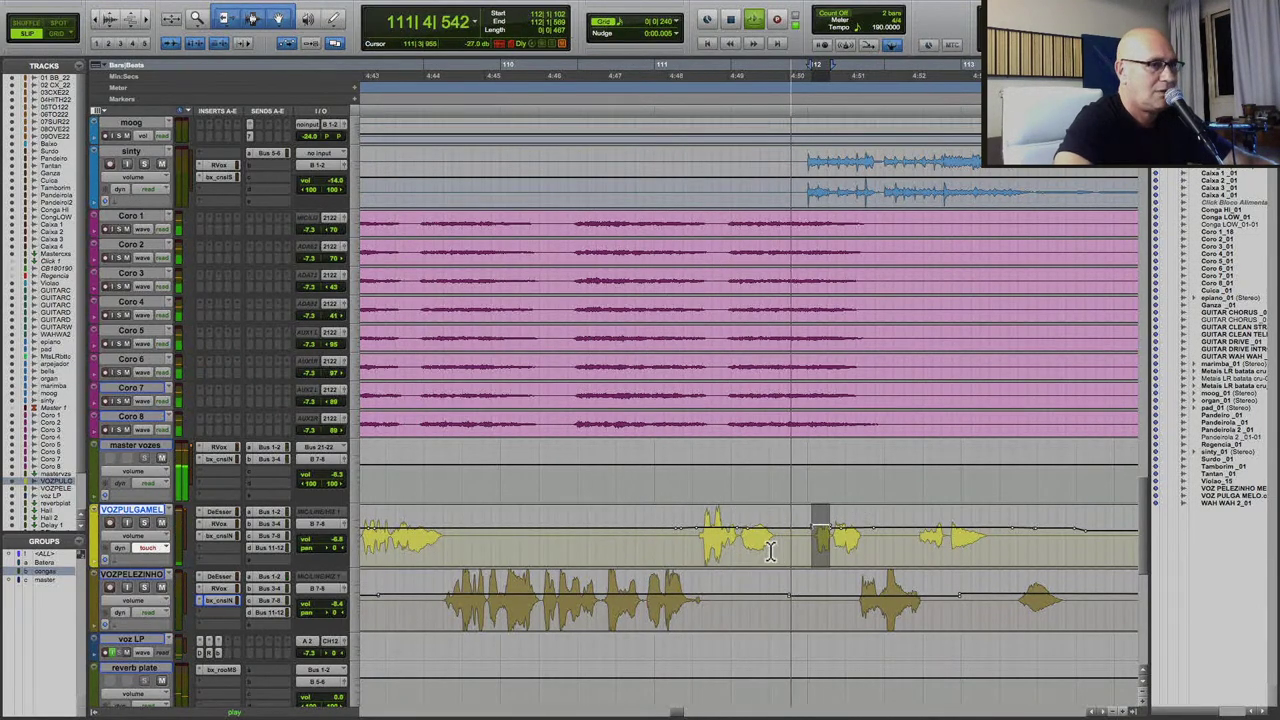
drag(785, 543, 691, 543)
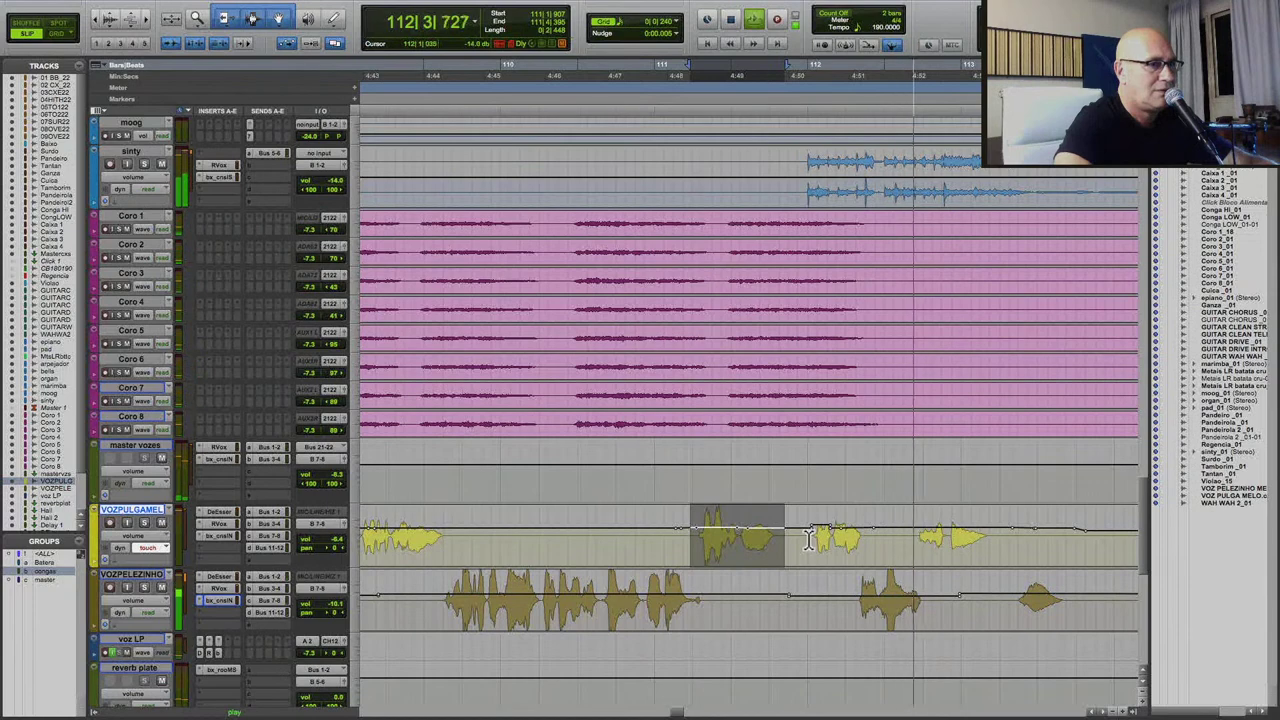
drag(946, 540, 932, 518)
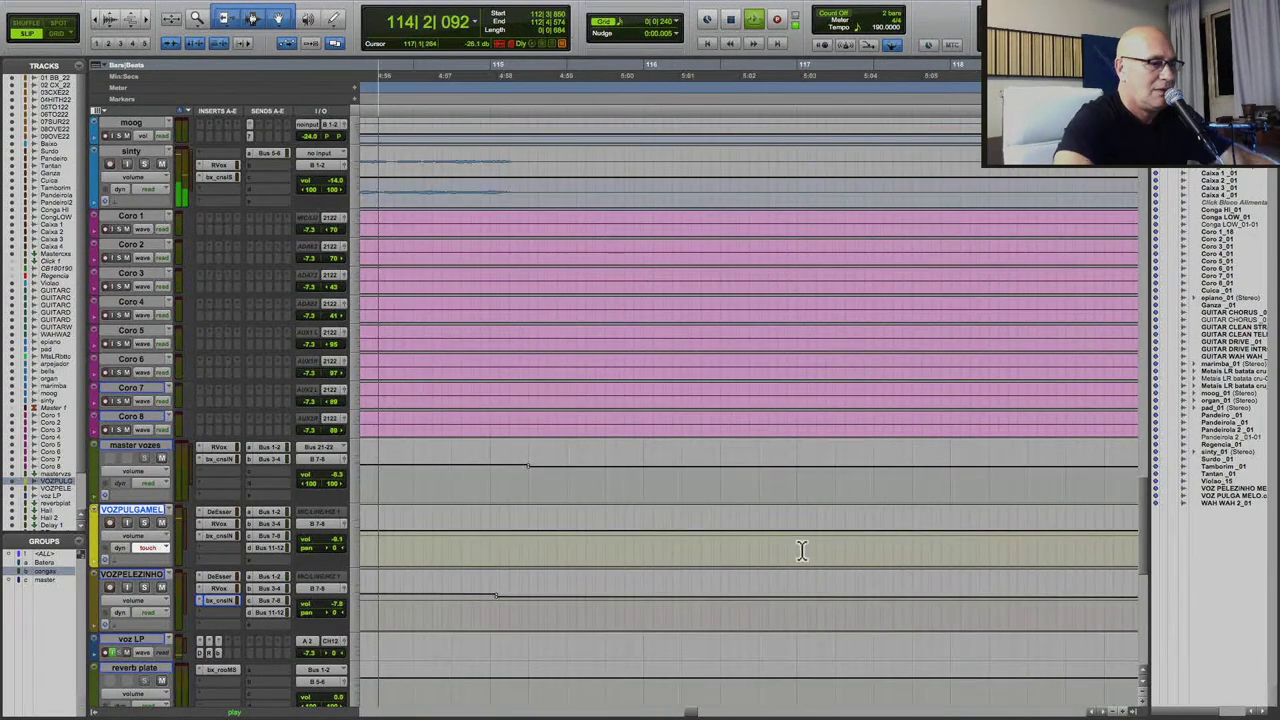
Play the song from the start and look over the automation on the brass, choir and lead vocal tracks.
key(Return)
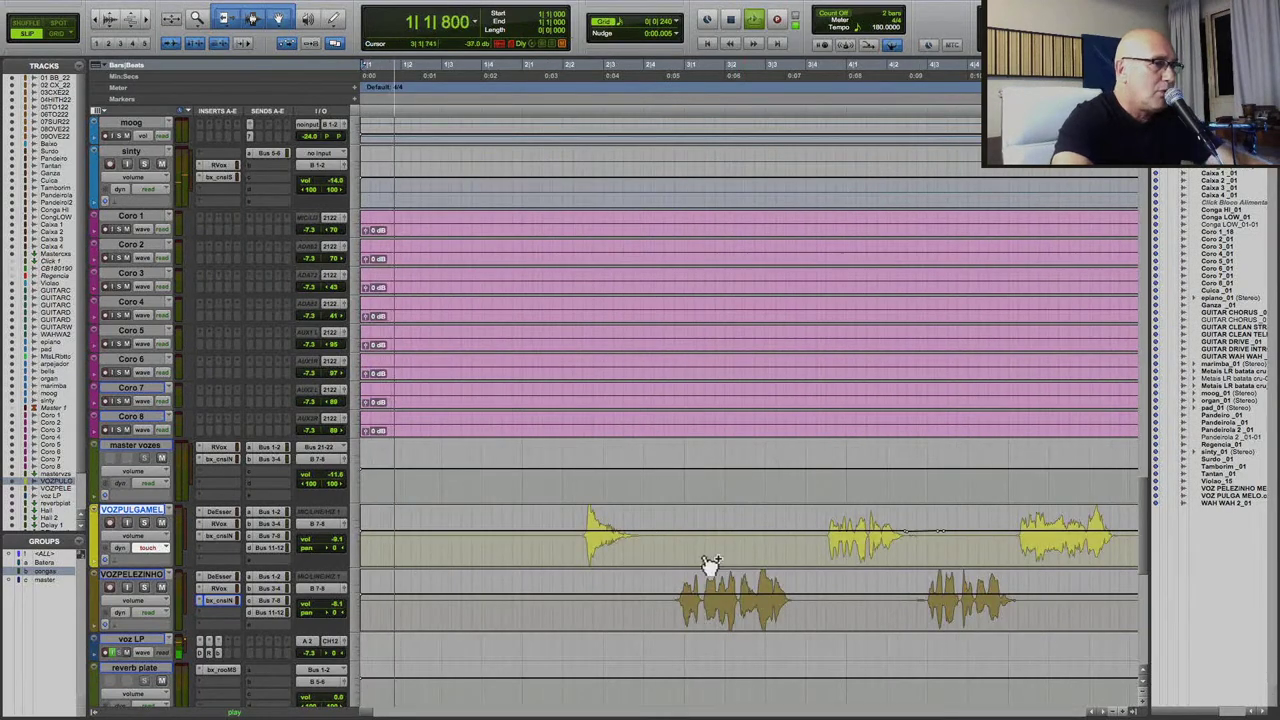
key(ctrl+bracketleft)
key(space)
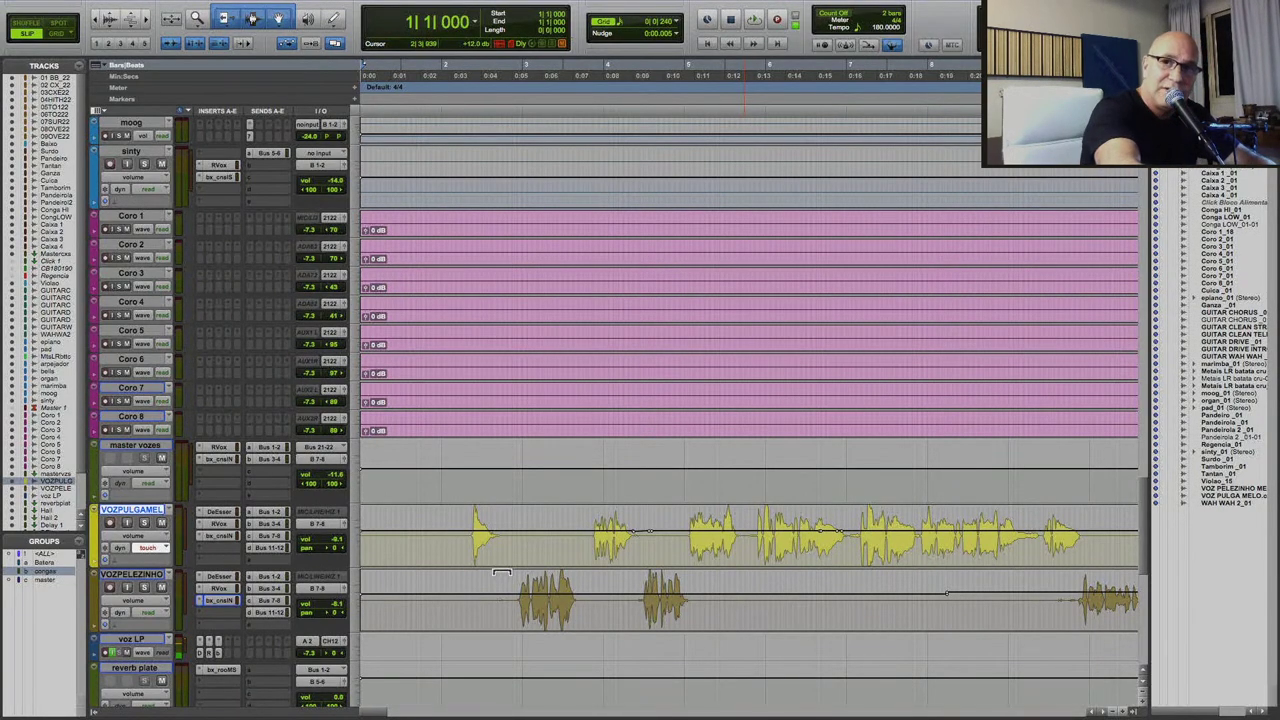
key(r)
key(r)
key(r)
key(r)
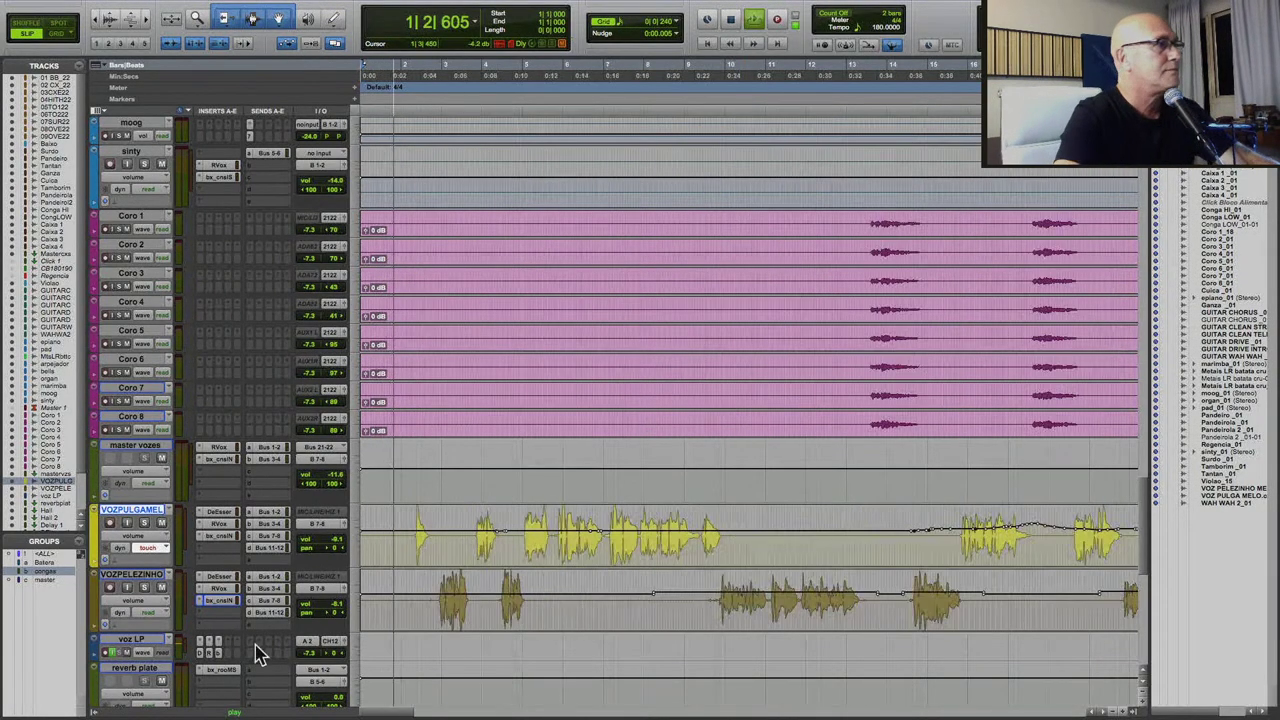
scroll(237, 549, up, 4)
scroll(514, 571, up, 5)
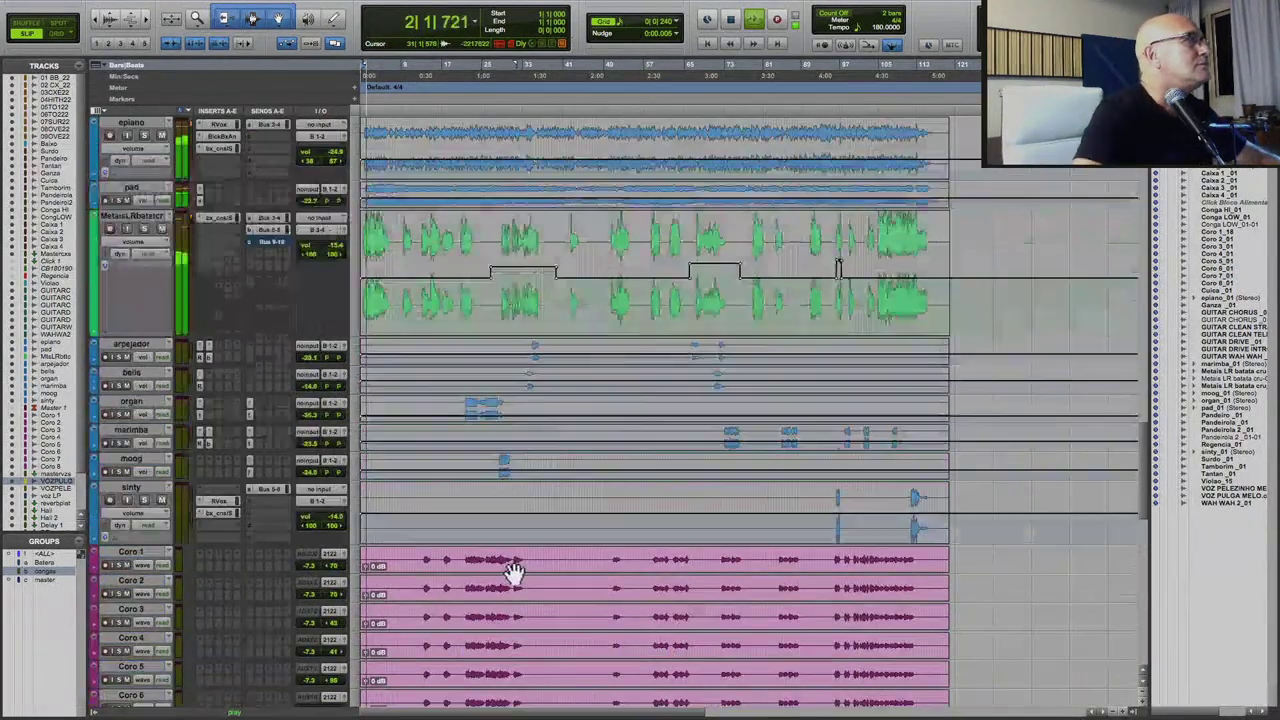
scroll(514, 578, down, 7)
scroll(510, 578, down, 2)
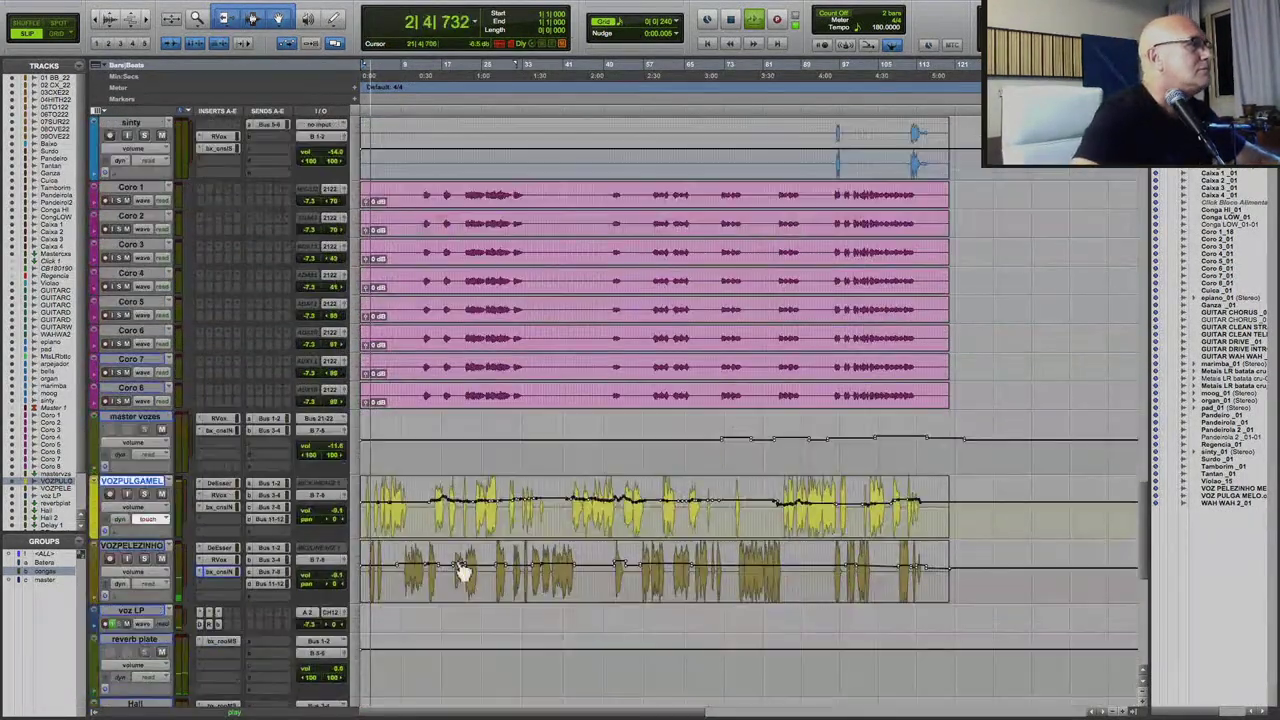
Lower the brown vocal's volume automation over bars 1 to 7, adjust its phrase around bar 4, and replay from bar 2.
drag(391, 572, 366, 577)
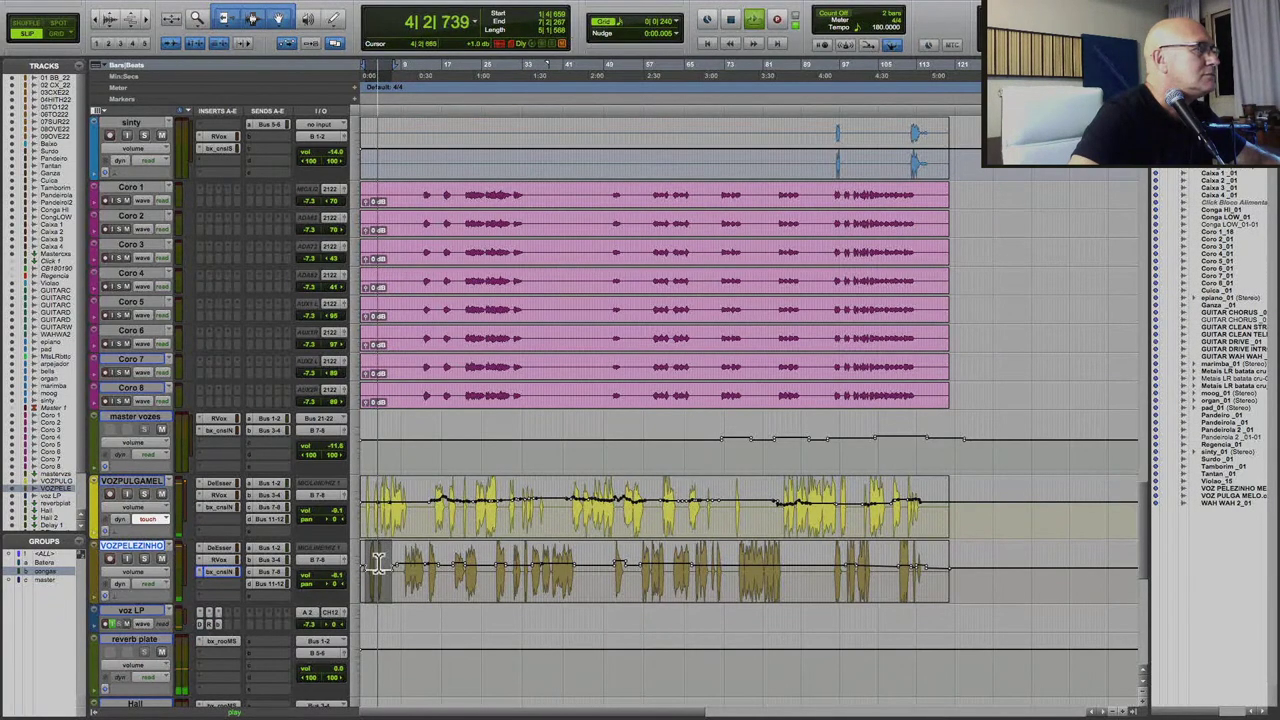
key(super+bracketright)
key(super+bracketright)
key(super+bracketright)
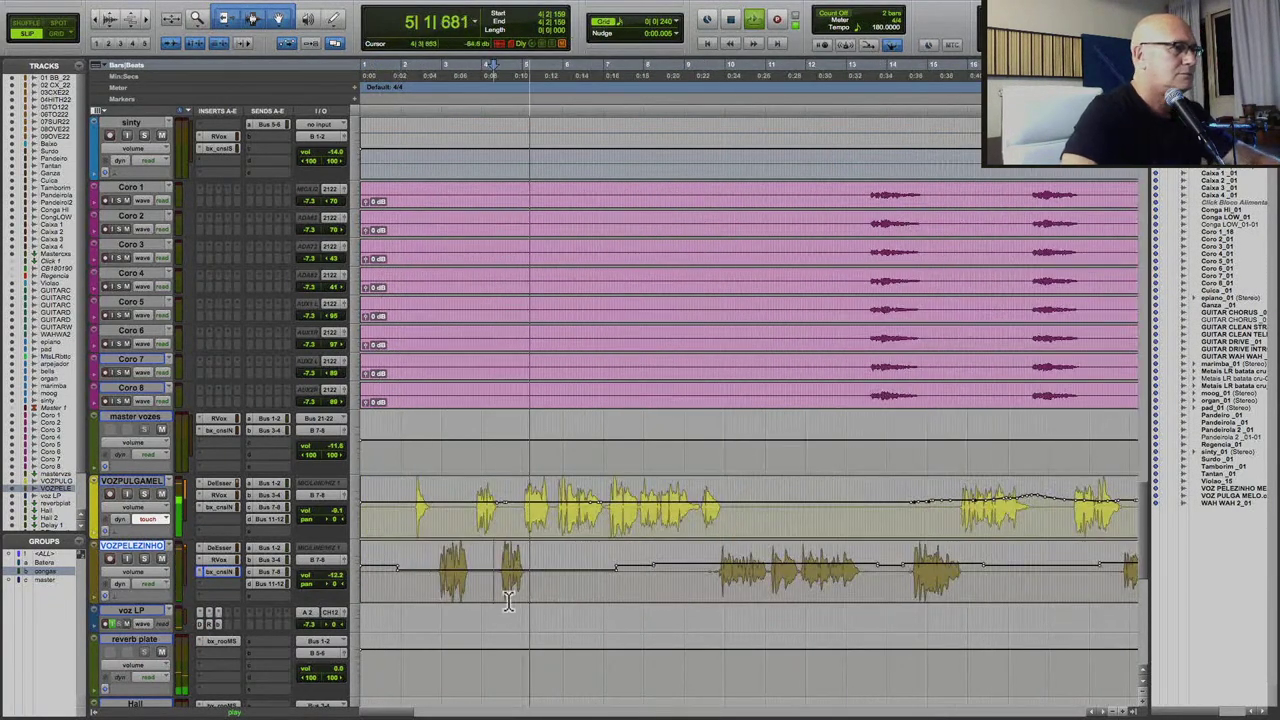
drag(495, 572, 534, 572)
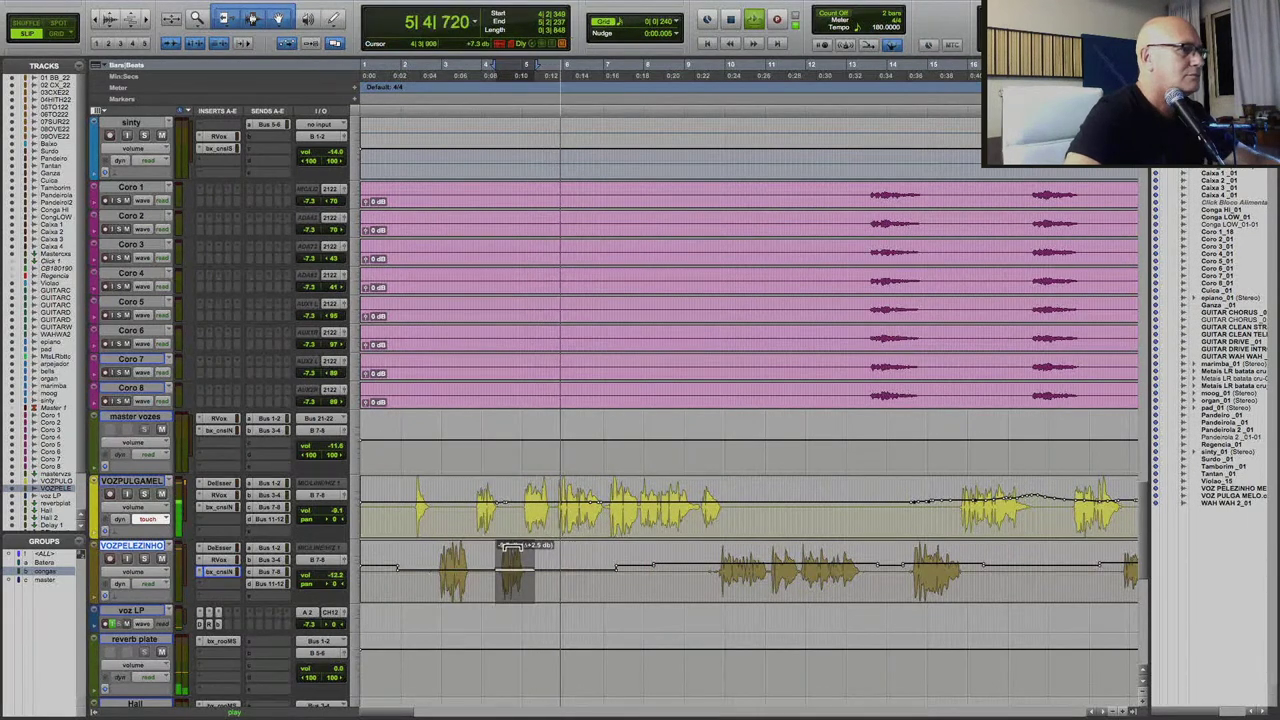
click(409, 575)
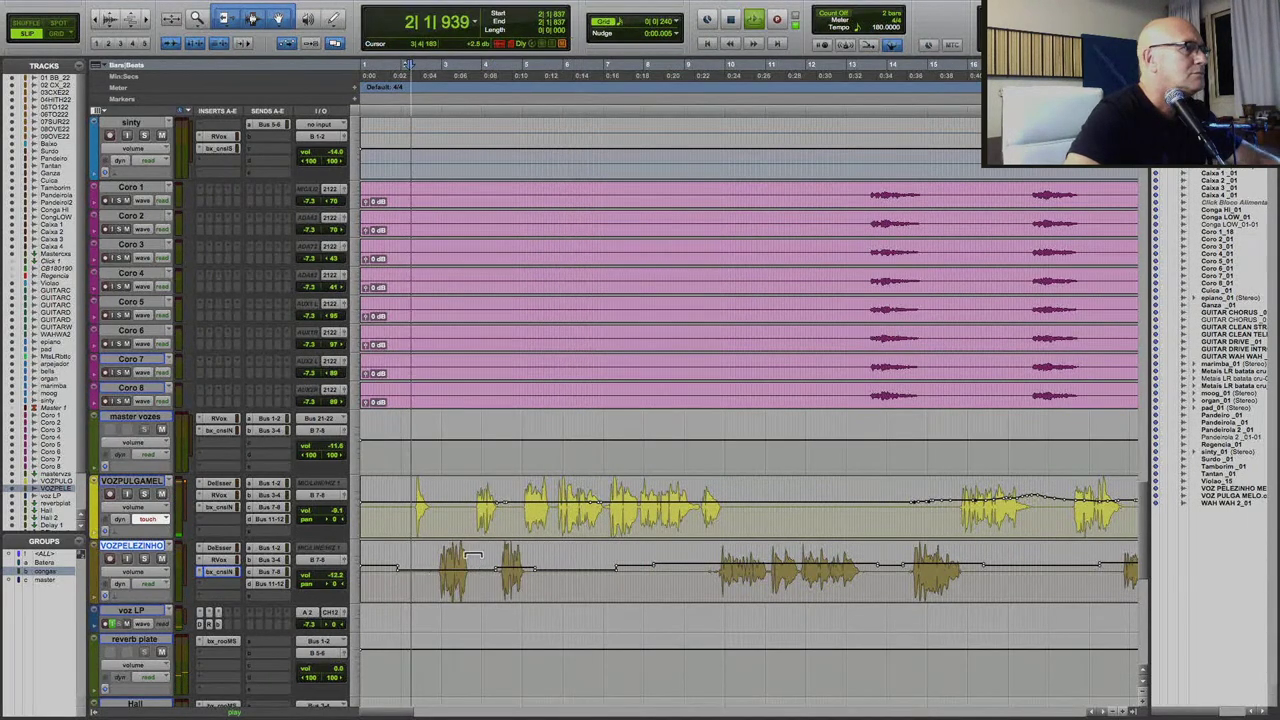
Raise the brass track's volume automation to -11.3 dB over the intro, bars 1 to 8, and replay that passage.
scroll(465, 553, up, 10)
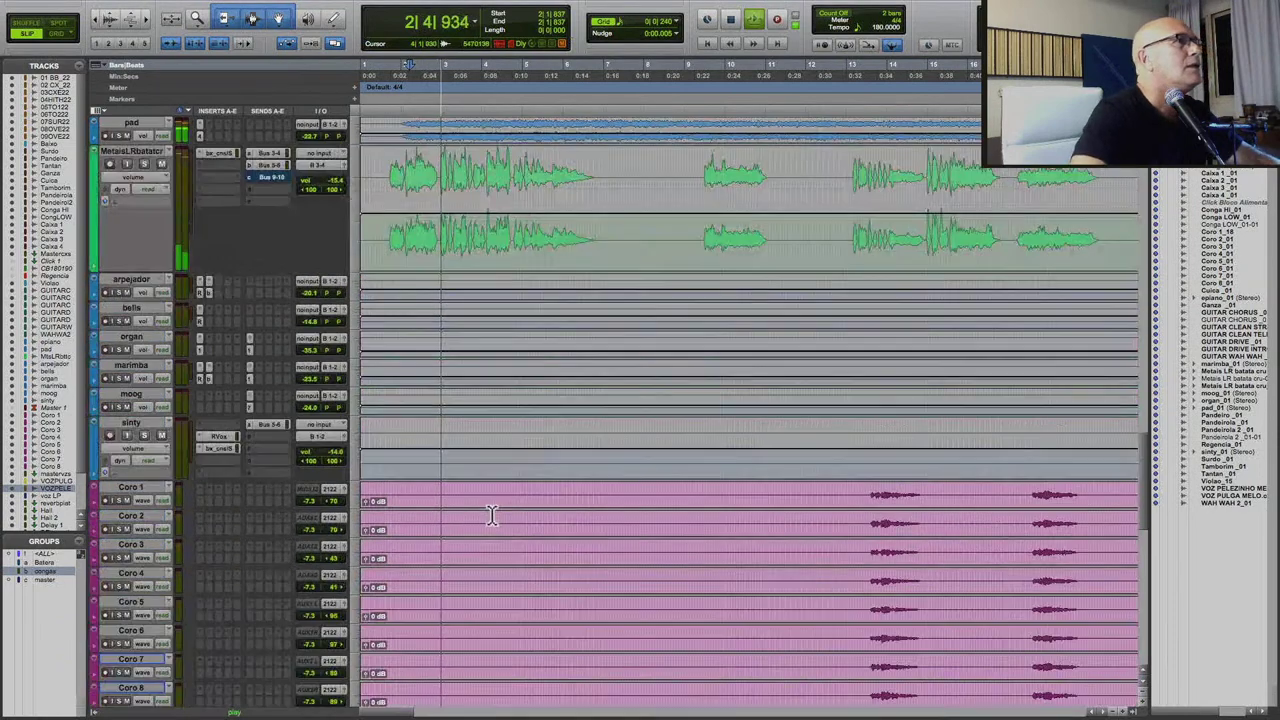
key(space)
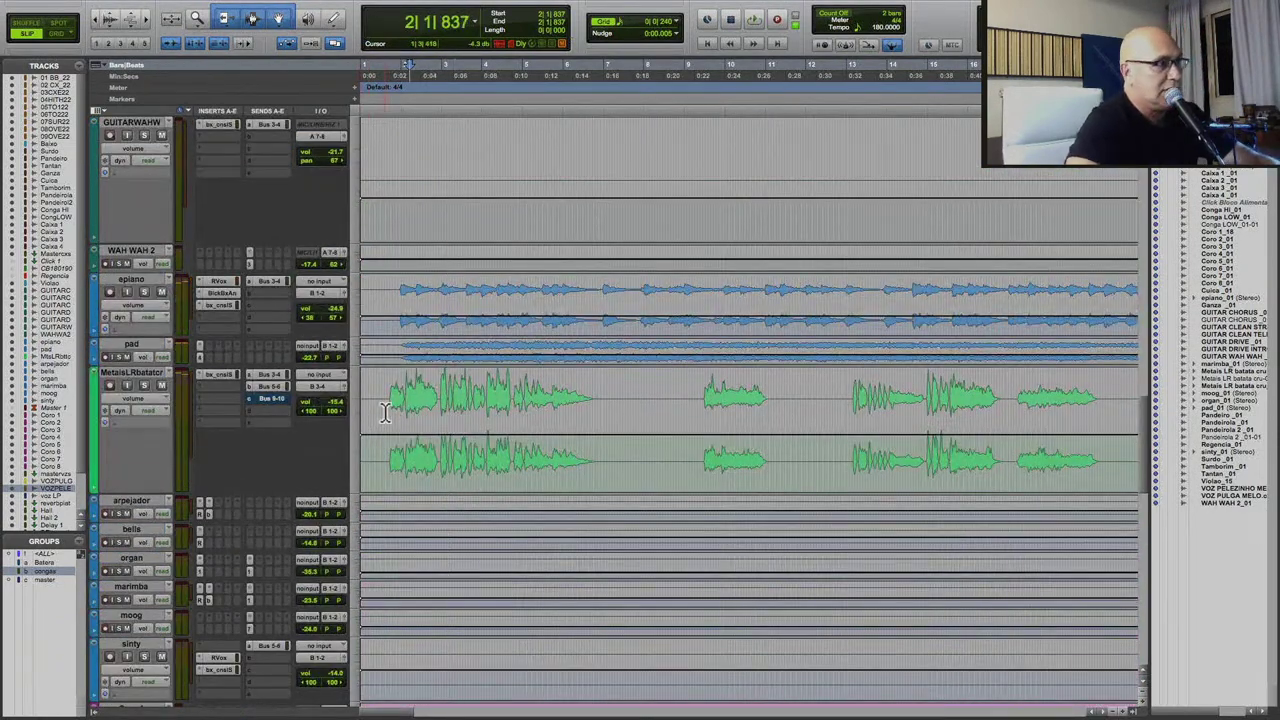
drag(384, 413, 656, 425)
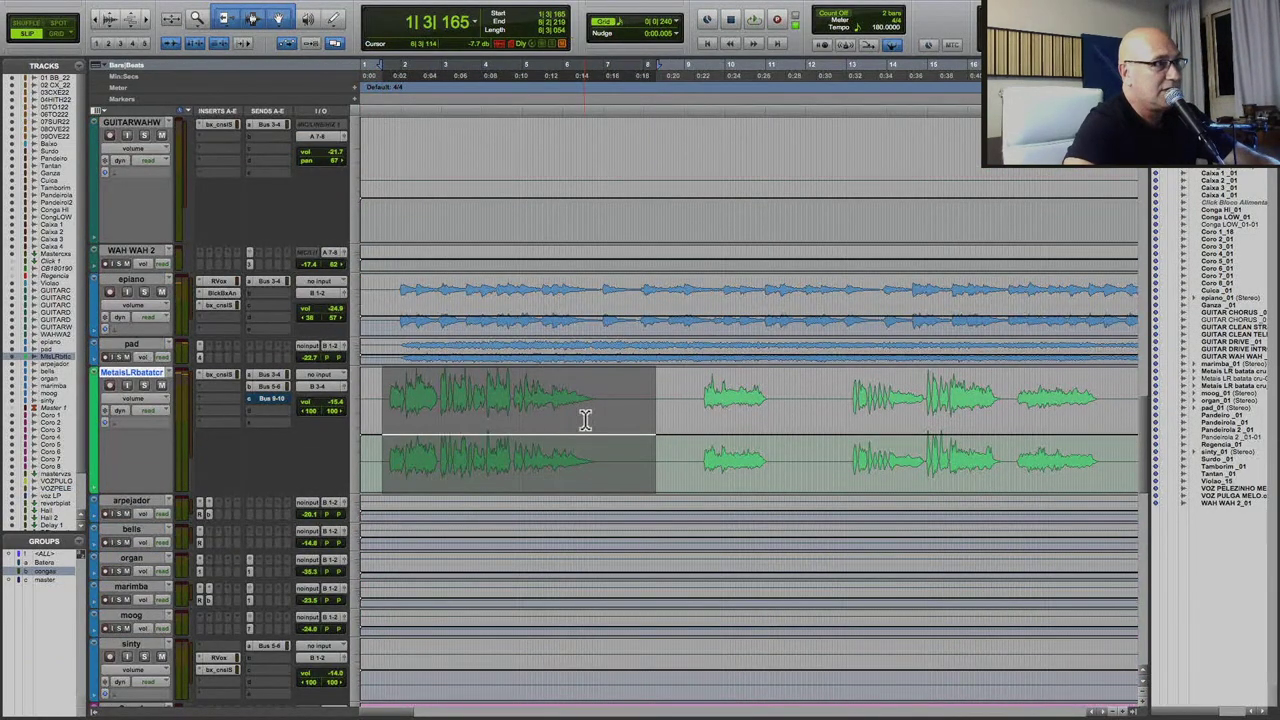
key(space)
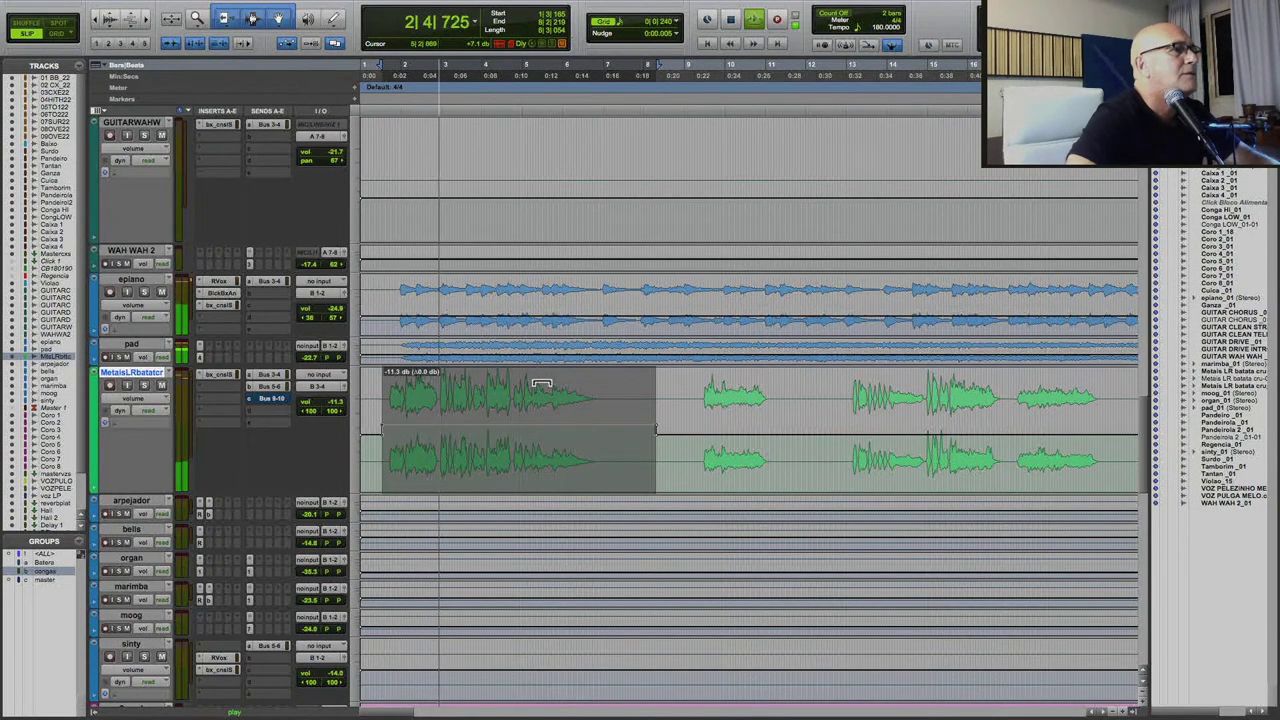
Raise the brown vocal's lowered volume automation over its opening phrases while the intro plays.
key(ctrl+bracketleft)
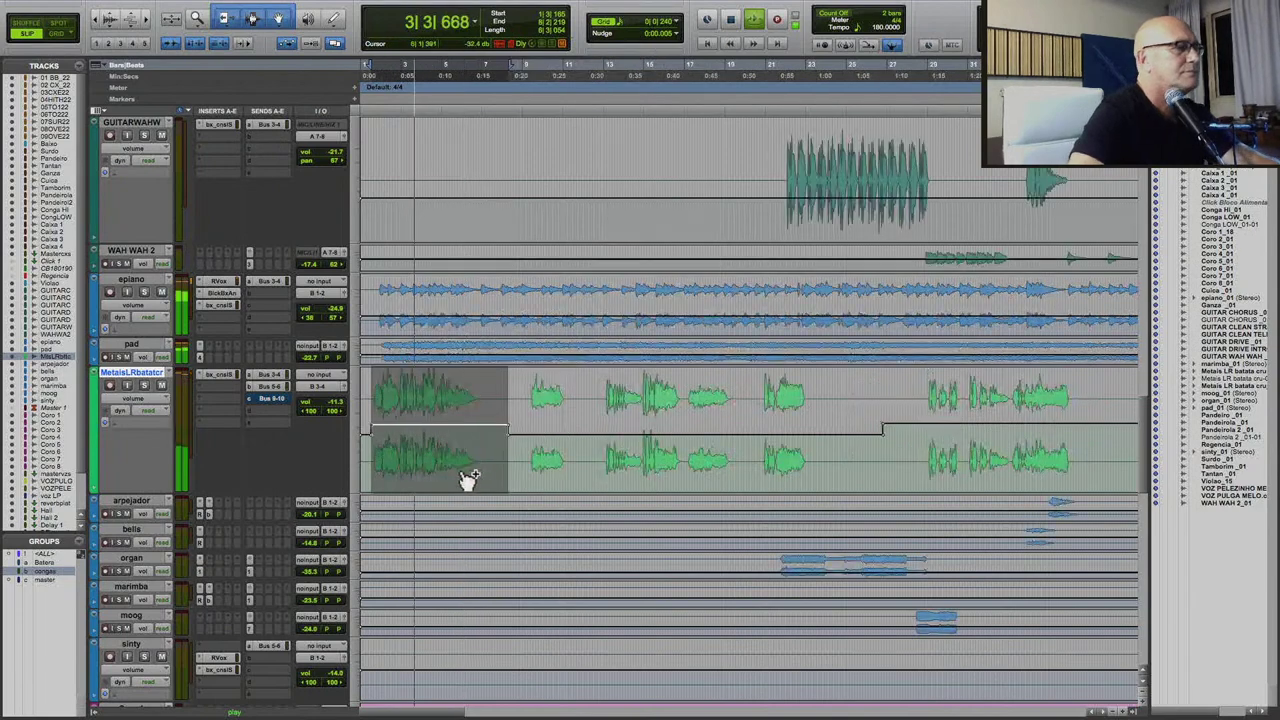
scroll(468, 477, down, 10)
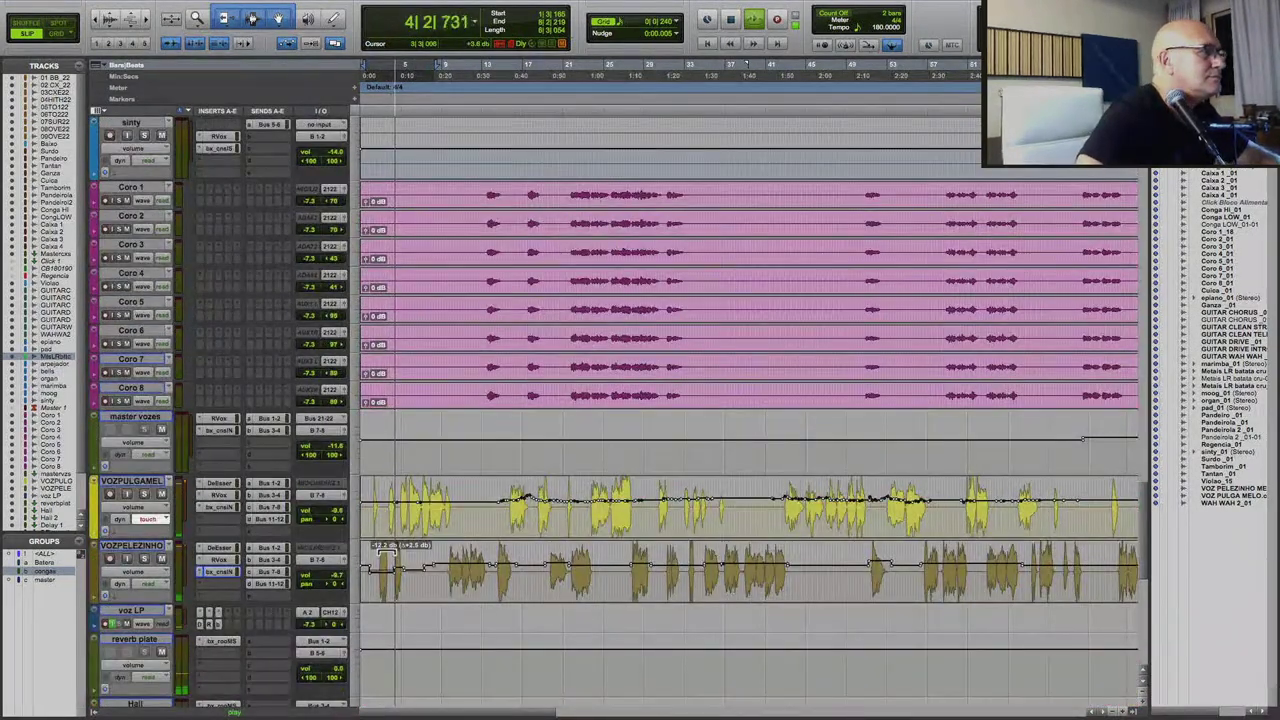
drag(385, 553, 410, 555)
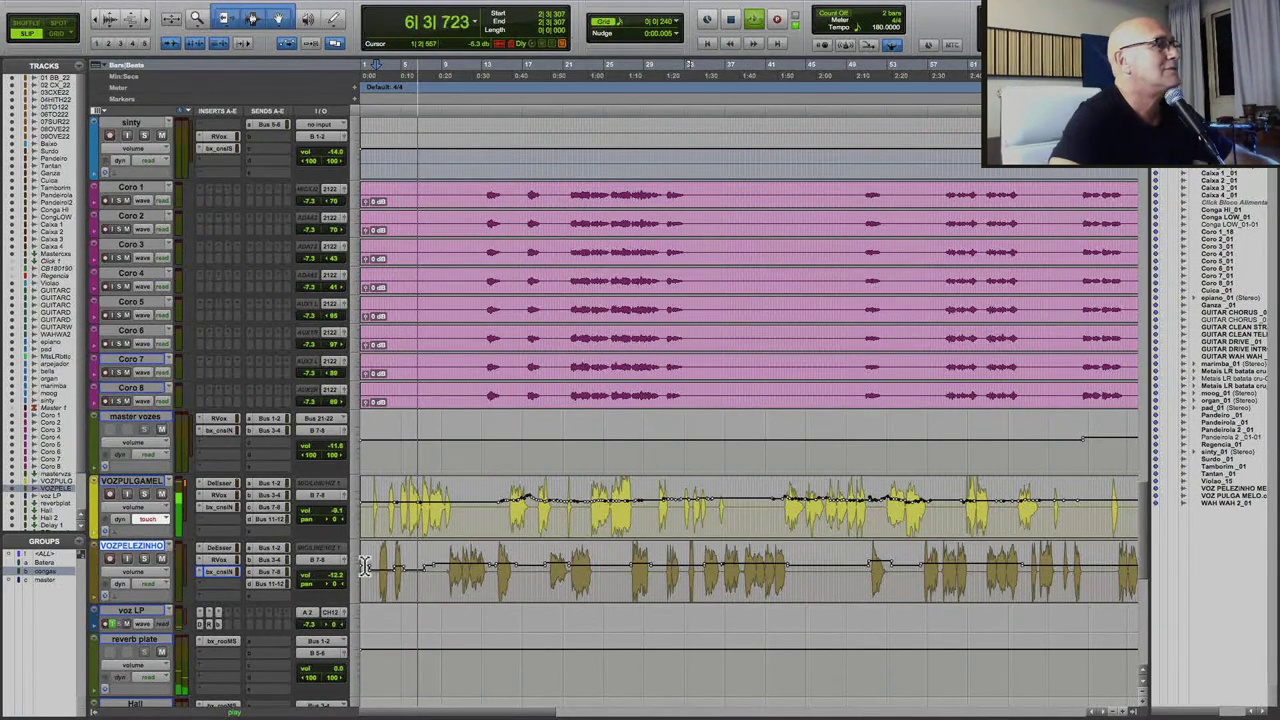
Enlarge the intro drive guitar track and raise its volume automation to -10.8 dB while replaying the song's opening.
scroll(562, 477, up, 10)
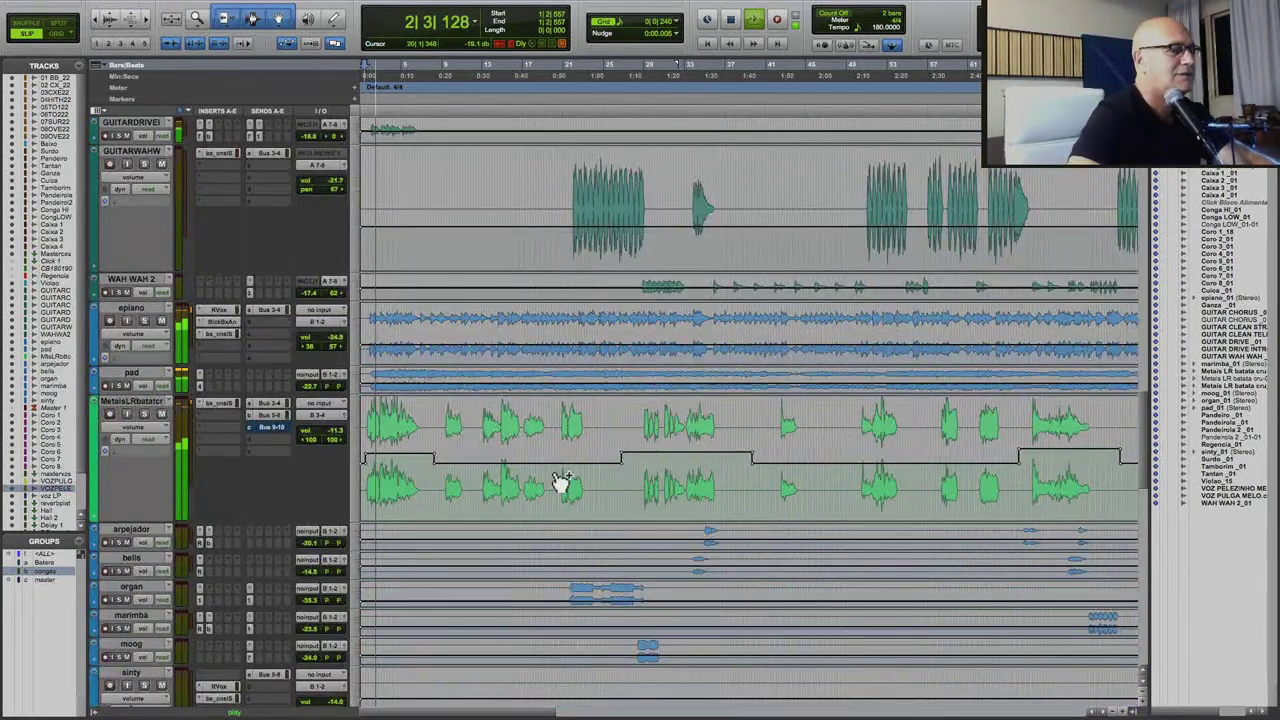
key(ctrl+bracketleft)
key(ctrl+bracketleft)
key(ctrl+bracketleft)
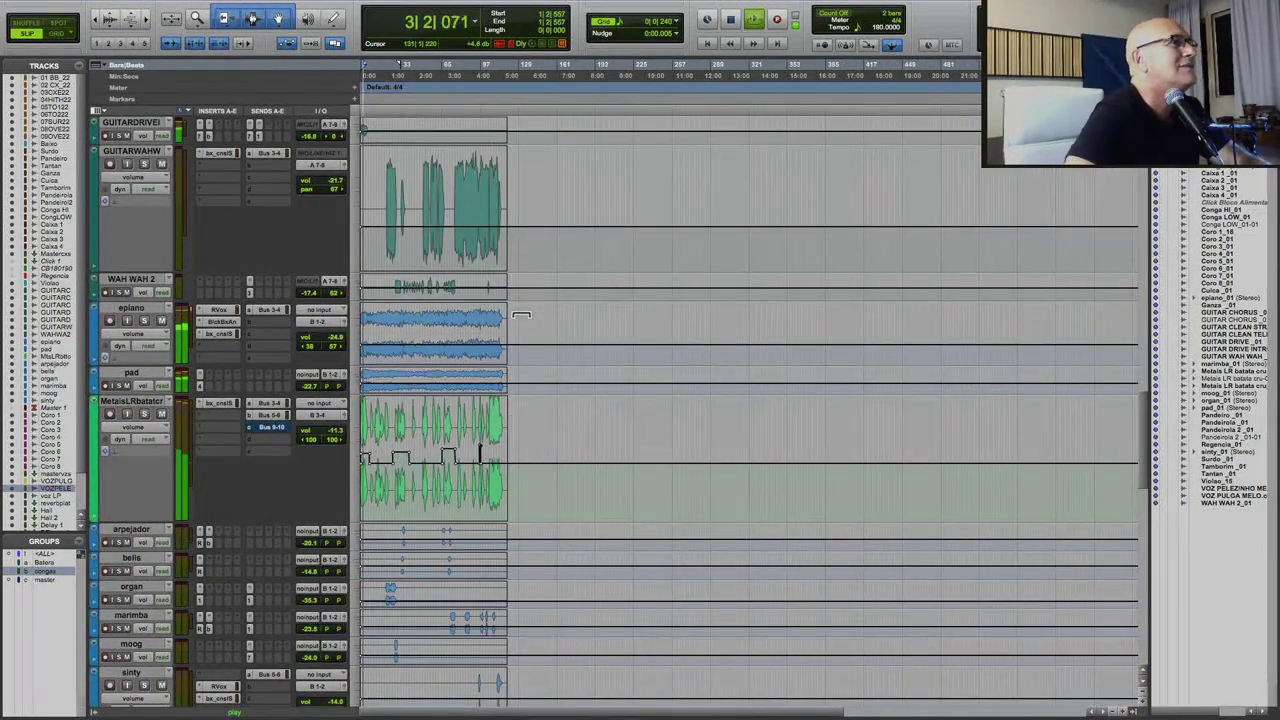
scroll(514, 317, up, 3)
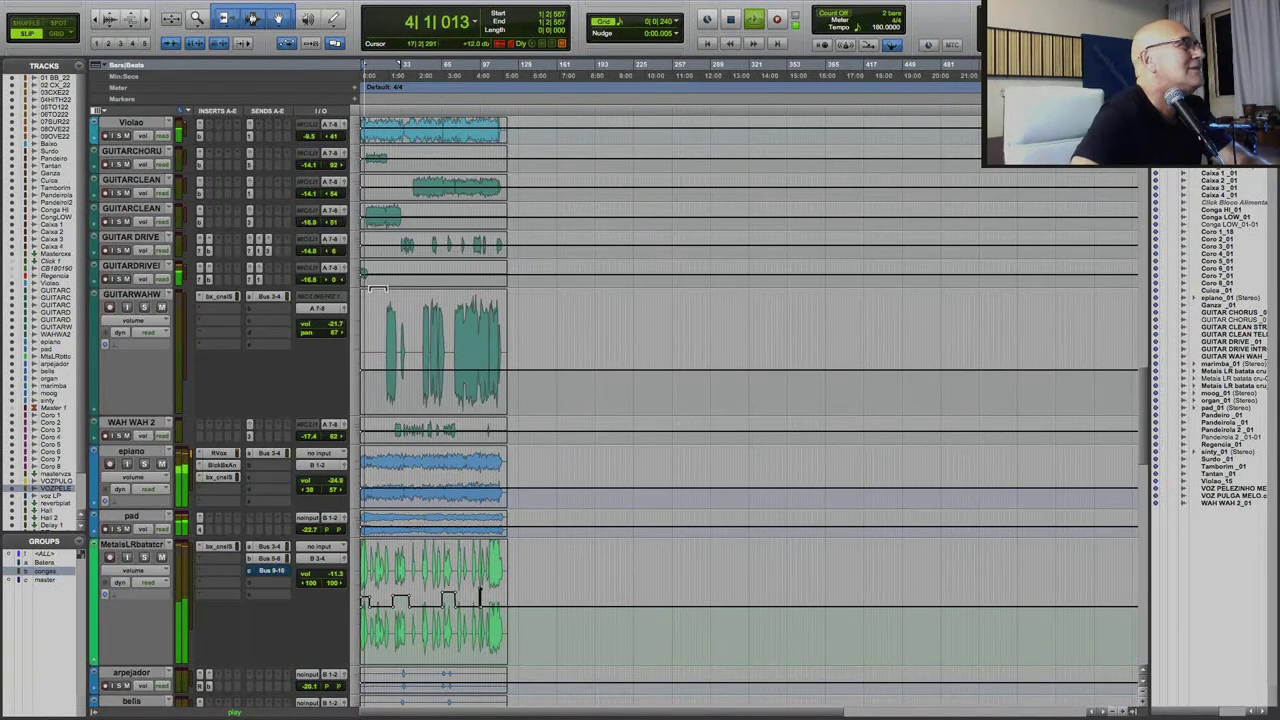
click(357, 282)
click(372, 306)
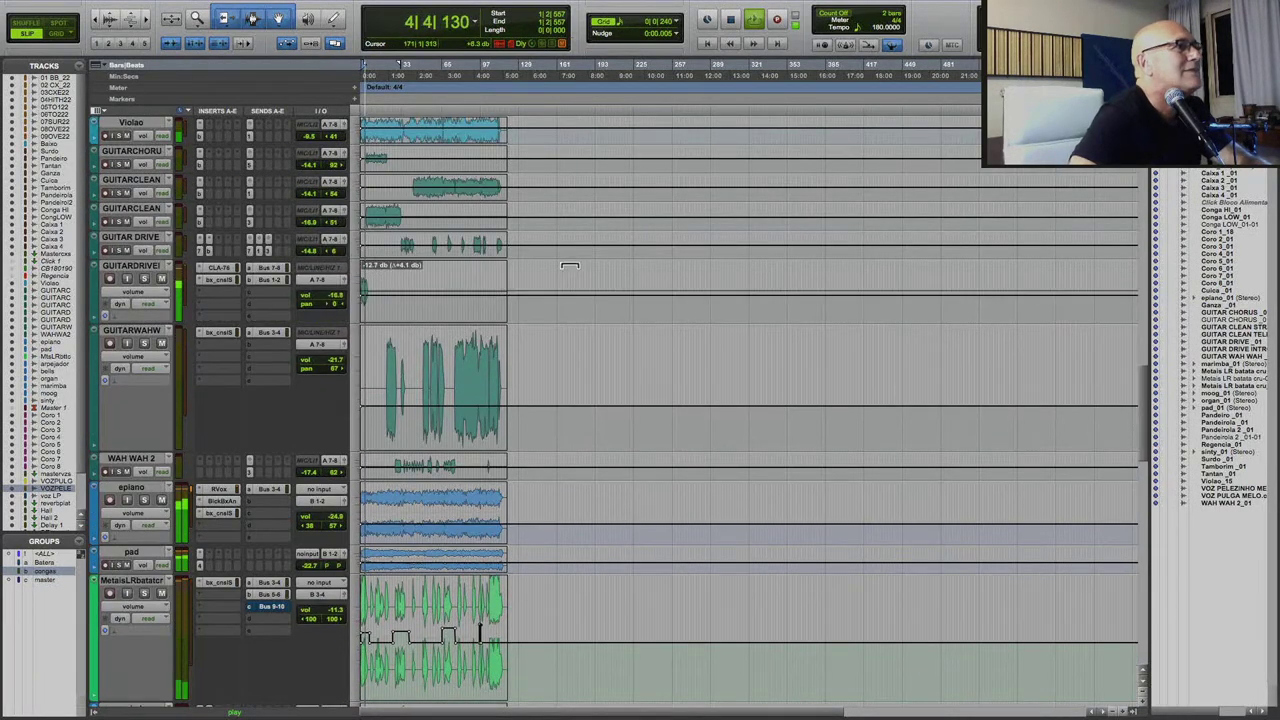
click(364, 303)
drag(598, 287, 596, 277)
Boost the high shelf by 5.2 dB and adjust the compressor in the intro drive guitar's SSL 4000 G channel strip.
click(236, 284)
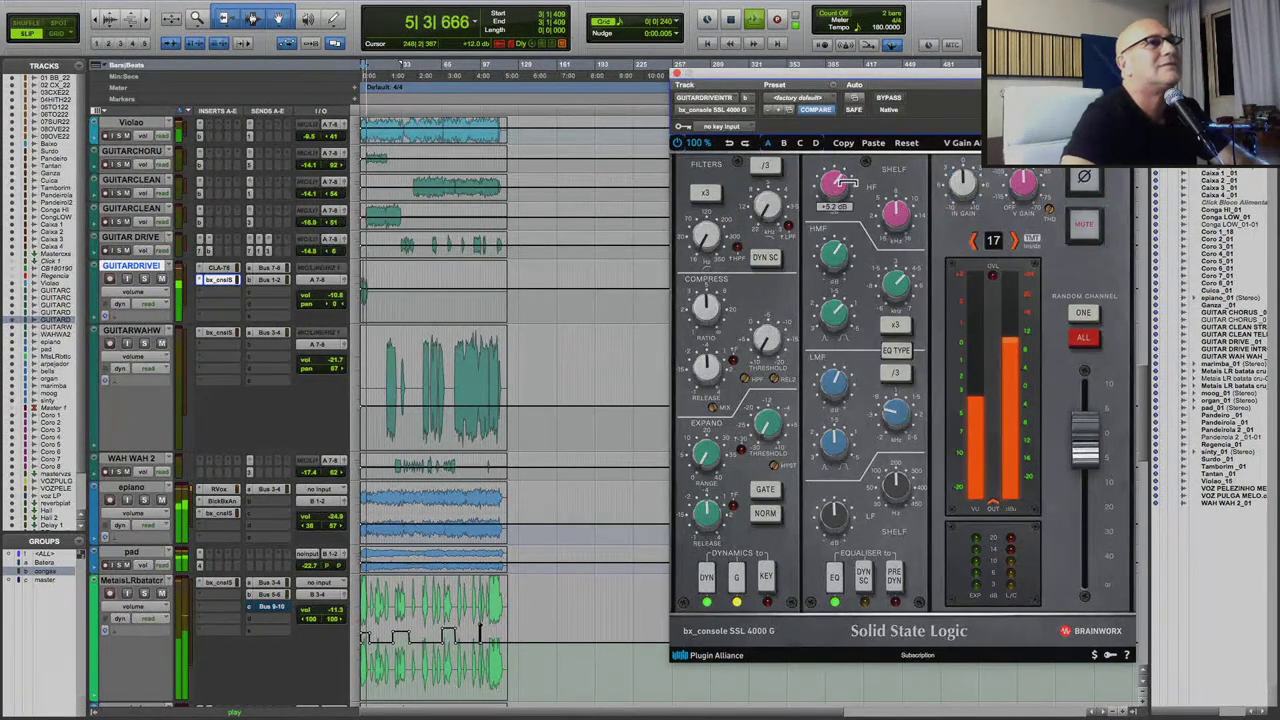
mouse_move(703, 316)
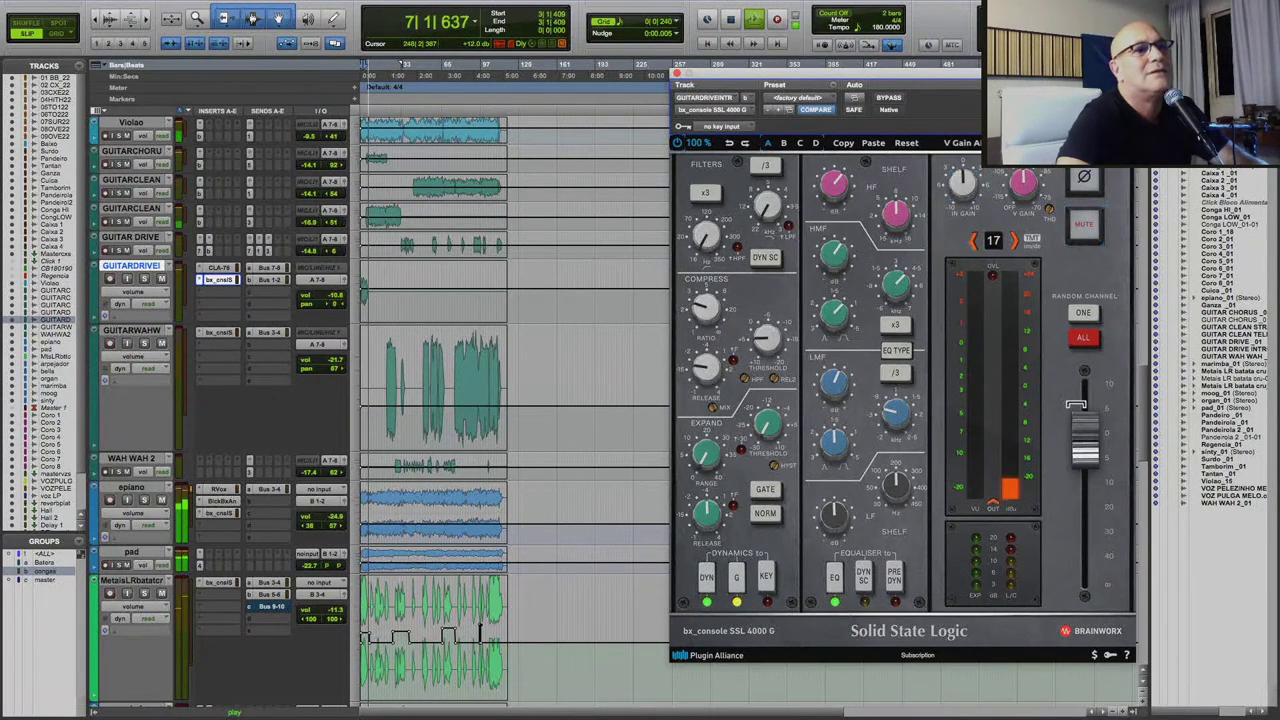
click(677, 77)
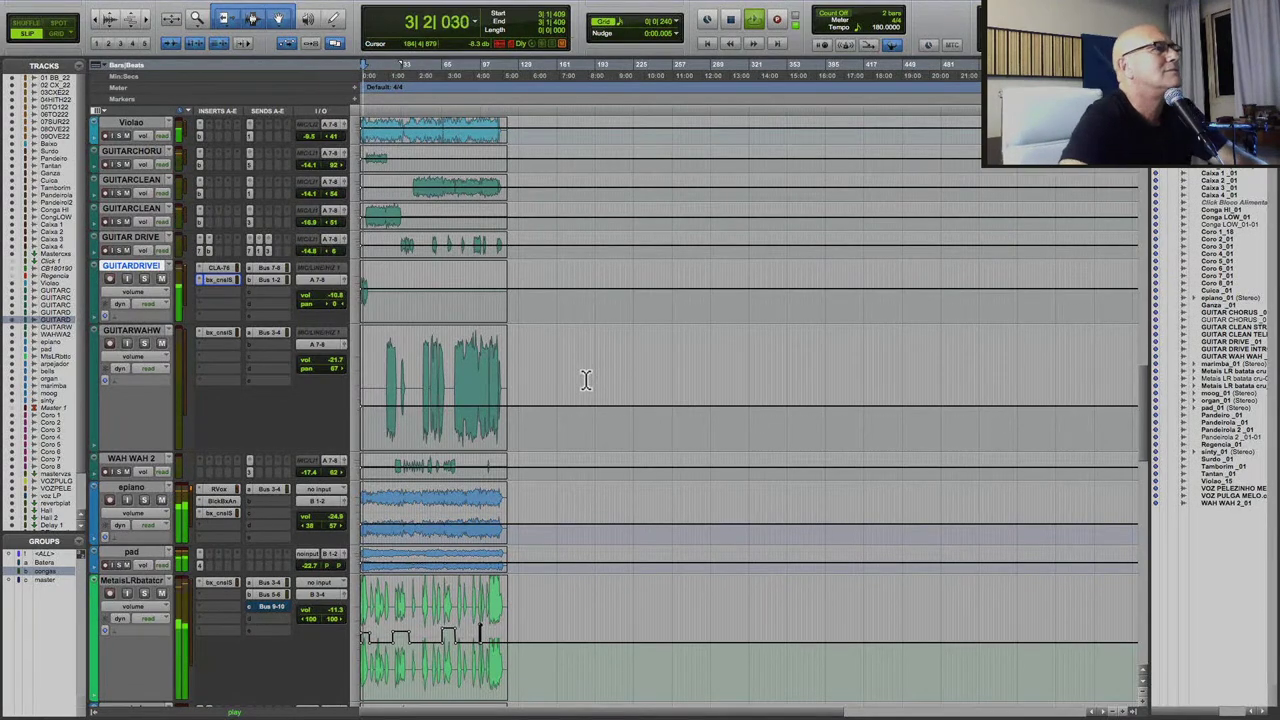
Raise the volume automation of the 02 CX drum track to -1.0 dB and also raise the 03CXESTEIR track's.
scroll(584, 375, up, 20)
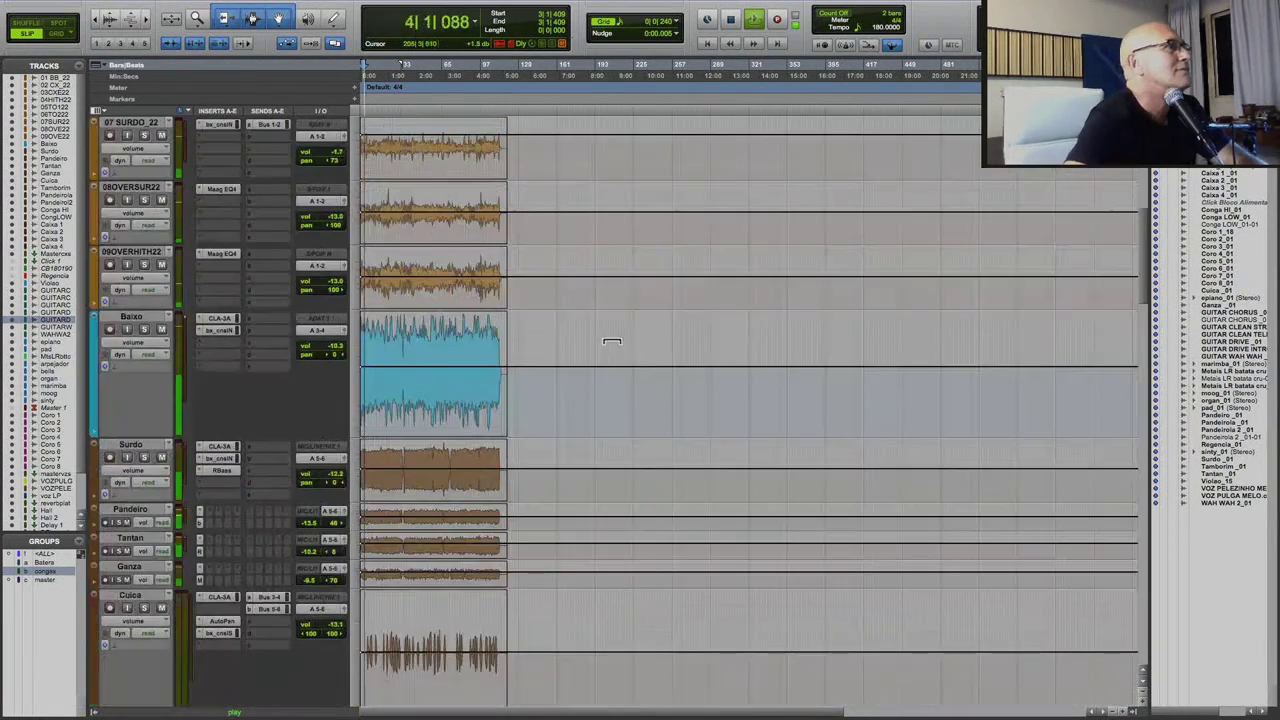
scroll(603, 347, up, 2)
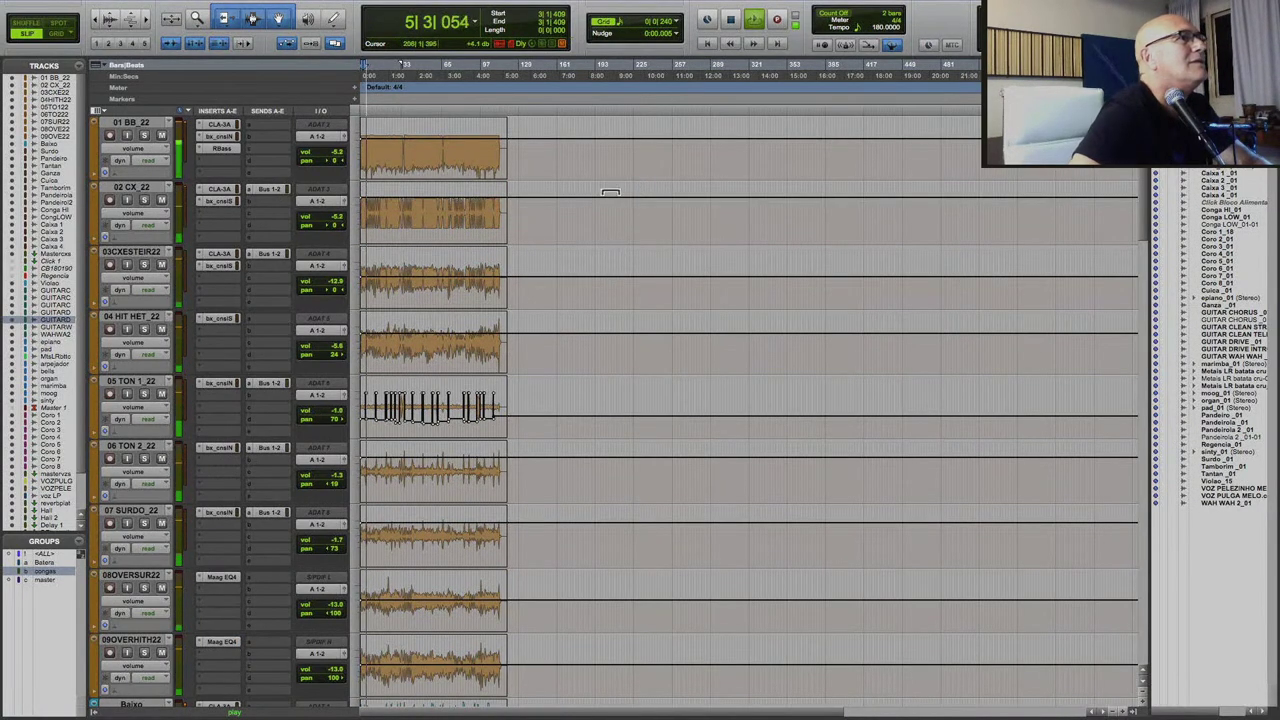
drag(596, 256, 596, 254)
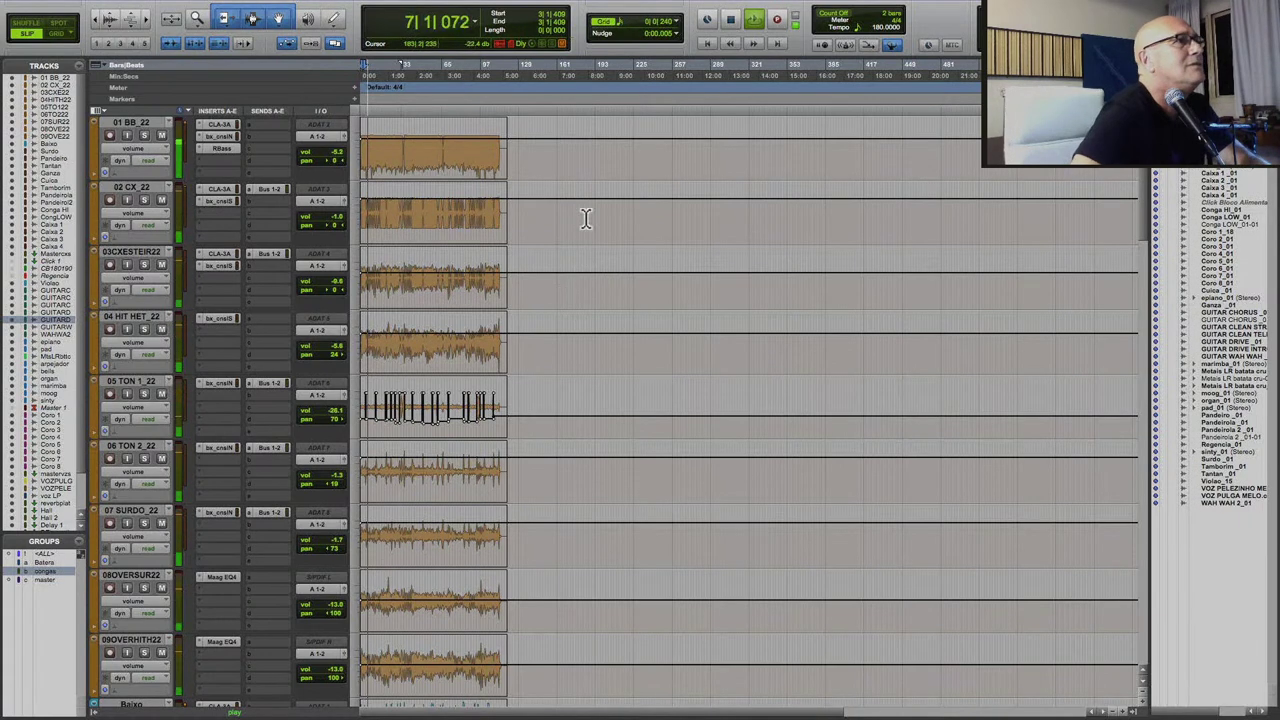
Open the 02 CX_22 track's Bus 1-2 send, raise its level slightly and close it again.
click(265, 191)
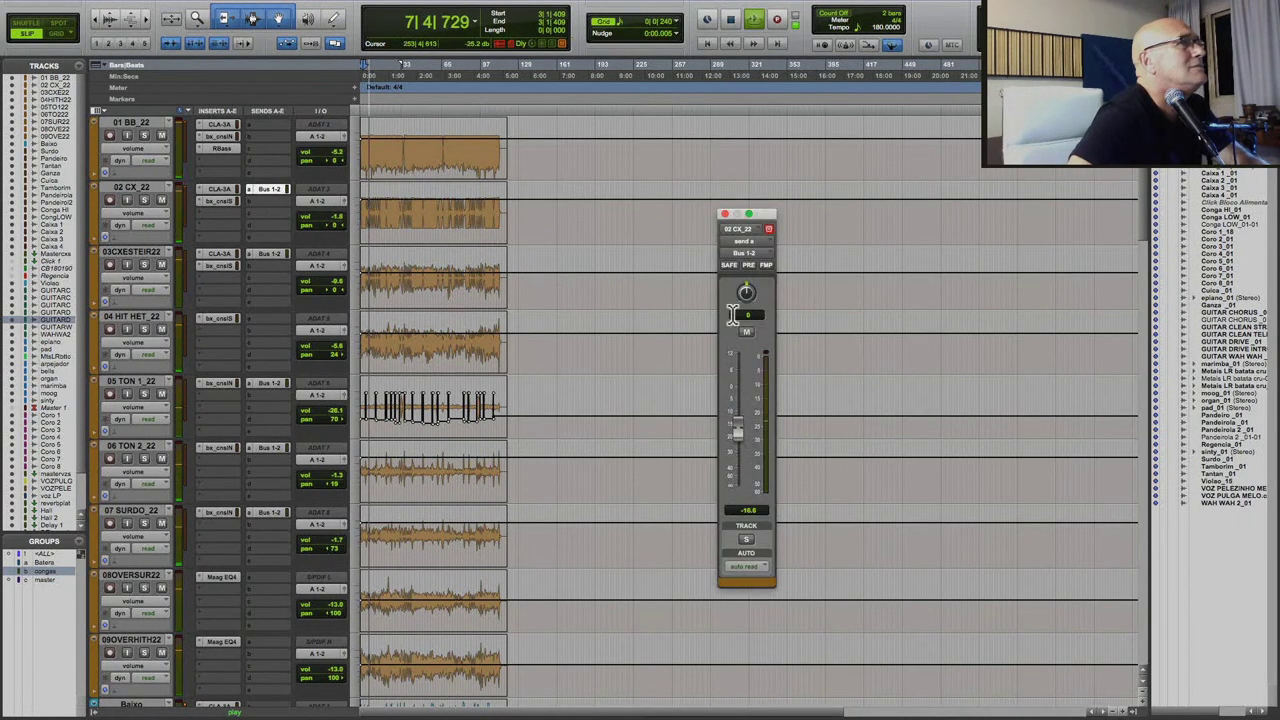
click(572, 121)
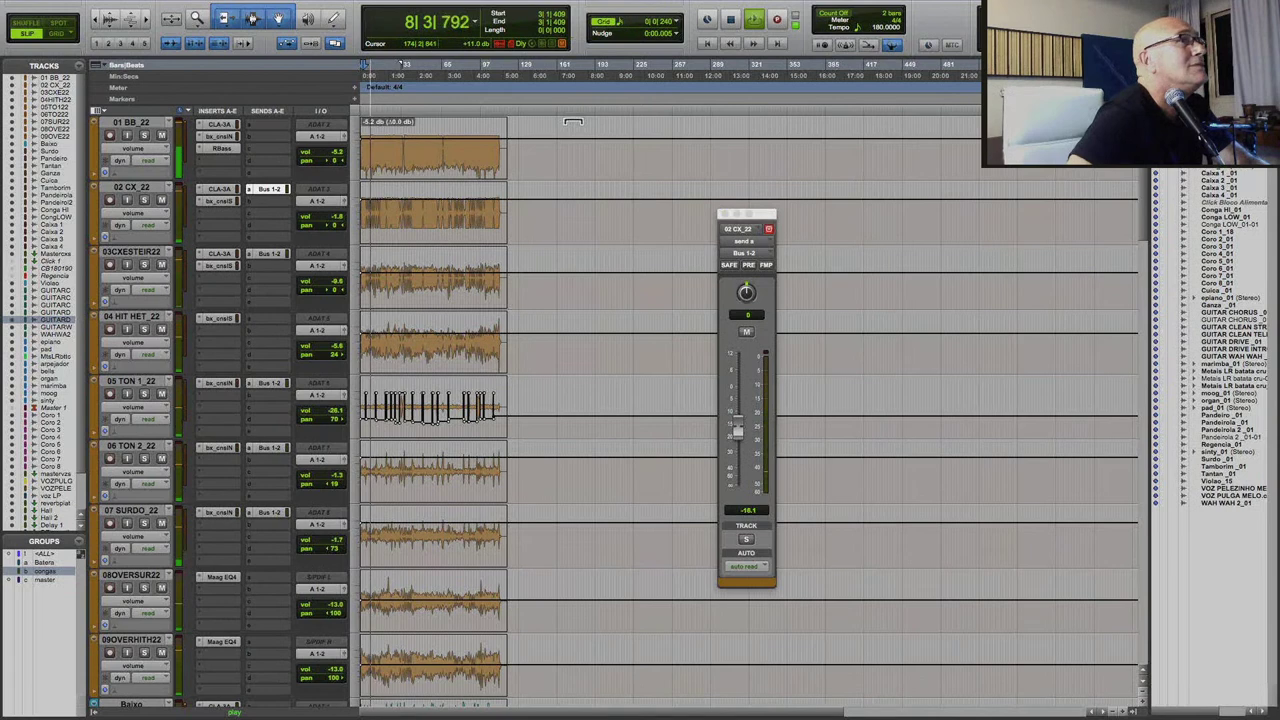
click(725, 215)
Raise the Pandeirola 2 track's volume automation to -12.8 dB from about bar 13 to bar 31.
scroll(570, 420, down, 3)
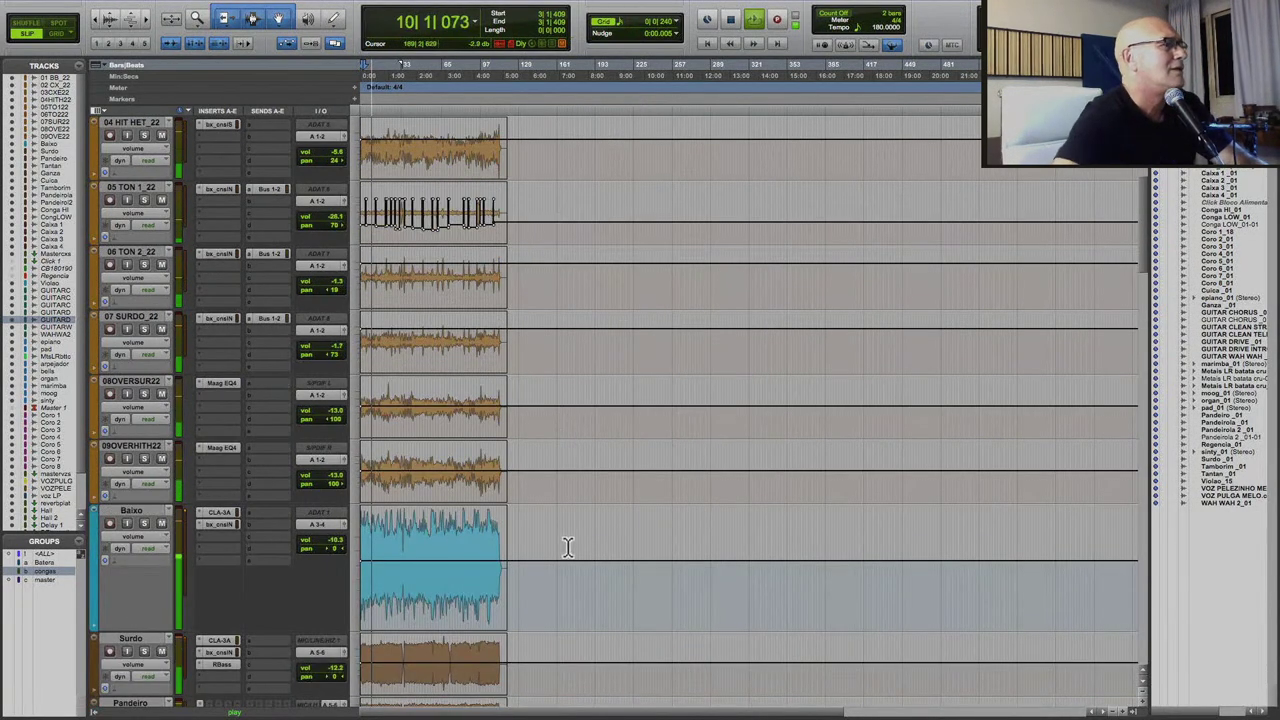
scroll(576, 530, down, 6)
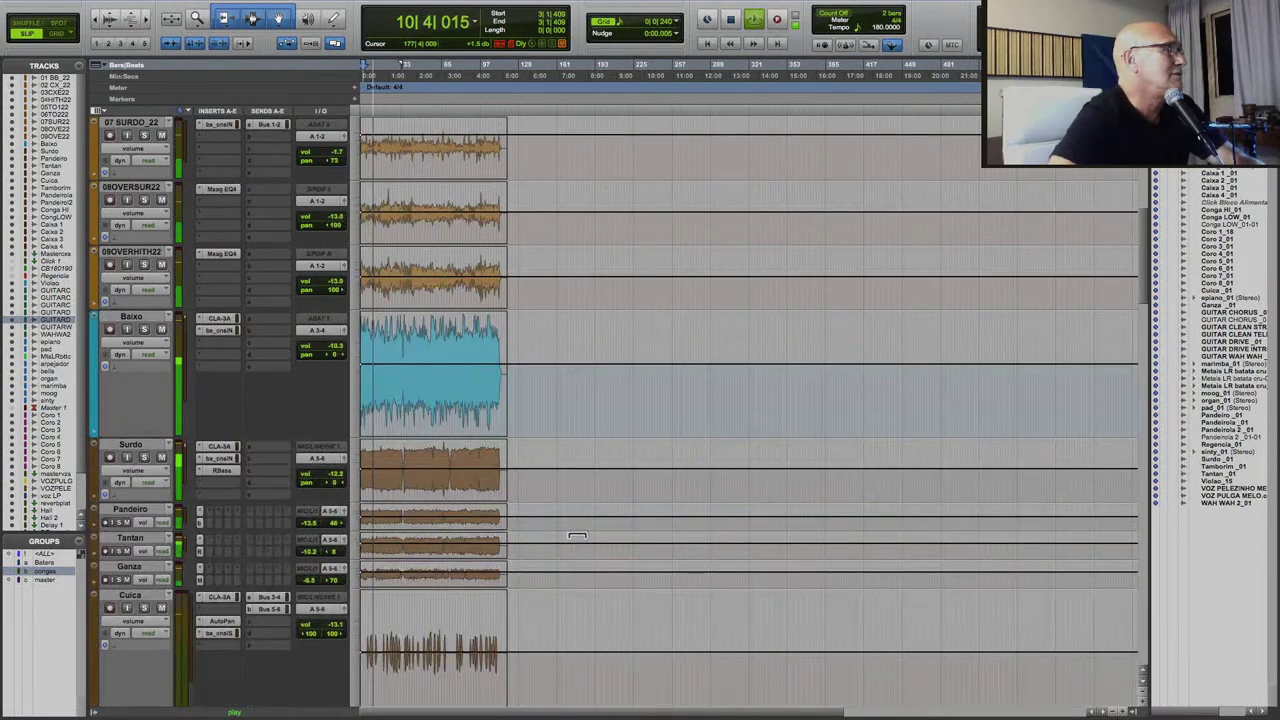
scroll(577, 536, down, 5)
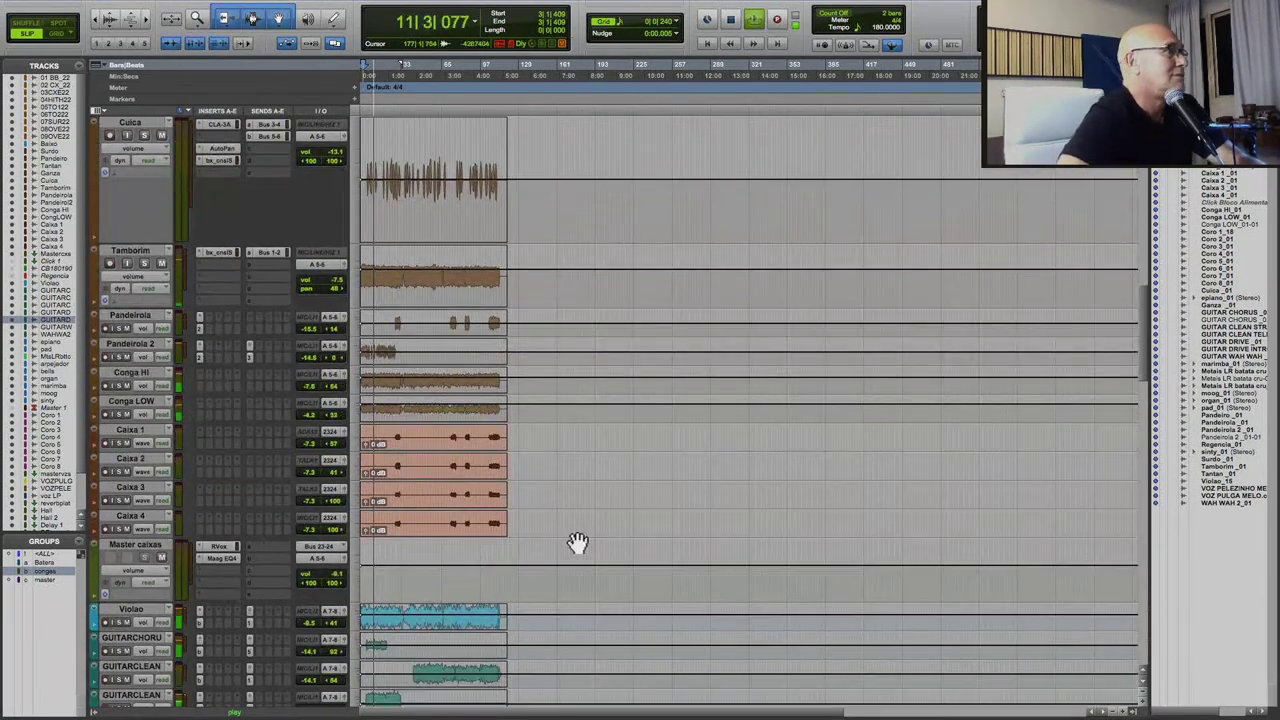
scroll(578, 542, down, 3)
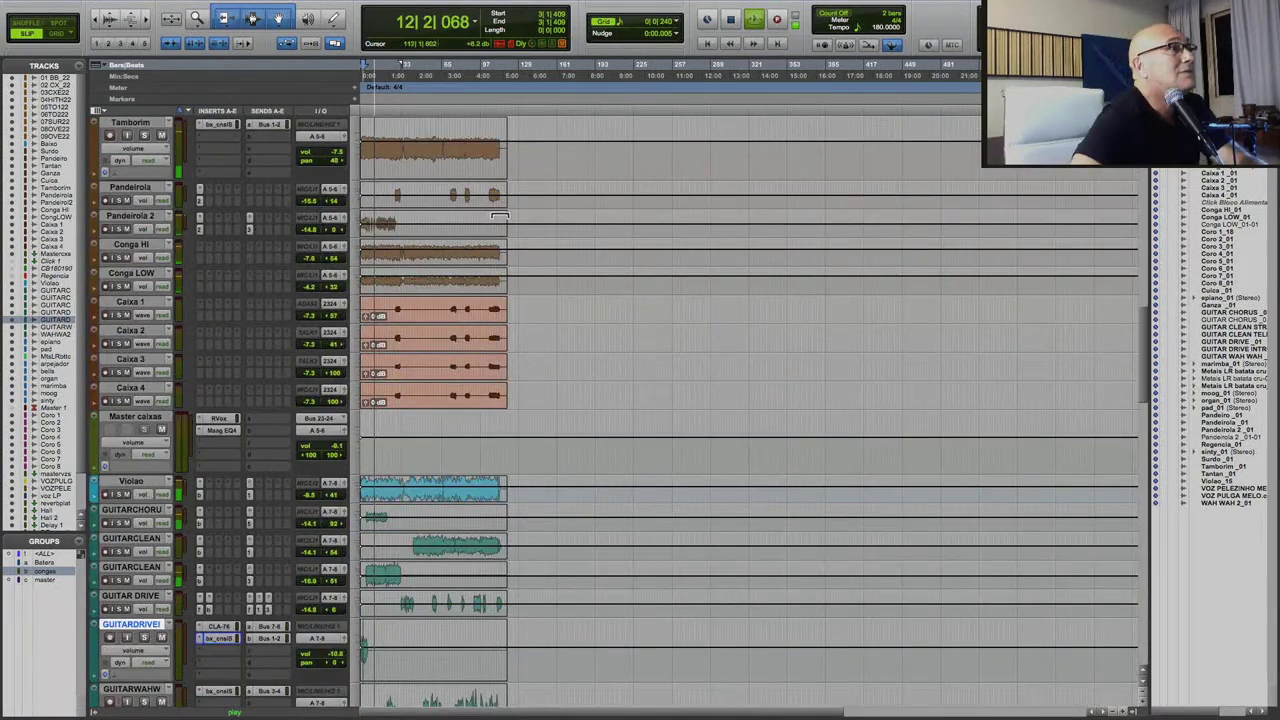
scroll(470, 257, up, 3)
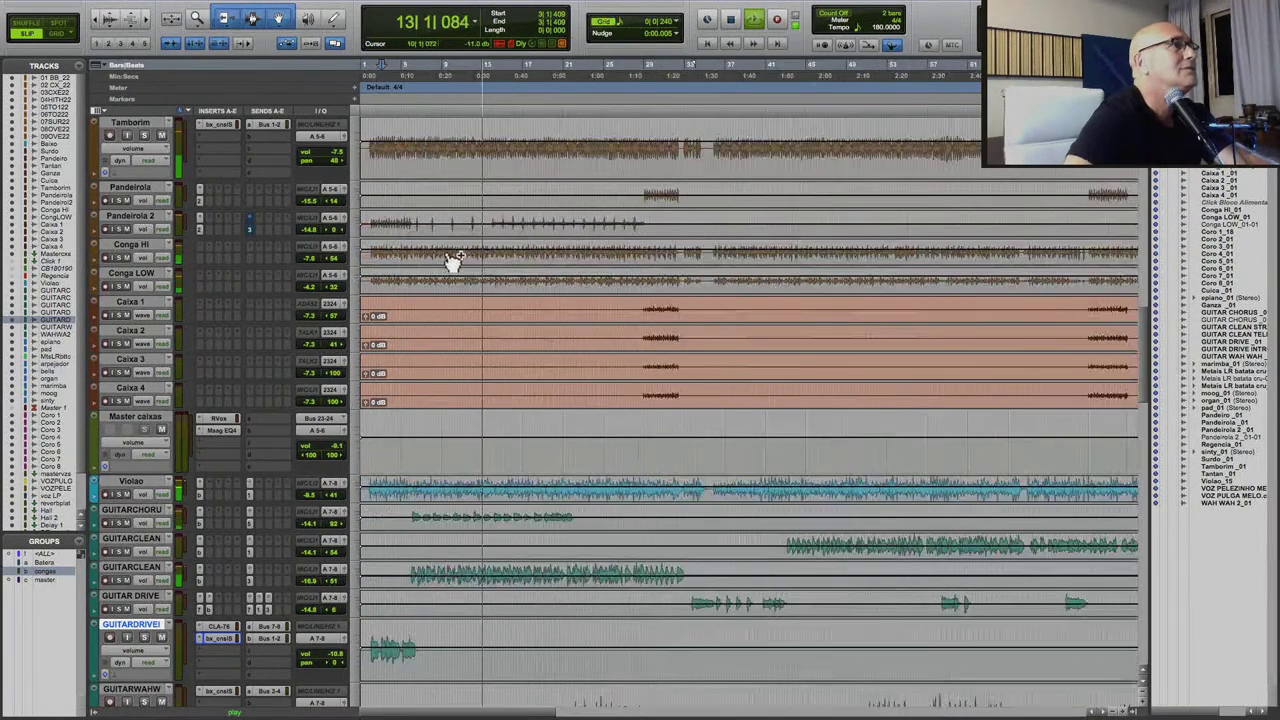
mouse_move(412, 227)
mouse_down()
mouse_move(474, 222)
mouse_move(463, 215)
mouse_move(668, 222)
mouse_up()
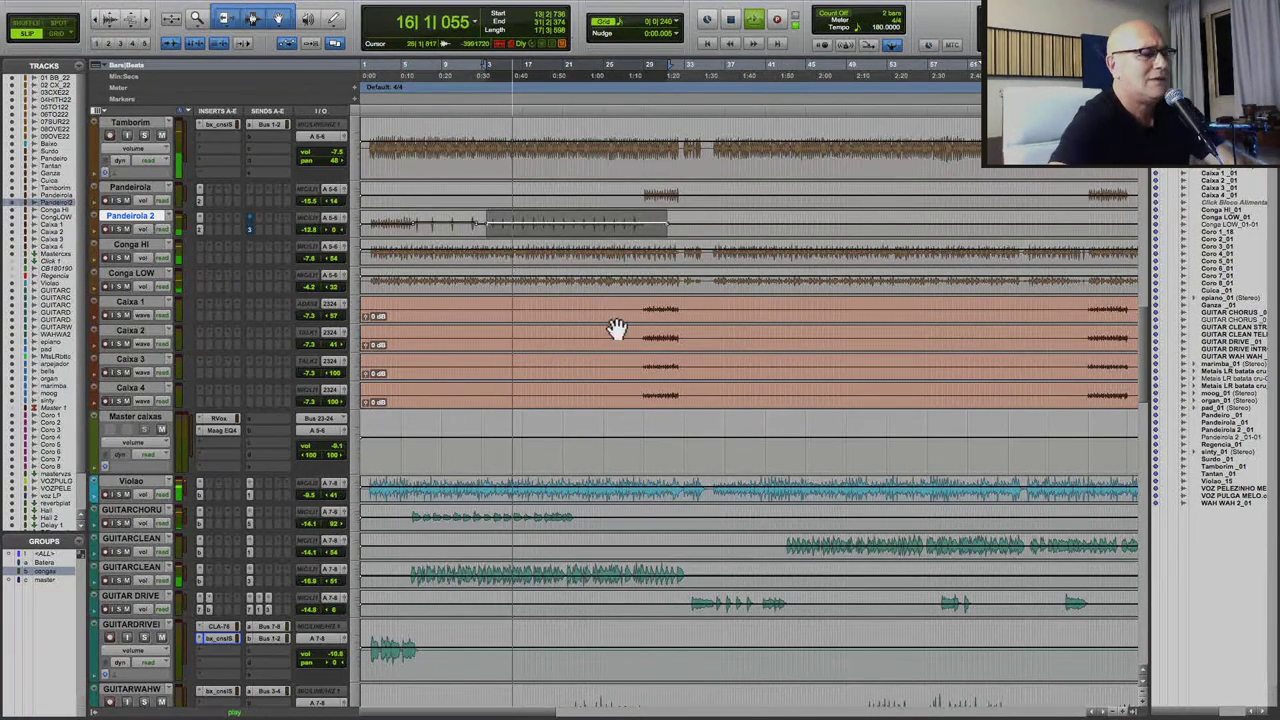
Raise the song-opening GUITARCLEAN track's volume to about -11.8 dB and move the Violao track's pan to 11.
key(r)
key(r)
scroll(534, 428, down, 6)
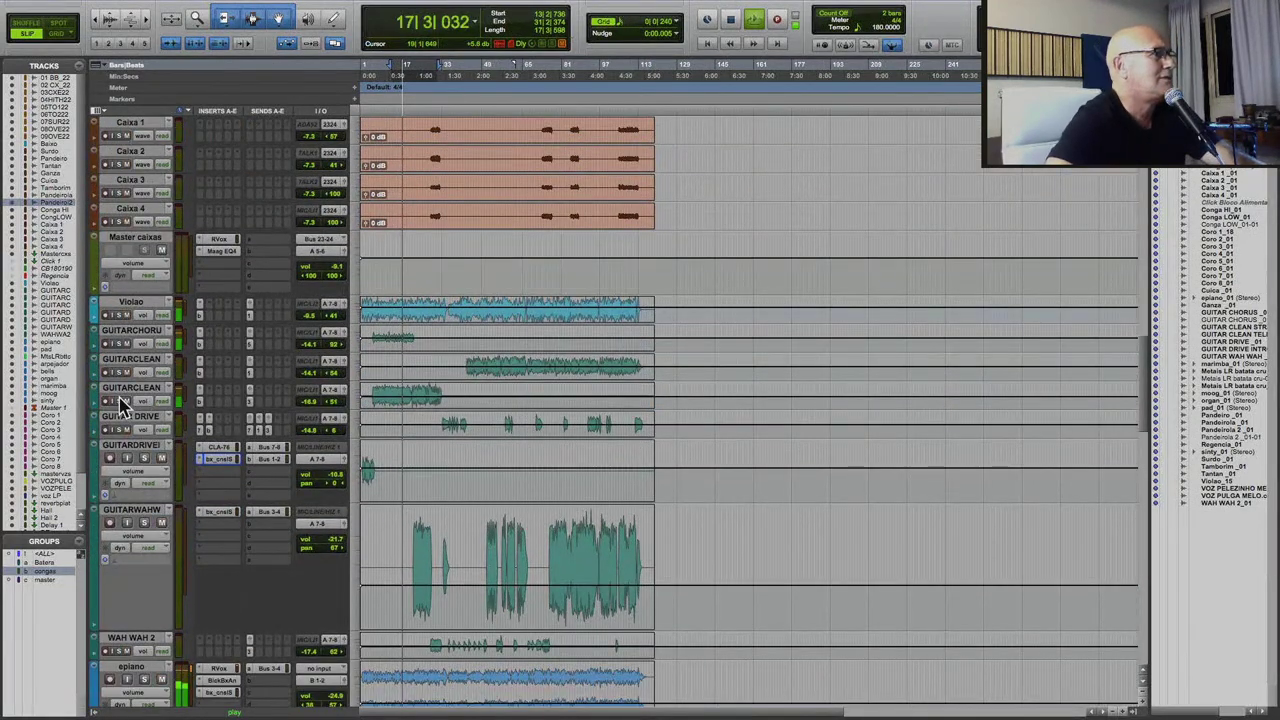
drag(313, 407, 328, 410)
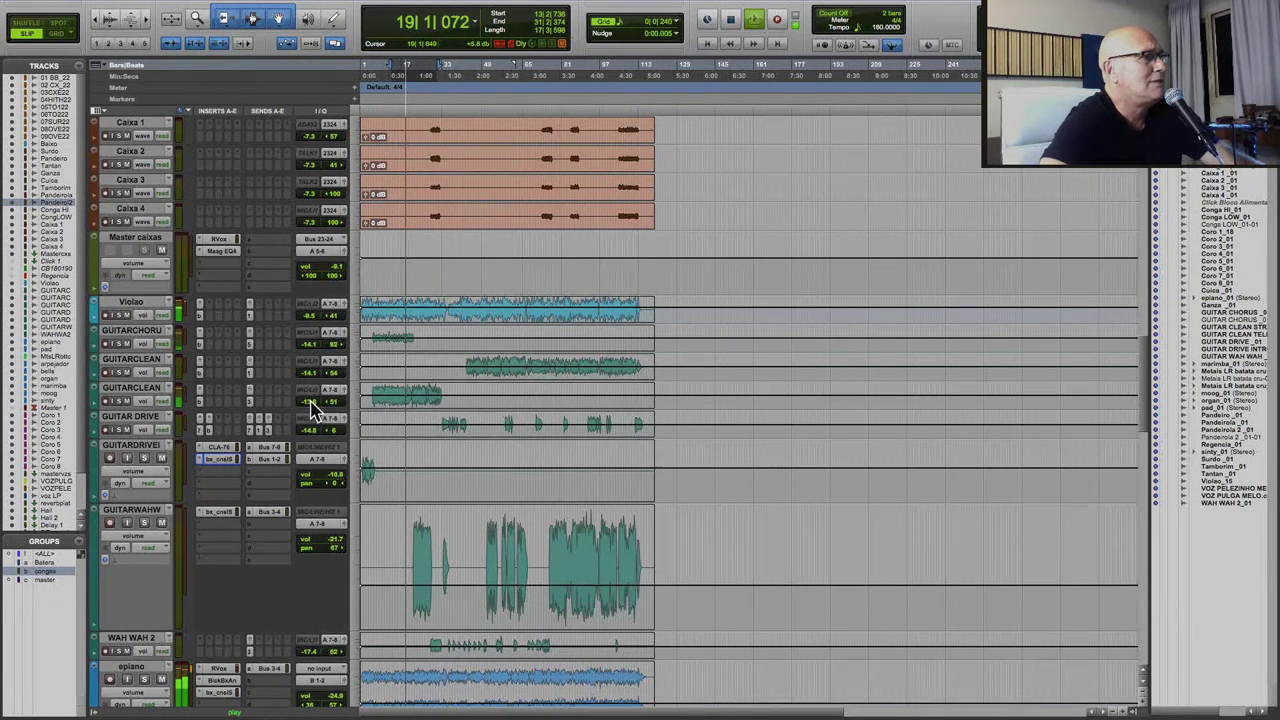
click(312, 407)
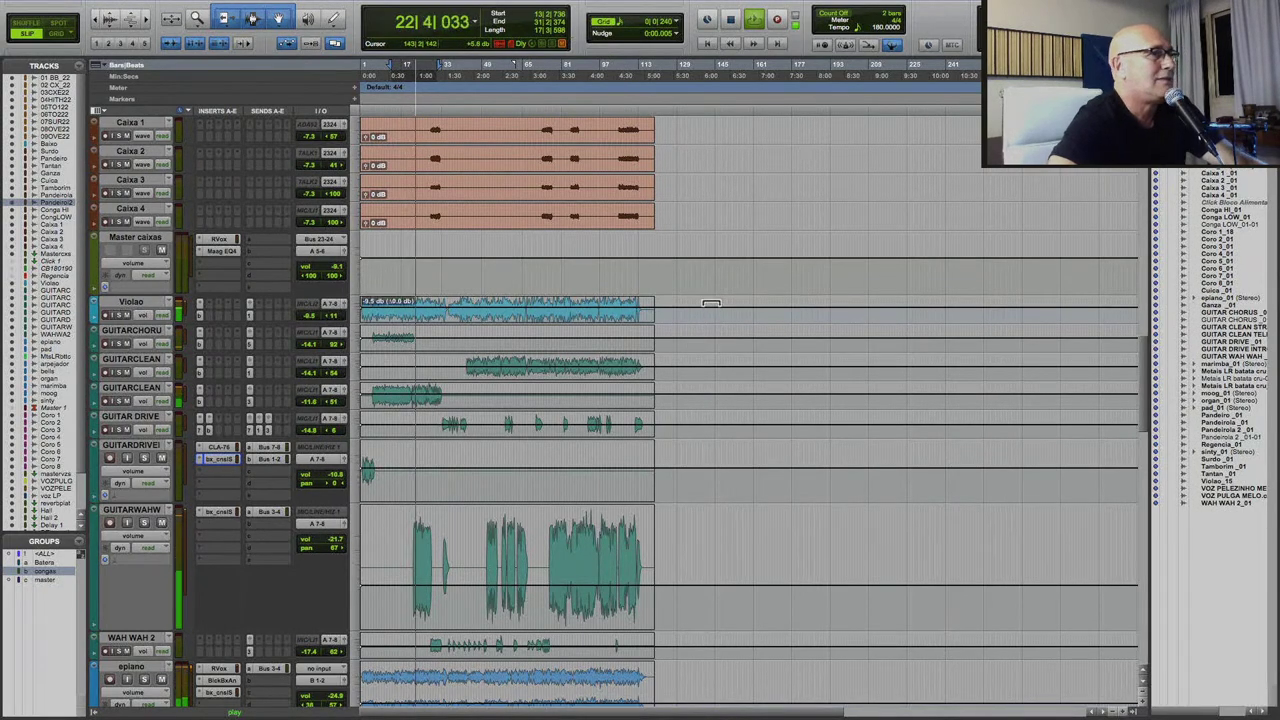
Raise the Cuica track's volume automation to about -11.9 dB from bar 21 to bar 33 while replaying that section.
scroll(610, 442, up, 3)
scroll(610, 442, up, 4)
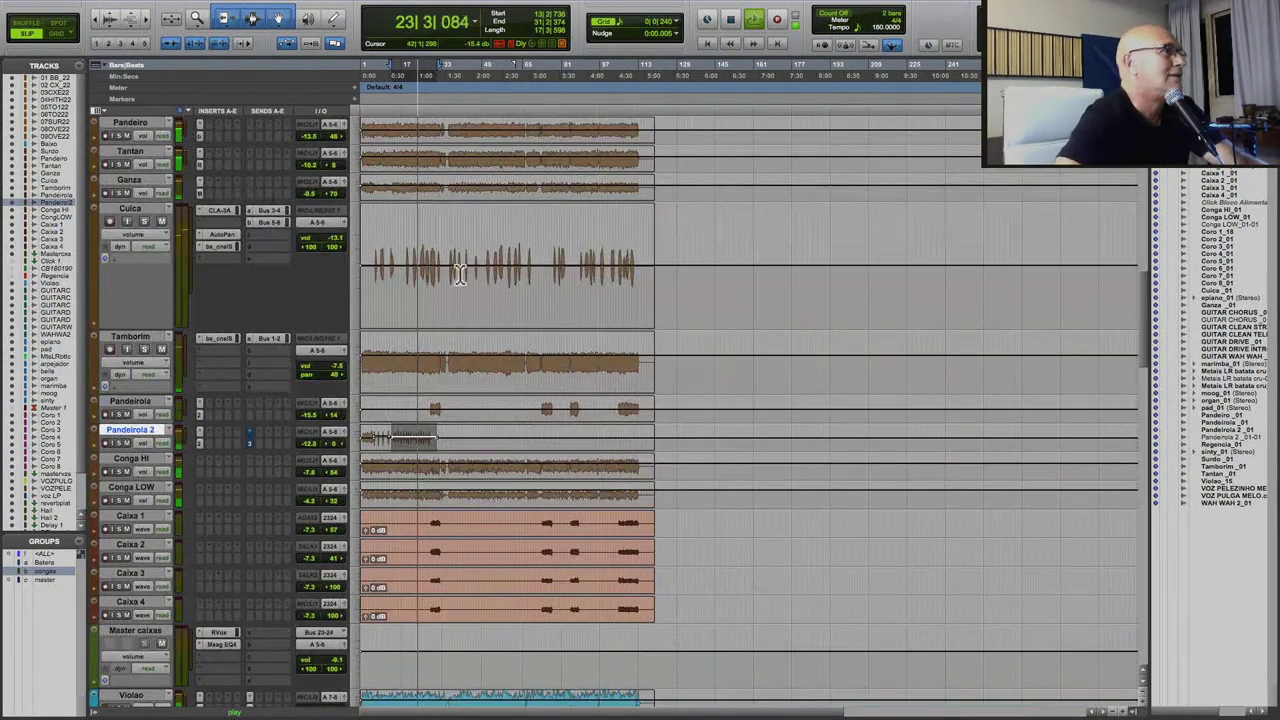
drag(405, 255, 436, 242)
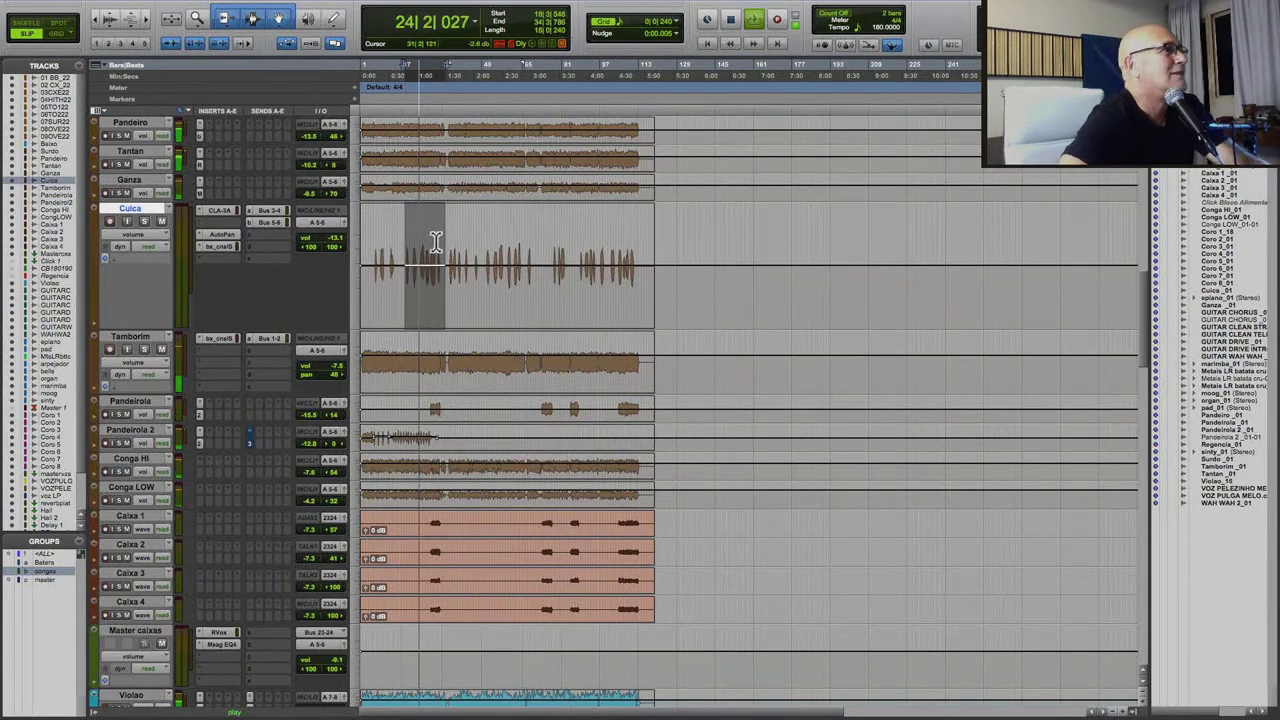
key(space)
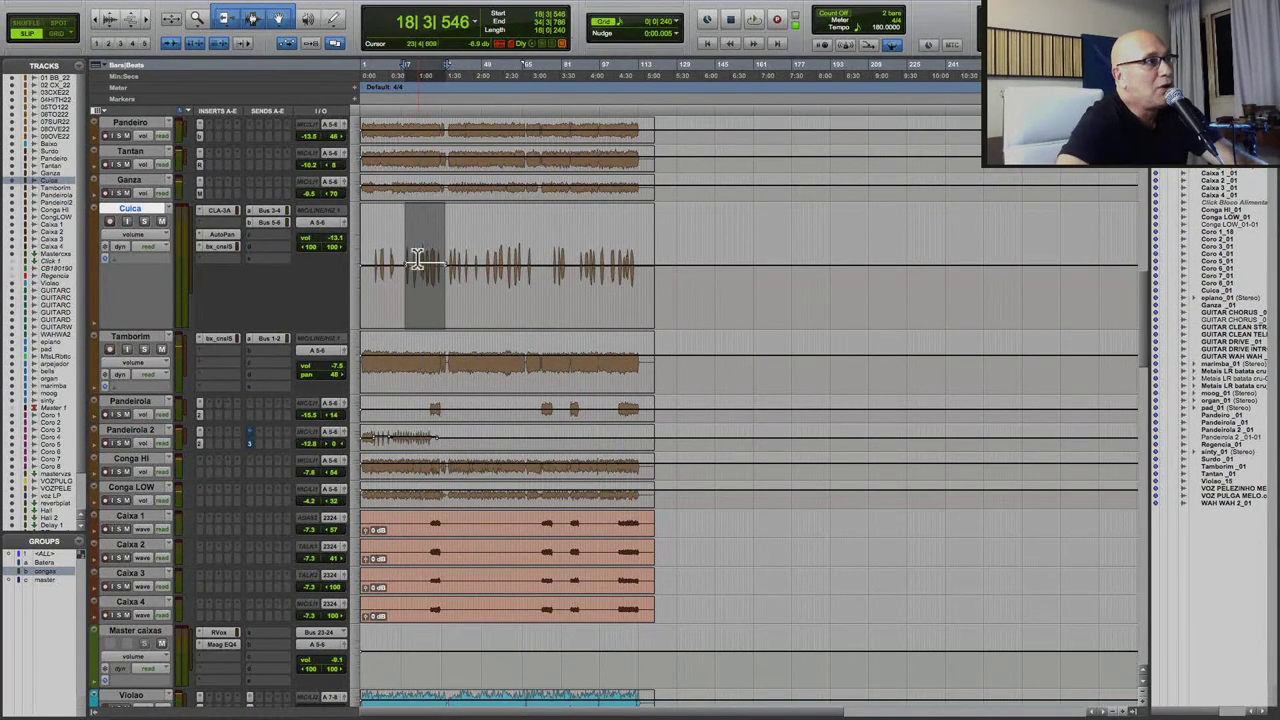
click(405, 283)
key(space)
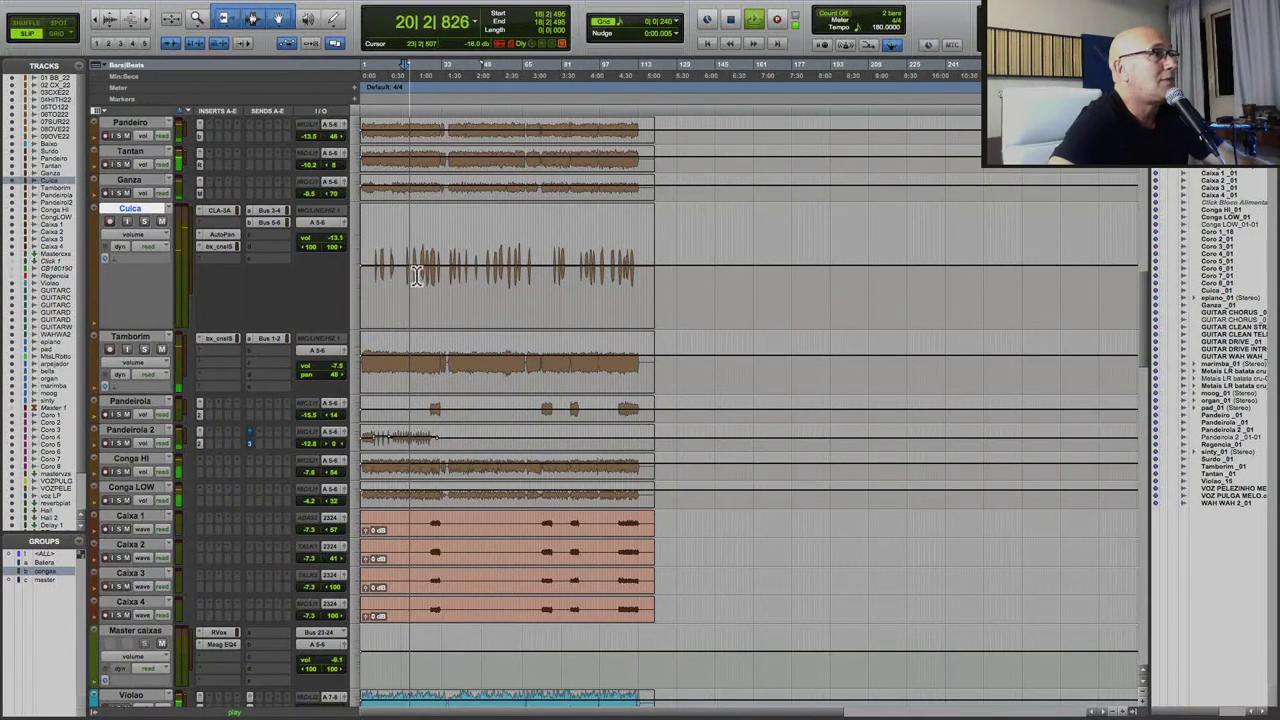
drag(411, 277, 436, 277)
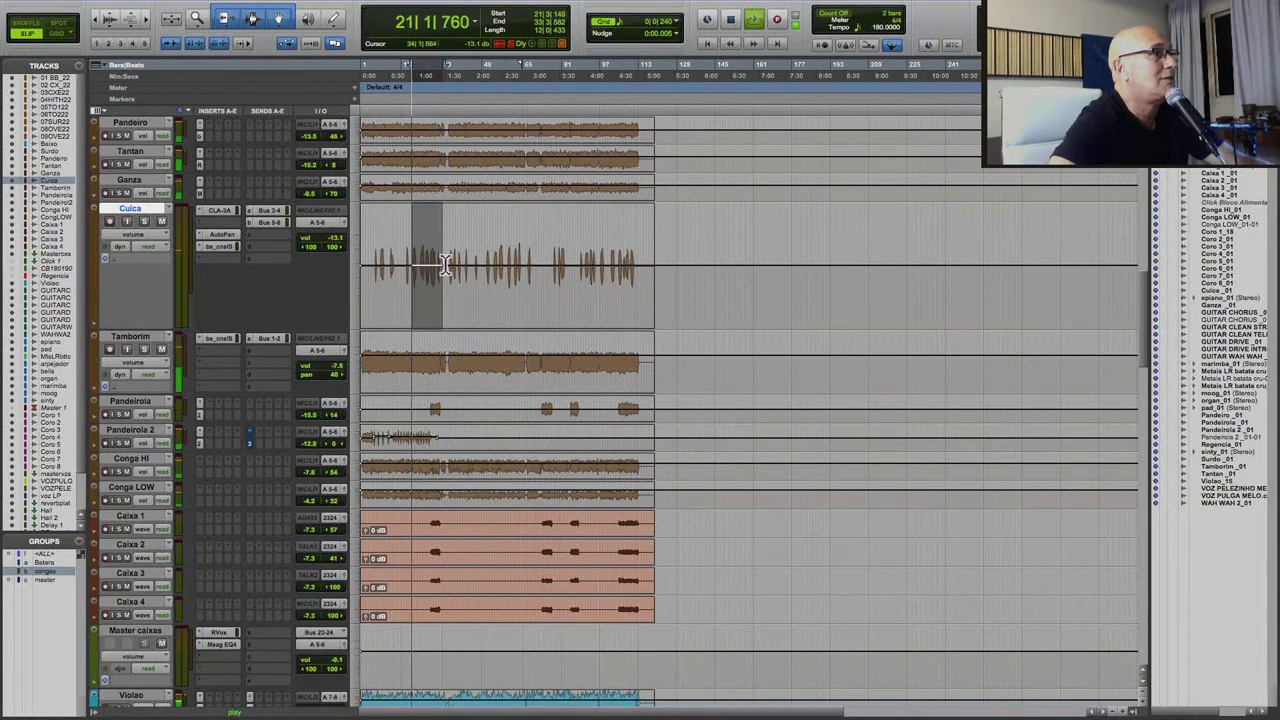
mouse_move(427, 232)
drag(426, 231, 426, 231)
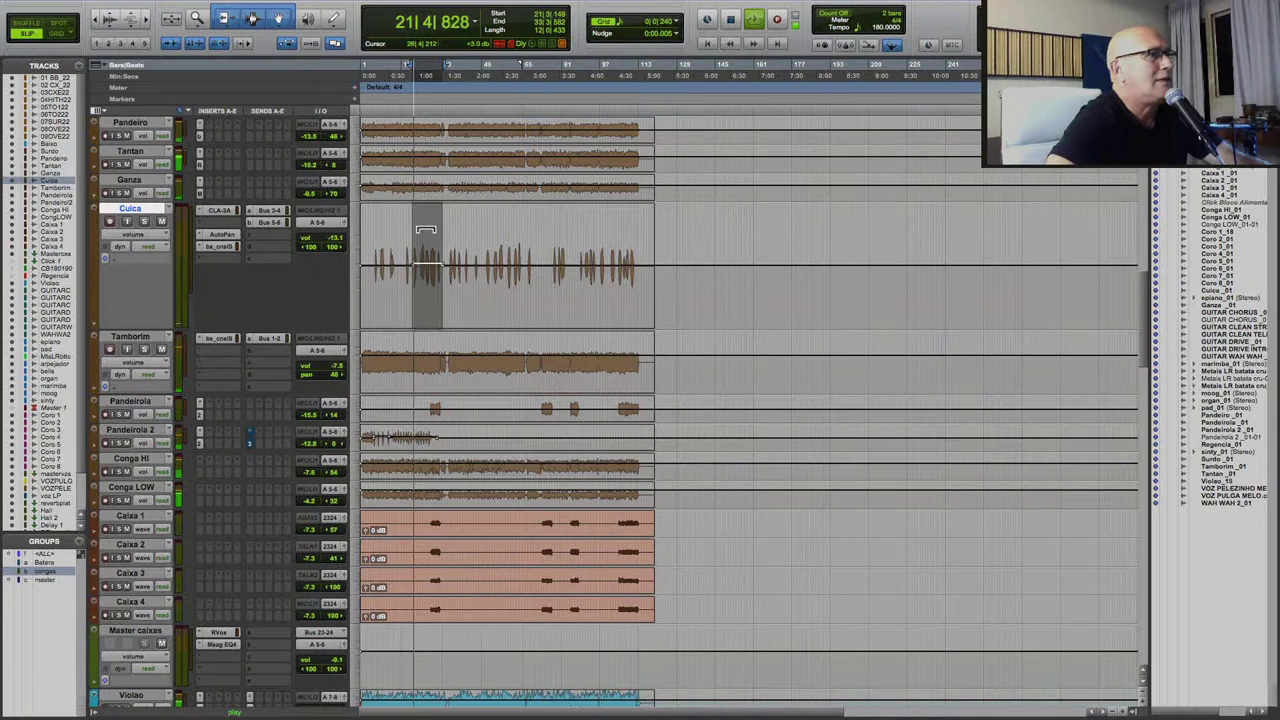
Enlarge the Pandeirola 2 track to medium height and raise its volume automation to about -6.8 dB.
click(362, 445)
click(405, 448)
scroll(493, 490, down, 3)
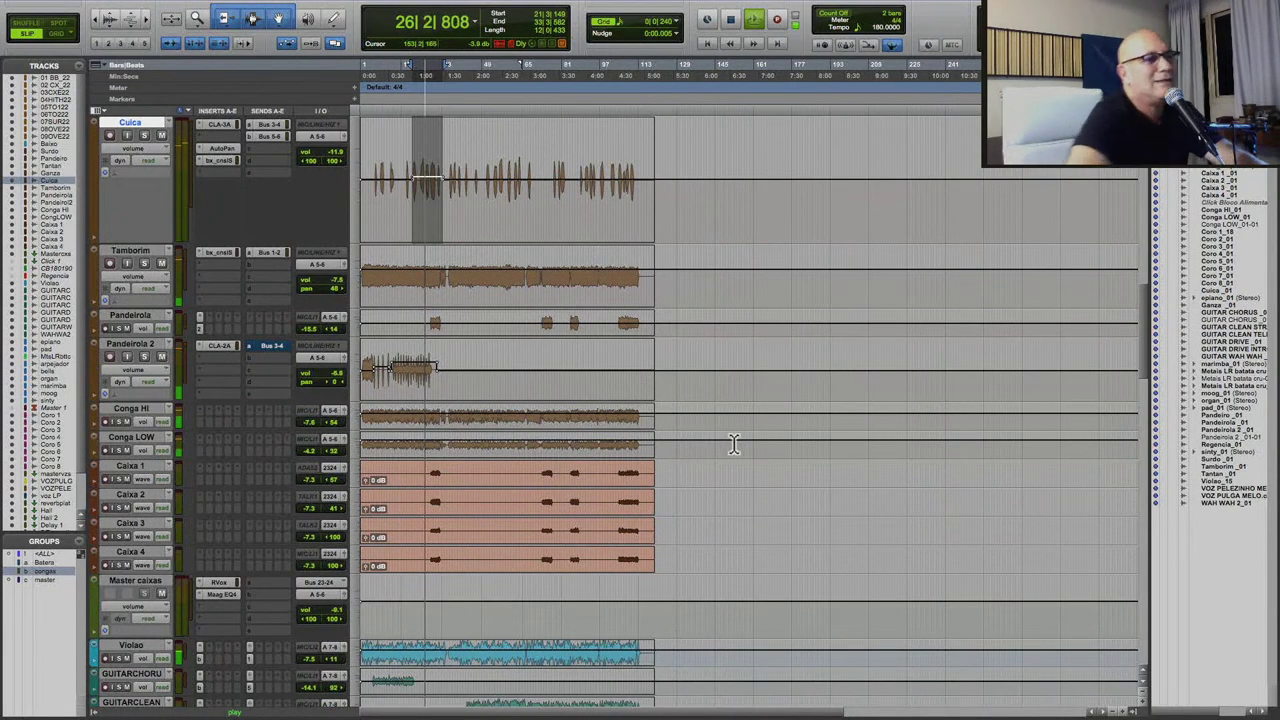
Raise the Master caixas volume automation to about -7.5 dB and select the first phrase of the large guitar wah-wah track.
scroll(686, 486, down, 3)
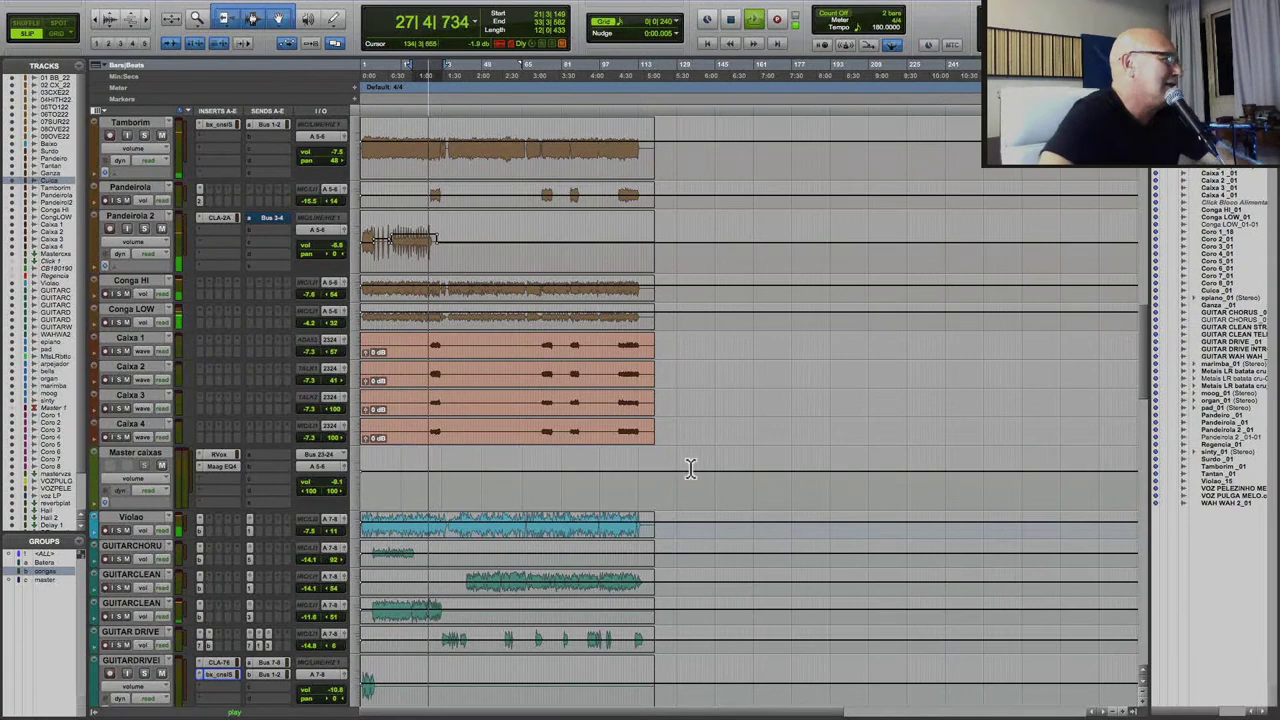
scroll(690, 468, down, 6)
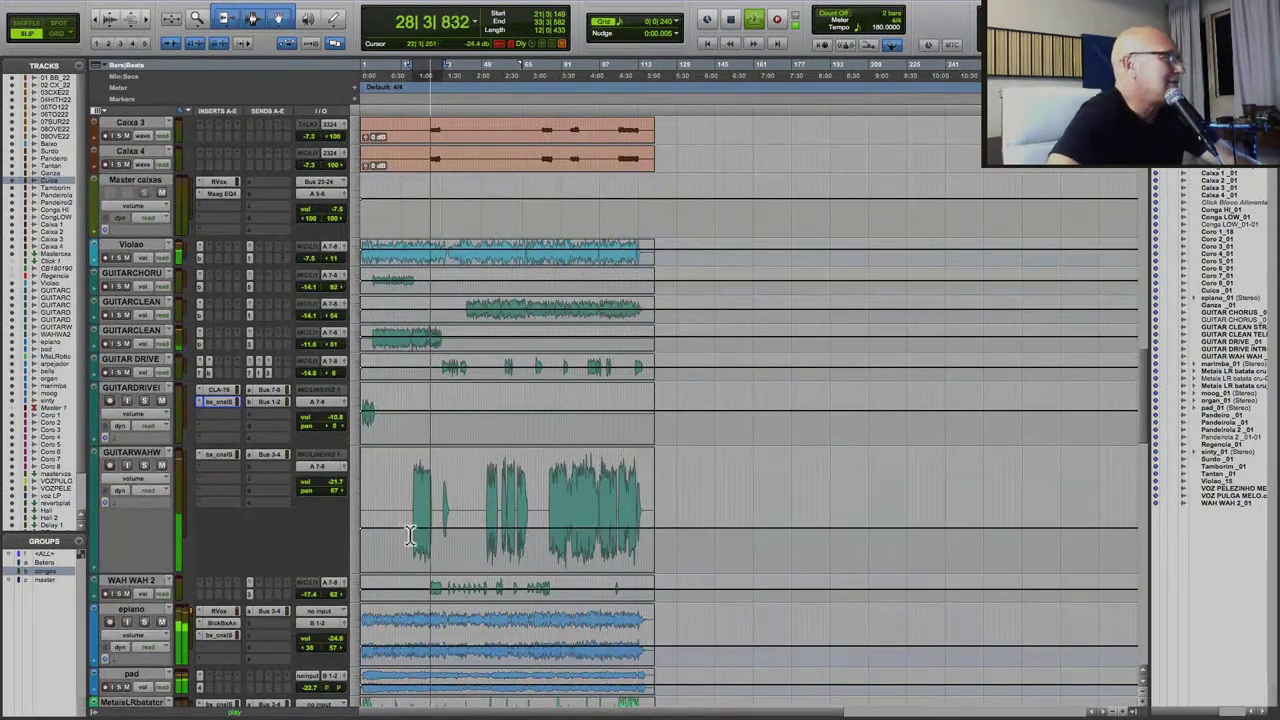
drag(404, 515, 441, 490)
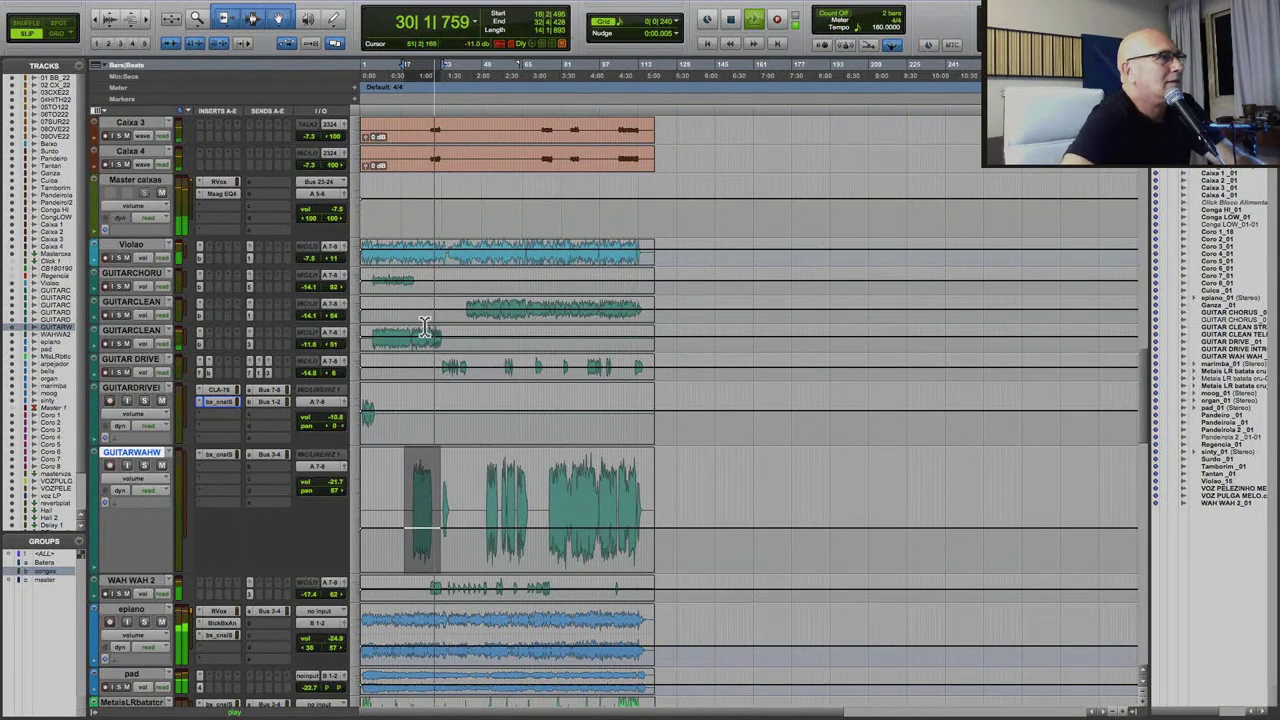
drag(316, 258, 318, 268)
Set the WAH WAH 2 track to medium height and raise its volume automation to -15.8 dB.
scroll(420, 472, down, 5)
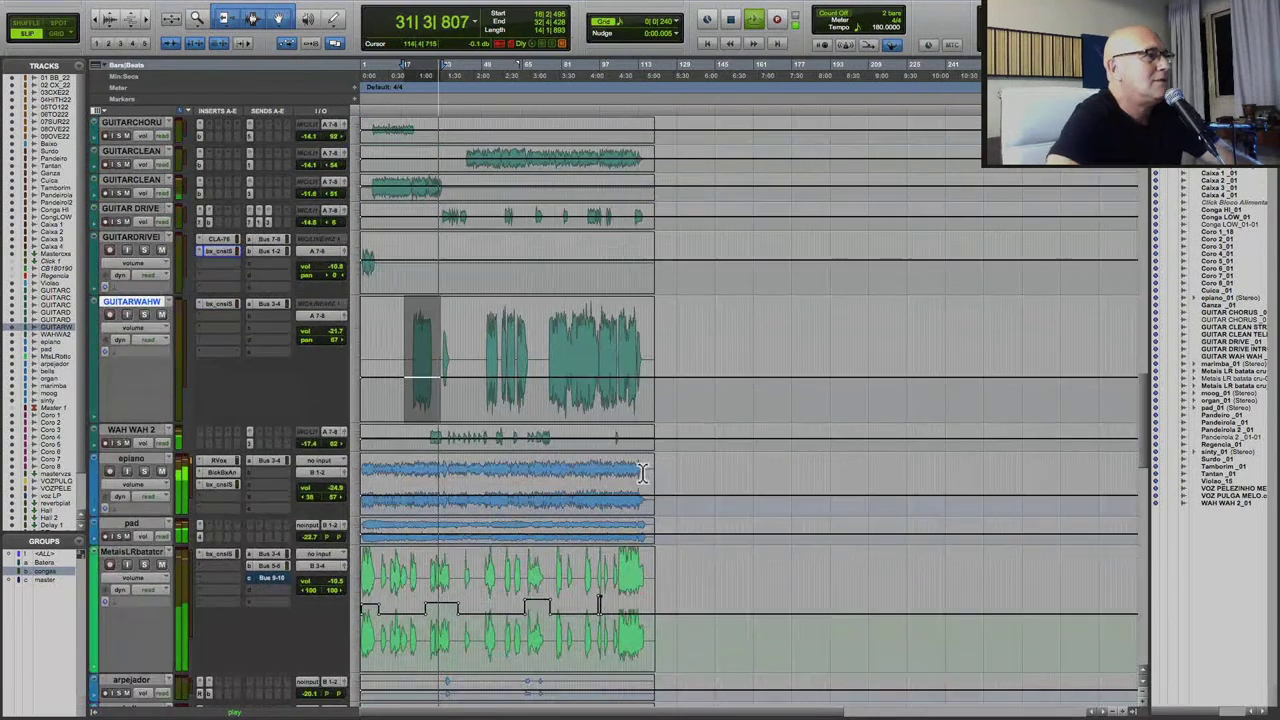
click(363, 457)
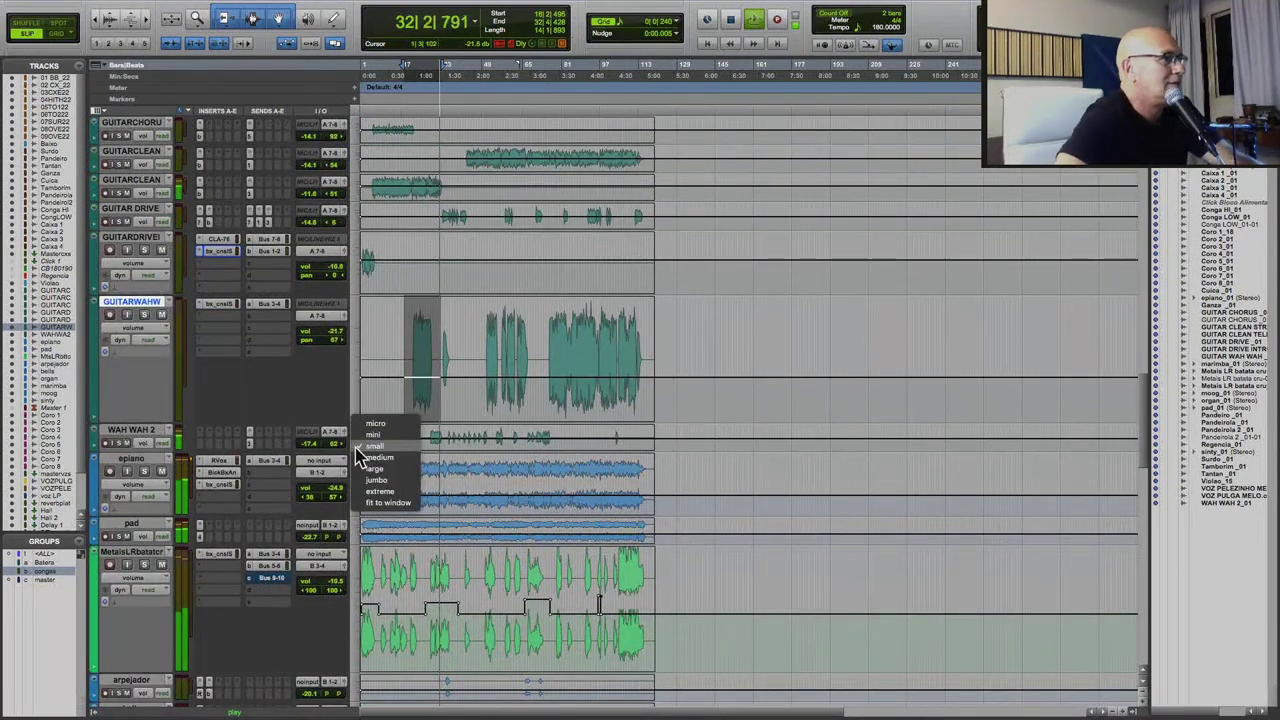
click(365, 469)
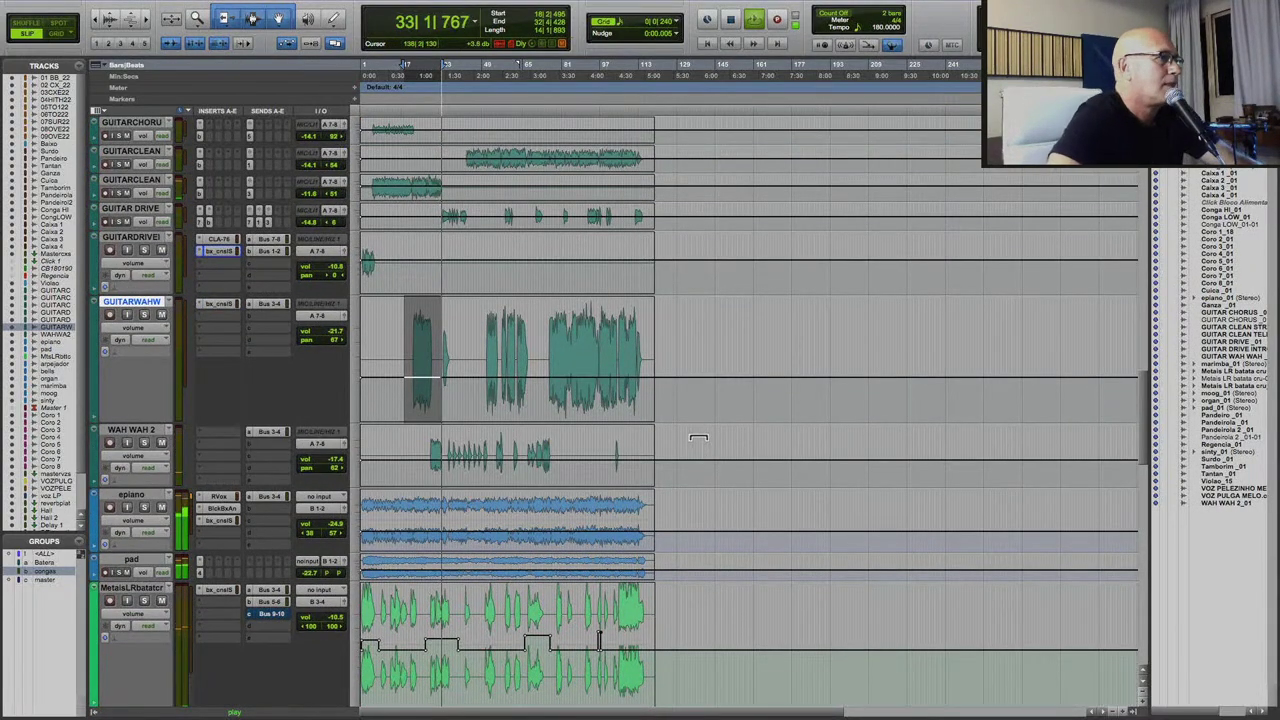
scroll(399, 570, down, 4)
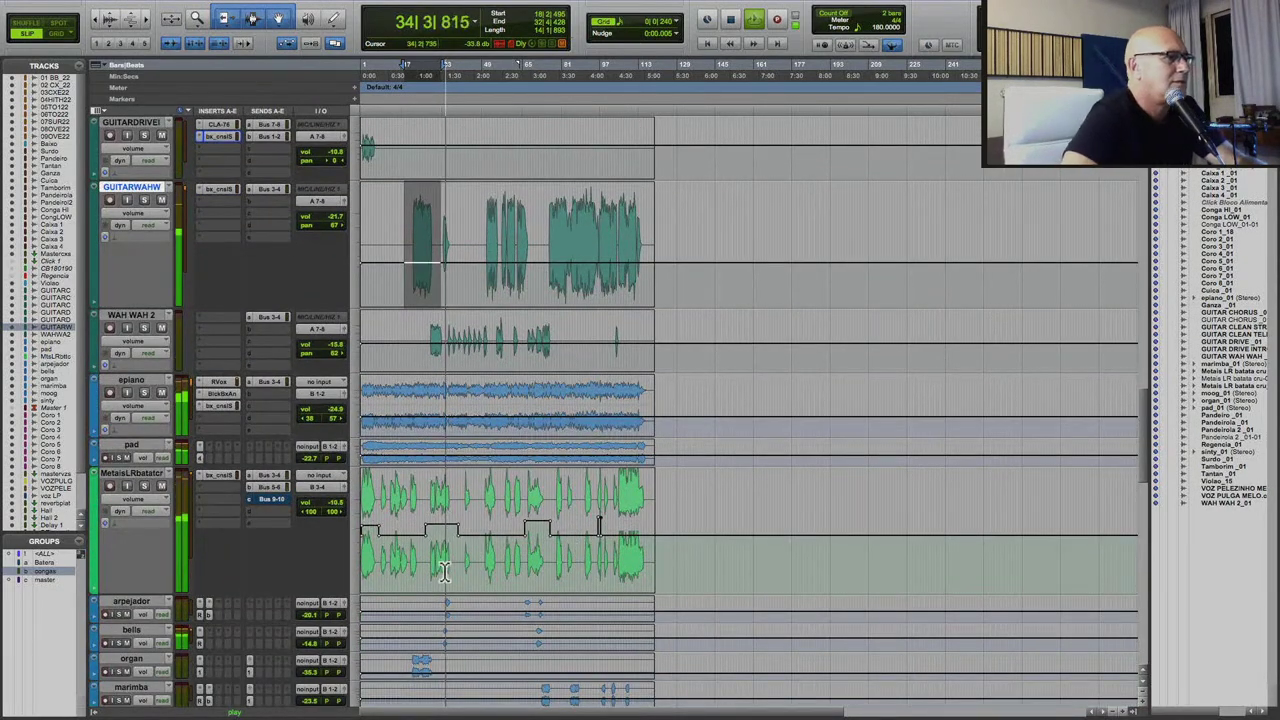
Place the cursor at the bells phrase around bar 33 and examine the keyboard, choir and lead vocal tracks.
scroll(446, 598, down, 9)
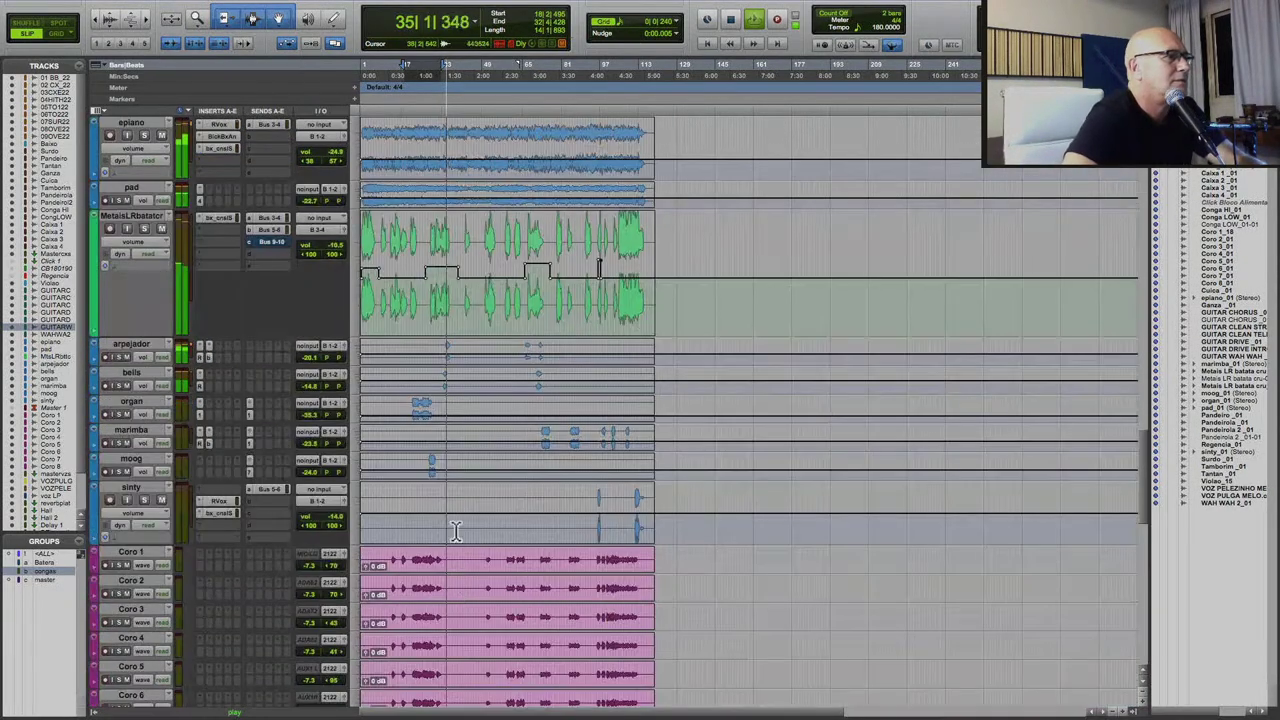
click(443, 380)
scroll(460, 418, down, 15)
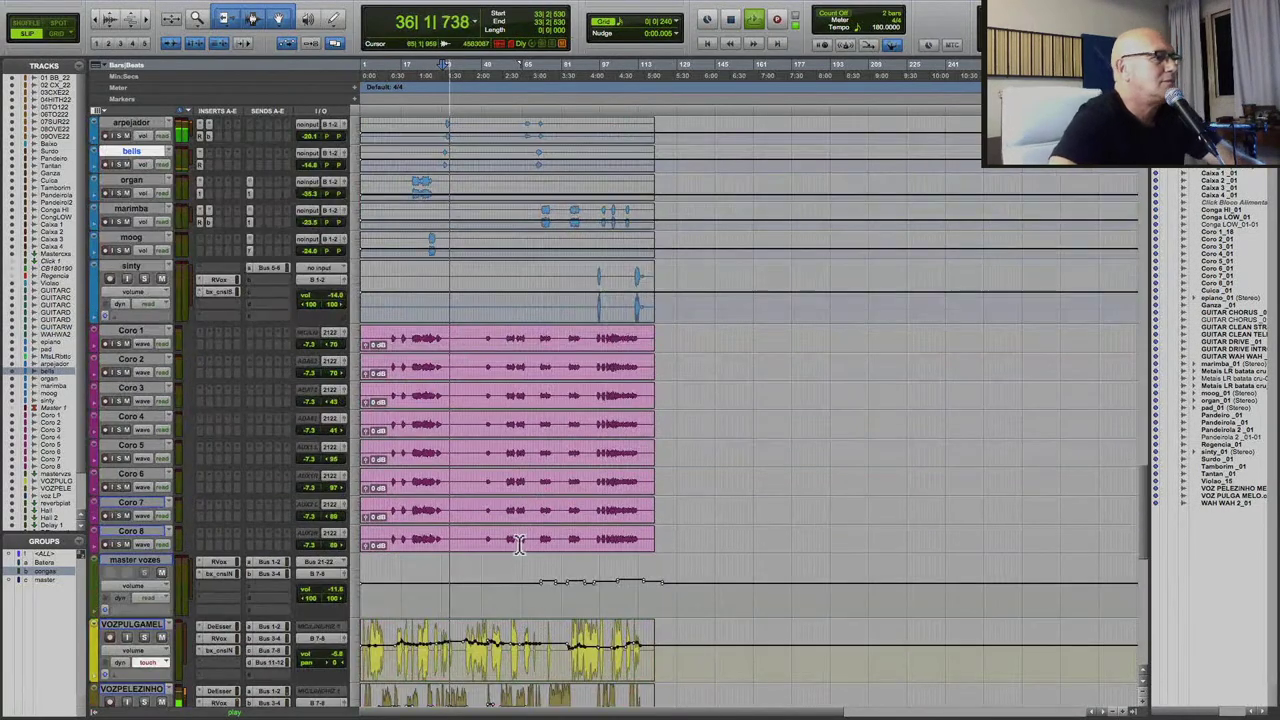
scroll(517, 563, down, 1)
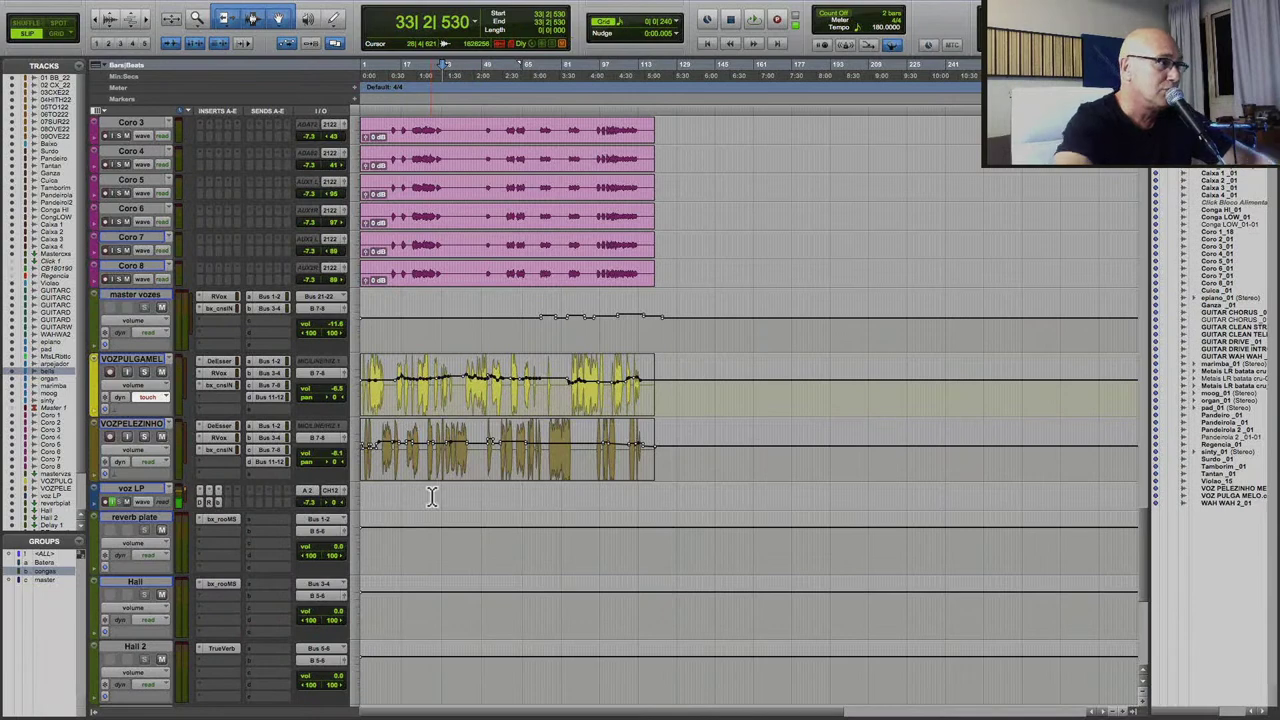
Set all tracks to mini height, activate the master group and select its member tracks.
scroll(440, 560, down, 10)
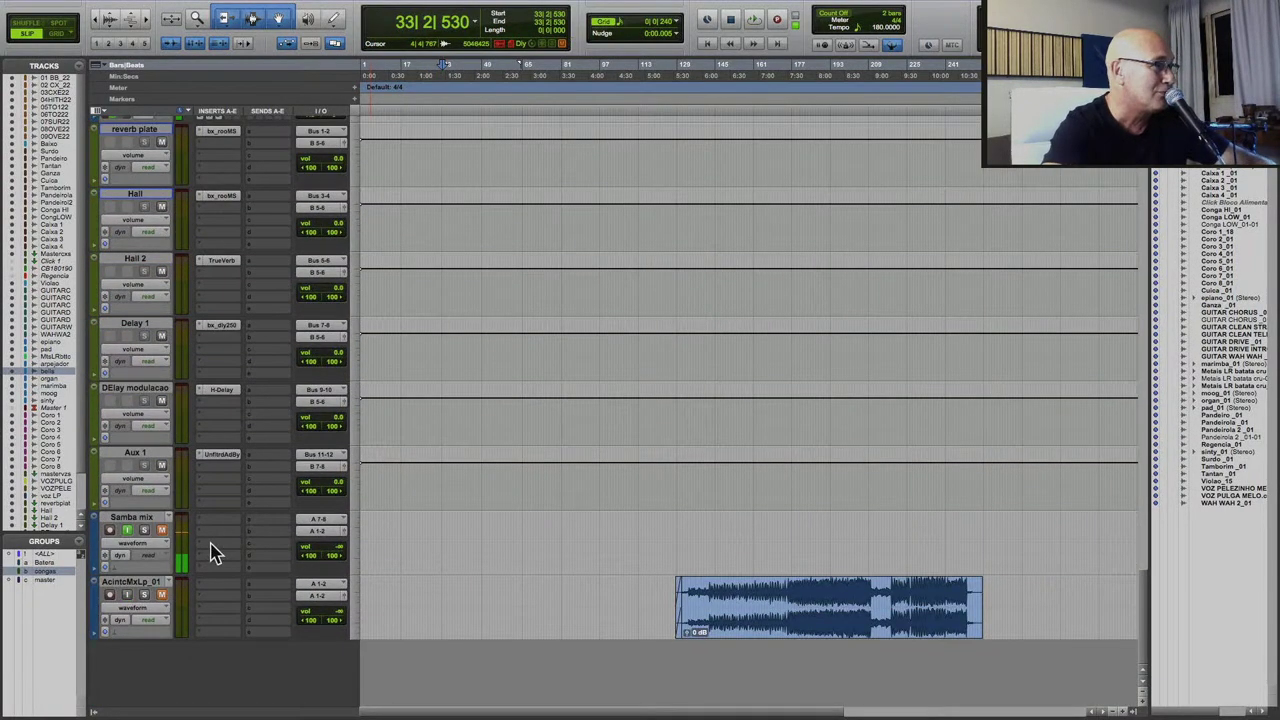
click(357, 525)
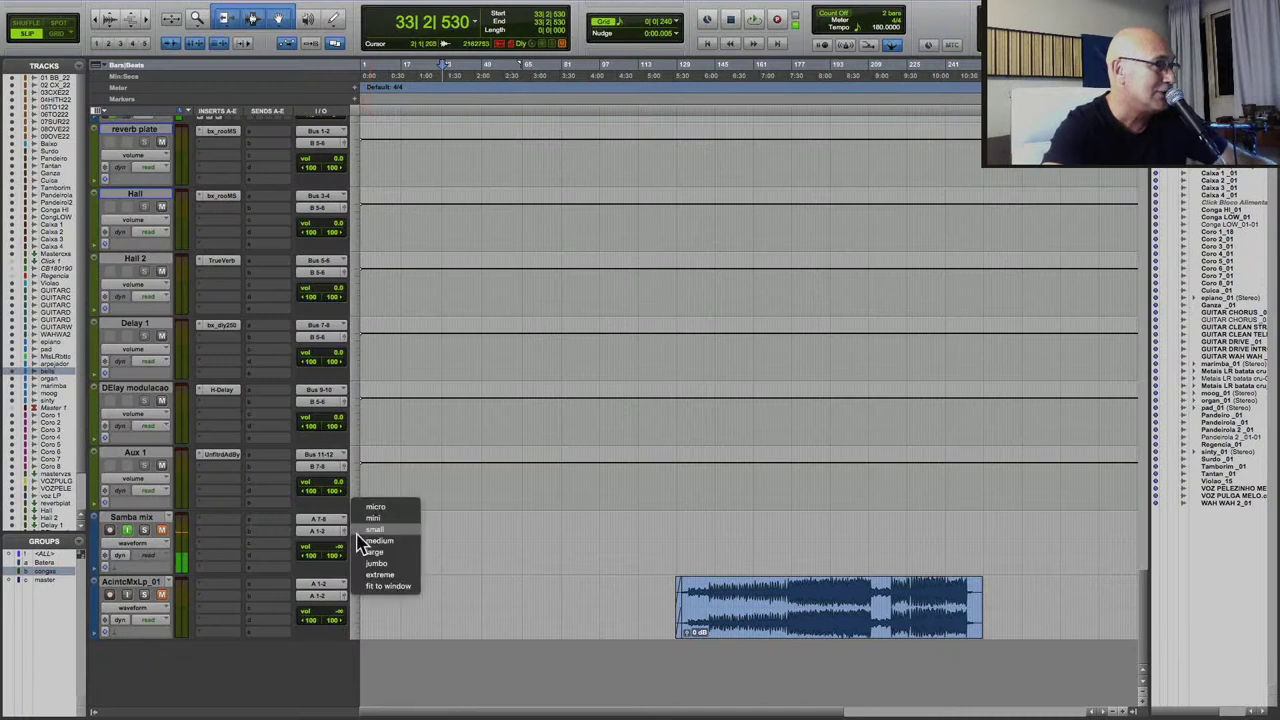
alt+click(357, 519)
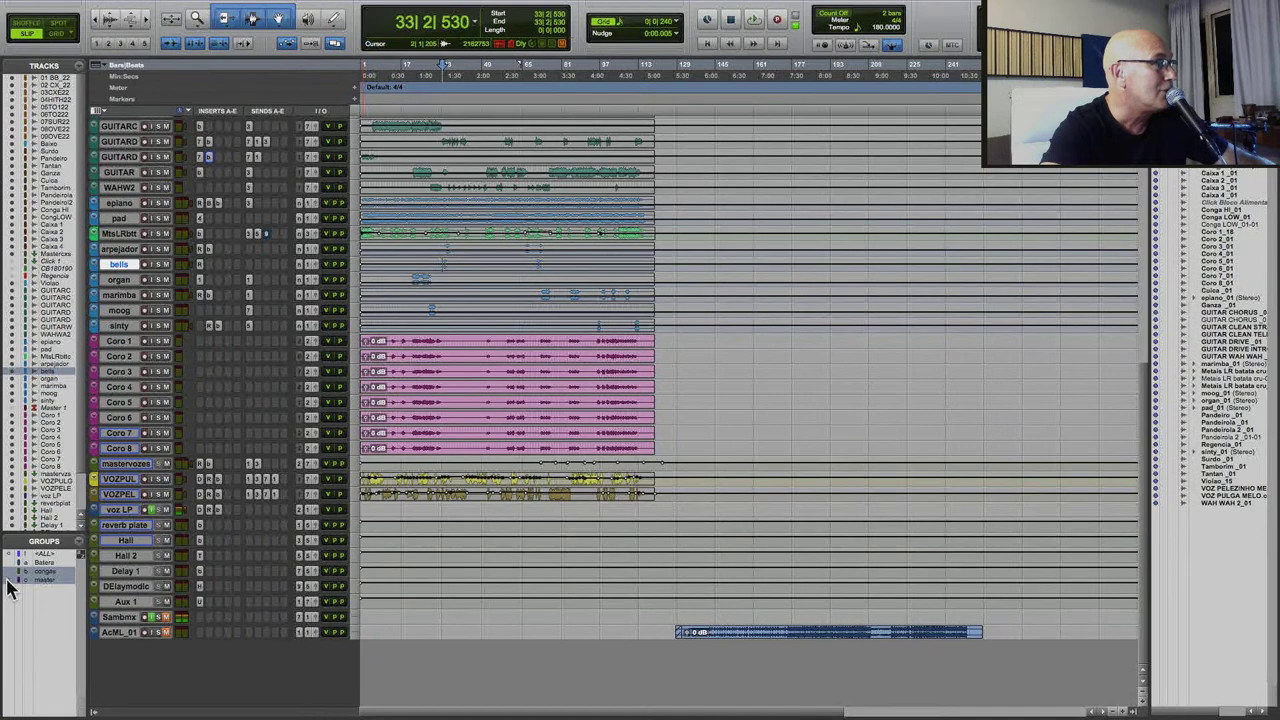
click(8, 581)
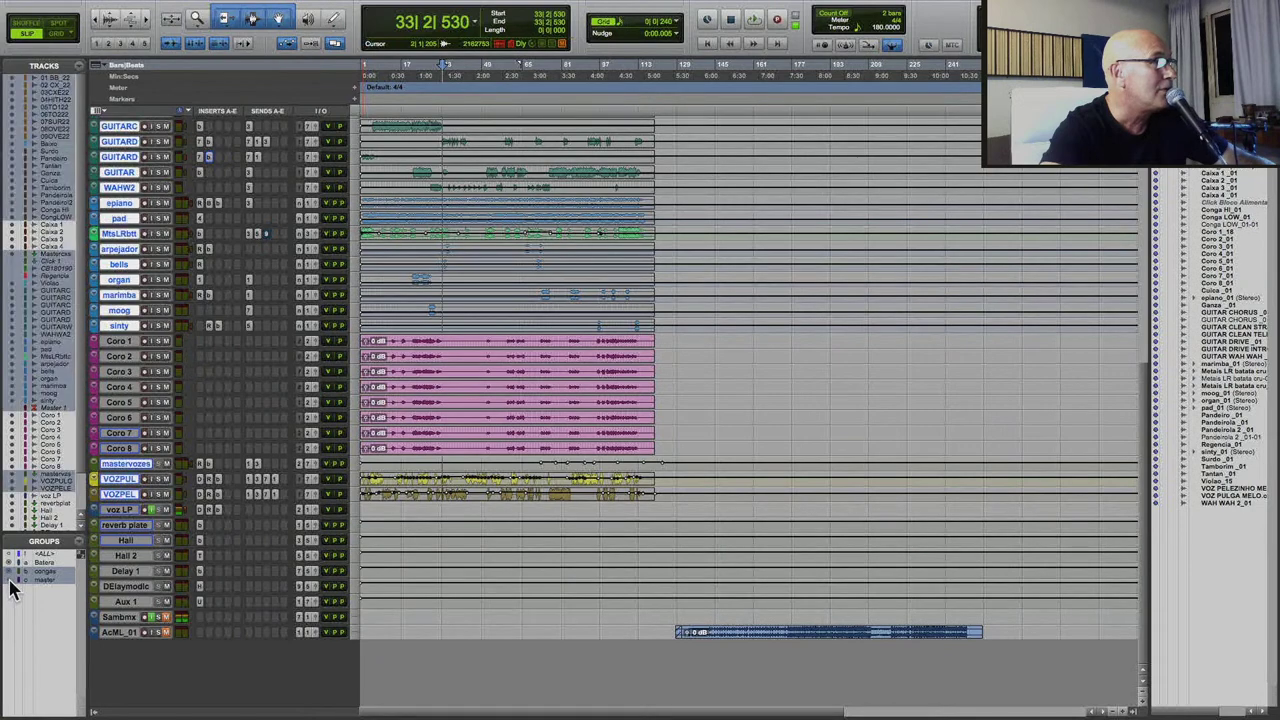
Set the master group's tracks to large height and lower their volume automation together, hidden tracks included, bringing master vozes to -14.0 dB.
click(350, 455)
click(372, 488)
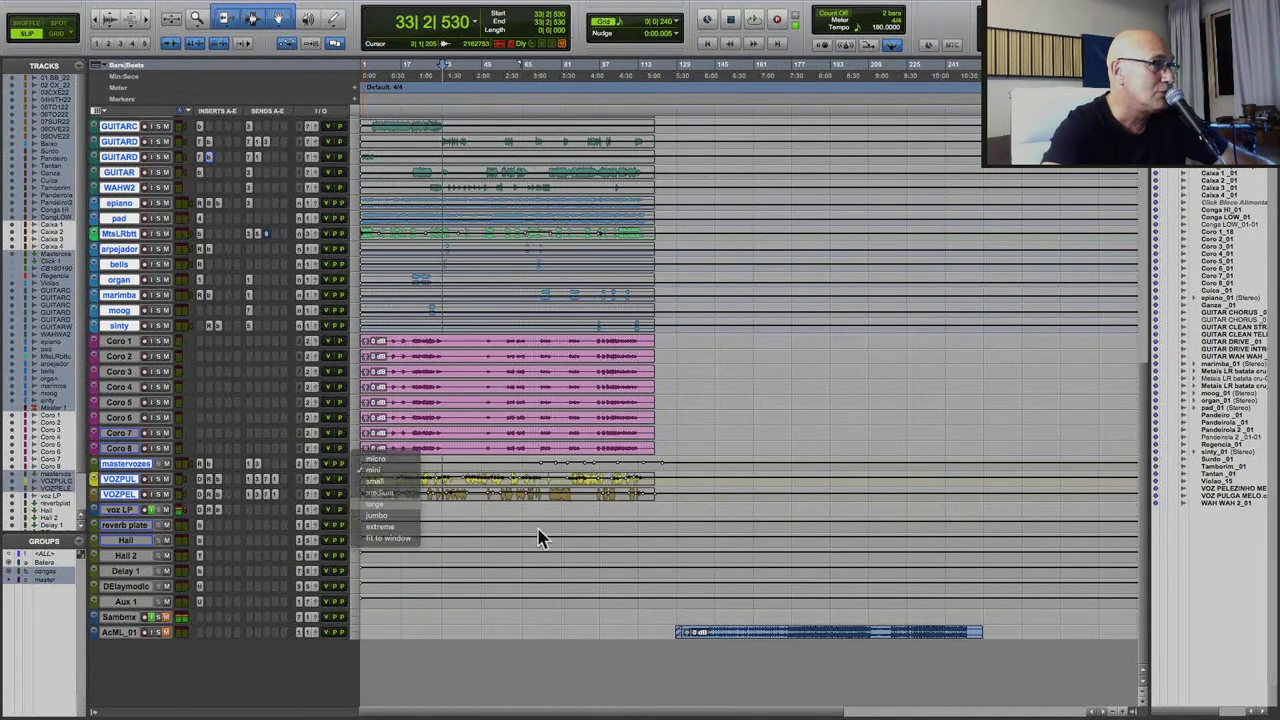
drag(1097, 478, 1100, 480)
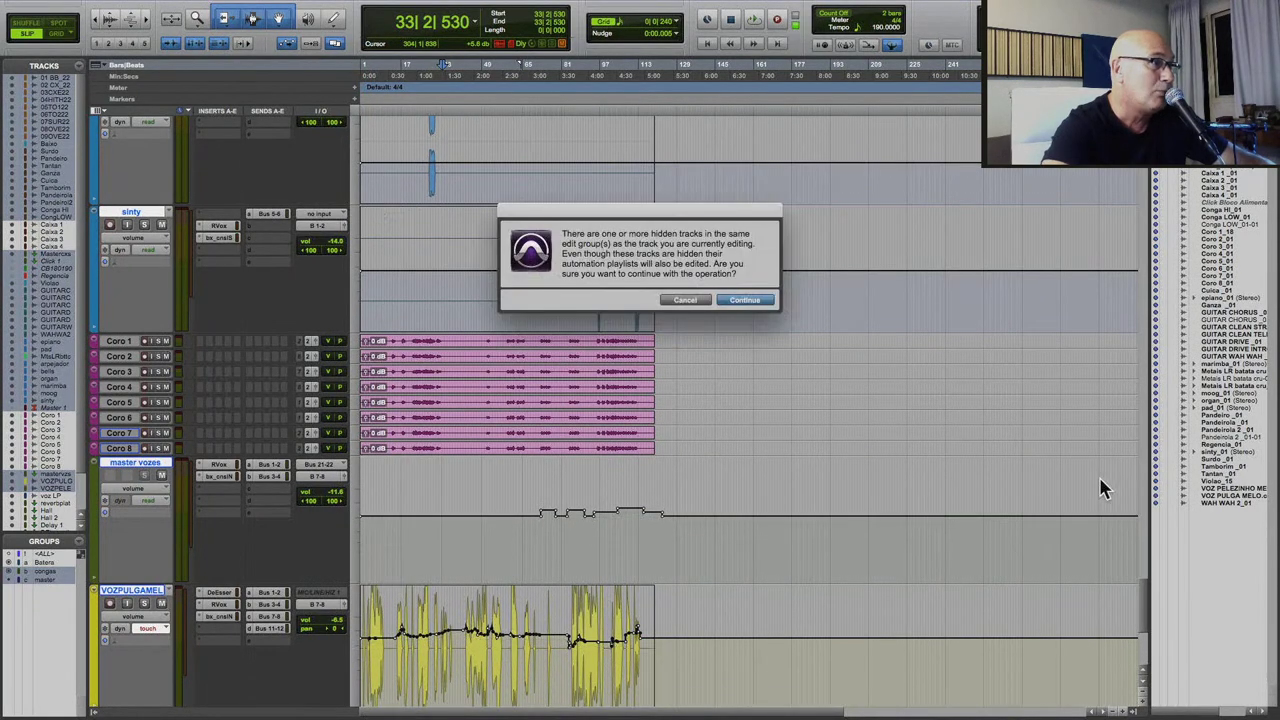
click(745, 301)
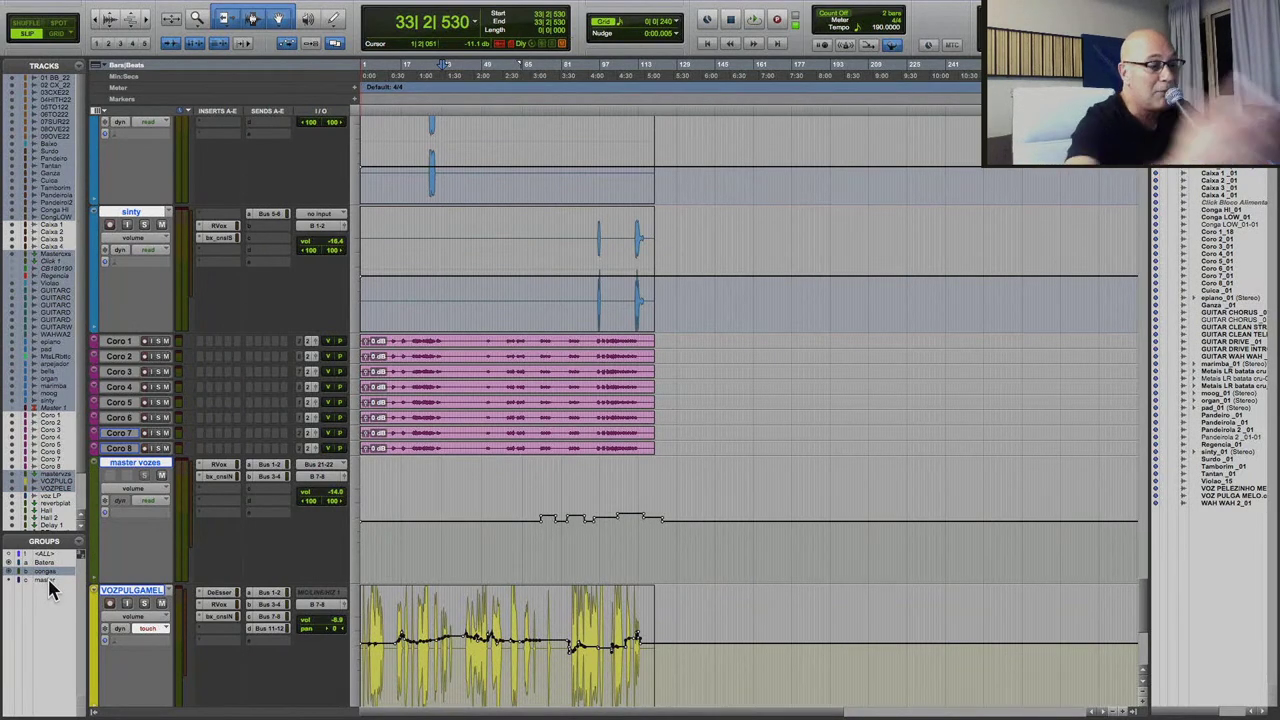
Play the song from the start and review the vocal tracks, effects returns and guitar tracks.
key(Return)
key(space)
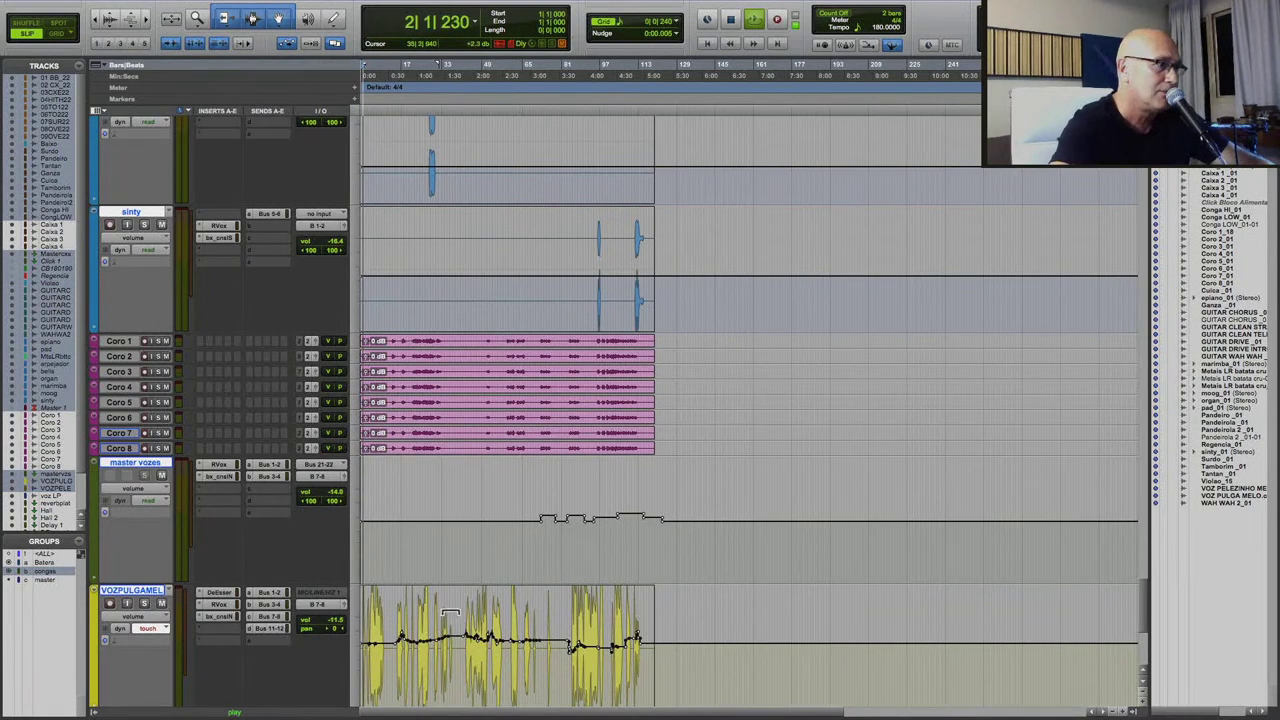
scroll(449, 615, down, 10)
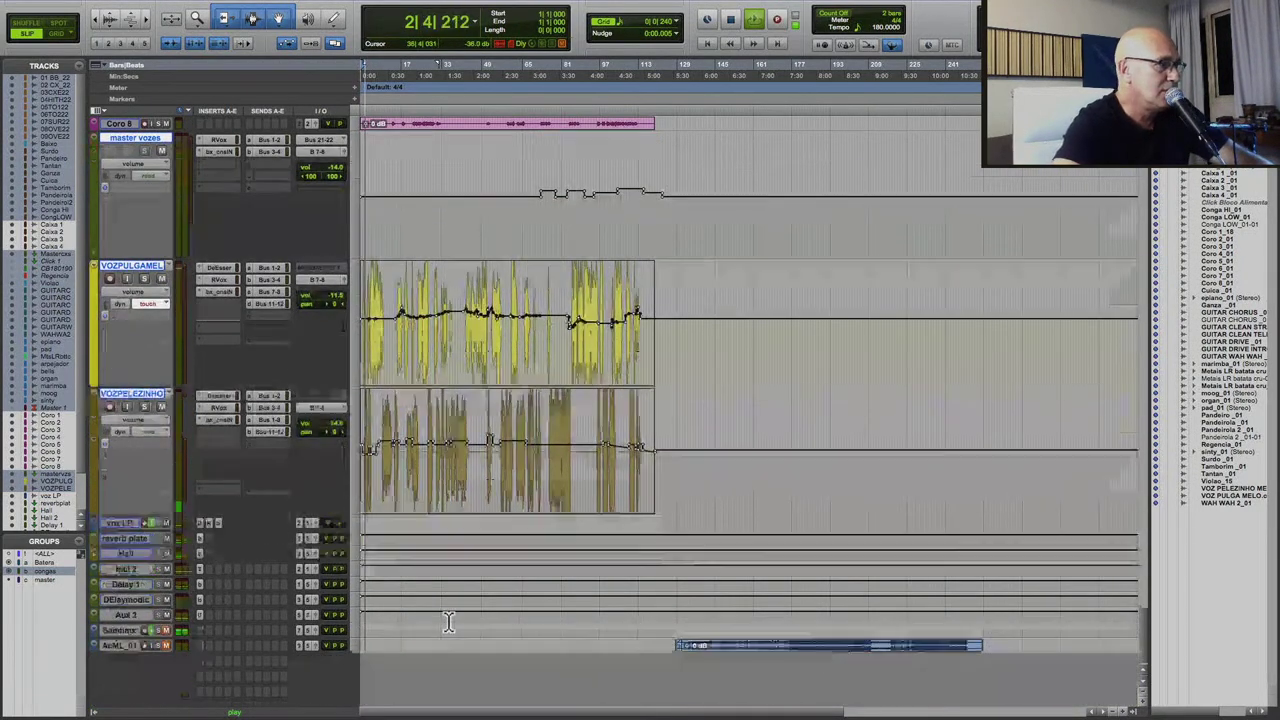
scroll(445, 618, down, 1)
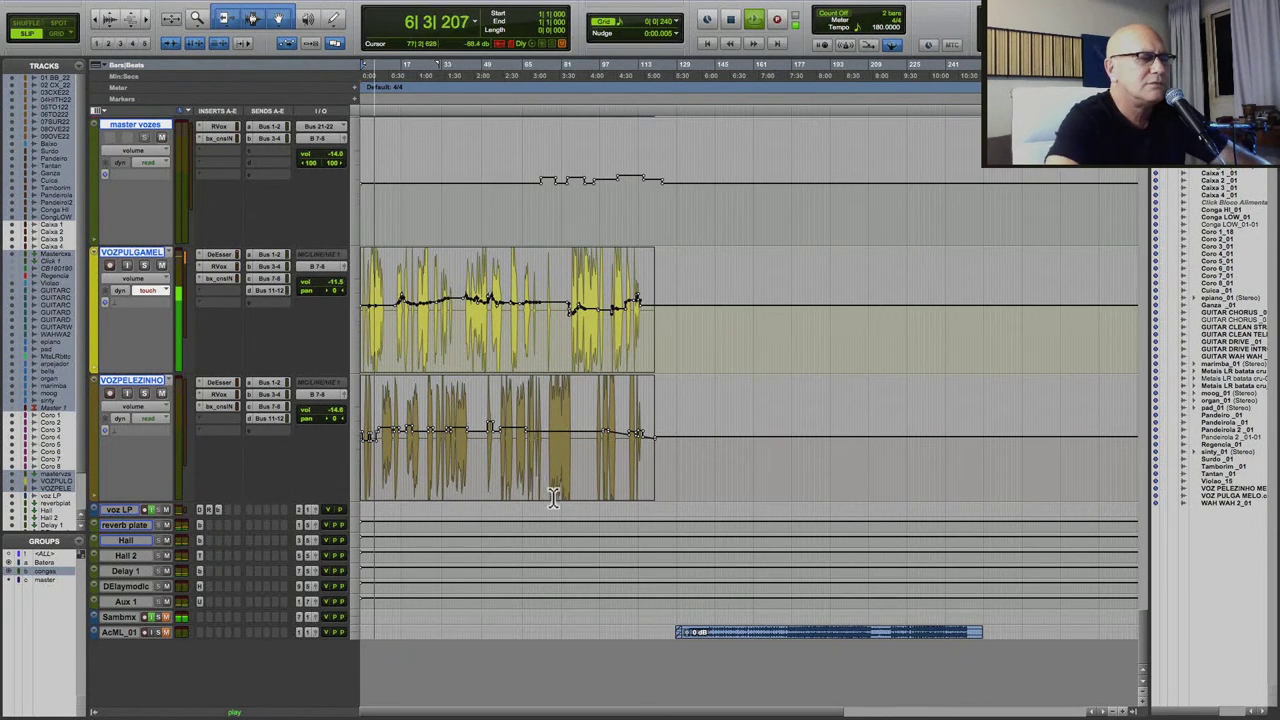
scroll(604, 433, up, 10)
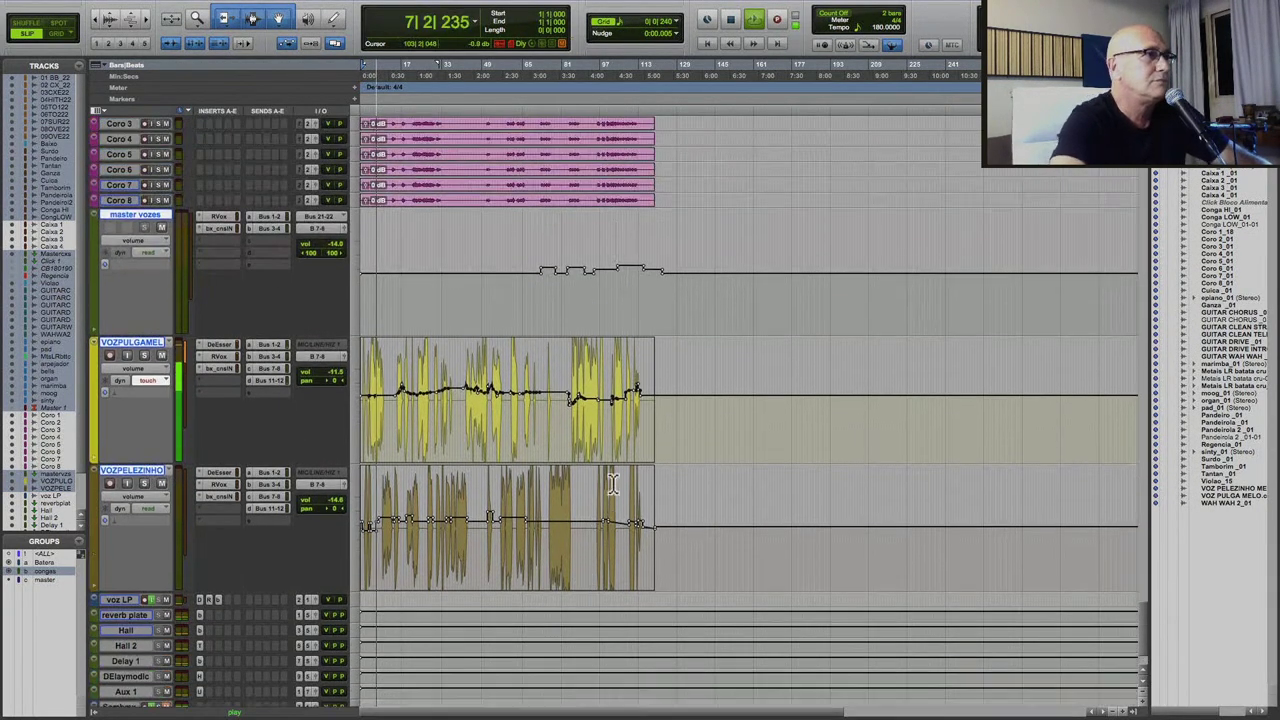
scroll(604, 433, up, 4)
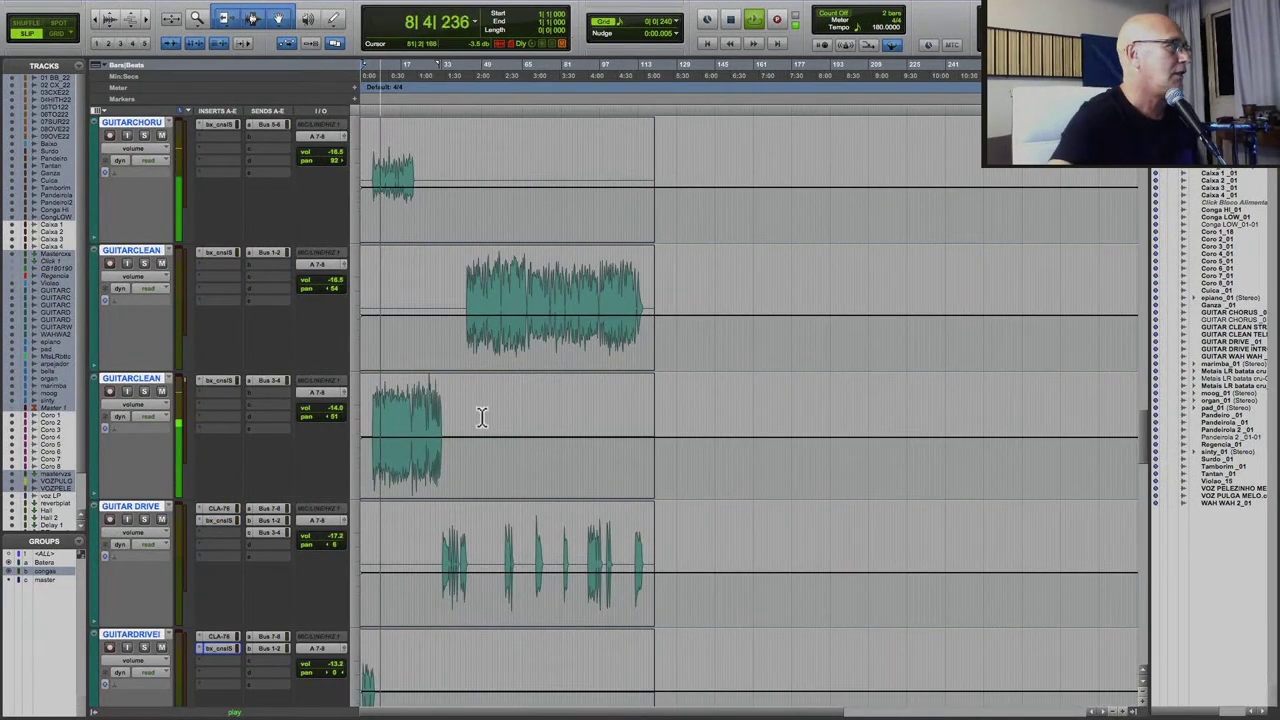
Examine the bx_console SSL 9000 J settings on the GUITARCLEANTEL track, check its entry from the song's start, and close the plug-in.
click(229, 385)
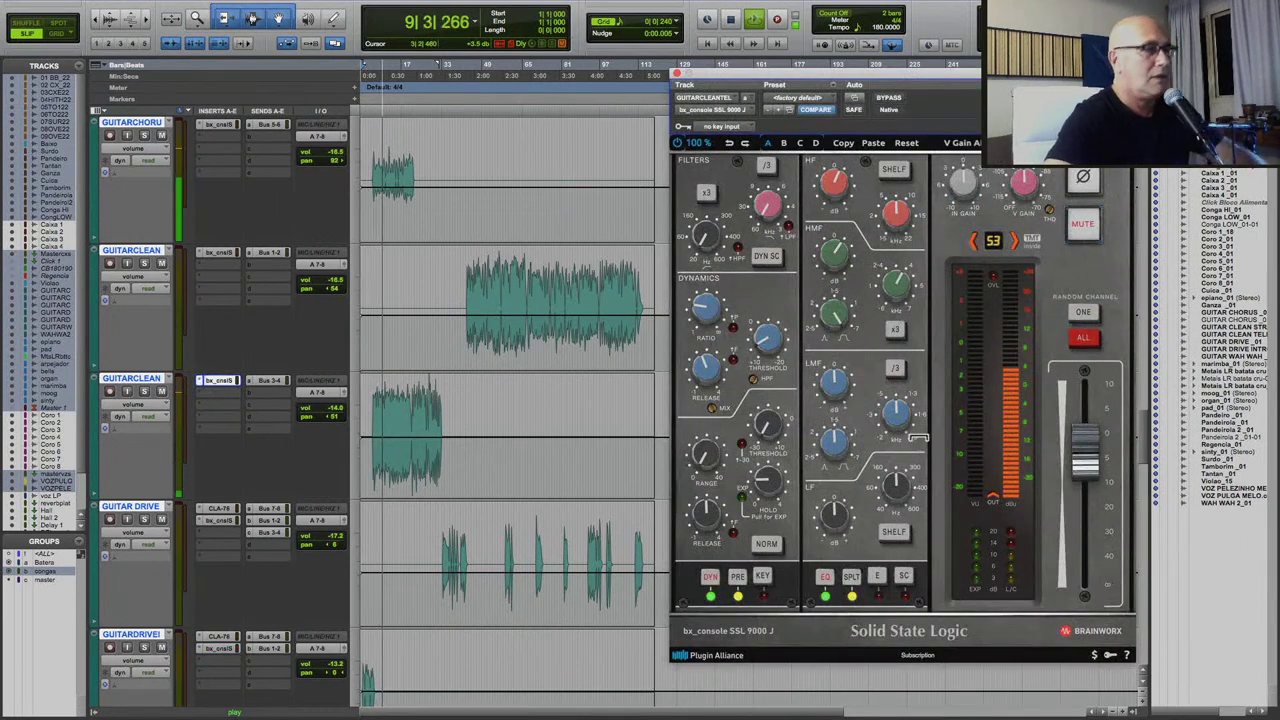
key(space)
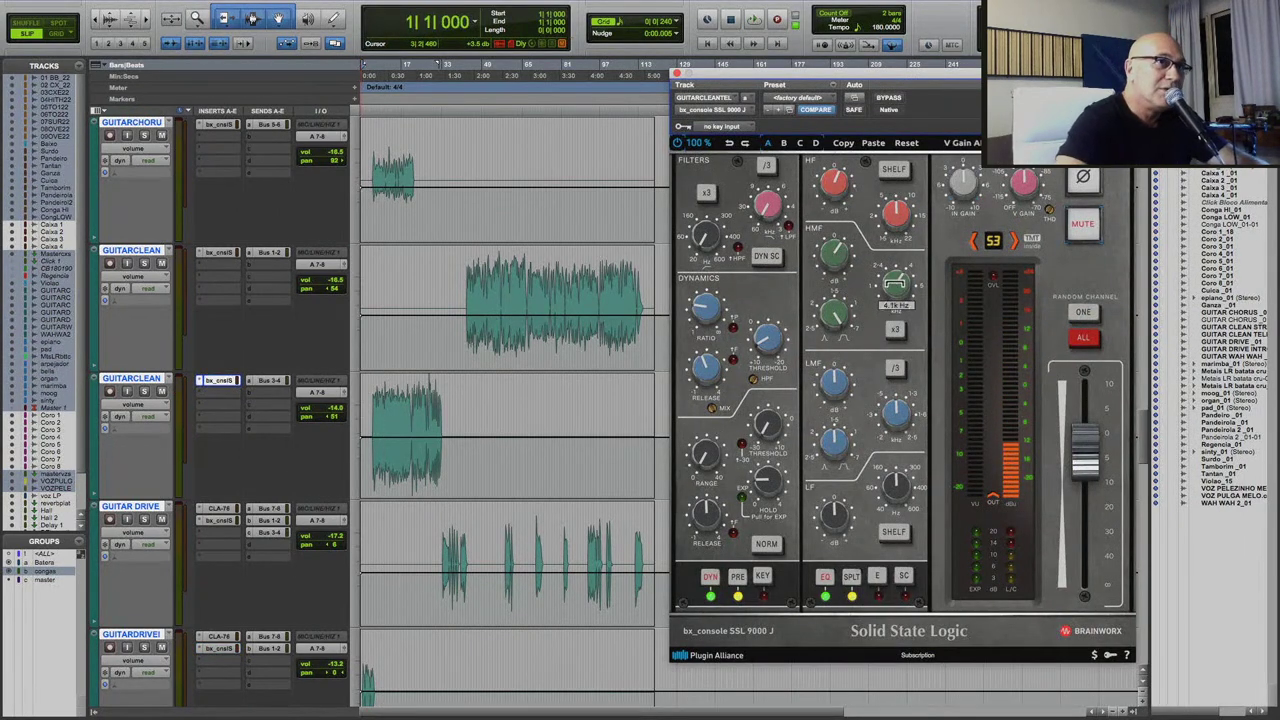
mouse_move(848, 252)
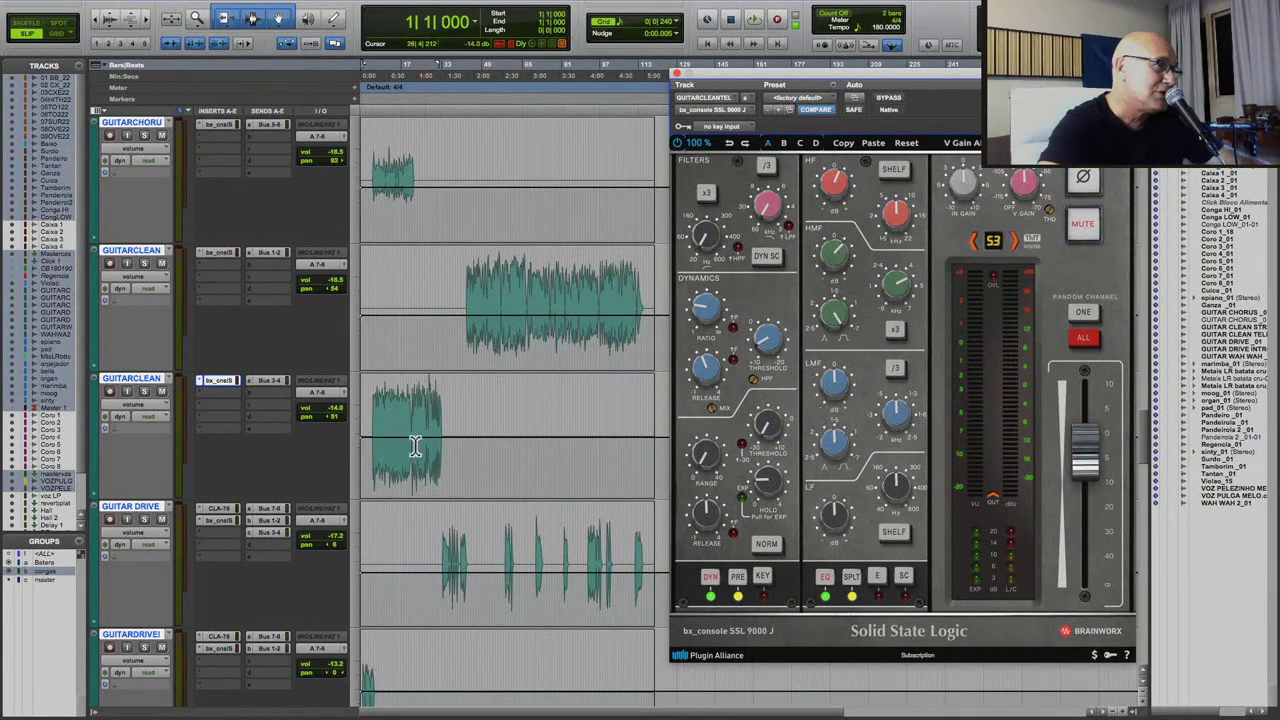
click(371, 450)
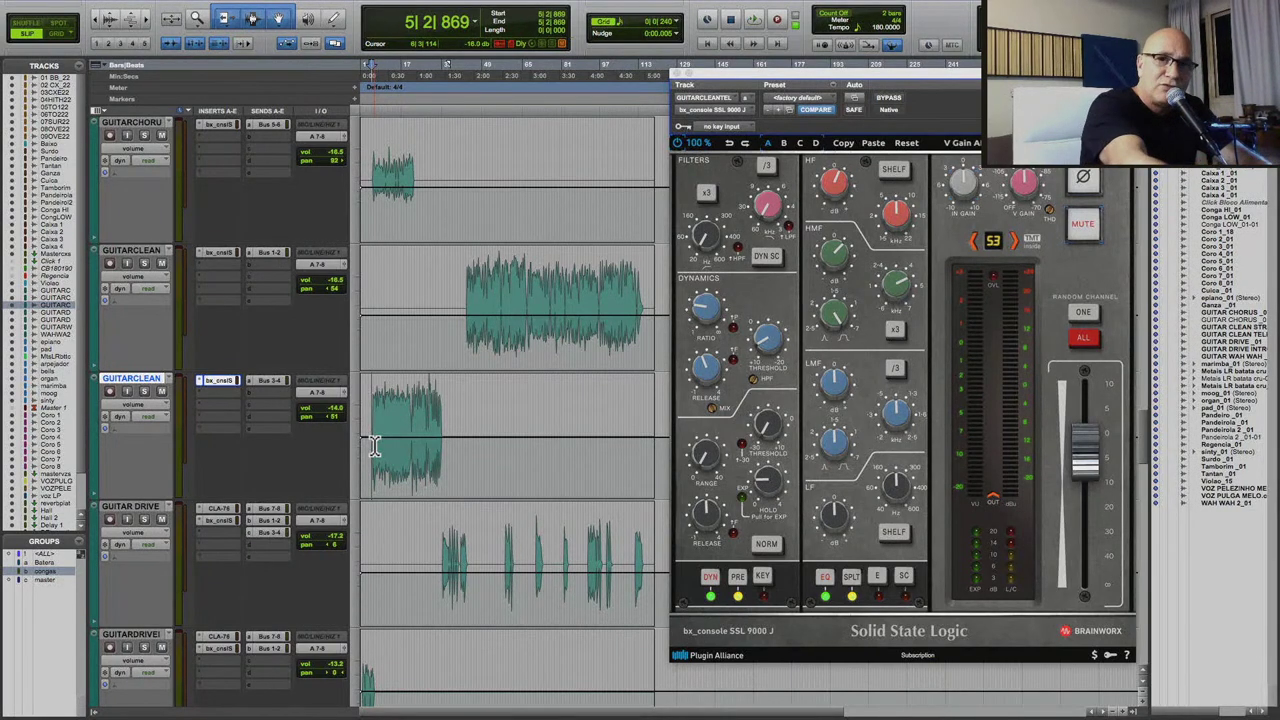
key(Return)
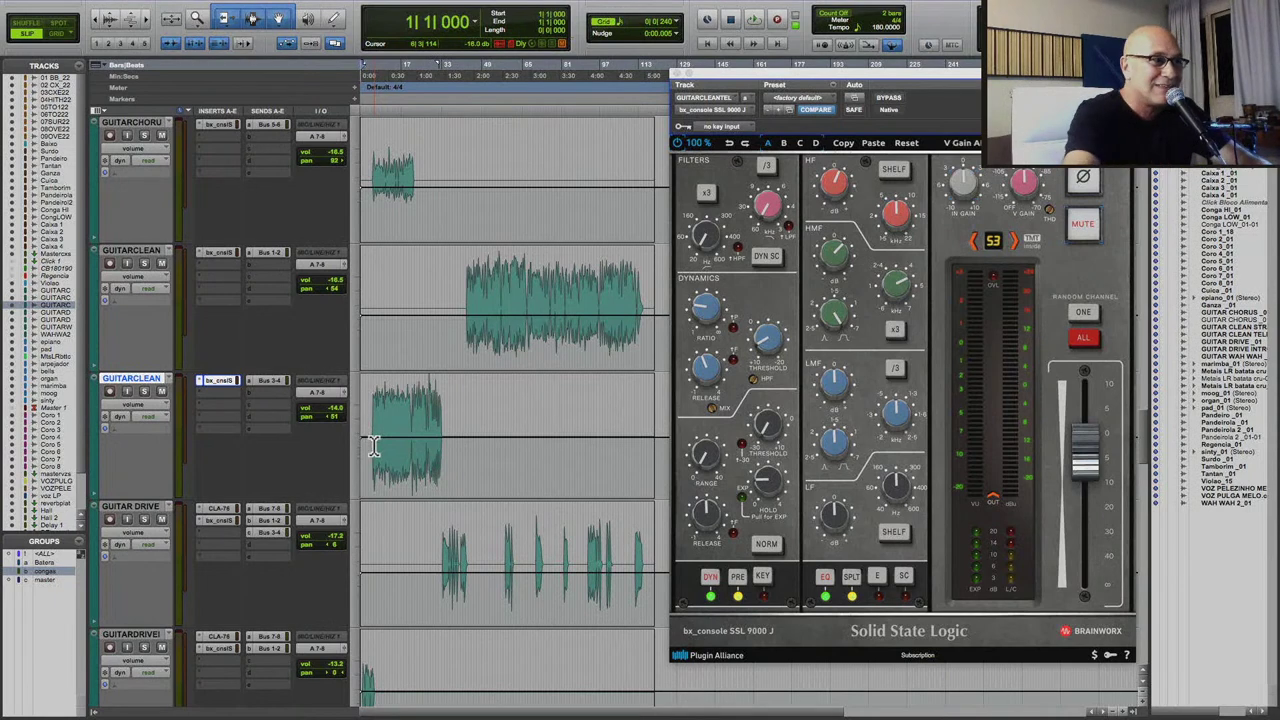
click(372, 447)
key(space)
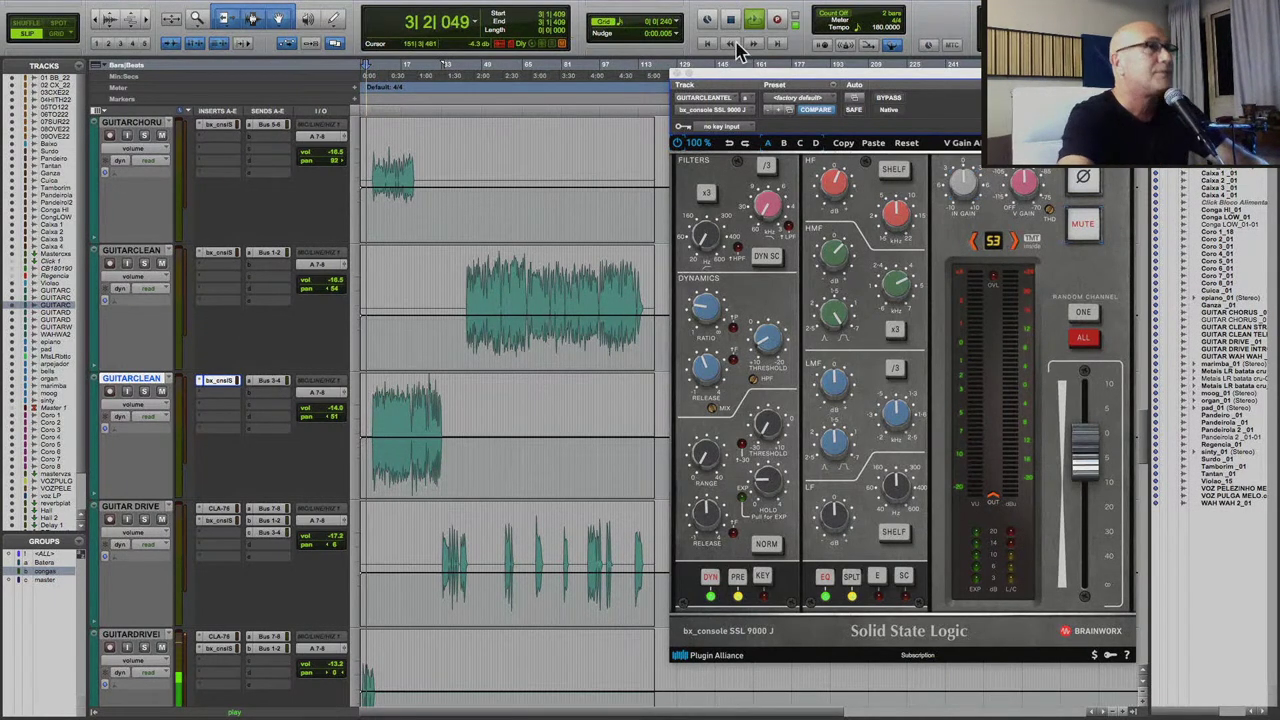
key(space)
key(Return)
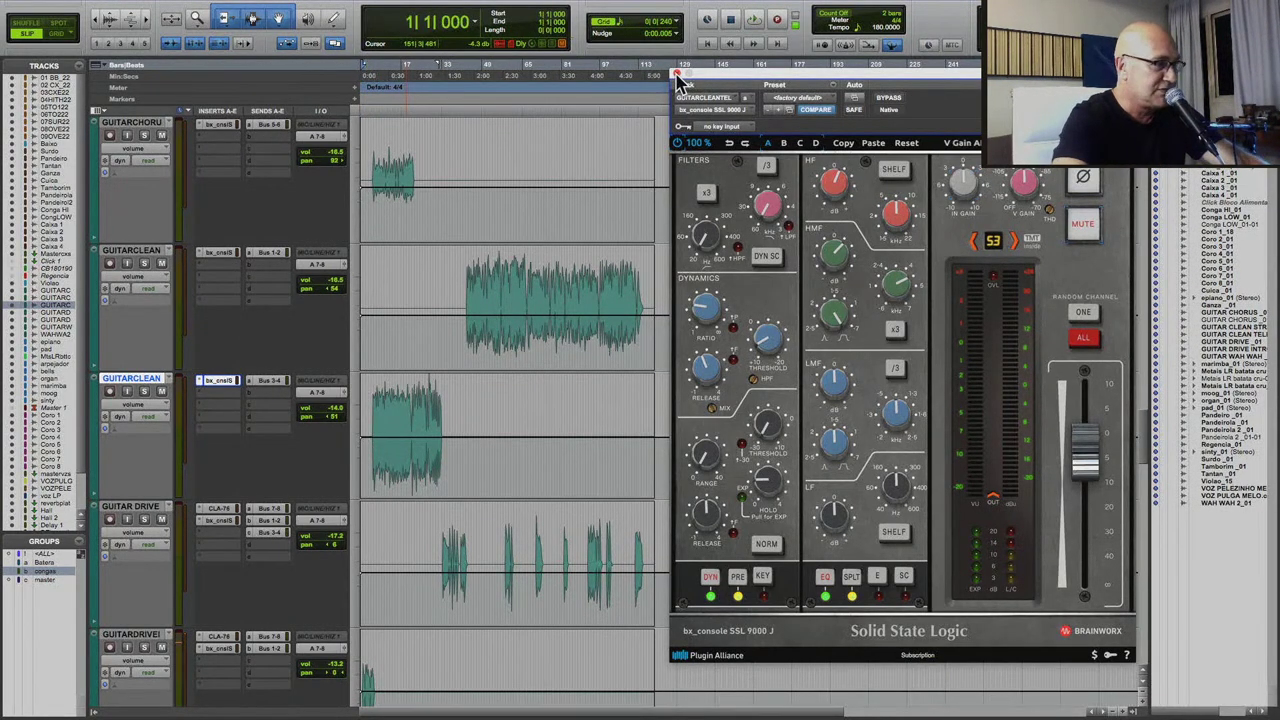
click(677, 78)
Play the song from the start and examine the two lead vocal tracks' volume automation against their phrases.
key(space)
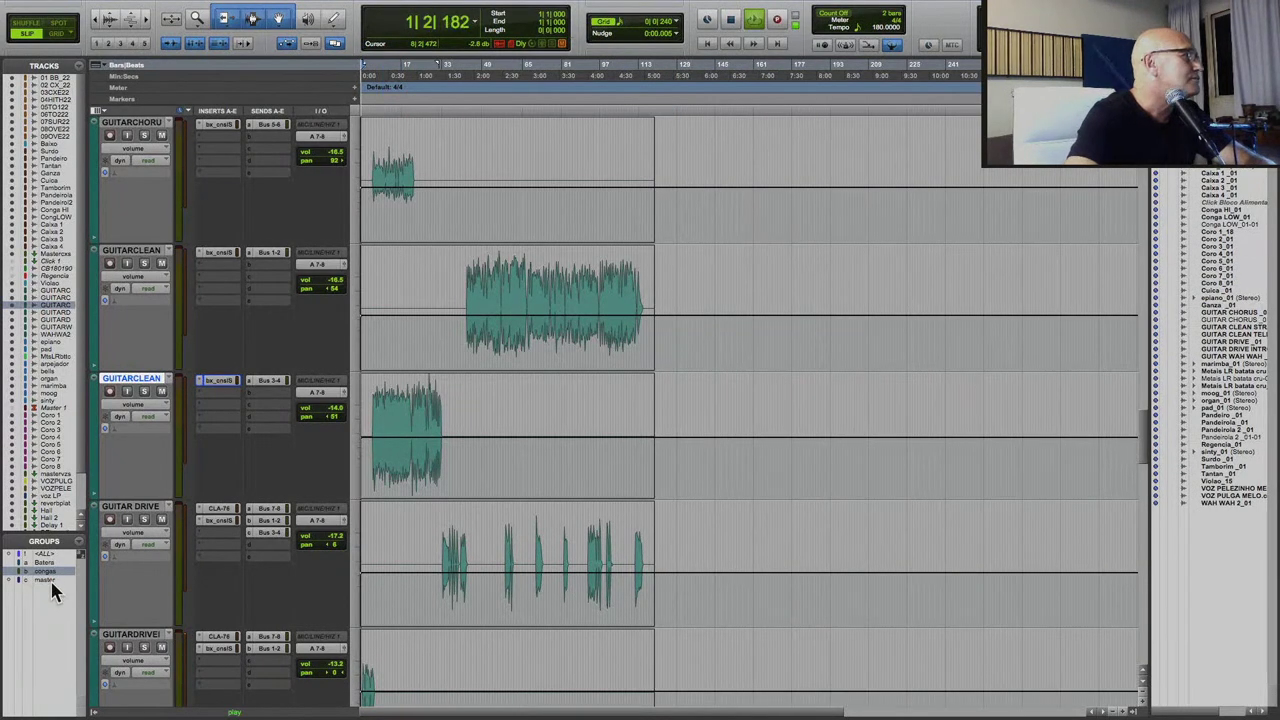
scroll(186, 555, down, 10)
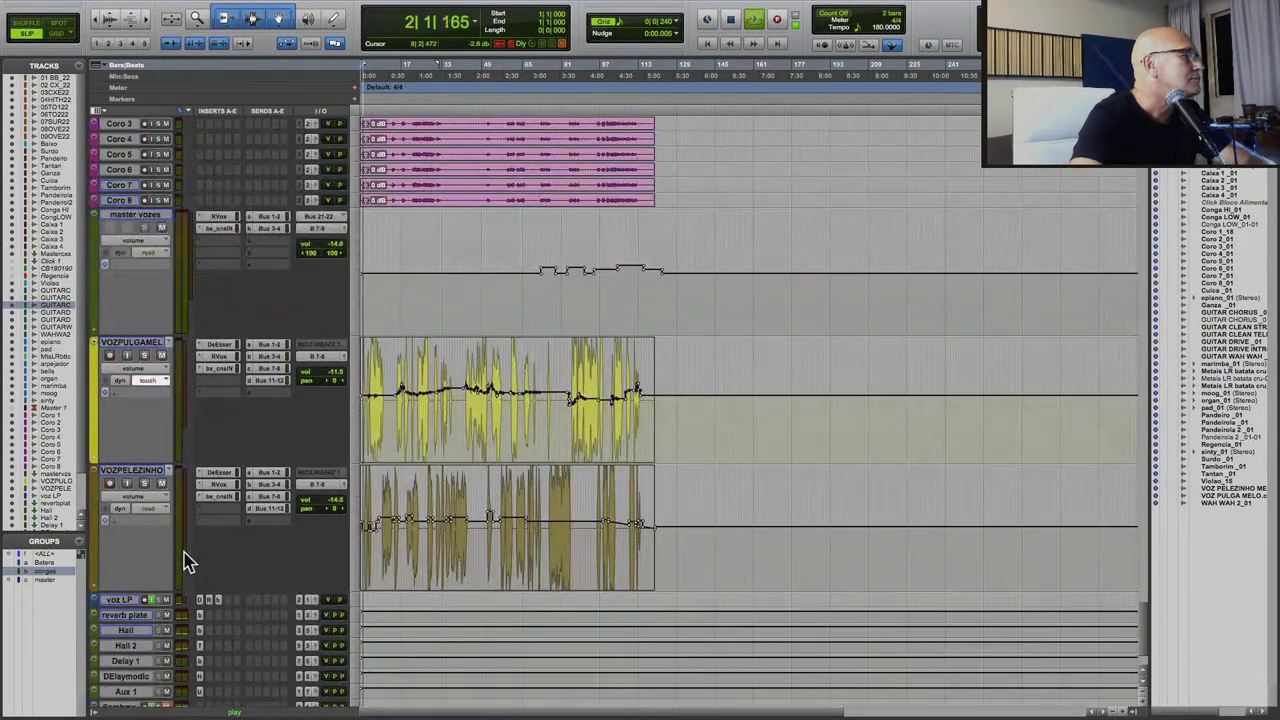
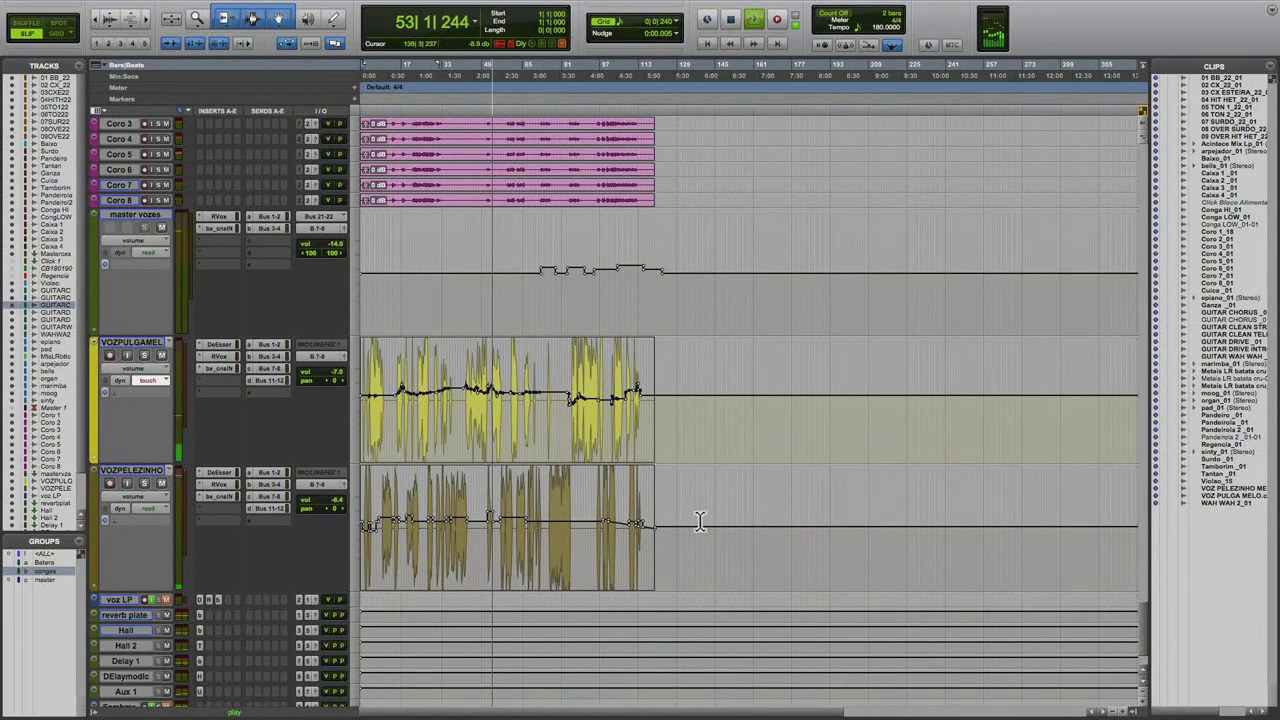
key(ctrl+bracketright)
key(ctrl+bracketright)
key(ctrl+bracketright)
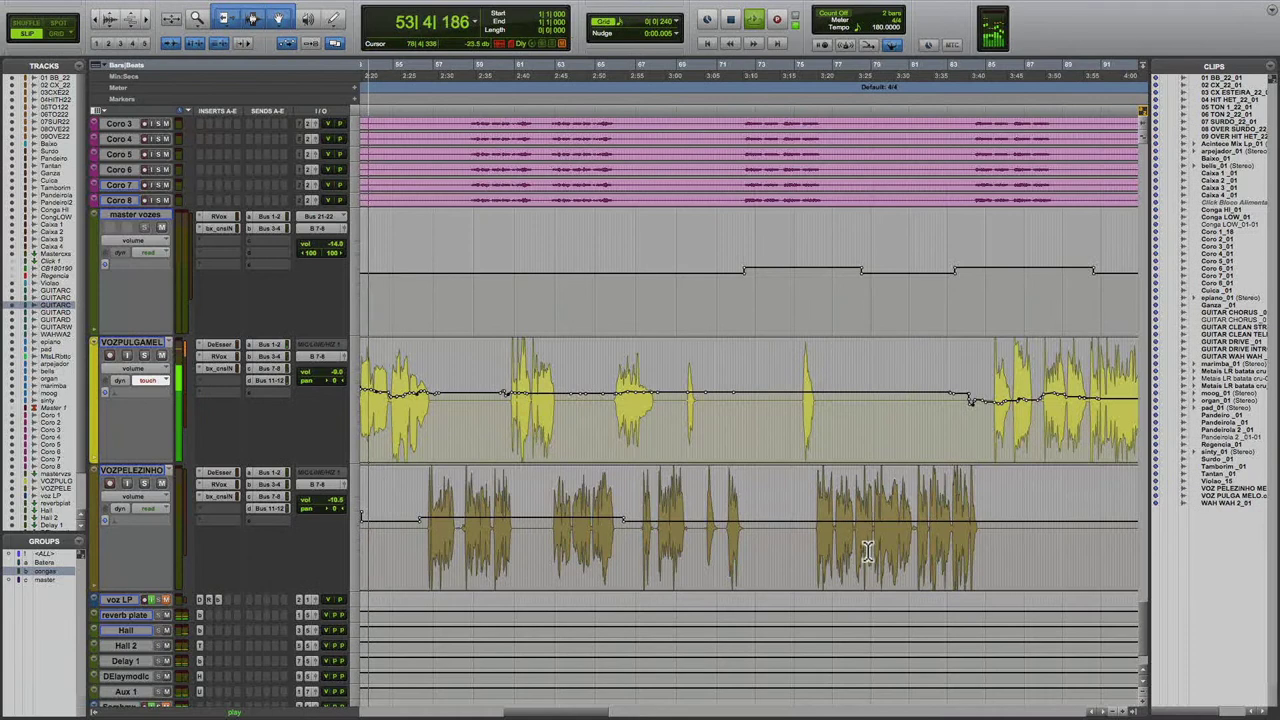
key(ctrl+bracketleft)
key(ctrl+bracketleft)
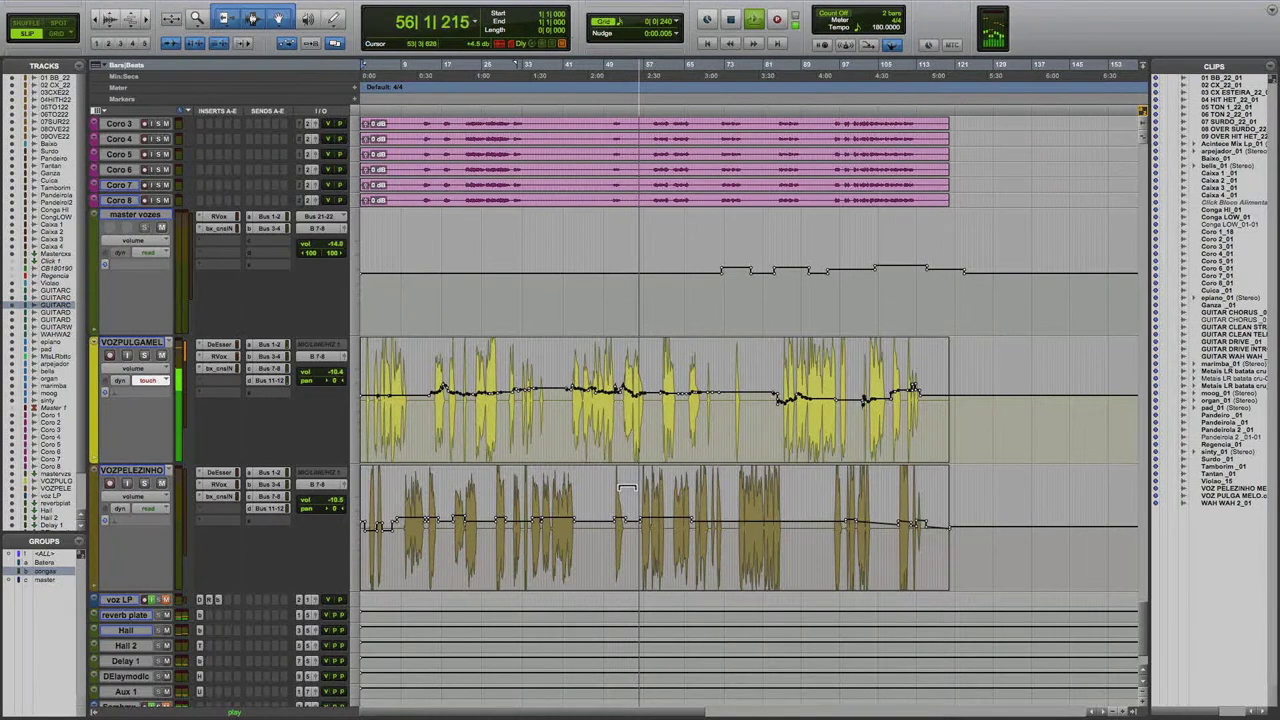
Raise the volume automation of Tamborim to -9.1 dB and of Tantan to -11.0 dB.
scroll(670, 487, up, 10)
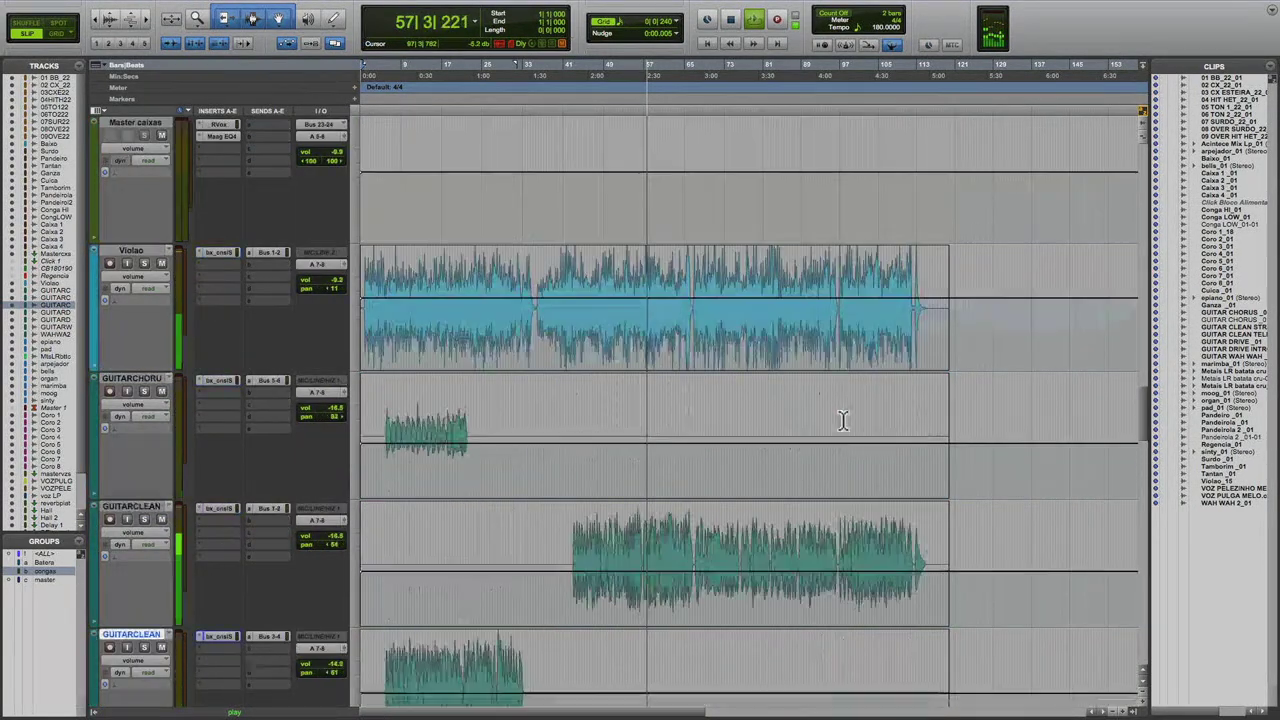
scroll(840, 420, up, 5)
scroll(940, 354, up, 1)
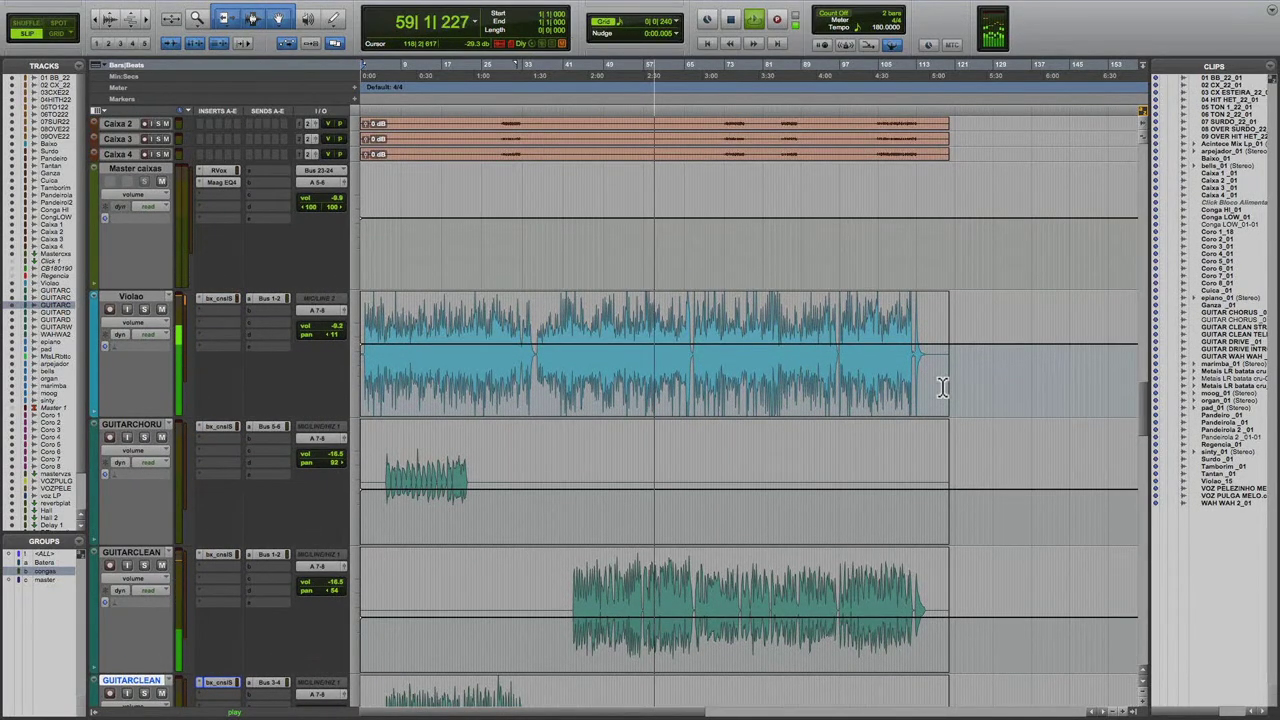
scroll(945, 370, up, 6)
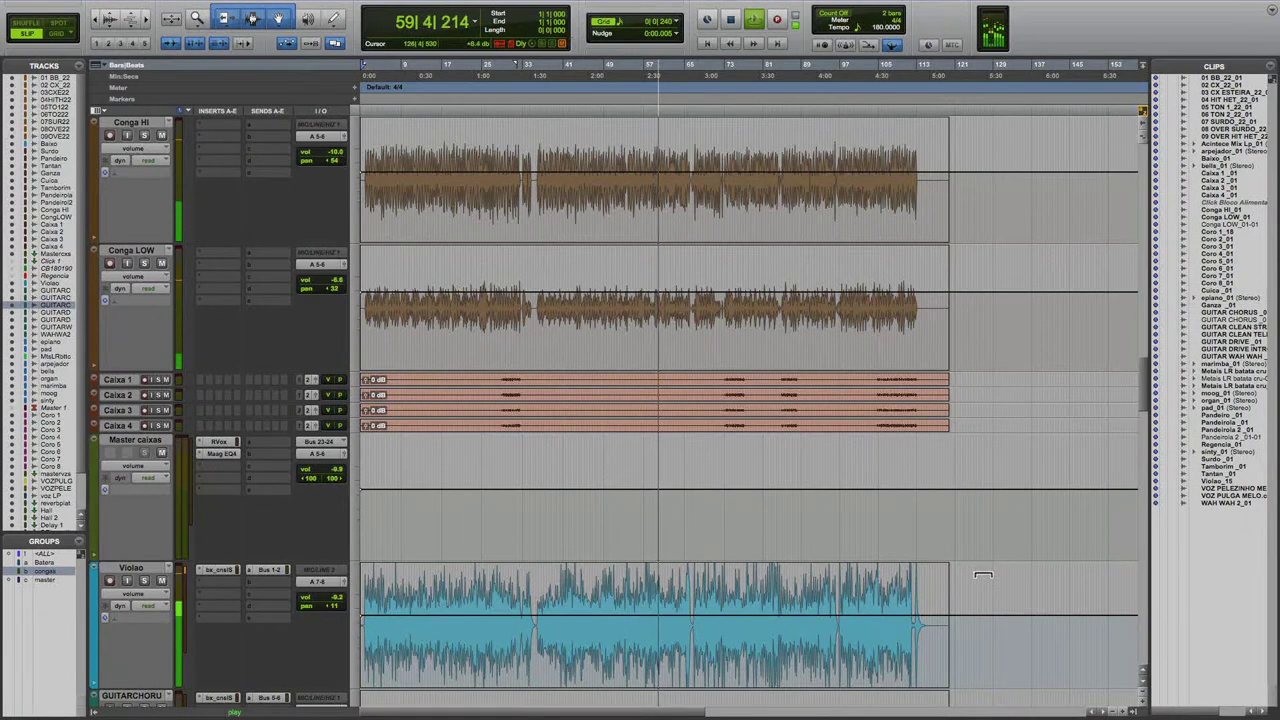
scroll(982, 515, up, 11)
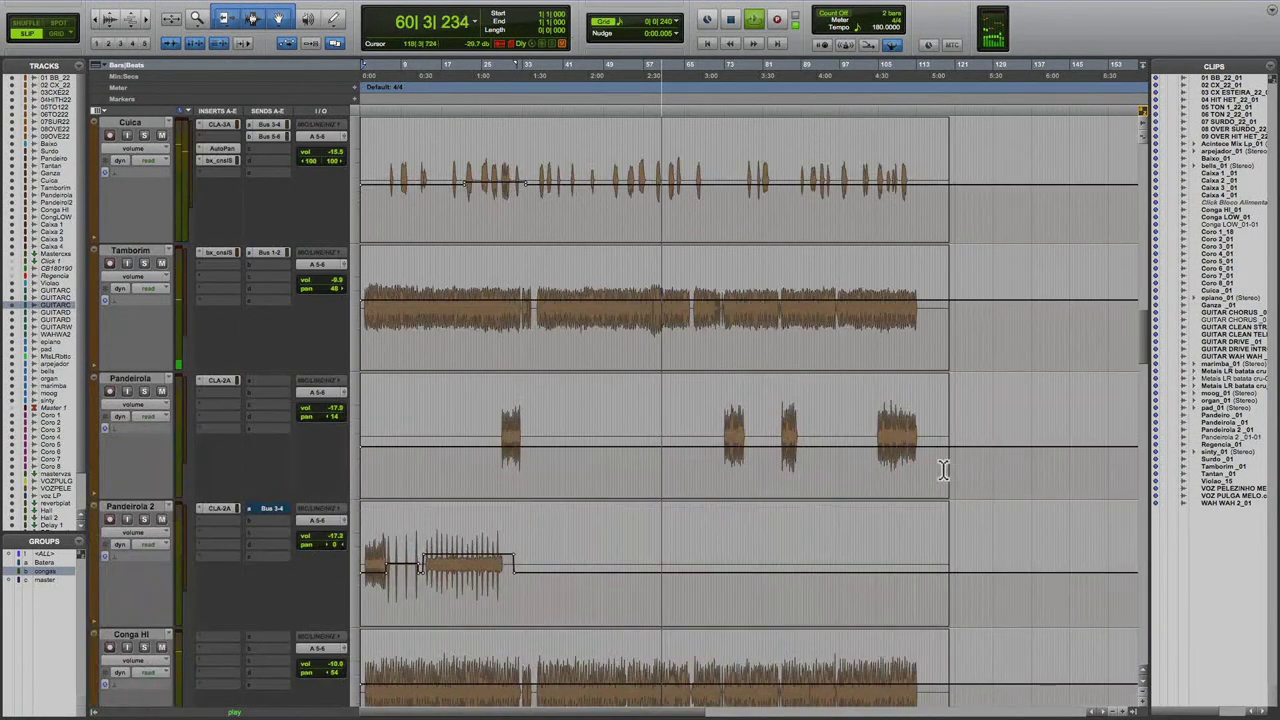
scroll(932, 557, up, 3)
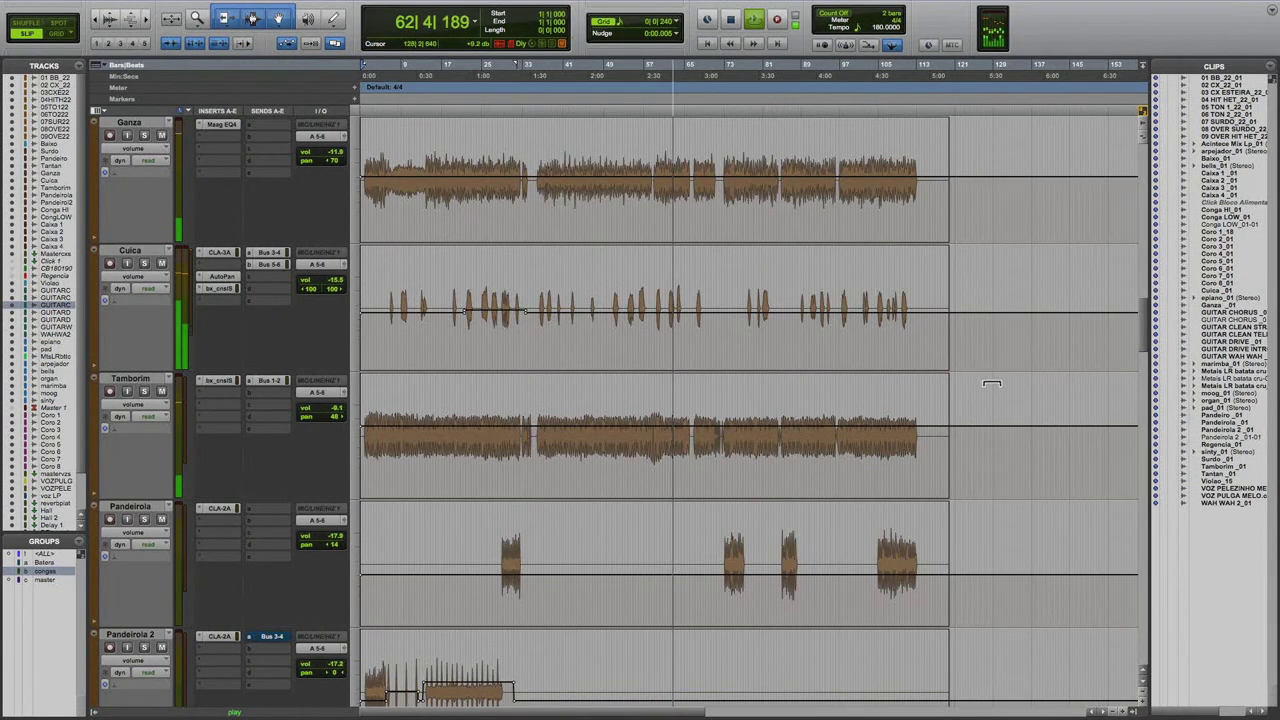
scroll(1000, 384, up, 6)
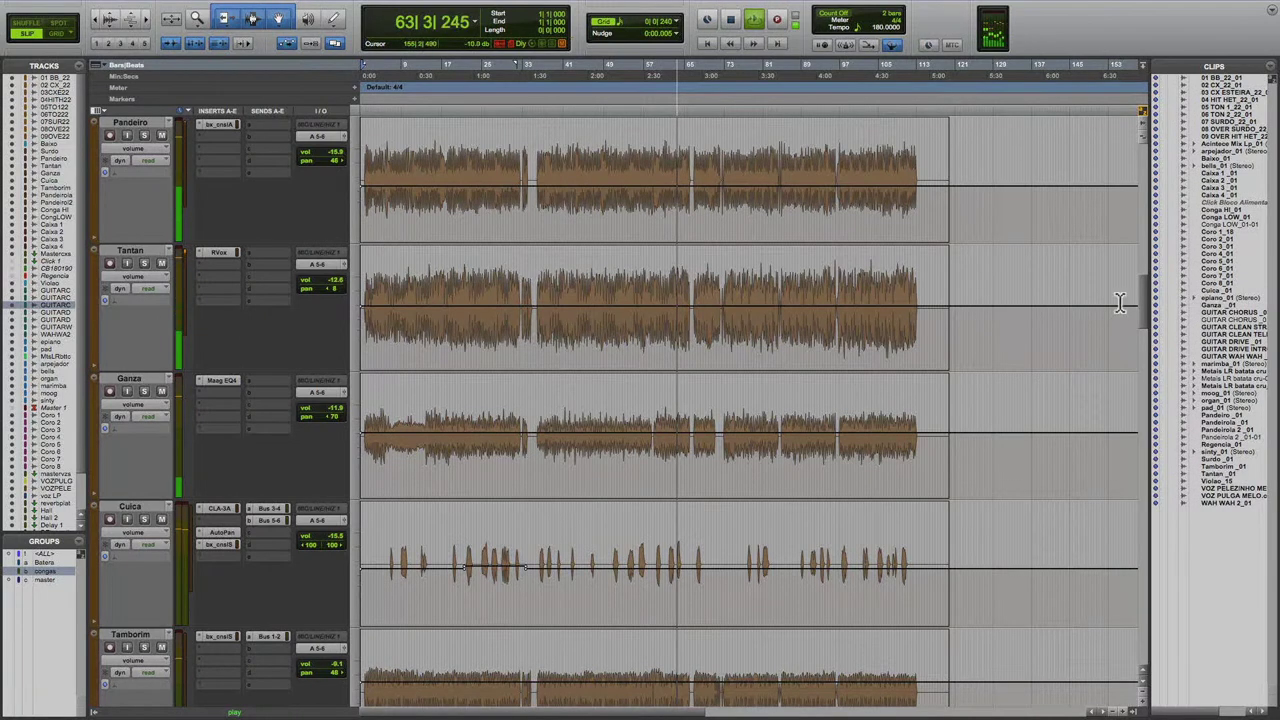
drag(1064, 249, 1058, 257)
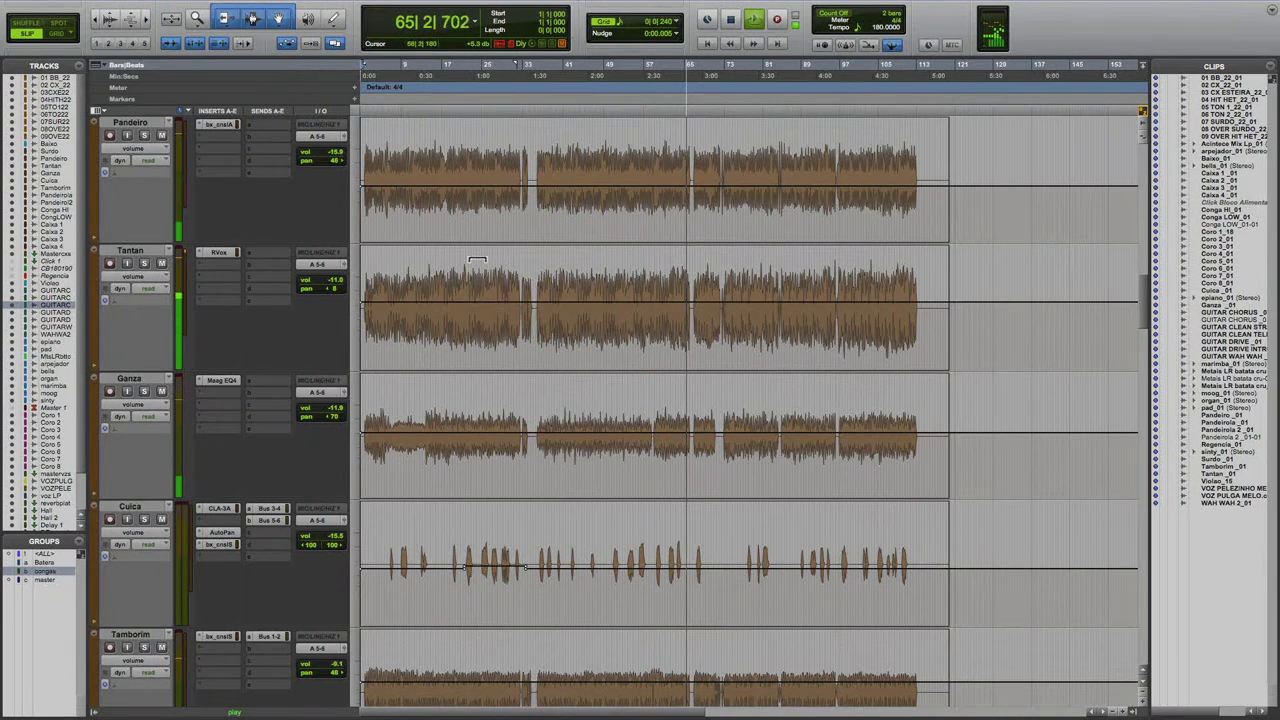
Insert the mono bx_console SSL 4000 G after RVox on Tantan, using gate mode and one random channel.
click(214, 277)
mouse_move(285, 265)
mouse_move(325, 295)
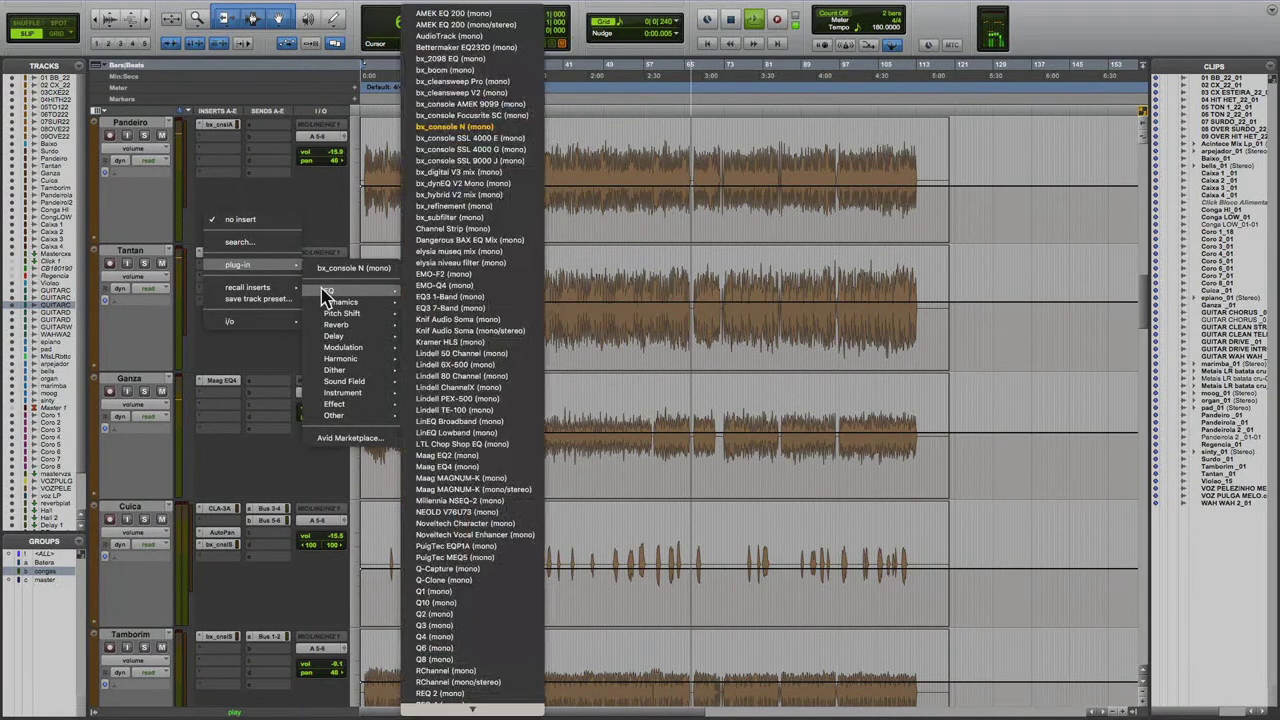
click(532, 158)
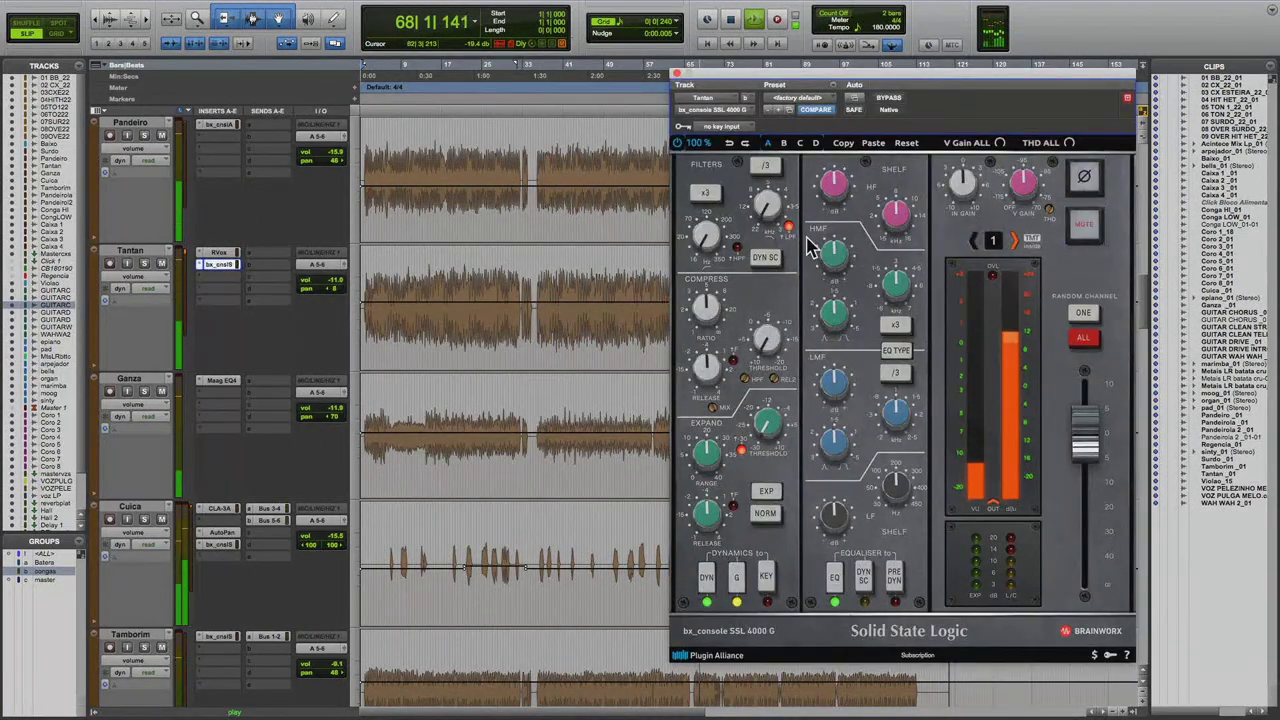
click(762, 492)
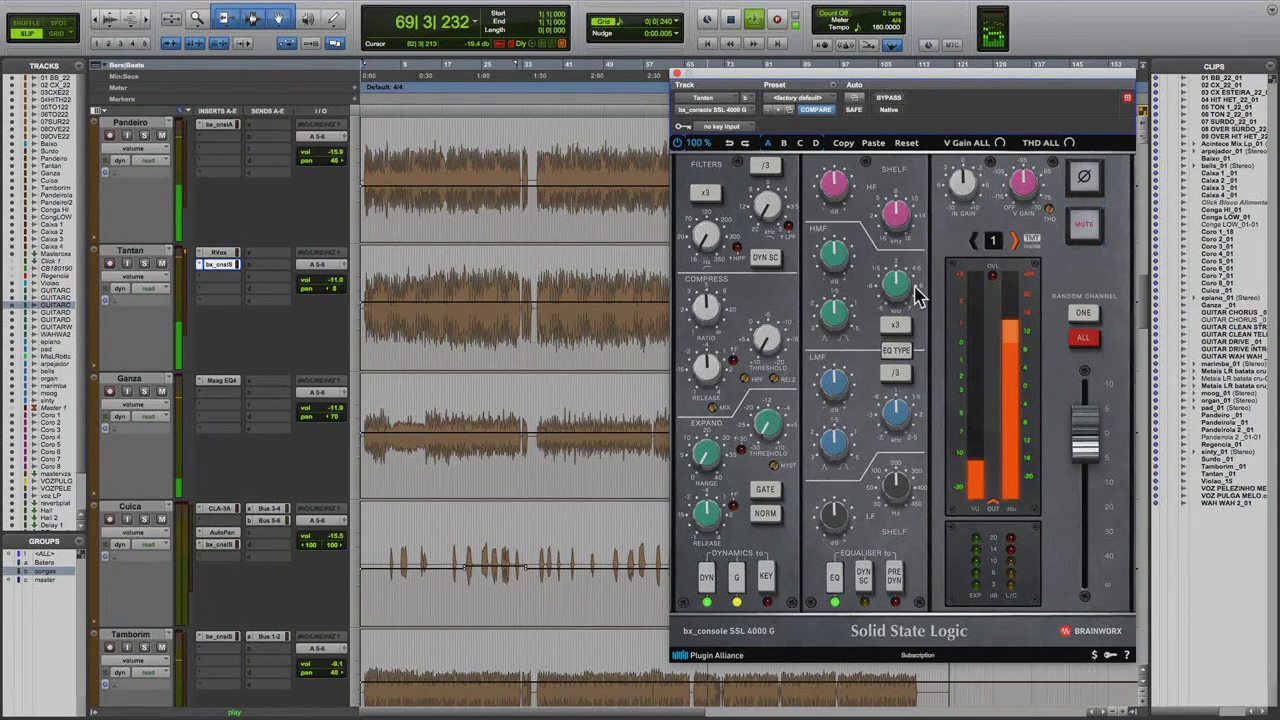
click(1085, 316)
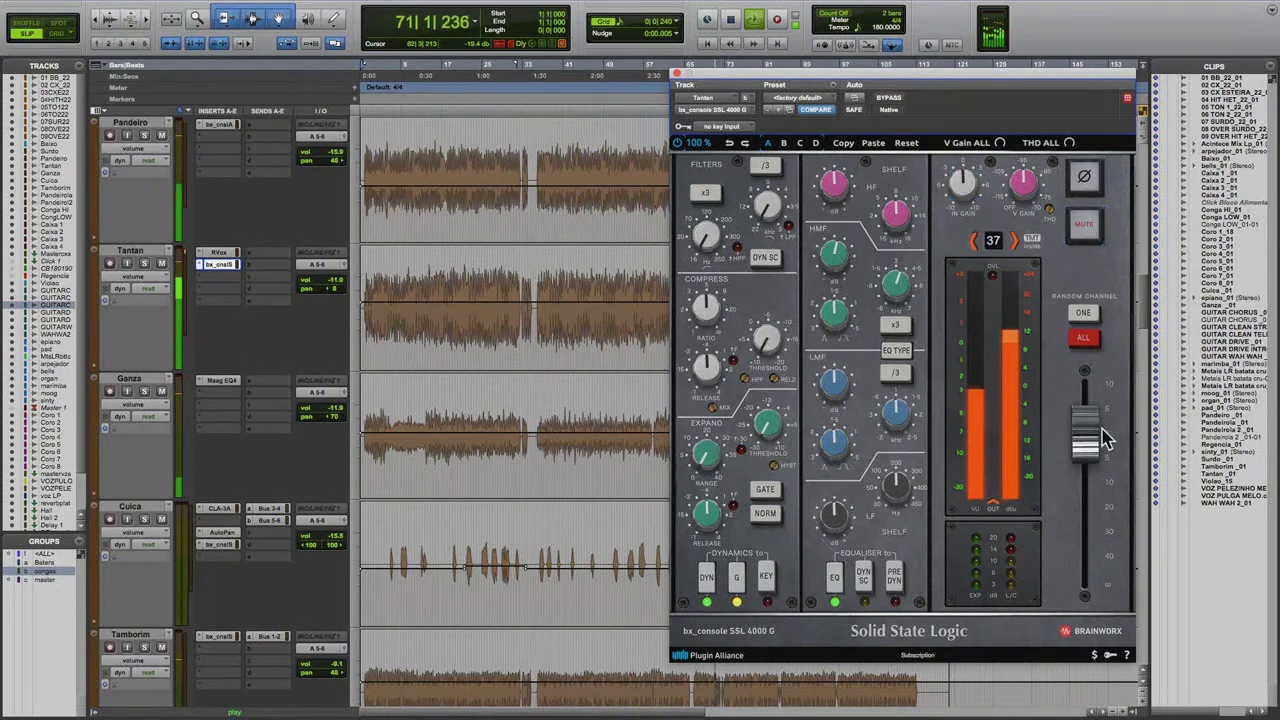
click(676, 74)
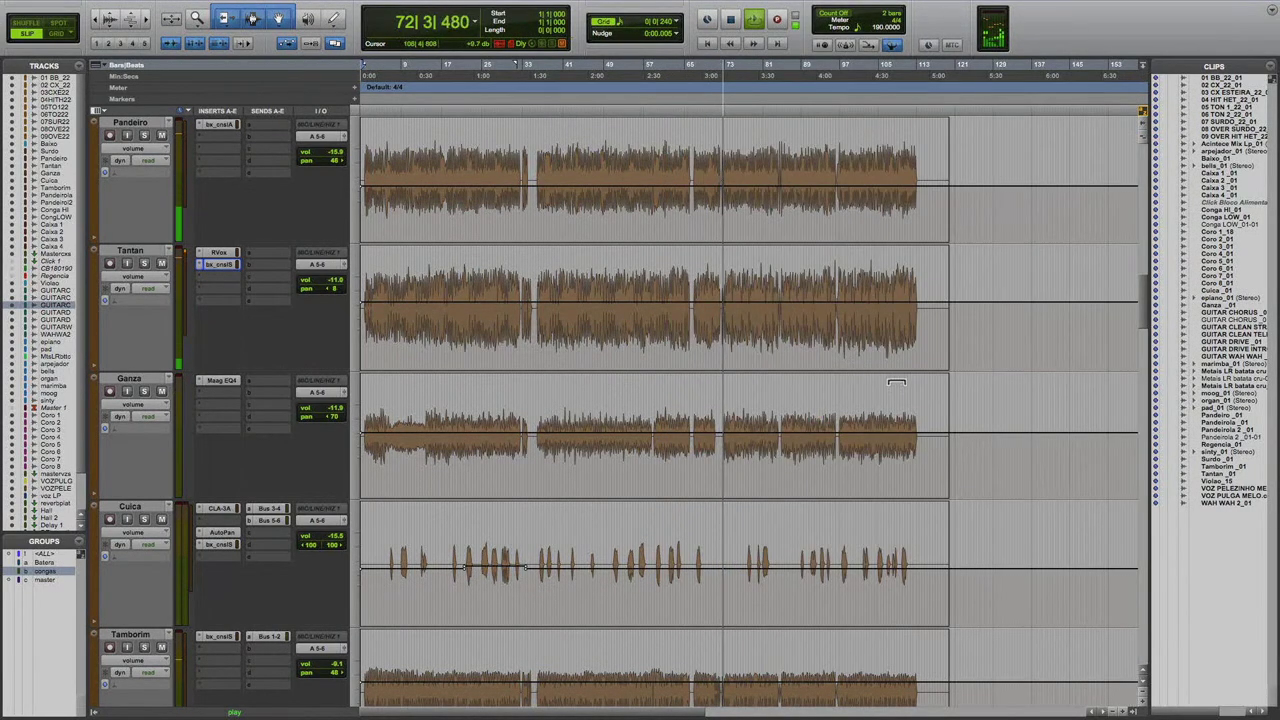
Raise the Pandeirola track's volume automation to -15.1 dB.
scroll(896, 390, down, 6)
scroll(895, 405, up, 3)
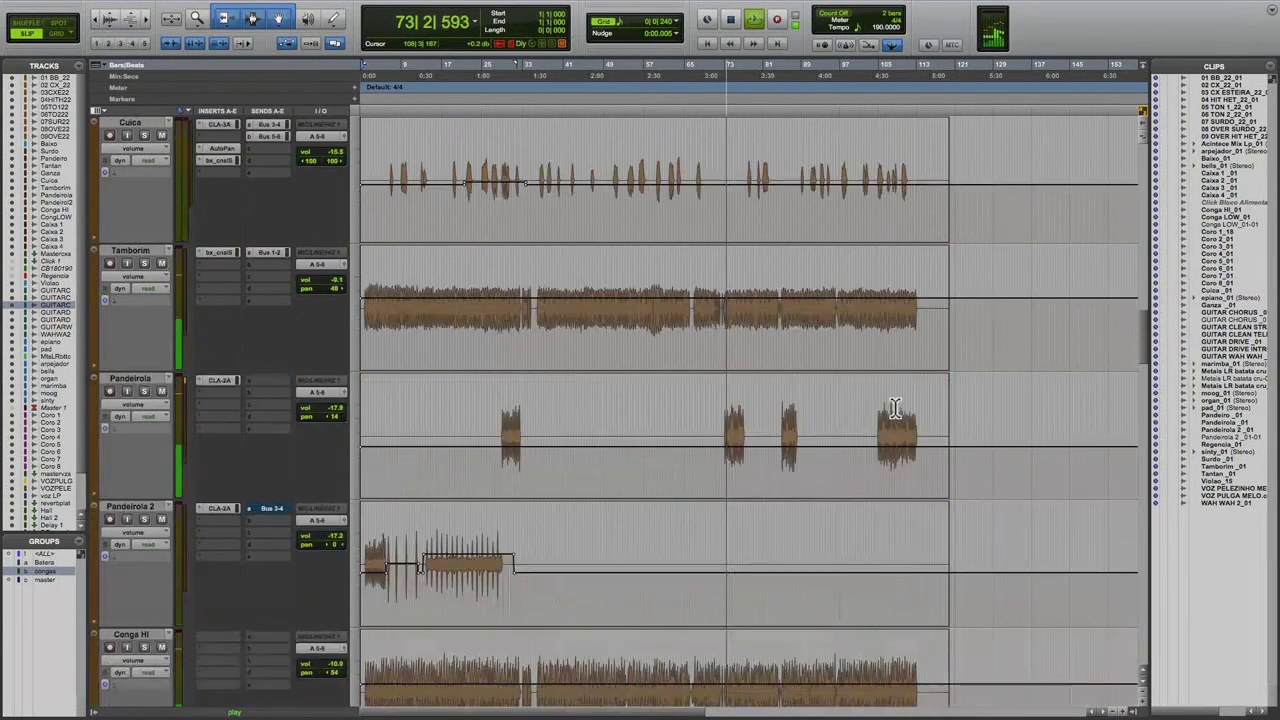
drag(989, 391, 983, 380)
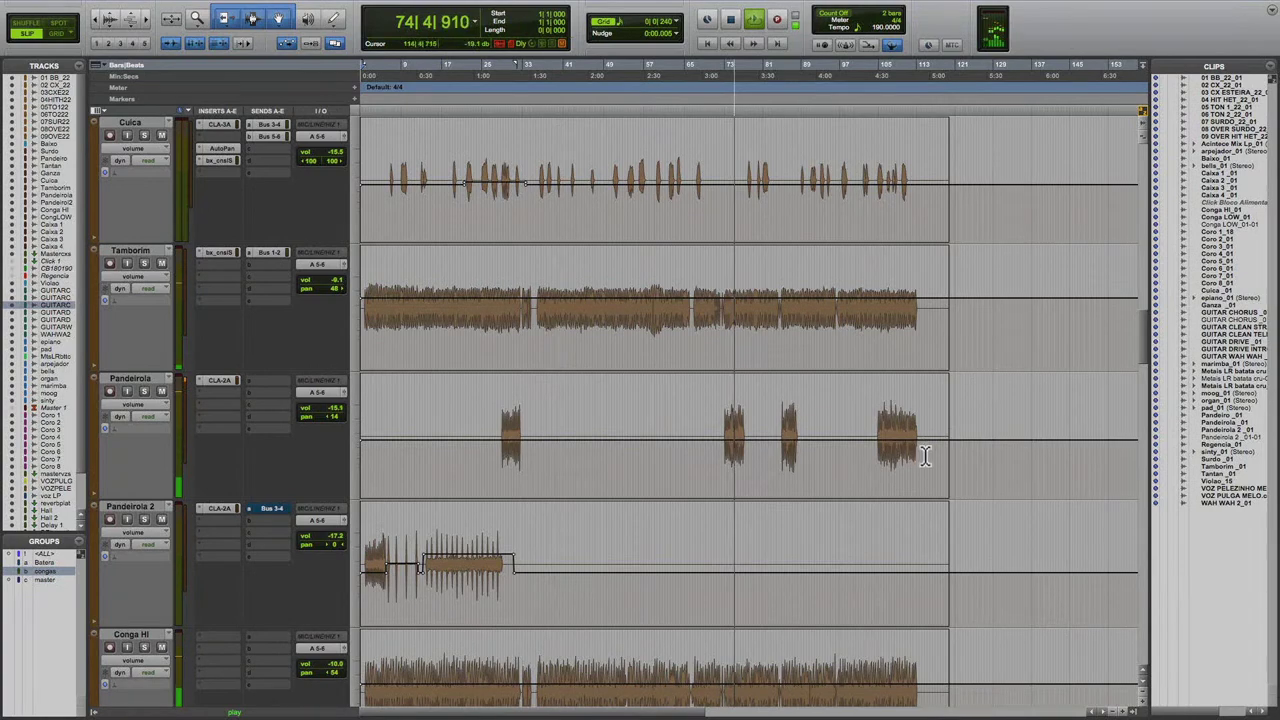
Raise the volume automation slightly on a guitar track below Violao.
scroll(925, 456, down, 3)
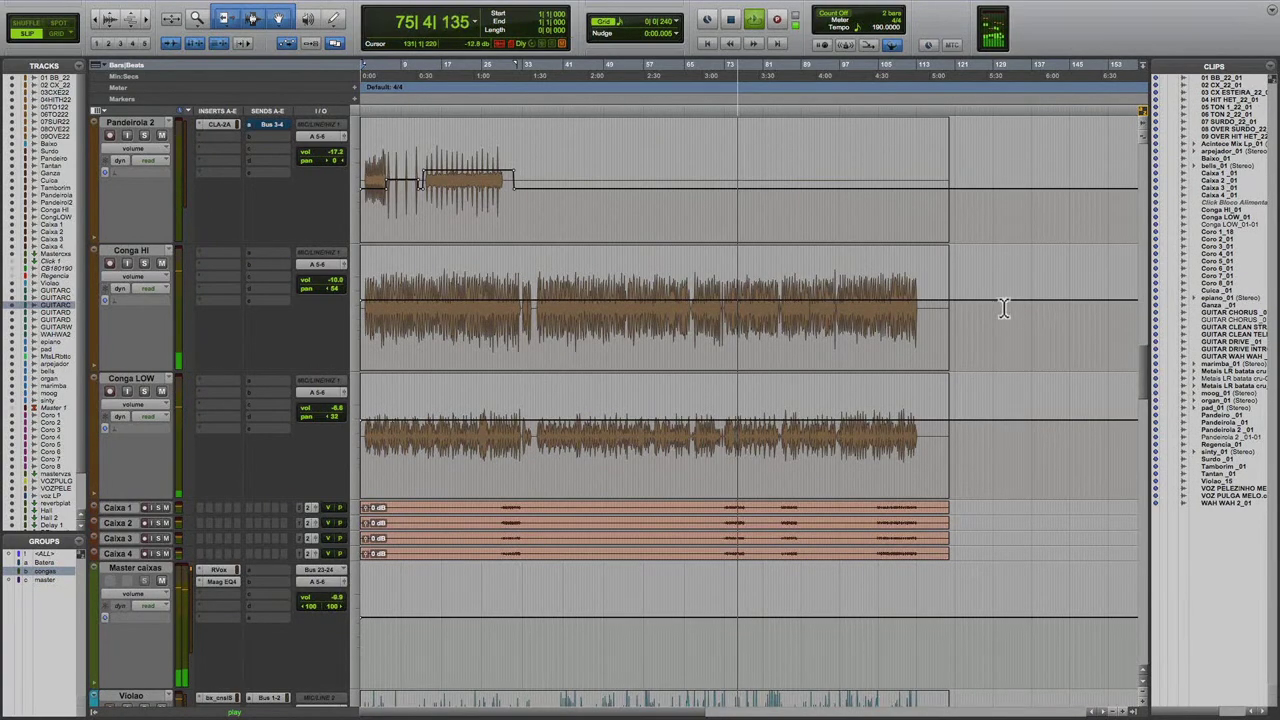
scroll(980, 389, down, 8)
scroll(985, 440, down, 1)
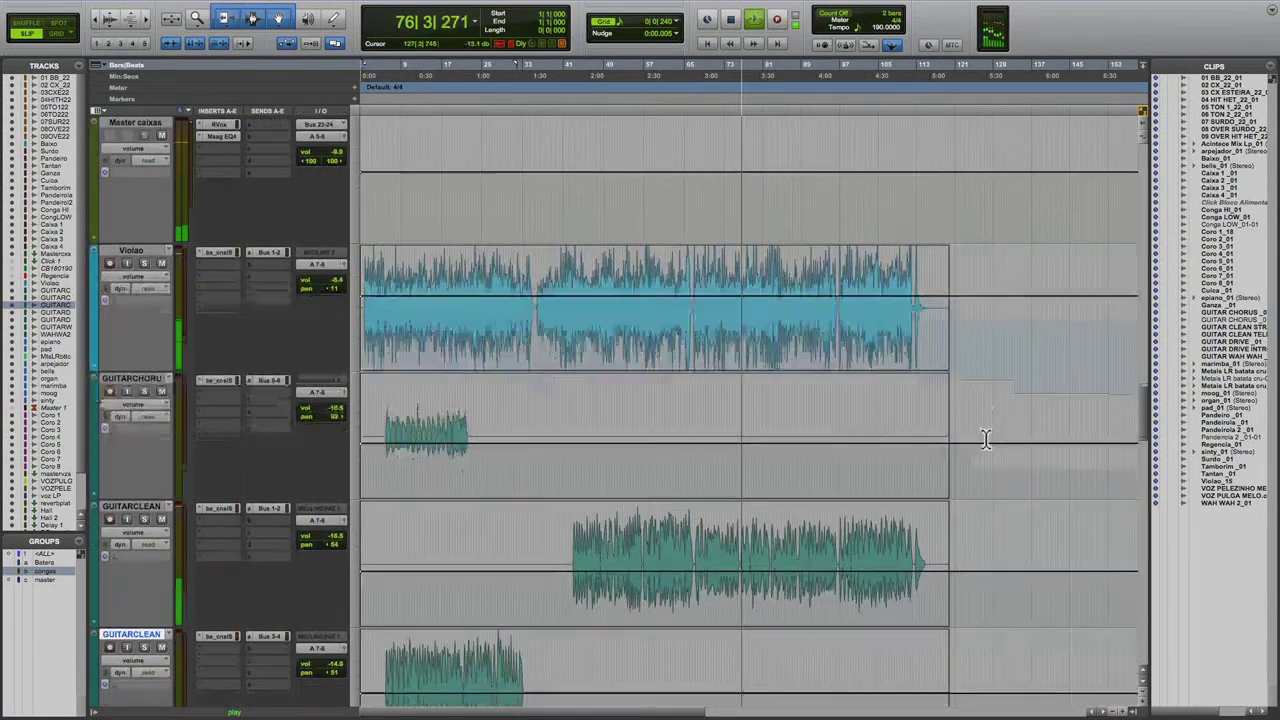
scroll(985, 440, down, 2)
drag(998, 404, 996, 399)
Raise the MetaisLRbatata brass track's volume automation by 1.2 dB to -16.6 dB.
scroll(990, 410, down, 8)
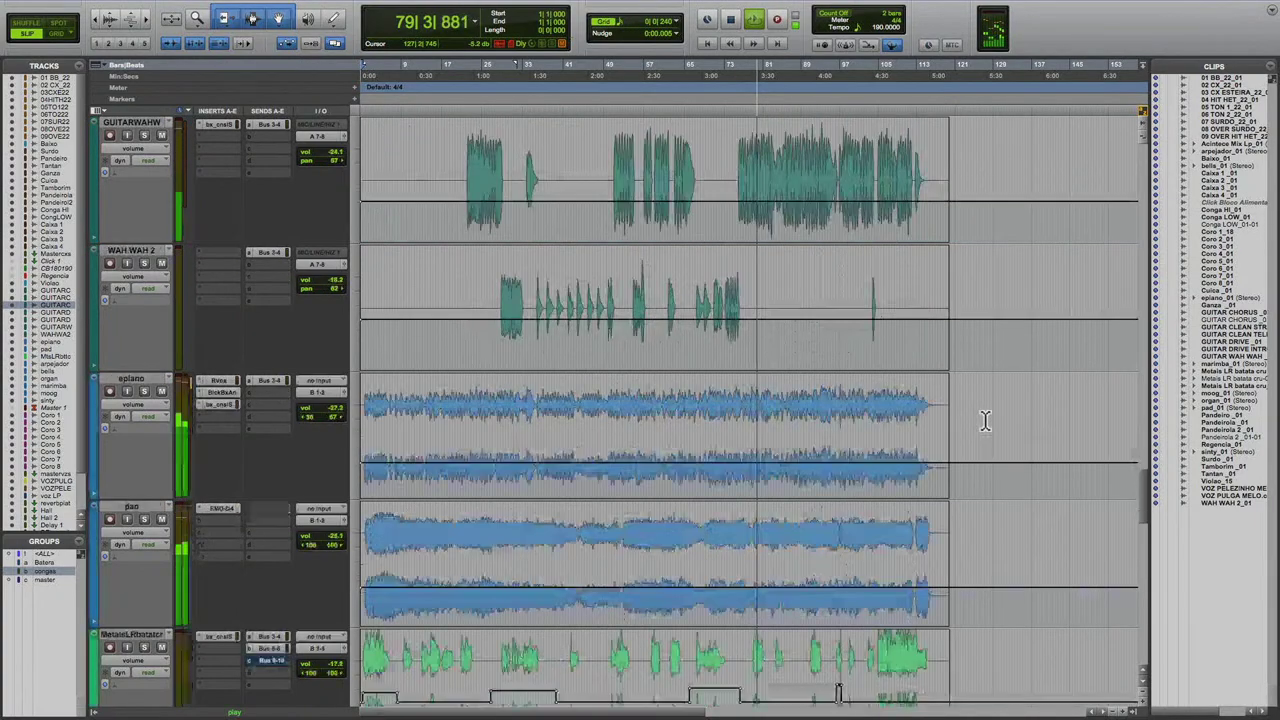
scroll(985, 420, down, 2)
drag(812, 522, 814, 516)
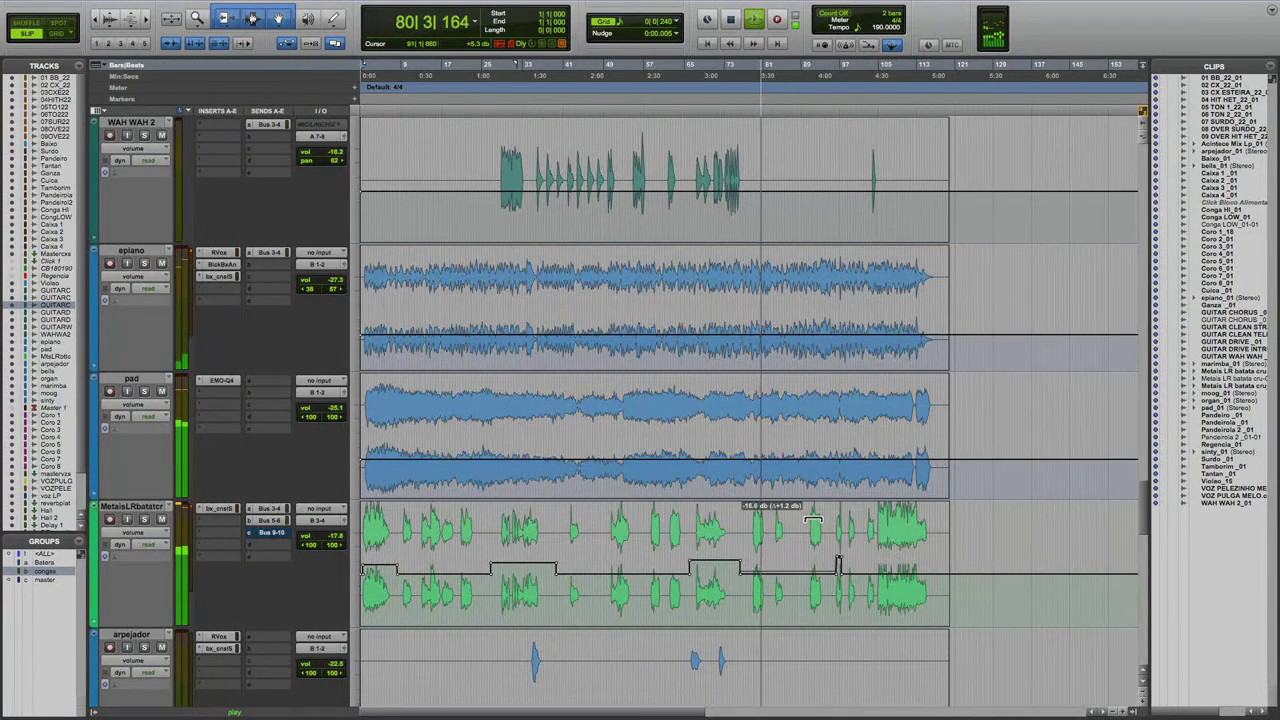
Raise the volume automation on the MetaisLRbatata brass track over its final passage, from about bar 104 to bar 118.
drag(876, 592, 942, 580)
drag(915, 520, 912, 516)
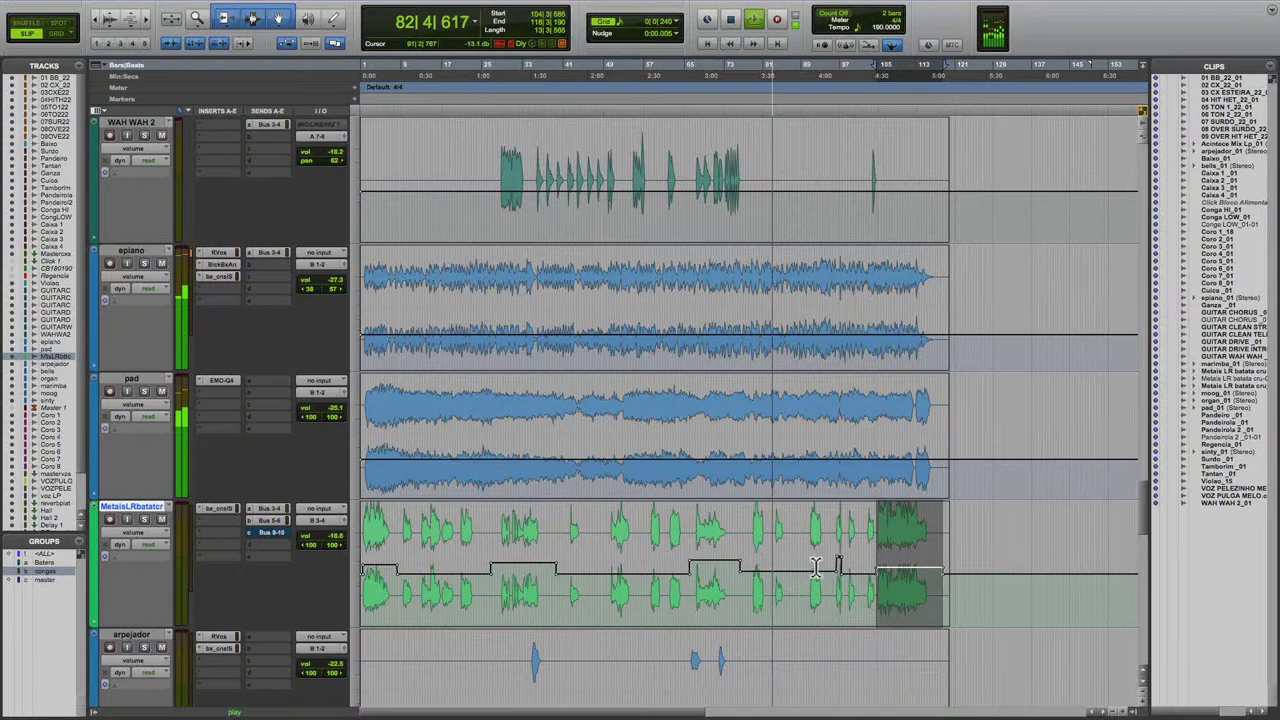
Review the volume automation on the guitar, keyboard, choir and lead vocal tracks while the song plays.
scroll(805, 570, up, 8)
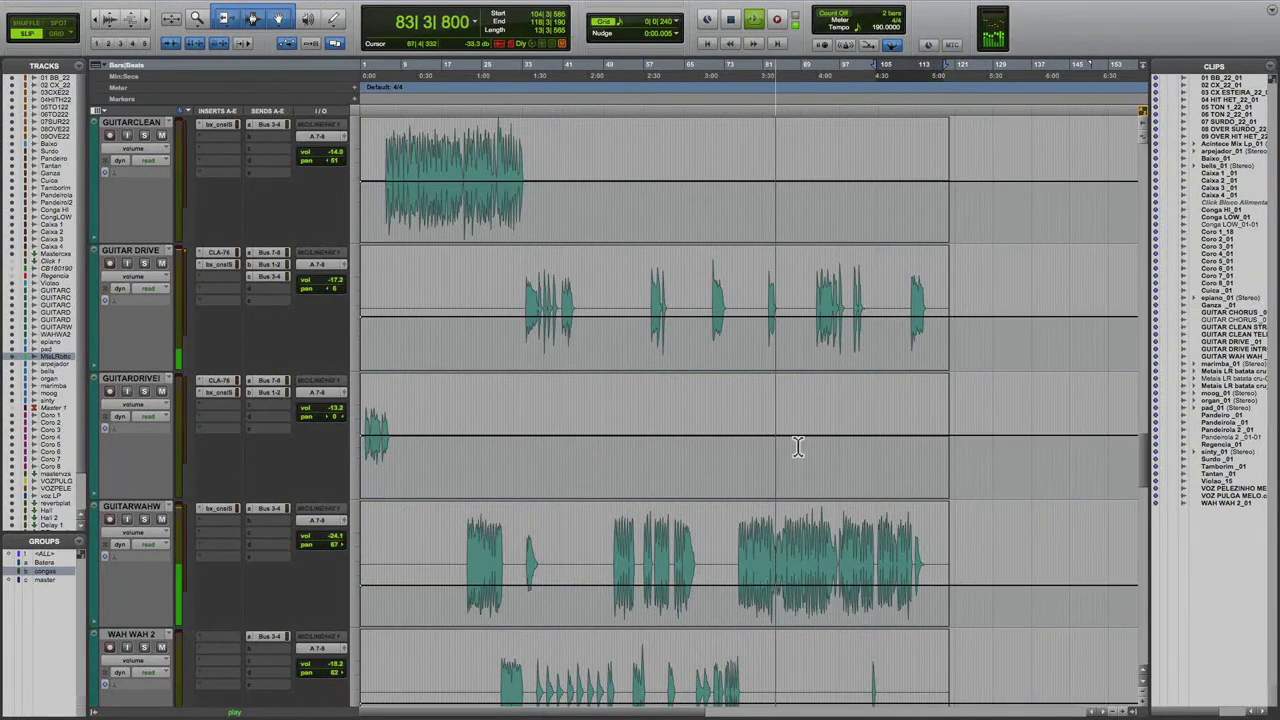
click(800, 316)
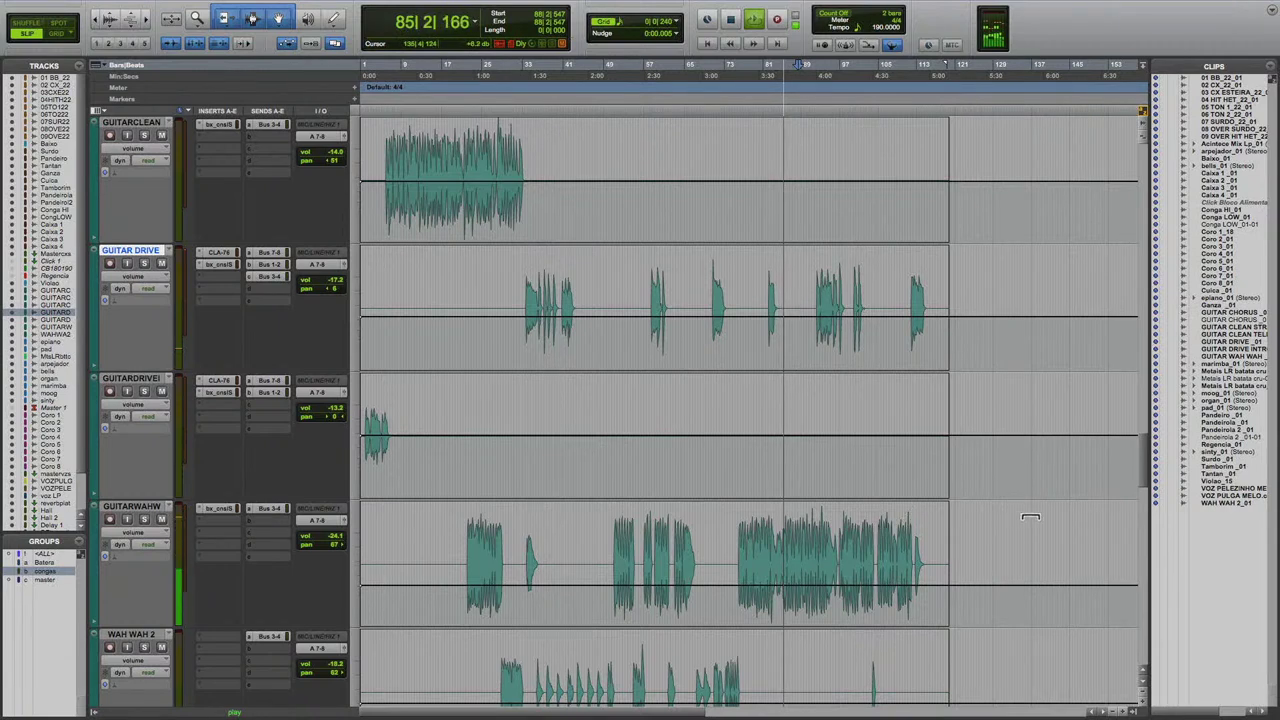
drag(1034, 516, 1022, 516)
scroll(1020, 517, down, 10)
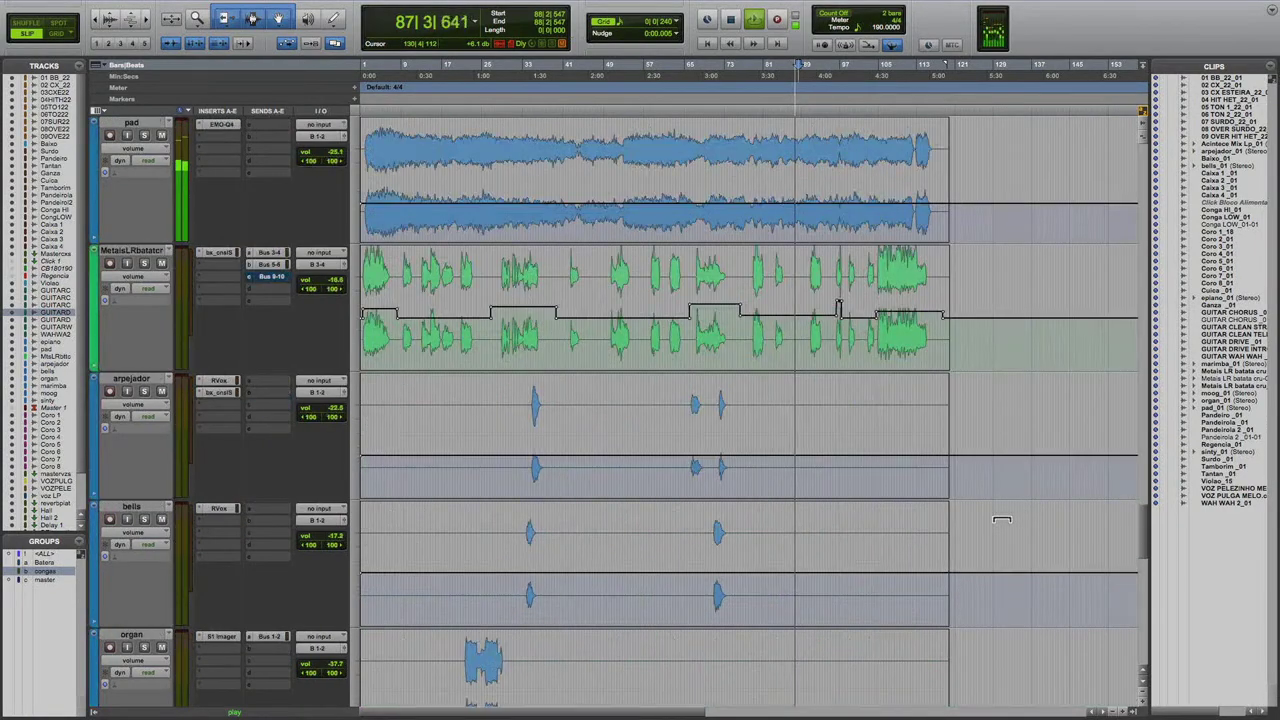
scroll(1001, 519, down, 10)
scroll(1001, 519, down, 8)
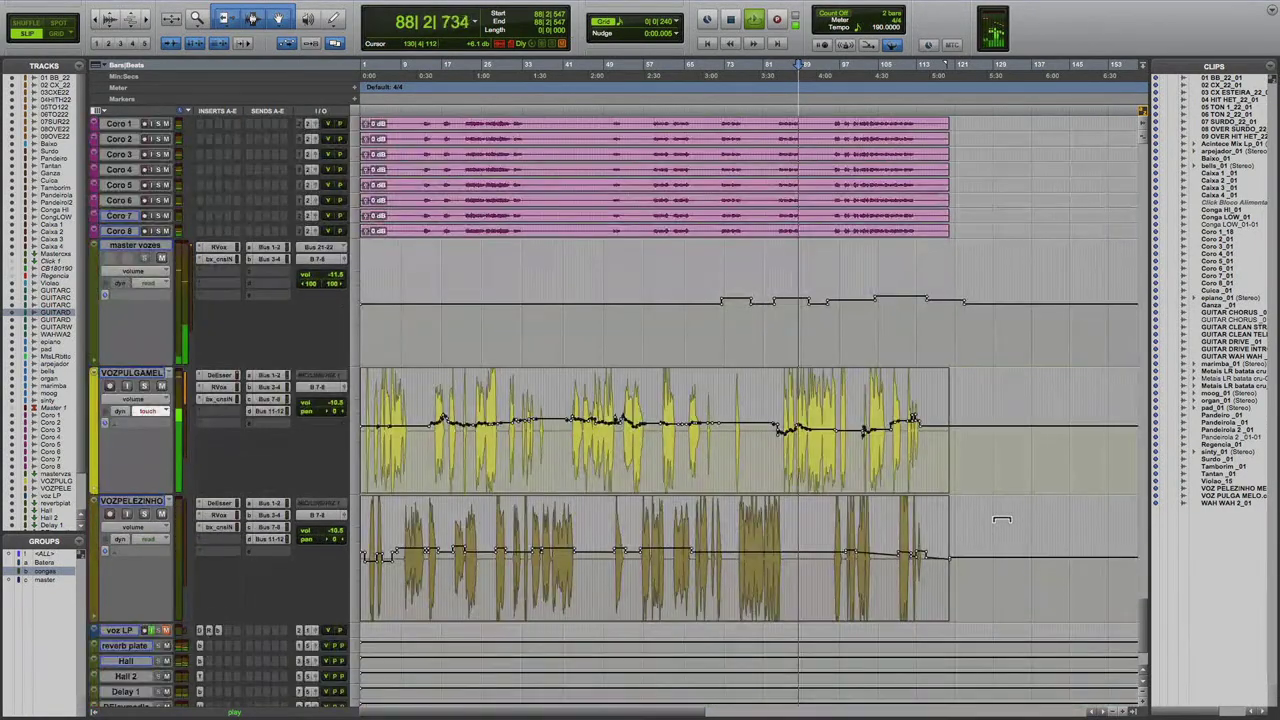
scroll(1001, 519, down, 2)
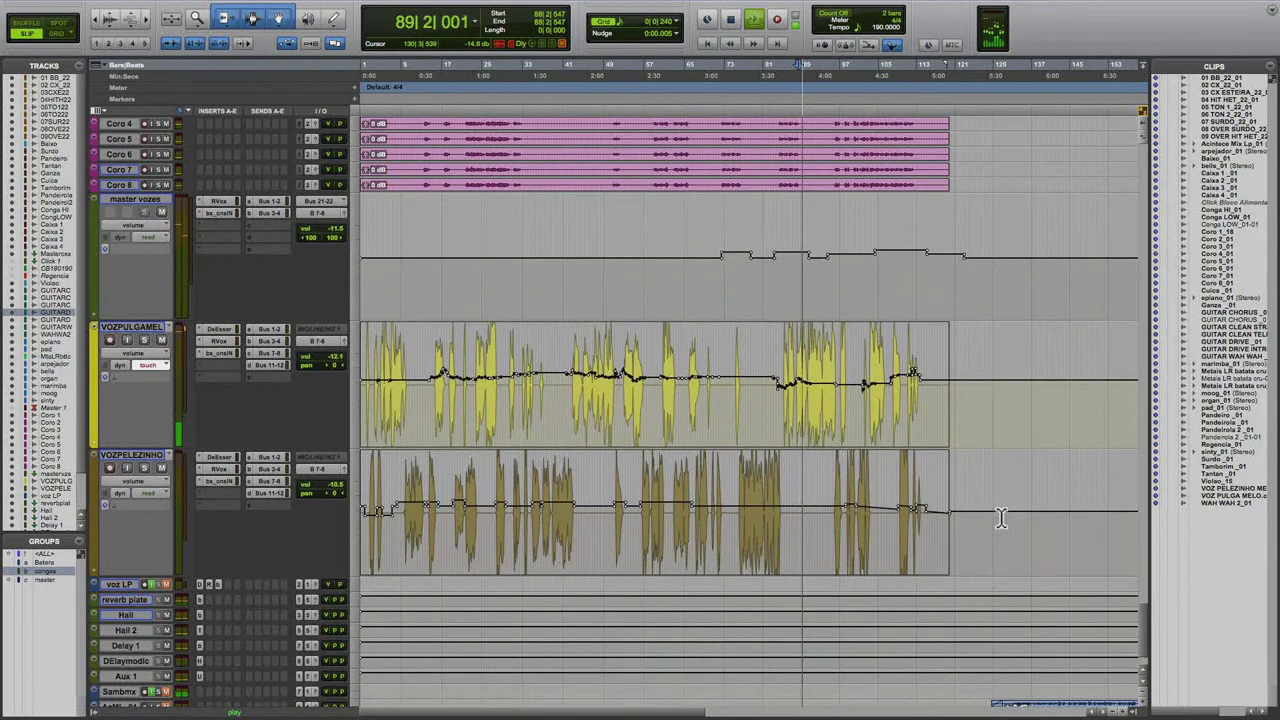
scroll(990, 515, down, 1)
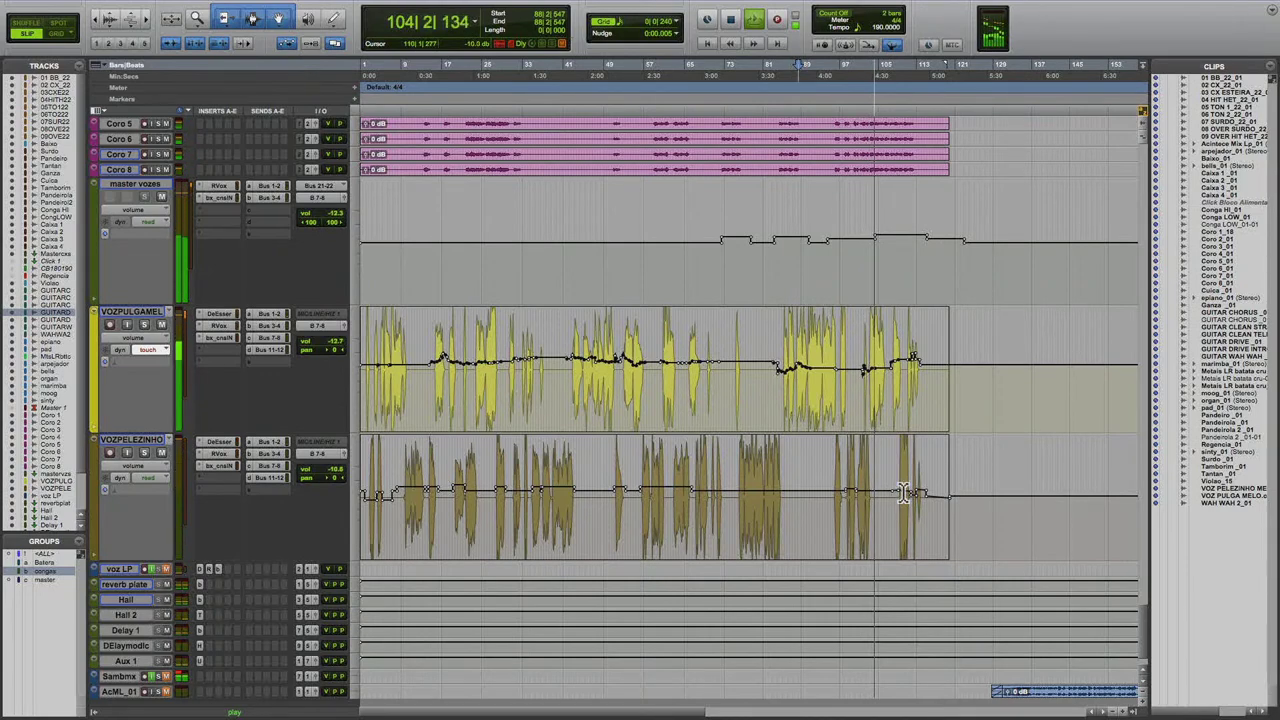
Raise the marimba track's volume automation to -19.8 dB.
scroll(1015, 398, up, 2)
scroll(1015, 398, up, 15)
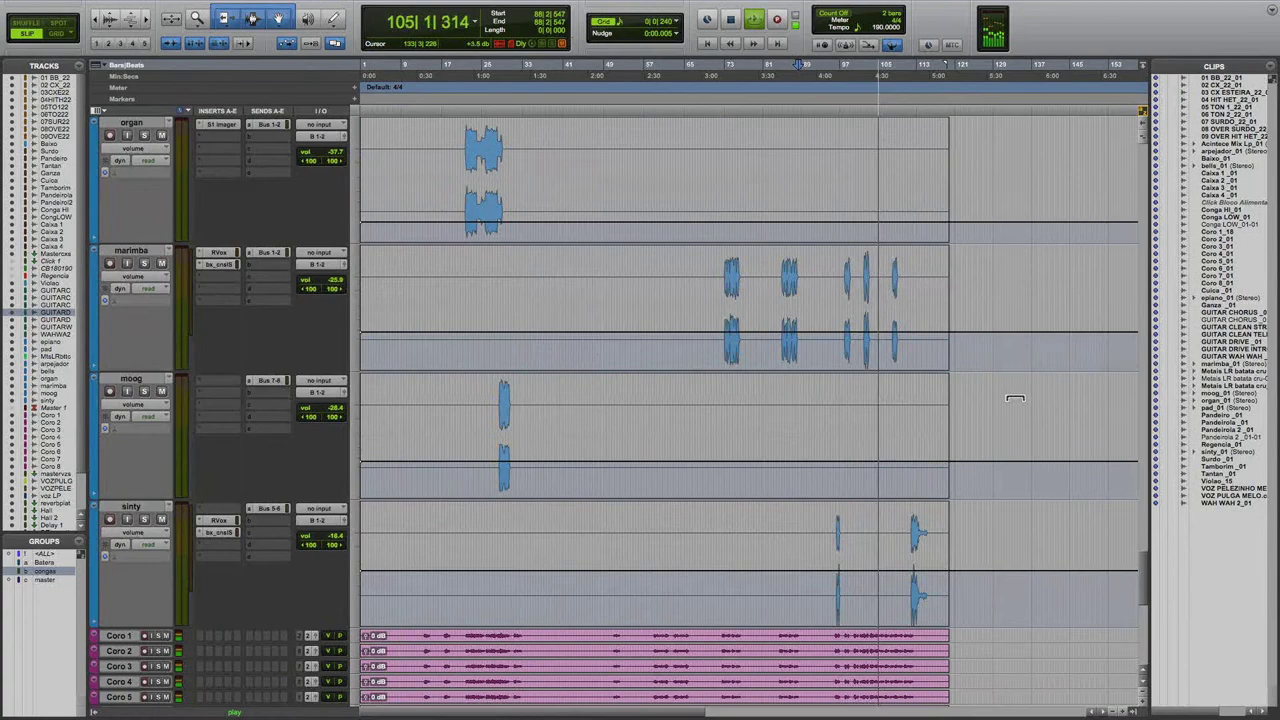
scroll(1015, 400, down, 12)
scroll(1015, 400, down, 10)
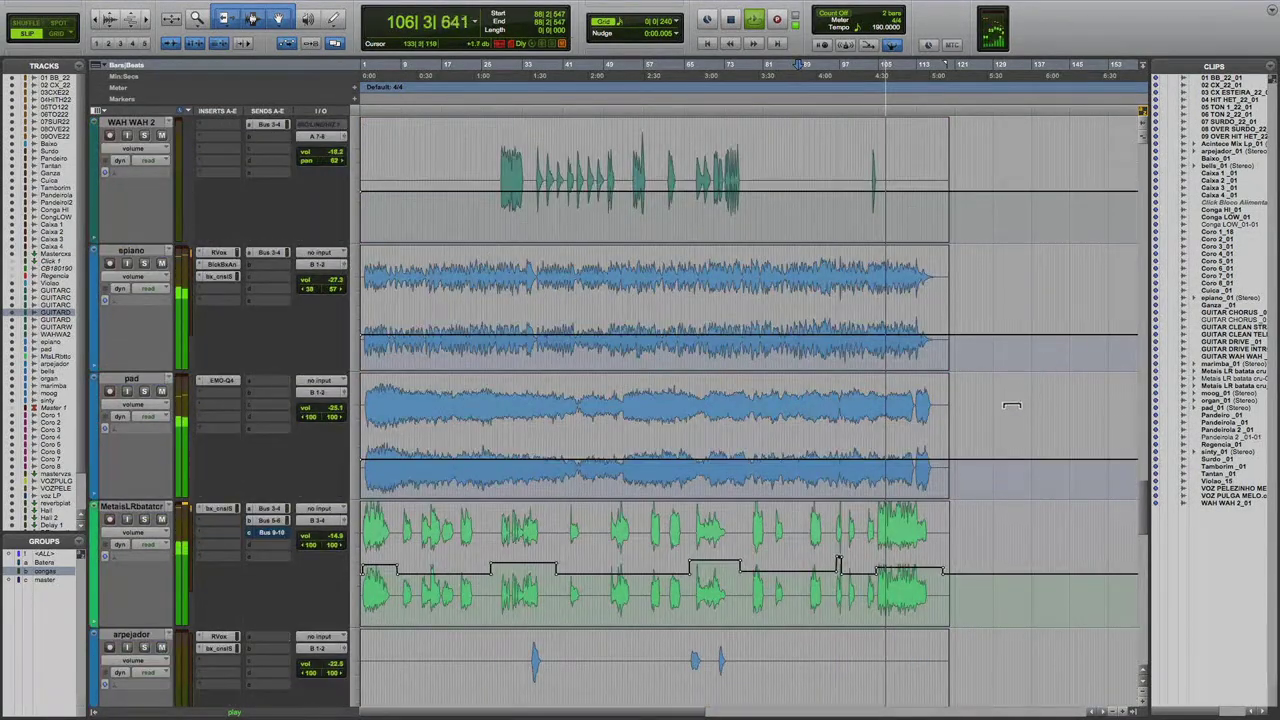
scroll(950, 500, down, 10)
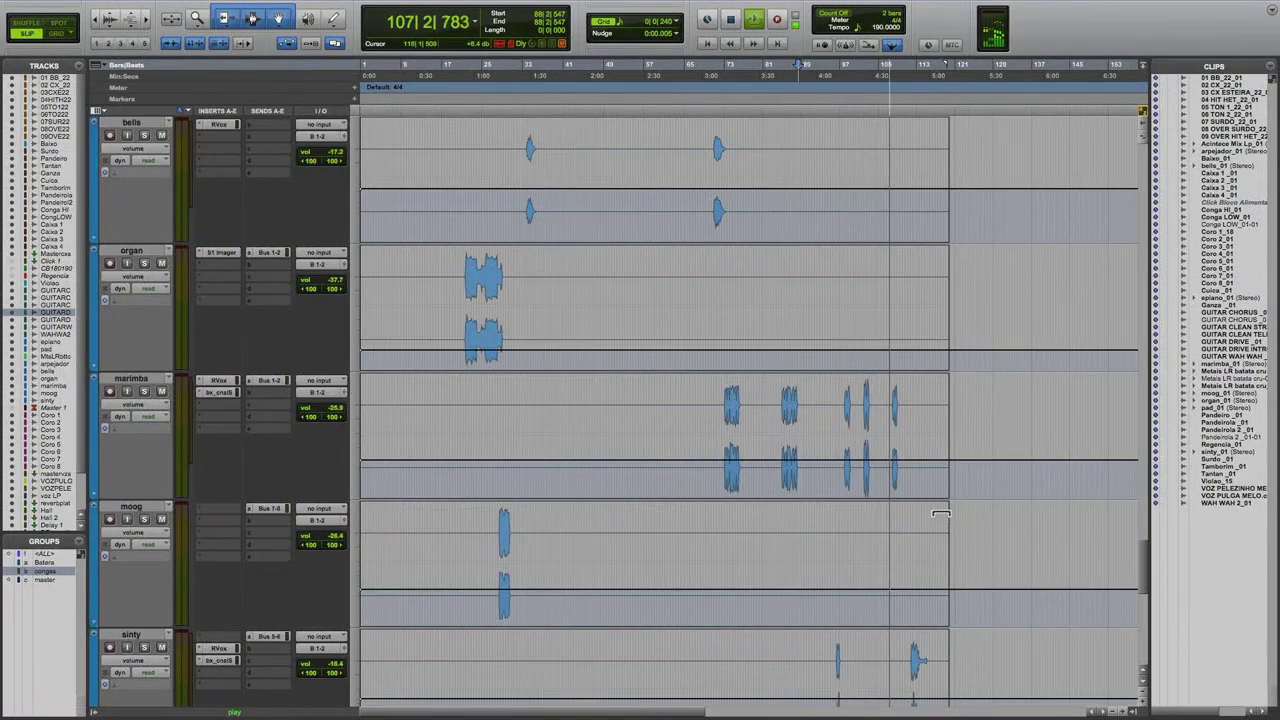
drag(1029, 387, 1014, 400)
Raise the moog track's volume automation to -23.1 dB and make a slight level adjustment on the sinty track.
scroll(1018, 400, down, 4)
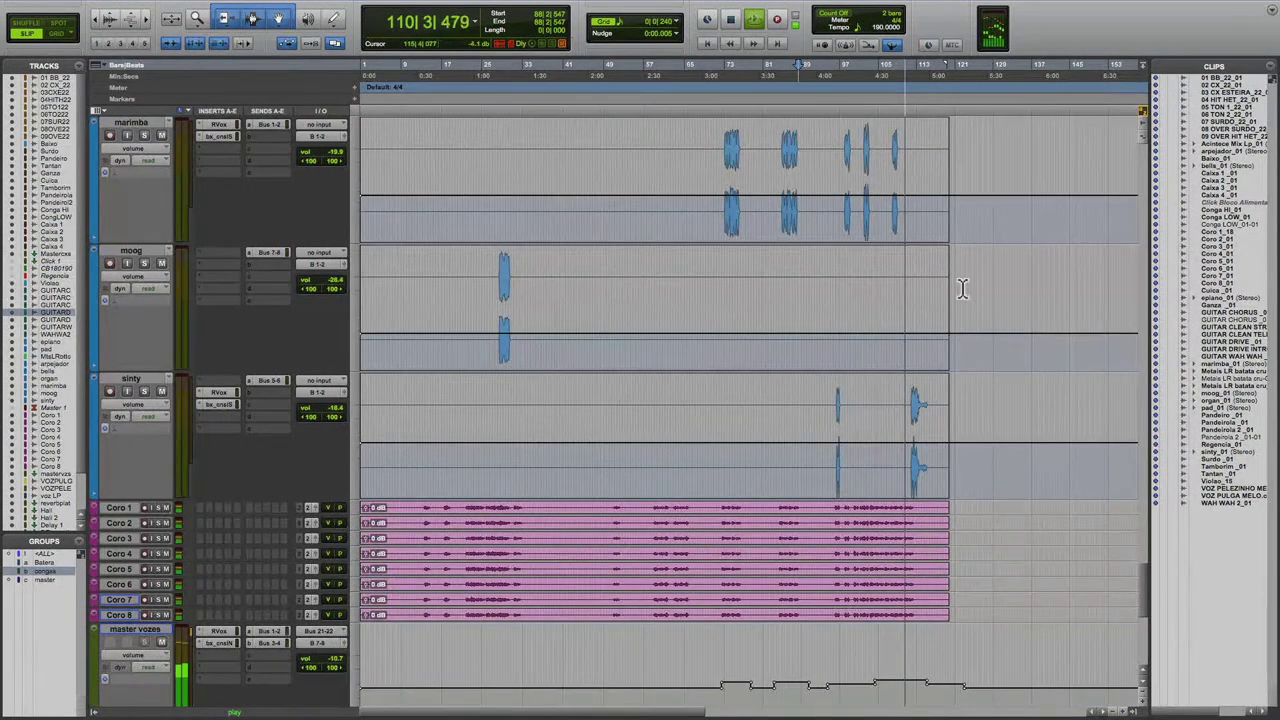
drag(997, 266, 994, 262)
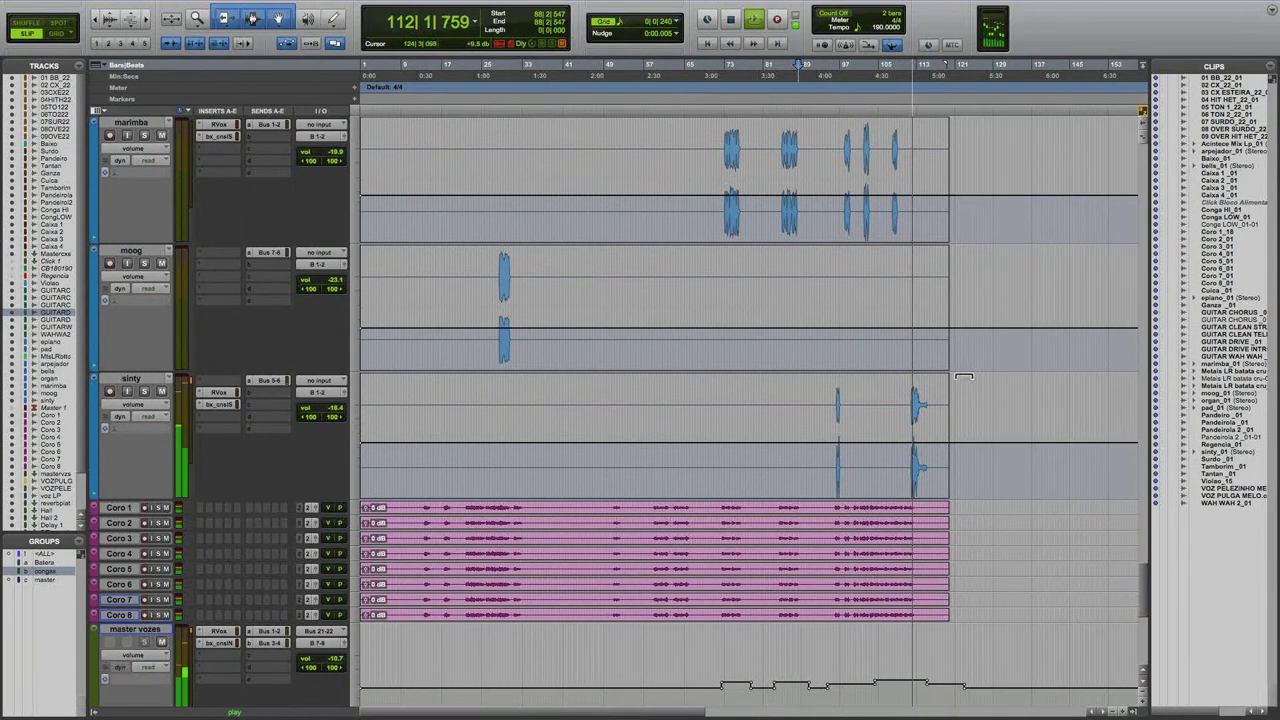
drag(965, 380, 983, 382)
Check the lead vocal and effects tracks through the song's ending and stop playback.
scroll(966, 441, down, 10)
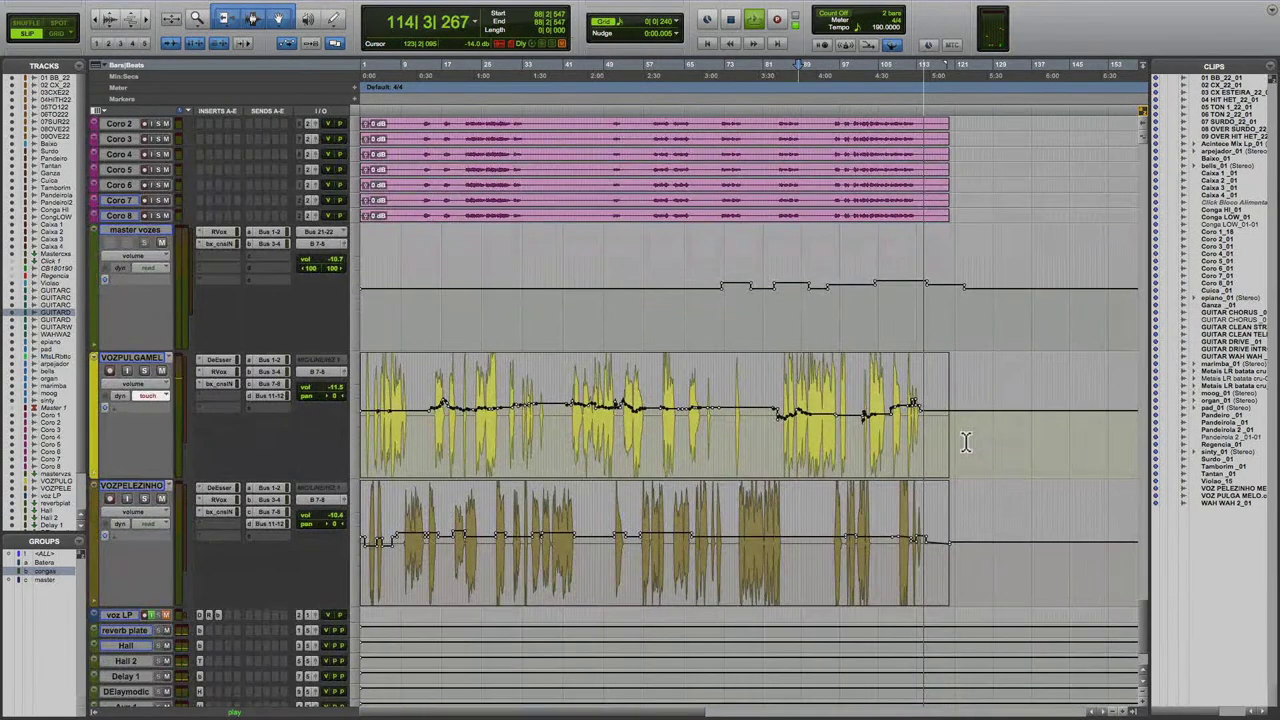
scroll(614, 528, down, 2)
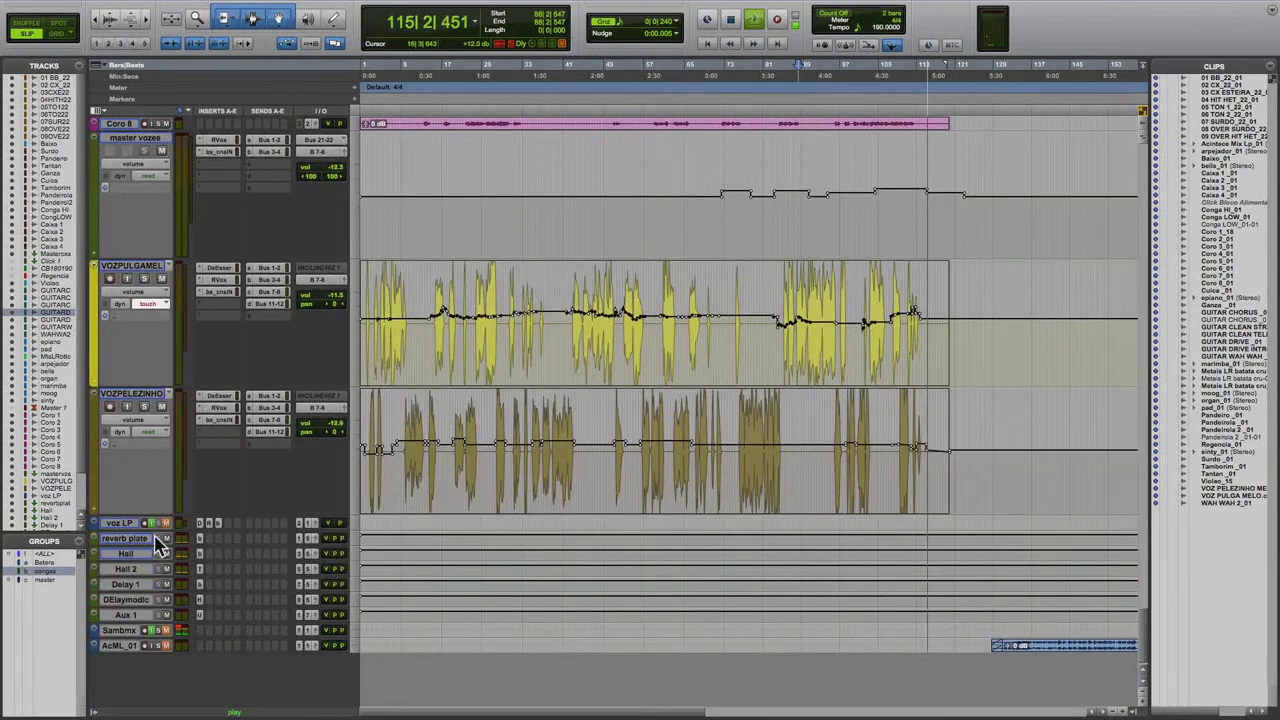
key(space)
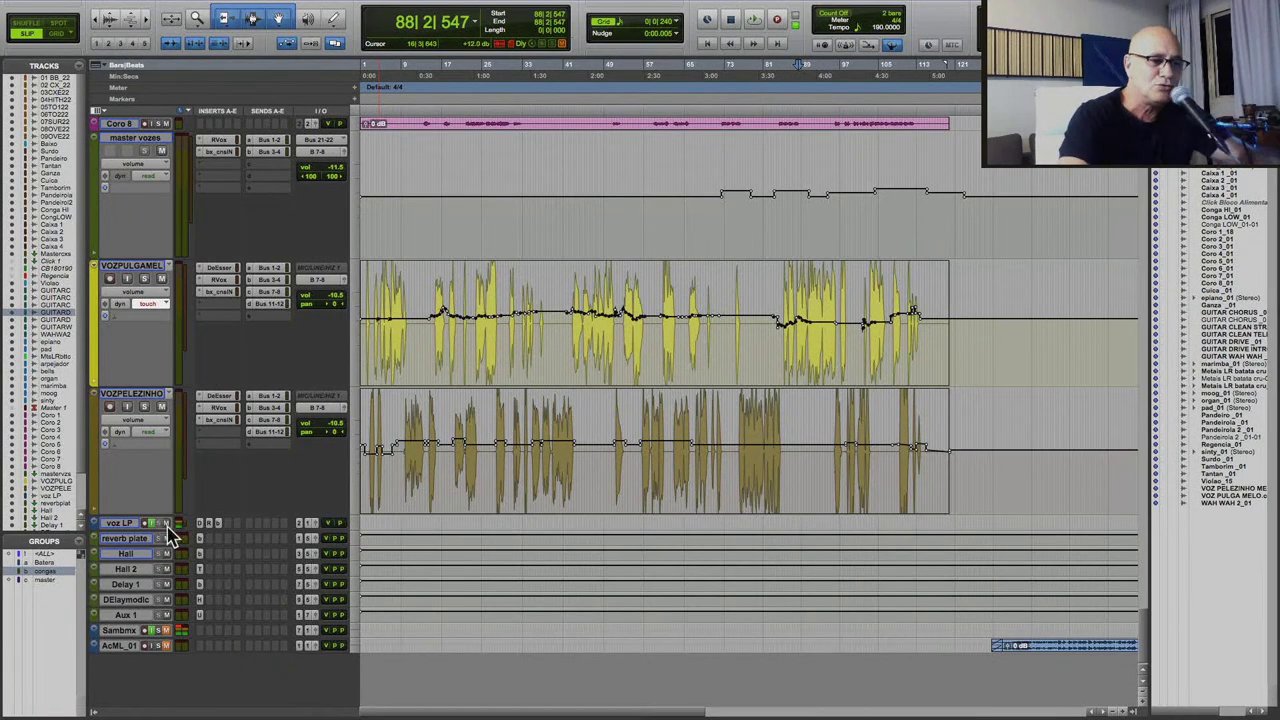
Select the whole clip on the AcML_01 track, solo that track and play the clip from its start.
key(r)
key(r)
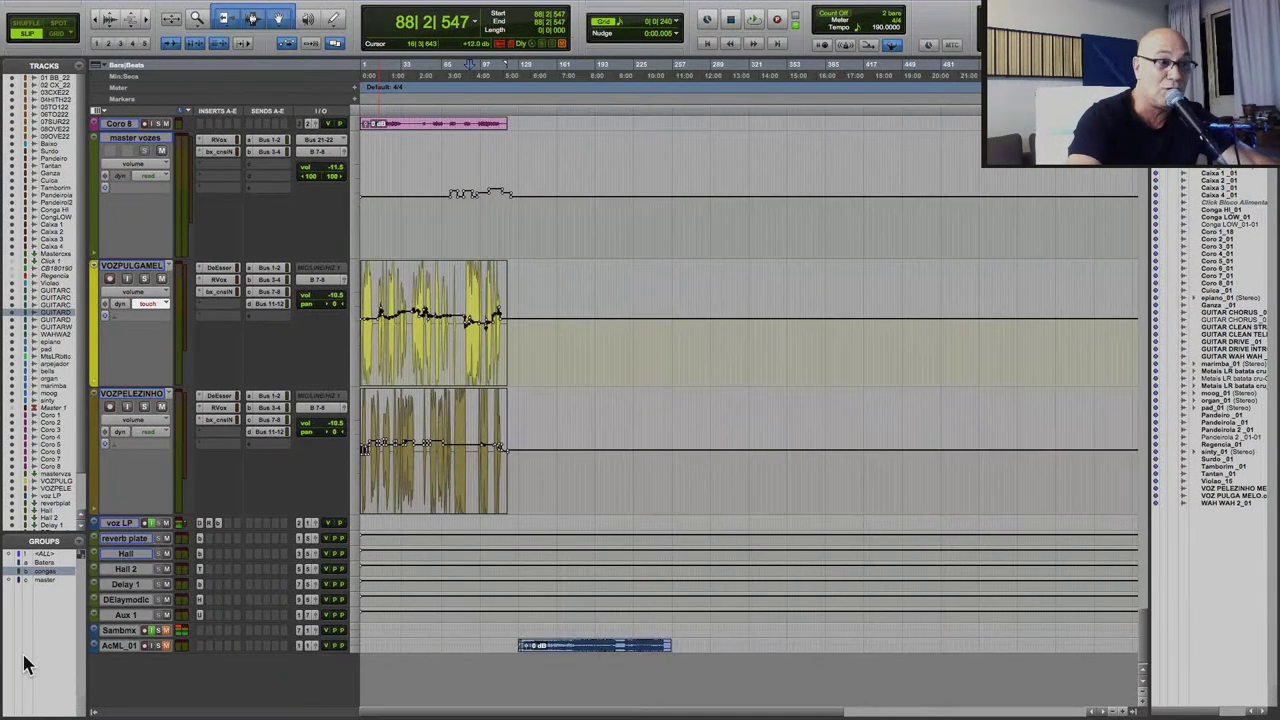
click(553, 646)
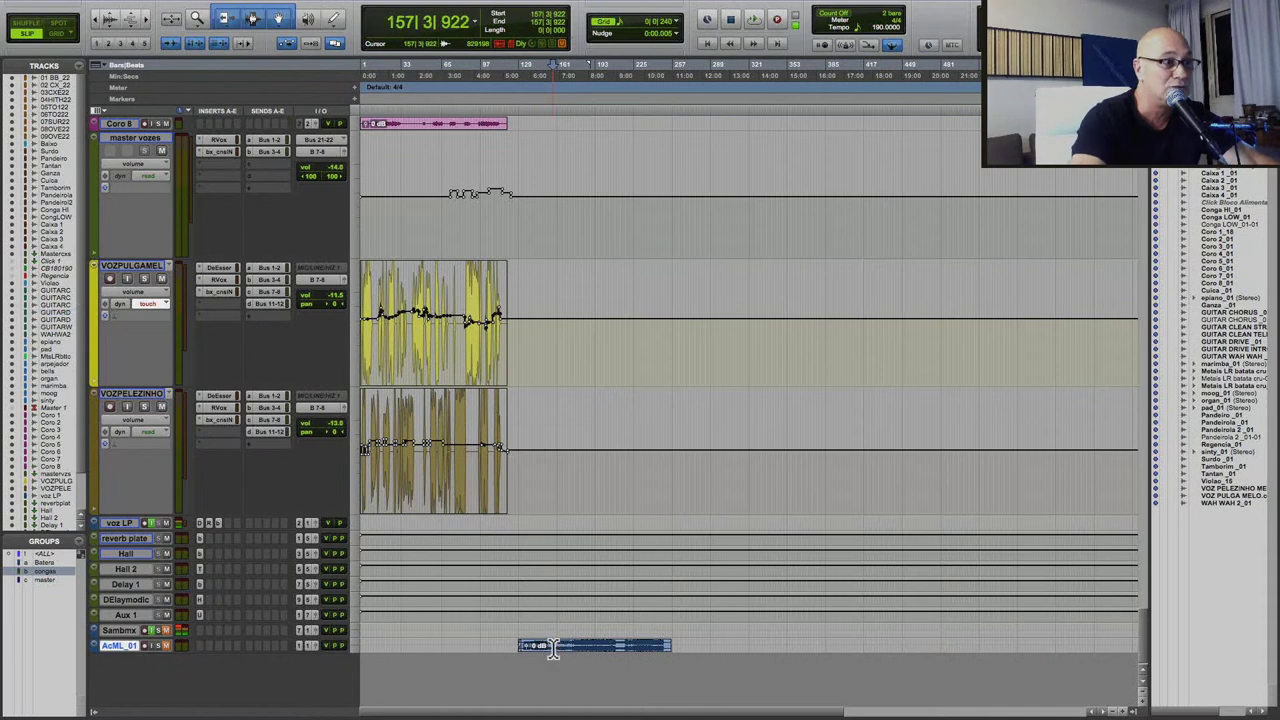
double_click(553, 646)
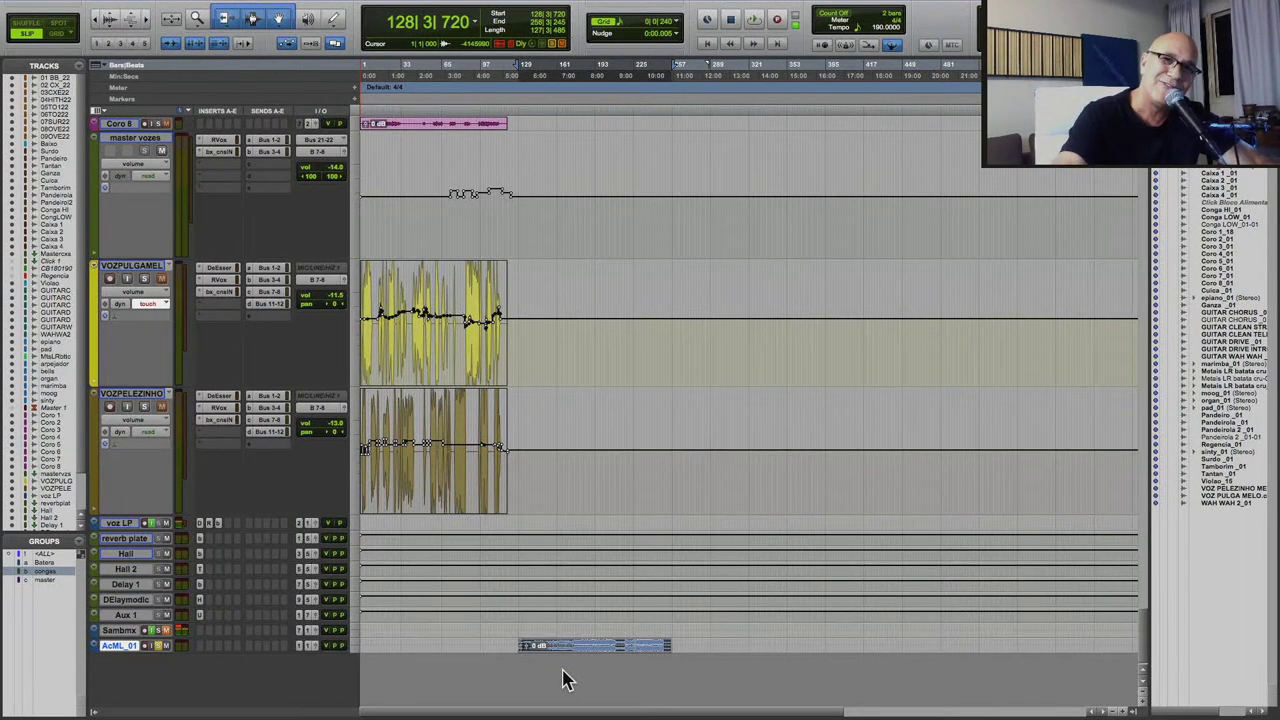
key(space)
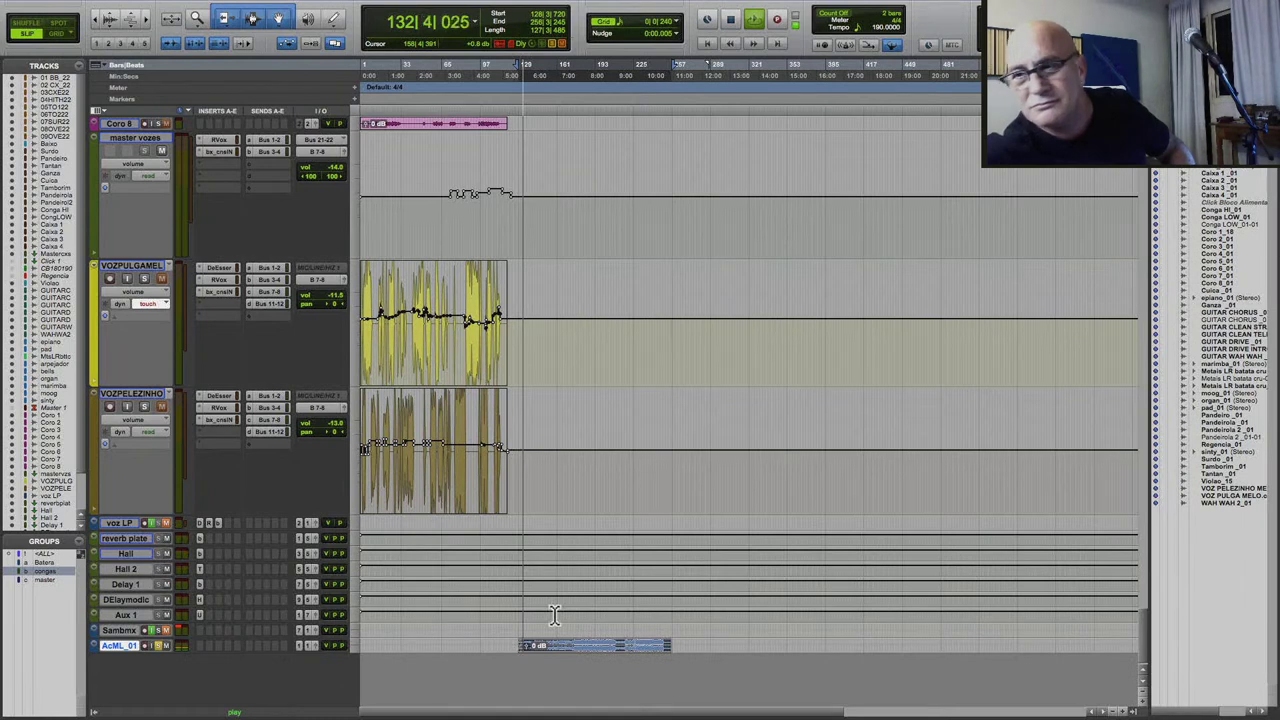
drag(336, 652, 330, 608)
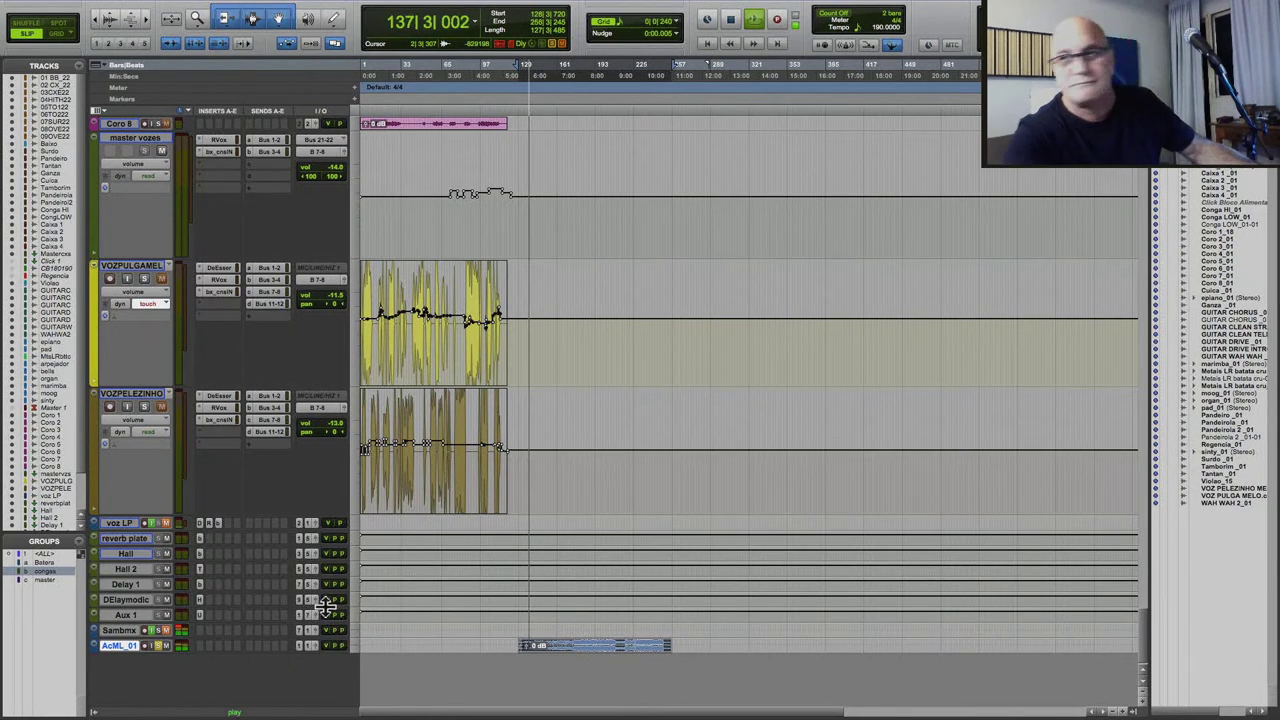